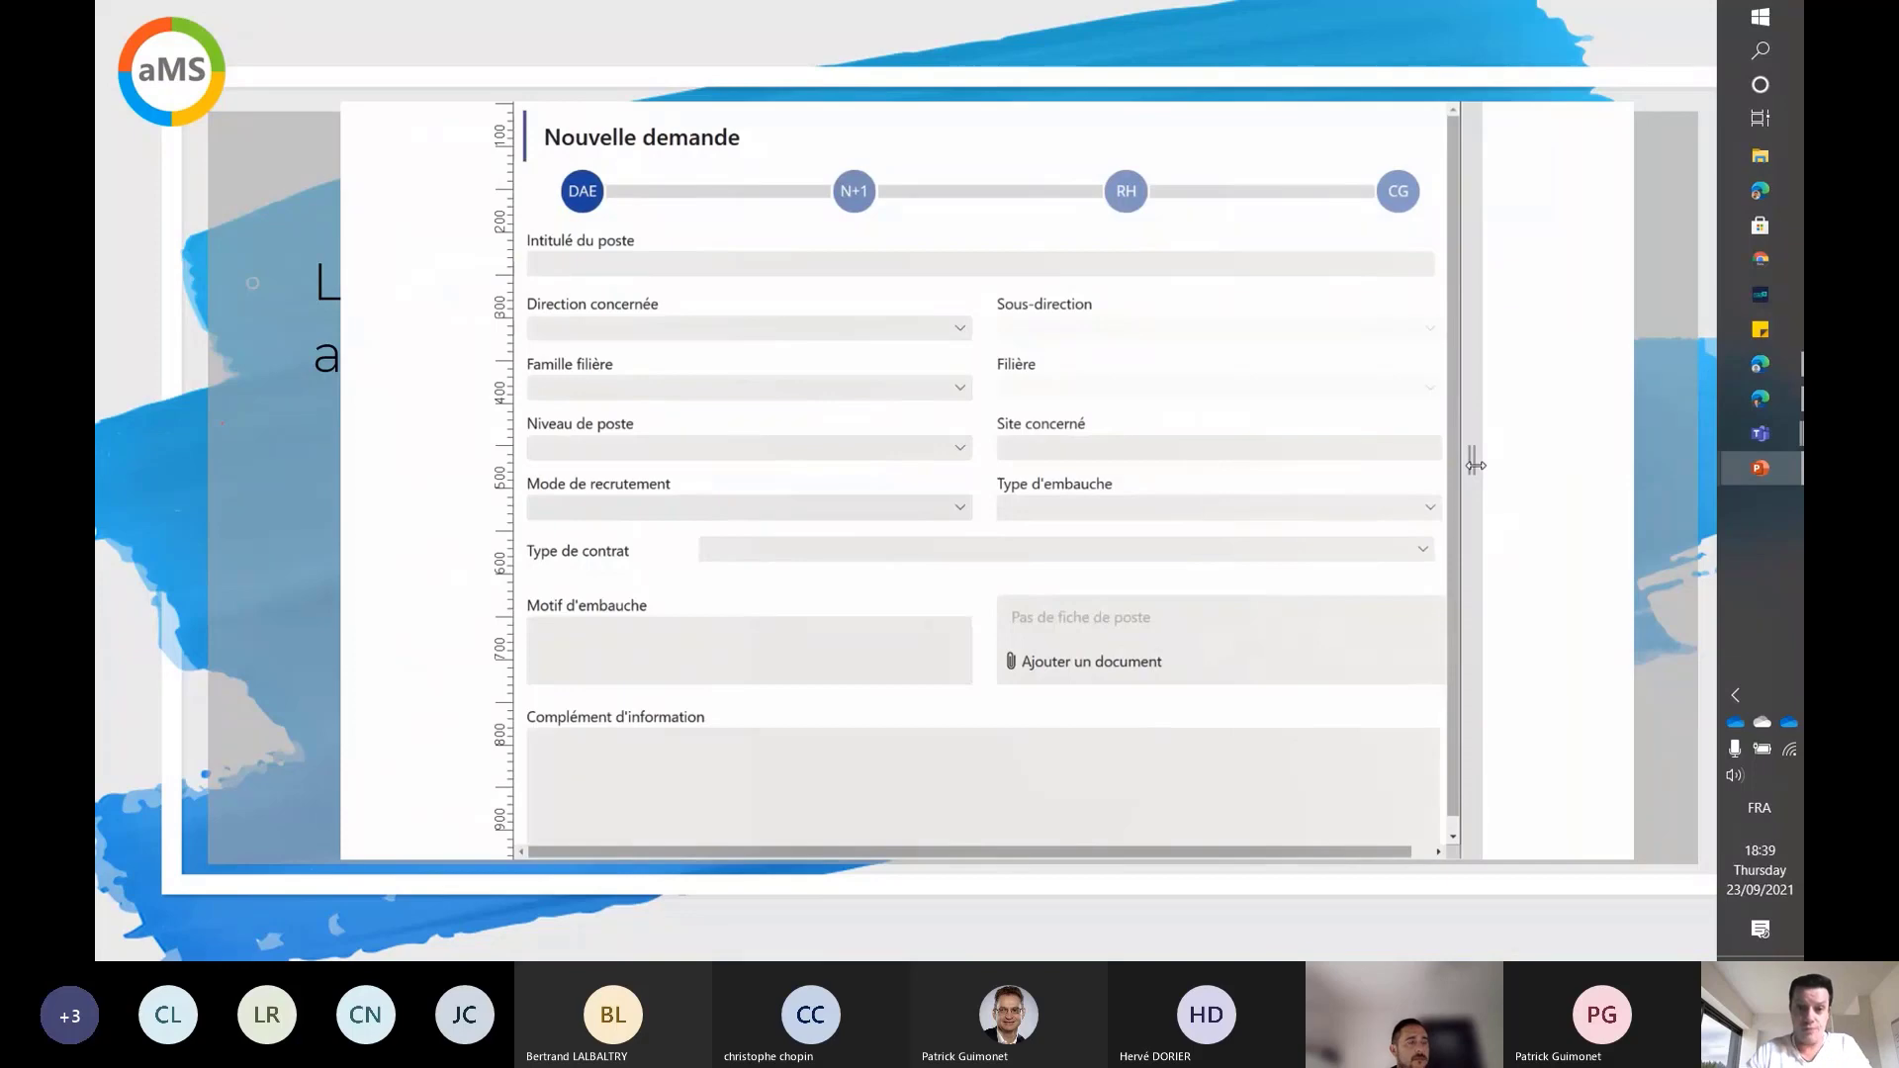
- Advance the slideshow to the Show Time slide and switch to the running designApp_demo app in Microsoft Edge
{"action": "key", "text": "Right"}
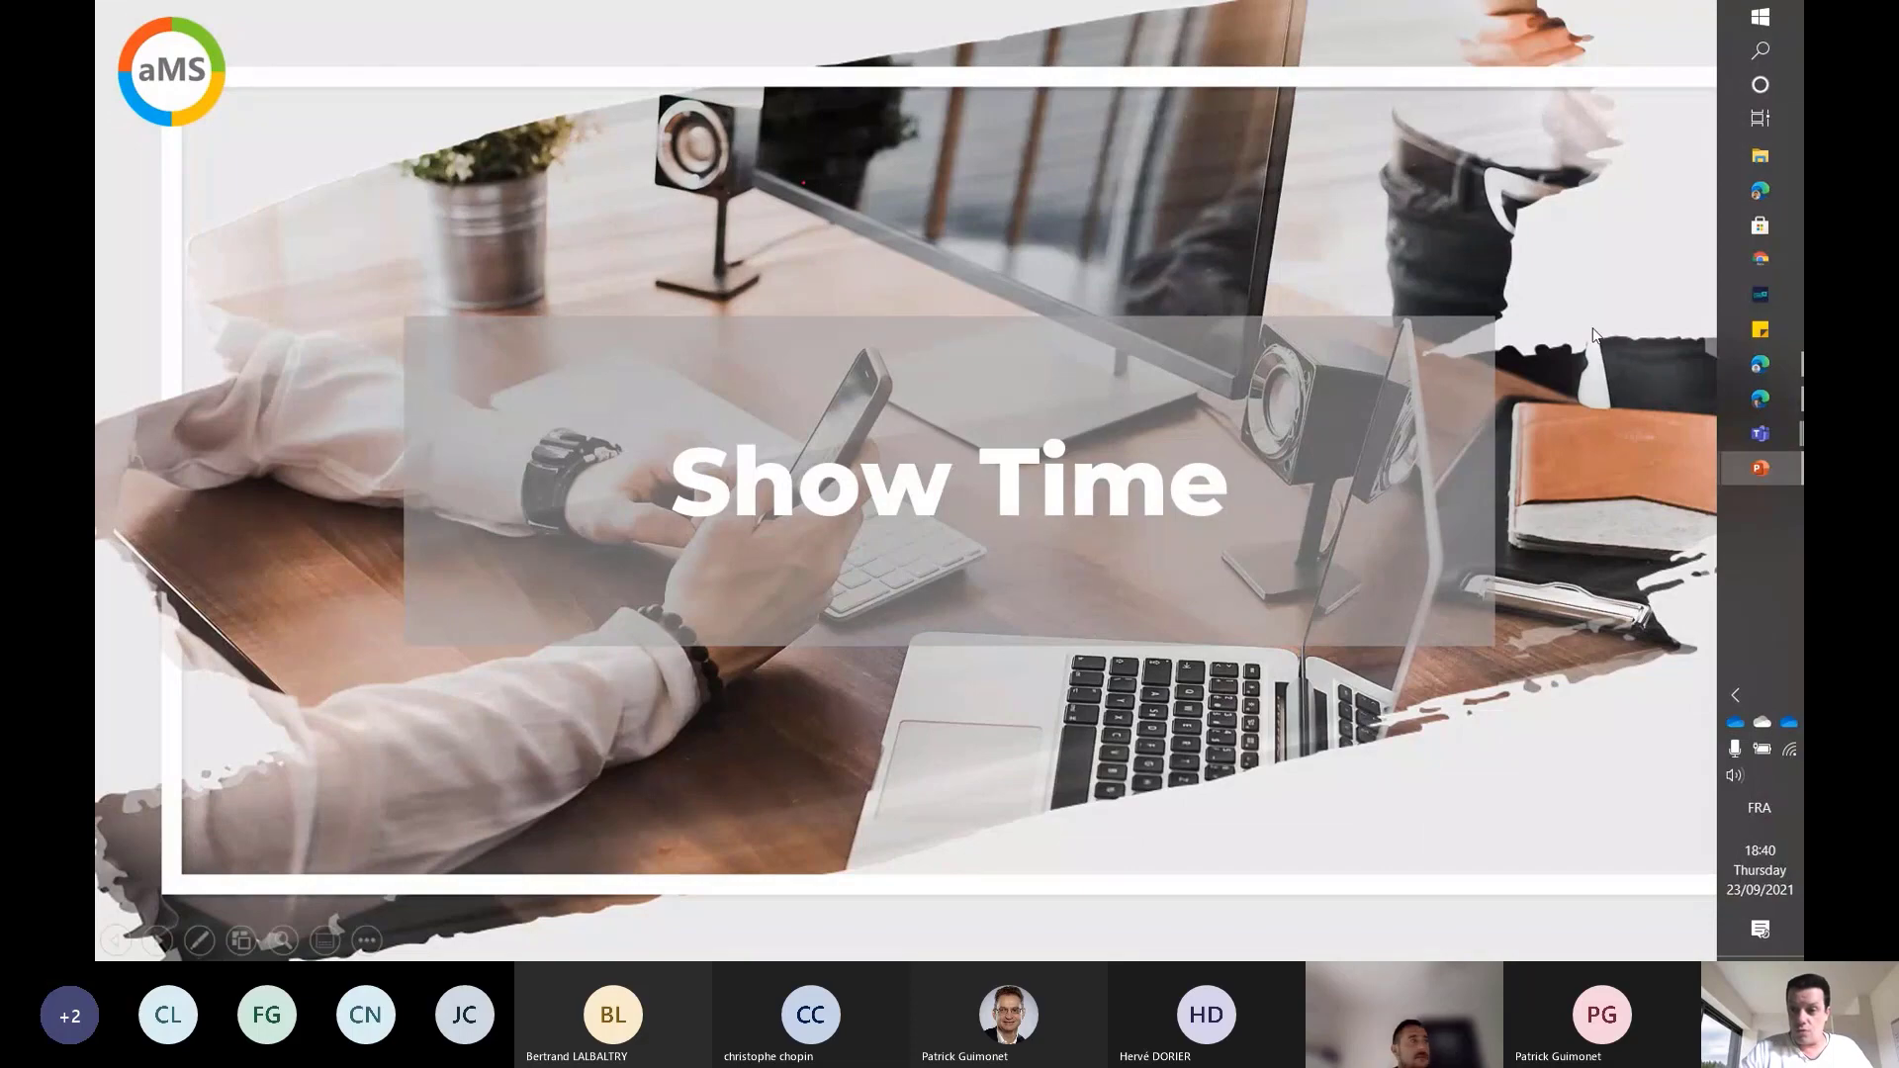
{"action": "left_click", "coordinate": [1759, 398]}
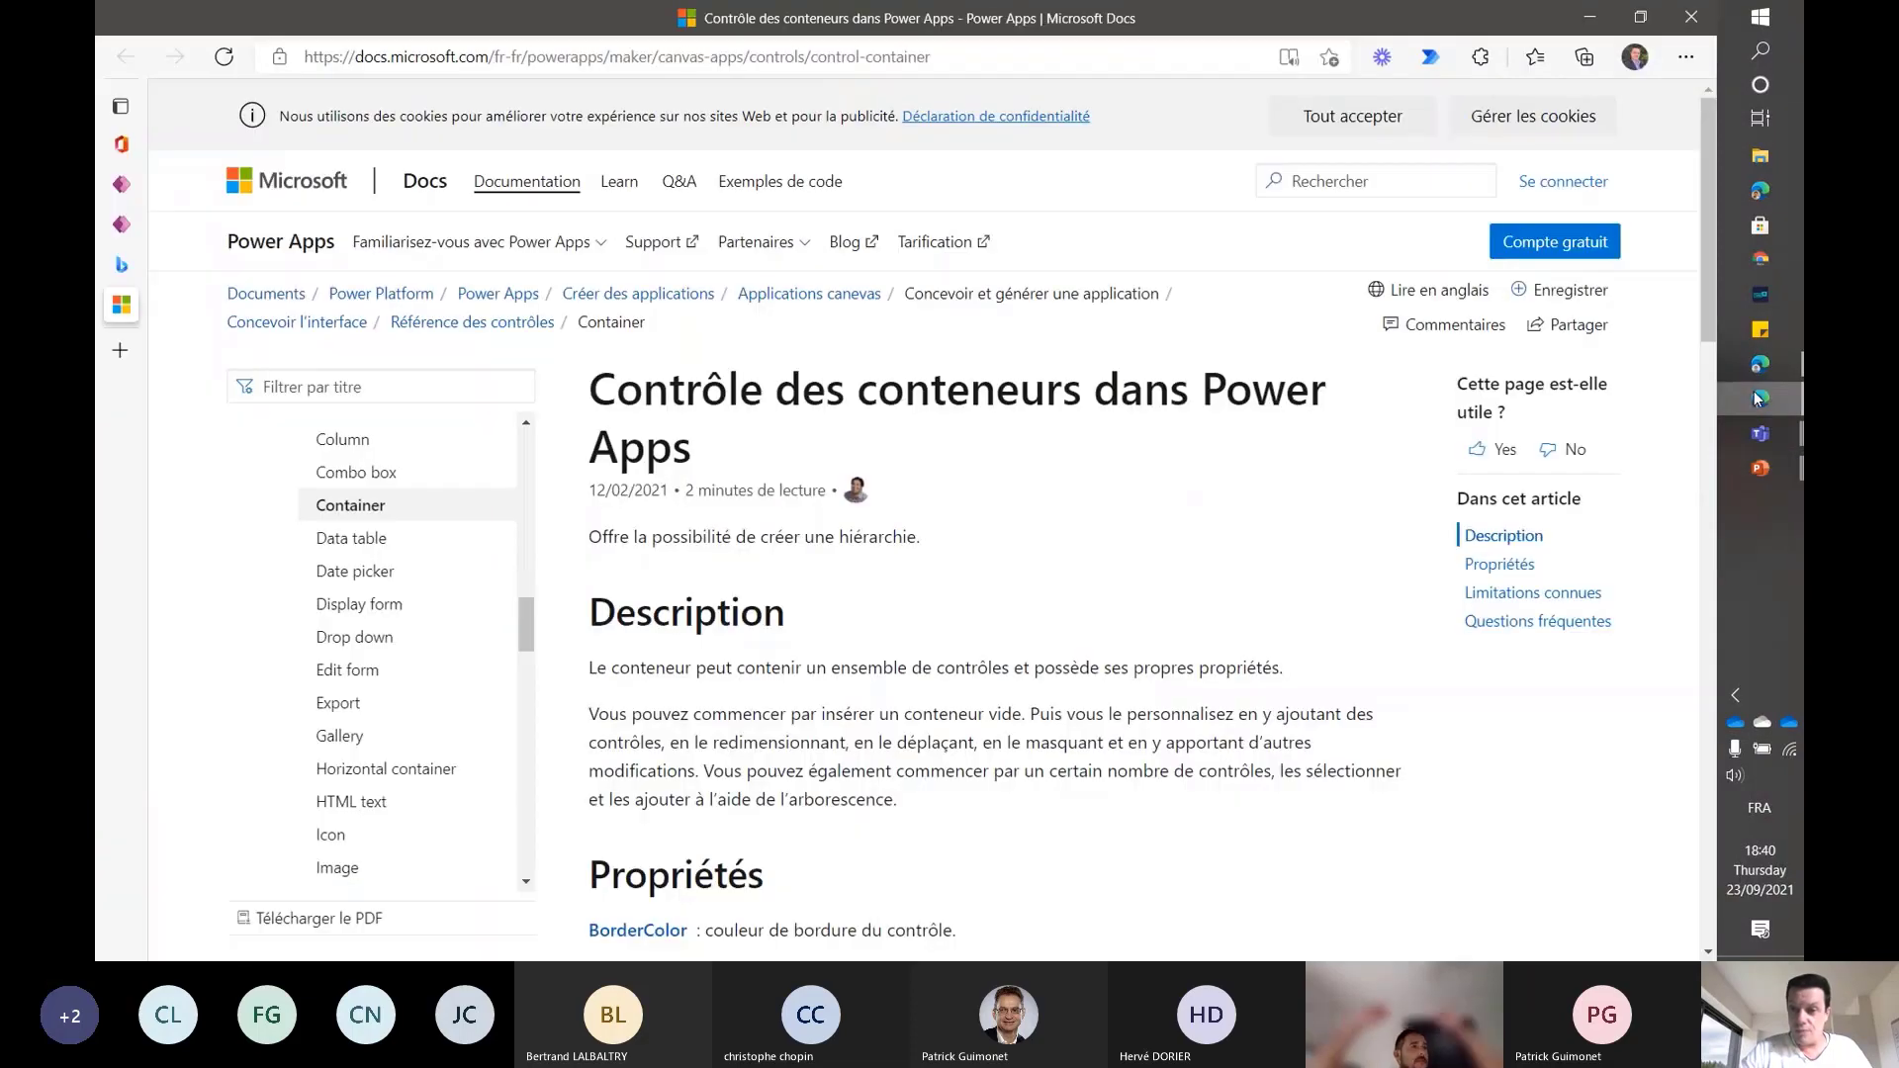
{"action": "left_click", "coordinate": [1760, 397]}
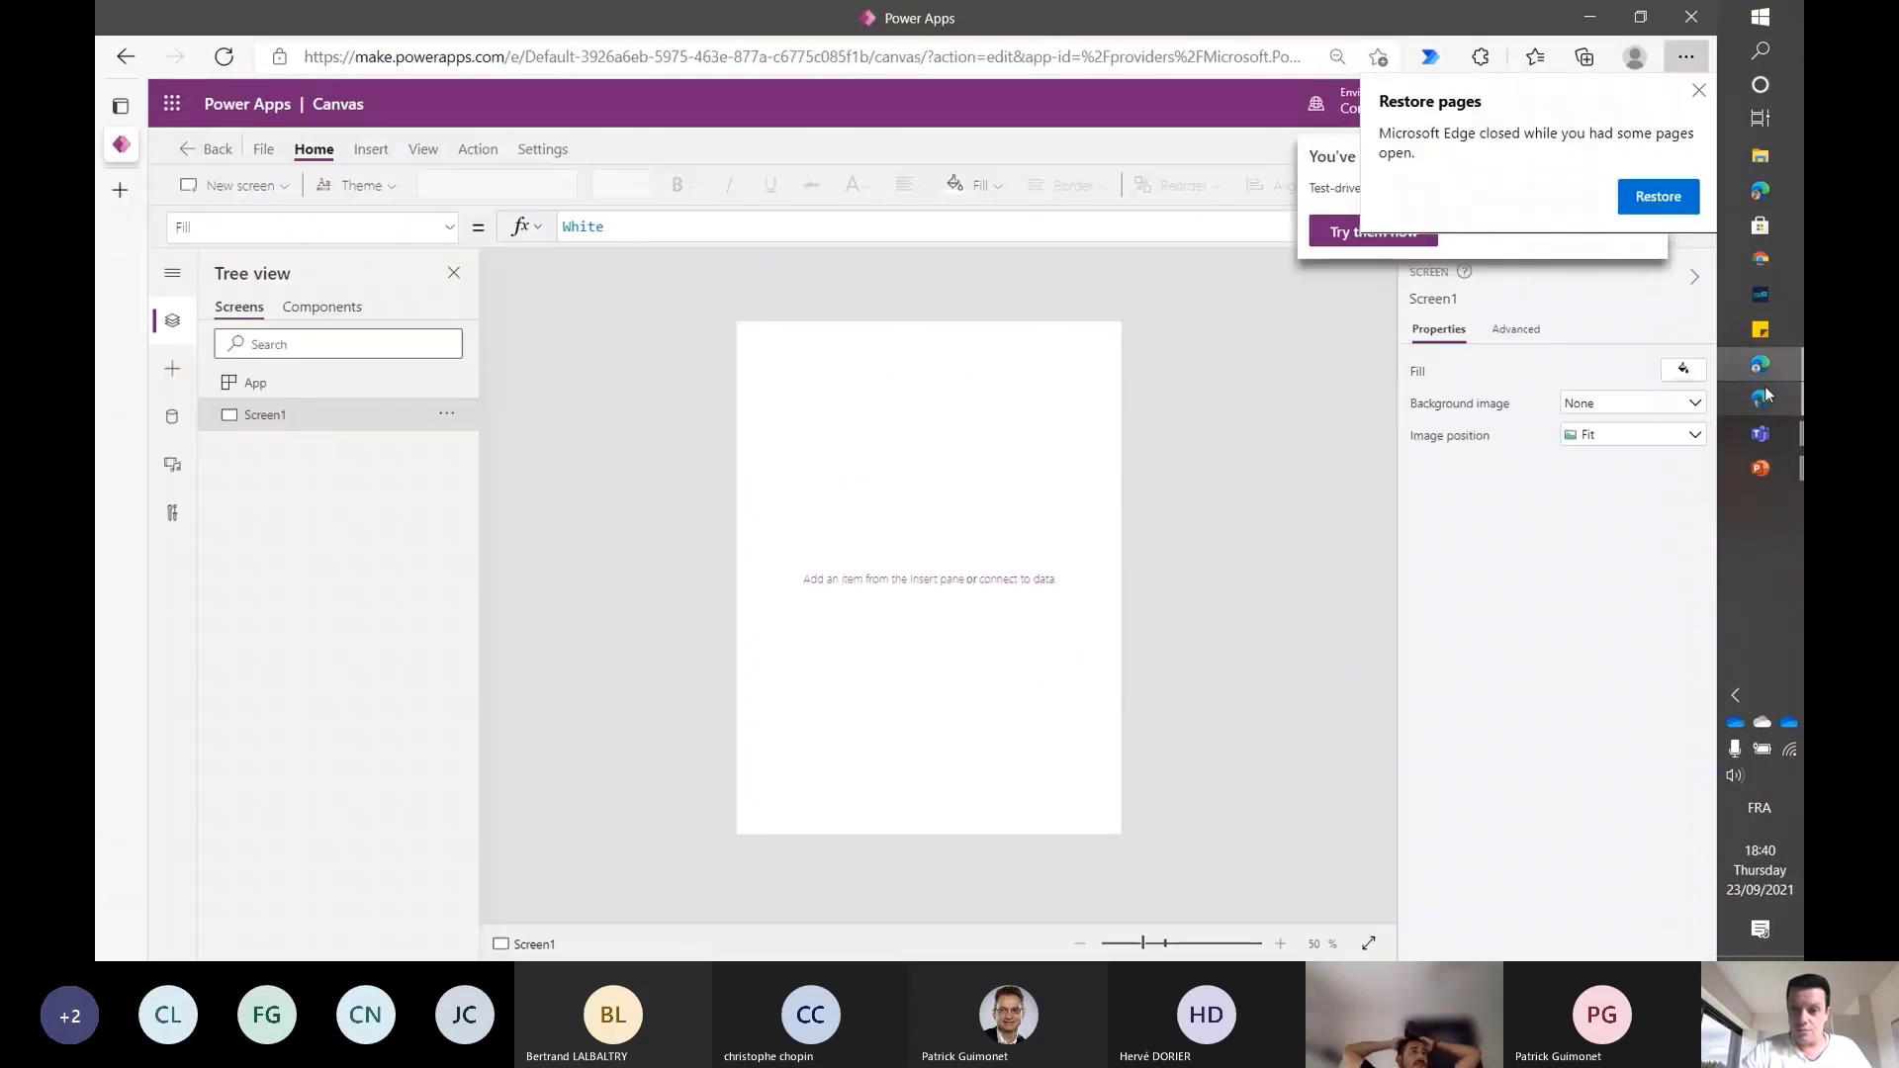
{"action": "left_click", "coordinate": [1767, 396]}
{"action": "mouse_move", "coordinate": [127, 248]}
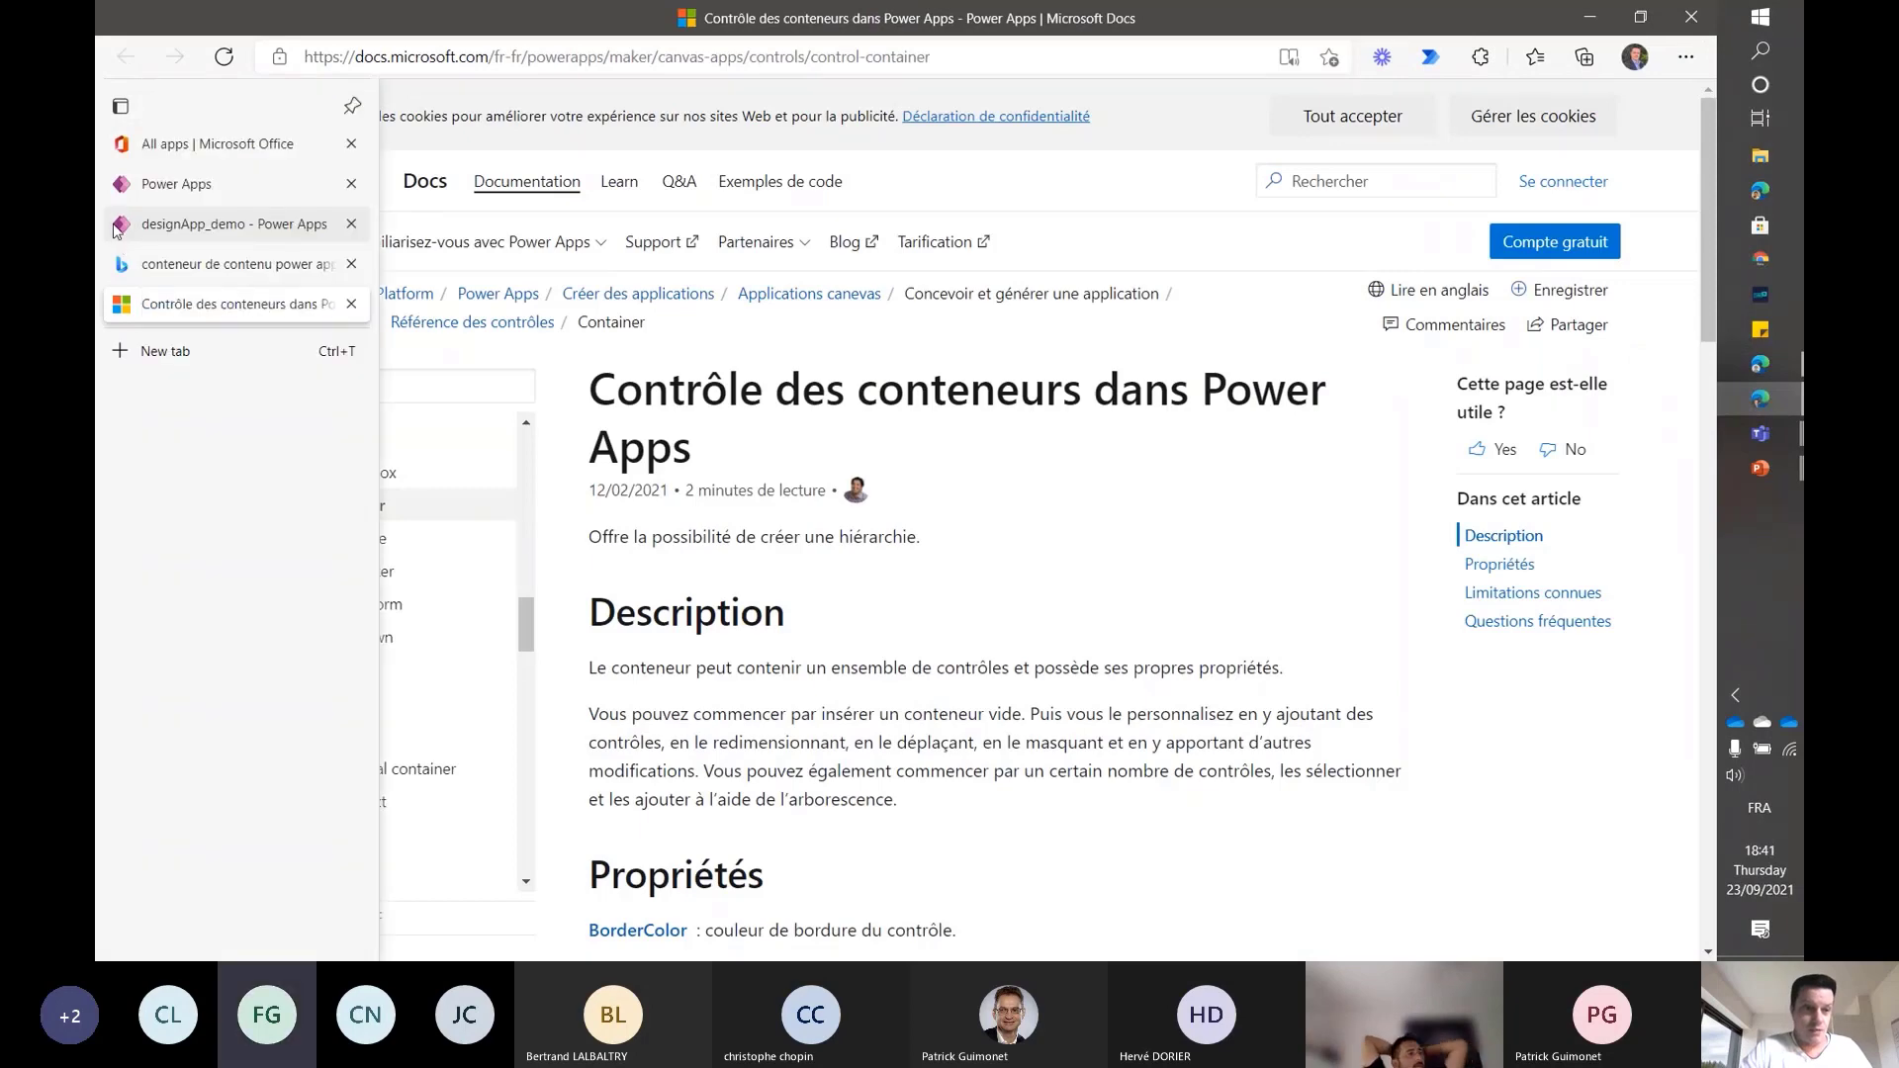
{"action": "left_click", "coordinate": [224, 227]}
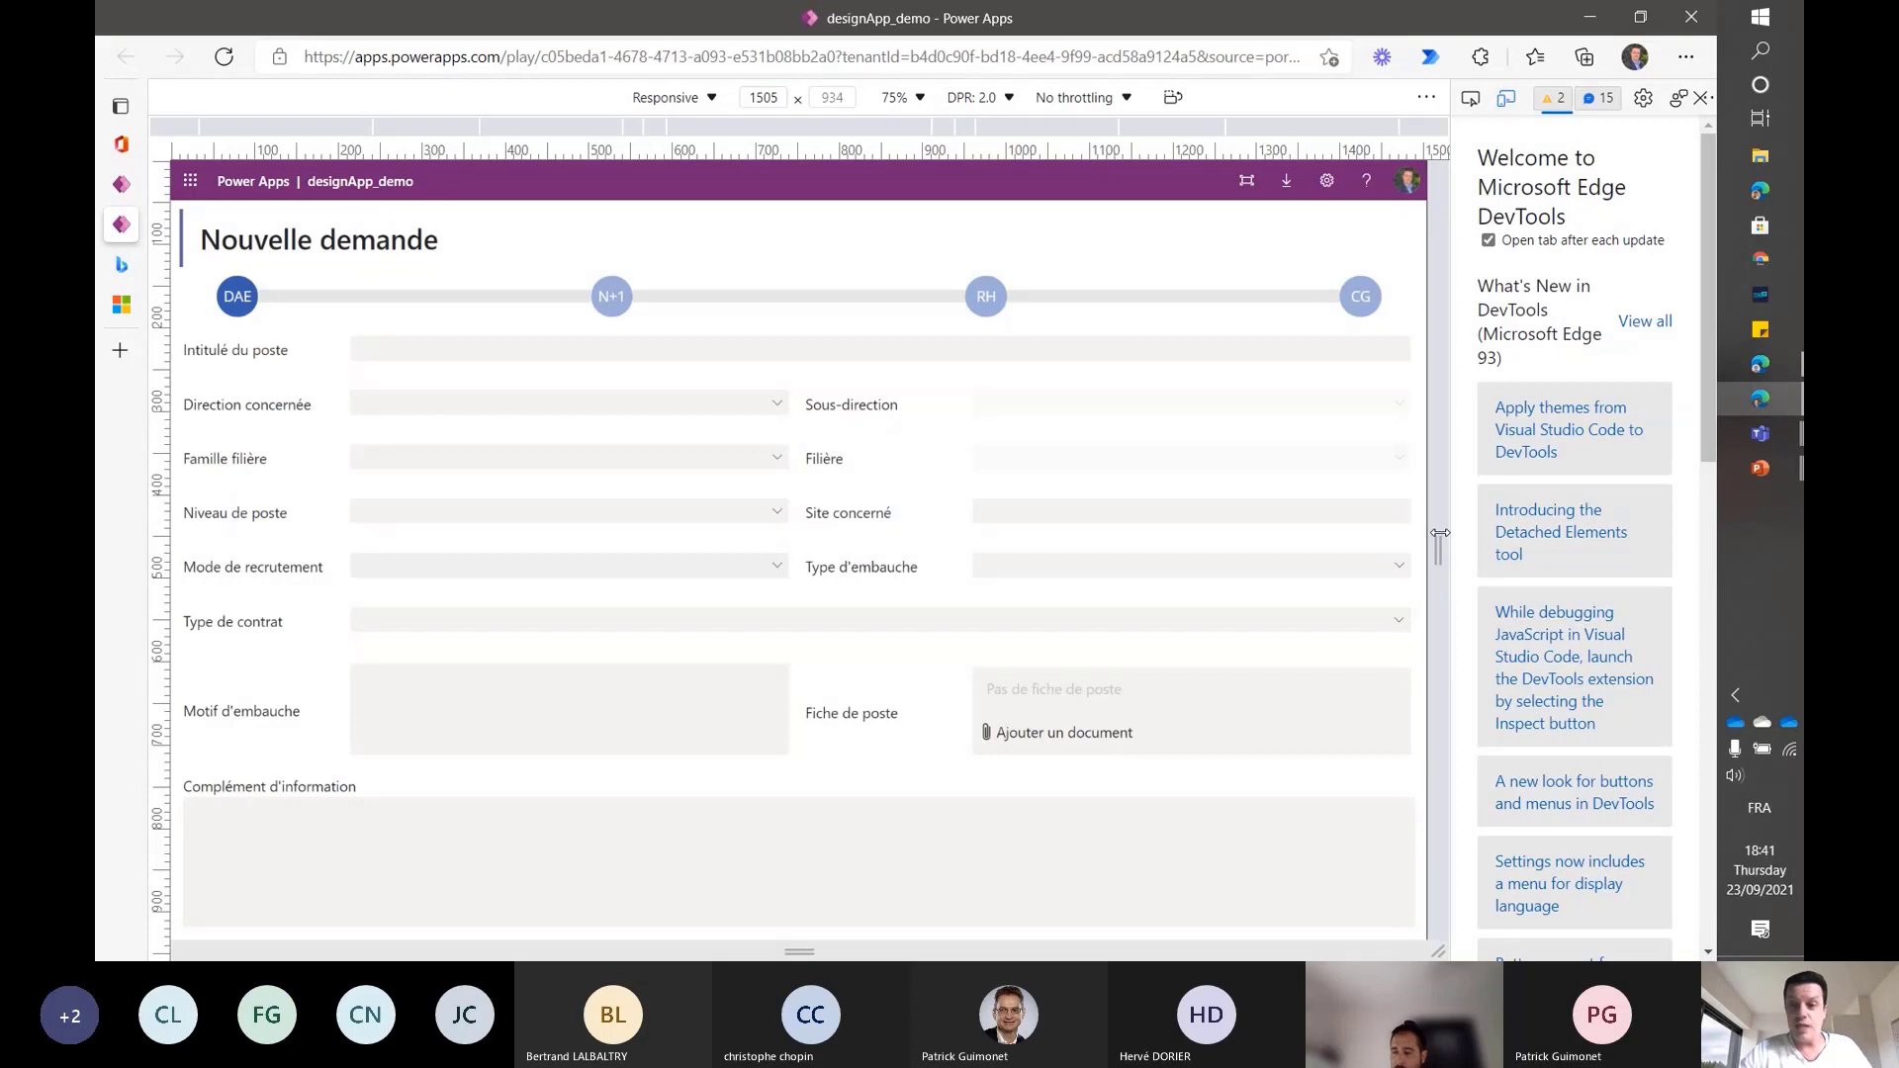
- Locate the browser's Developer tools command without launching it, and return to the app preview
{"action": "left_click", "coordinate": [1686, 57]}
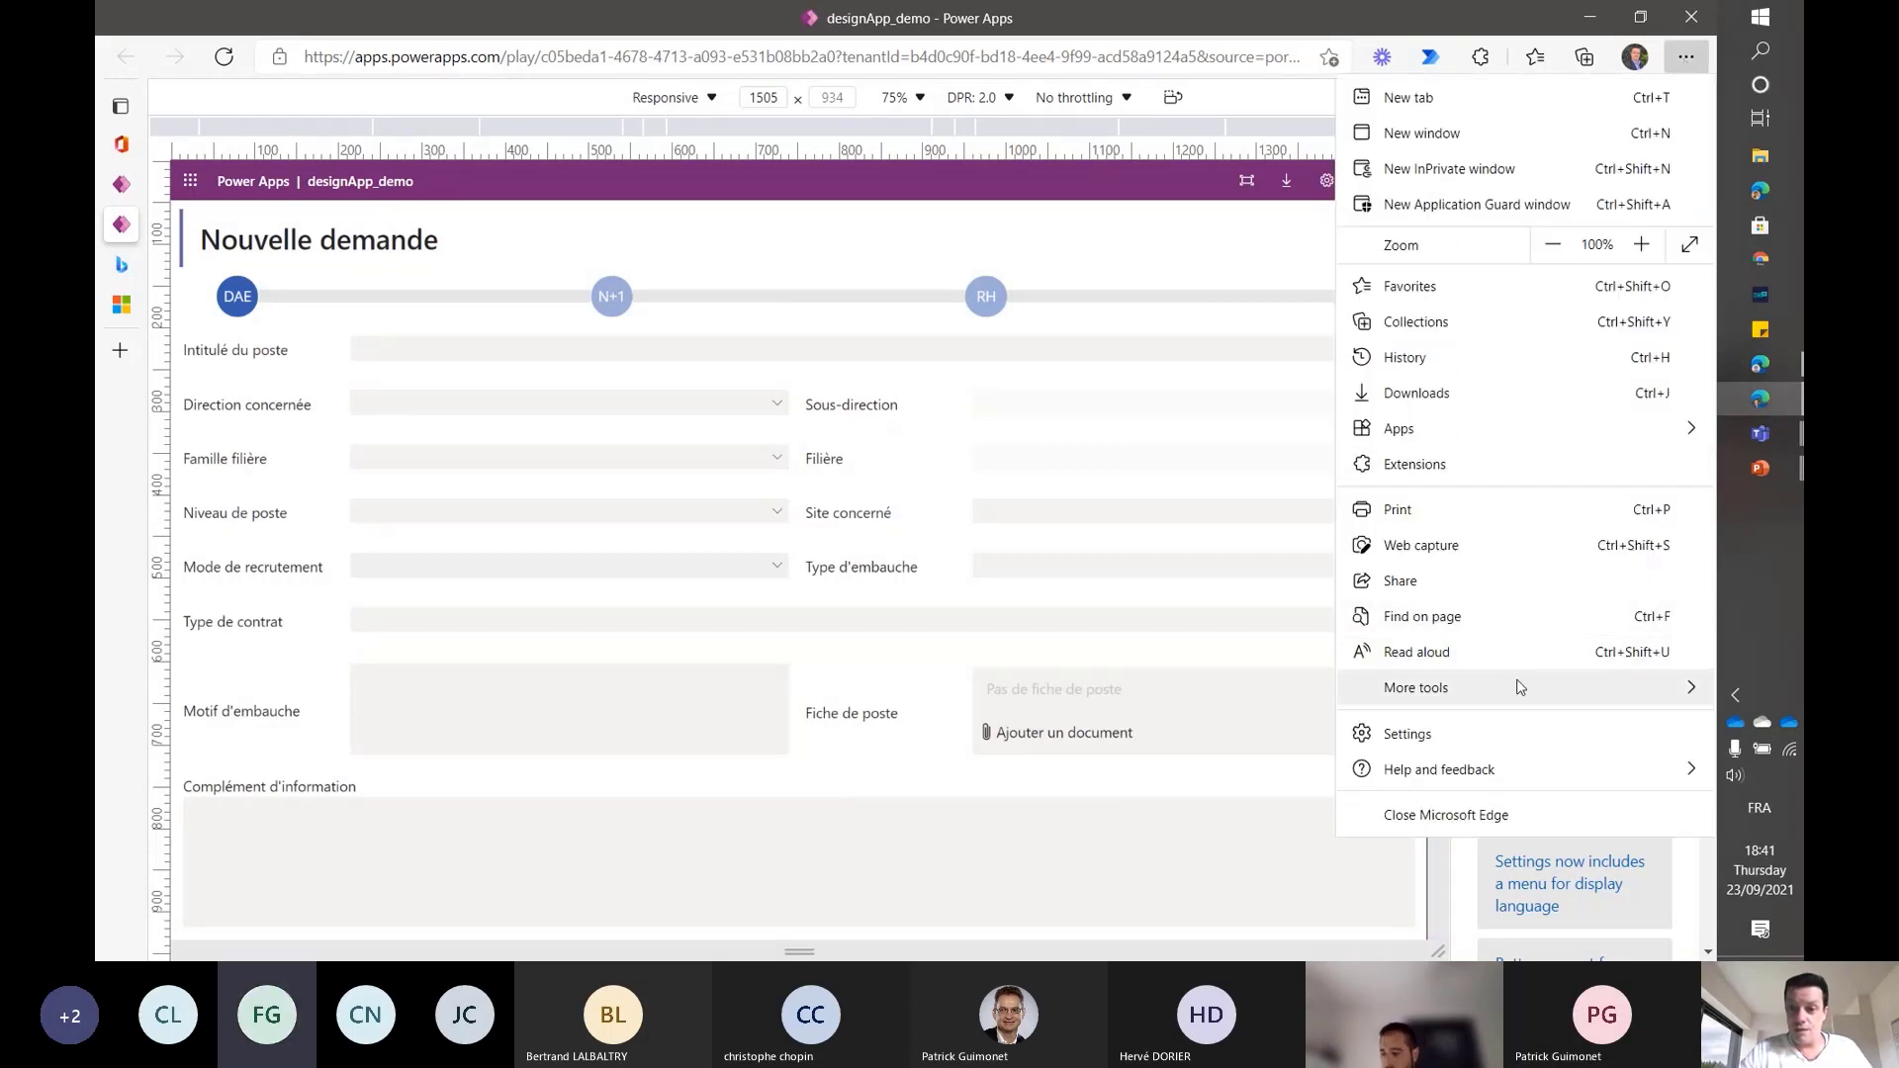
{"action": "mouse_move", "coordinate": [1517, 684]}
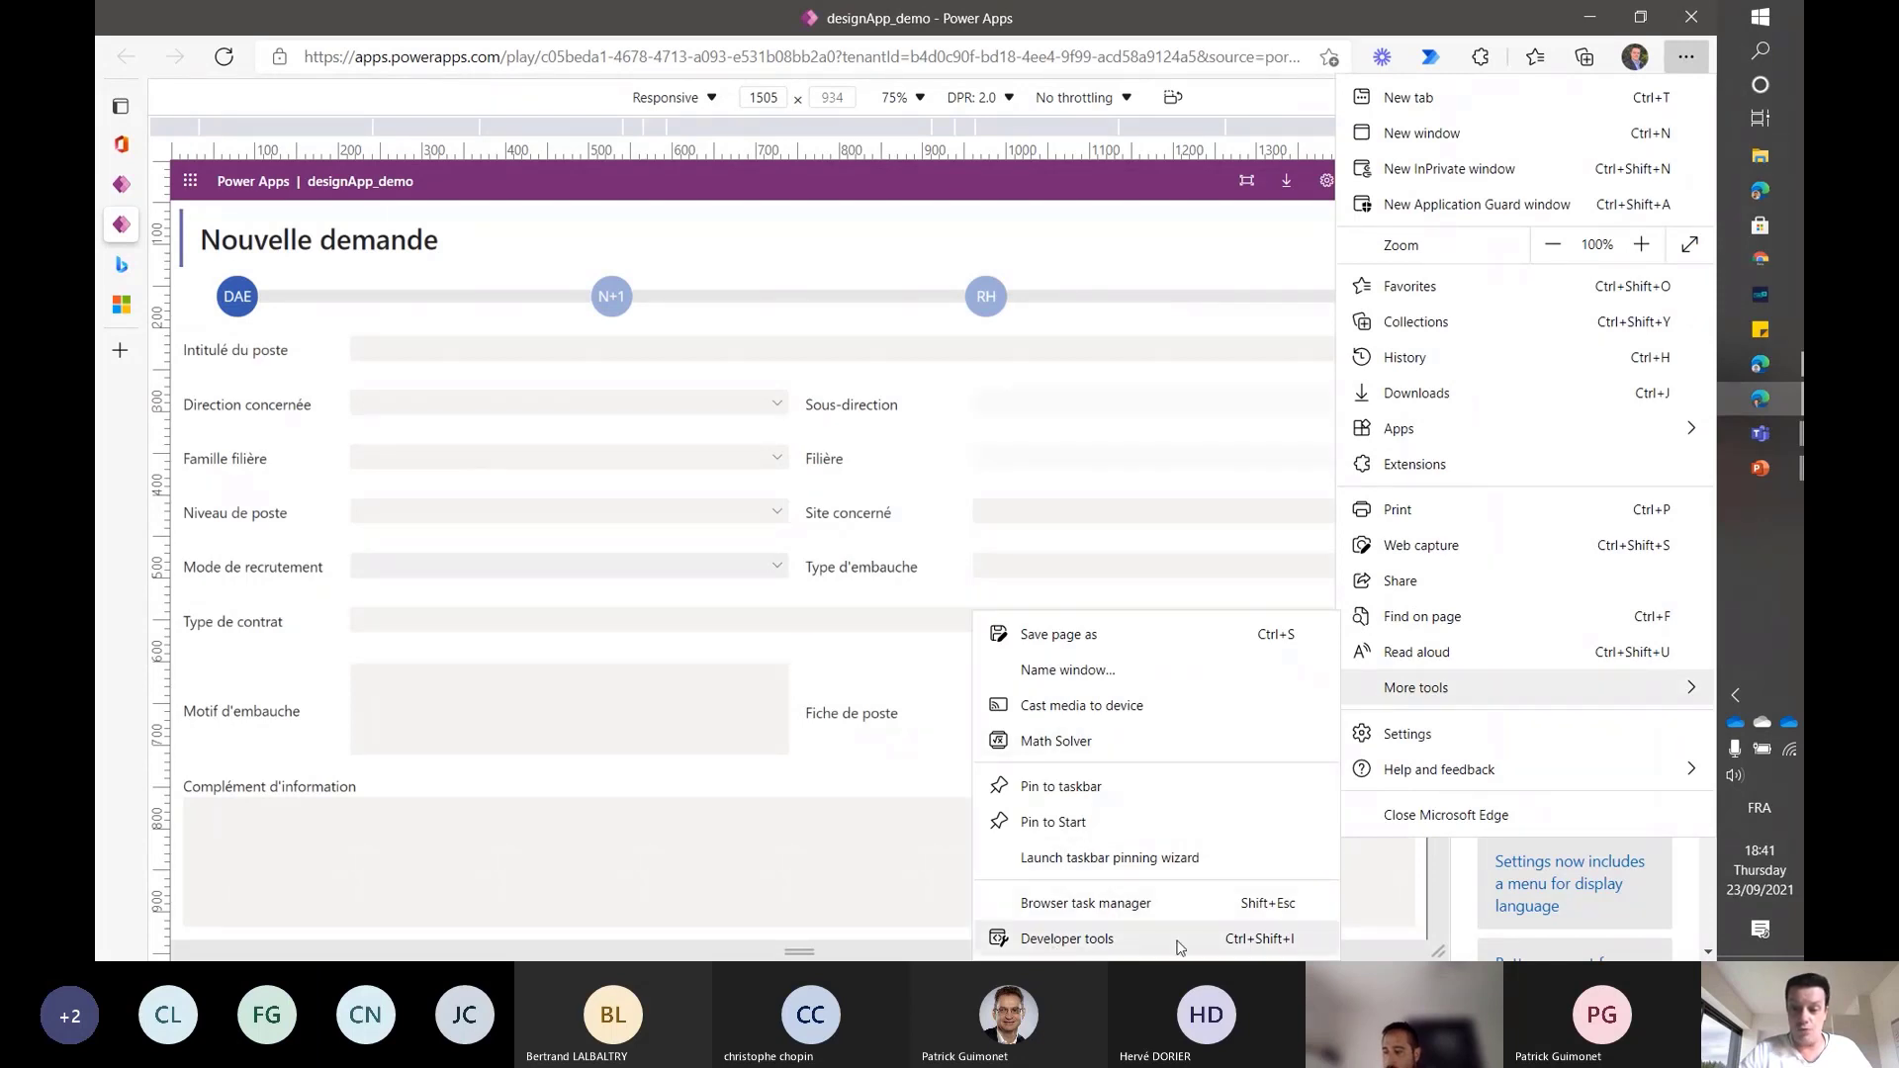
{"action": "left_click", "coordinate": [1273, 99]}
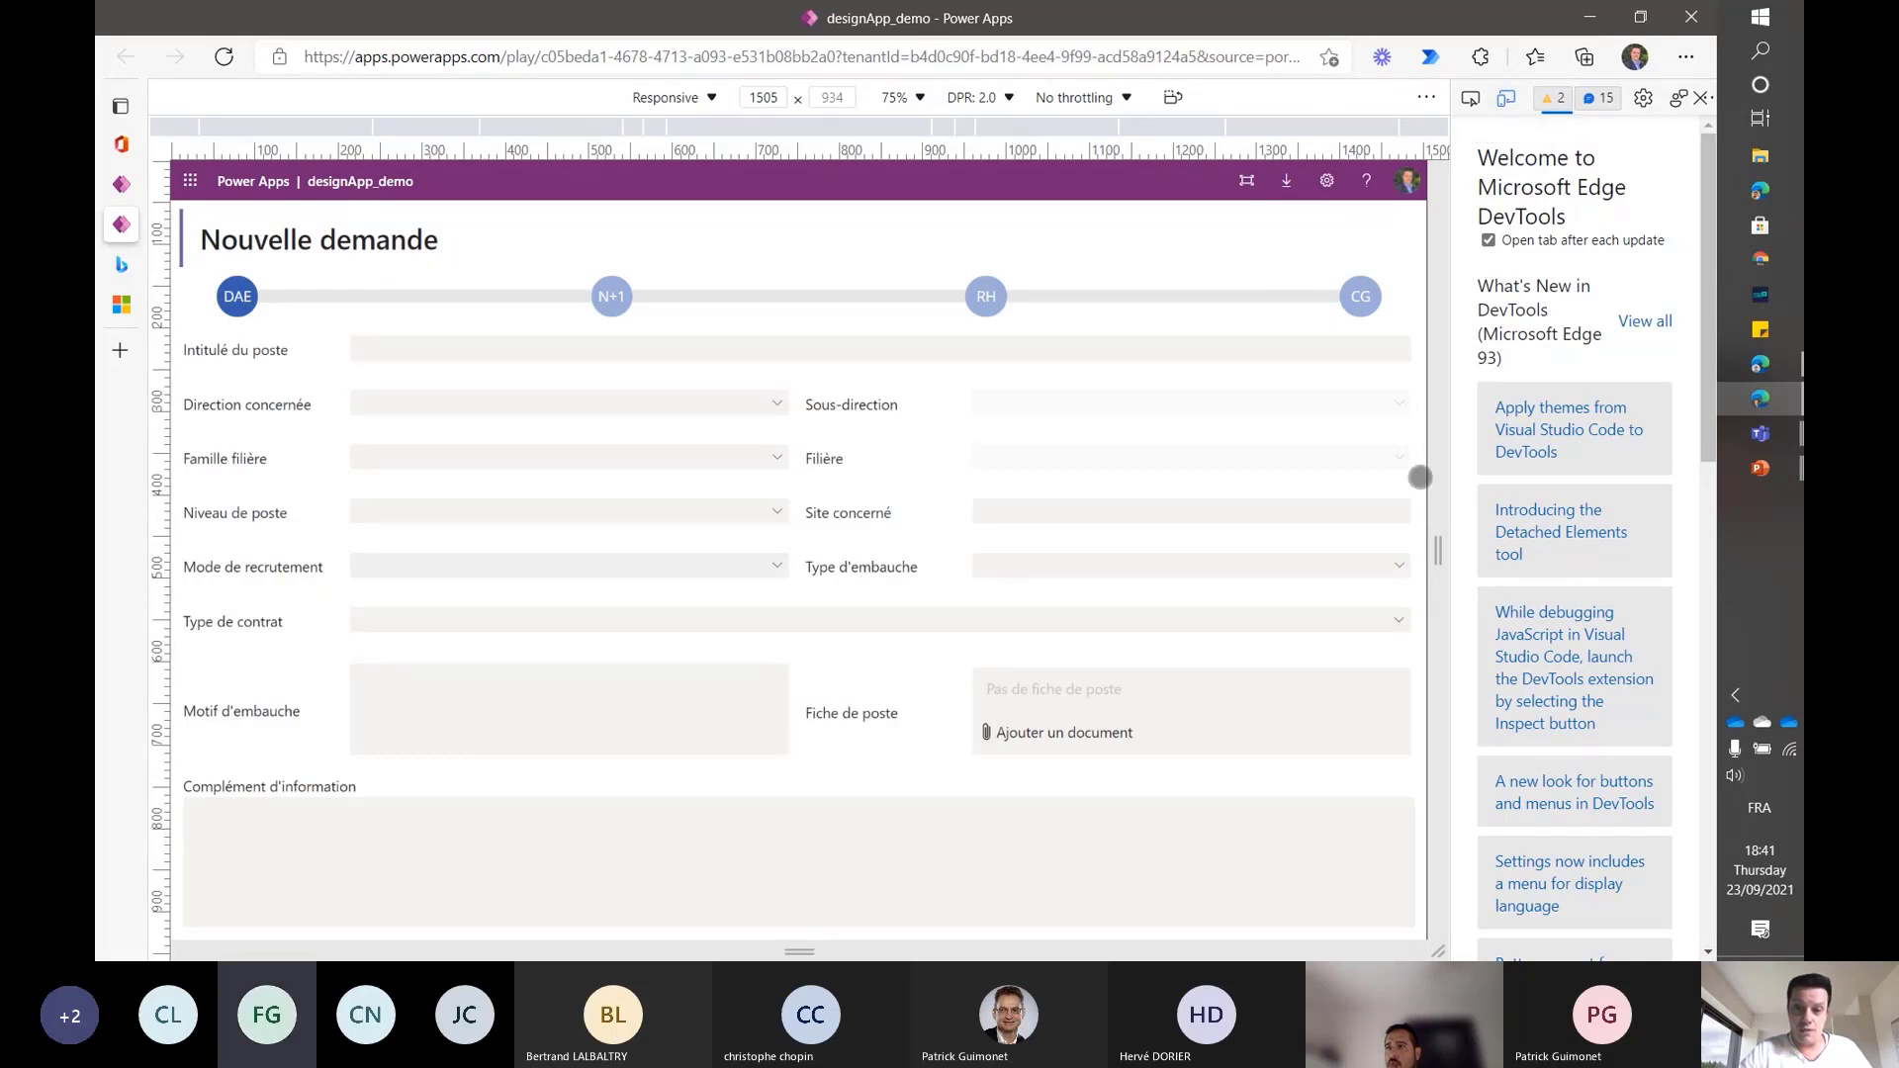
- Preview the Nouvelle demande form on the emulated iPad Mini and Galaxy S5 devices
{"action": "left_click", "coordinate": [693, 99]}
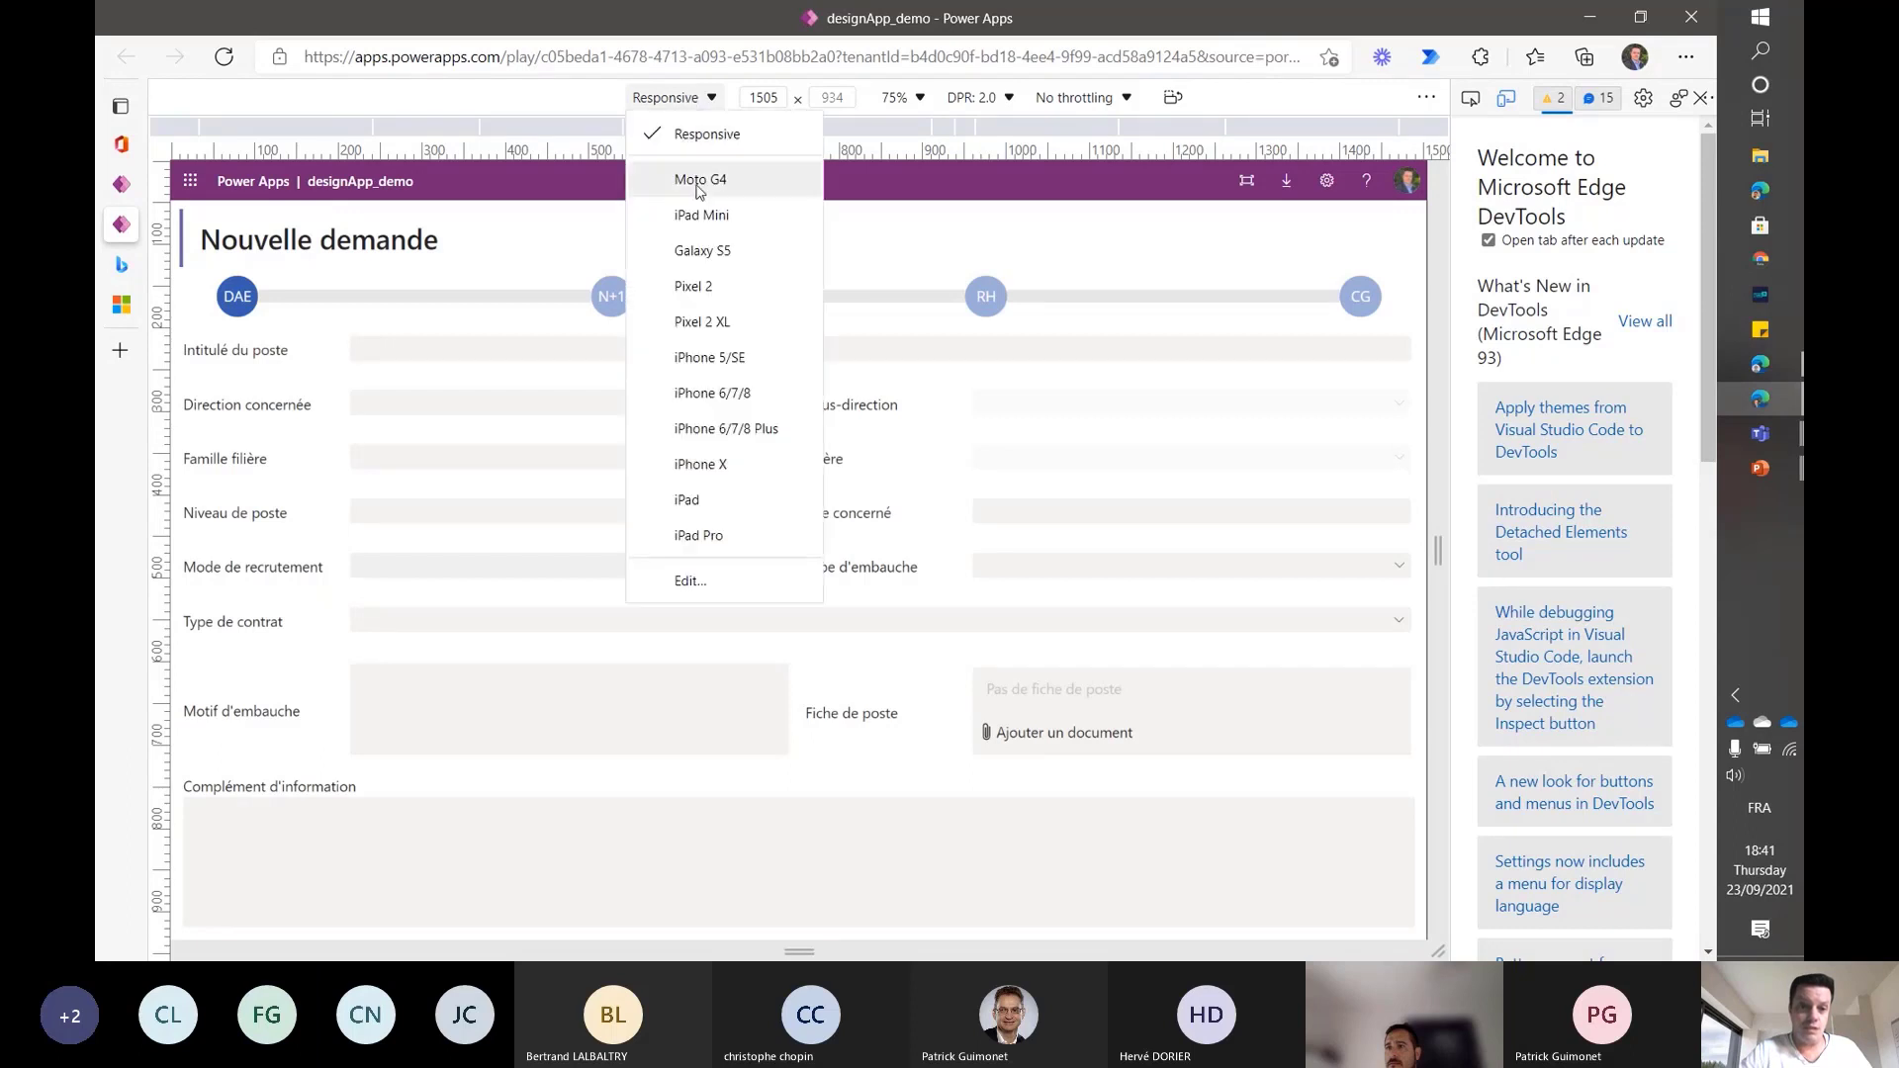
{"action": "left_click", "coordinate": [704, 214]}
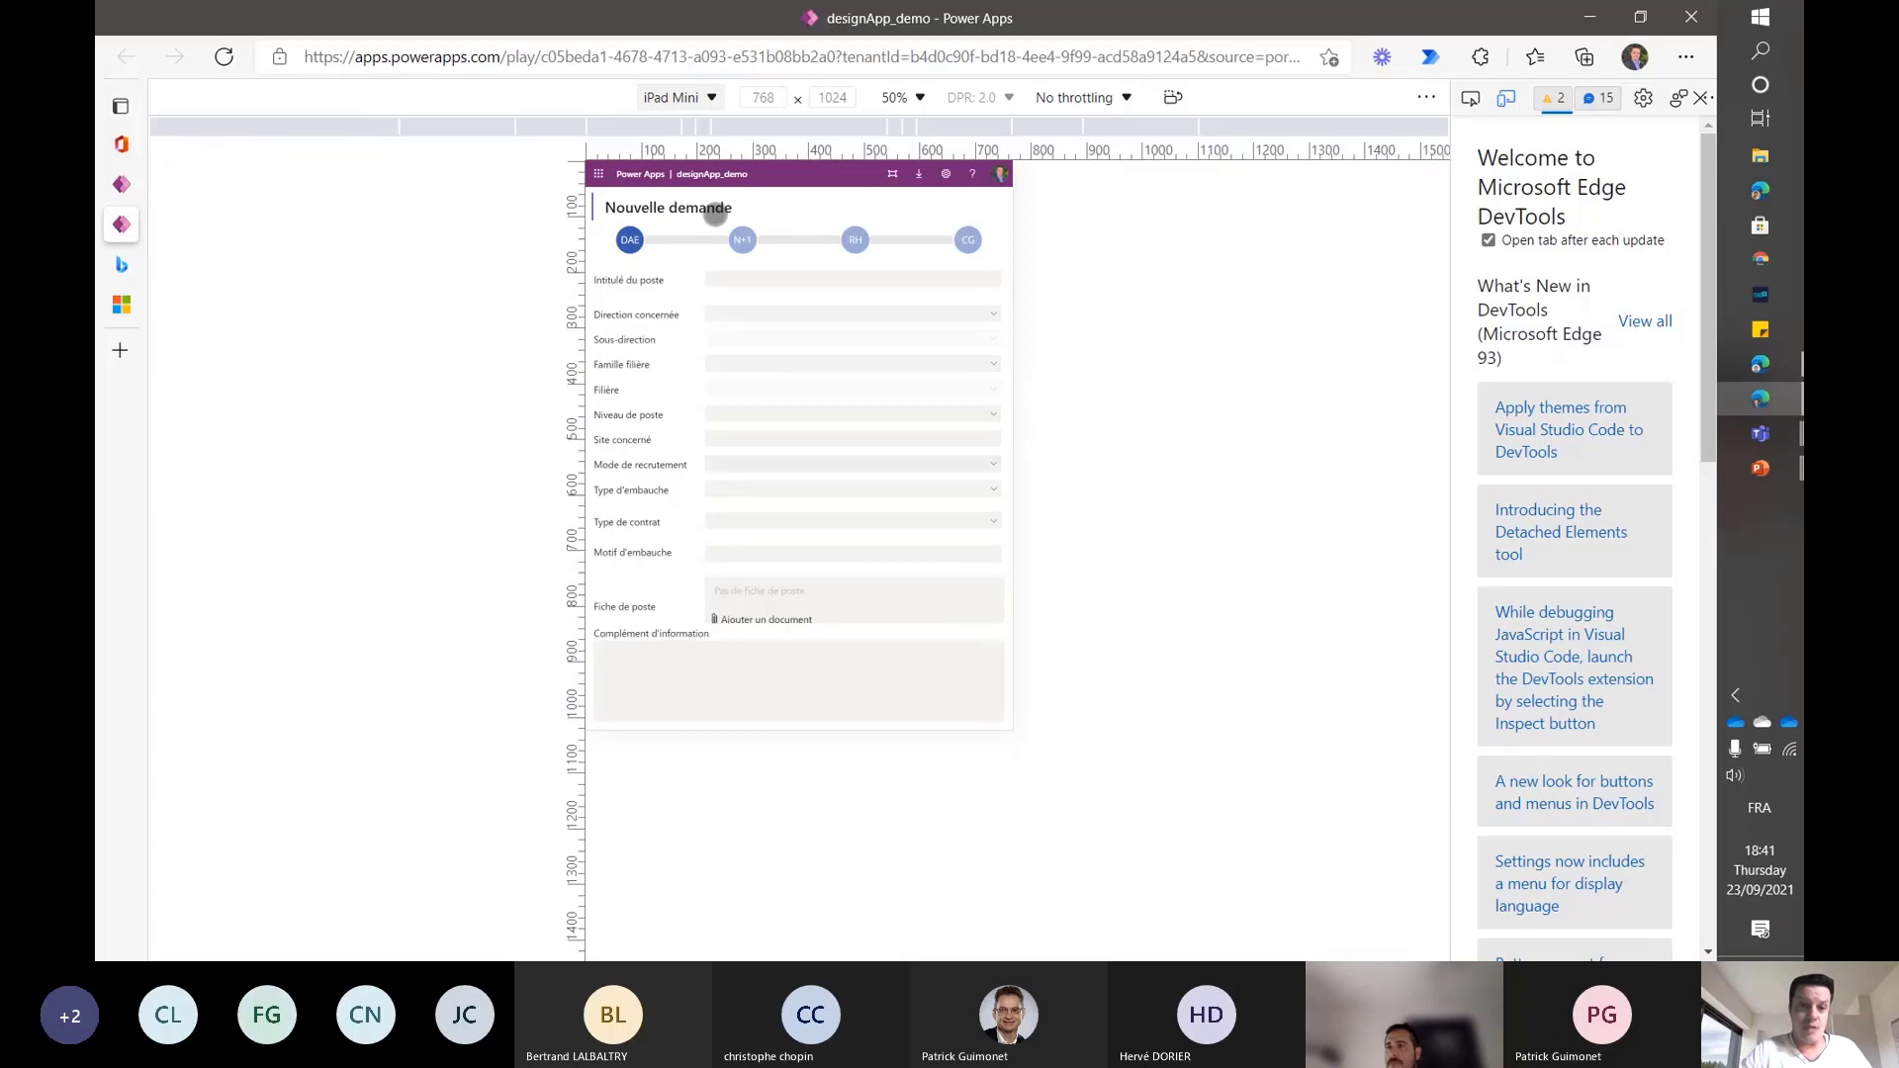
{"action": "left_click", "coordinate": [689, 99]}
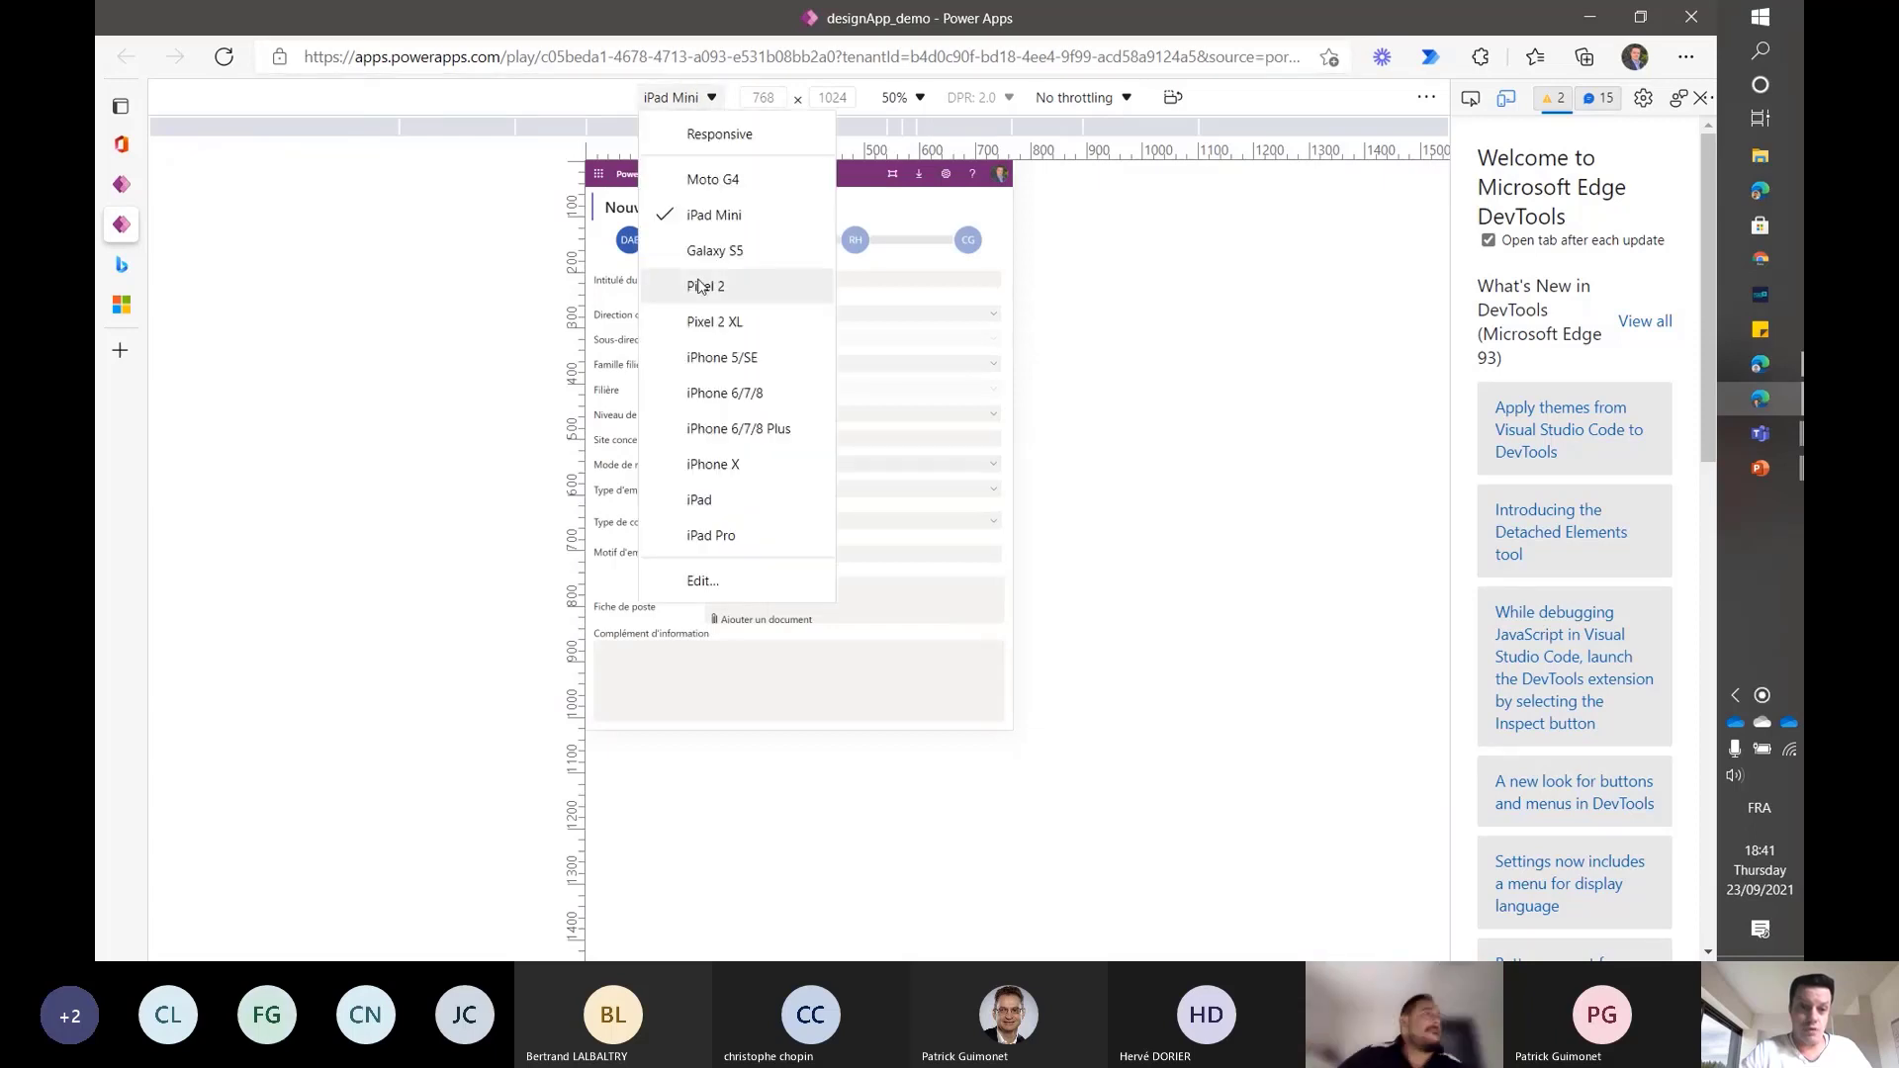
{"action": "left_click", "coordinate": [713, 253]}
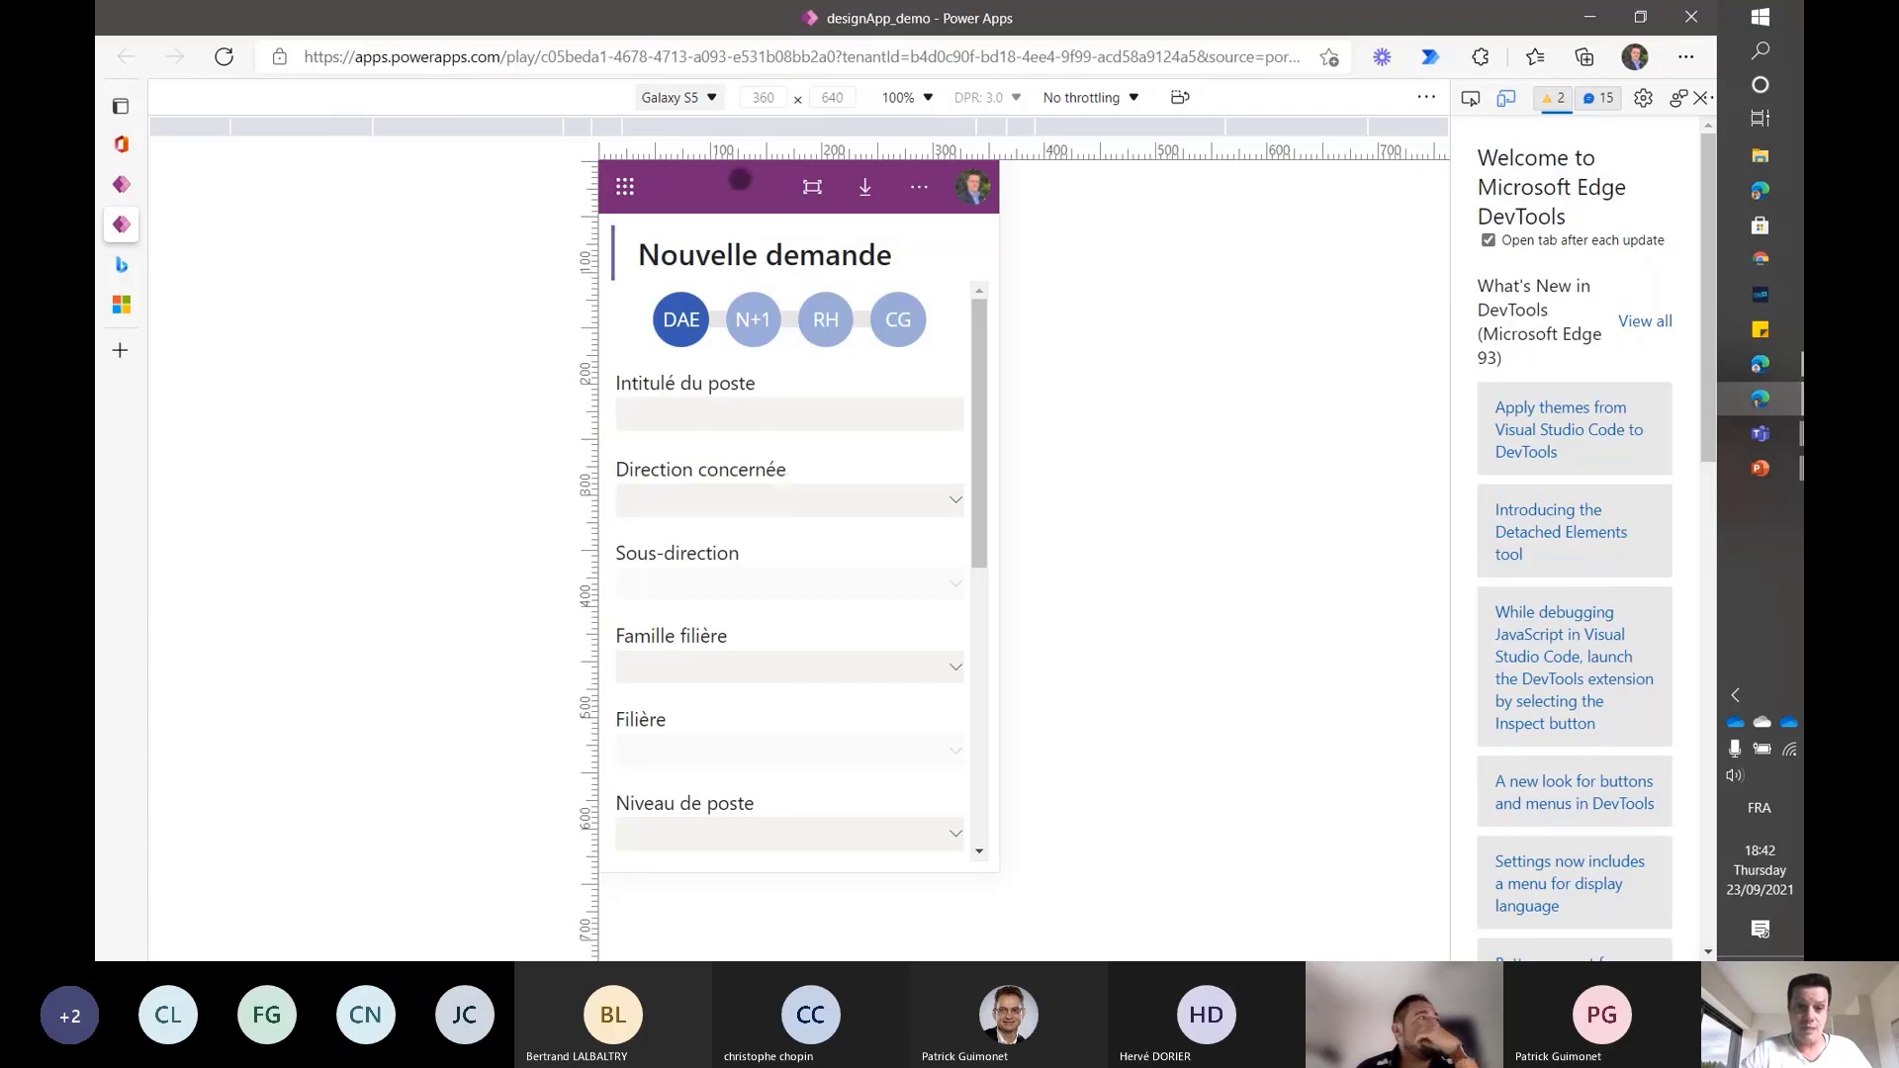
- Return the preview to Responsive mode and test the form layout at widths of about 633, 901, 1129 and 555 pixels
{"action": "left_click", "coordinate": [692, 99]}
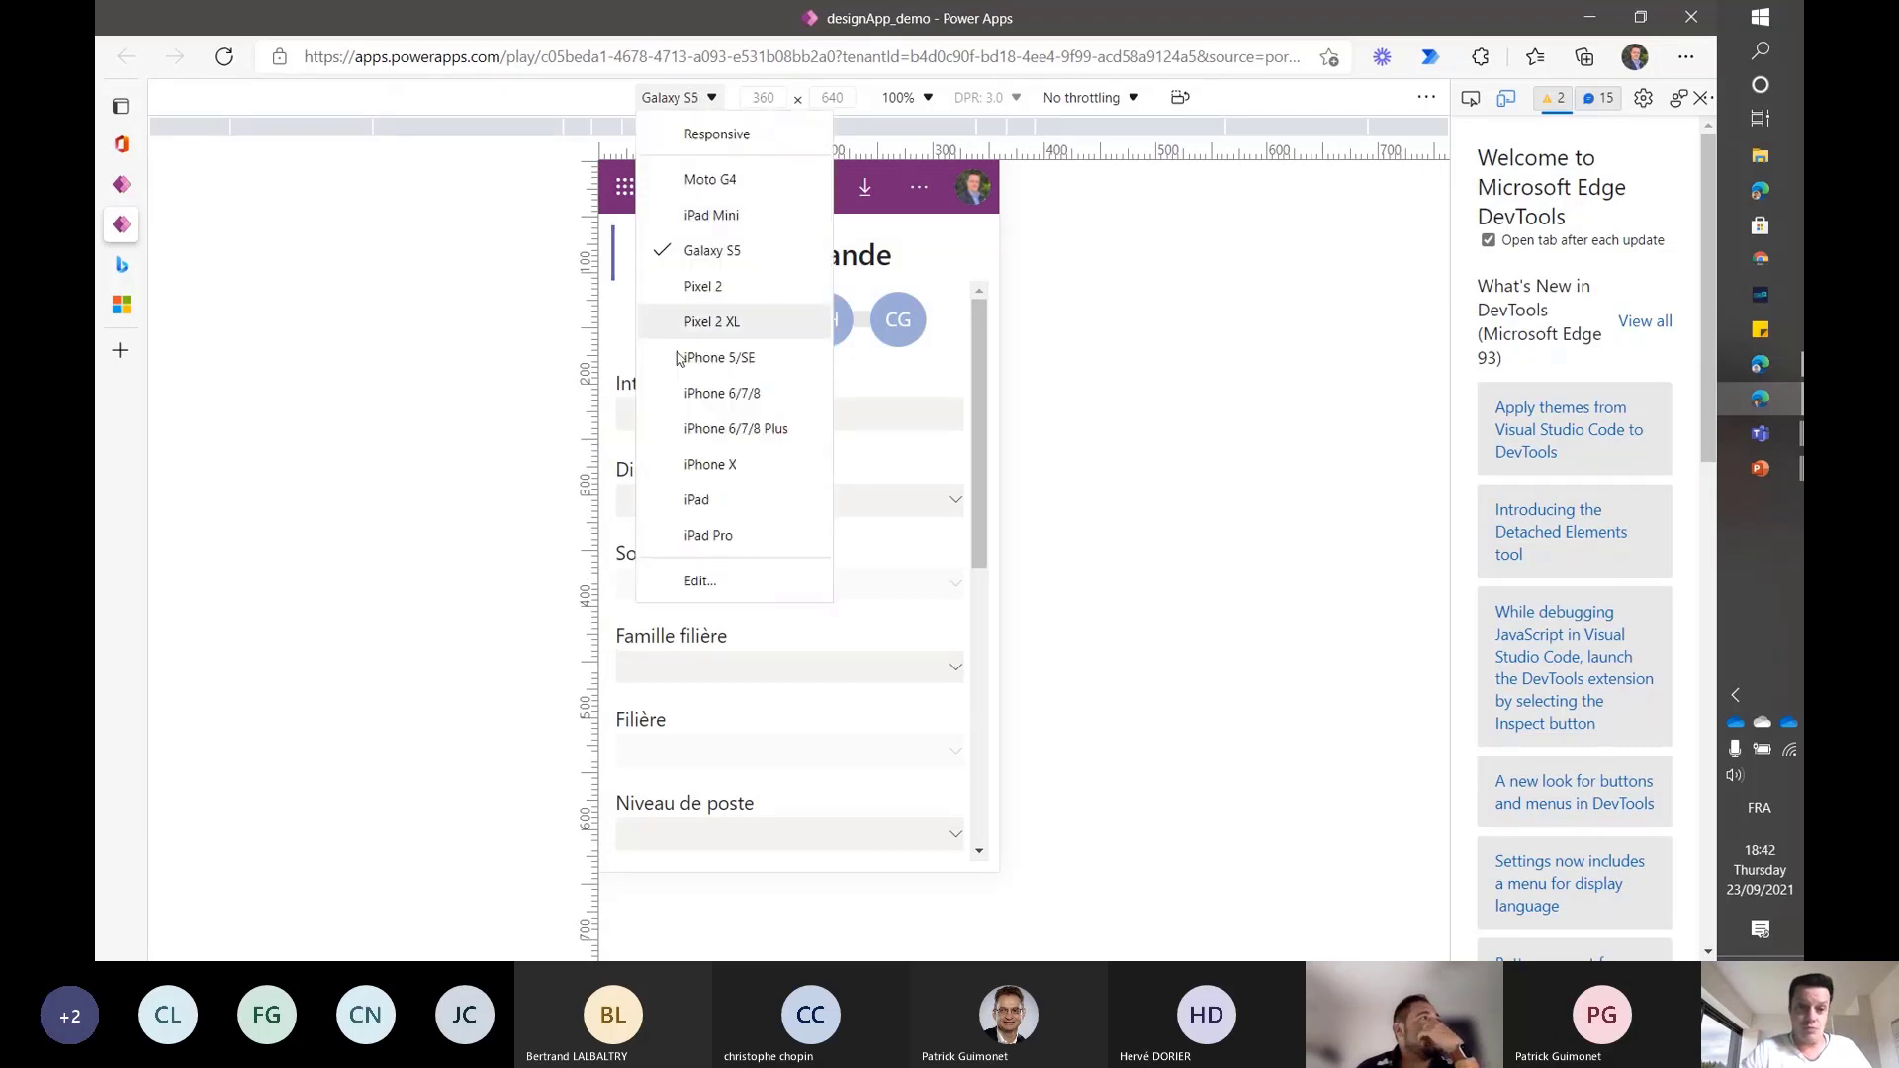
{"action": "left_click", "coordinate": [742, 137]}
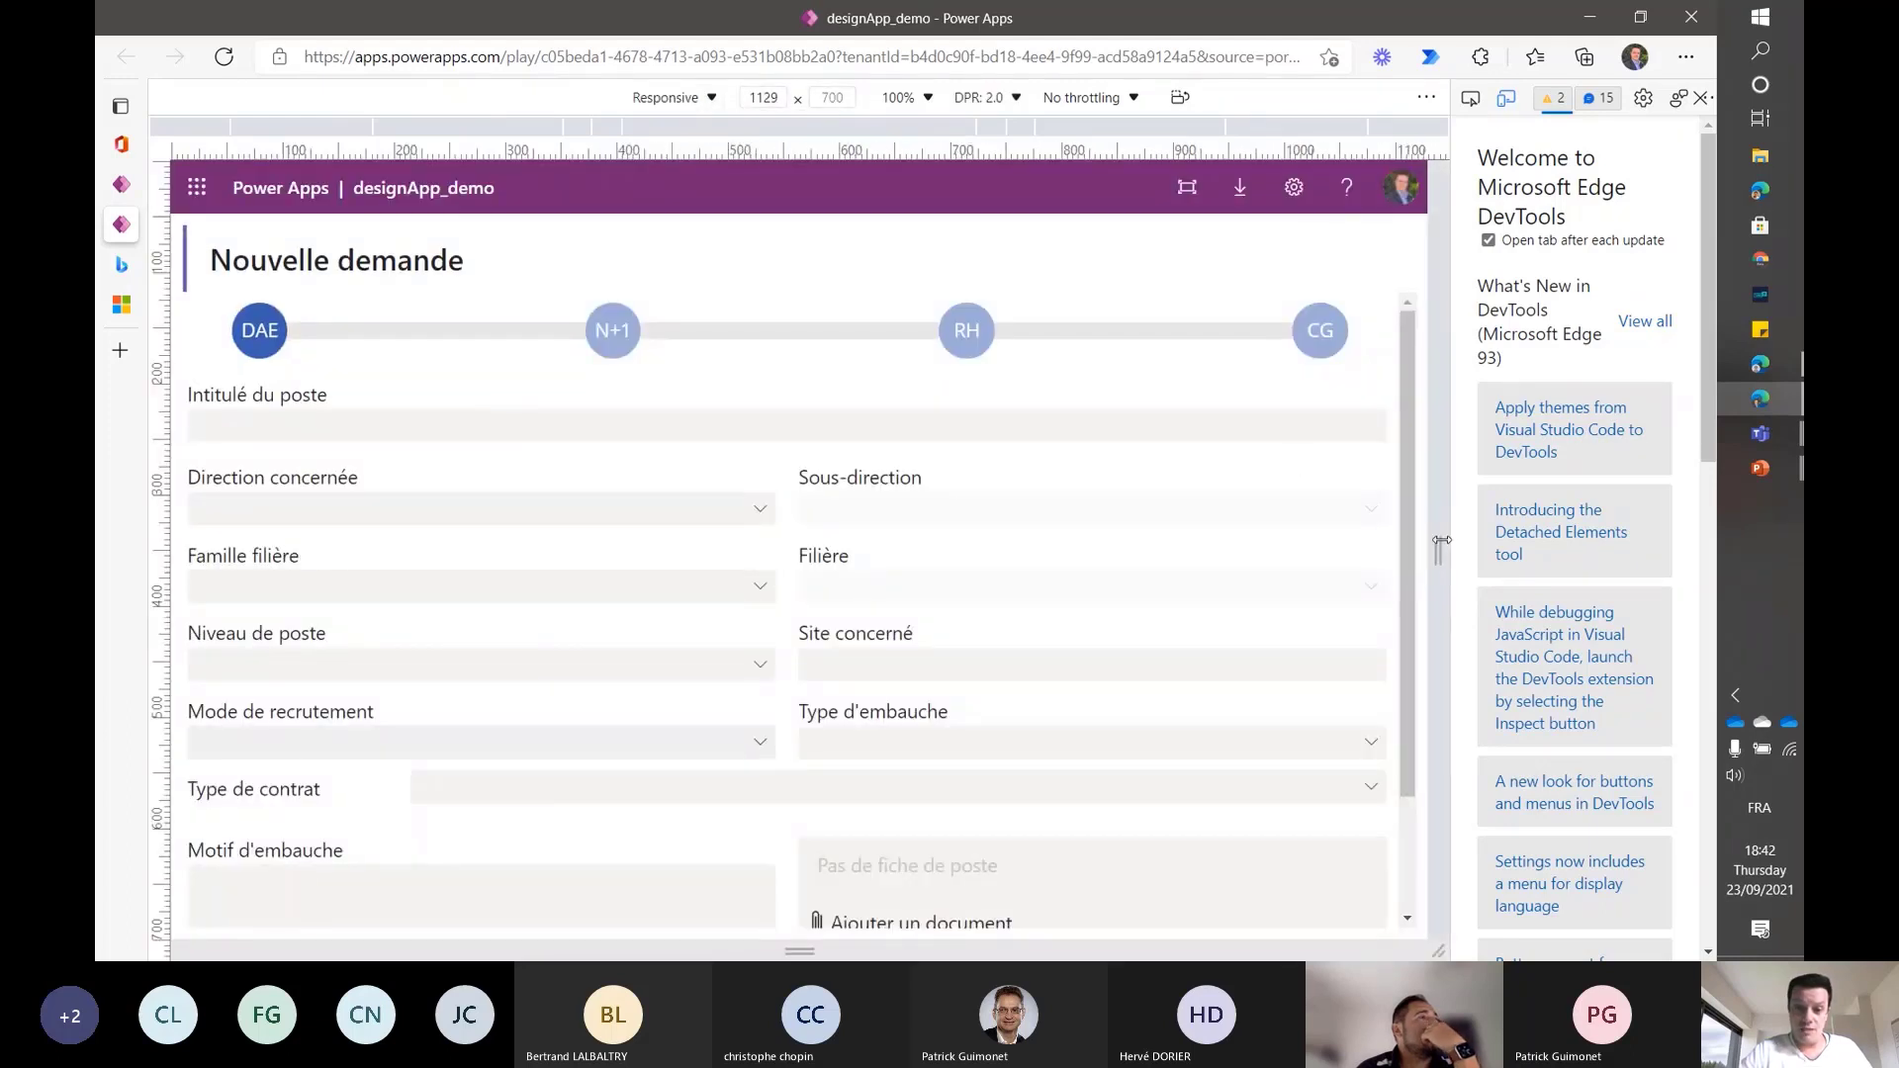
{"action": "left_click_drag", "start_coordinate": [1438, 550], "coordinate": [1167, 538]}
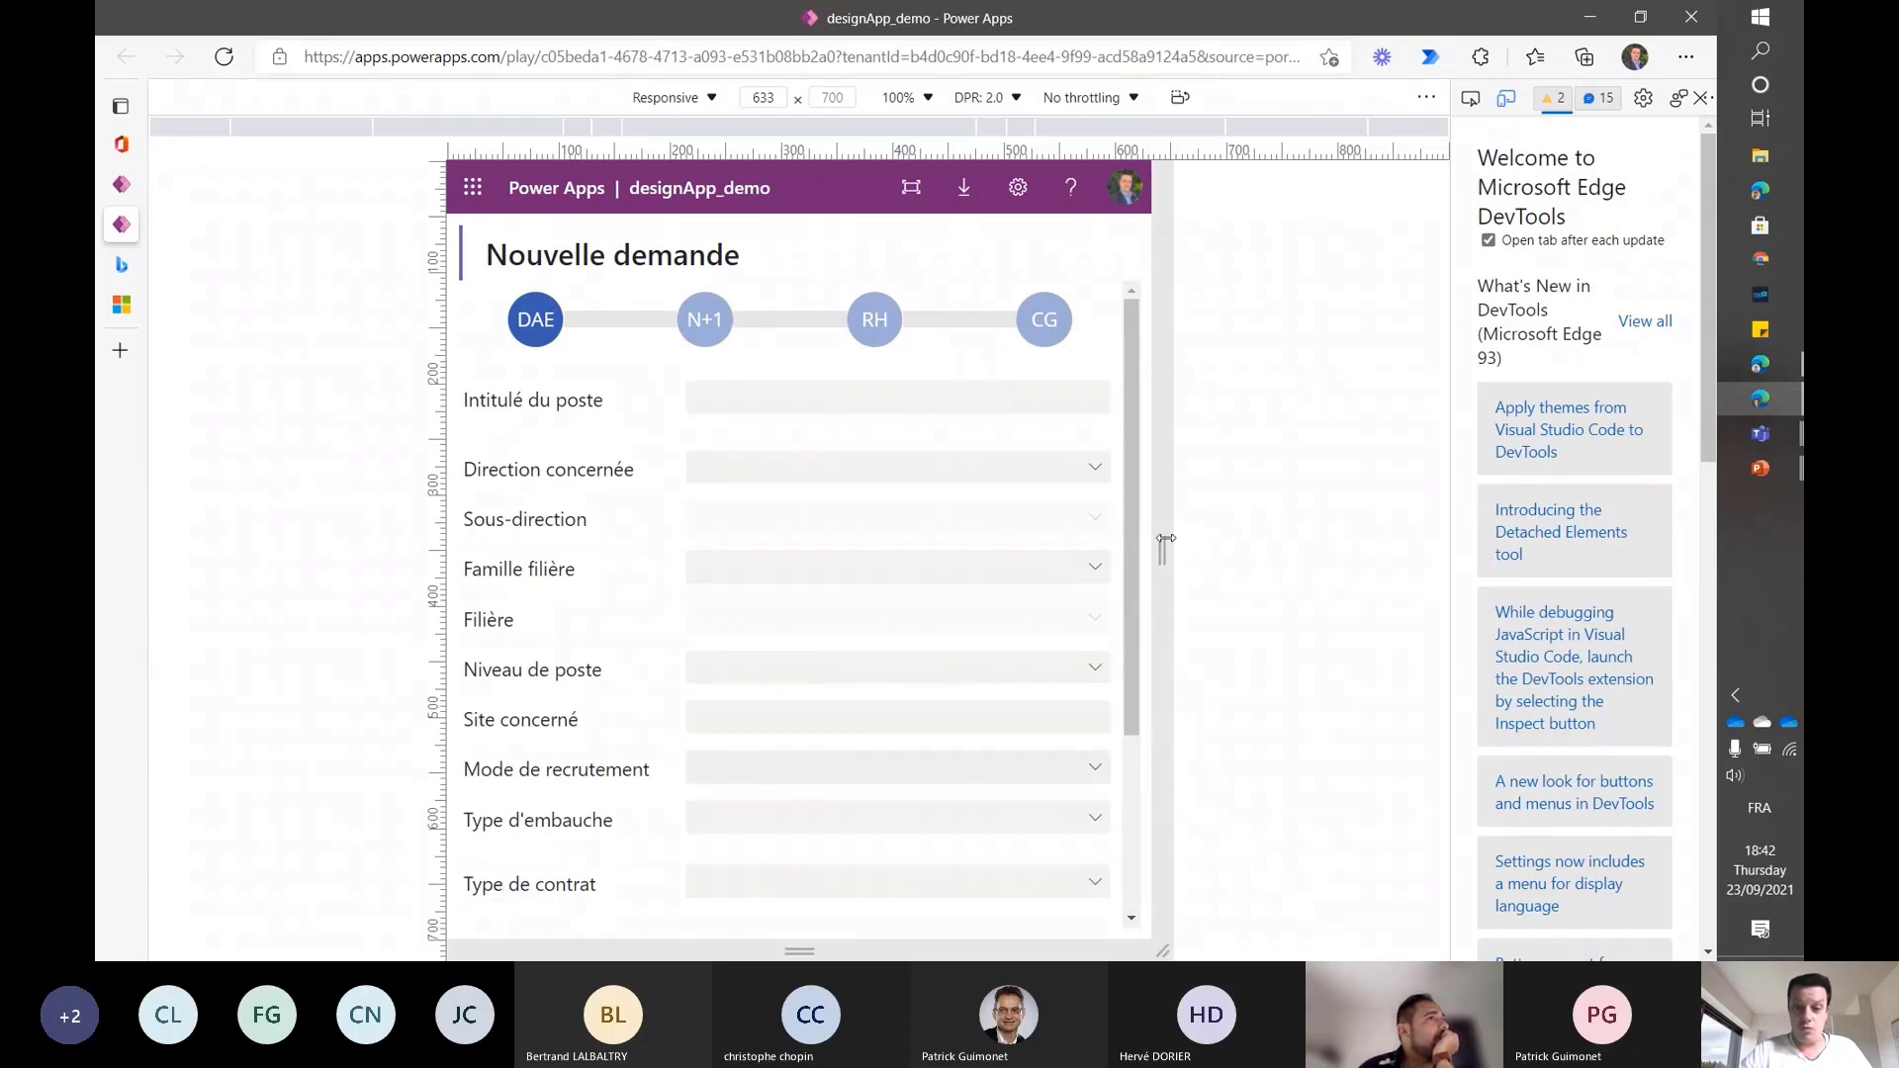
{"action": "left_click_drag", "start_coordinate": [1165, 538], "coordinate": [1314, 543]}
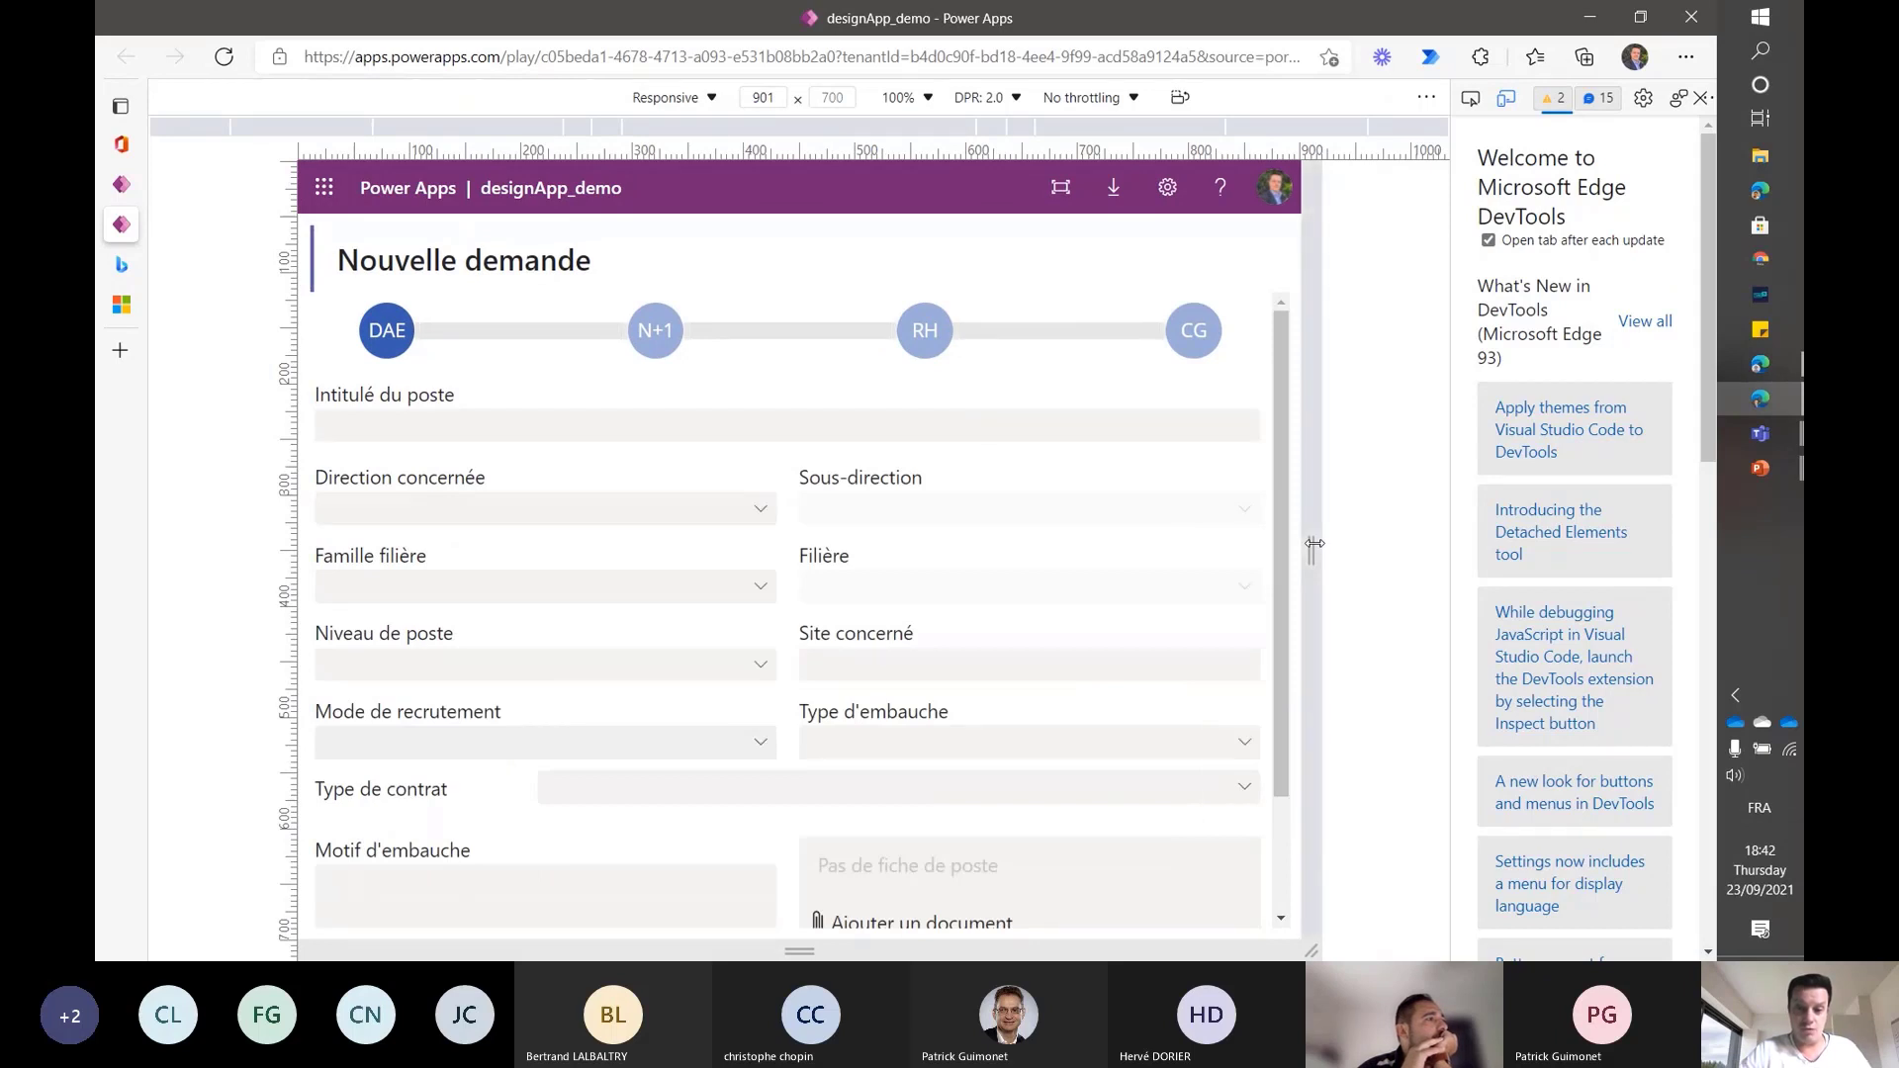
{"action": "left_click_drag", "start_coordinate": [1313, 543], "coordinate": [1446, 554]}
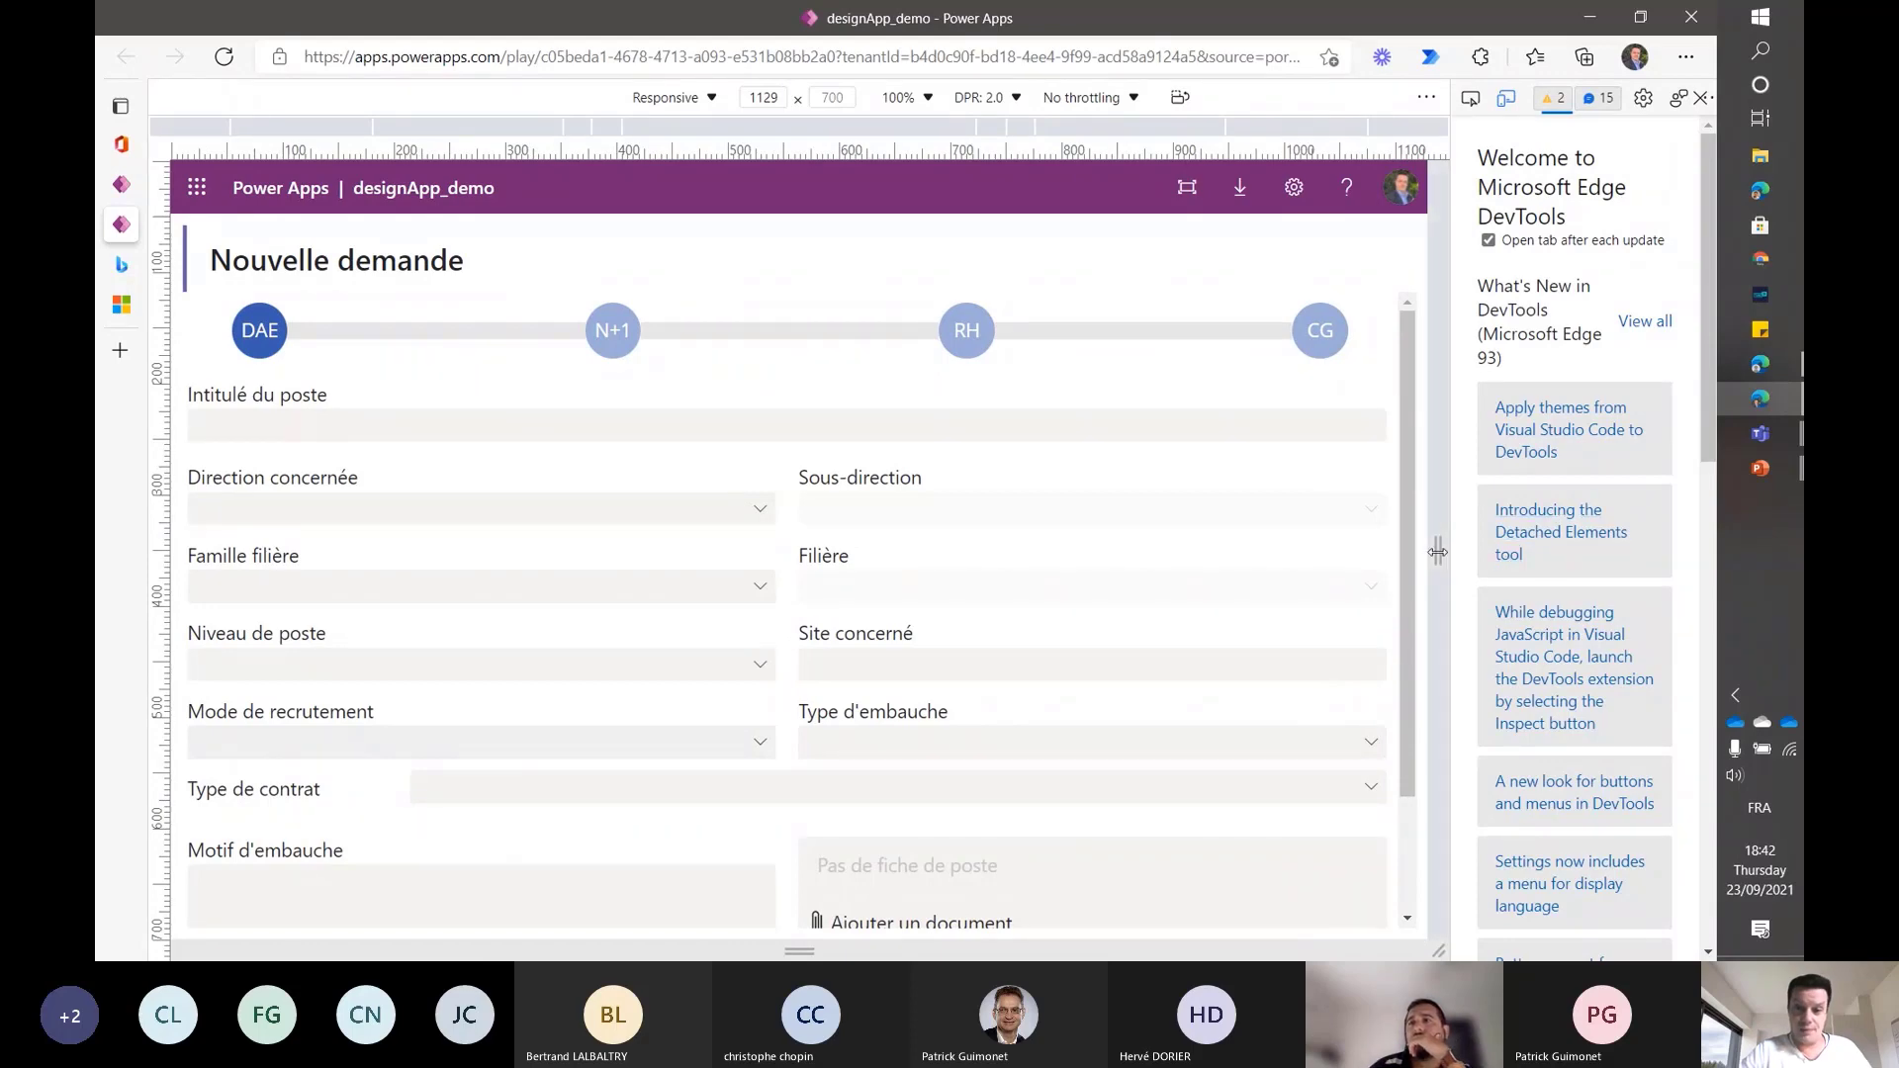
{"action": "left_click_drag", "start_coordinate": [1439, 544], "coordinate": [1118, 544]}
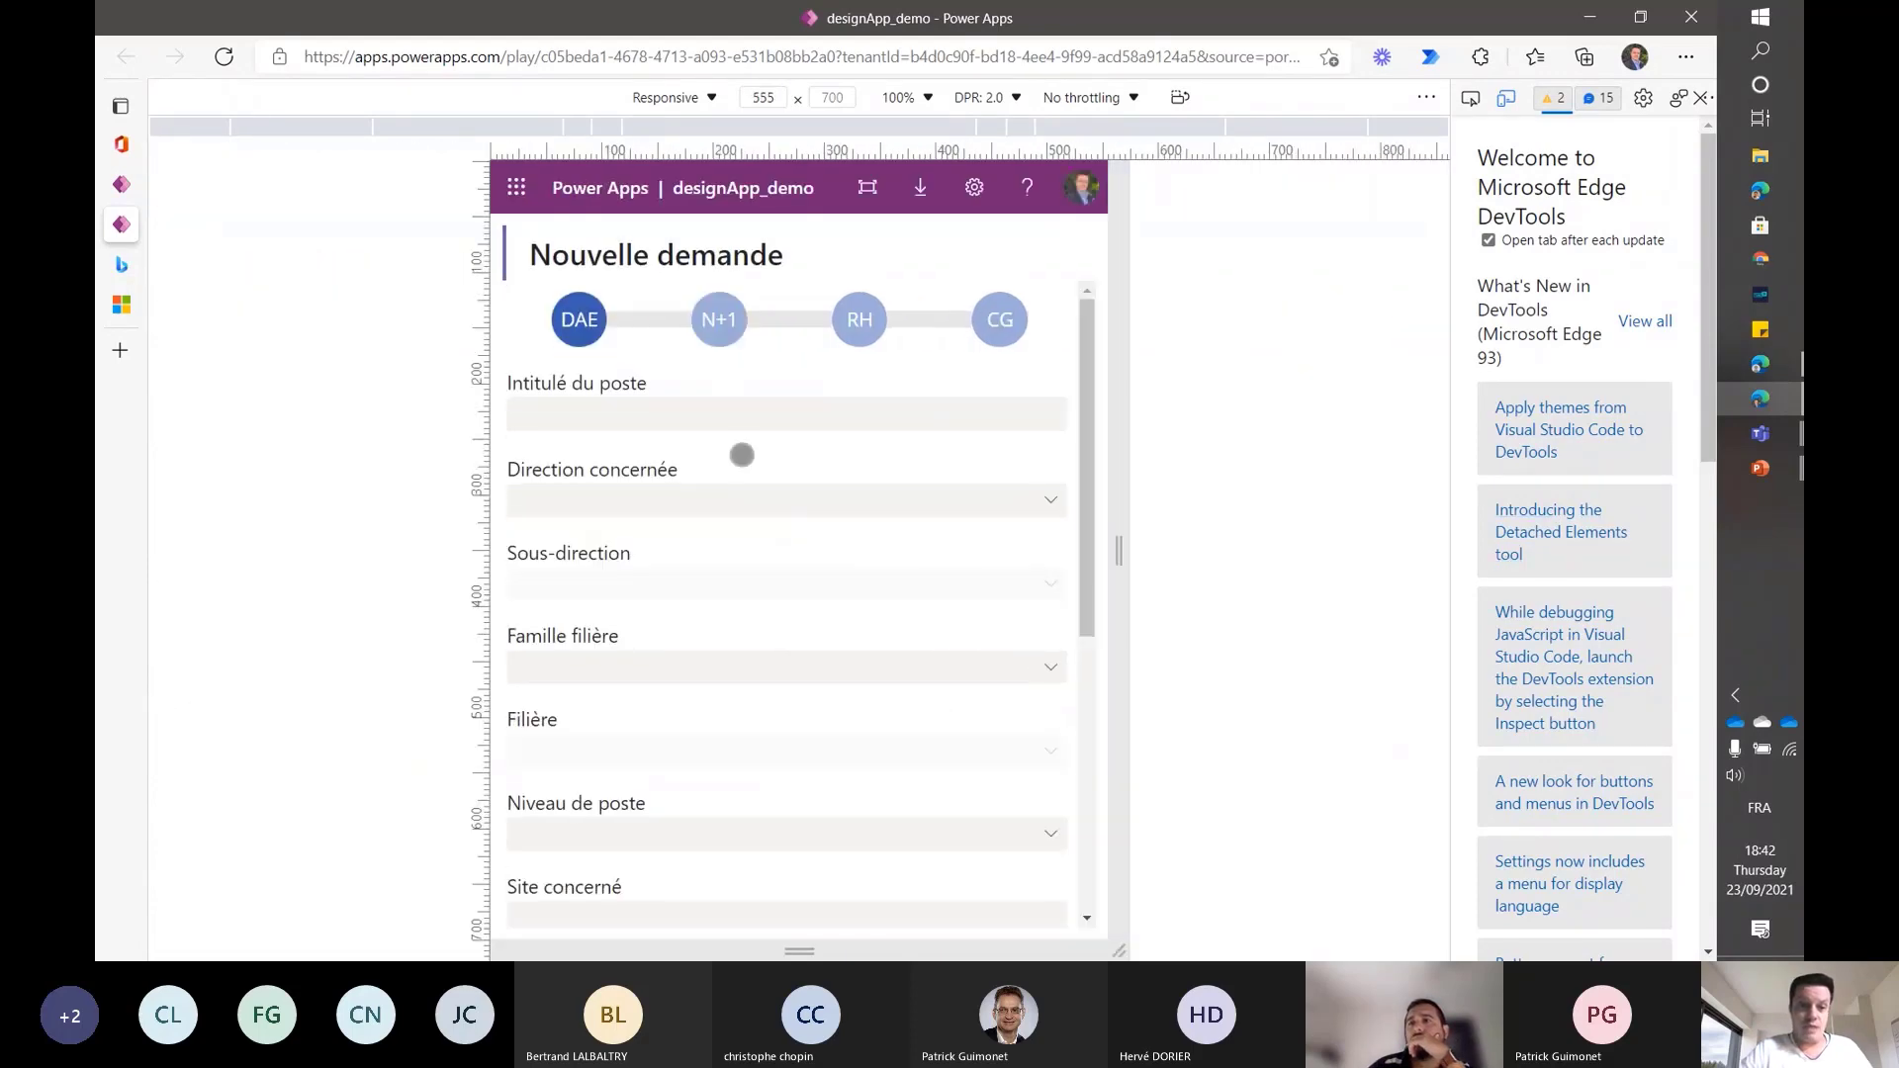
- Switch to the designApp_demo editor and examine mainContainer_4 with its leftContainer_4 and rightContainer_4 containers
{"action": "left_click", "coordinate": [122, 186]}
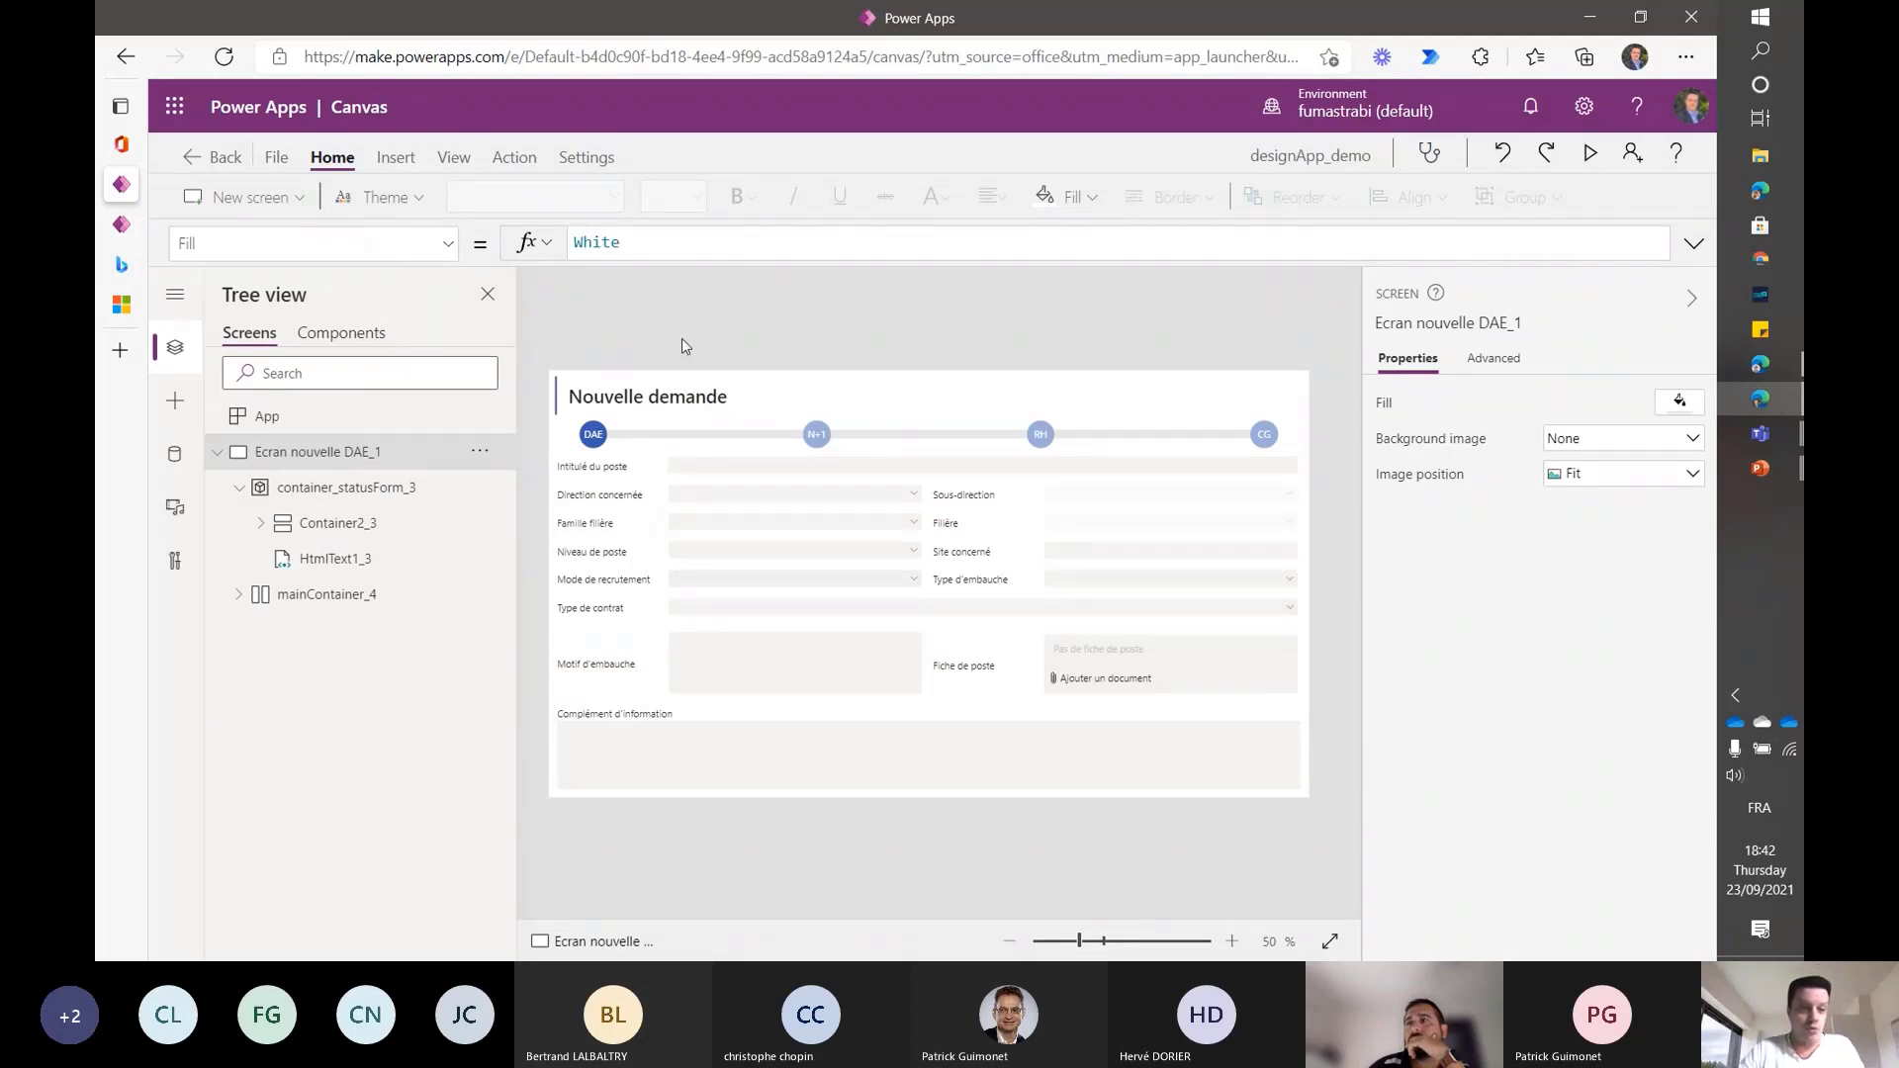
{"action": "left_click", "coordinate": [238, 491]}
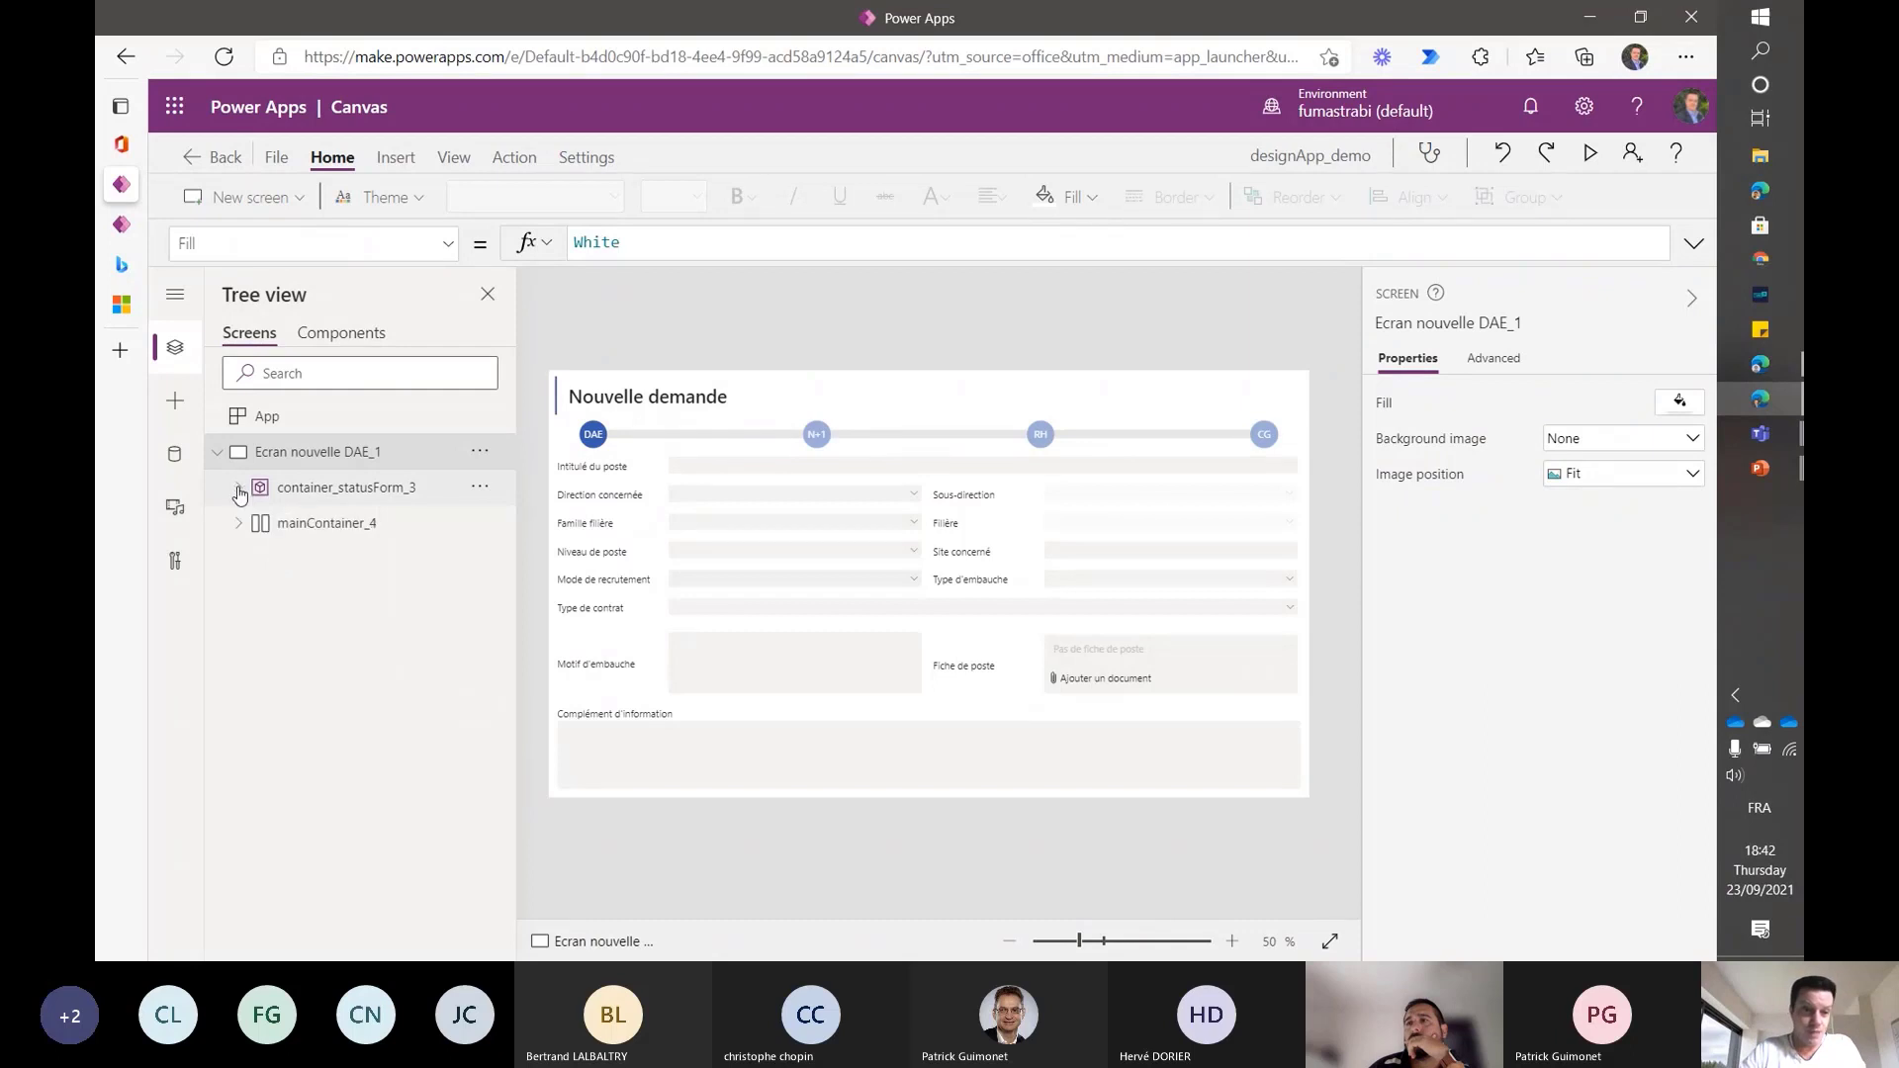
{"action": "left_click", "coordinate": [294, 532]}
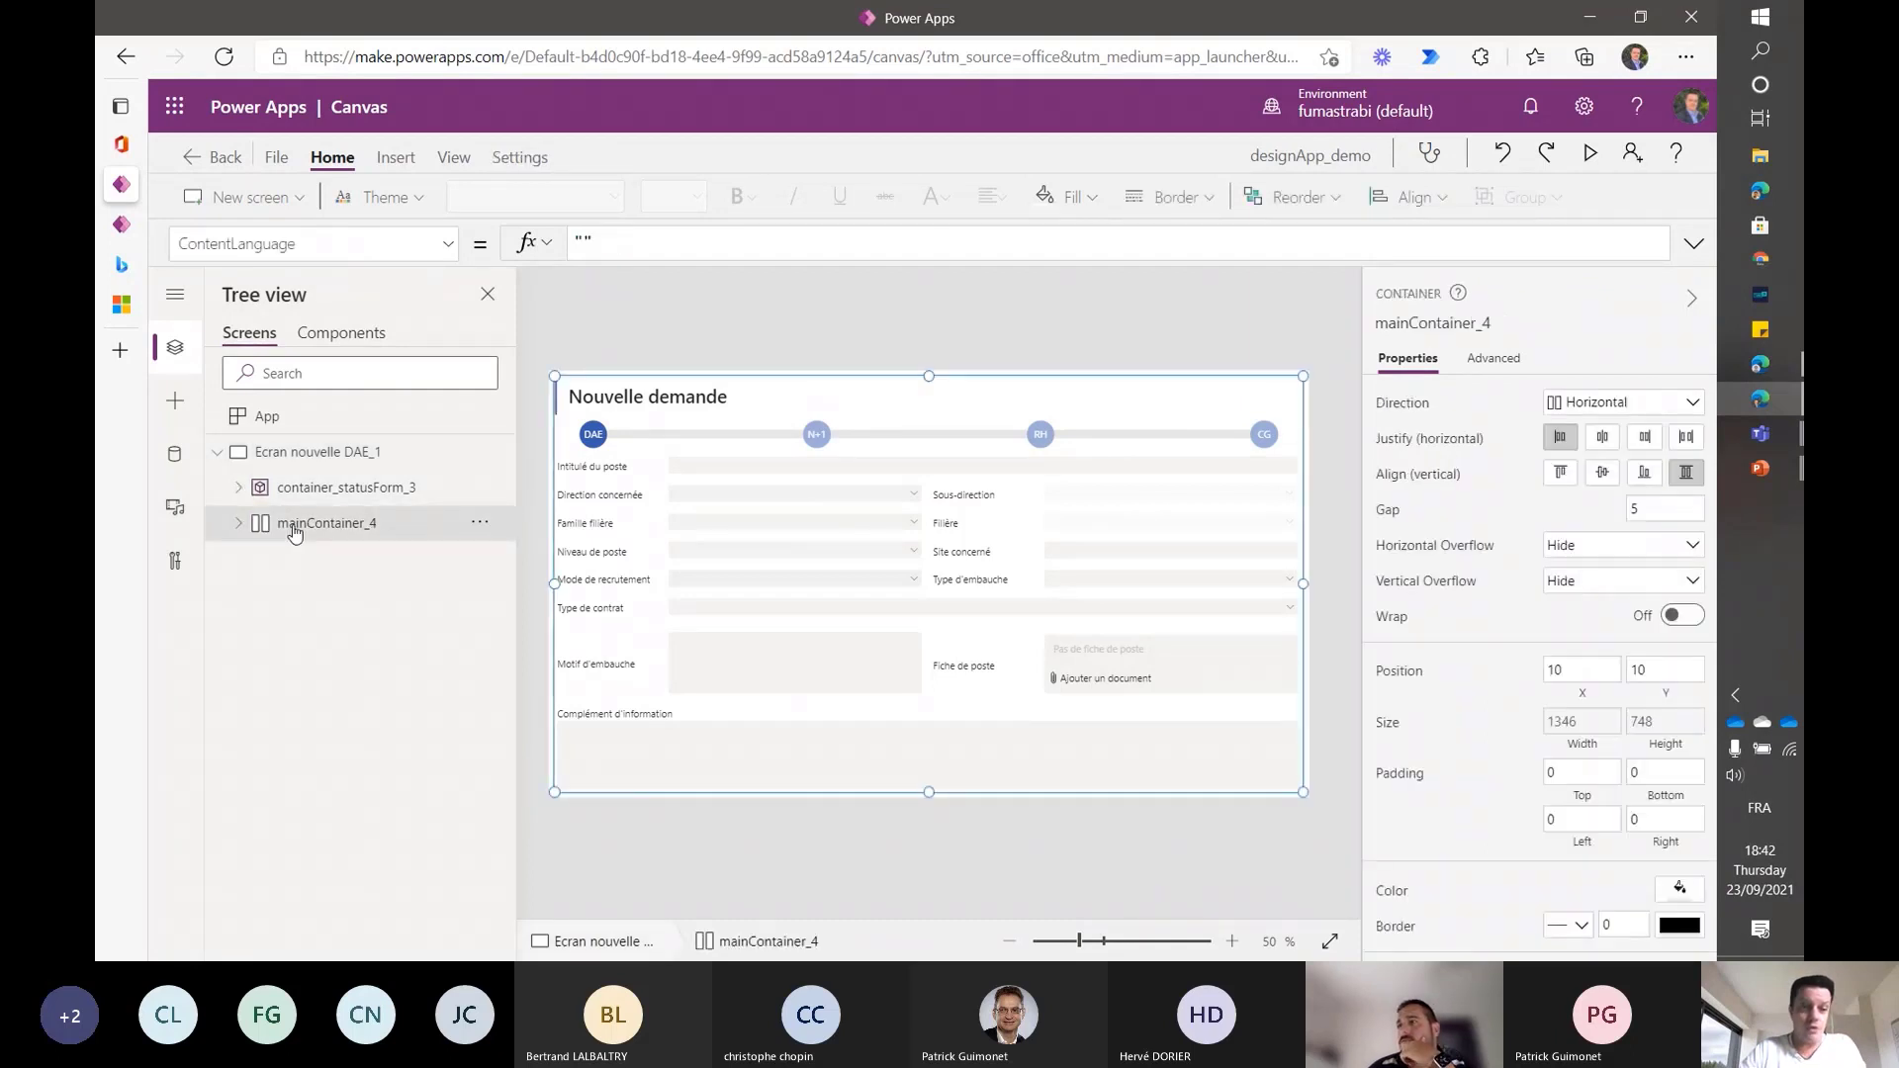
{"action": "left_click", "coordinate": [240, 524]}
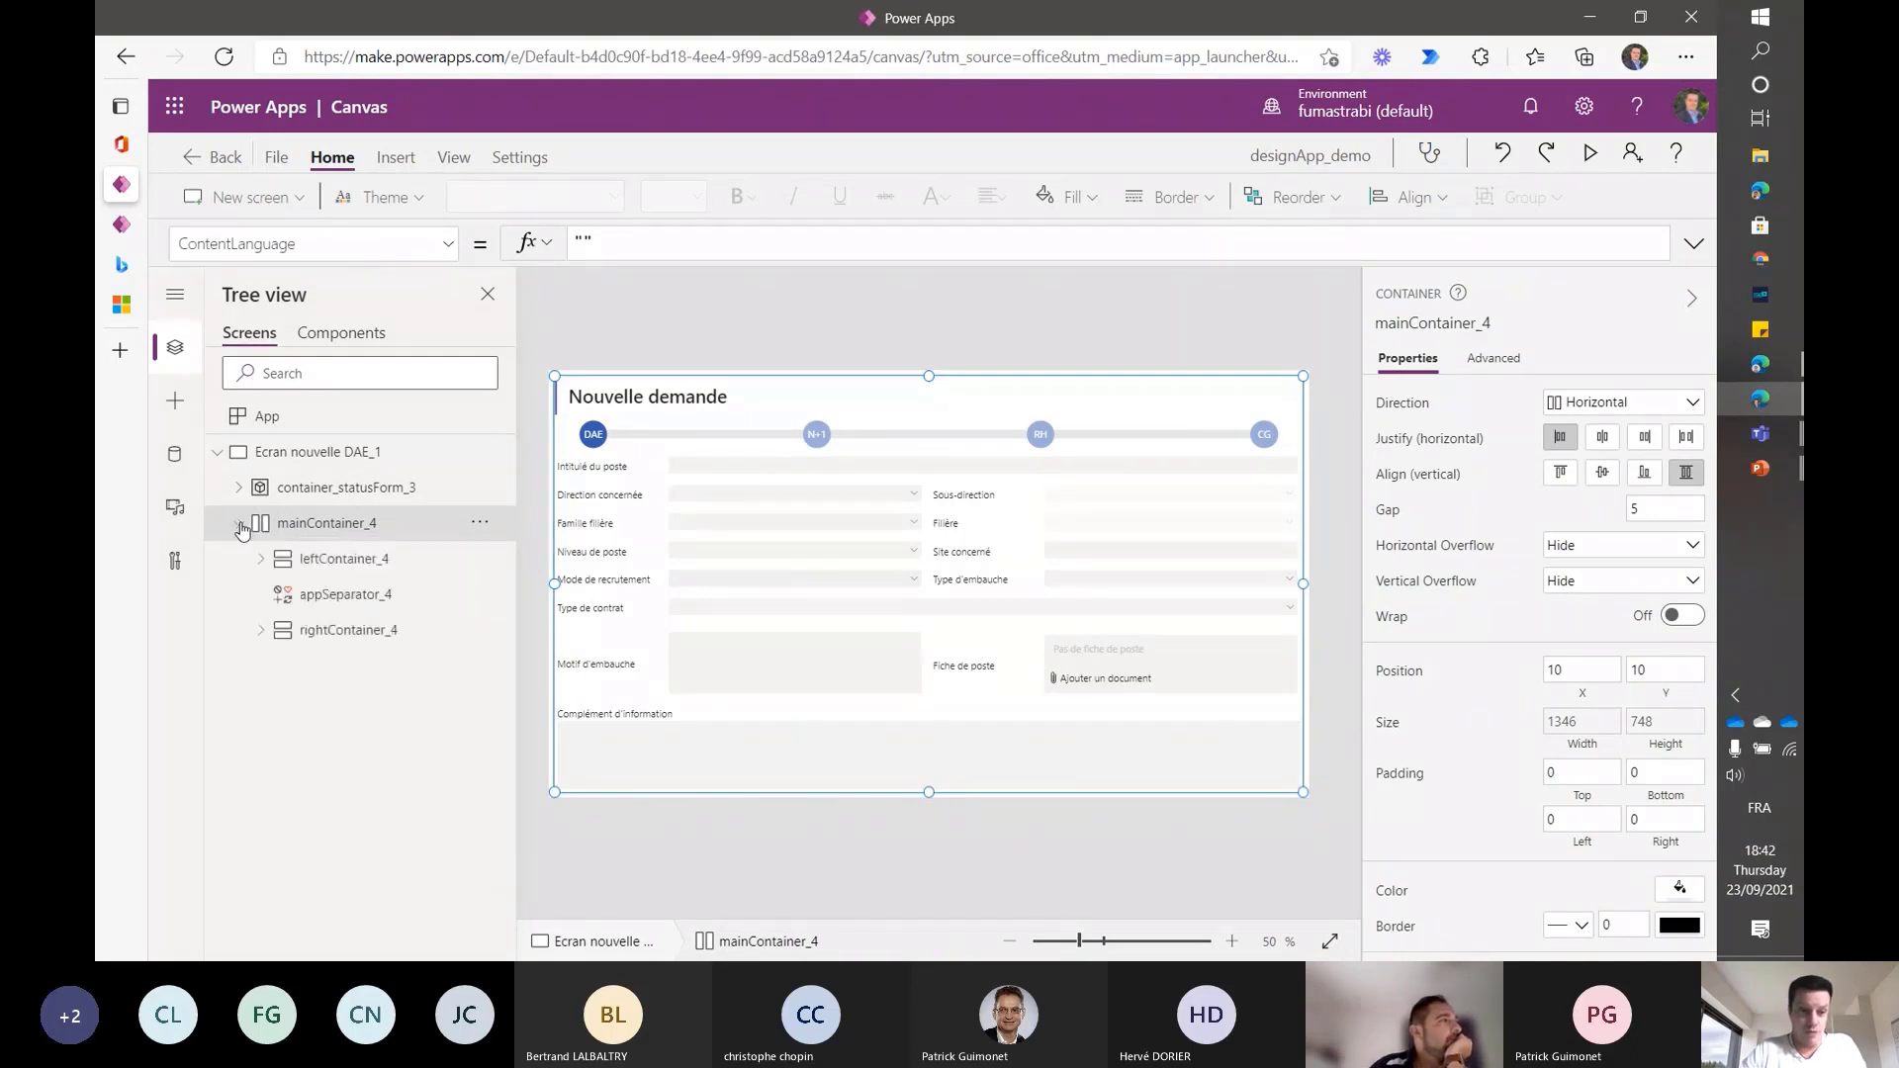
{"action": "left_click", "coordinate": [313, 569]}
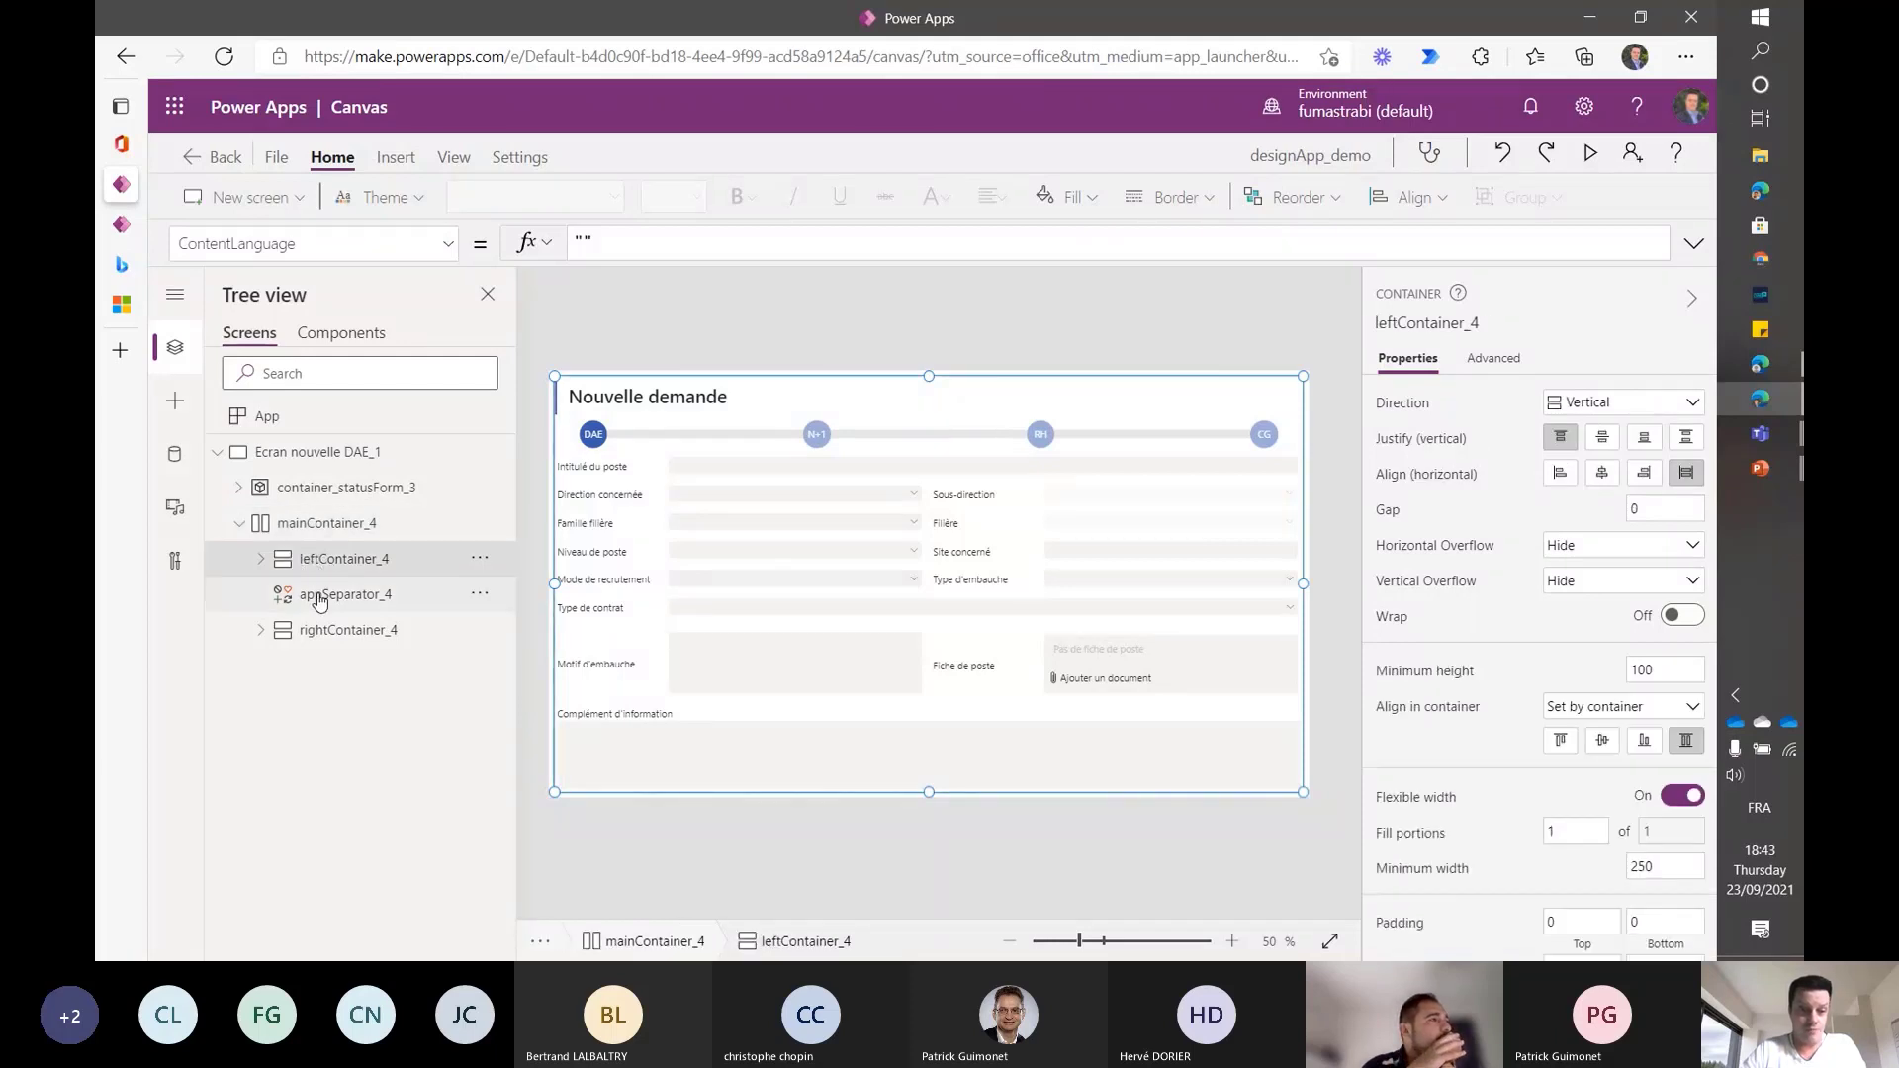
{"action": "left_click", "coordinate": [337, 629]}
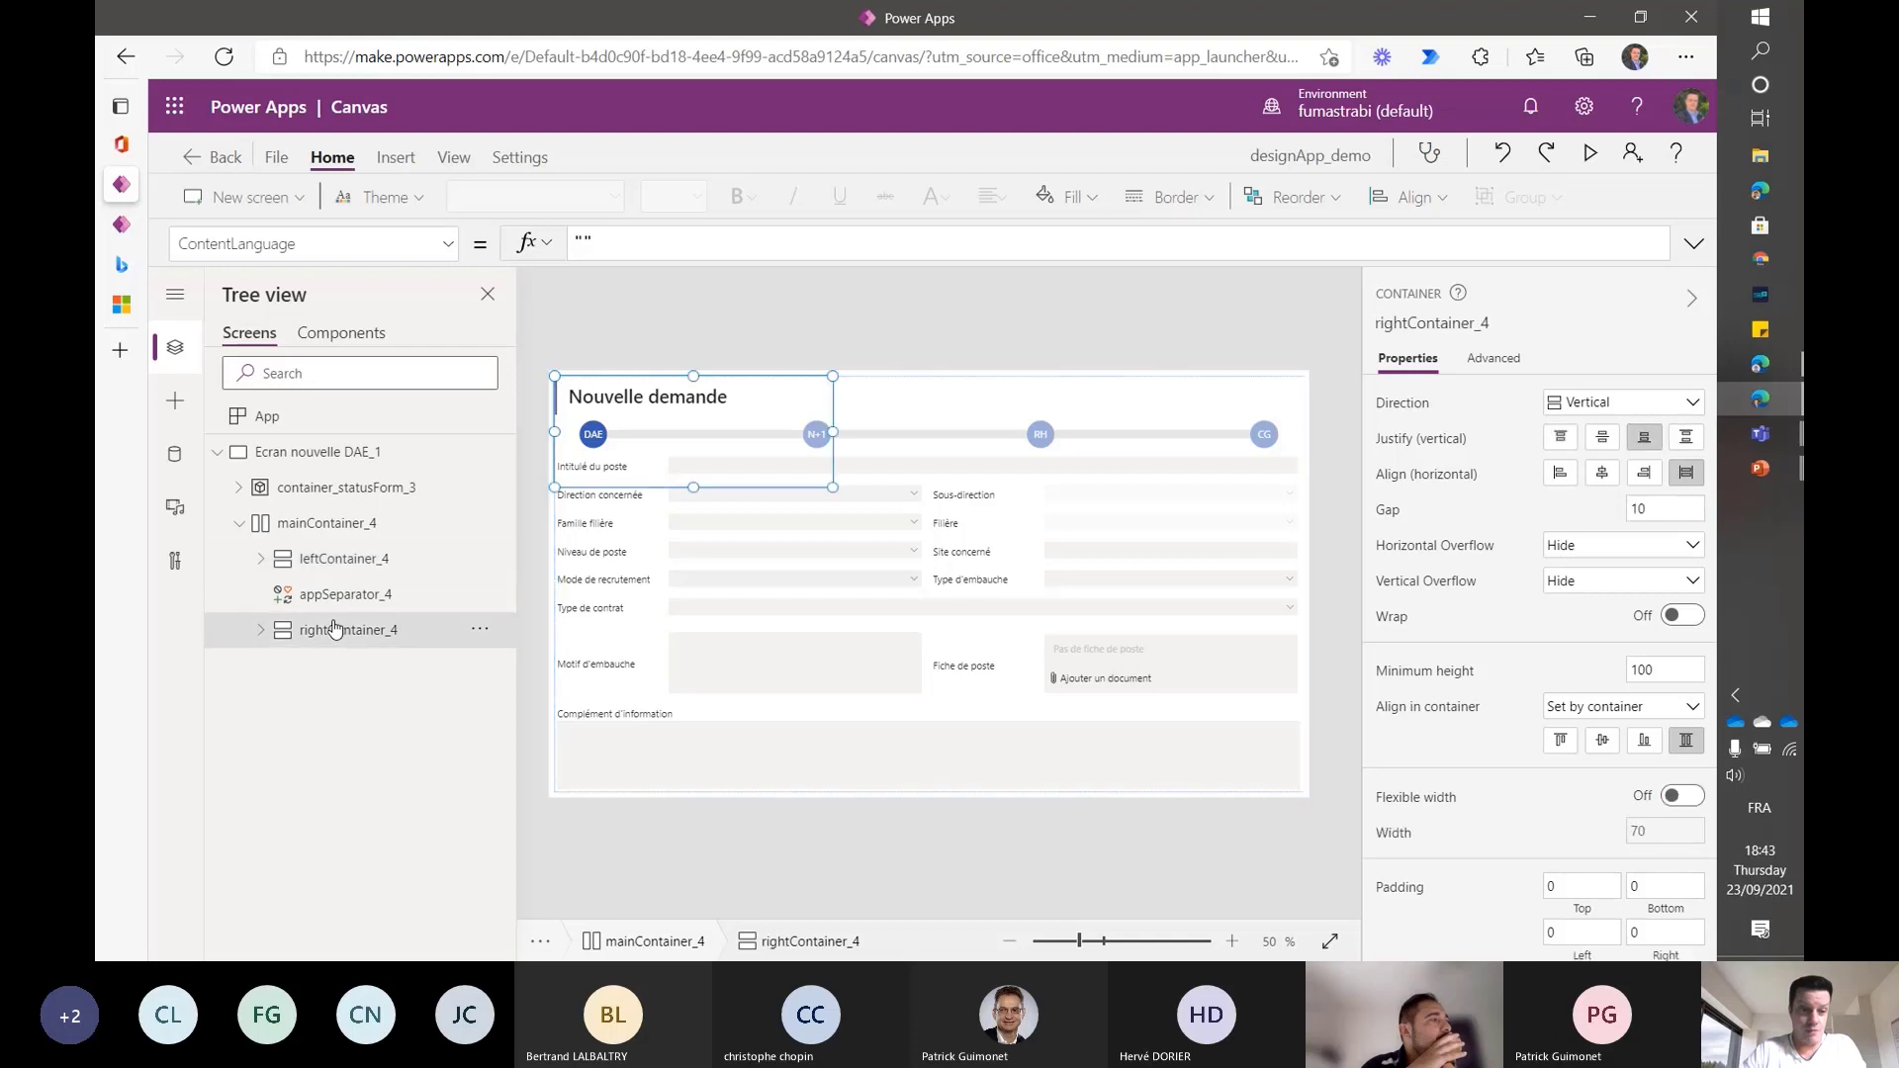
- Expand leftContainer_4 and examine its containerLine0_4 and containerForm_5 containers
{"action": "left_click", "coordinate": [263, 560]}
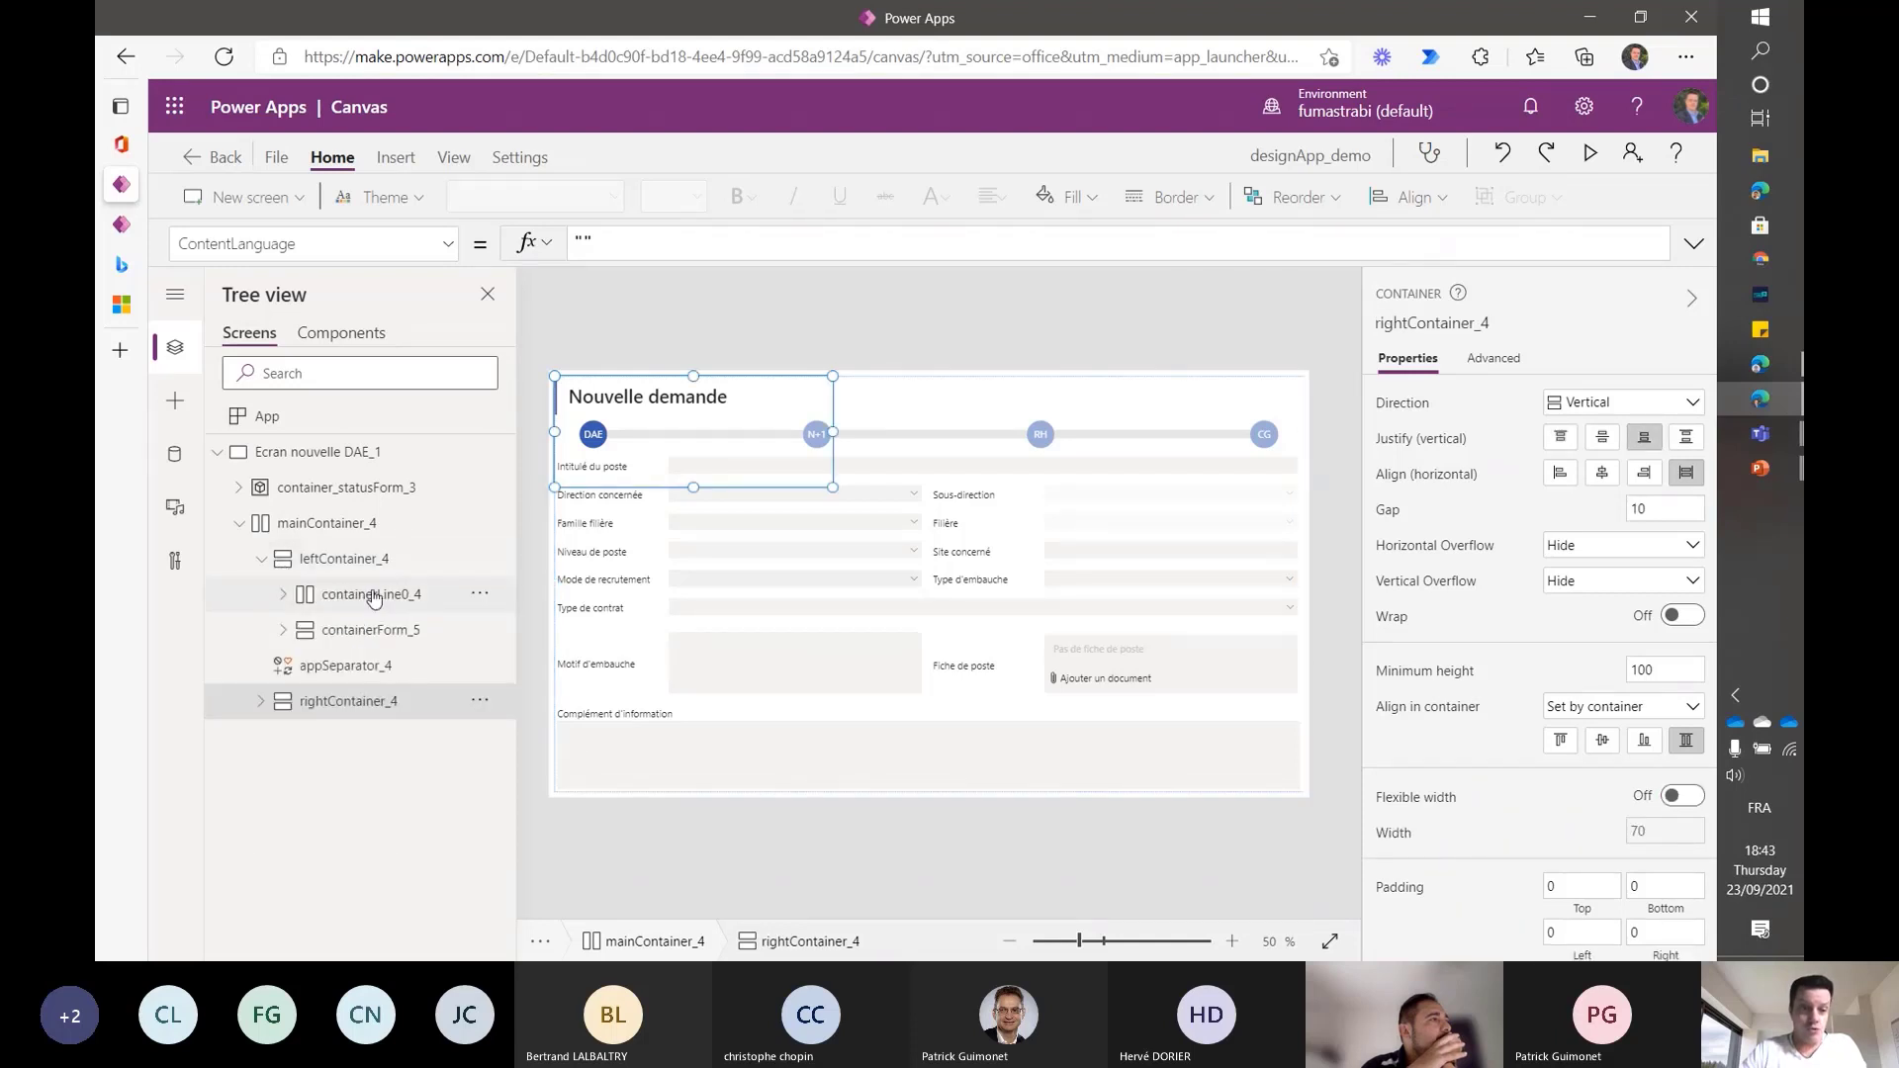
{"action": "left_click", "coordinate": [374, 597]}
{"action": "left_click", "coordinate": [377, 629]}
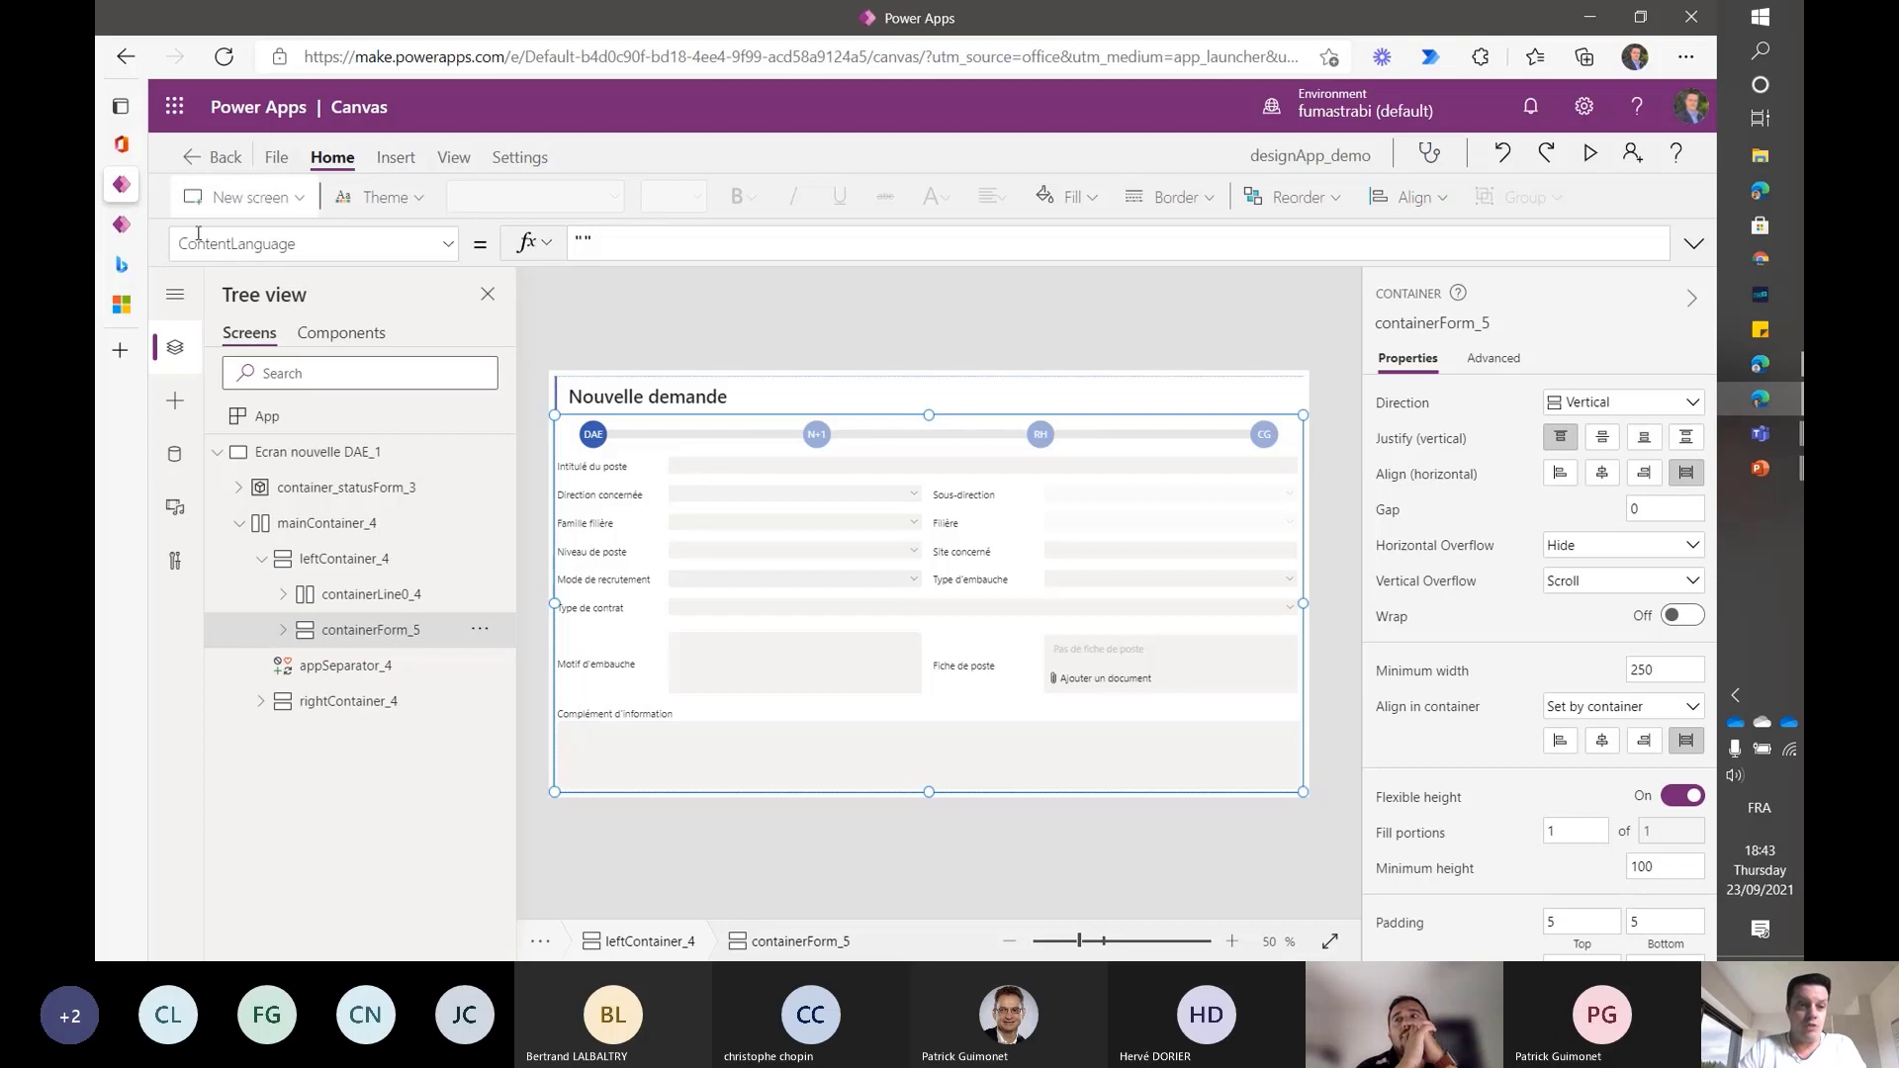
- Examine the insertable layout controls, including the horizontal, vertical and plain containers
{"action": "left_click", "coordinate": [173, 404]}
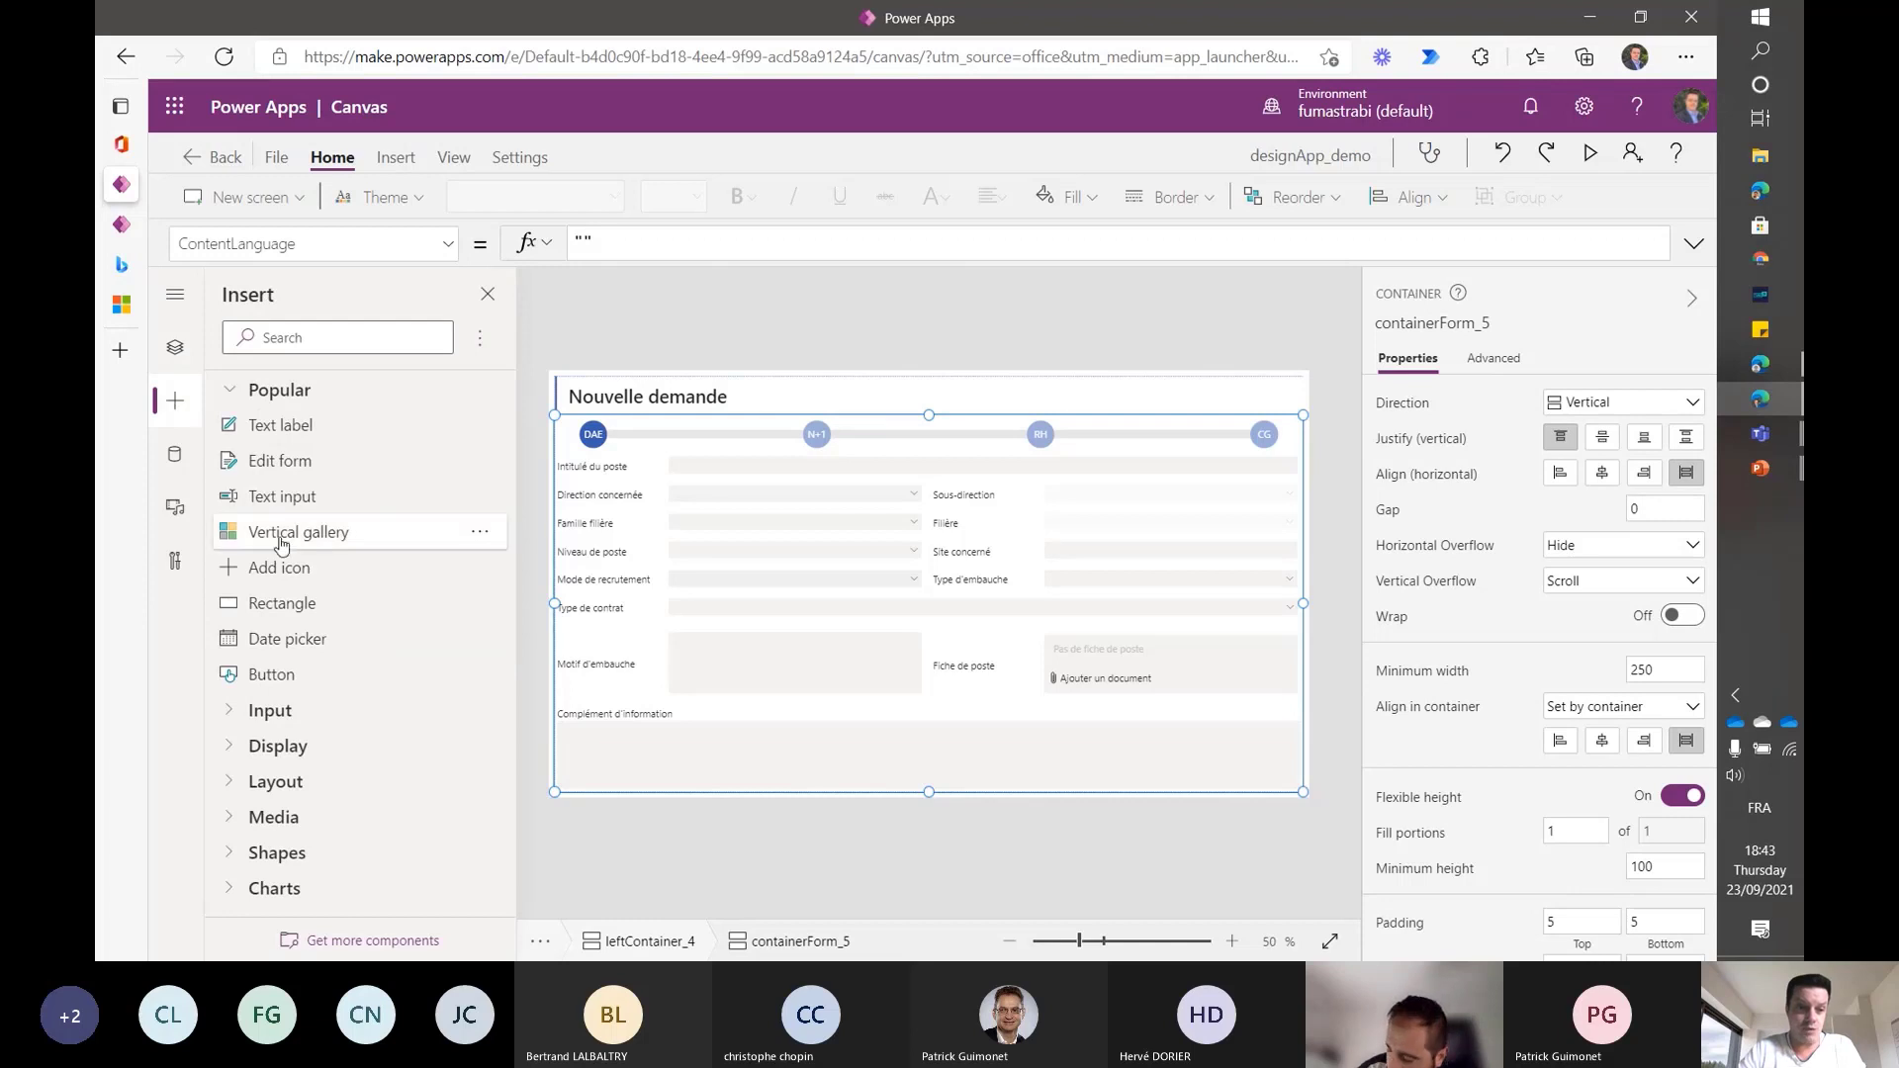
{"action": "scroll", "coordinate": [284, 534], "scroll_direction": "down", "scroll_amount": 1}
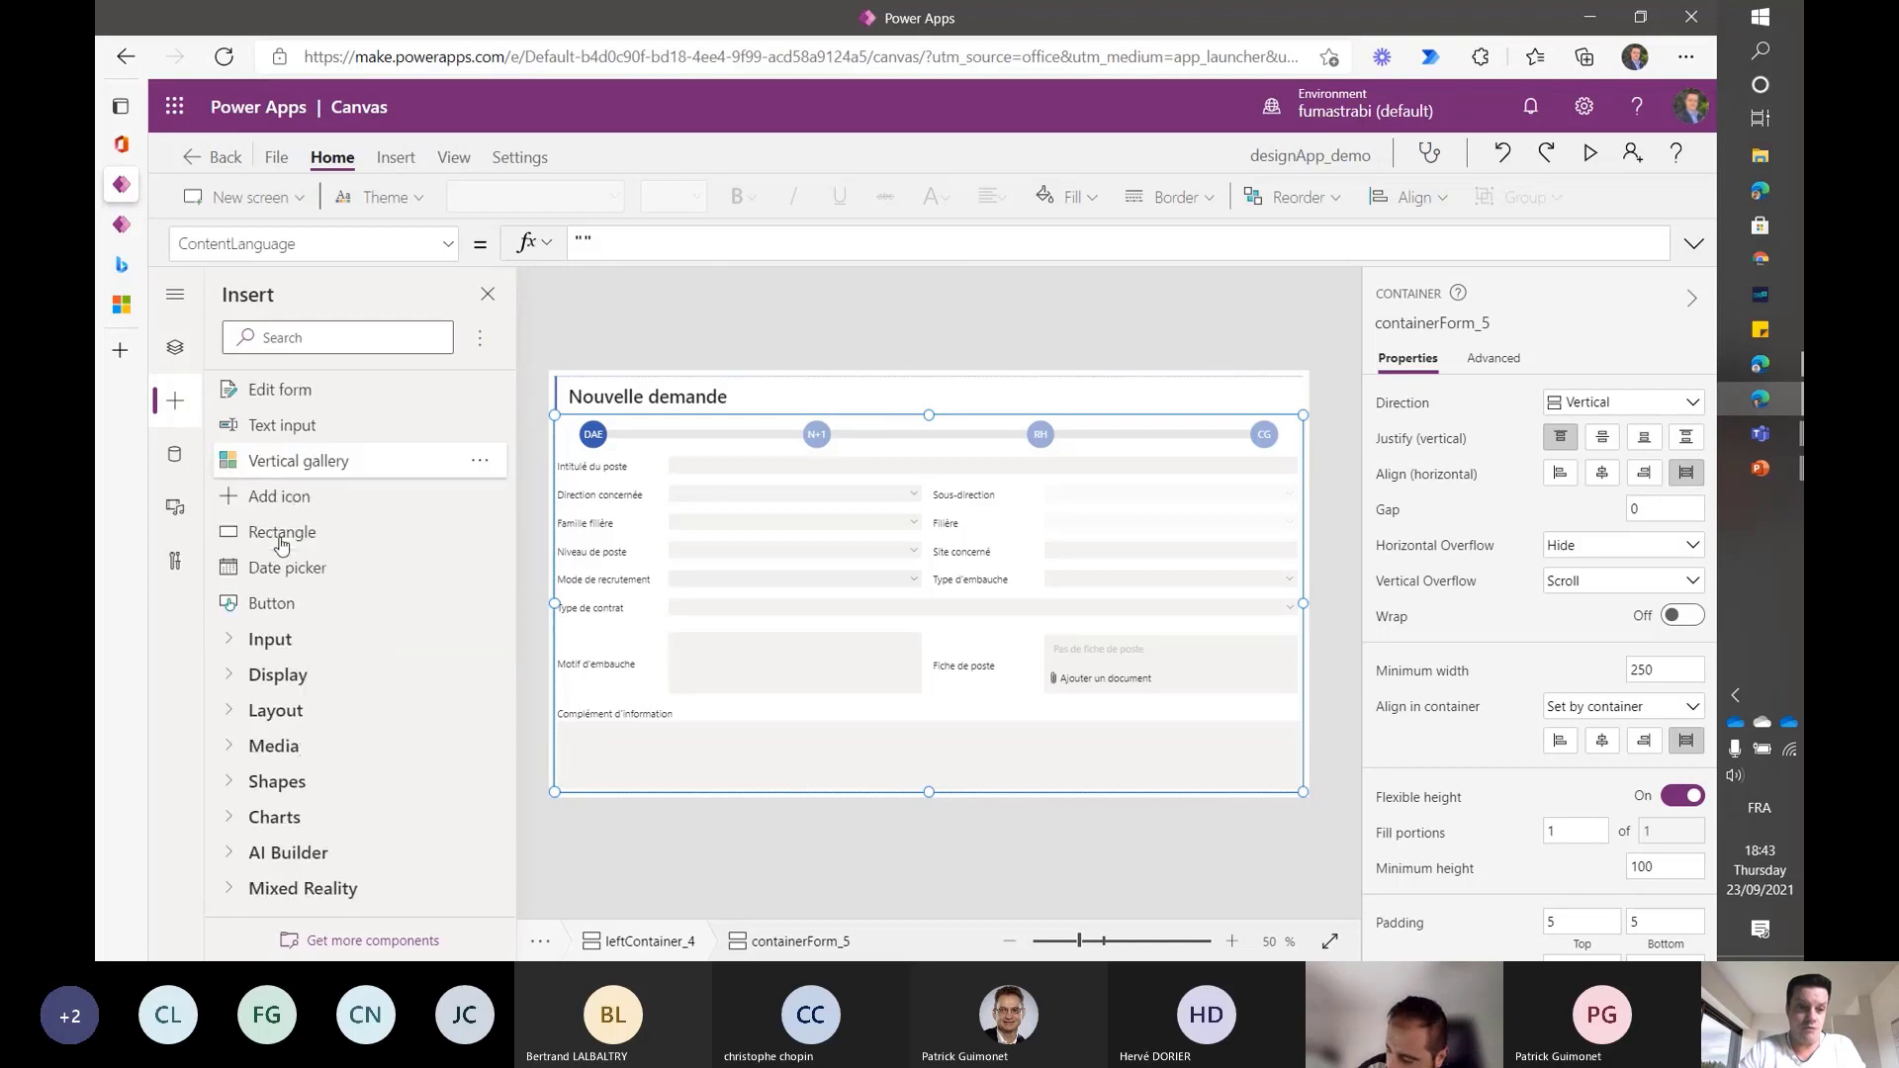
{"action": "left_click", "coordinate": [225, 716]}
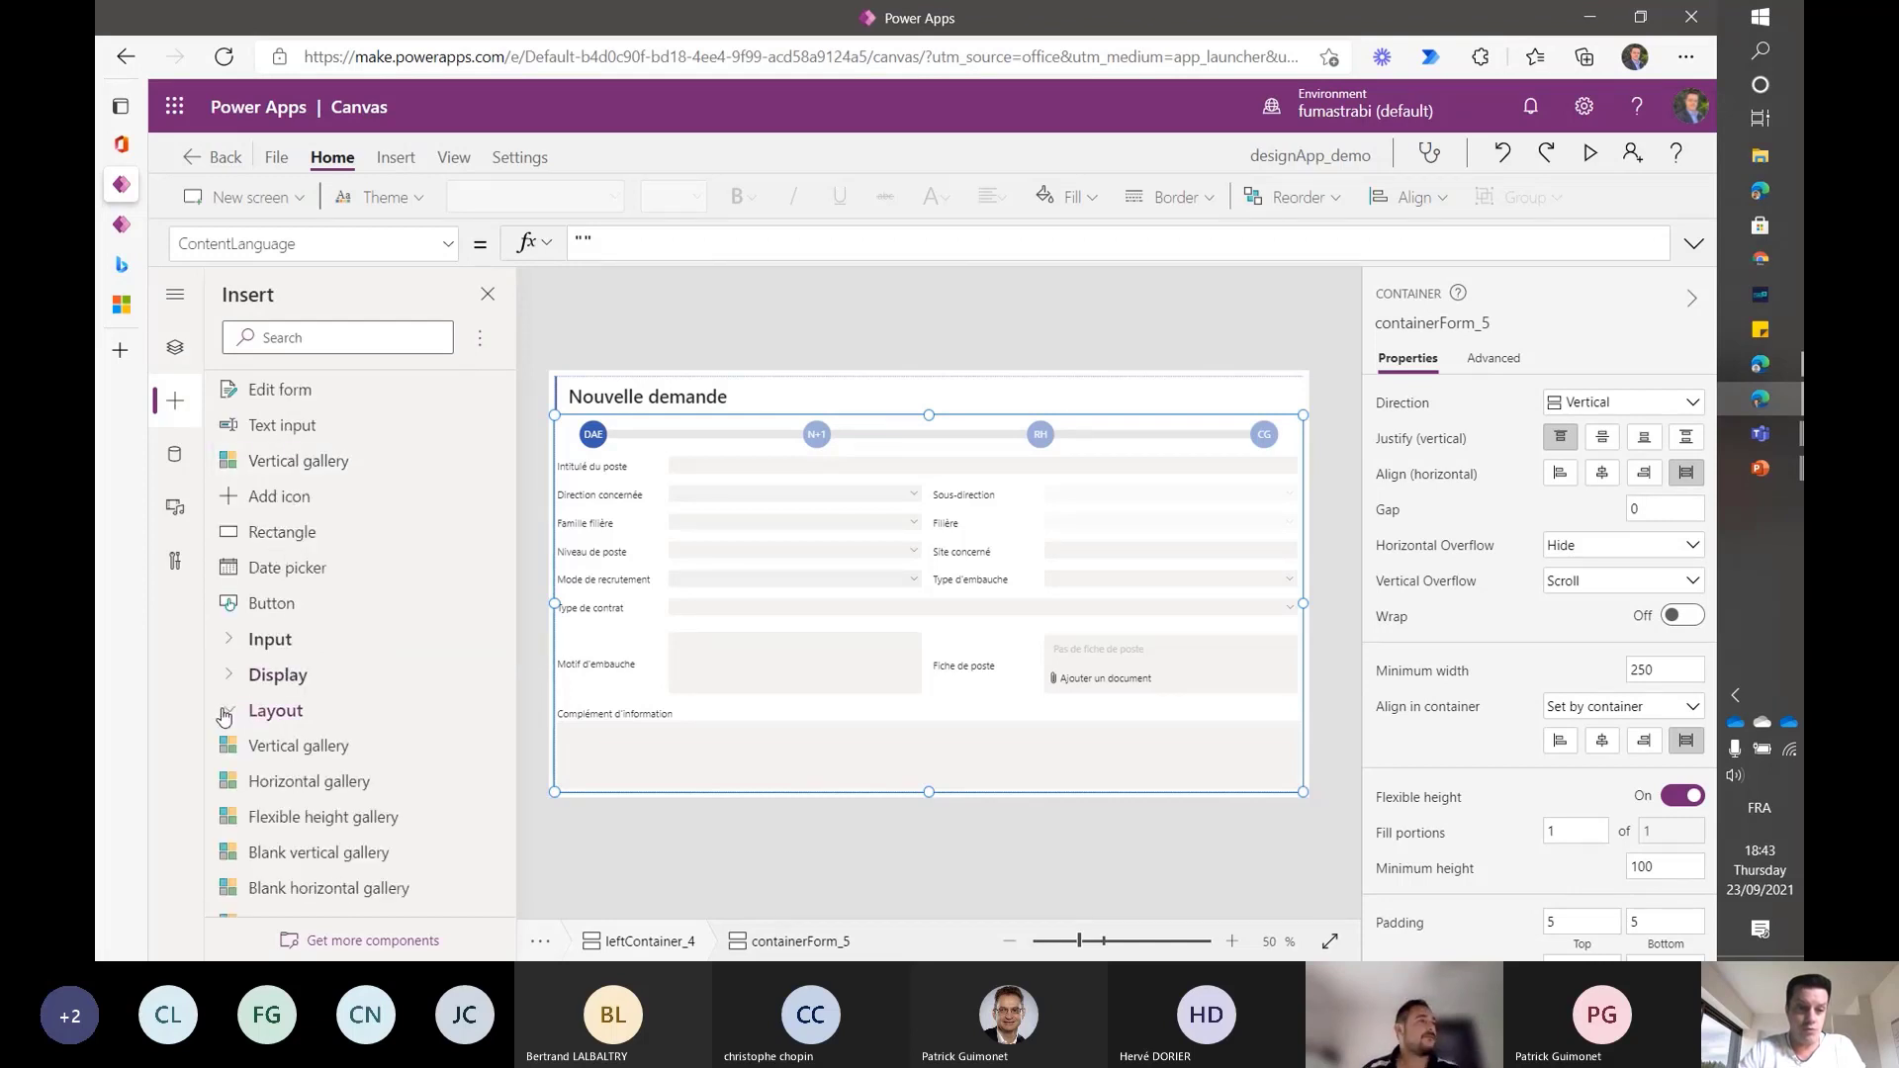
{"action": "scroll", "coordinate": [359, 720], "scroll_direction": "down", "scroll_amount": 5}
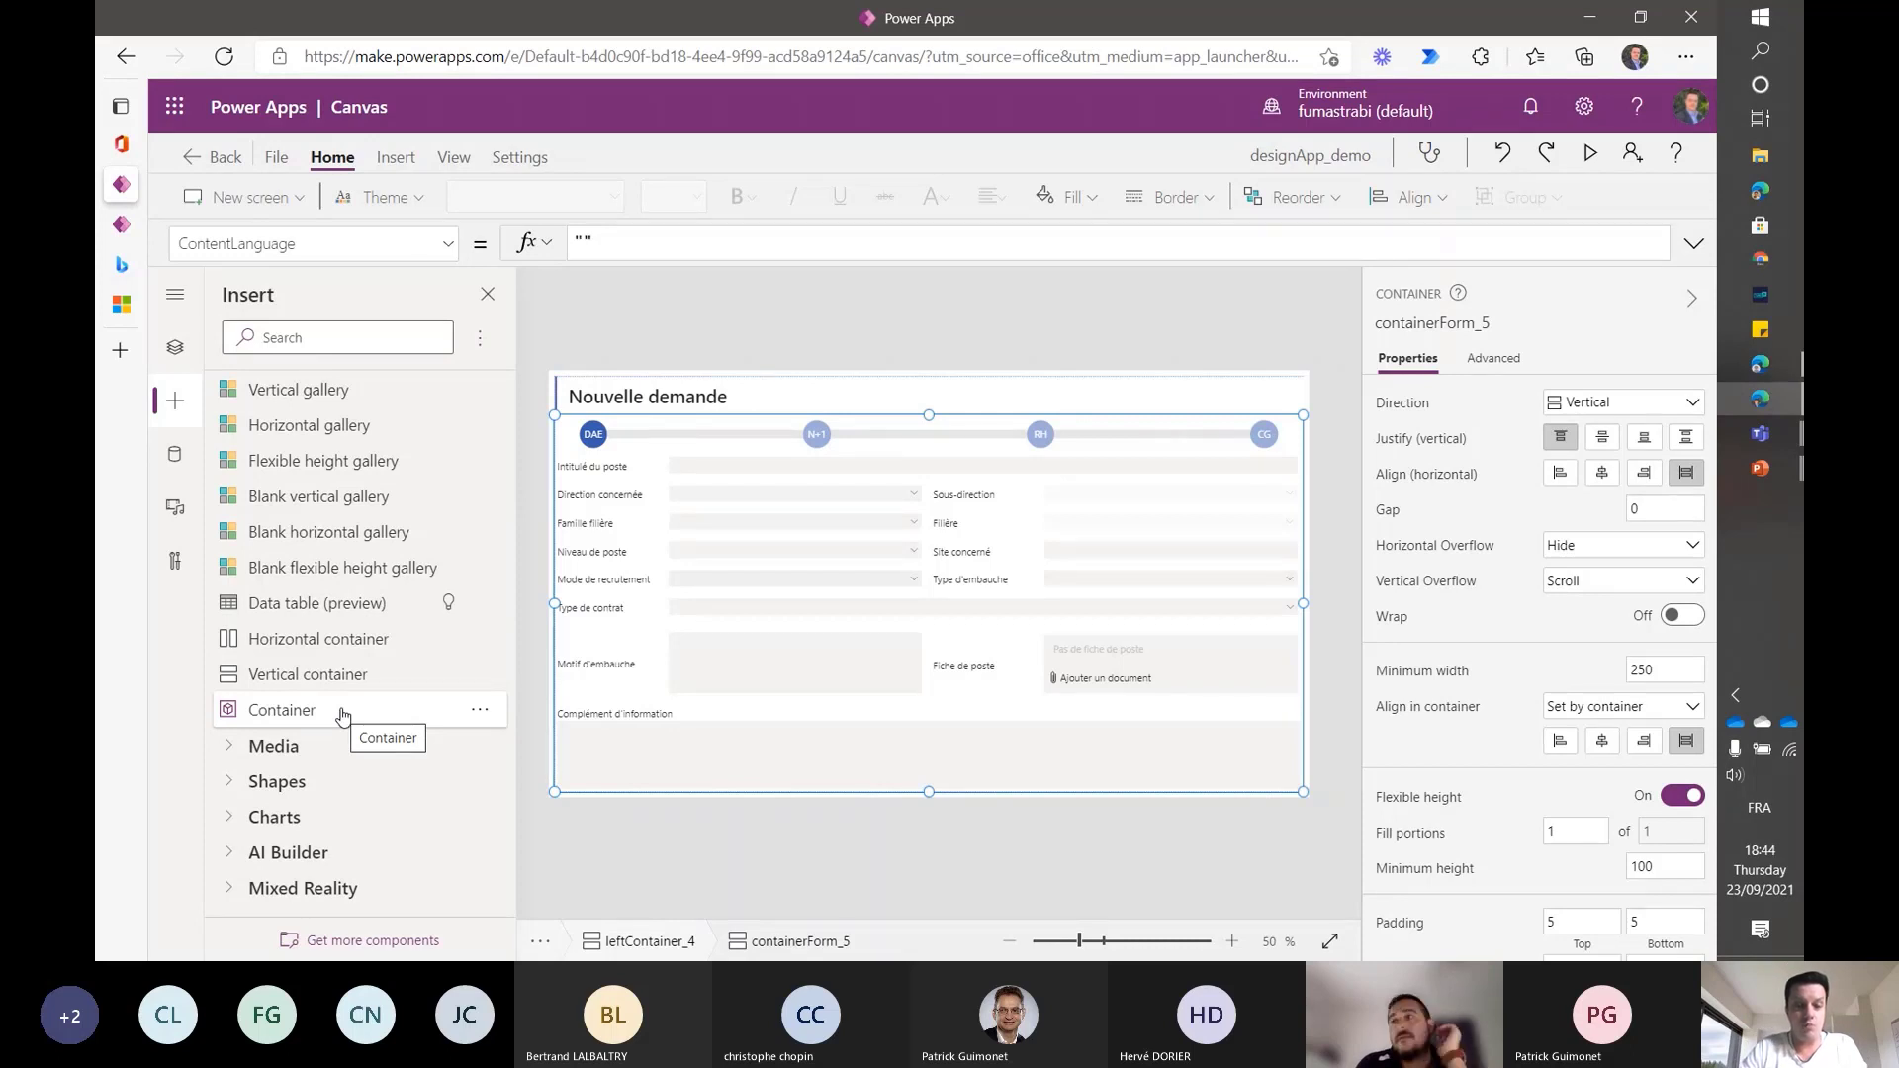
{"action": "scroll", "coordinate": [342, 714], "scroll_direction": "up", "scroll_amount": 2}
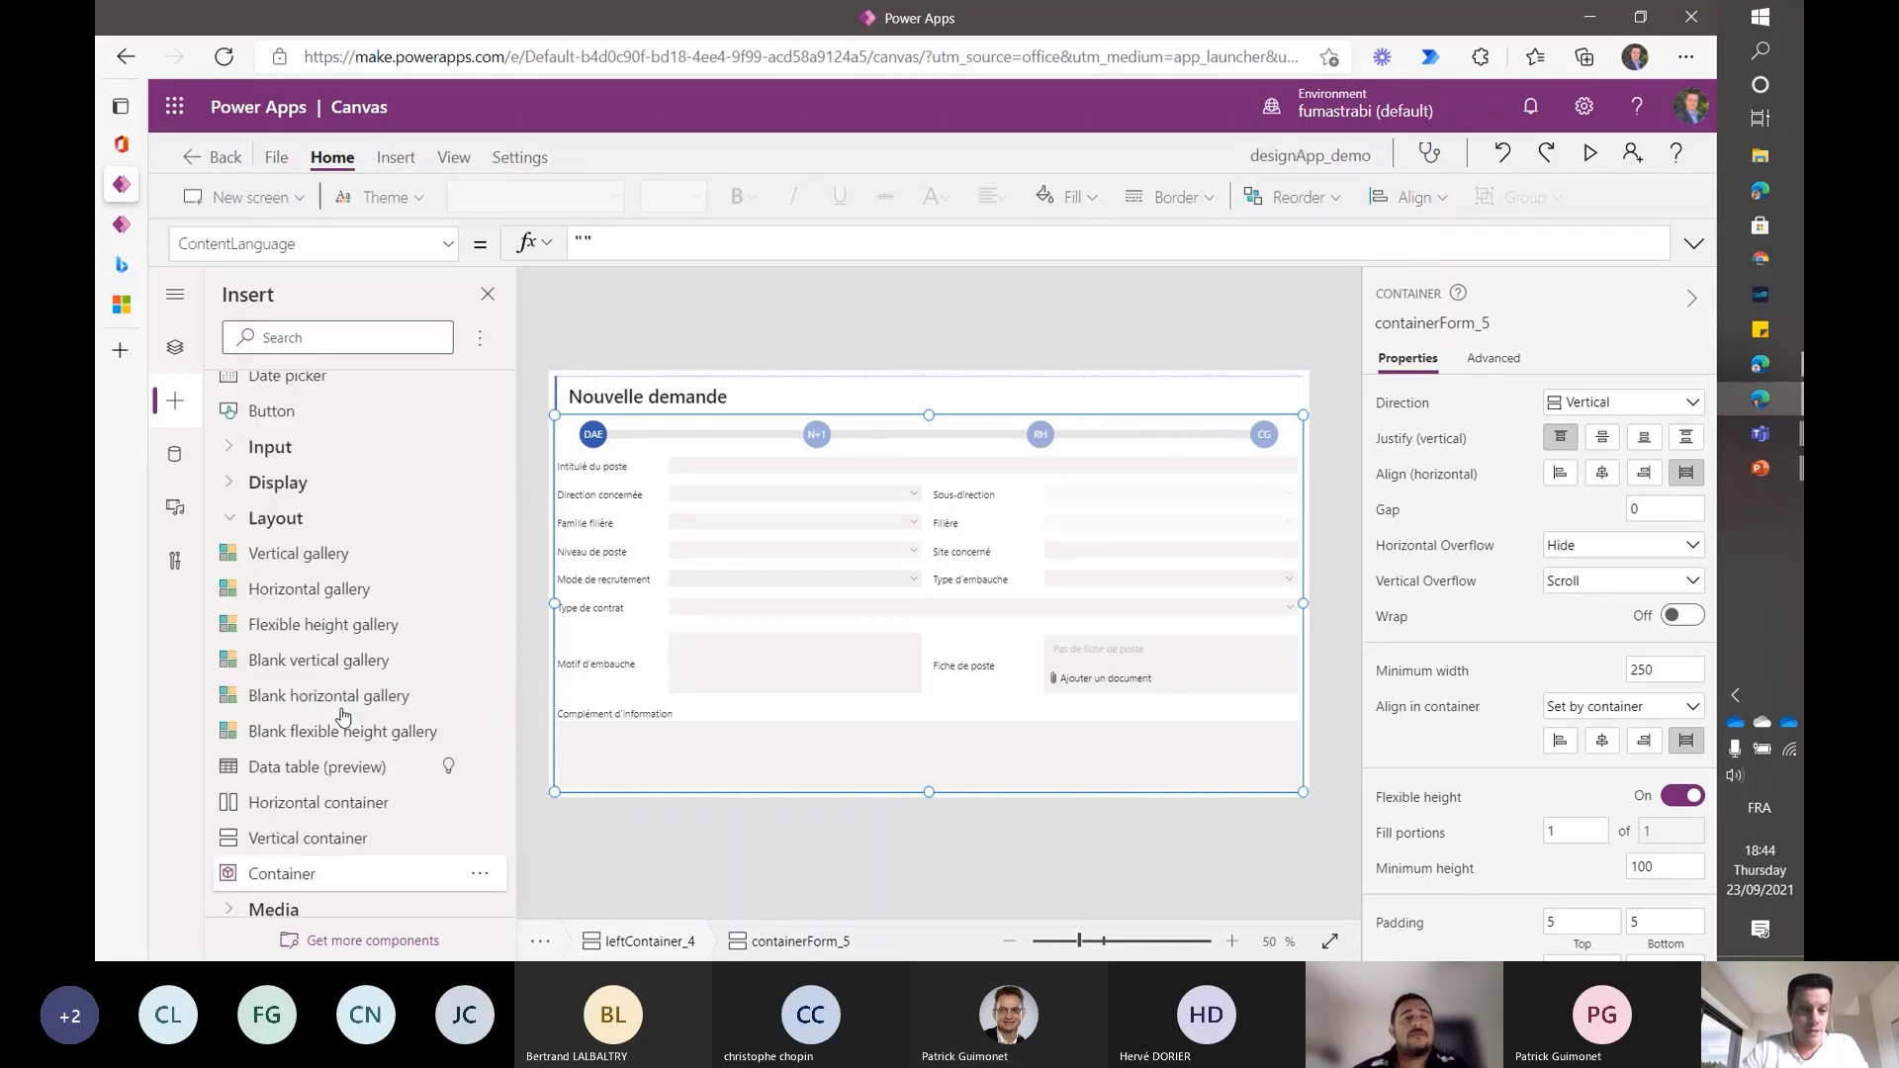
{"action": "scroll", "coordinate": [342, 715], "scroll_direction": "down", "scroll_amount": 1}
{"action": "scroll", "coordinate": [342, 714], "scroll_direction": "down", "scroll_amount": 1}
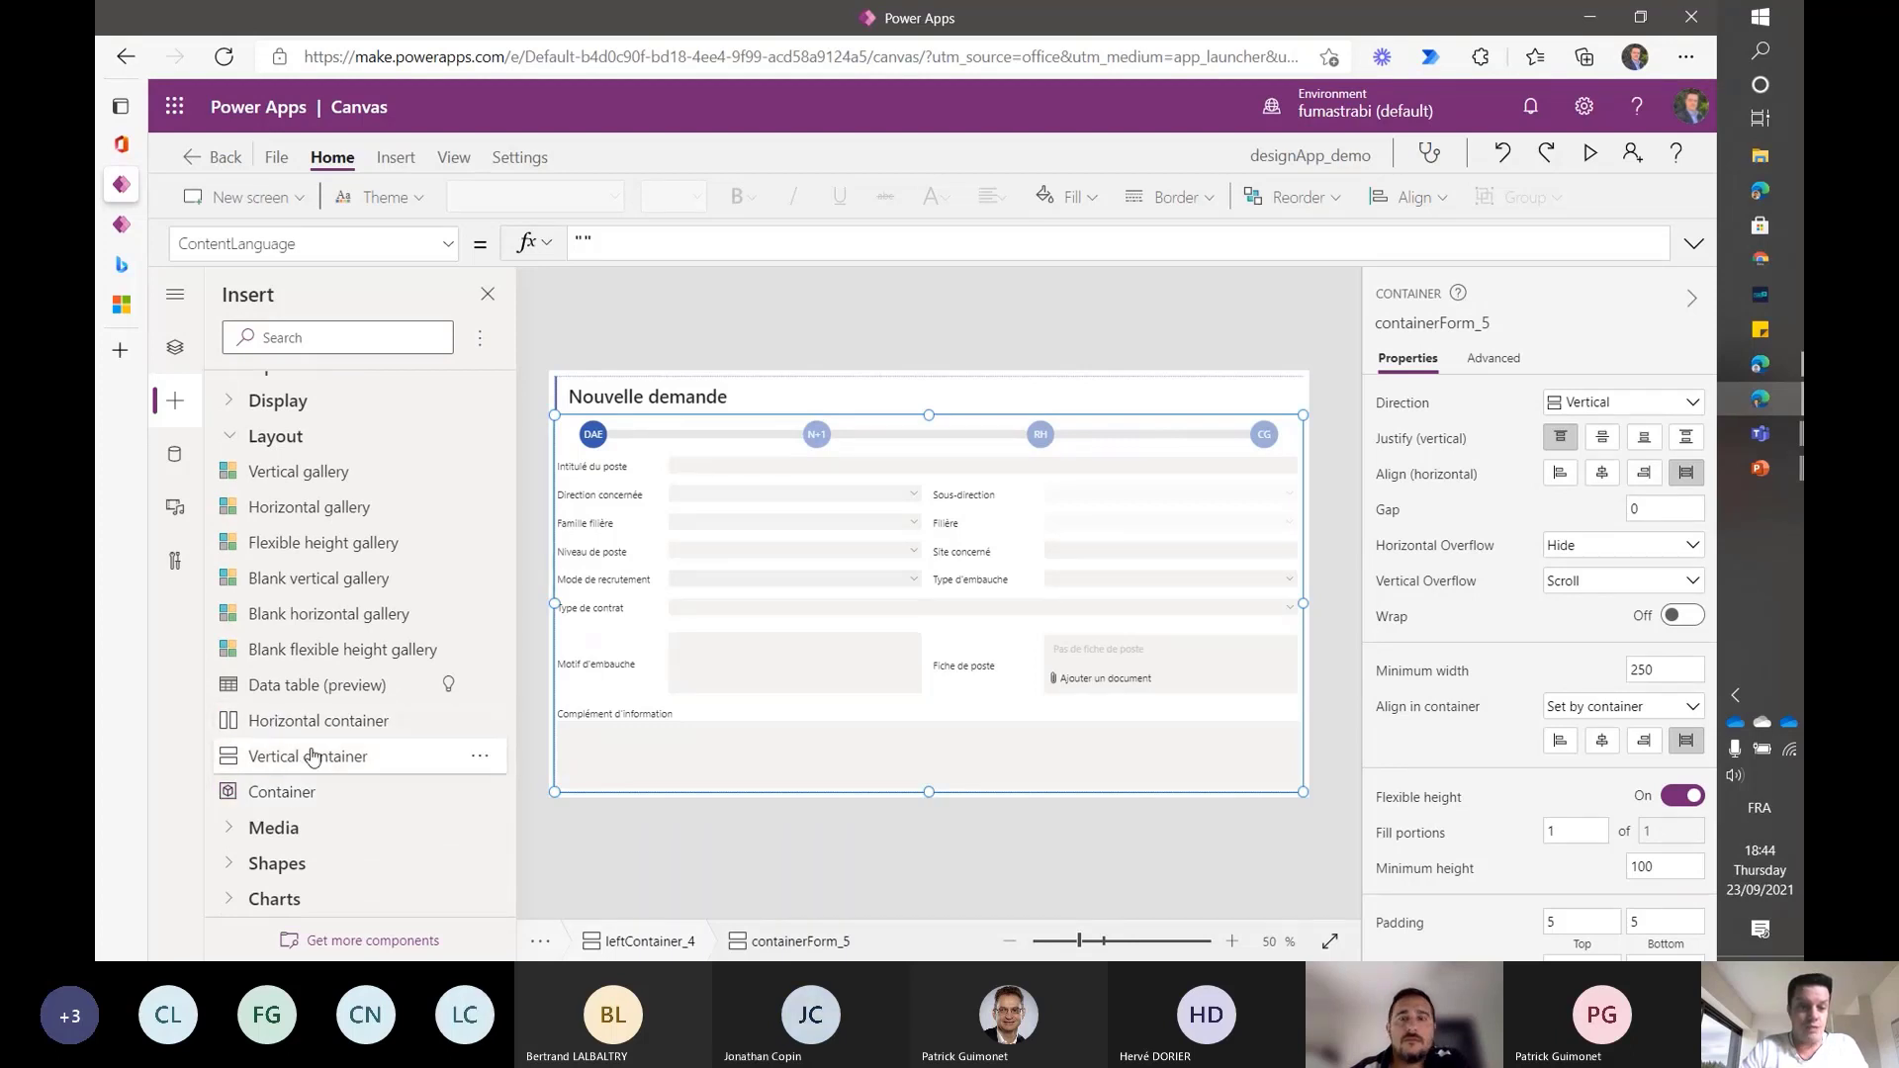
{"action": "scroll", "coordinate": [313, 756], "scroll_direction": "up", "scroll_amount": 5}
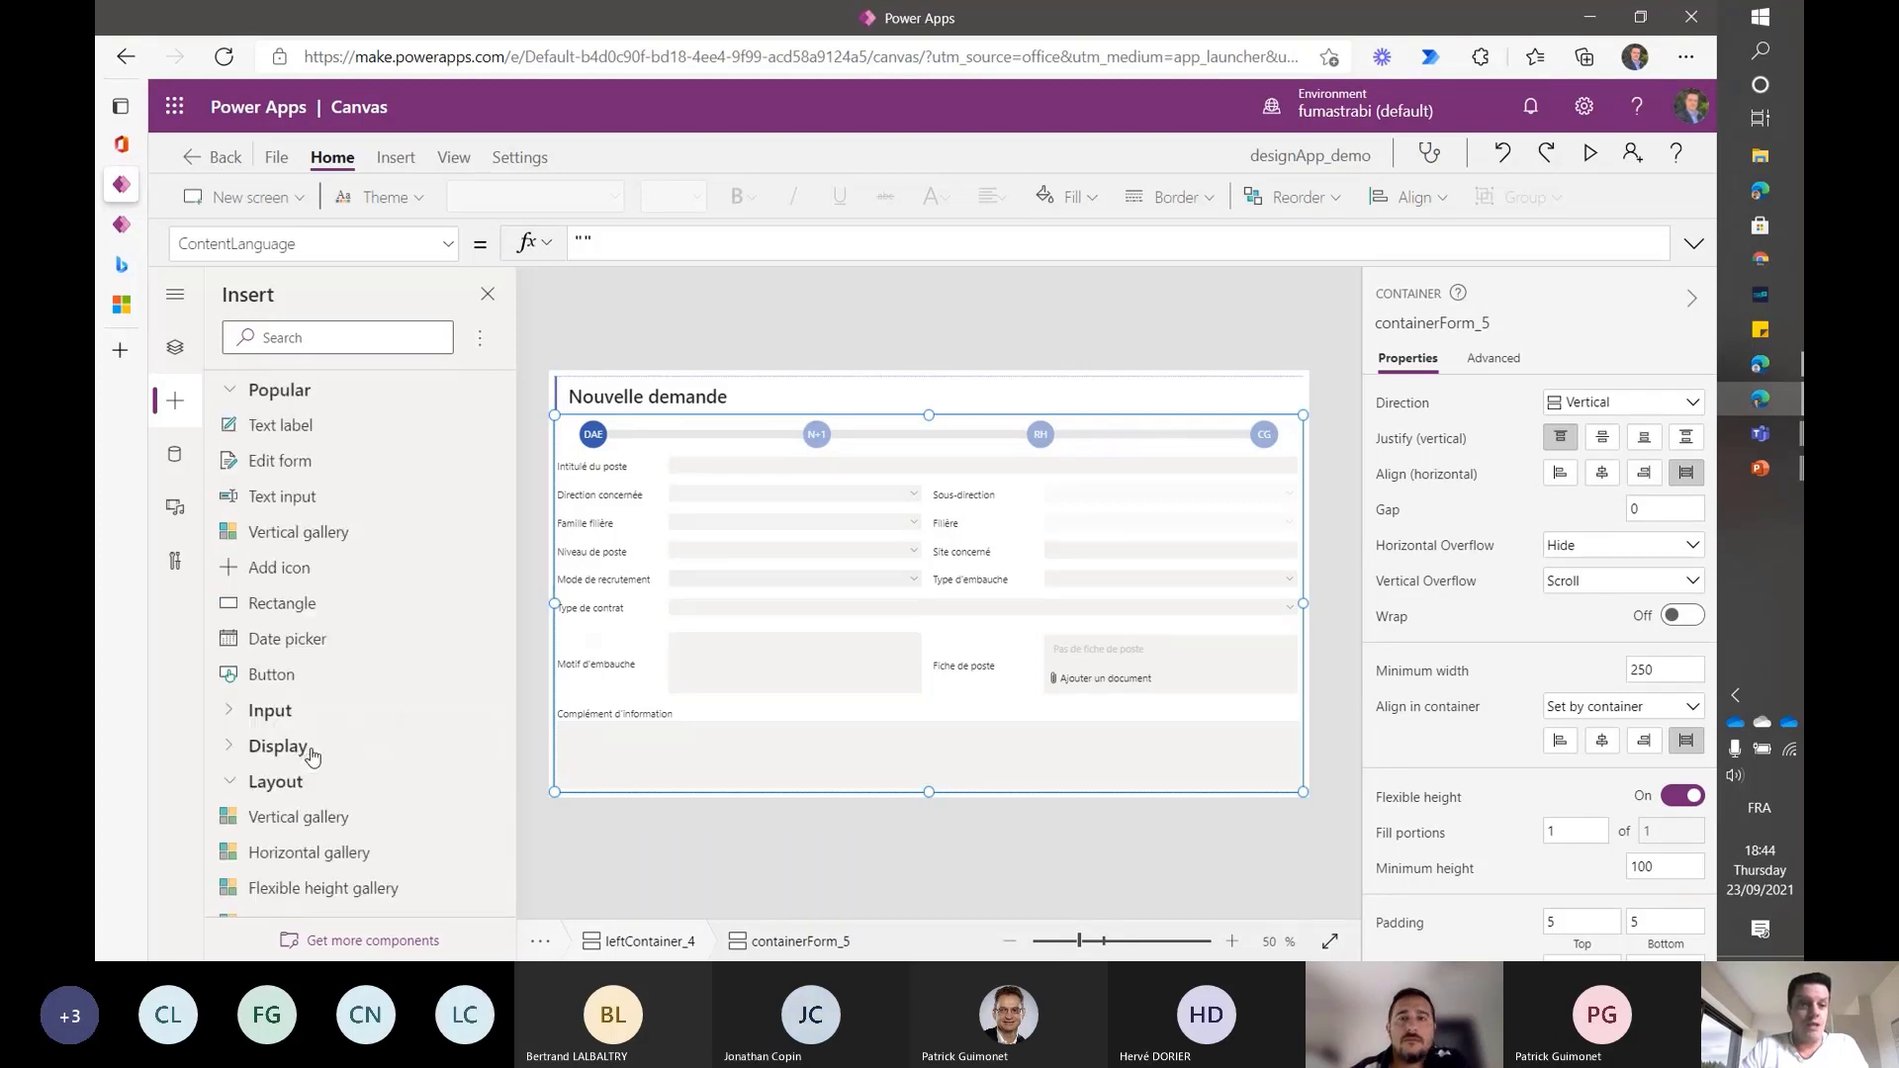
- Add a new screen from the Split-screen template and expand its ScreenContainer1 to list the nested containers
{"action": "left_click", "coordinate": [300, 201]}
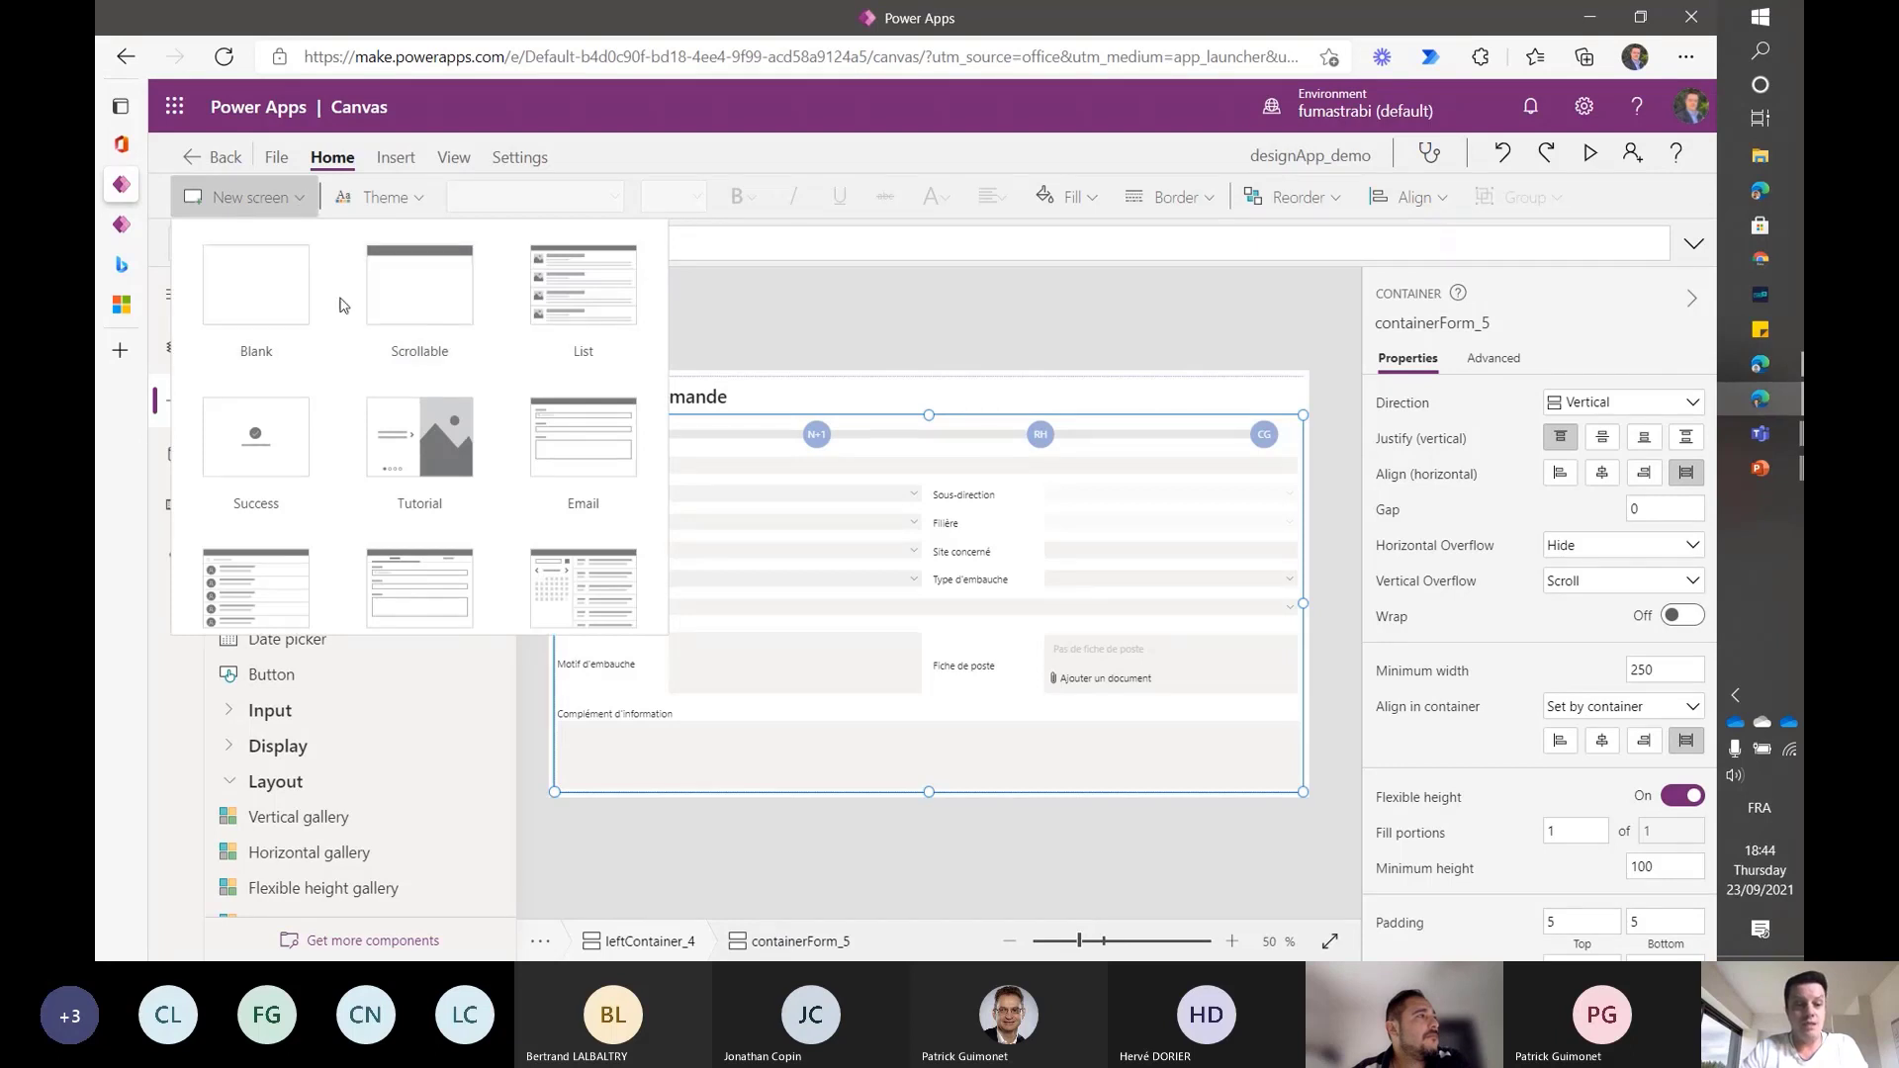
{"action": "scroll", "coordinate": [343, 304], "scroll_direction": "down", "scroll_amount": 1}
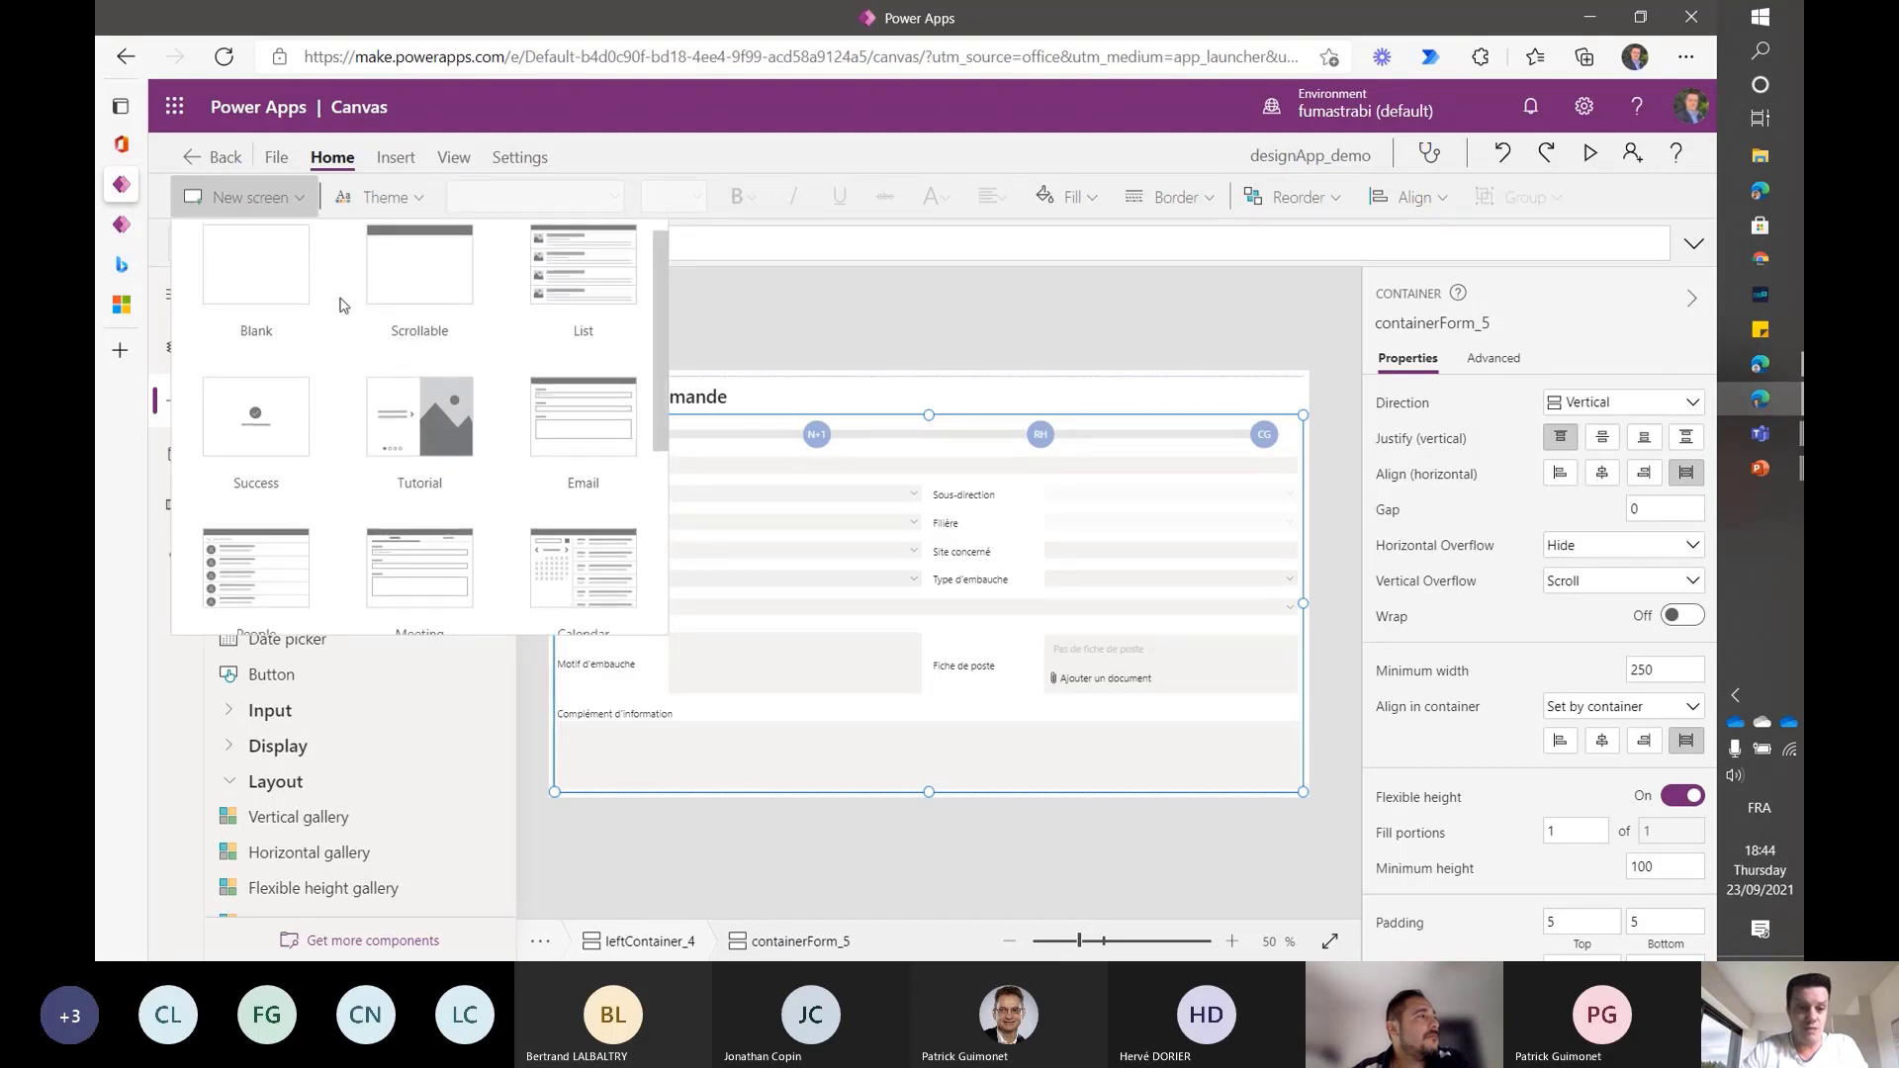
{"action": "scroll", "coordinate": [343, 304], "scroll_direction": "down", "scroll_amount": 3}
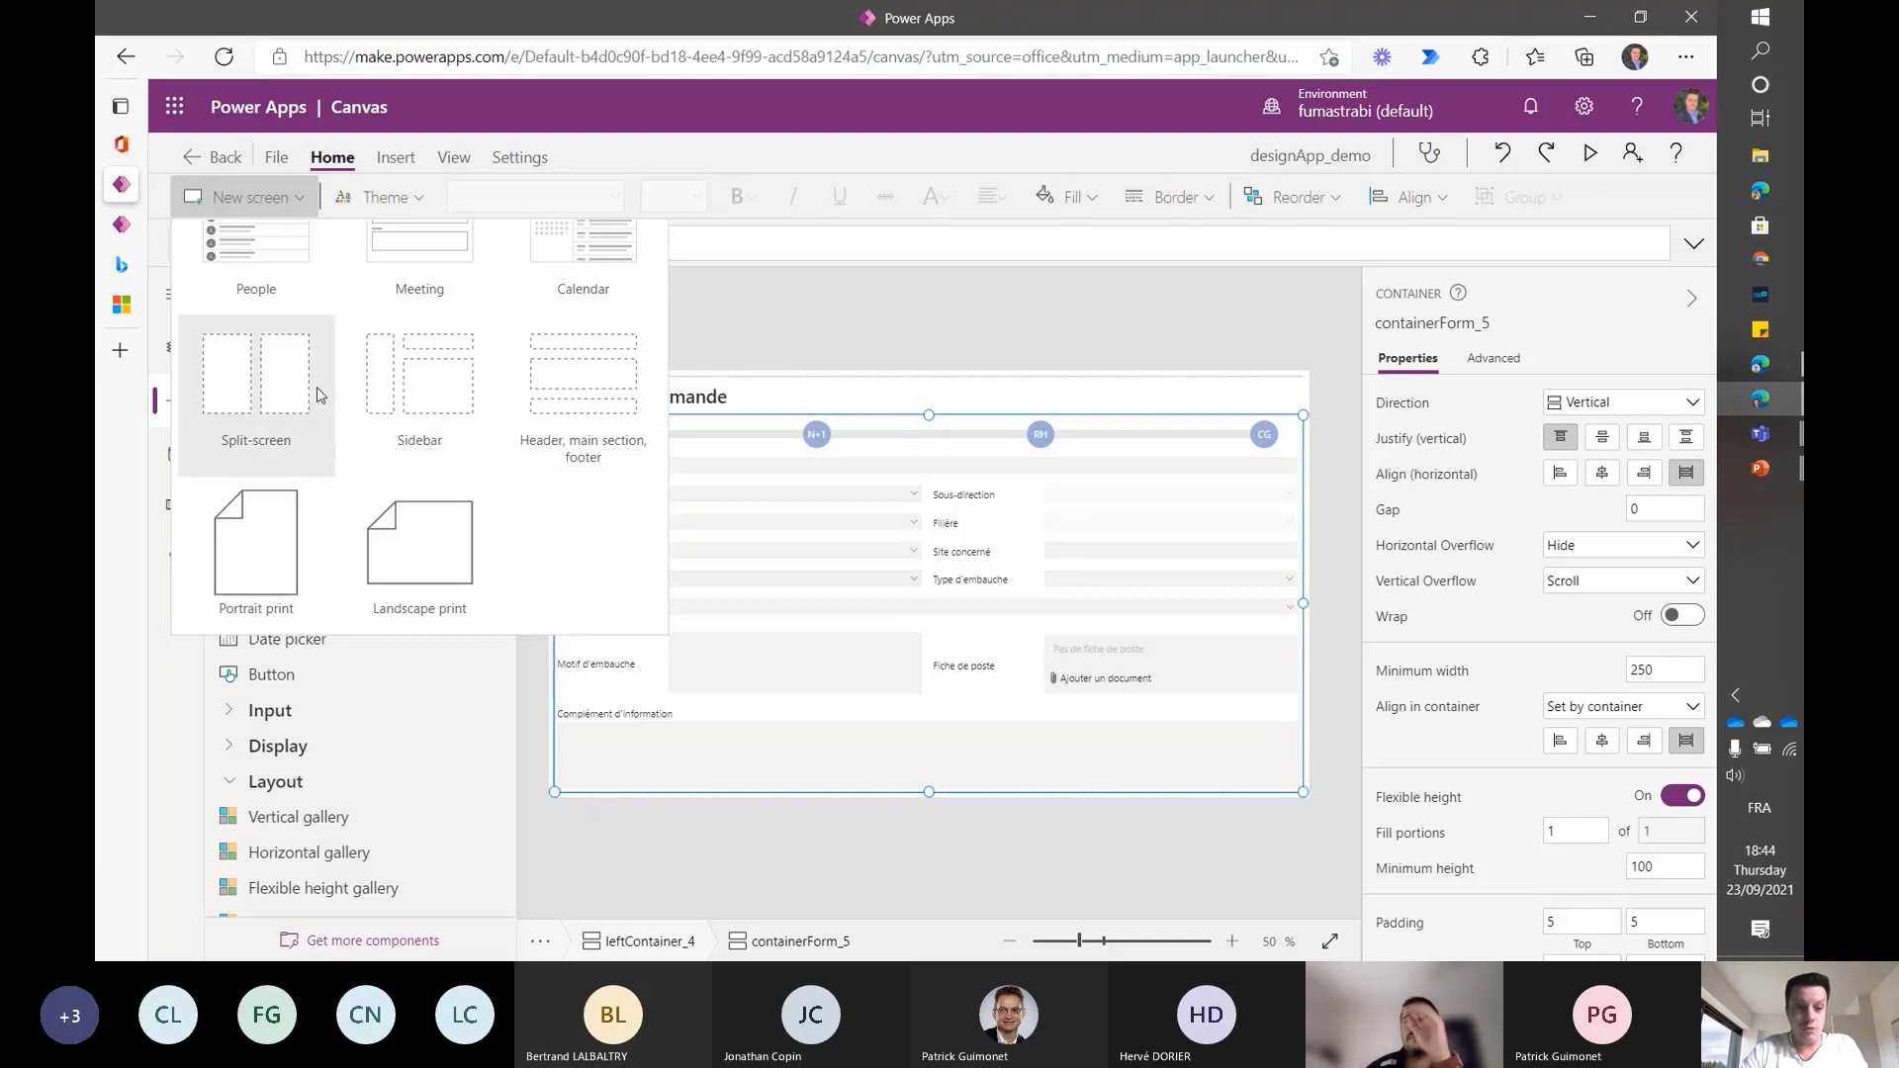
{"action": "left_click", "coordinate": [255, 397]}
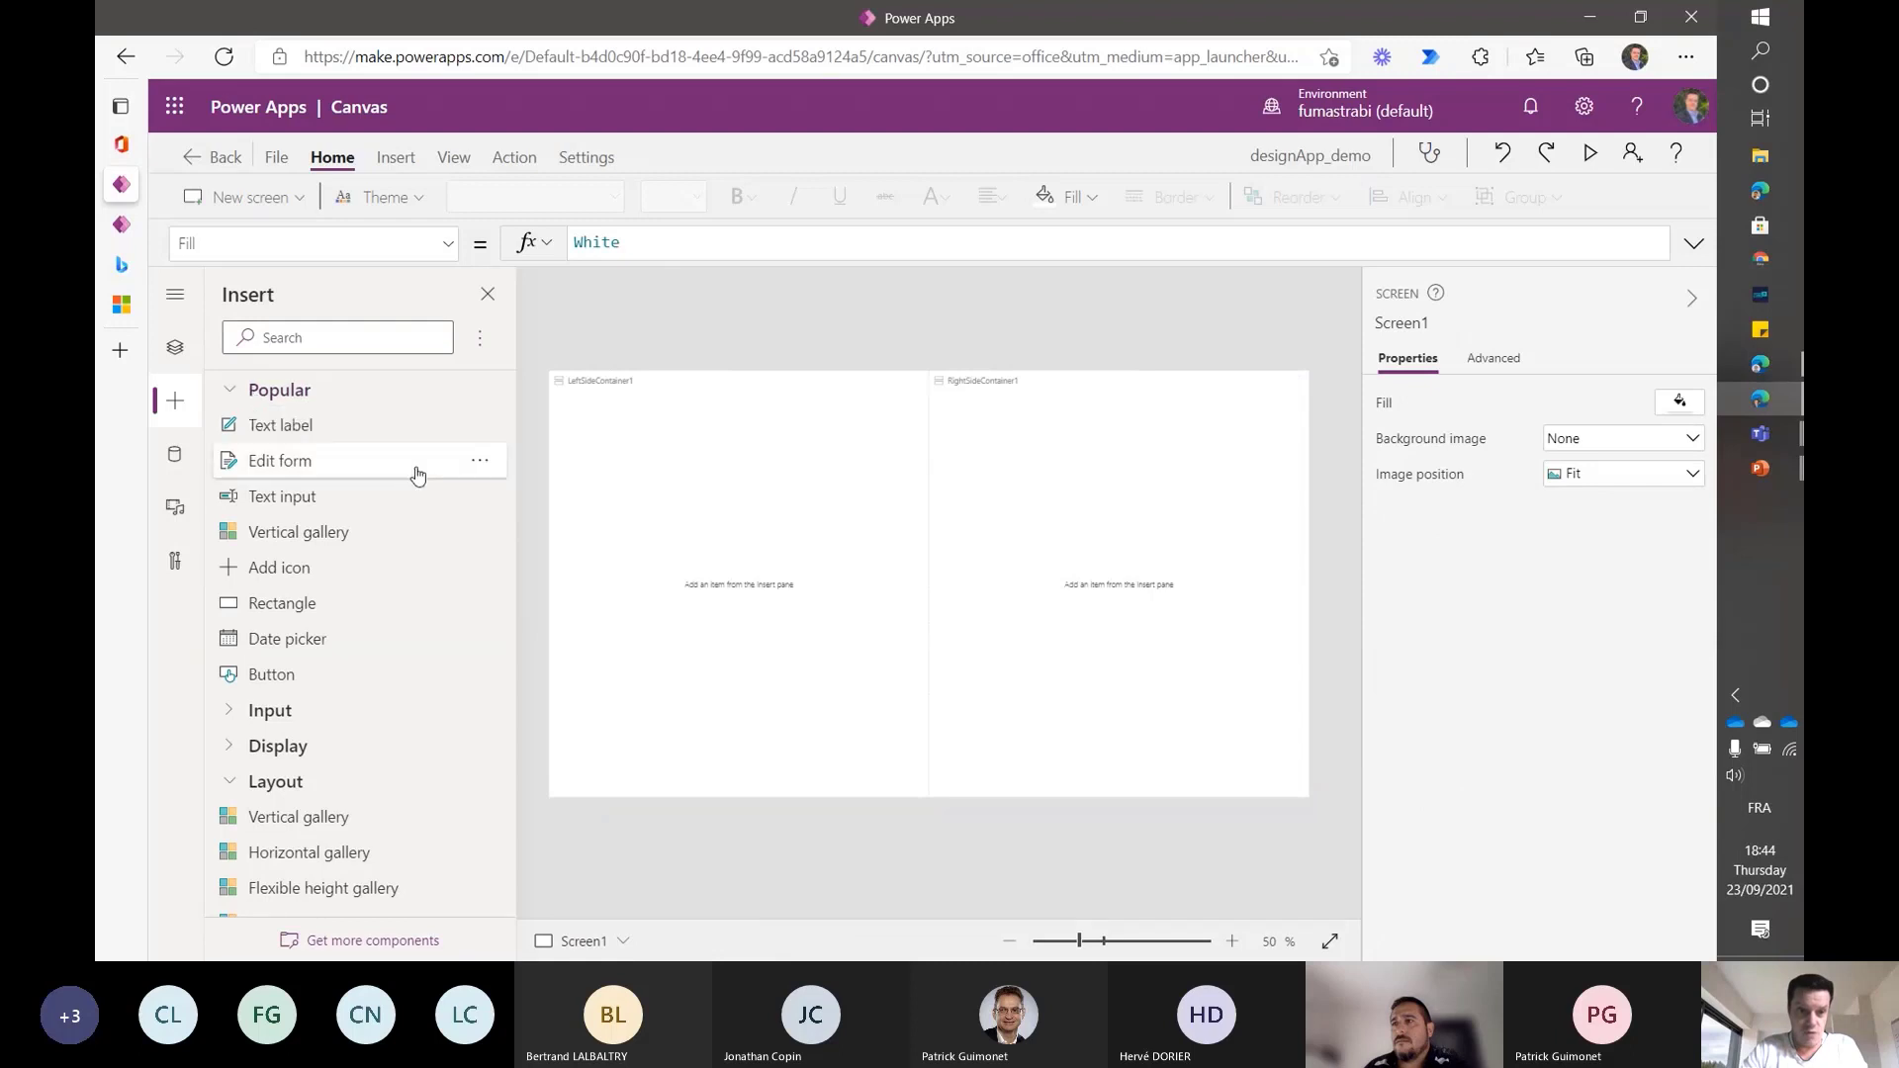
{"action": "left_click", "coordinate": [177, 348]}
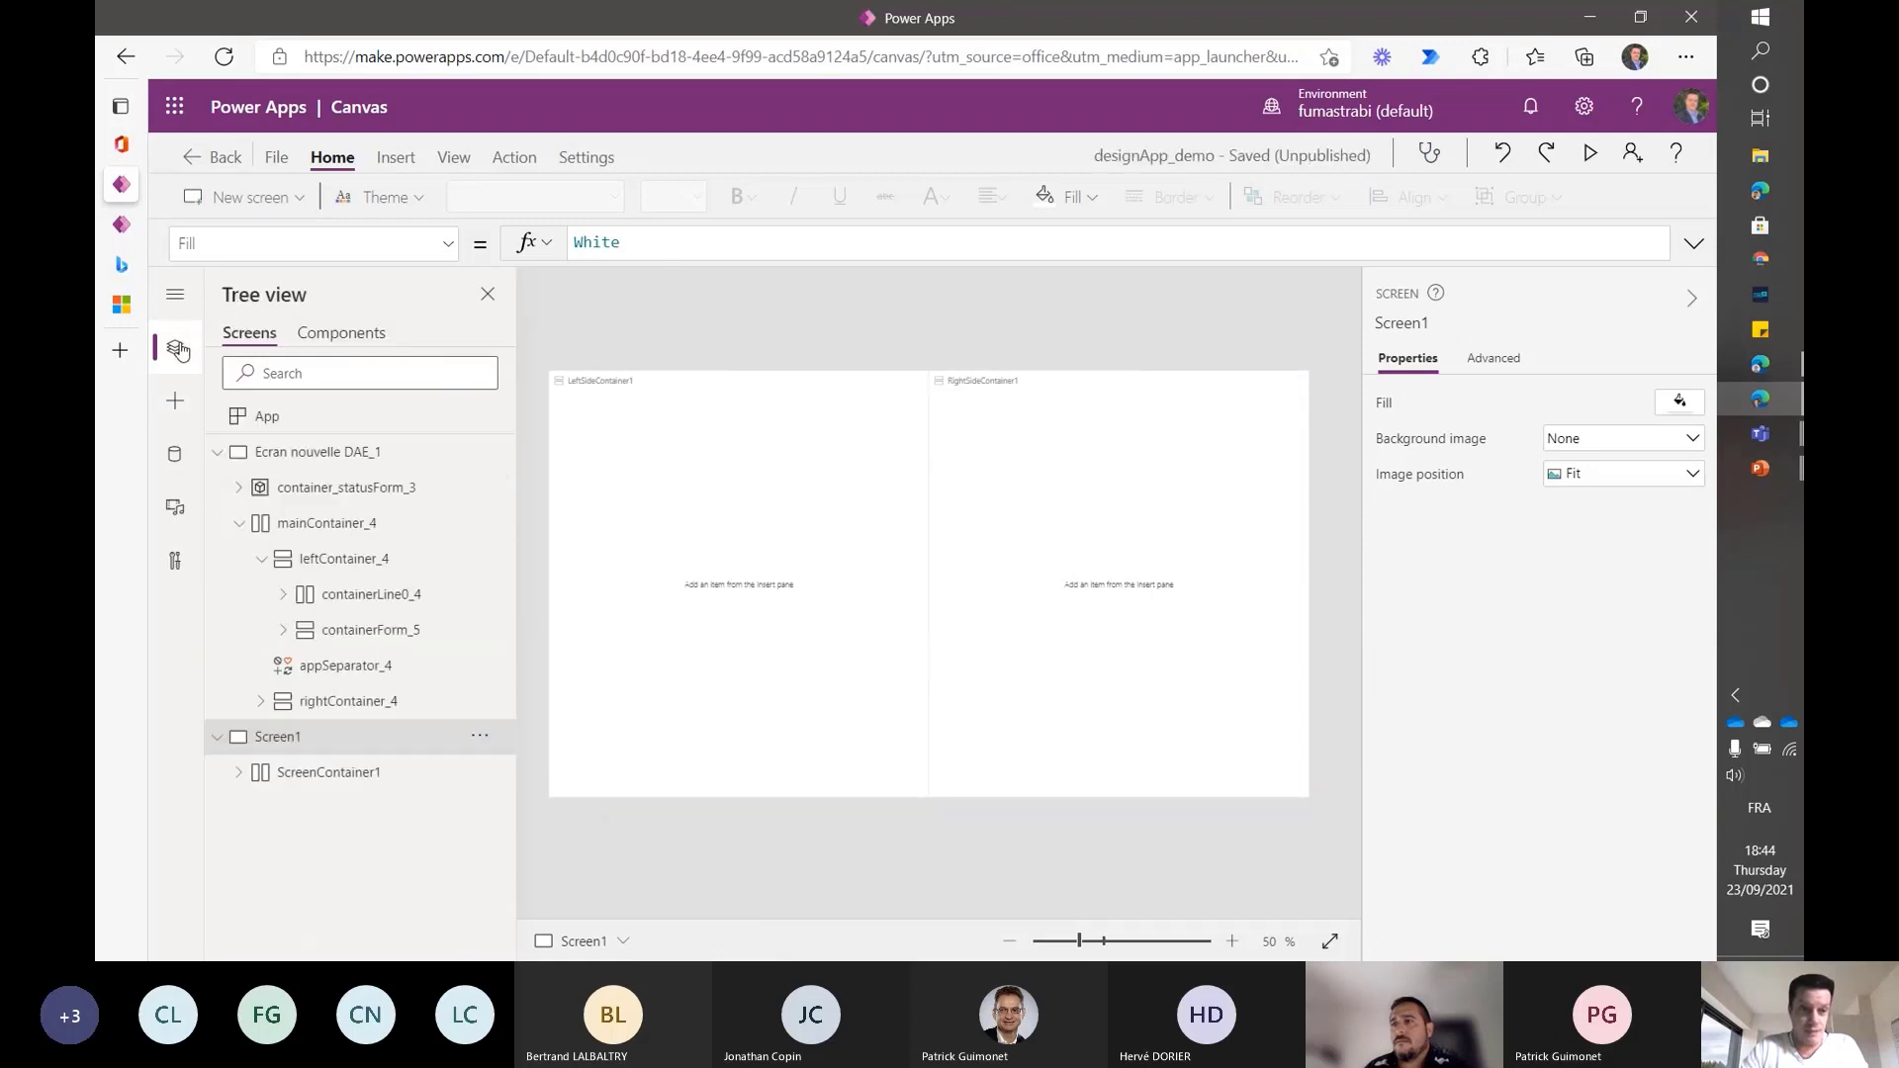
{"action": "left_click", "coordinate": [237, 774]}
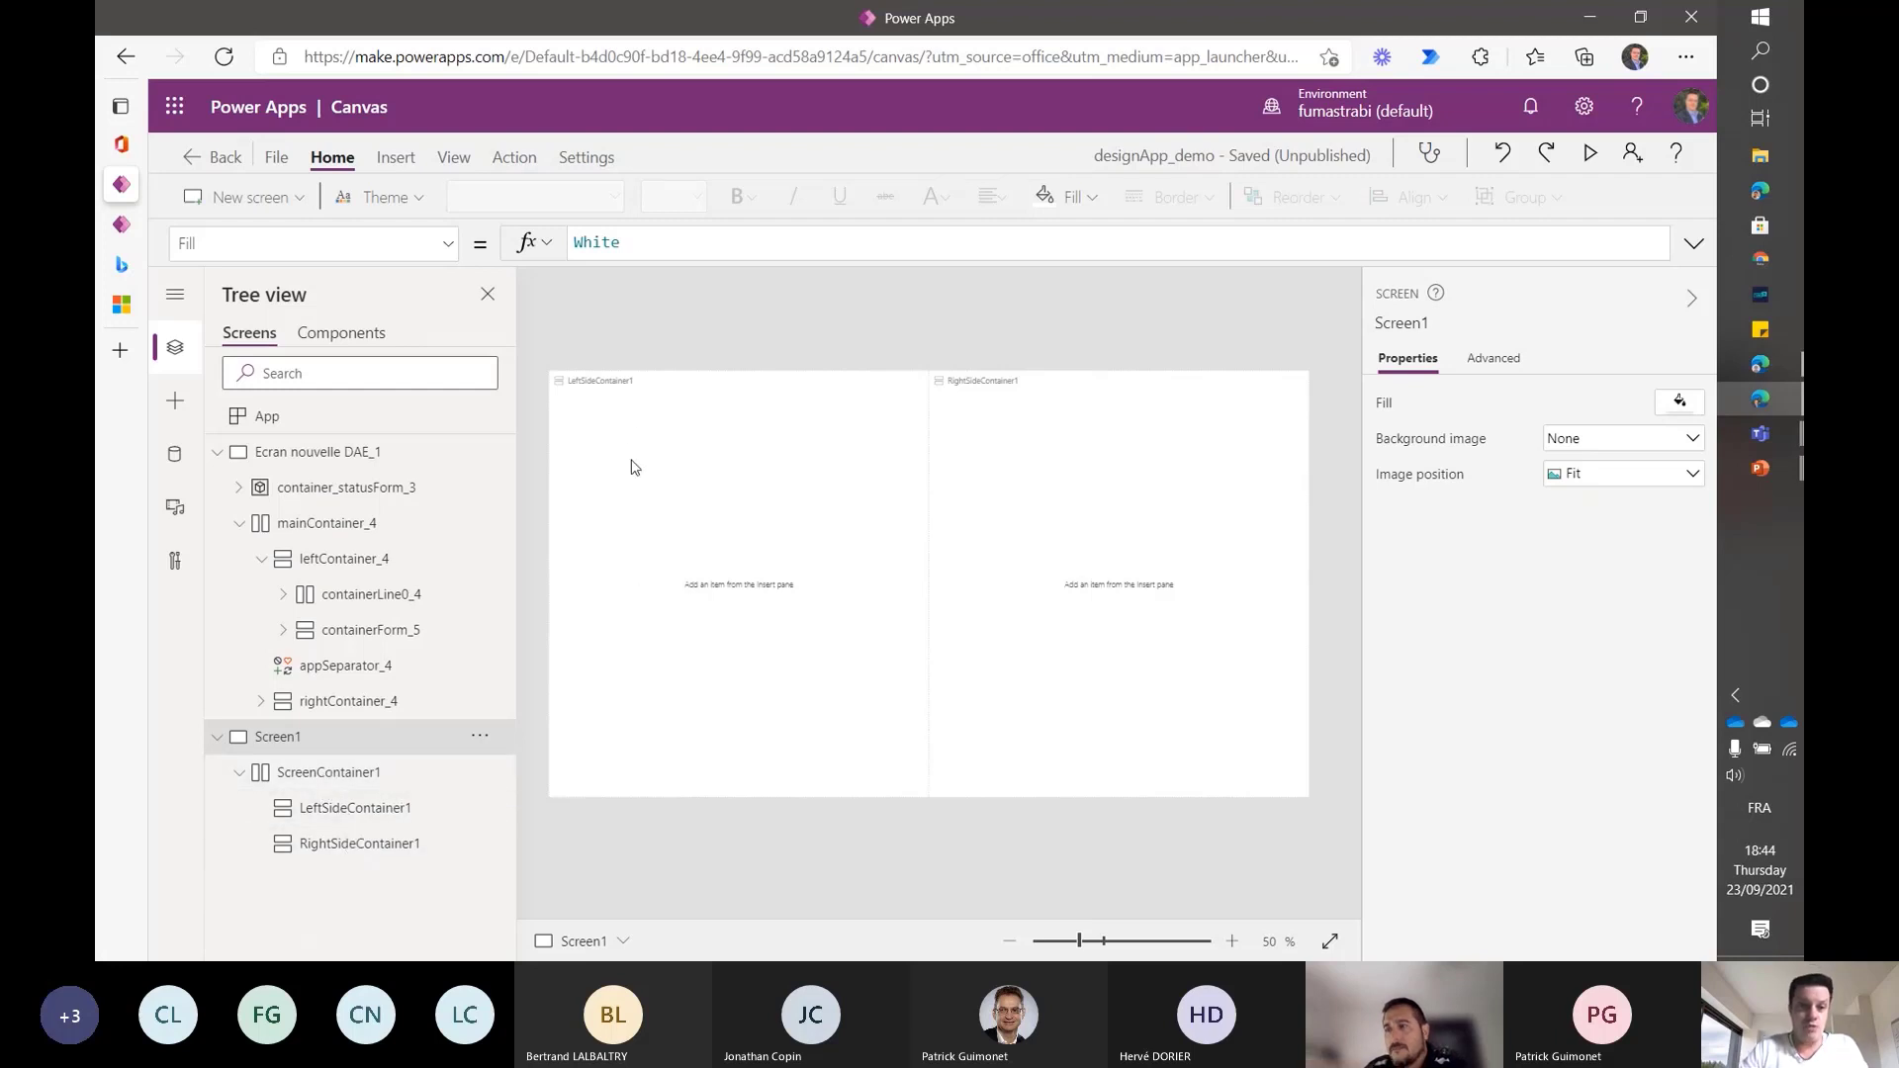
- Examine LeftSideContainer1 and RightSideContainer1 side by side on the canvas of Screen1
{"action": "scroll", "coordinate": [633, 435], "scroll_direction": "up", "scroll_amount": 3}
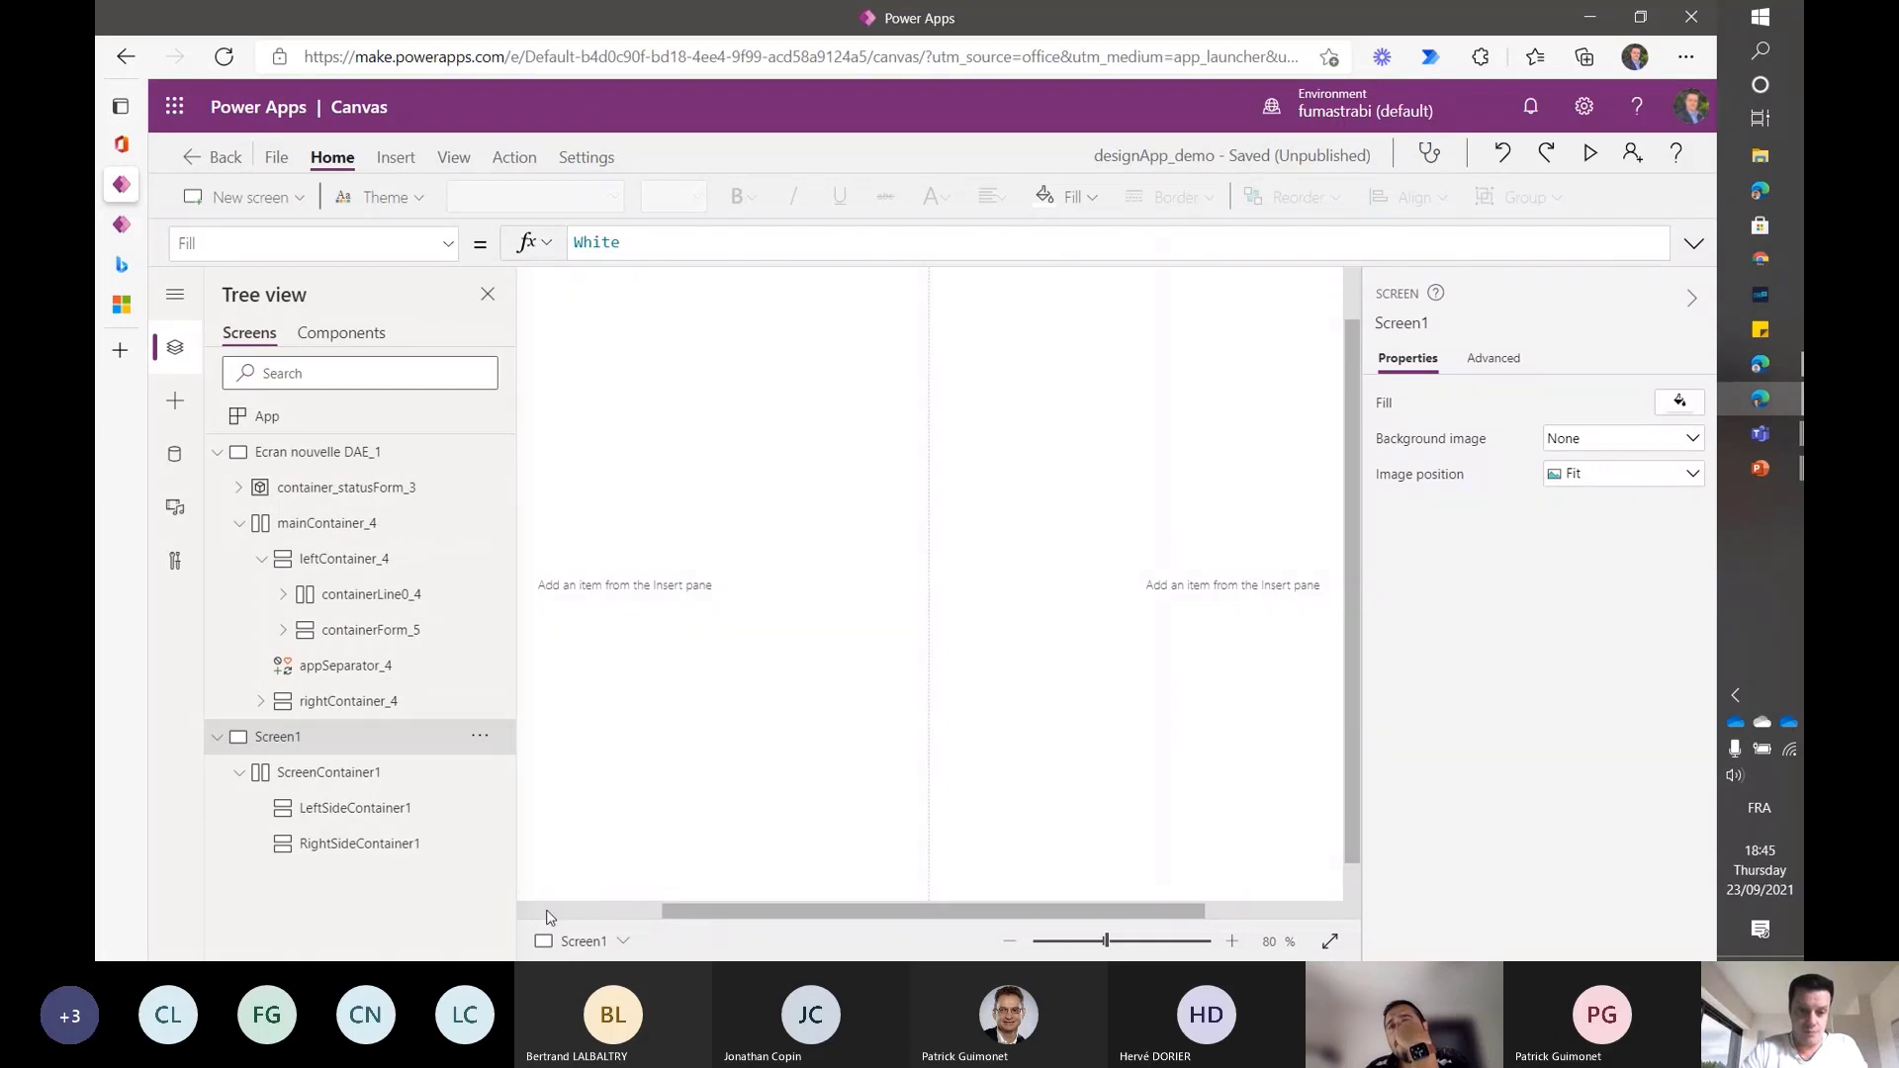
{"action": "left_click", "coordinate": [486, 297]}
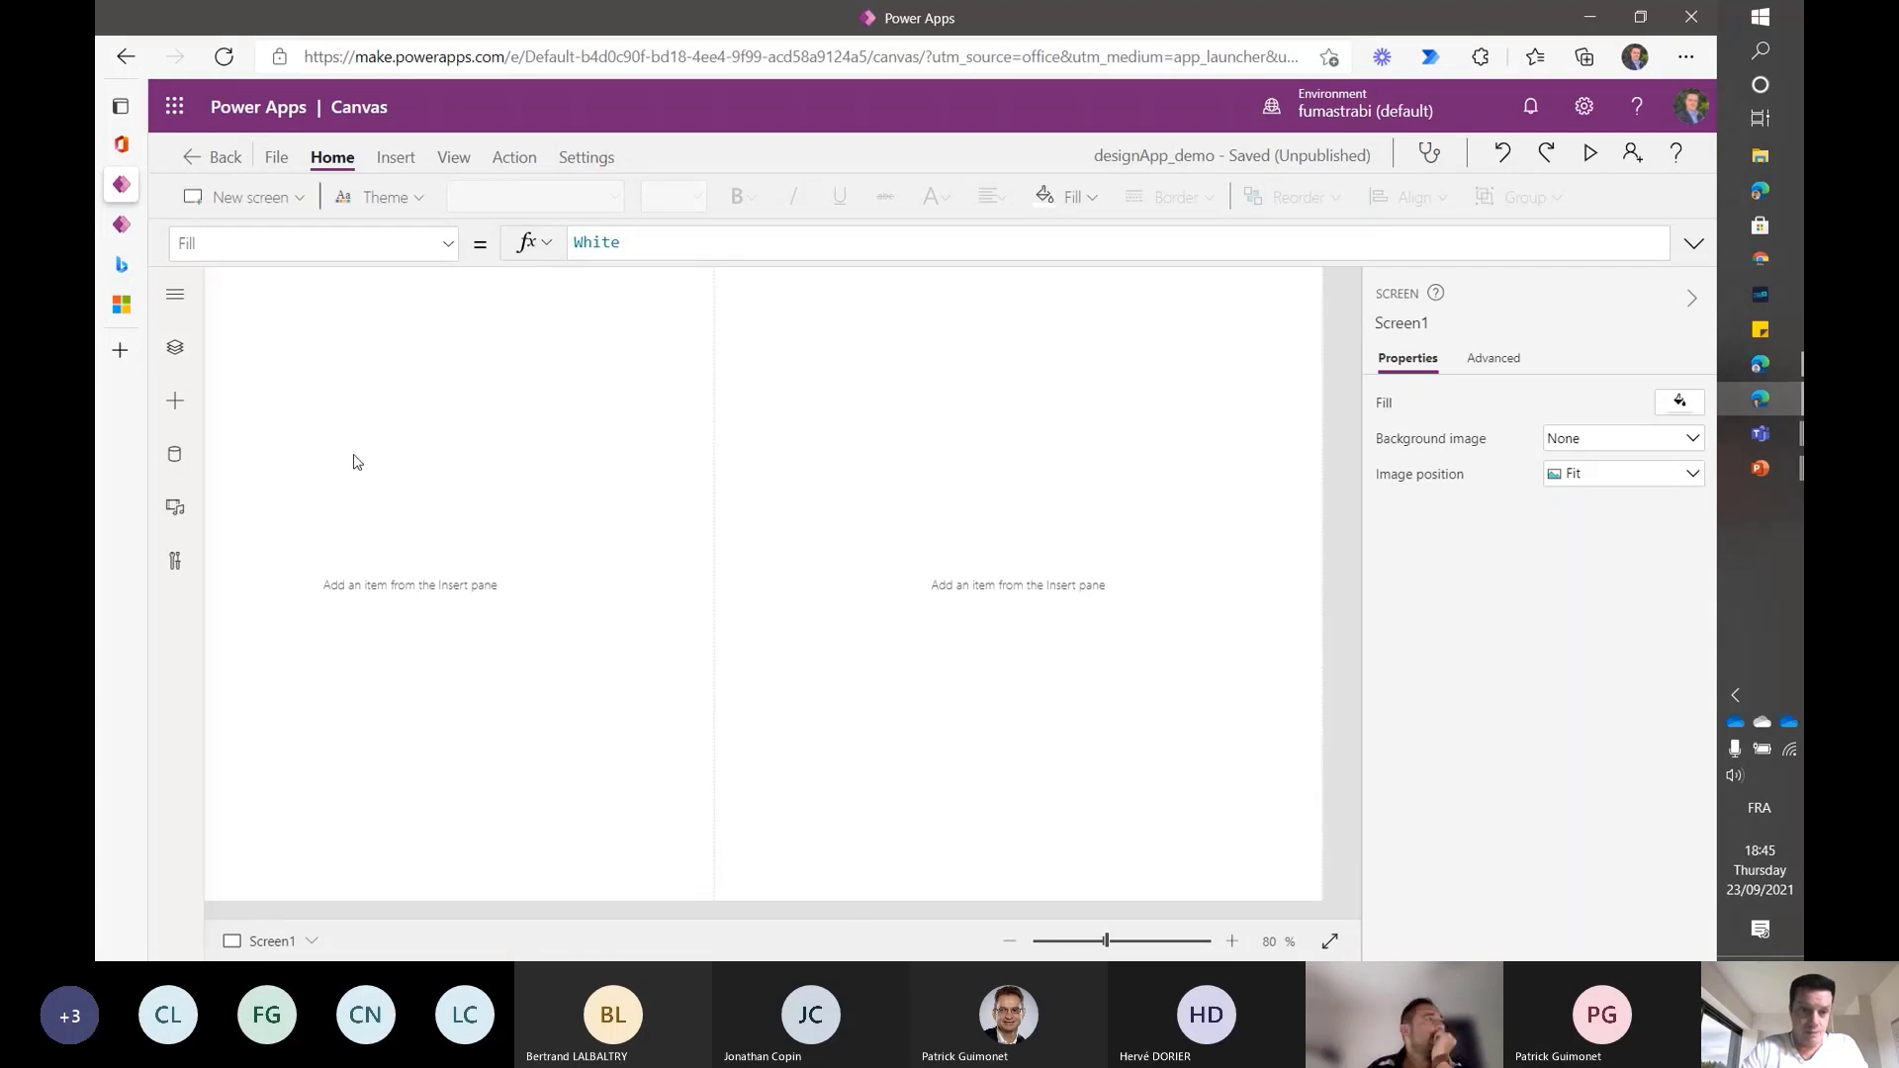
{"action": "left_click_drag", "start_coordinate": [356, 462], "coordinate": [537, 567]}
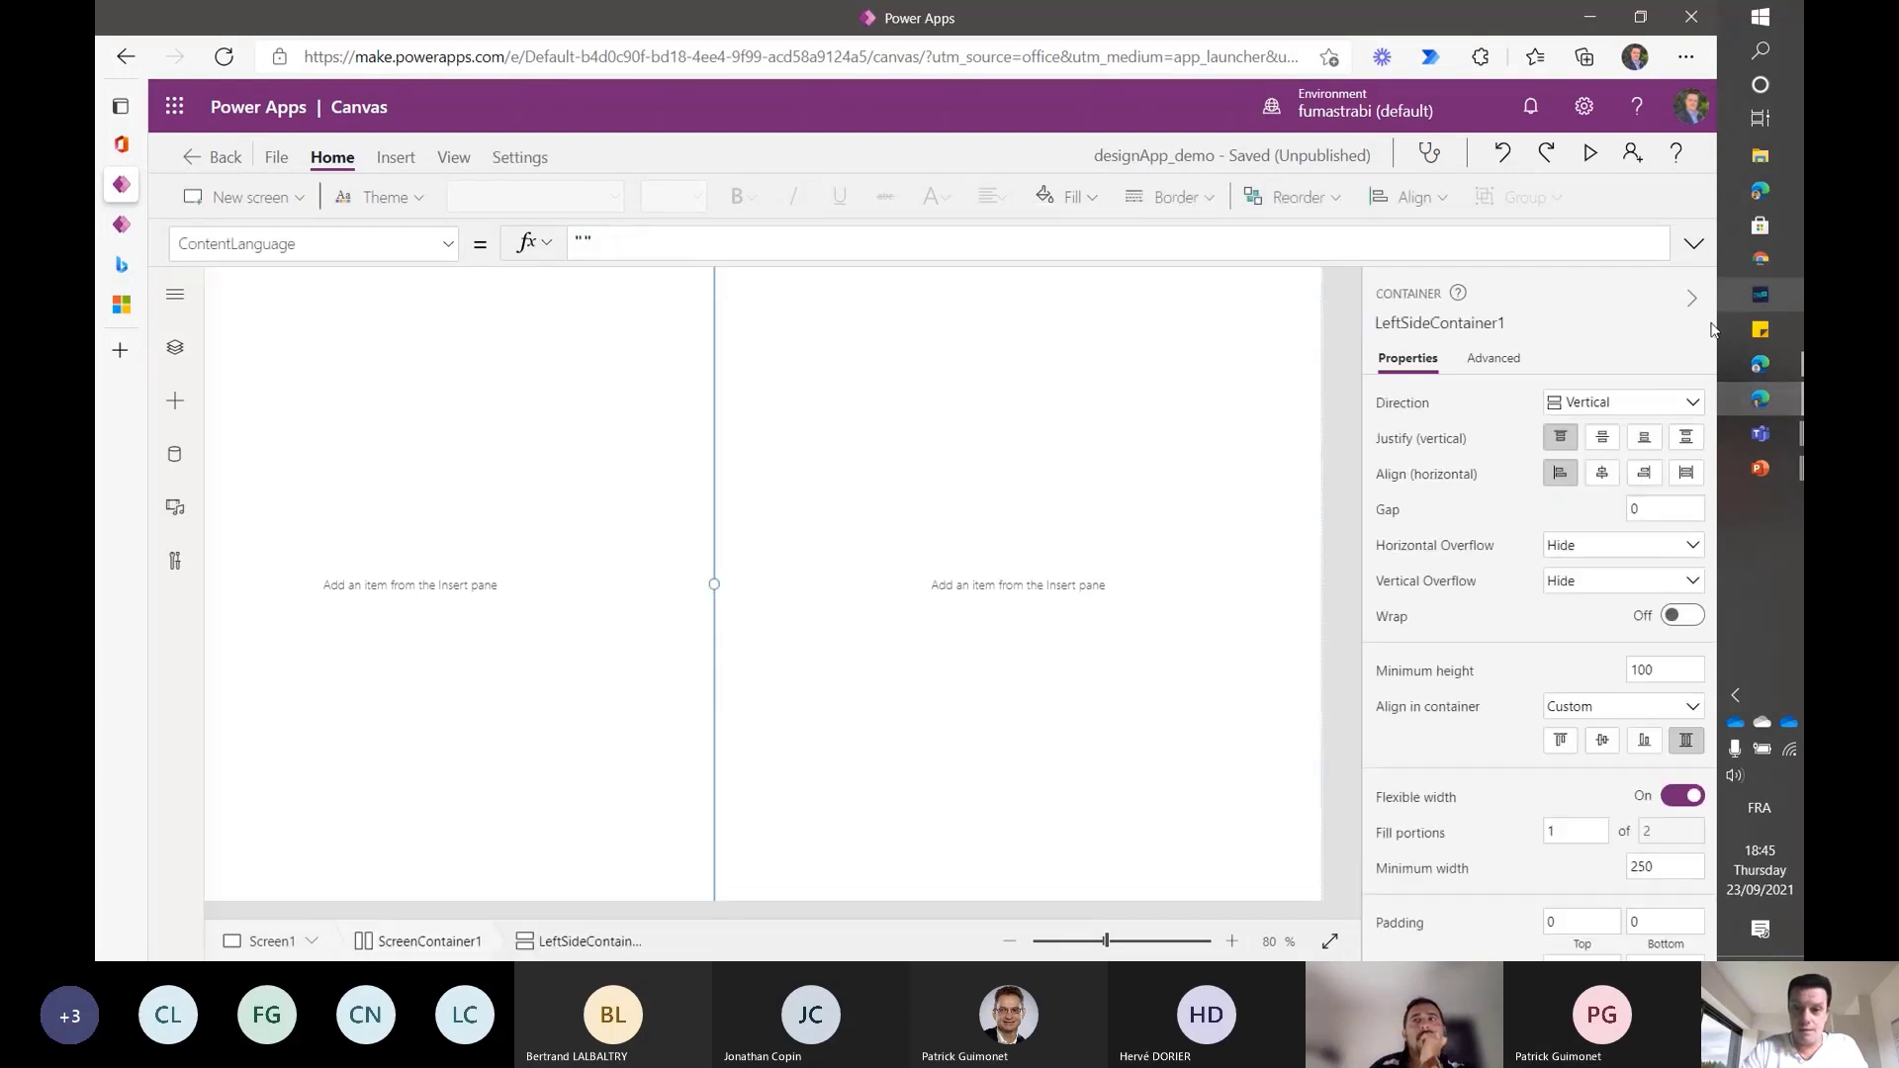
{"action": "left_click", "coordinate": [1328, 392]}
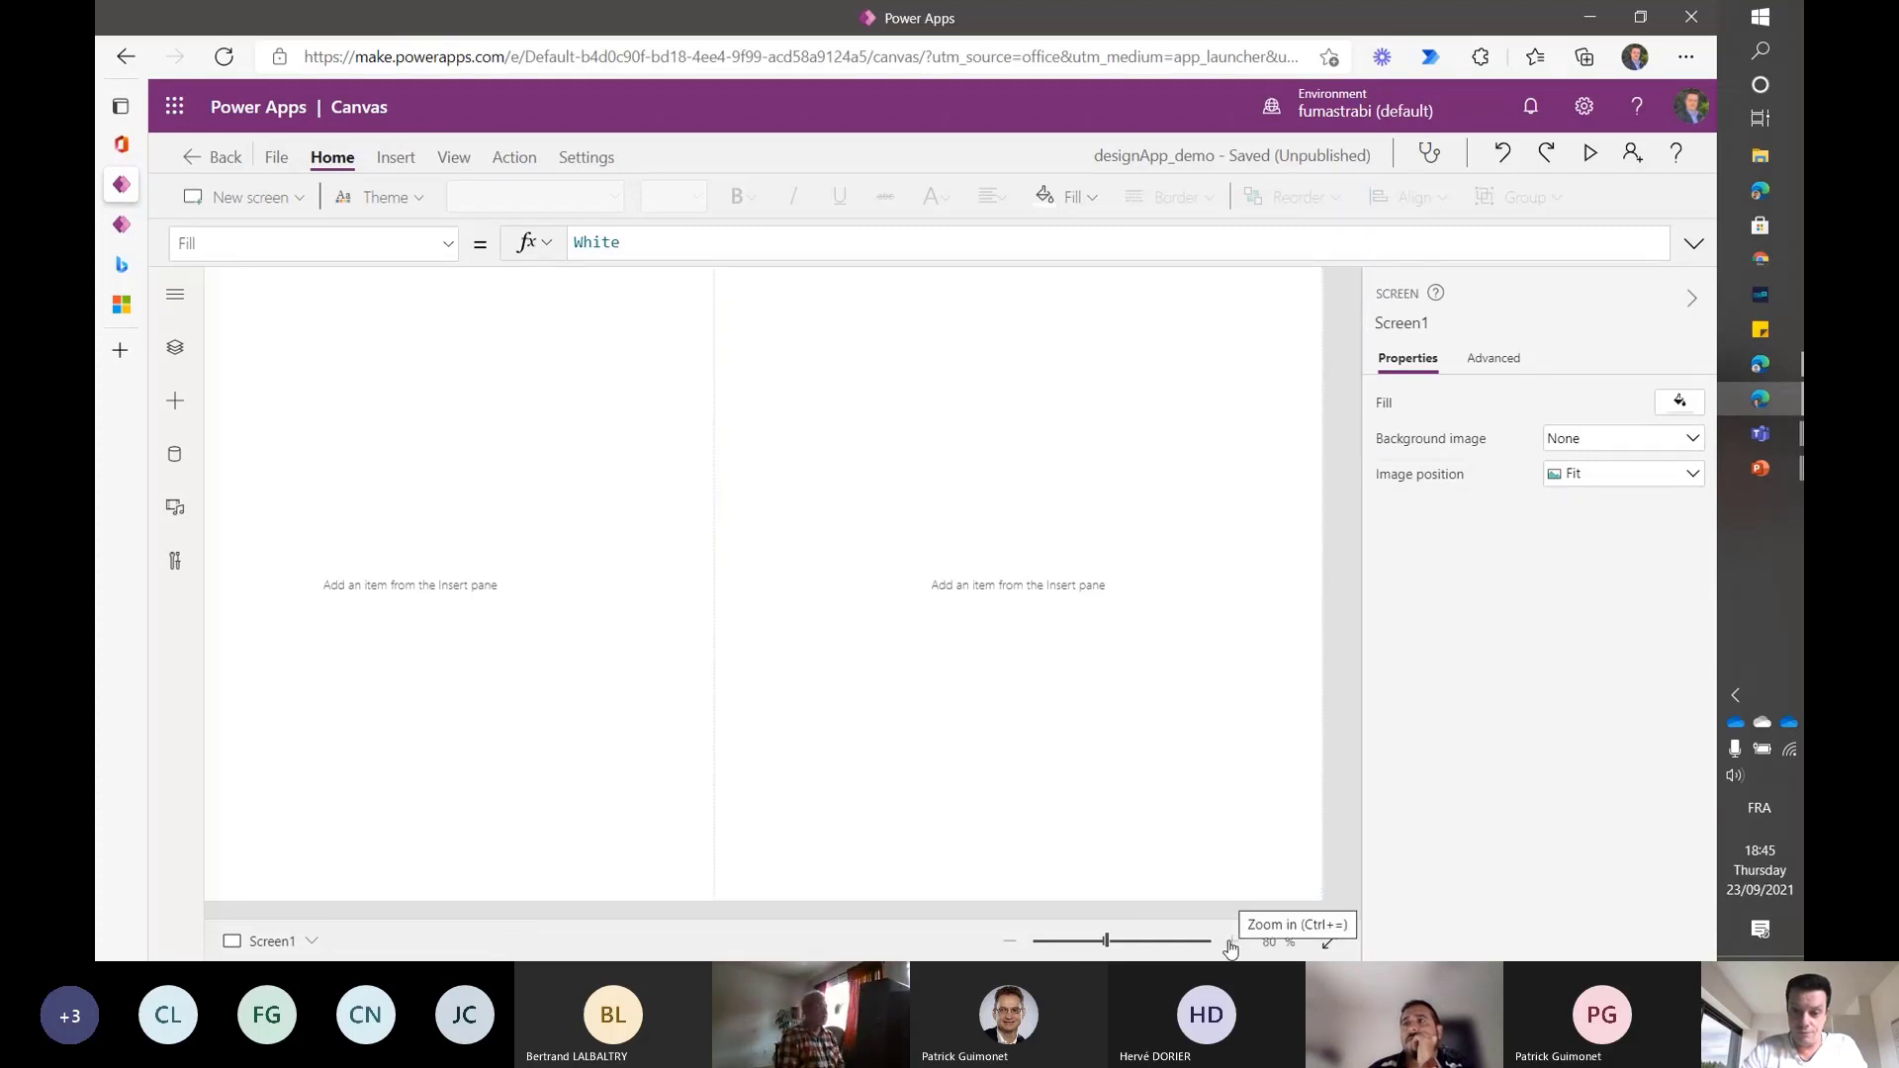
{"action": "left_click", "coordinate": [1009, 941]}
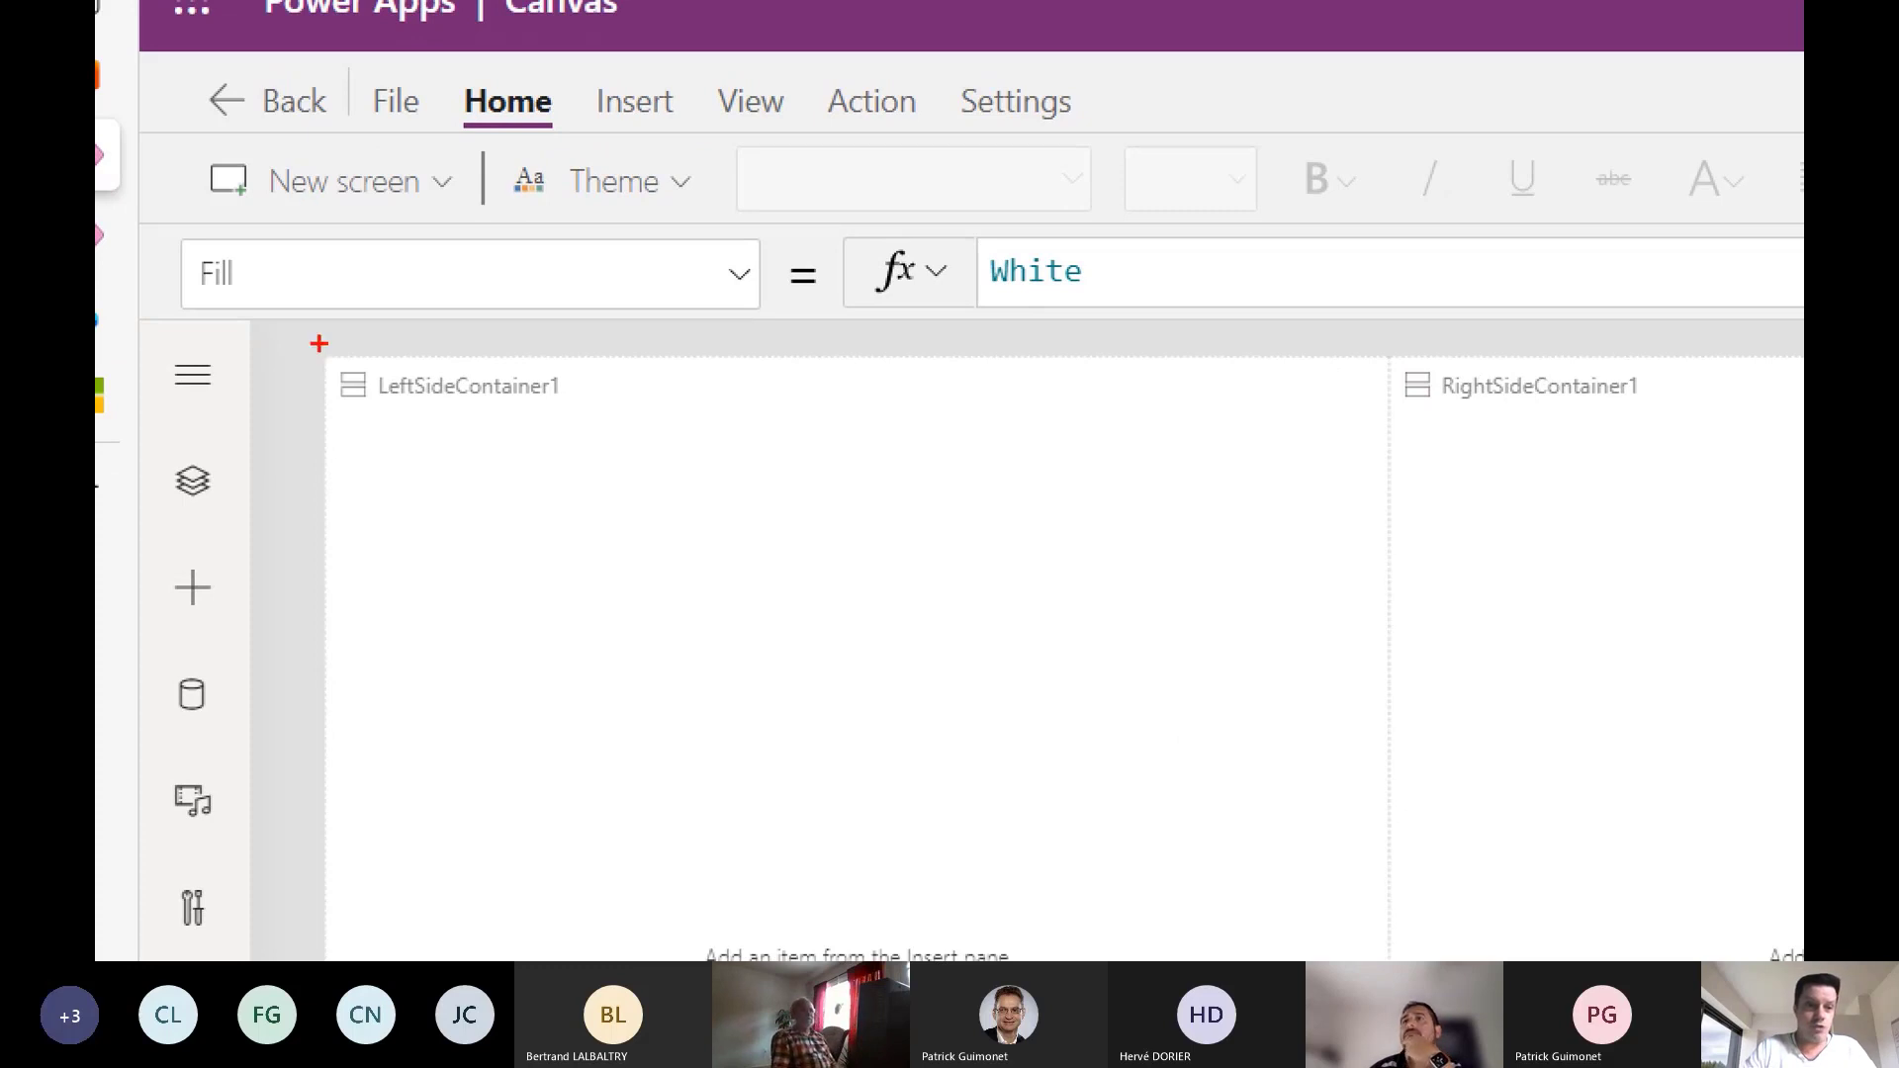
{"action": "left_click_drag", "start_coordinate": [319, 344], "coordinate": [608, 445]}
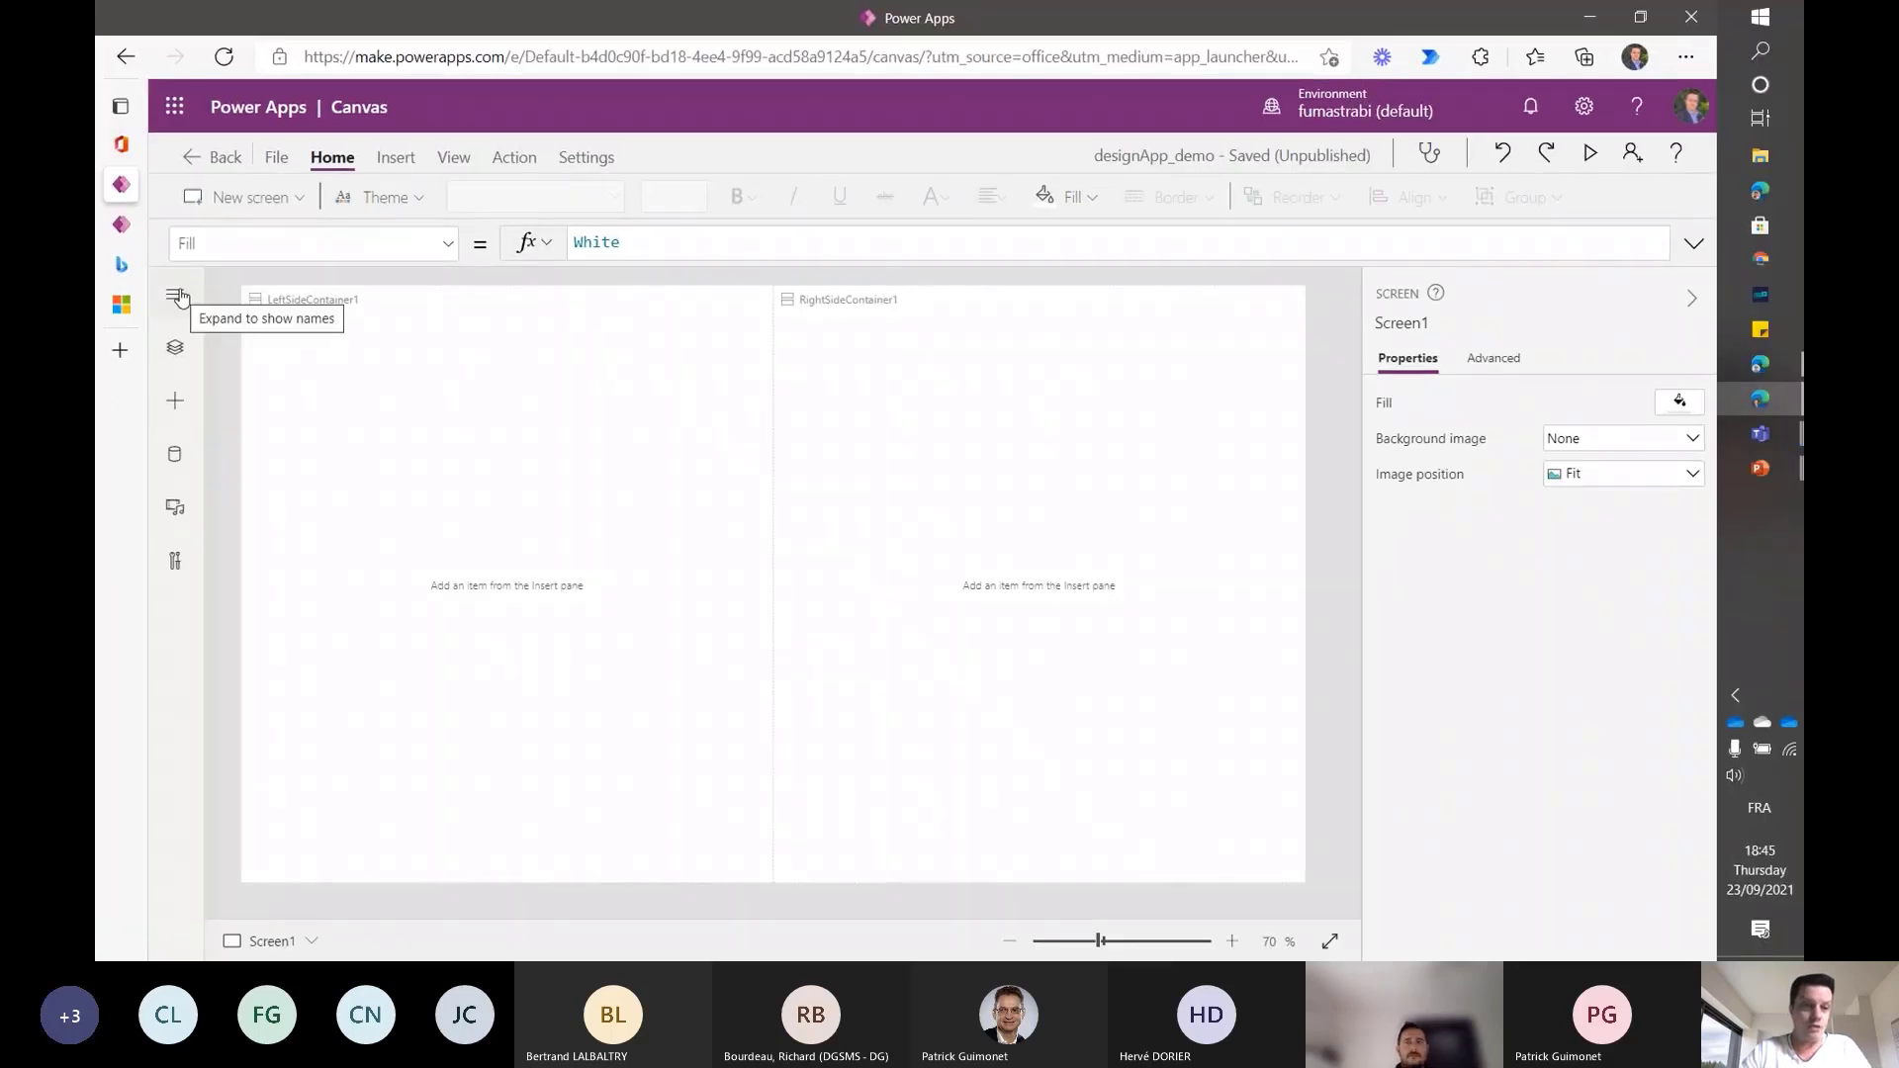
{"action": "left_click", "coordinate": [179, 297]}
{"action": "left_click", "coordinate": [203, 351]}
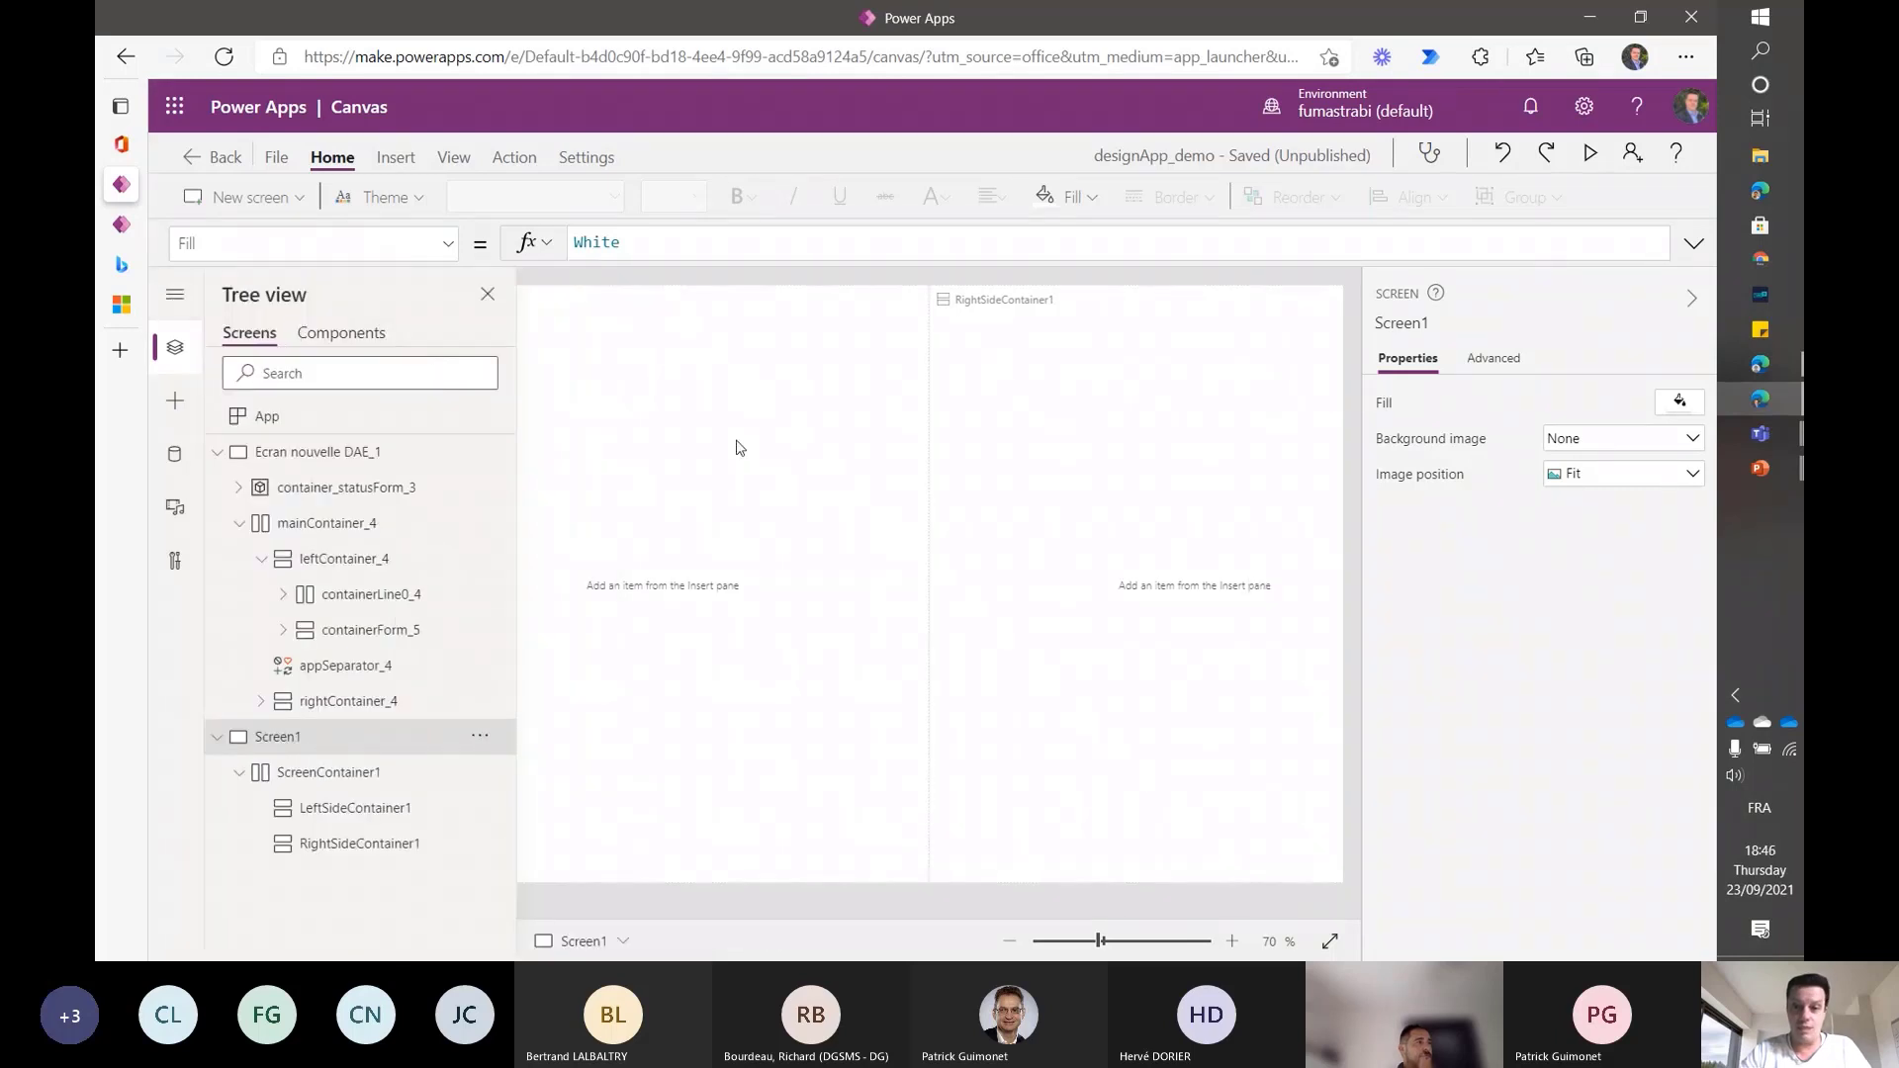
- Switch the direction of RightSideContainer1 to Horizontal and return it to Vertical
{"action": "left_click", "coordinate": [1264, 447]}
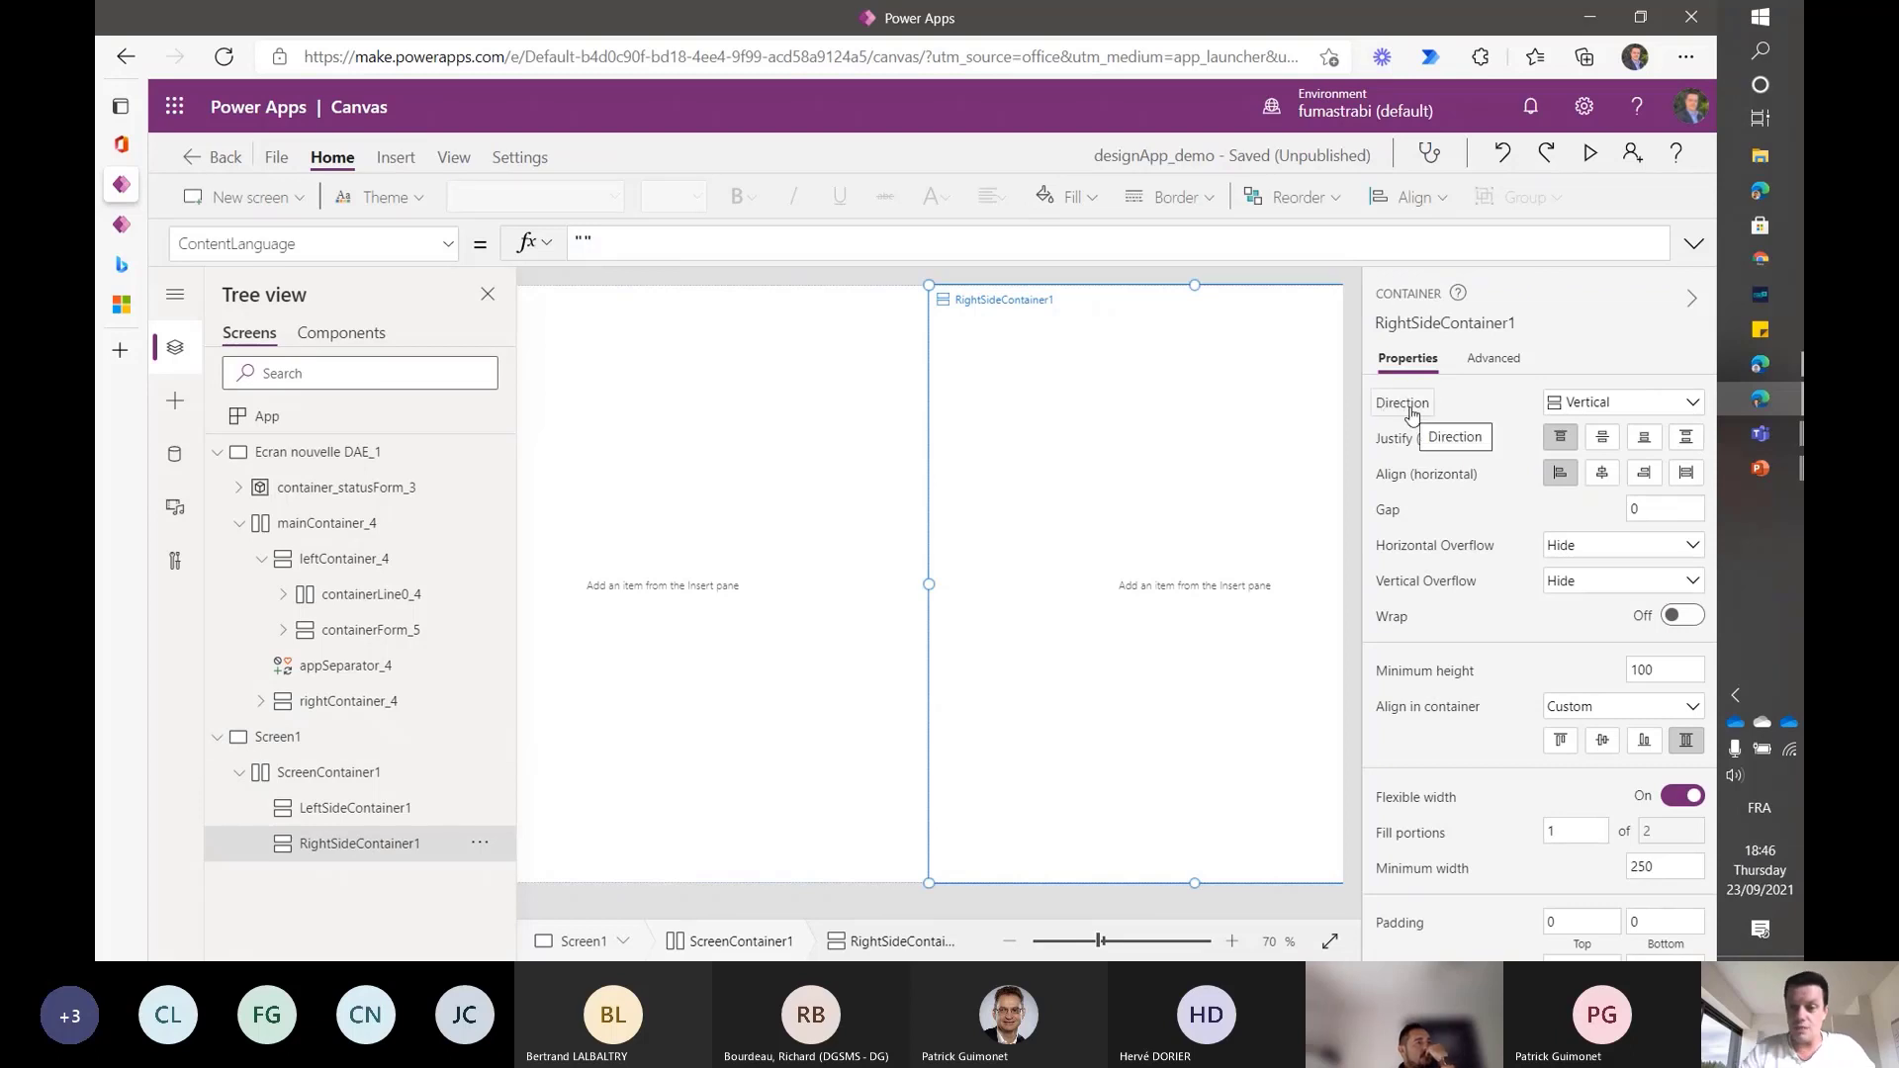
{"action": "left_click", "coordinate": [1588, 405]}
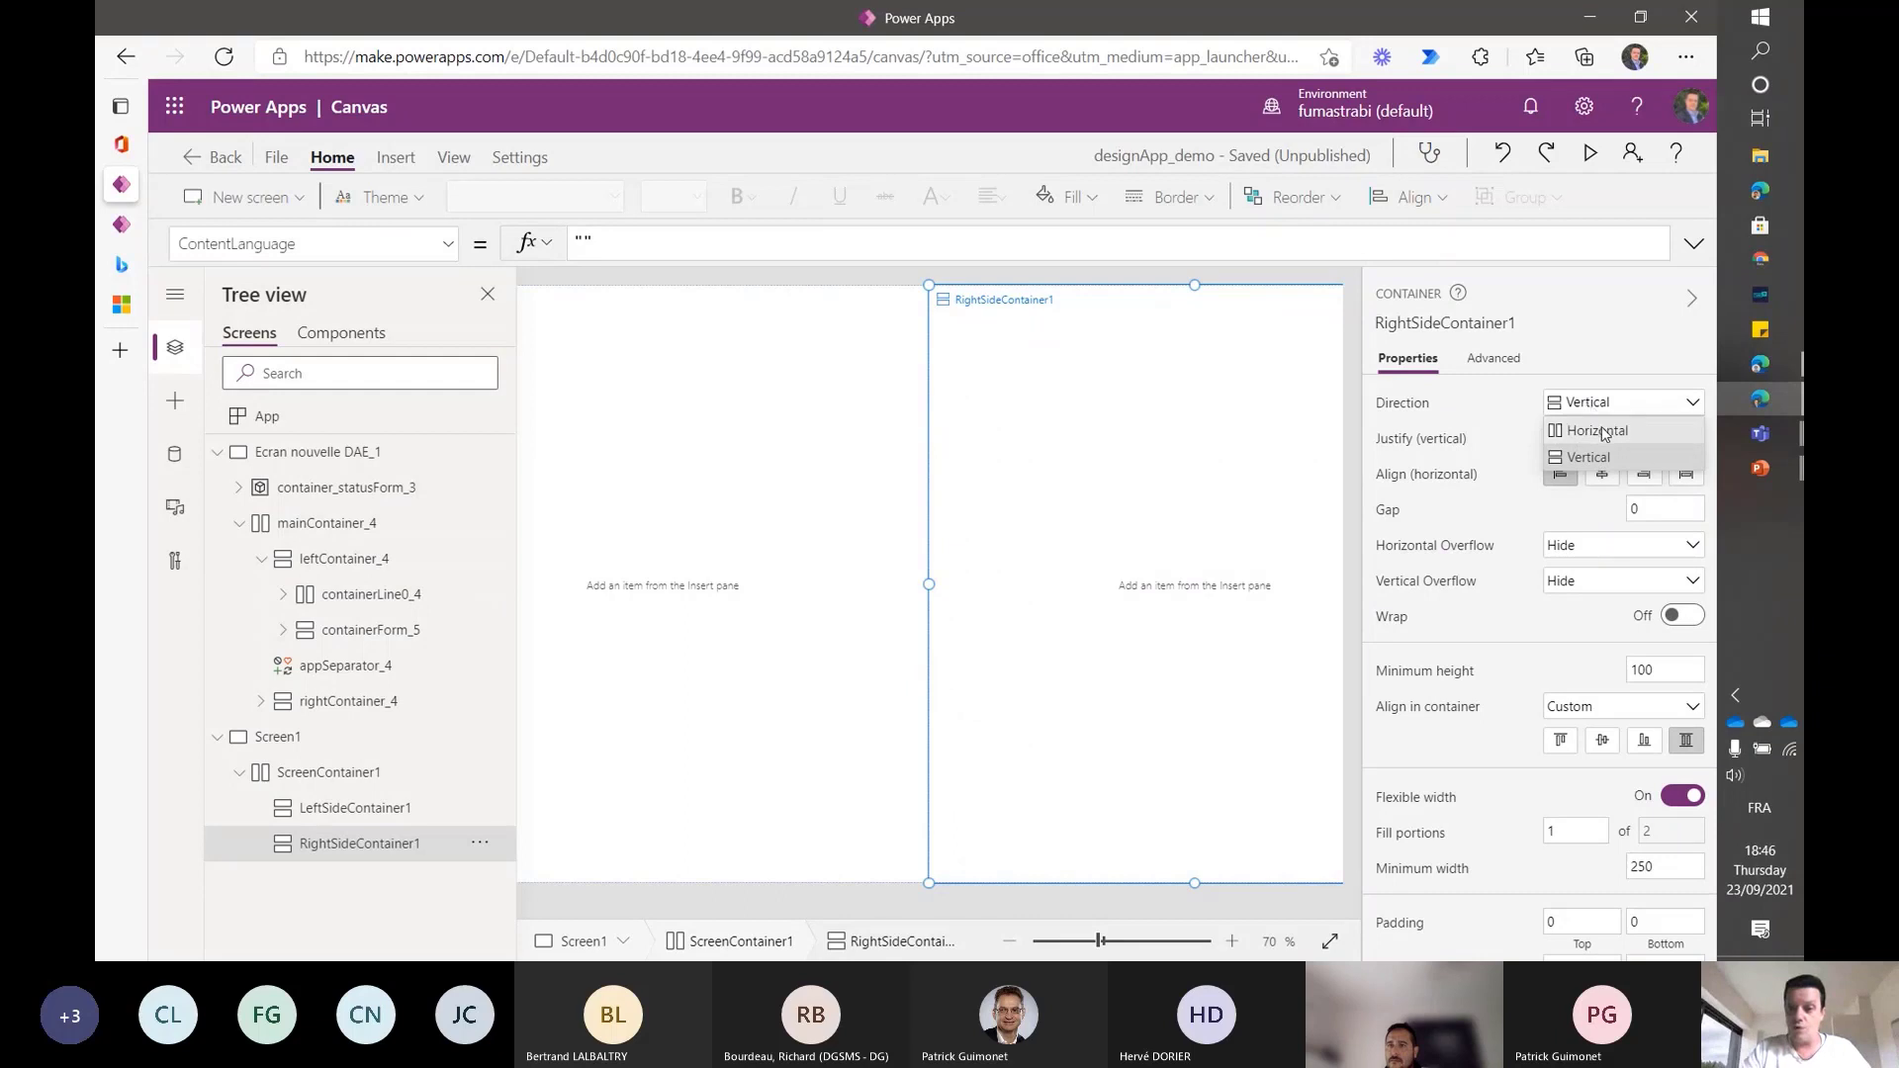
{"action": "left_click", "coordinate": [1602, 432]}
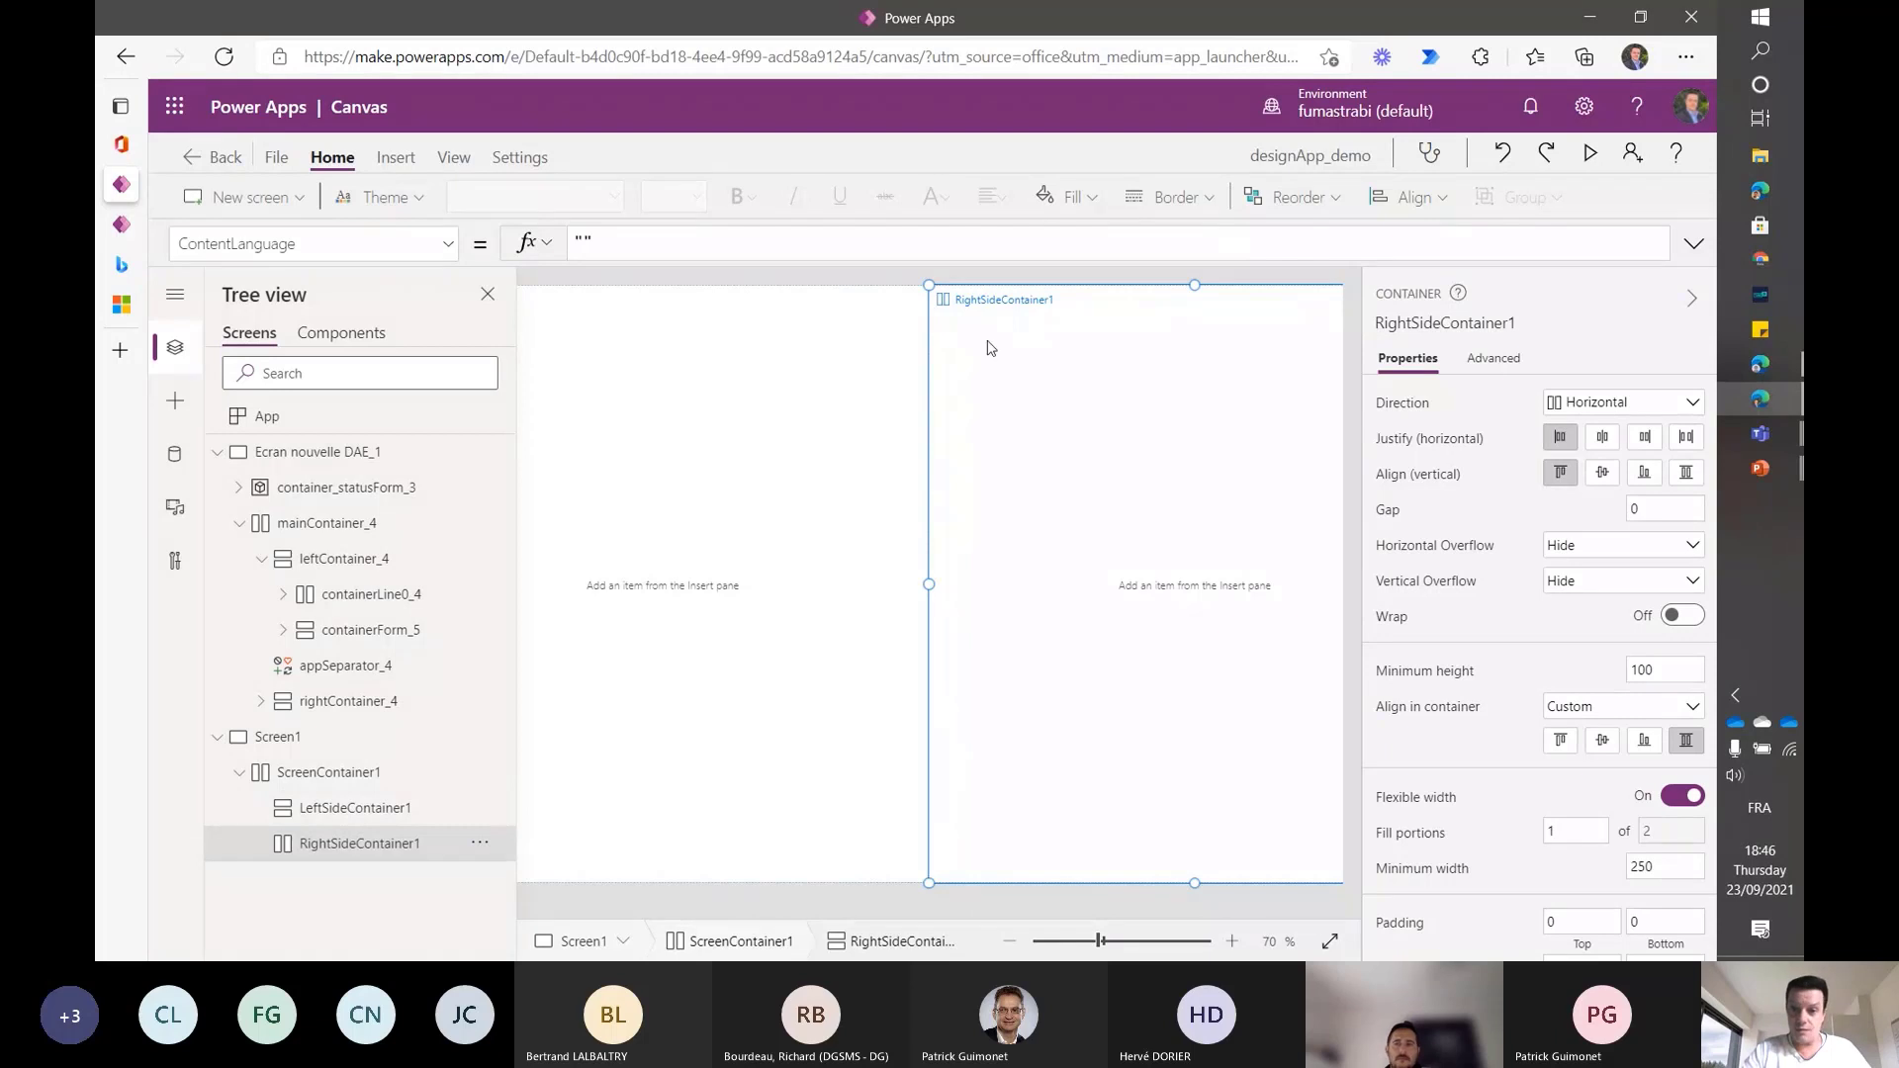
{"action": "left_click", "coordinate": [1593, 403]}
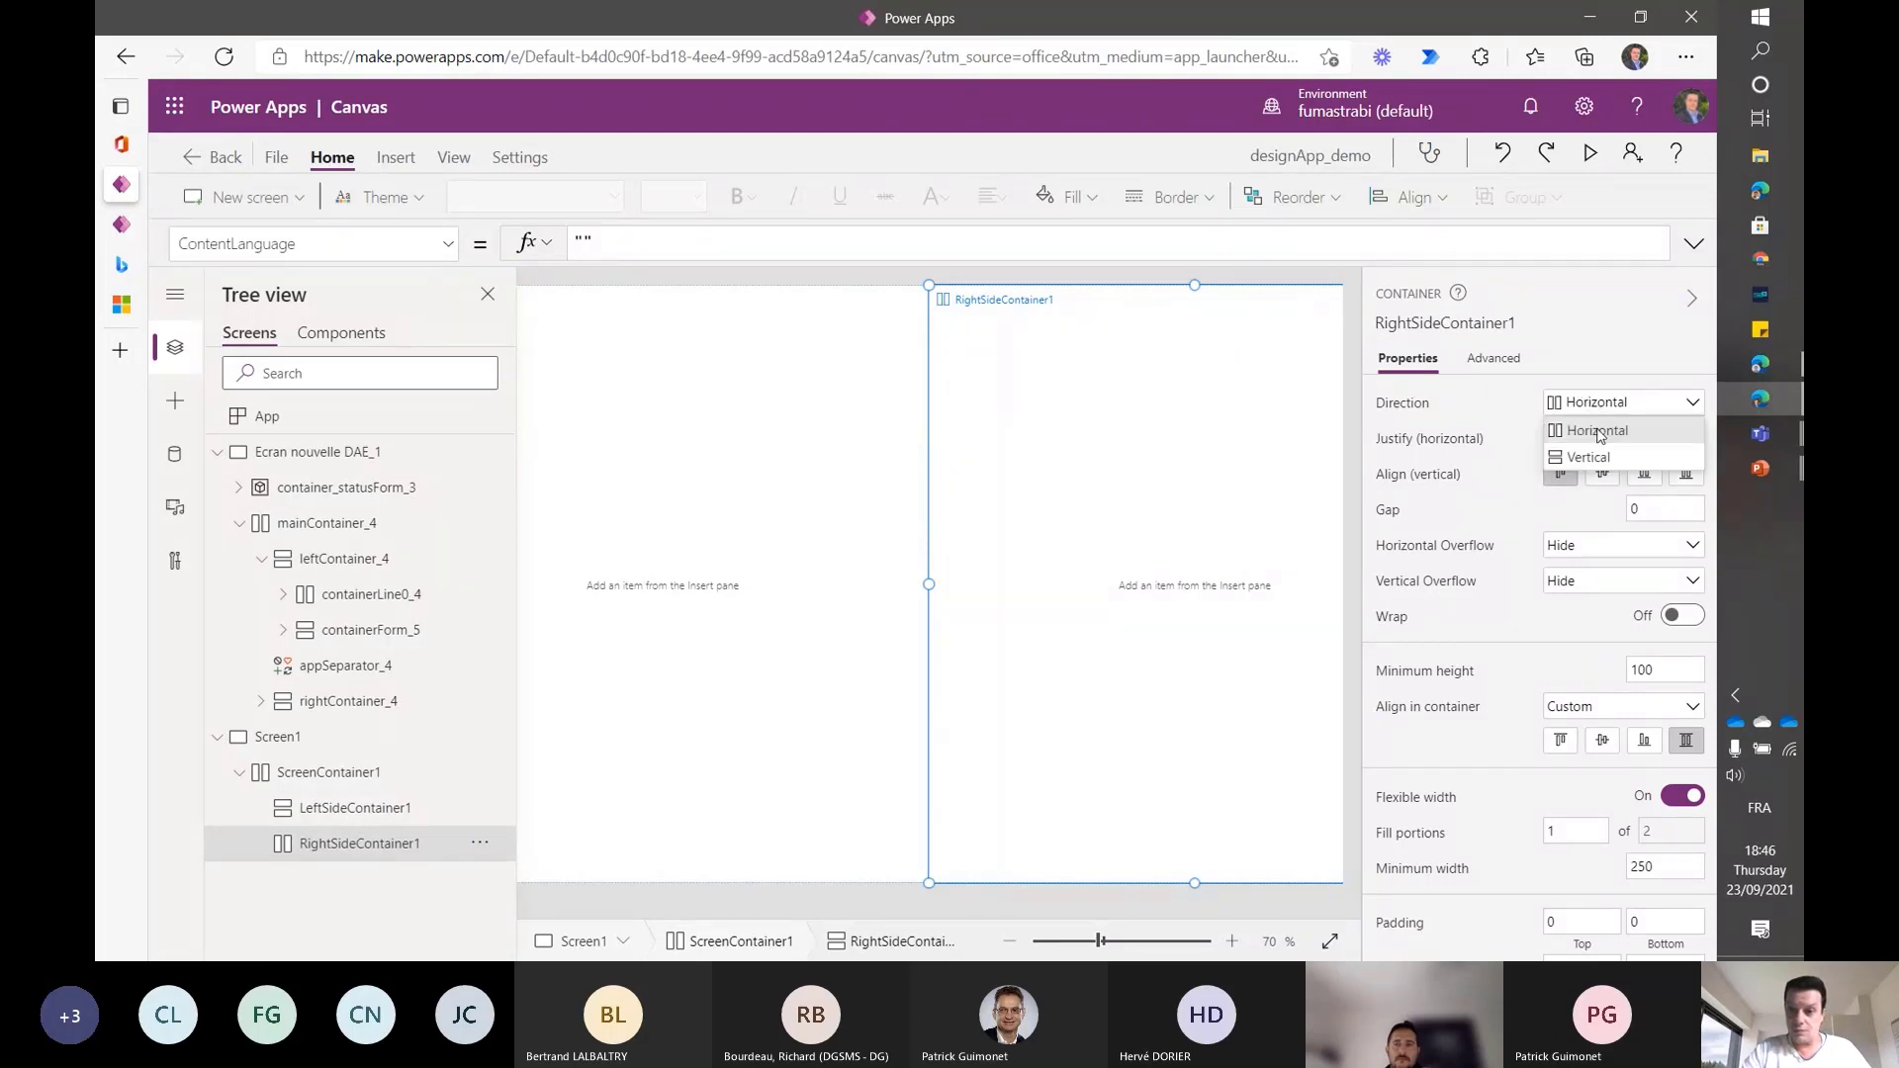
{"action": "left_click", "coordinate": [1588, 457]}
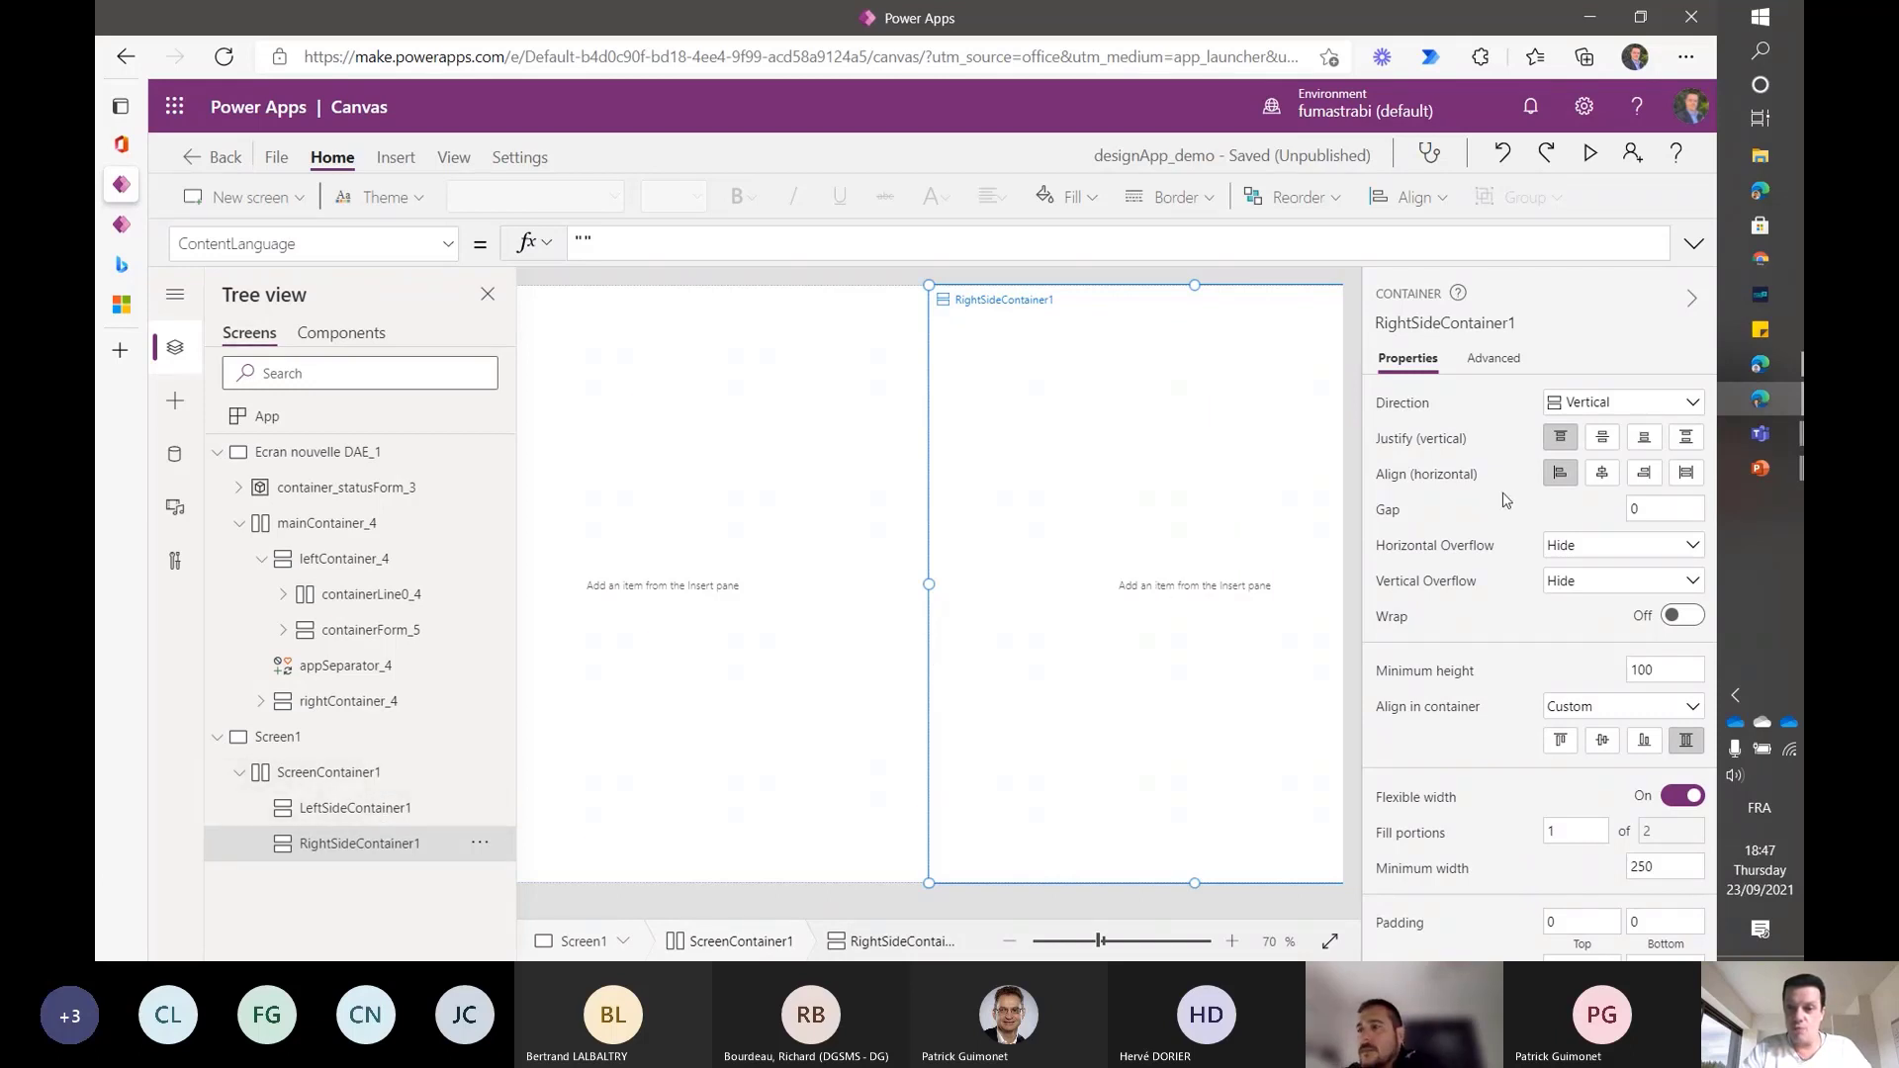
- Examine the alignment, overflow and minimum size properties of RightSideContainer1 and compare them with those of the parent ScreenContainer1
{"action": "scroll", "coordinate": [1505, 499], "scroll_direction": "down", "scroll_amount": 1}
{"action": "scroll", "coordinate": [1505, 499], "scroll_direction": "up", "scroll_amount": 1}
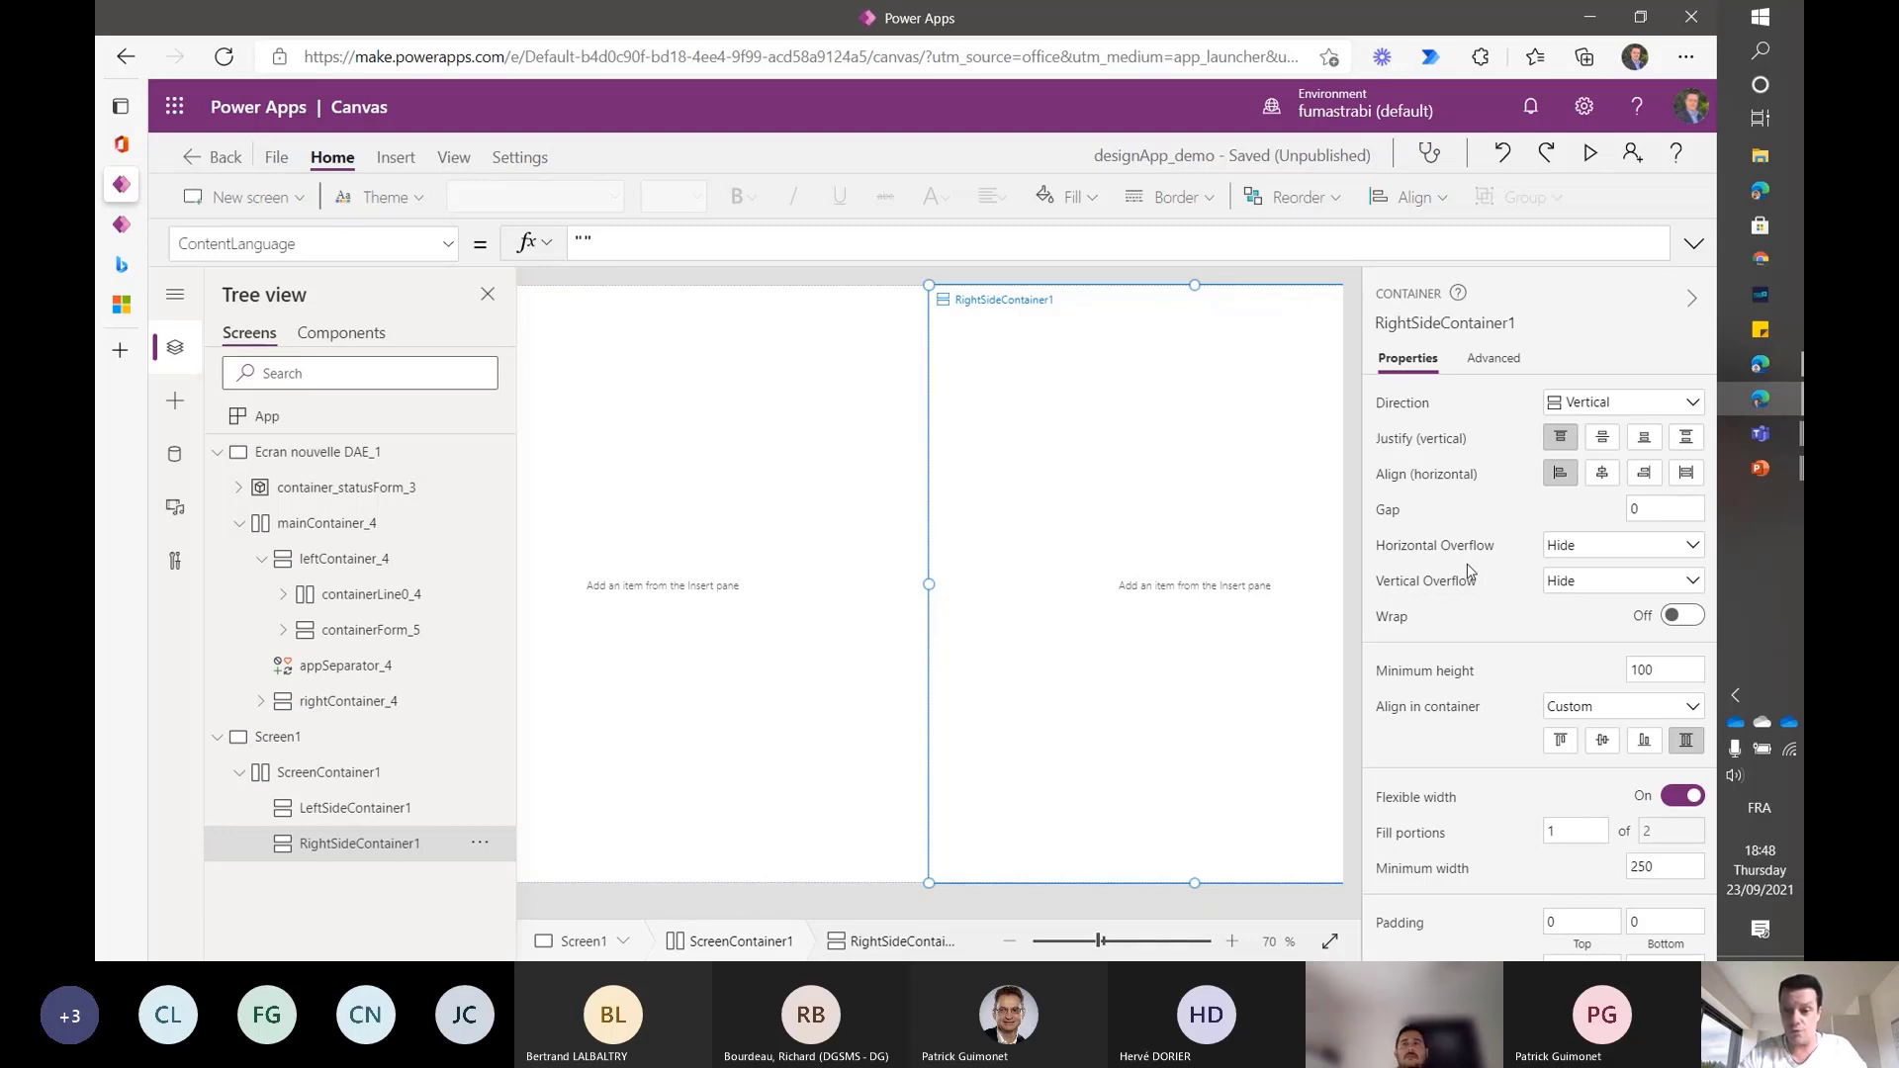
{"action": "scroll", "coordinate": [1469, 572], "scroll_direction": "down", "scroll_amount": 2}
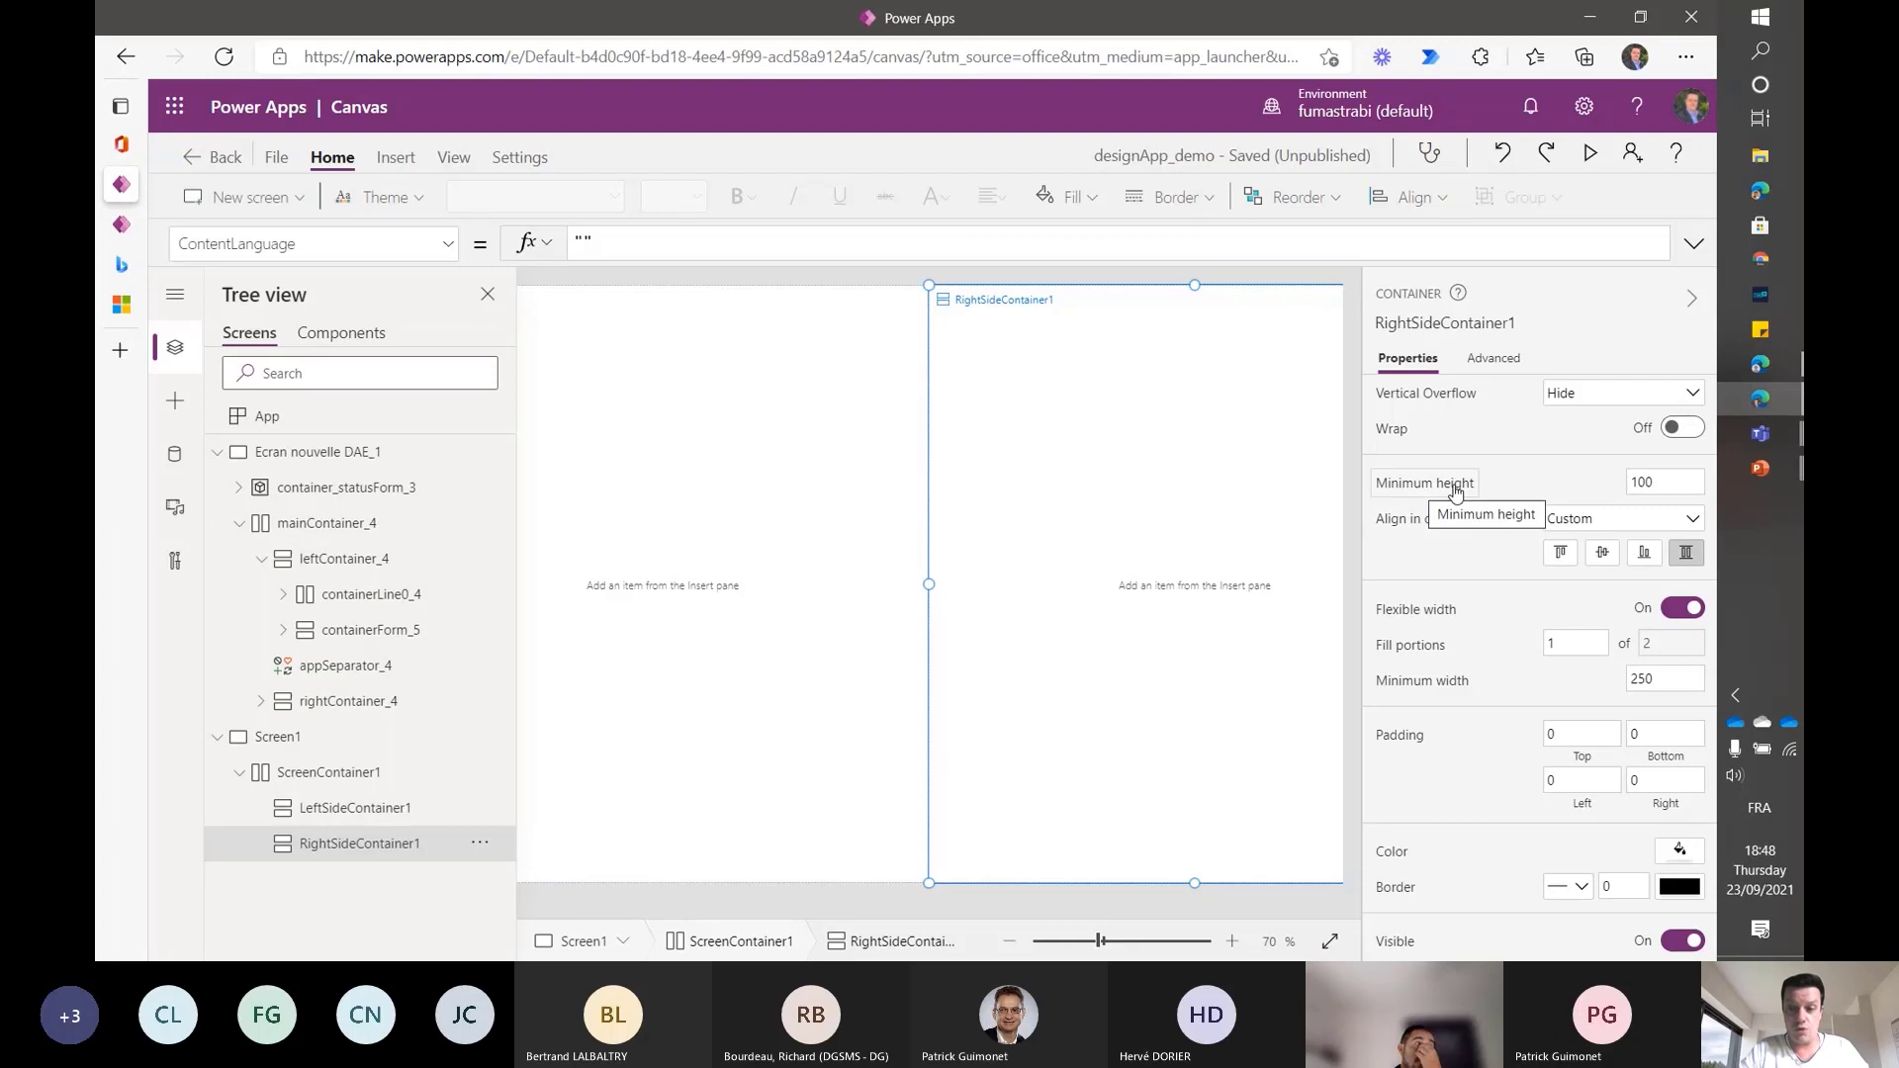
{"action": "left_click", "coordinate": [343, 781]}
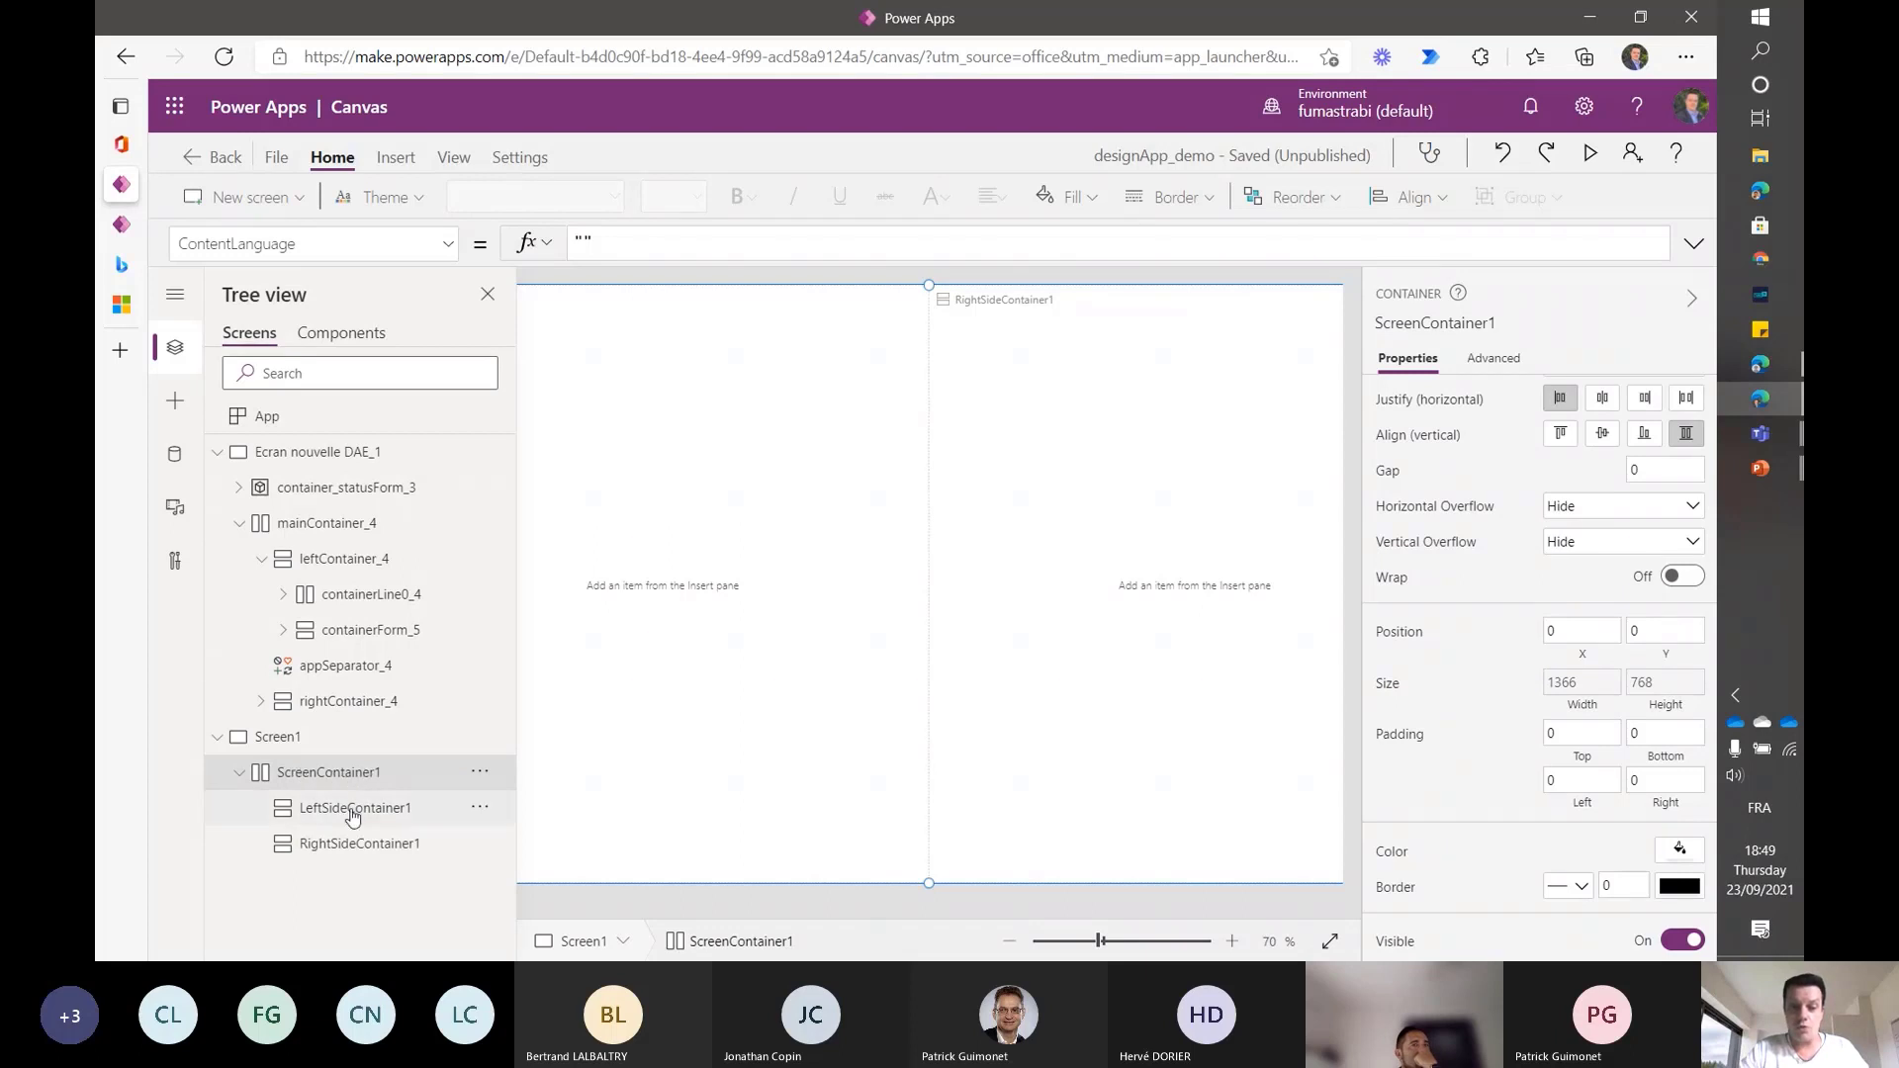
{"action": "left_click", "coordinate": [377, 849]}
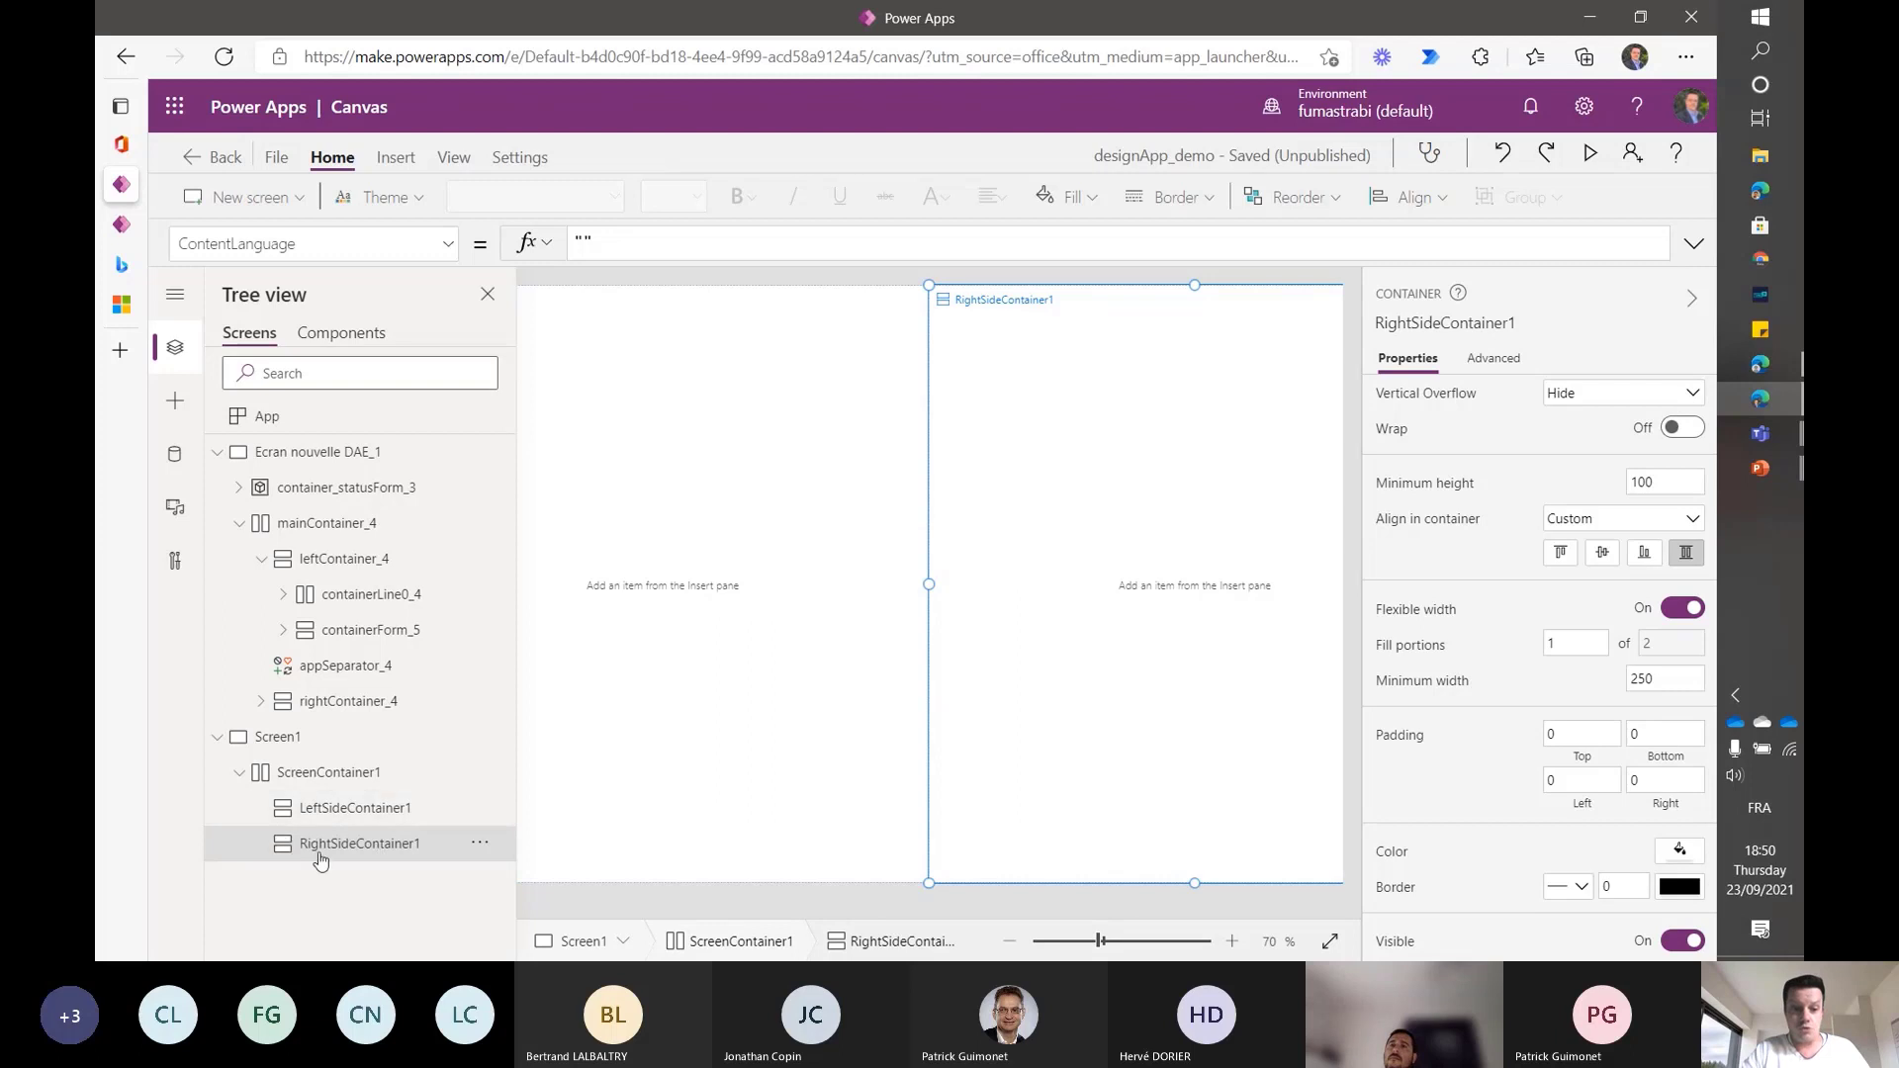
{"action": "left_click", "coordinate": [319, 775]}
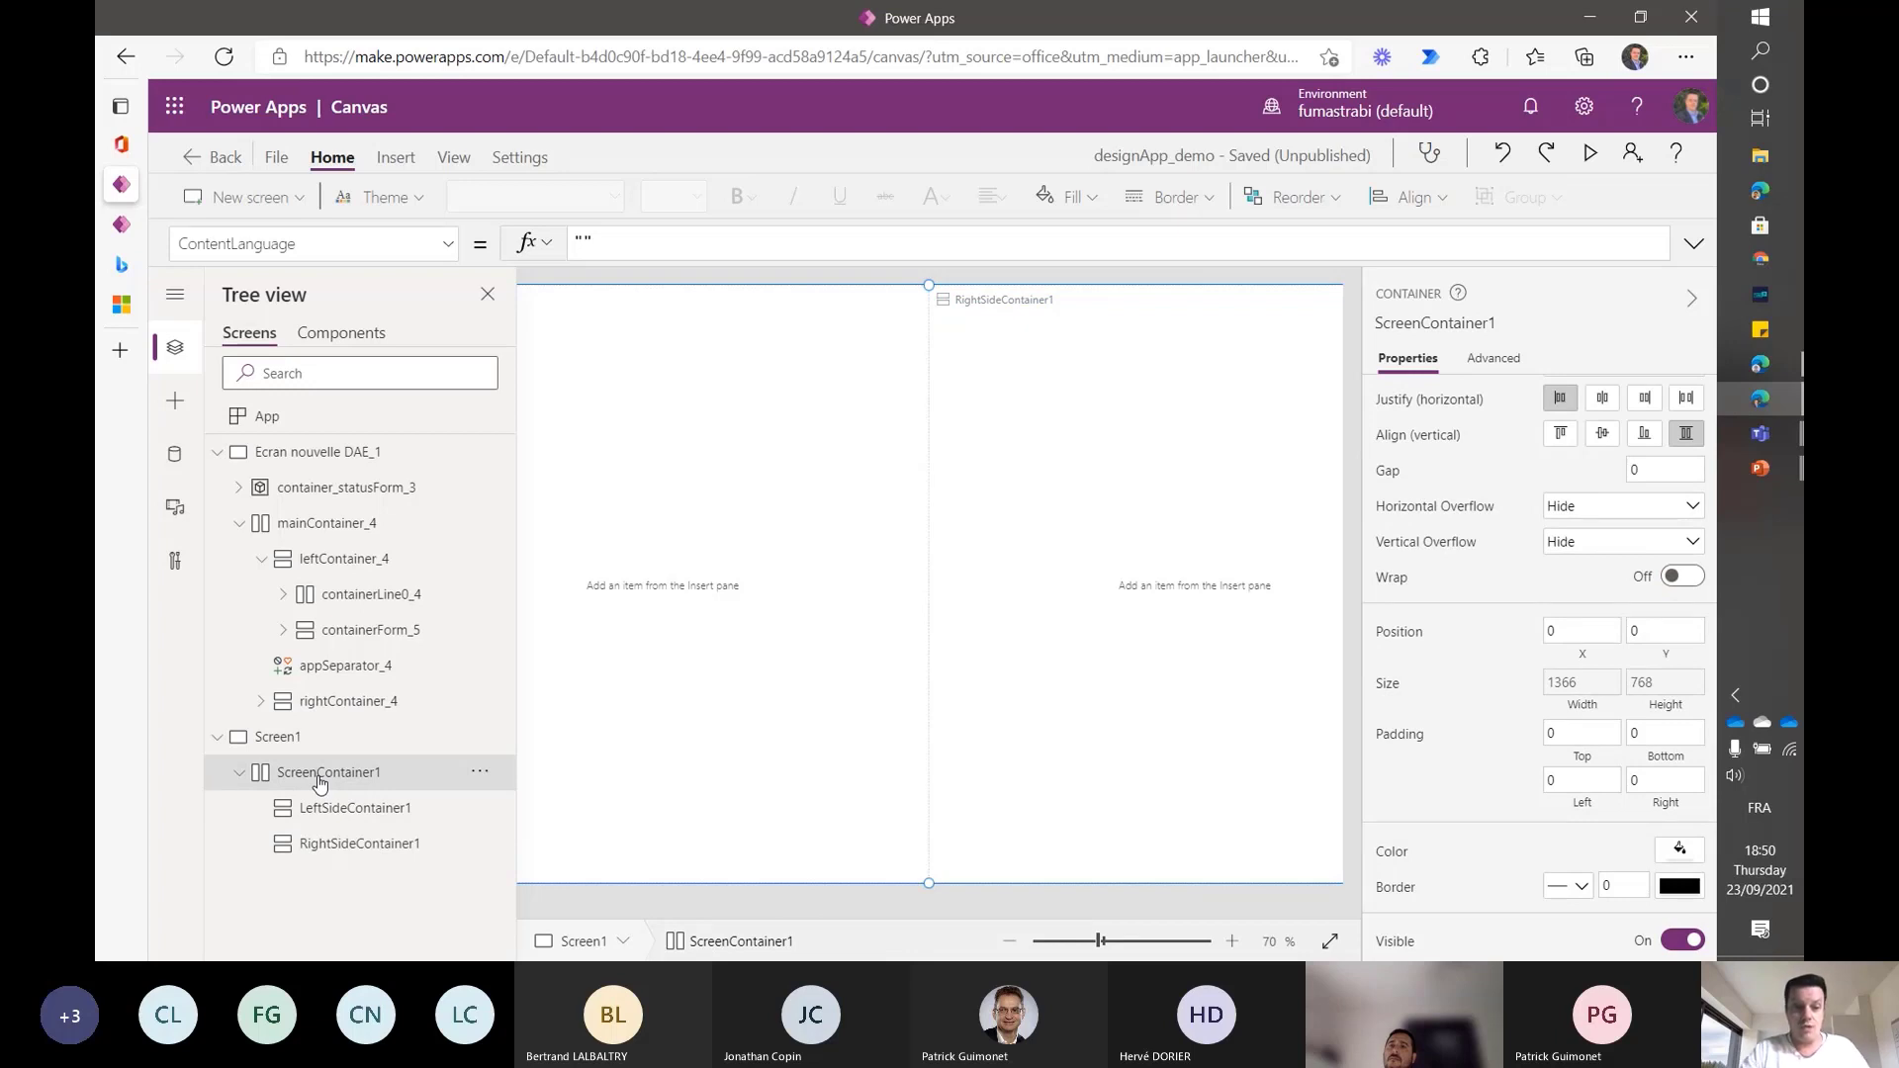
- Turn the flexible width of RightSideContainer1 off and back on
{"action": "left_click", "coordinate": [344, 843]}
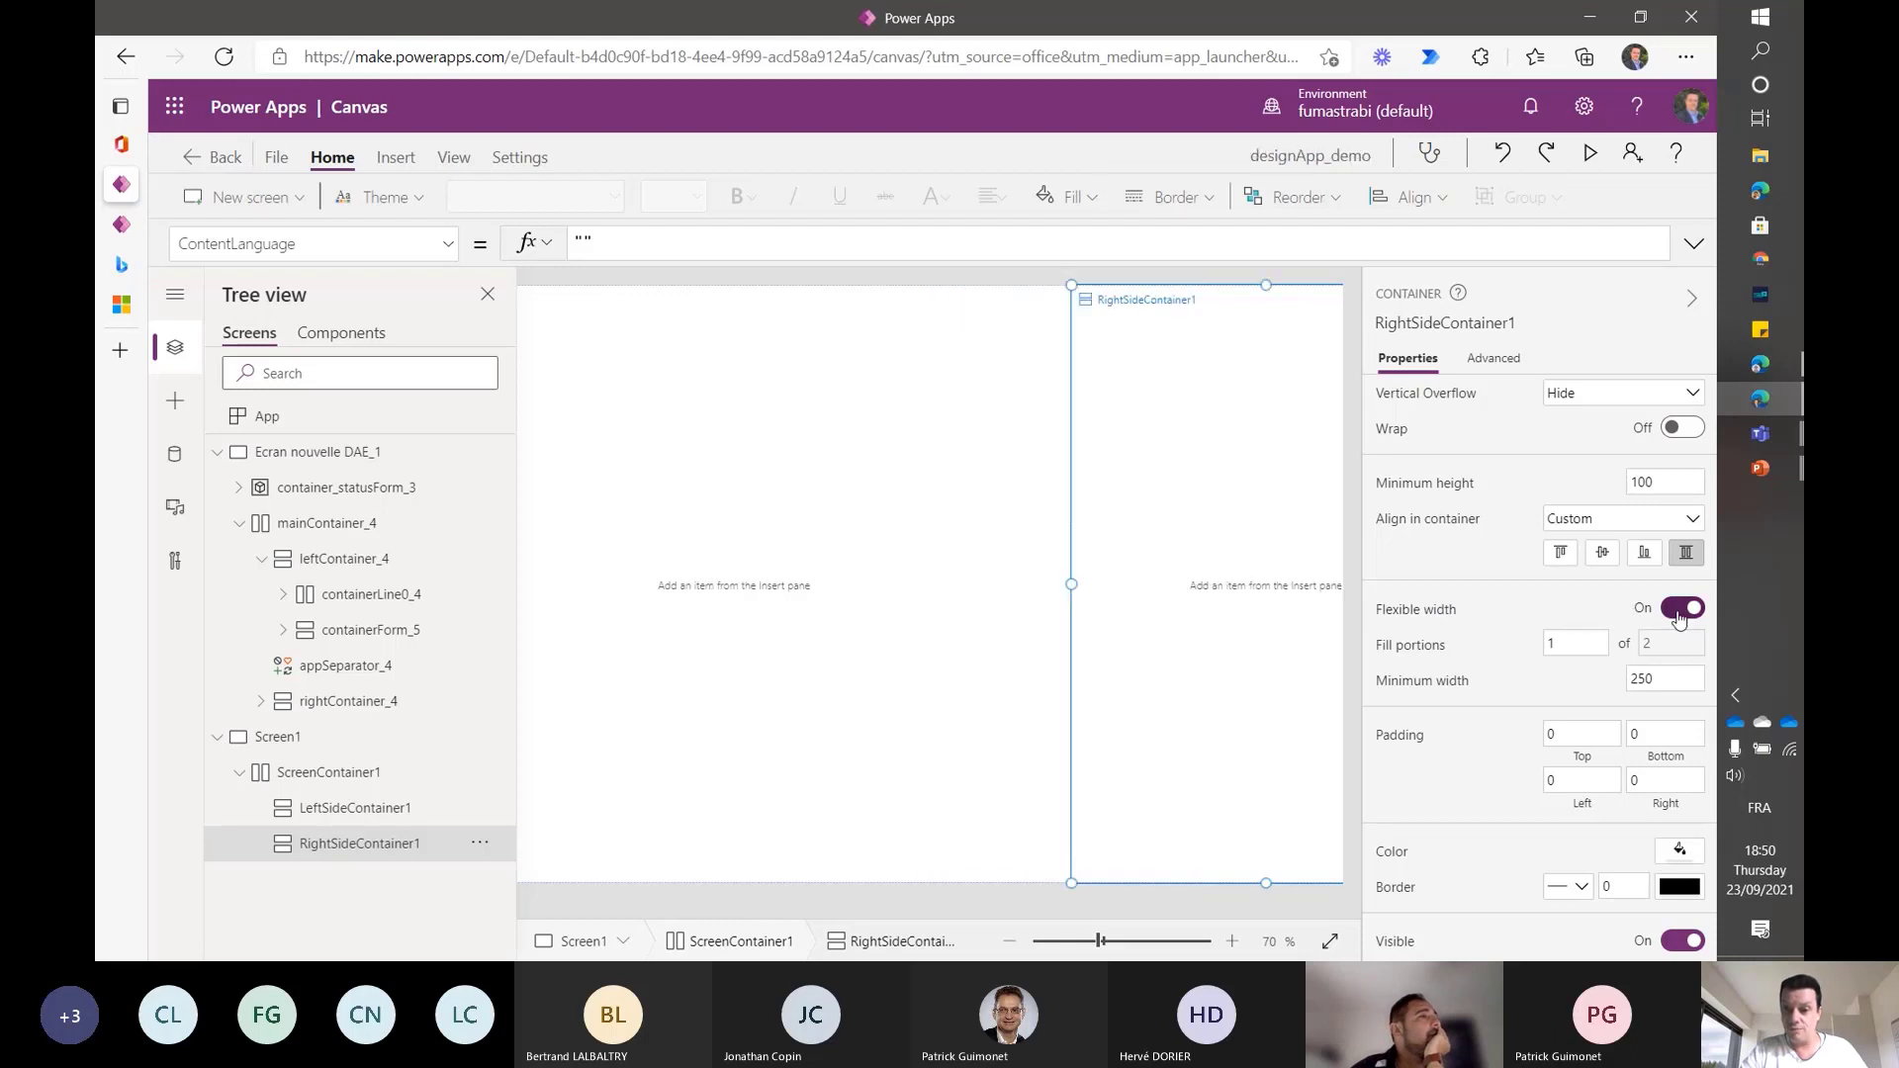
{"action": "left_click", "coordinate": [1680, 610]}
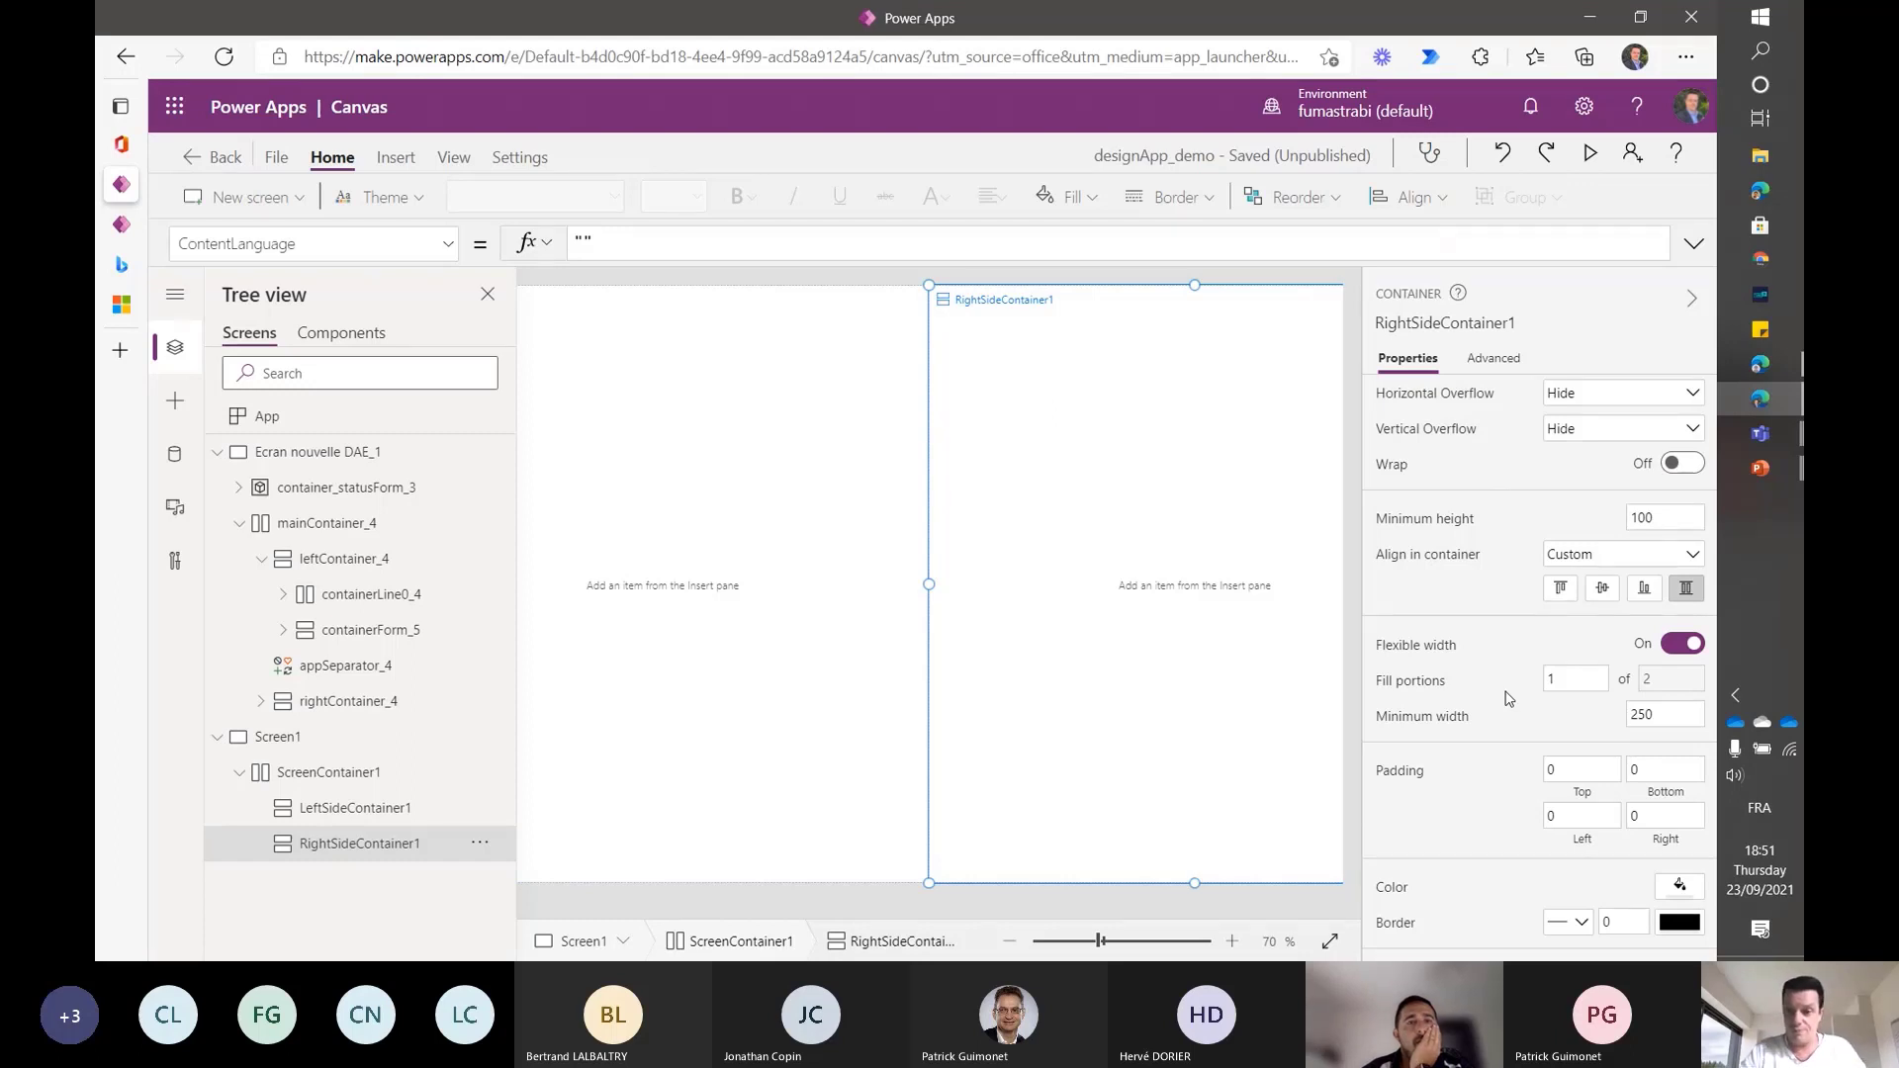
{"action": "scroll", "coordinate": [1514, 730], "scroll_direction": "down", "scroll_amount": 1}
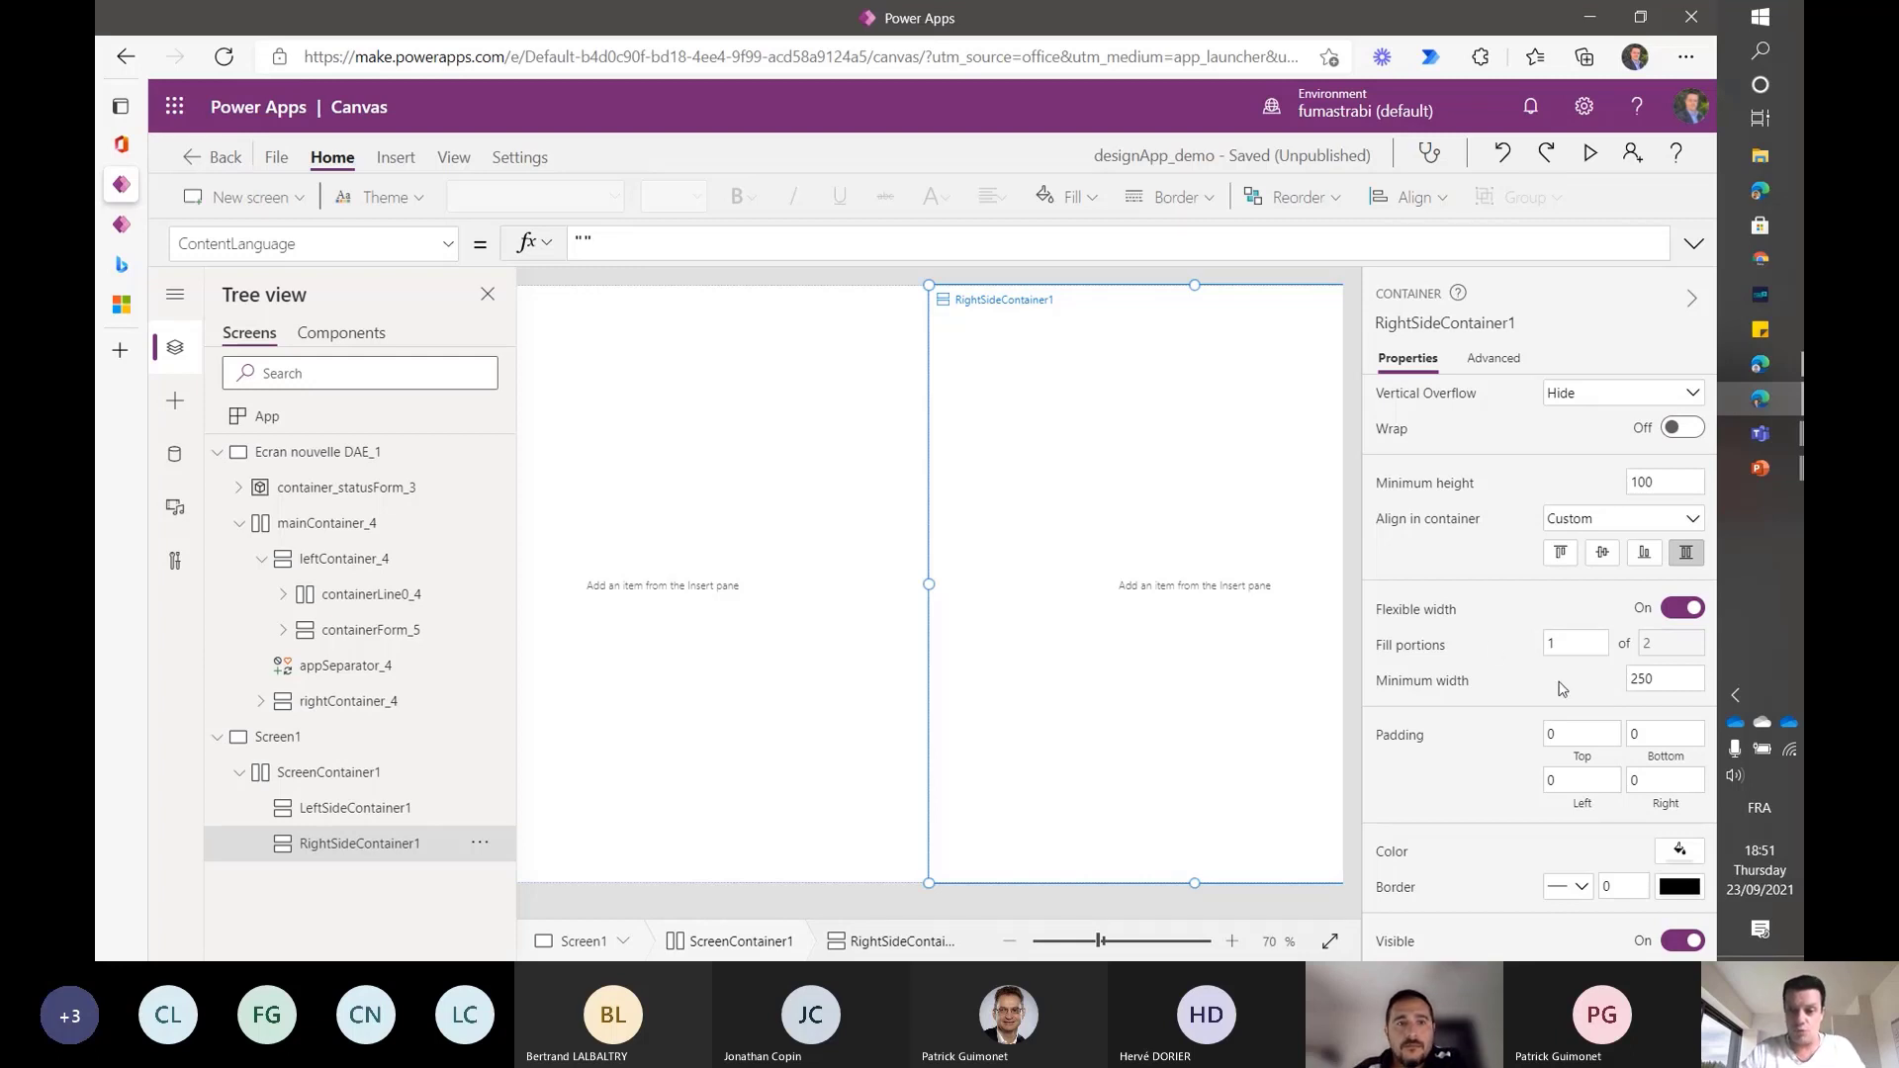
- Examine the Horizontal Overflow choices of RightSideContainer1 and its vertical overflow, wrap and container alignment properties
{"action": "scroll", "coordinate": [1489, 620], "scroll_direction": "up", "scroll_amount": 2}
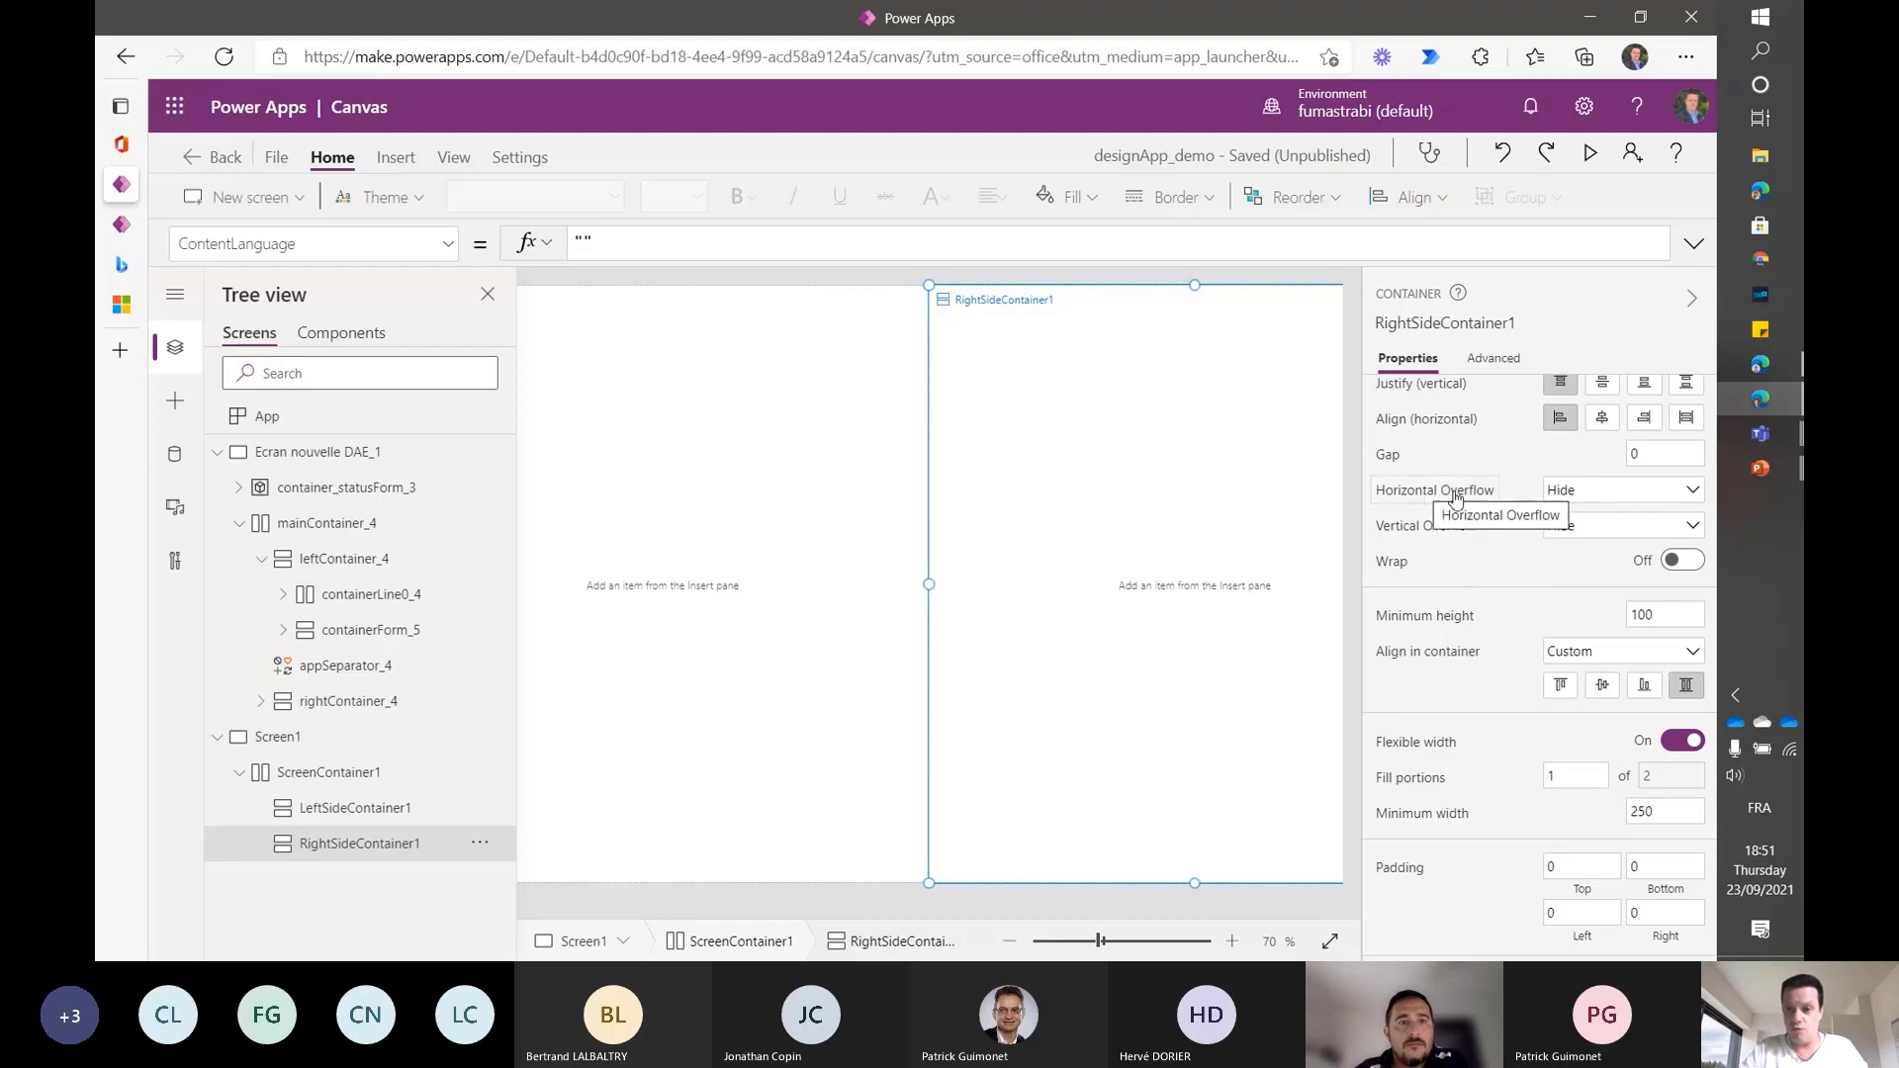
{"action": "left_click", "coordinate": [1576, 494]}
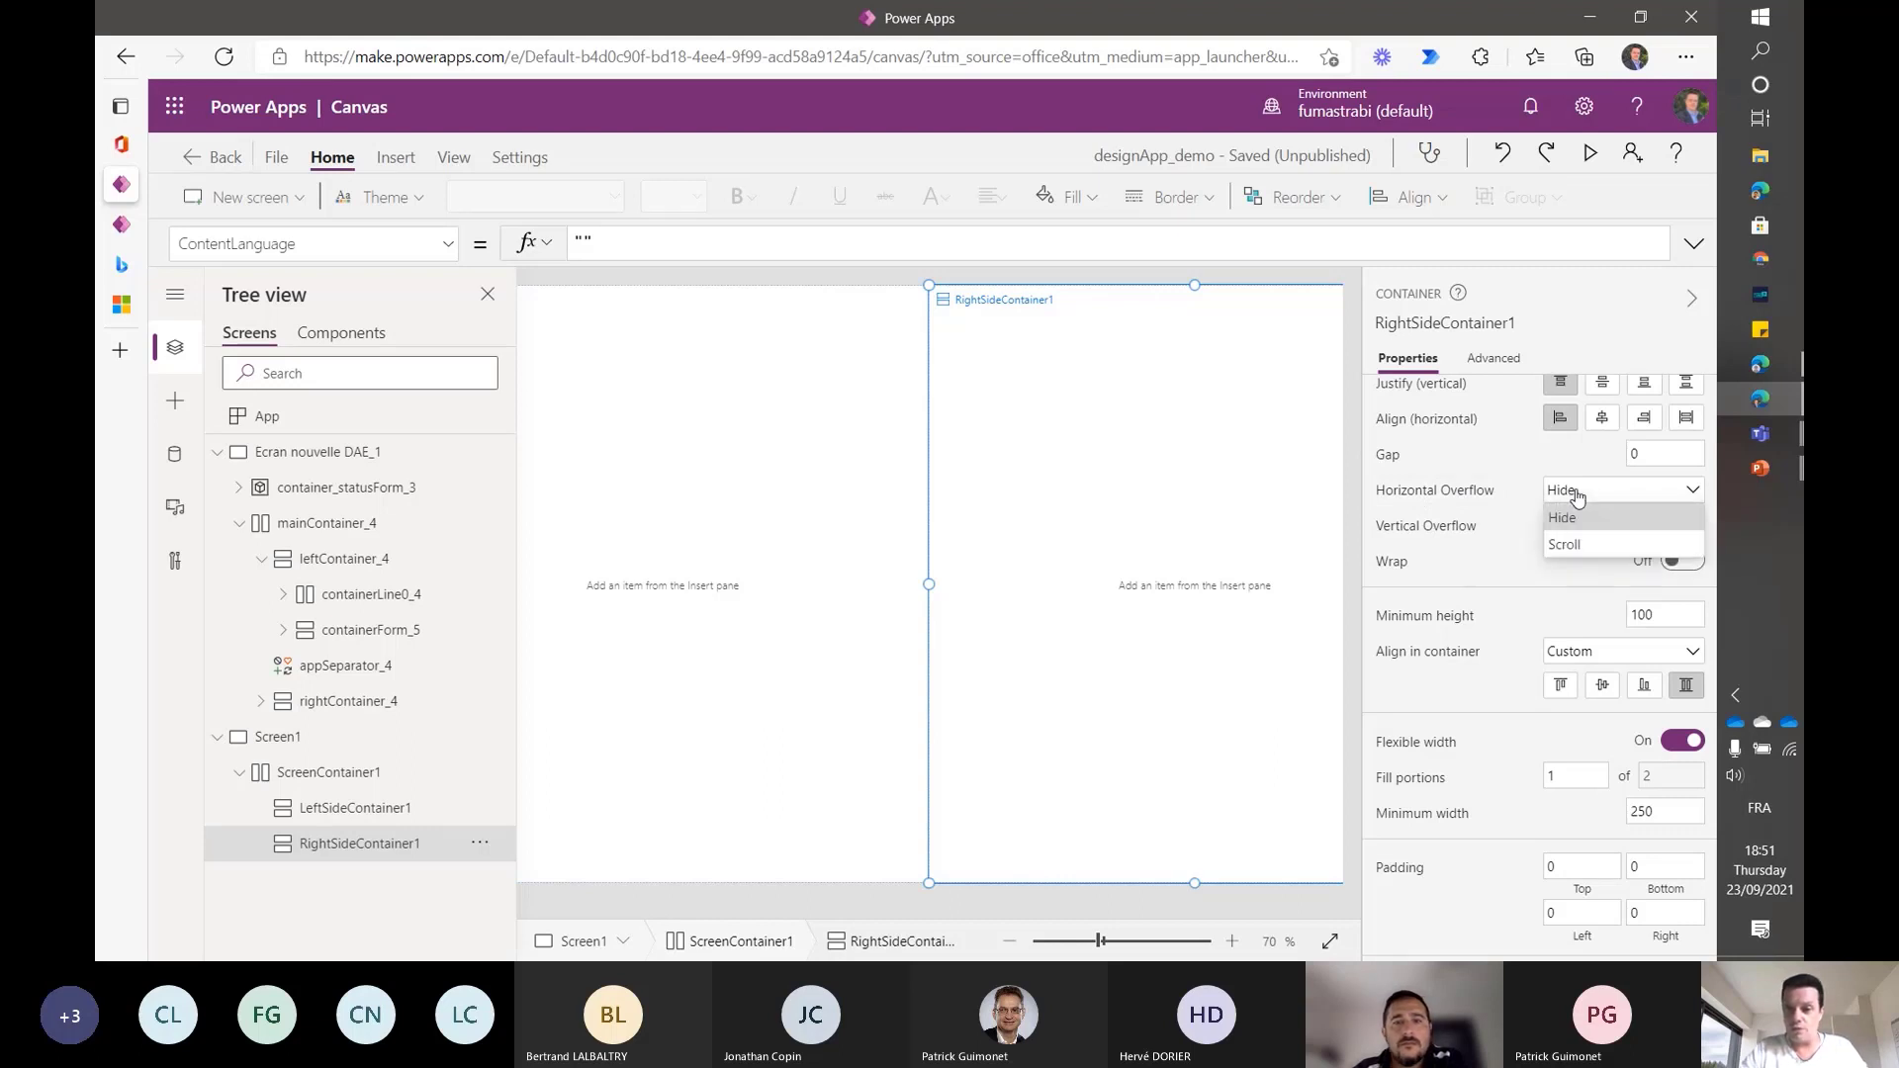
{"action": "left_click", "coordinate": [1535, 597]}
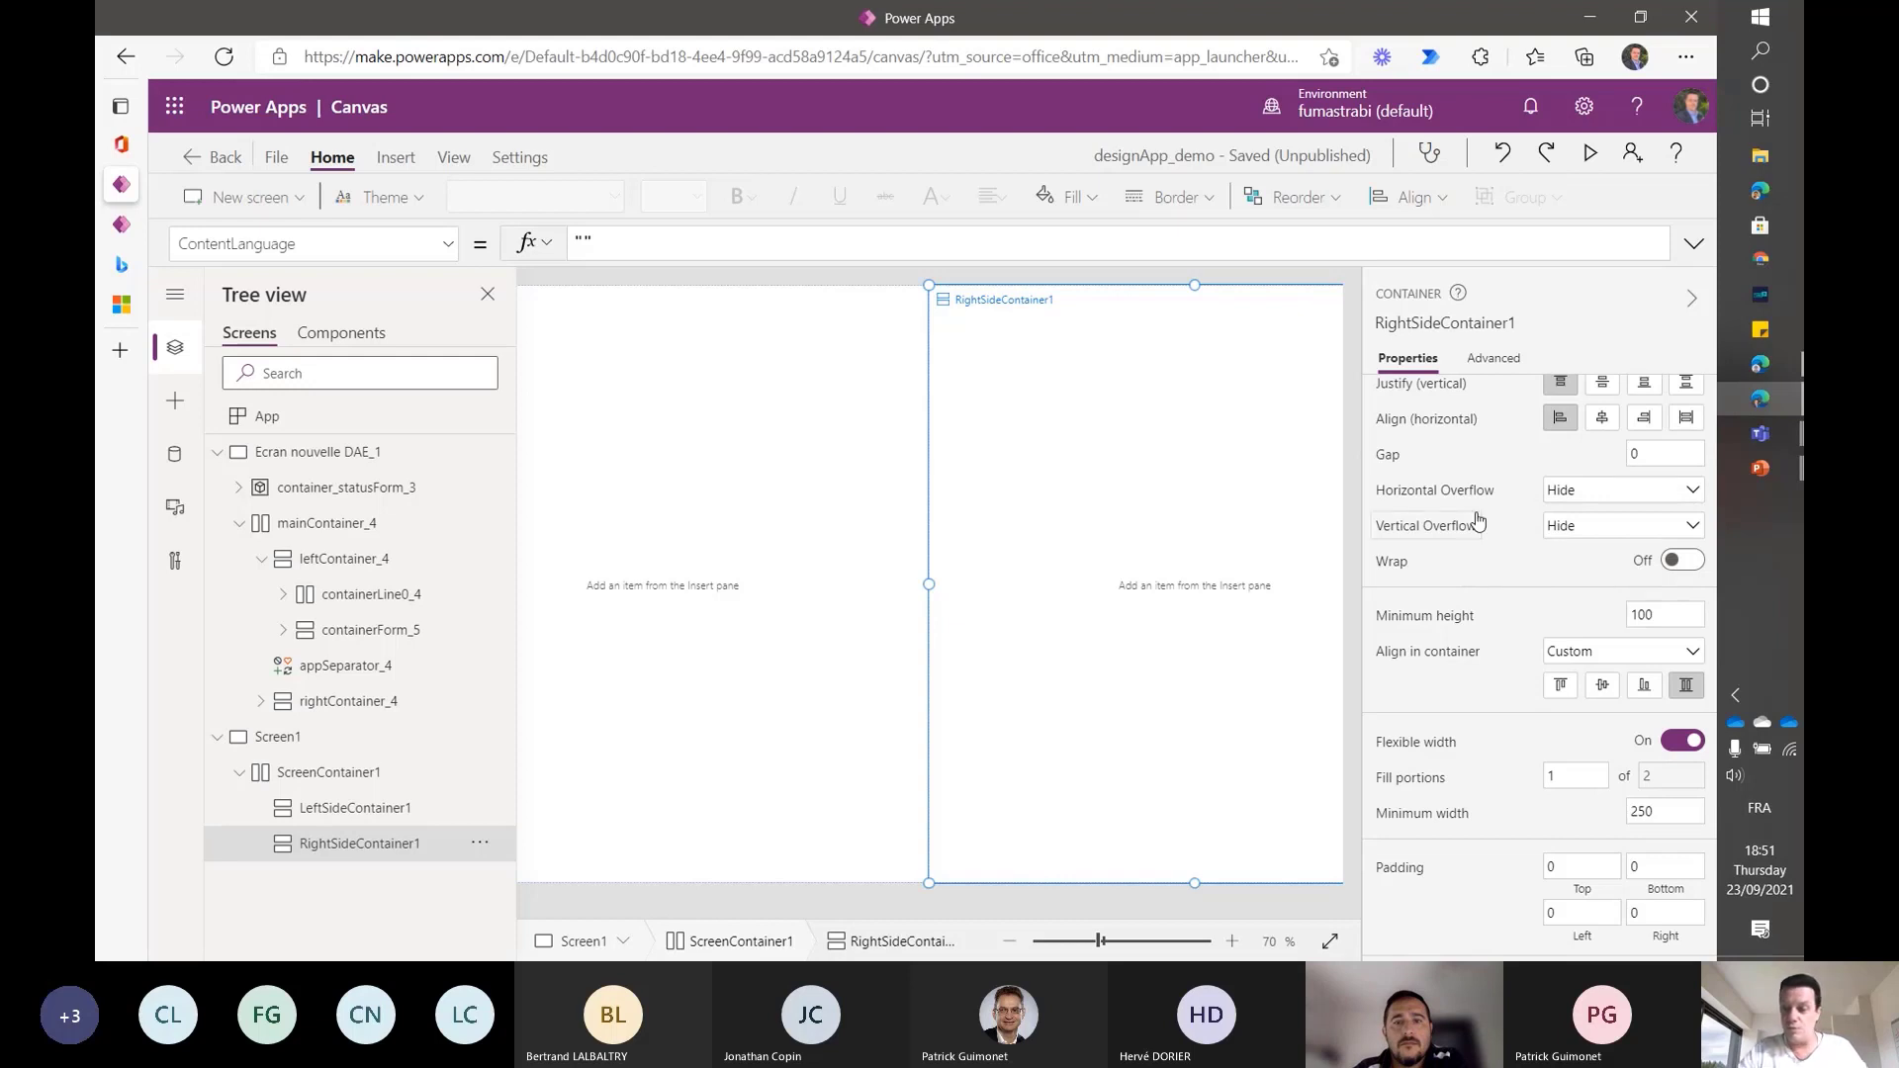
{"action": "scroll", "coordinate": [1484, 581], "scroll_direction": "down", "scroll_amount": 1}
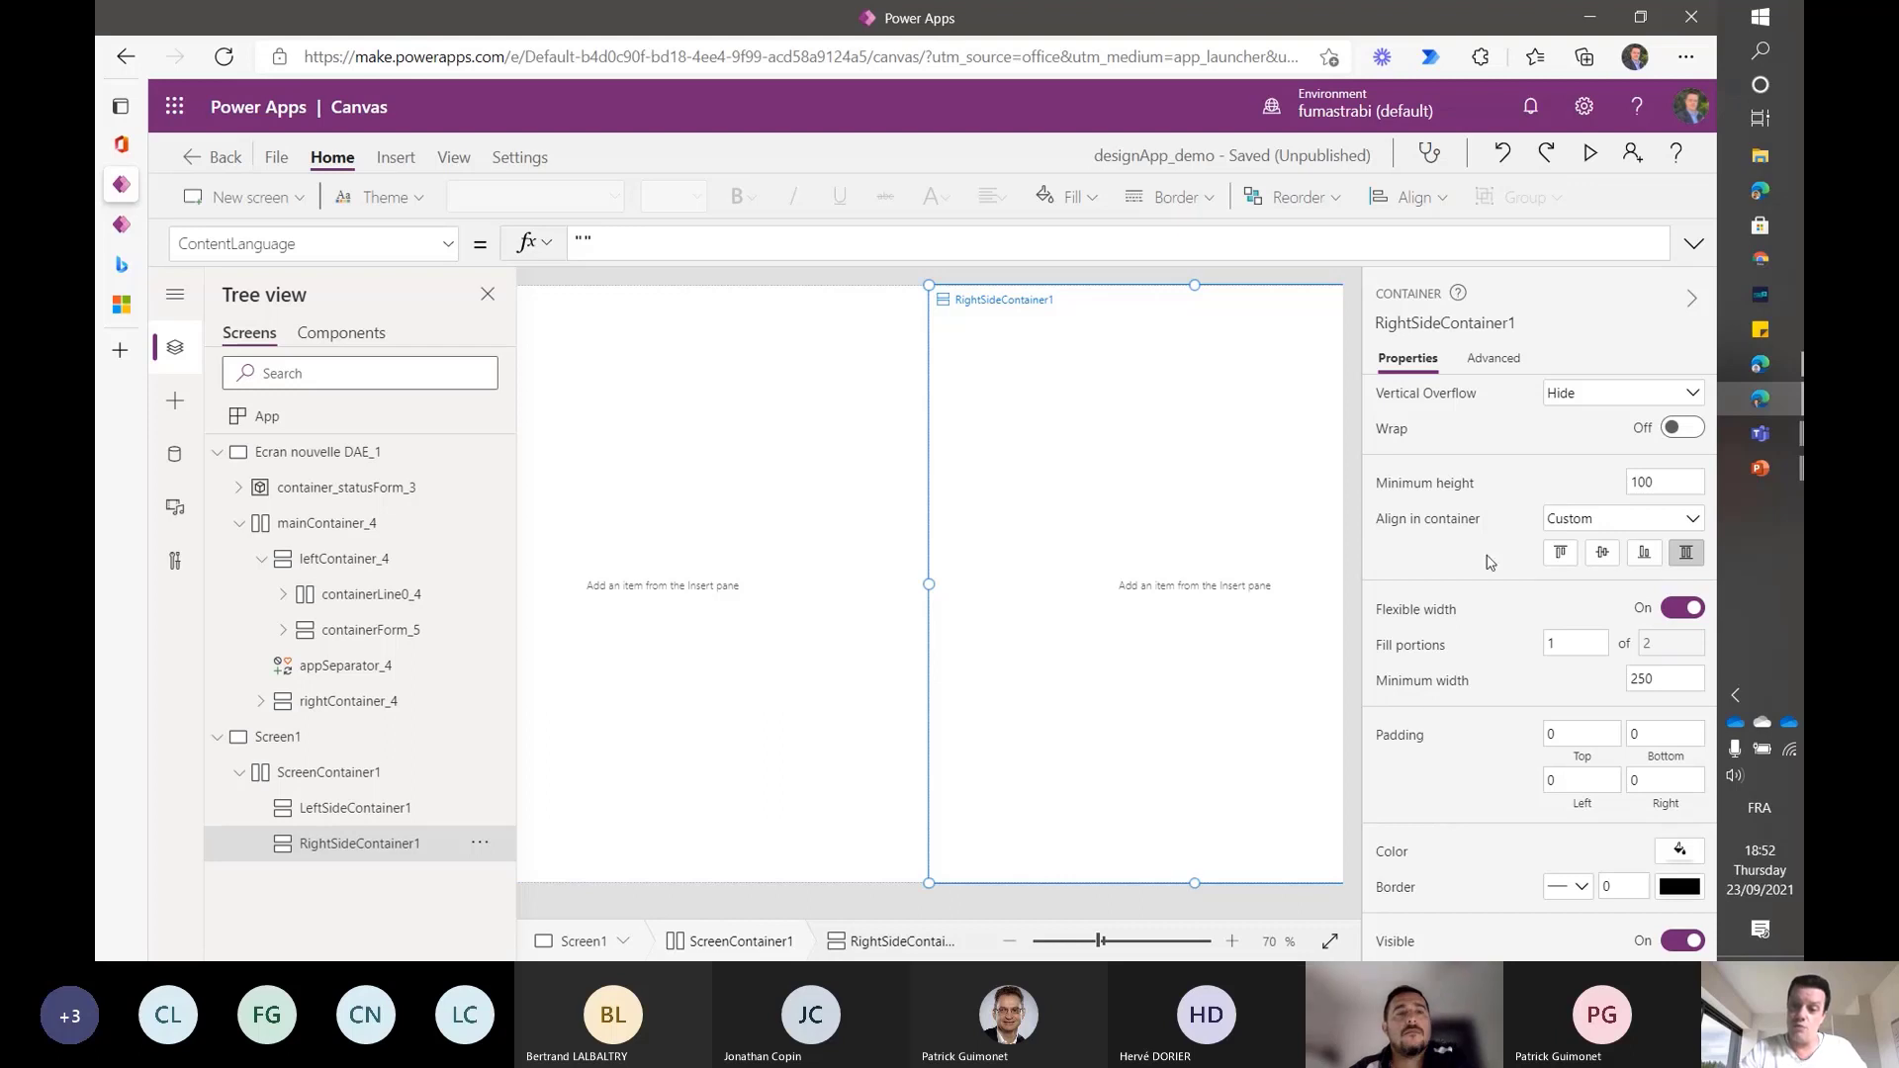
{"action": "scroll", "coordinate": [1488, 559], "scroll_direction": "up", "scroll_amount": 2}
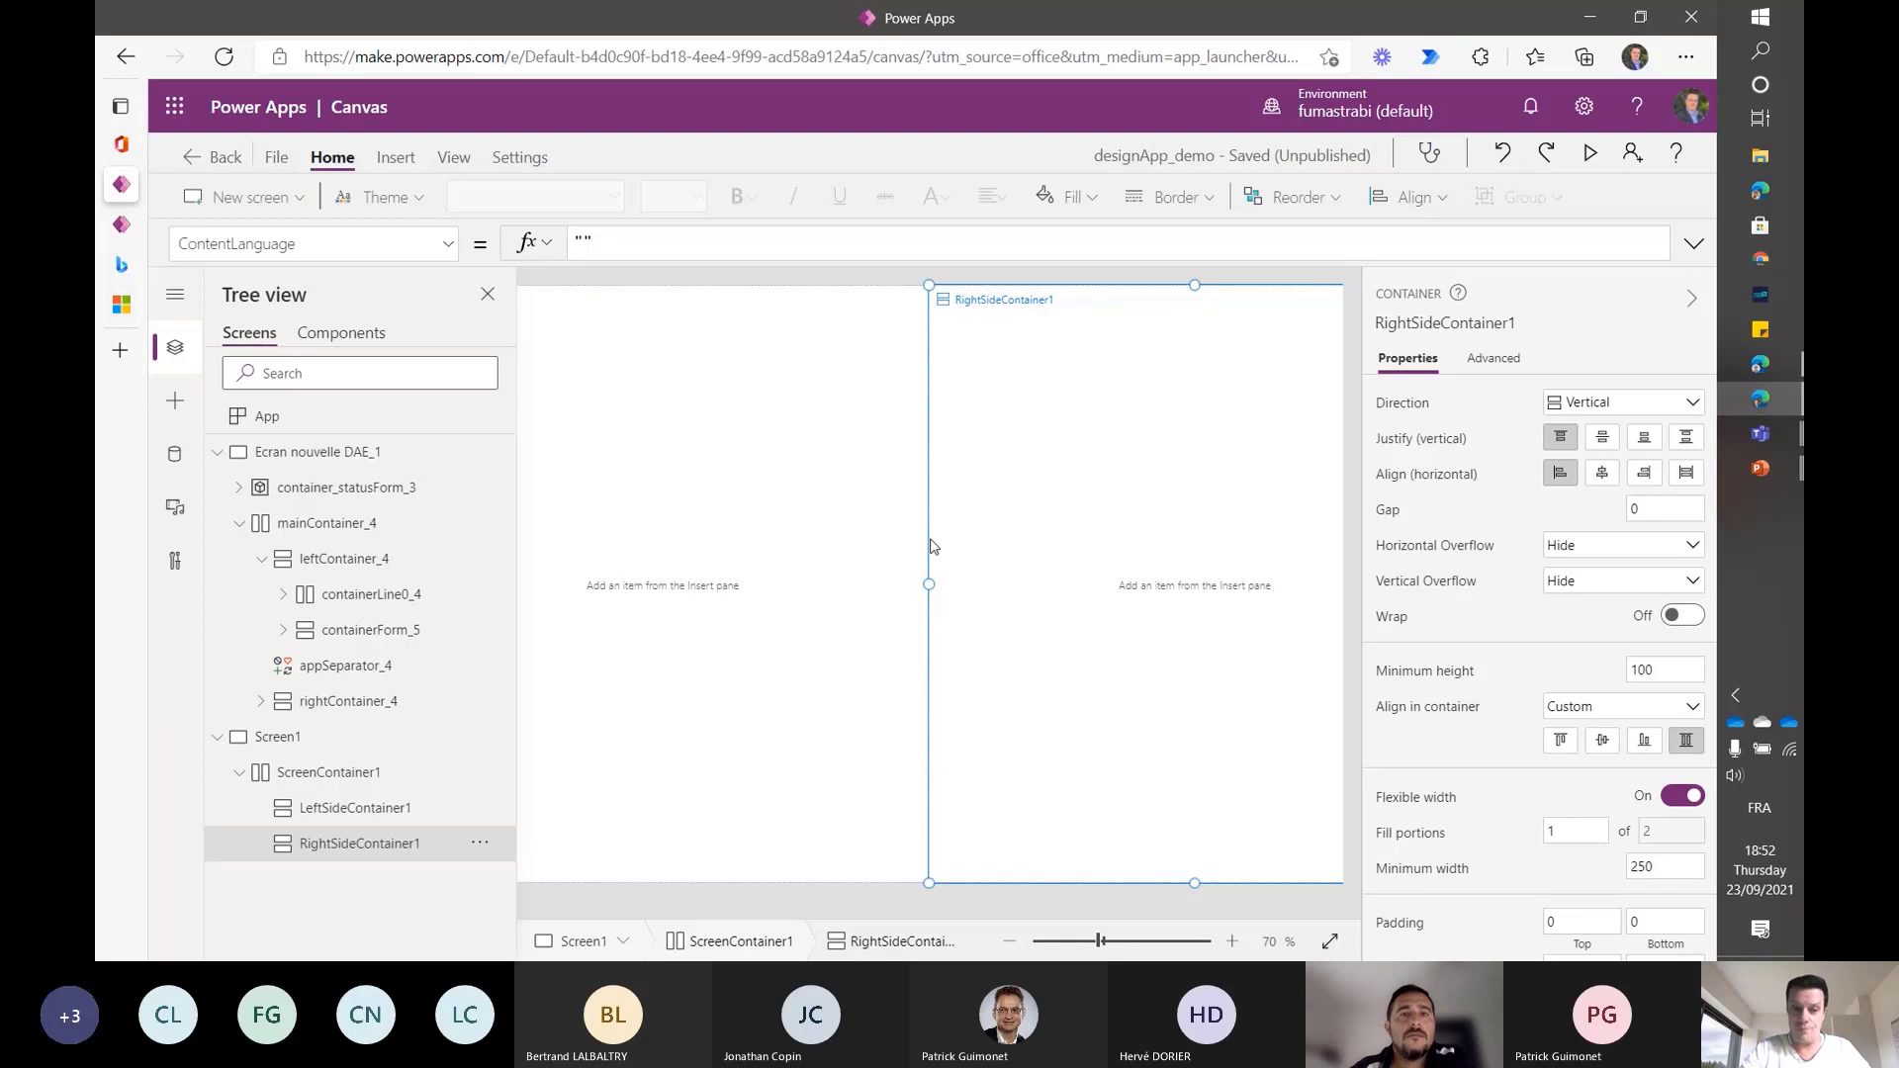
- Resize ScreenContainer1 from its top edge to Y 30 and height 736, and back to Y 0 with height 766
{"action": "left_click", "coordinate": [346, 772]}
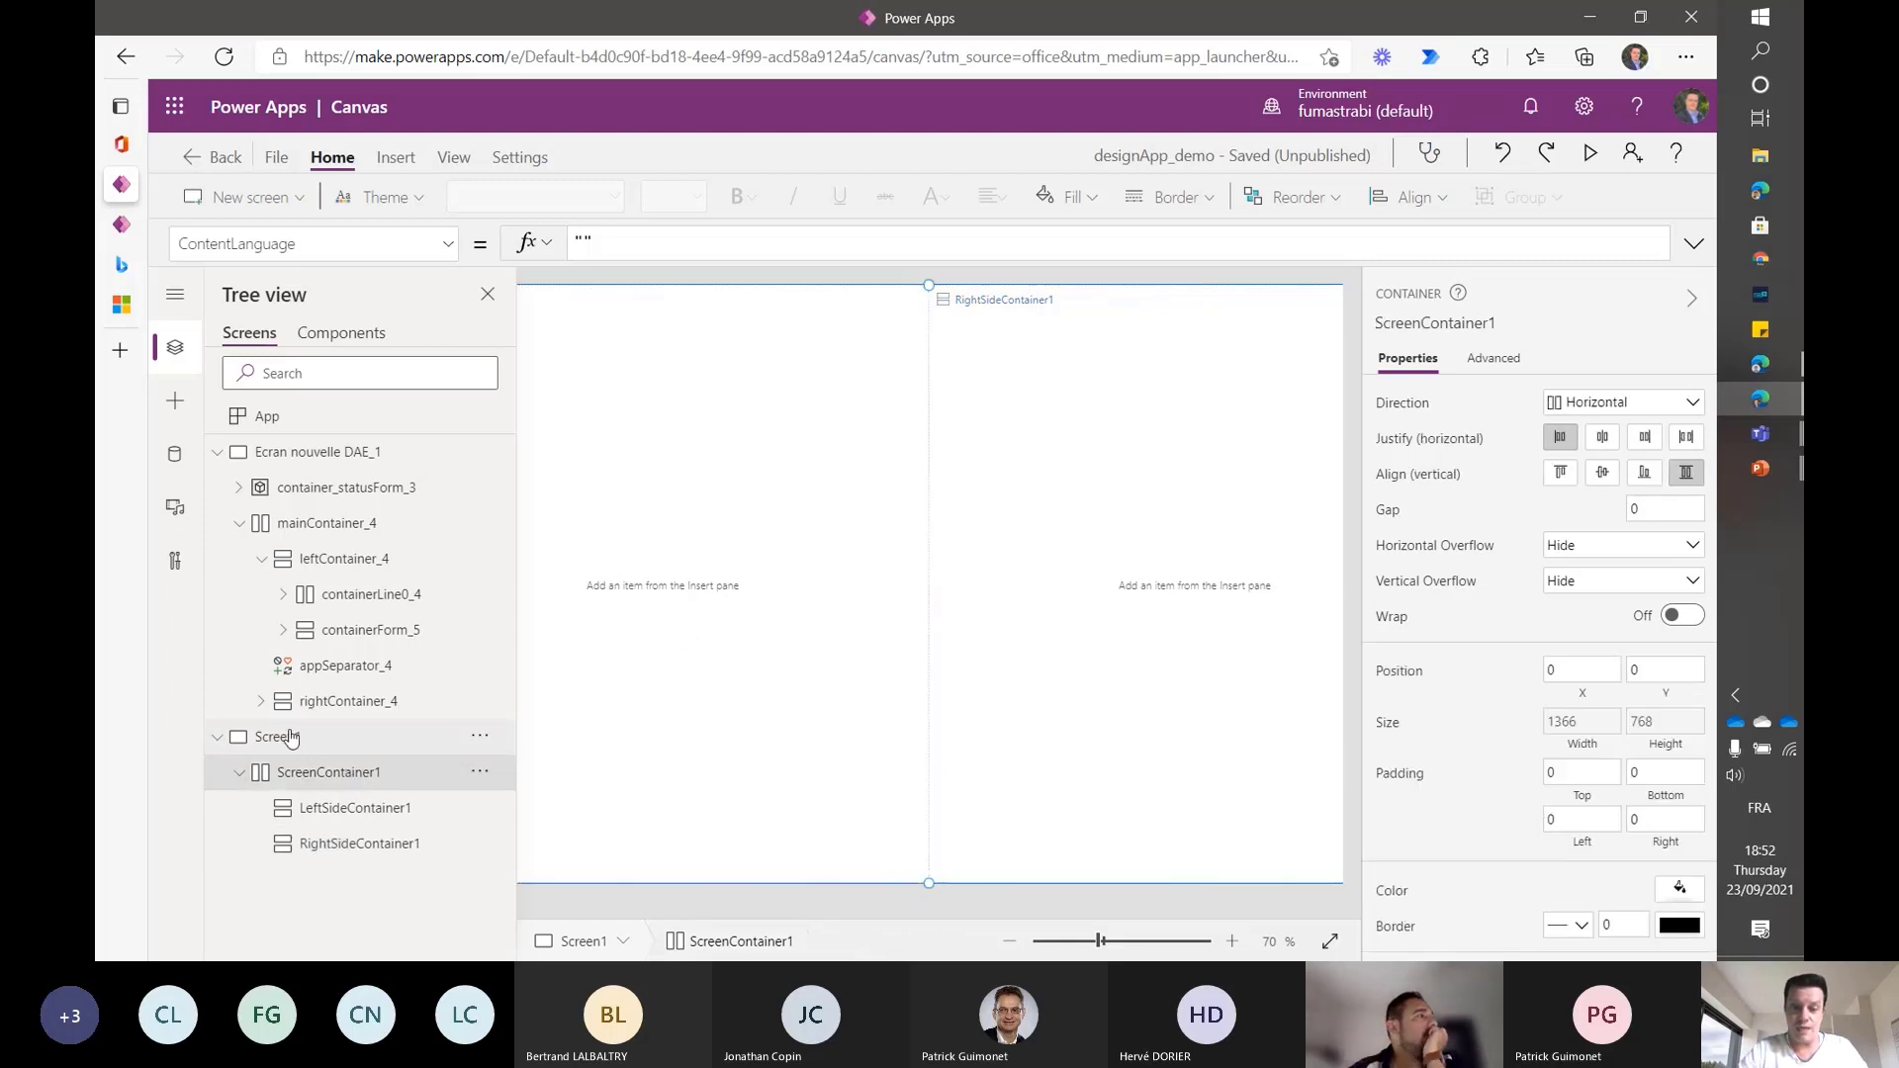
{"action": "left_click", "coordinate": [1010, 942]}
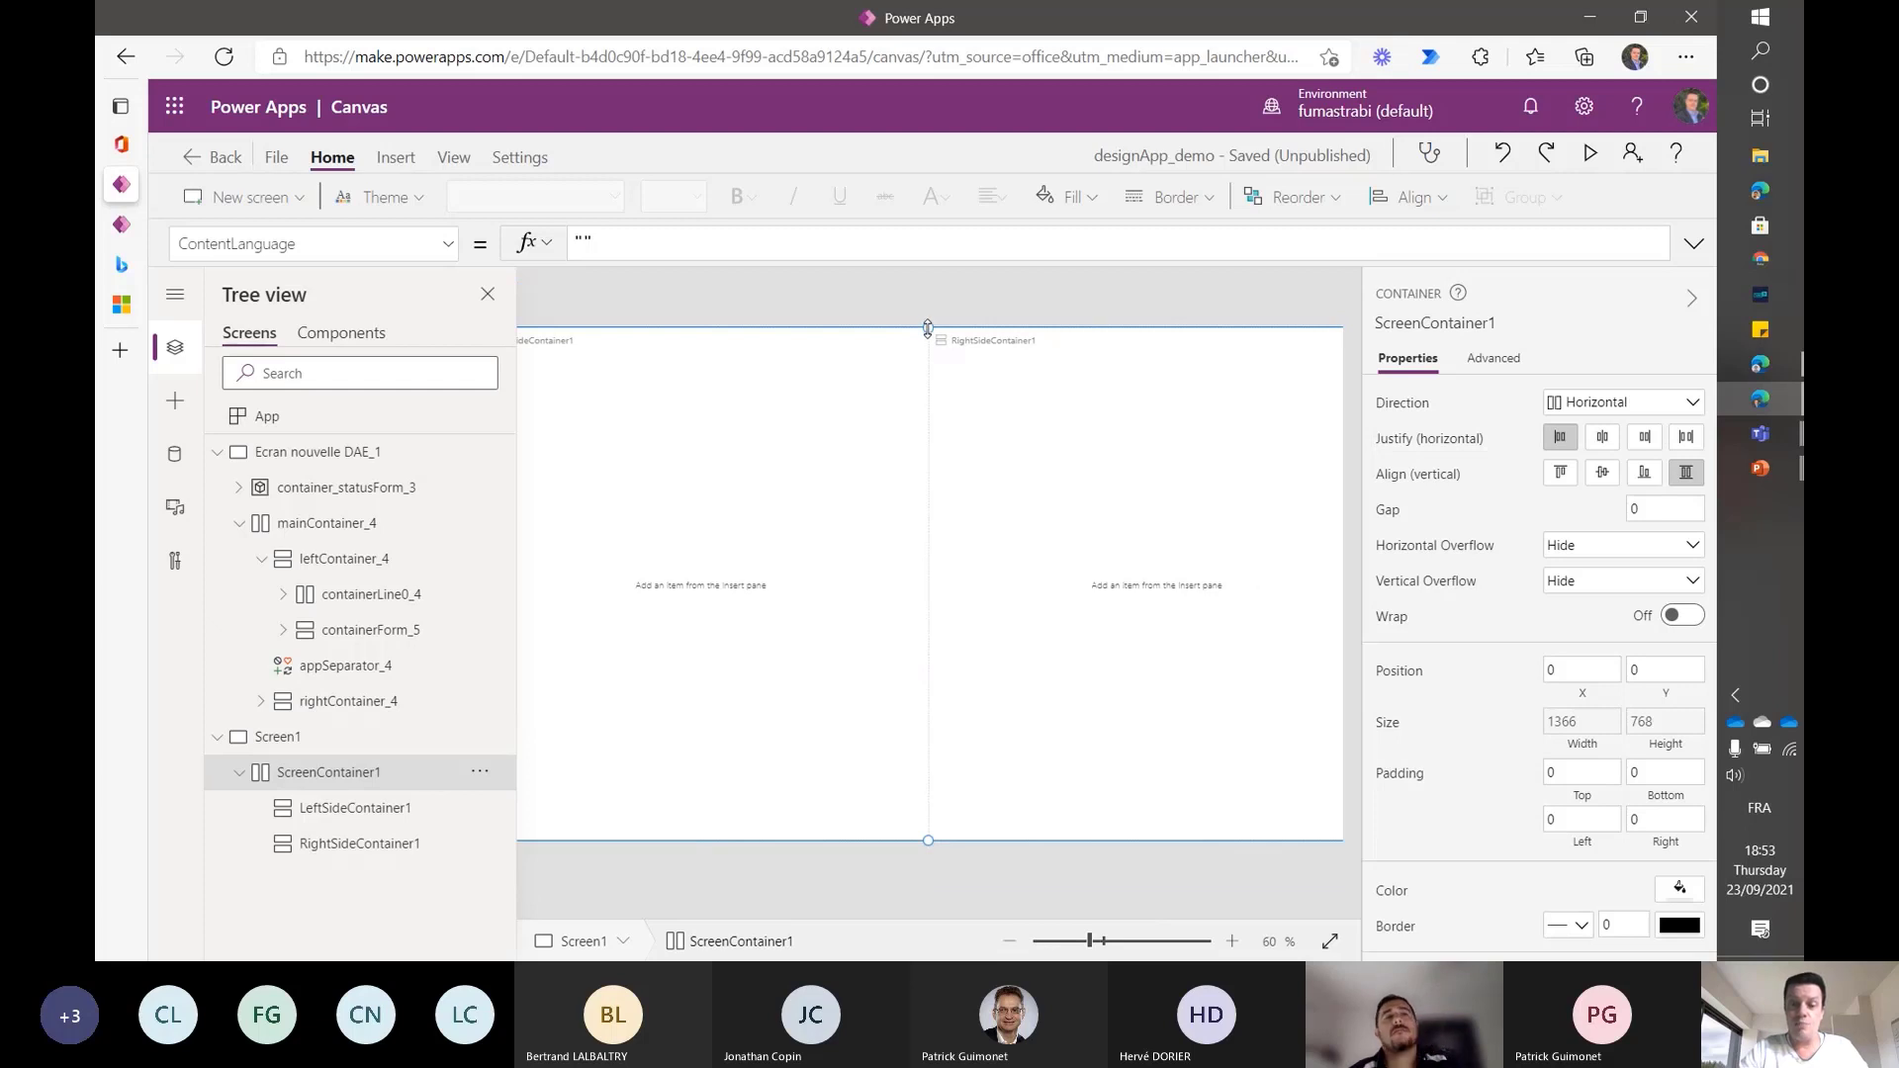
{"action": "mouse_move", "coordinate": [928, 328]}
{"action": "left_mouse_down"}
{"action": "mouse_move", "coordinate": [931, 412]}
{"action": "mouse_move", "coordinate": [926, 350]}
{"action": "left_mouse_up"}
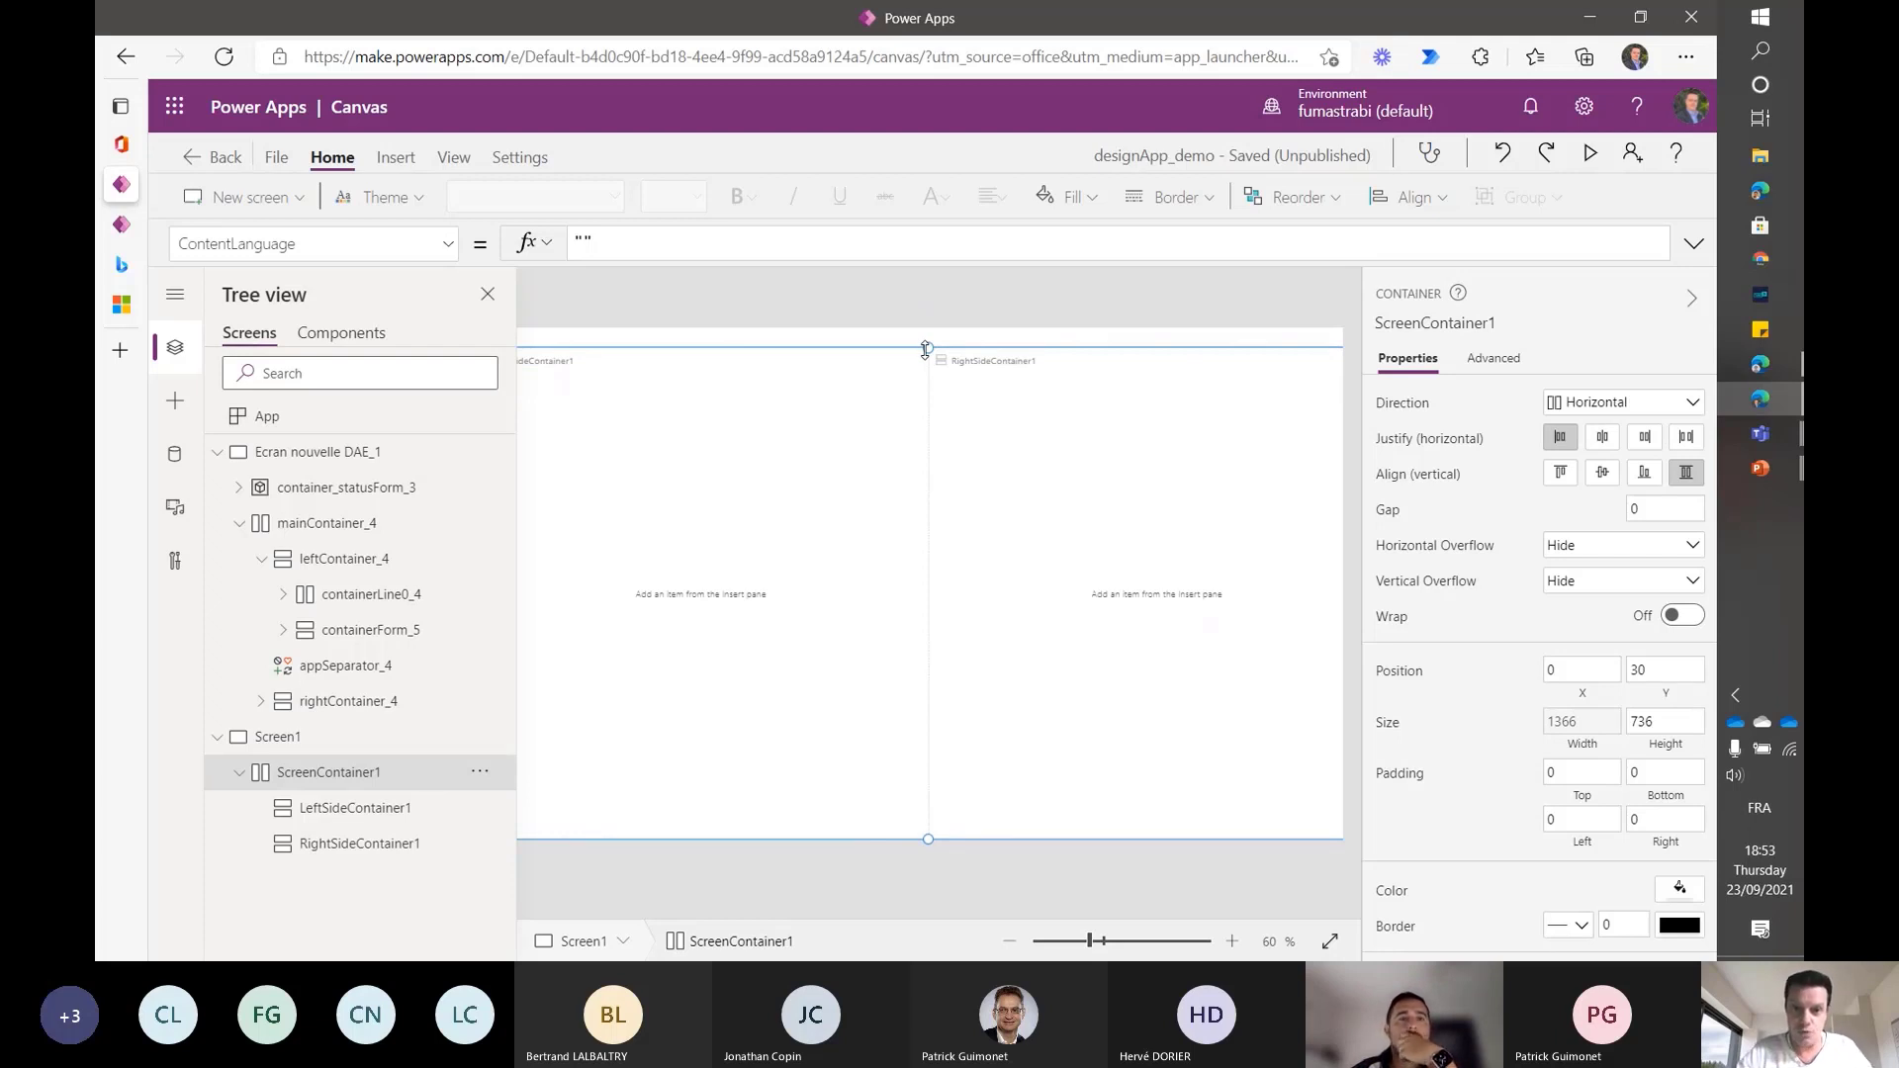
{"action": "left_click_drag", "start_coordinate": [928, 349], "coordinate": [933, 306]}
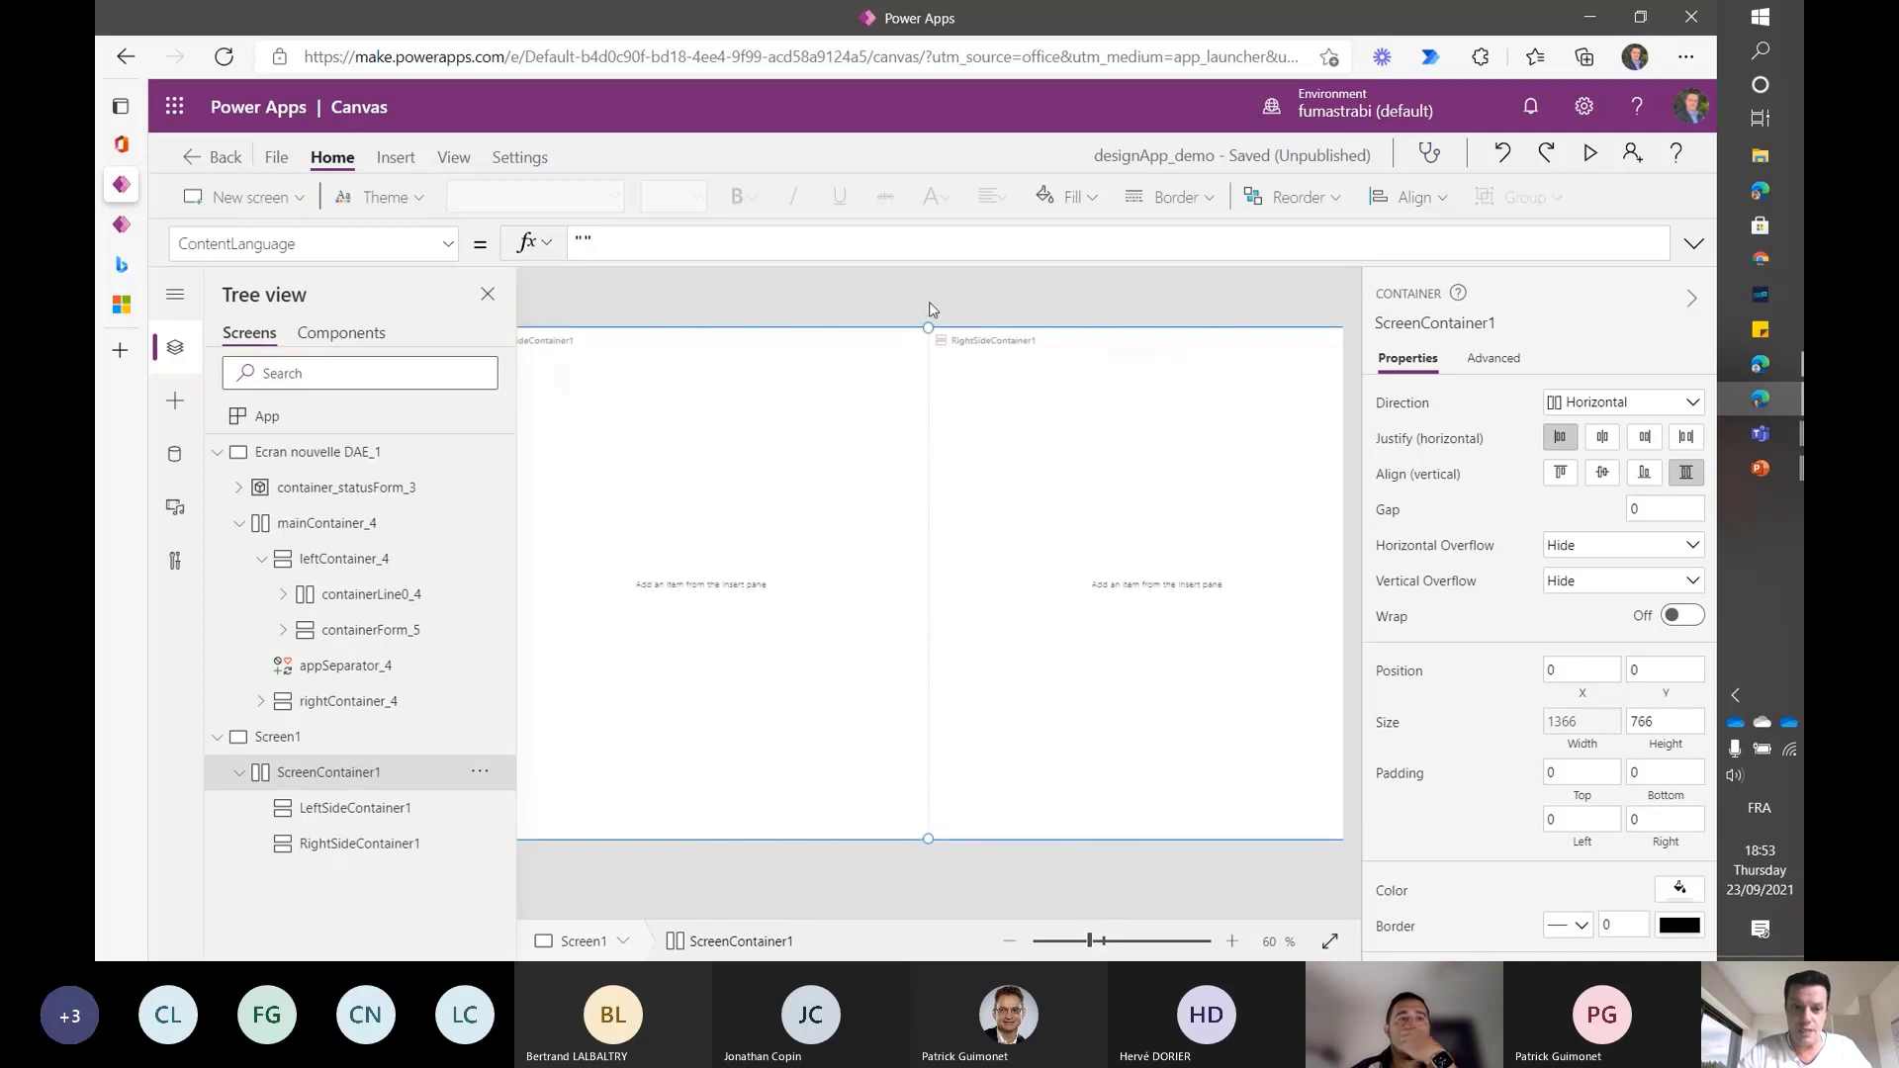
- Examine the alignment, overflow, flexible width, fill portions and minimum size properties of RightSideContainer1
{"action": "left_click", "coordinate": [319, 848]}
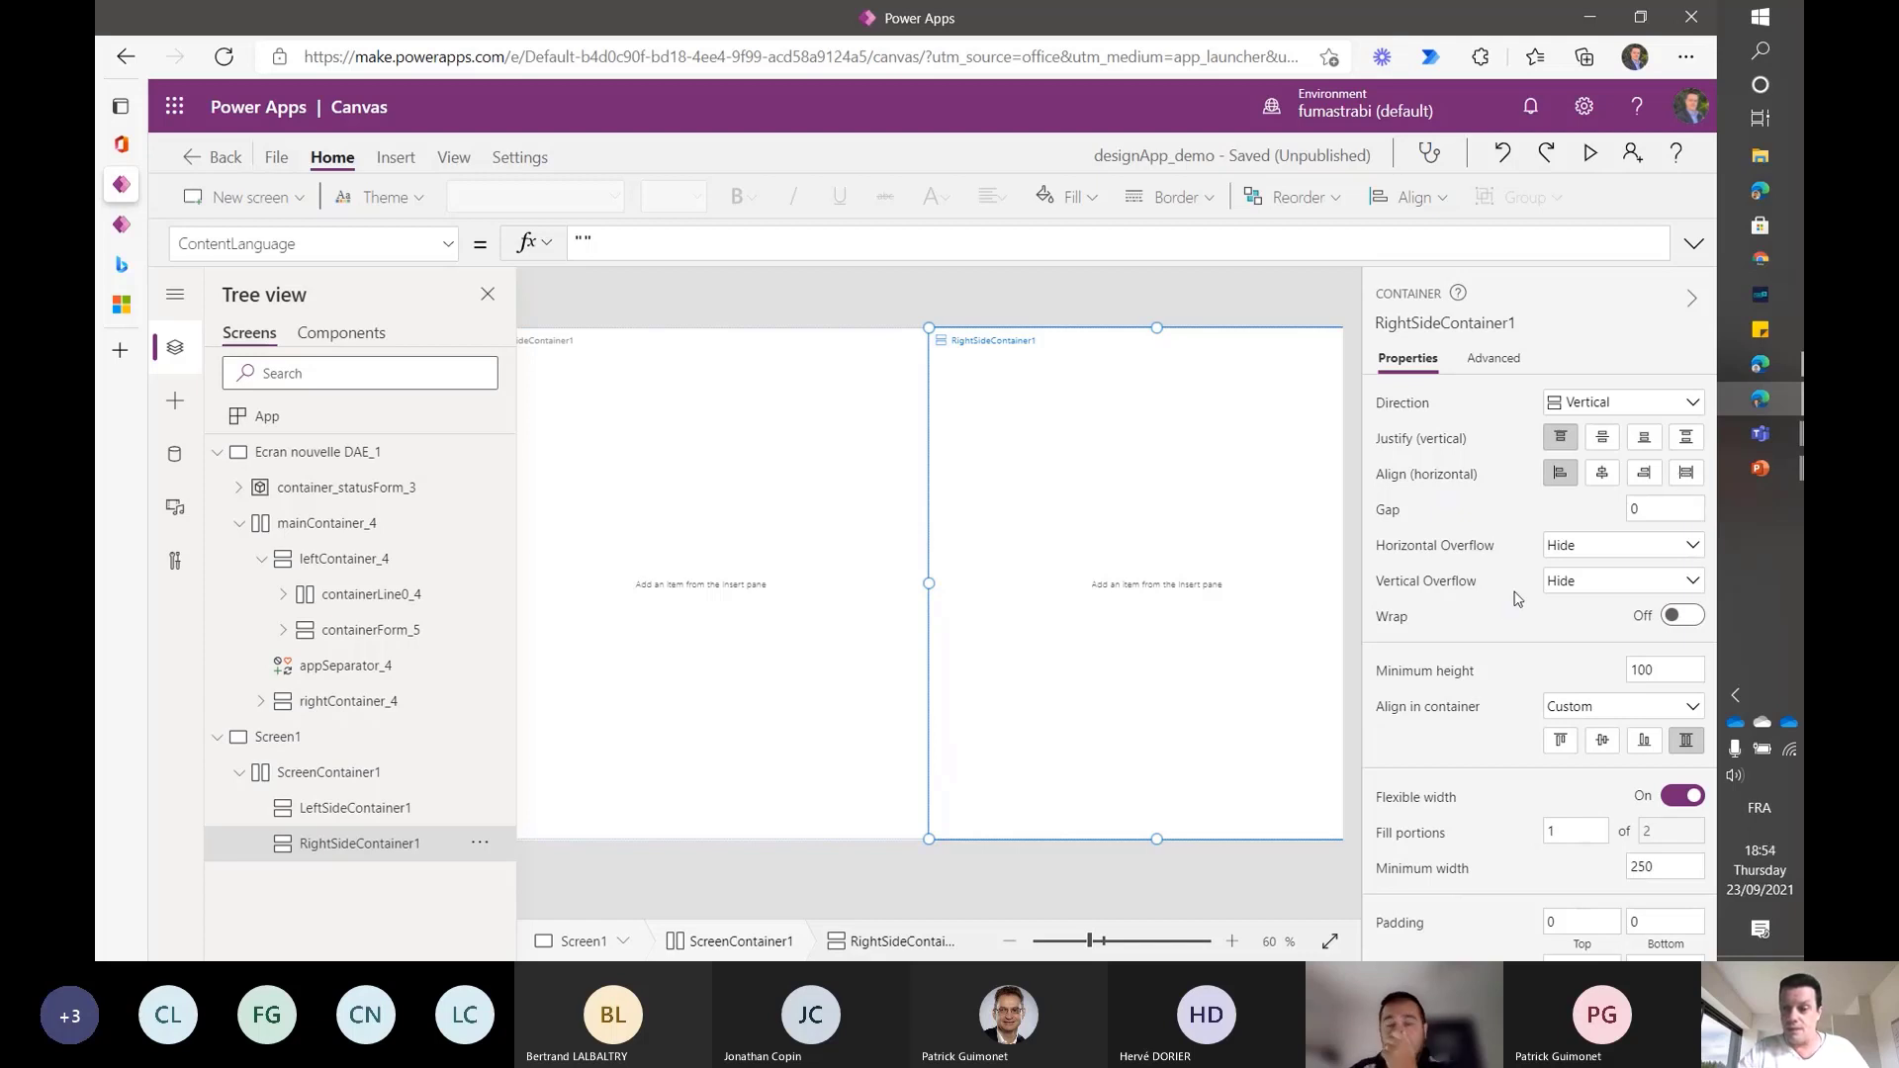
{"action": "scroll", "coordinate": [1519, 598], "scroll_direction": "down", "scroll_amount": 2}
{"action": "scroll", "coordinate": [1400, 658], "scroll_direction": "up", "scroll_amount": 1}
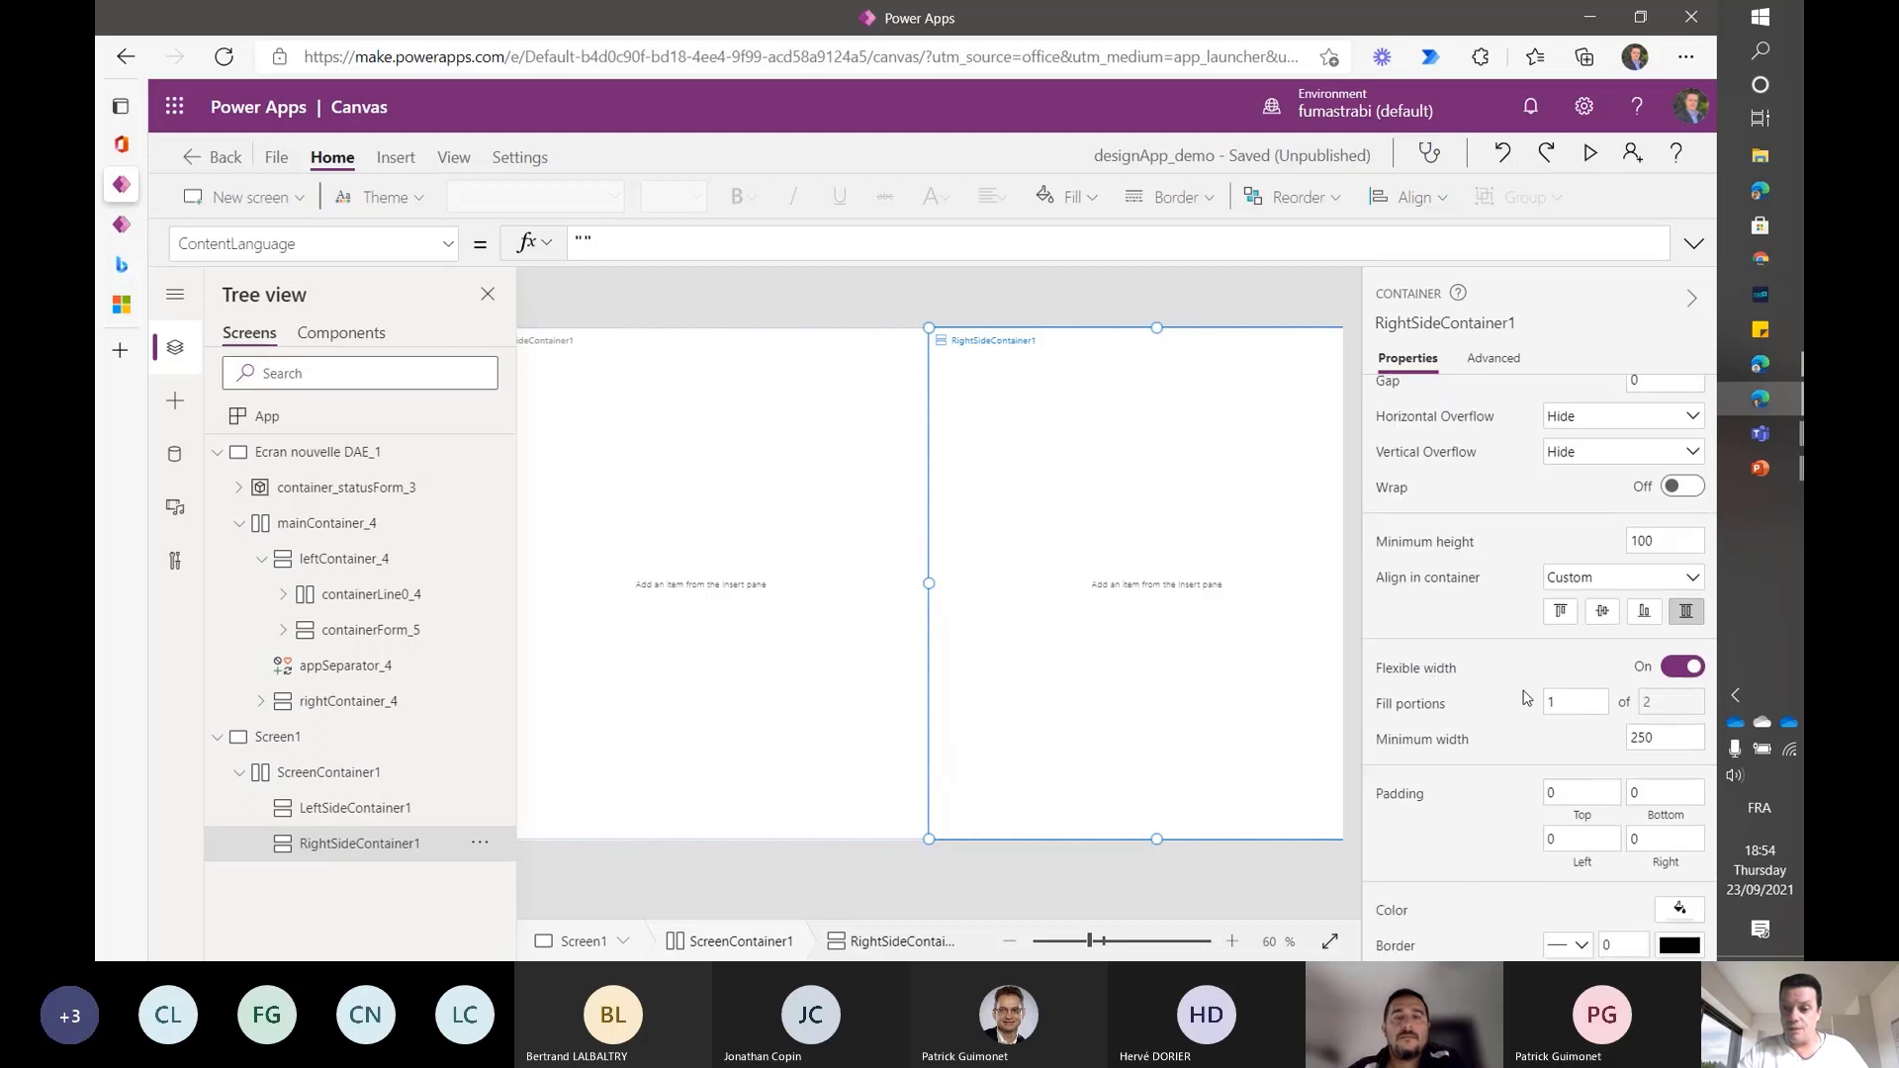
{"action": "scroll", "coordinate": [1456, 648], "scroll_direction": "up", "scroll_amount": 1}
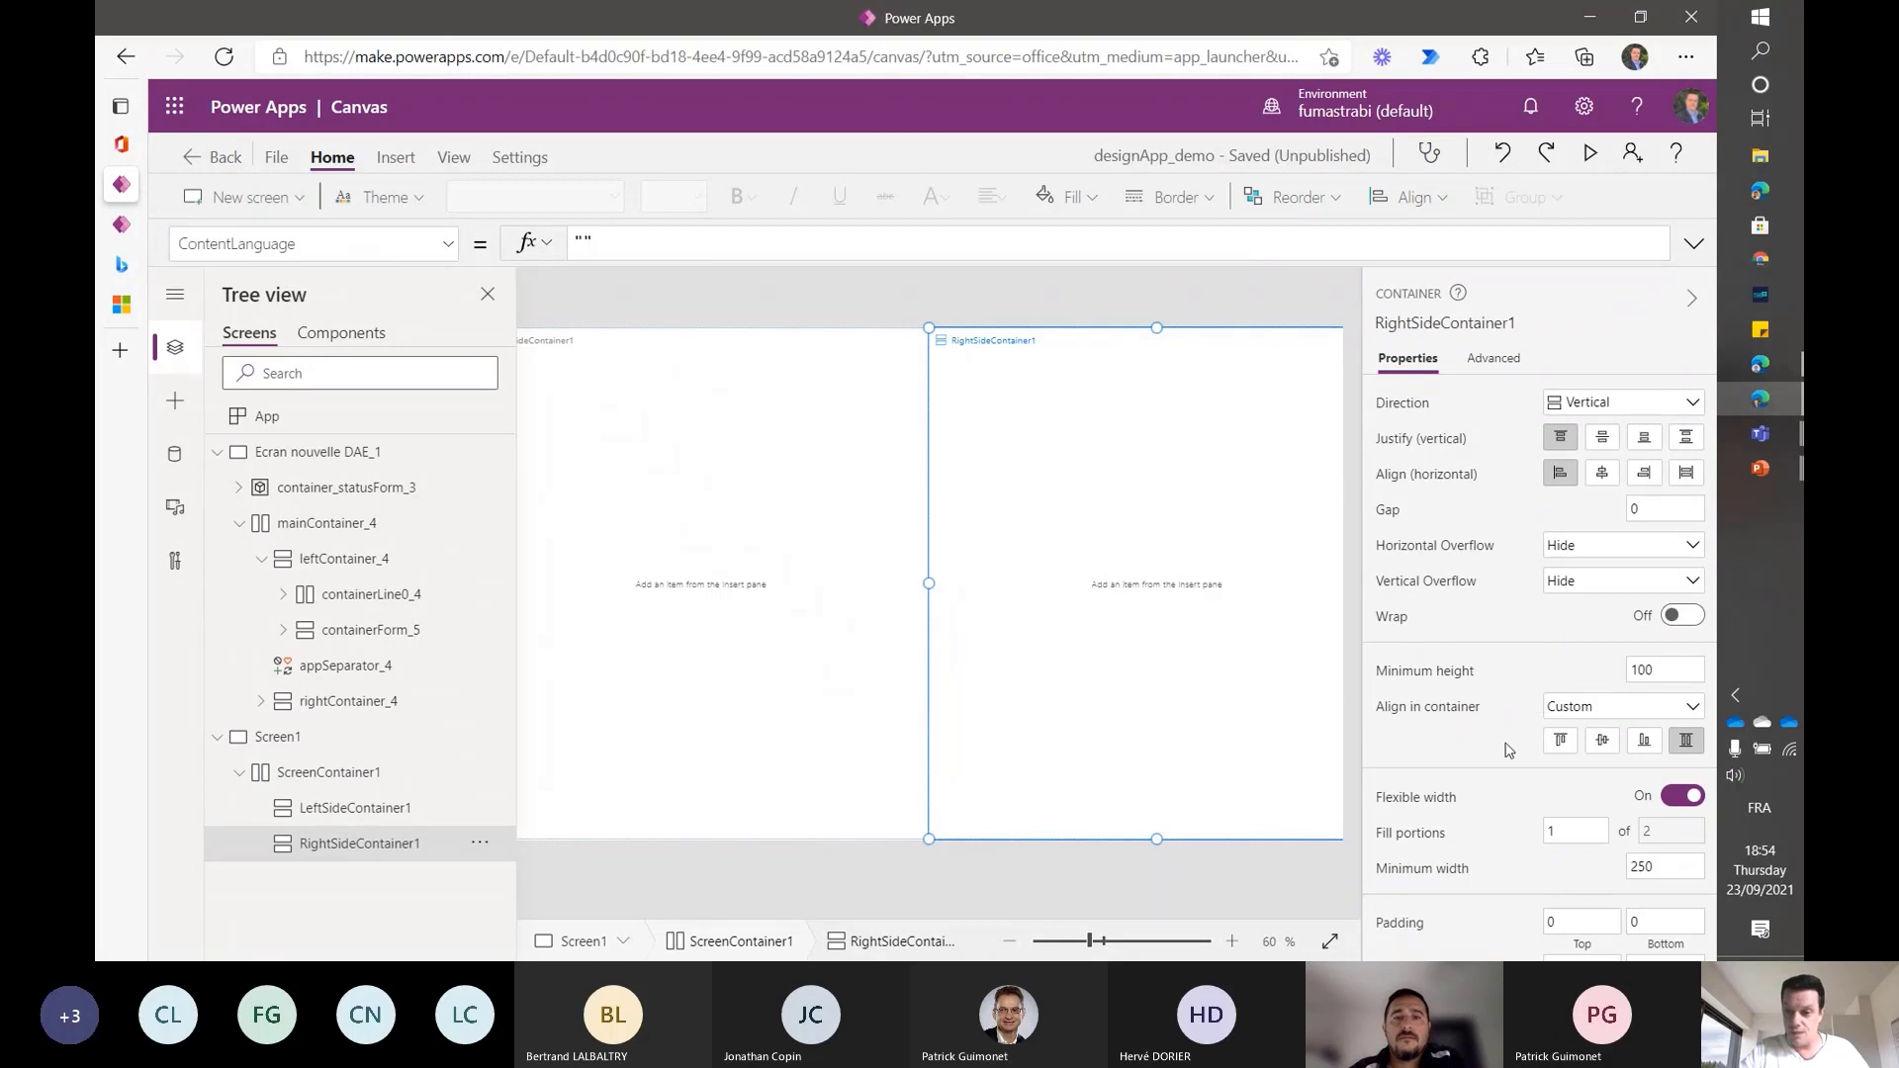
{"action": "scroll", "coordinate": [1508, 737], "scroll_direction": "down", "scroll_amount": 1}
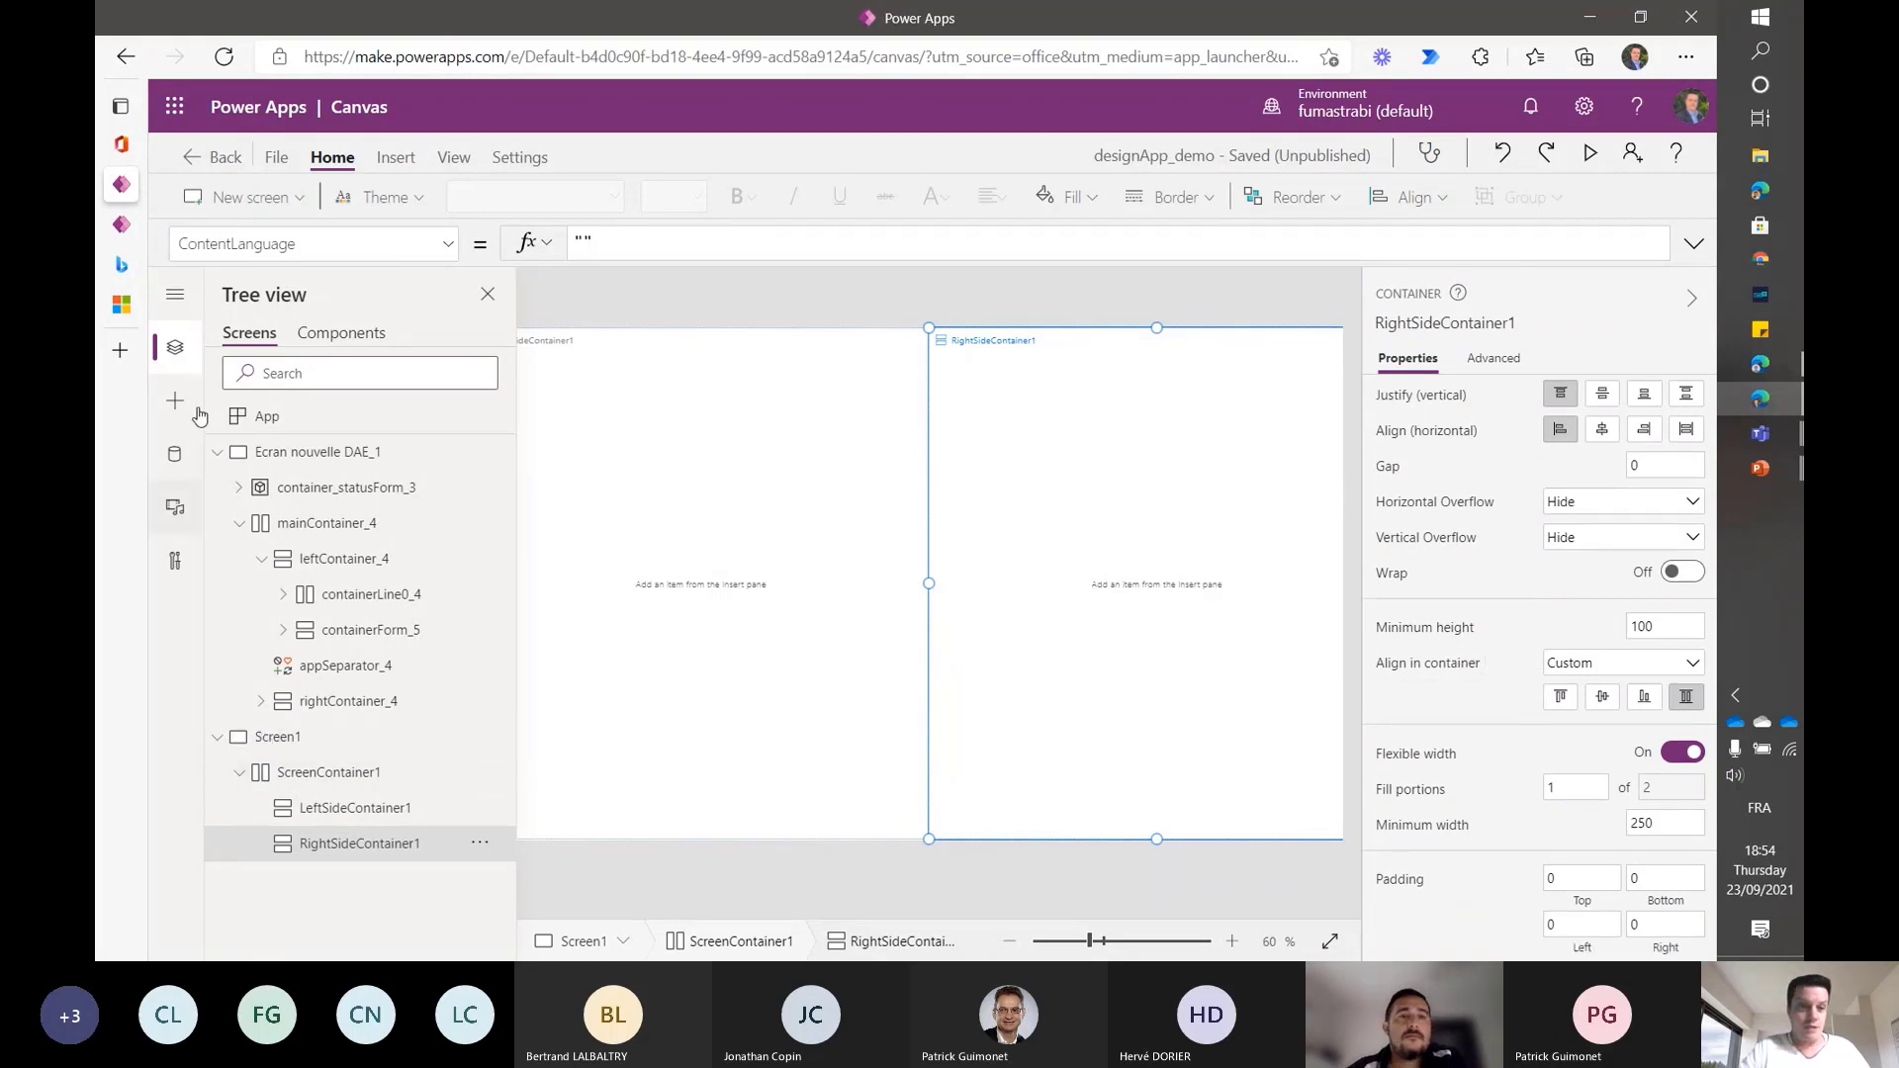
- Add a blank screen to the app and insert a vertical container from the layout controls on it
{"action": "left_click", "coordinate": [300, 195]}
{"action": "left_click", "coordinate": [261, 279]}
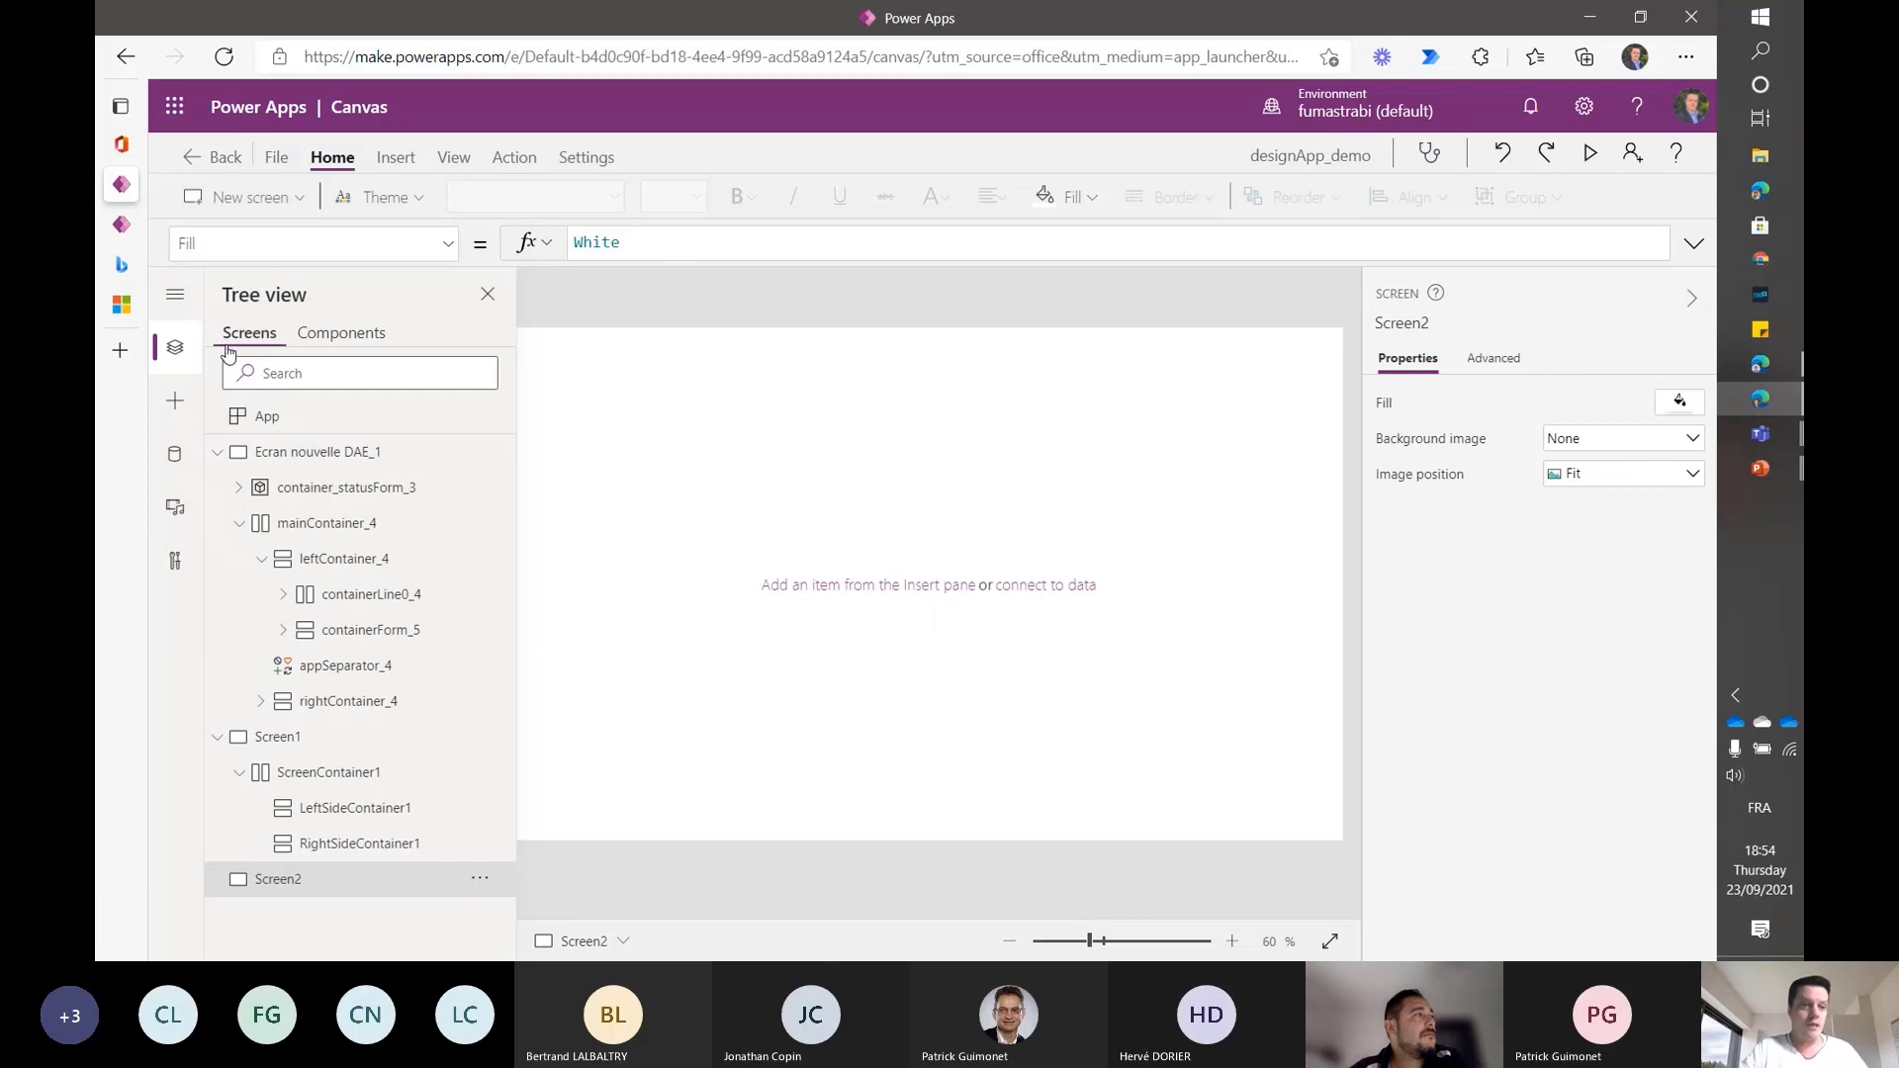
{"action": "left_click", "coordinate": [174, 403]}
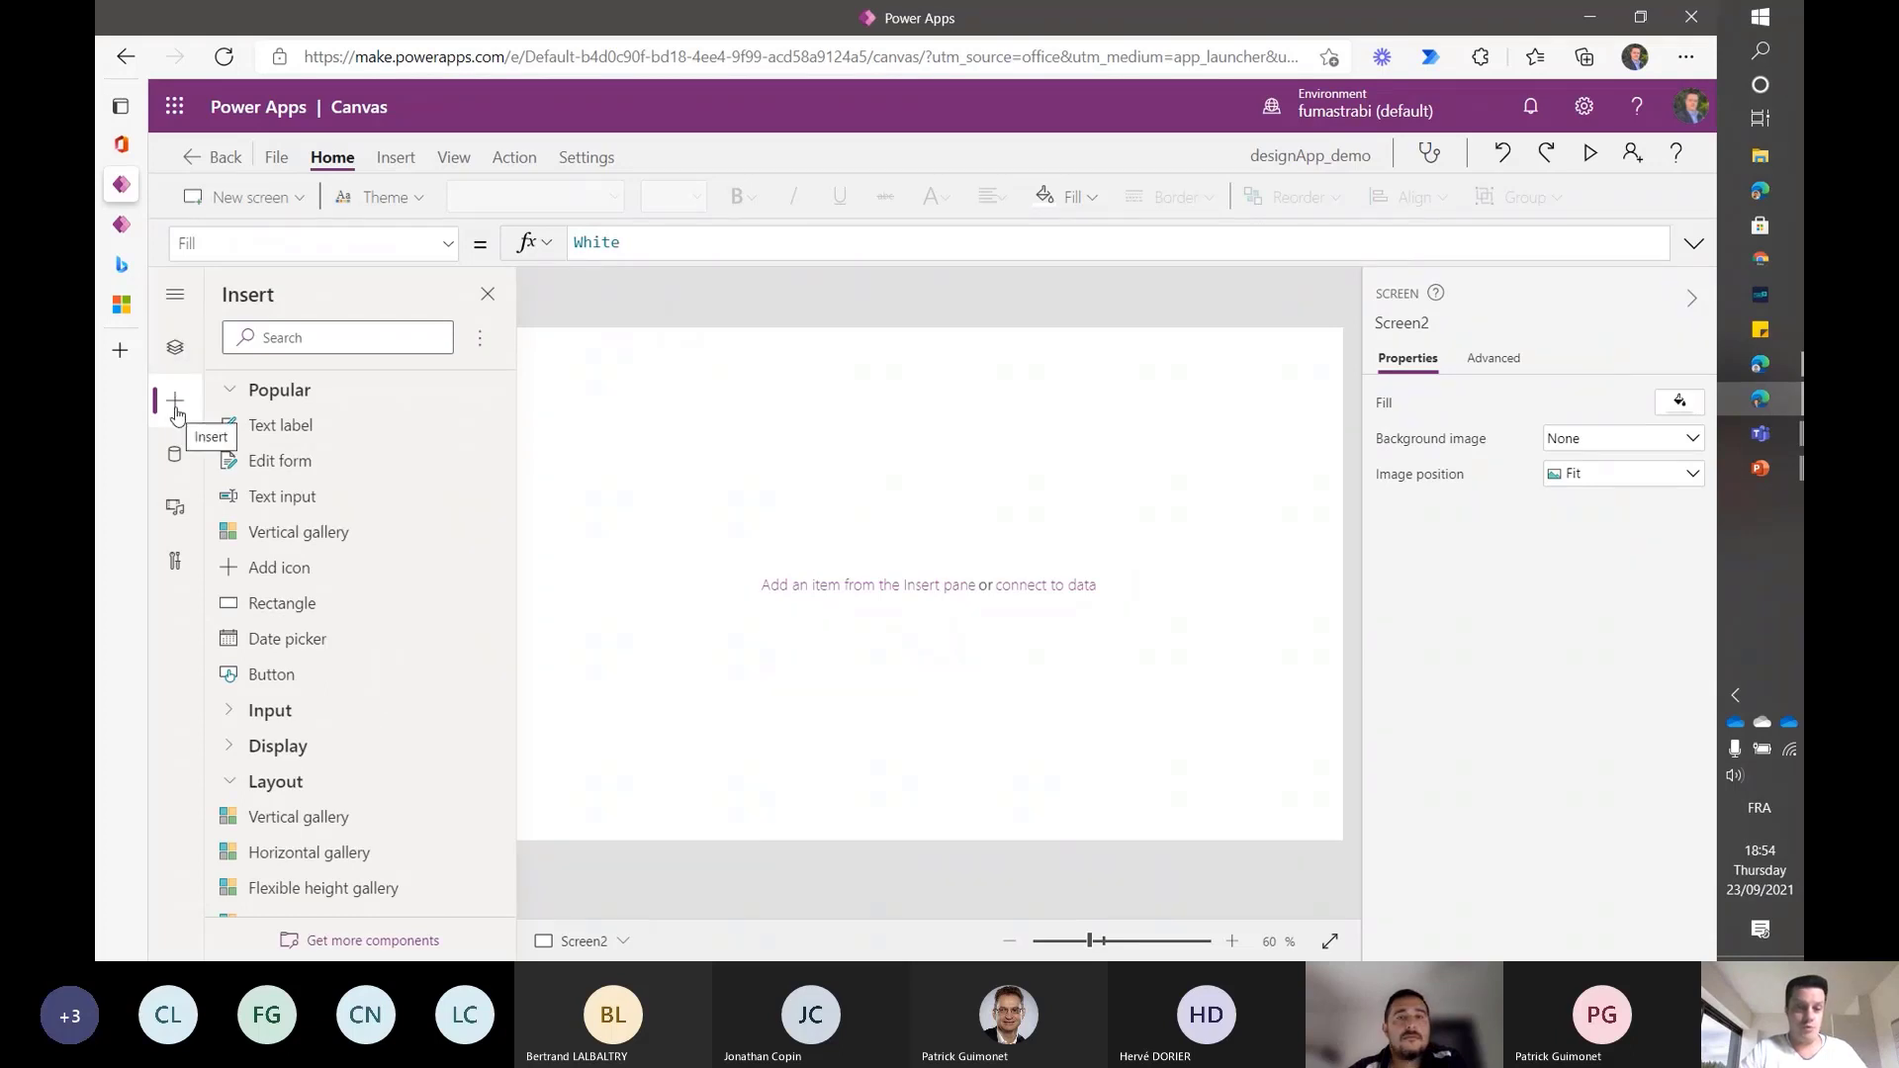
{"action": "scroll", "coordinate": [314, 657], "scroll_direction": "down", "scroll_amount": 4}
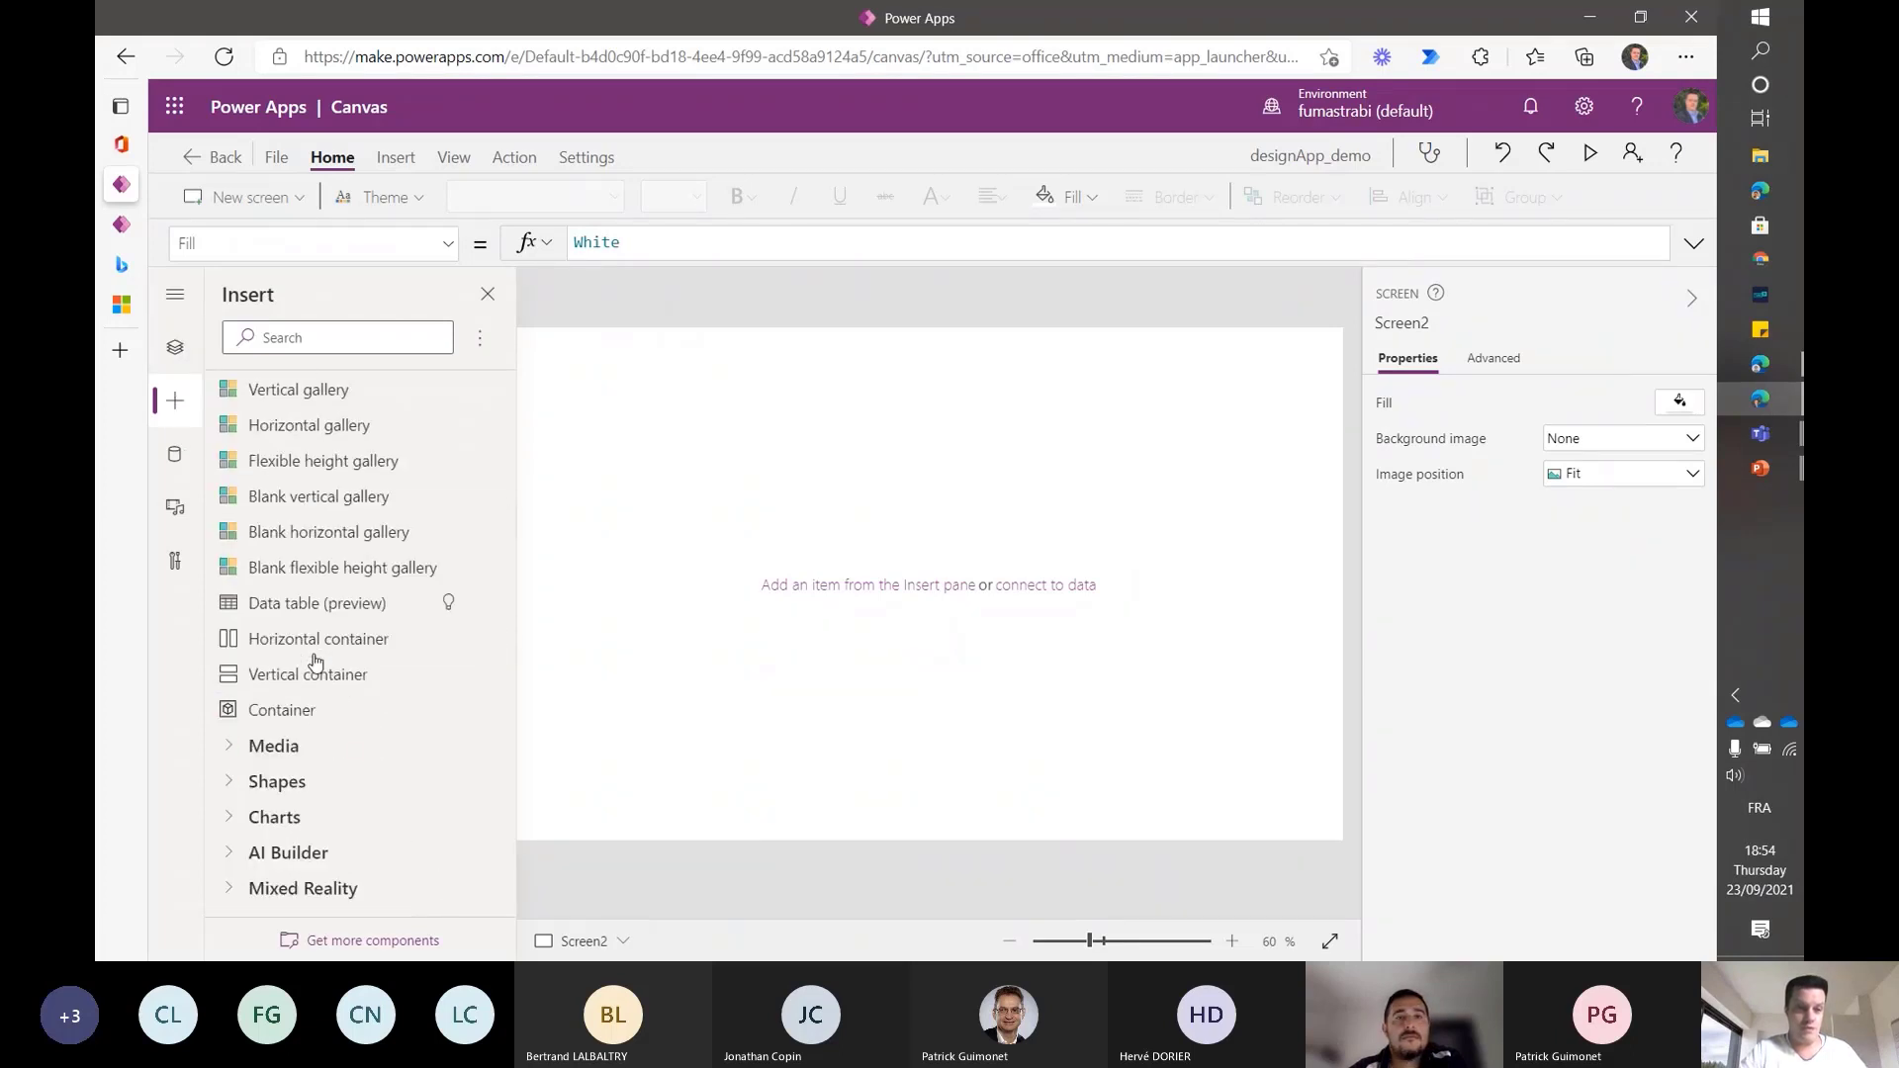
{"action": "scroll", "coordinate": [314, 661], "scroll_direction": "up", "scroll_amount": 2}
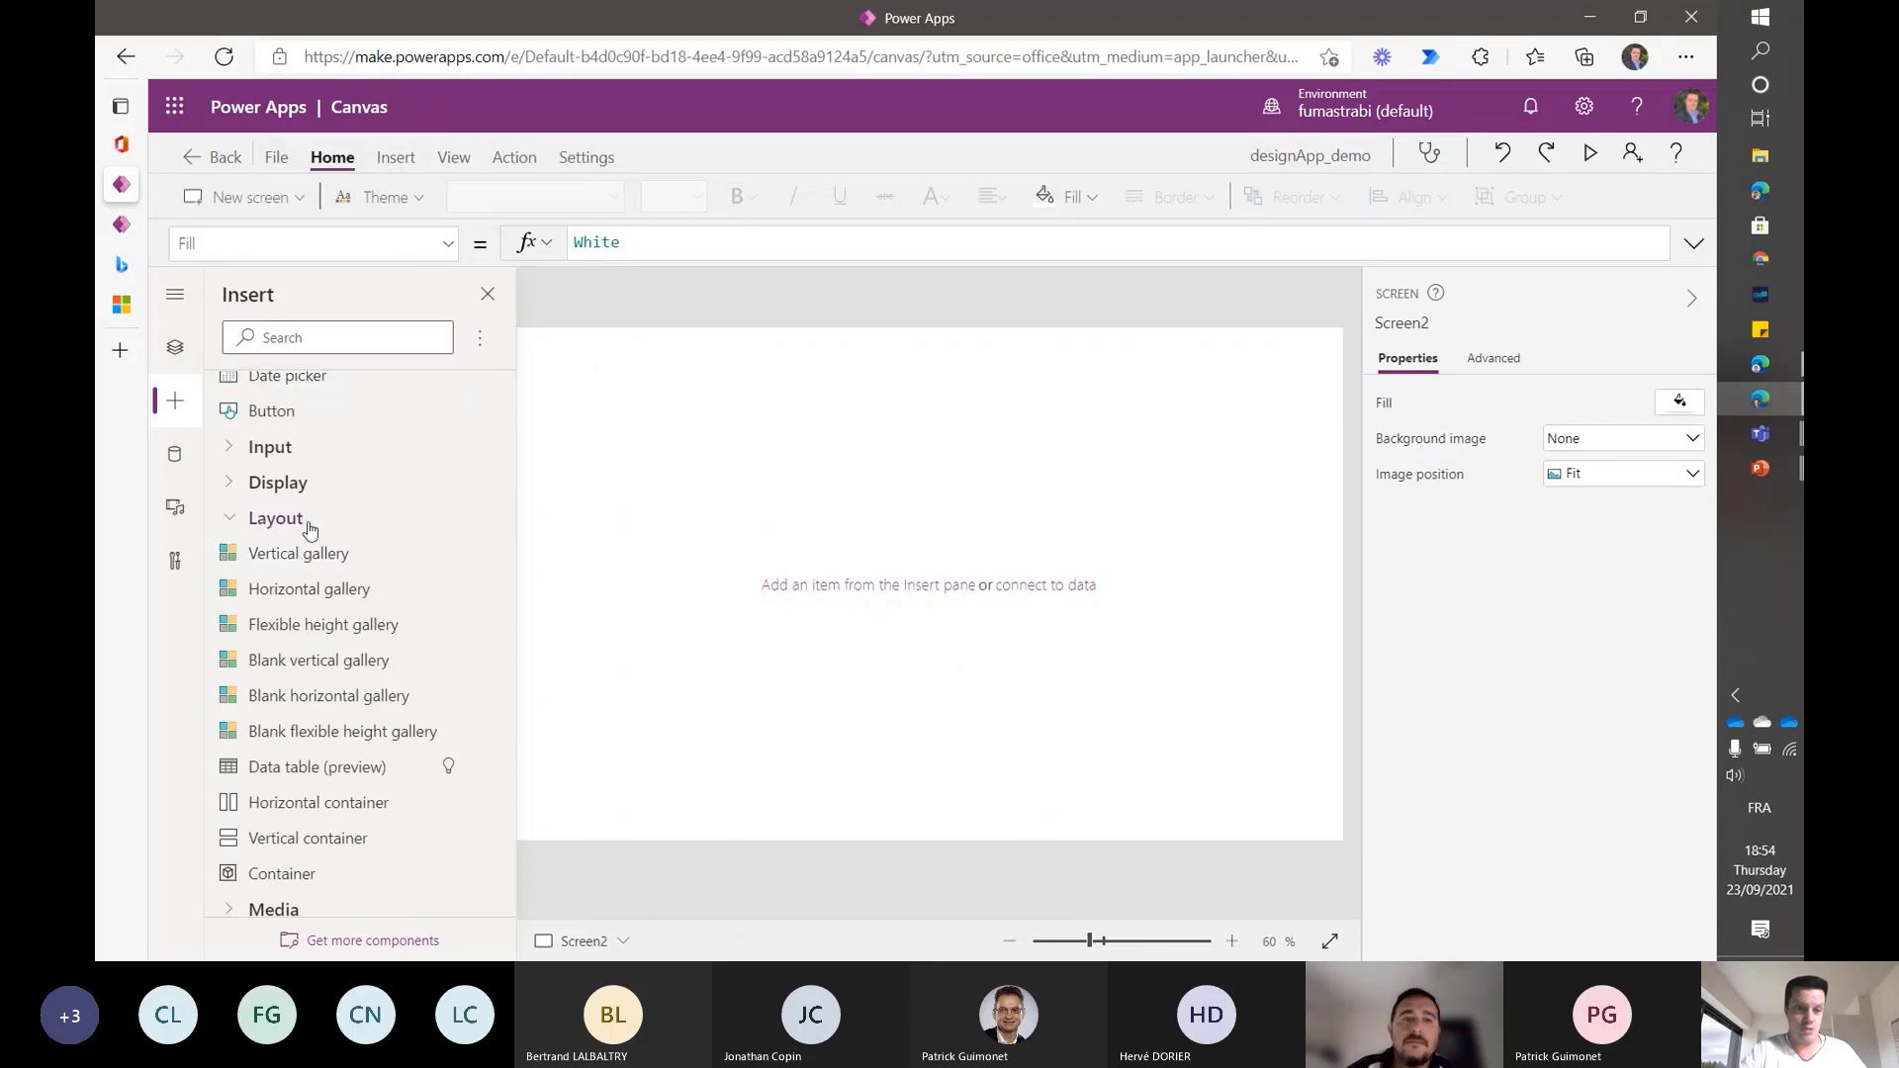
{"action": "scroll", "coordinate": [333, 775], "scroll_direction": "down", "scroll_amount": 1}
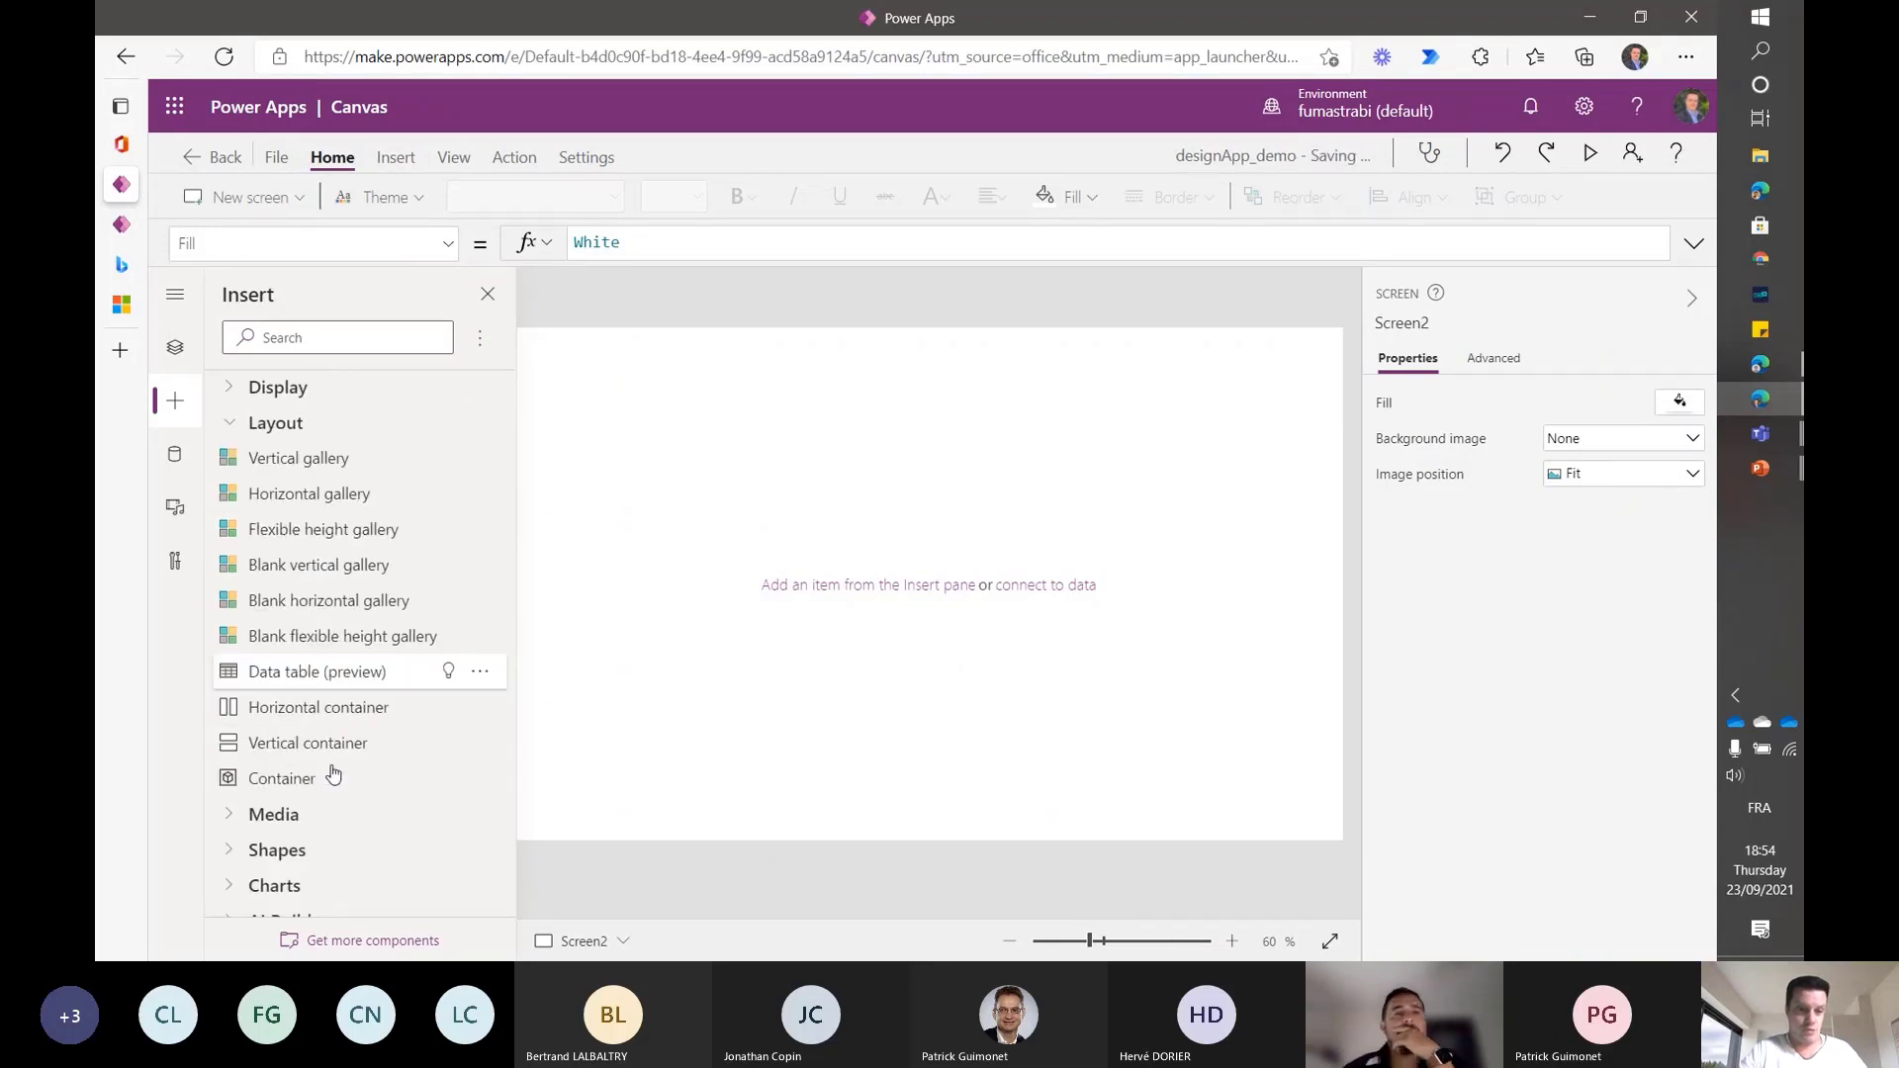
{"action": "scroll", "coordinate": [333, 774], "scroll_direction": "down", "scroll_amount": 1}
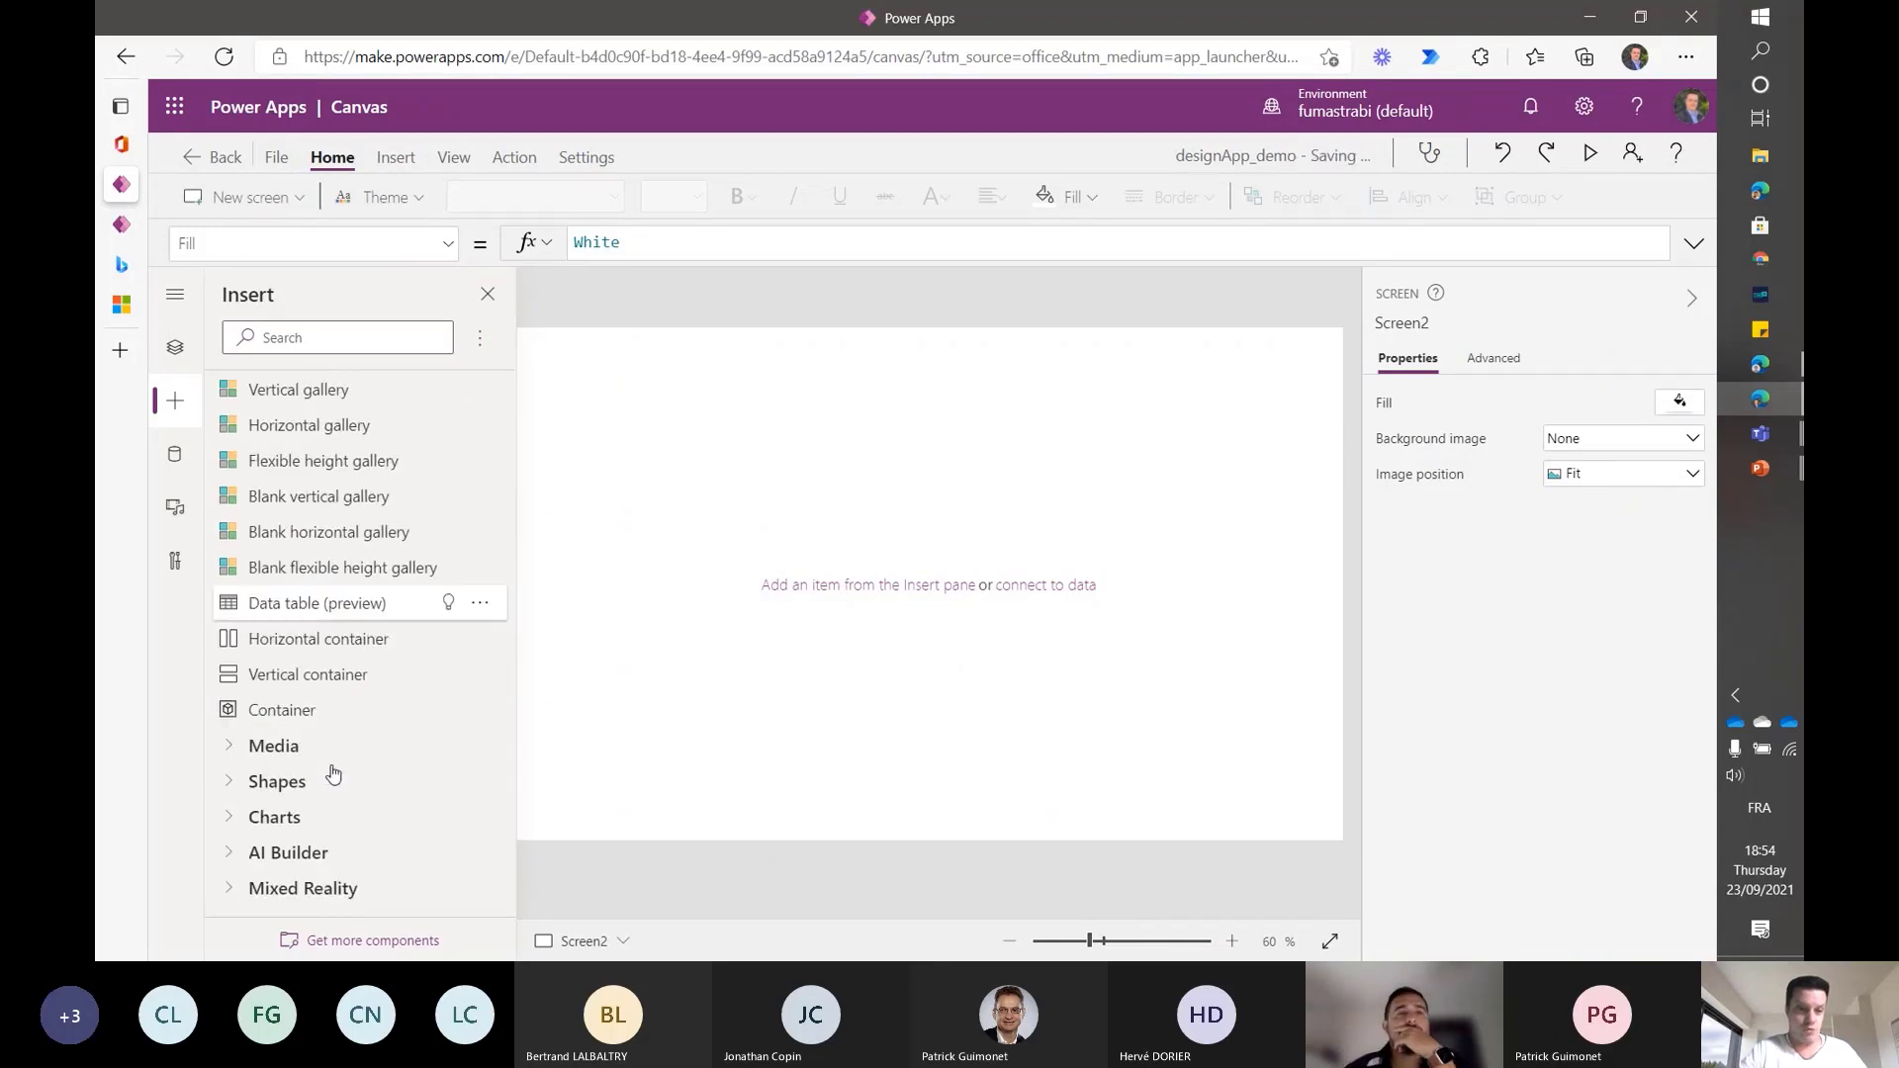
{"action": "left_click", "coordinate": [282, 646]}
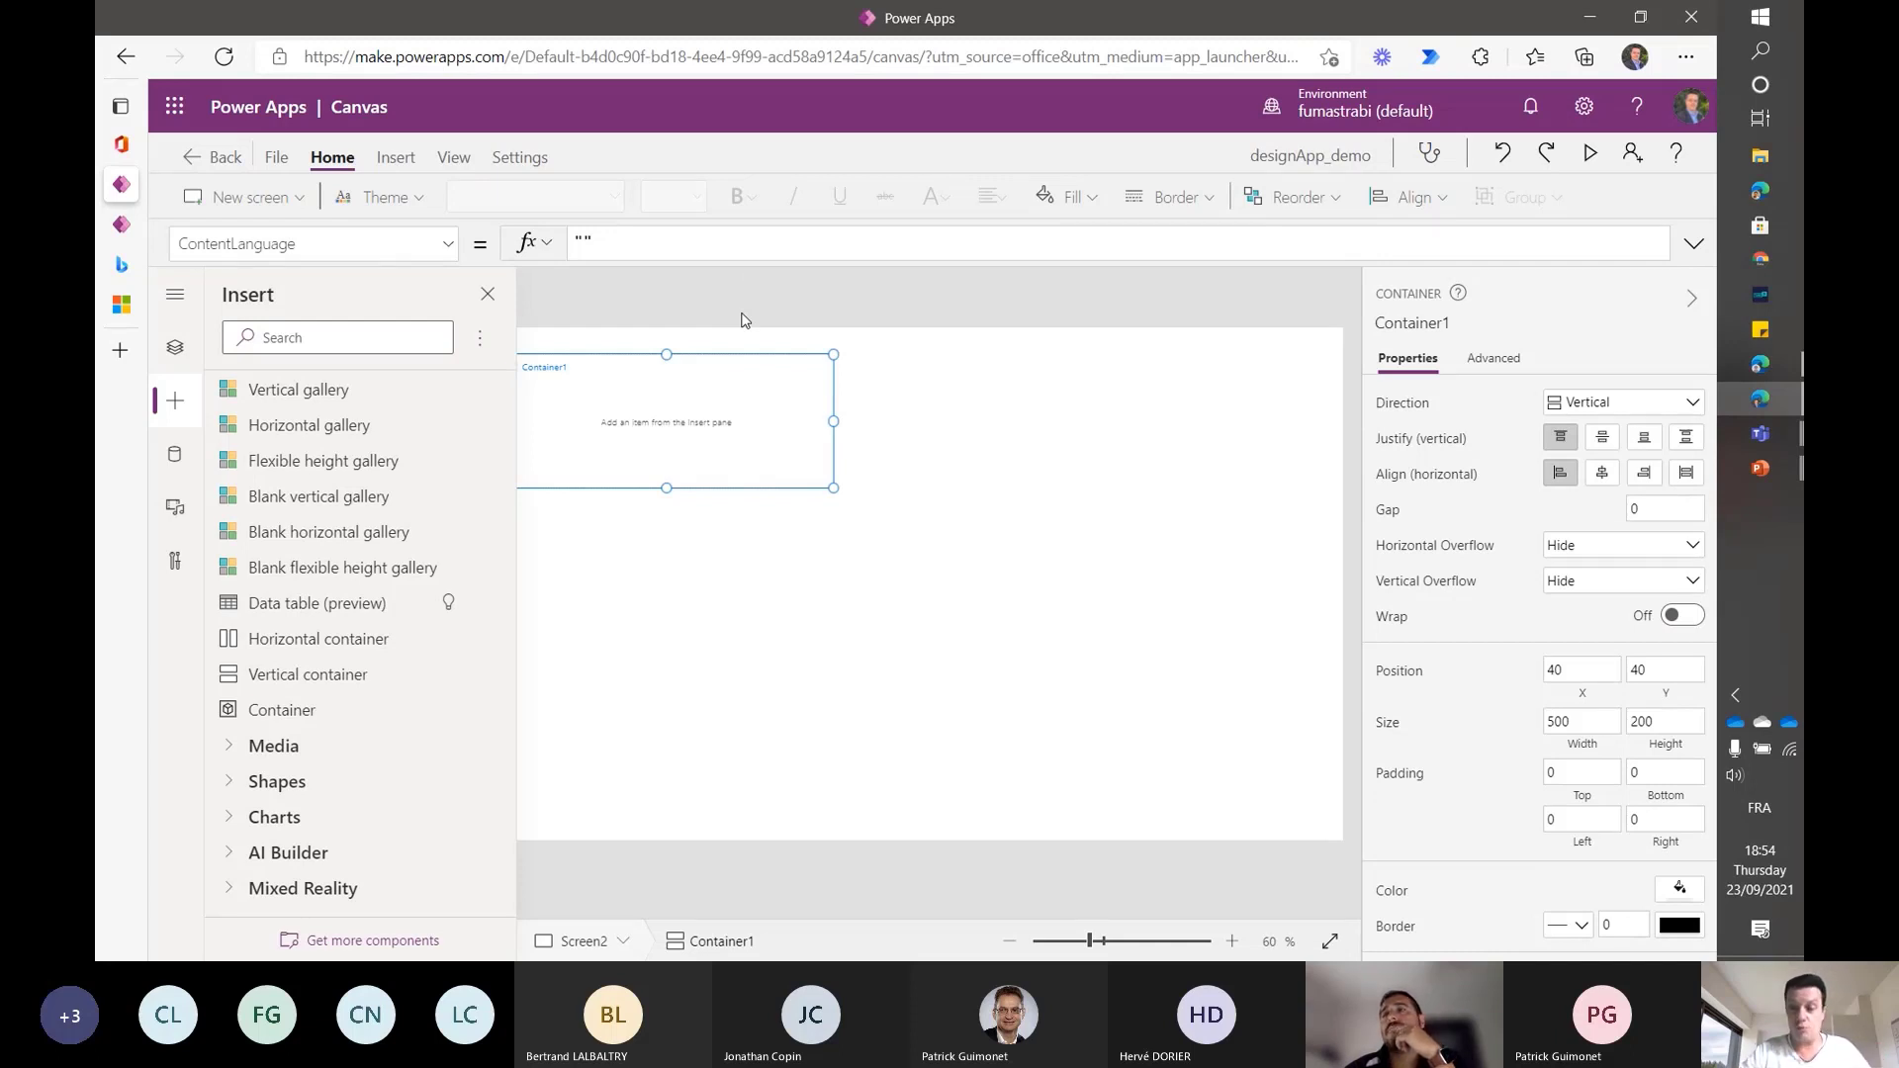
- Stretch Container1 over the whole of Screen2, at position 0, 0 with width 1366 and height 768
{"action": "left_click_drag", "start_coordinate": [693, 364], "coordinate": [758, 366]}
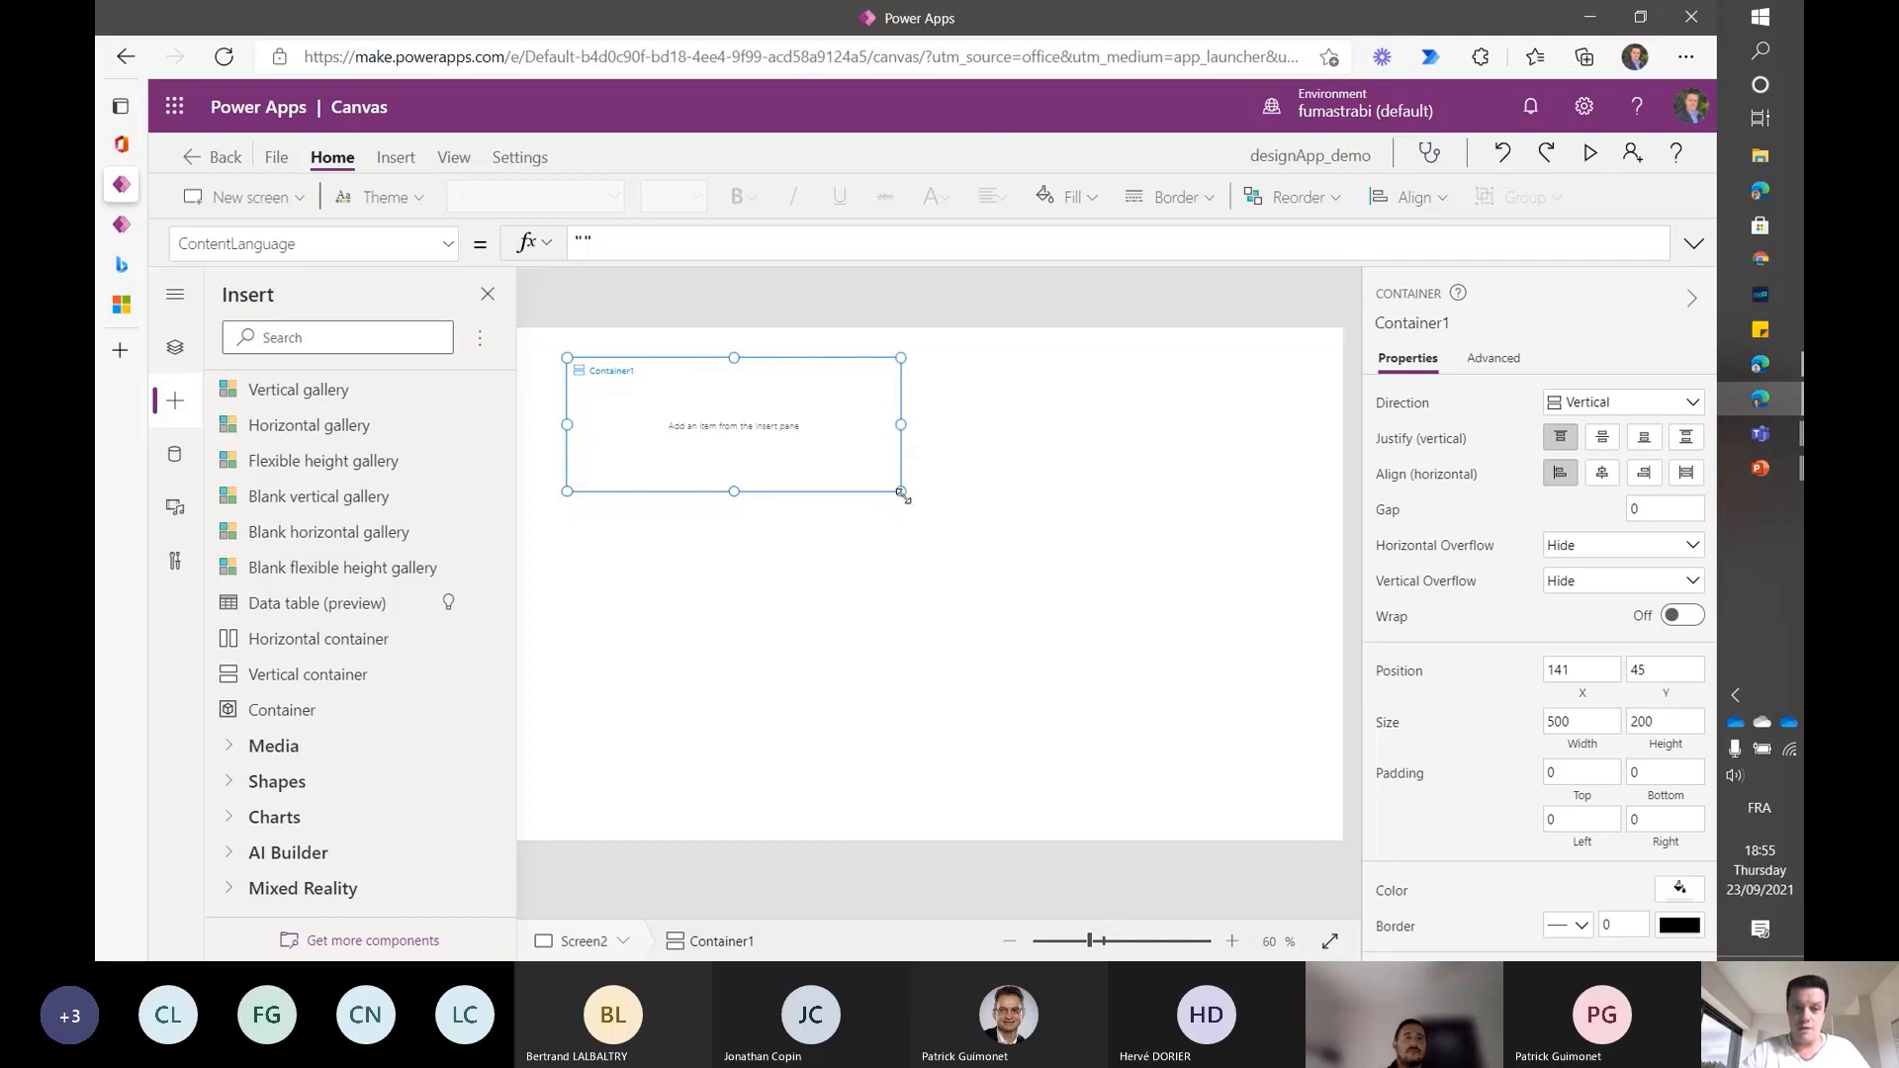
{"action": "left_click_drag", "start_coordinate": [902, 490], "coordinate": [1347, 867]}
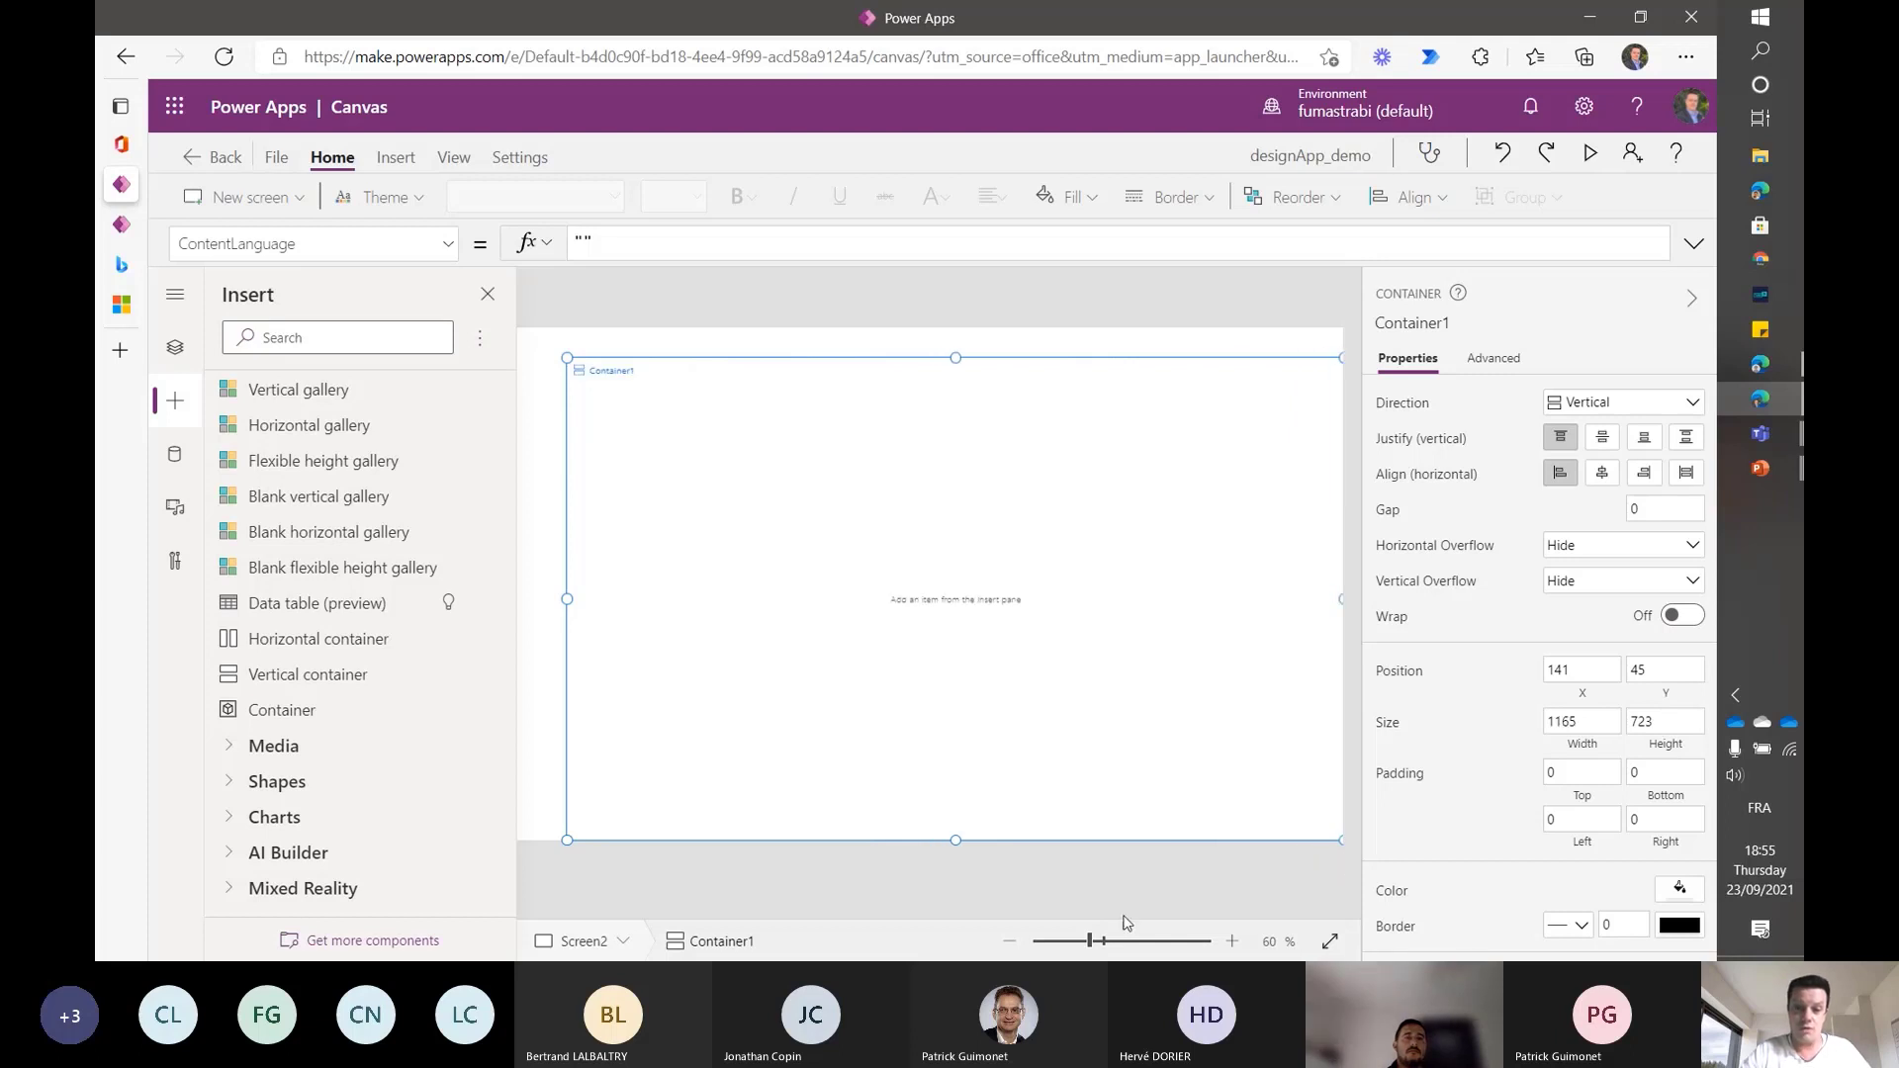
{"action": "left_click", "coordinate": [1330, 940]}
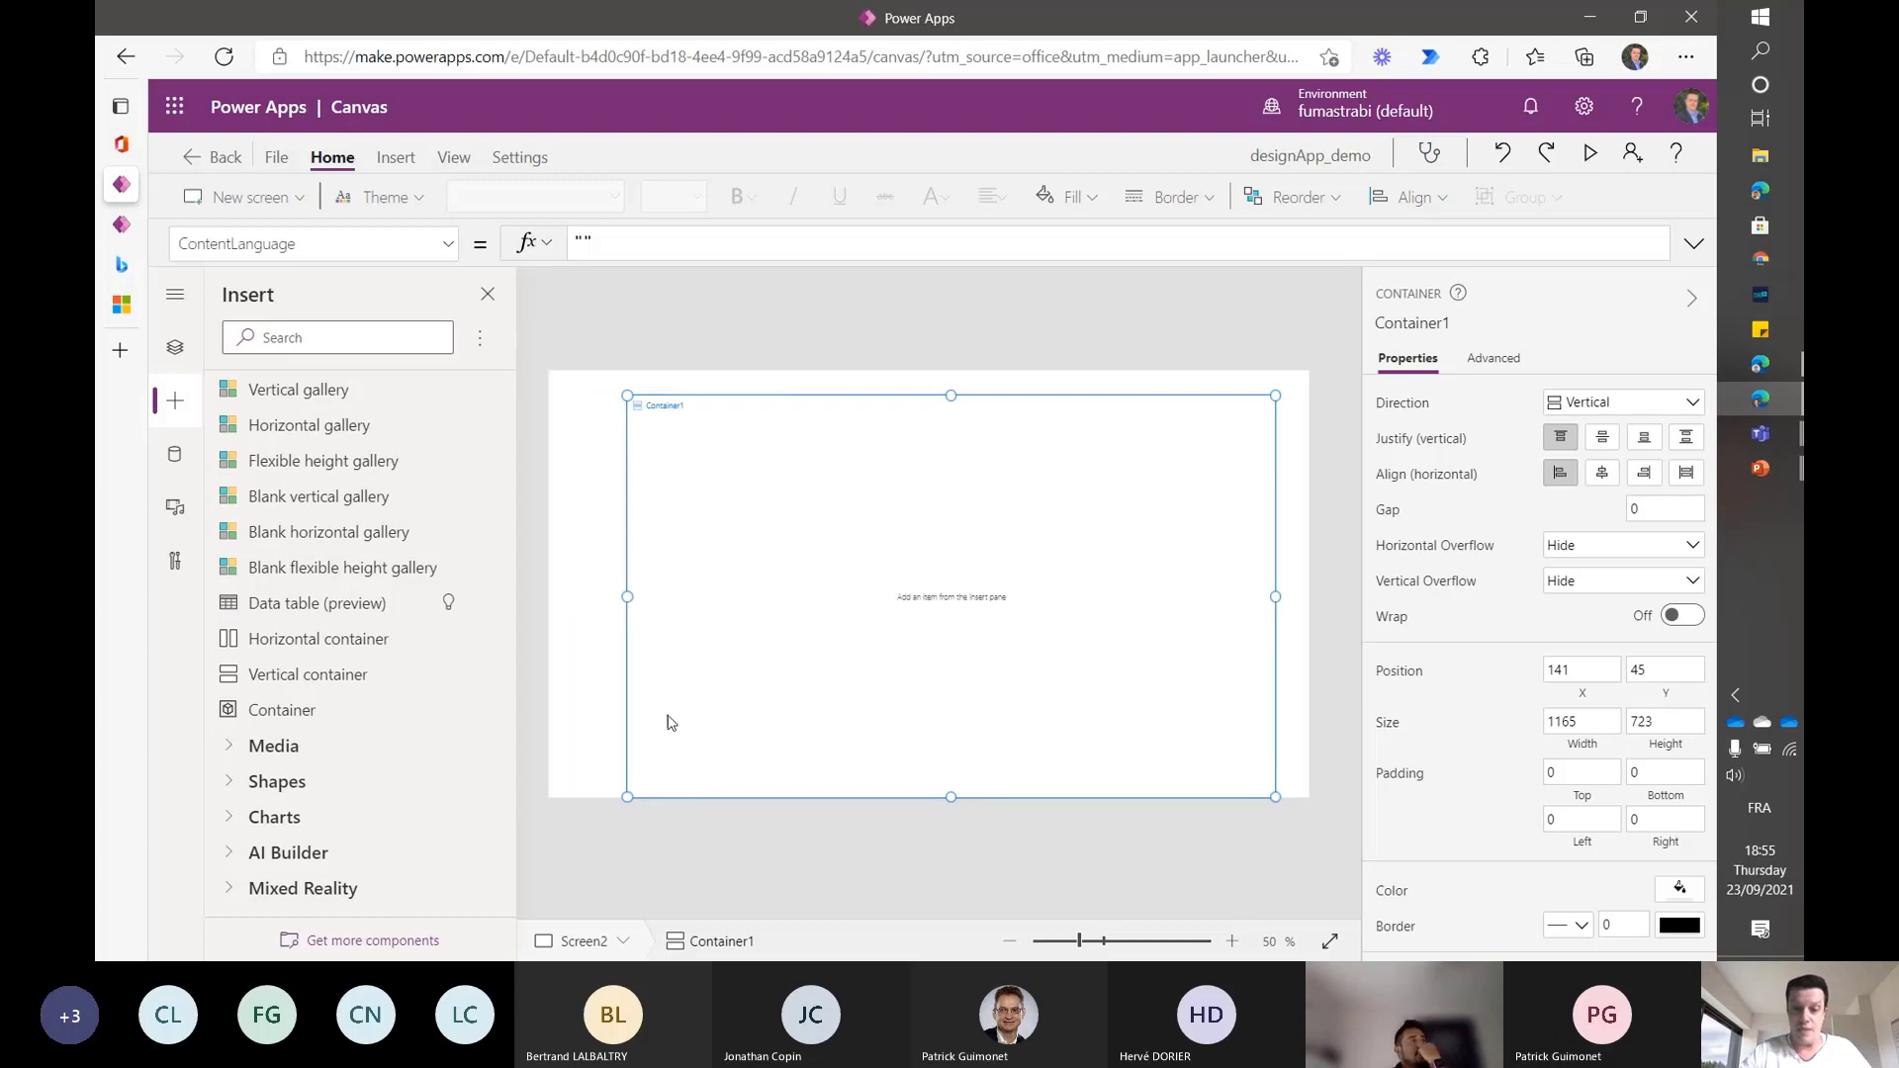
{"action": "left_click_drag", "start_coordinate": [627, 796], "coordinate": [530, 801]}
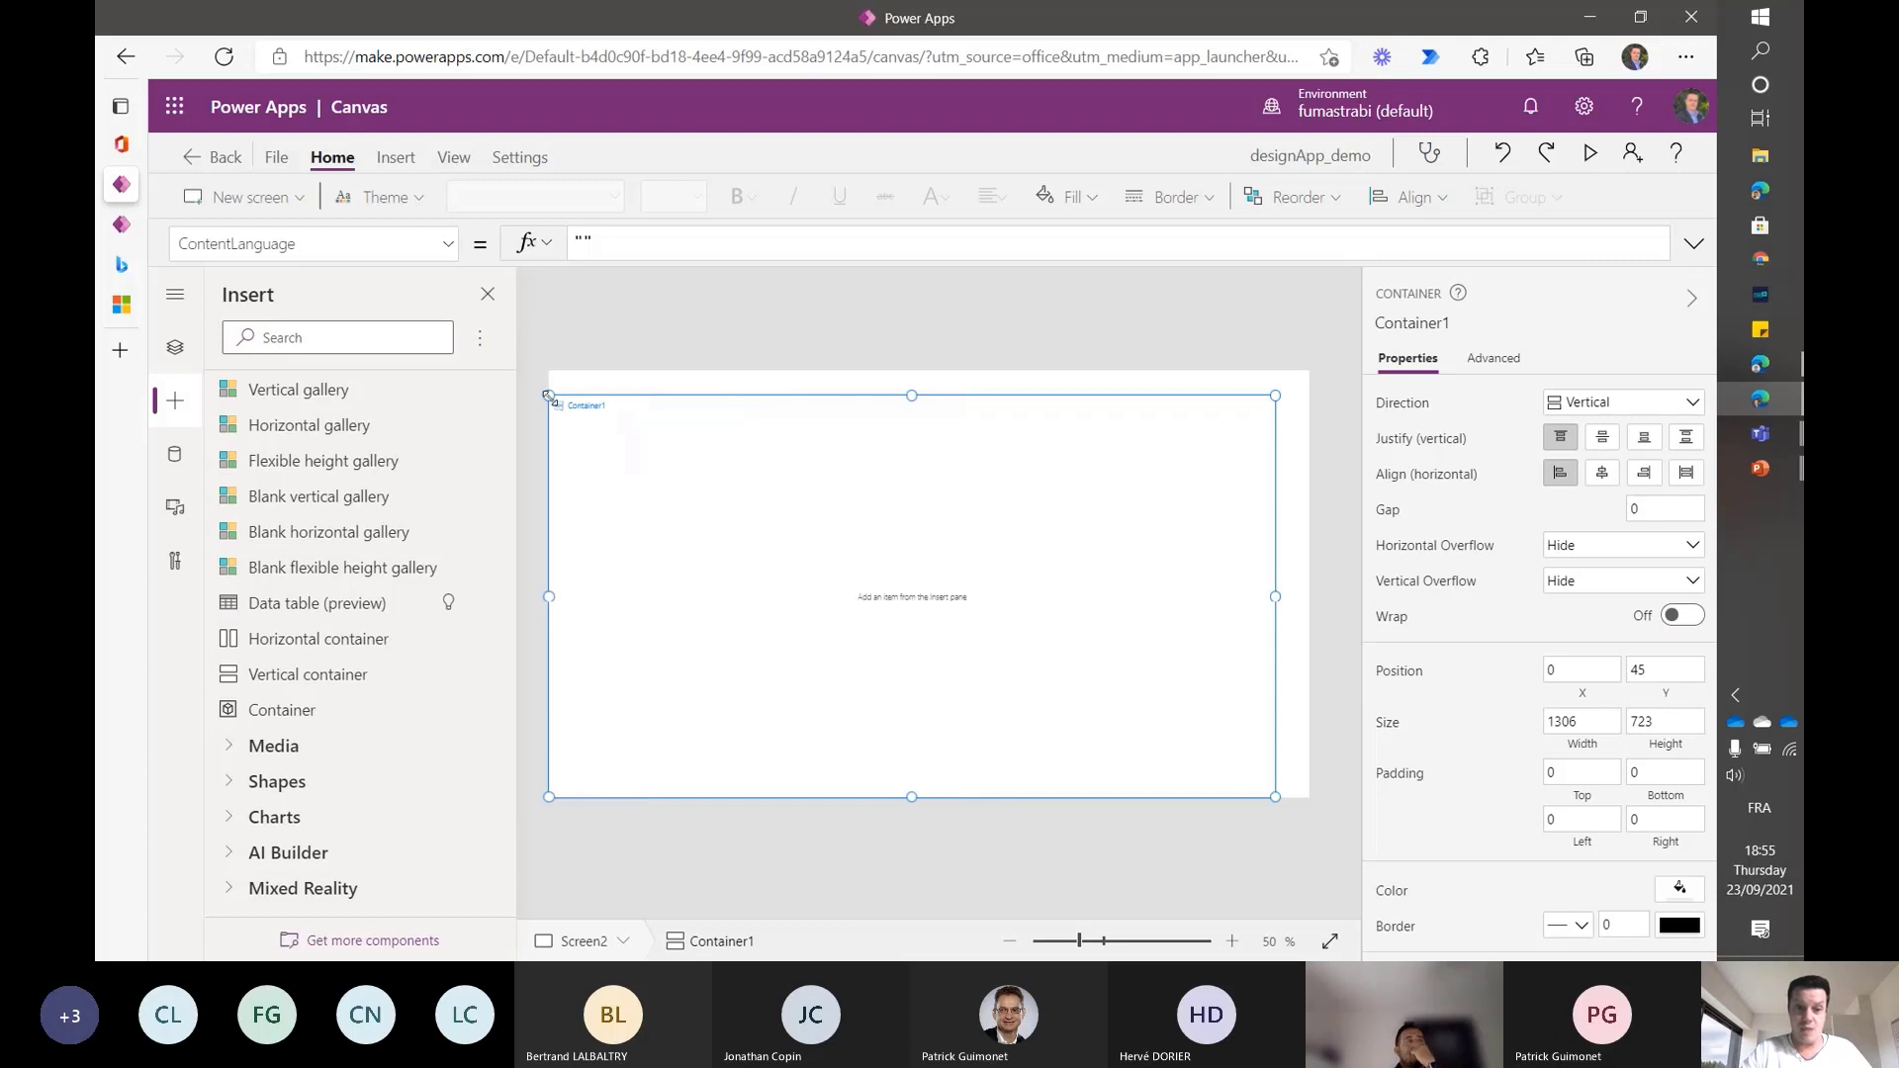
{"action": "left_click_drag", "start_coordinate": [549, 396], "coordinate": [542, 347]}
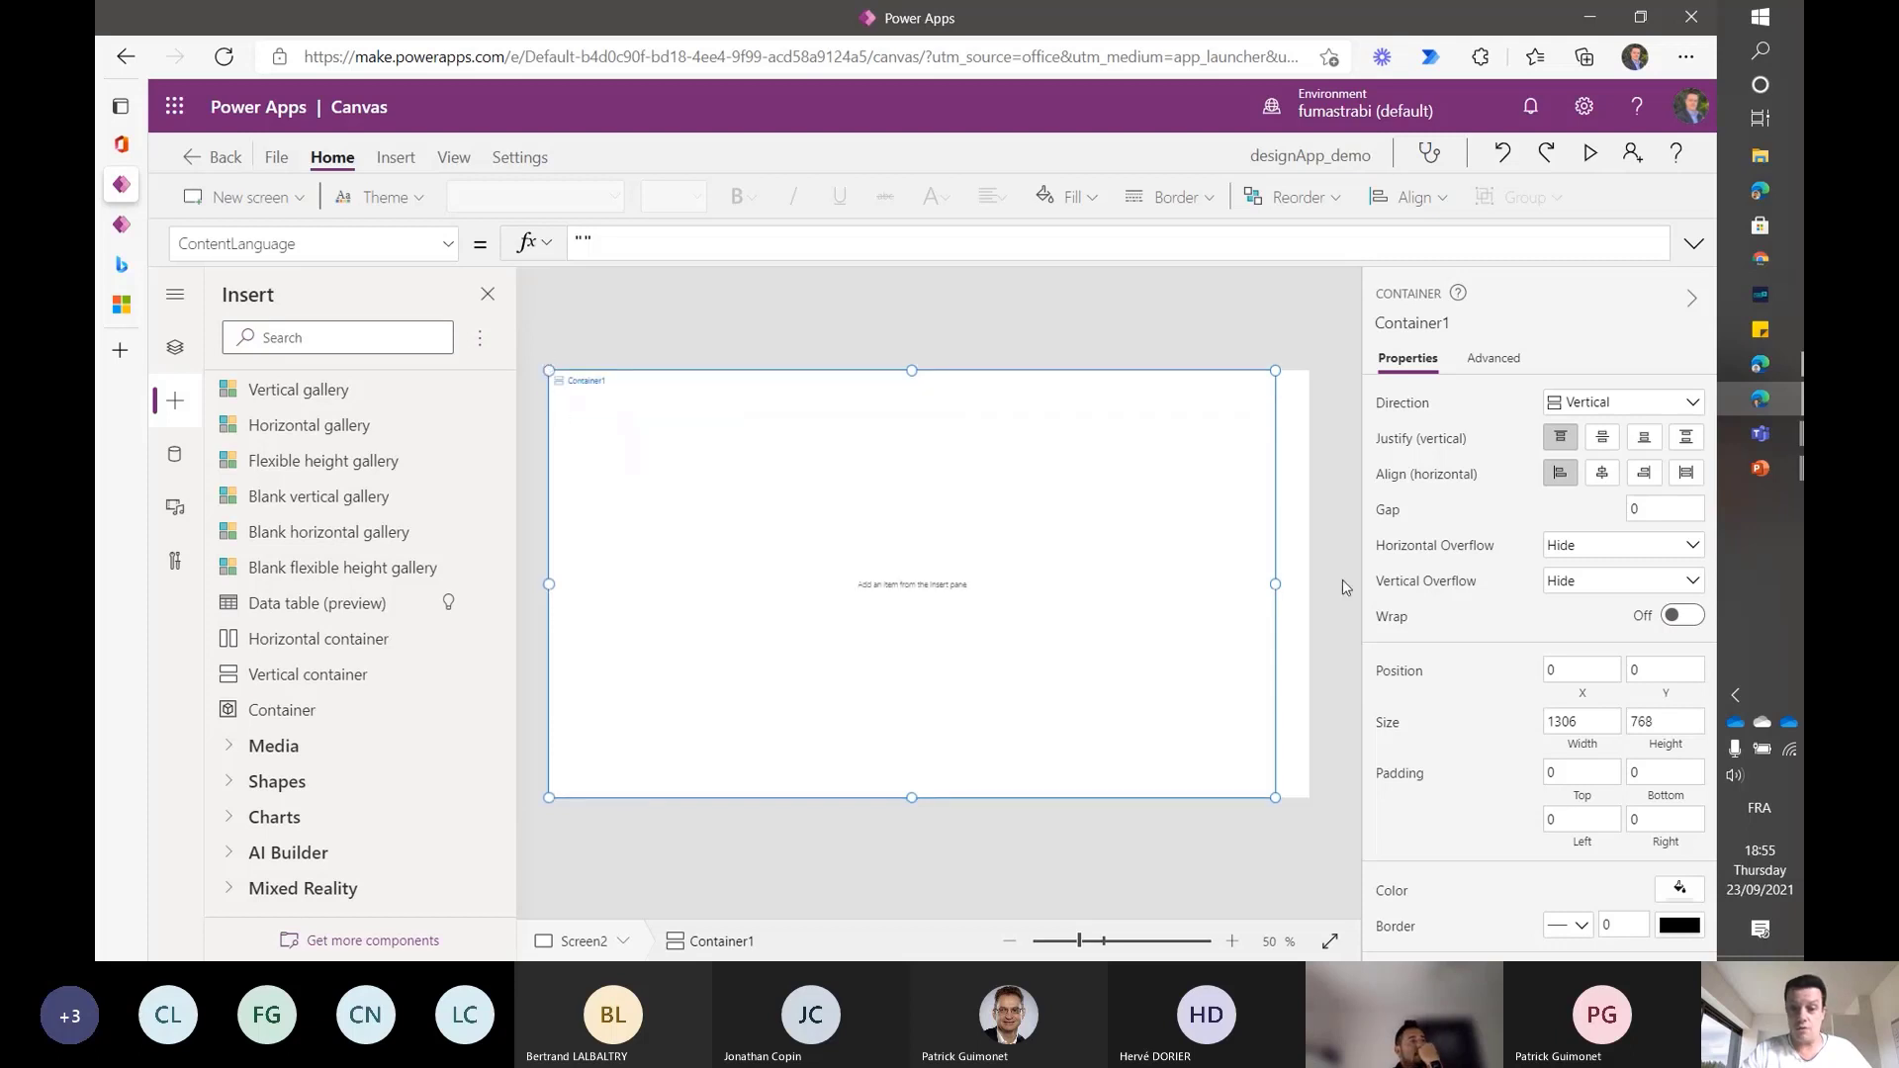
{"action": "left_click_drag", "start_coordinate": [1277, 584], "coordinate": [1320, 586]}
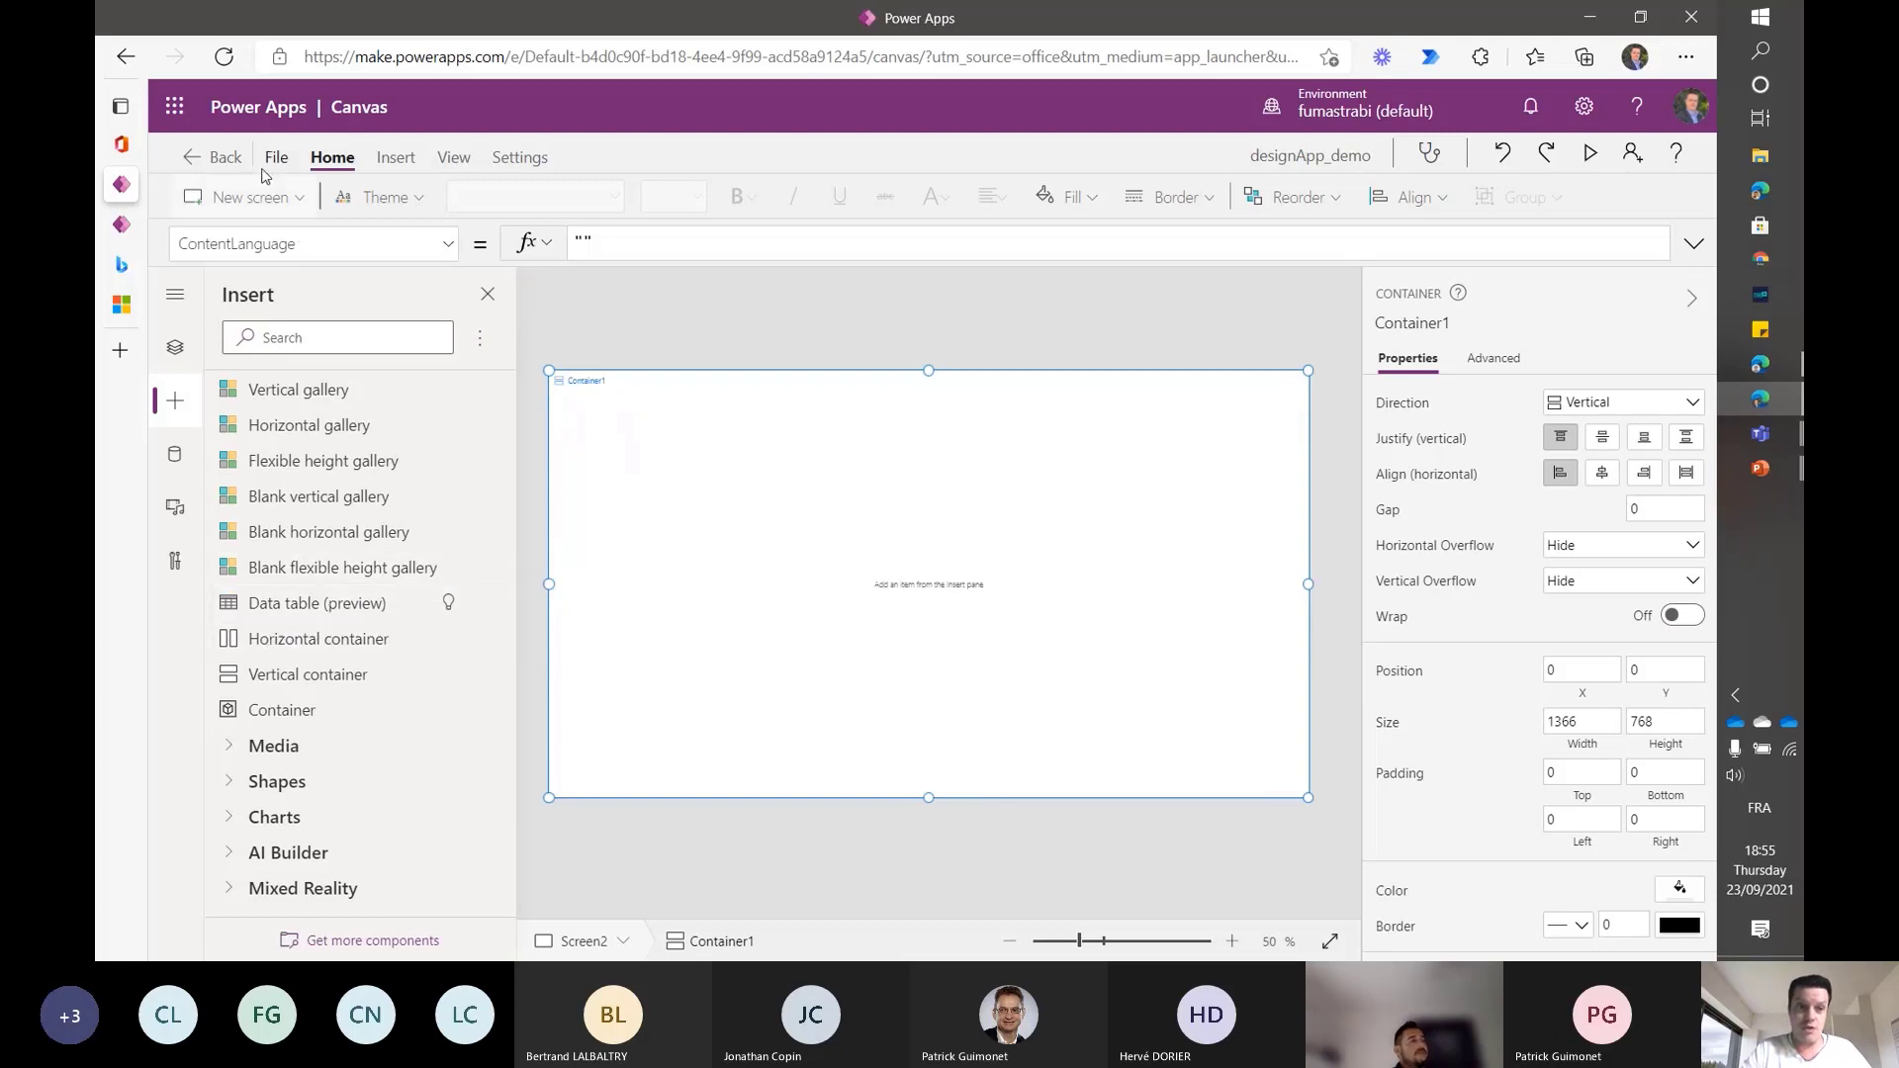
- Review the auto layout templates offered for a new screen, including Split-screen, Sidebar and Header, main section, footer
{"action": "left_click", "coordinate": [292, 200]}
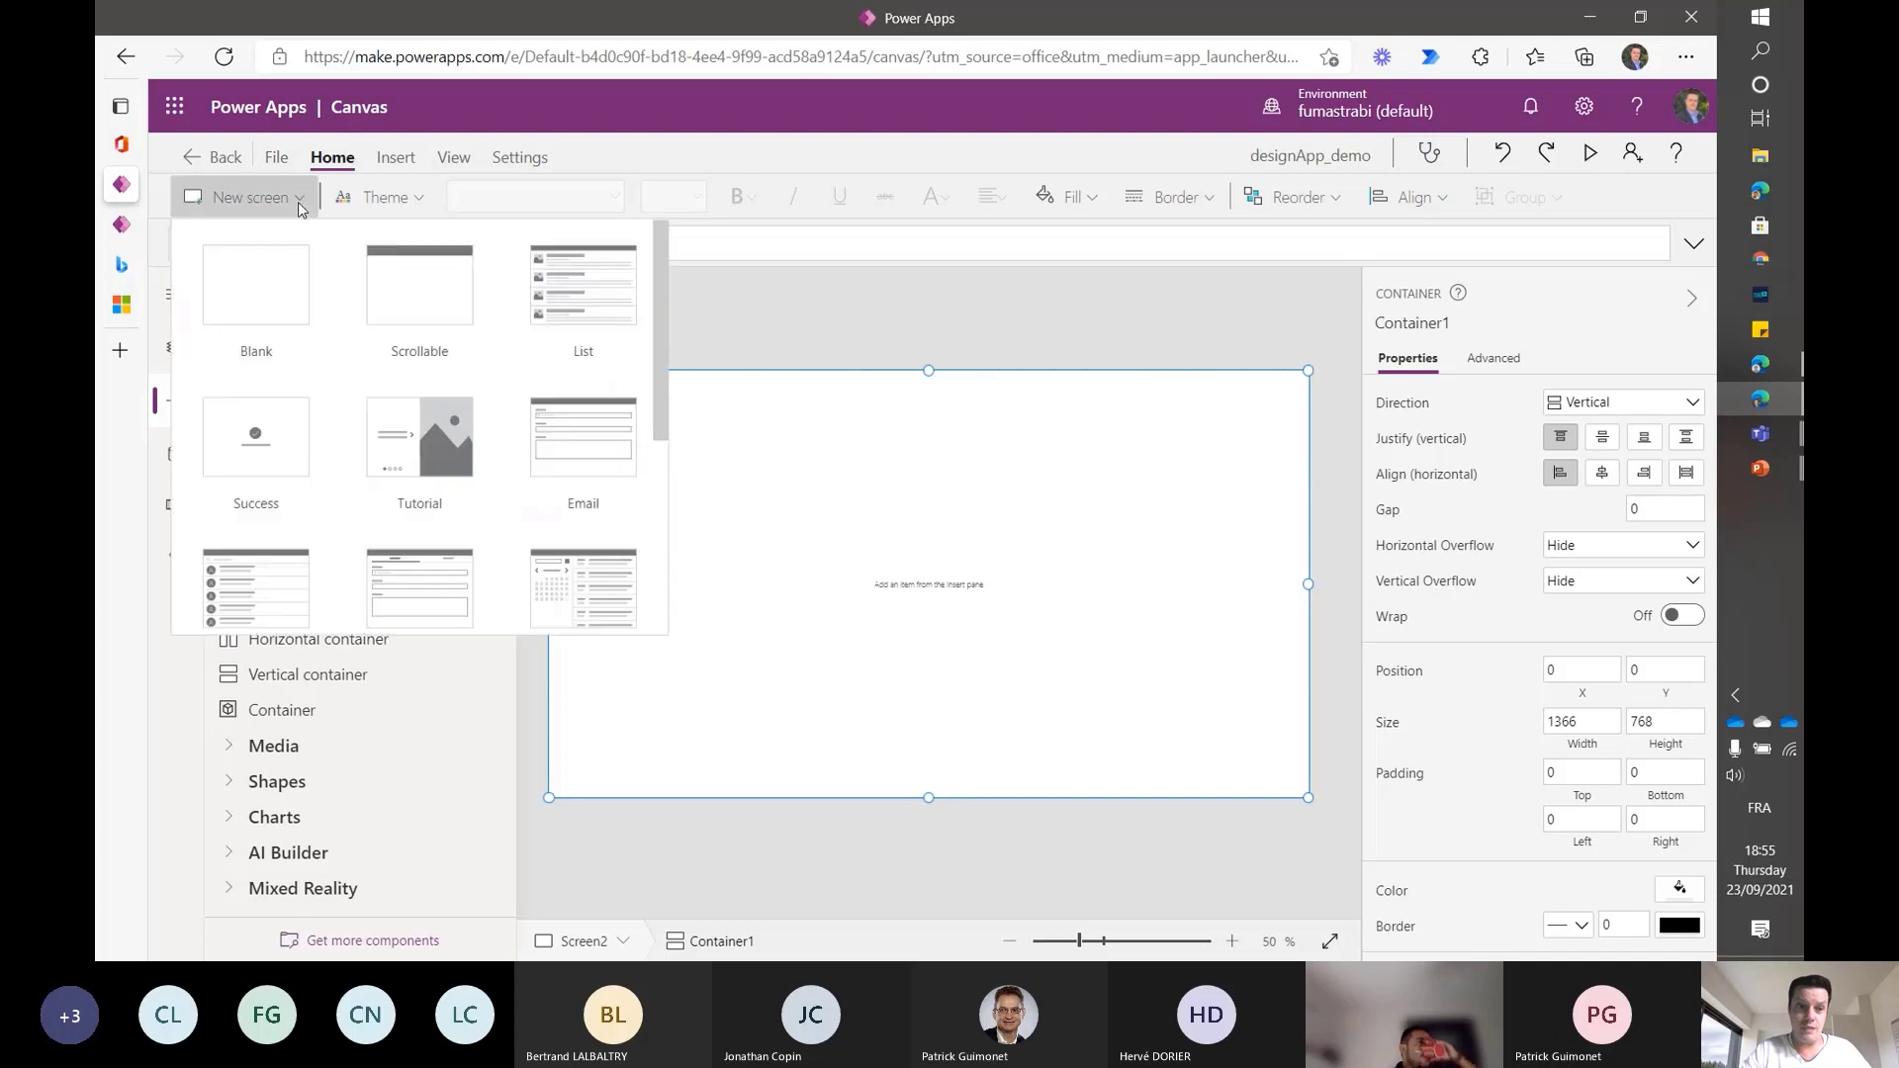
{"action": "scroll", "coordinate": [432, 431], "scroll_direction": "down", "scroll_amount": 3}
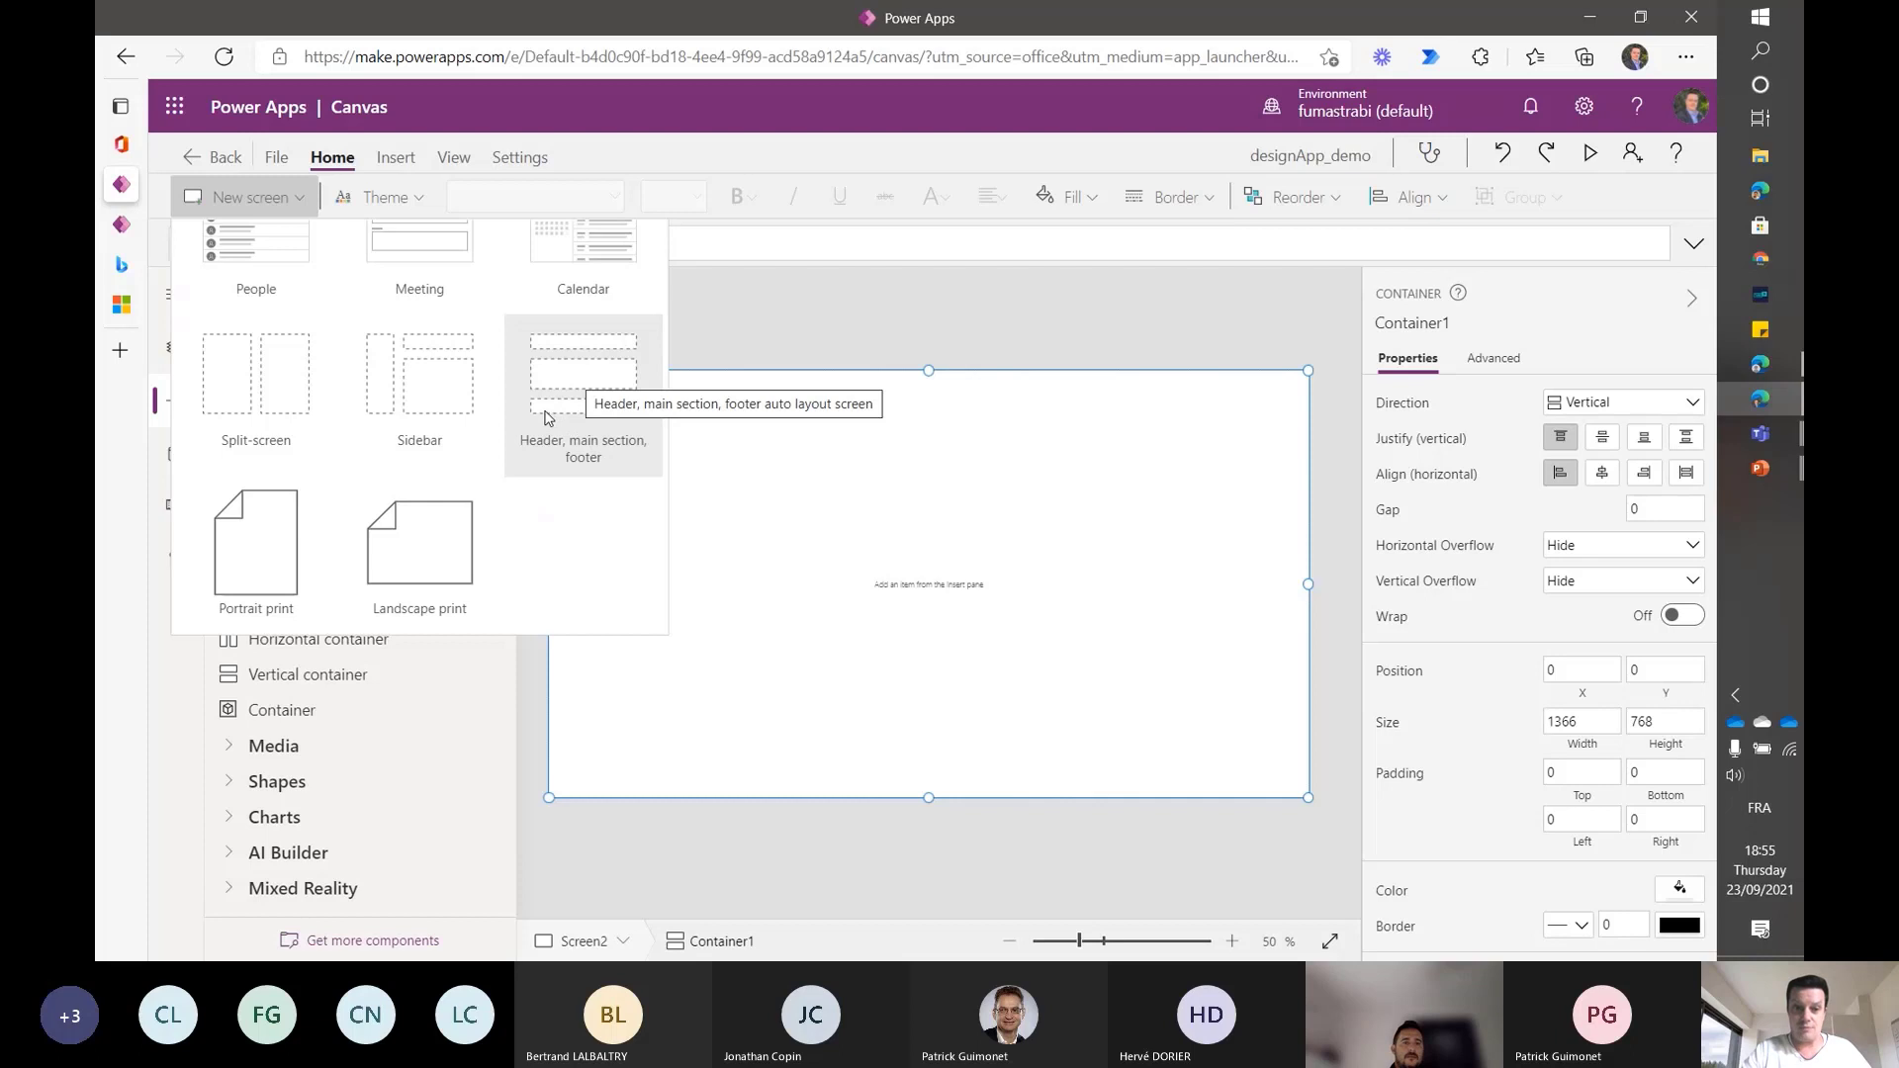
{"action": "left_click", "coordinate": [1117, 293]}
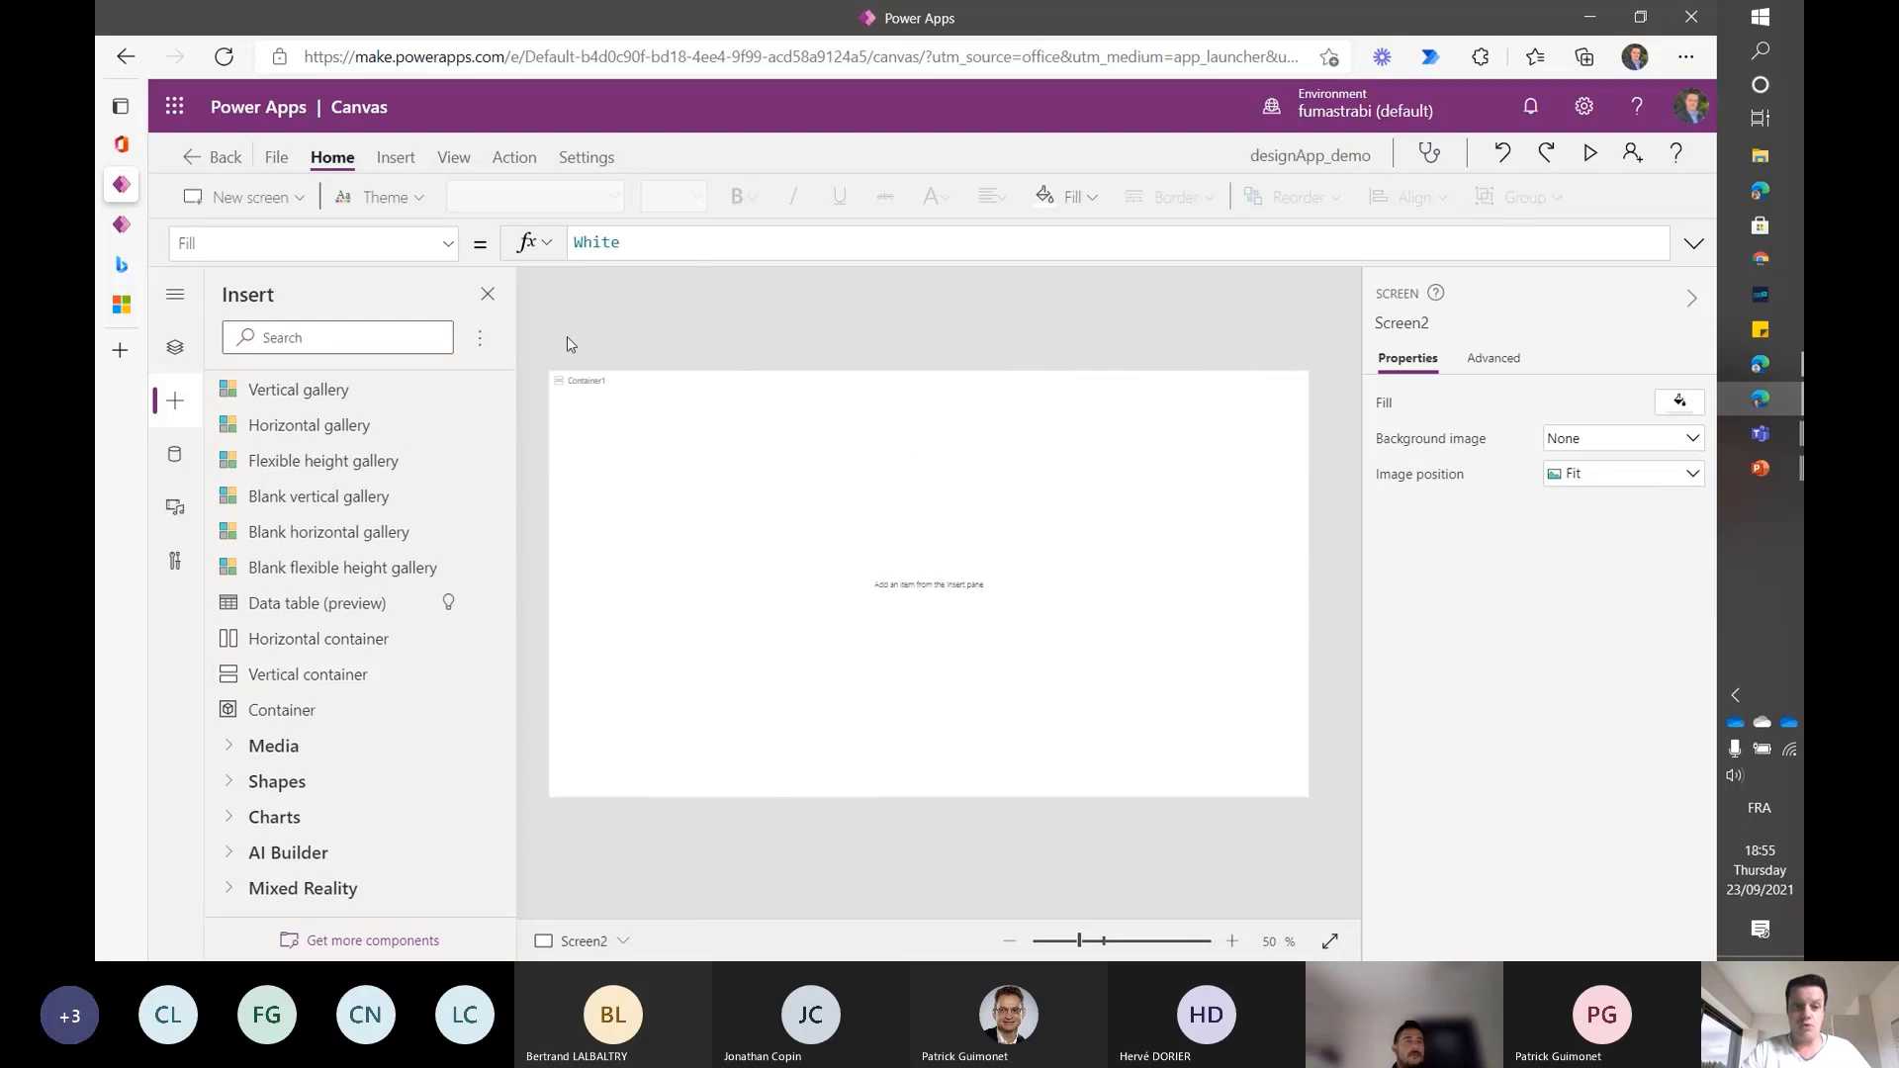
- Shrink Container1 to 1098 by 632 and move it to position 0, 0, enlarging it back to 1366 by 768
{"action": "left_click", "coordinate": [703, 519]}
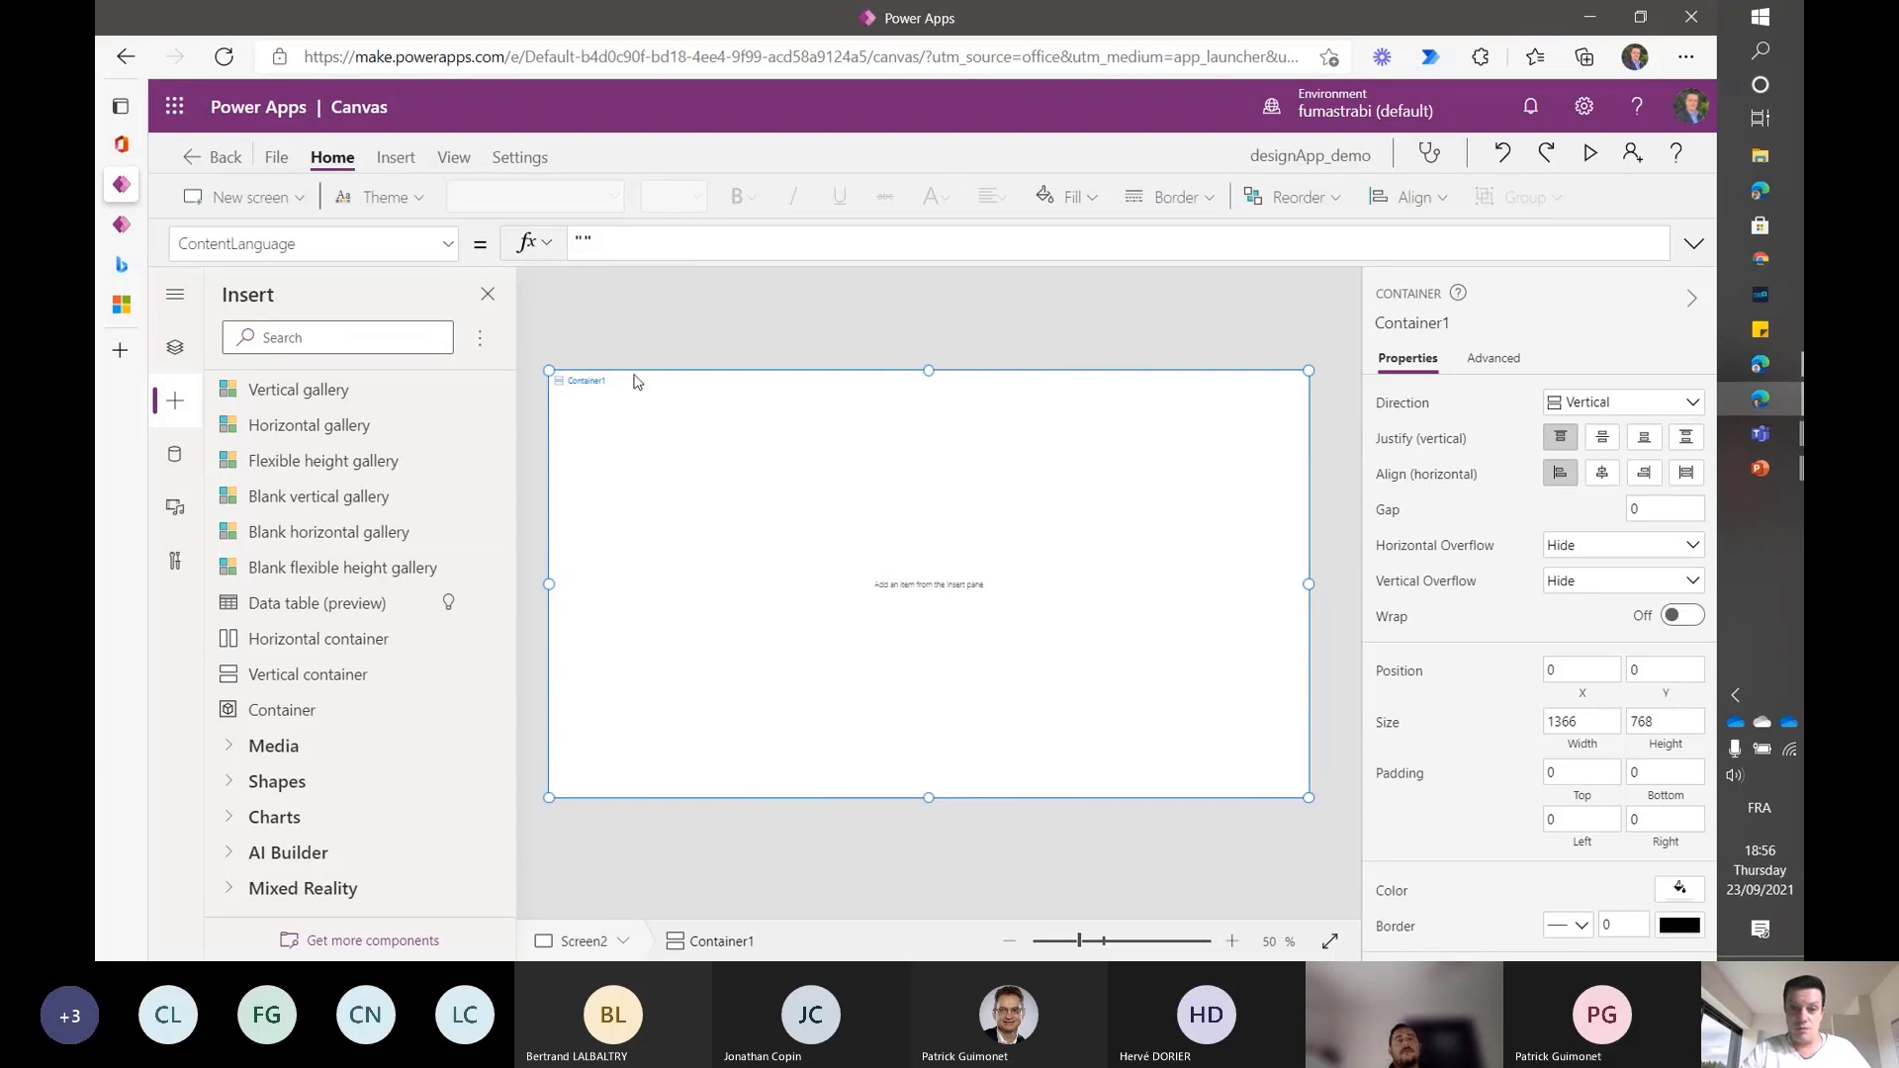
{"action": "left_click_drag", "start_coordinate": [549, 372], "coordinate": [697, 445]}
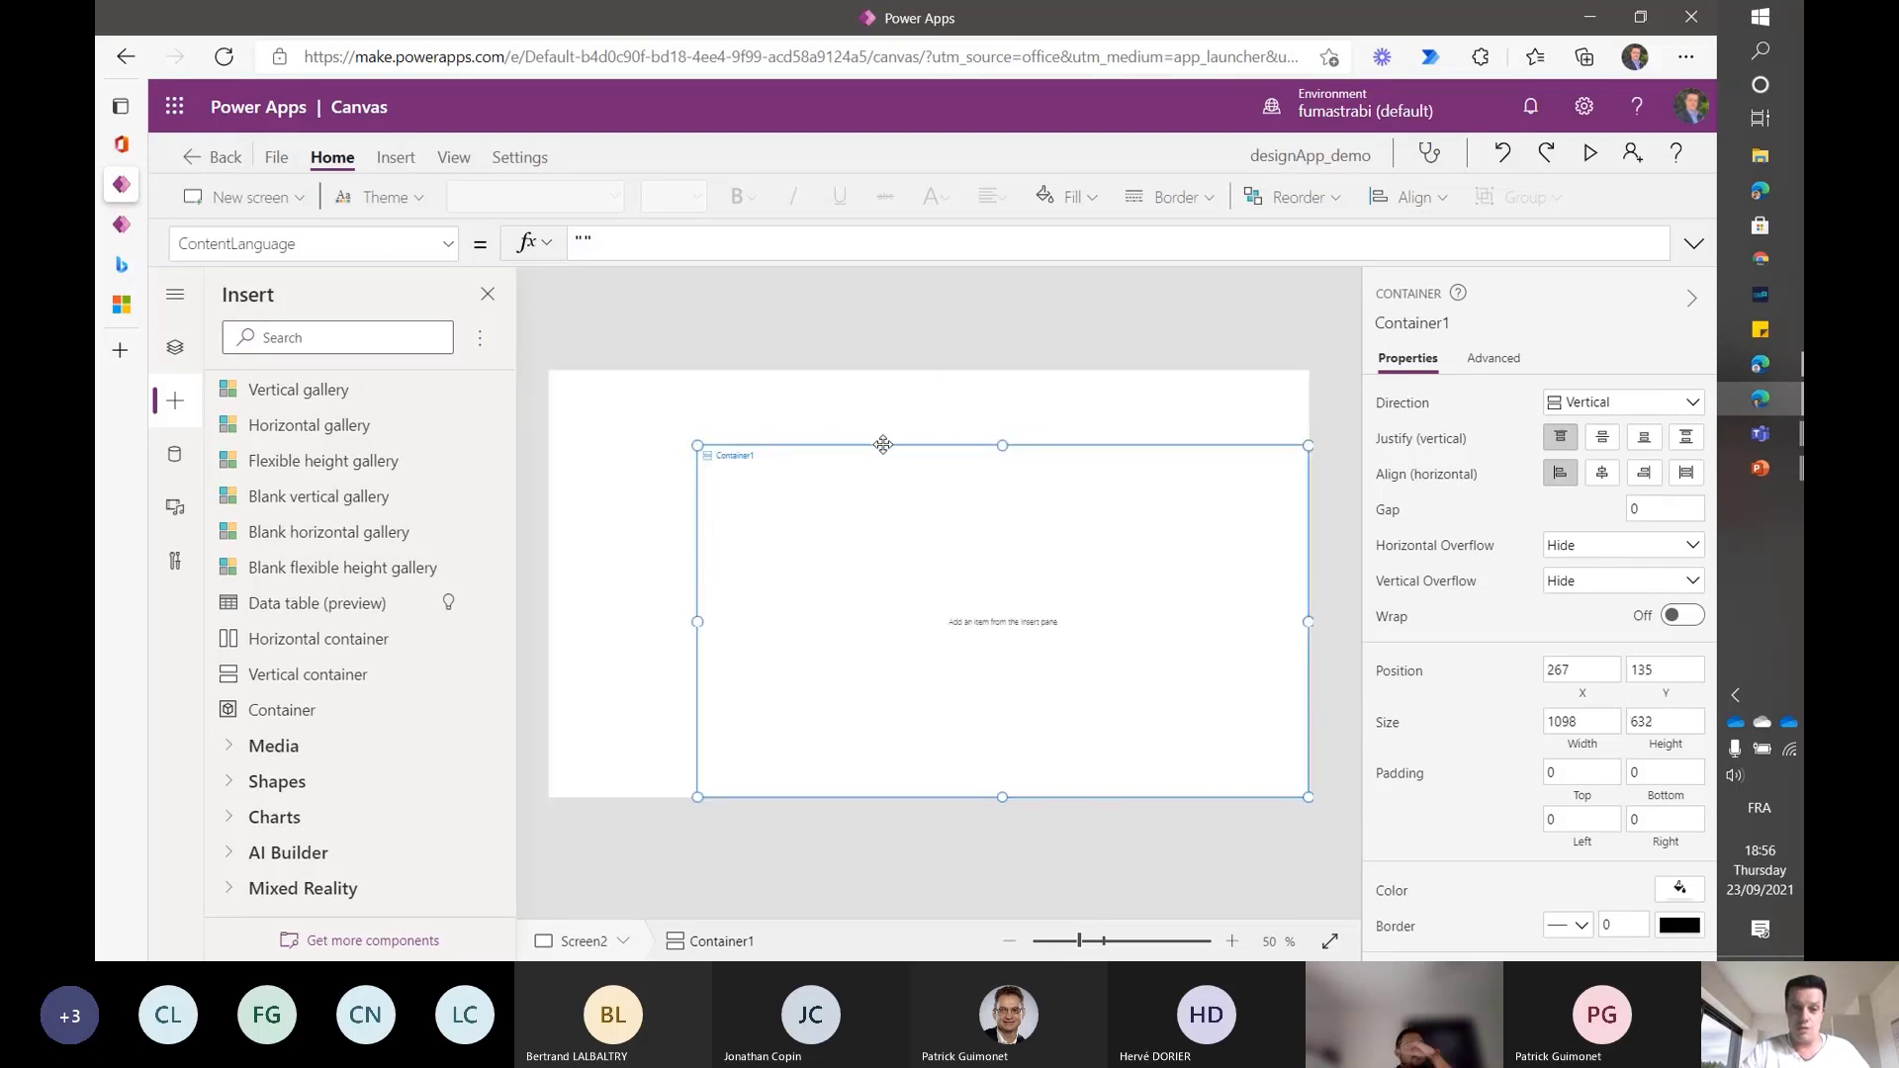
{"action": "left_click_drag", "start_coordinate": [884, 444], "coordinate": [761, 409]}
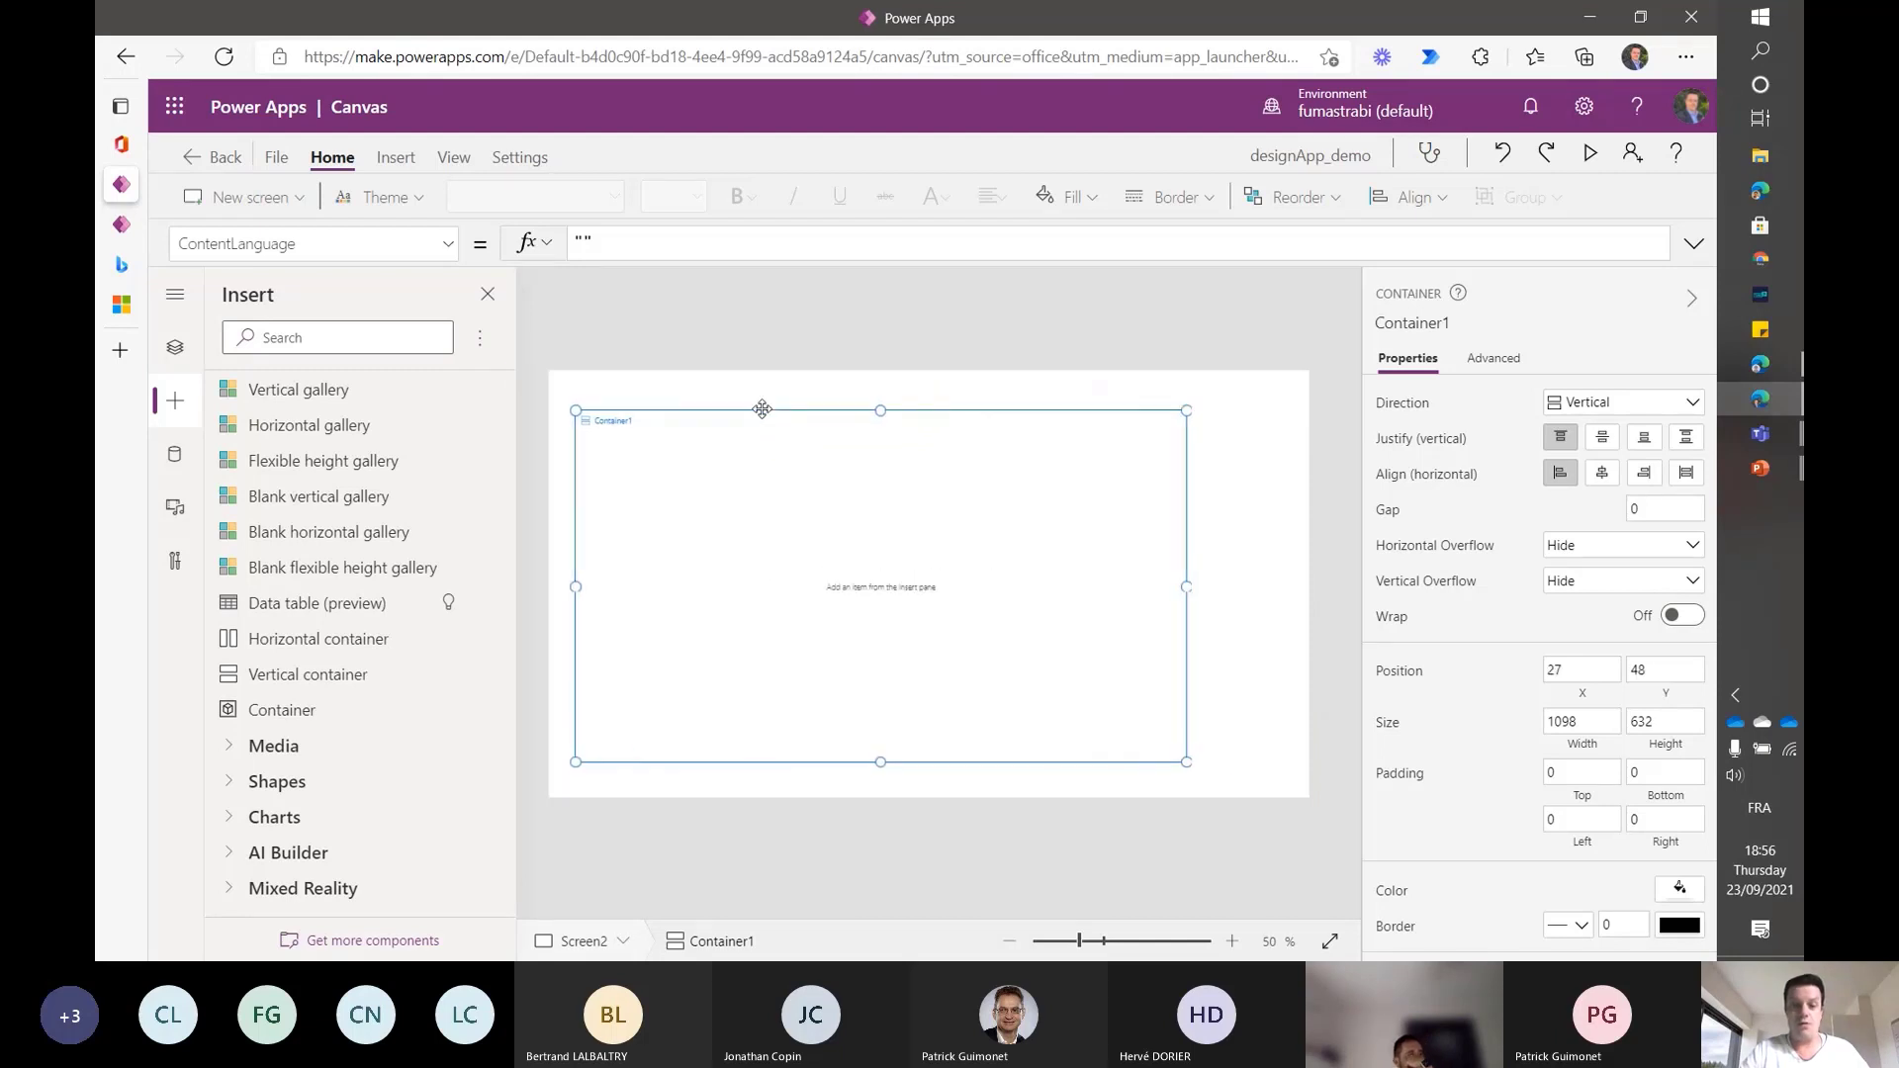
{"action": "left_click_drag", "start_coordinate": [759, 397], "coordinate": [700, 347]}
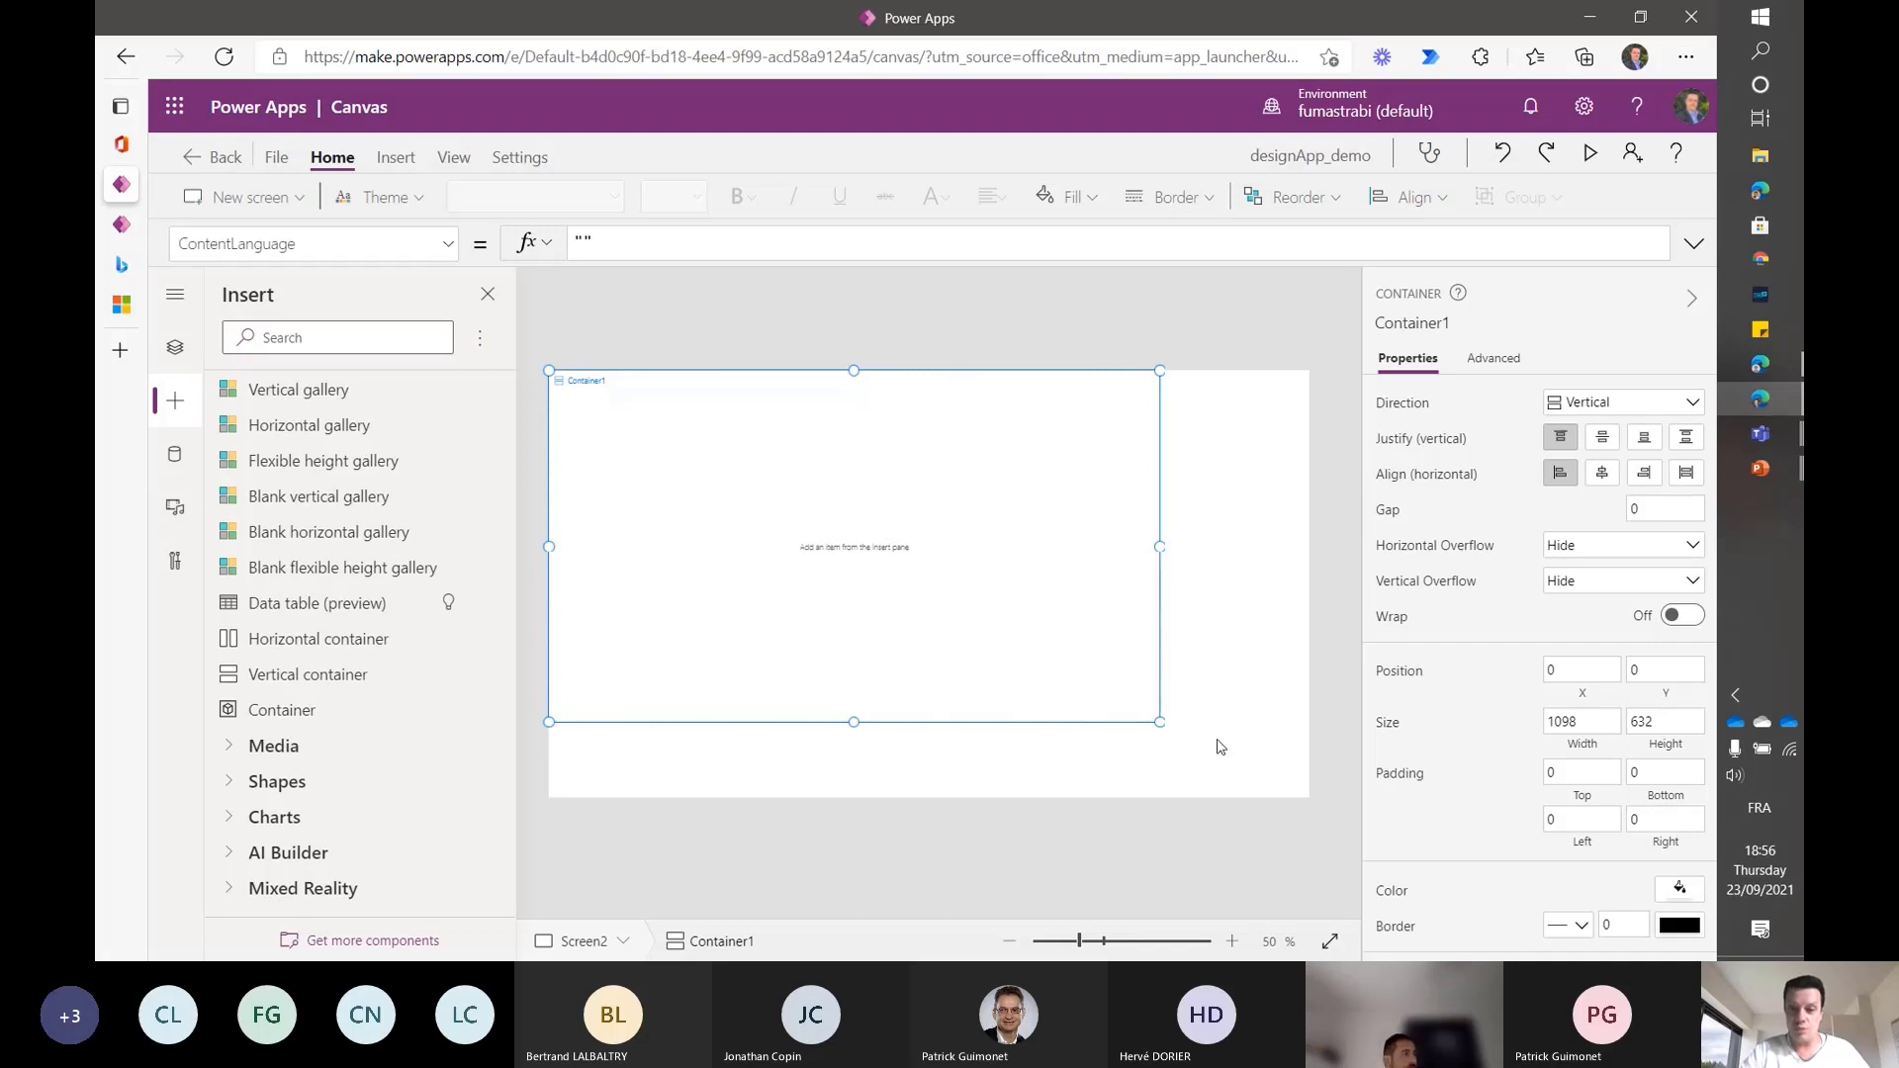
{"action": "left_click_drag", "start_coordinate": [1157, 719], "coordinate": [1311, 798]}
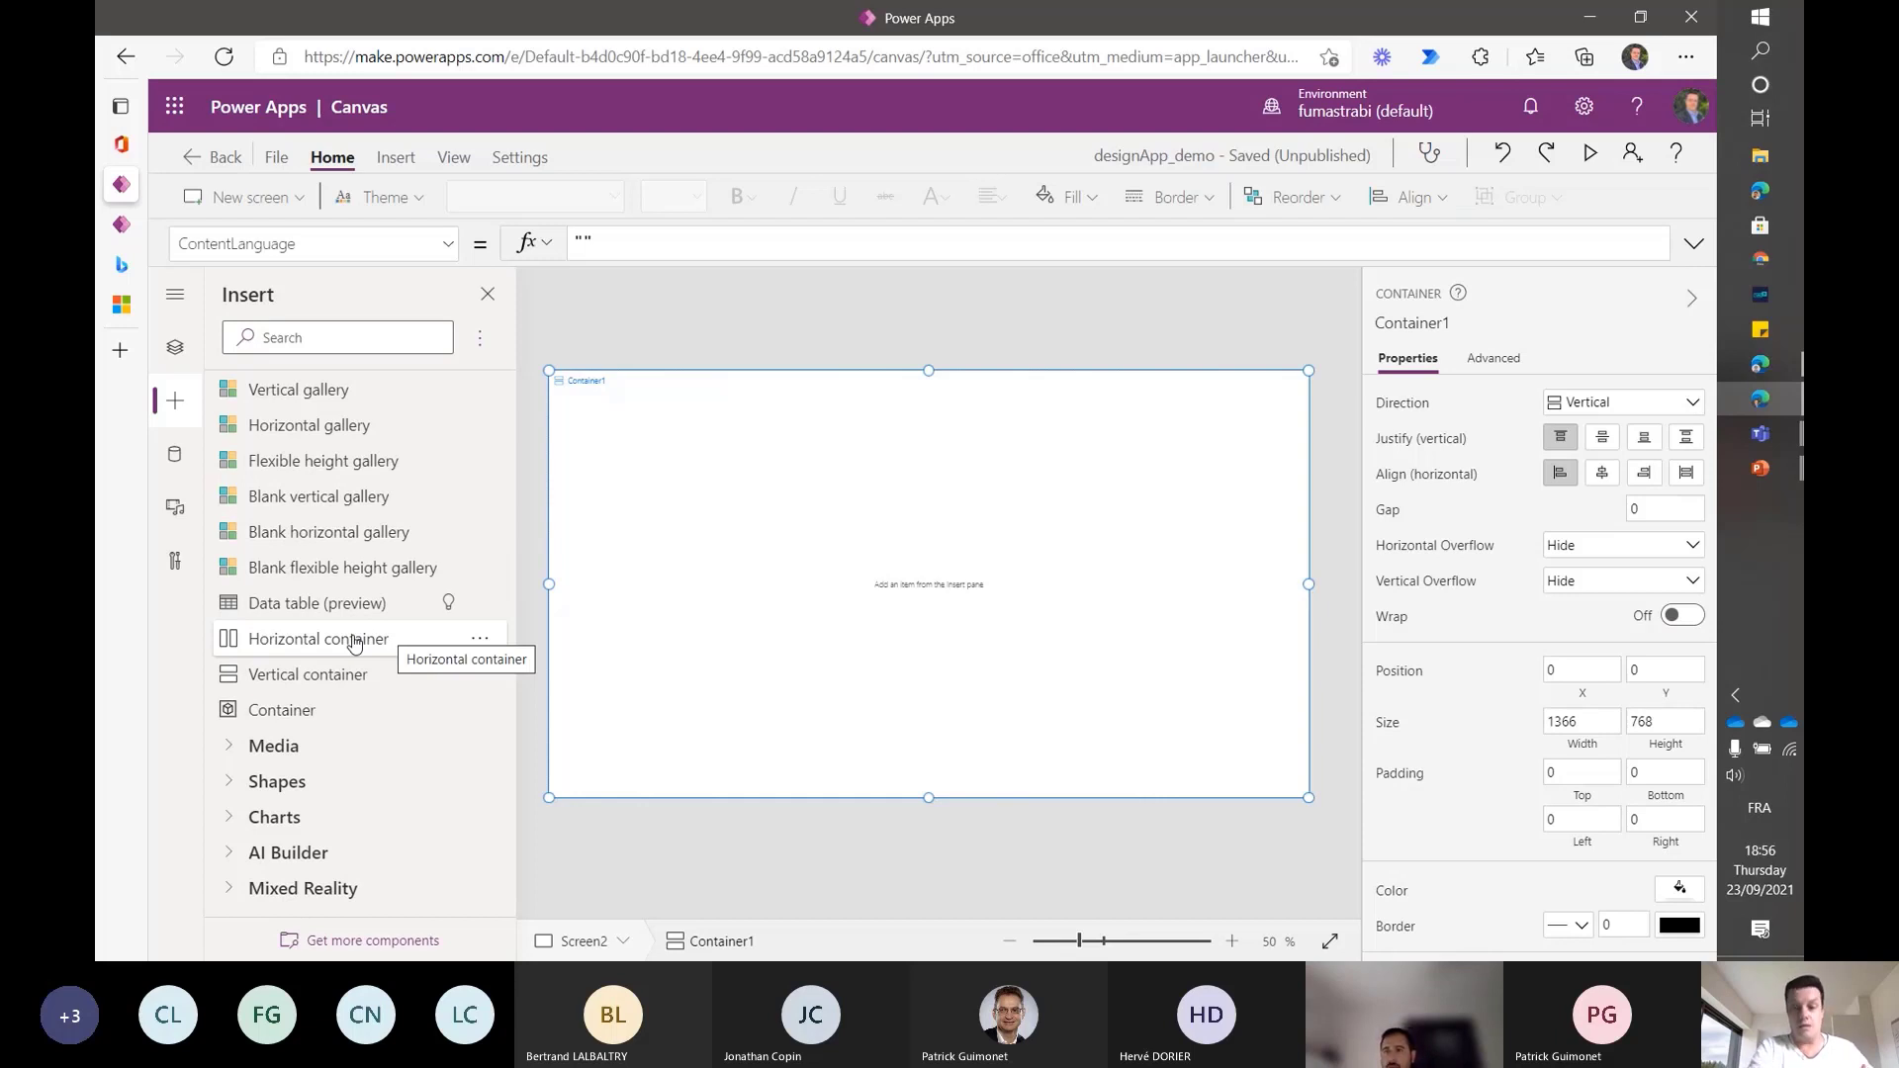
- Insert a horizontal container inside Container1 and compare the properties of the parent and child in the screen hierarchy
{"action": "left_click", "coordinate": [302, 640]}
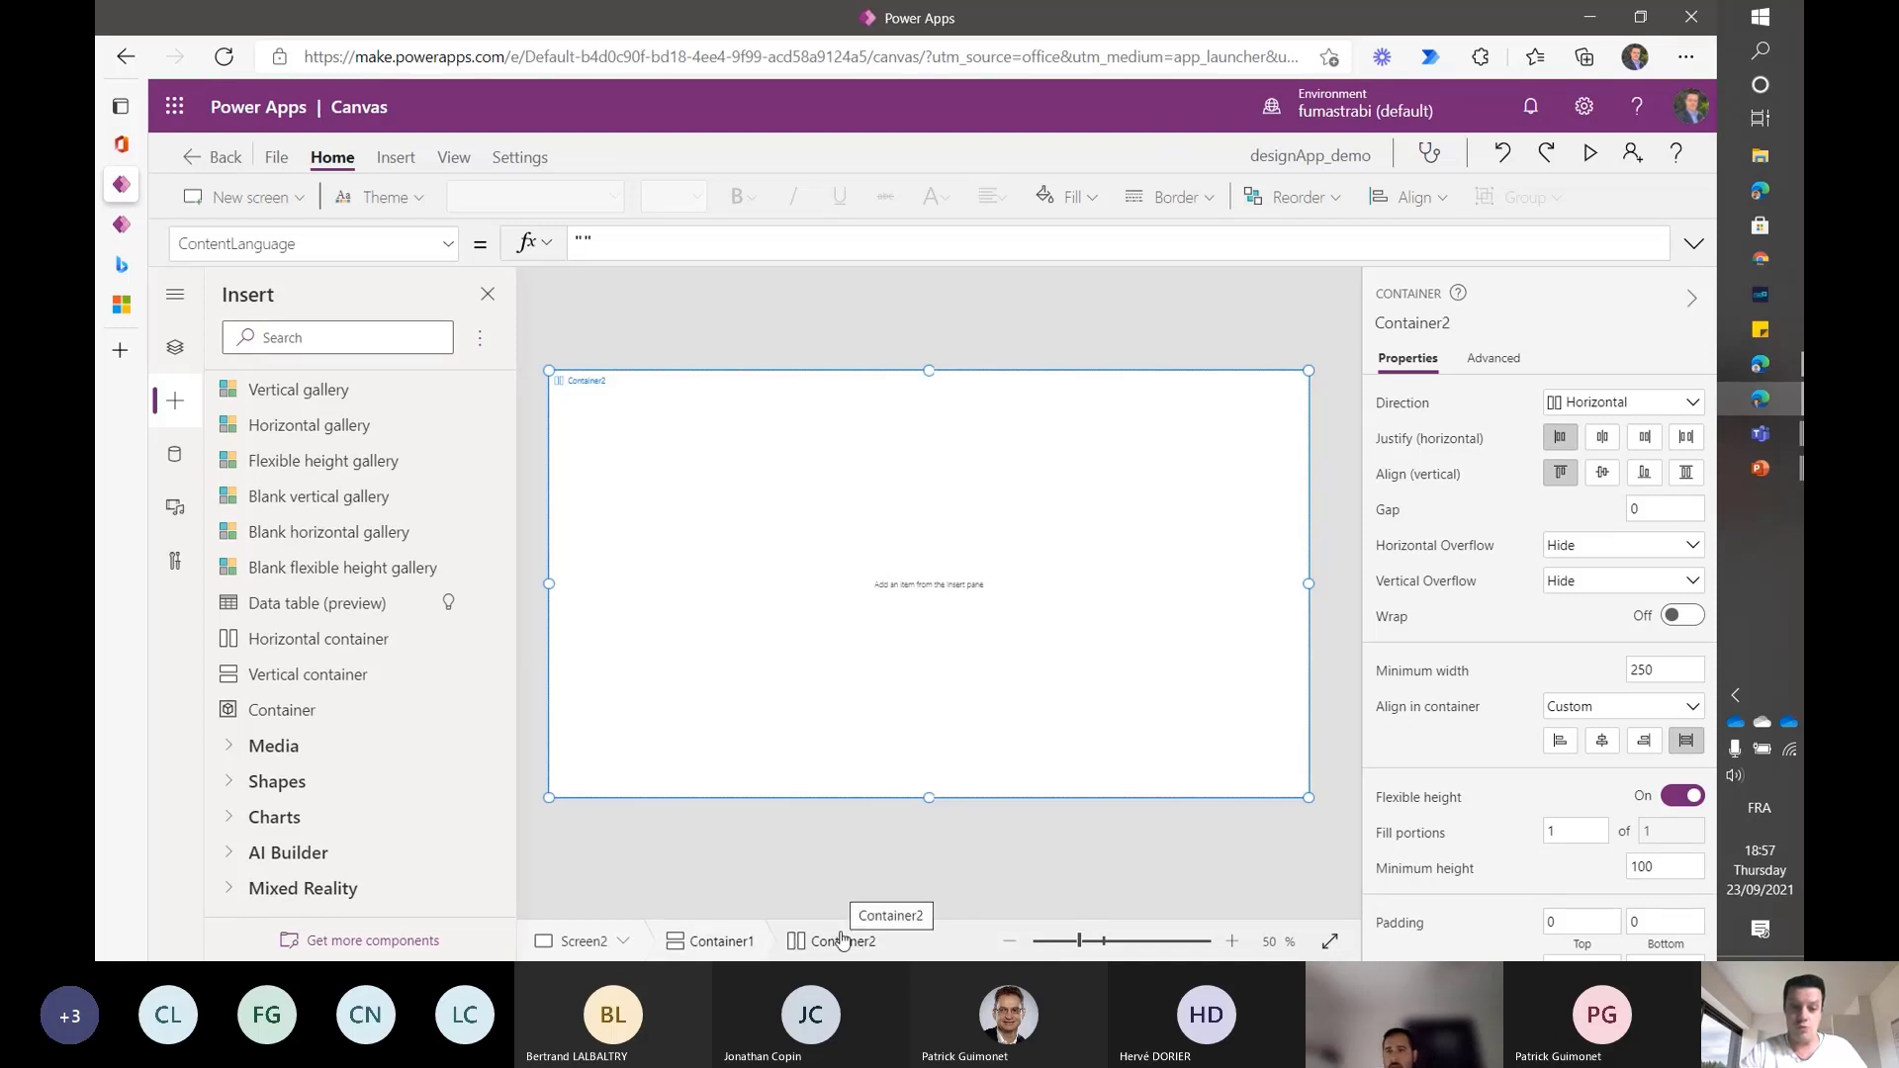
{"action": "left_click", "coordinate": [717, 940]}
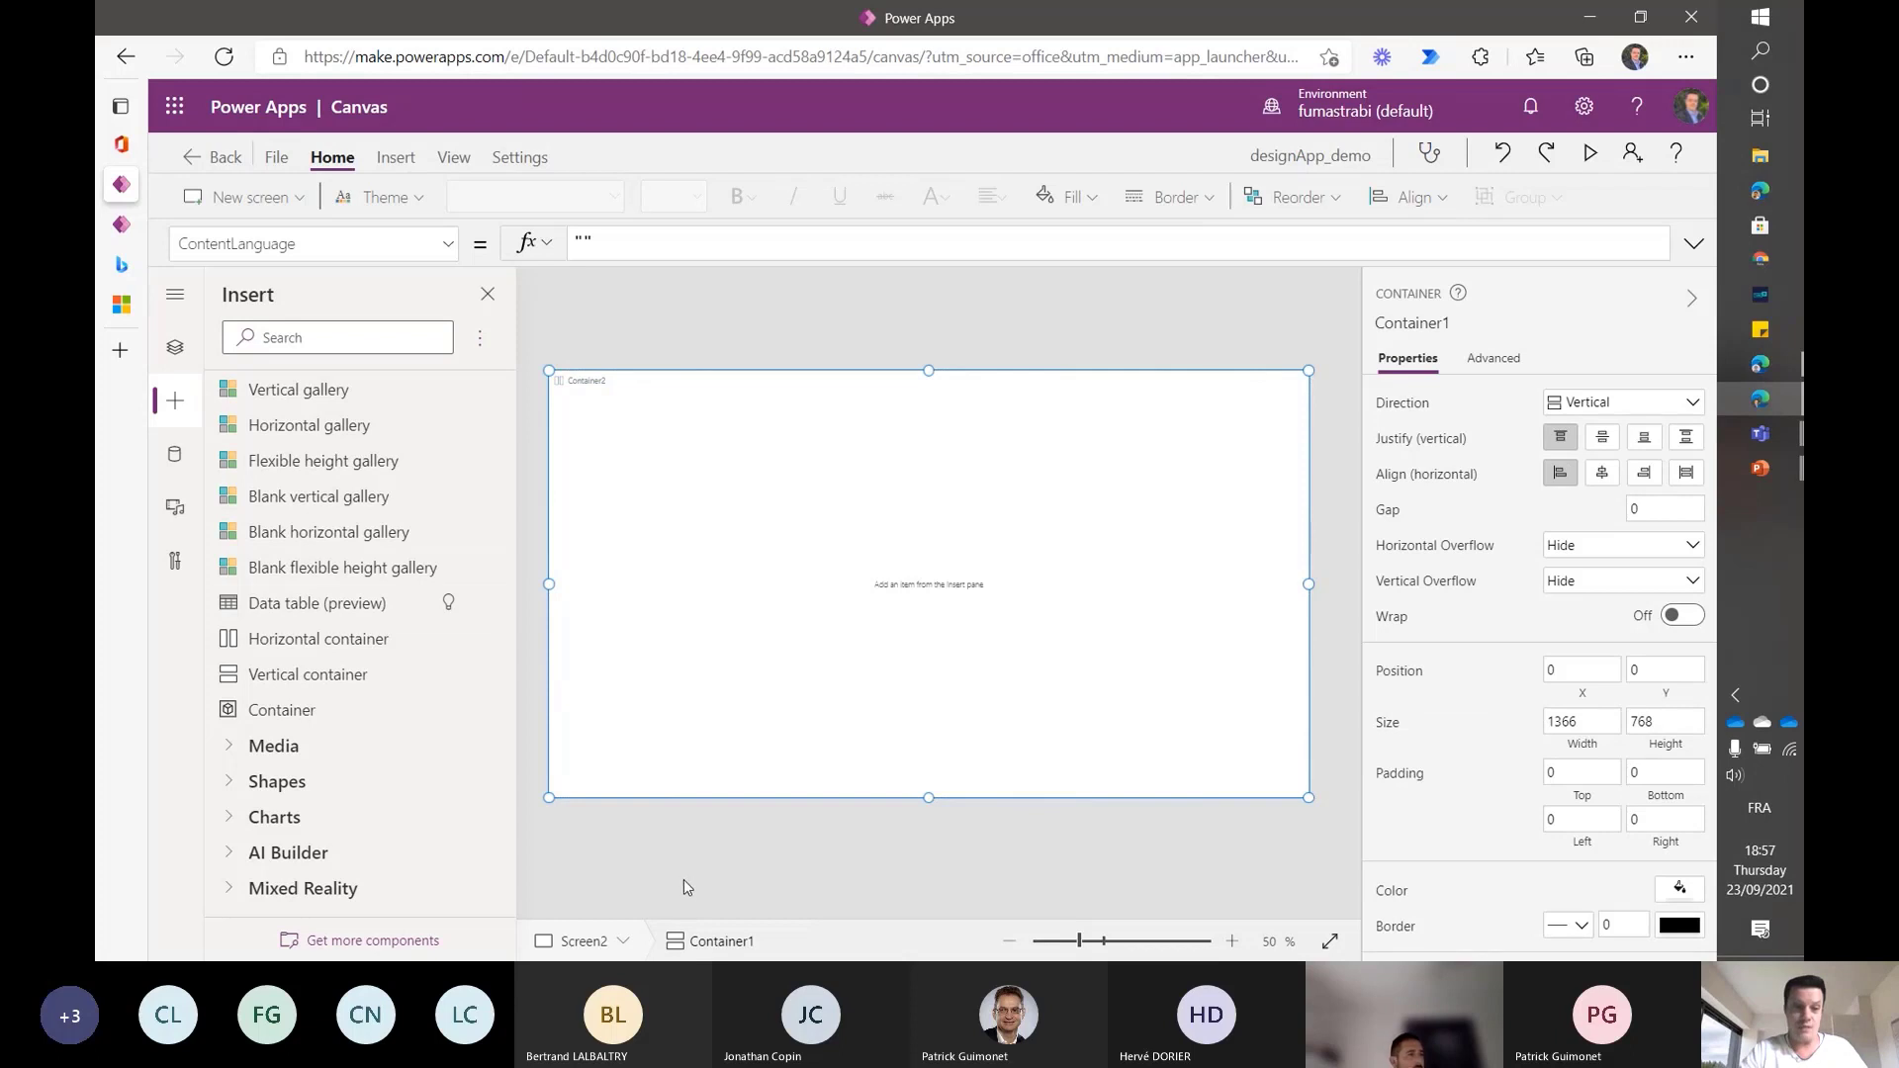
{"action": "left_click", "coordinate": [173, 349]}
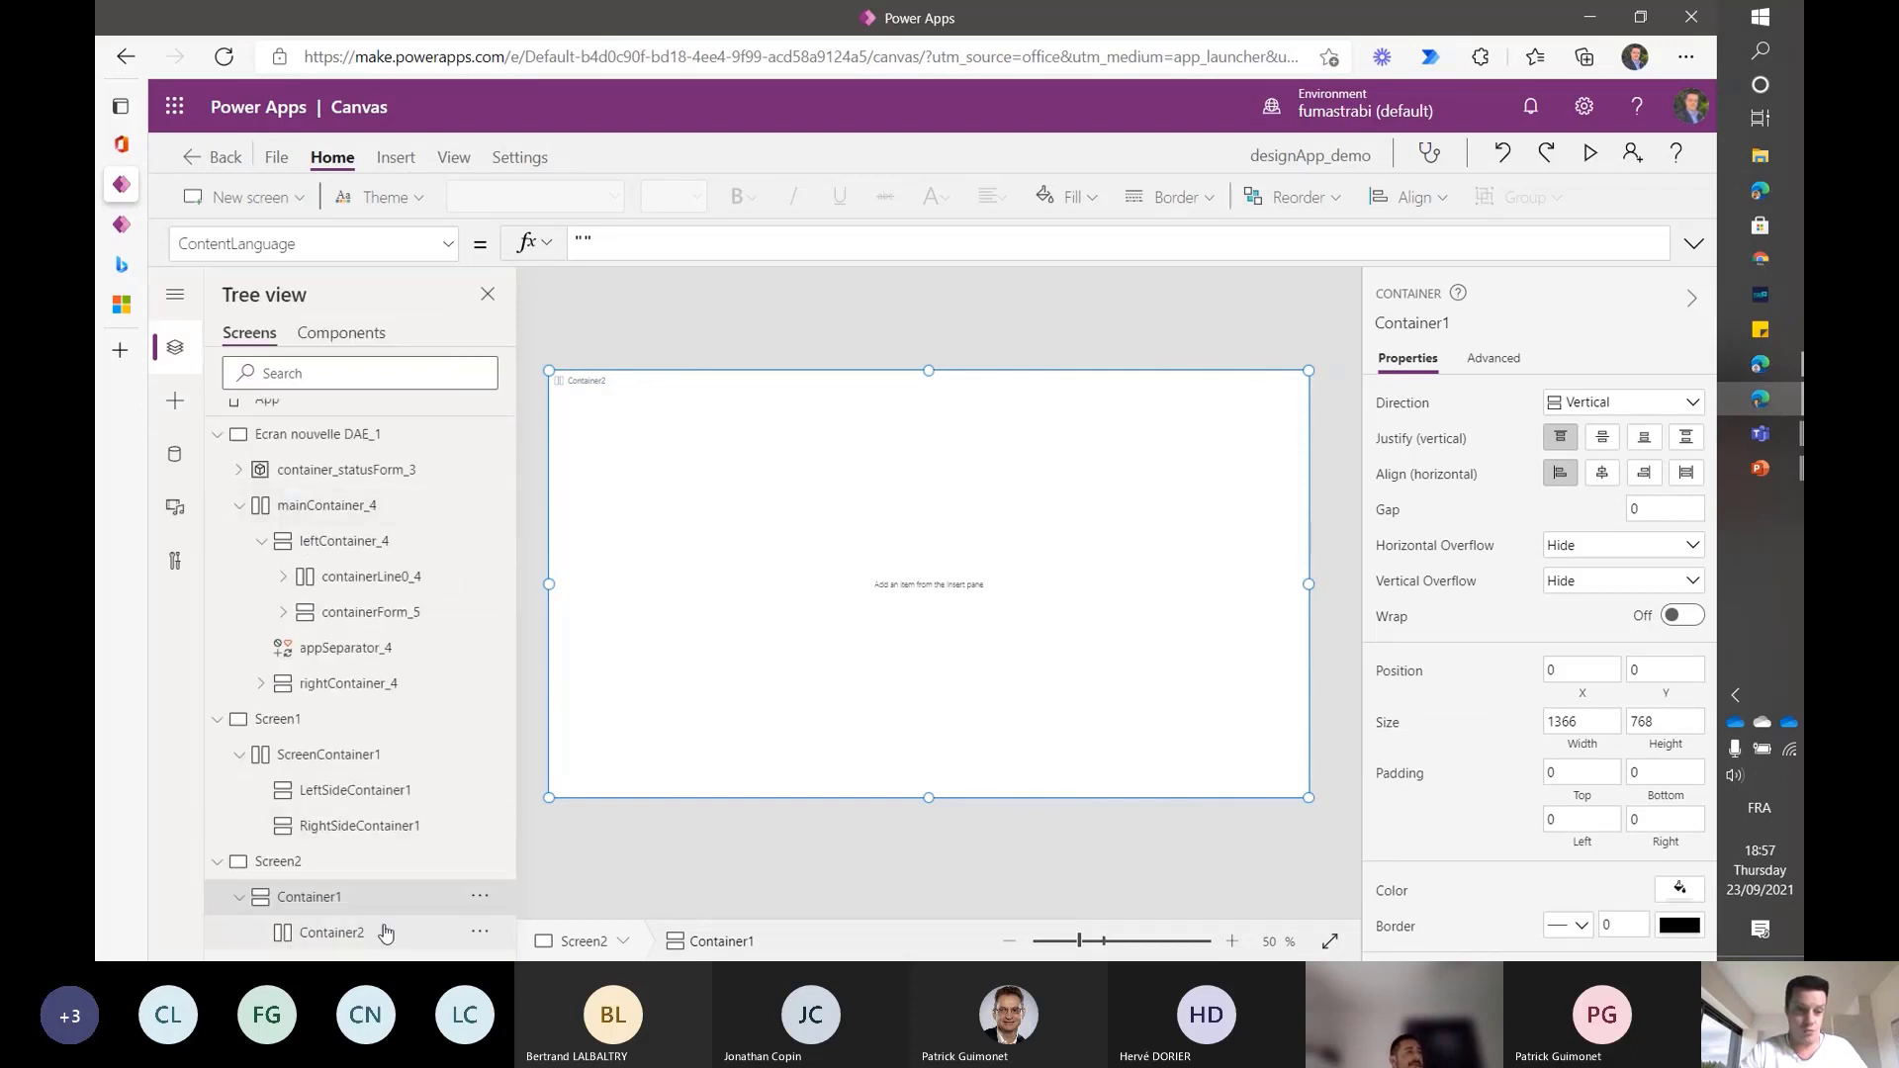
{"action": "left_click", "coordinate": [307, 935]}
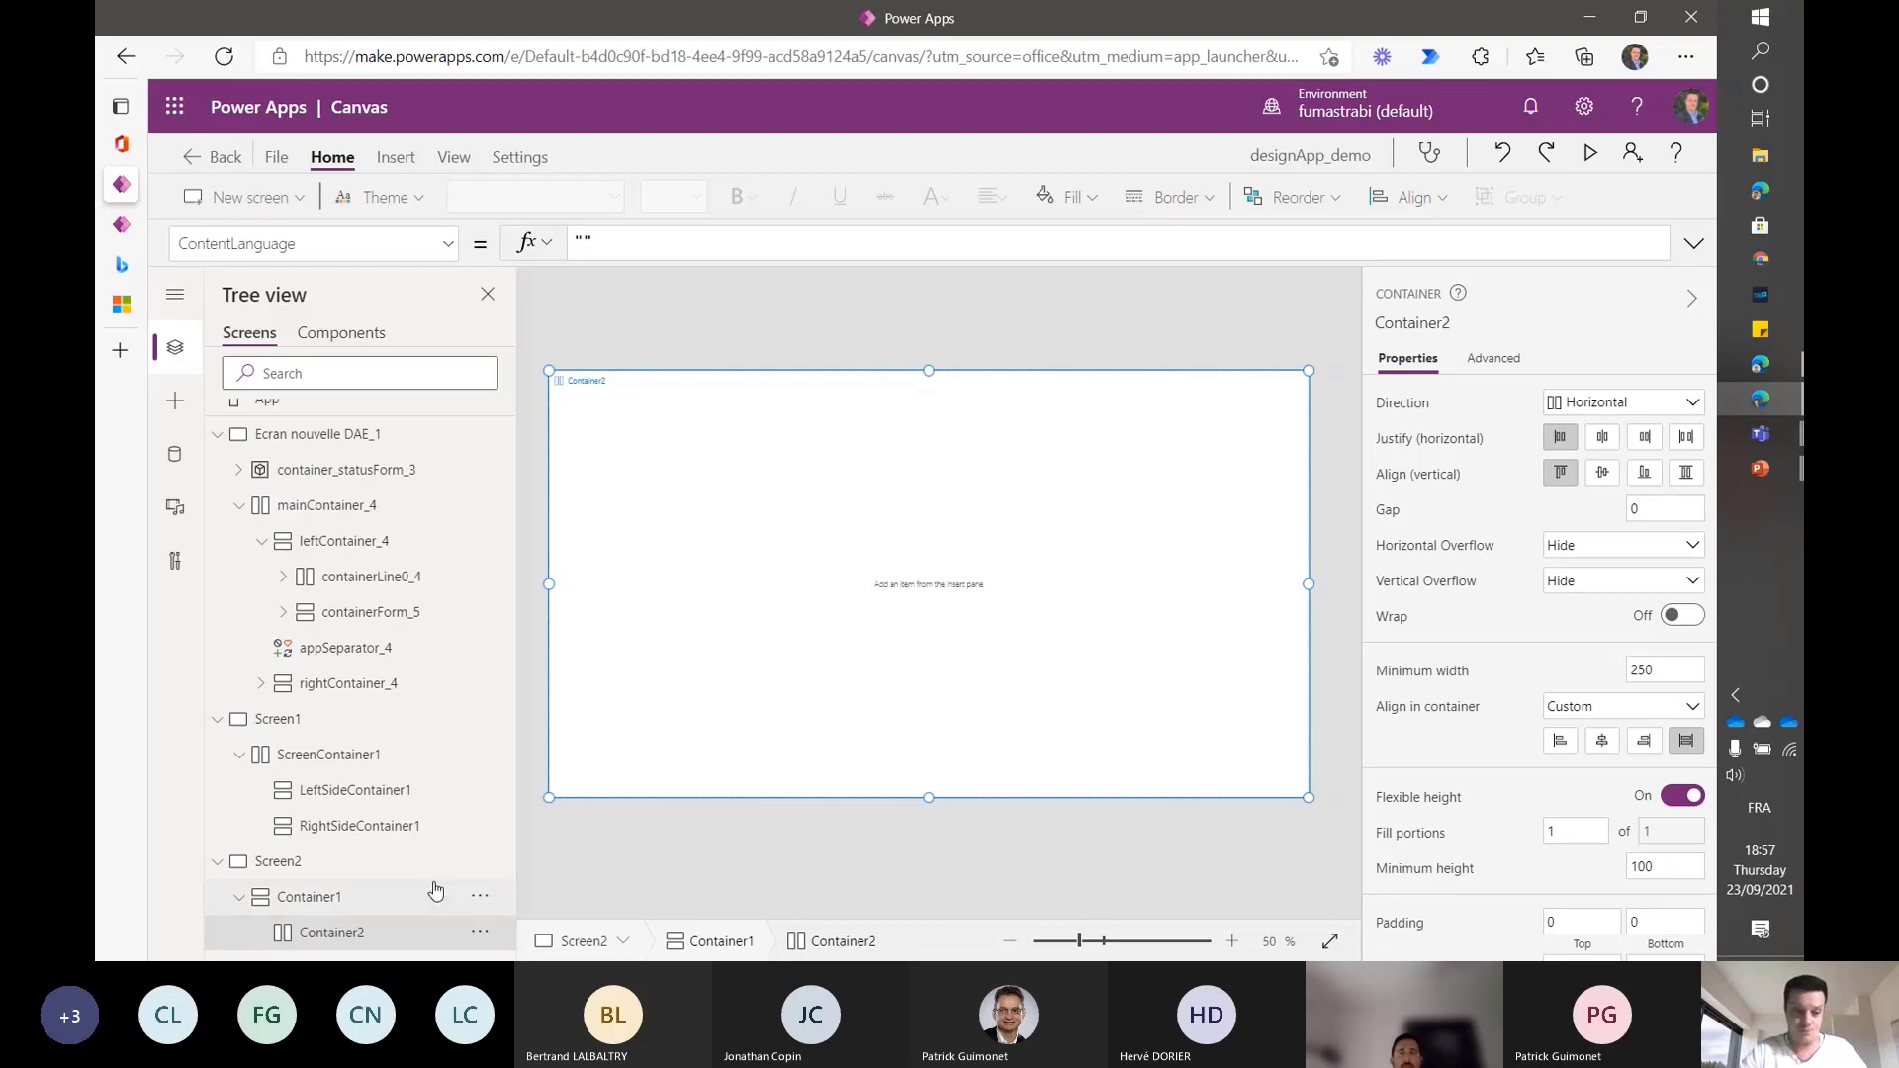
{"action": "left_click", "coordinate": [337, 900]}
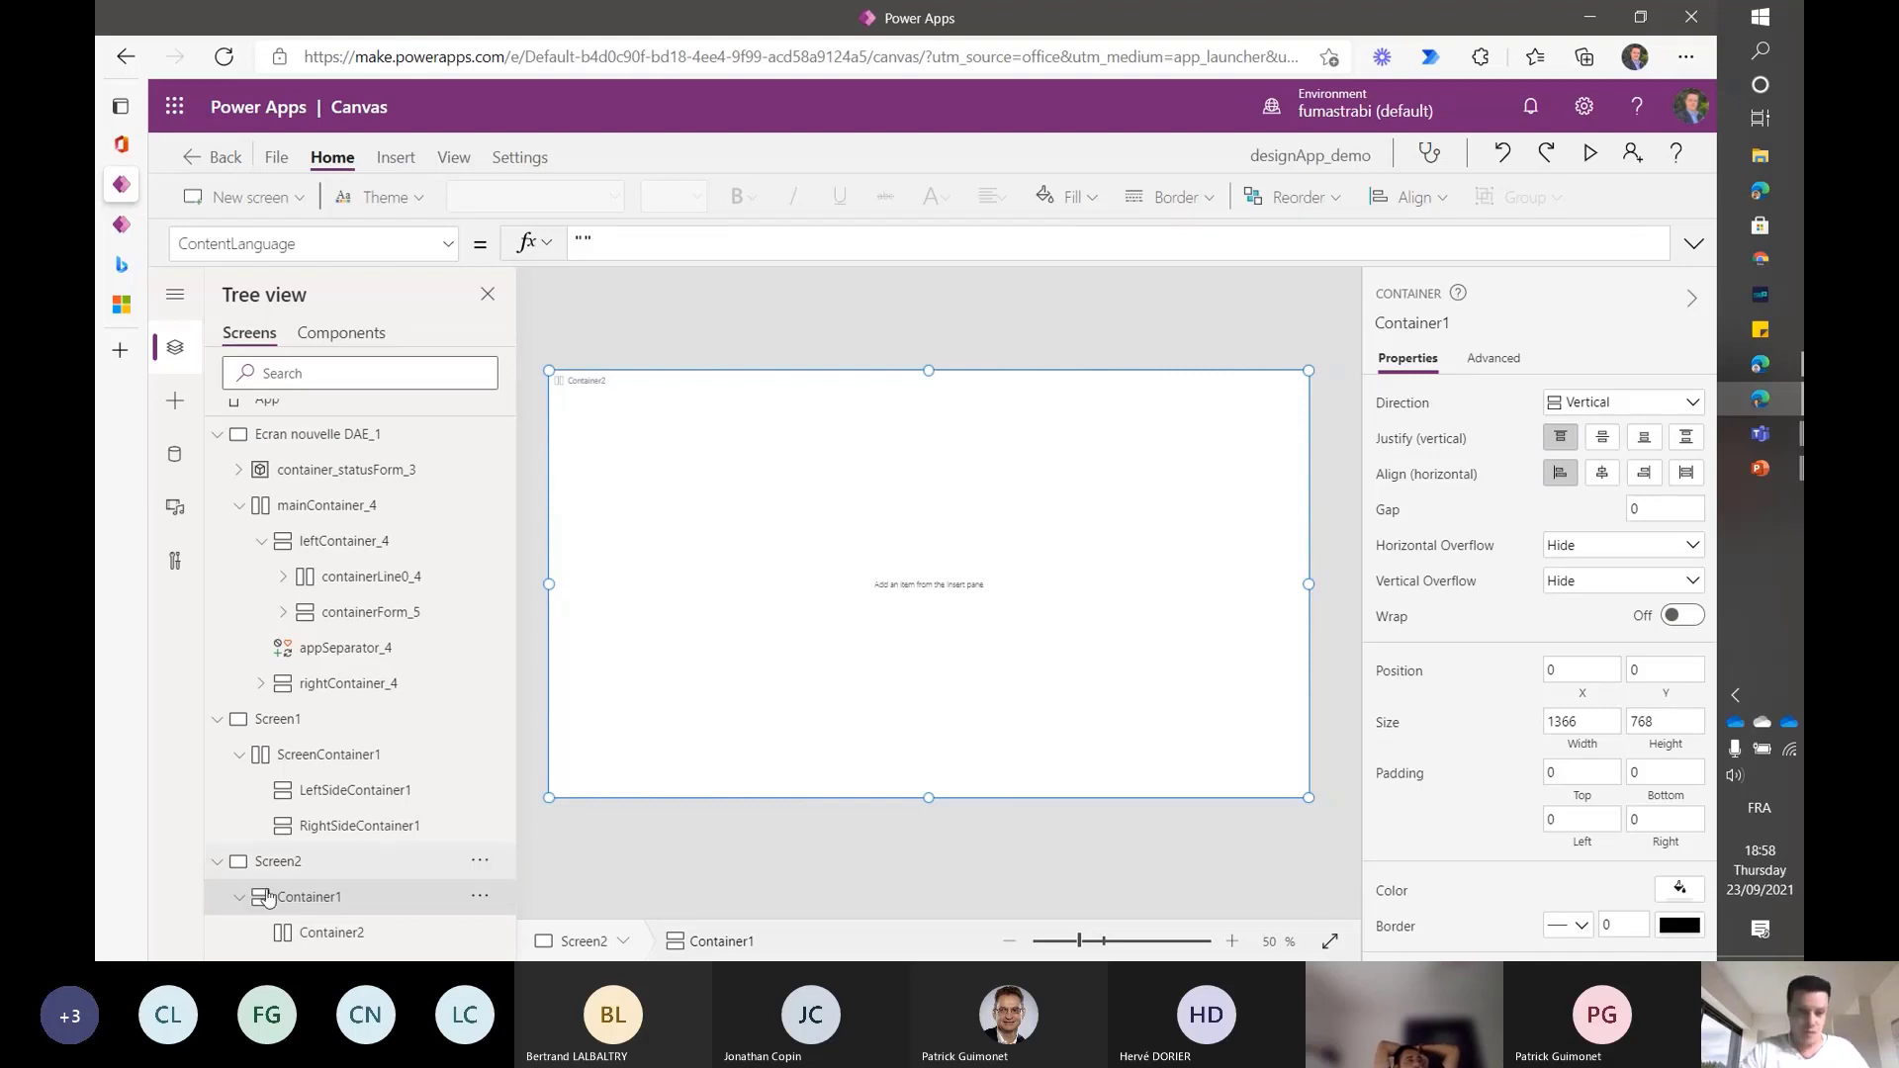
- Turn off the flexible height of the nested Container2 so that it uses a fixed height
{"action": "left_click", "coordinate": [328, 932]}
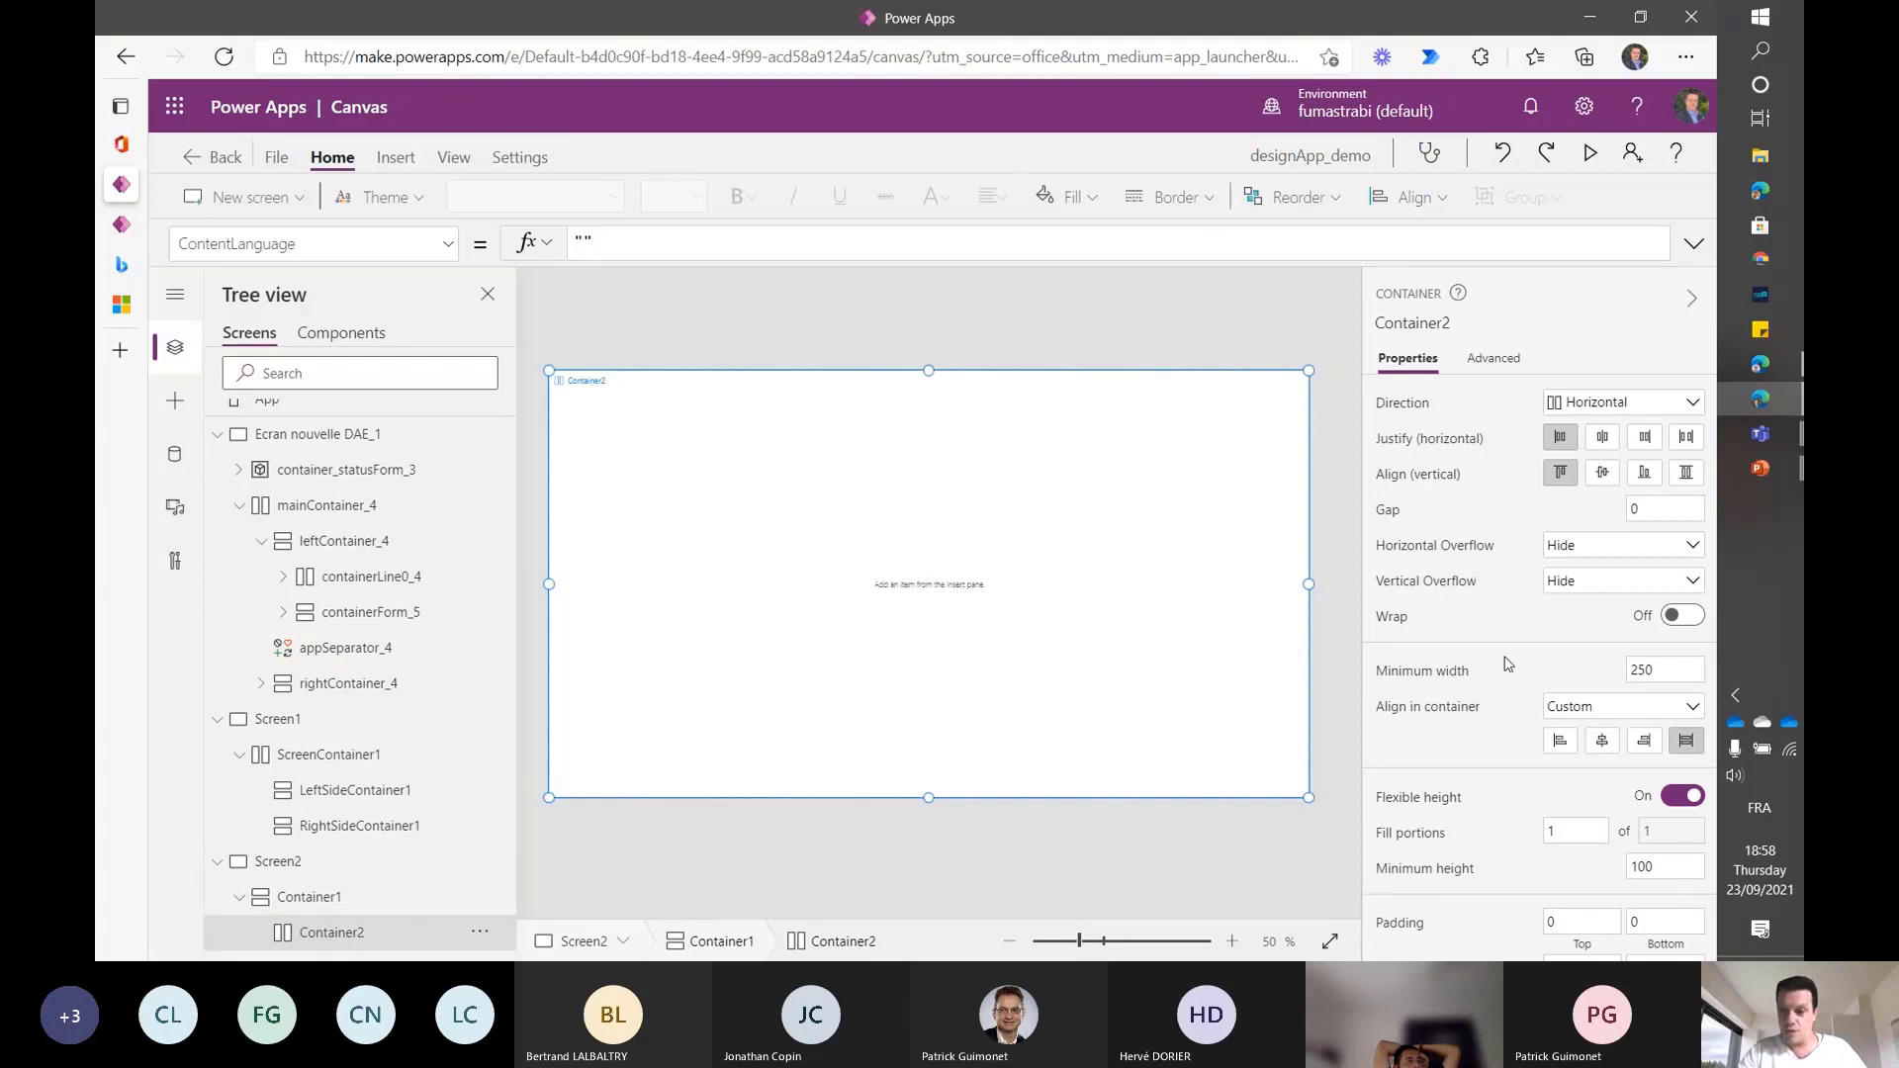
{"action": "scroll", "coordinate": [1511, 619], "scroll_direction": "down", "scroll_amount": 2}
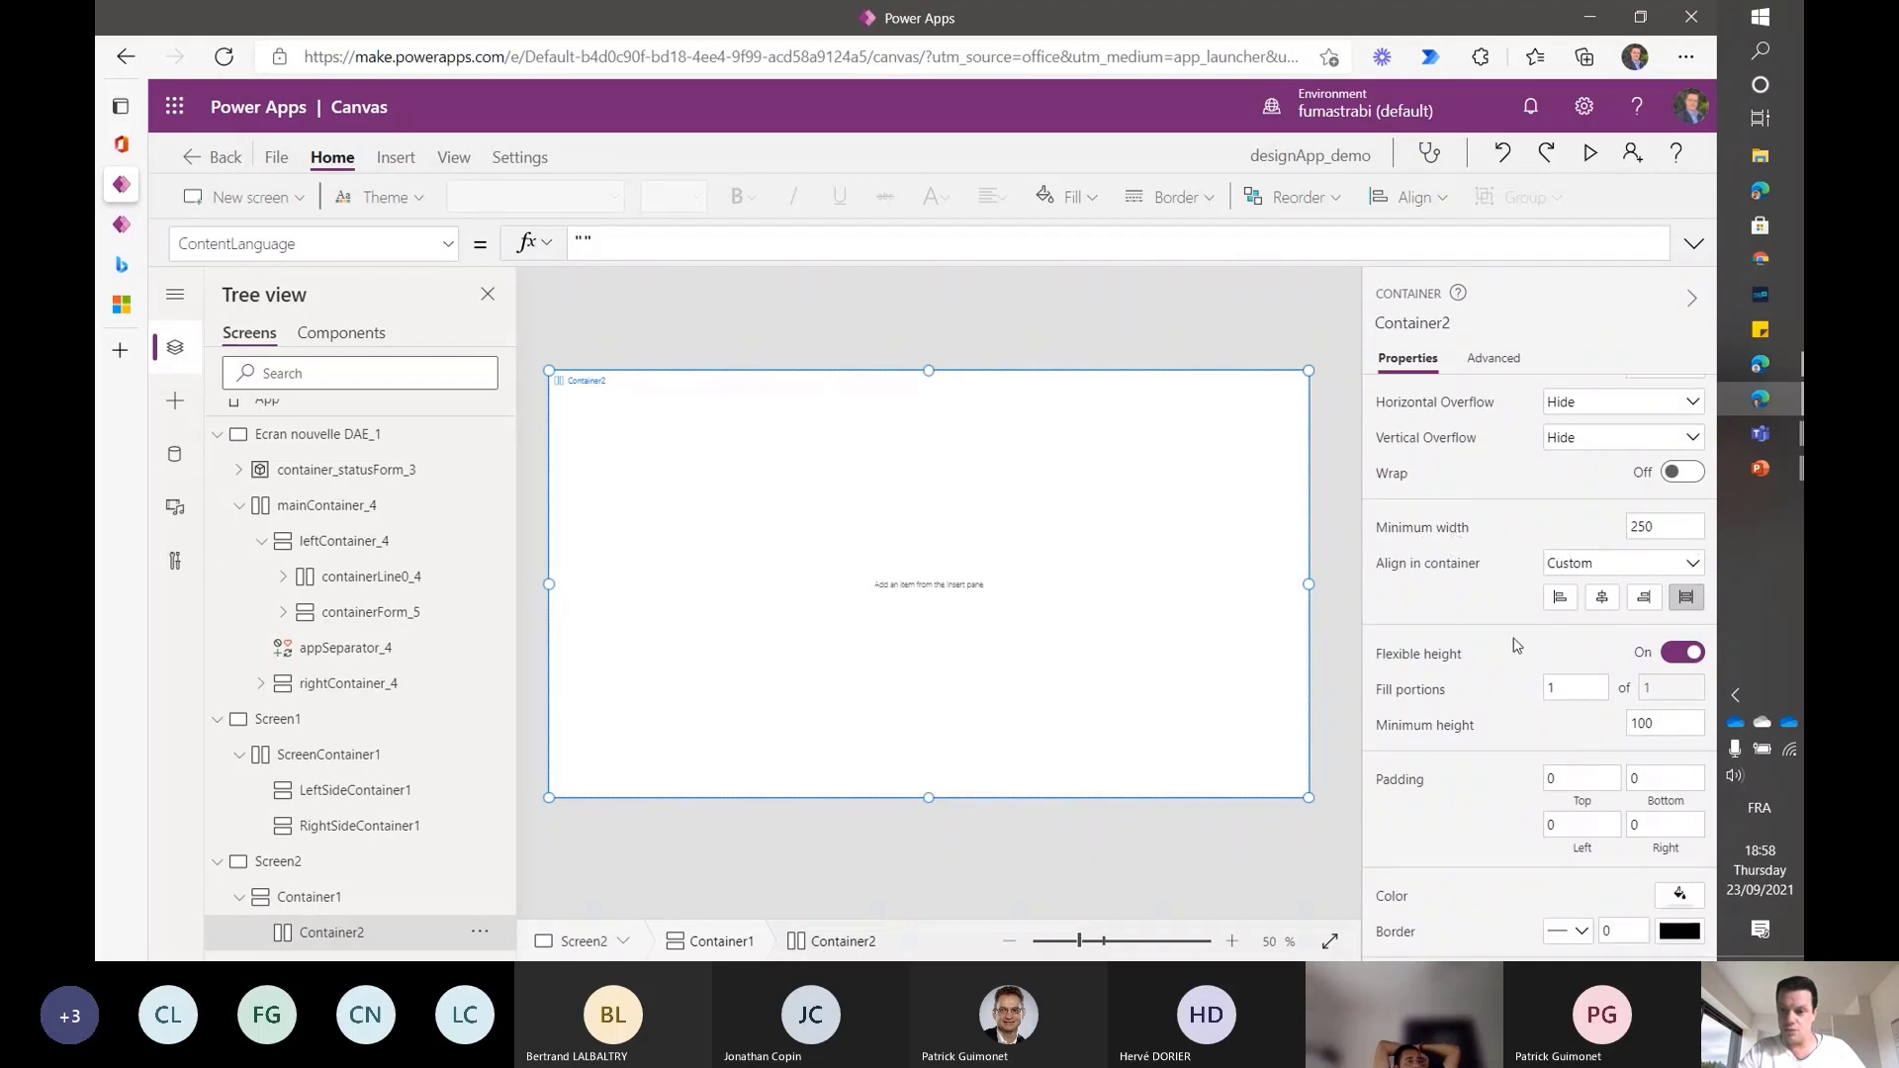
{"action": "scroll", "coordinate": [1518, 643], "scroll_direction": "down", "scroll_amount": 1}
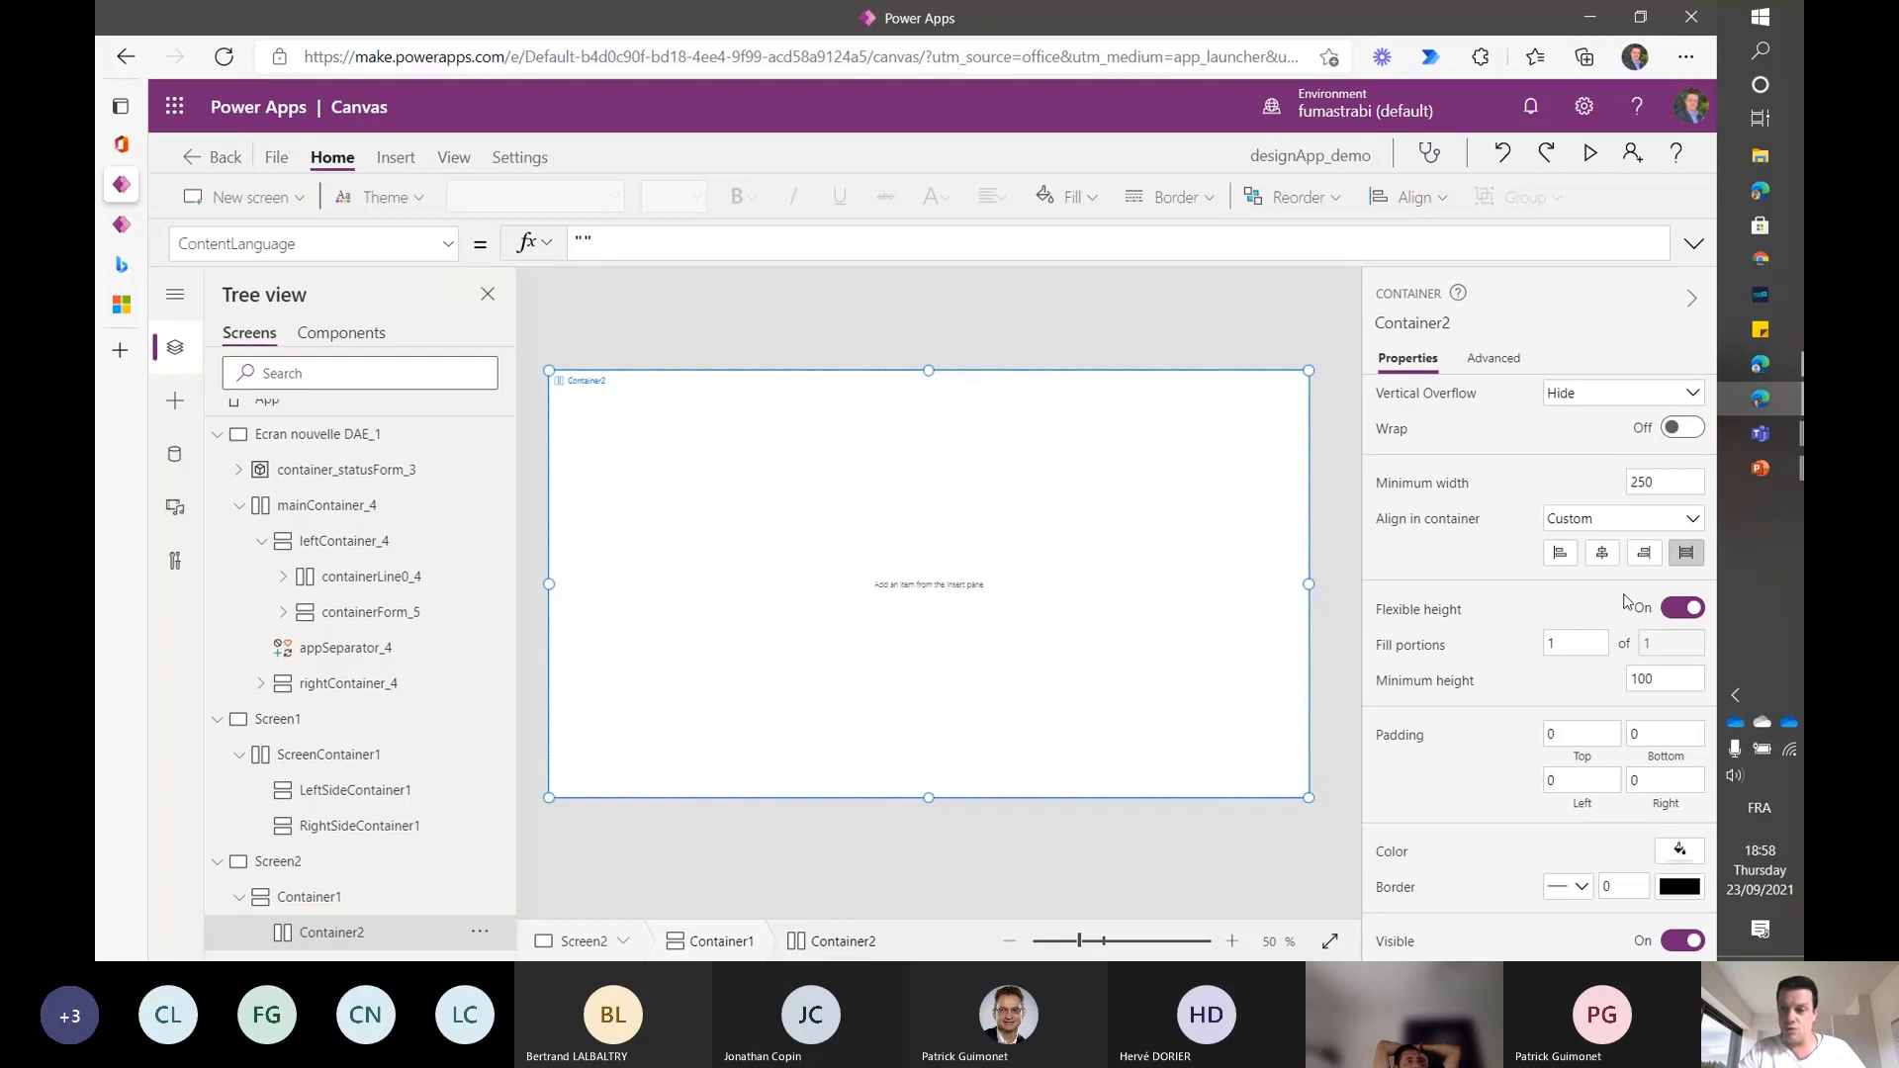
{"action": "left_click", "coordinate": [1679, 611]}
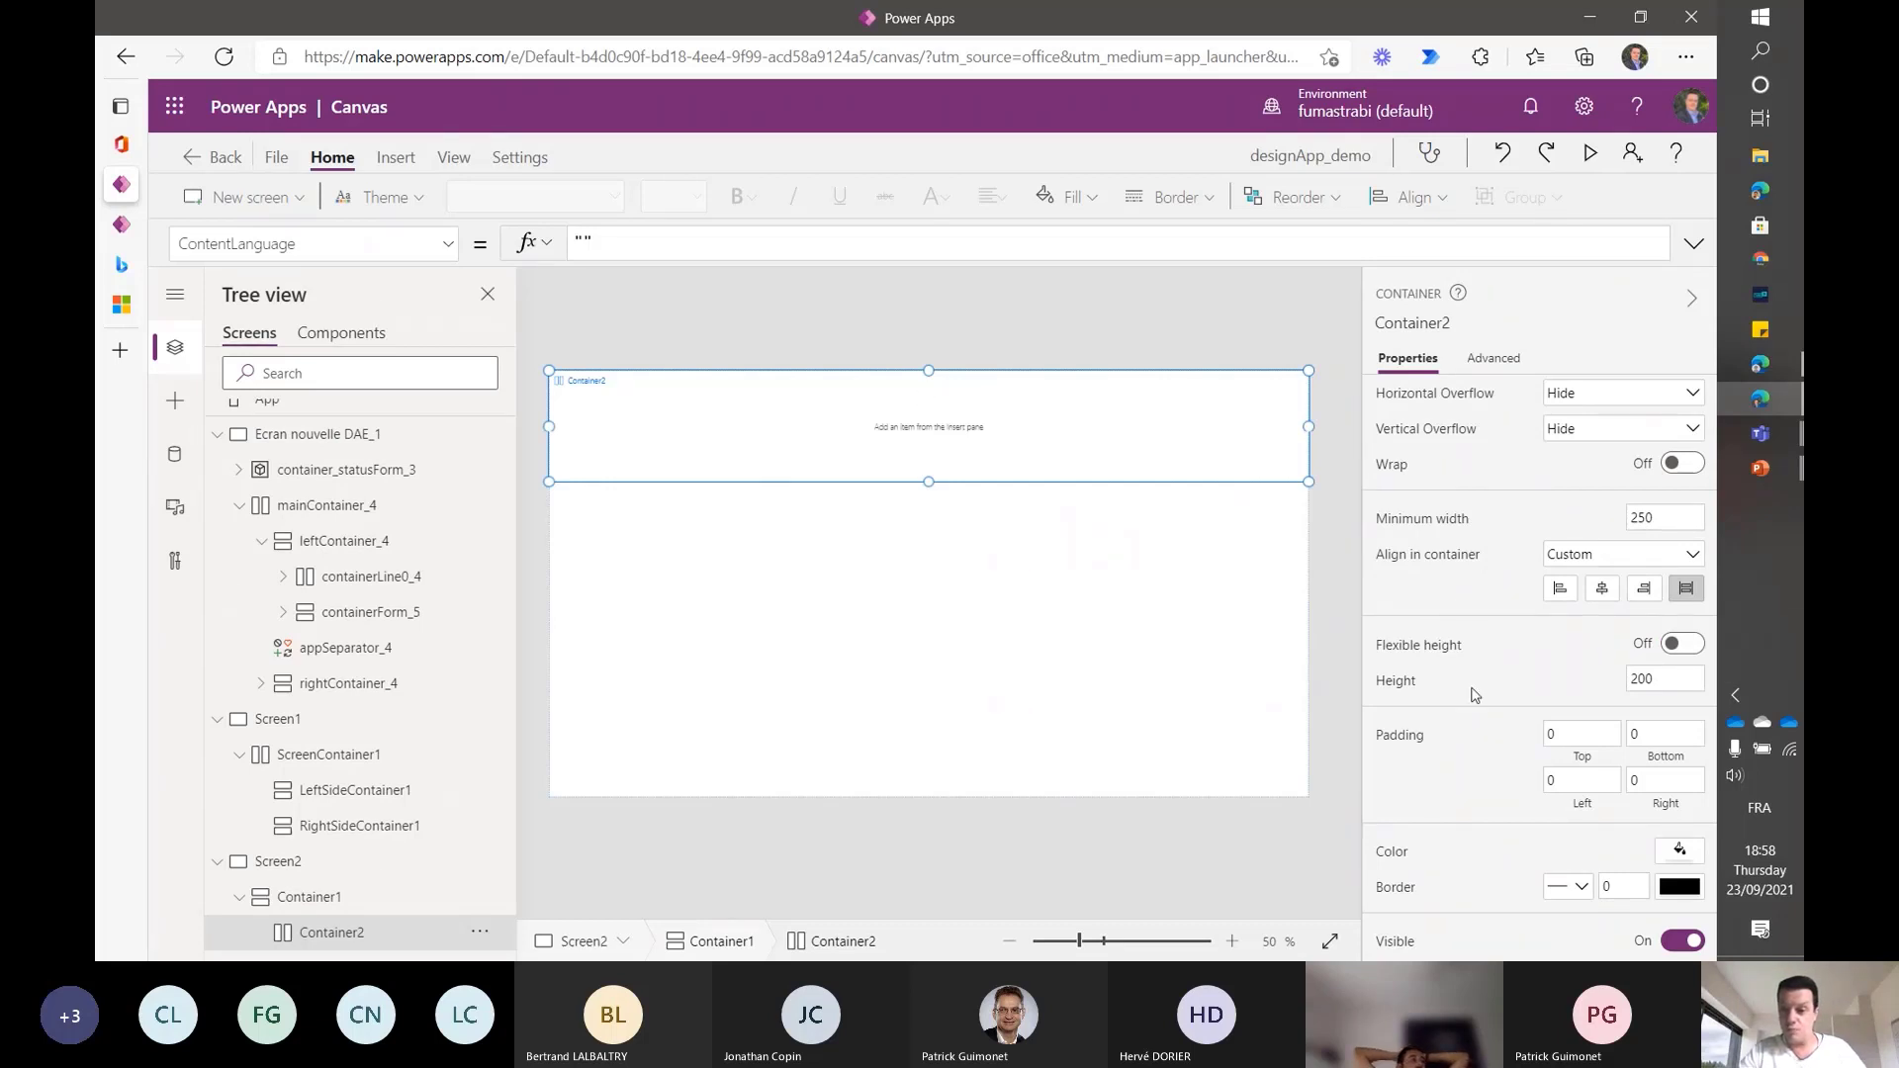
- Try to replace Container2's default fixed height with 50
{"action": "left_click", "coordinate": [1679, 678]}
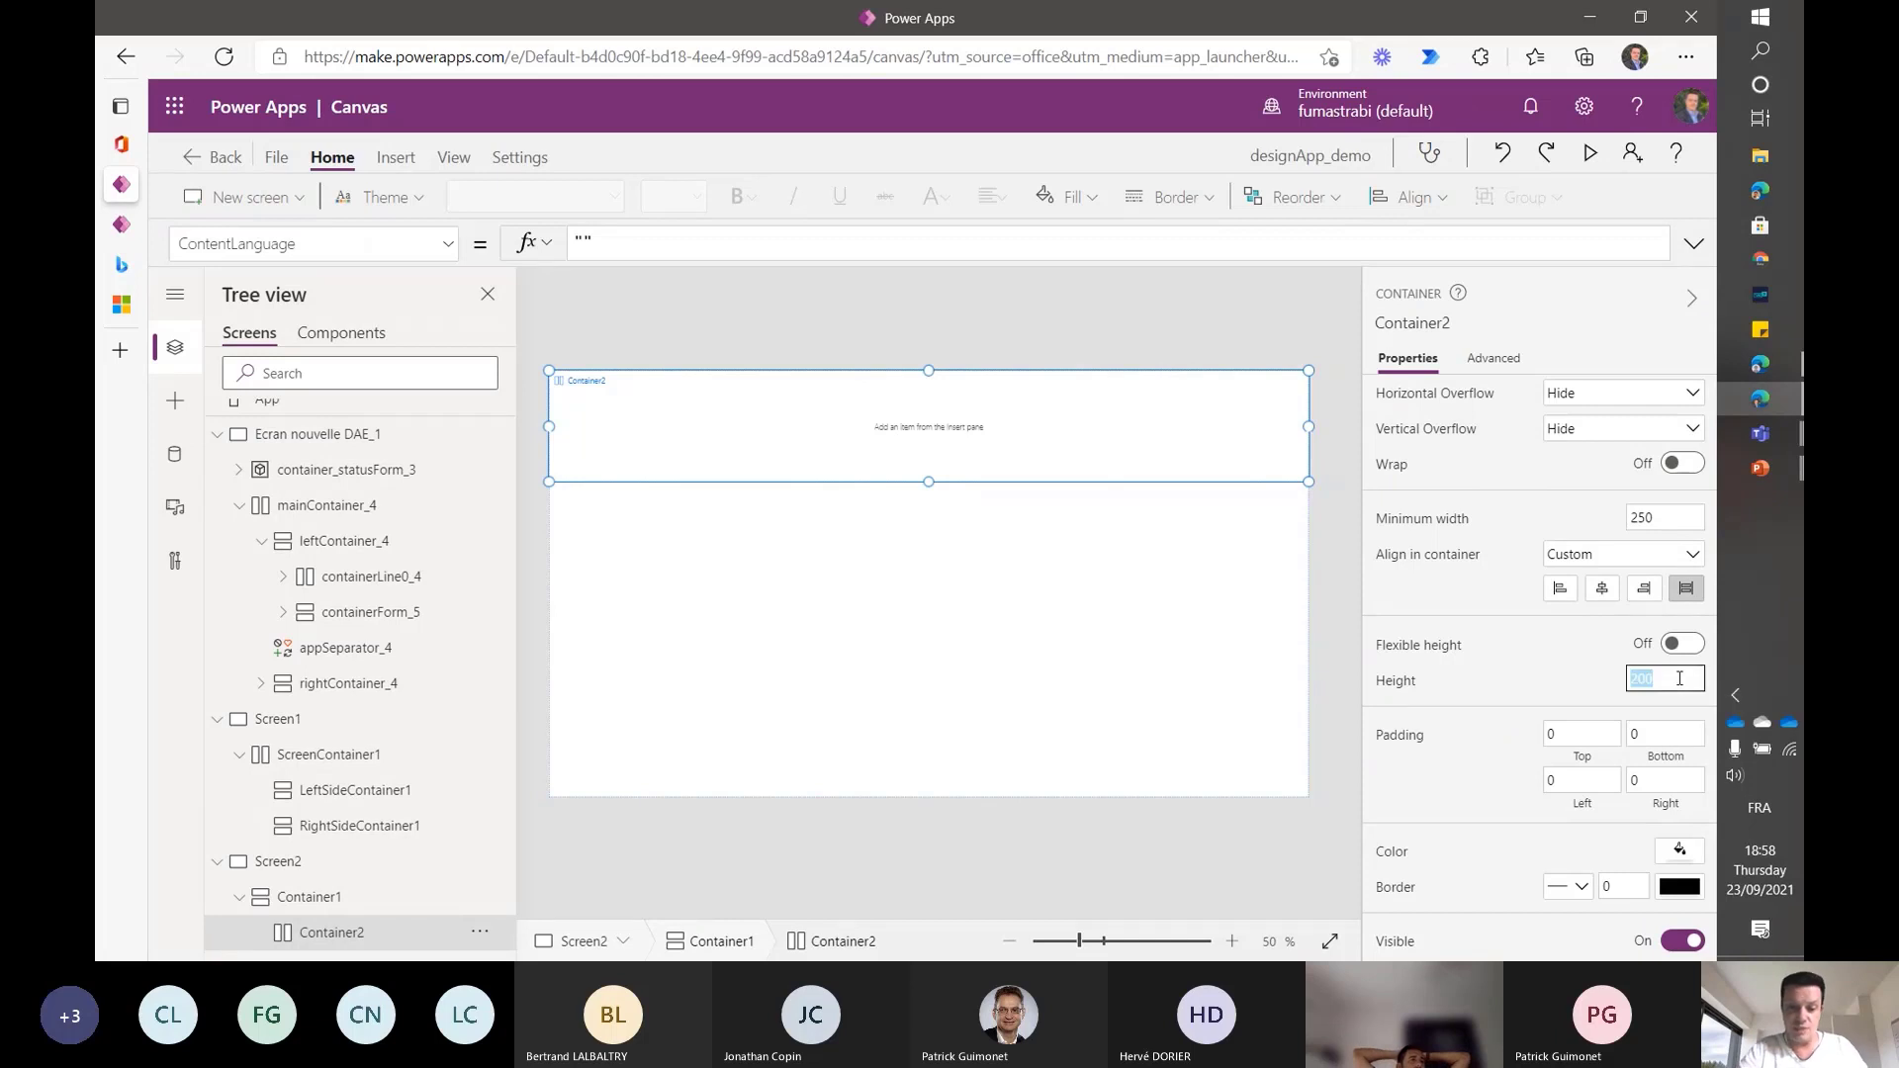
{"action": "type", "text": "50"}
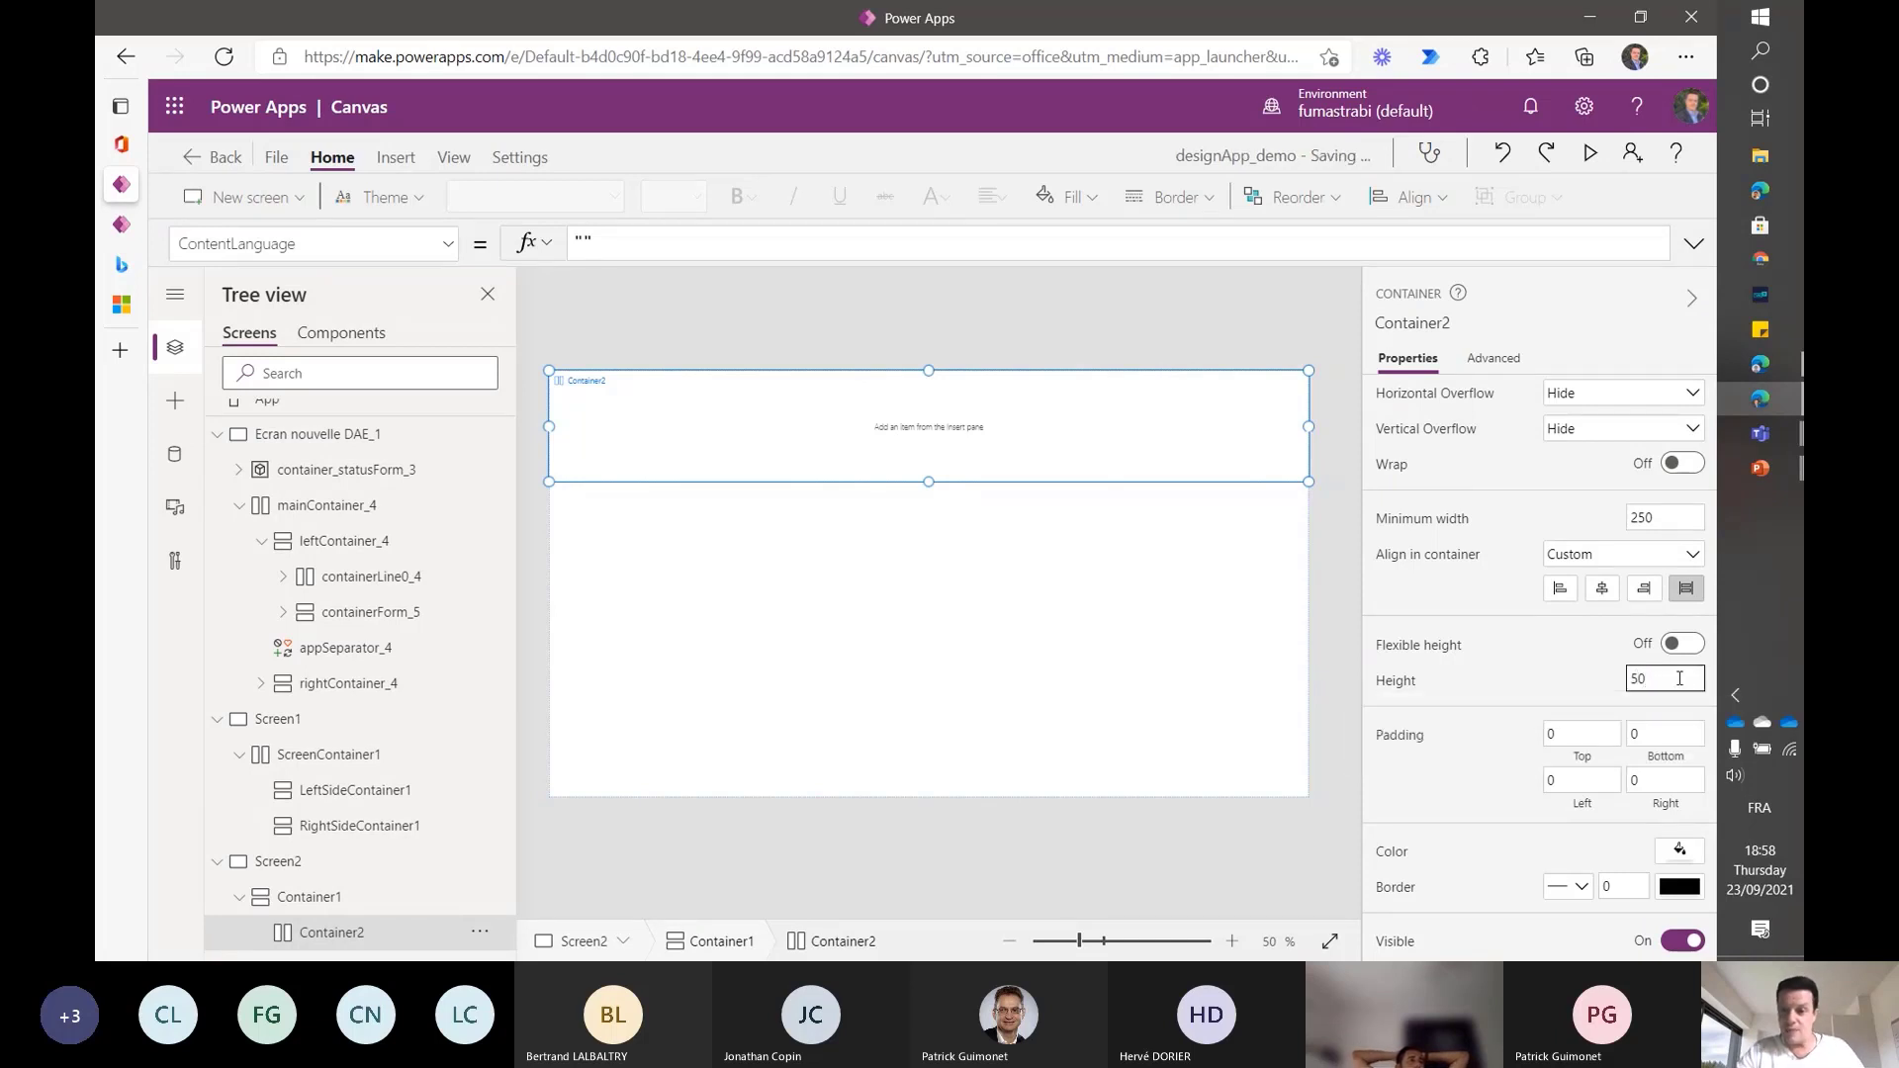
{"action": "key", "text": "Return"}
{"action": "key", "text": "Tab"}
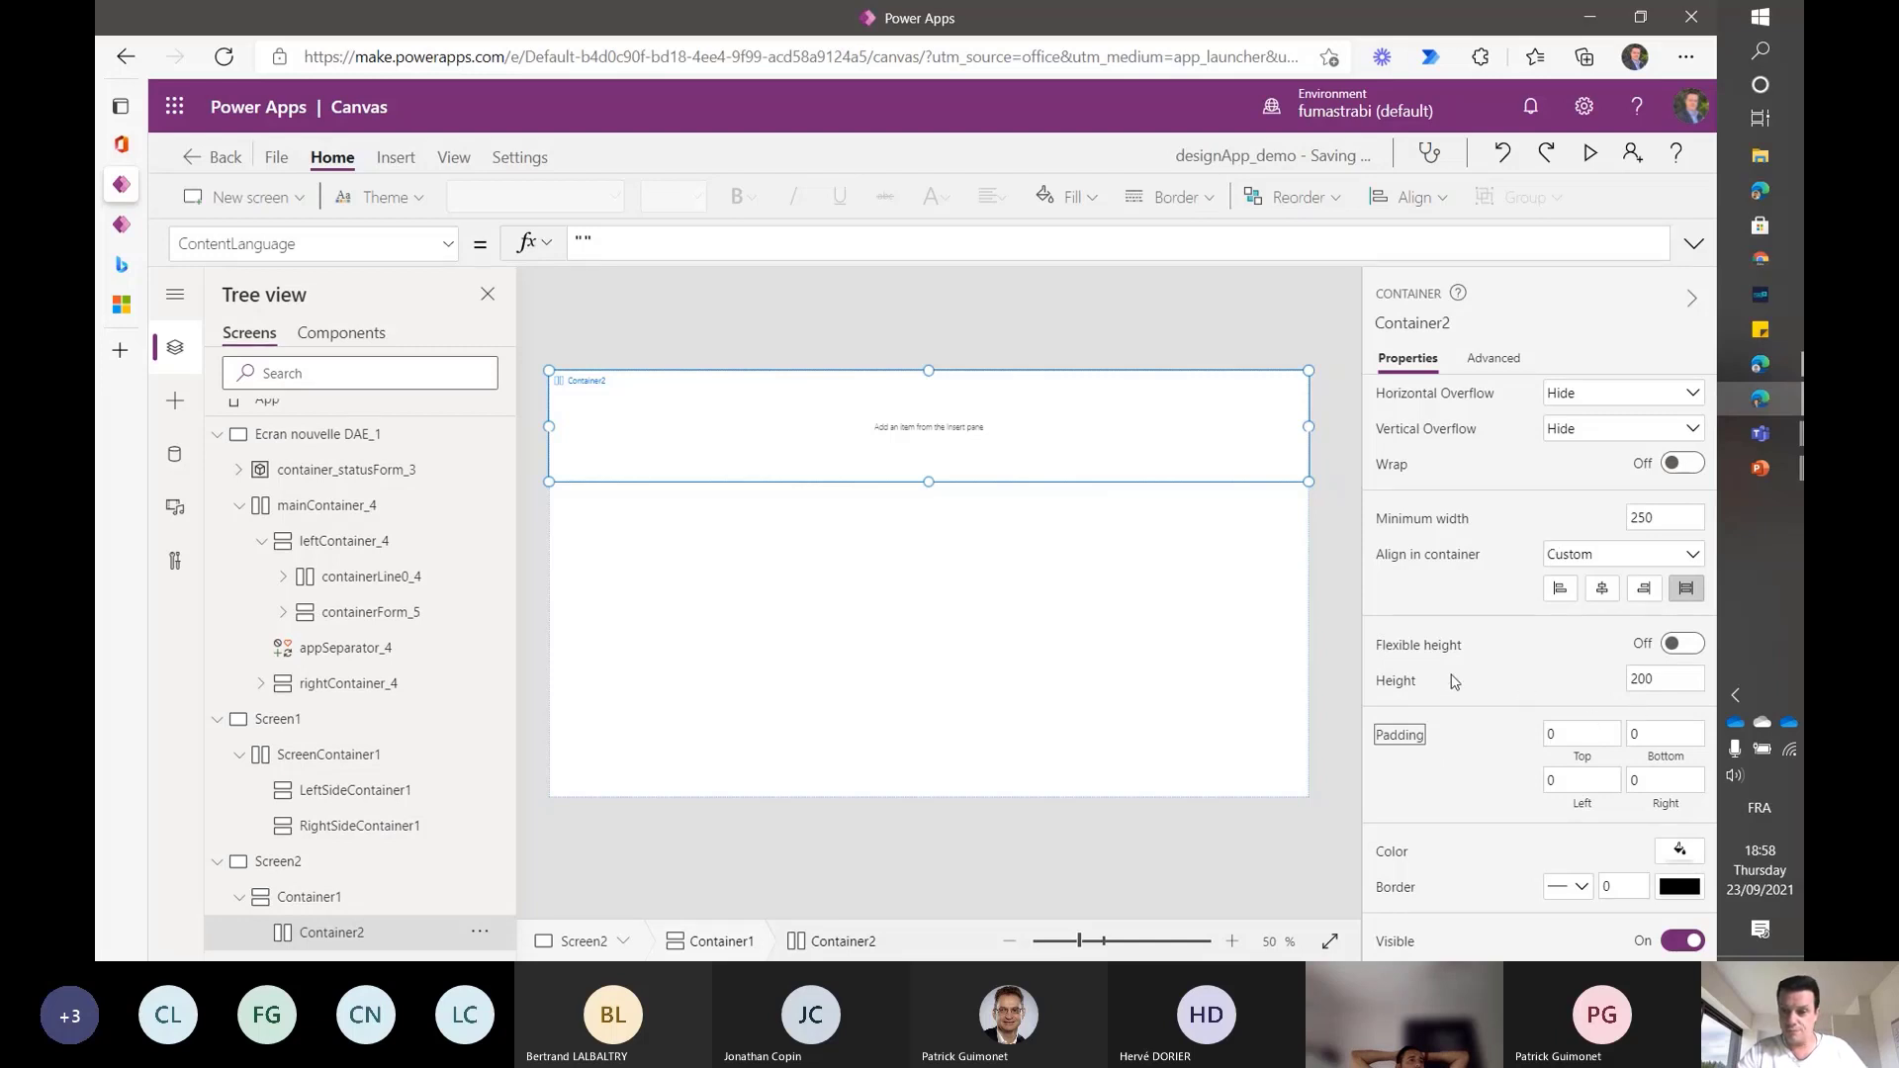
{"action": "double_click", "coordinate": [1668, 689]}
{"action": "type", "text": "50"}
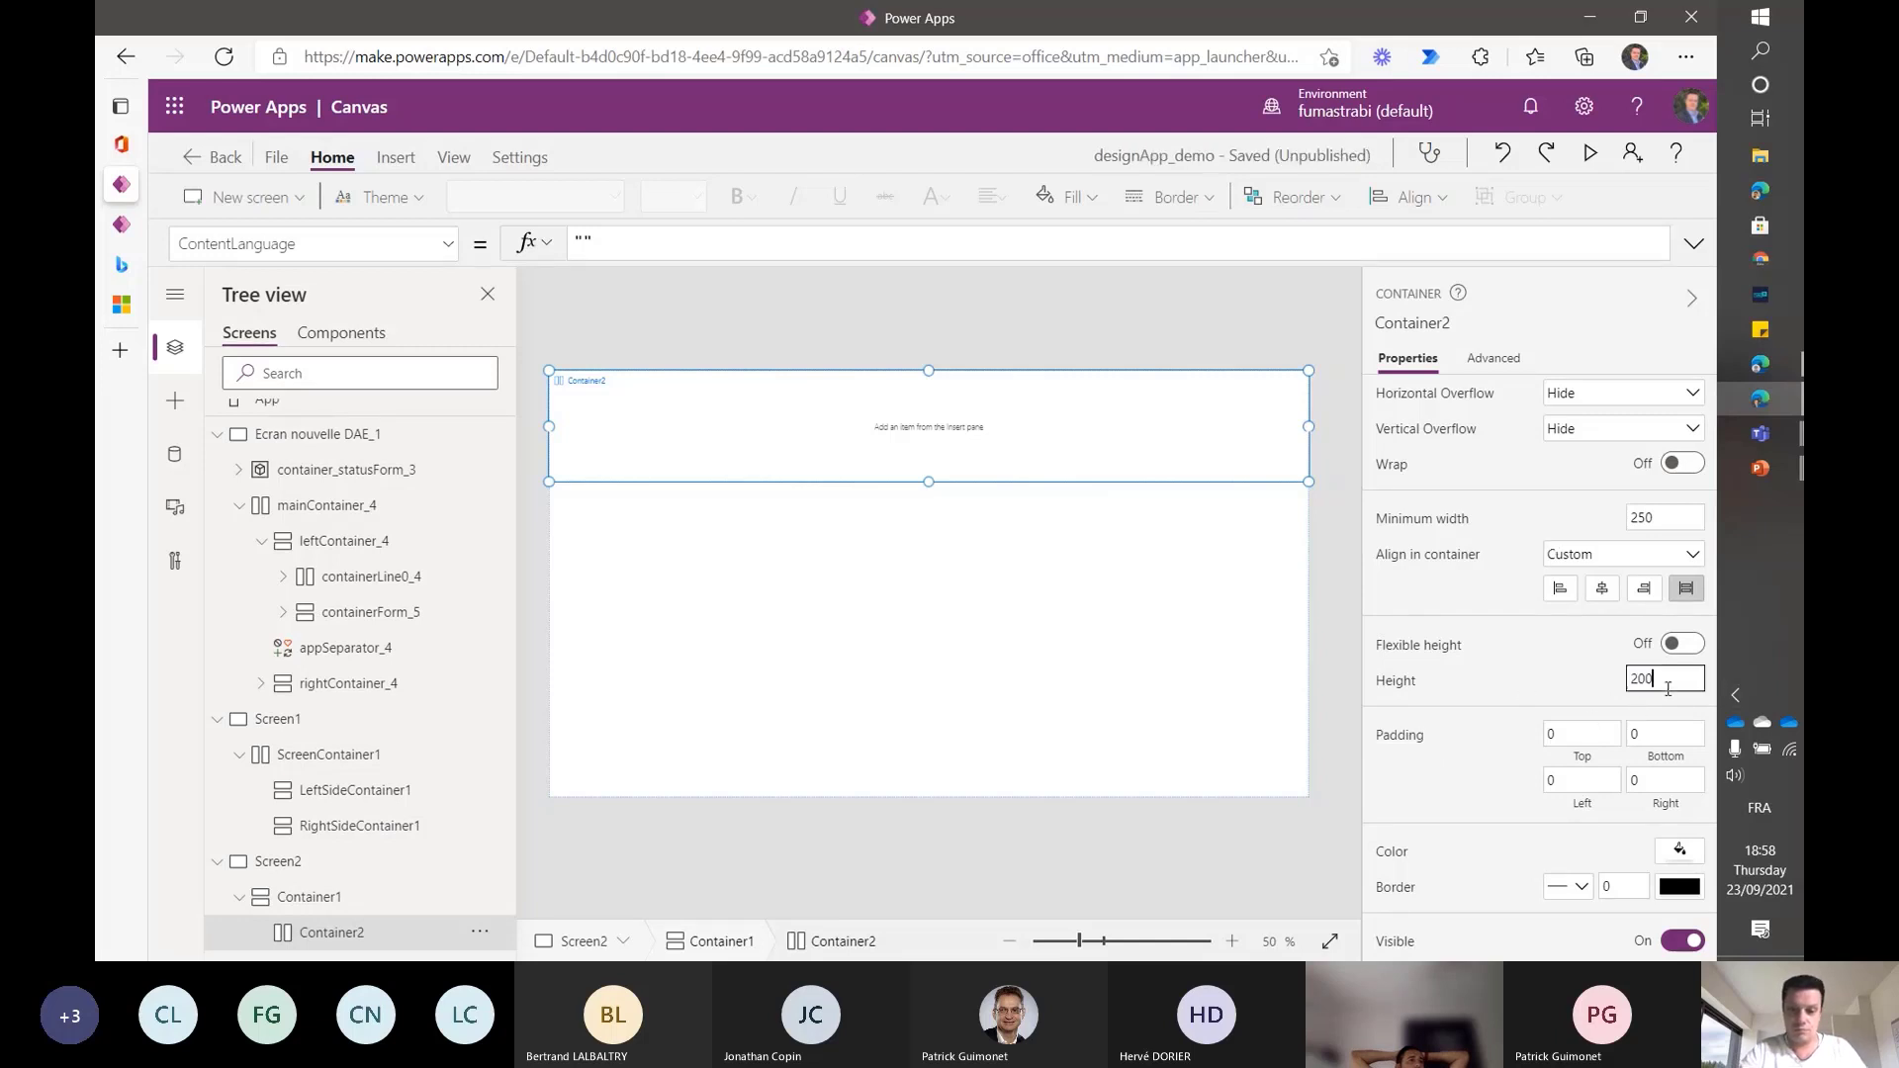
{"action": "key", "text": "Tab"}
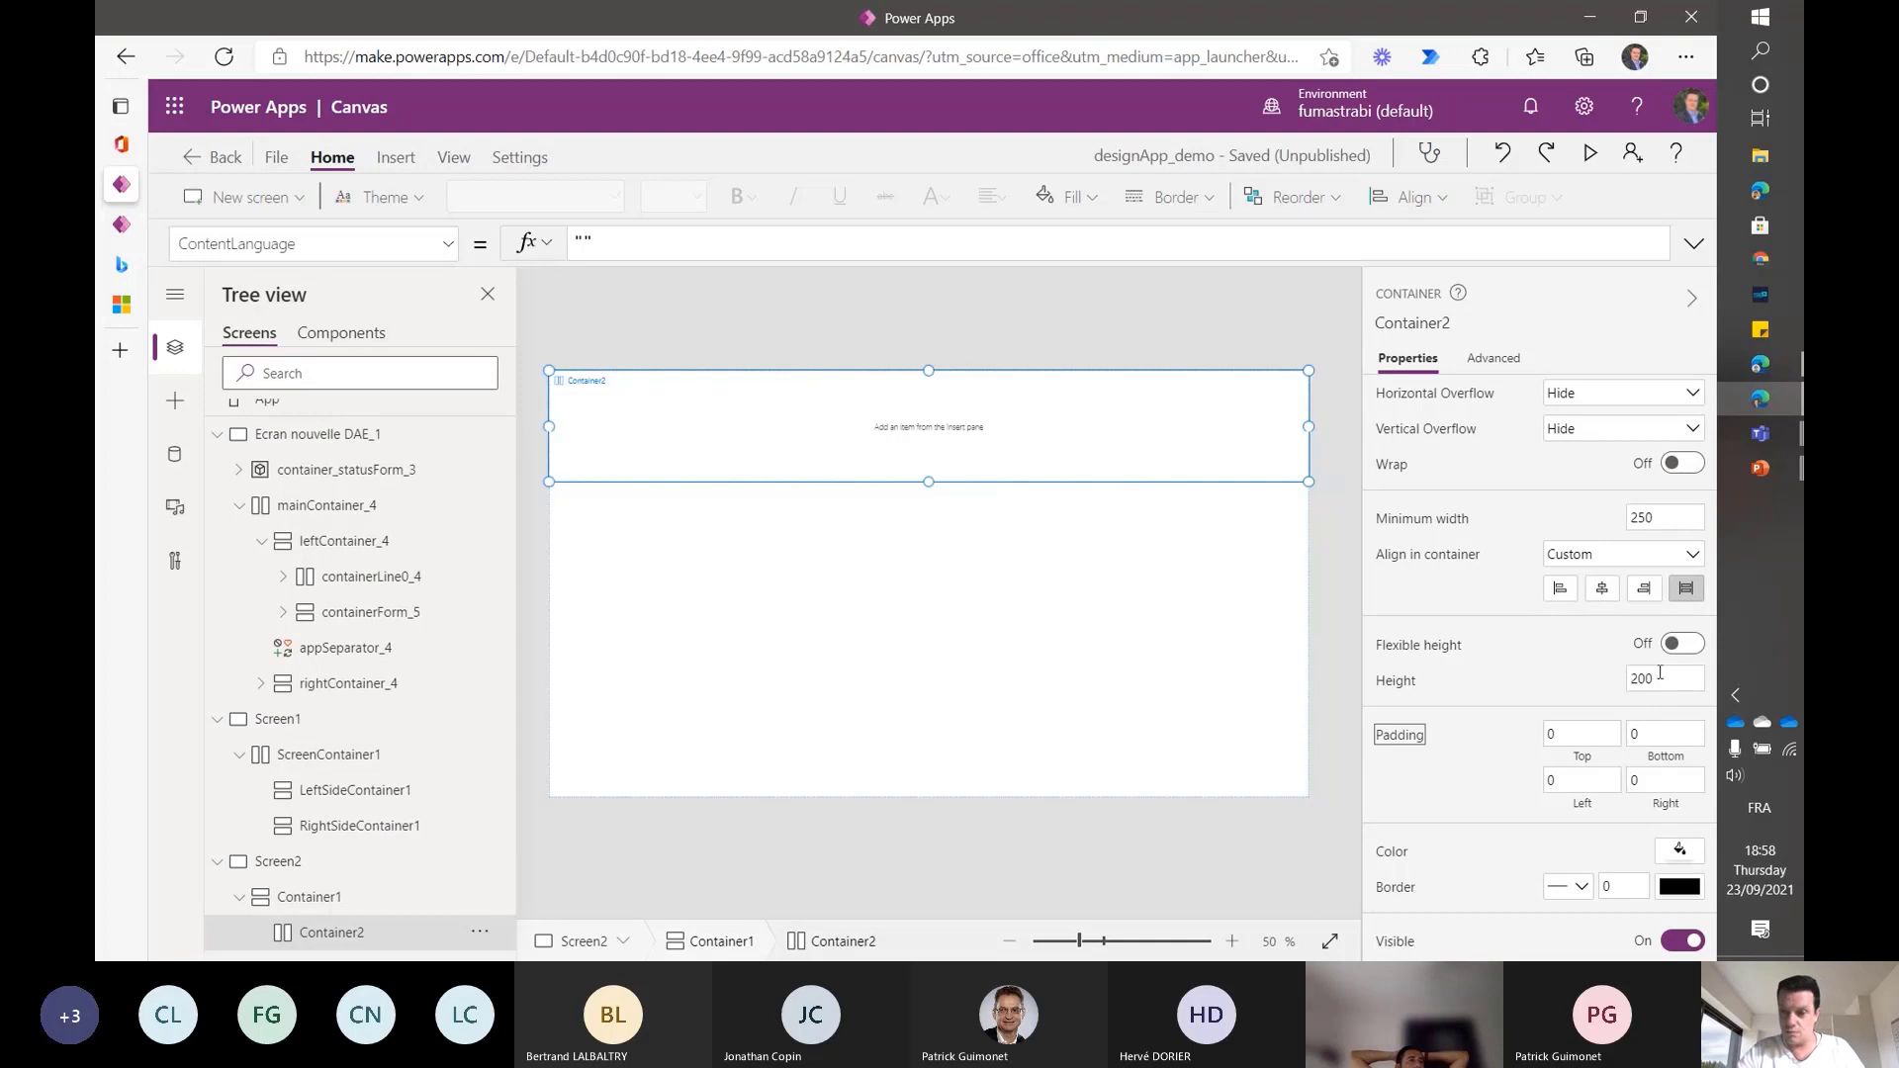
- Clear Container2's height value and set it to 50
{"action": "double_click", "coordinate": [1660, 674]}
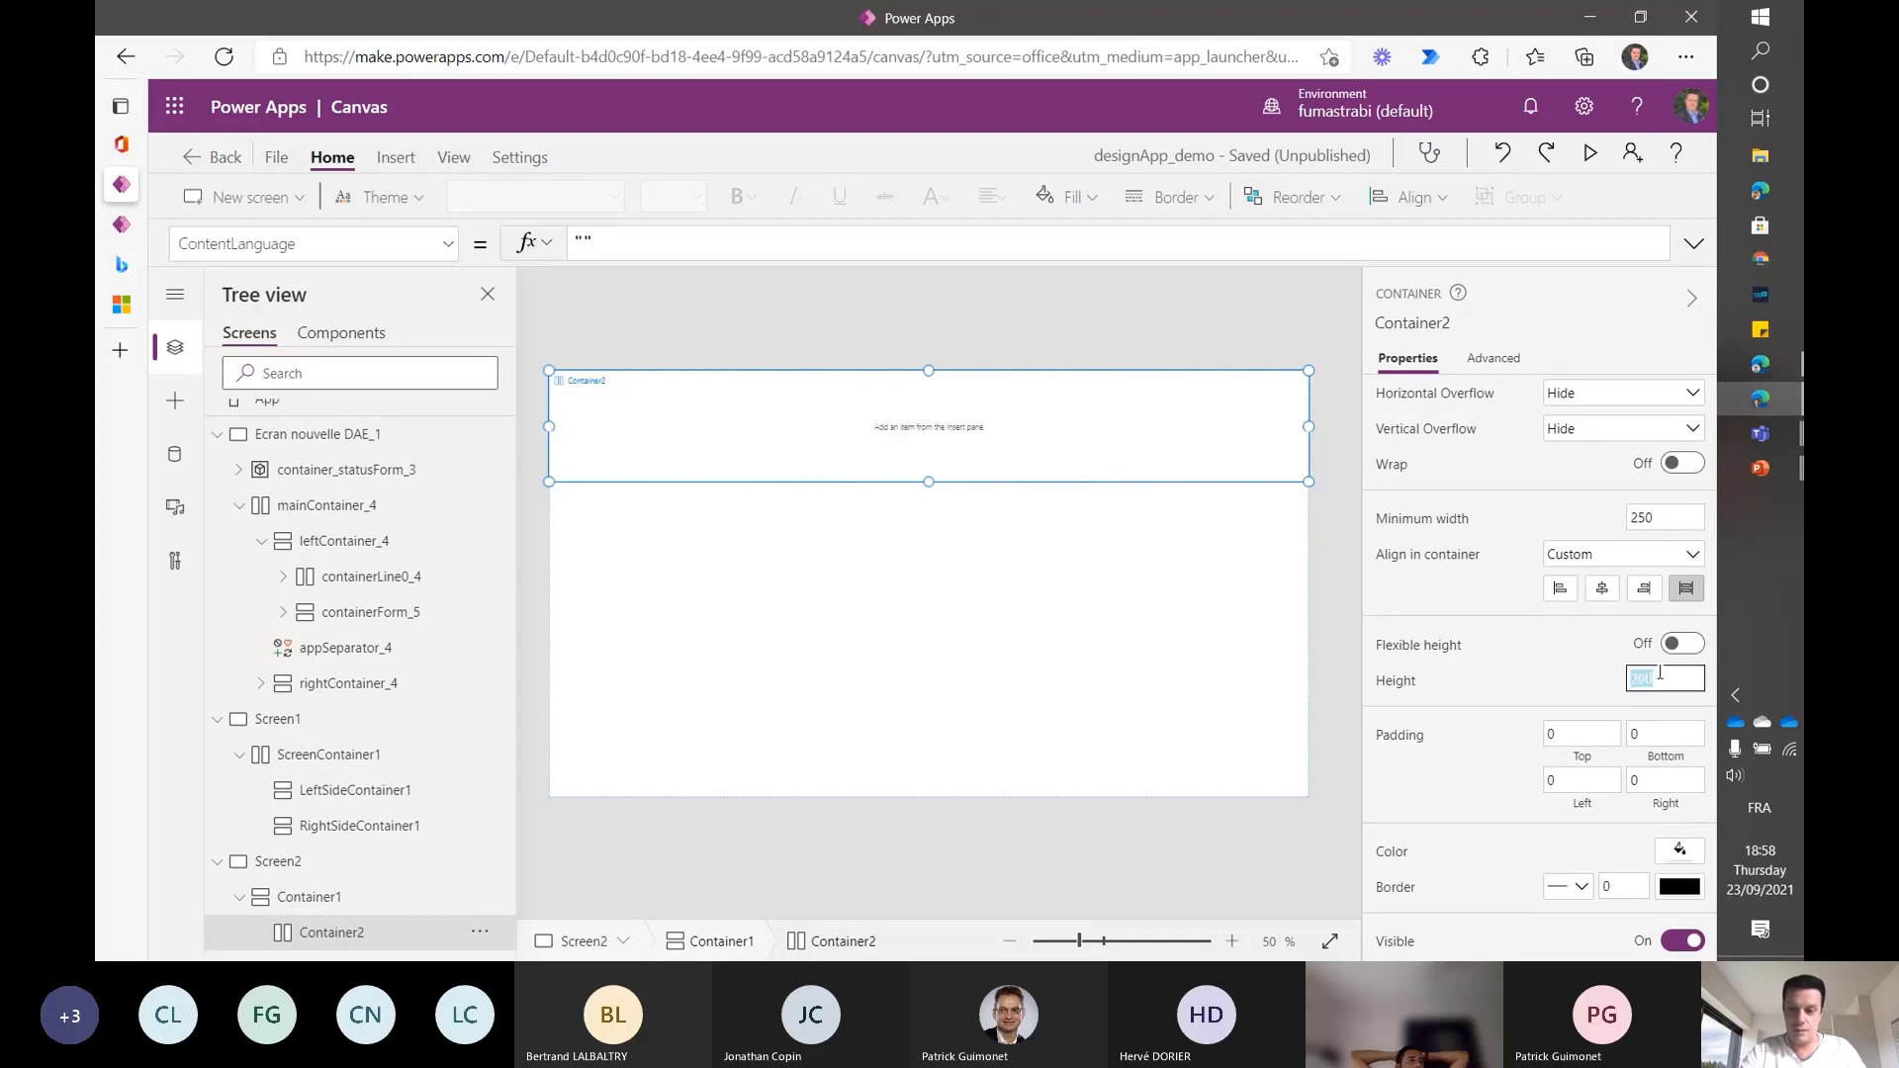
{"action": "left_click", "coordinate": [1660, 674]}
{"action": "key", "text": "BackSpace"}
{"action": "key", "text": "BackSpace"}
{"action": "key", "text": "BackSpace"}
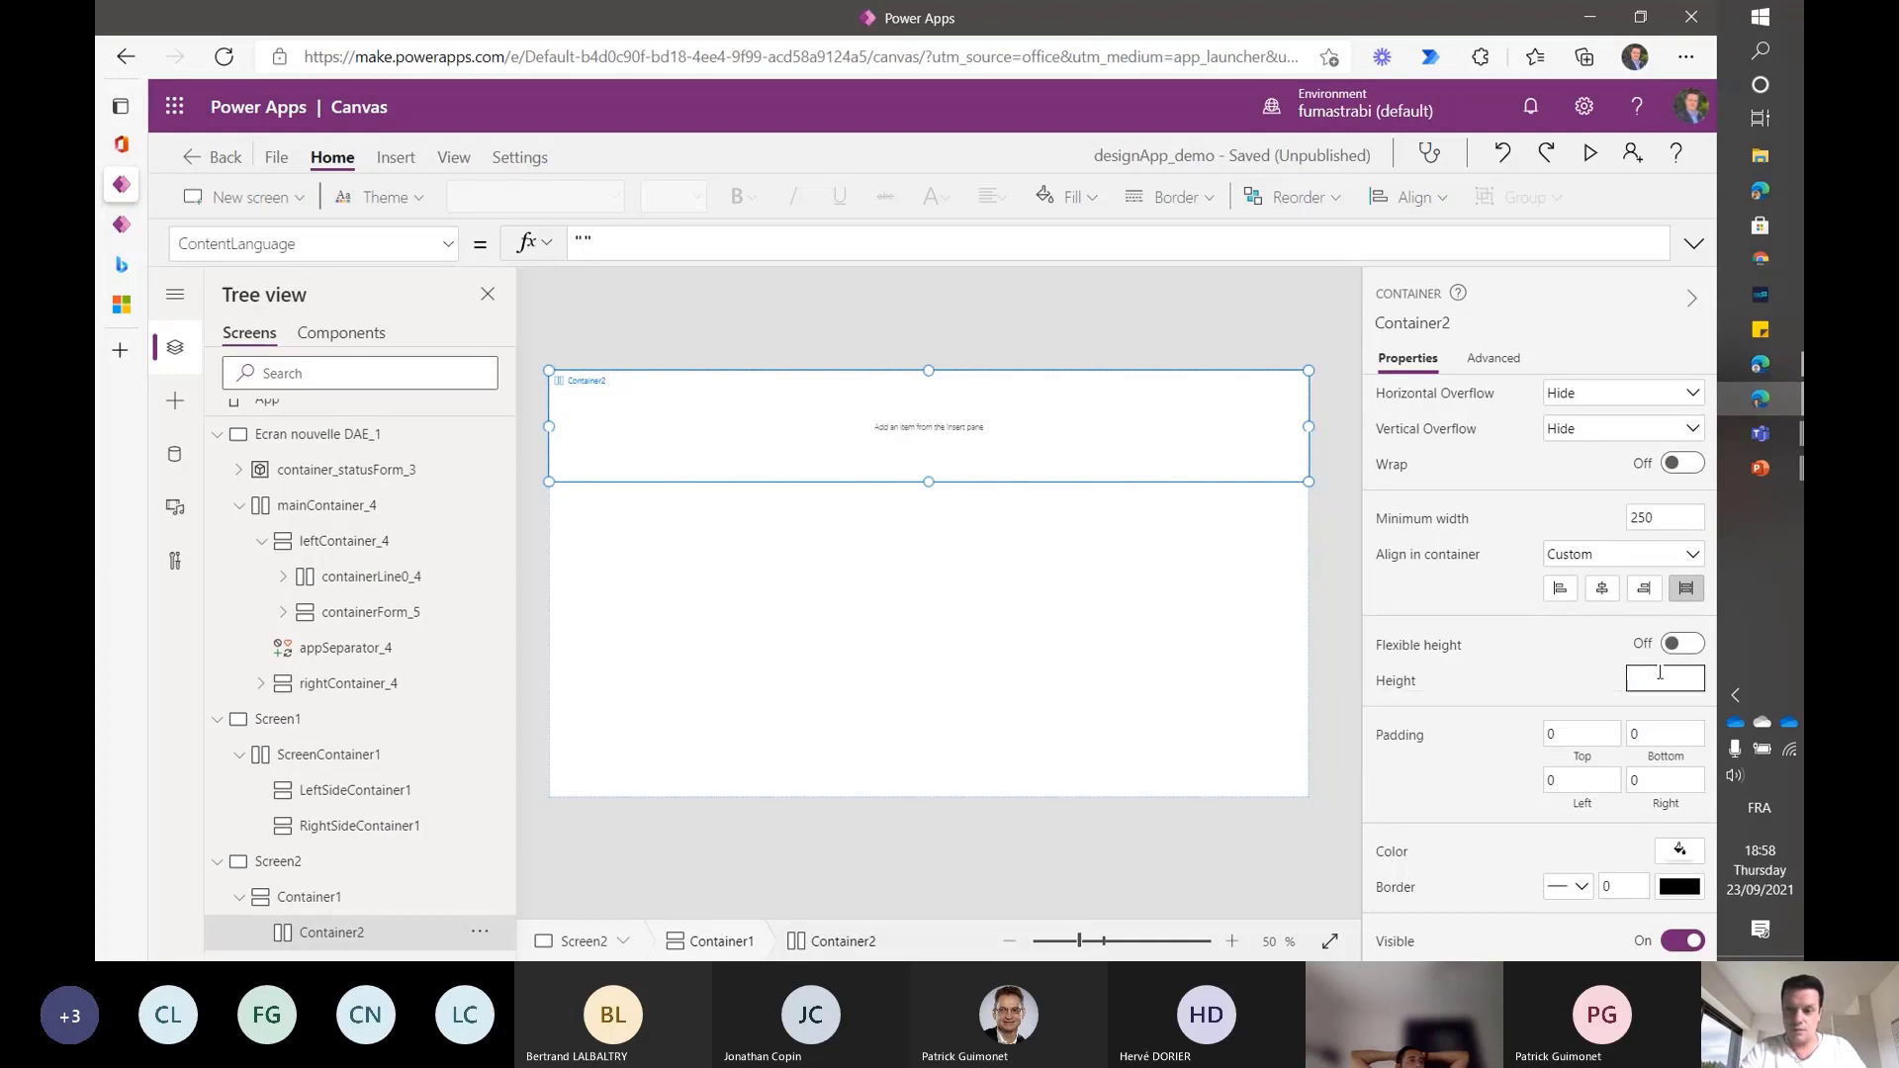
{"action": "type", "text": "50"}
{"action": "key", "text": "Tab"}
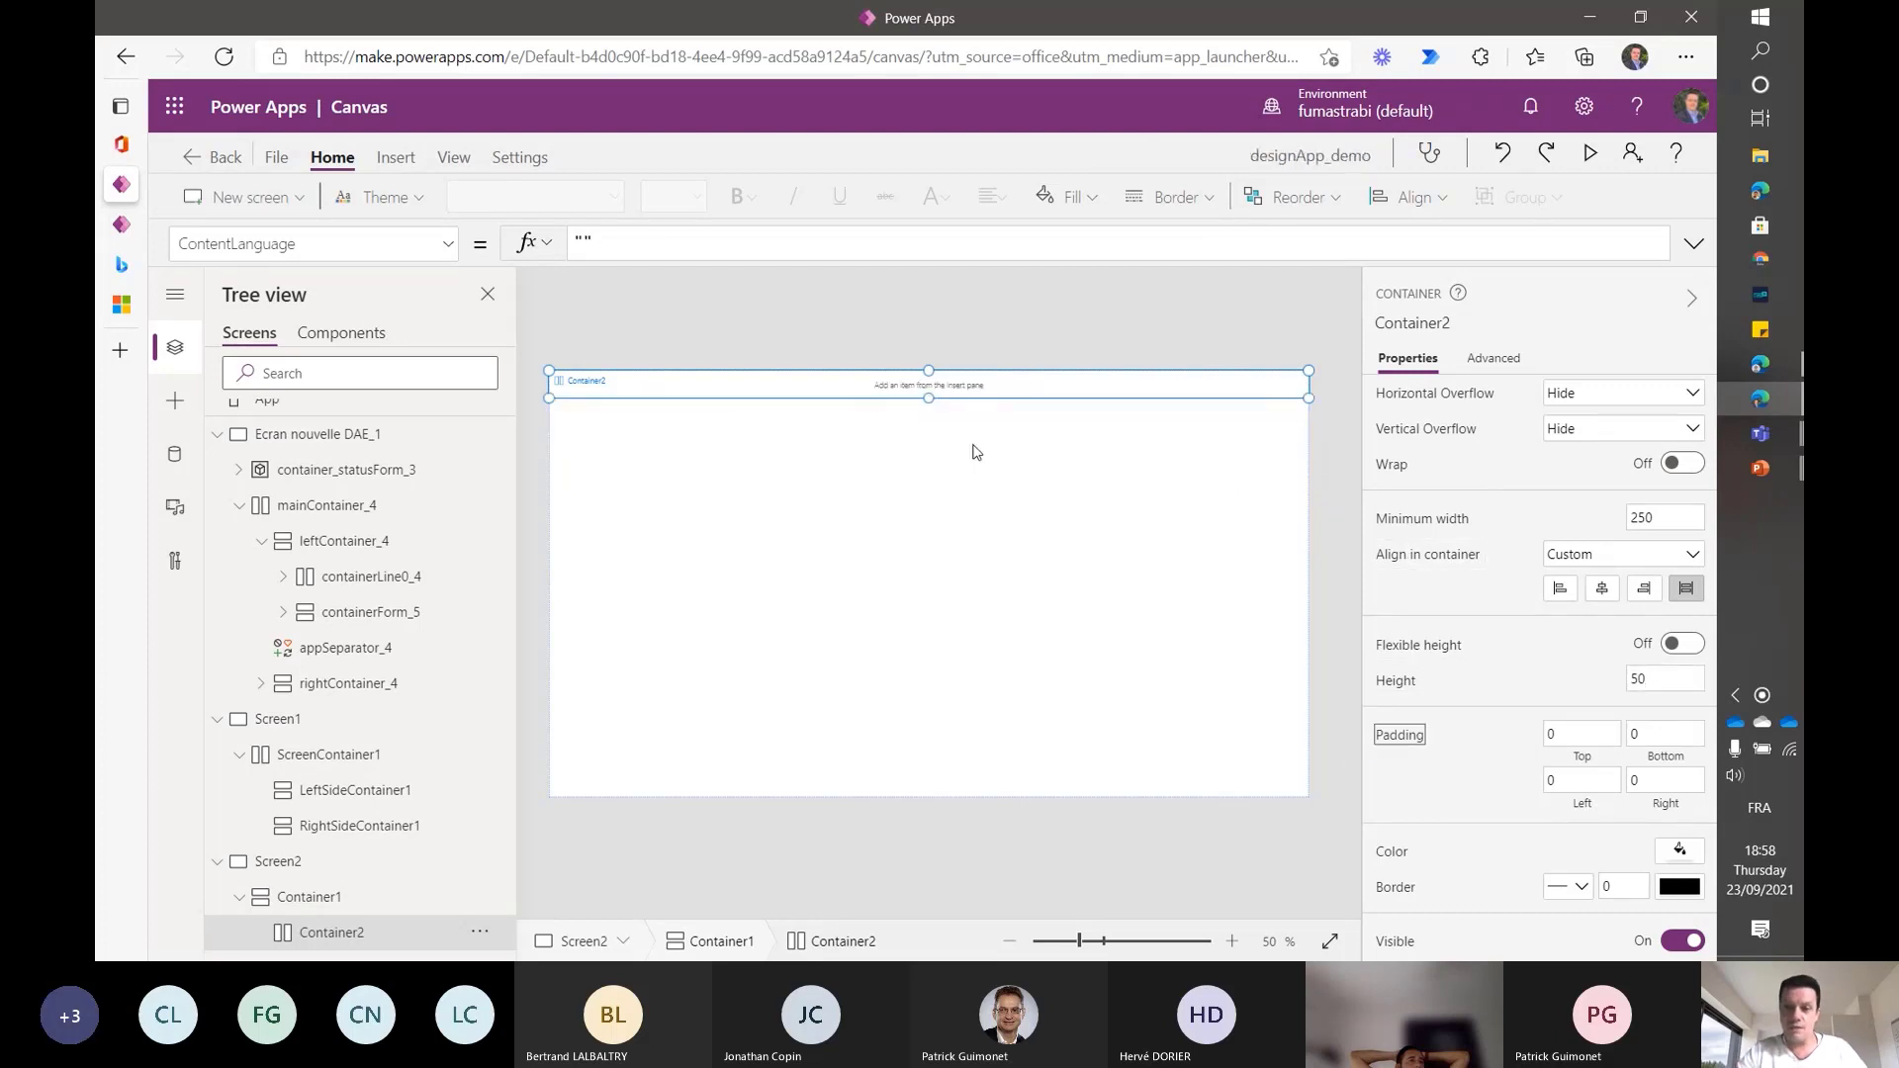
- Try the center and end vertical justification on Container1, return it to Start, and select Container2 inside it
{"action": "left_click", "coordinate": [849, 500]}
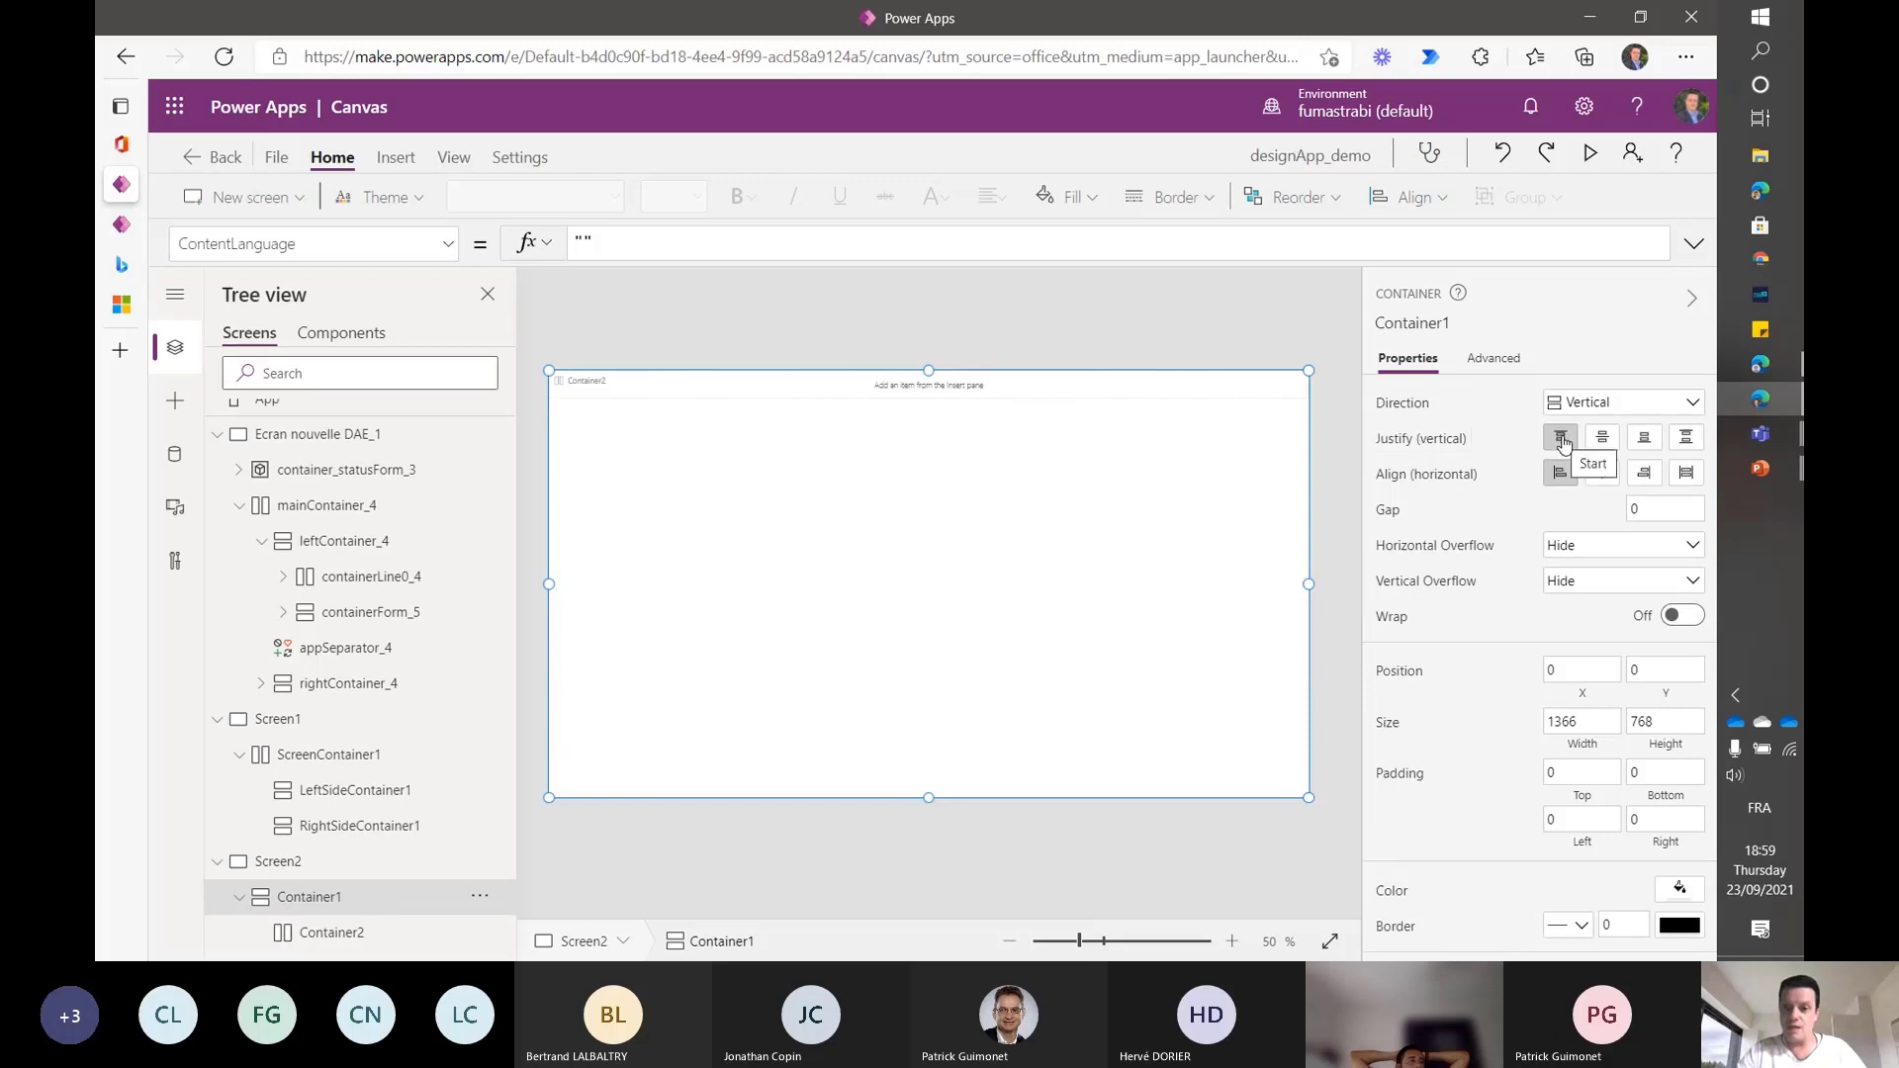
{"action": "left_click", "coordinate": [1123, 390]}
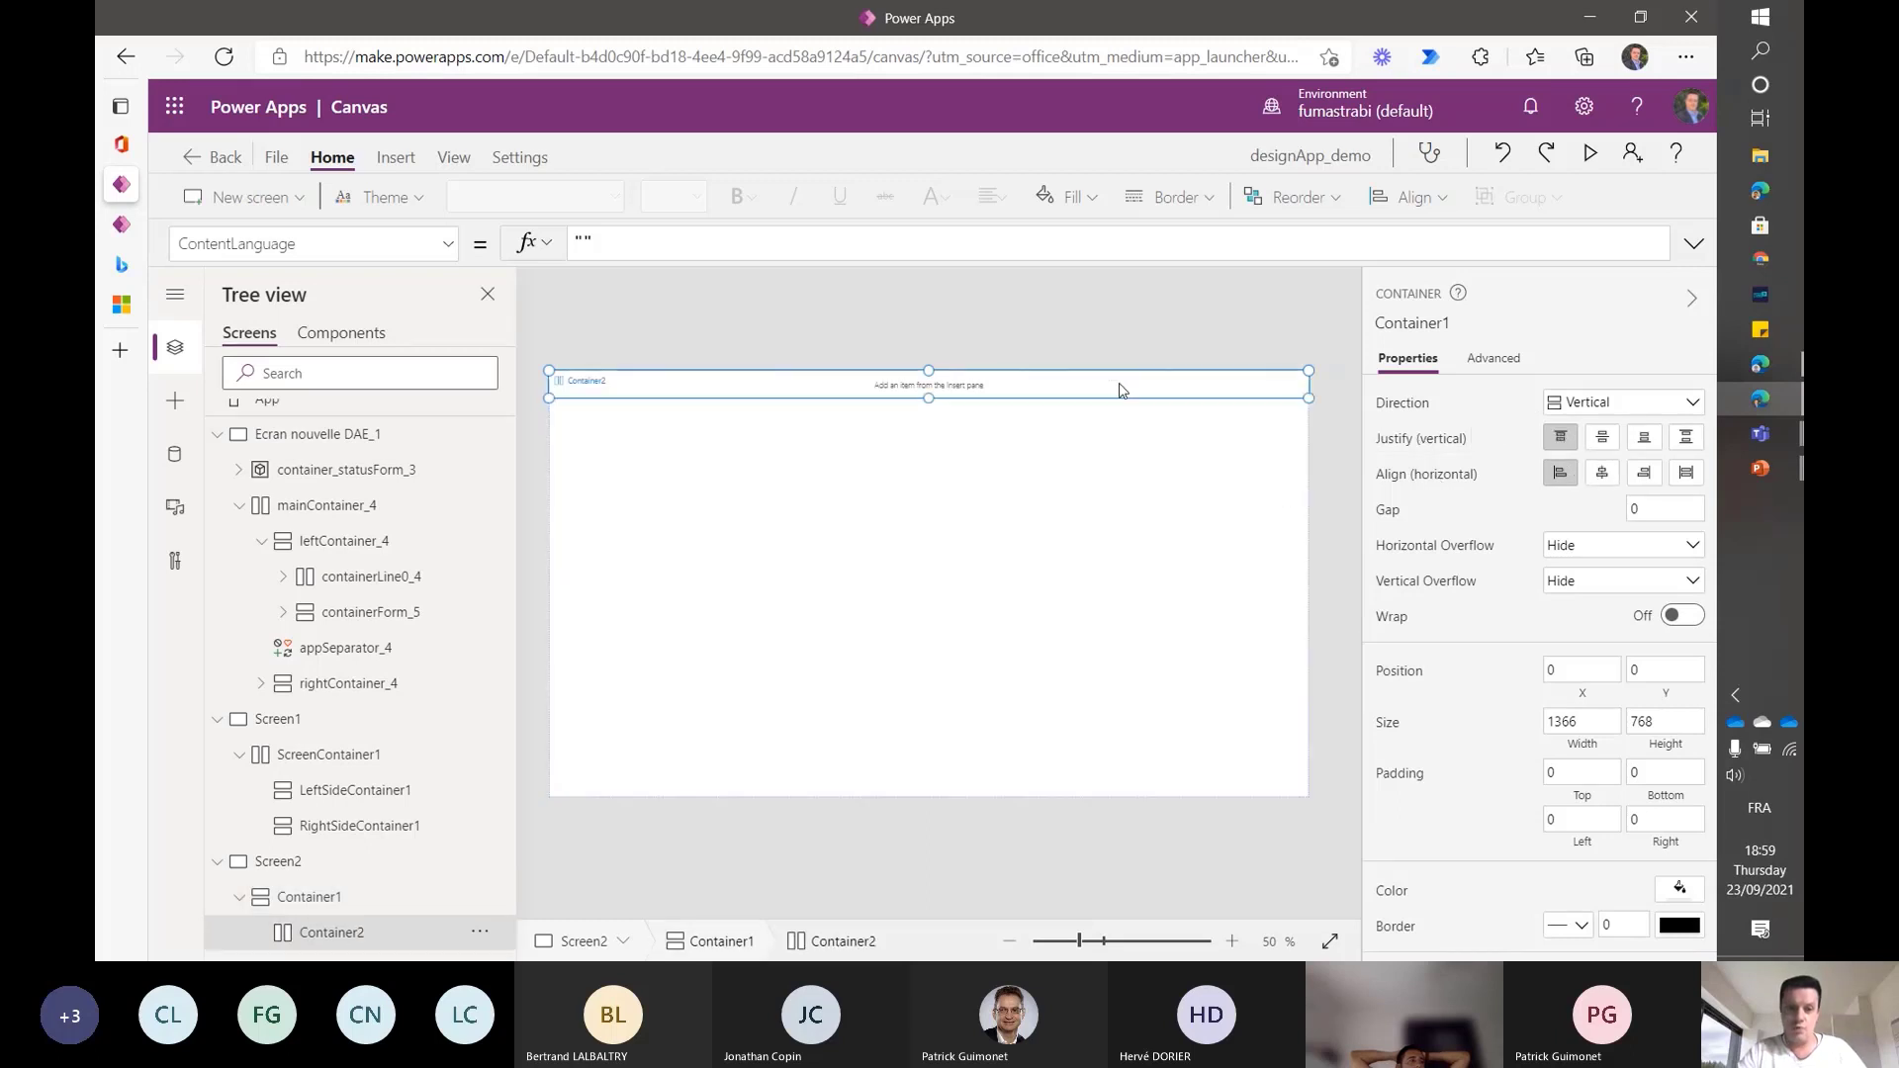
{"action": "left_click", "coordinate": [1145, 550]}
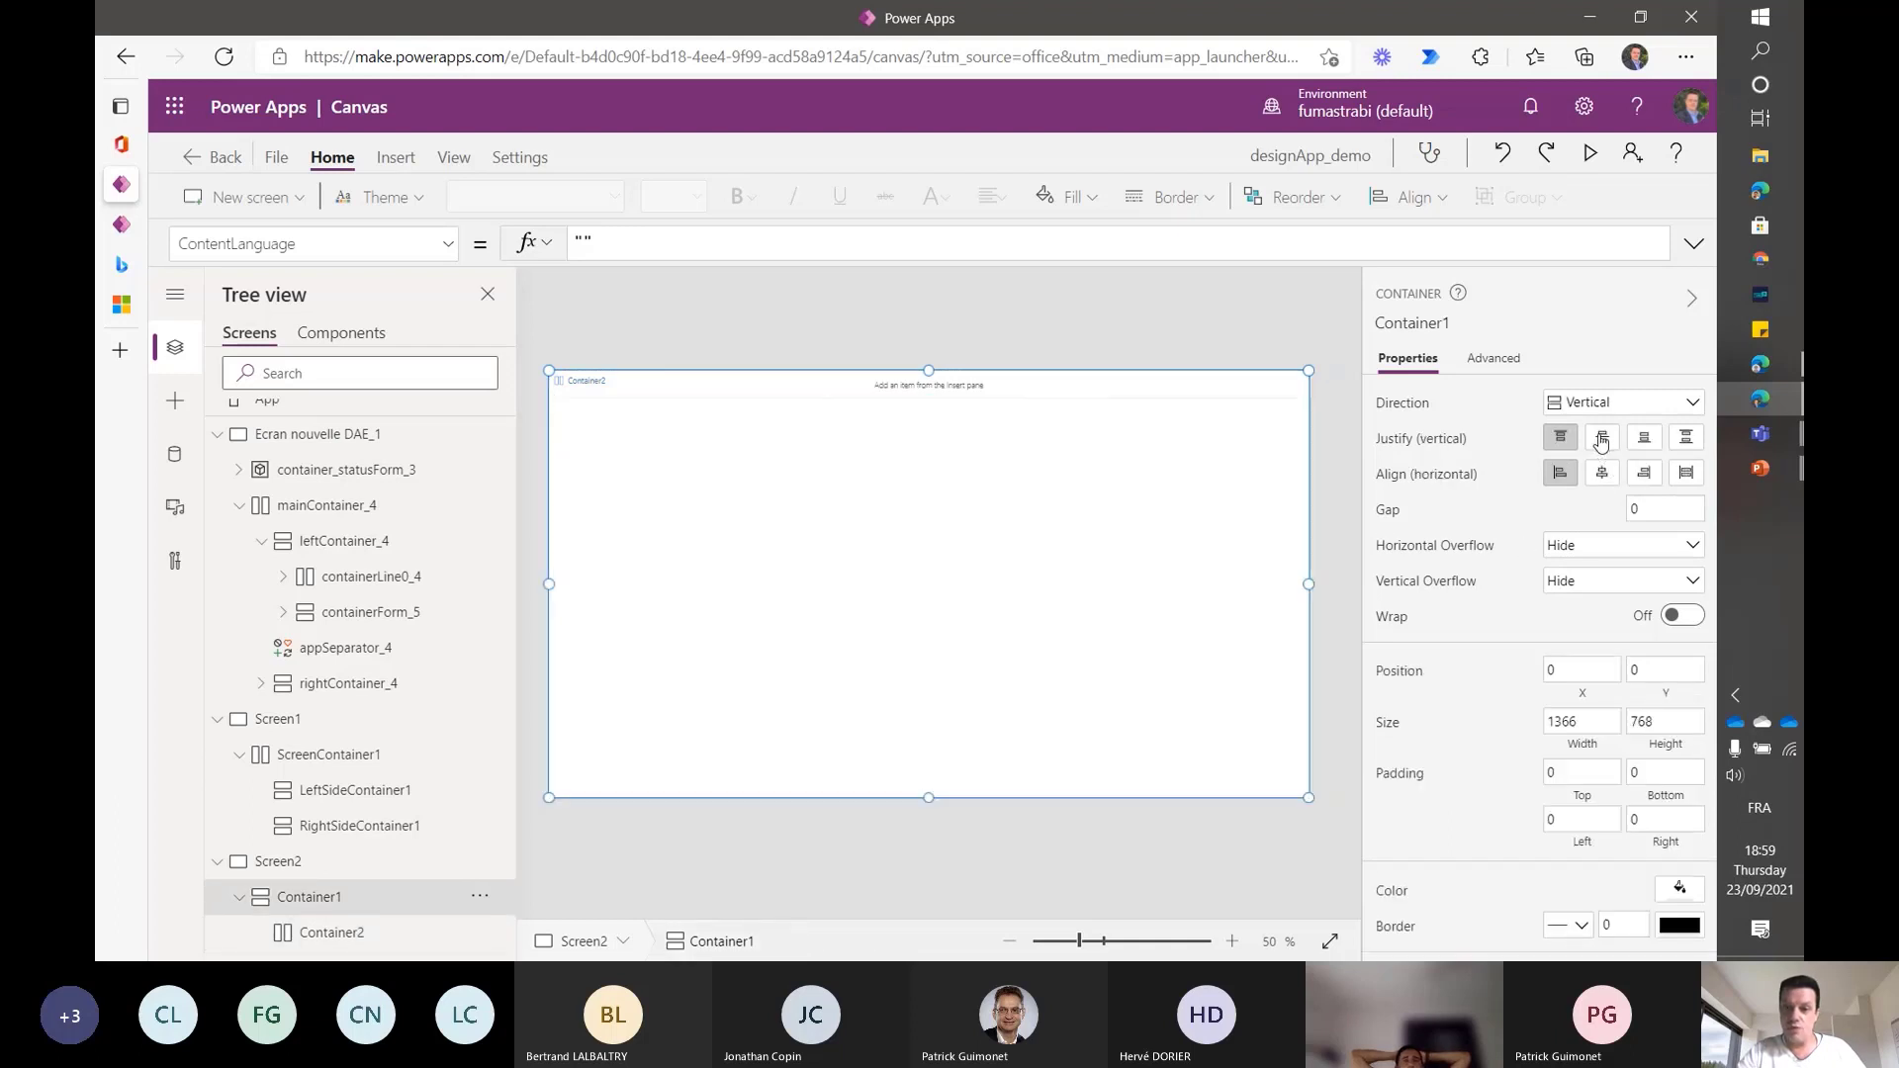
{"action": "left_click", "coordinate": [1601, 439]}
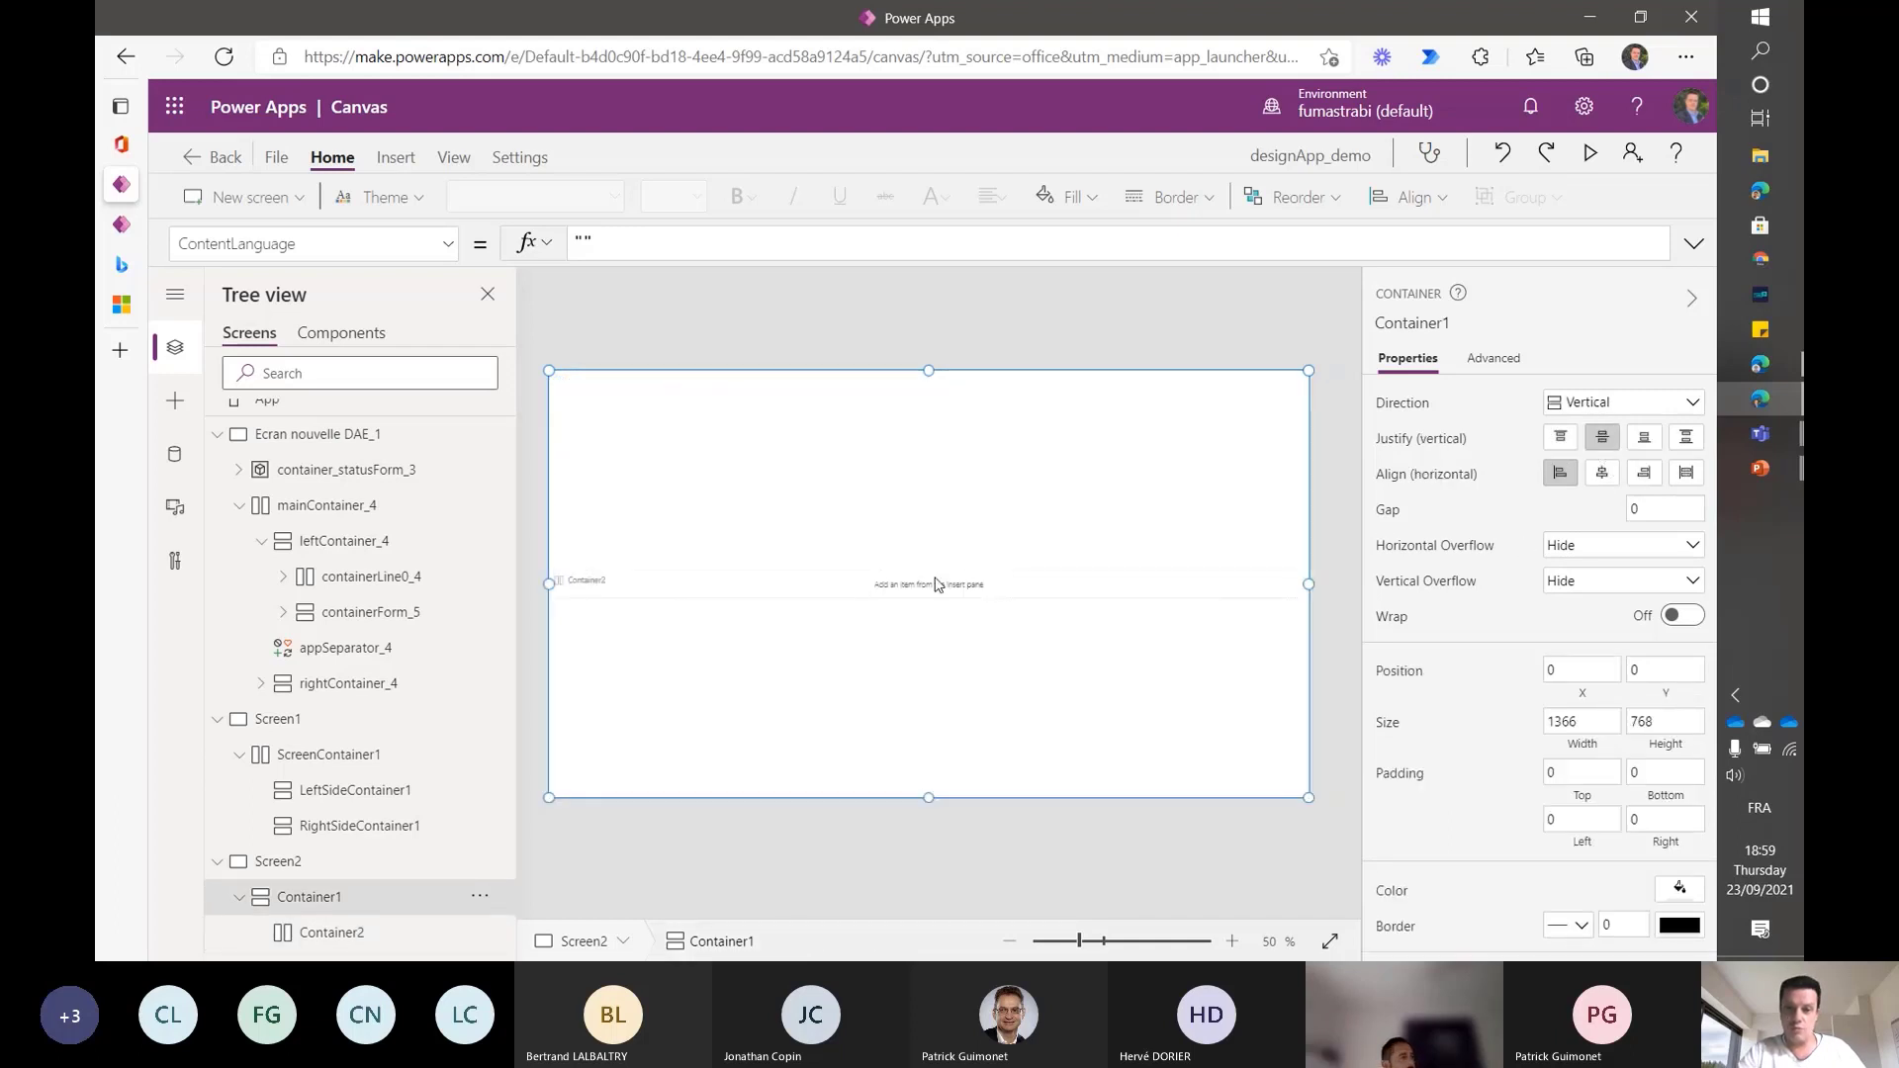
{"action": "left_click", "coordinate": [1644, 440]}
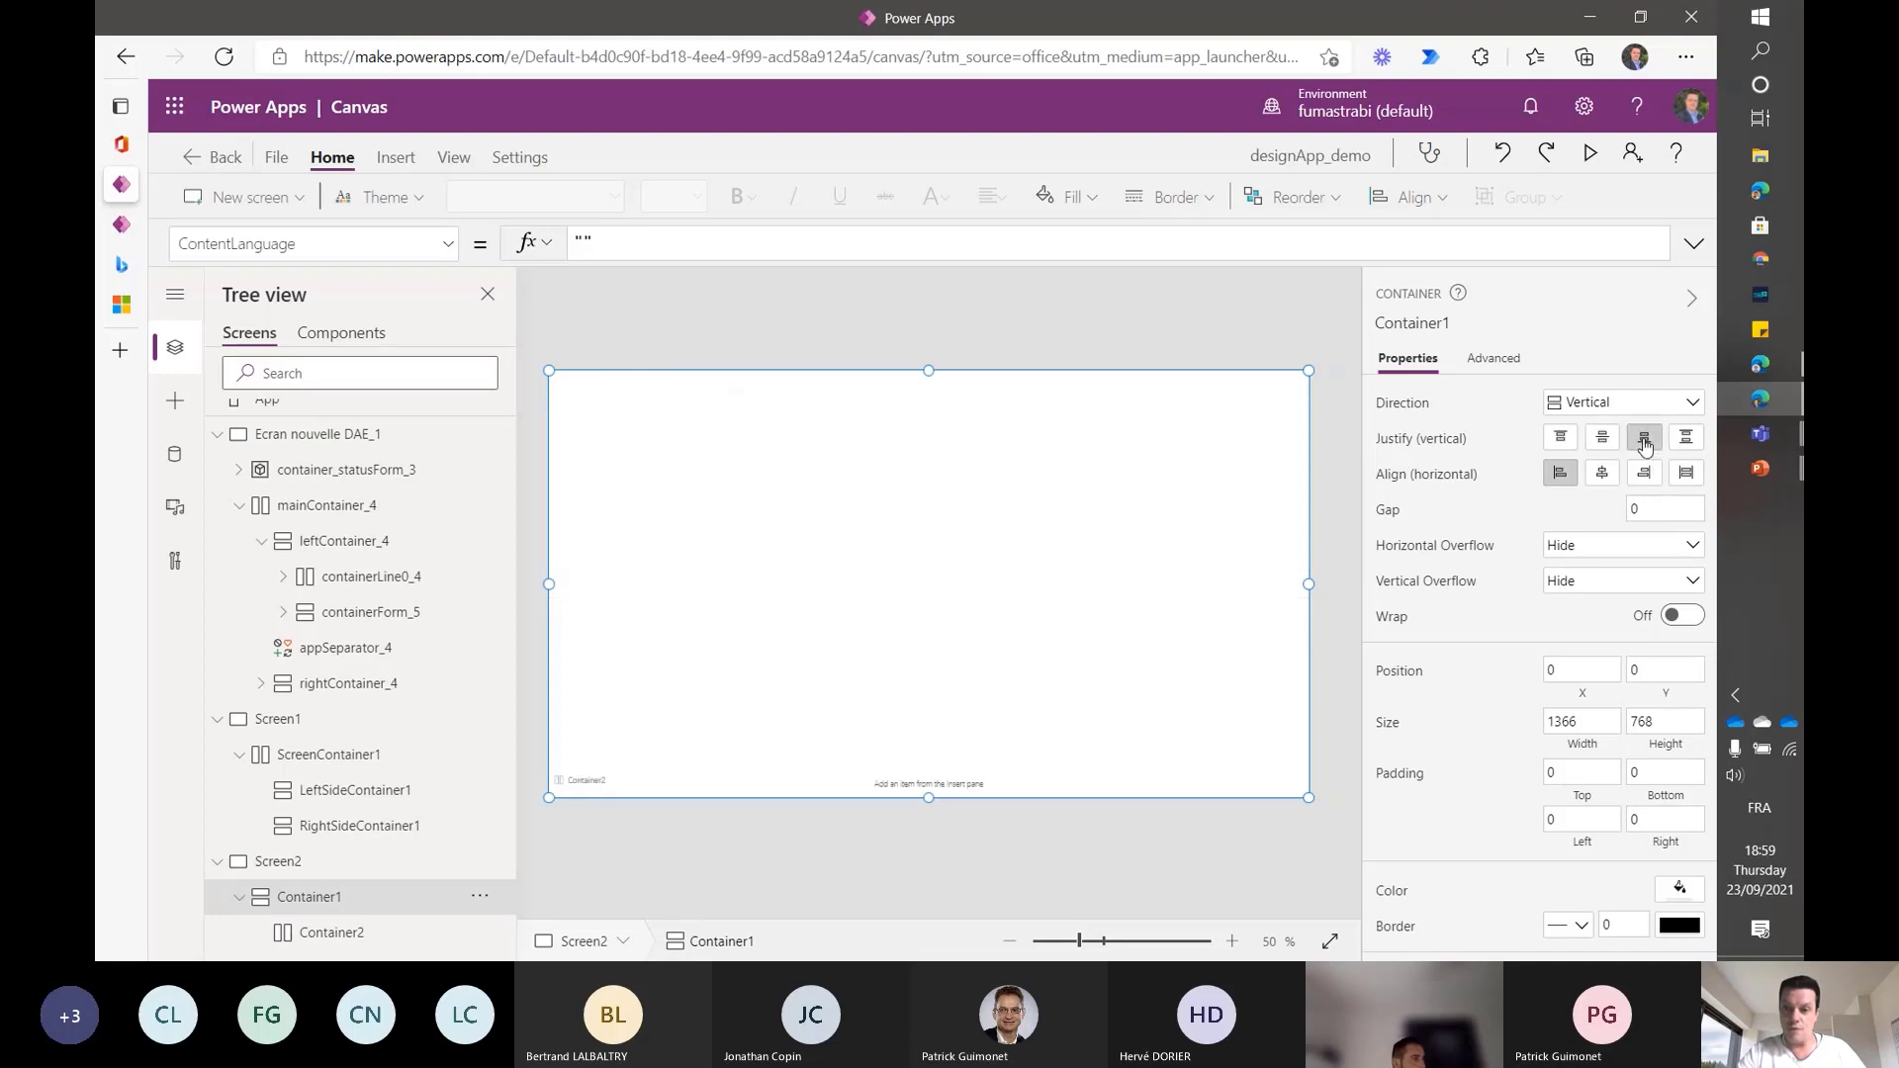
{"action": "left_click", "coordinate": [1562, 442]}
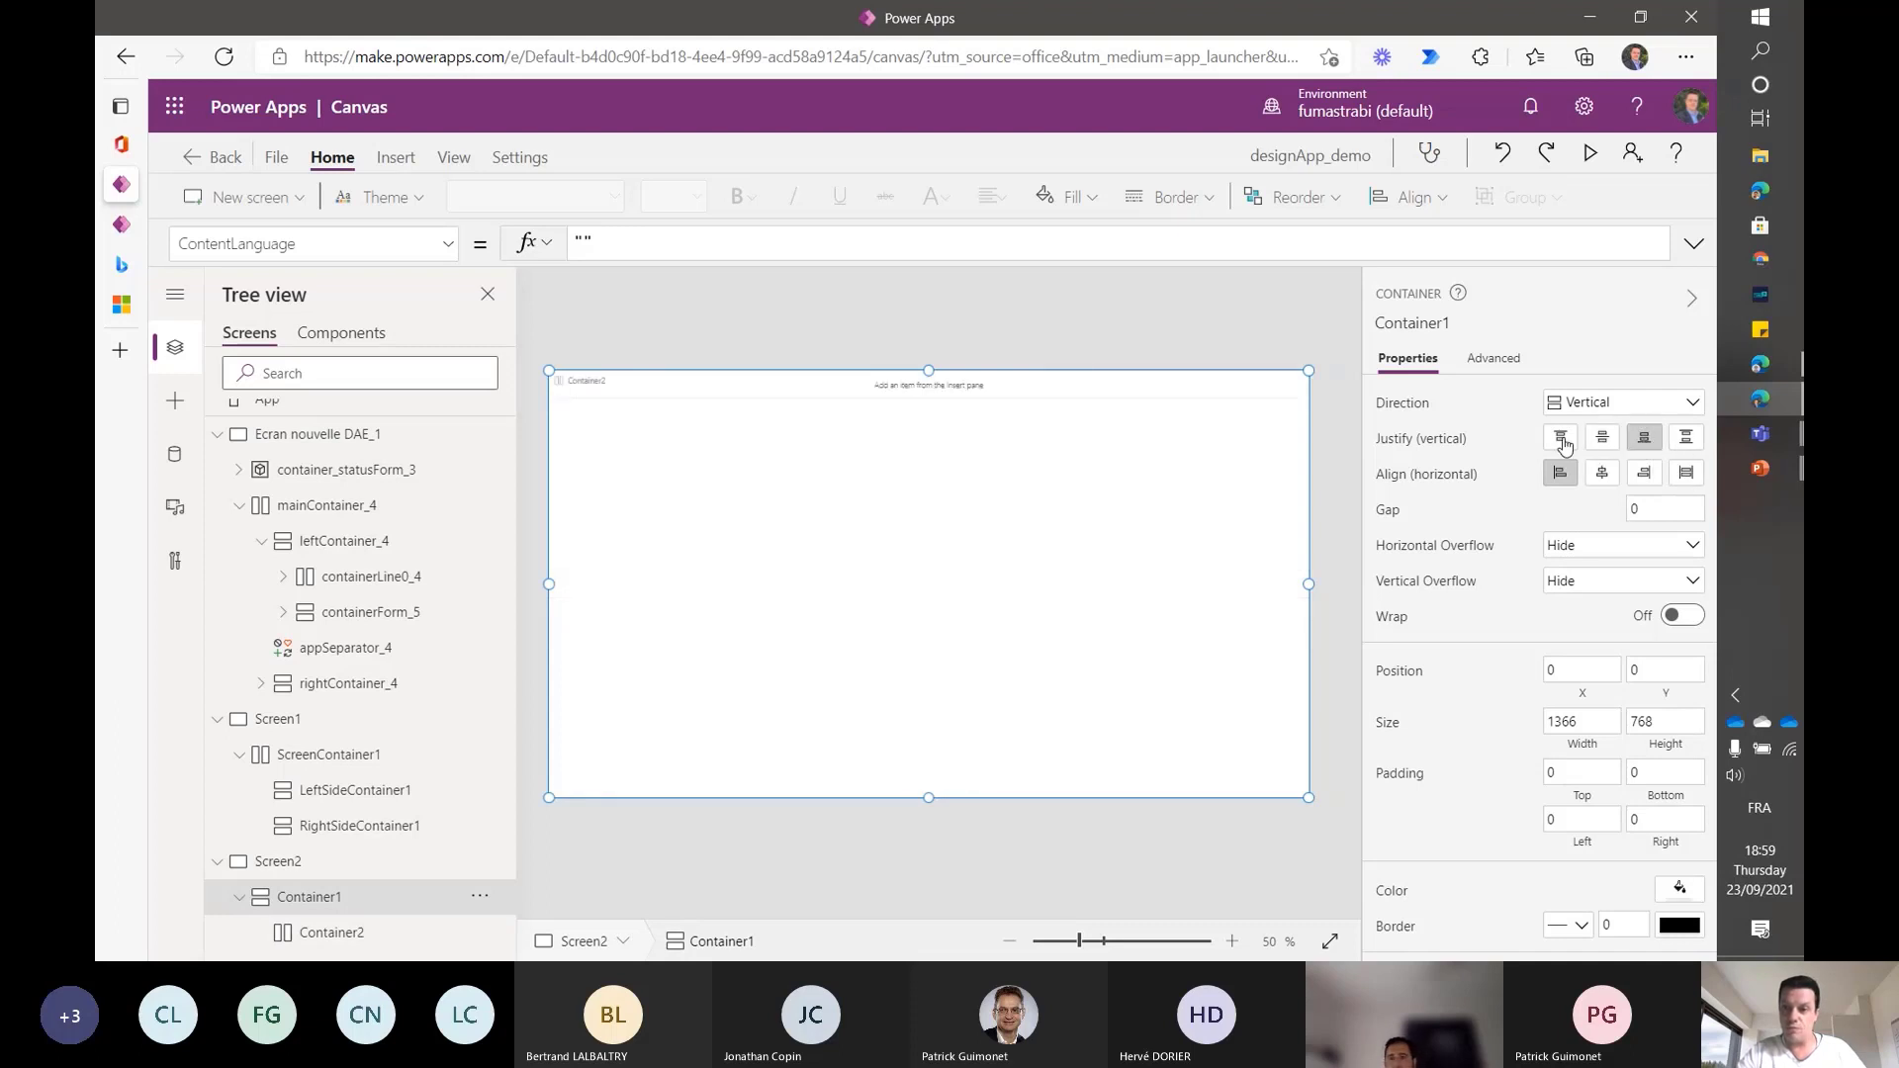
{"action": "left_click", "coordinate": [989, 391]}
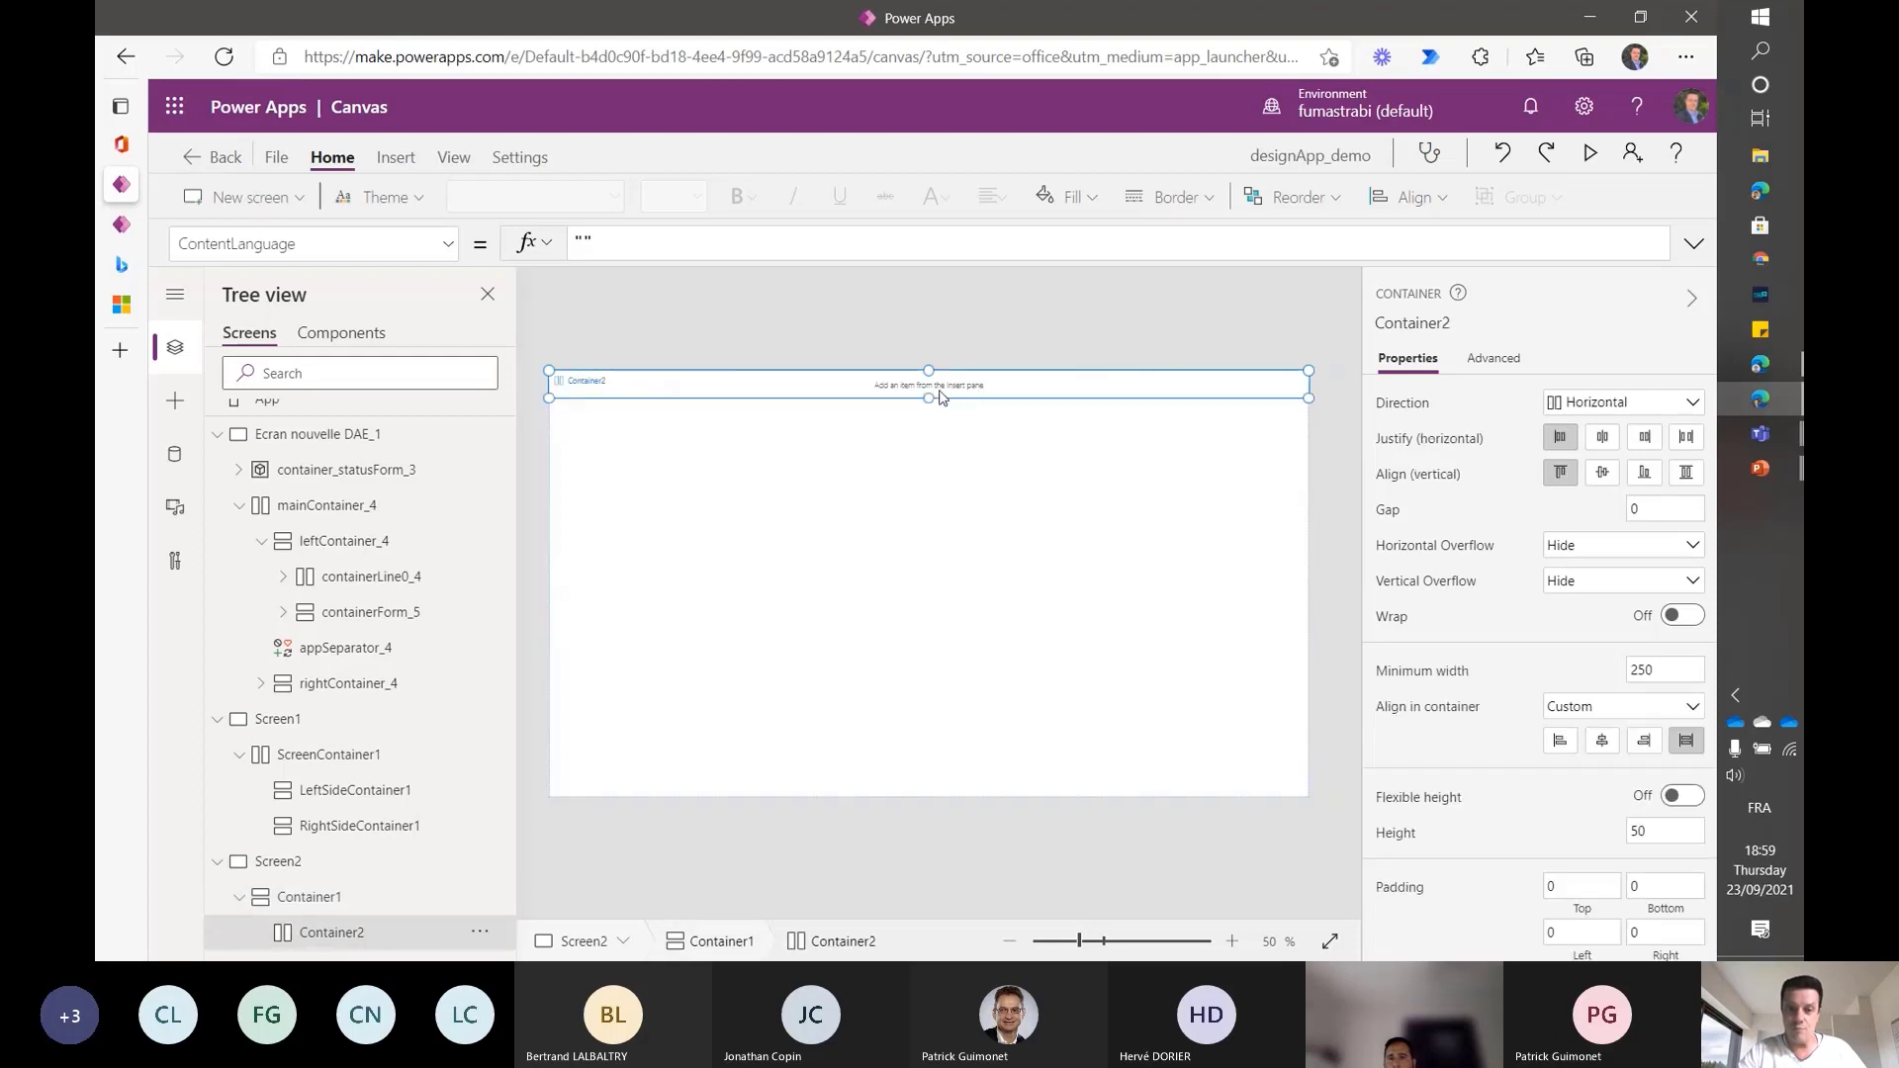
- Set Container1's padding to 5 on all four sides
{"action": "left_click", "coordinate": [866, 531]}
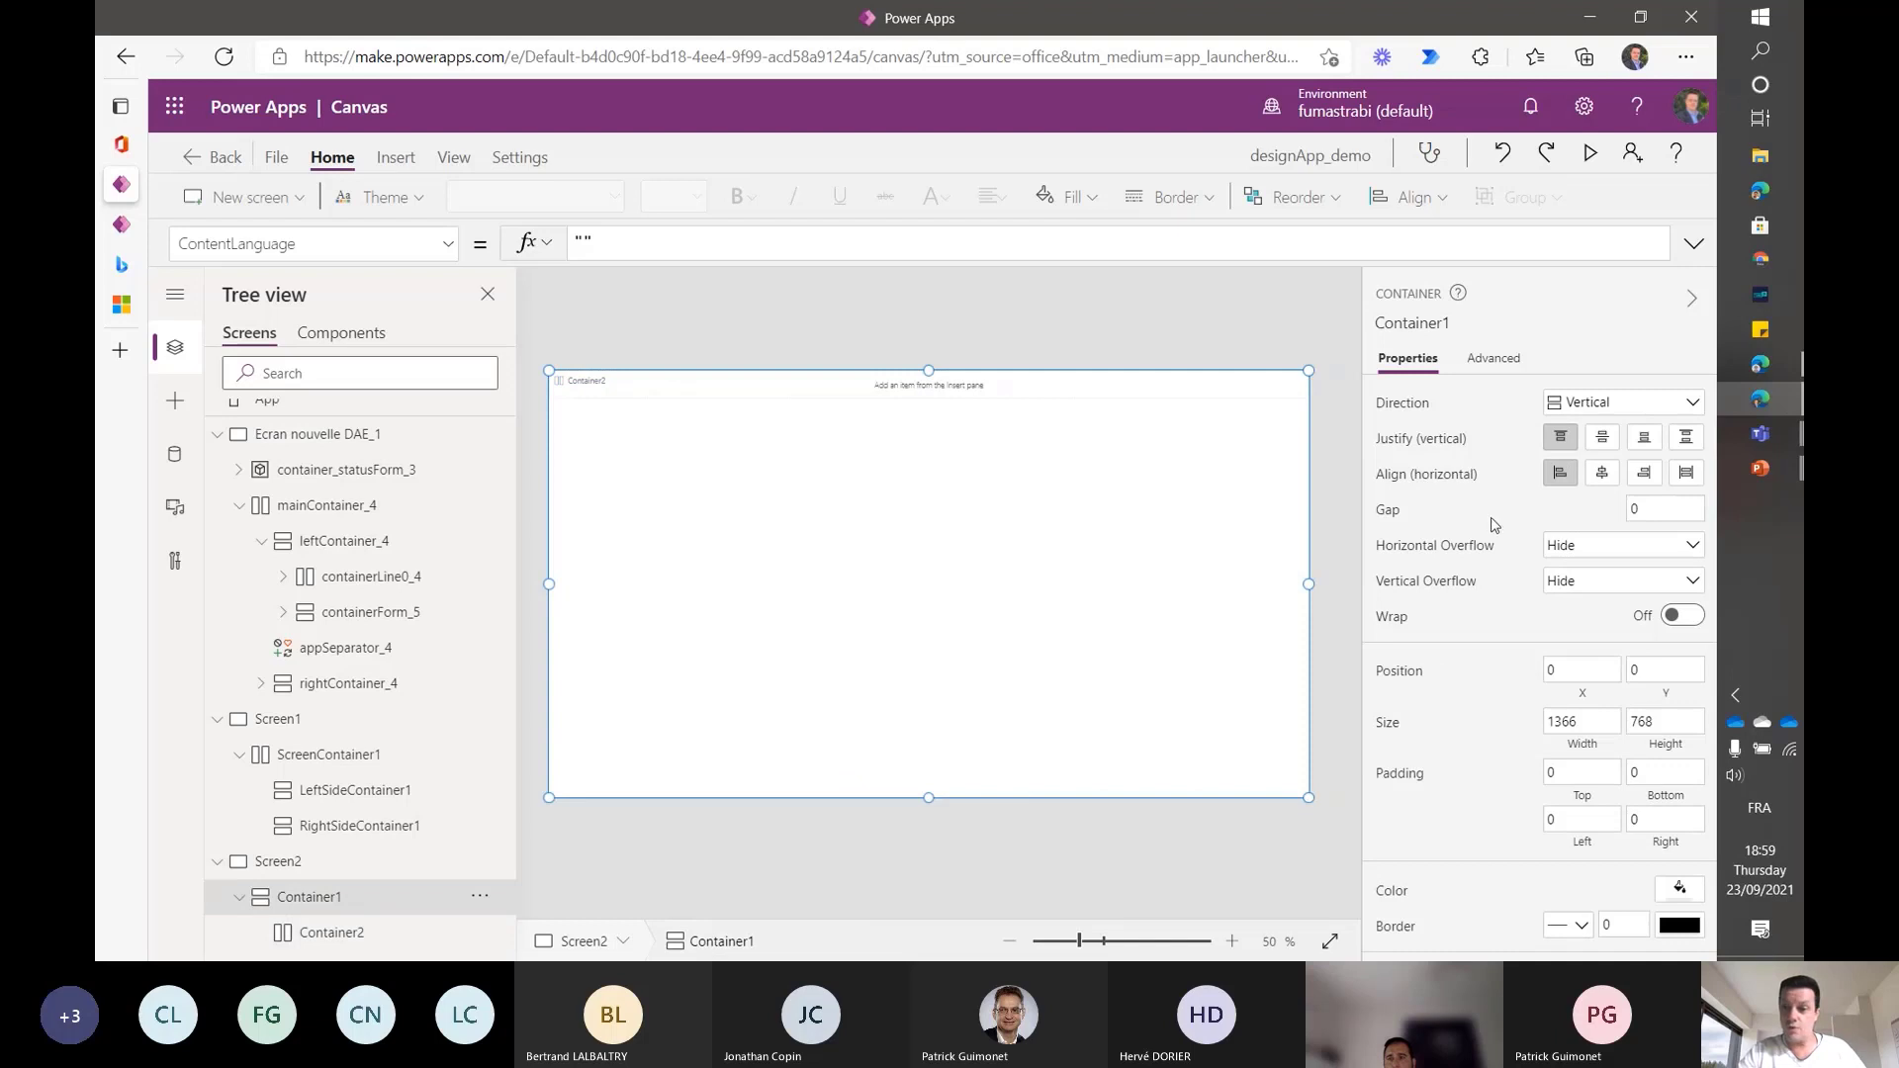
{"action": "left_click", "coordinate": [1567, 771]}
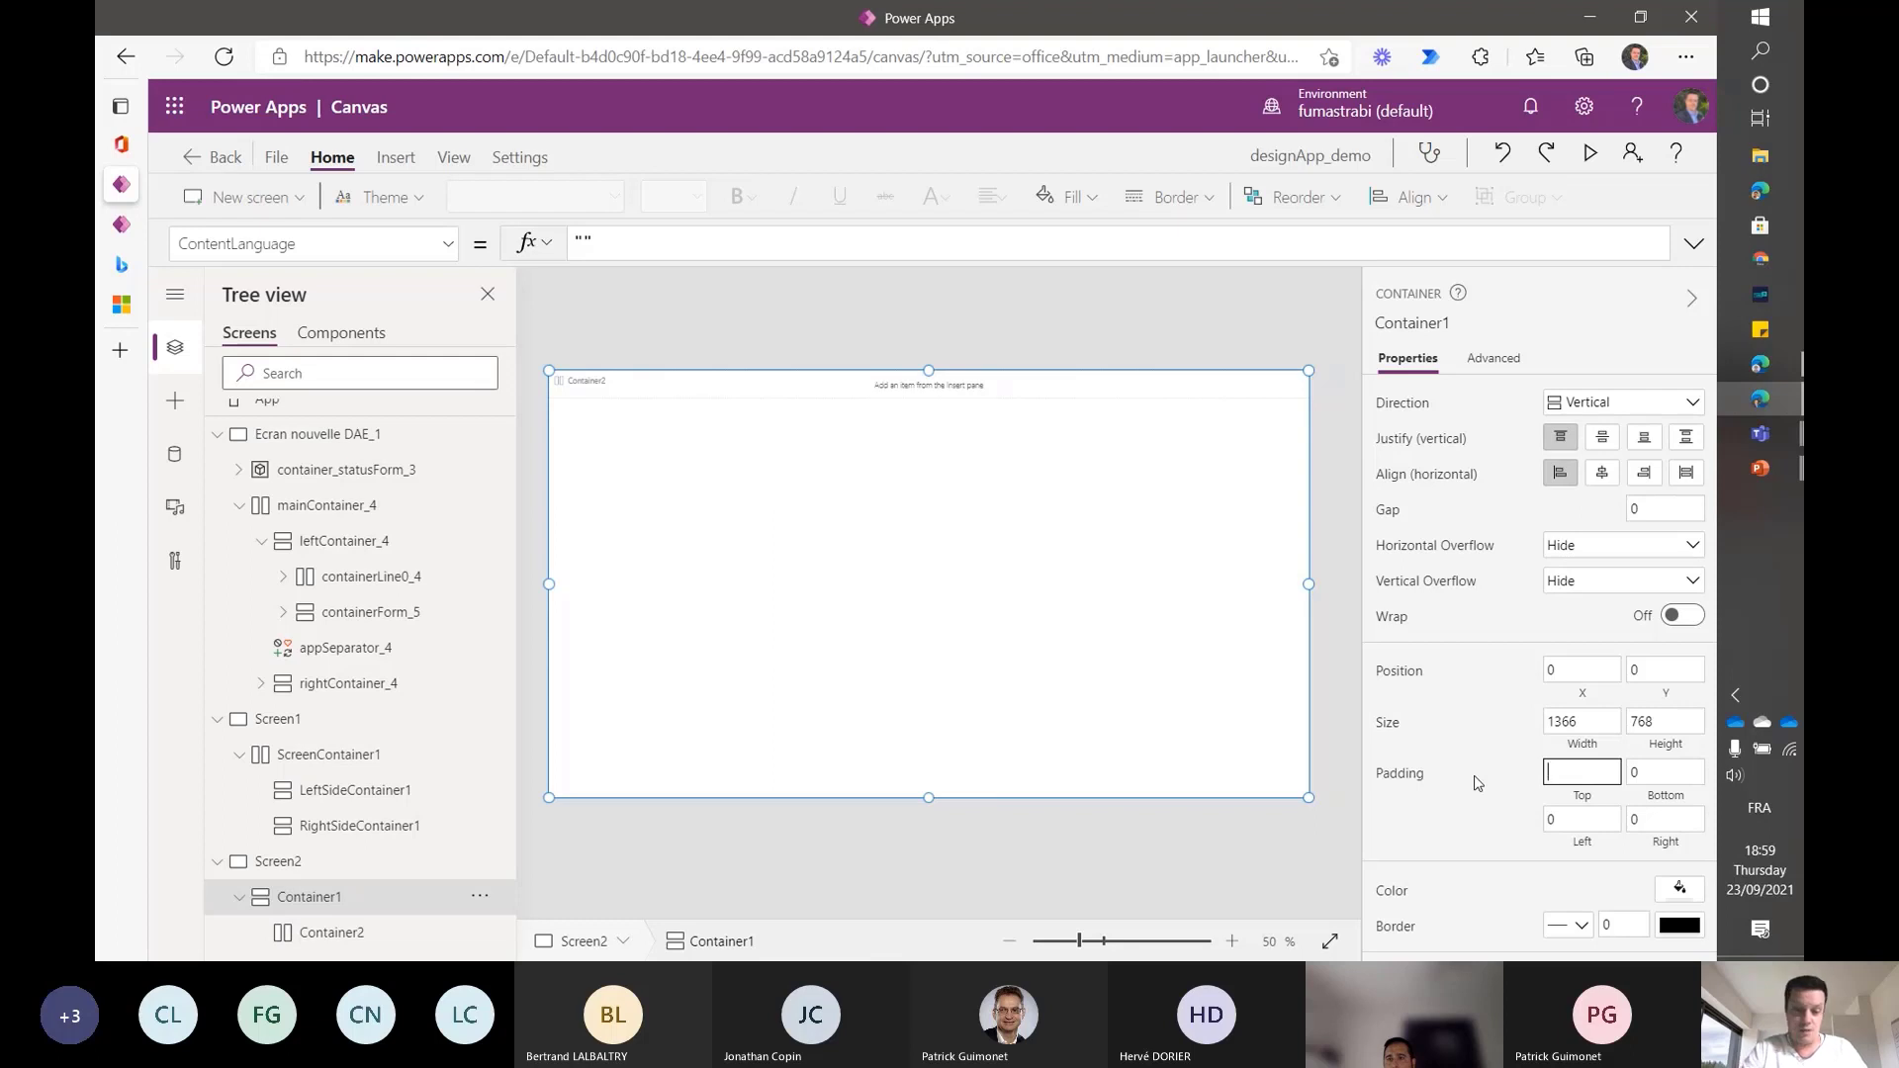
{"action": "key", "text": "Tab"}
{"action": "type", "text": "5"}
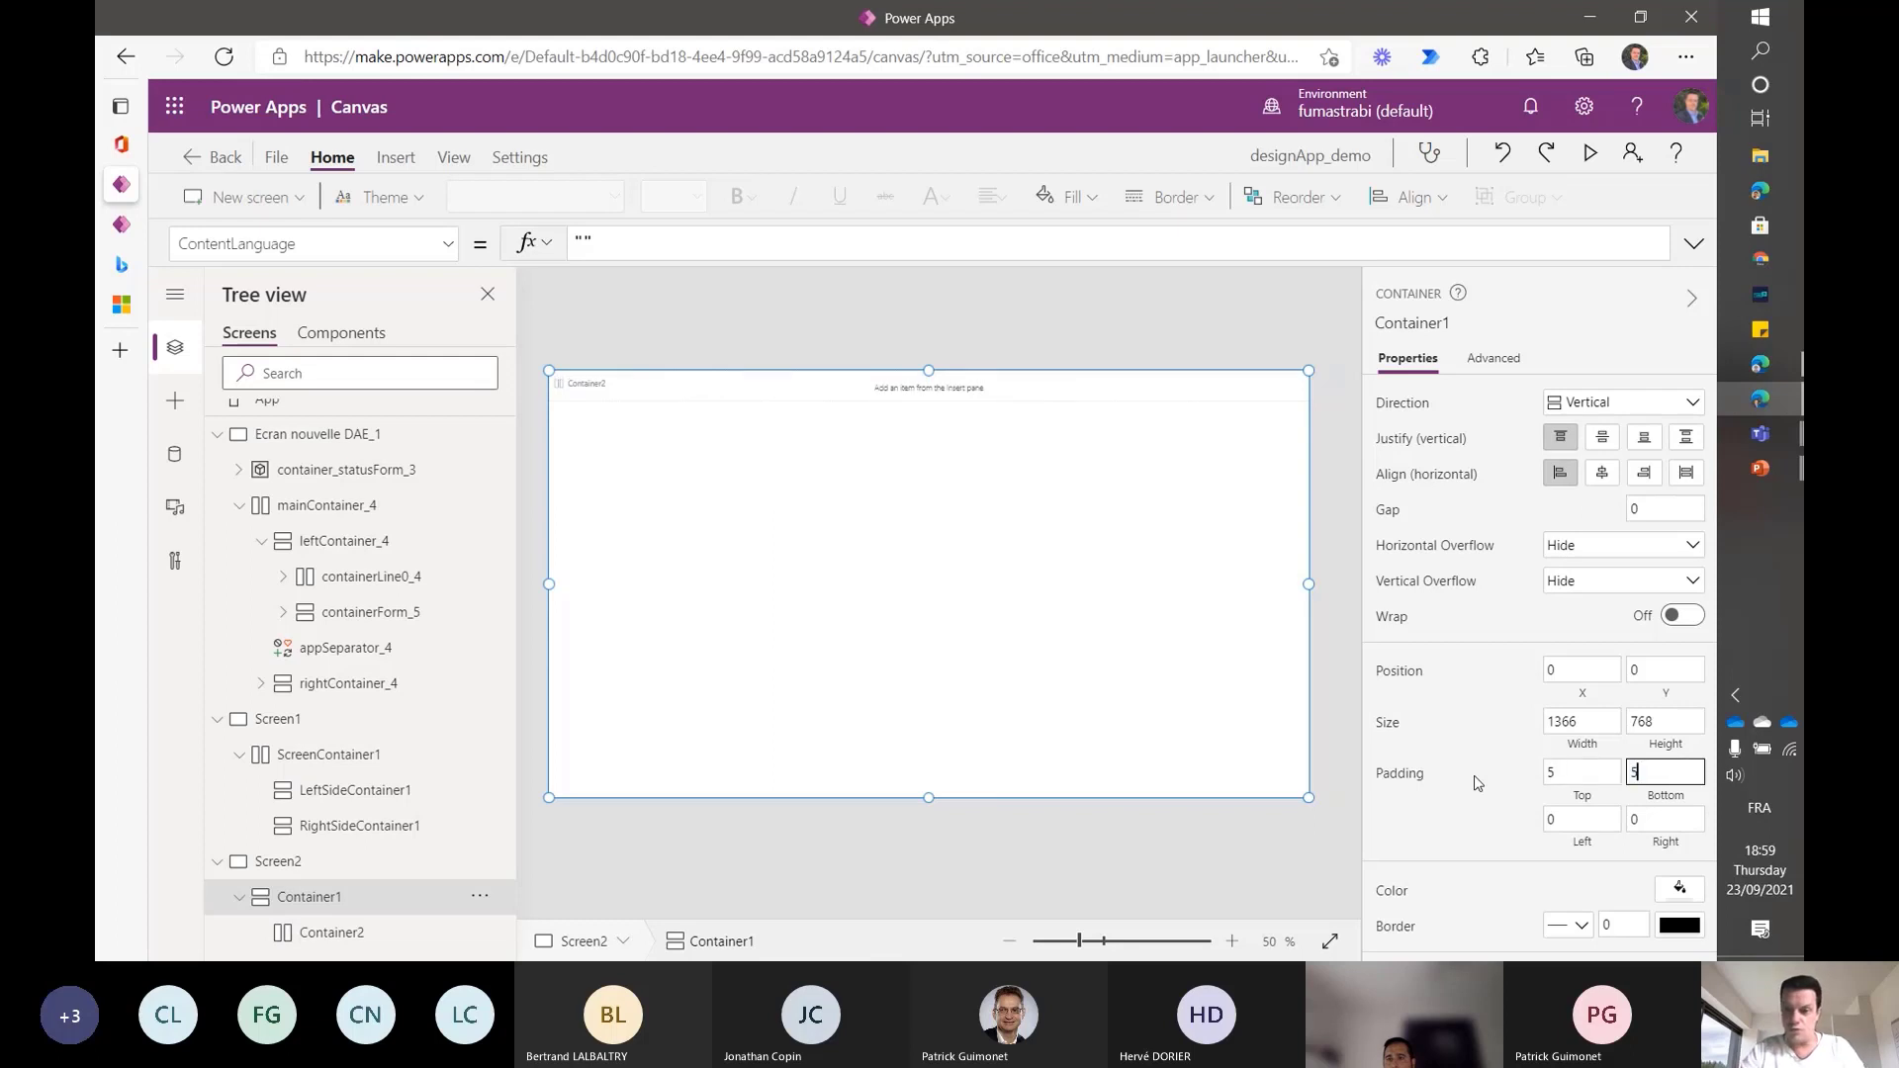
{"action": "key", "text": "Tab"}
{"action": "type", "text": "5"}
{"action": "key", "text": "Tab"}
{"action": "key", "text": "Tab"}
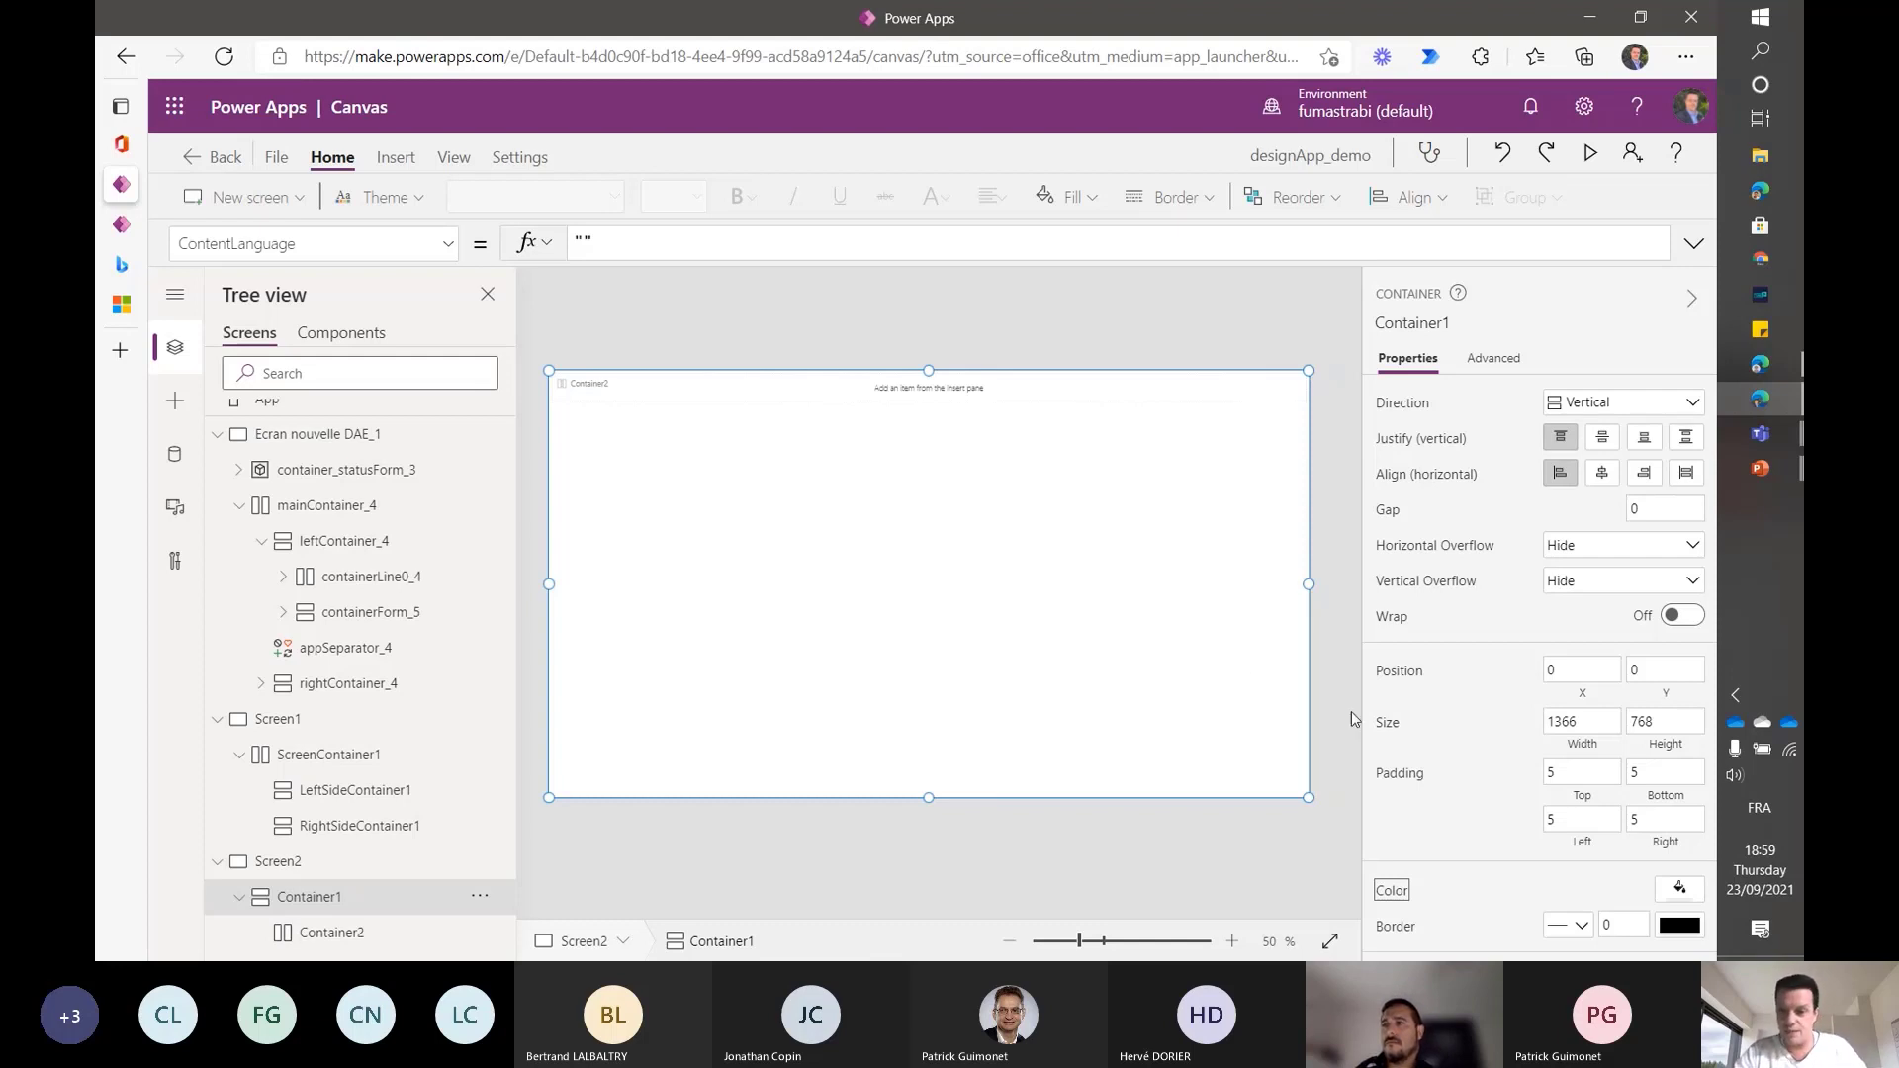
- Increase Container1's padding to 50 on all four sides and check the nested Container2 against its parent
{"action": "left_click", "coordinate": [1576, 771]}
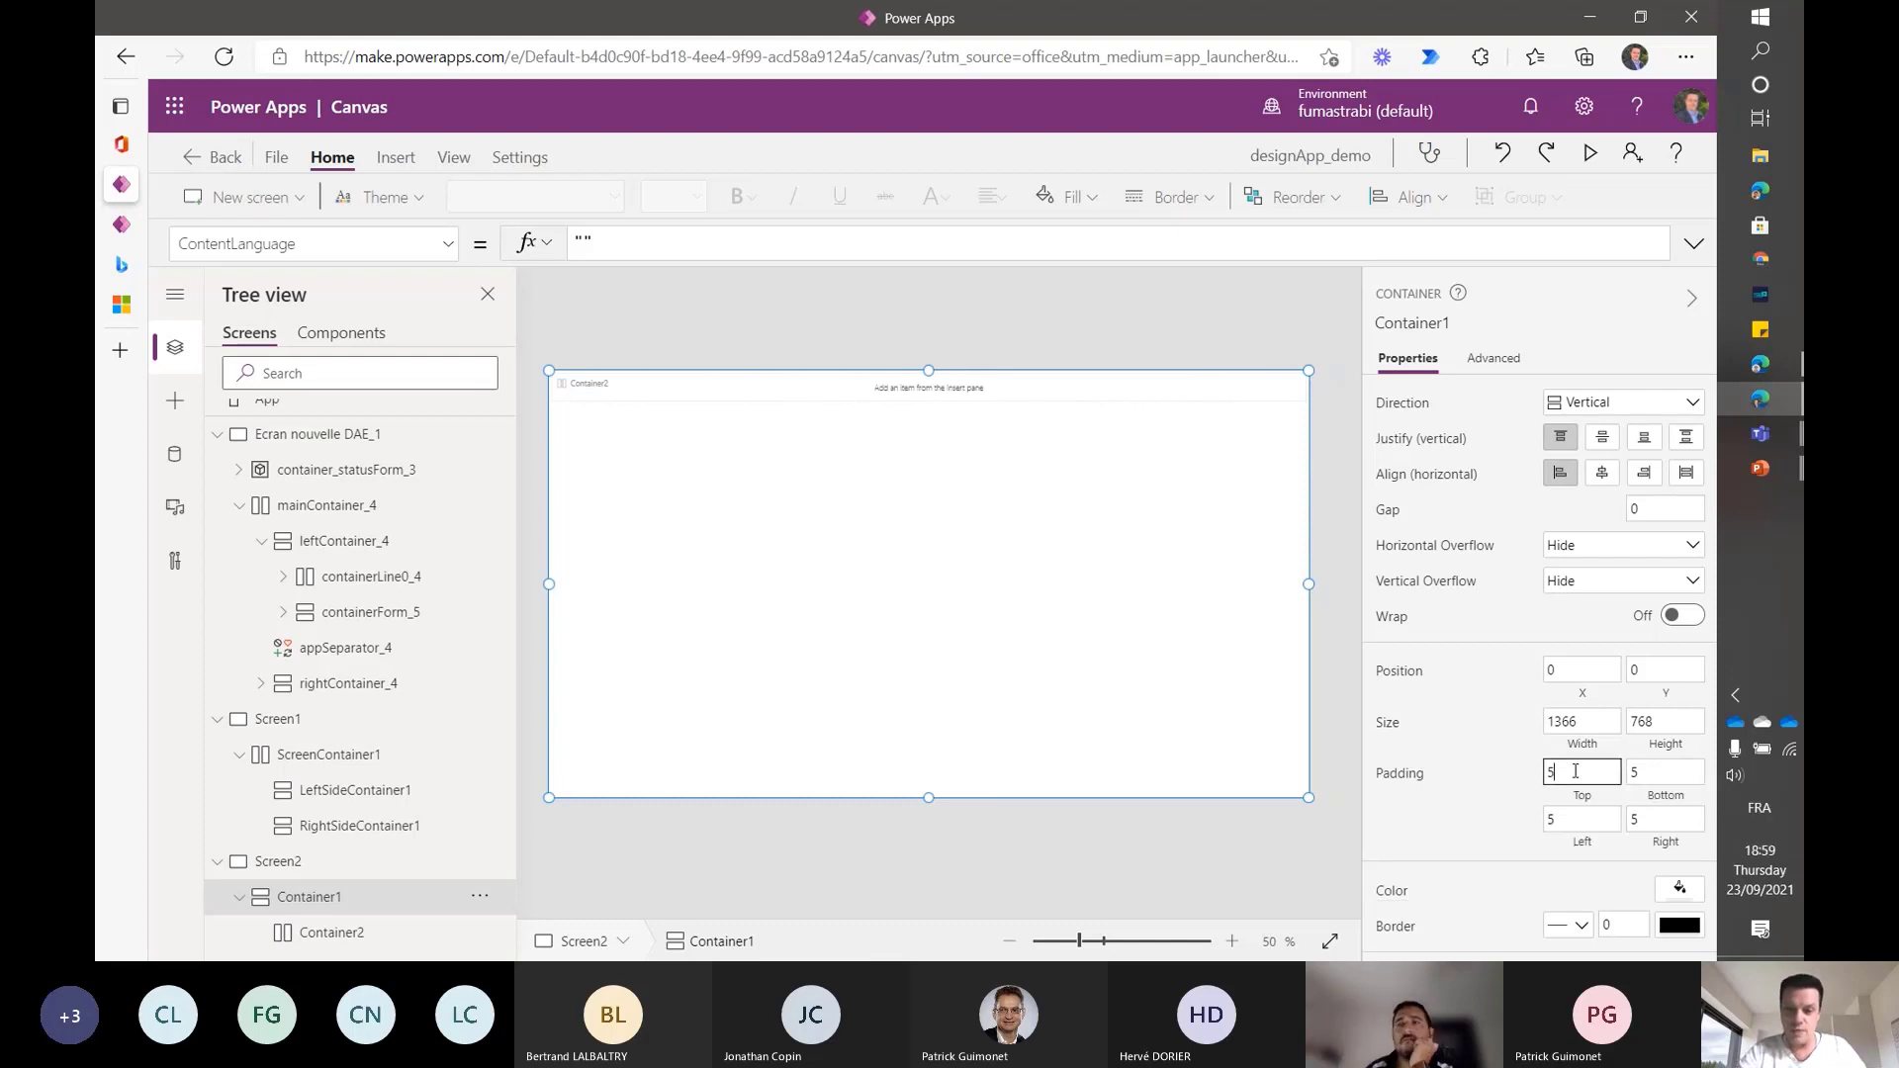
{"action": "type", "text": "0"}
{"action": "key", "text": "Tab"}
{"action": "key", "text": "BackSpace"}
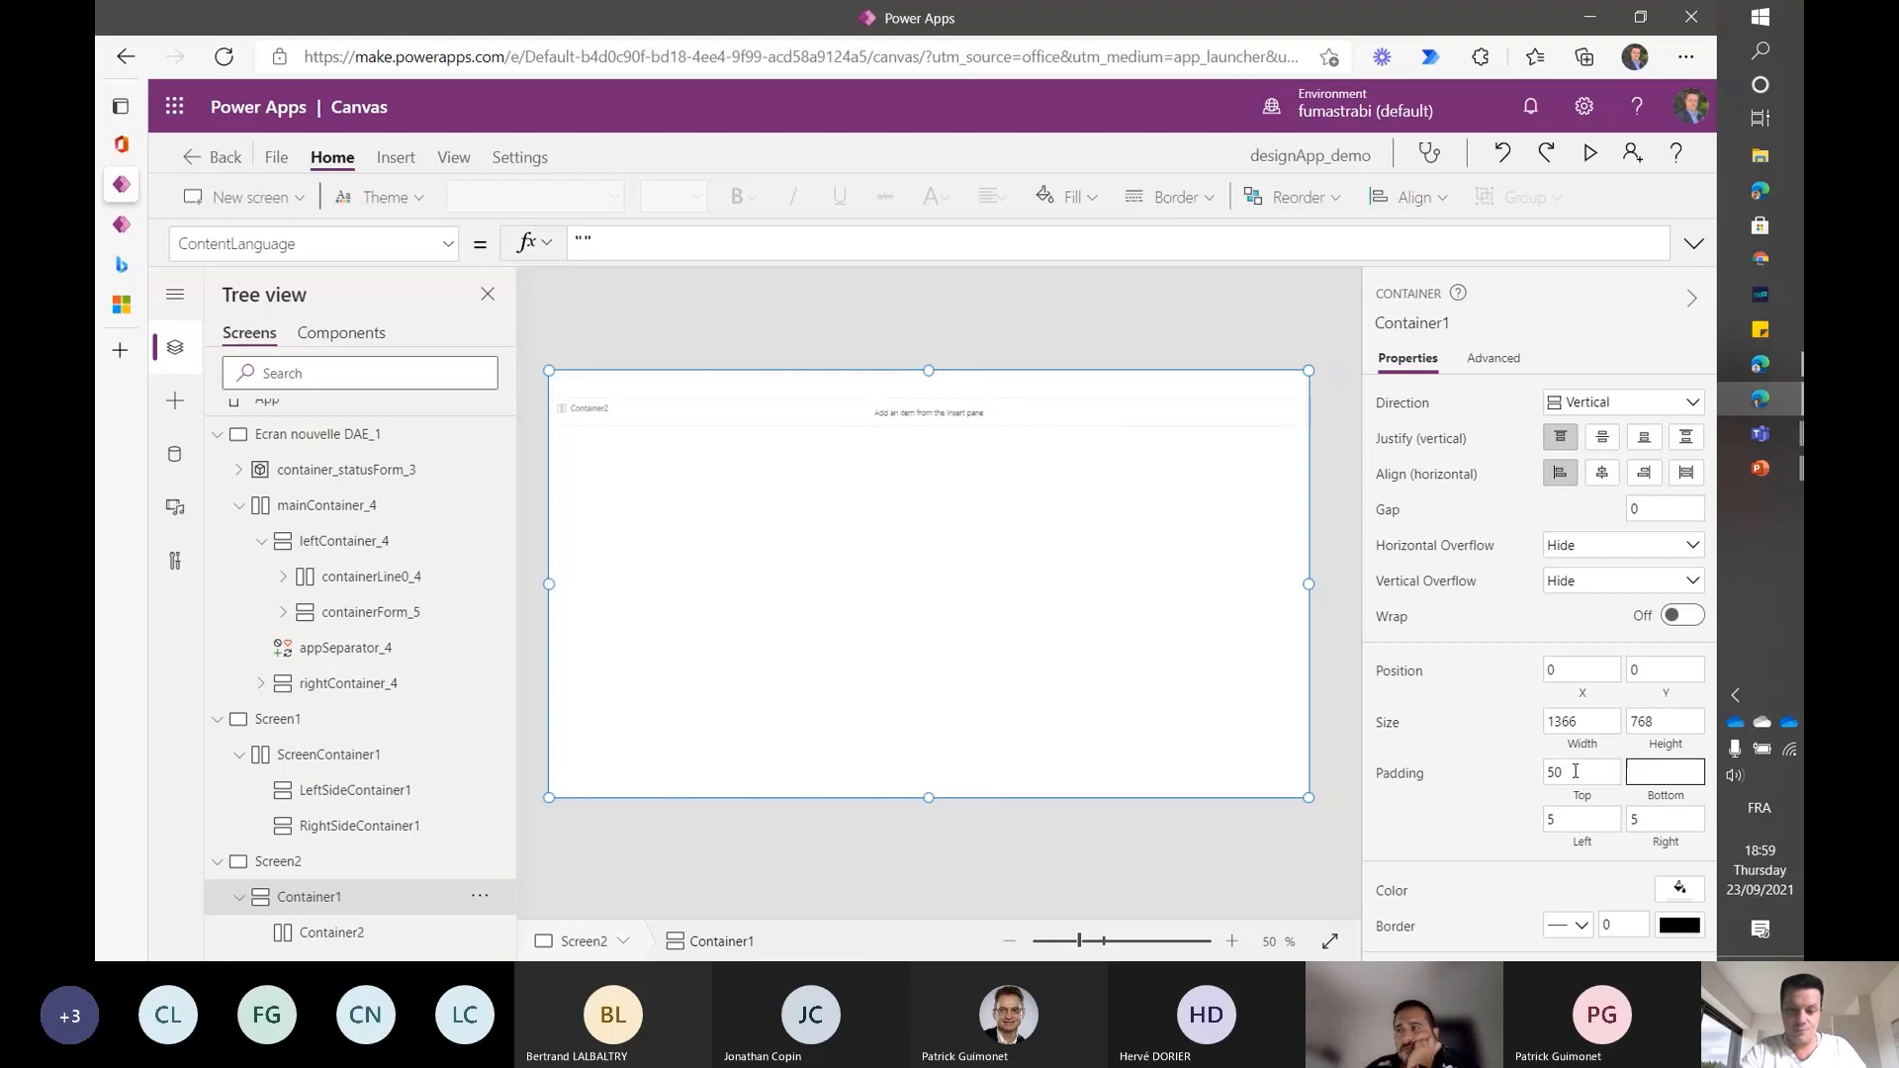
{"action": "key", "text": "Tab"}
{"action": "type", "text": "0"}
{"action": "key", "text": "Tab"}
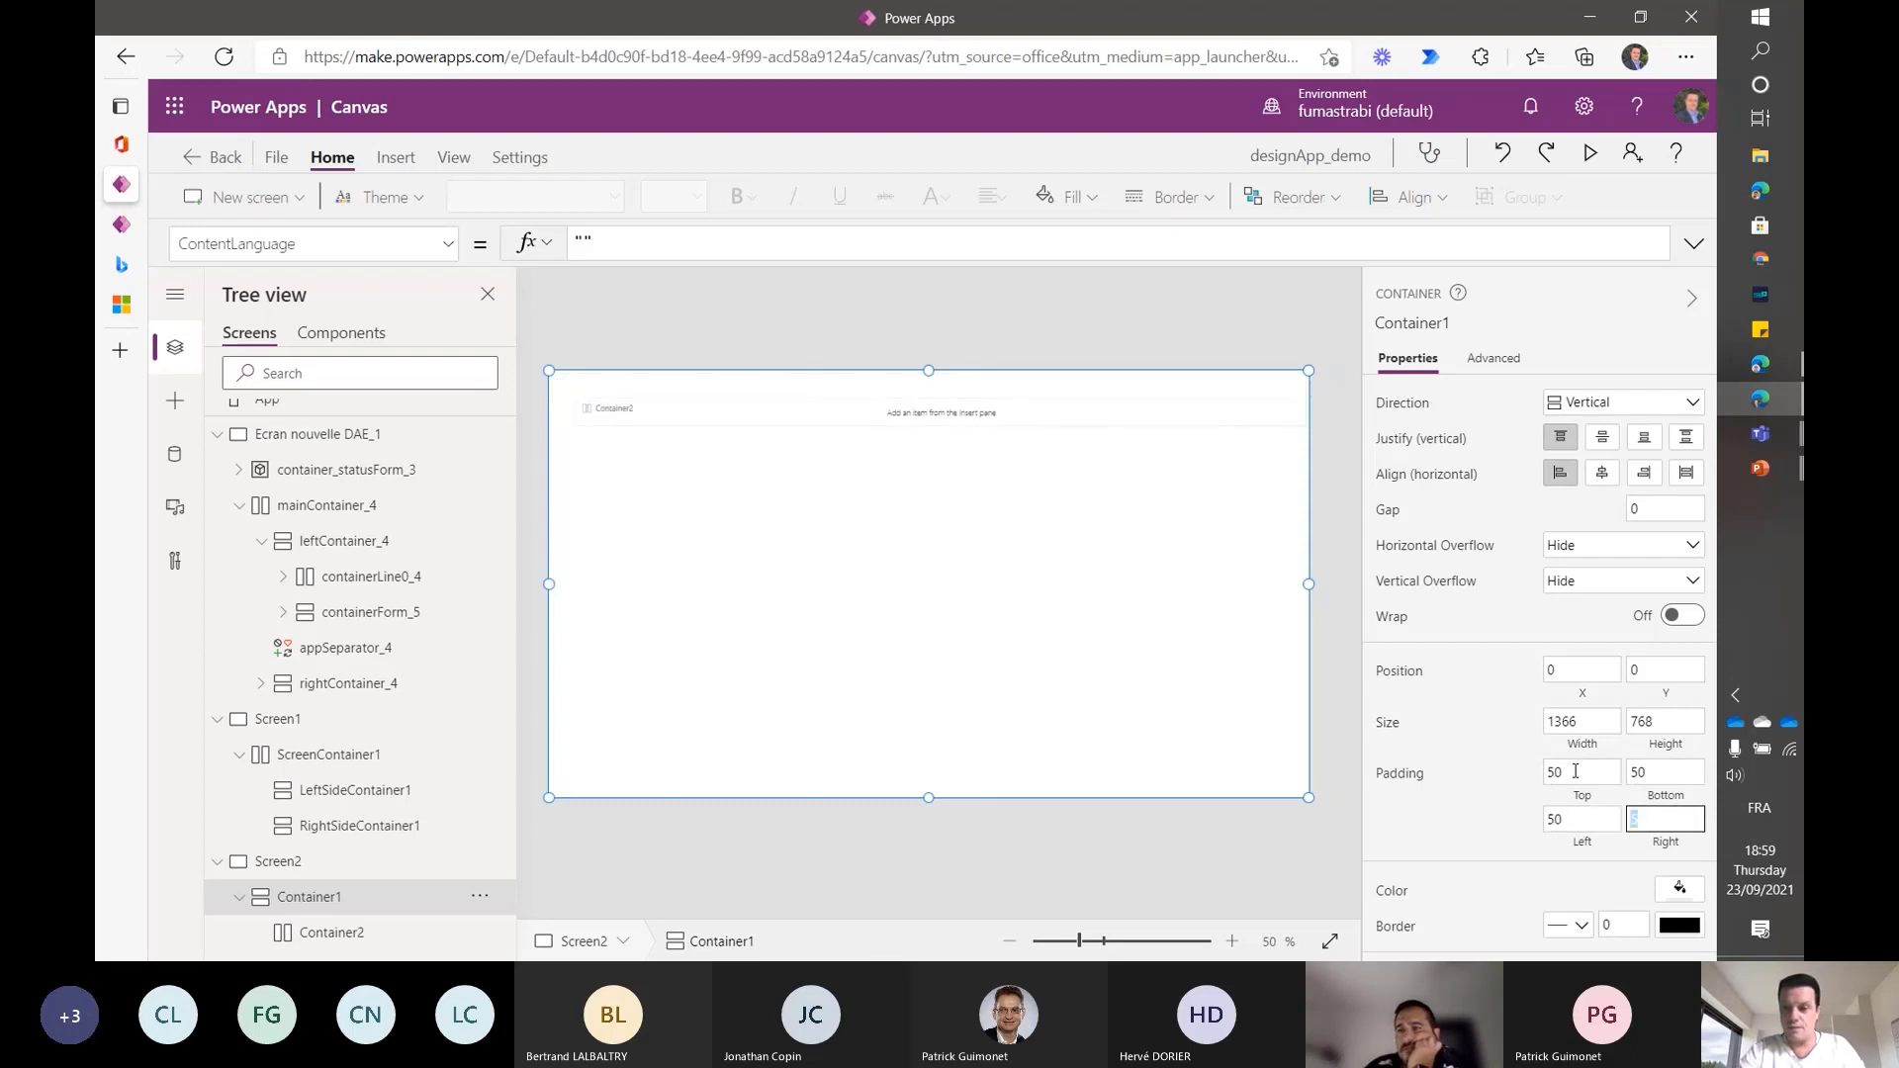
{"action": "type", "text": "0"}
{"action": "key", "text": "Tab"}
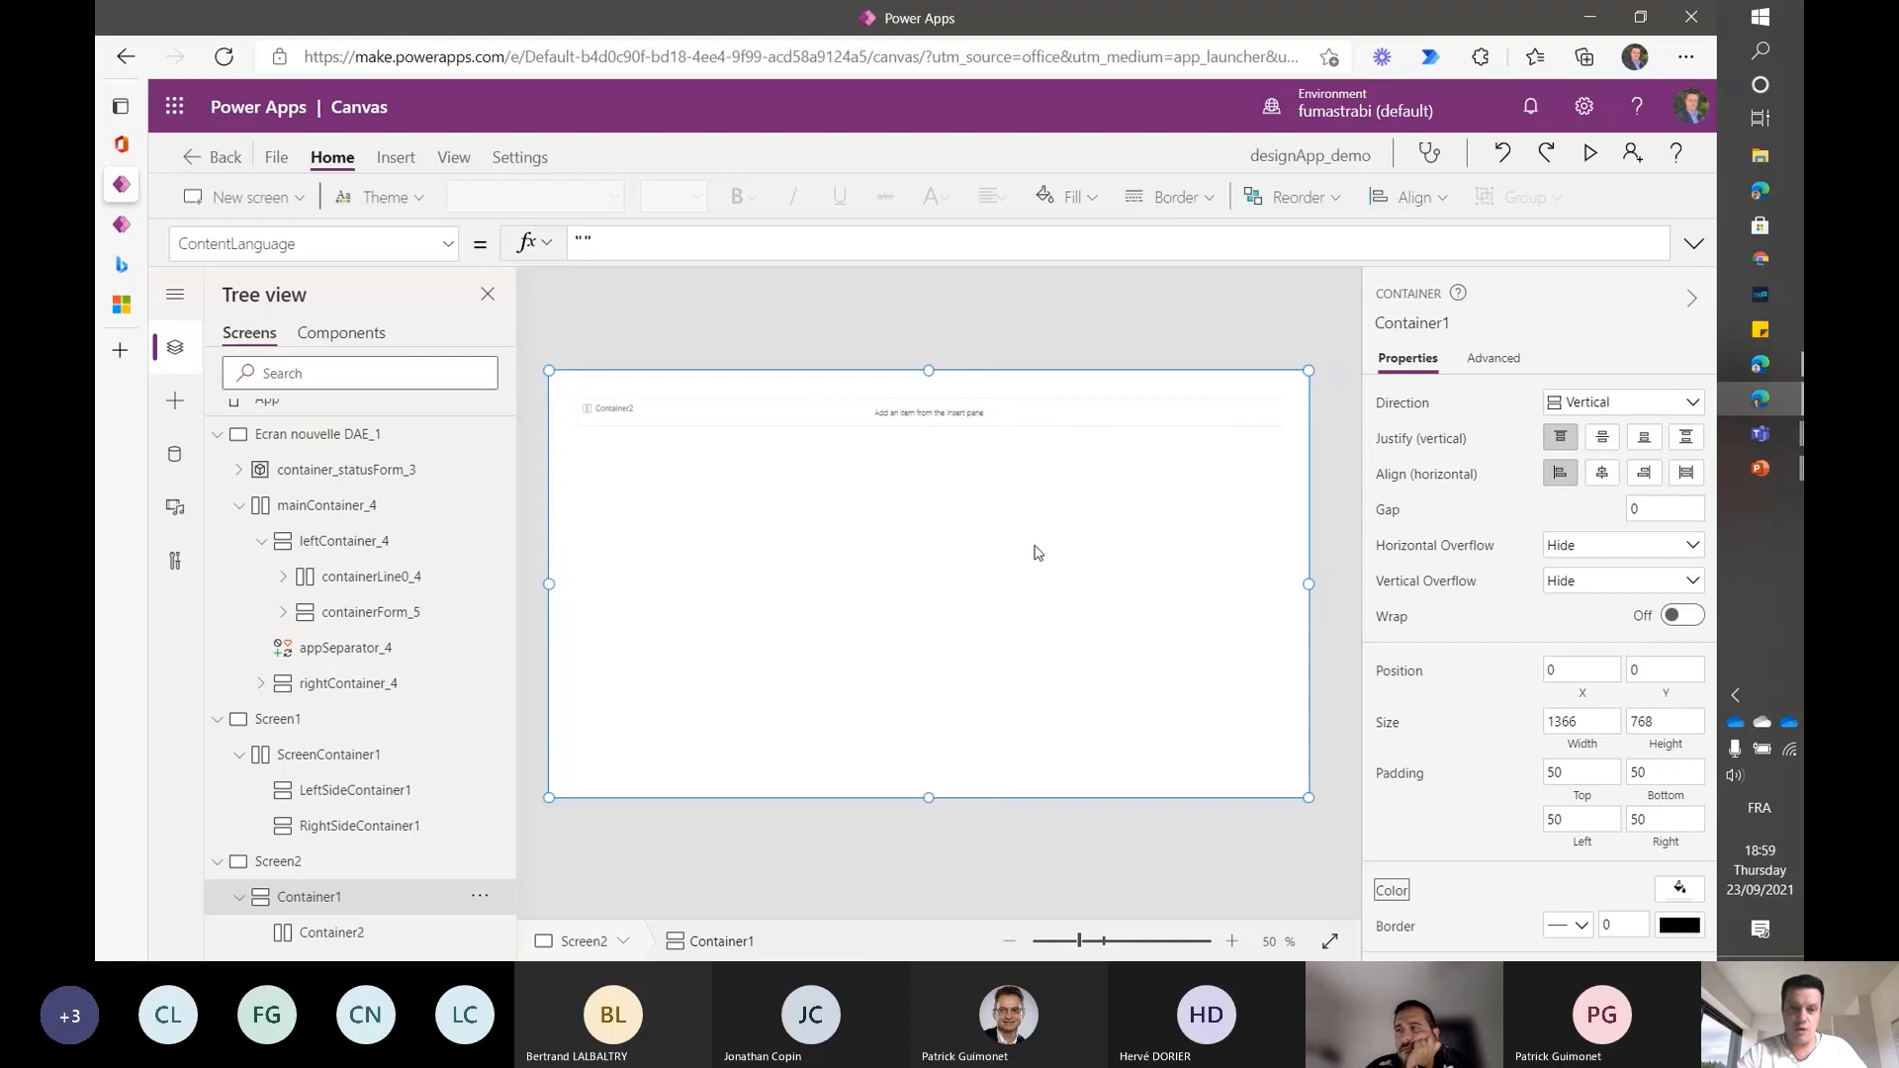
{"action": "left_click", "coordinate": [758, 417]}
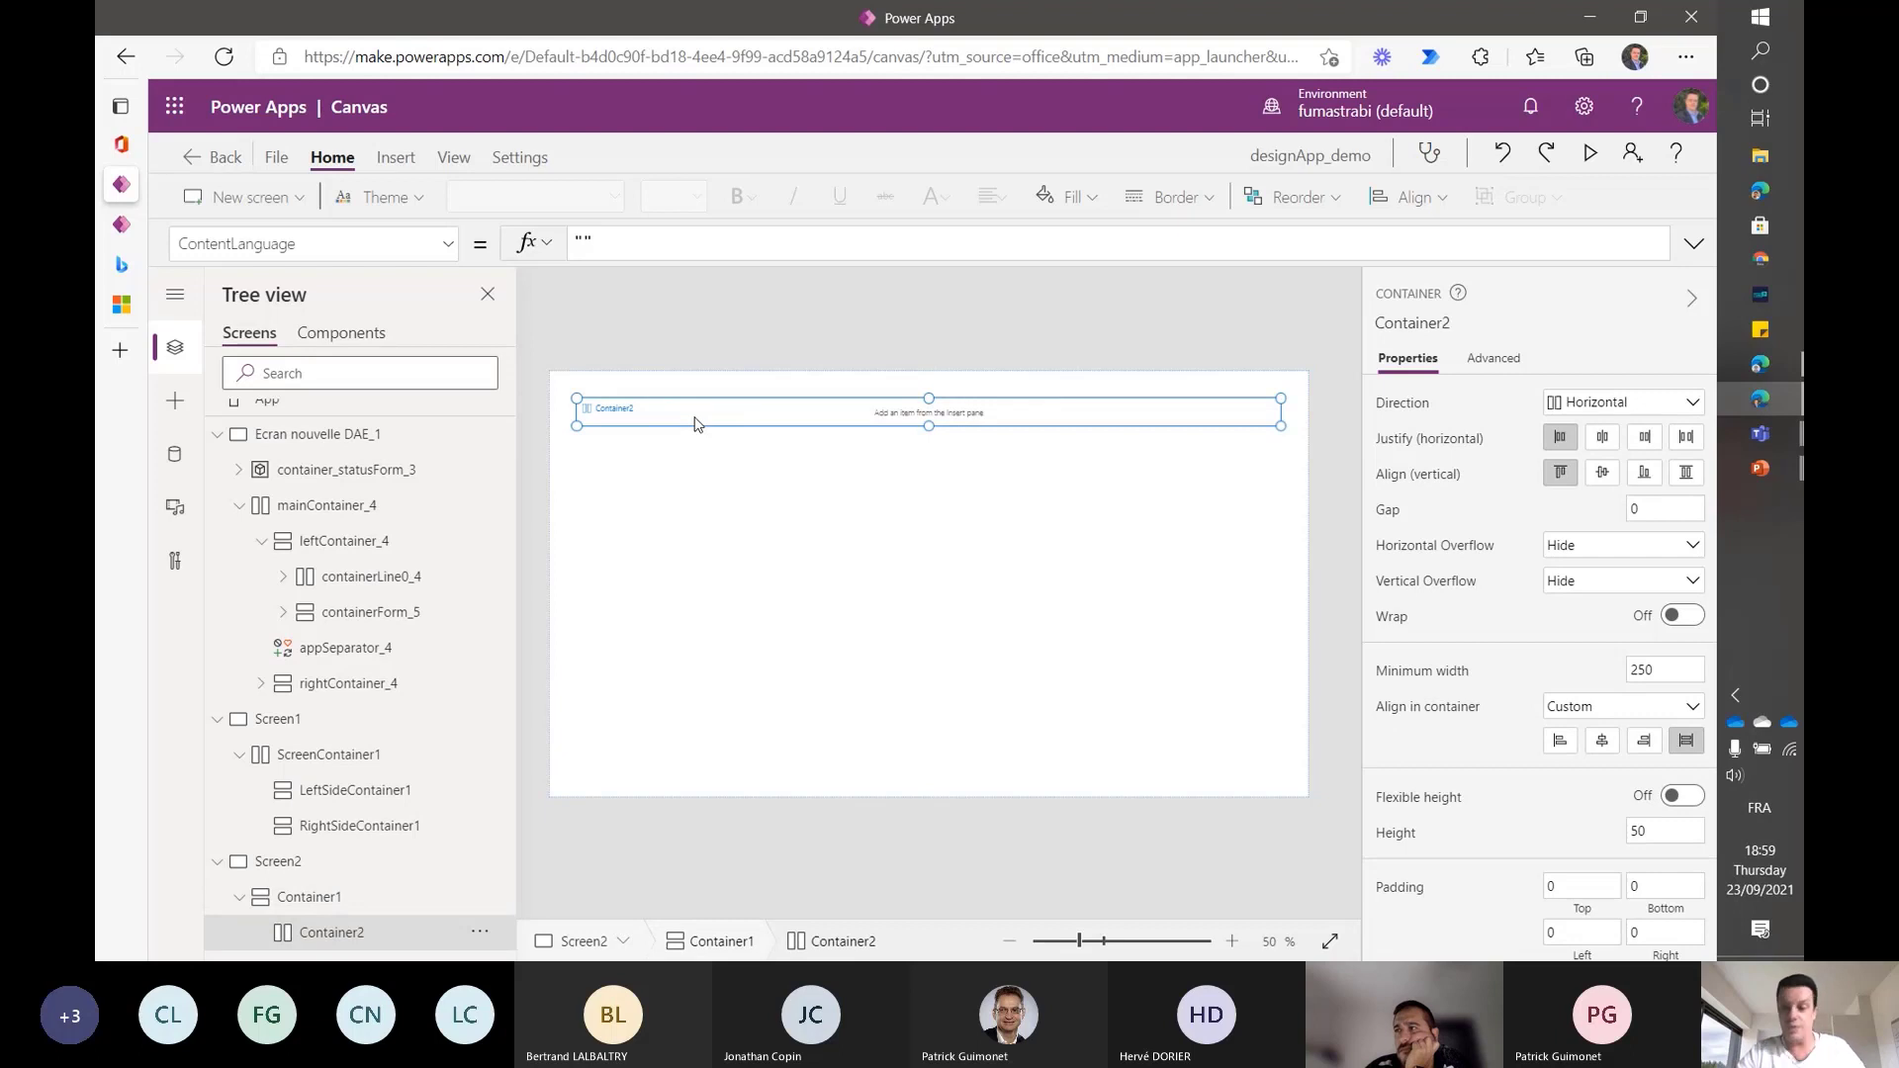
{"action": "left_click", "coordinate": [883, 543]}
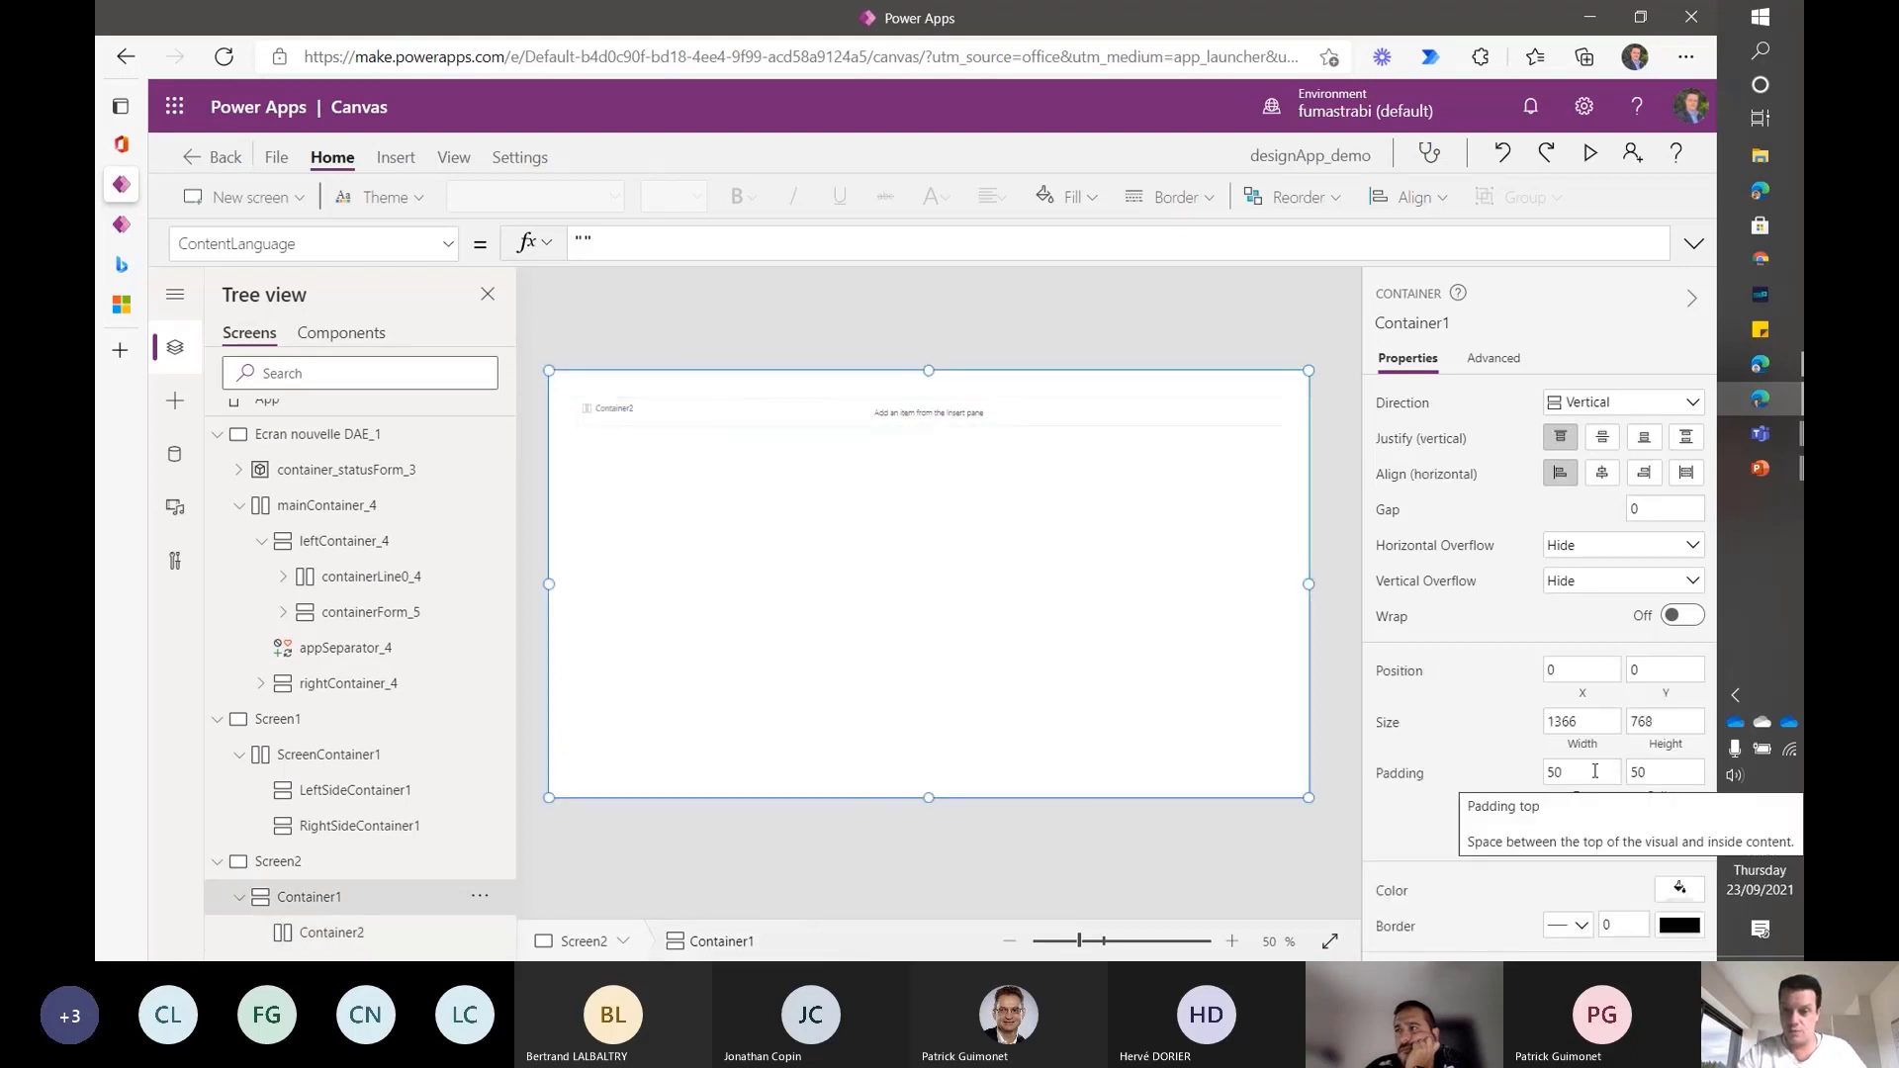
- Reduce Container1's top, bottom, left and right padding back to 5
{"action": "left_click", "coordinate": [1593, 772]}
{"action": "key", "text": "Tab"}
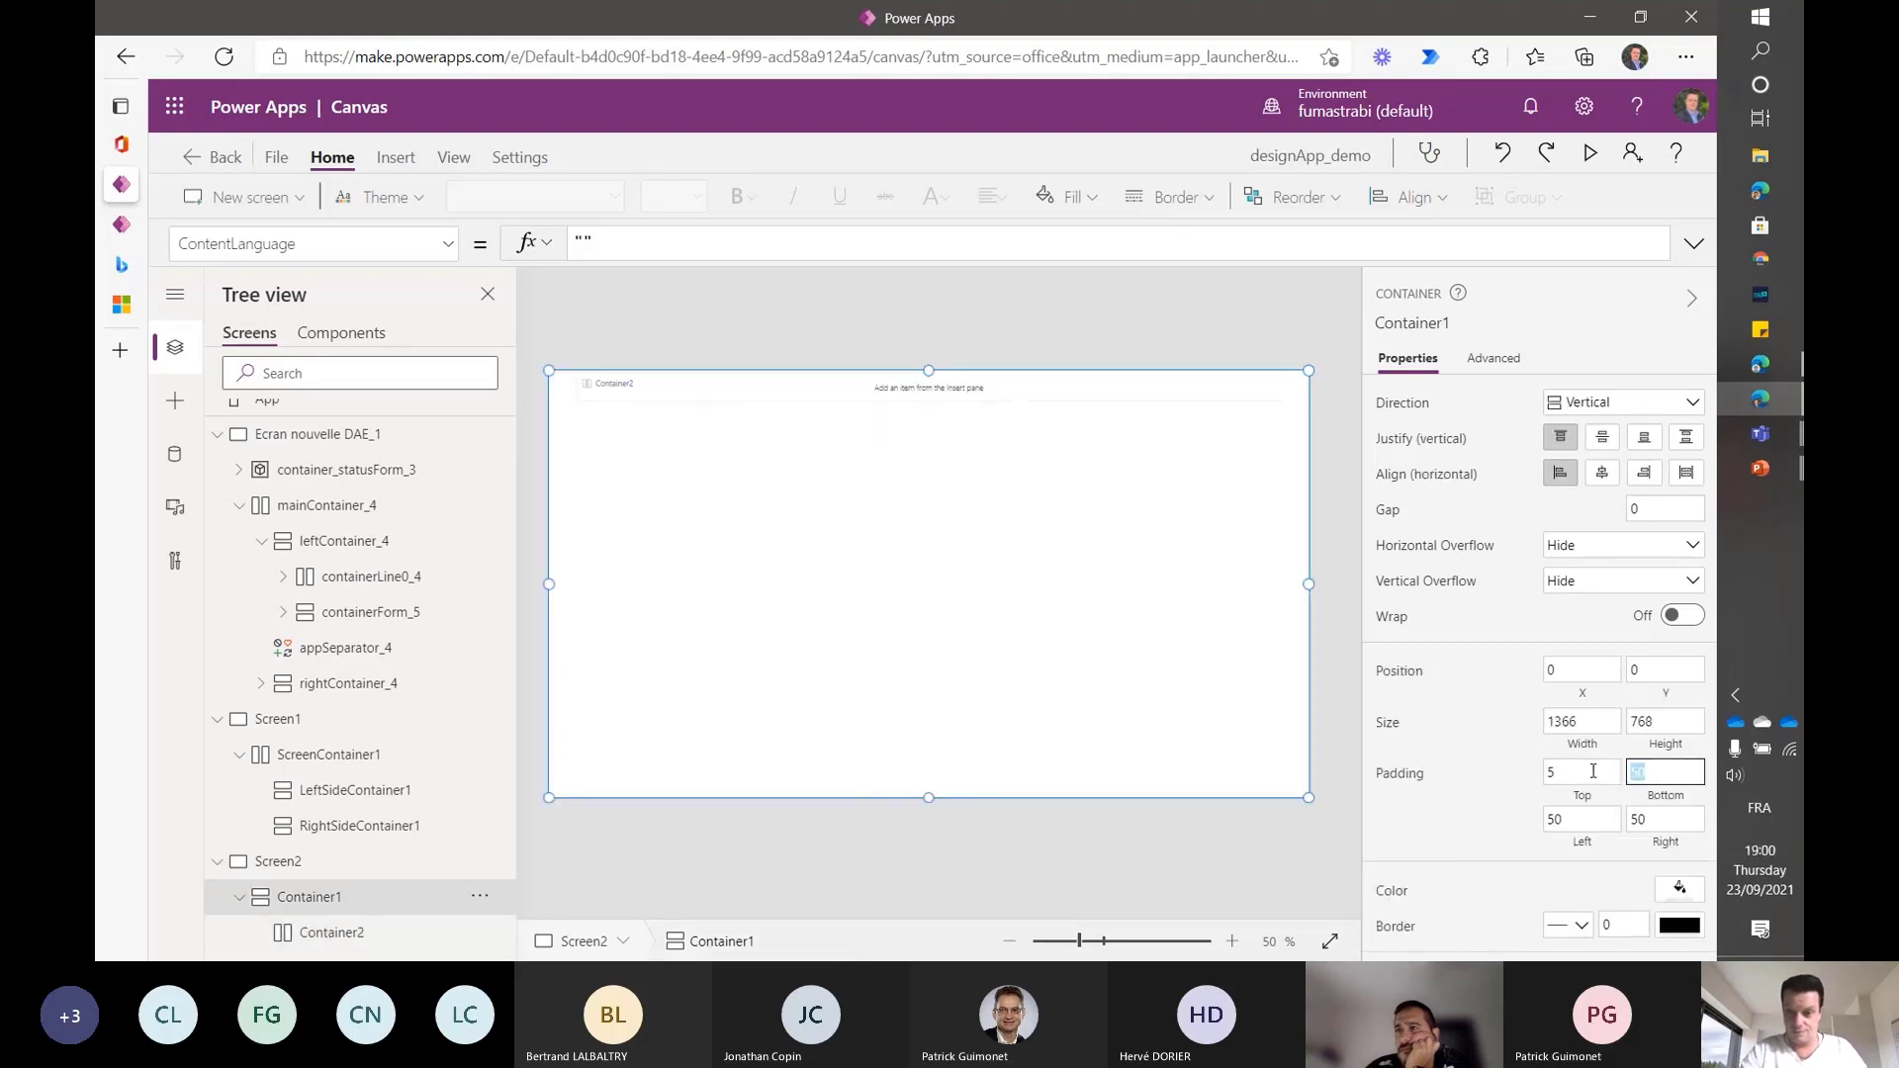
{"action": "type", "text": "5"}
{"action": "key", "text": "Tab"}
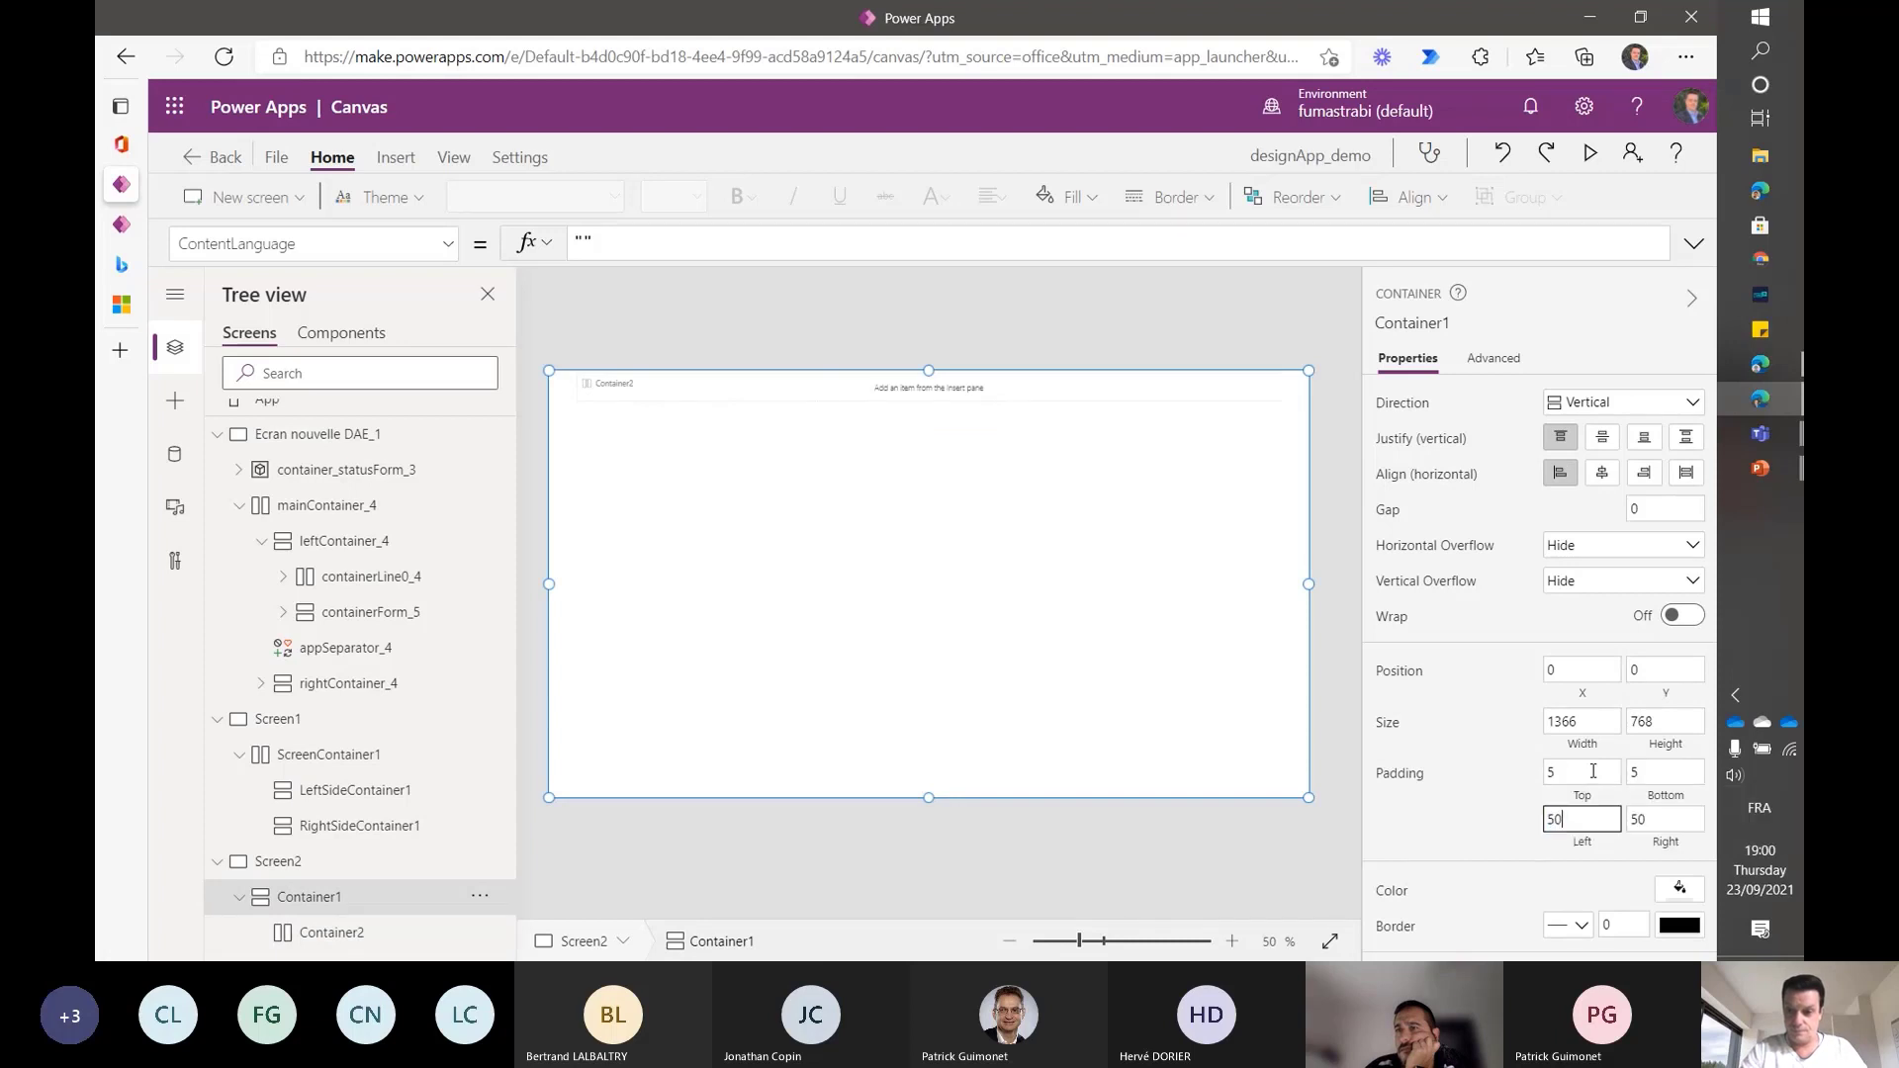
{"action": "key", "text": "BackSpace"}
{"action": "key", "text": "Tab"}
{"action": "key", "text": "BackSpace"}
{"action": "key", "text": "Tab"}
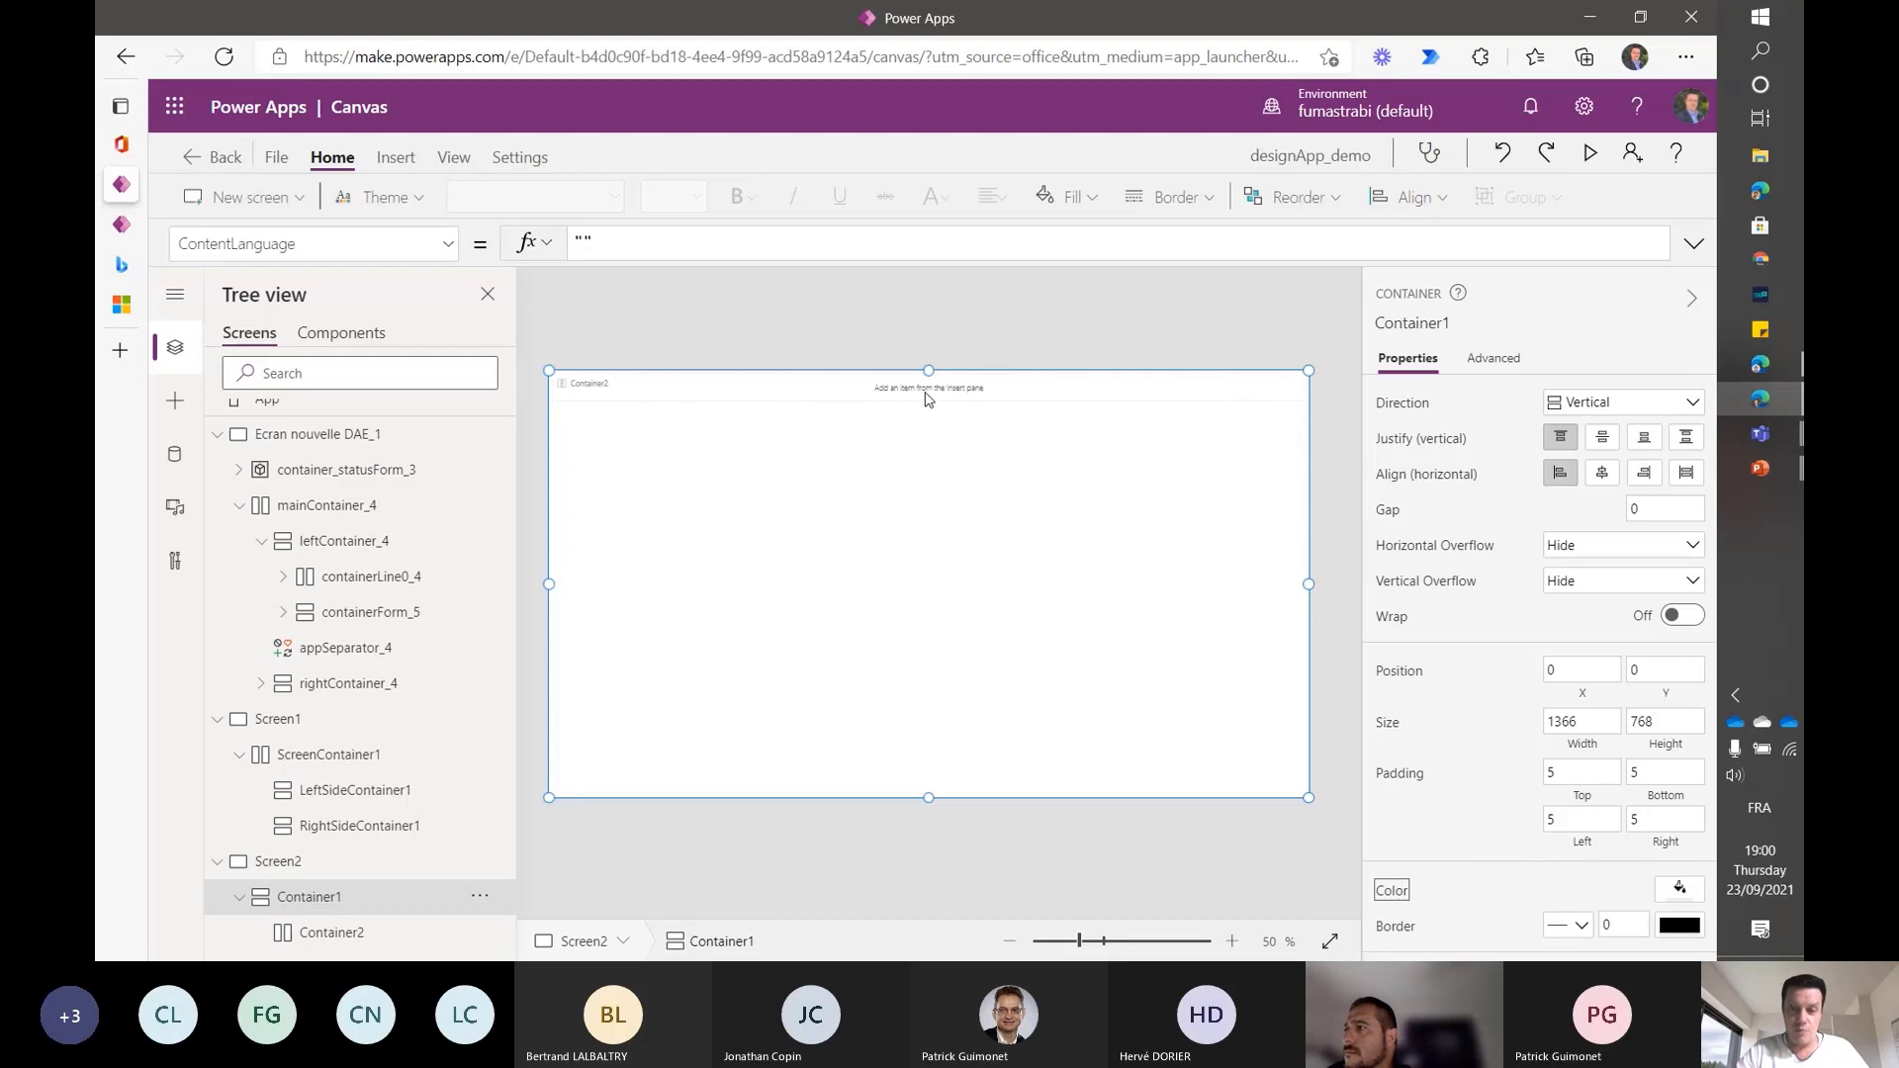
- Compare Container2 with its parent and set Container1's horizontal alignment to center
{"action": "left_click", "coordinate": [928, 399]}
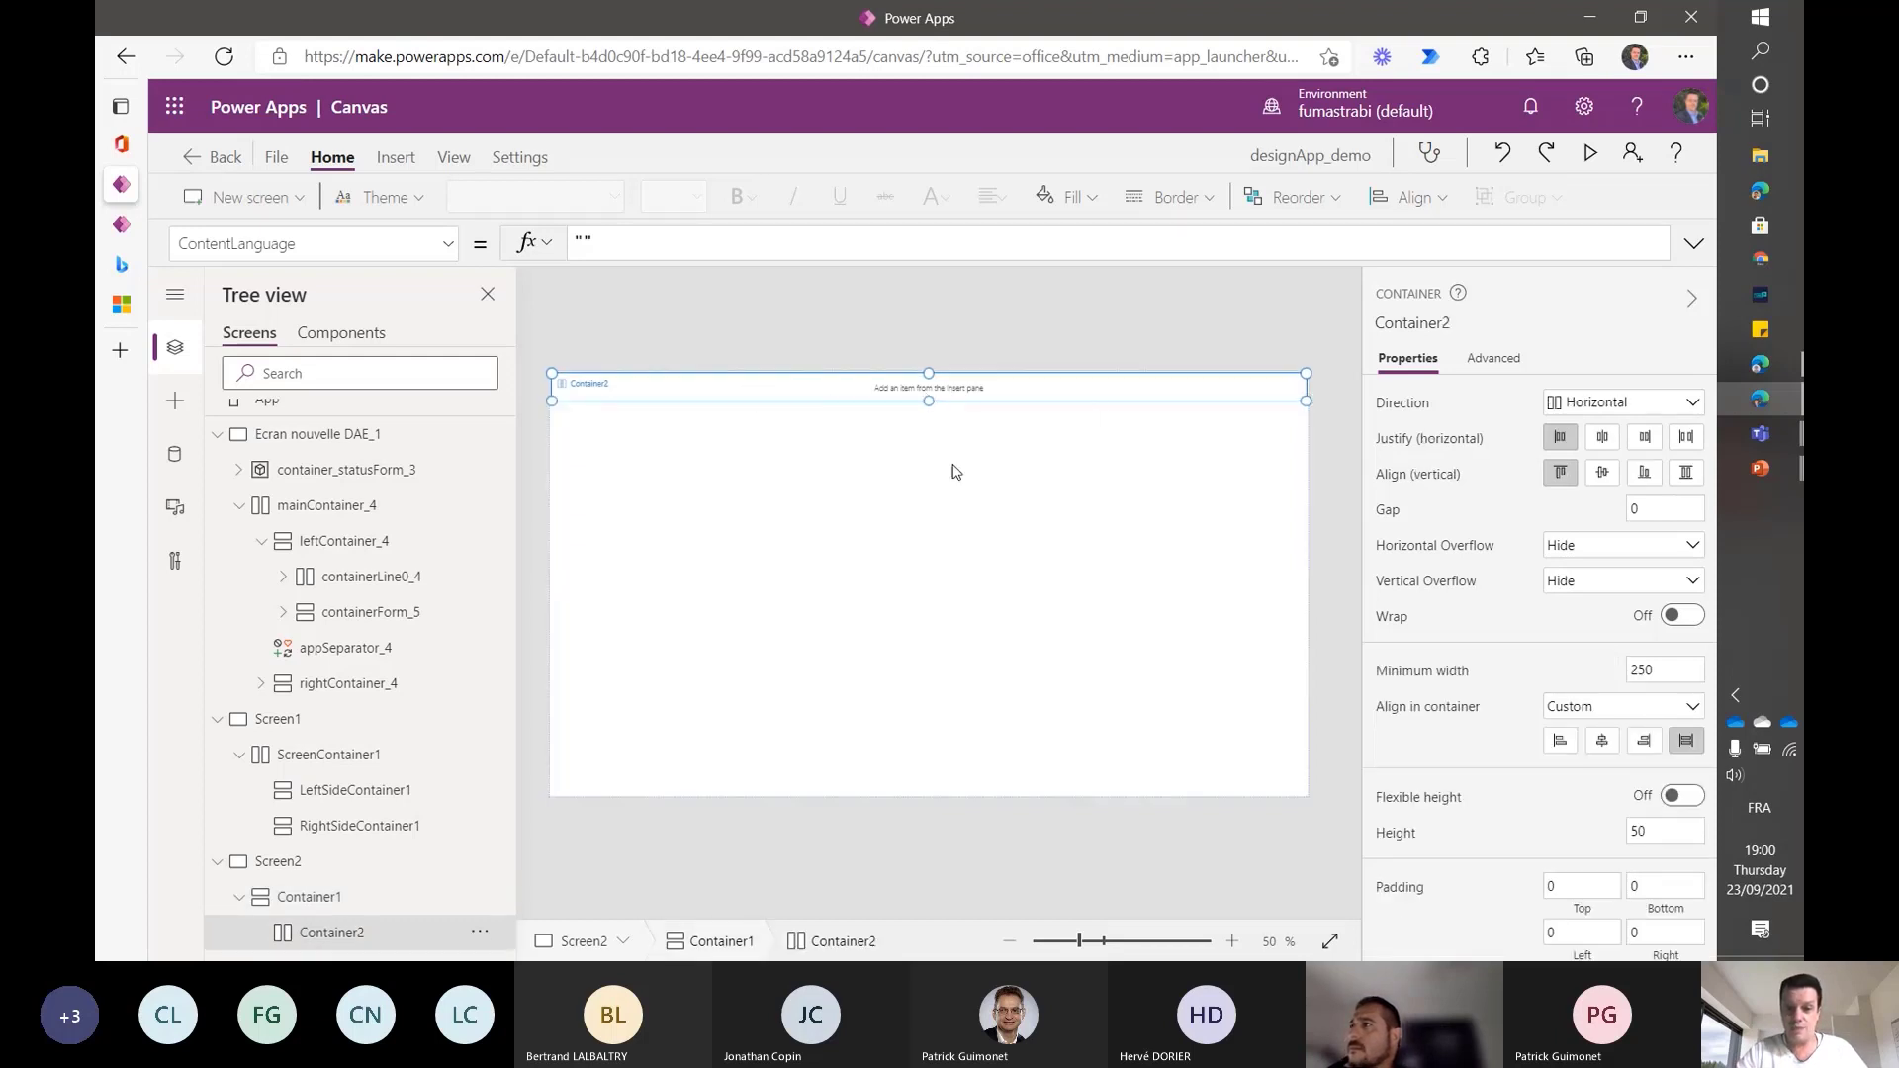
{"action": "left_click", "coordinate": [825, 458]}
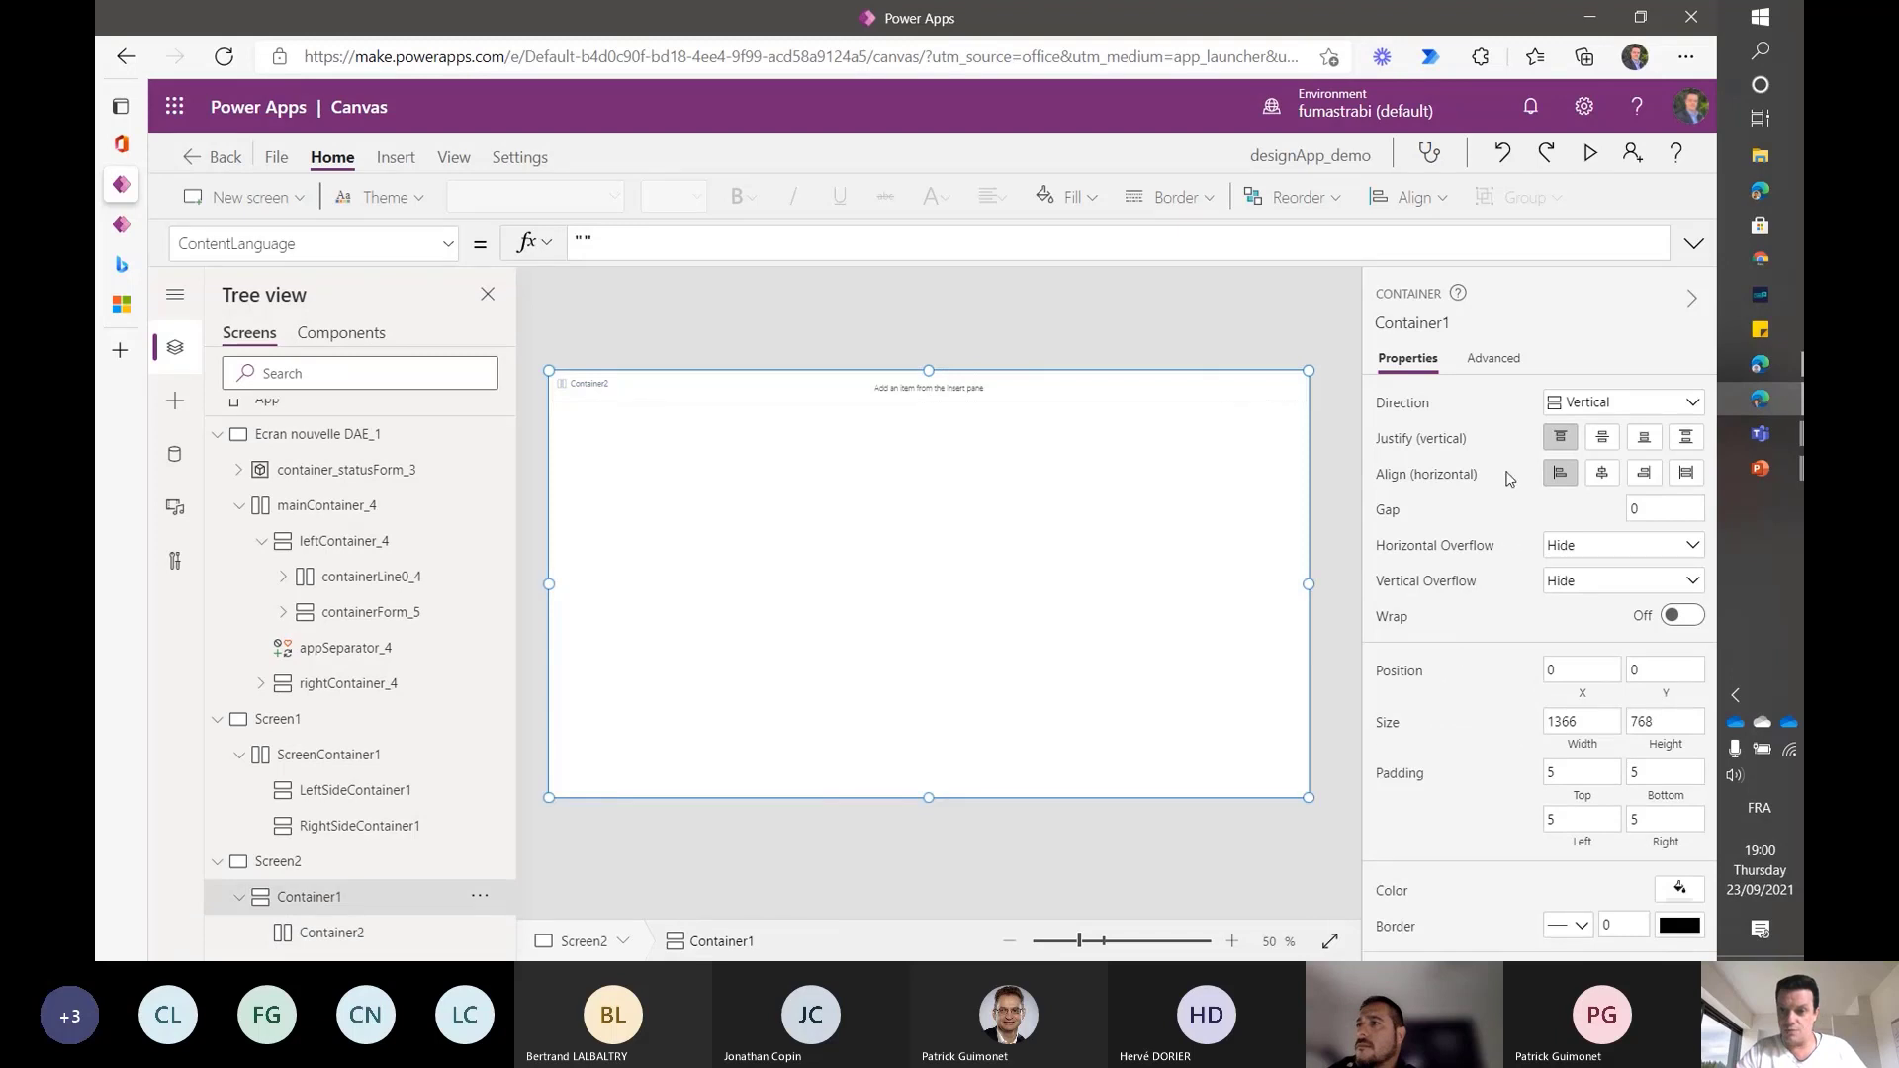
{"action": "left_click", "coordinate": [1605, 475]}
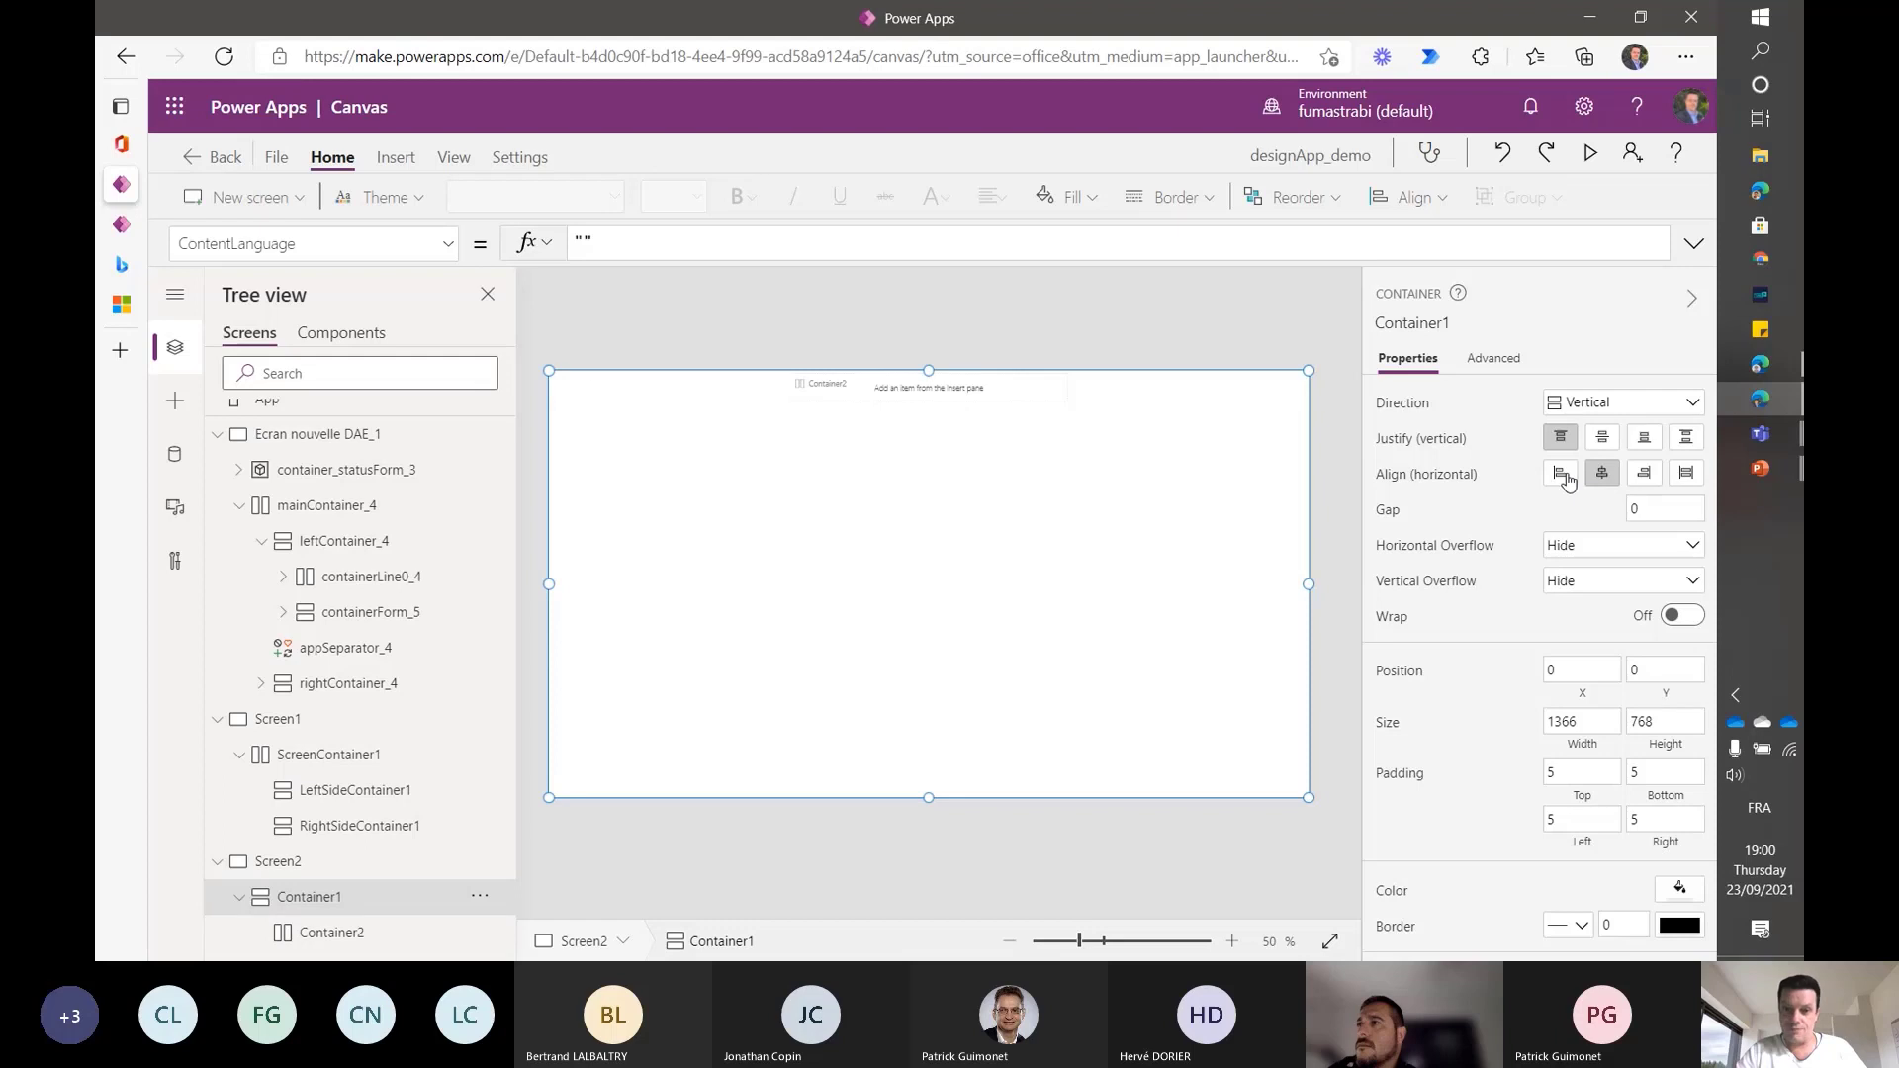
- Set Container1's horizontal alignment to start and finally to stretch, checking Container2's width settings between the two changes
{"action": "left_click", "coordinate": [1563, 475]}
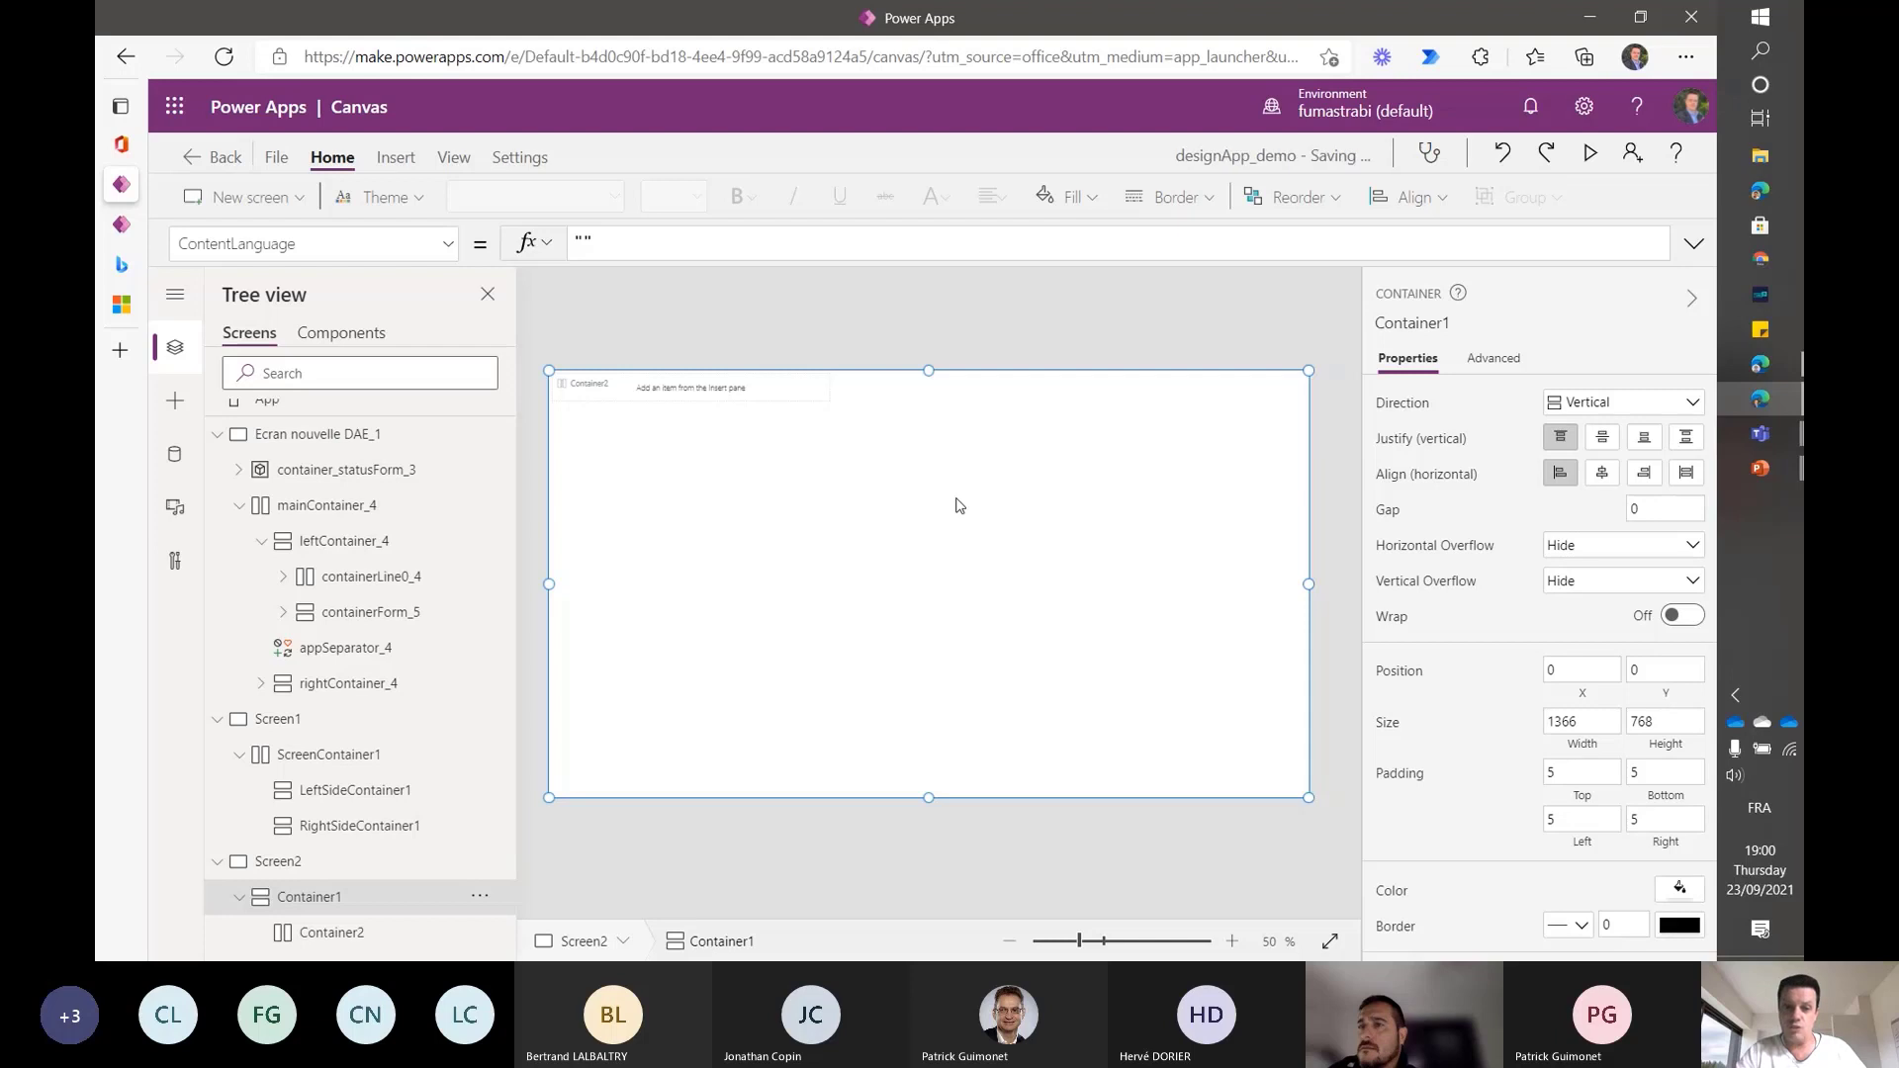
{"action": "left_click", "coordinate": [673, 386]}
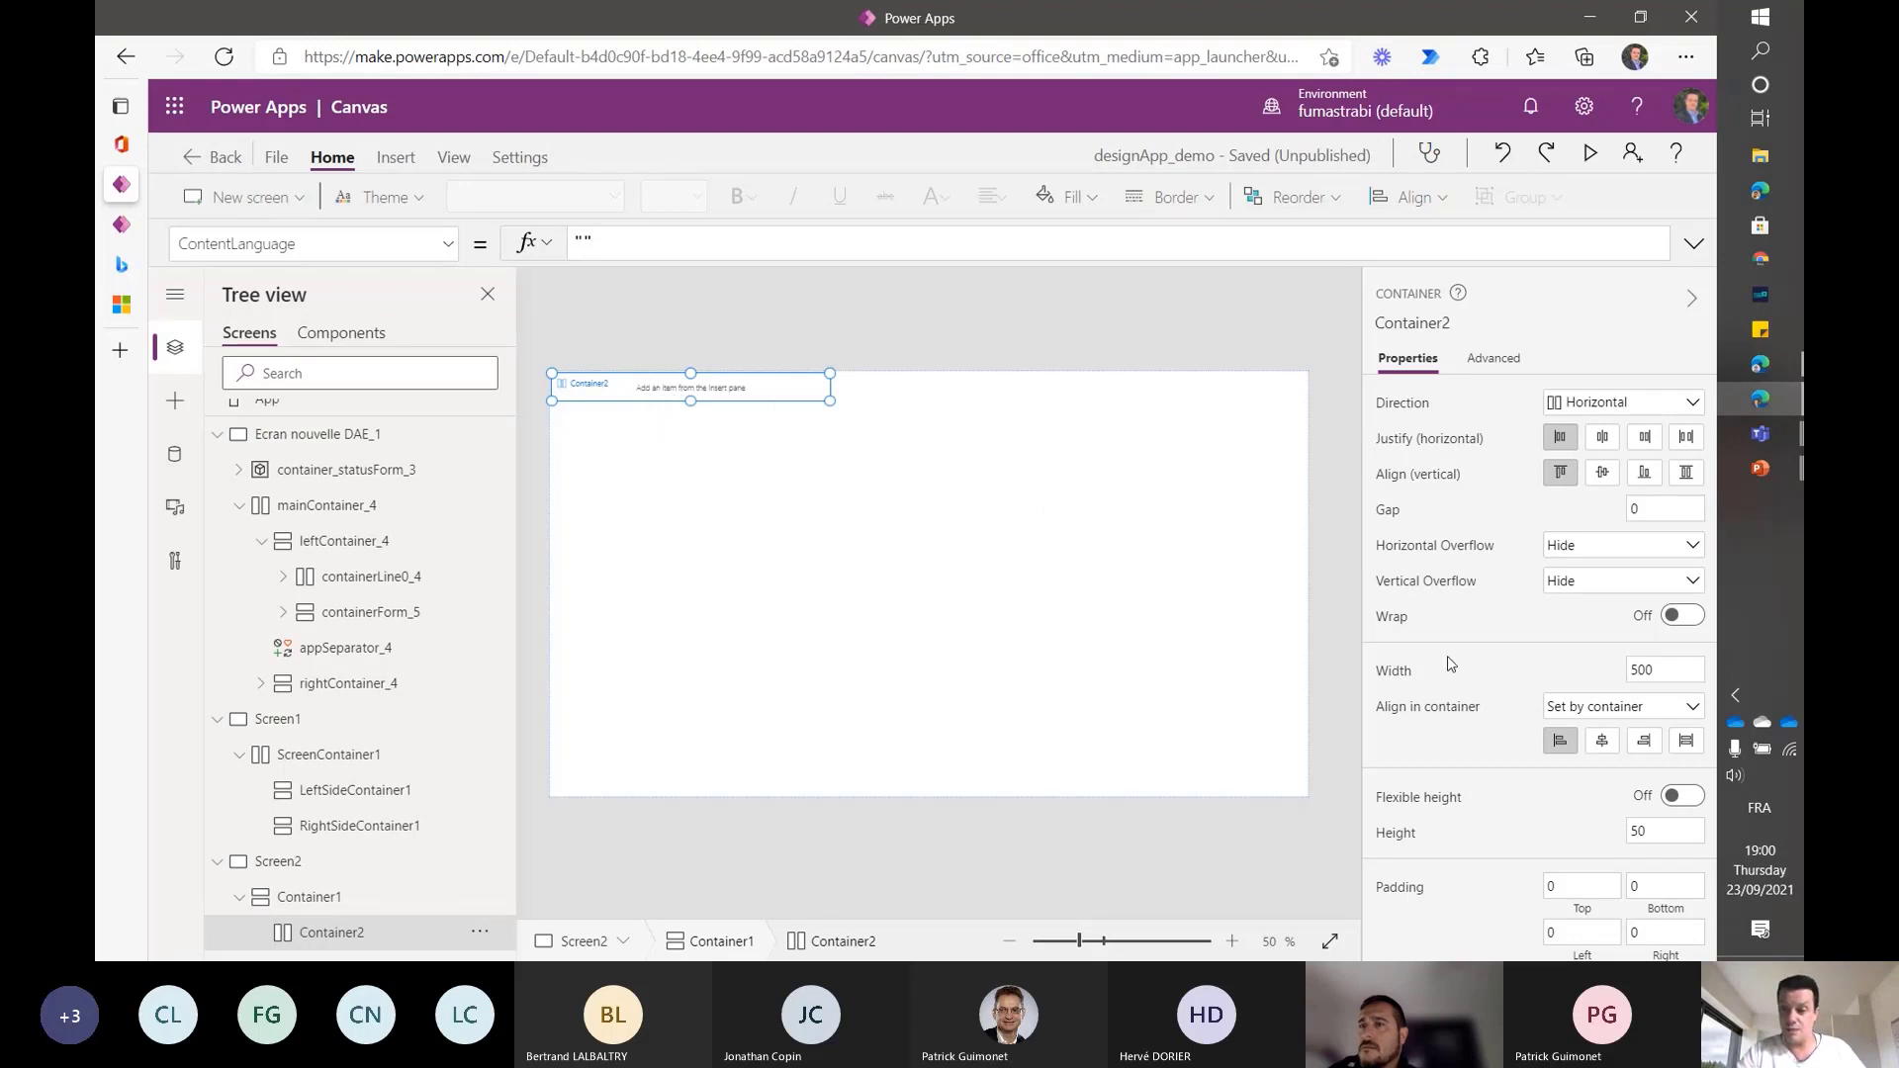
{"action": "scroll", "coordinate": [1489, 750], "scroll_direction": "down", "scroll_amount": 1}
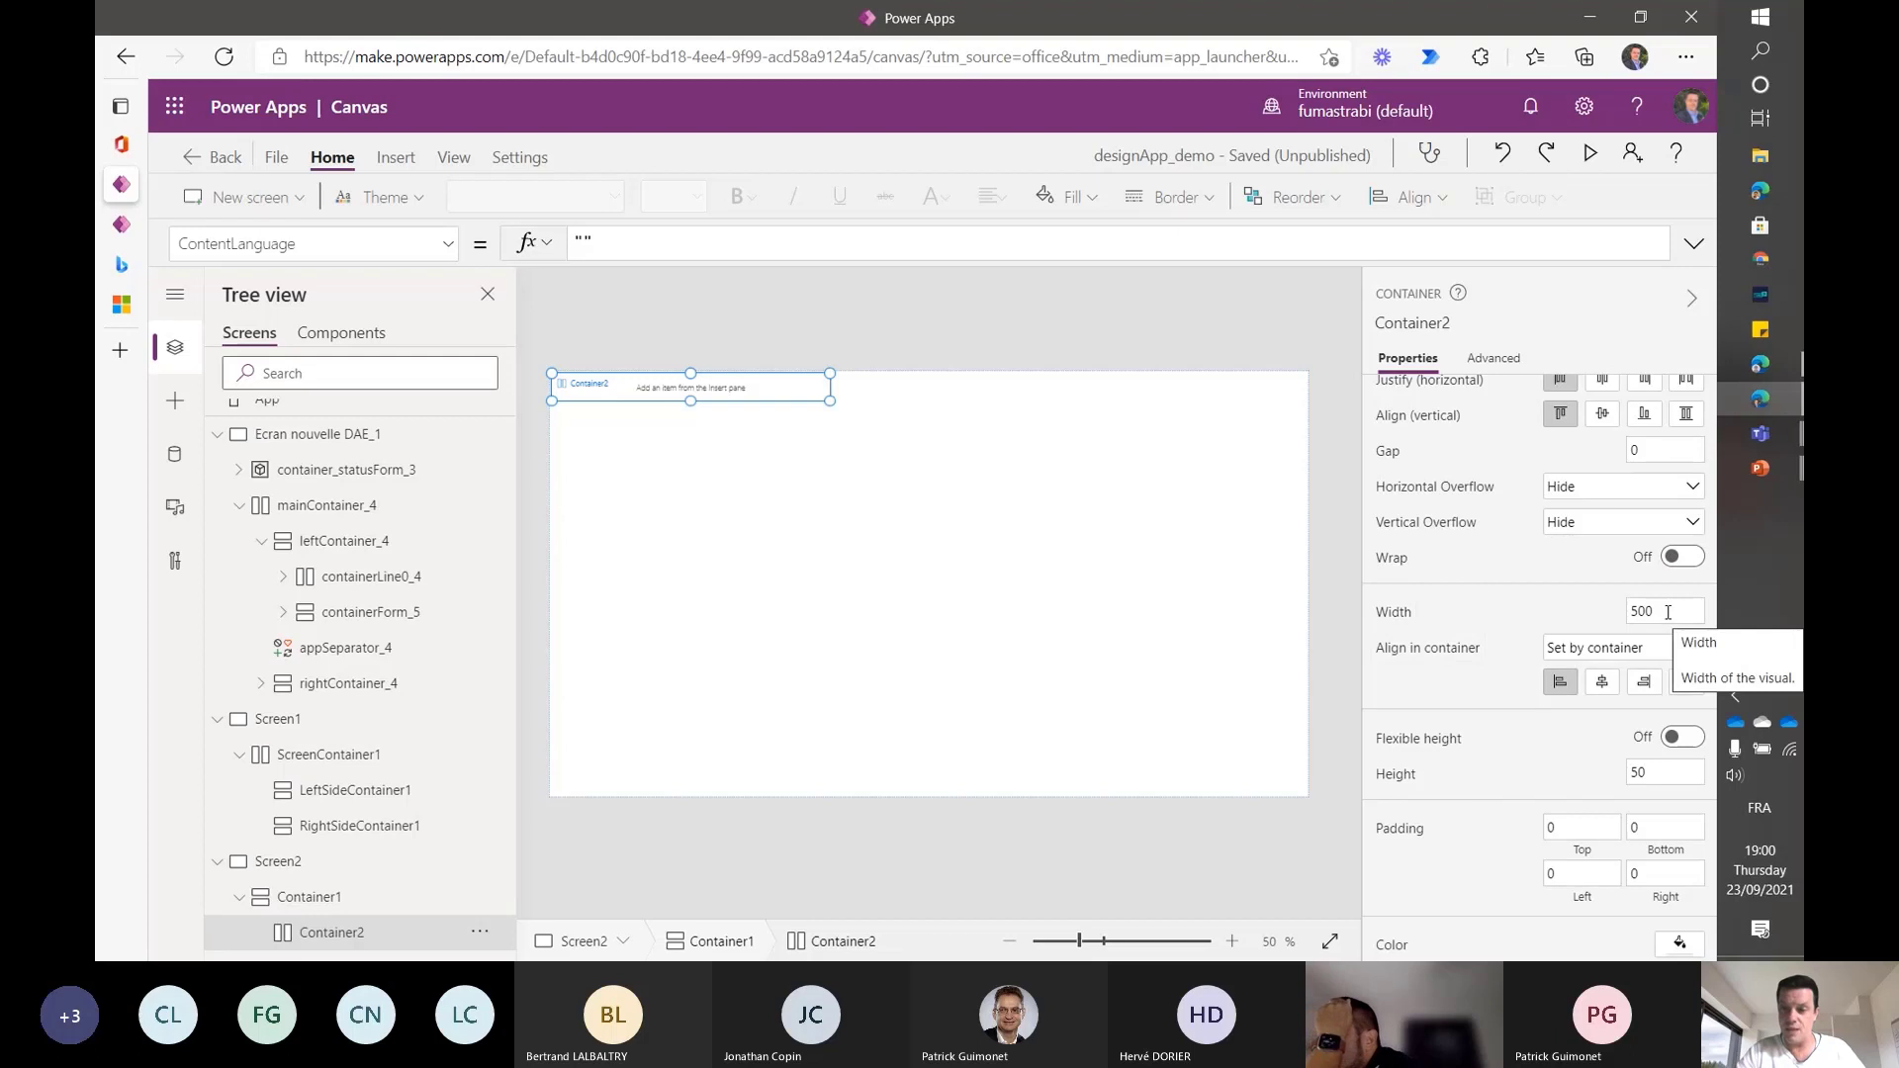
{"action": "scroll", "coordinate": [1532, 615], "scroll_direction": "up", "scroll_amount": 1}
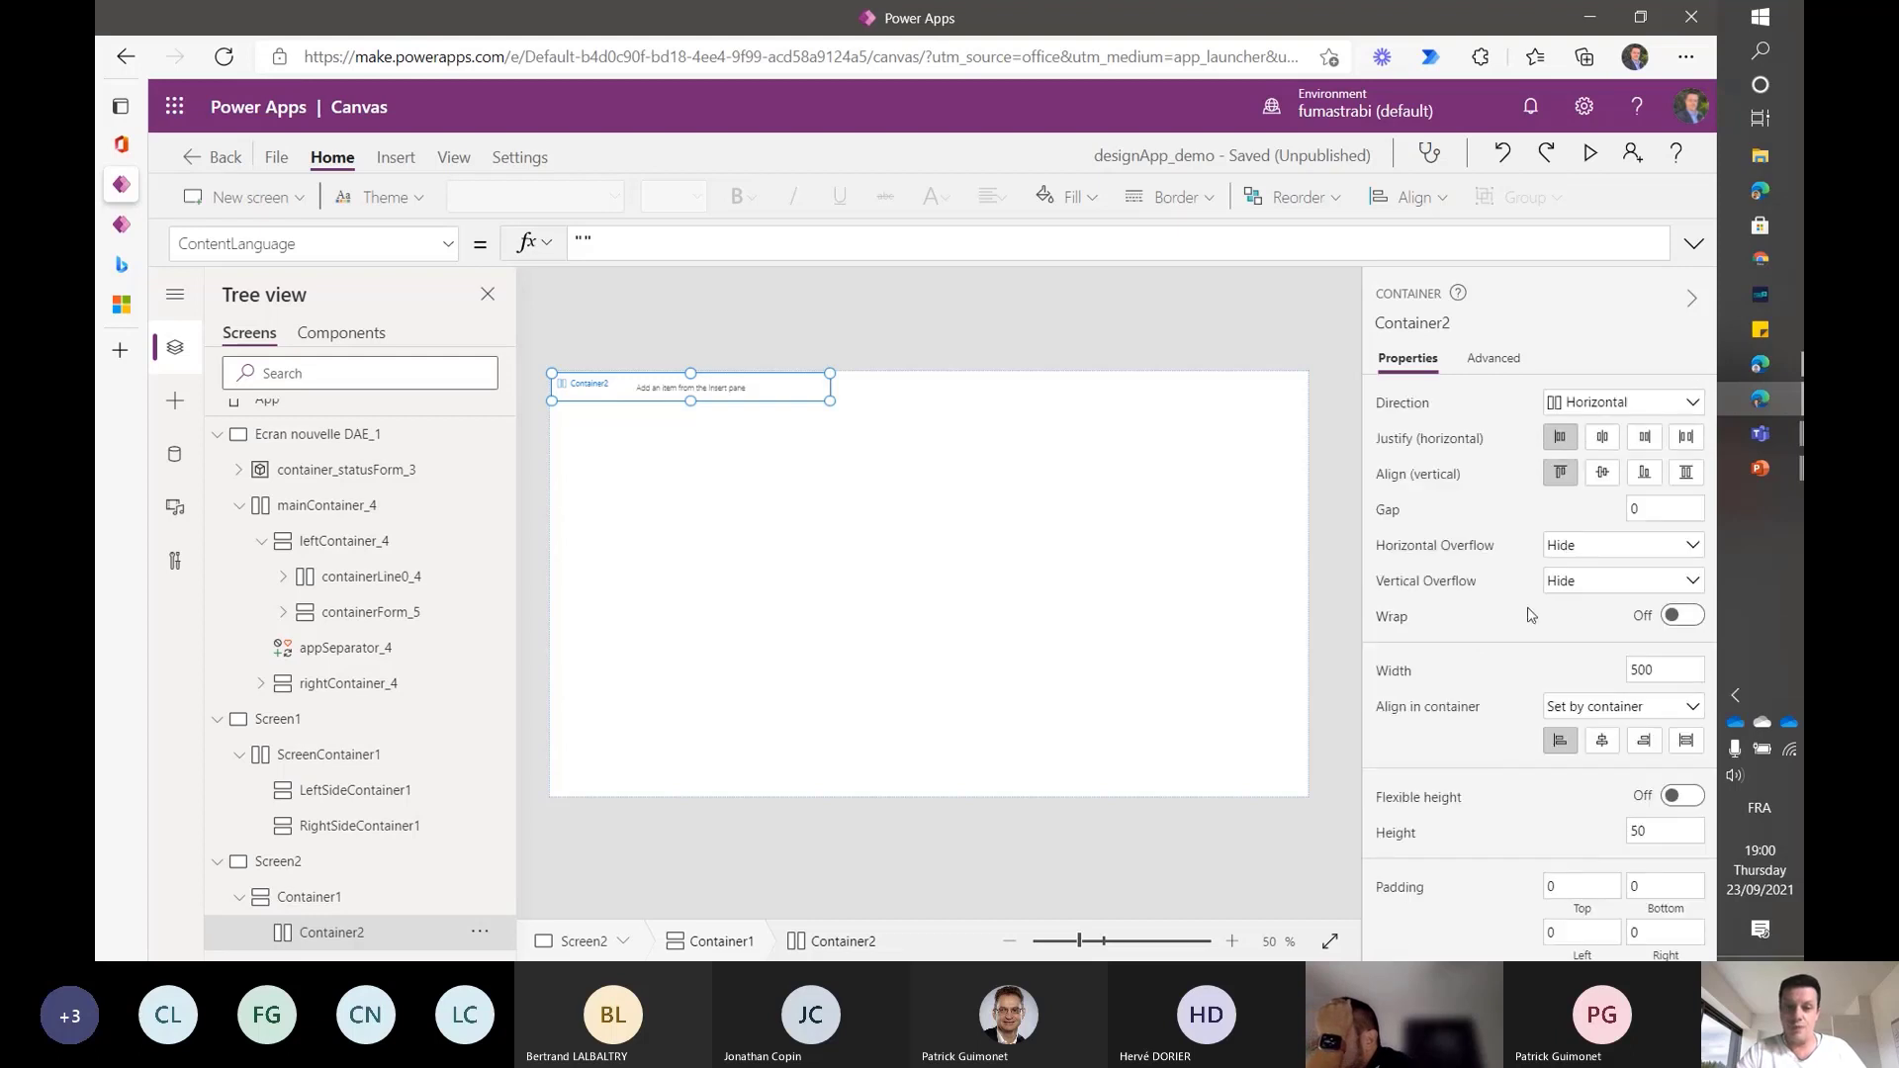
{"action": "left_click", "coordinate": [927, 555]}
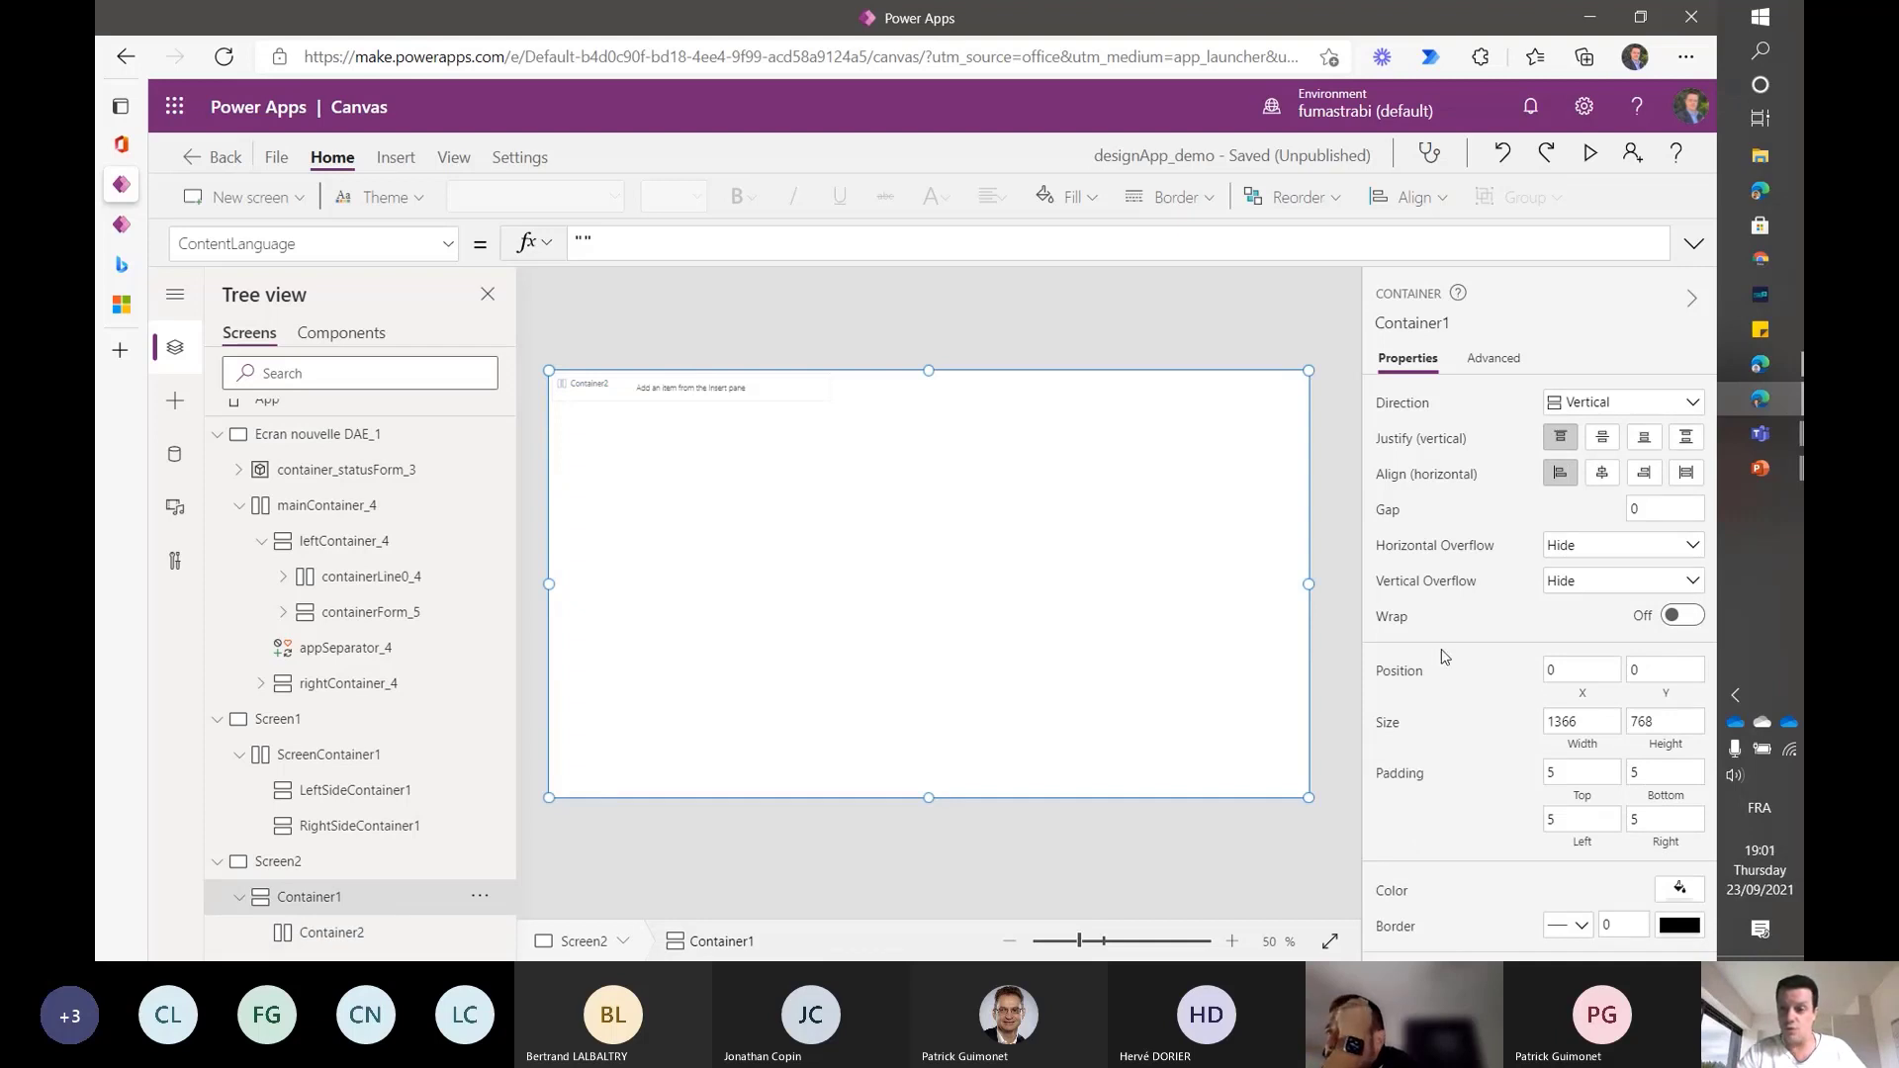
{"action": "left_click", "coordinate": [1687, 475]}
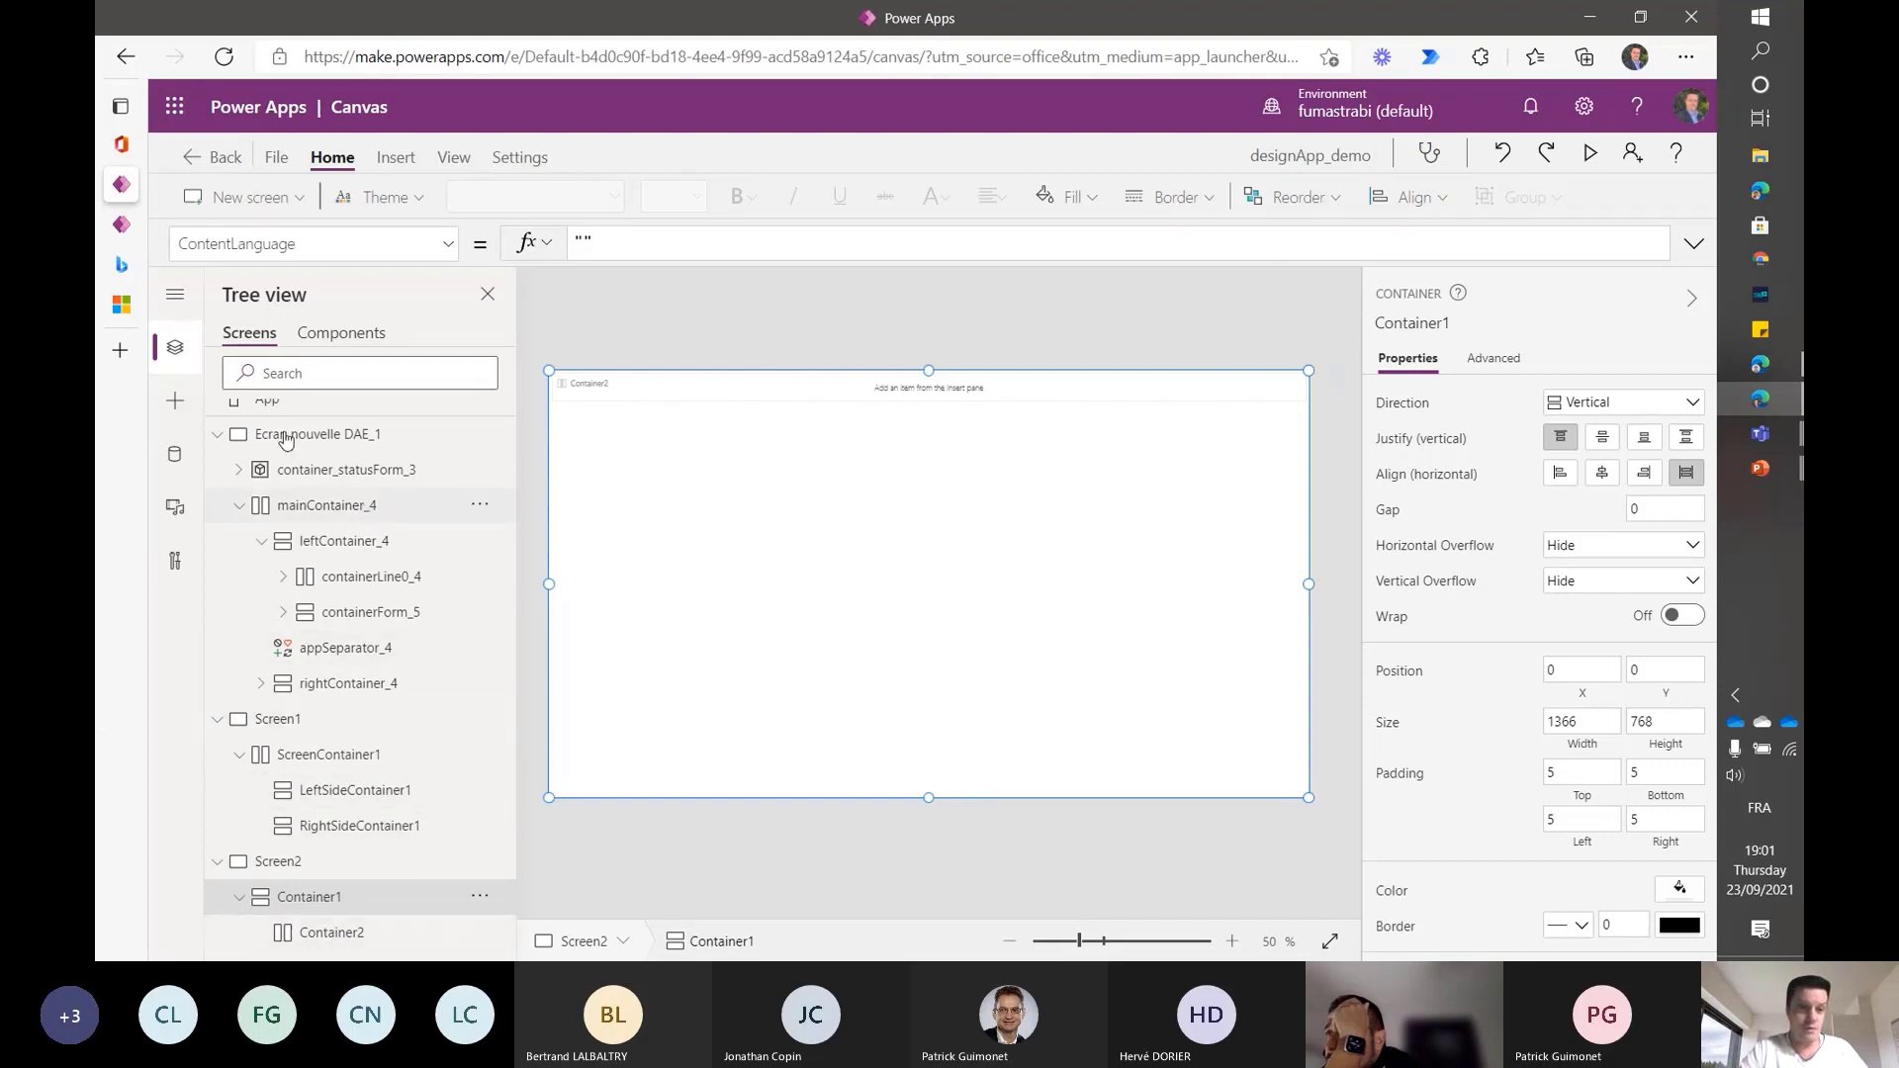
- Insert a vertical container and a horizontal container into Container1, below Container2
{"action": "left_click", "coordinate": [170, 403]}
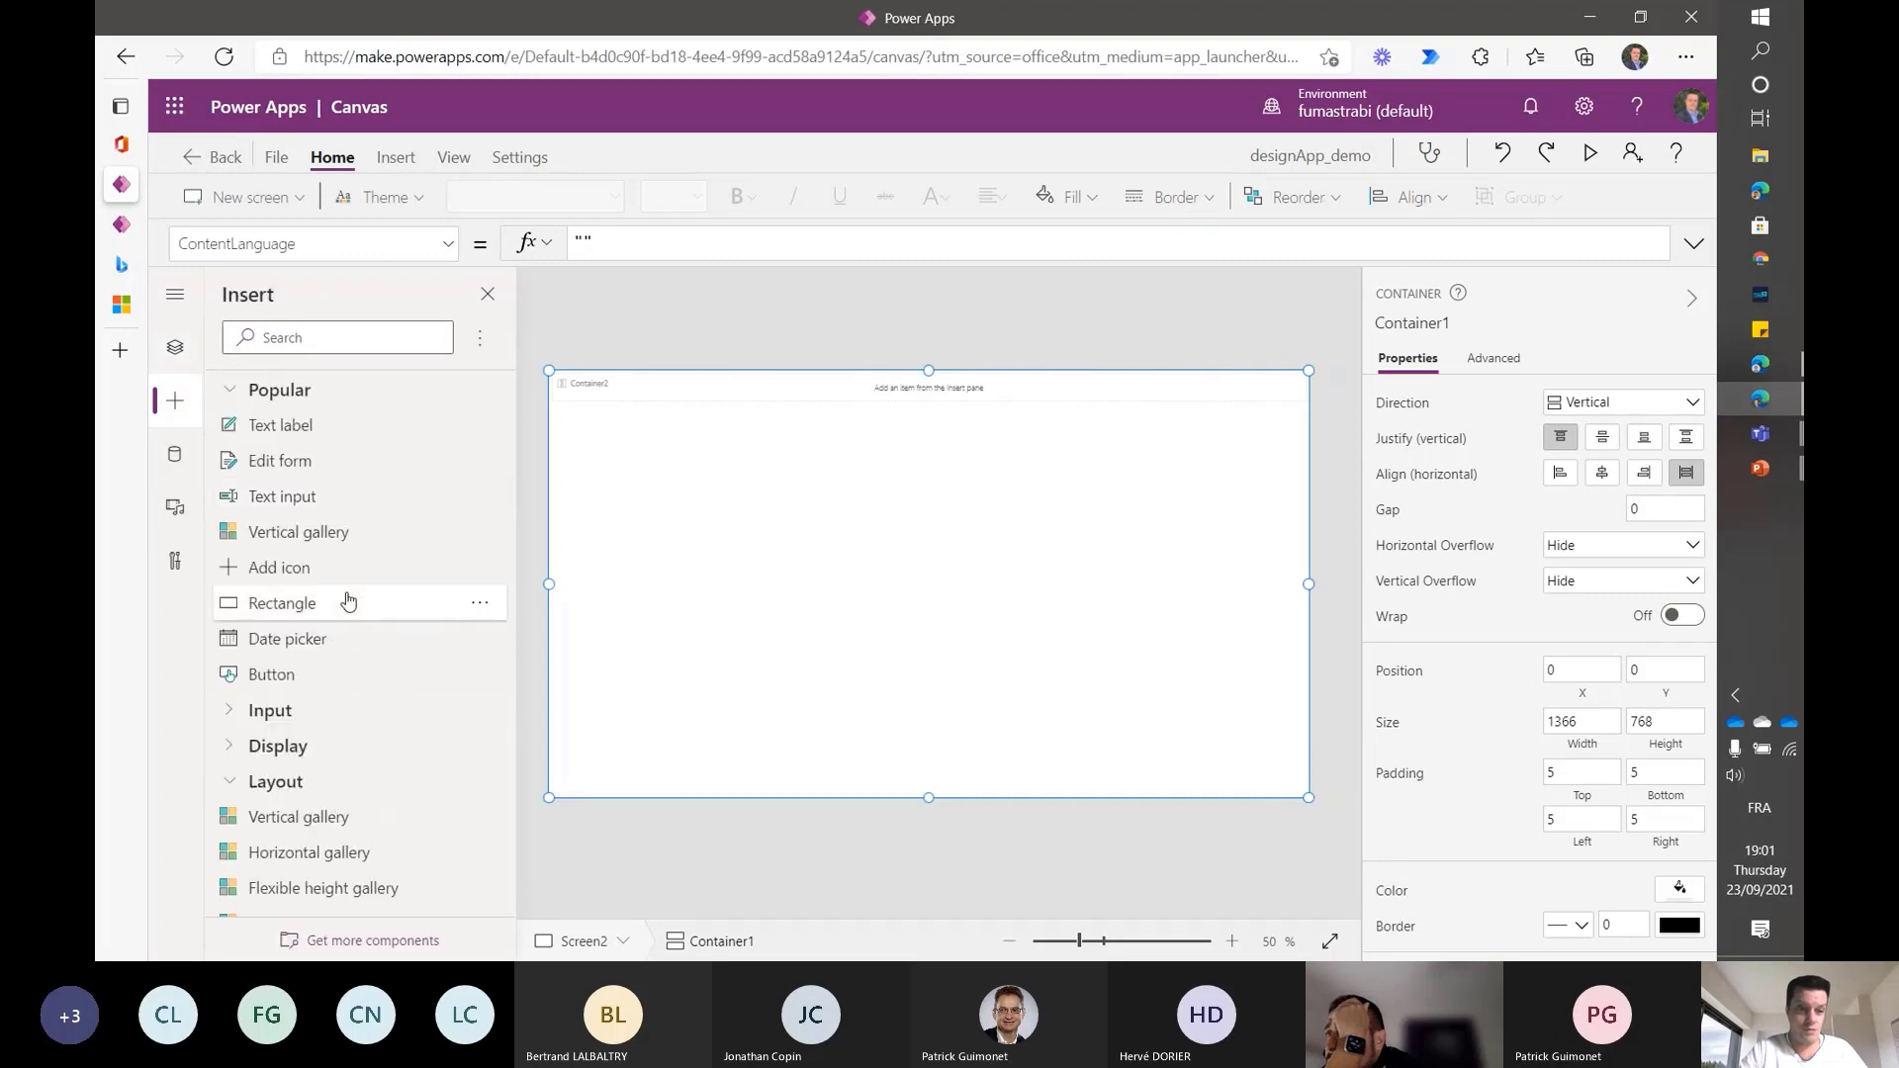
{"action": "scroll", "coordinate": [349, 600], "scroll_direction": "down", "scroll_amount": 4}
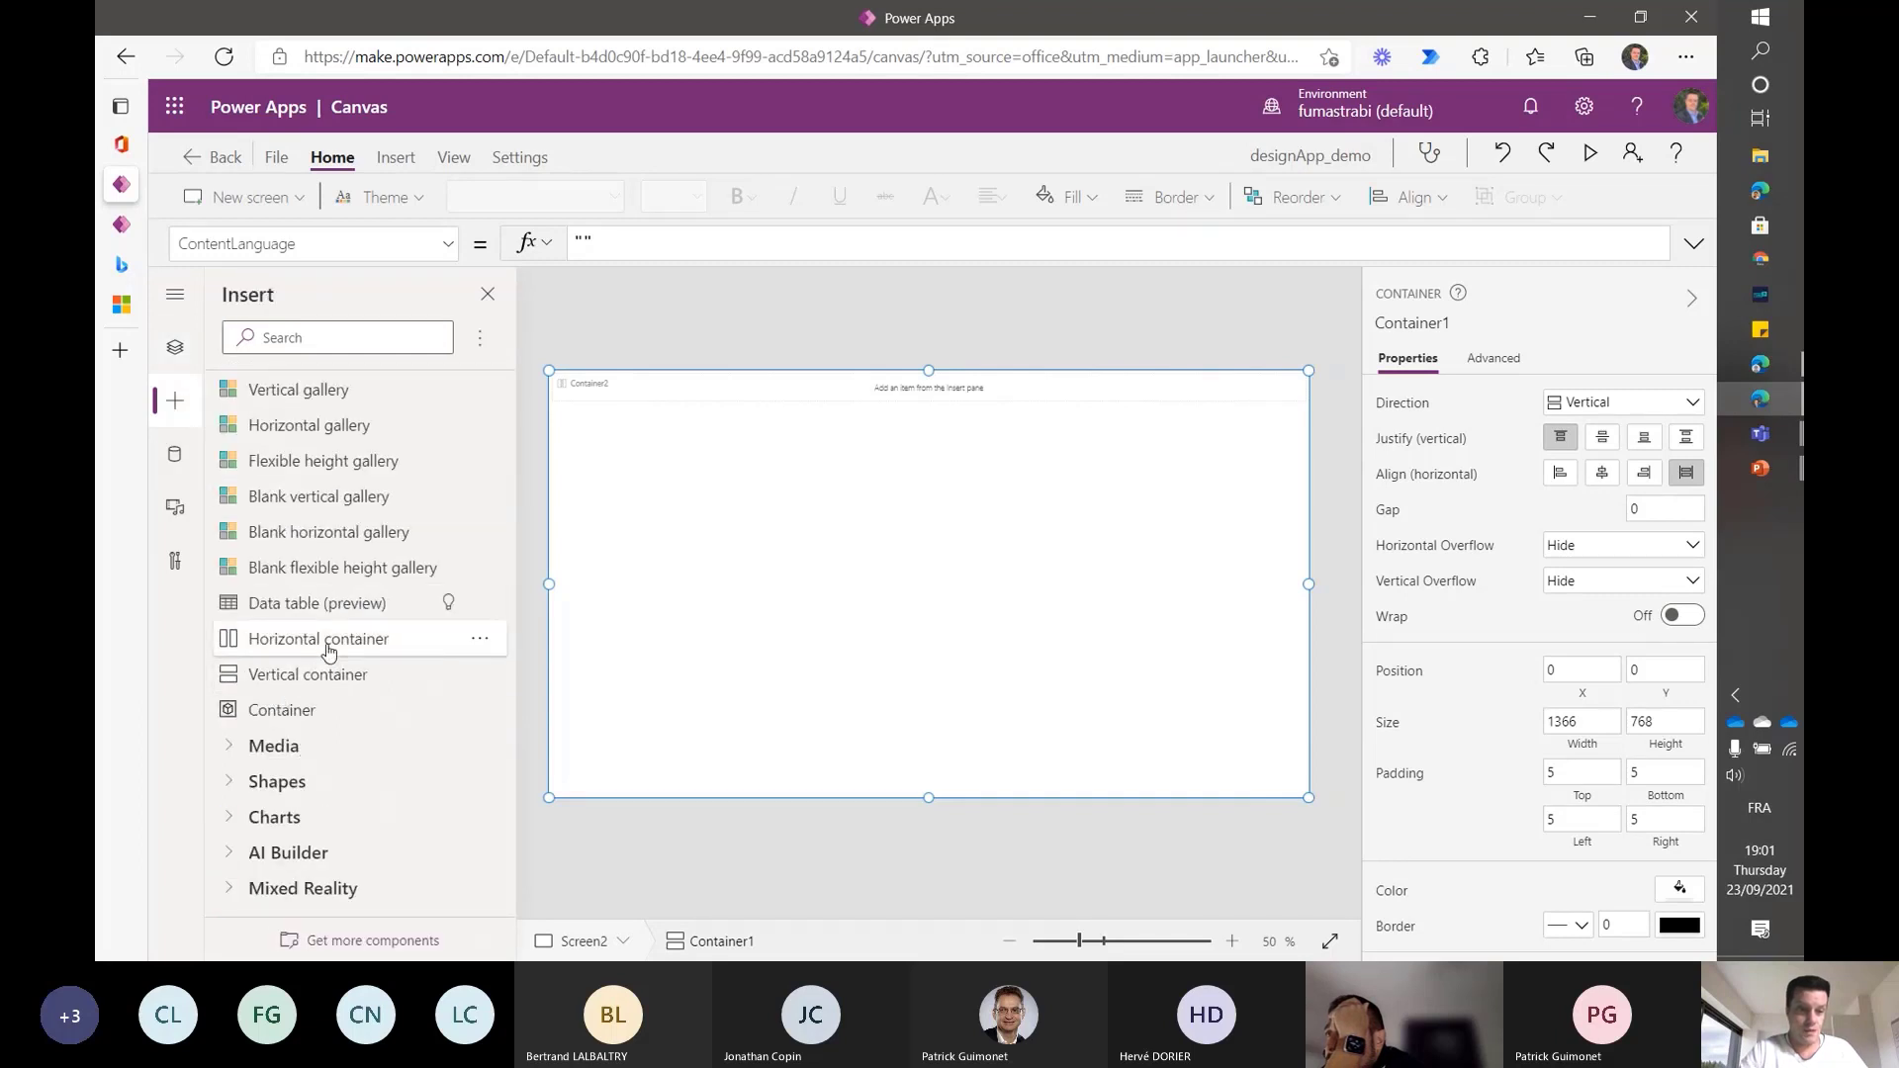
{"action": "left_click", "coordinate": [284, 679]}
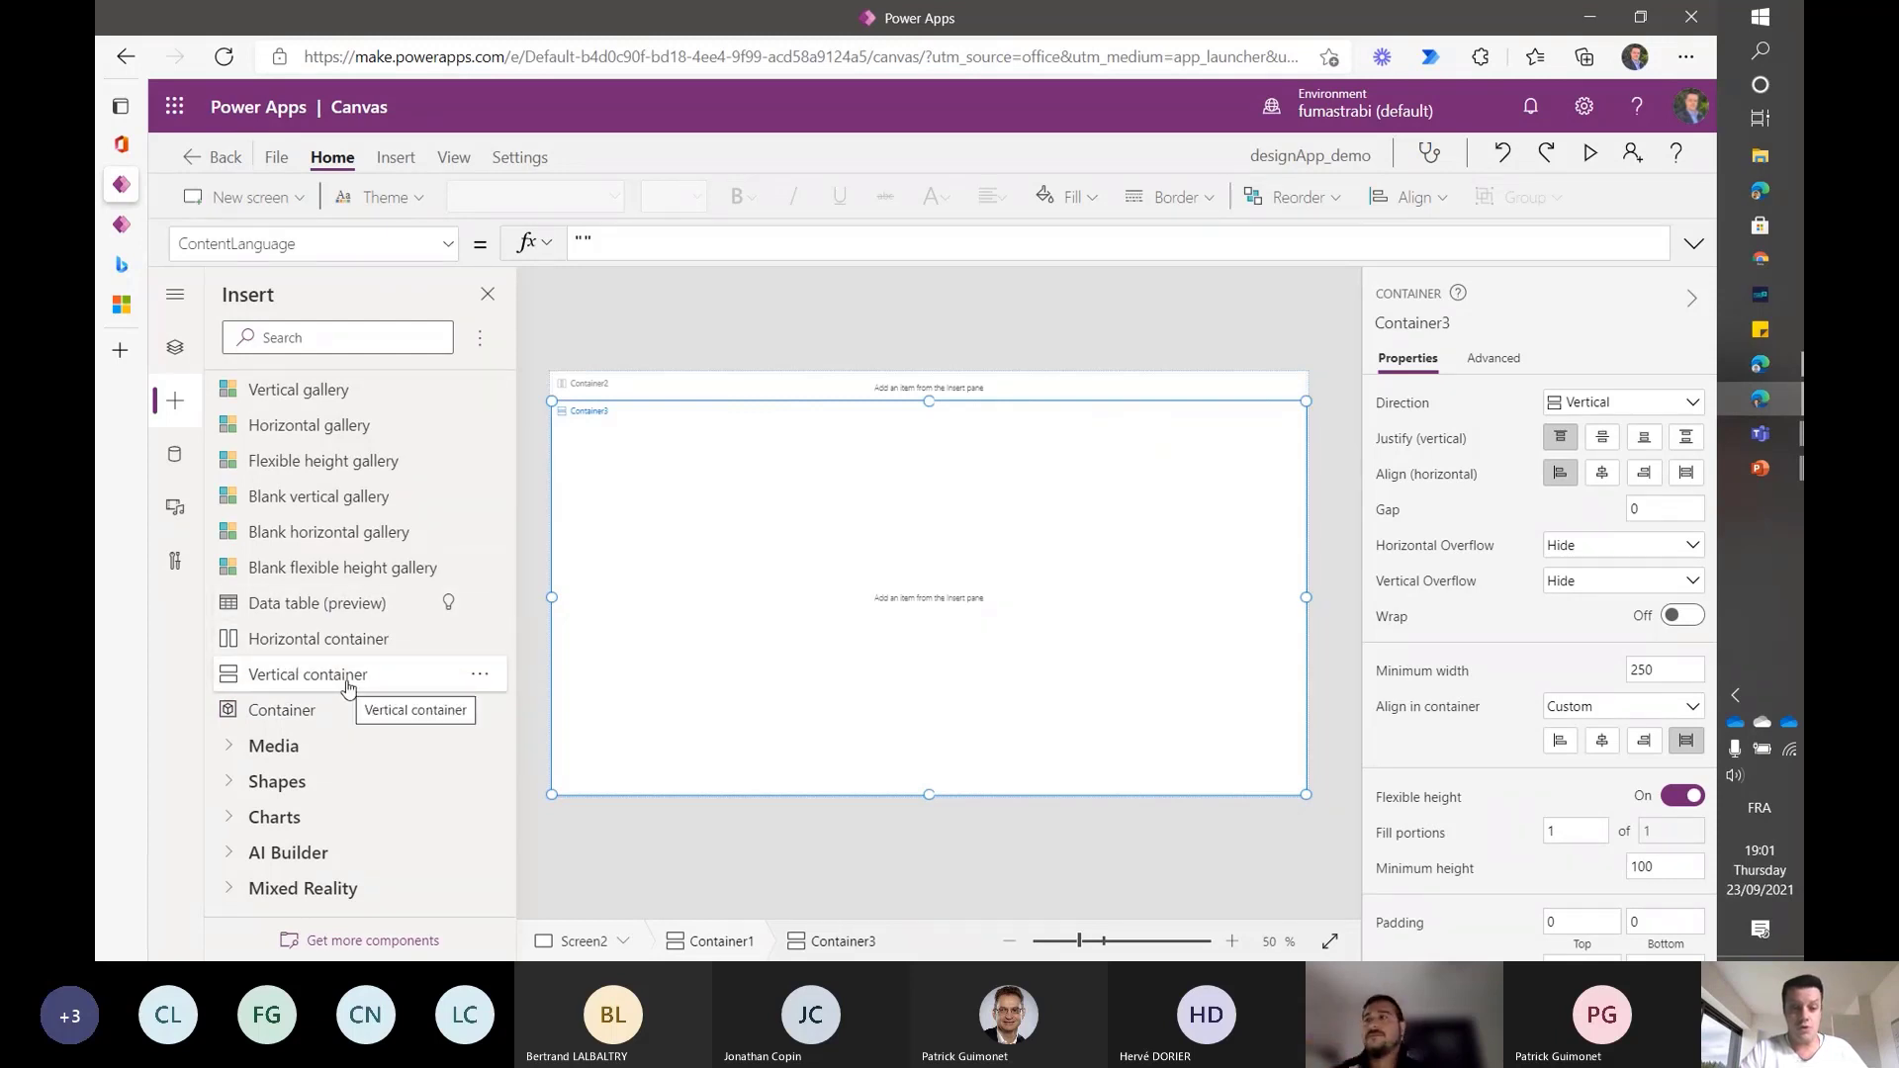
{"action": "left_click", "coordinate": [708, 941]}
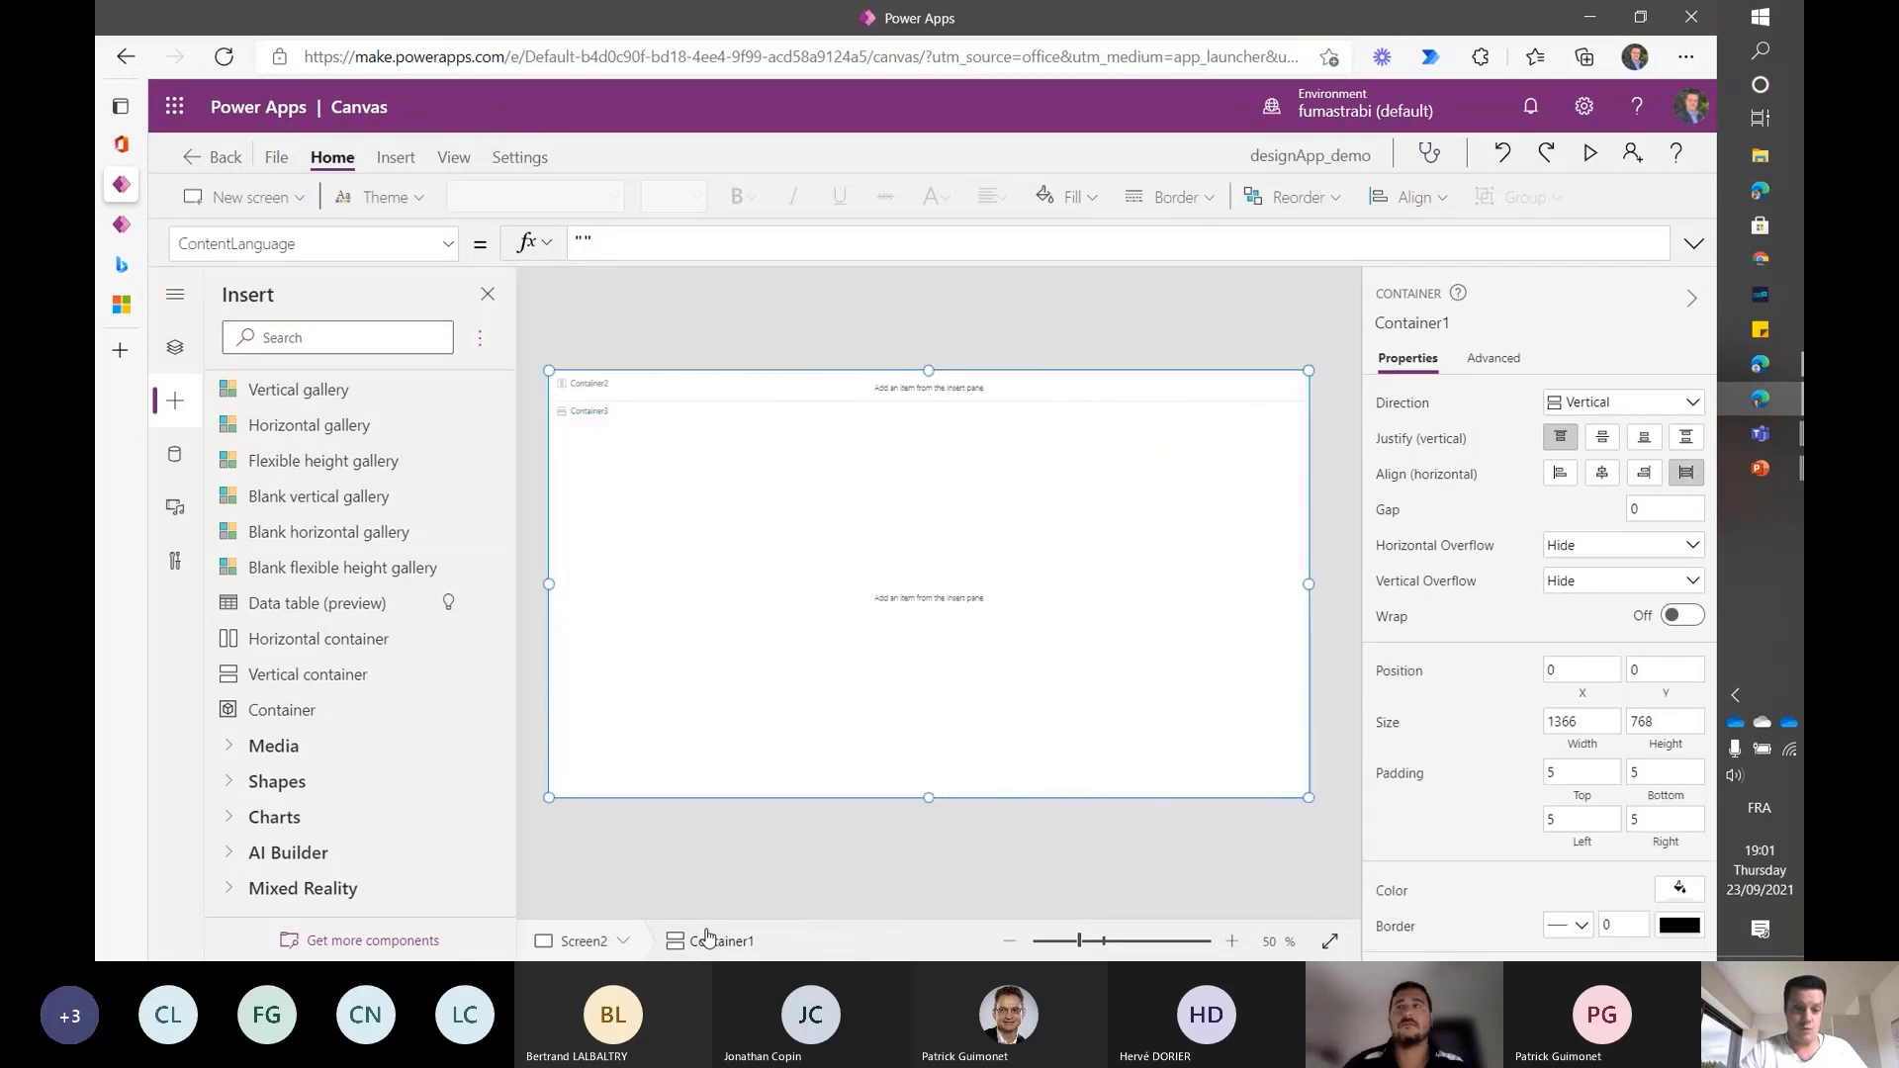
{"action": "left_click", "coordinate": [286, 645]}
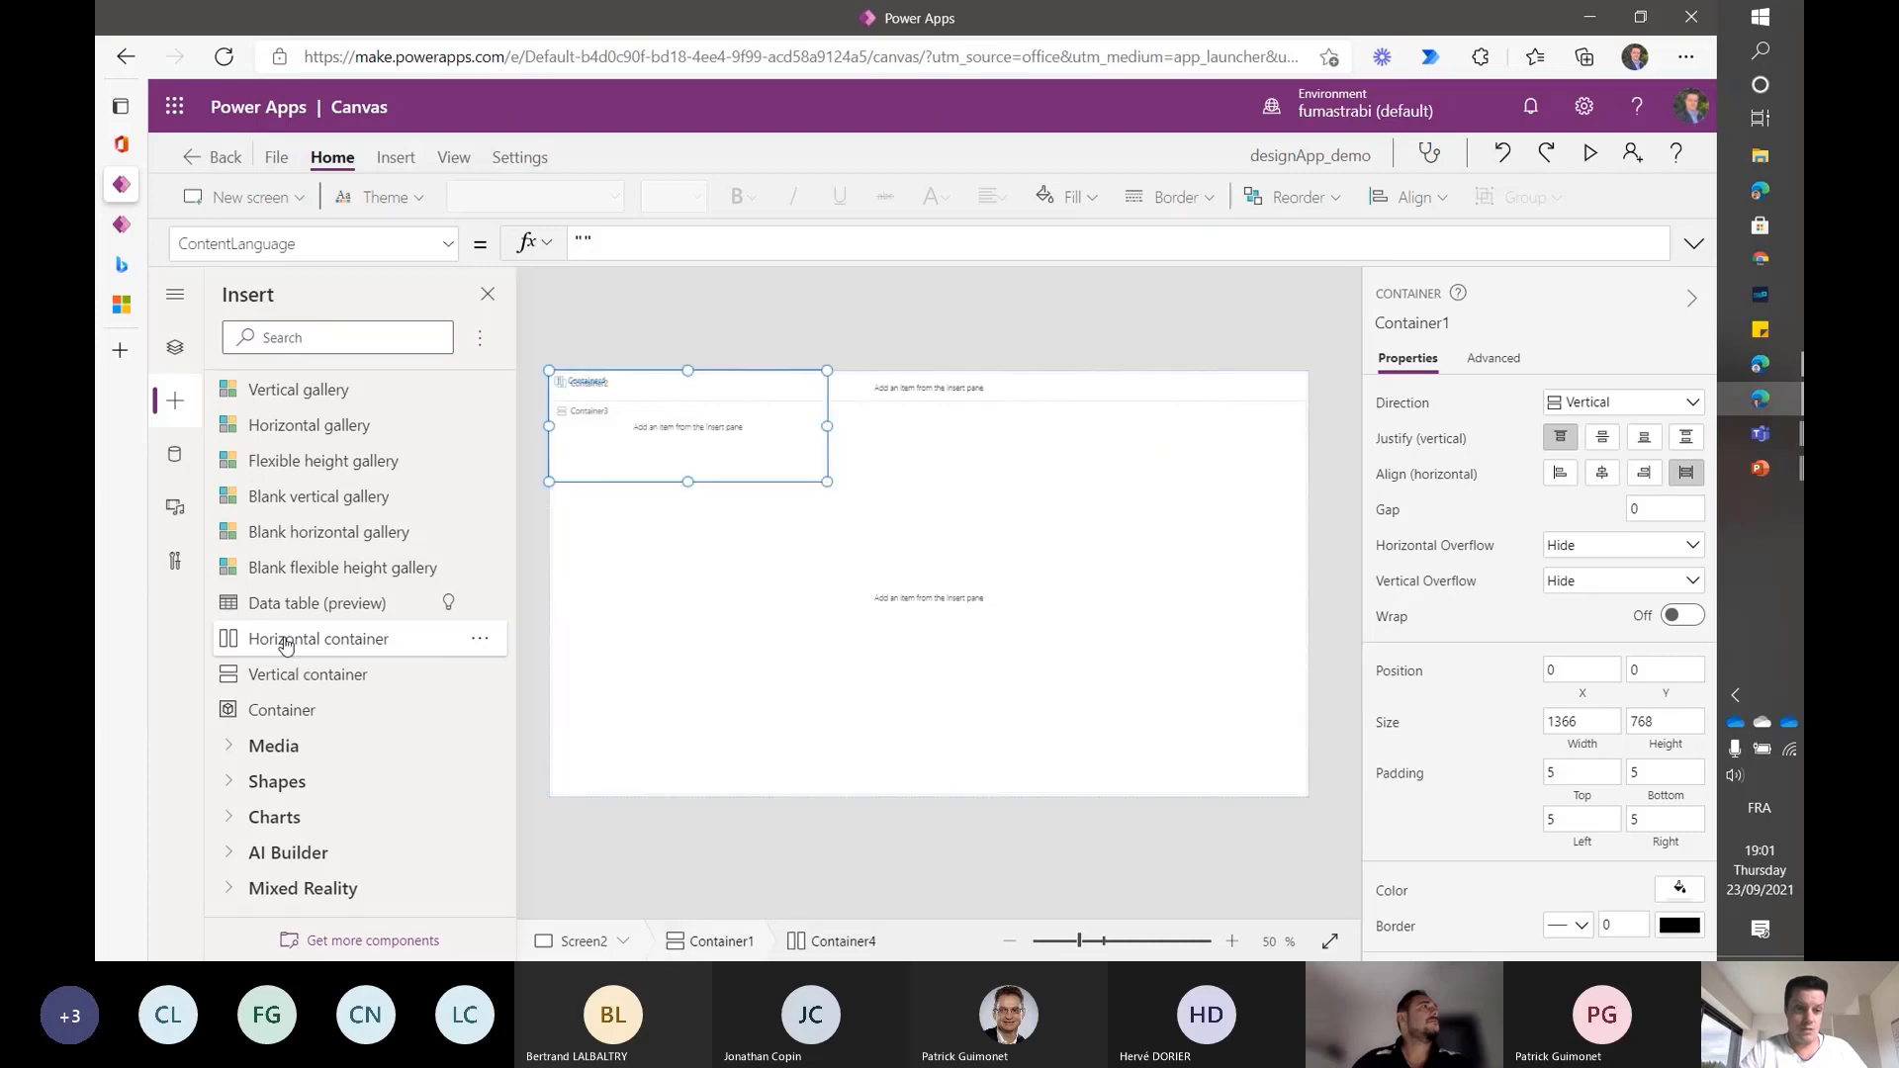
- Review Screen2's container hierarchy and compare the properties of Container2 with those of its parent Container1
{"action": "left_click", "coordinate": [173, 343]}
{"action": "scroll", "coordinate": [350, 732], "scroll_direction": "down", "scroll_amount": 1}
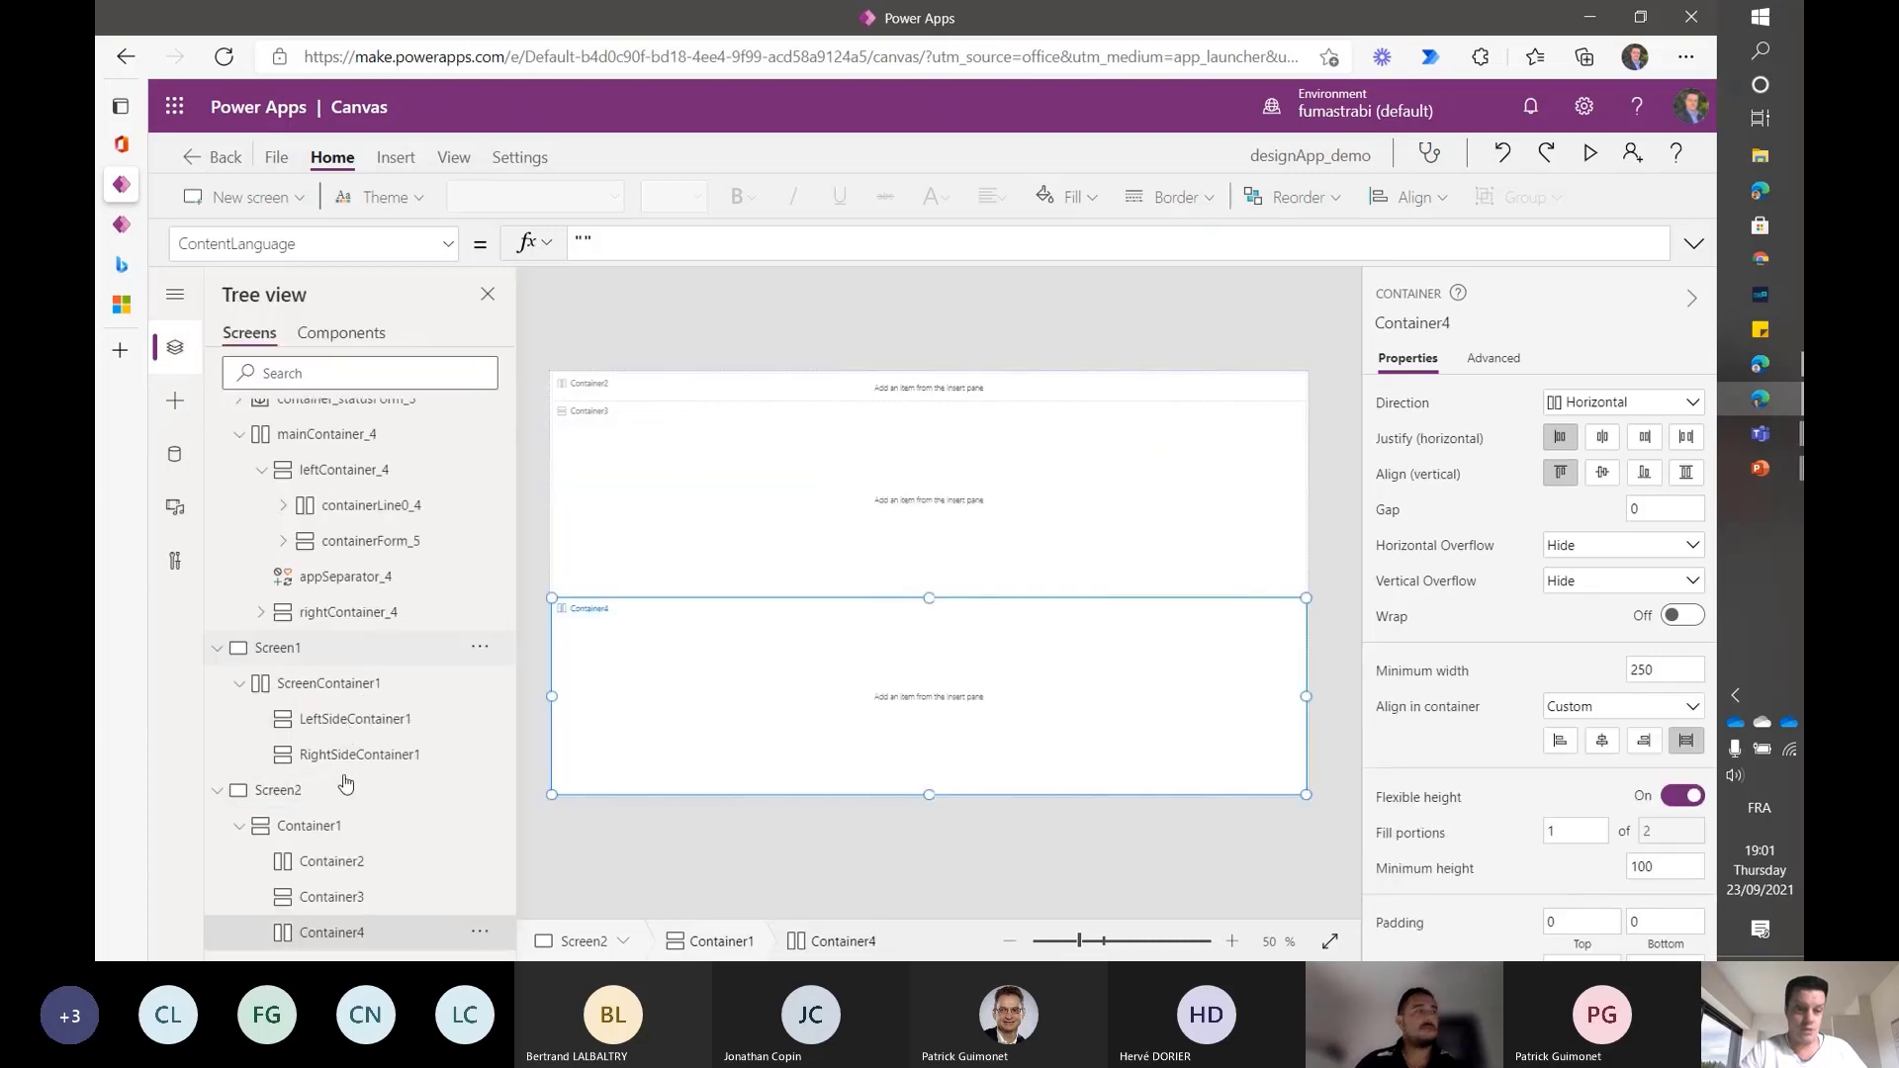
{"action": "left_click", "coordinate": [338, 868]}
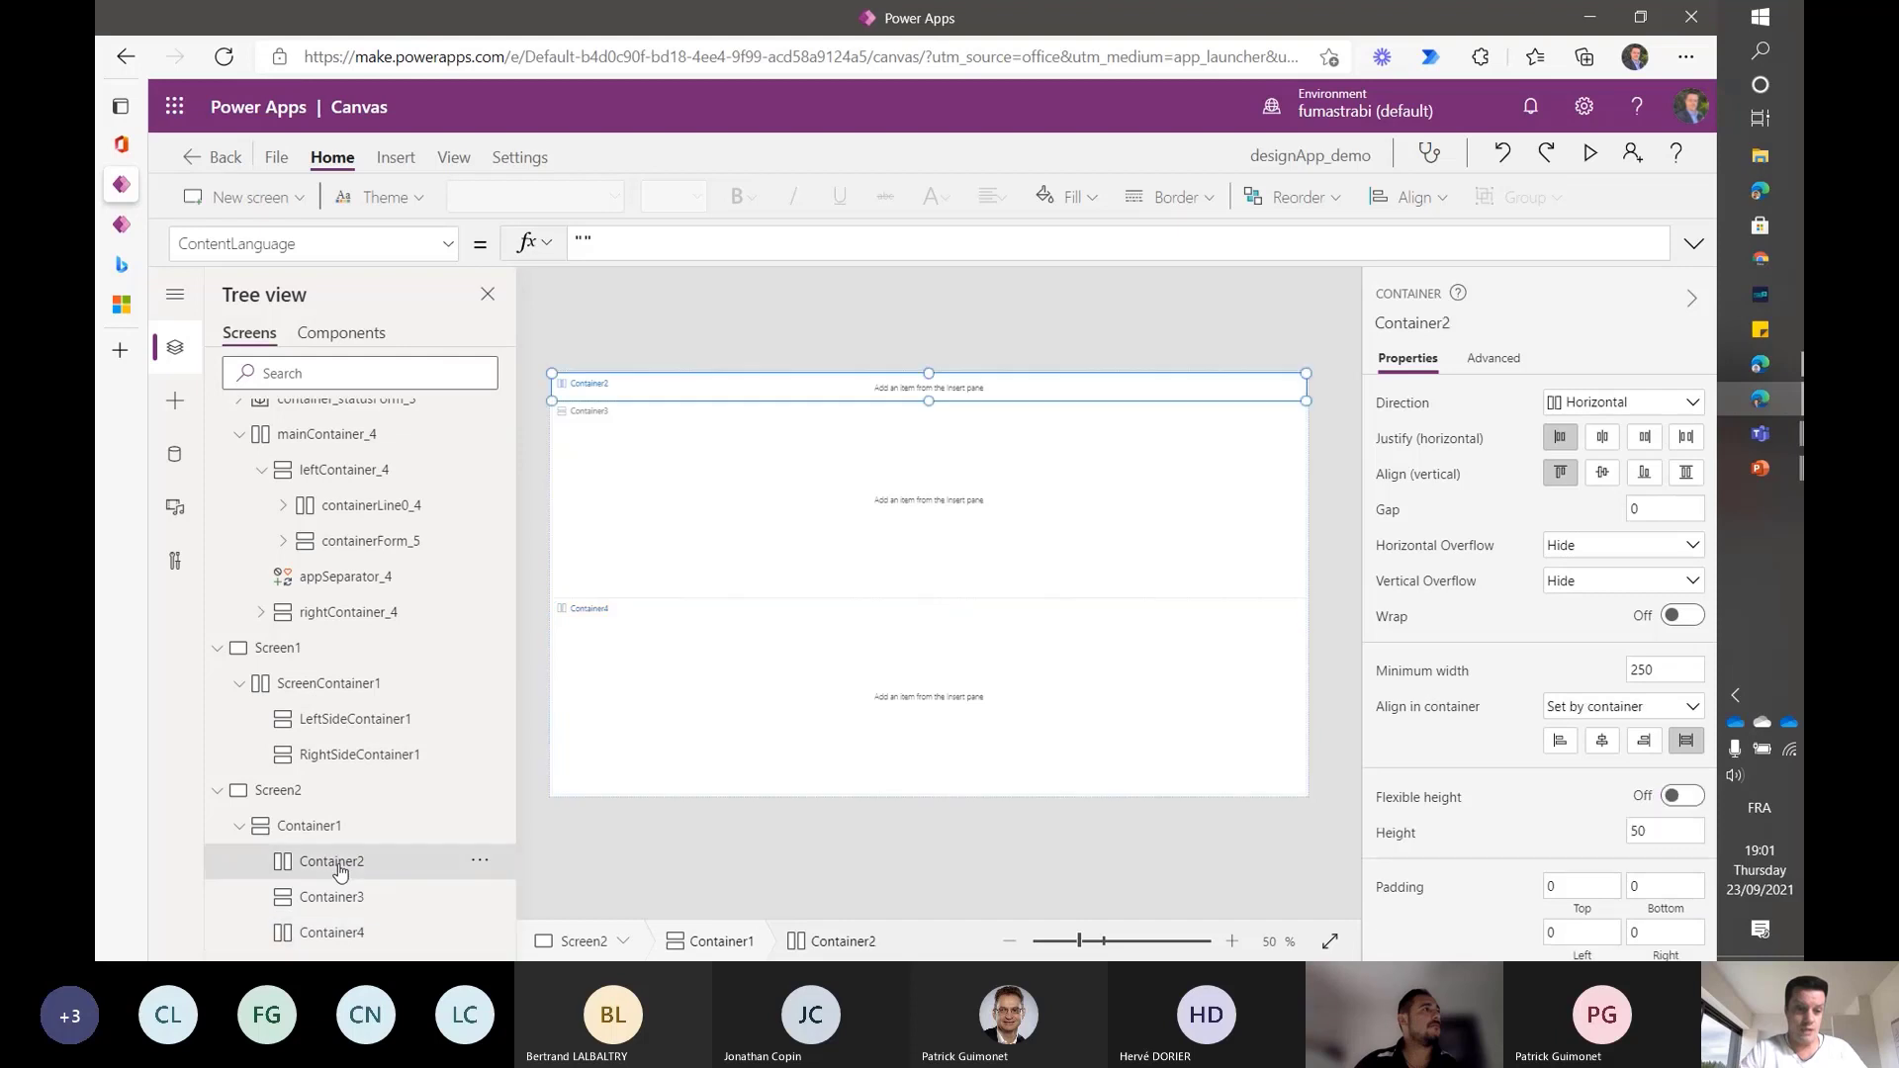
{"action": "left_click", "coordinate": [304, 834]}
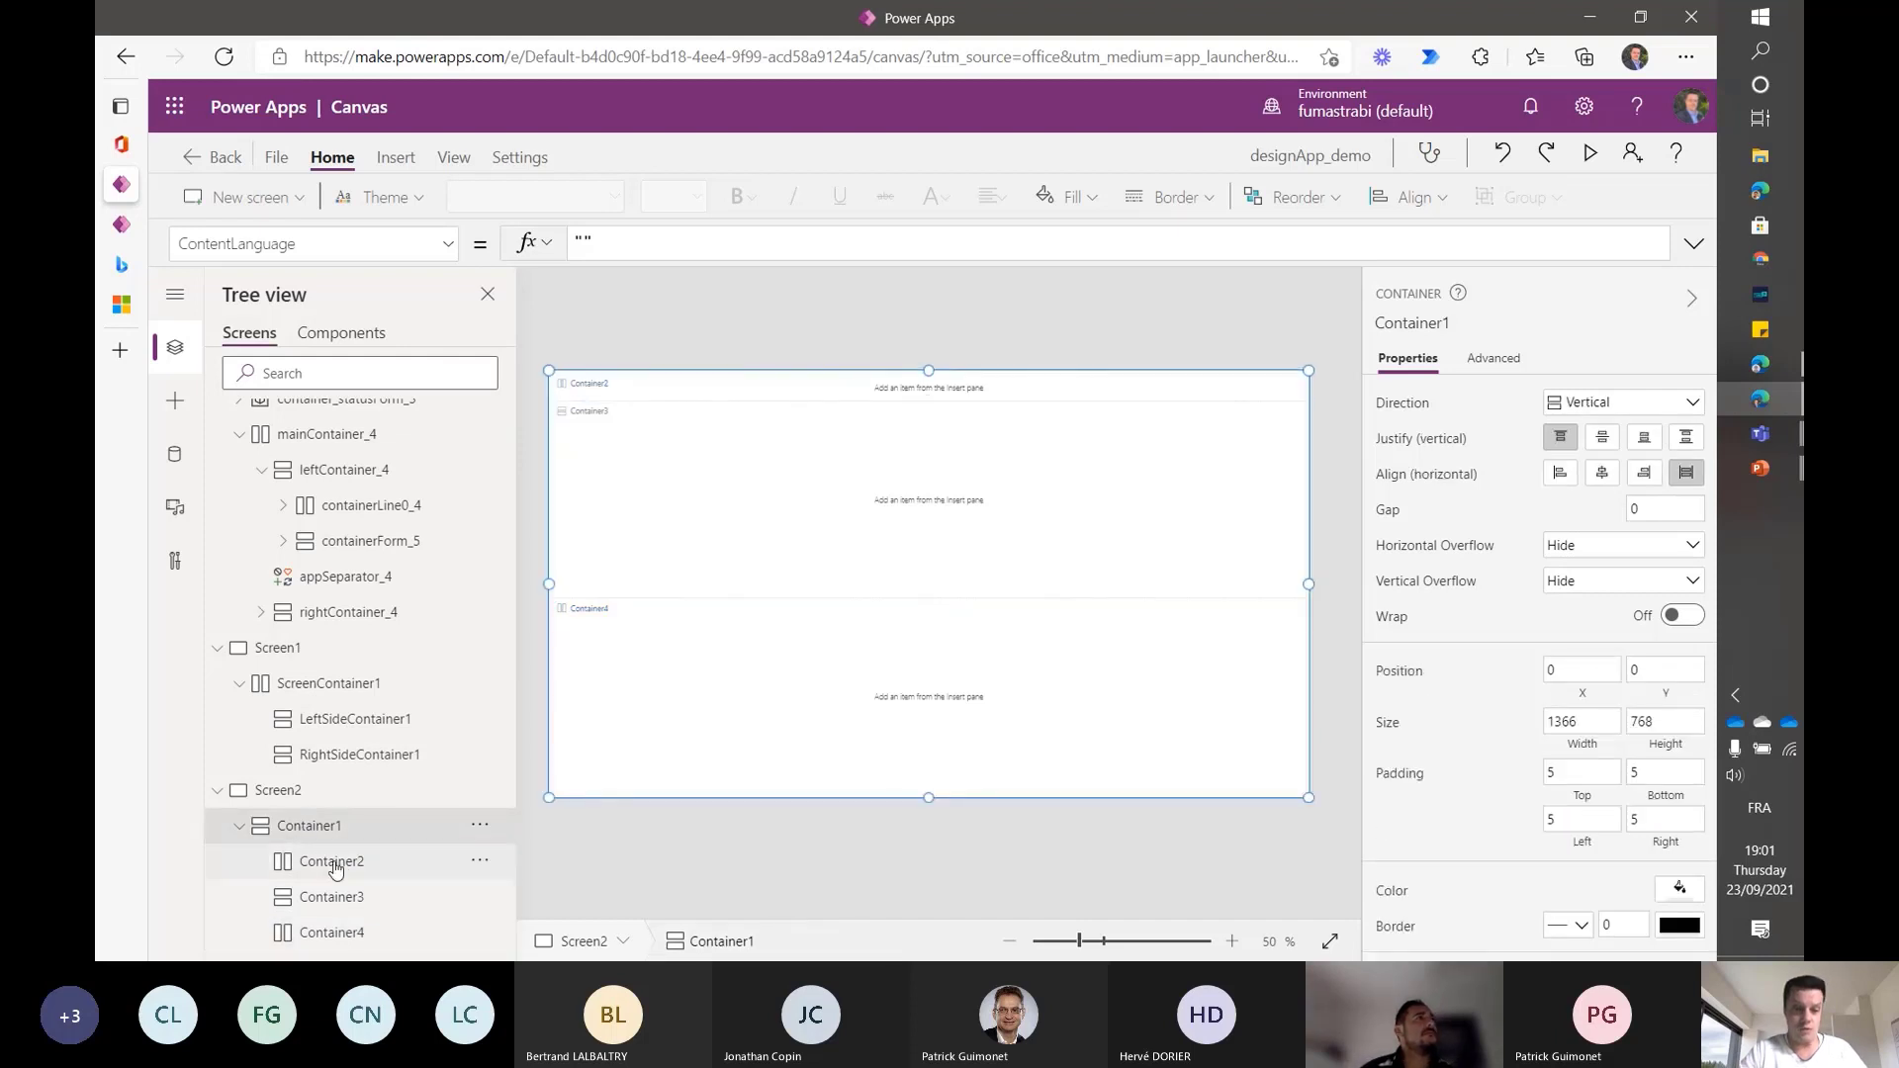
{"action": "left_click", "coordinate": [329, 862]}
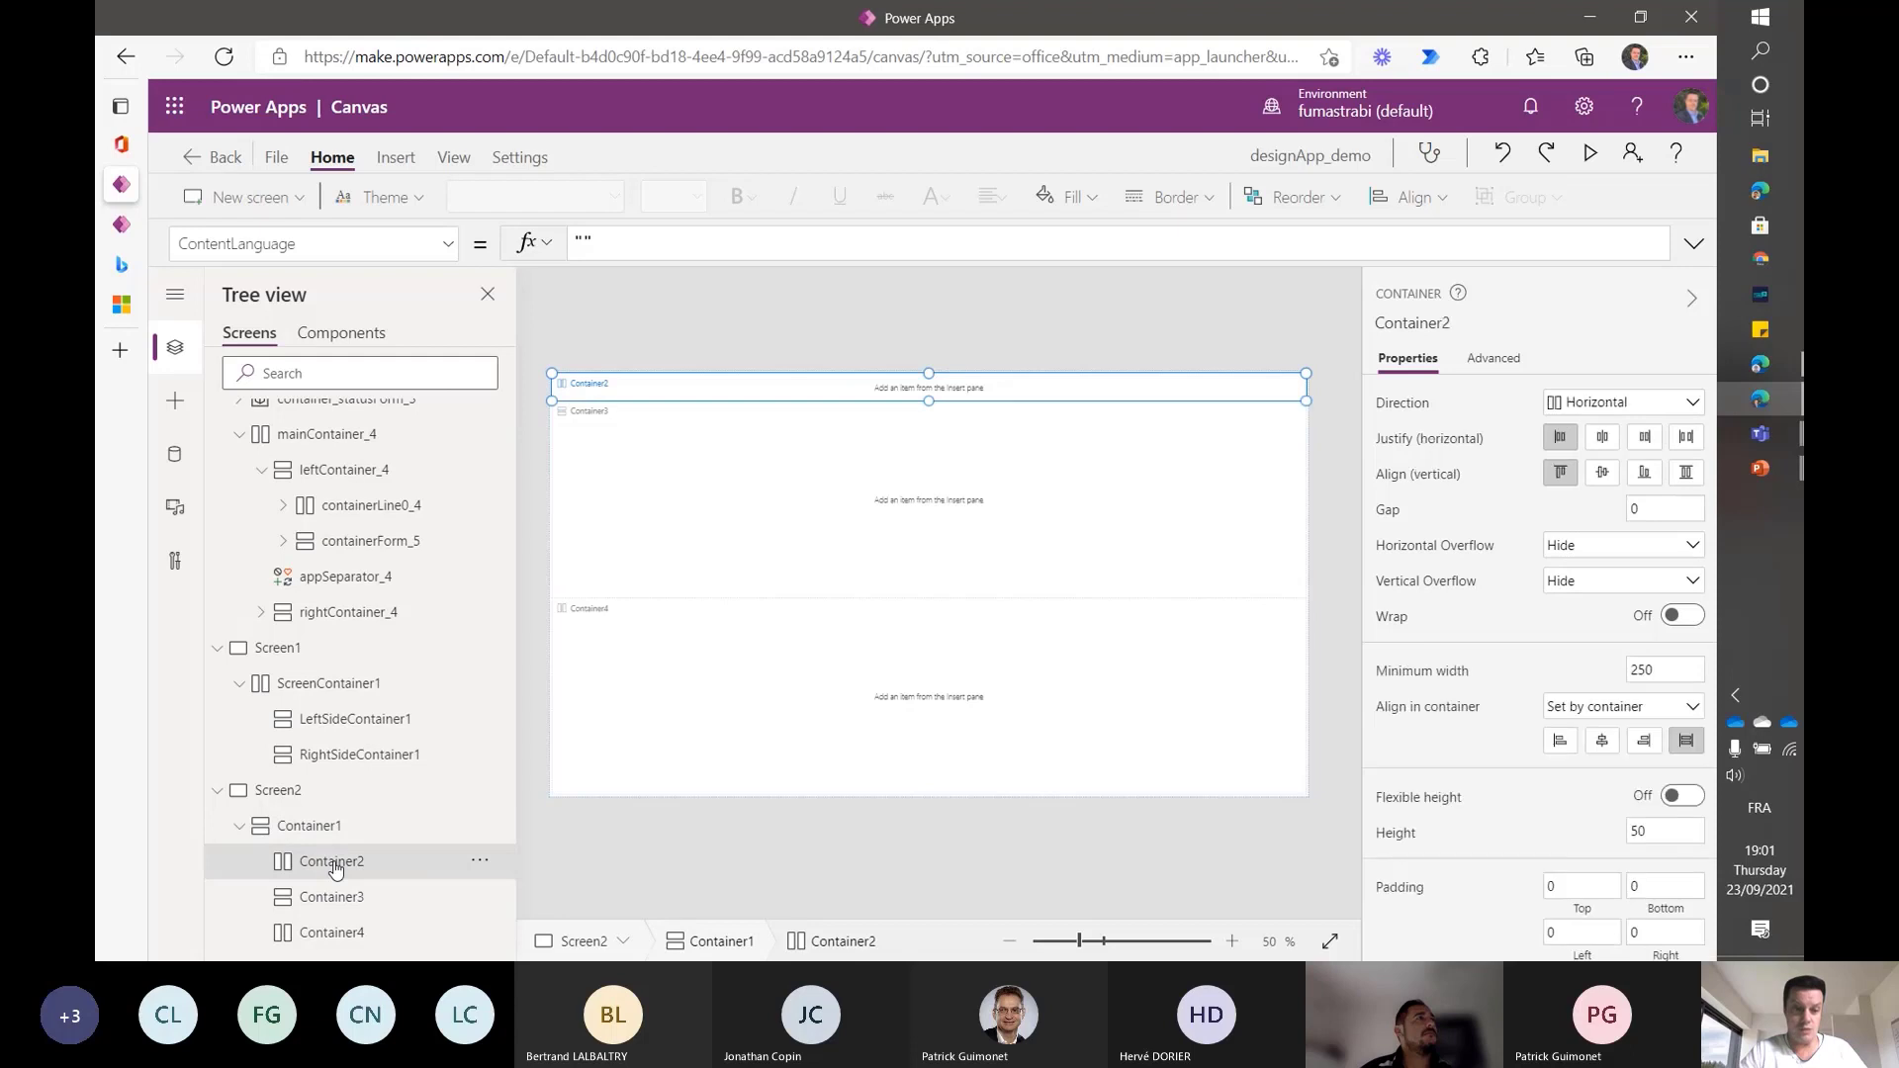
- Turn off flexible height for Container4 and set its height to 50
{"action": "left_click", "coordinate": [360, 937]}
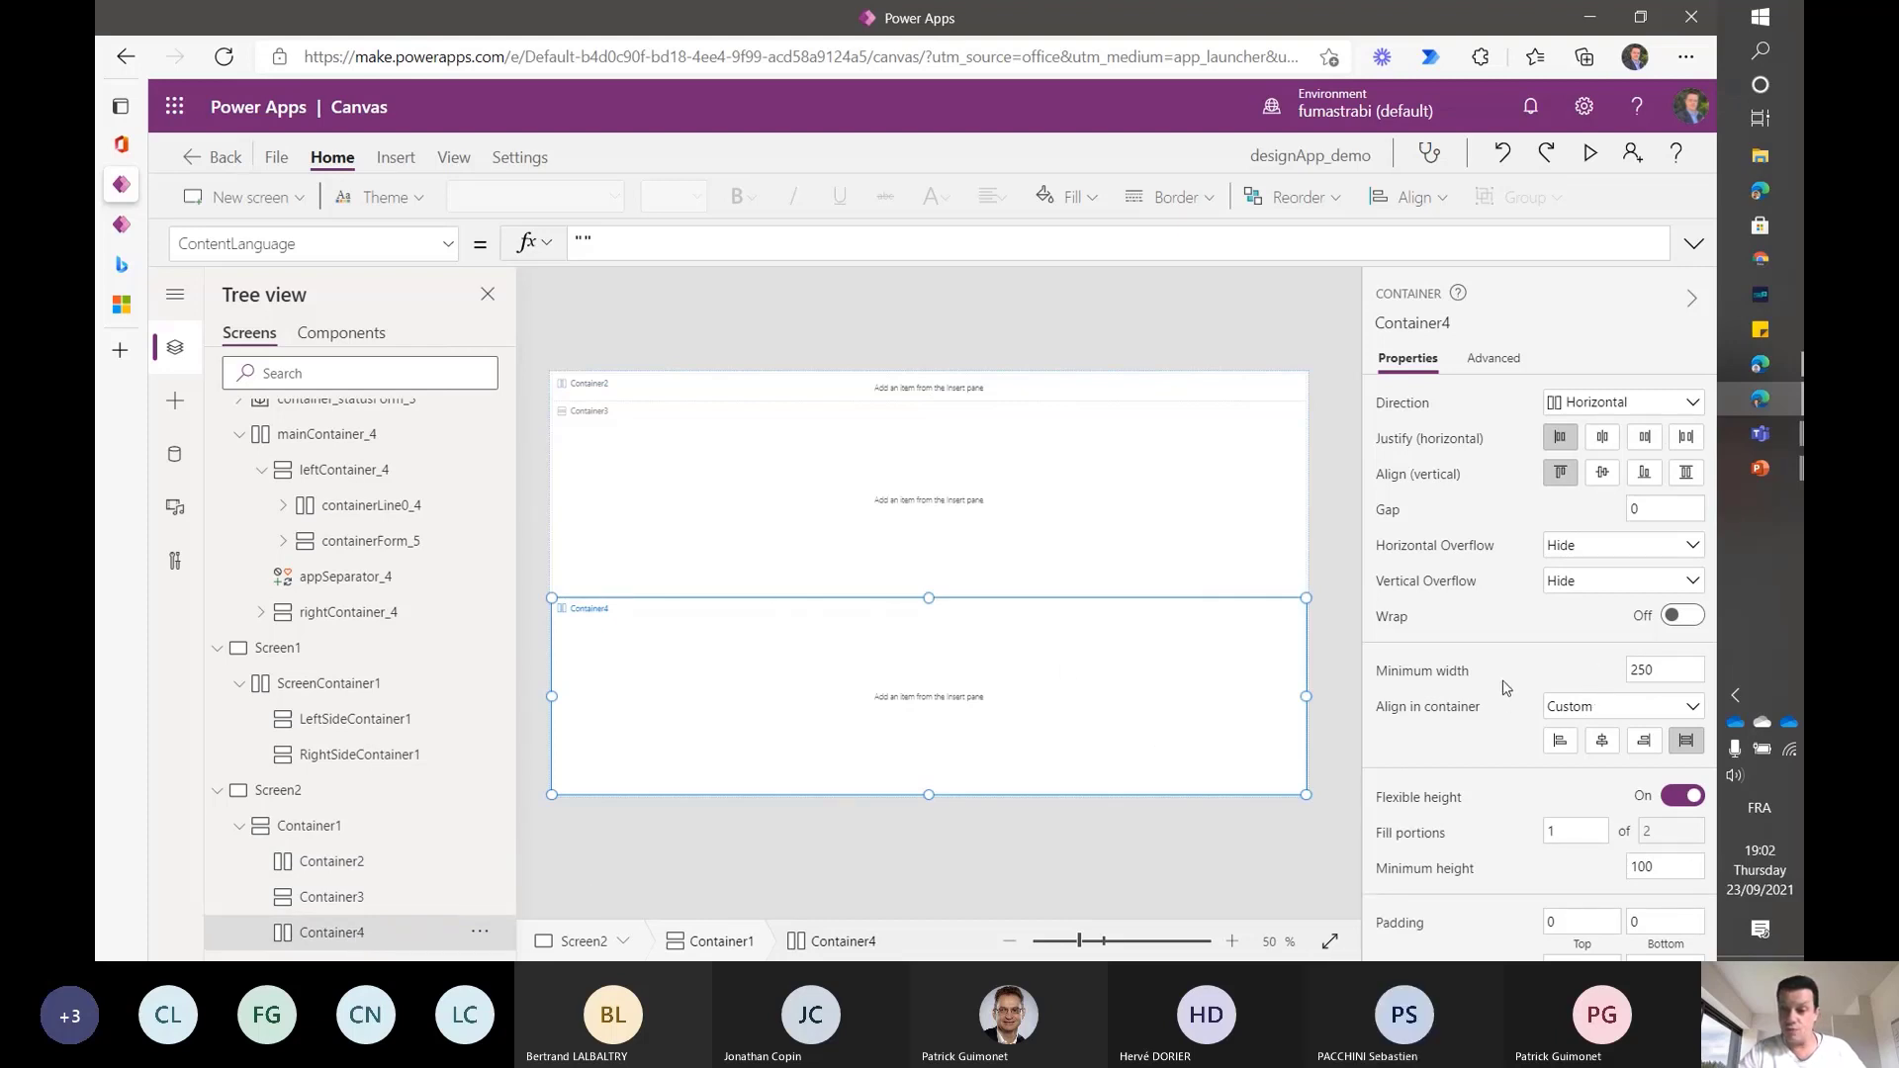
{"action": "scroll", "coordinate": [1501, 625], "scroll_direction": "down", "scroll_amount": 2}
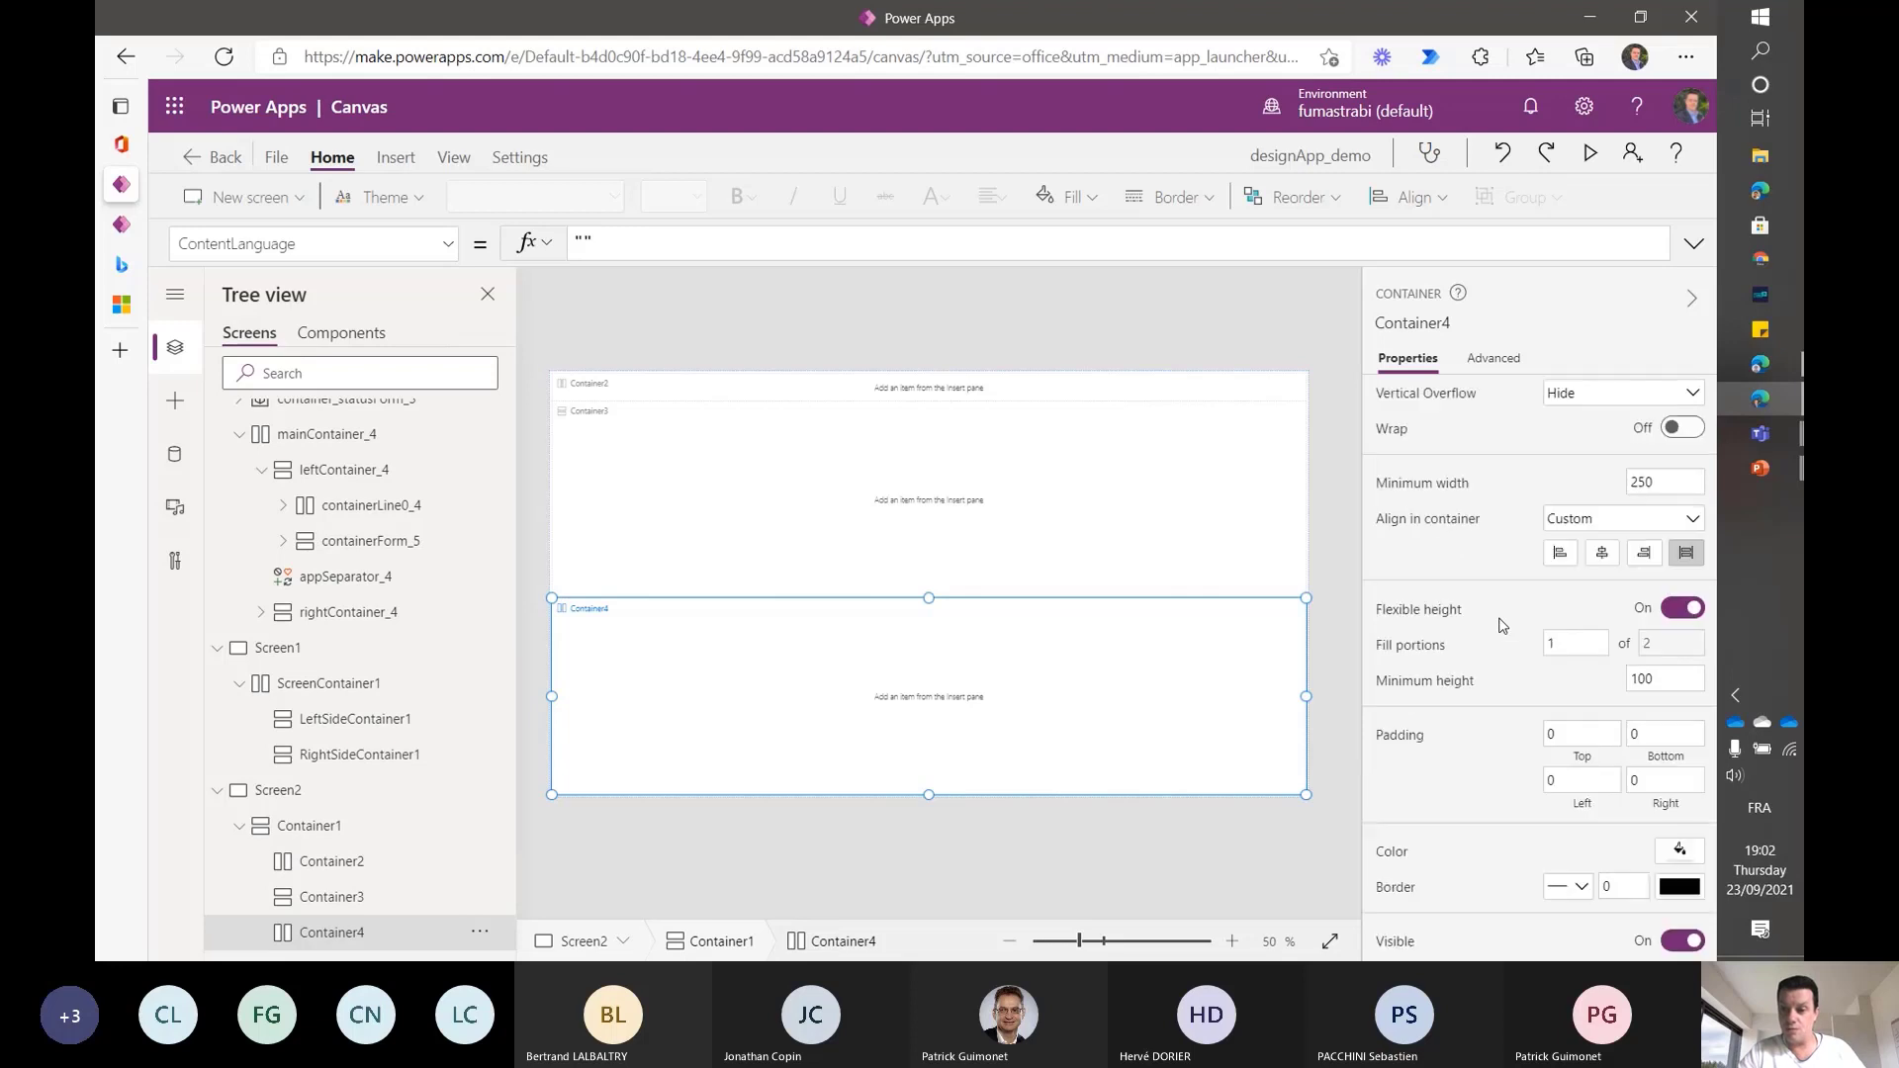
{"action": "left_click", "coordinate": [1681, 610]}
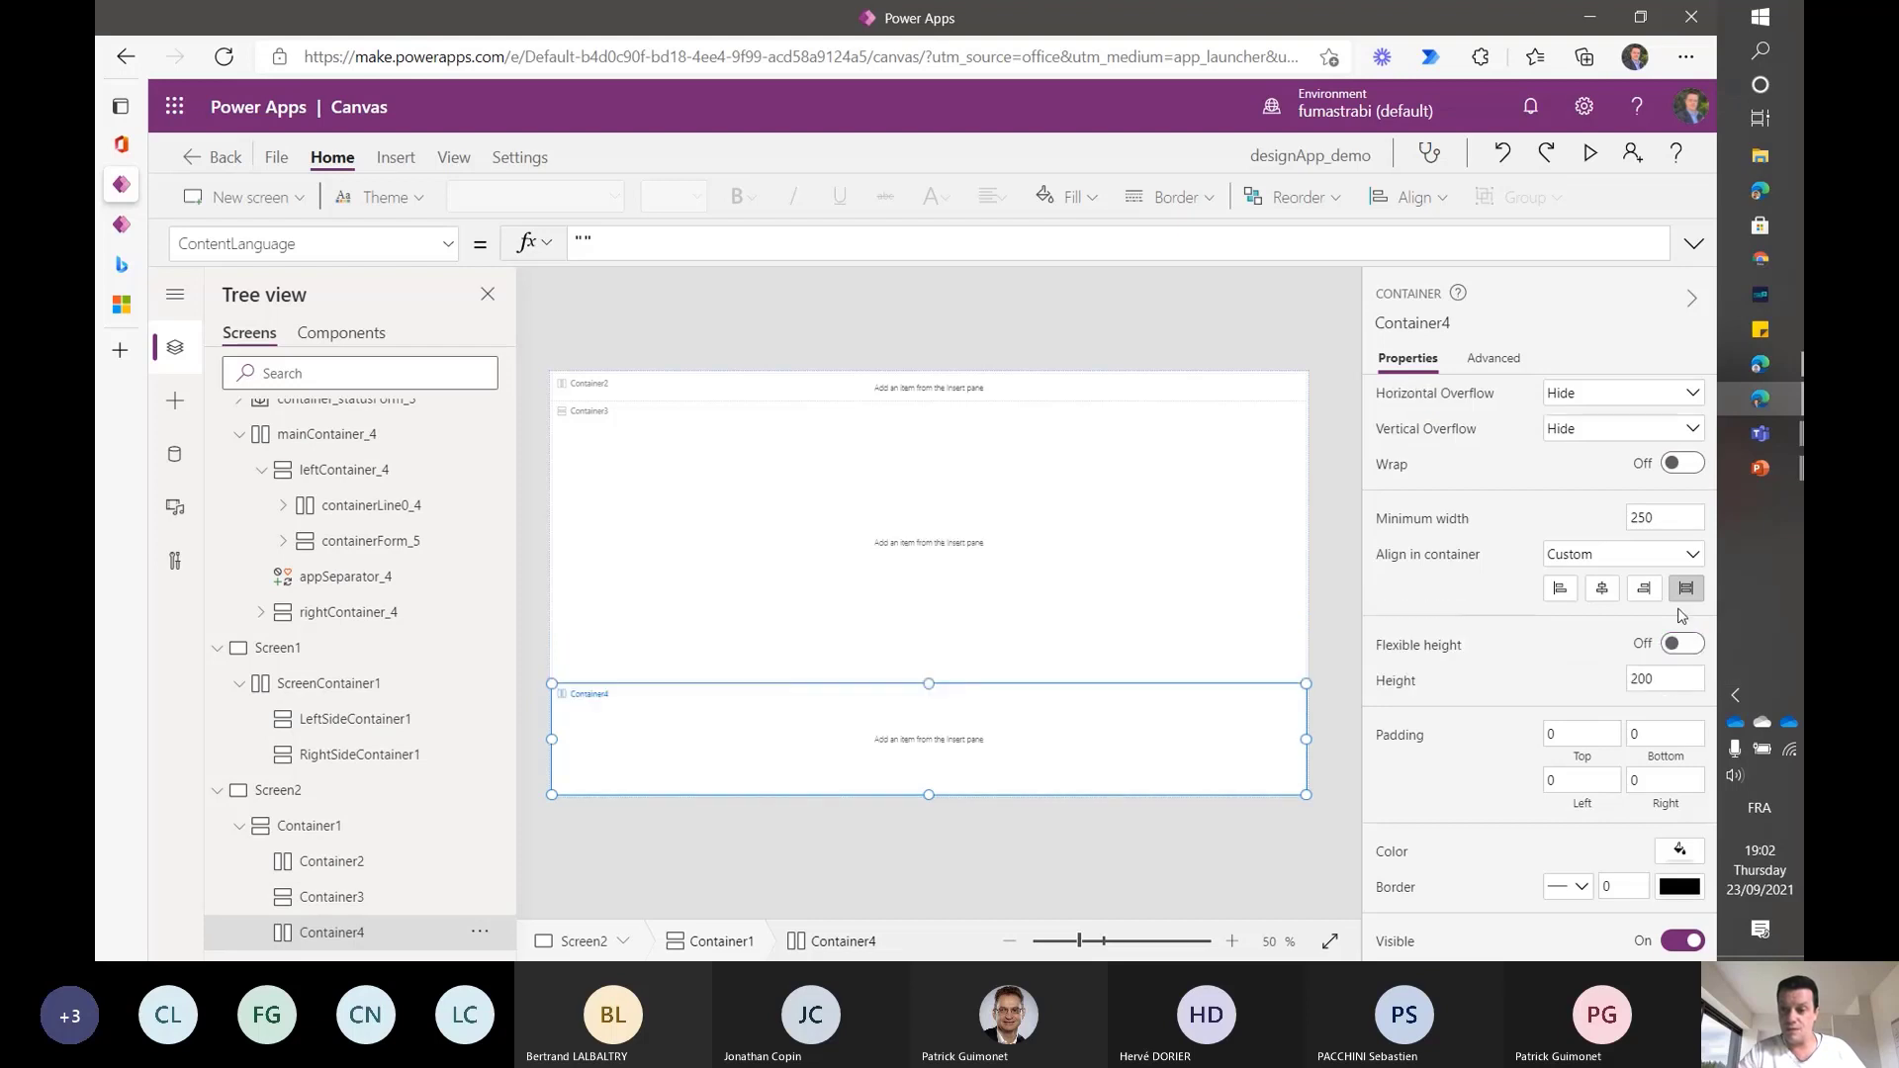
{"action": "left_click", "coordinate": [1666, 675]}
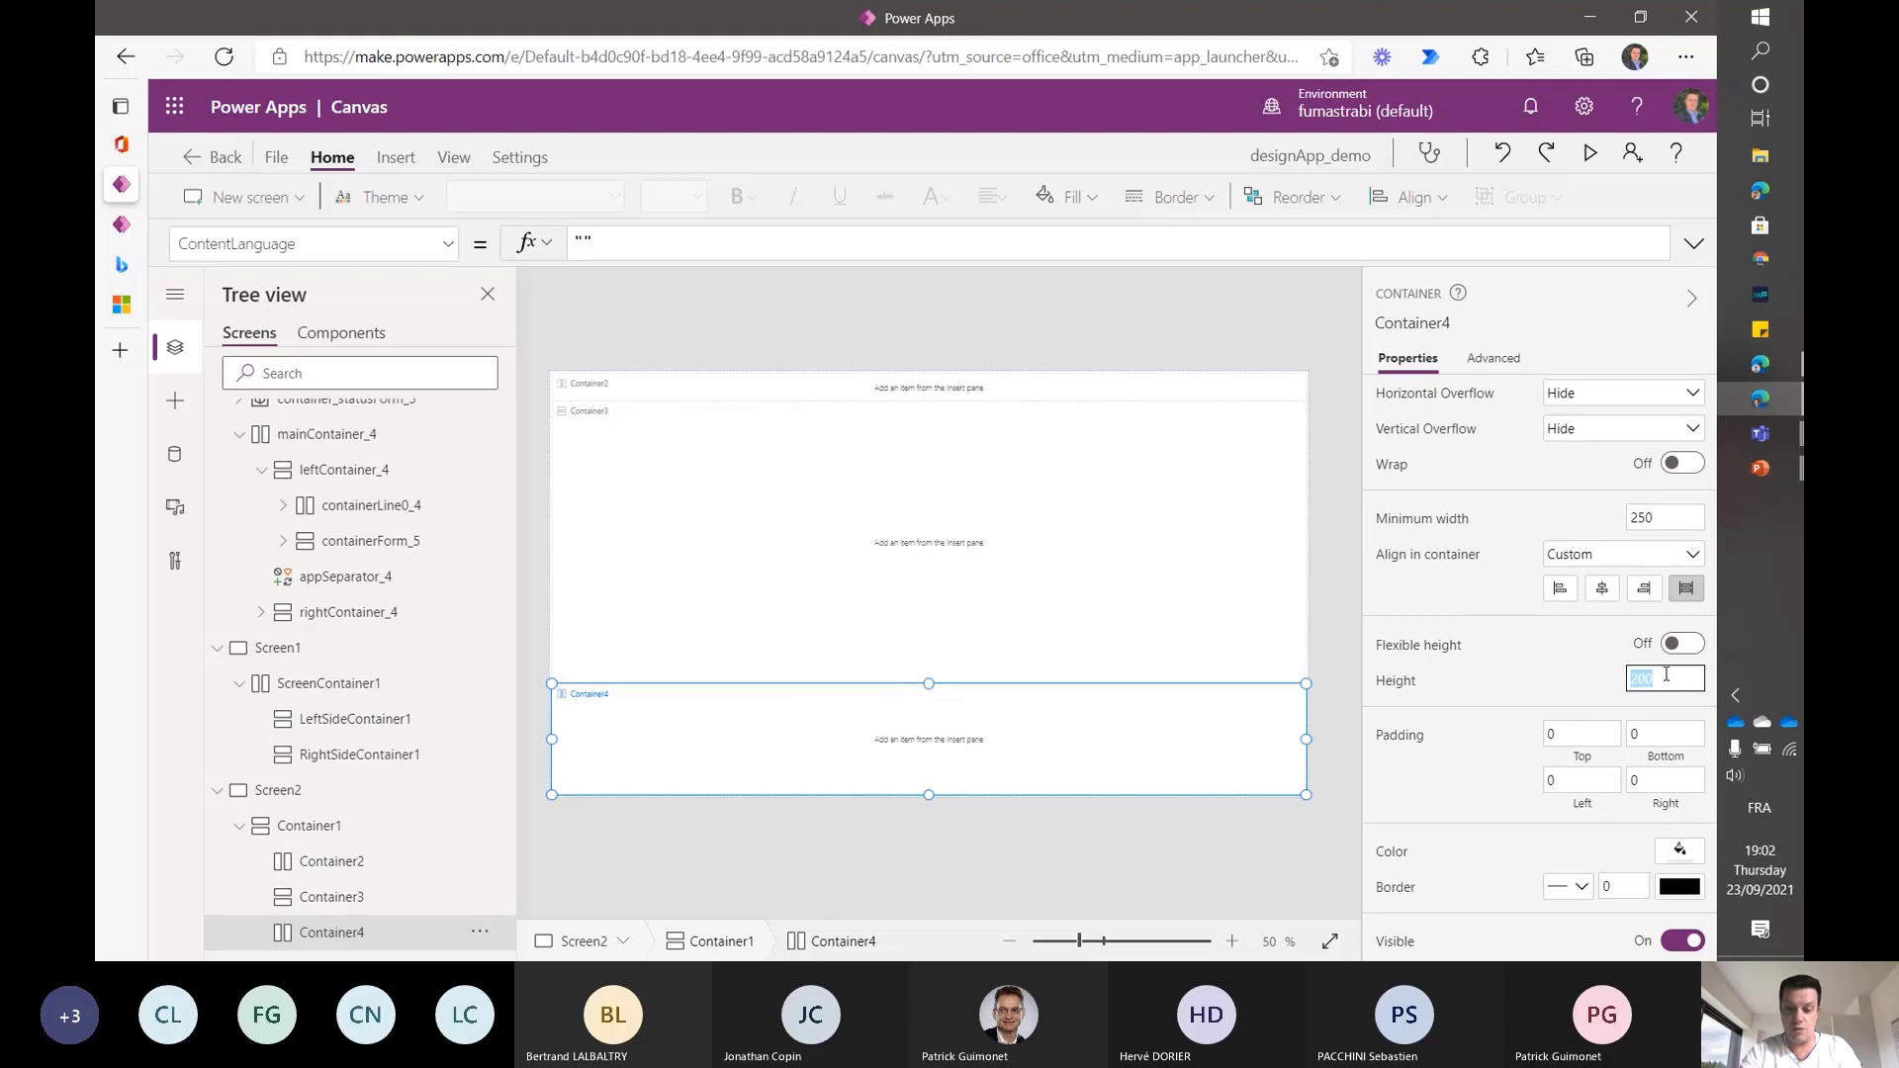
{"action": "type", "text": "50"}
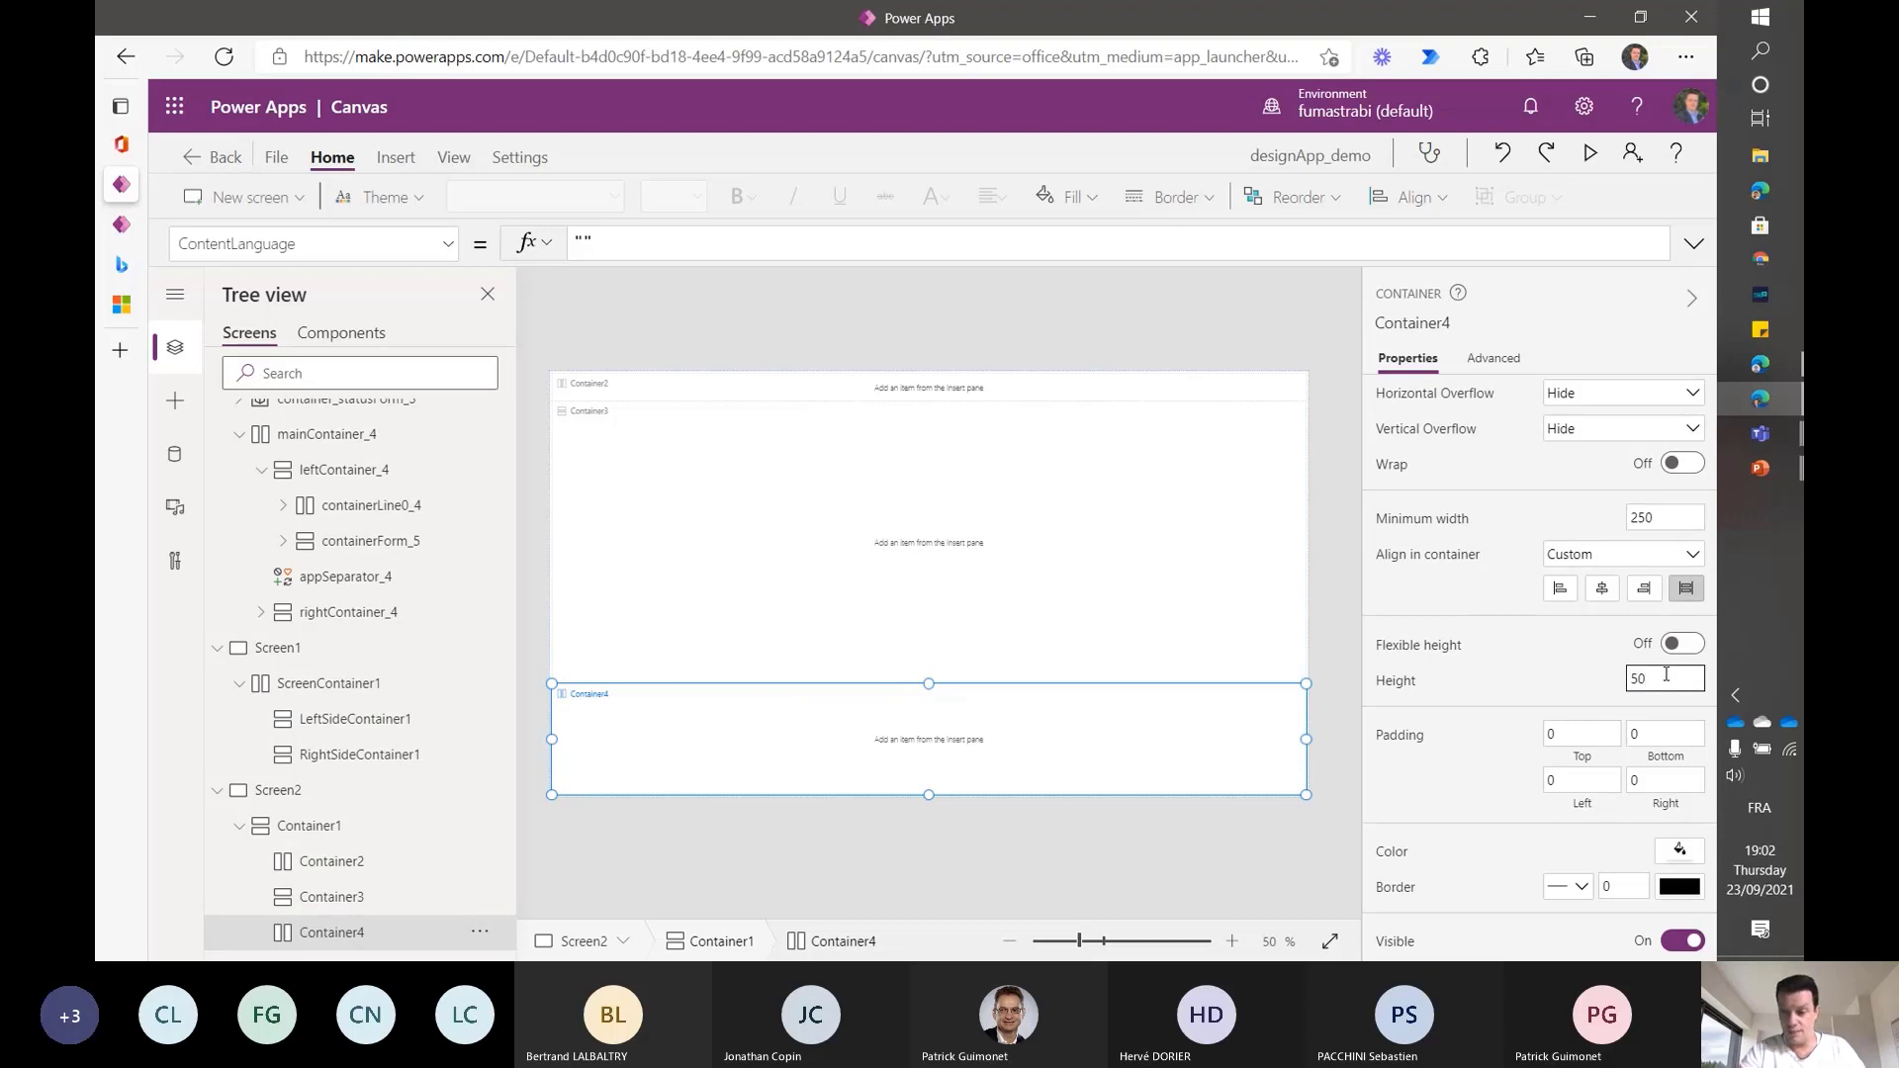
{"action": "key", "text": "Tab"}
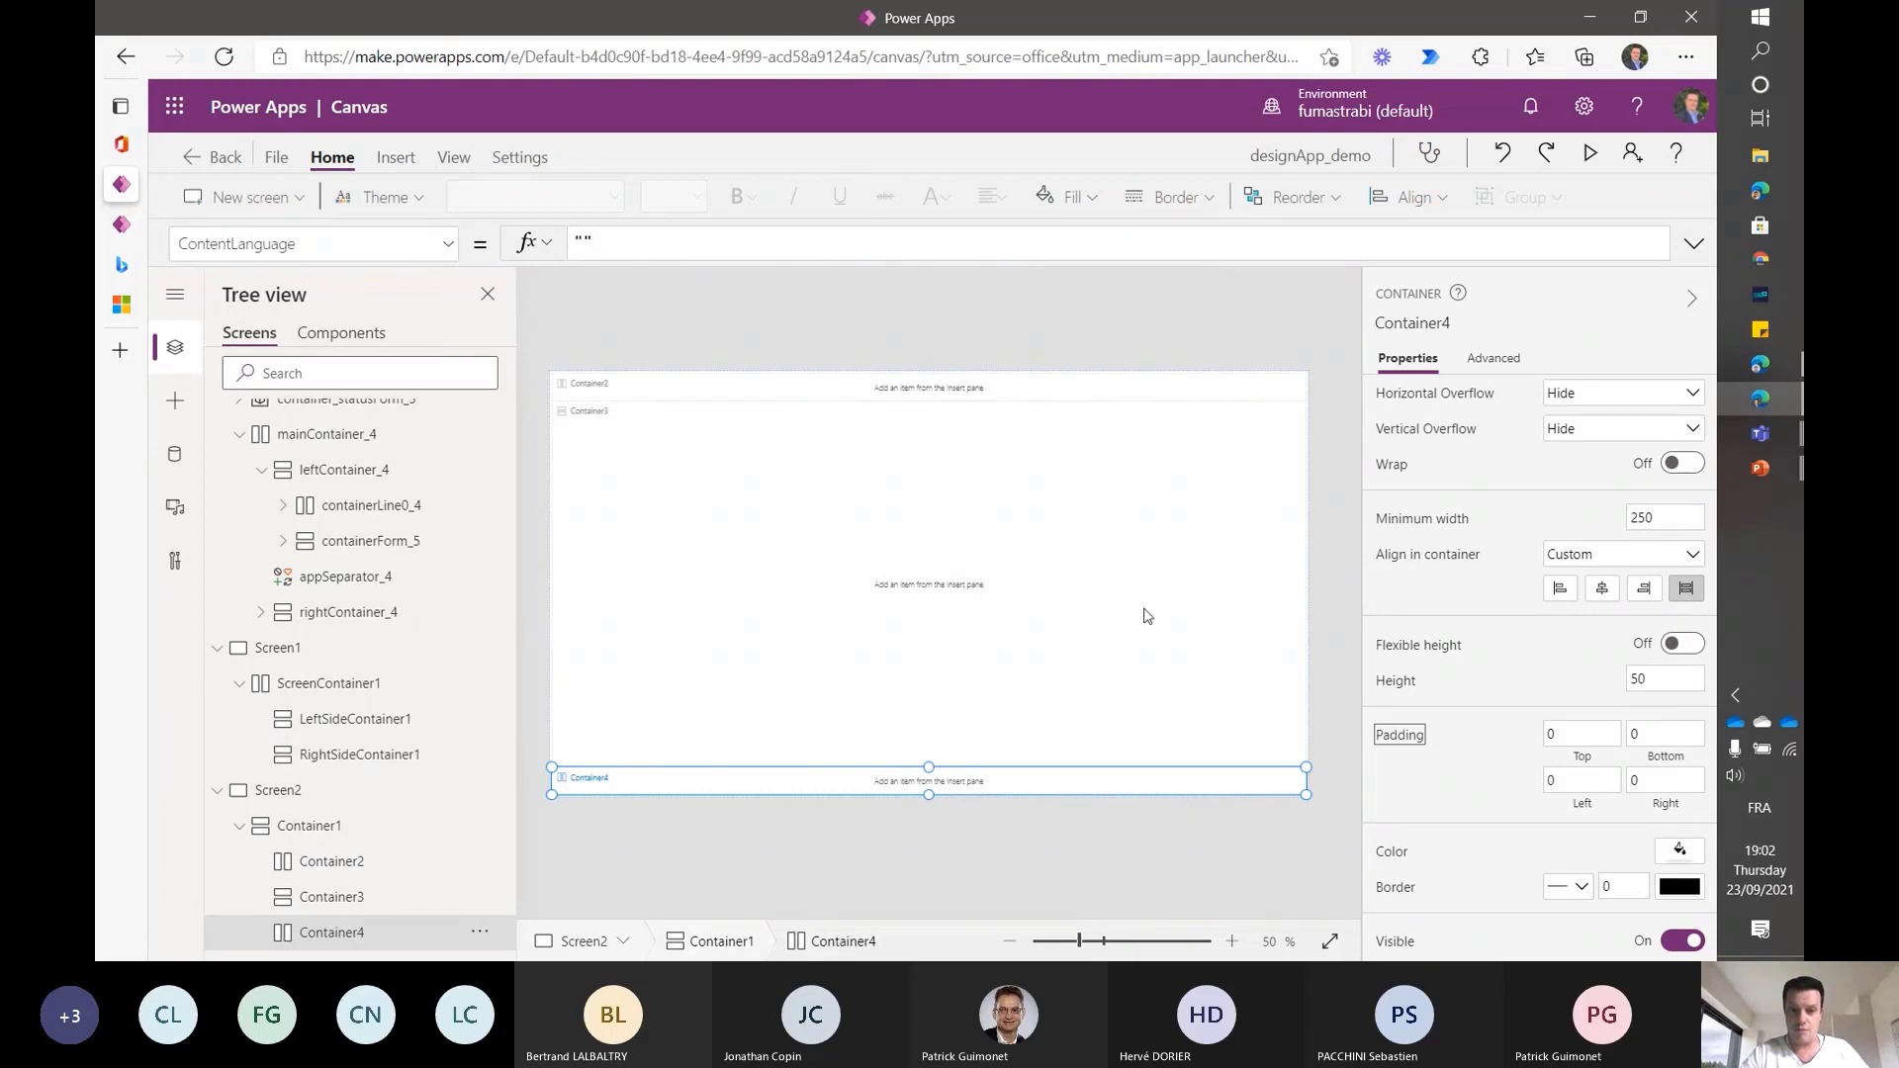
- Set the minimum height of the middle container, Container3, to 500
{"action": "left_click", "coordinate": [1014, 524]}
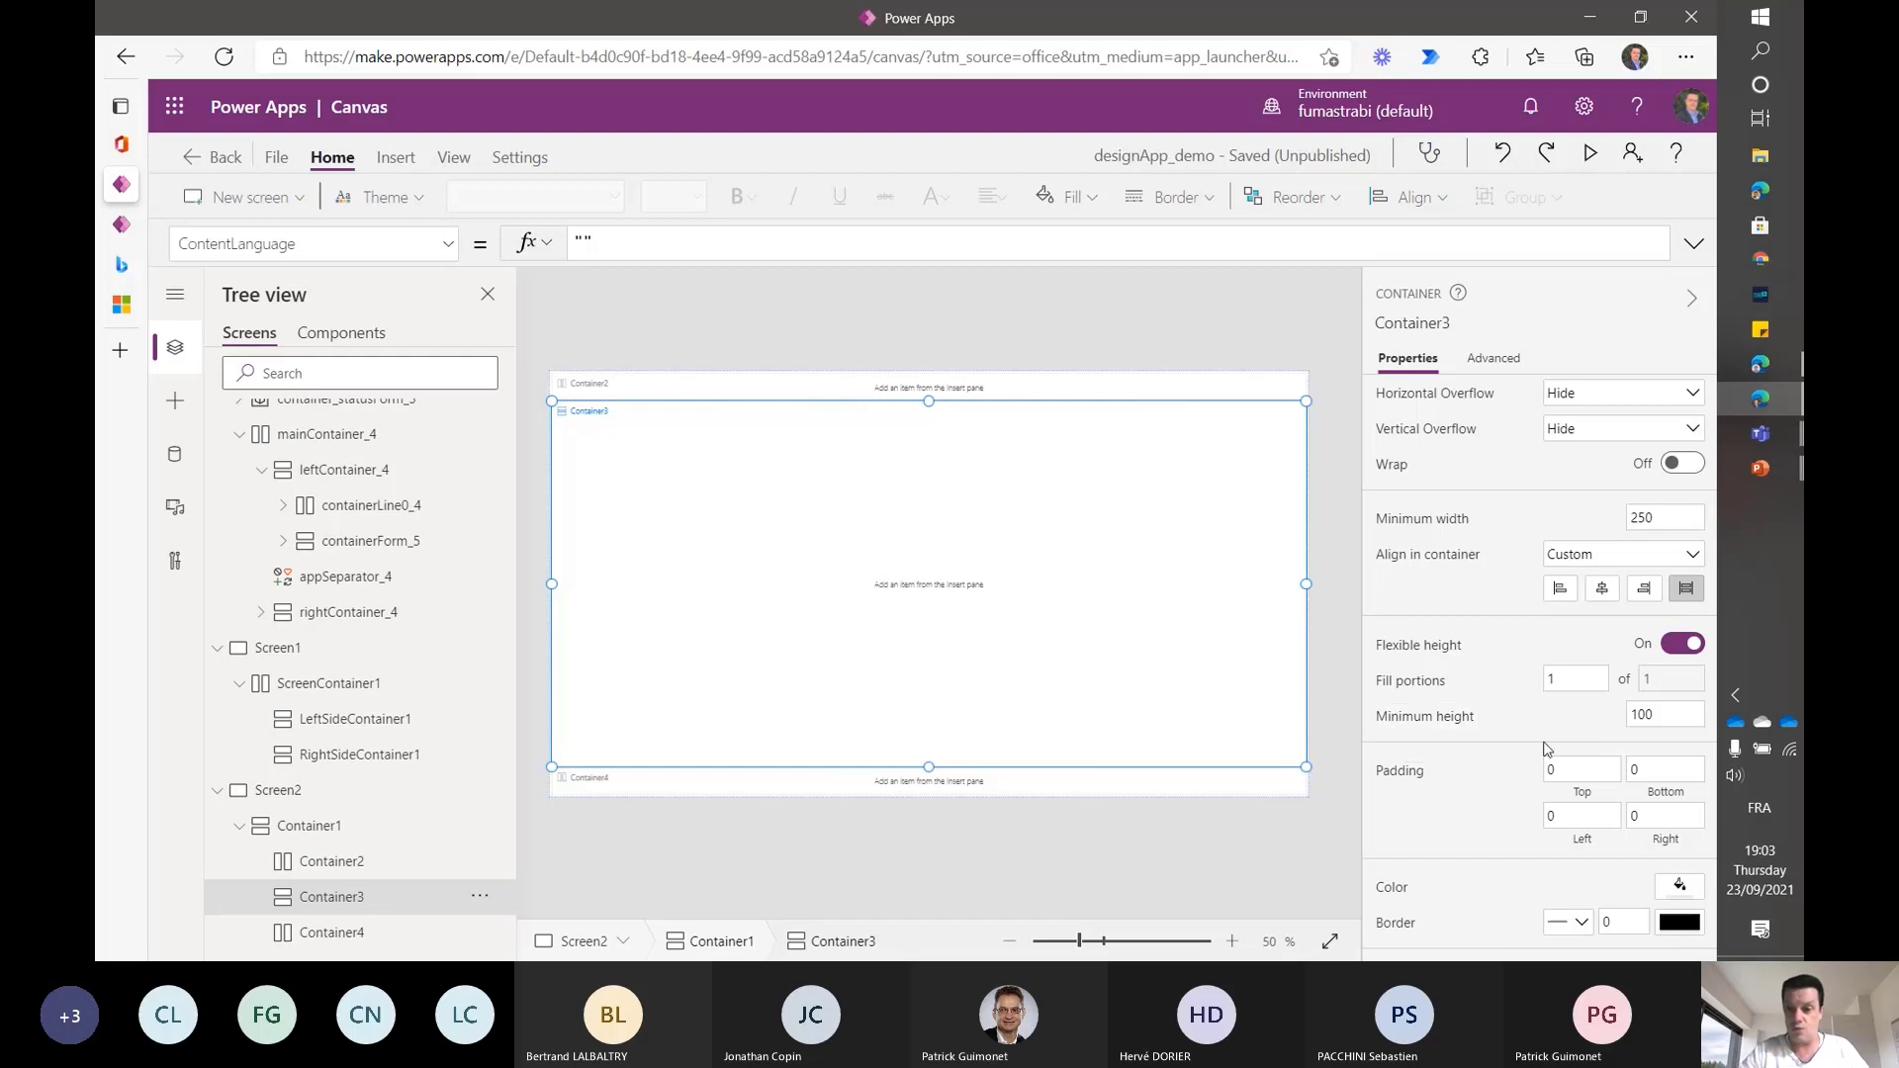
{"action": "left_click", "coordinate": [1674, 714]}
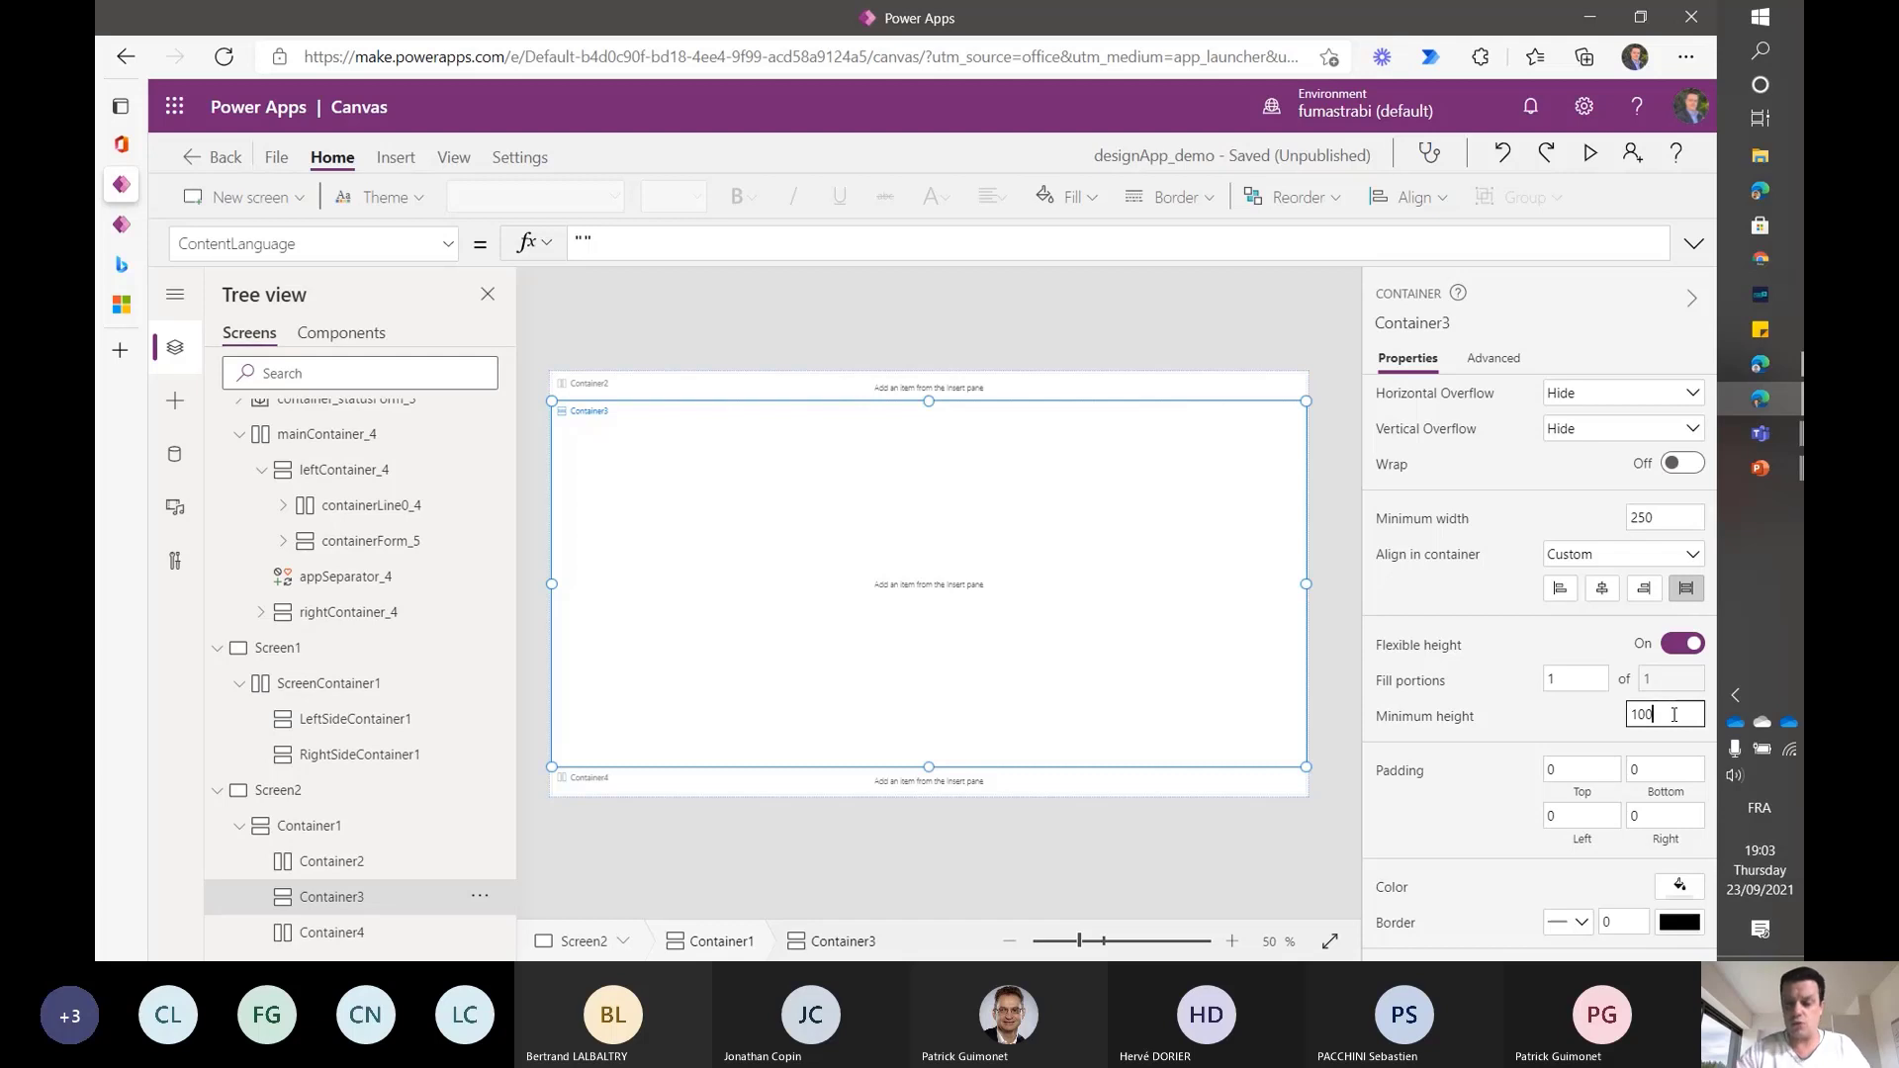
{"action": "key", "text": "BackSpace"}
{"action": "key", "text": "BackSpace"}
{"action": "key", "text": "BackSpace"}
{"action": "type", "text": "50"}
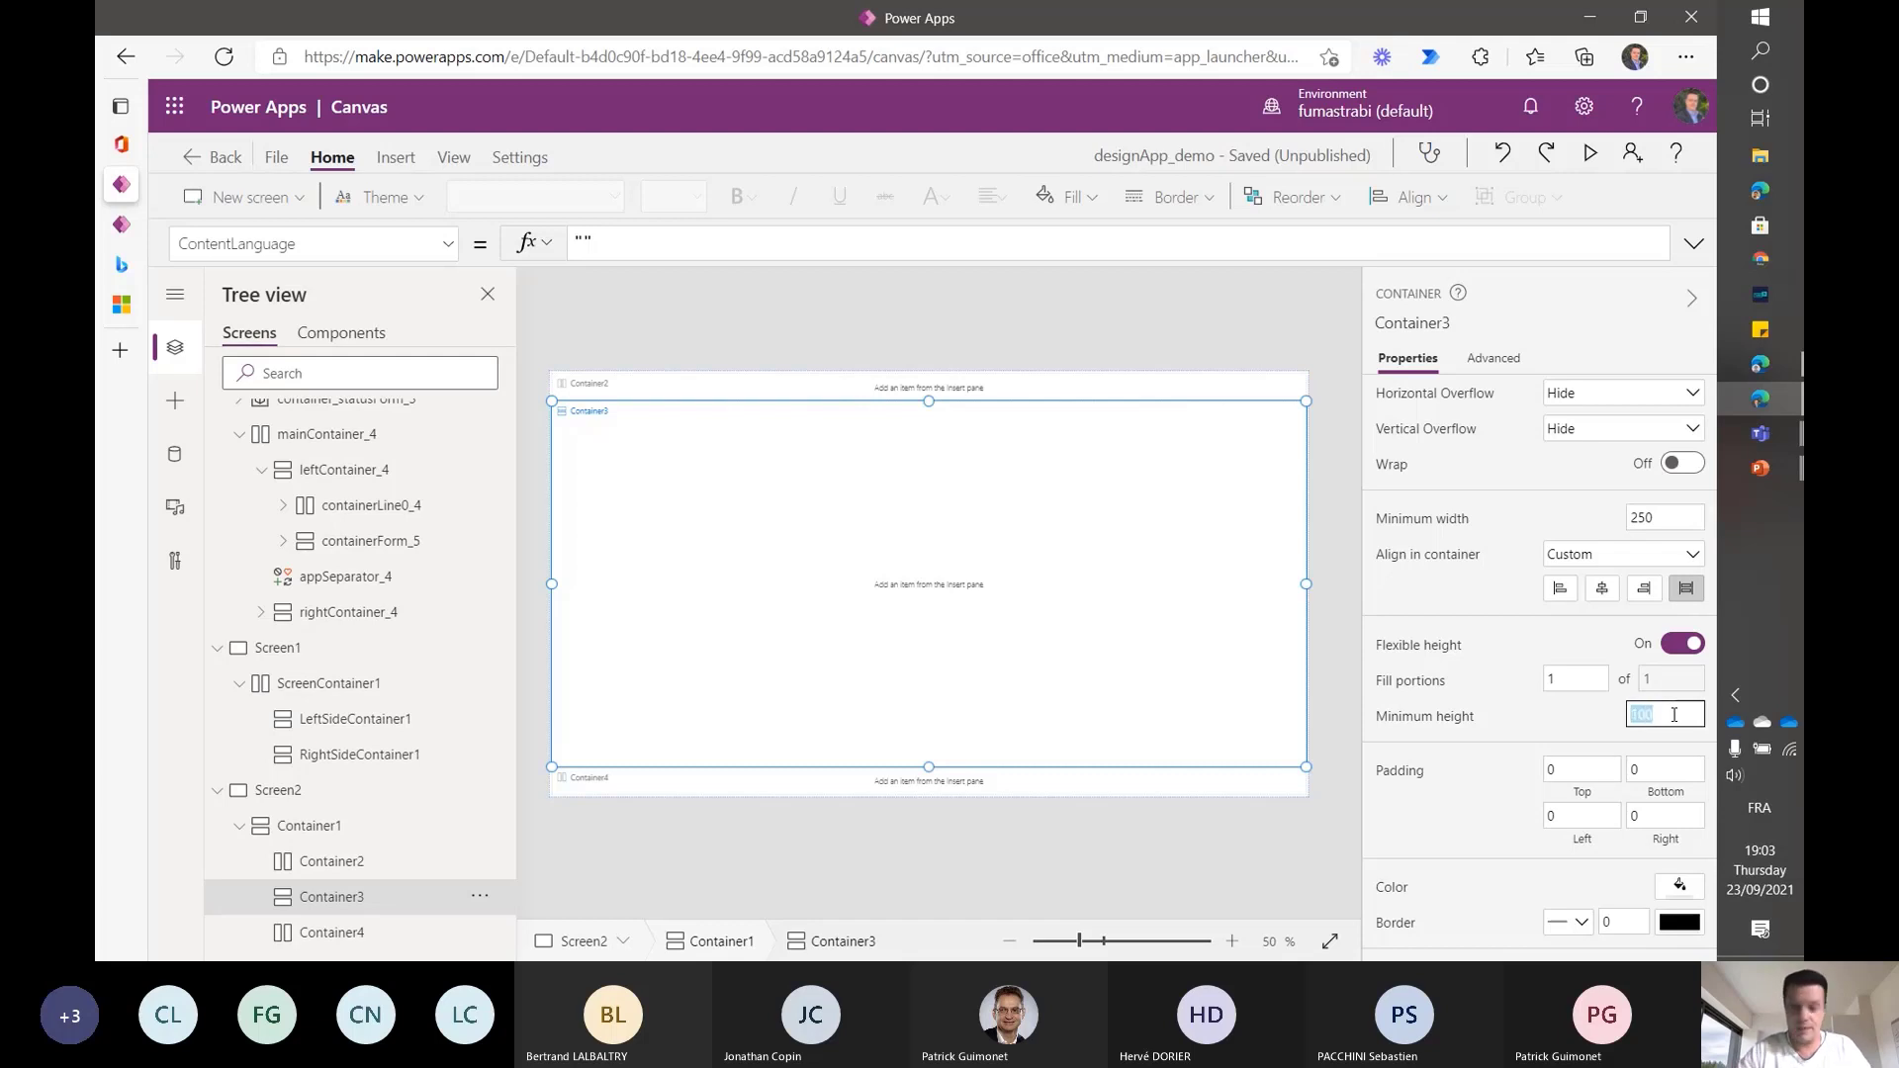
{"action": "type", "text": "0"}
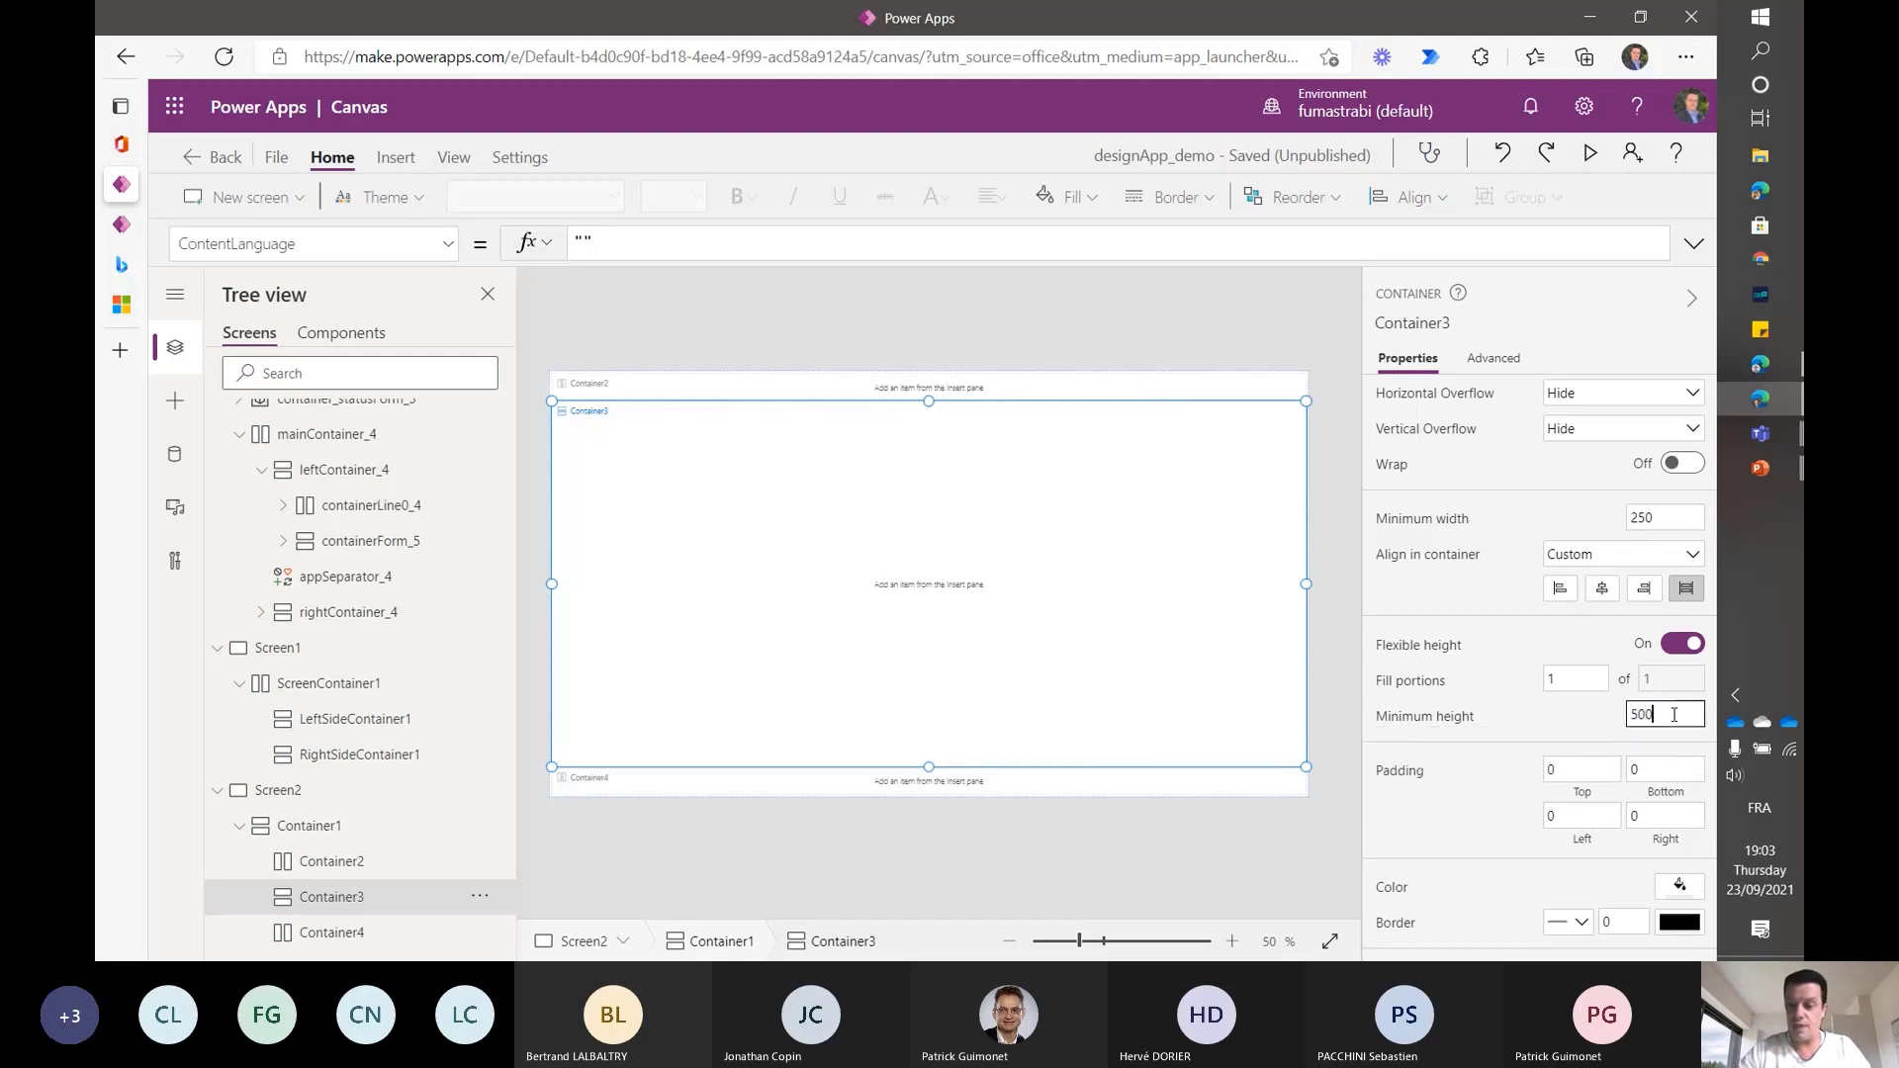
{"action": "key", "text": "Tab"}
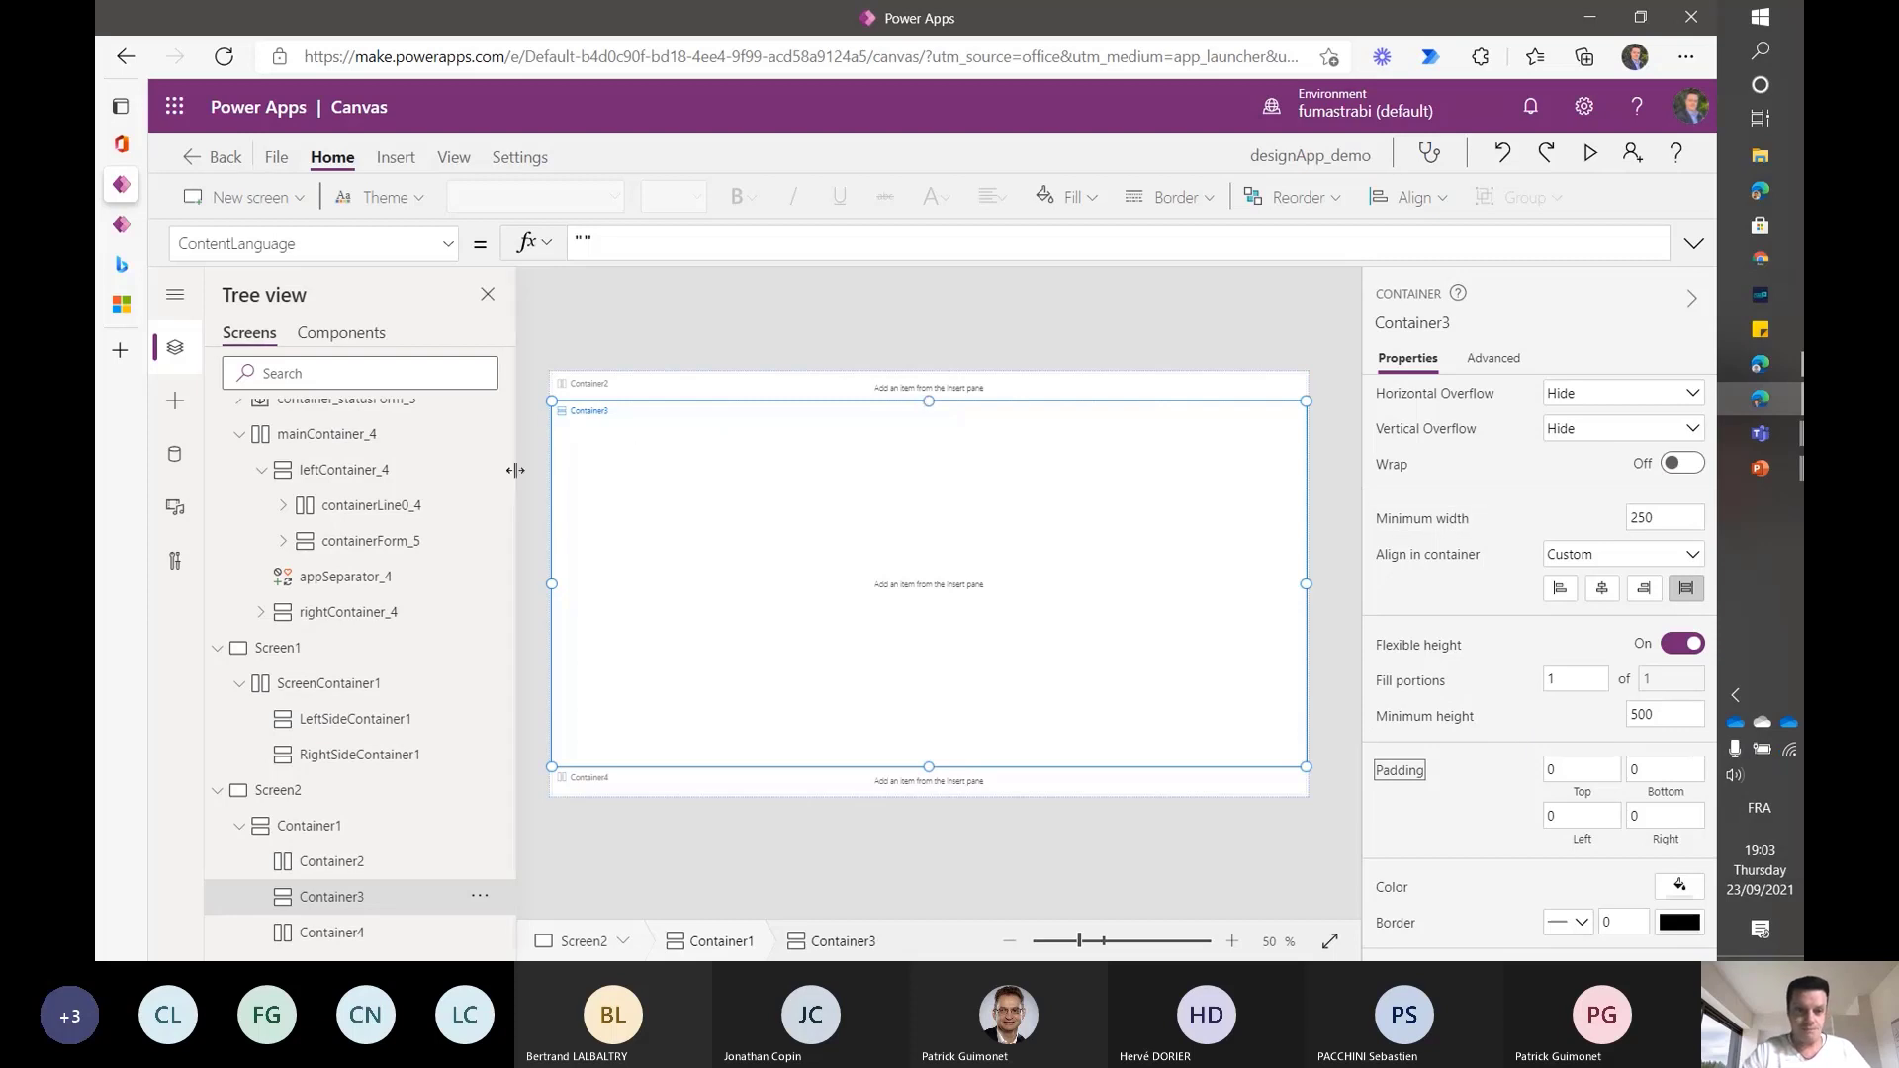
- Switch to the running designApp_demo preview and widen its responsive viewport to 1123 pixels to examine the form's layout
{"action": "left_click", "coordinate": [883, 336]}
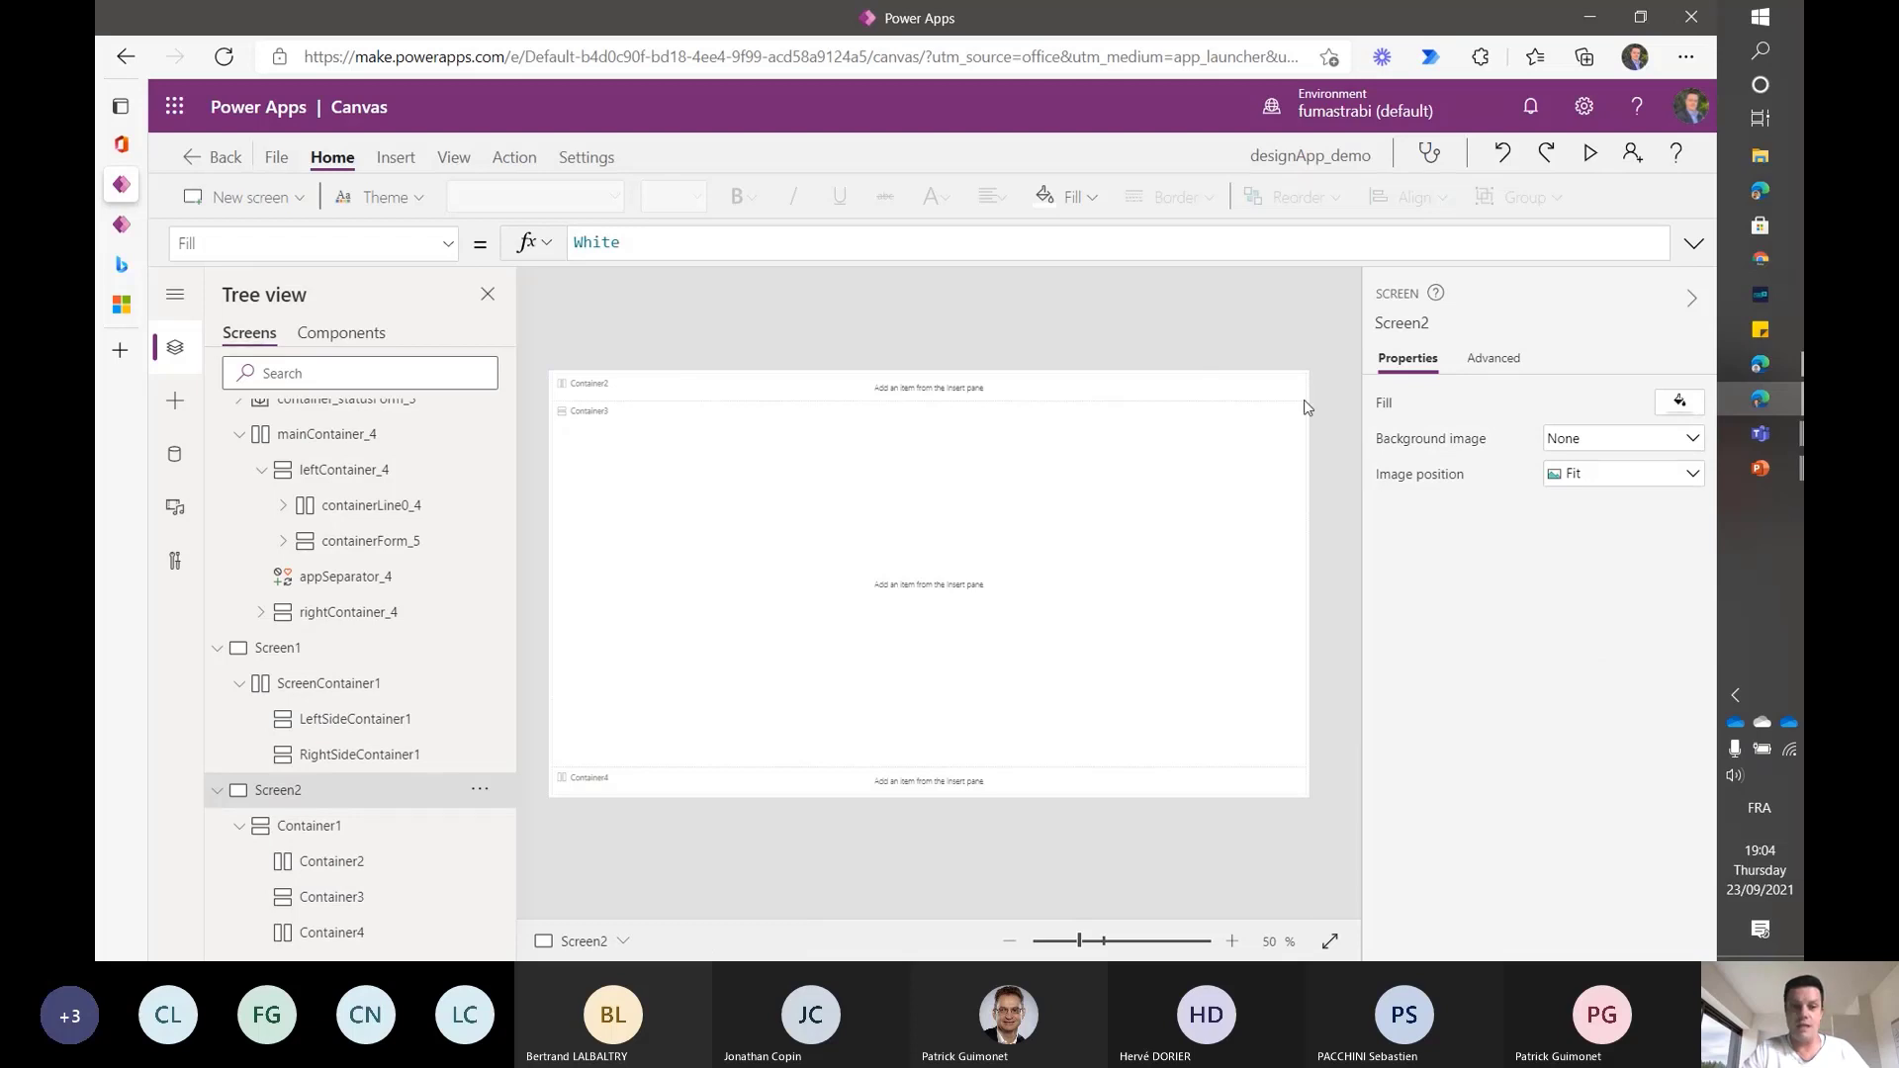
{"action": "left_click", "coordinate": [129, 222]}
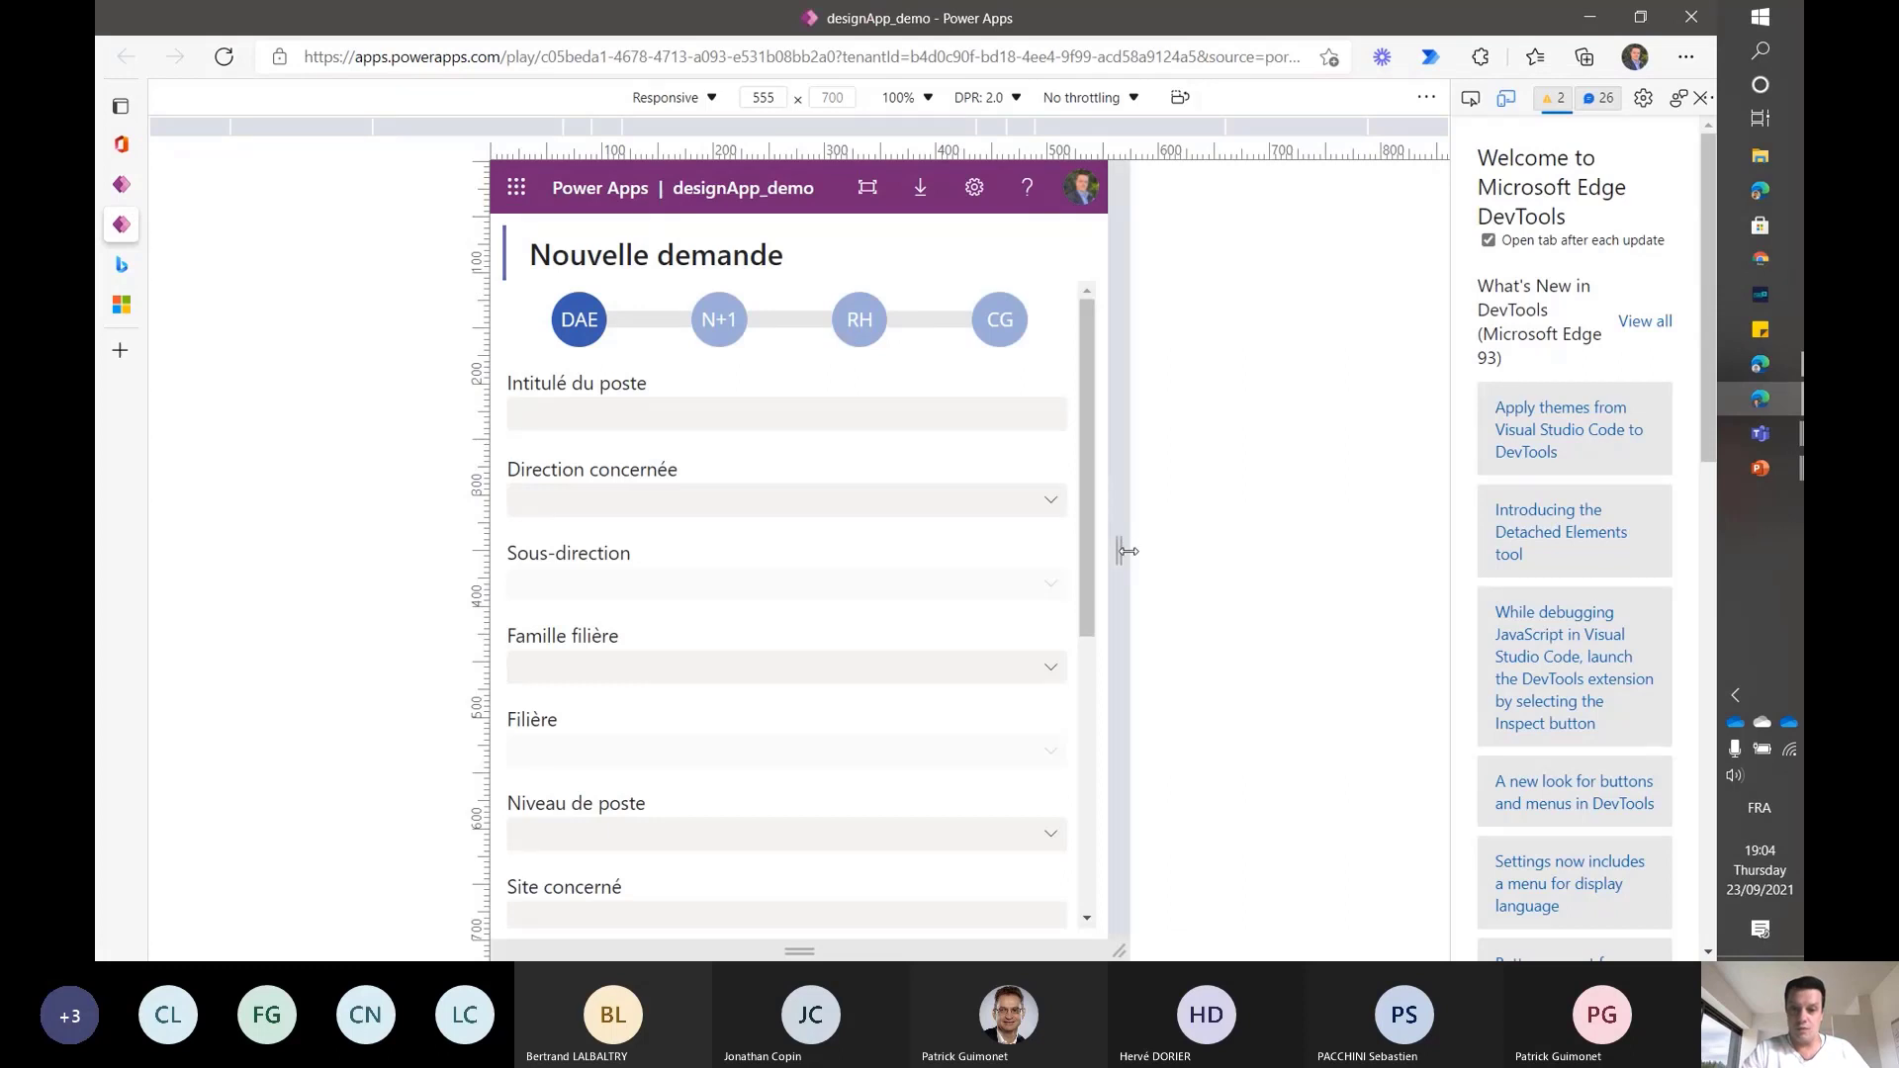
{"action": "left_click_drag", "start_coordinate": [1129, 551], "coordinate": [1445, 554]}
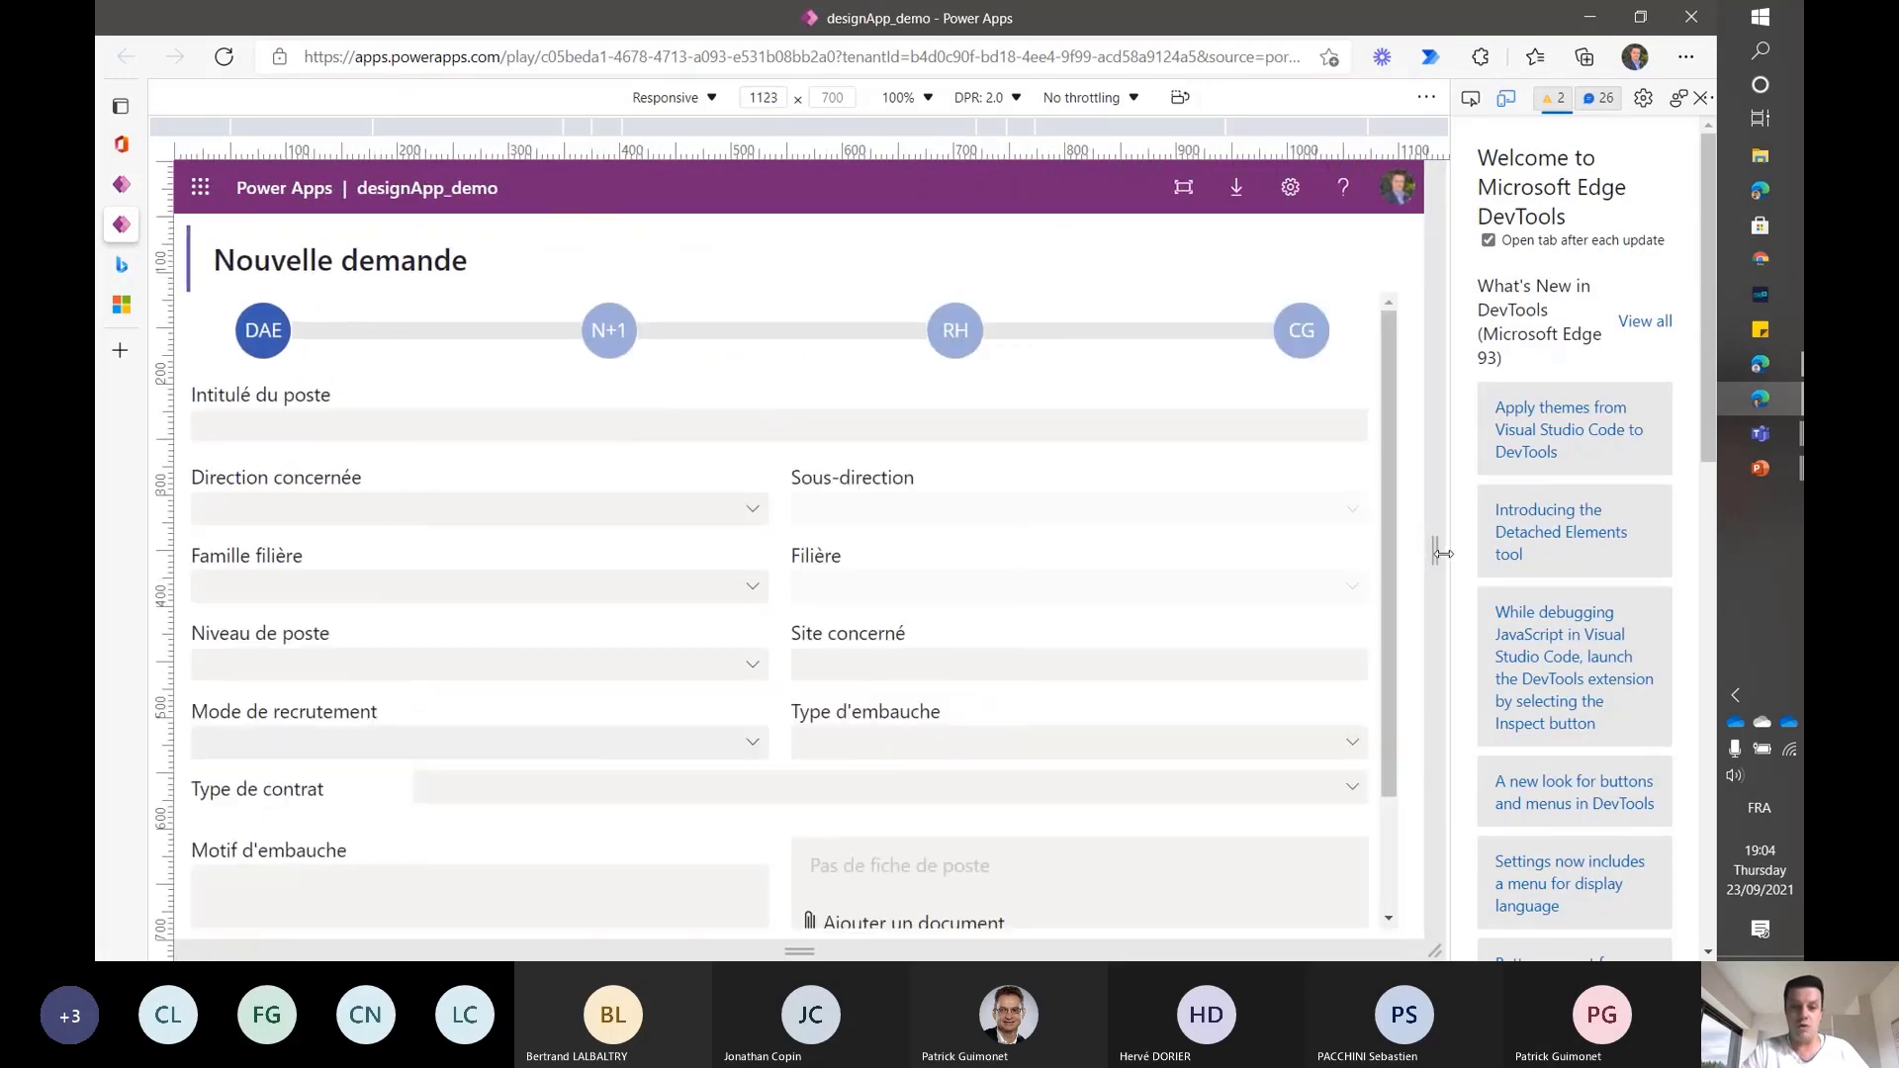
- Return to the app editor and review the app's display settings for orientation, size, scale to fit, aspect ratio and orientation lock
{"action": "left_click", "coordinate": [125, 193]}
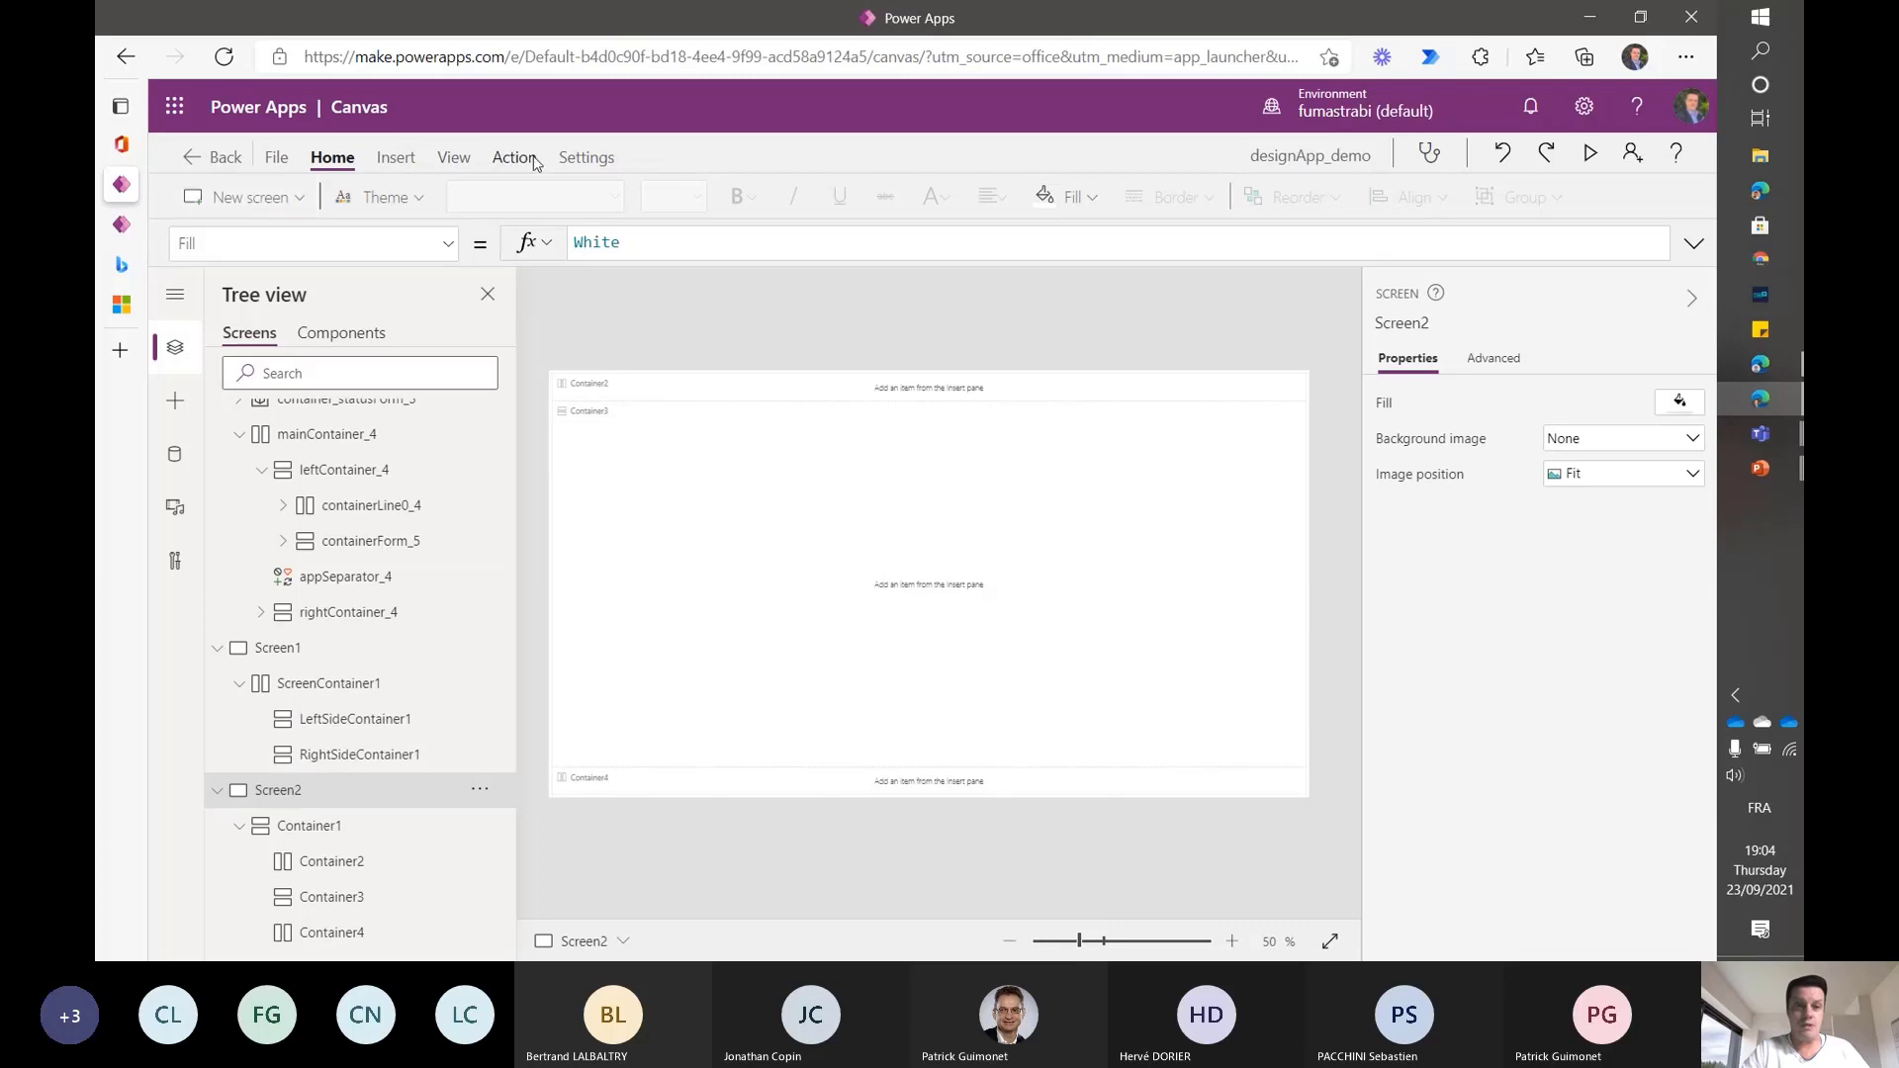
{"action": "left_click", "coordinate": [587, 157]}
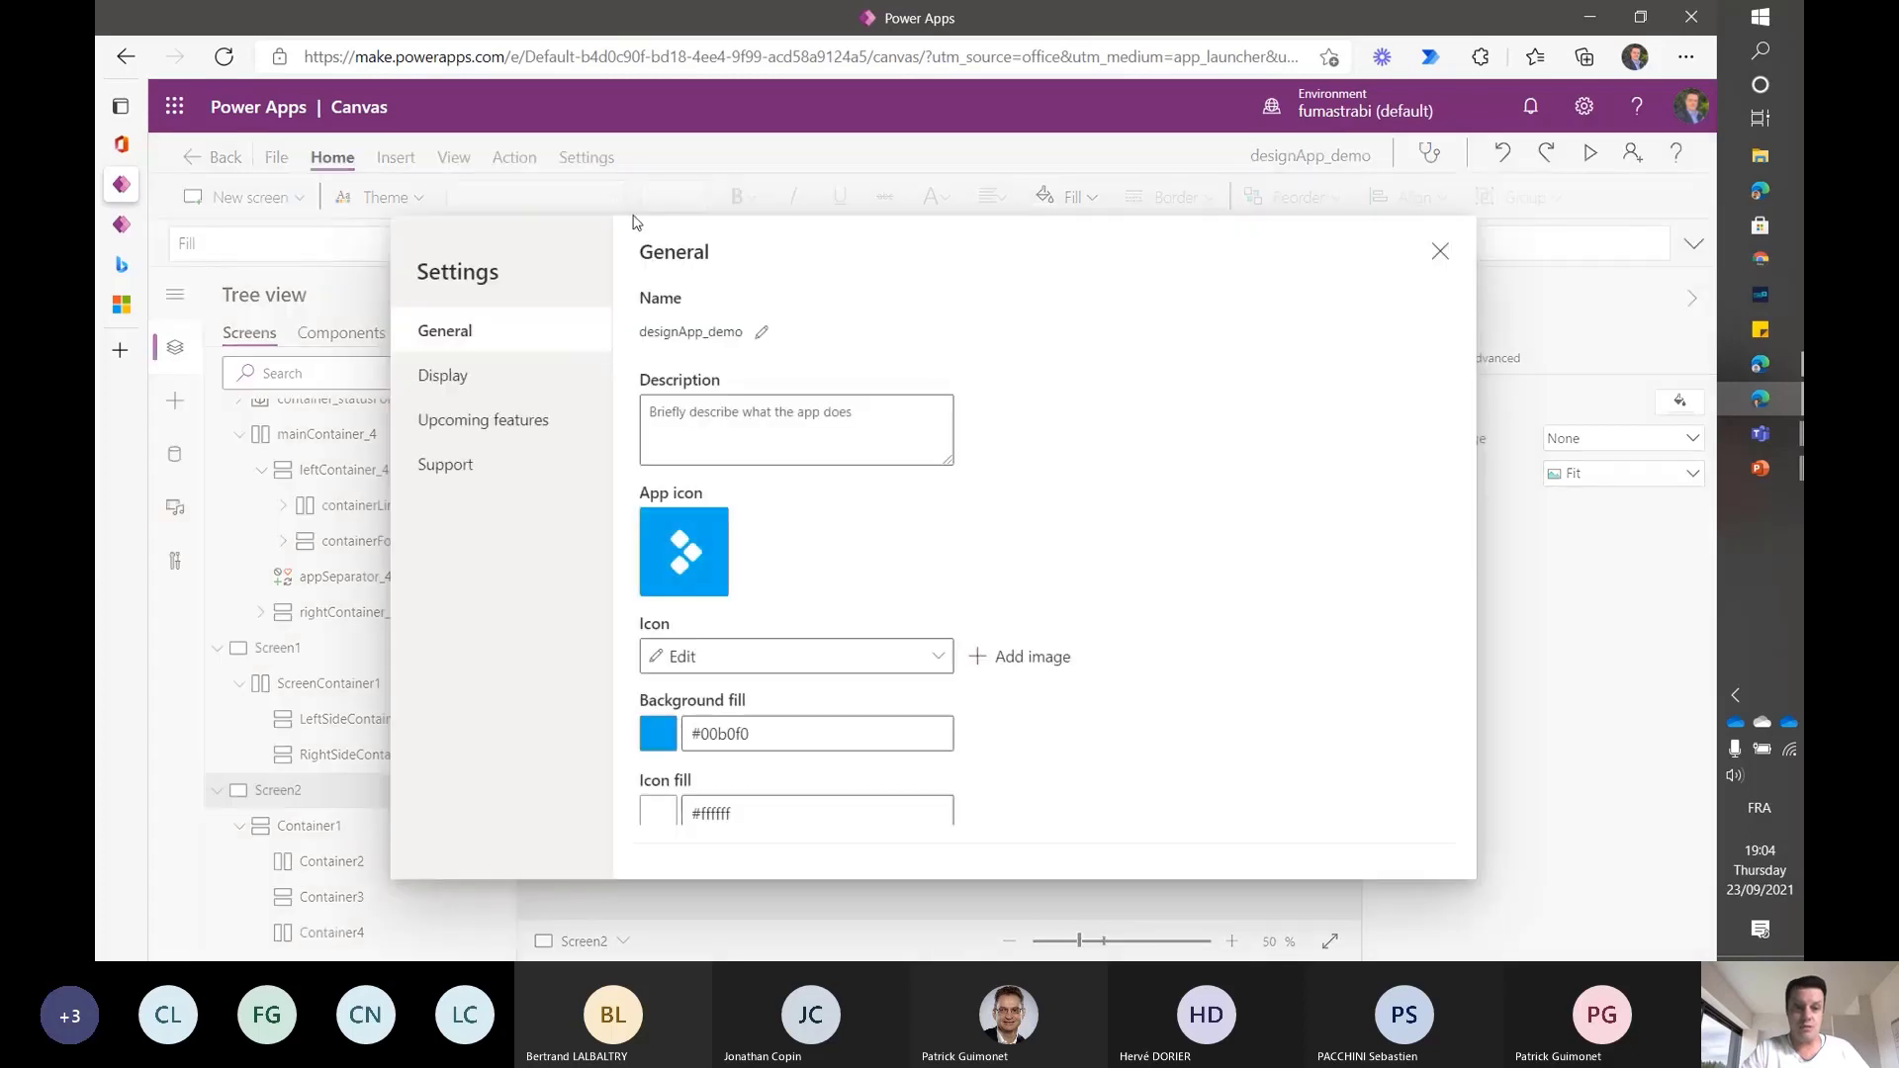
{"action": "left_click", "coordinate": [471, 384]}
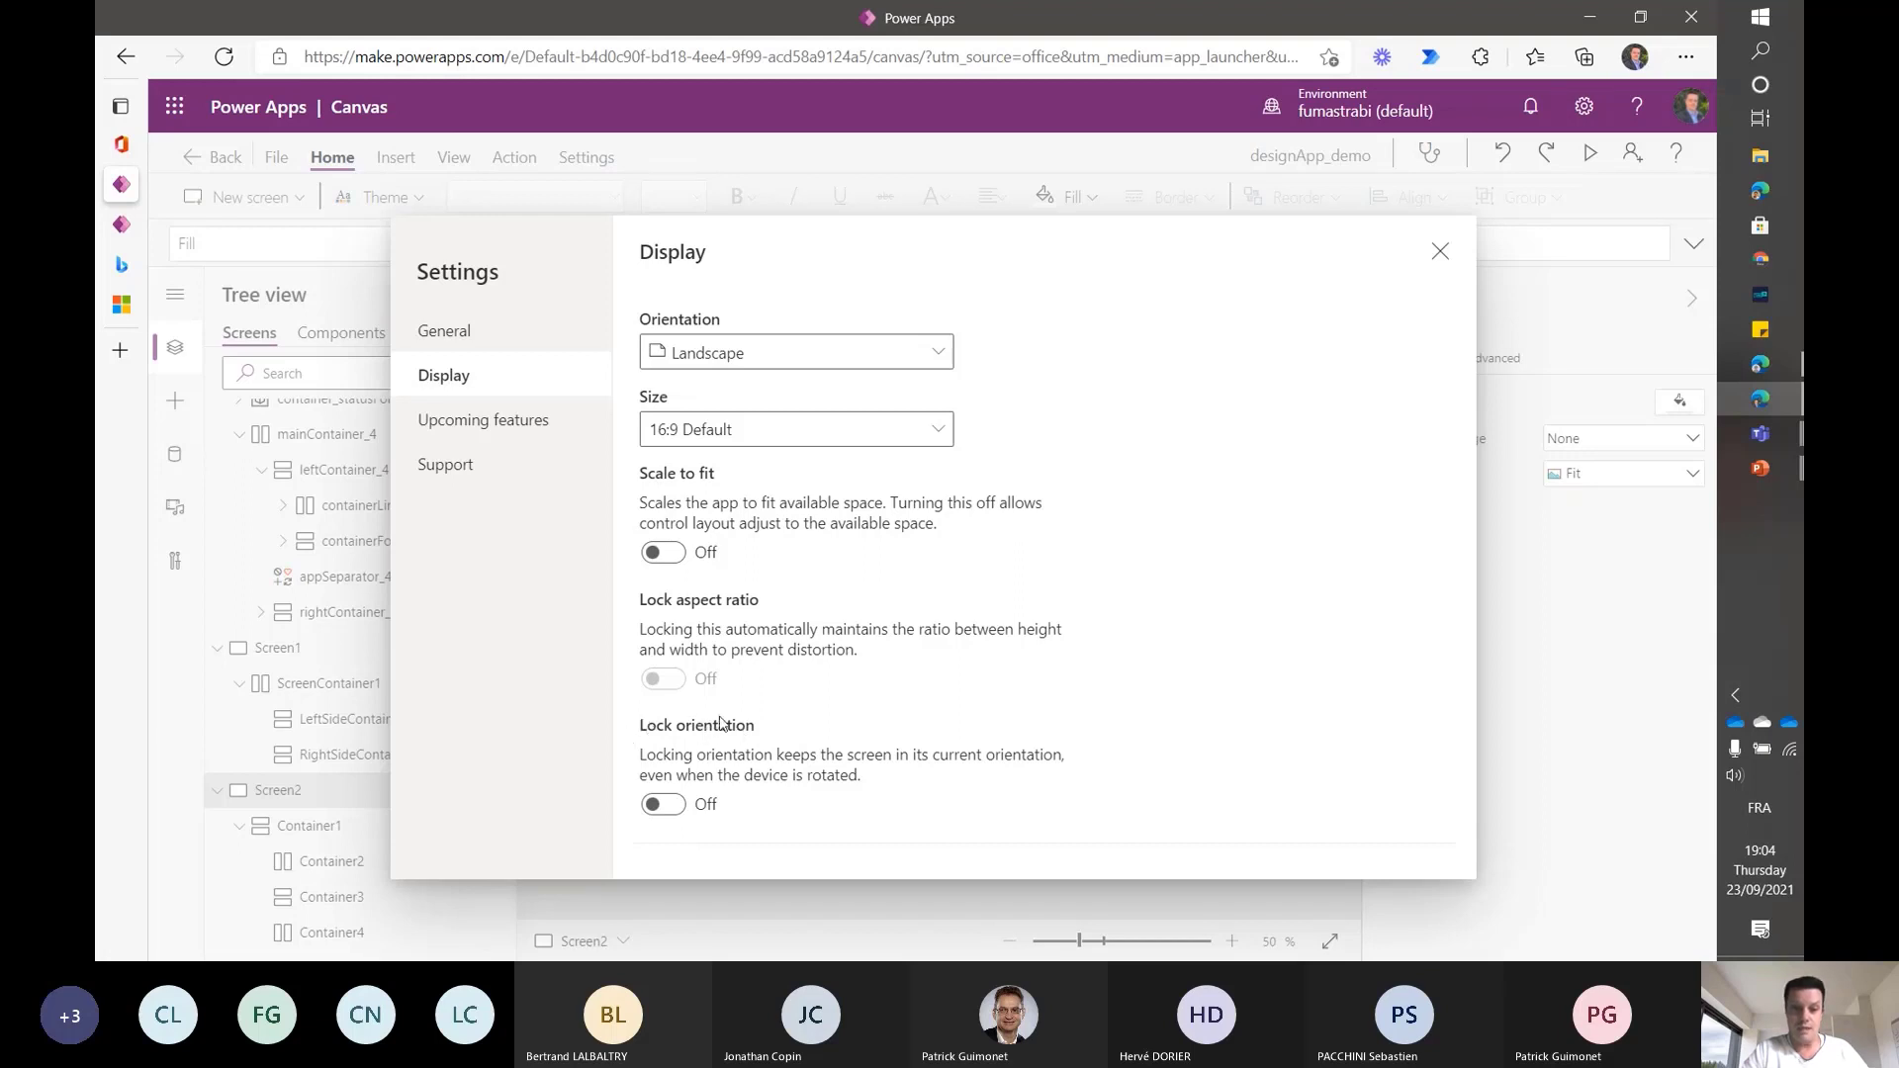
{"action": "scroll", "coordinate": [762, 550], "scroll_direction": "up", "scroll_amount": 2}
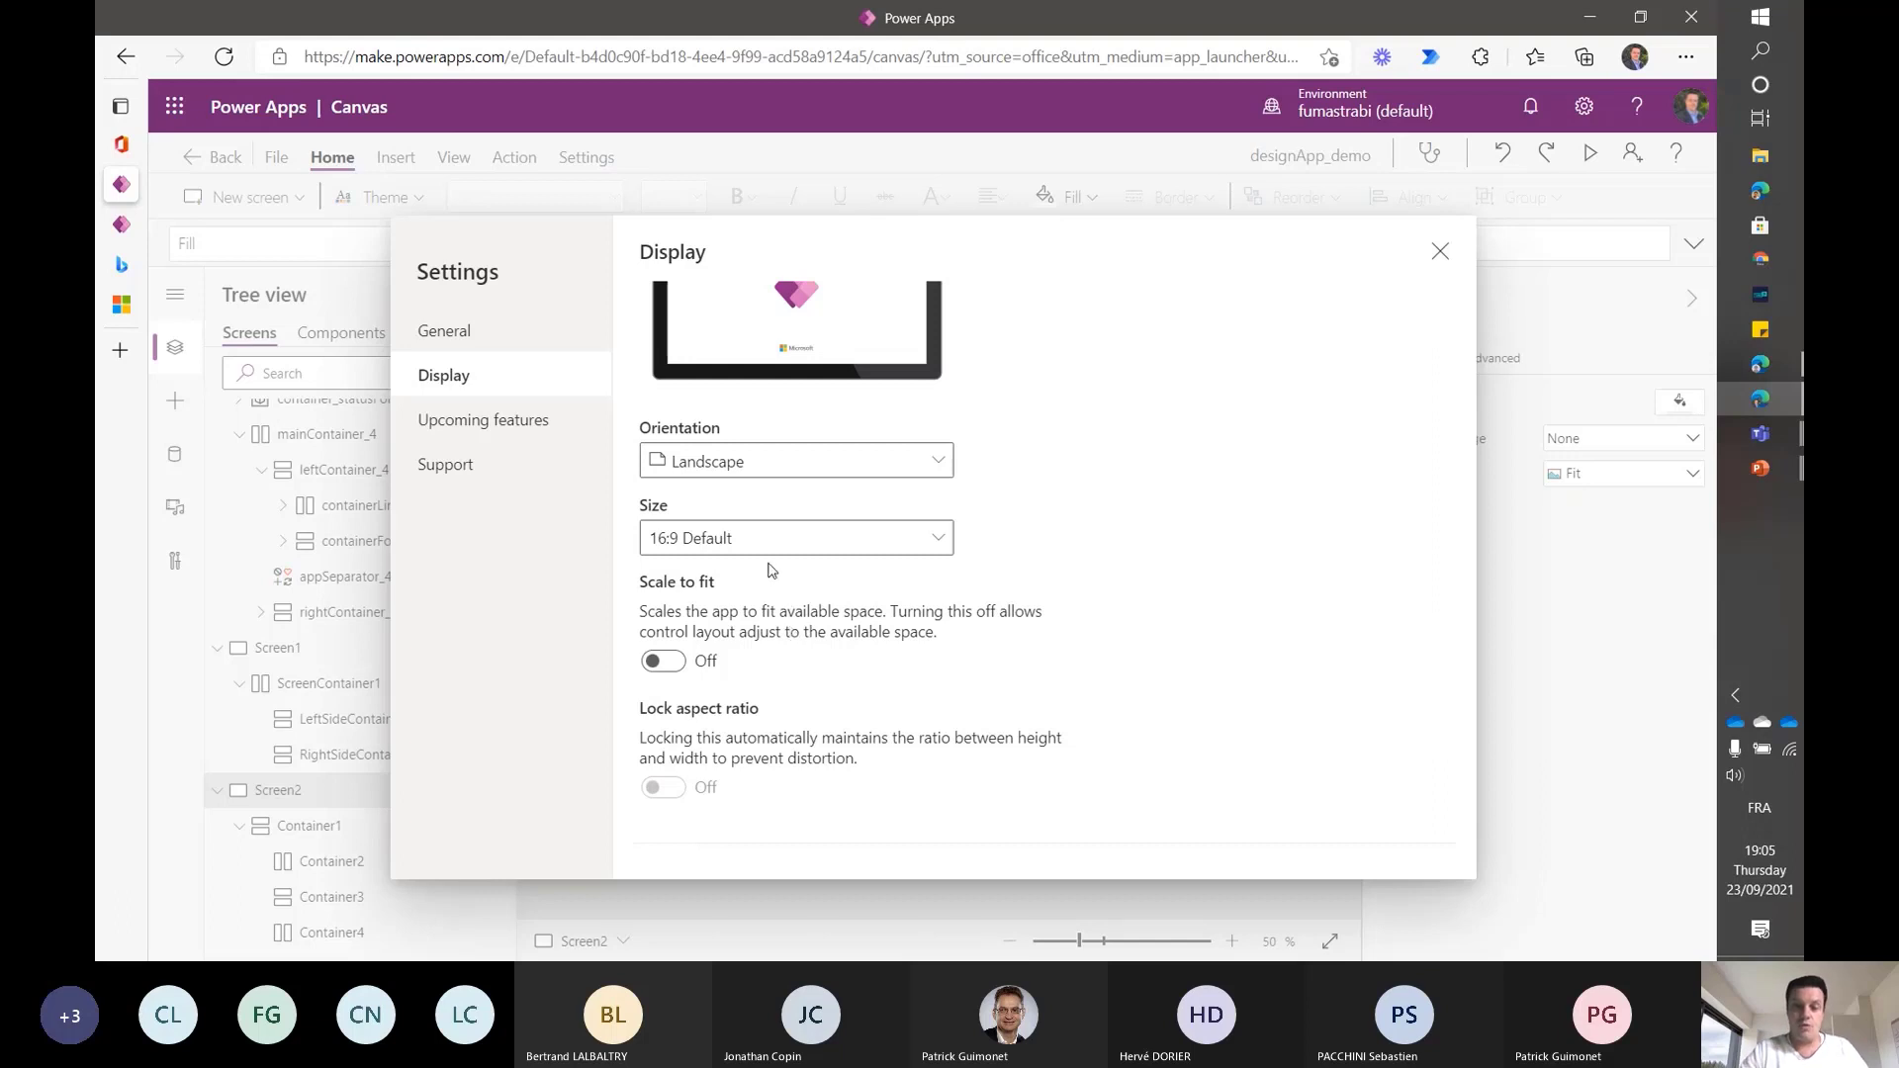
{"action": "scroll", "coordinate": [770, 571], "scroll_direction": "up", "scroll_amount": 2}
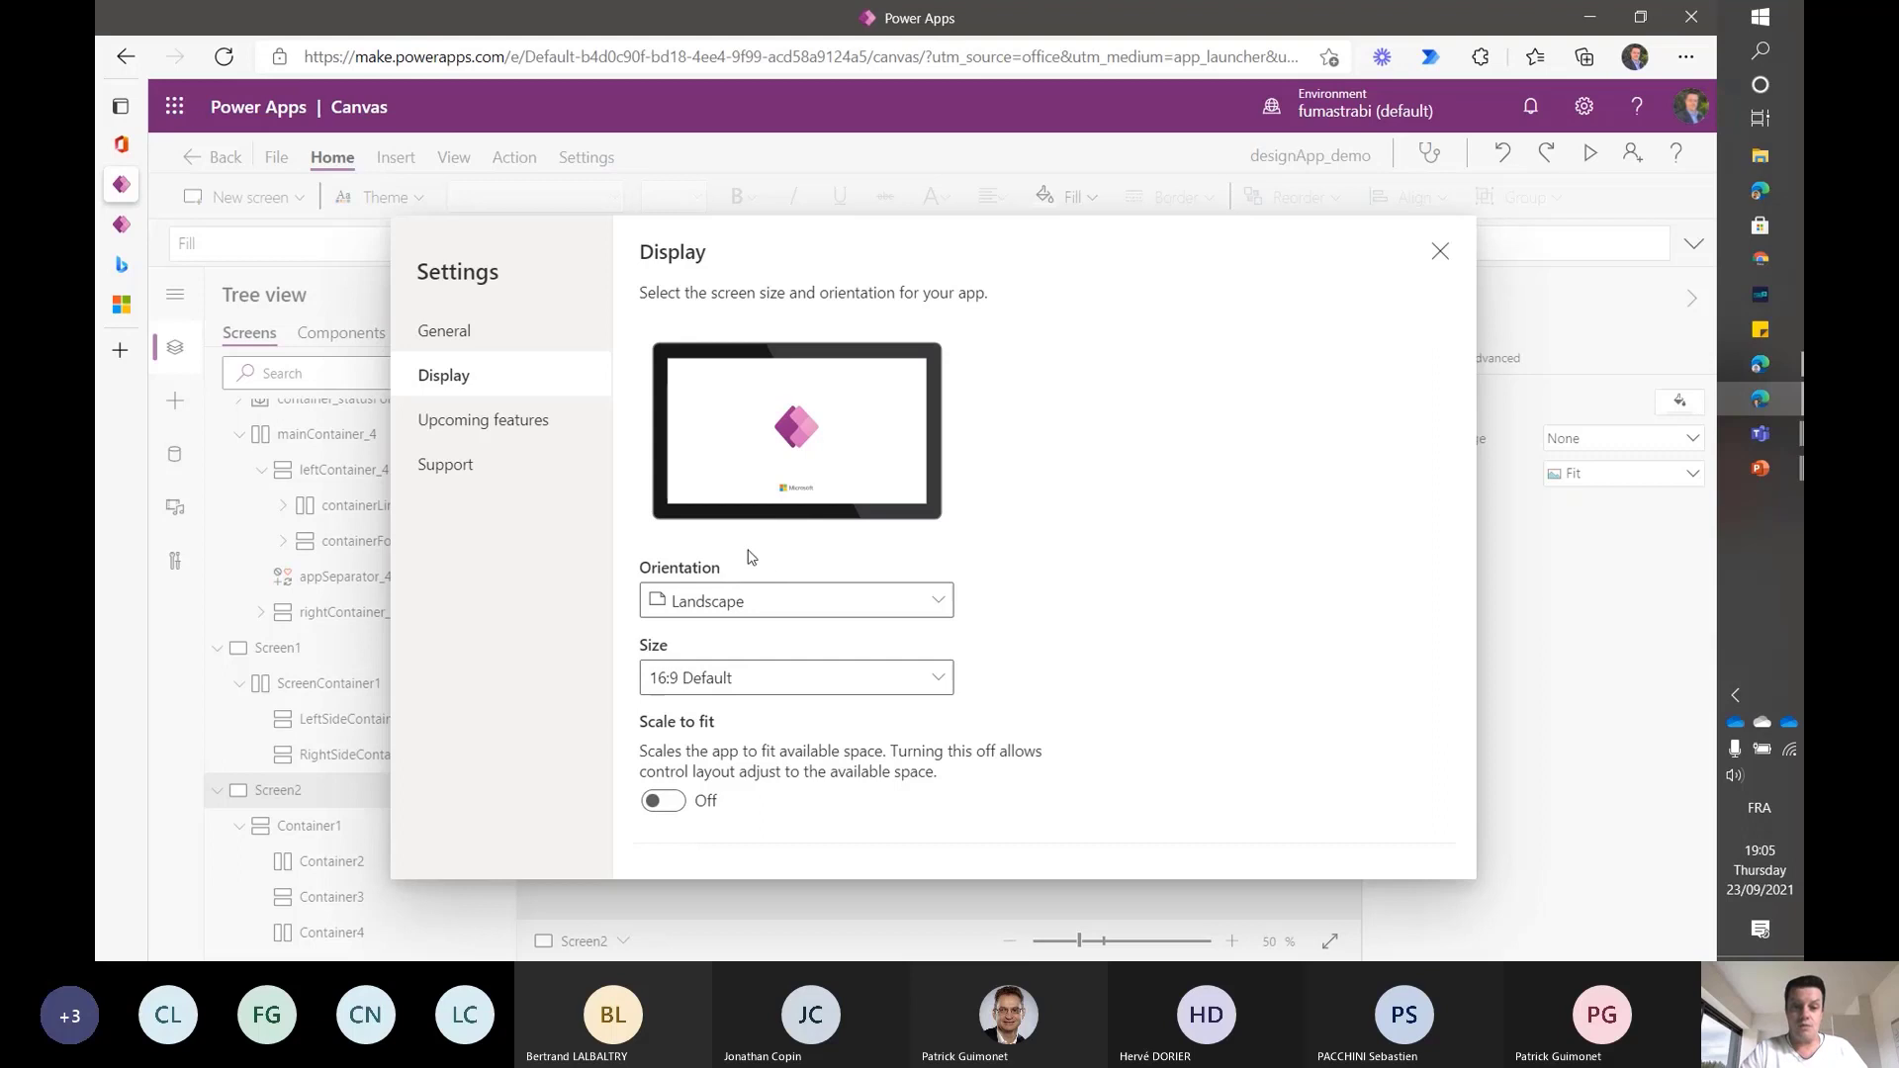
{"action": "scroll", "coordinate": [749, 557], "scroll_direction": "down", "scroll_amount": 3}
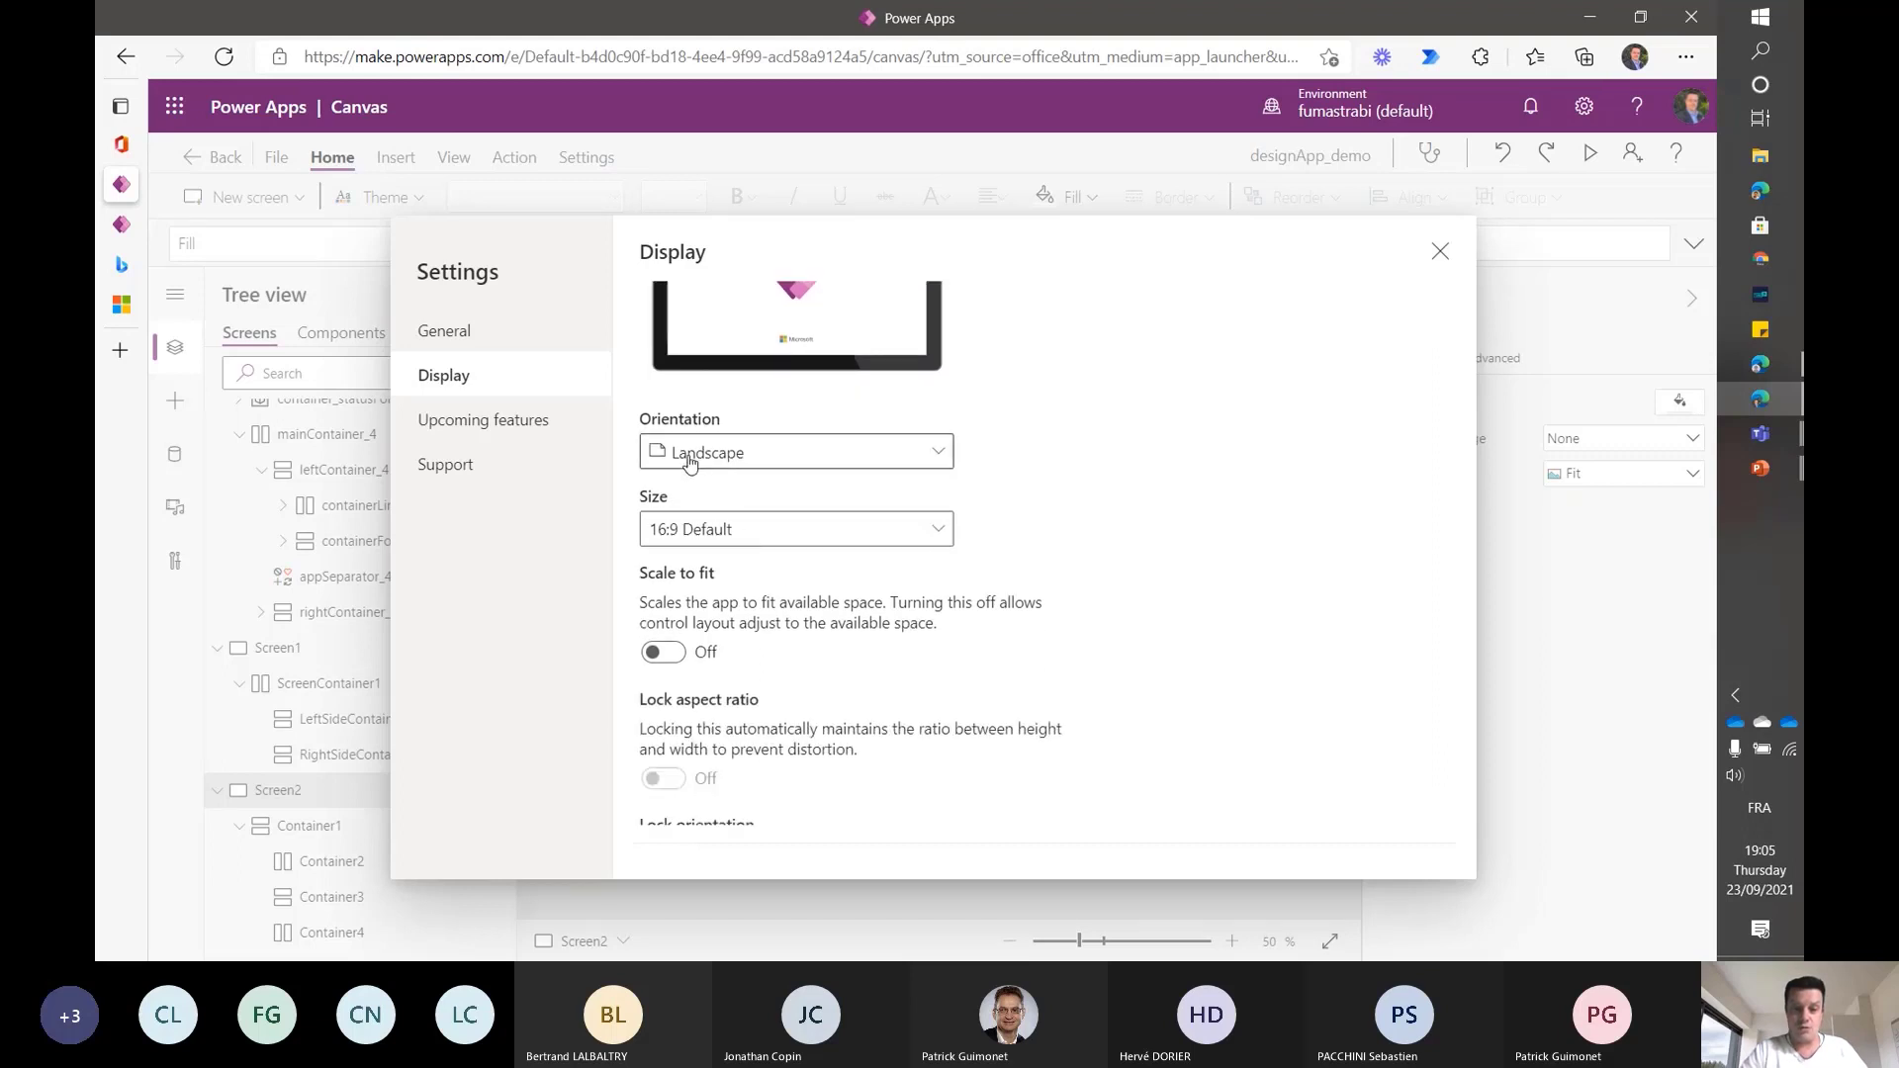
- Review the available app size options, scale to fit and the lock settings, then close the app settings
{"action": "left_click", "coordinate": [721, 532]}
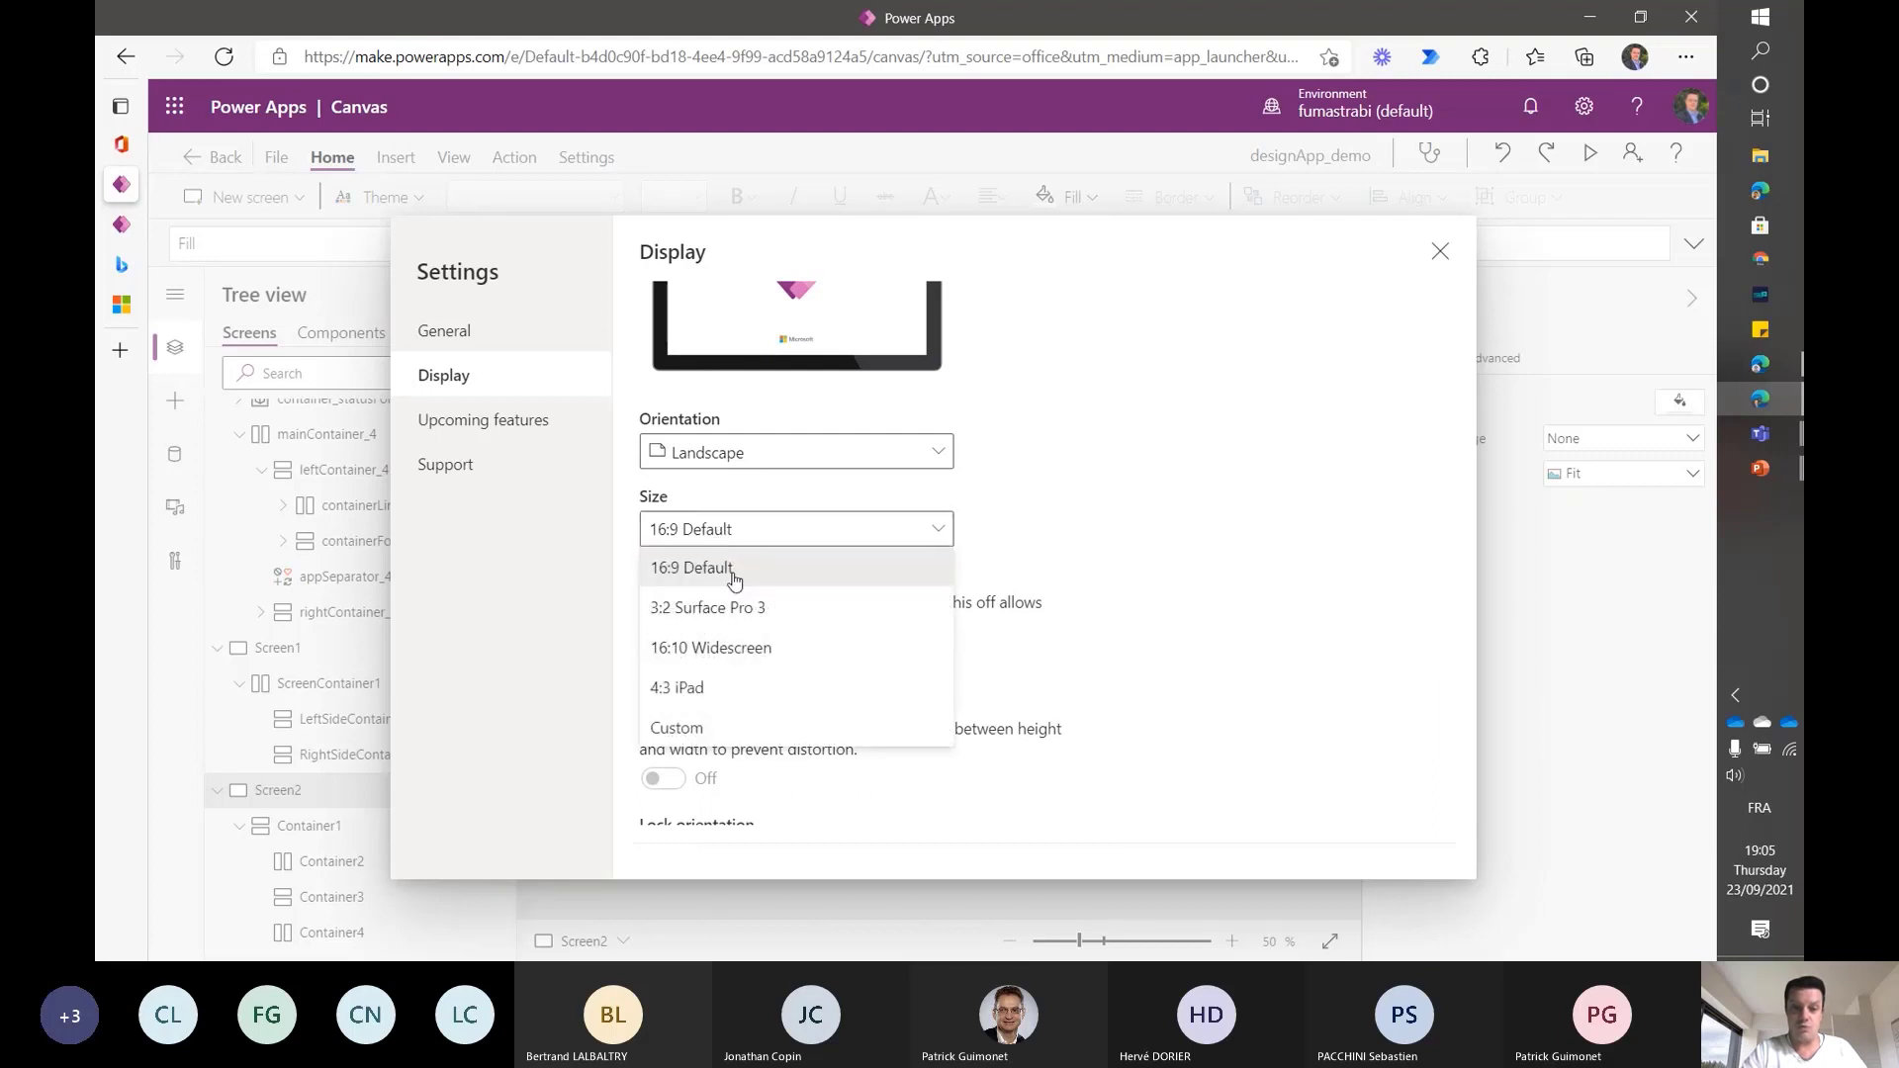
{"action": "left_click", "coordinate": [1169, 518]}
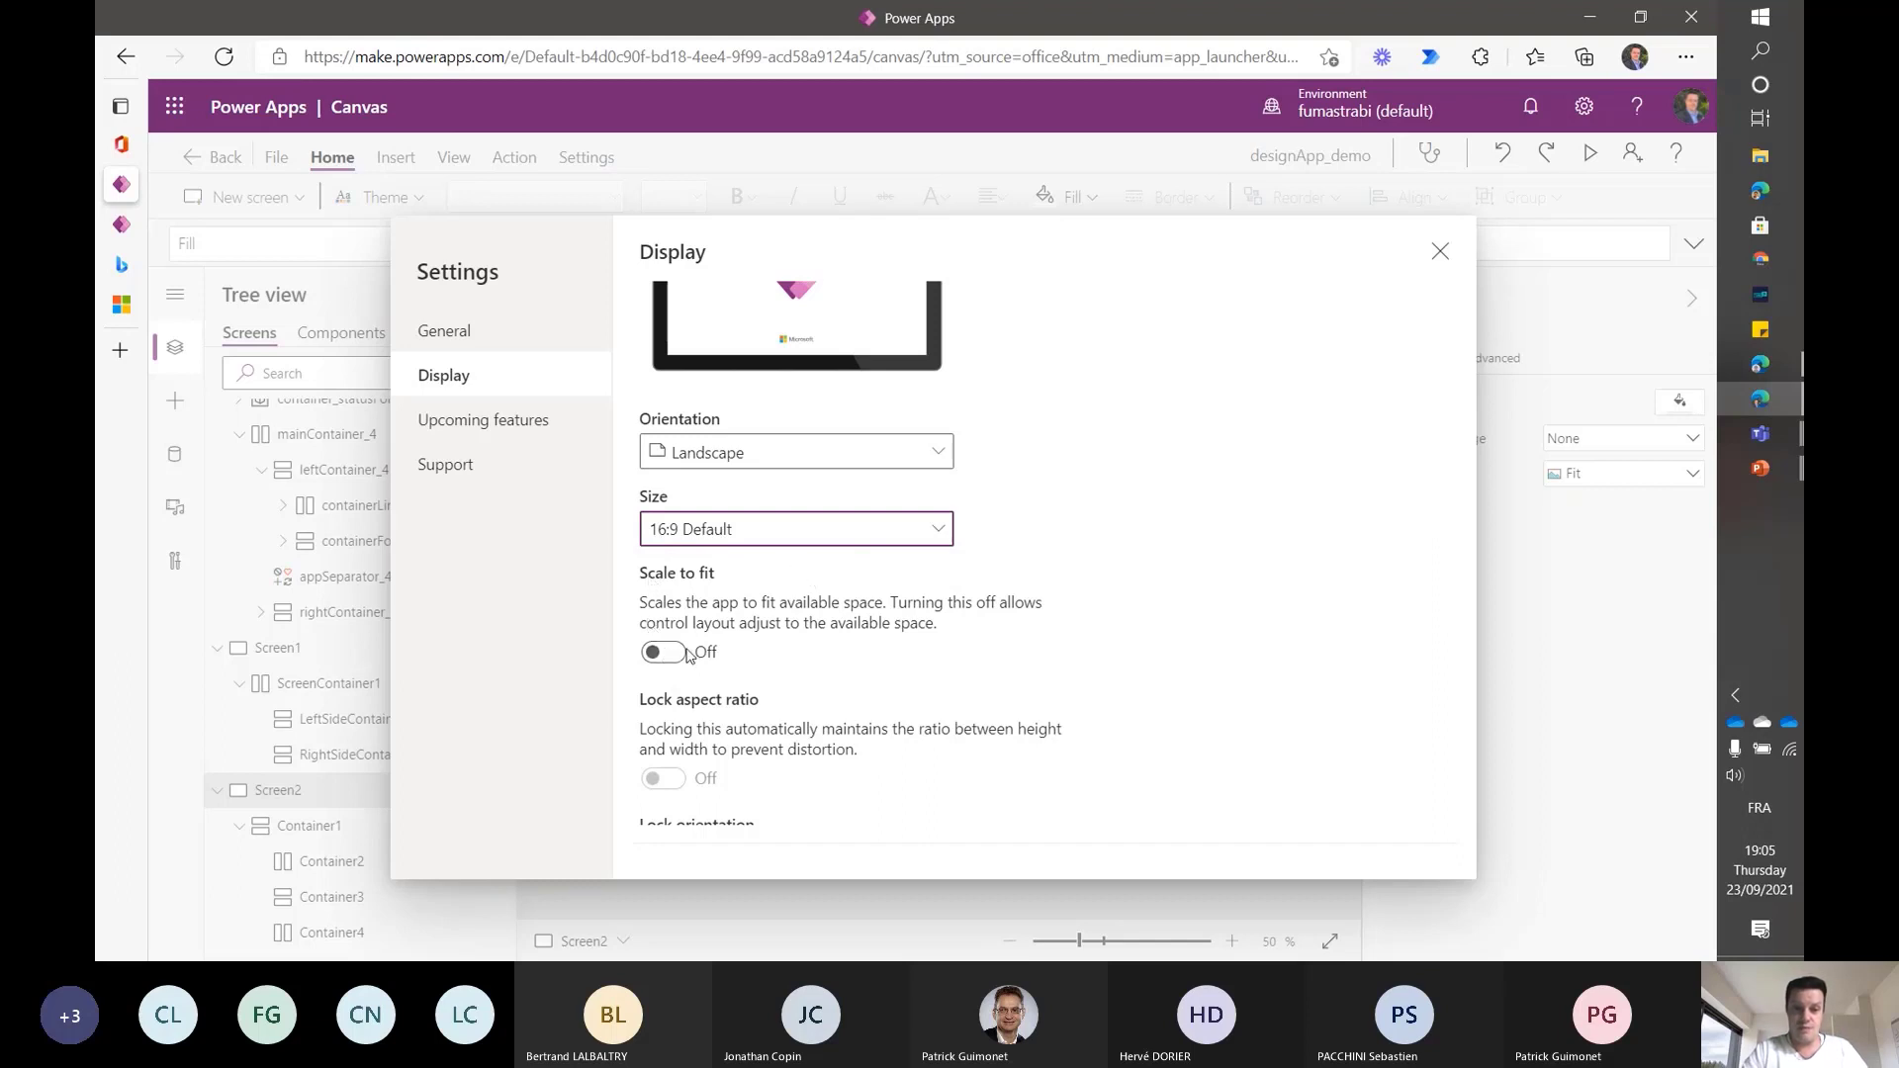
{"action": "scroll", "coordinate": [773, 635], "scroll_direction": "down", "scroll_amount": 1}
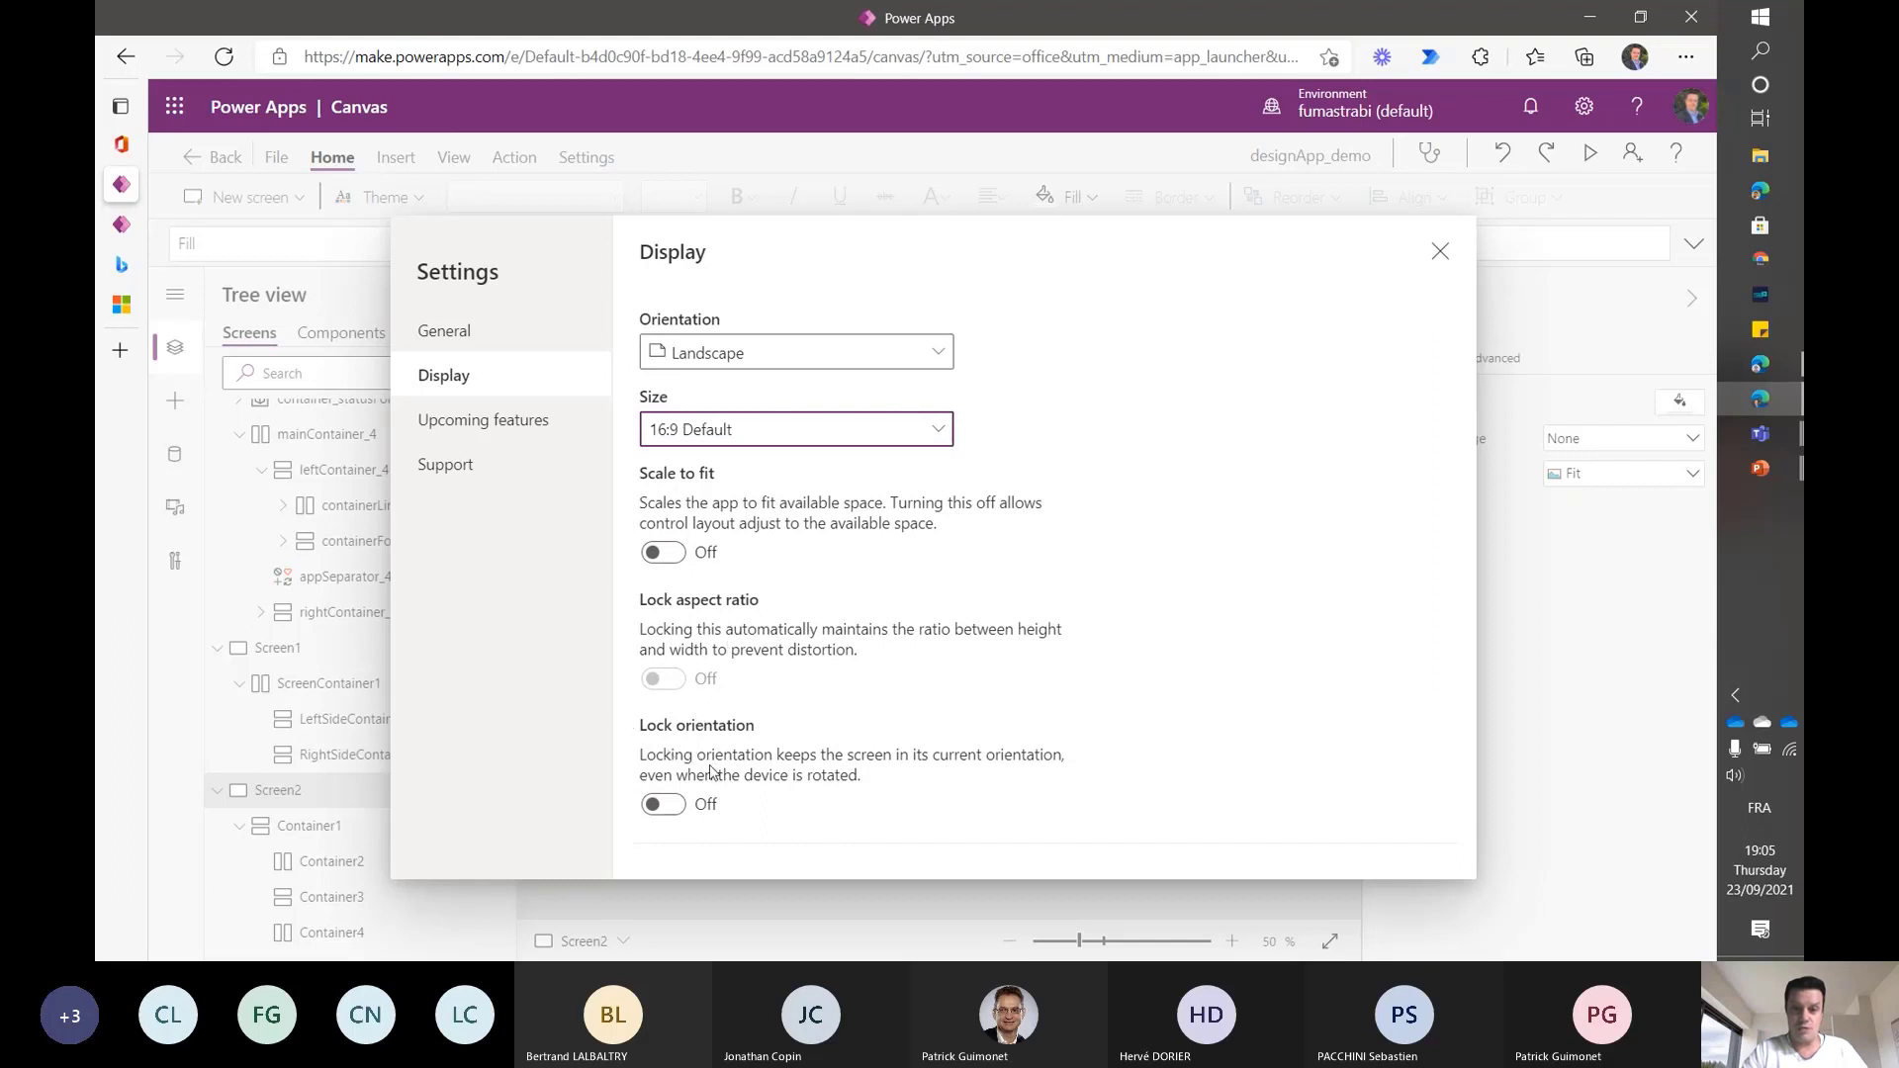
{"action": "left_click", "coordinate": [1438, 254]}
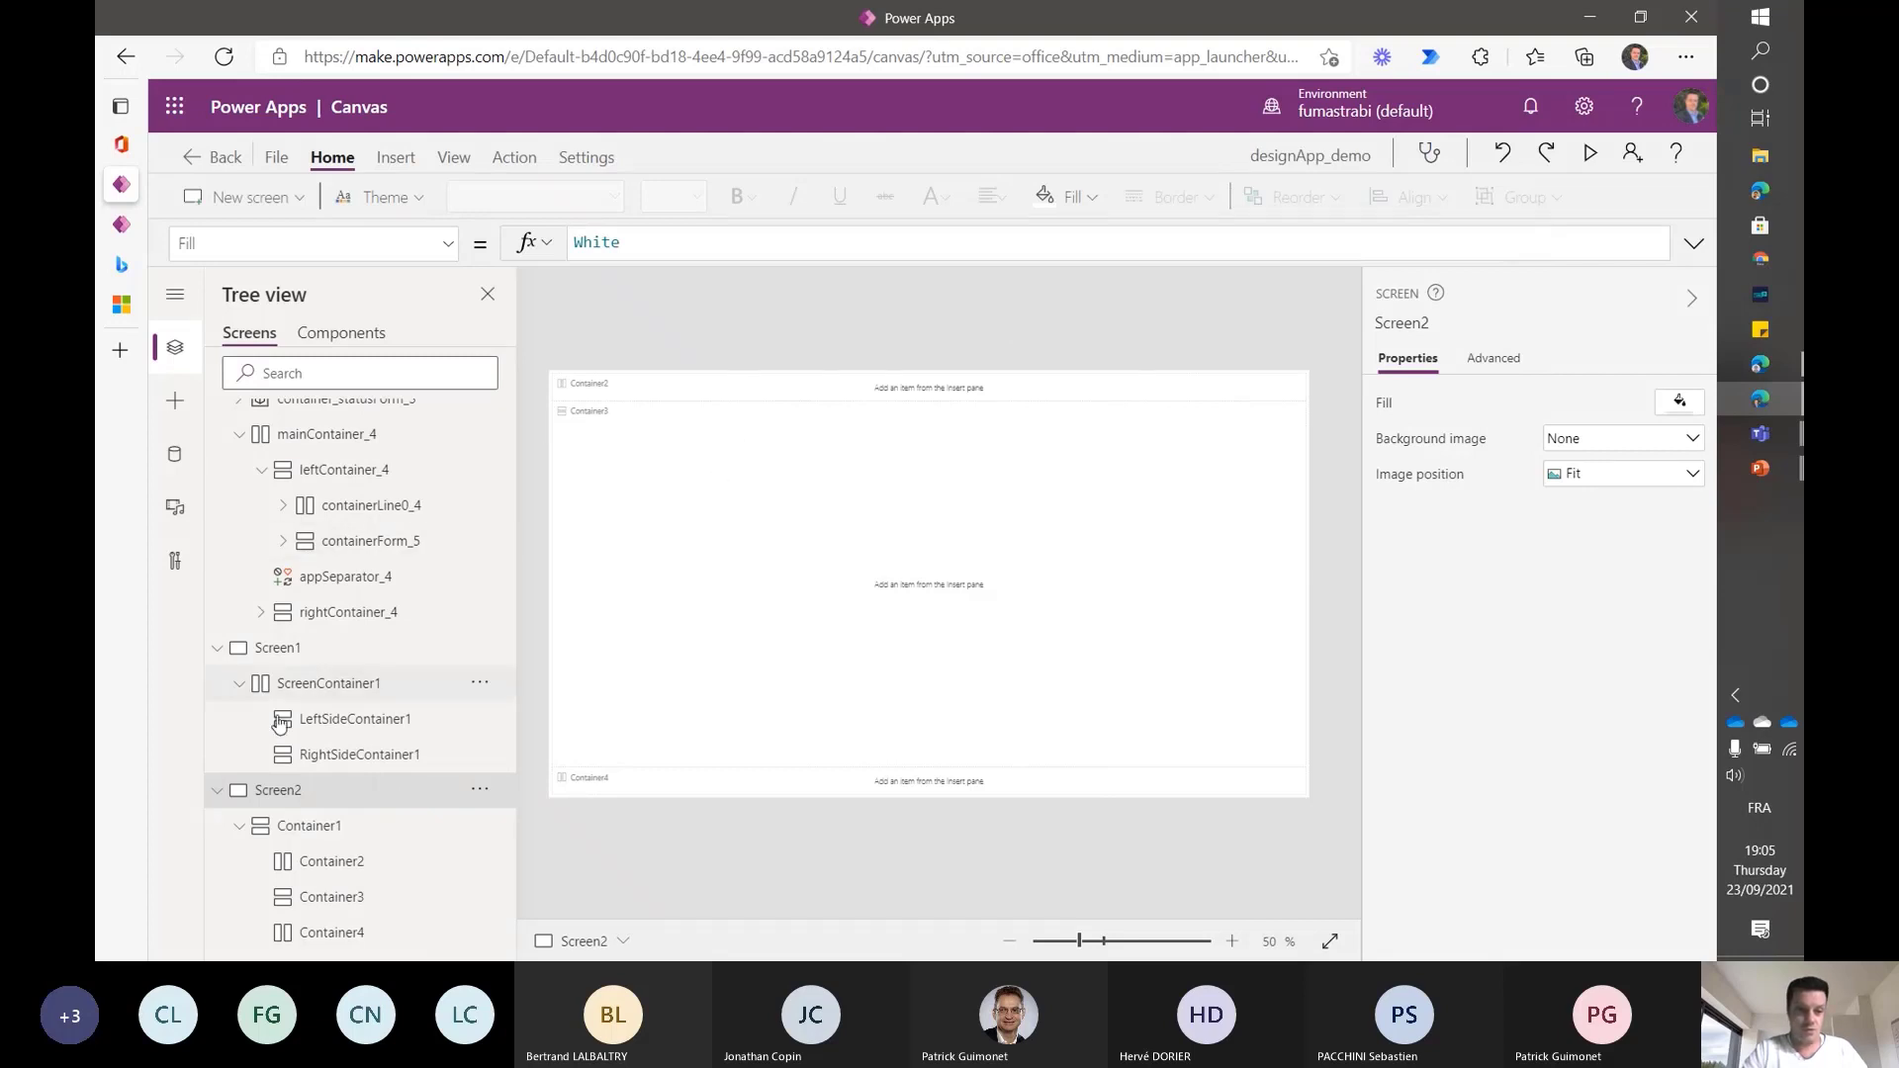
- Set the width of the outer container, Container1, to the formula App.Width
{"action": "left_click", "coordinate": [329, 827]}
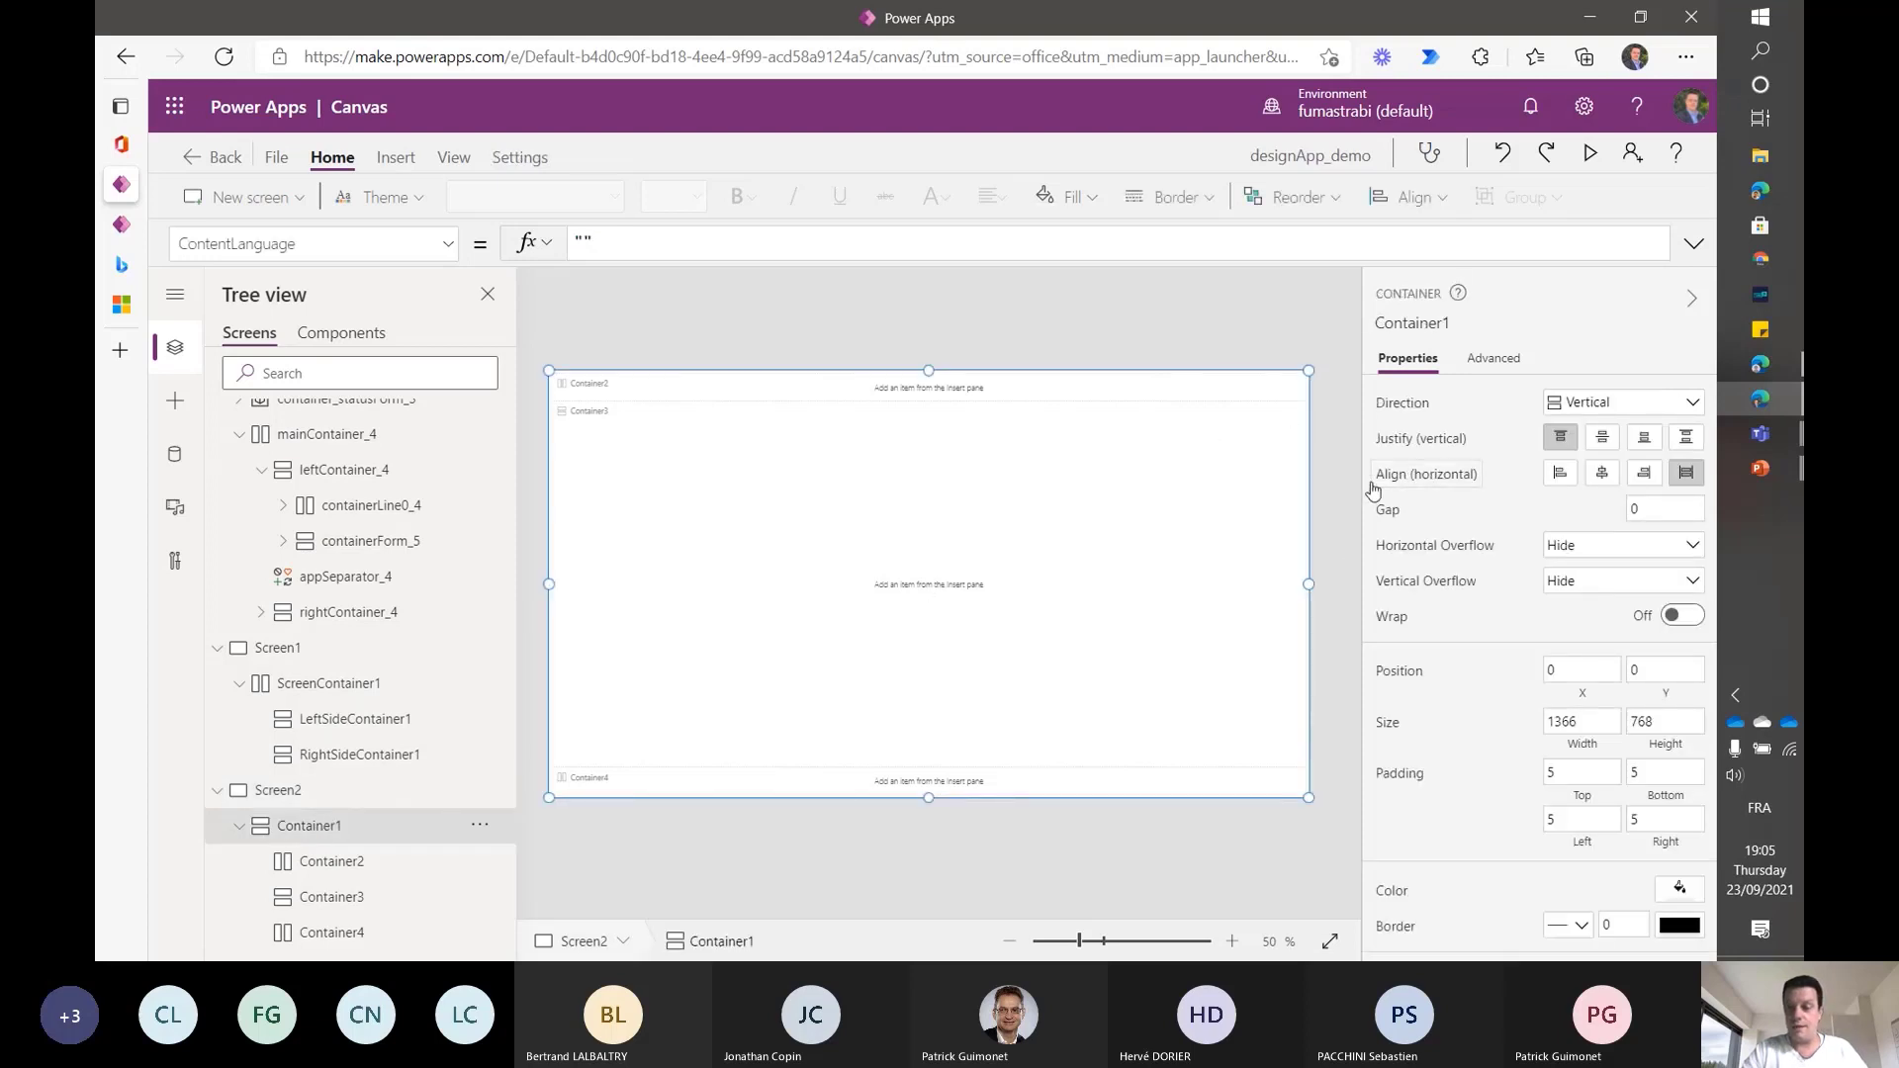
{"action": "left_click", "coordinate": [1600, 750]}
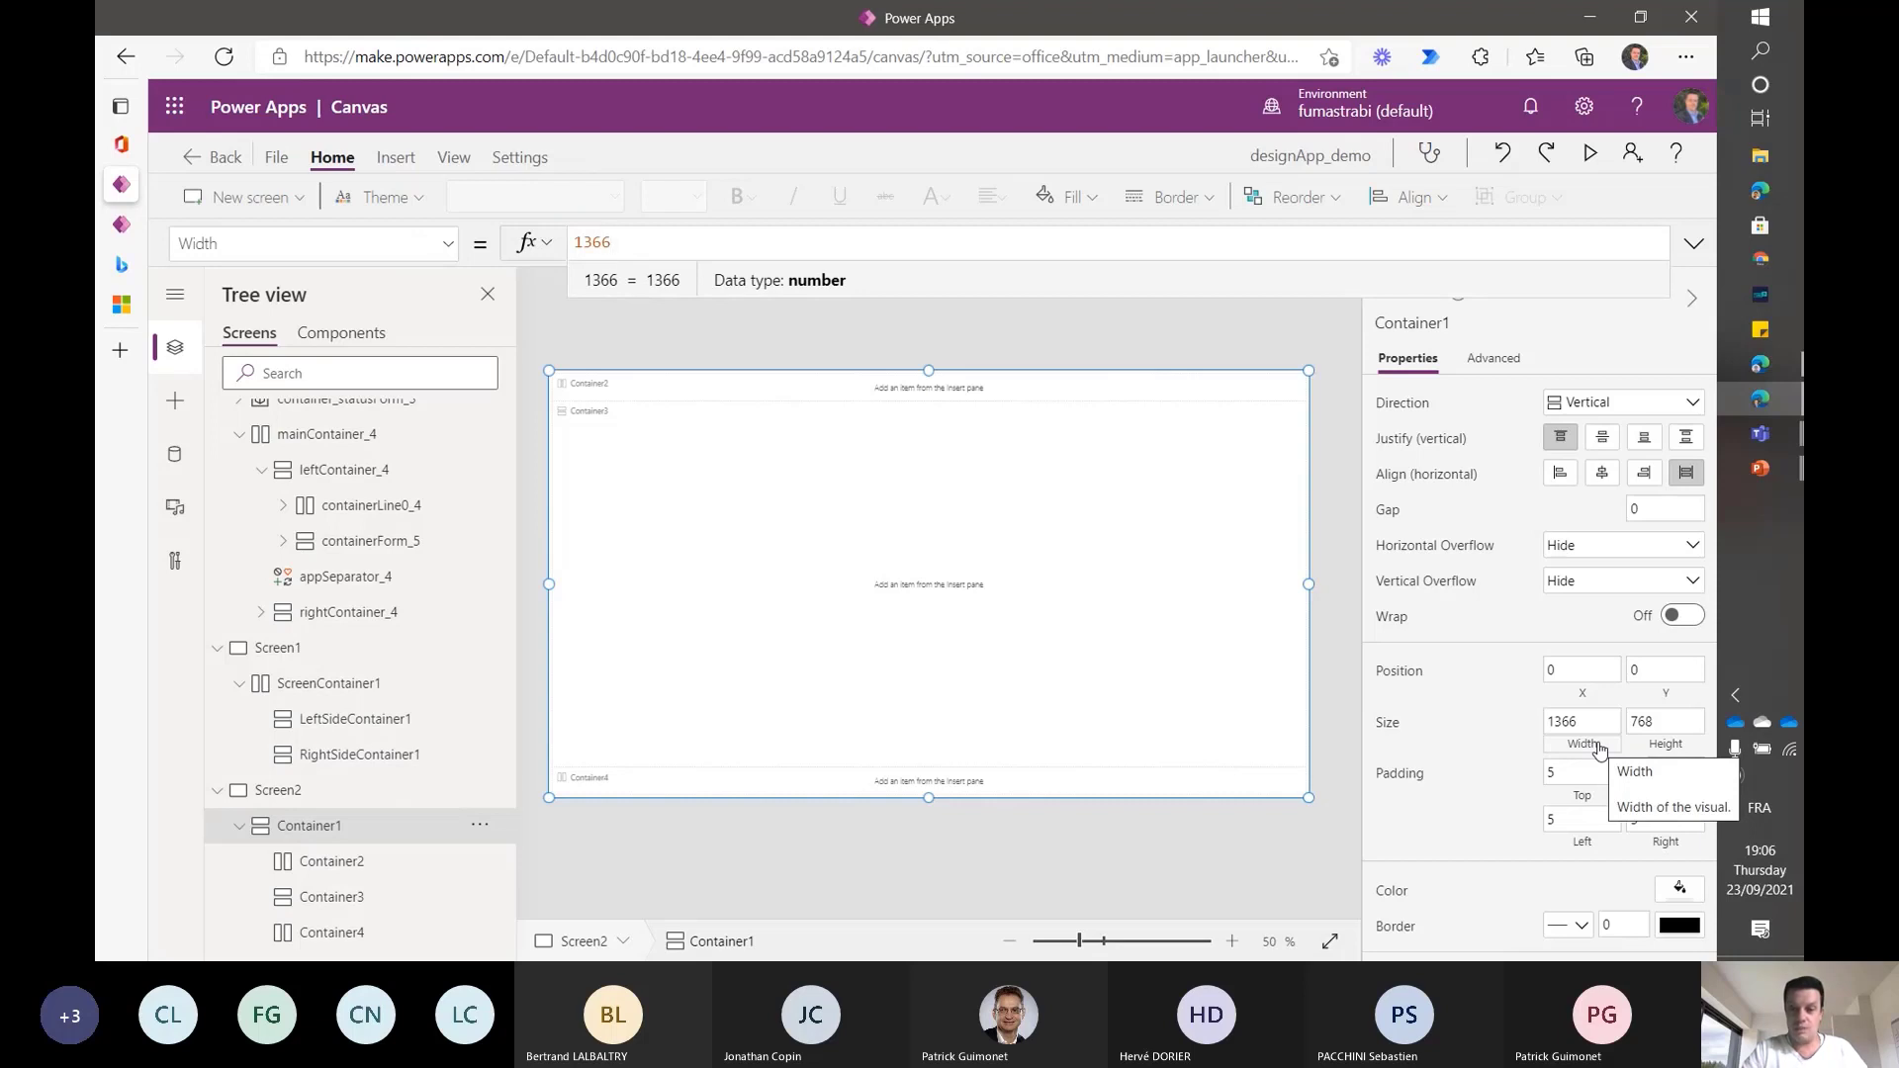
{"action": "left_click", "coordinate": [1666, 750]}
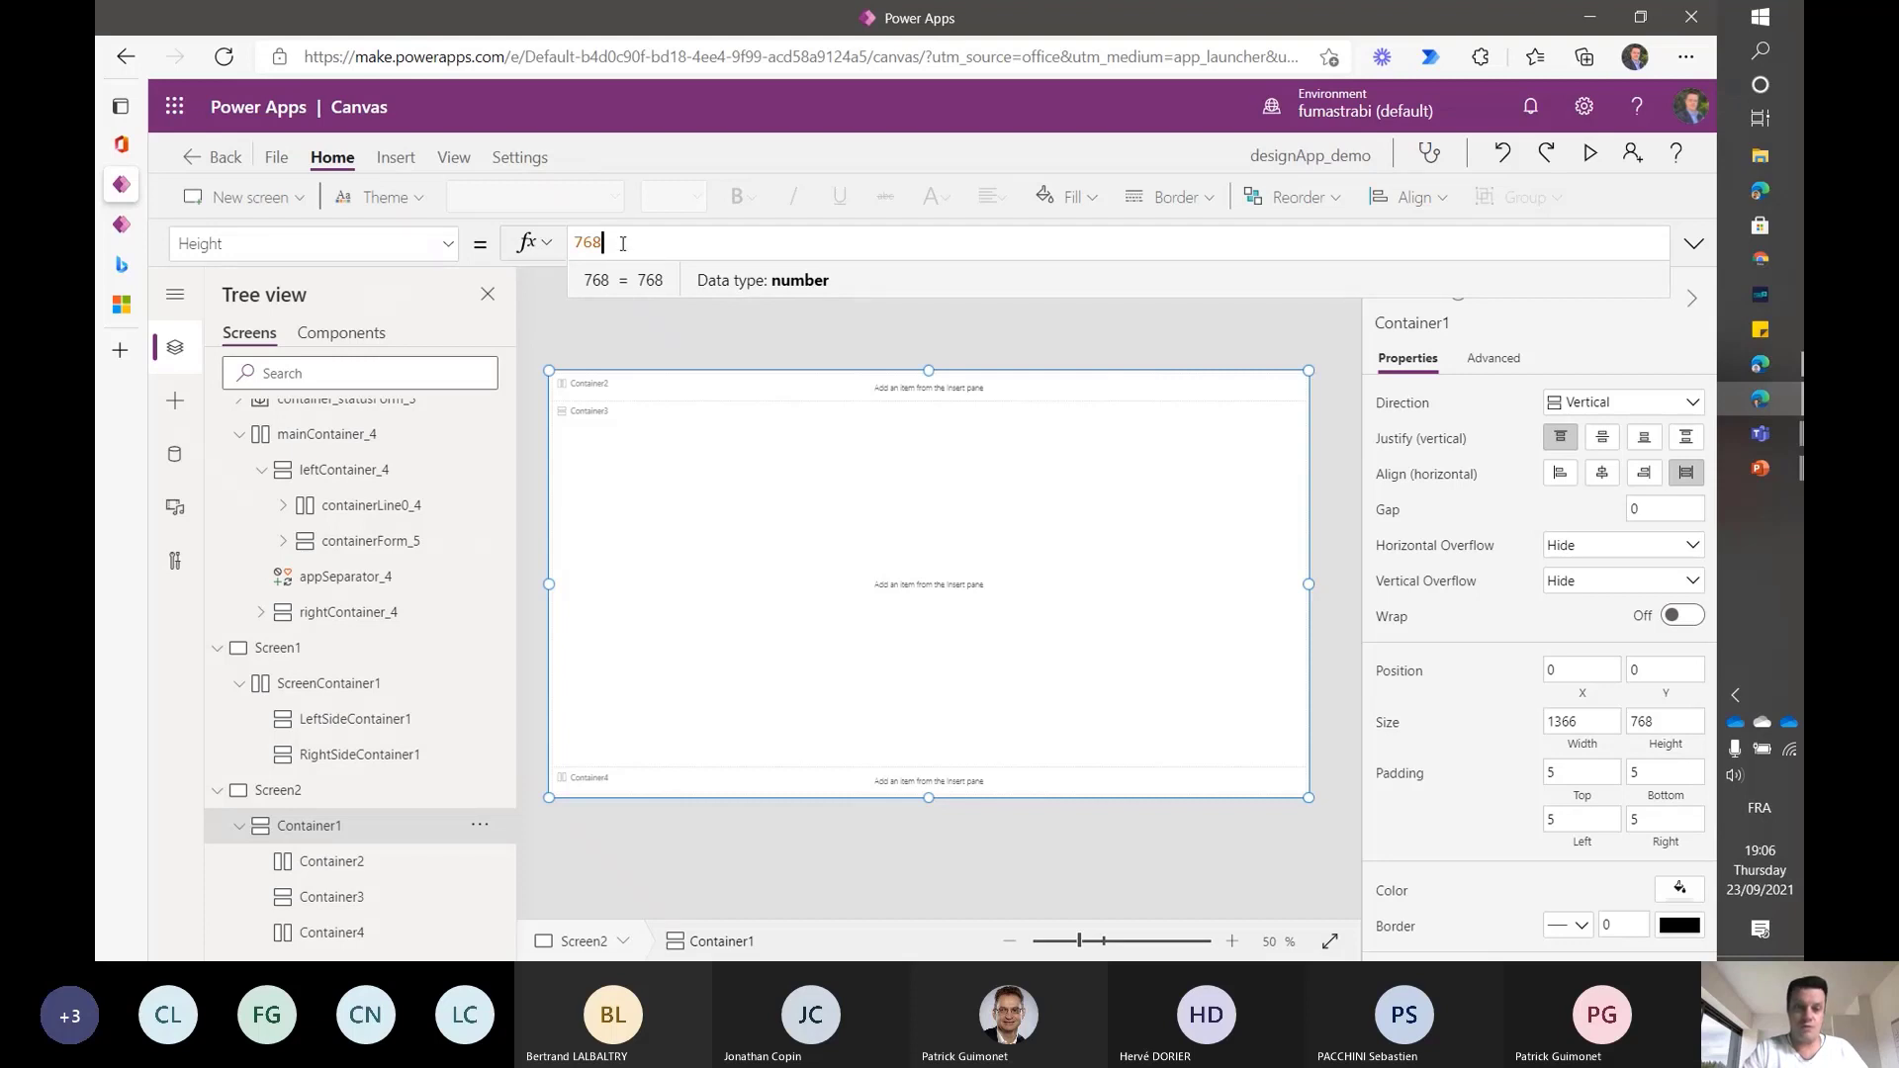
{"action": "left_click", "coordinate": [1583, 721]}
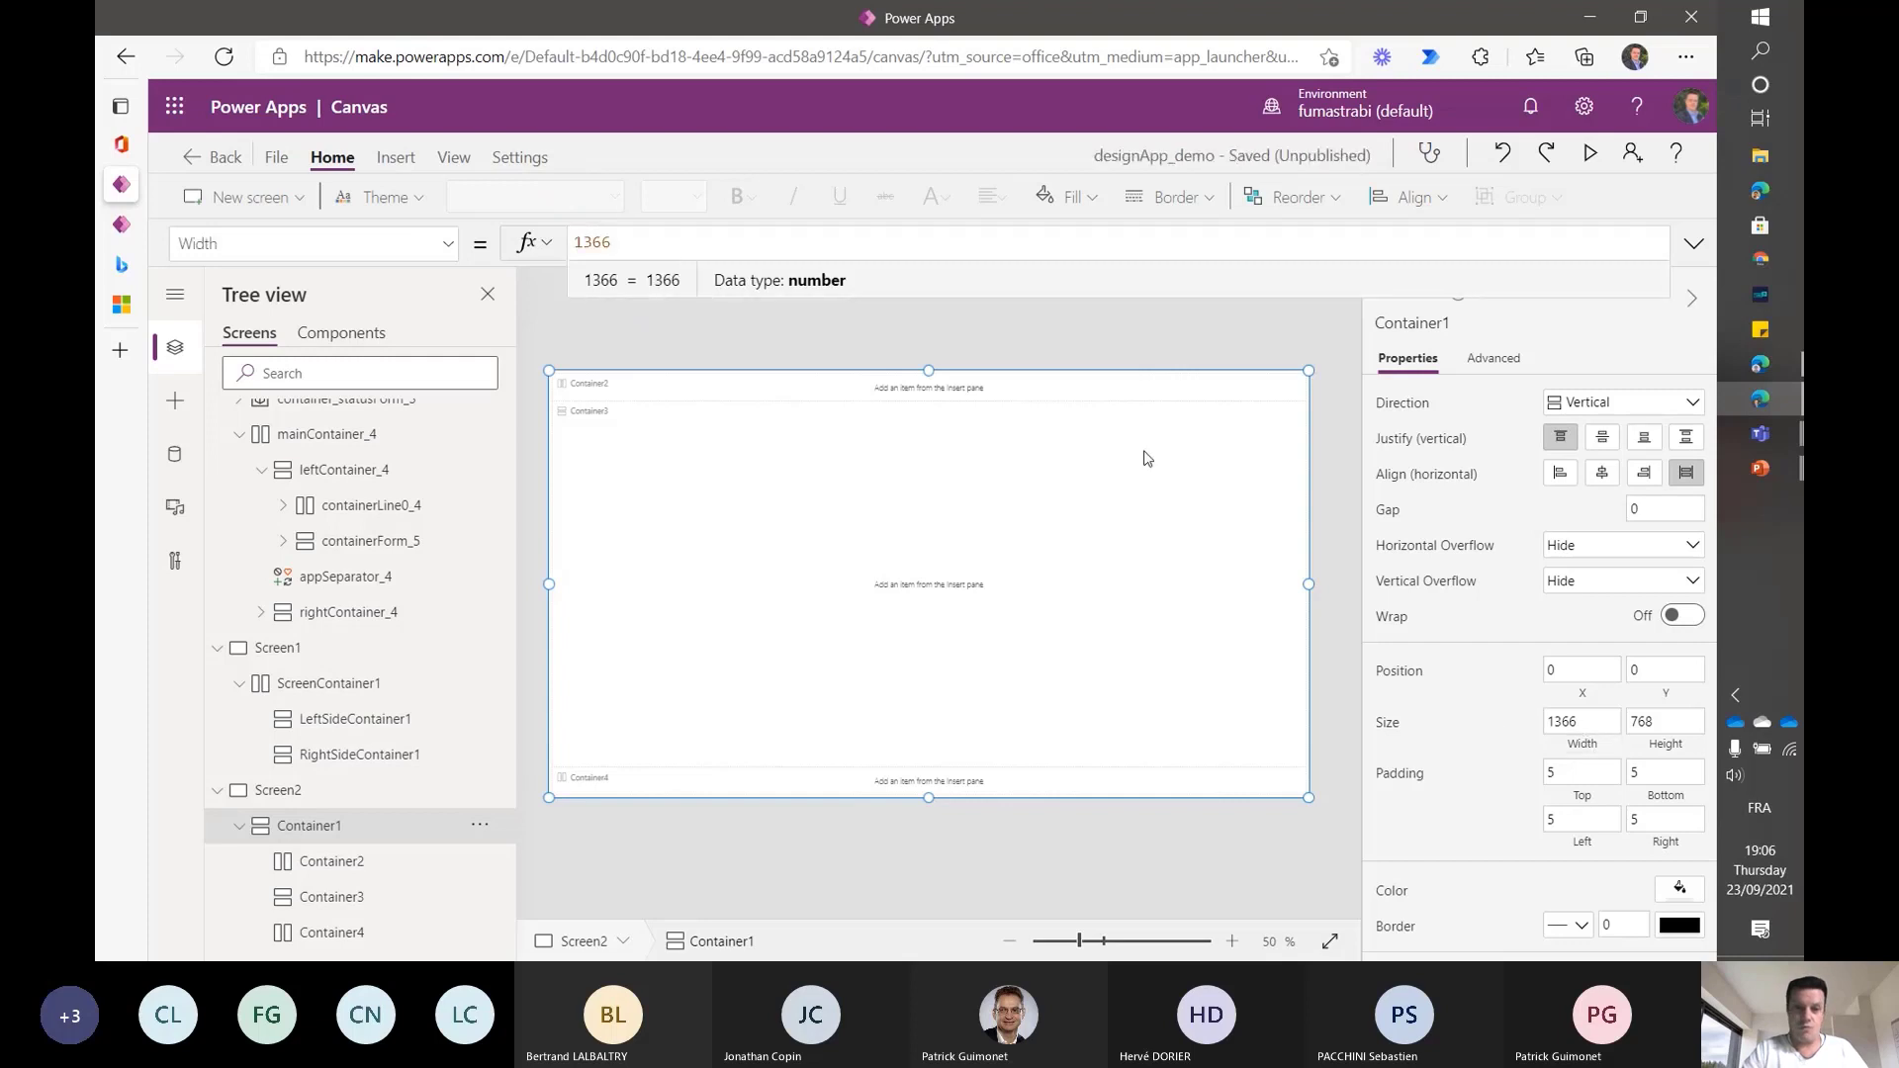
{"action": "double_click", "coordinate": [631, 237]}
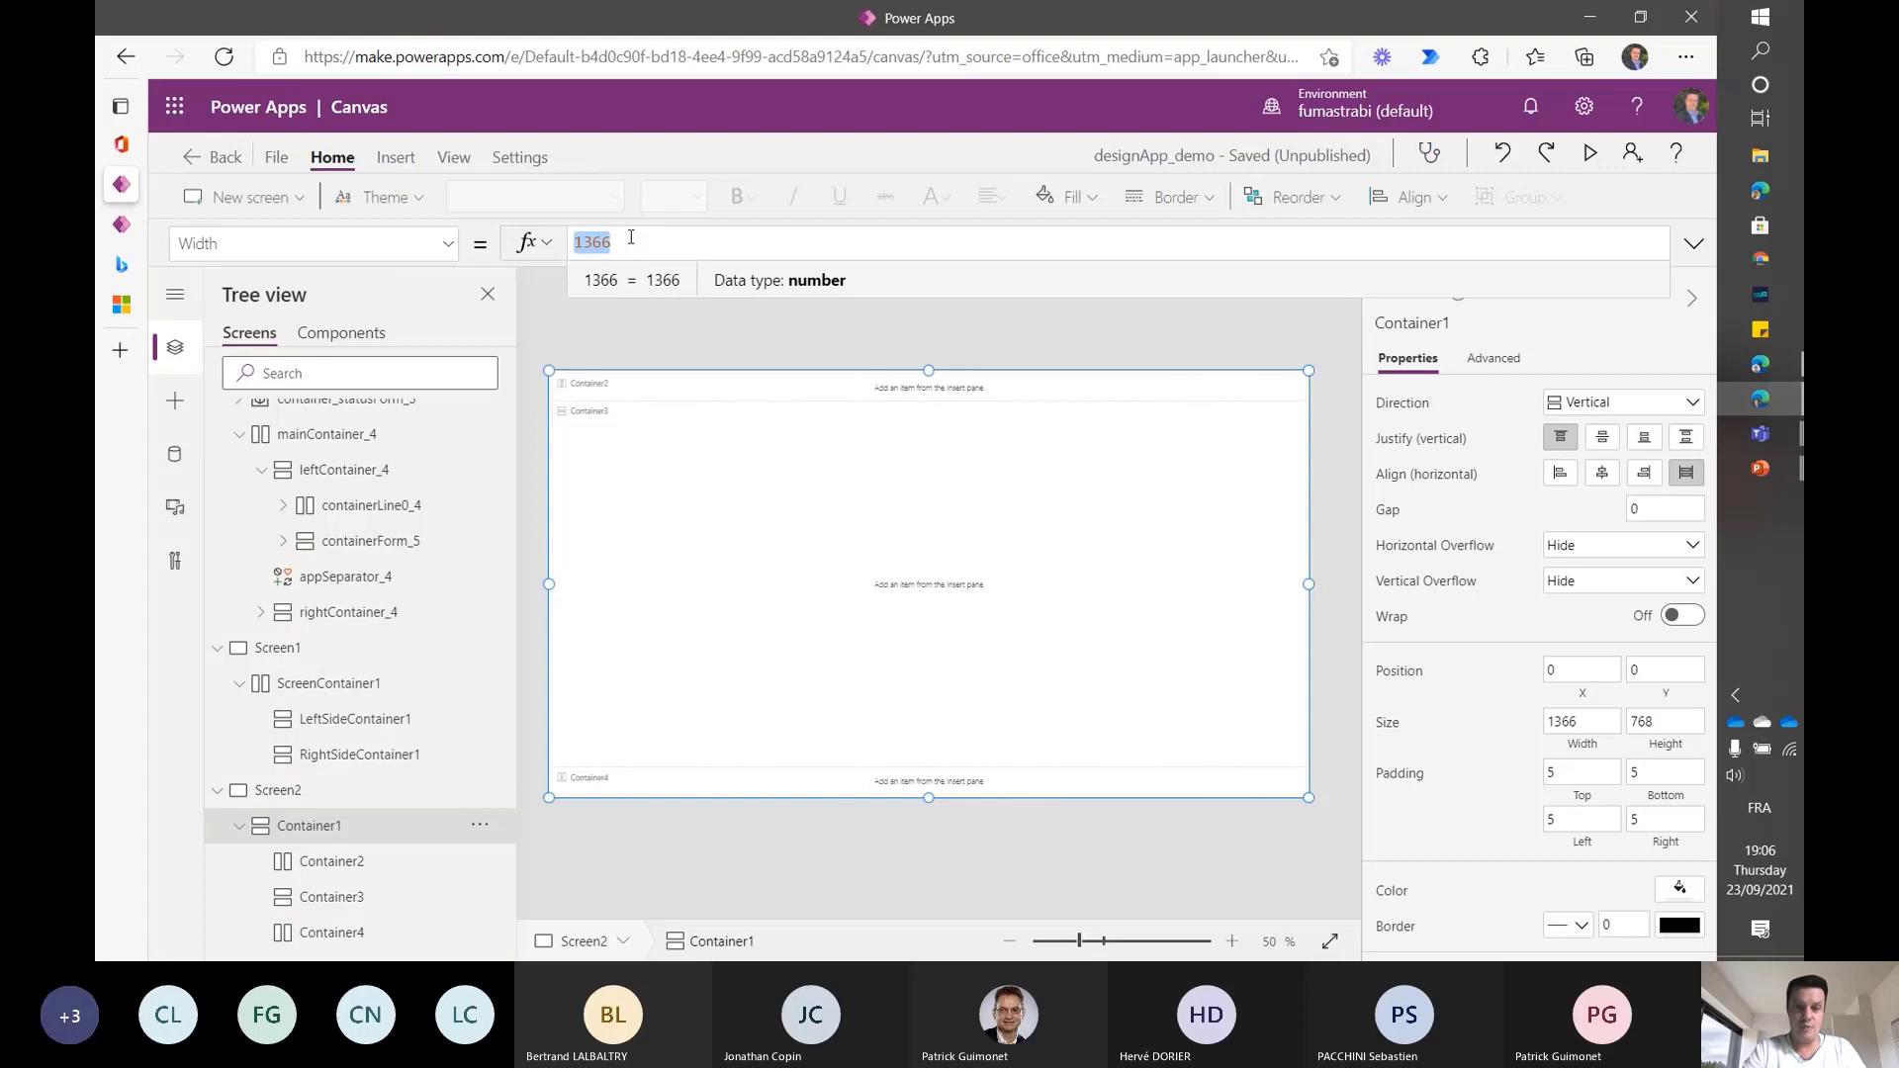
{"action": "type", "text": "App."}
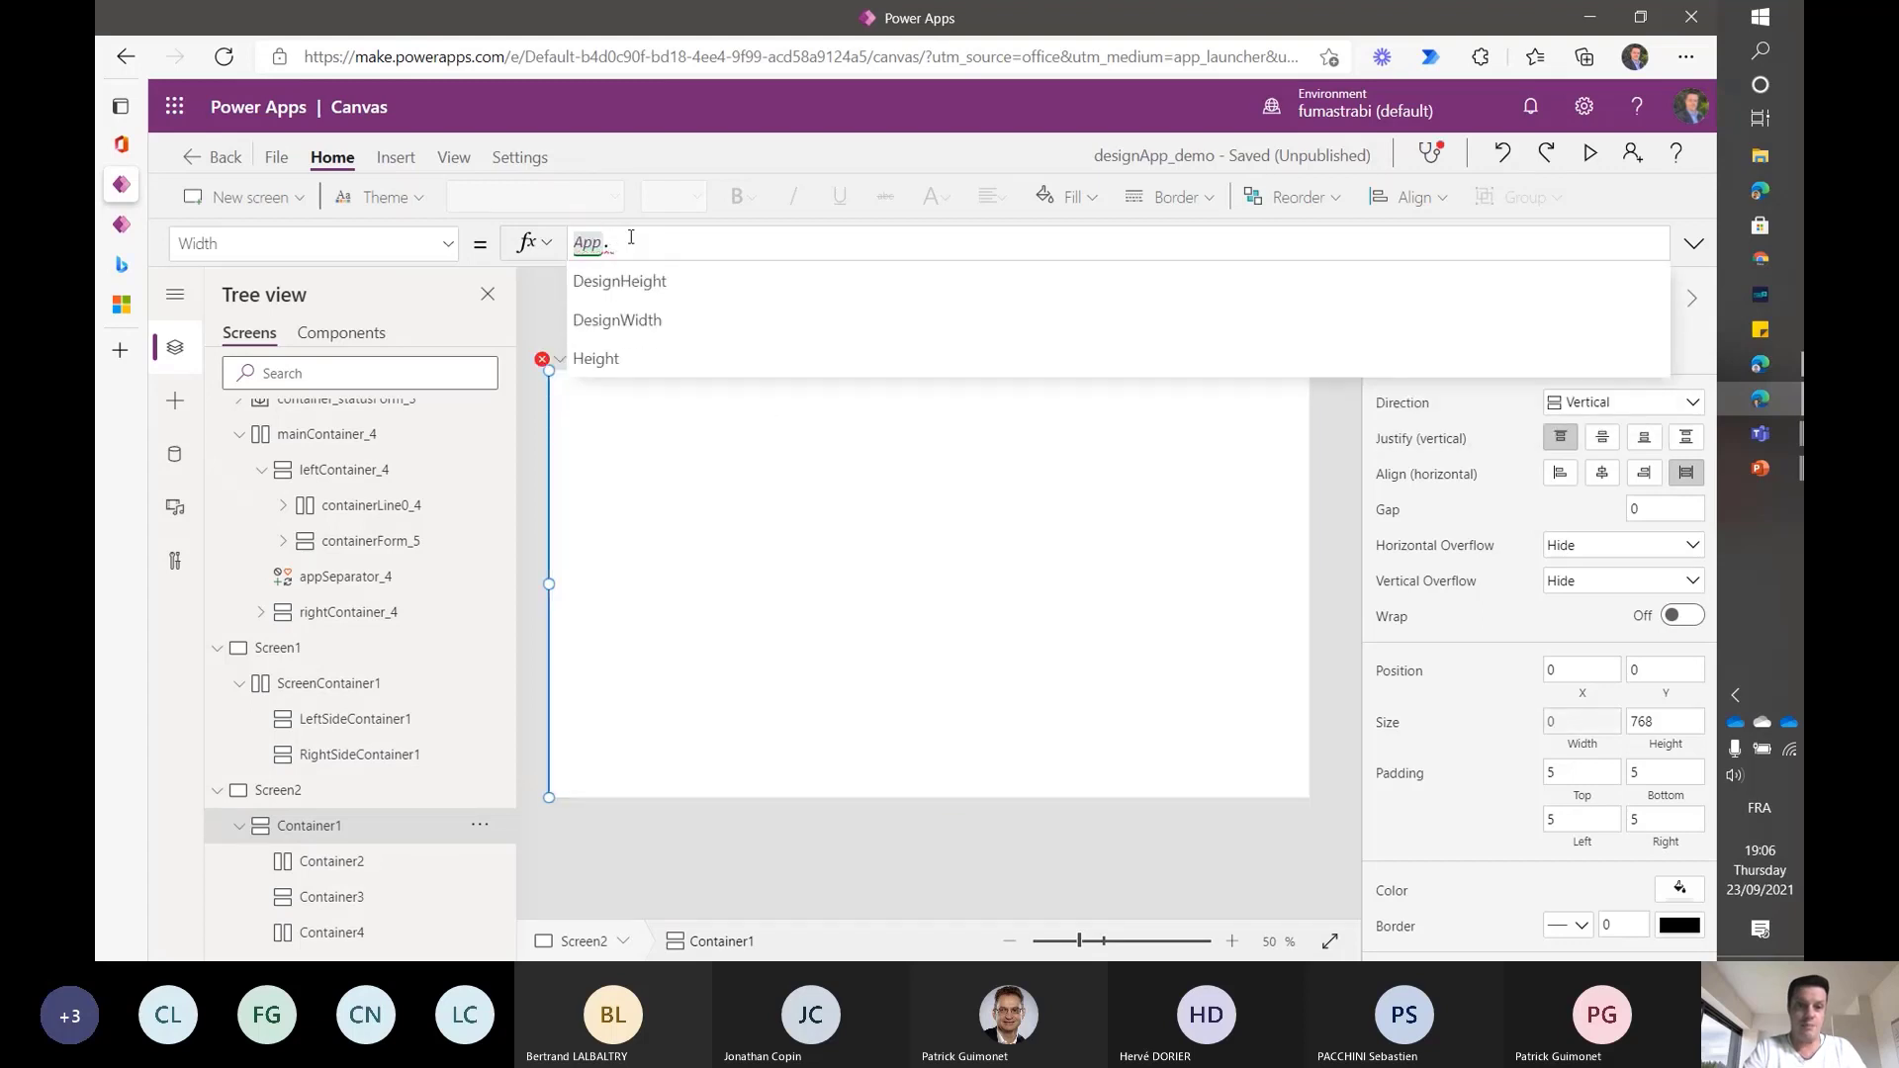
{"action": "type", "text": "Width"}
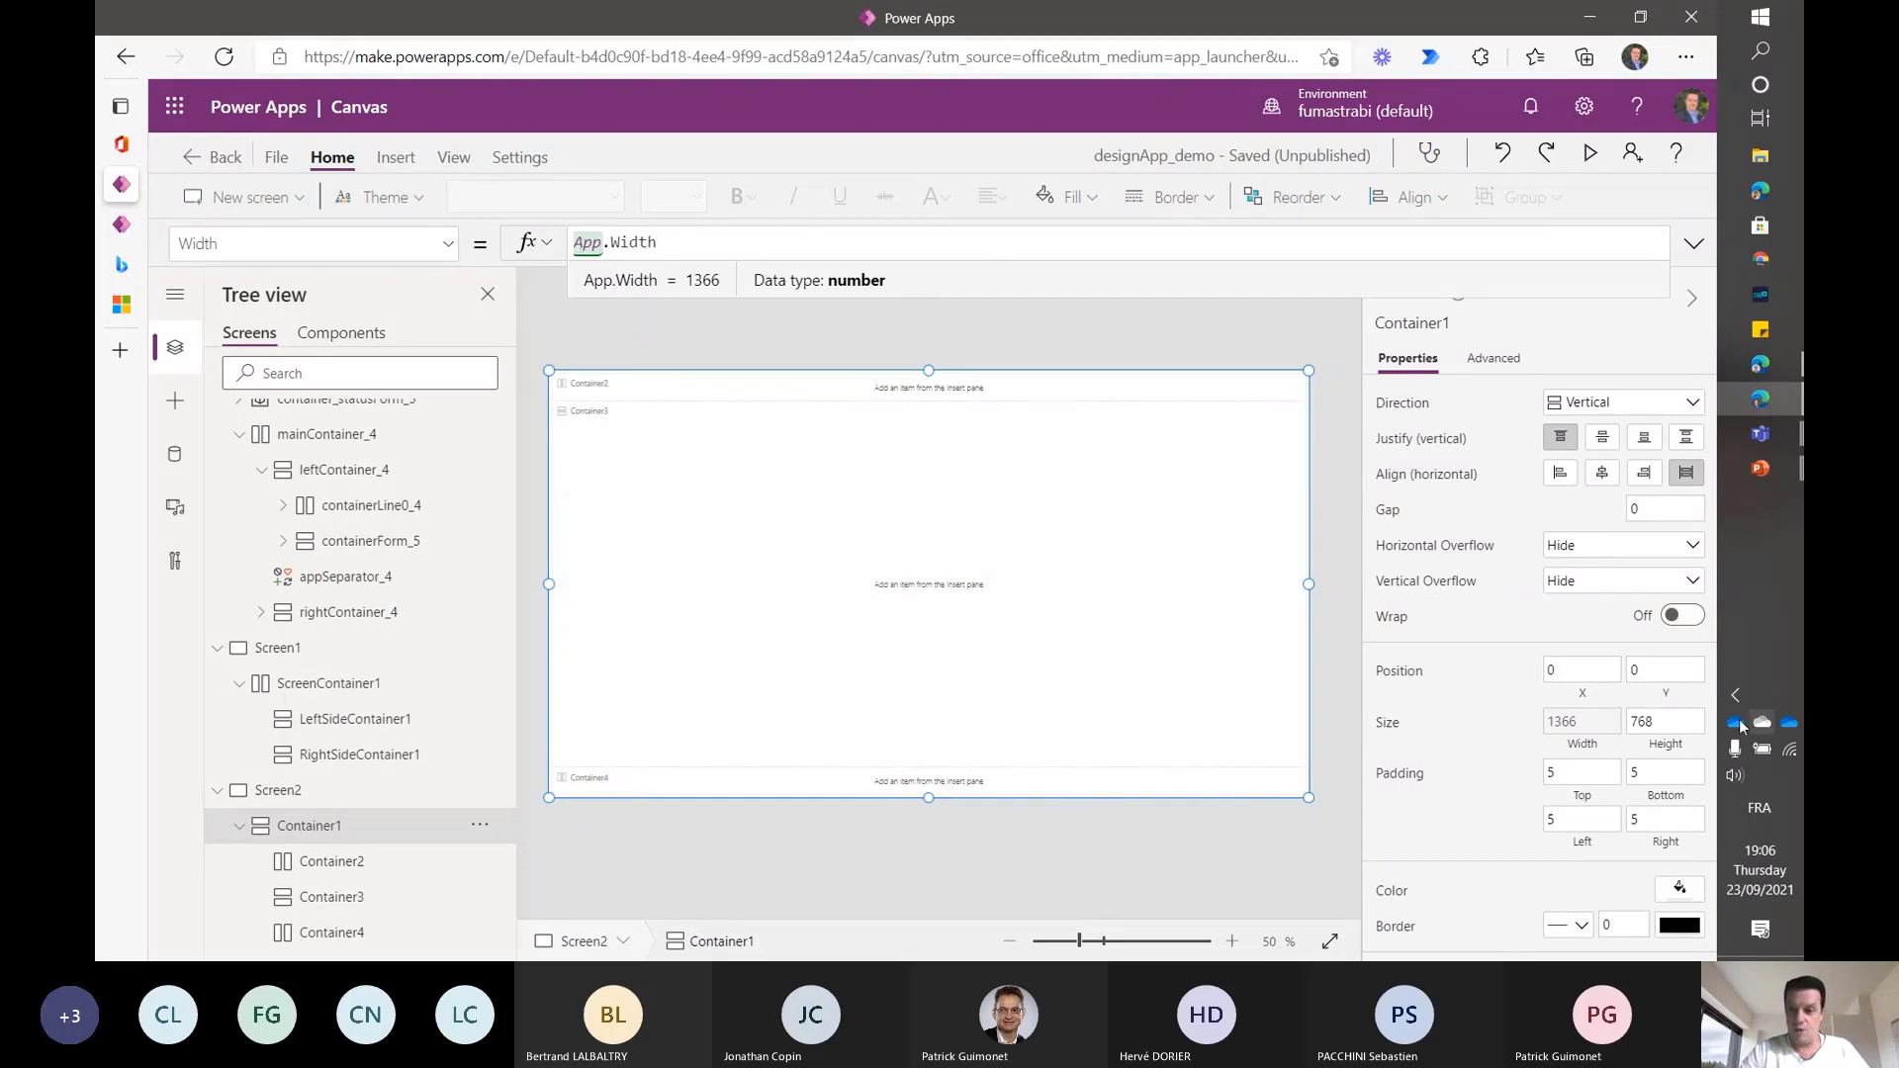
- Set the height of Container1 to the formula App.Height
{"action": "left_click", "coordinate": [1666, 758]}
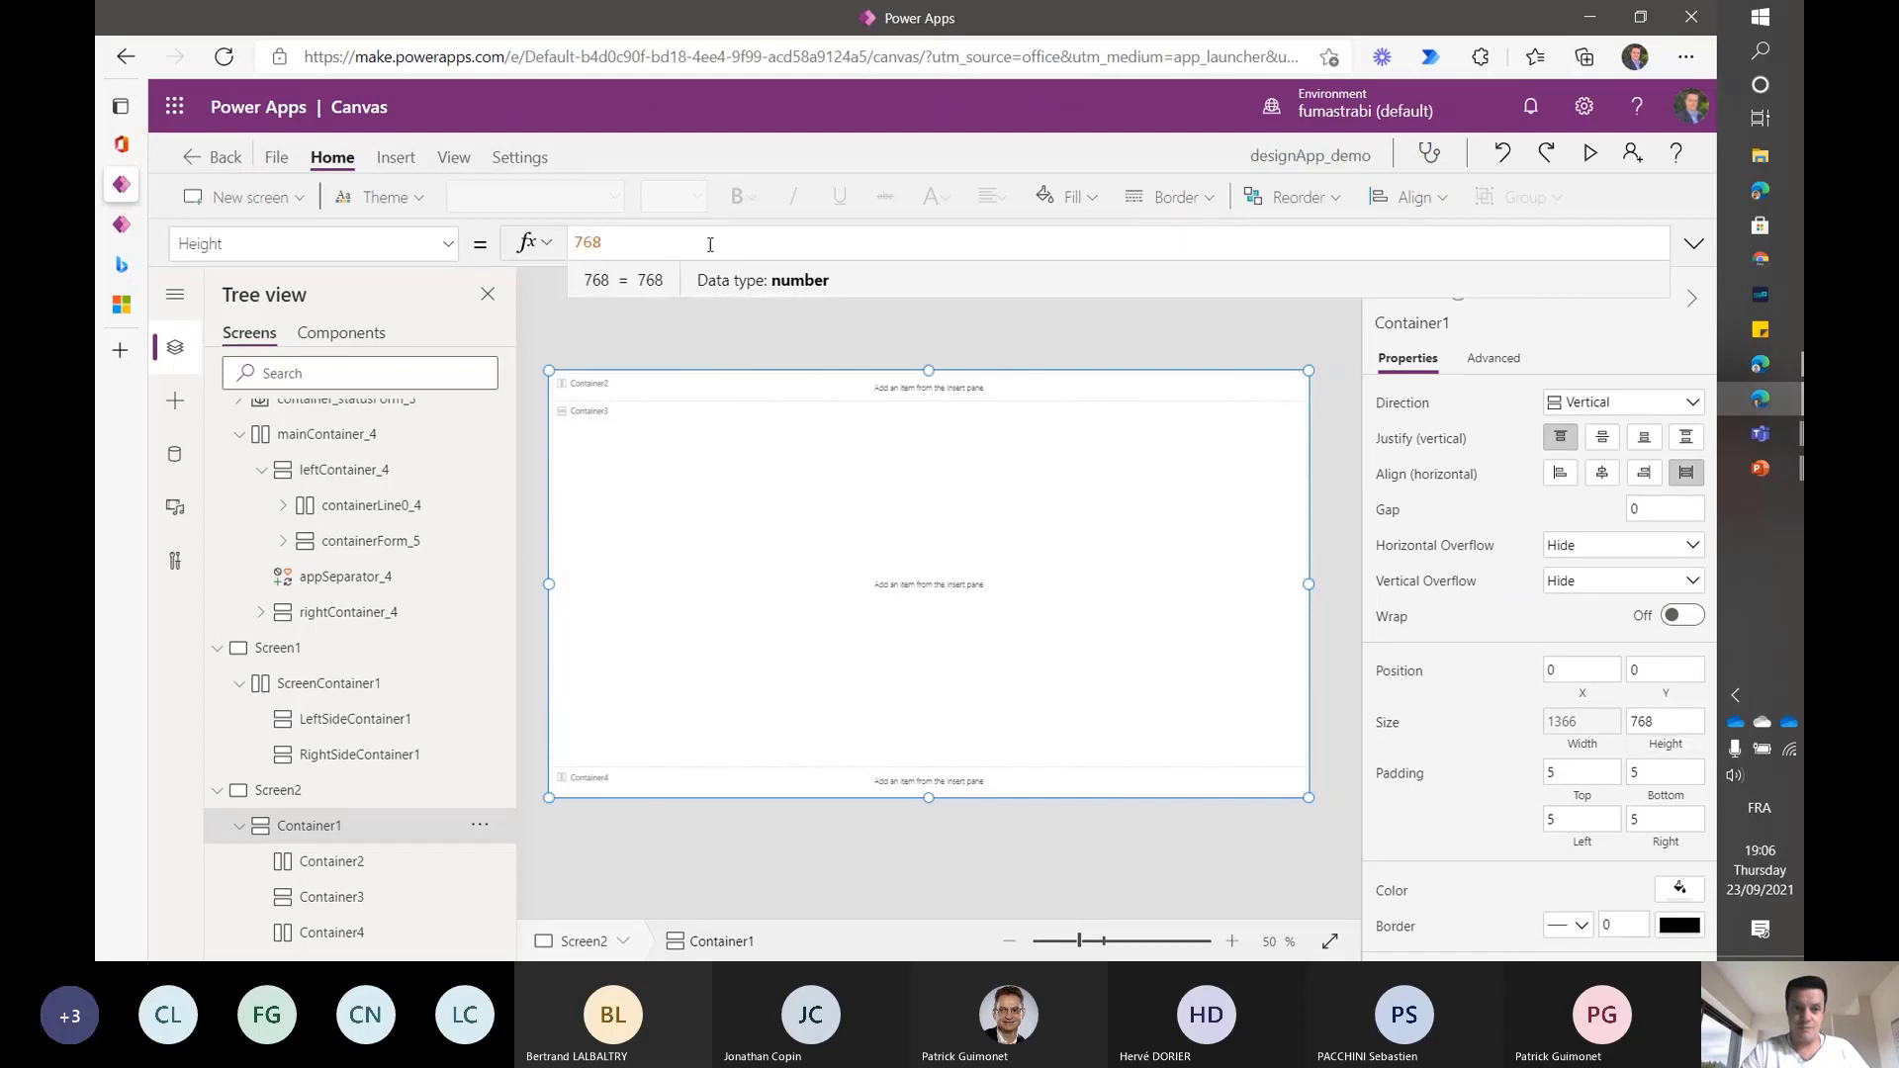
{"action": "double_click", "coordinate": [665, 241]}
{"action": "key", "text": "BackSpace"}
{"action": "type", "text": "Ap"}
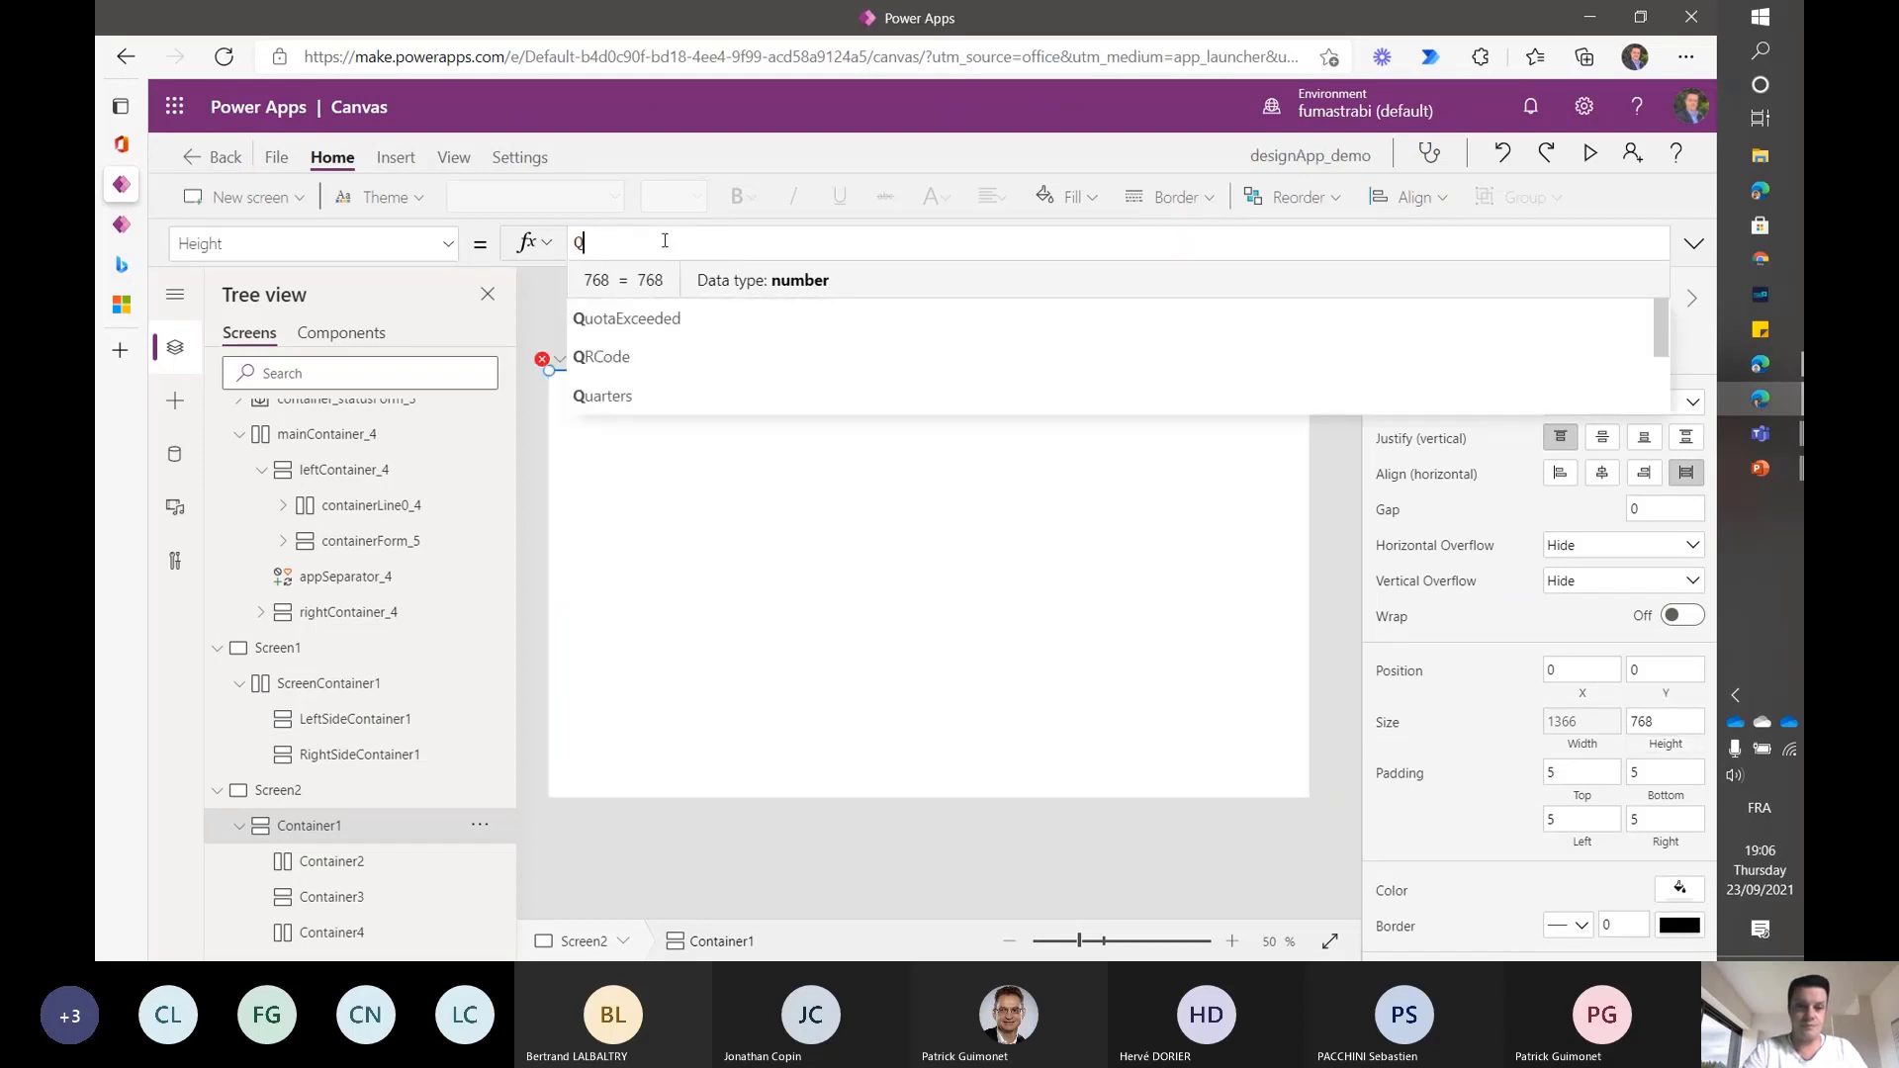
{"action": "type", "text": "p.H"}
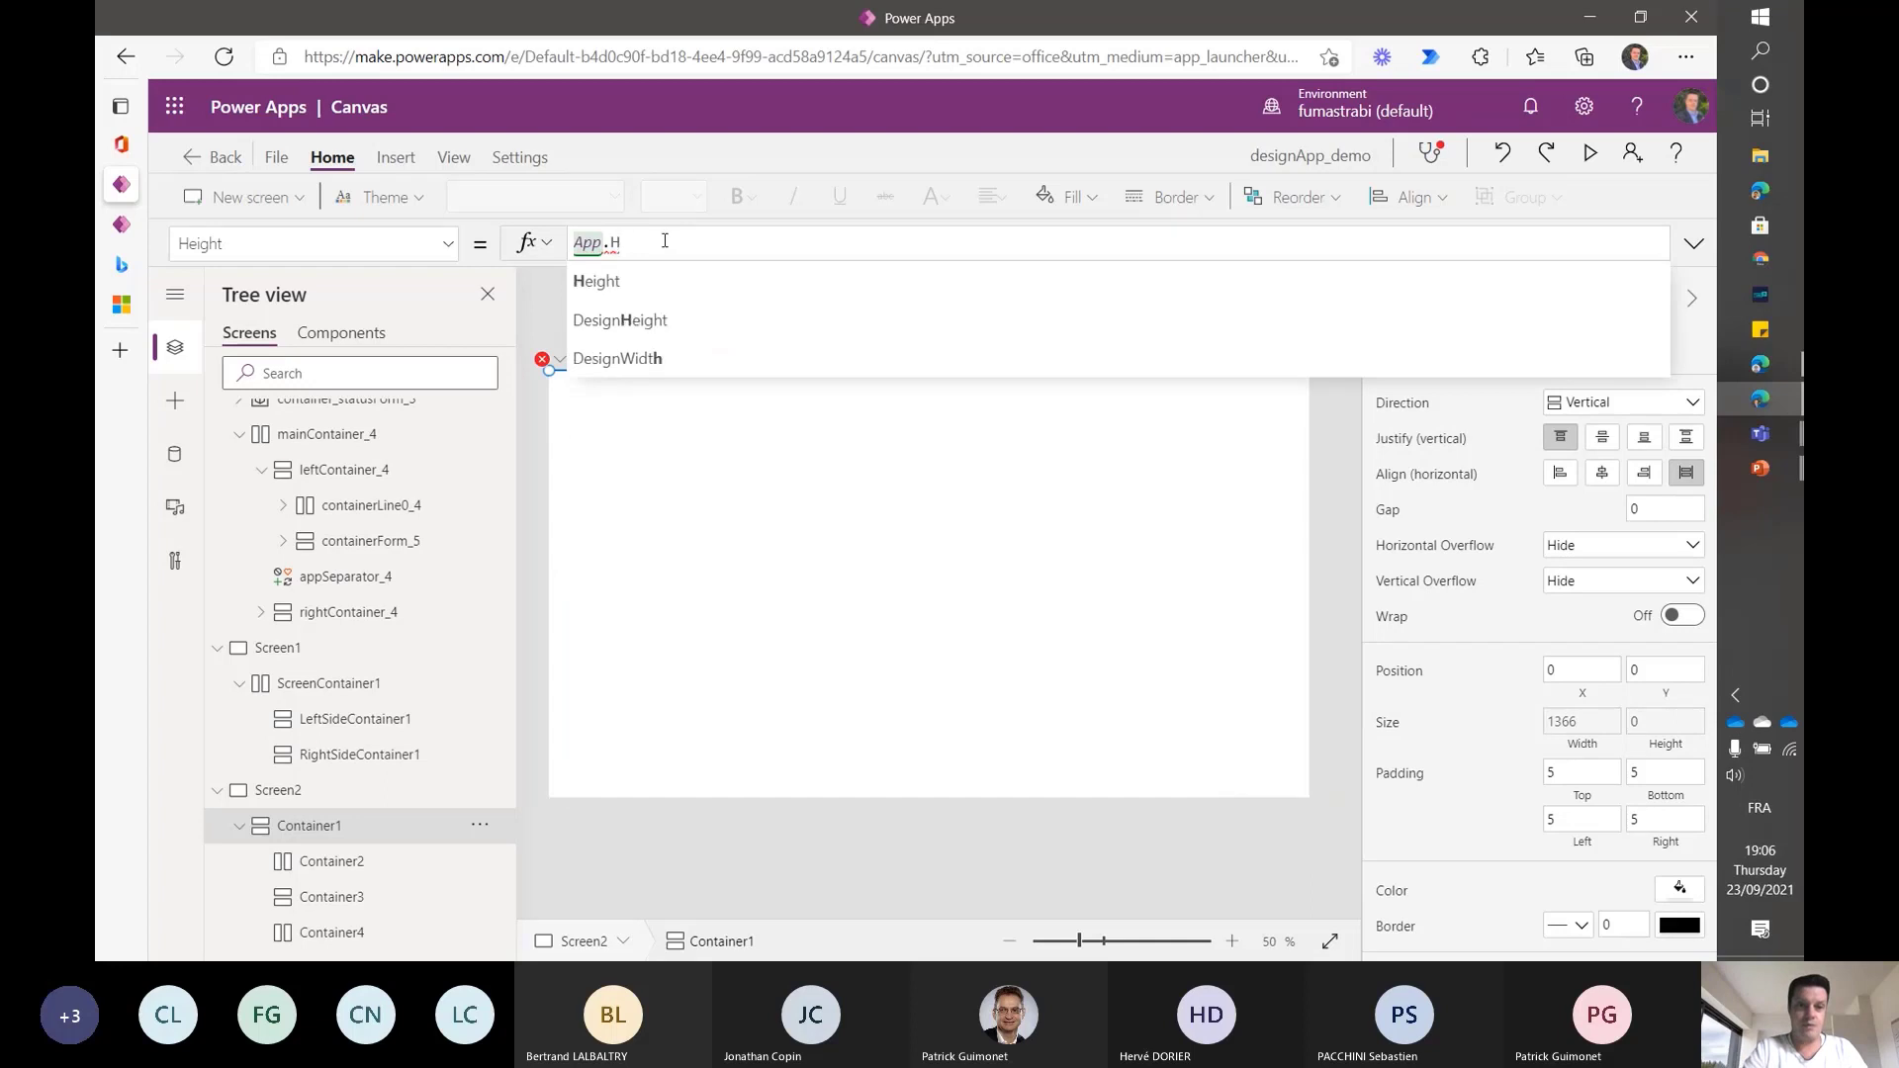
{"action": "key", "text": "Tab"}
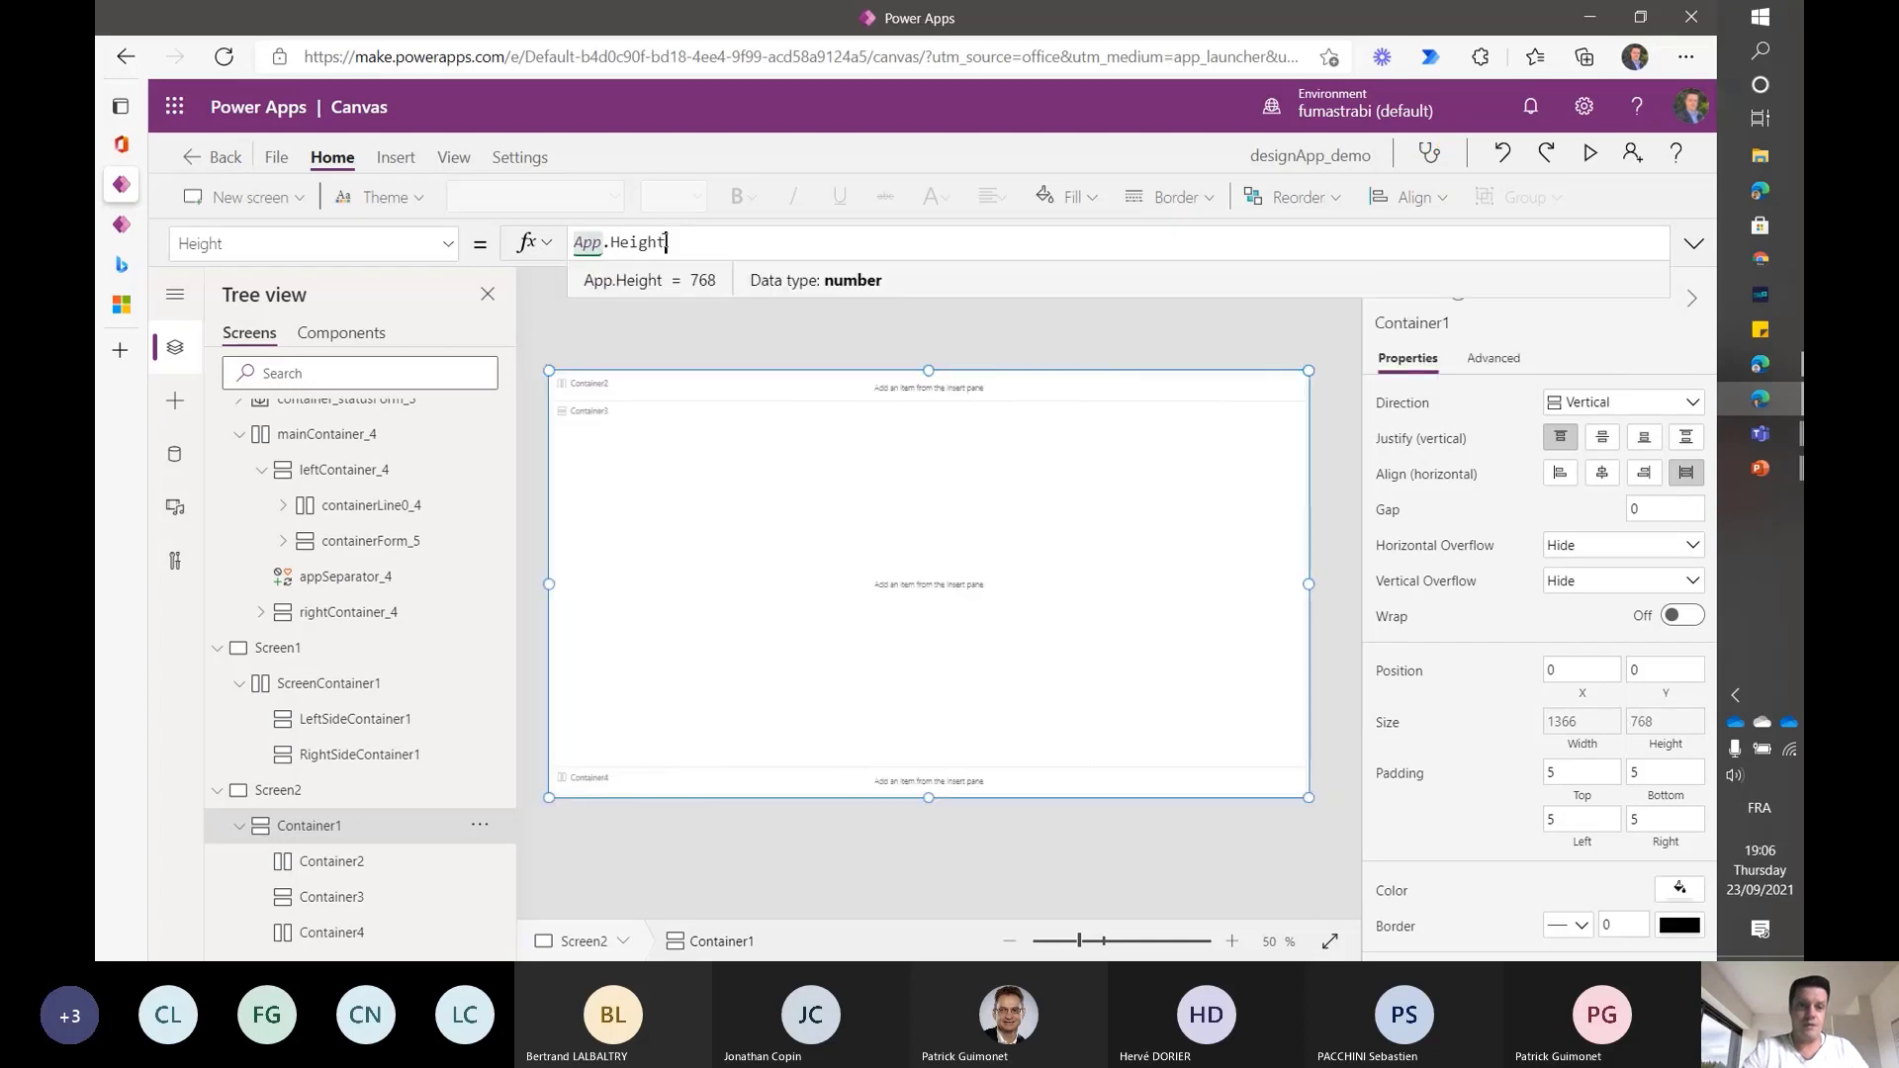
- Replace App with Parent in Container1's height formula so it reads Parent.Height
{"action": "double_click", "coordinate": [601, 242]}
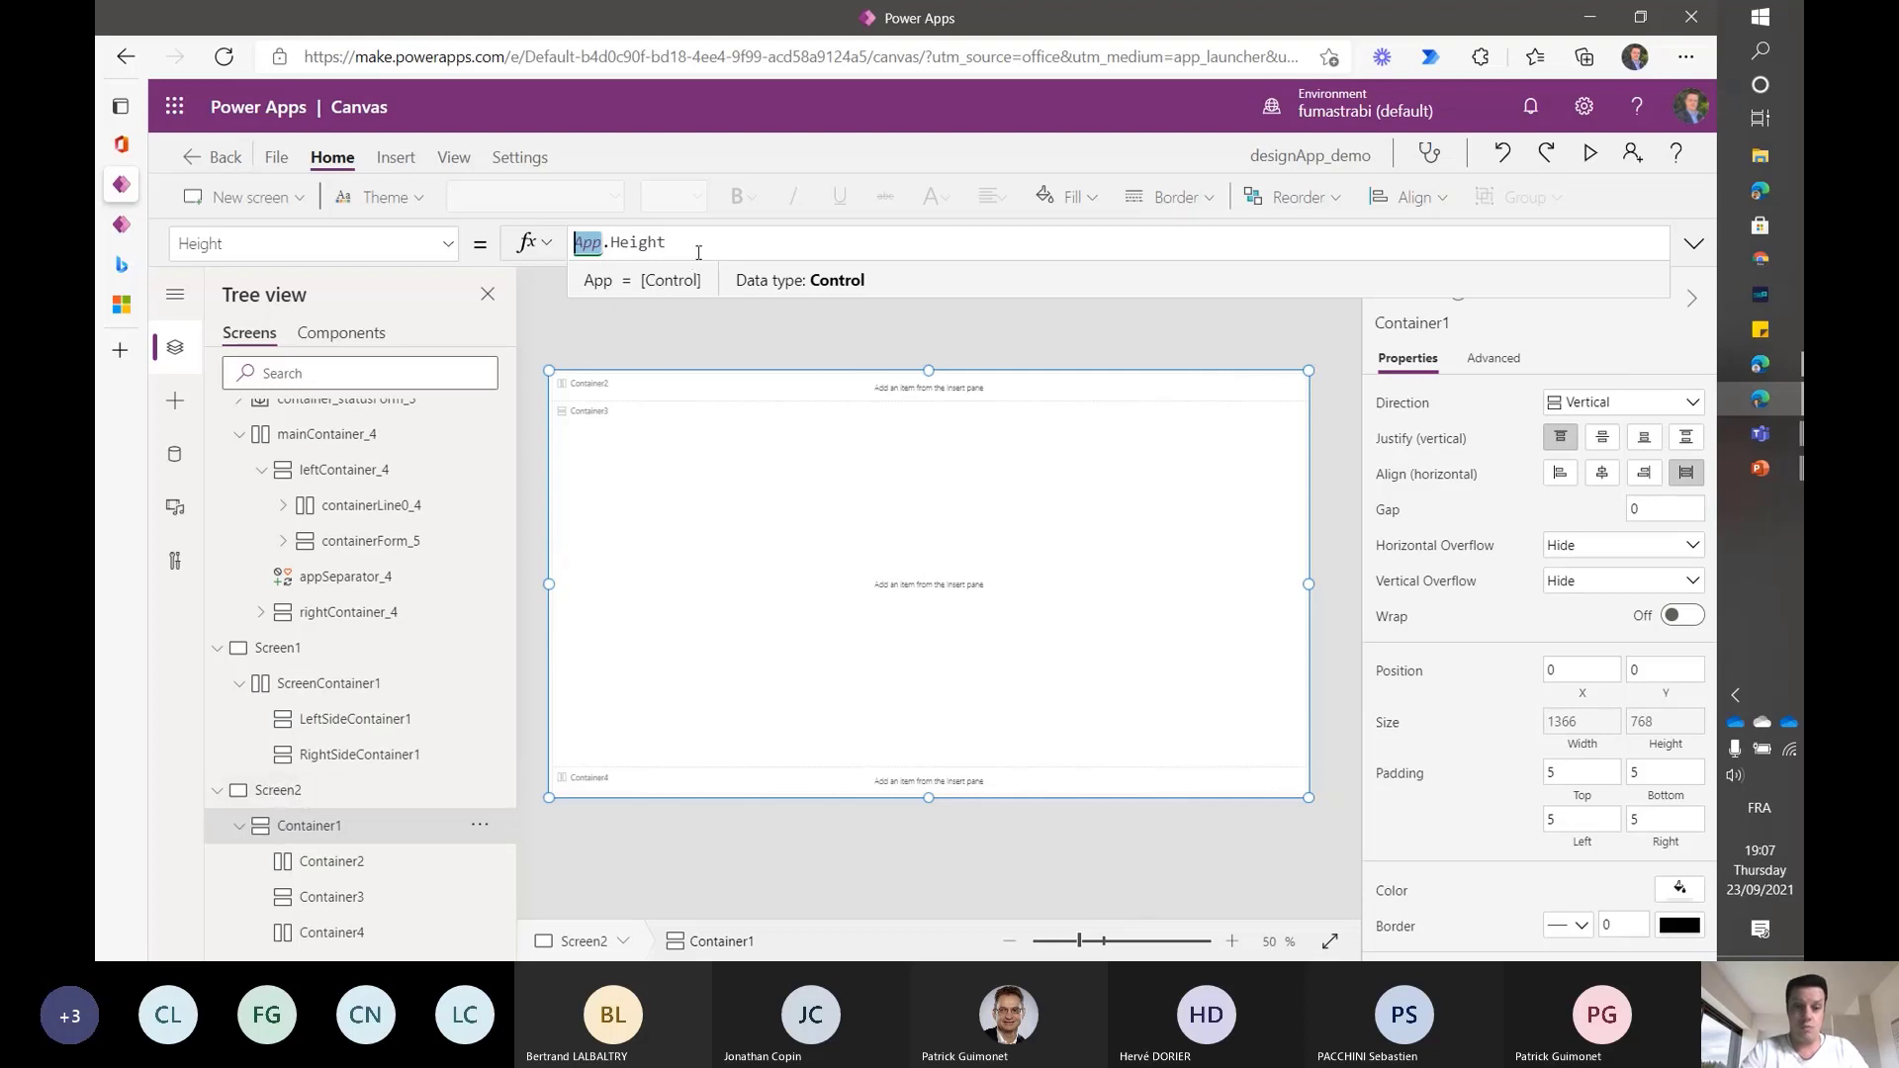
{"action": "type", "text": "Par"}
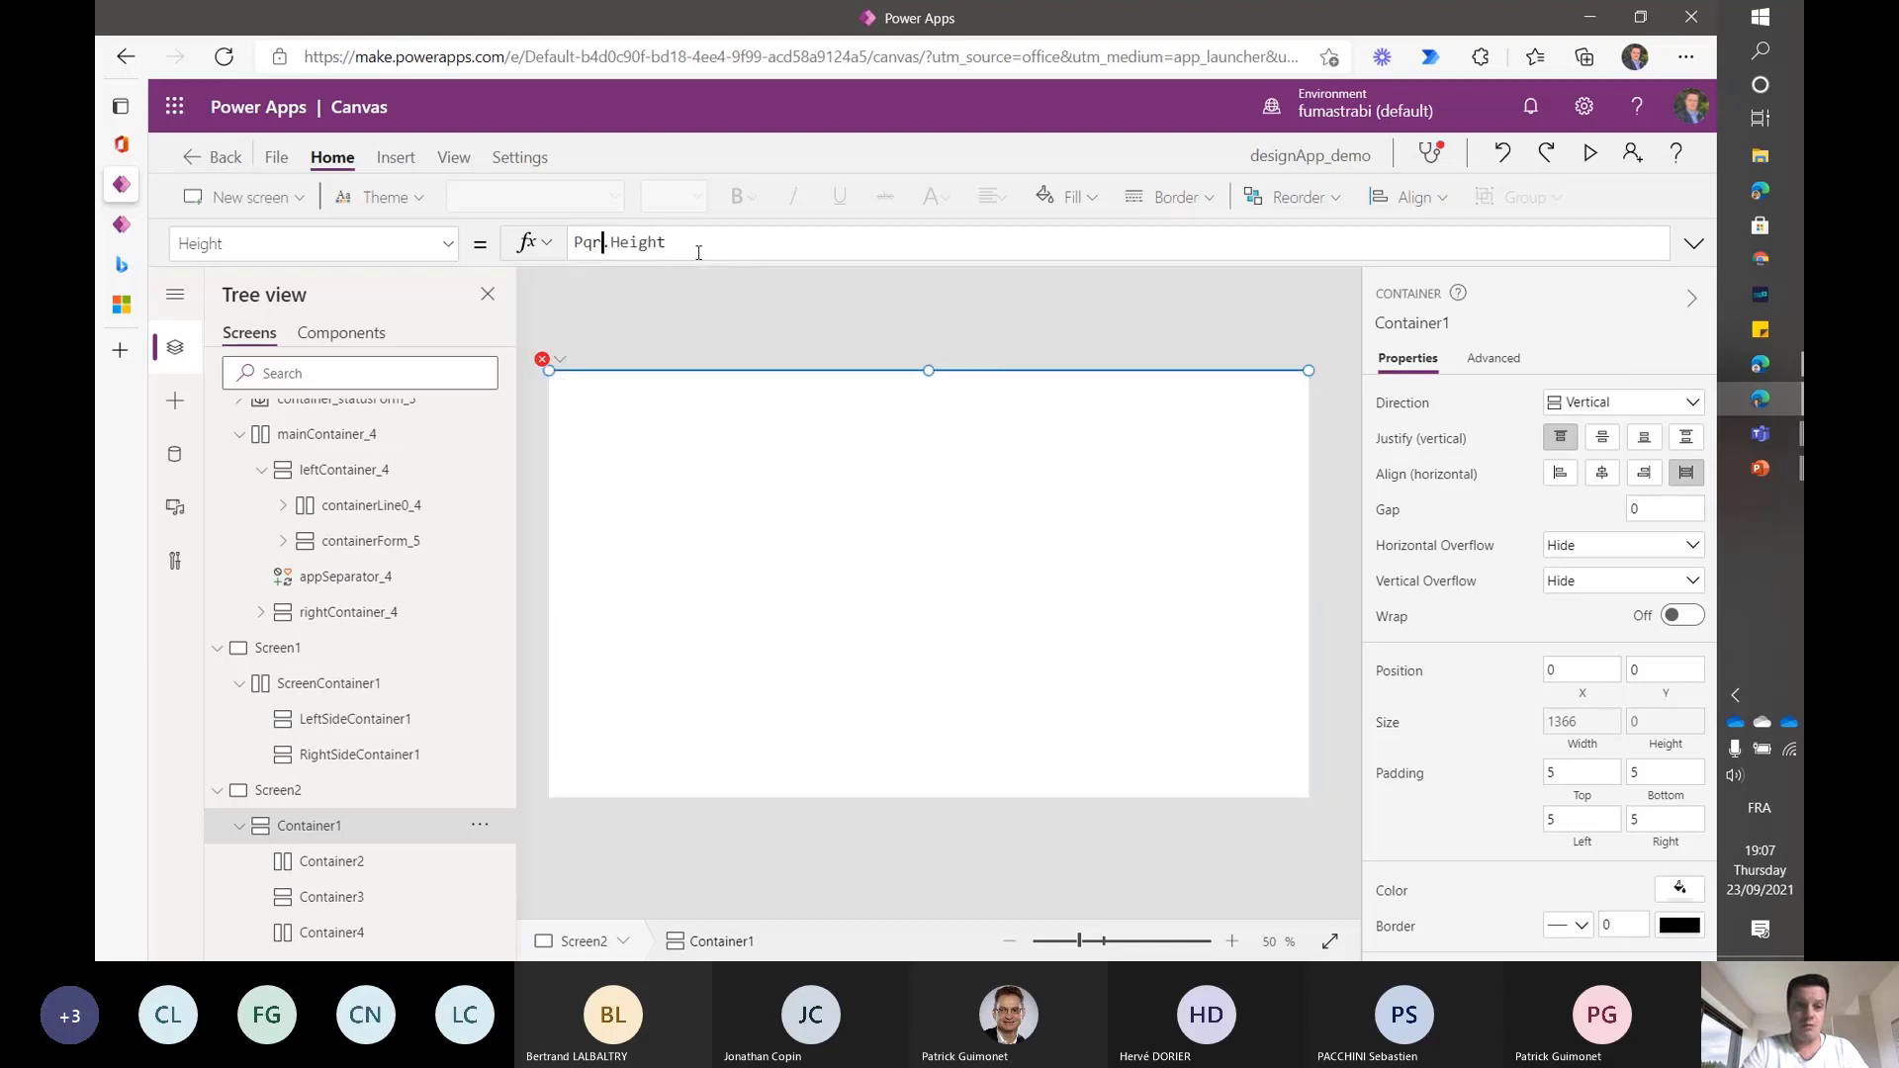
{"action": "type", "text": "ent"}
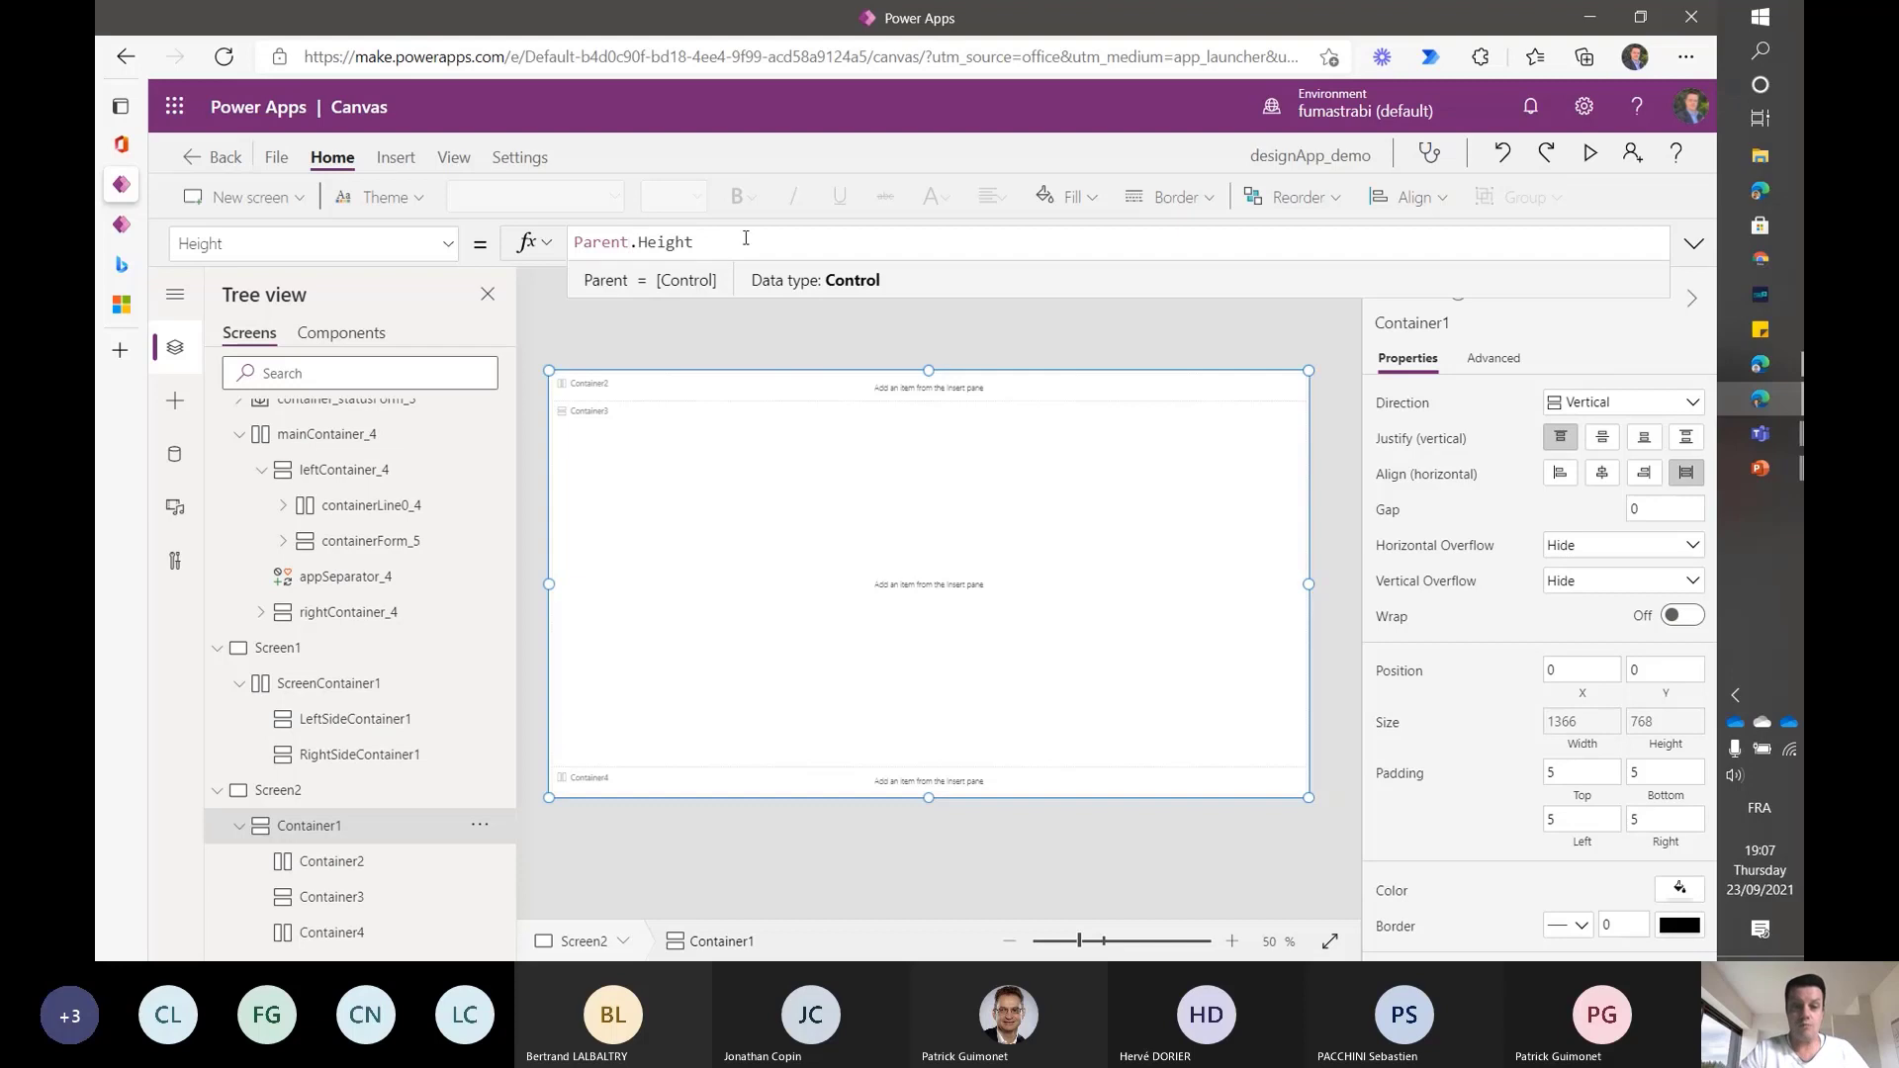
{"action": "left_click", "coordinate": [746, 238]}
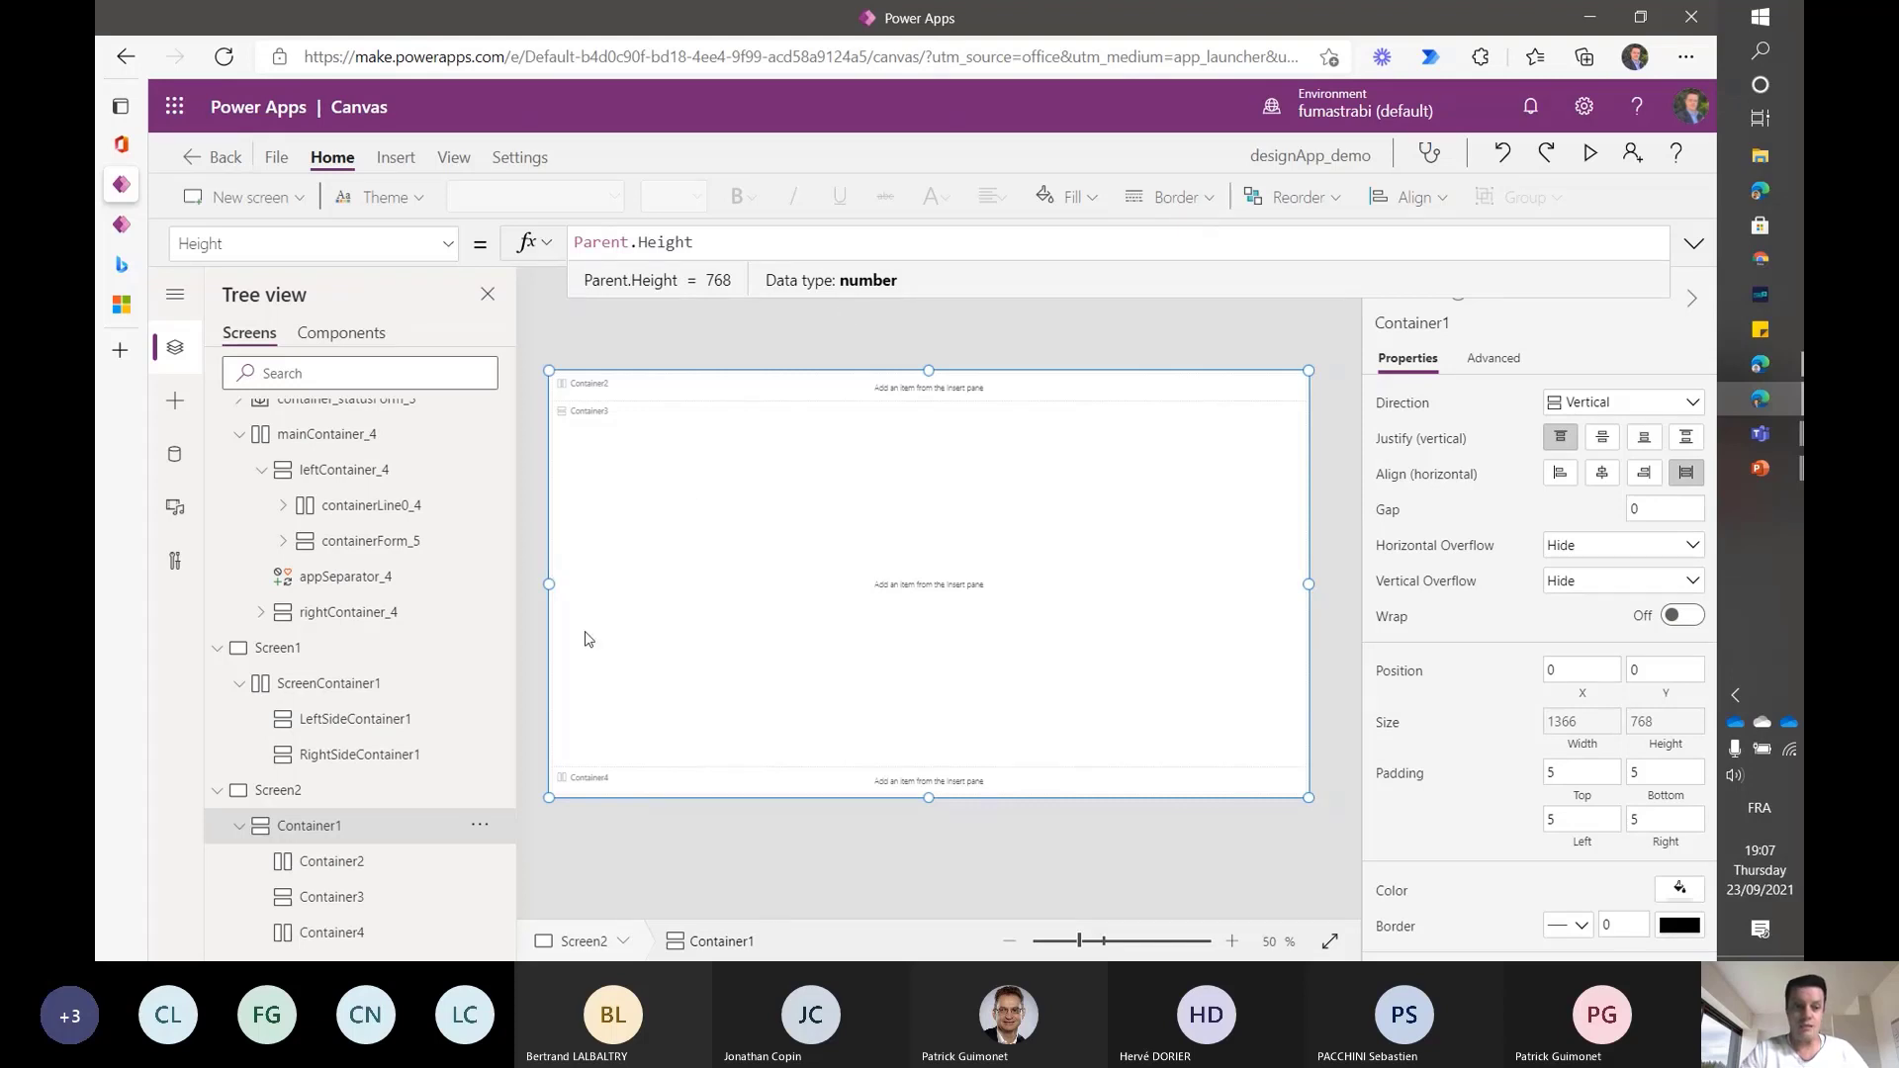
- Insert a text label into the header container, Container2
{"action": "left_click", "coordinate": [319, 869]}
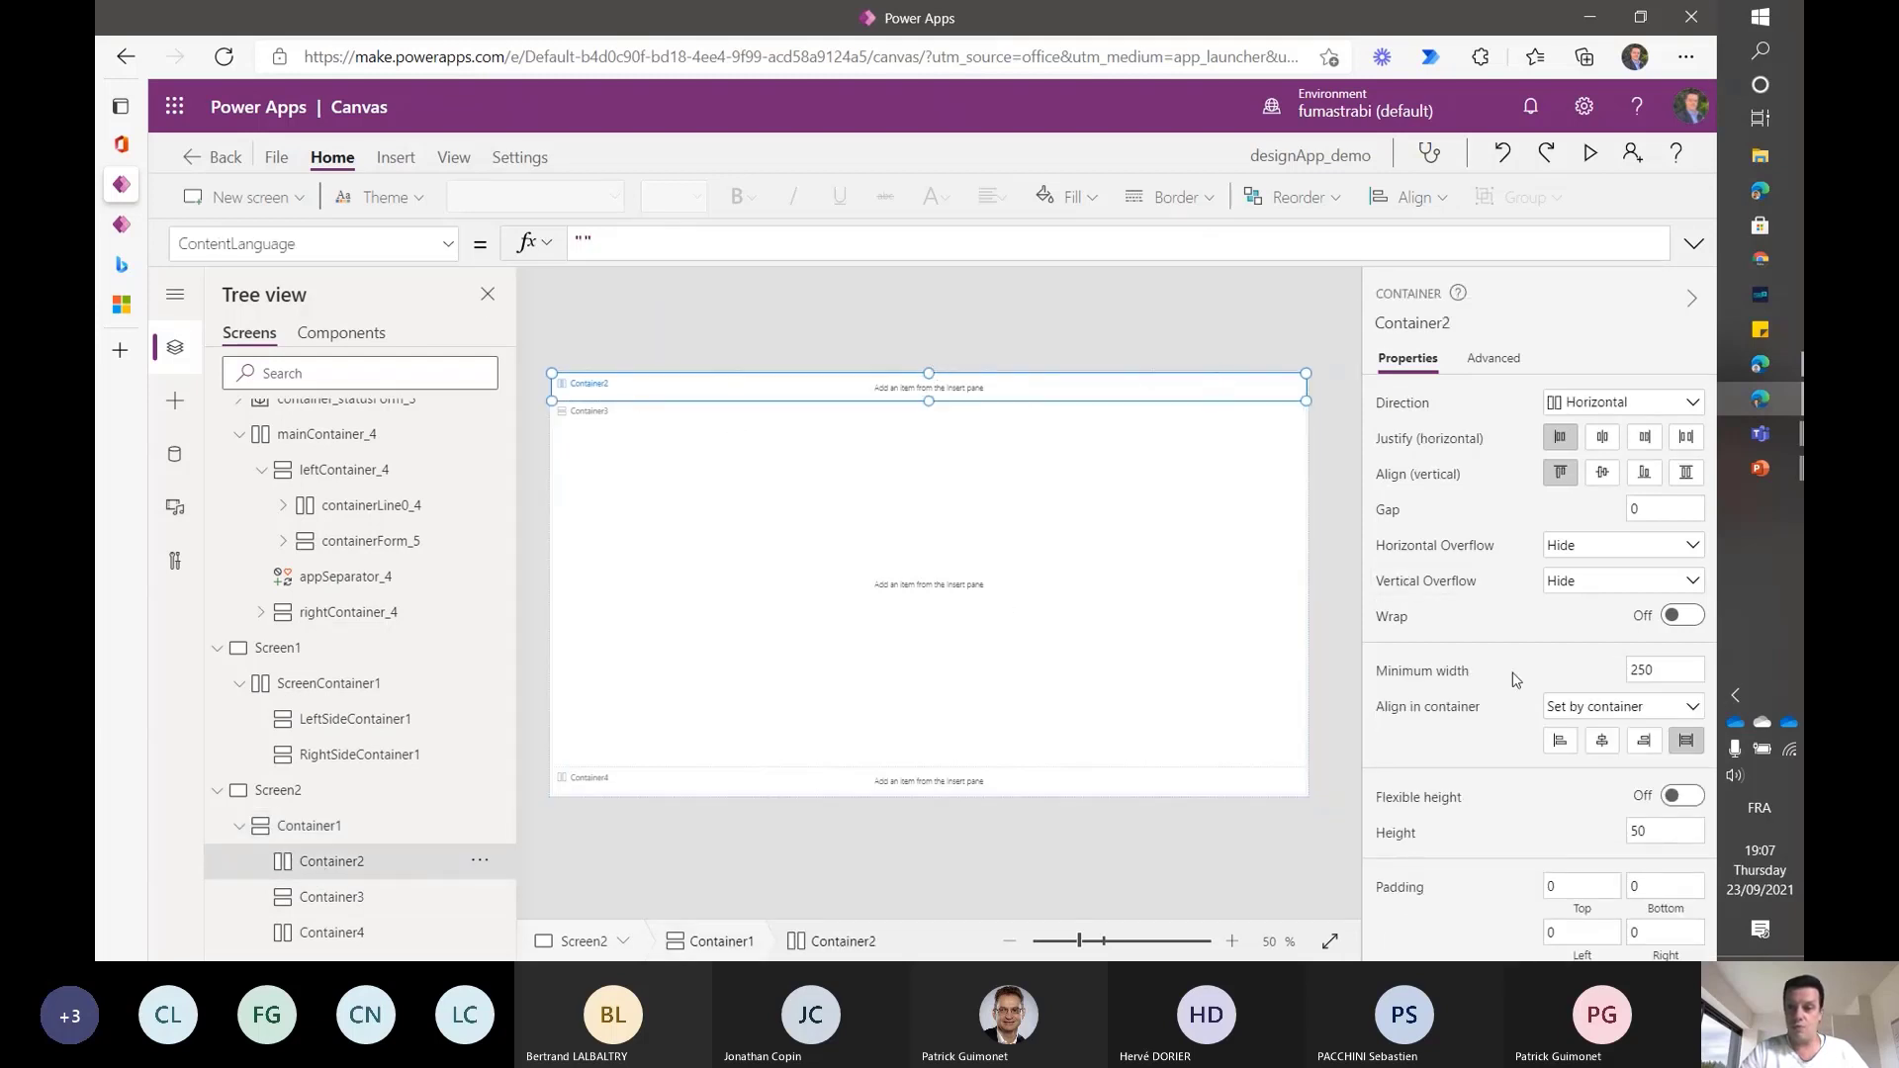
{"action": "scroll", "coordinate": [1513, 679], "scroll_direction": "down", "scroll_amount": 2}
{"action": "scroll", "coordinate": [1513, 679], "scroll_direction": "up", "scroll_amount": 2}
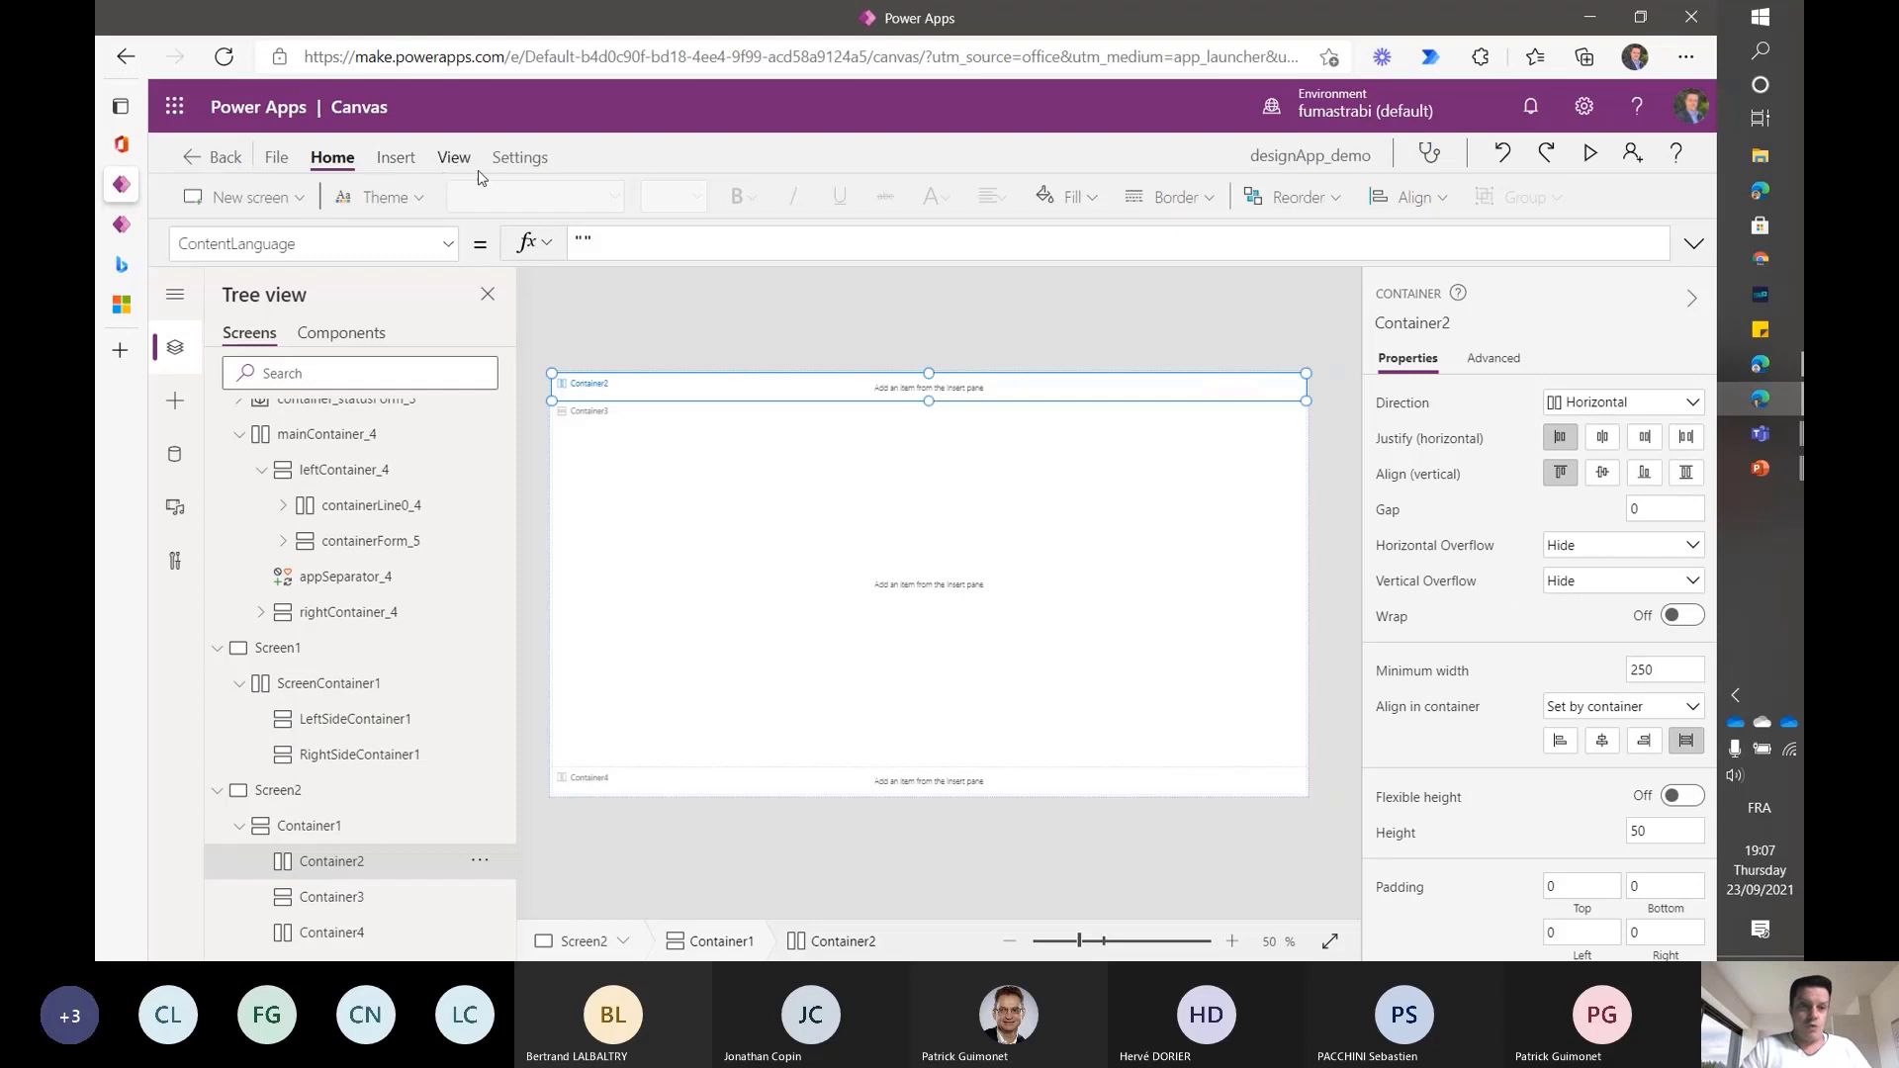
{"action": "left_click", "coordinate": [394, 160]}
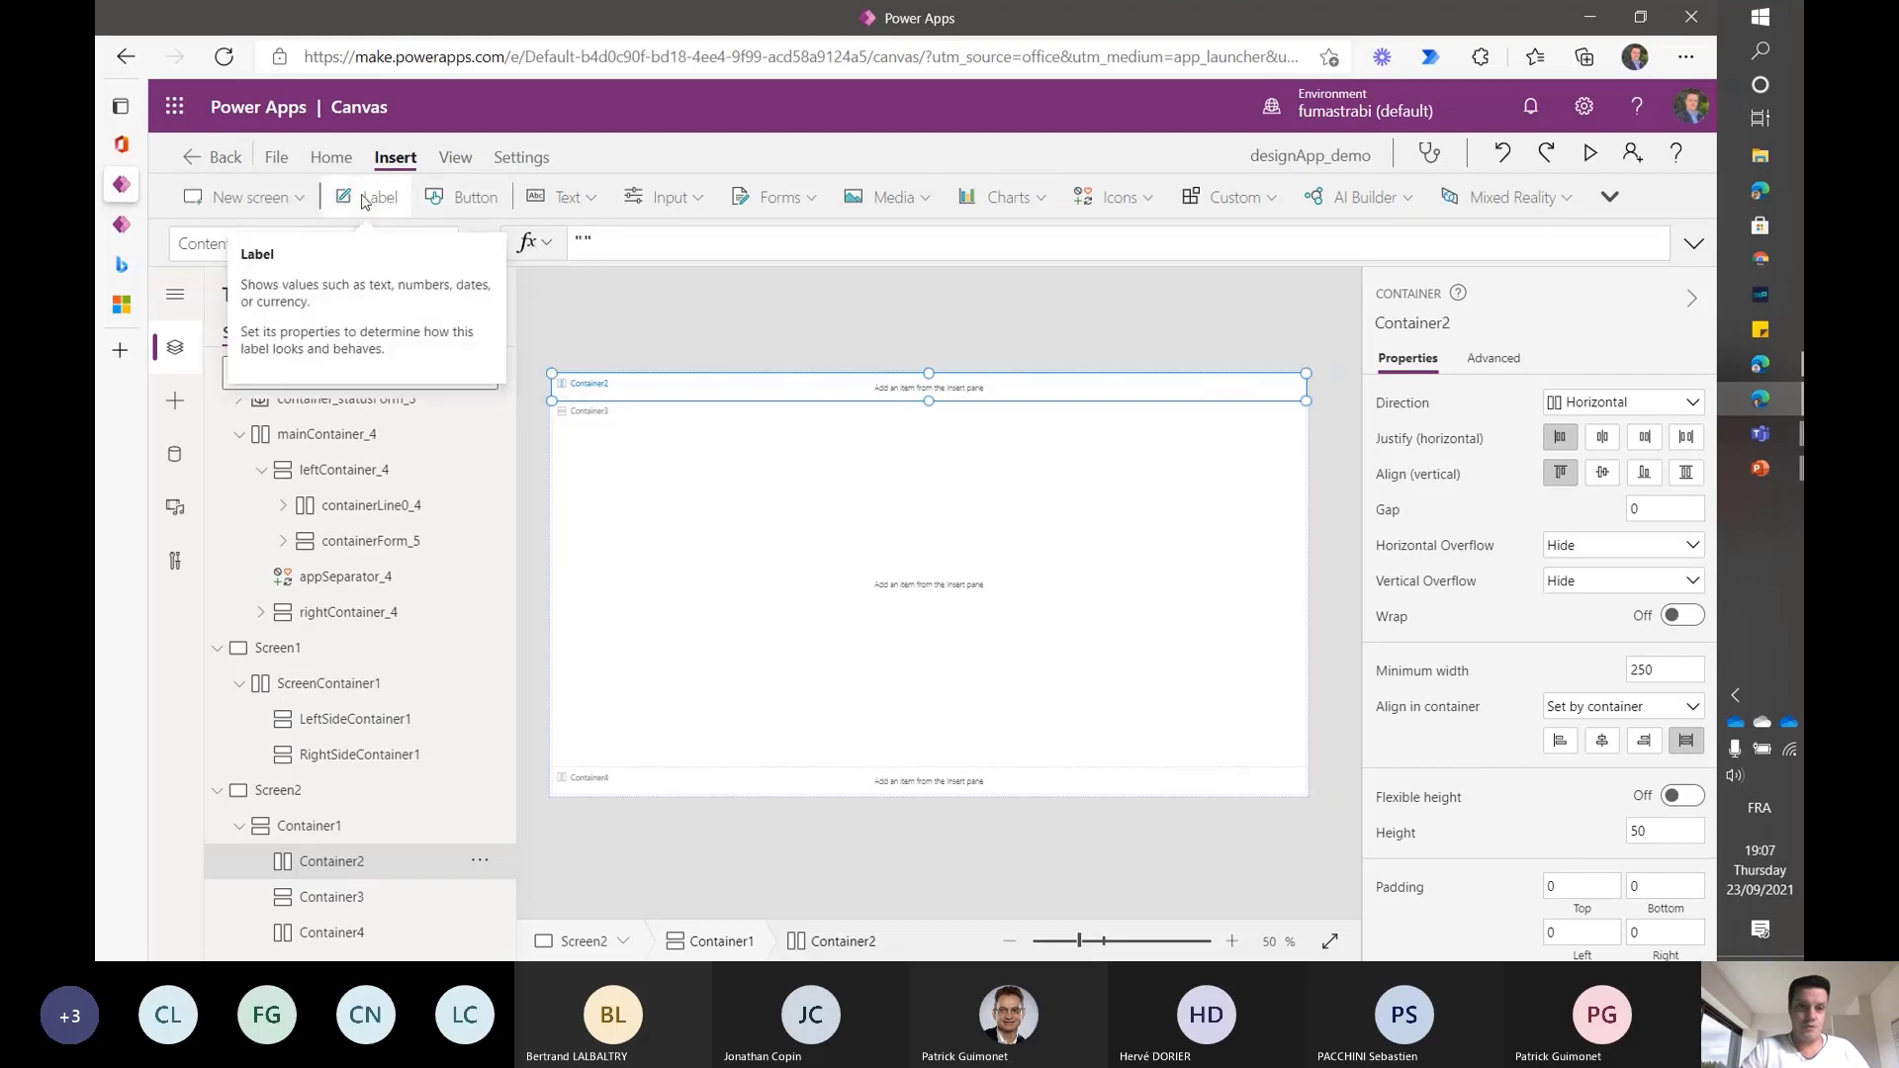
{"action": "left_click", "coordinate": [366, 201]}
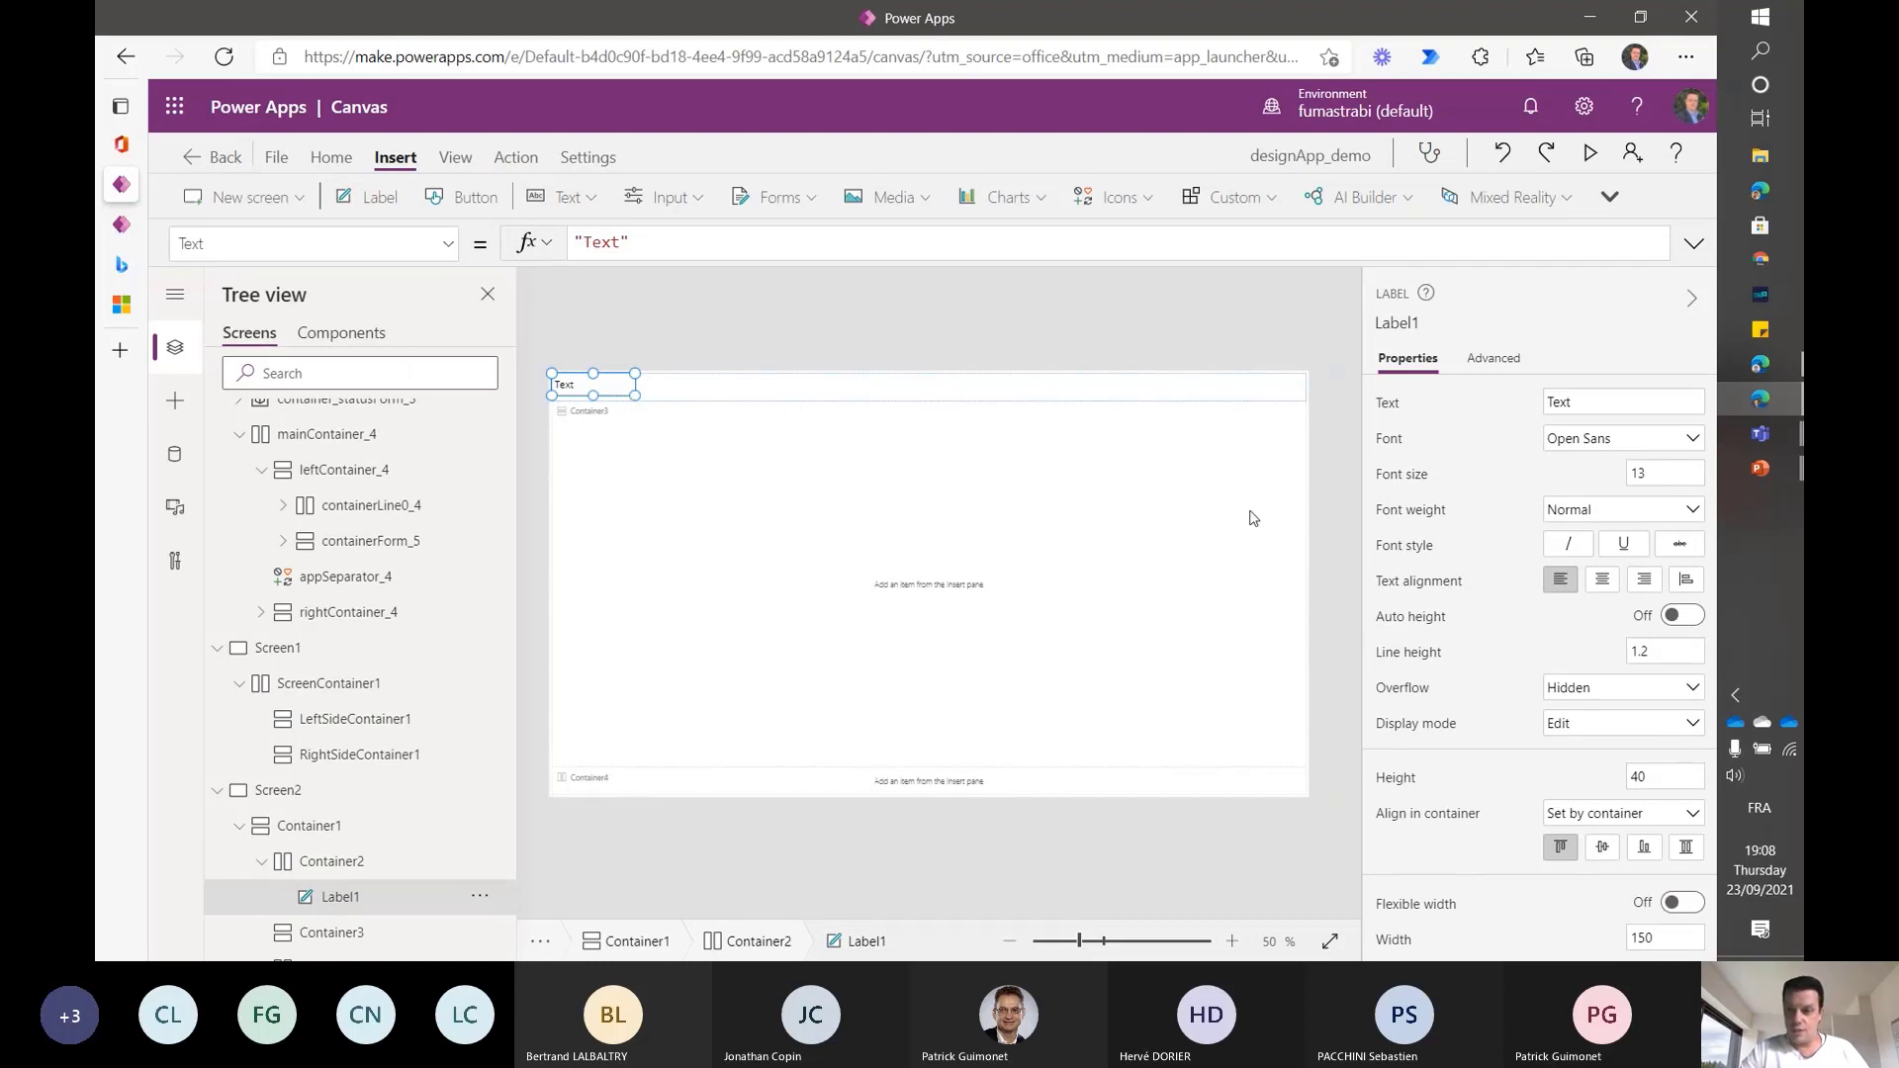
- Examine the header label's height, alignment in container, flexible width, width and padding properties
{"action": "scroll", "coordinate": [1531, 660], "scroll_direction": "down", "scroll_amount": 3}
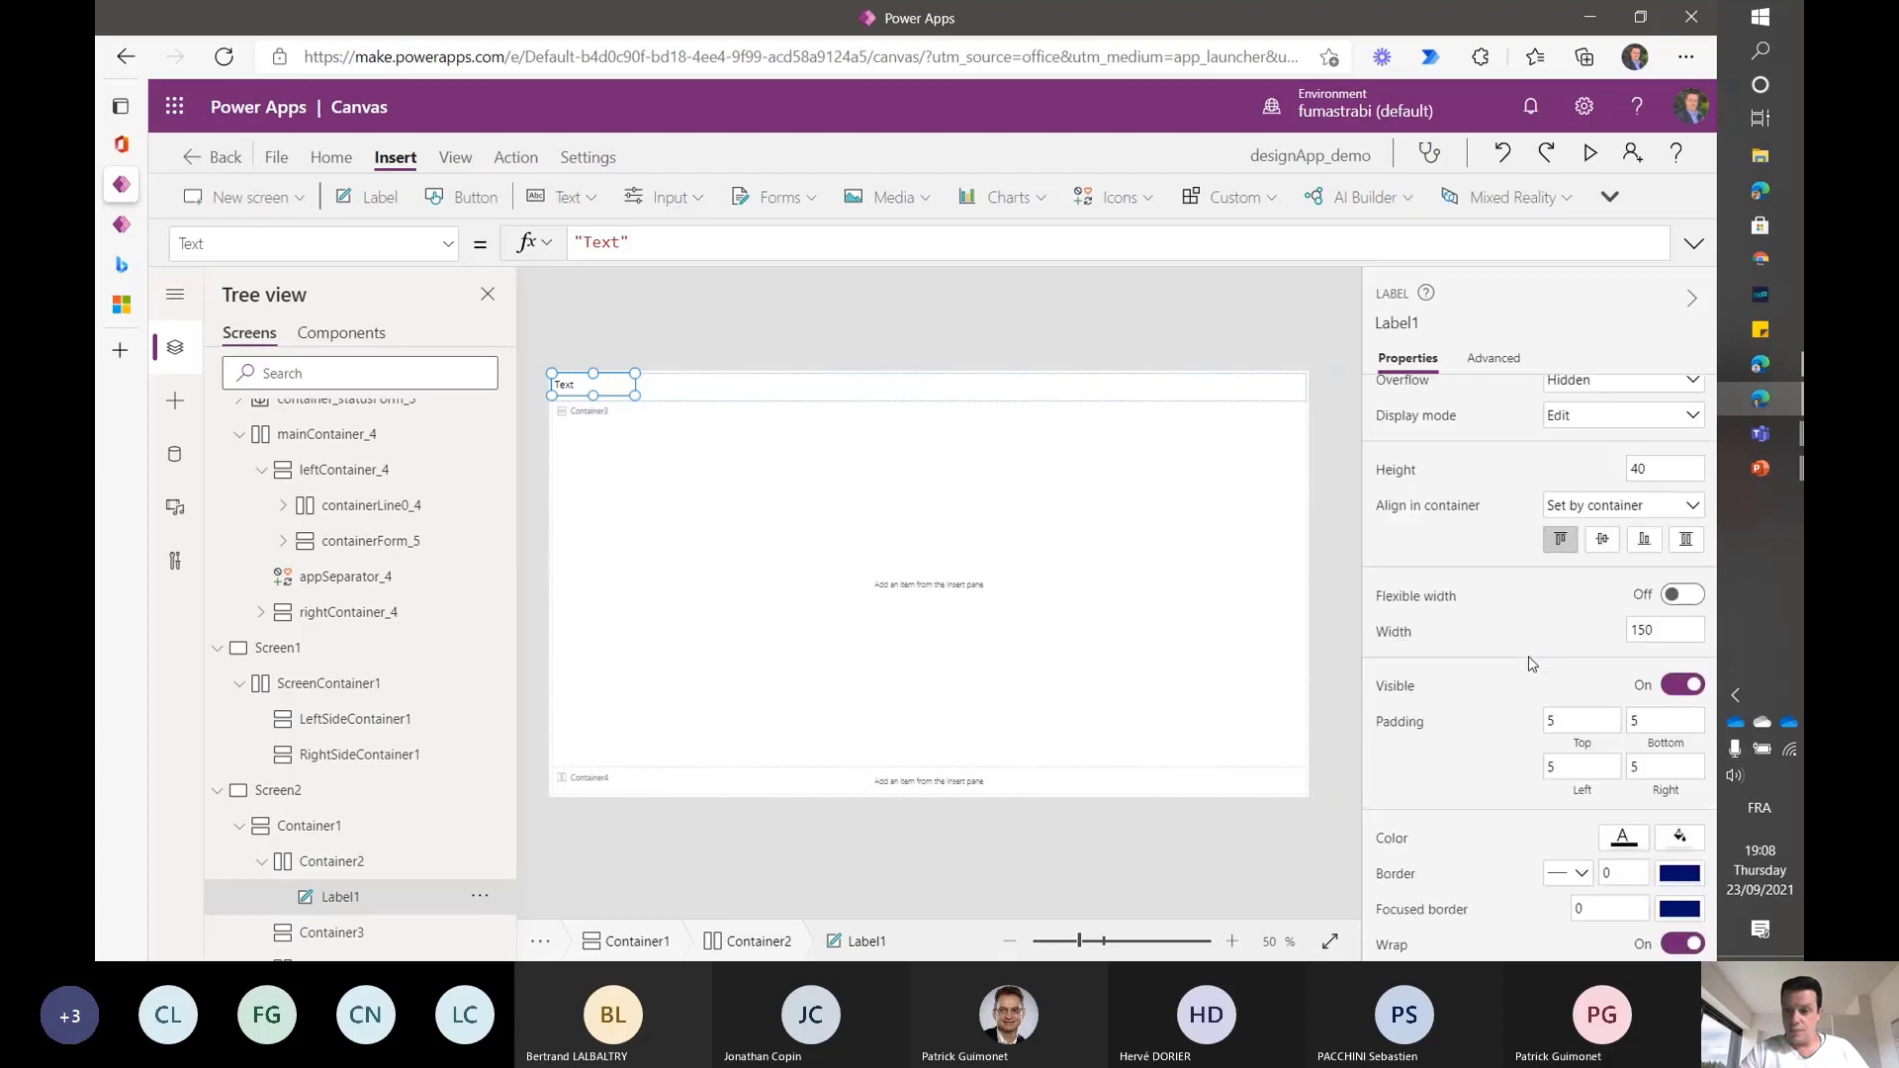
{"action": "scroll", "coordinate": [1531, 663], "scroll_direction": "down", "scroll_amount": 1}
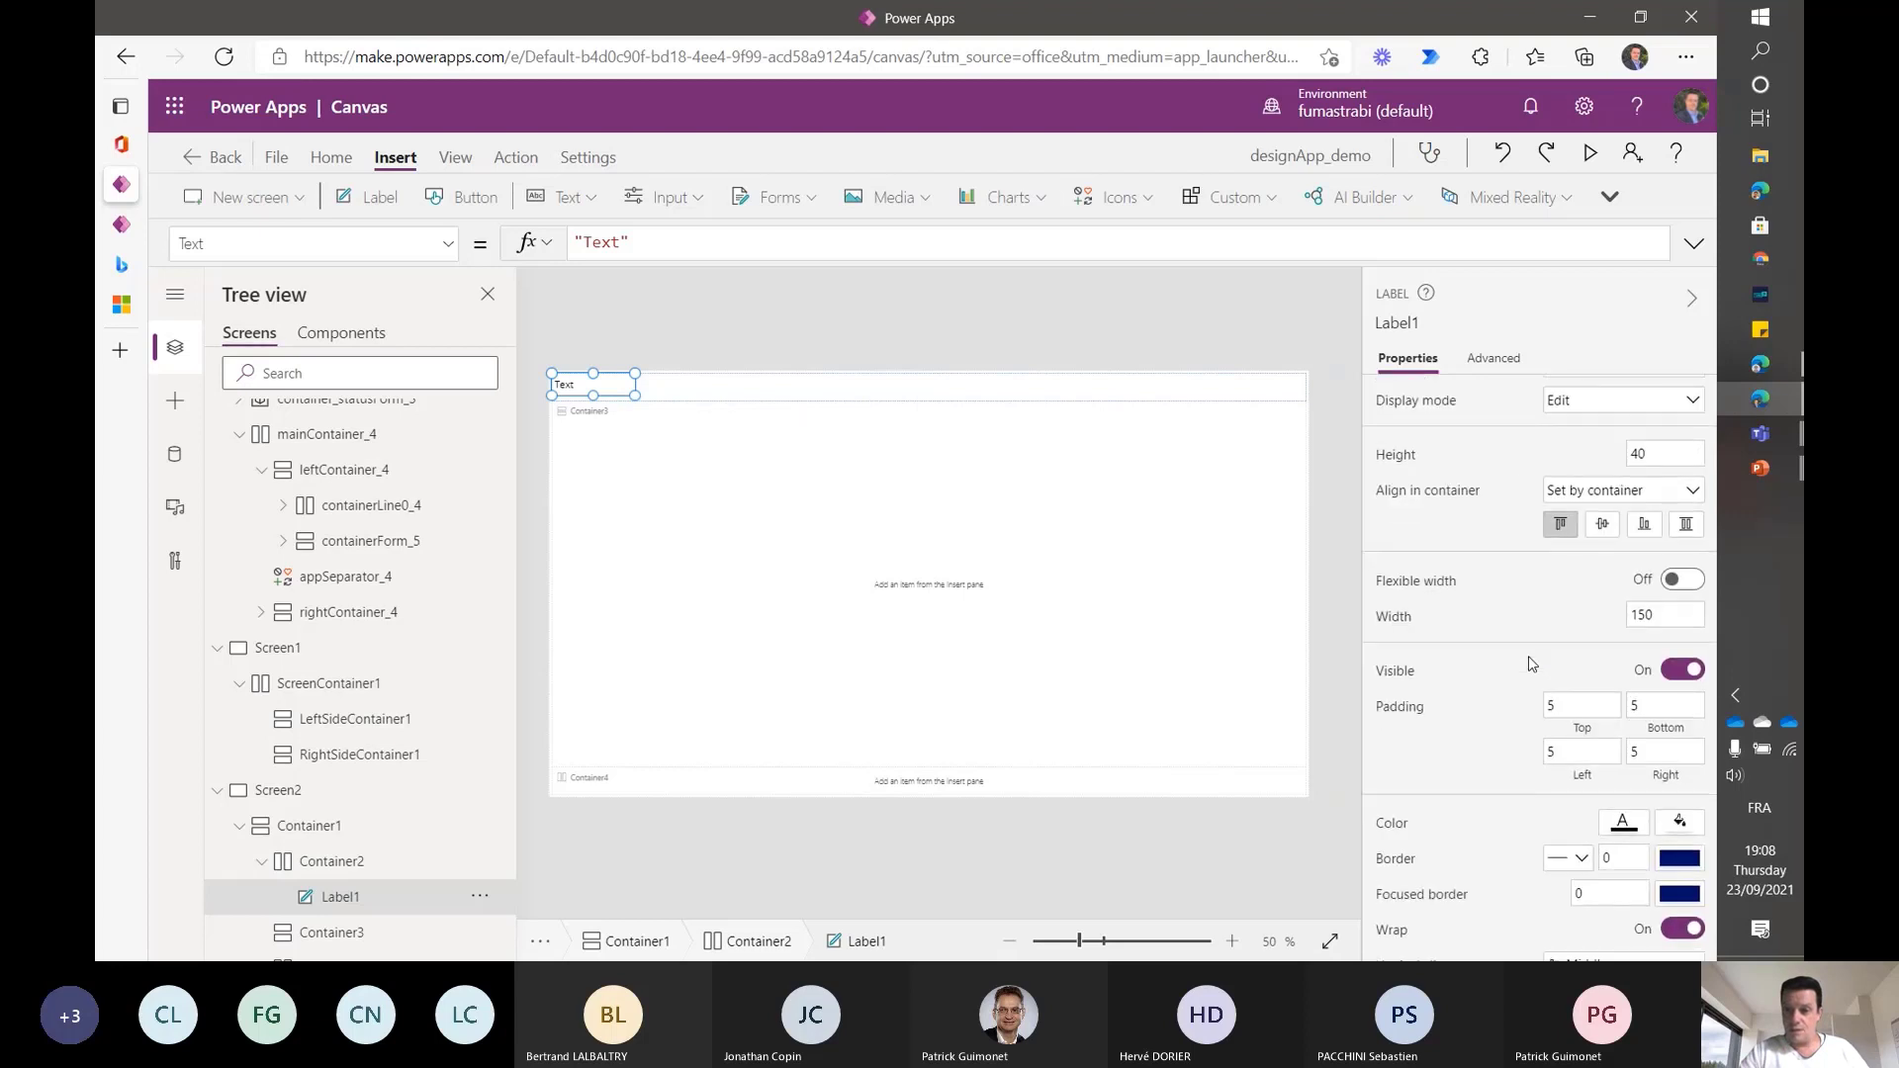
{"action": "scroll", "coordinate": [1528, 658], "scroll_direction": "down", "scroll_amount": 3}
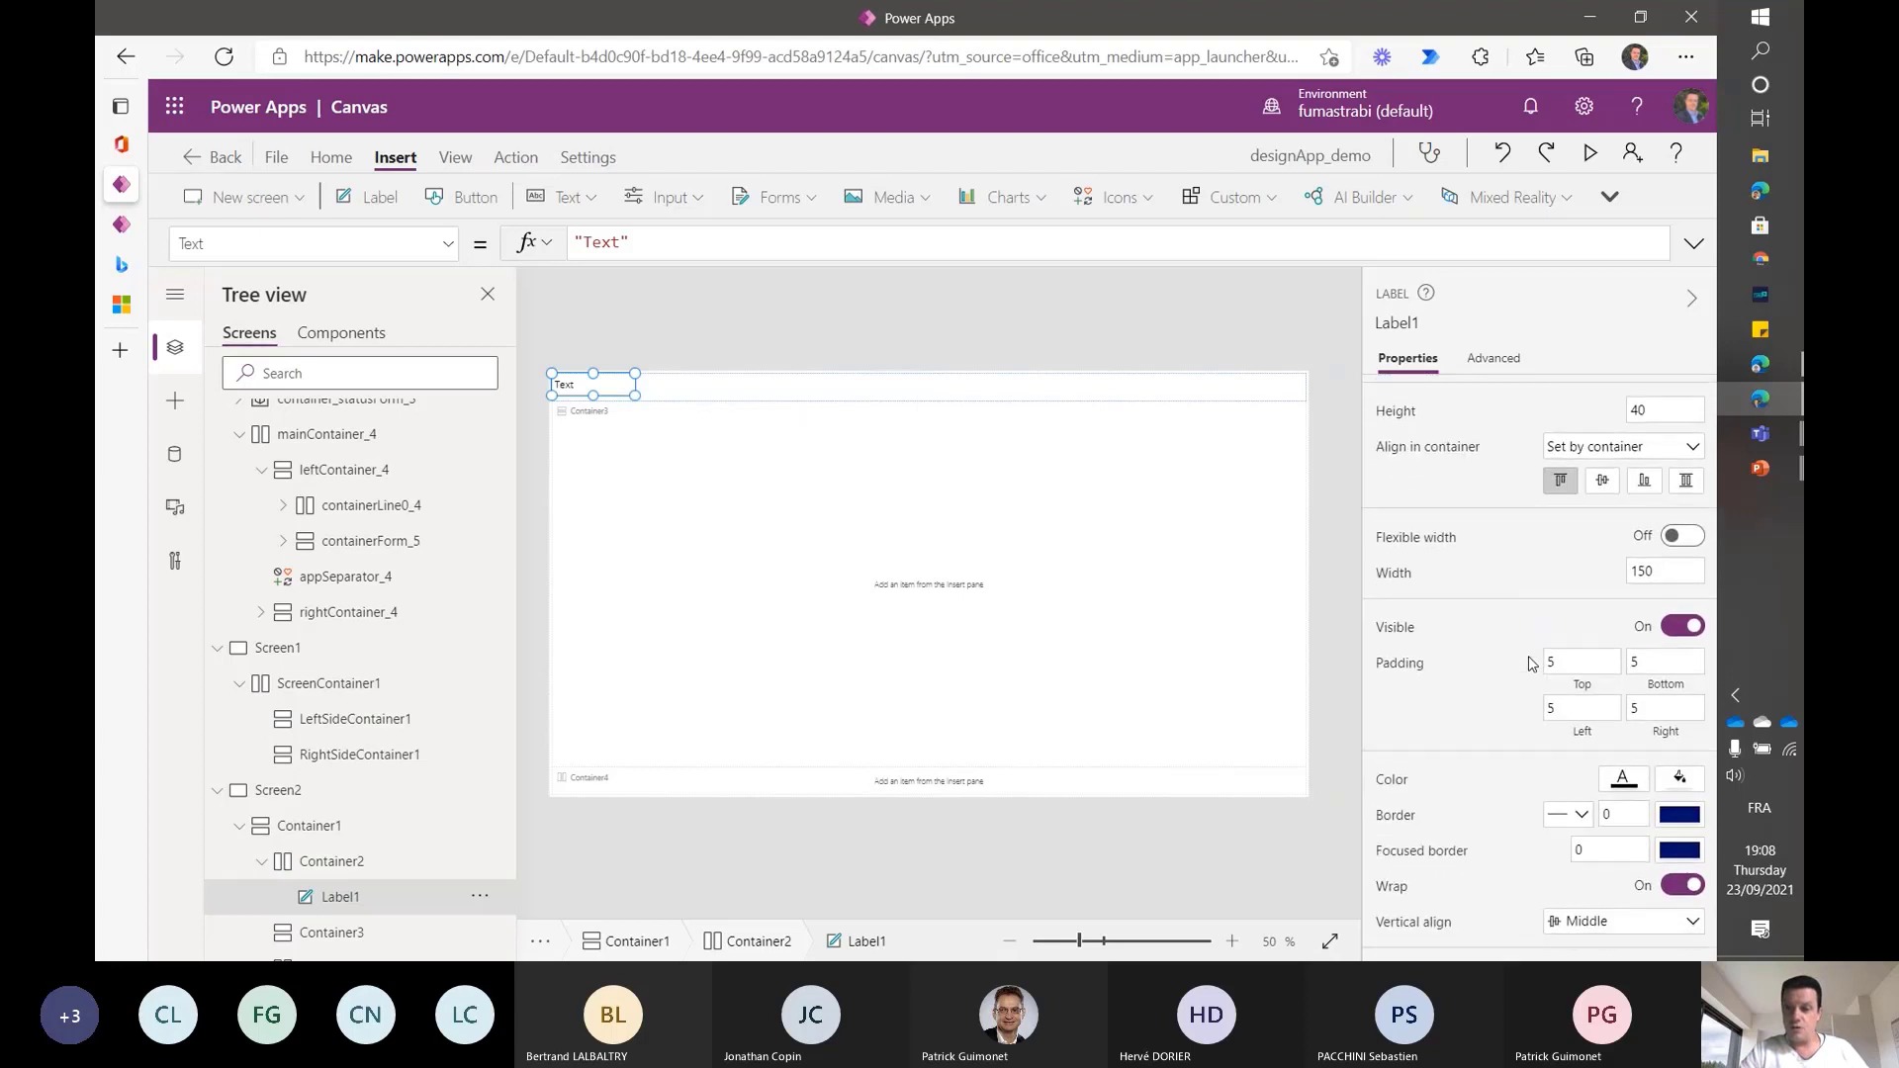
{"action": "scroll", "coordinate": [1531, 663], "scroll_direction": "up", "scroll_amount": 3}
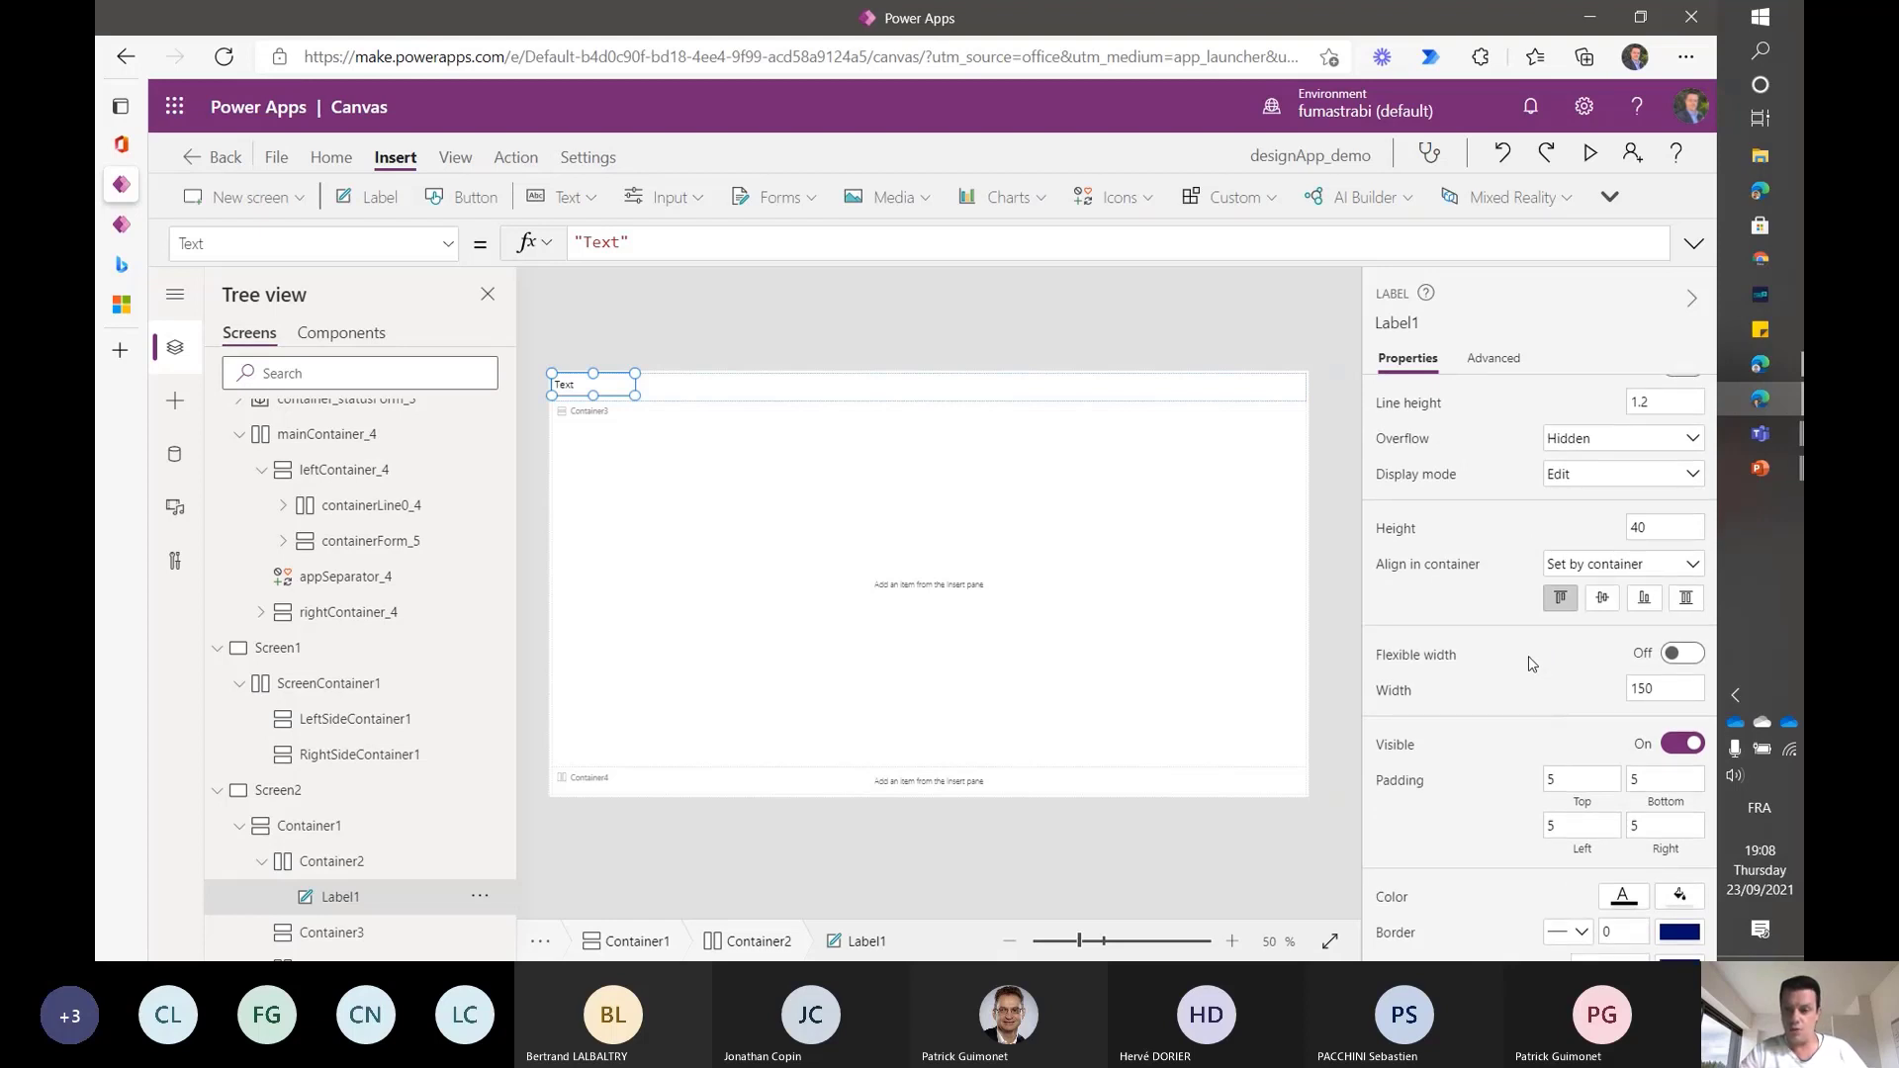
{"action": "scroll", "coordinate": [1531, 663], "scroll_direction": "down", "scroll_amount": 1}
{"action": "scroll", "coordinate": [1532, 663], "scroll_direction": "up", "scroll_amount": 2}
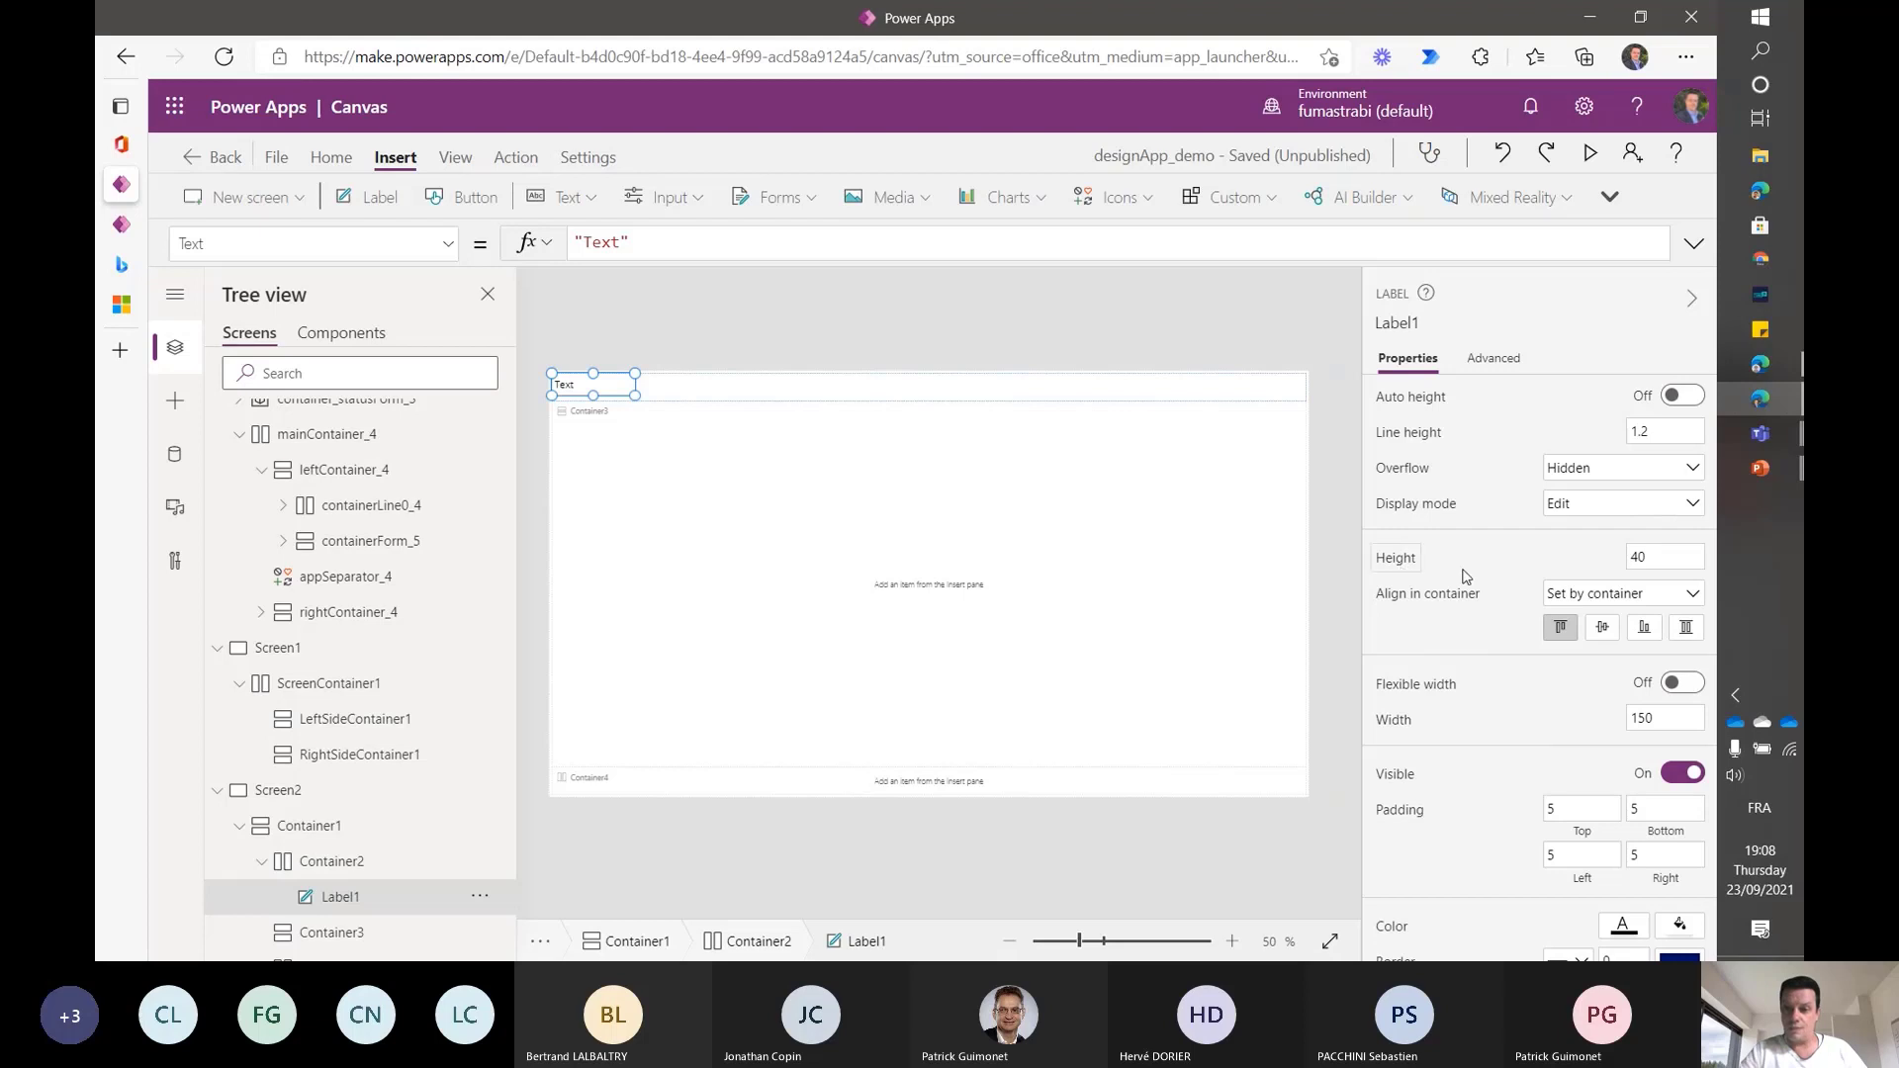
{"action": "scroll", "coordinate": [1499, 565], "scroll_direction": "down", "scroll_amount": 2}
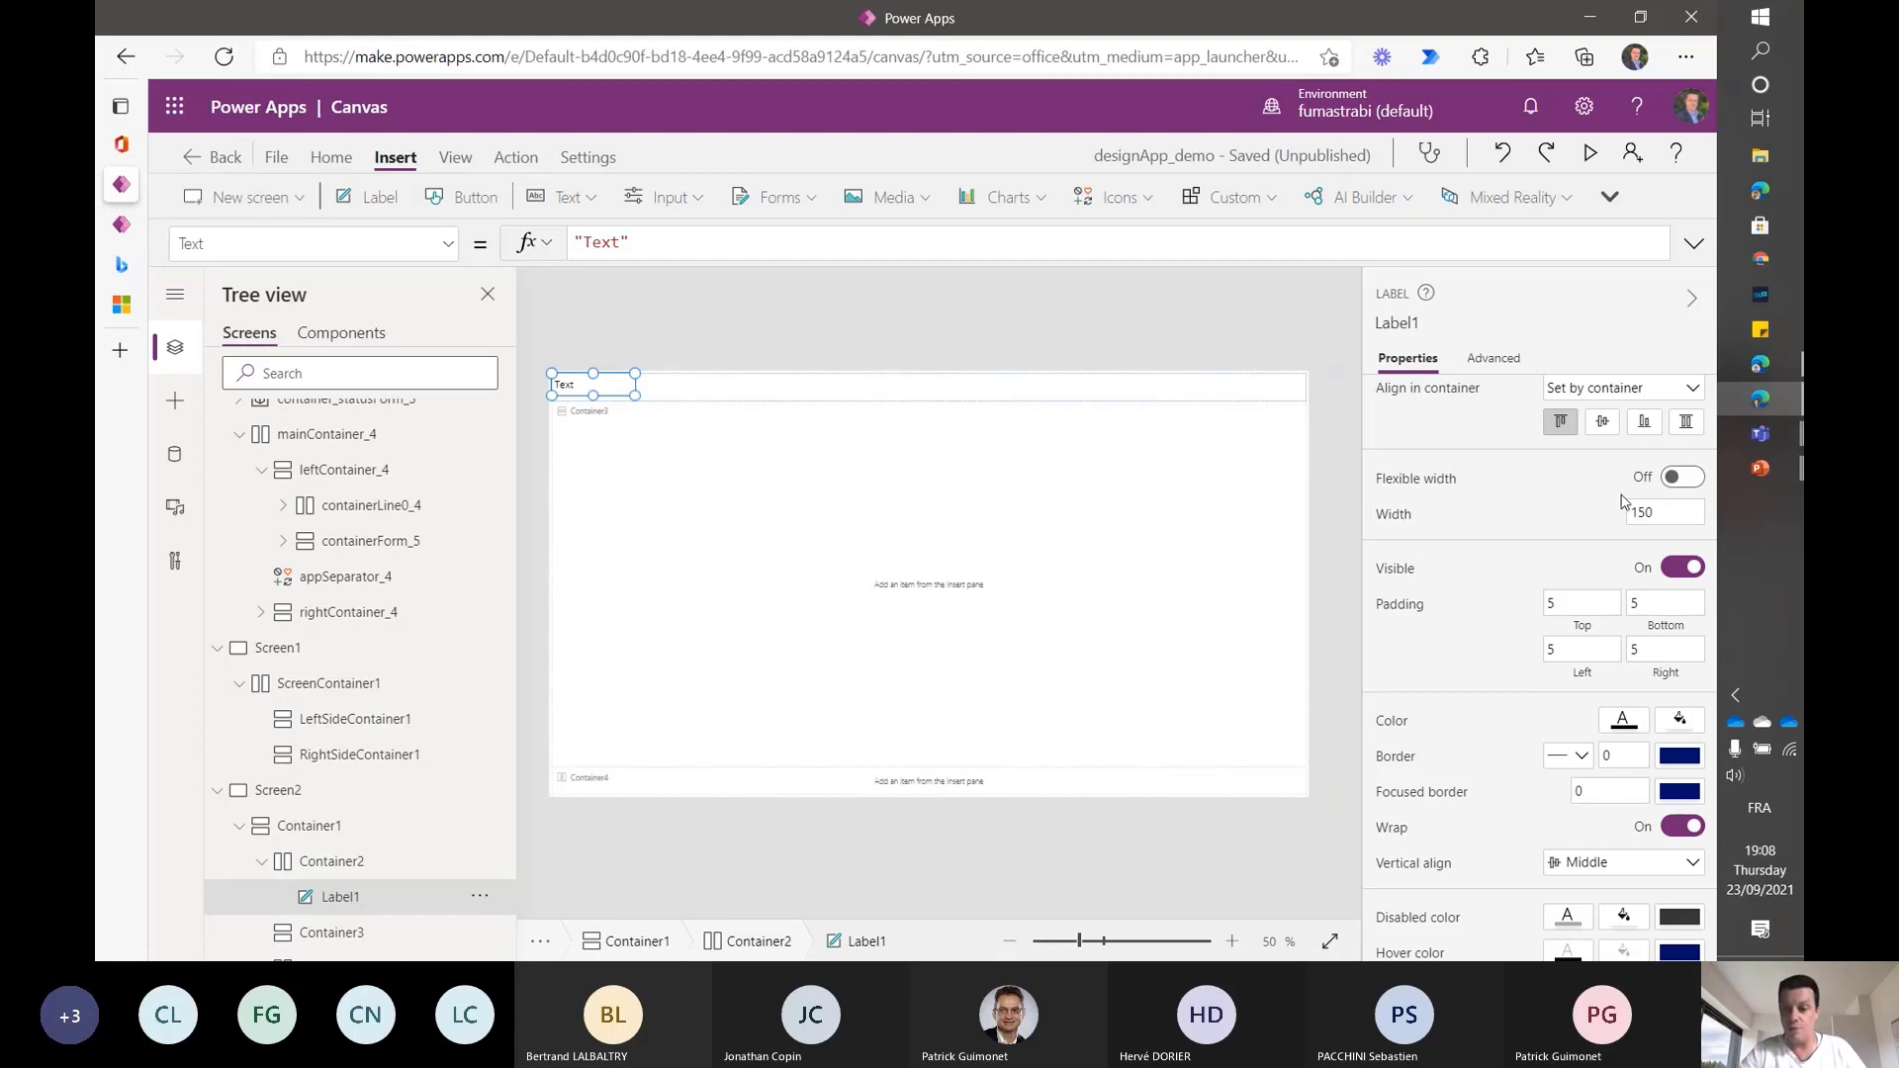
- Turn on flexible width for the header label and switch it back off
{"action": "left_click", "coordinate": [1684, 479]}
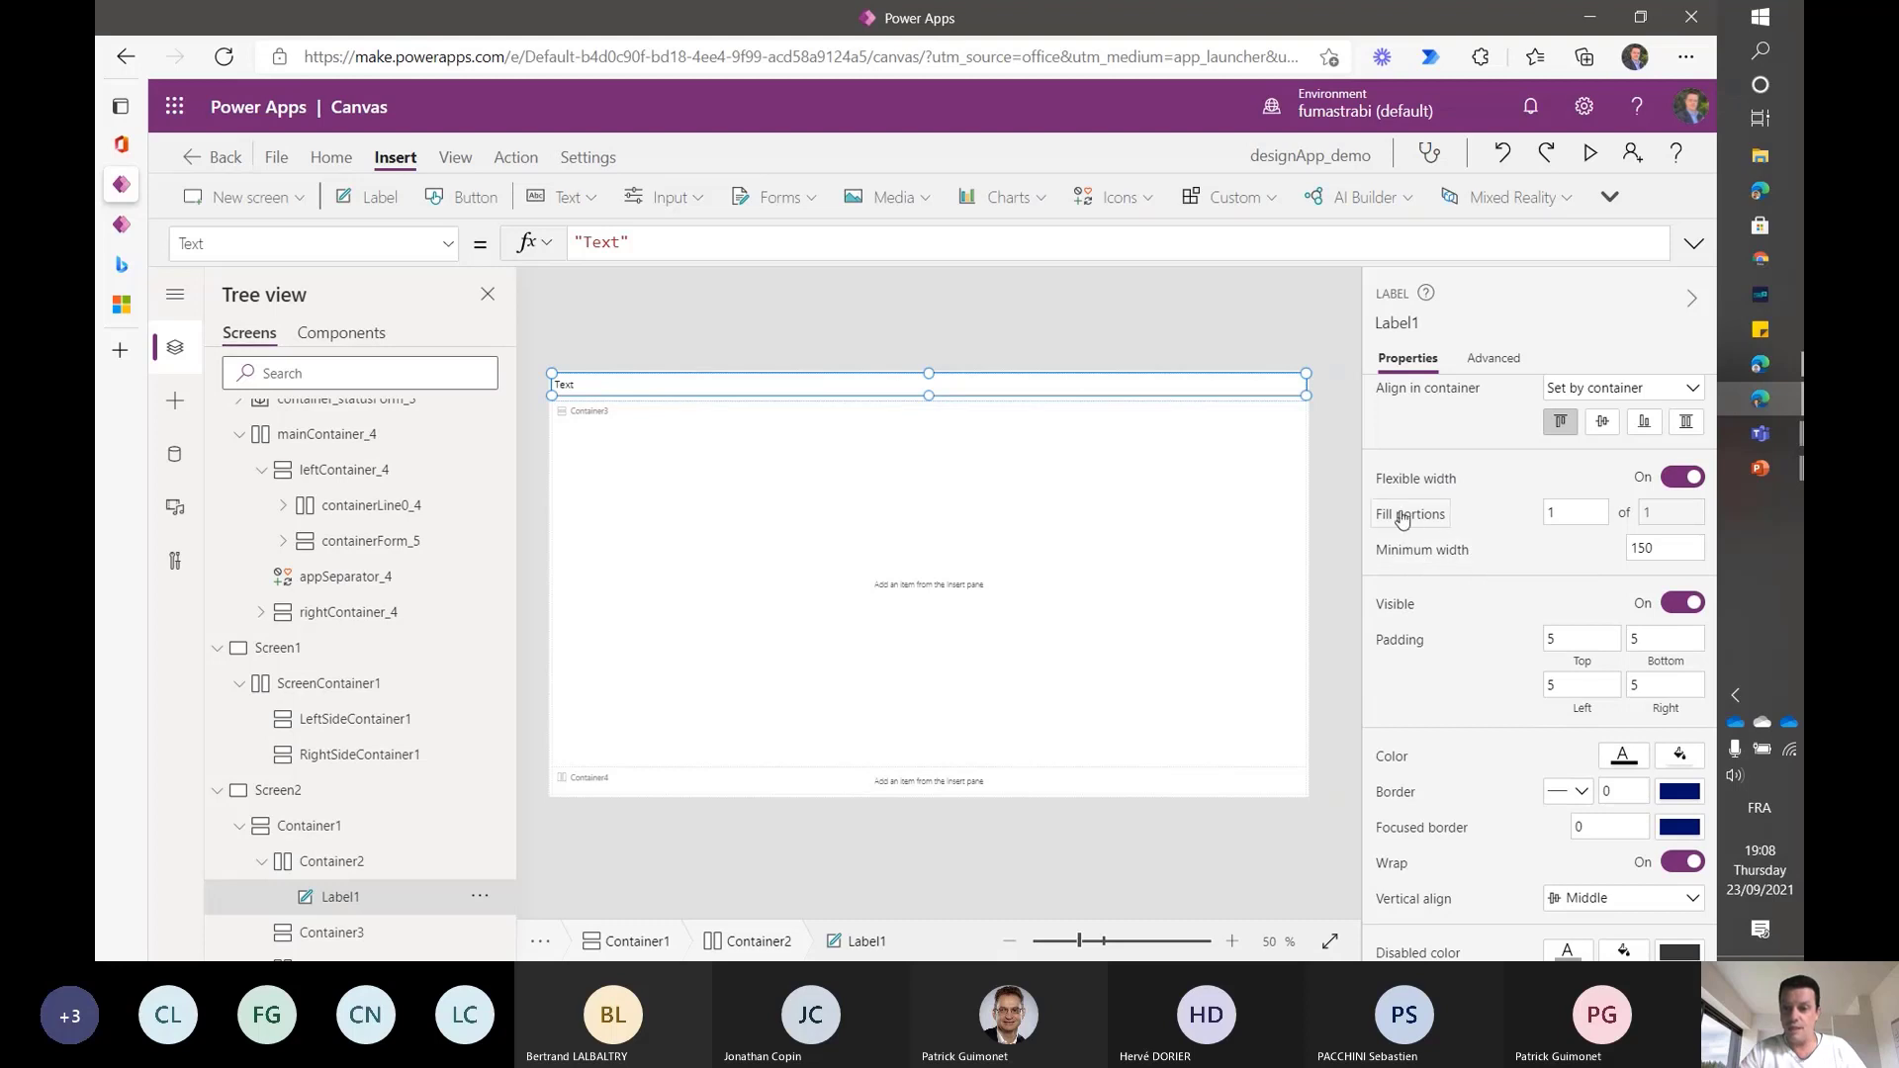
{"action": "left_click", "coordinate": [1678, 479]}
{"action": "scroll", "coordinate": [1414, 574], "scroll_direction": "up", "scroll_amount": 3}
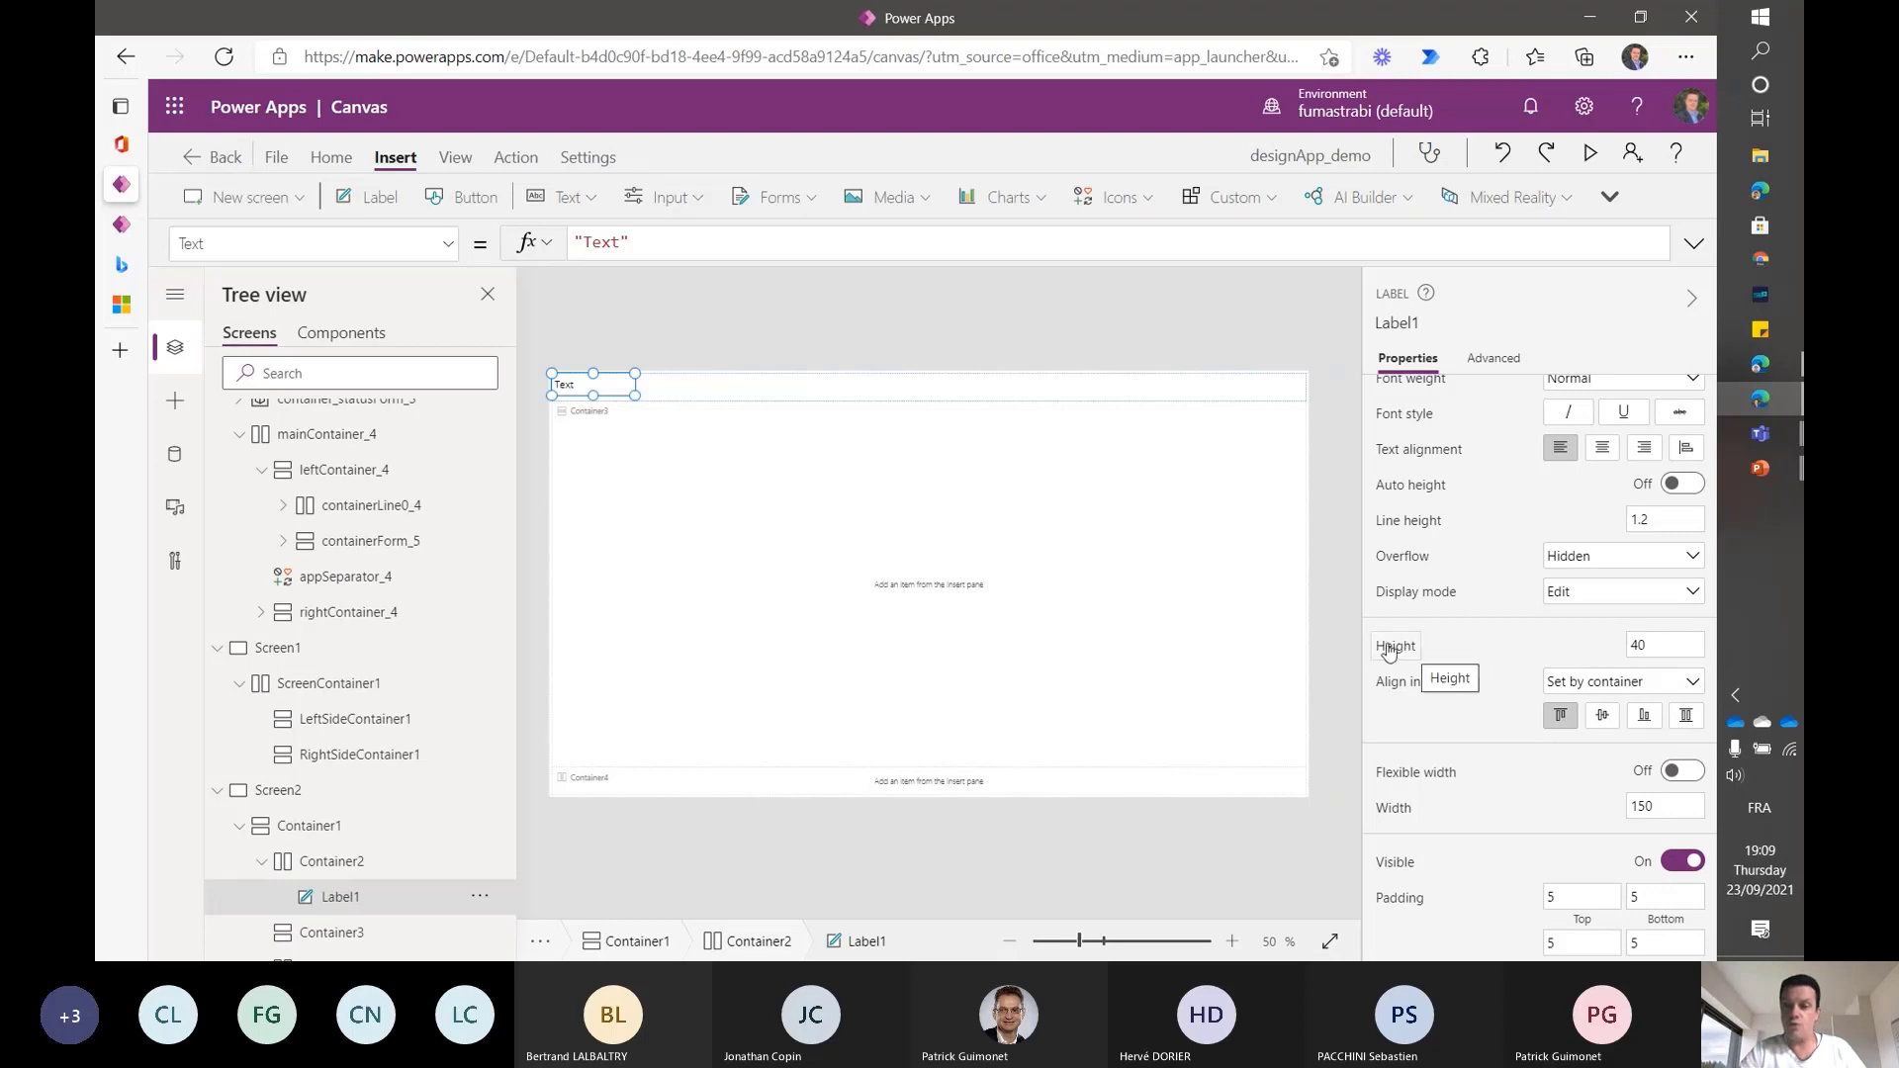
- Examine the direction, justify and align settings of the header container, Container2
{"action": "left_click", "coordinate": [826, 399]}
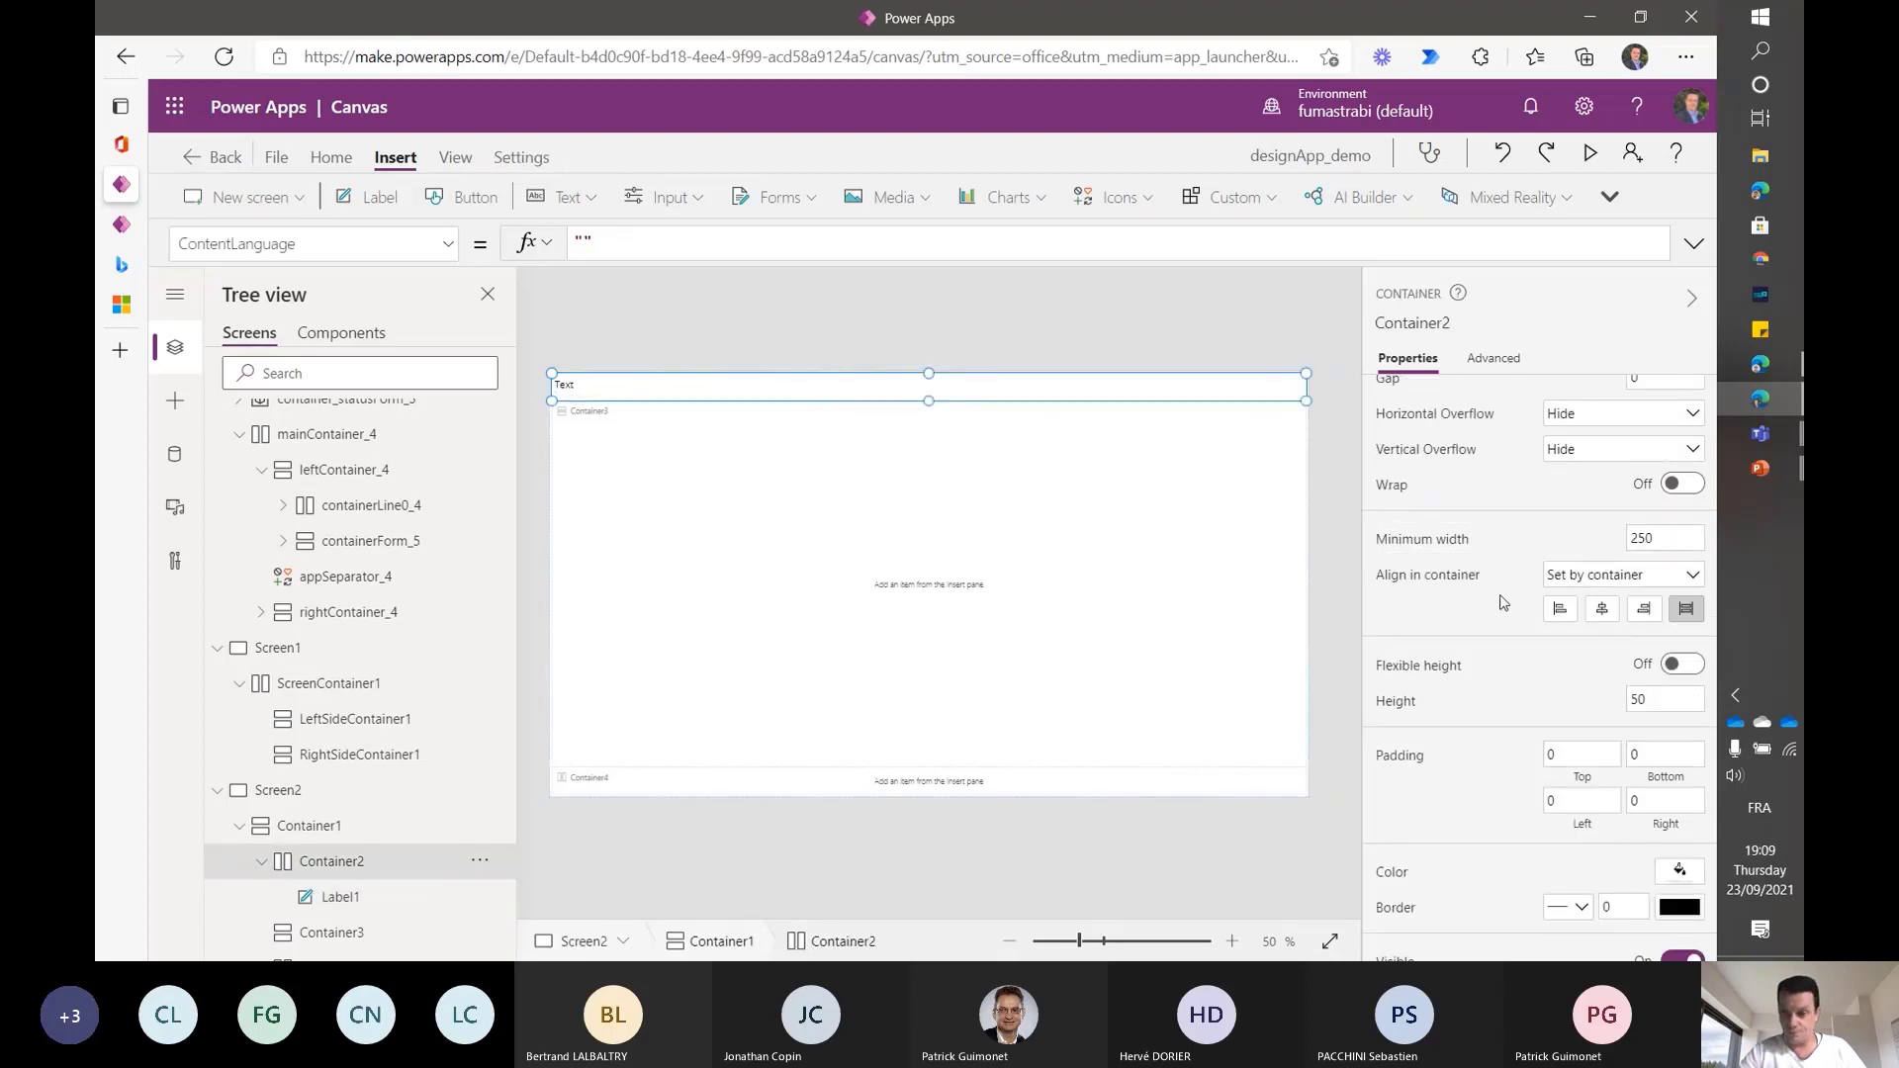
{"action": "scroll", "coordinate": [1502, 602], "scroll_direction": "up", "scroll_amount": 2}
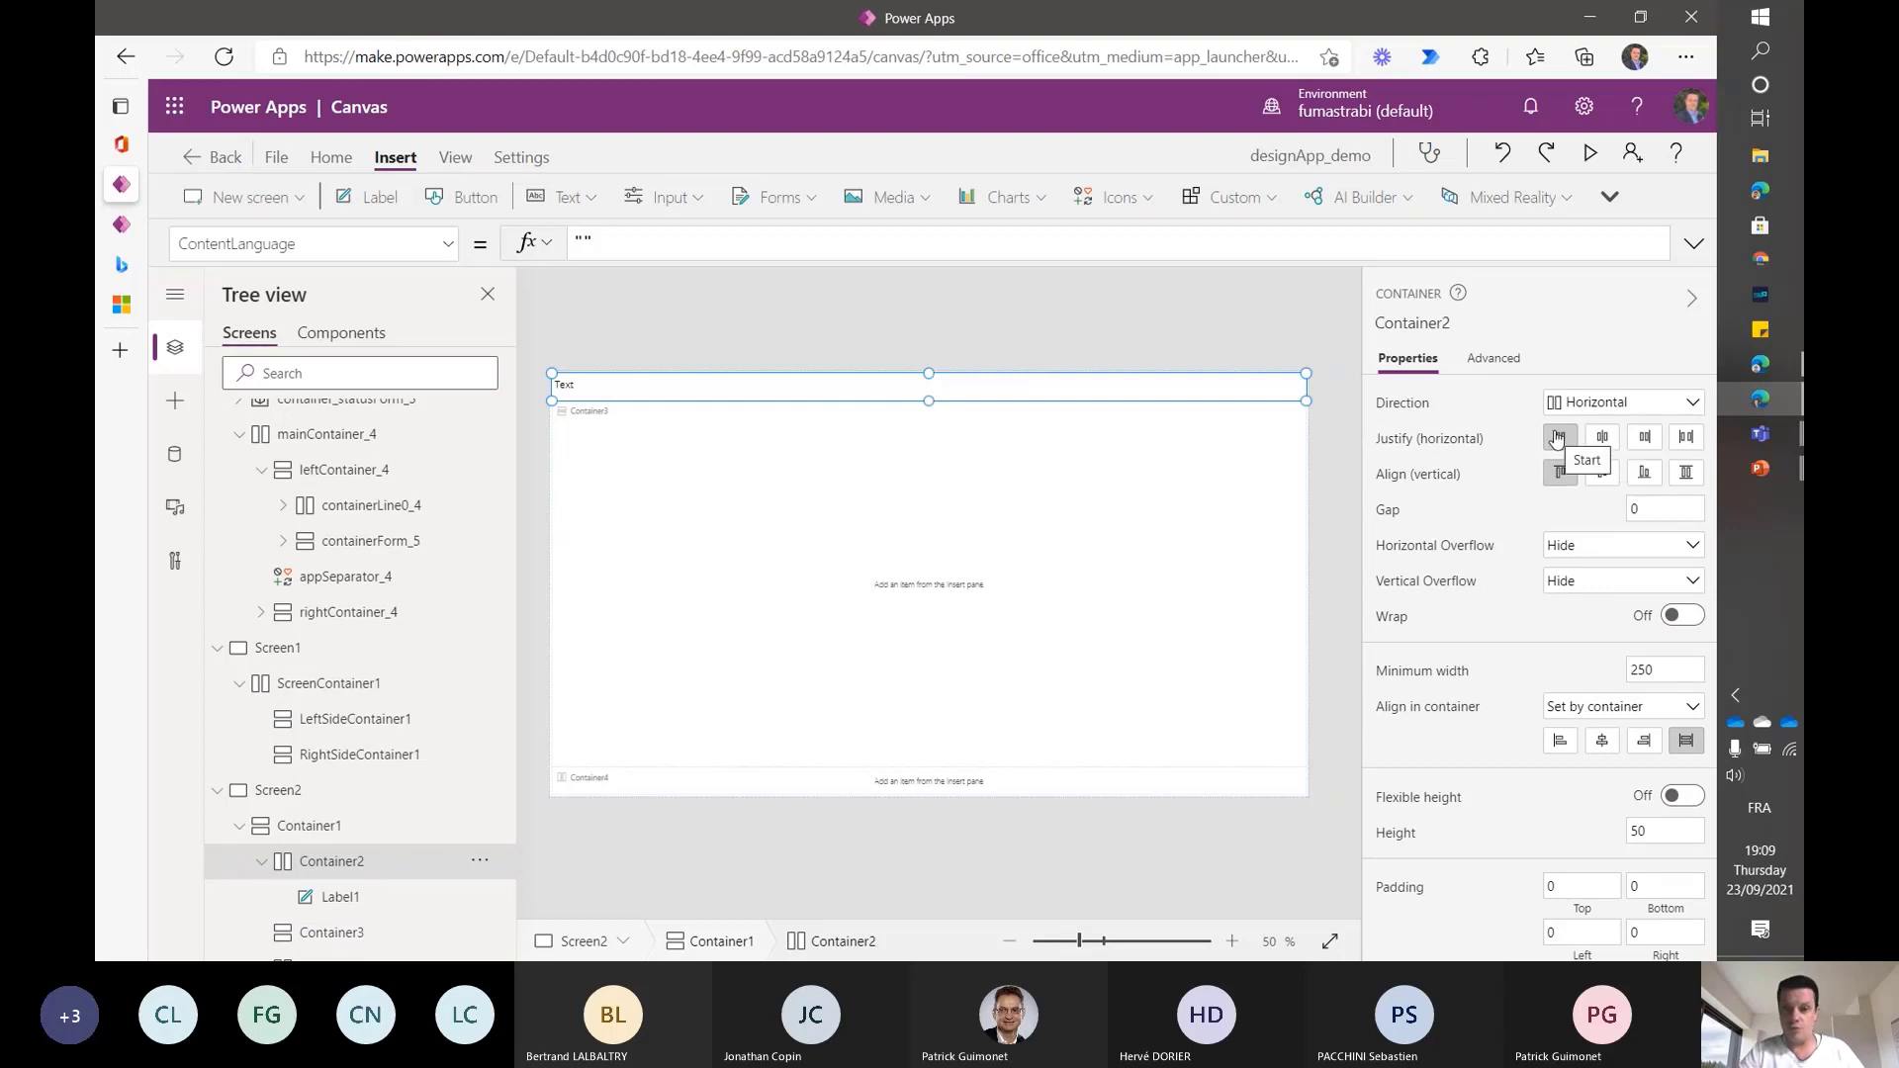
- Give the header label, Label1, a light blue theme fill colour
{"action": "left_click", "coordinate": [564, 389]}
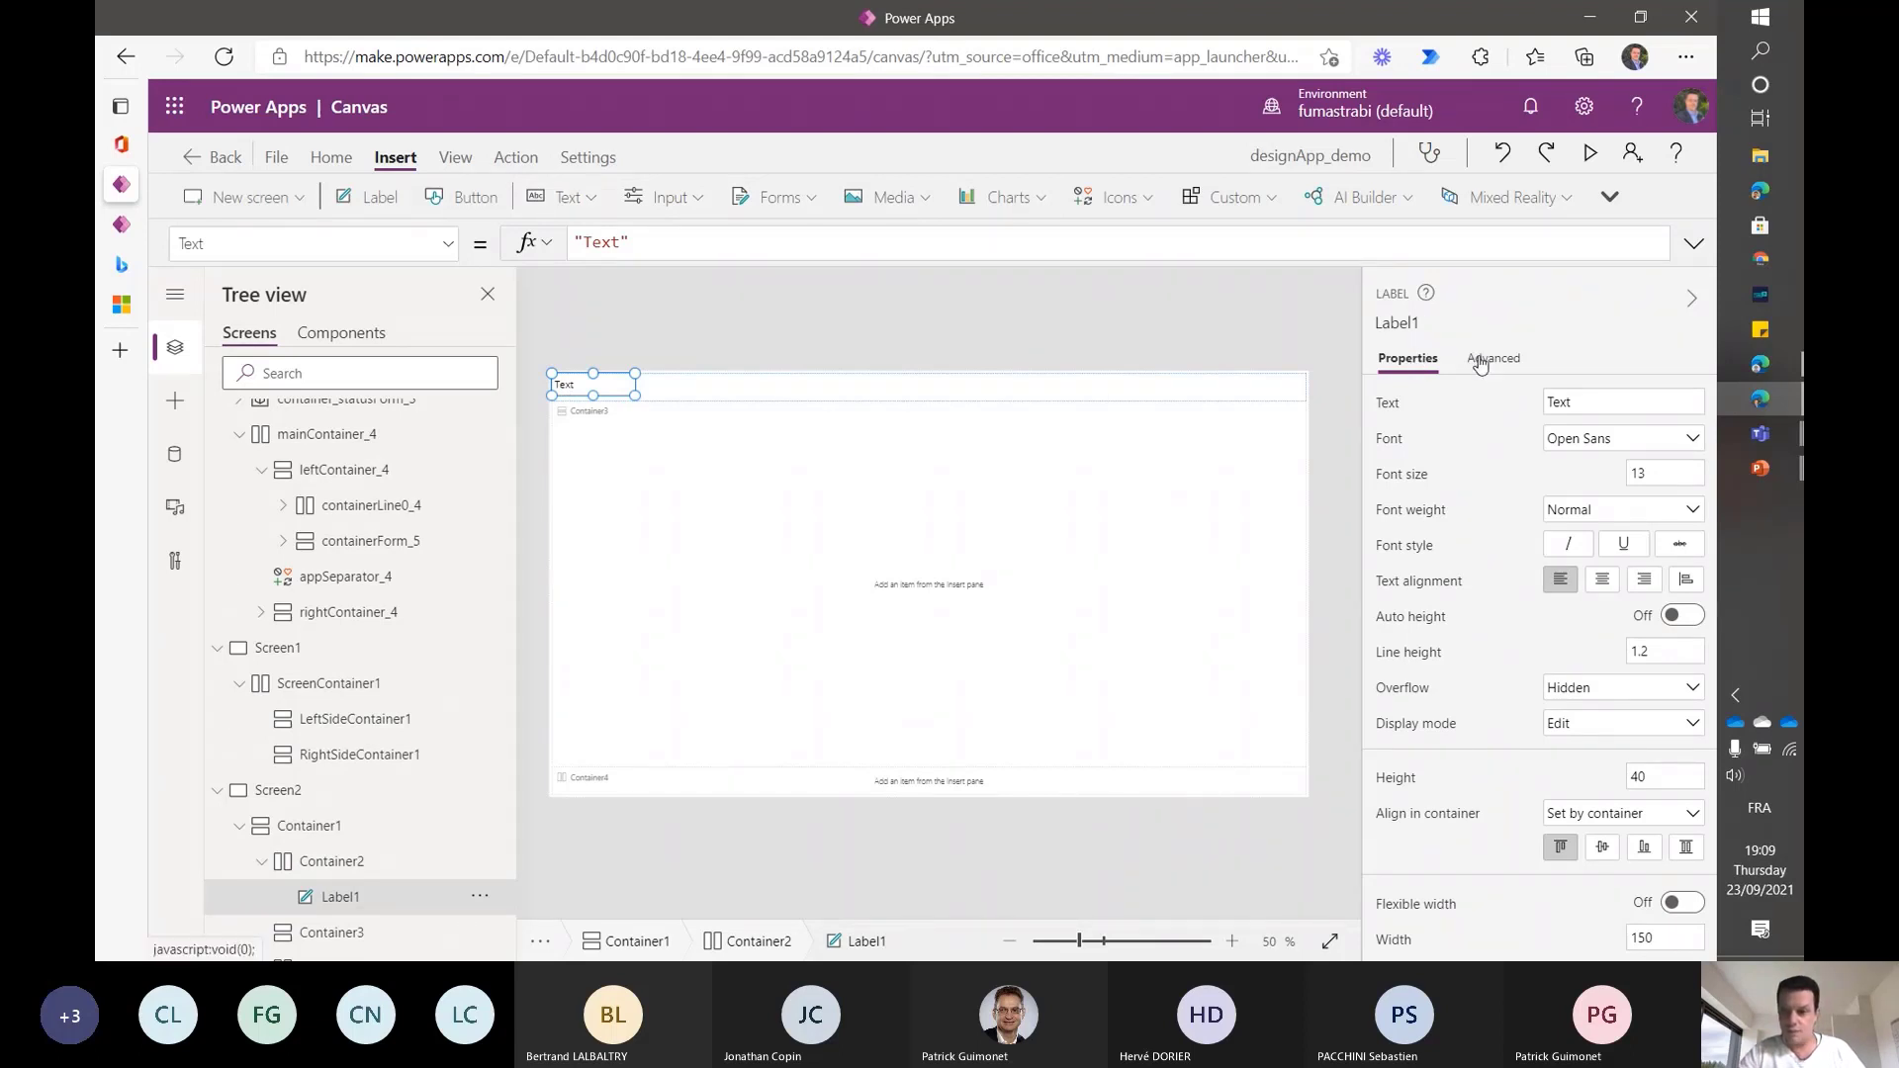
{"action": "scroll", "coordinate": [1576, 746], "scroll_direction": "down", "scroll_amount": 5}
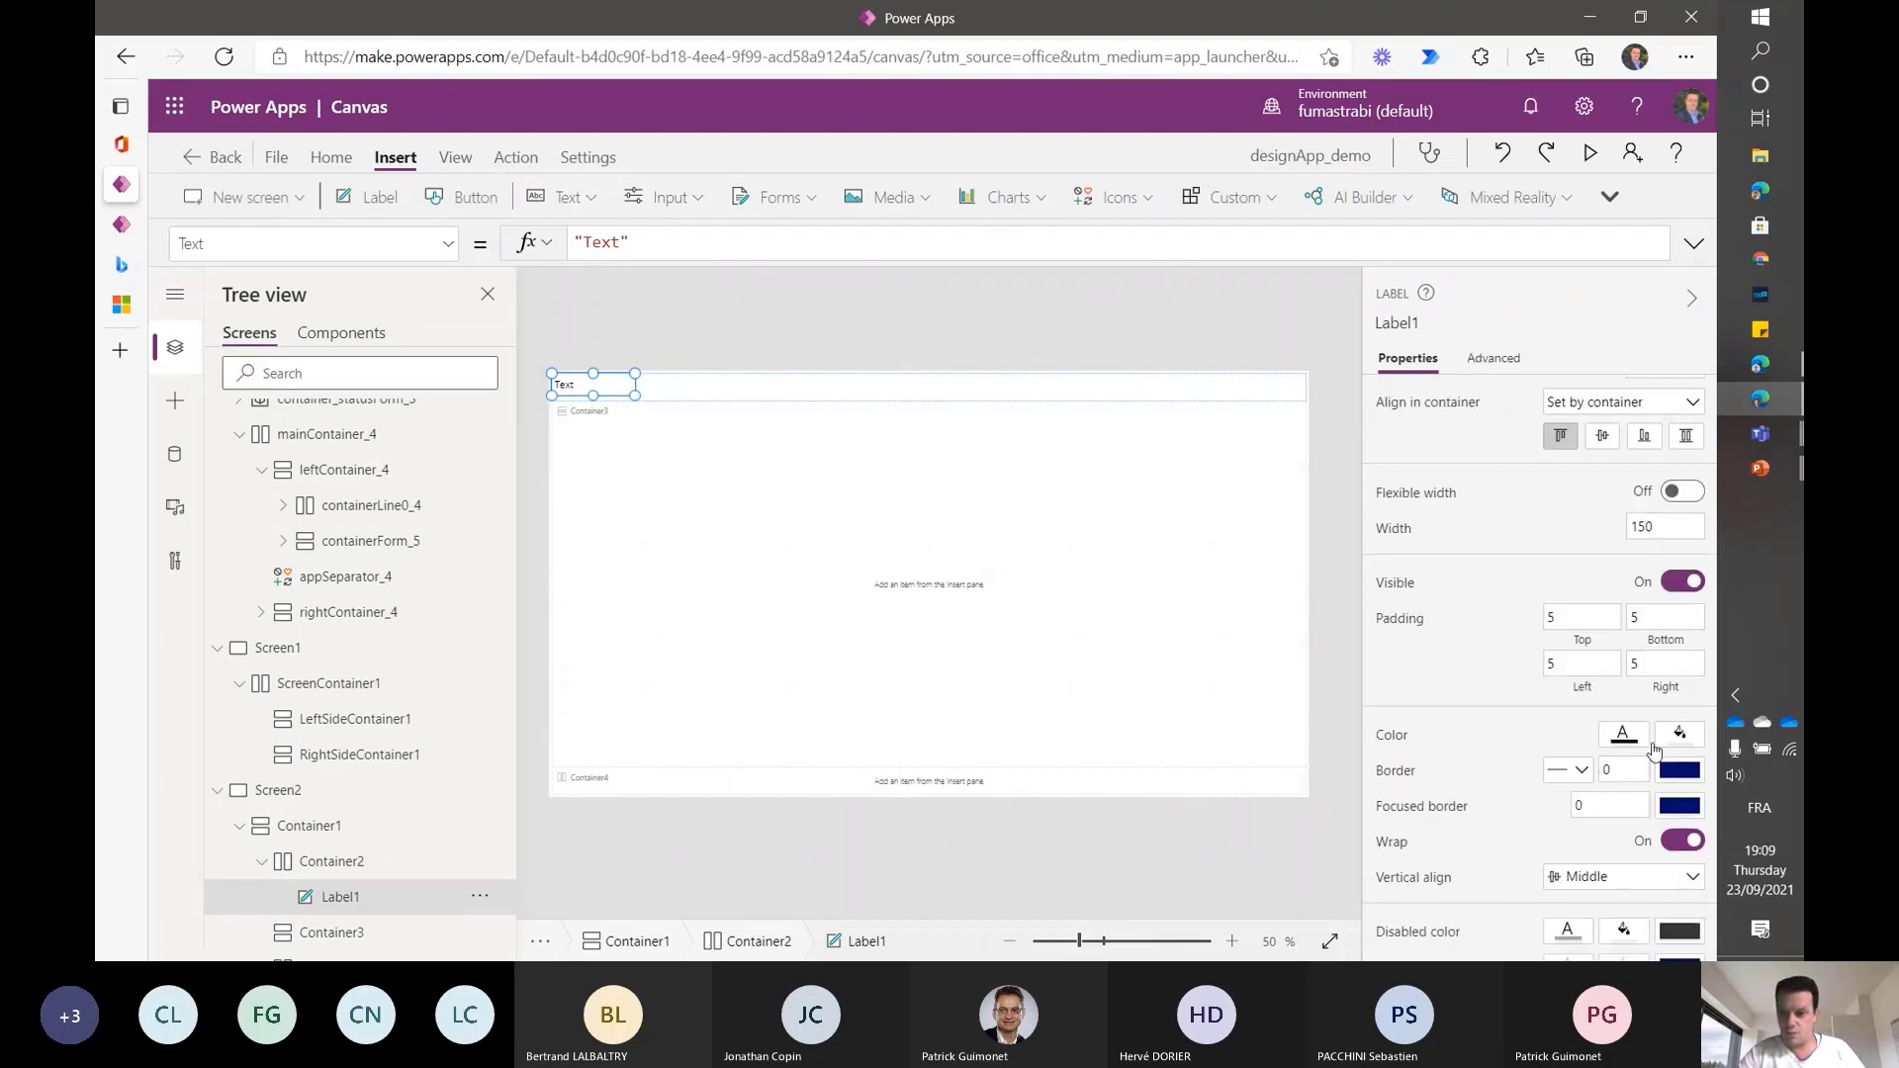
{"action": "left_click", "coordinate": [1679, 735]}
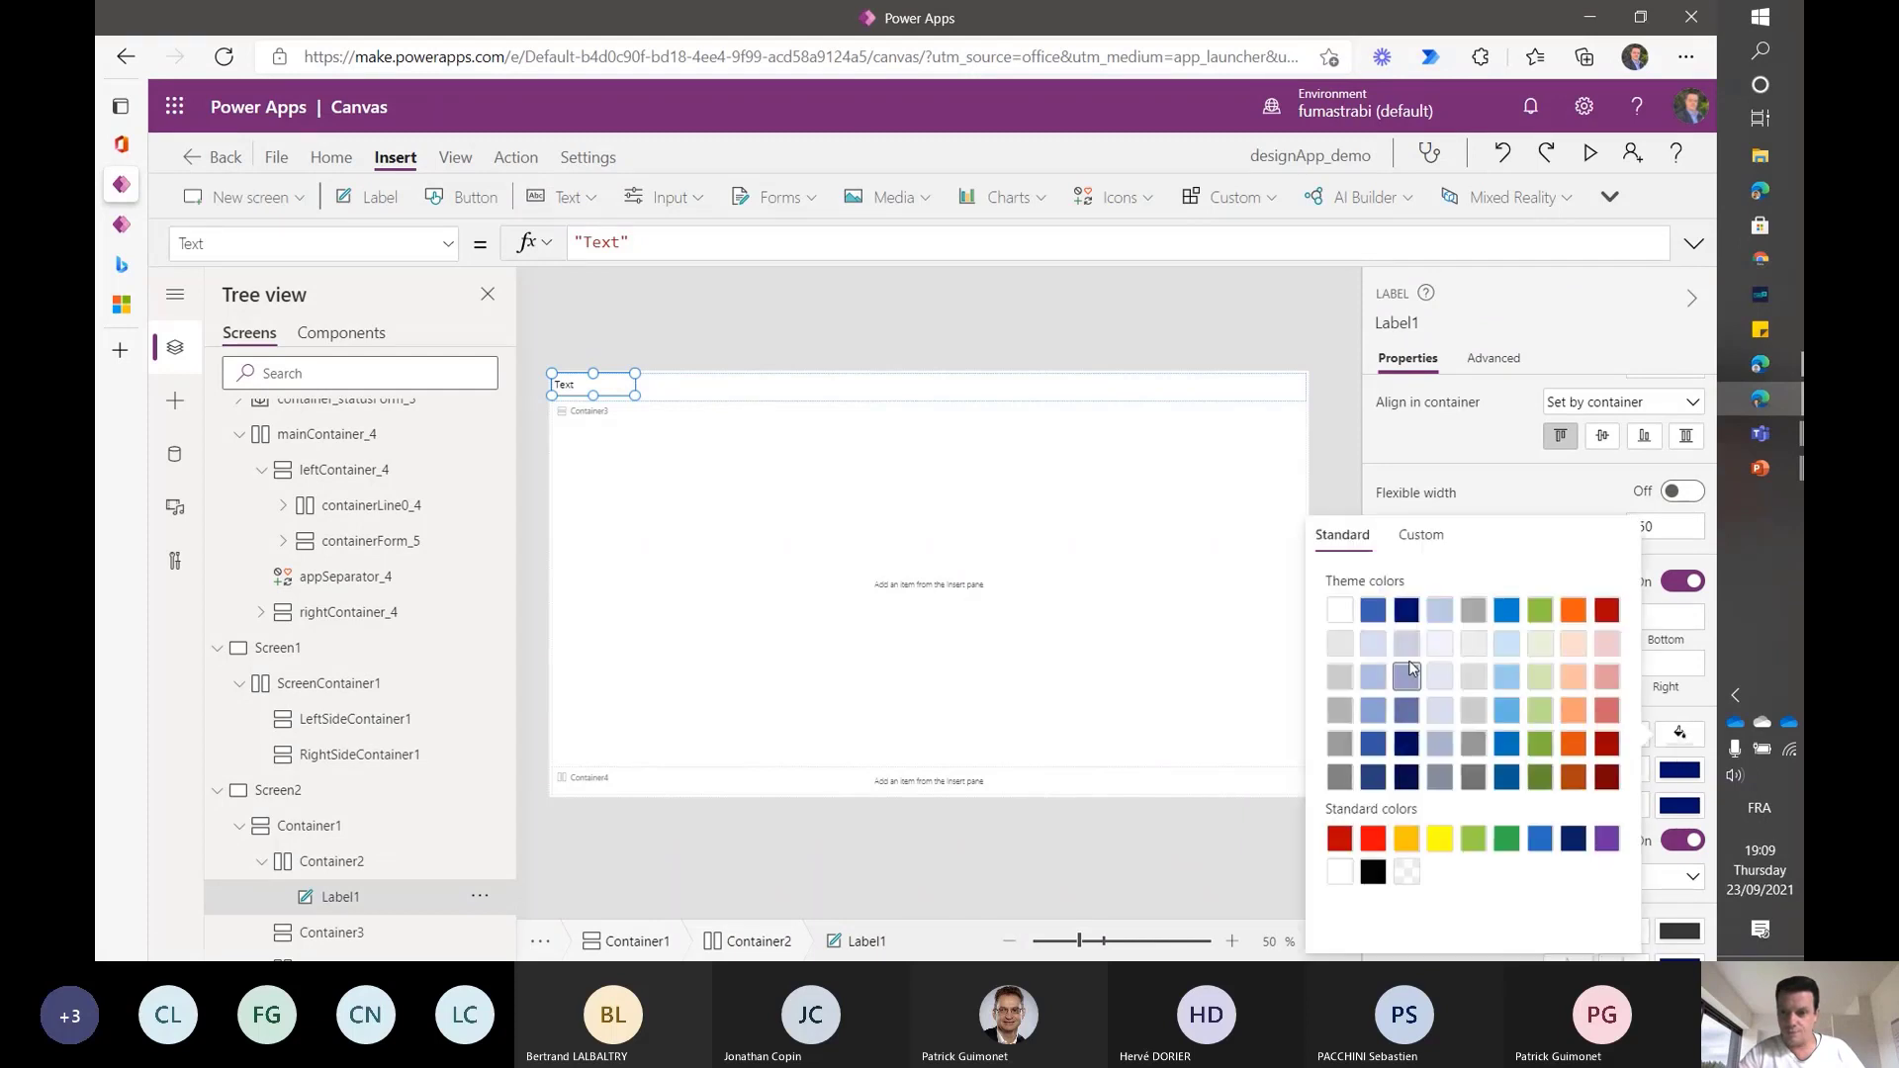
{"action": "left_click", "coordinate": [1375, 679]}
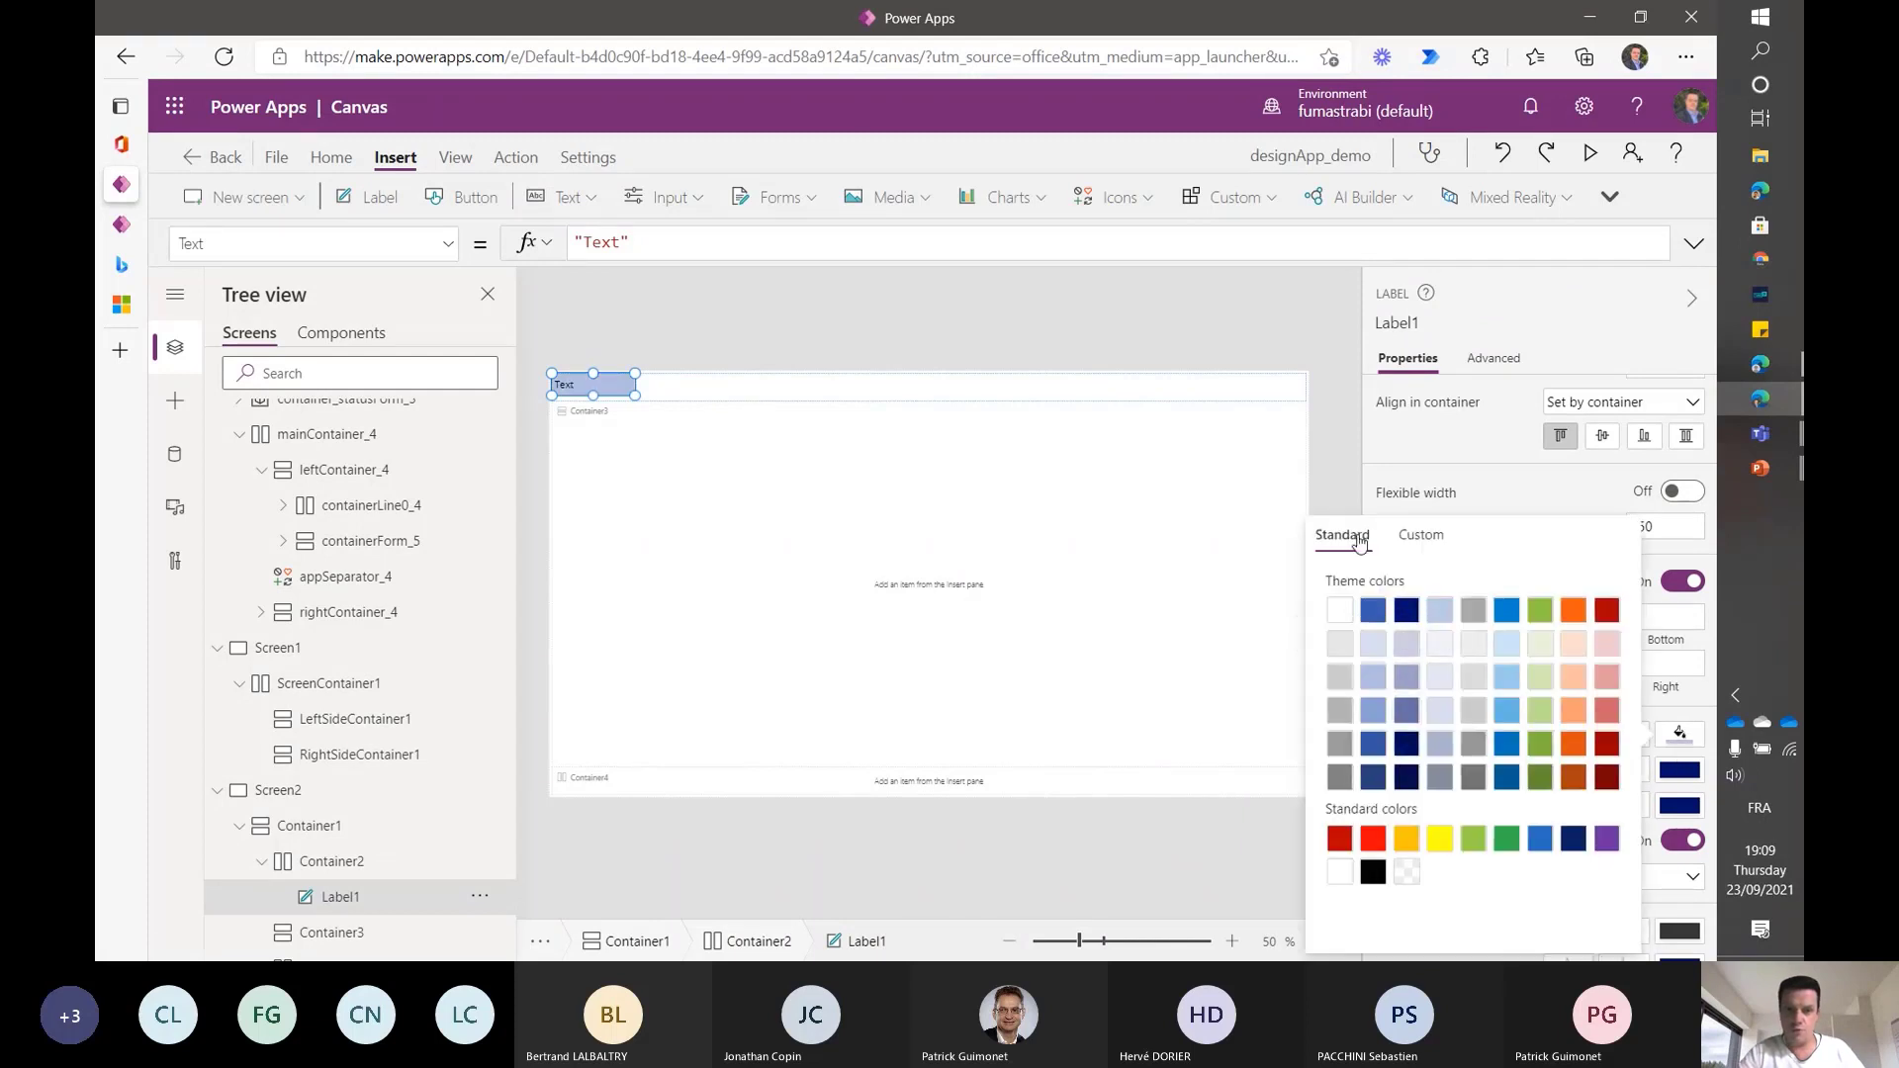
{"action": "left_click", "coordinate": [1303, 319]}
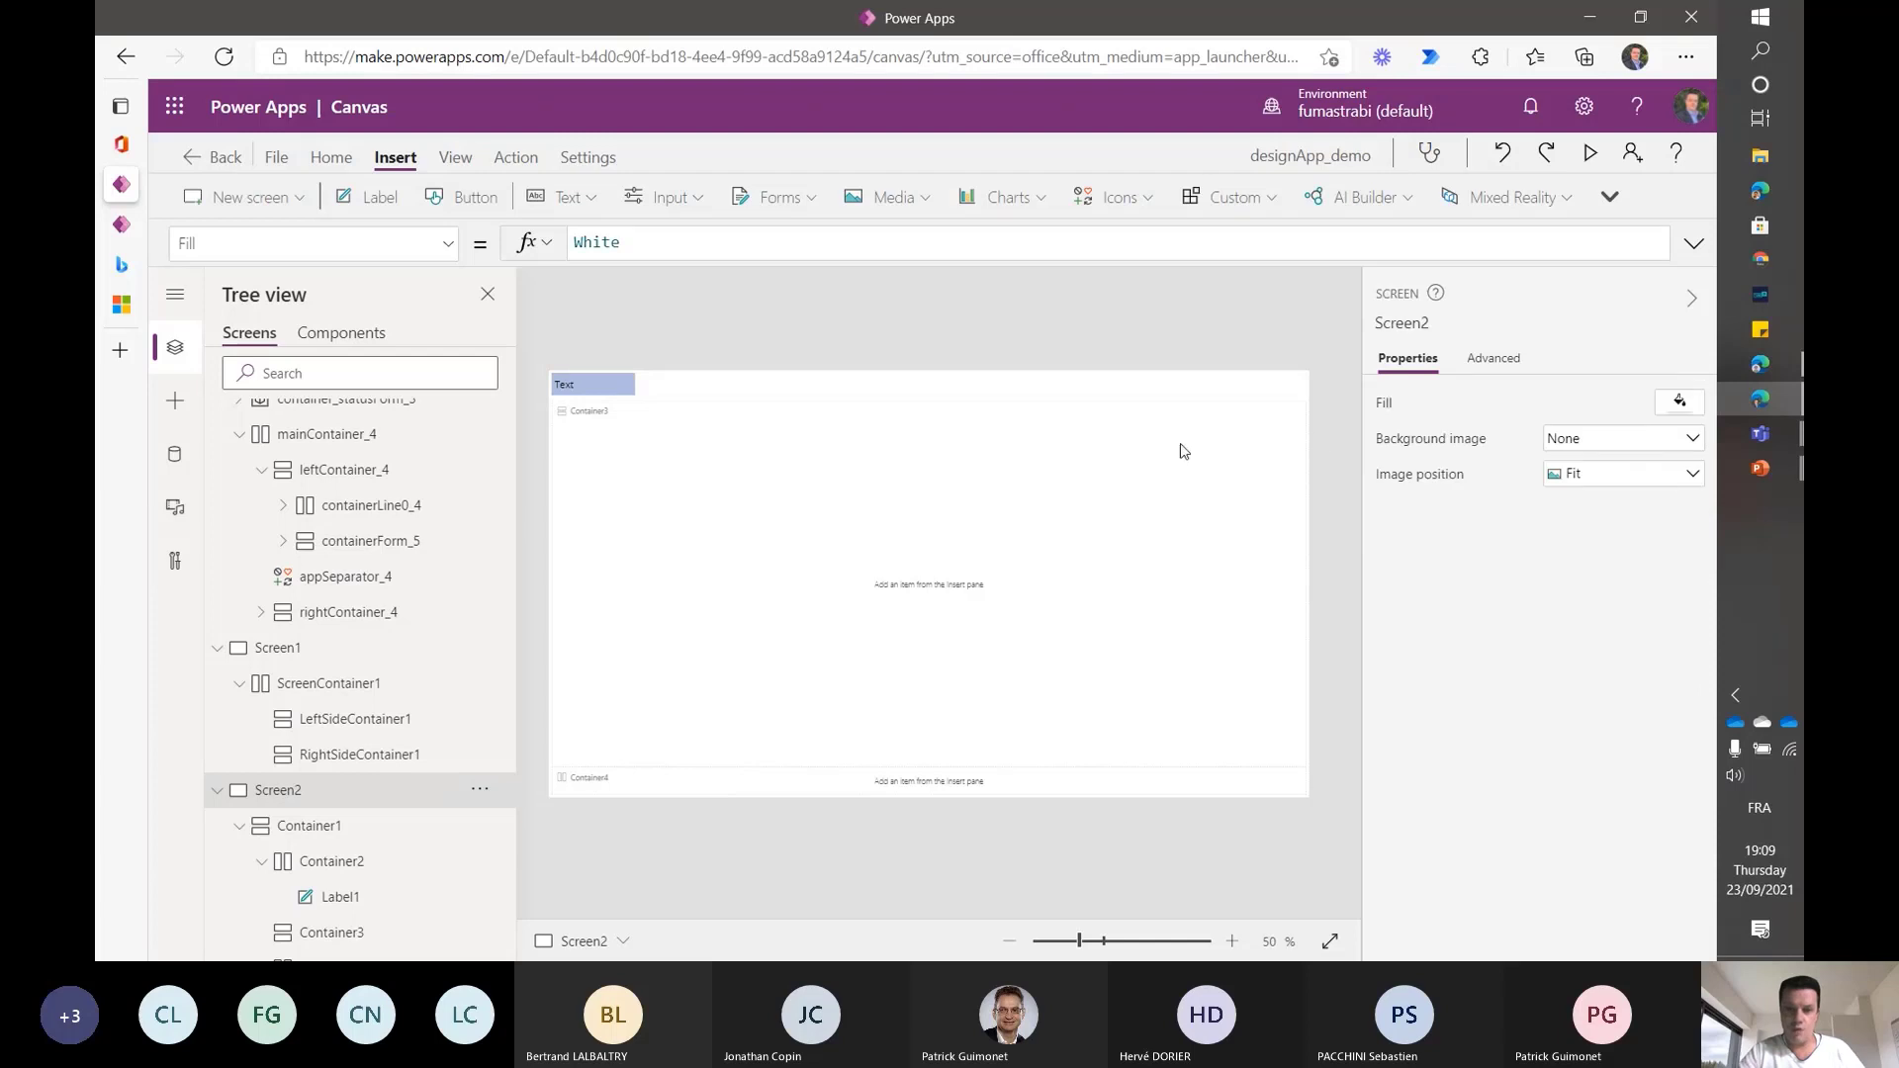
- Set the vertical alignment of the header container, Container2, to stretch
{"action": "left_click", "coordinate": [880, 396]}
{"action": "scroll", "coordinate": [1538, 584], "scroll_direction": "down", "scroll_amount": 3}
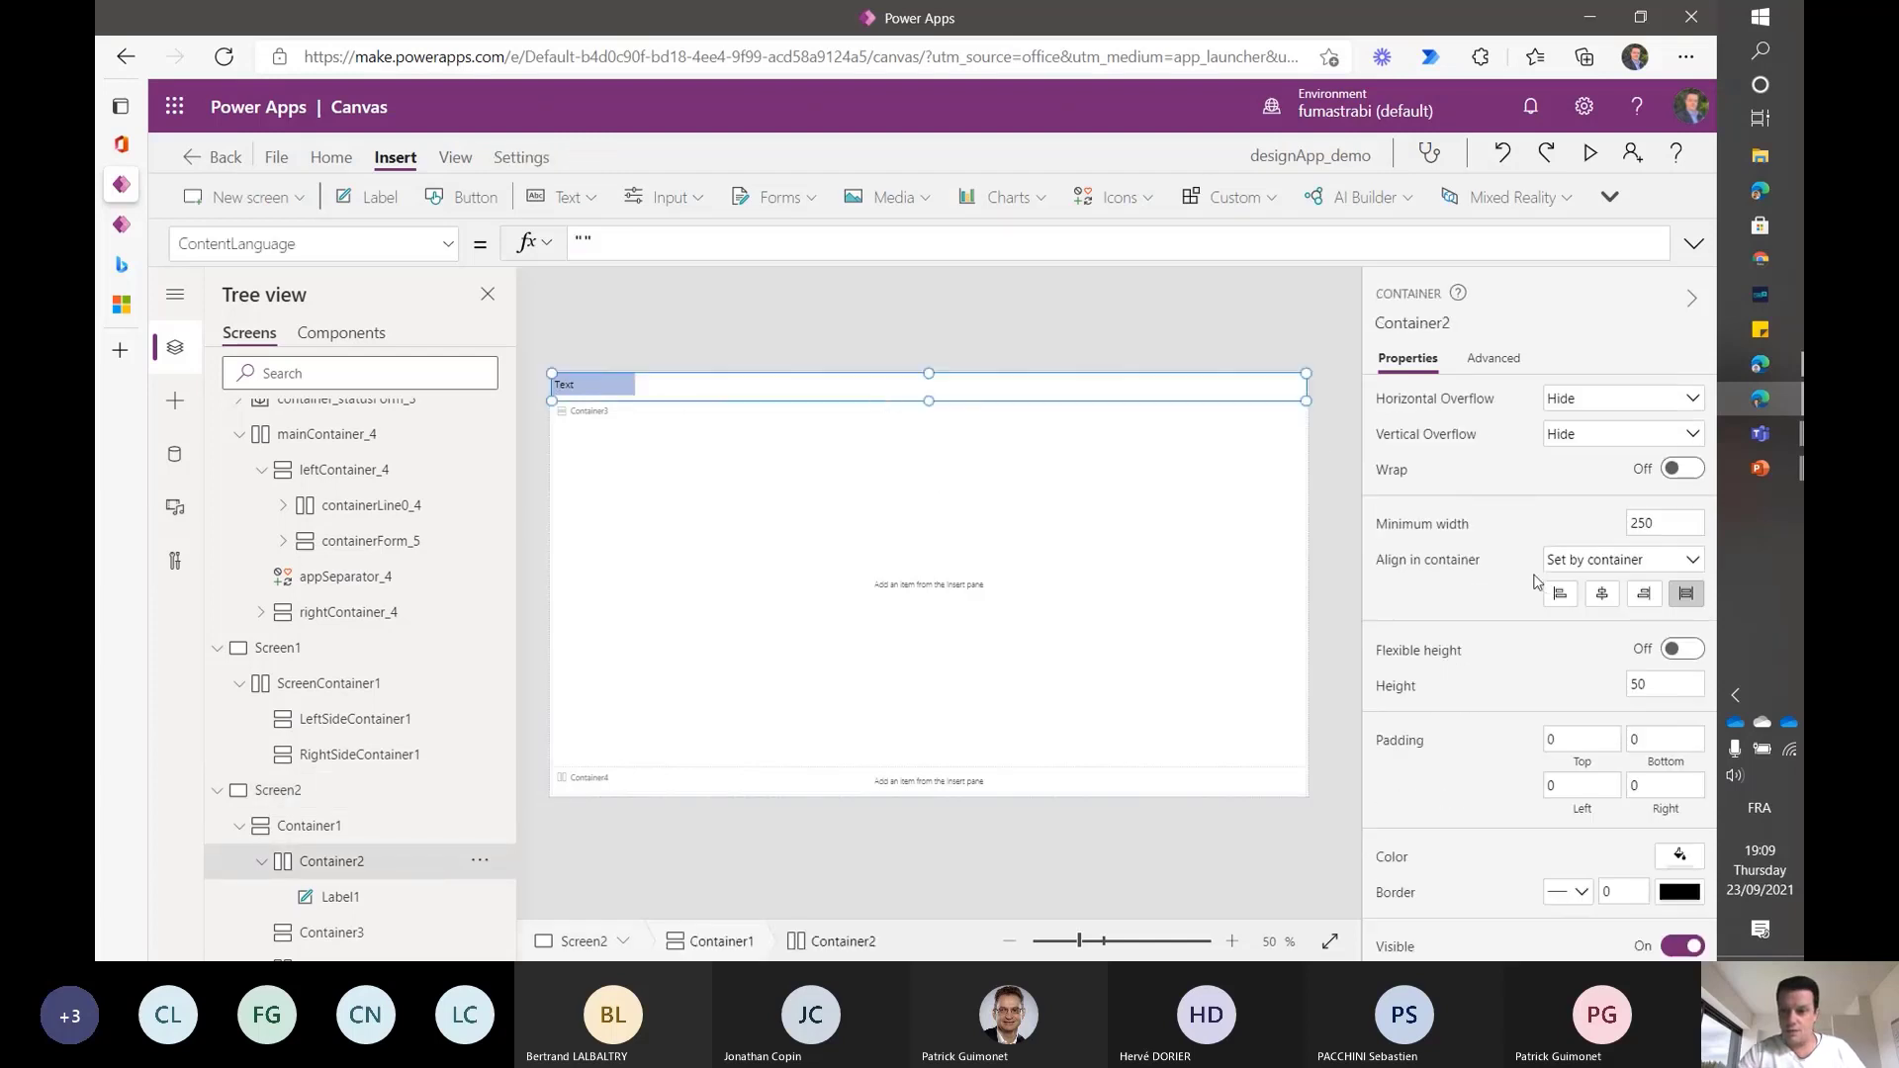
{"action": "scroll", "coordinate": [1538, 583], "scroll_direction": "up", "scroll_amount": 3}
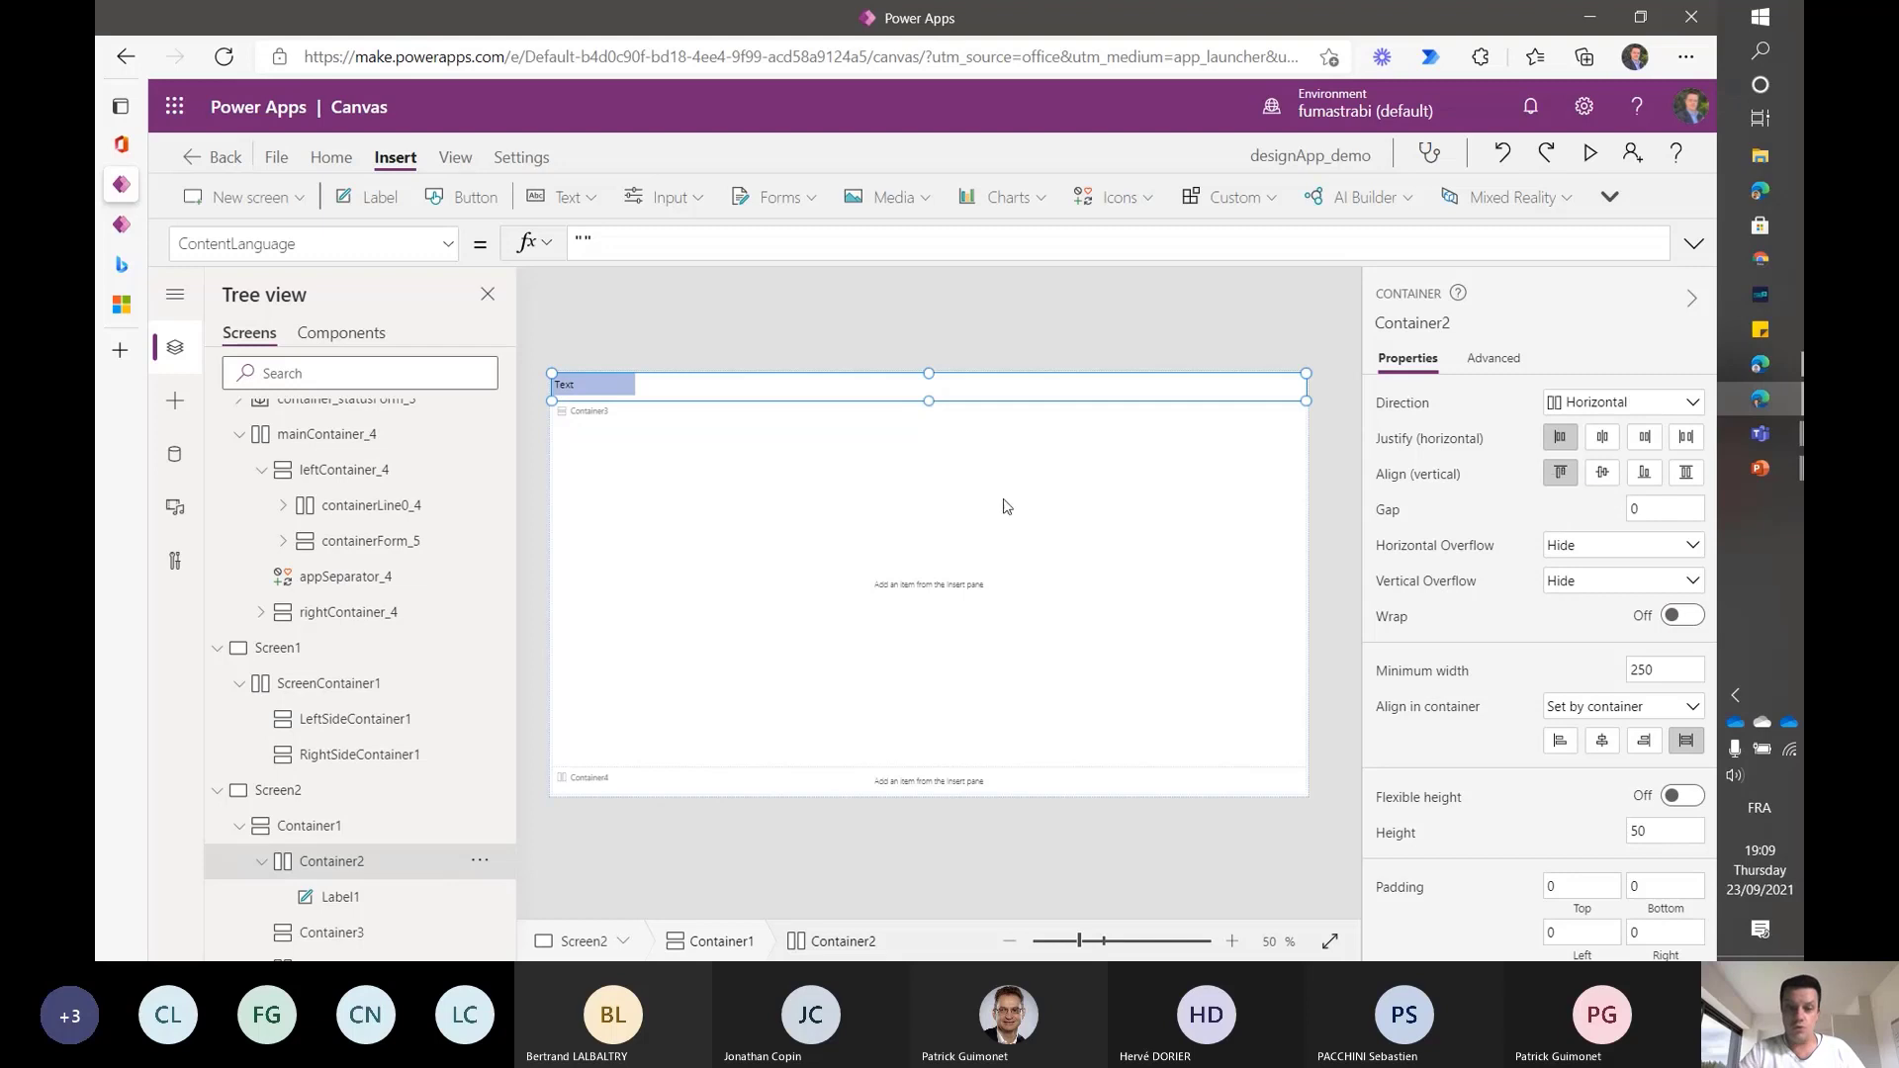
{"action": "left_click", "coordinate": [1227, 947]}
{"action": "left_click", "coordinate": [1228, 946]}
{"action": "left_click", "coordinate": [1228, 947]}
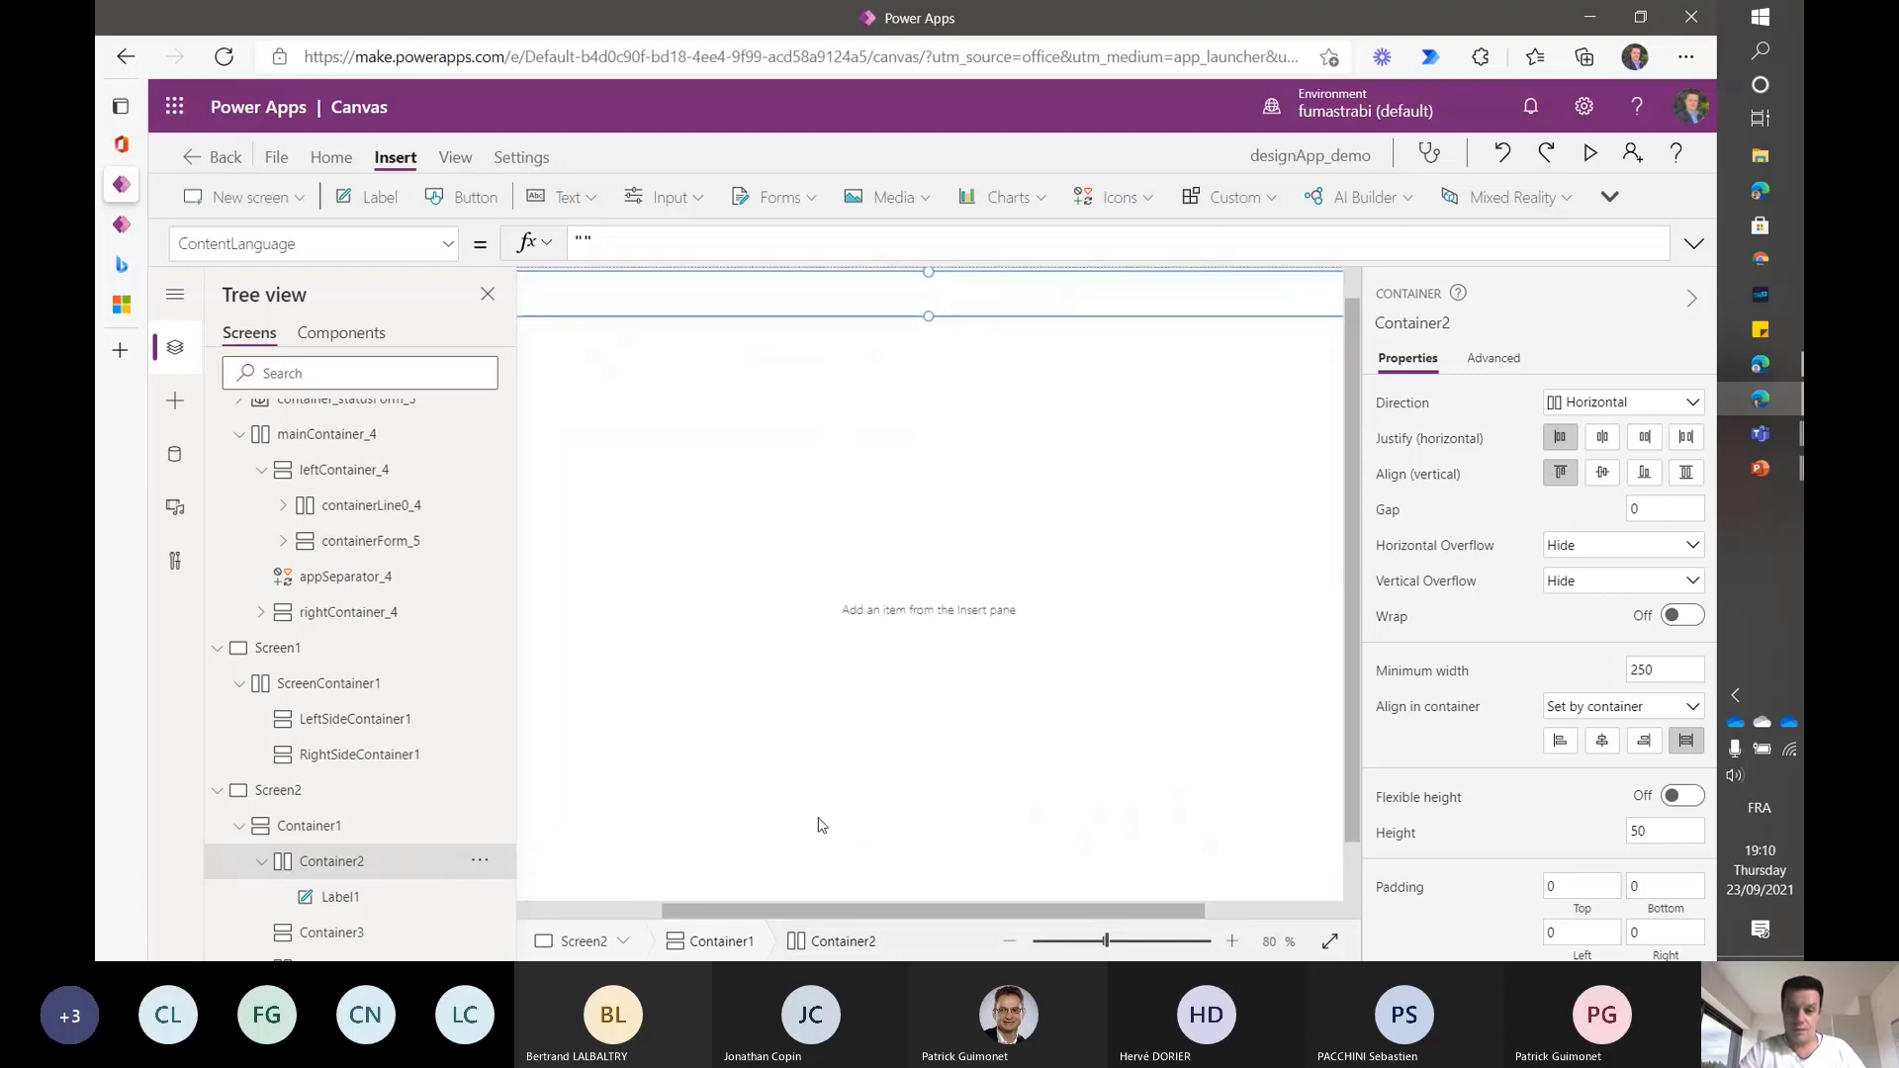
{"action": "left_click_drag", "start_coordinate": [968, 912], "coordinate": [688, 908]}
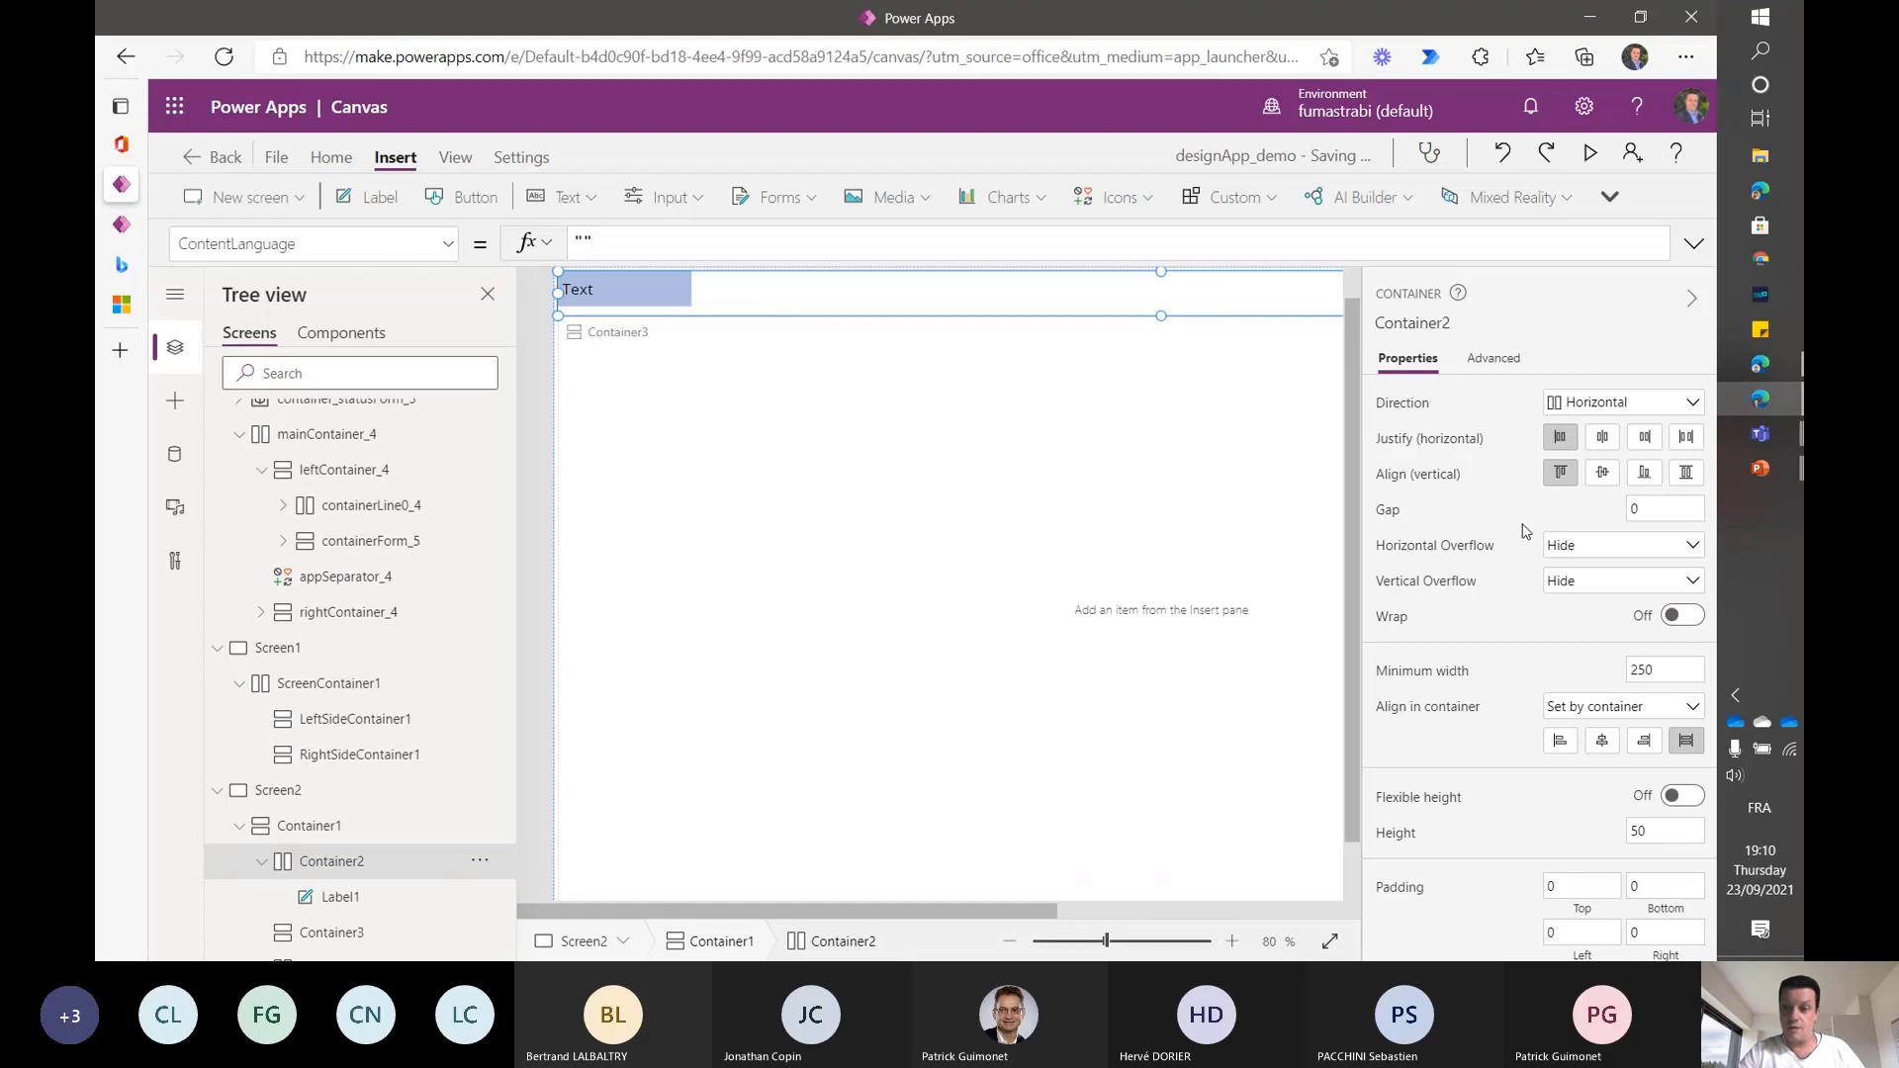
{"action": "left_click", "coordinate": [1688, 473]}
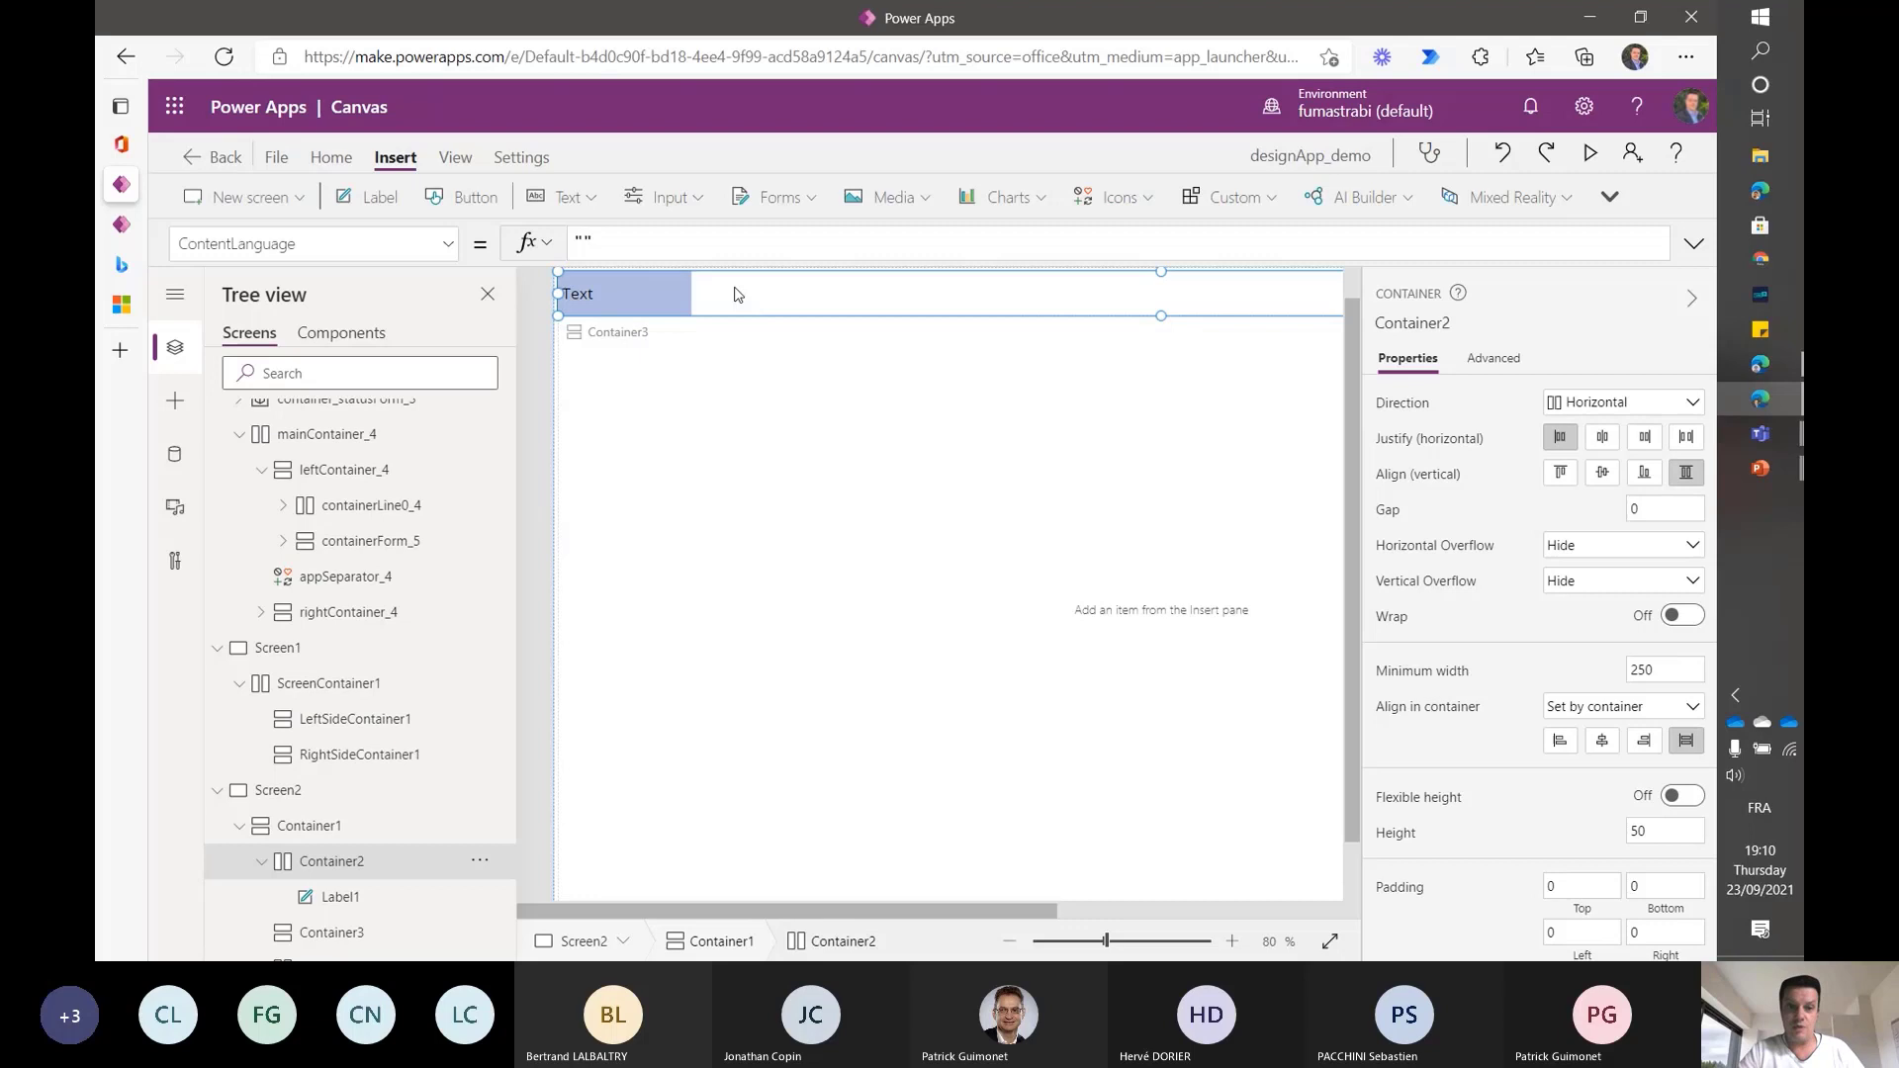
- Replace the header label's text with "Hauteur : " in its Text formula
{"action": "left_click", "coordinate": [620, 299]}
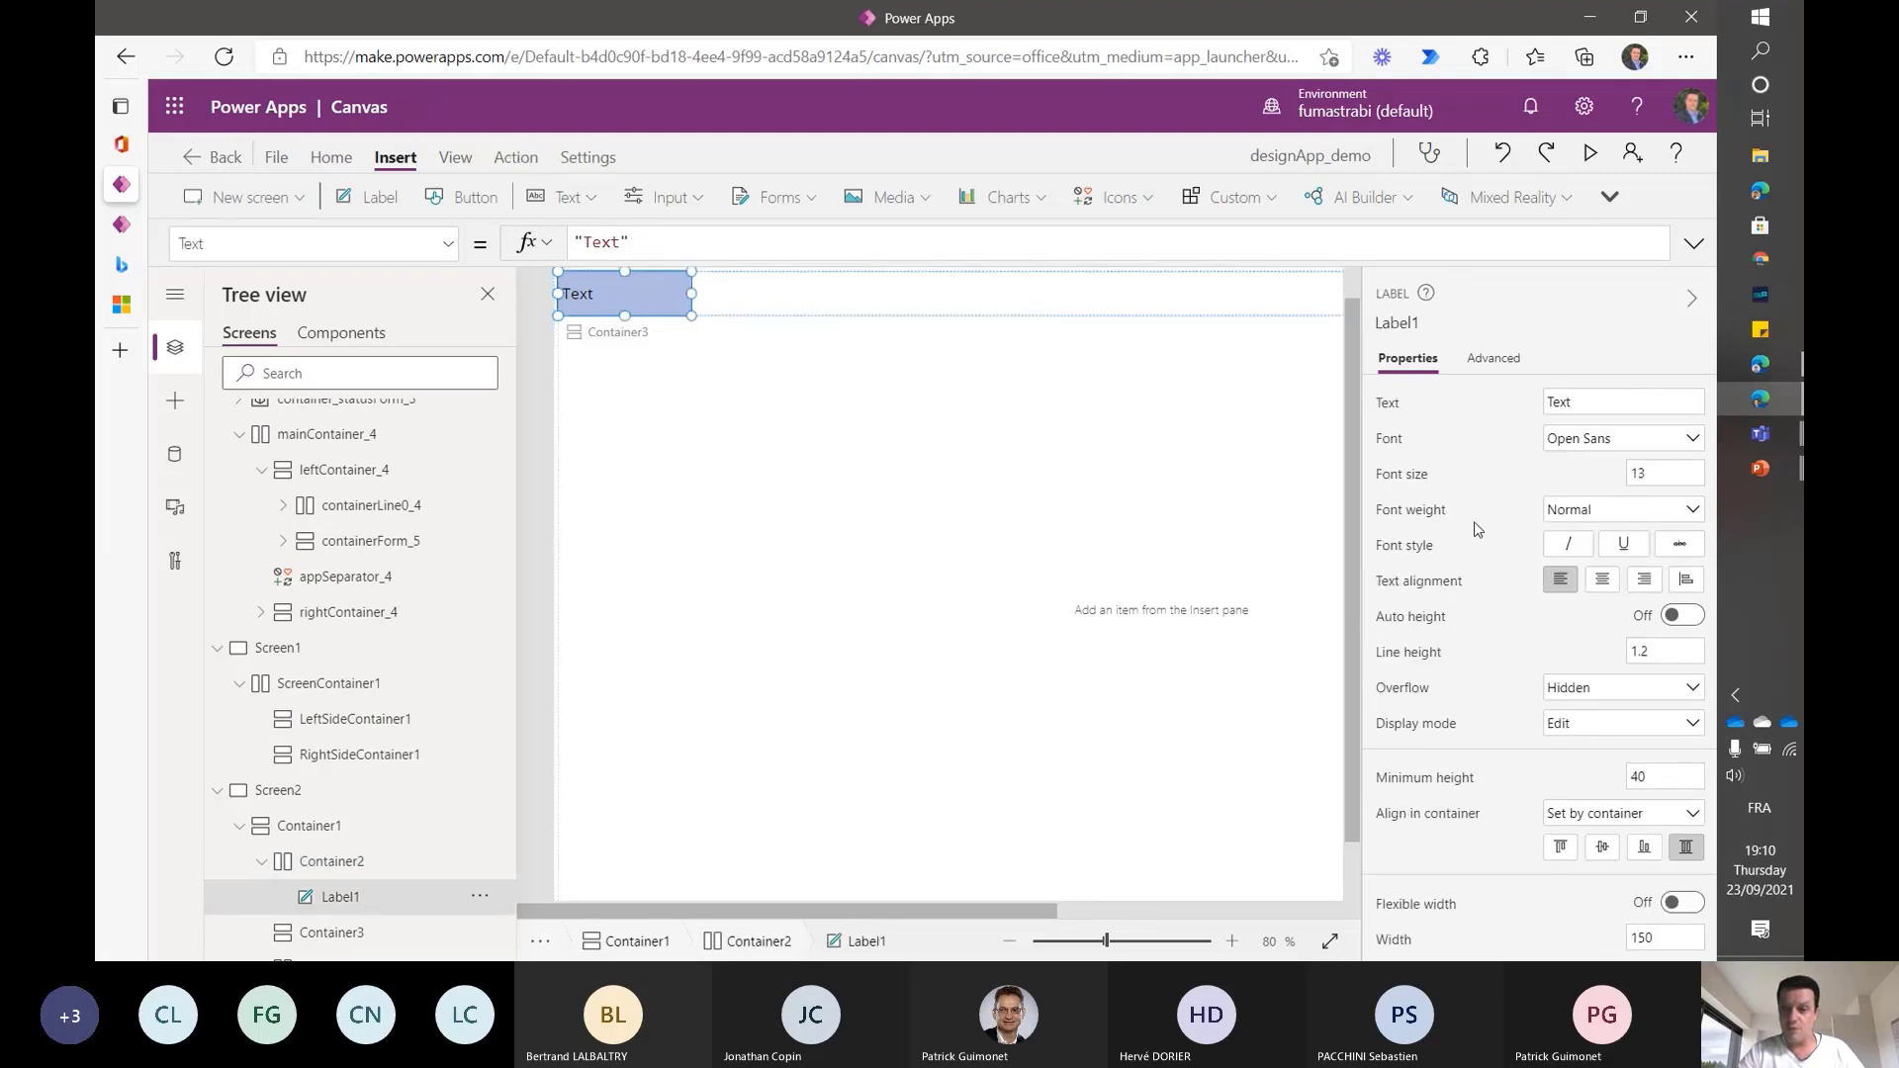
{"action": "scroll", "coordinate": [1476, 526], "scroll_direction": "down", "scroll_amount": 2}
{"action": "scroll", "coordinate": [1474, 520], "scroll_direction": "up", "scroll_amount": 2}
{"action": "scroll", "coordinate": [1468, 629], "scroll_direction": "down", "scroll_amount": 2}
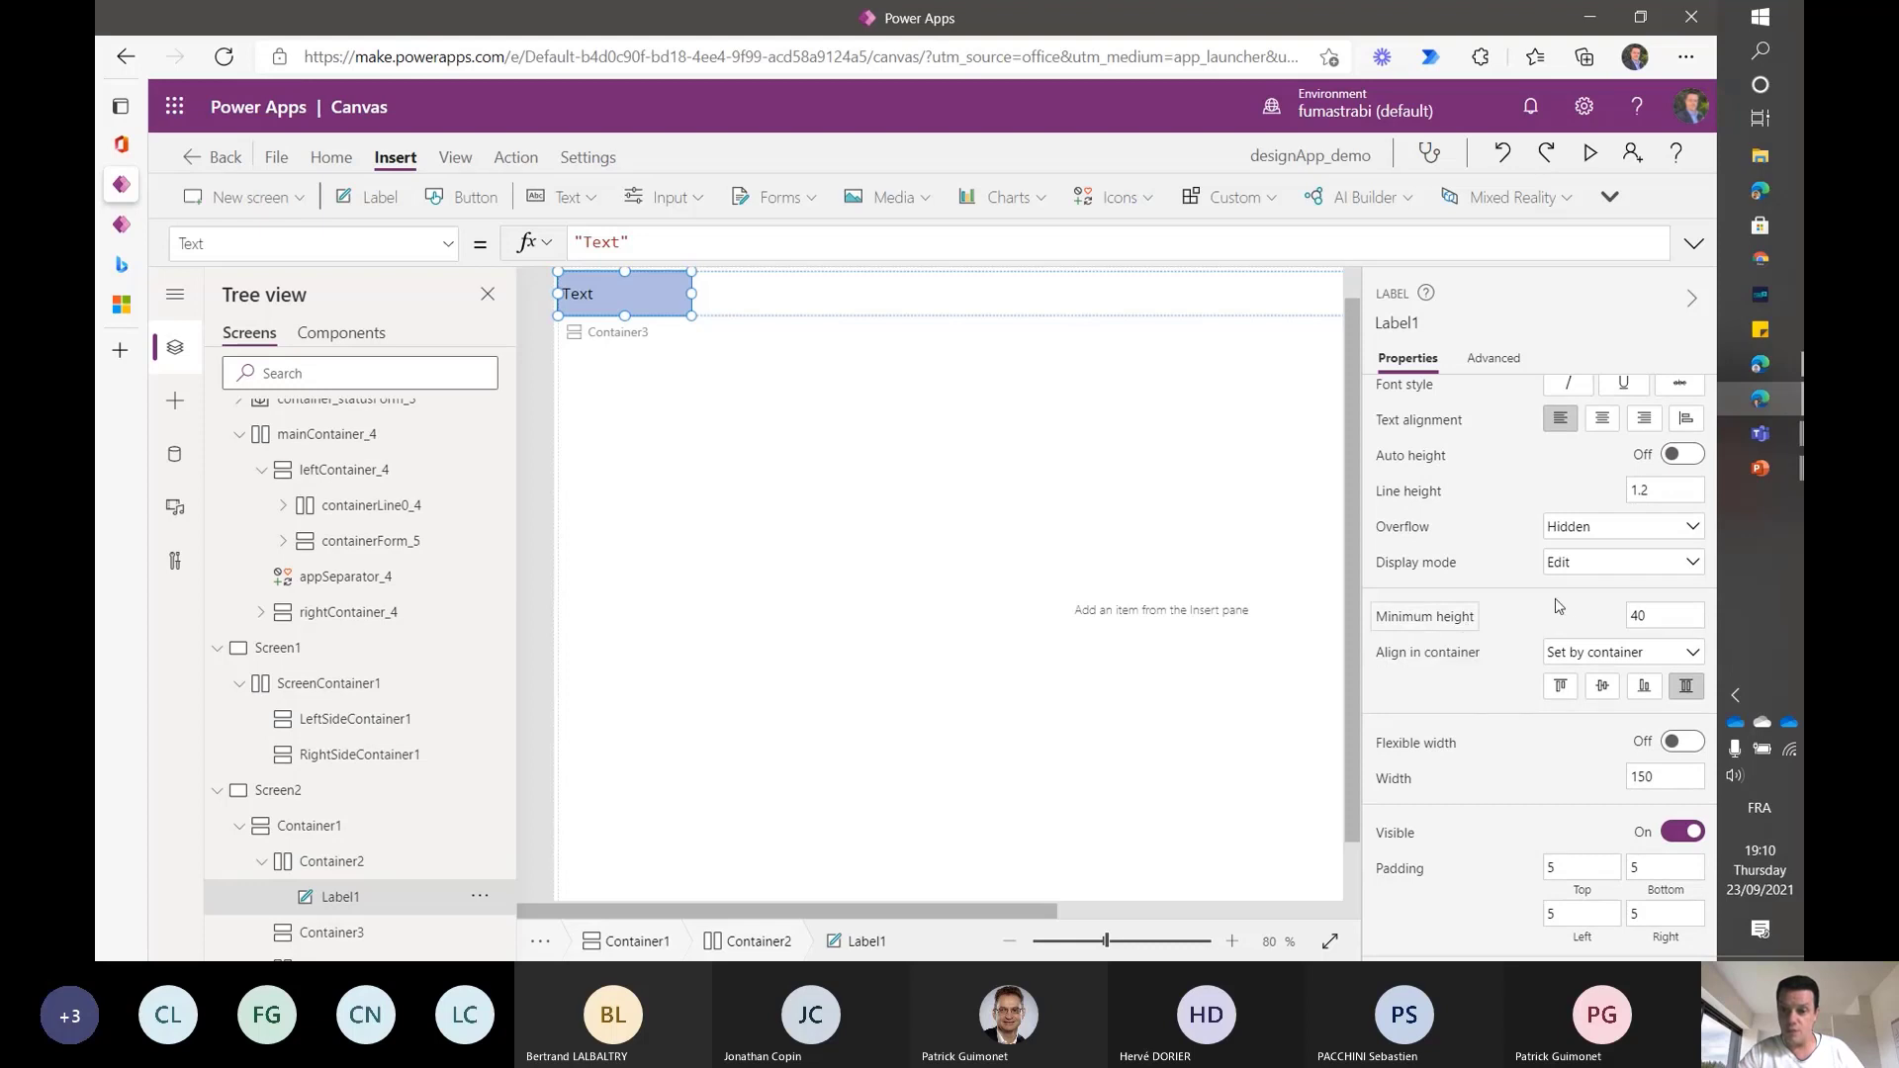
{"action": "left_click", "coordinate": [1666, 615]}
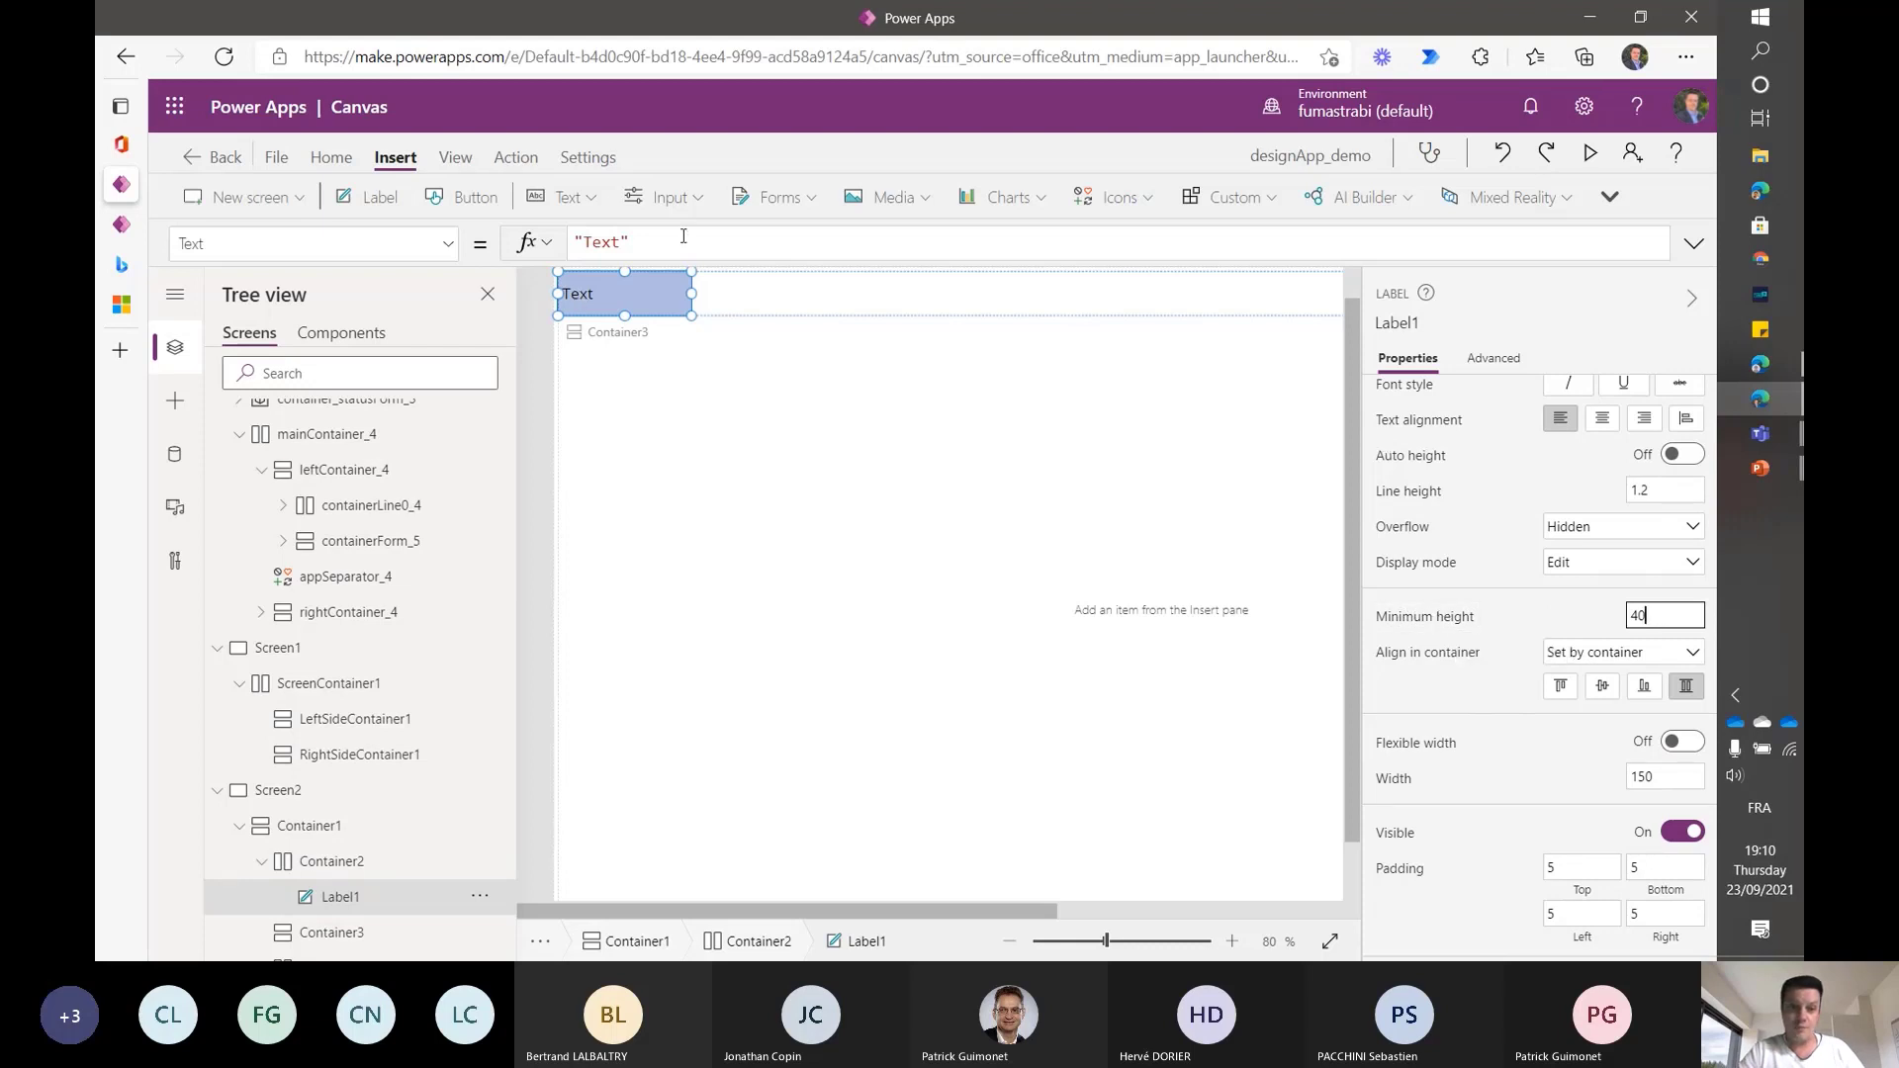
{"action": "left_click", "coordinate": [653, 239]}
{"action": "key", "text": "Left"}
{"action": "key", "text": "shift+Left"}
{"action": "key", "text": "shift+Left"}
{"action": "key", "text": "shift+Left"}
{"action": "key", "text": "shift+Left"}
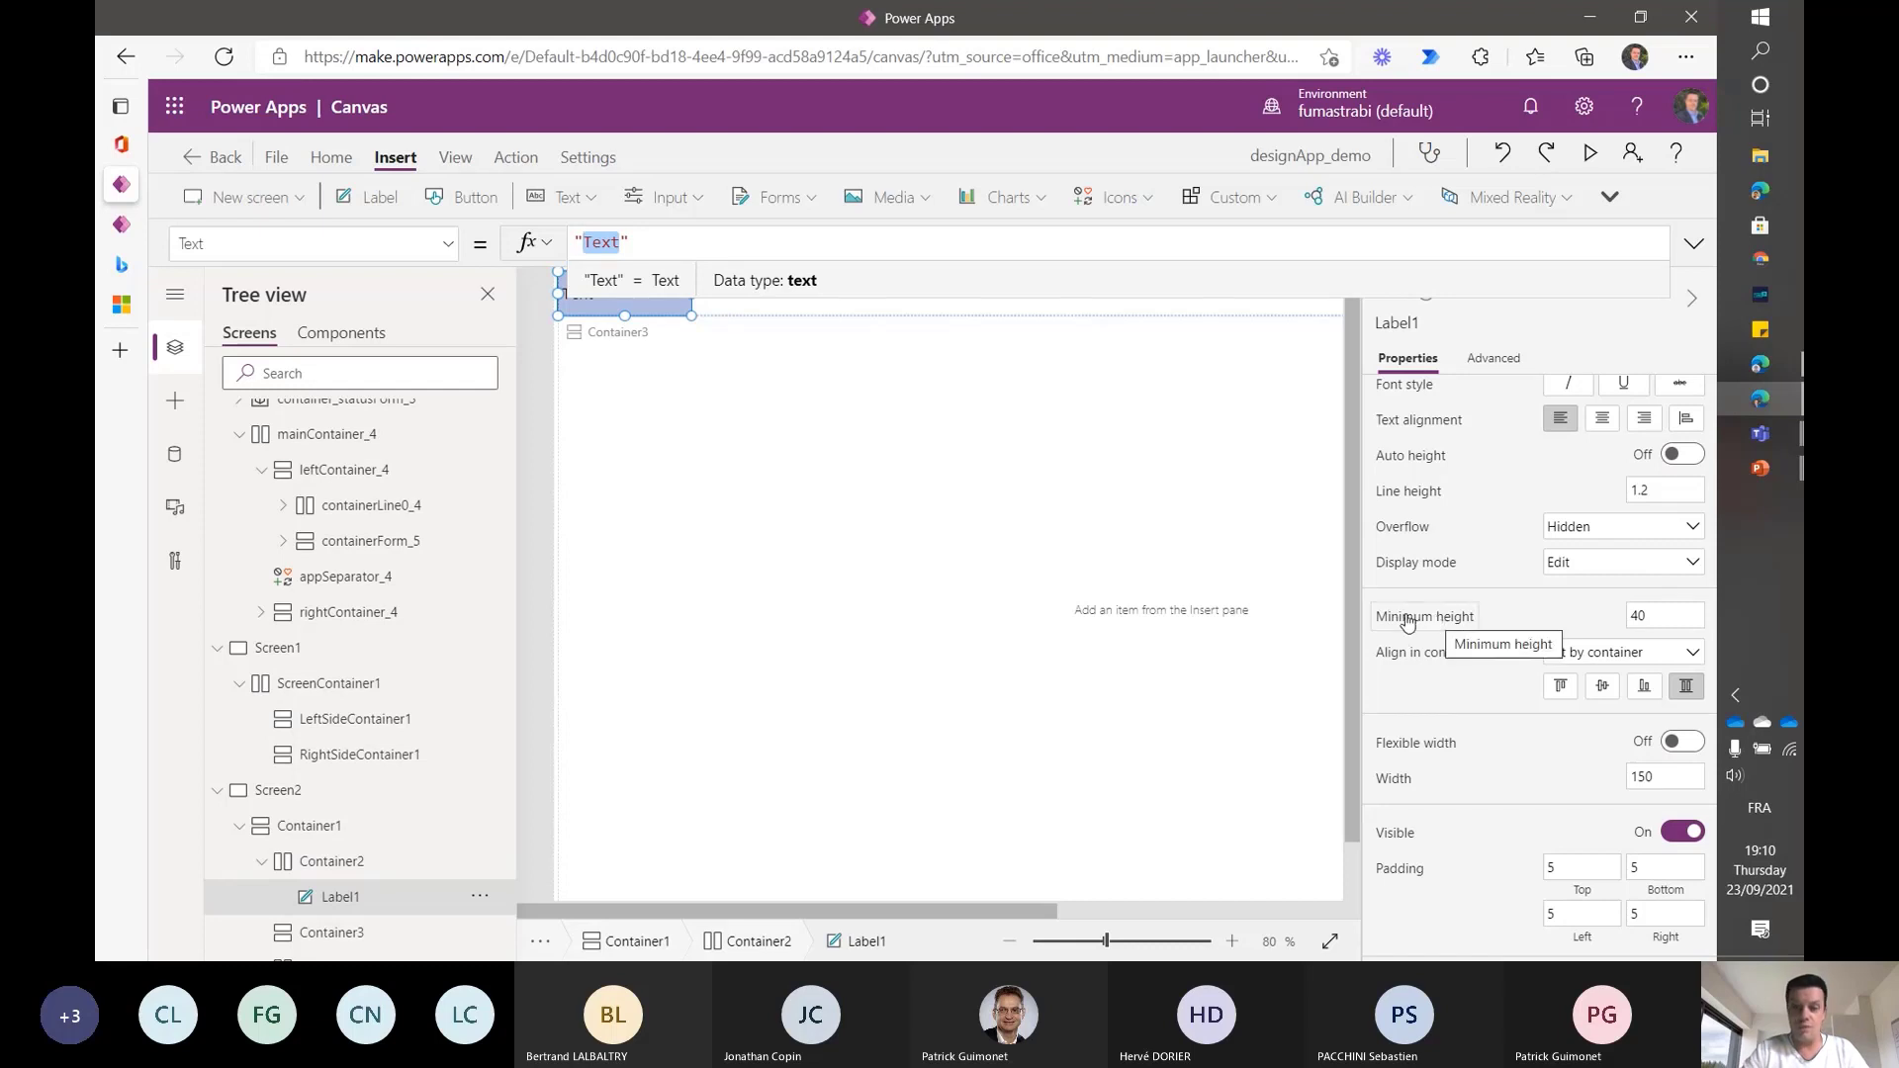
{"action": "type", "text": "Hqu"}
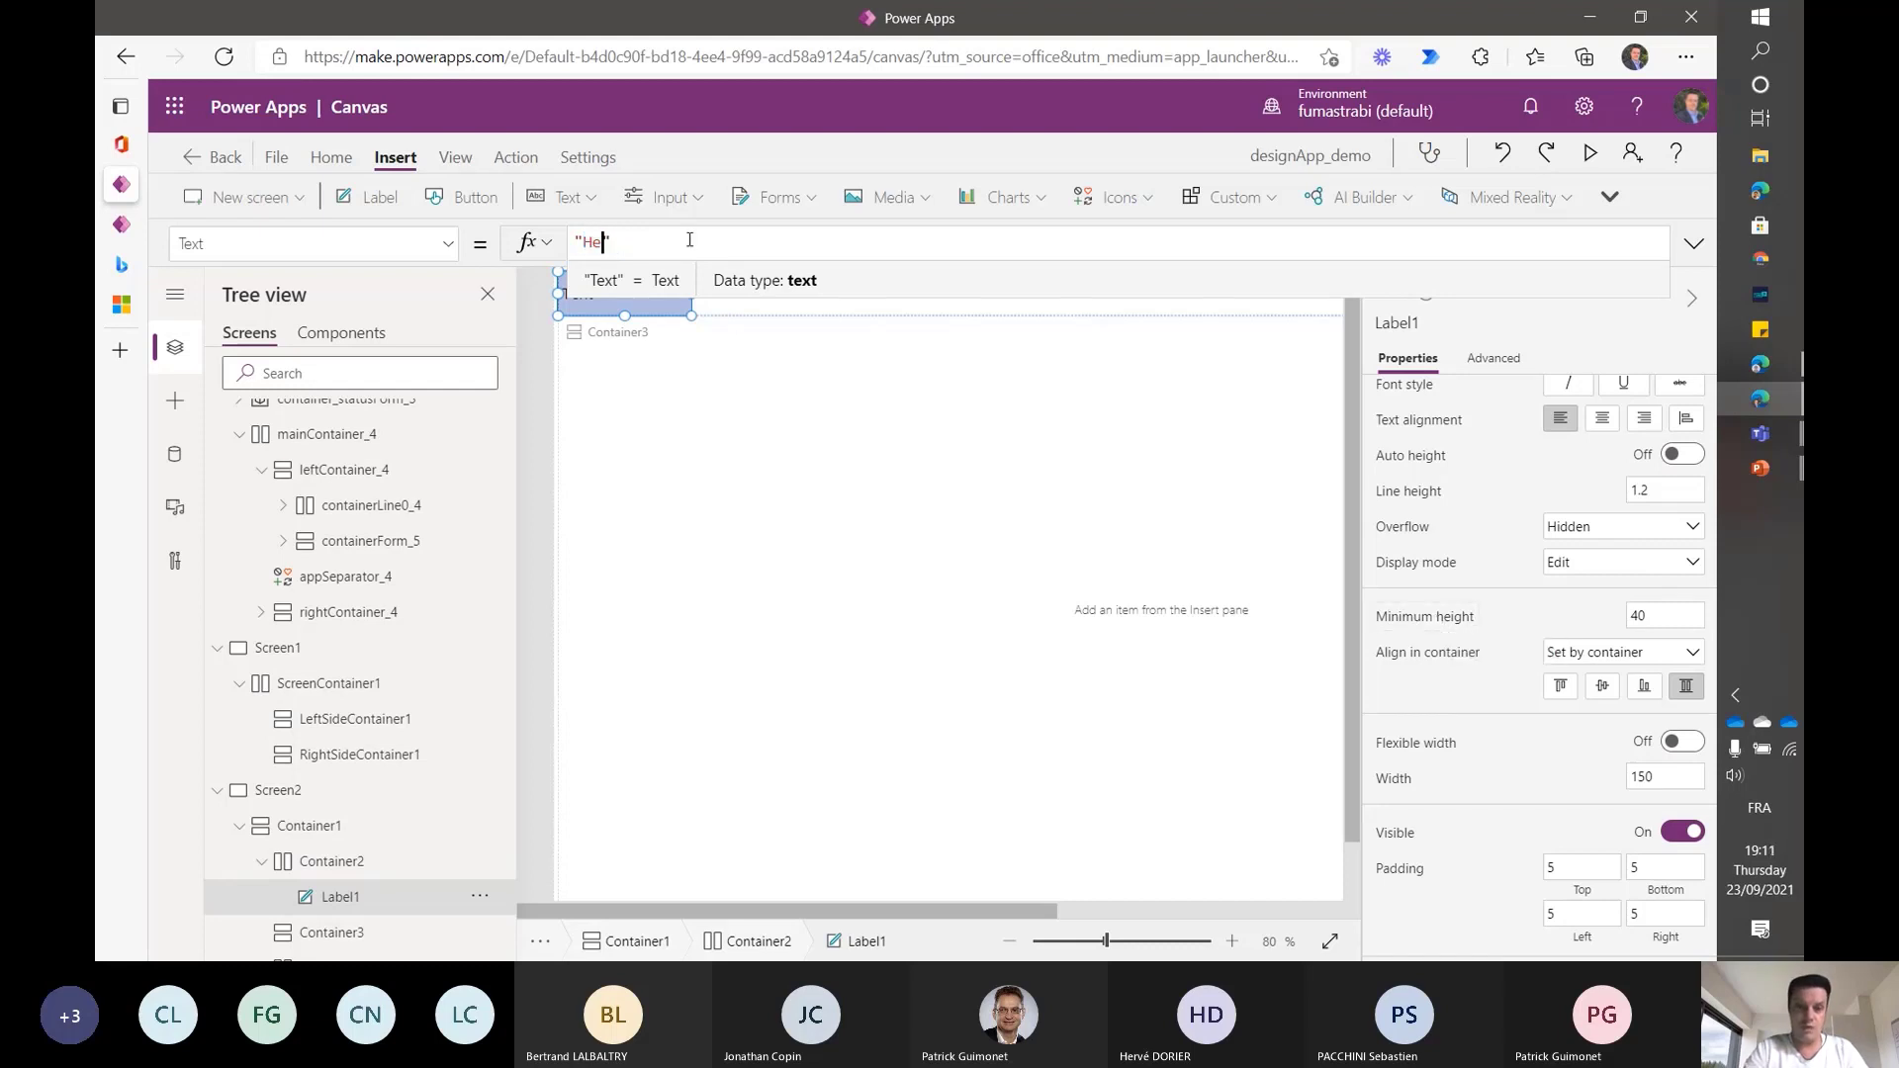
{"action": "key", "text": "BackSpace"}
{"action": "key", "text": "BackSpace"}
{"action": "type", "text": "auteur"}
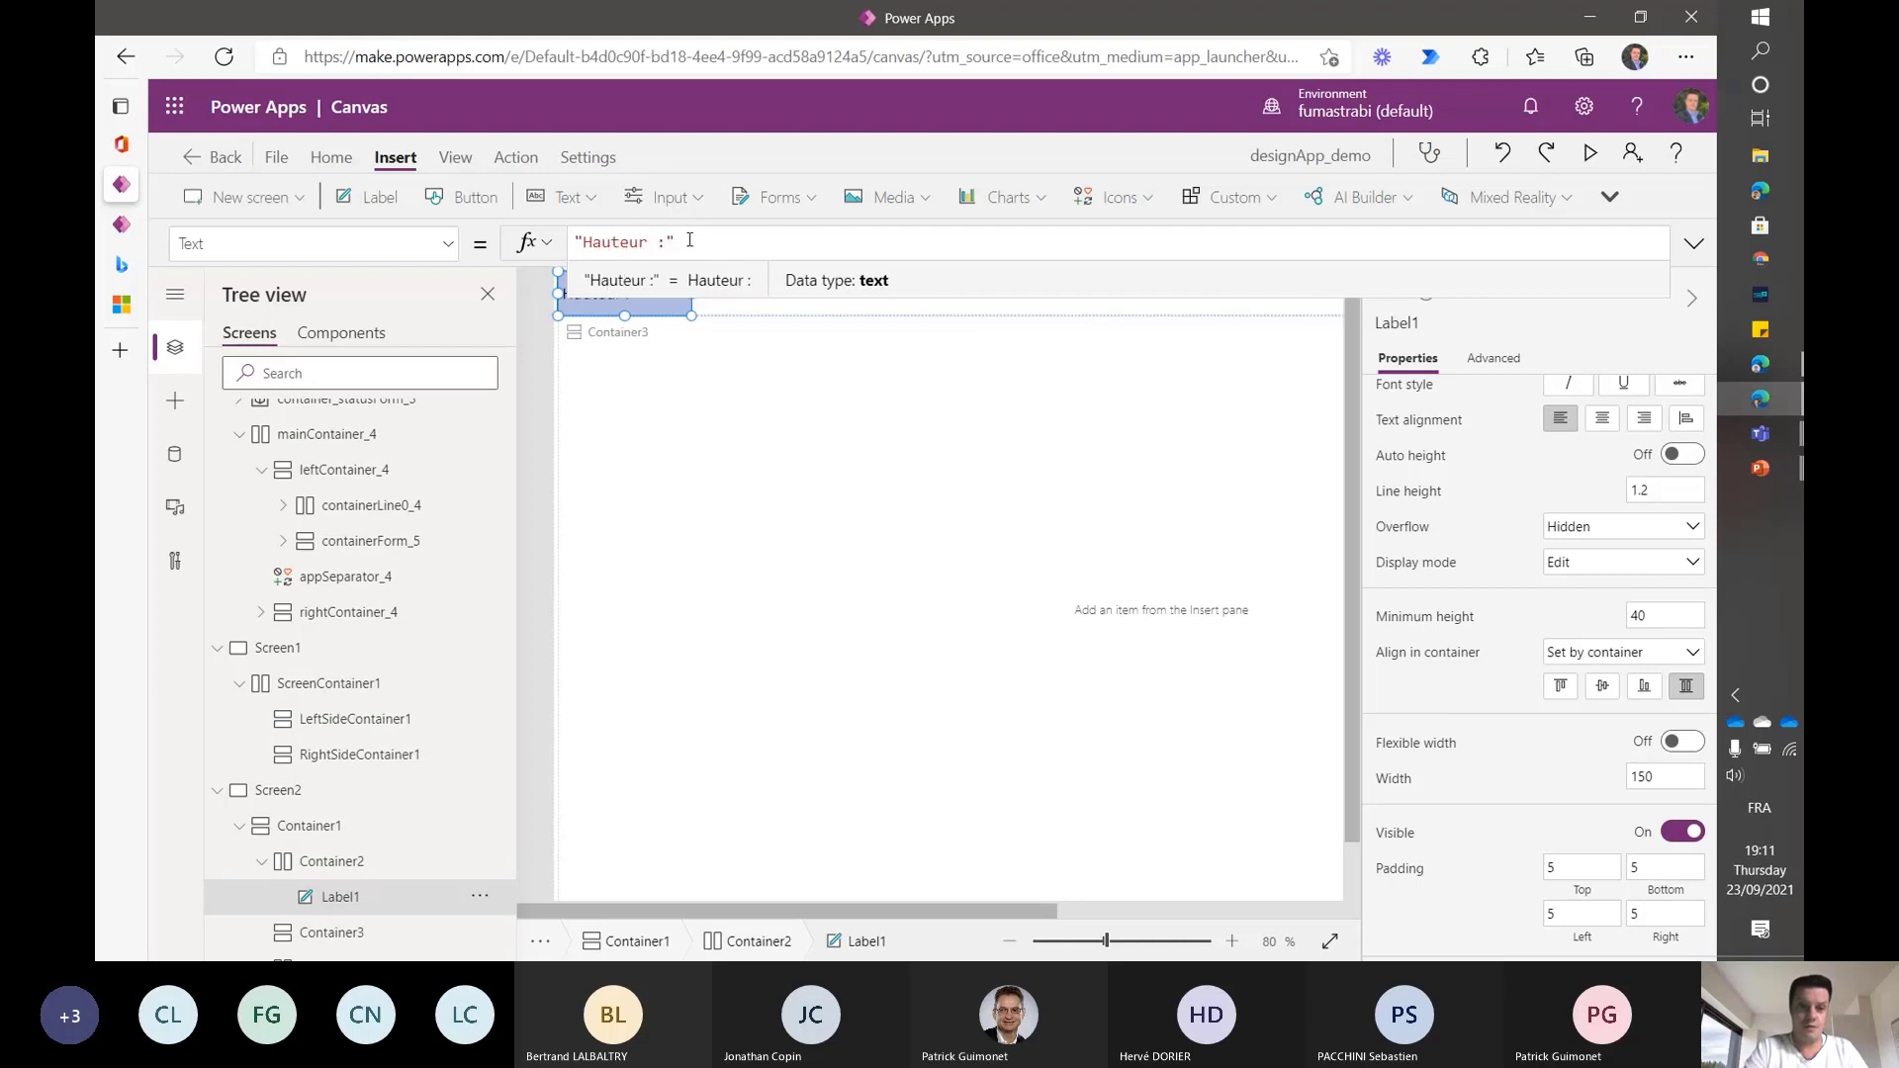
{"action": "type", "text": " :"}
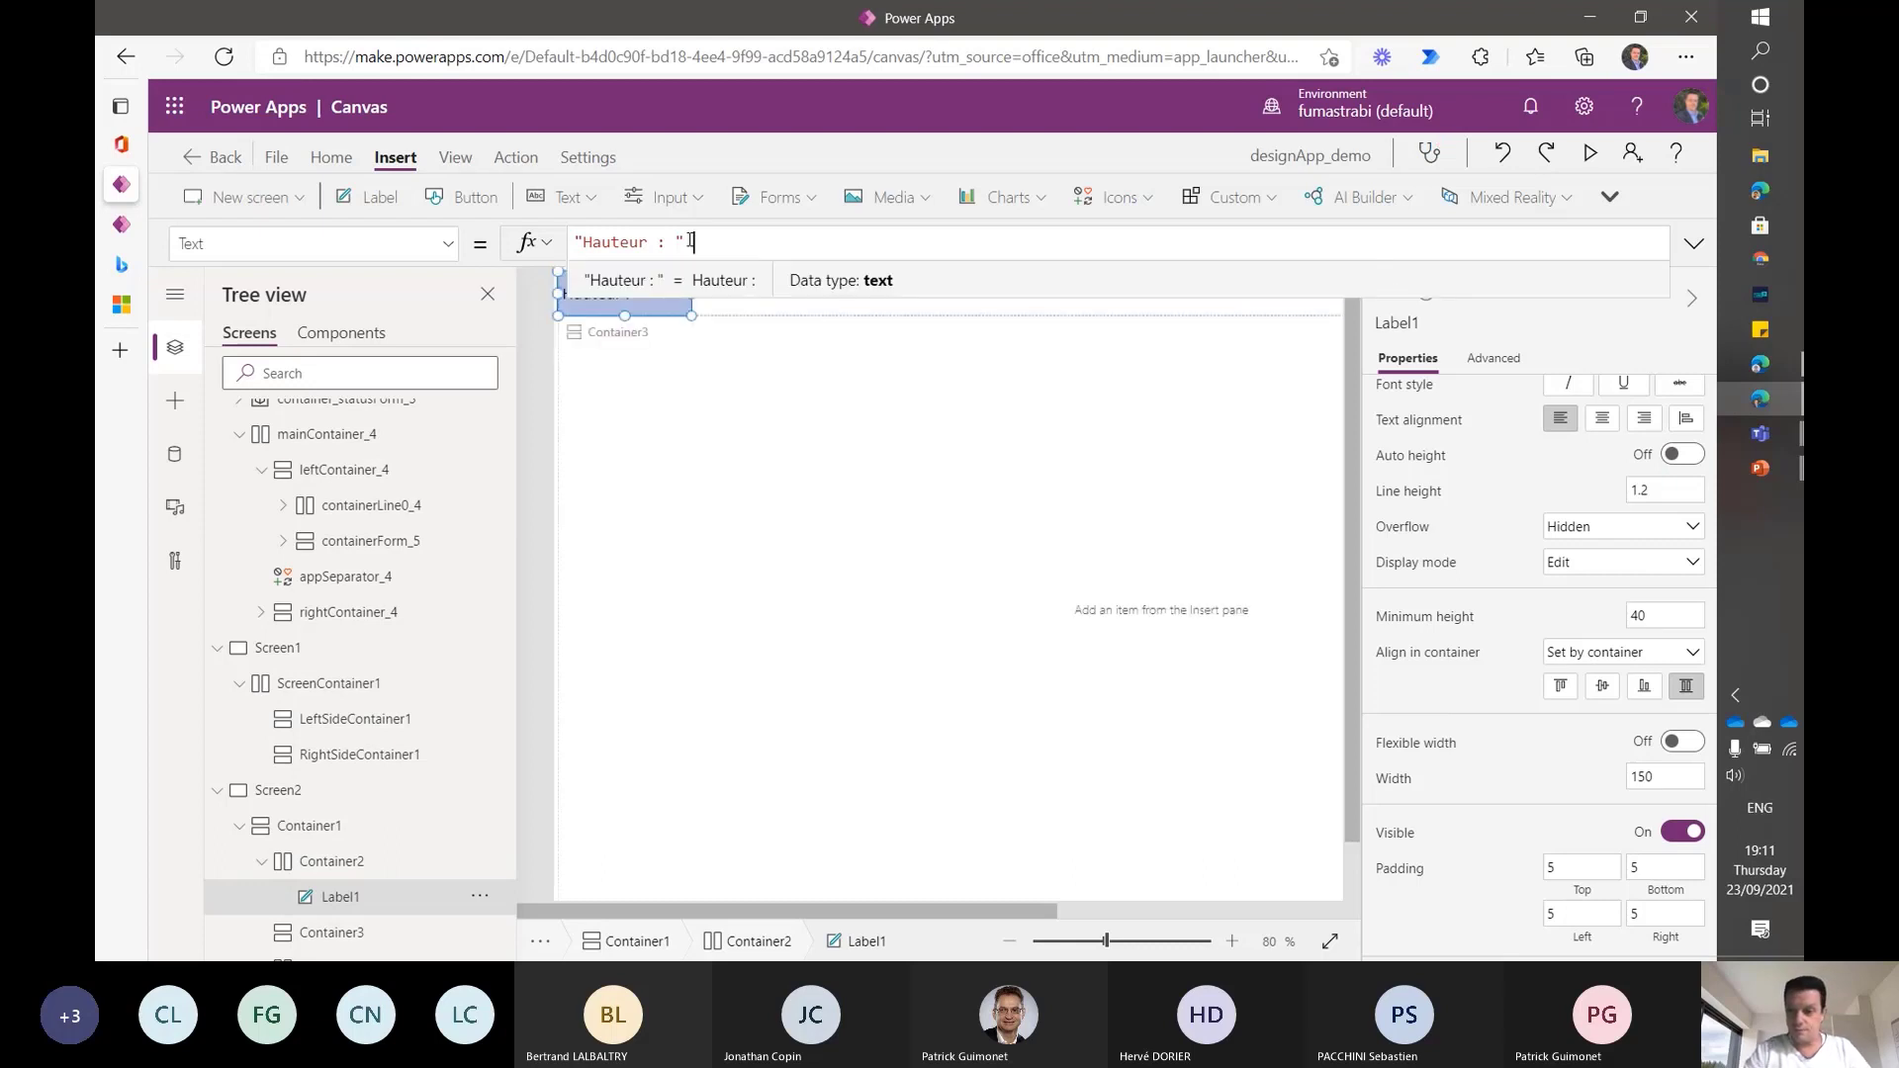
- Append & Self.Height to the header label's Text formula to display its own height
{"action": "type", "text": "&"}
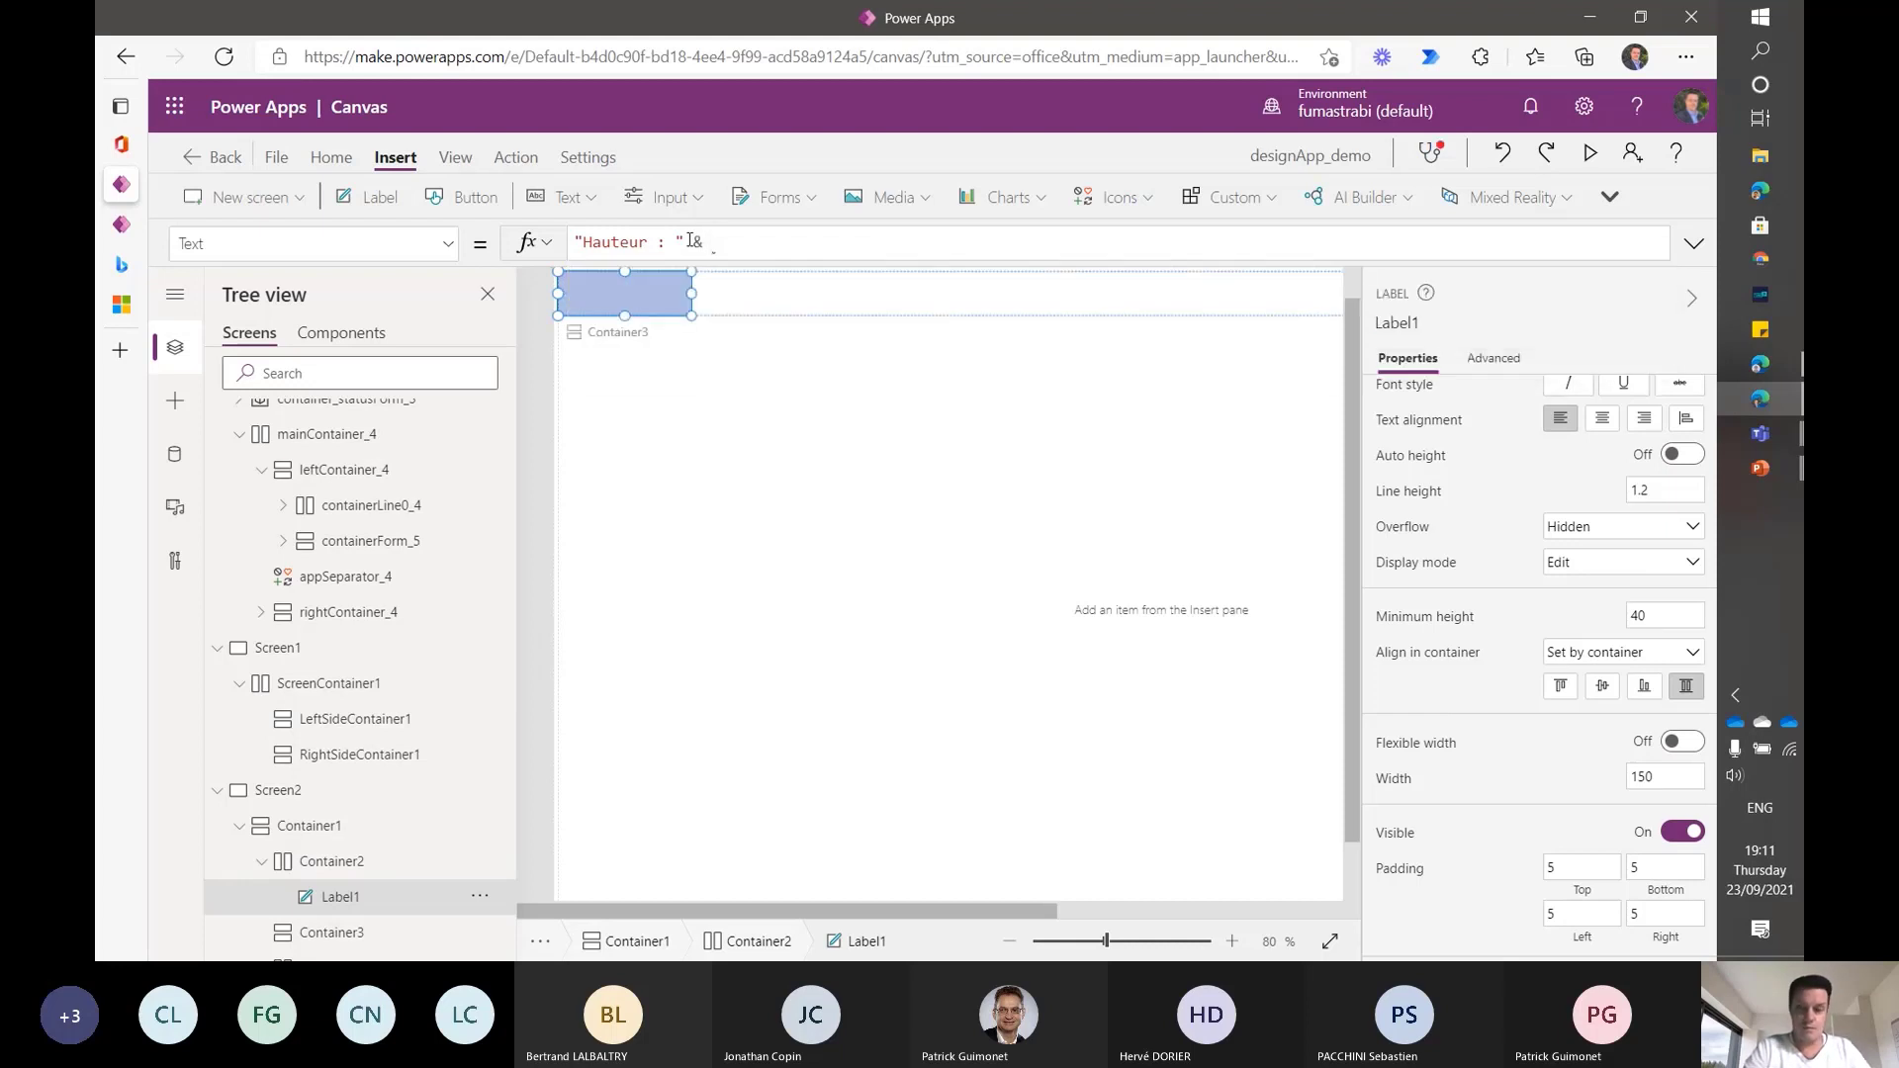
{"action": "key", "text": "alt+shift"}
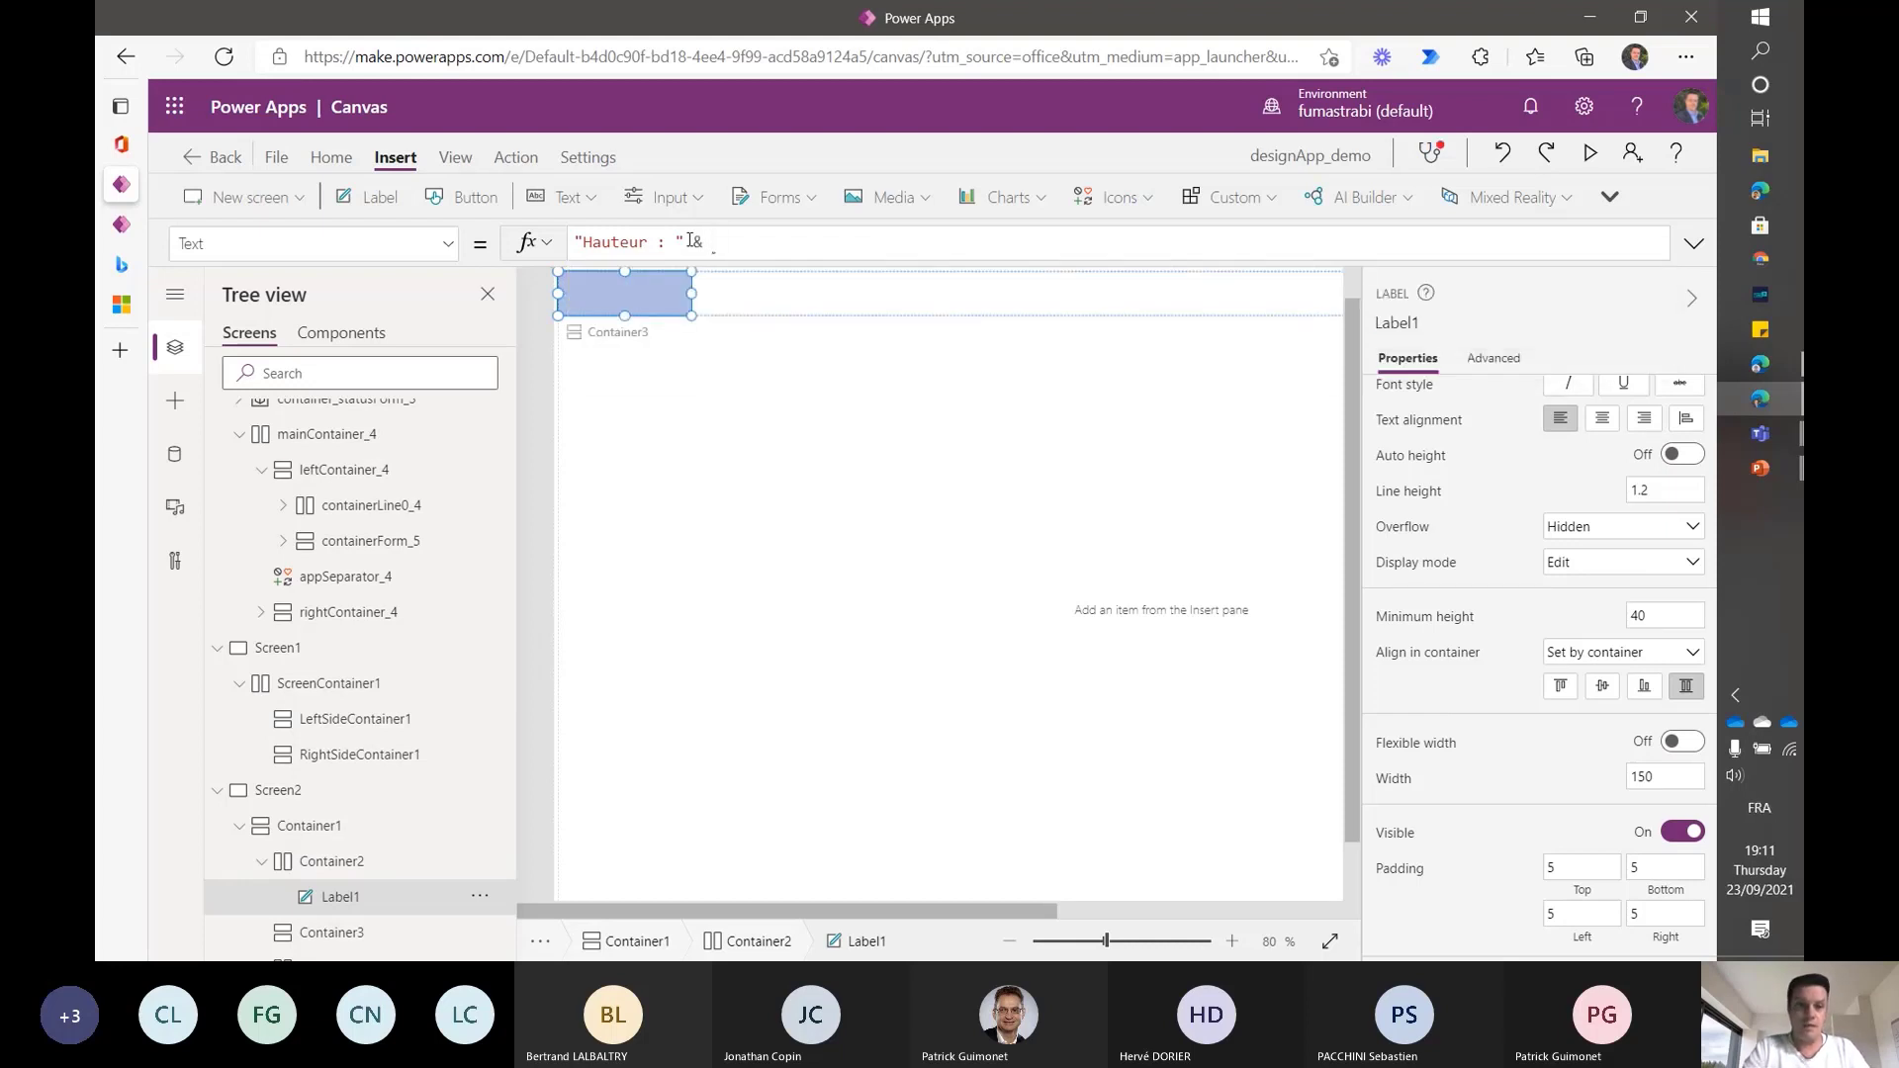
{"action": "type", "text": "Self"}
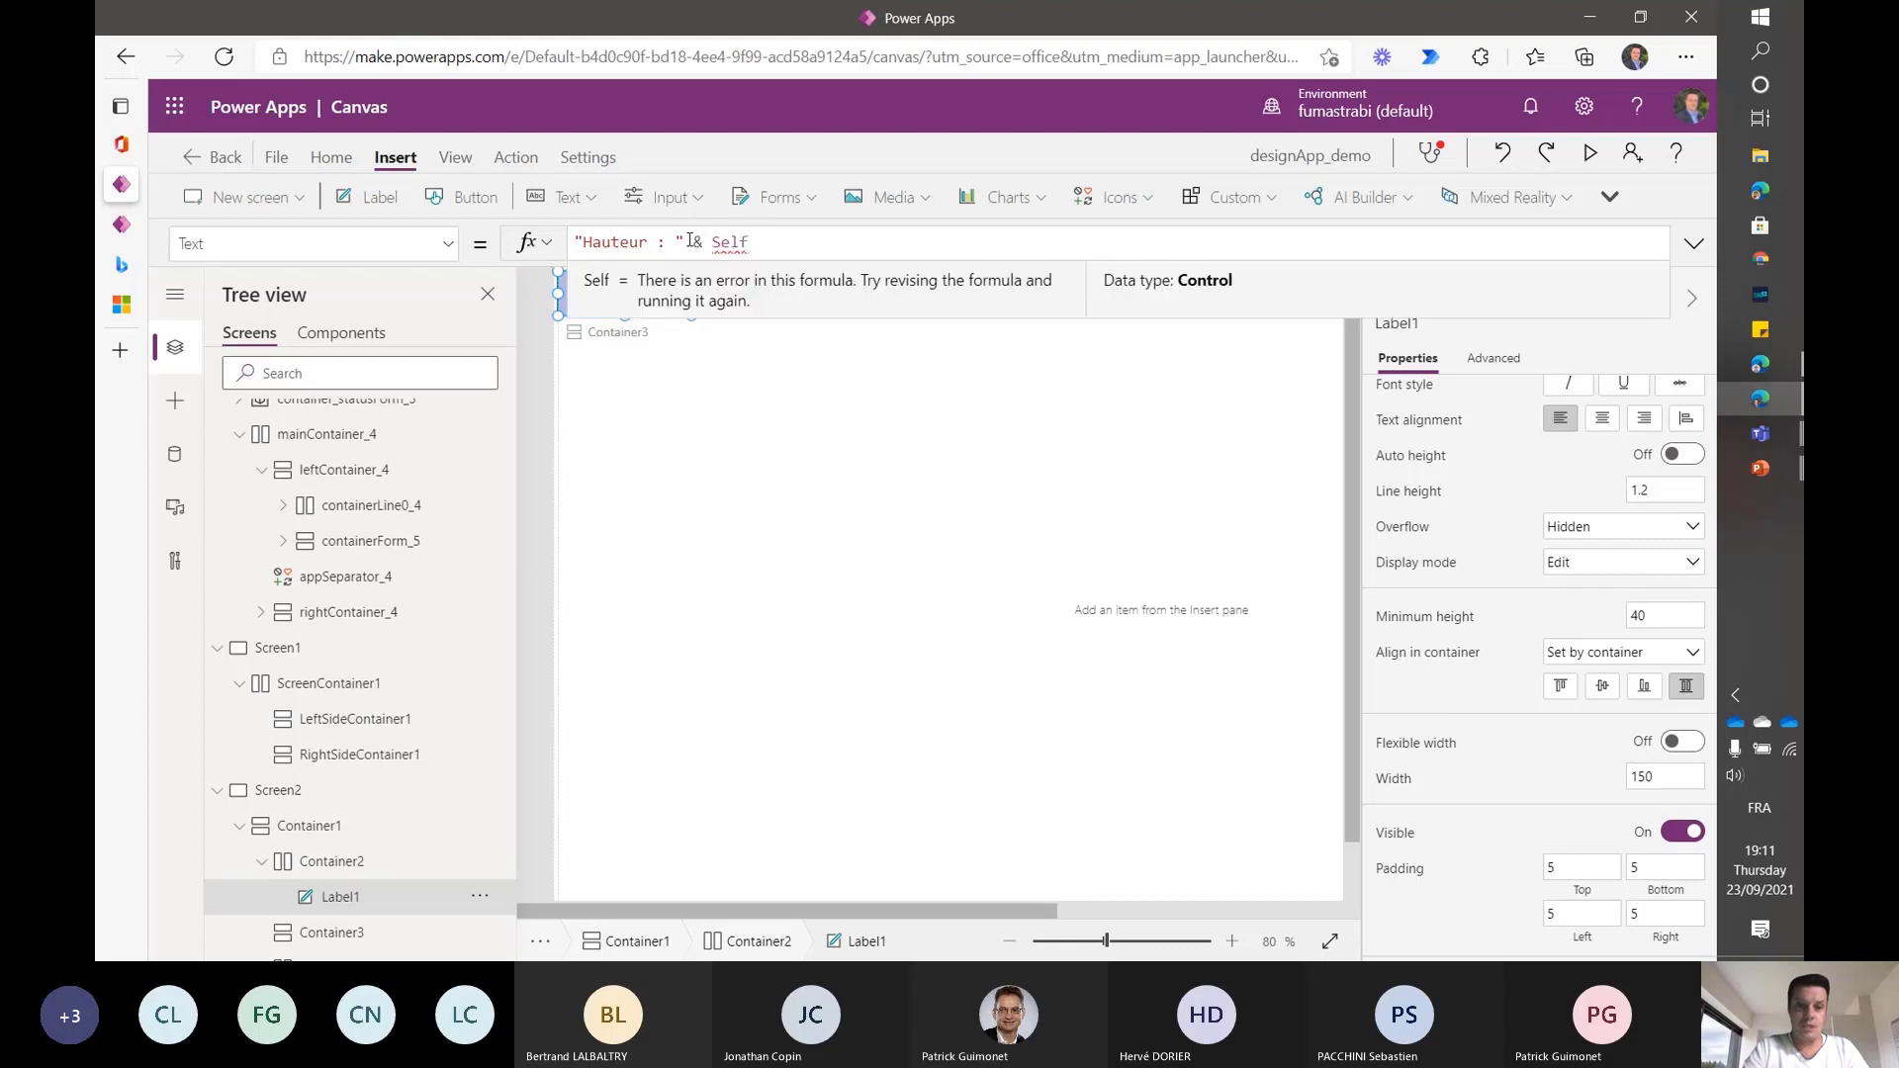
{"action": "type", "text": ".Height"}
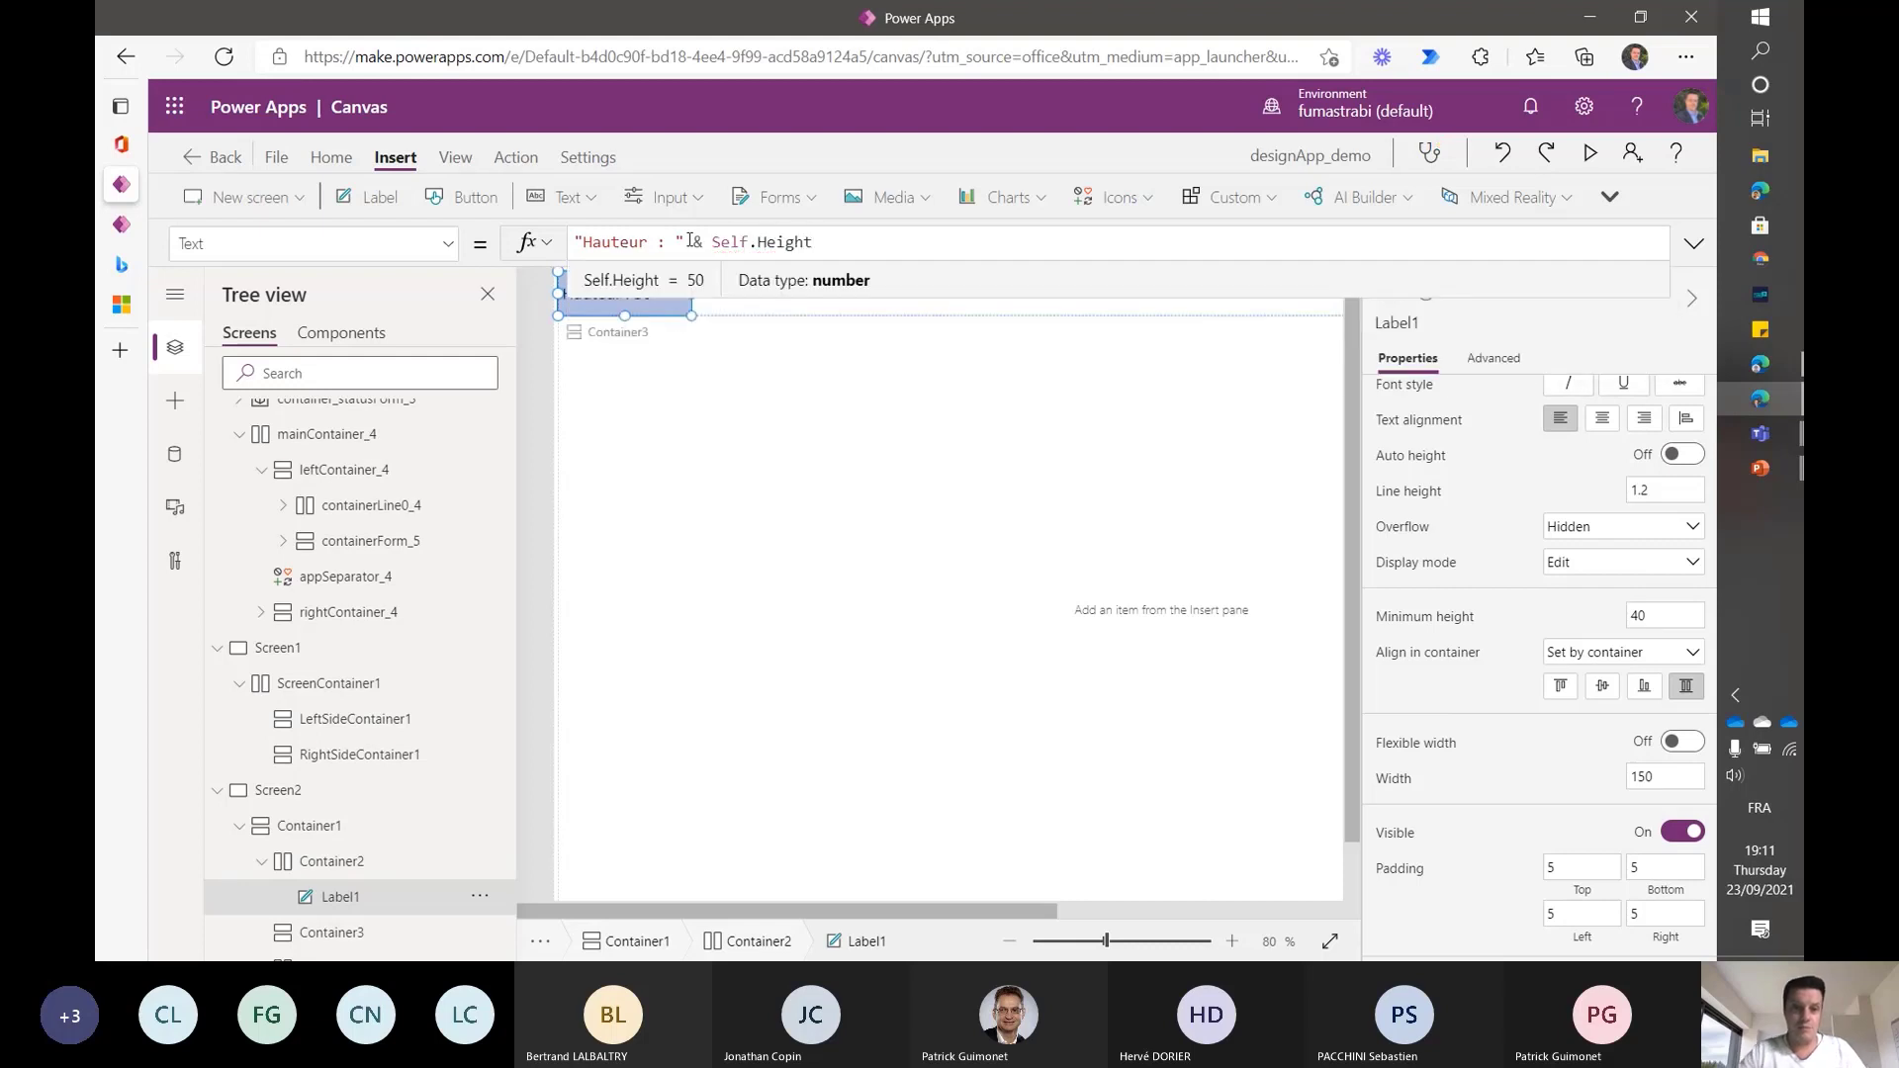
{"action": "left_click", "coordinate": [1704, 246]}
{"action": "left_click", "coordinate": [1703, 247]}
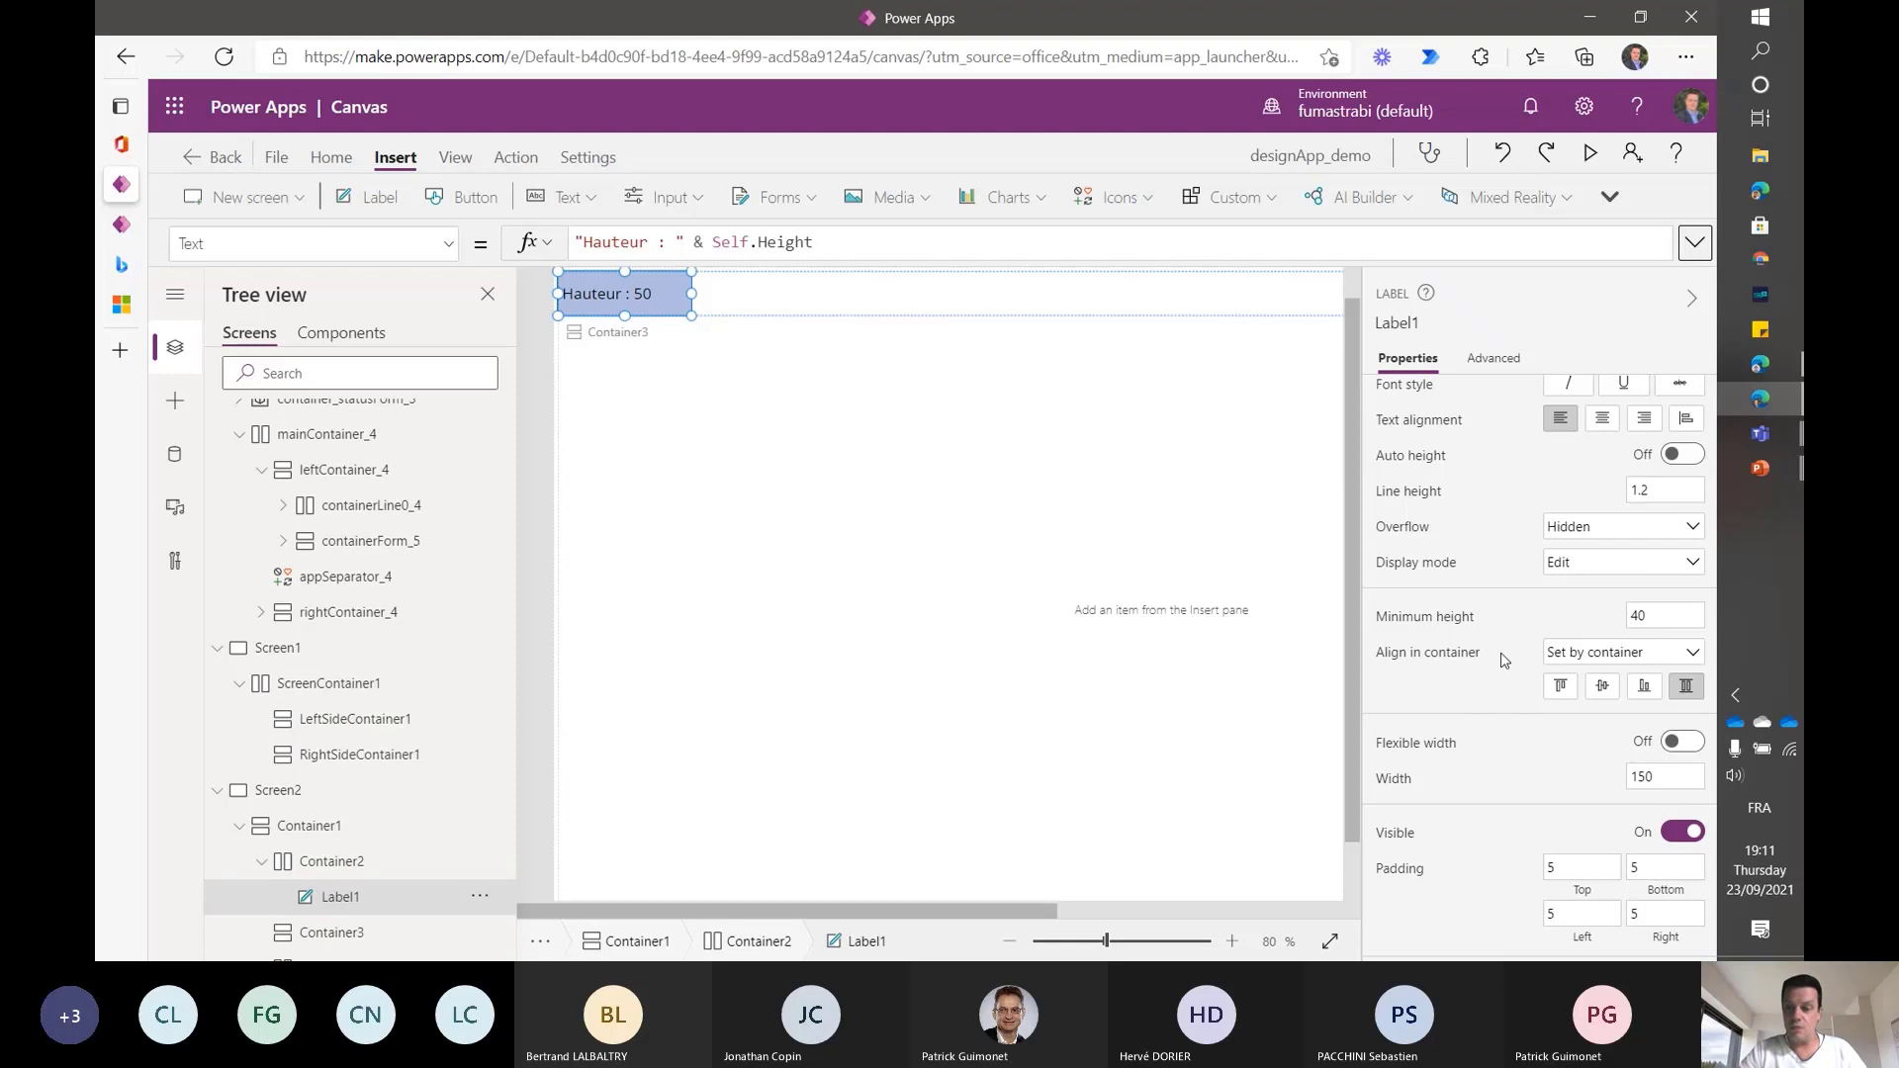
- Set the padding of the header container, Container2, to 5 on all four sides
{"action": "left_click", "coordinate": [965, 289]}
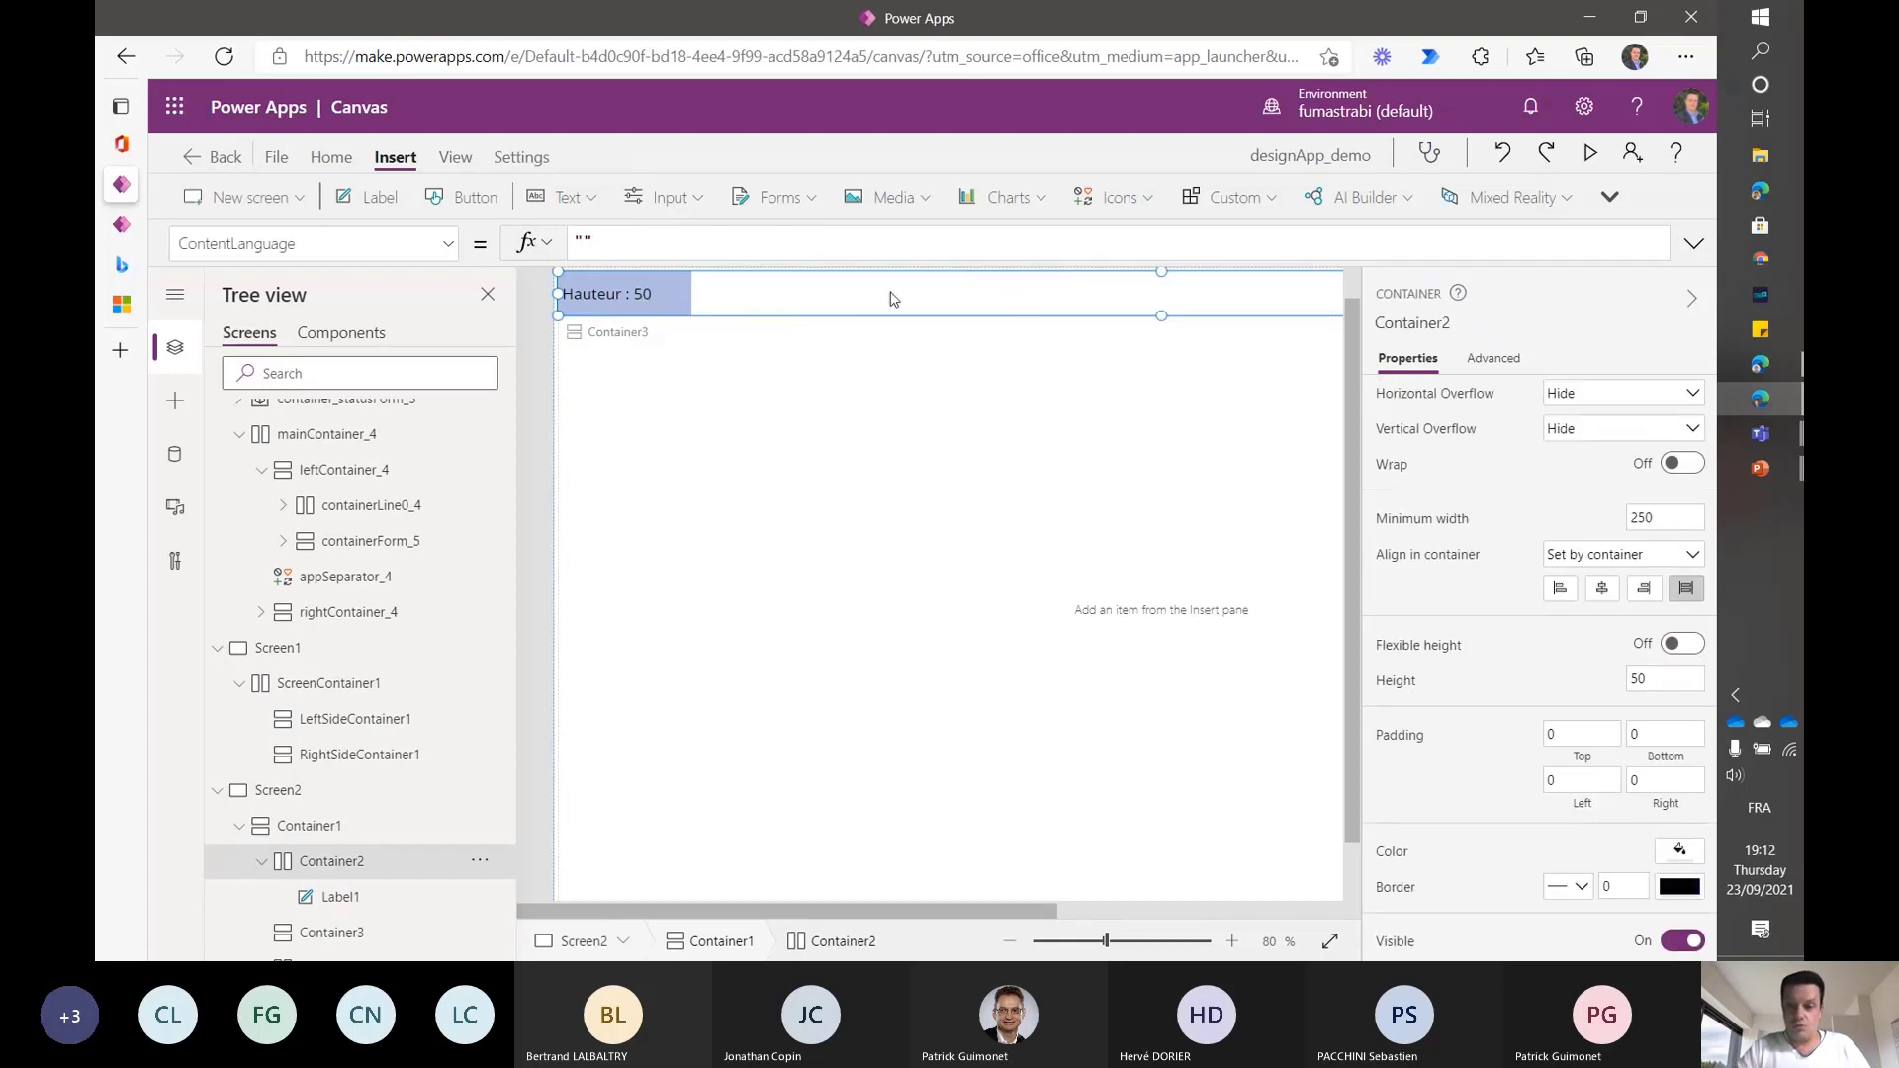
{"action": "left_click", "coordinate": [1573, 737]}
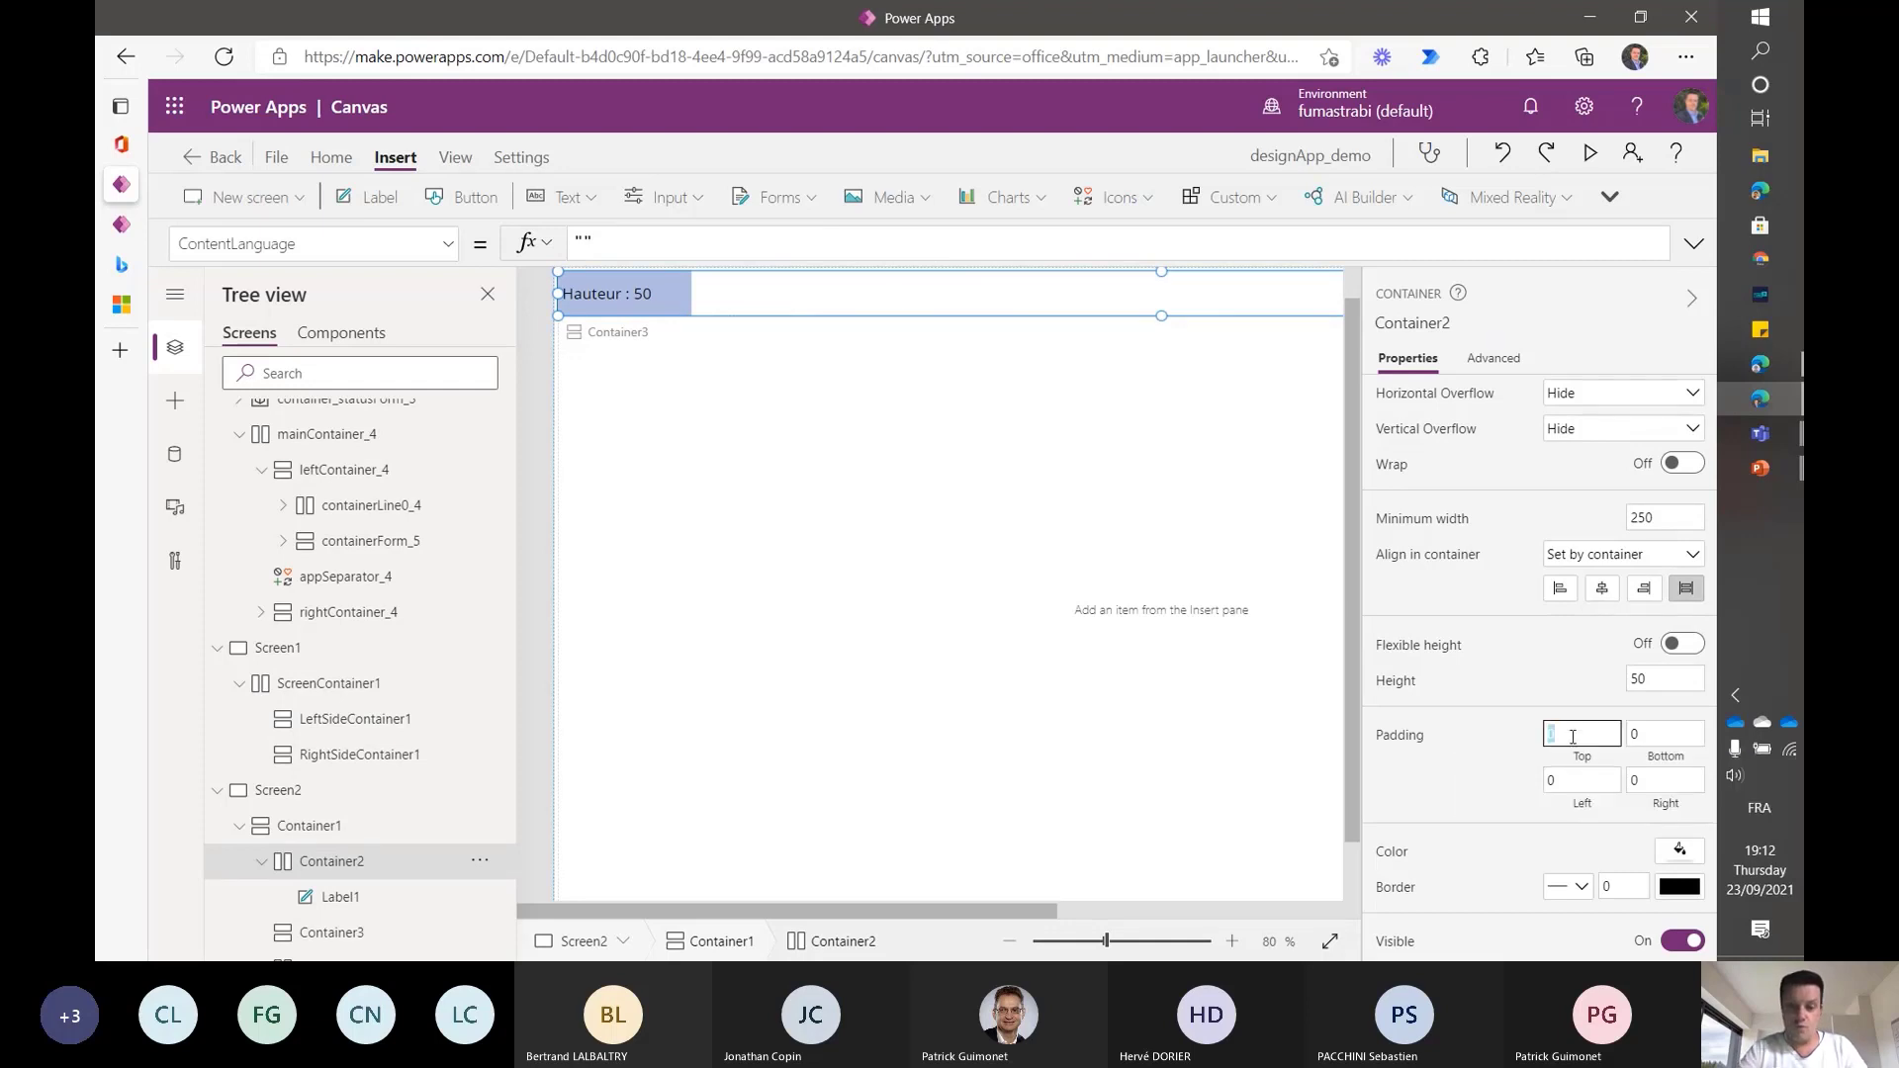
{"action": "type", "text": "5"}
{"action": "key", "text": "Tab"}
{"action": "type", "text": "5"}
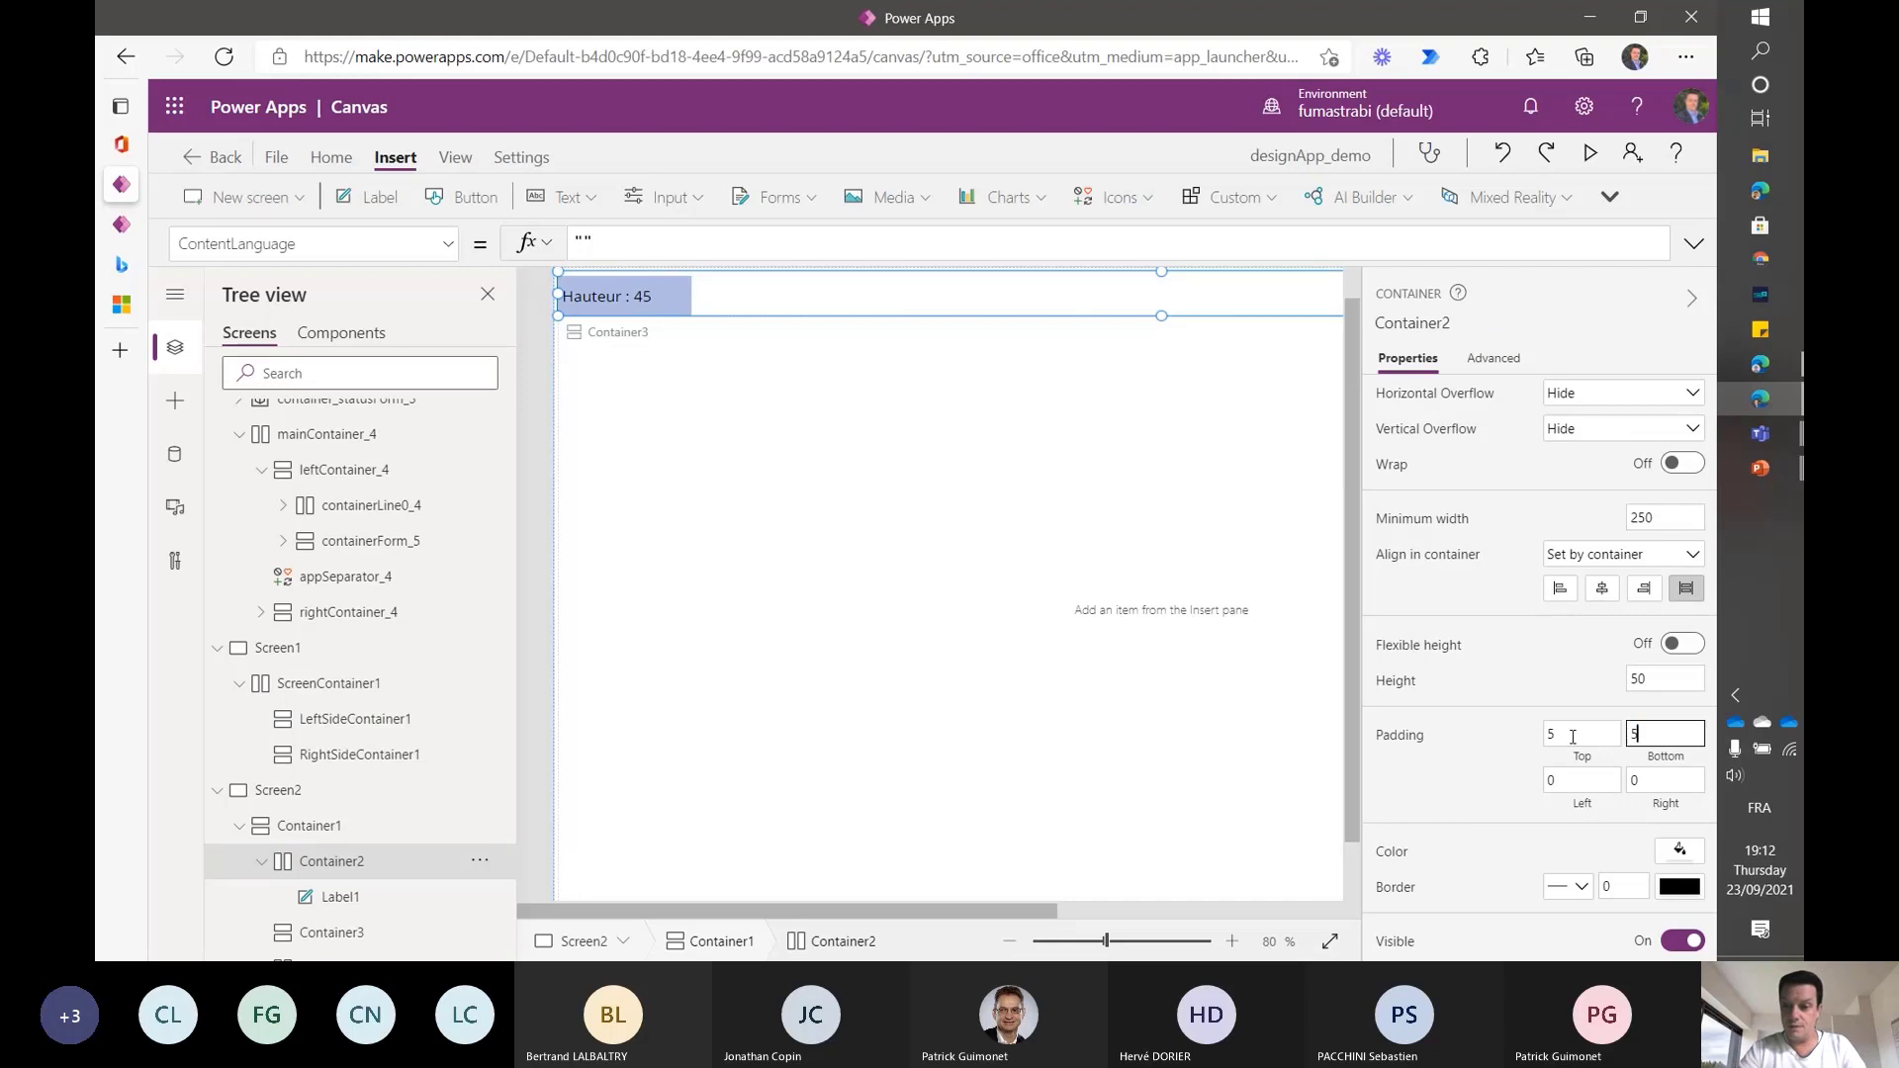
{"action": "key", "text": "Tab"}
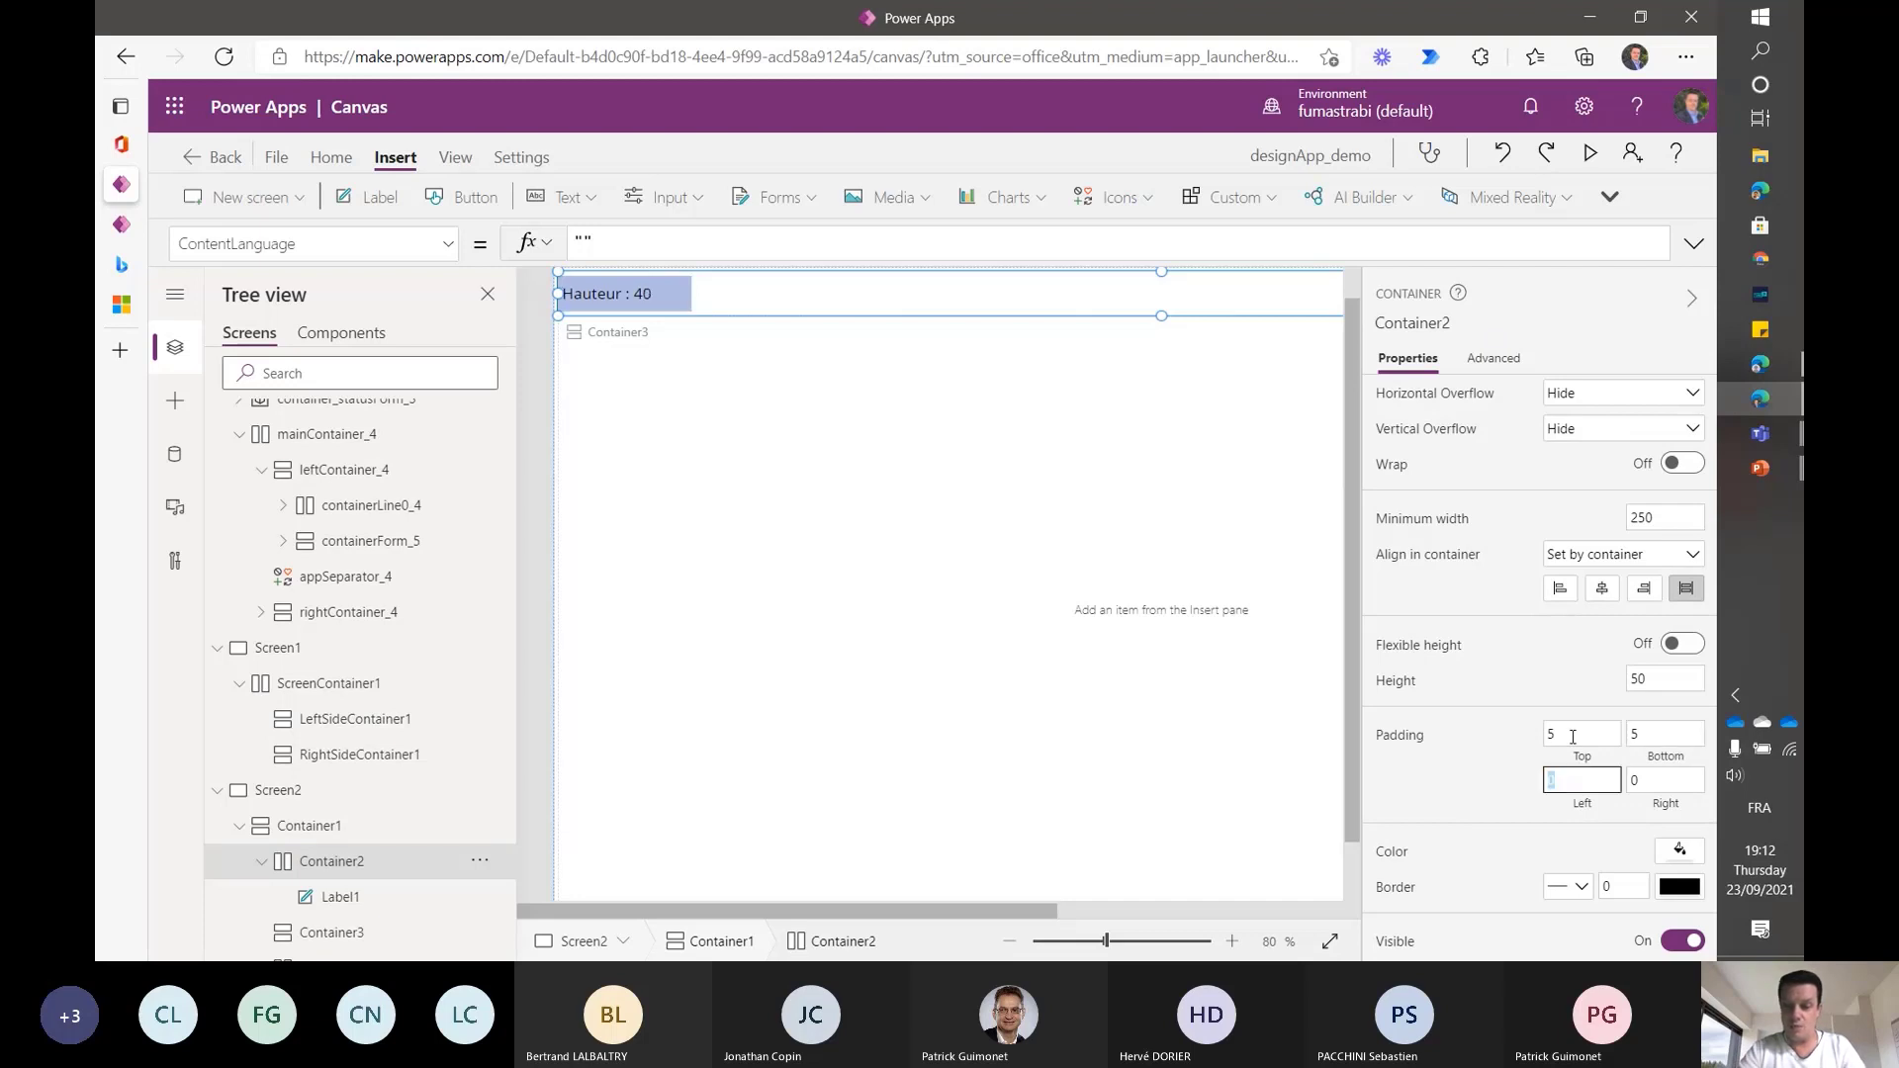
{"action": "type", "text": "5"}
{"action": "key", "text": "Tab"}
{"action": "type", "text": "5"}
{"action": "key", "text": "Tab"}
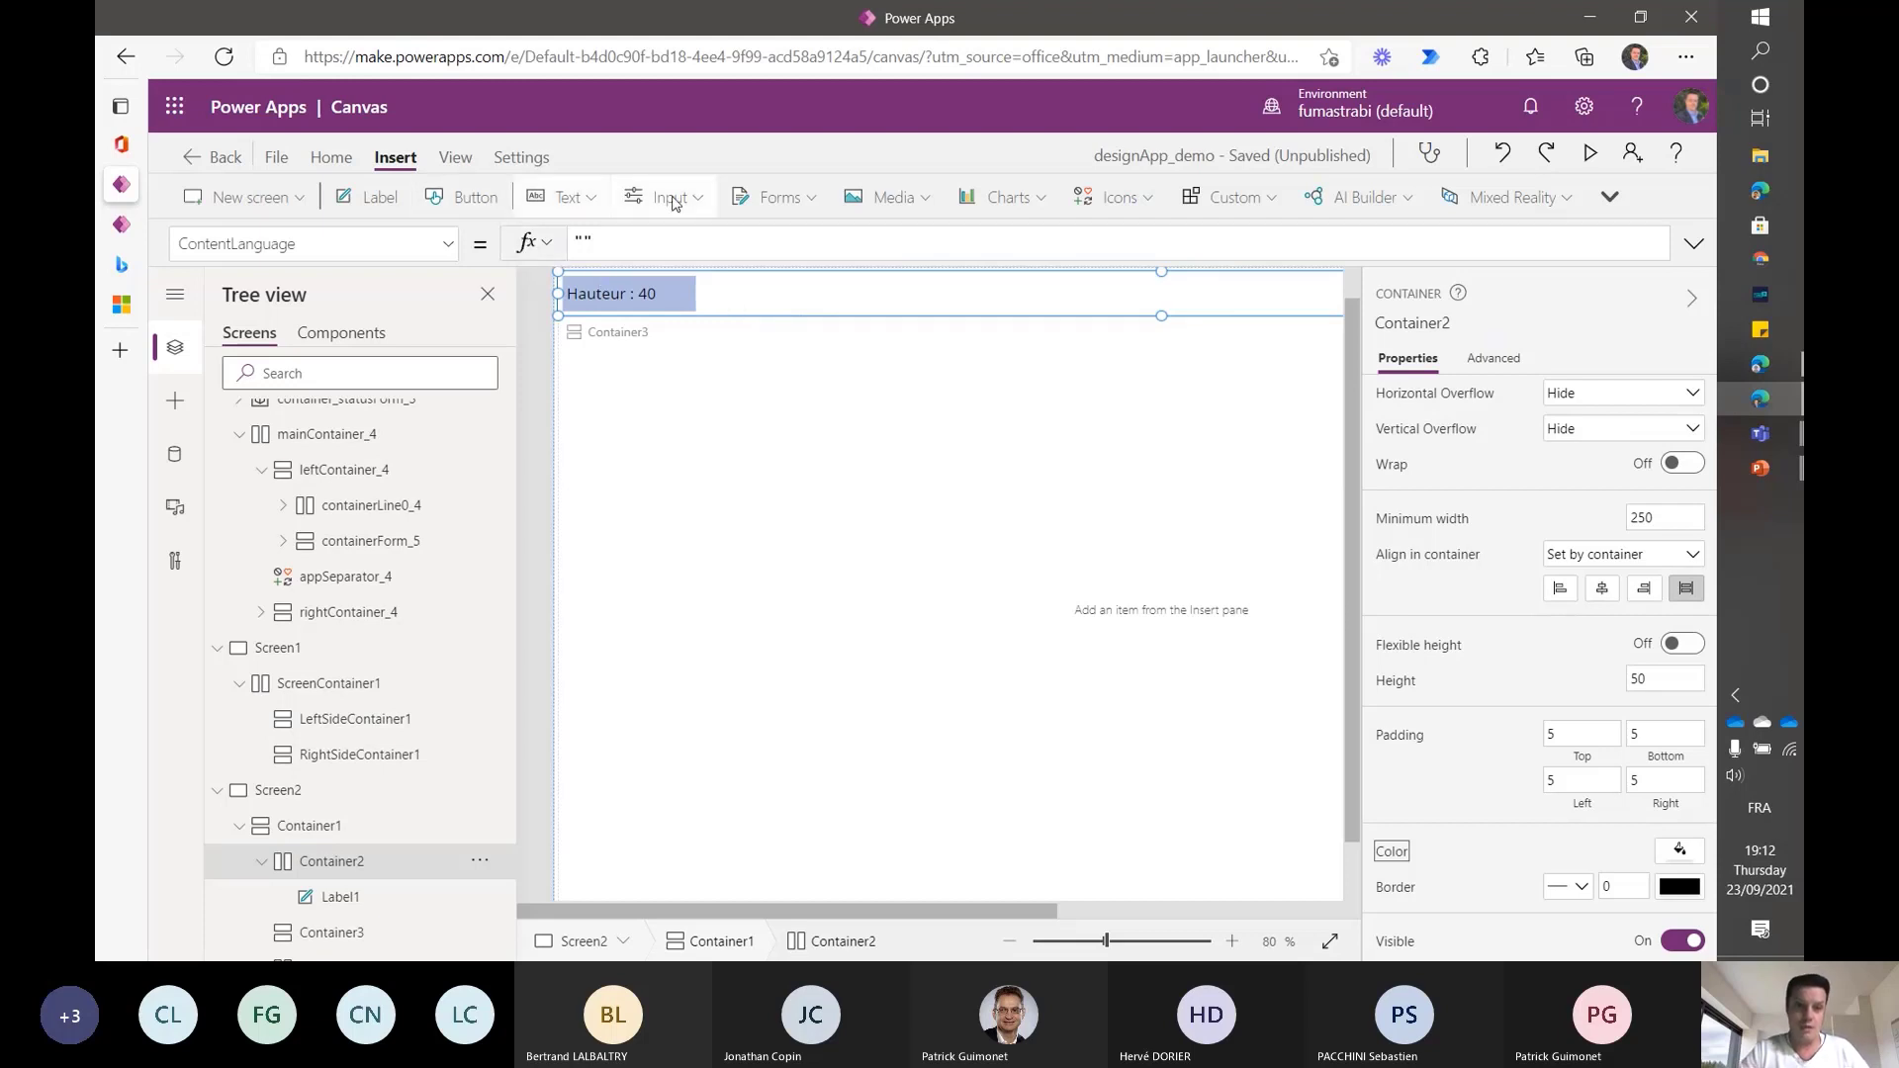
- Insert a button beside the label in the header container, Container2
{"action": "left_click", "coordinate": [450, 196]}
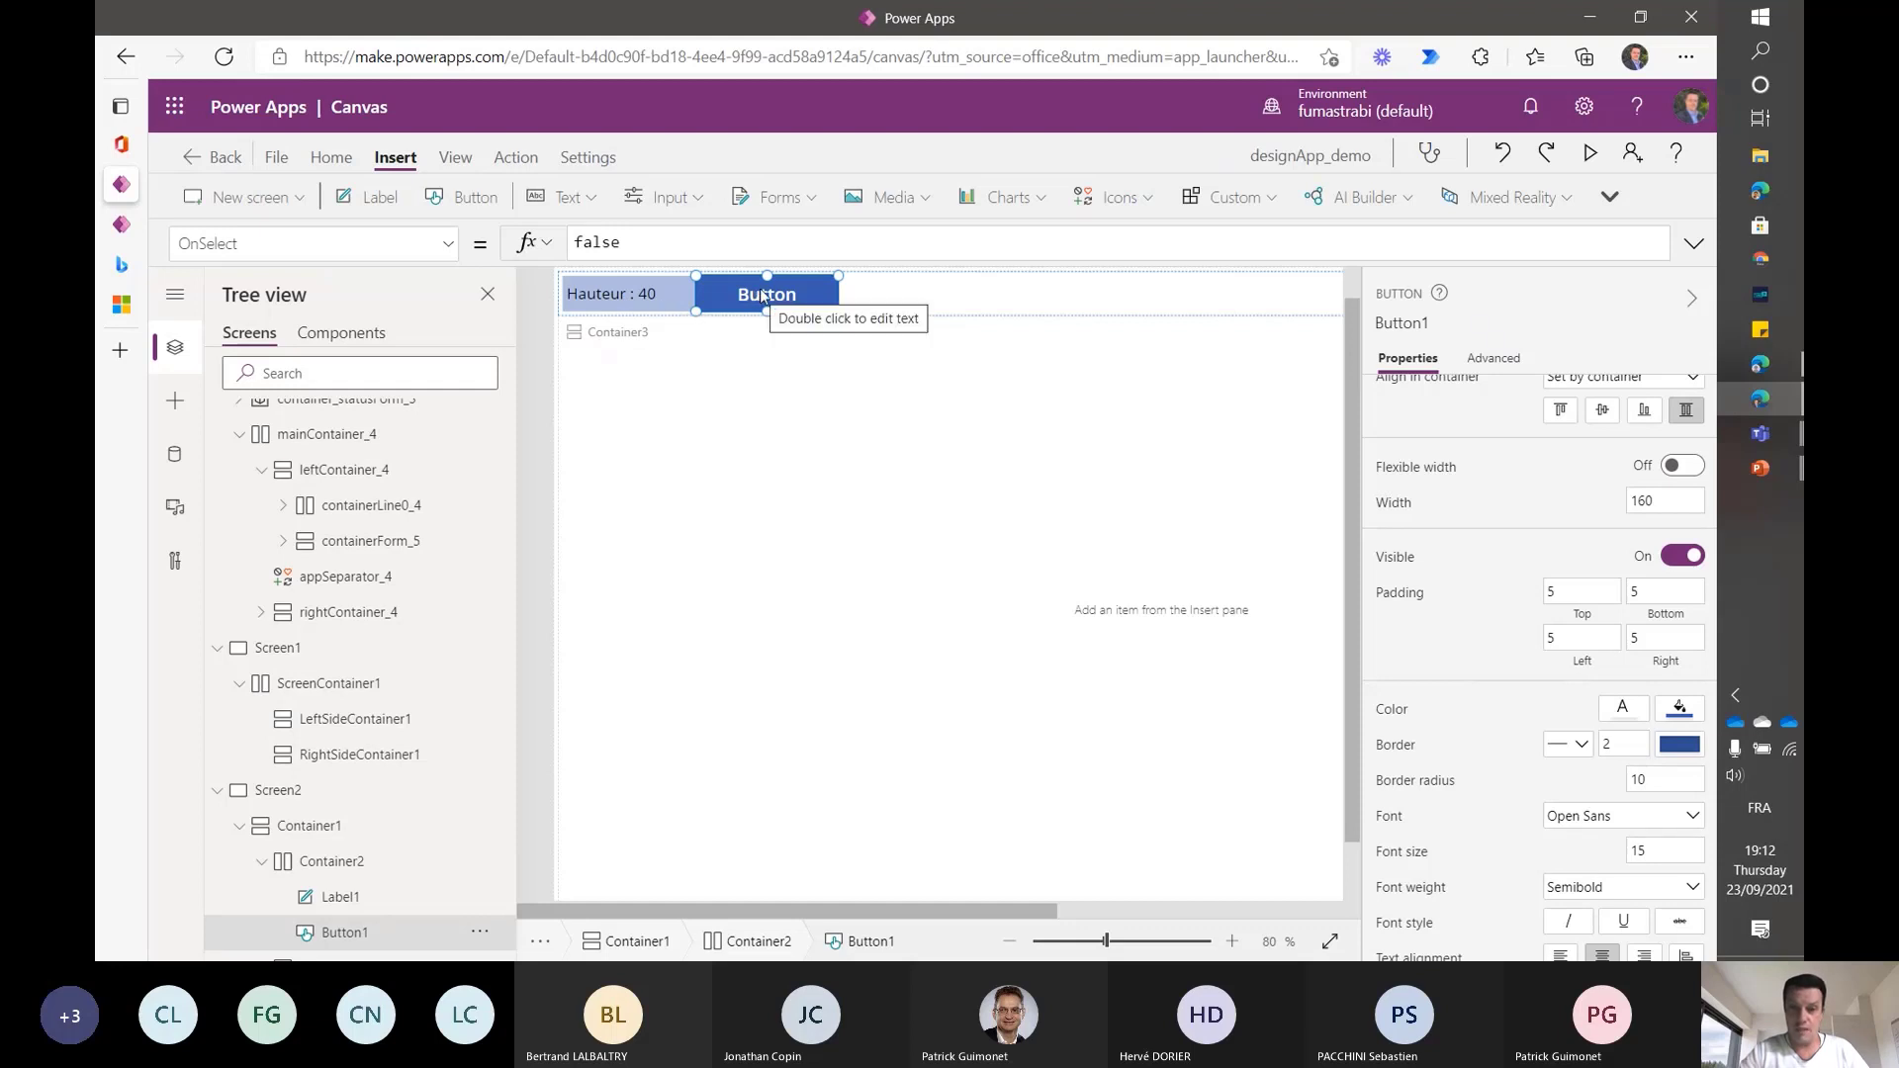
{"action": "left_click", "coordinate": [1118, 197]}
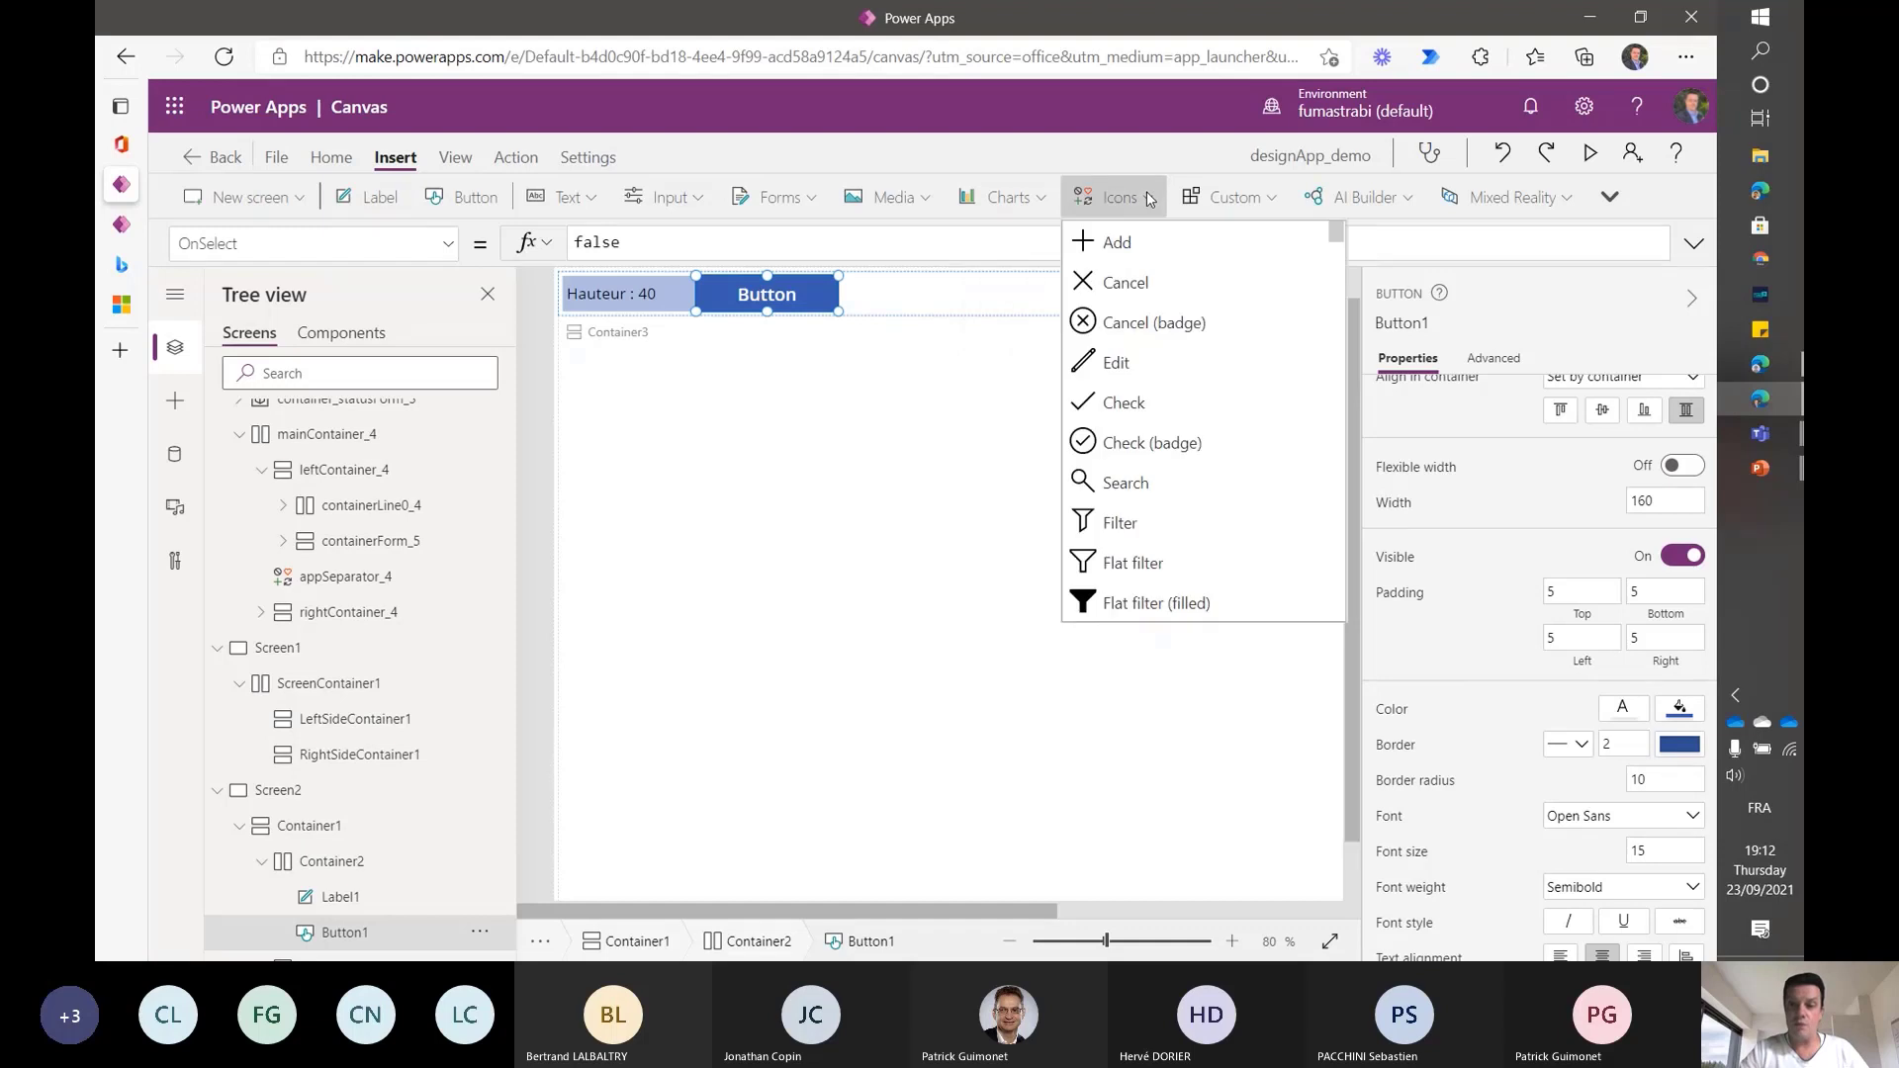
{"action": "left_click", "coordinate": [1118, 197]}
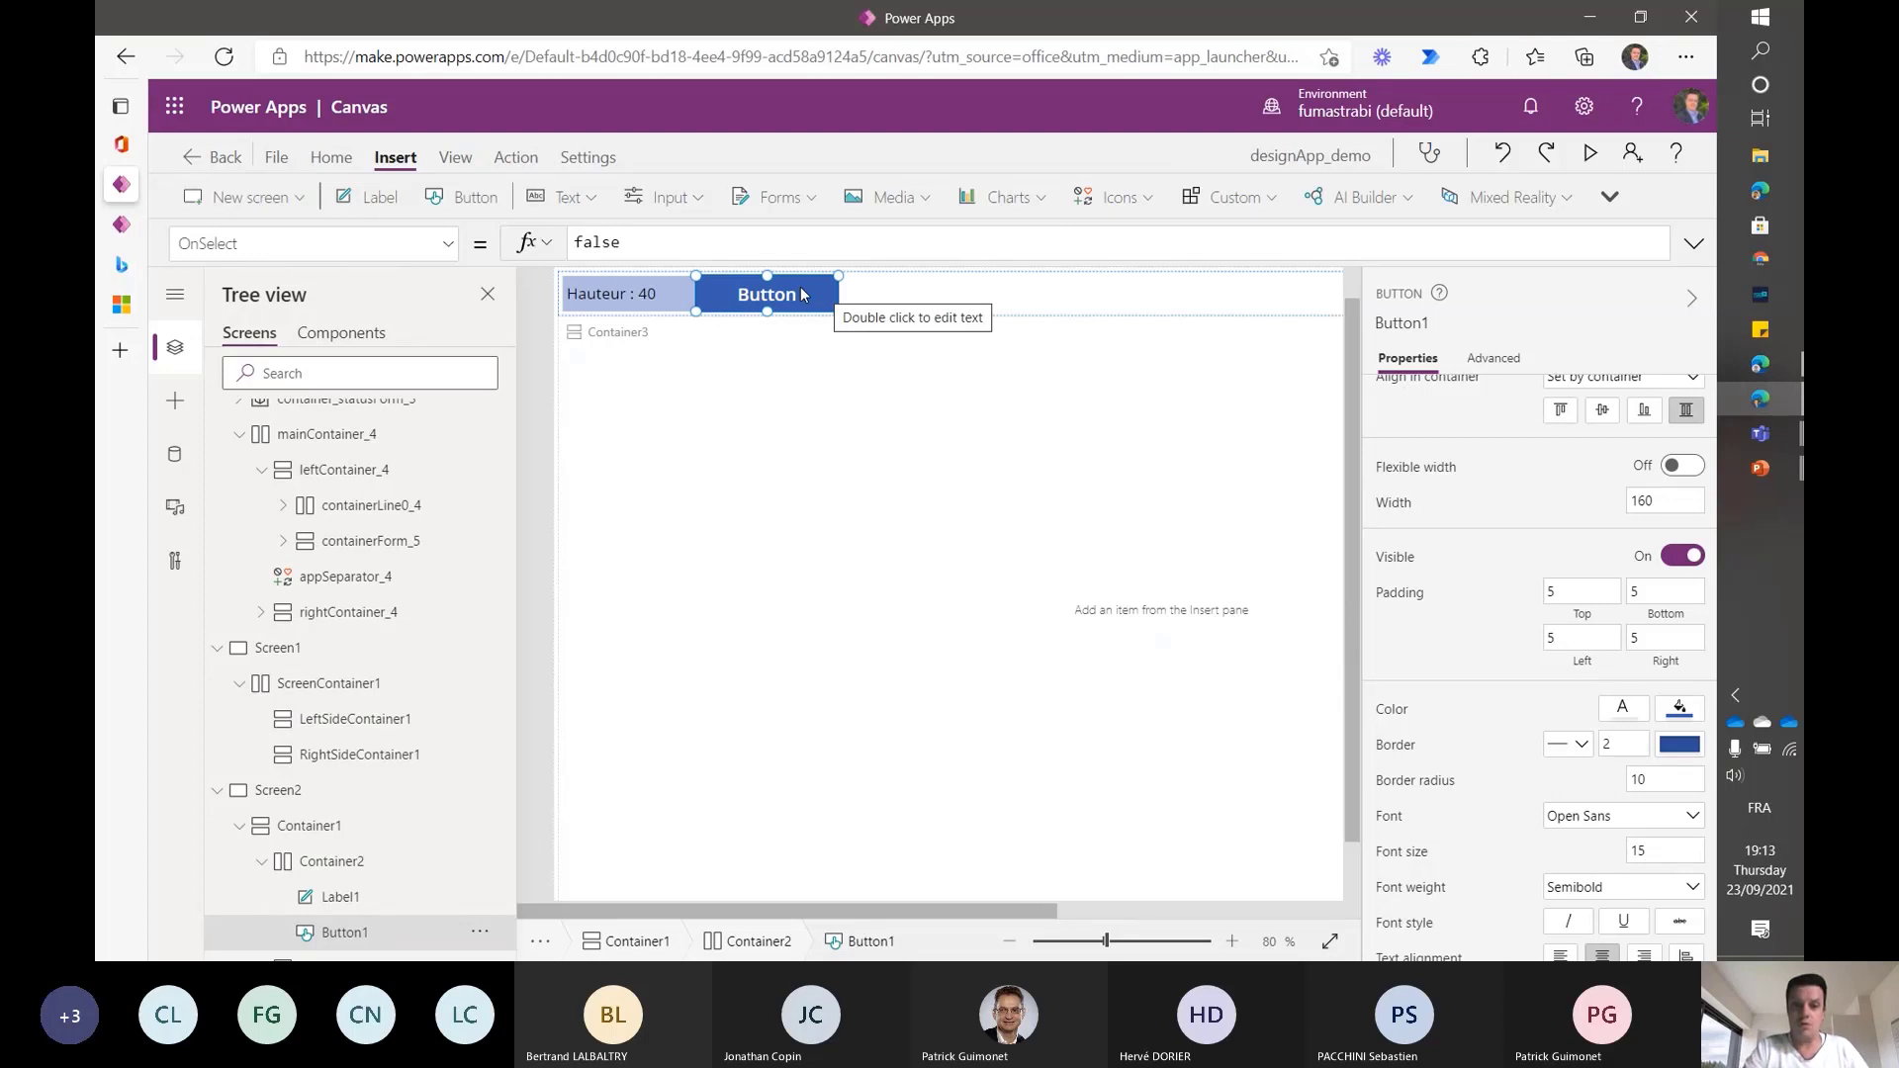
- Try centre and end horizontal justification on Container2, and settle on space between to push the label and button to opposite ends
{"action": "left_click", "coordinate": [946, 297]}
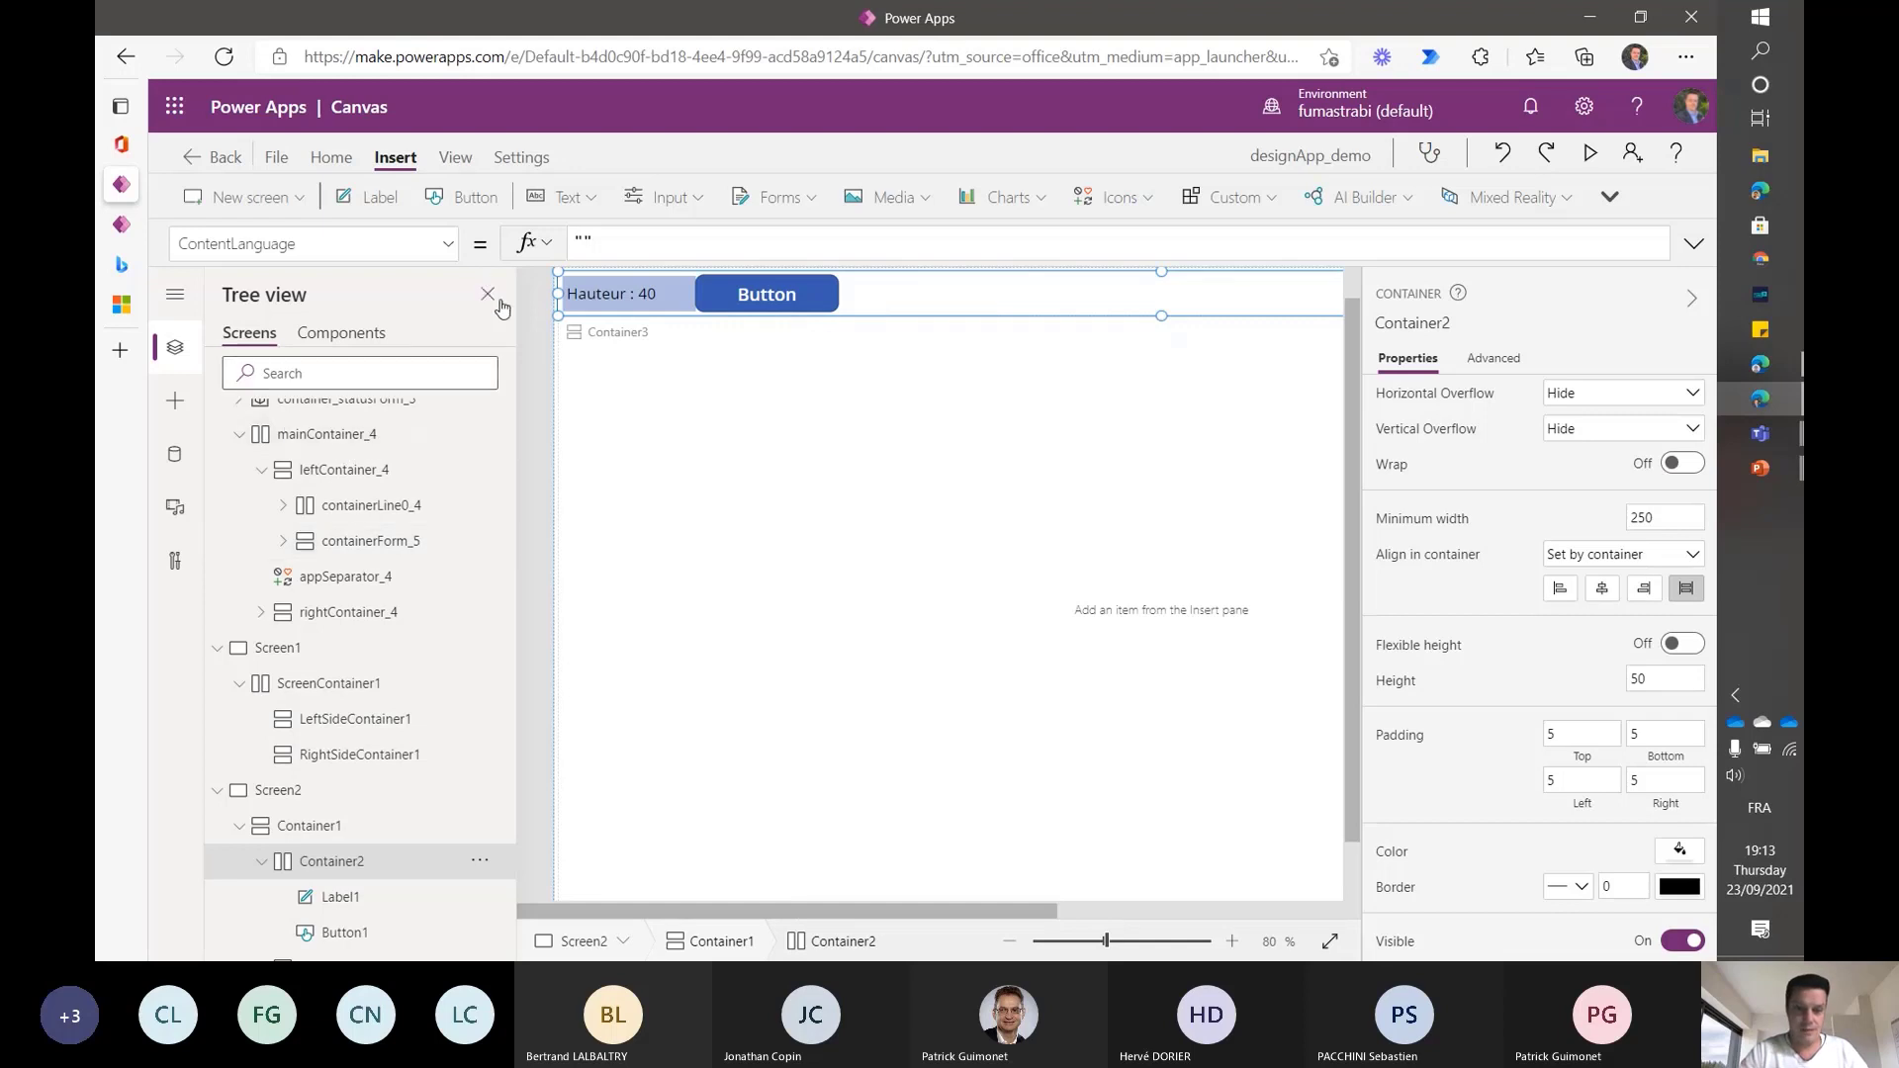
{"action": "left_click", "coordinate": [1329, 945]}
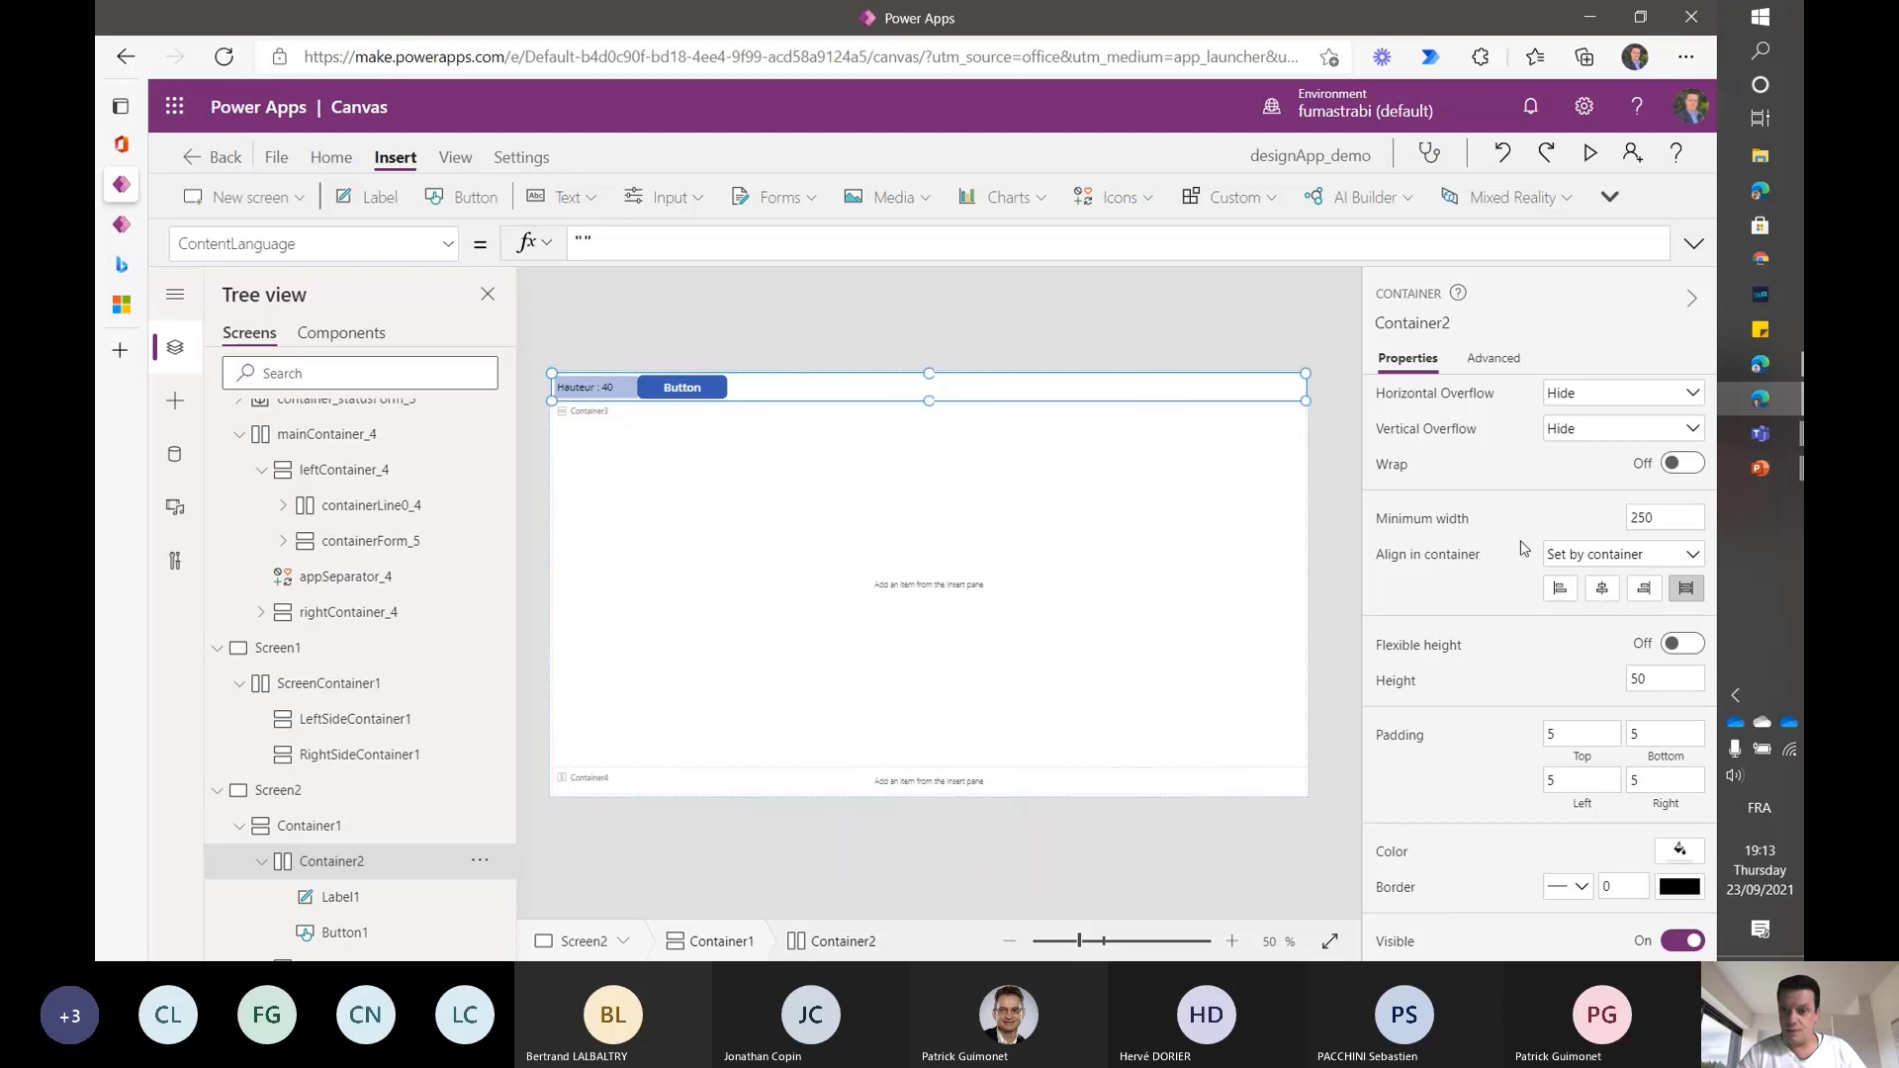
{"action": "scroll", "coordinate": [1525, 554], "scroll_direction": "up", "scroll_amount": 2}
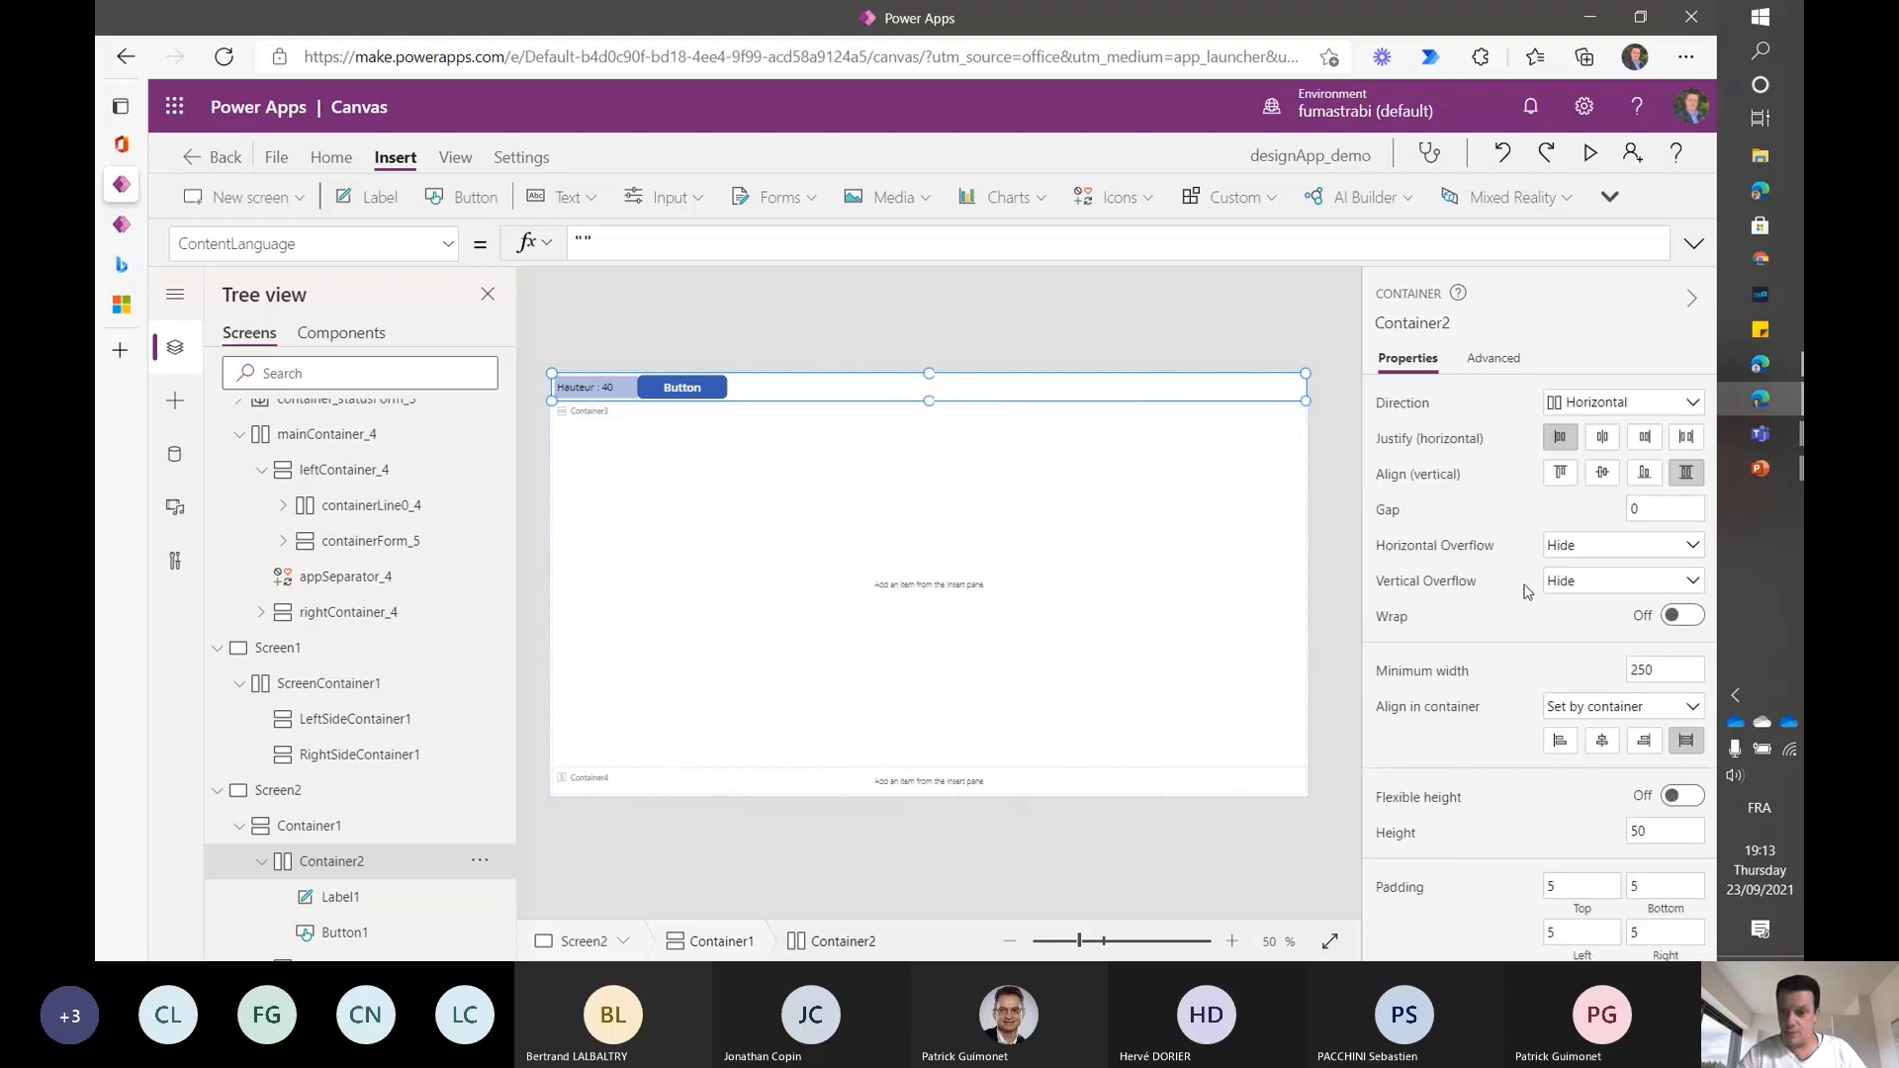
{"action": "left_click", "coordinate": [1603, 437]}
{"action": "left_click", "coordinate": [1643, 440]}
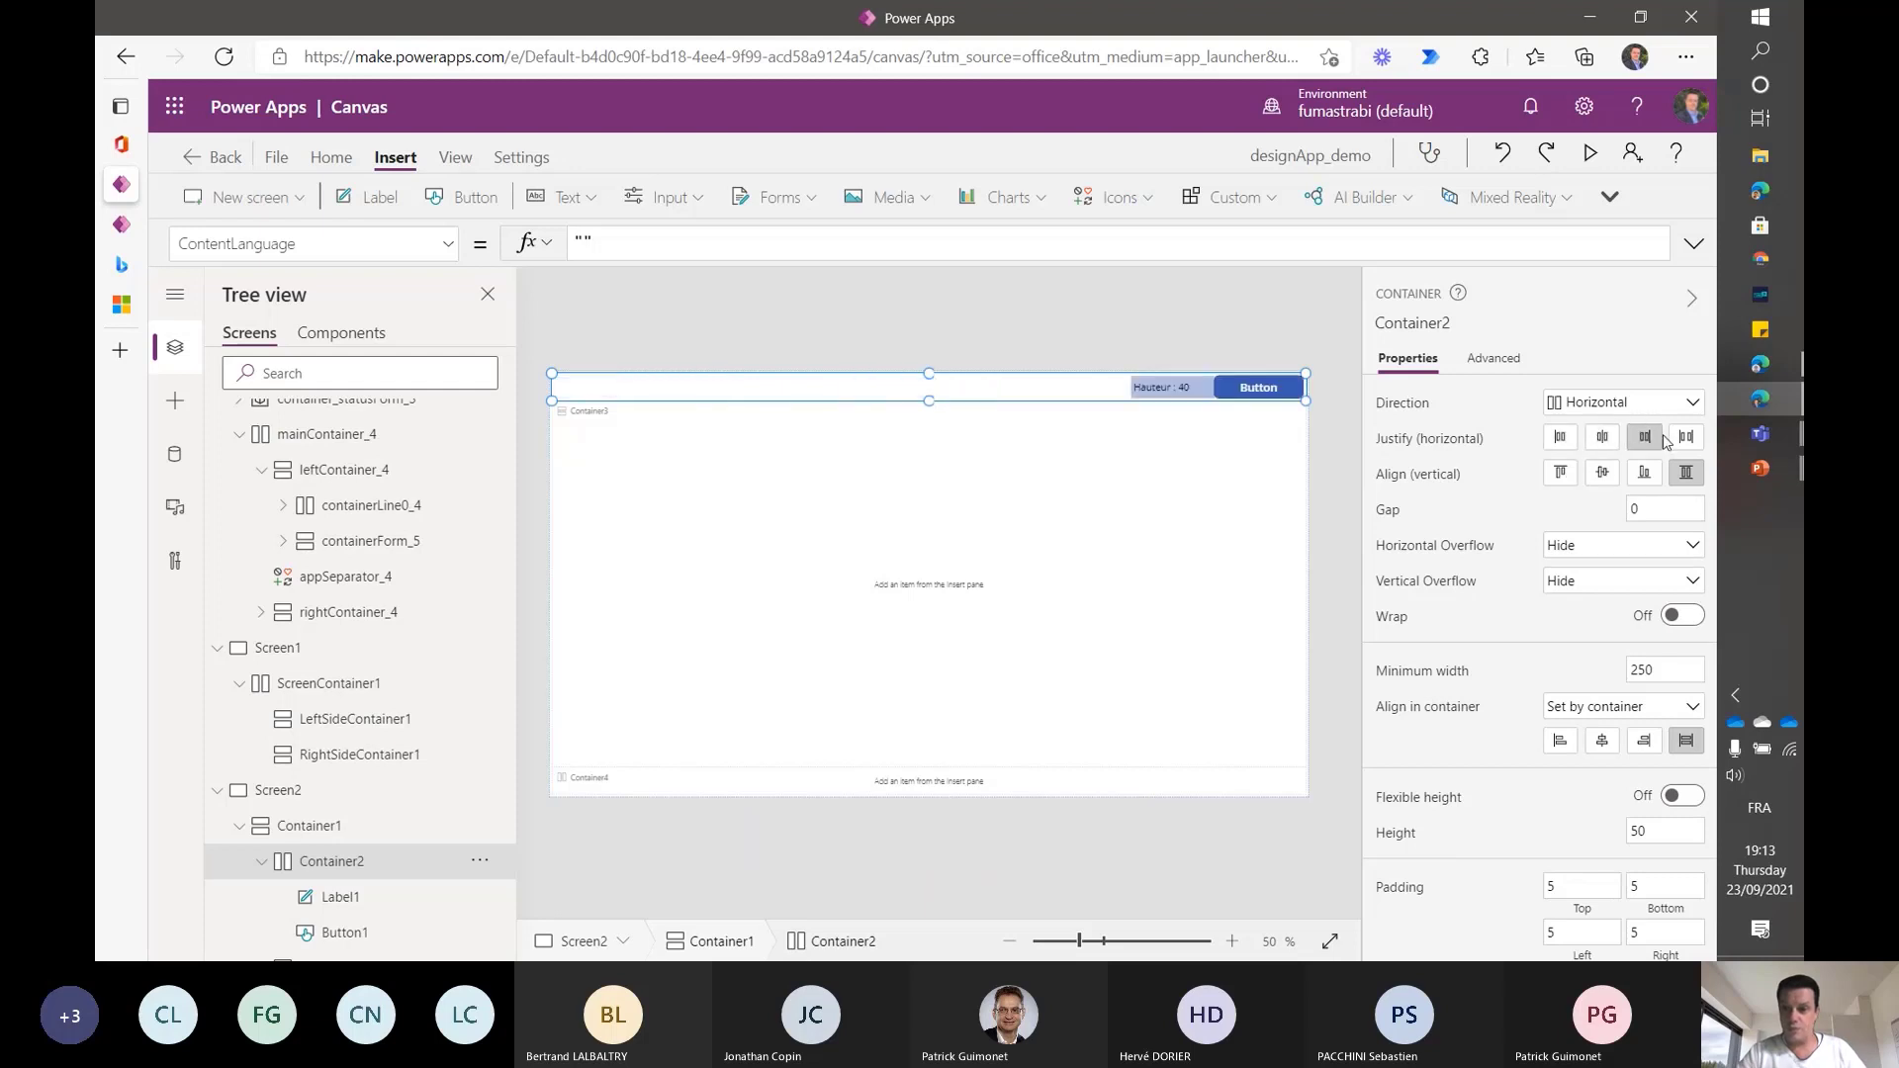
{"action": "left_click", "coordinate": [1699, 440]}
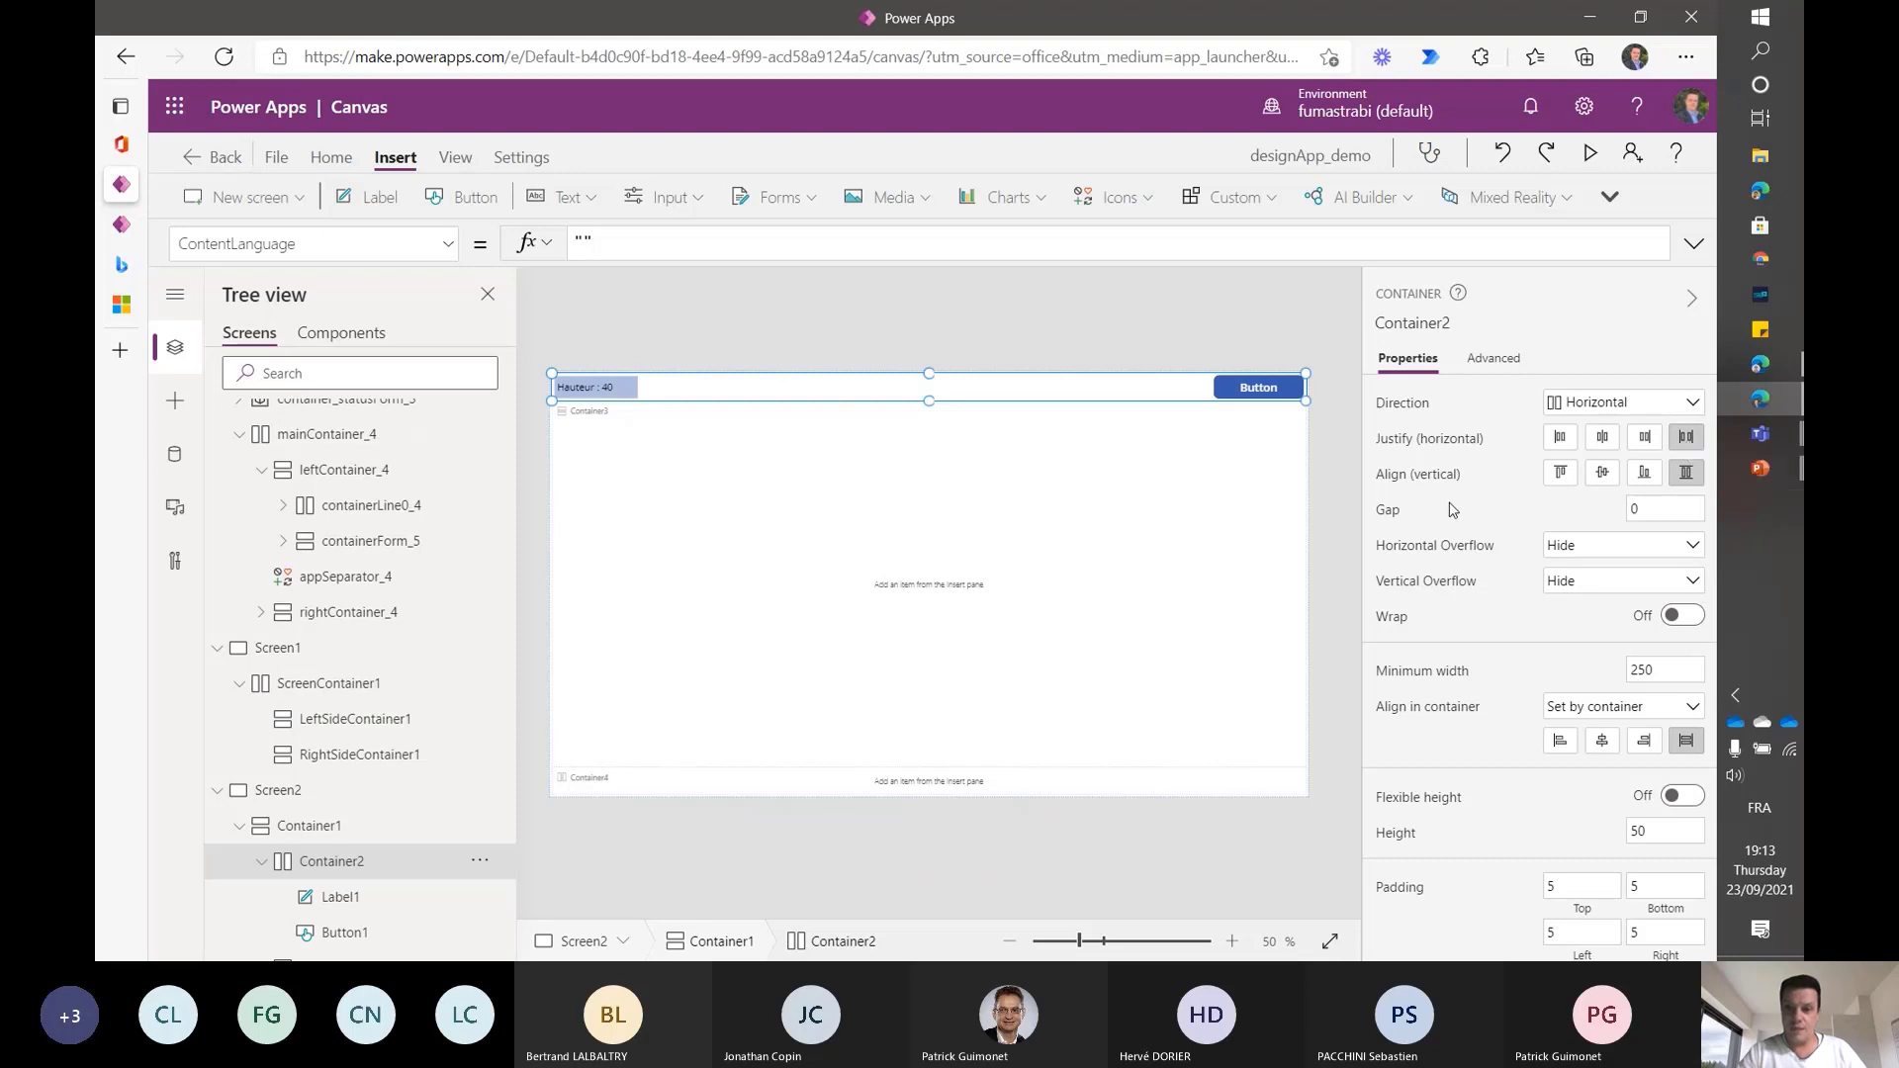
- Set the gap between the controls in the header container, Container2, to 50
{"action": "left_click", "coordinate": [1673, 513]}
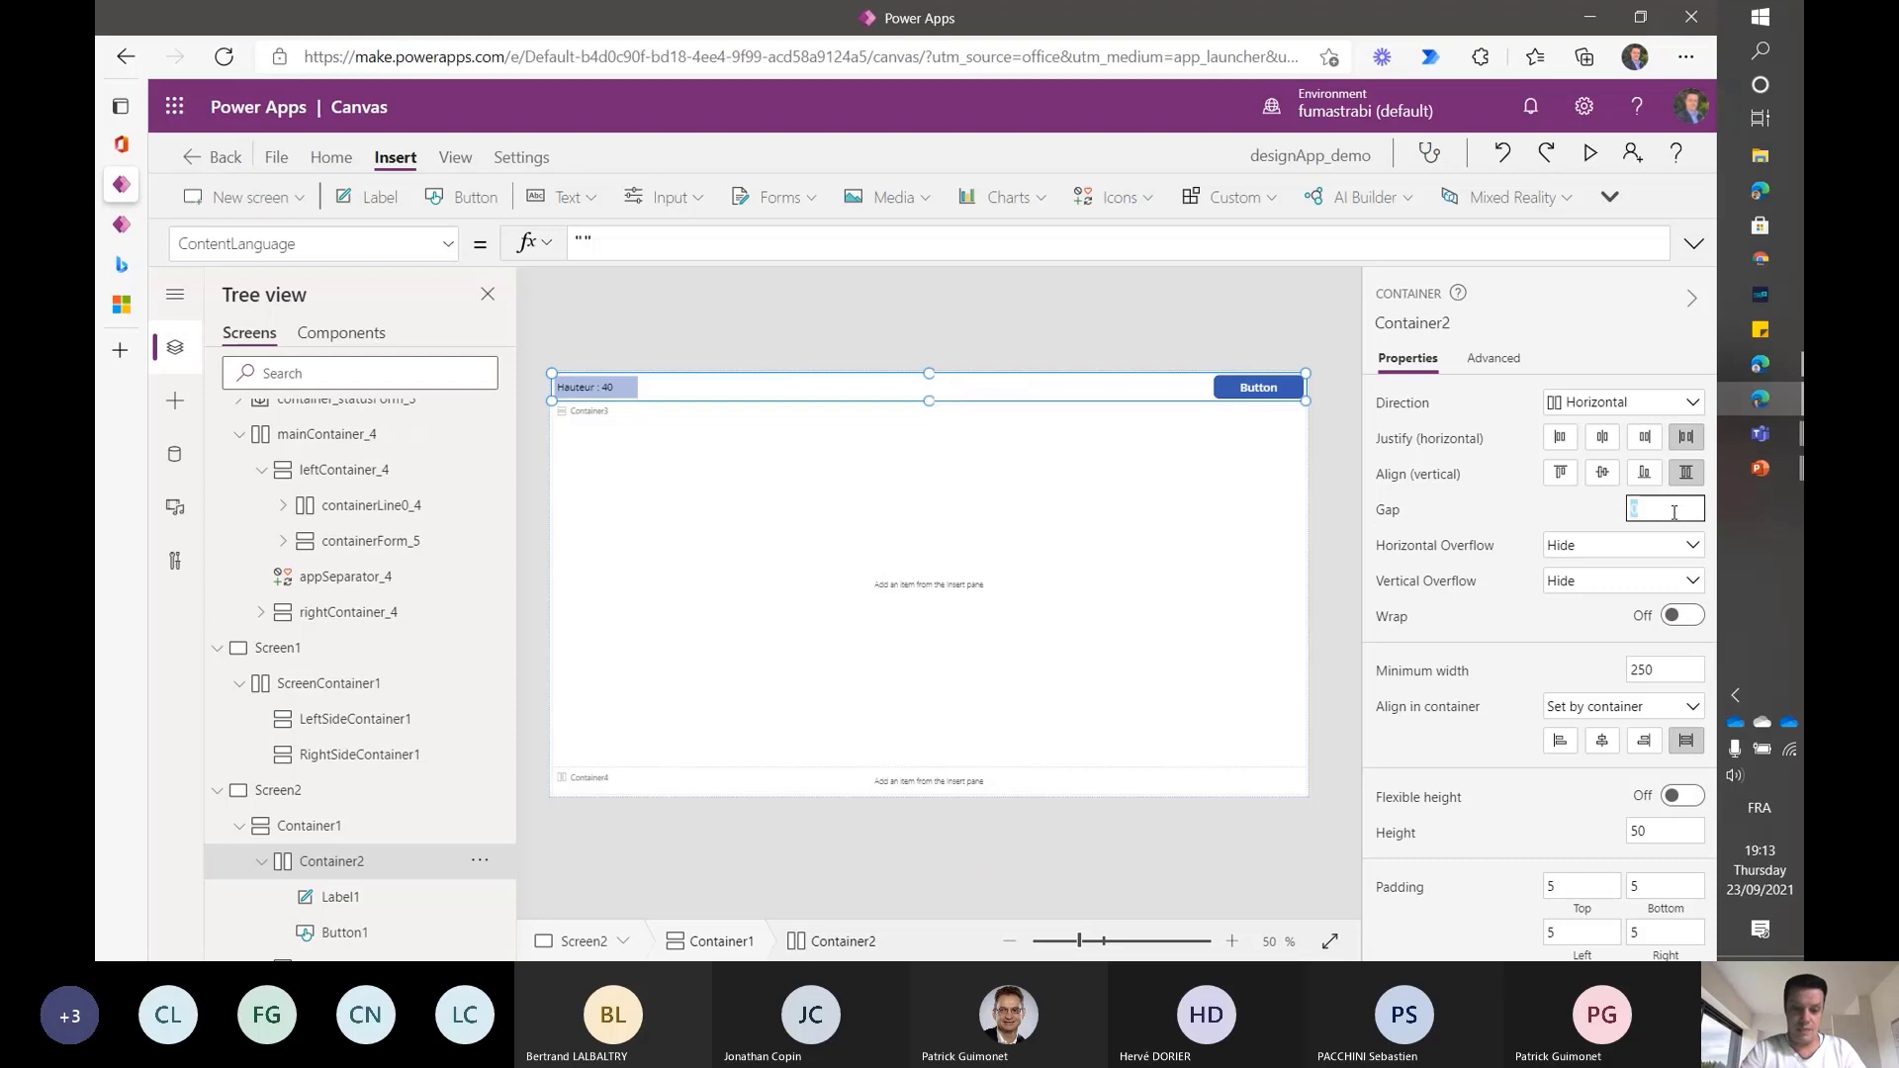
{"action": "type", "text": "50"}
{"action": "key", "text": "Tab"}
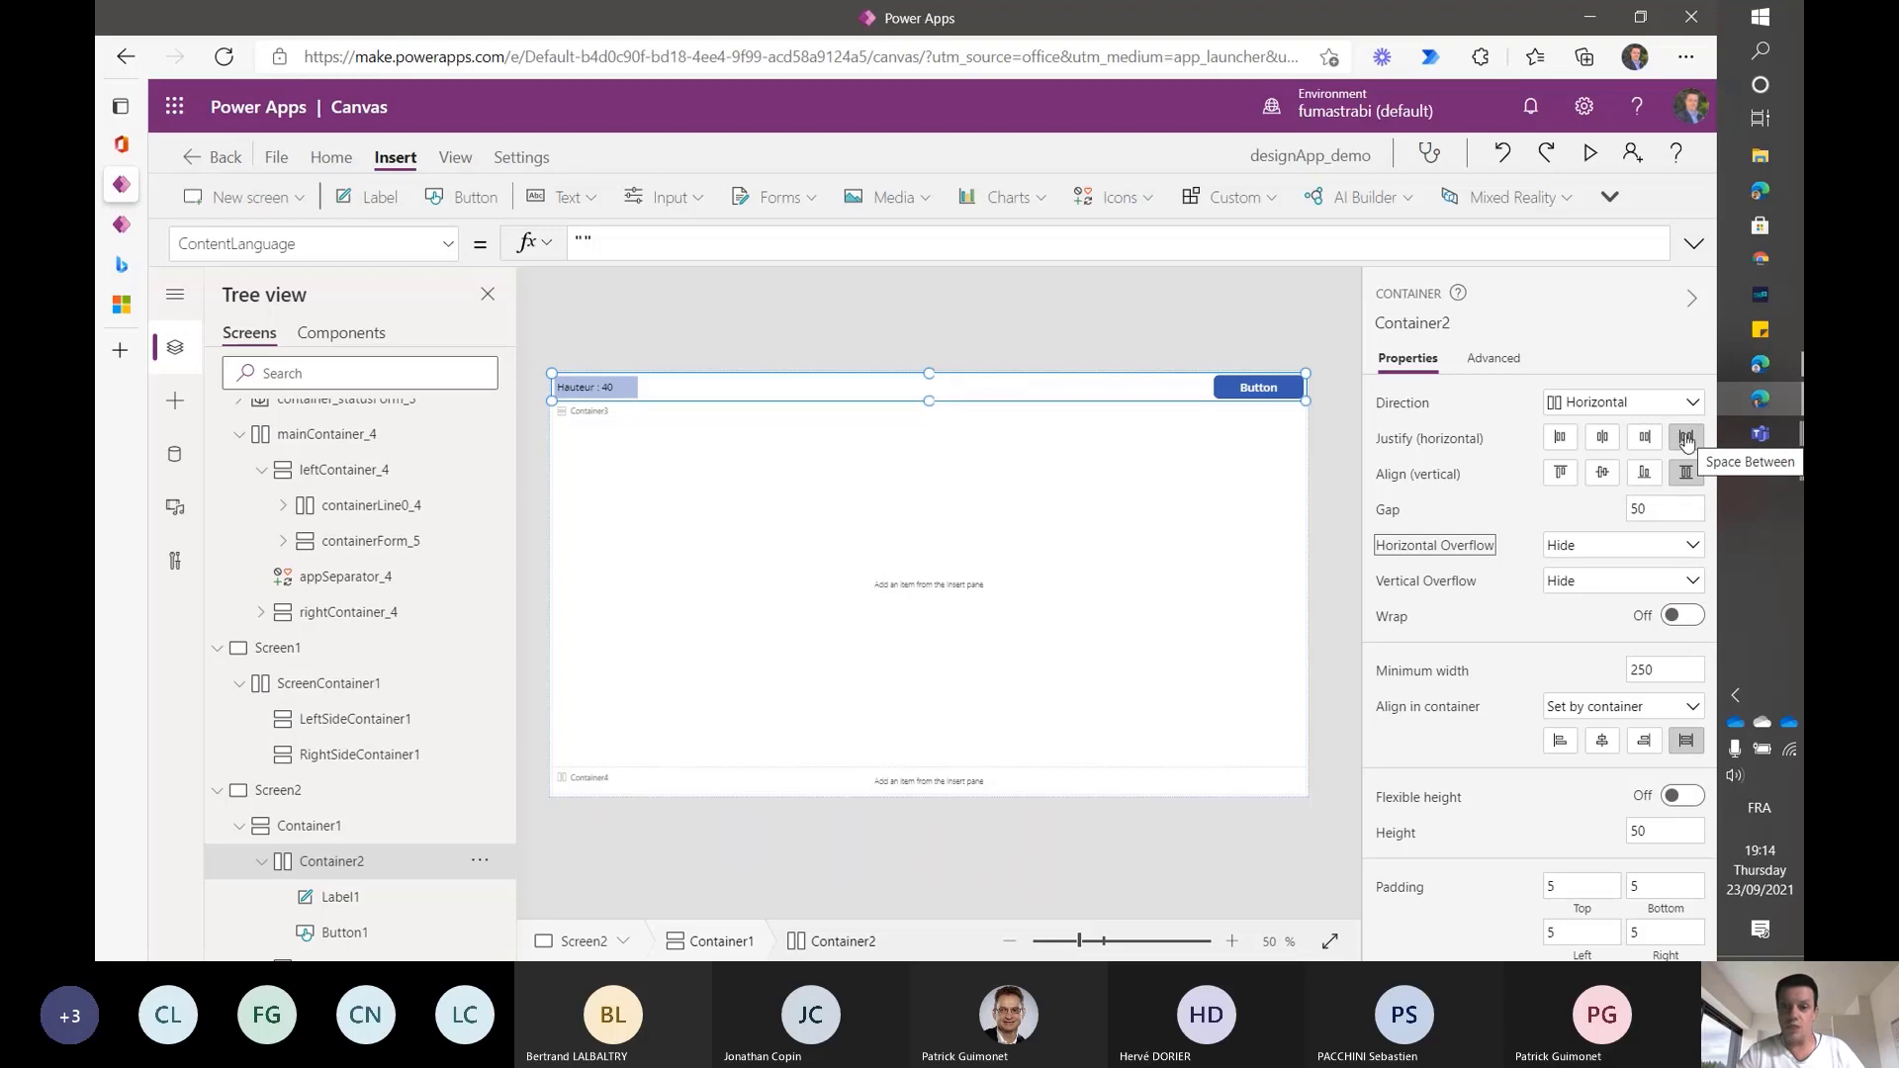
{"action": "left_click", "coordinate": [1650, 509]}
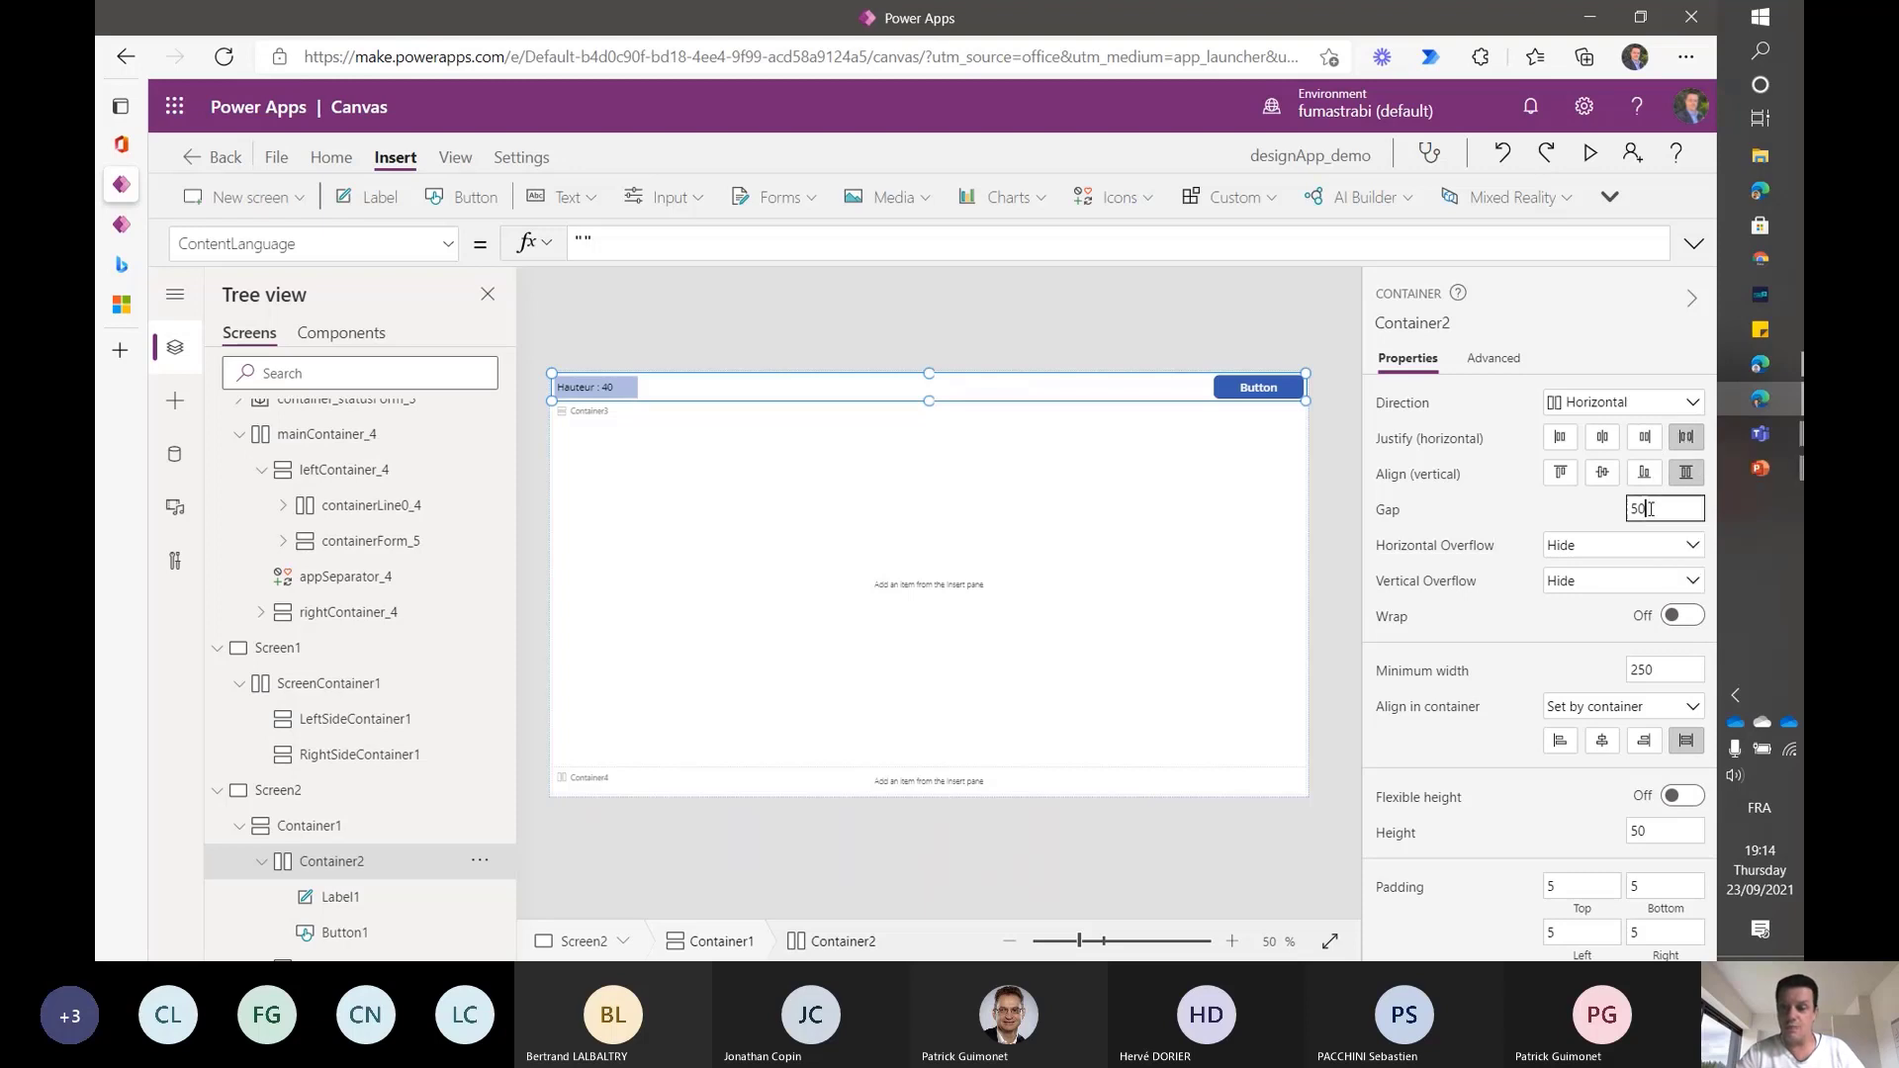
- Try centre, end and space-between horizontal justification on Container2 with the new gap, and settle on start
{"action": "left_click", "coordinate": [1603, 436]}
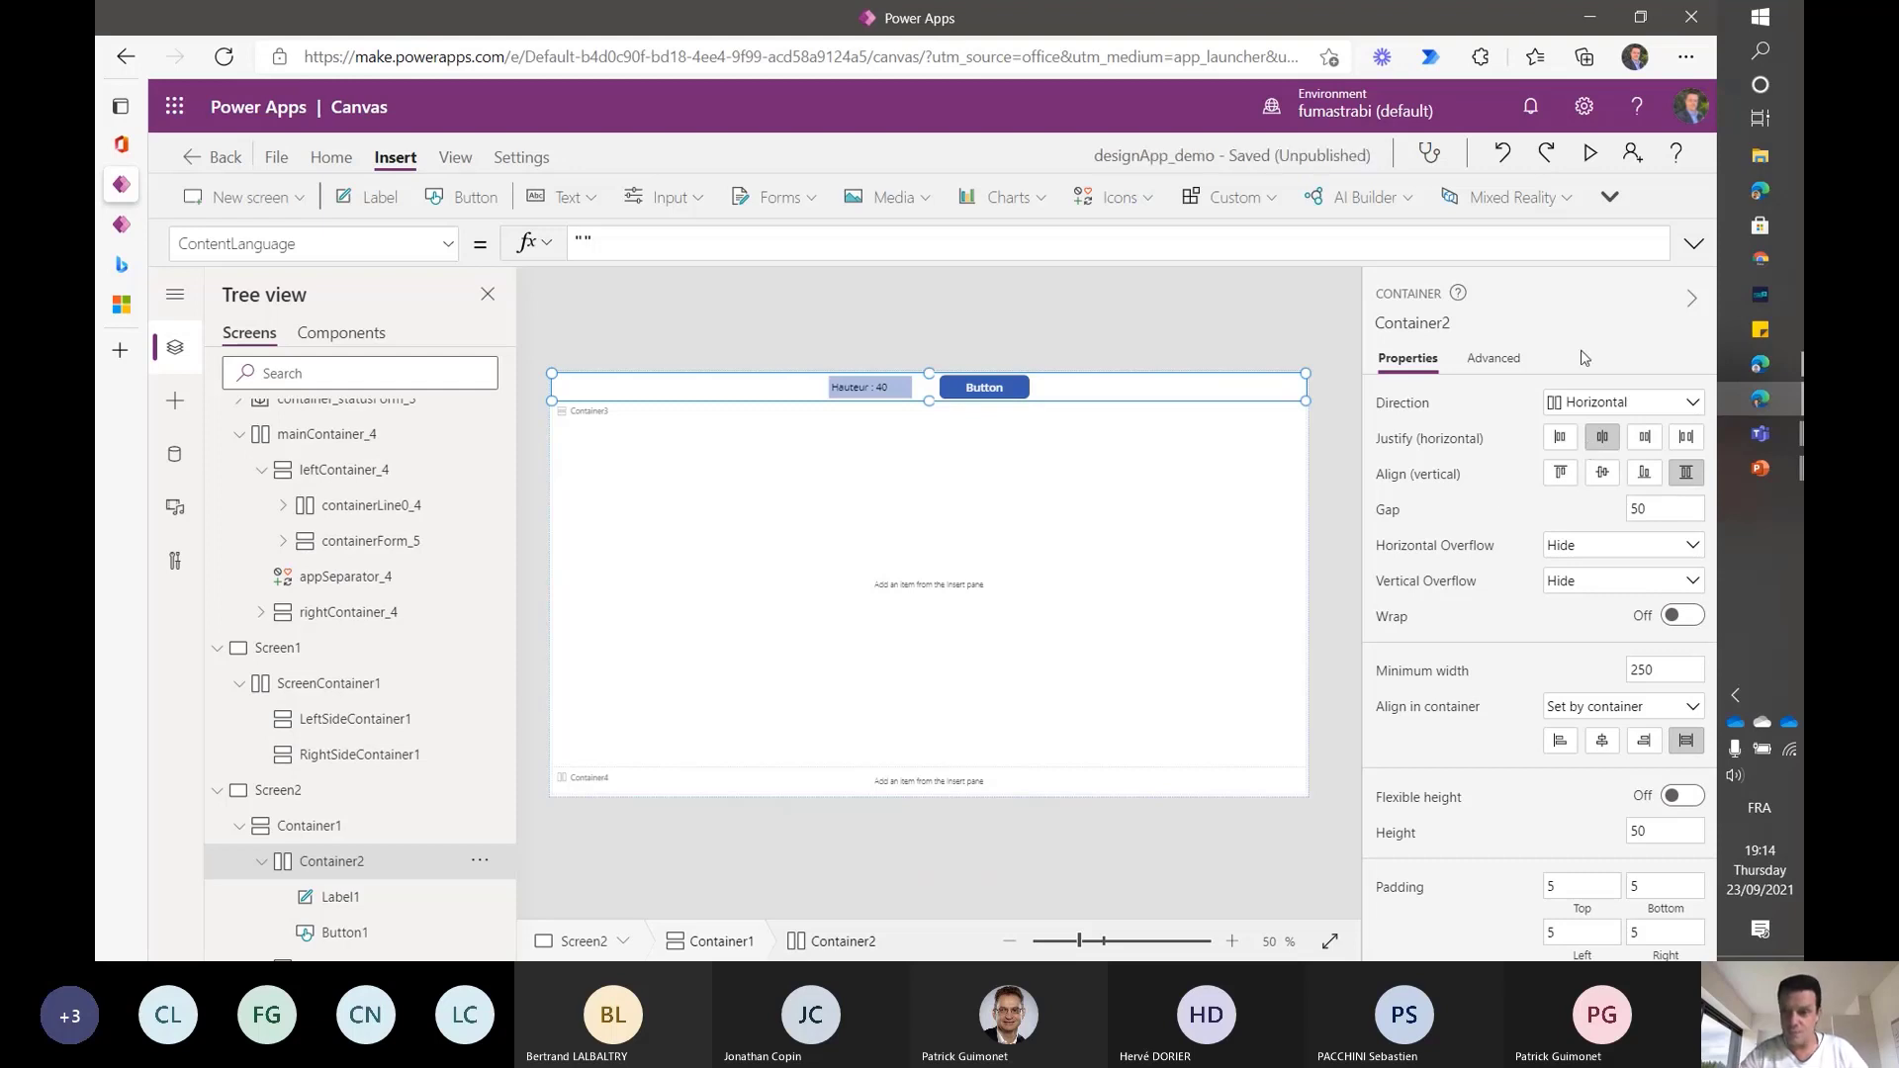
{"action": "left_click", "coordinate": [1563, 438]}
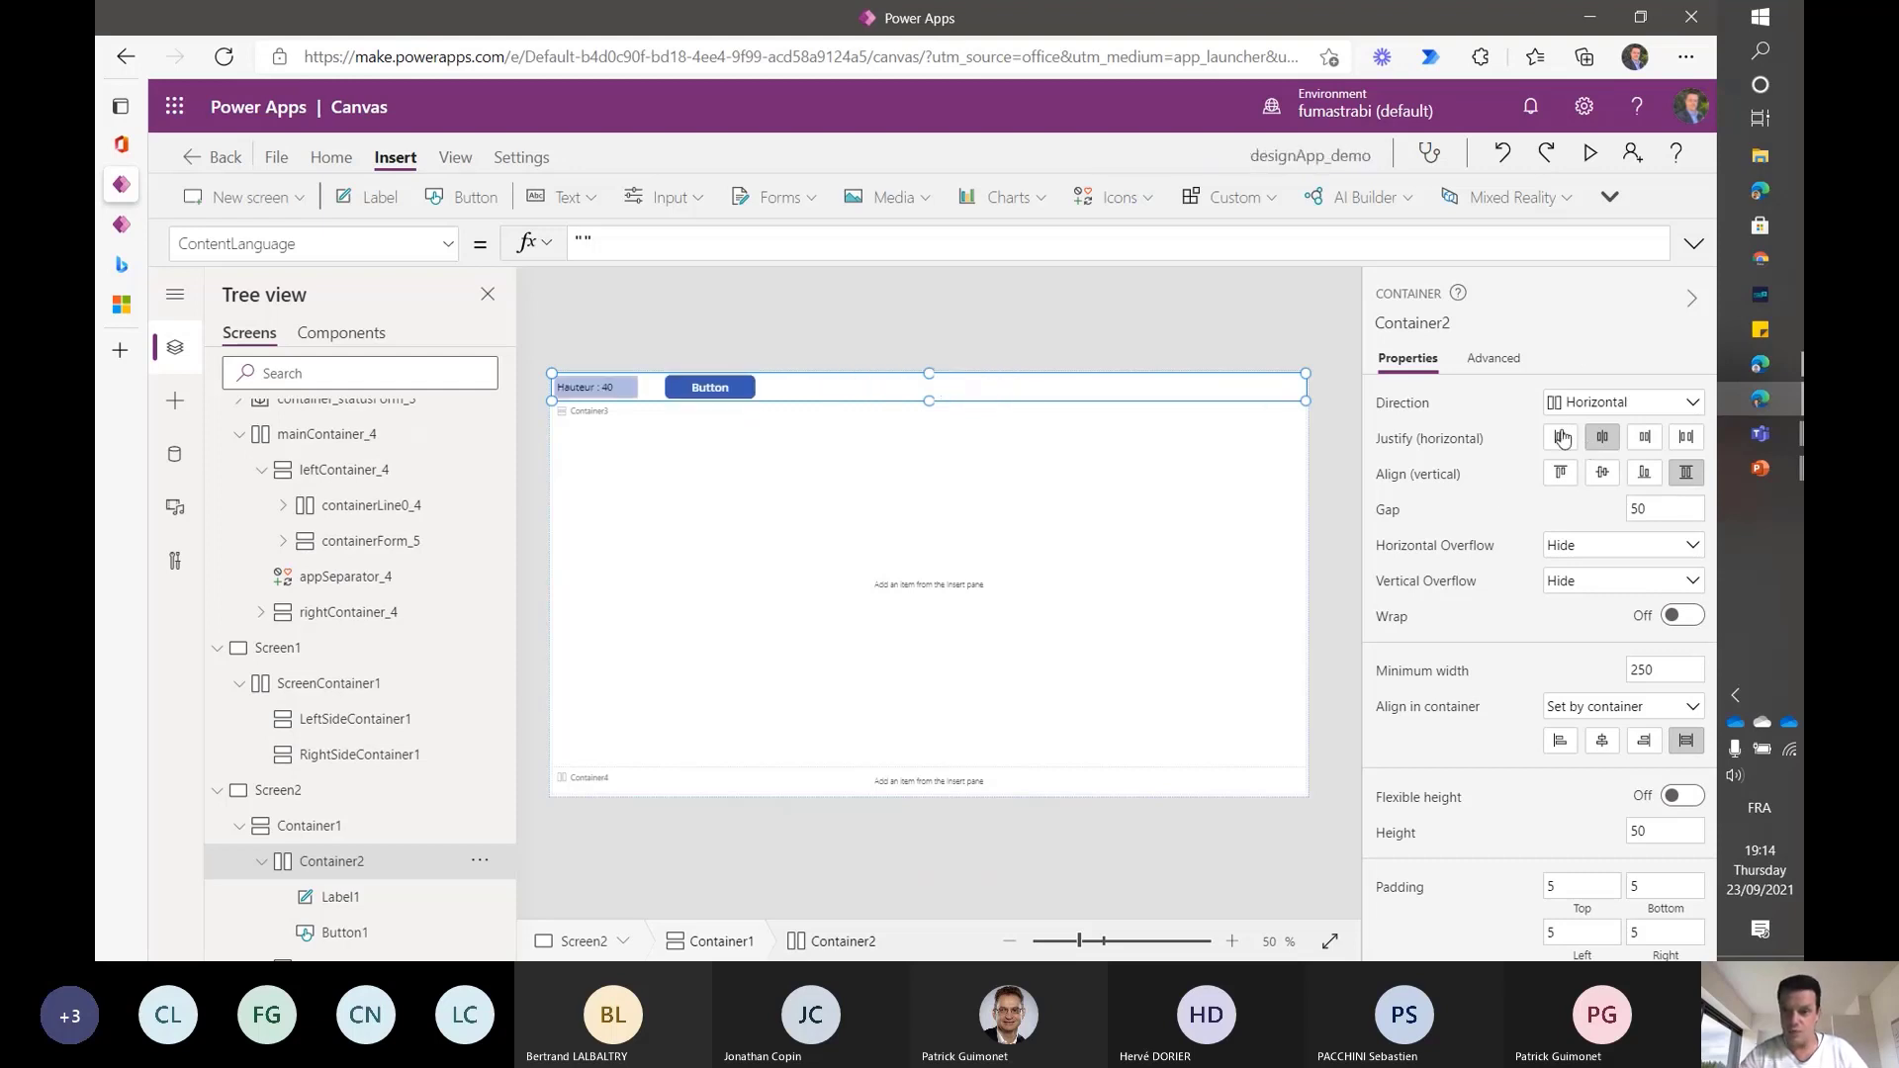
{"action": "left_click", "coordinate": [1646, 441]}
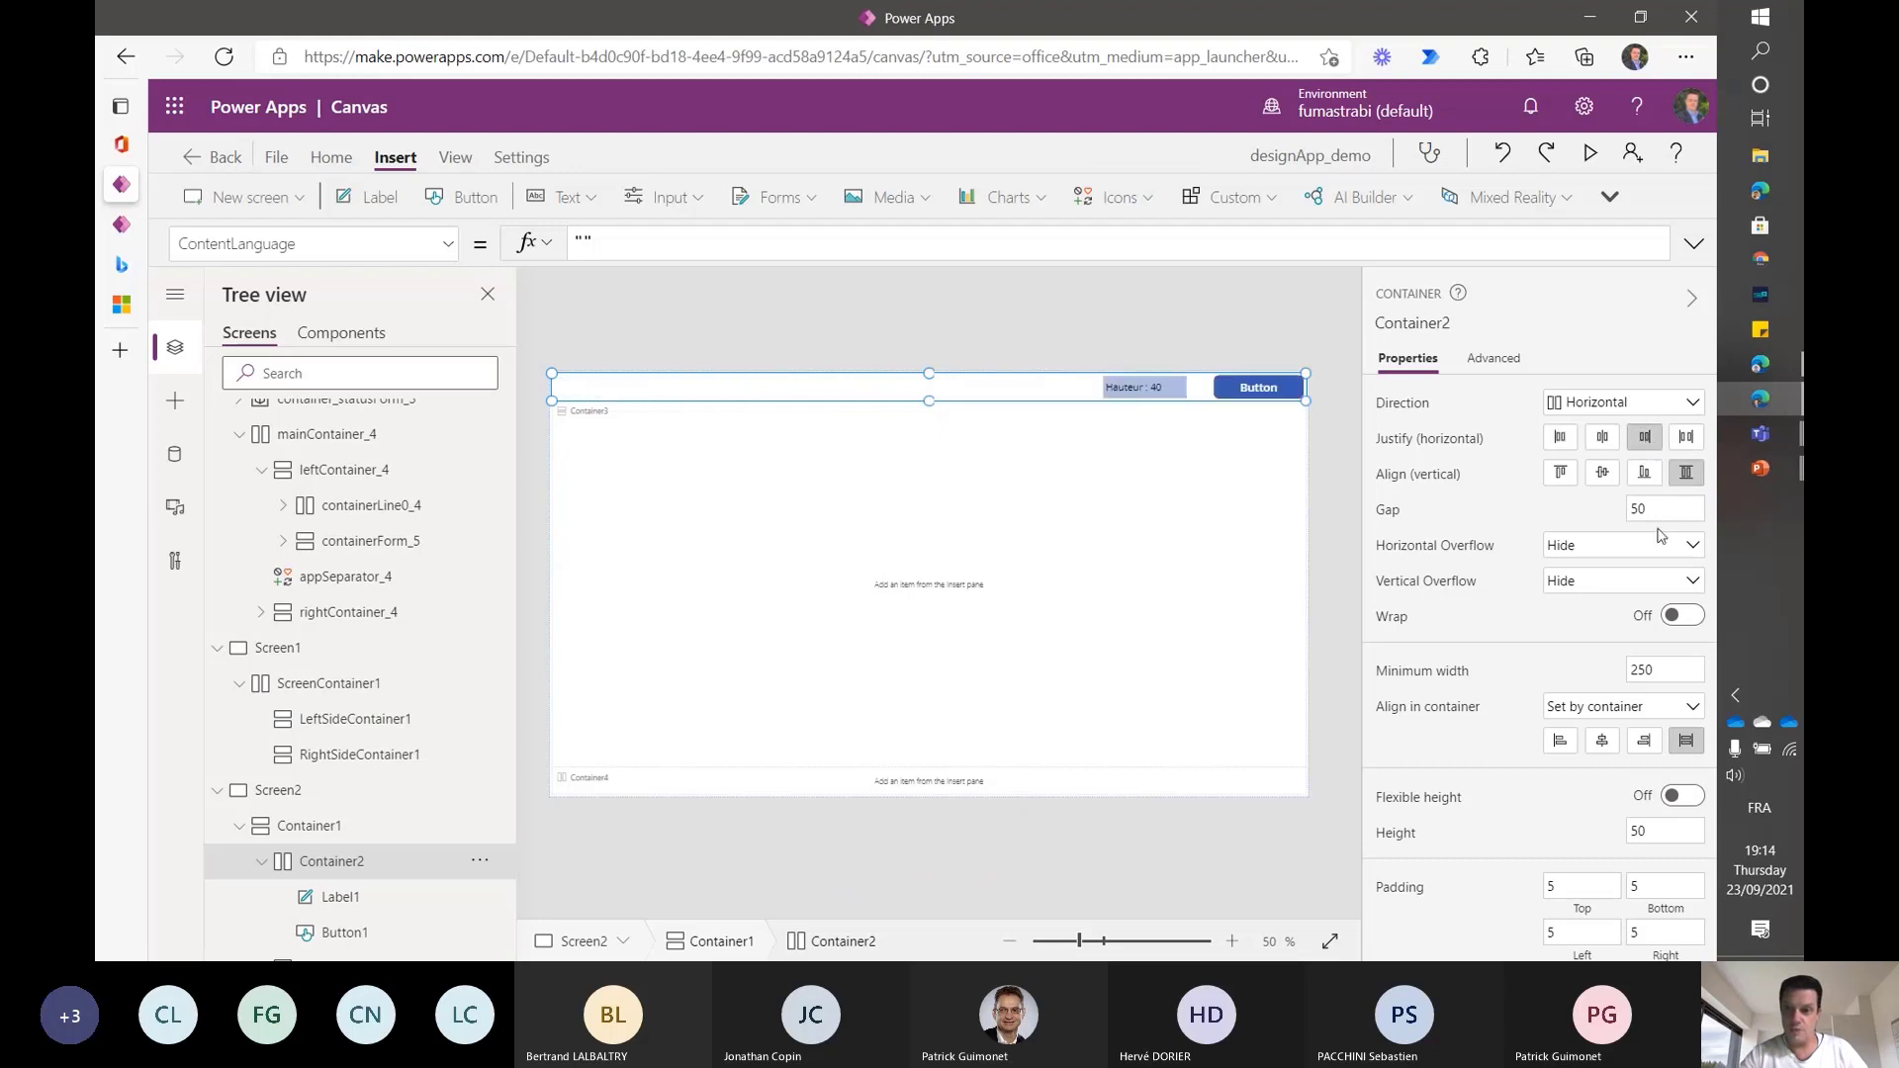
{"action": "left_click", "coordinate": [1687, 437]}
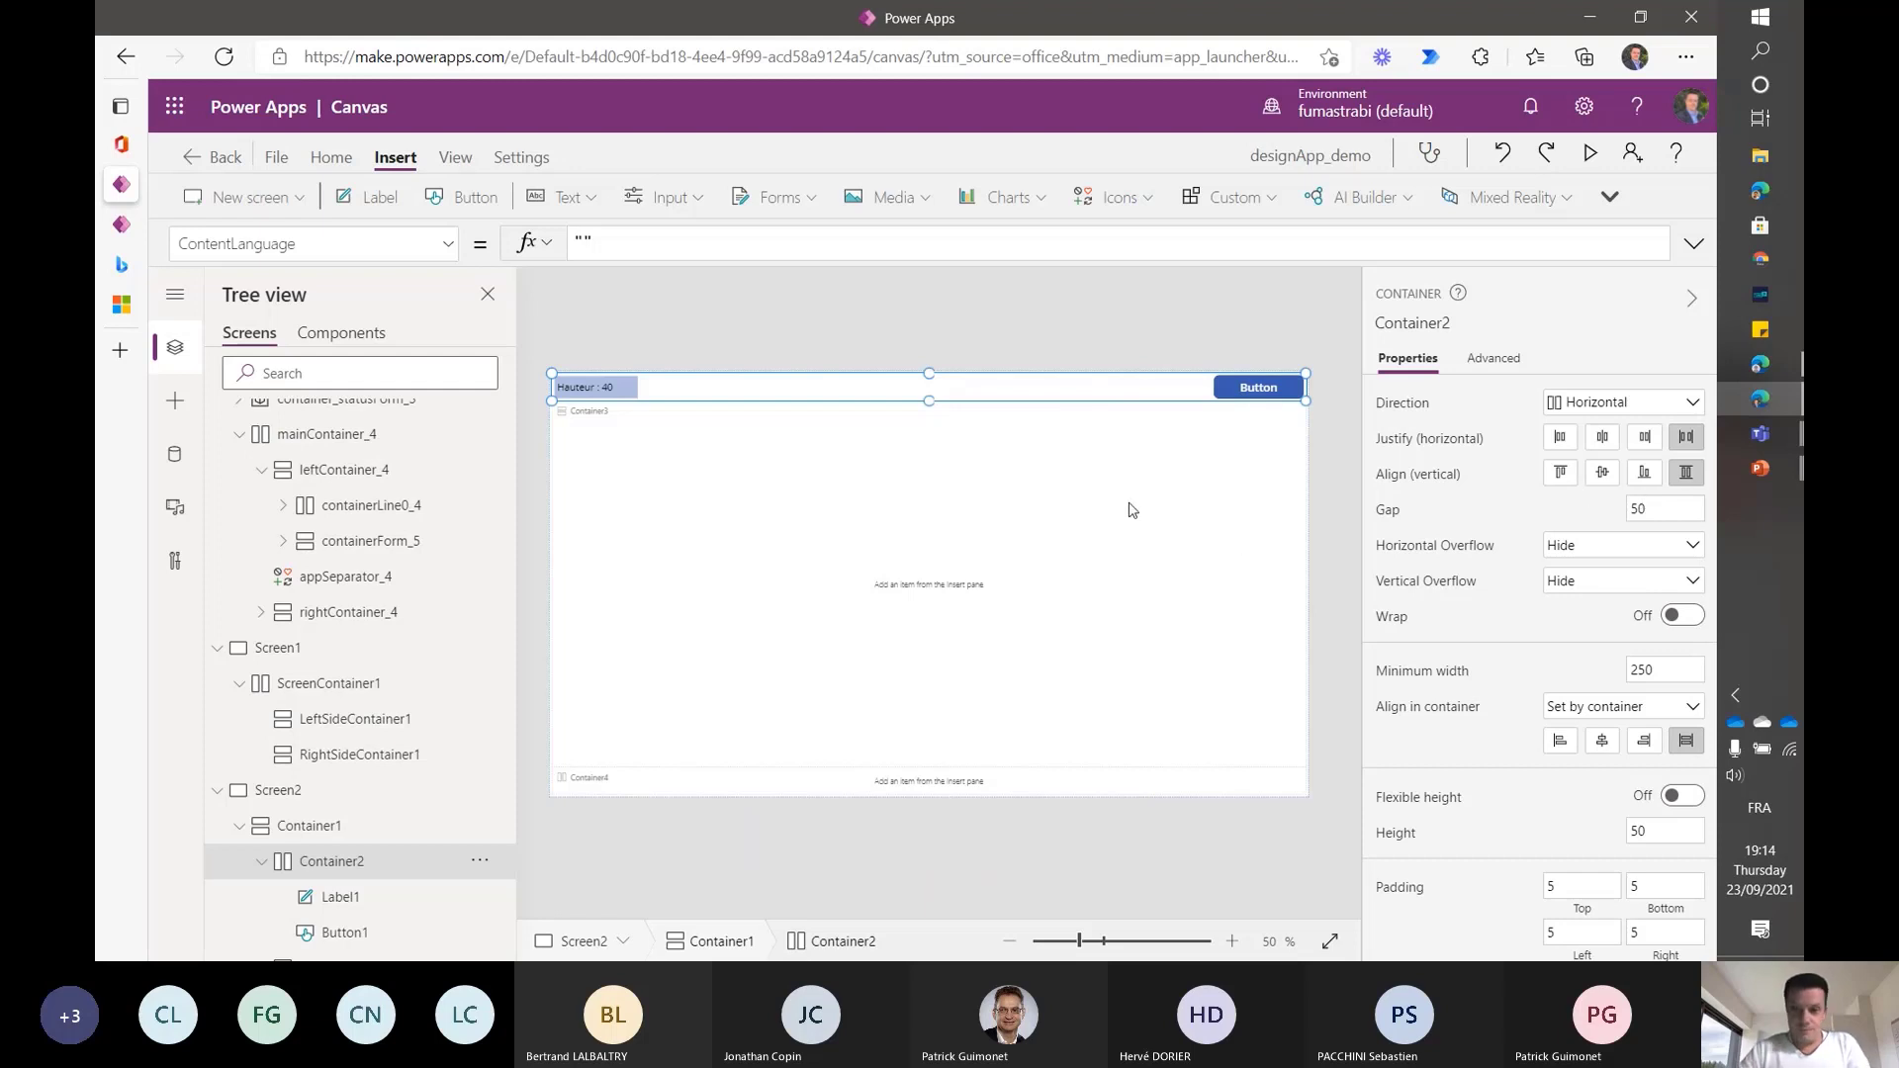
{"action": "left_click", "coordinate": [1561, 438]}
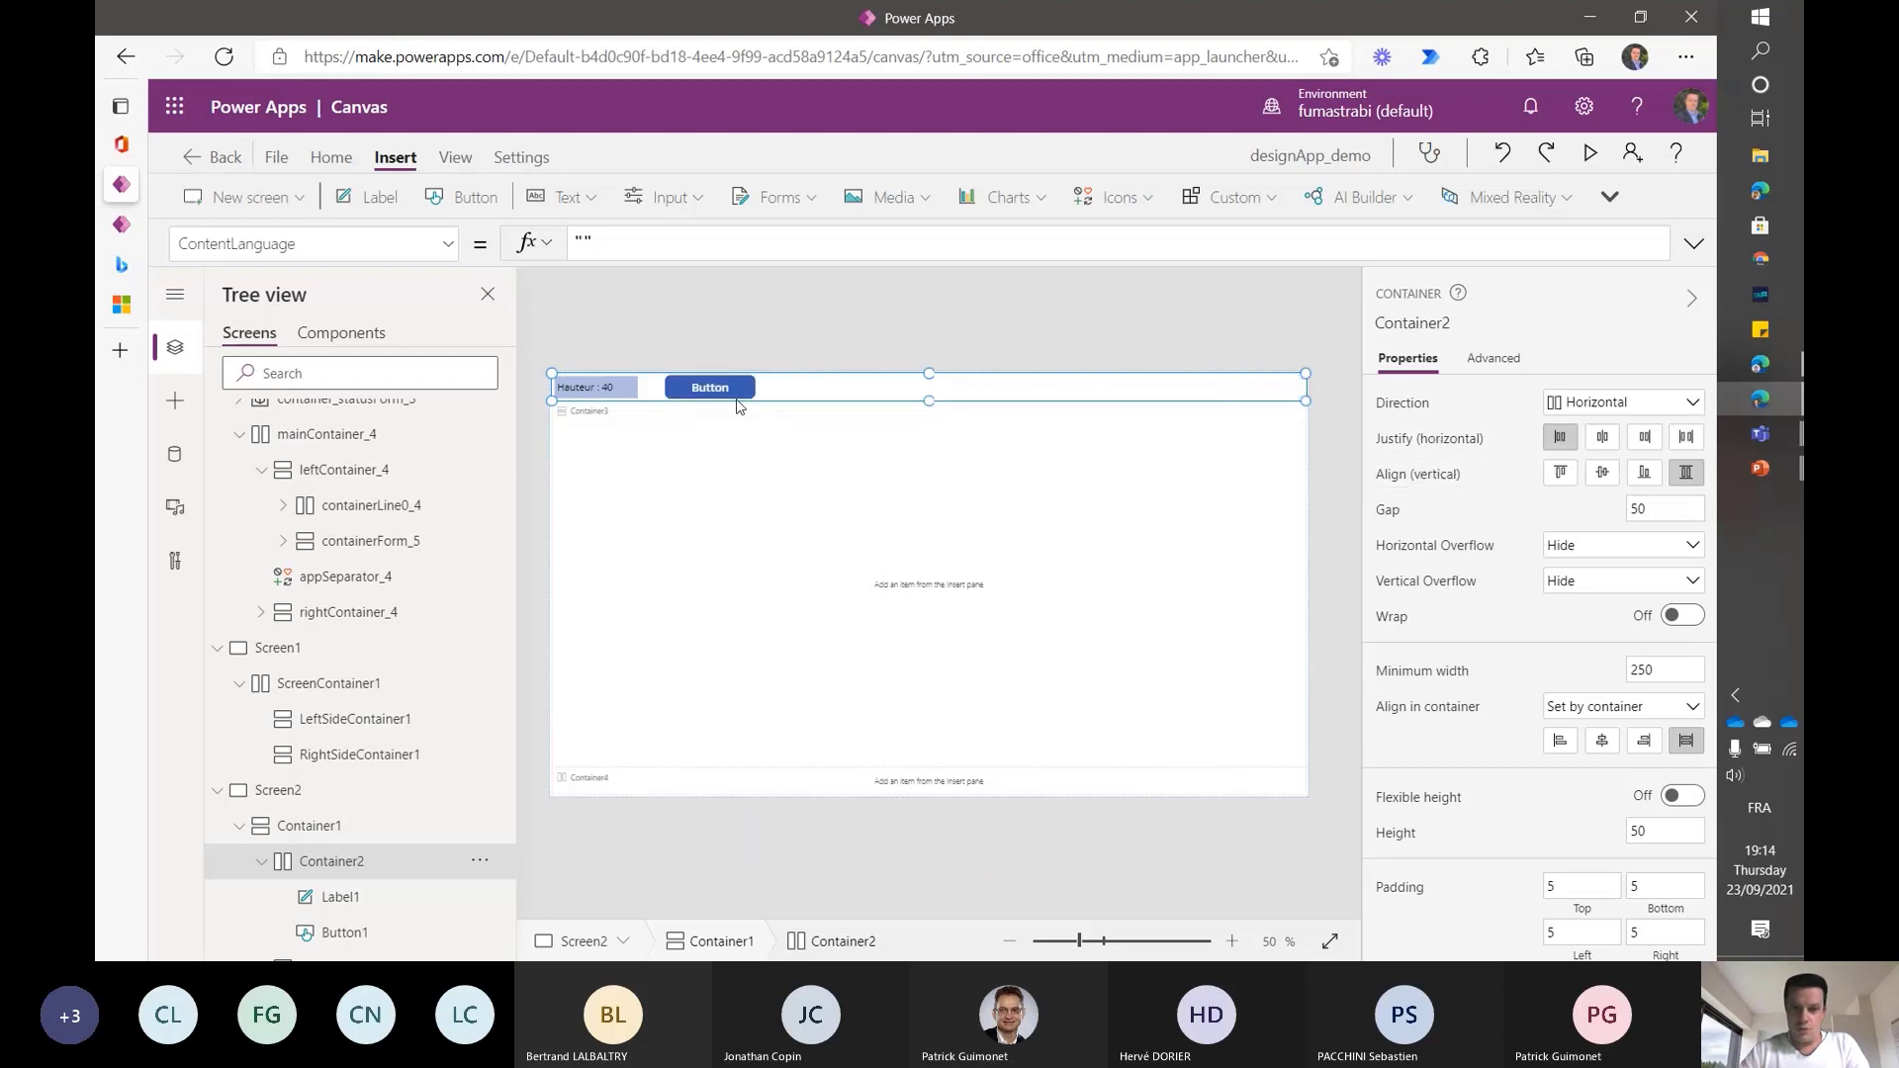
- Delete the button from the header container, leaving only the label
{"action": "left_click", "coordinate": [586, 390]}
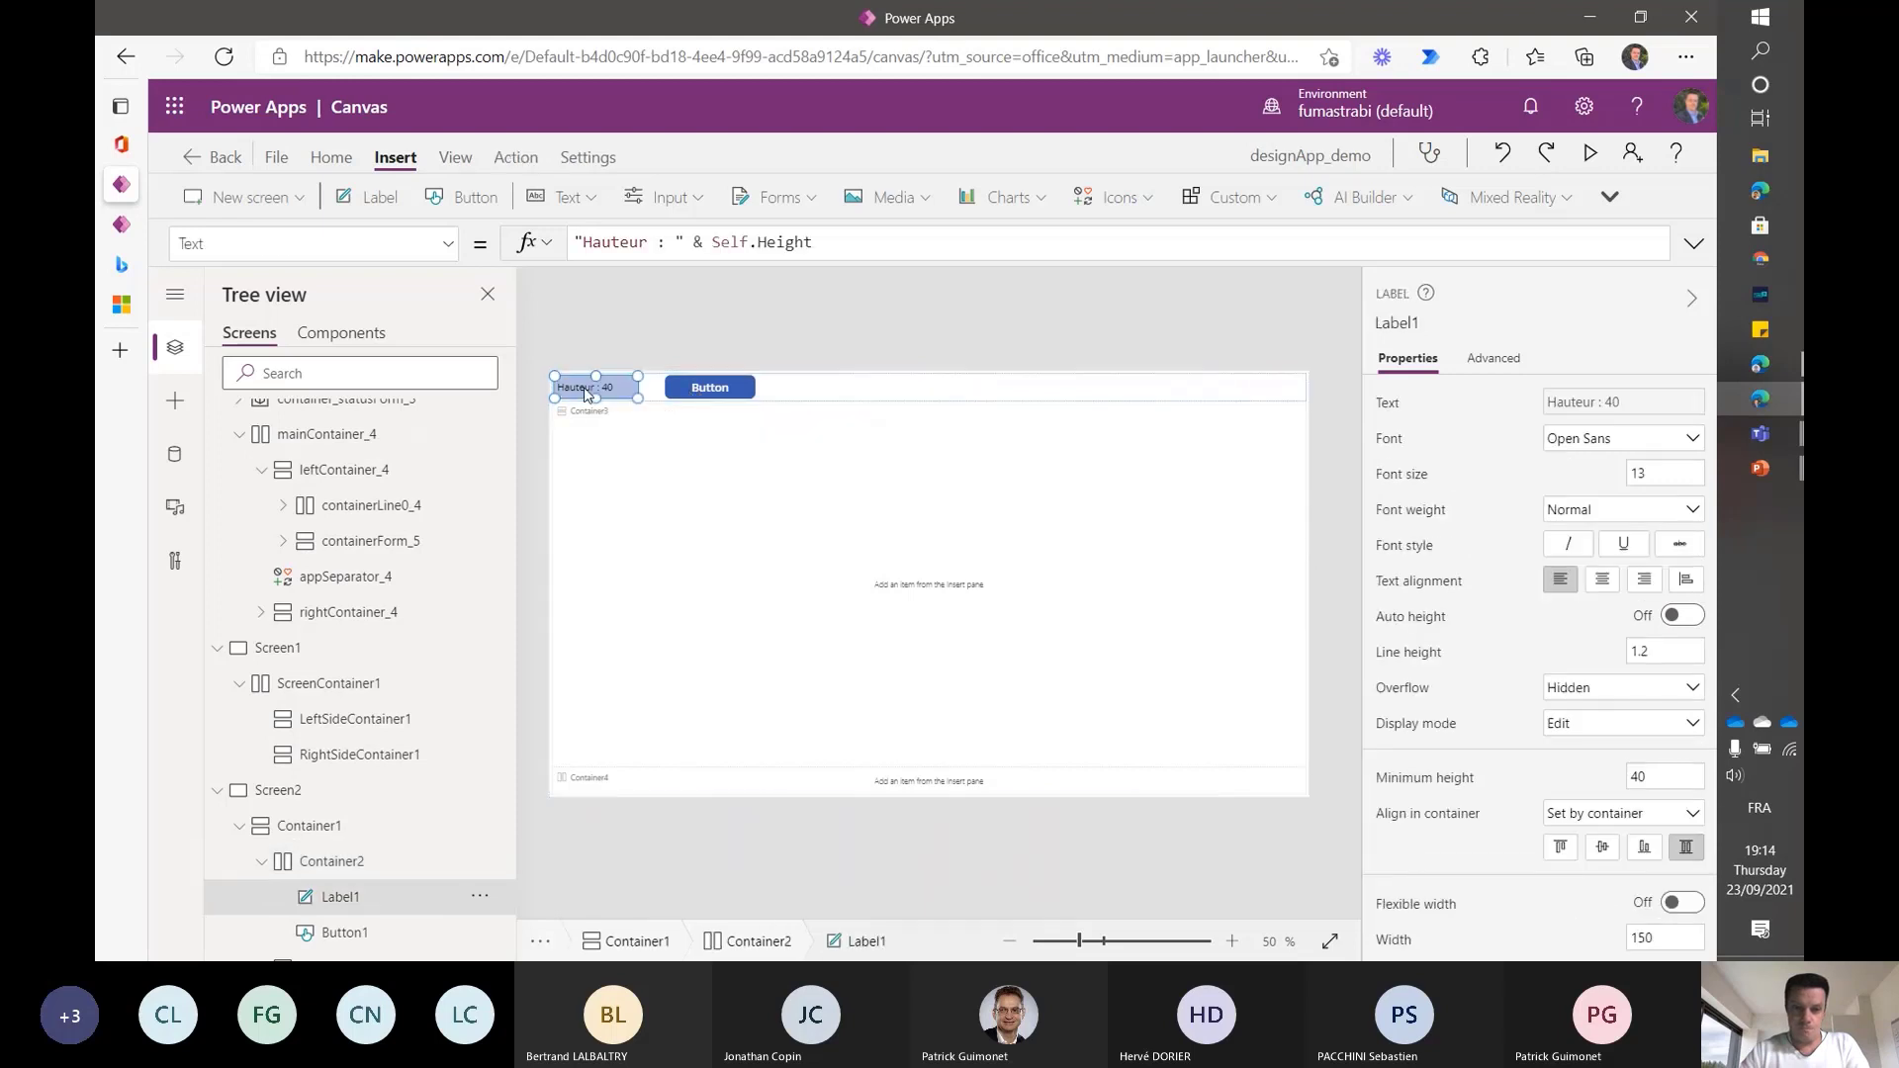
{"action": "left_click", "coordinate": [705, 393]}
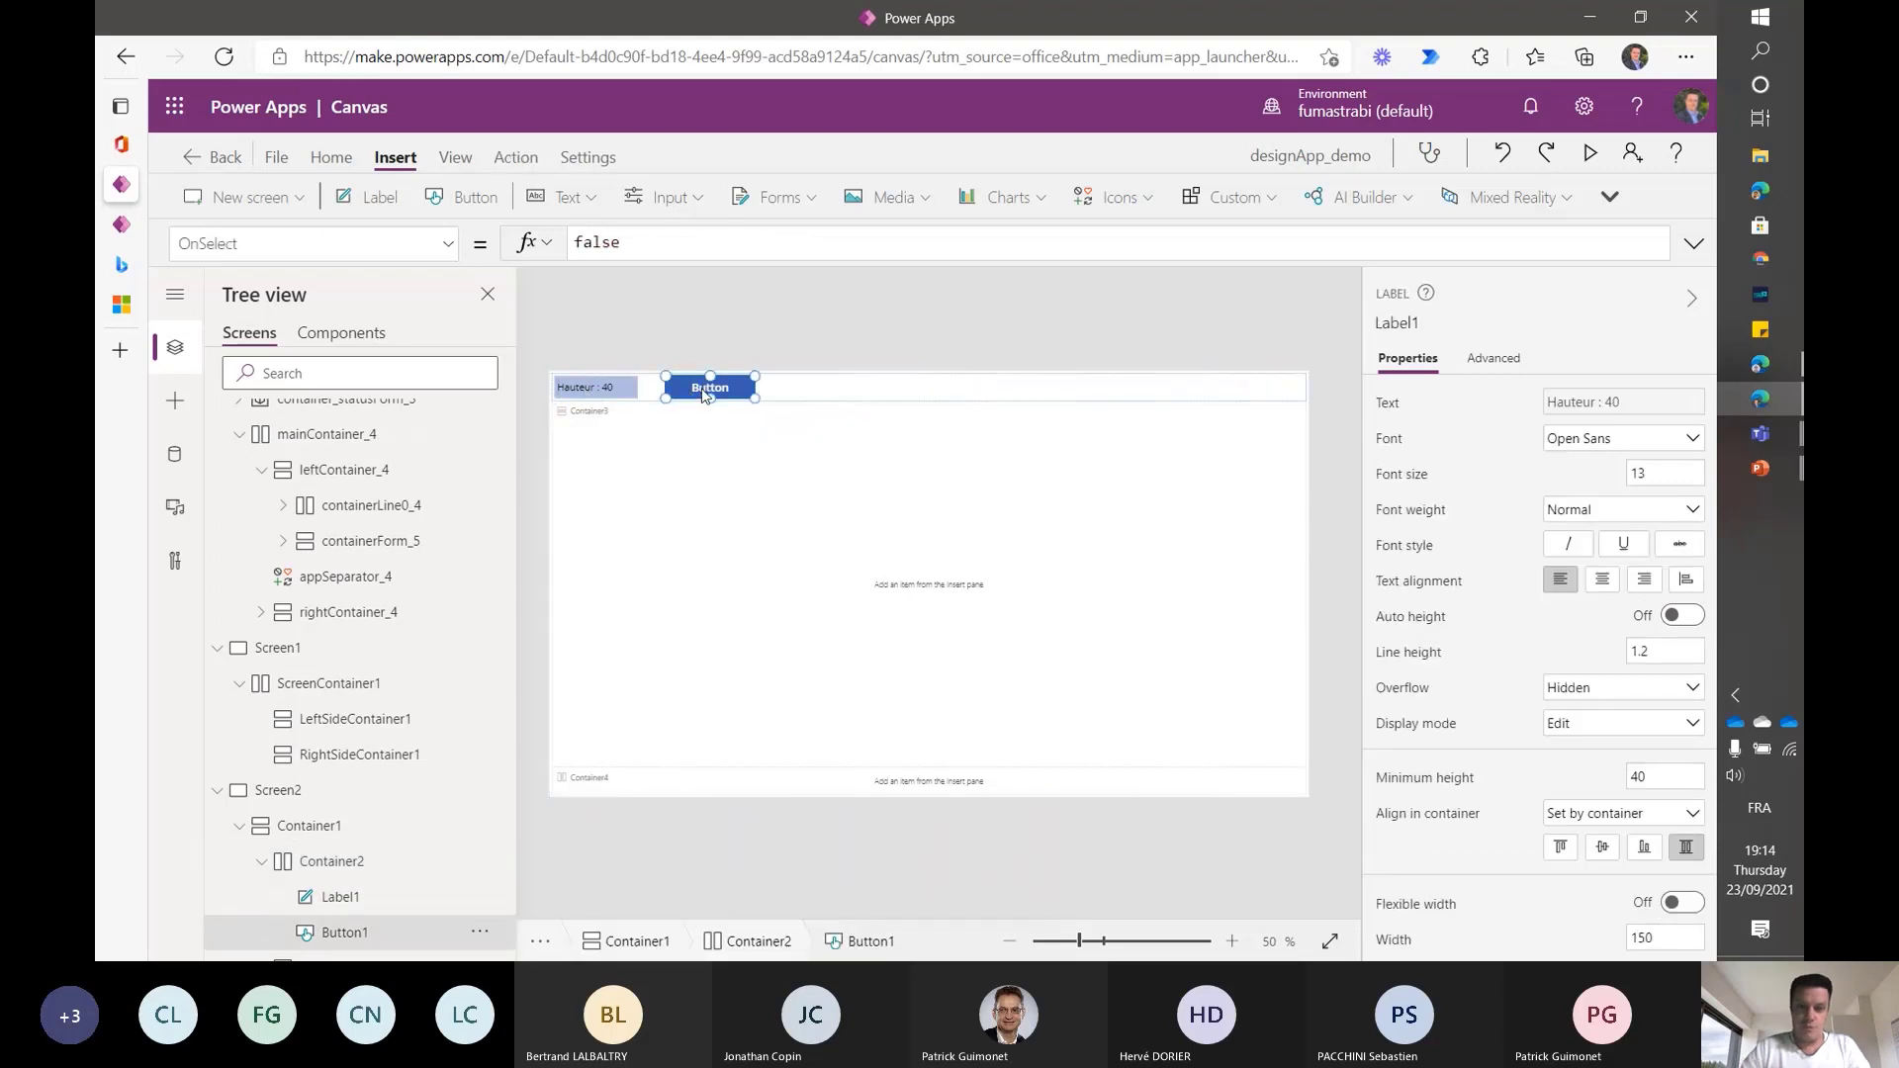
{"action": "key", "text": "Delete"}
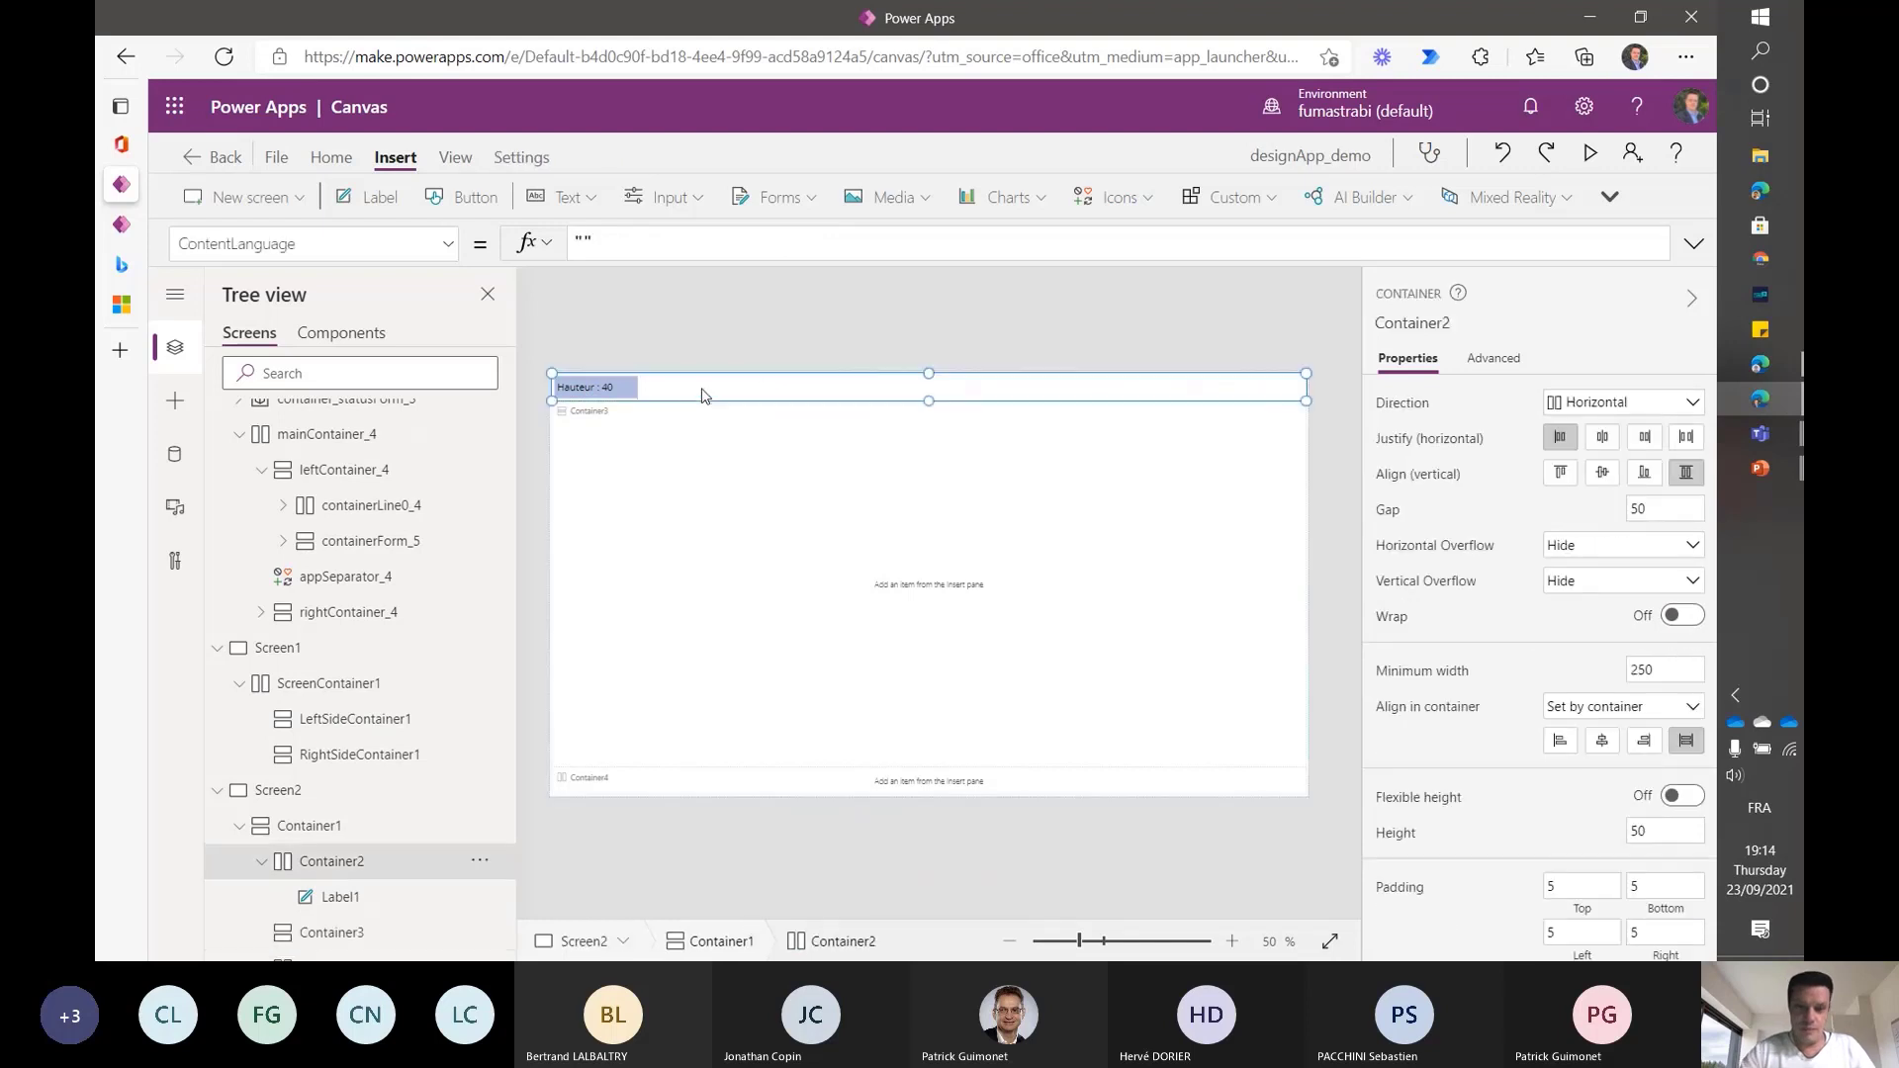
- Insert an image control beside the label in the header container, Container2
{"action": "left_click", "coordinate": [585, 390]}
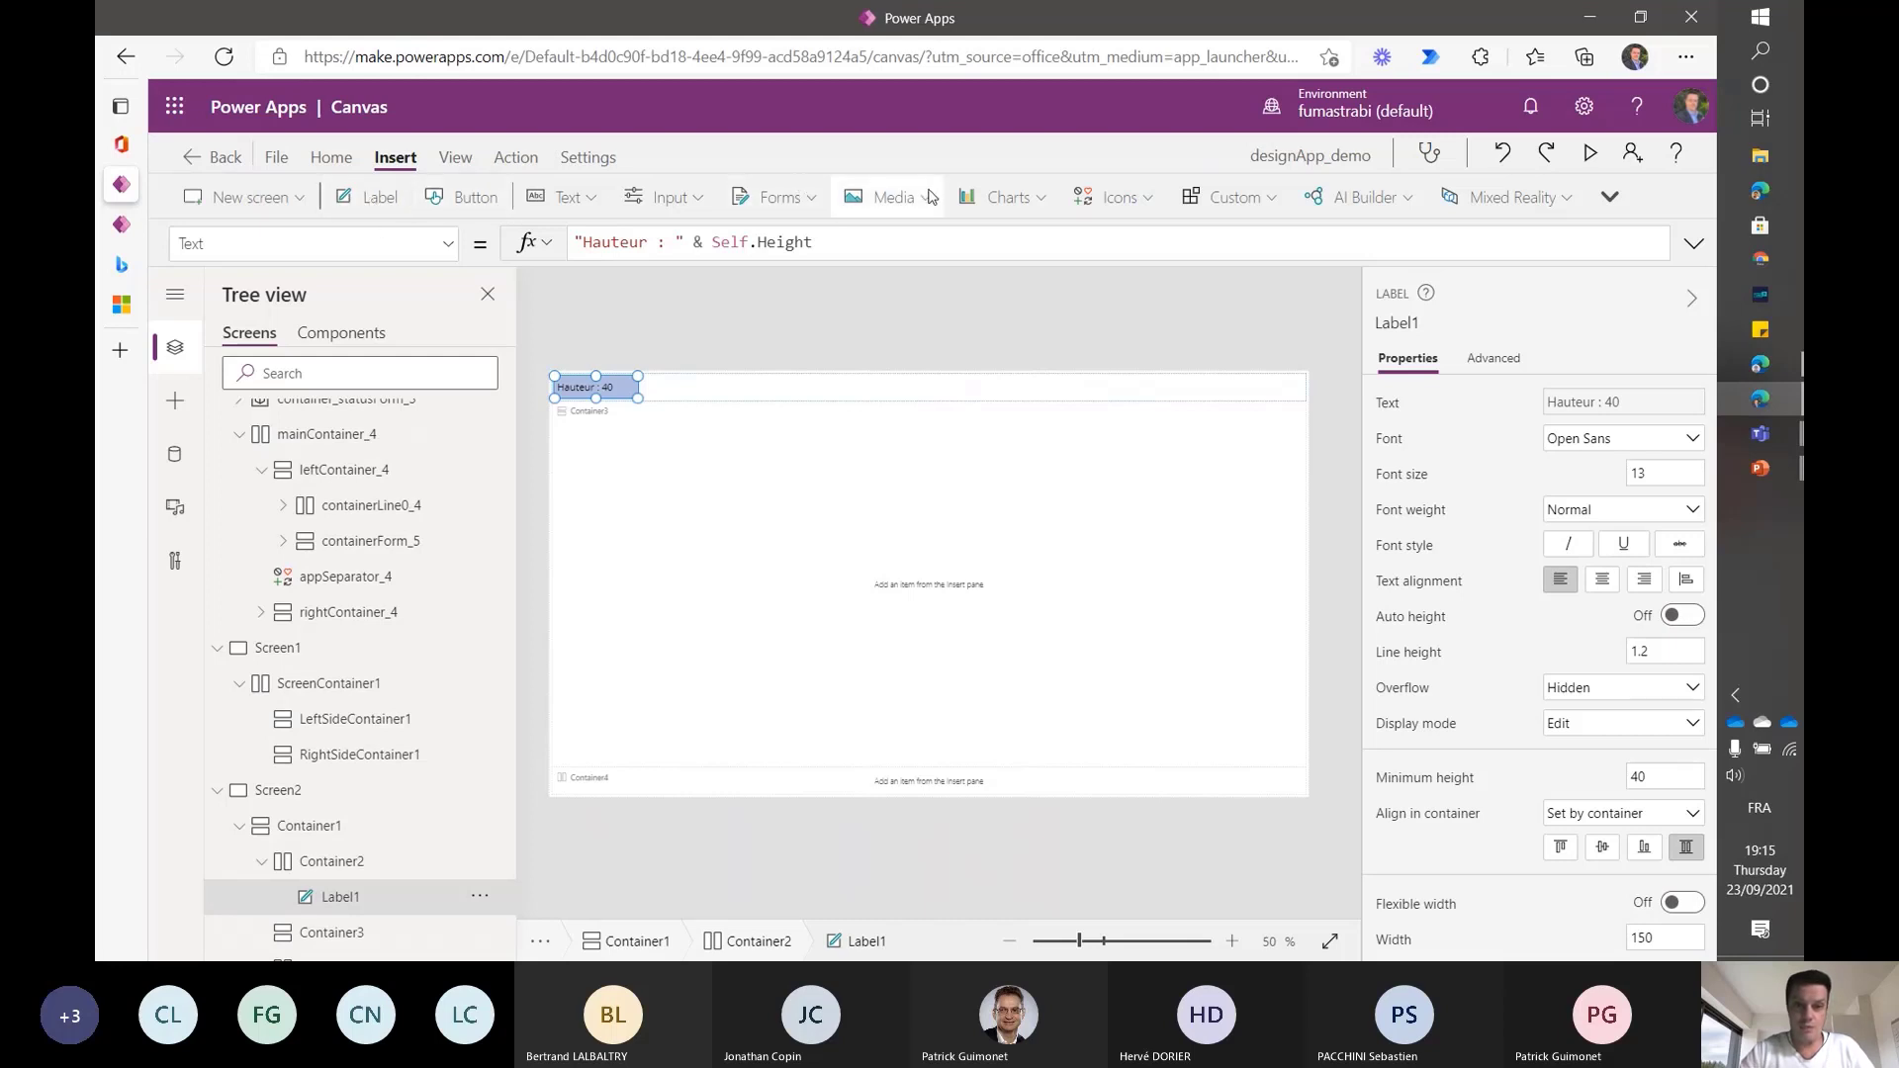
{"action": "left_click", "coordinate": [890, 197]}
{"action": "left_click", "coordinate": [901, 246]}
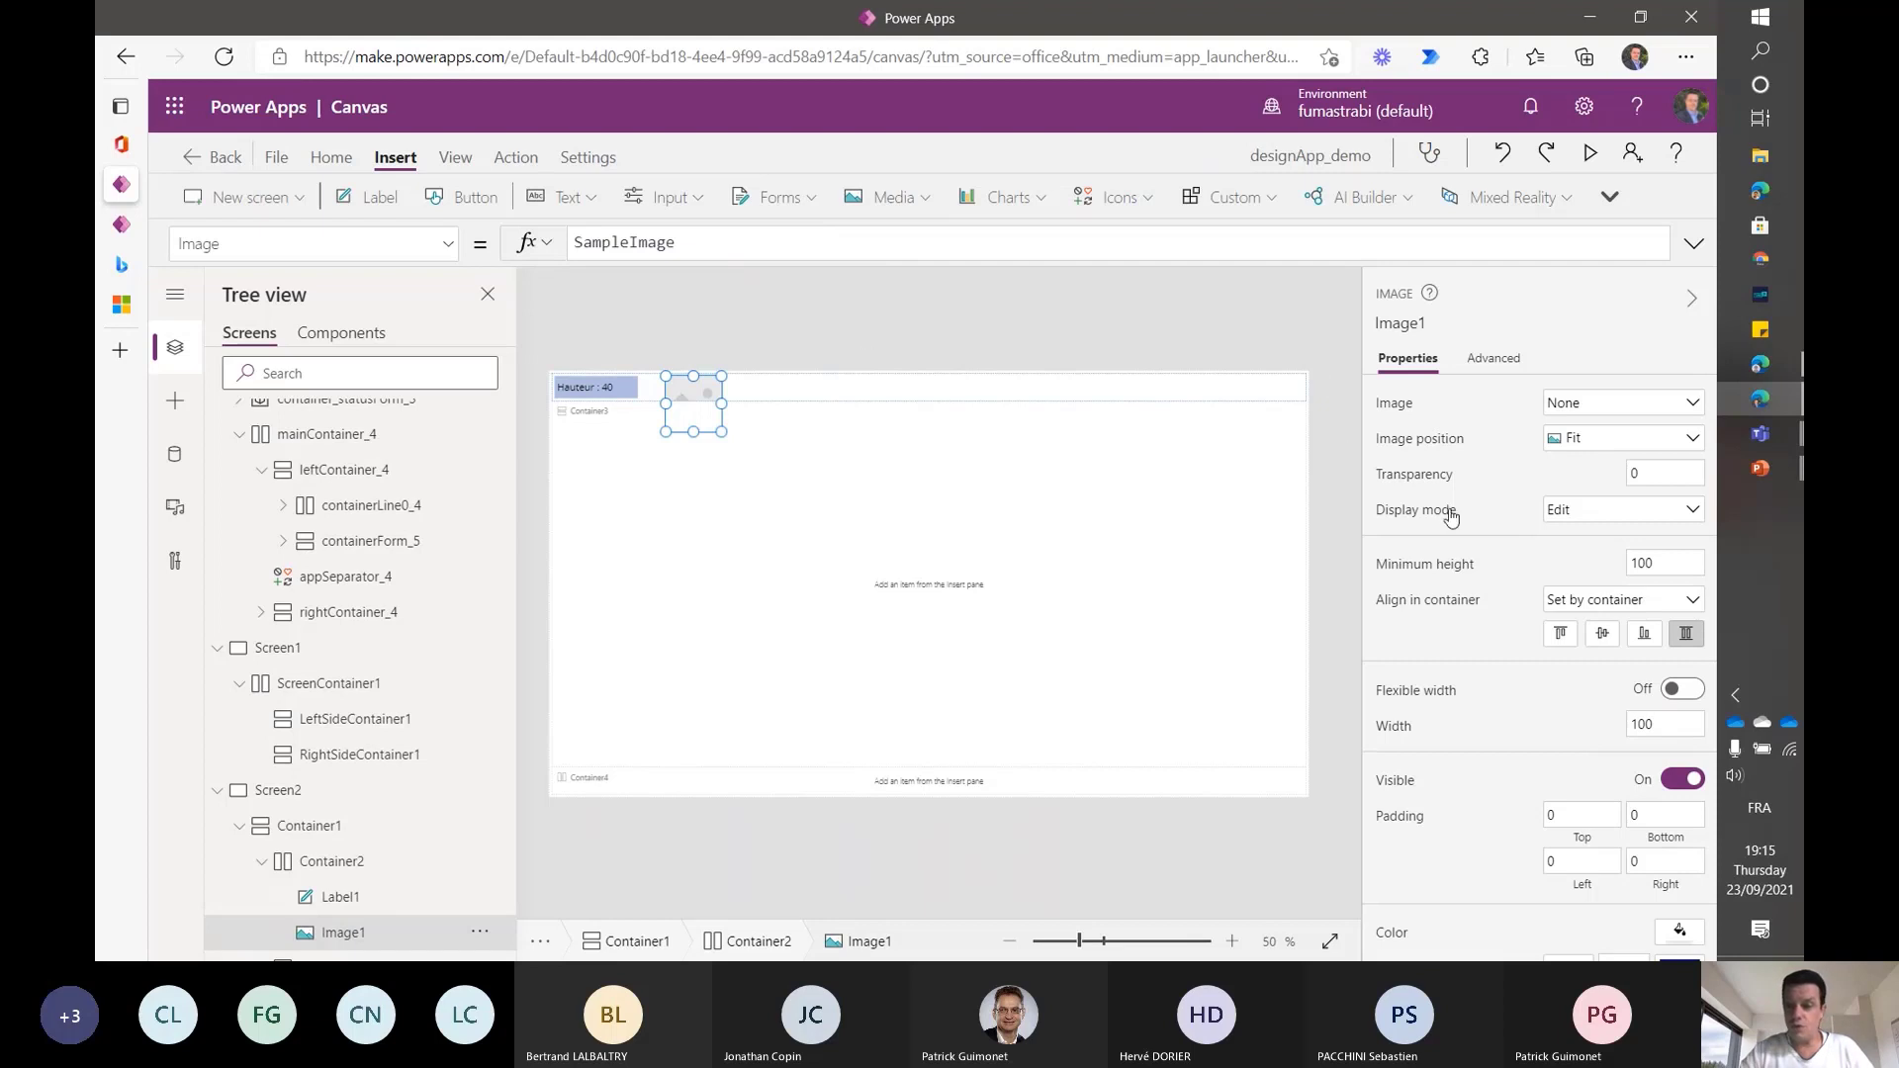
- Set the header image's minimum height to 40
{"action": "scroll", "coordinate": [1474, 524], "scroll_direction": "down", "scroll_amount": 3}
{"action": "scroll", "coordinate": [1495, 537], "scroll_direction": "up", "scroll_amount": 1}
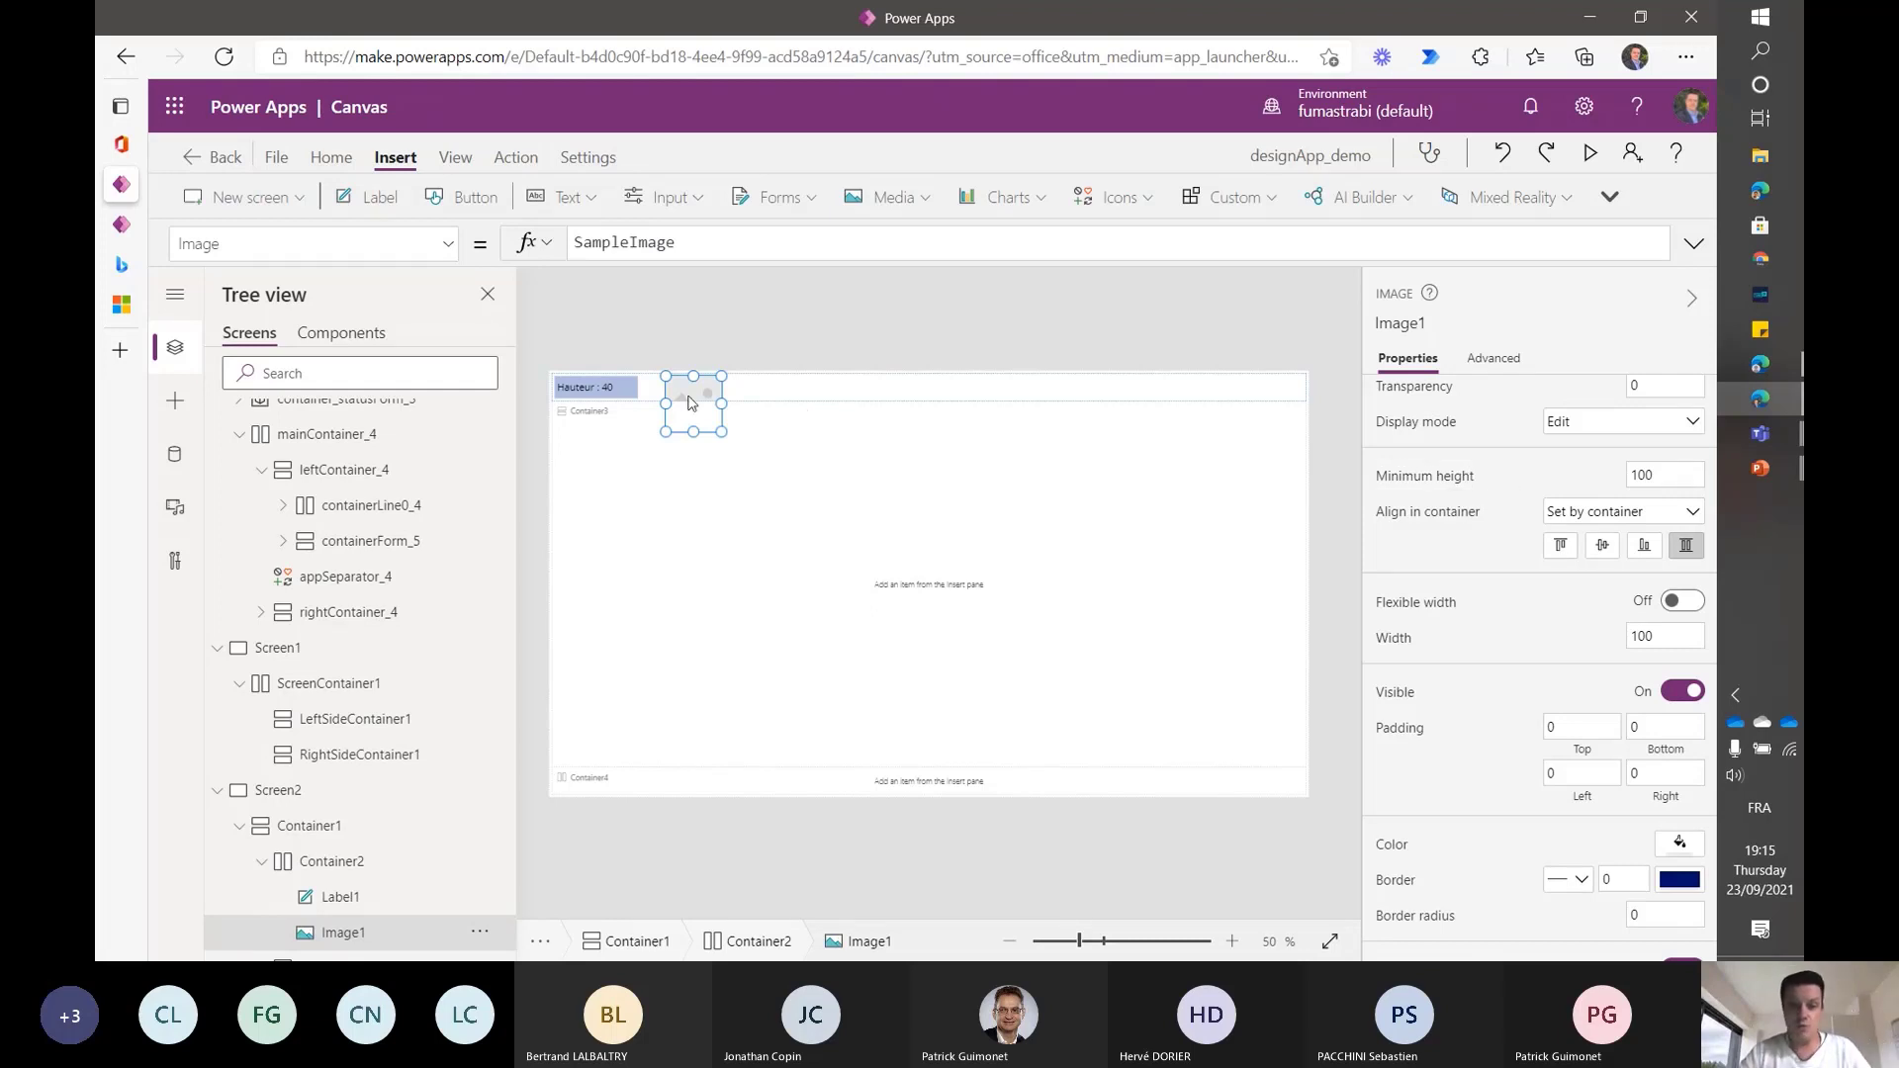
{"action": "left_click", "coordinate": [1668, 473]}
{"action": "double_click", "coordinate": [1668, 473]}
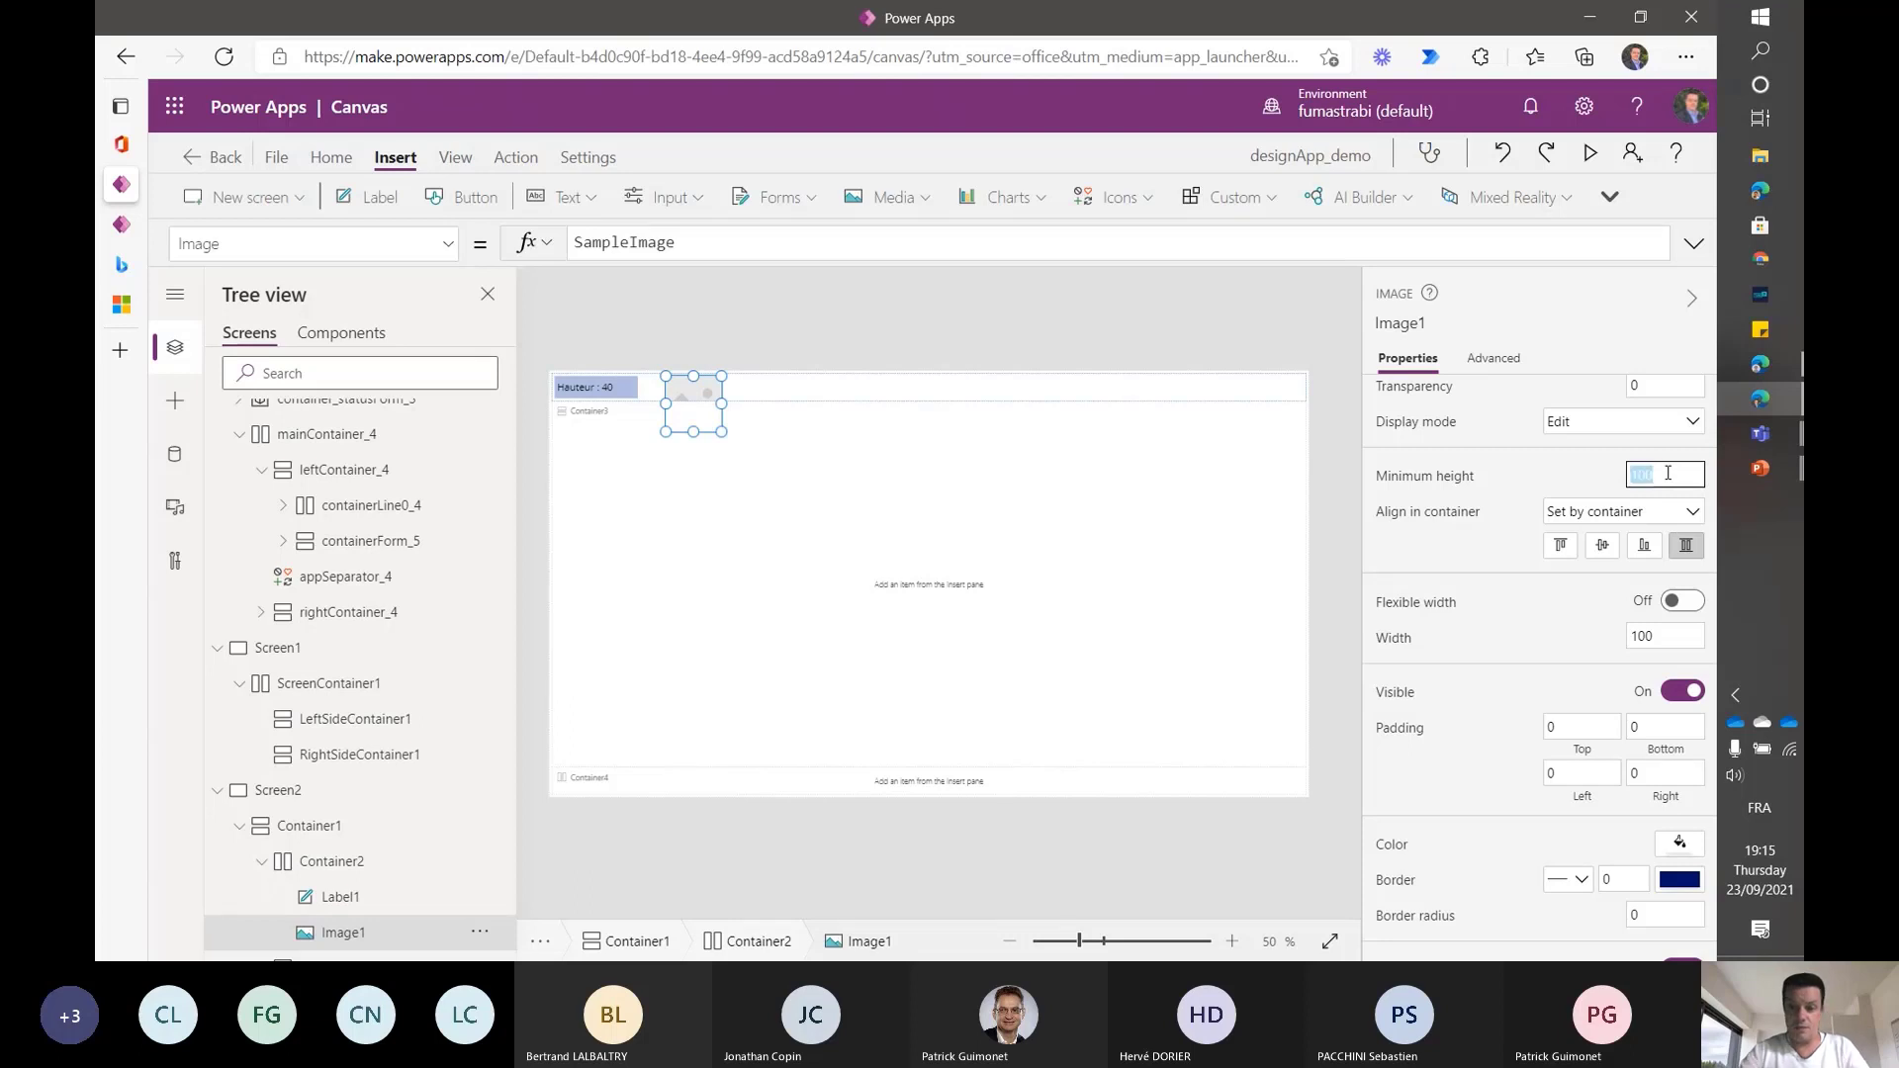
{"action": "type", "text": "40"}
{"action": "key", "text": "Tab"}
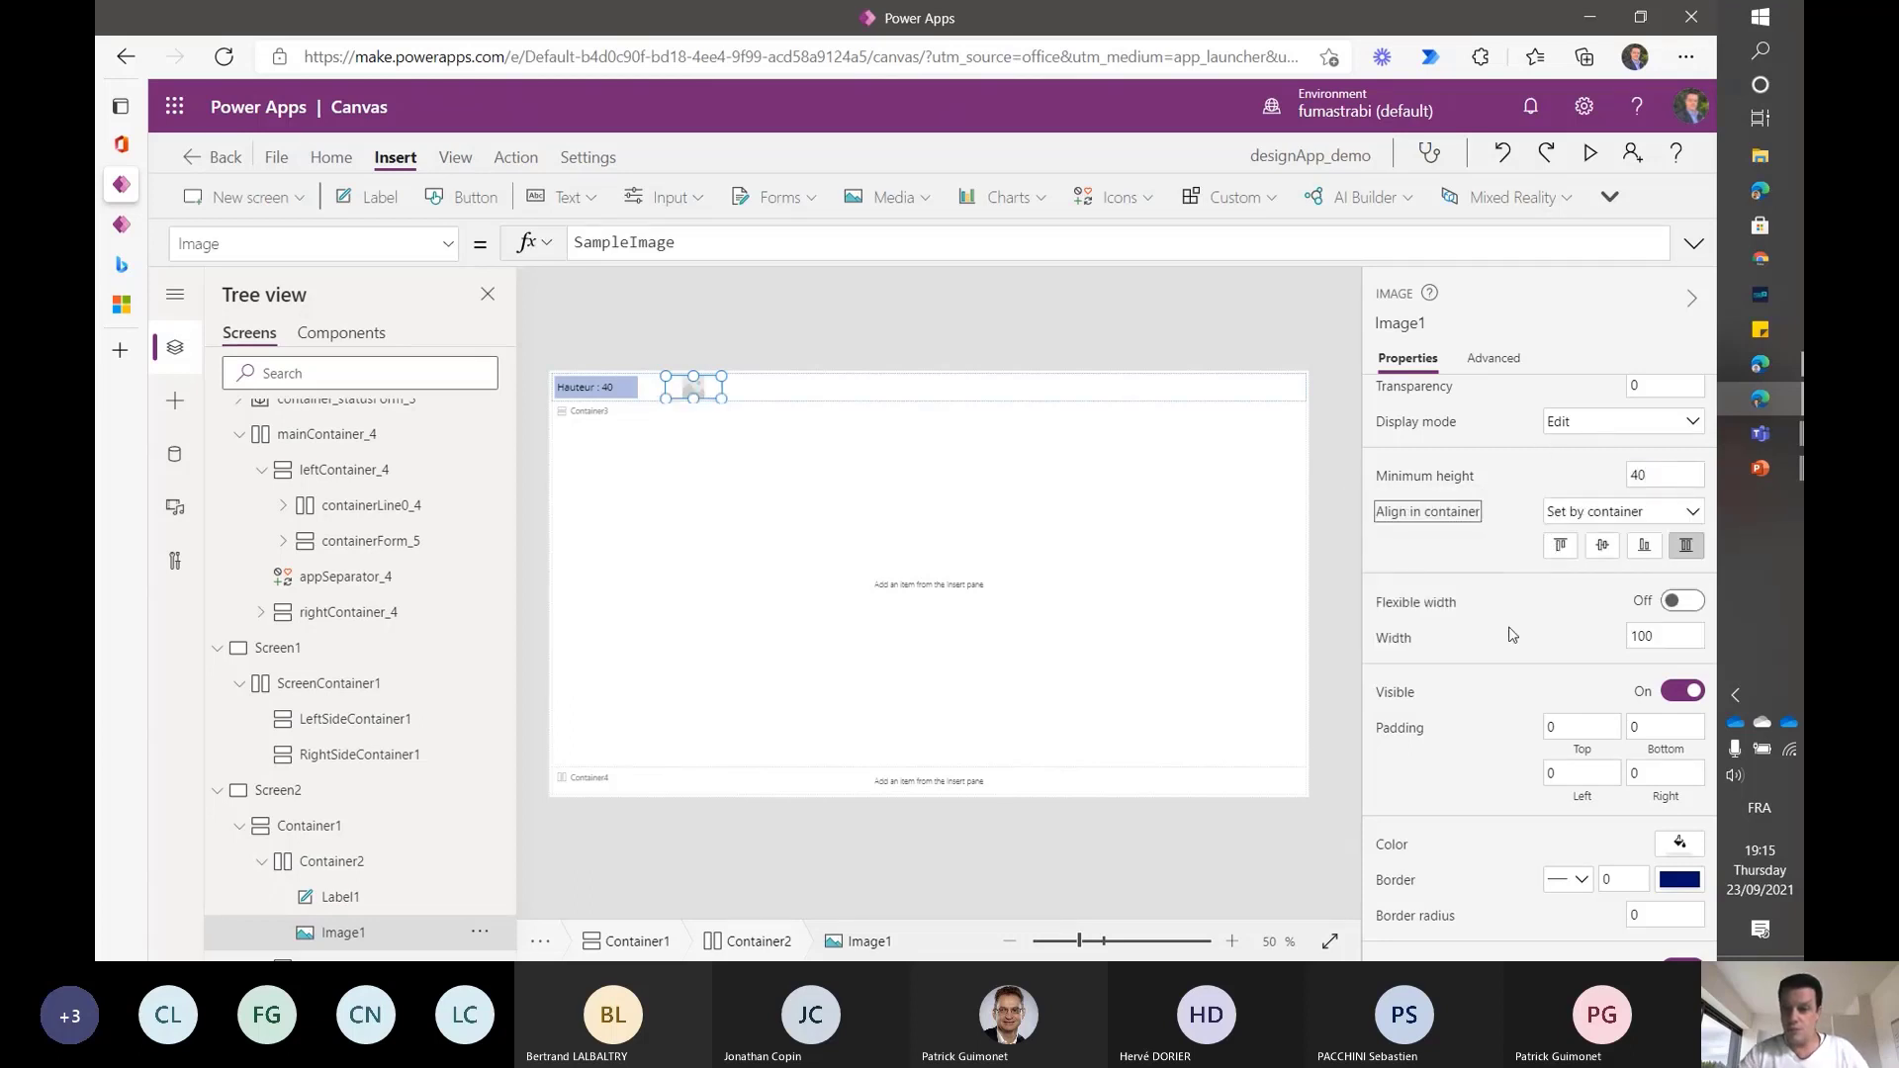
- Reorder the image to the start of Container2 so it comes before the label
{"action": "scroll", "coordinate": [1512, 634], "scroll_direction": "down", "scroll_amount": 1}
{"action": "scroll", "coordinate": [1513, 634], "scroll_direction": "up", "scroll_amount": 2}
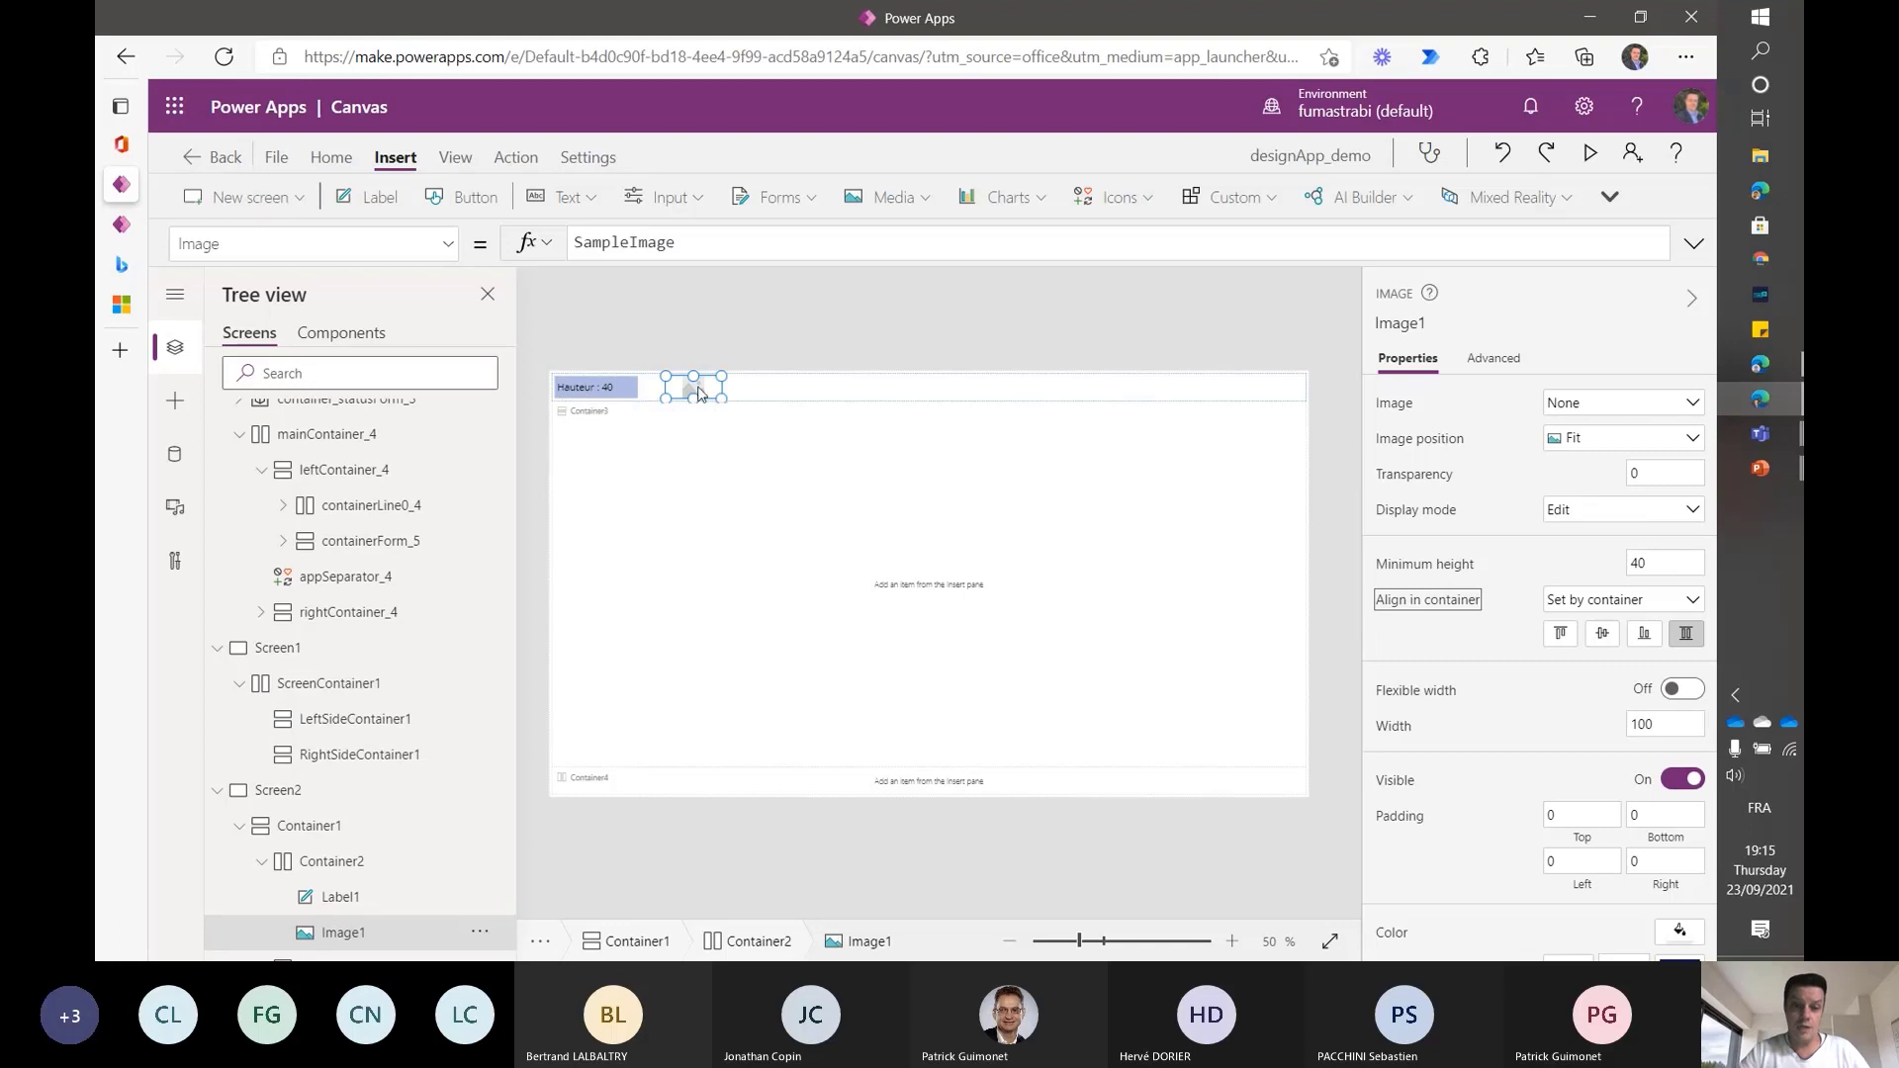
{"action": "left_click_drag", "start_coordinate": [701, 392], "coordinate": [564, 393]}
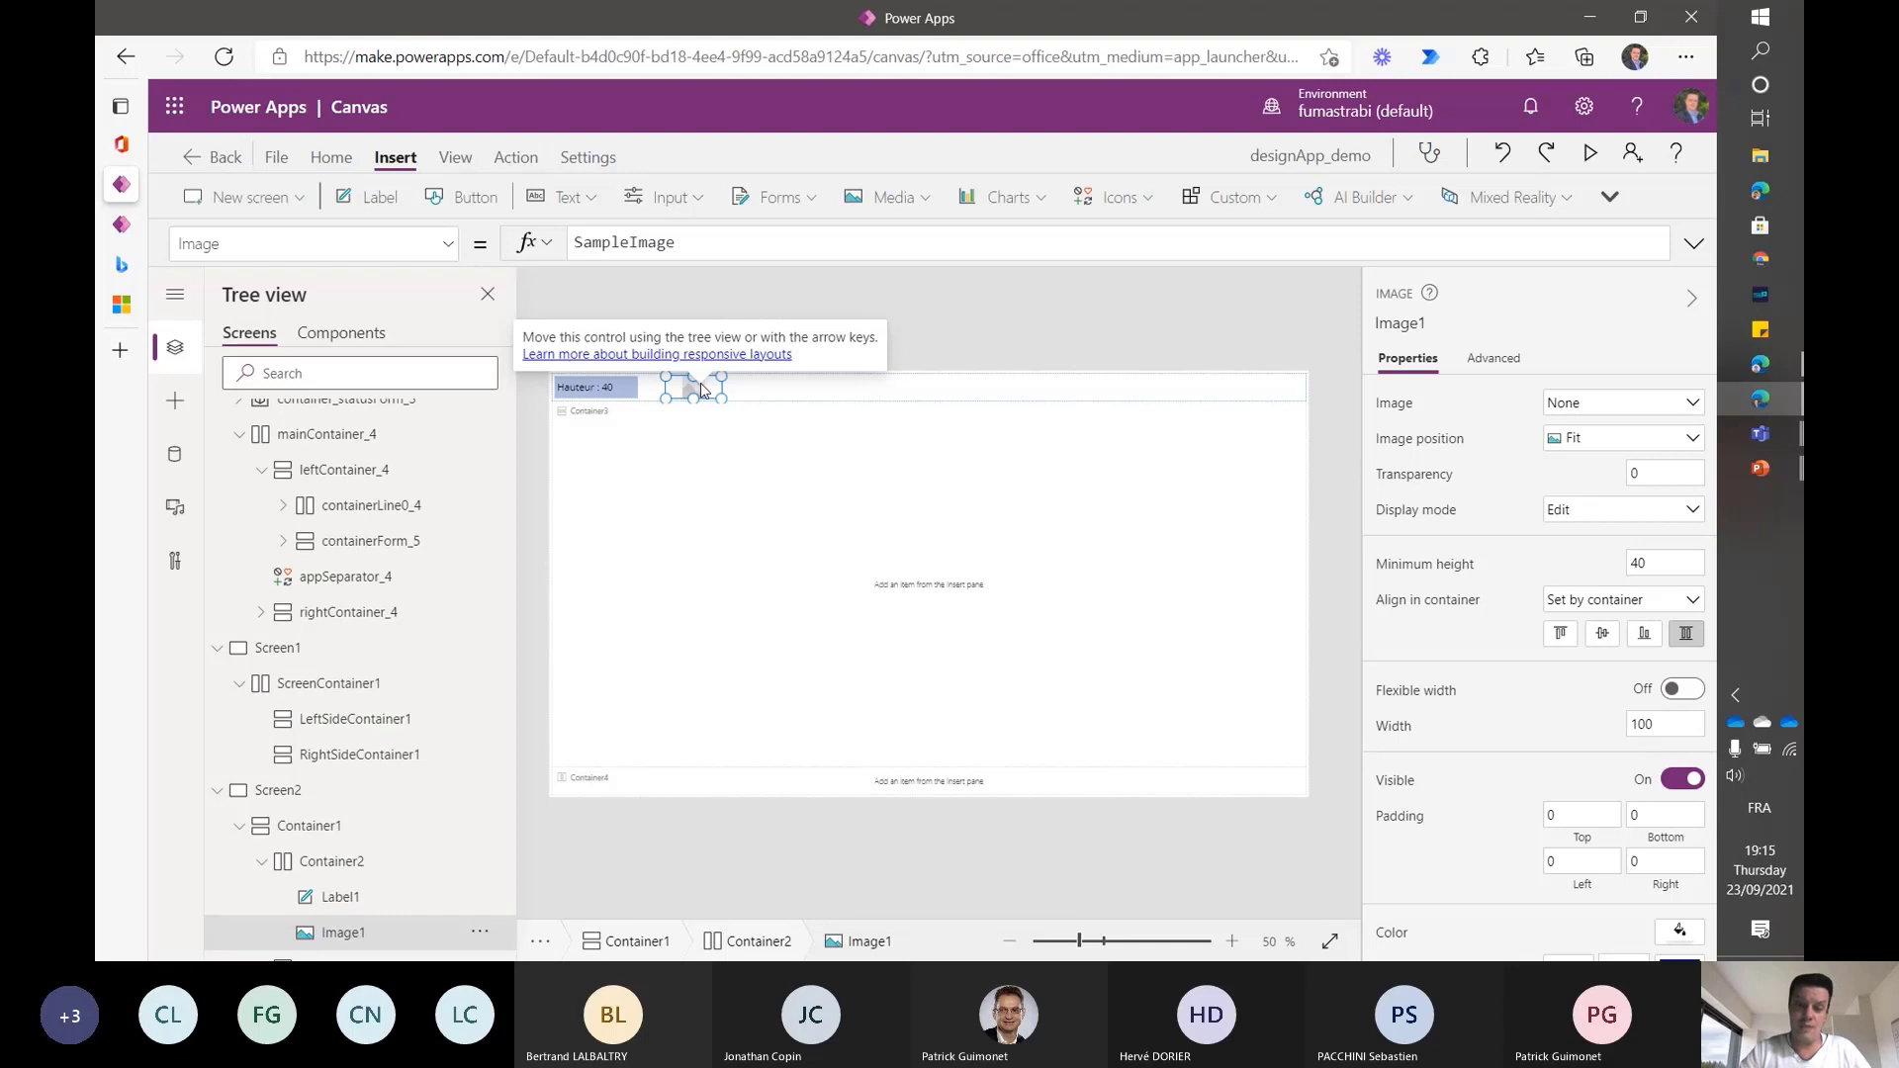
{"action": "scroll", "coordinate": [393, 618], "scroll_direction": "down", "scroll_amount": 1}
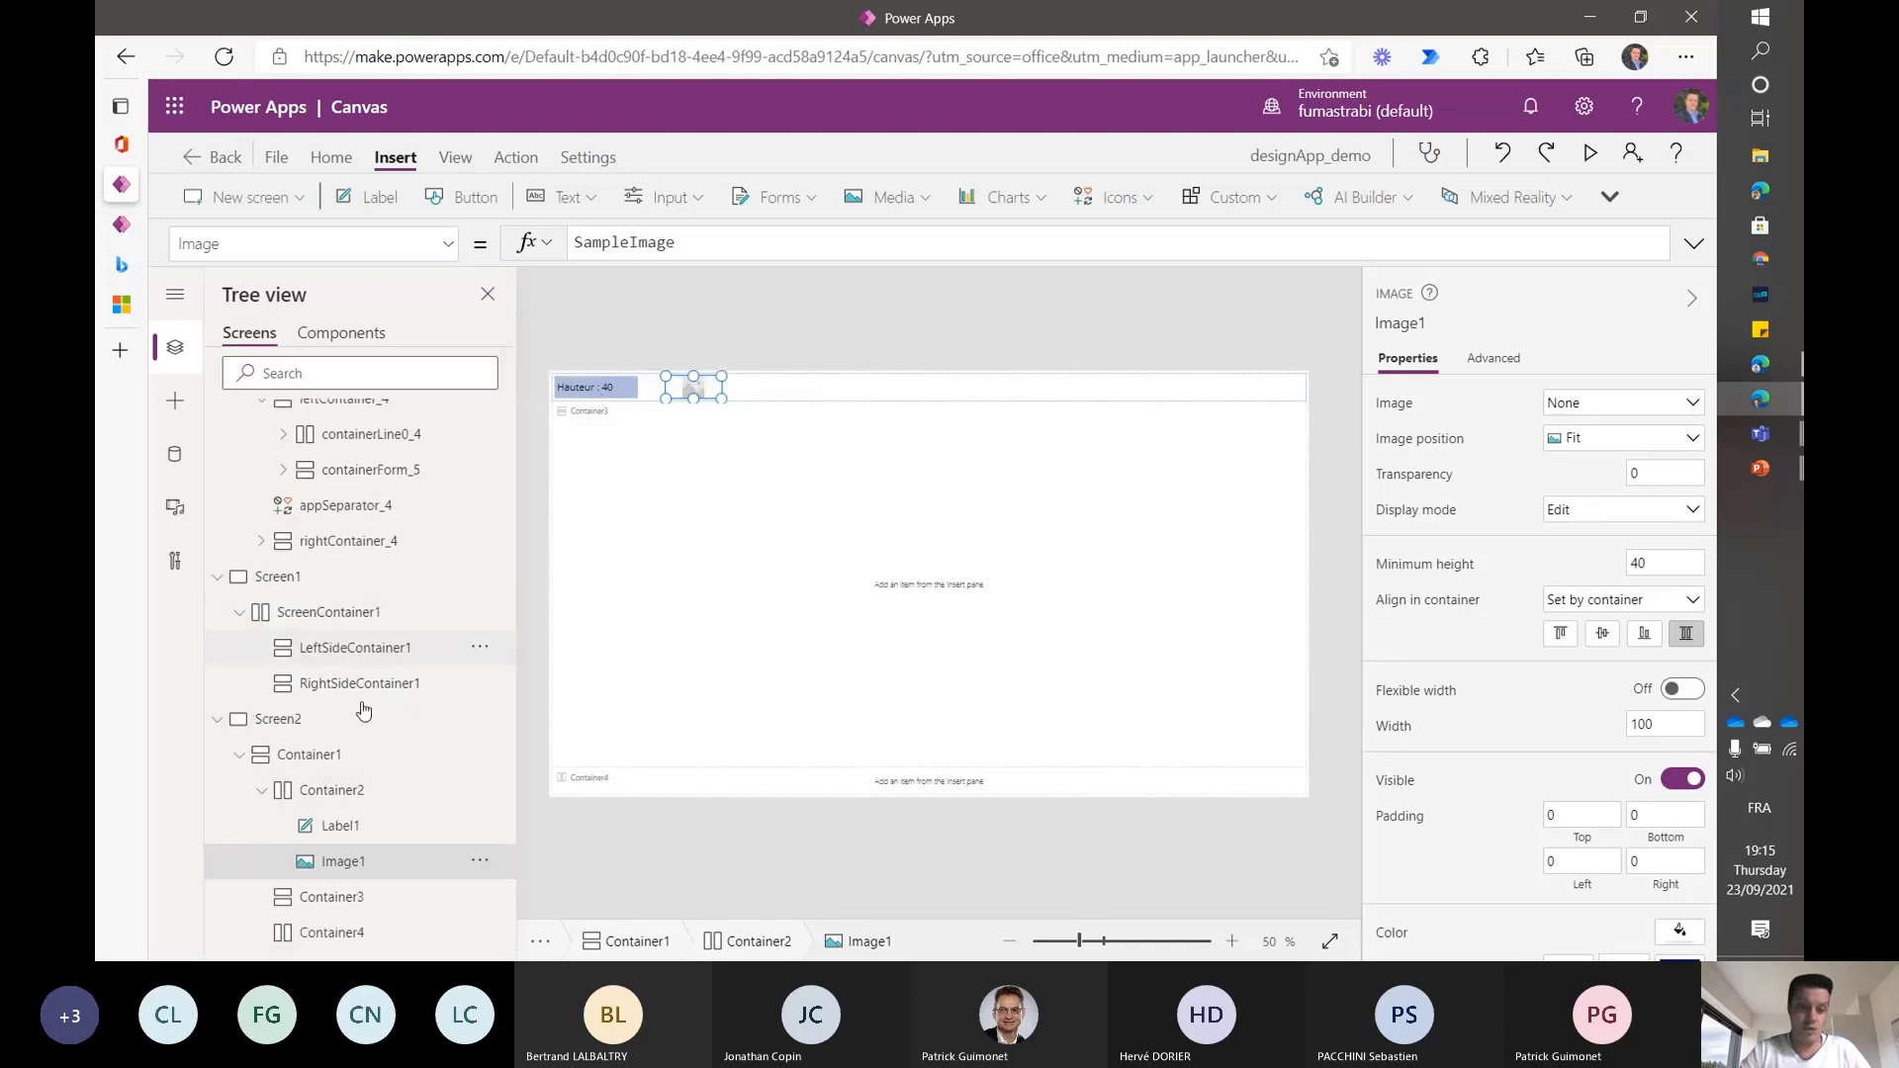
{"action": "left_click", "coordinate": [482, 867]}
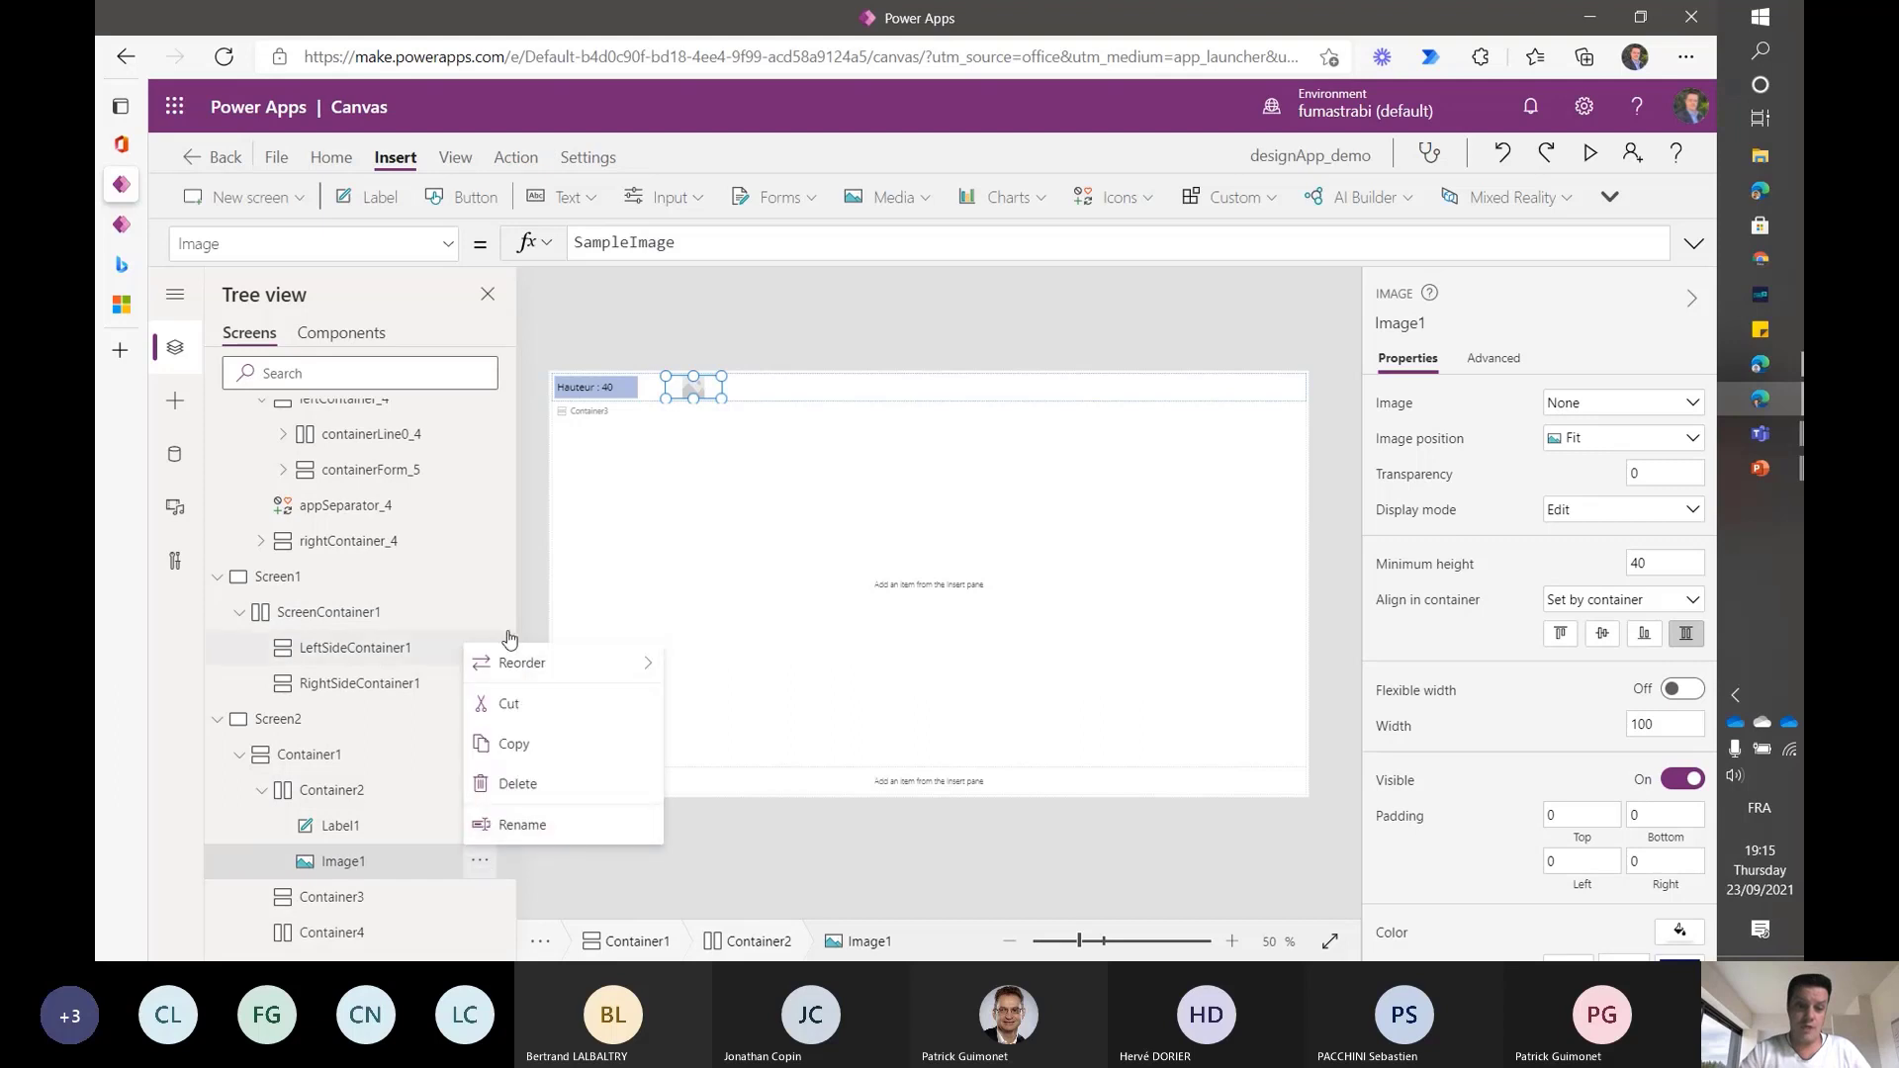
{"action": "mouse_move", "coordinate": [516, 665]}
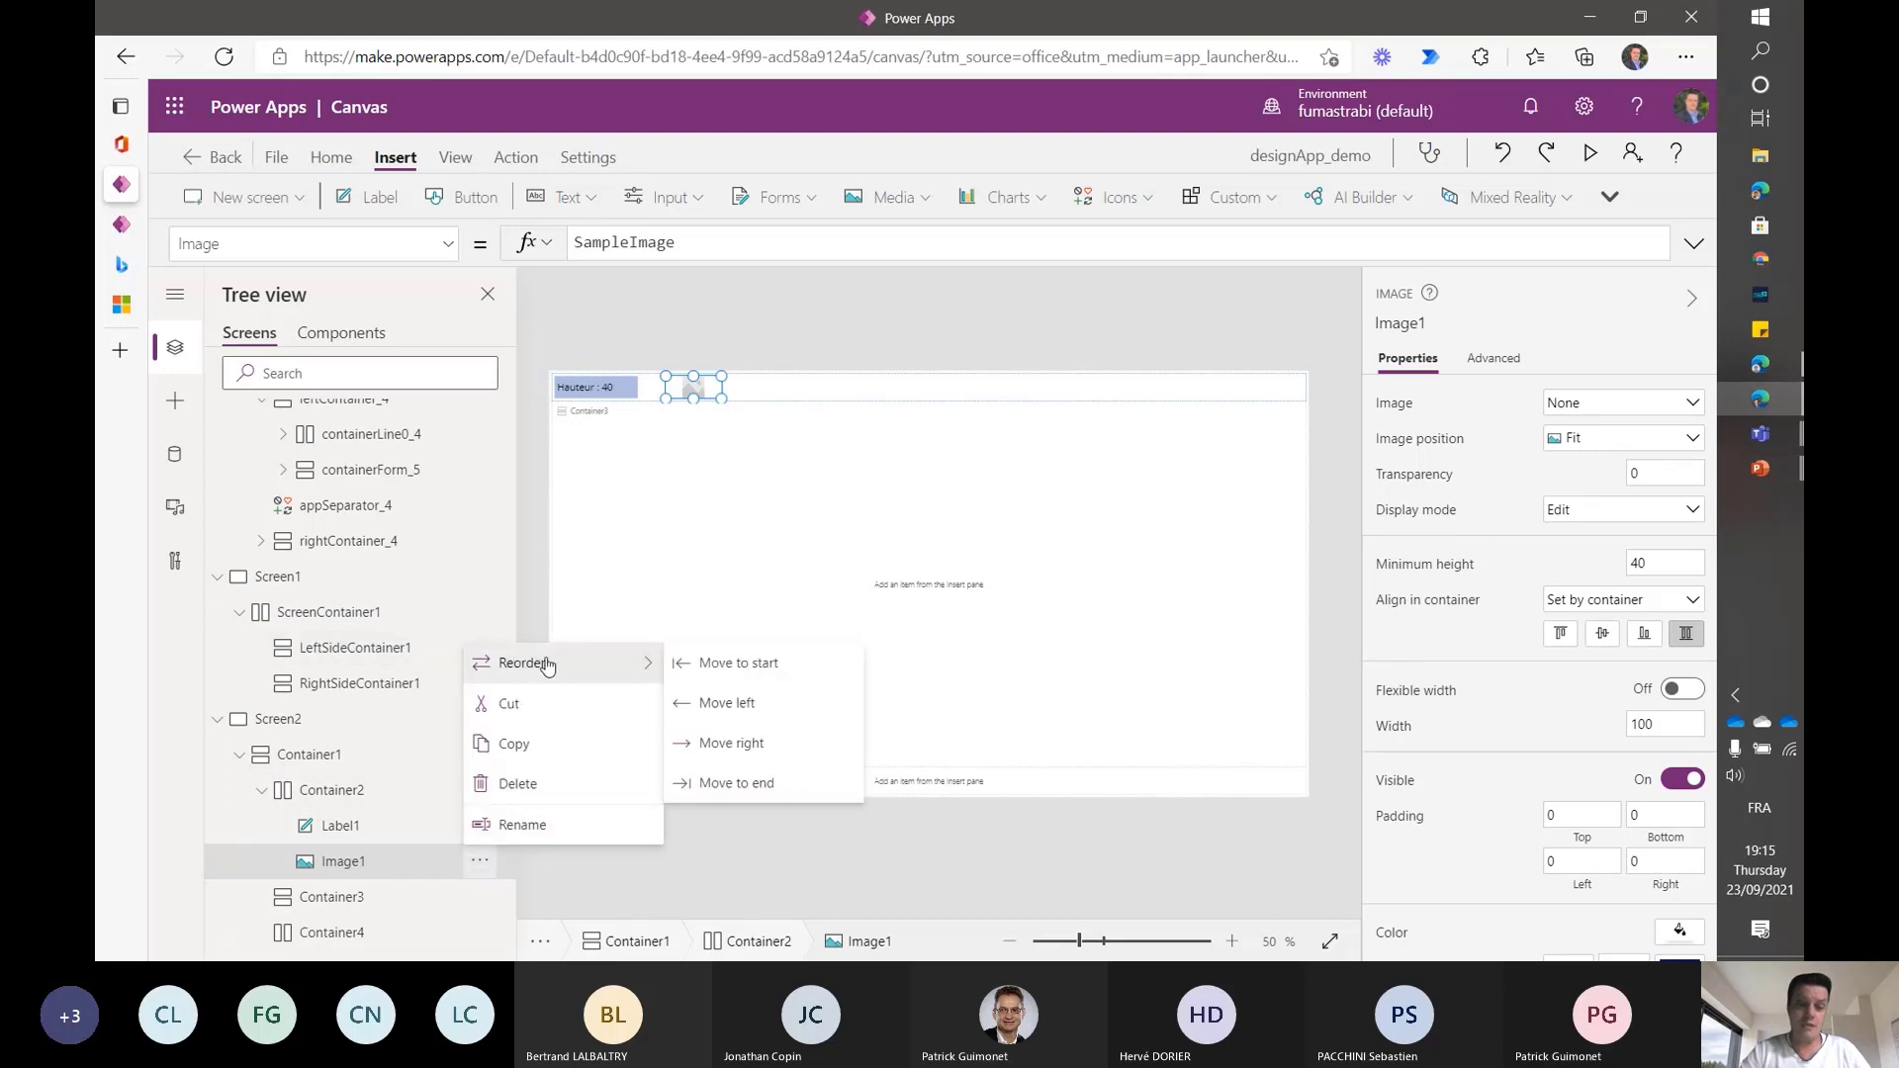
{"action": "left_click", "coordinate": [790, 670]}
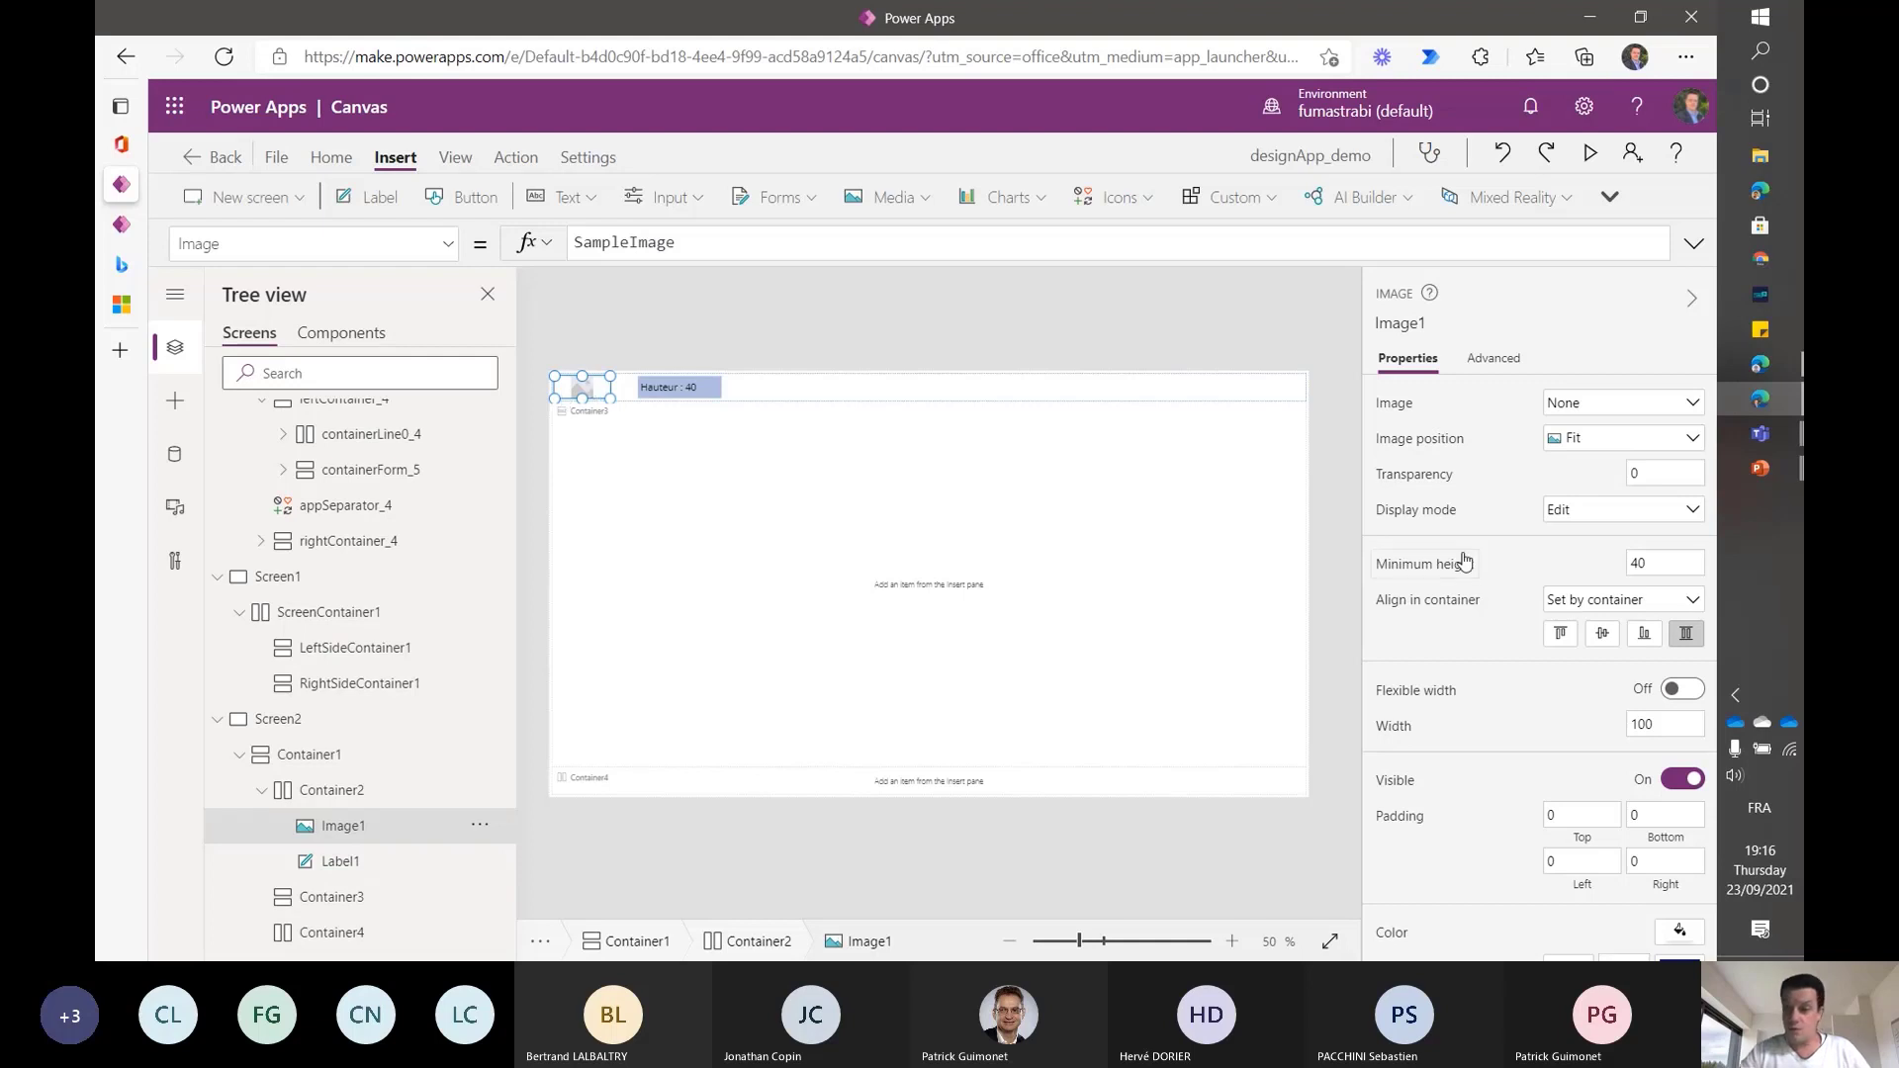
- Set the header image's Width formula to Self.Height to keep it square
{"action": "scroll", "coordinate": [1496, 697], "scroll_direction": "down", "scroll_amount": 1}
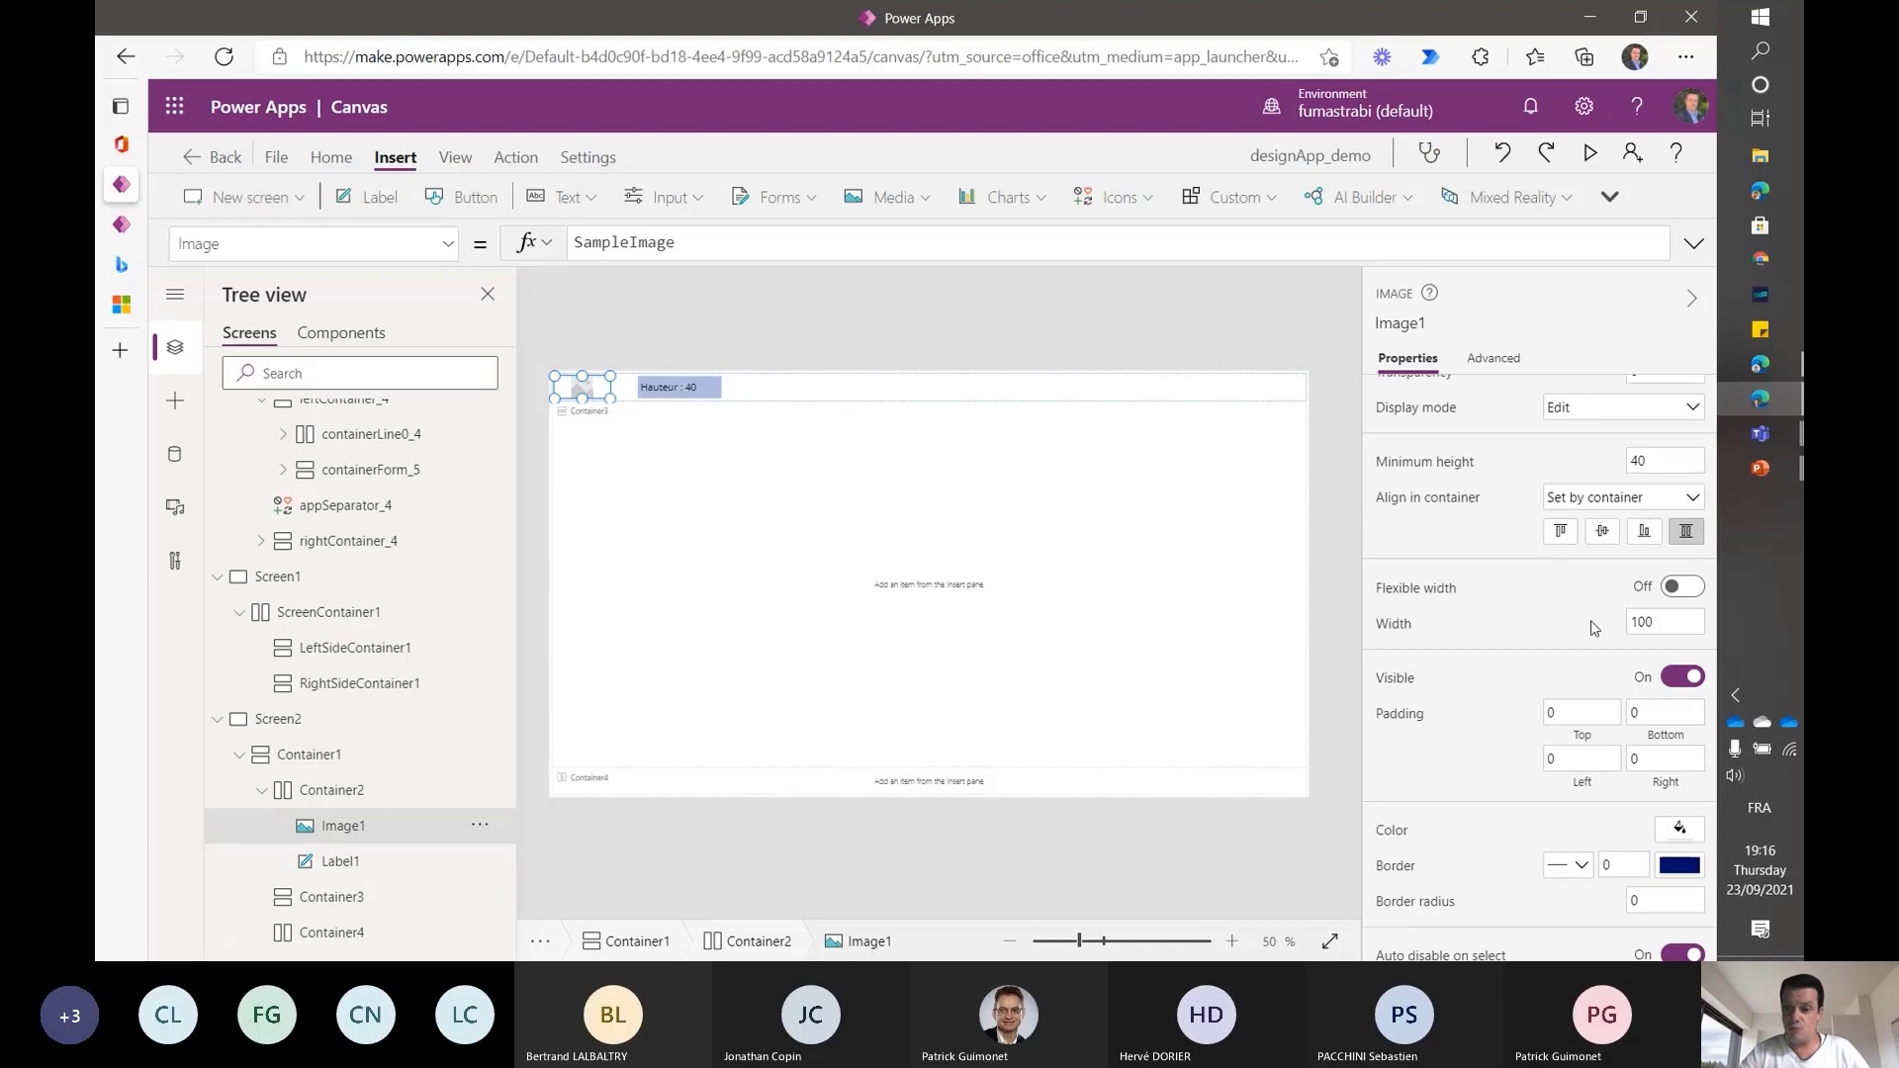
{"action": "left_click", "coordinate": [1385, 626]}
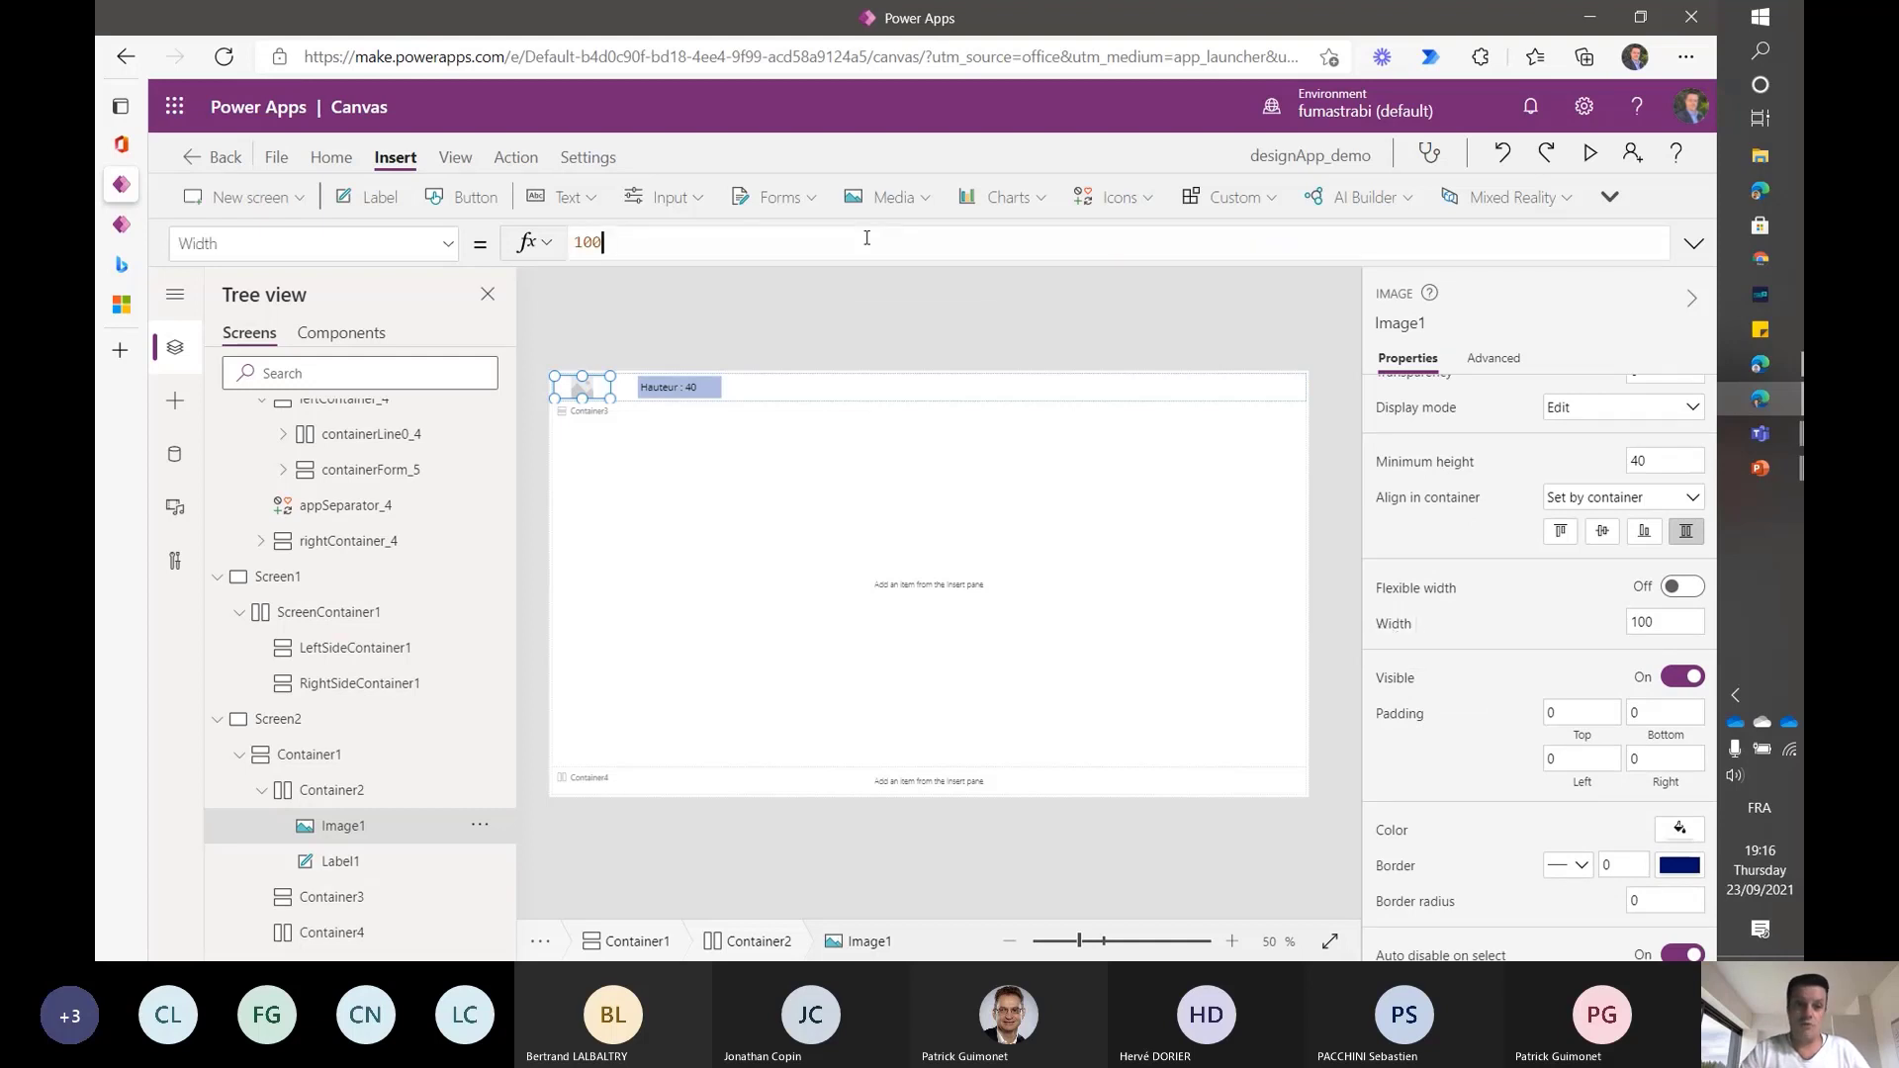
{"action": "double_click", "coordinate": [627, 245]}
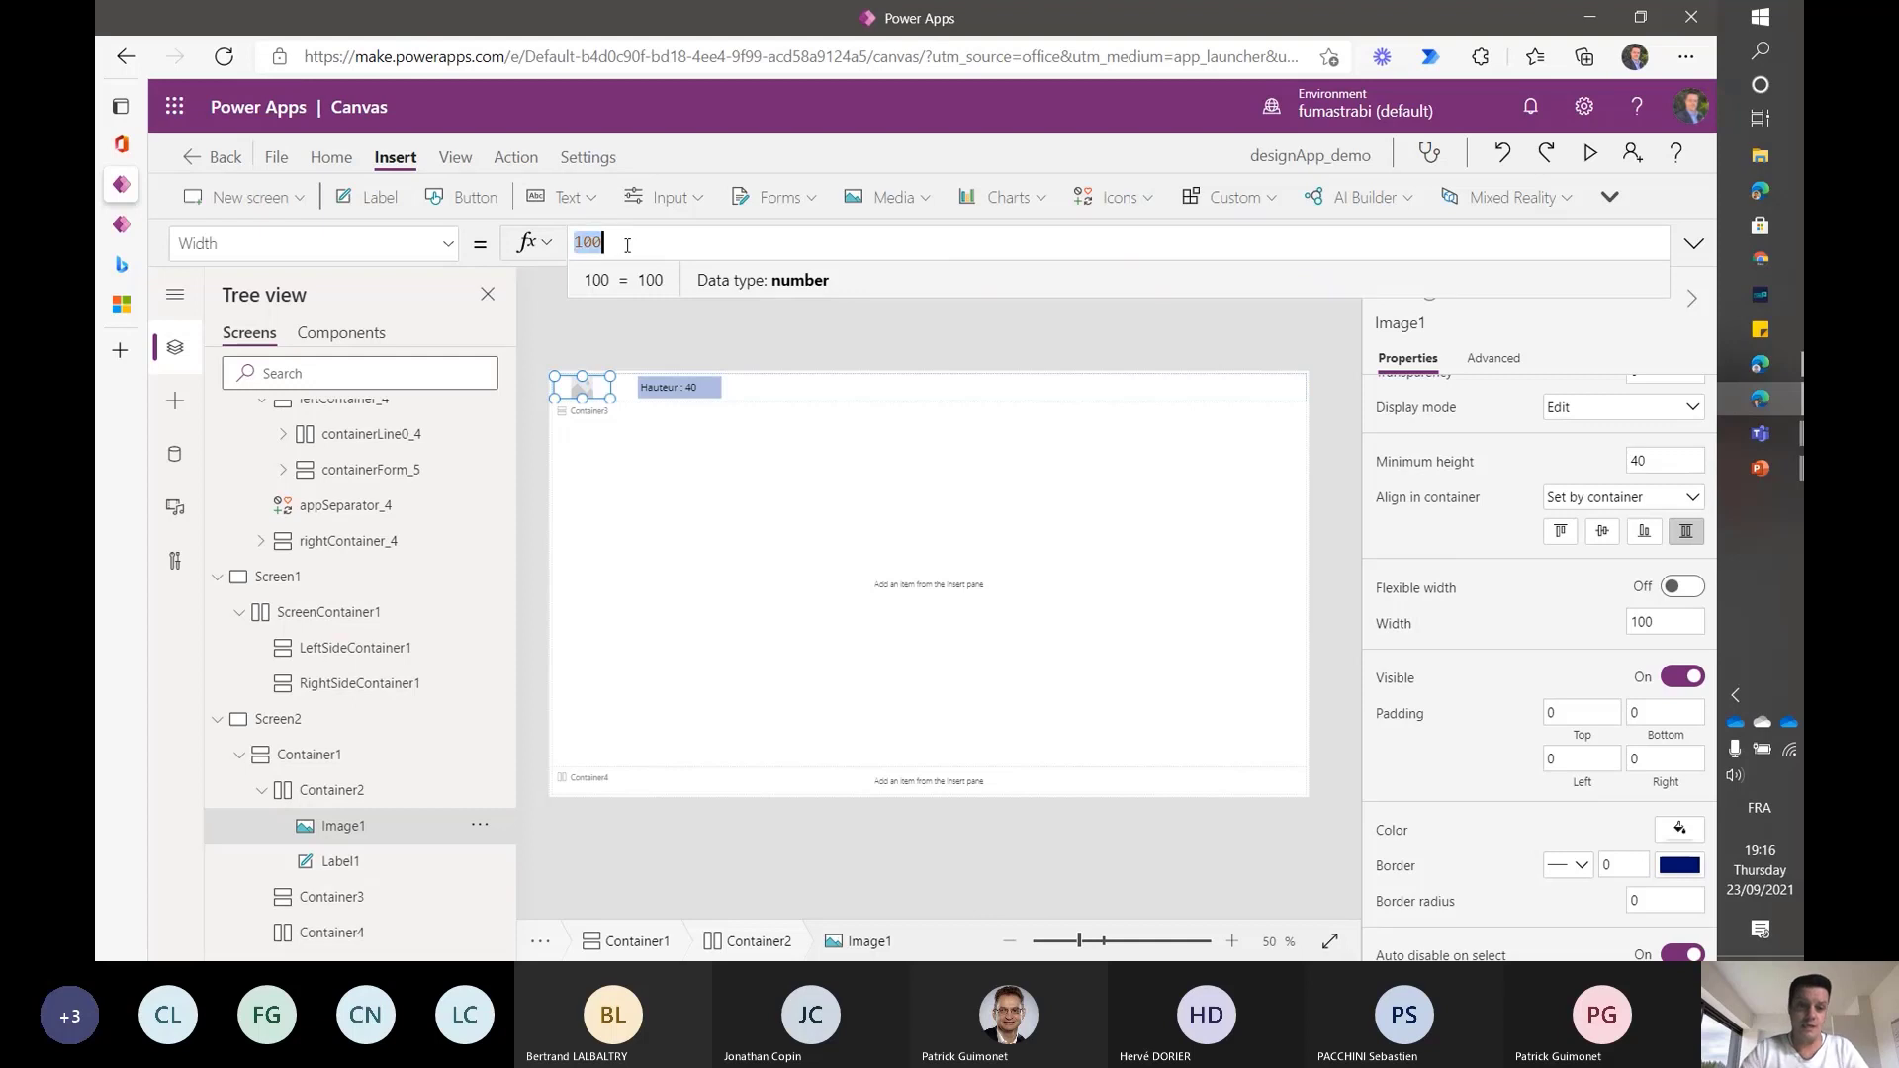
{"action": "type", "text": "f."}
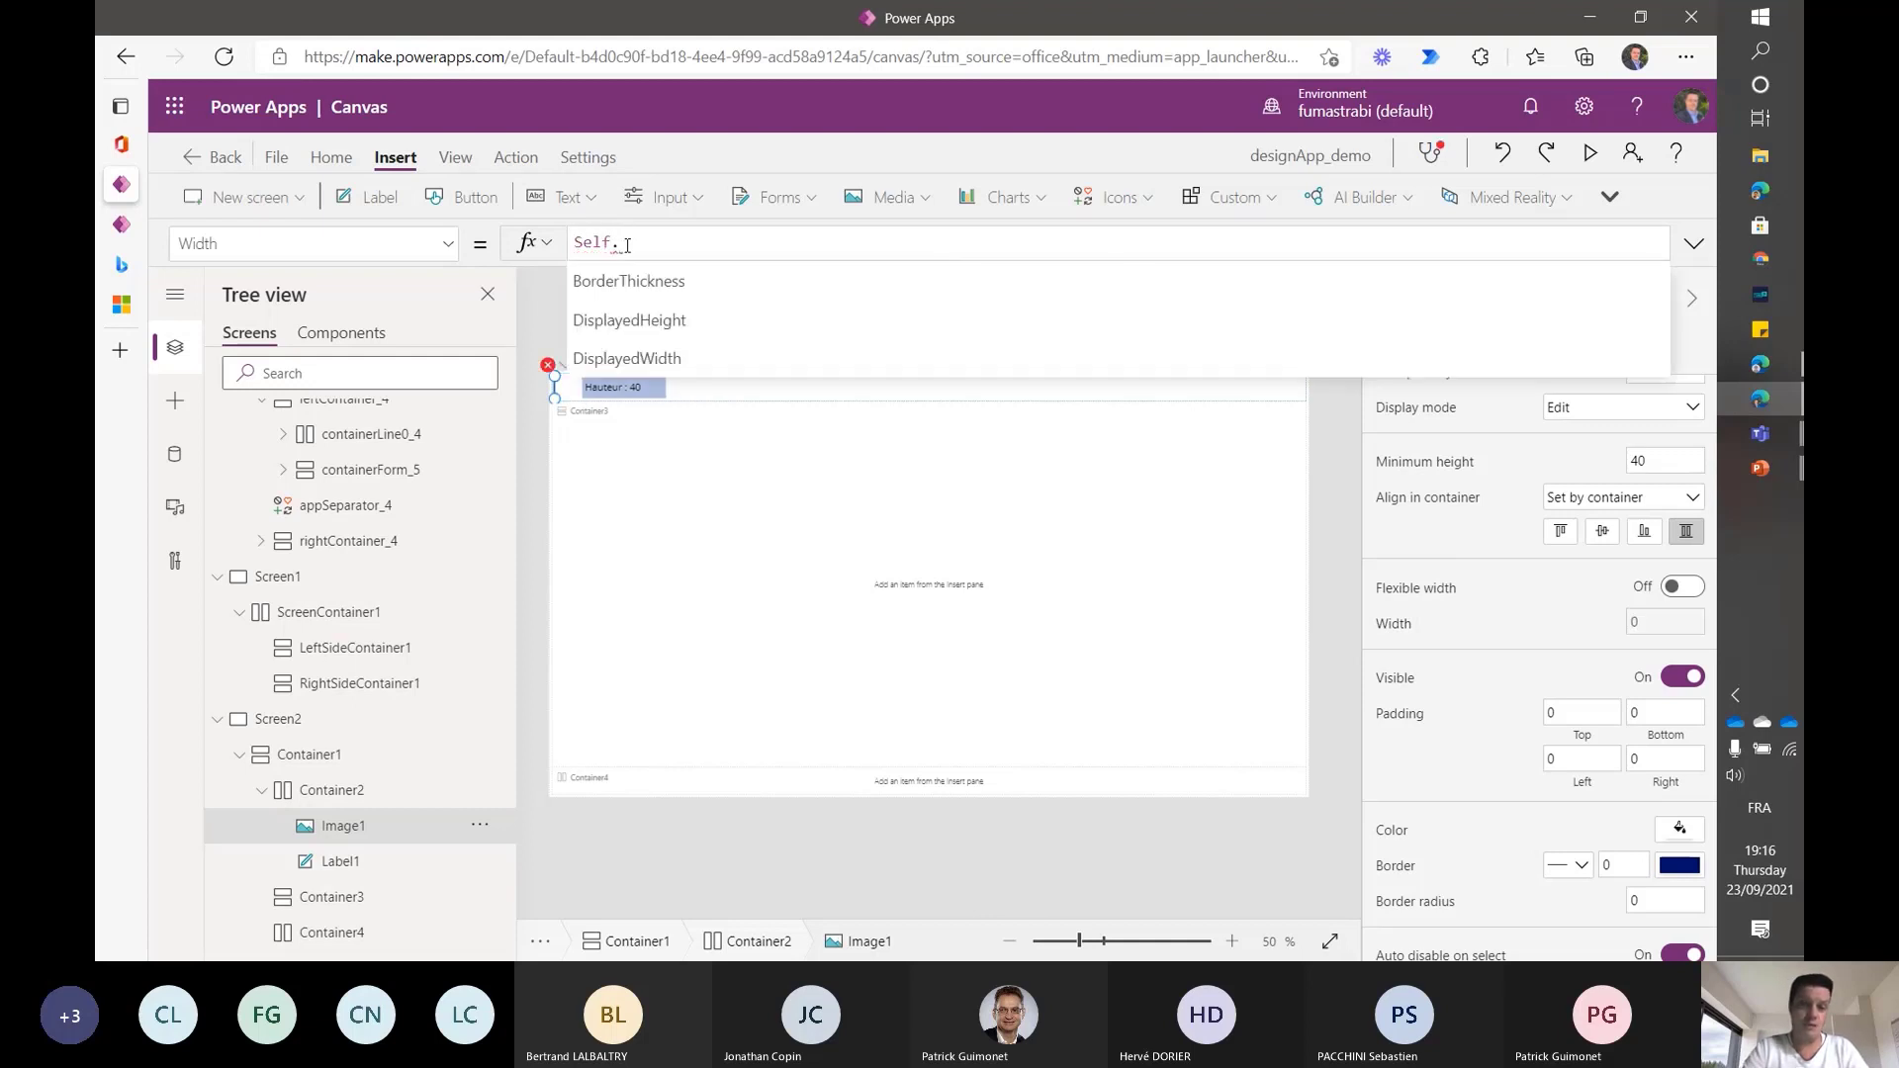
{"action": "type", "text": "Hei"}
{"action": "key", "text": "Tab"}
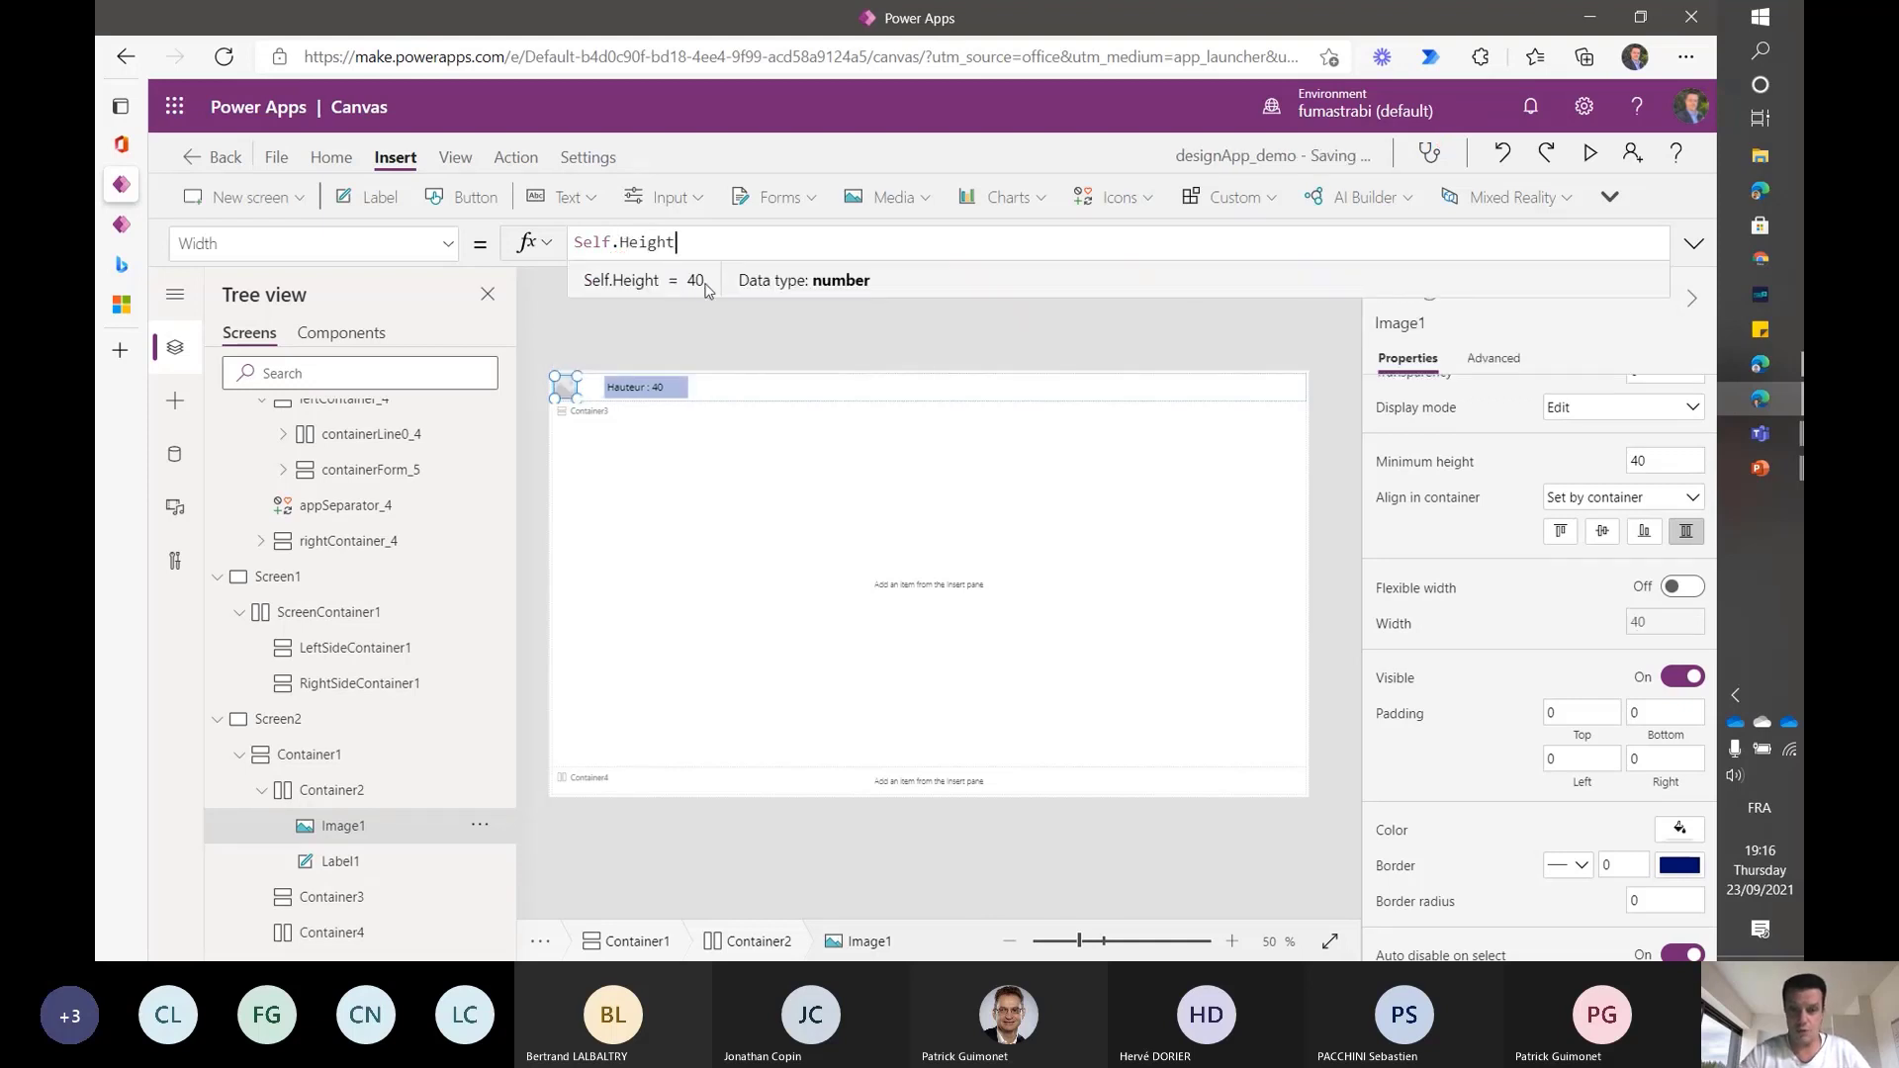
- Turn on flexible width for the header label, Label1, so it fills the remaining space
{"action": "left_click", "coordinate": [627, 387]}
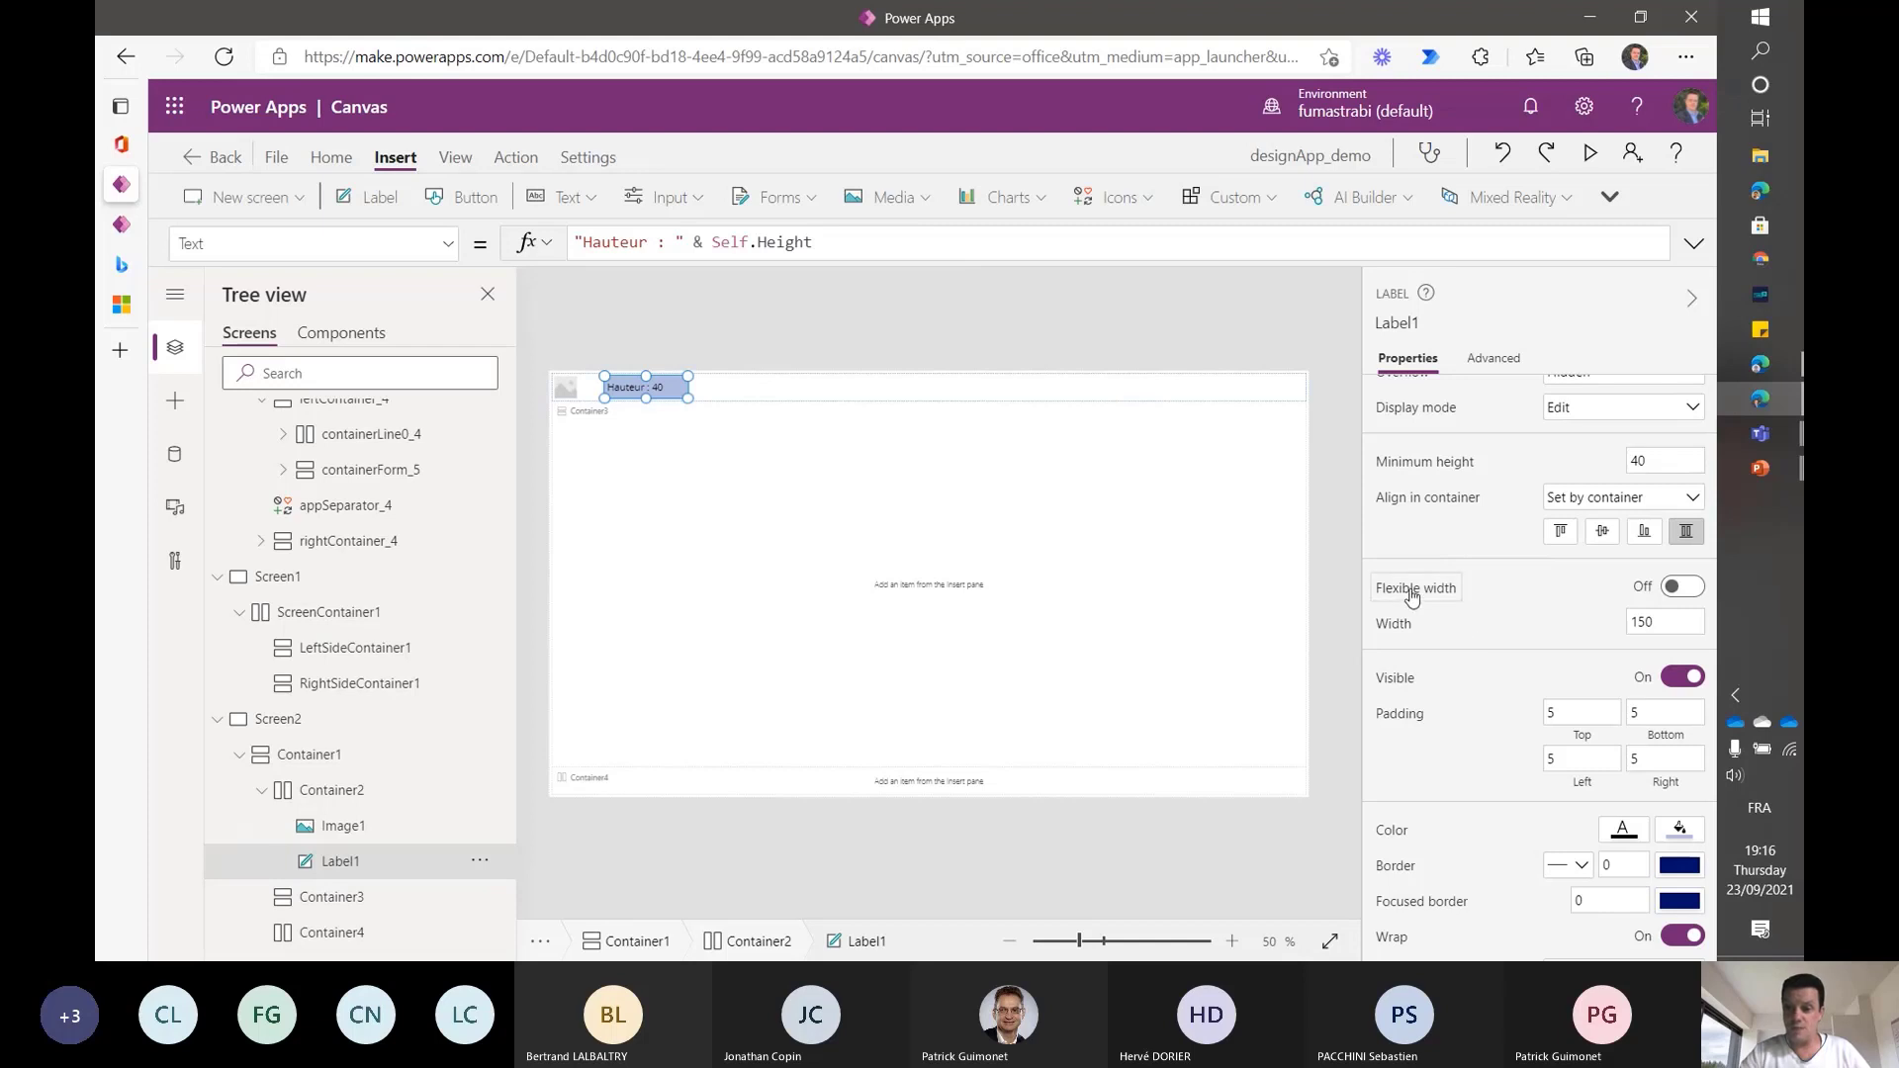
{"action": "left_click", "coordinate": [1692, 590]}
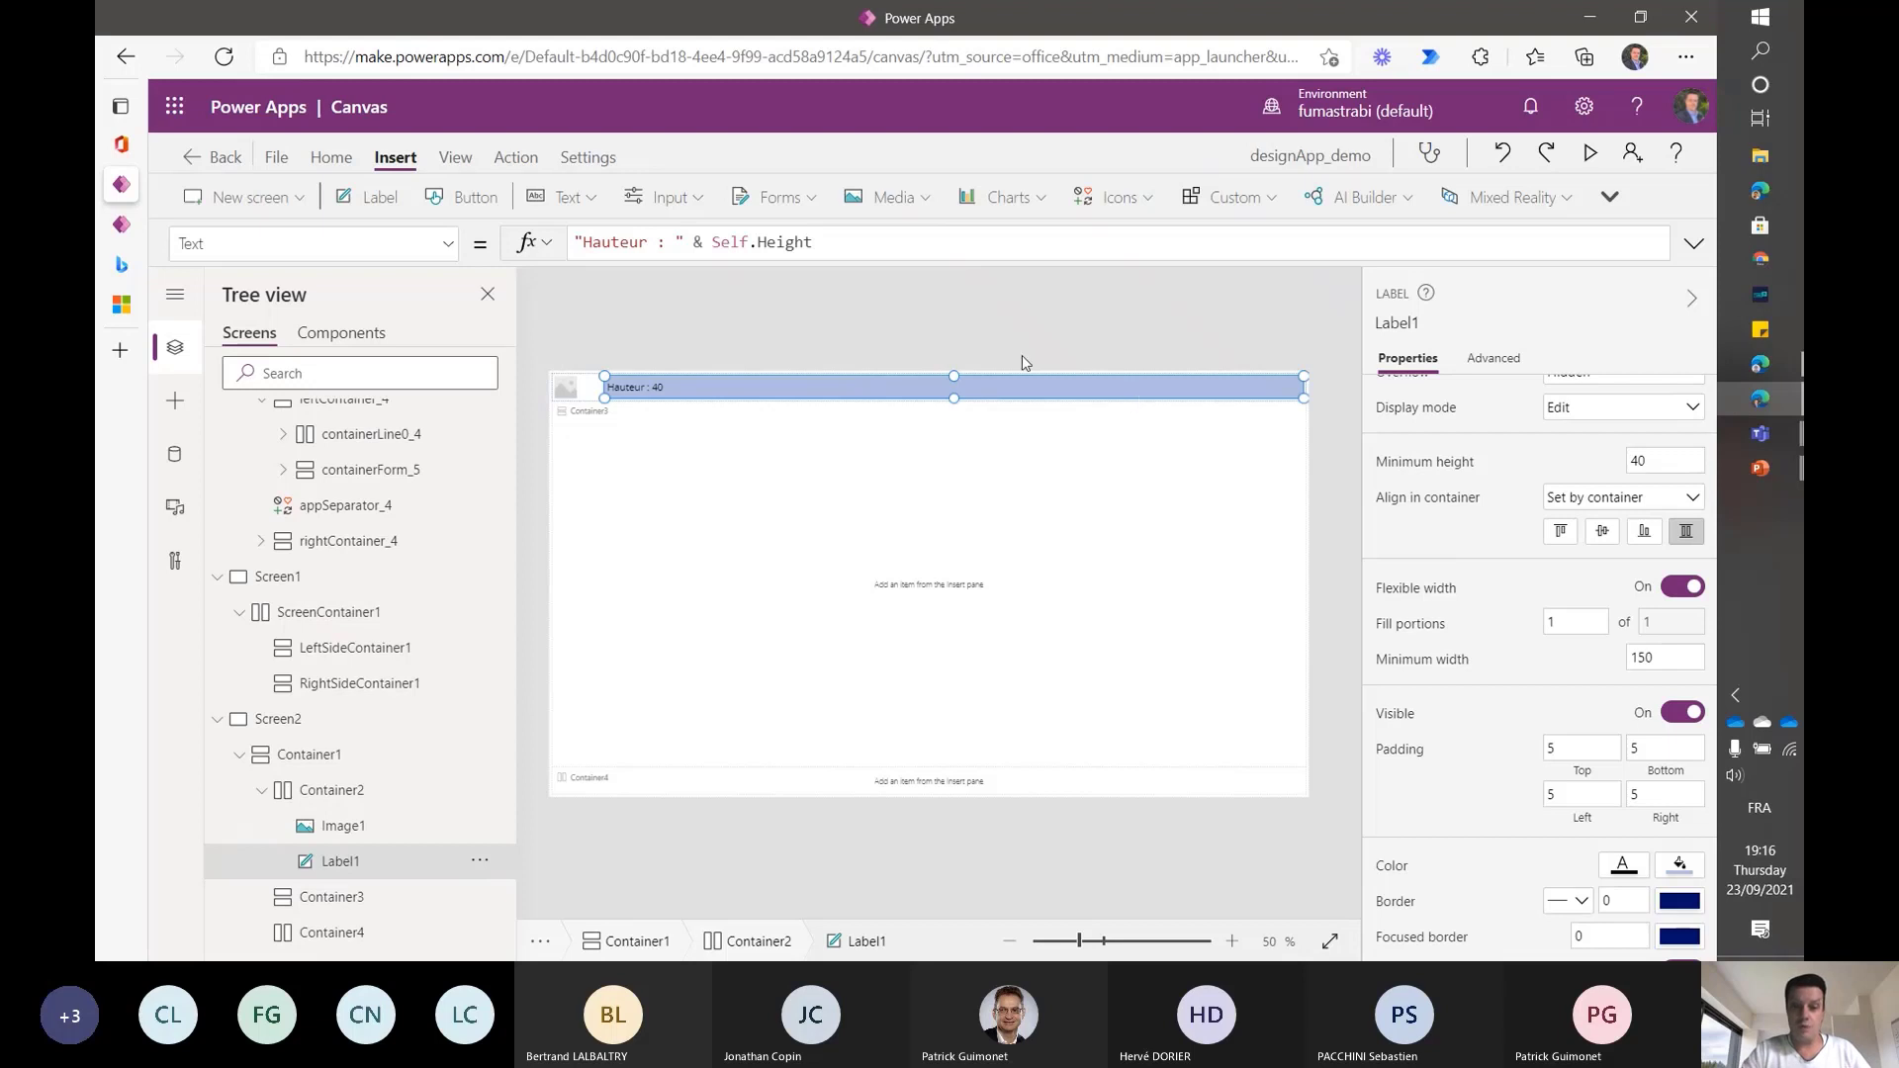
- Insert one Cancel (badge) icon and two Cancel icons after the label in the header container
{"action": "left_click", "coordinate": [1125, 201]}
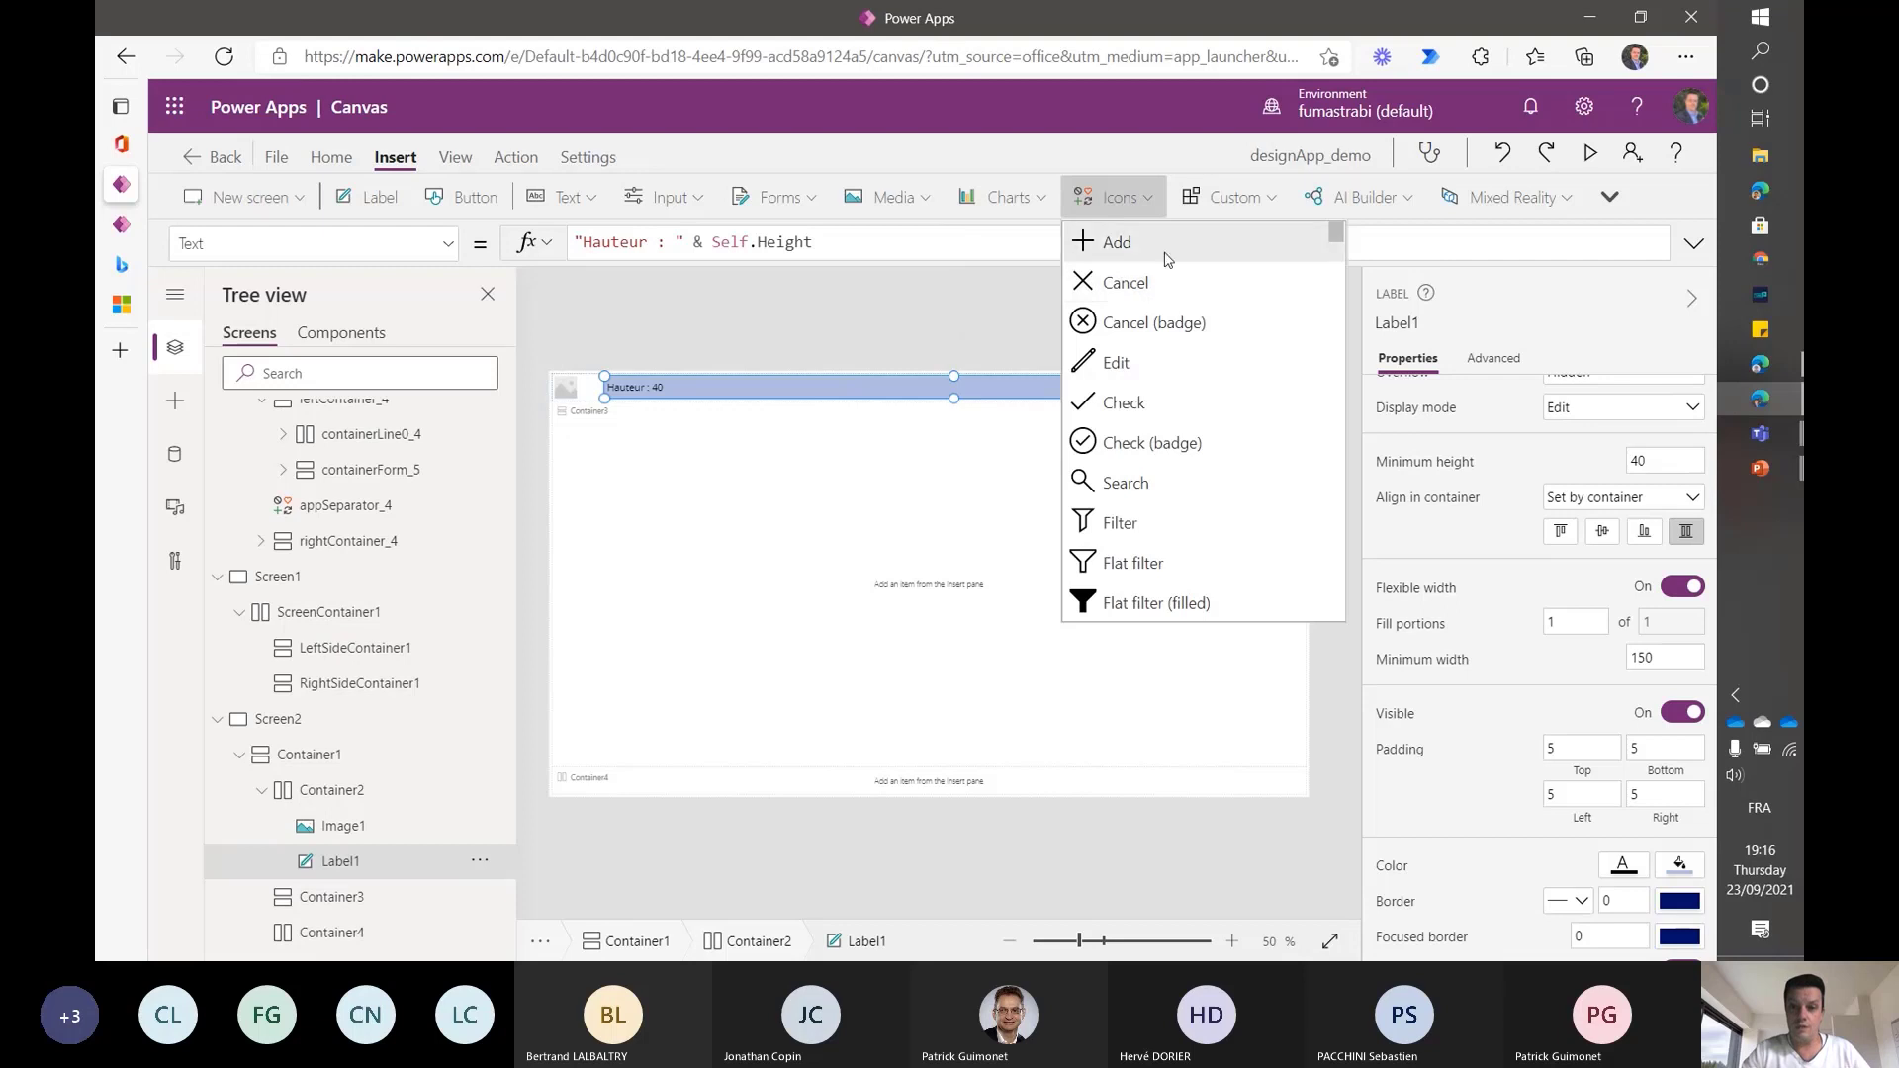
{"action": "left_click", "coordinate": [1159, 324]}
{"action": "left_click", "coordinate": [1124, 197]}
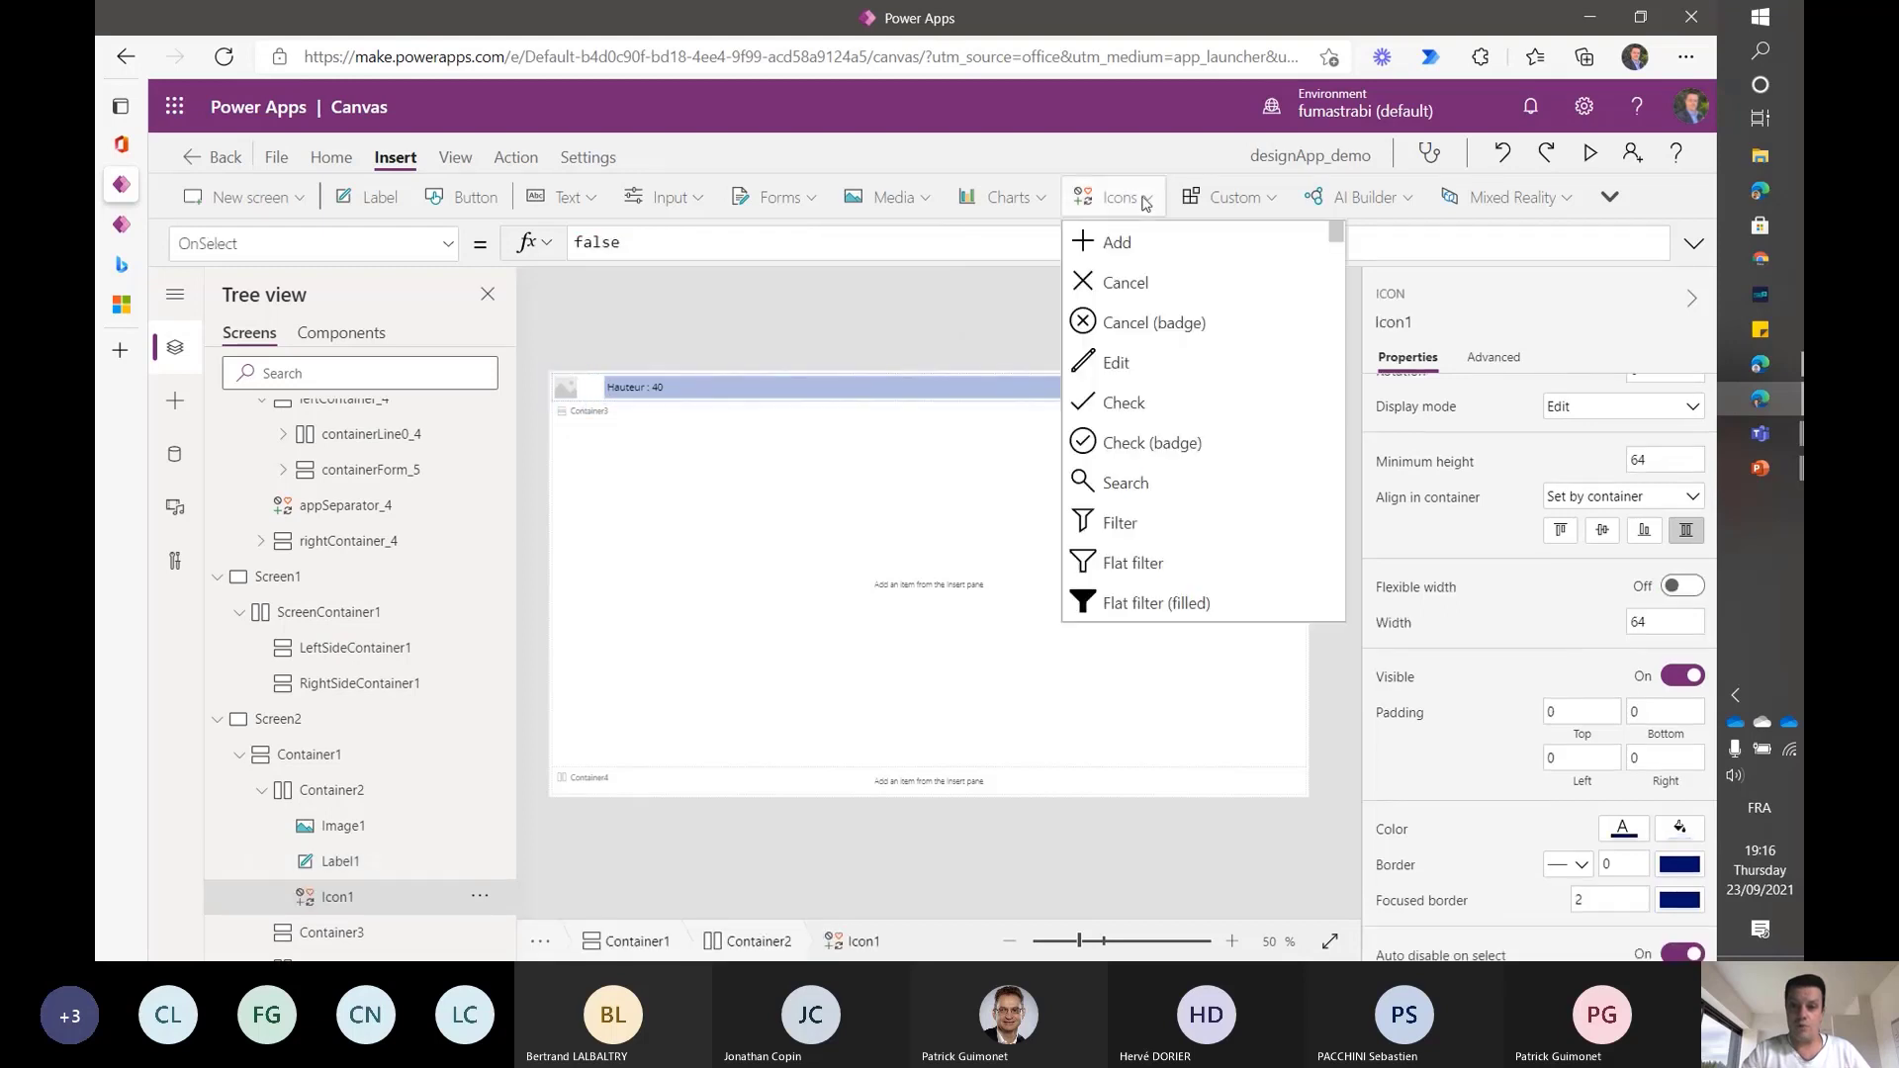
{"action": "left_click", "coordinate": [1137, 284]}
{"action": "left_click", "coordinate": [1128, 198]}
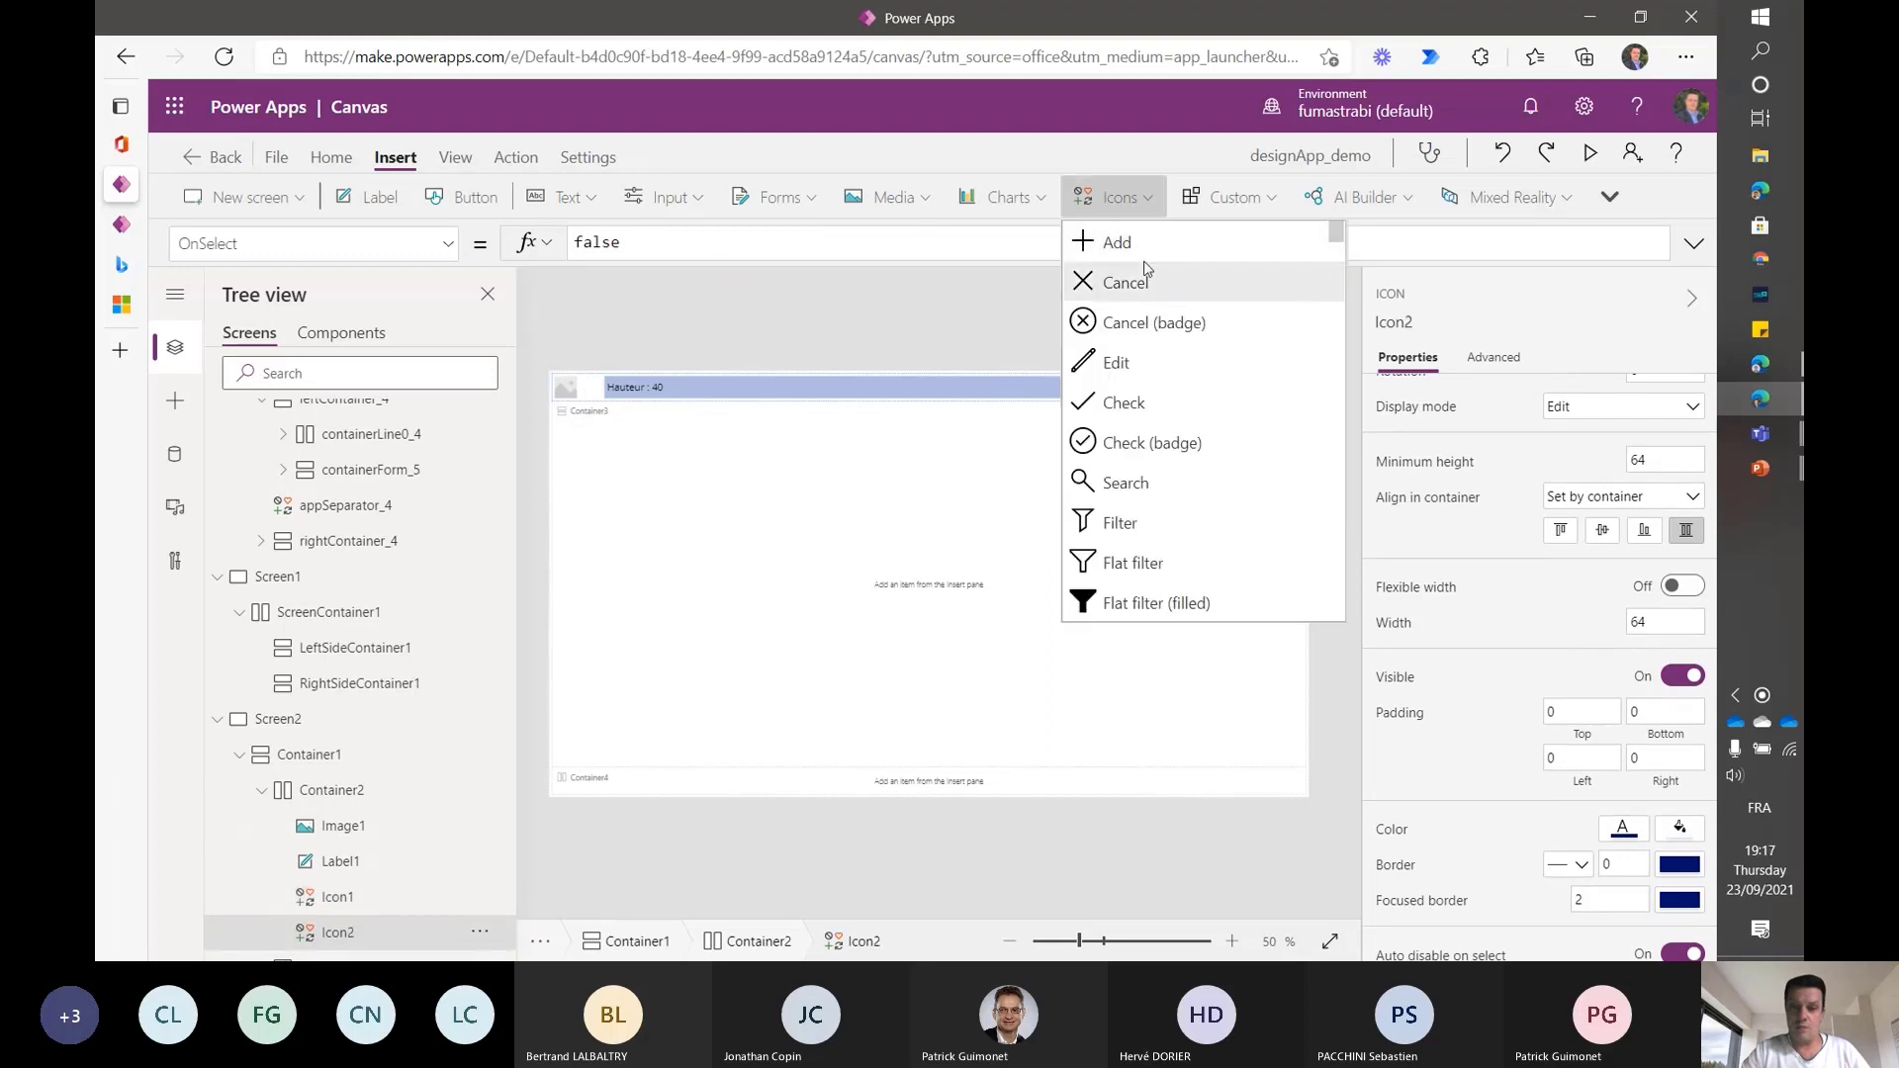
{"action": "left_click", "coordinate": [1146, 271]}
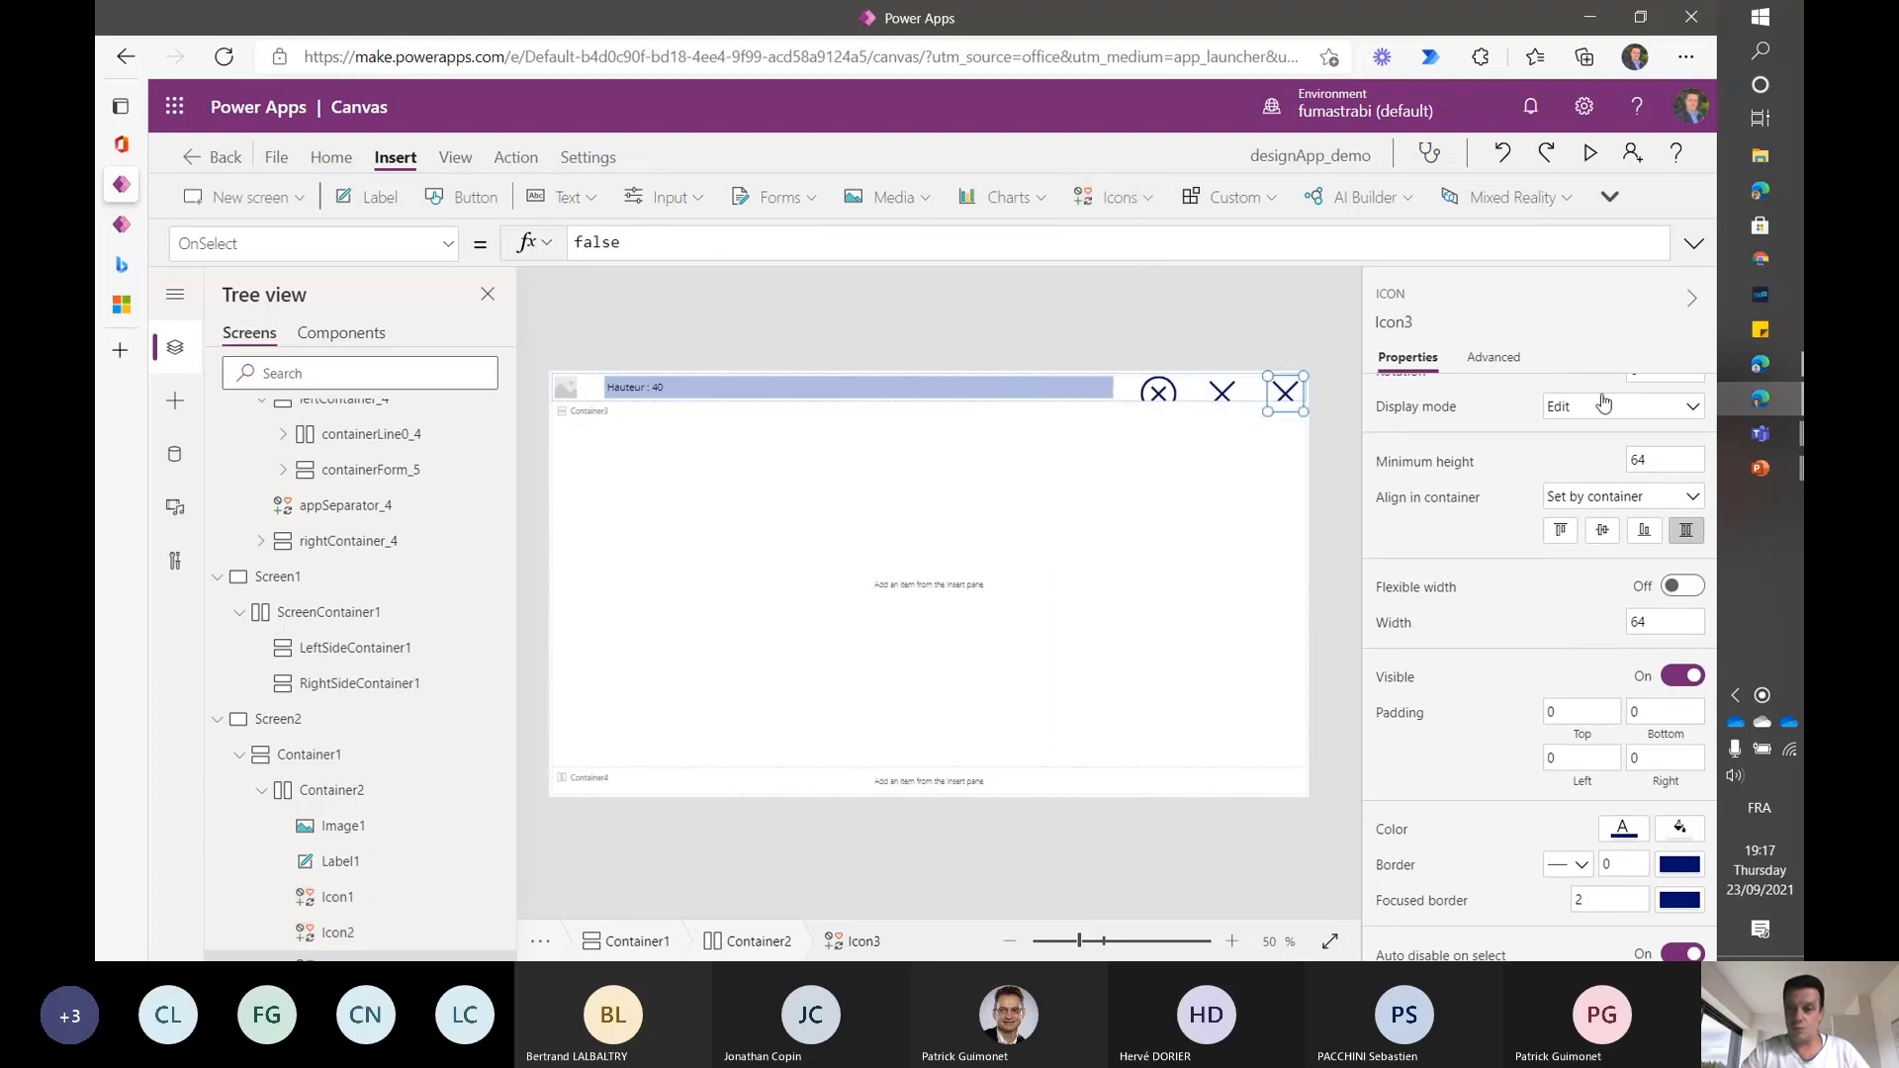
- Change the last header icon, Icon3, from Cancel to the Add icon
{"action": "scroll", "coordinate": [1613, 414], "scroll_direction": "up", "scroll_amount": 1}
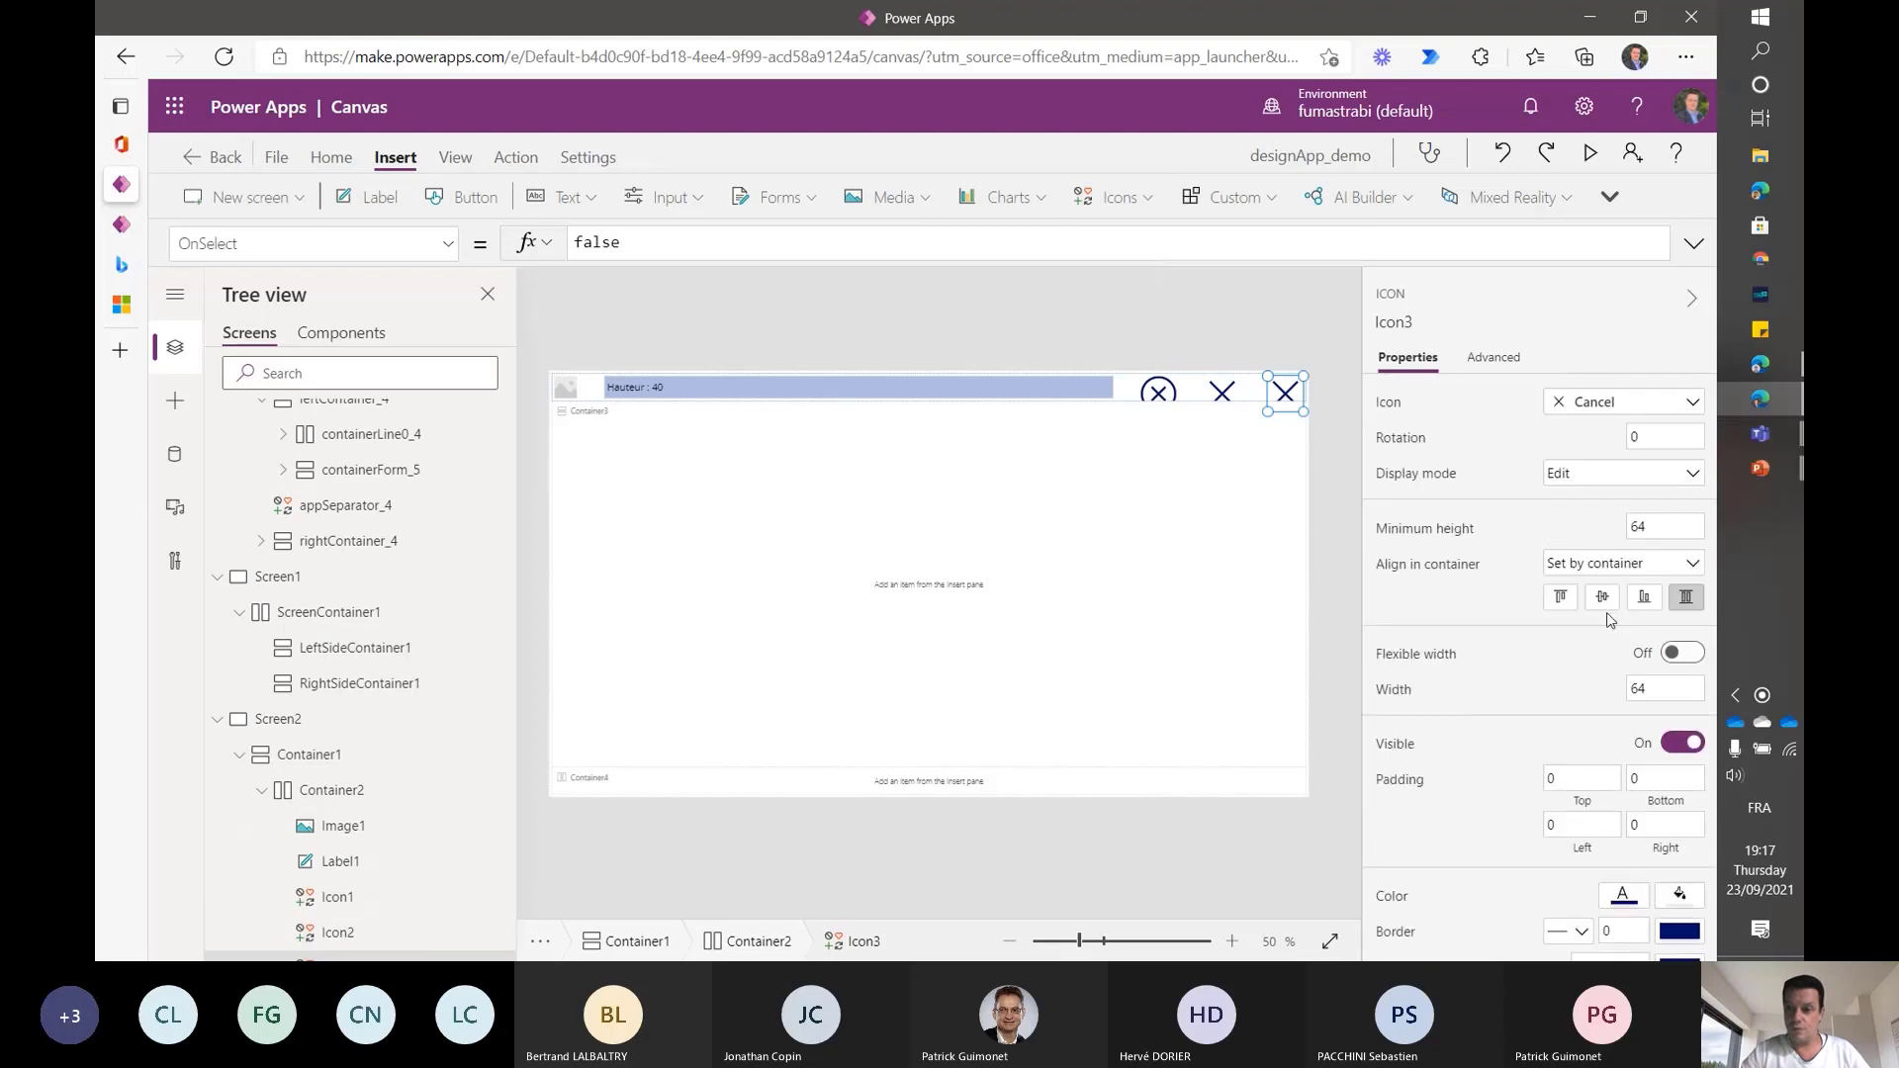
{"action": "left_click", "coordinate": [1597, 402]}
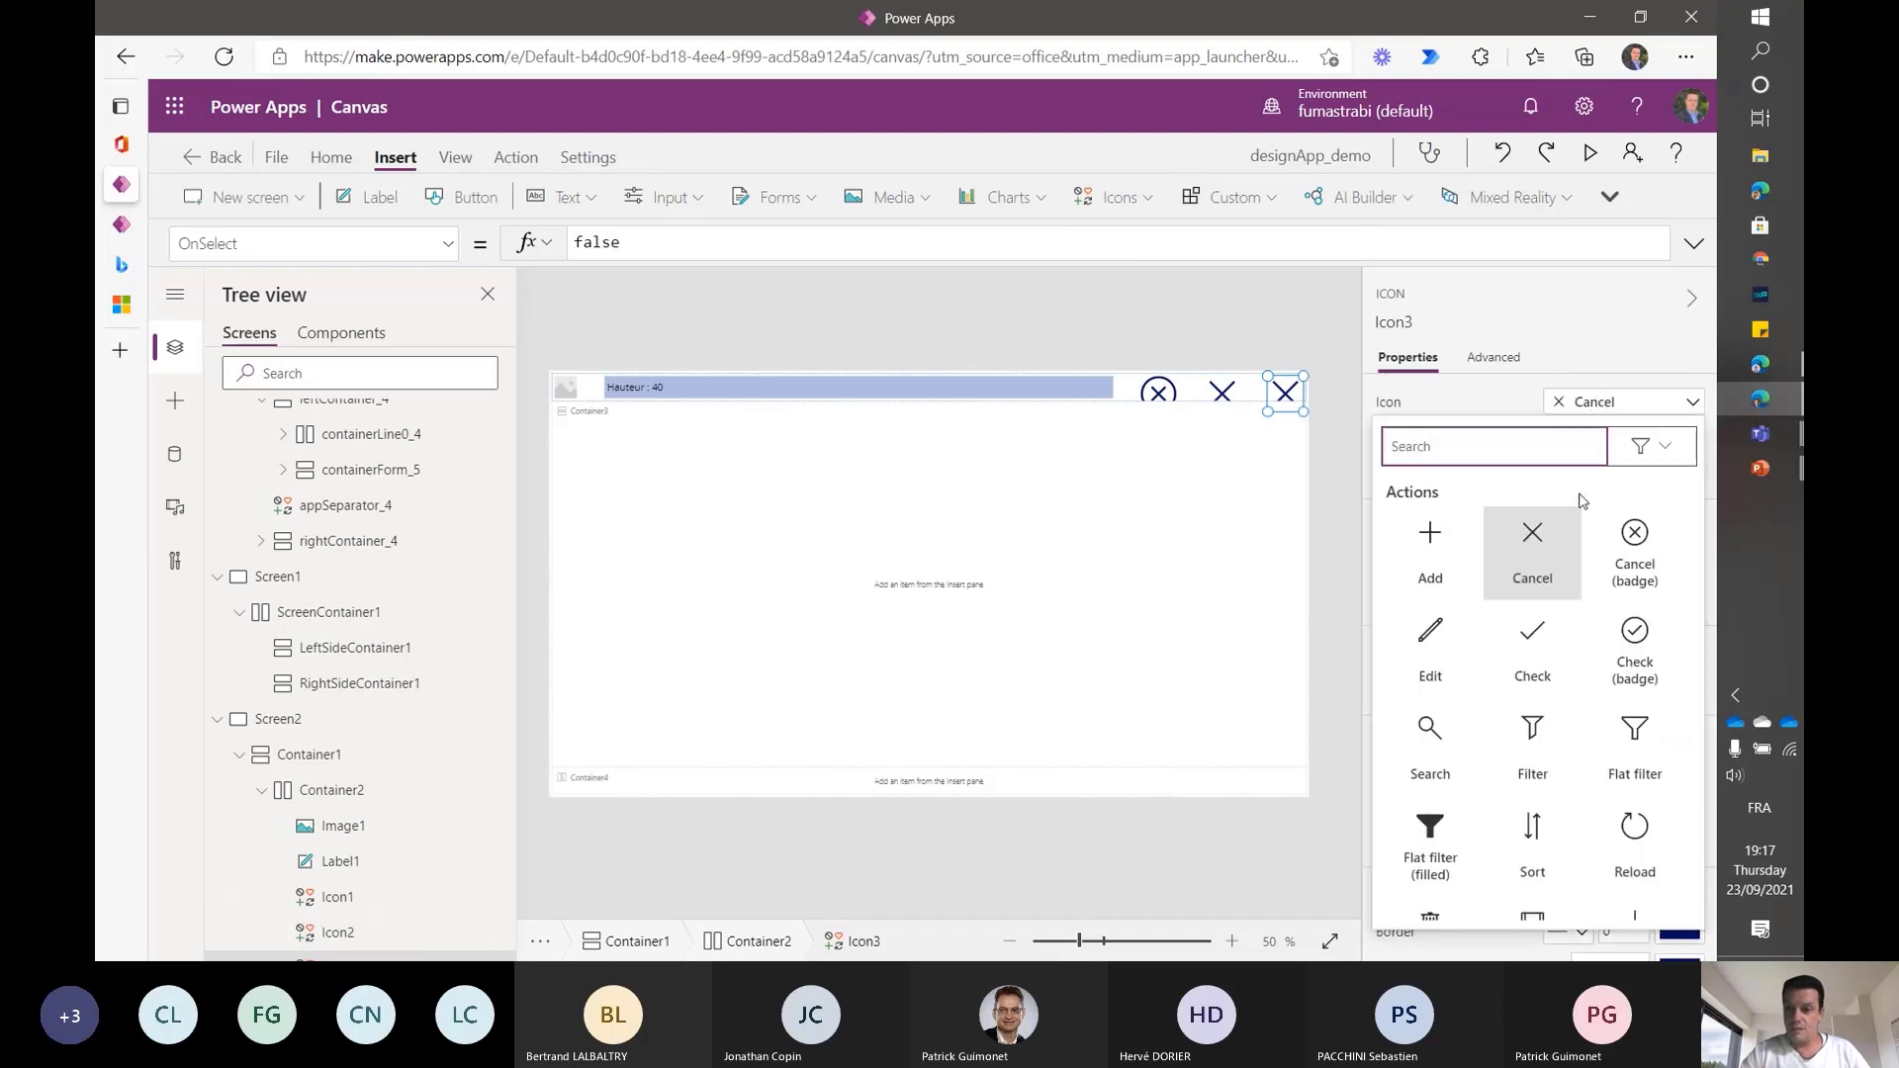
{"action": "left_click", "coordinate": [1425, 554]}
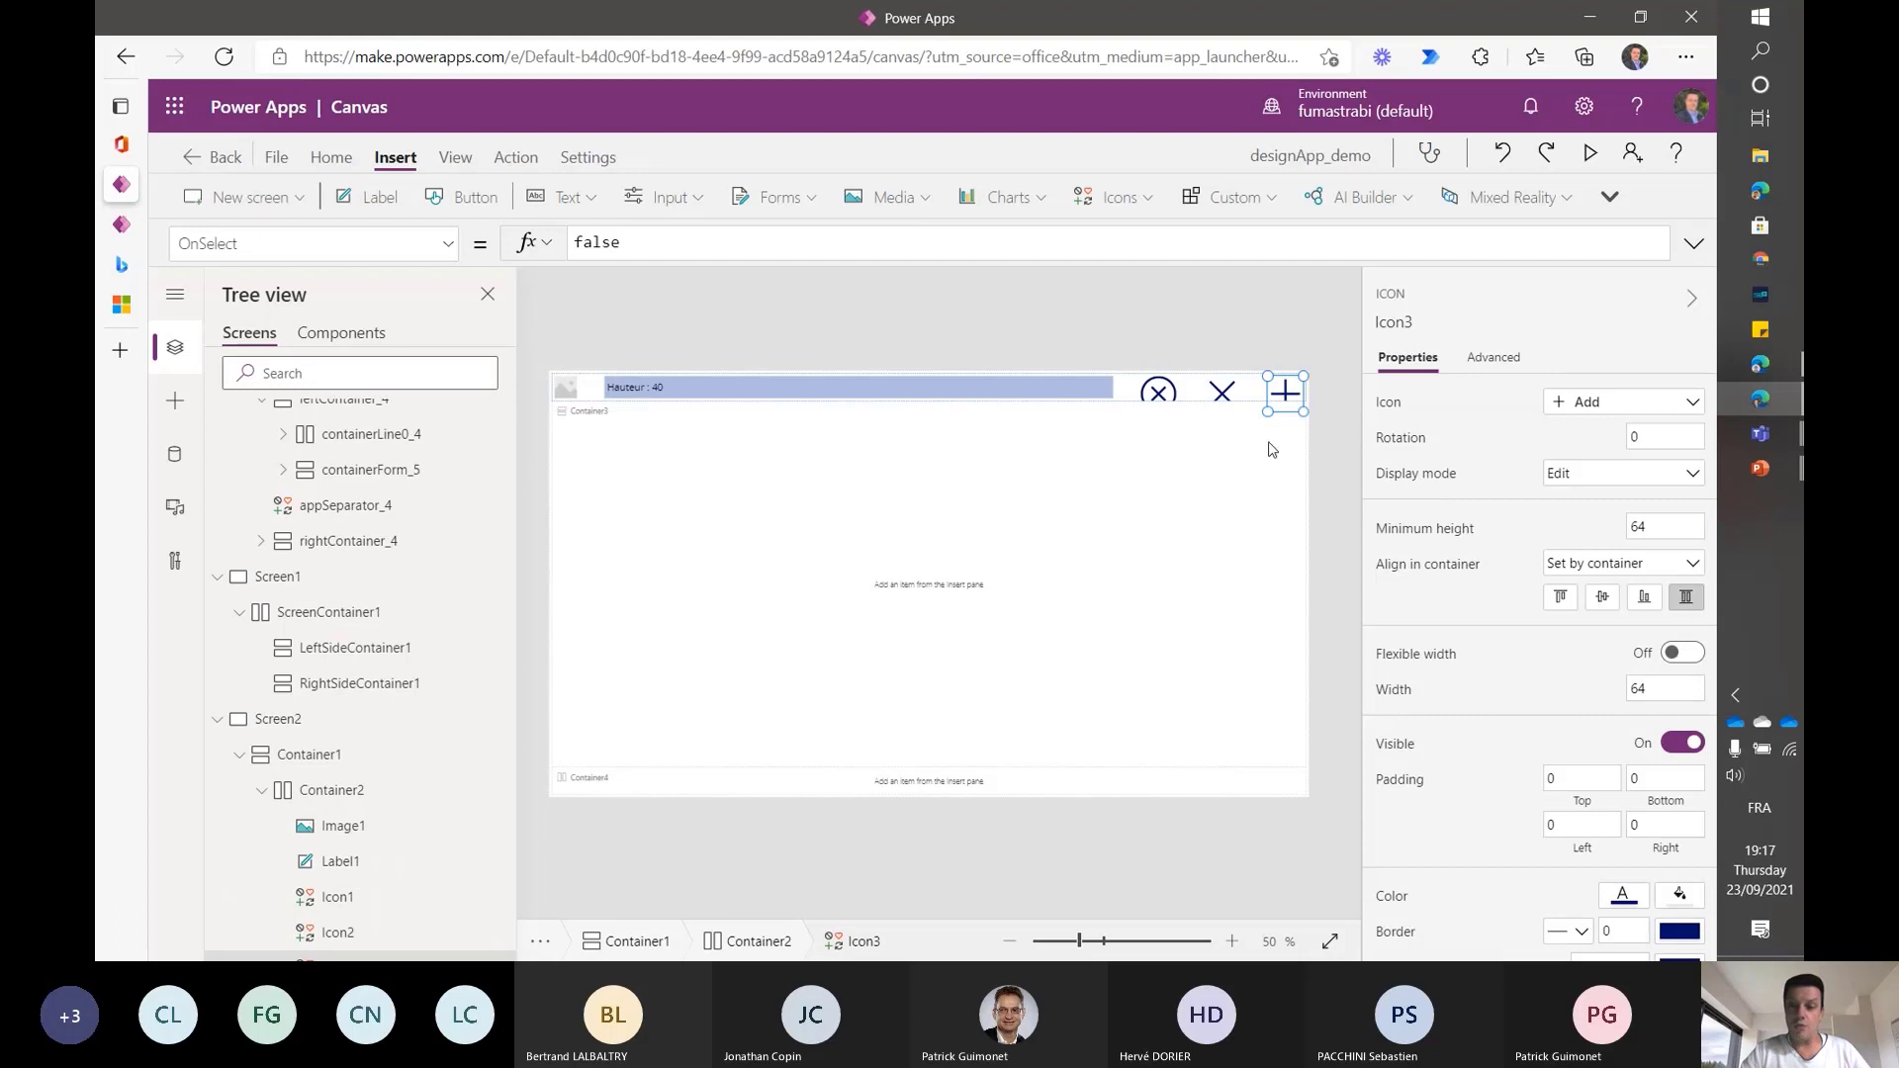
- Set the minimum height of the three header icons to 40 in one multiple selection
{"action": "left_click", "coordinate": [1147, 393]}
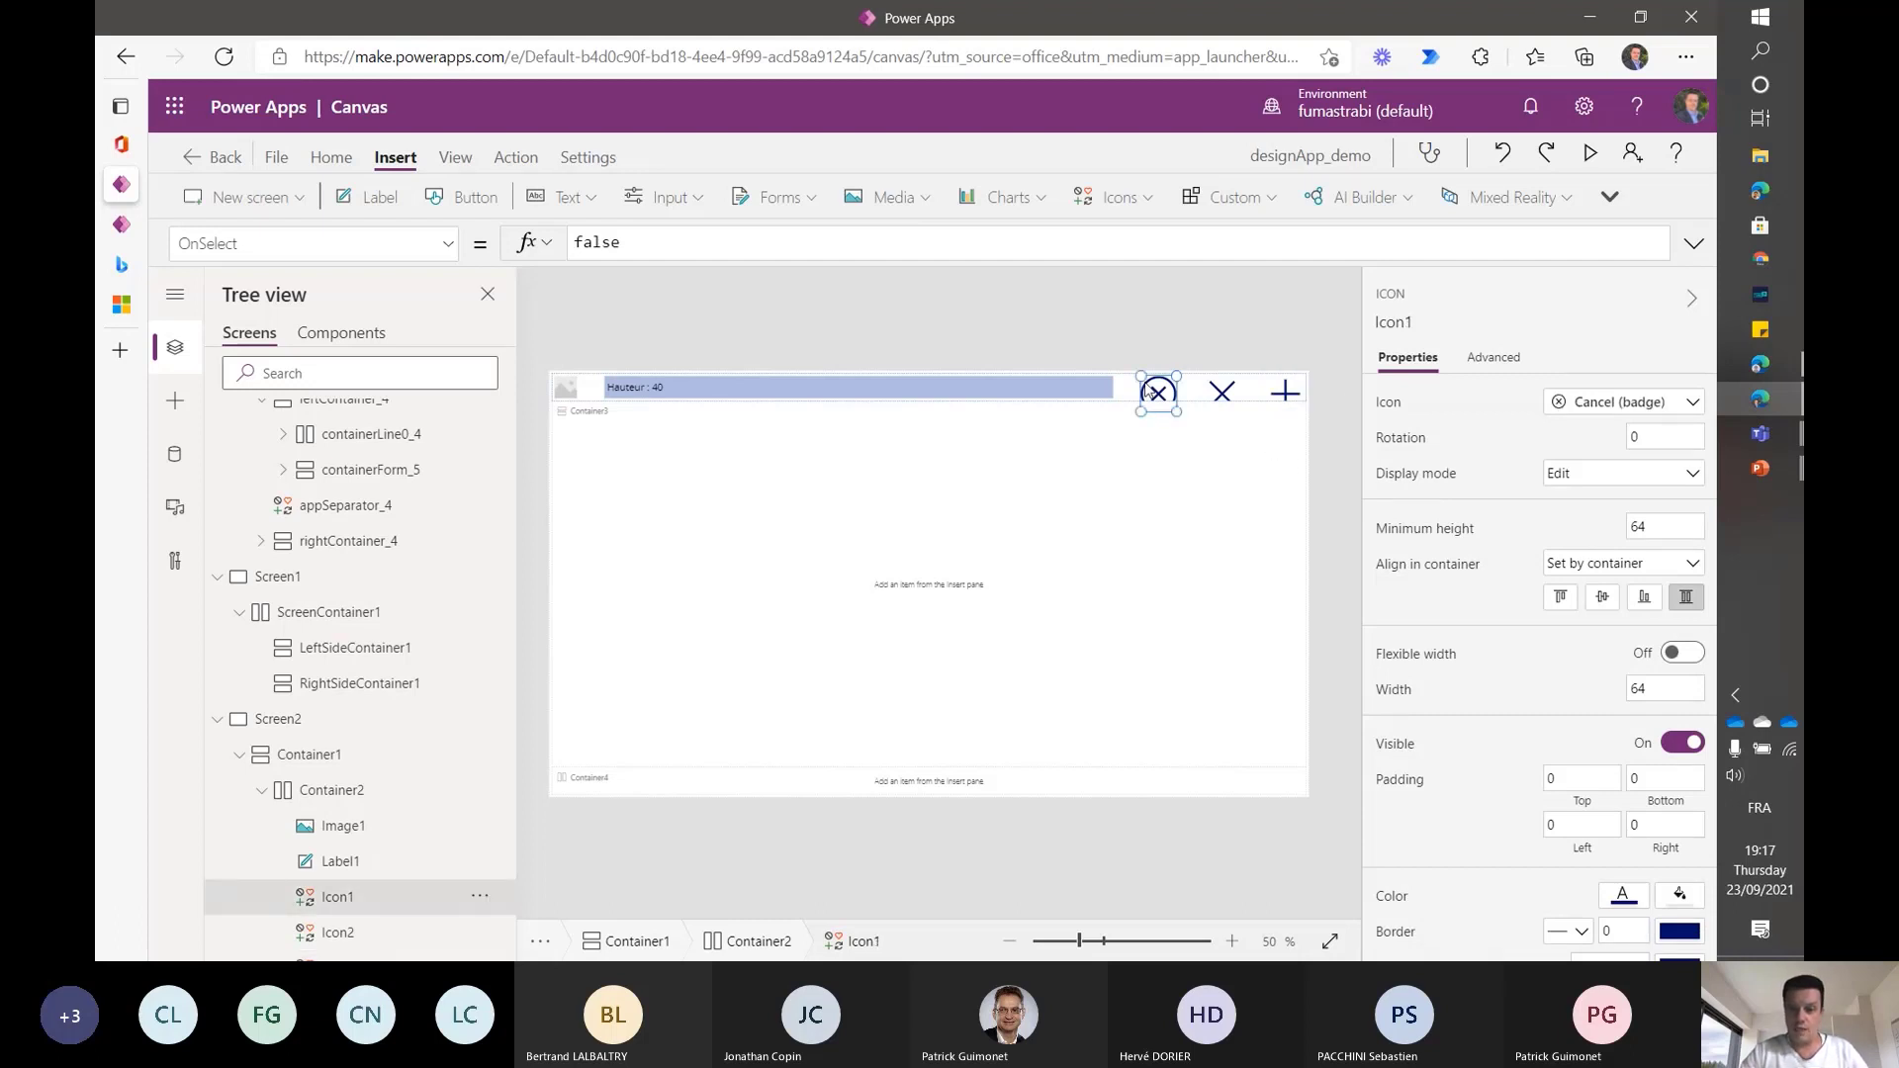
{"action": "left_click", "coordinate": [1227, 395], "text": "shift"}
{"action": "left_click", "coordinate": [1284, 392], "text": "shift"}
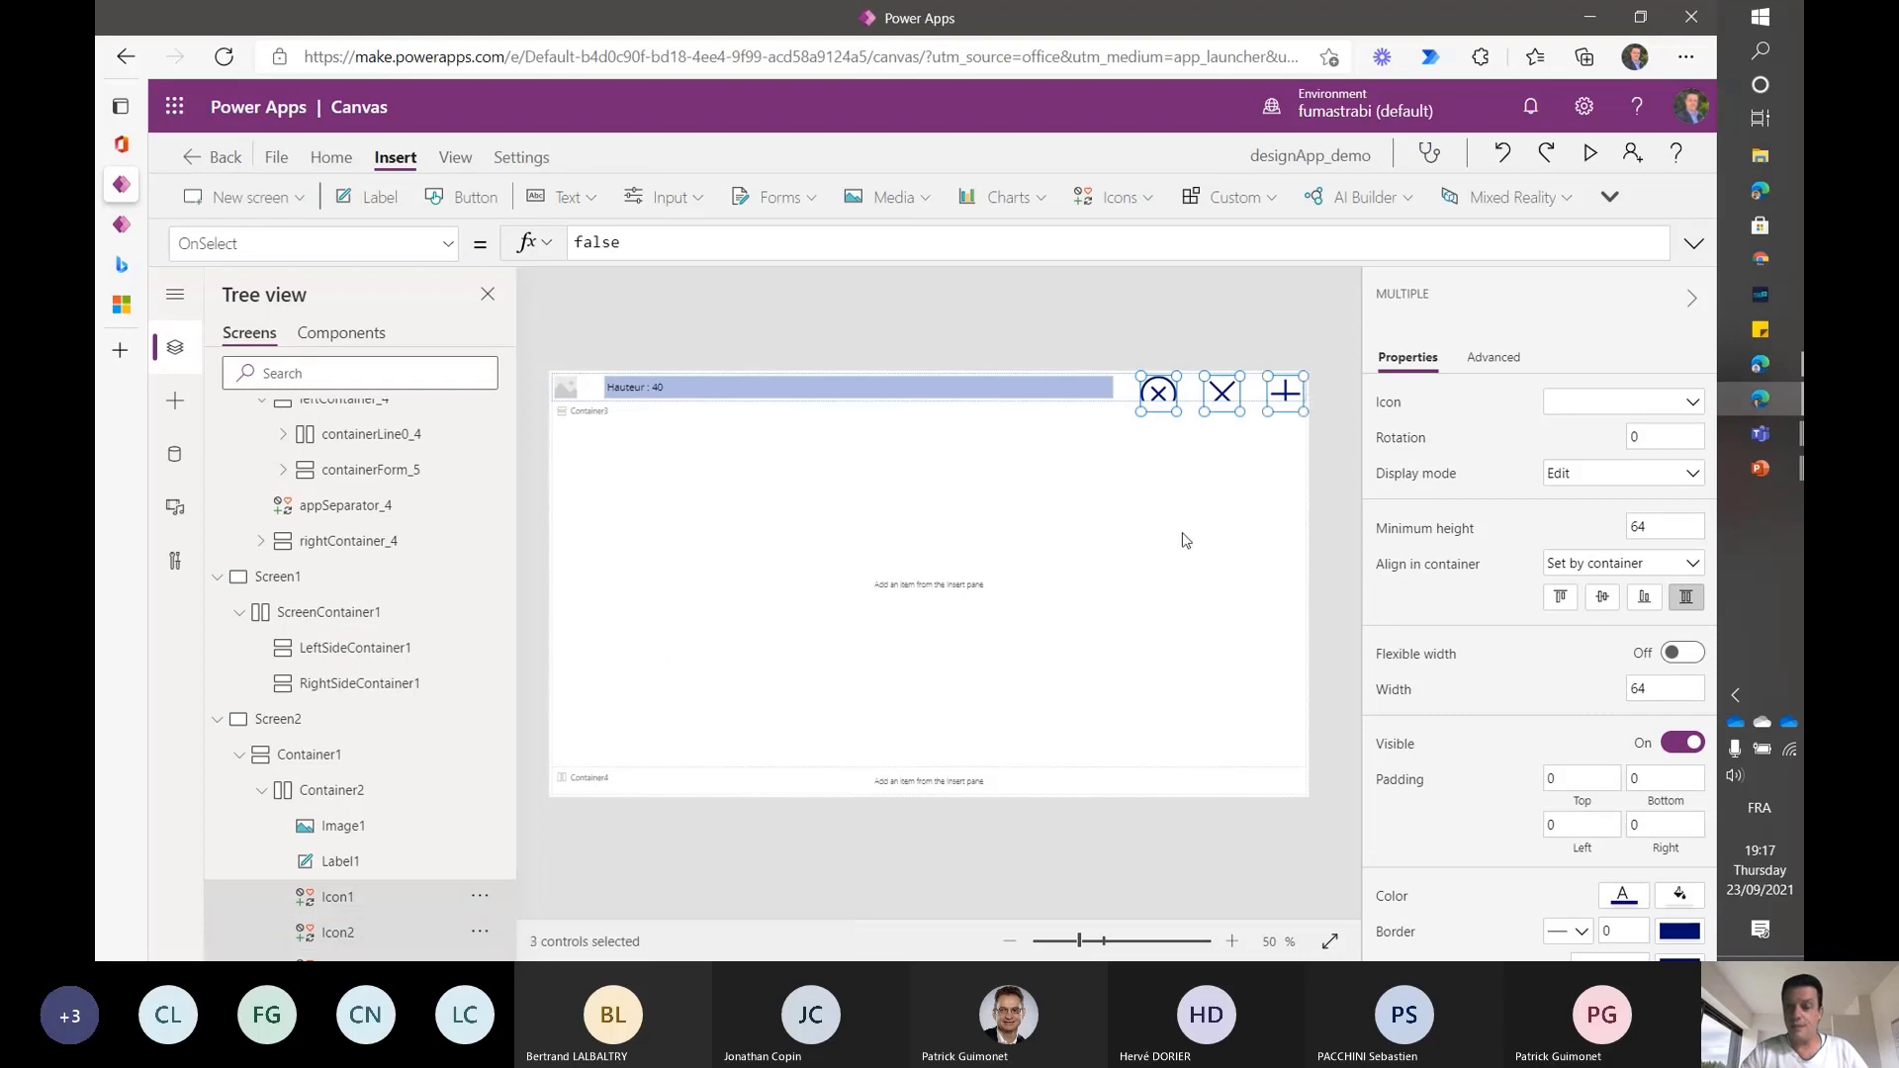
{"action": "left_click", "coordinate": [1665, 521]}
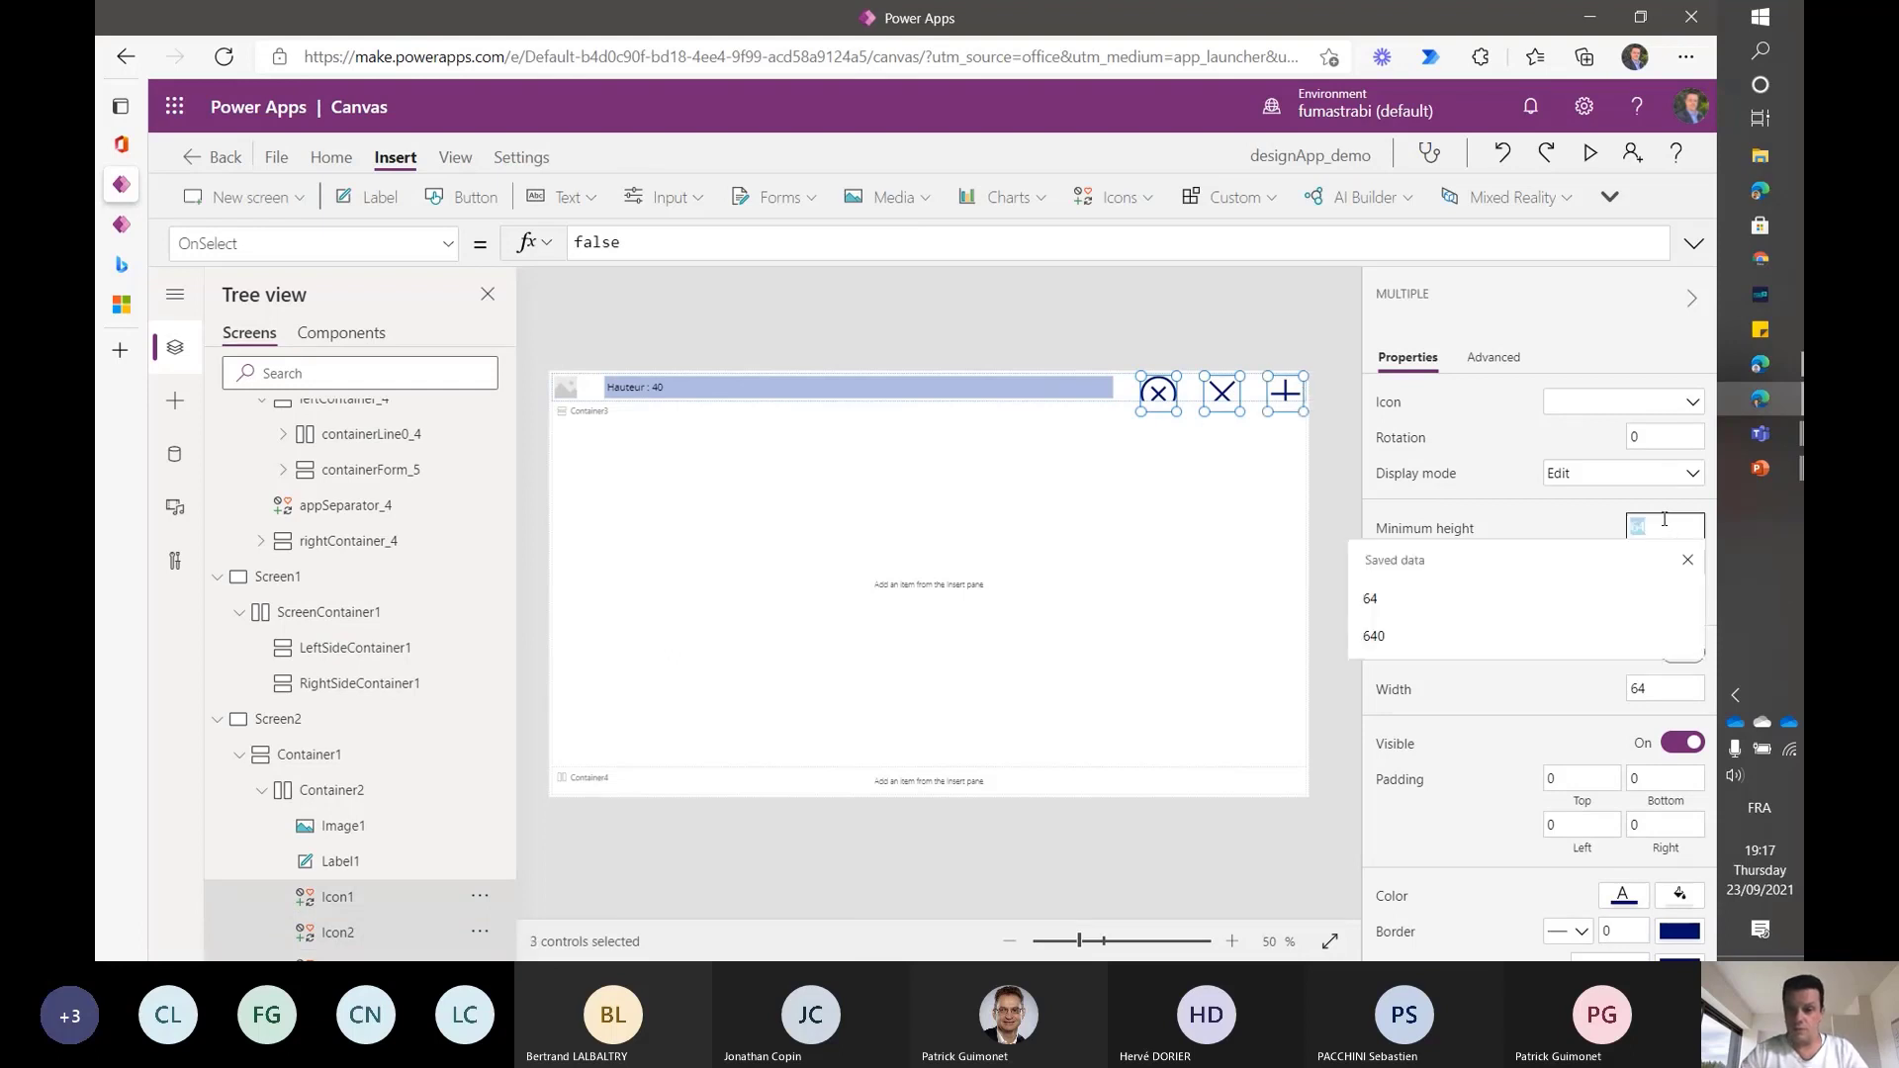
{"action": "type", "text": "40"}
{"action": "key", "text": "Tab"}
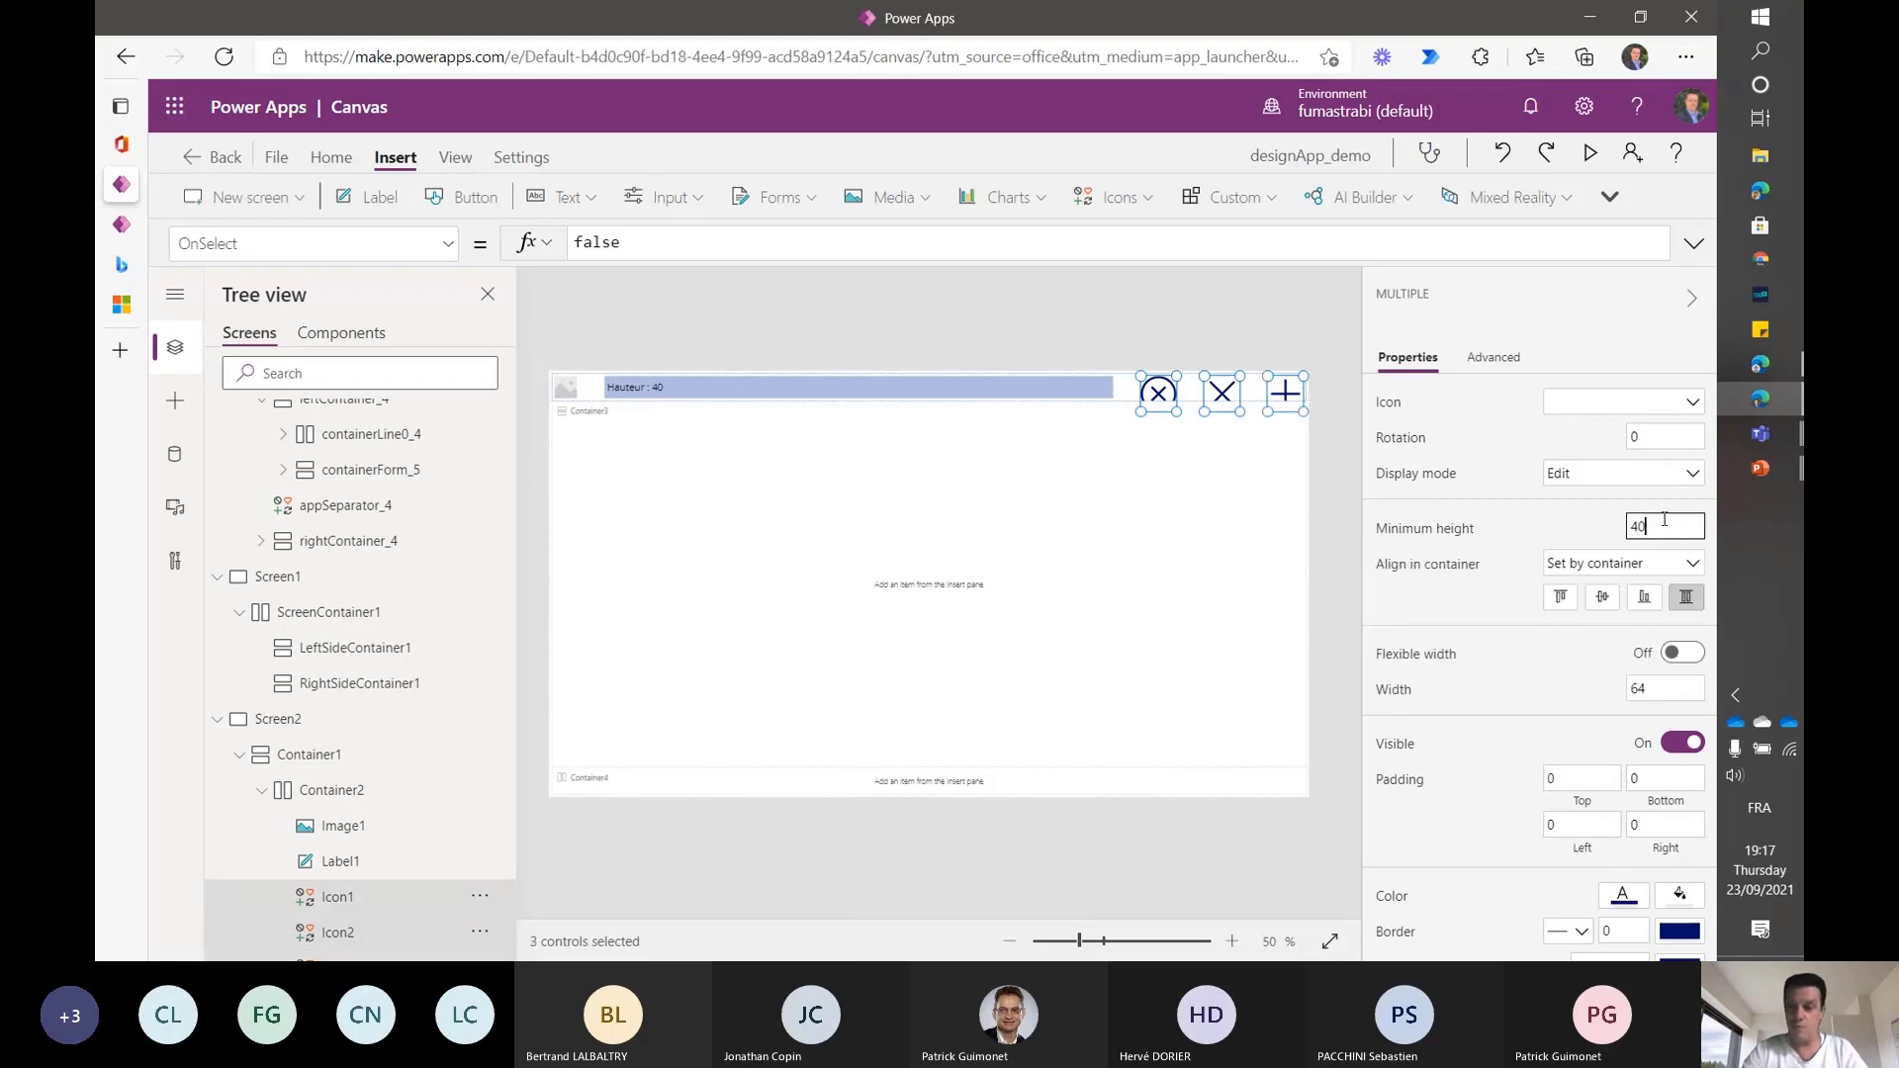
- Set the Width formula of the three selected header icons to Self.Height
{"action": "left_click", "coordinate": [1395, 691]}
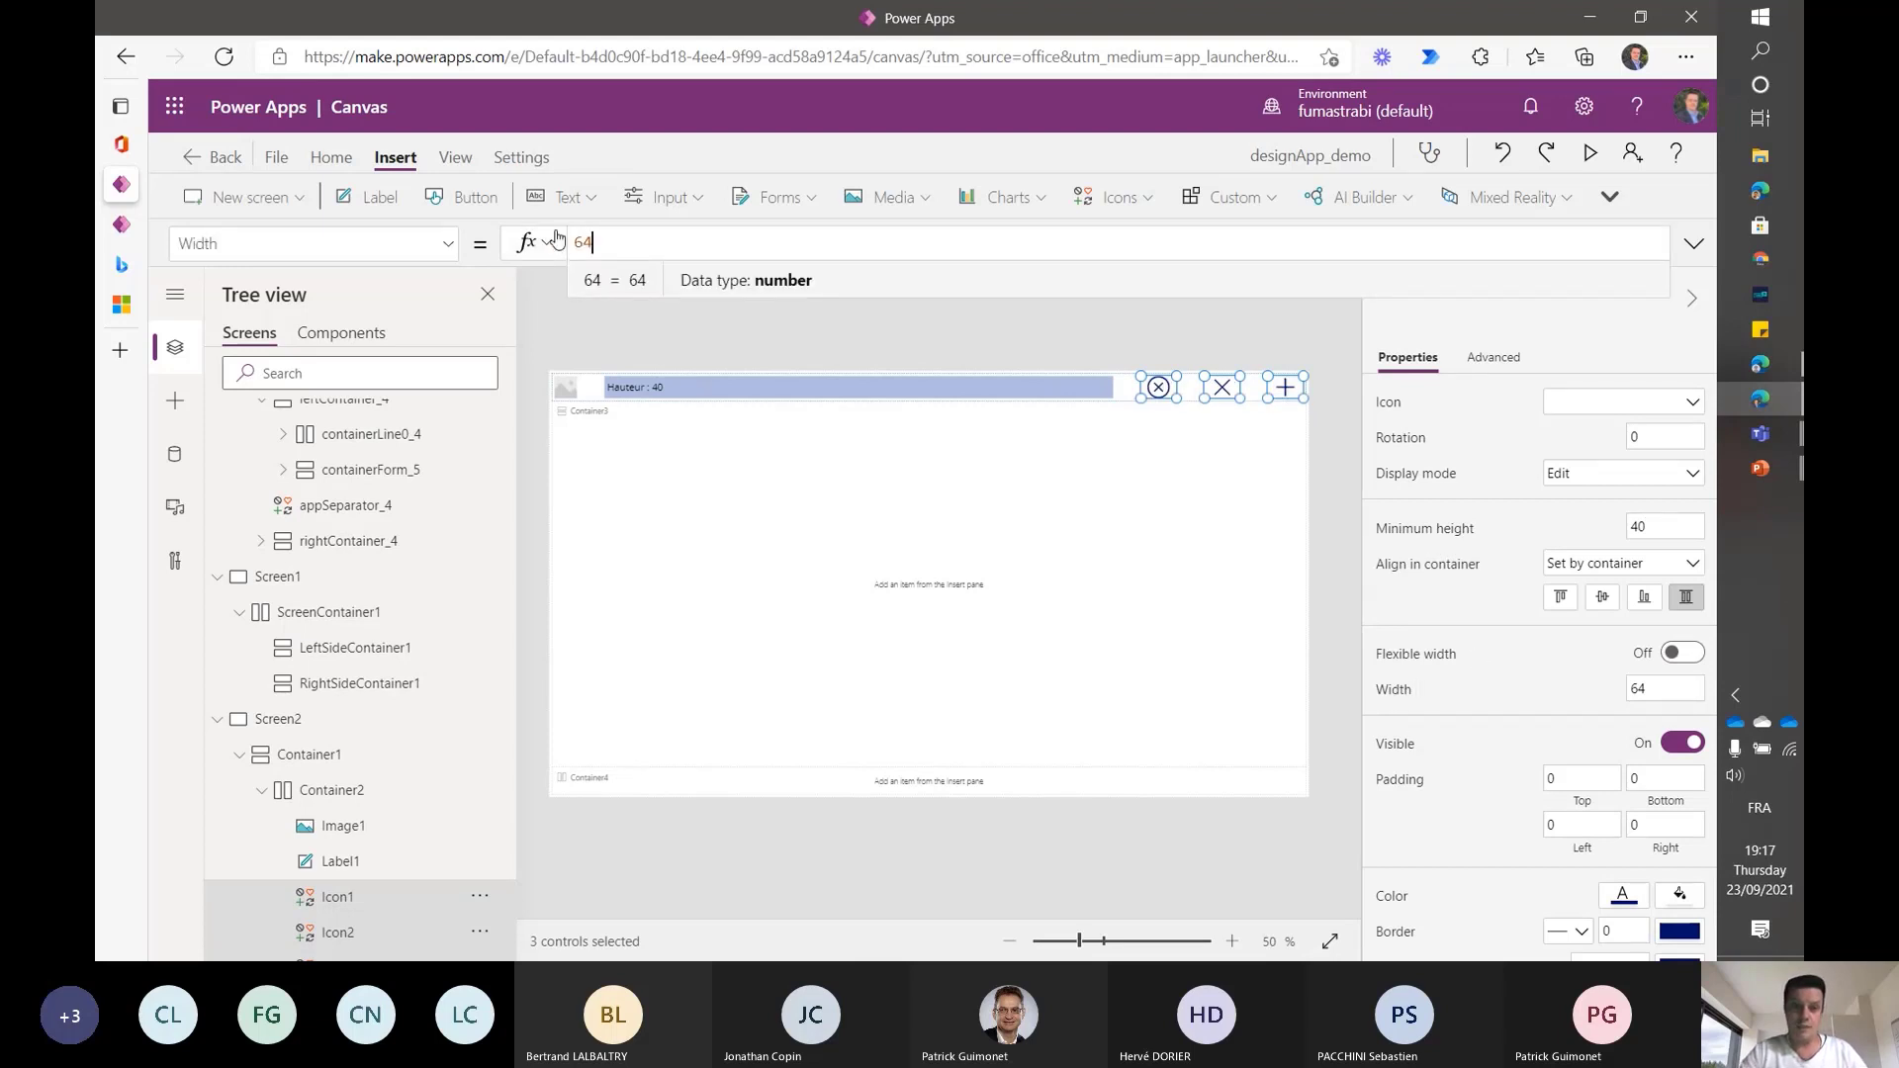
{"action": "double_click", "coordinate": [606, 245]}
{"action": "type", "text": "Sel"}
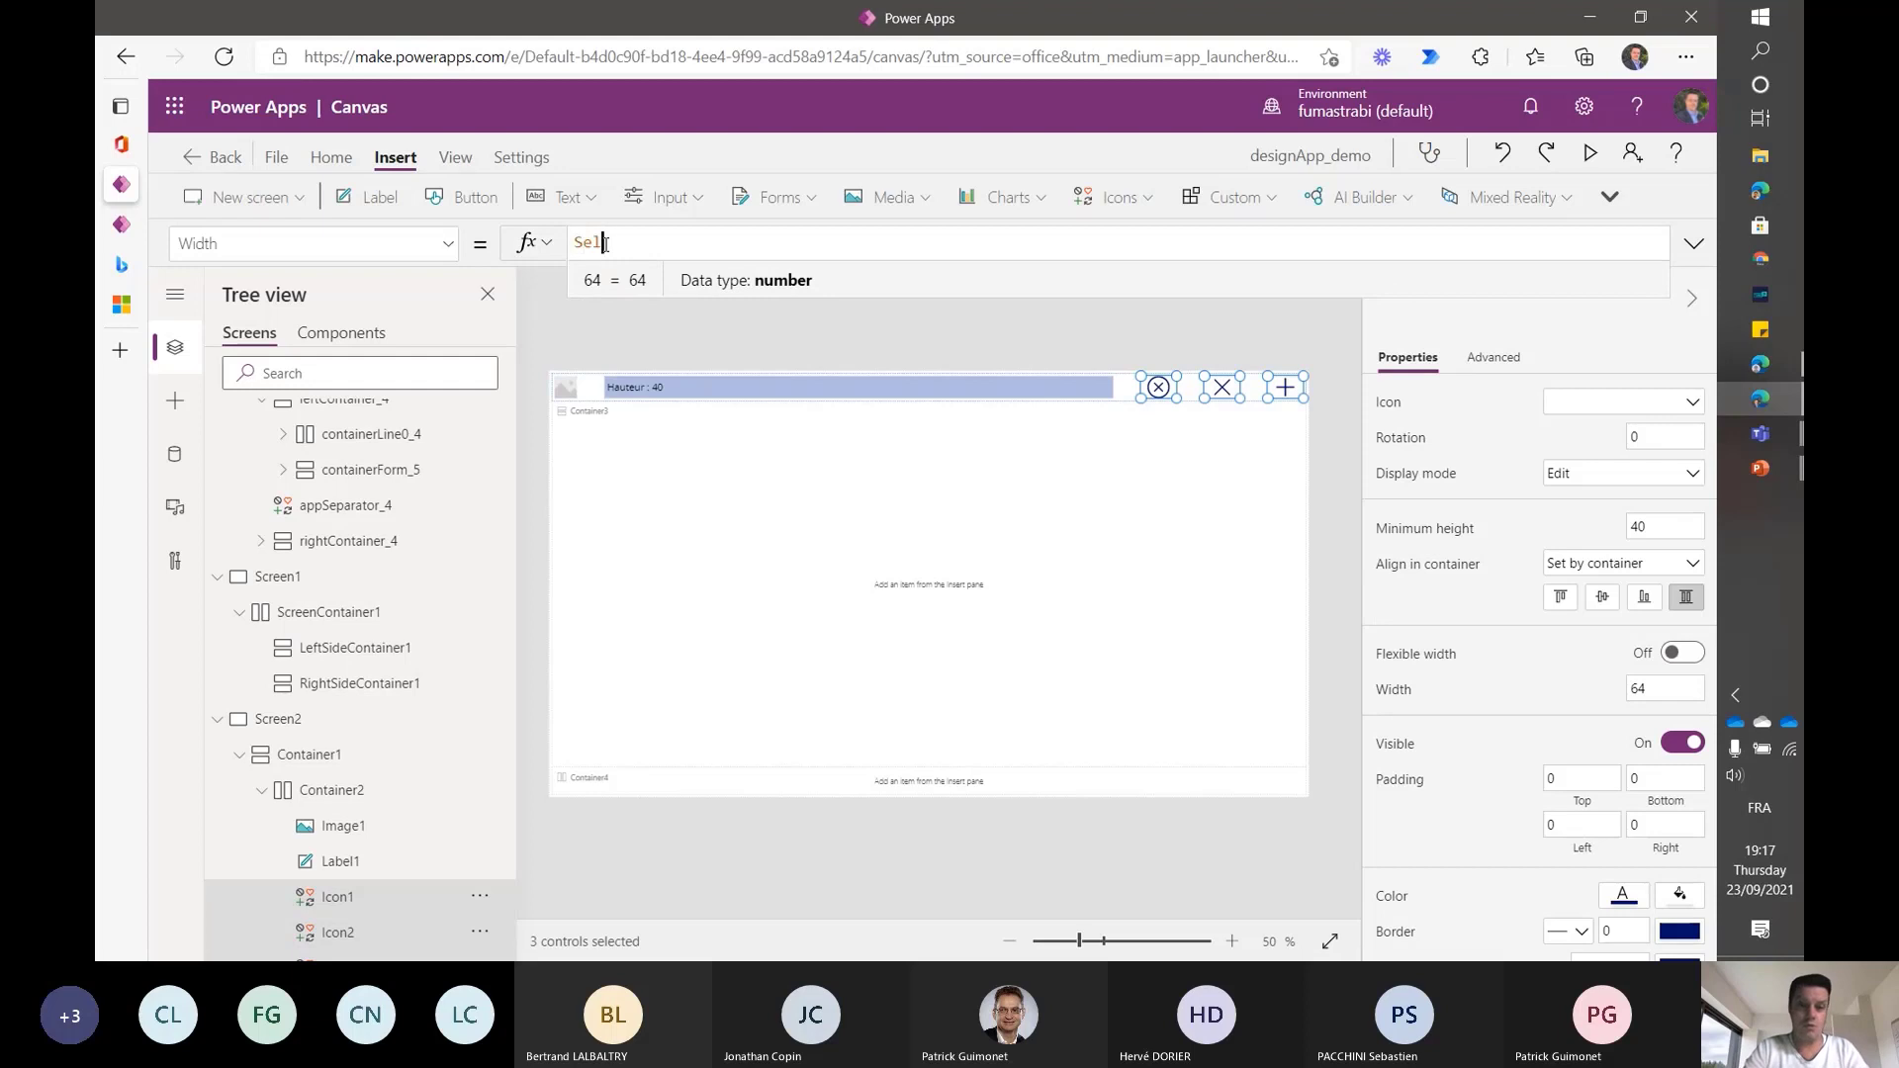
{"action": "type", "text": "f.Height"}
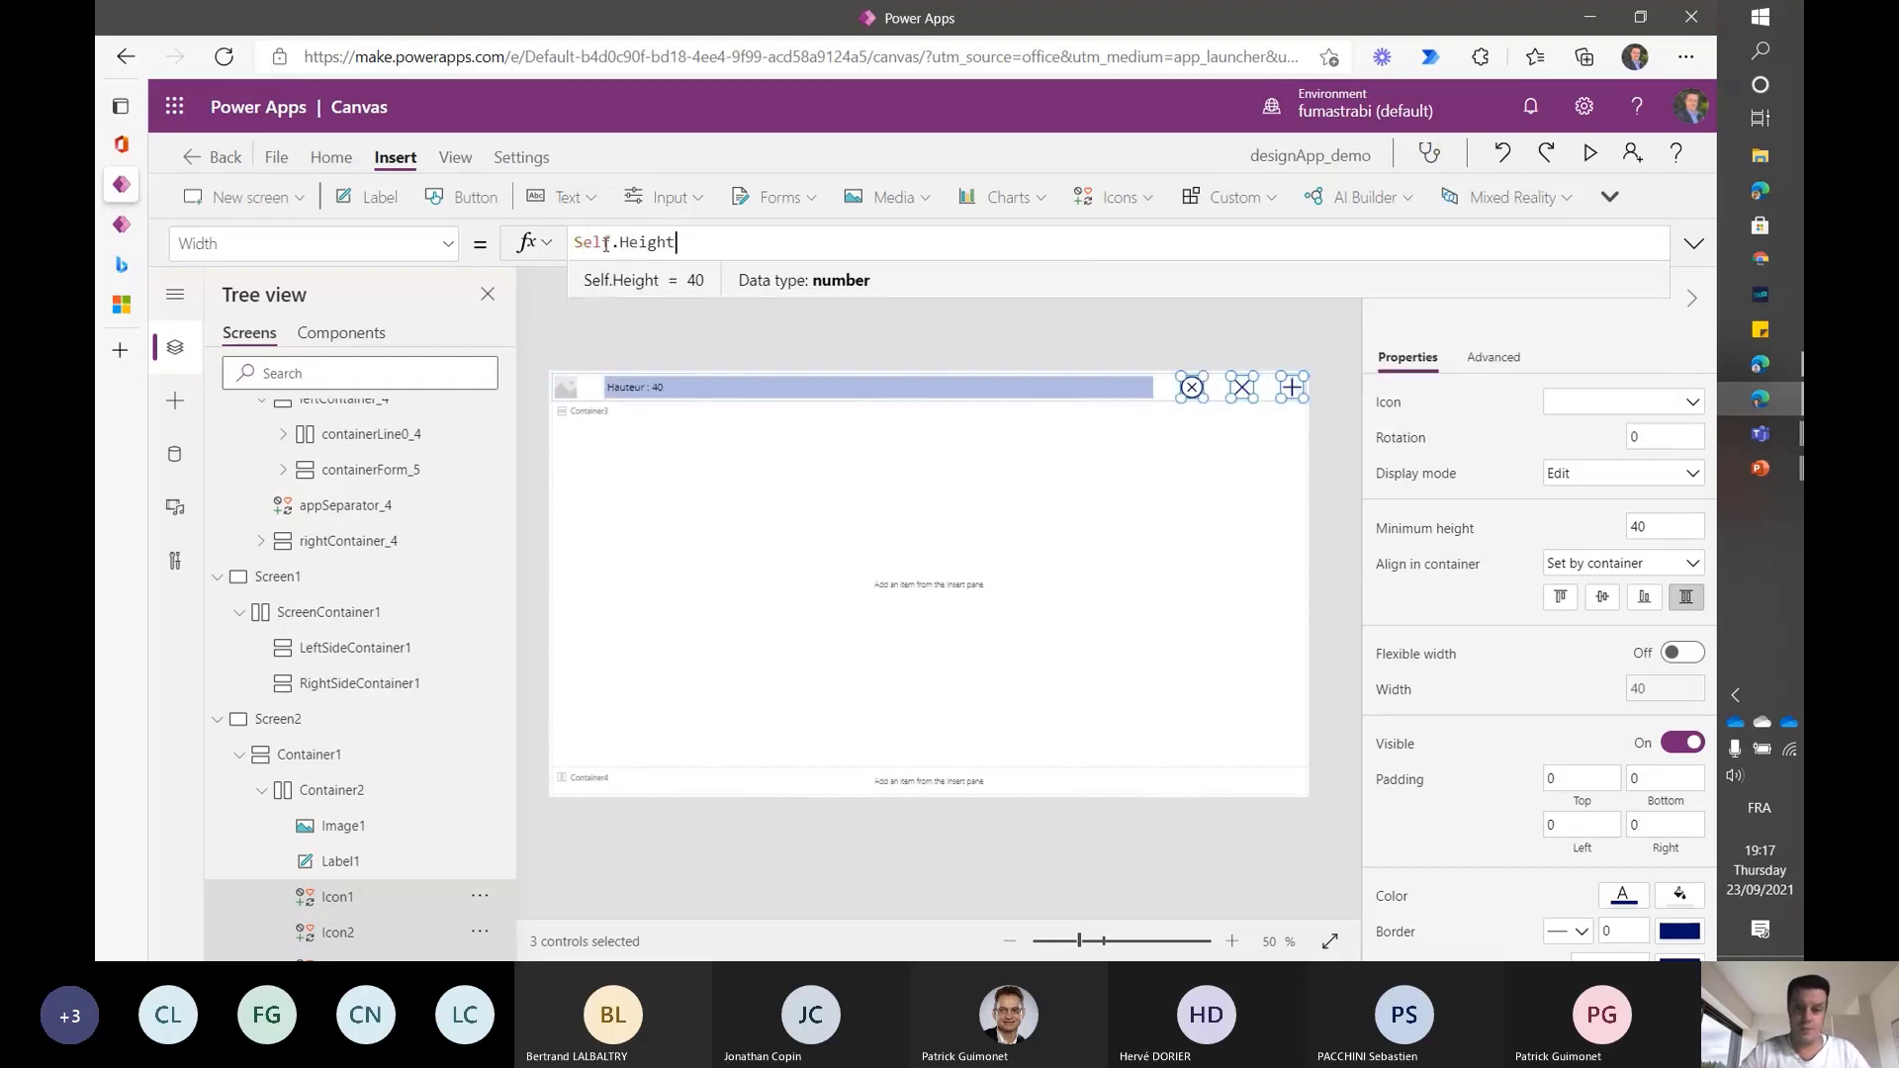
{"action": "left_click", "coordinate": [1326, 427]}
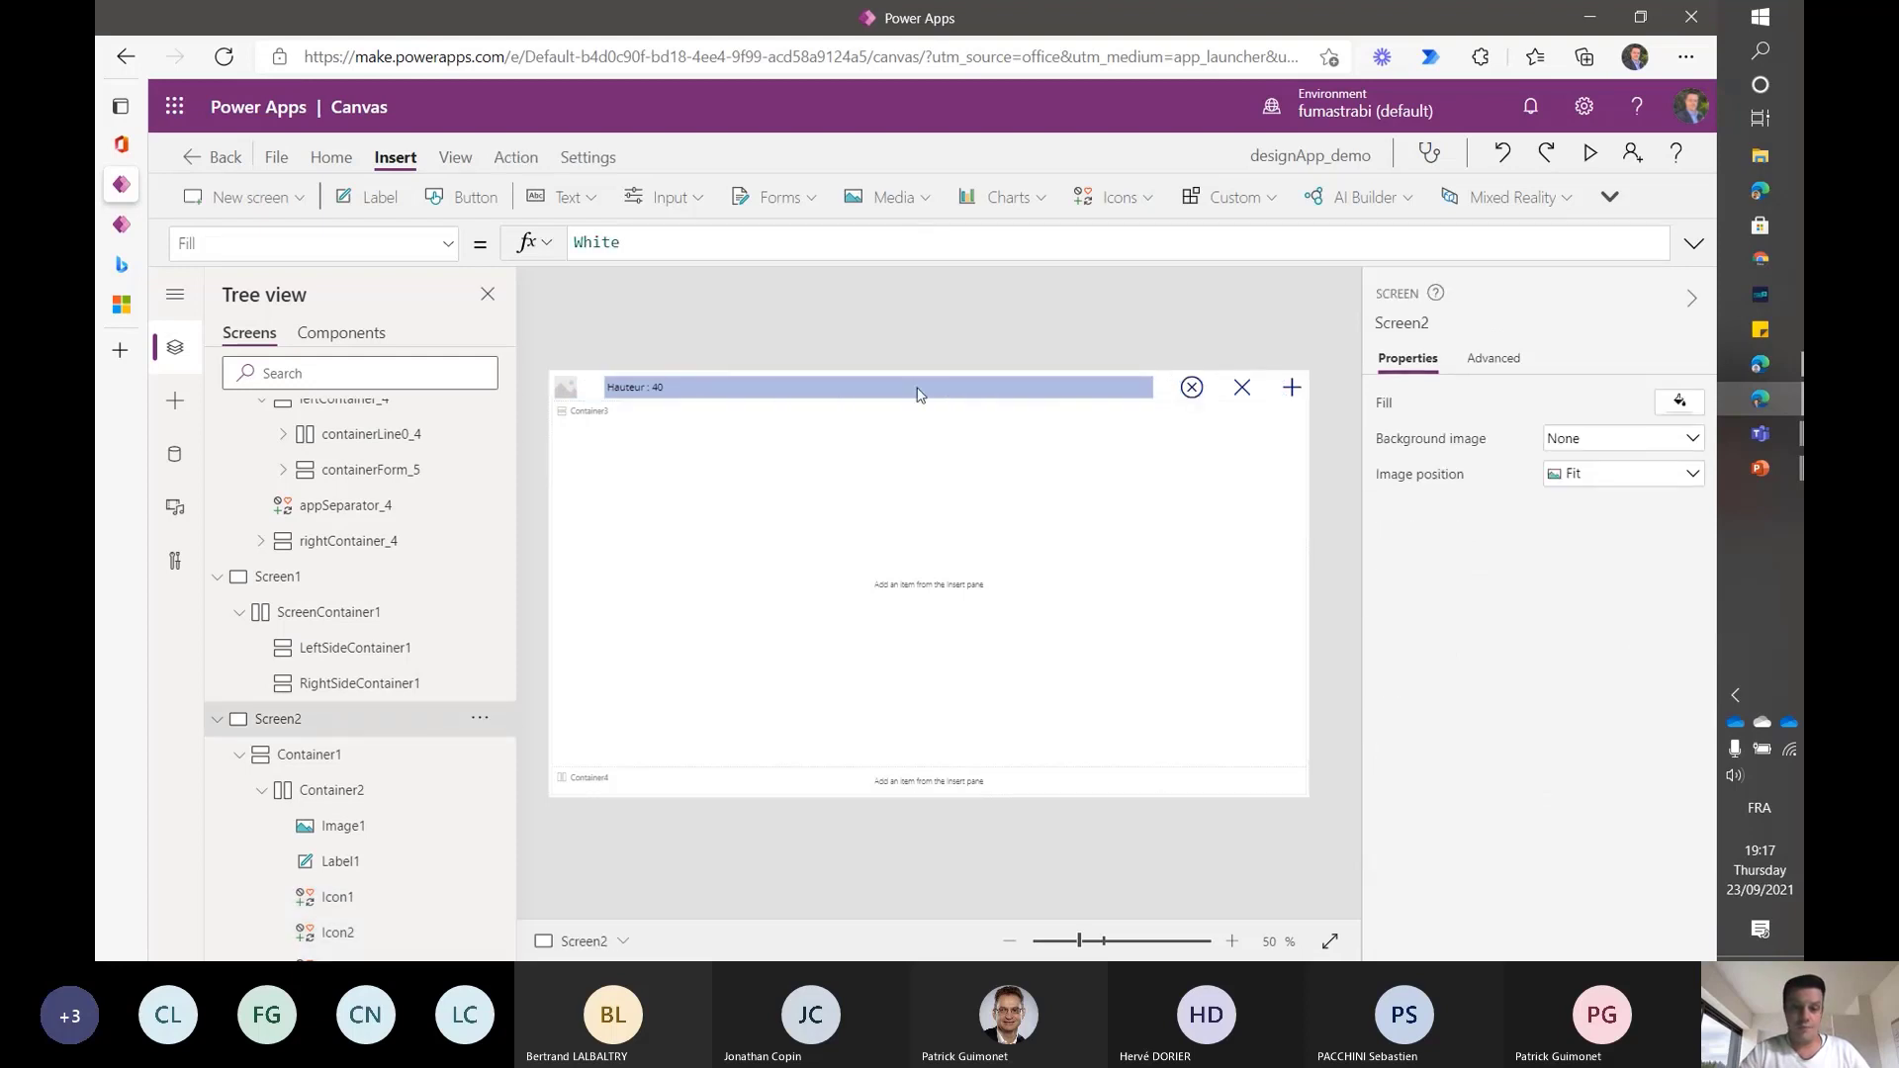
- Set the gap of the header container, Container2, to 5
{"action": "left_click", "coordinate": [1180, 397]}
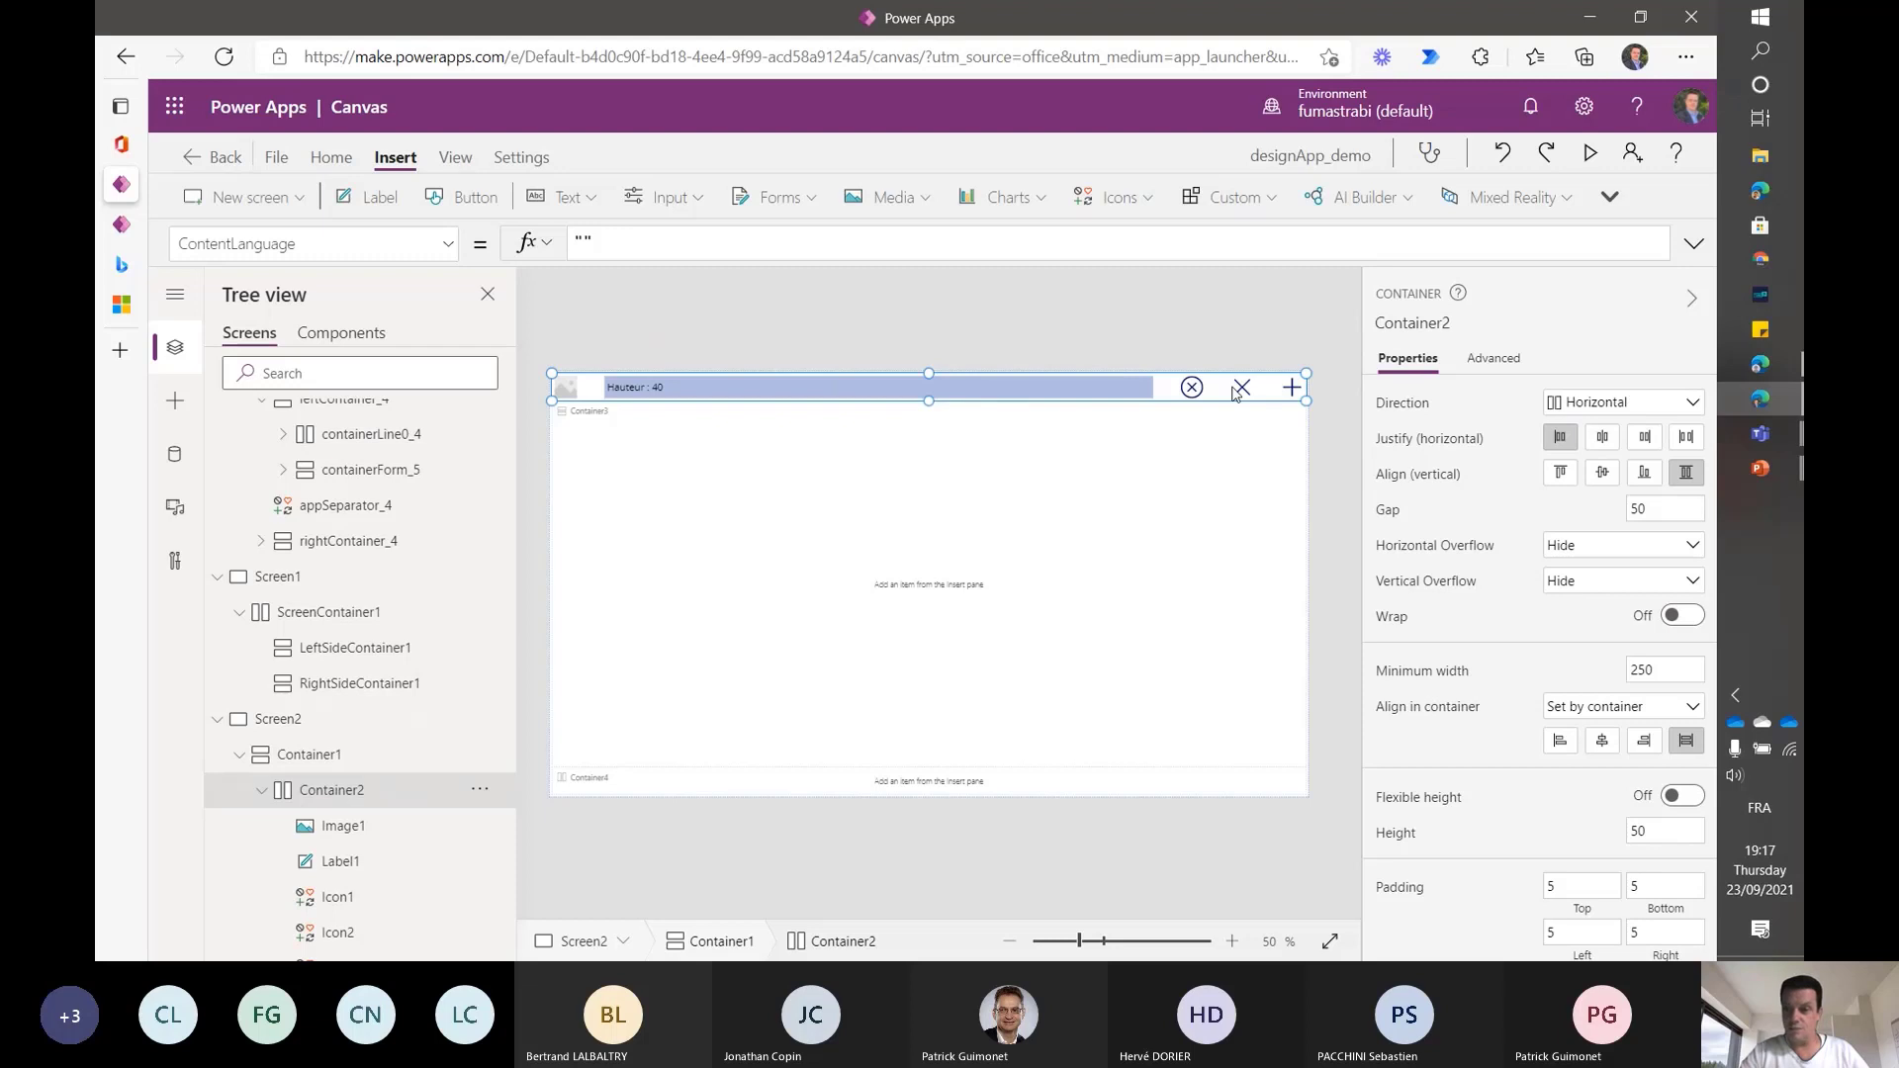
{"action": "left_click", "coordinate": [1659, 510]}
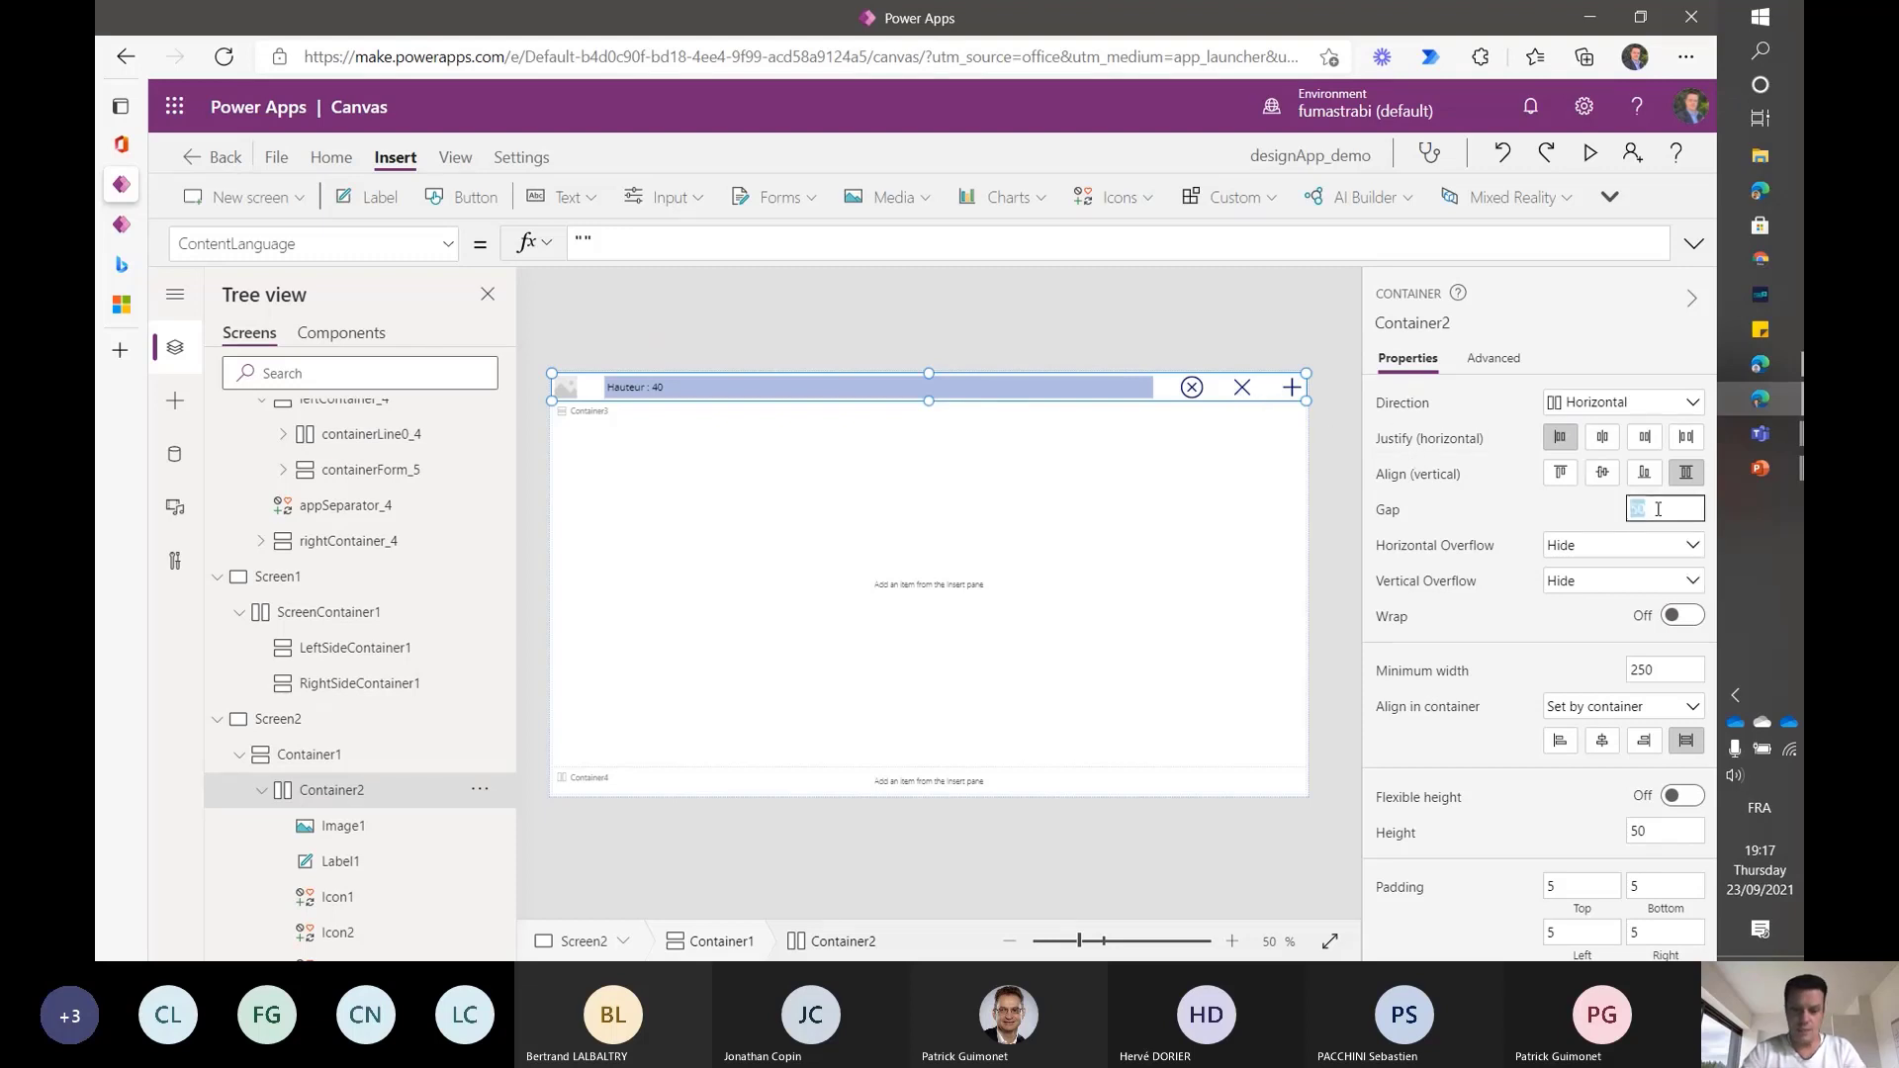
{"action": "type", "text": "5"}
{"action": "key", "text": "Tab"}
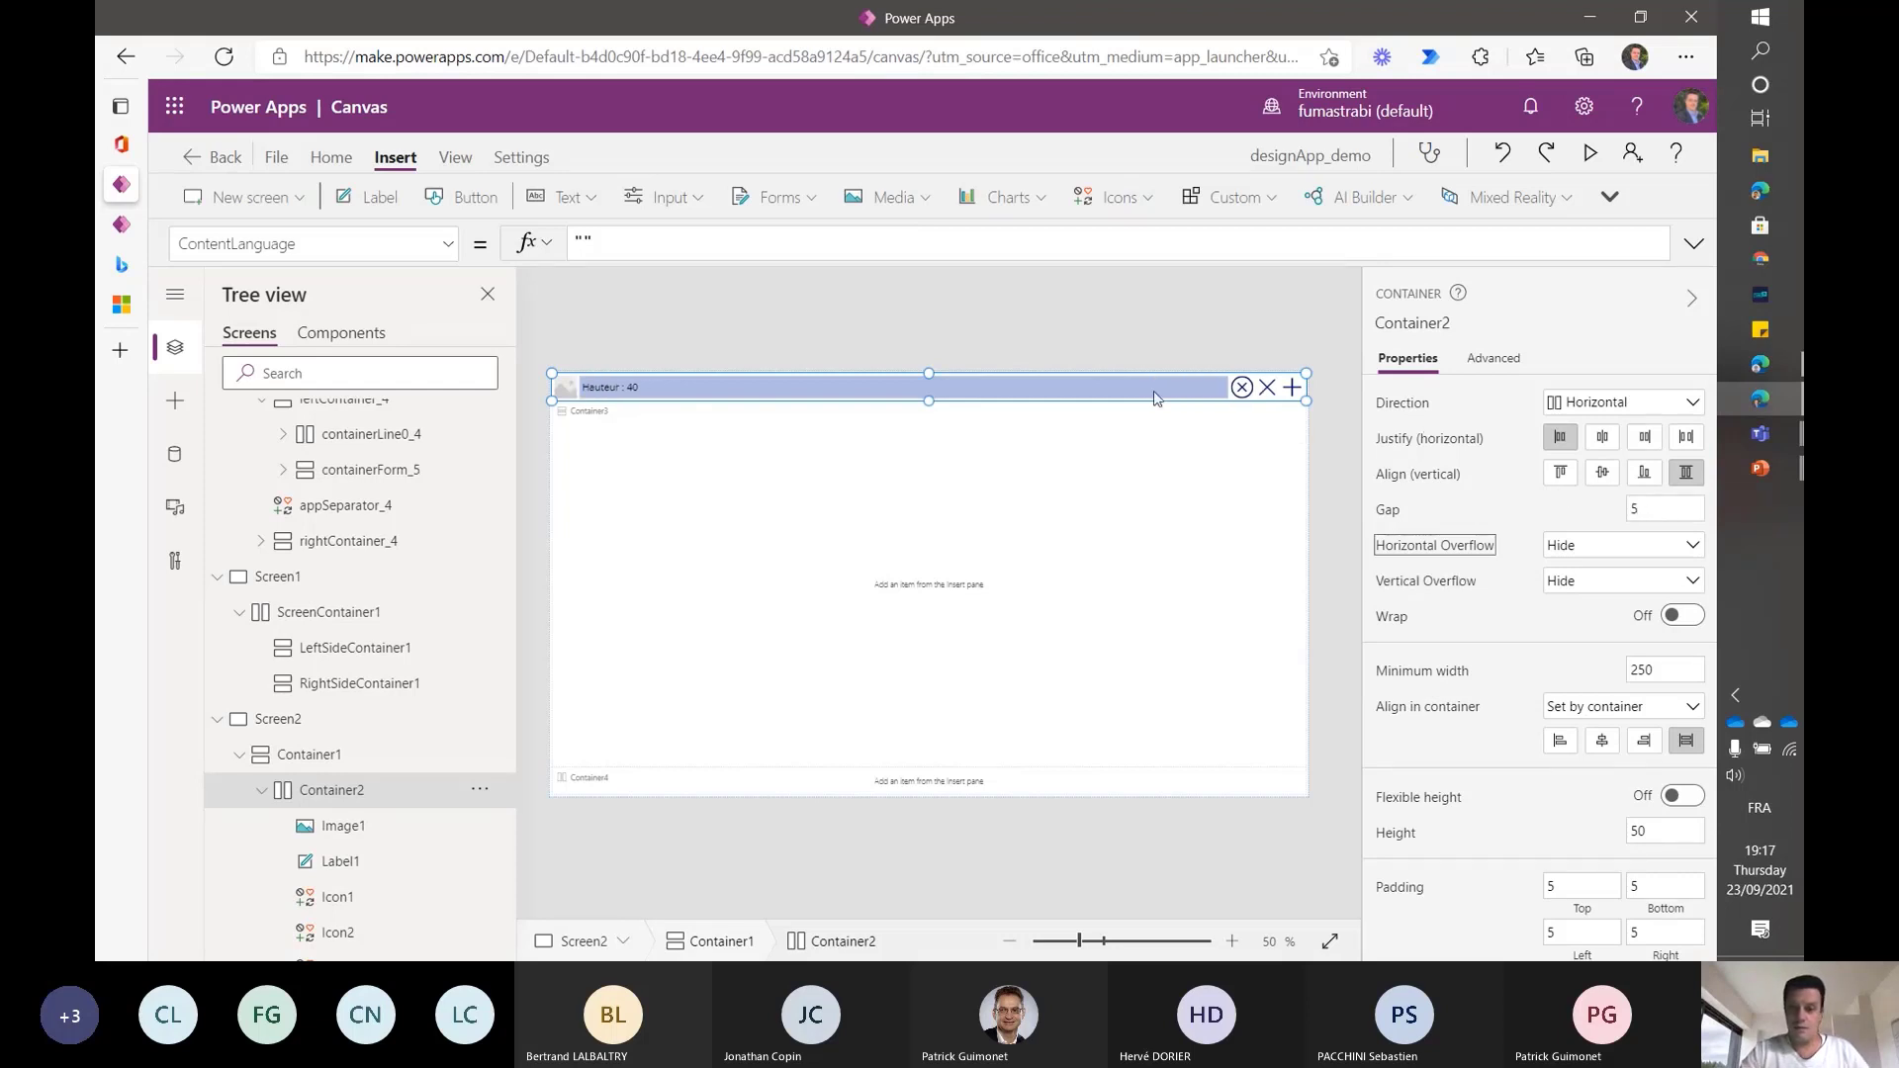
{"action": "left_click", "coordinate": [1155, 317]}
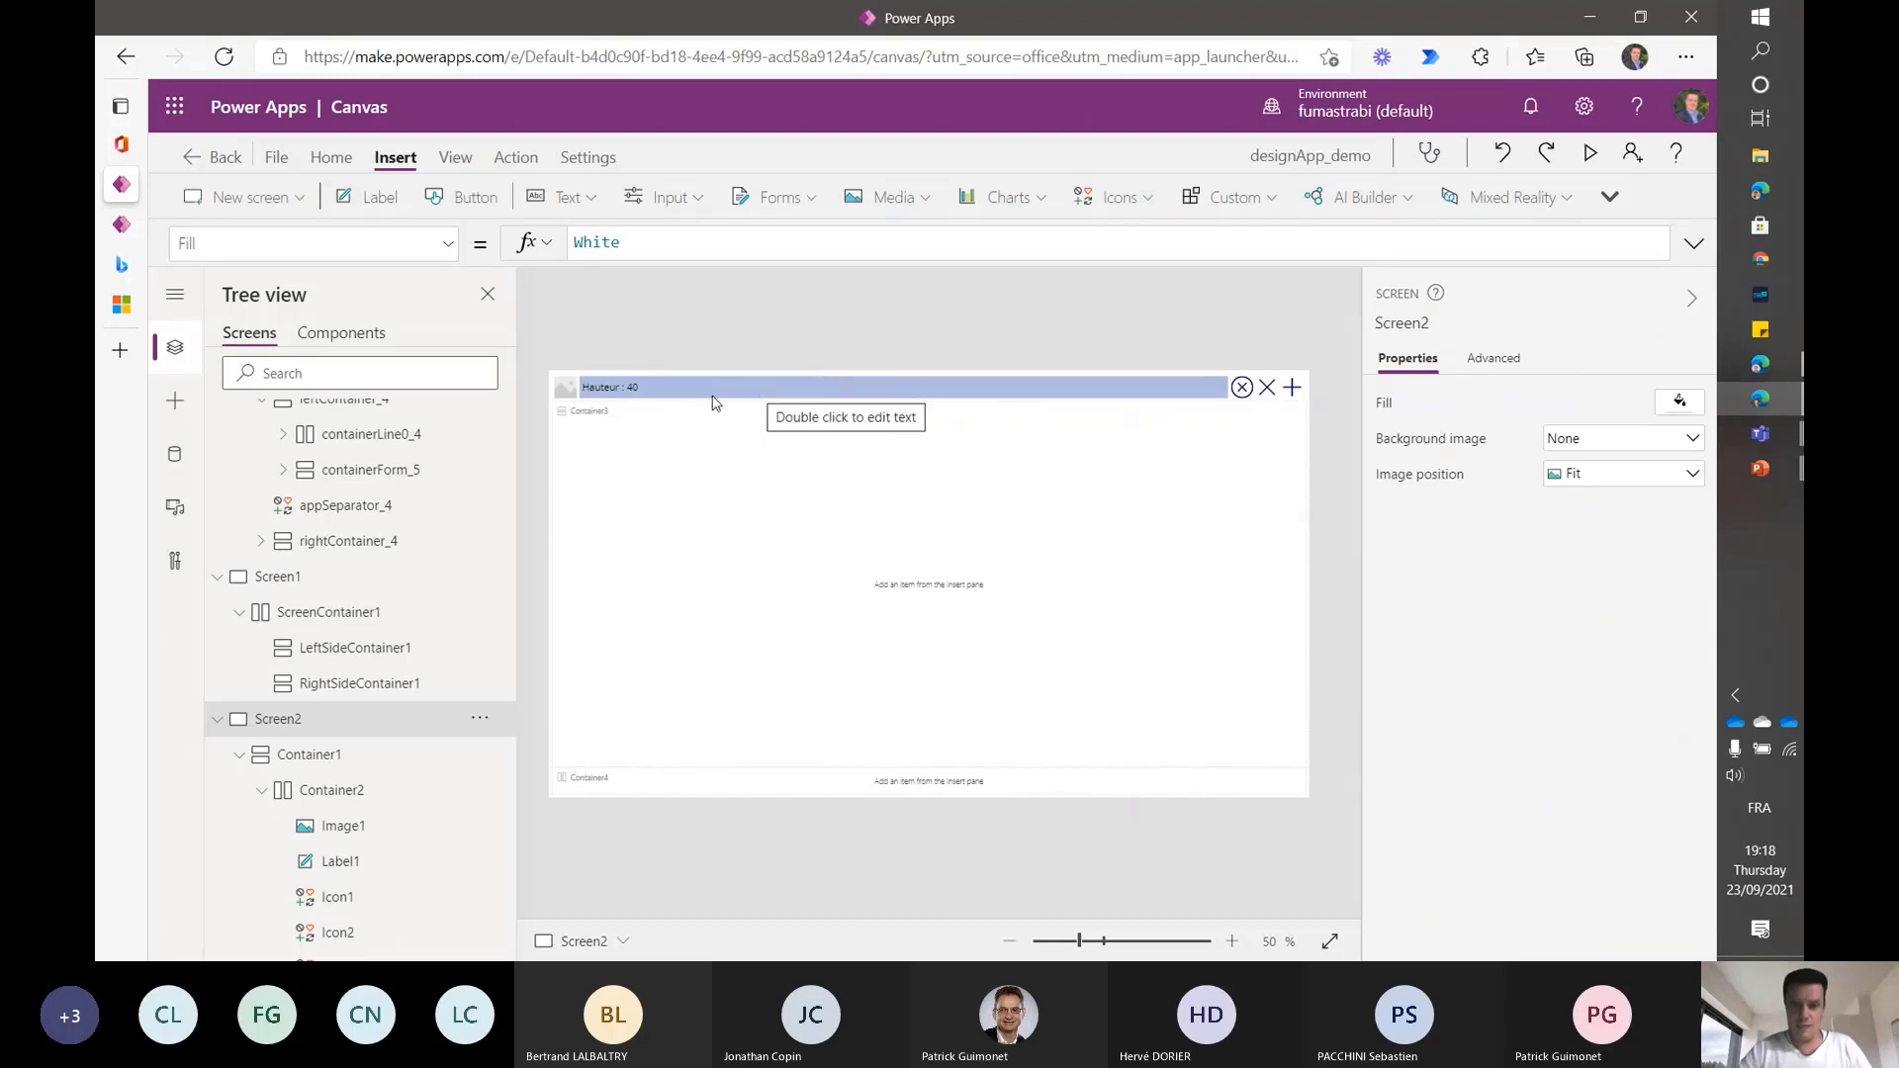
- Review the flexible width and sizing properties of the header label and the header image
{"action": "left_click", "coordinate": [752, 387]}
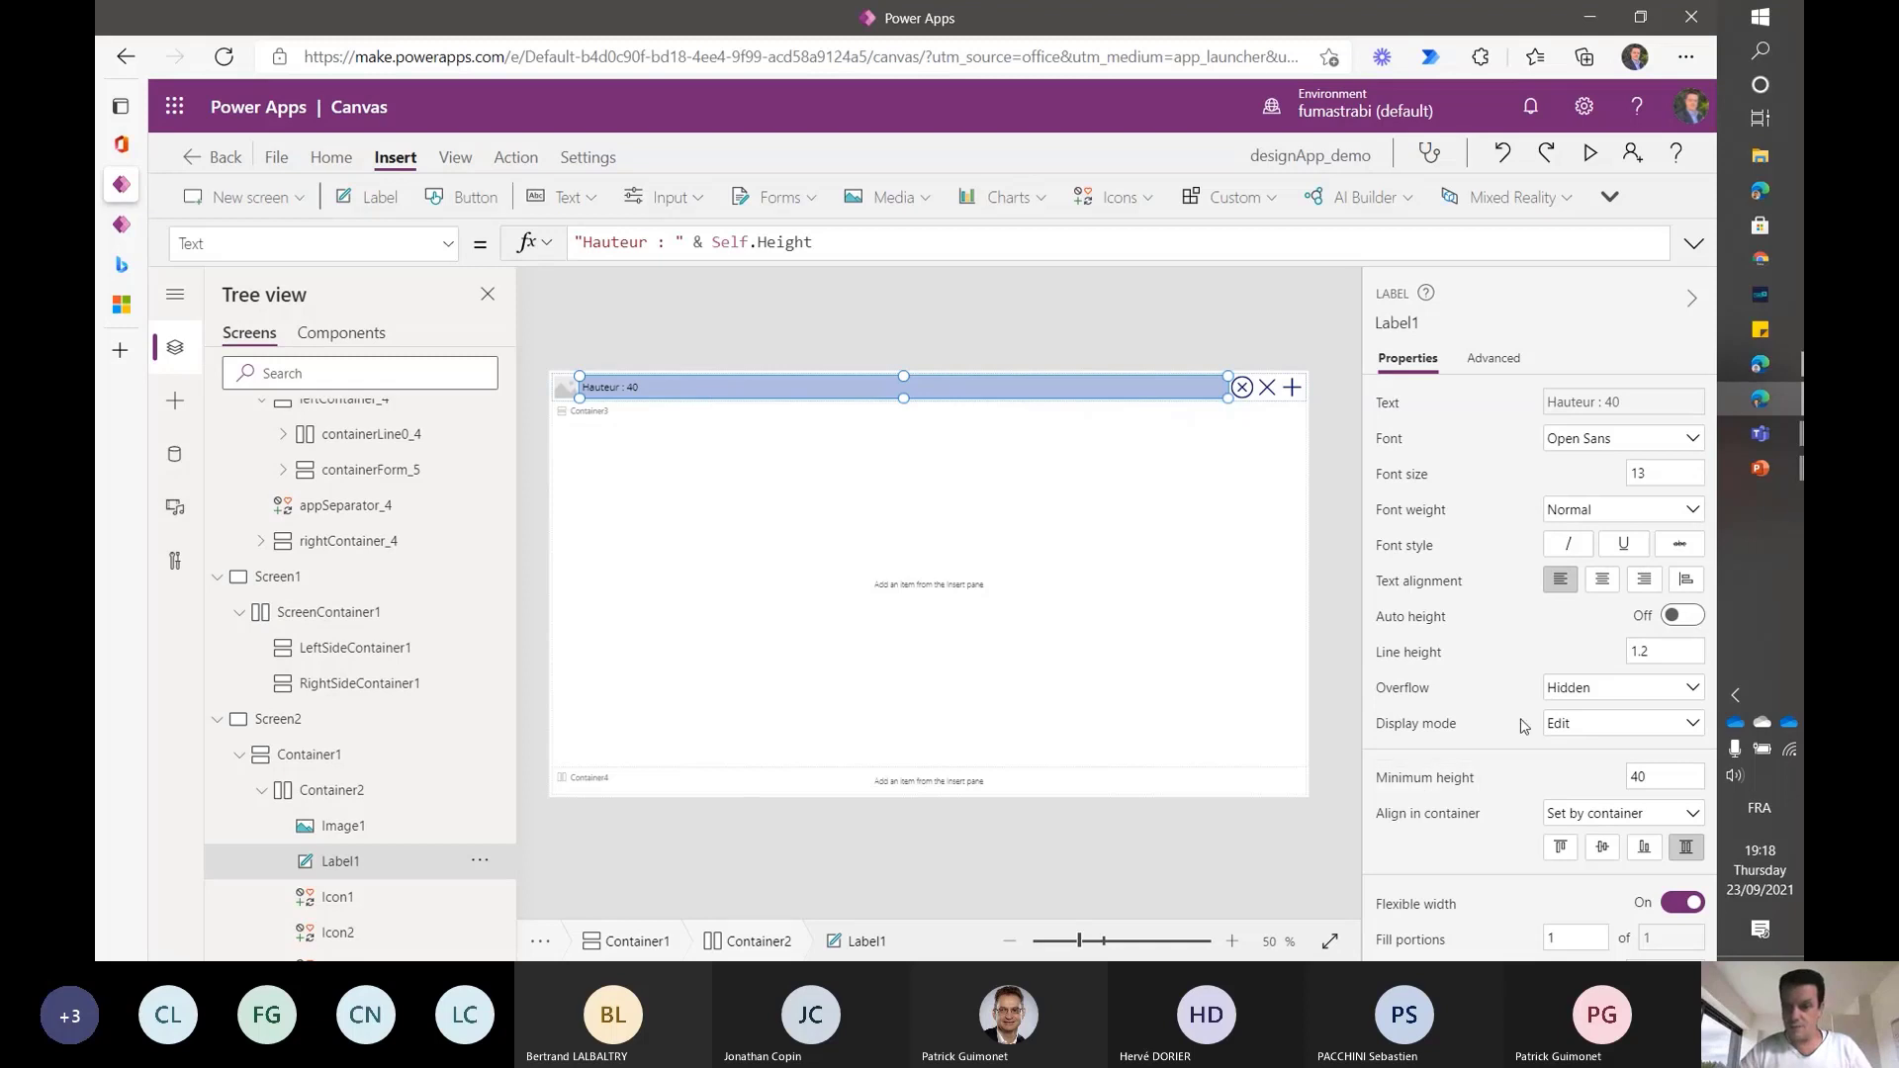
{"action": "scroll", "coordinate": [1522, 727], "scroll_direction": "down", "scroll_amount": 4}
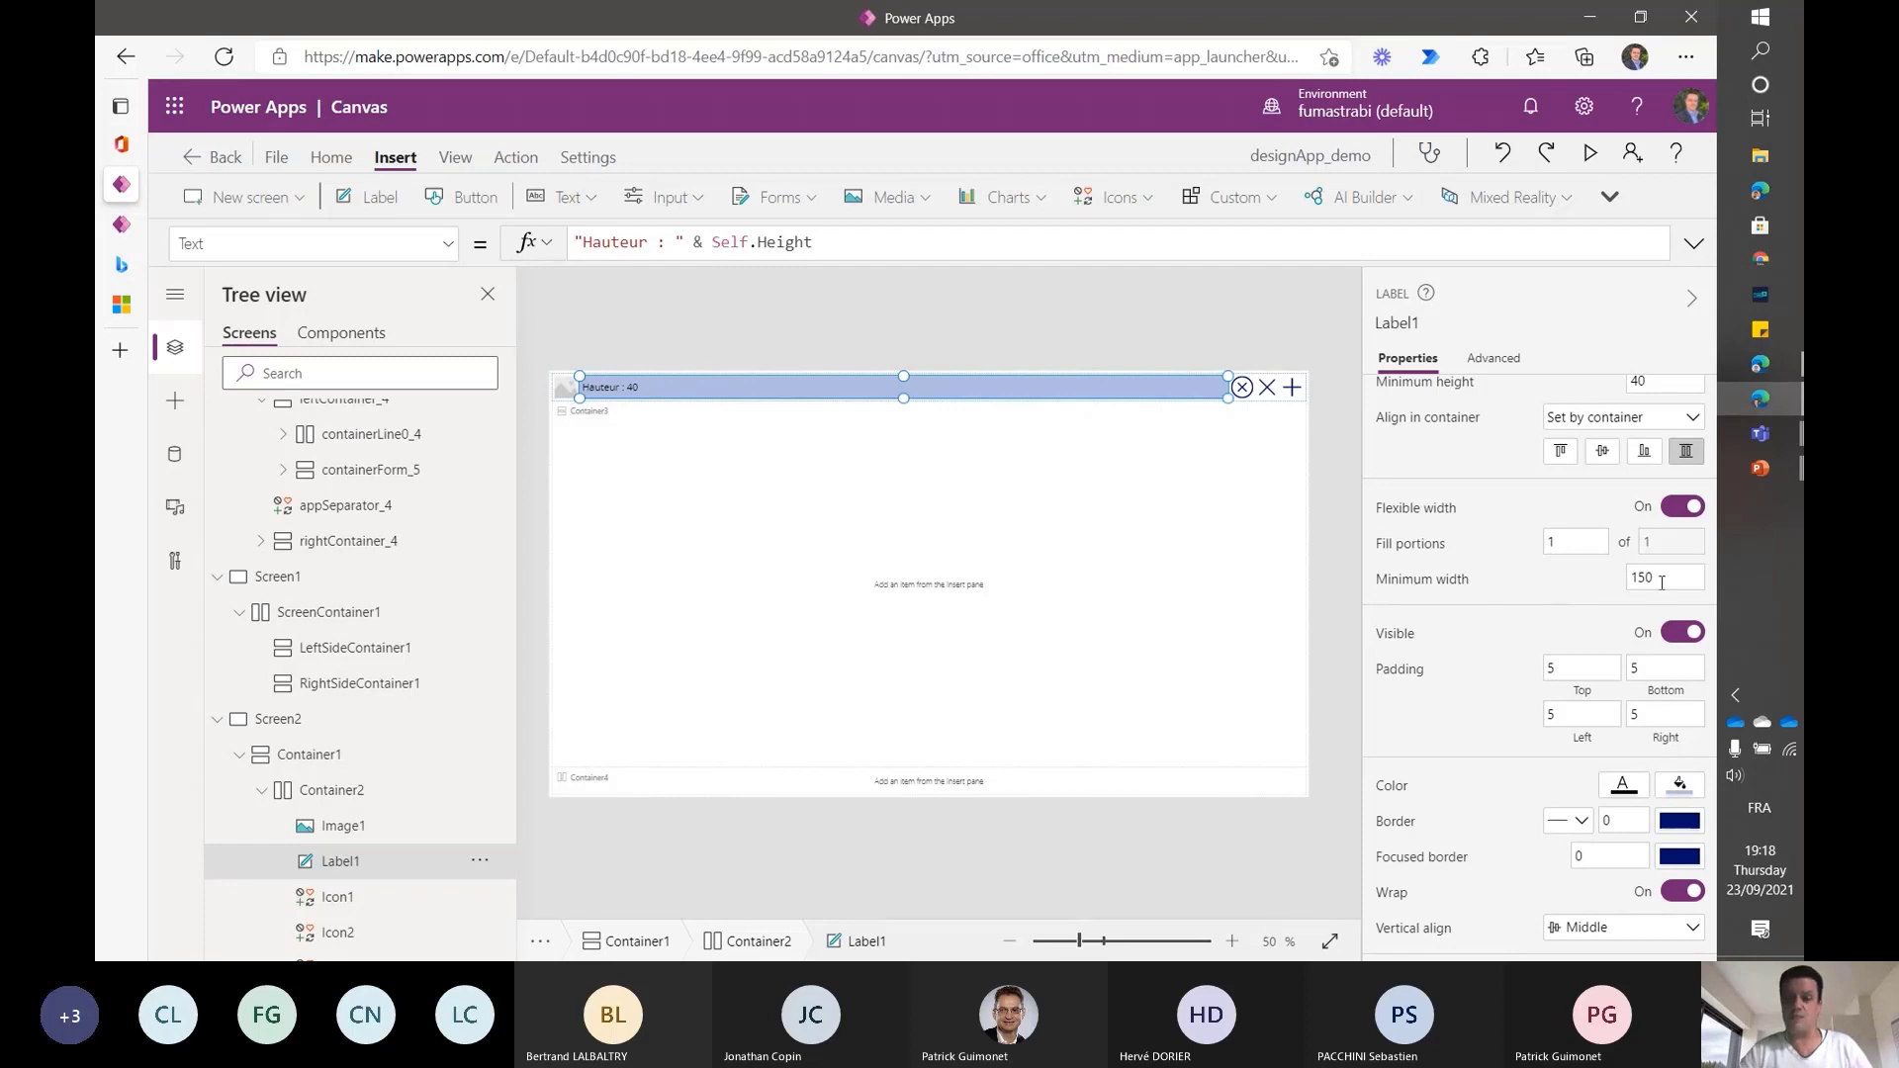
{"action": "scroll", "coordinate": [1532, 622], "scroll_direction": "up", "scroll_amount": 2}
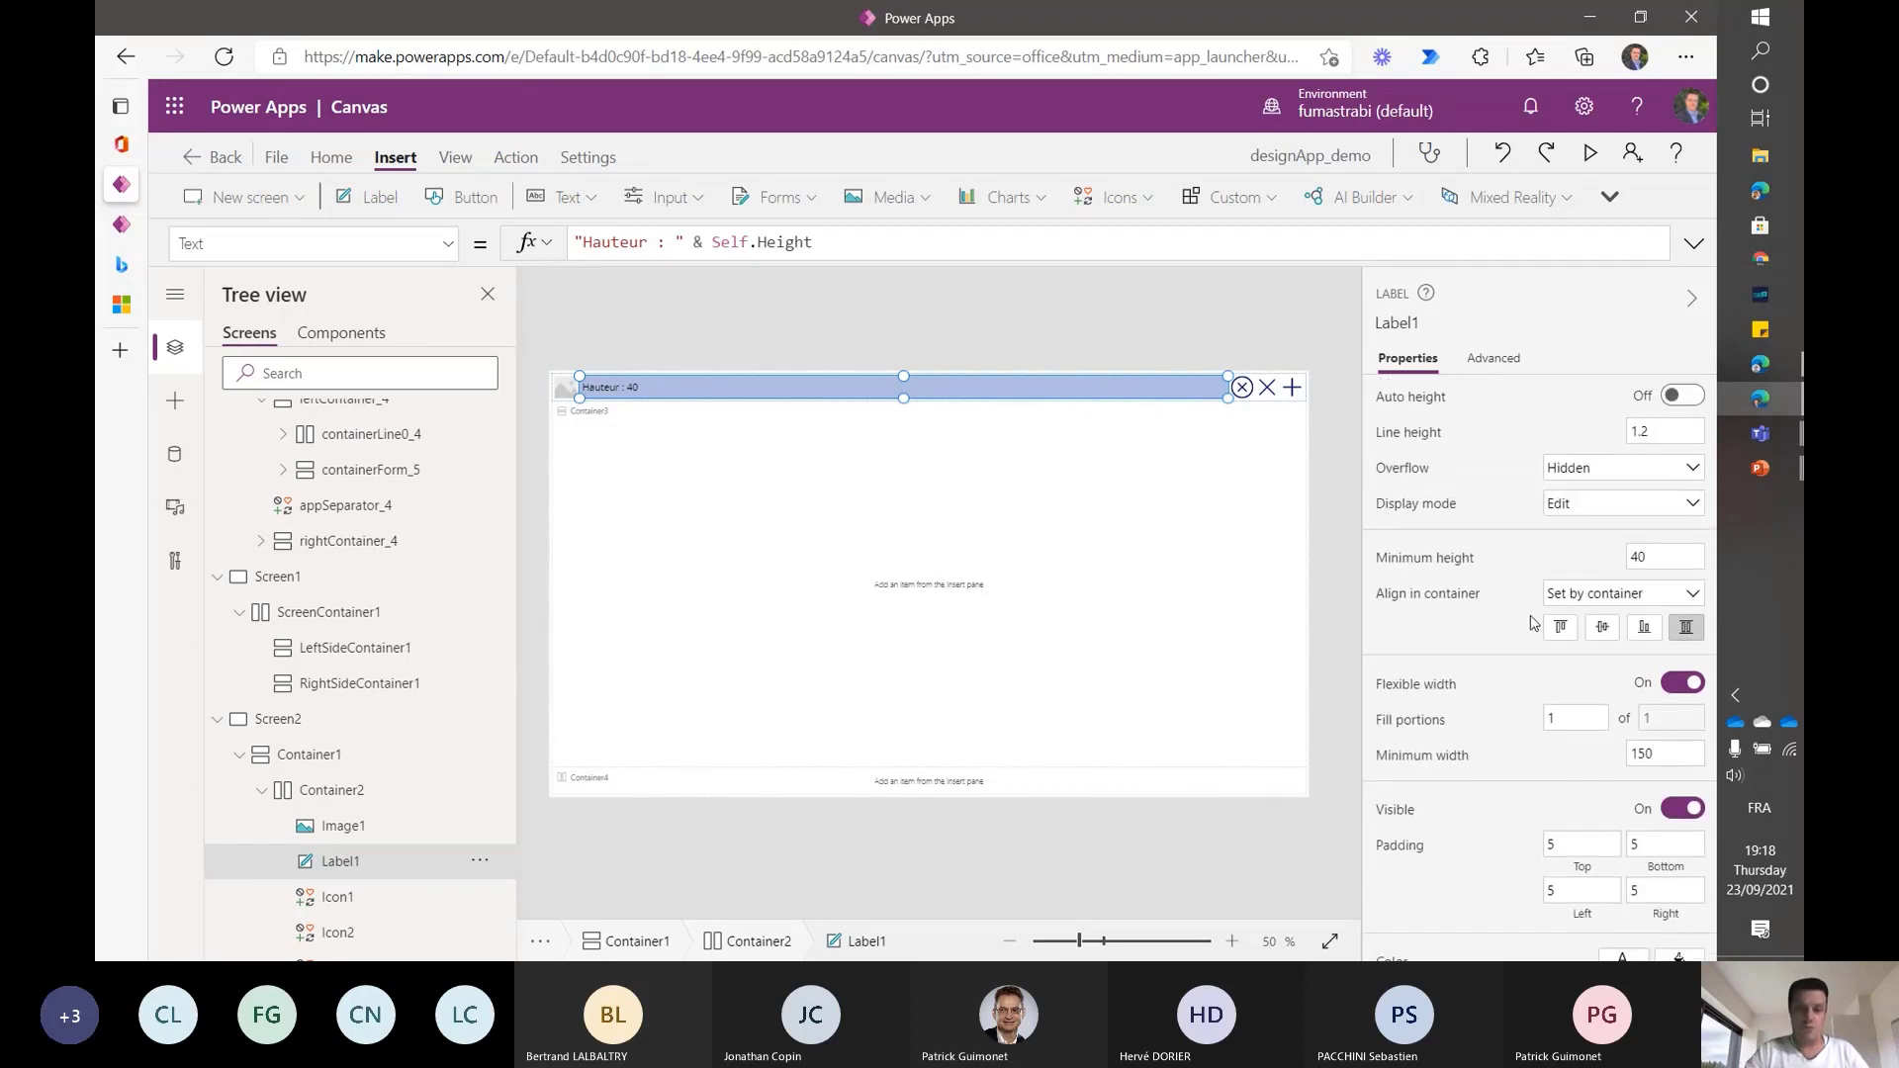
{"action": "left_click", "coordinate": [560, 387]}
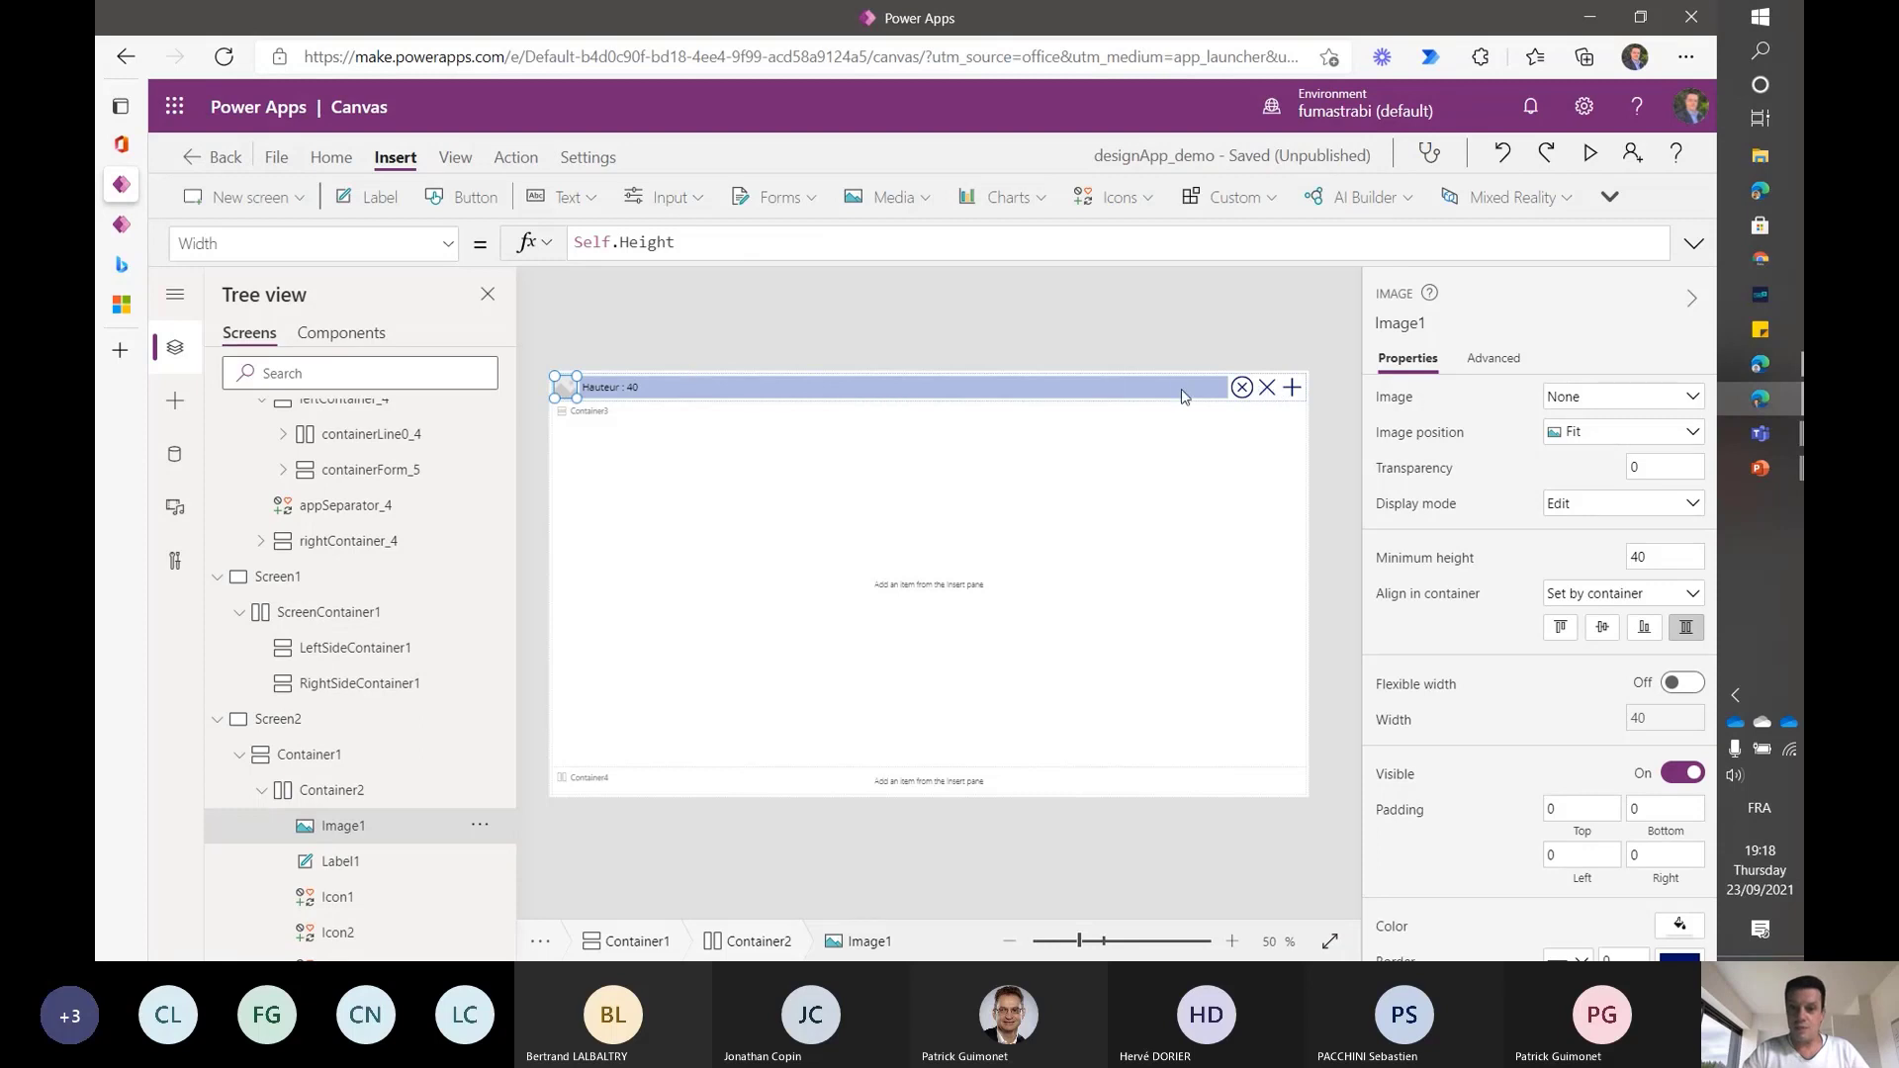
- Preview the app in a restored browser window and compare the Canvas size and Window size preview modes
{"action": "left_click", "coordinate": [1590, 156]}
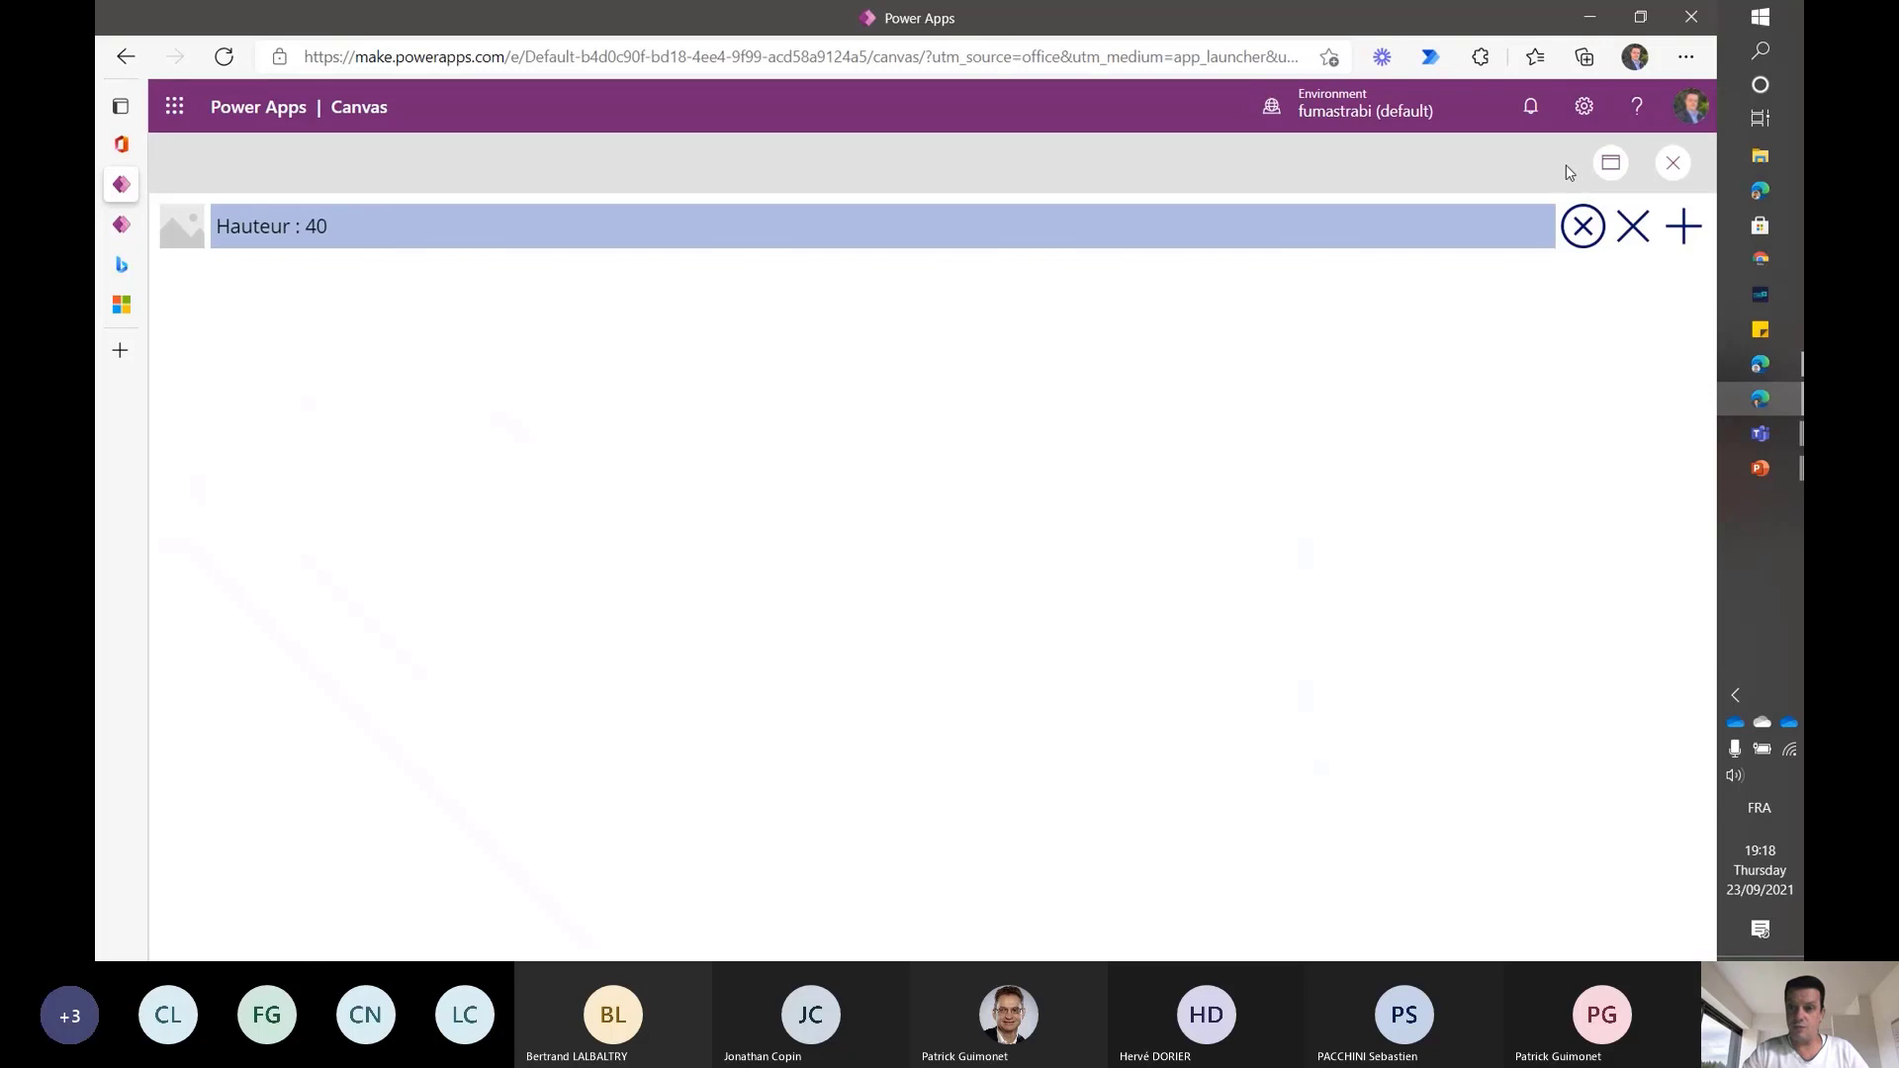
{"action": "left_click_drag", "start_coordinate": [1543, 20], "coordinate": [1529, 66]}
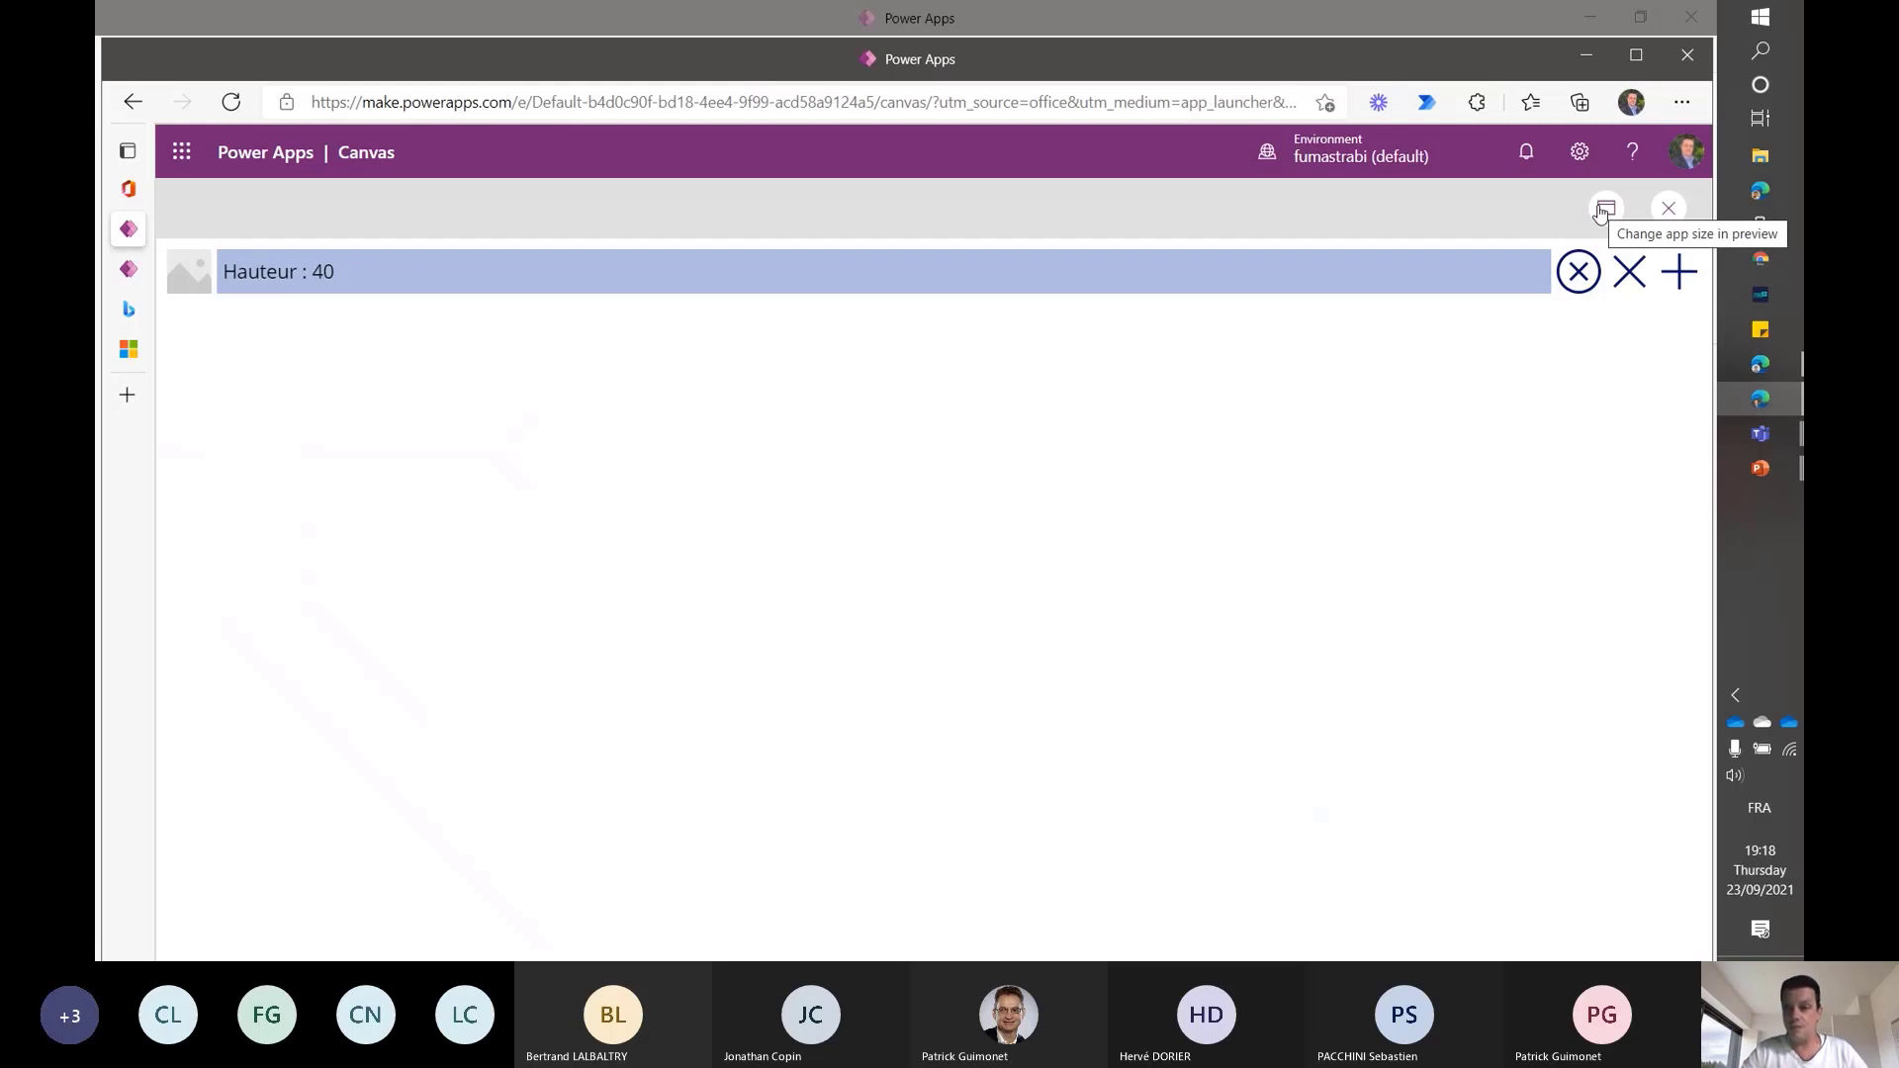
{"action": "left_click", "coordinate": [1601, 212]}
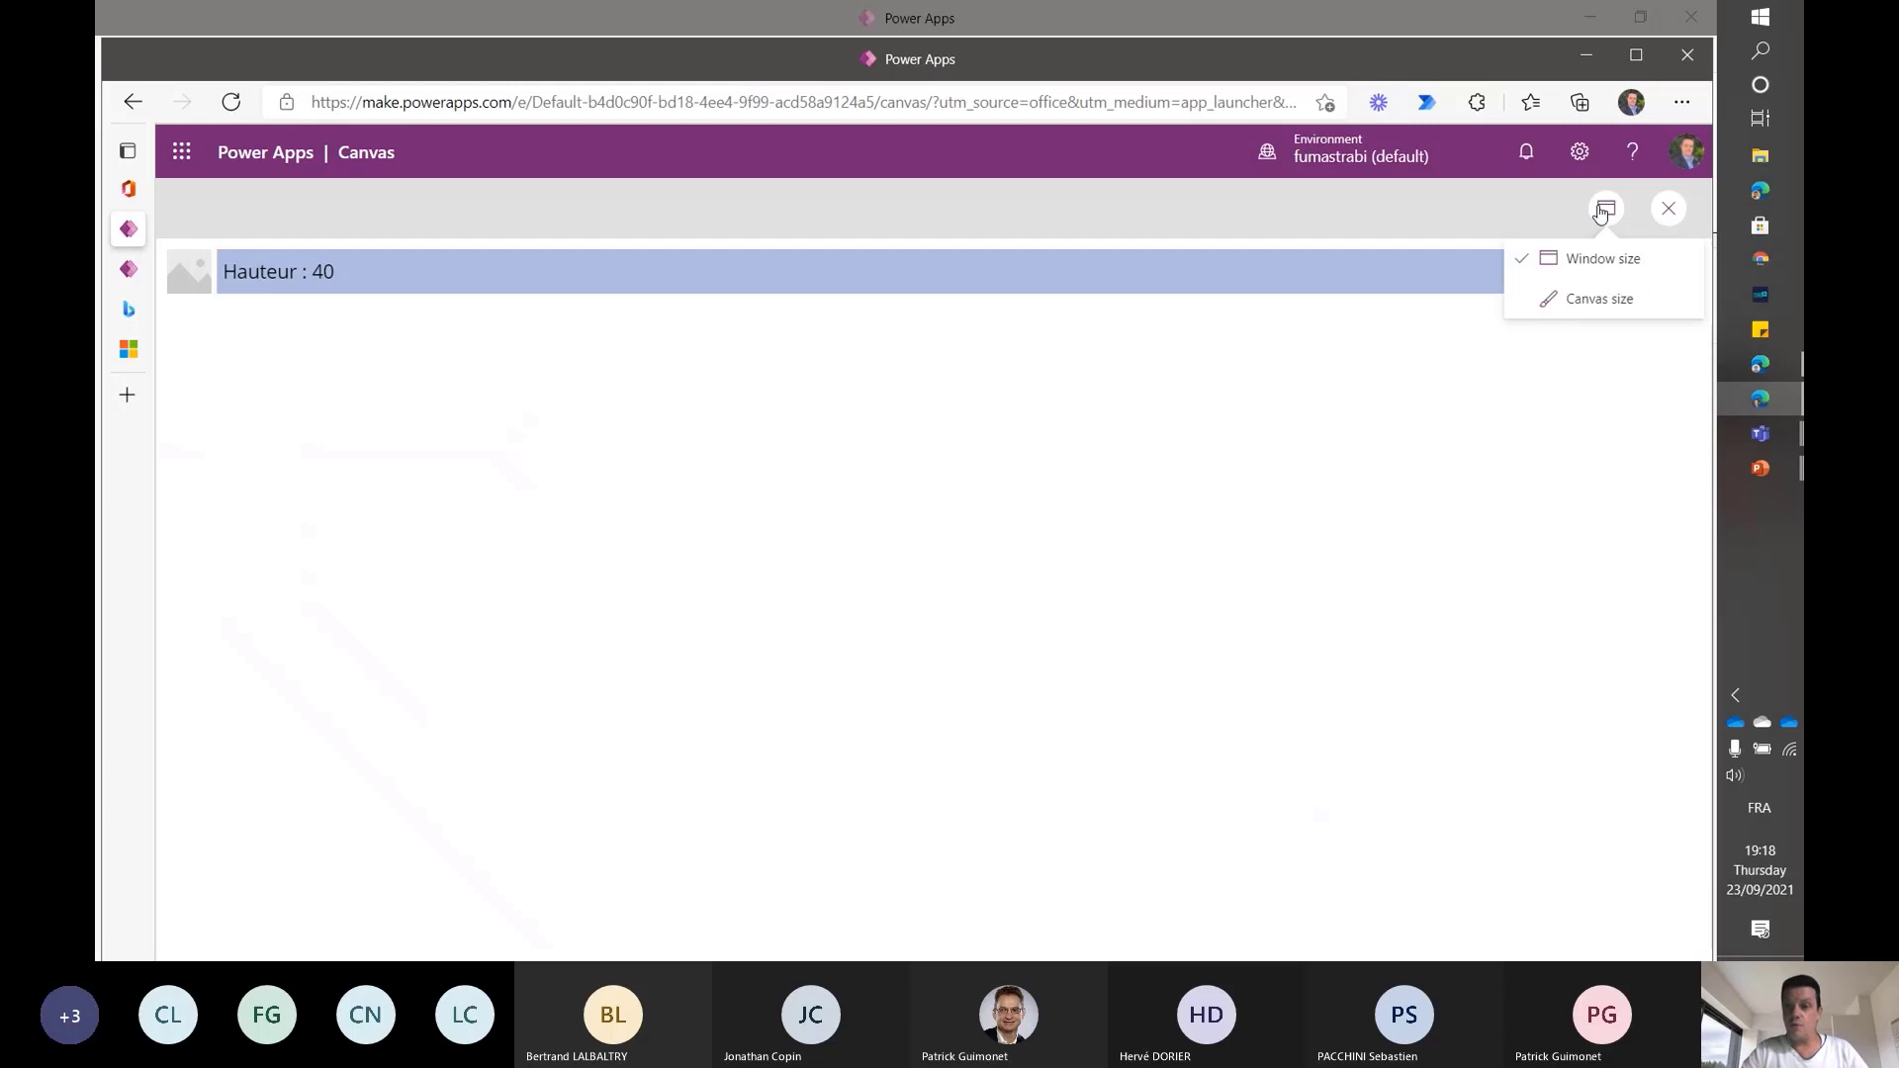
{"action": "left_click", "coordinate": [1571, 307]}
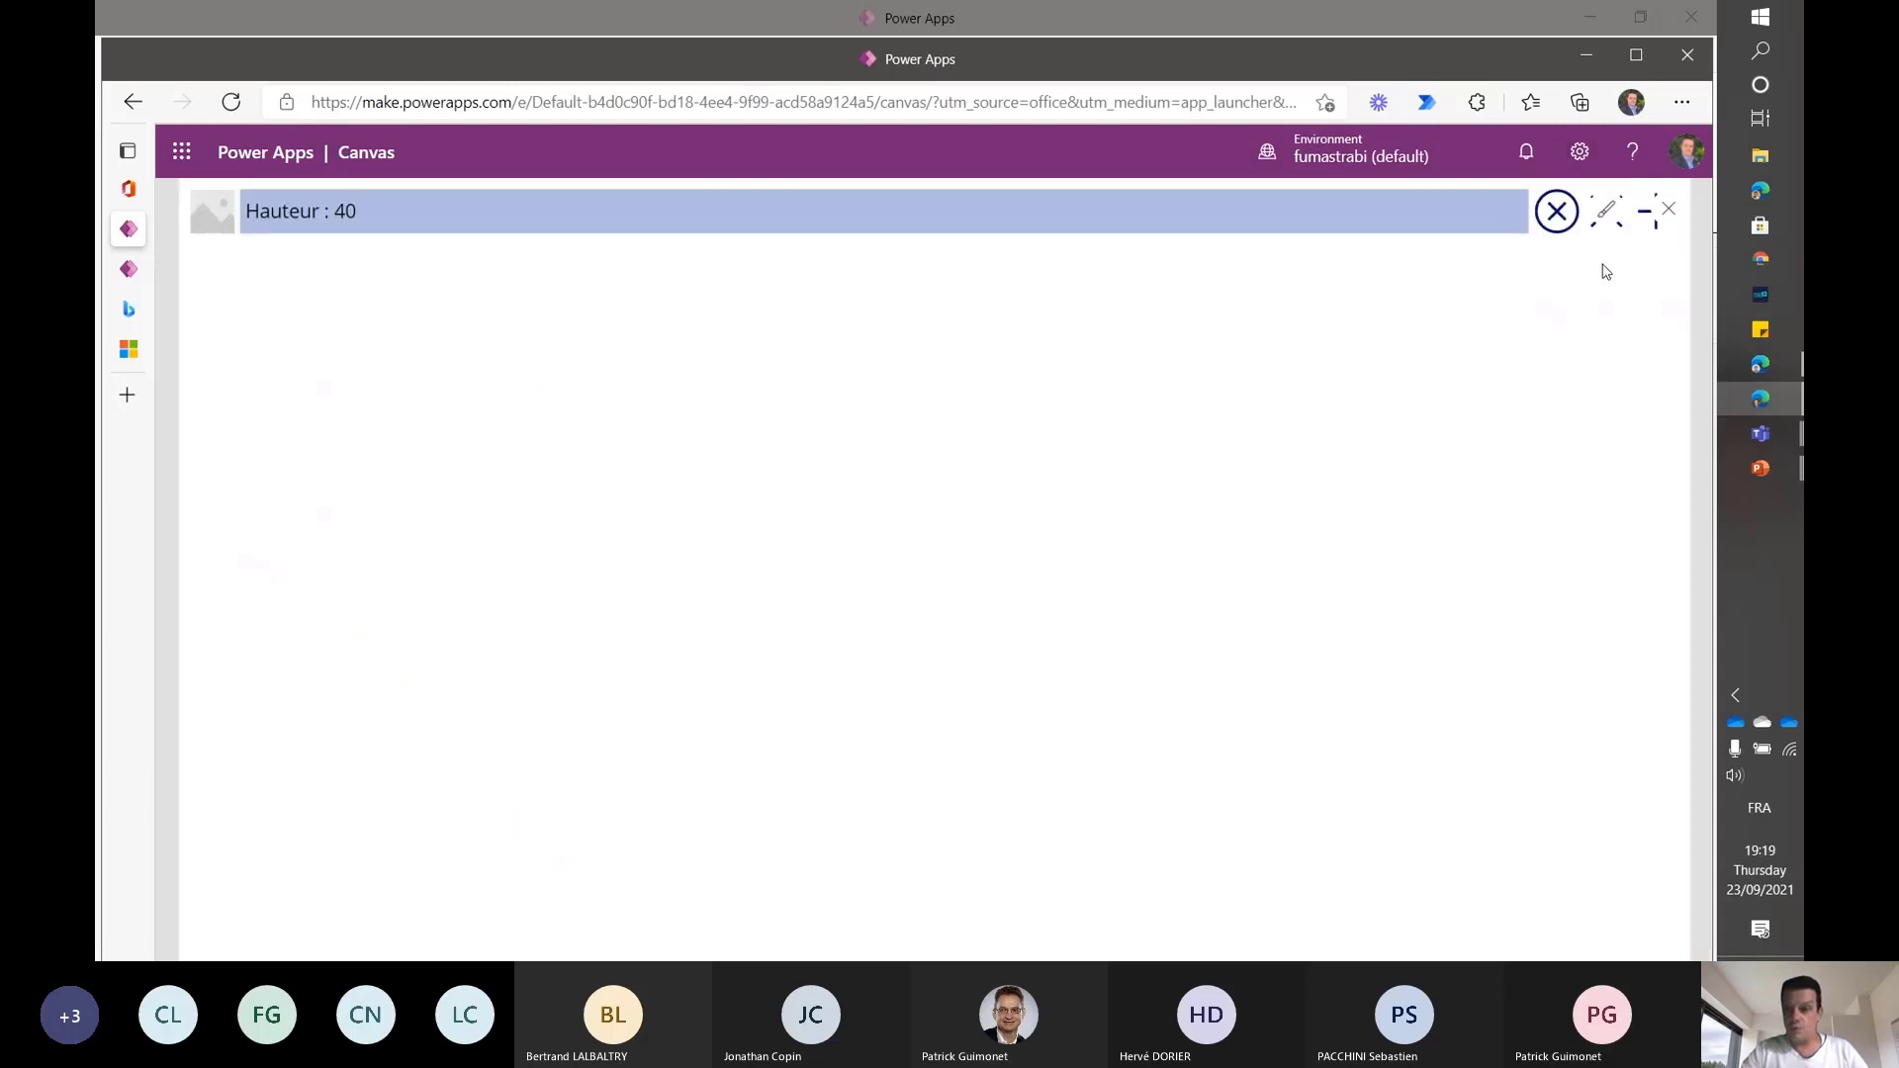
{"action": "left_click", "coordinate": [1607, 211]}
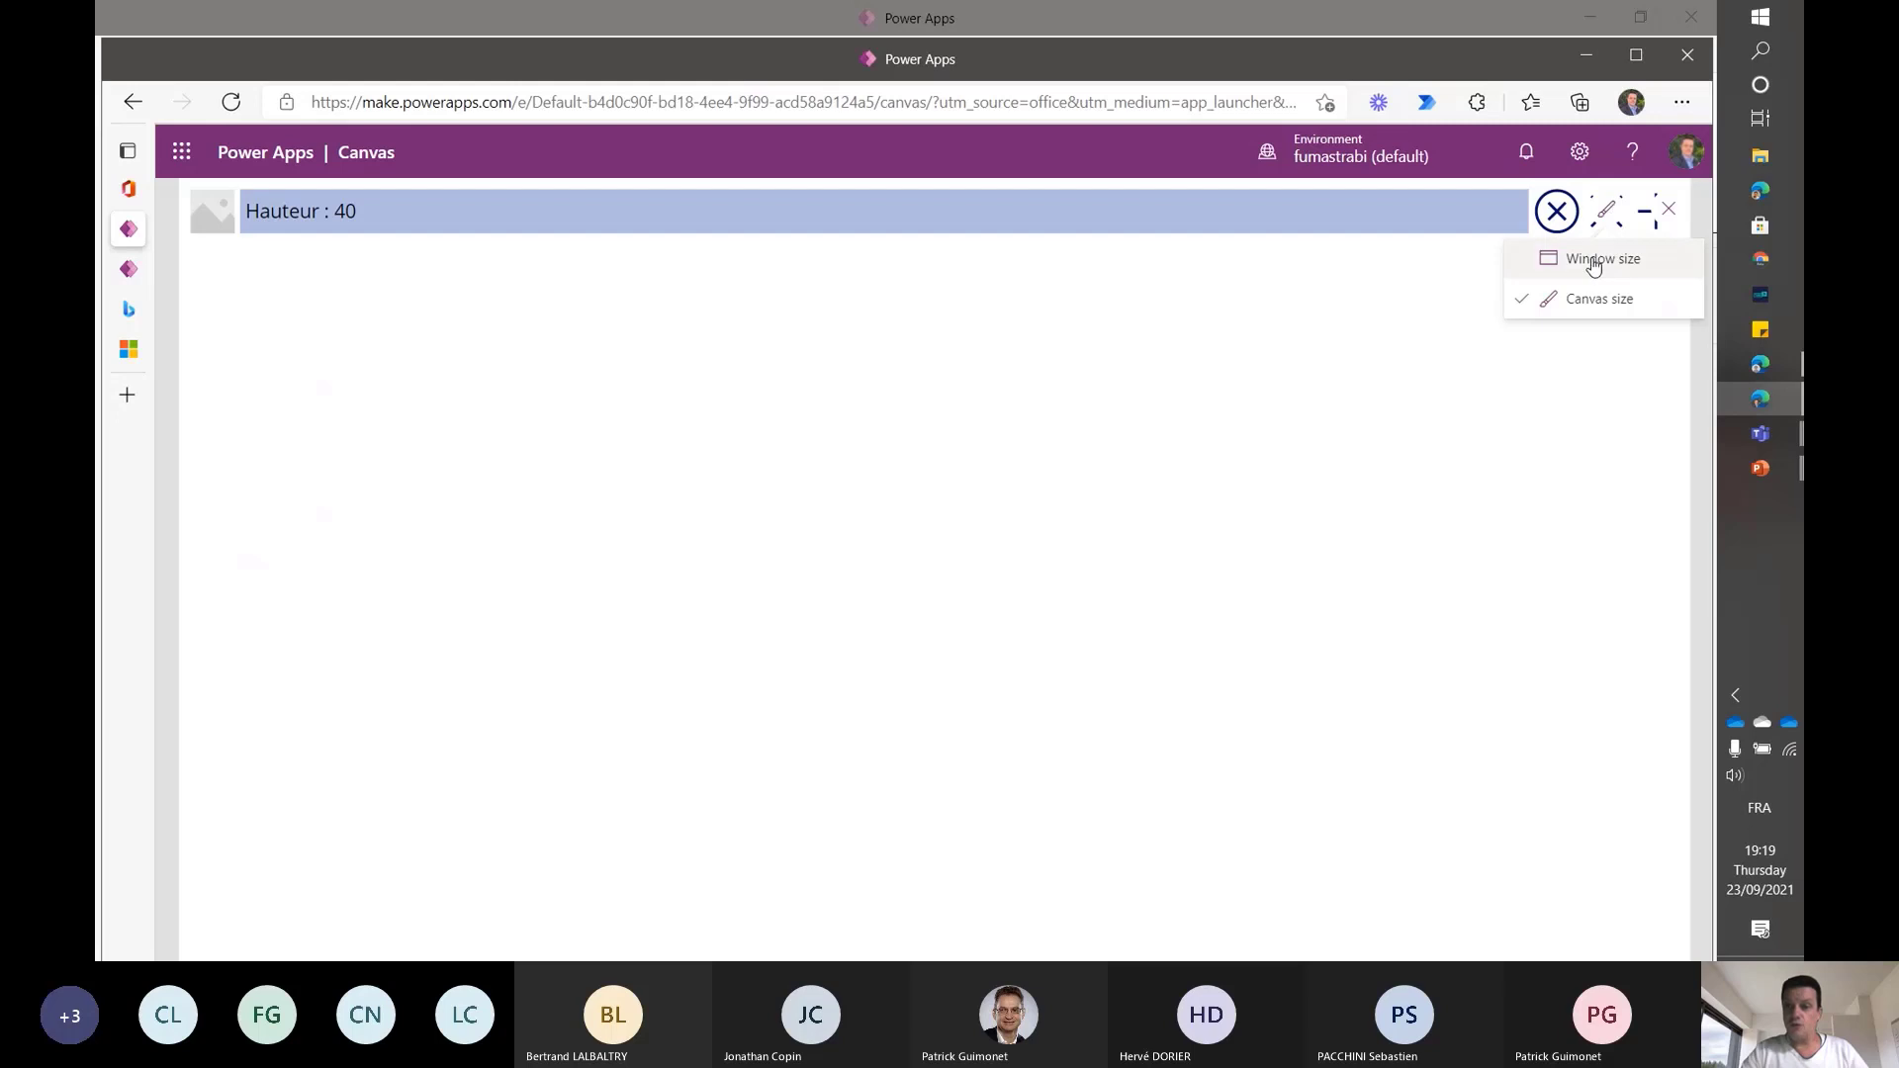
{"action": "left_click", "coordinate": [1593, 259]}
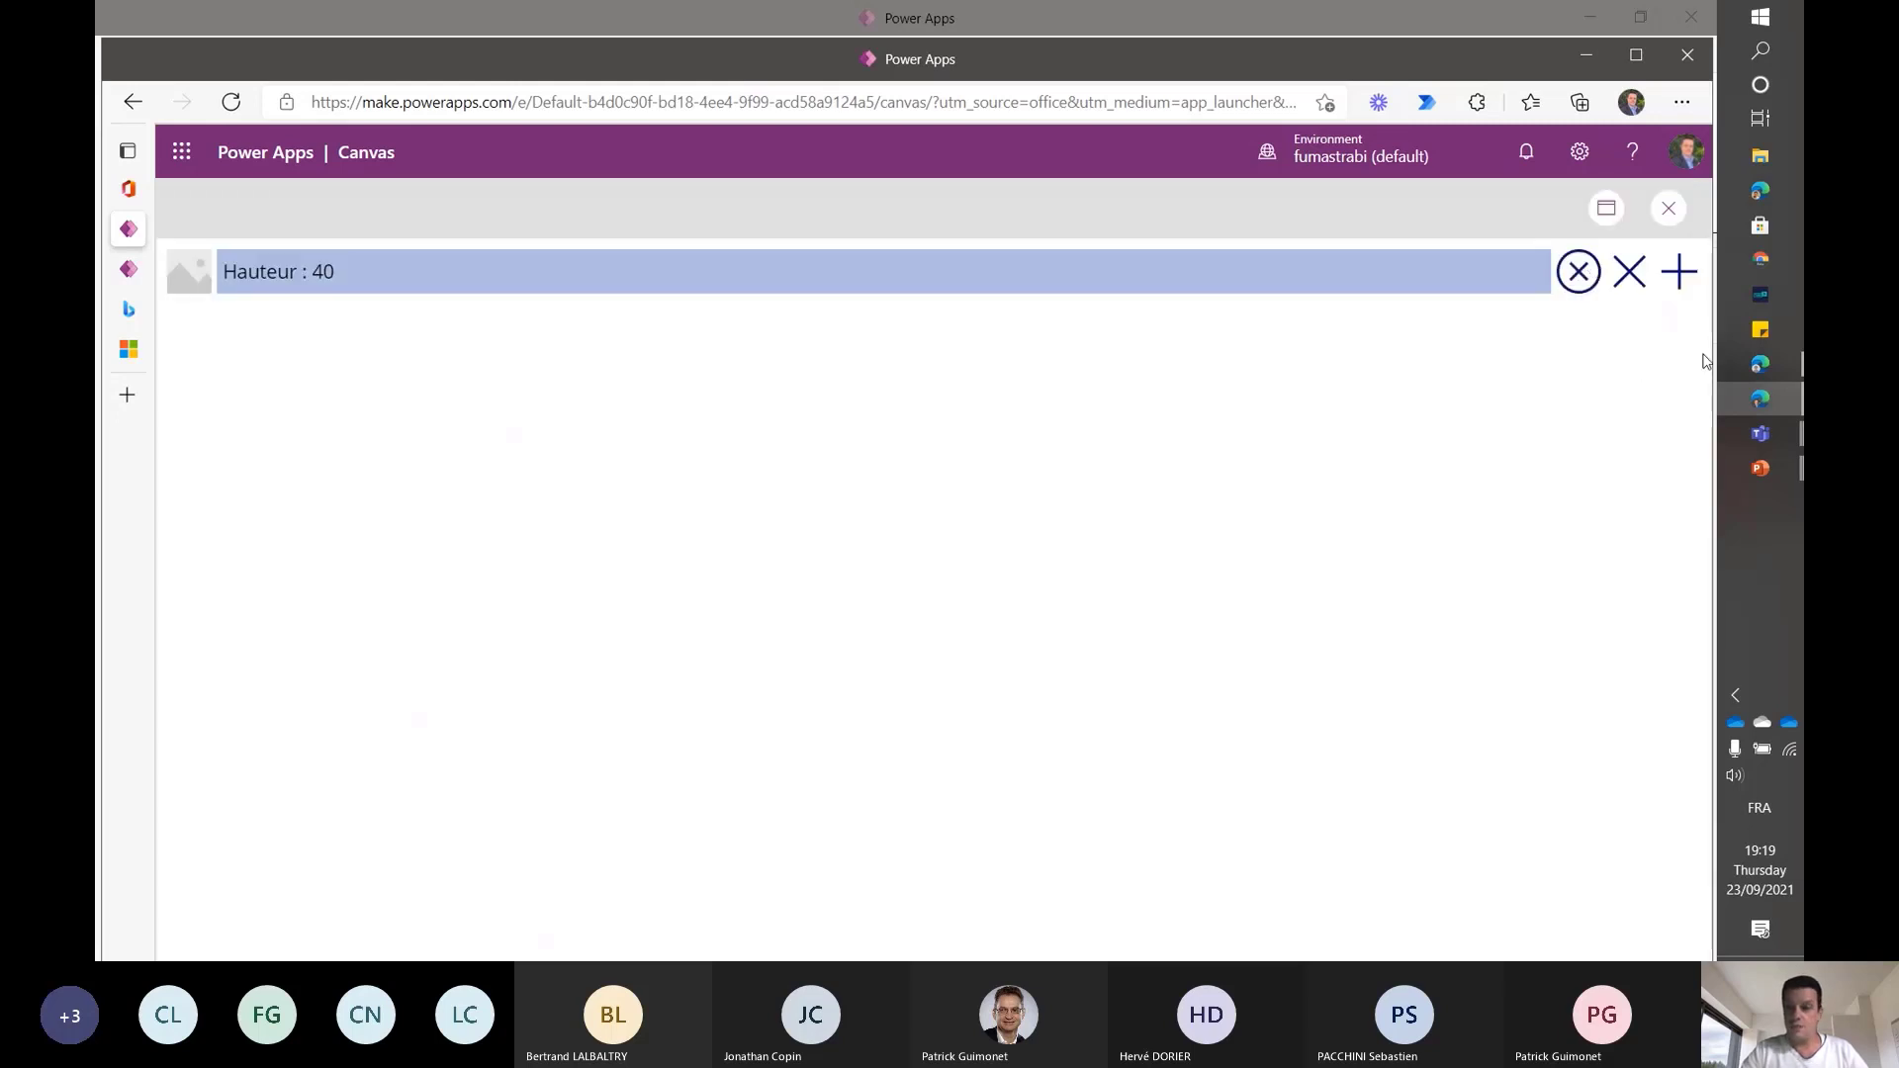
- Test the header's responsiveness by narrowing and widening the browser window, restore it to full size and close the preview
{"action": "left_click_drag", "start_coordinate": [1714, 403], "coordinate": [1338, 403]}
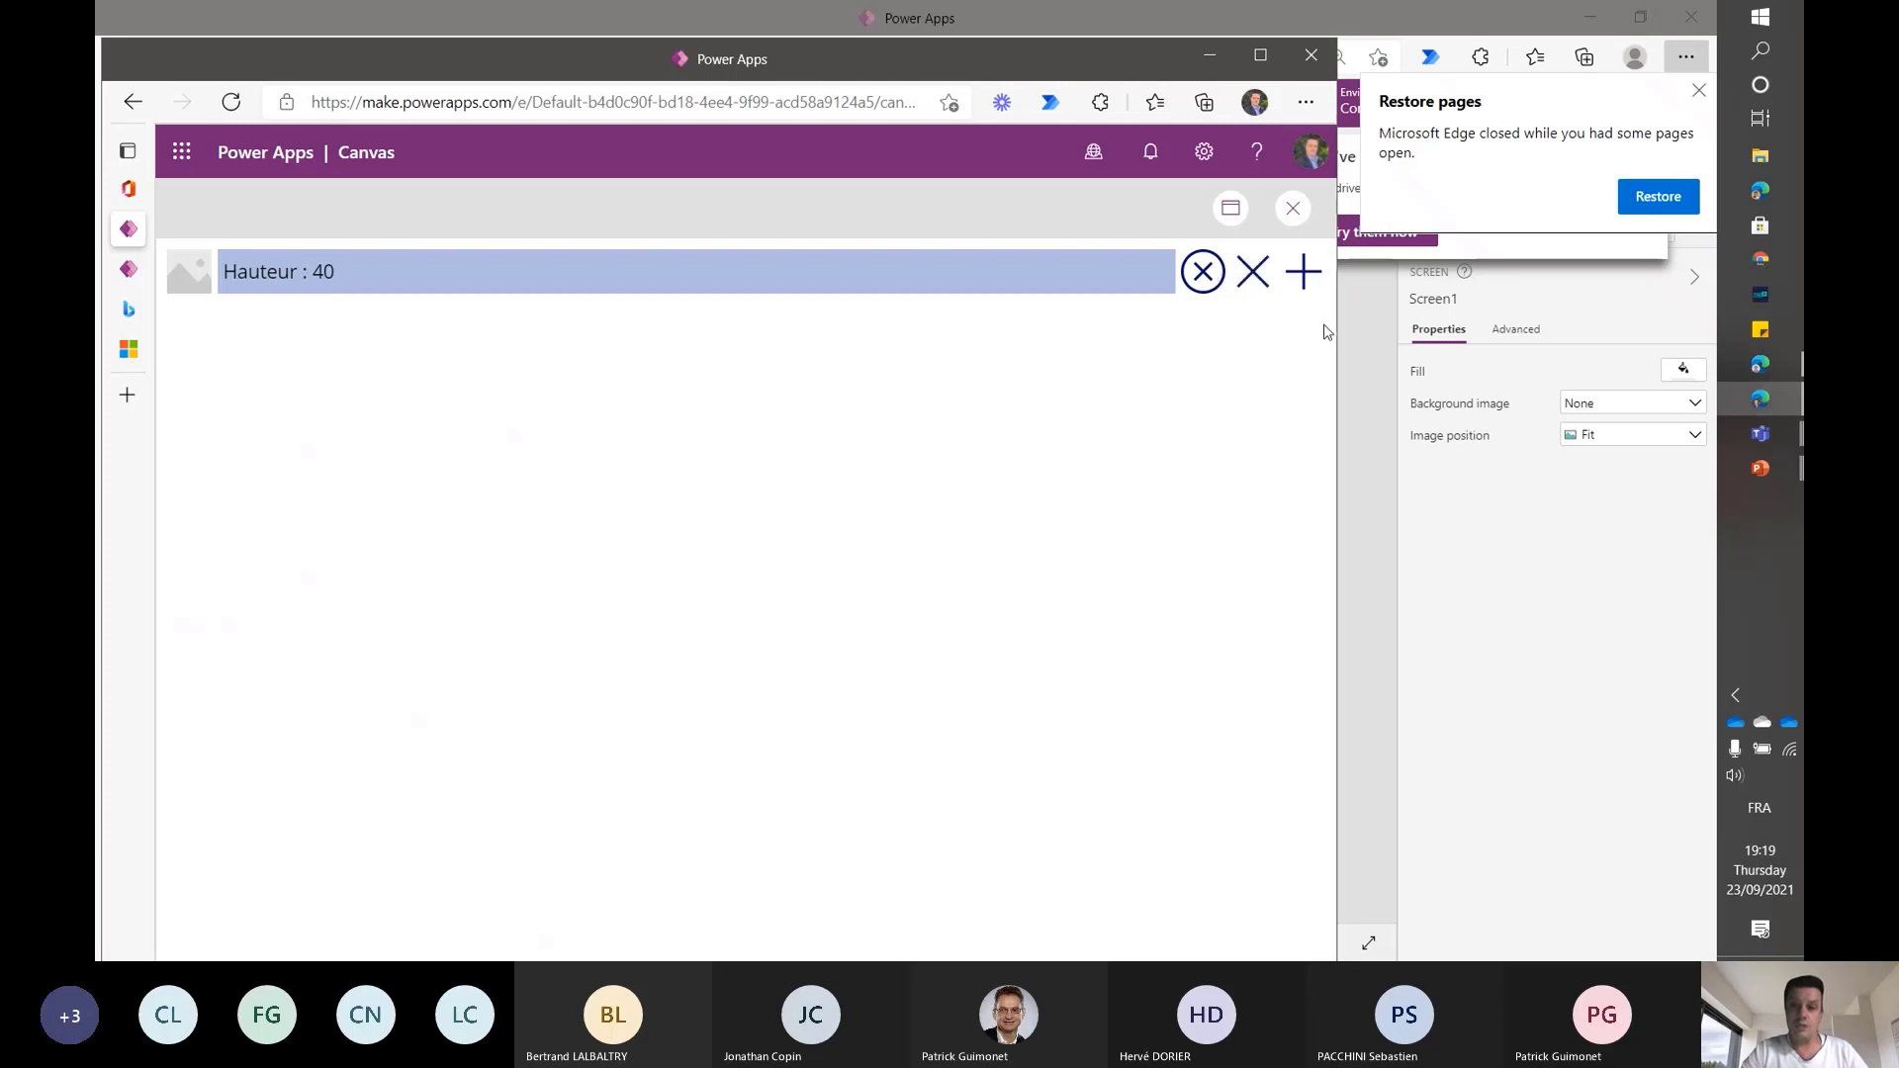
{"action": "left_click_drag", "start_coordinate": [1341, 326], "coordinate": [721, 326]}
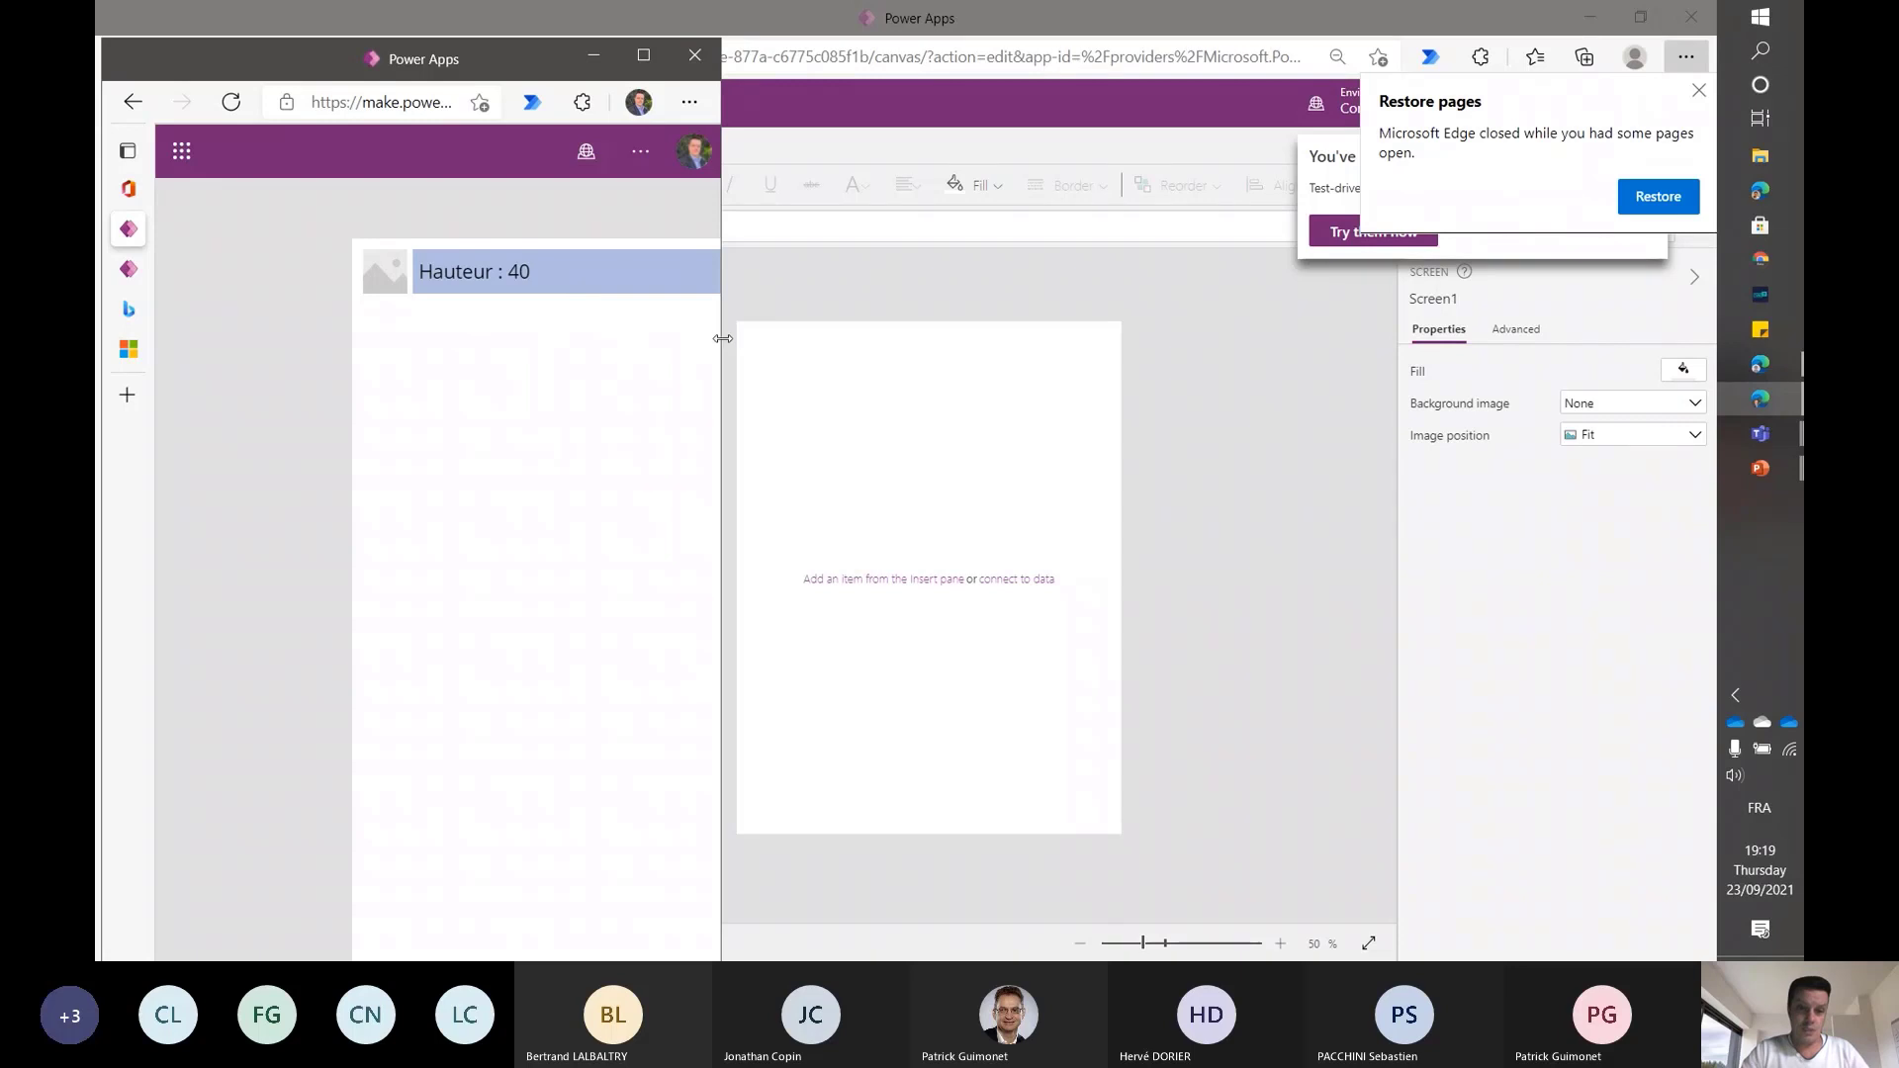
{"action": "left_click_drag", "start_coordinate": [721, 336], "coordinate": [933, 380]}
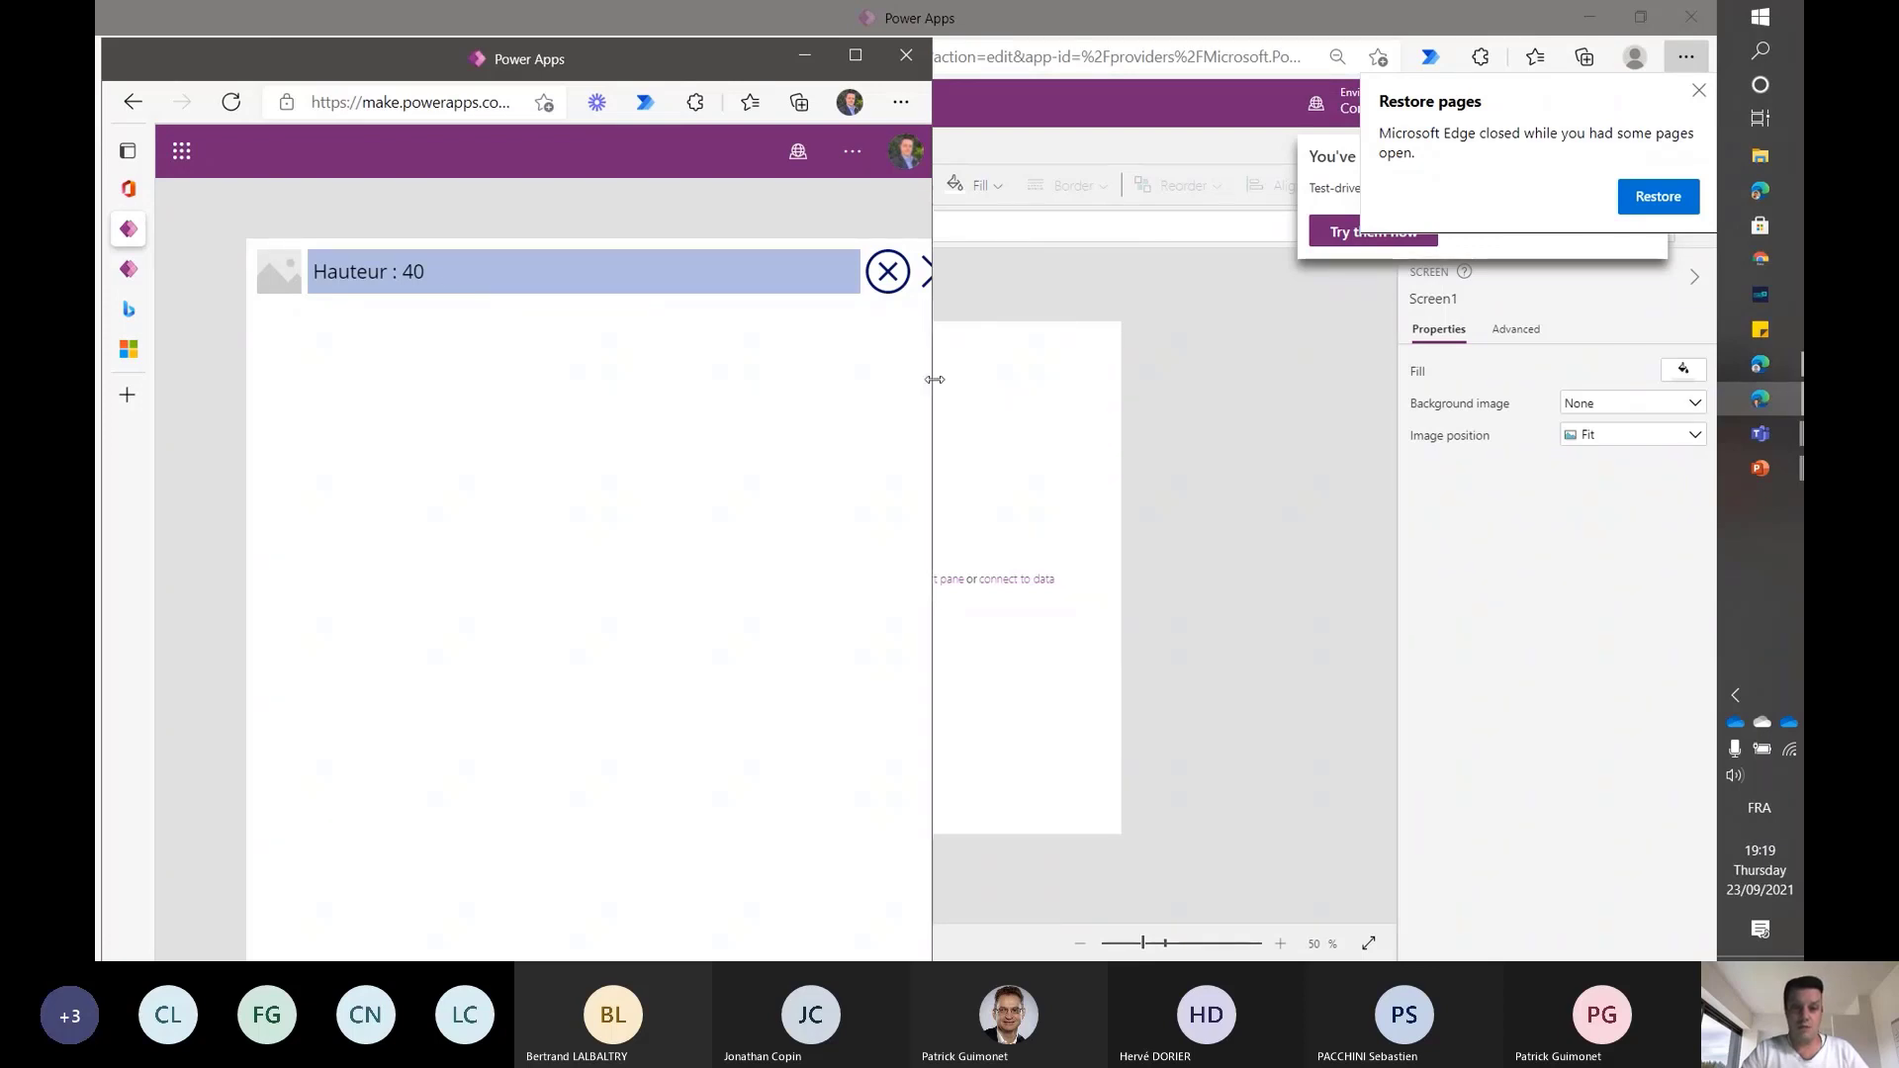
{"action": "left_click_drag", "start_coordinate": [935, 379], "coordinate": [1387, 390]}
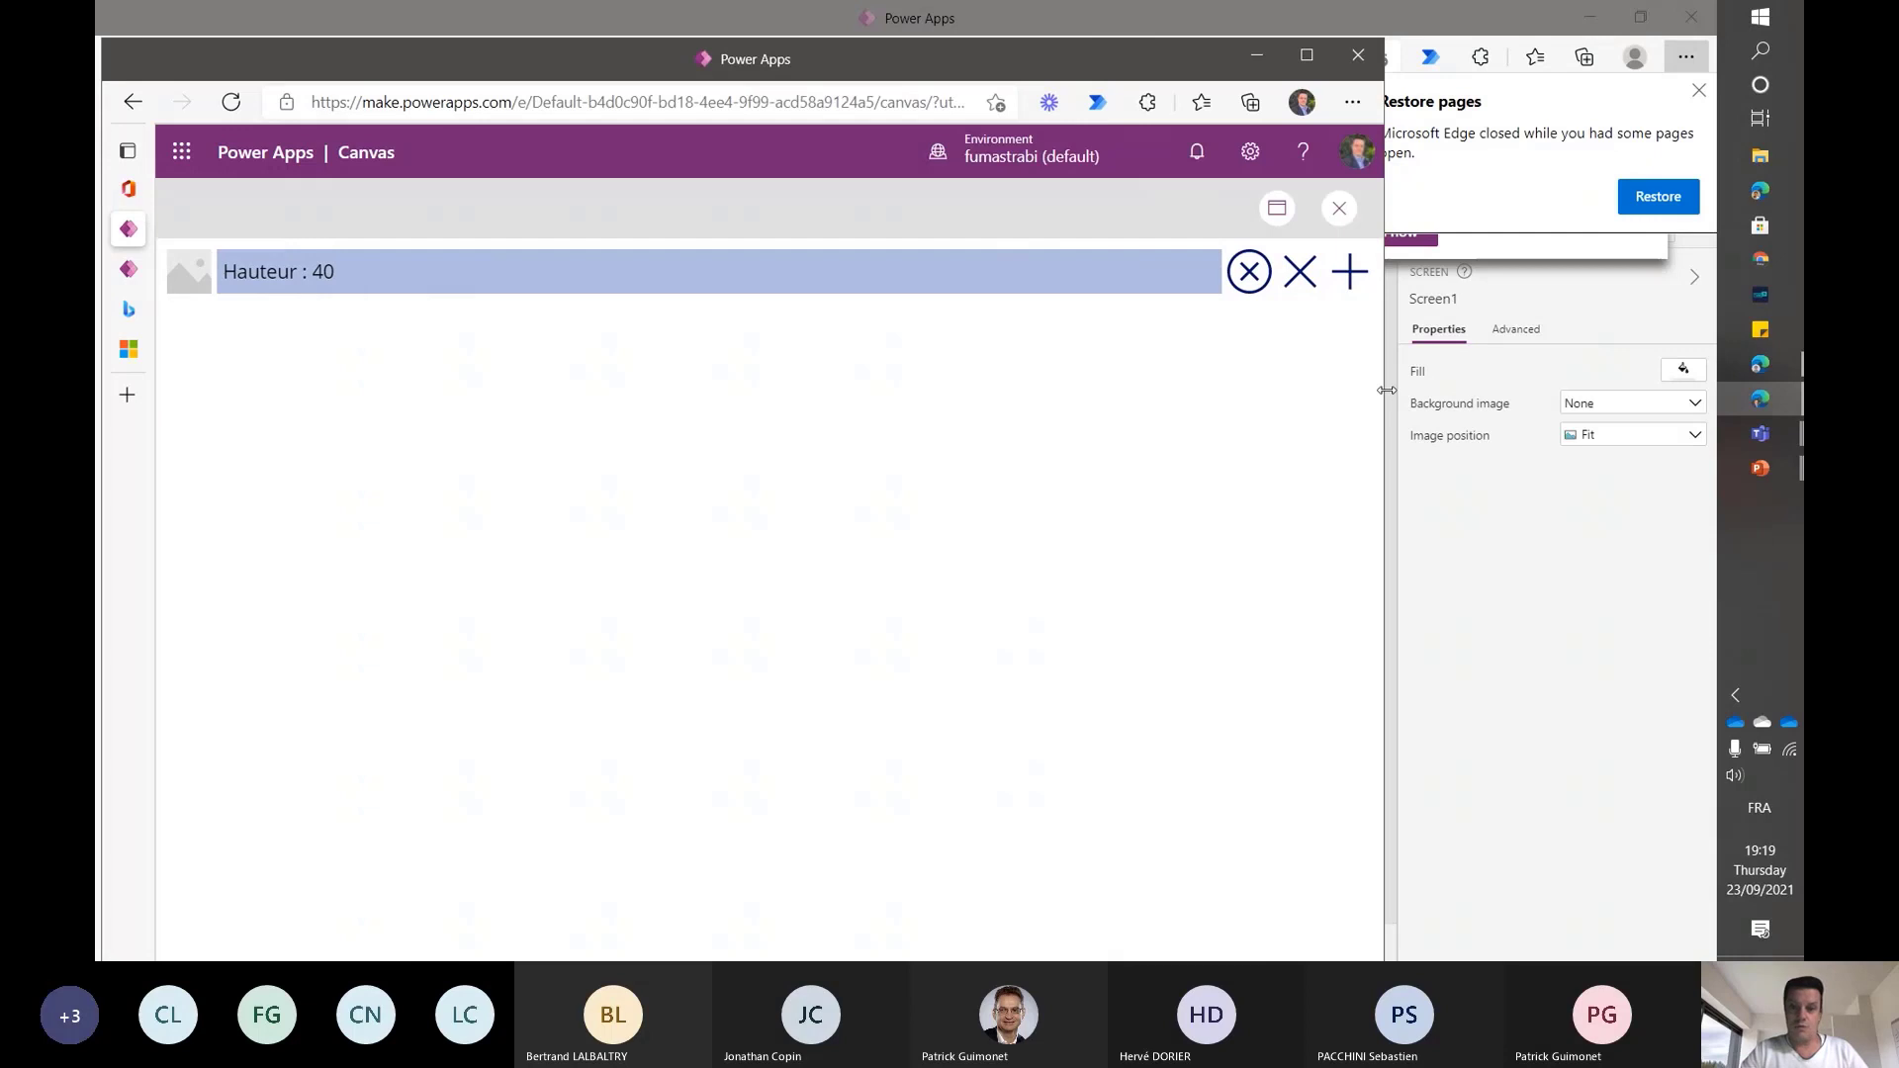
{"action": "left_click_drag", "start_coordinate": [1386, 390], "coordinate": [1691, 395]}
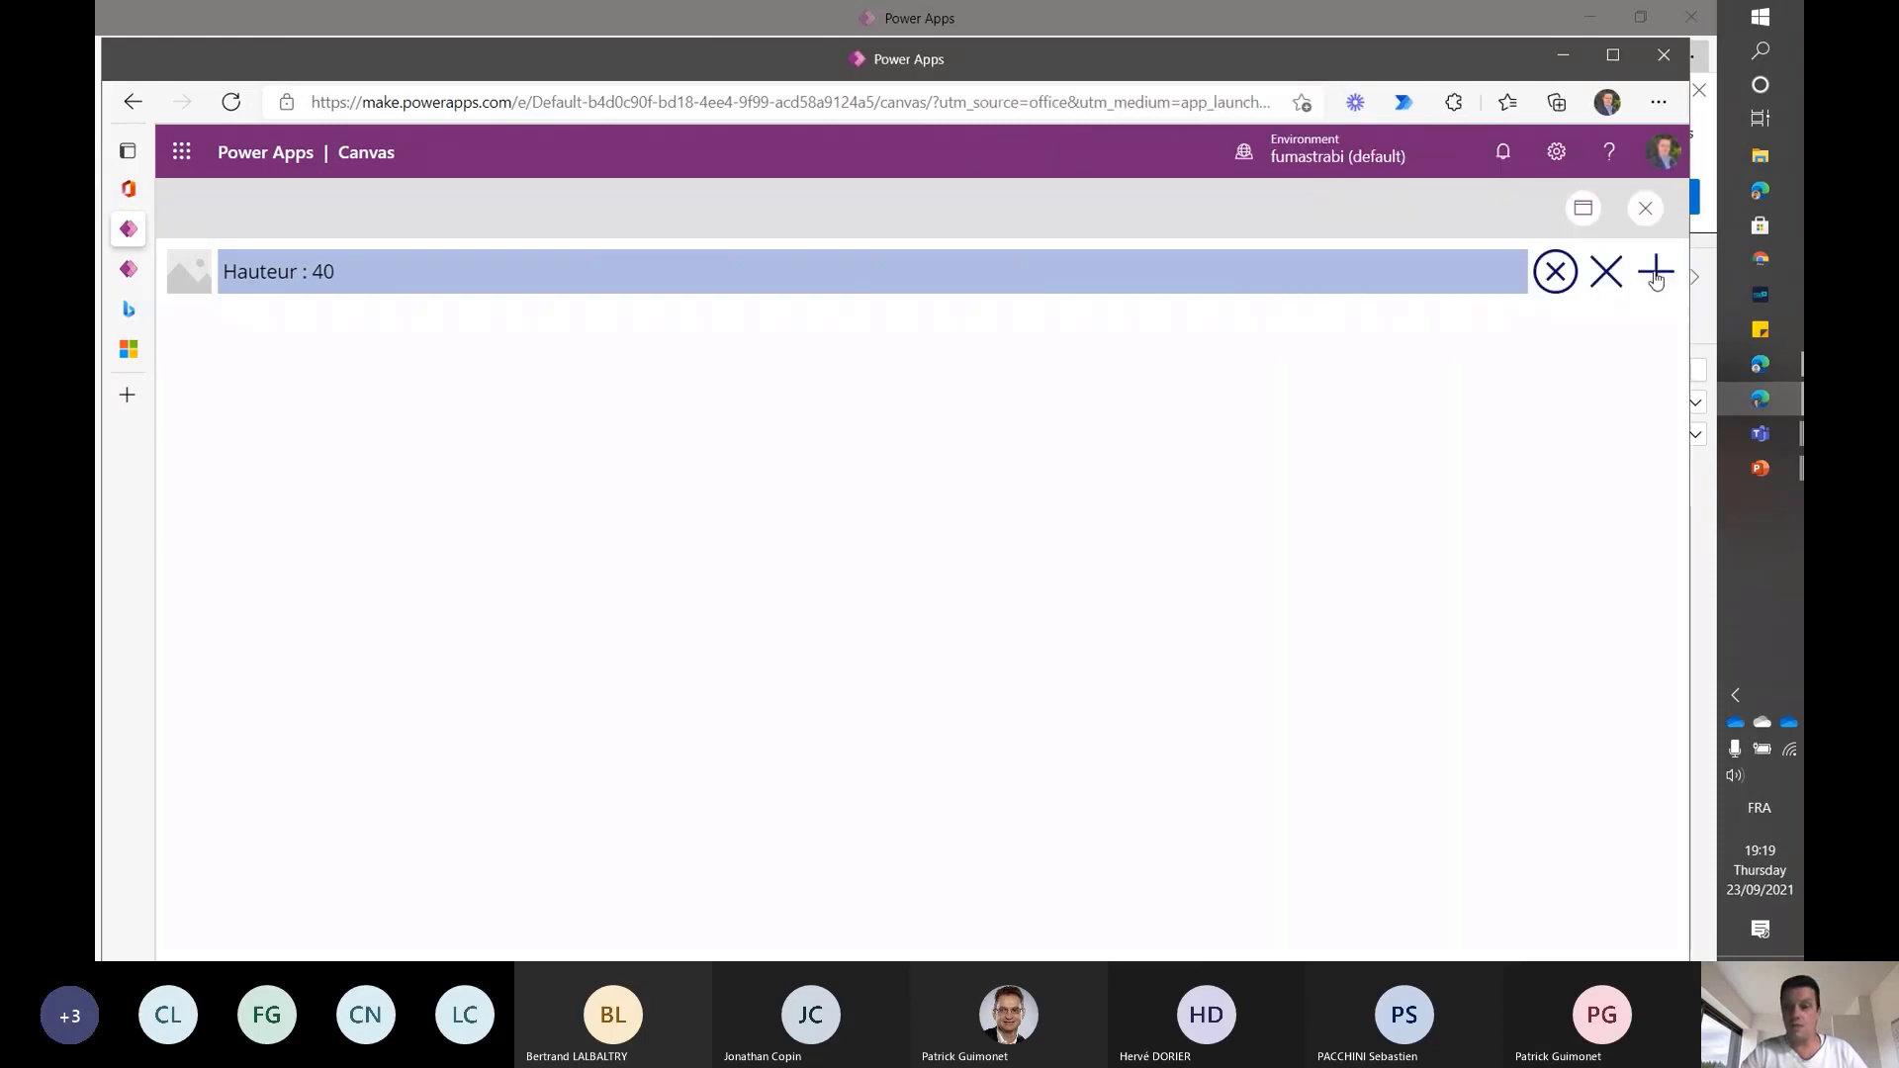
{"action": "left_click", "coordinate": [1616, 57]}
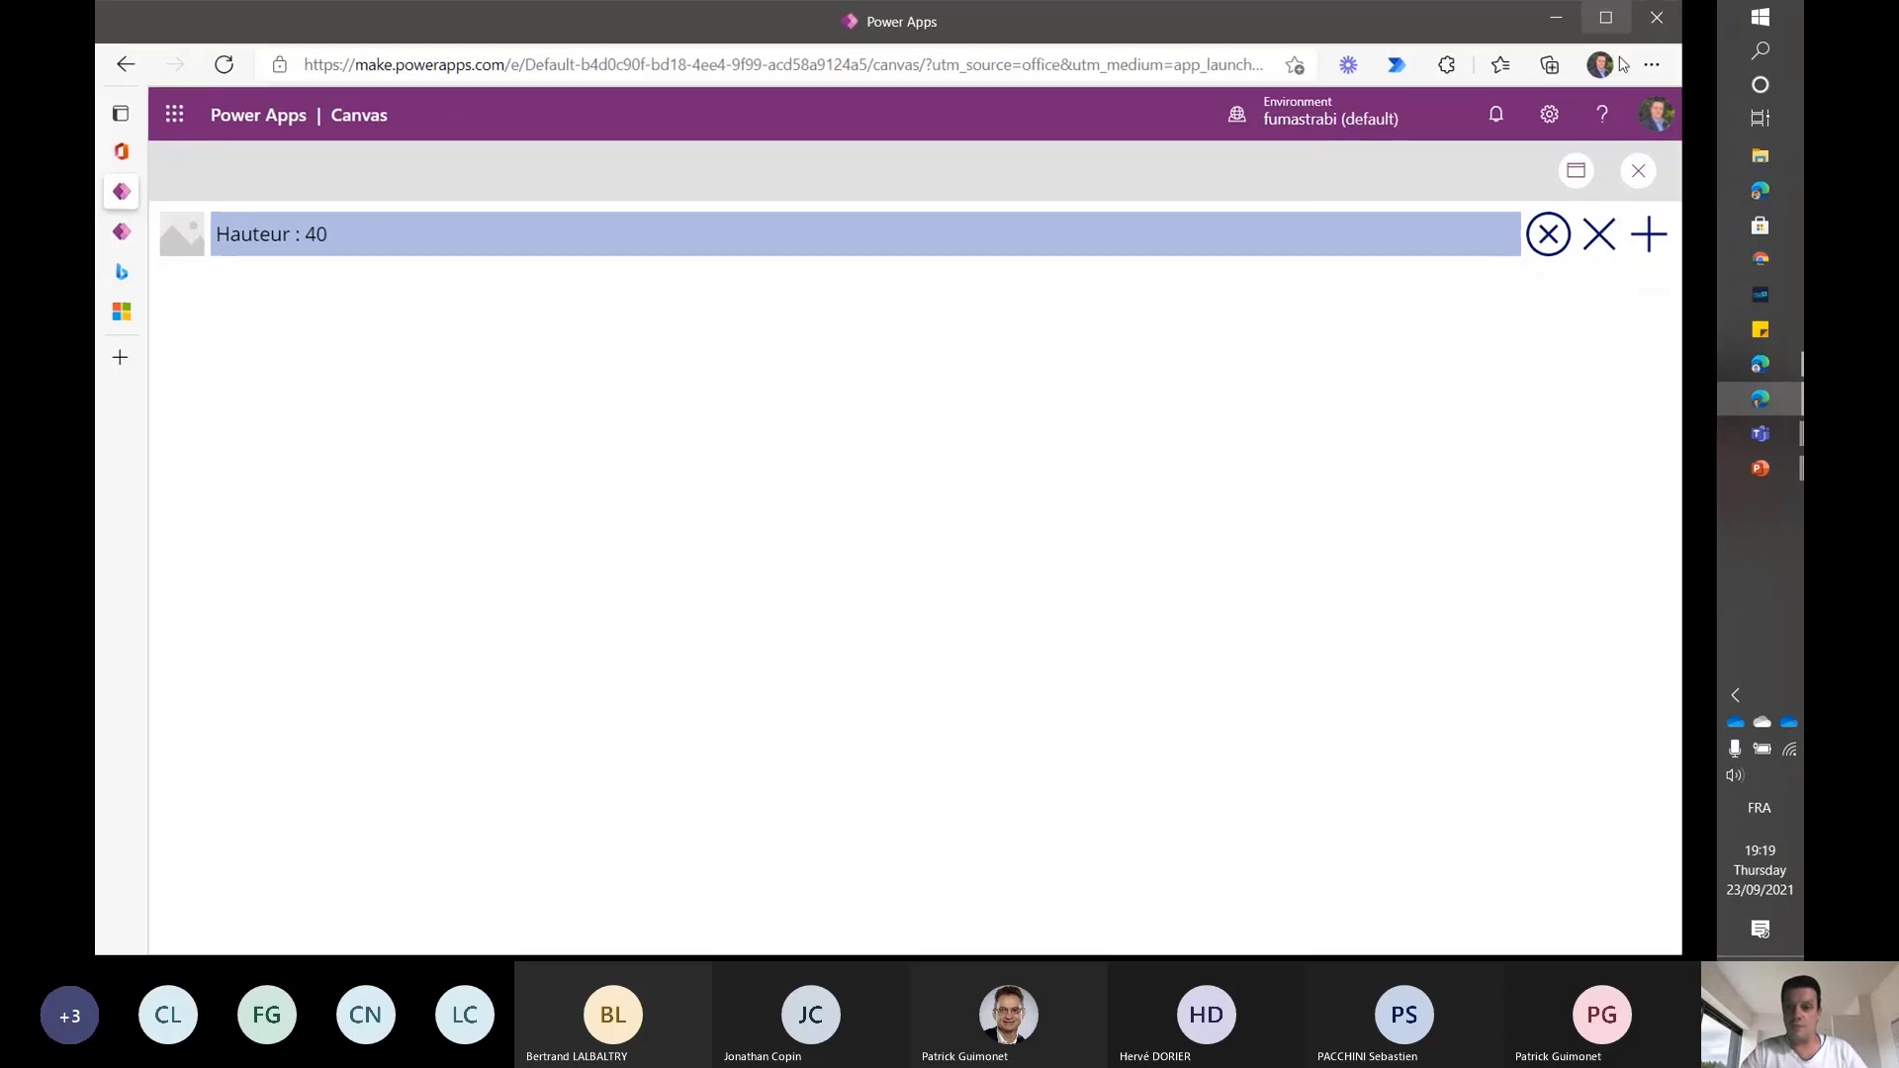
{"action": "left_click", "coordinate": [1673, 165]}
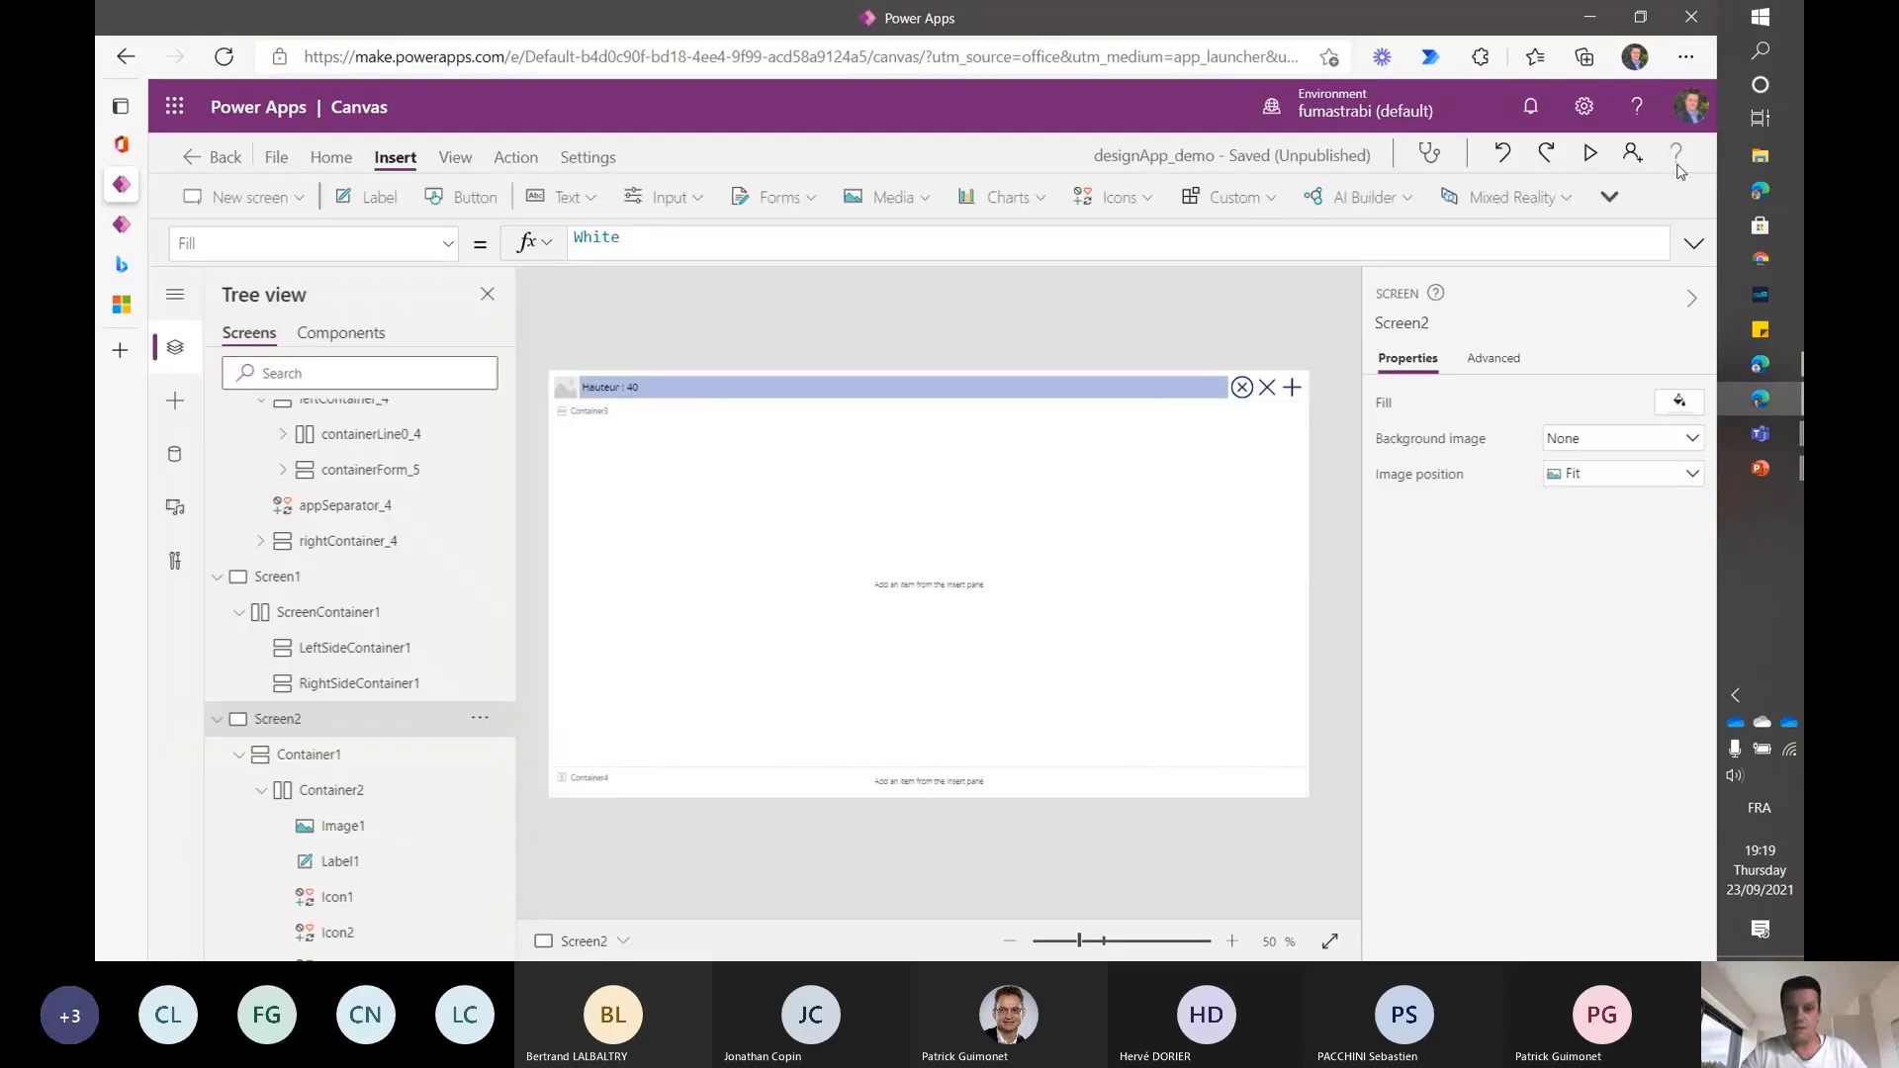
- Select Container3, switch to the running designApp_demo app and widen its responsive emulation to 1129 pixels
{"action": "left_click", "coordinate": [608, 513]}
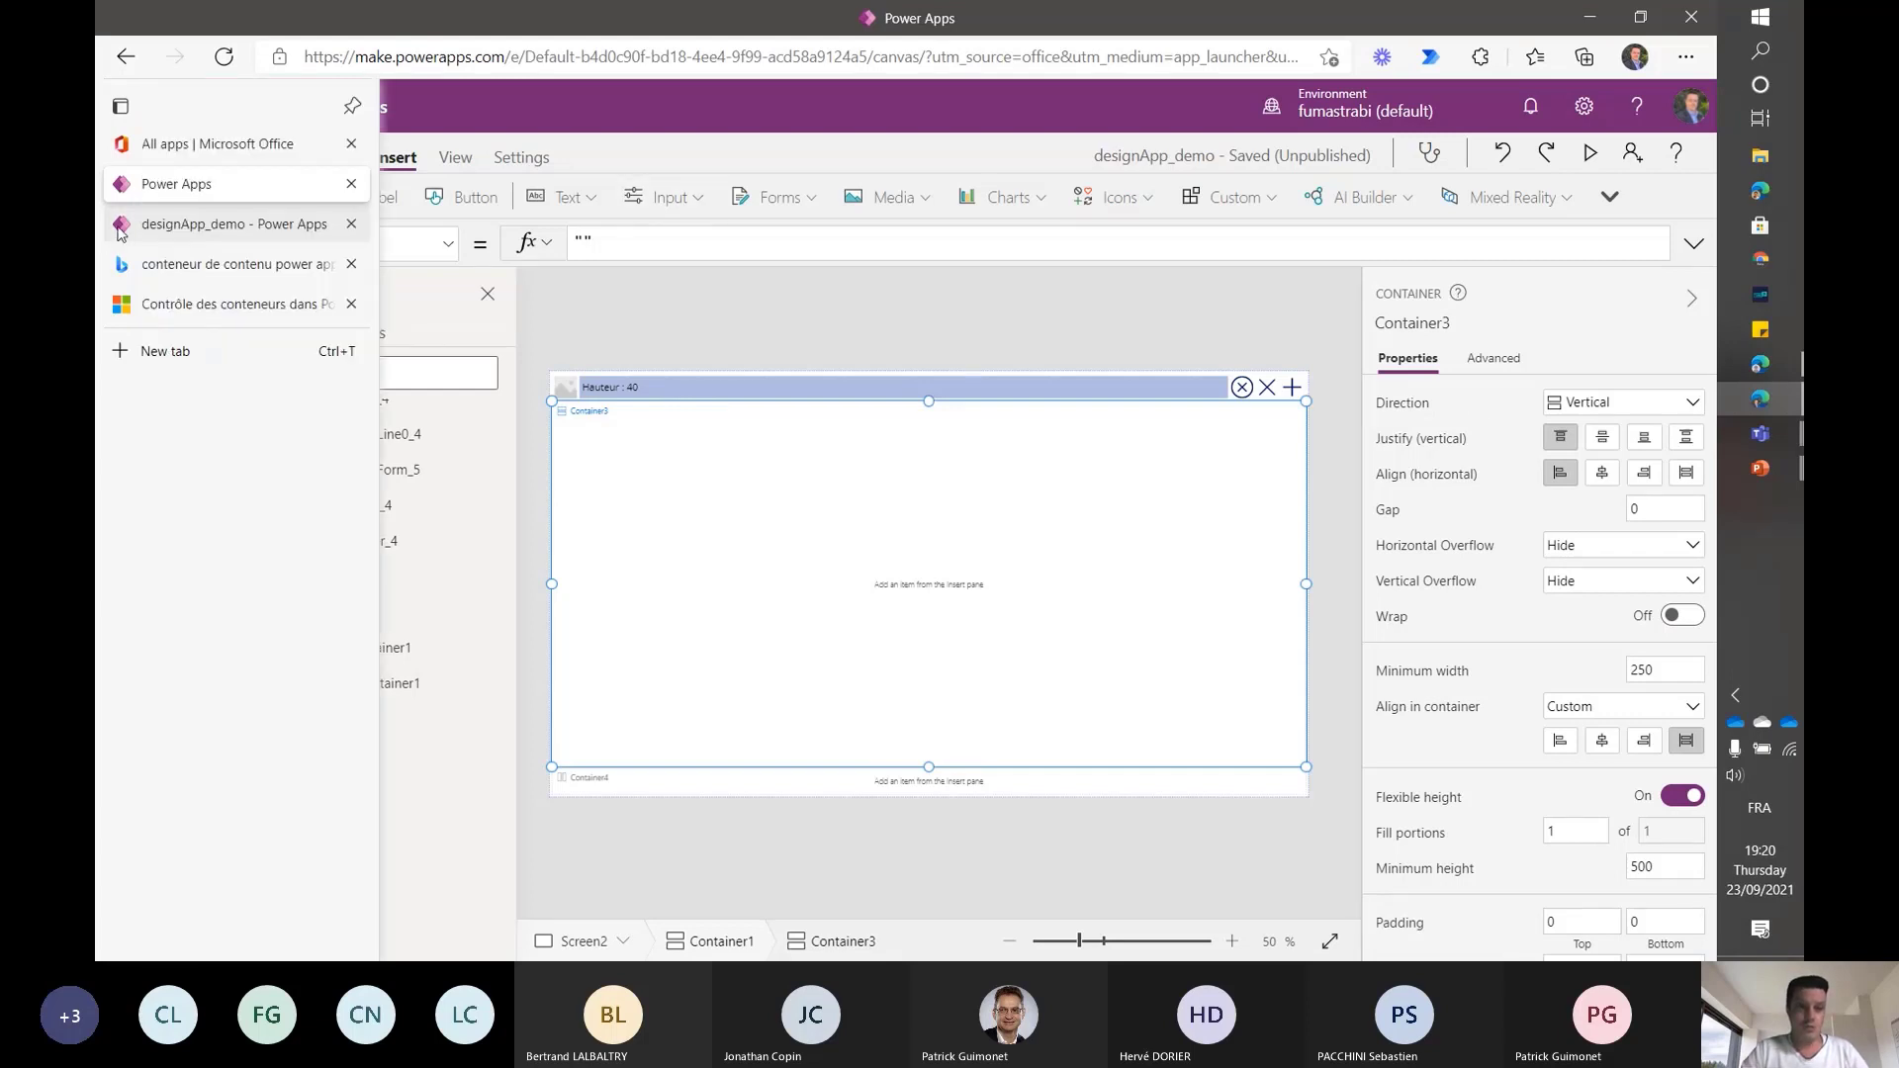
{"action": "left_click", "coordinate": [119, 226]}
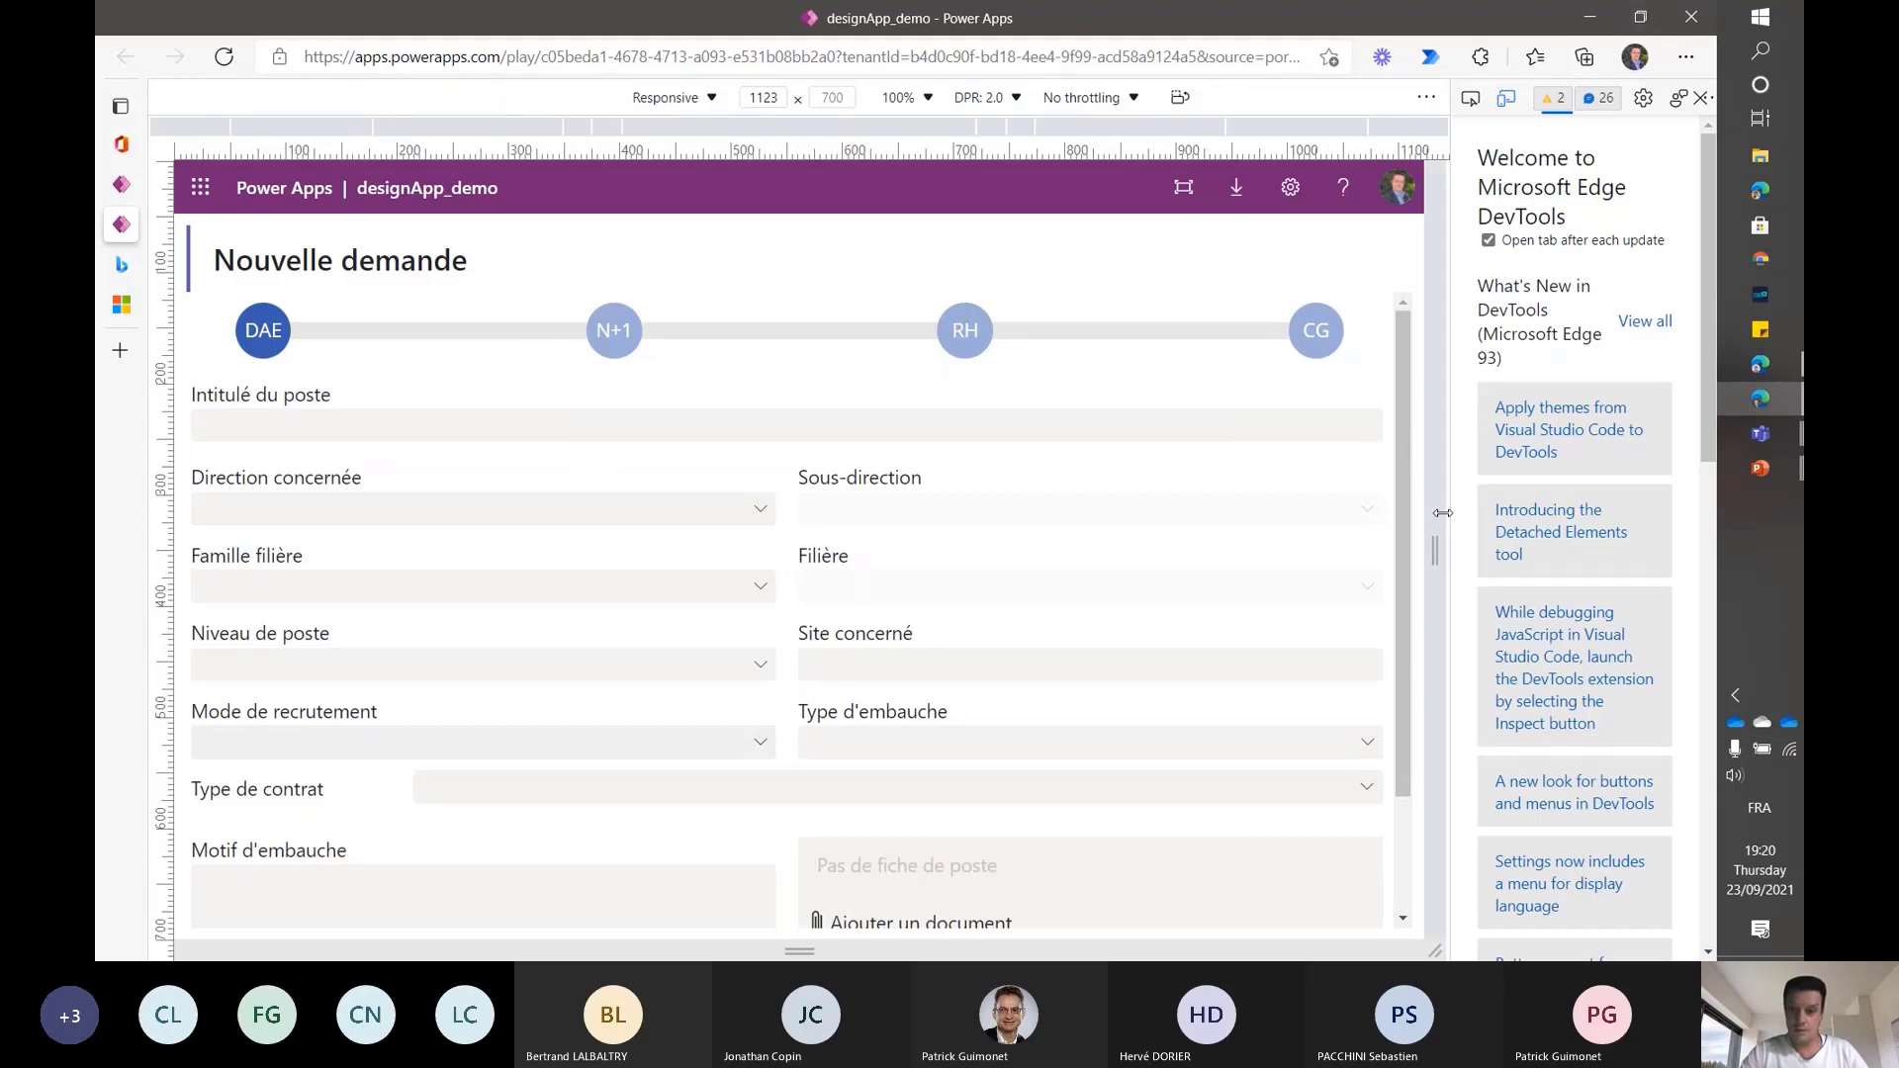
{"action": "left_click_drag", "start_coordinate": [1439, 535], "coordinate": [1450, 537]}
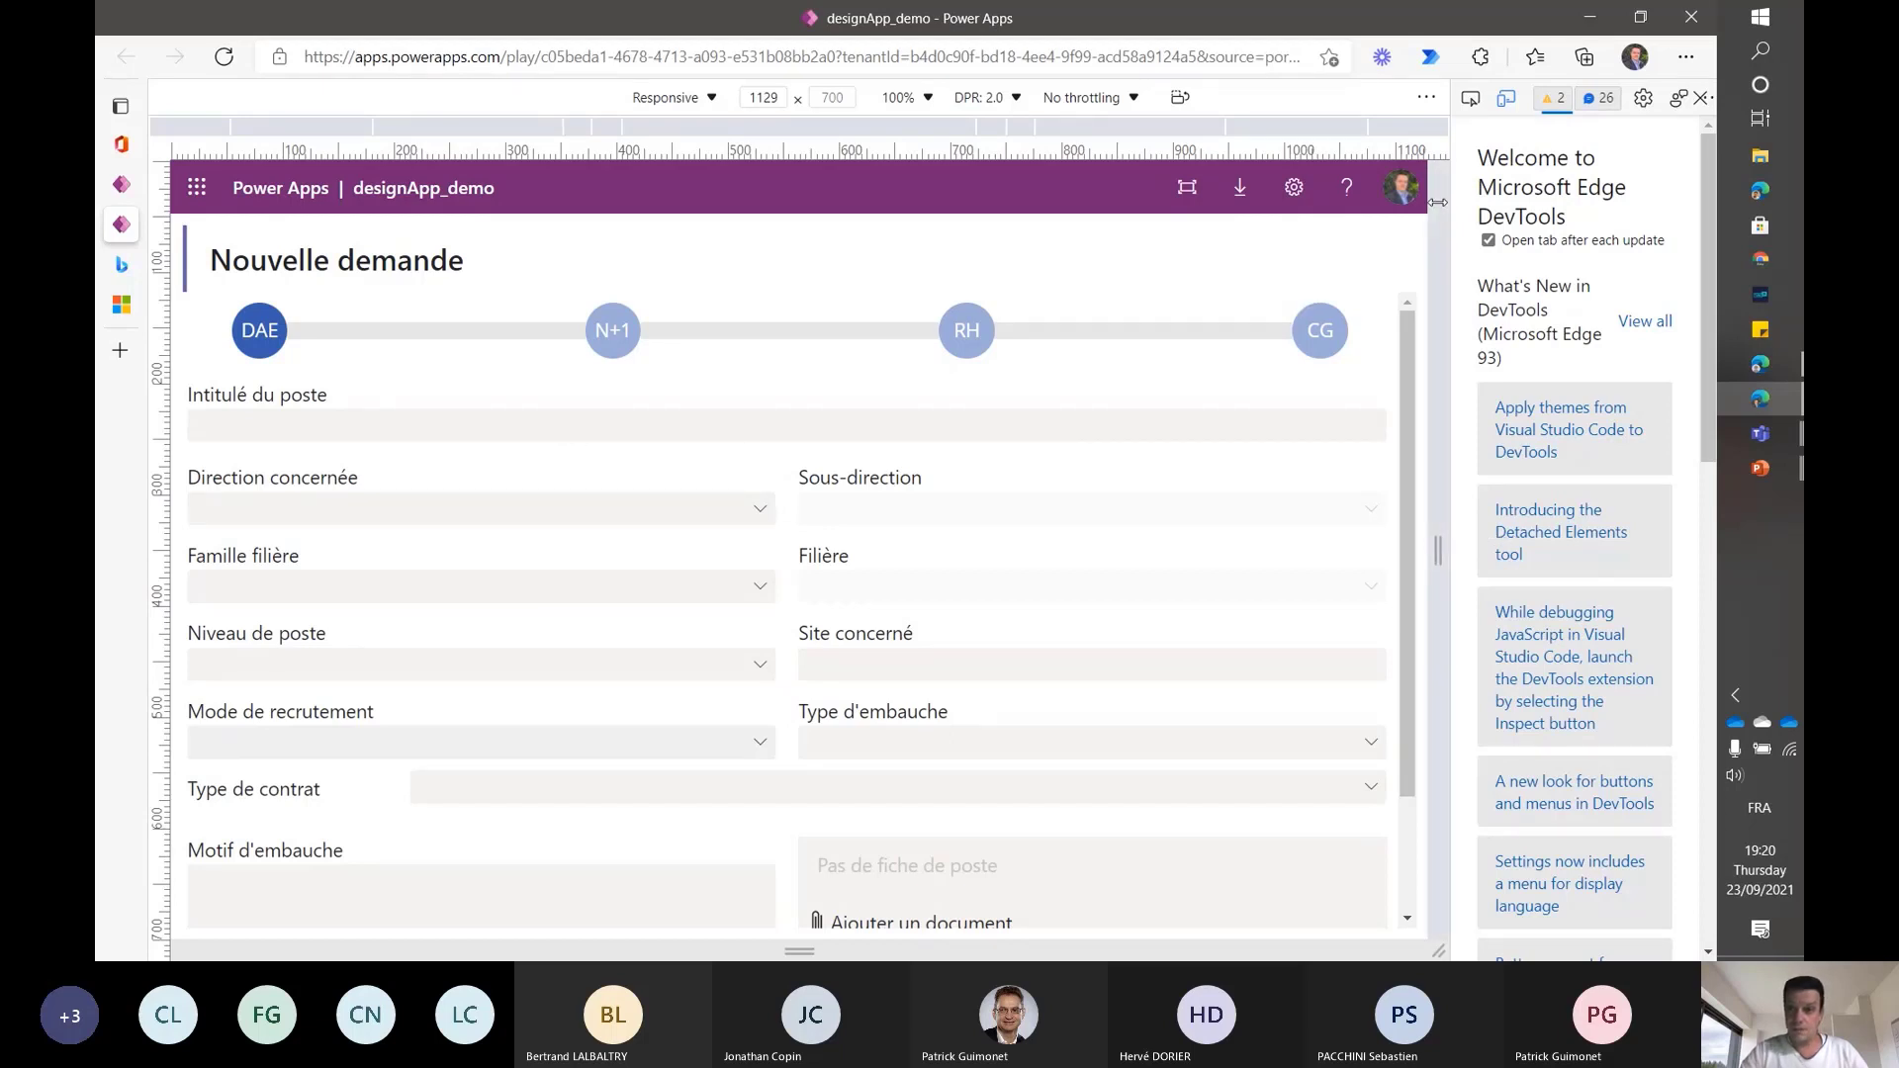
- Test the Nouvelle demande form's layout by resizing the responsive emulation to widths of 821, 975 and 871 pixels
{"action": "left_click", "coordinate": [1645, 24]}
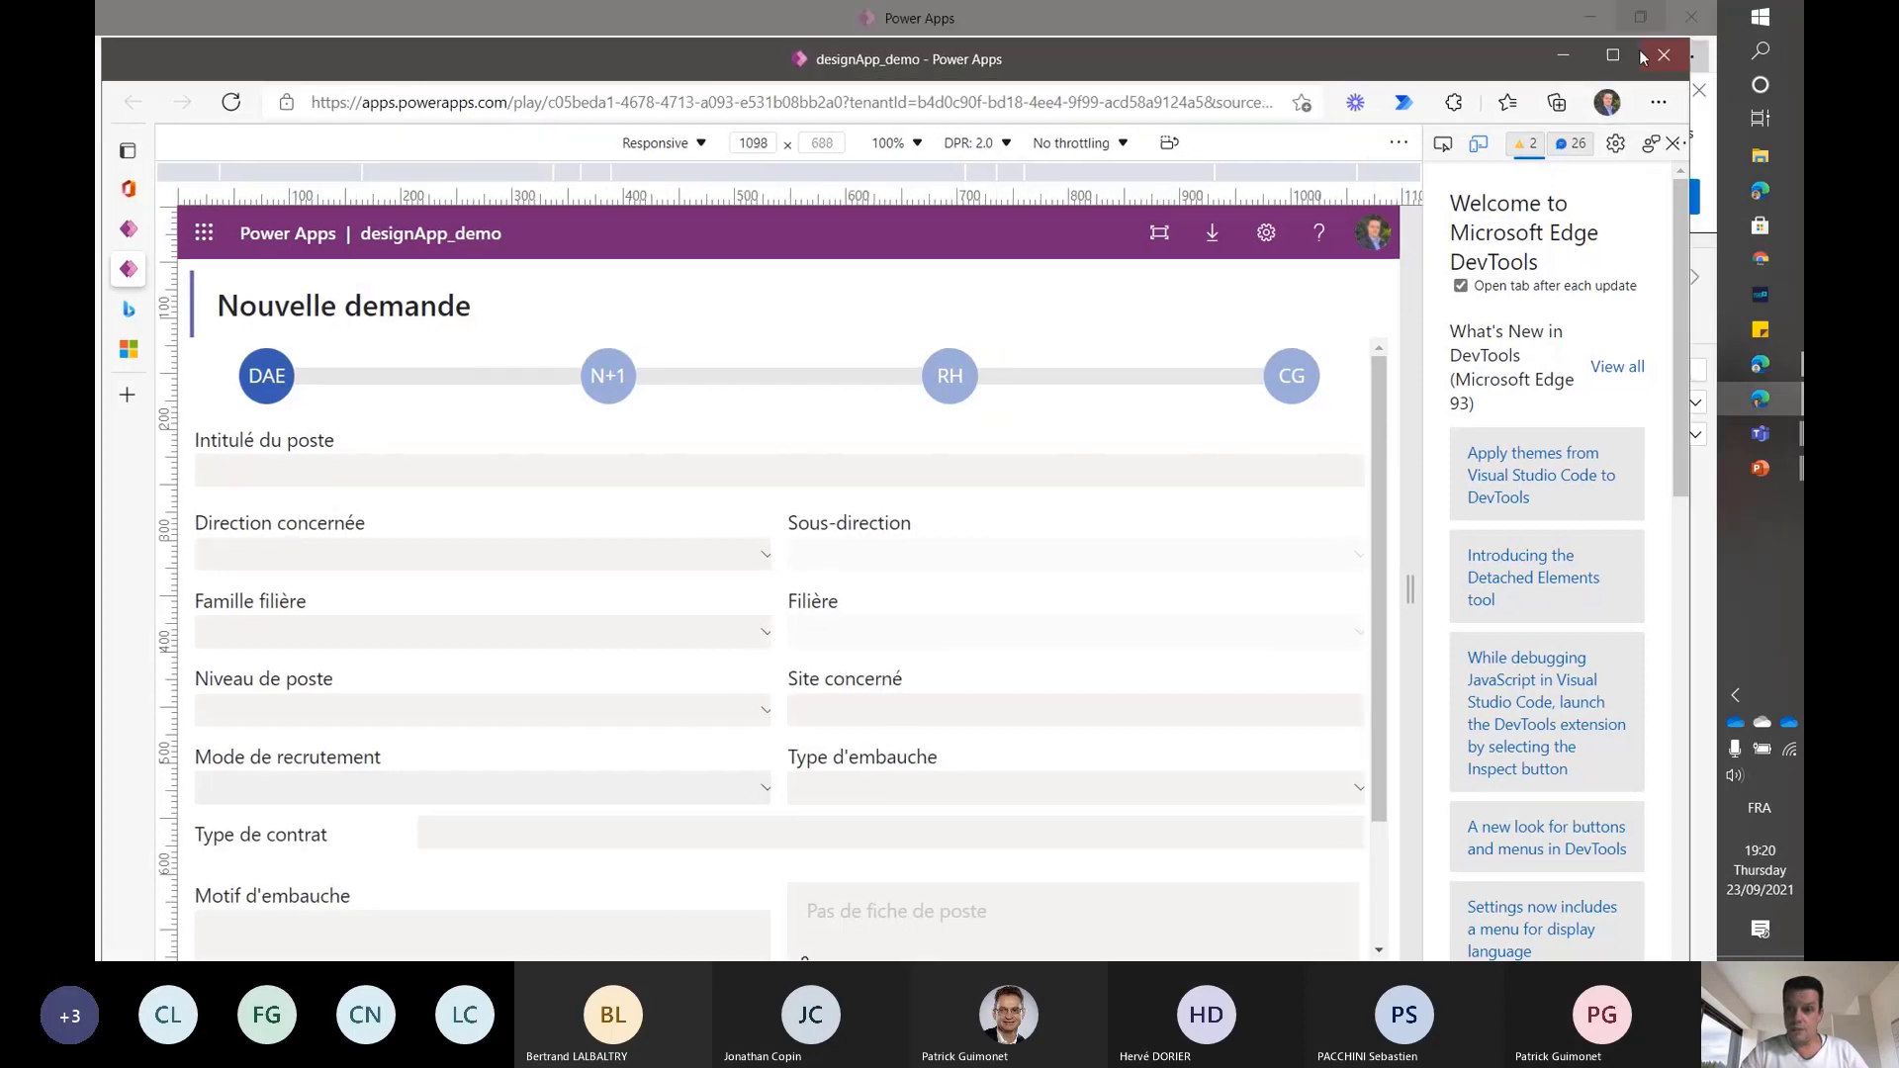
{"action": "left_click", "coordinate": [1618, 58]}
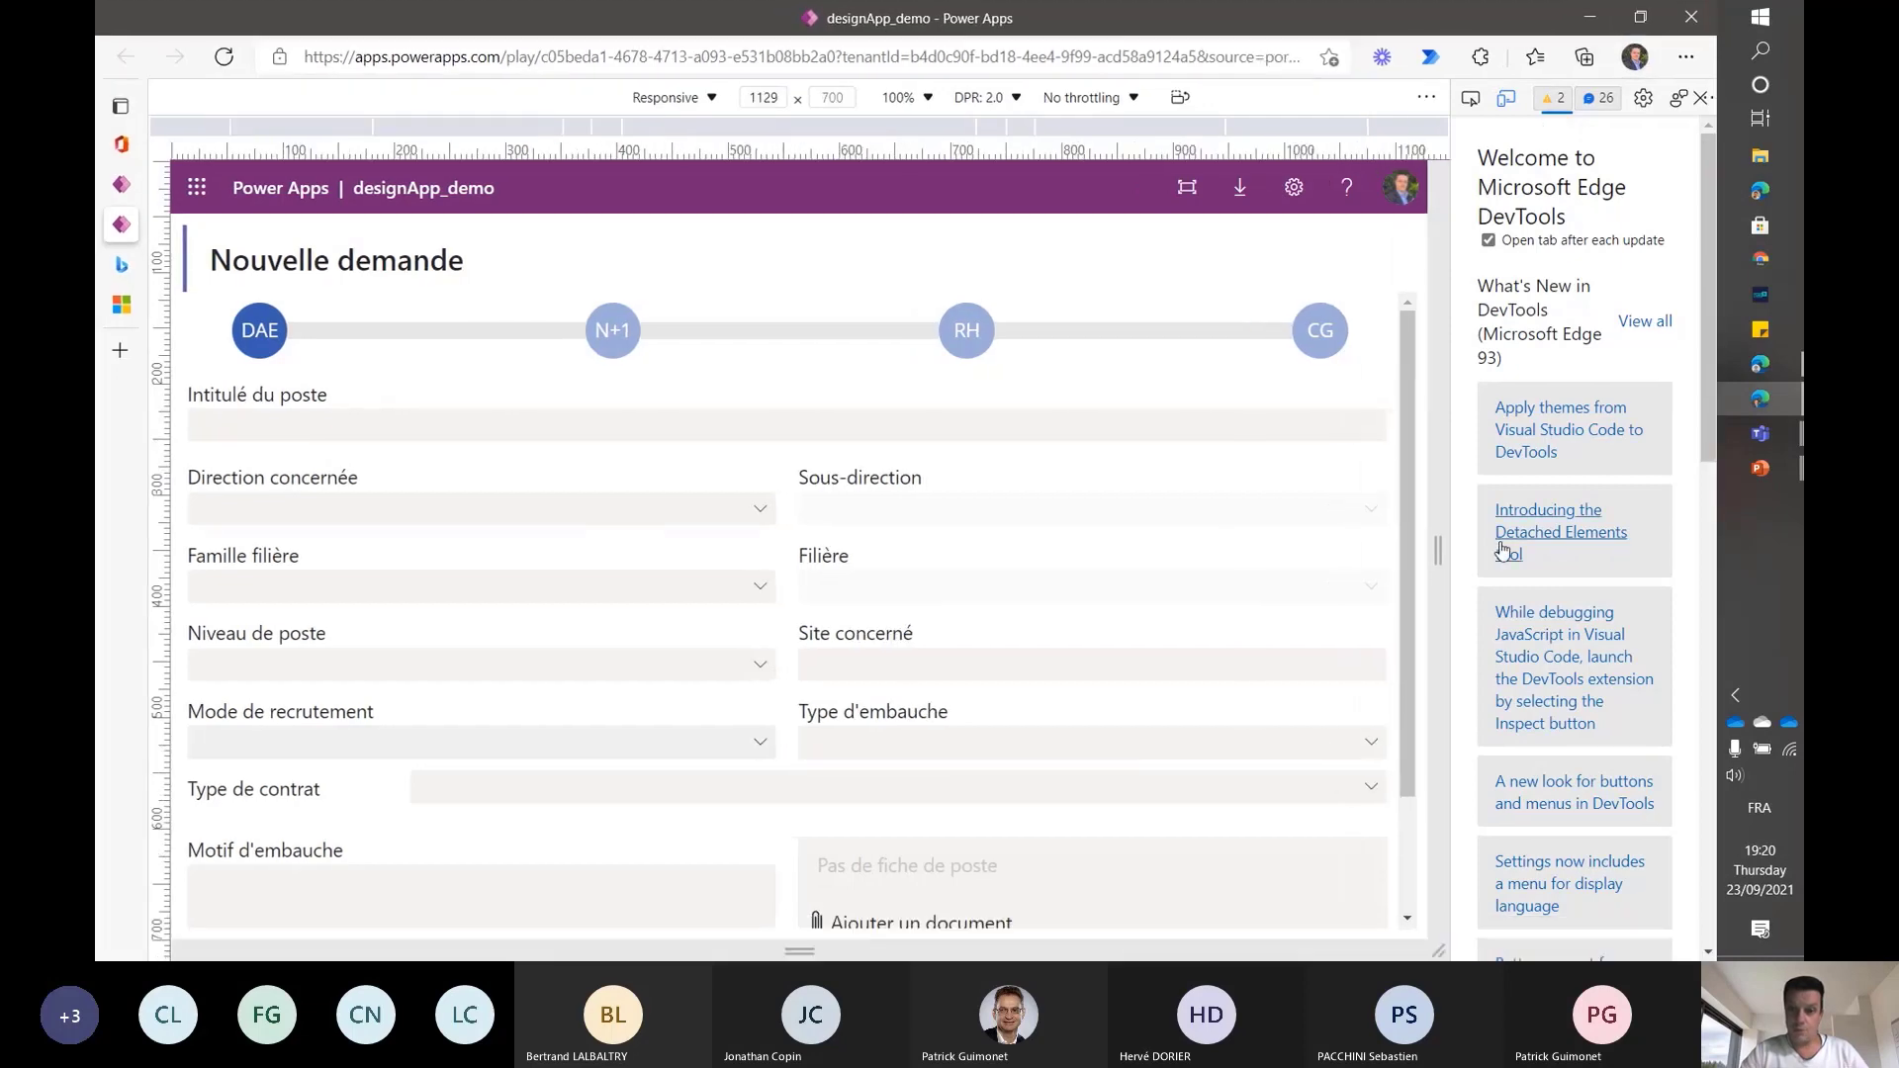
{"action": "left_click_drag", "start_coordinate": [1438, 550], "coordinate": [1265, 551]}
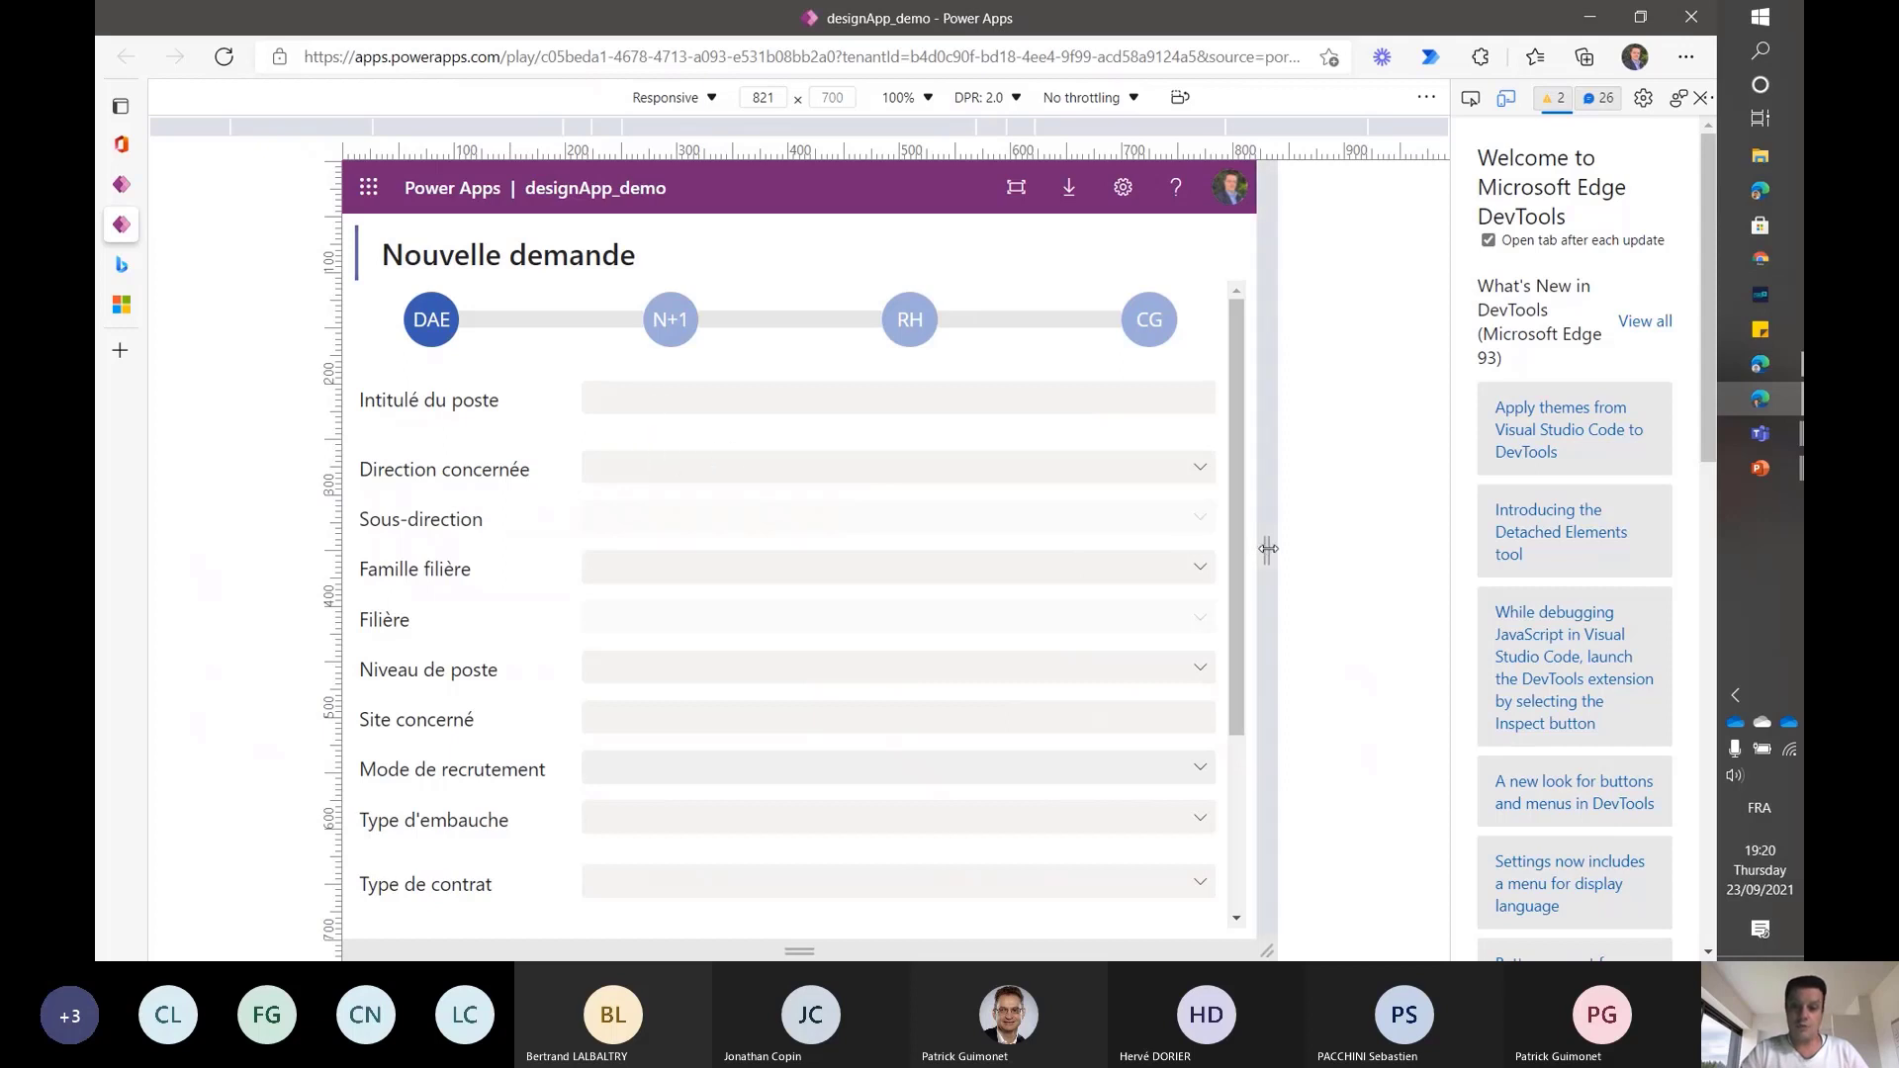
{"action": "left_click_drag", "start_coordinate": [1268, 549], "coordinate": [1353, 547]}
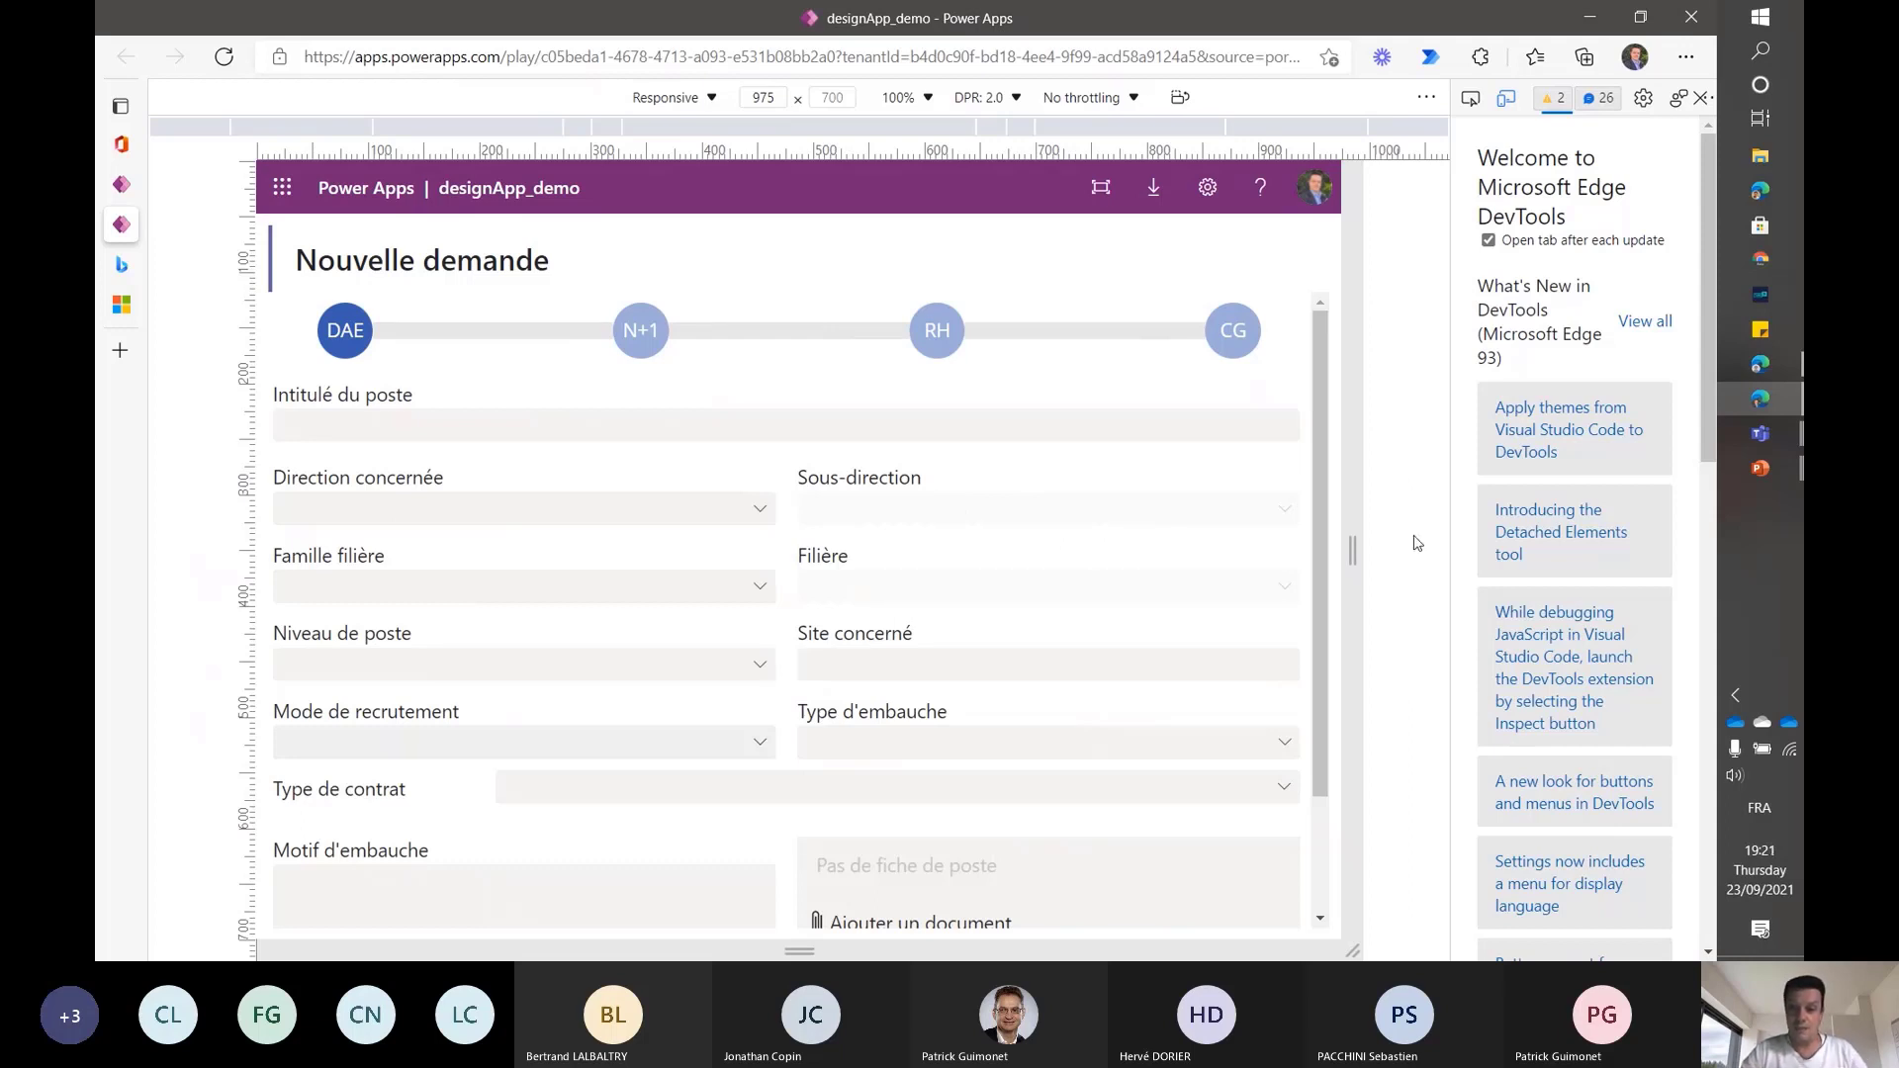
{"action": "left_click_drag", "start_coordinate": [1354, 545], "coordinate": [1295, 550]}
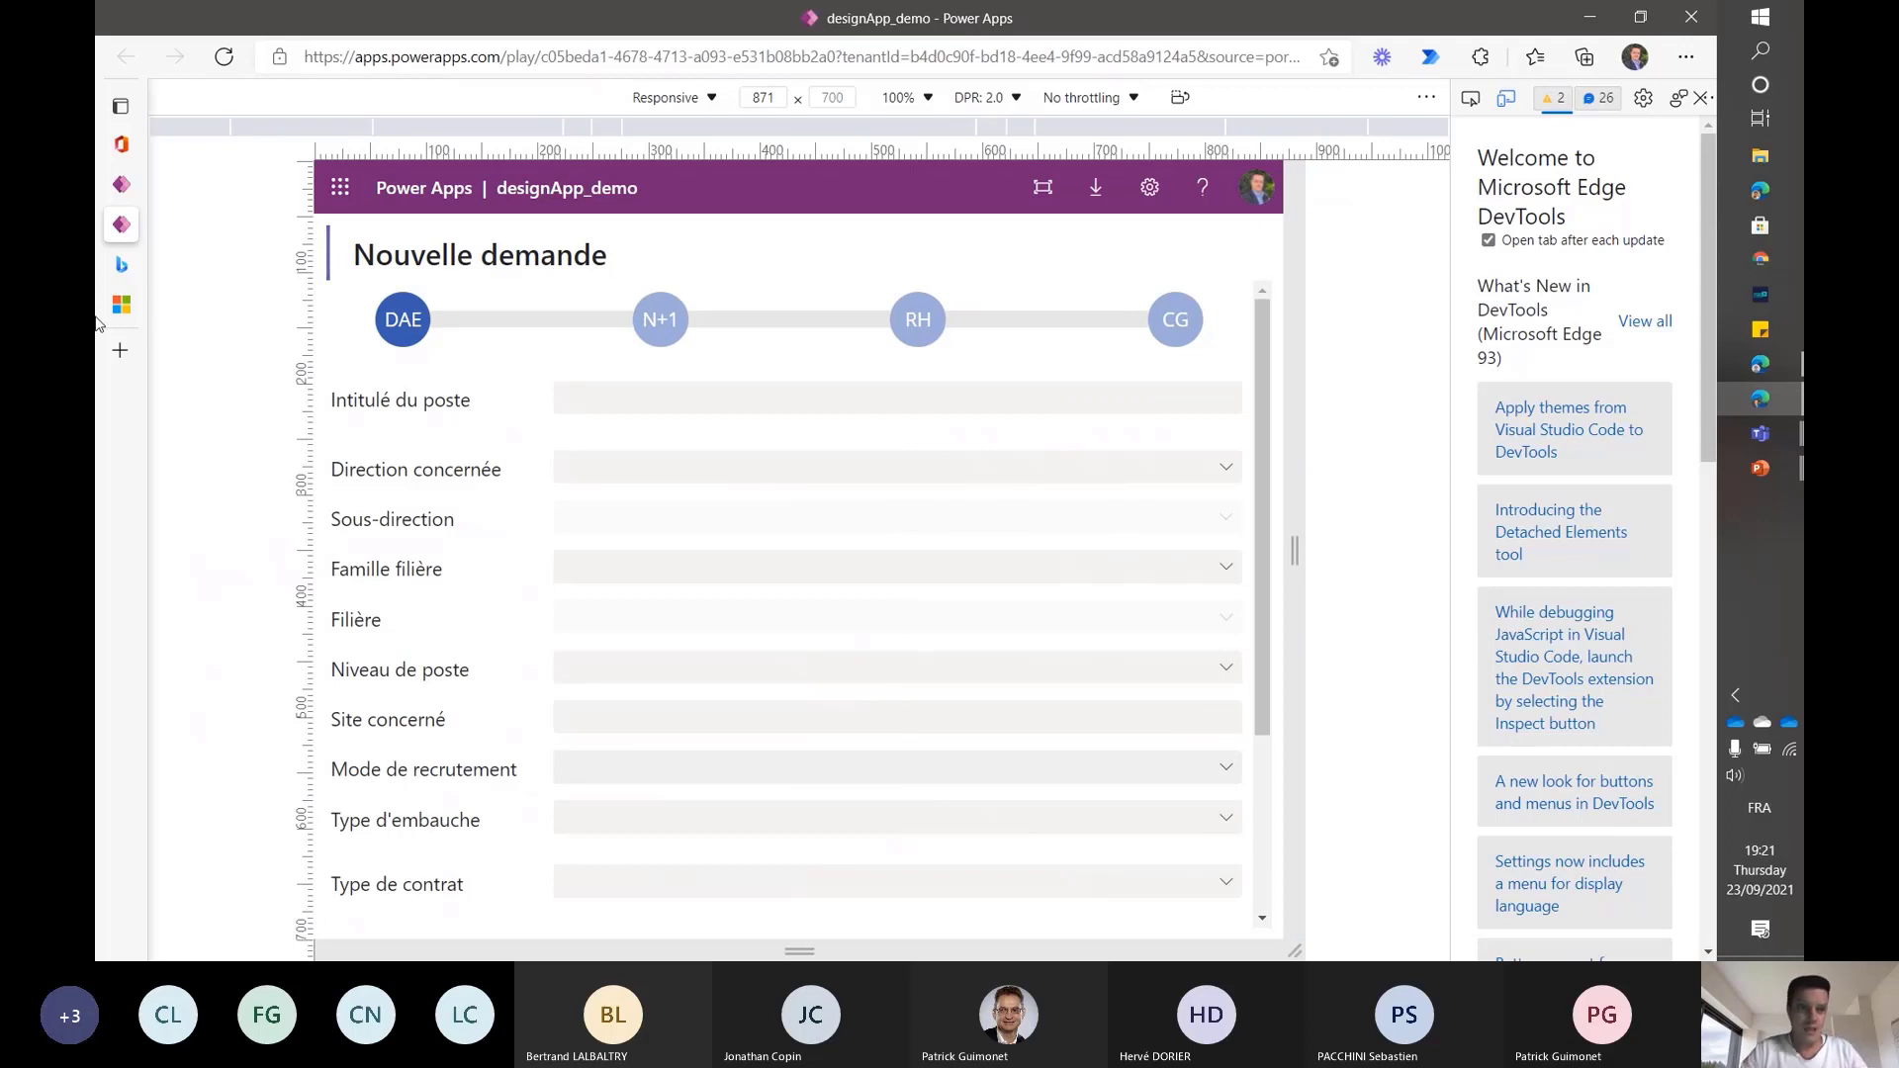
- Switch back to the Power Apps editor and check the Direction property of Container3
{"action": "mouse_move", "coordinate": [129, 198]}
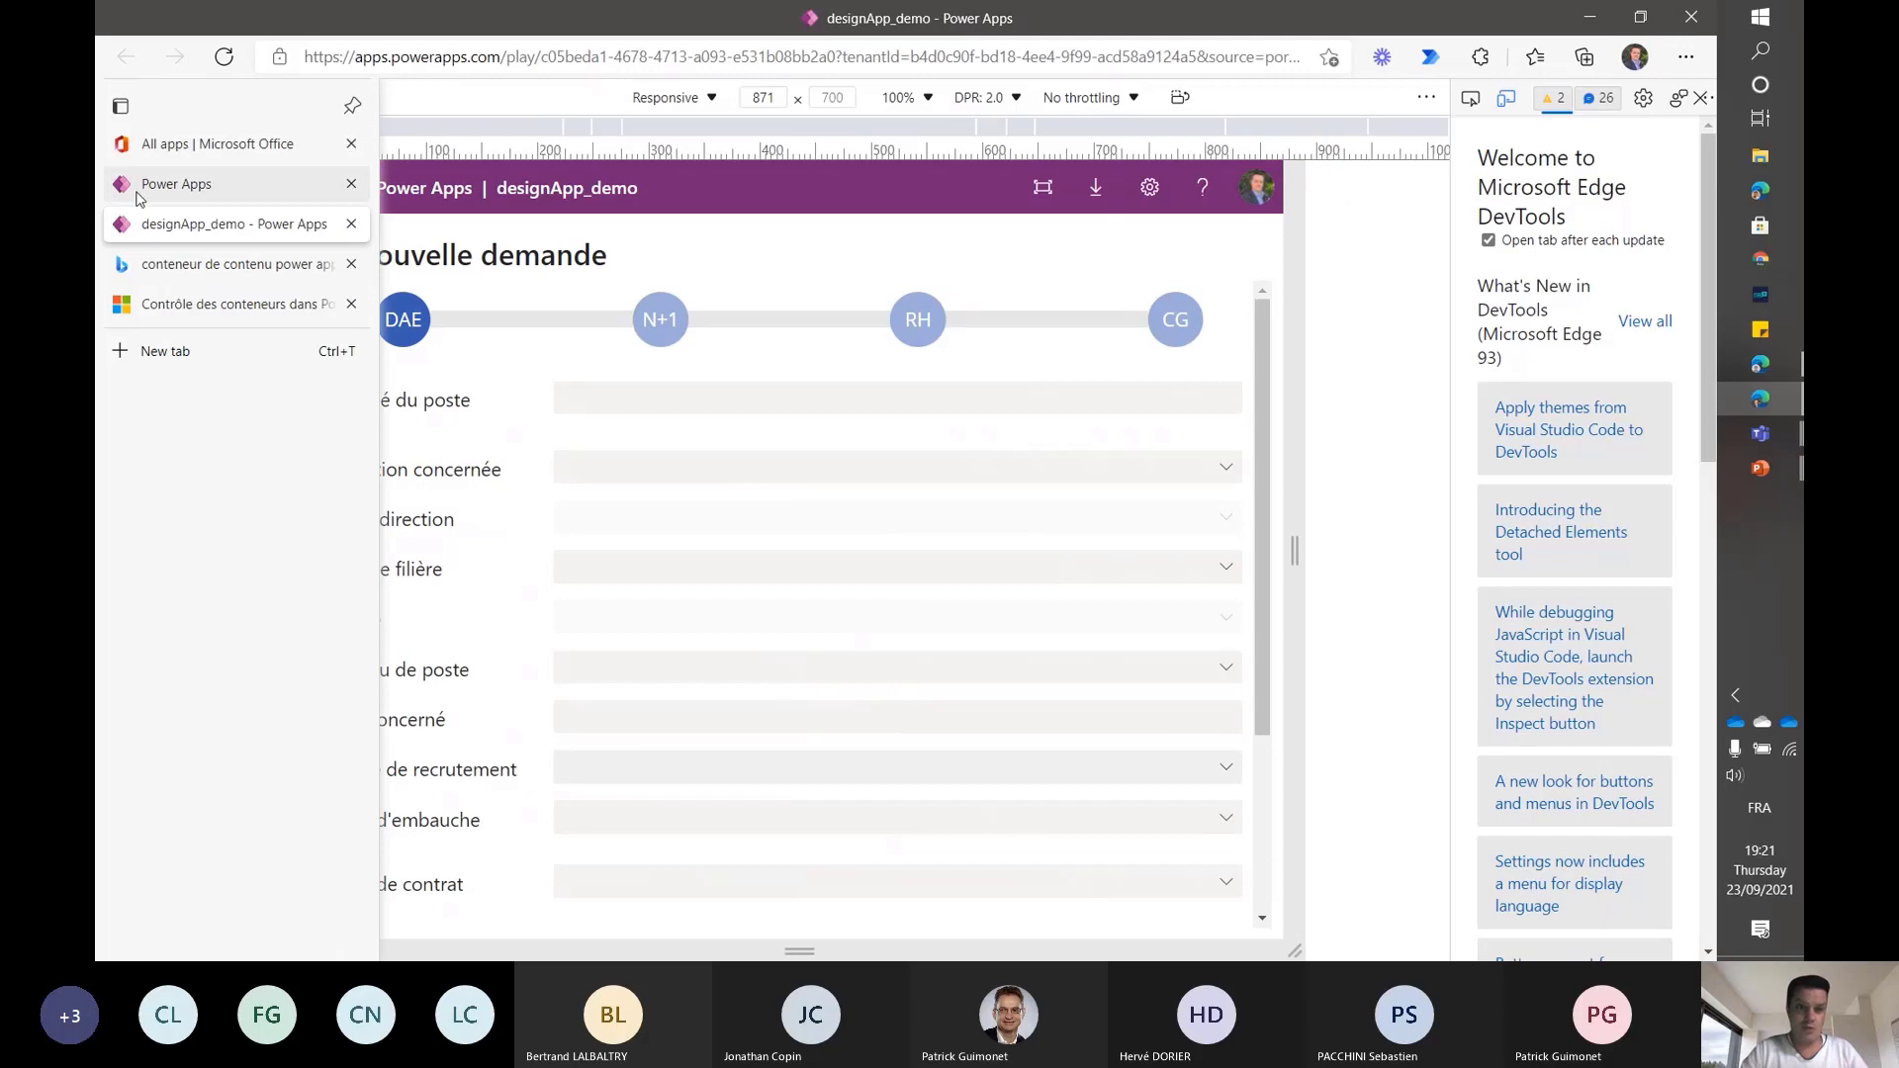
{"action": "left_click", "coordinate": [139, 194]}
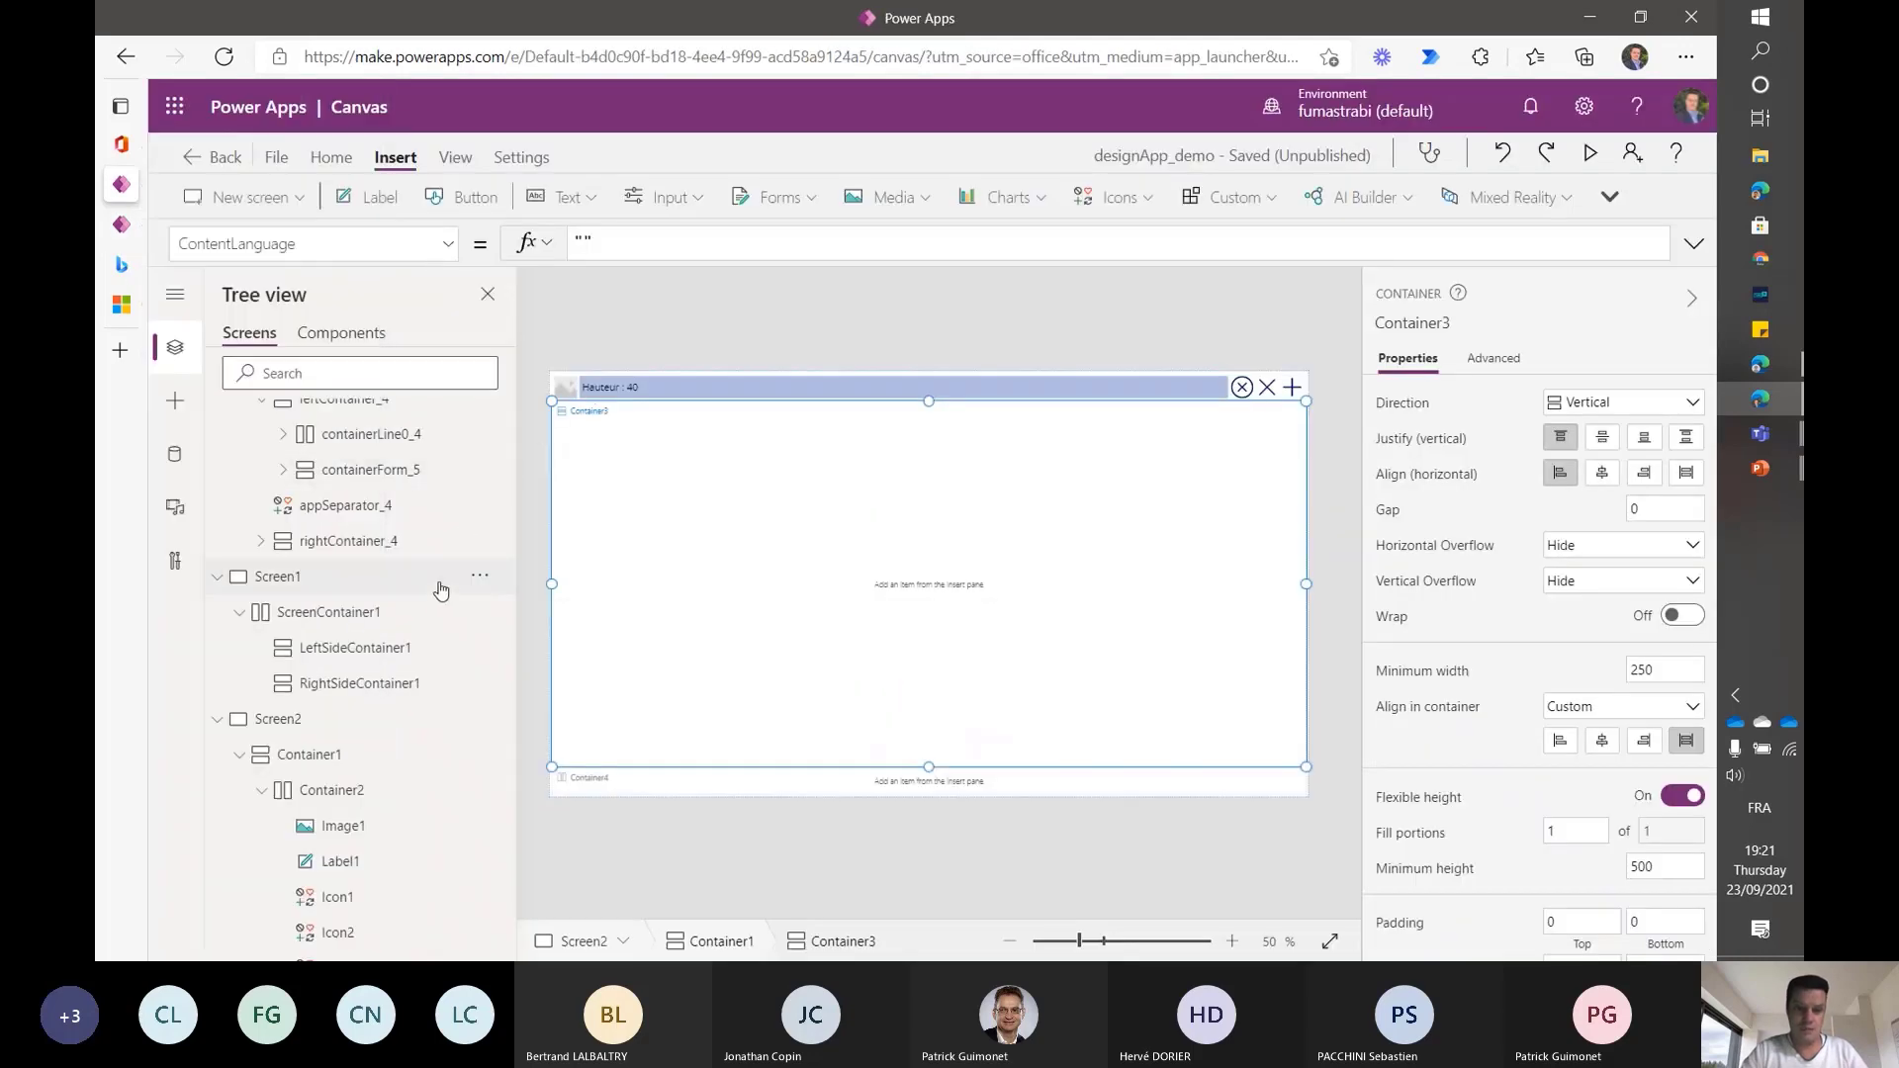
{"action": "scroll", "coordinate": [442, 590], "scroll_direction": "up", "scroll_amount": 3}
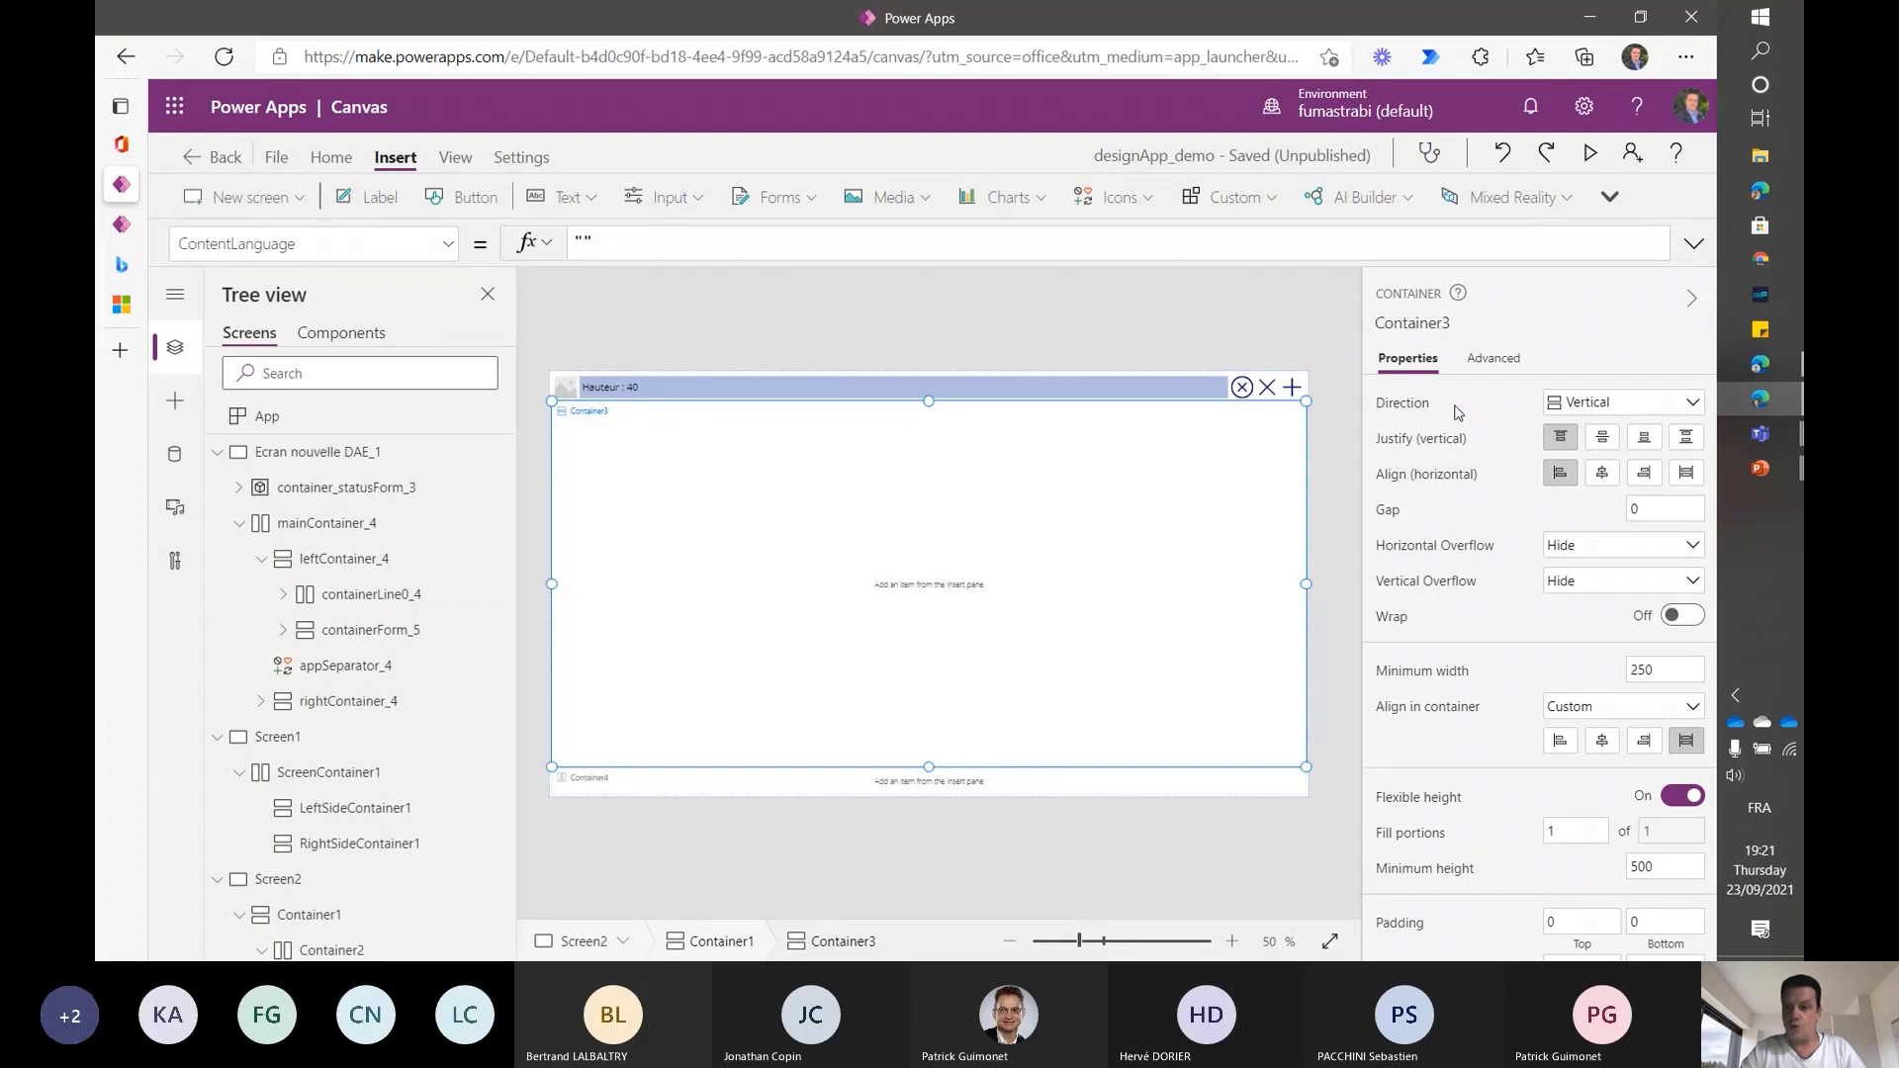
{"action": "left_click", "coordinate": [1573, 407]}
{"action": "left_click", "coordinate": [1492, 420]}
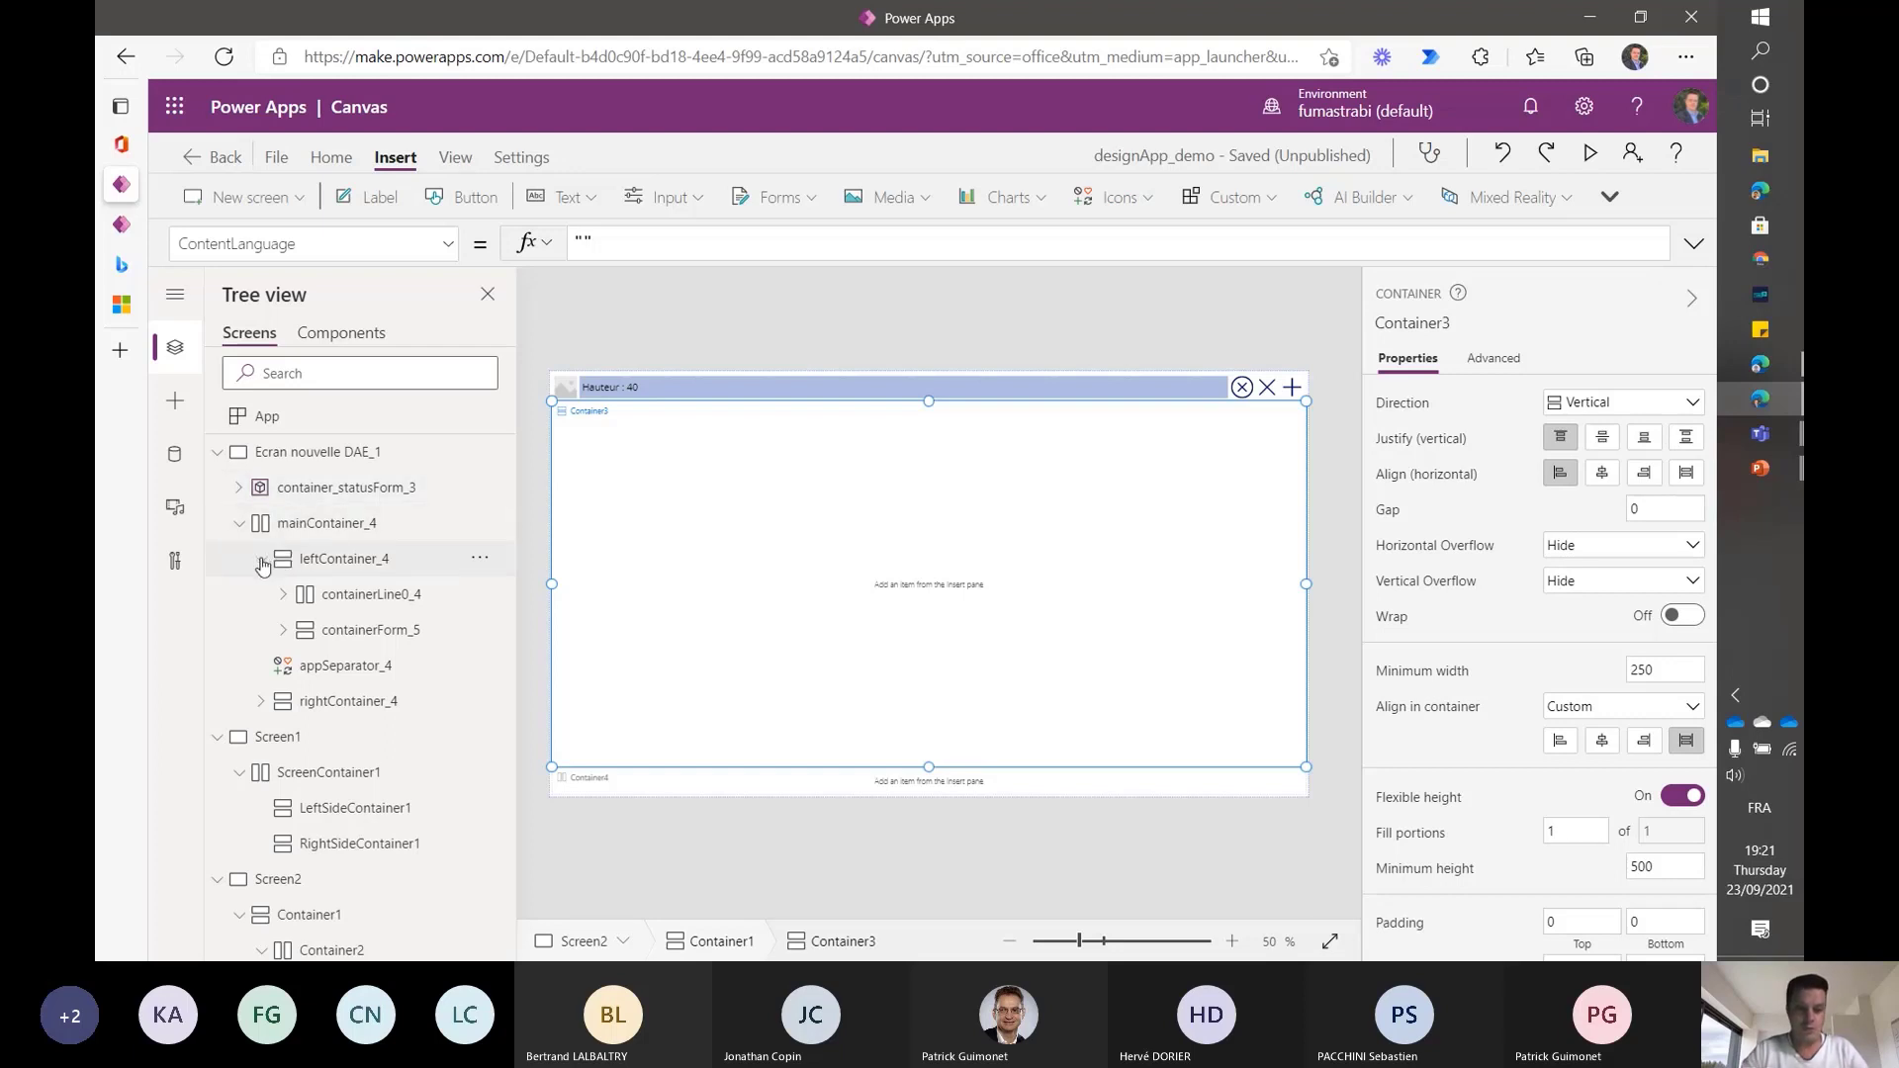
- Open the Ecran nouvelle DAE_1 screen and examine its container hierarchy, including containerLine0_4, rightContainer_4 and containerForm_5
{"action": "left_click", "coordinate": [309, 455]}
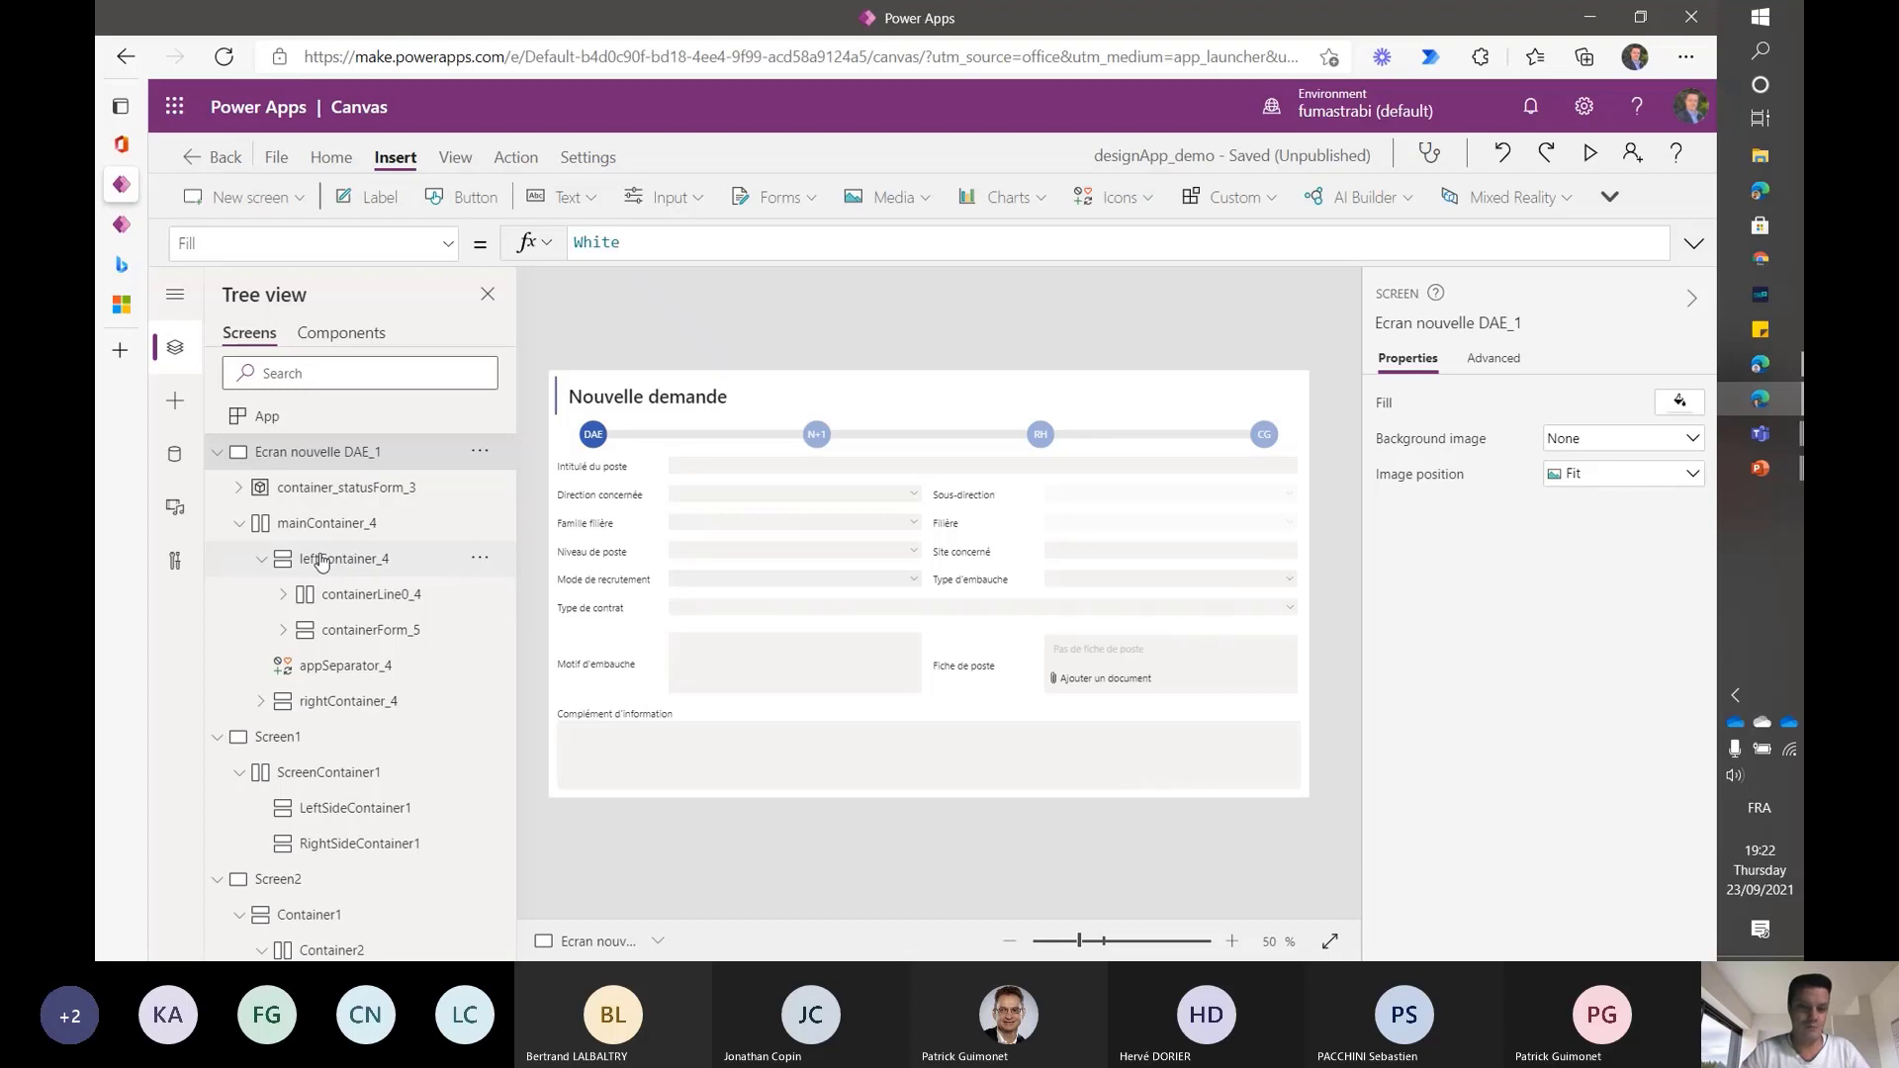
{"action": "left_click", "coordinate": [284, 595]}
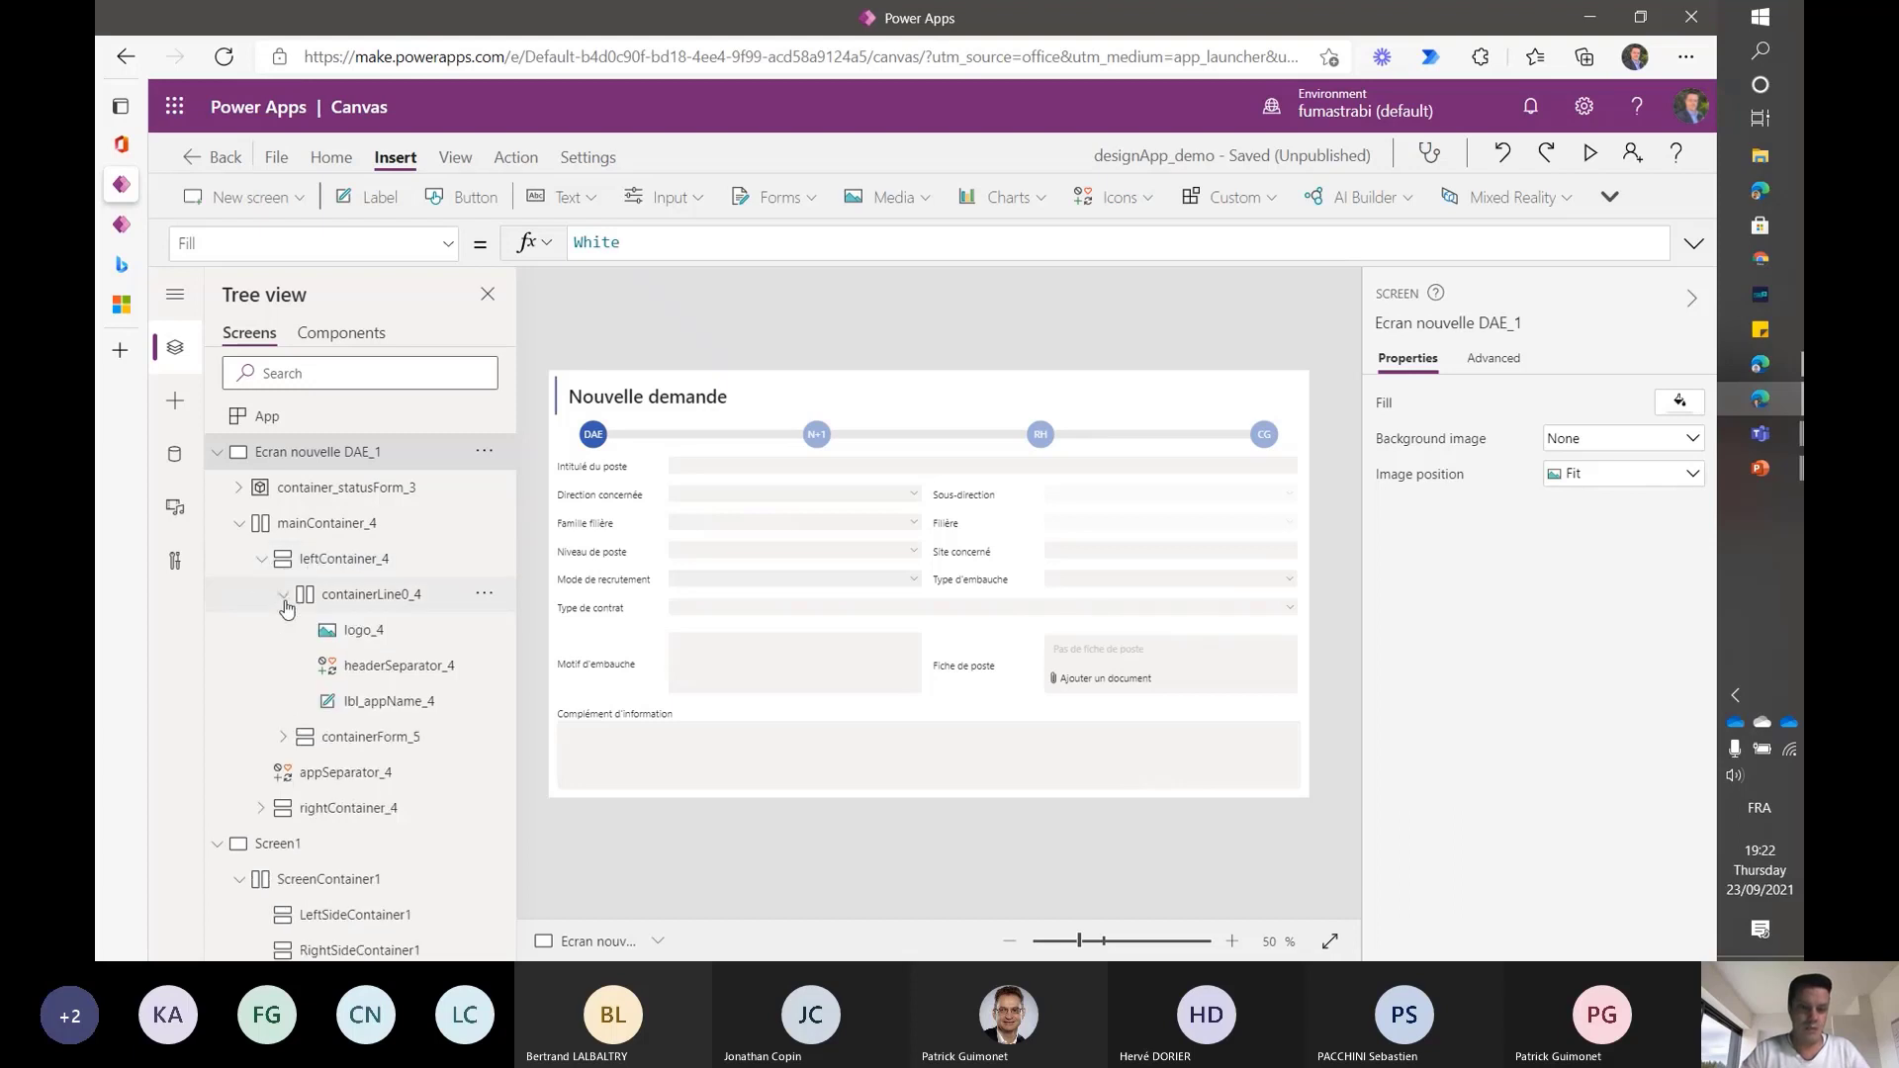
{"action": "scroll", "coordinate": [346, 593], "scroll_direction": "down", "scroll_amount": 3}
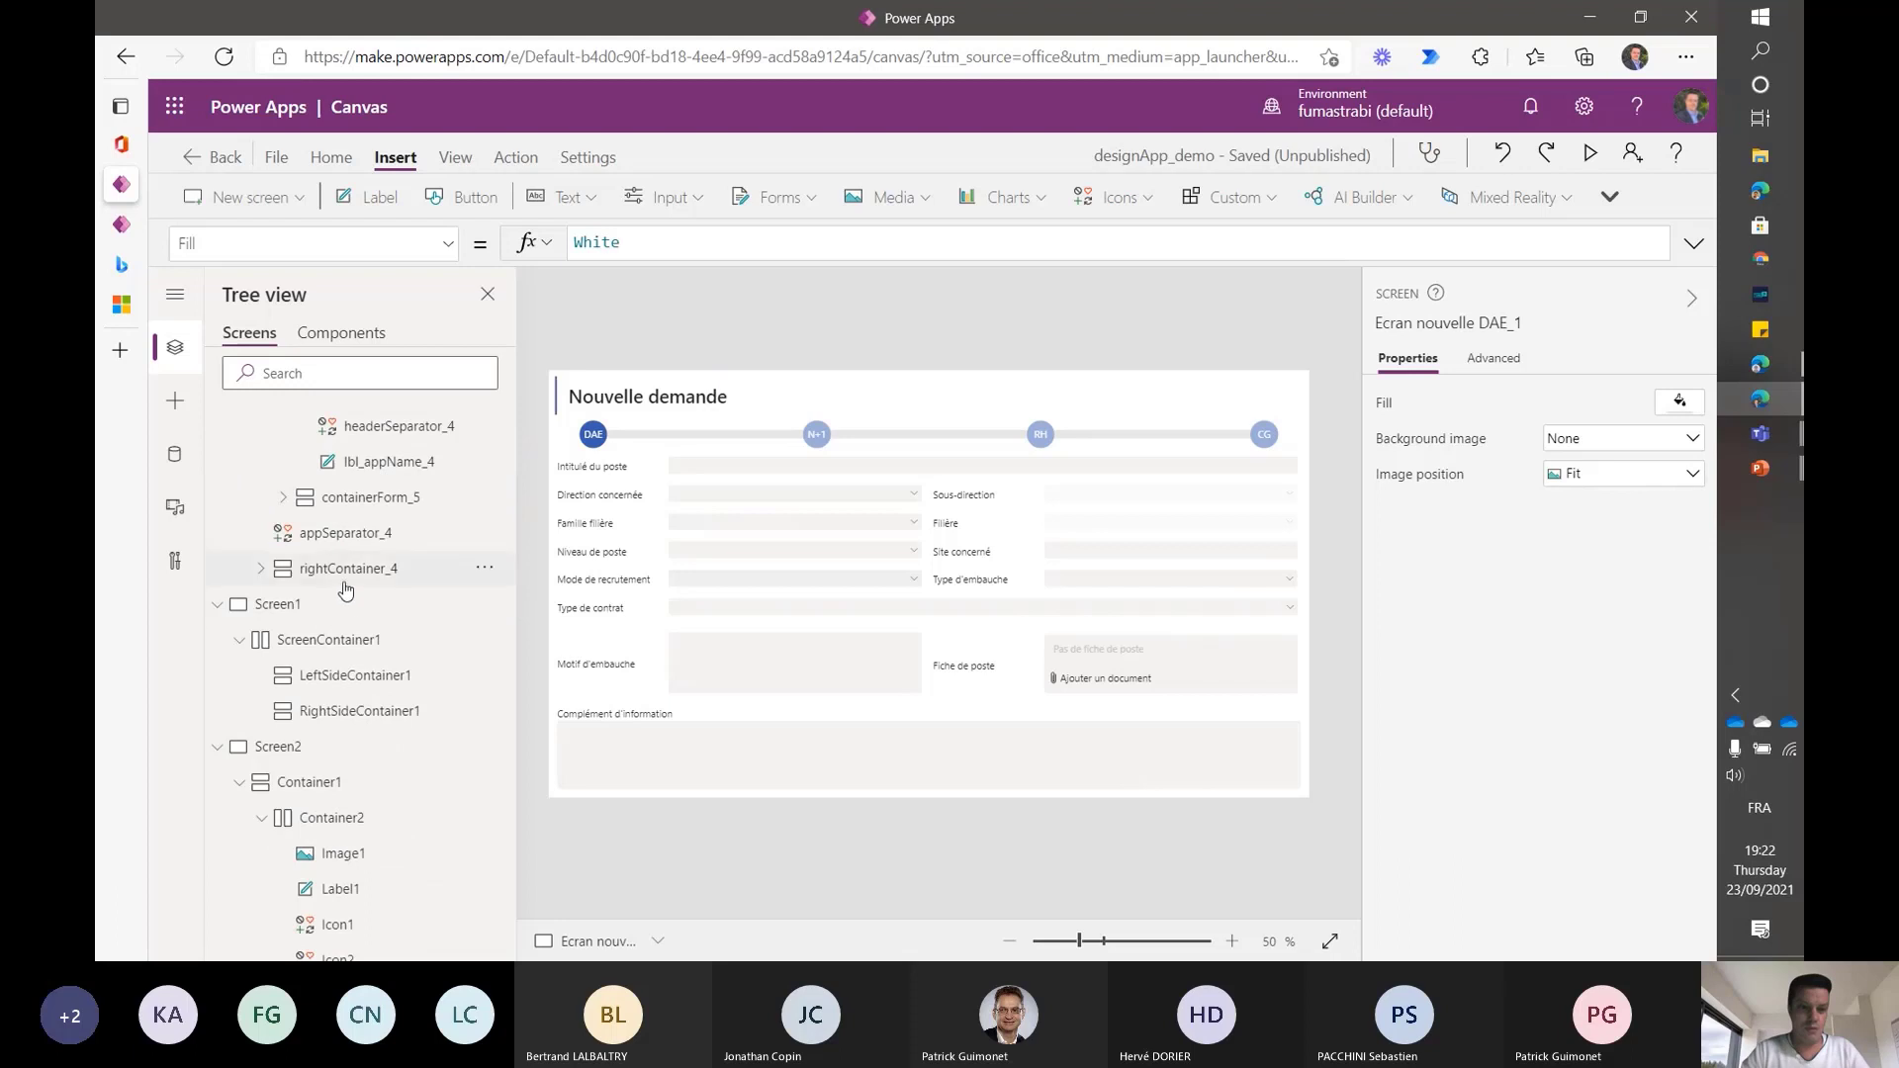
{"action": "scroll", "coordinate": [346, 590], "scroll_direction": "up", "scroll_amount": 3}
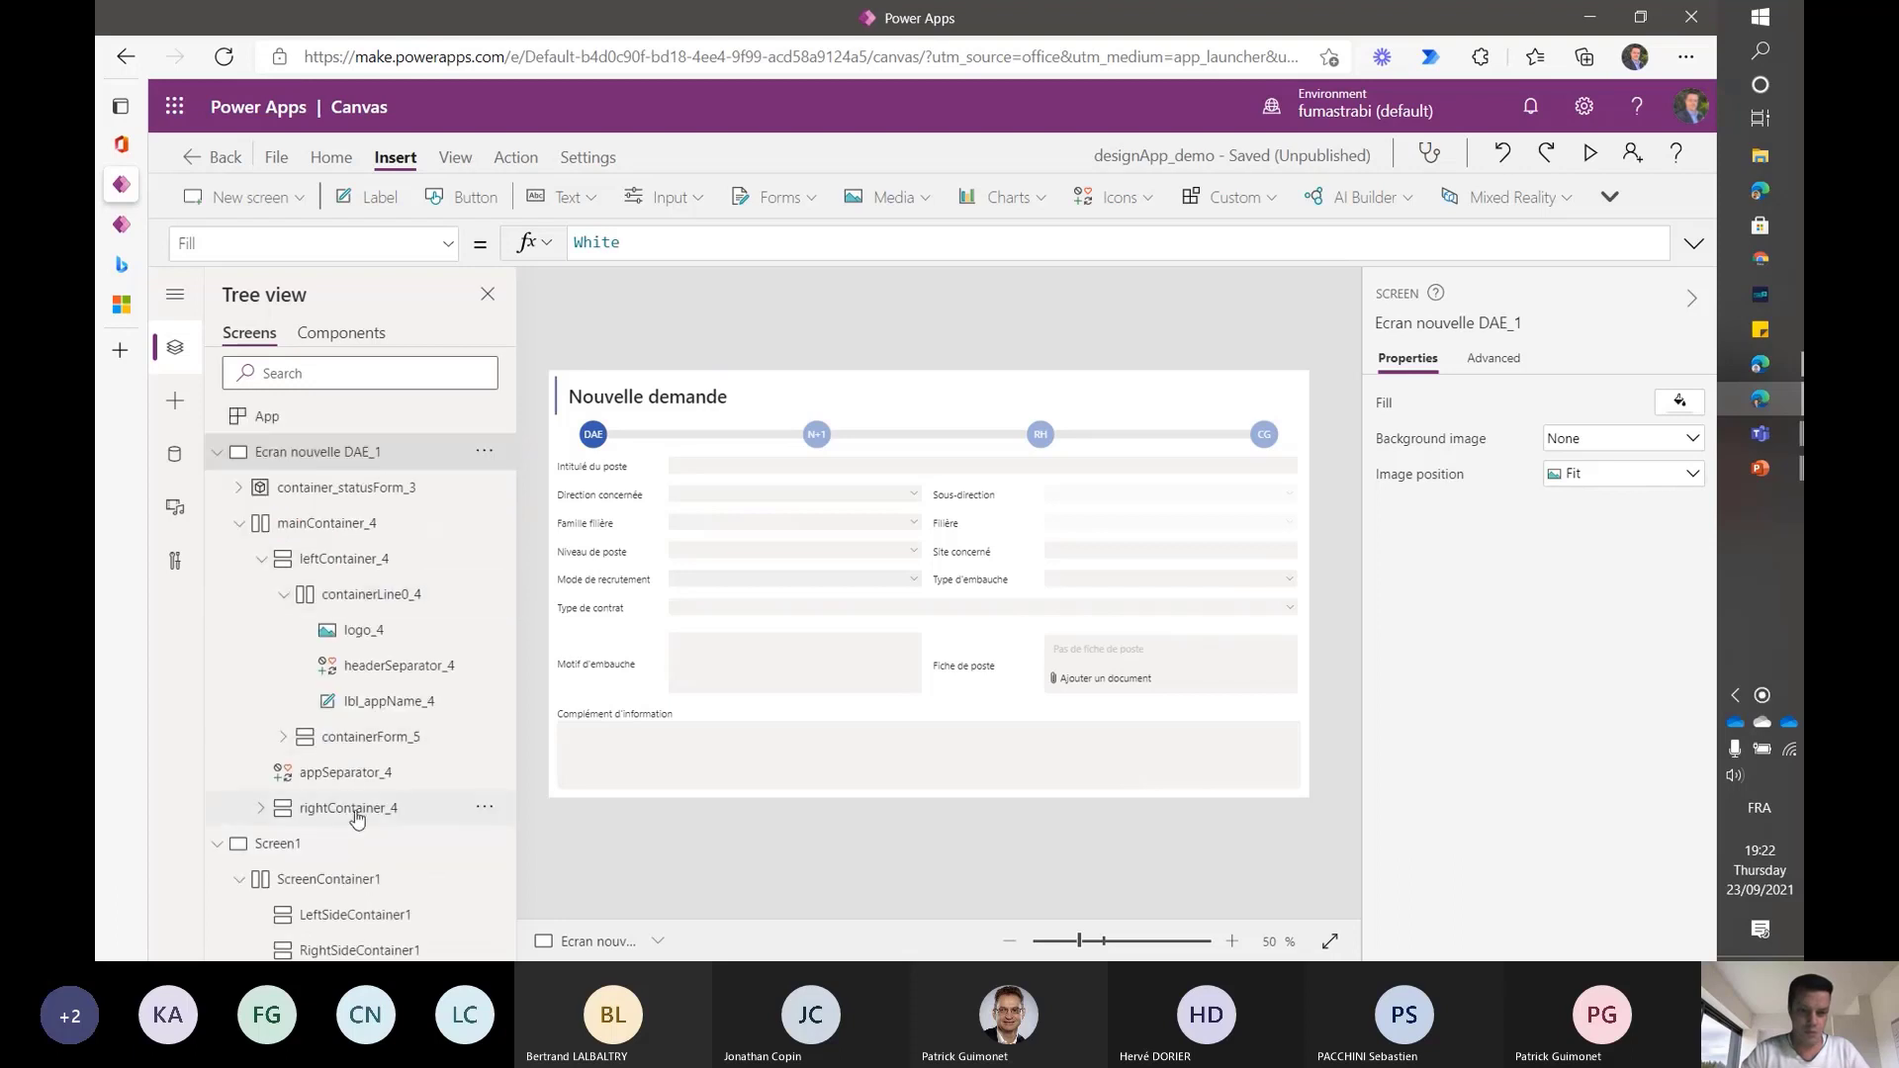
{"action": "left_click", "coordinate": [357, 819]}
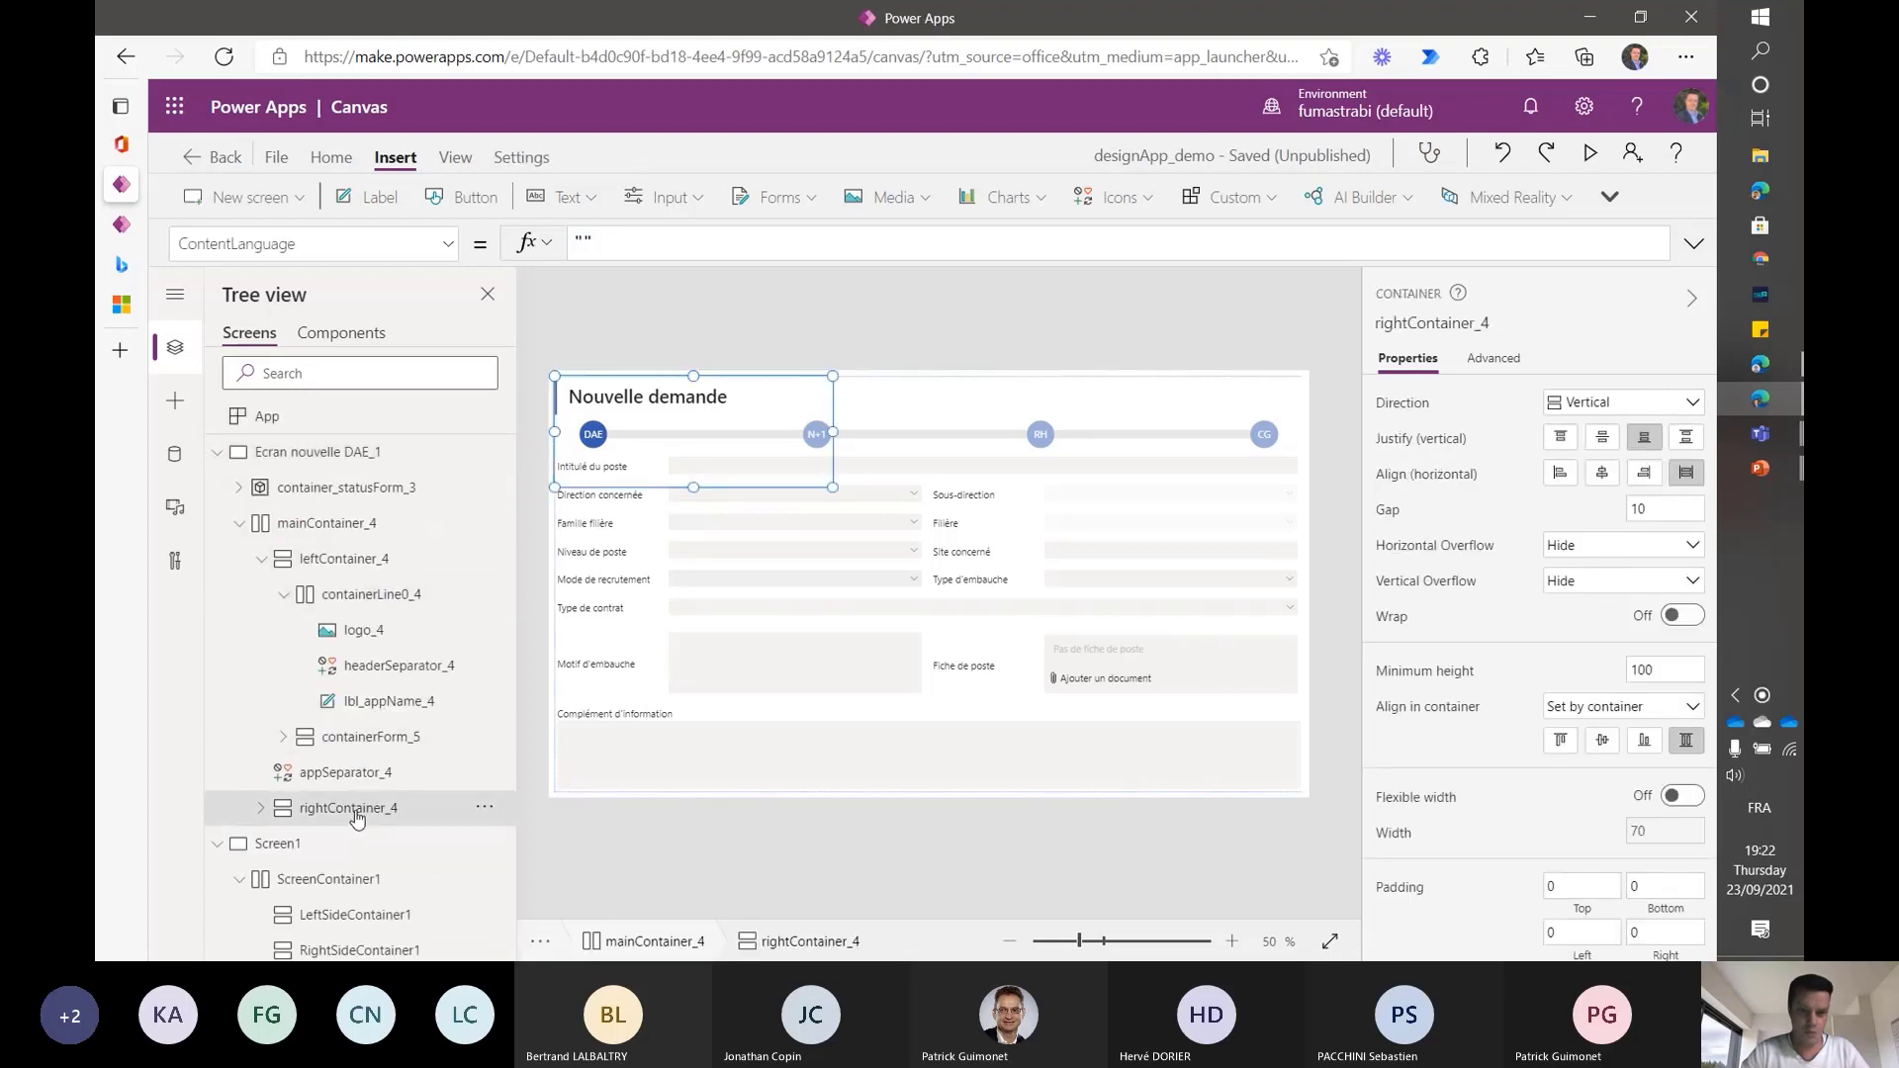
{"action": "left_click", "coordinate": [324, 747]}
{"action": "left_click", "coordinate": [281, 739]}
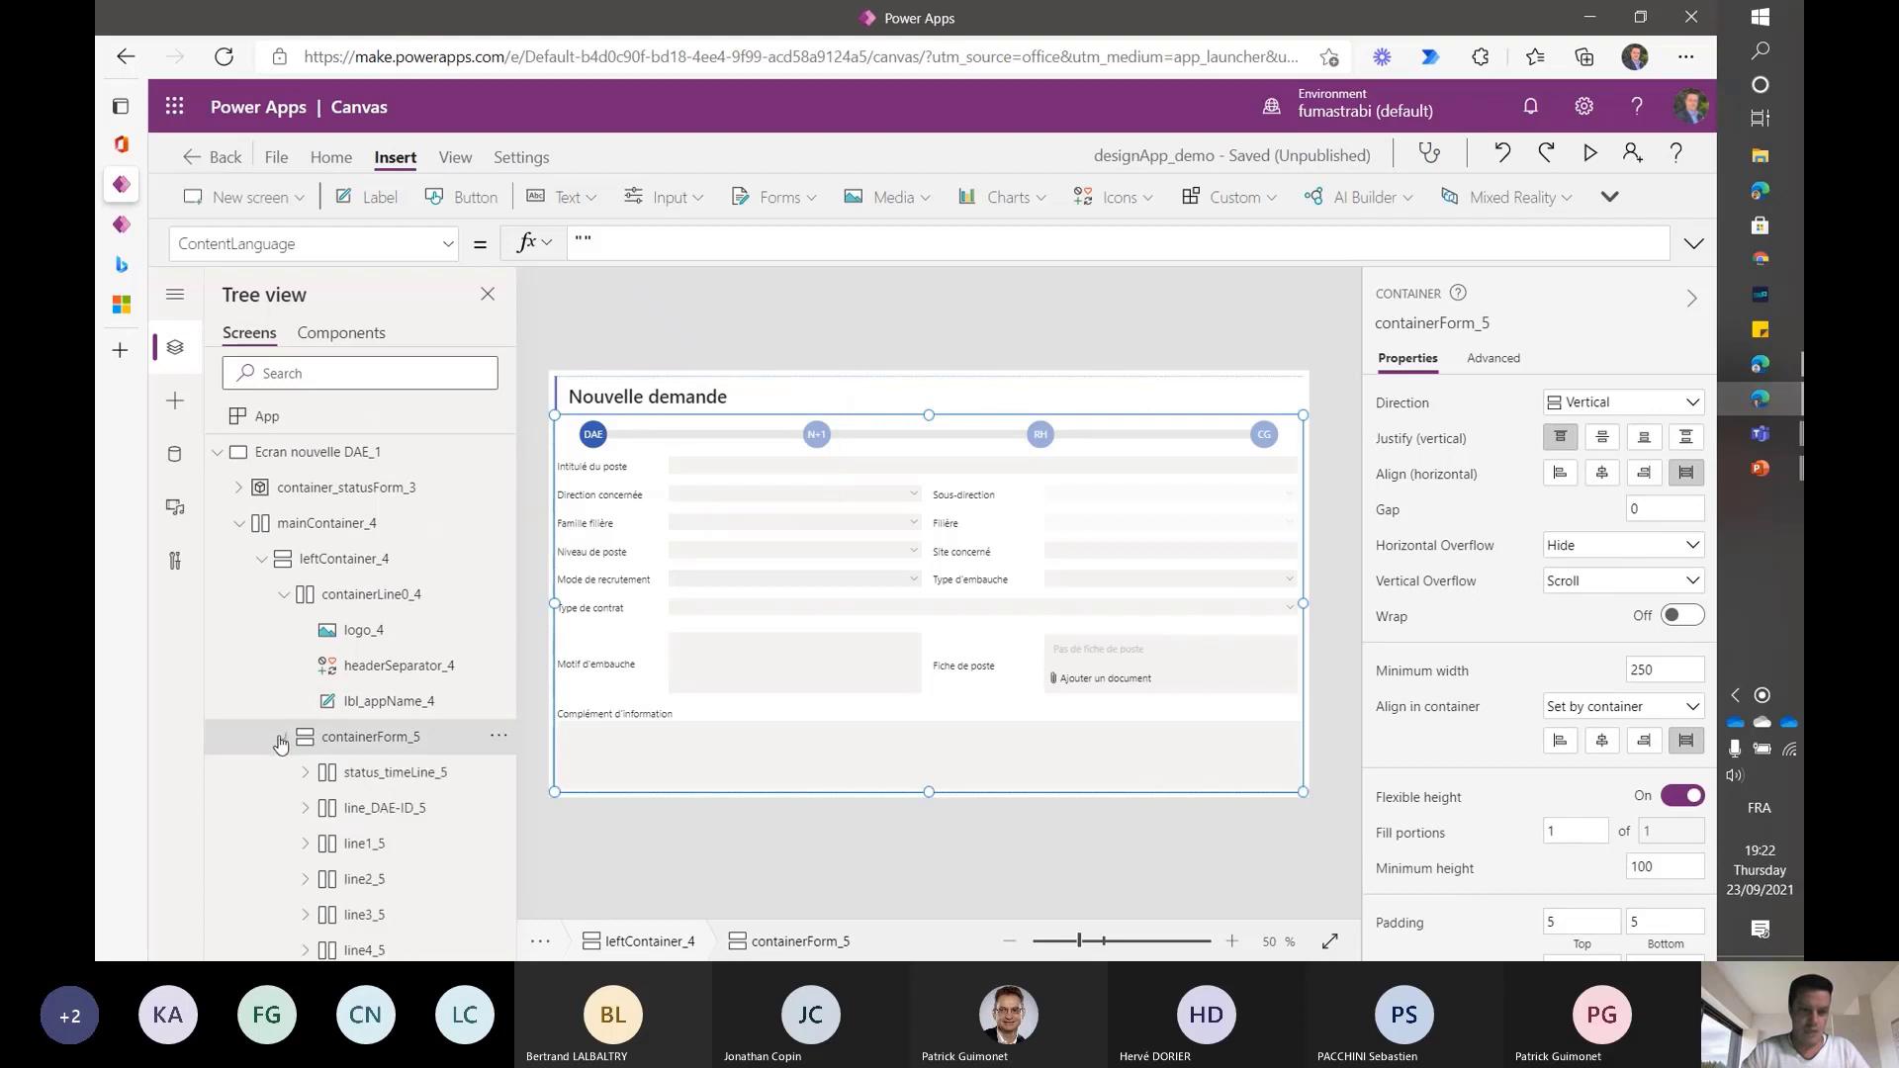
- Examine the line containers inside containerForm_5, expanding line1_5 and selecting its column container line1_col1_5
{"action": "scroll", "coordinate": [281, 744], "scroll_direction": "down", "scroll_amount": 3}
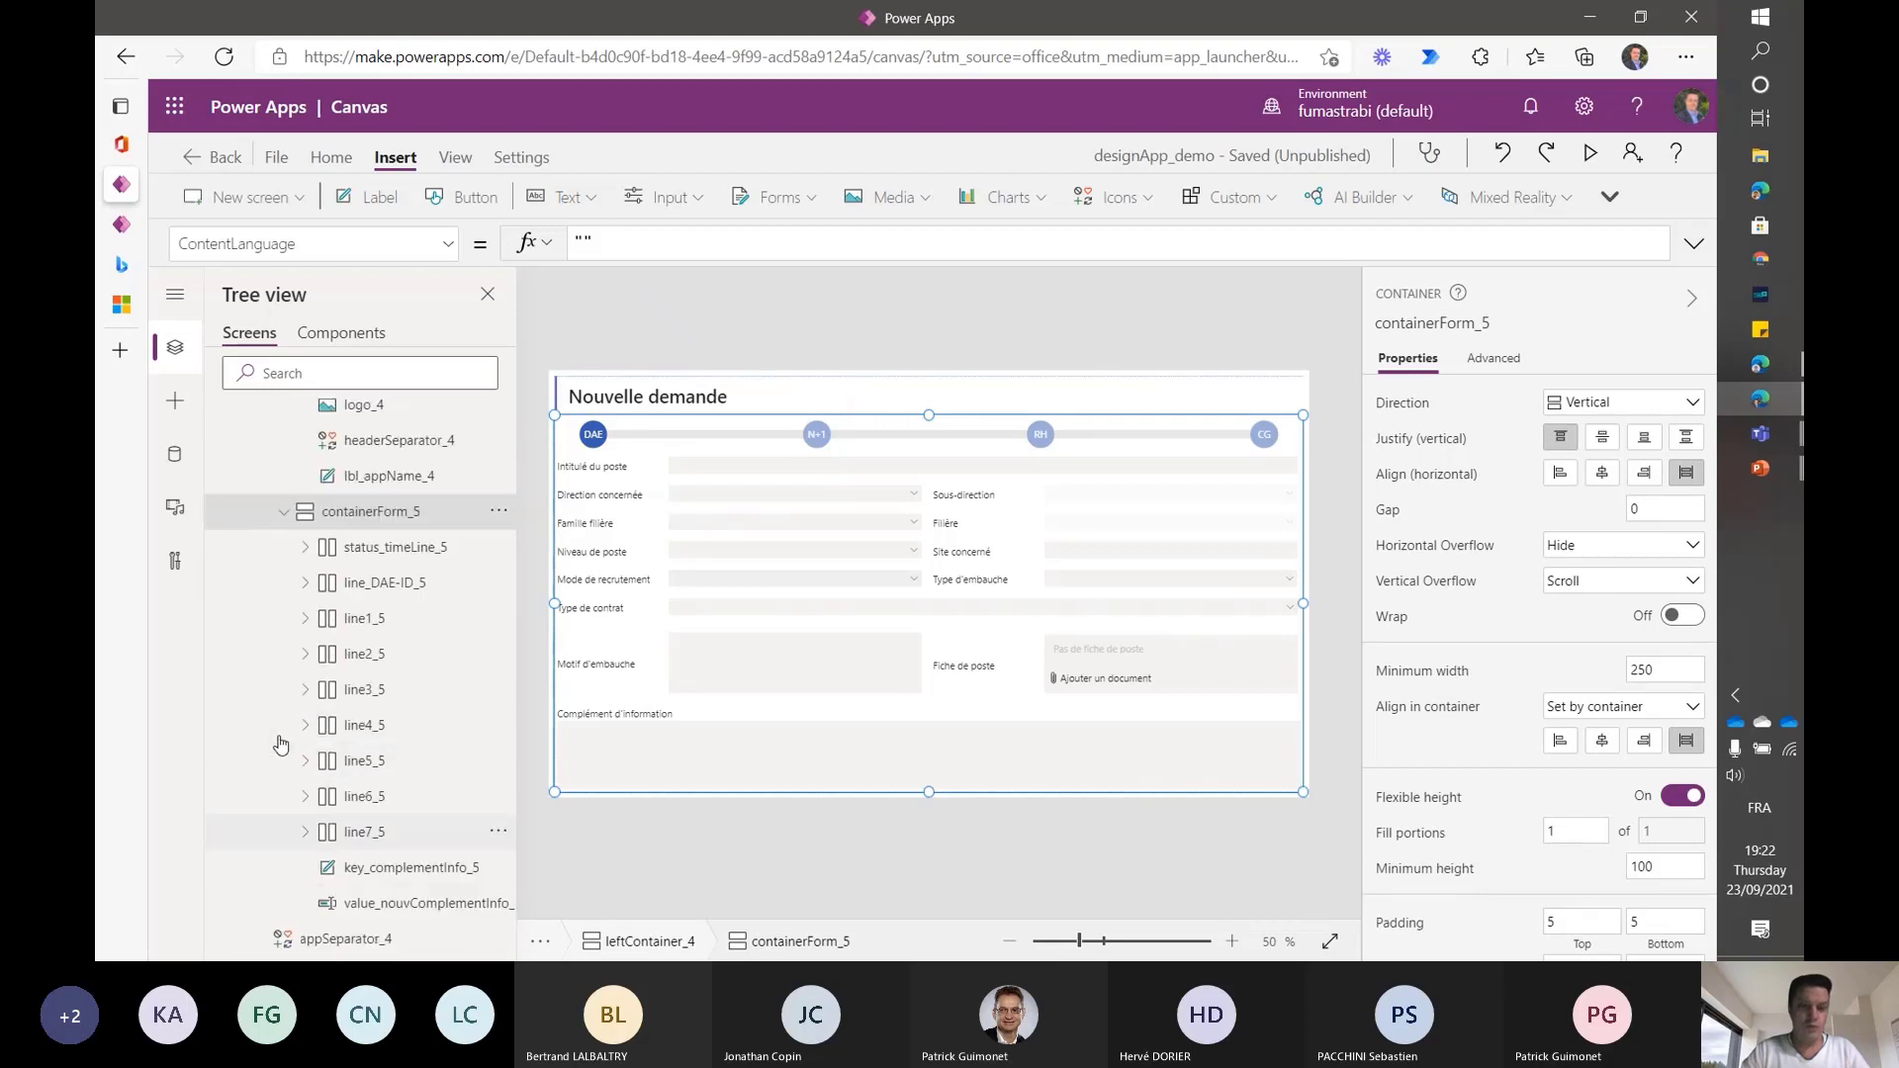
{"action": "left_click", "coordinate": [305, 571]}
{"action": "left_click", "coordinate": [306, 571]}
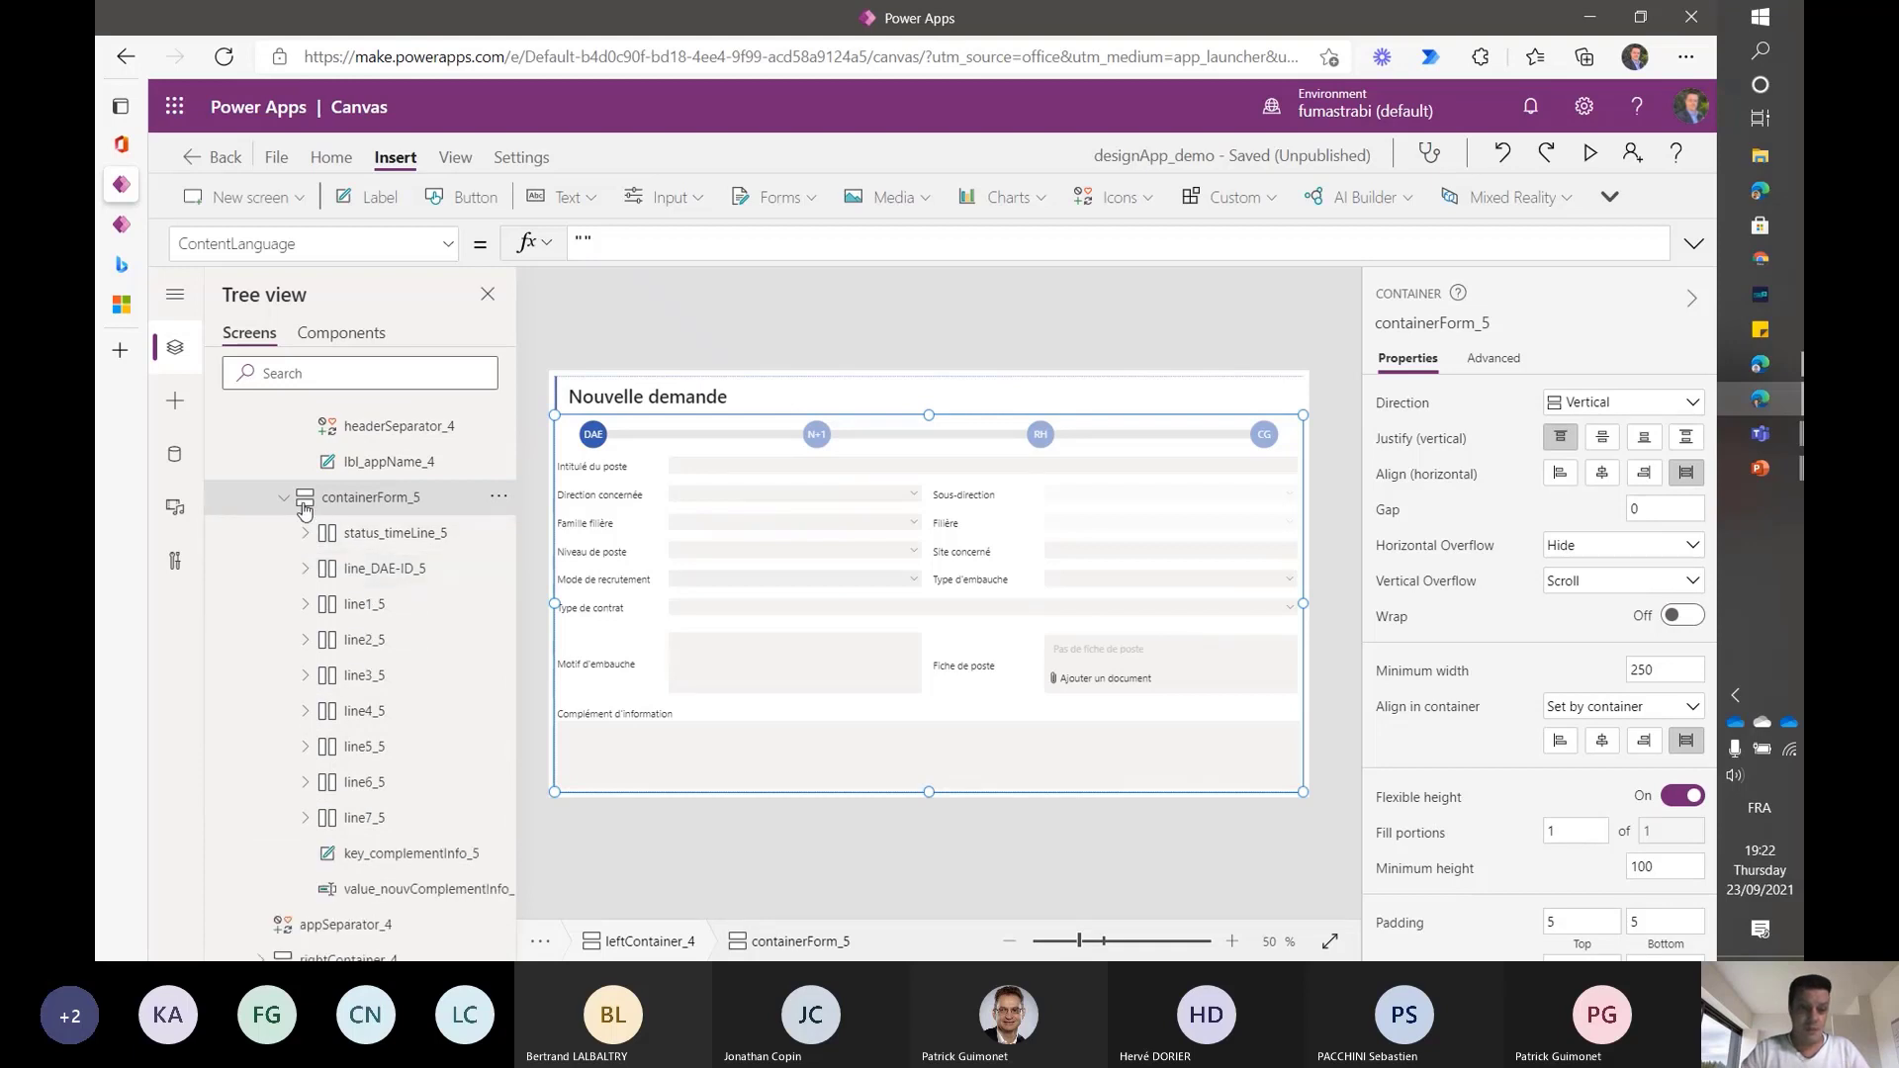
{"action": "left_click", "coordinate": [306, 571]}
{"action": "left_click", "coordinate": [305, 571]}
{"action": "left_click", "coordinate": [305, 605]}
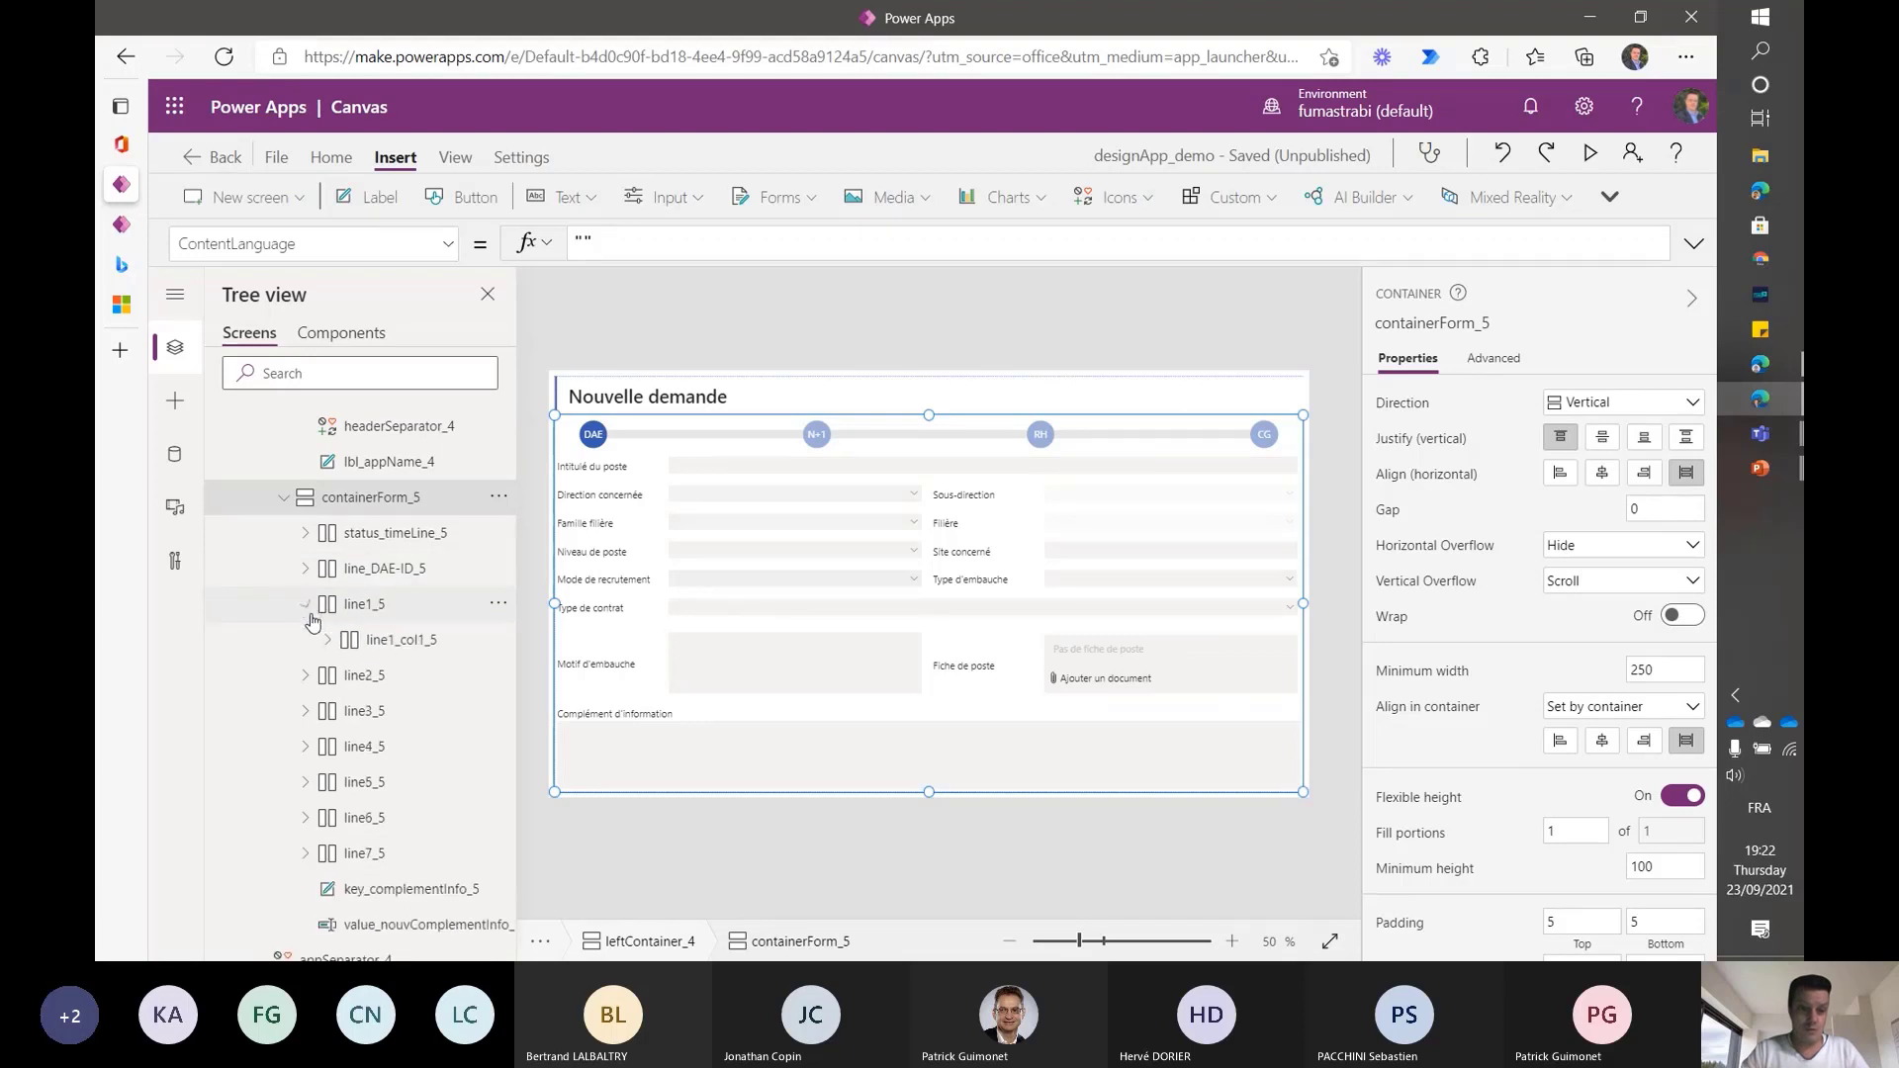
{"action": "left_click", "coordinate": [308, 612]}
{"action": "left_click", "coordinate": [308, 612]}
{"action": "left_click", "coordinate": [364, 616]}
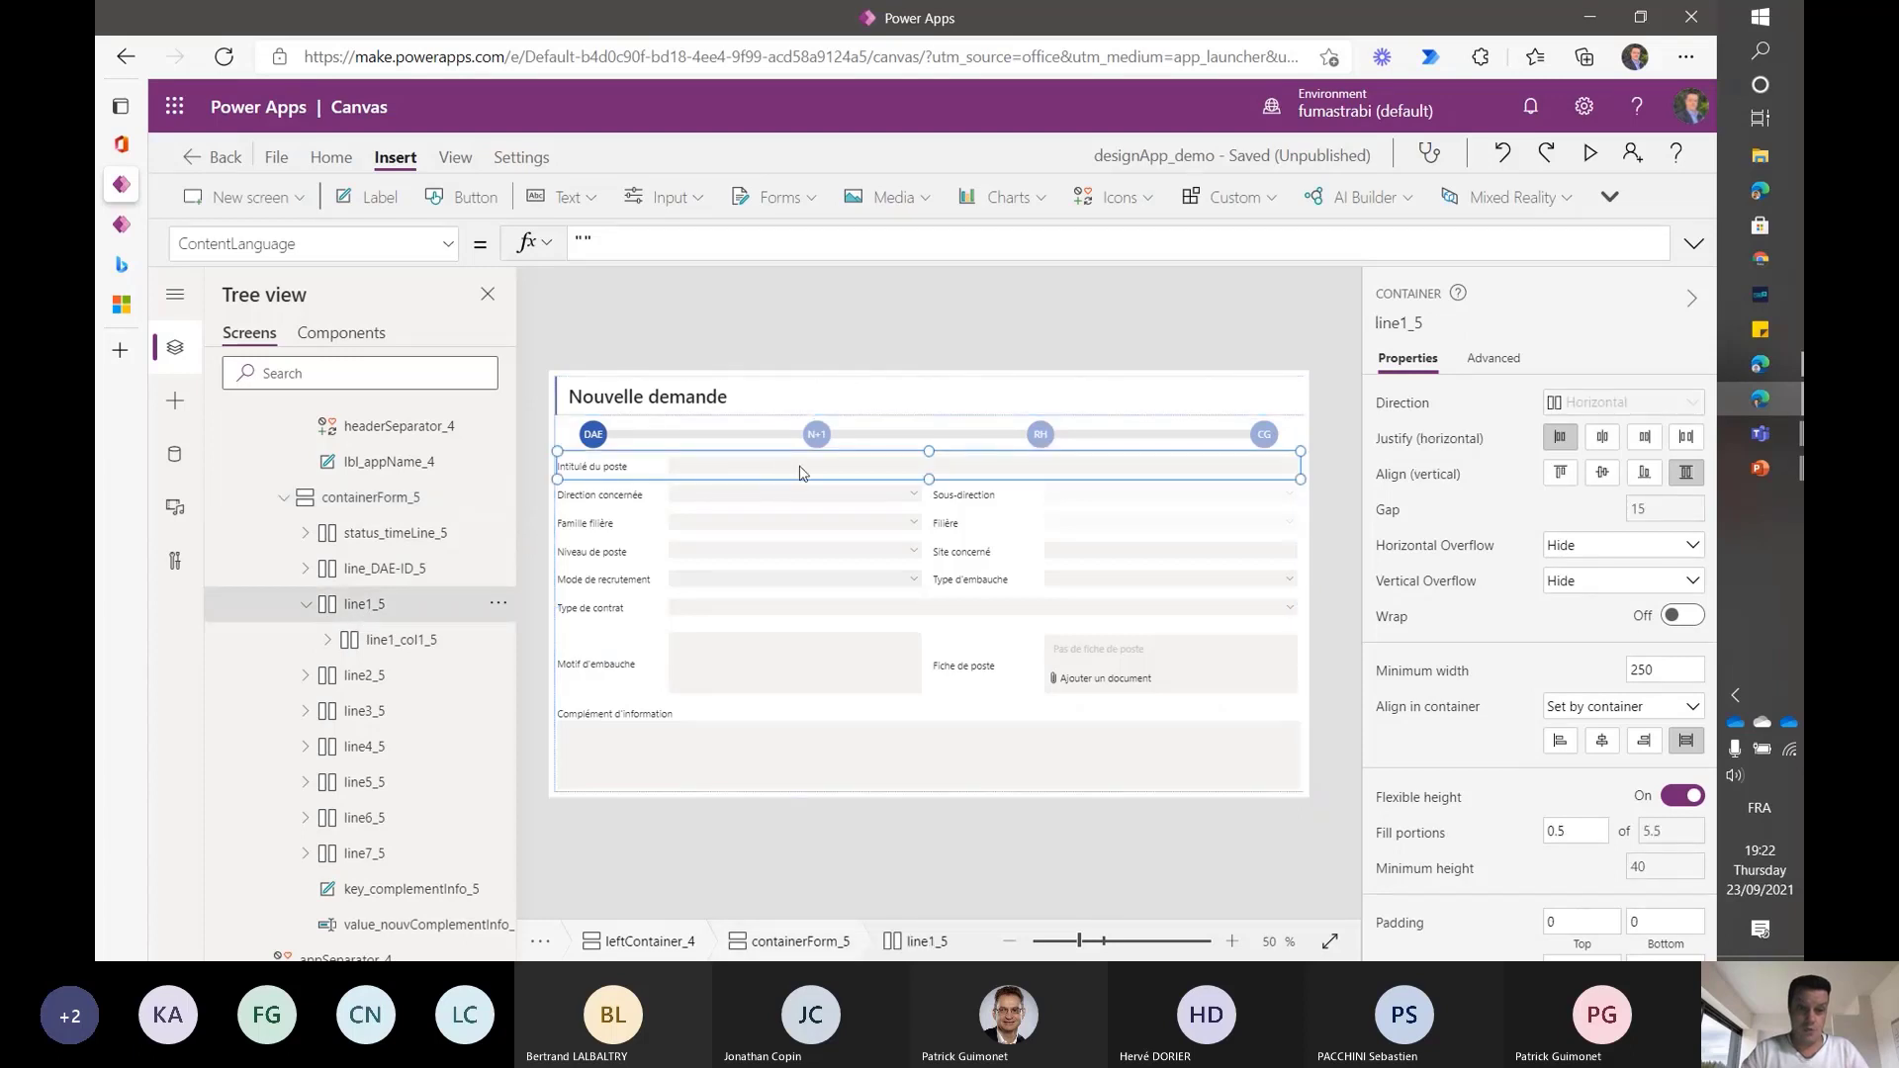
{"action": "left_click", "coordinate": [329, 640]}
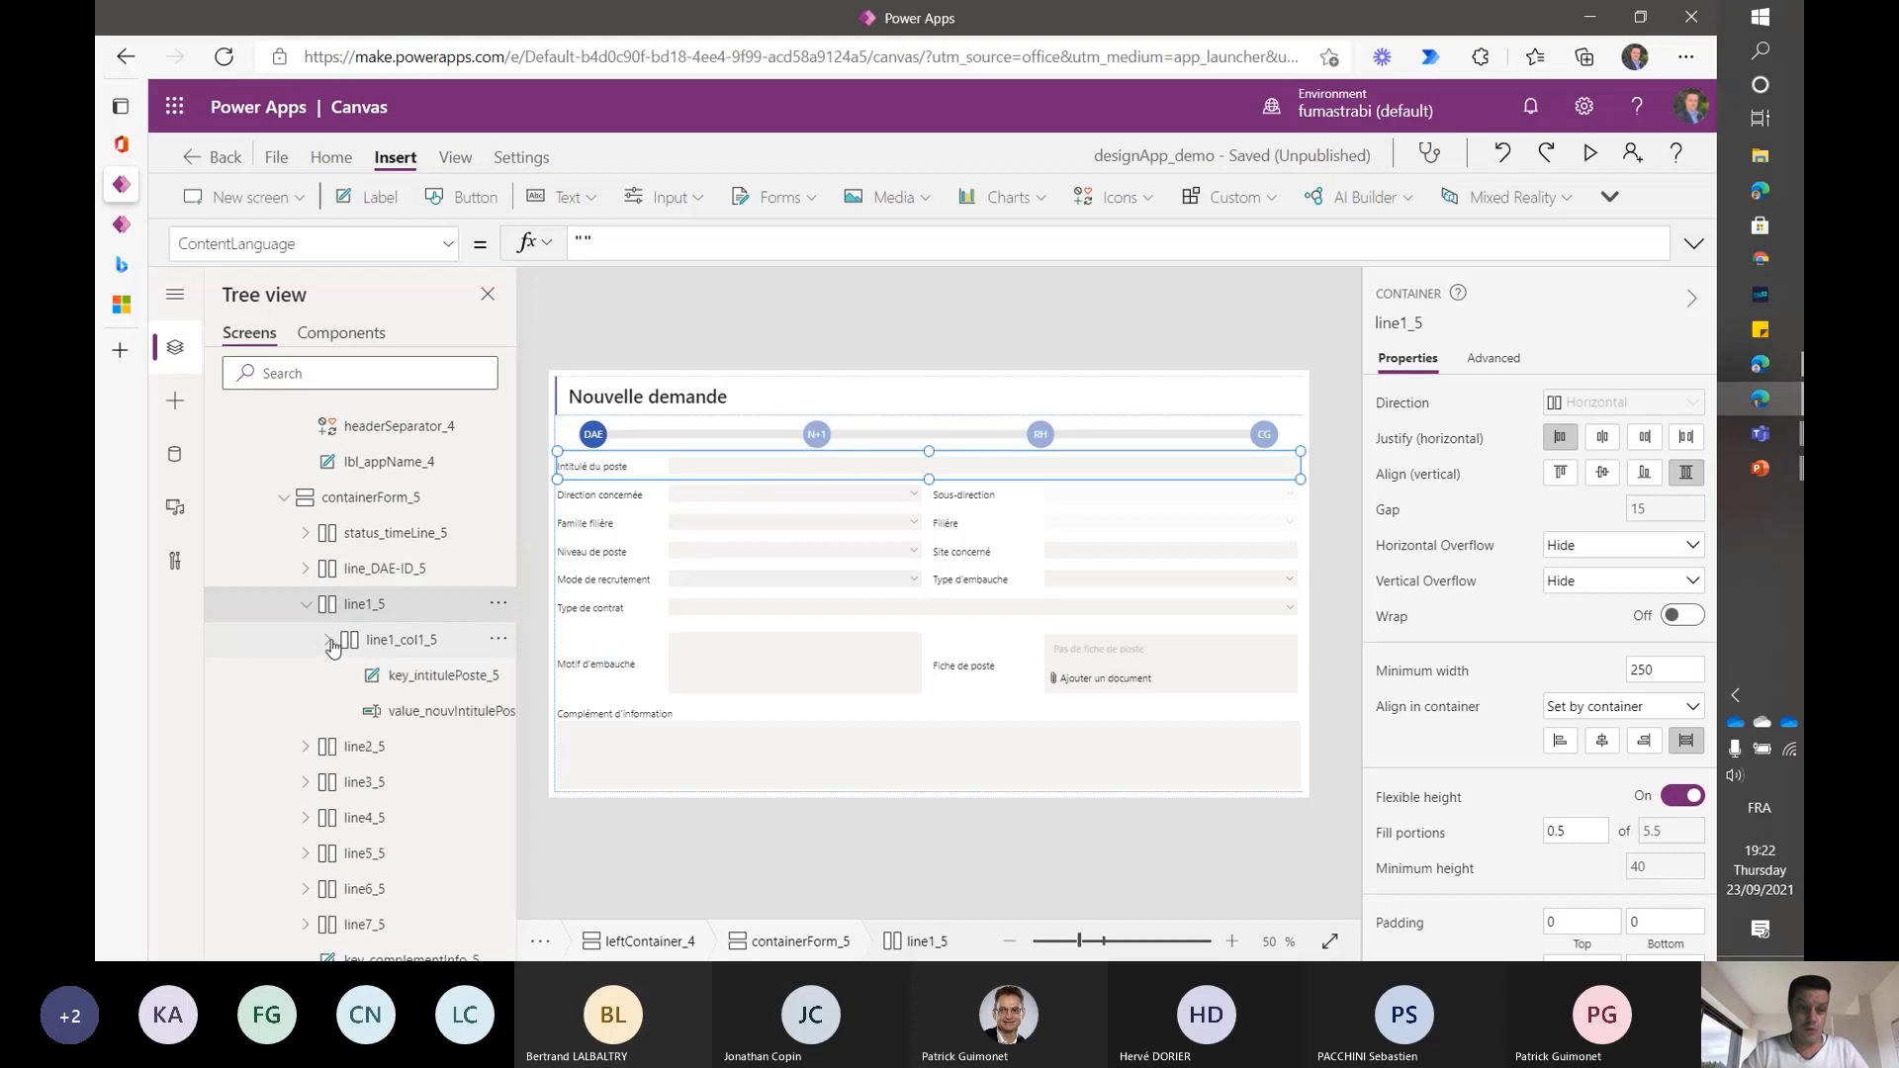
{"action": "left_click", "coordinate": [388, 643]}
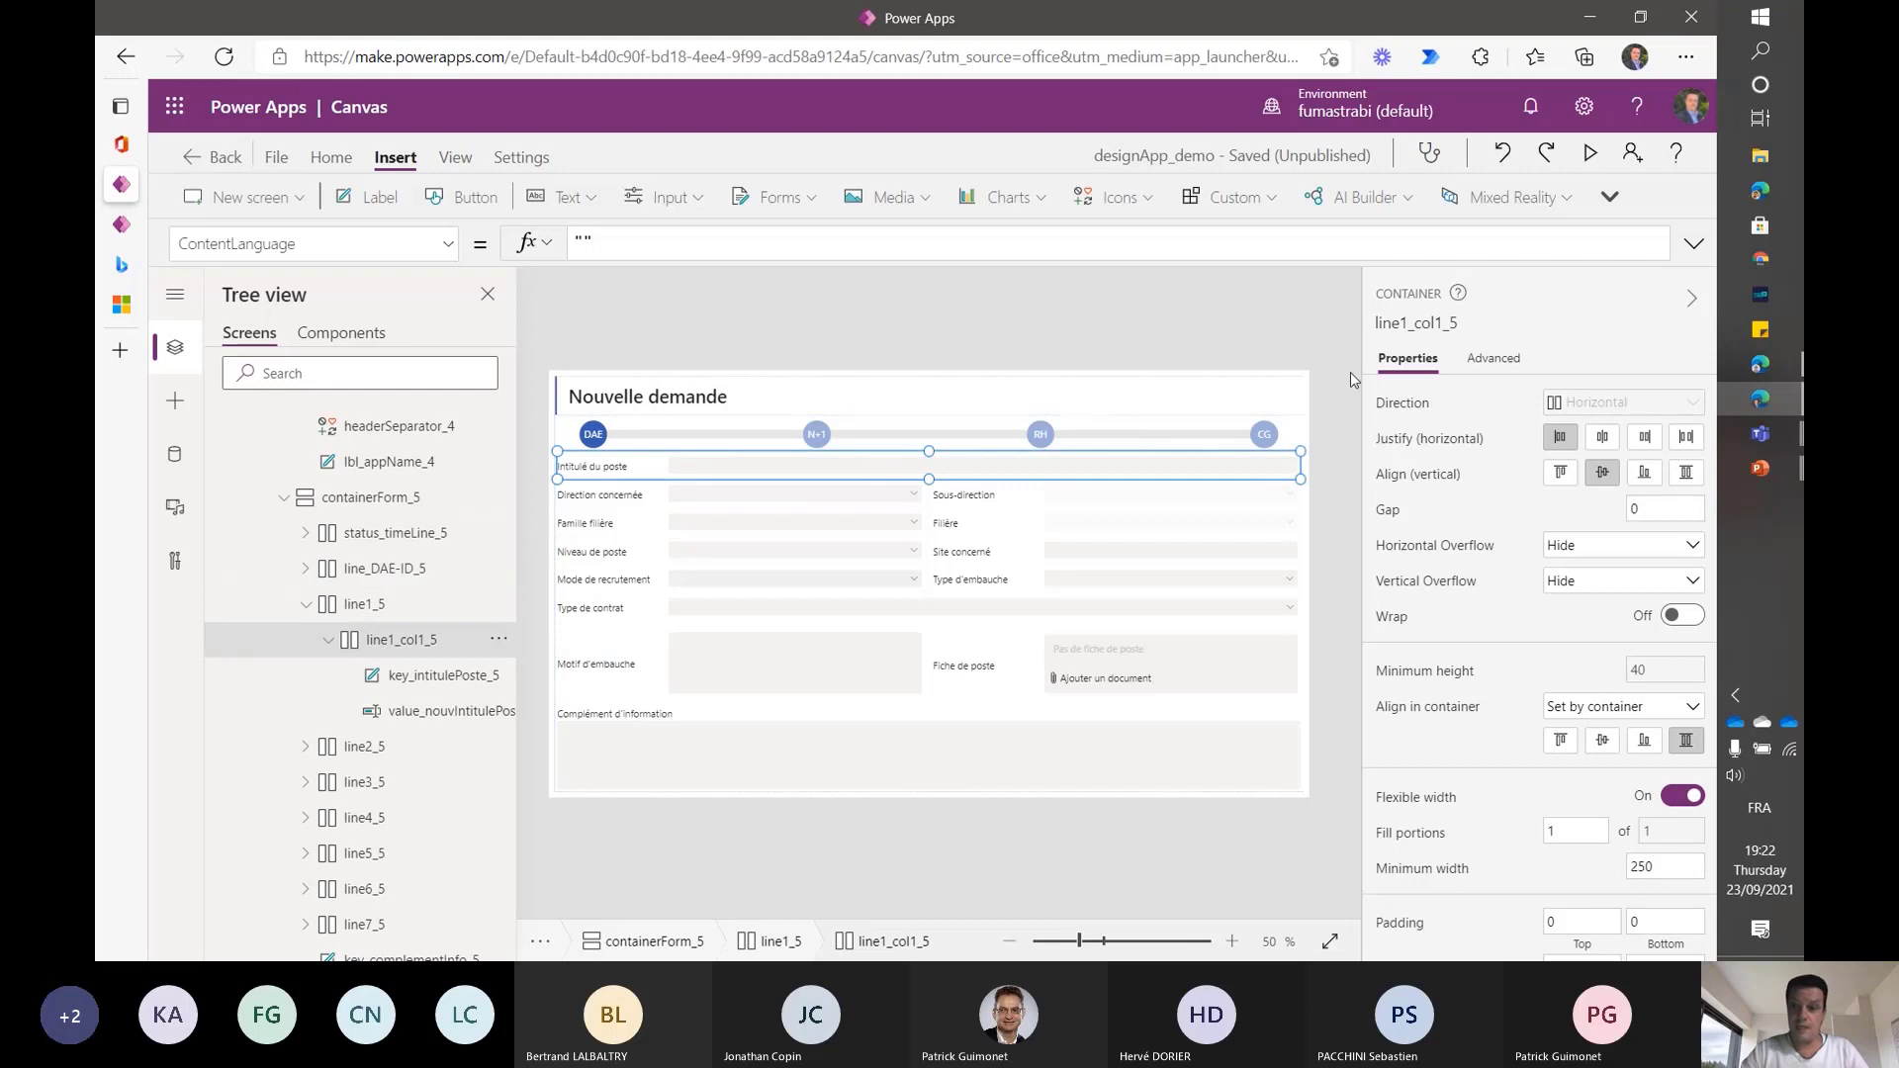
- Display the full LayoutDirection formula of line1_col1_5 and review its Switch cases for each screen size and the default result
{"action": "left_click", "coordinate": [1399, 408]}
{"action": "left_click", "coordinate": [1326, 250]}
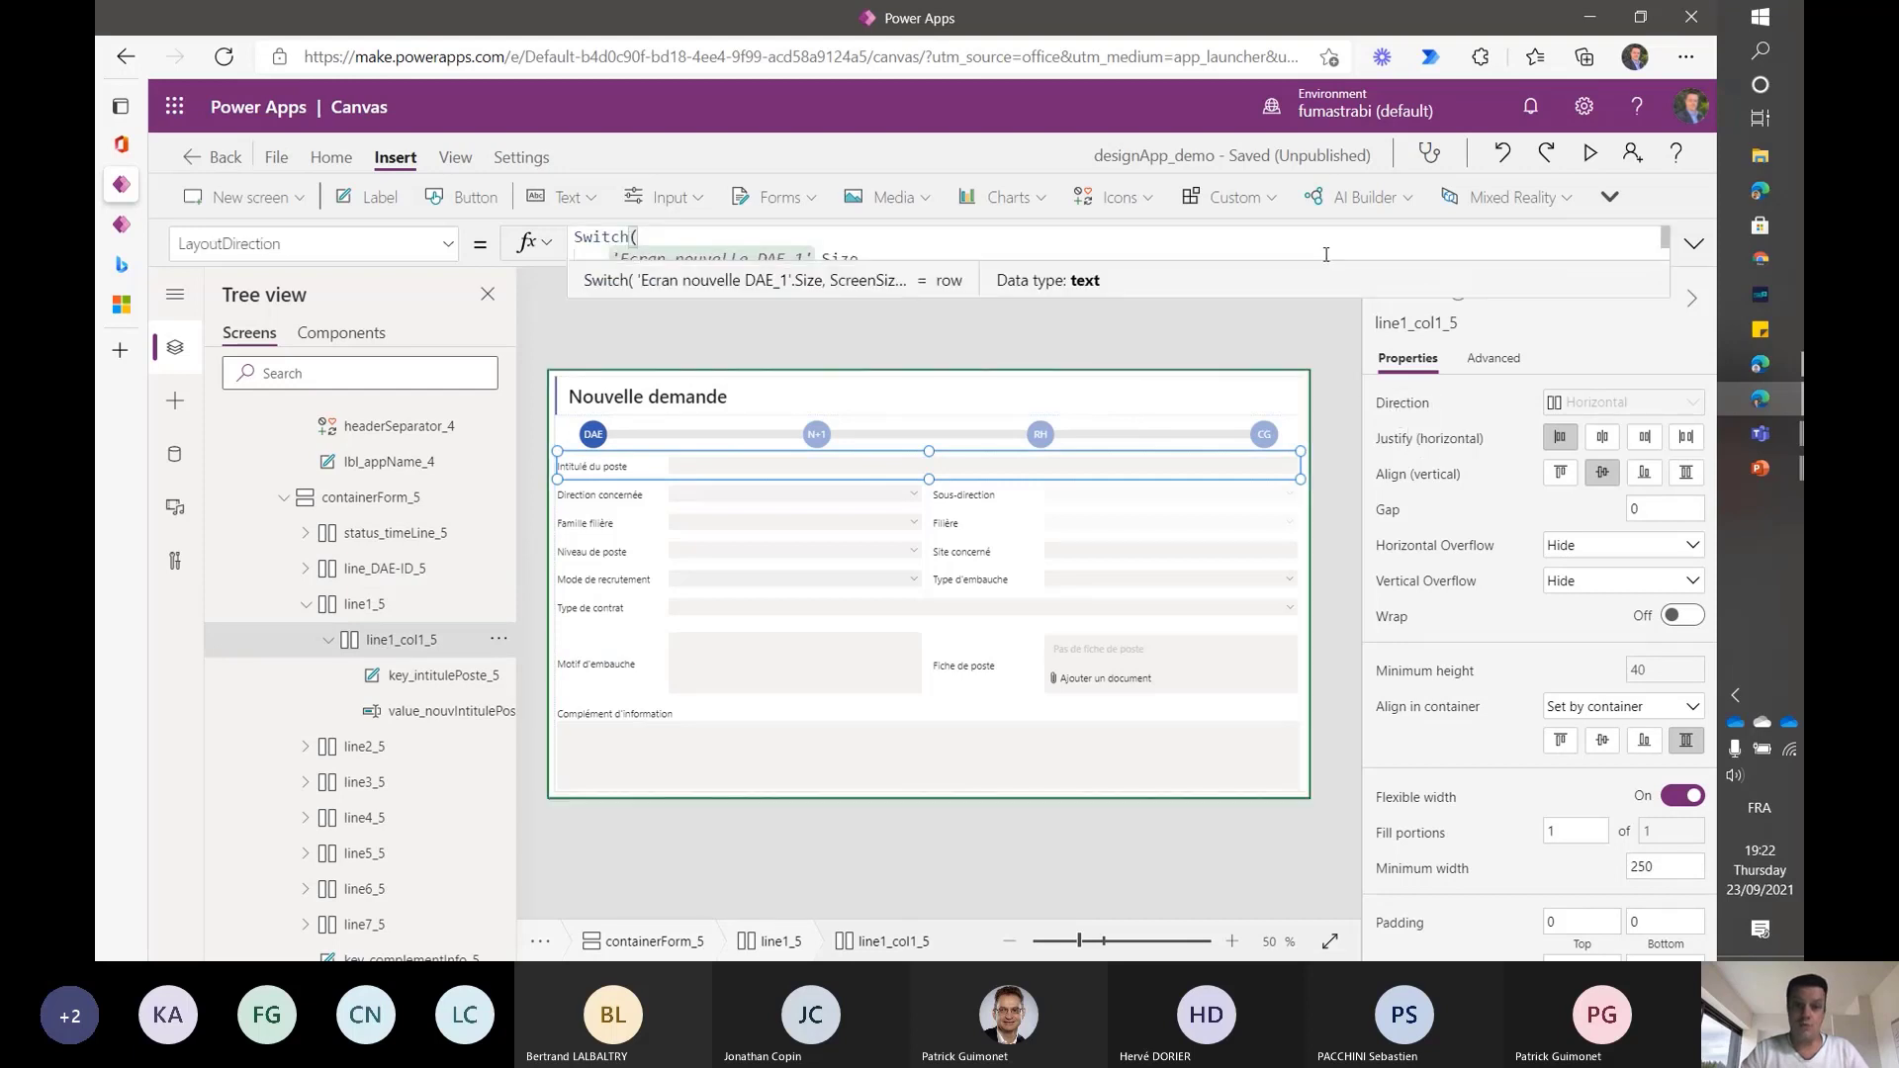
{"action": "left_click_drag", "start_coordinate": [1330, 297], "coordinate": [1322, 457]}
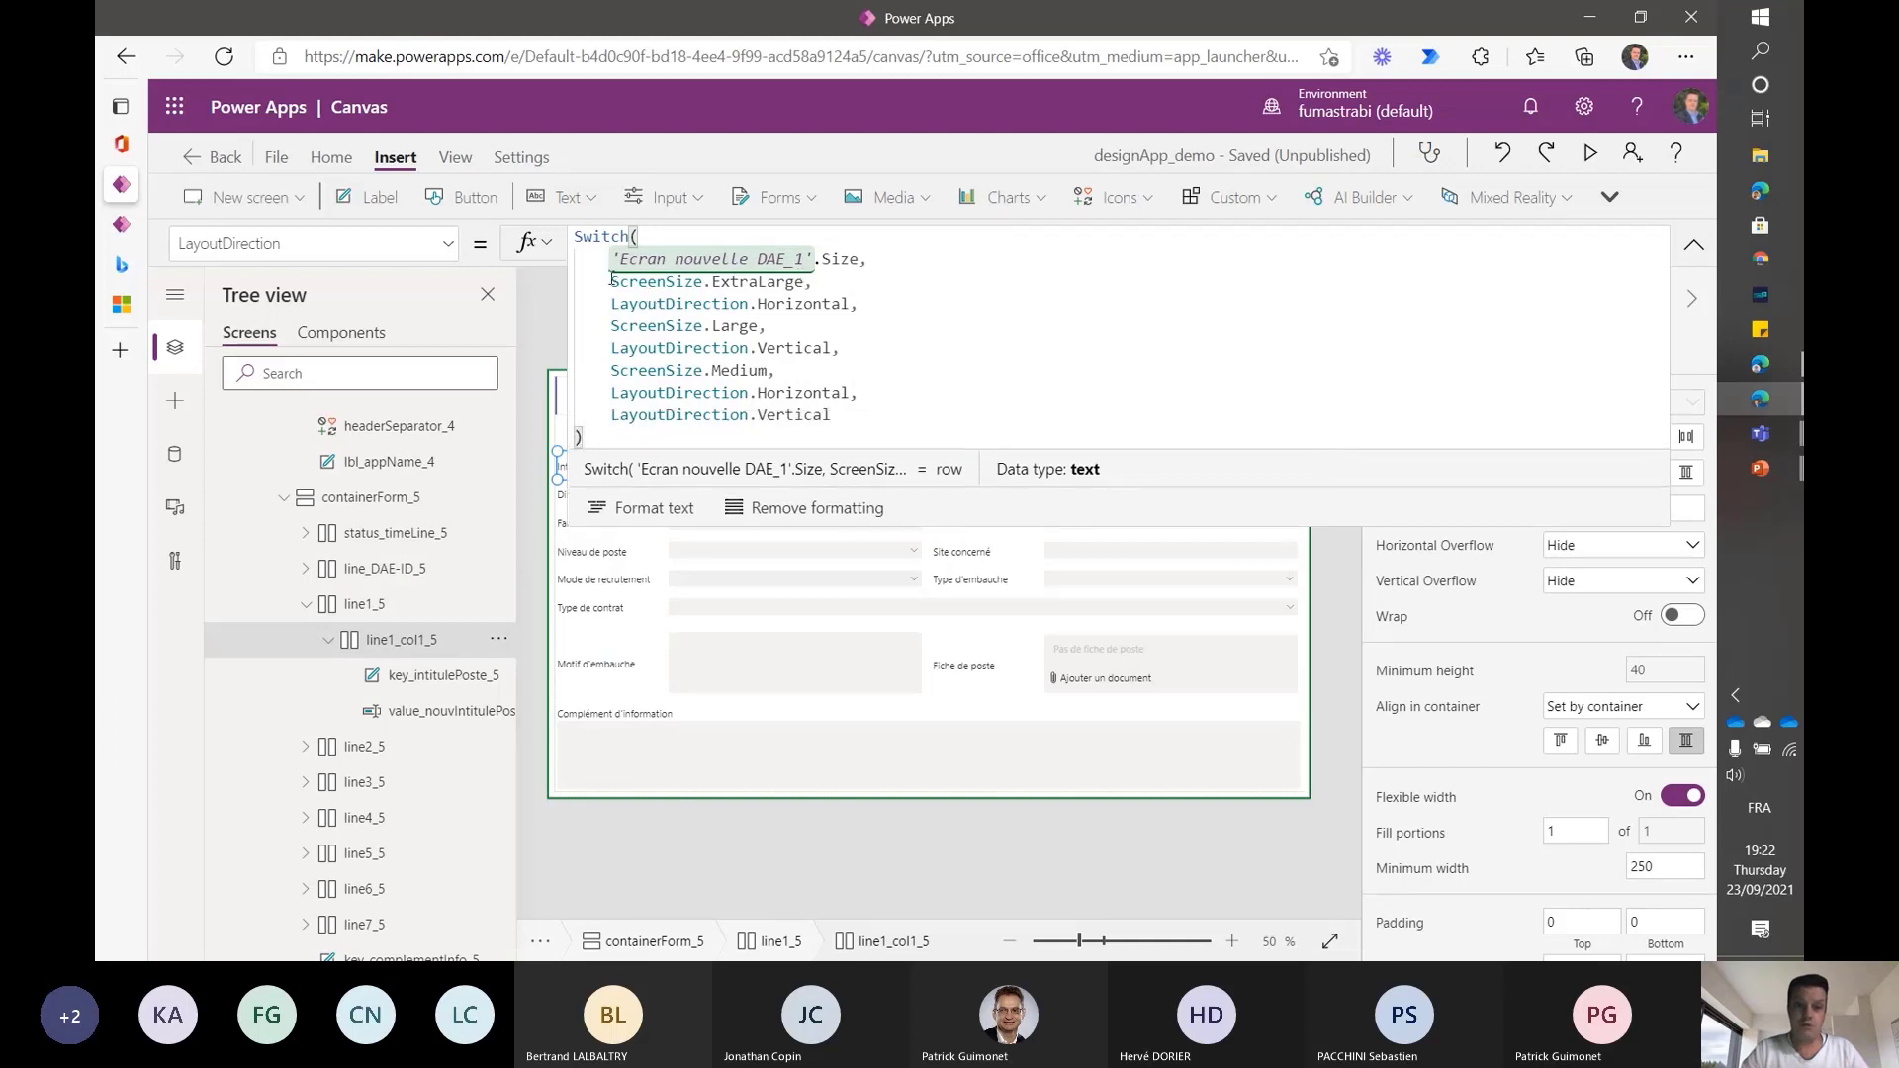
{"action": "left_click_drag", "start_coordinate": [612, 282], "coordinate": [810, 281]}
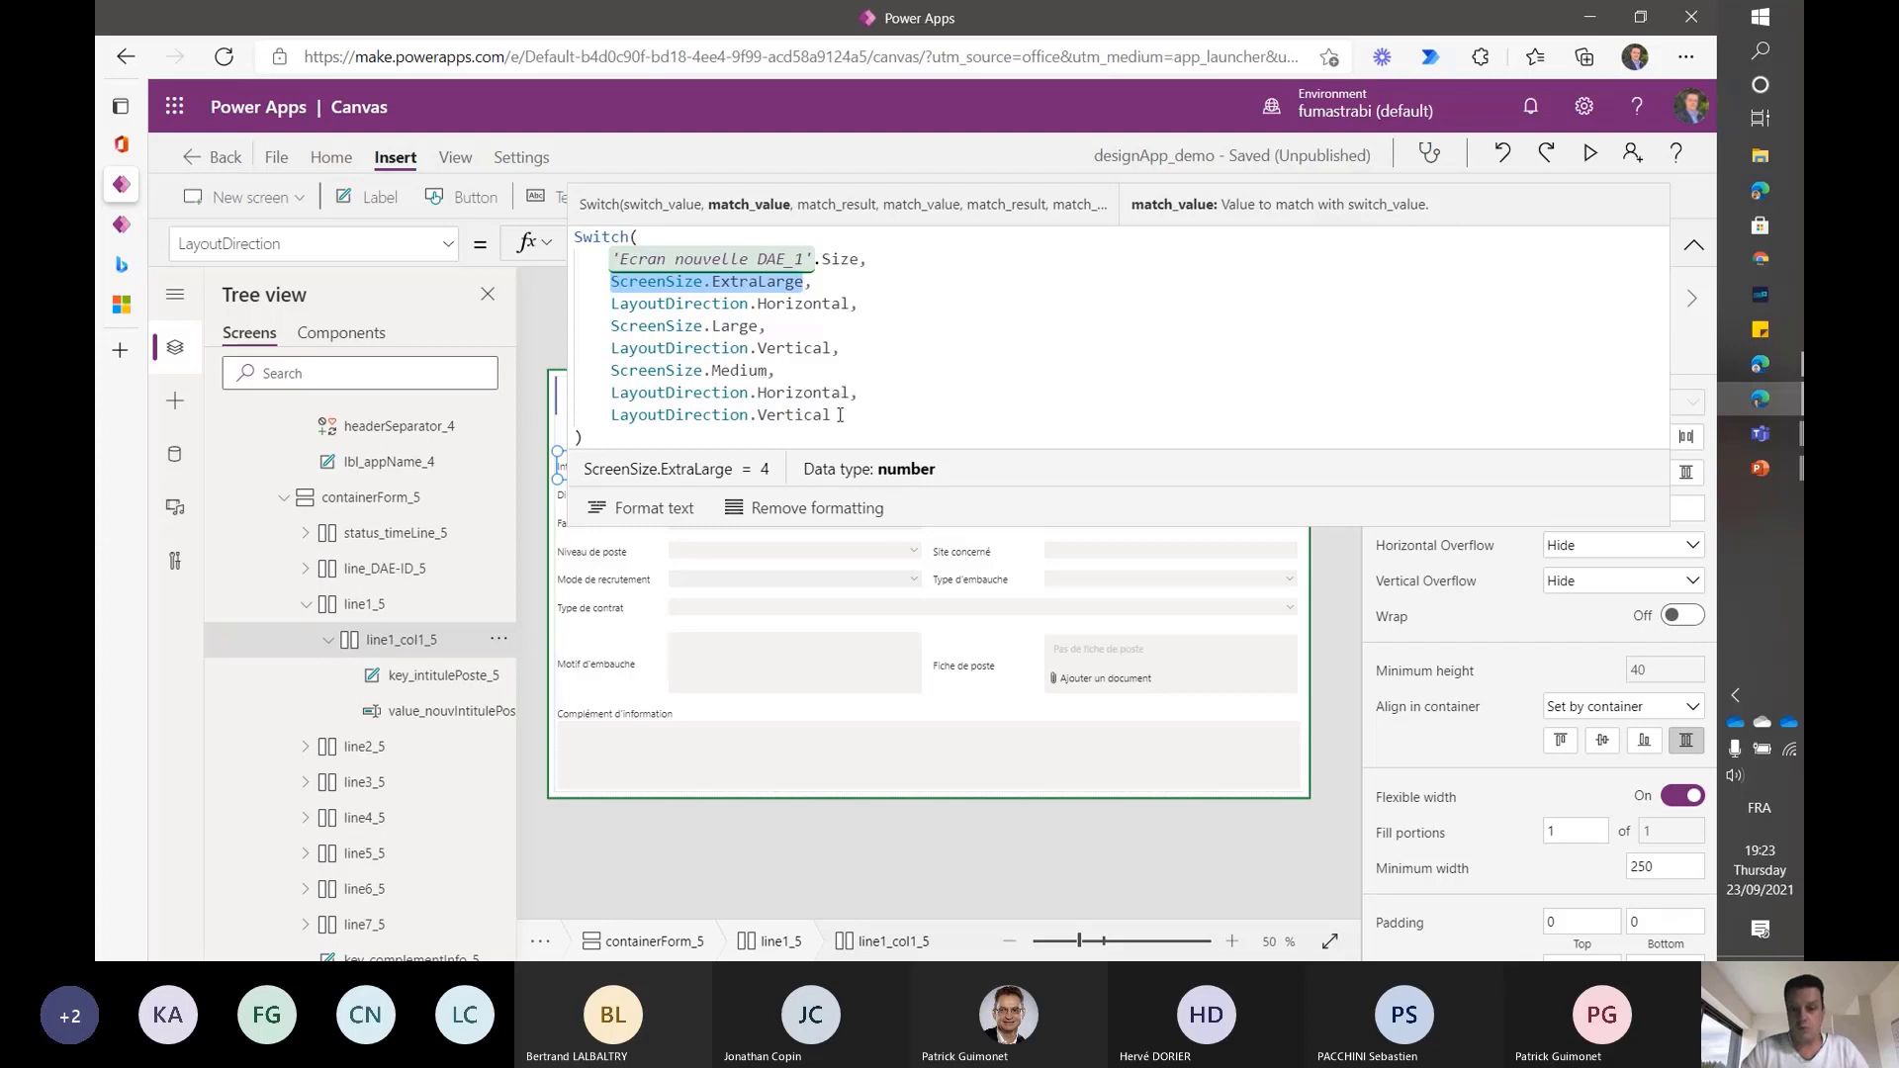
{"action": "left_click_drag", "start_coordinate": [833, 414], "coordinate": [703, 411]}
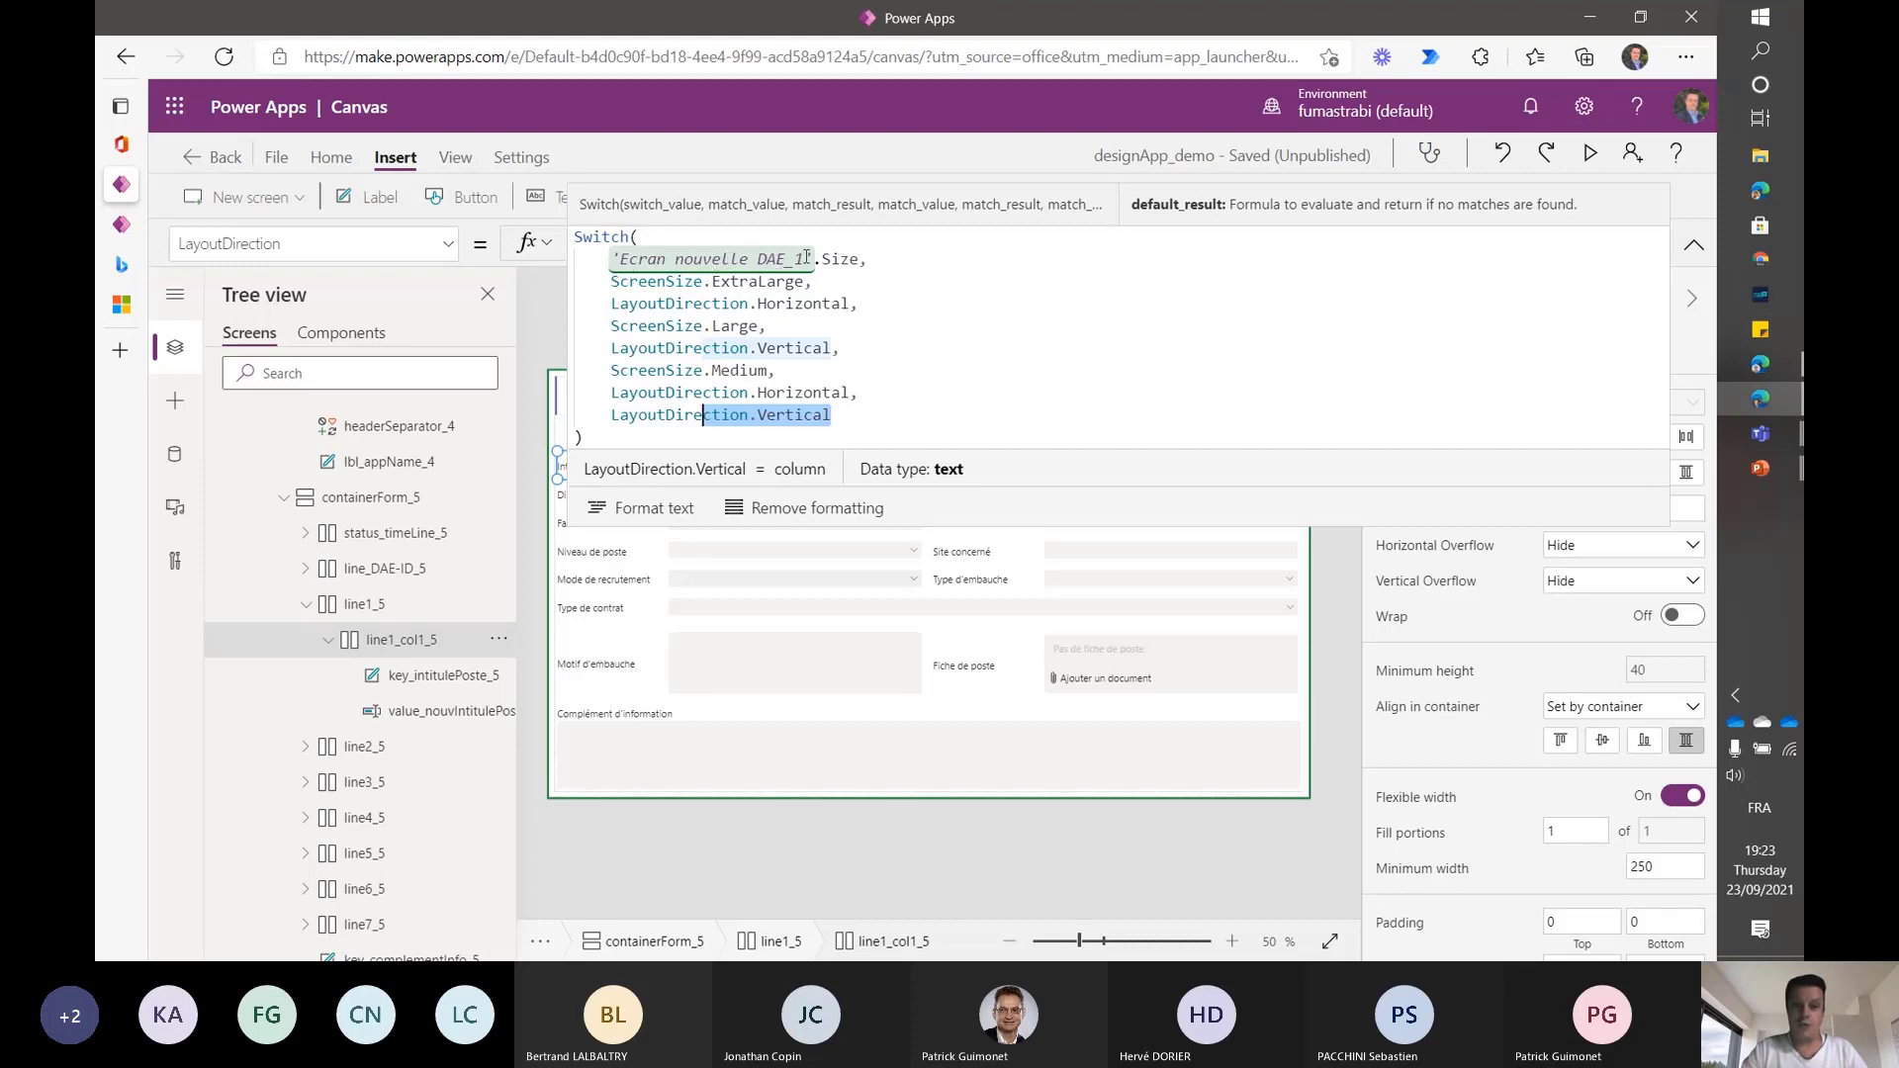
- Replace 'Ecran nouvelle DAE_1' with App.ActiveScreen in the LayoutDirection Switch formula of line1_col1_5, and collapse the formula
{"action": "left_click_drag", "start_coordinate": [813, 258], "coordinate": [620, 260]}
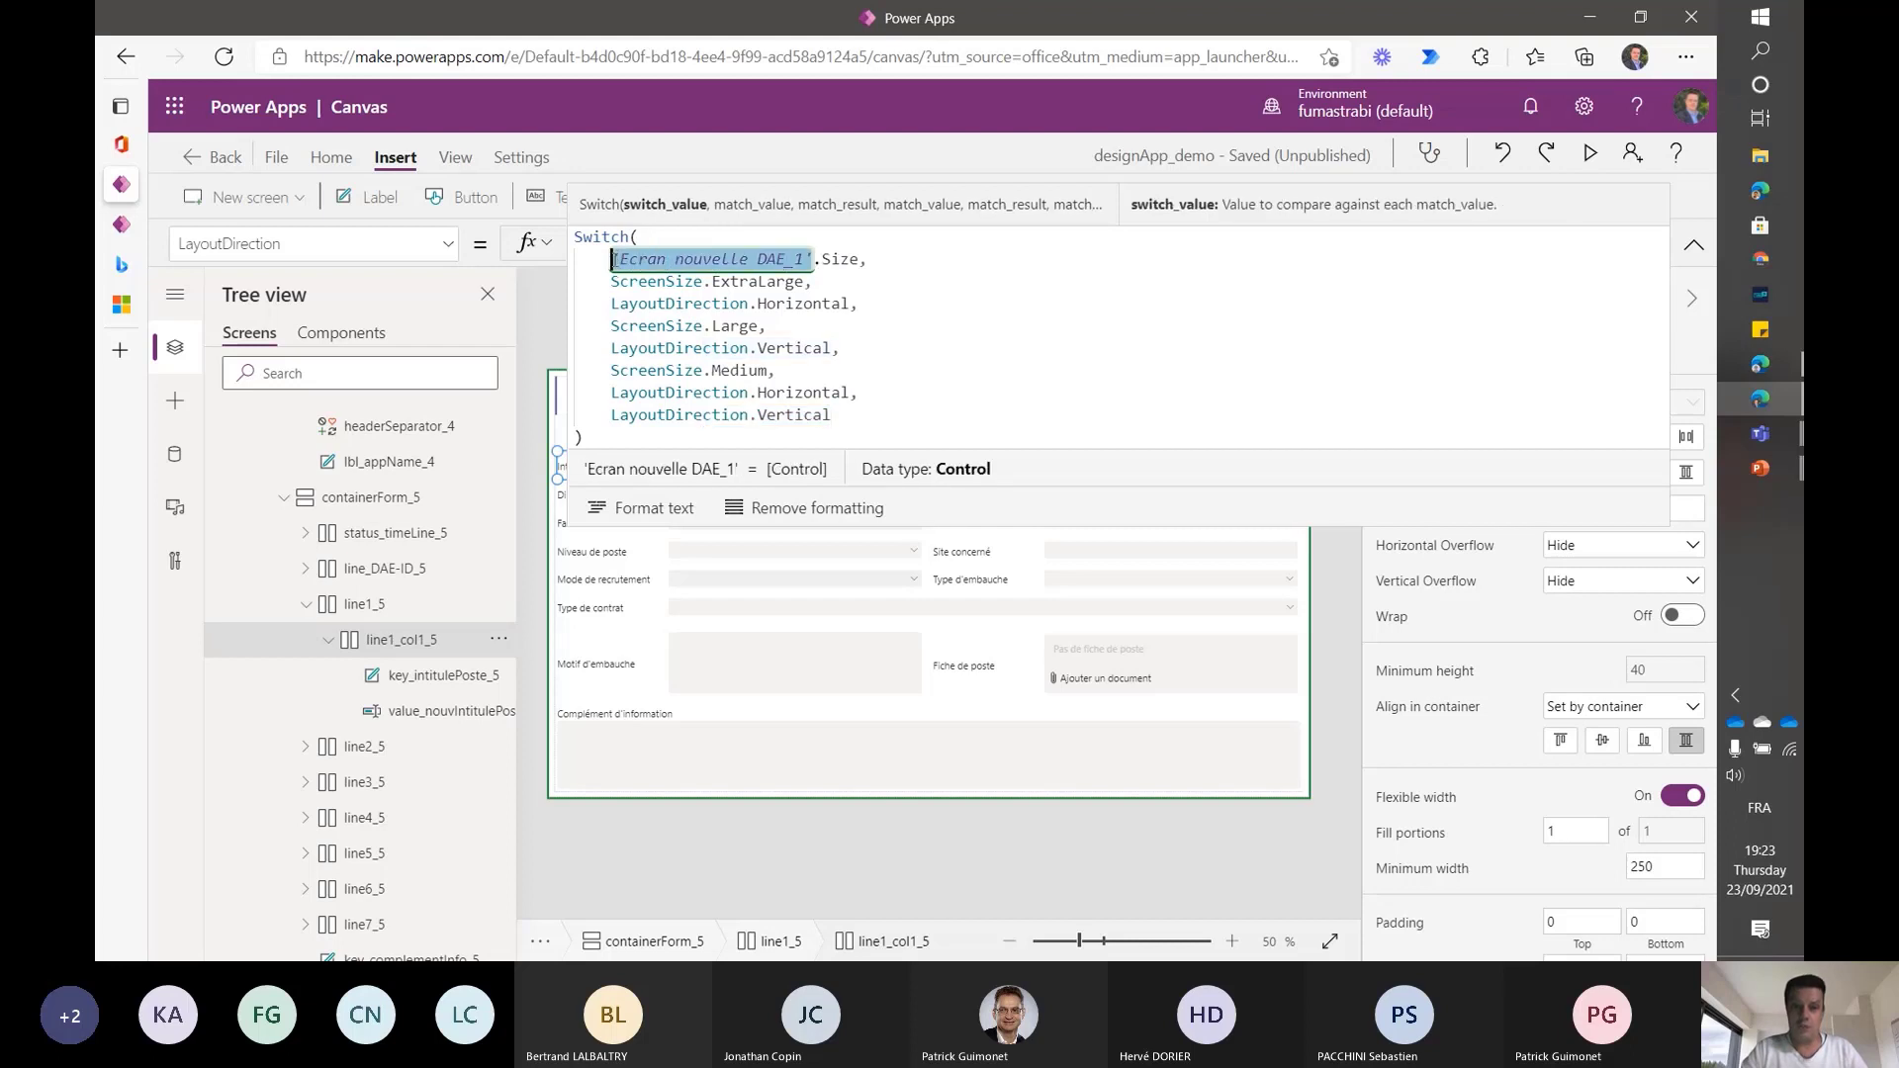
{"action": "type", "text": "g"}
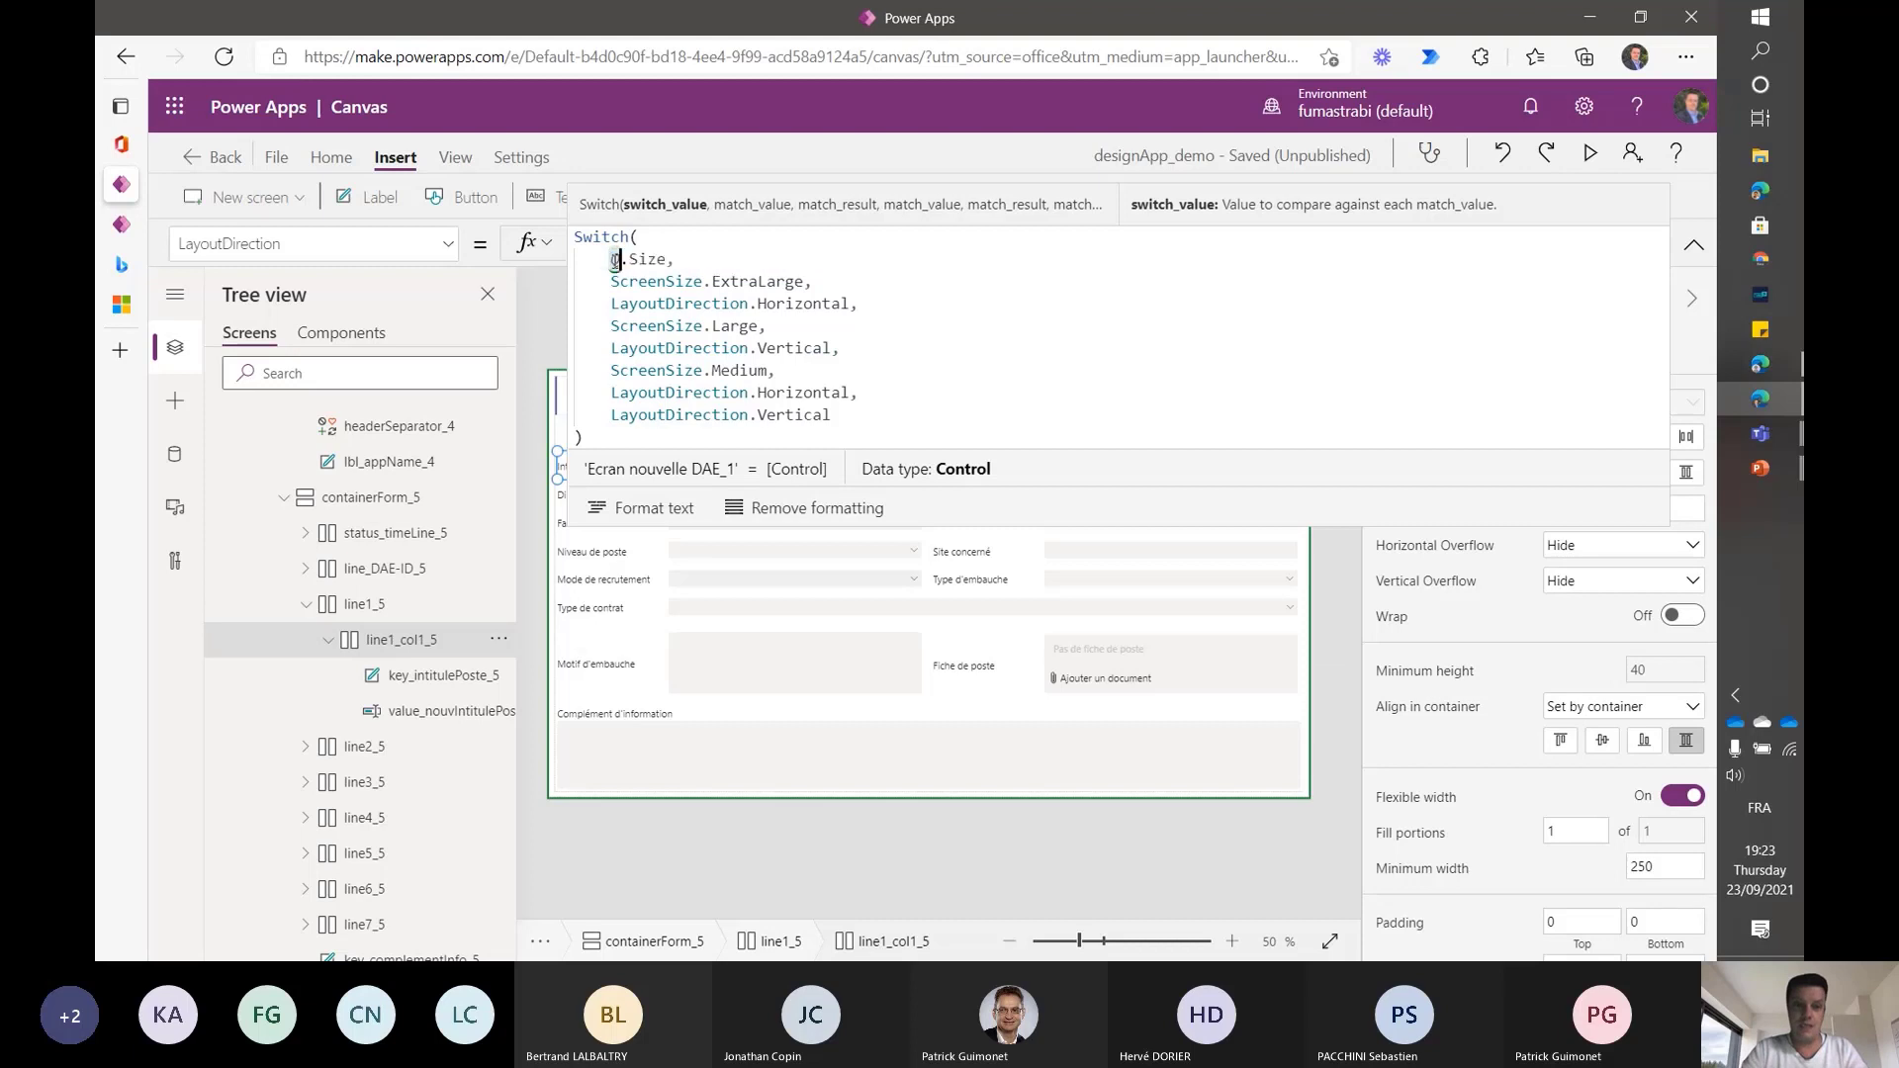
{"action": "key", "text": "BackSpace"}
{"action": "type", "text": "Ap"}
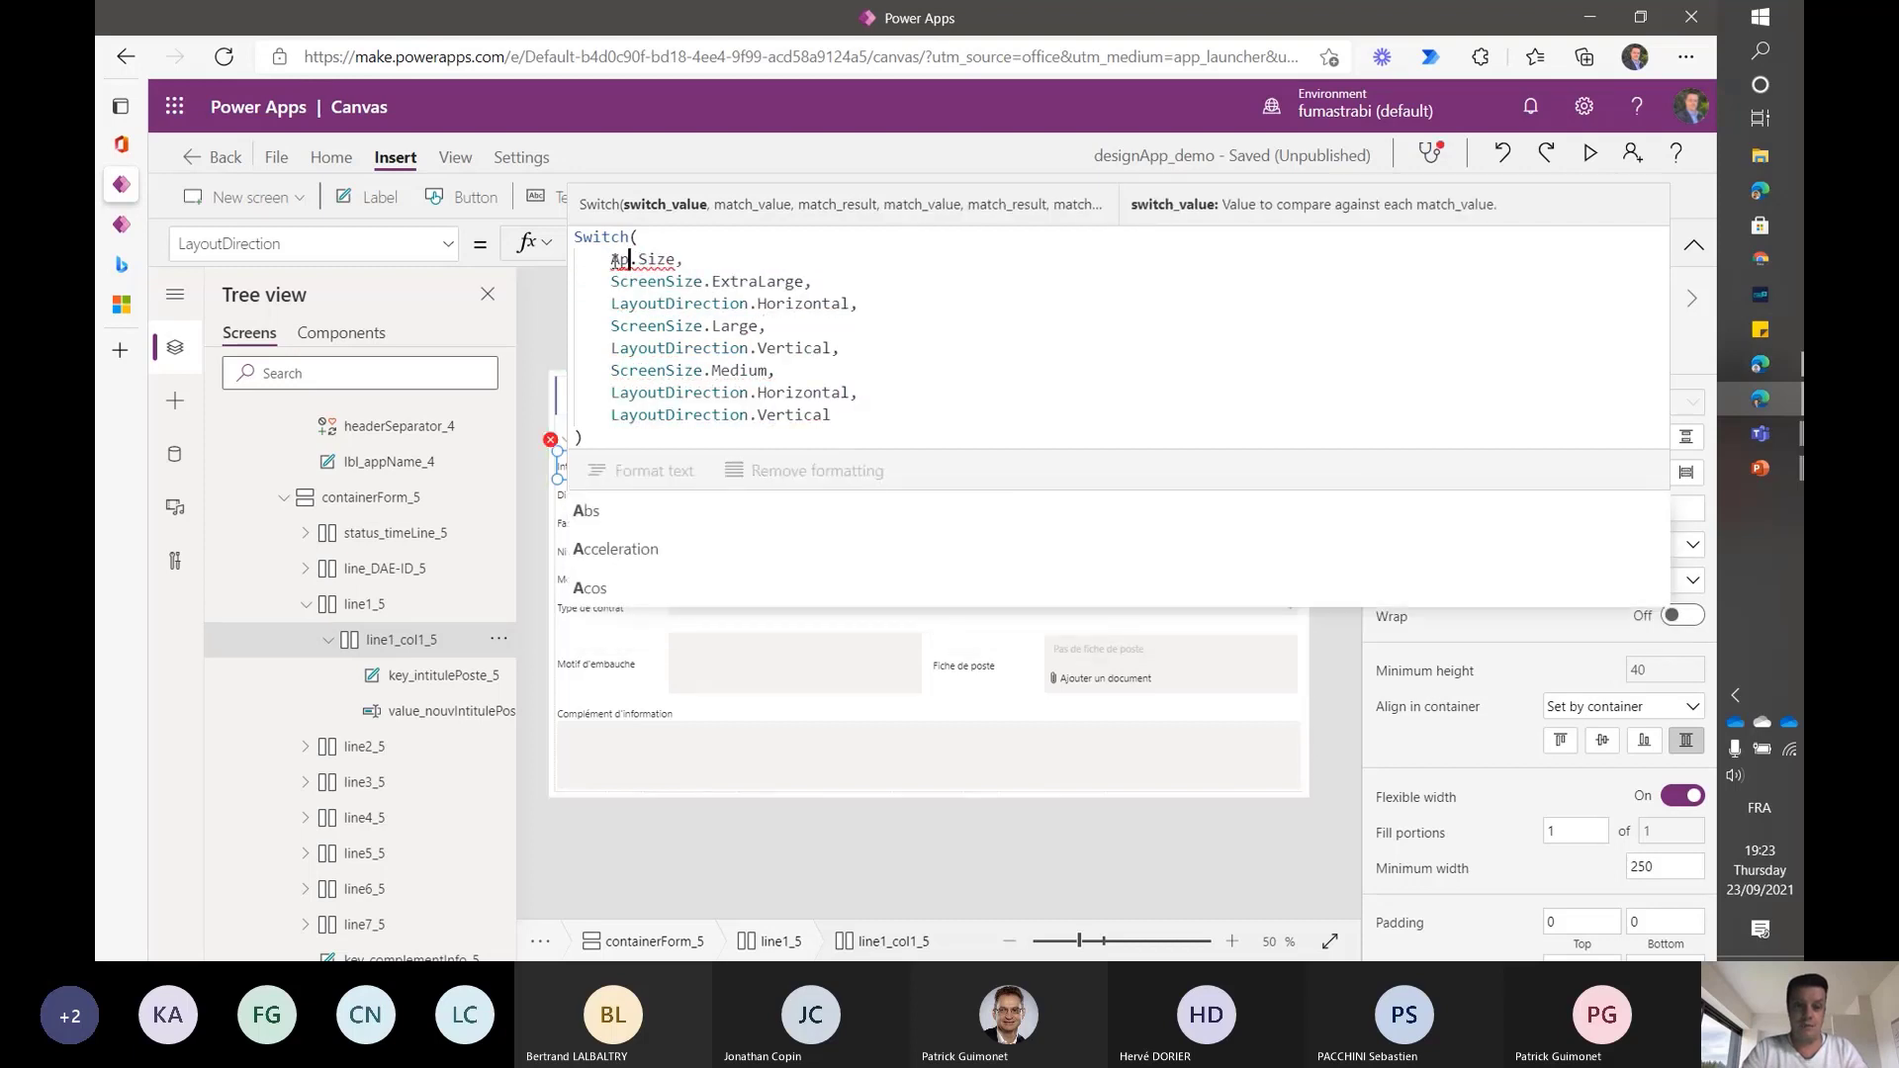
{"action": "type", "text": "p."}
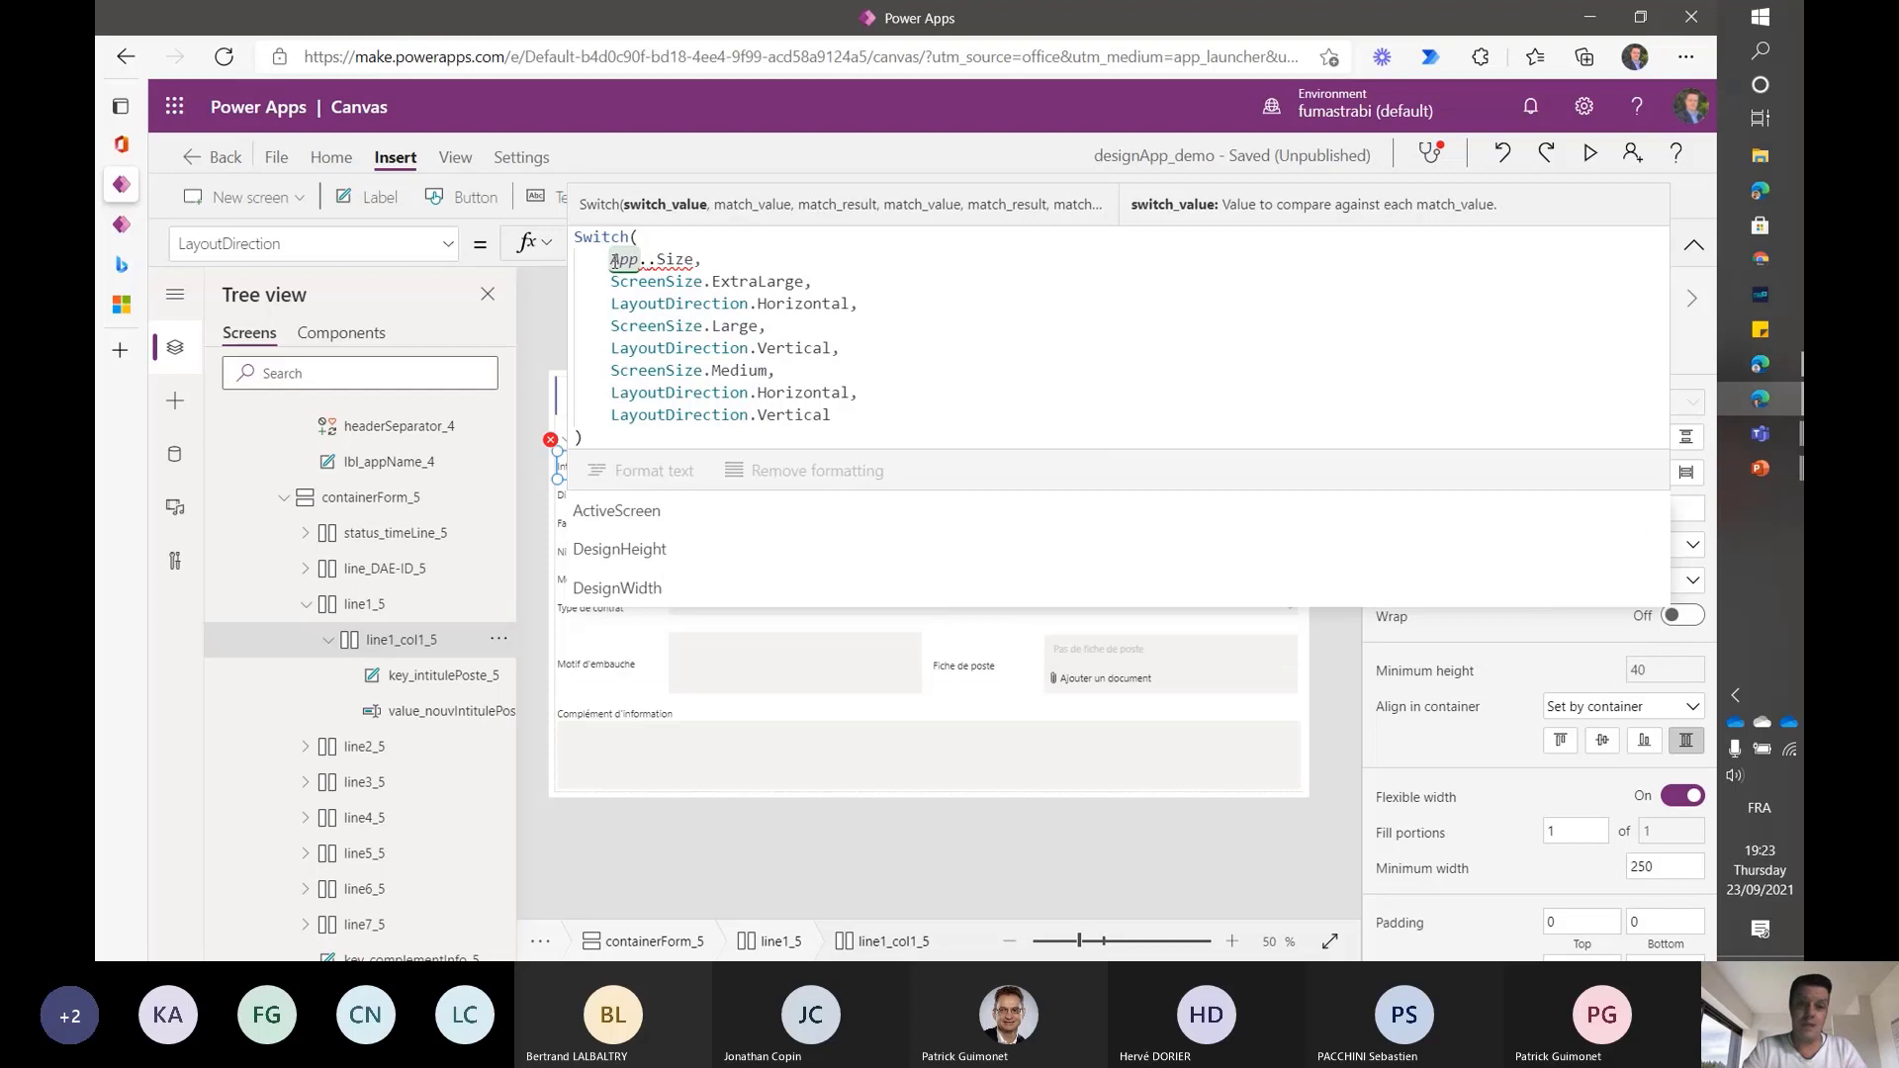
{"action": "type", "text": "A"}
{"action": "type", "text": "ctiveSc"}
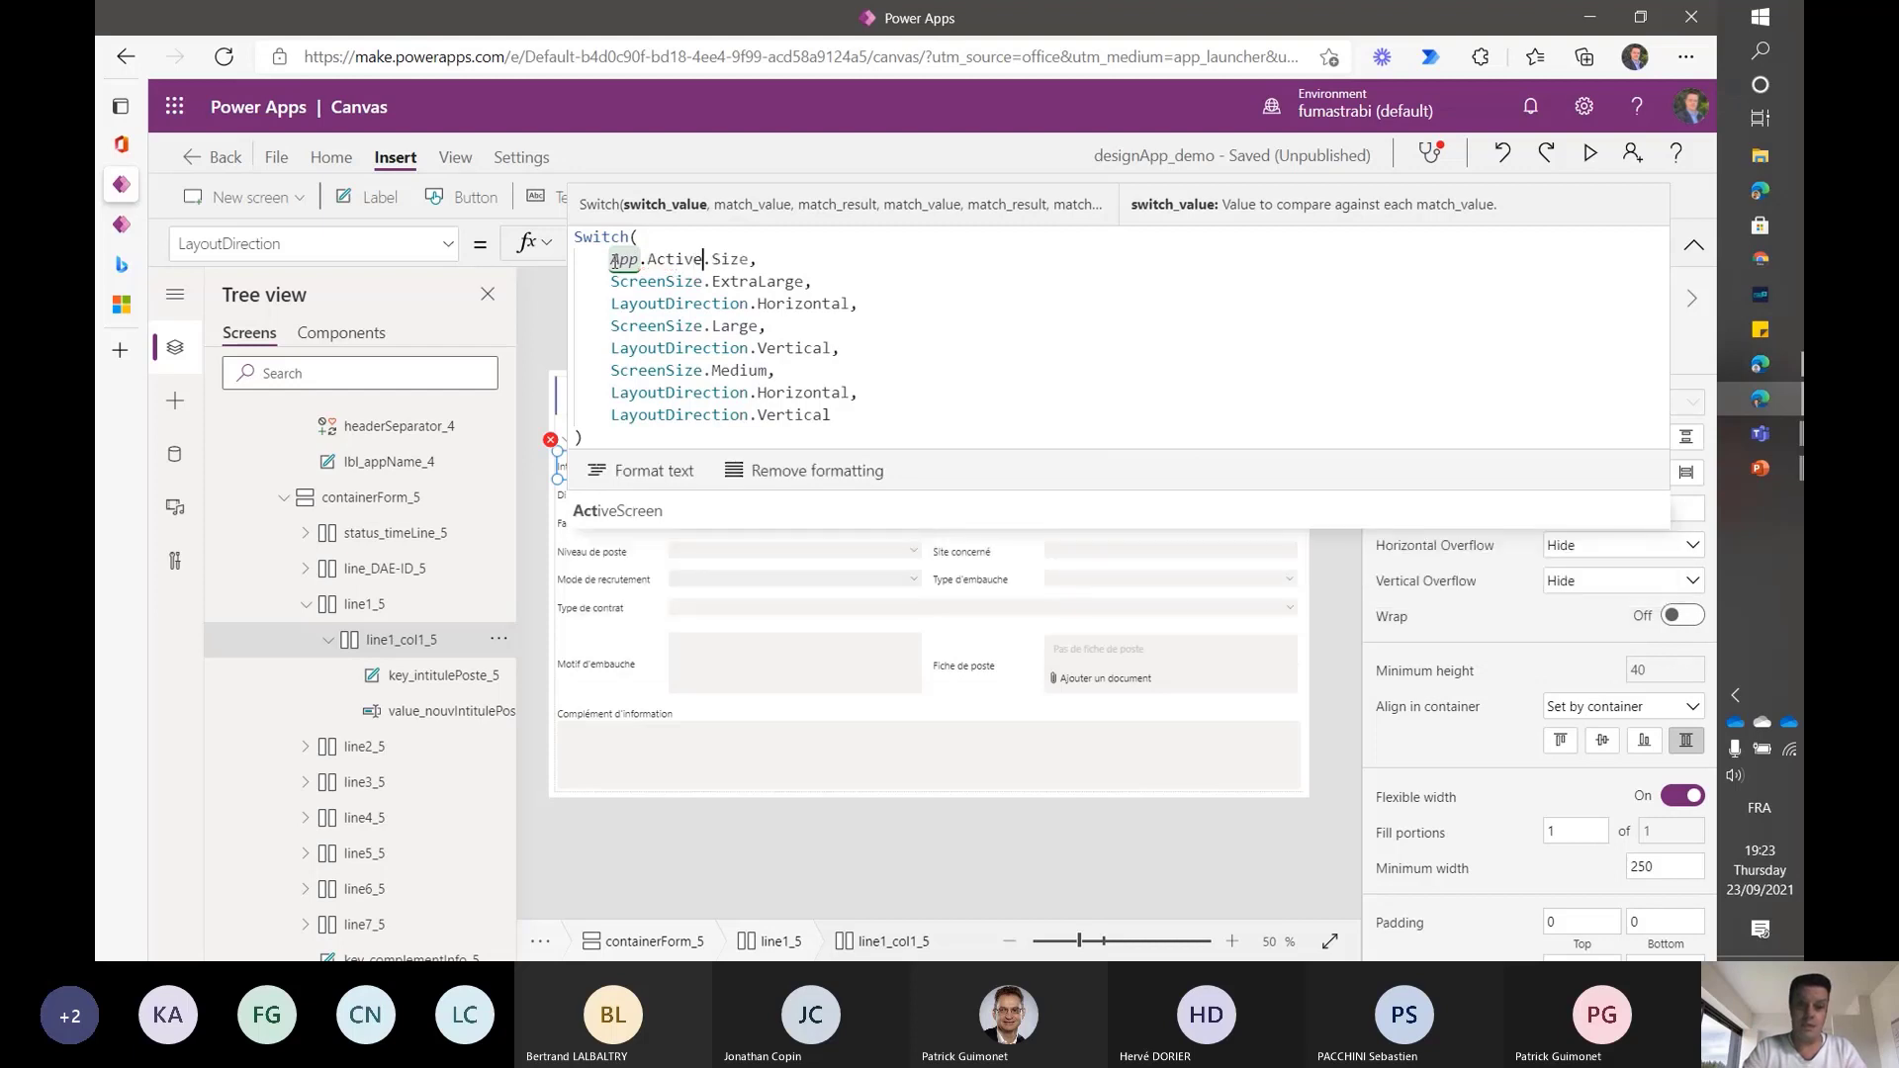
{"action": "type", "text": "reen"}
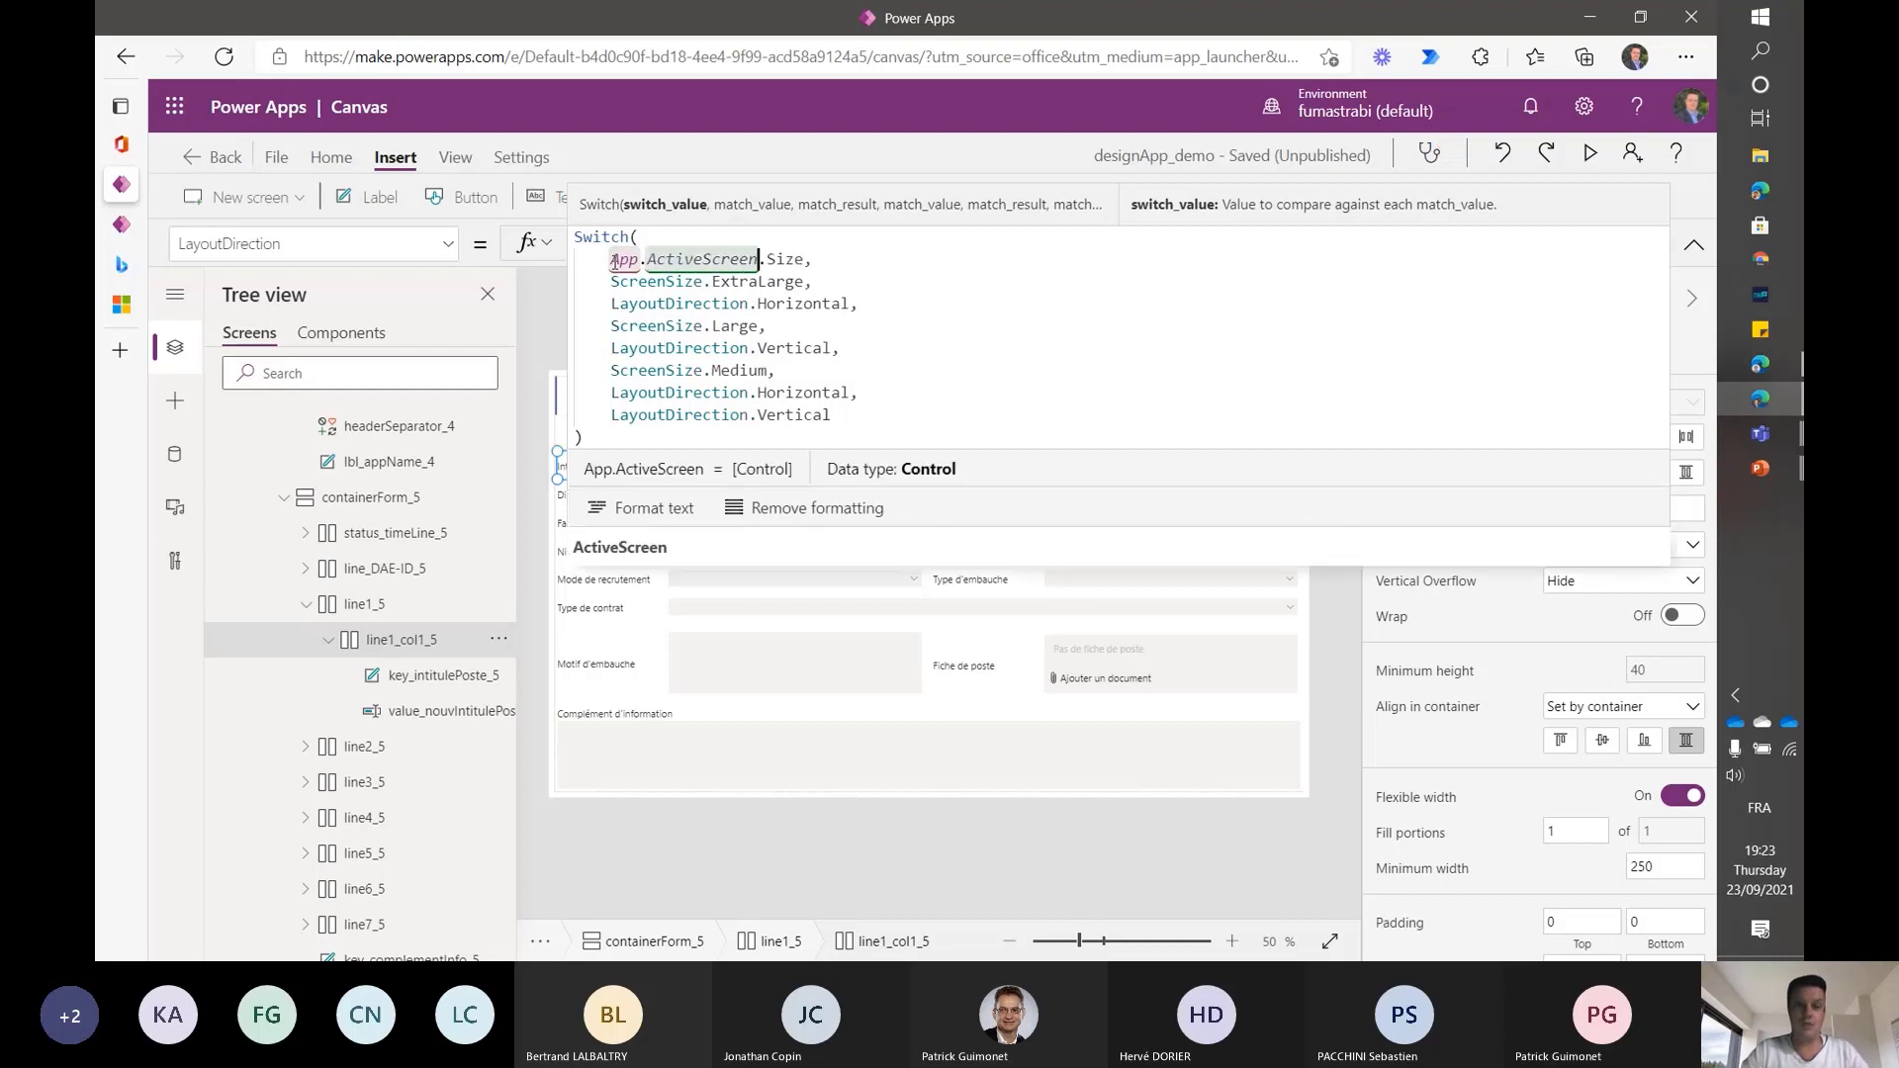
{"action": "left_click", "coordinate": [807, 260]}
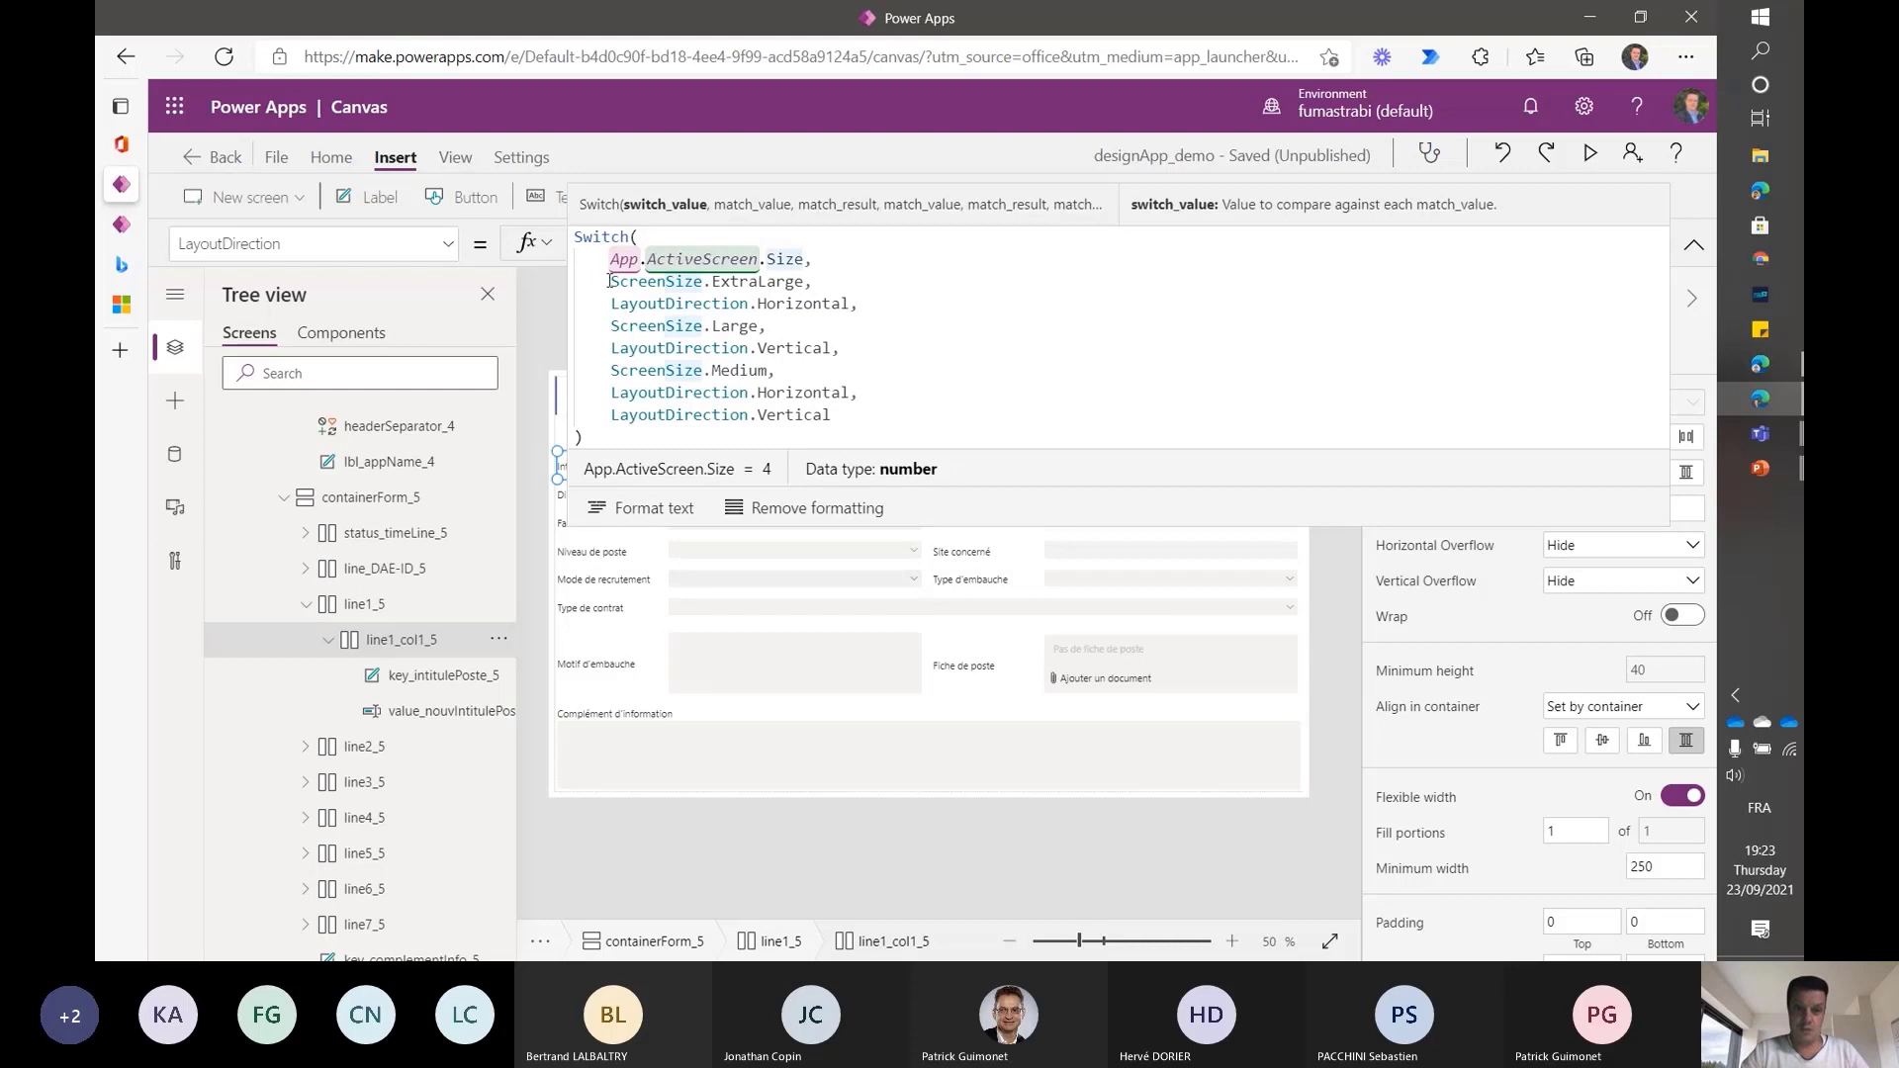
{"action": "left_click_drag", "start_coordinate": [612, 282], "coordinate": [808, 282]}
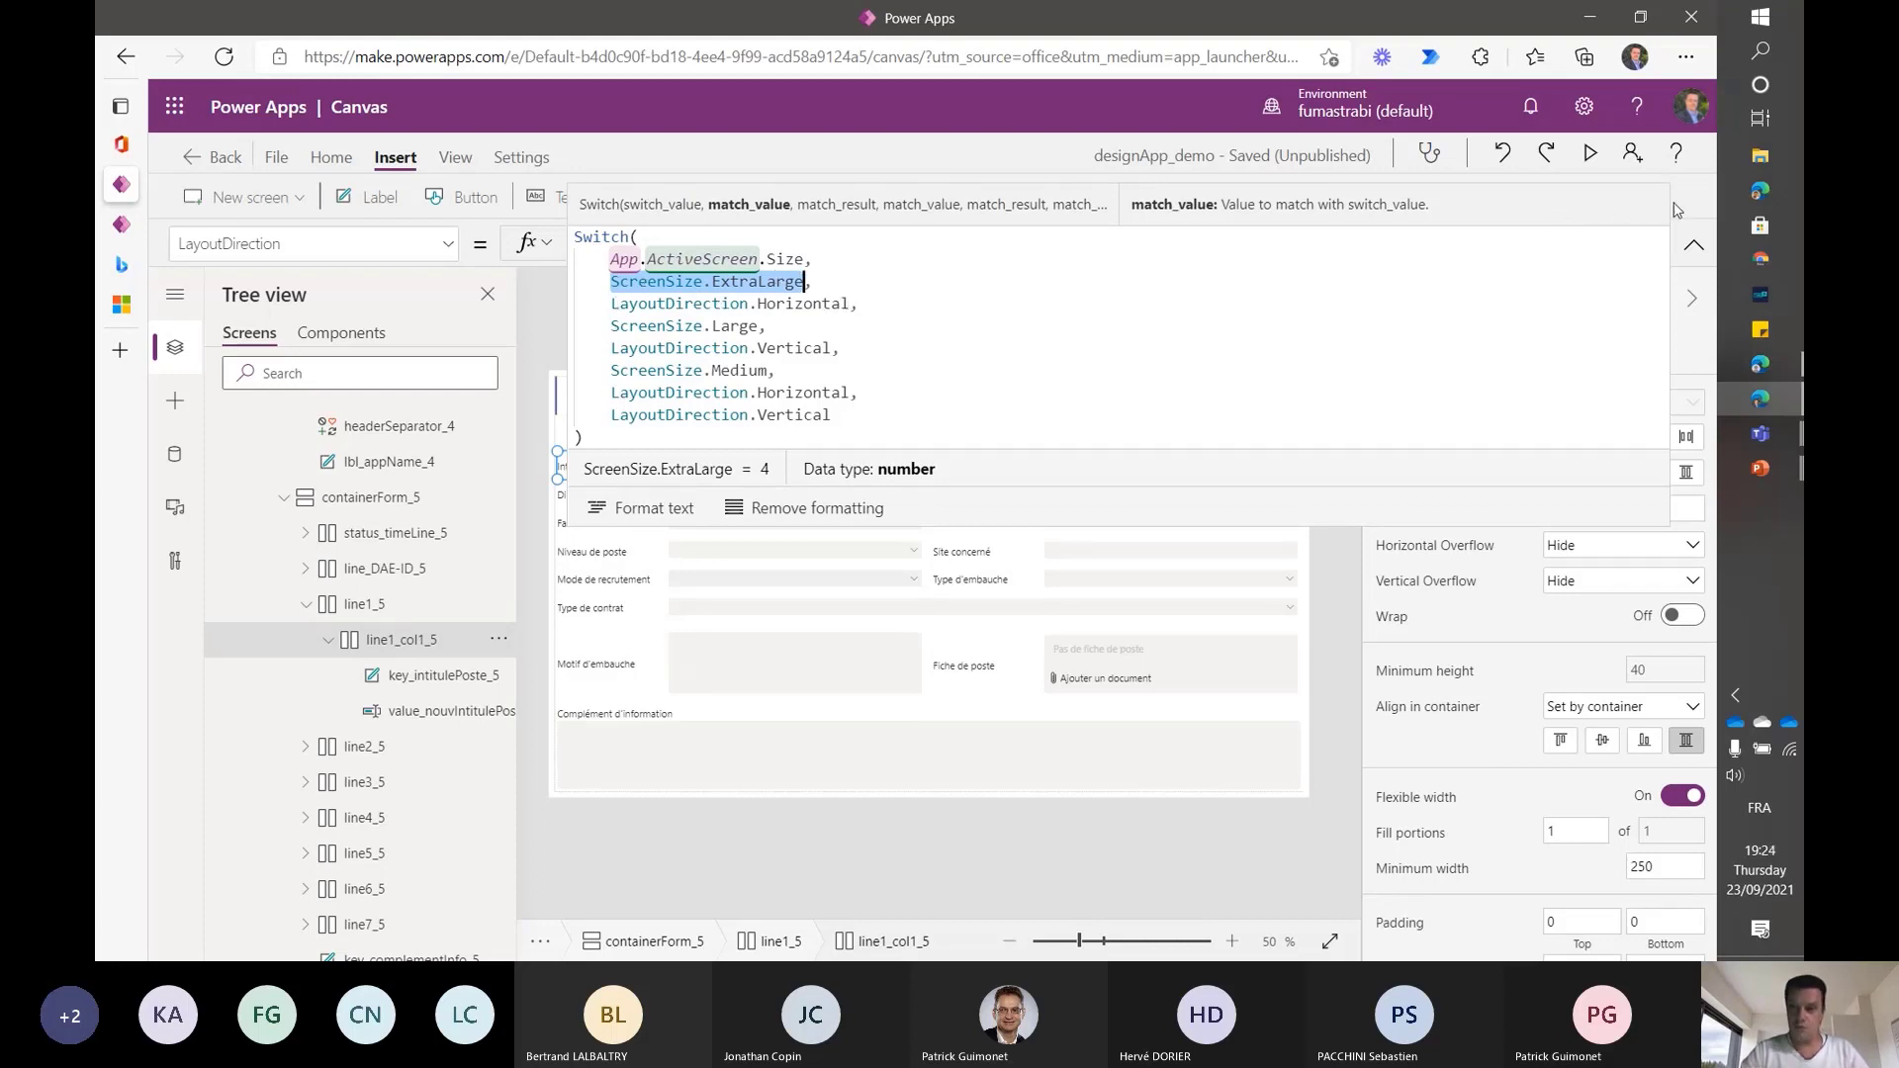
{"action": "left_click", "coordinate": [1694, 250]}
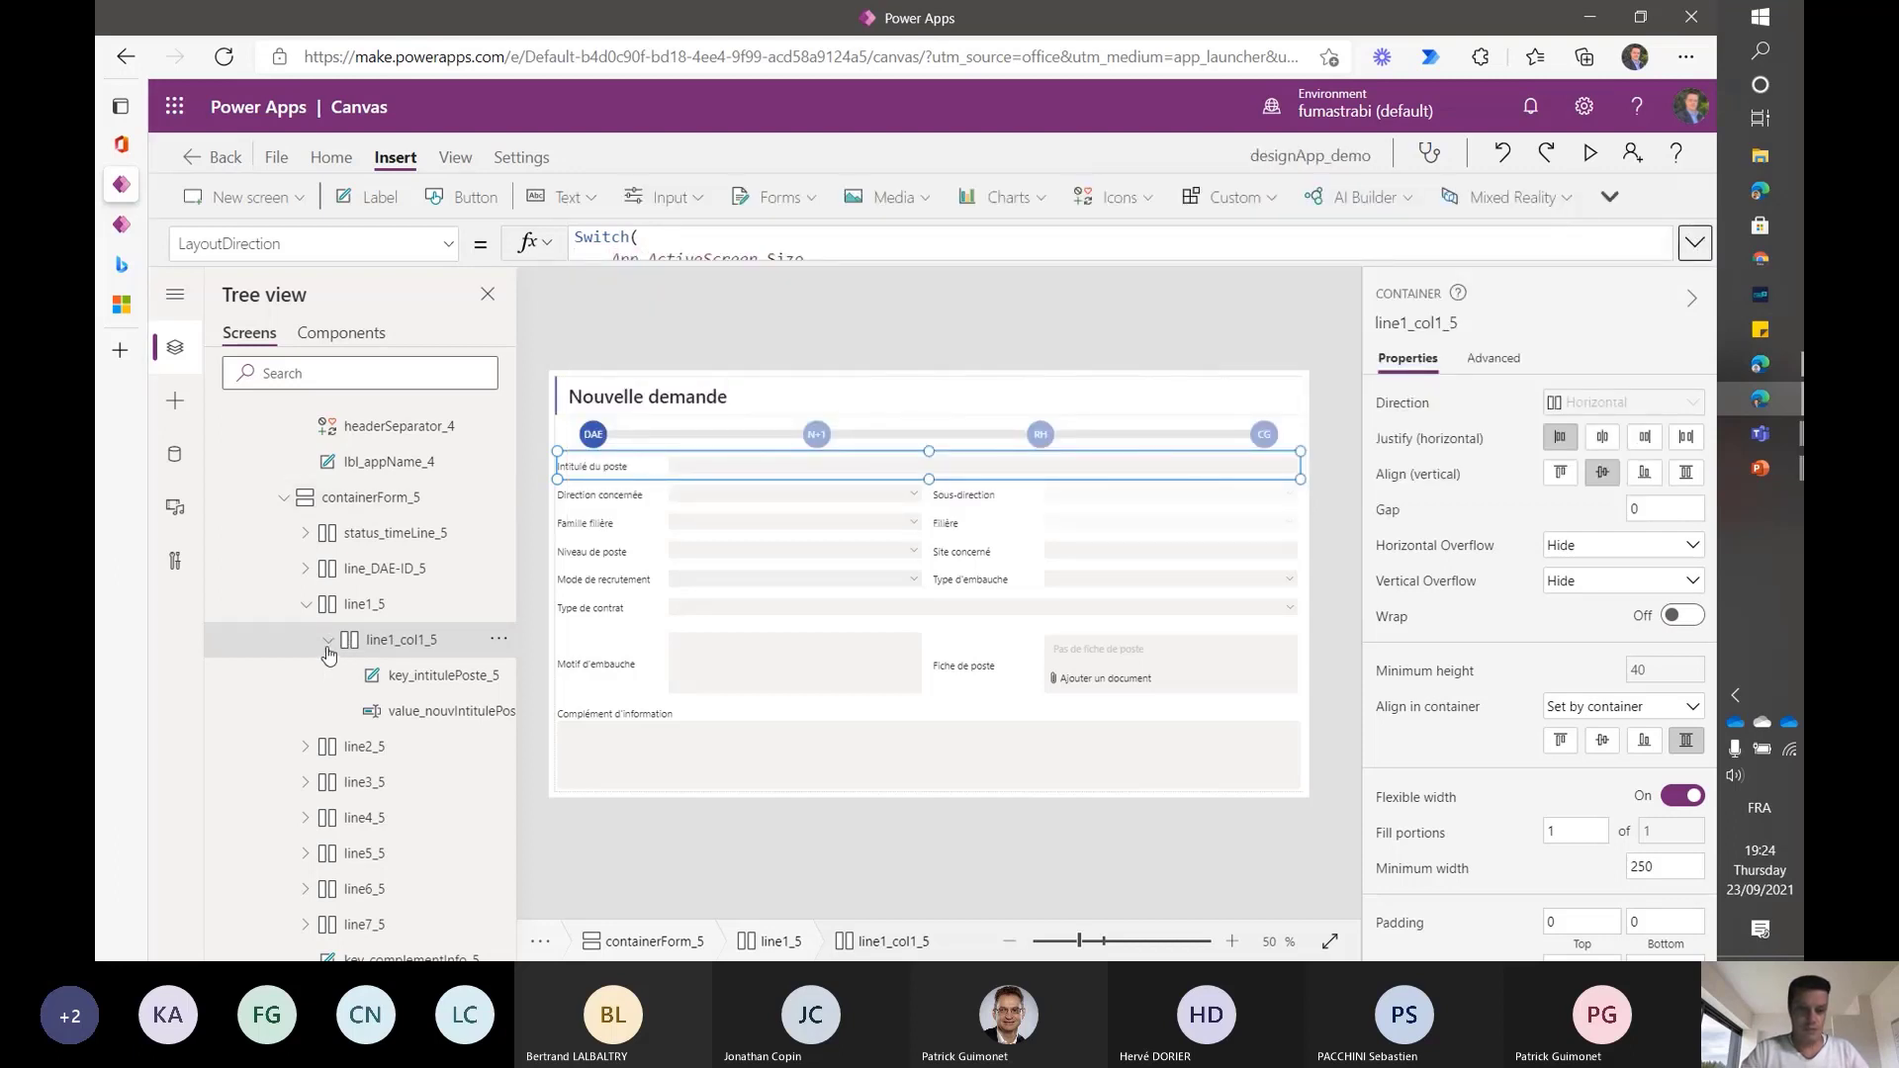
- Expand line2_5 in containerForm_5 and examine its two column containers, line2_col1_5 and line2_col2_5
{"action": "left_click", "coordinate": [299, 748]}
{"action": "left_click", "coordinate": [361, 749]}
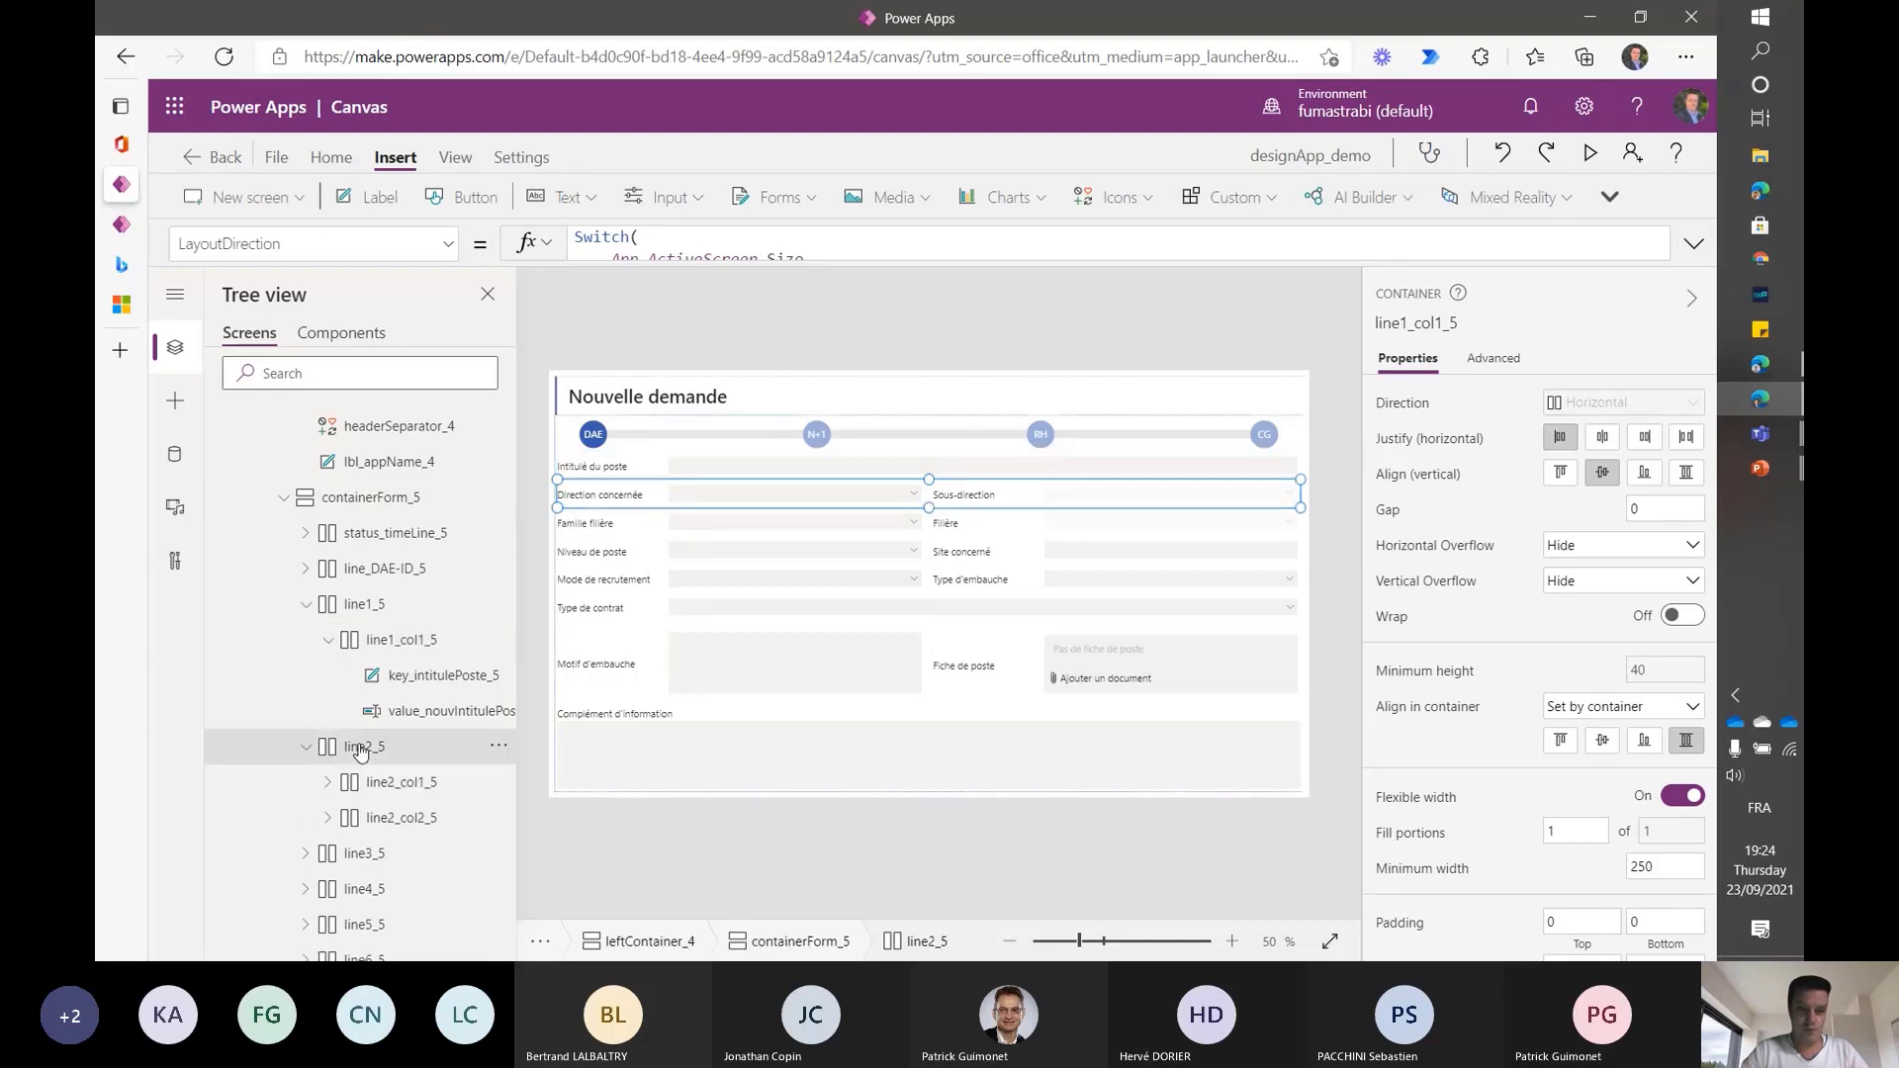
{"action": "scroll", "coordinate": [362, 748], "scroll_direction": "down", "scroll_amount": 5}
{"action": "scroll", "coordinate": [374, 746], "scroll_direction": "up", "scroll_amount": 2}
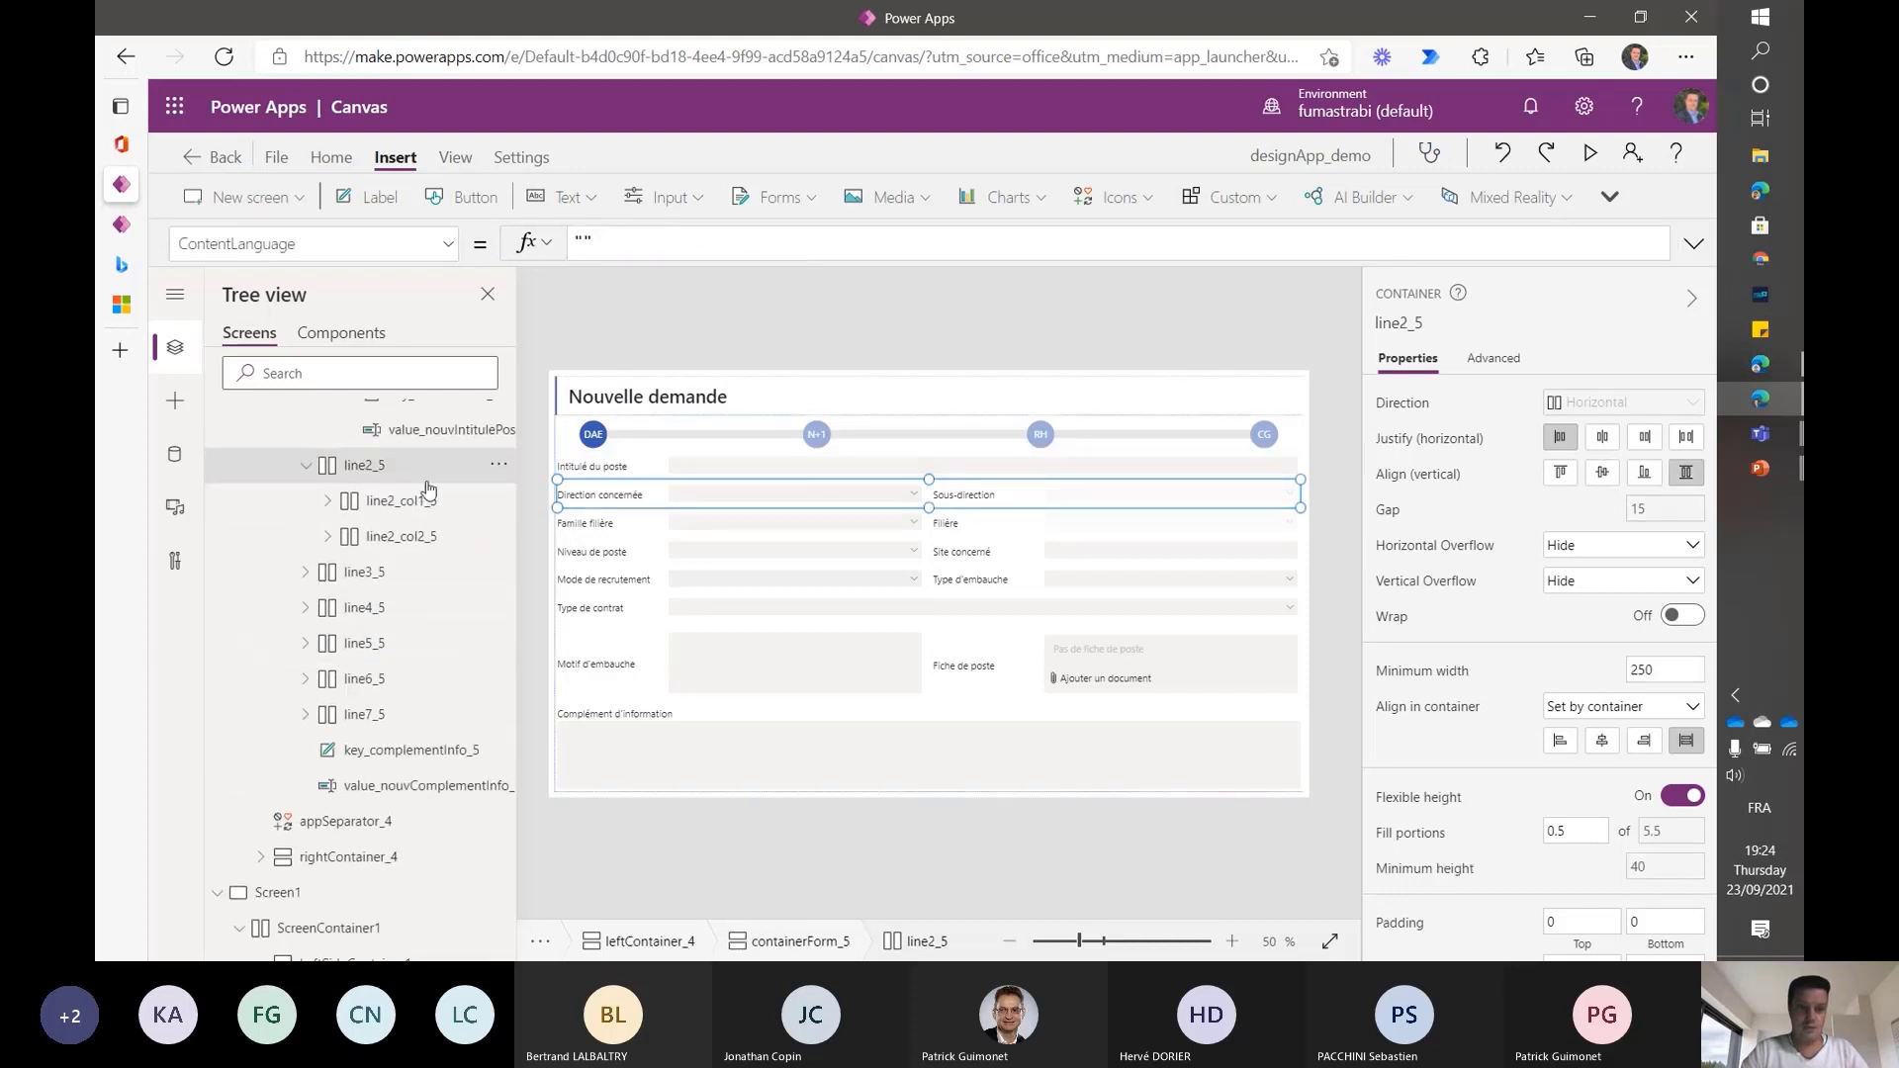
{"action": "left_click", "coordinate": [394, 505]}
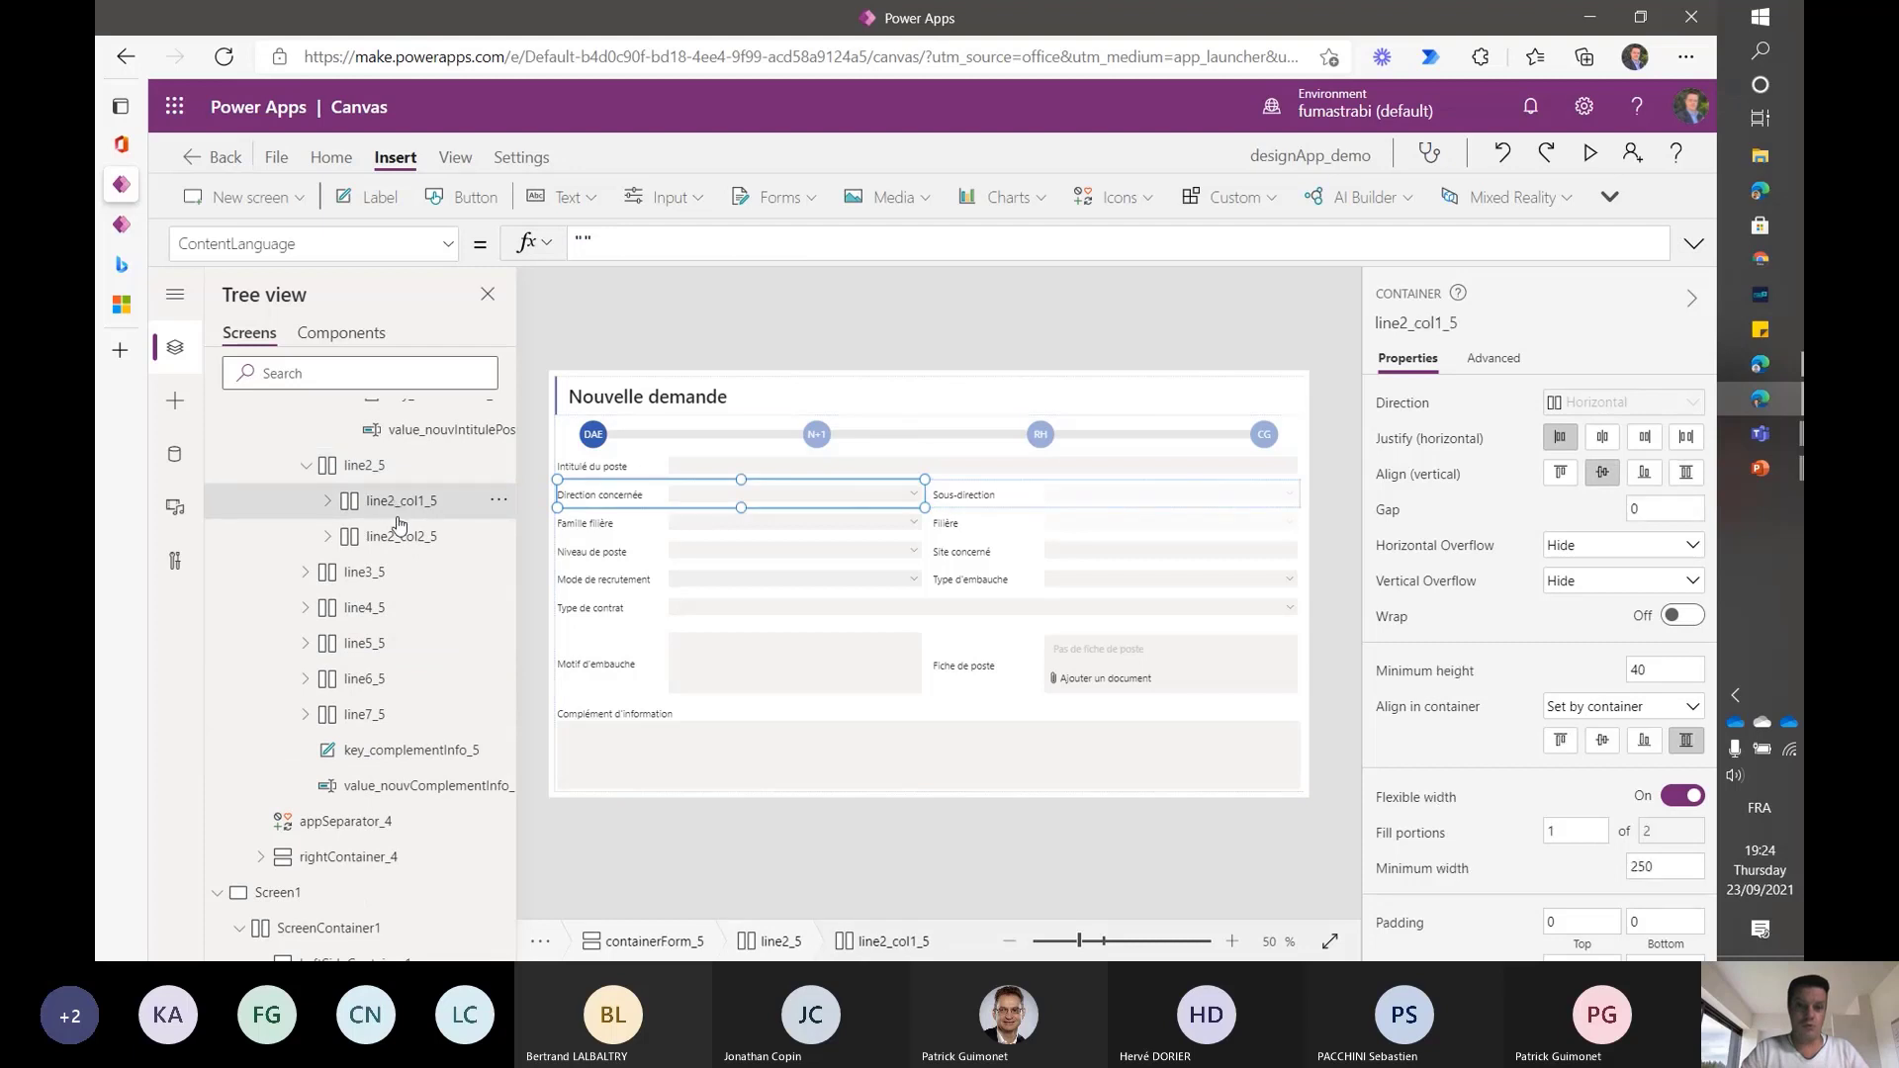
{"action": "left_click", "coordinate": [404, 537]}
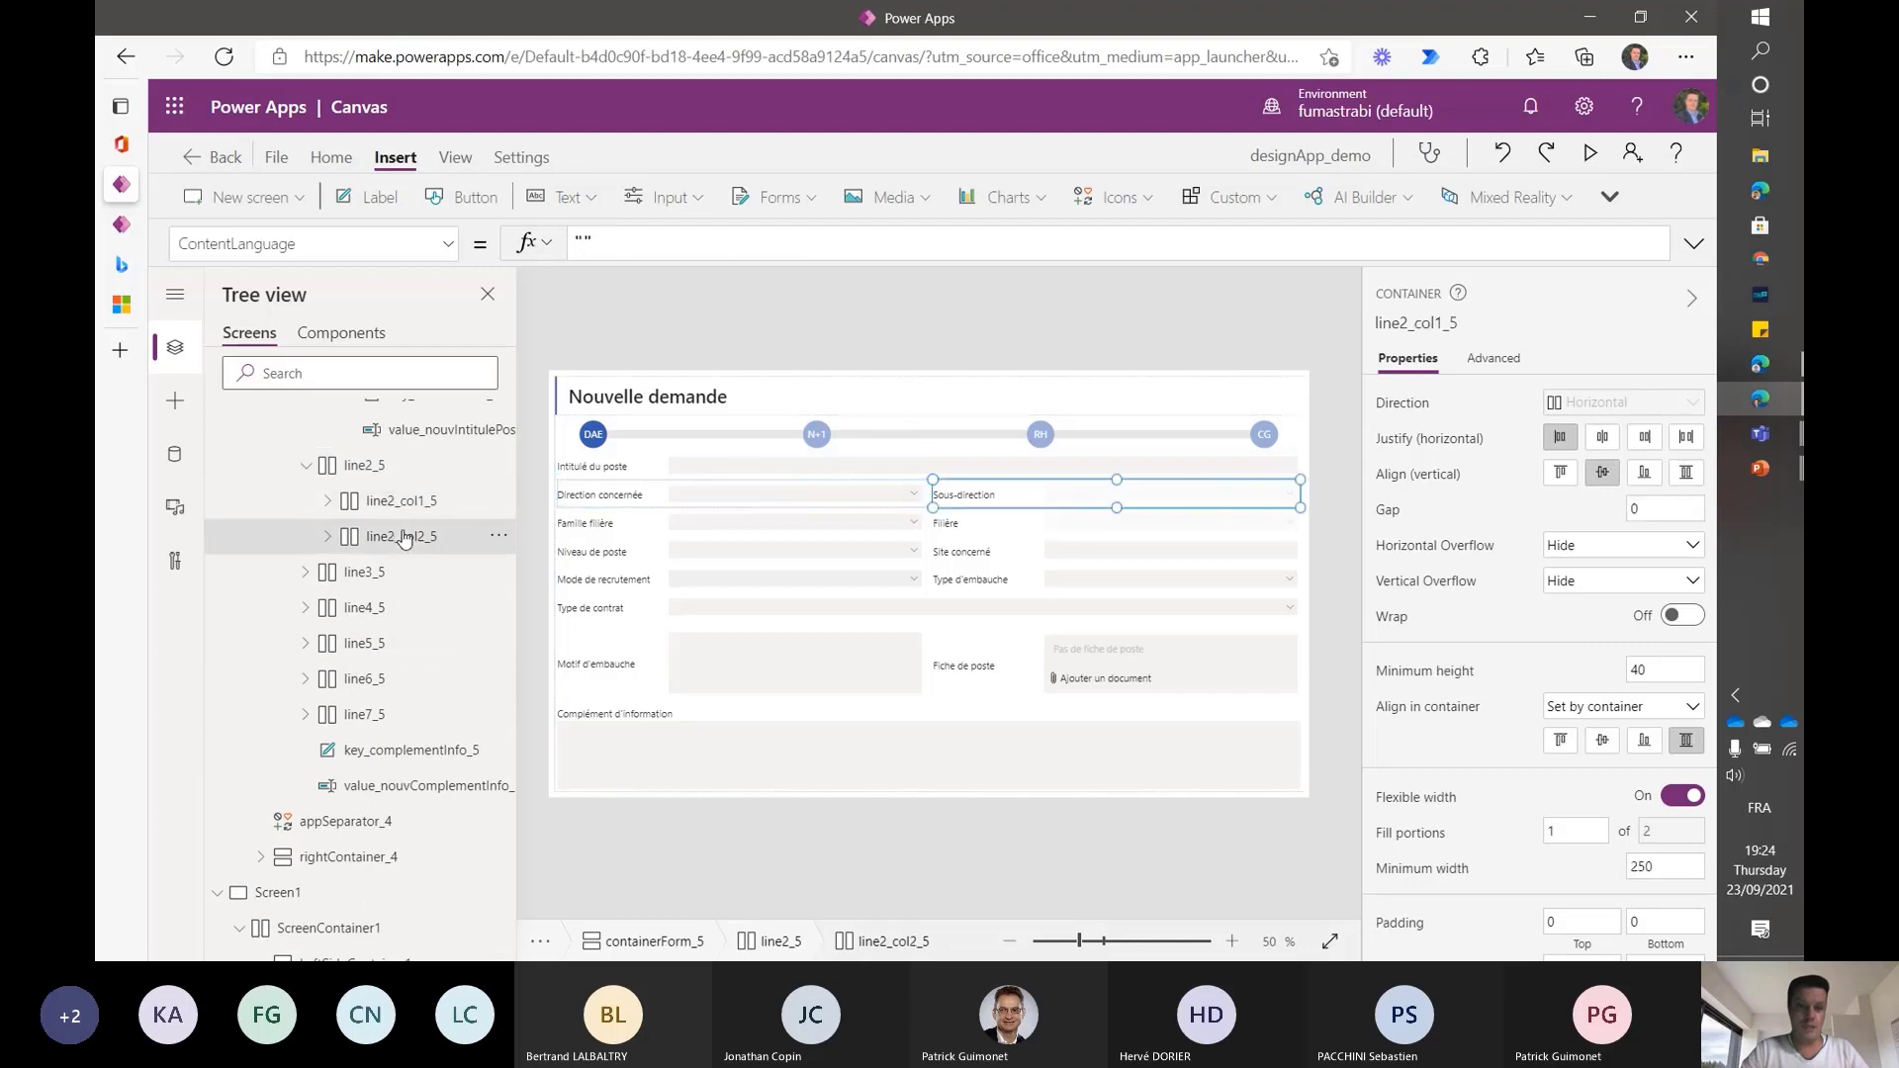
- Examine the label and combo box inside line2_col1_5, expand and select line2_col2_5, and collapse line2_5 with both its columns
{"action": "left_click", "coordinate": [329, 502]}
{"action": "left_click", "coordinate": [414, 537]}
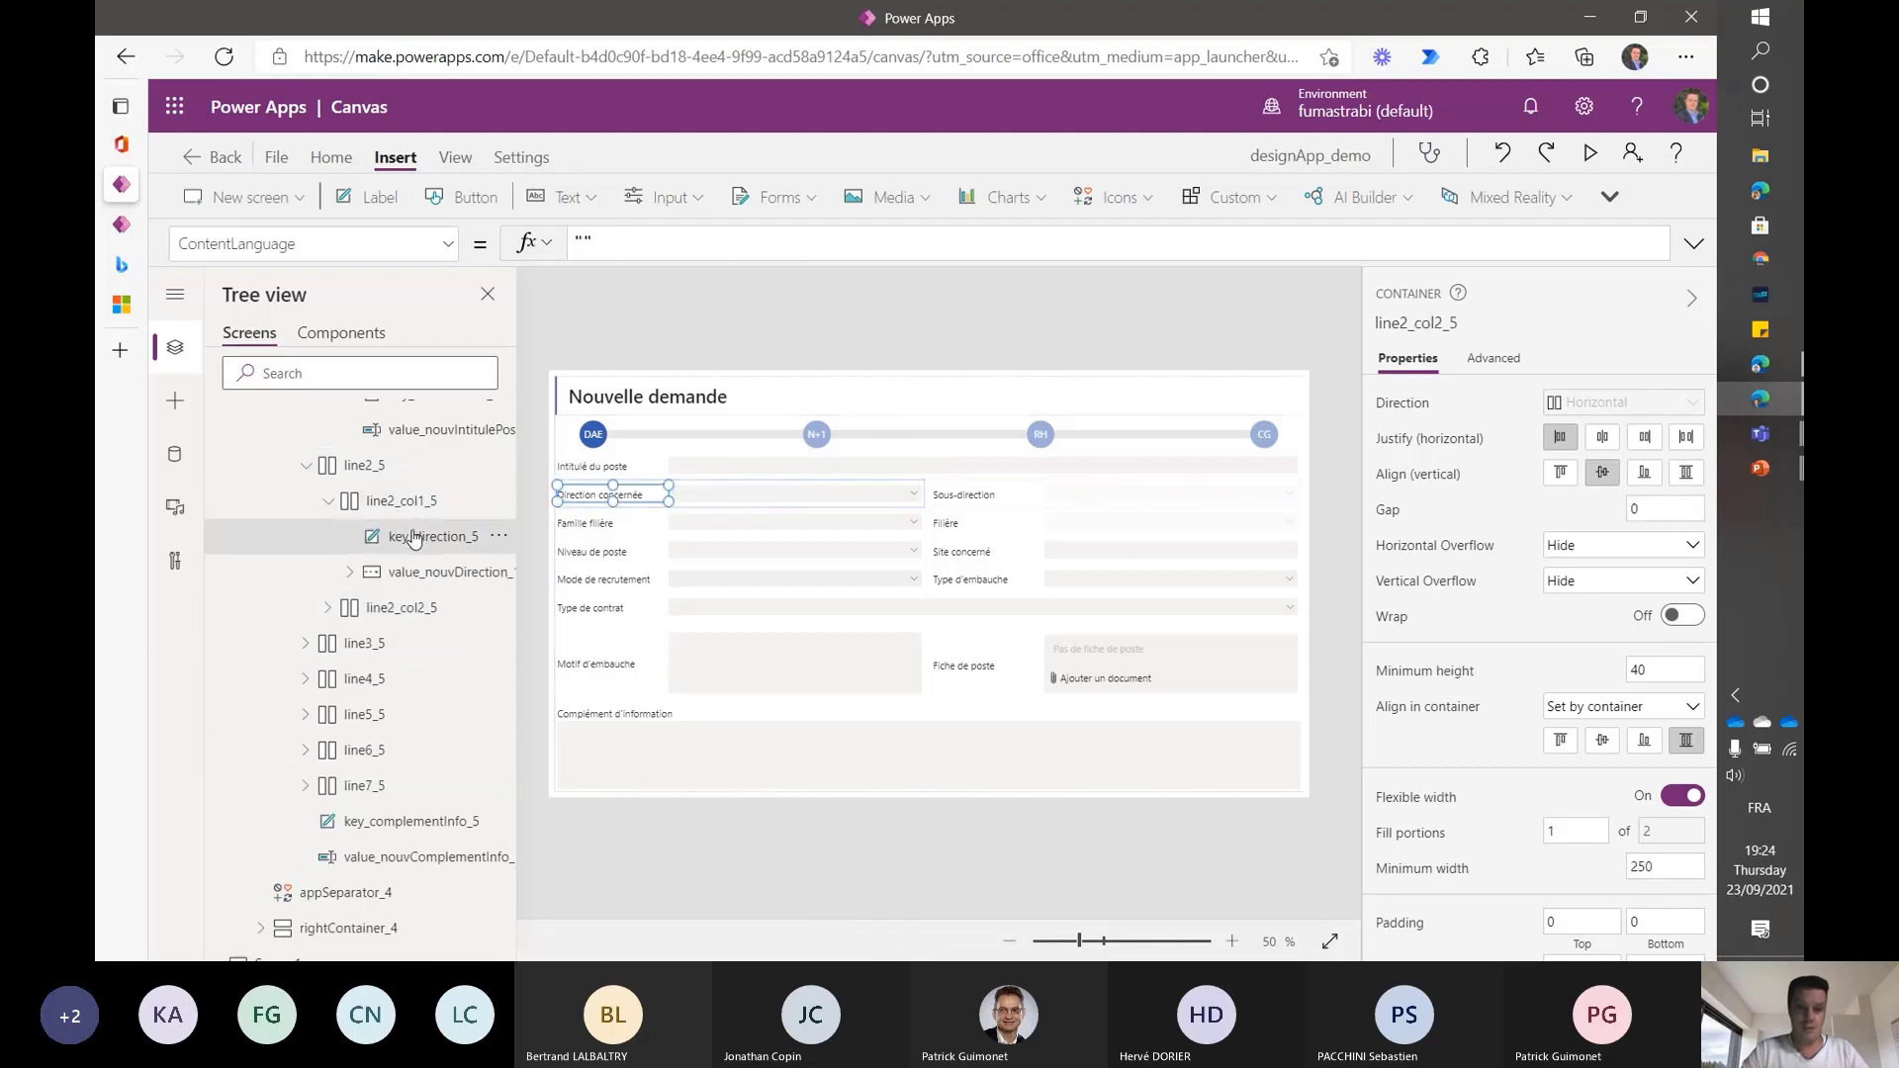
{"action": "left_click", "coordinate": [414, 572]}
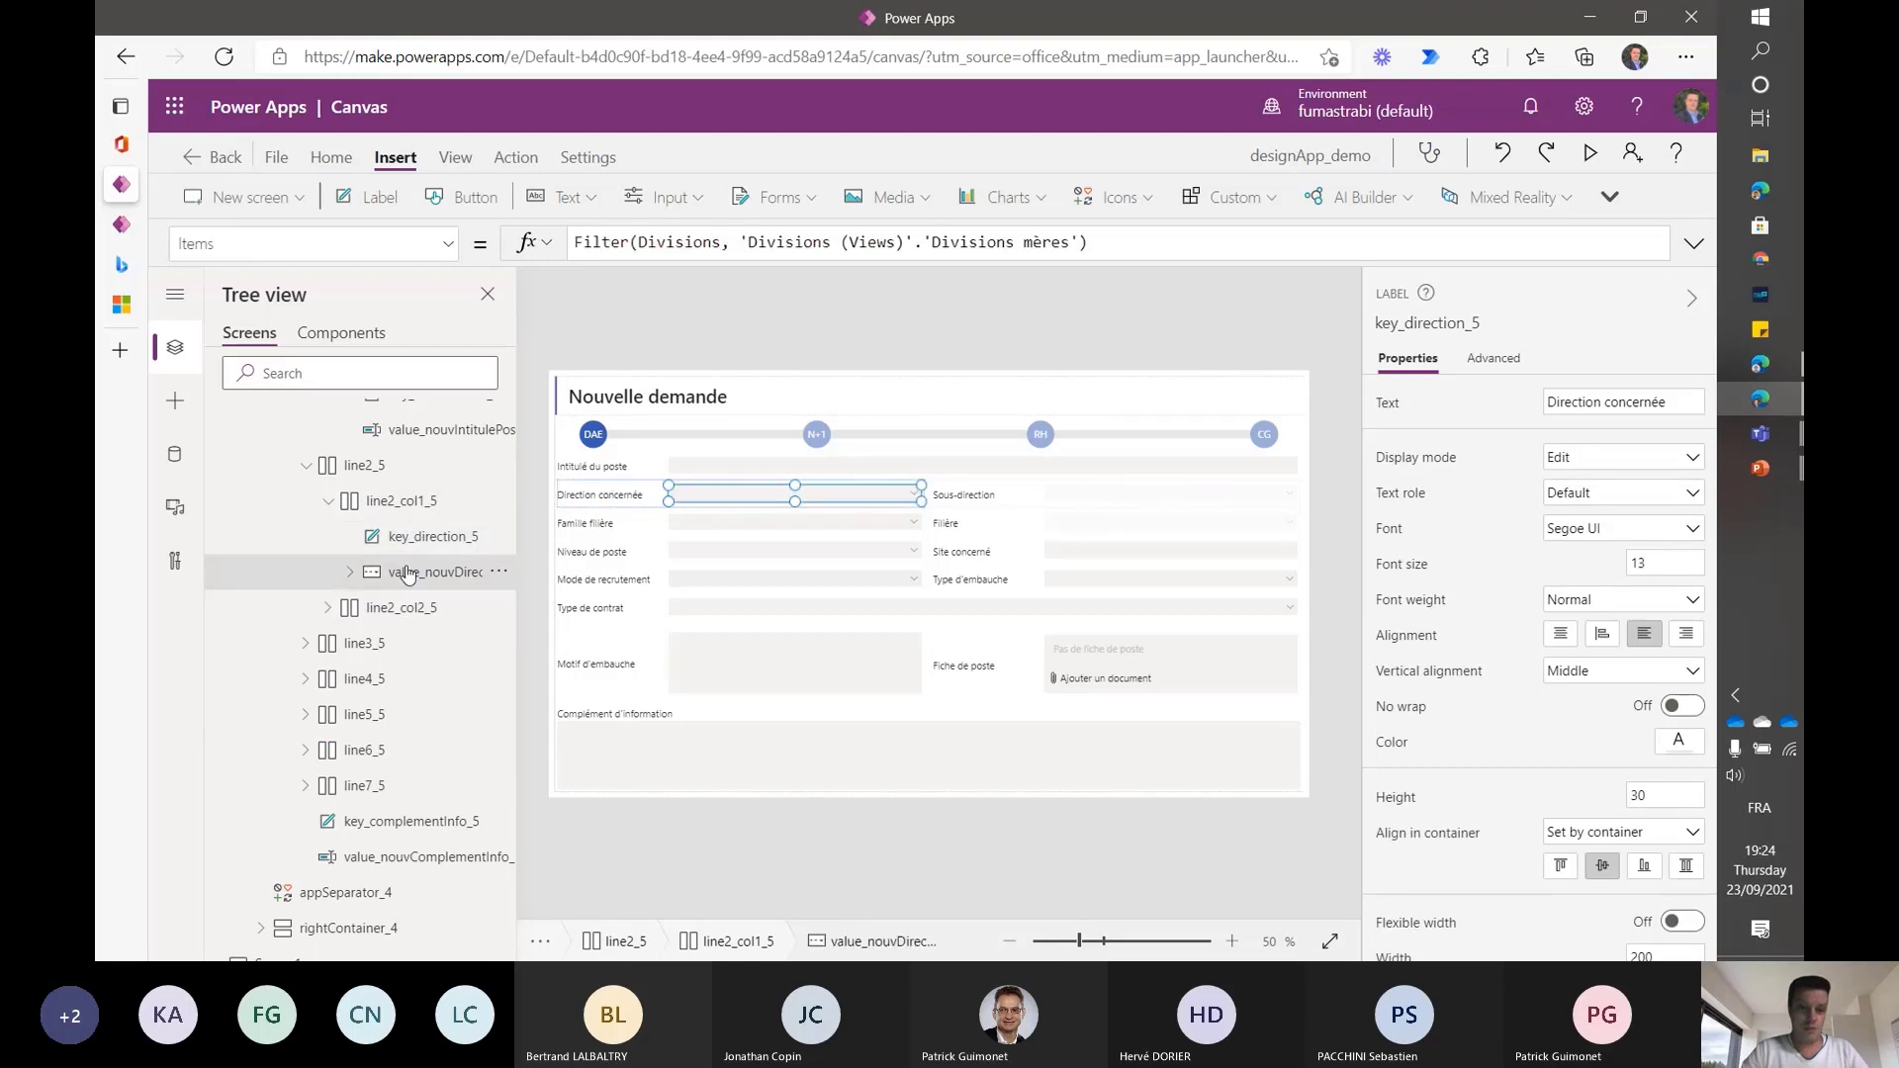
{"action": "left_click", "coordinate": [329, 608]}
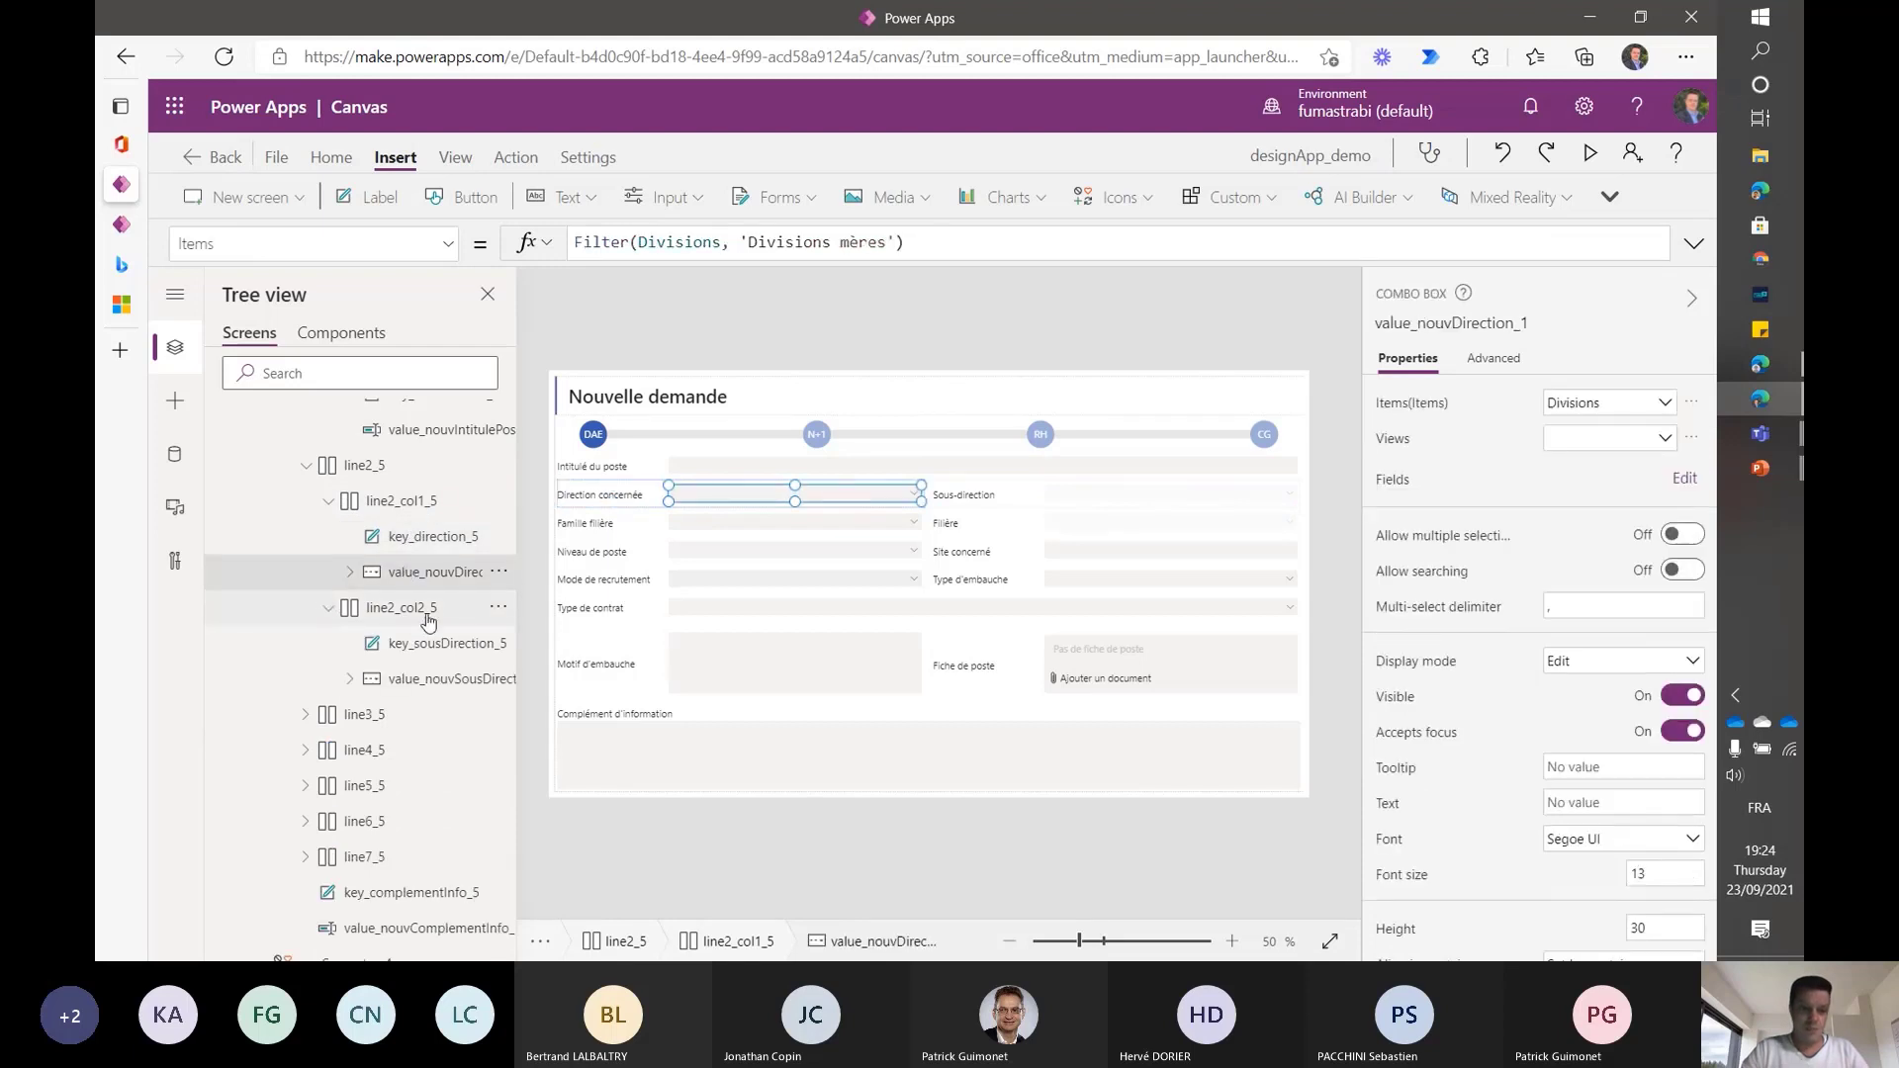
{"action": "left_click", "coordinate": [373, 612]}
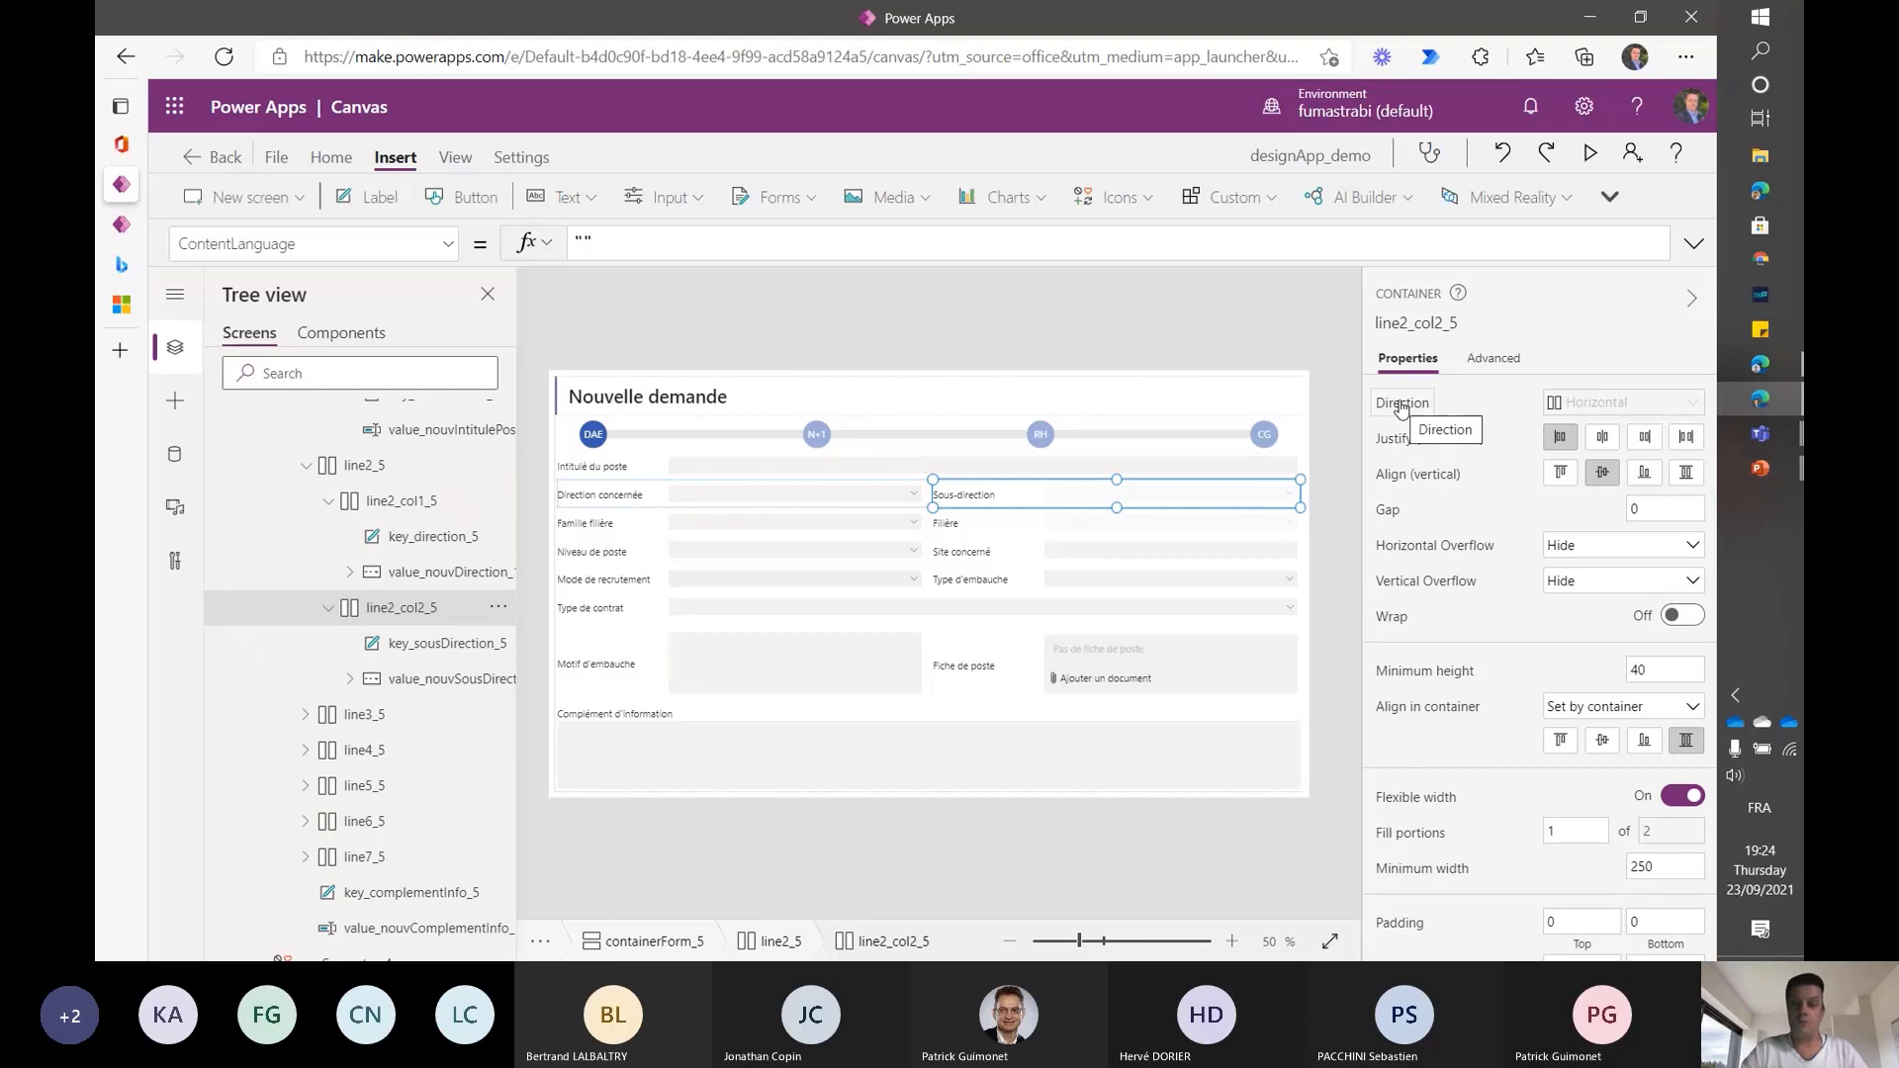
{"action": "left_click", "coordinate": [329, 613]}
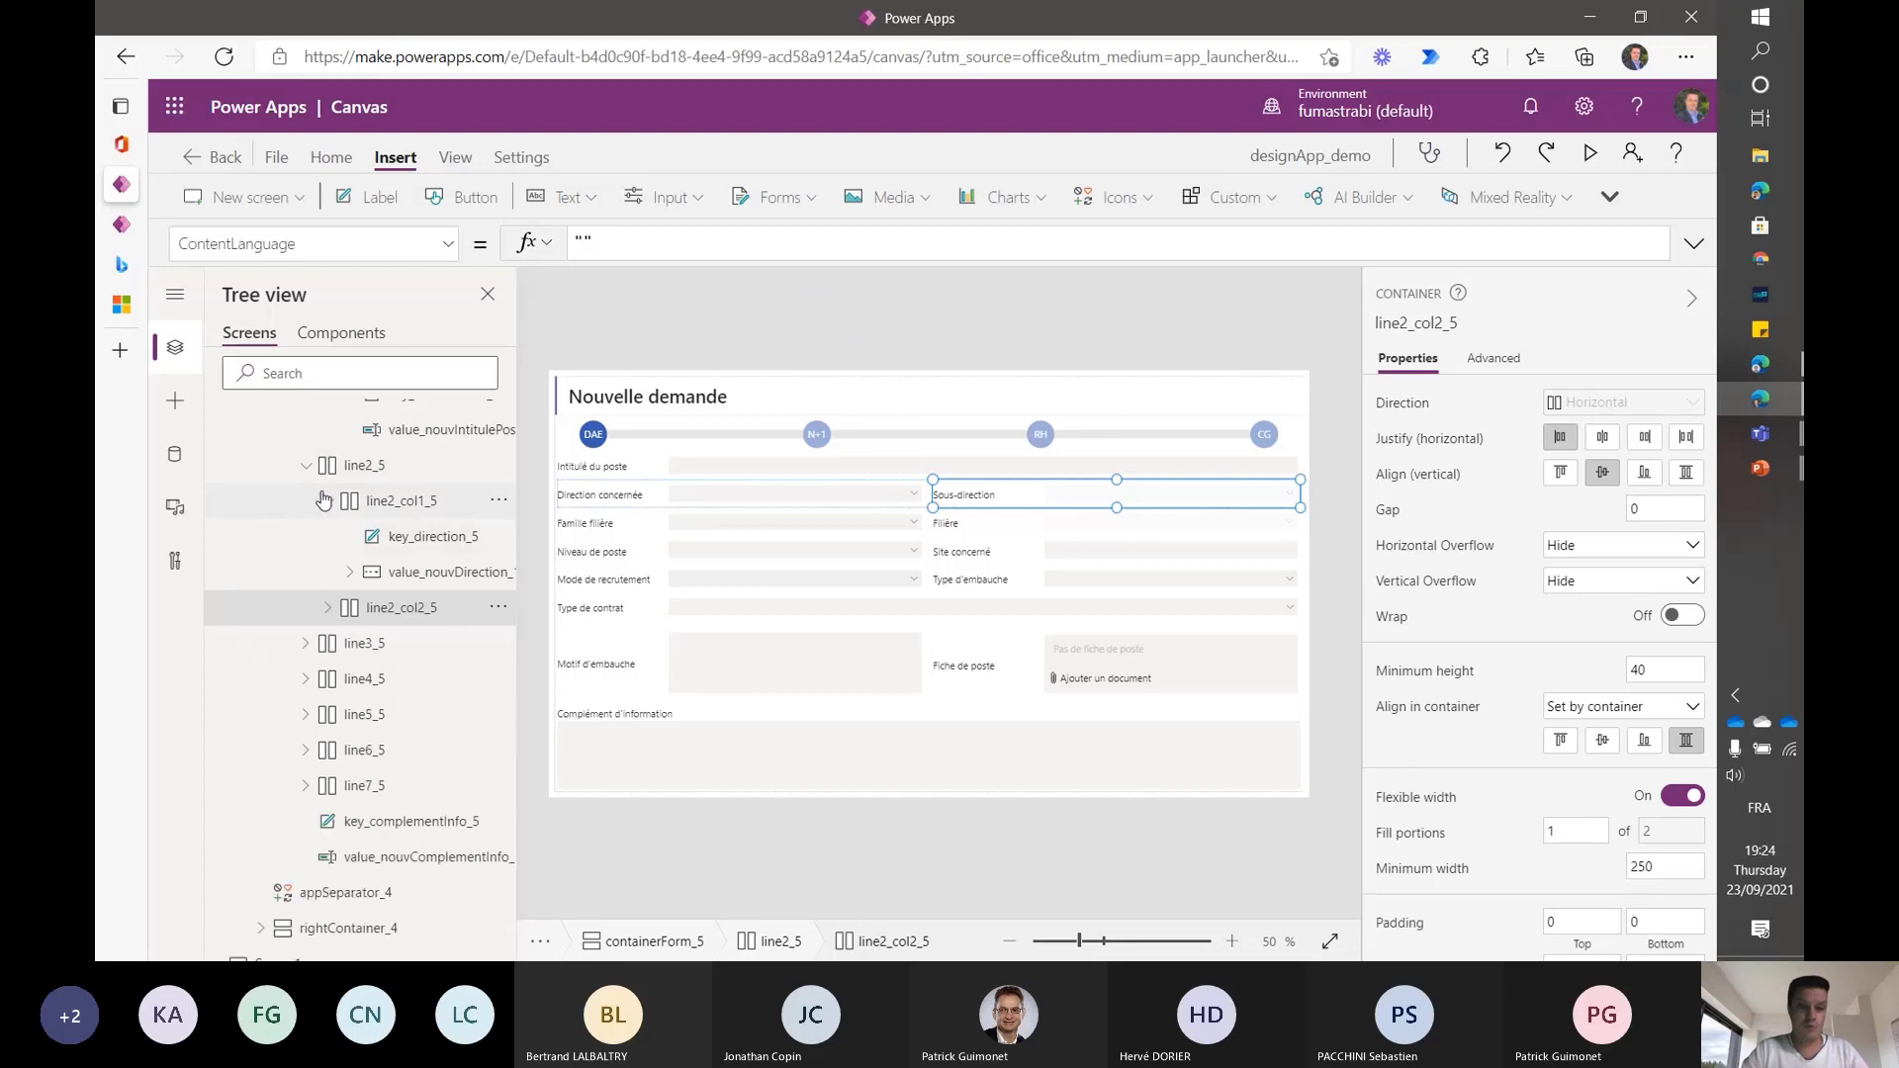
{"action": "left_click", "coordinate": [323, 500]}
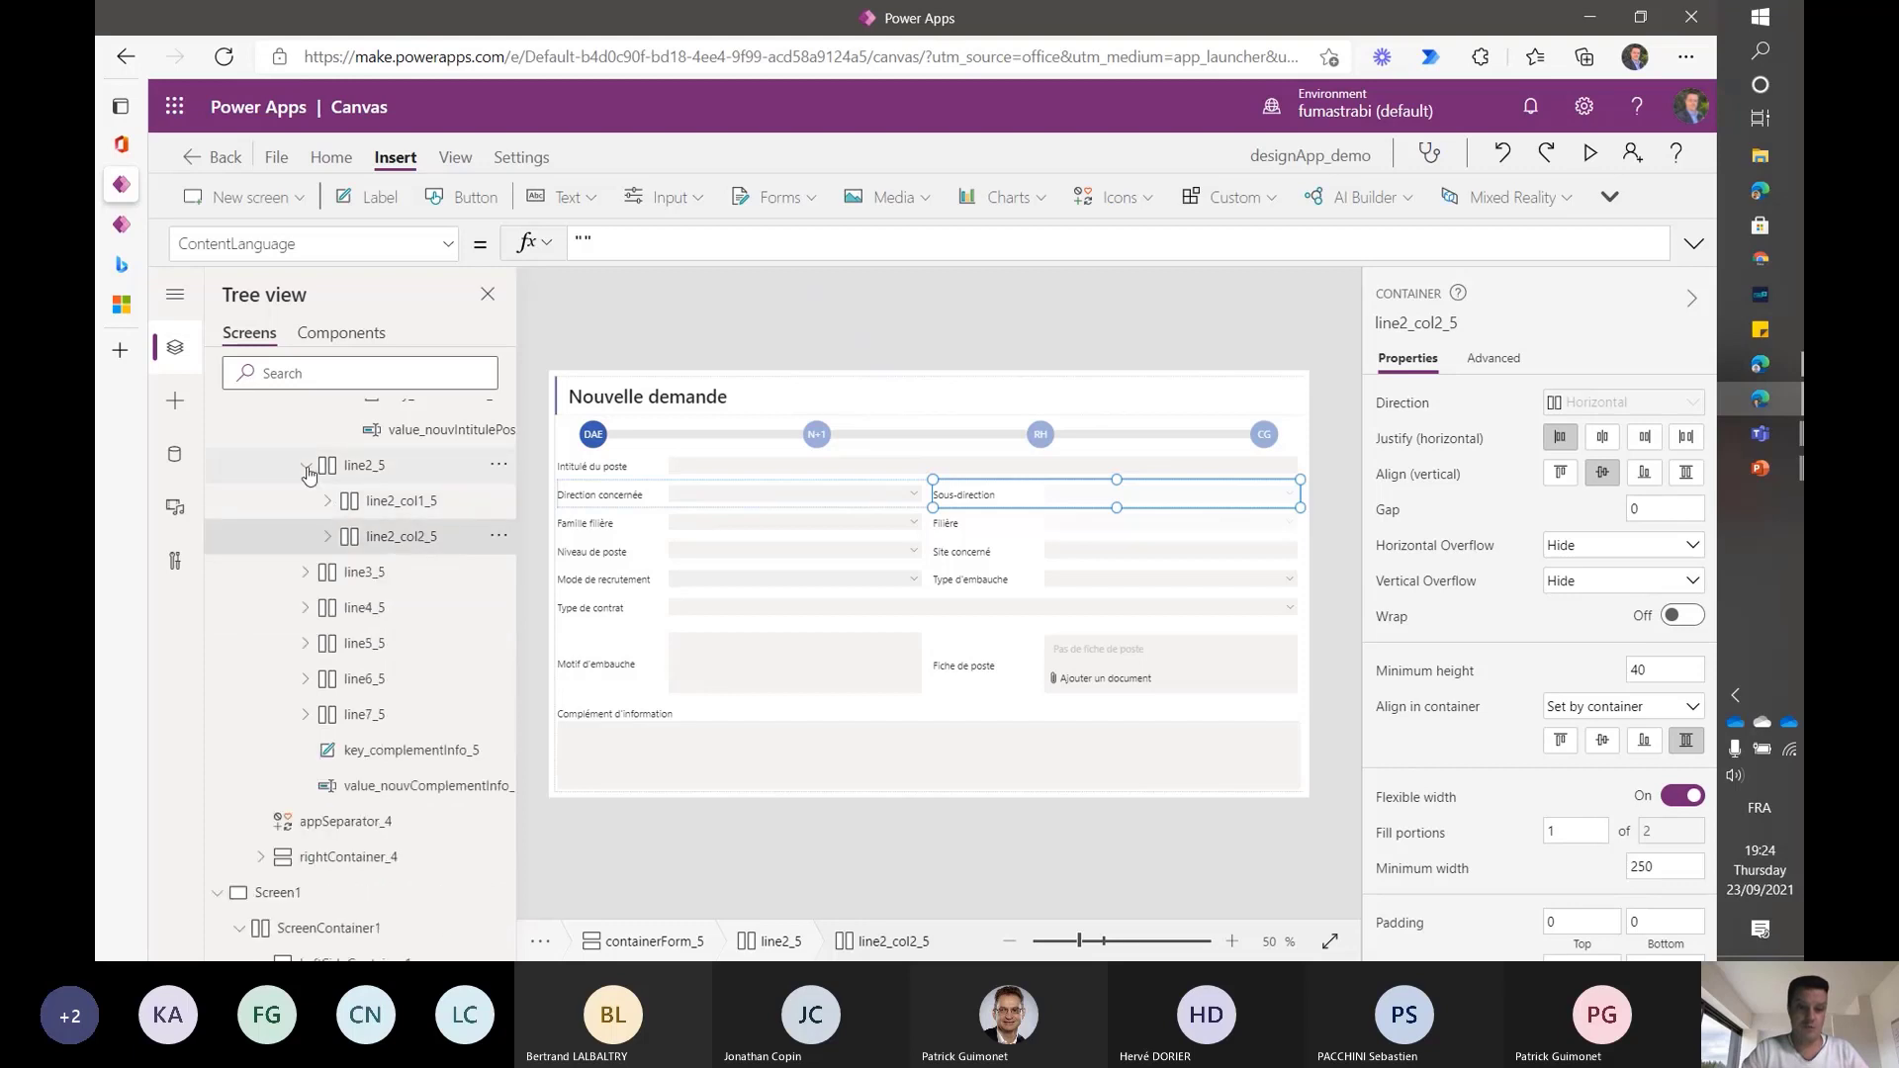
{"action": "left_click", "coordinate": [307, 467]}
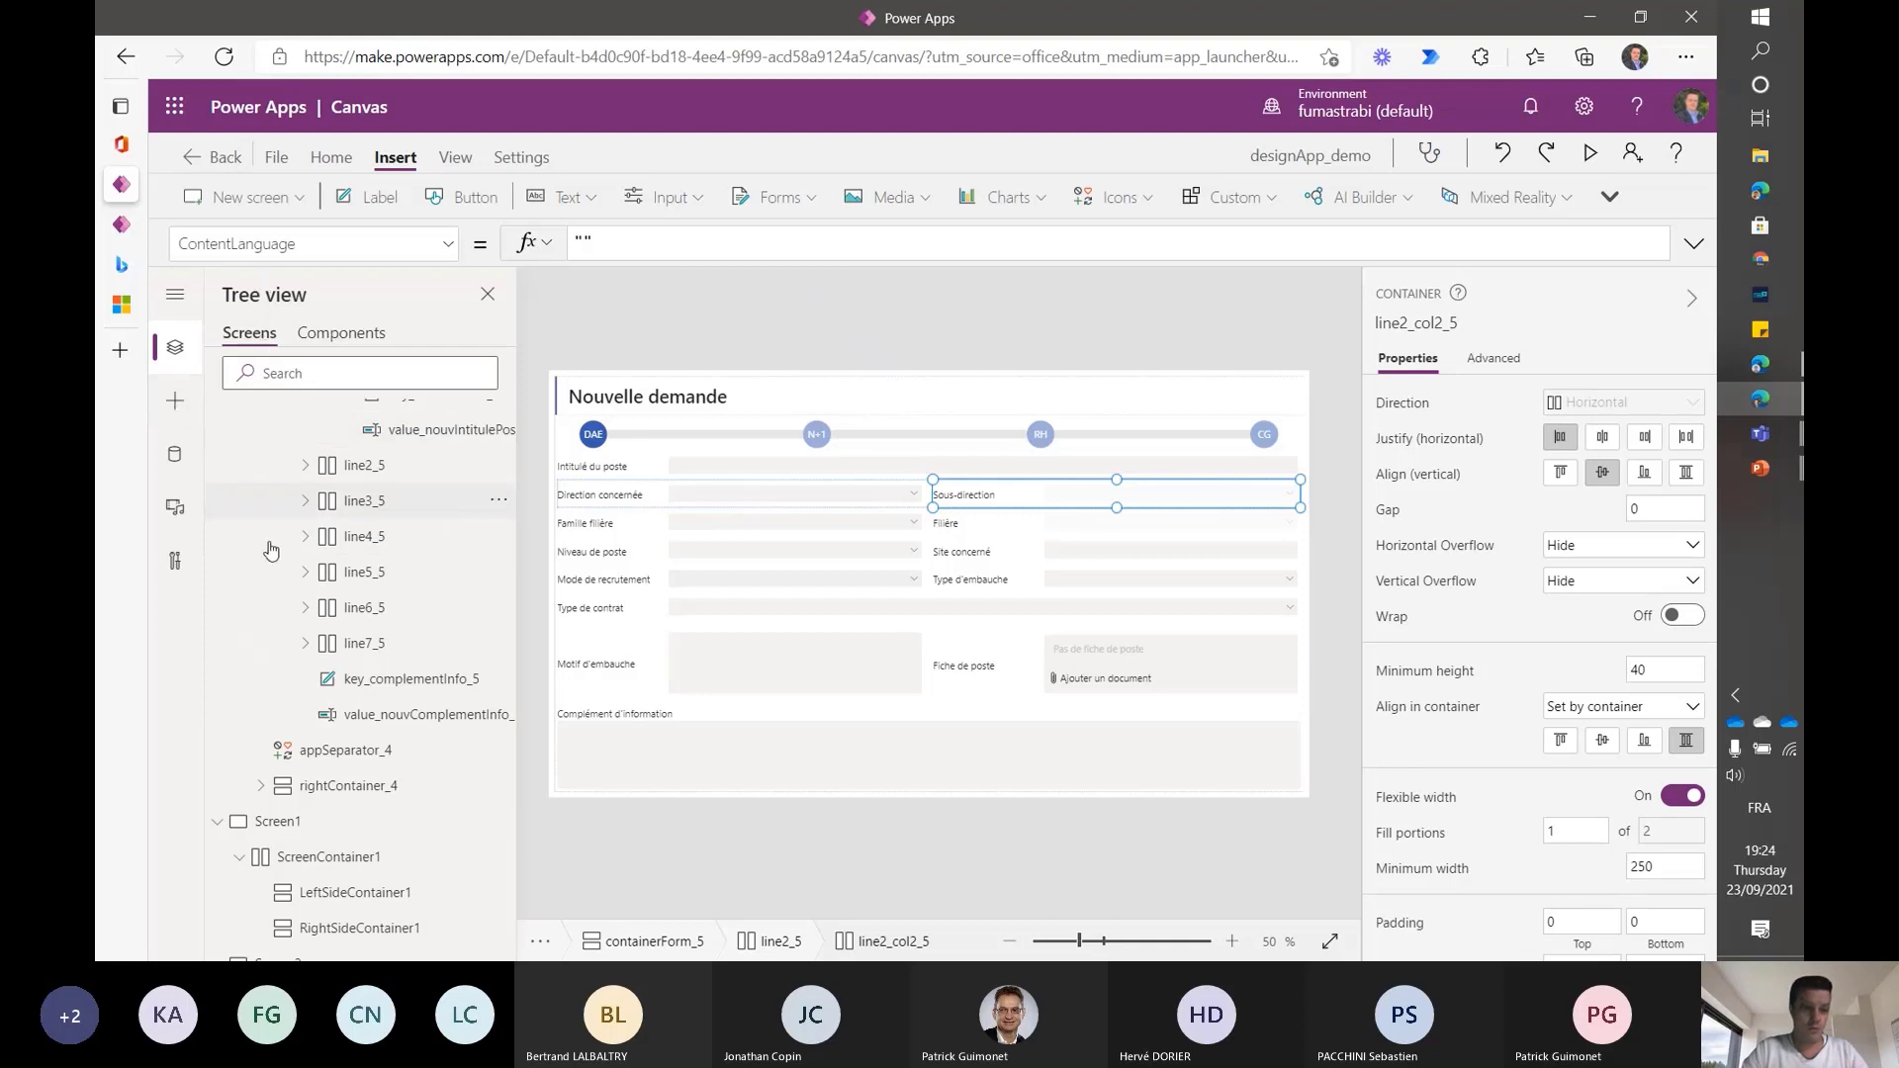
- Add a new blank screen to the app and insert a horizontal container on it
{"action": "left_click", "coordinate": [295, 829]}
{"action": "scroll", "coordinate": [294, 829], "scroll_direction": "down", "scroll_amount": 3}
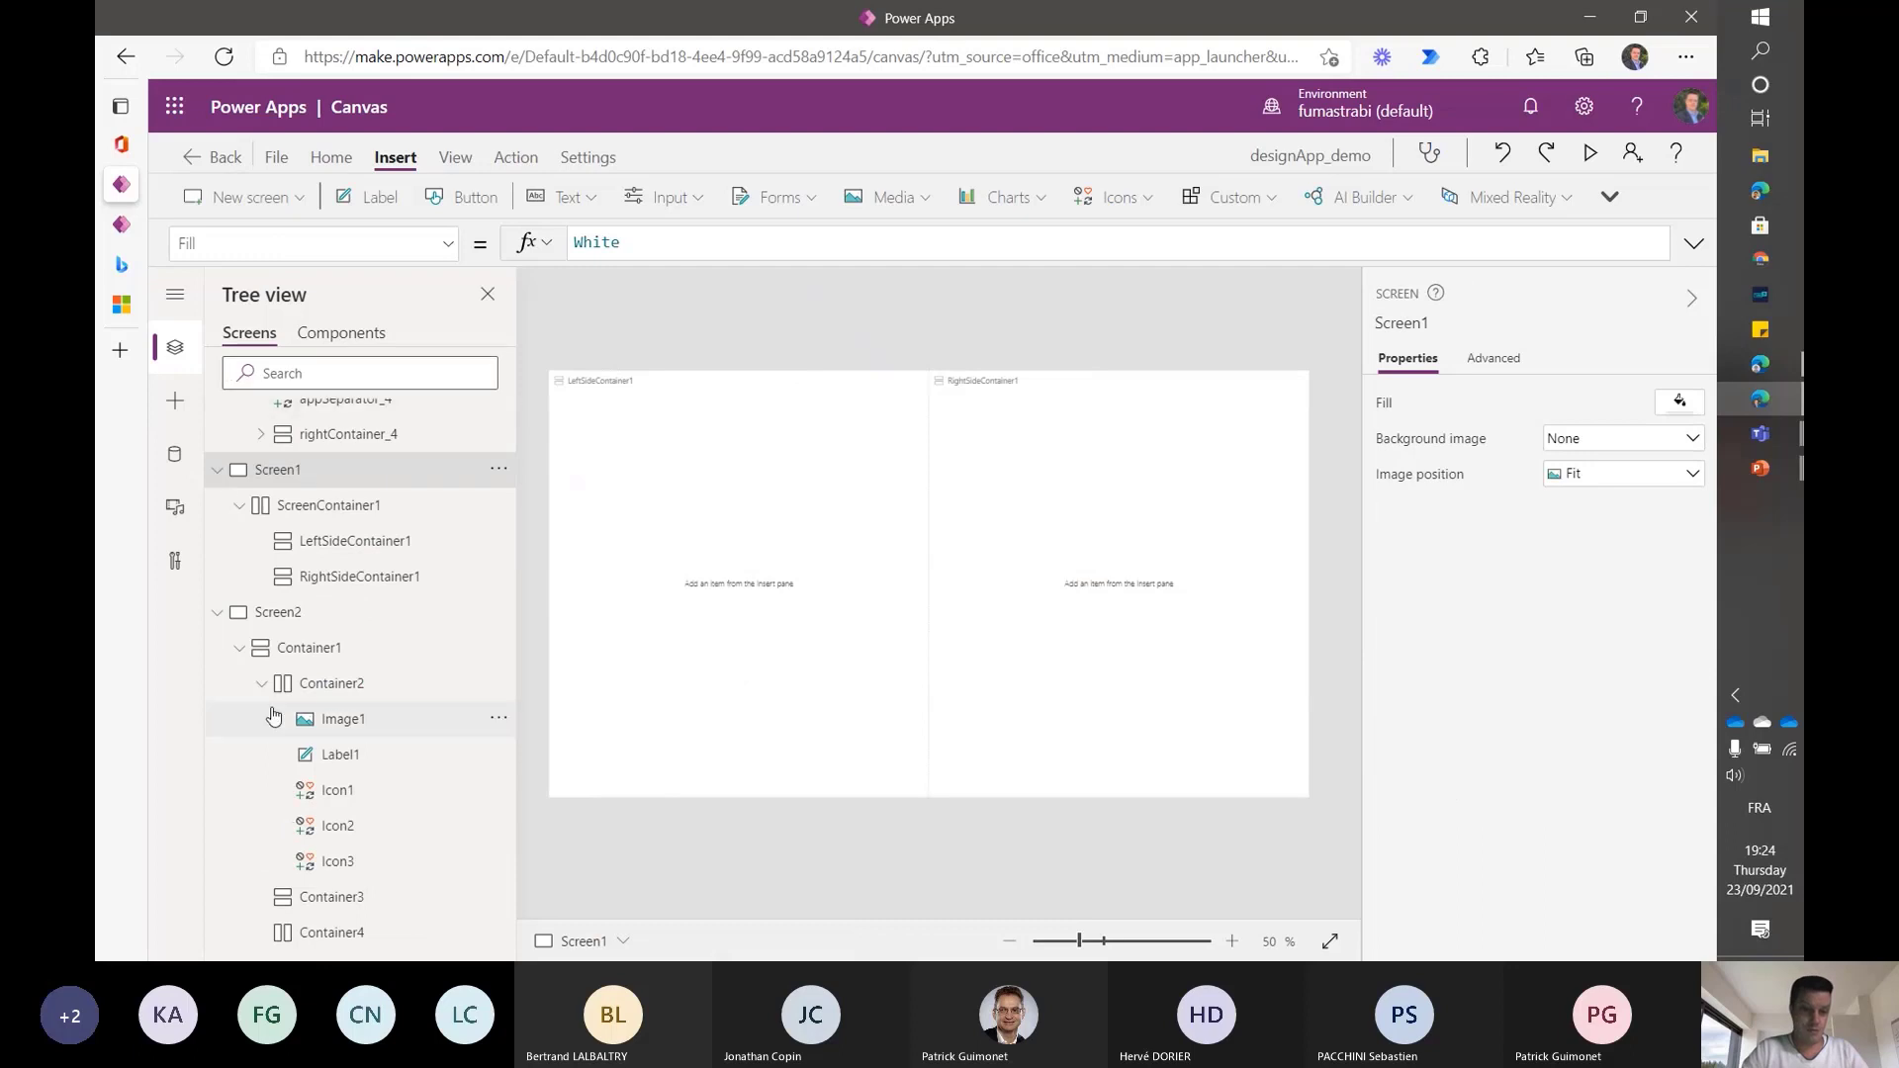
{"action": "left_click", "coordinate": [242, 195]}
{"action": "left_click", "coordinate": [255, 297]}
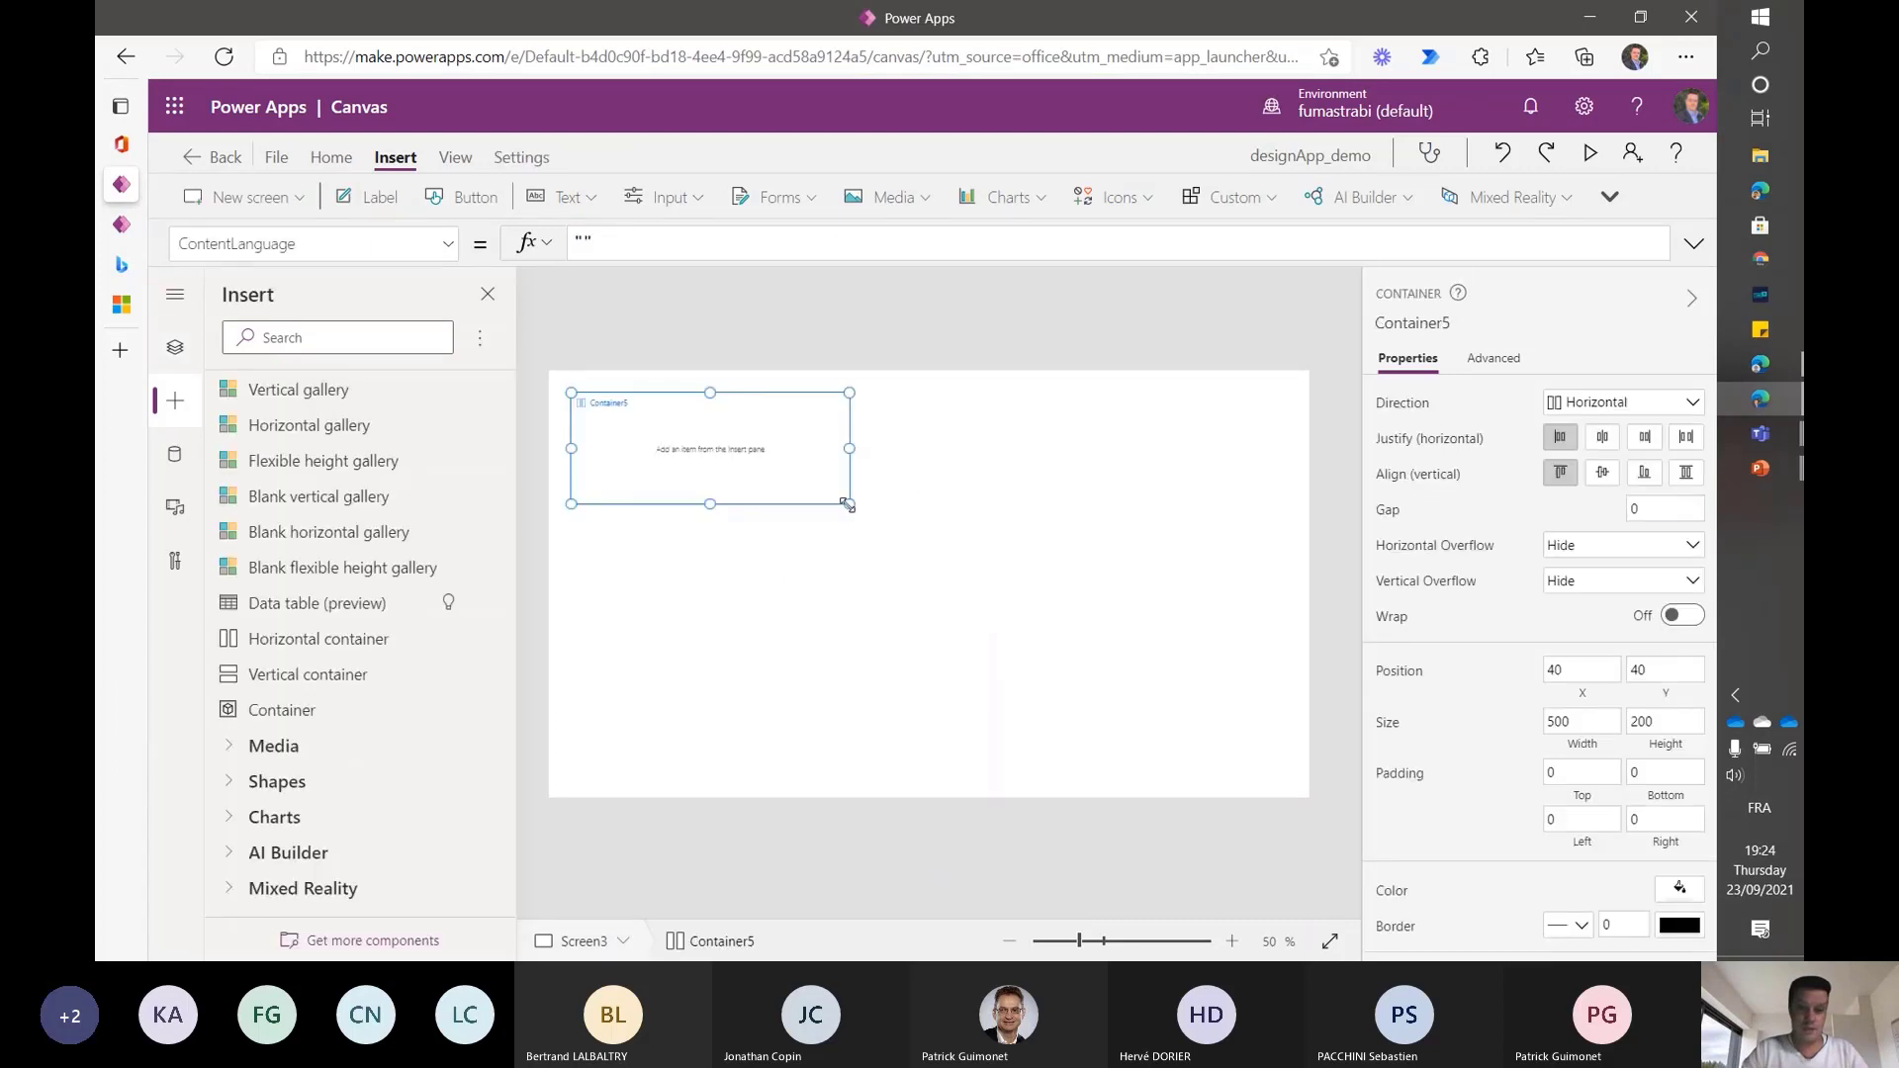
- Resize the horizontal container to about 1336 by 438, with its upper-left corner at about X 3, Y 120
{"action": "left_click_drag", "start_coordinate": [848, 506], "coordinate": [1293, 679]}
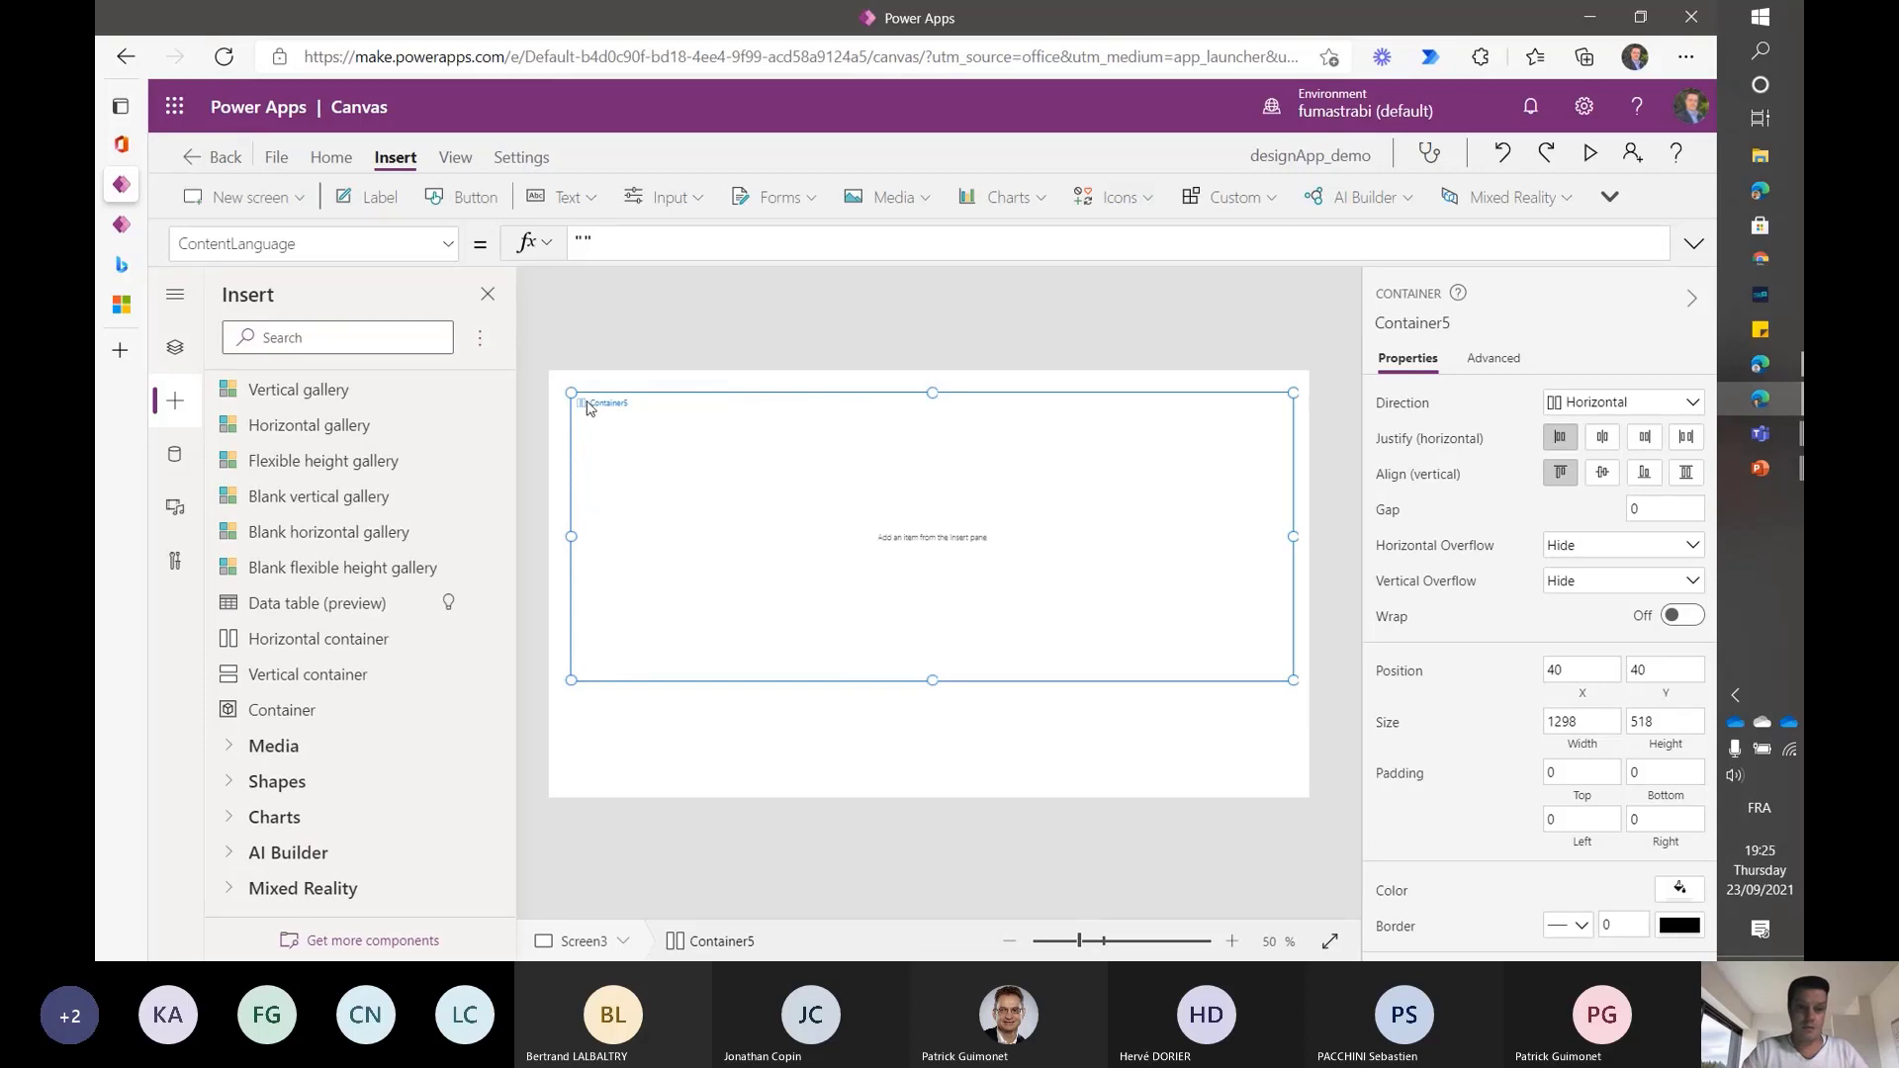
{"action": "left_click_drag", "start_coordinate": [571, 392], "coordinate": [551, 438]}
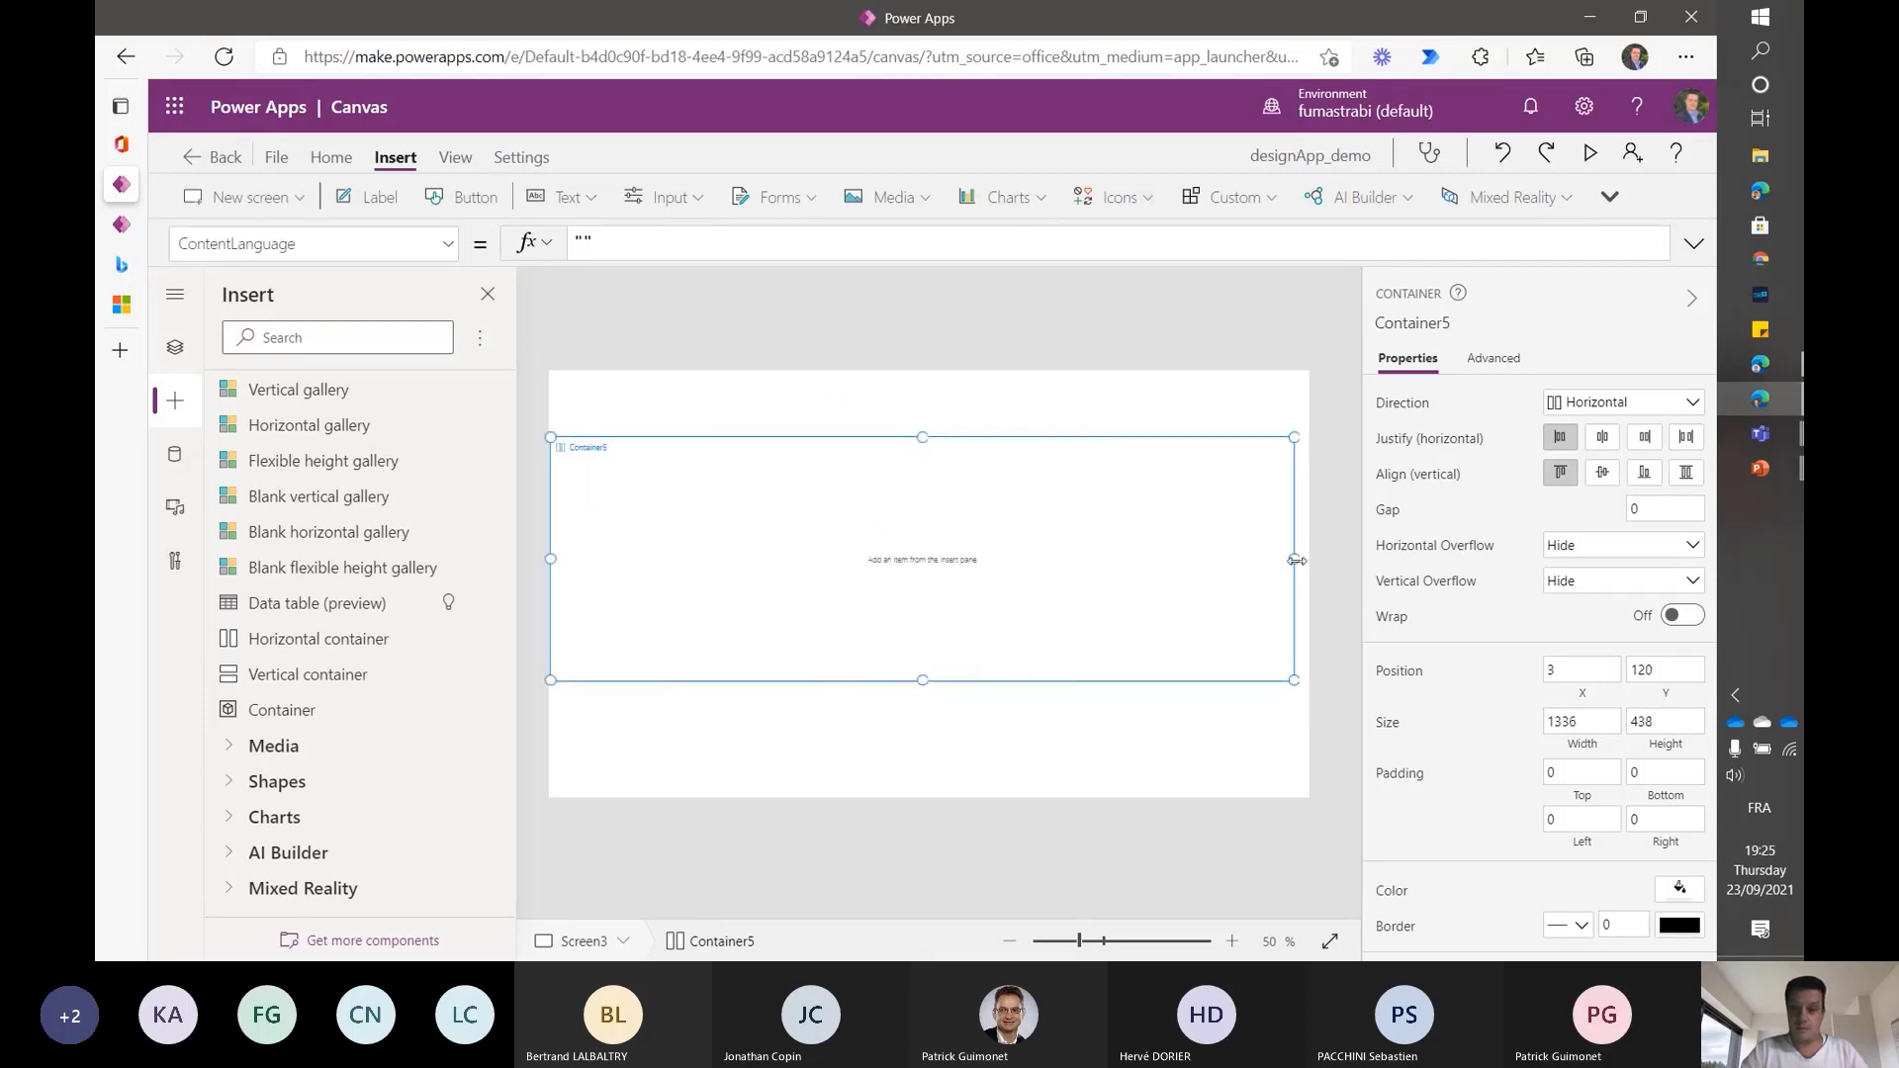
- Make the horizontal container span the full screen by setting its Width to Parent.Width
{"action": "left_click_drag", "start_coordinate": [1294, 559], "coordinate": [1309, 560]}
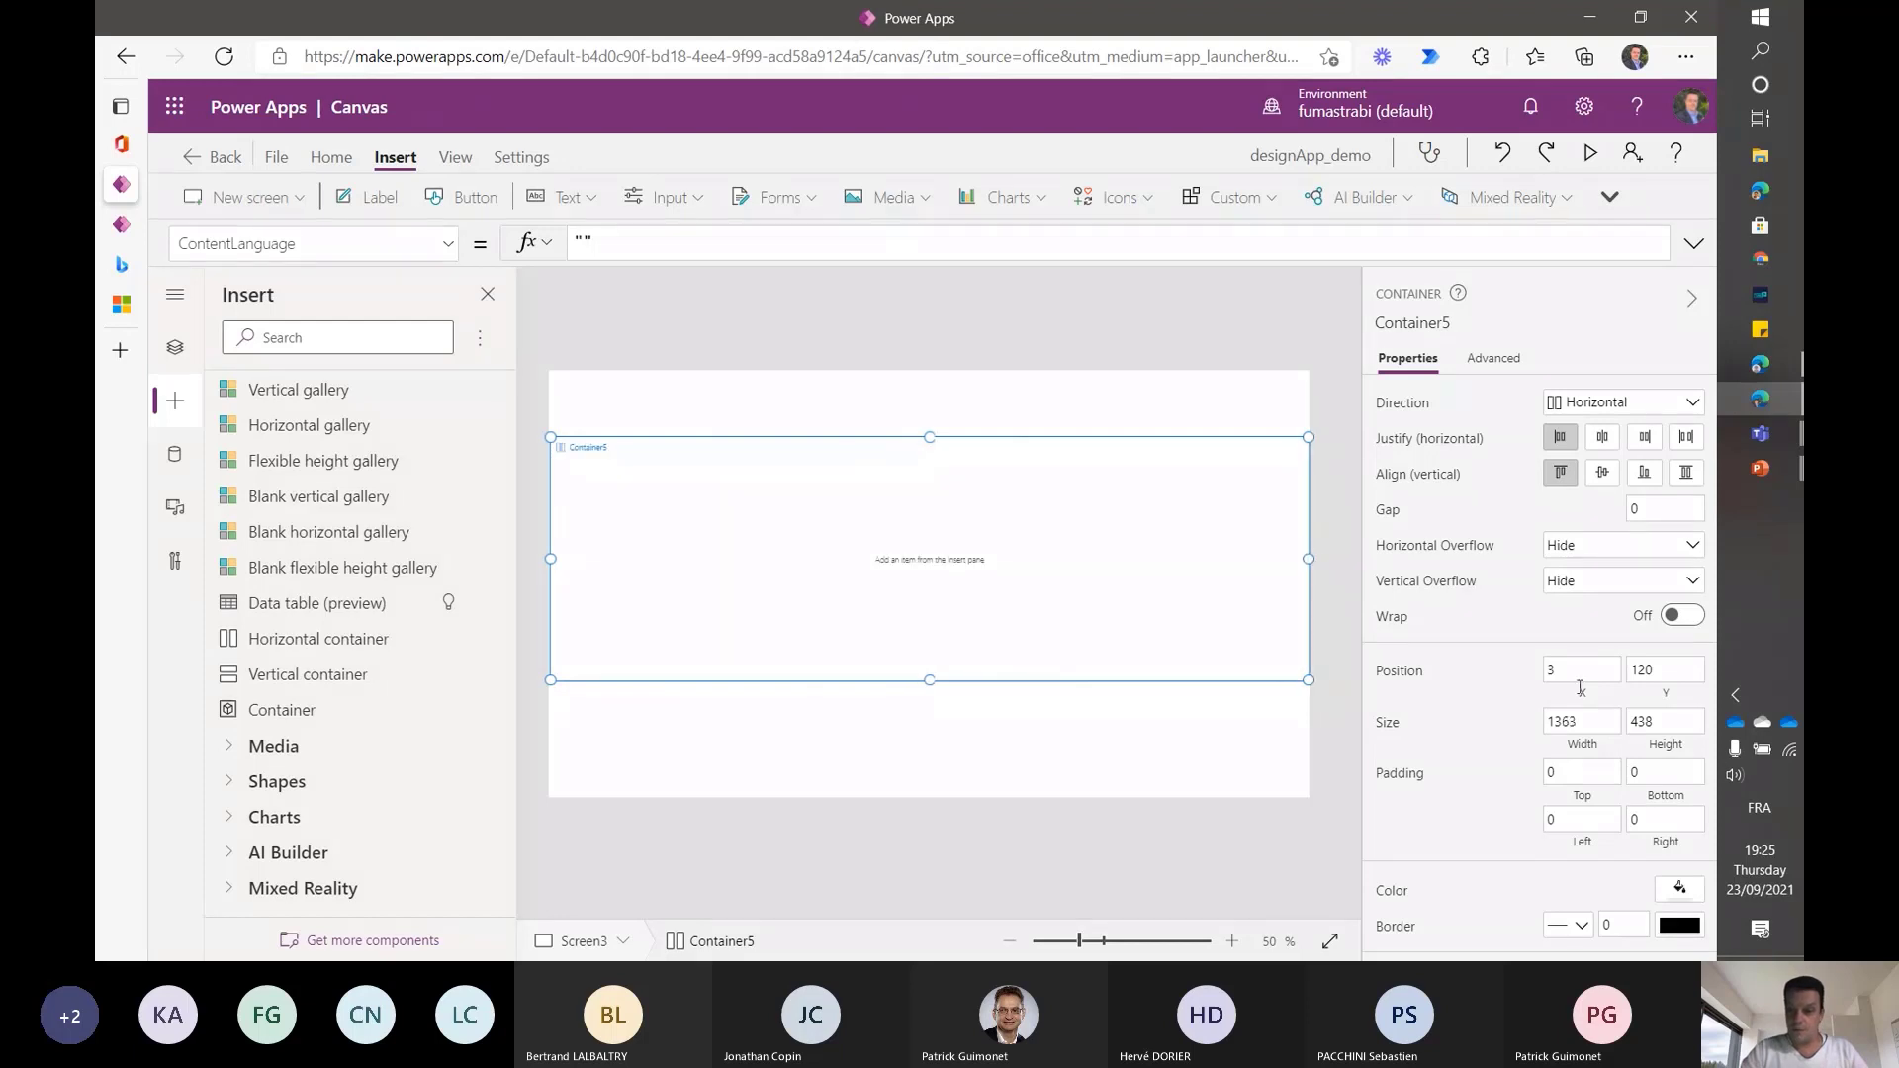
{"action": "left_click", "coordinate": [1594, 749]}
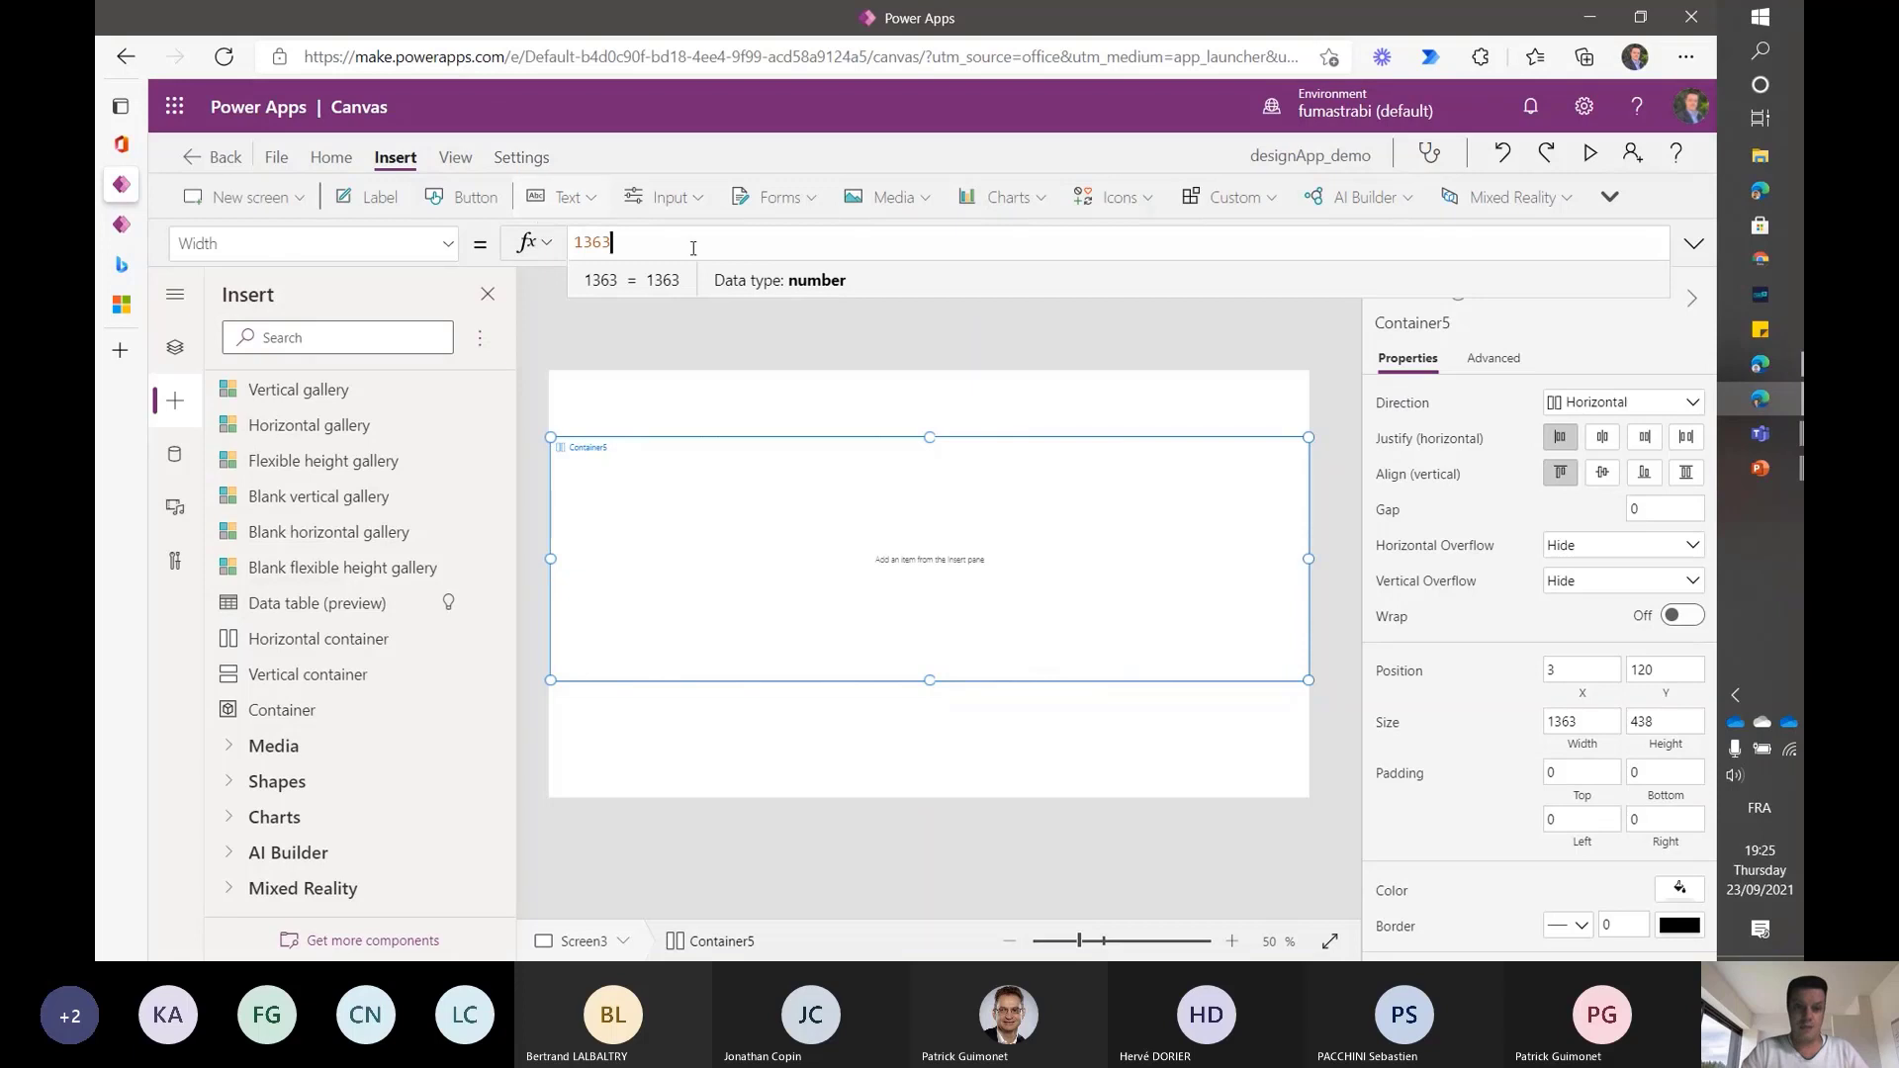
{"action": "double_click", "coordinate": [643, 242]}
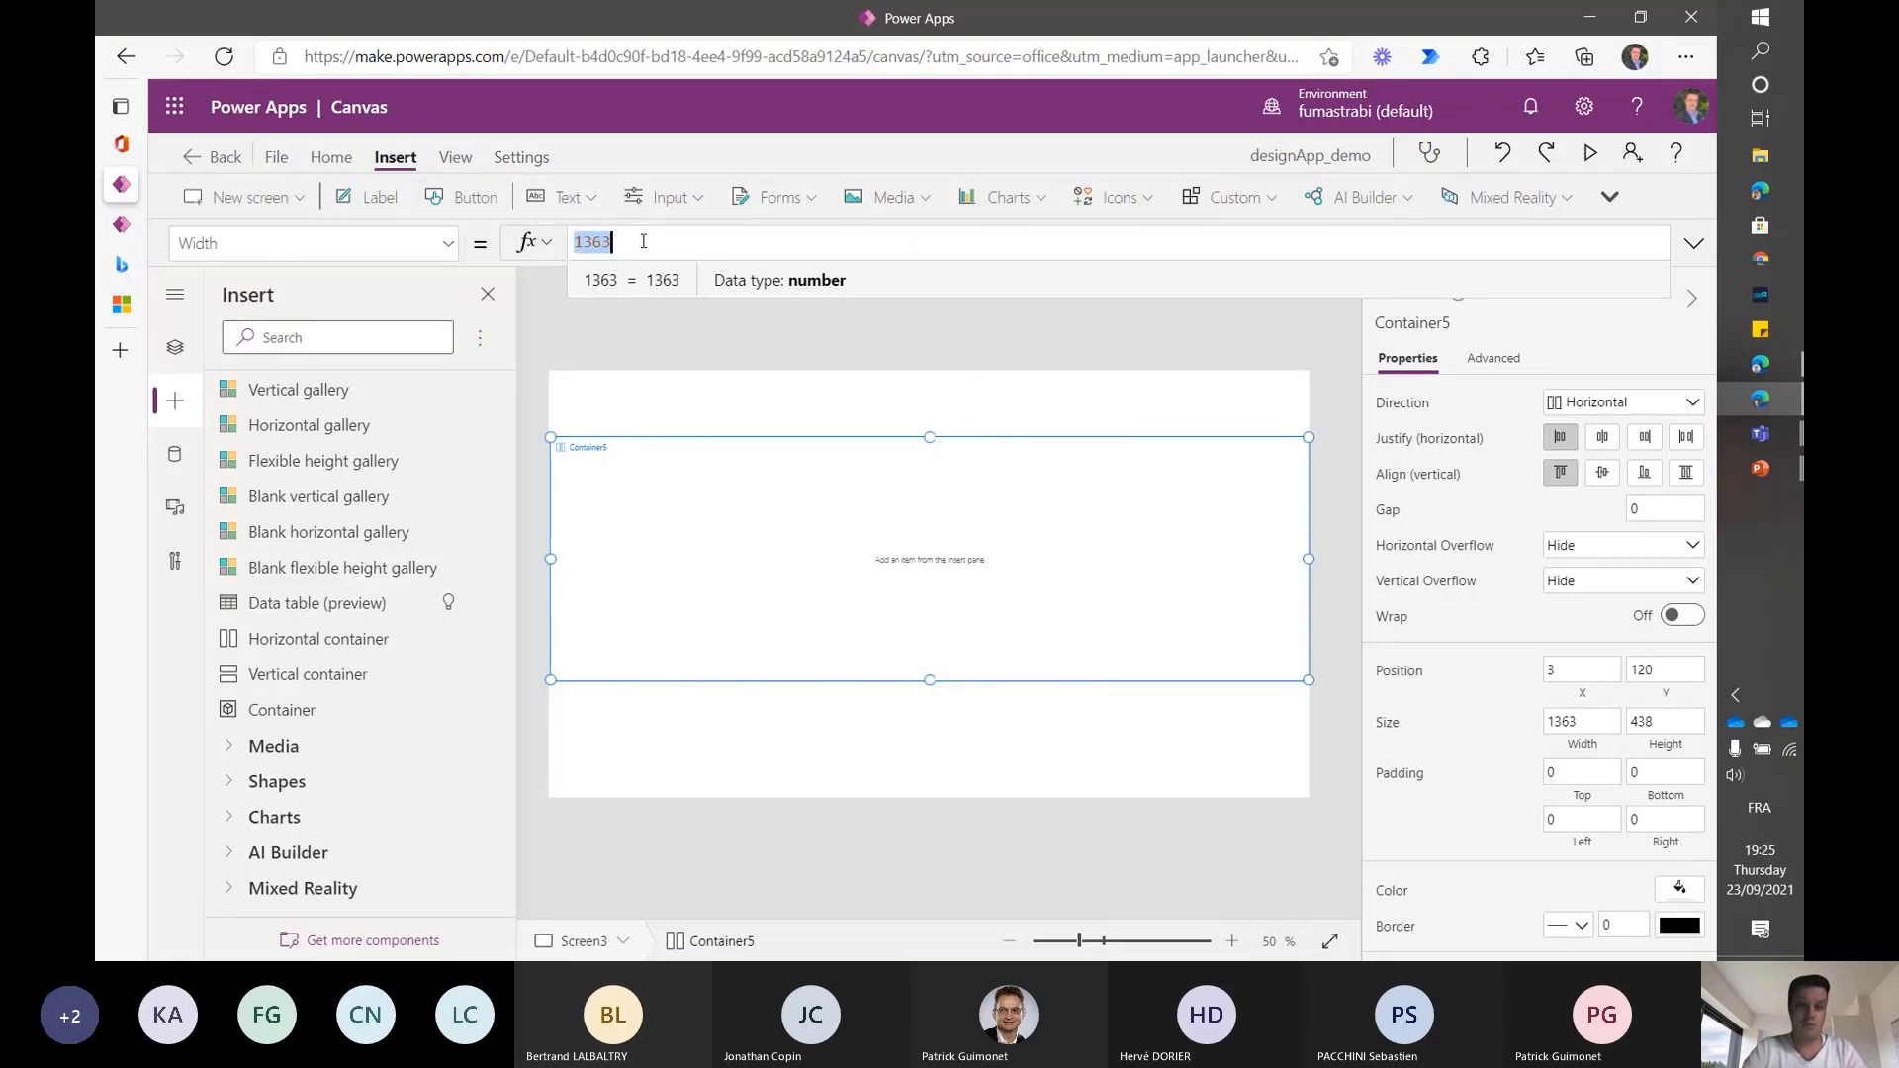
{"action": "type", "text": "Parent.W"}
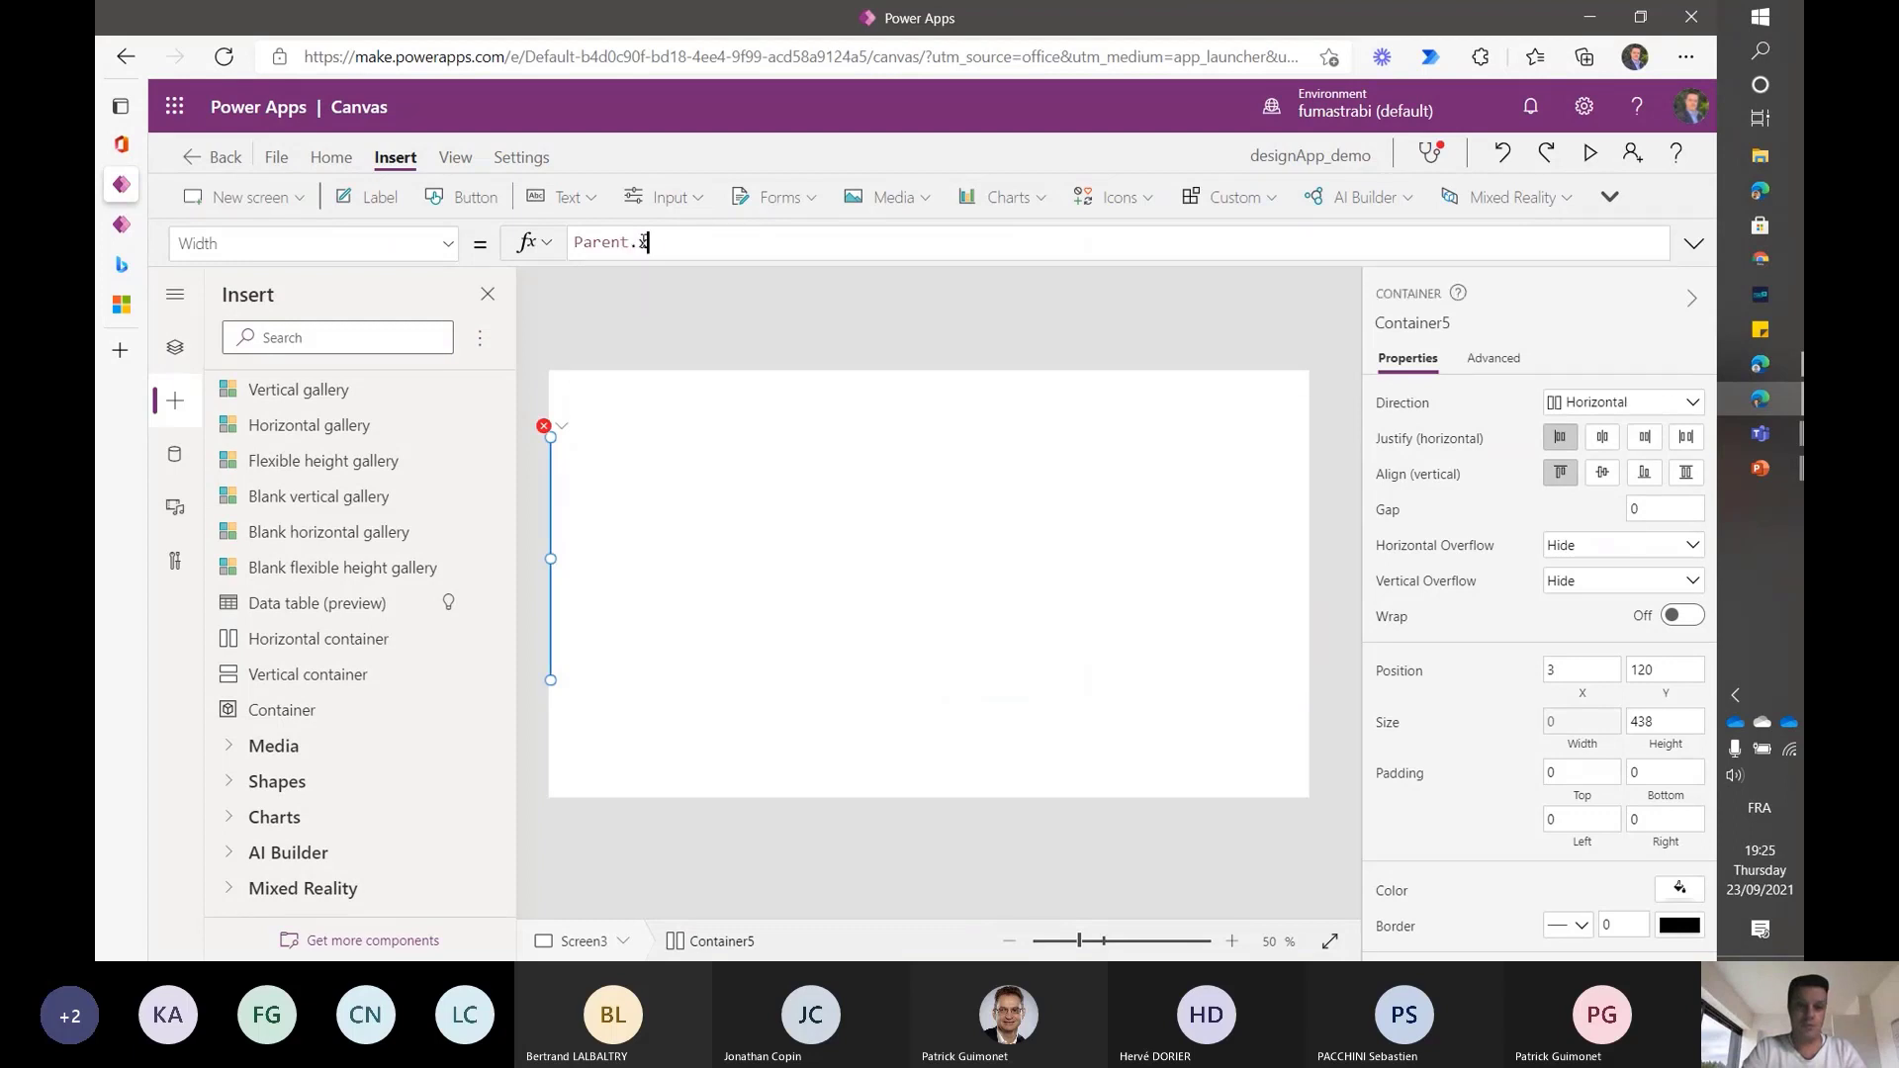
{"action": "type", "text": "idth"}
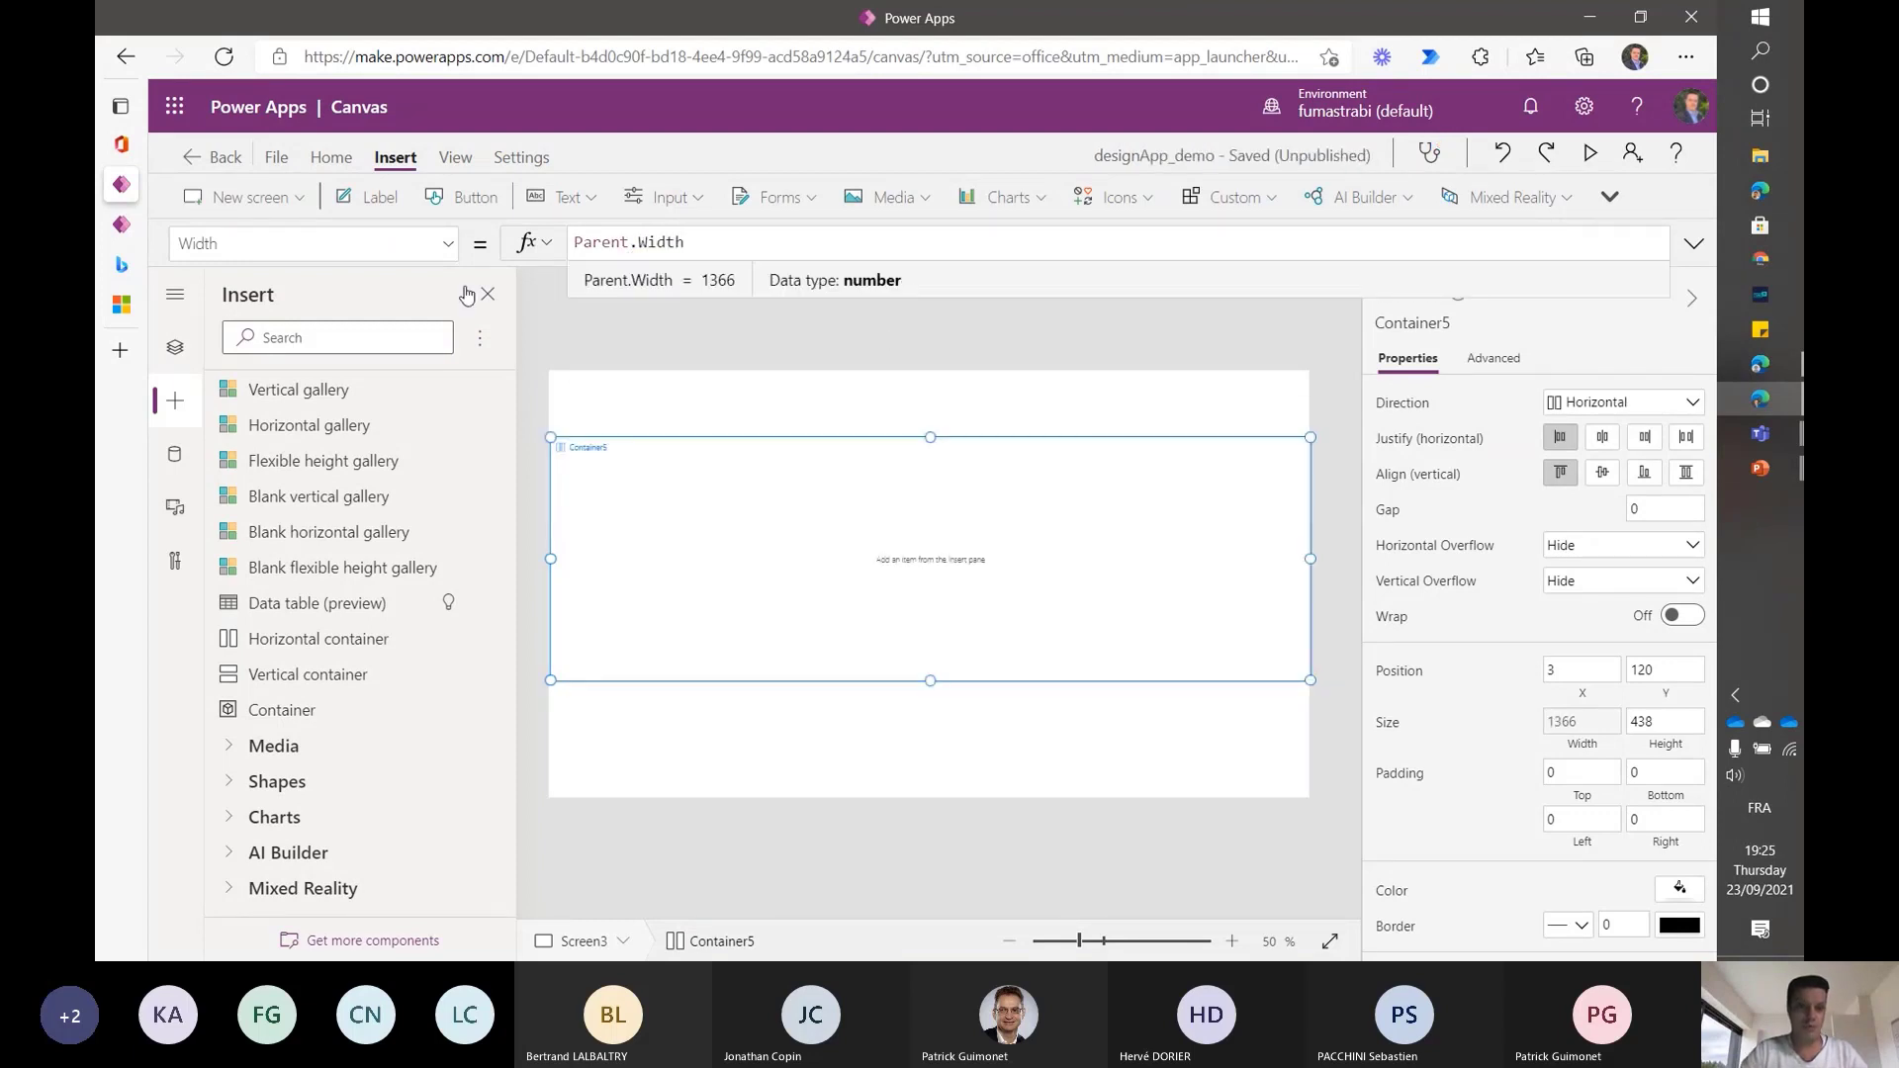
- Insert two labels into the horizontal container and try to move the first one by hand
{"action": "left_click", "coordinate": [354, 198]}
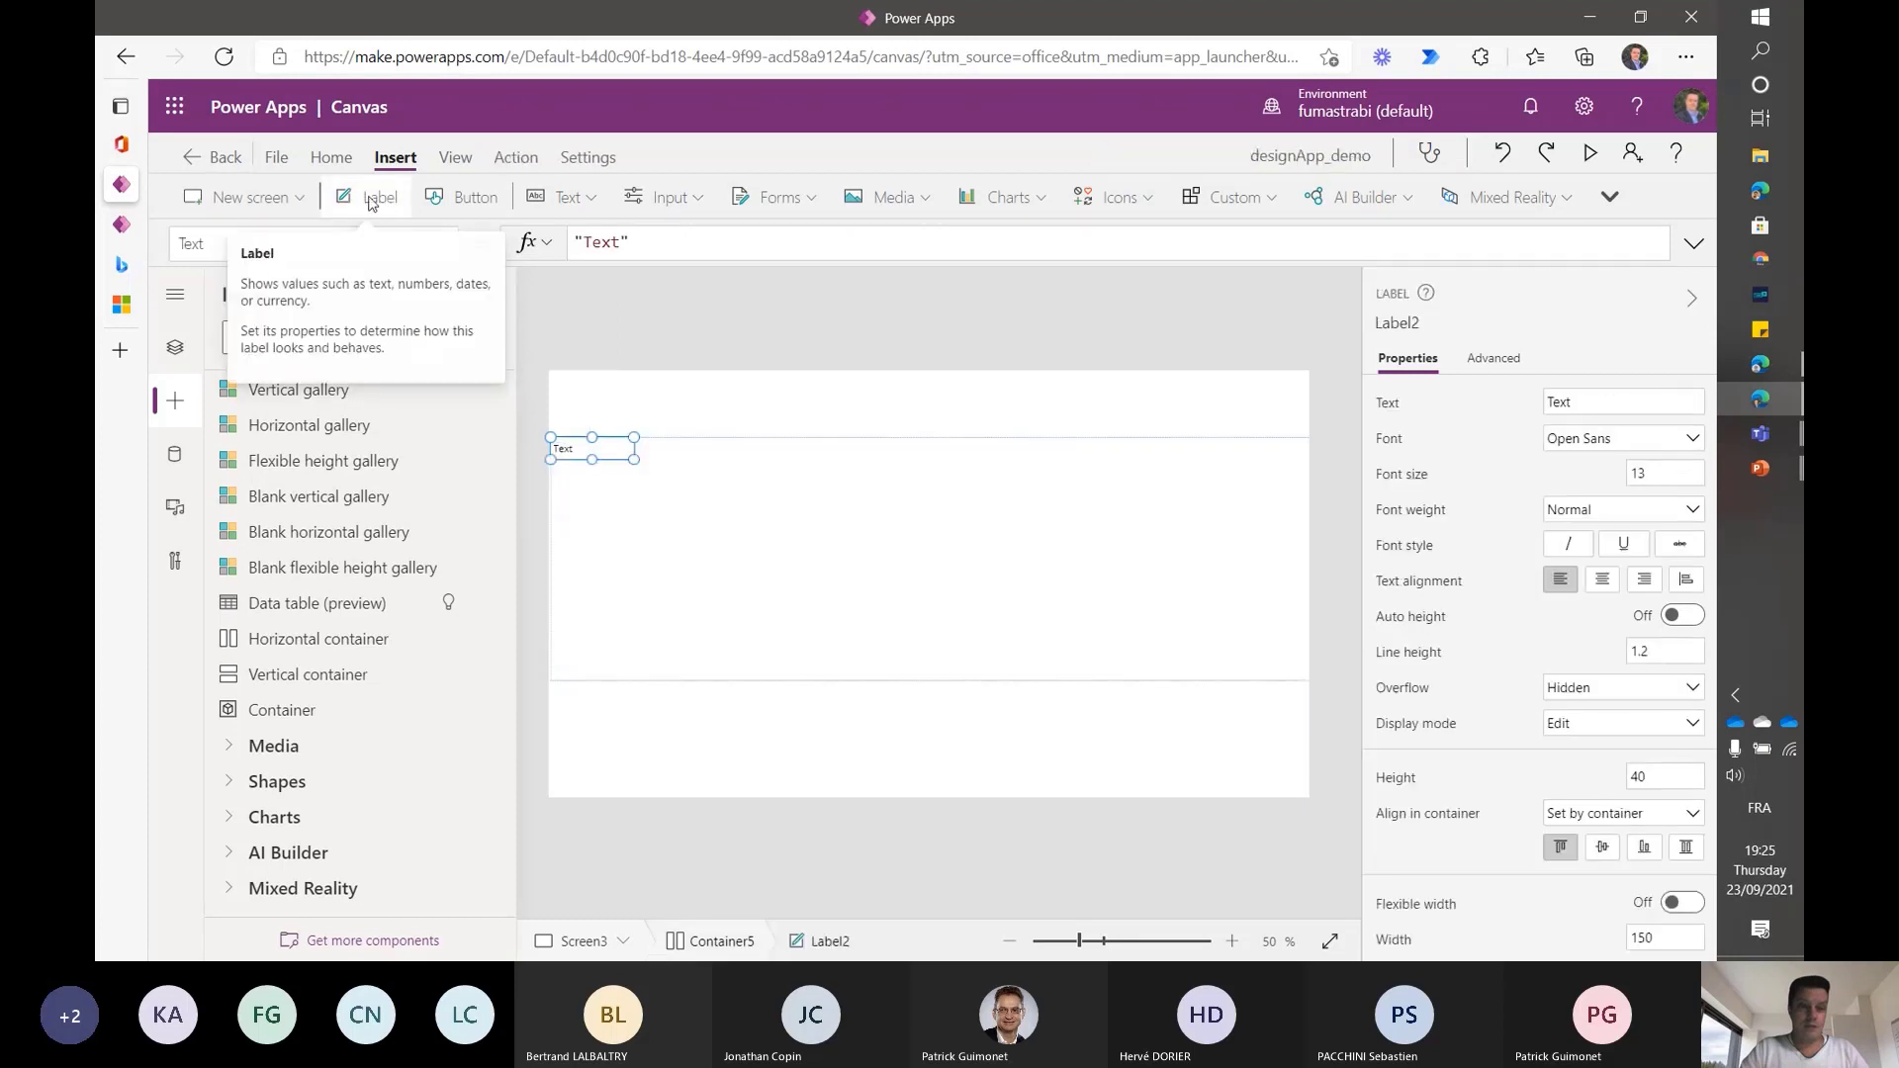
{"action": "left_click", "coordinate": [371, 202]}
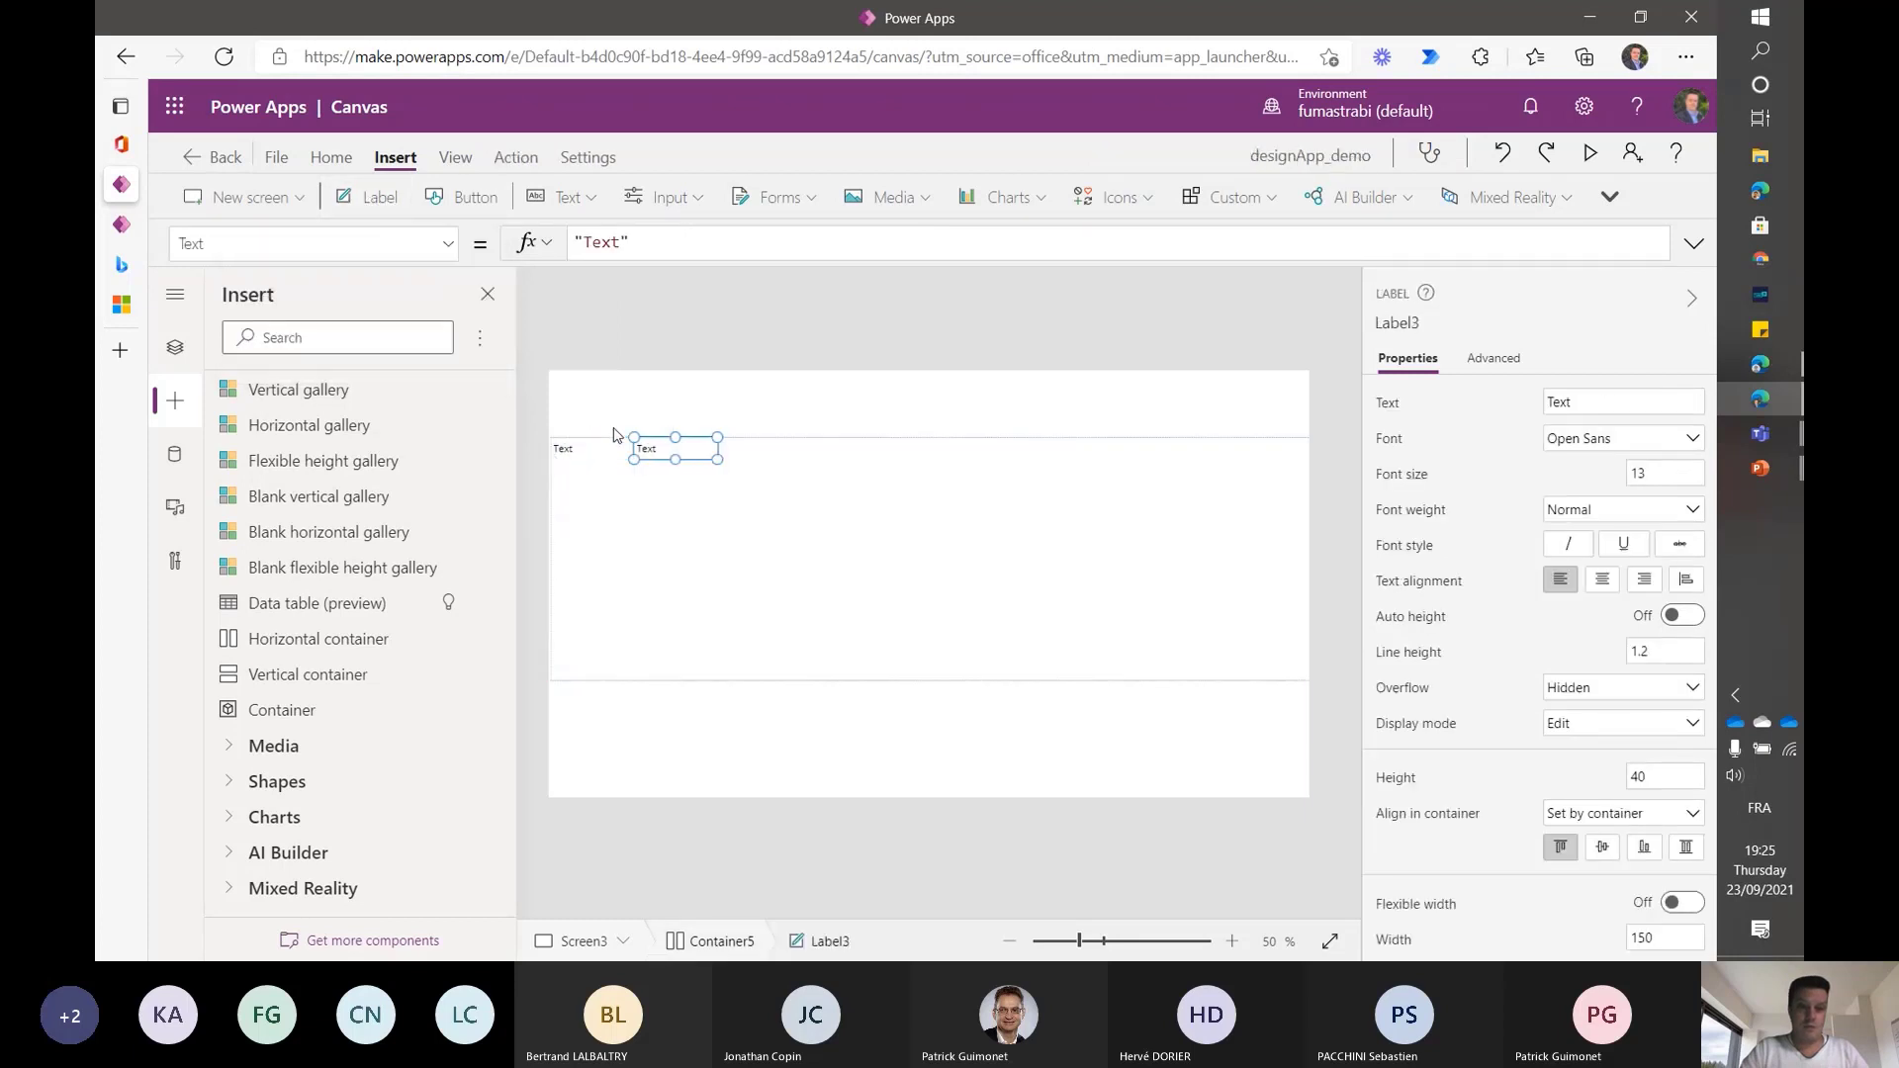
{"action": "left_click_drag", "start_coordinate": [560, 448], "coordinate": [589, 456]}
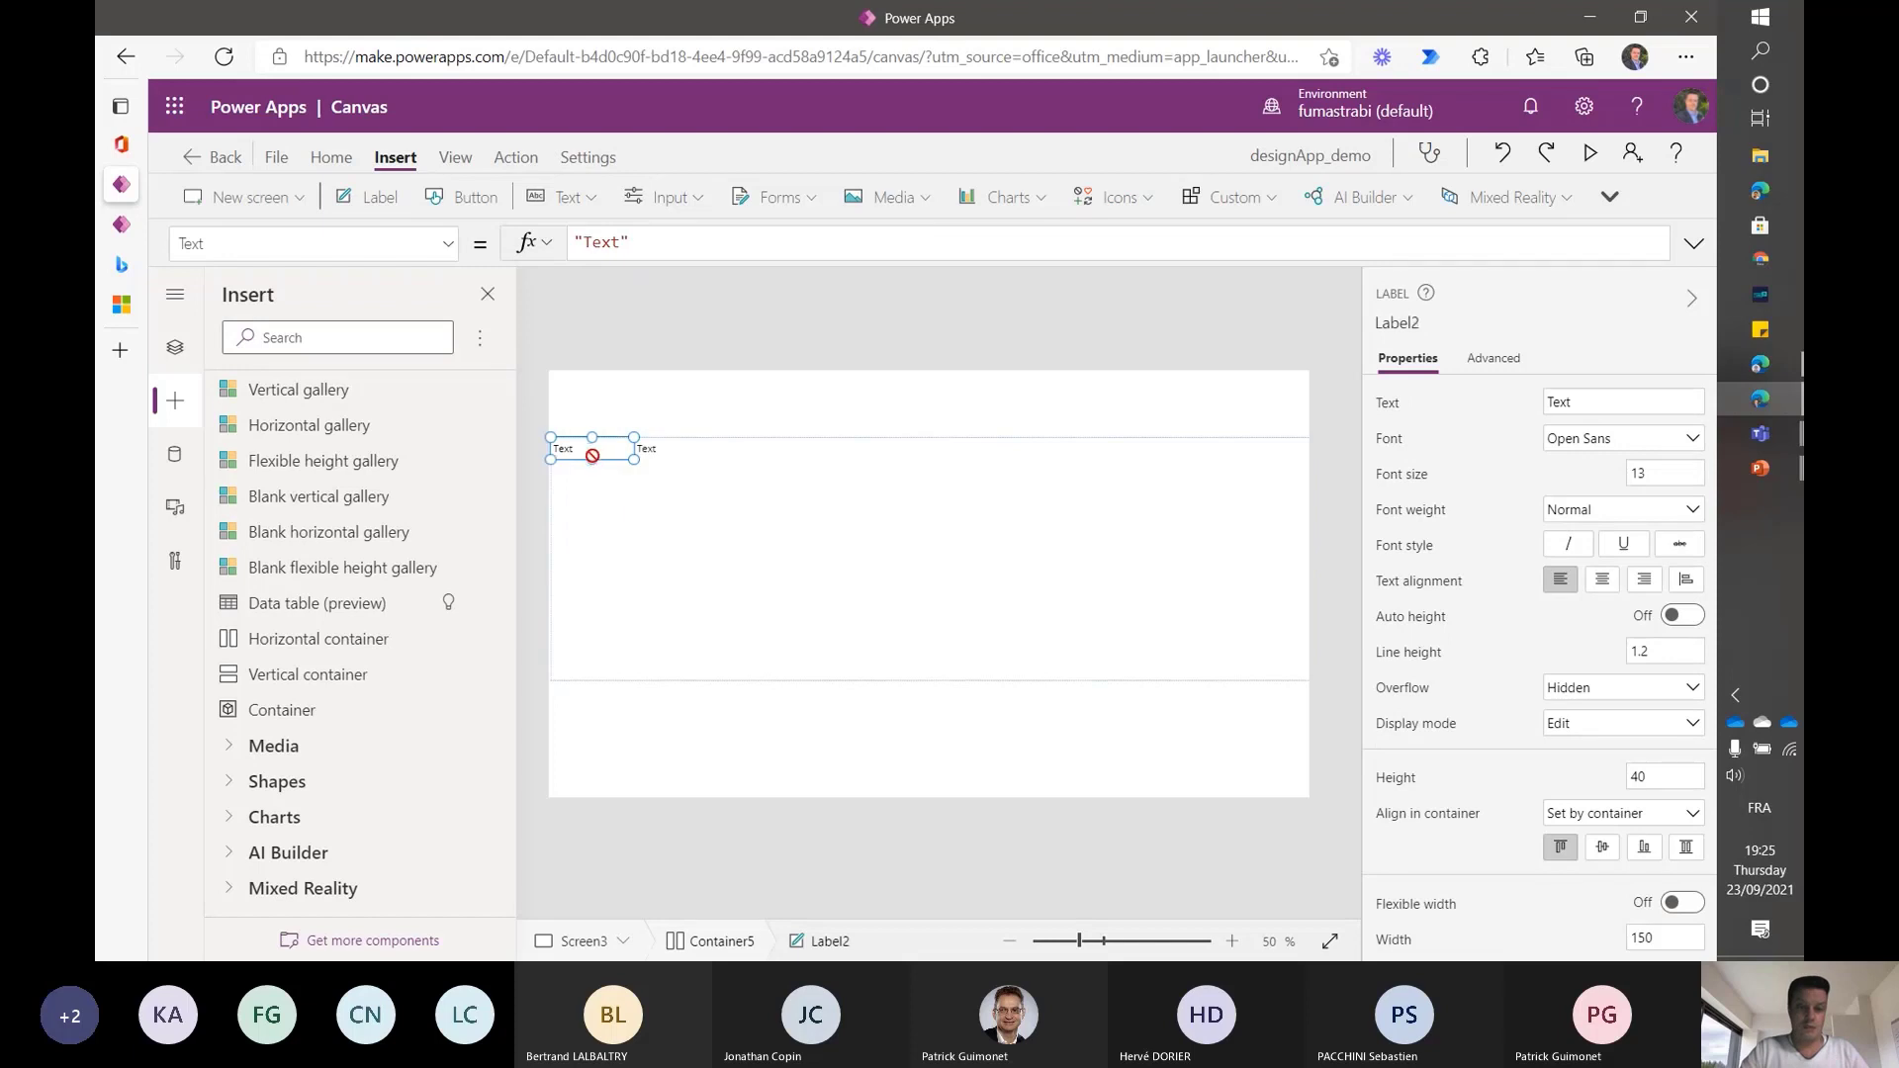
- Center the container's contents both horizontally and vertically
{"action": "left_click", "coordinate": [1053, 536]}
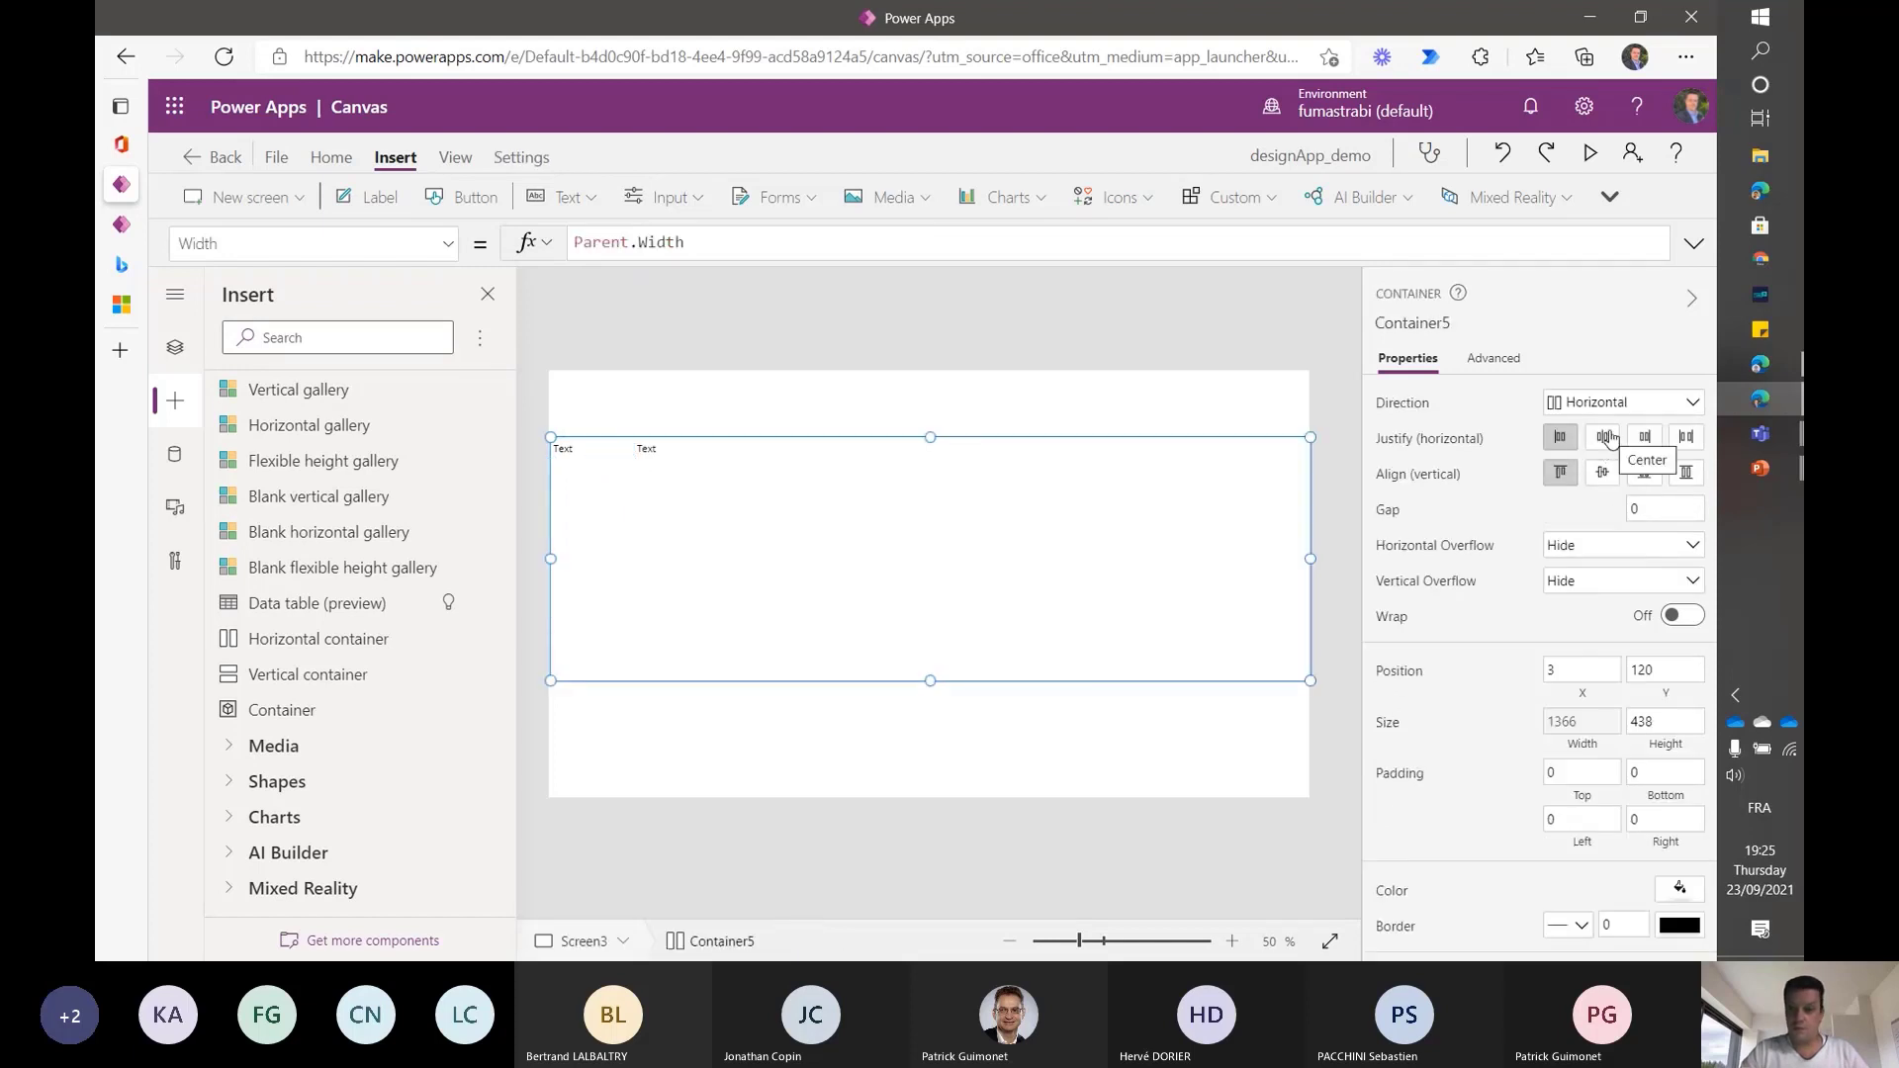
{"action": "left_click", "coordinate": [1606, 437]}
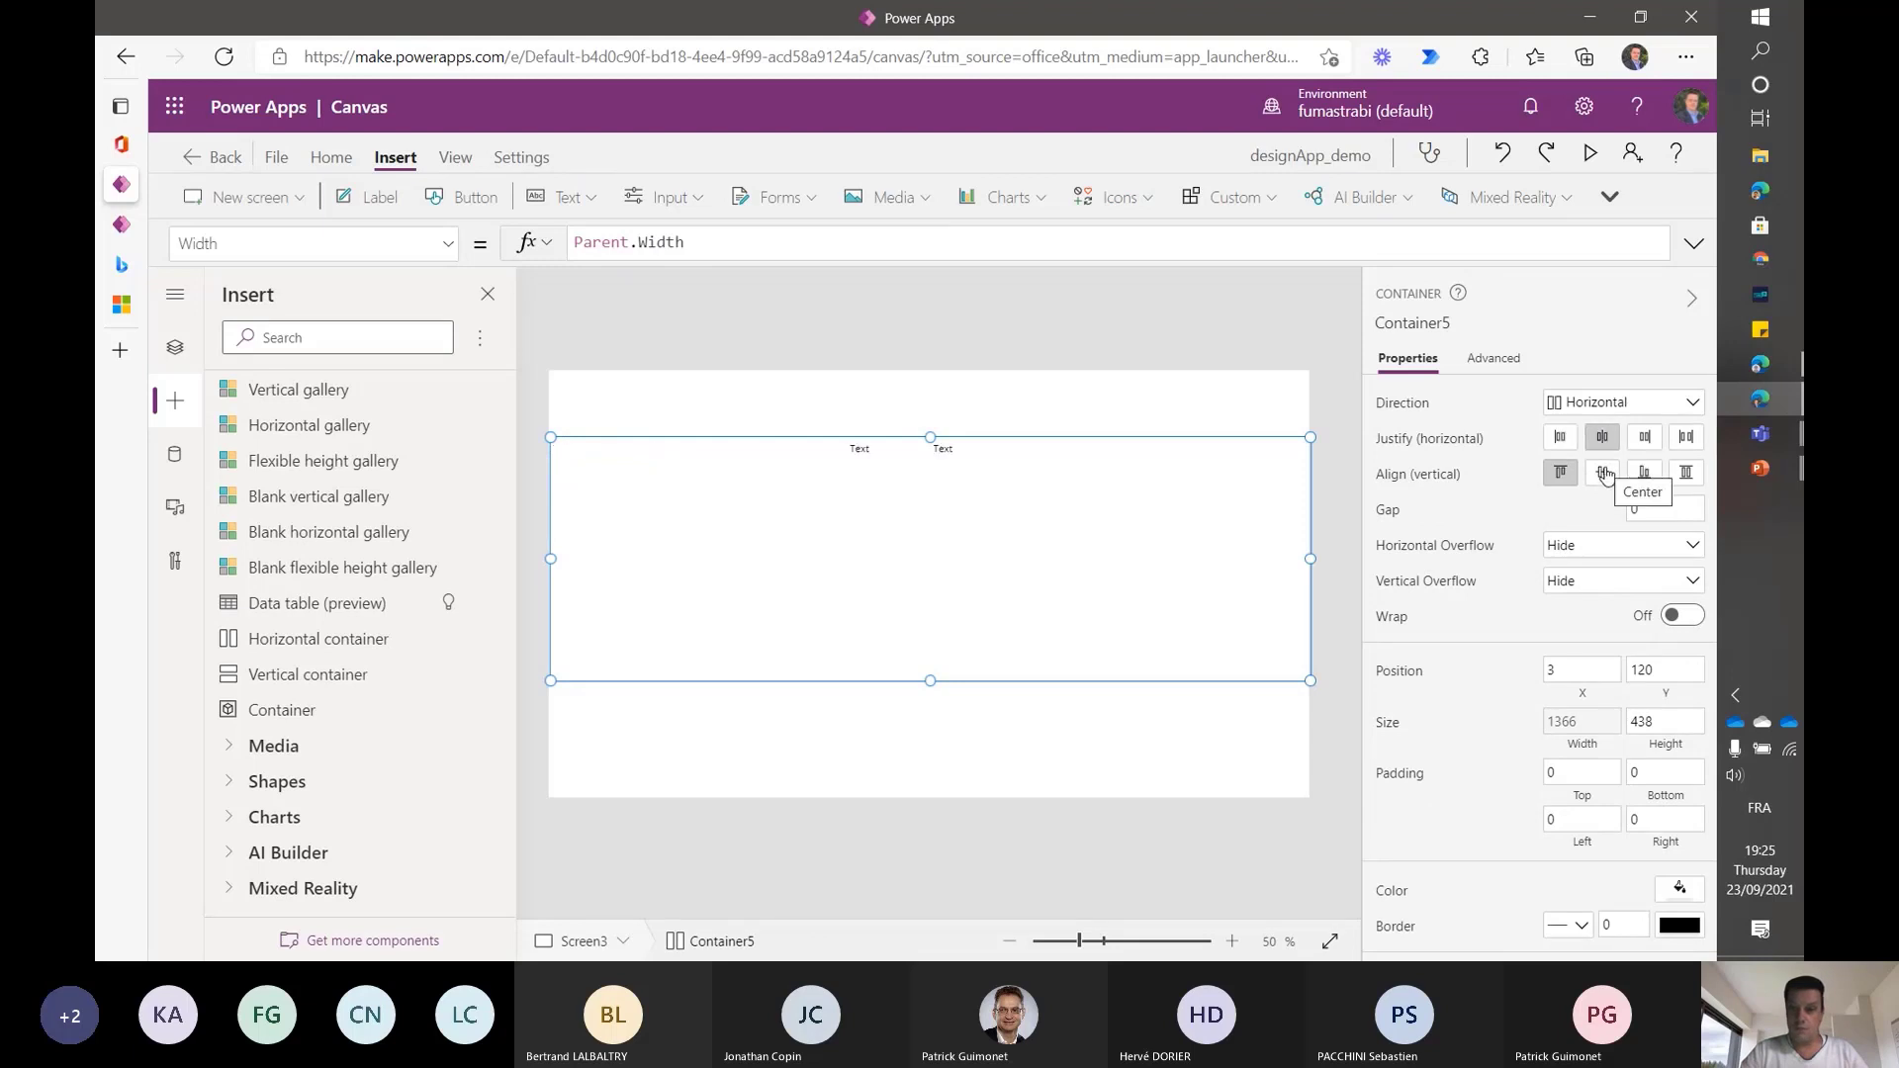
{"action": "left_click", "coordinate": [1603, 474]}
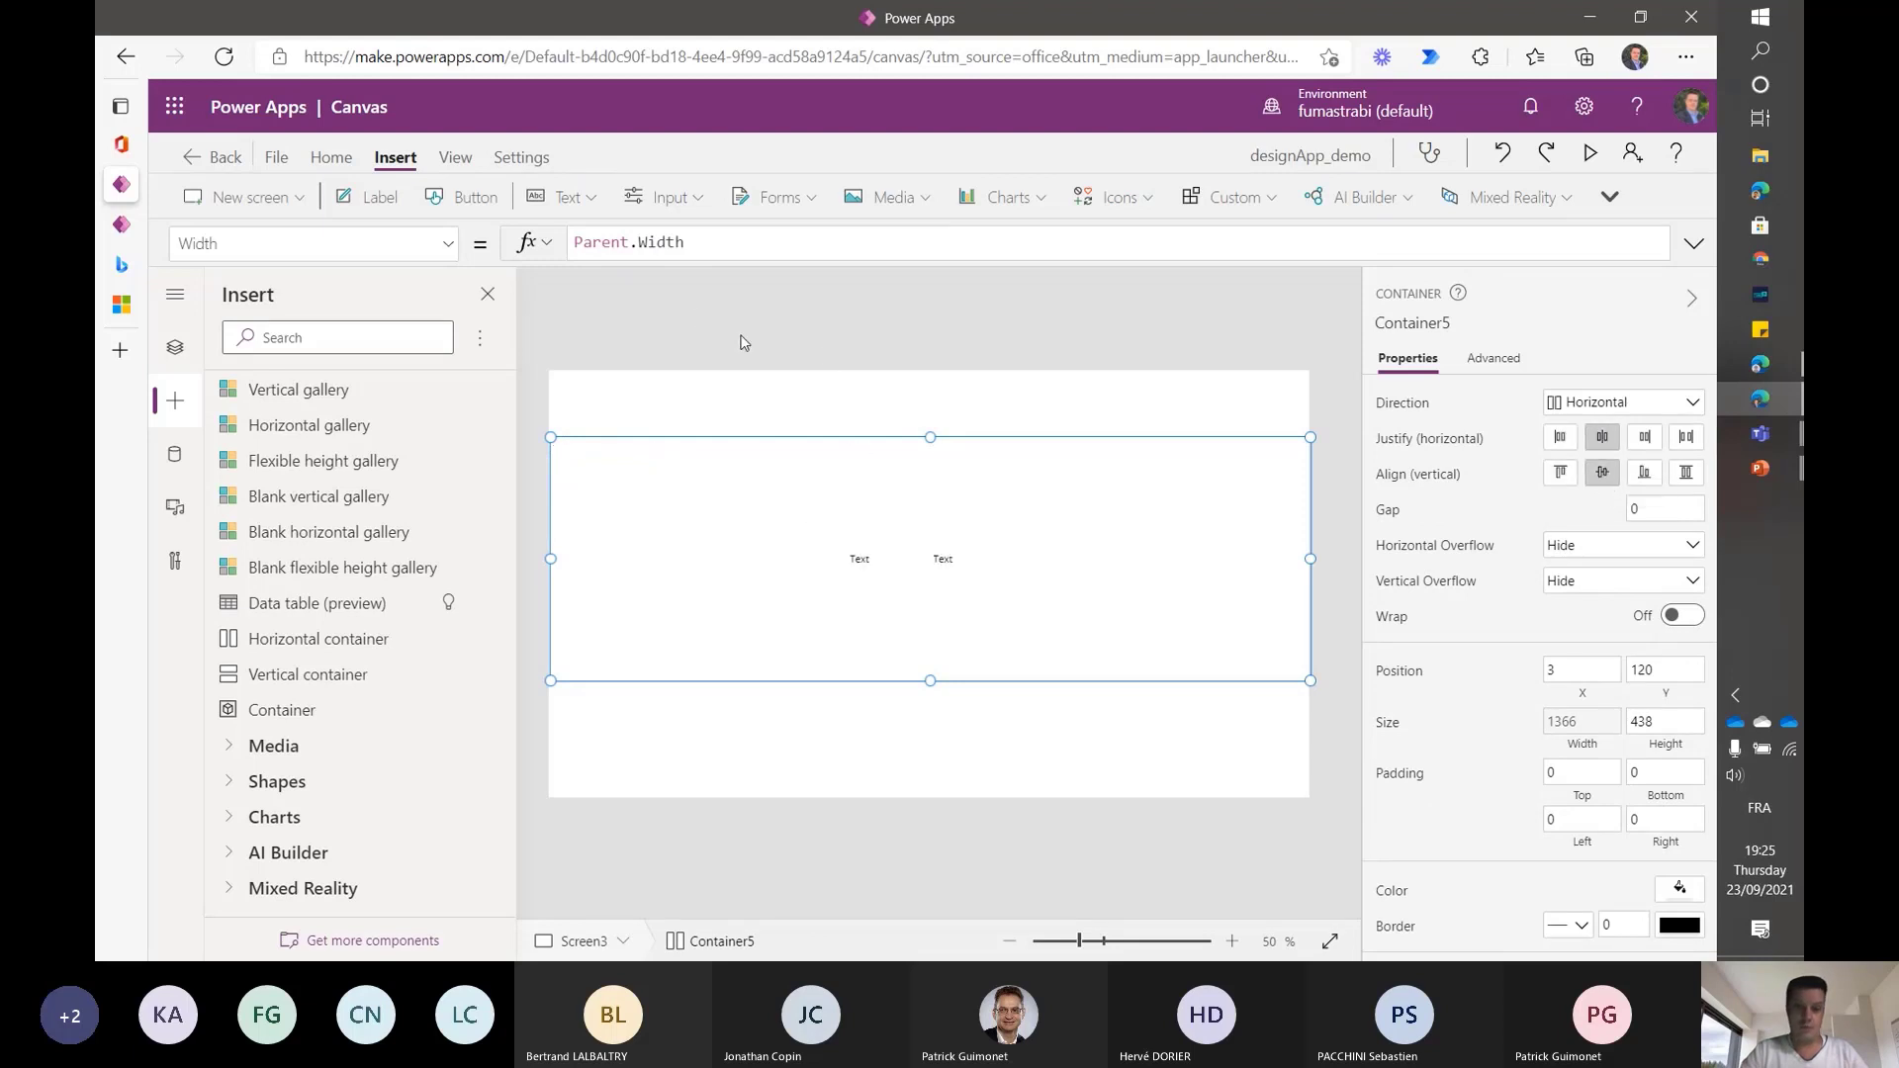
- Fill the first label's background with a light tint of the dark blue theme color
{"action": "left_click", "coordinate": [856, 562]}
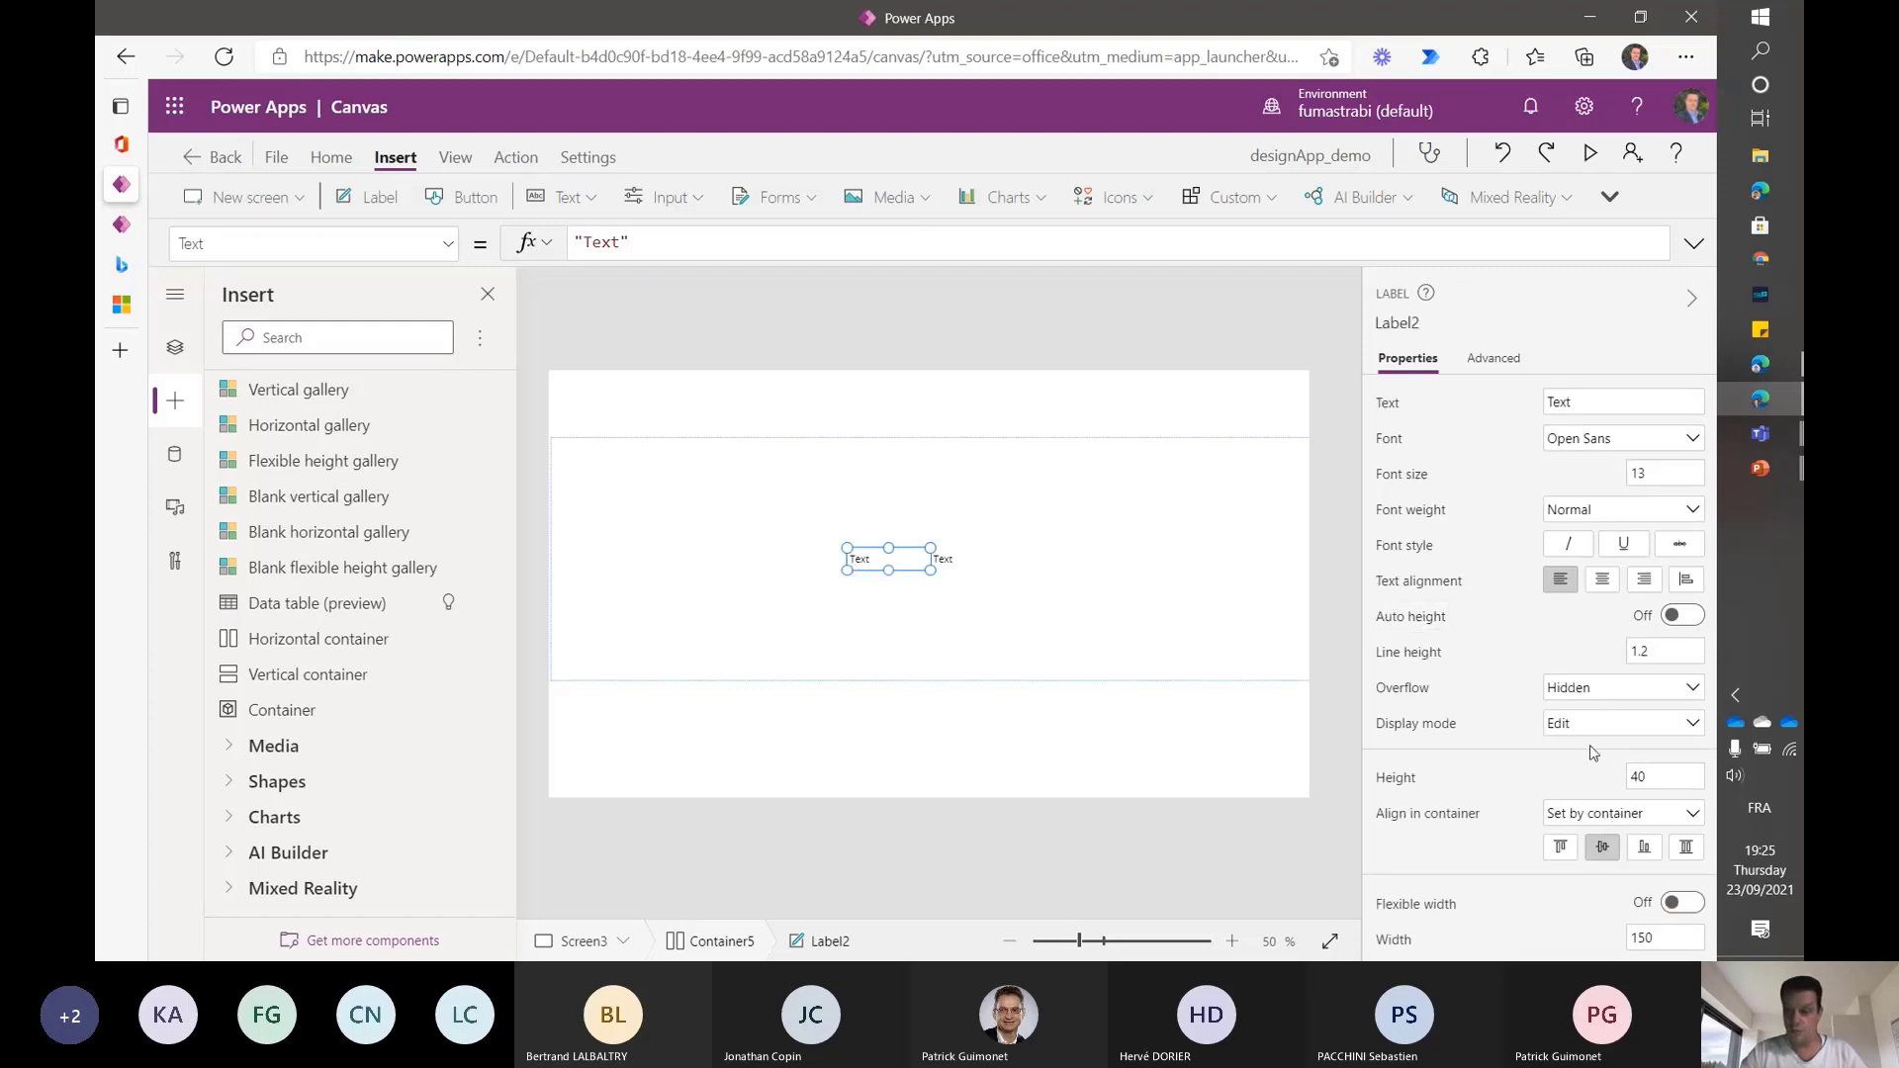
{"action": "scroll", "coordinate": [1591, 749], "scroll_direction": "down", "scroll_amount": 5}
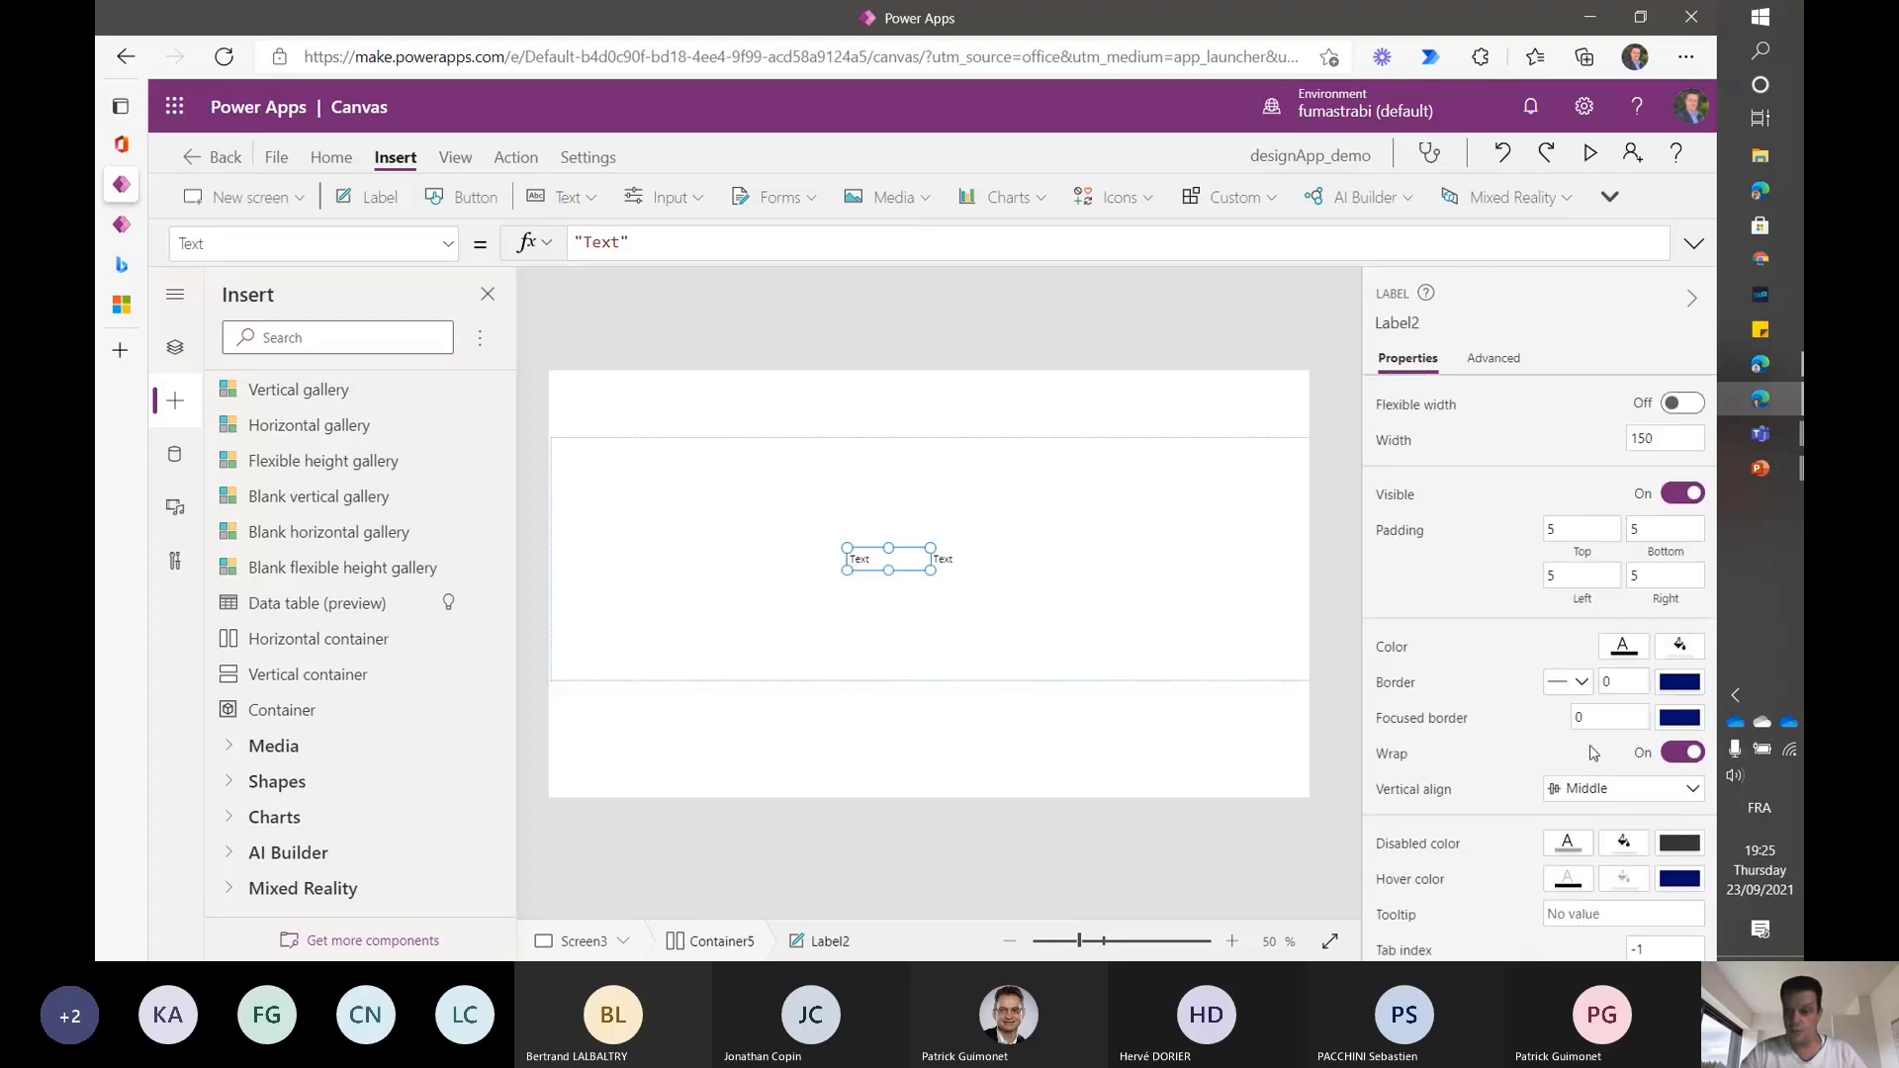
{"action": "left_click", "coordinate": [1682, 649]}
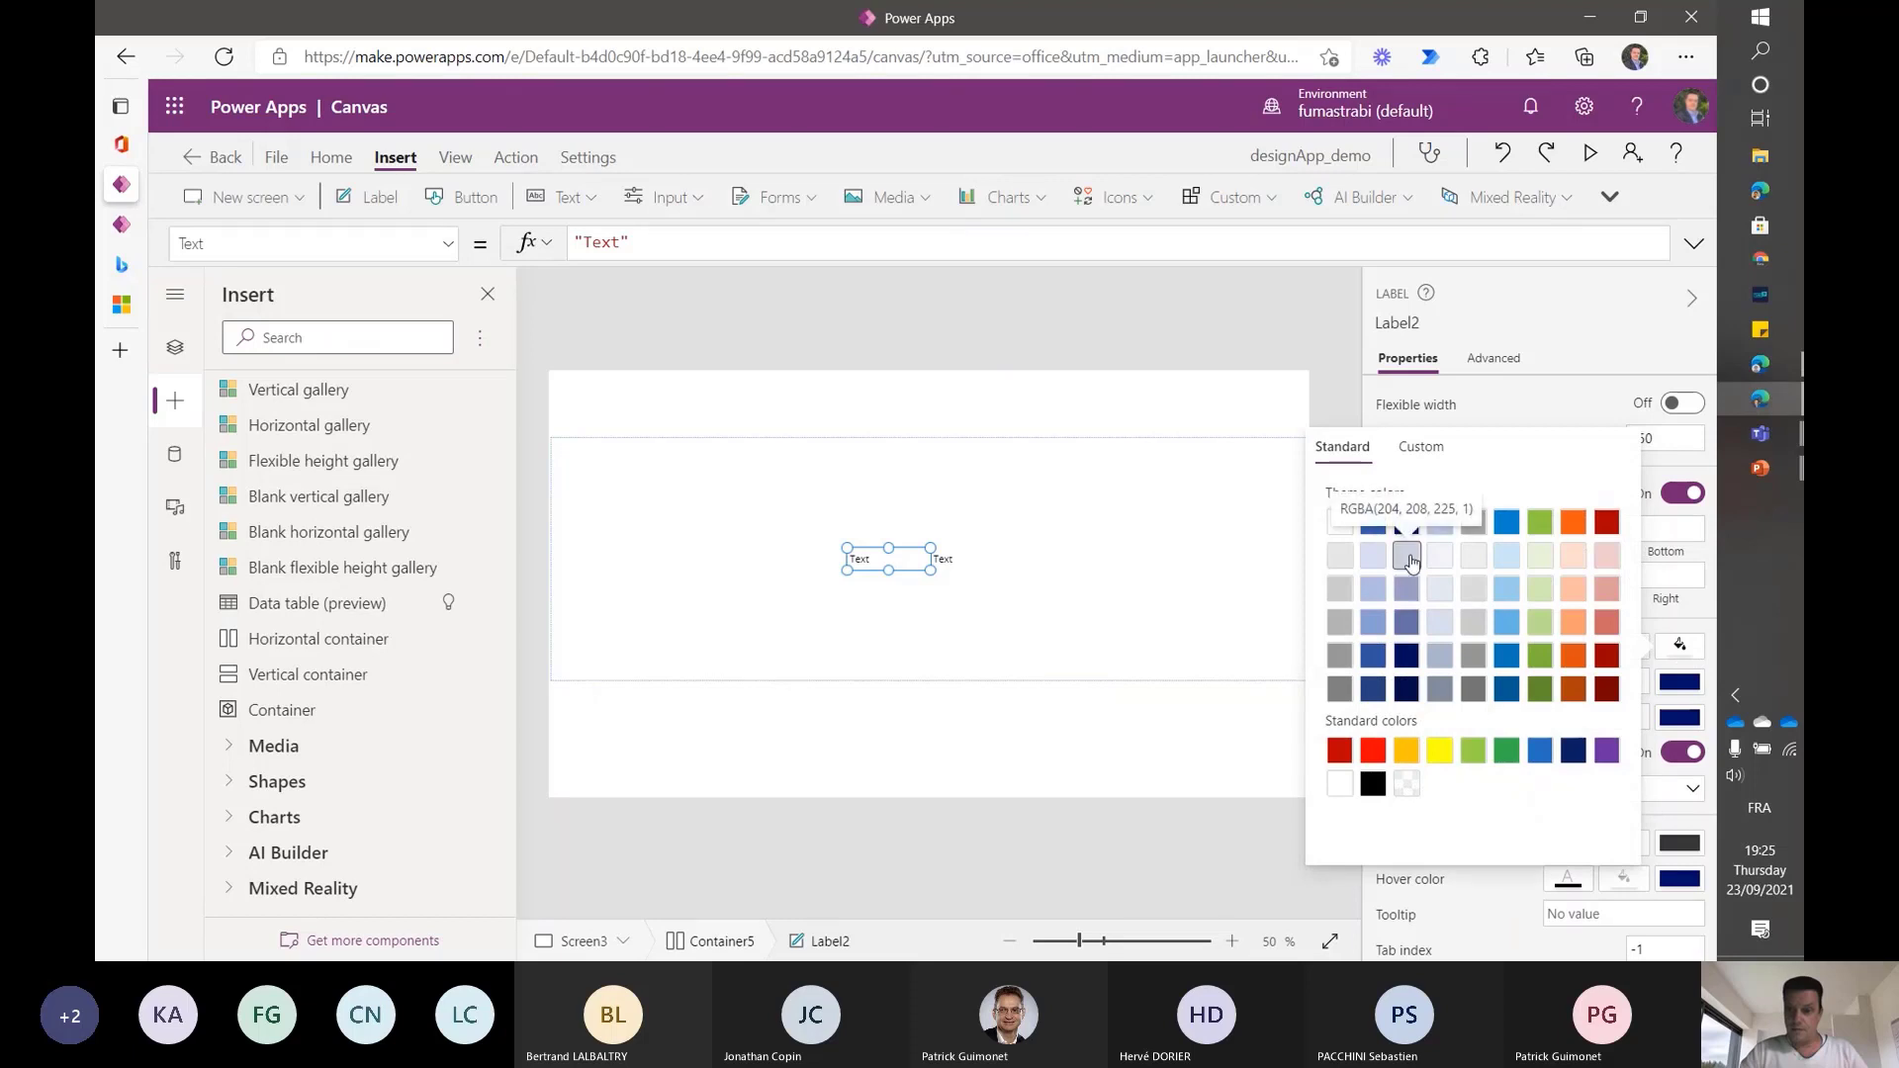
{"action": "left_click", "coordinate": [1408, 594]}
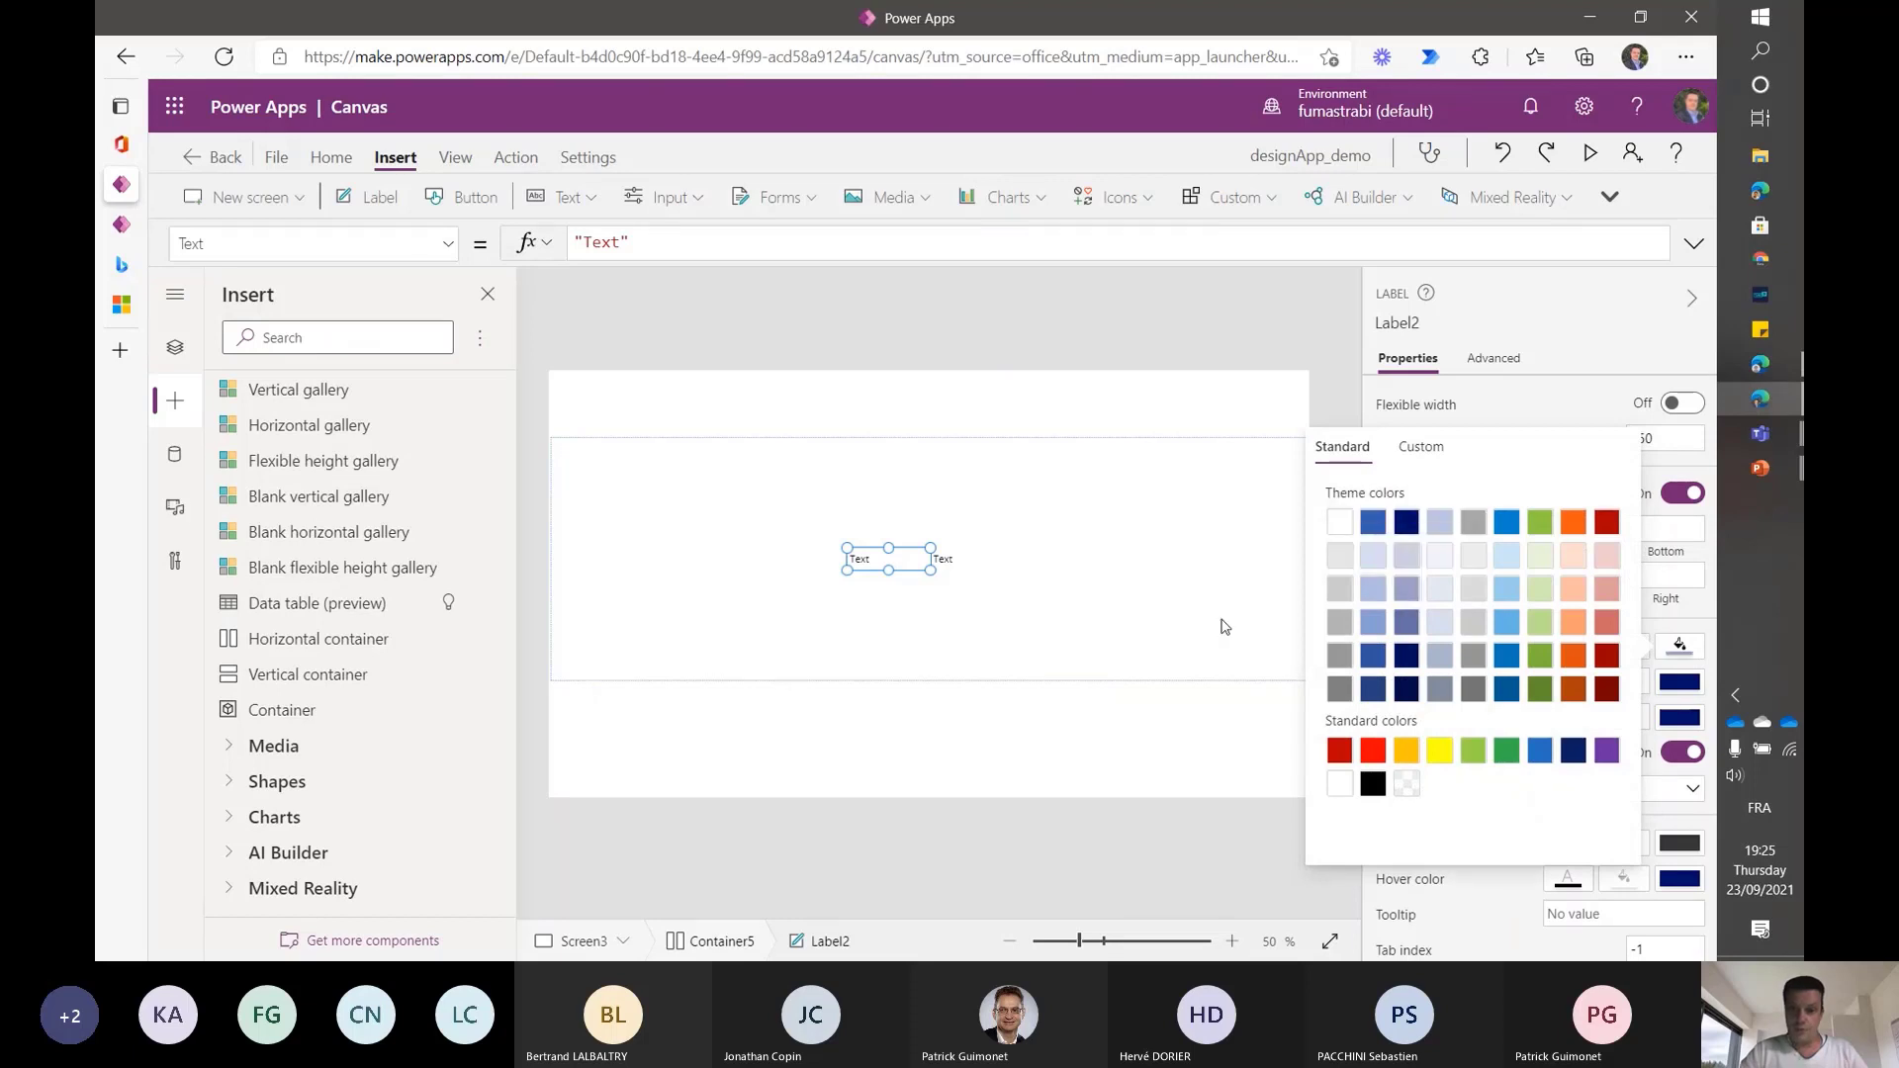
- Fill the second label's background with a light green theme color
{"action": "left_click", "coordinate": [943, 571]}
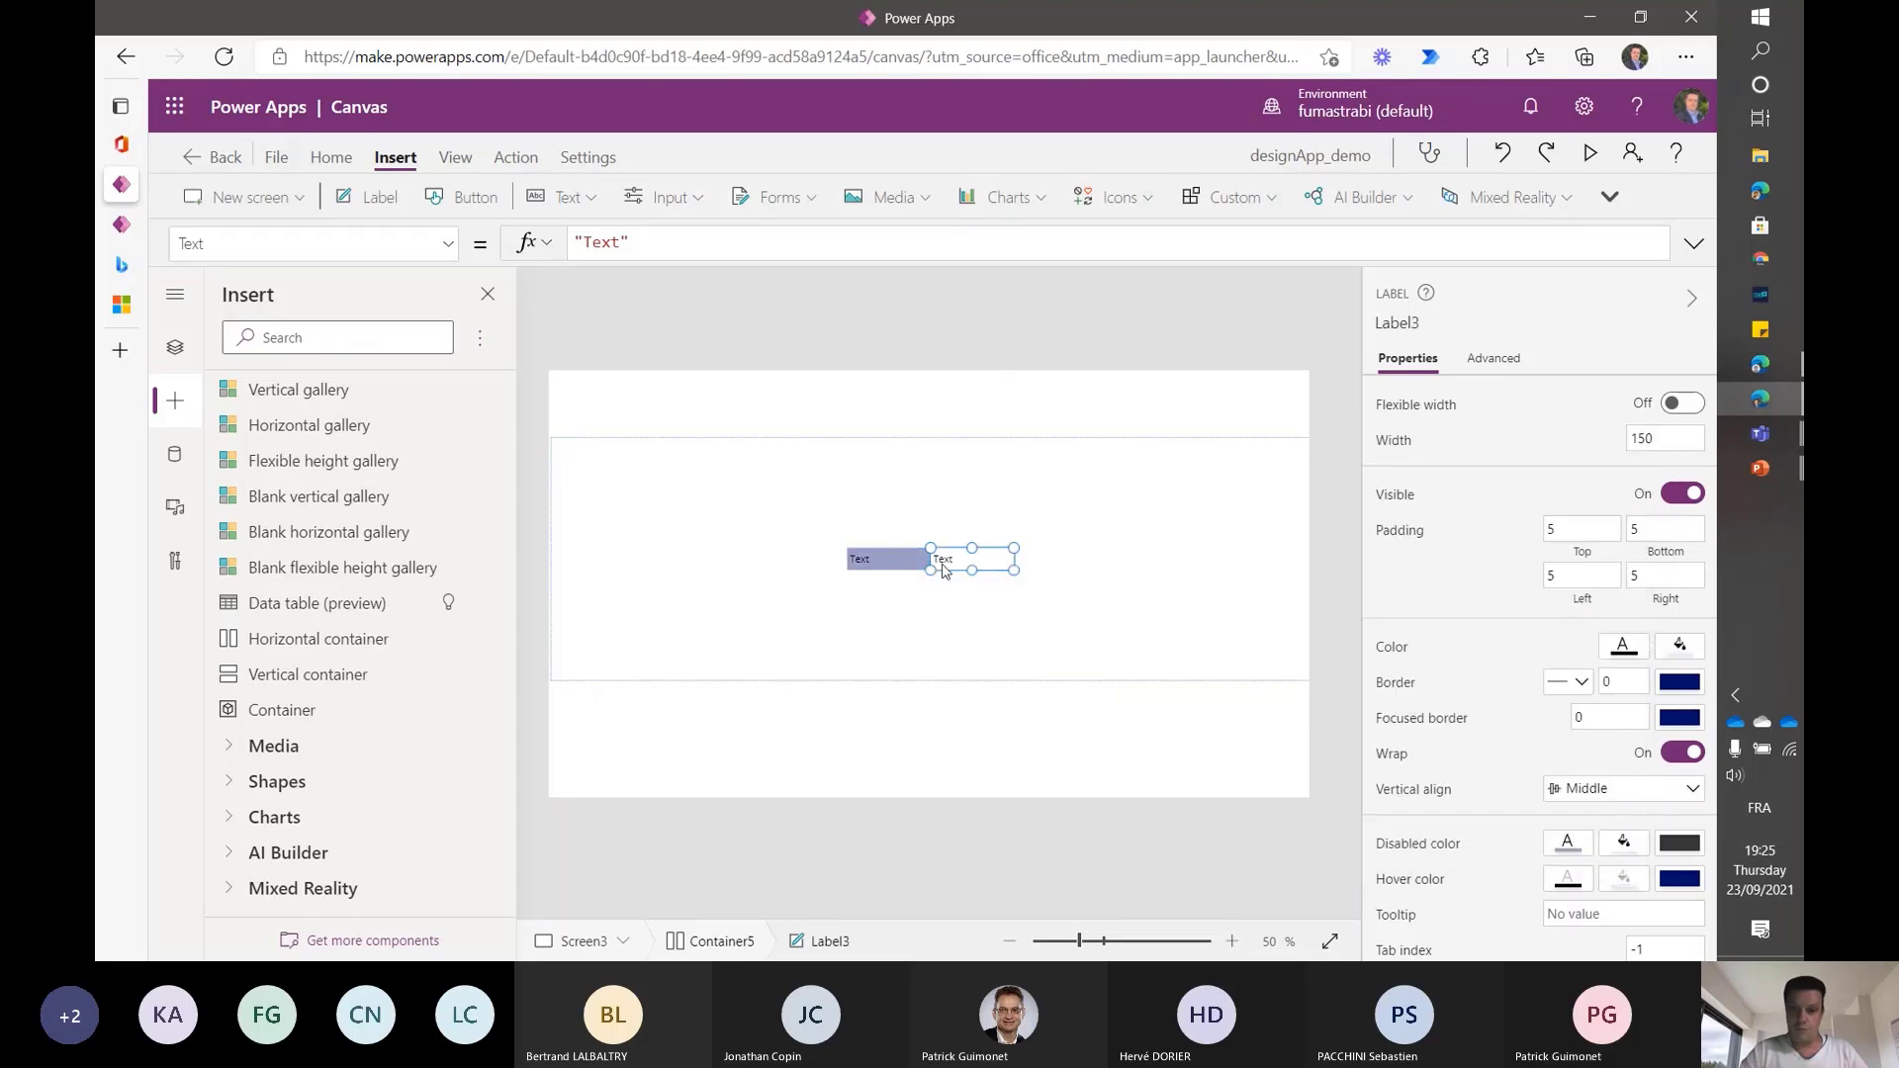
{"action": "left_click", "coordinate": [1684, 646]}
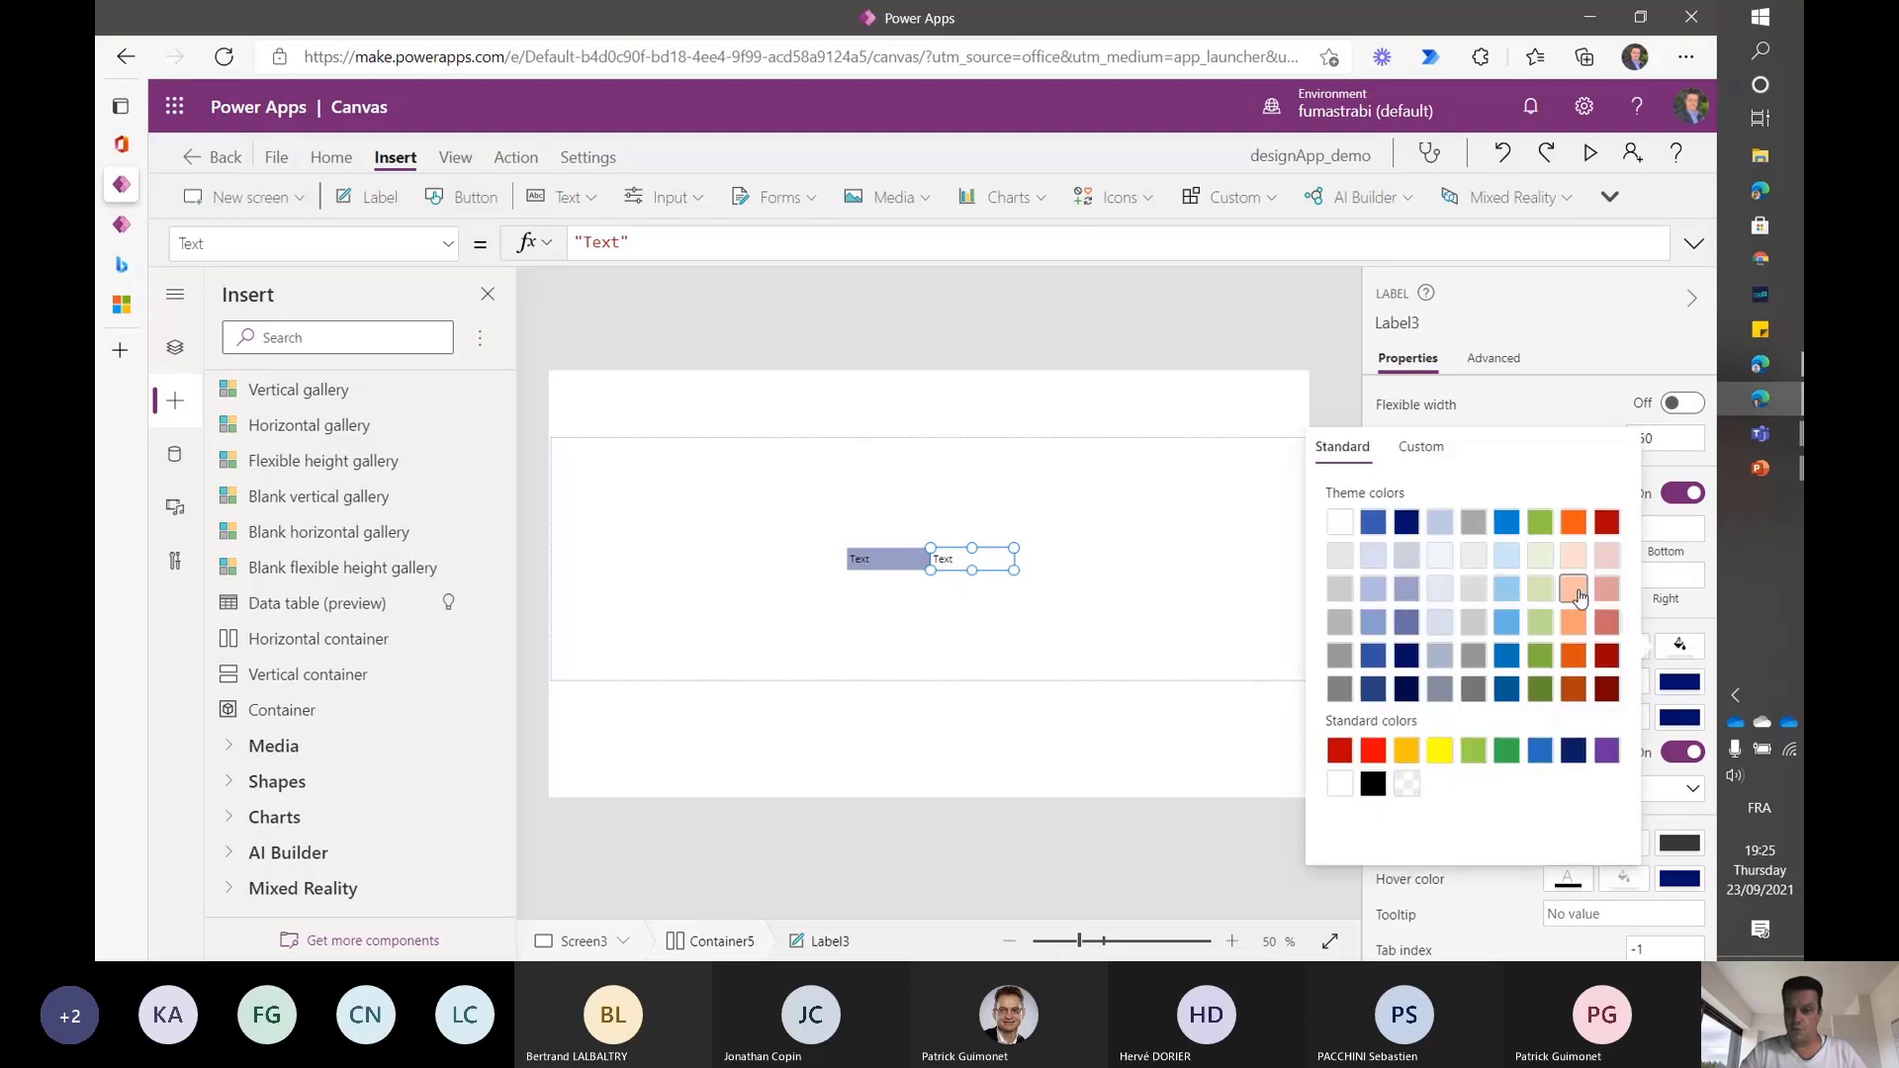
{"action": "left_click", "coordinate": [1539, 590]}
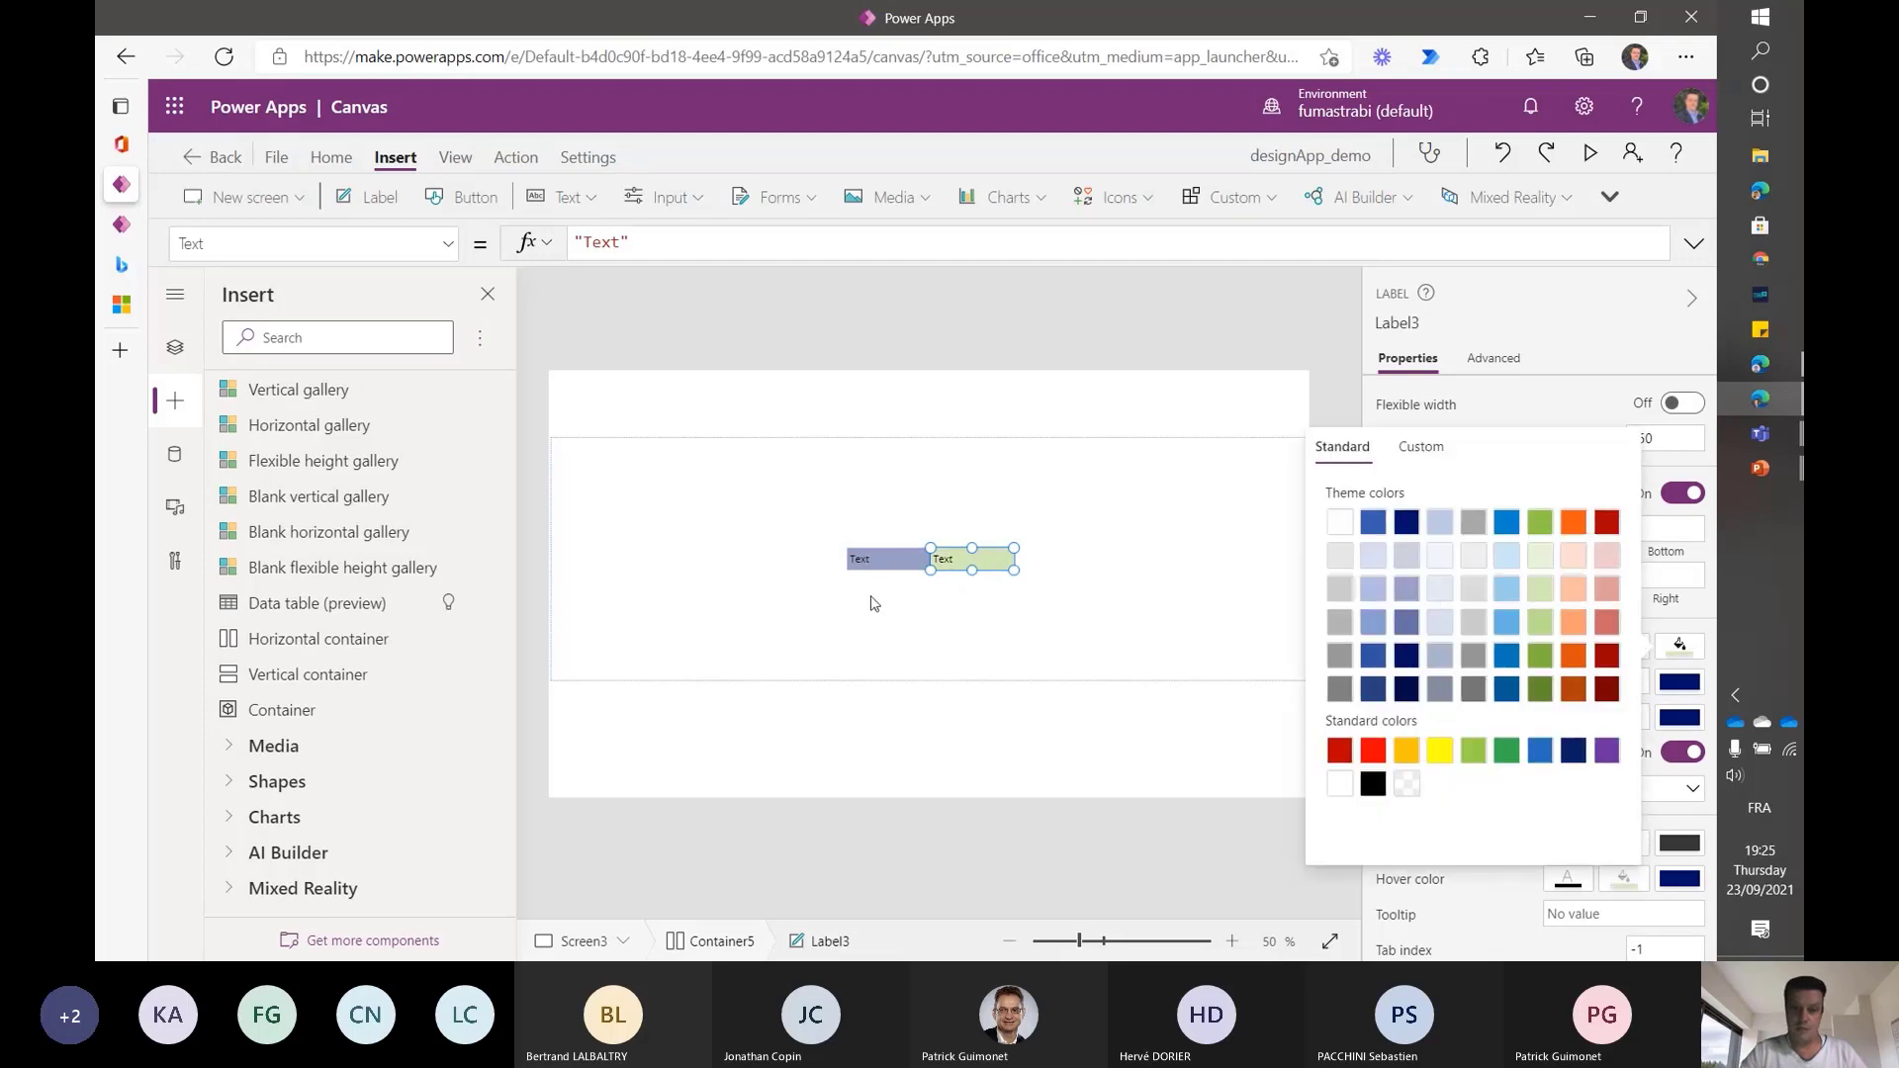
- Change the text of the blue label to "Gauche"
{"action": "left_click", "coordinate": [869, 561]}
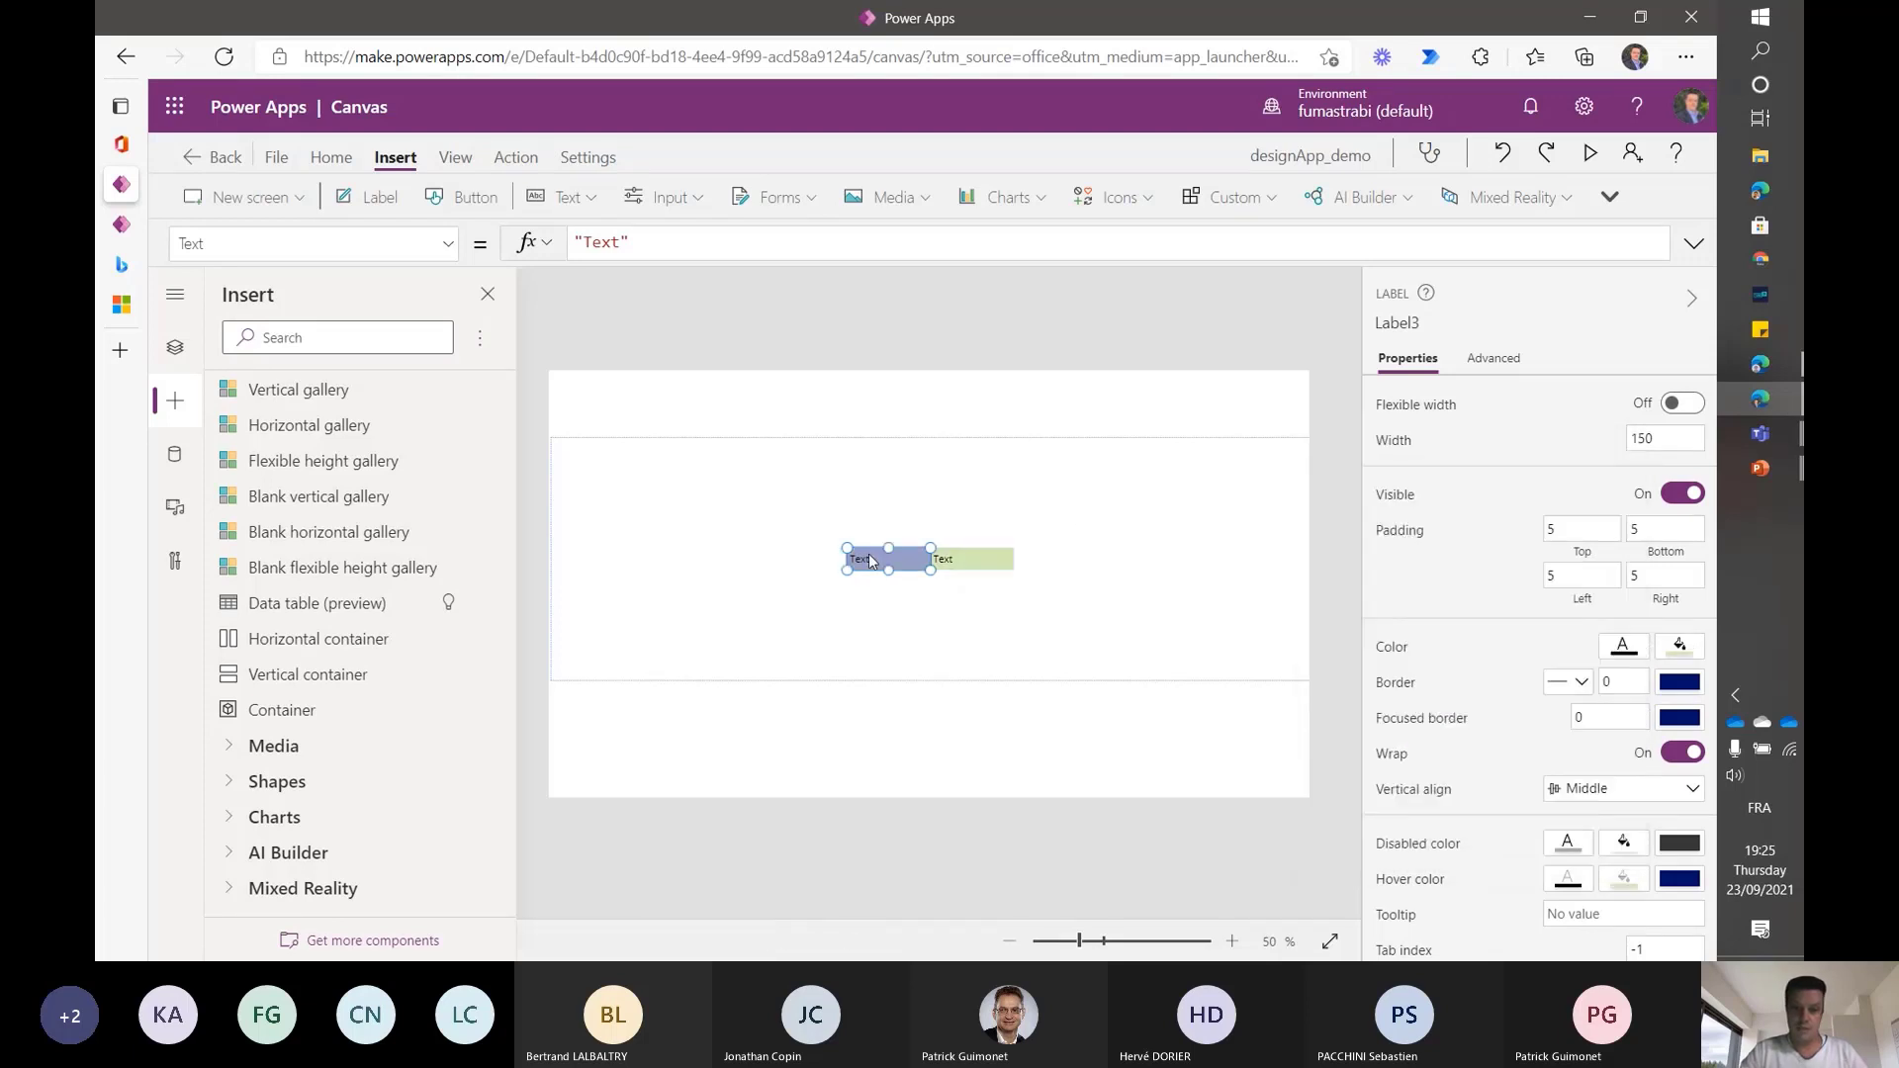
{"action": "left_click", "coordinate": [636, 242]}
{"action": "key", "text": "Left"}
{"action": "key", "text": "shift+Left"}
{"action": "key", "text": "shift+Left"}
{"action": "key", "text": "shift+Left"}
{"action": "key", "text": "shift+Left"}
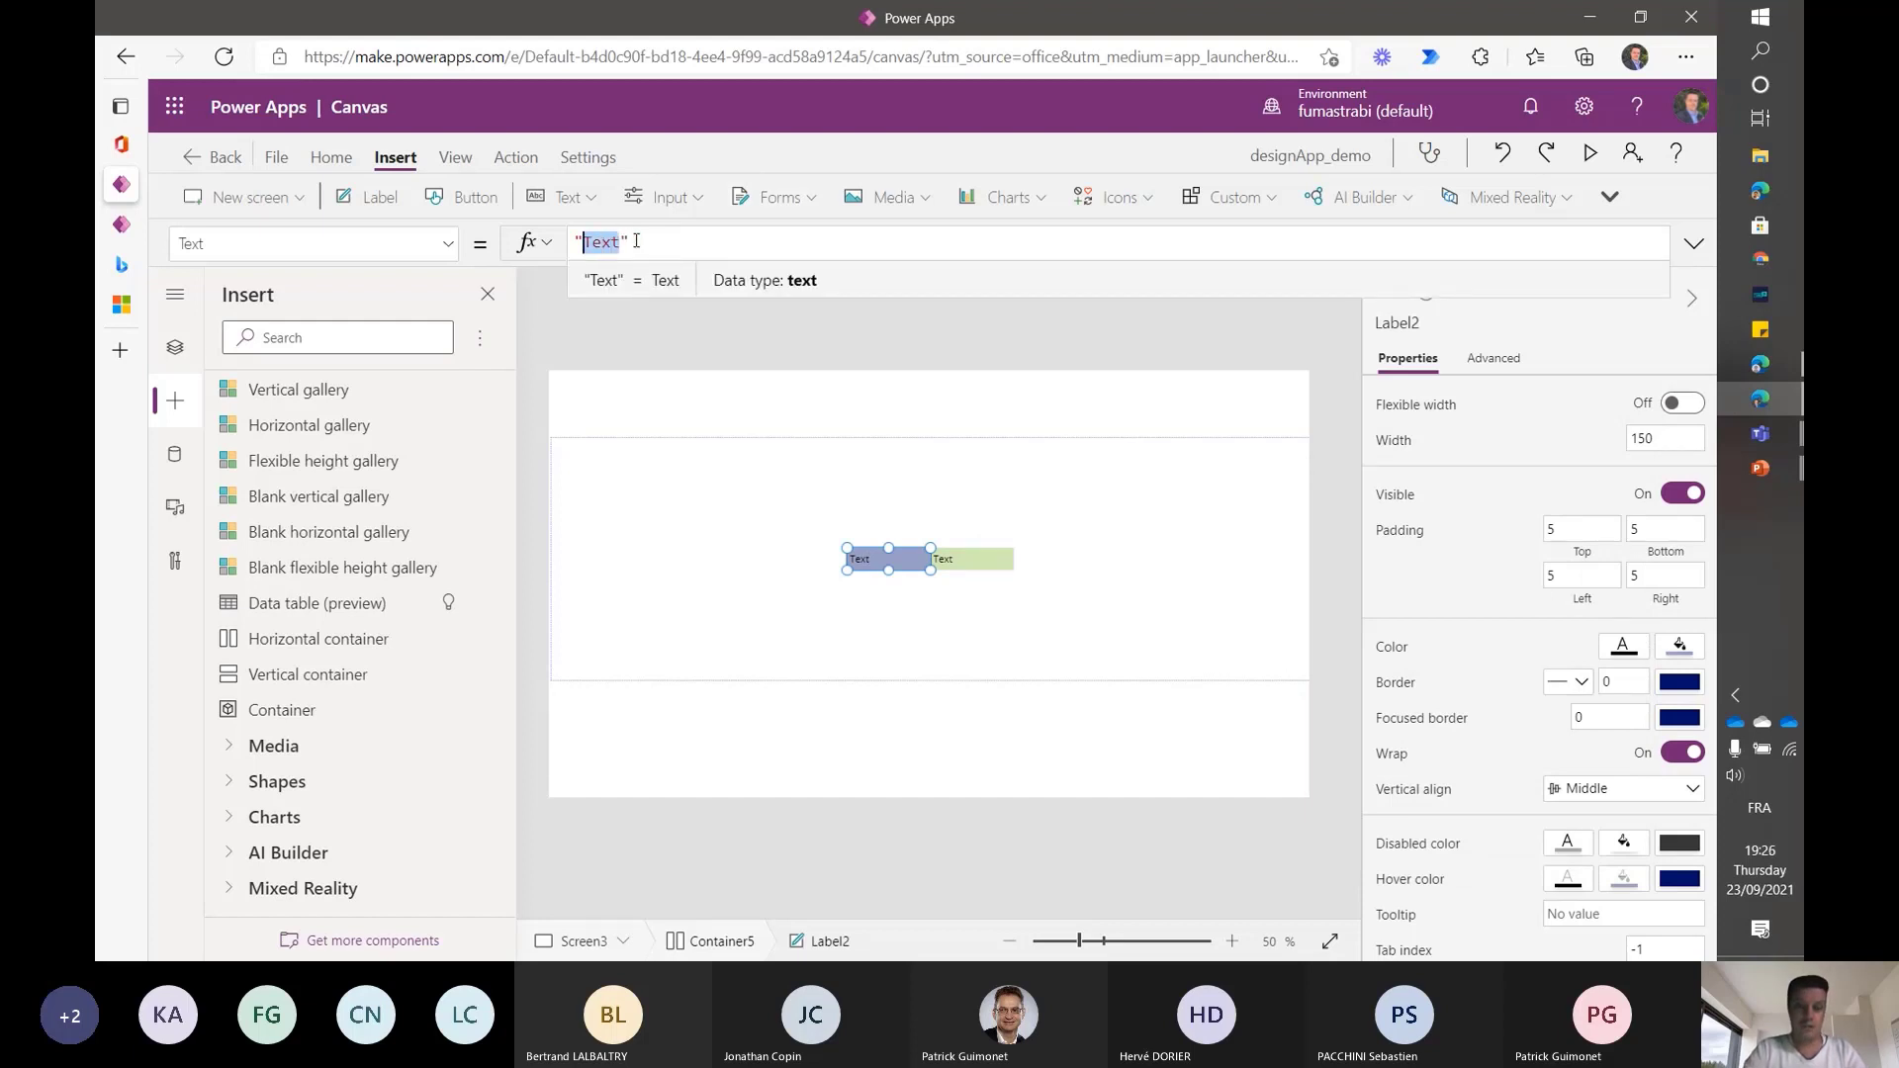
{"action": "type", "text": "Con"}
{"action": "key", "text": "BackSpace"}
{"action": "key", "text": "BackSpace"}
{"action": "key", "text": "BackSpace"}
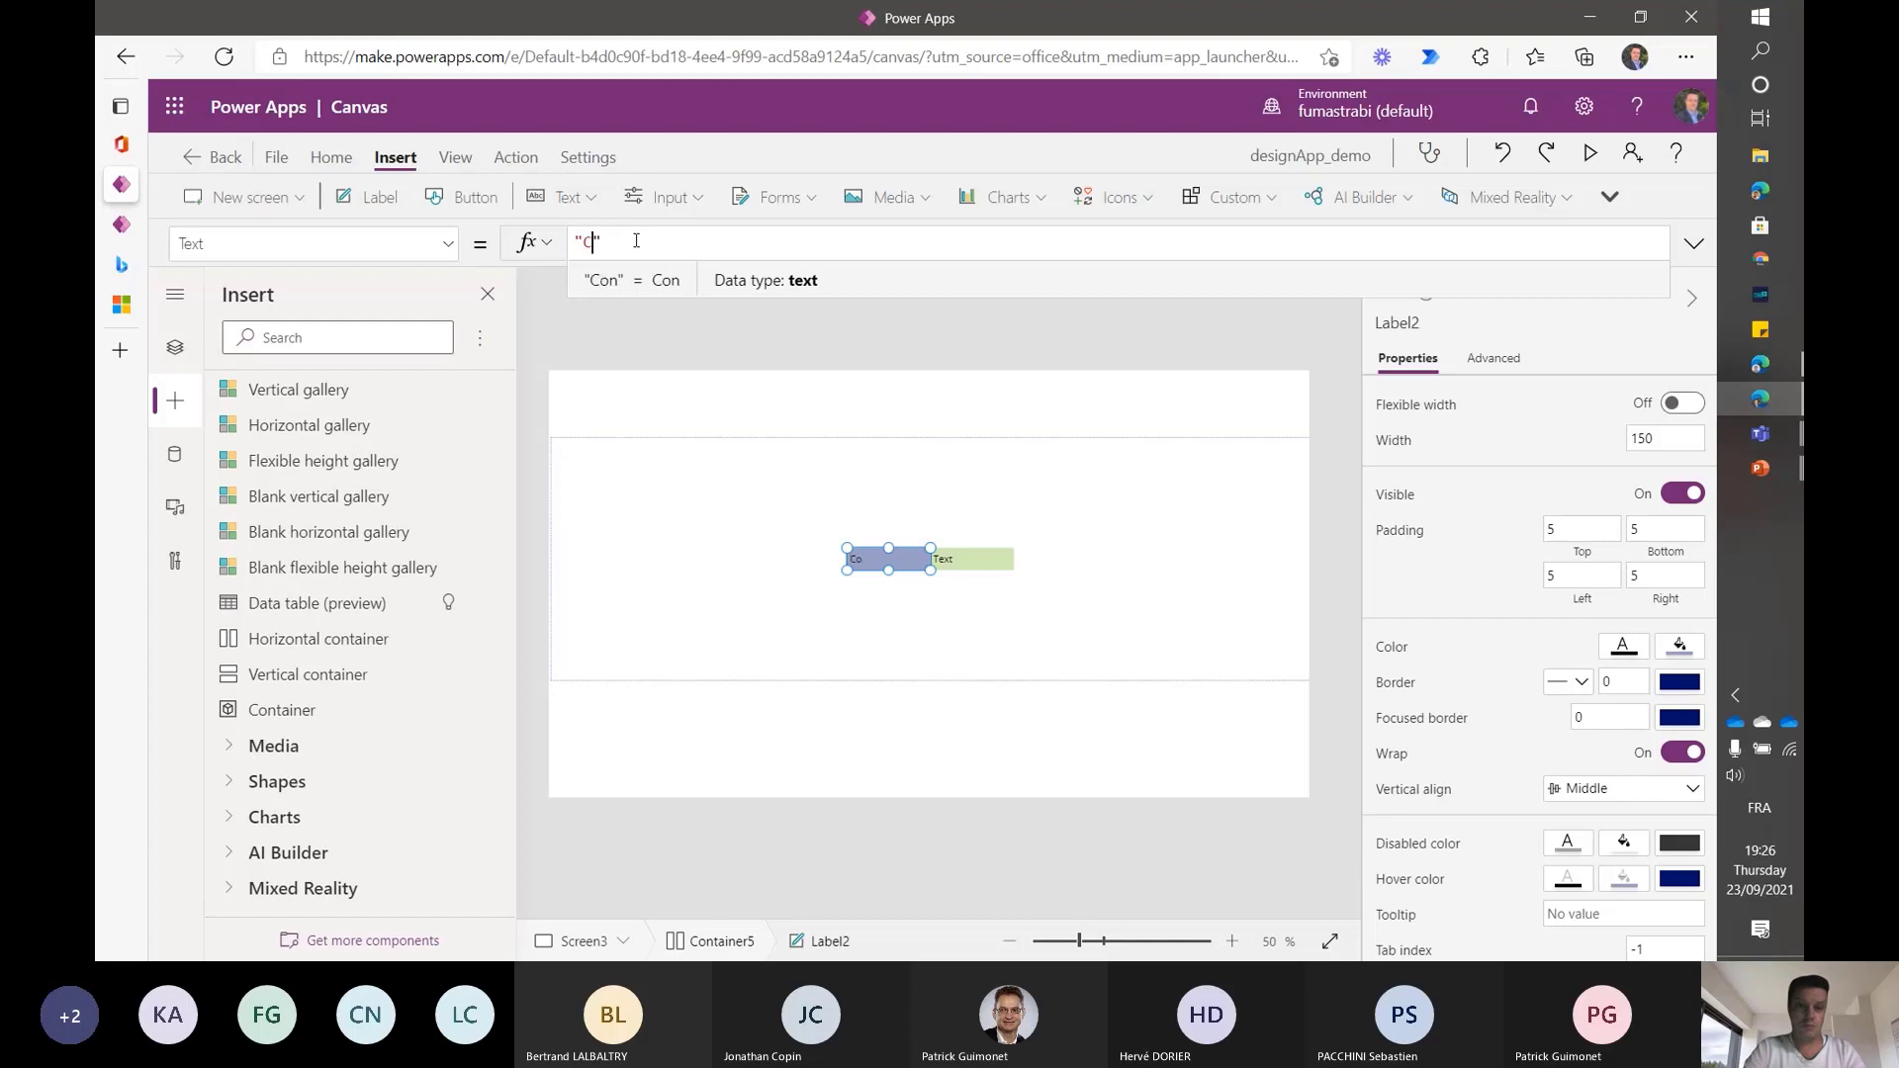
{"action": "type", "text": "G"}
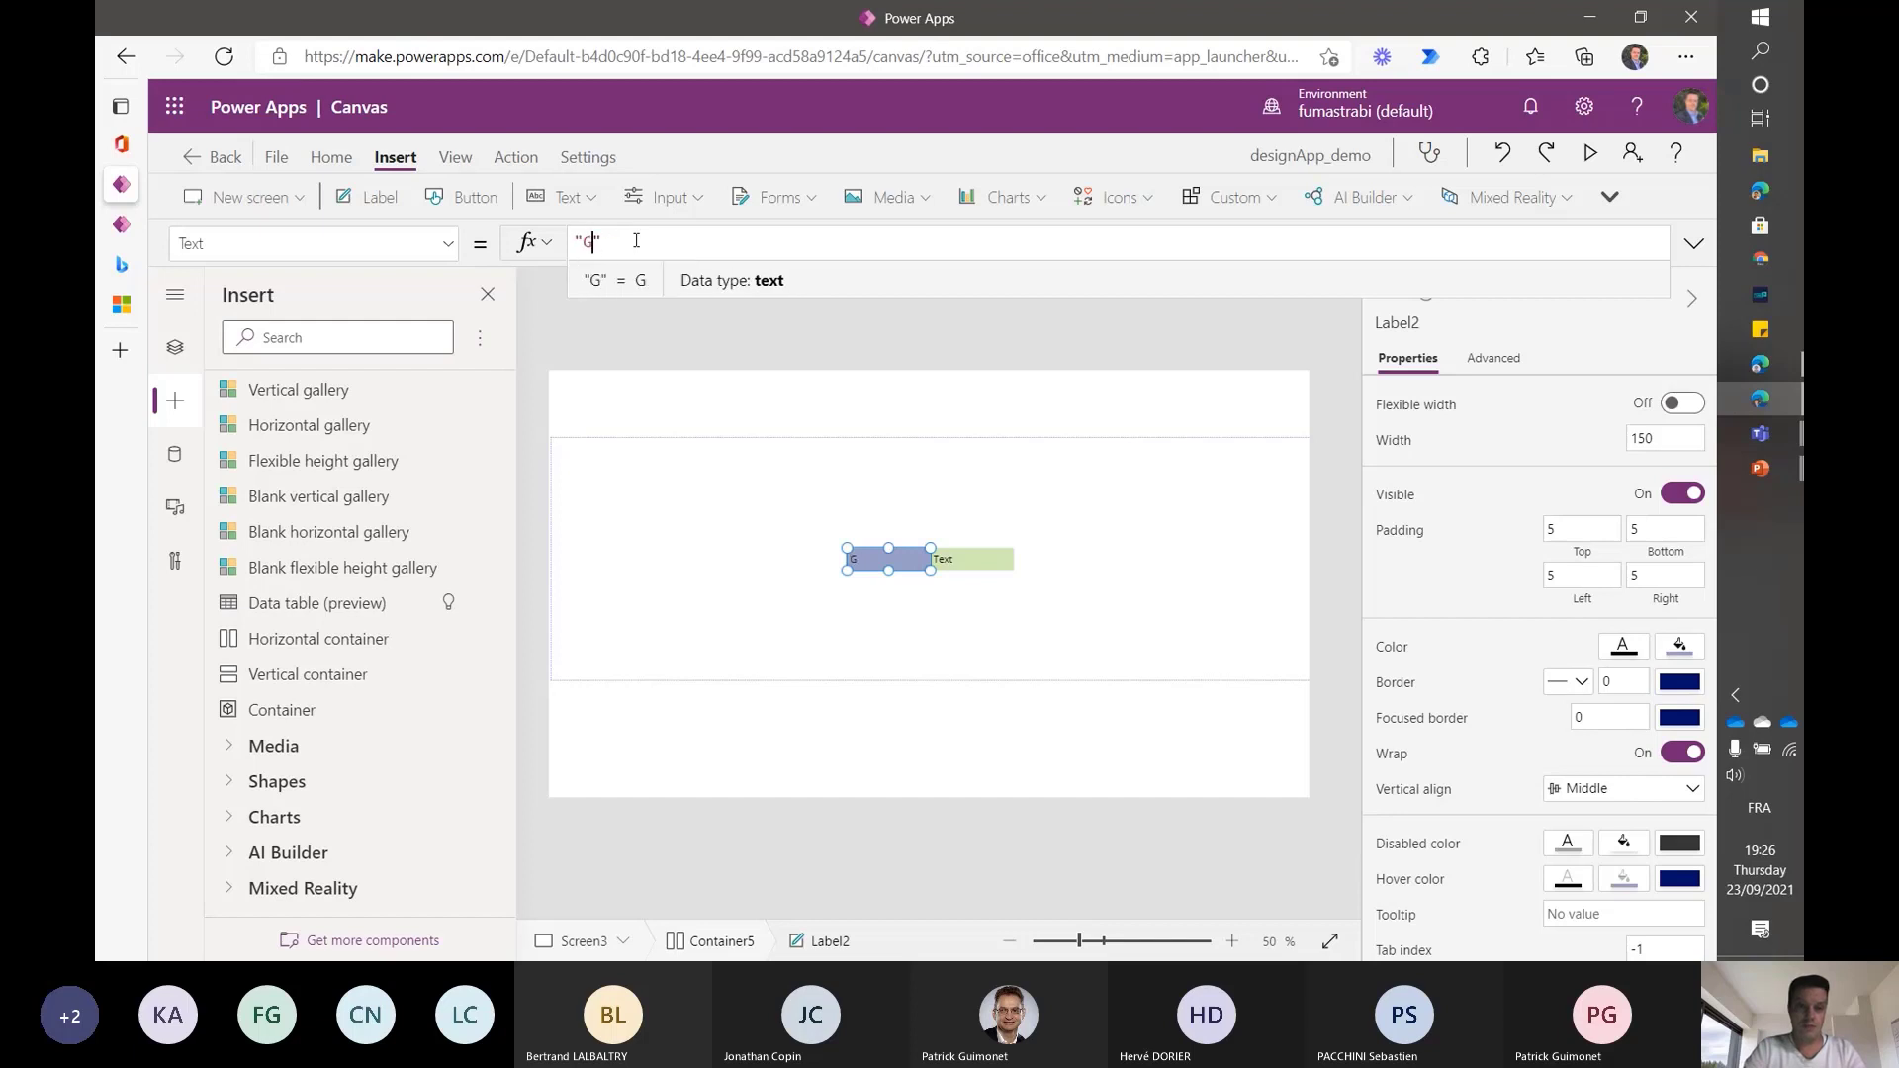
{"action": "type", "text": "auche"}
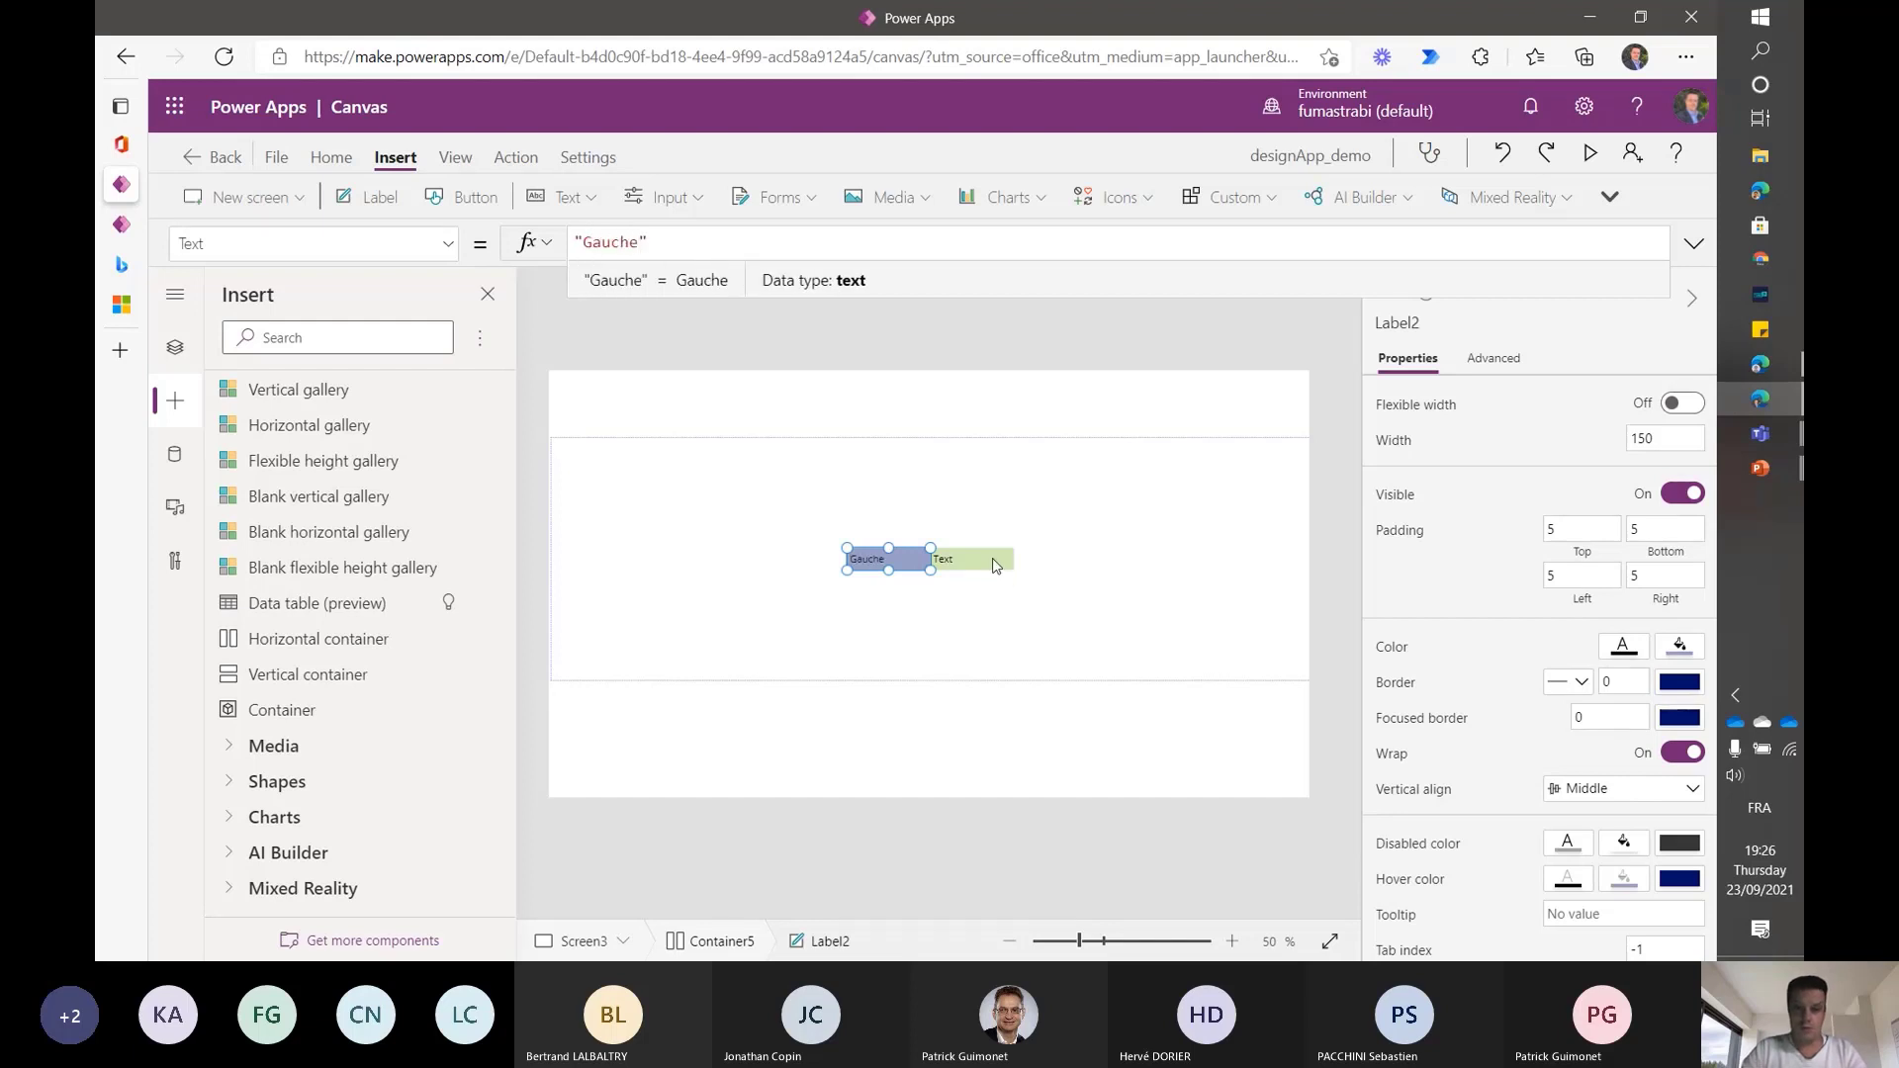
- Change the text of the green label to "Droite"
{"action": "left_click", "coordinate": [994, 558]}
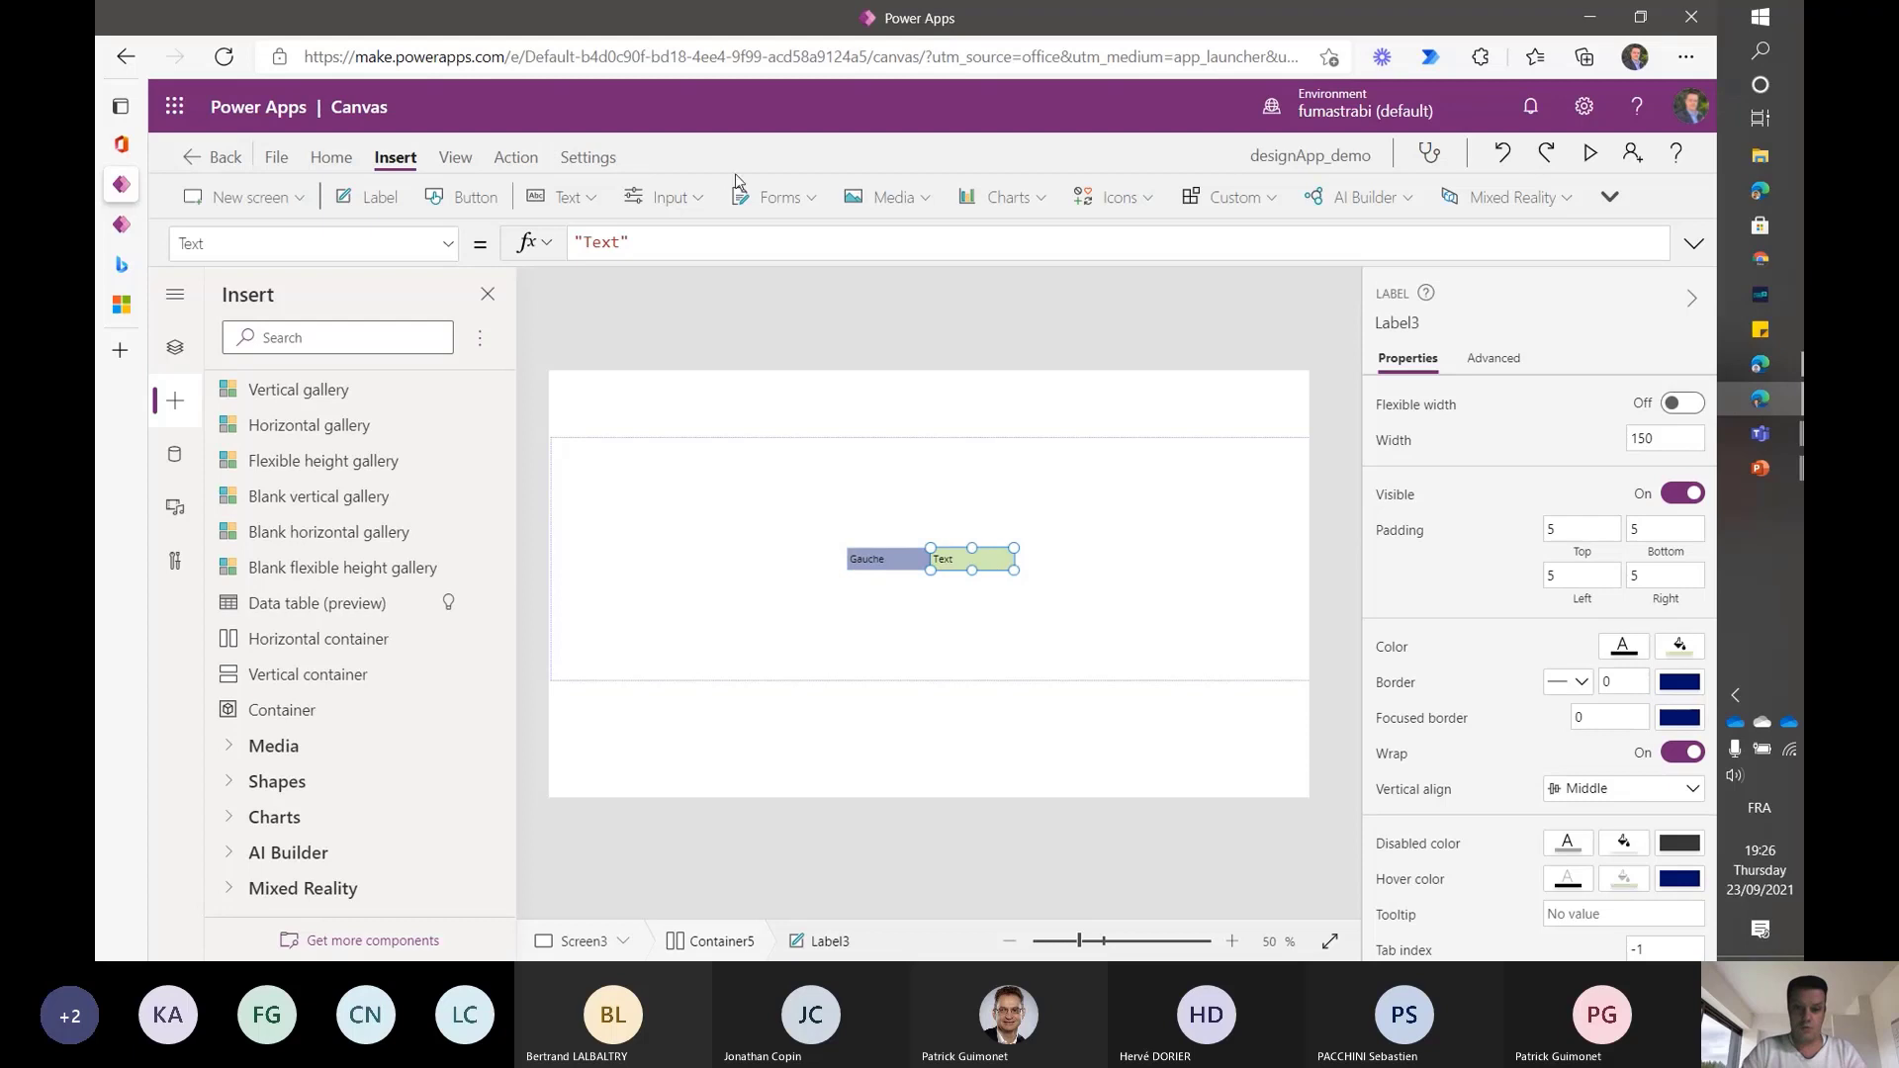
{"action": "left_click", "coordinate": [629, 241]}
{"action": "key", "text": "shift+Left"}
{"action": "key", "text": "shift+Left"}
{"action": "key", "text": "shift+Left"}
{"action": "key", "text": "shift+Left"}
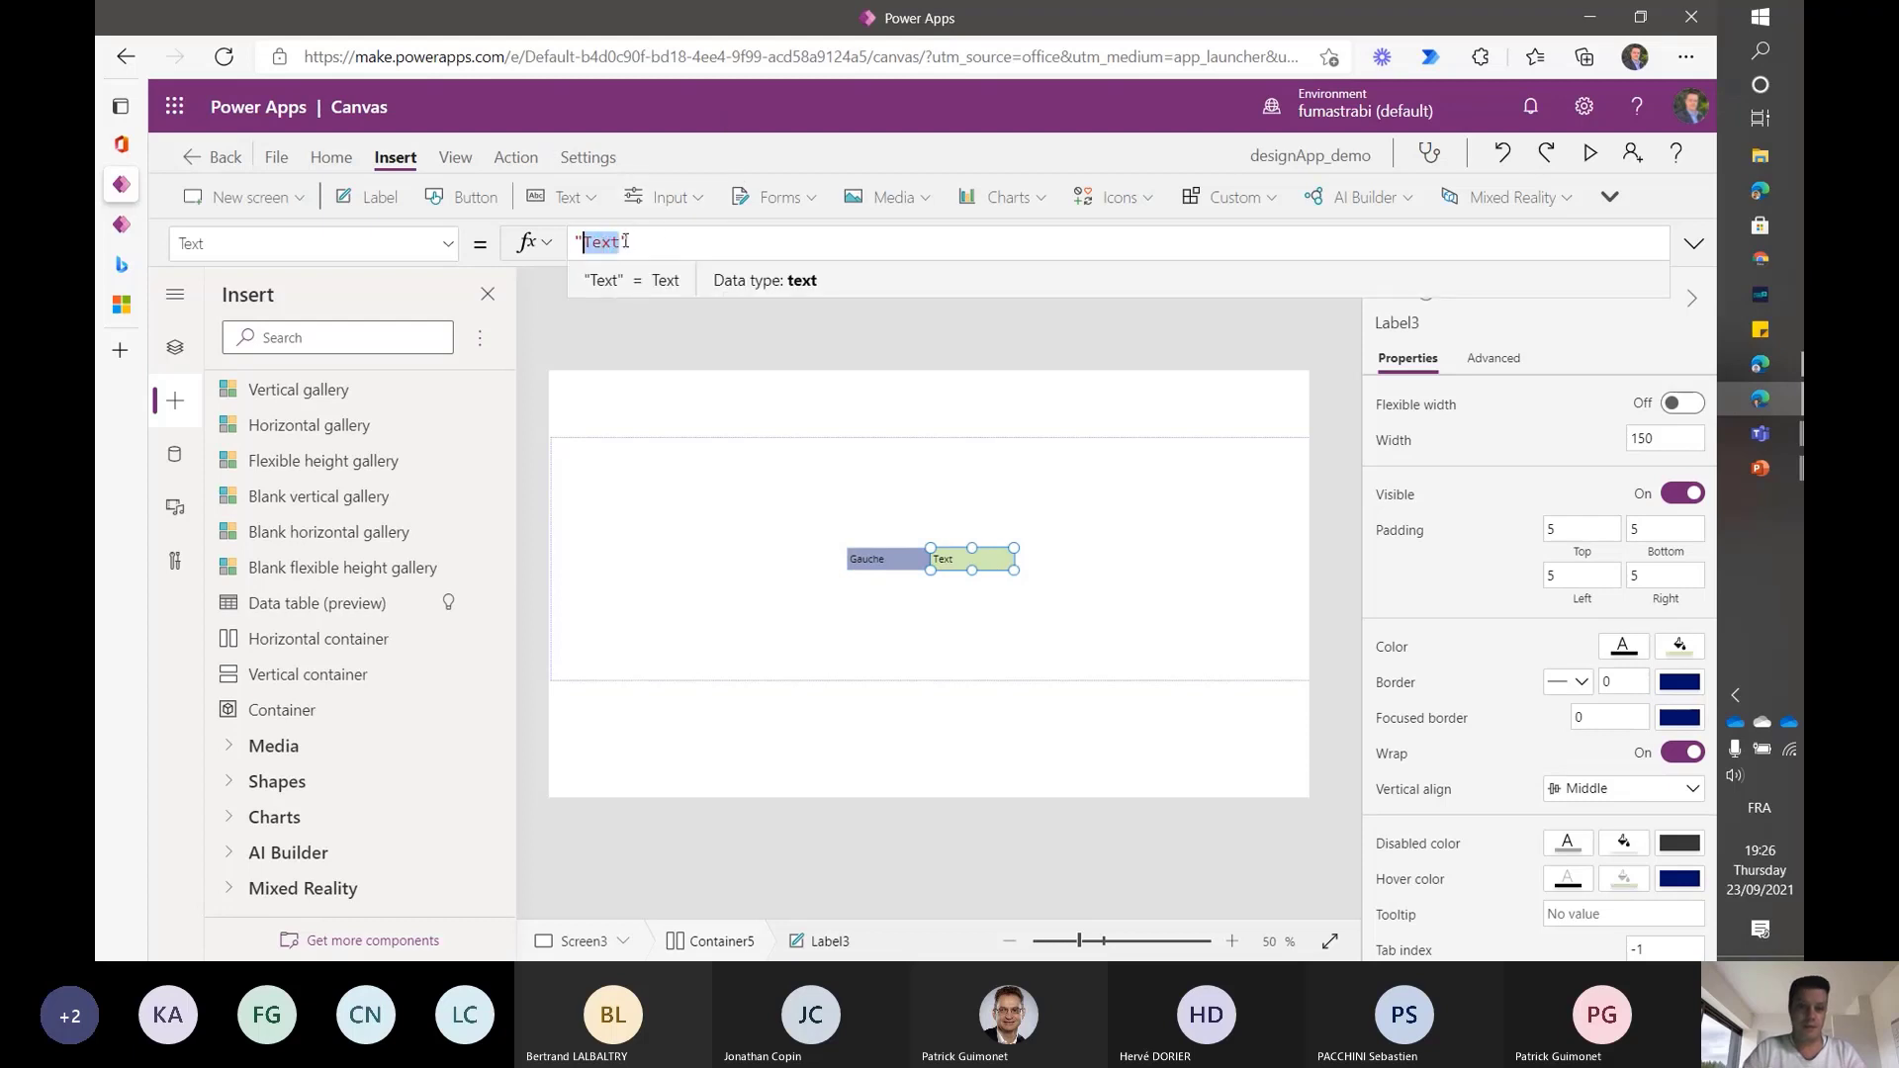
{"action": "type", "text": "Droit"}
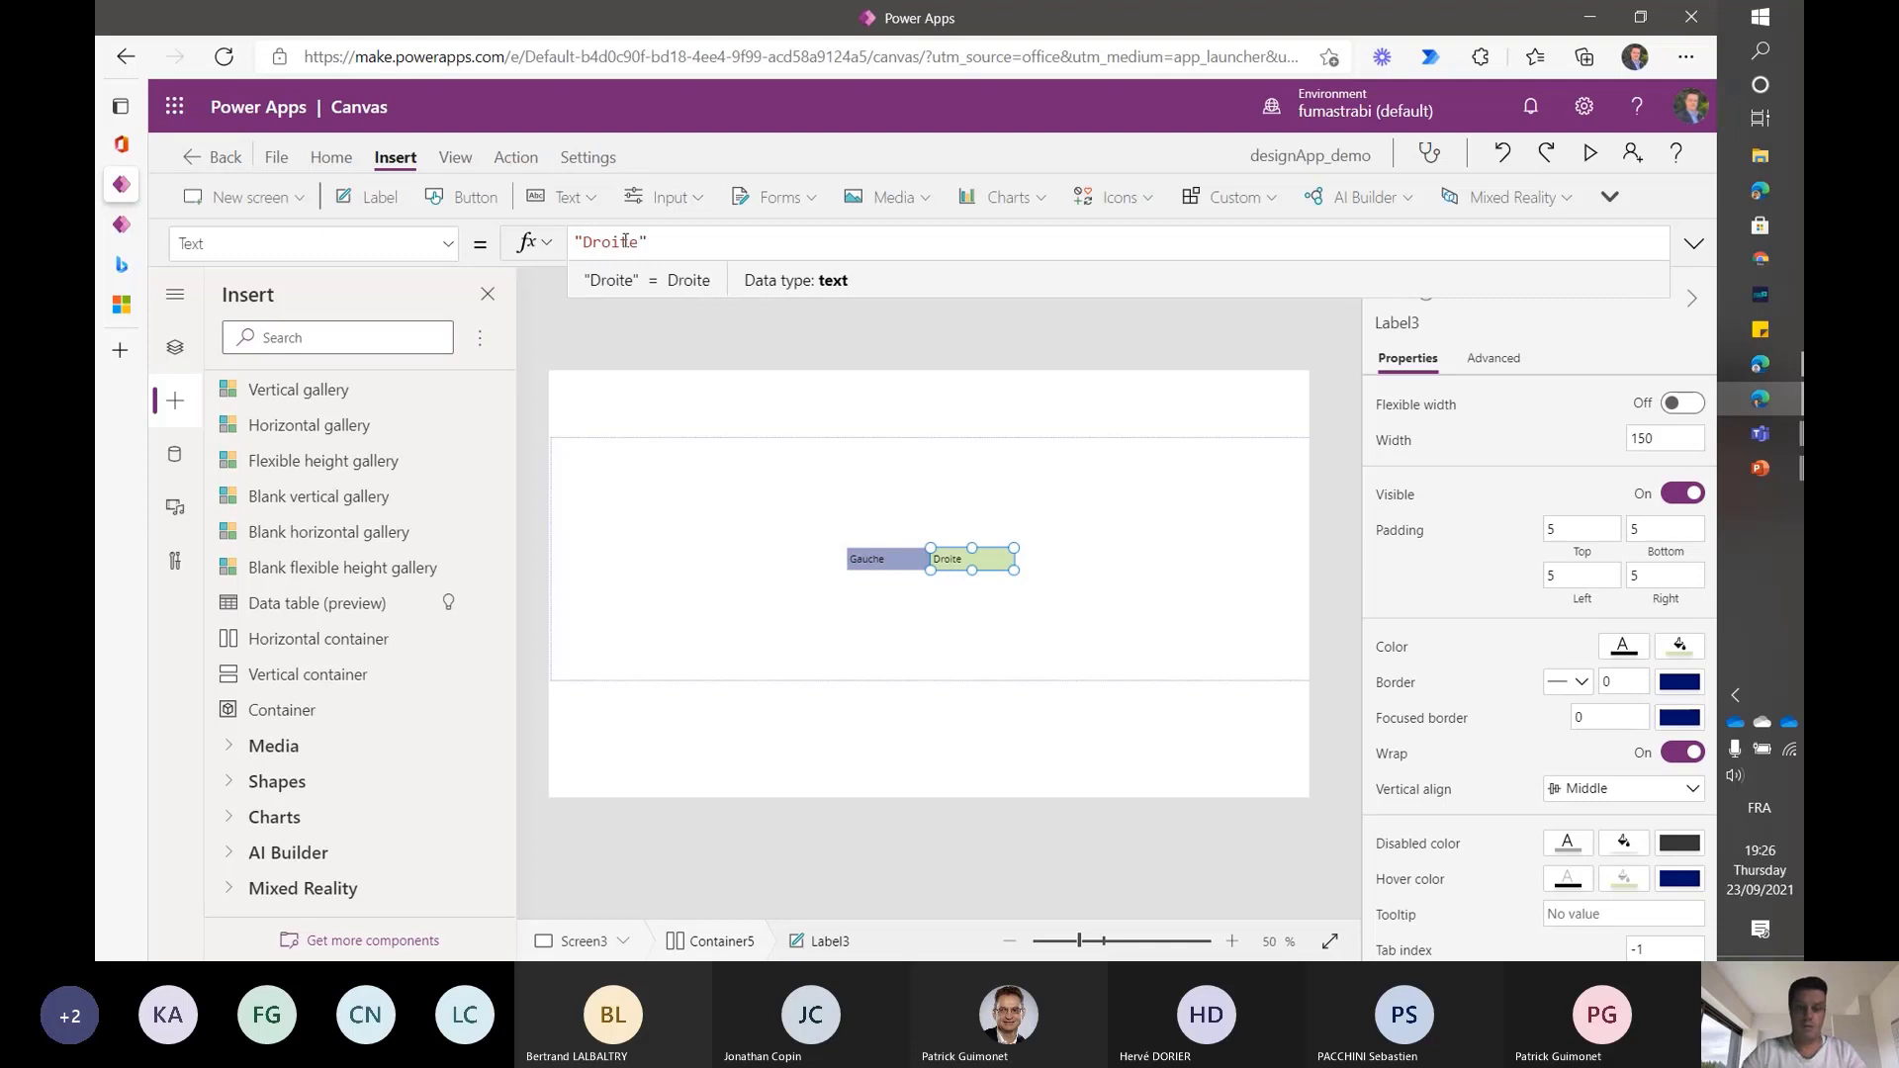
- Switch the container's direction to Vertical and back to Horizontal to compare how the two labels are arranged
{"action": "left_click", "coordinate": [1118, 474]}
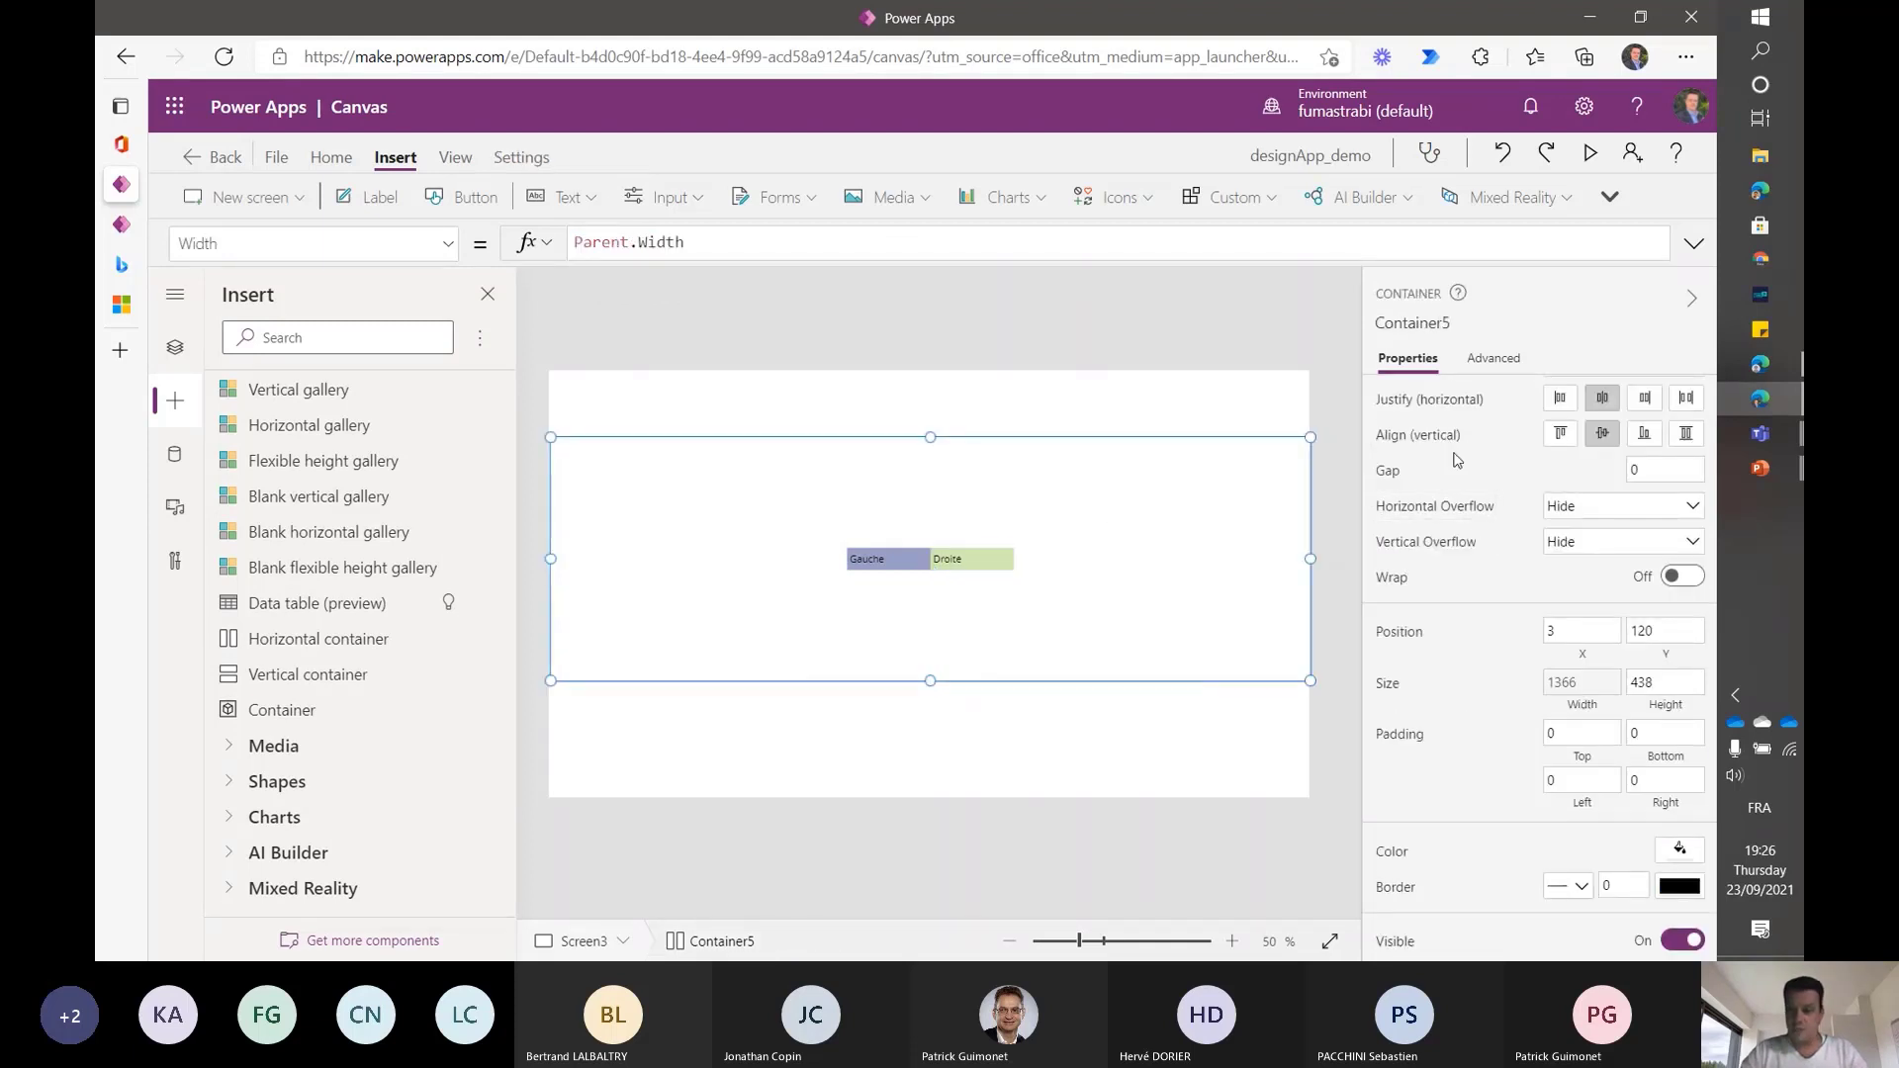
{"action": "scroll", "coordinate": [1457, 459], "scroll_direction": "up", "scroll_amount": 1}
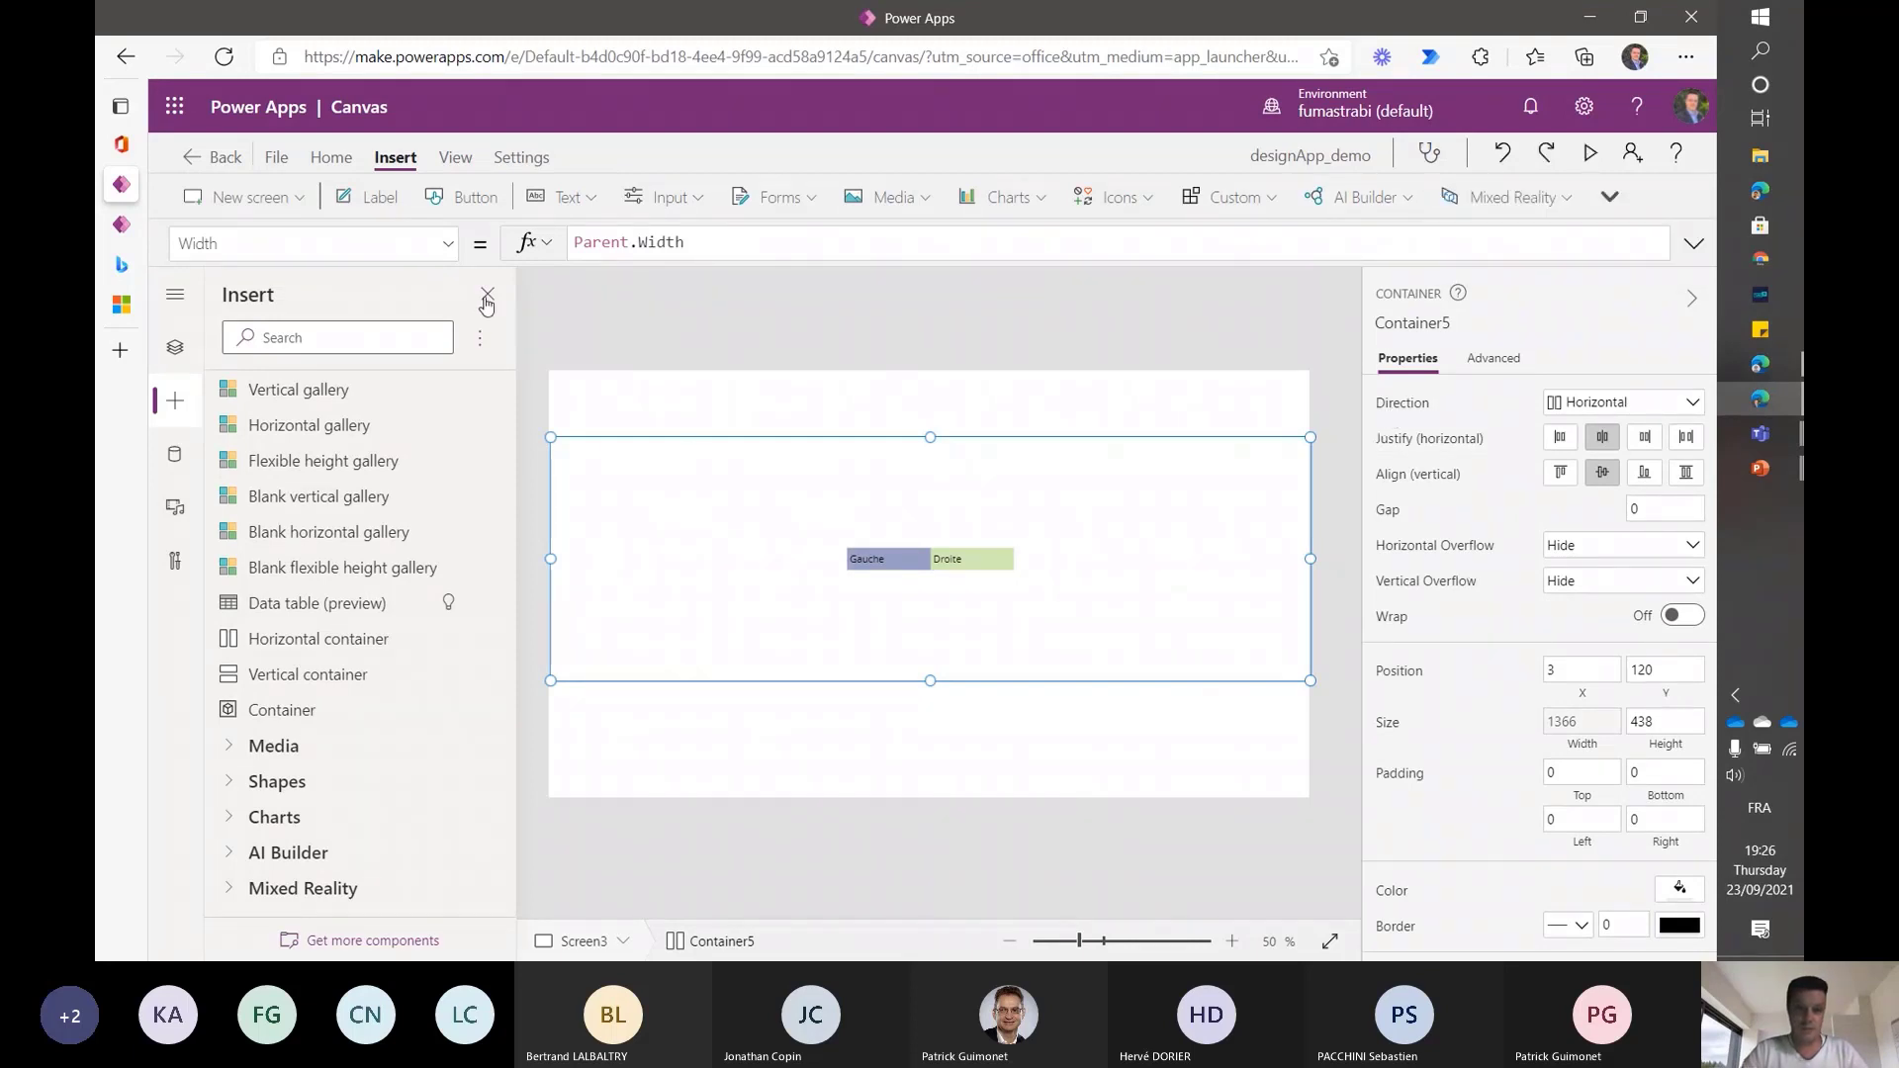
{"action": "left_click", "coordinate": [488, 294]}
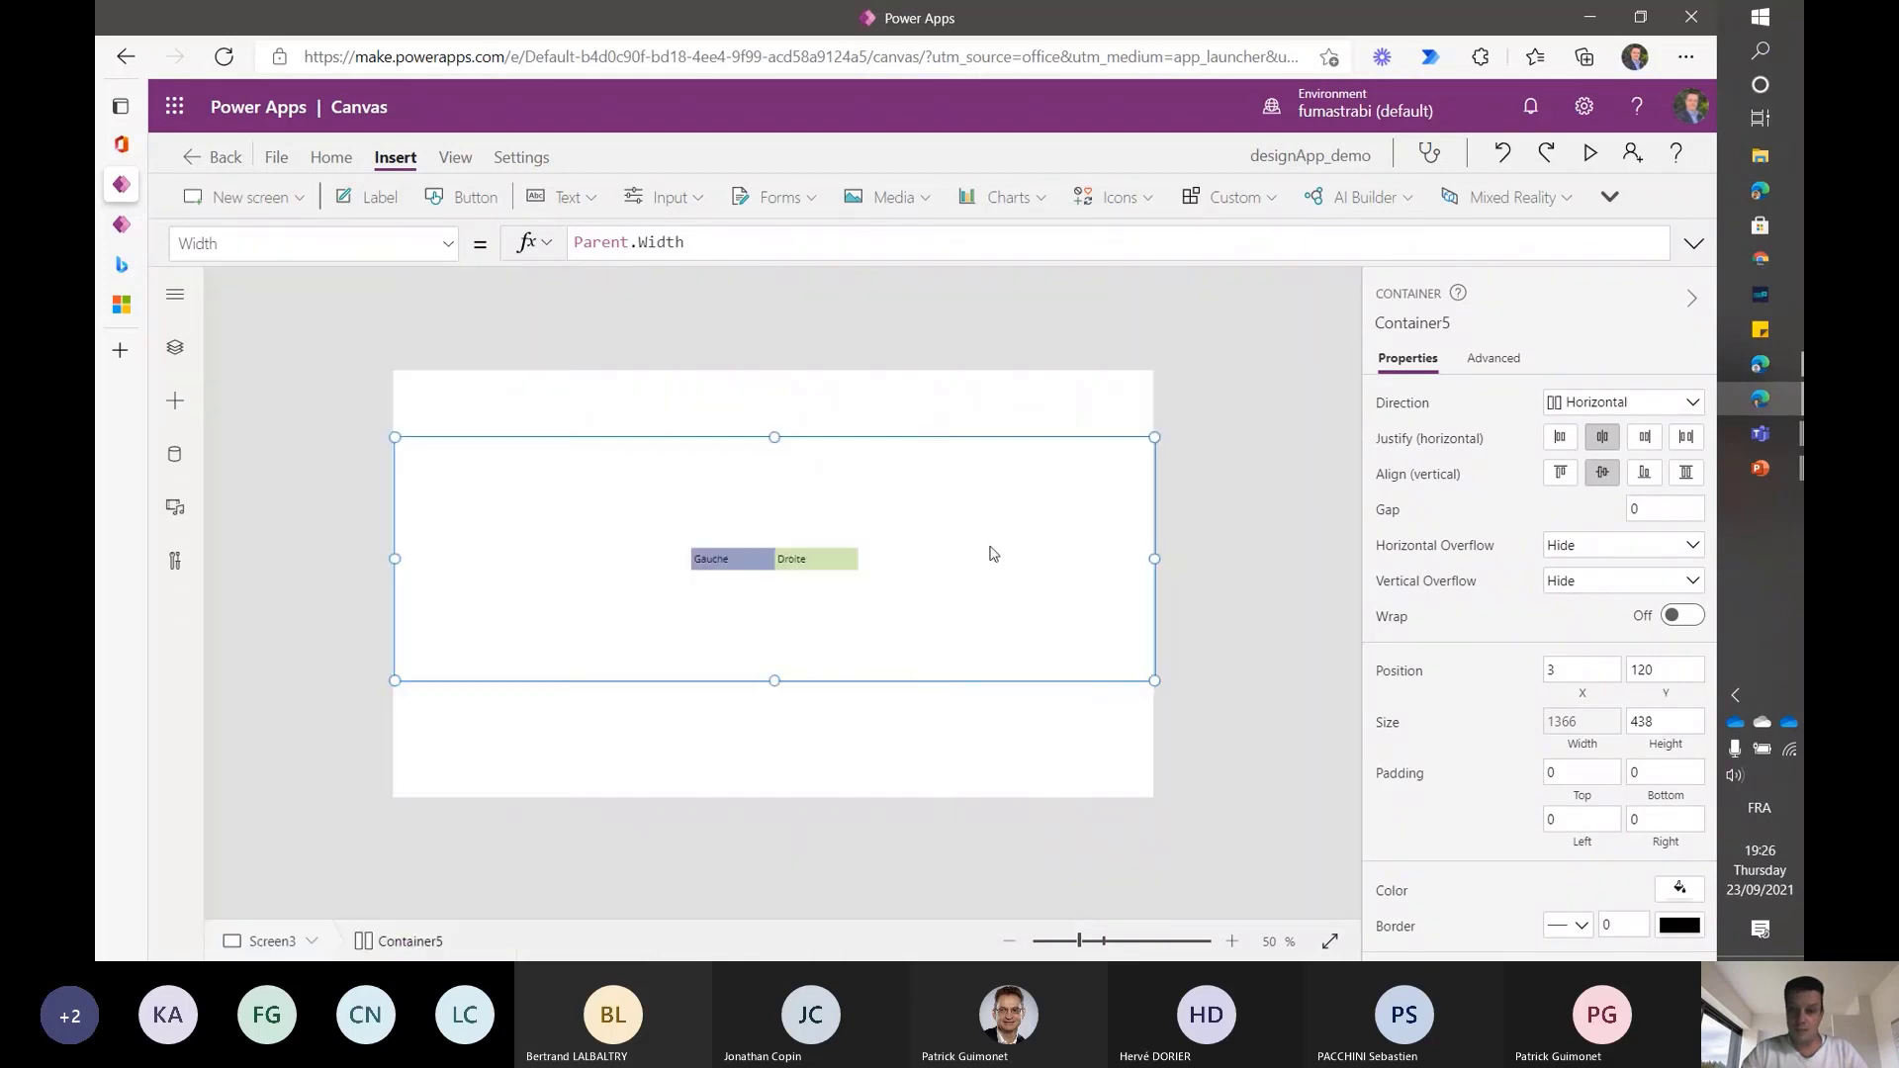
{"action": "left_click", "coordinate": [1330, 940]}
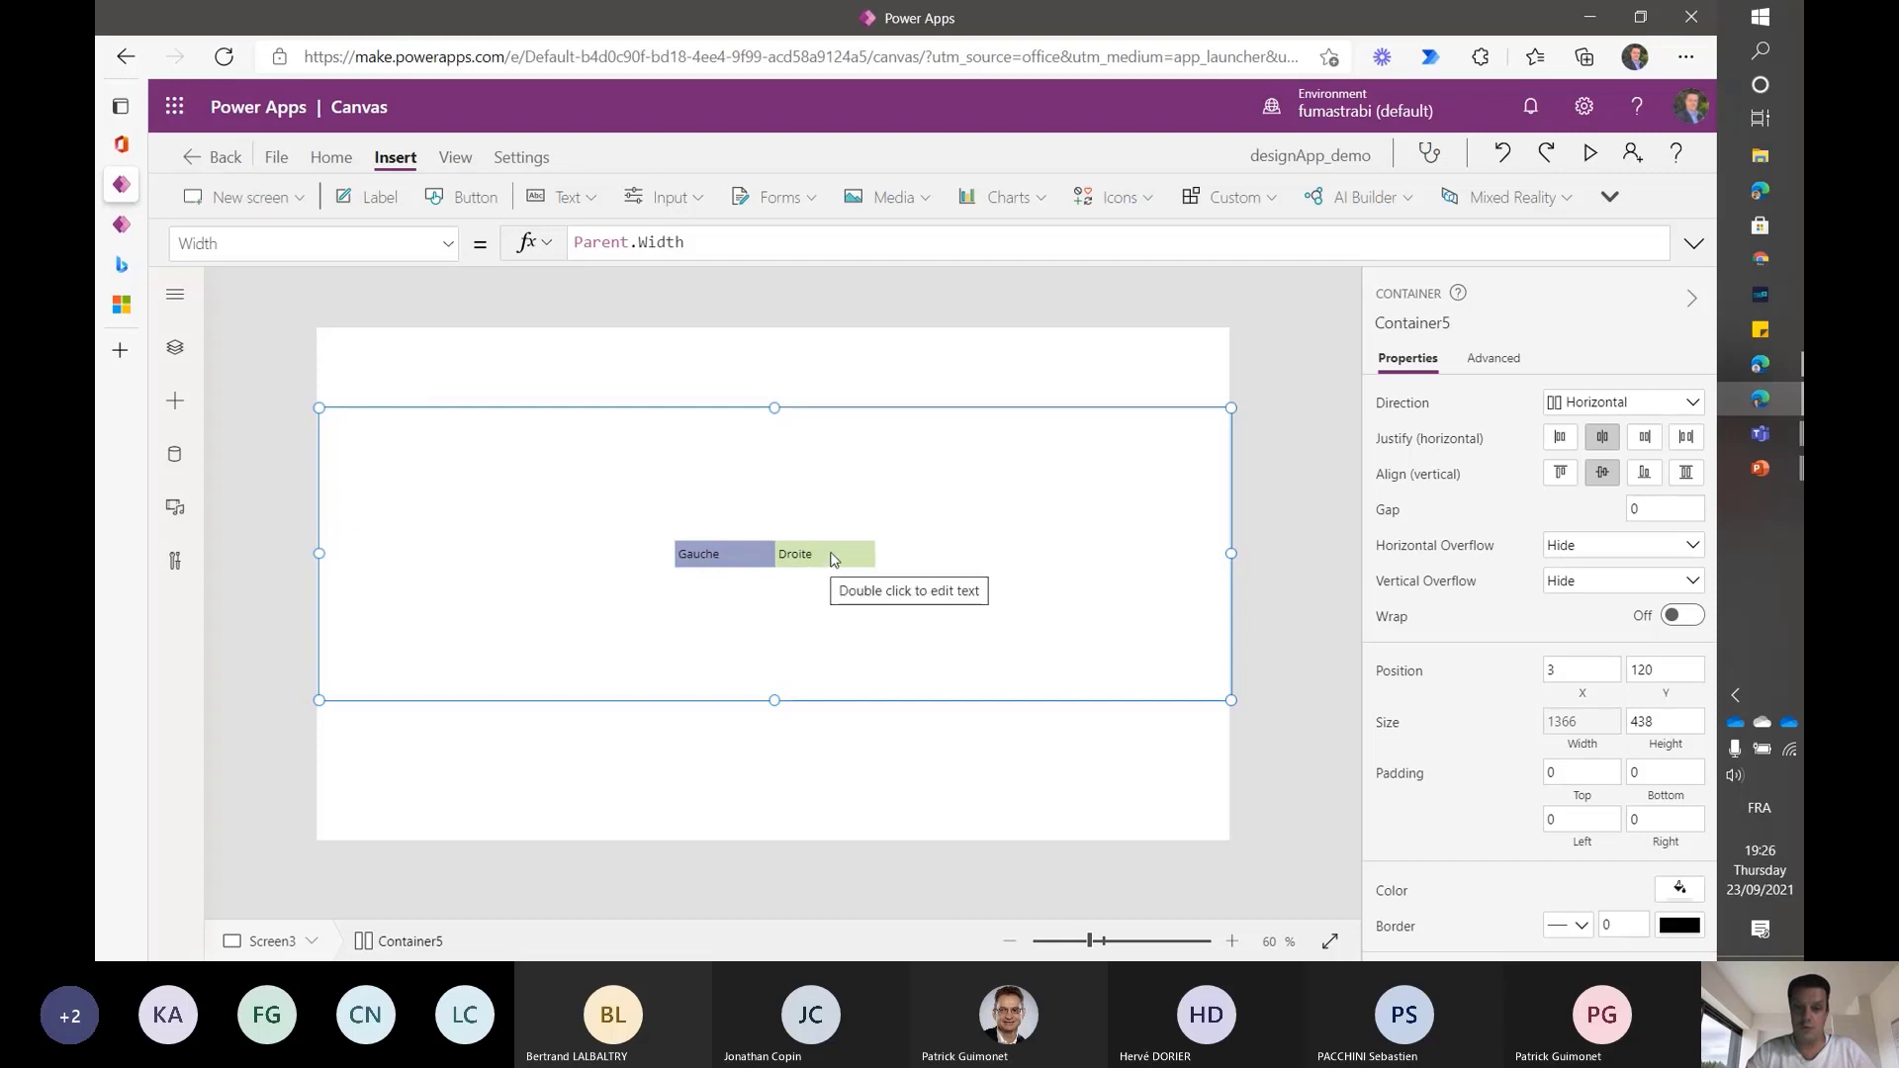
{"action": "left_click", "coordinate": [1624, 410]}
{"action": "left_click", "coordinate": [1579, 460]}
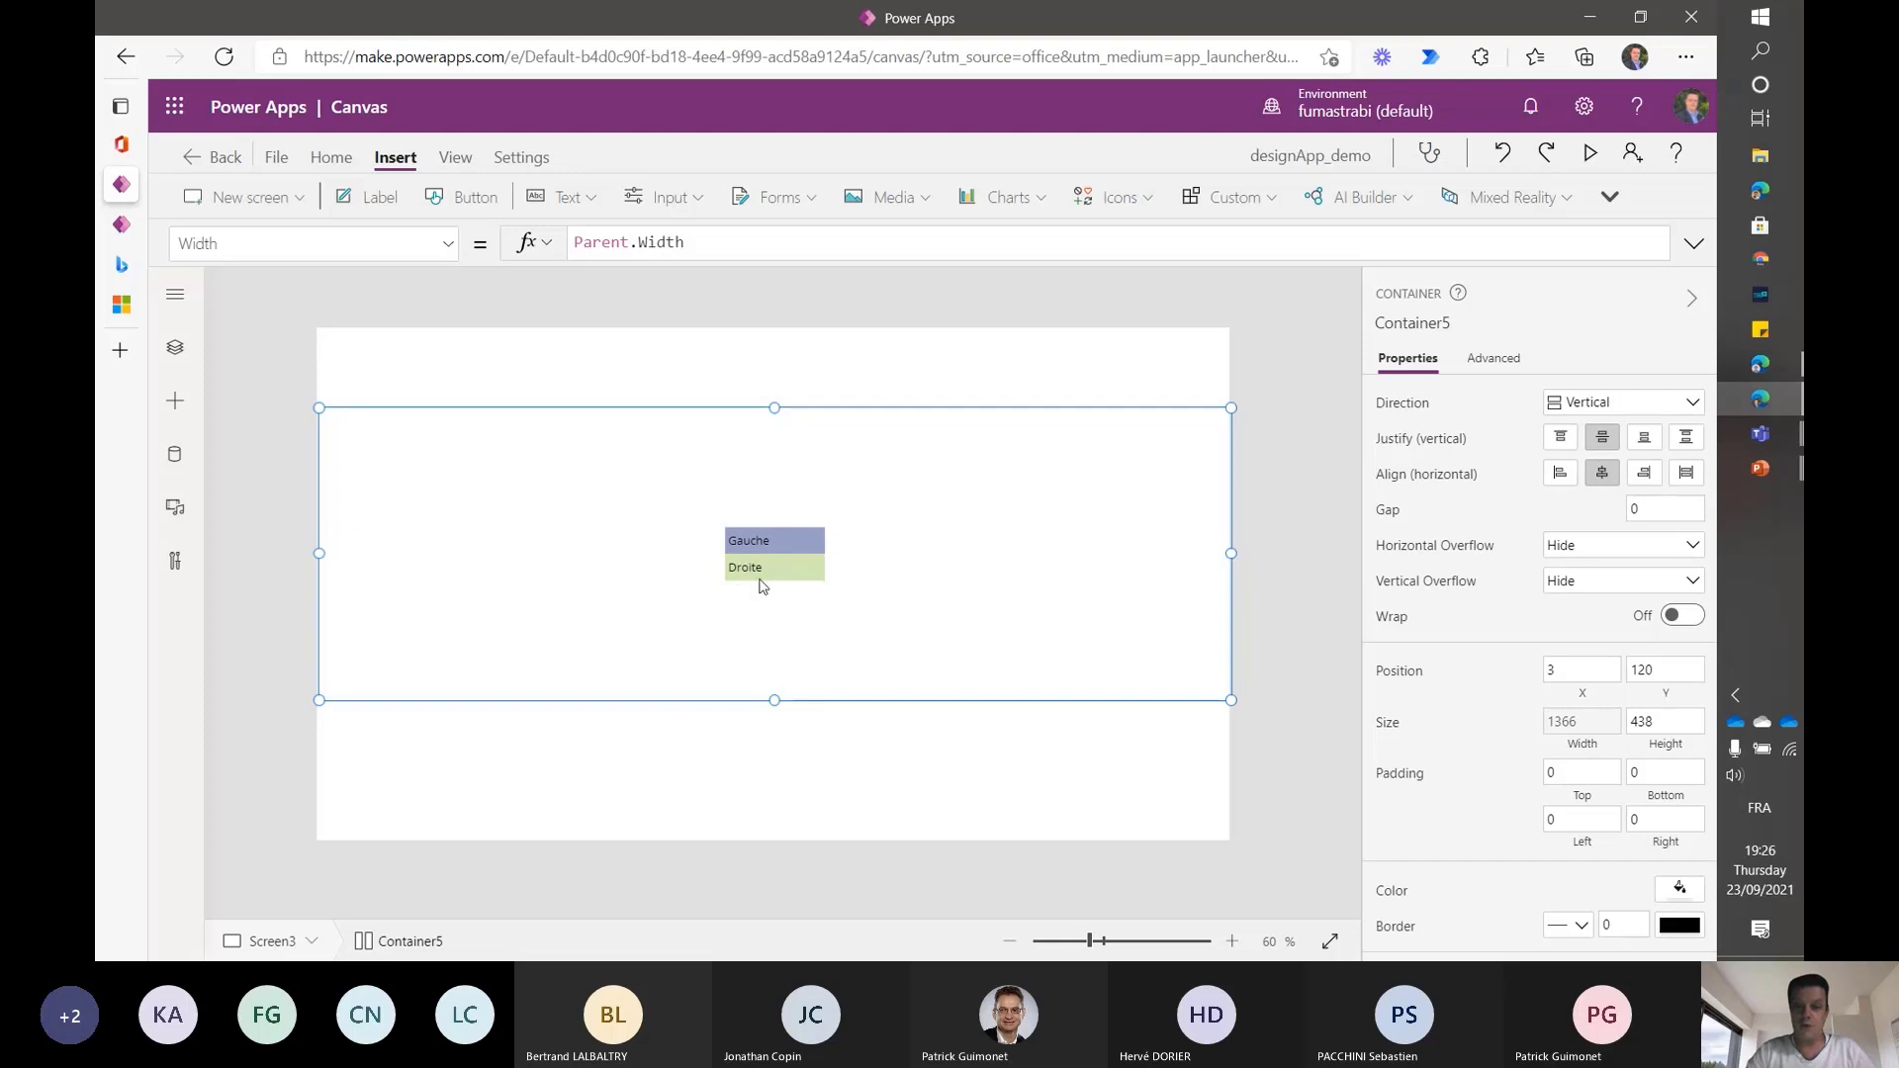
{"action": "left_click", "coordinate": [1586, 411]}
{"action": "left_click", "coordinate": [1591, 427]}
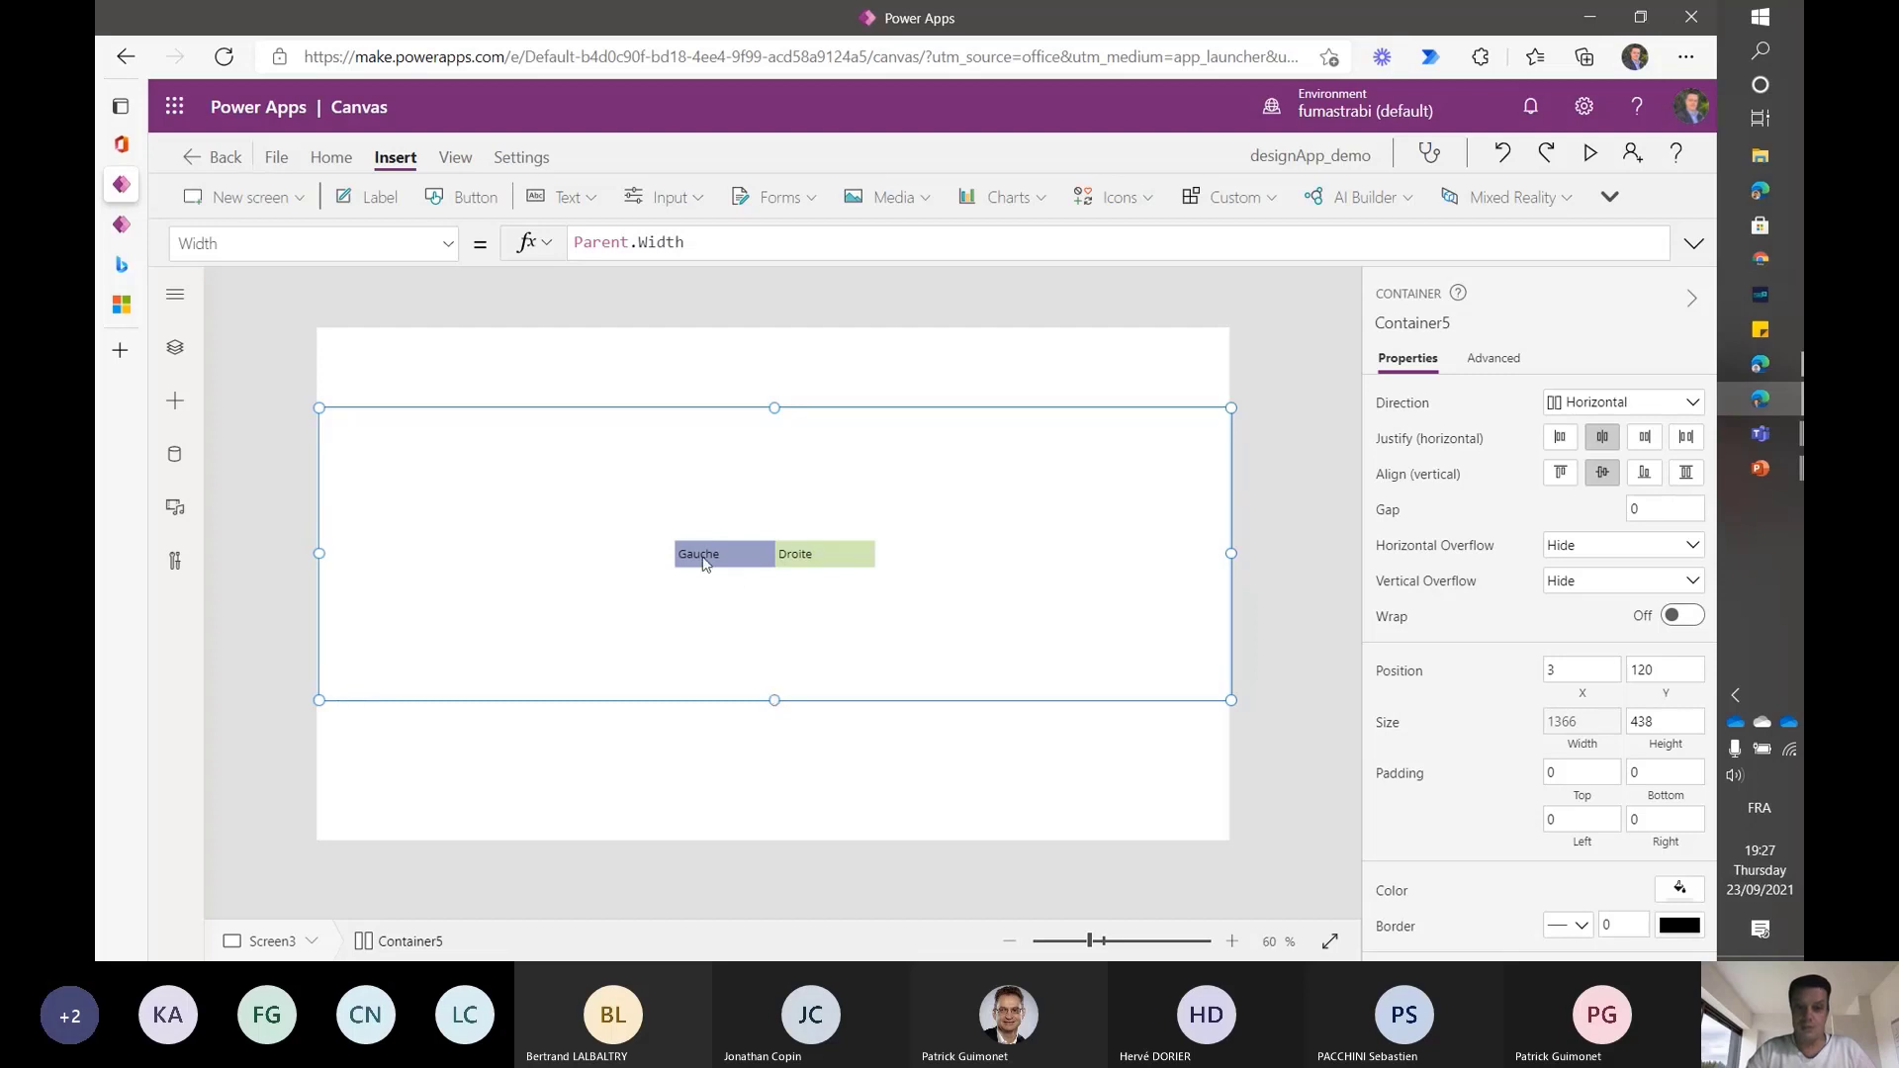
- Shorten the container from its lower edge to a height of about 189
{"action": "left_click", "coordinate": [837, 556]}
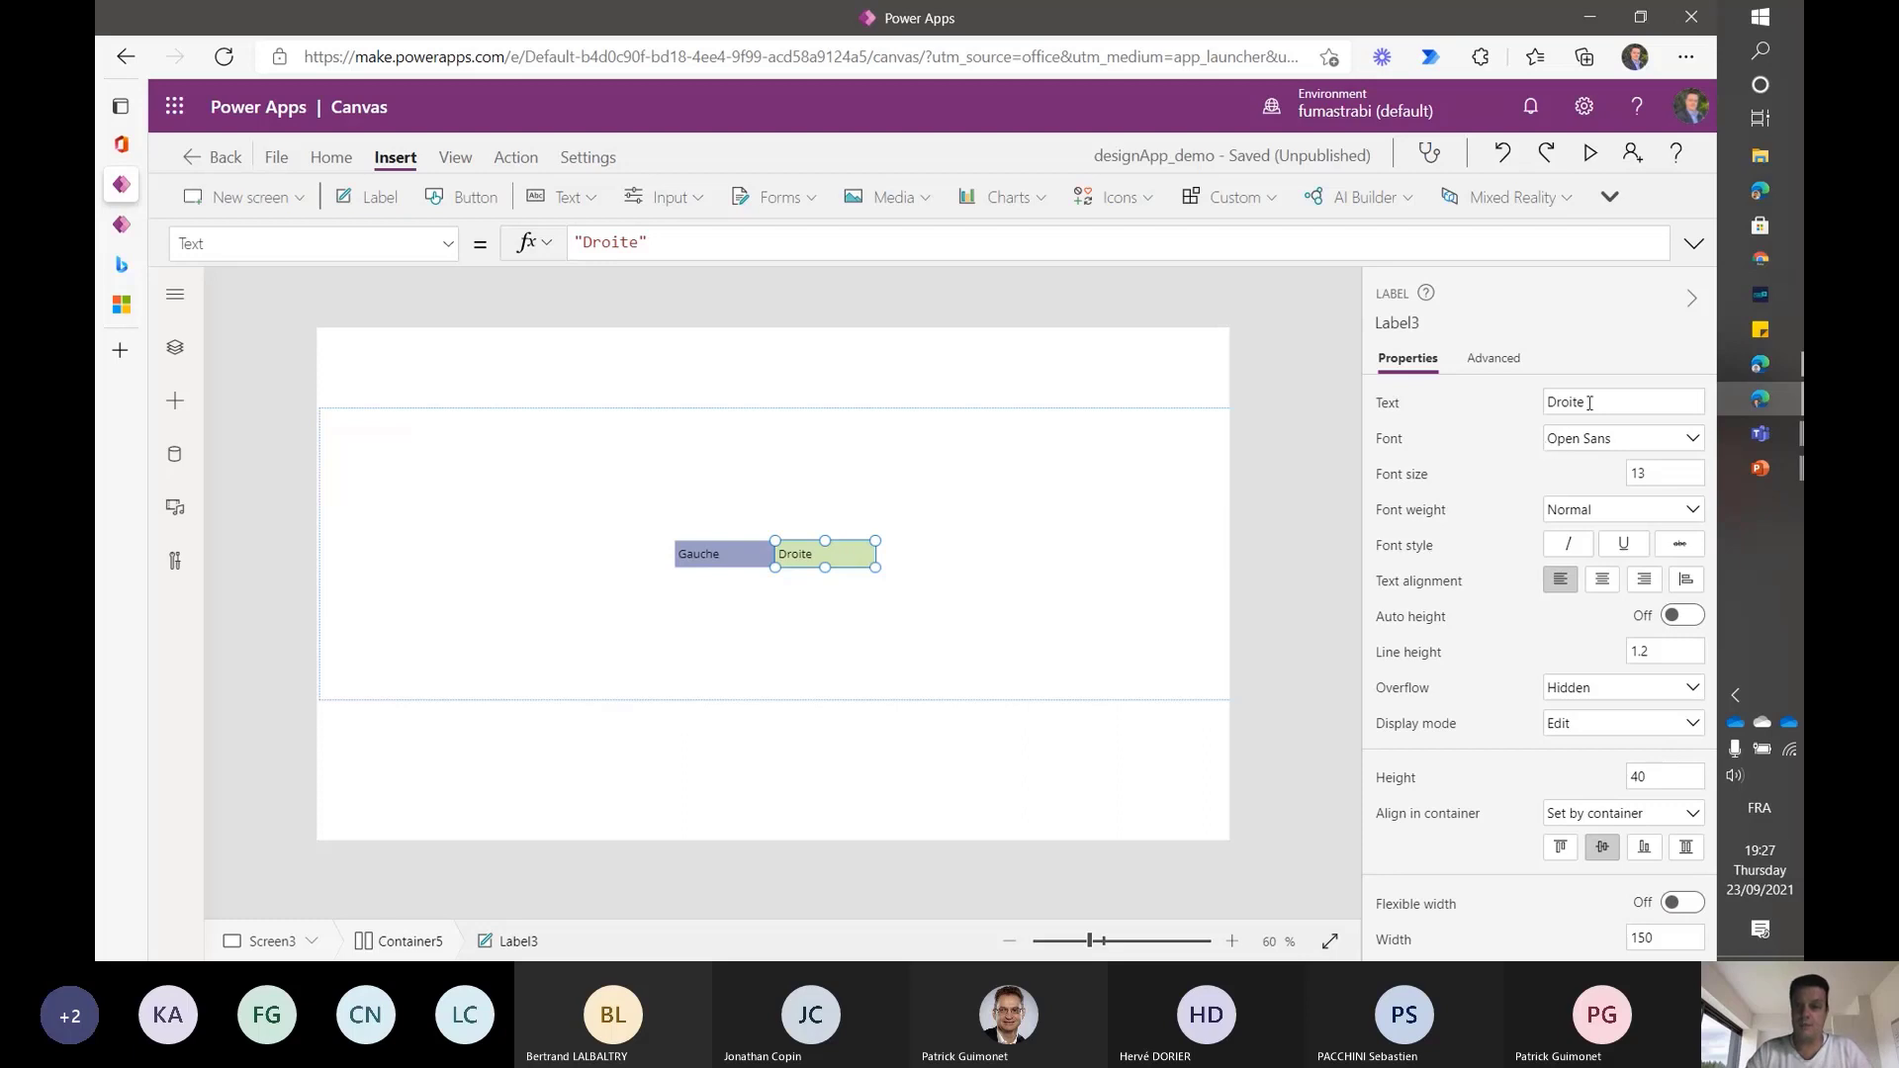
{"action": "left_click", "coordinate": [1023, 614]}
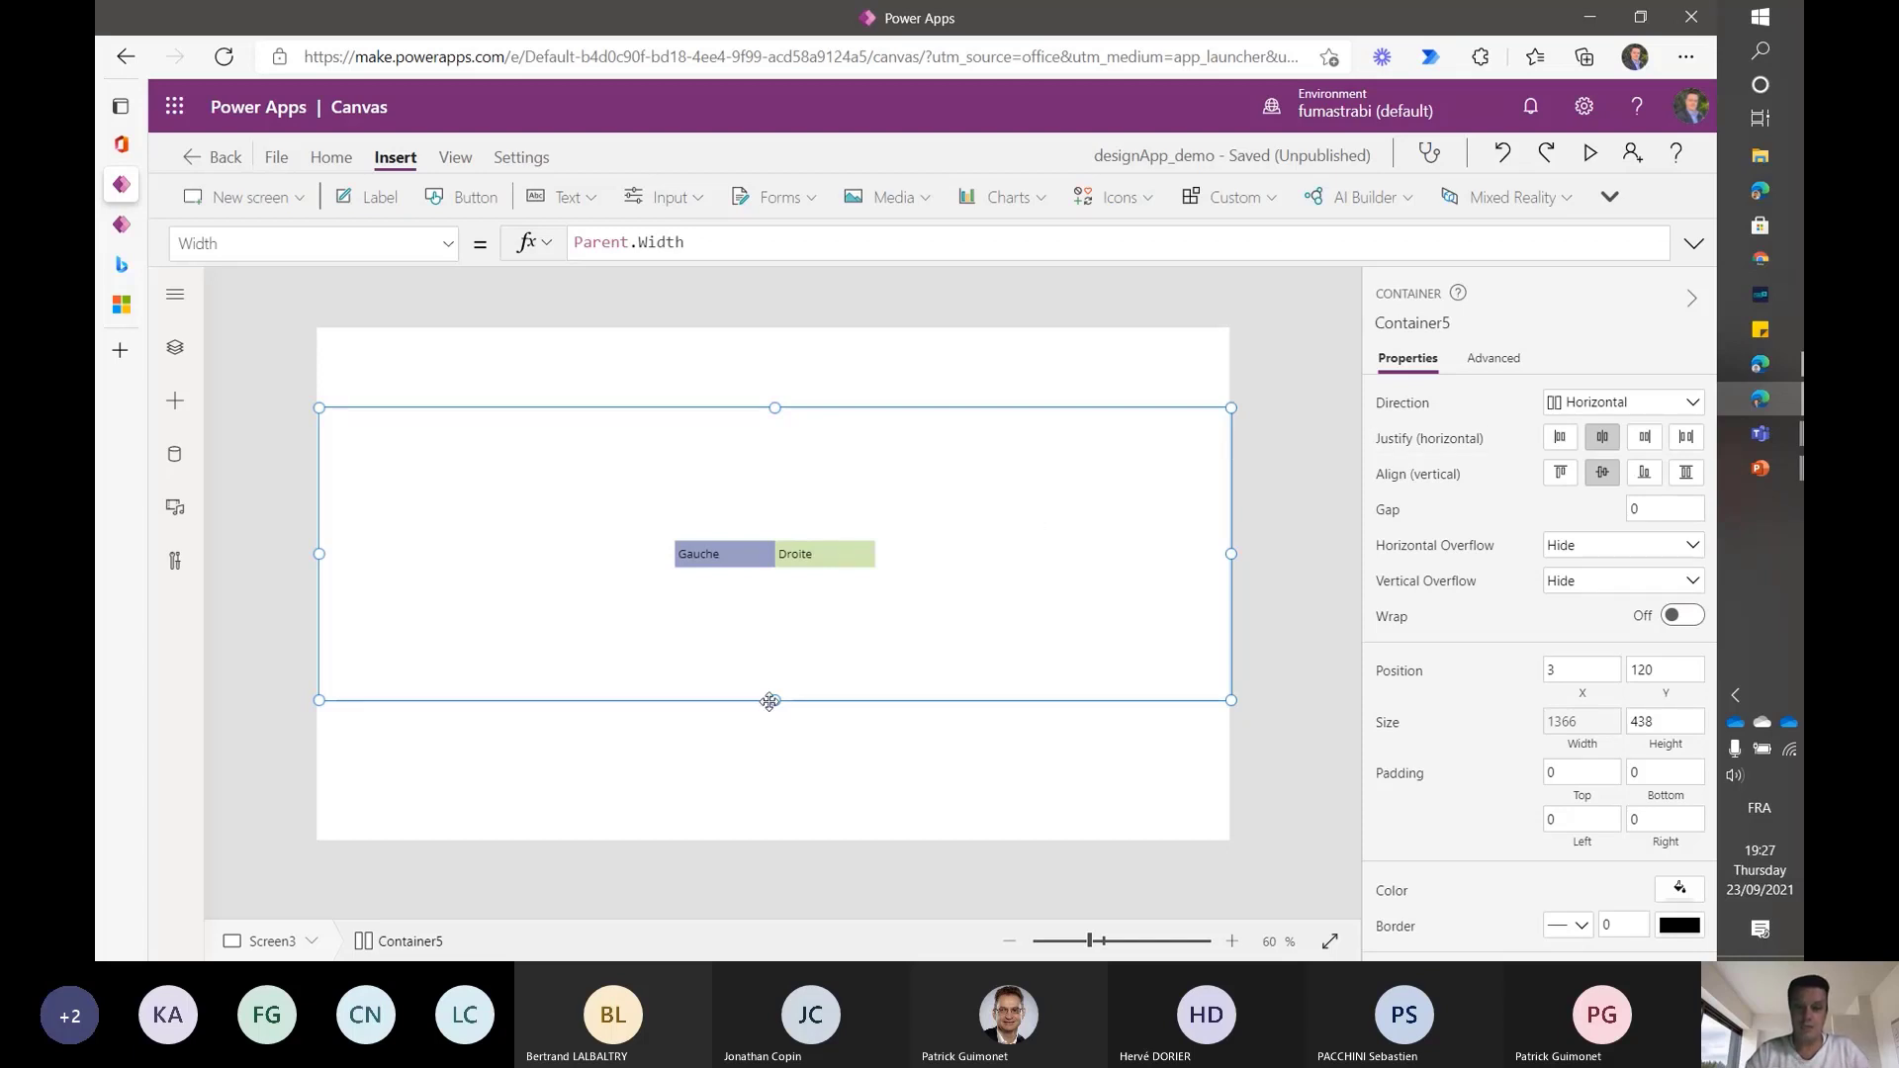
{"action": "left_click_drag", "start_coordinate": [773, 699], "coordinate": [796, 535]}
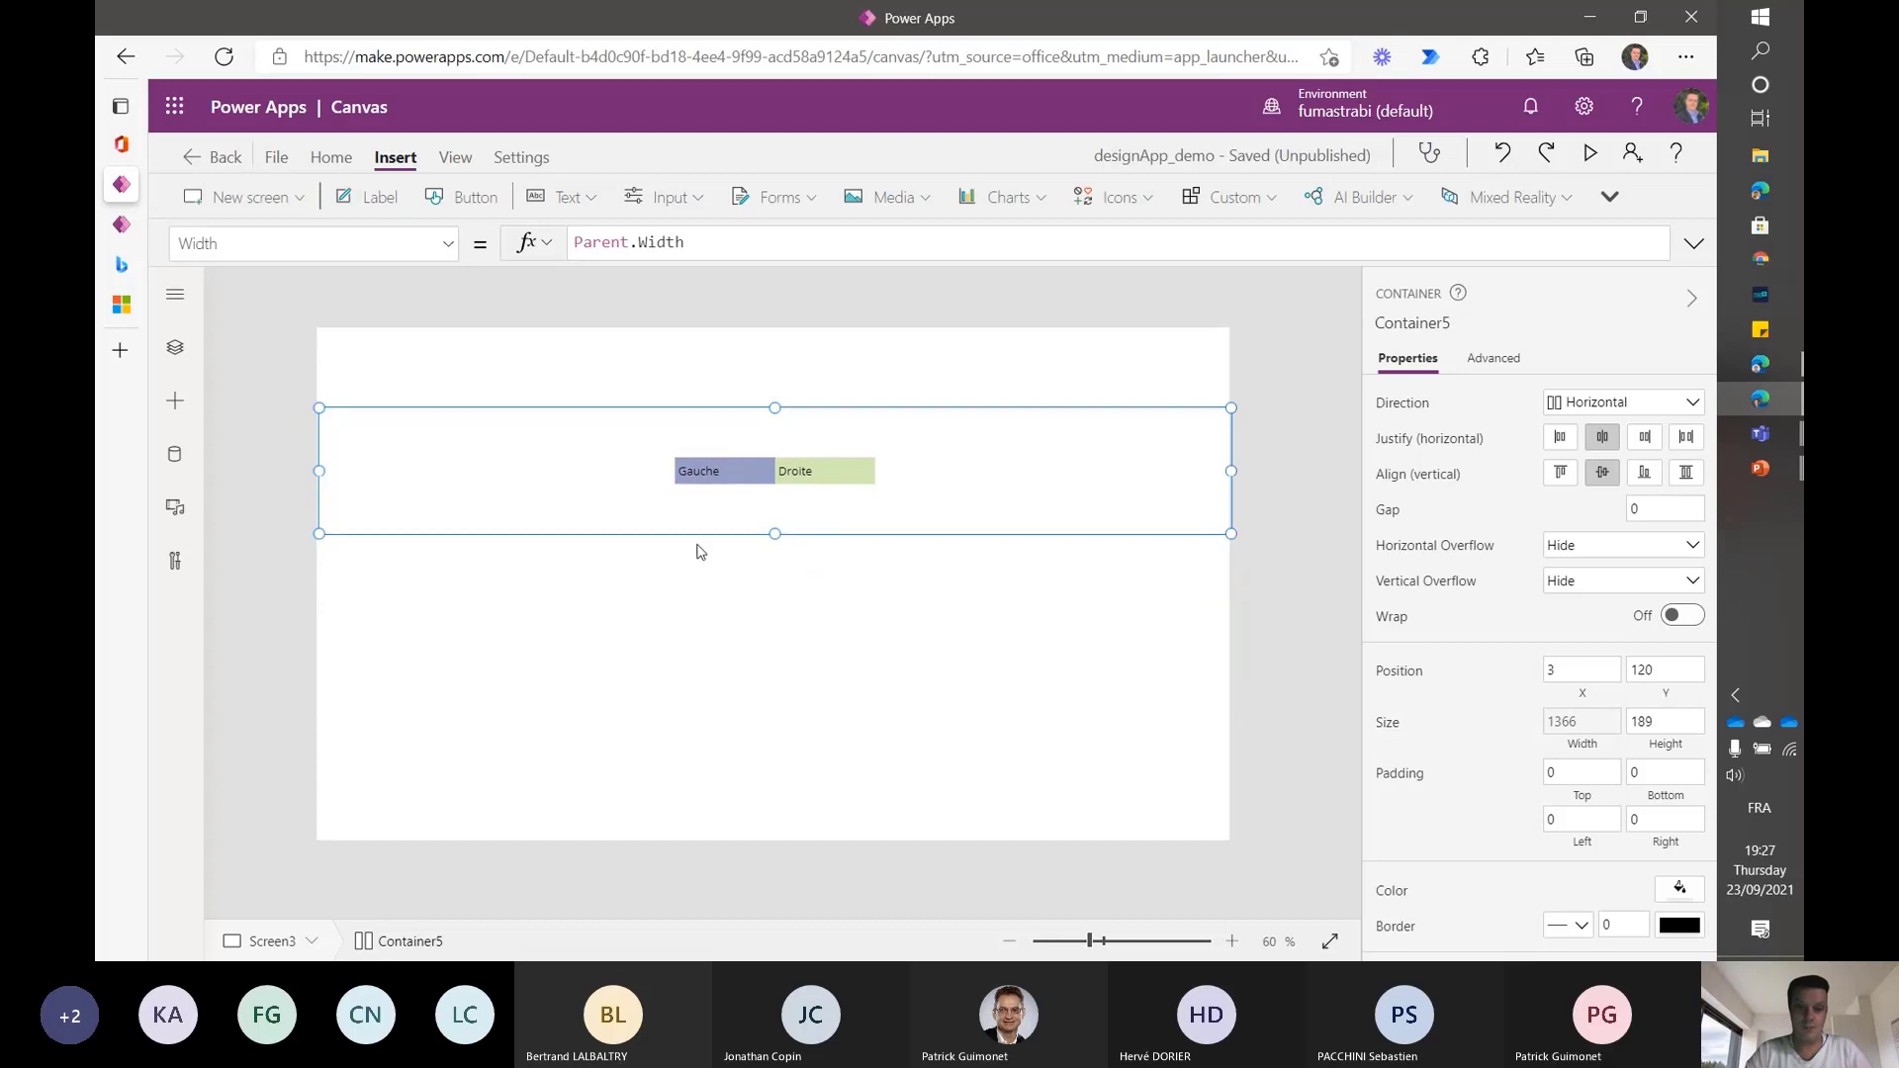
- Insert a vertical container inside the horizontal container that holds the two labels
{"action": "left_click", "coordinate": [174, 402]}
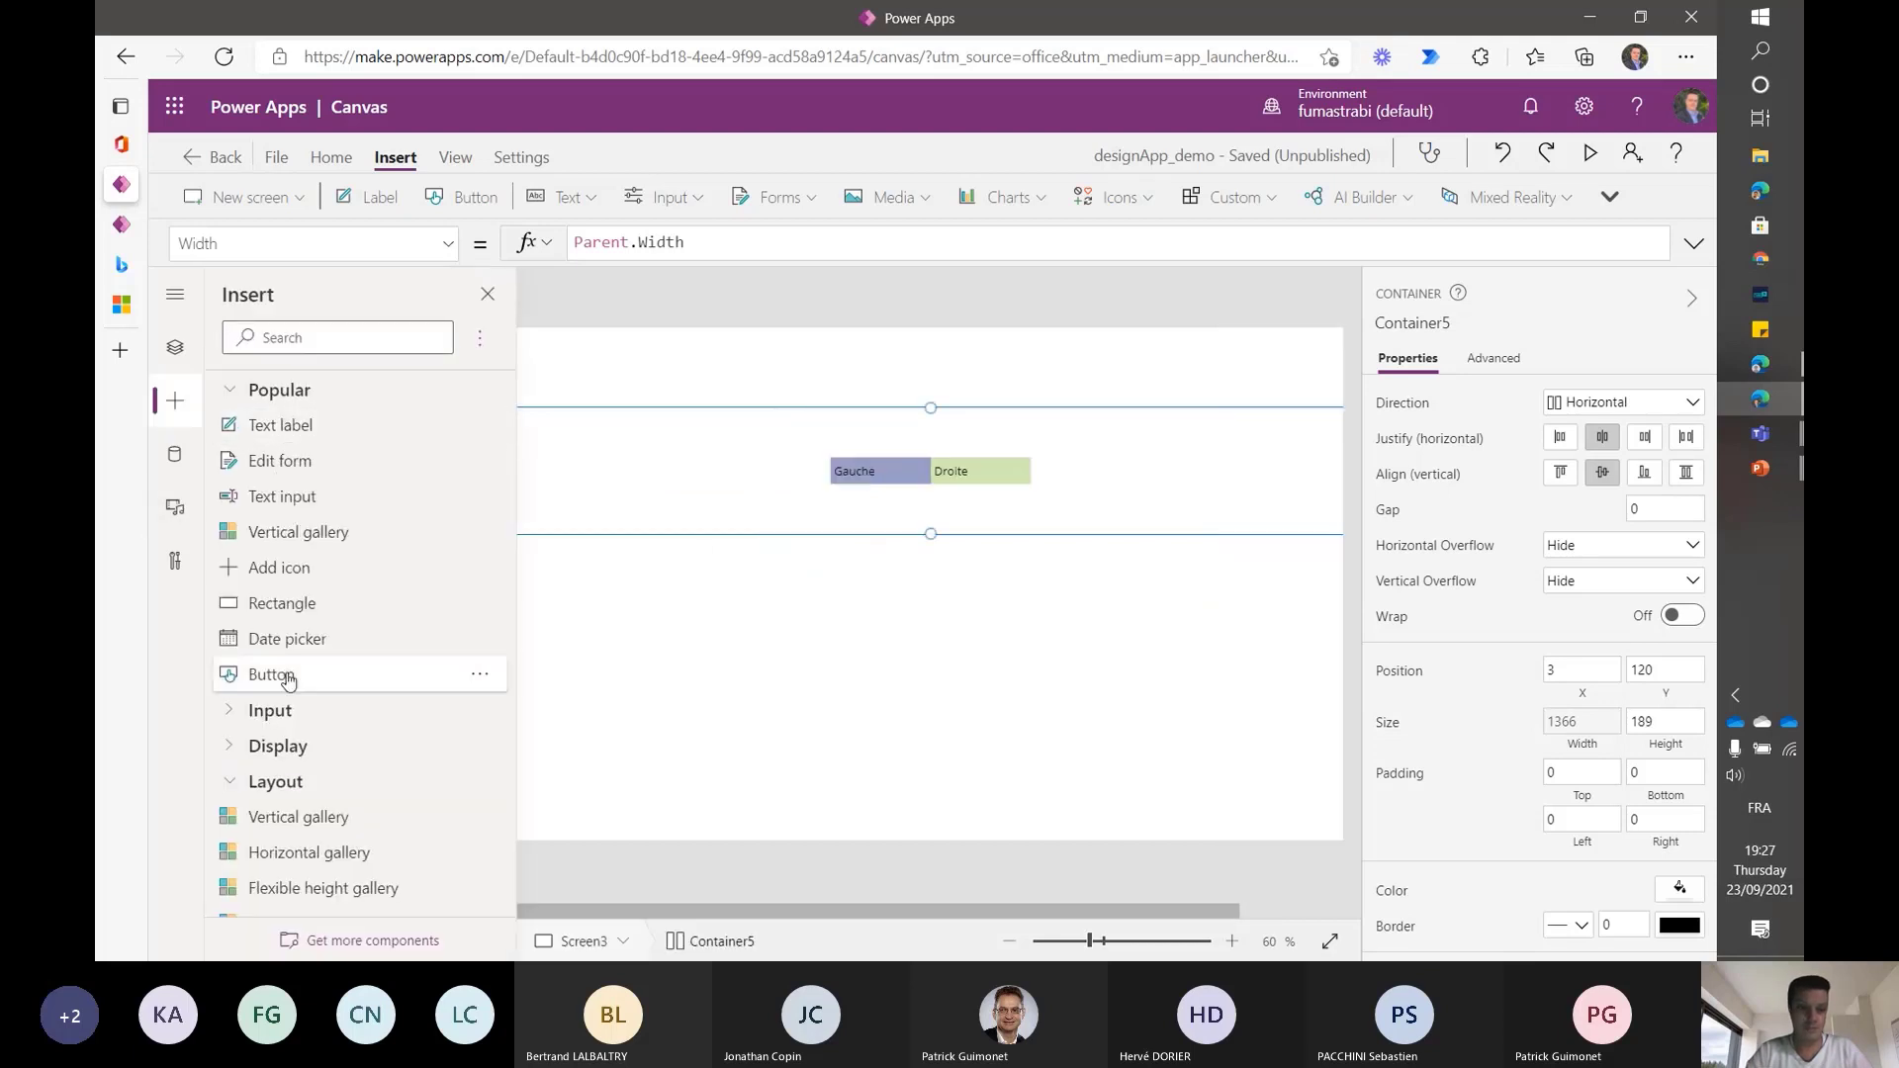
{"action": "scroll", "coordinate": [351, 787], "scroll_direction": "down", "scroll_amount": 4}
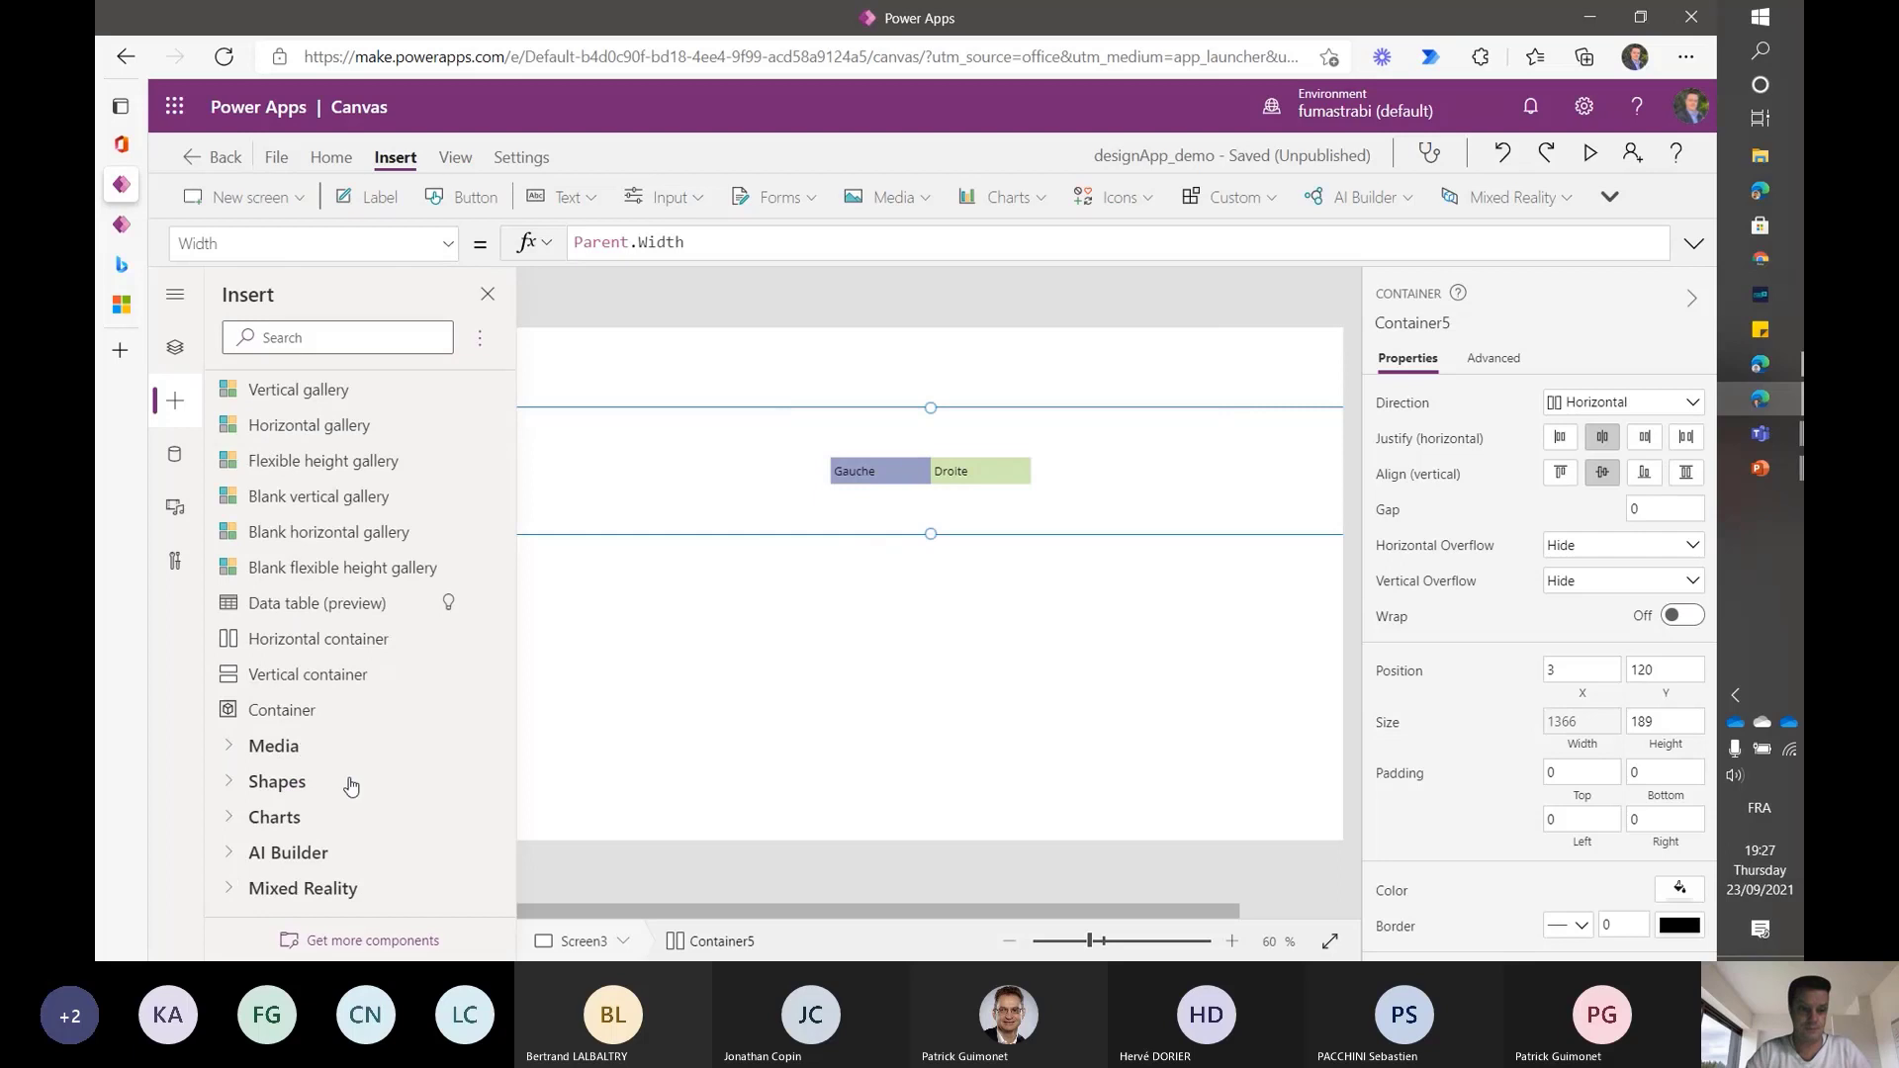
{"action": "left_click", "coordinate": [293, 677]}
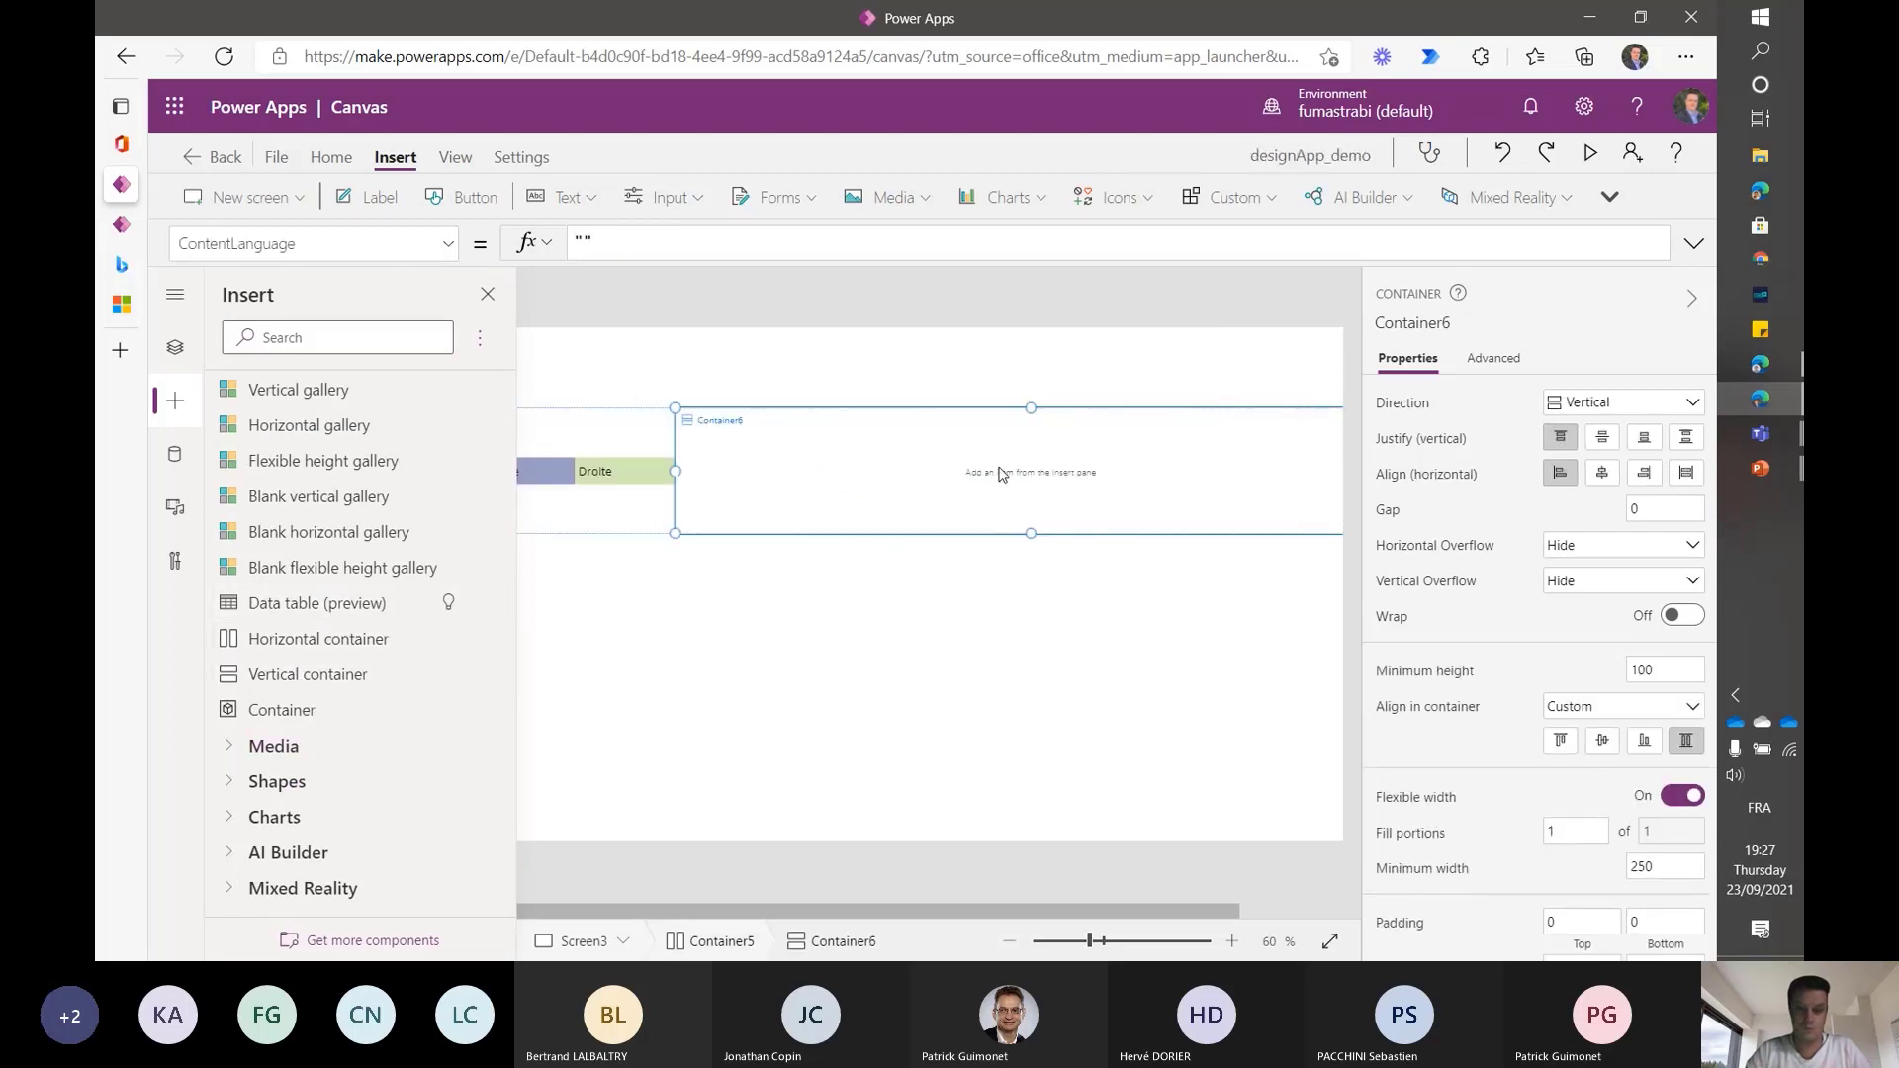
{"action": "left_click", "coordinate": [1024, 611]}
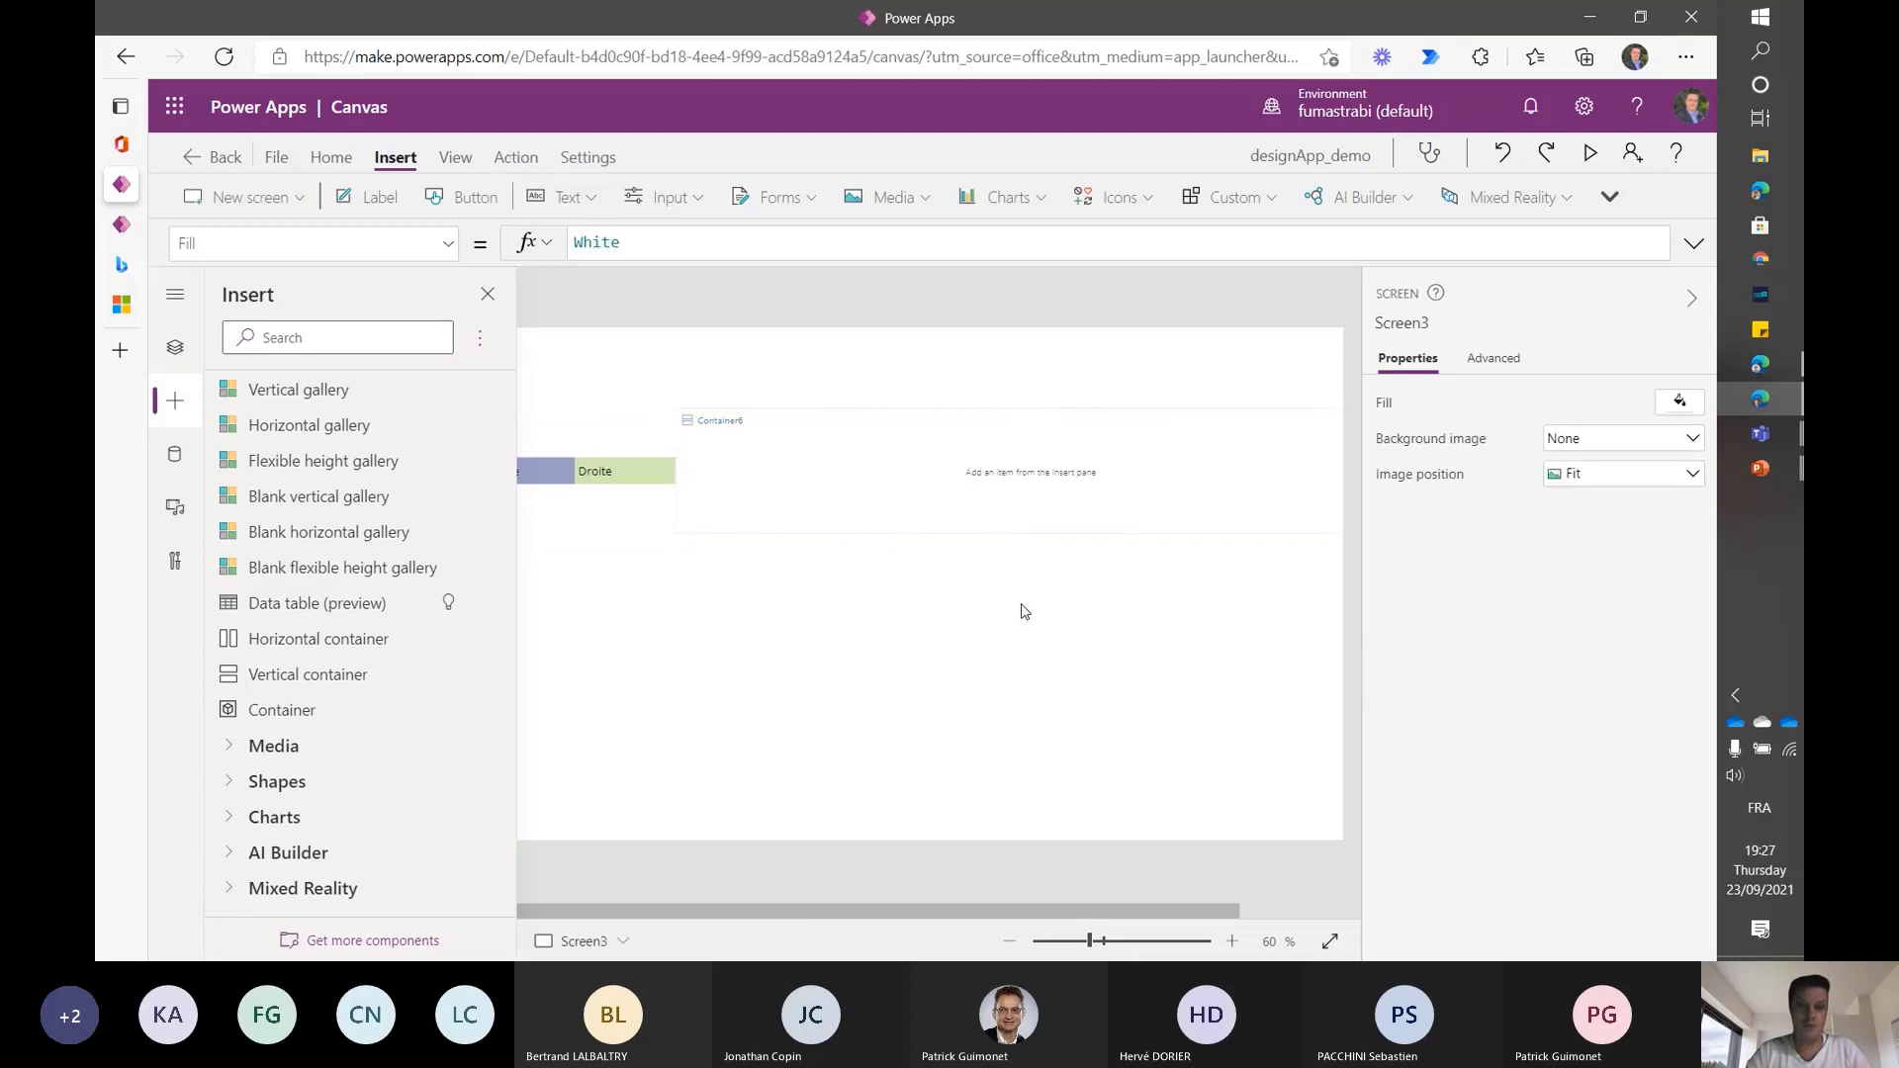
{"action": "left_click", "coordinate": [661, 528]}
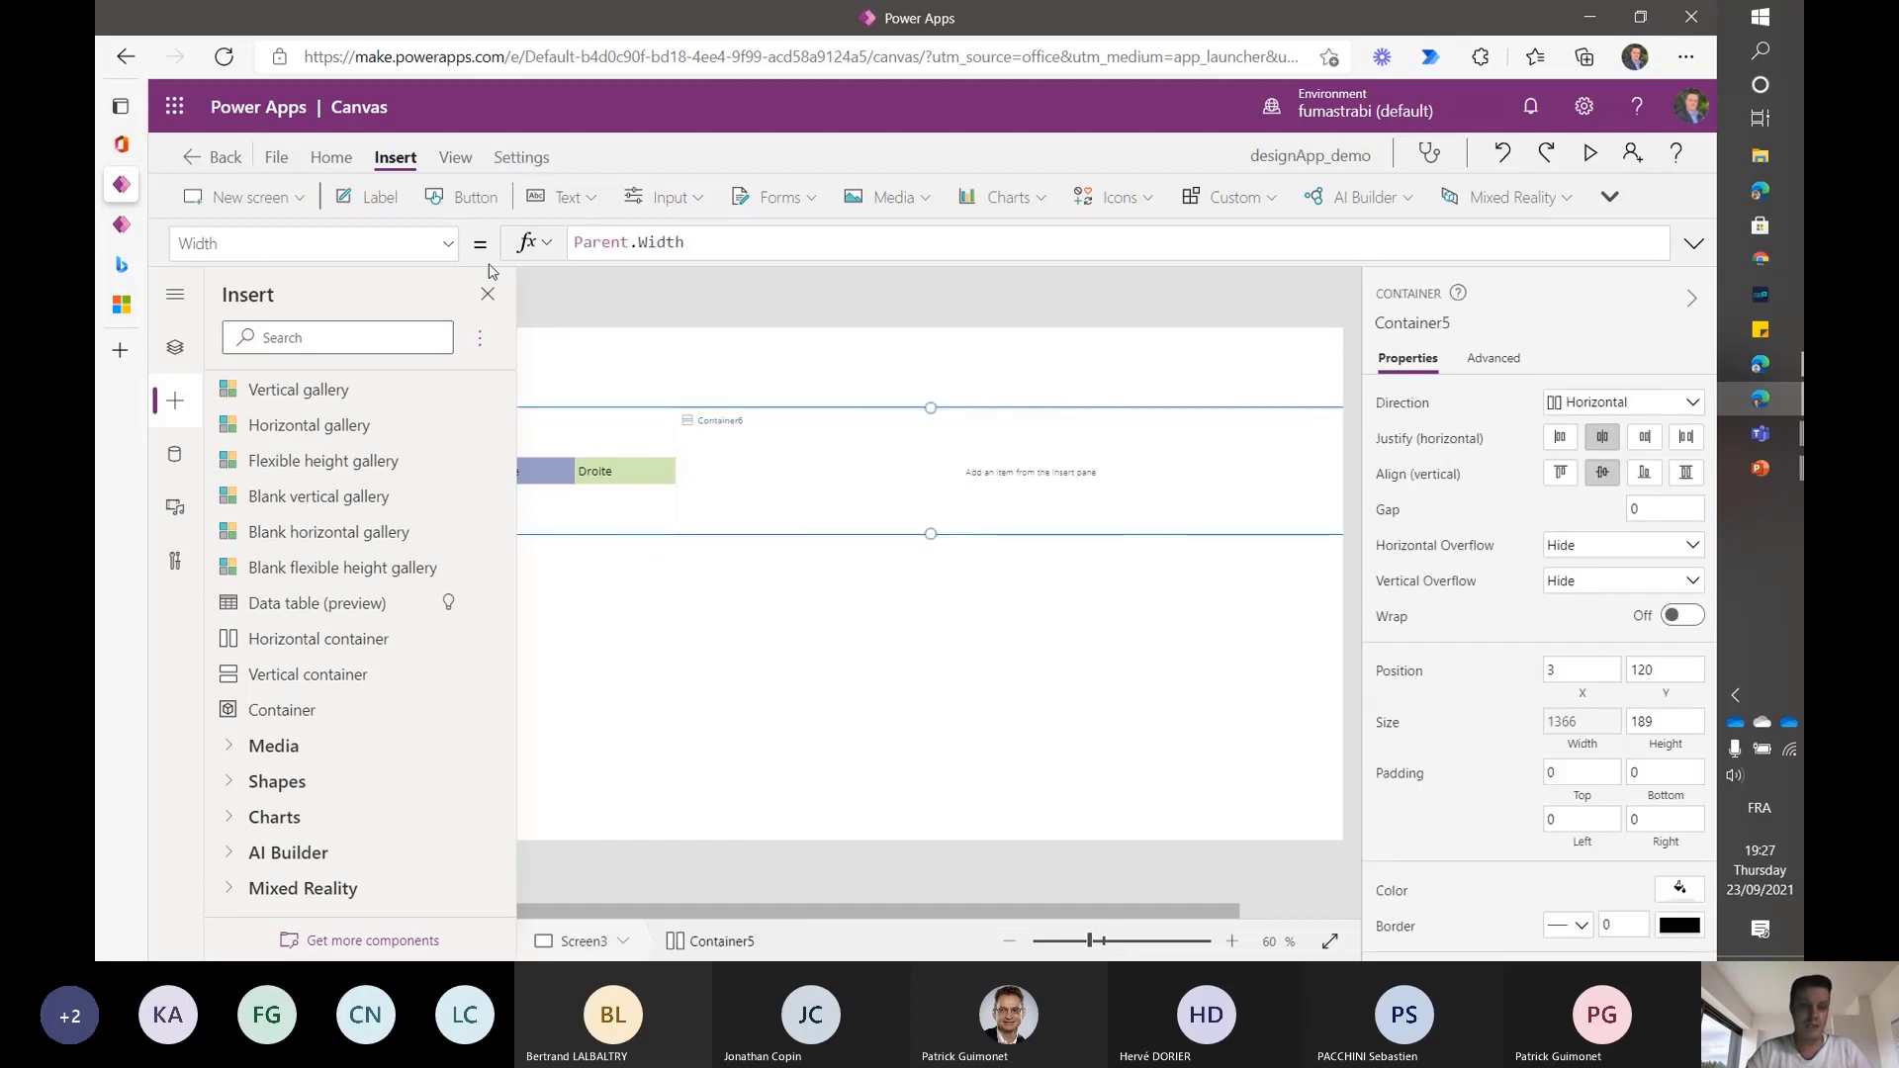
{"action": "left_click", "coordinate": [488, 297]}
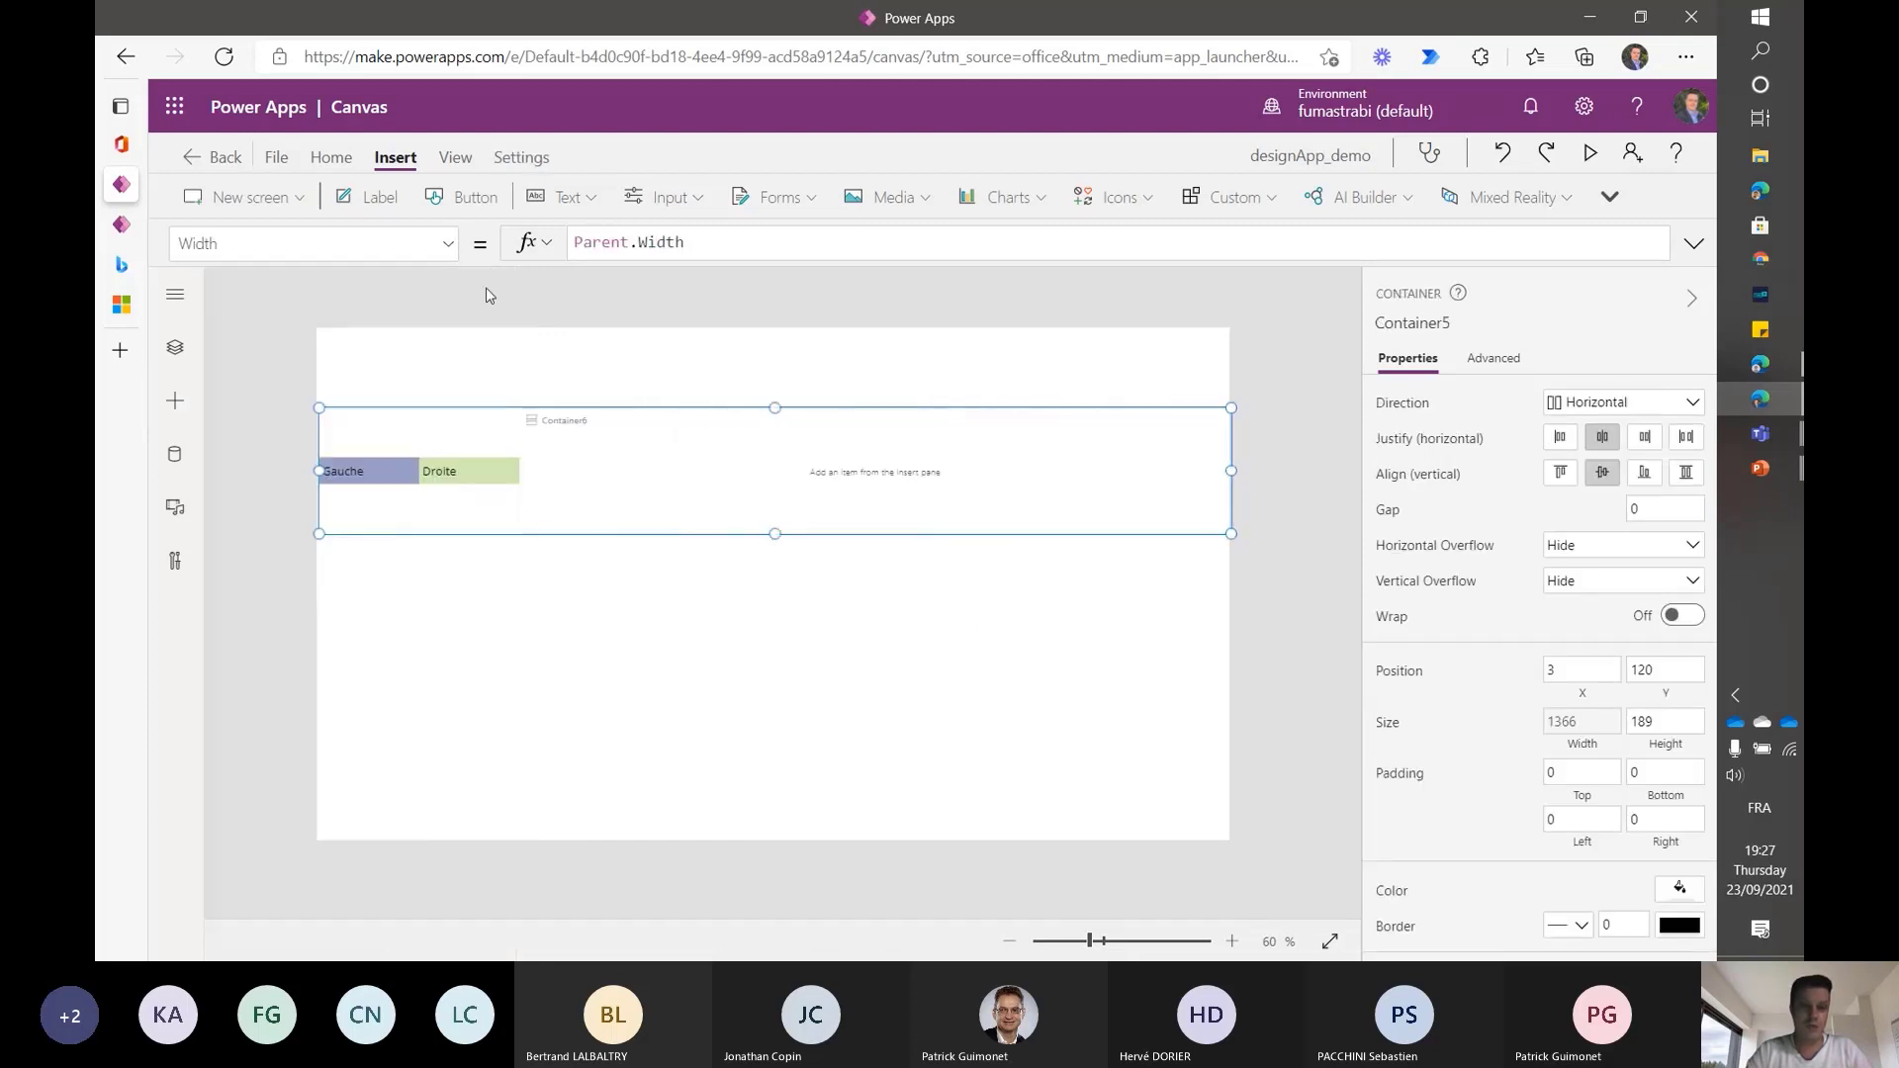
- Take the vertical container out of the horizontal one and place it directly on the screen at X 0, Y 525
{"action": "left_click", "coordinate": [921, 479]}
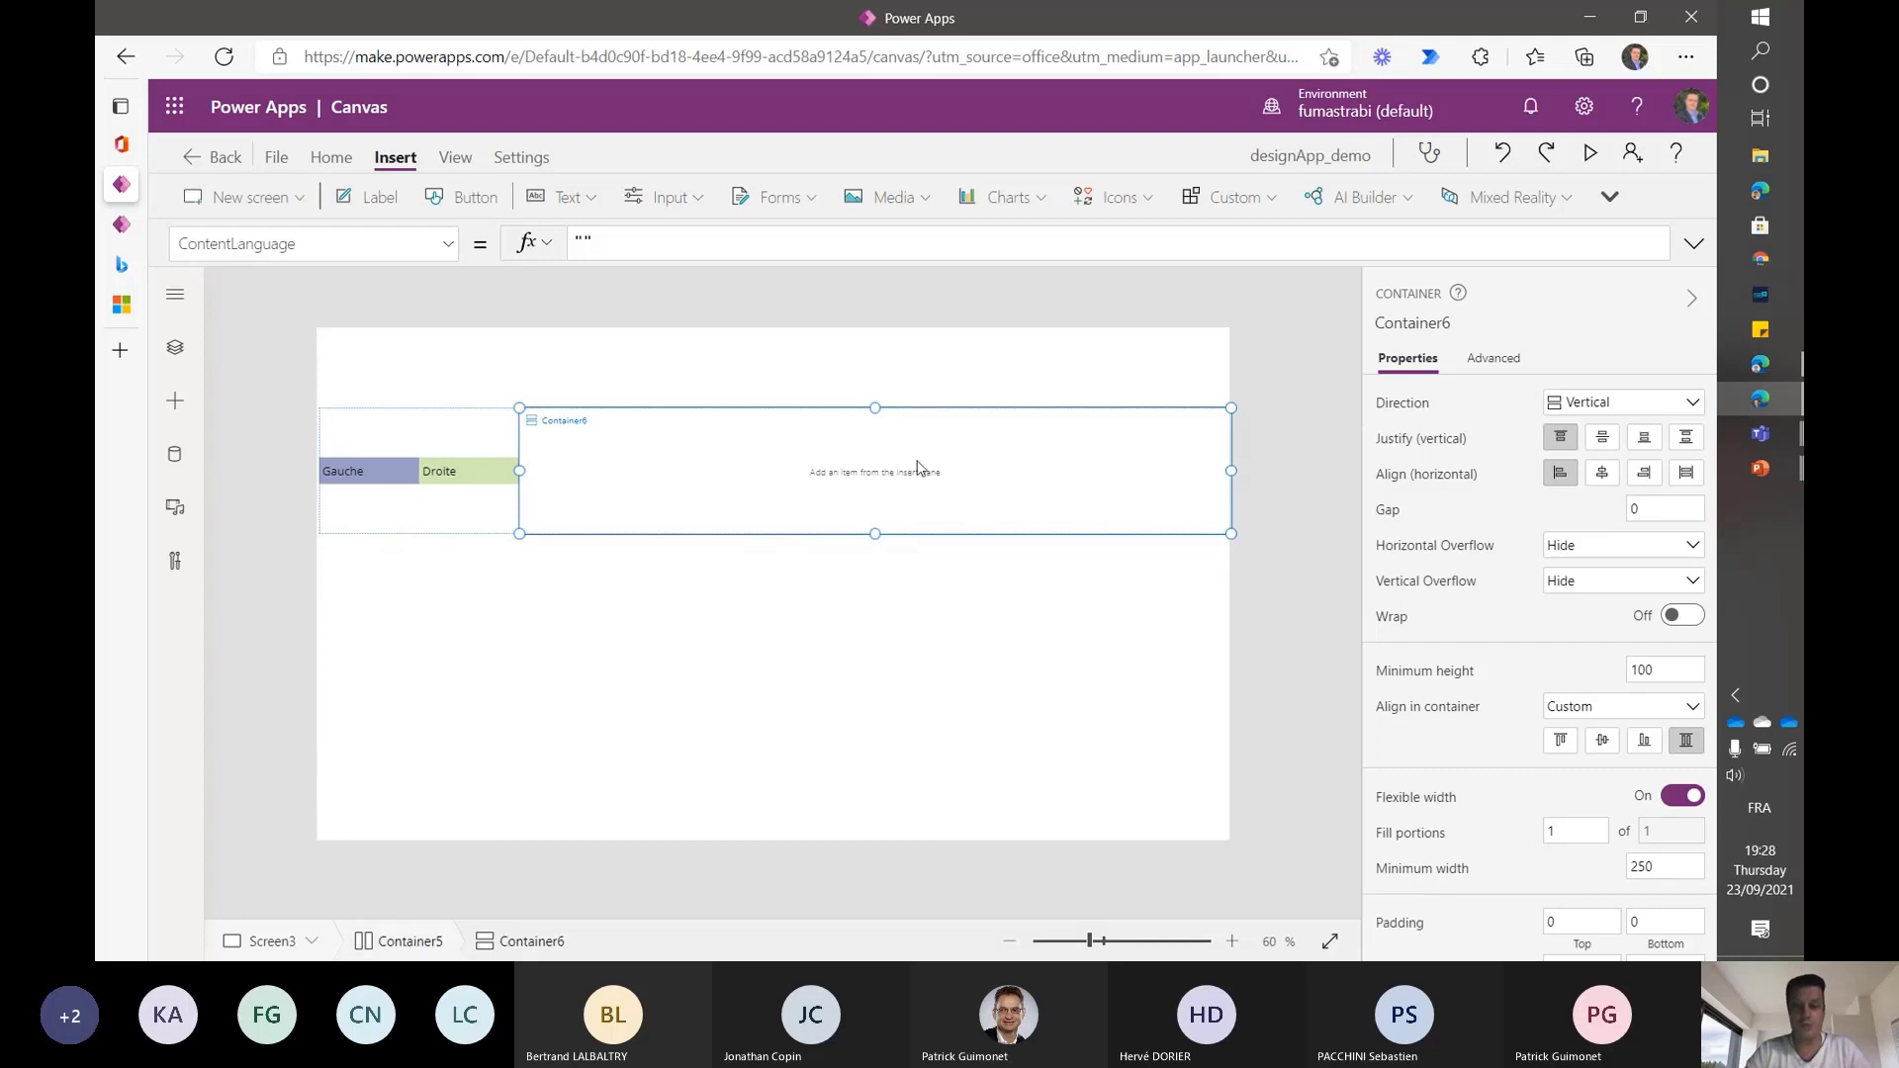
{"action": "key", "text": "Delete"}
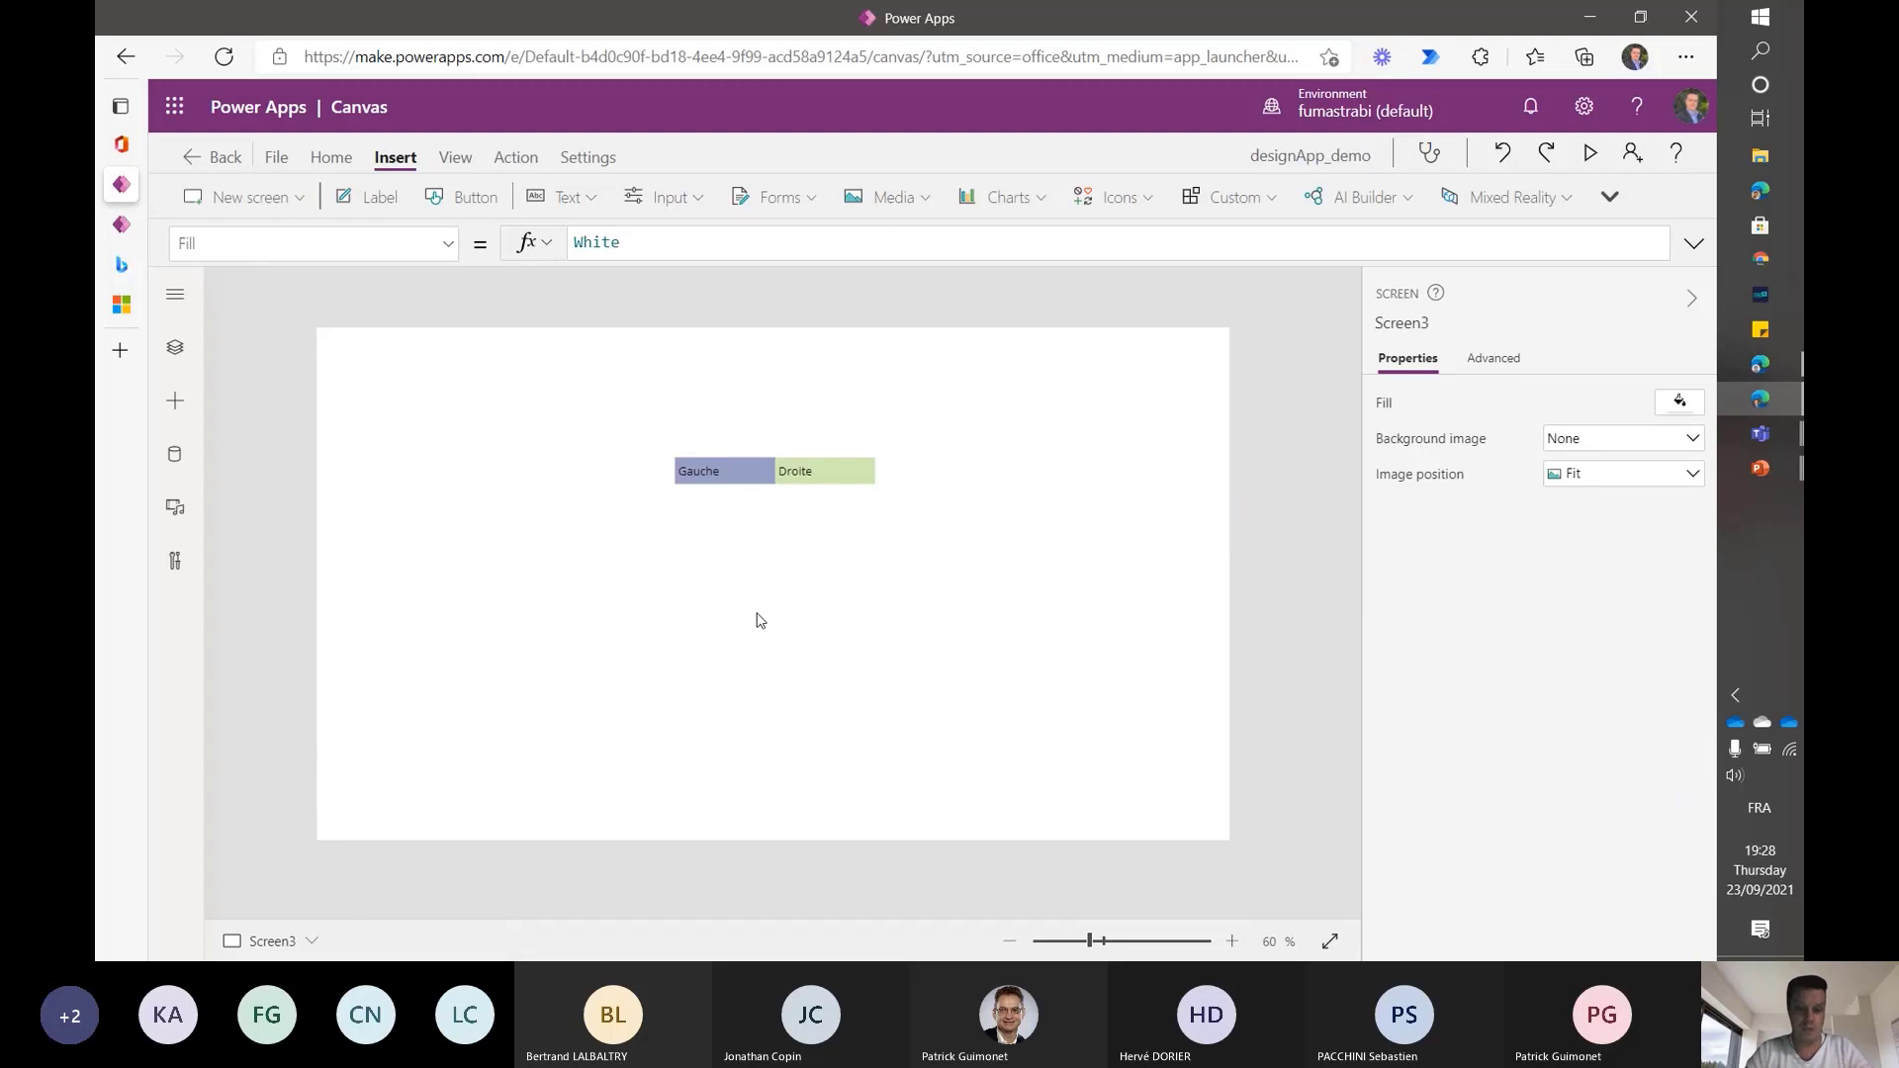
{"action": "key", "text": "ctrl+z"}
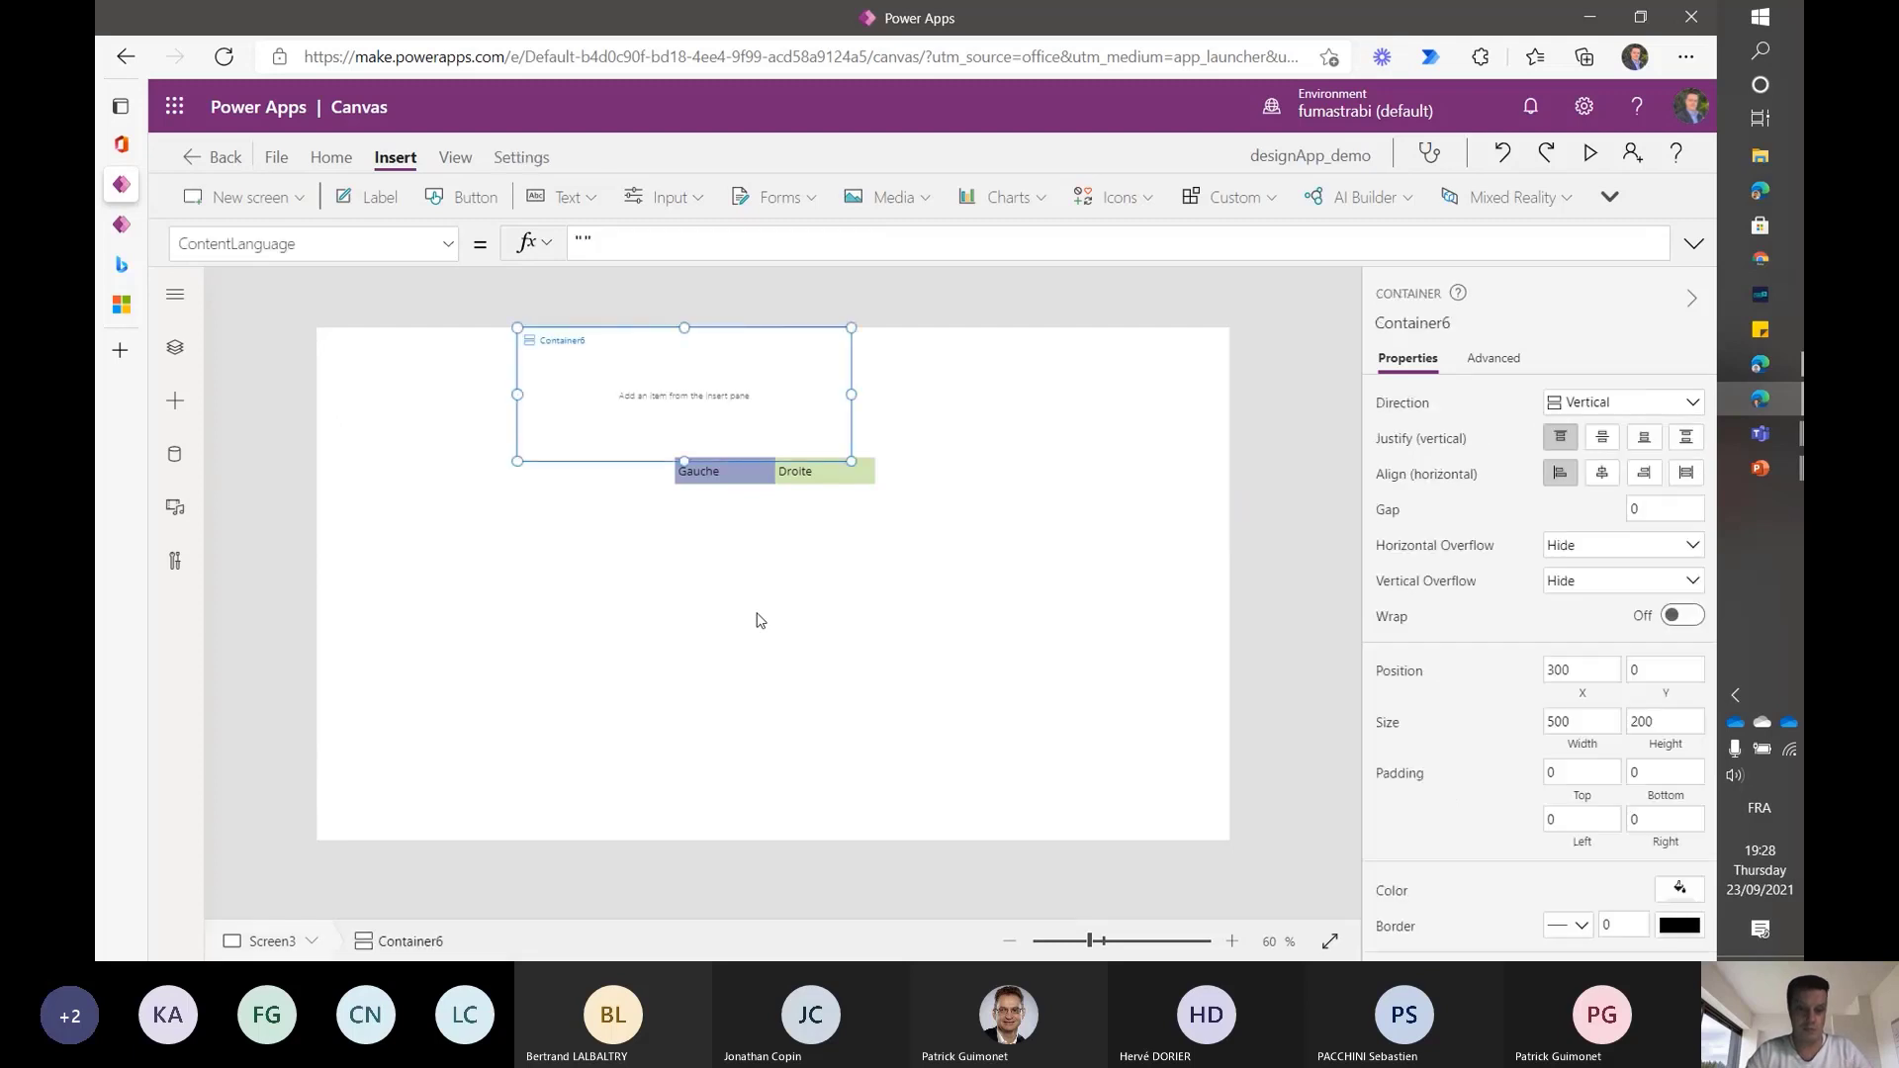
{"action": "left_click", "coordinate": [730, 334]}
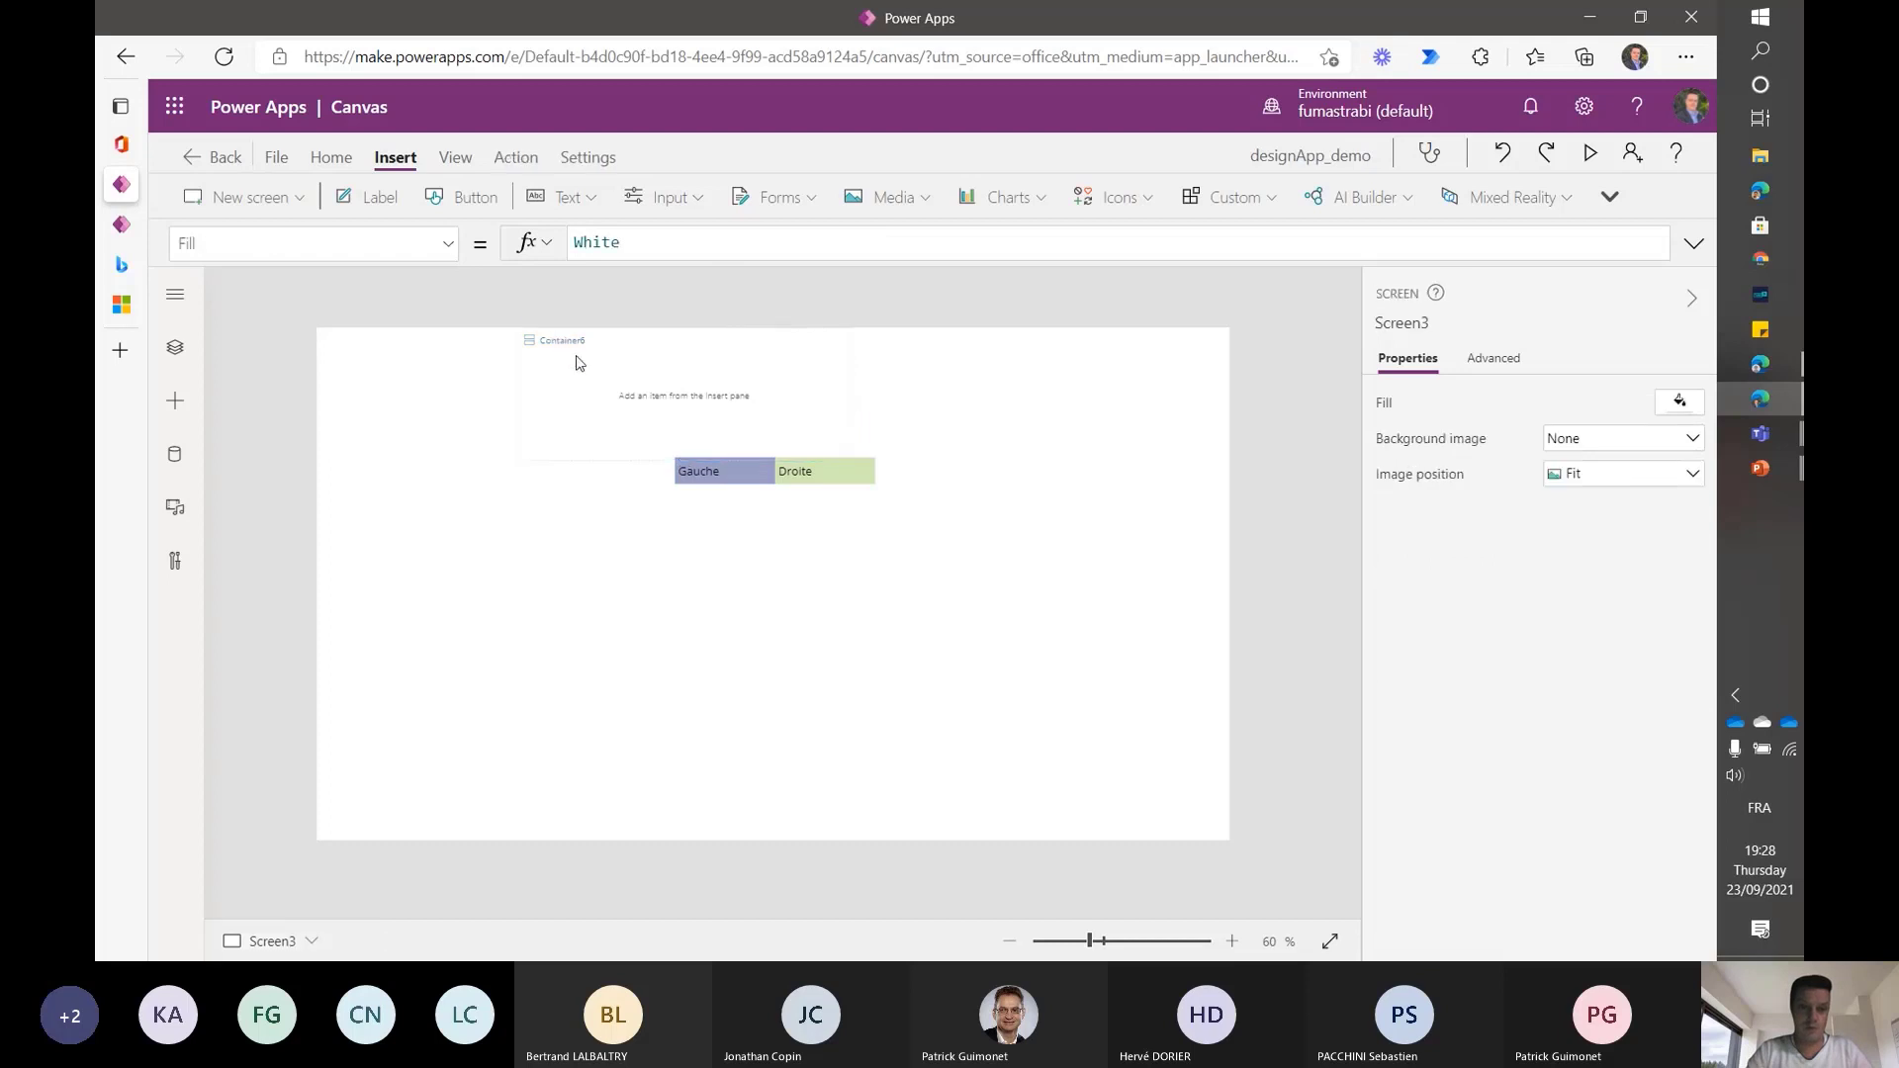
{"action": "left_click", "coordinate": [579, 363]}
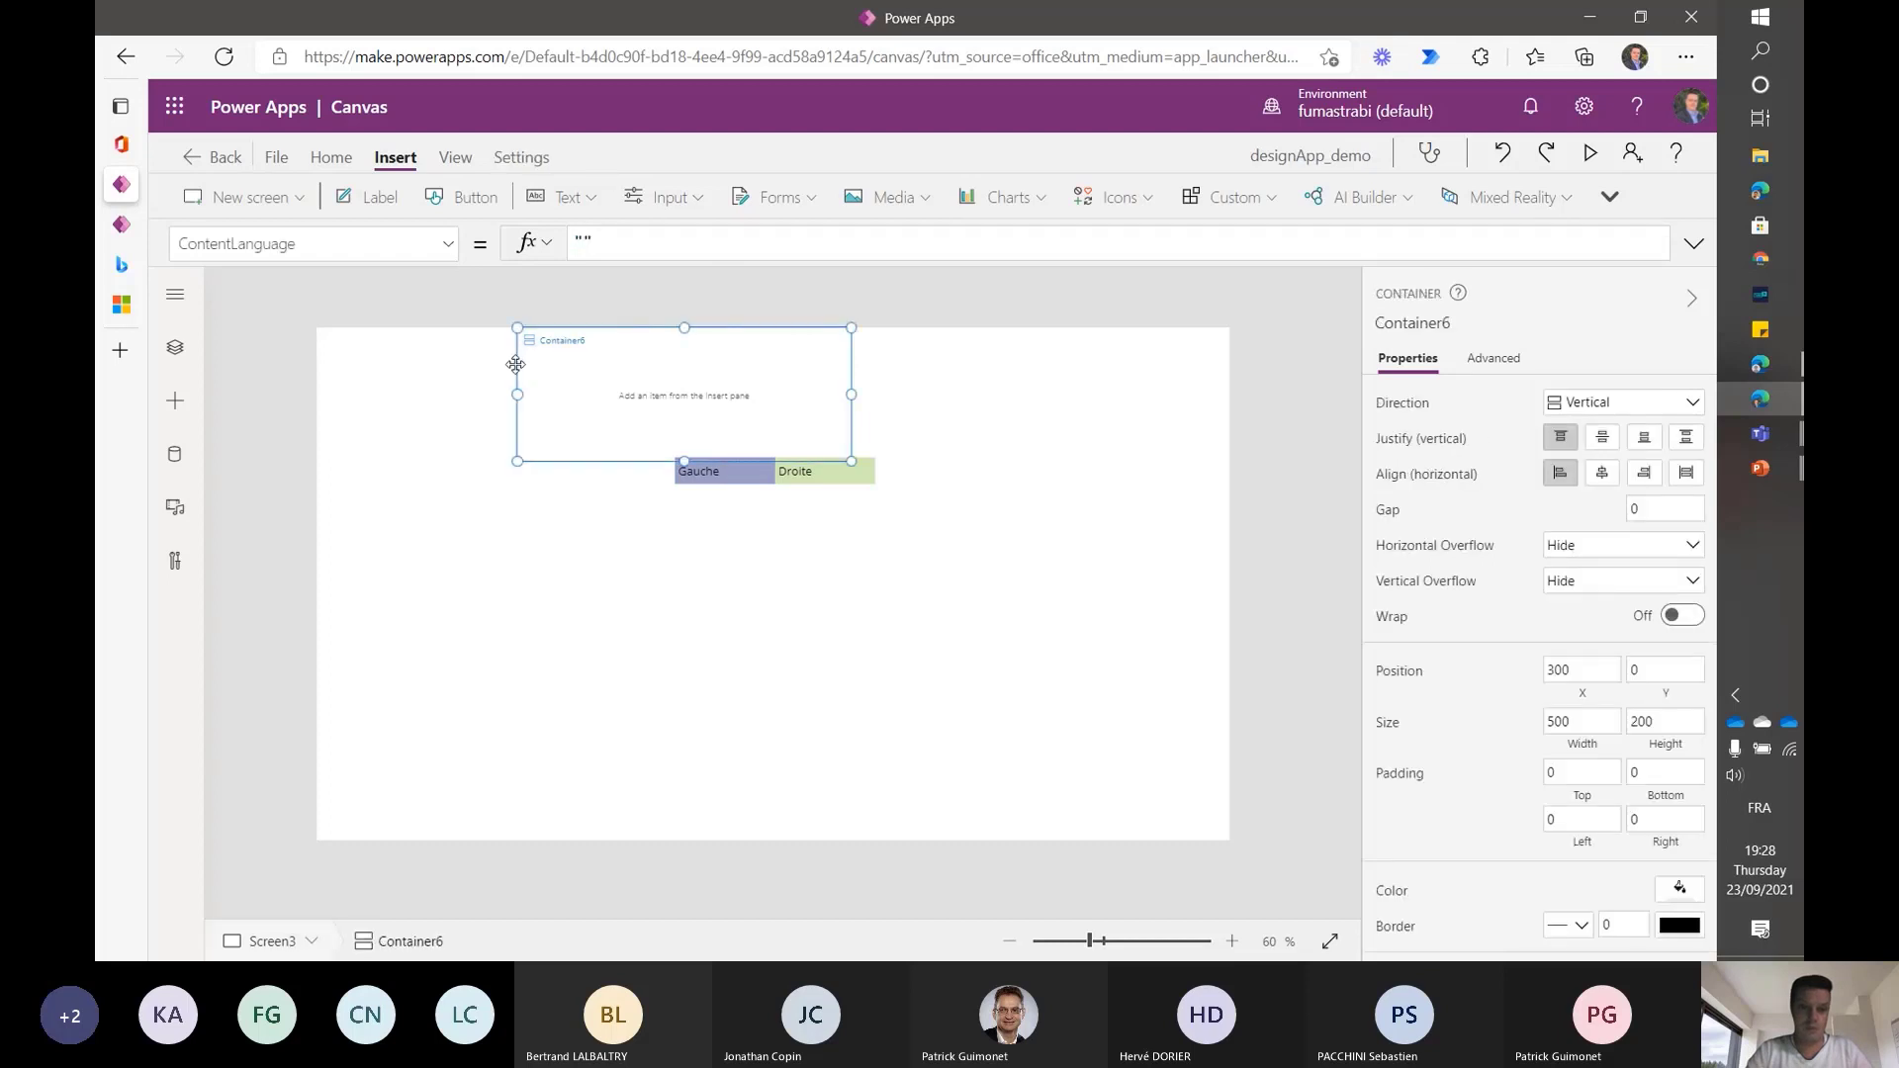
{"action": "left_click_drag", "start_coordinate": [516, 364], "coordinate": [315, 715]}
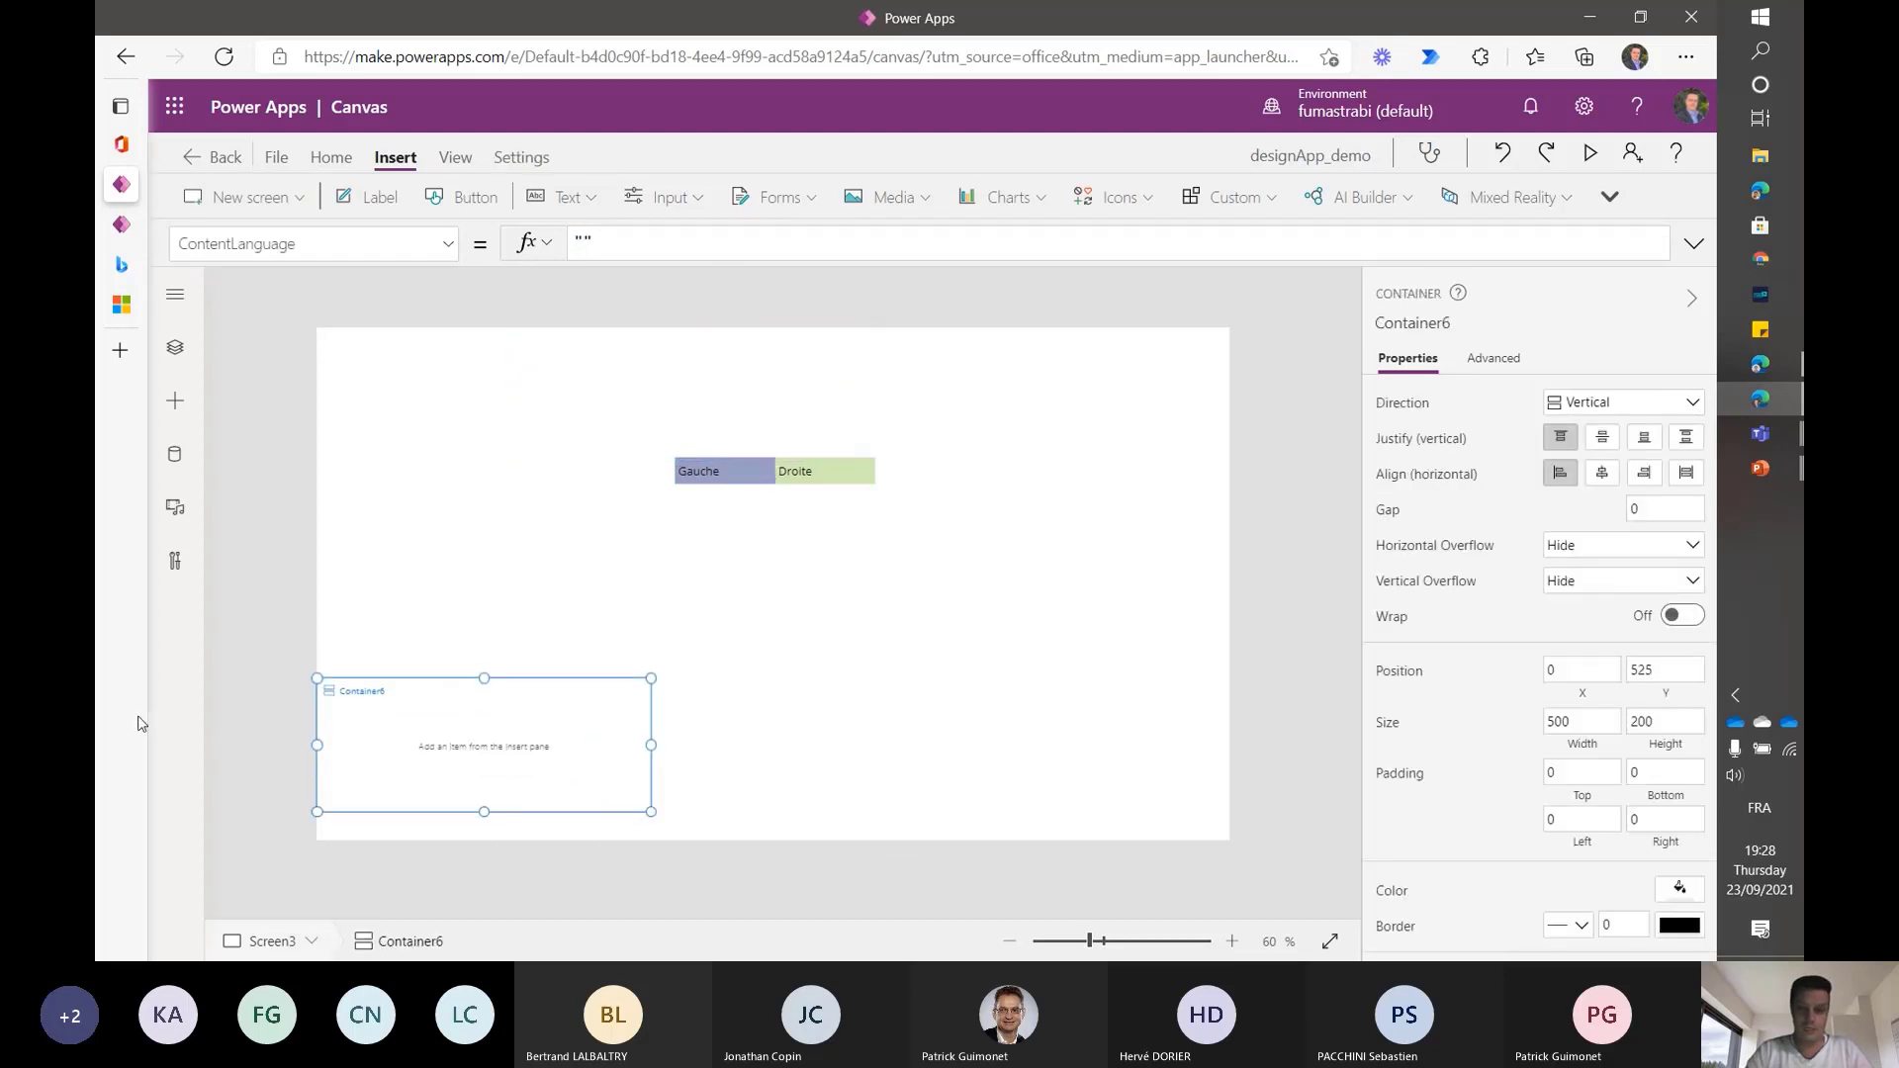
- Set the vertical container's width to the formula Parent.Width
{"action": "left_click", "coordinate": [1571, 723]}
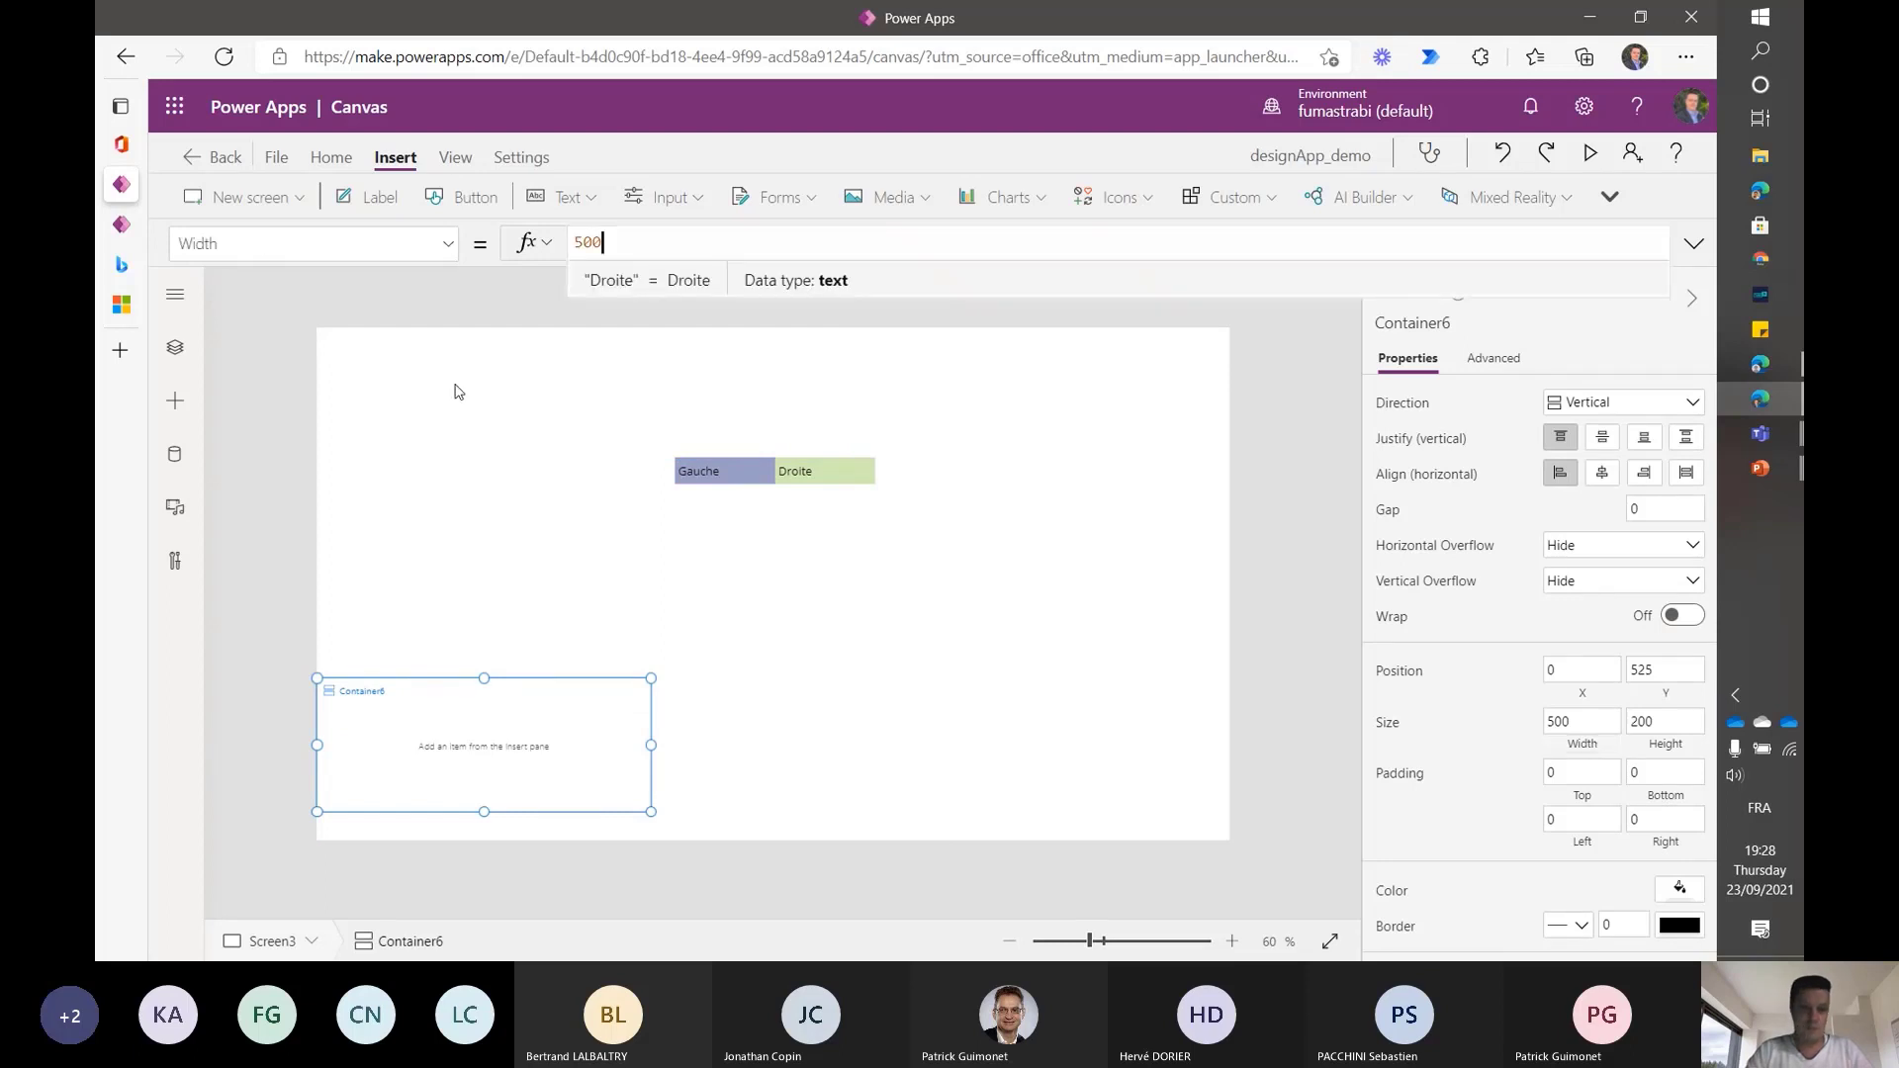
{"action": "key", "text": "ctrl+a"}
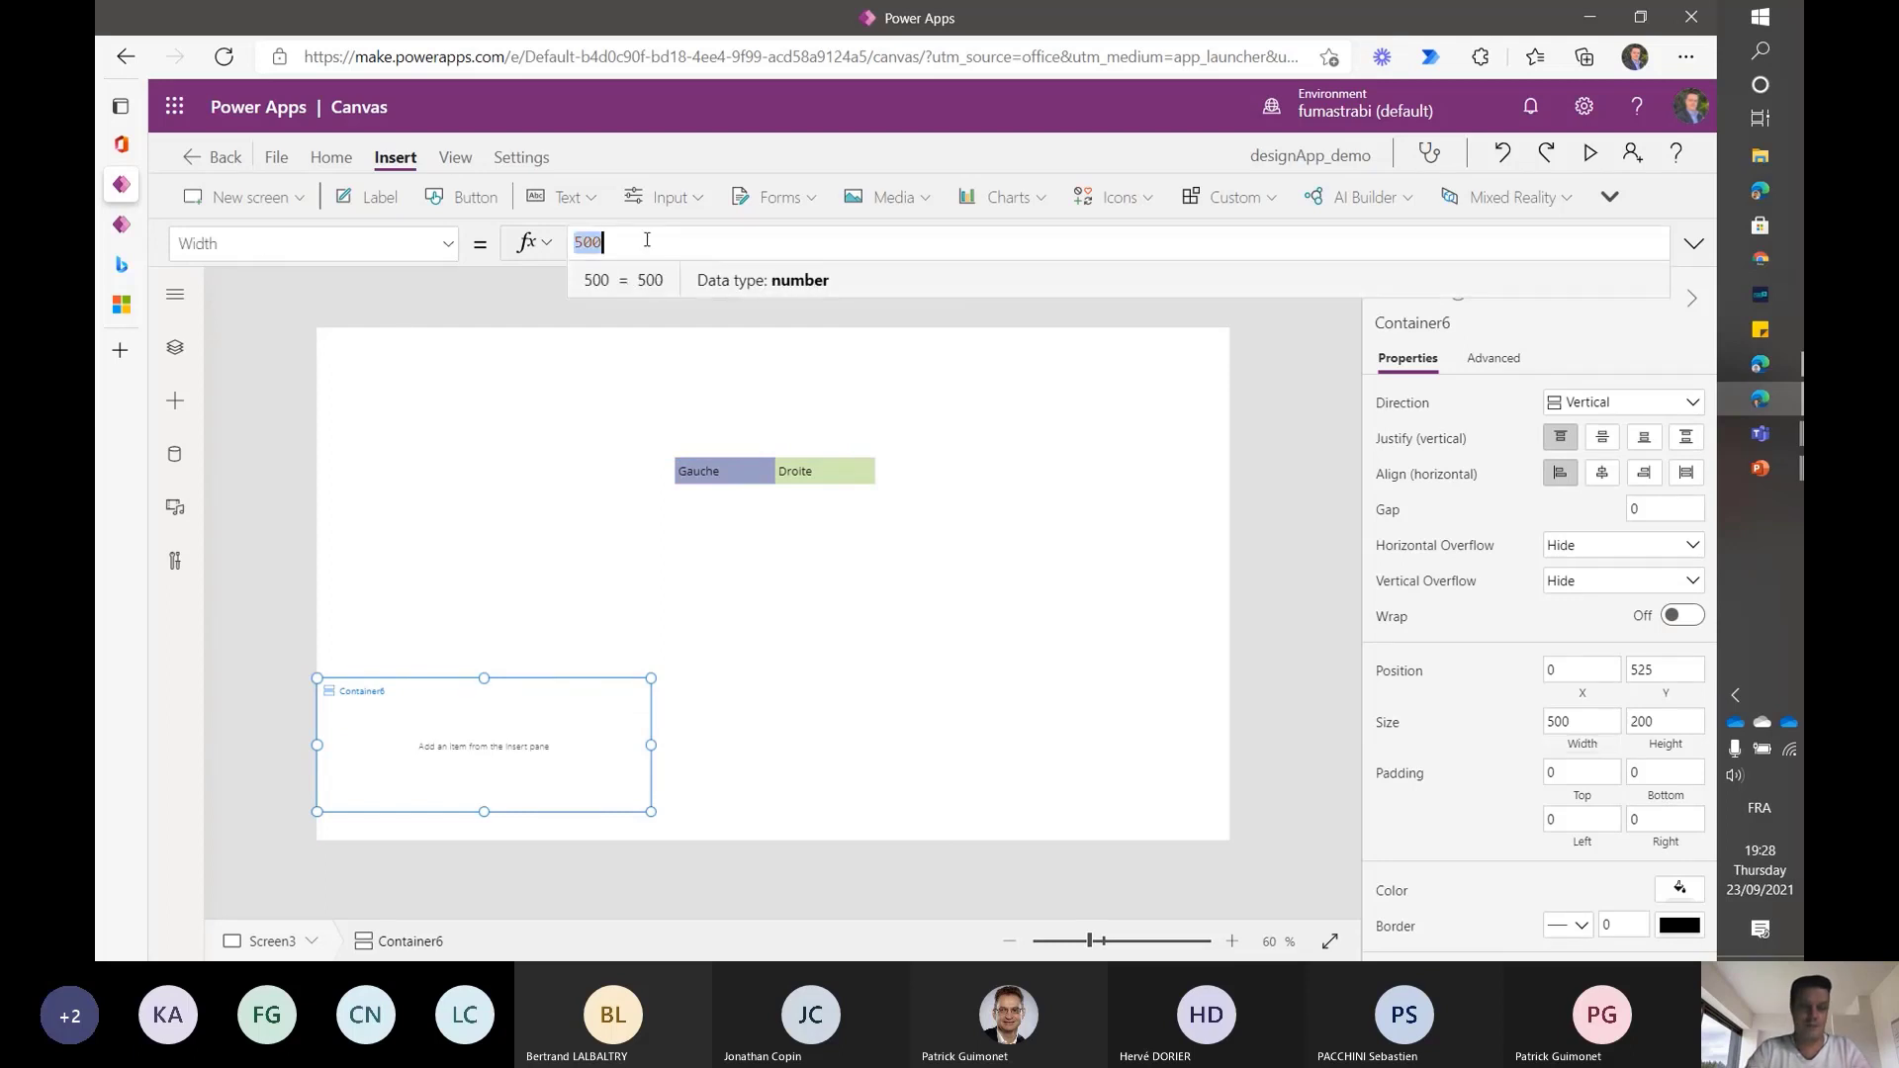
{"action": "type", "text": "Parent.Width"}
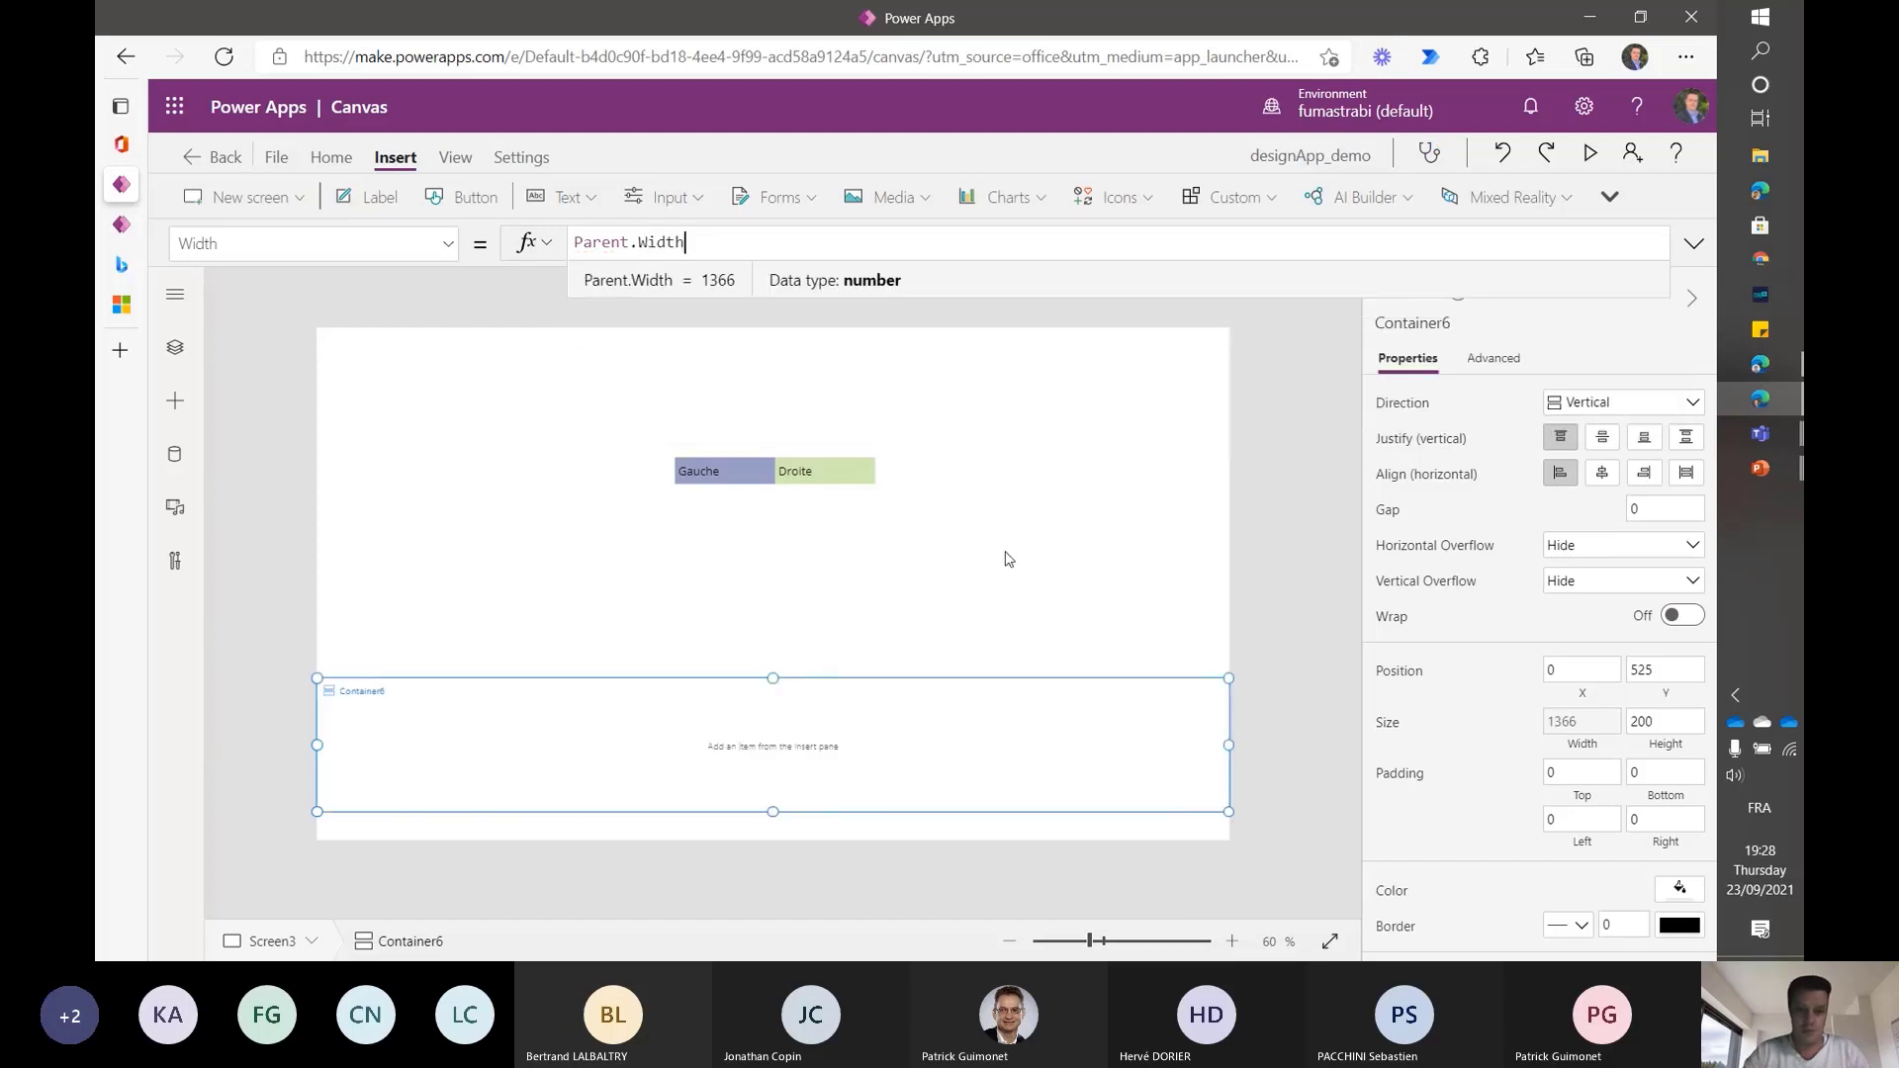
- Fill the horizontal container with a very pale lavender theme color
{"action": "left_click", "coordinate": [970, 485]}
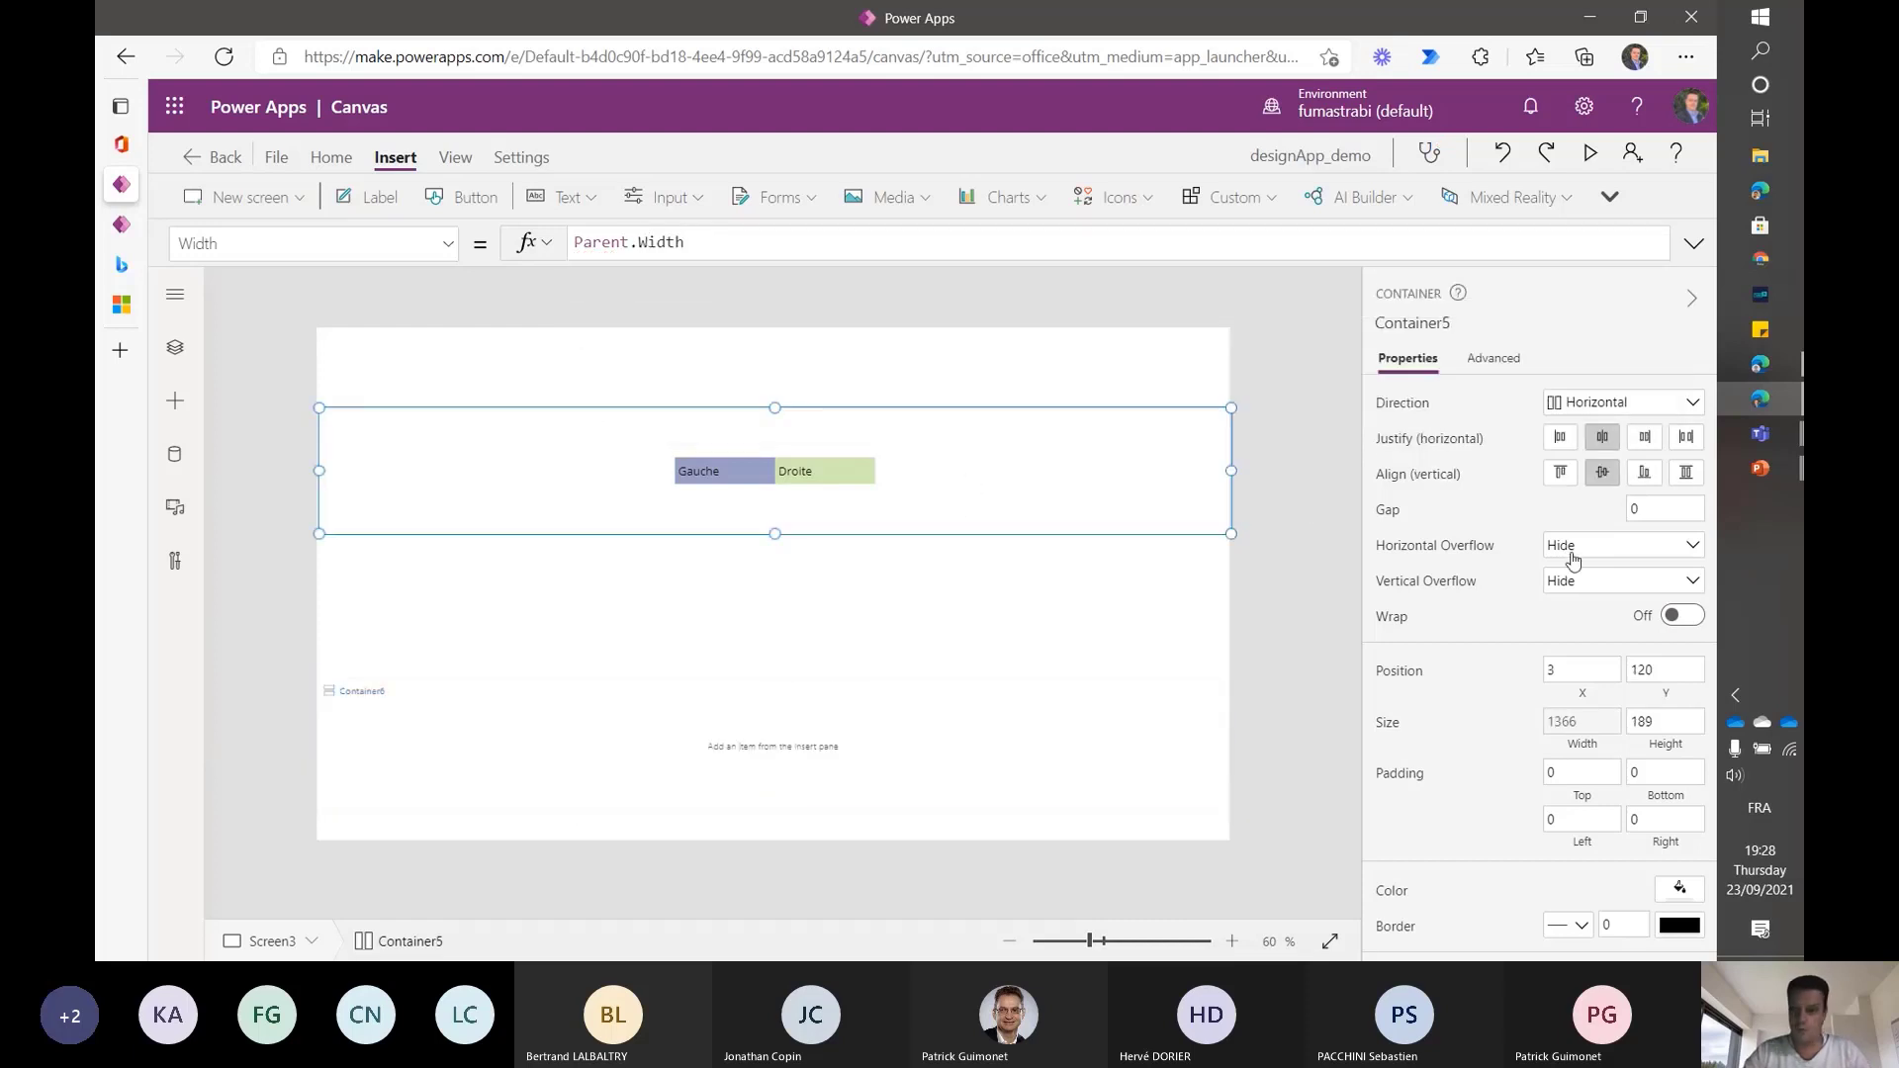
{"action": "left_click", "coordinate": [1673, 894]}
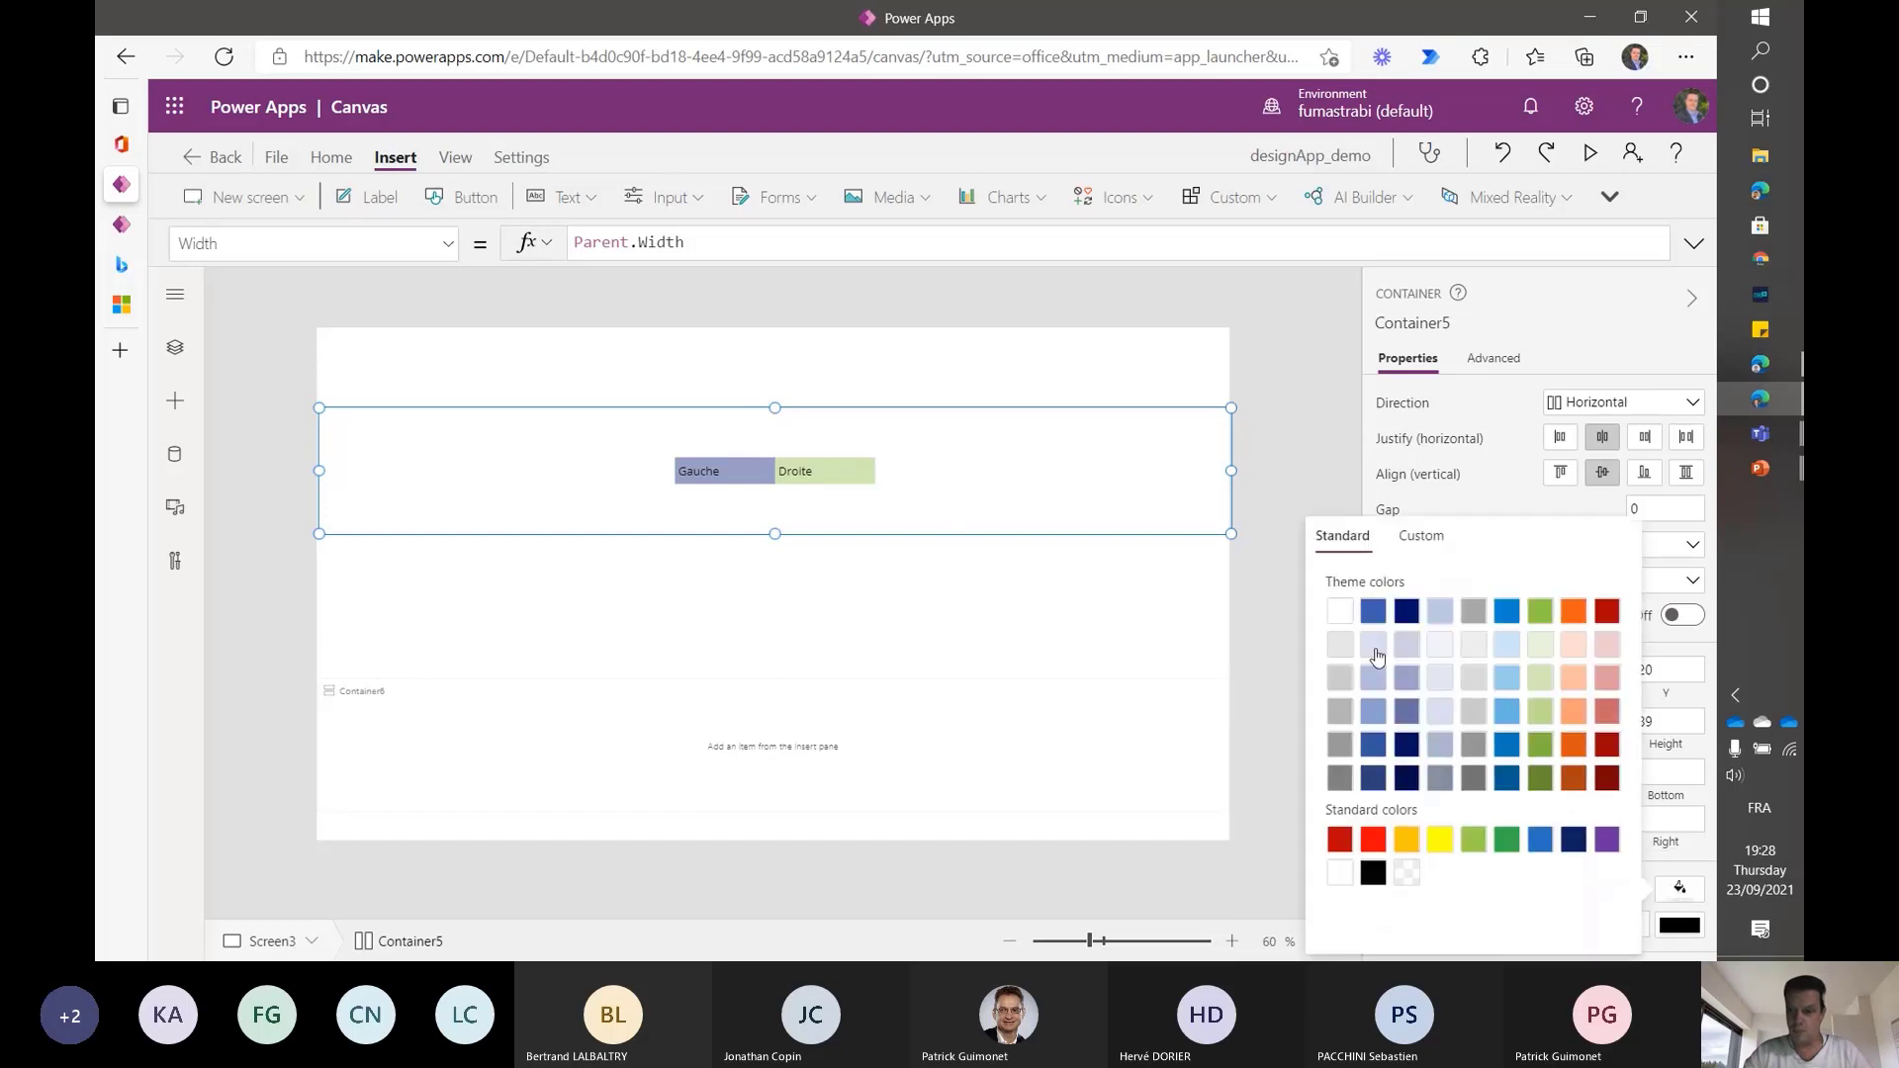
{"action": "left_click", "coordinate": [1440, 648]}
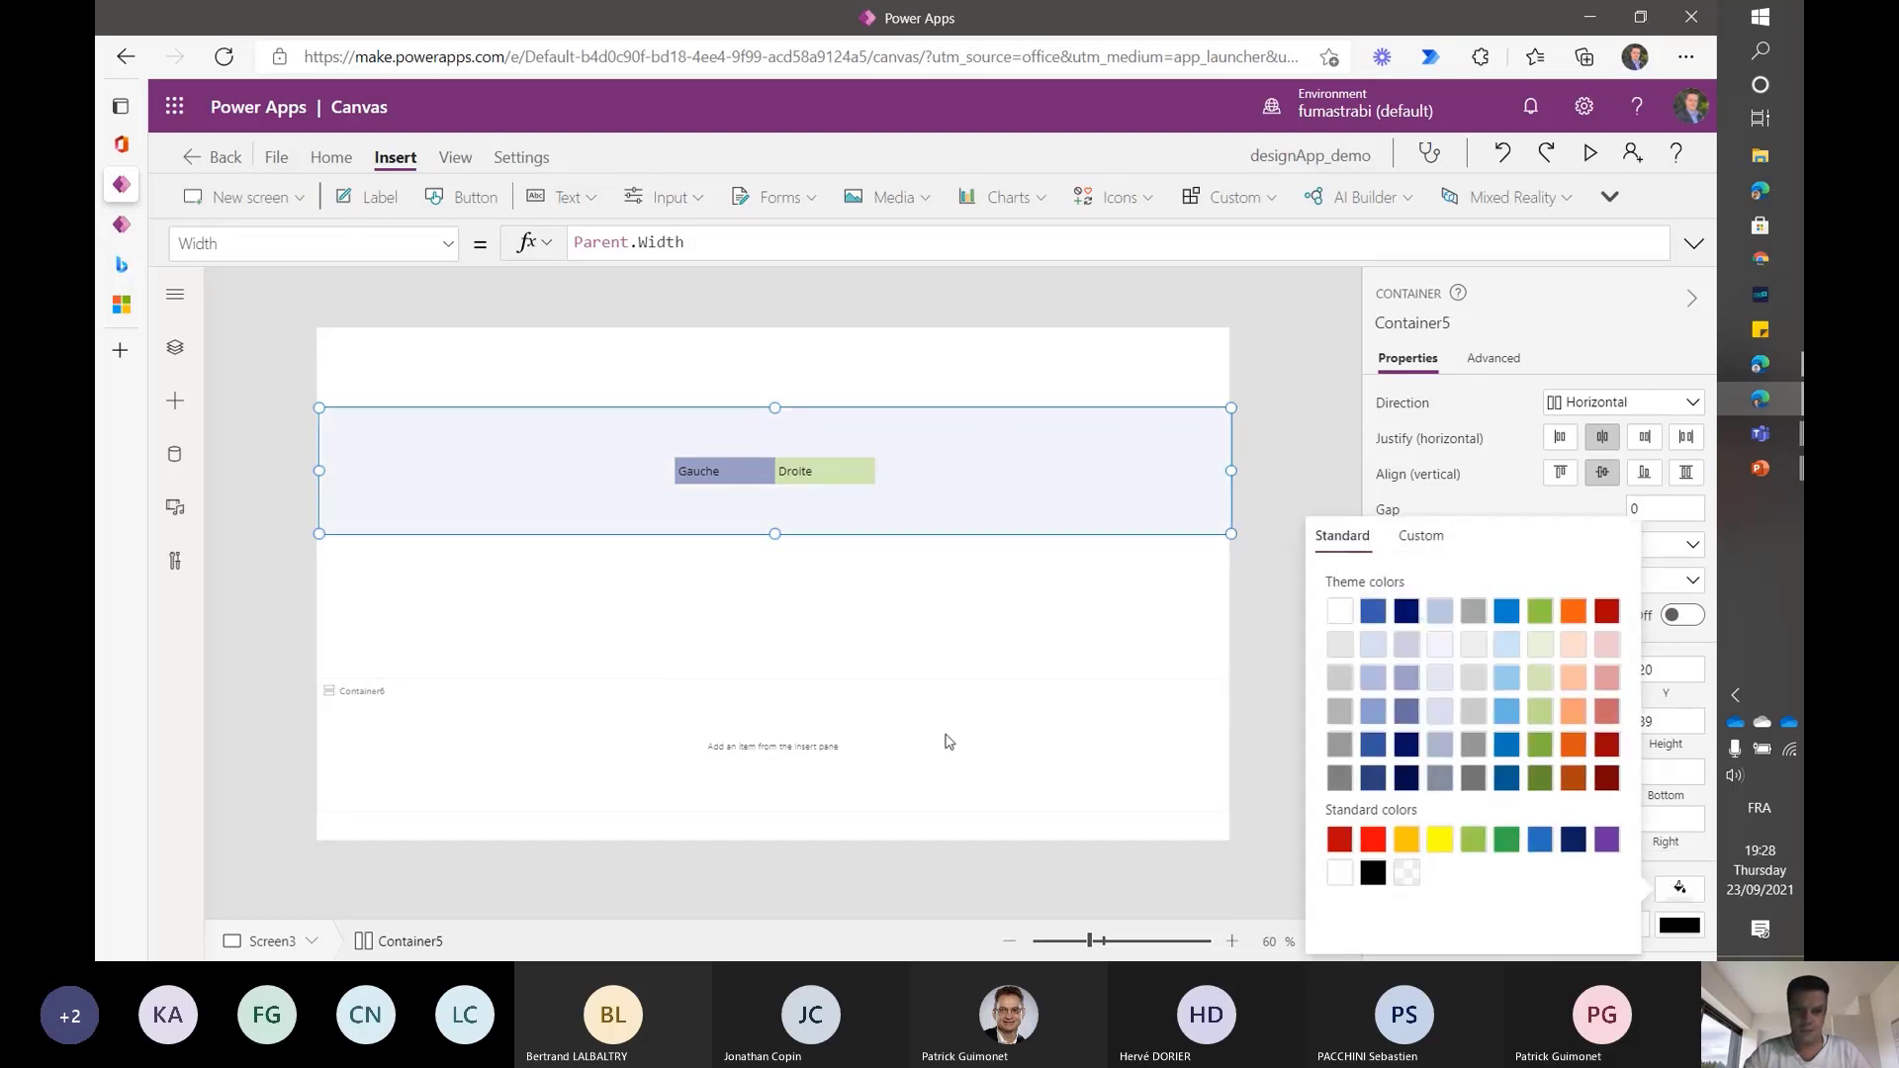
- Fill the vertical container with the pale green theme color RGBA(232, 244, 217, 1)
{"action": "left_click", "coordinate": [950, 744]}
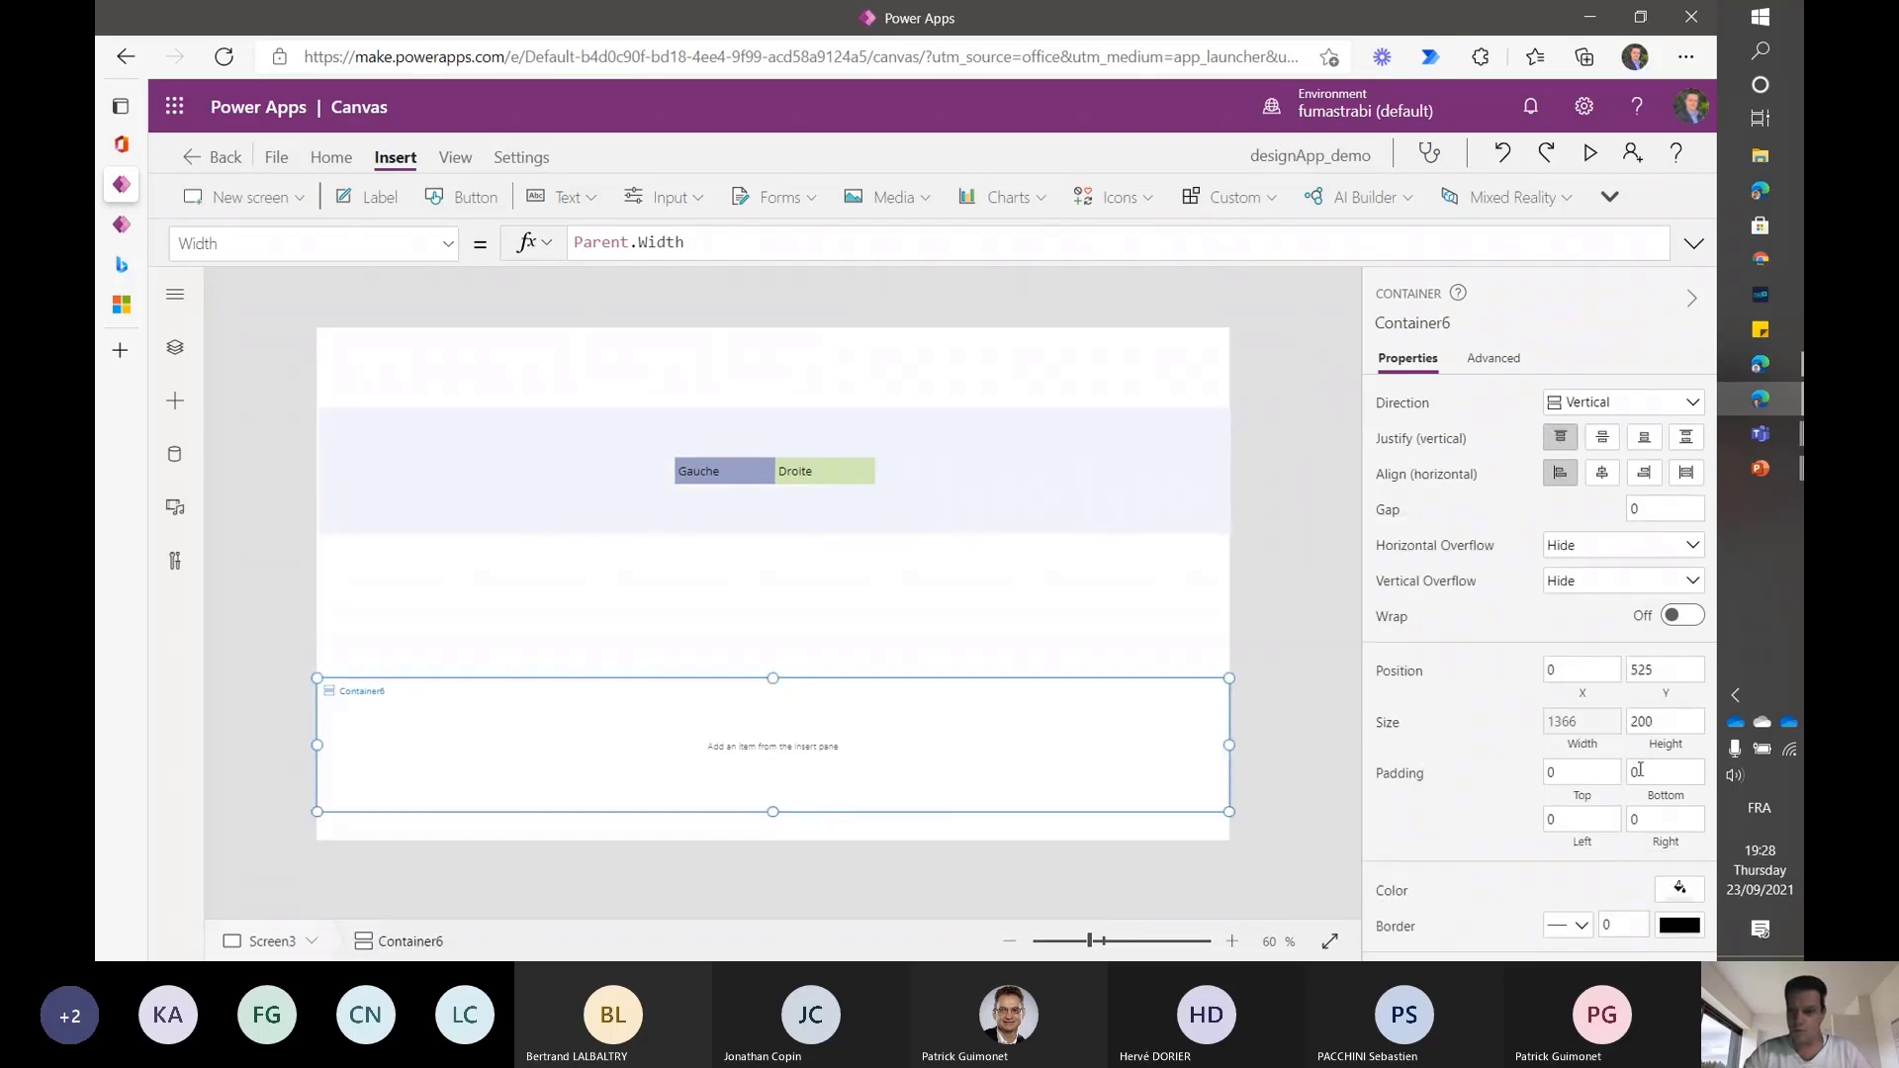
{"action": "left_click", "coordinate": [1680, 890]}
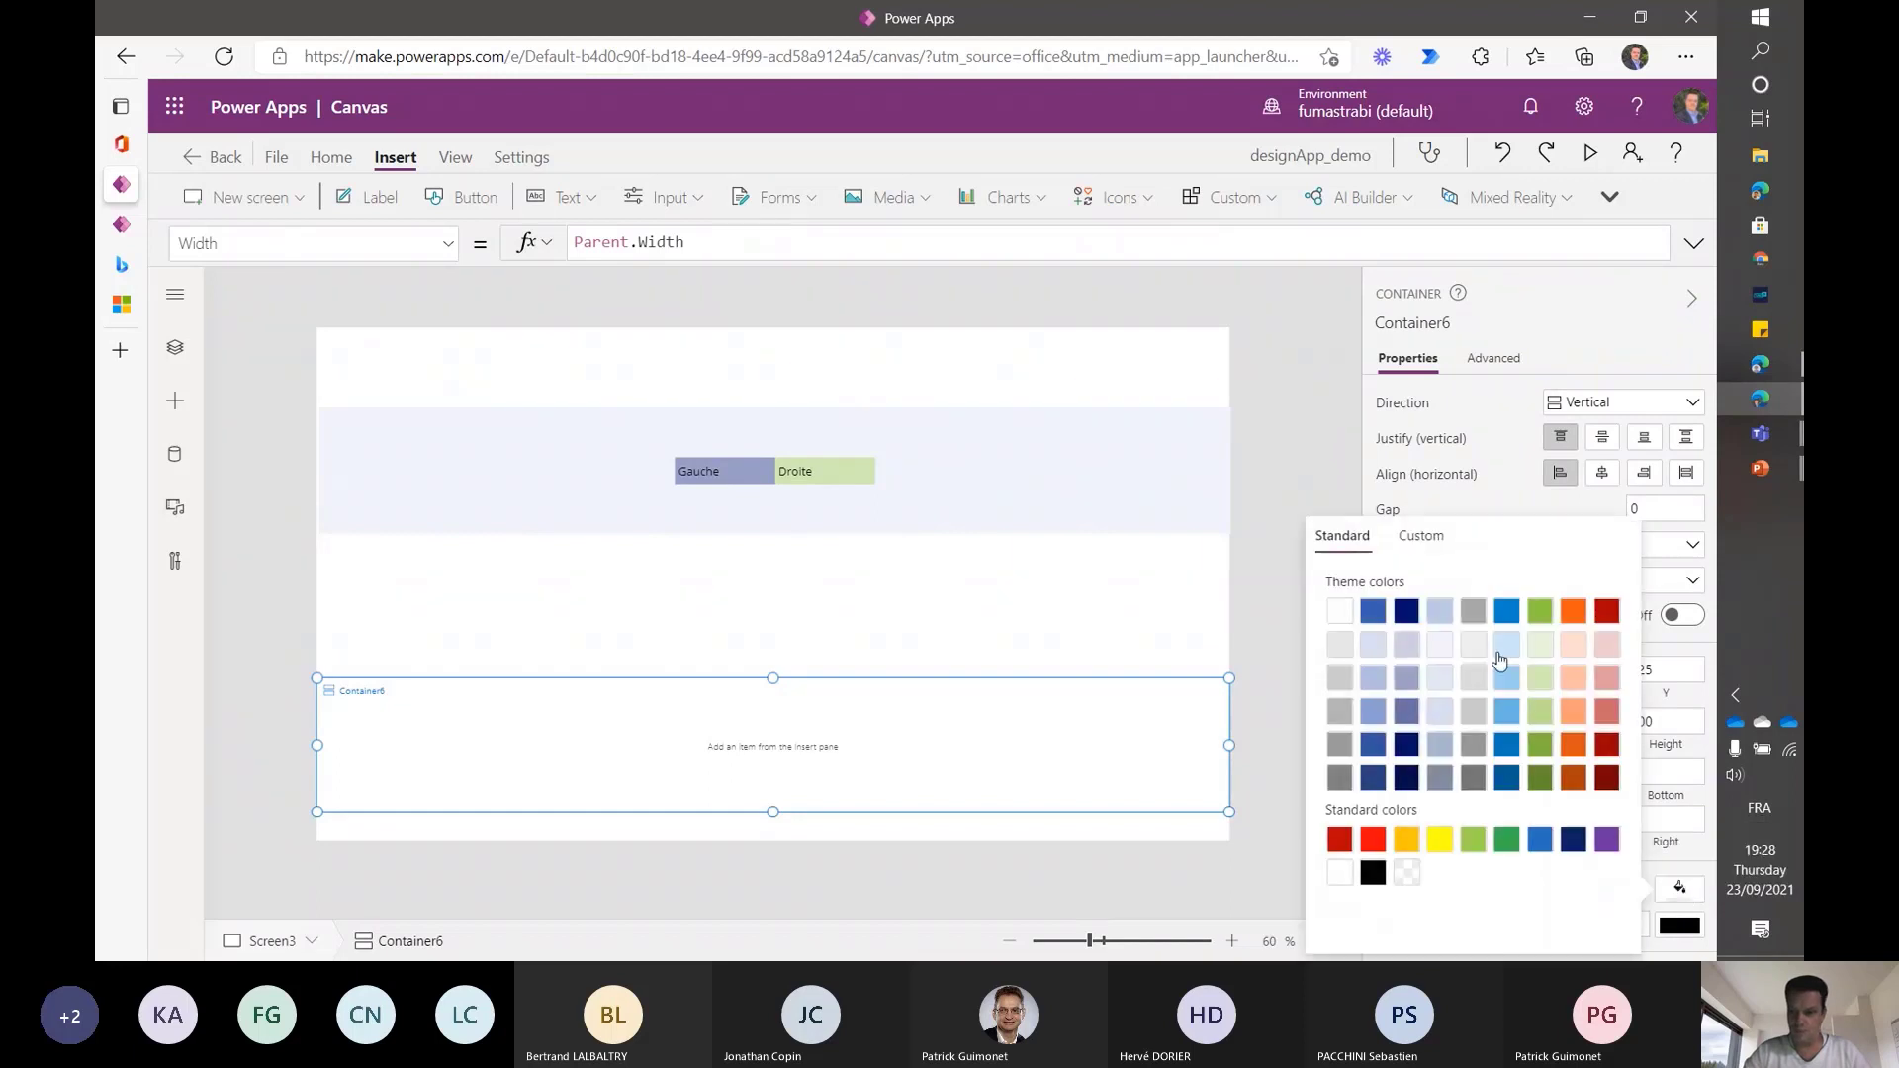
{"action": "left_click", "coordinate": [1540, 644]}
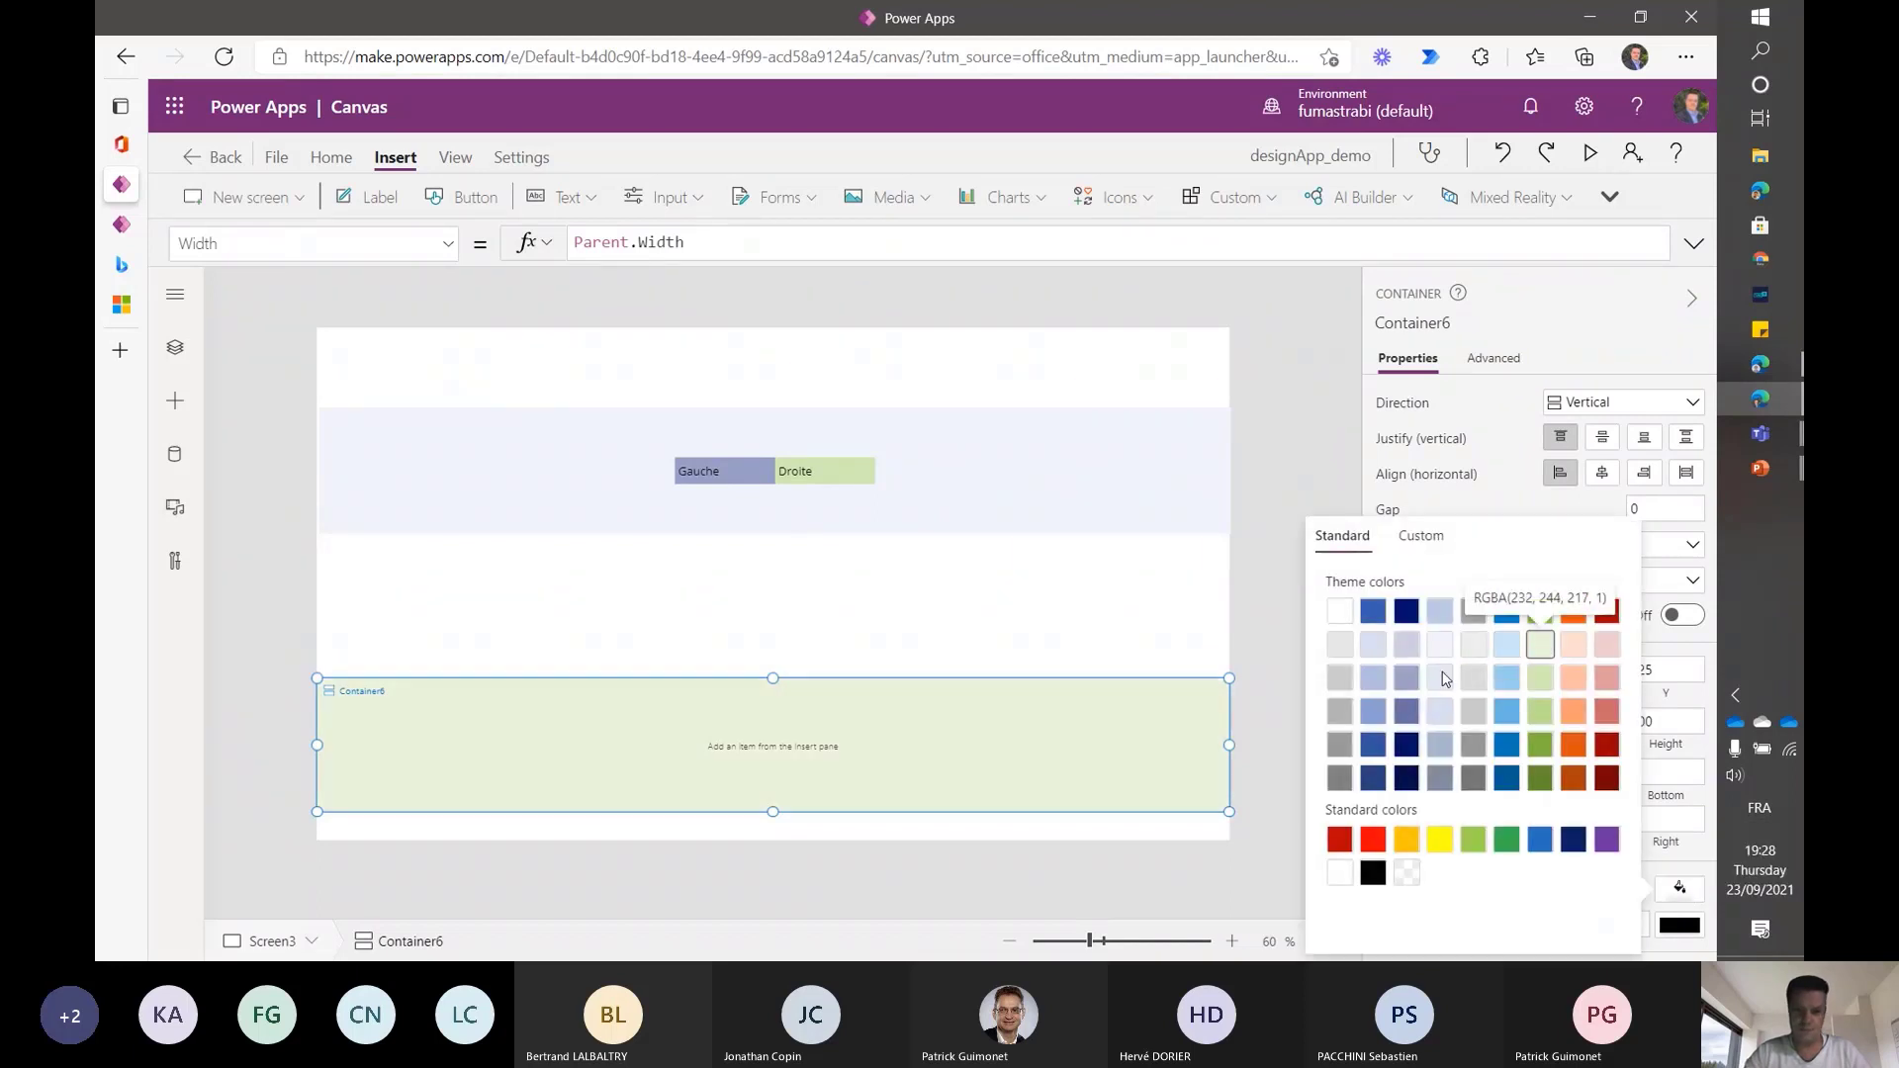
- Add two text labels to the pale green vertical container
{"action": "left_click", "coordinate": [826, 777]}
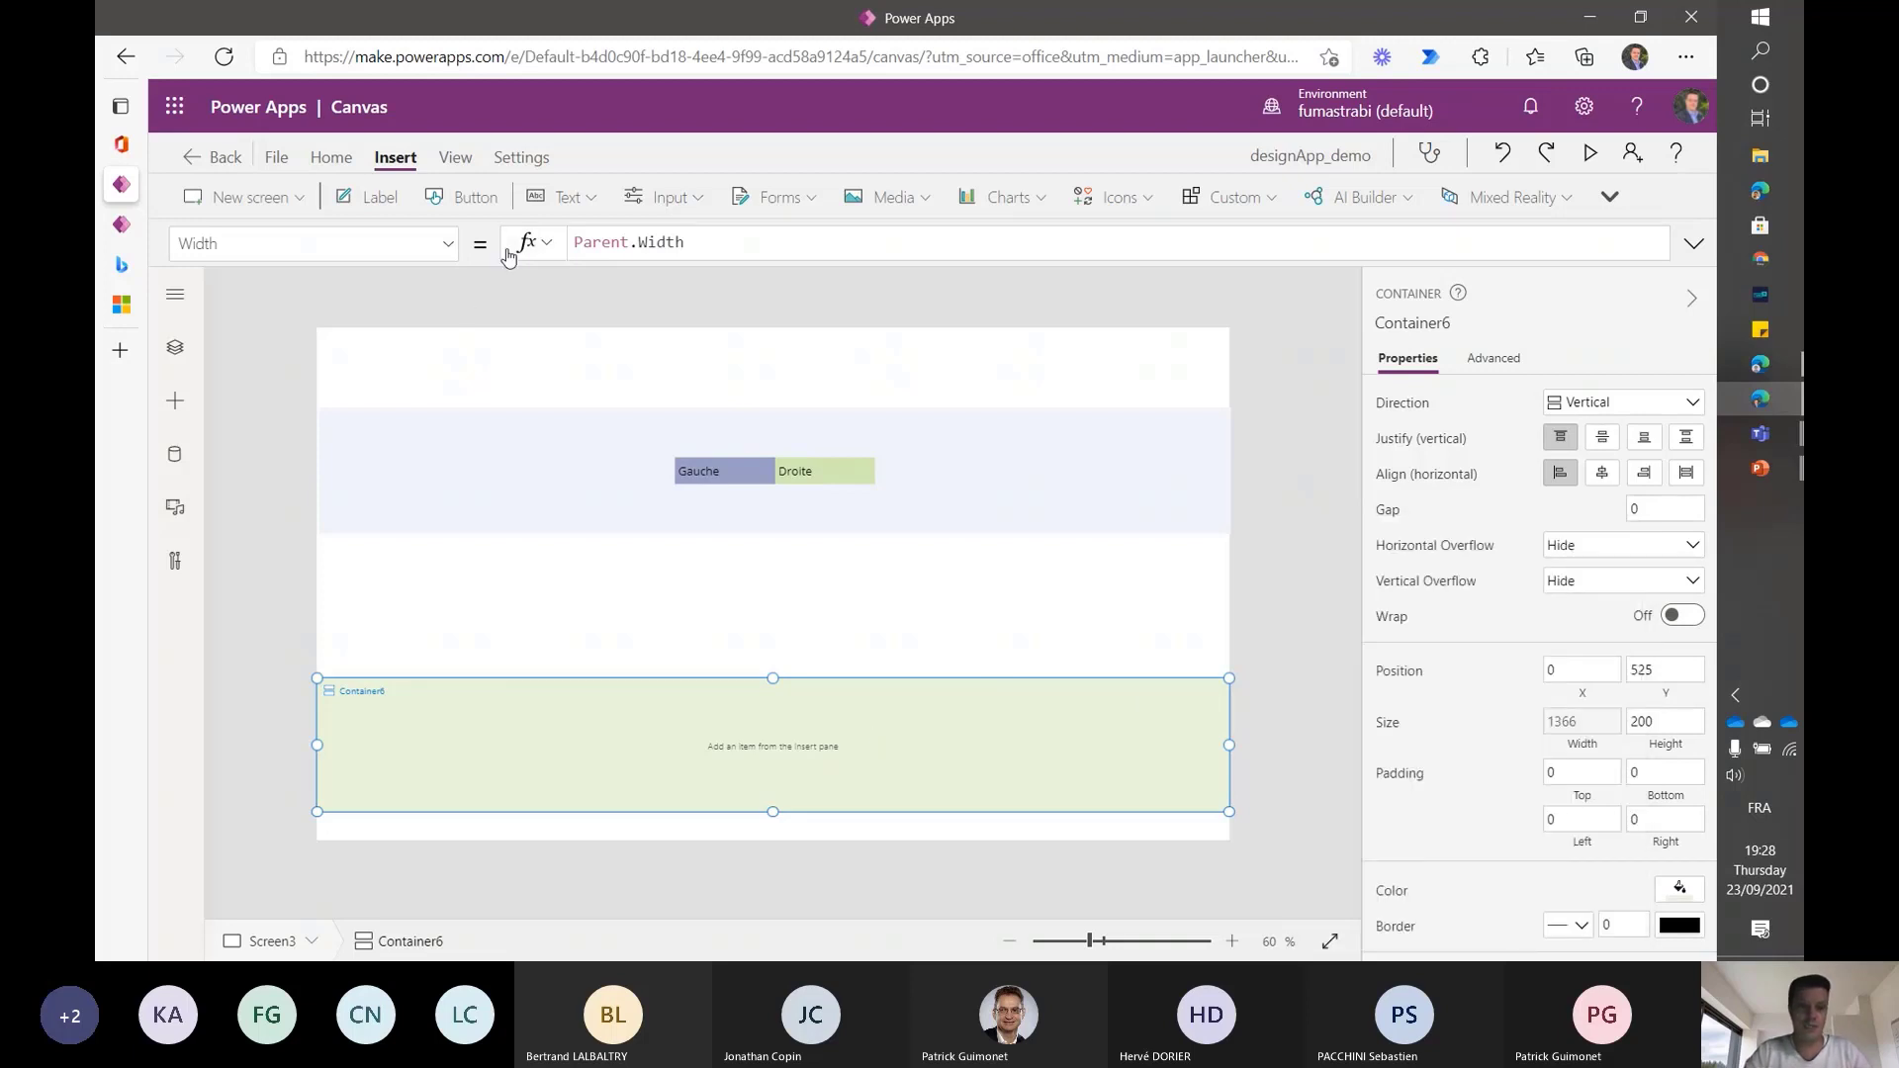
{"action": "left_click", "coordinate": [366, 198]}
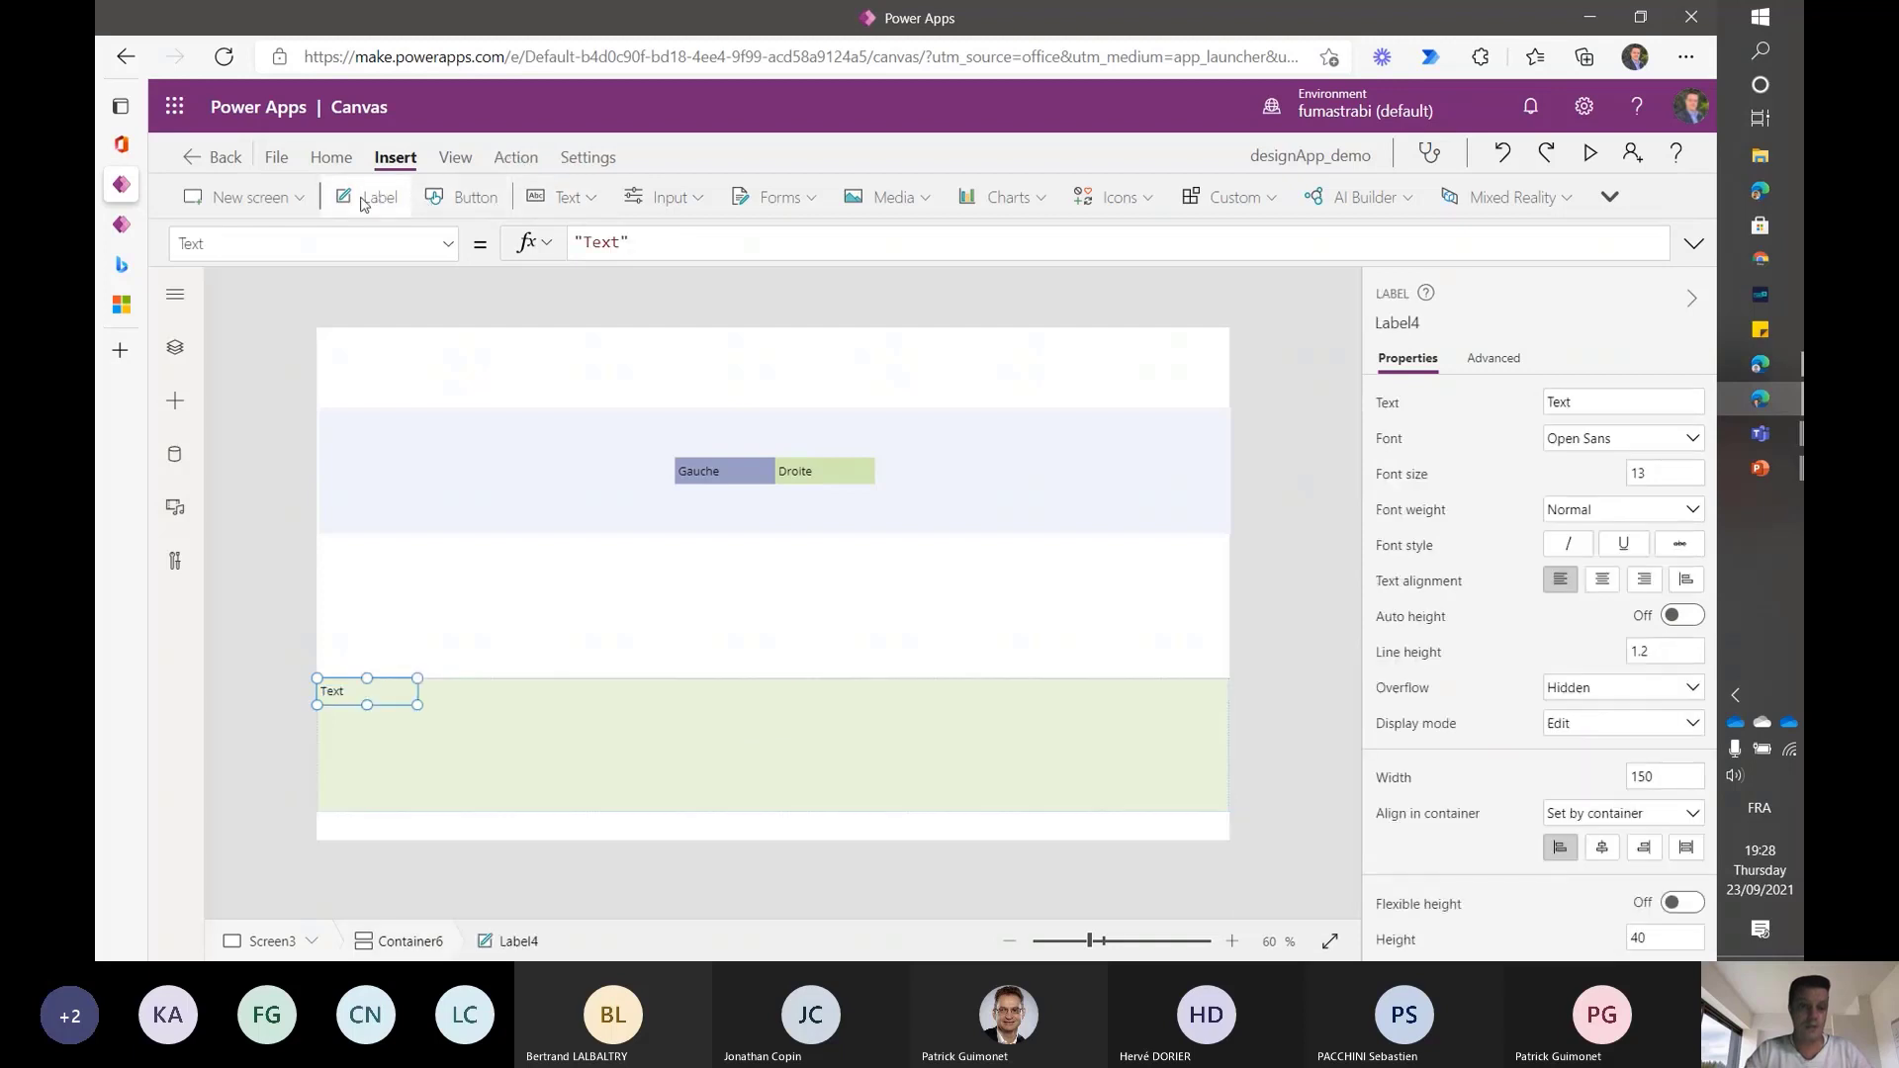
{"action": "left_click", "coordinate": [365, 201]}
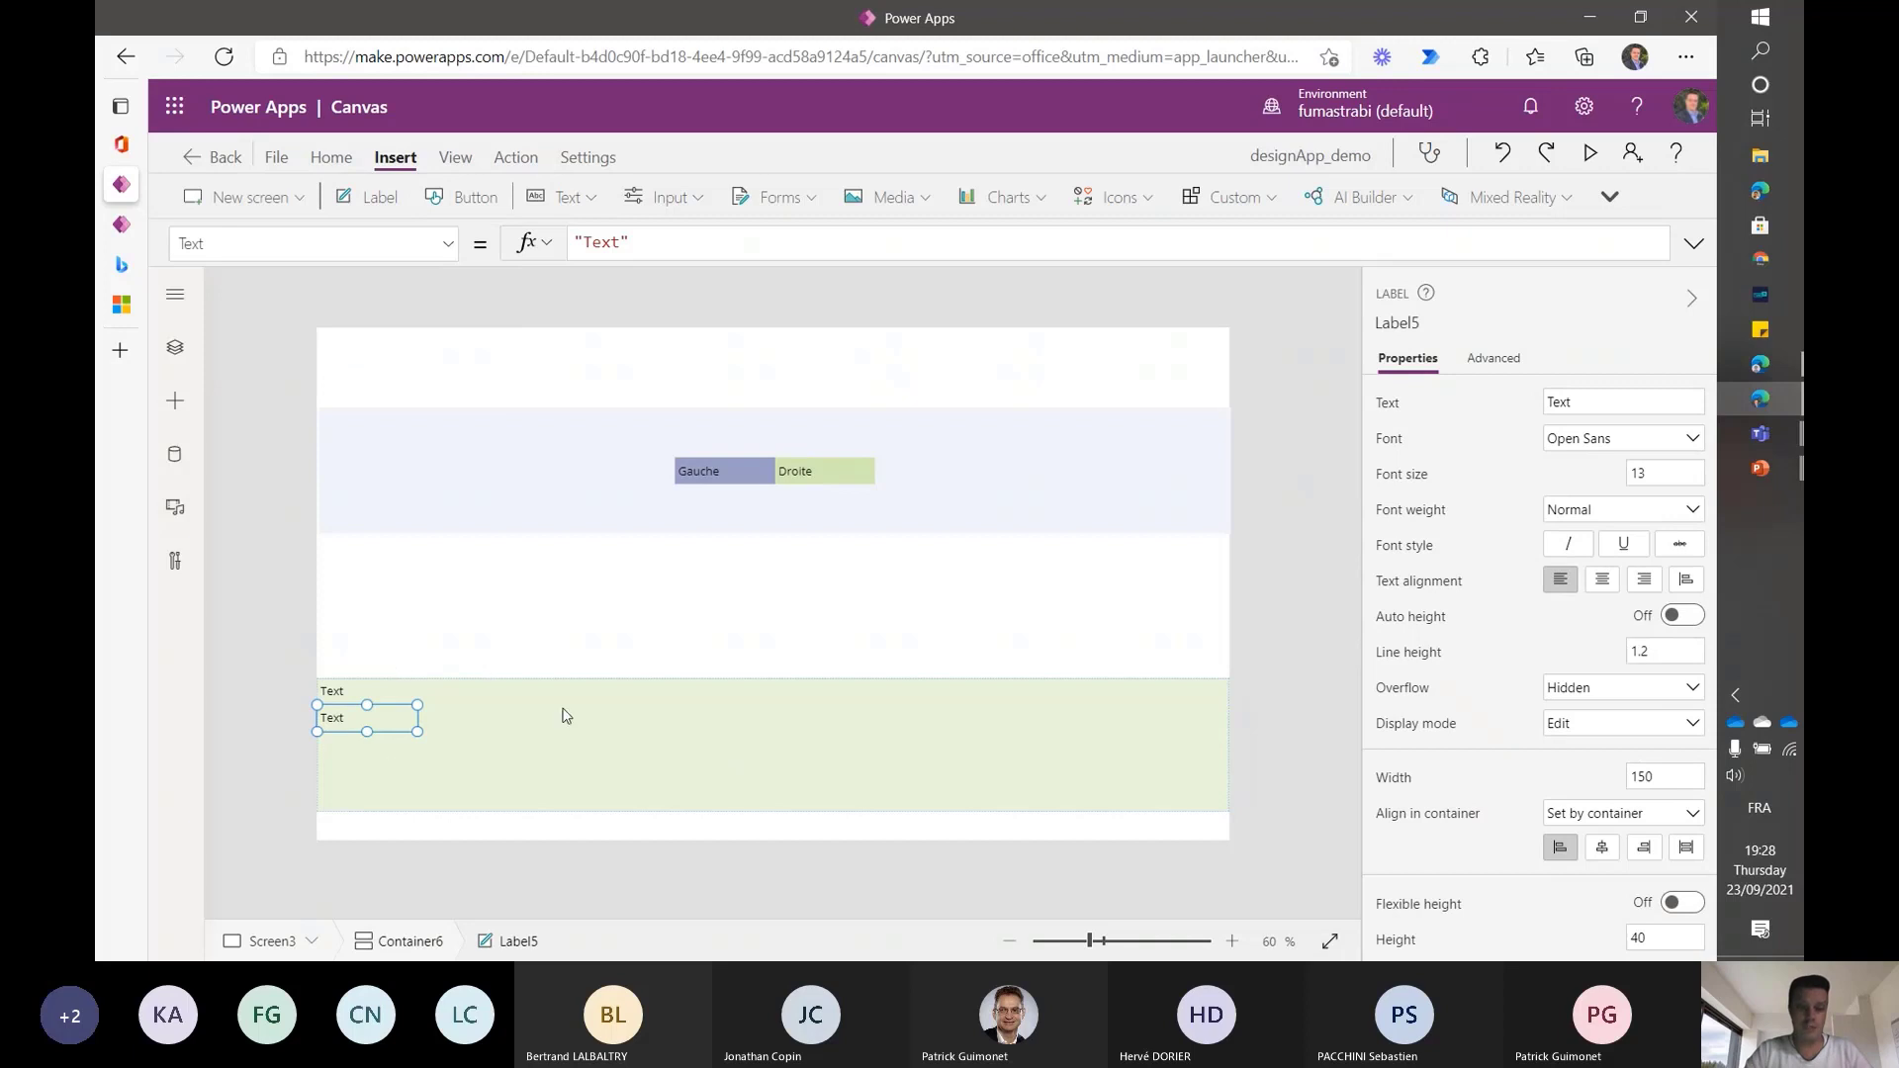
- Change the text of the upper label in the vertical container to "Haut"
{"action": "left_click", "coordinate": [363, 701]}
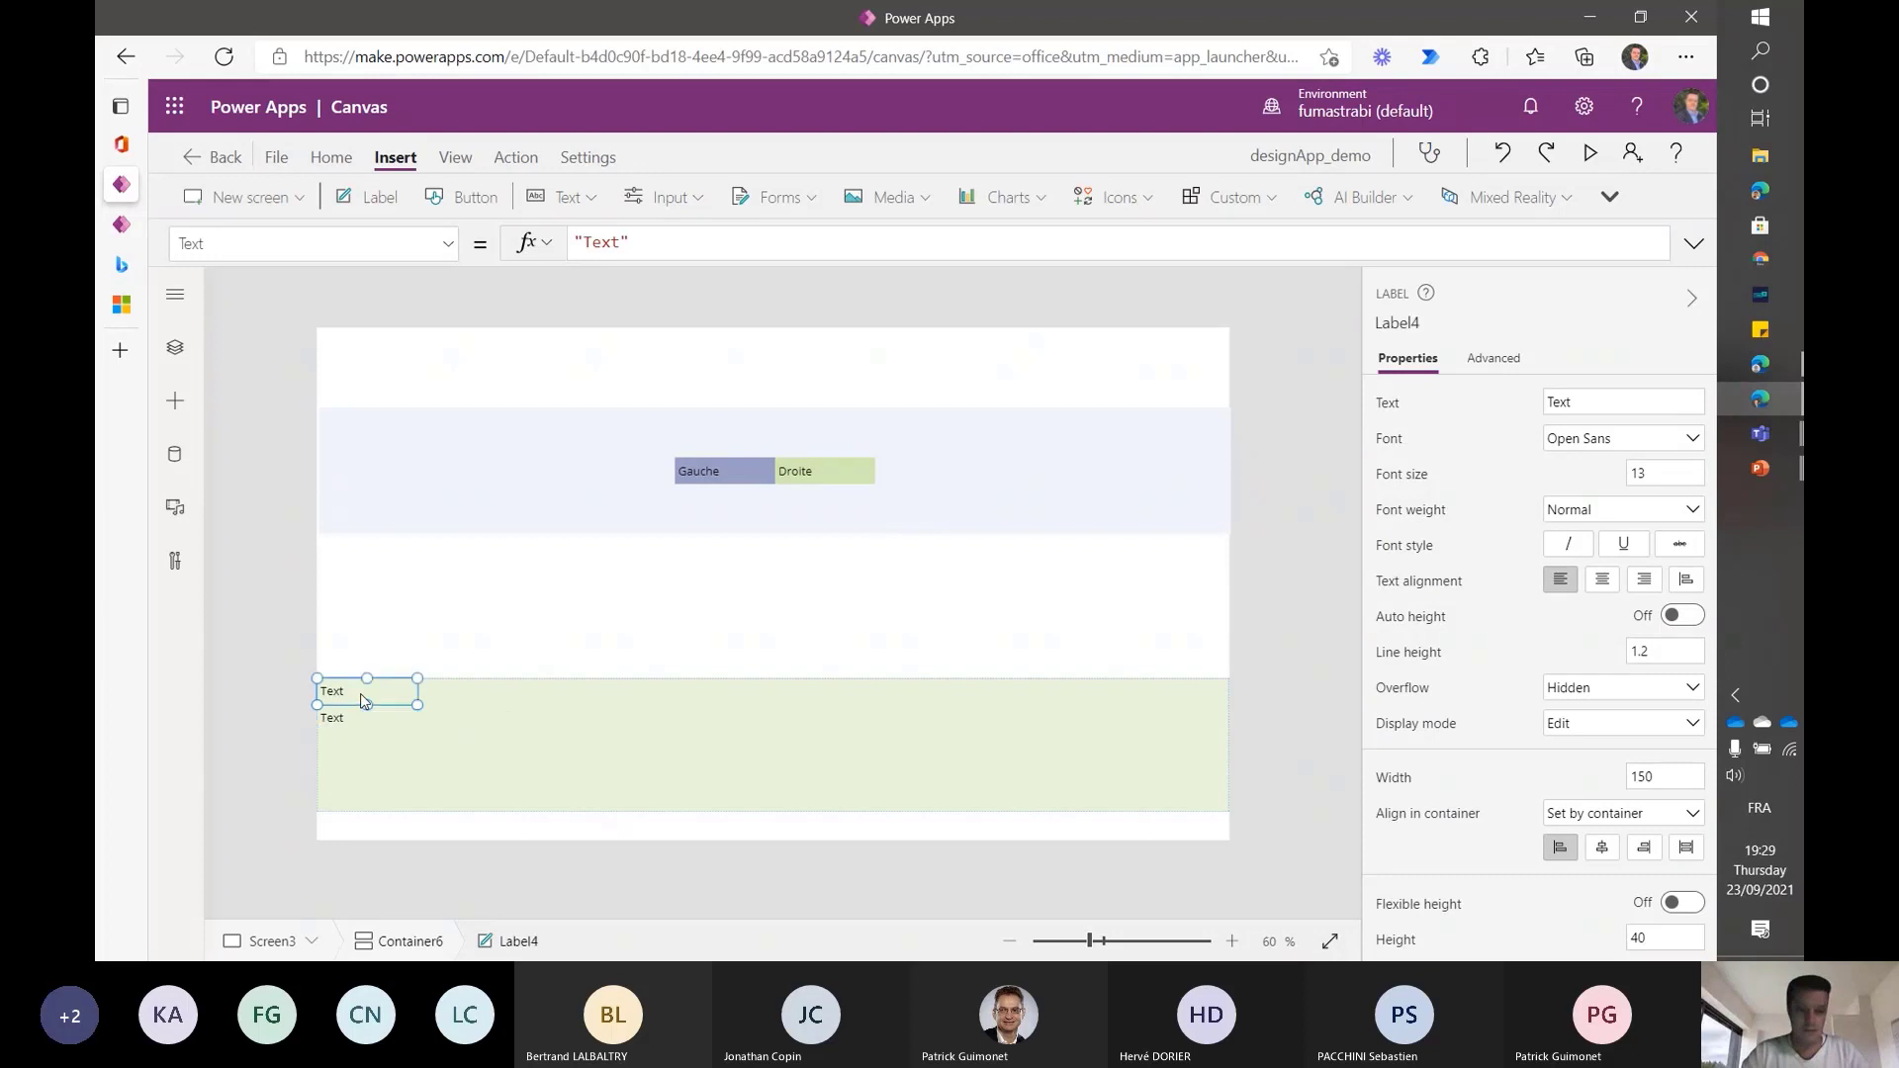
{"action": "left_click", "coordinate": [622, 242]}
{"action": "key", "text": "shift+Left"}
{"action": "key", "text": "shift+Left"}
{"action": "key", "text": "shift+Left"}
{"action": "key", "text": "shift+Left"}
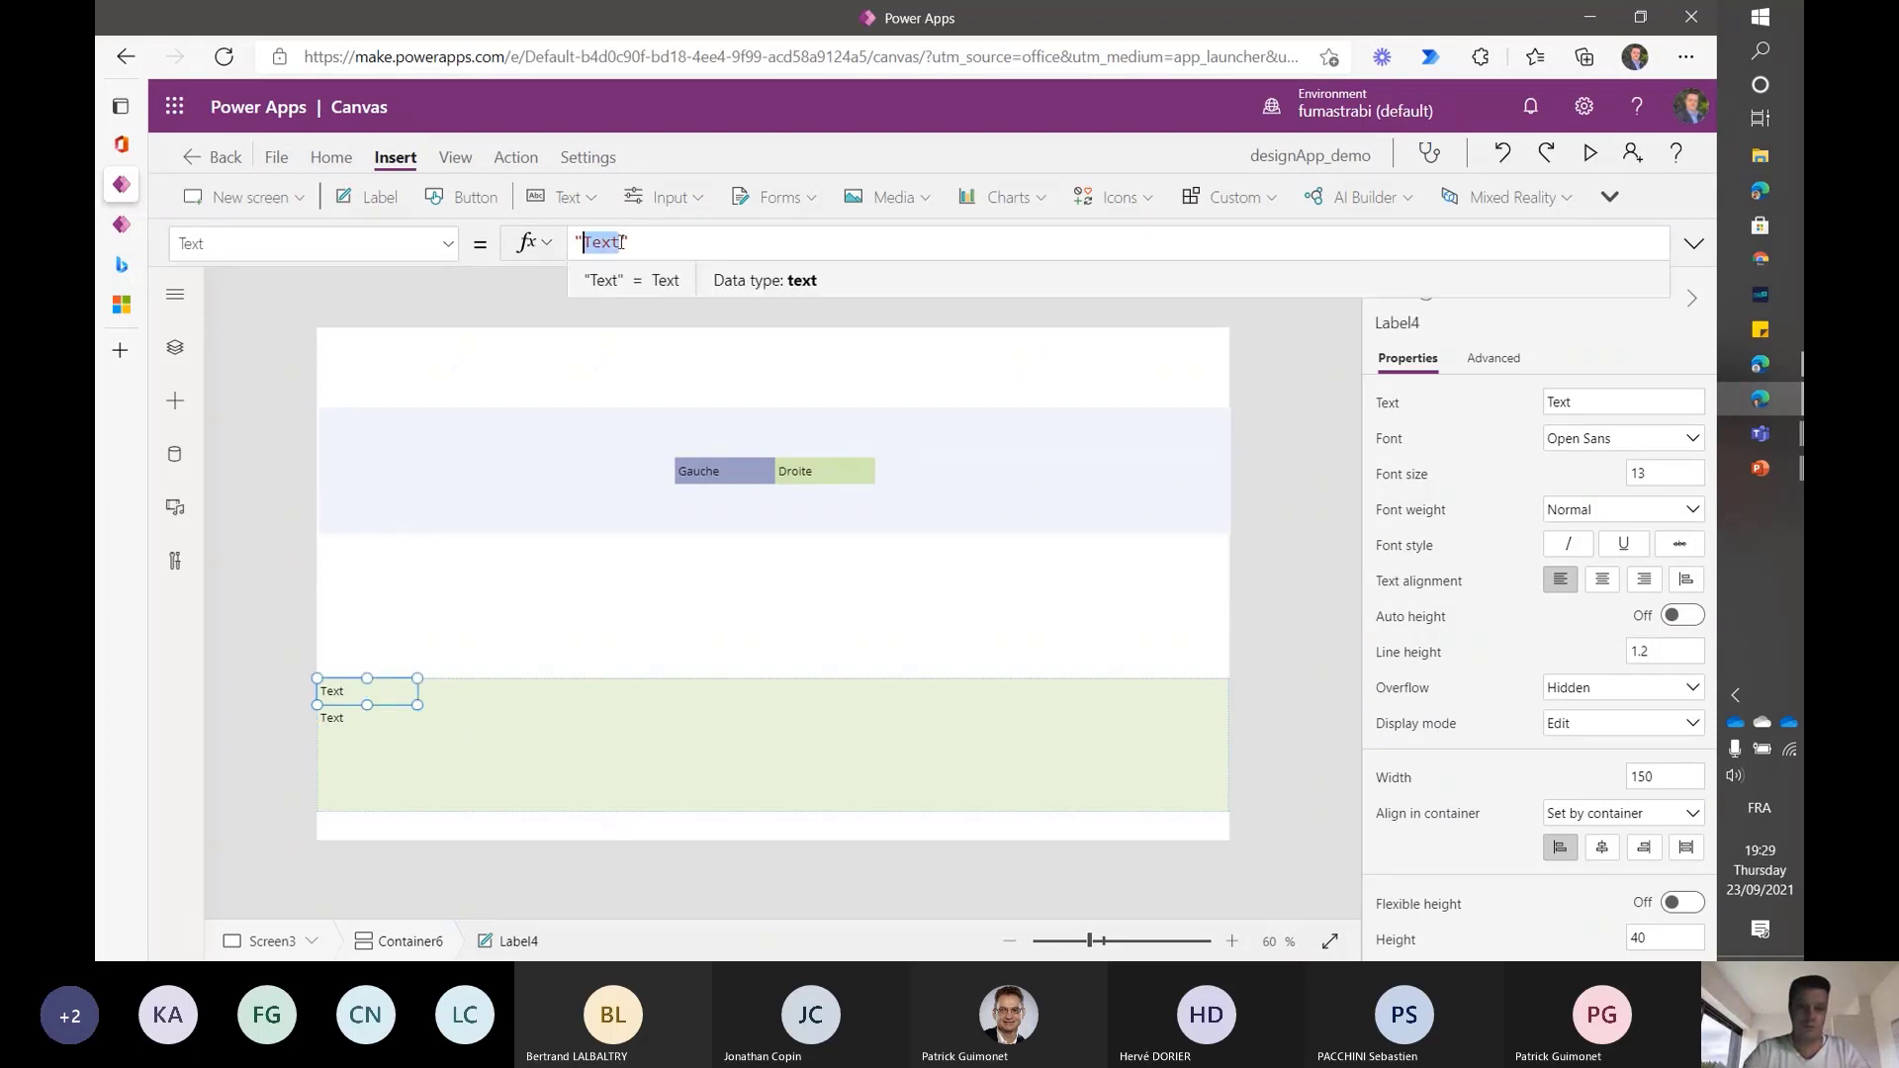
{"action": "type", "text": "Hqu"}
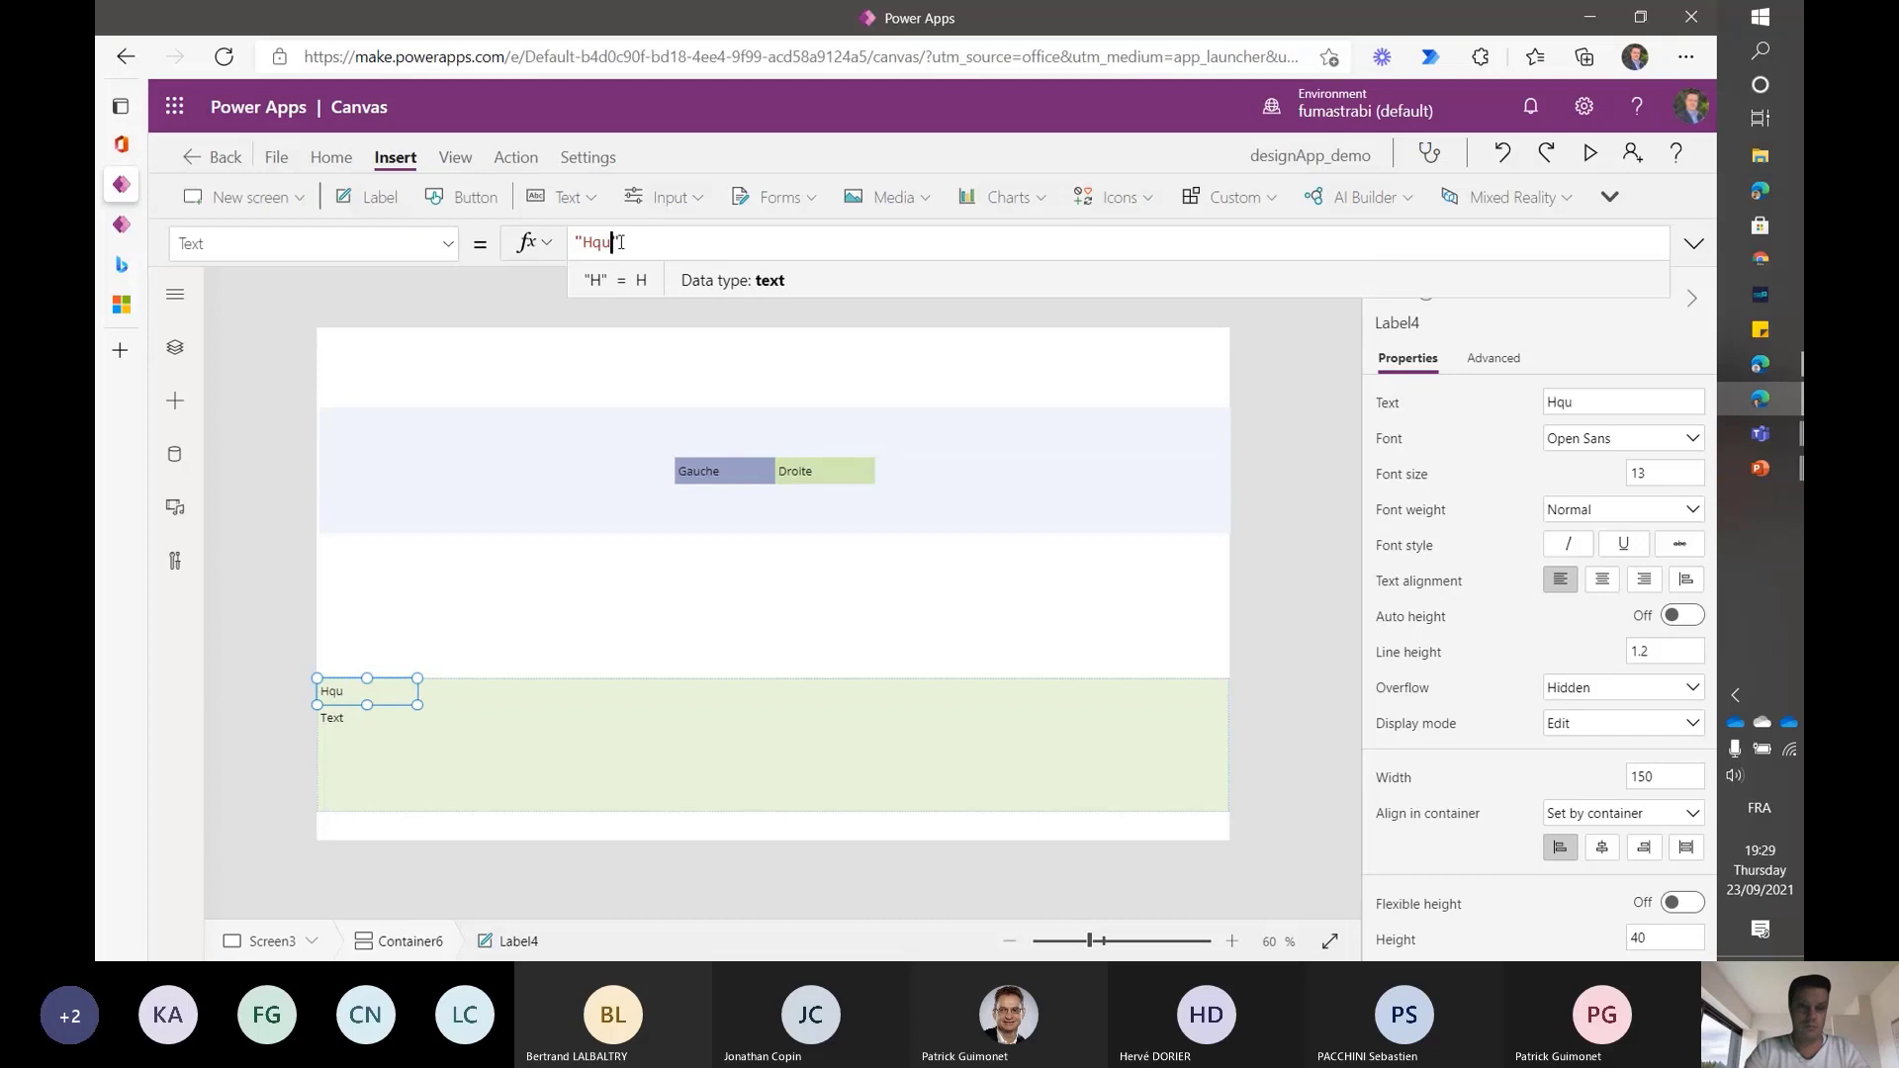
{"action": "key", "text": "BackSpace"}
{"action": "key", "text": "BackSpace"}
{"action": "type", "text": "aut"}
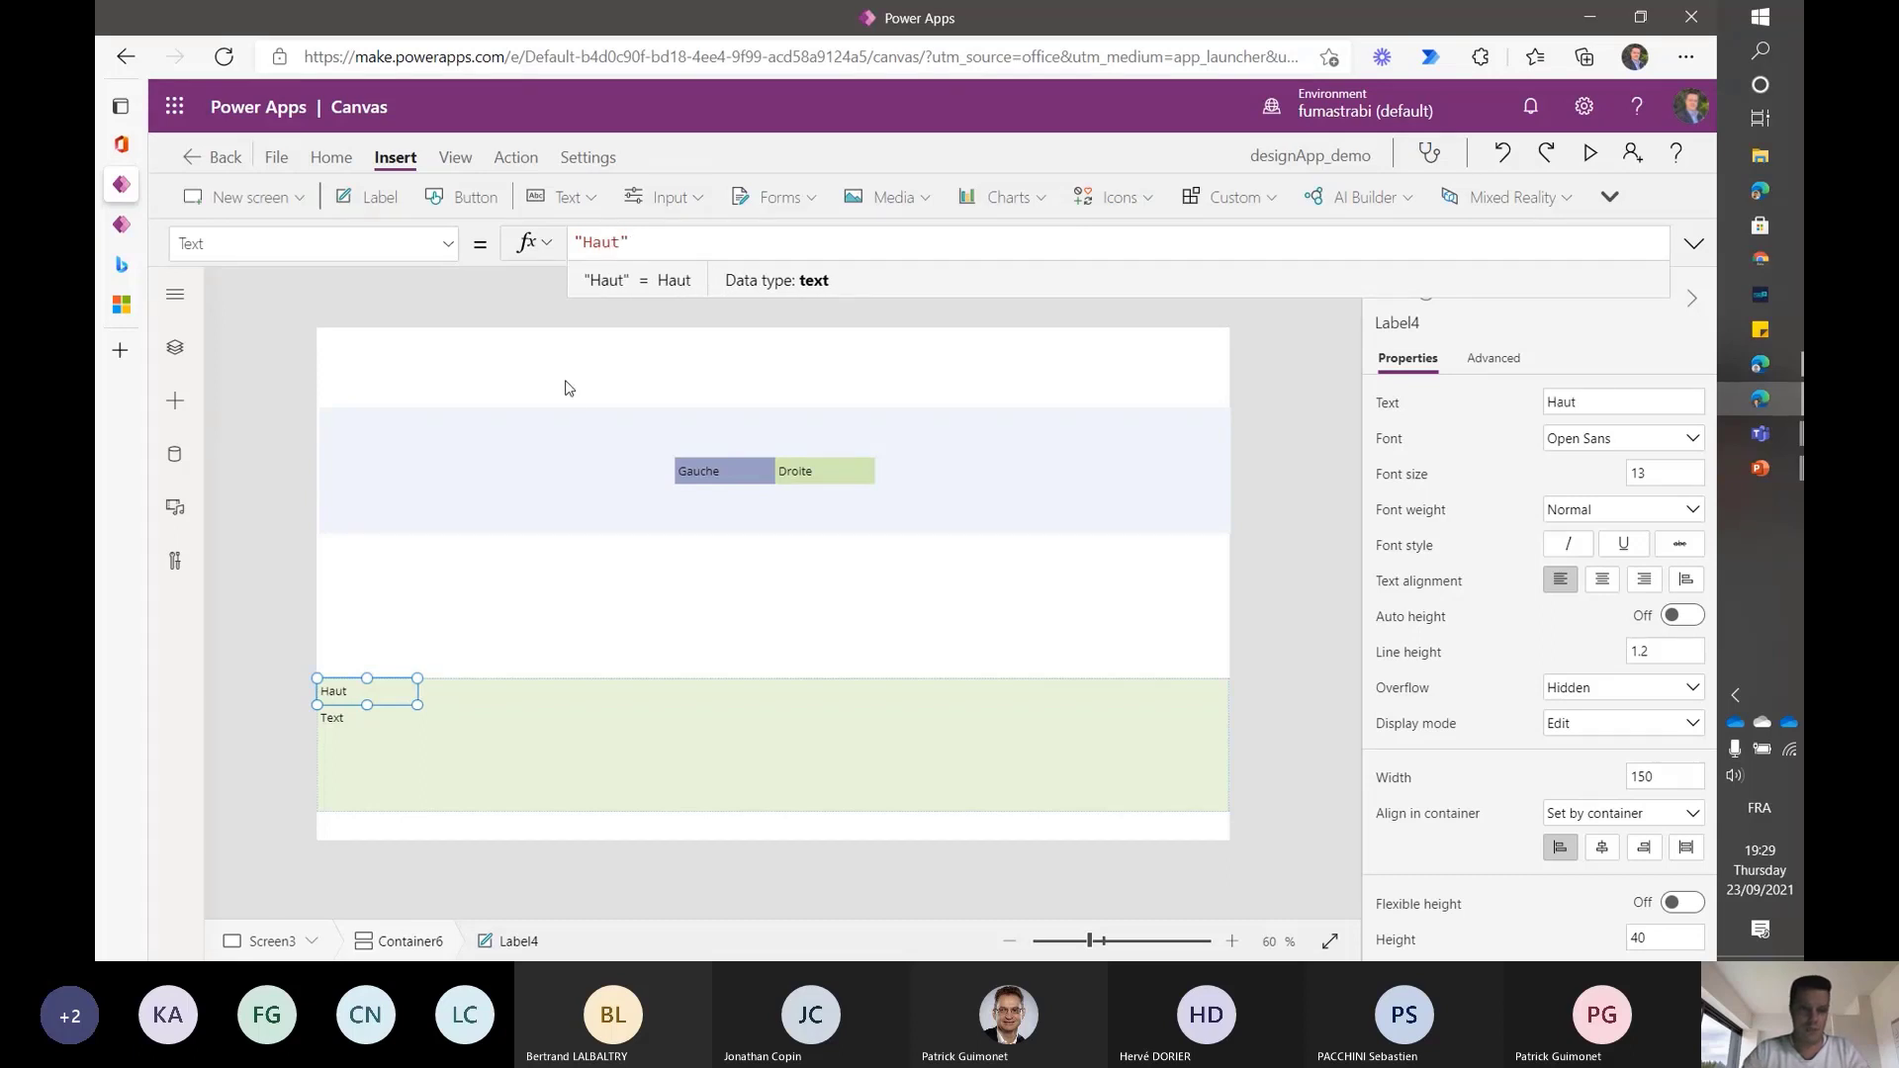
- Change the text of the lower label in the vertical container to "Bas"
{"action": "left_click", "coordinate": [367, 721]}
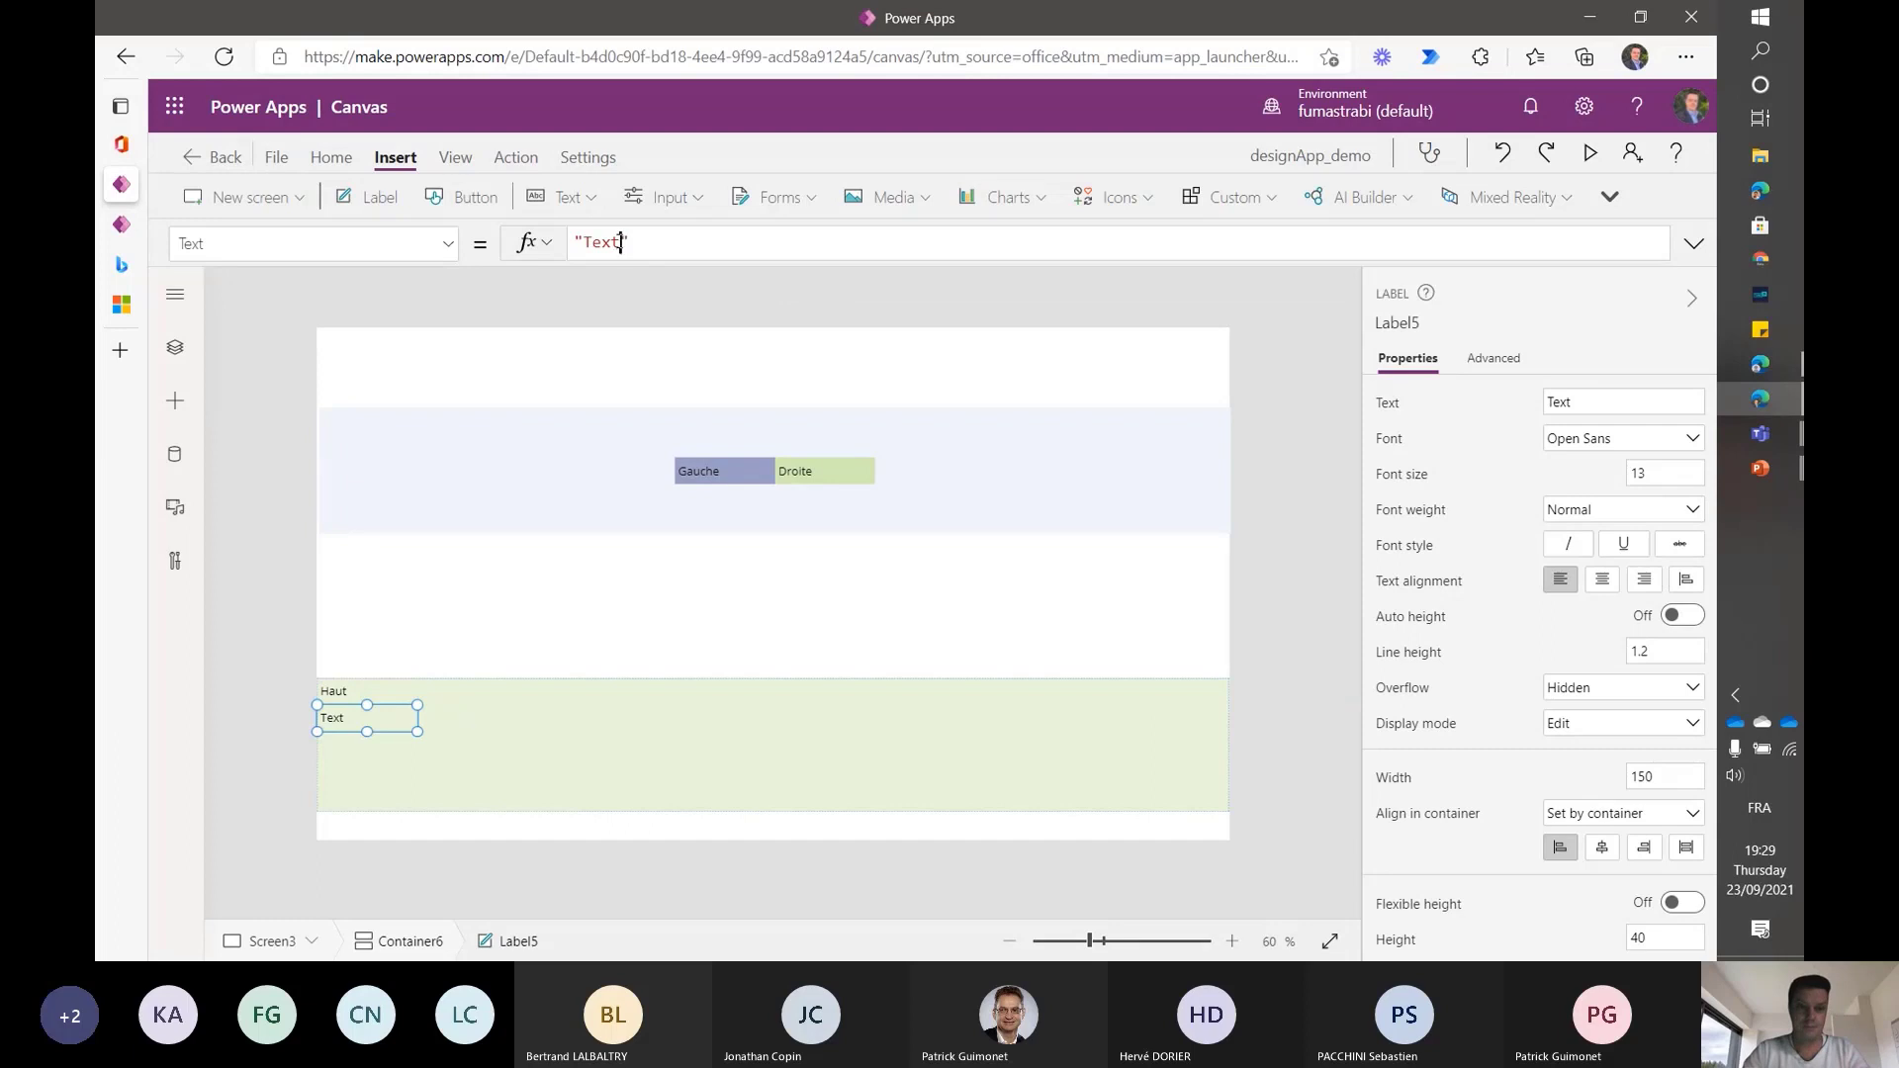
{"action": "double_click", "coordinate": [621, 242]}
{"action": "type", "text": "Bq"}
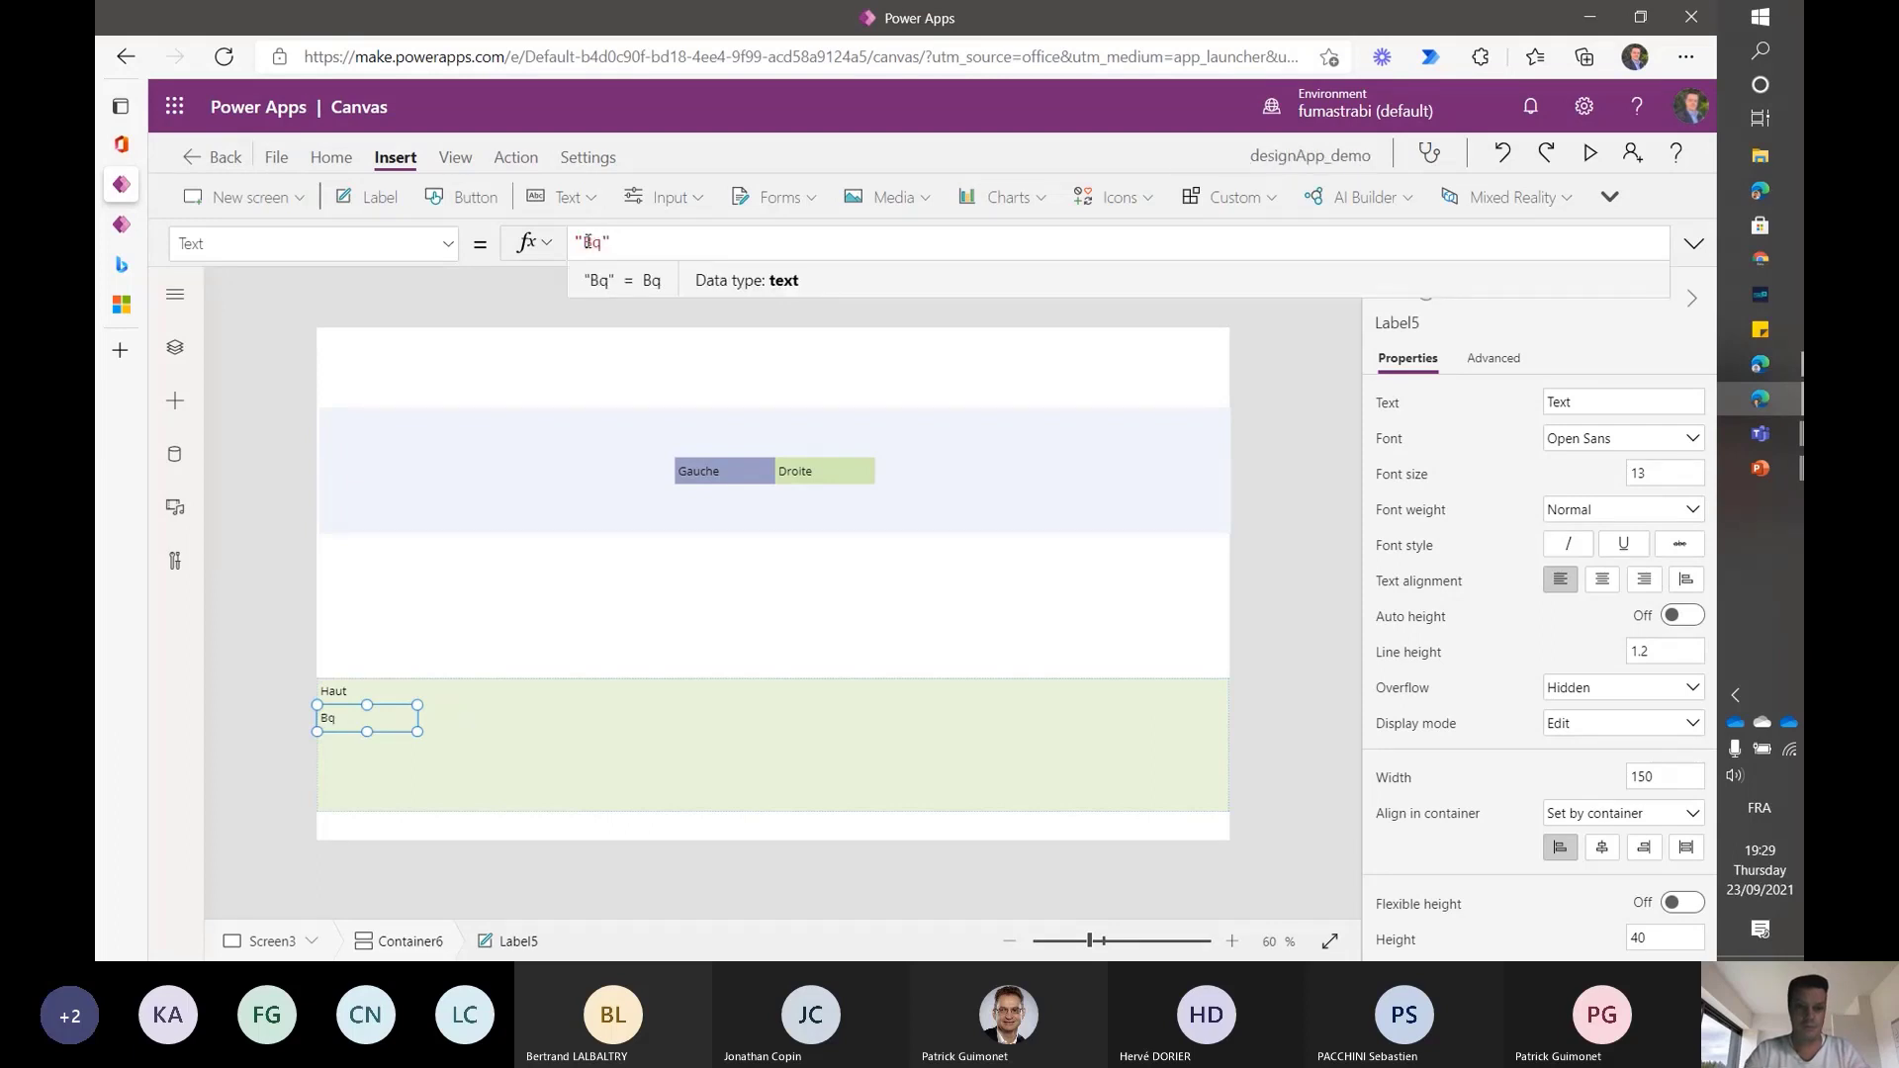
{"action": "key", "text": "BackSpace"}
{"action": "type", "text": "as"}
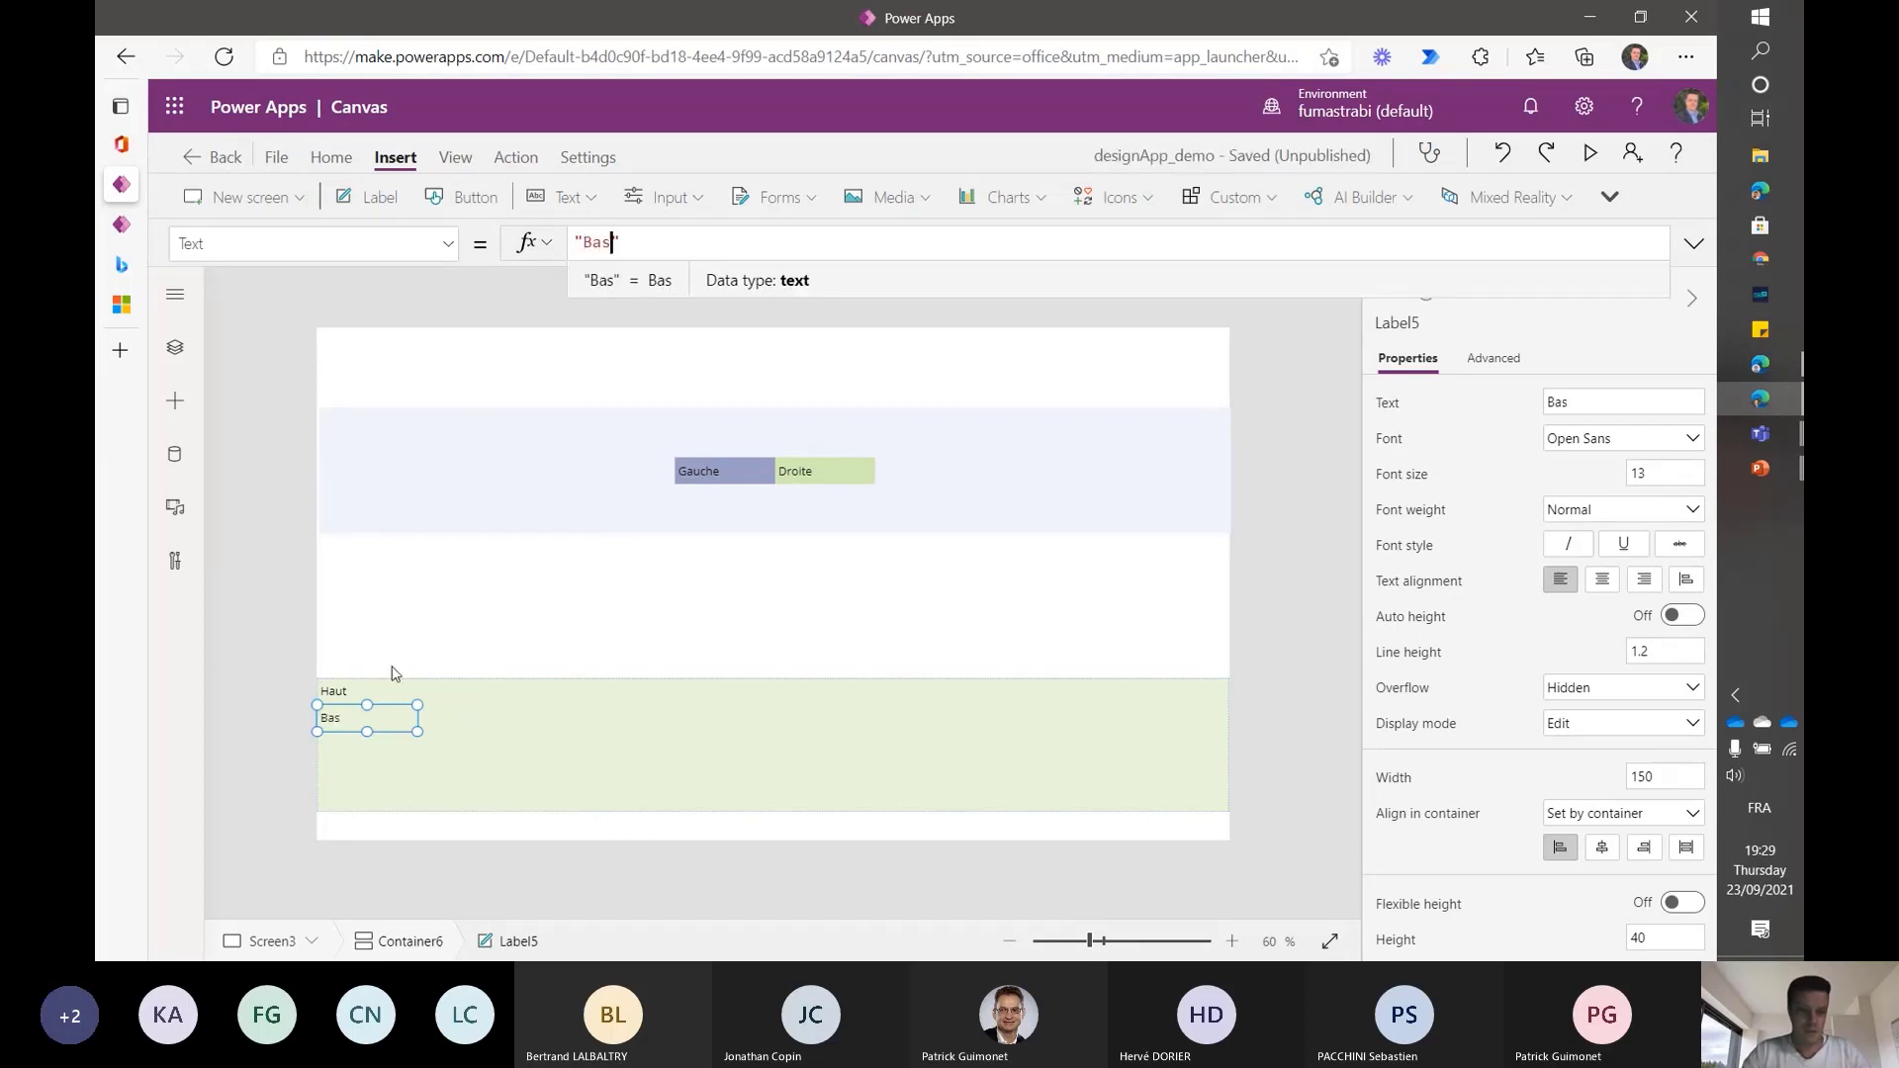
- Fill the "Haut" label with the light blue theme color RGBA(204, 231, 246, 1)
{"action": "left_click", "coordinate": [381, 695]}
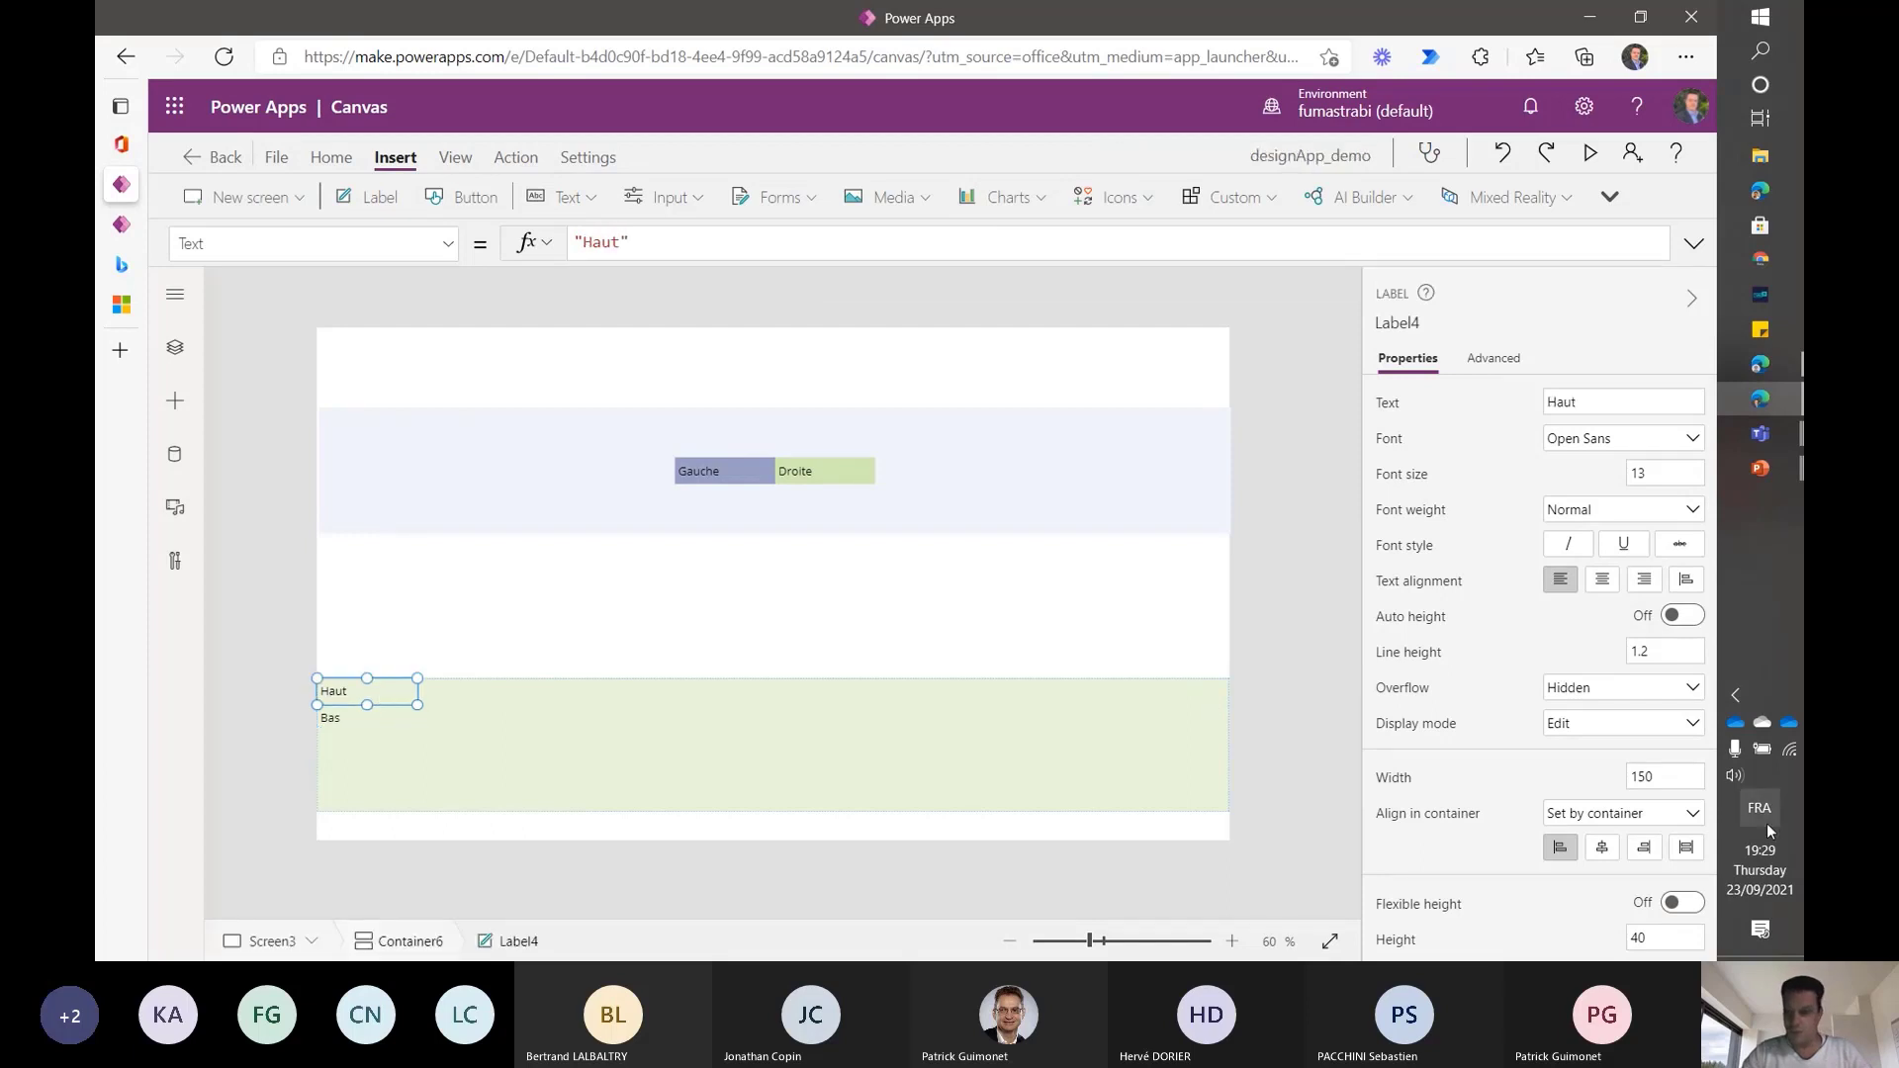
{"action": "scroll", "coordinate": [1689, 852], "scroll_direction": "down", "scroll_amount": 3}
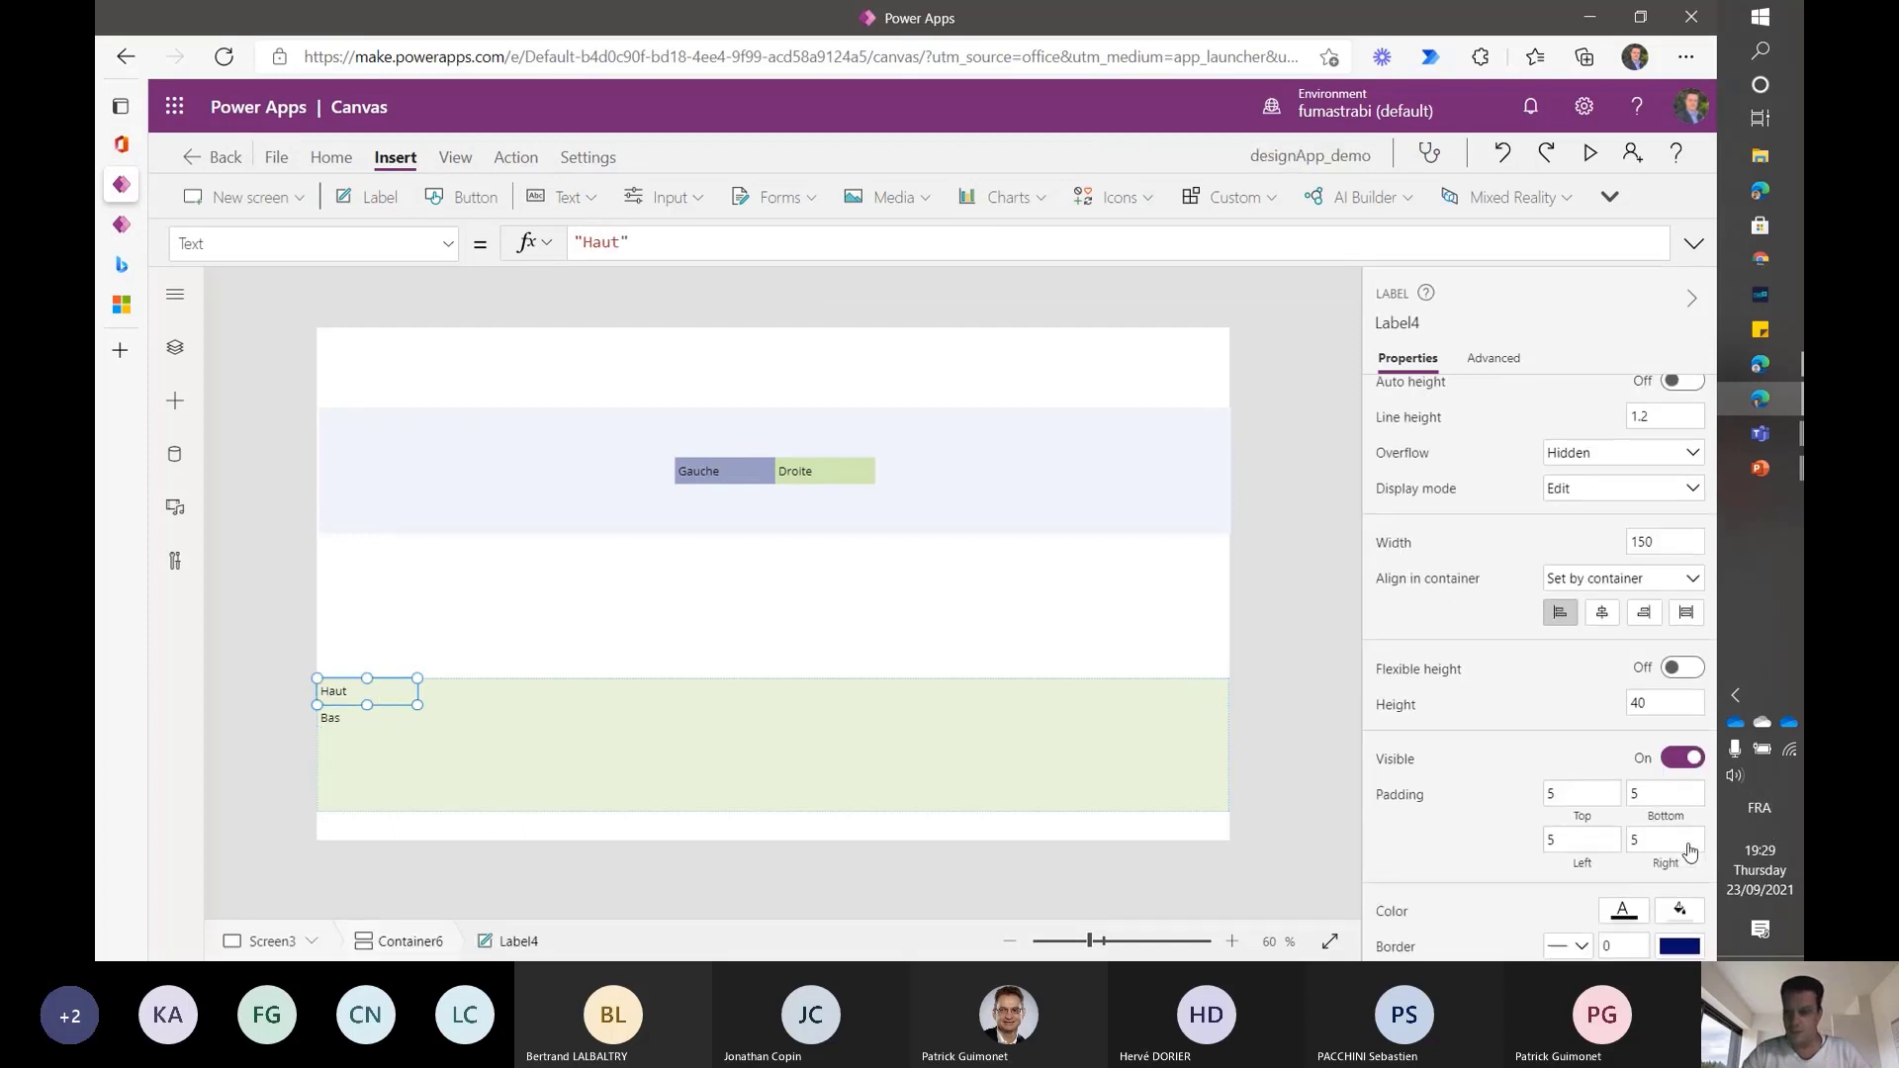
{"action": "left_click", "coordinate": [1686, 916]}
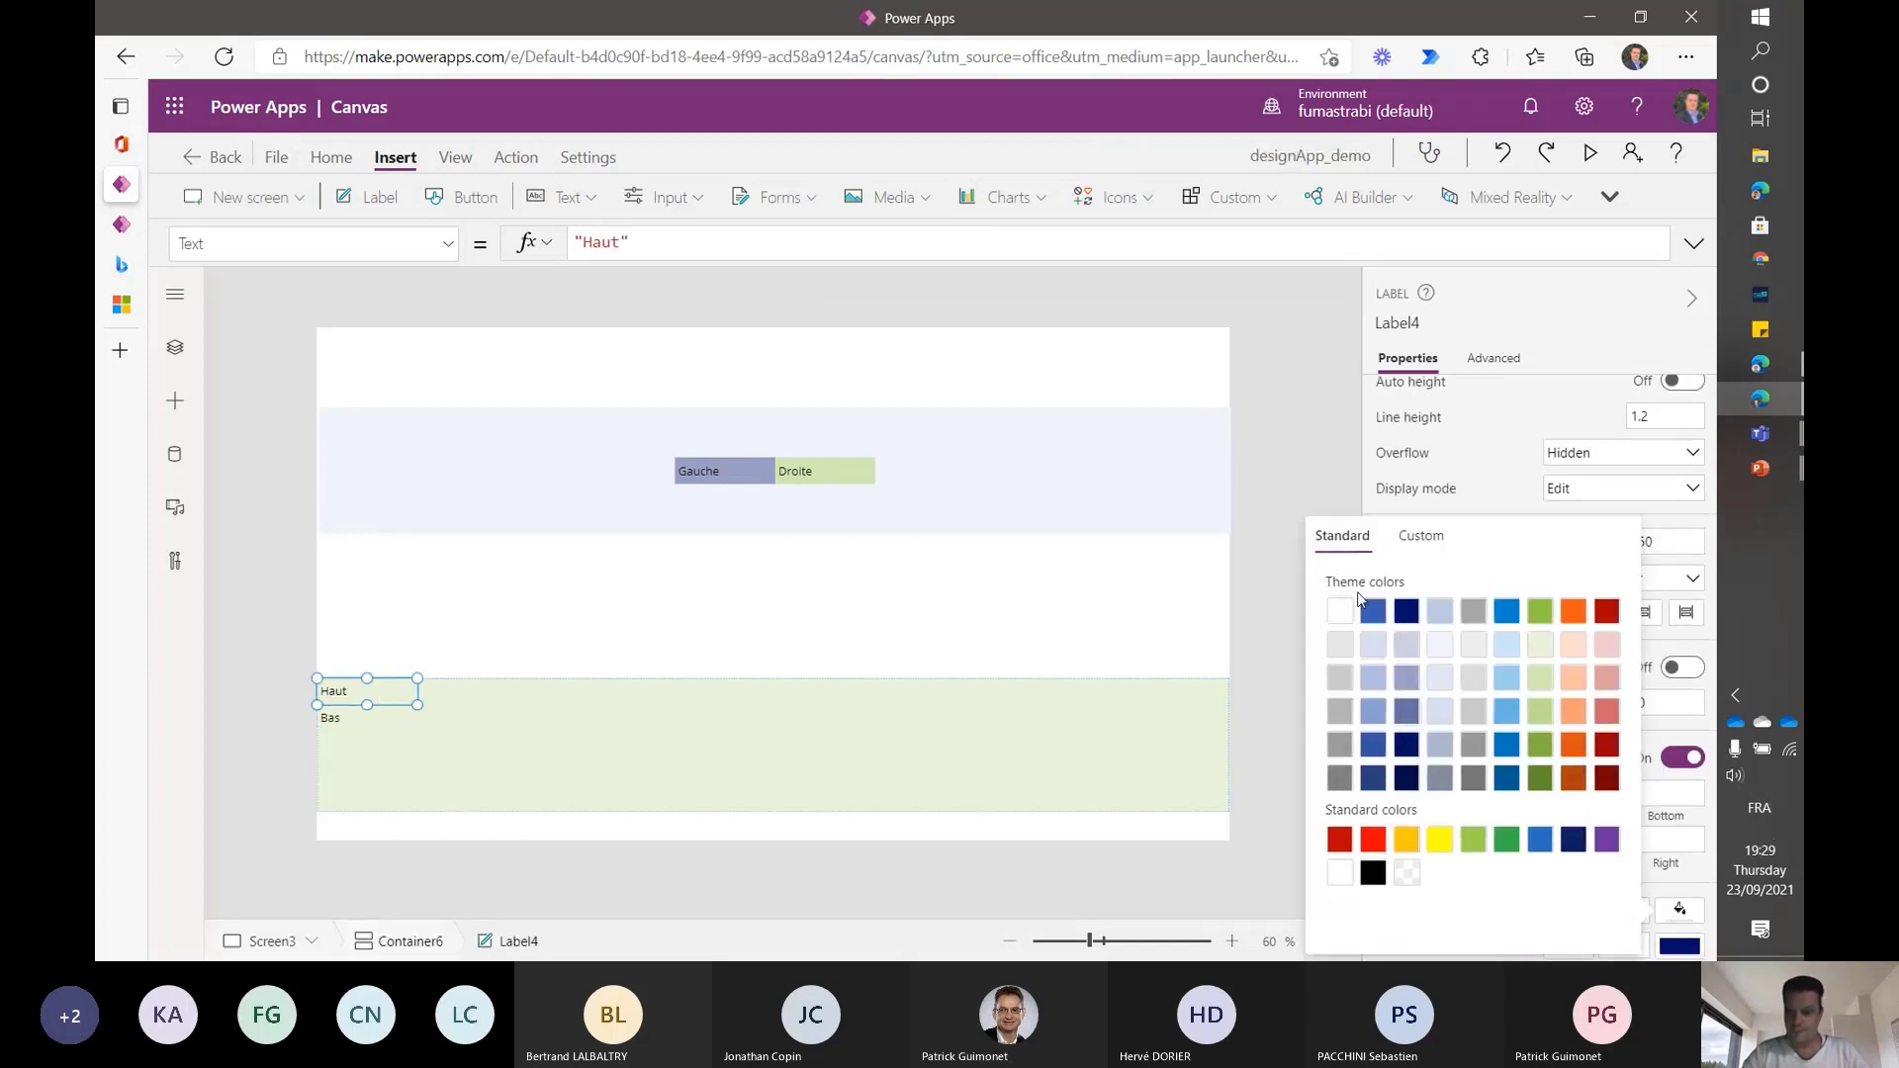
{"action": "left_click", "coordinate": [1506, 644]}
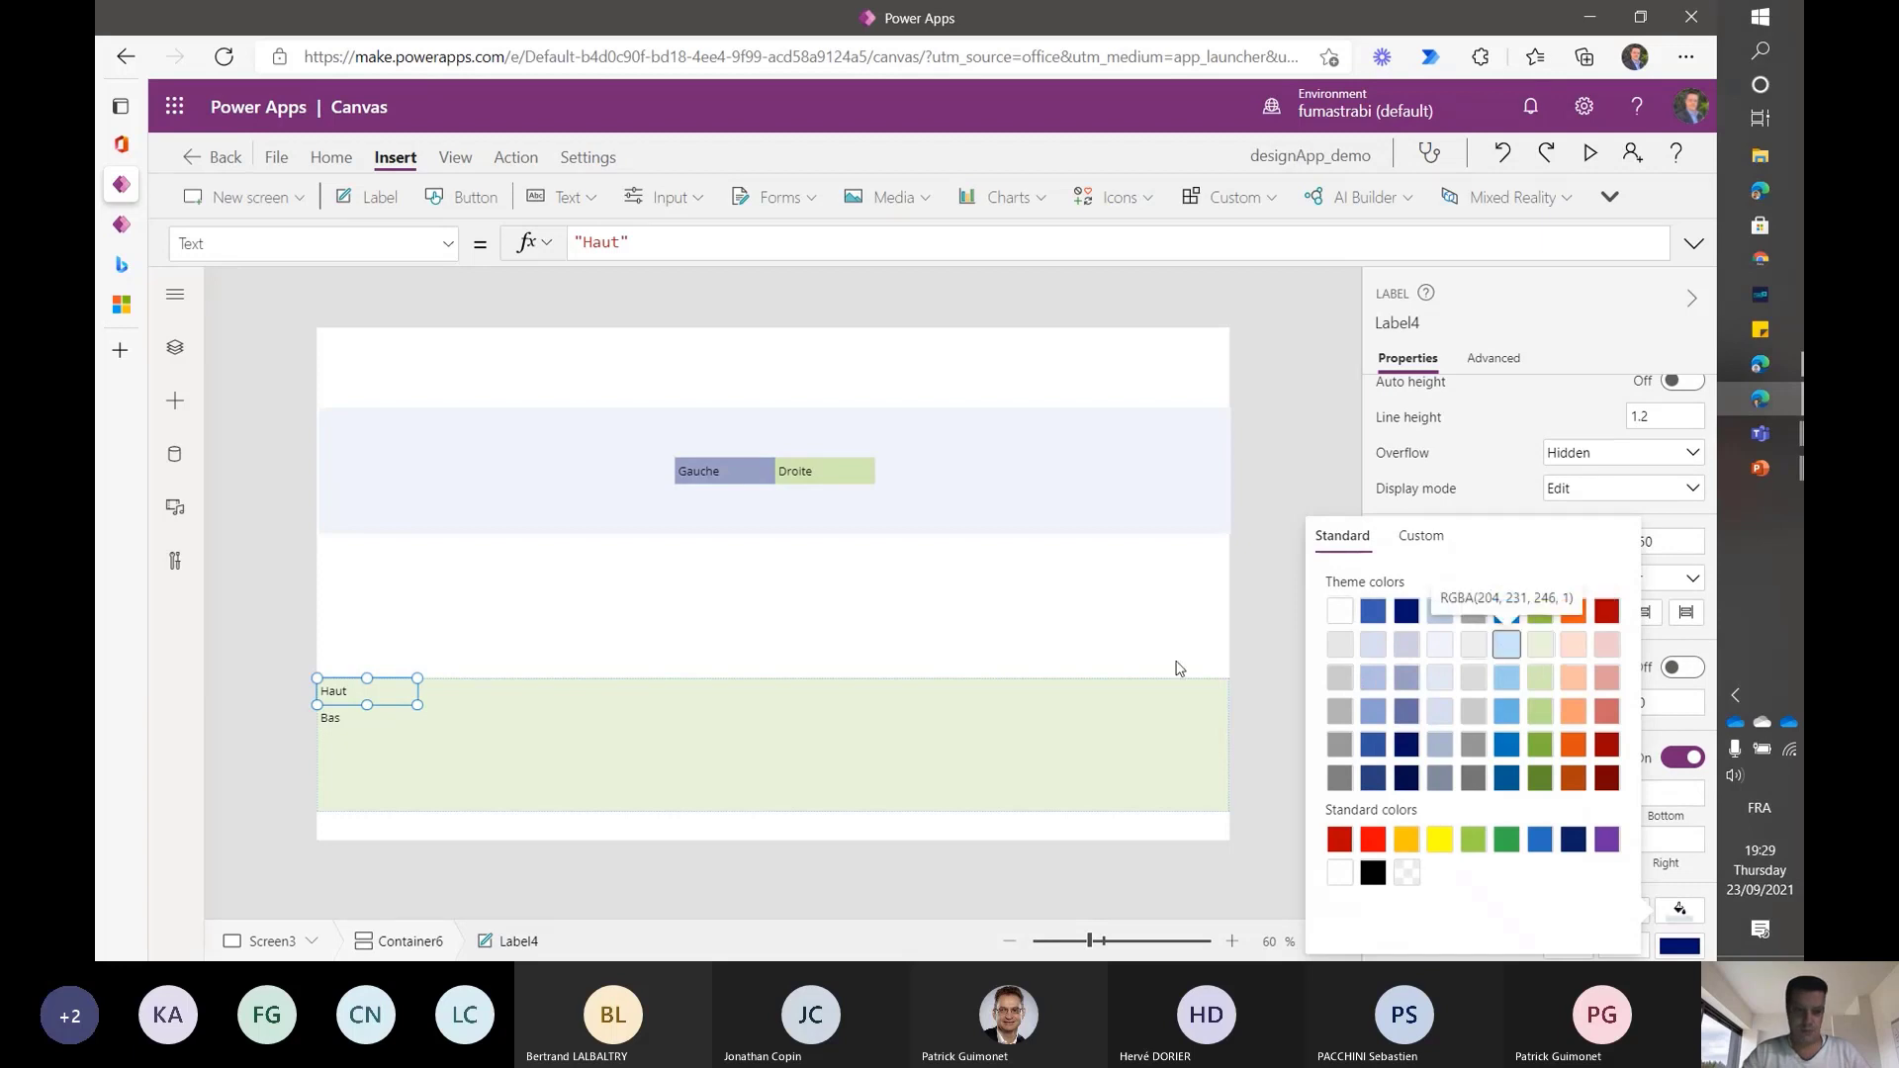
- Fill the "Bas" label with the light gray theme color
{"action": "left_click", "coordinate": [356, 730]}
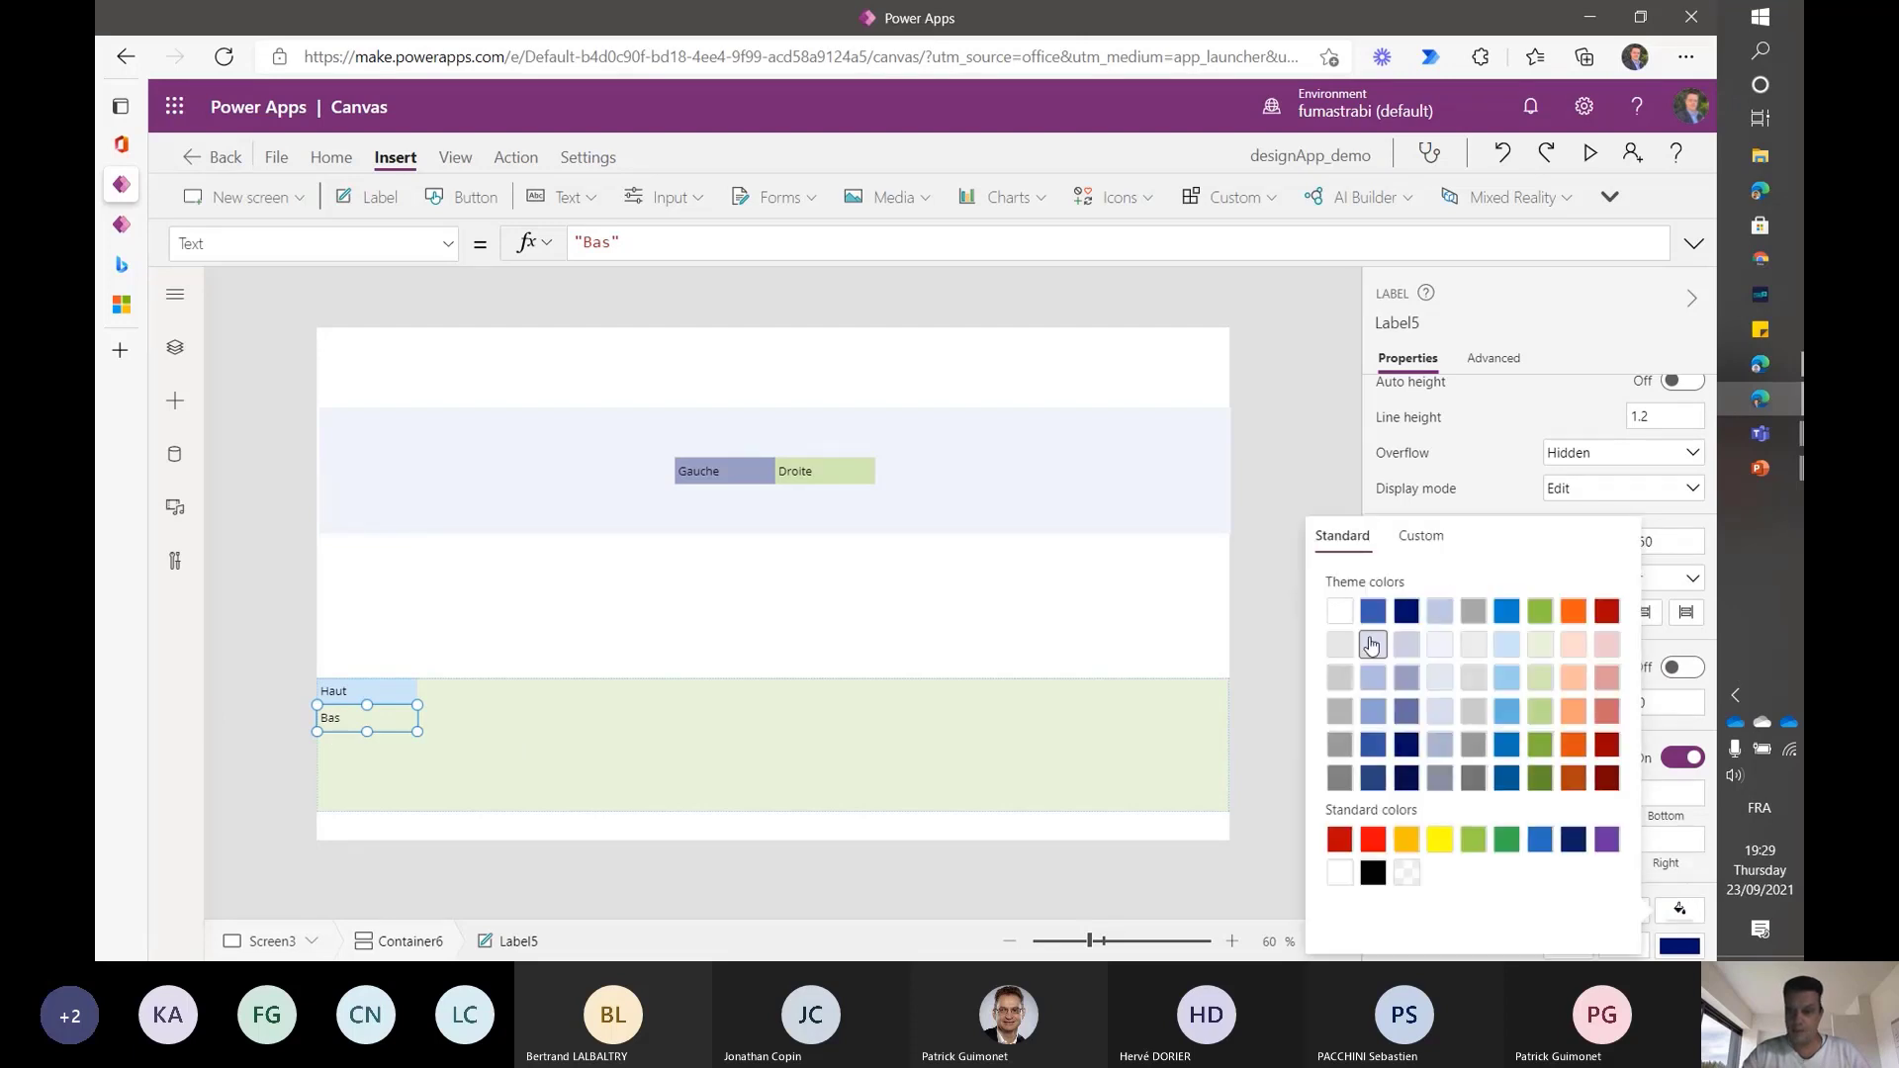
{"action": "left_click", "coordinate": [1279, 475]}
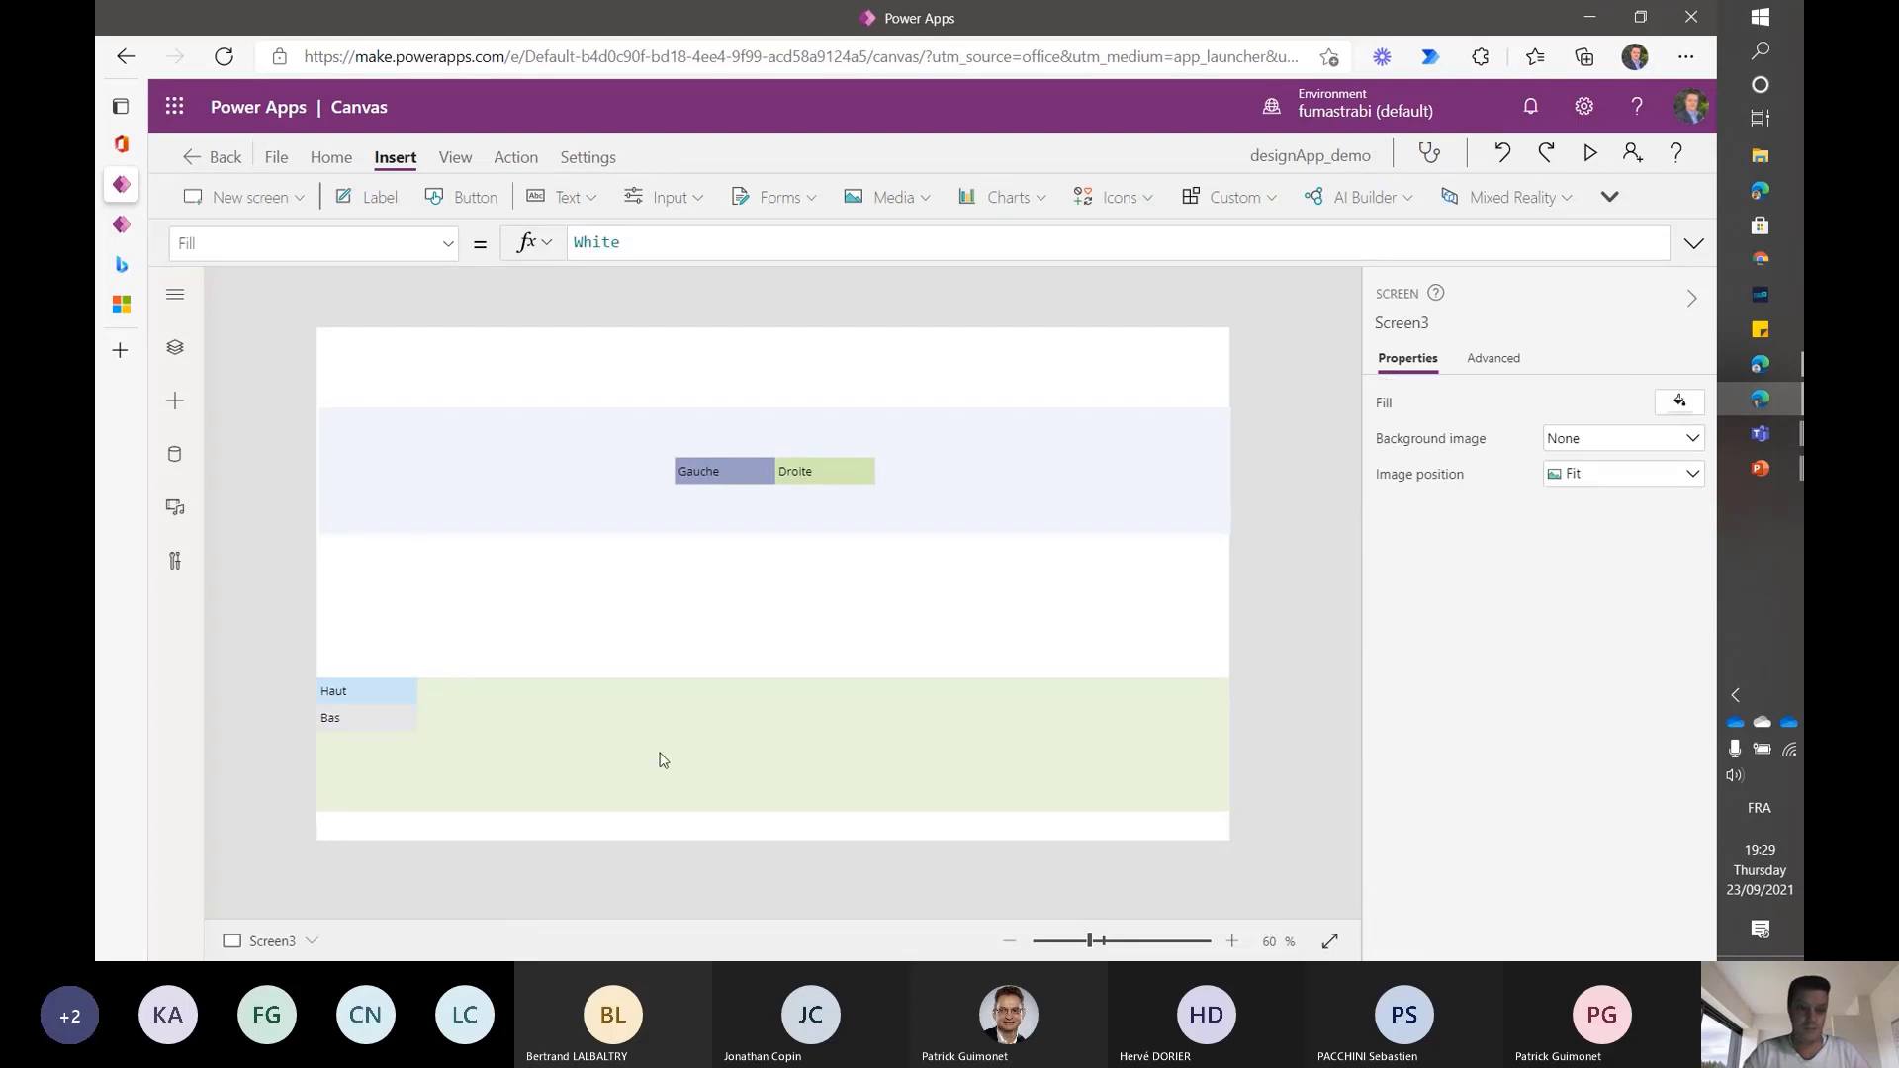
- Switch the pale green container's direction to Horizontal and back to Vertical twice to compare how its labels are arranged
{"action": "left_click", "coordinate": [663, 760]}
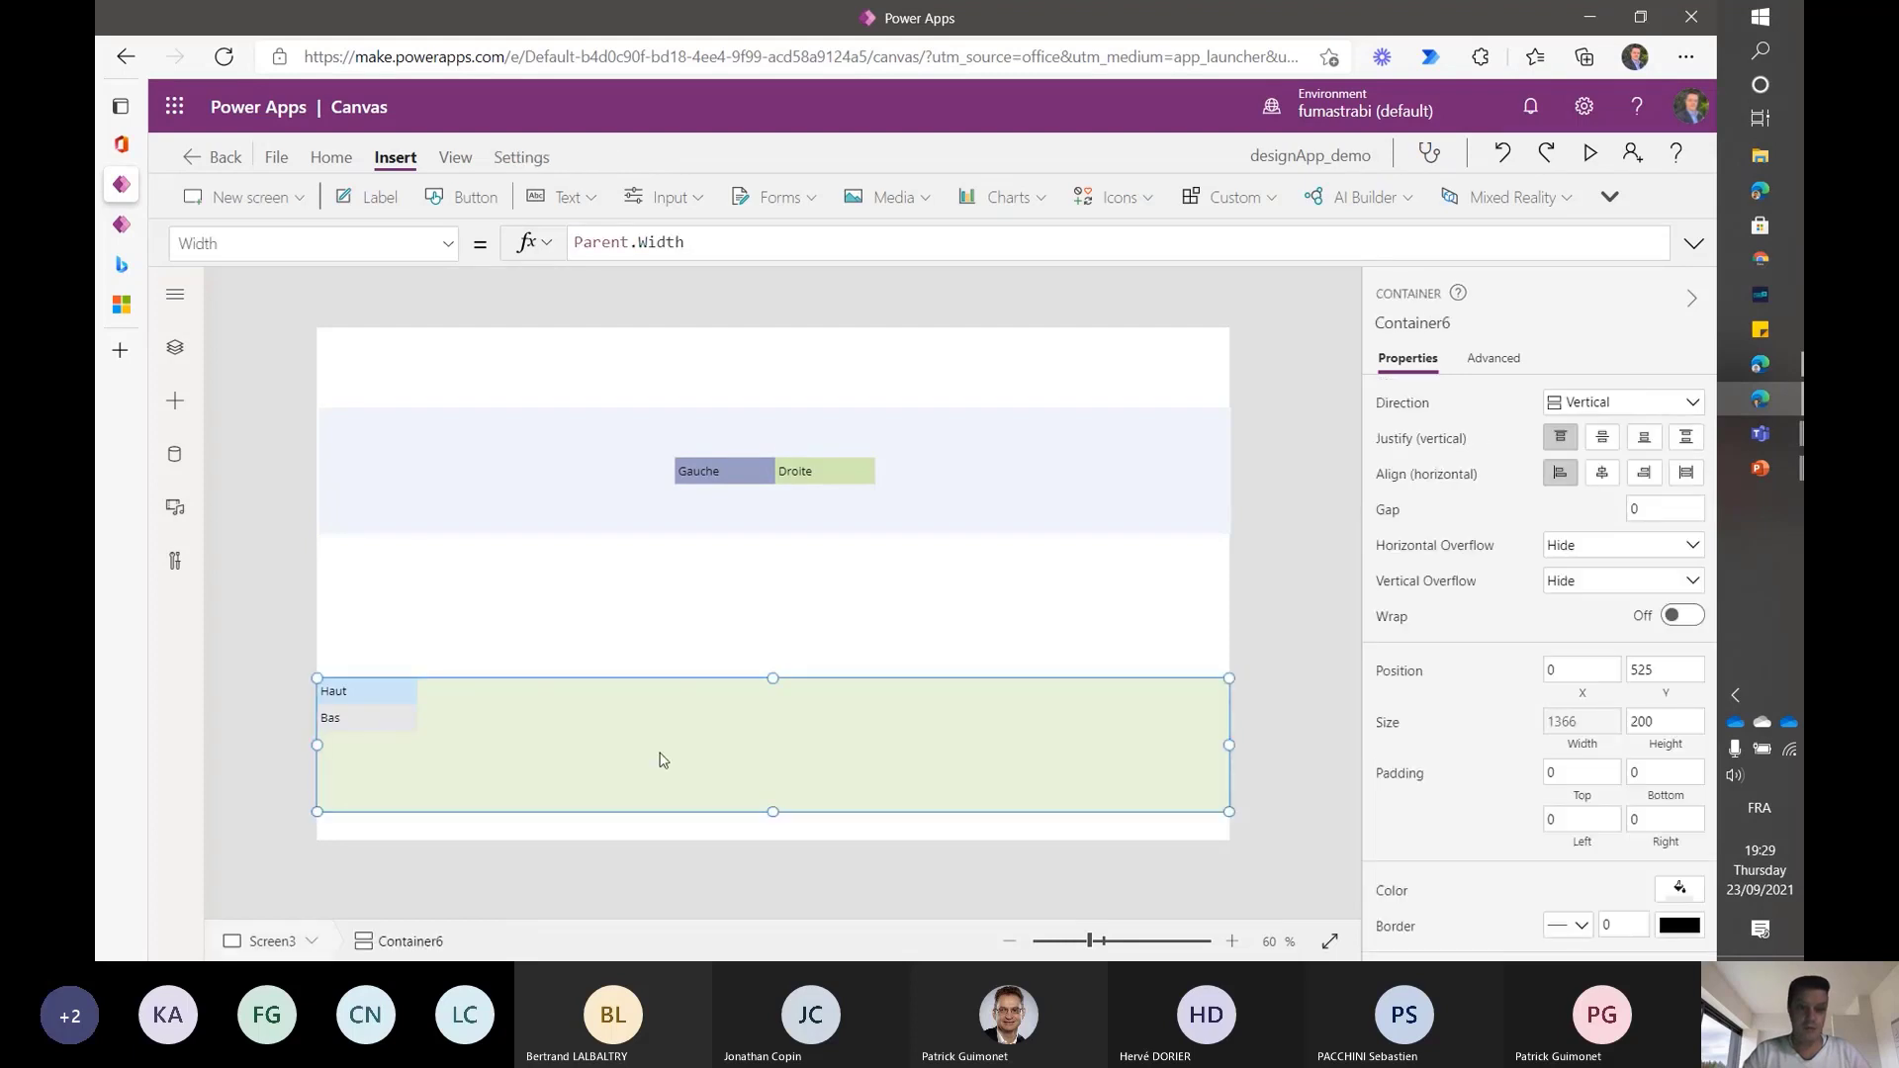
{"action": "left_click", "coordinate": [1619, 398]}
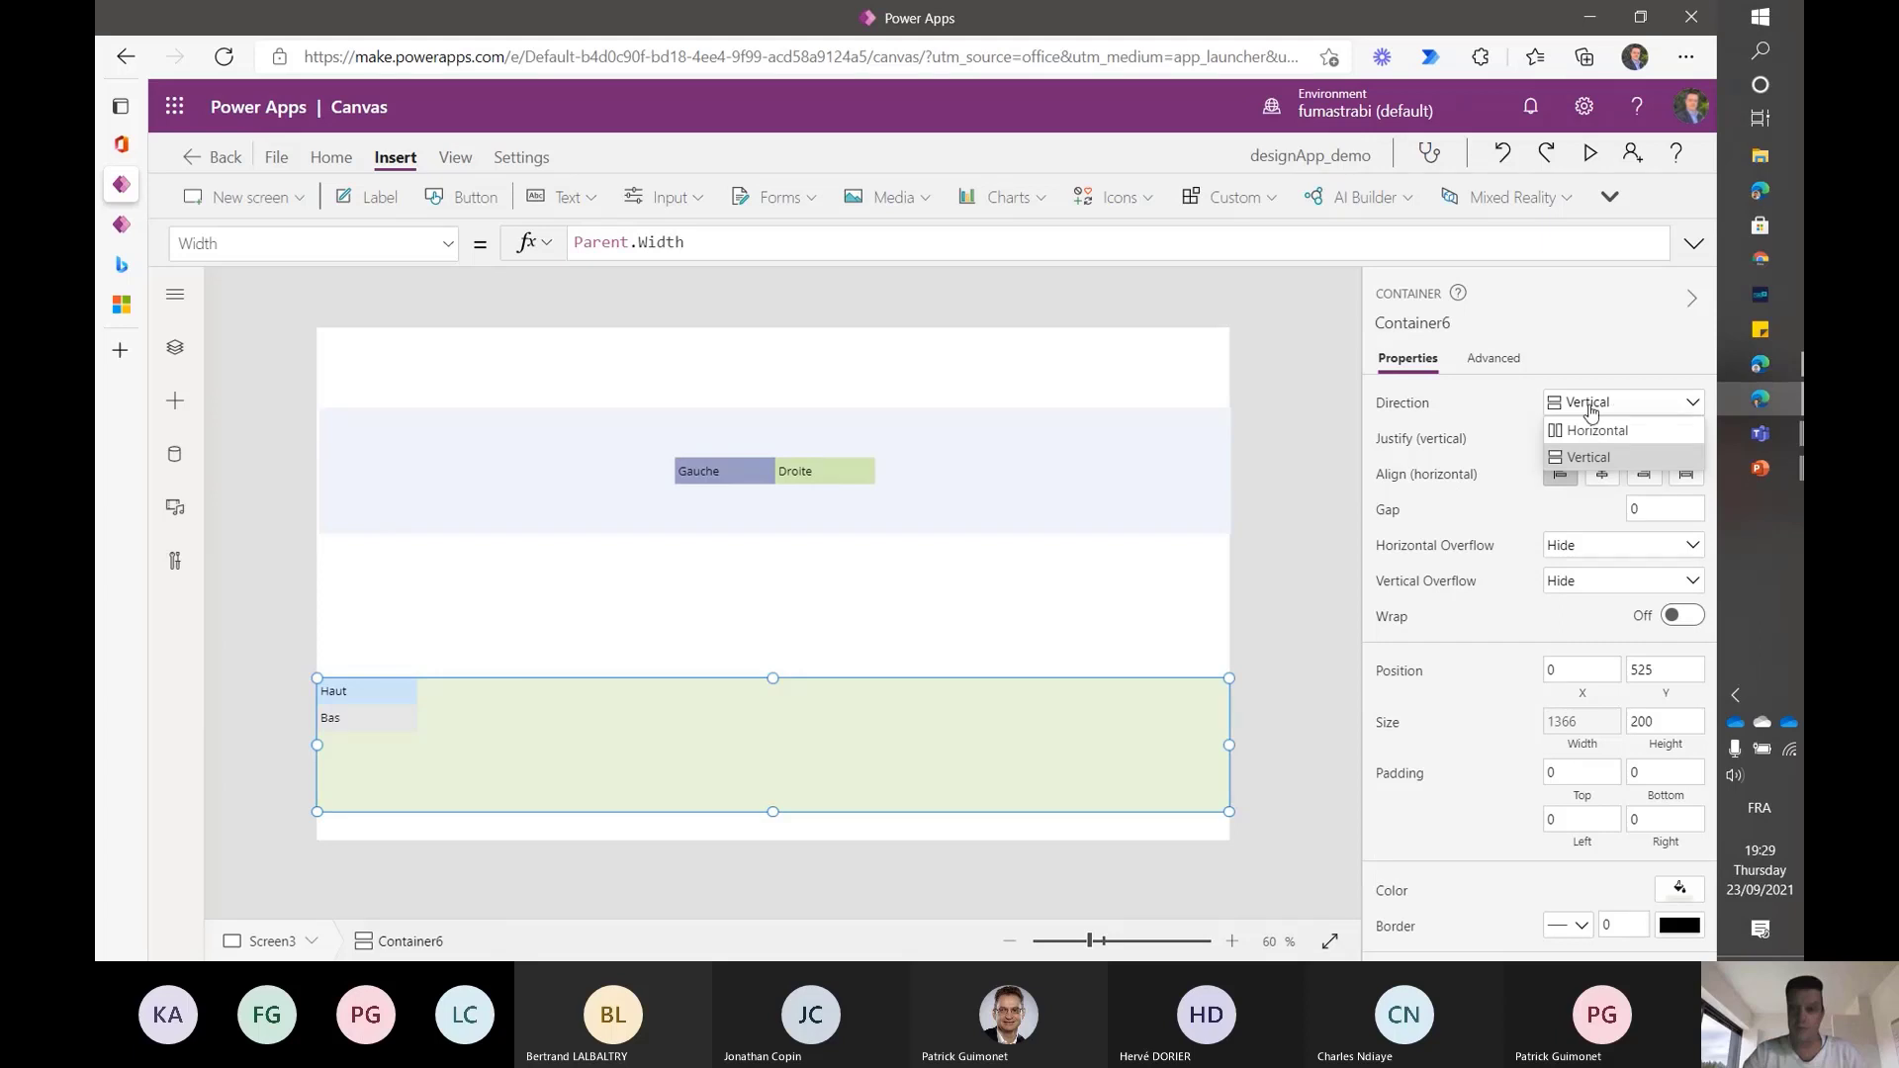
{"action": "left_click", "coordinate": [1637, 434]}
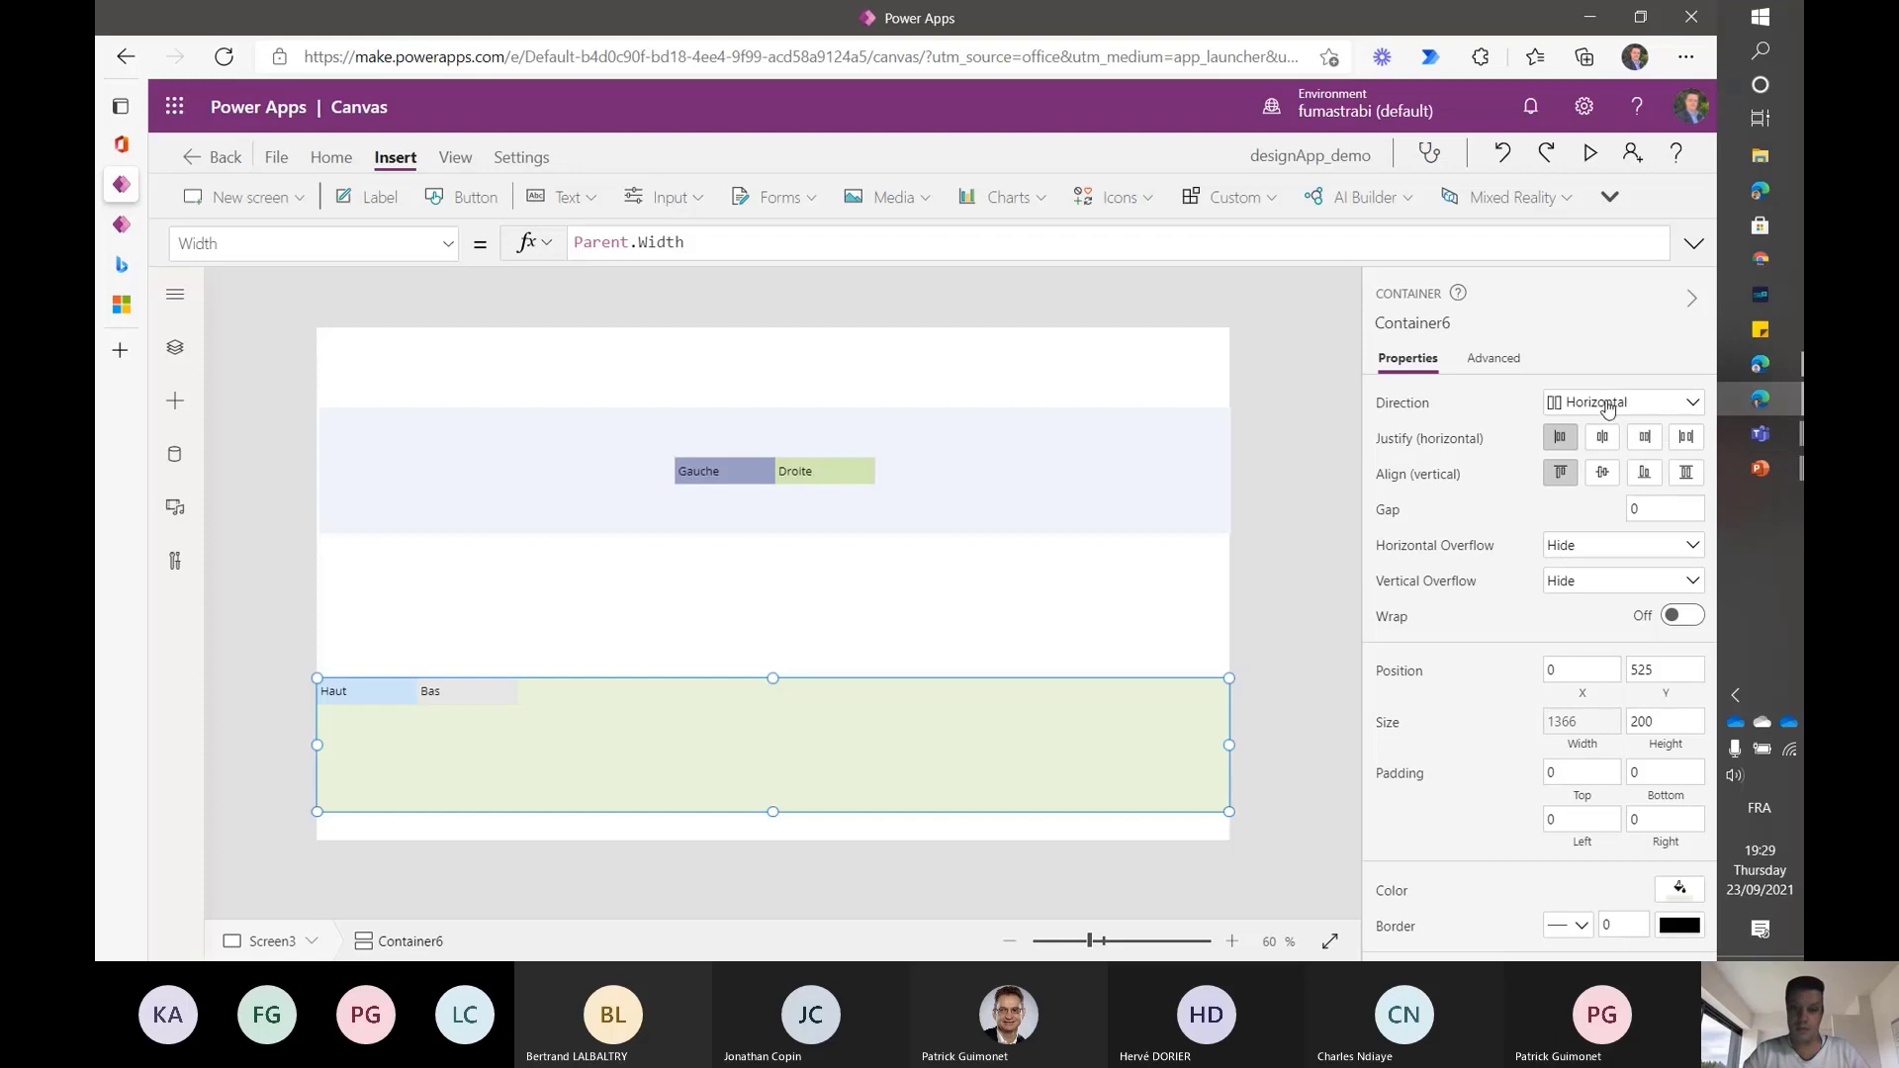
{"action": "left_click", "coordinate": [1604, 402]}
{"action": "left_click", "coordinate": [1596, 458]}
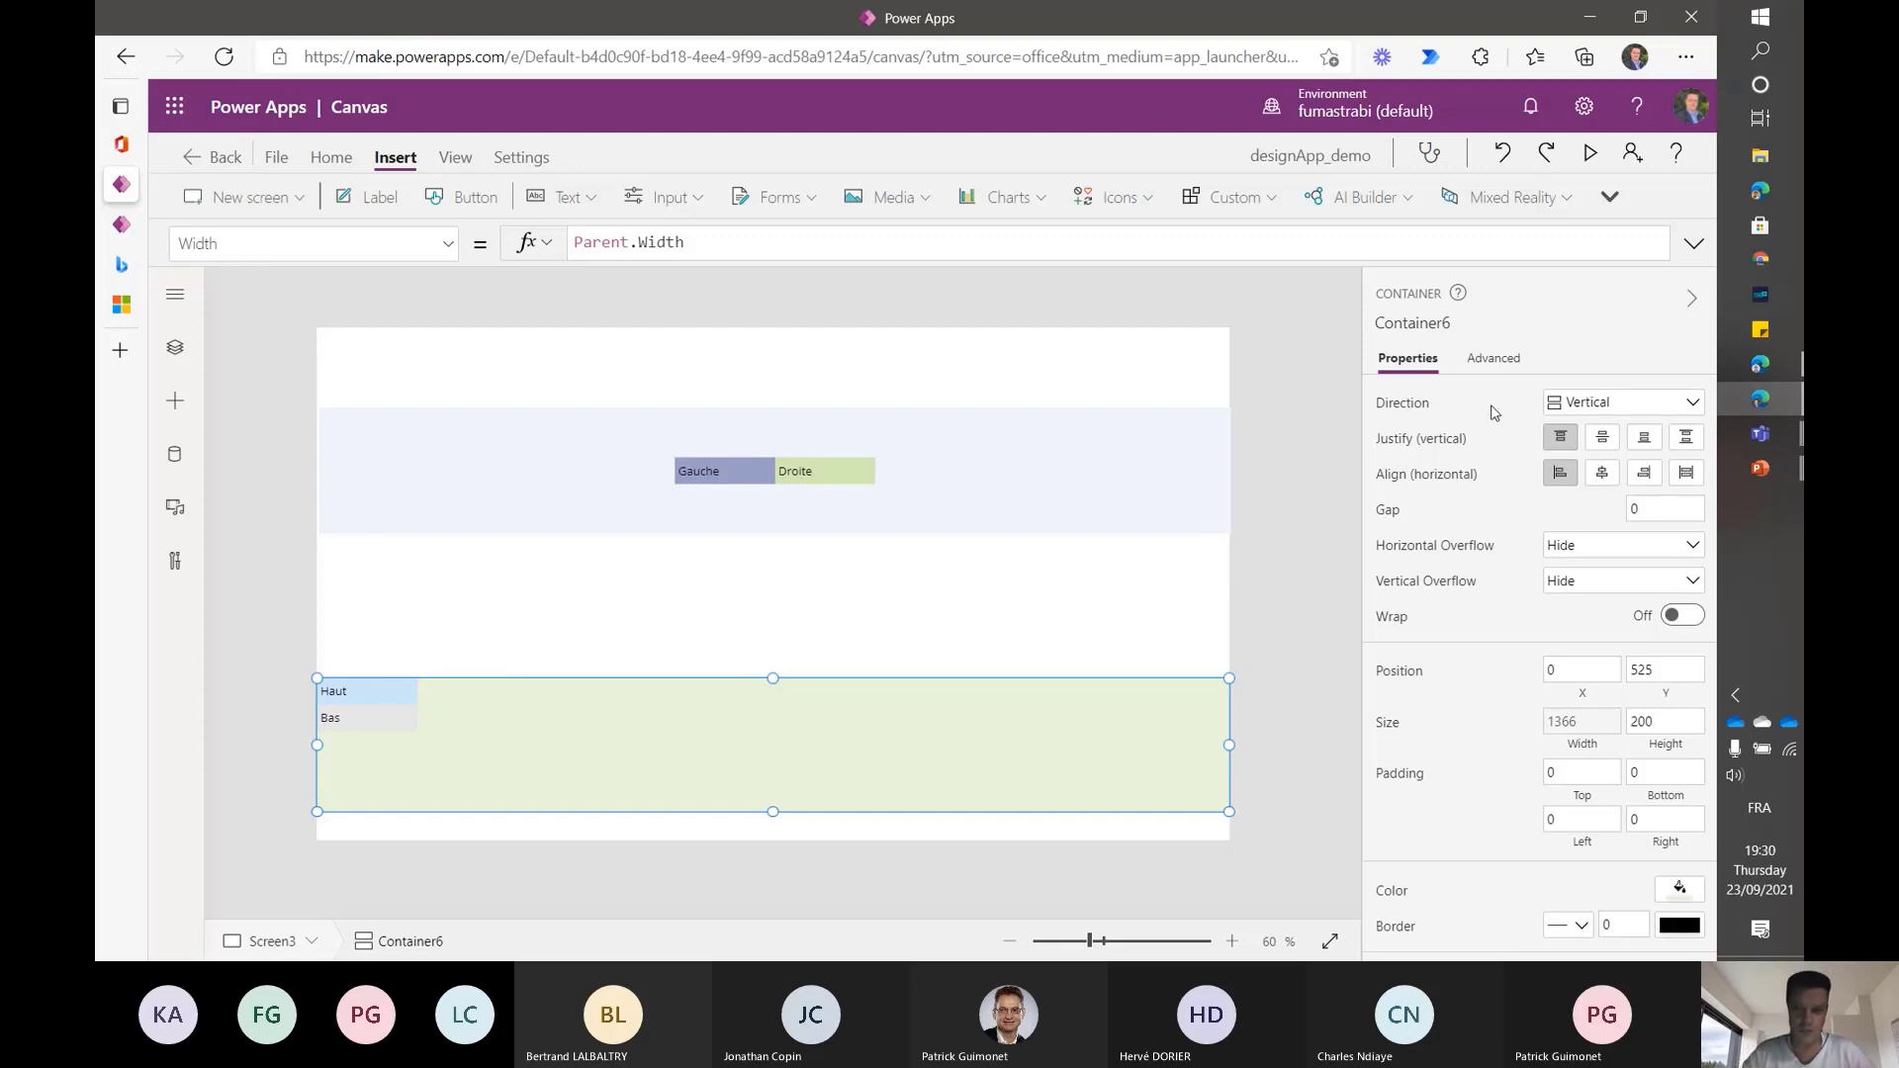
{"action": "left_click", "coordinate": [1613, 405]}
{"action": "left_click", "coordinate": [1588, 431]}
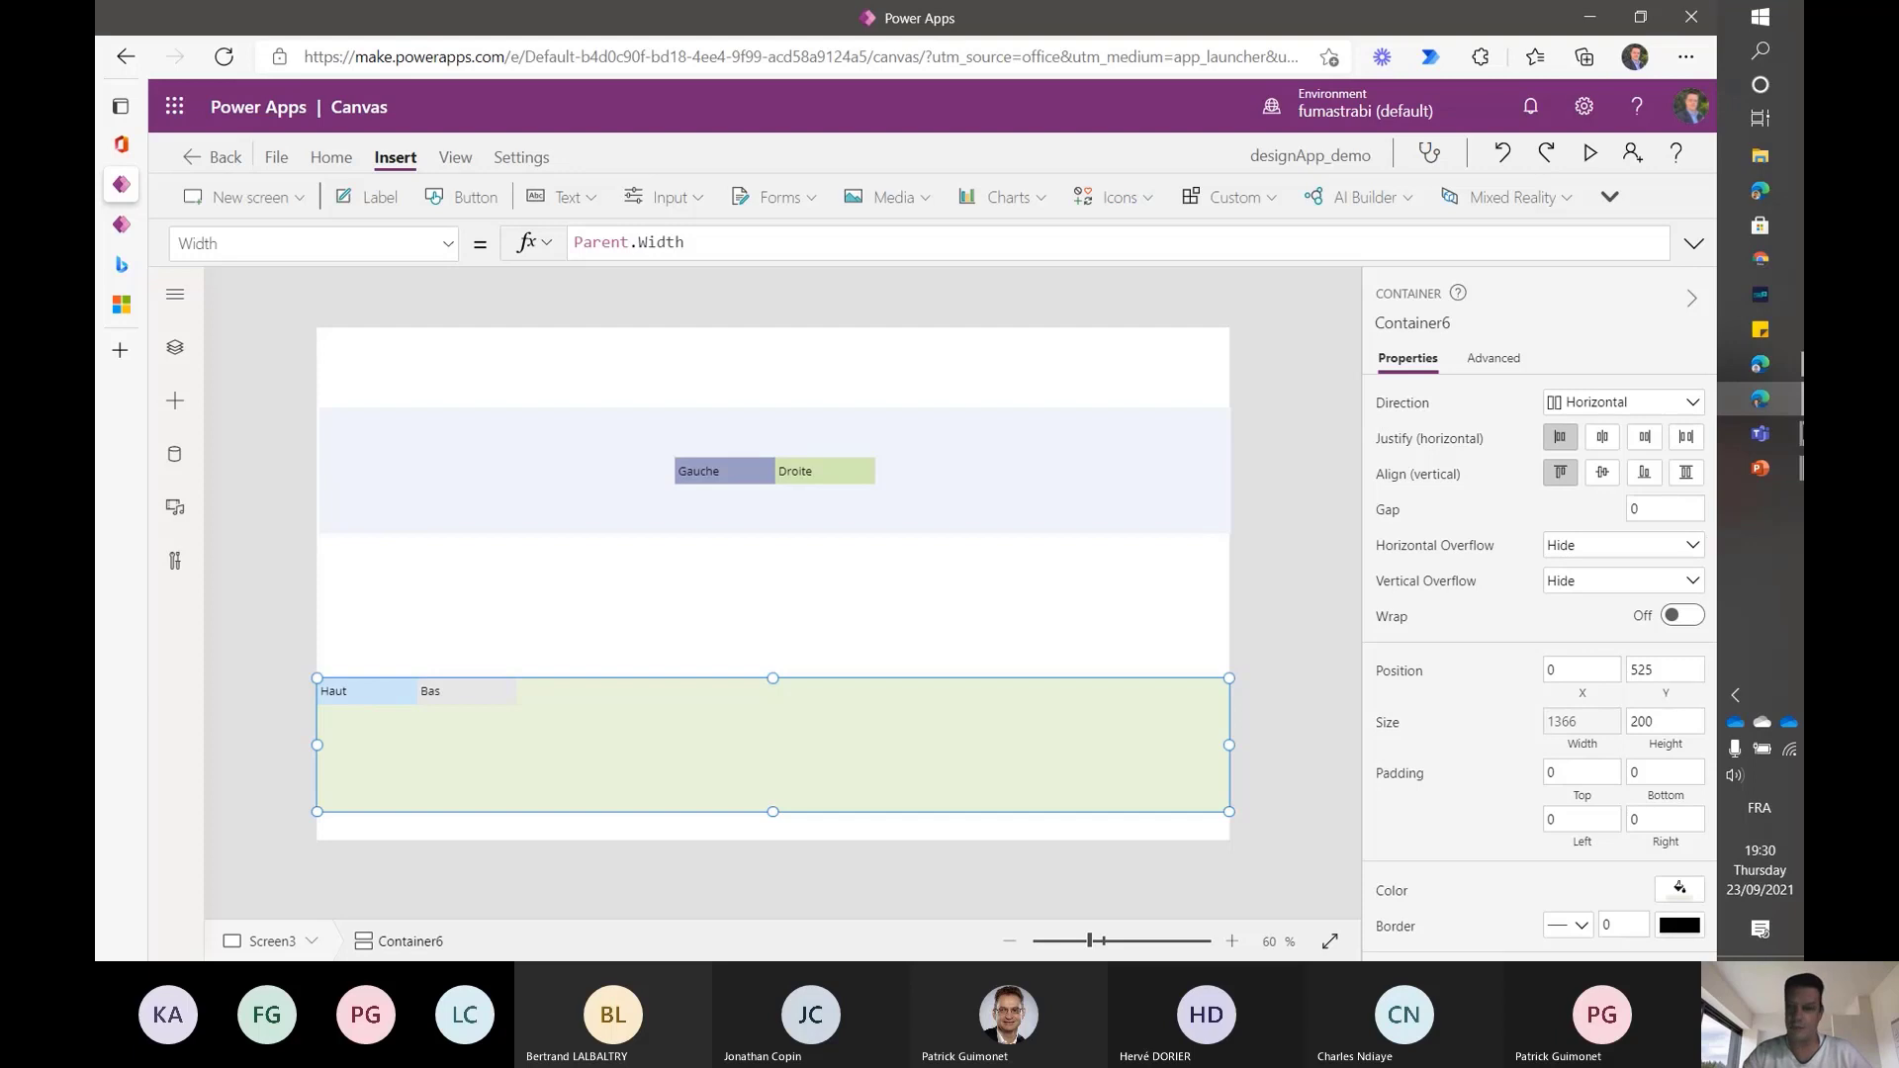
{"action": "left_click", "coordinate": [1615, 401]}
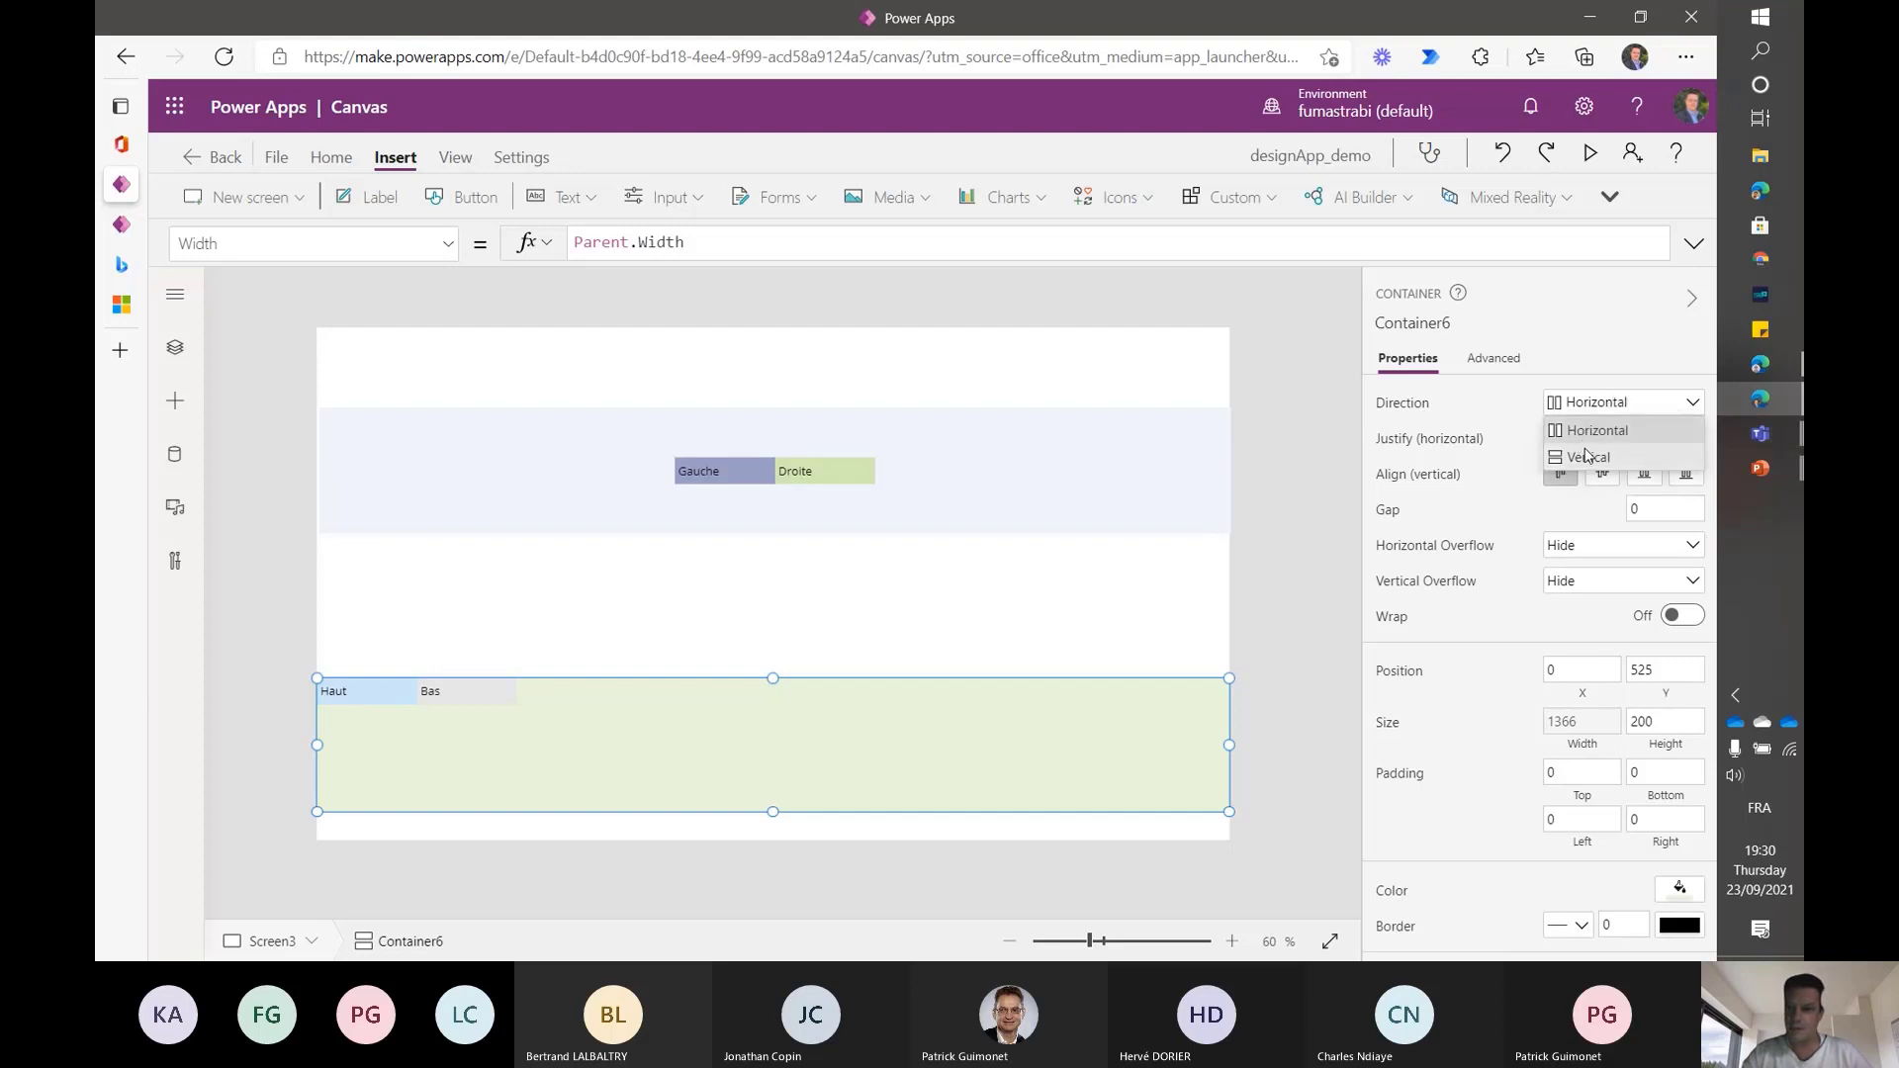
{"action": "left_click", "coordinate": [1583, 454]}
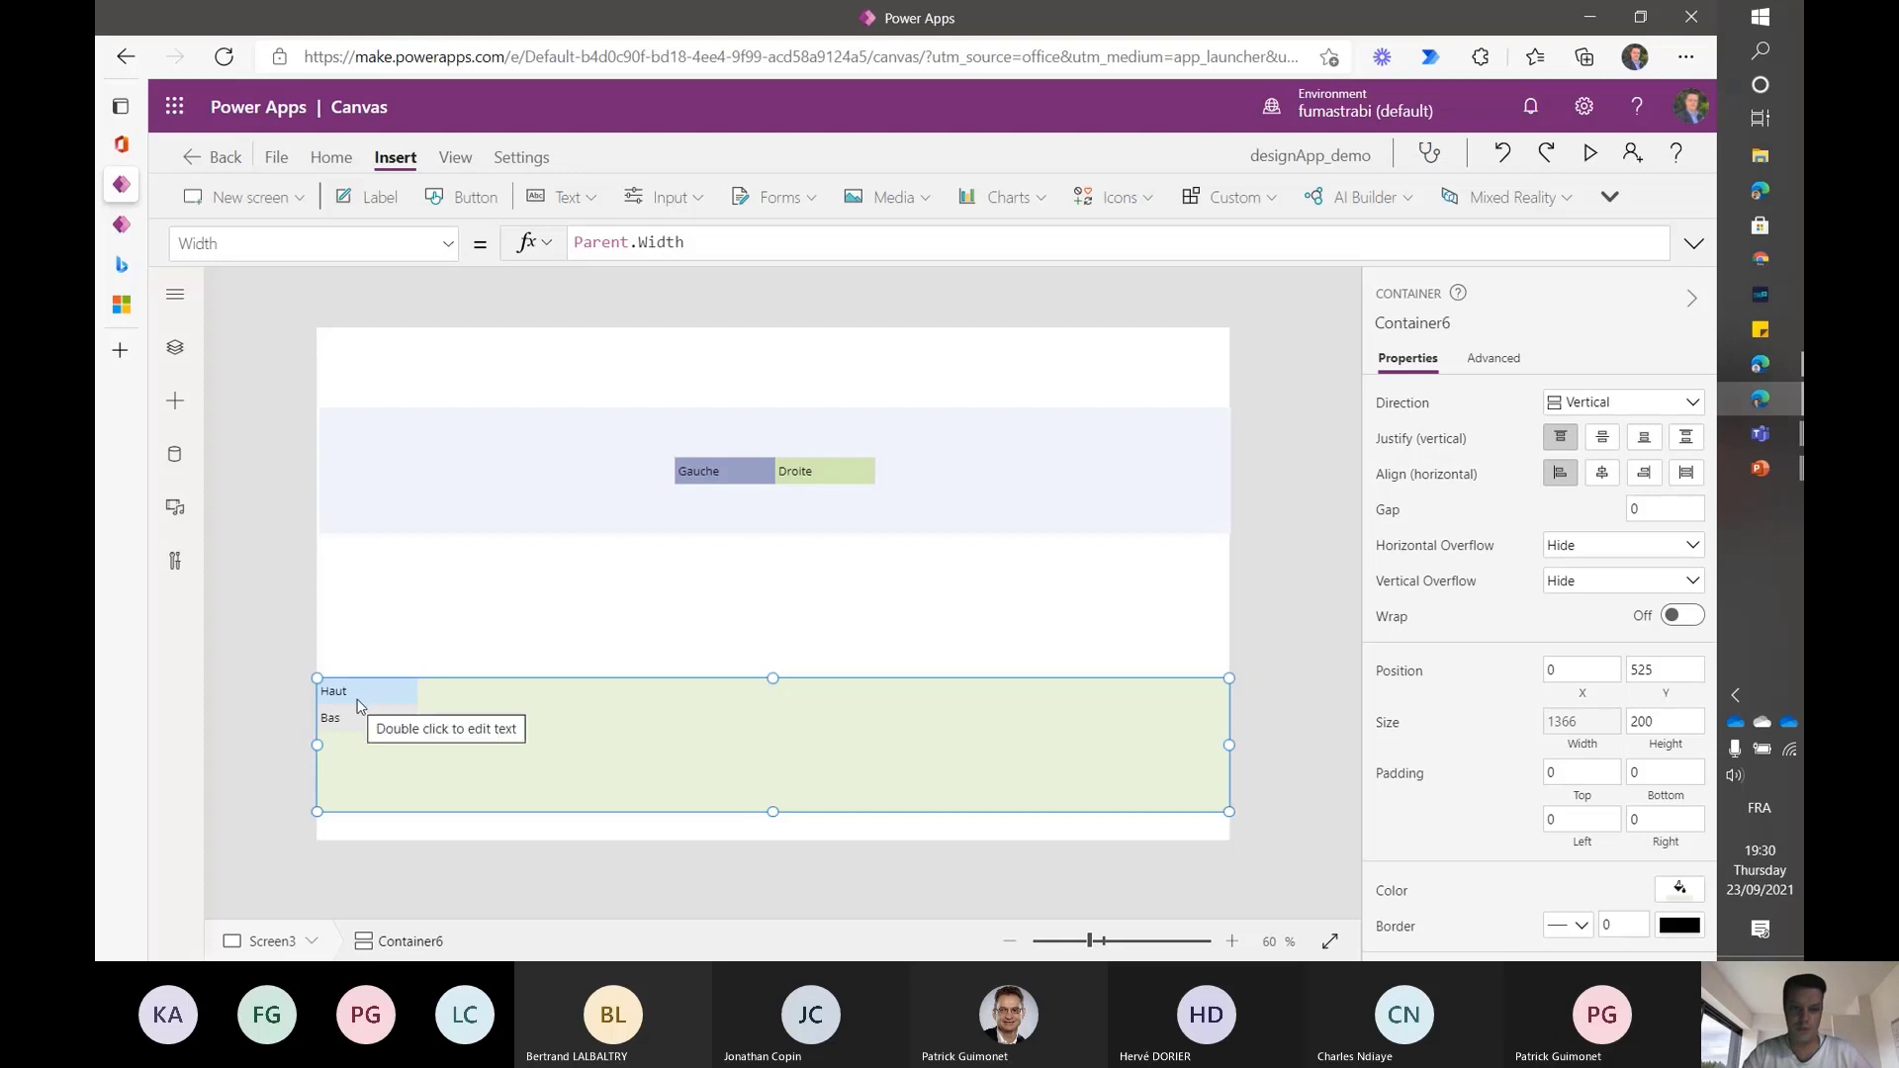
- Review the upper container's layout settings, and set the pale green container's direction to Horizontal for comparison
{"action": "left_click", "coordinate": [707, 437]}
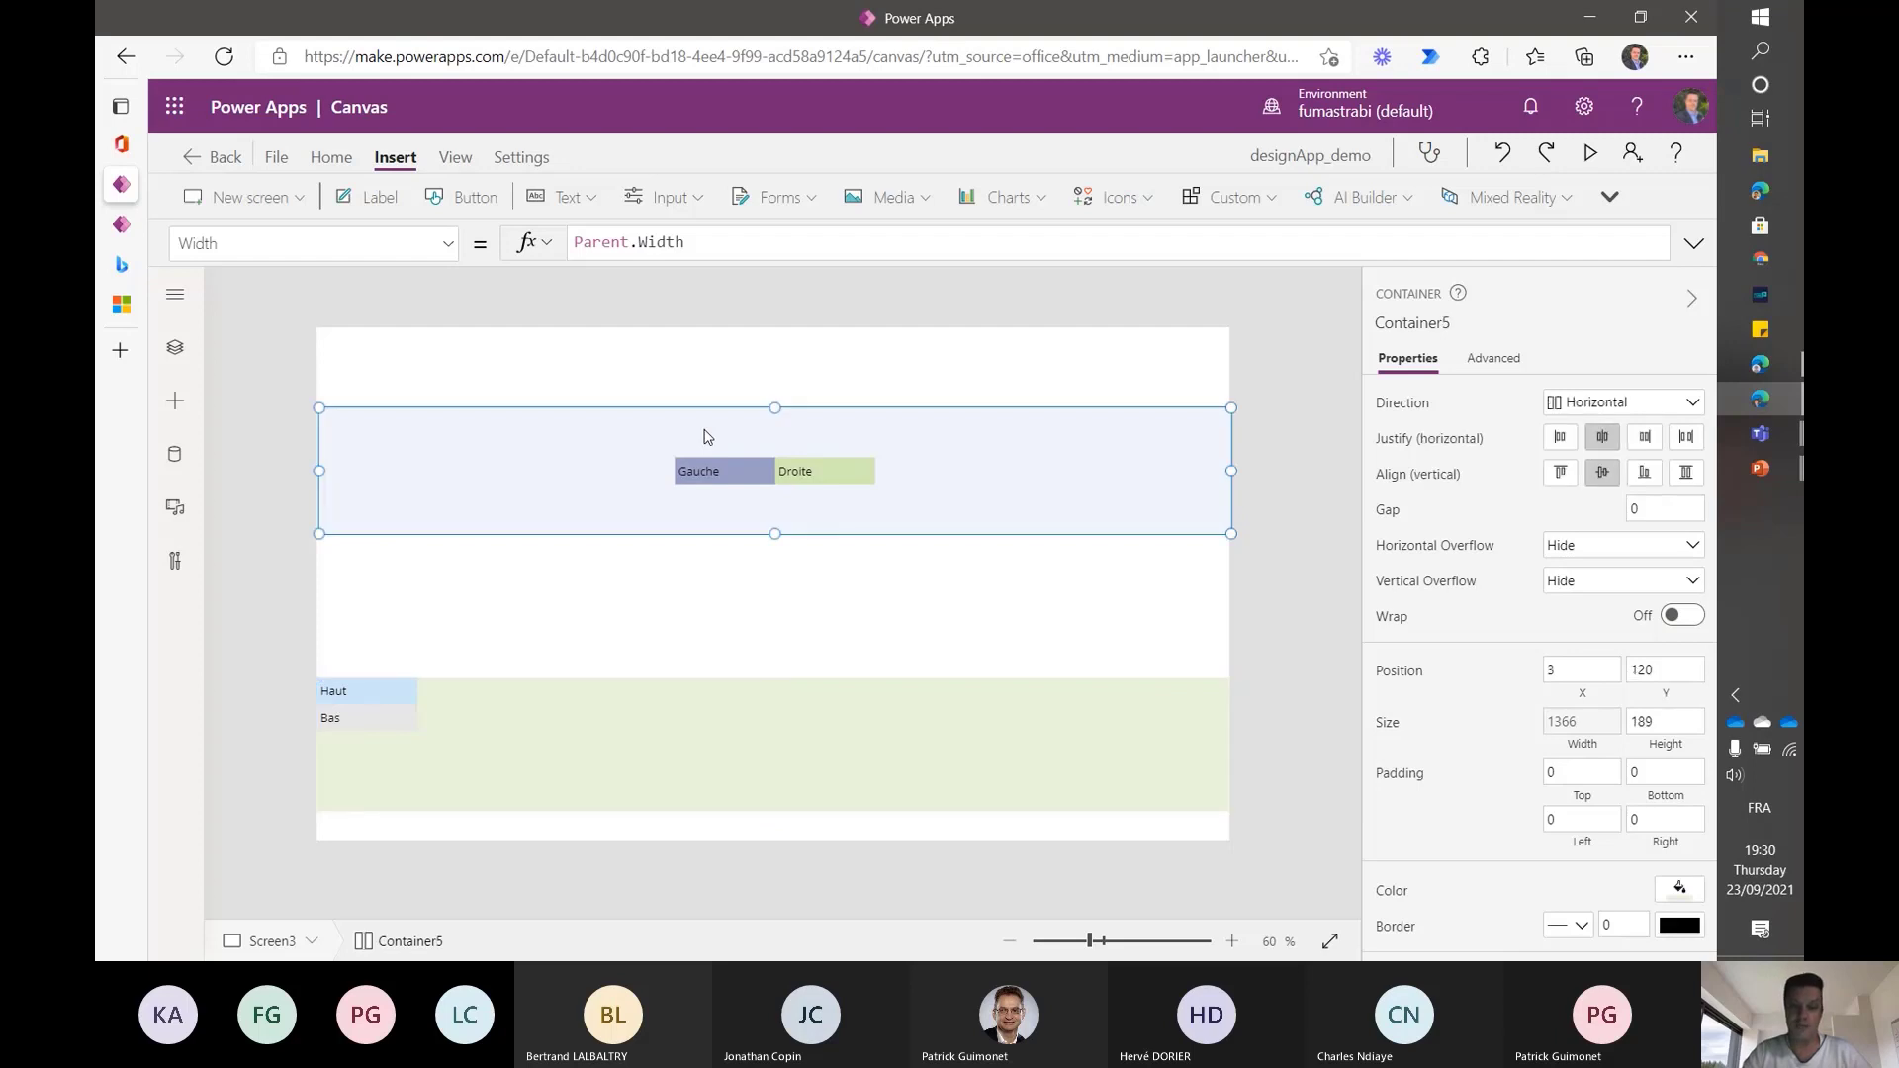
{"action": "left_click", "coordinate": [680, 719]}
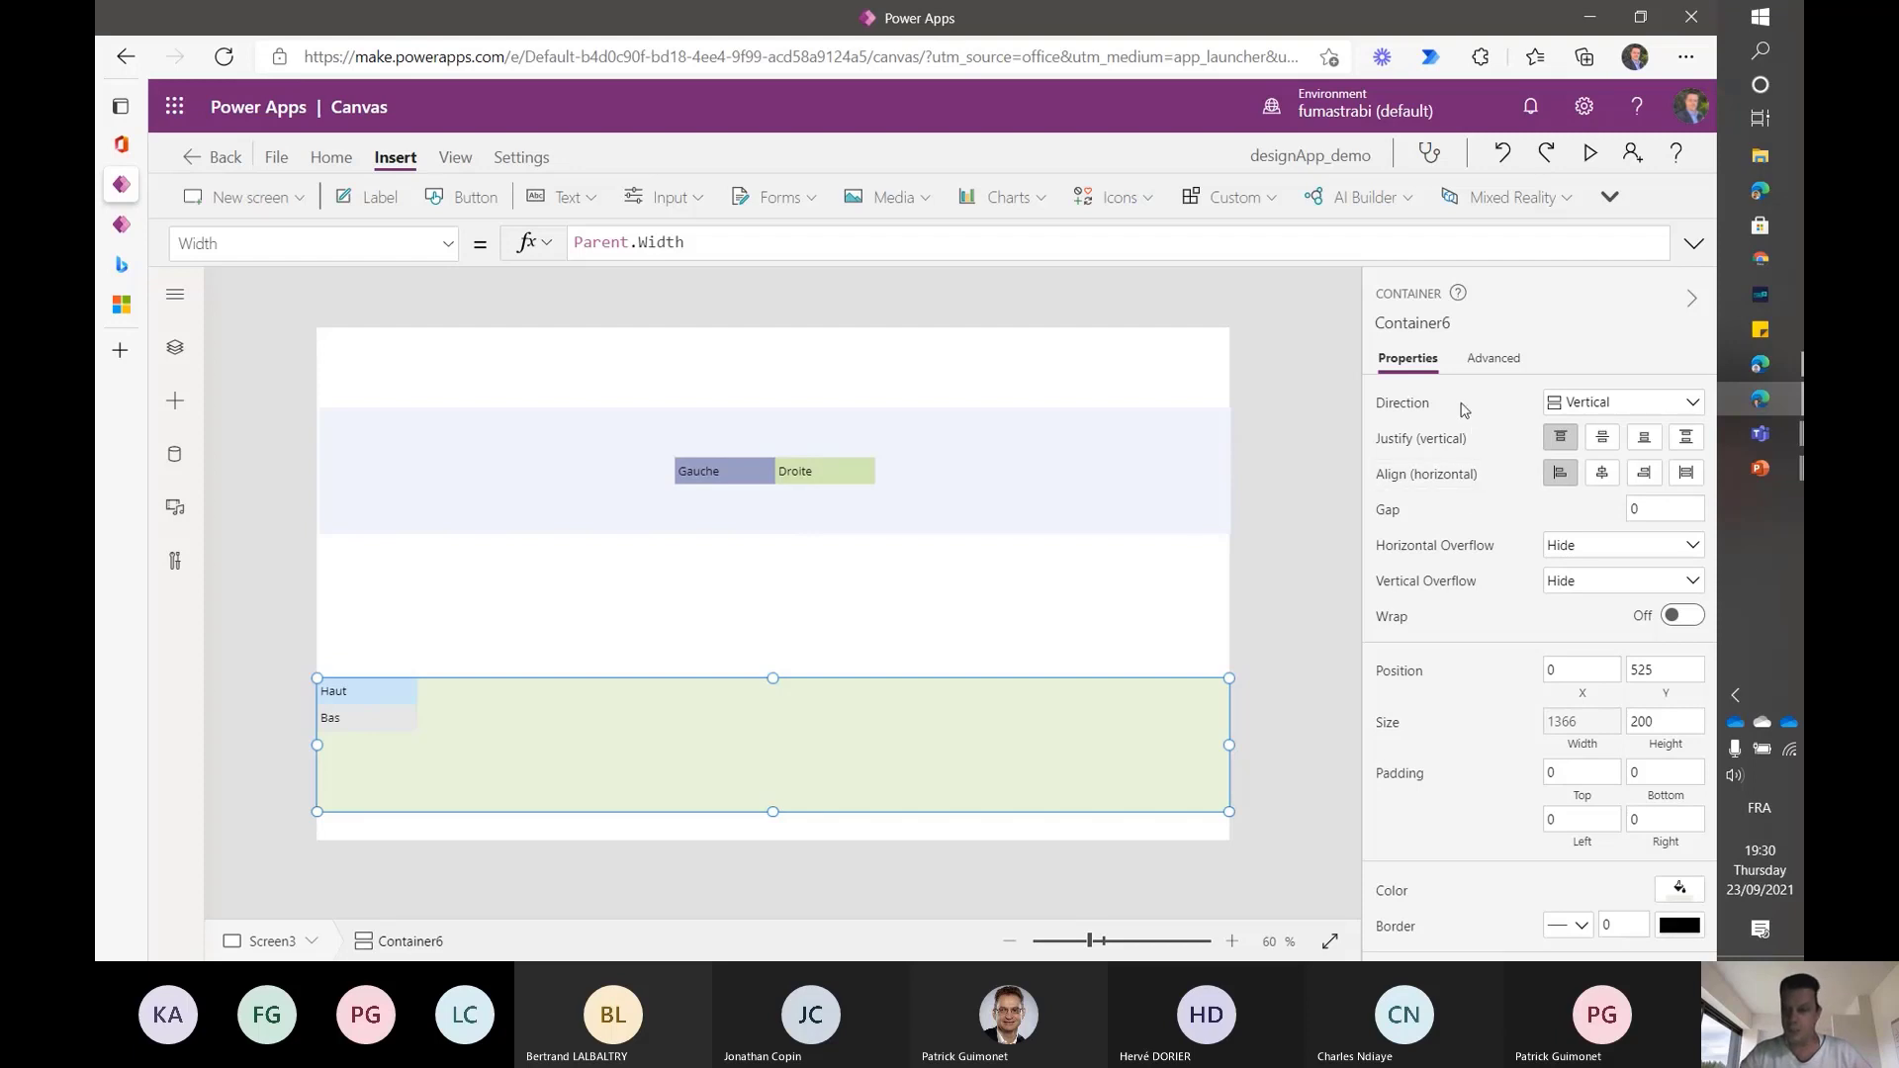
{"action": "left_click", "coordinate": [1662, 404]}
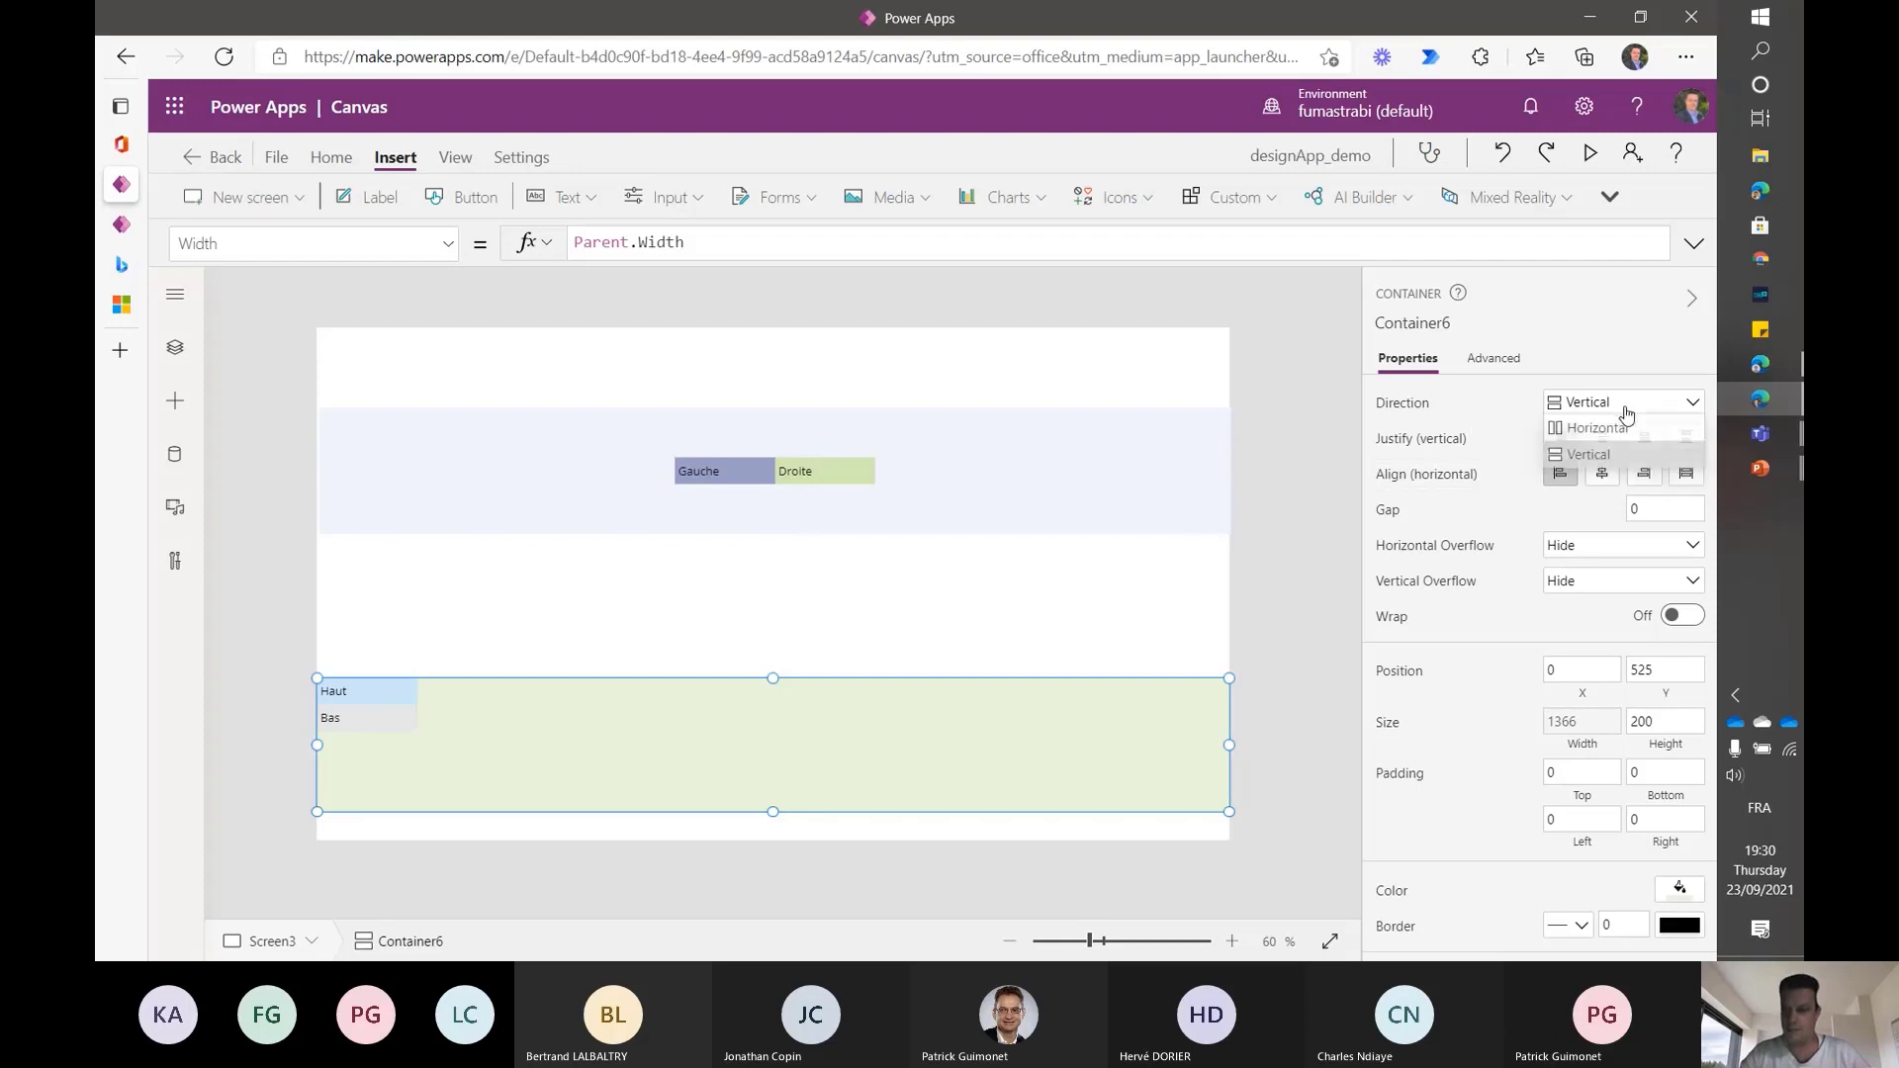
{"action": "left_click", "coordinate": [1600, 433]}
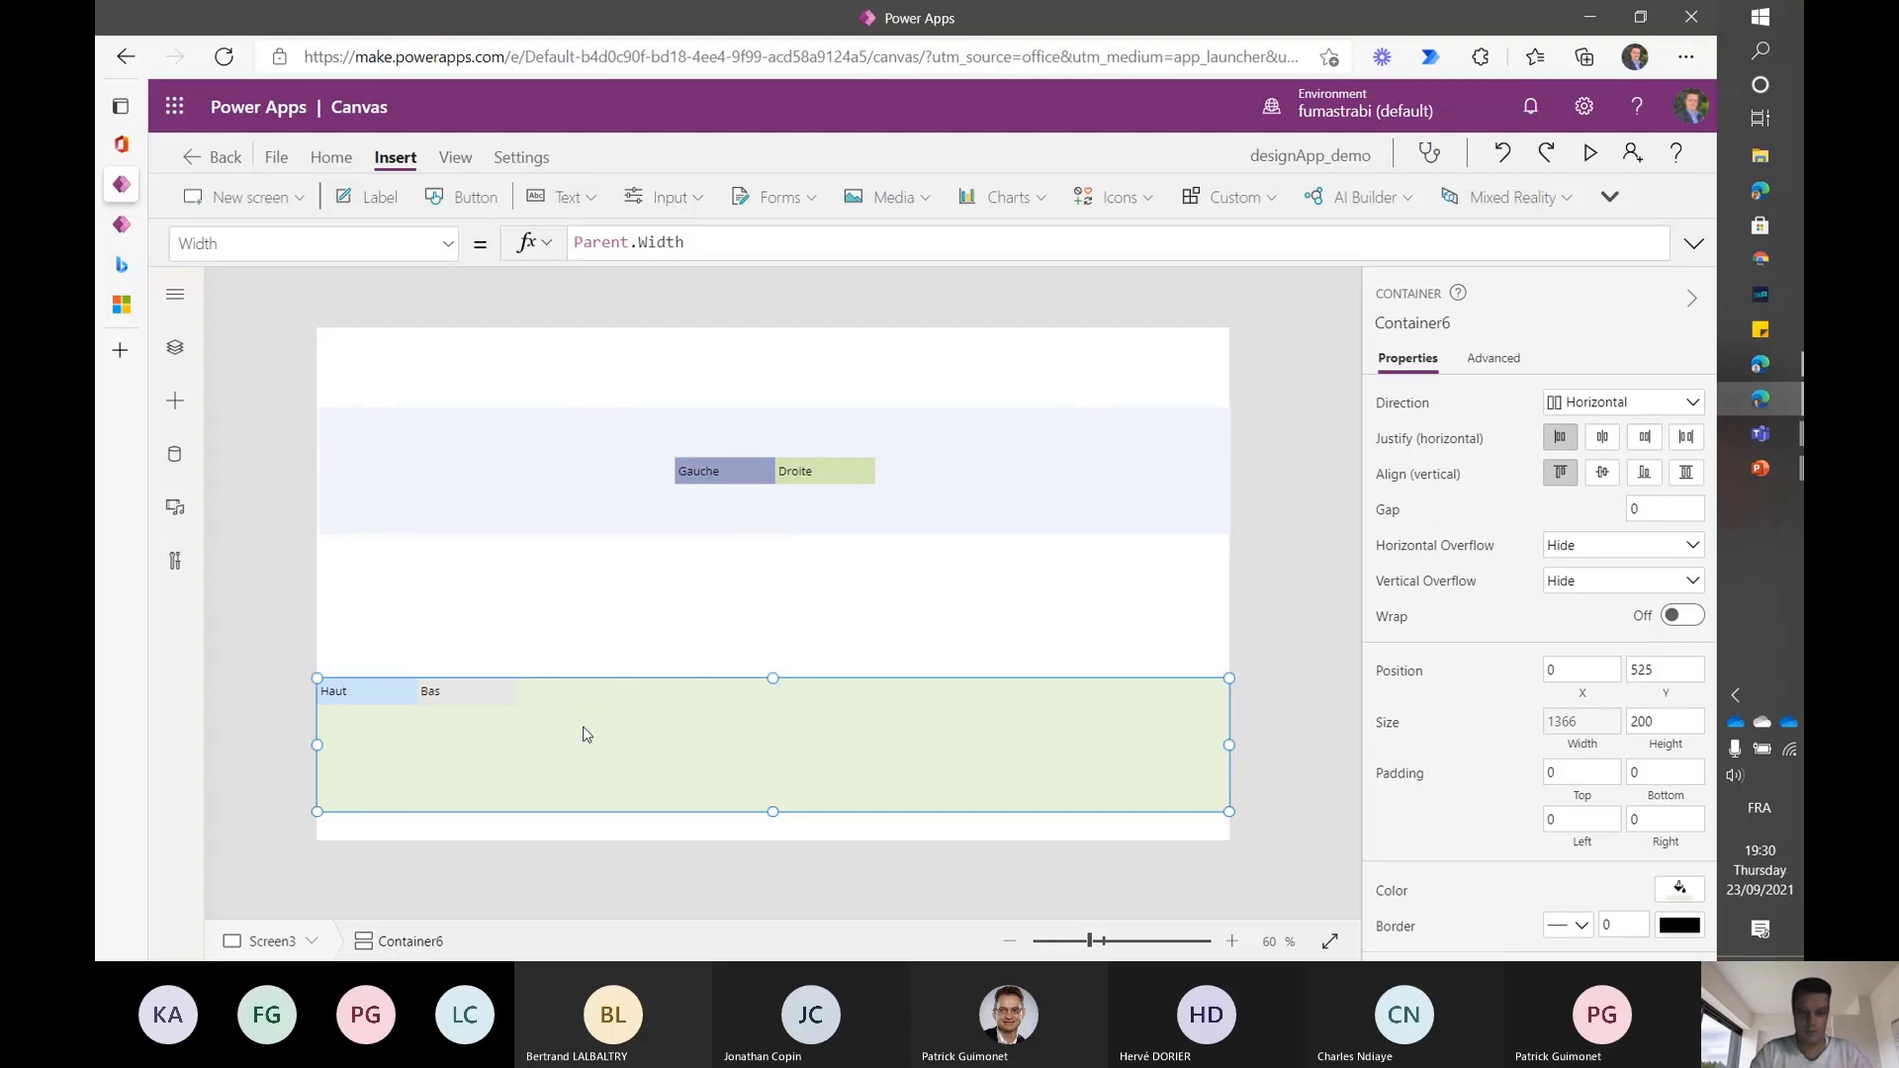
- Show the tree view of screens and set Container6's direction back to Vertical
{"action": "left_click", "coordinate": [173, 352]}
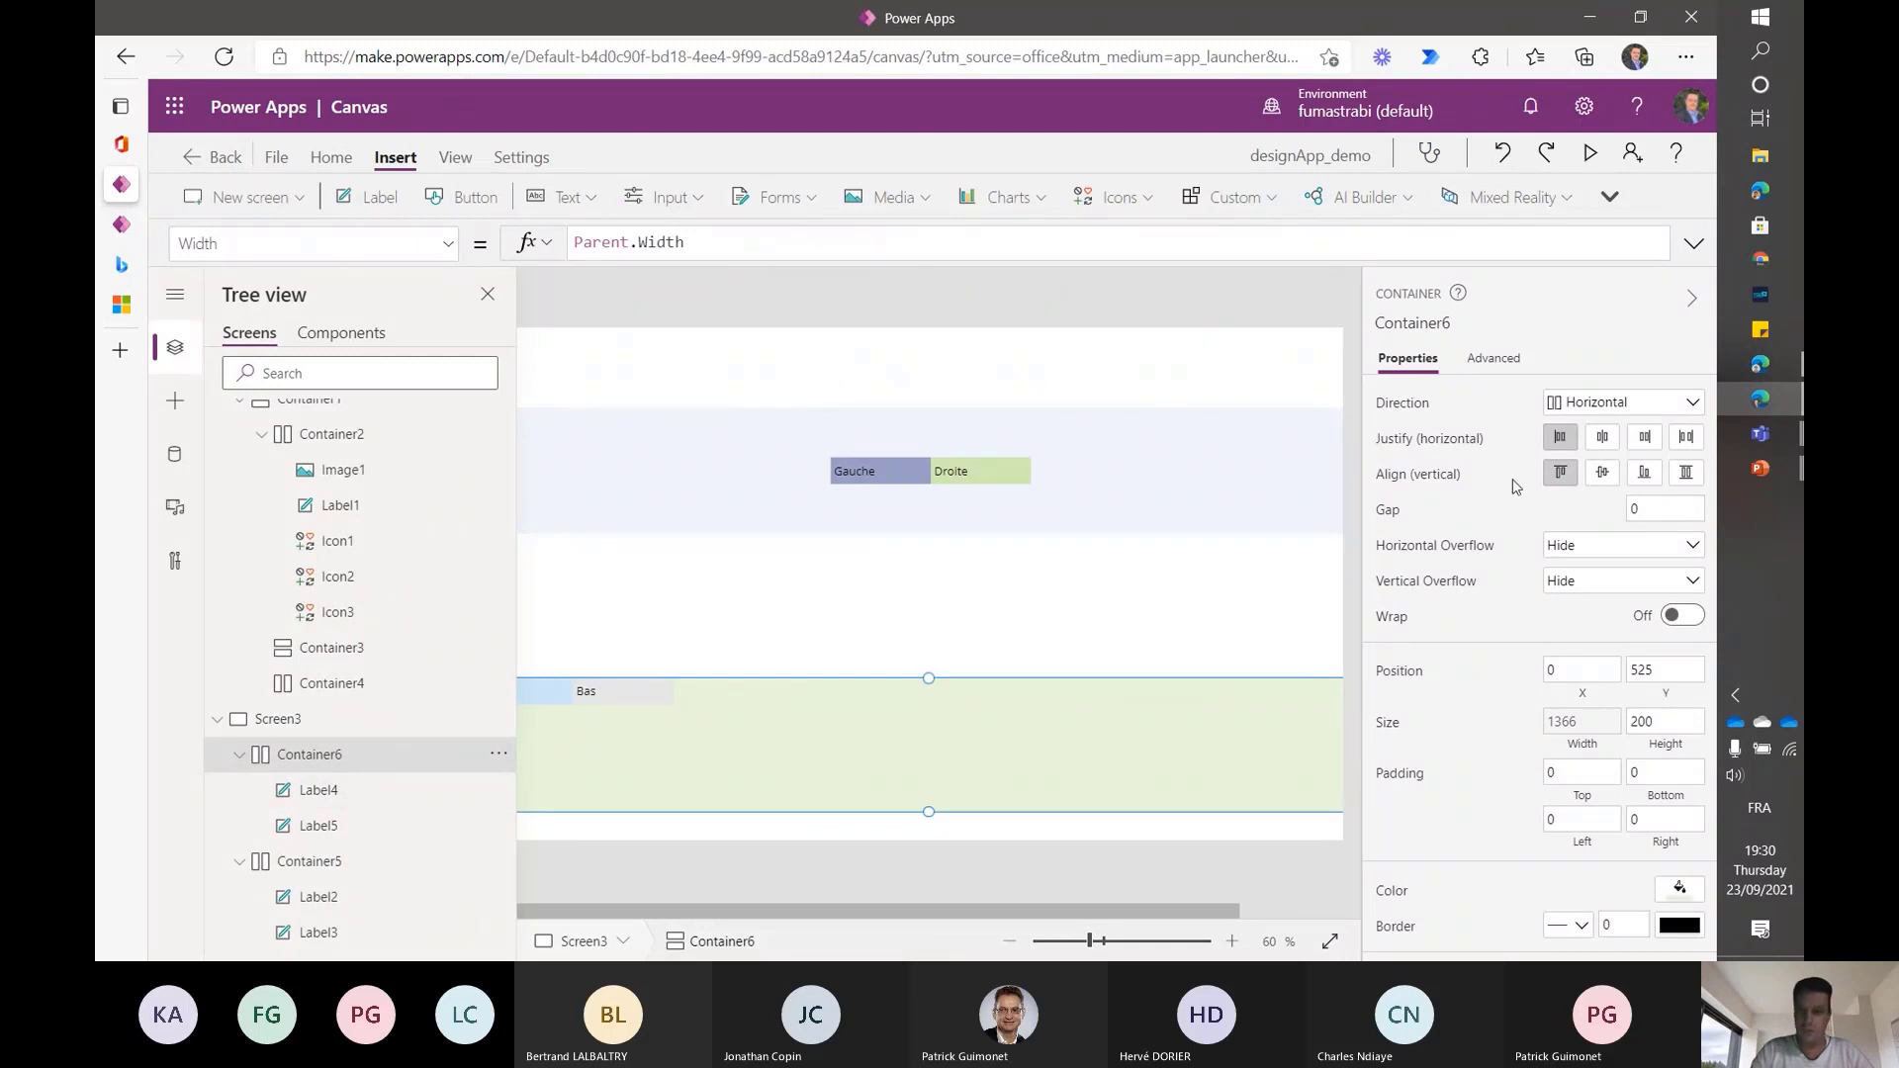
{"action": "left_click", "coordinate": [1634, 402]}
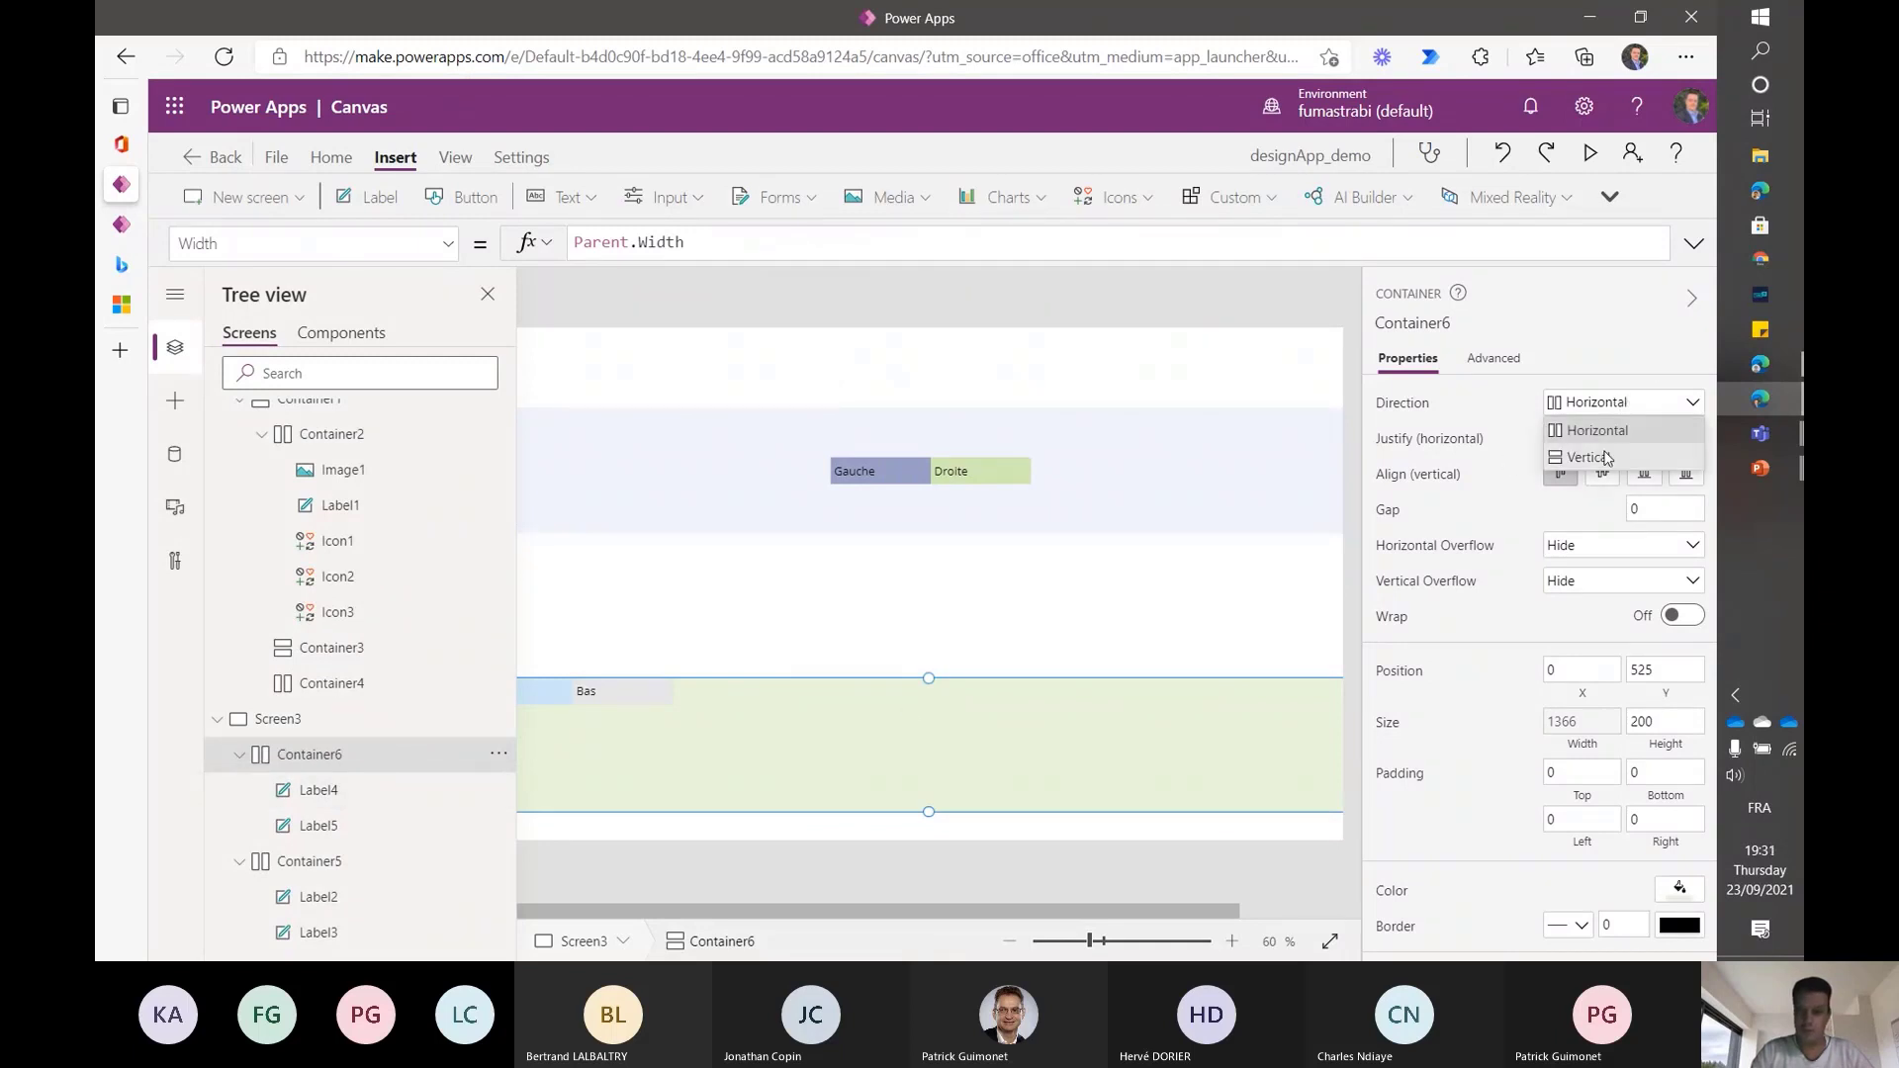
{"action": "left_click", "coordinate": [1605, 457]}
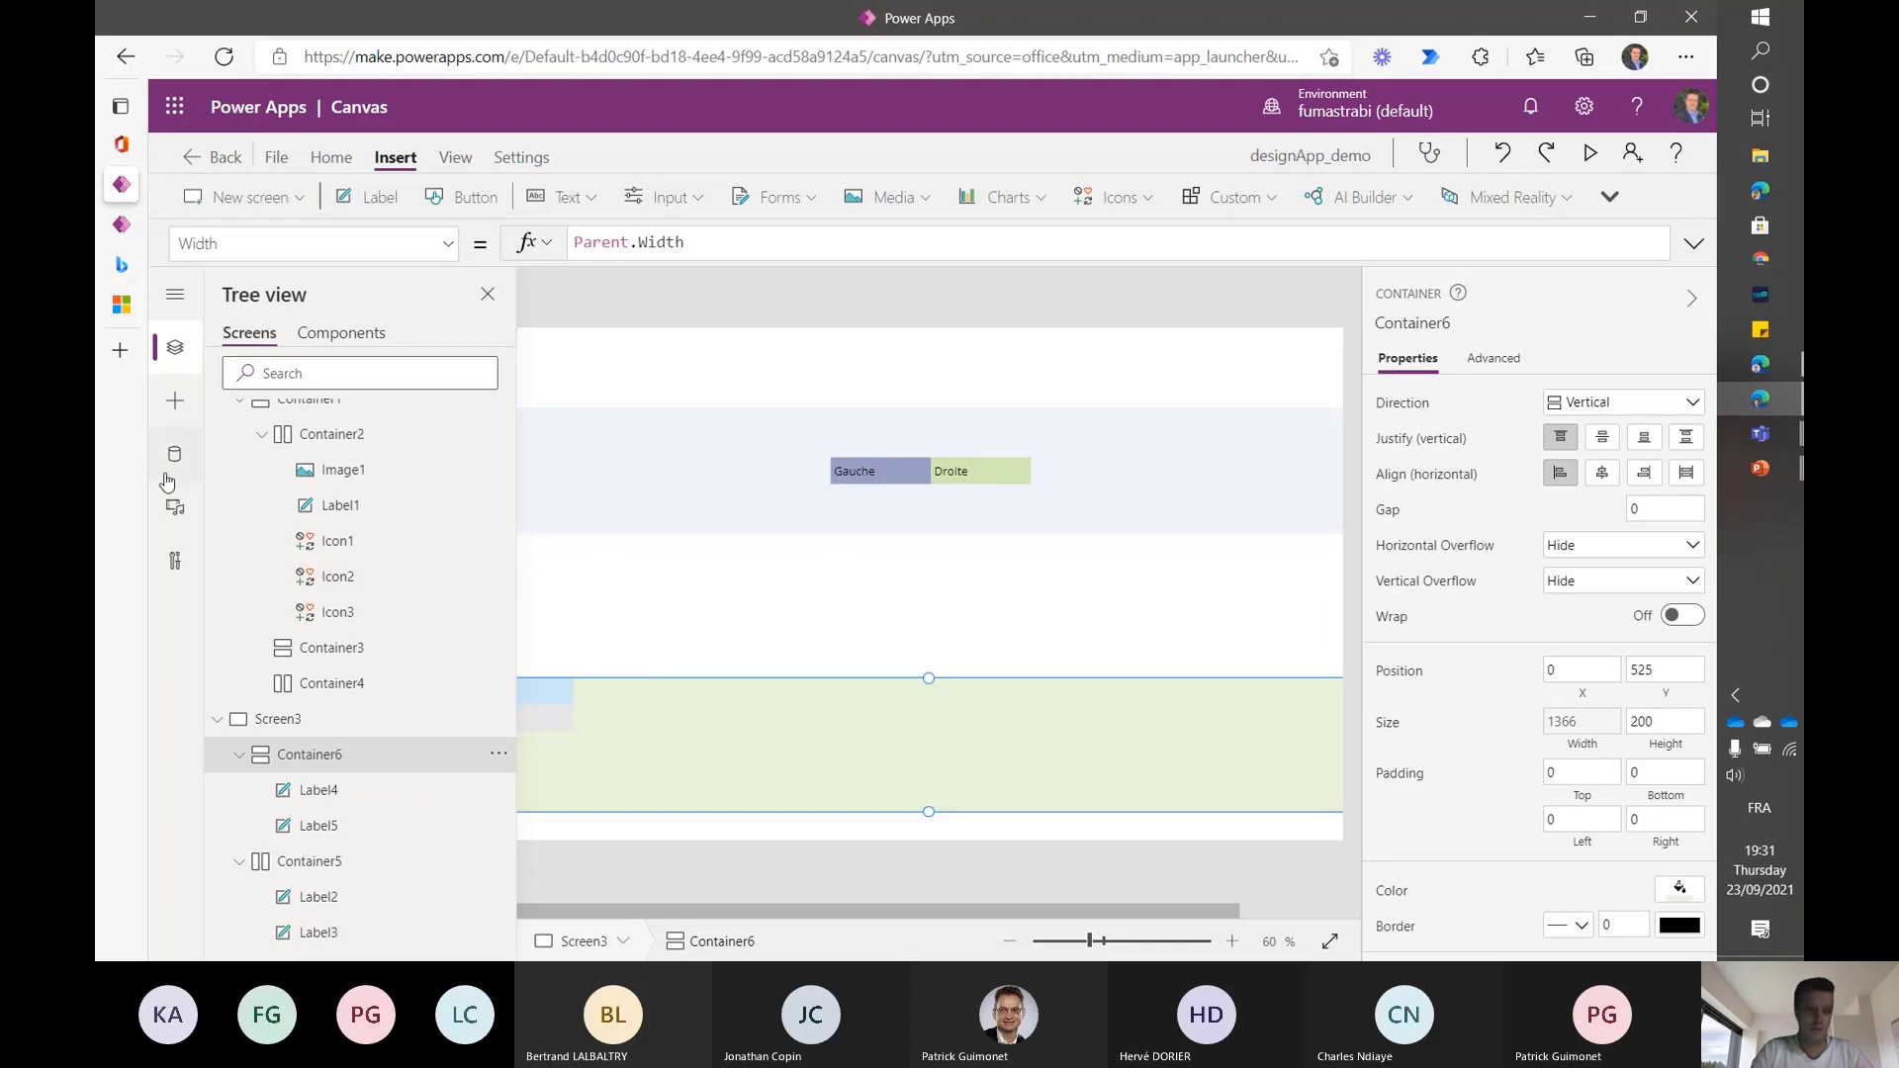
- On Screen2, set the direction of the bottom container, Container4, to Vertical
{"action": "scroll", "coordinate": [309, 489], "scroll_direction": "up", "scroll_amount": 3}
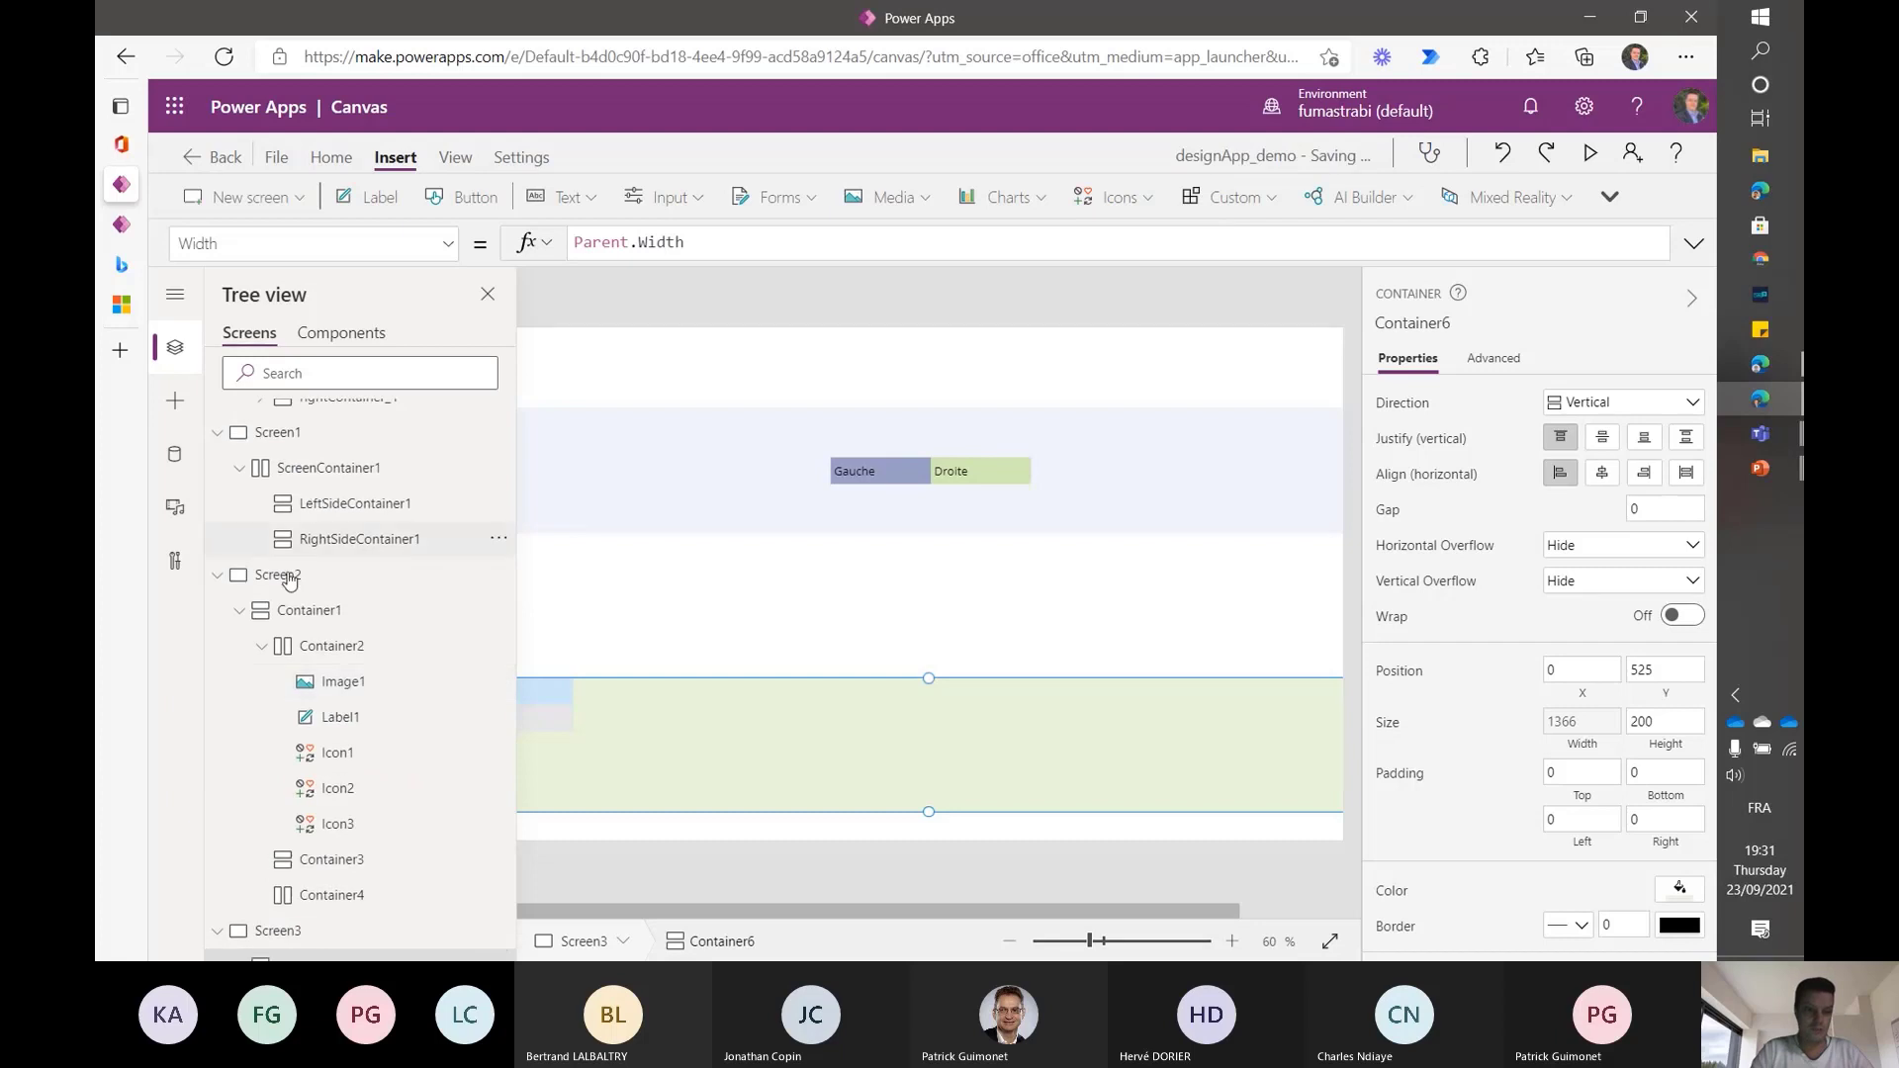
{"action": "left_click", "coordinate": [282, 584]}
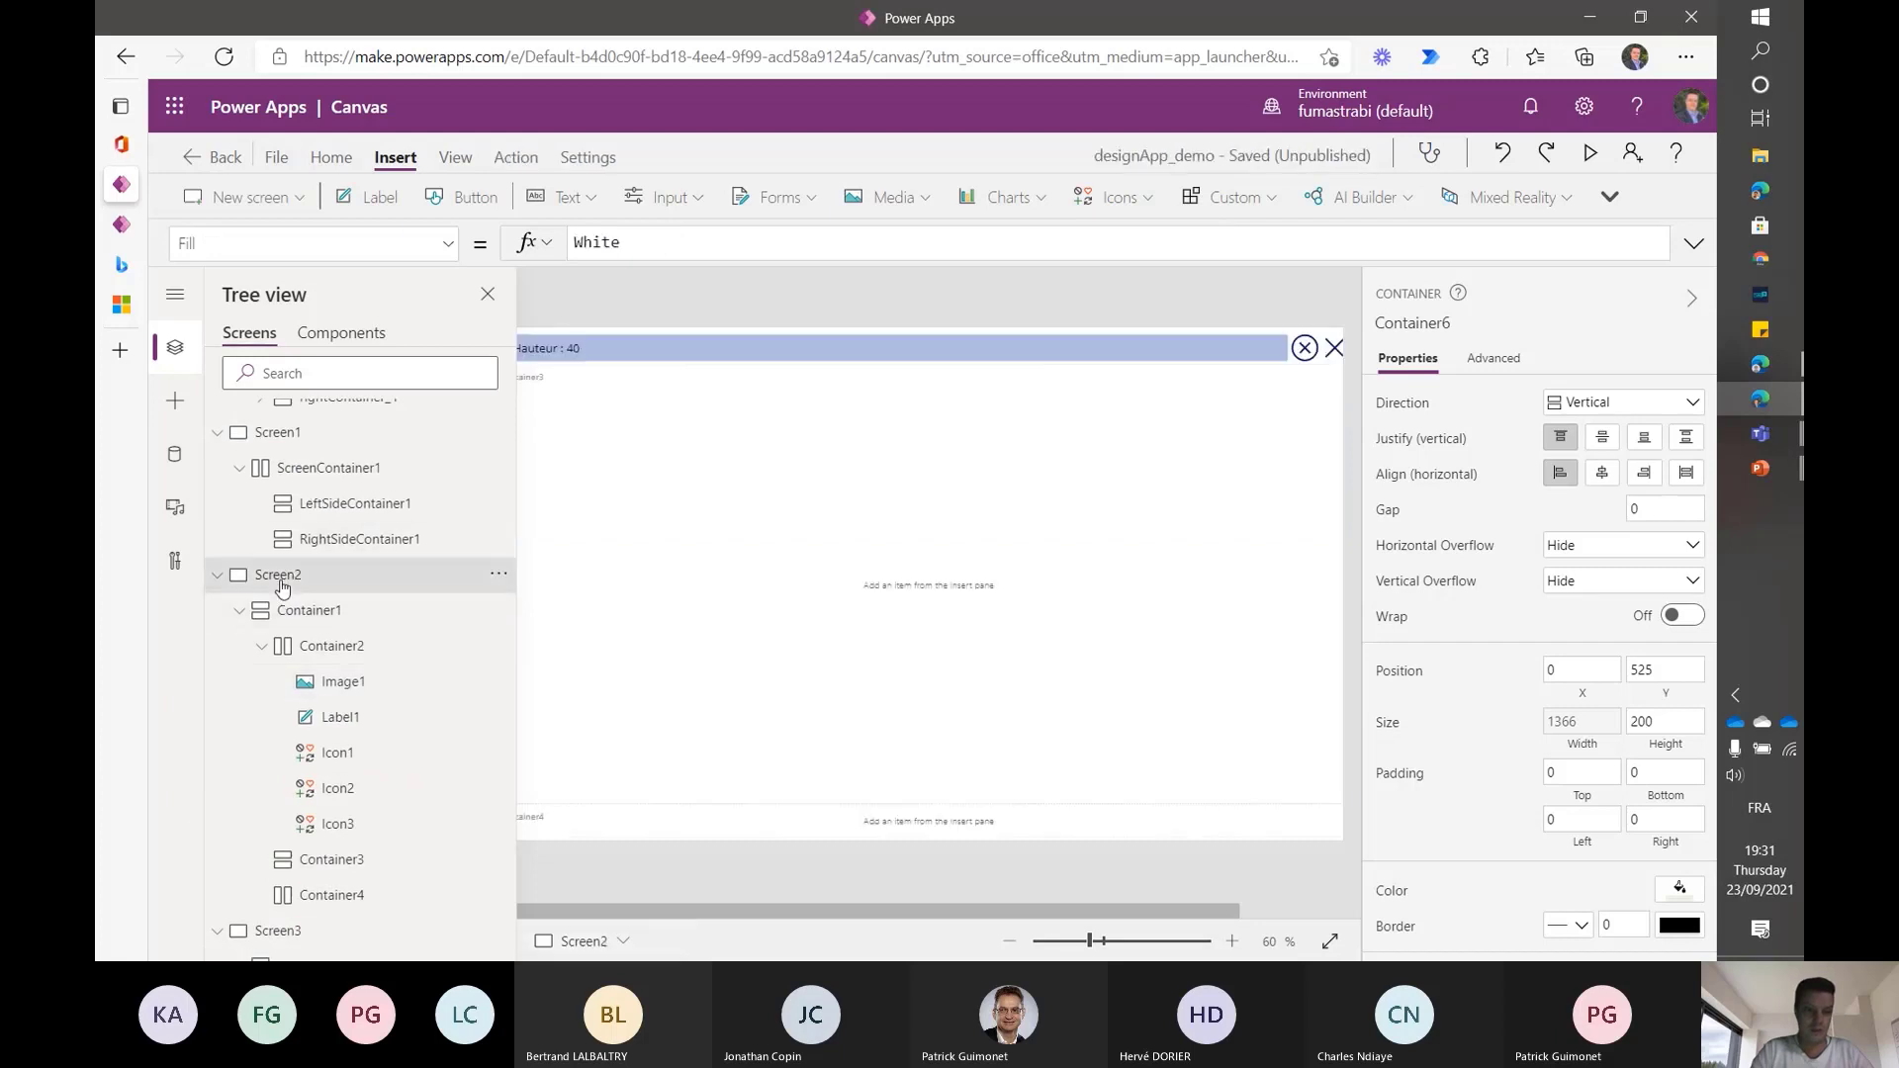
{"action": "left_click", "coordinate": [693, 829]}
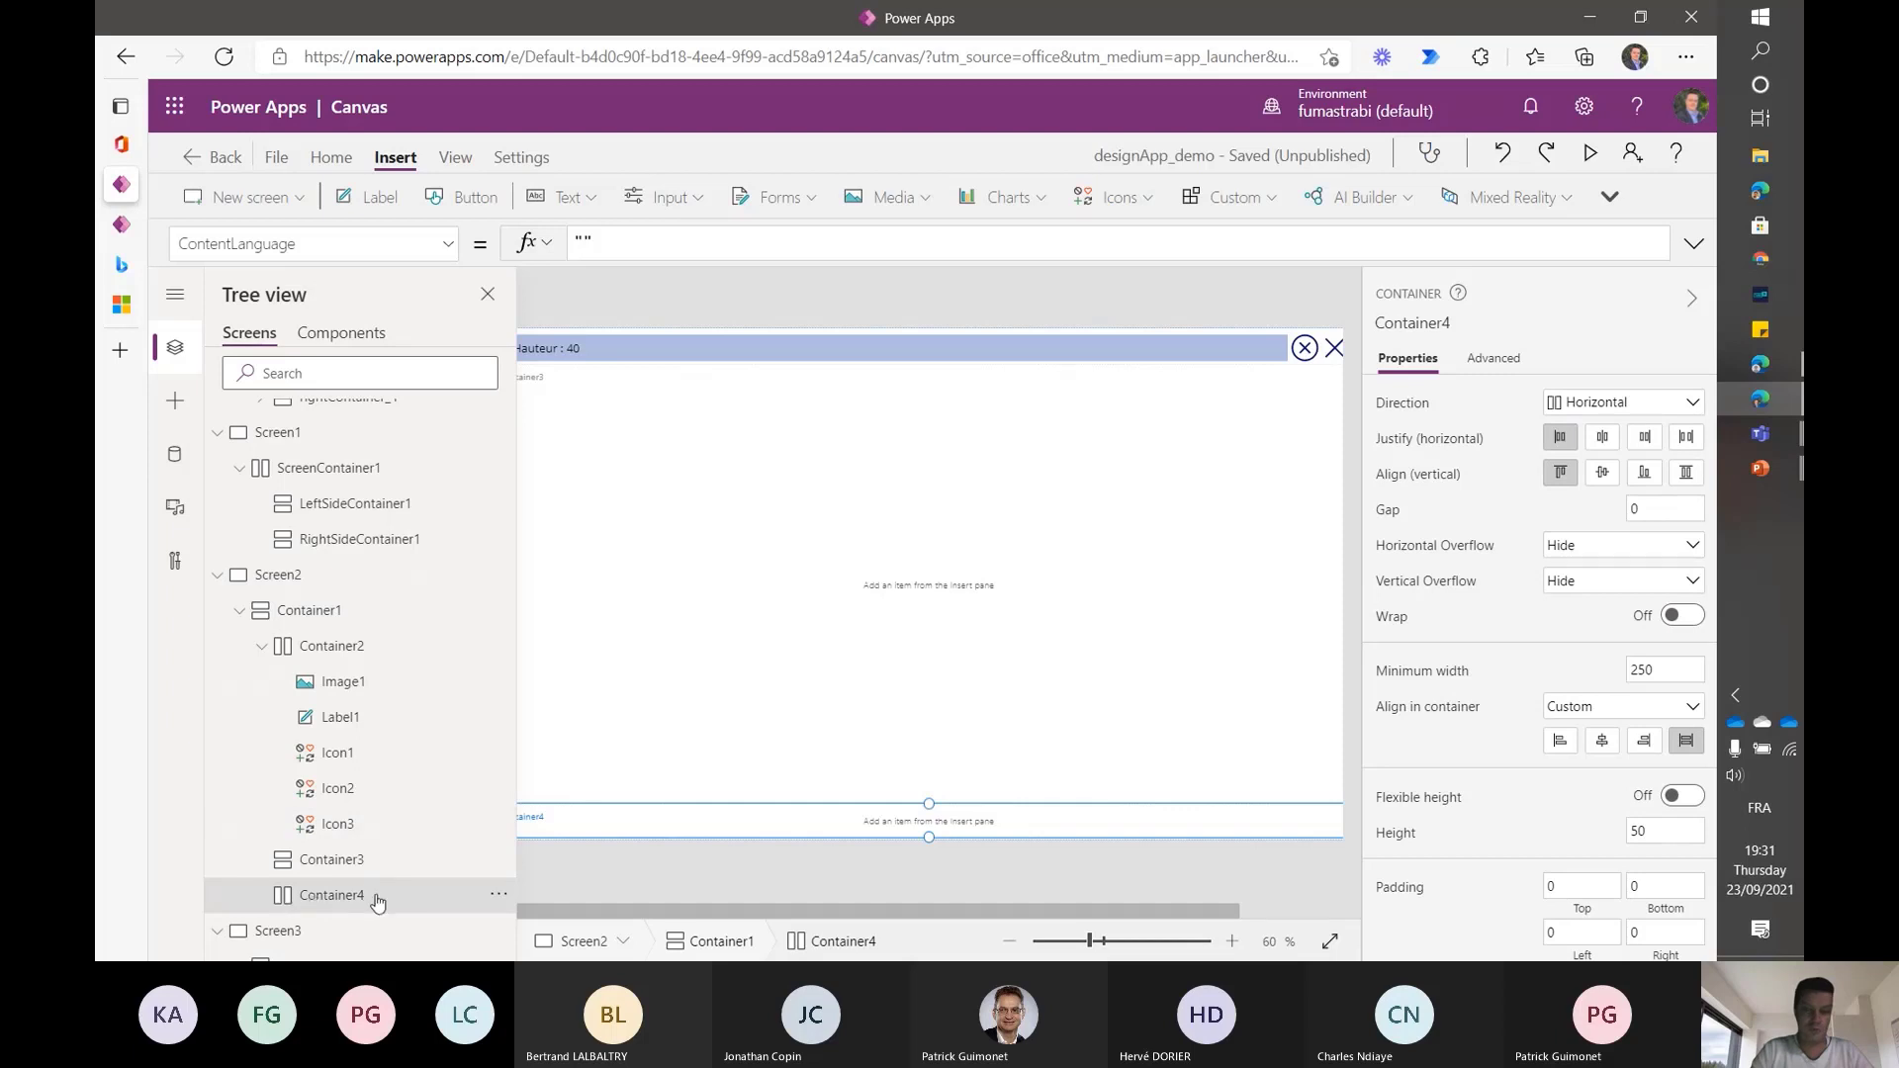
{"action": "left_click", "coordinate": [1592, 401]}
{"action": "left_click", "coordinate": [1583, 445]}
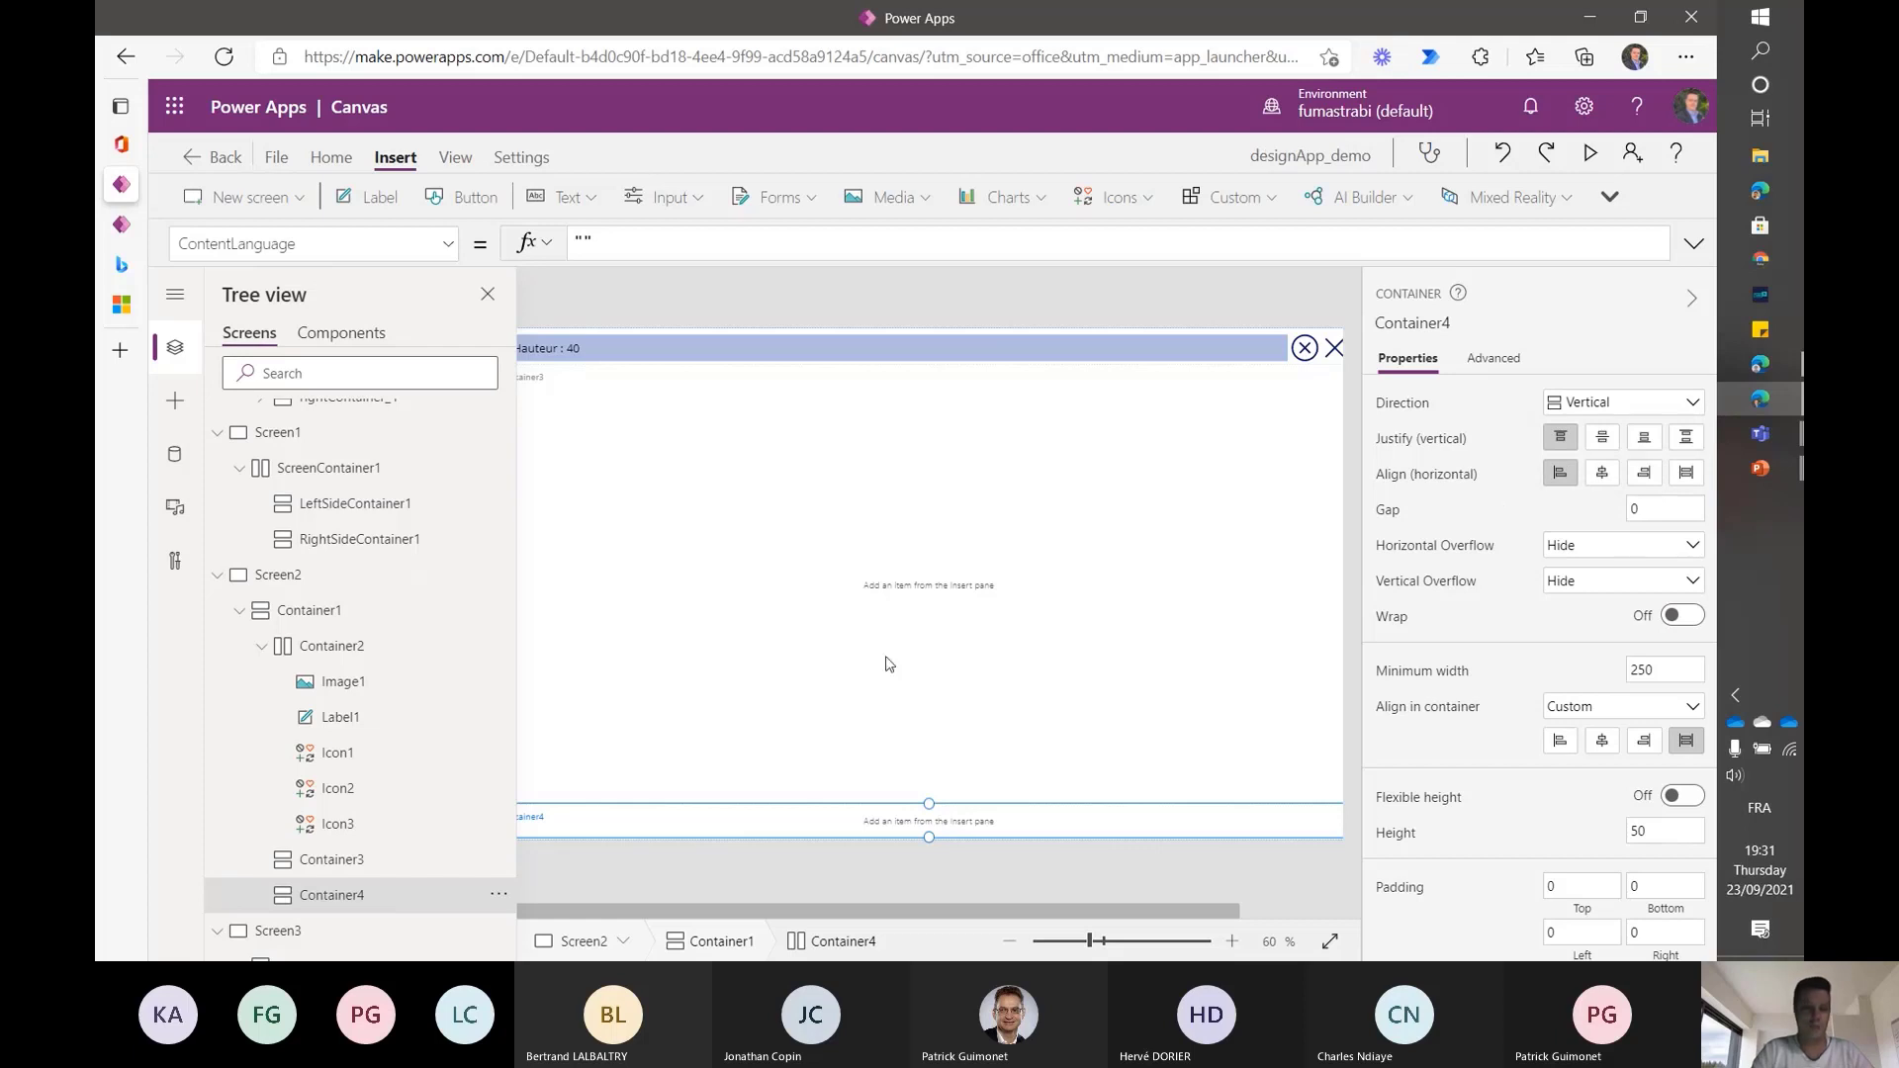
- Return to Screen3 and display the LayoutDirection formula of the container holding "Gauche" and "Droite"
{"action": "left_click", "coordinate": [257, 936]}
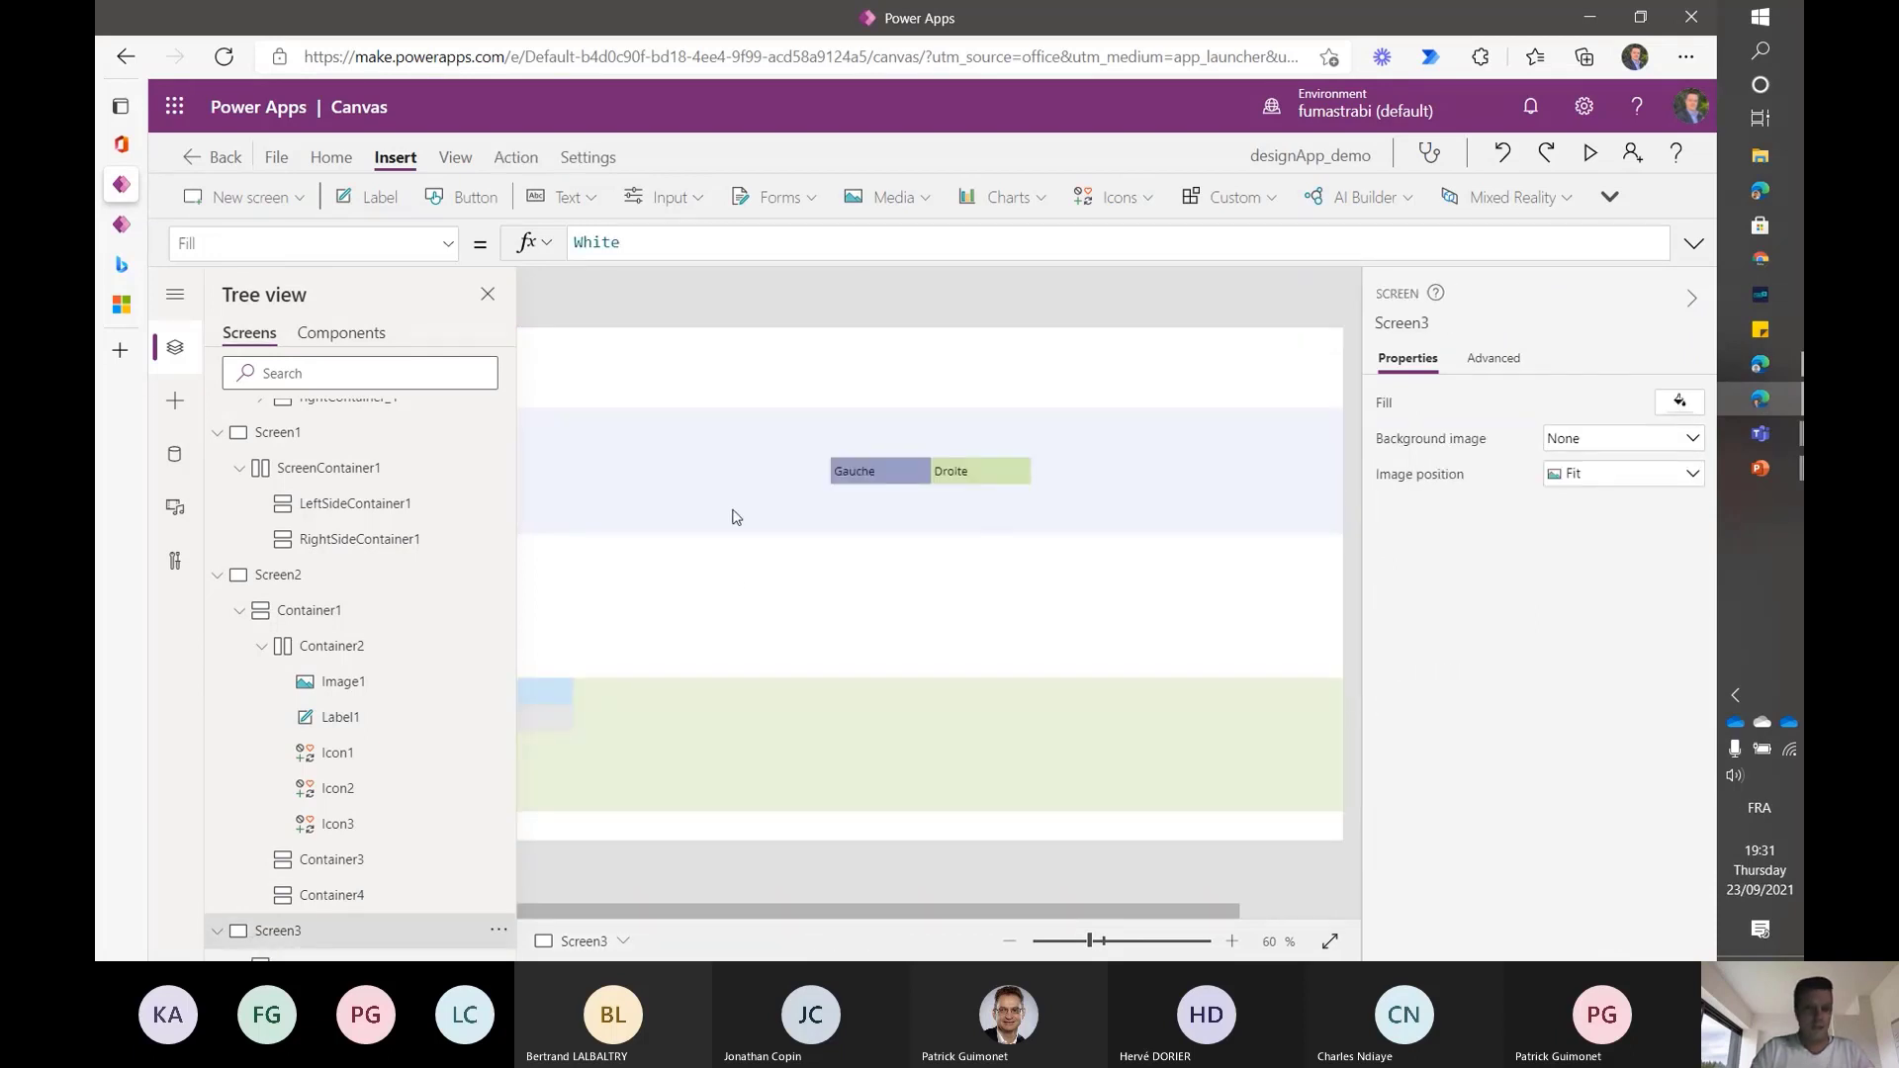
{"action": "left_click", "coordinate": [701, 483]}
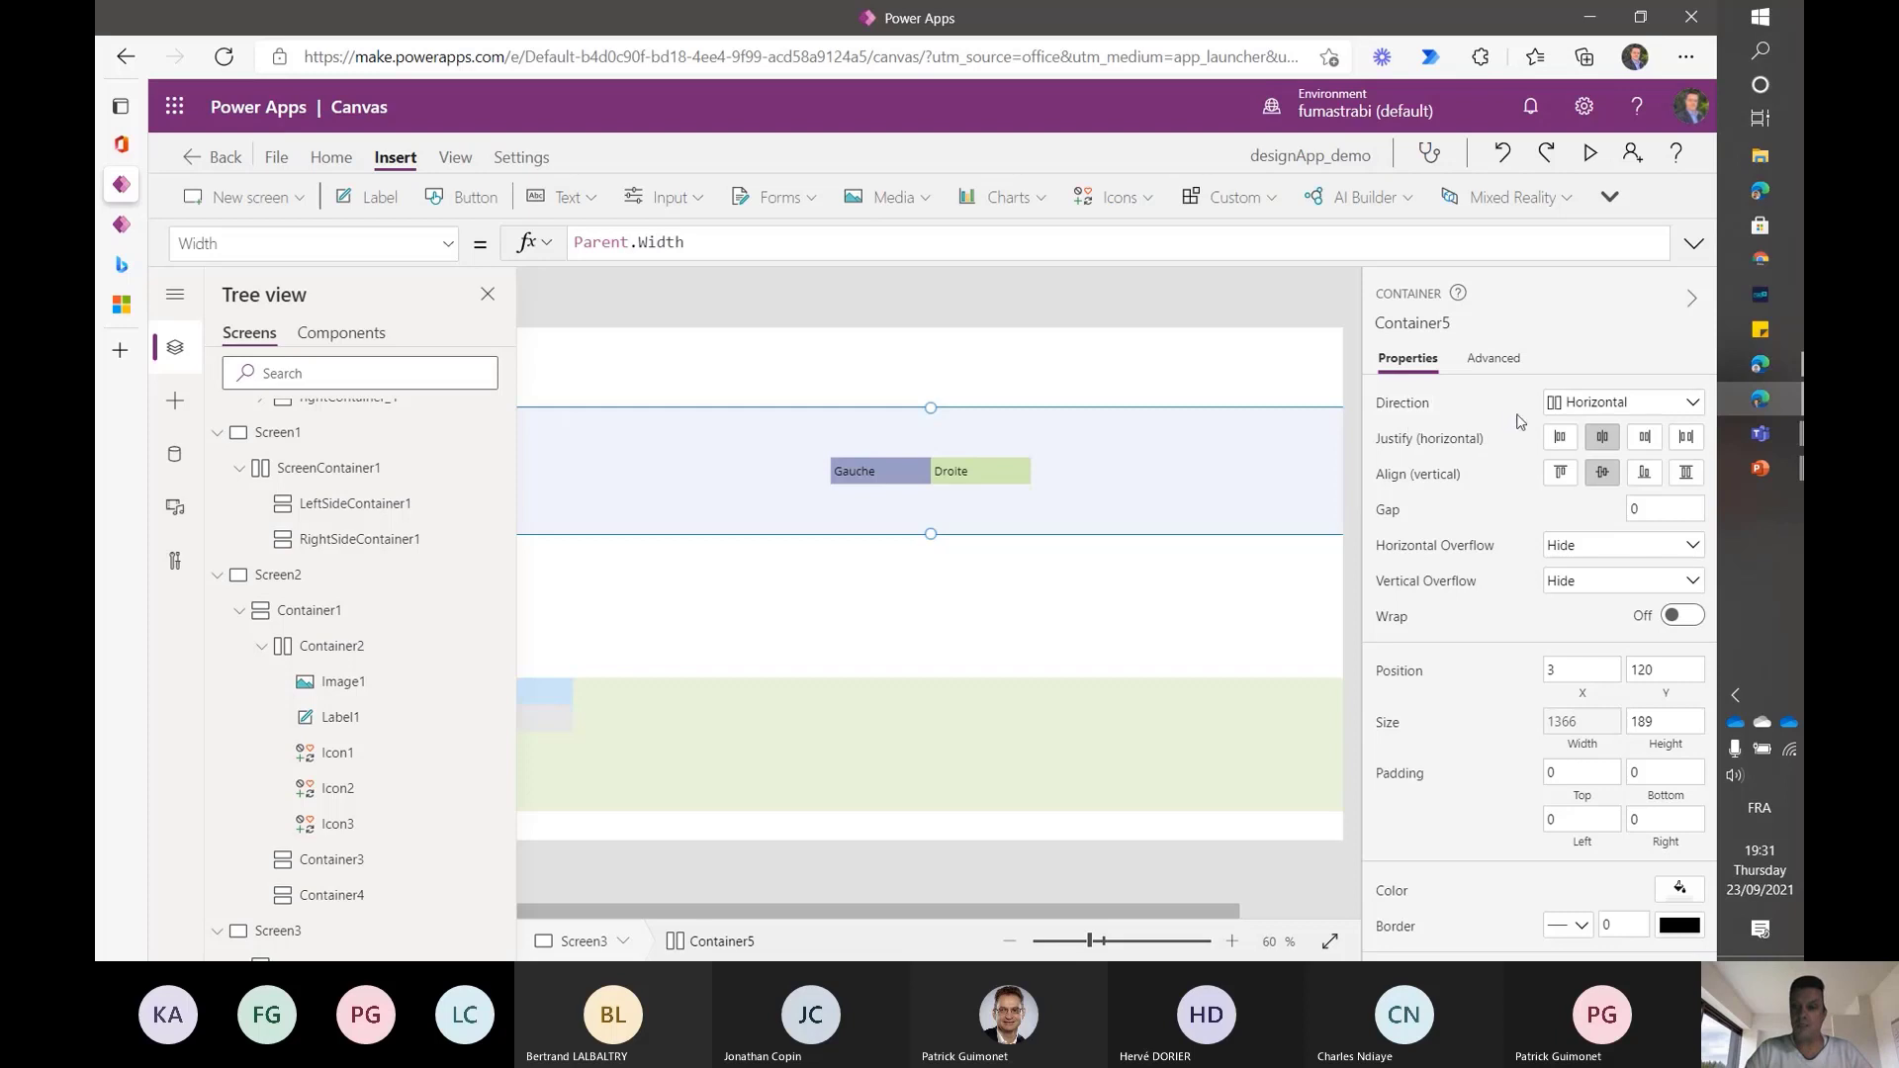
{"action": "left_click", "coordinate": [1396, 411]}
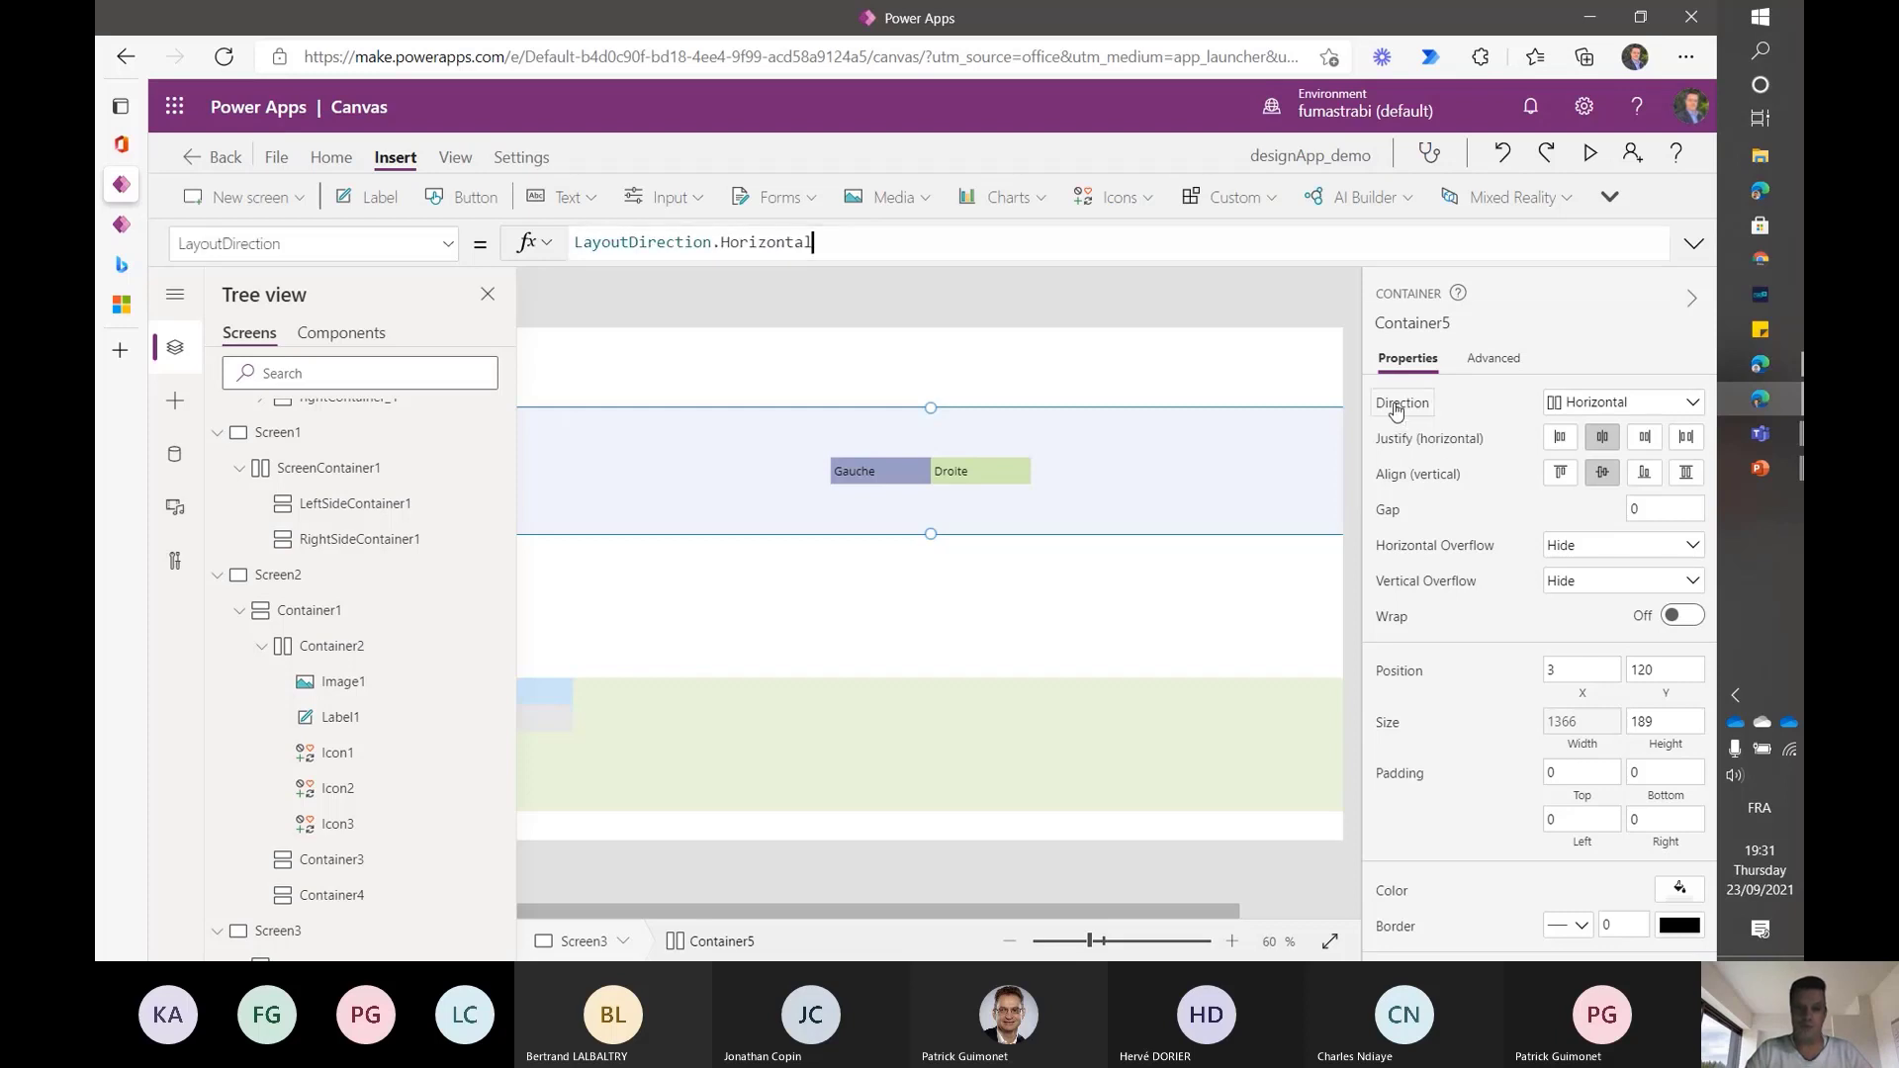
{"action": "left_click", "coordinate": [839, 242]}
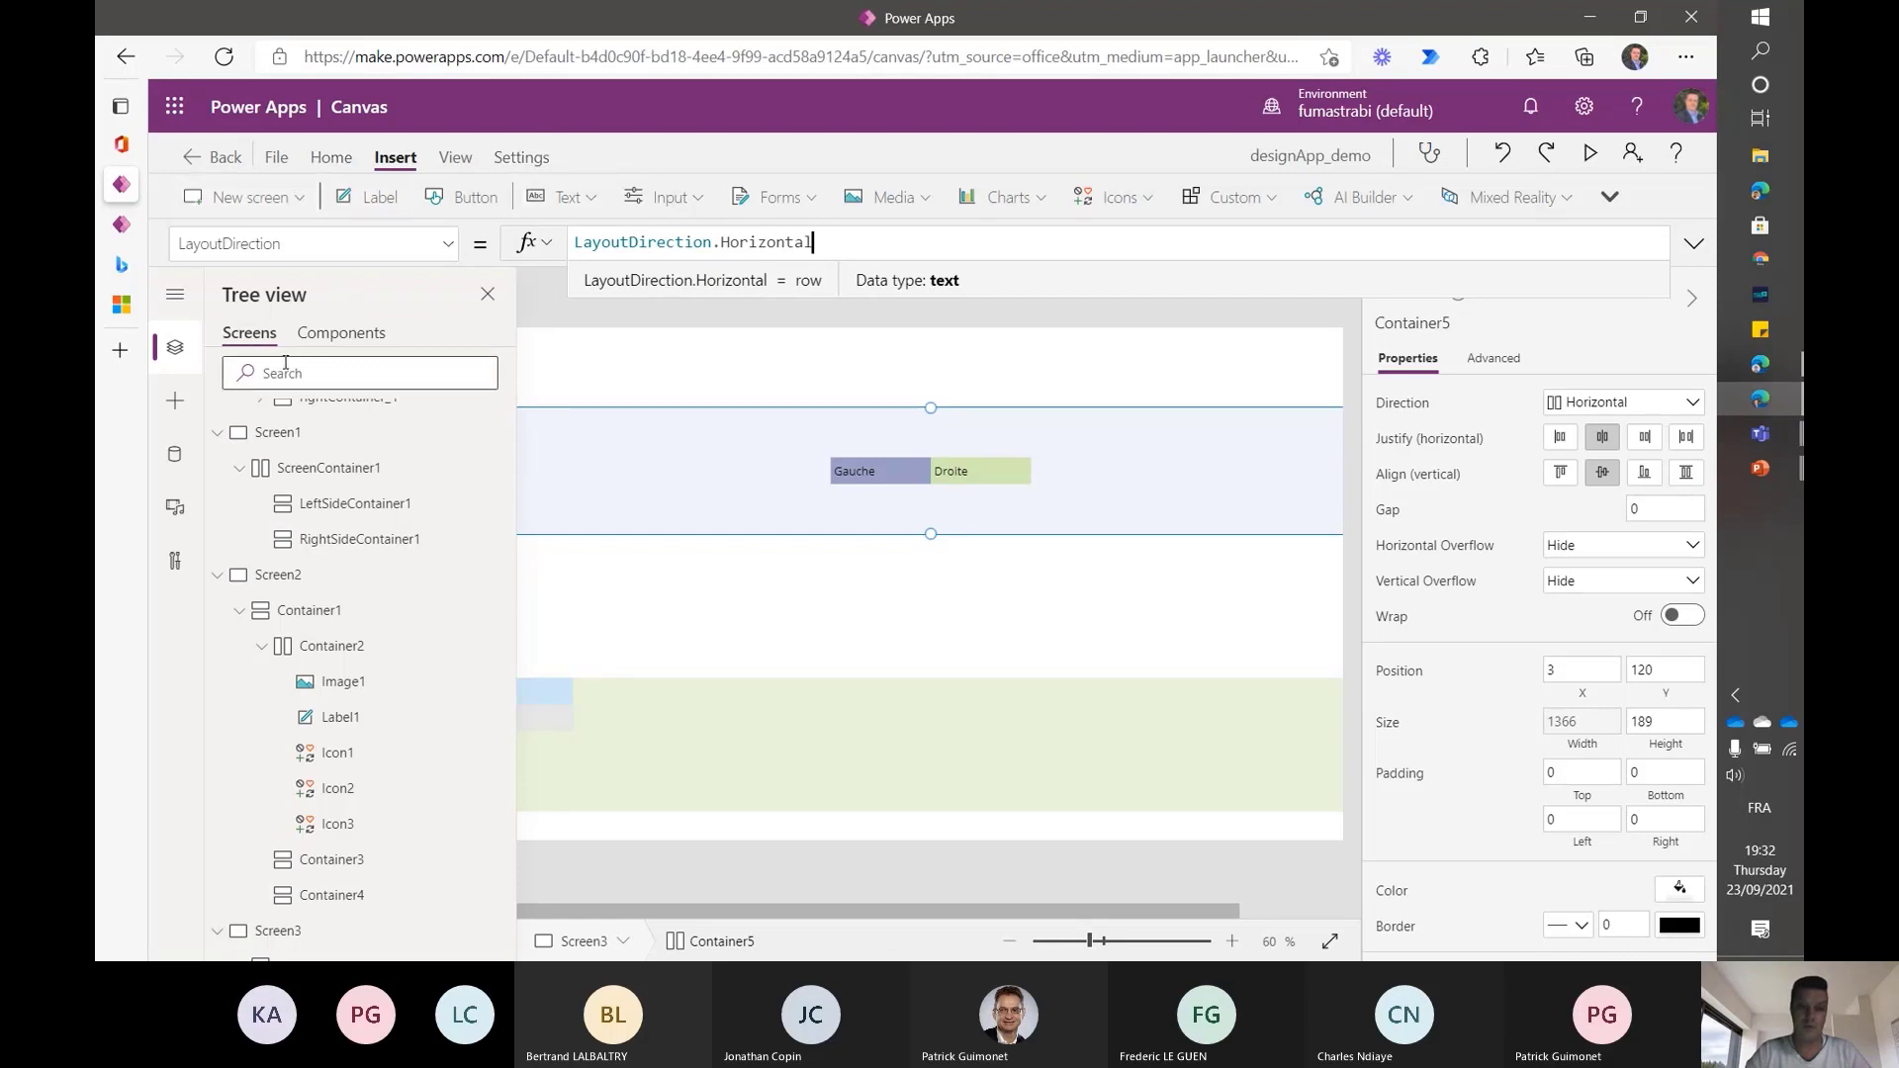
- Examine the App object's advanced properties and open its SizeBreakpoints value in the formula editor
{"action": "scroll", "coordinate": [286, 445], "scroll_direction": "up", "scroll_amount": 10}
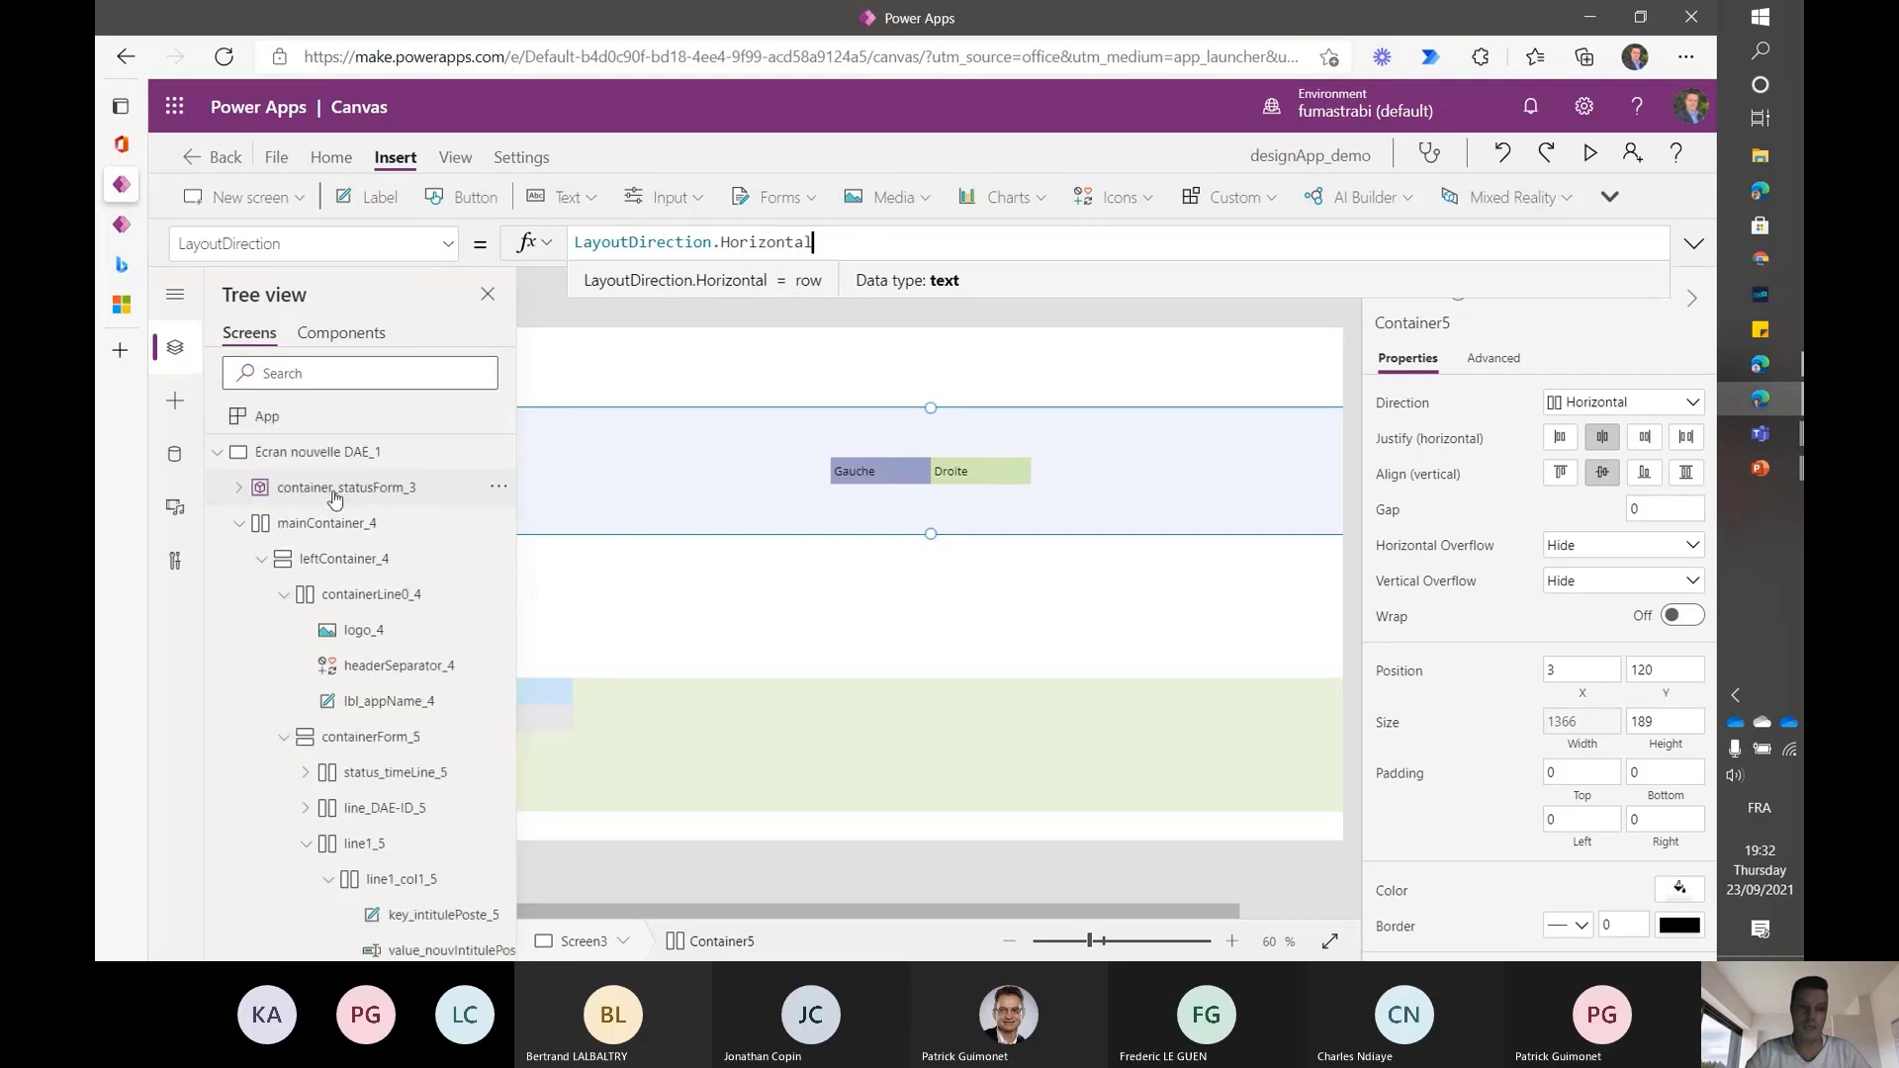
{"action": "left_click", "coordinate": [270, 420]}
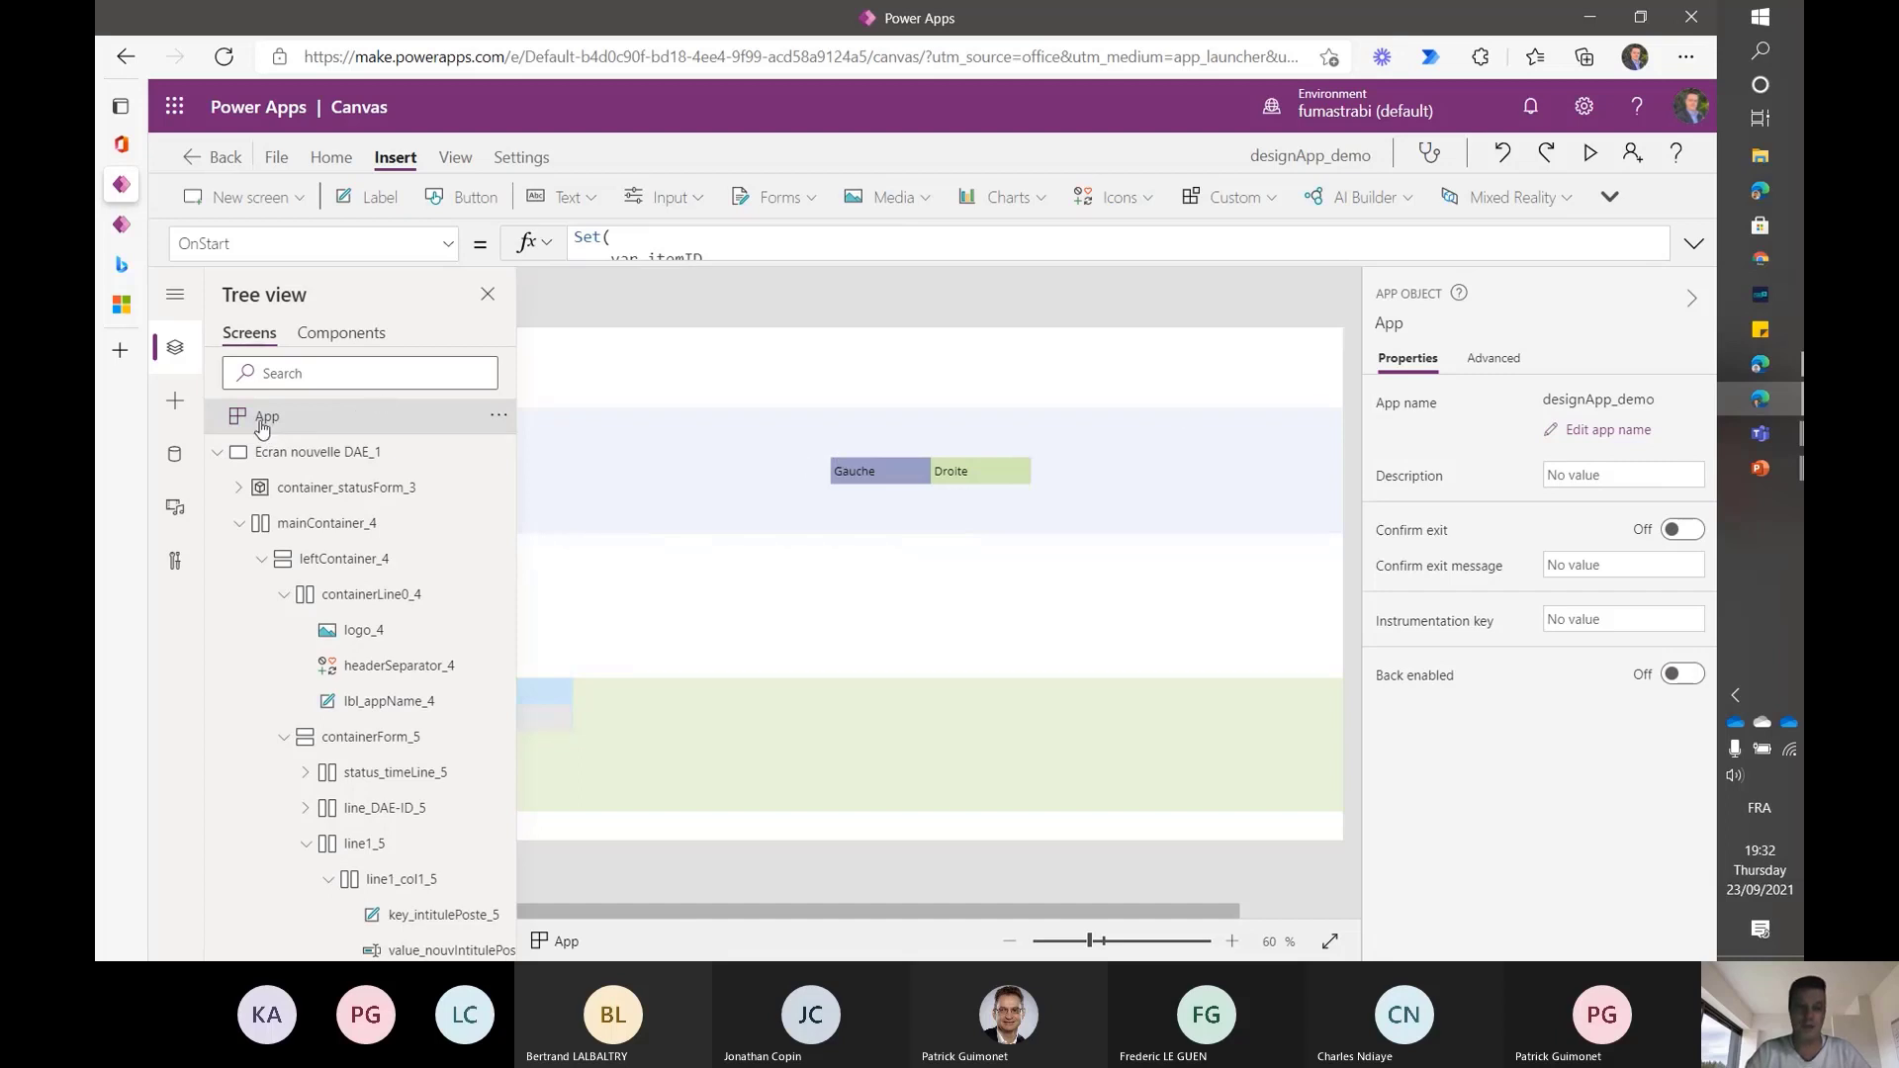
{"action": "left_click", "coordinate": [1502, 364]}
{"action": "scroll", "coordinate": [1527, 555], "scroll_direction": "down", "scroll_amount": 3}
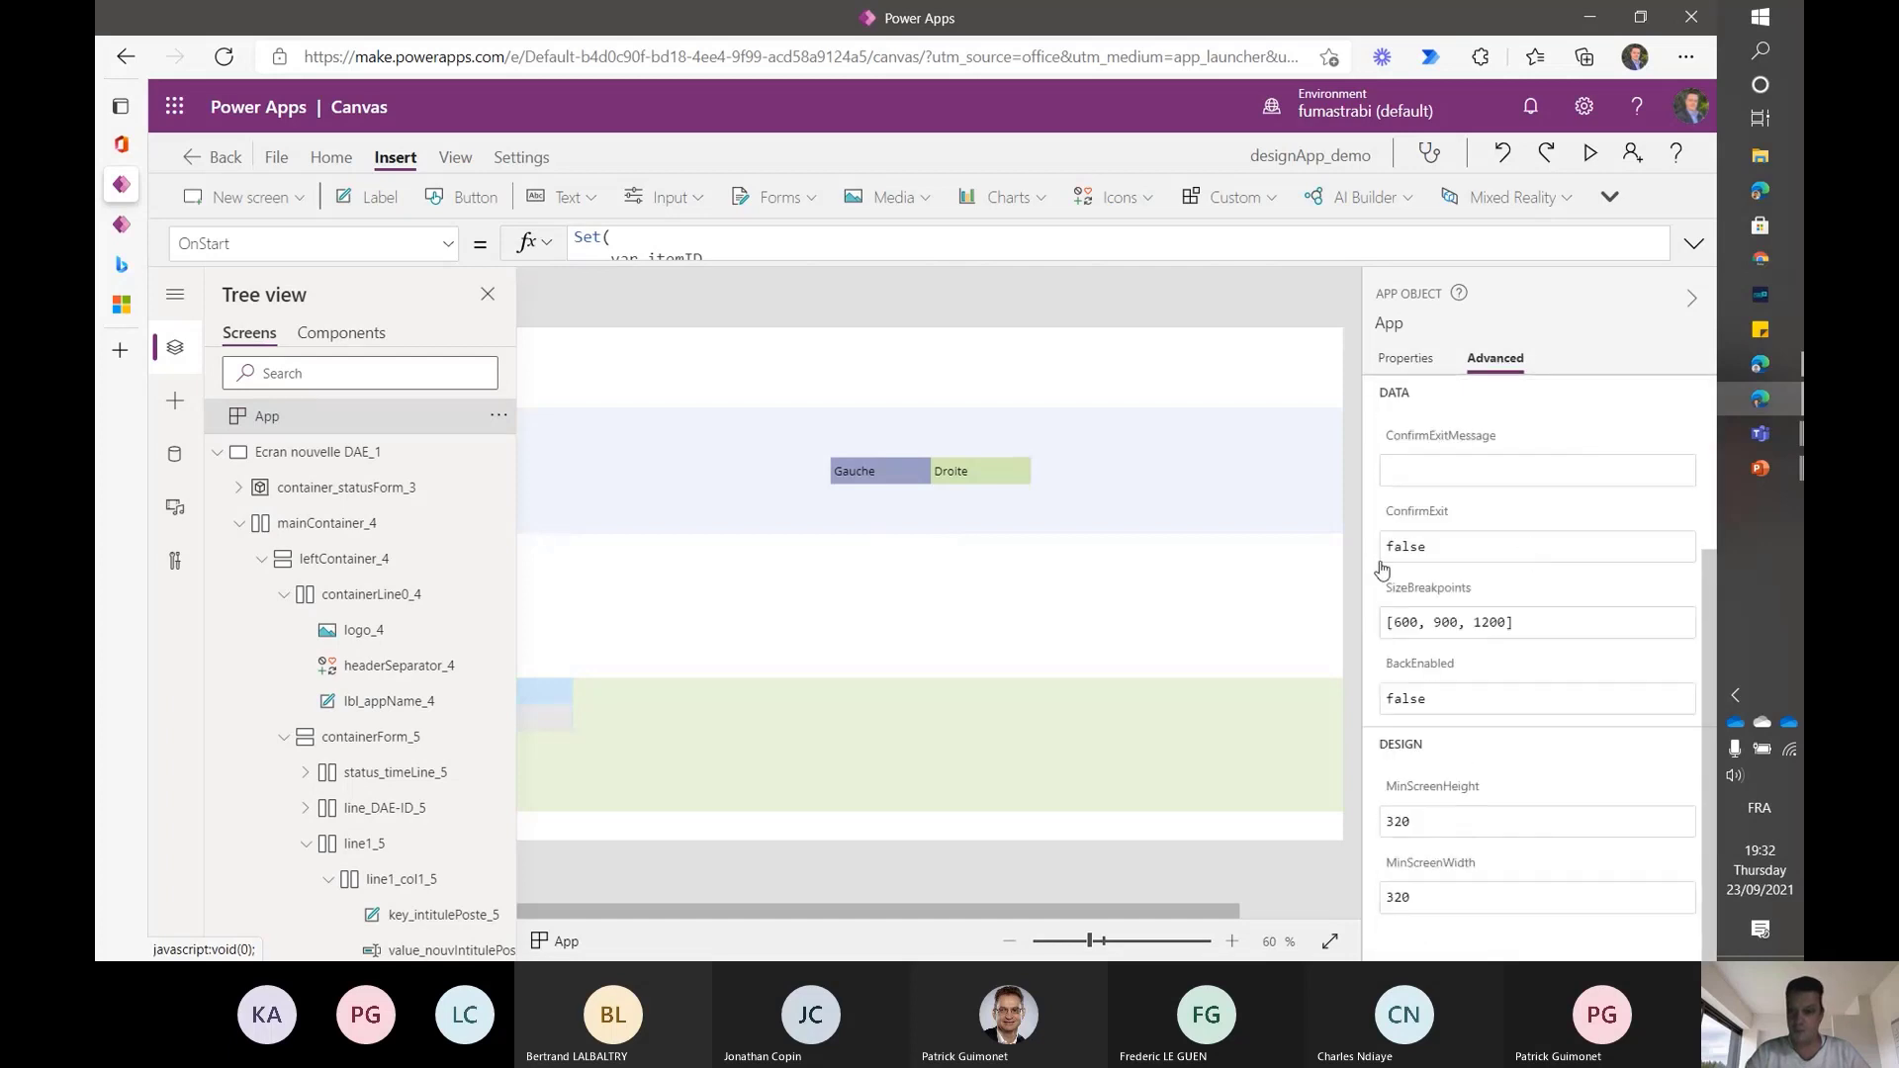
{"action": "mouse_move", "coordinate": [1450, 596]}
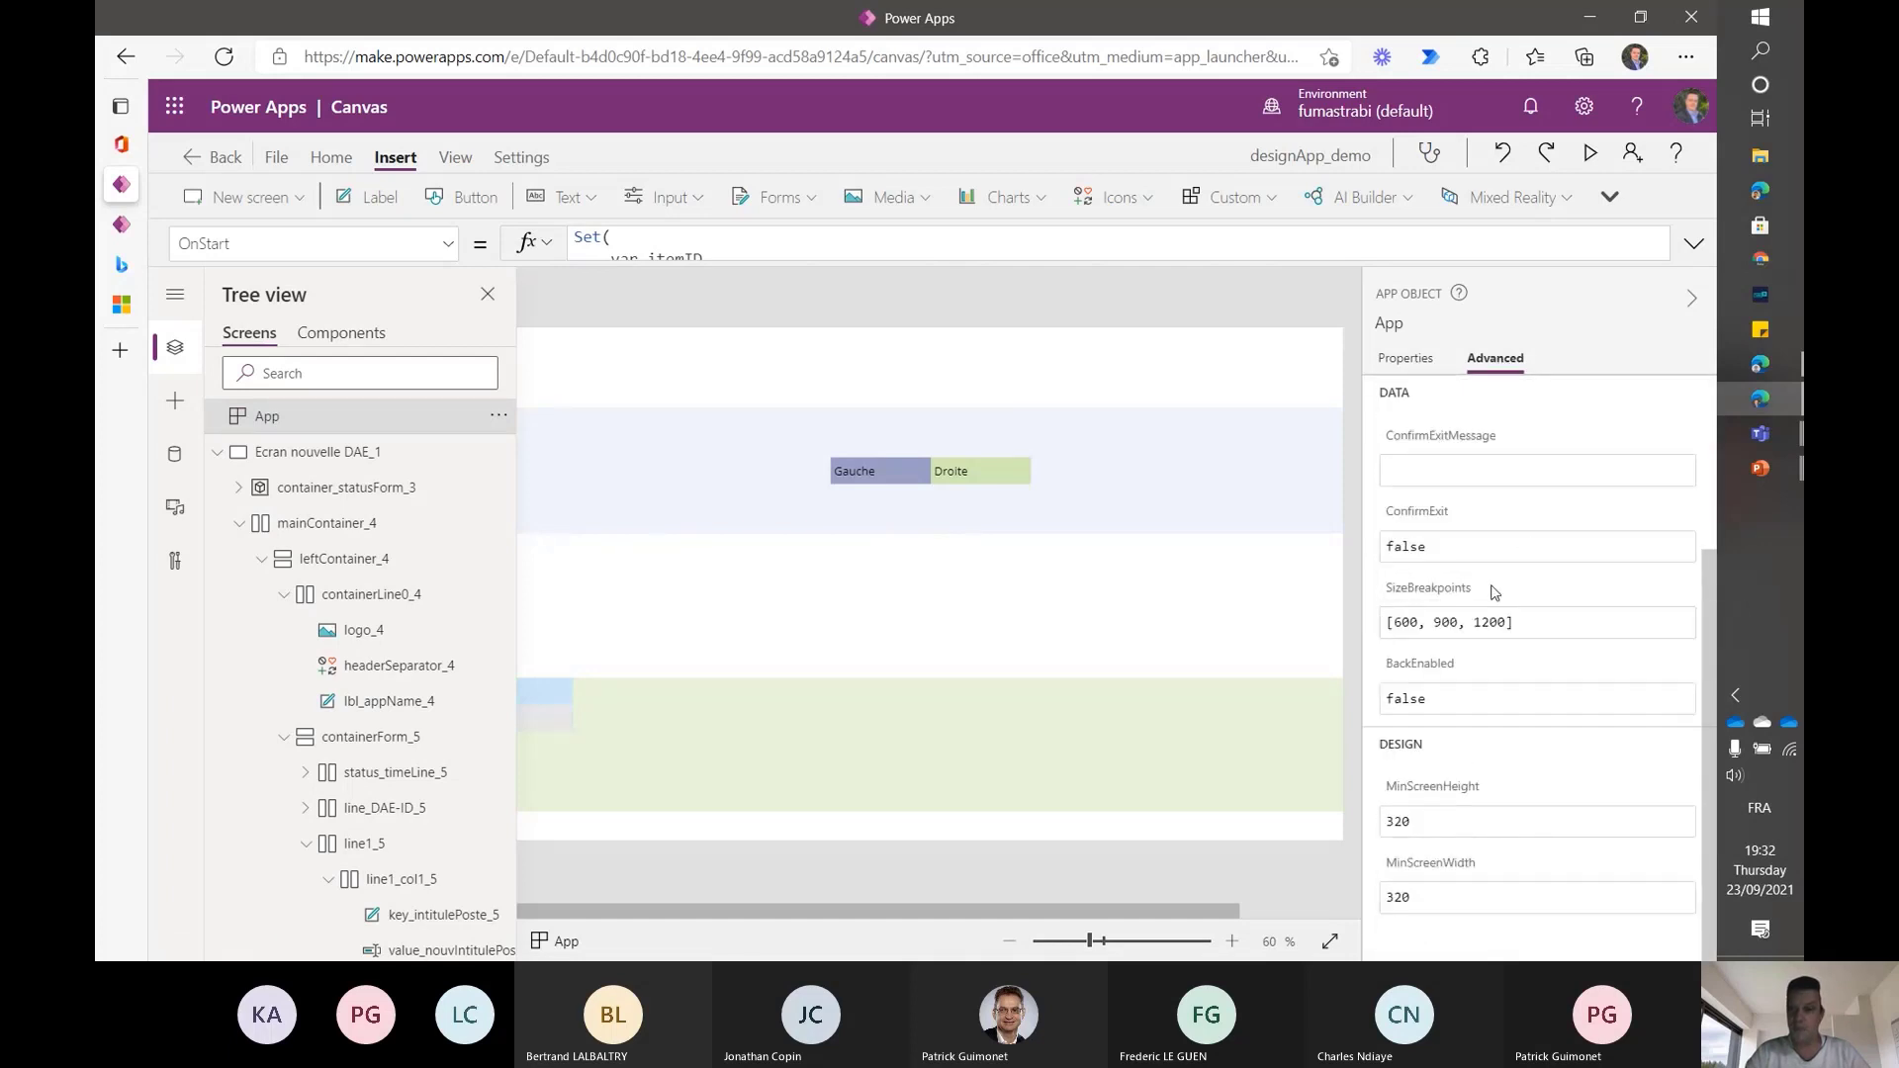
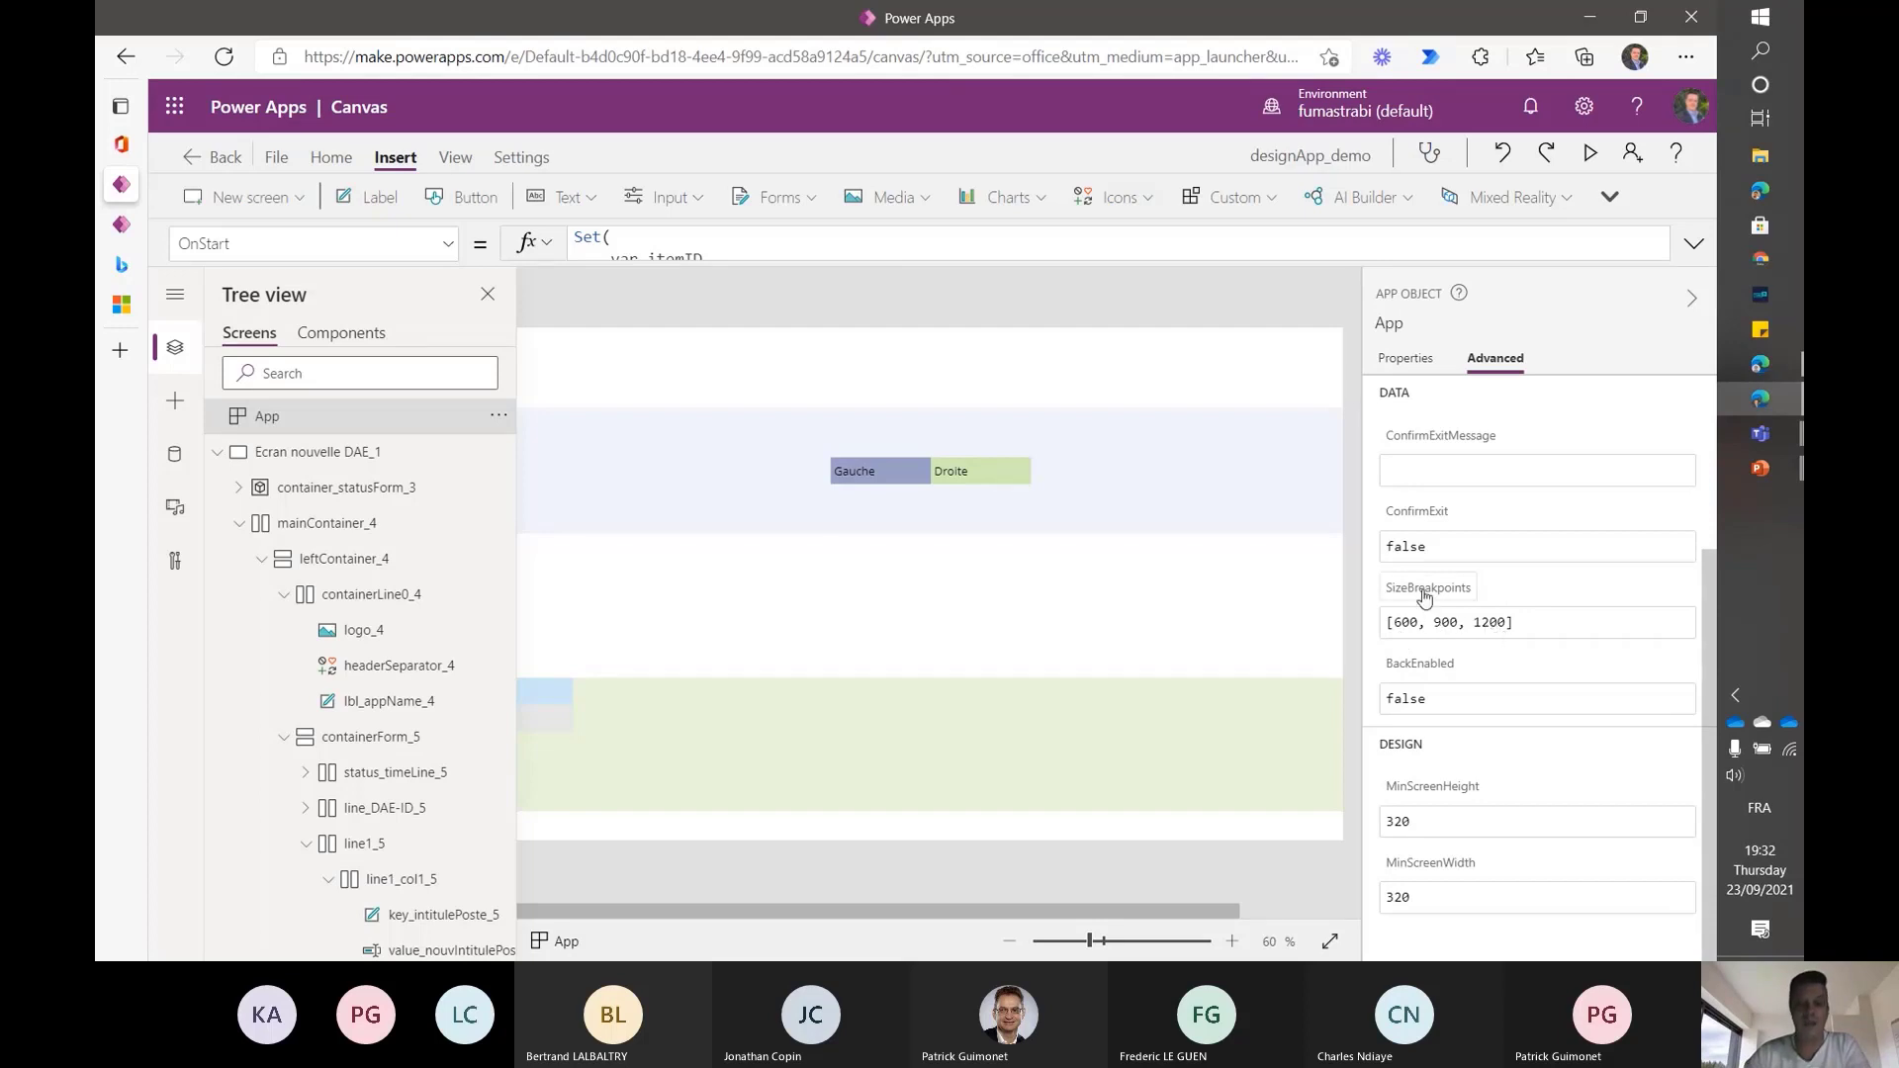
{"action": "left_click", "coordinate": [1493, 636]}
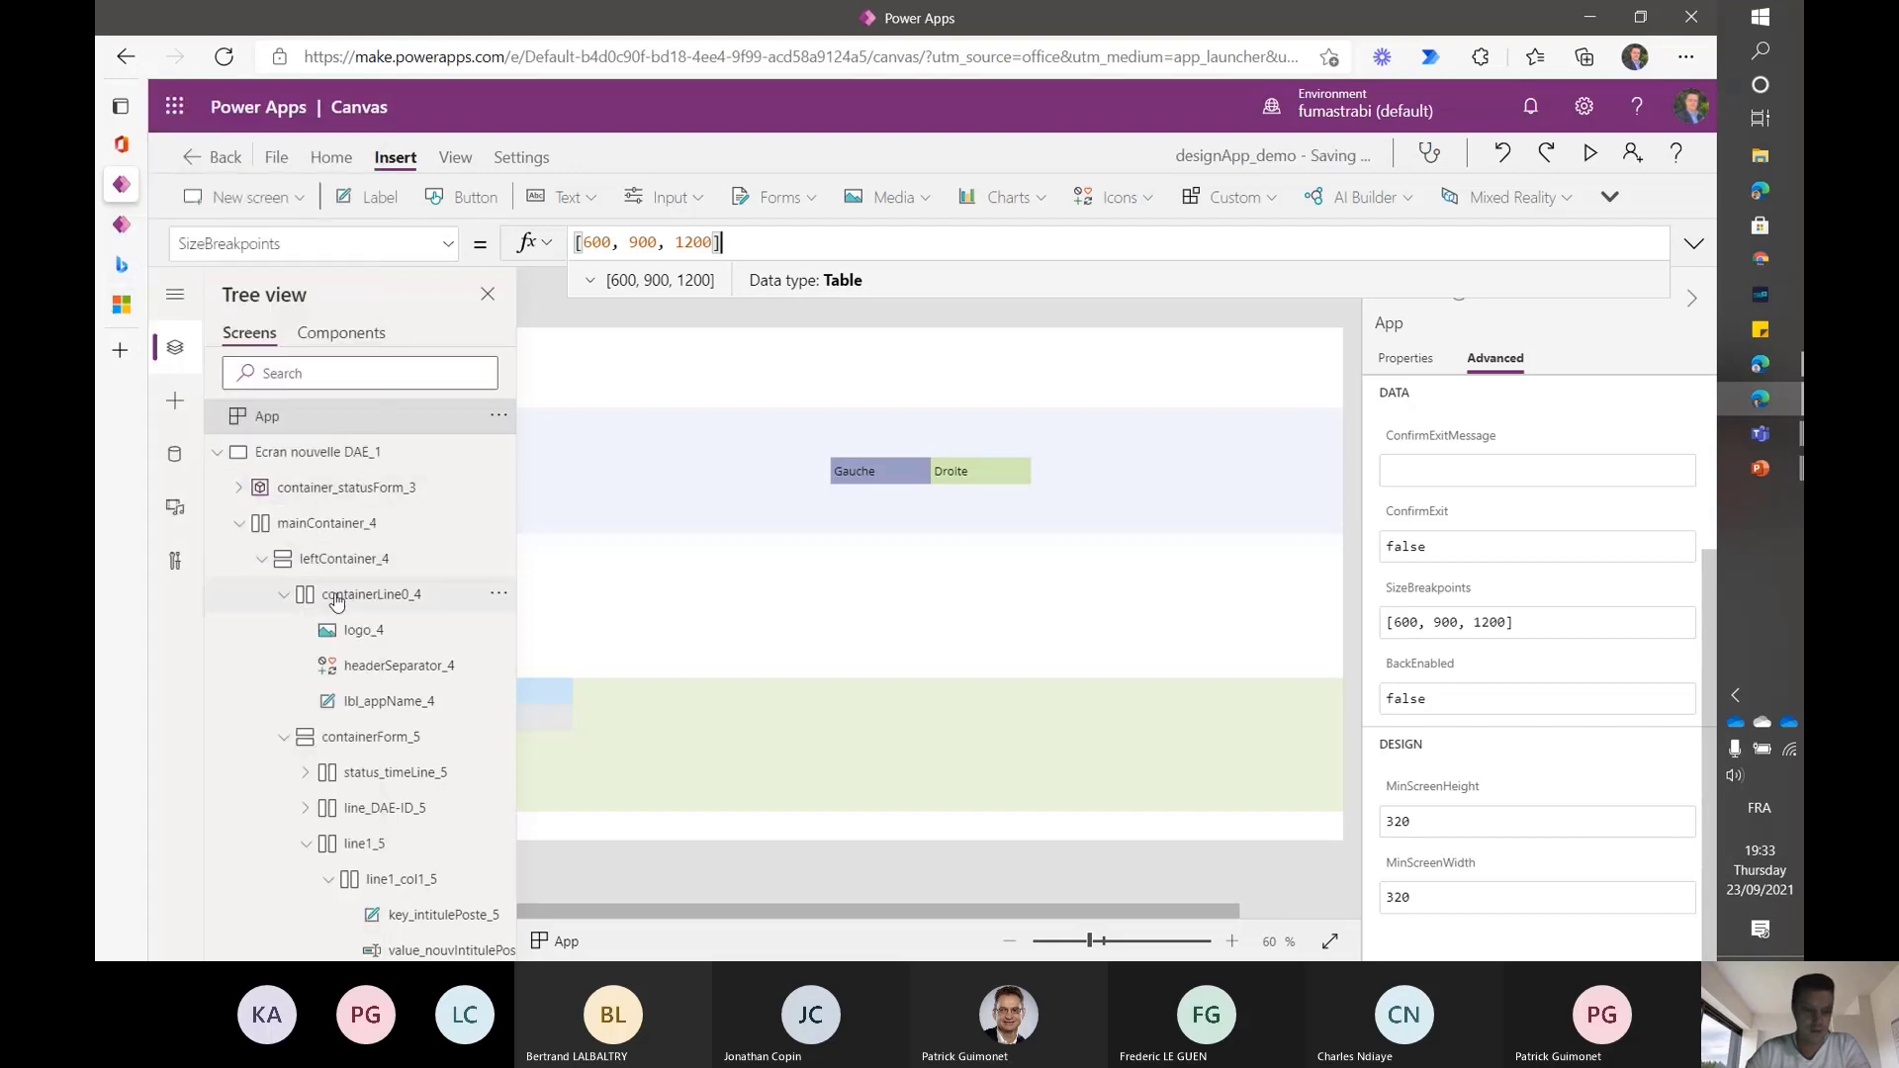
- Select the line1_5 container in the "Ecran nouvelle DAE_1" form and review its layout properties
{"action": "scroll", "coordinate": [336, 600], "scroll_direction": "down", "scroll_amount": 10}
{"action": "scroll", "coordinate": [336, 601], "scroll_direction": "up", "scroll_amount": 8}
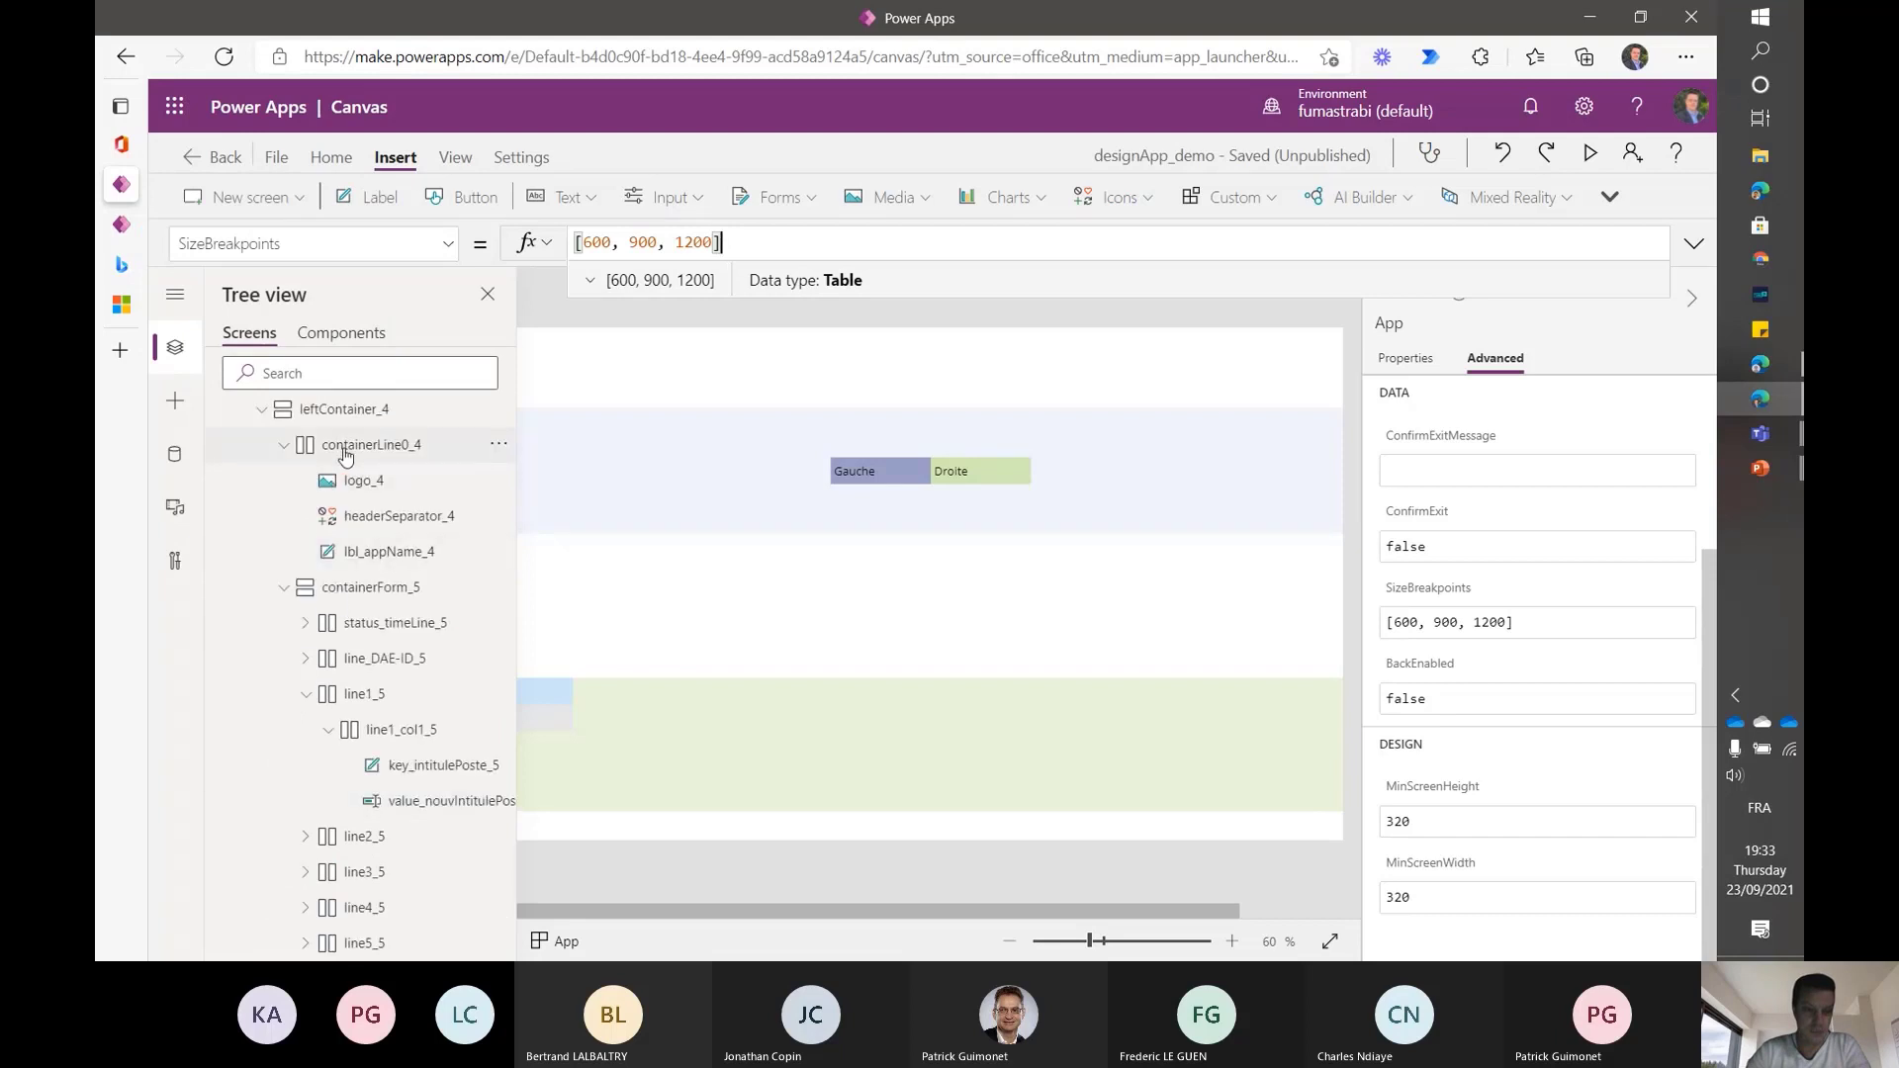
{"action": "left_click", "coordinate": [366, 590]}
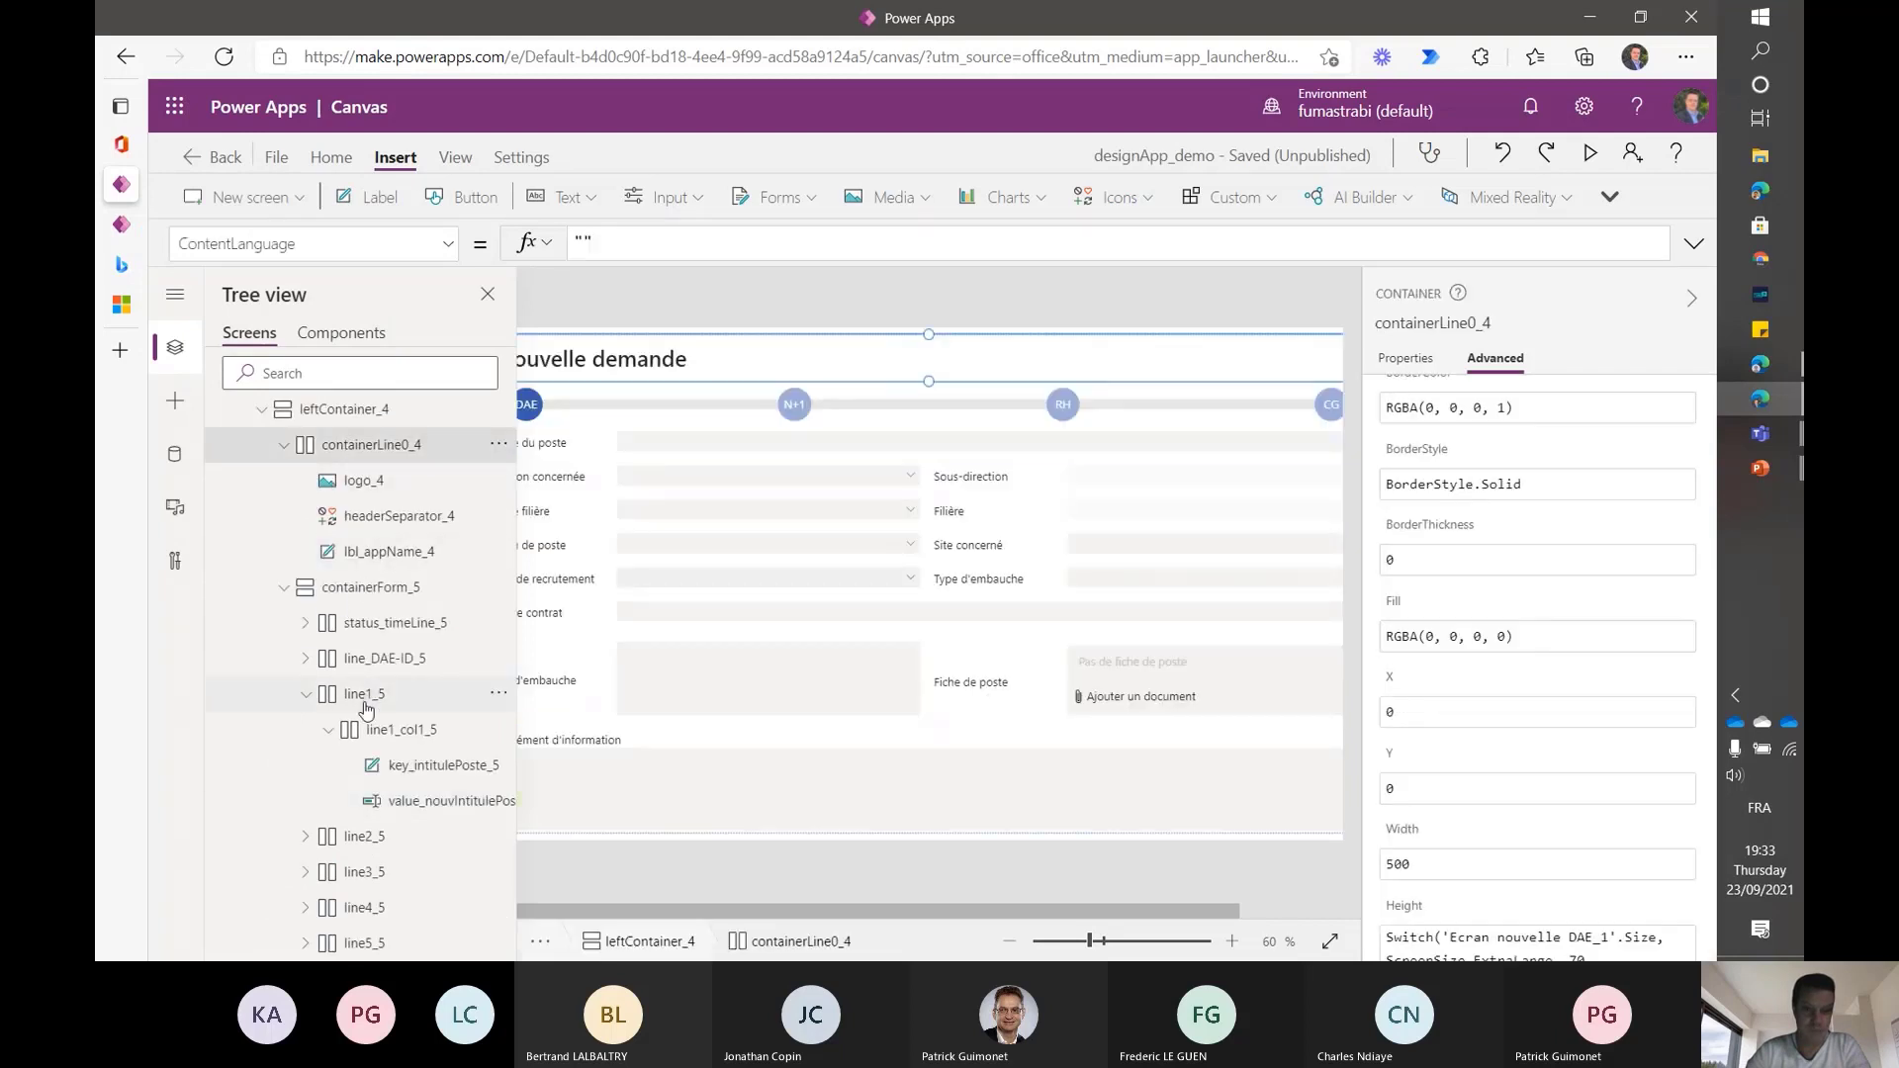
{"action": "left_click", "coordinate": [366, 707]}
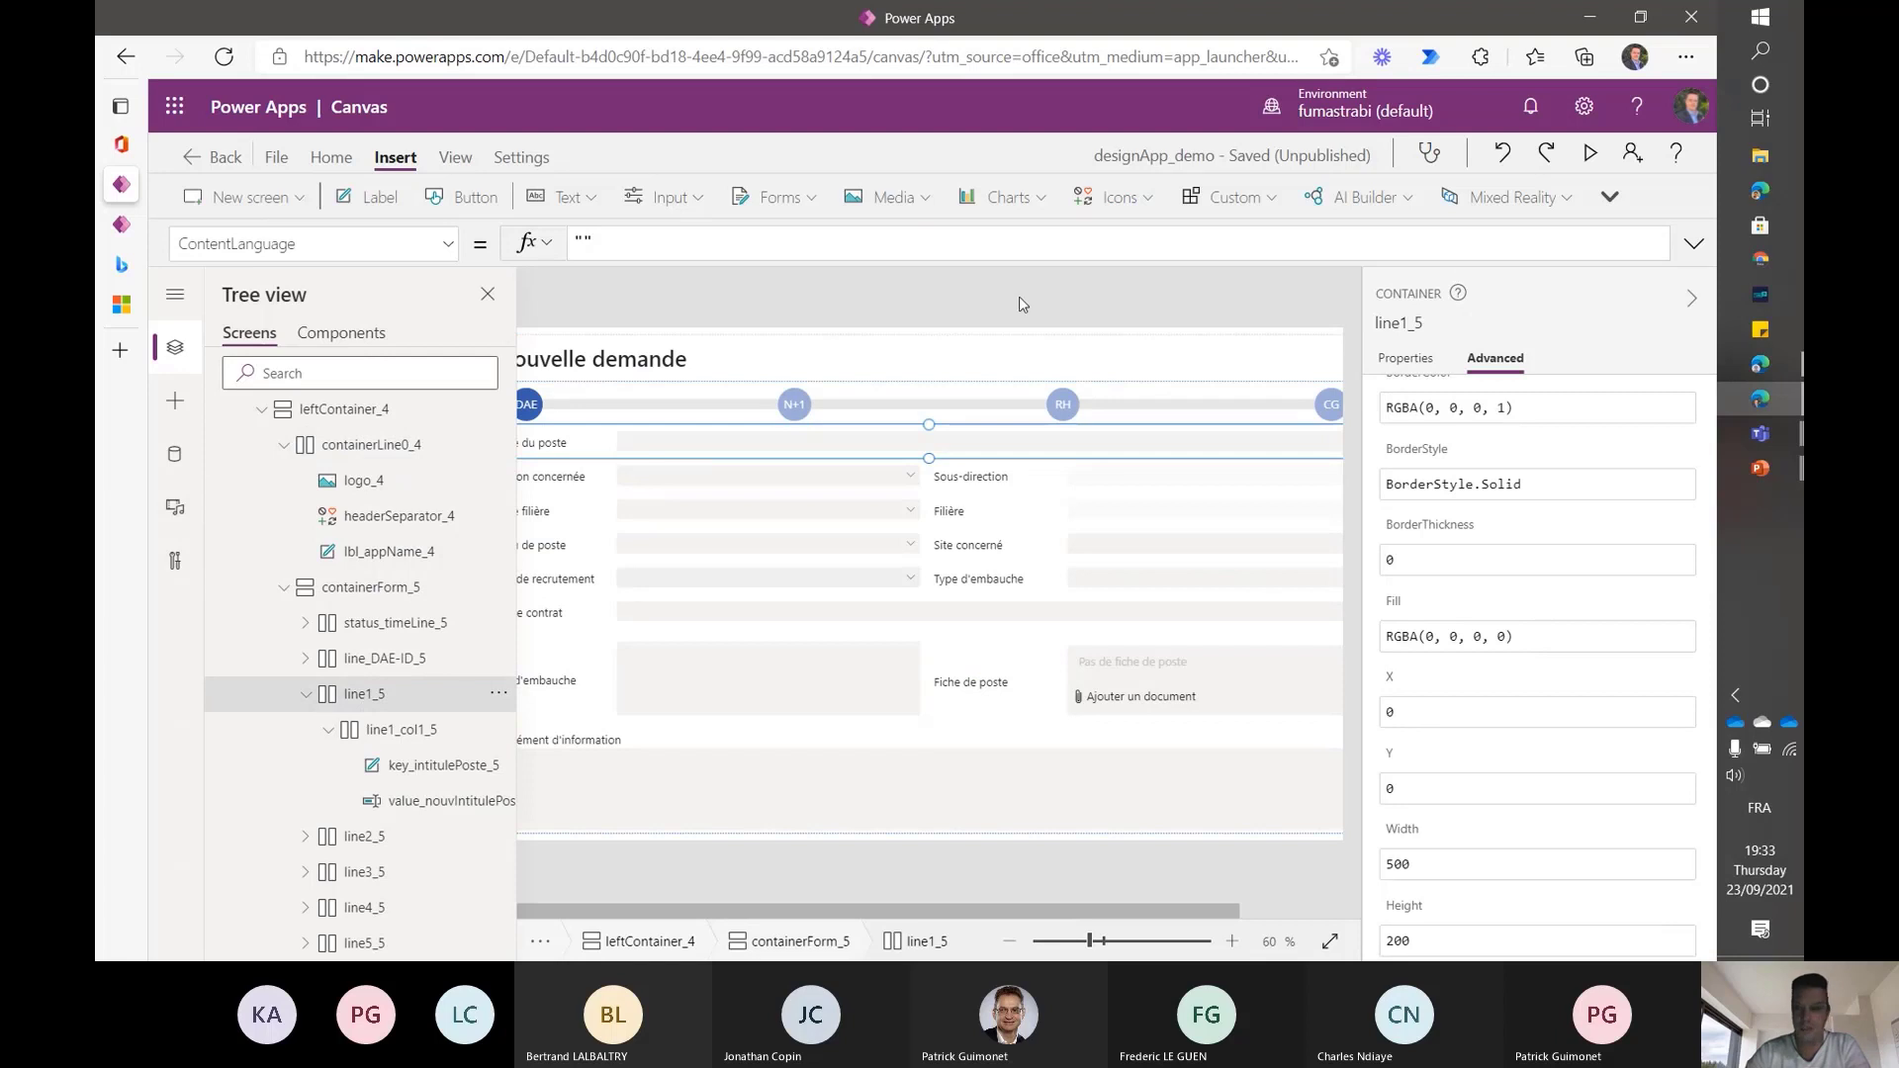
{"action": "scroll", "coordinate": [1538, 500], "scroll_direction": "up", "scroll_amount": 3}
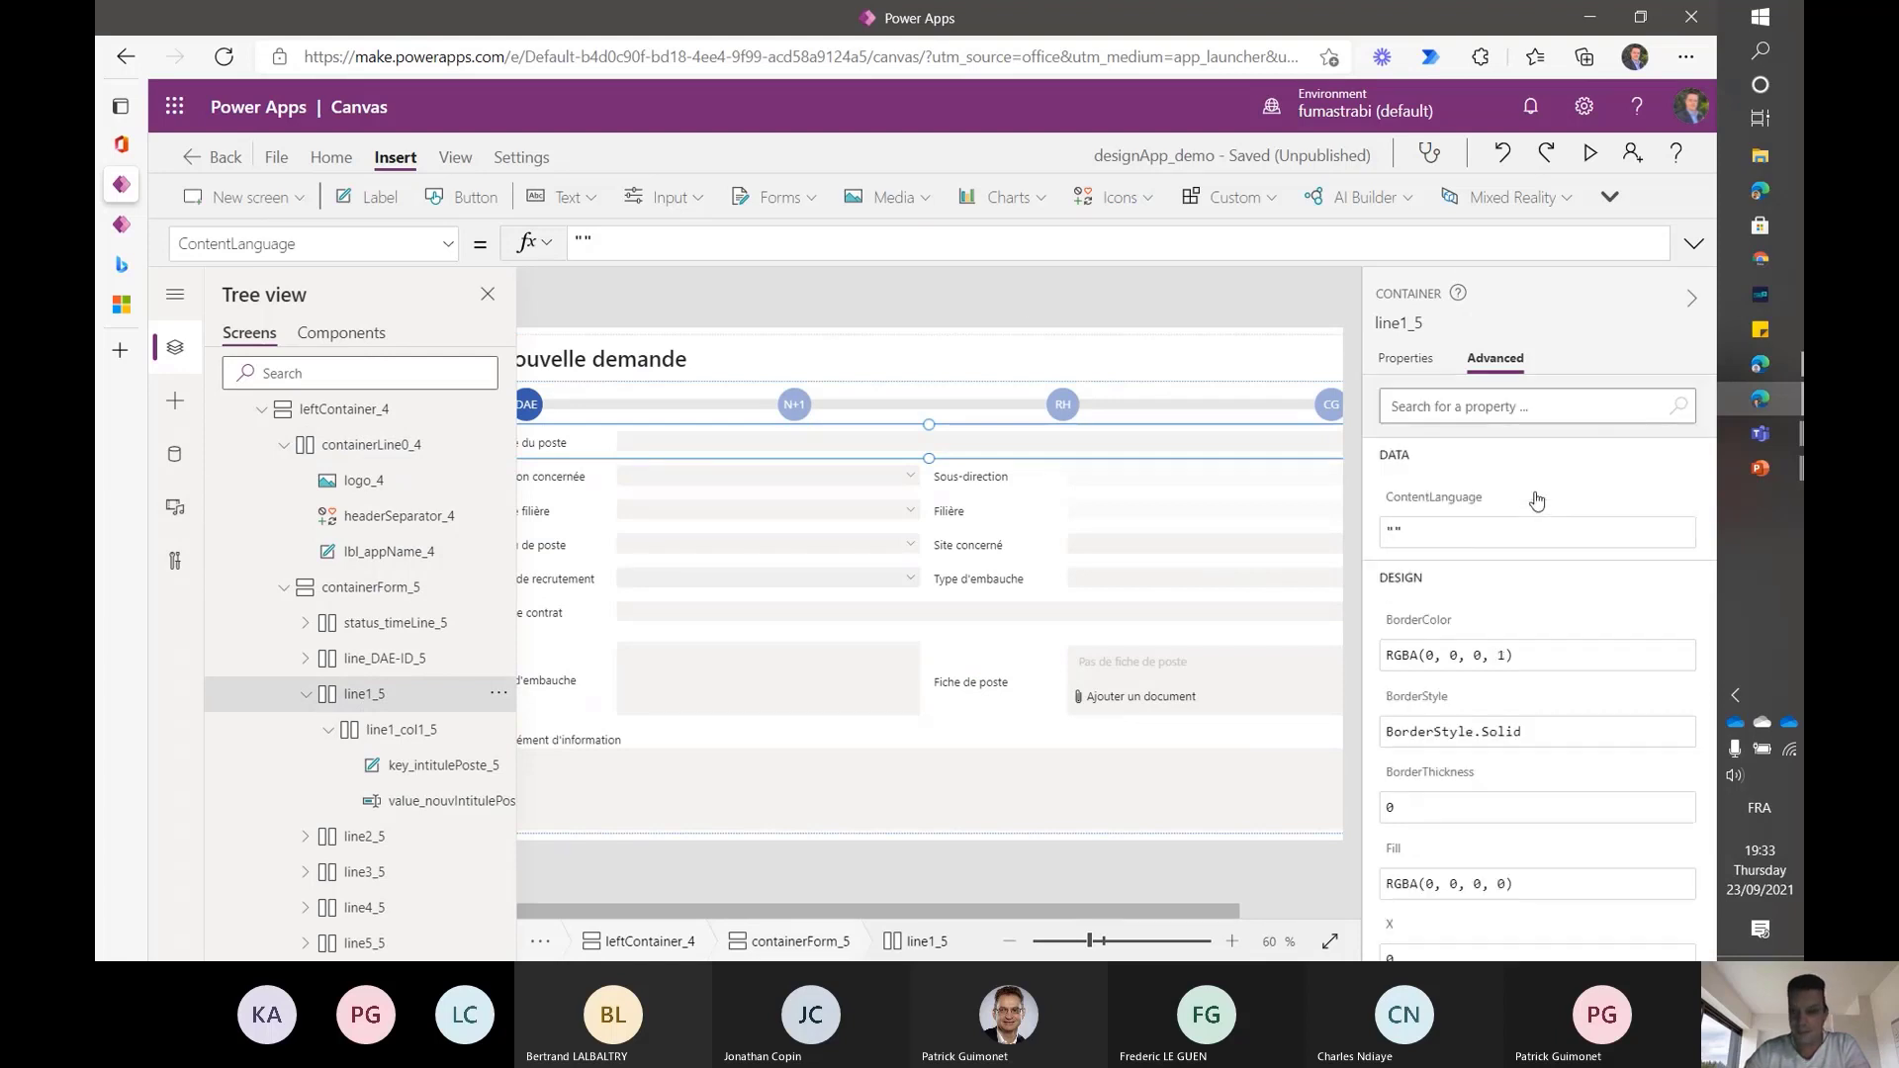
{"action": "left_click", "coordinate": [1405, 360]}
{"action": "scroll", "coordinate": [1458, 545], "scroll_direction": "down", "scroll_amount": 1}
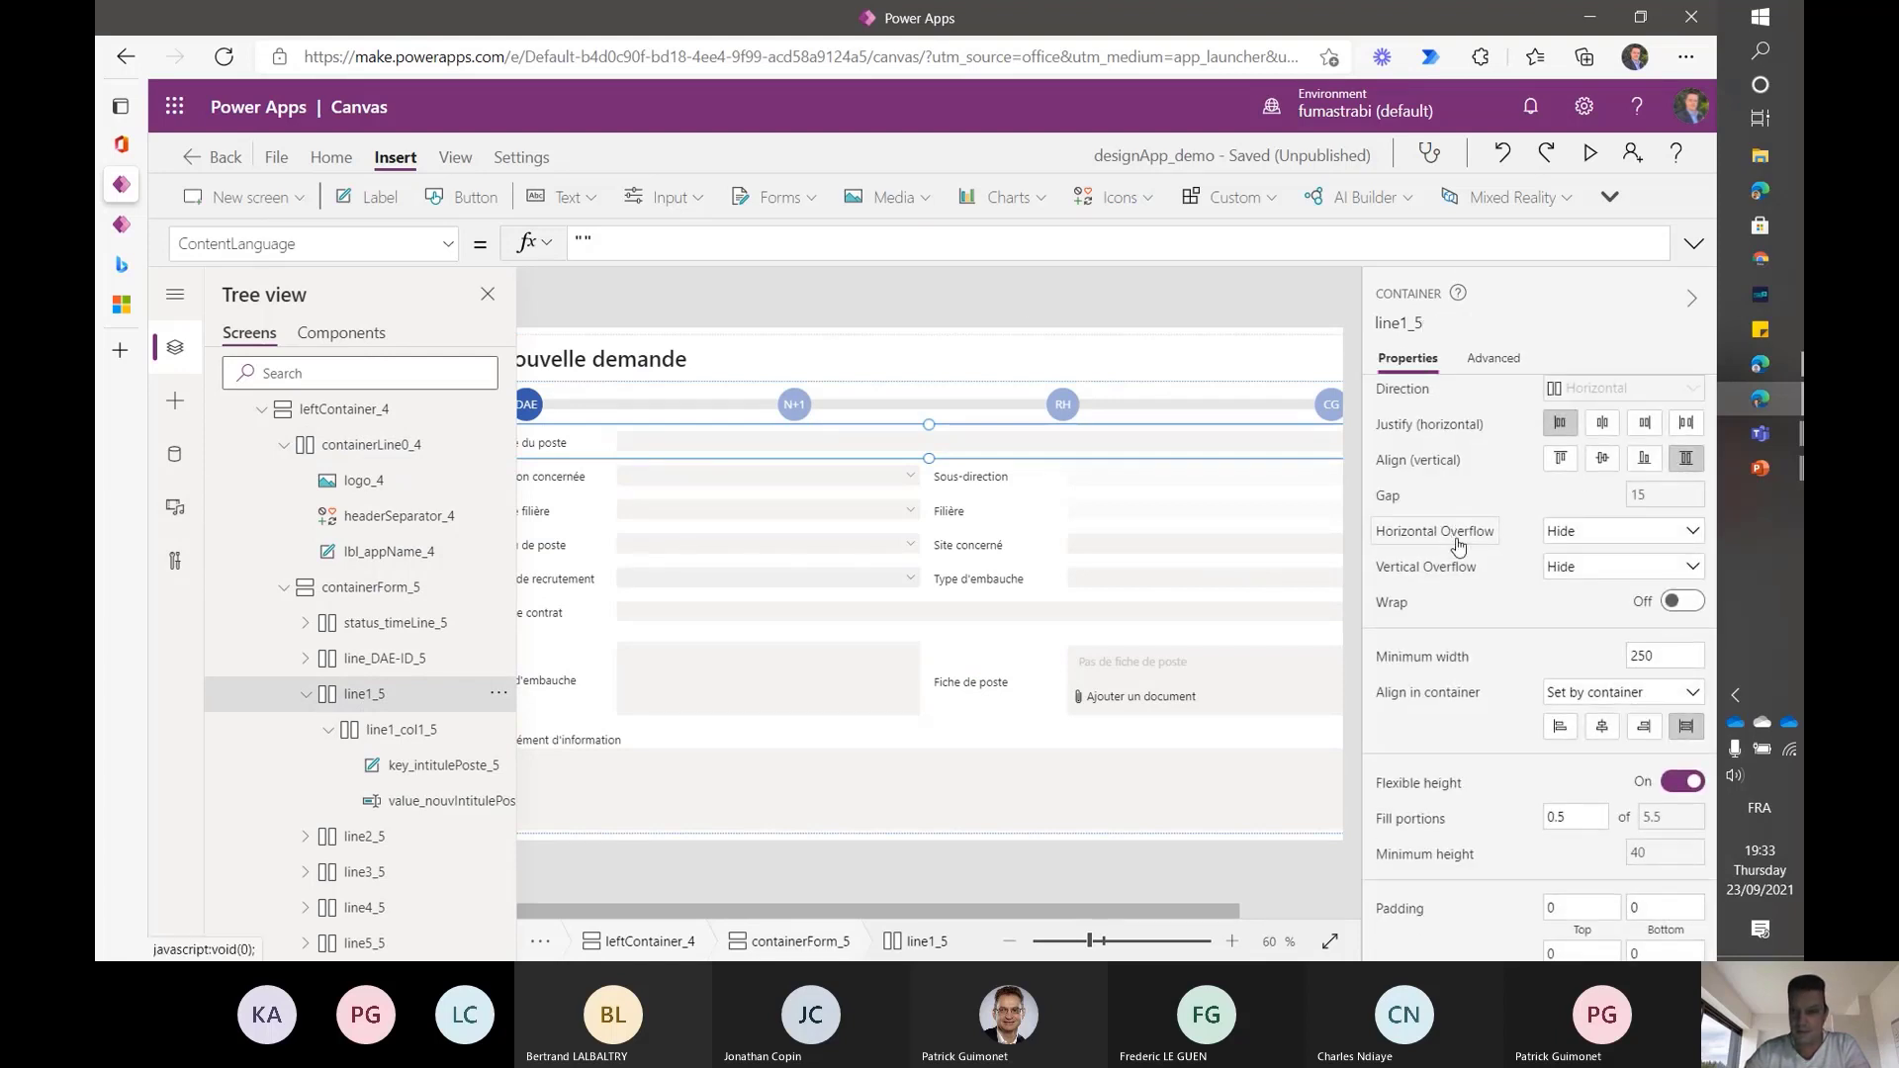
- In line1_5's LayoutDirection formula, remove the Large value after ScreenSize and review the available screen size options
{"action": "left_click", "coordinate": [1406, 384]}
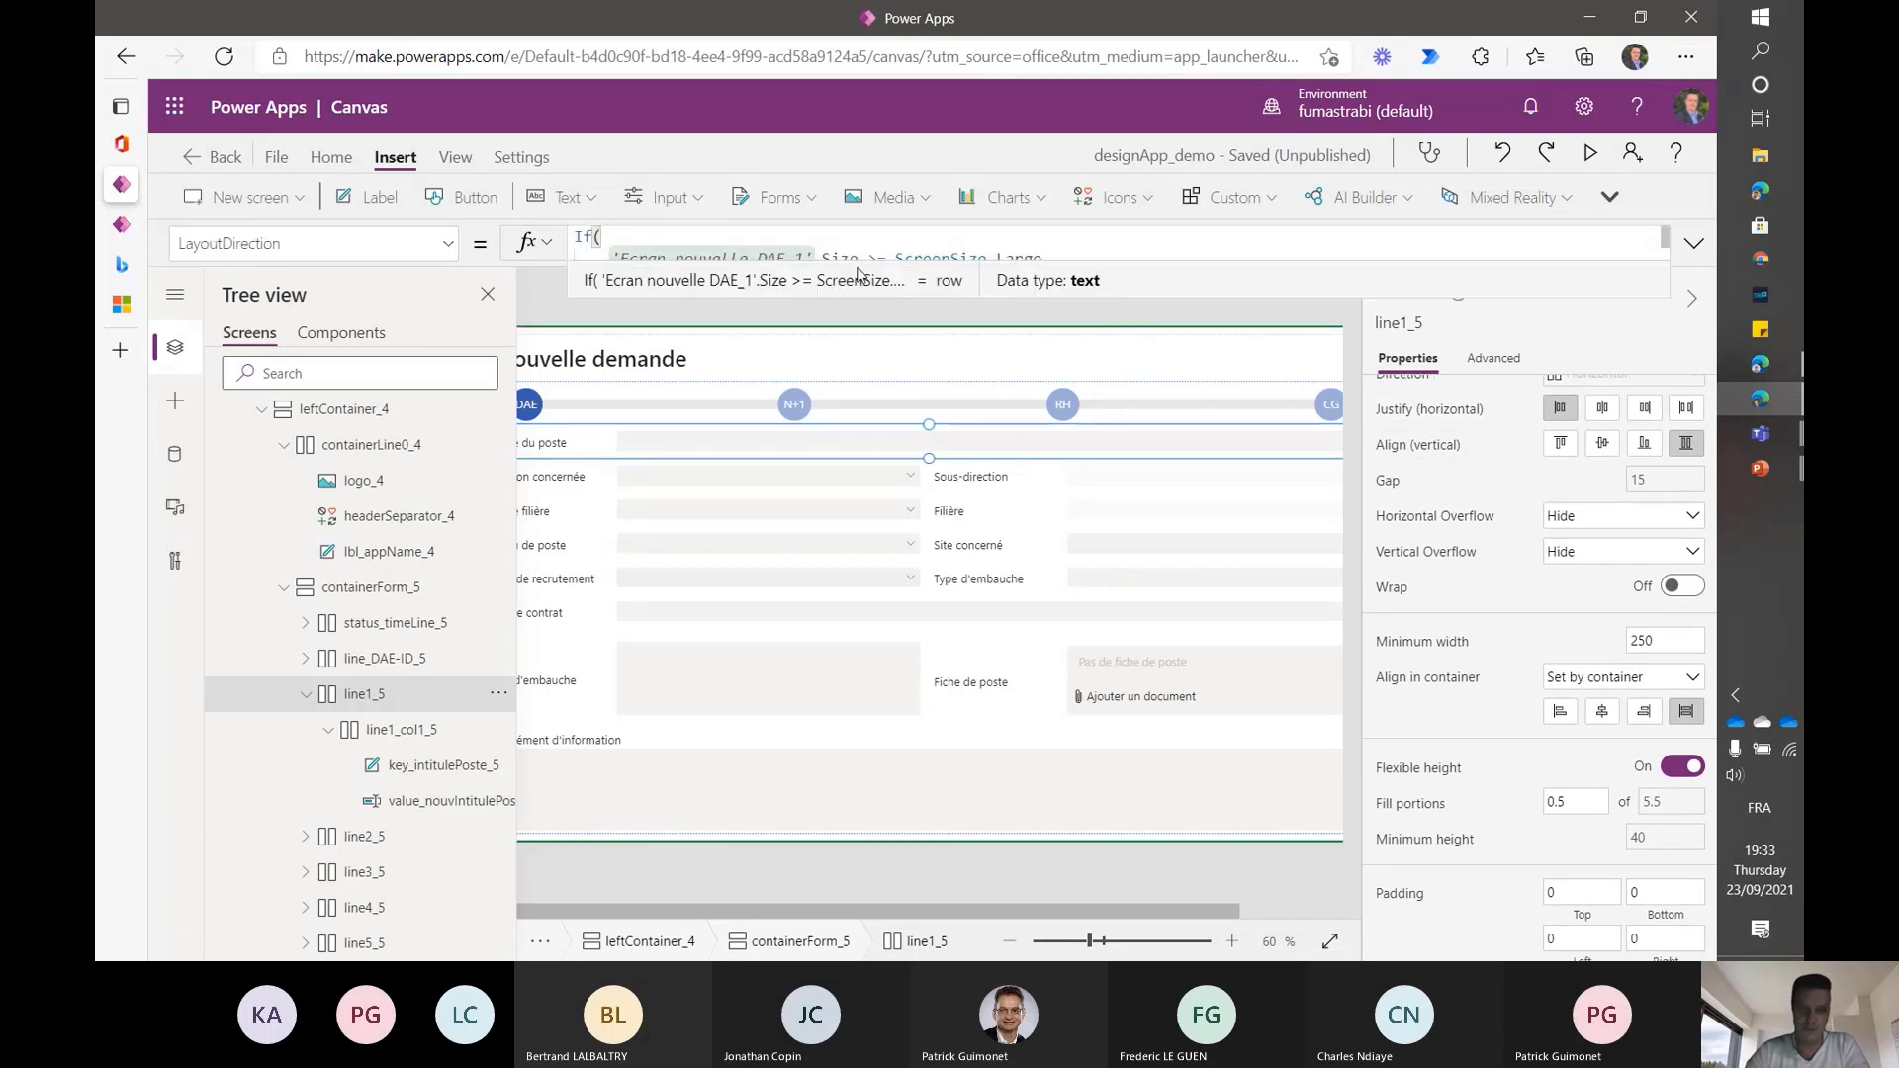
{"action": "left_click_drag", "start_coordinate": [1099, 298], "coordinate": [1081, 376]}
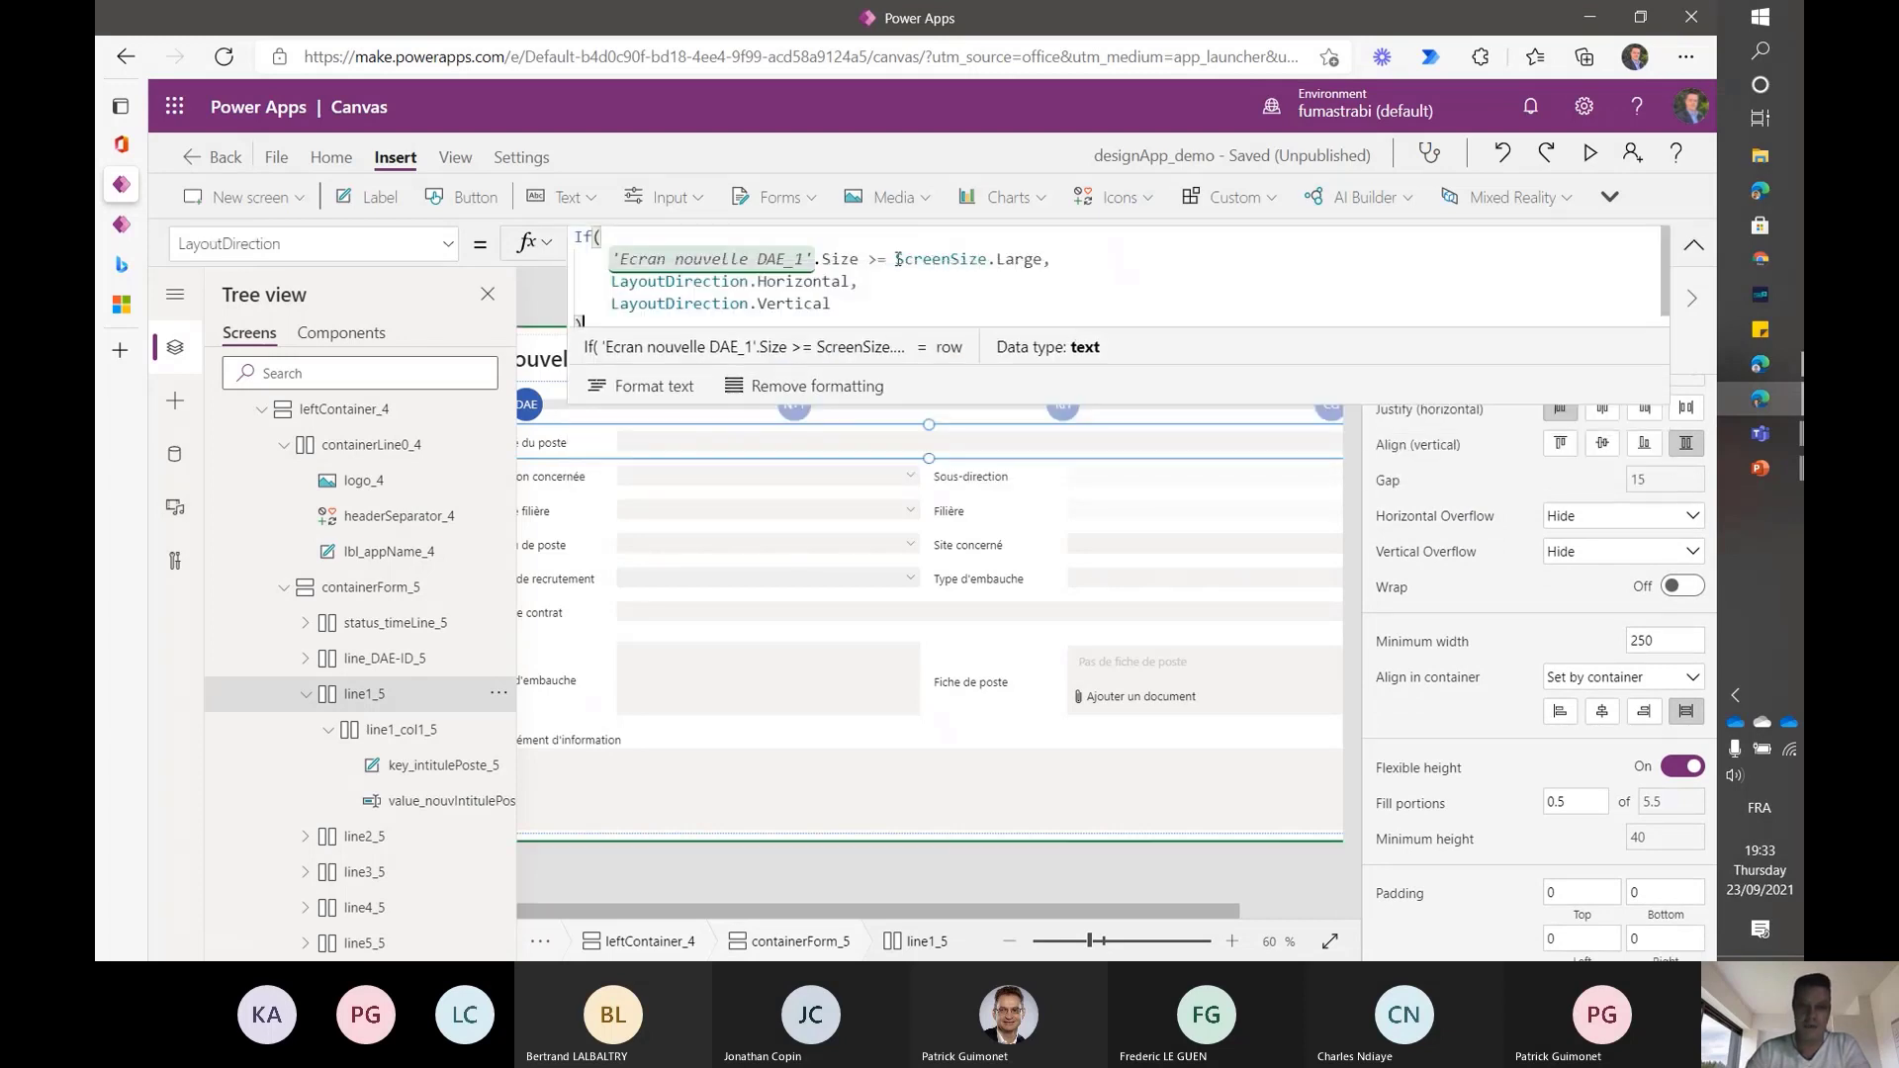
{"action": "left_click_drag", "start_coordinate": [898, 259], "coordinate": [1000, 262]}
{"action": "key", "text": "BackSpace"}
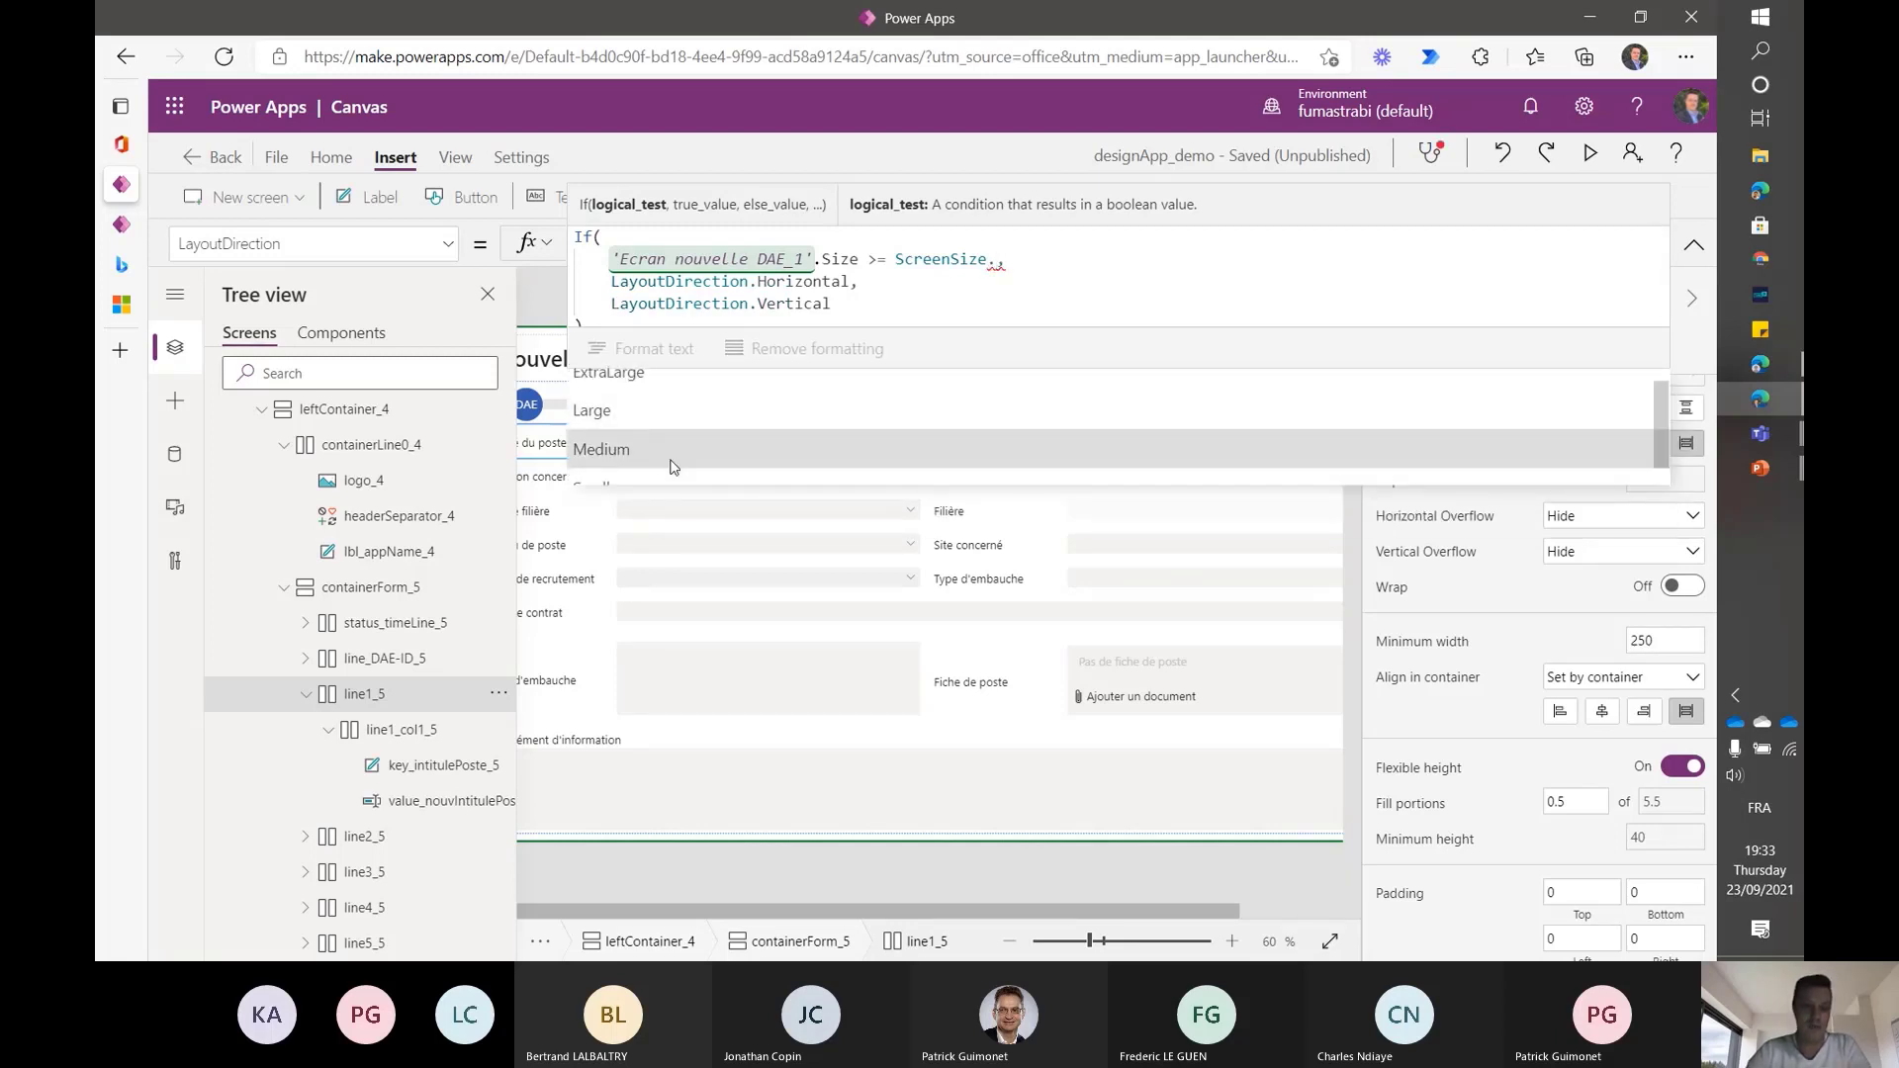
{"action": "scroll", "coordinate": [673, 465], "scroll_direction": "down", "scroll_amount": 1}
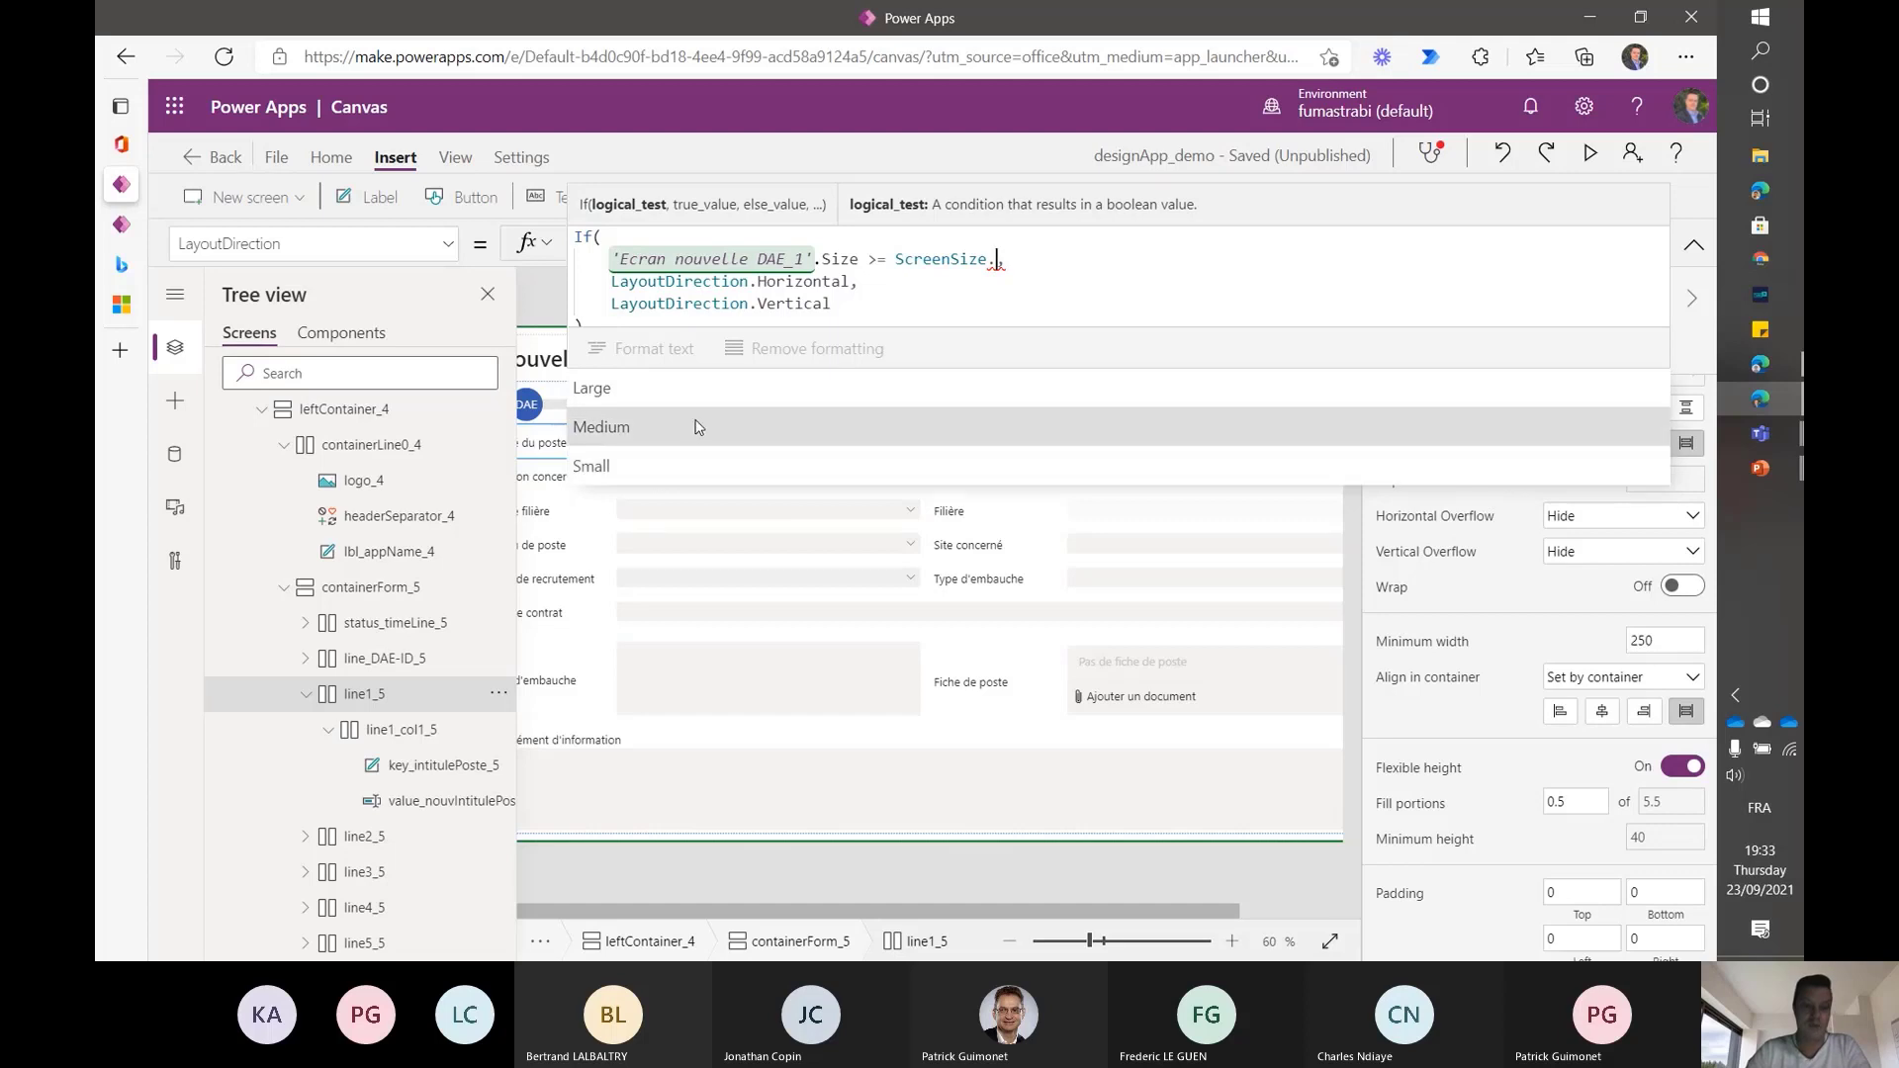
{"action": "scroll", "coordinate": [697, 427], "scroll_direction": "up", "scroll_amount": 1}
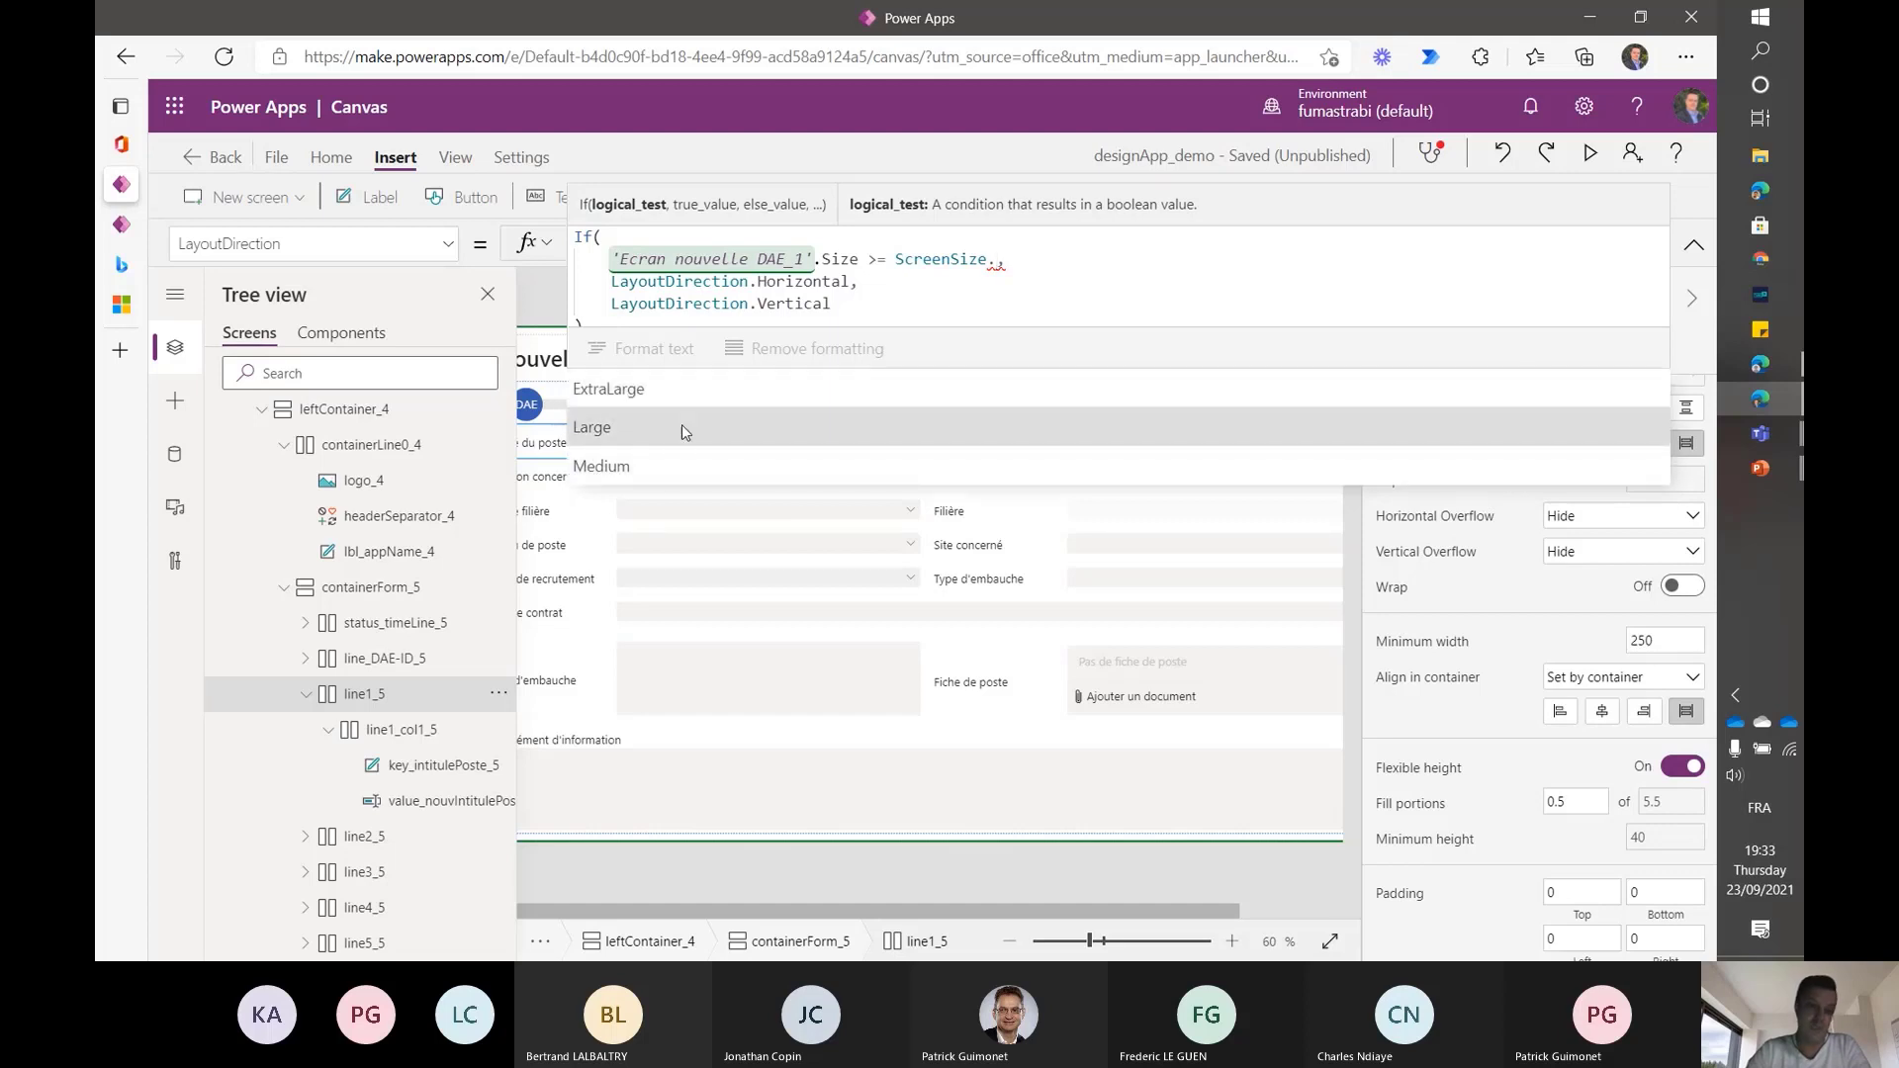
{"action": "scroll", "coordinate": [681, 424], "scroll_direction": "down", "scroll_amount": 1}
{"action": "scroll", "coordinate": [322, 614], "scroll_direction": "up", "scroll_amount": 2}
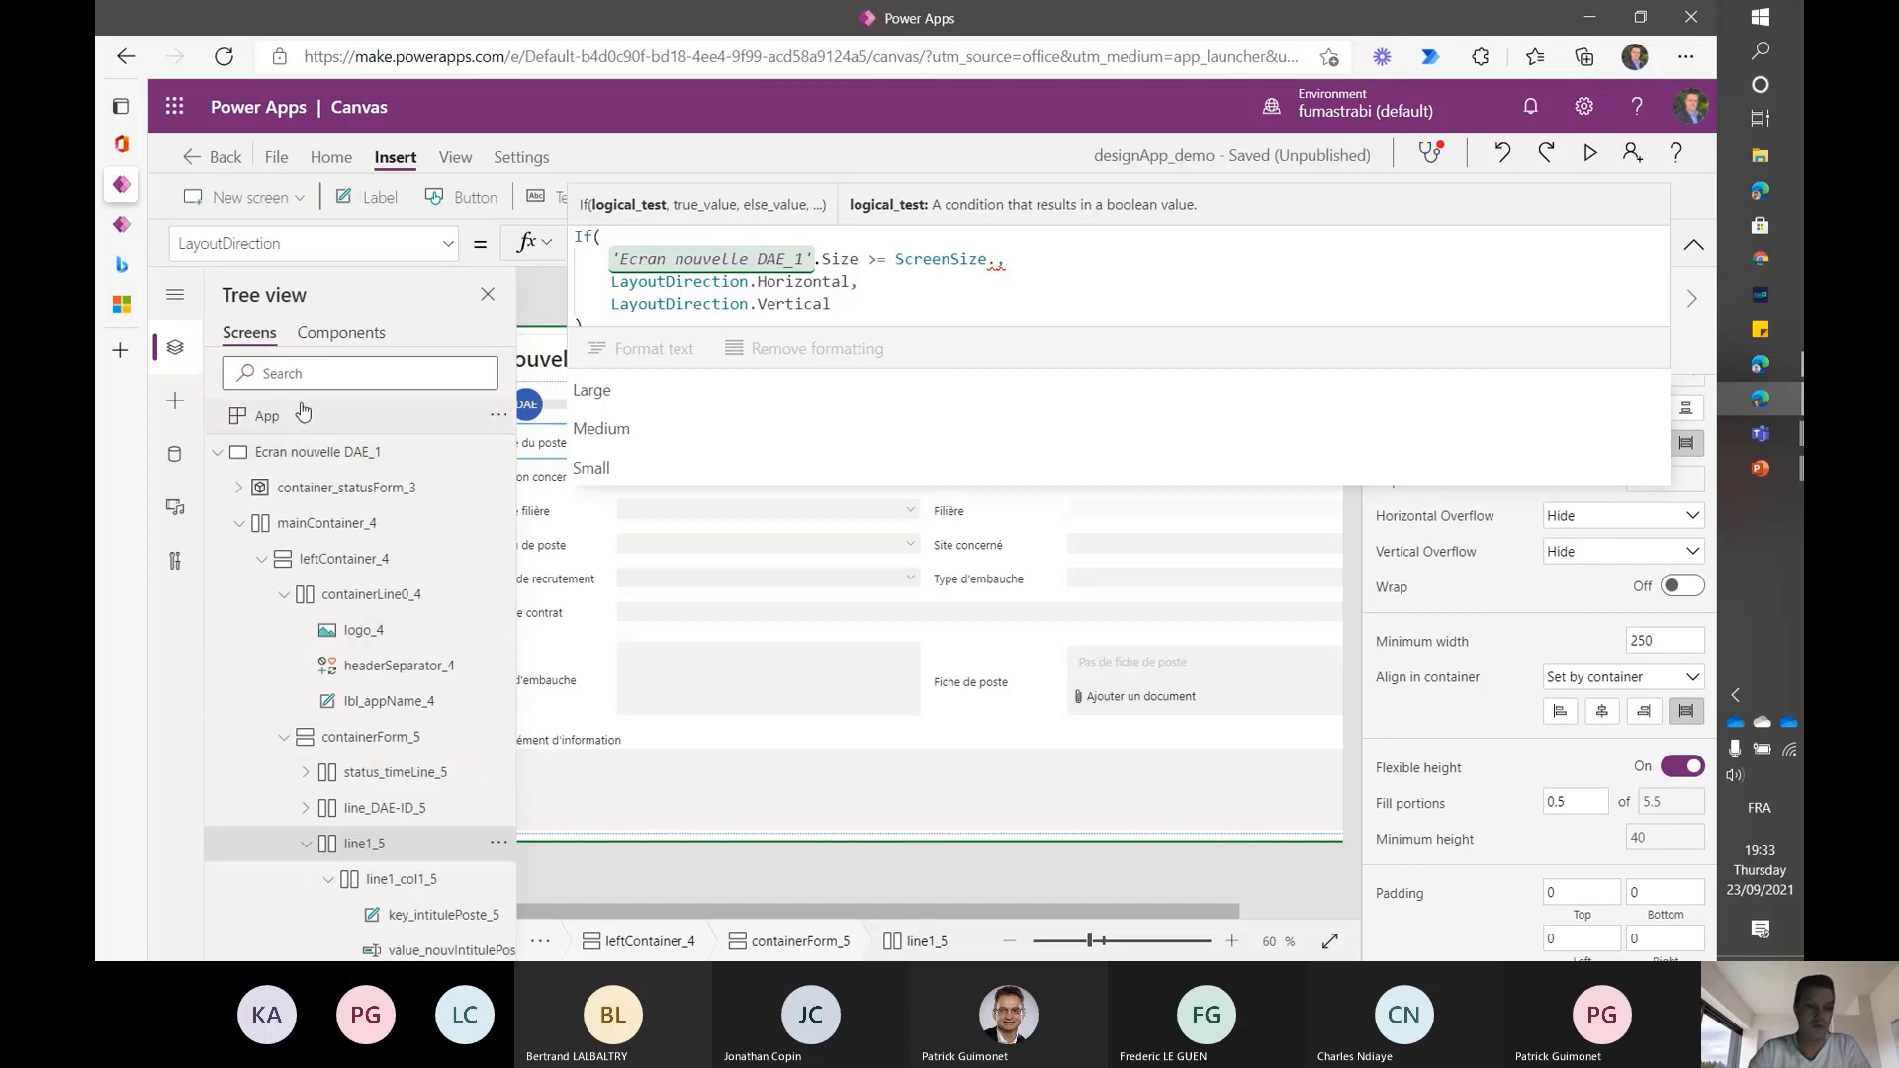
- Examine the App object's advanced properties and highlight the individual SizeBreakpoints values in its formula
{"action": "left_click", "coordinate": [303, 413]}
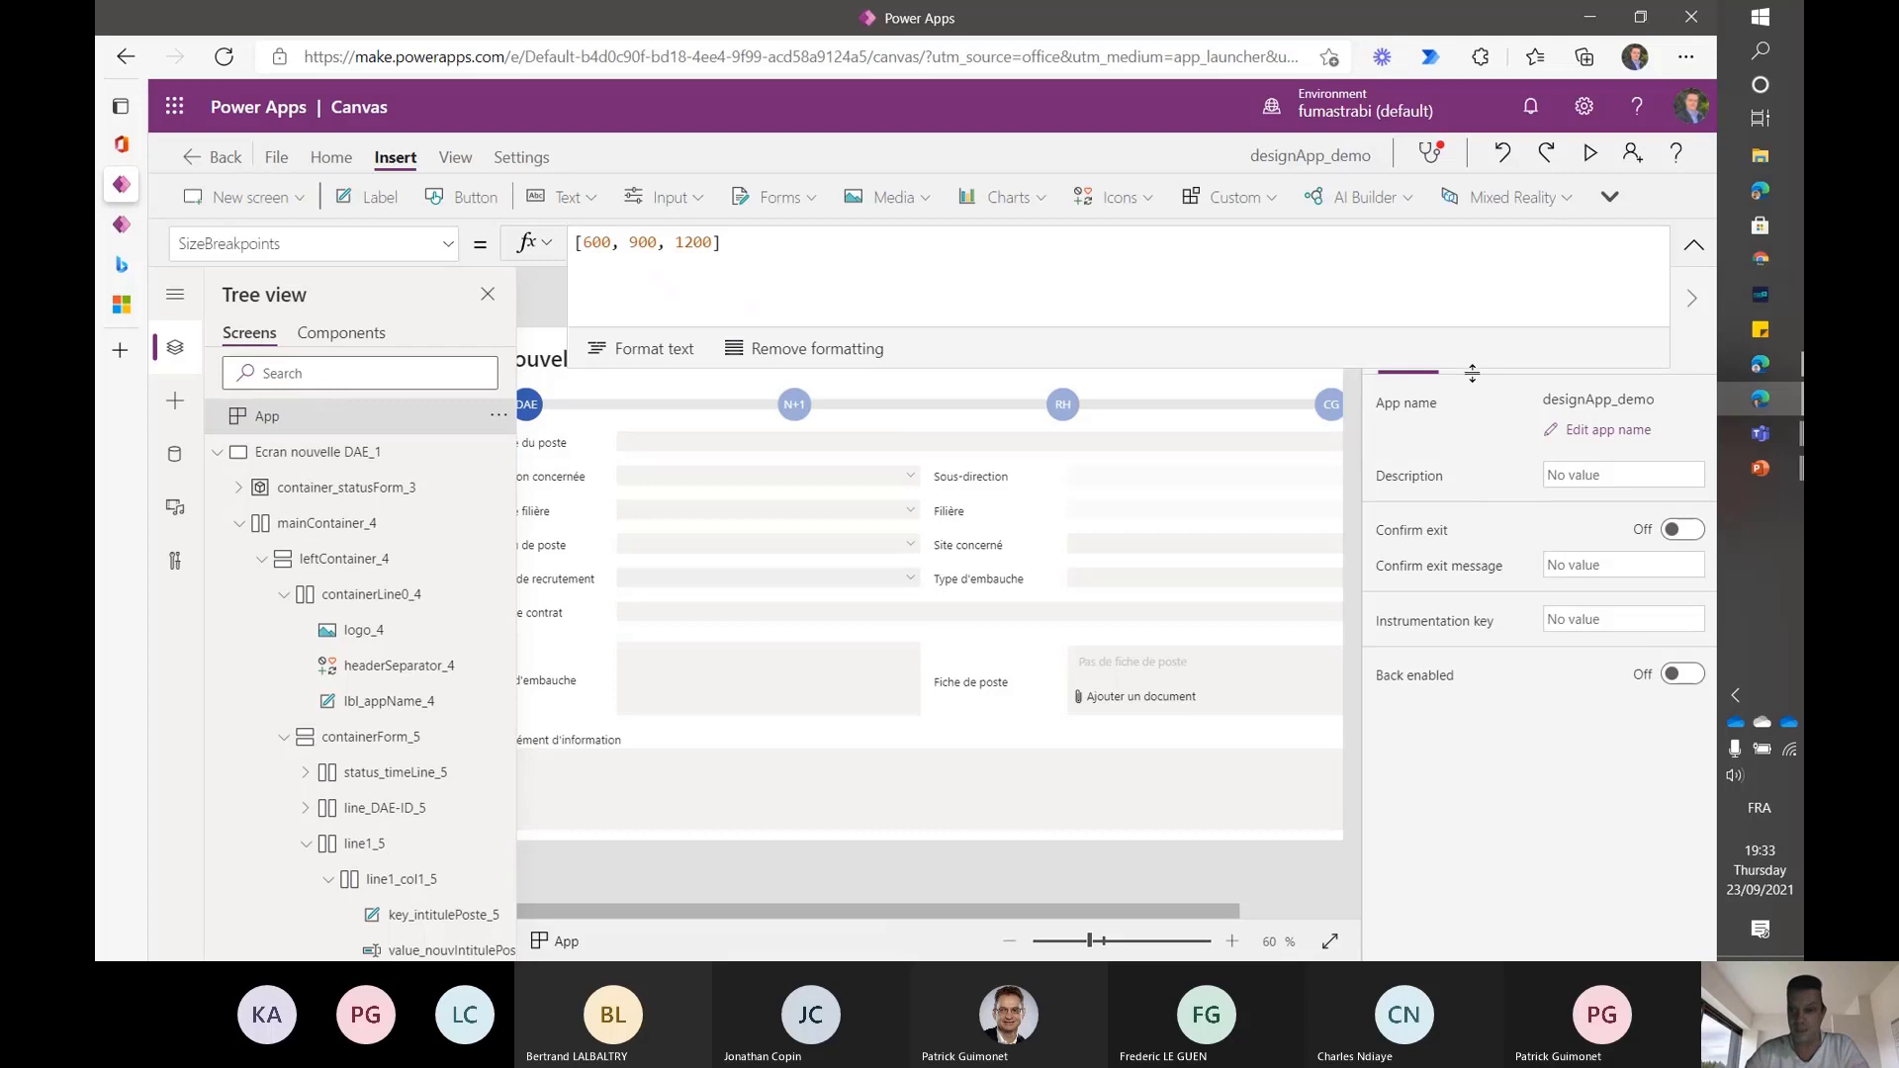
{"action": "left_click", "coordinate": [1691, 247]}
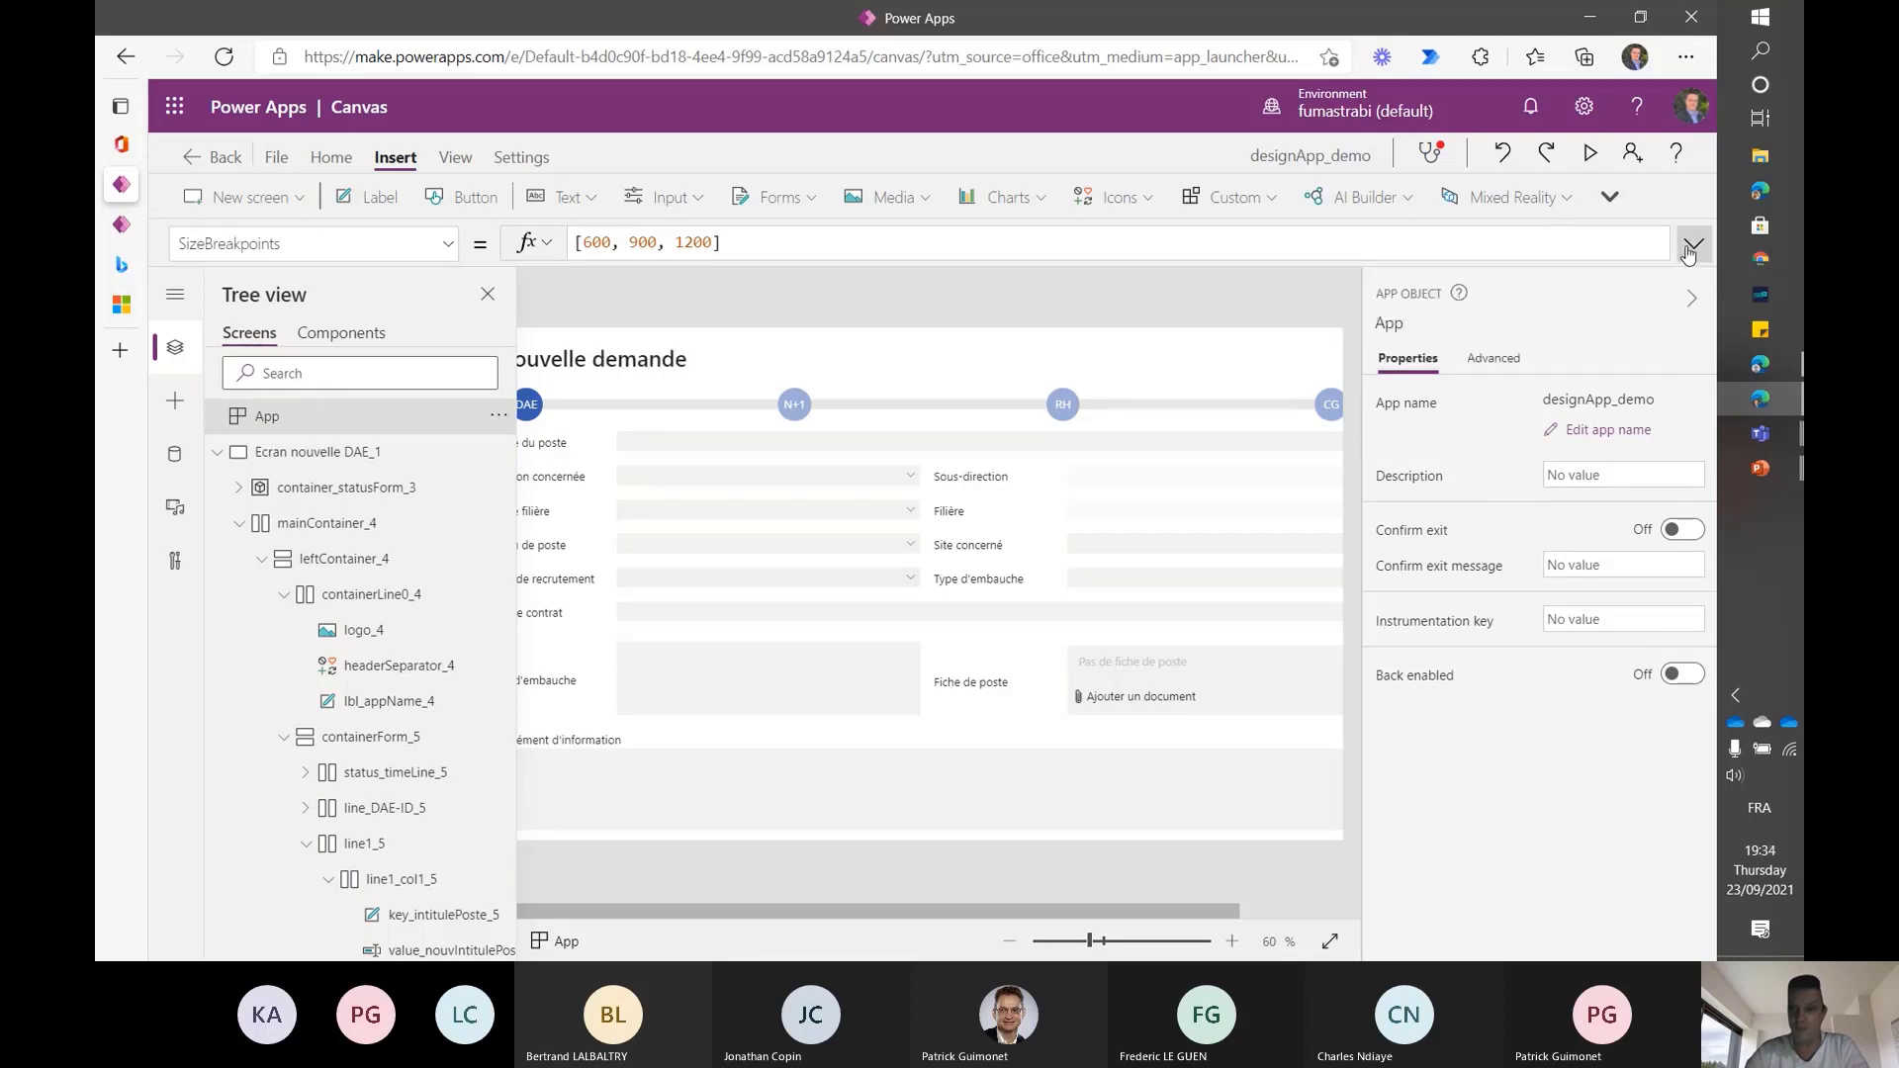
{"action": "left_click", "coordinate": [1491, 361]}
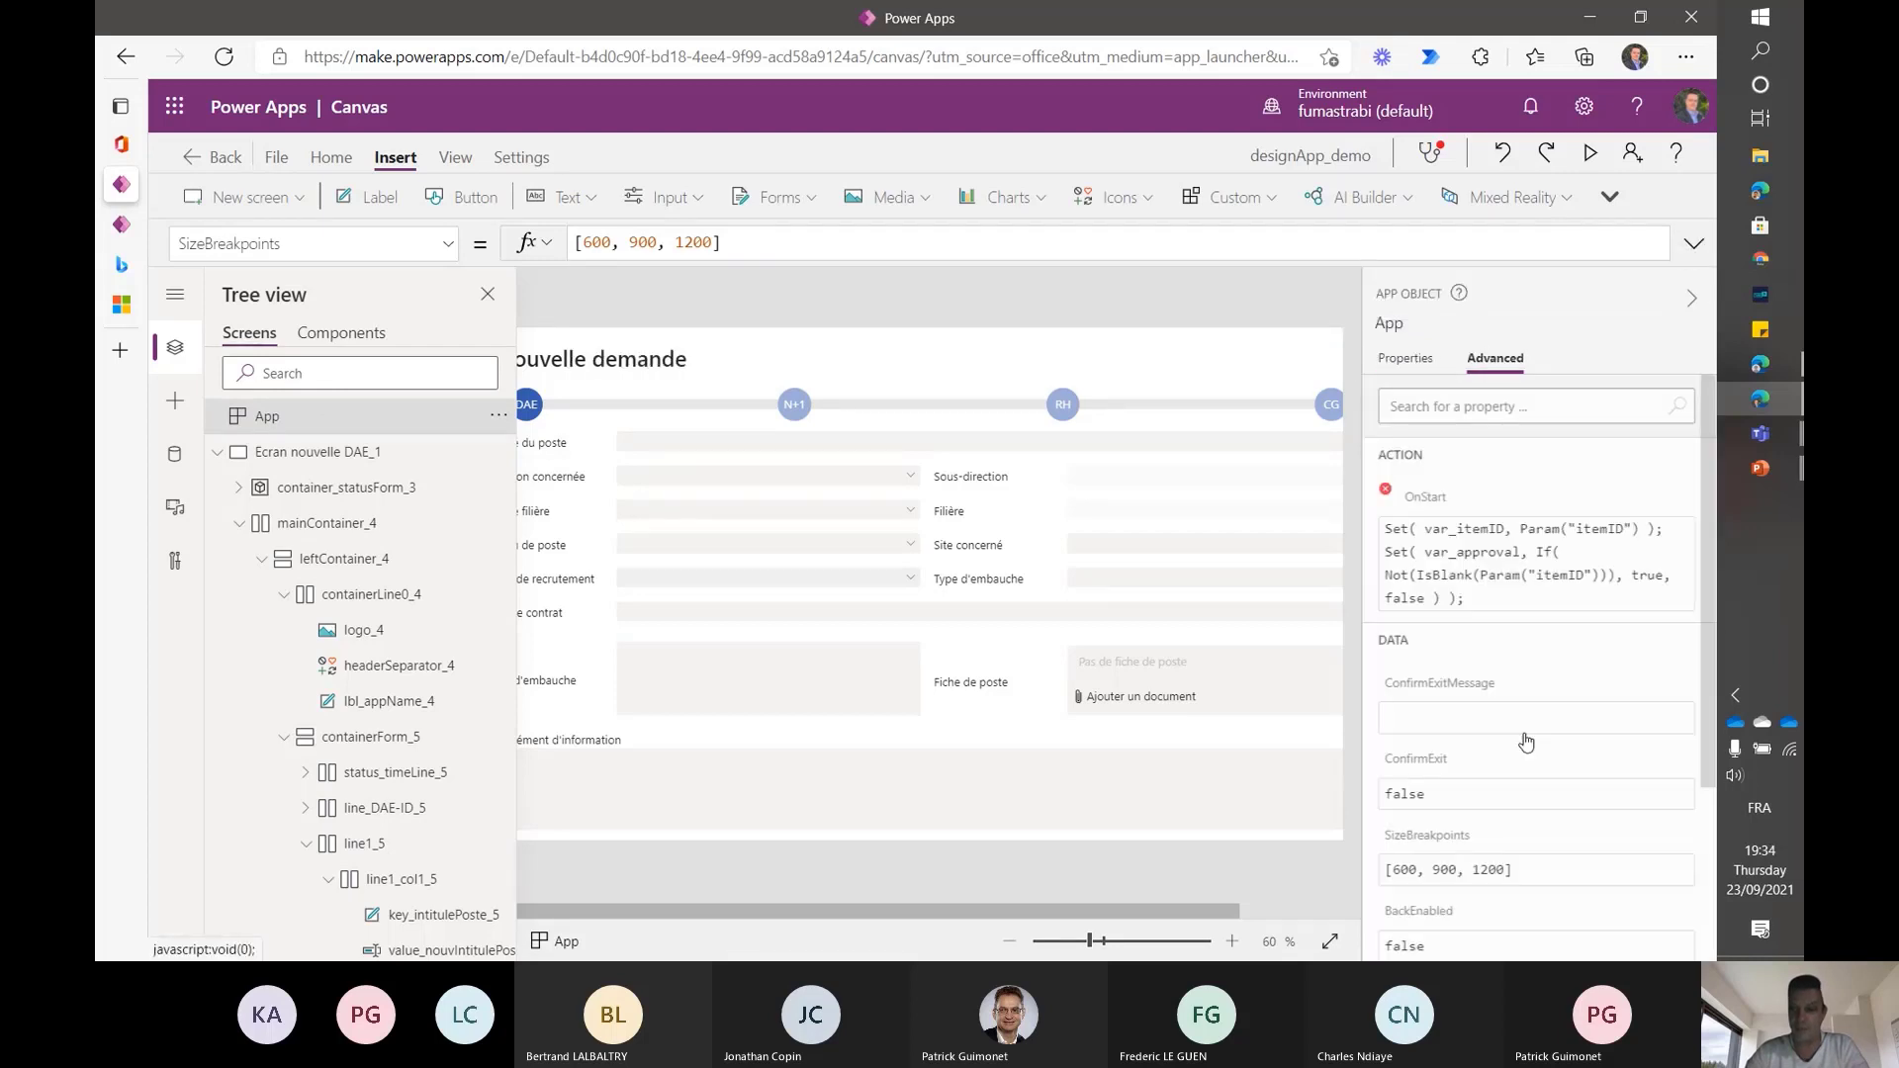
{"action": "scroll", "coordinate": [1526, 742], "scroll_direction": "down", "scroll_amount": 3}
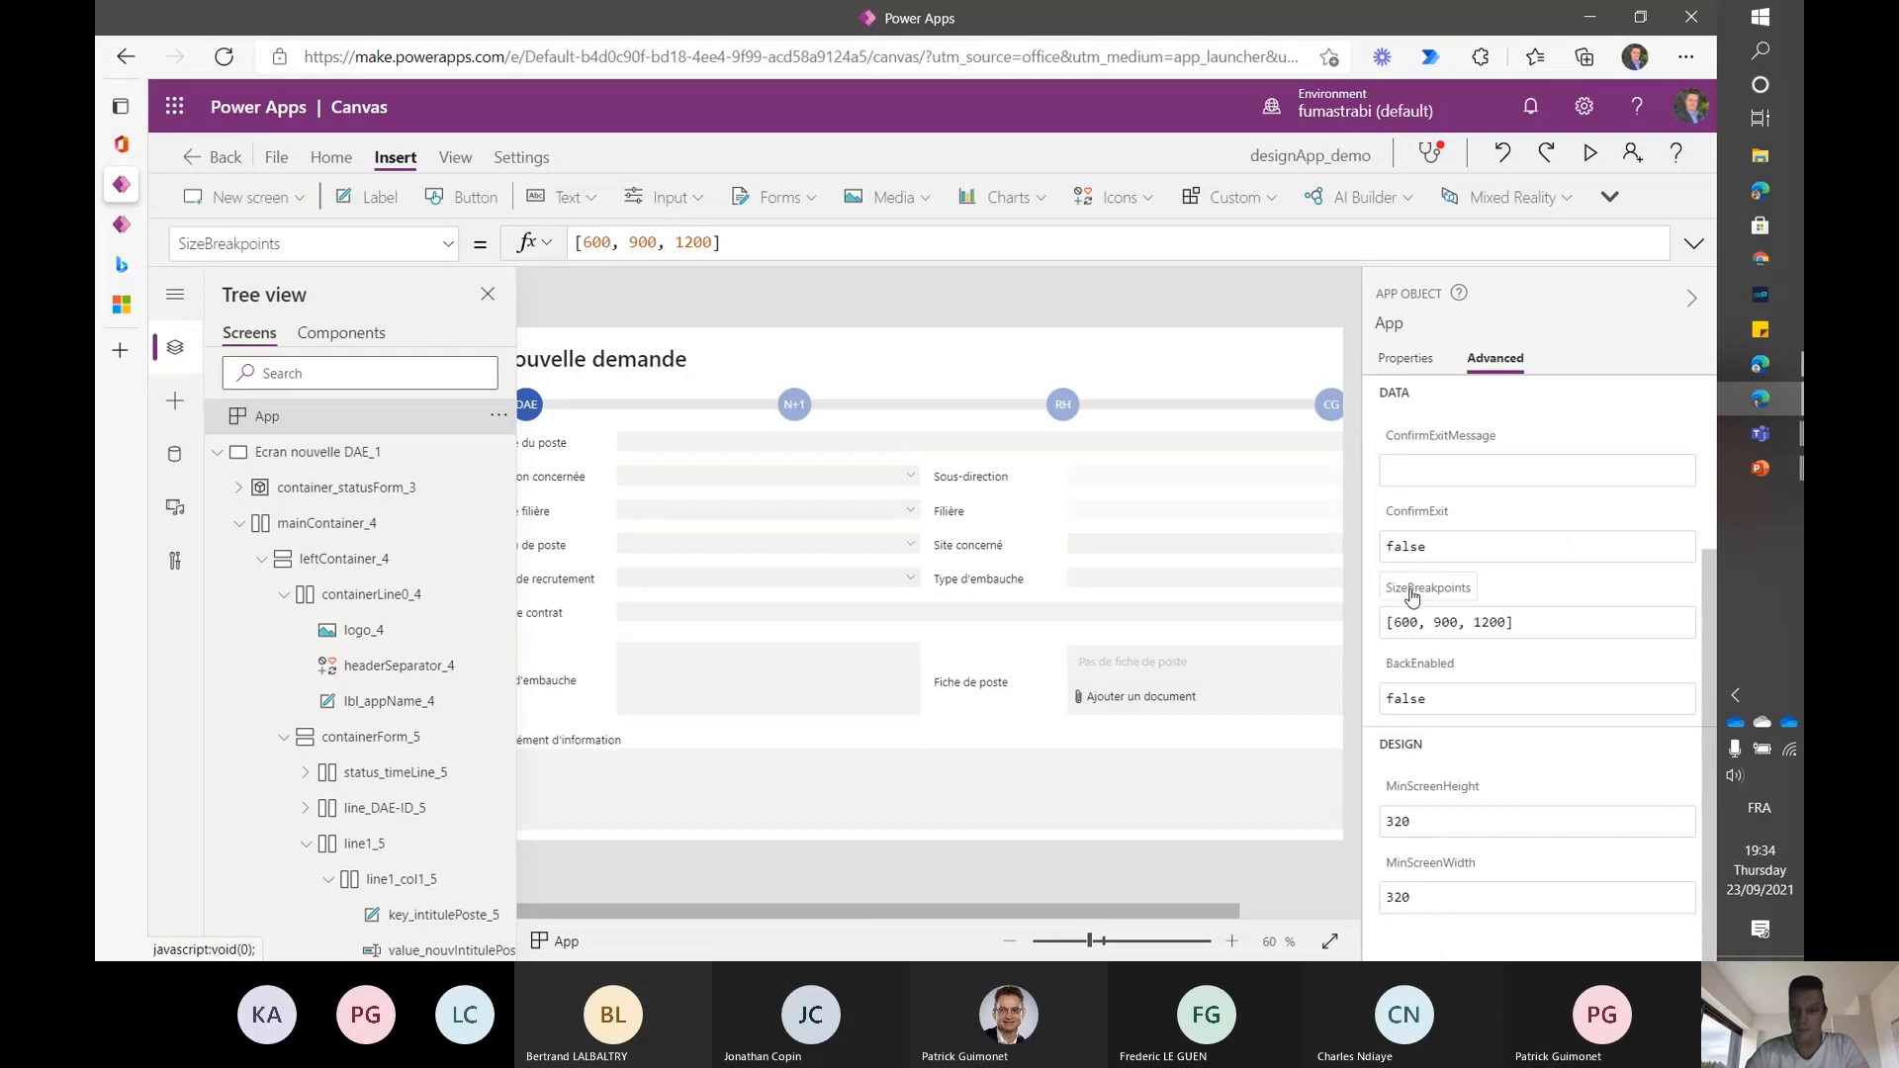
{"action": "left_click", "coordinate": [752, 242]}
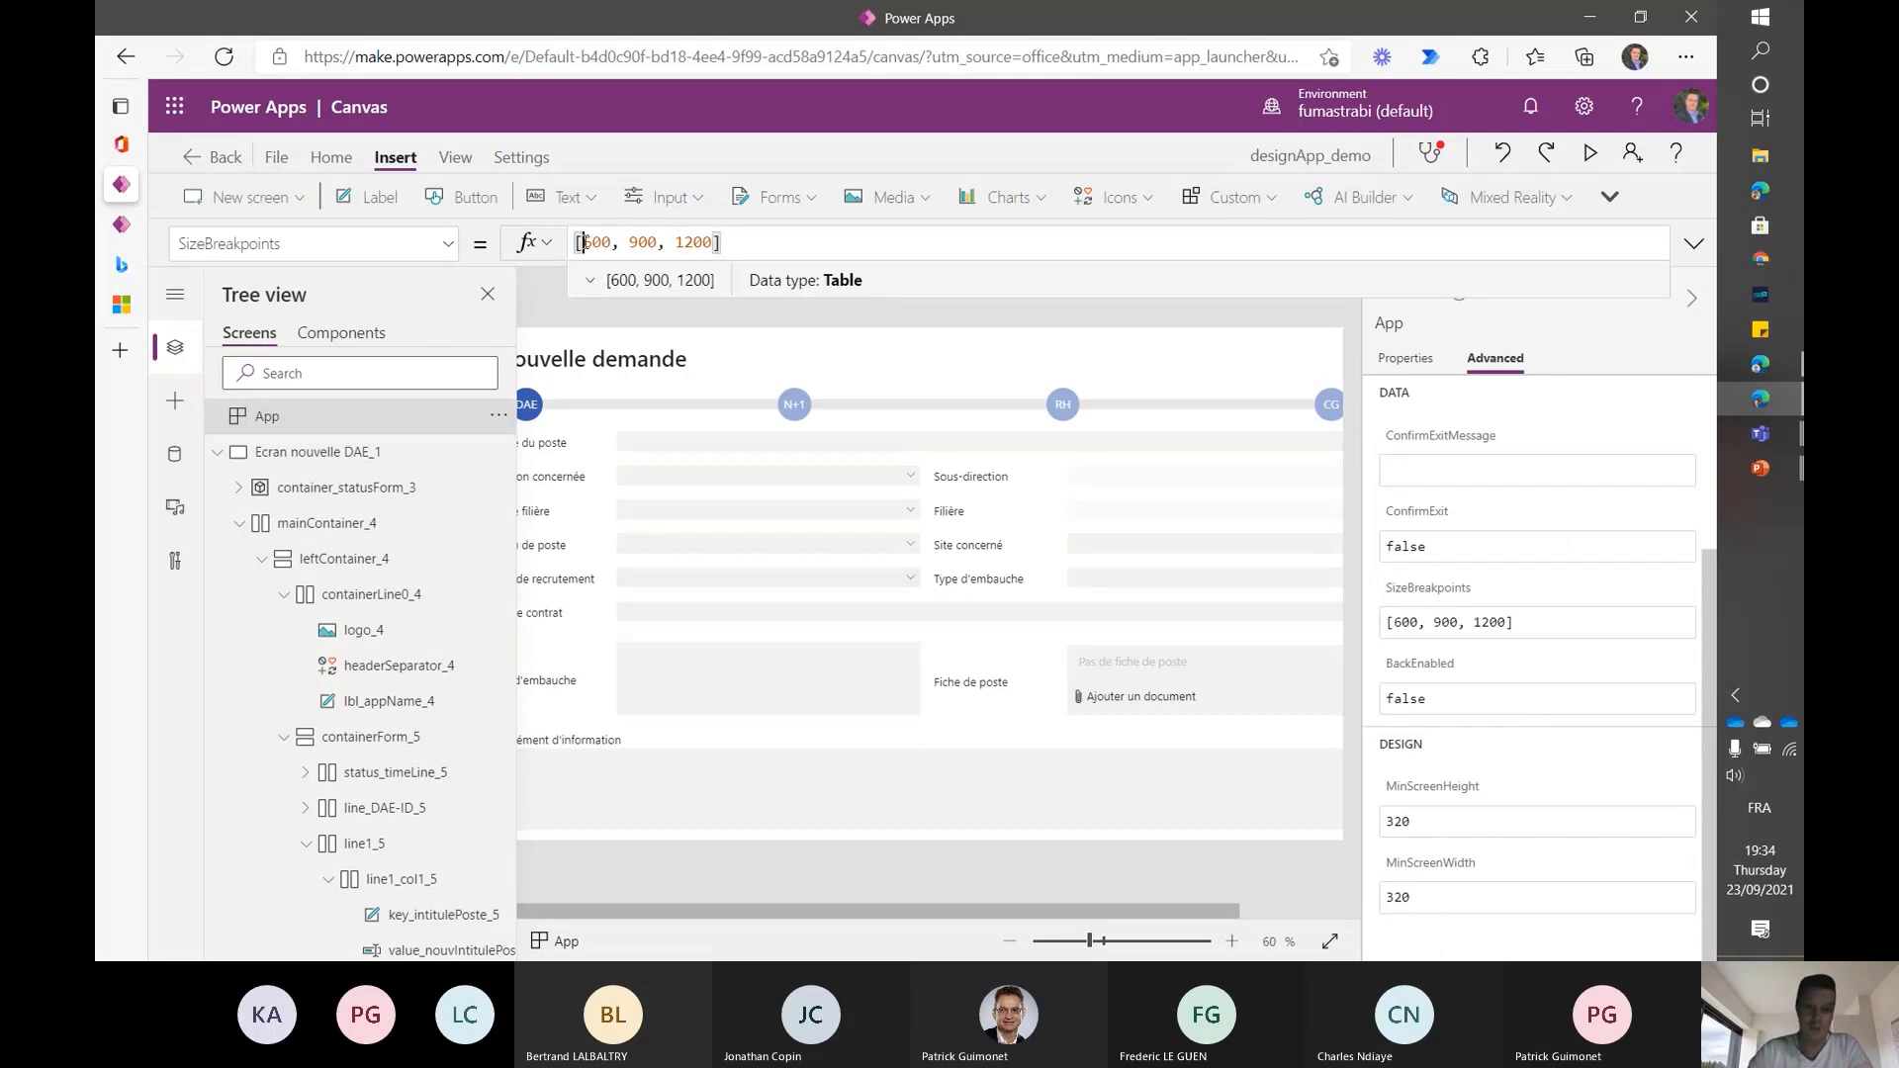
{"action": "left_click_drag", "start_coordinate": [582, 242], "coordinate": [657, 243]}
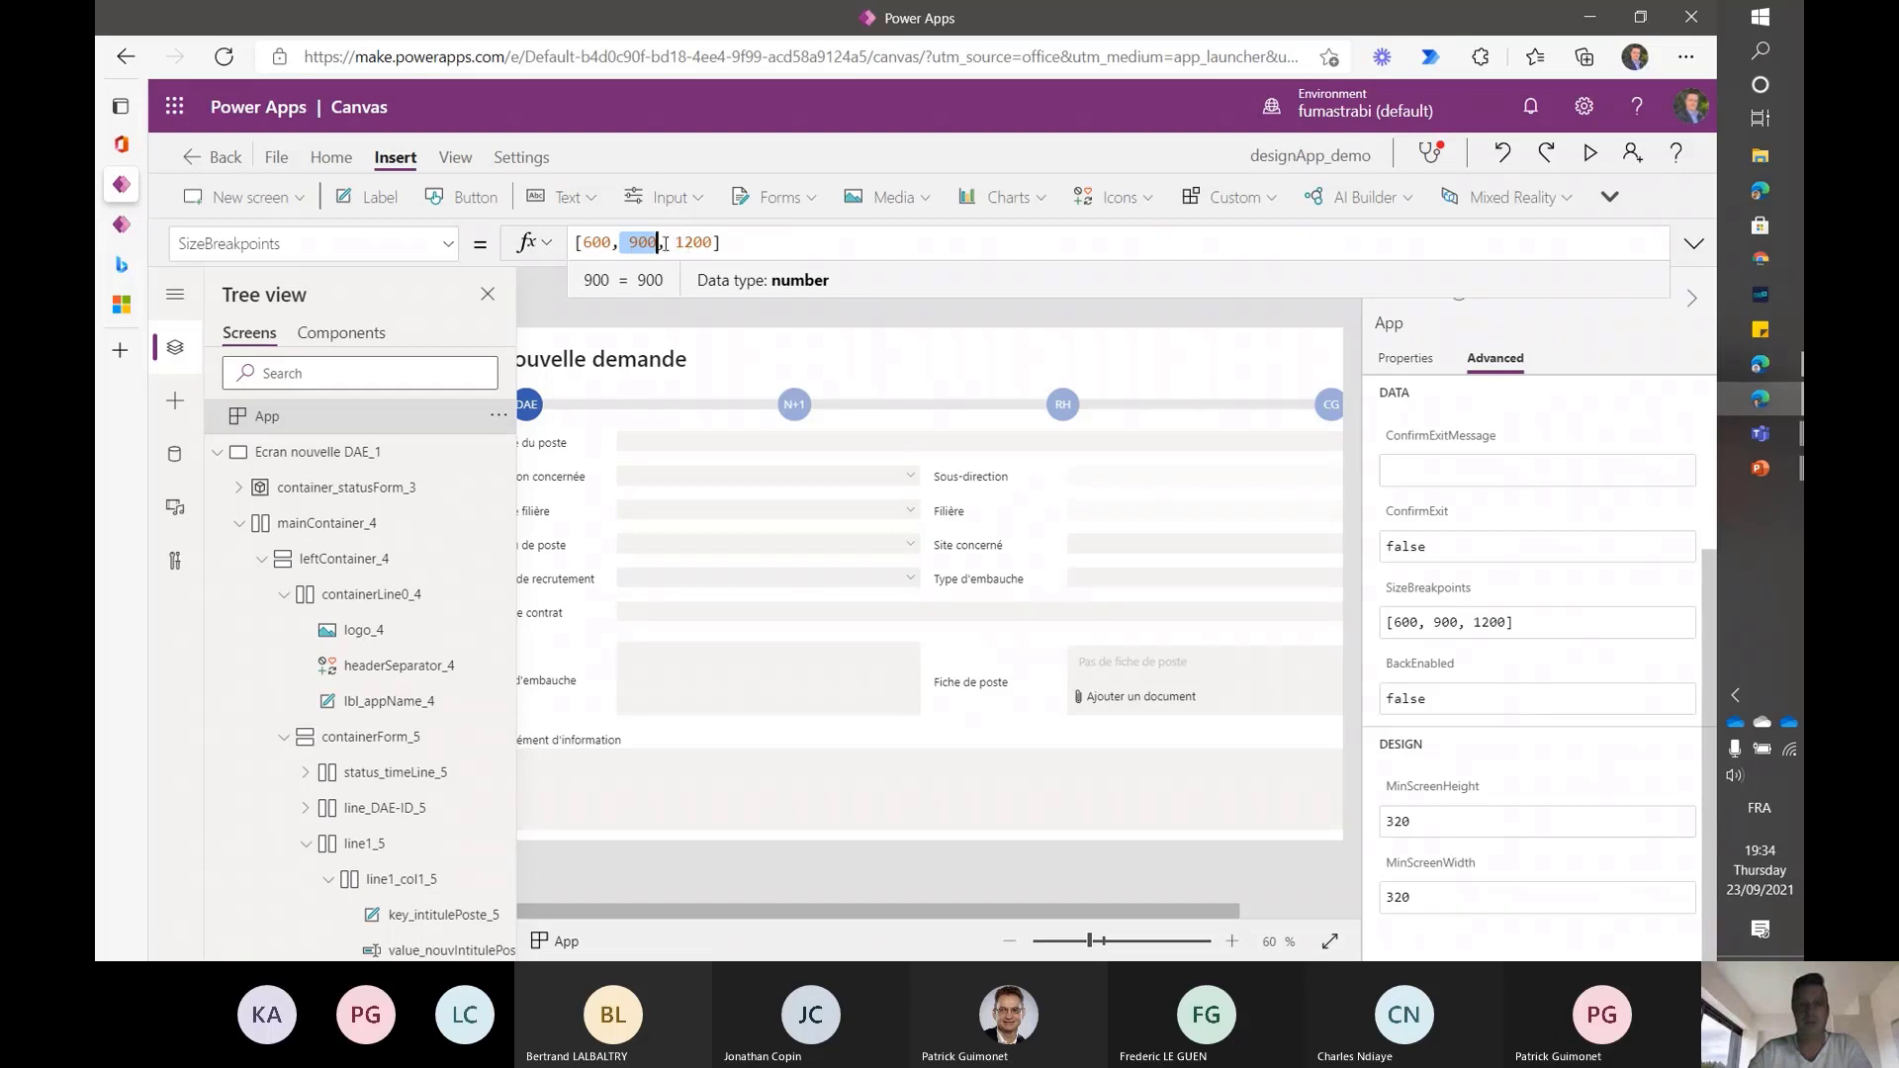
{"action": "left_click_drag", "start_coordinate": [677, 244], "coordinate": [712, 244]}
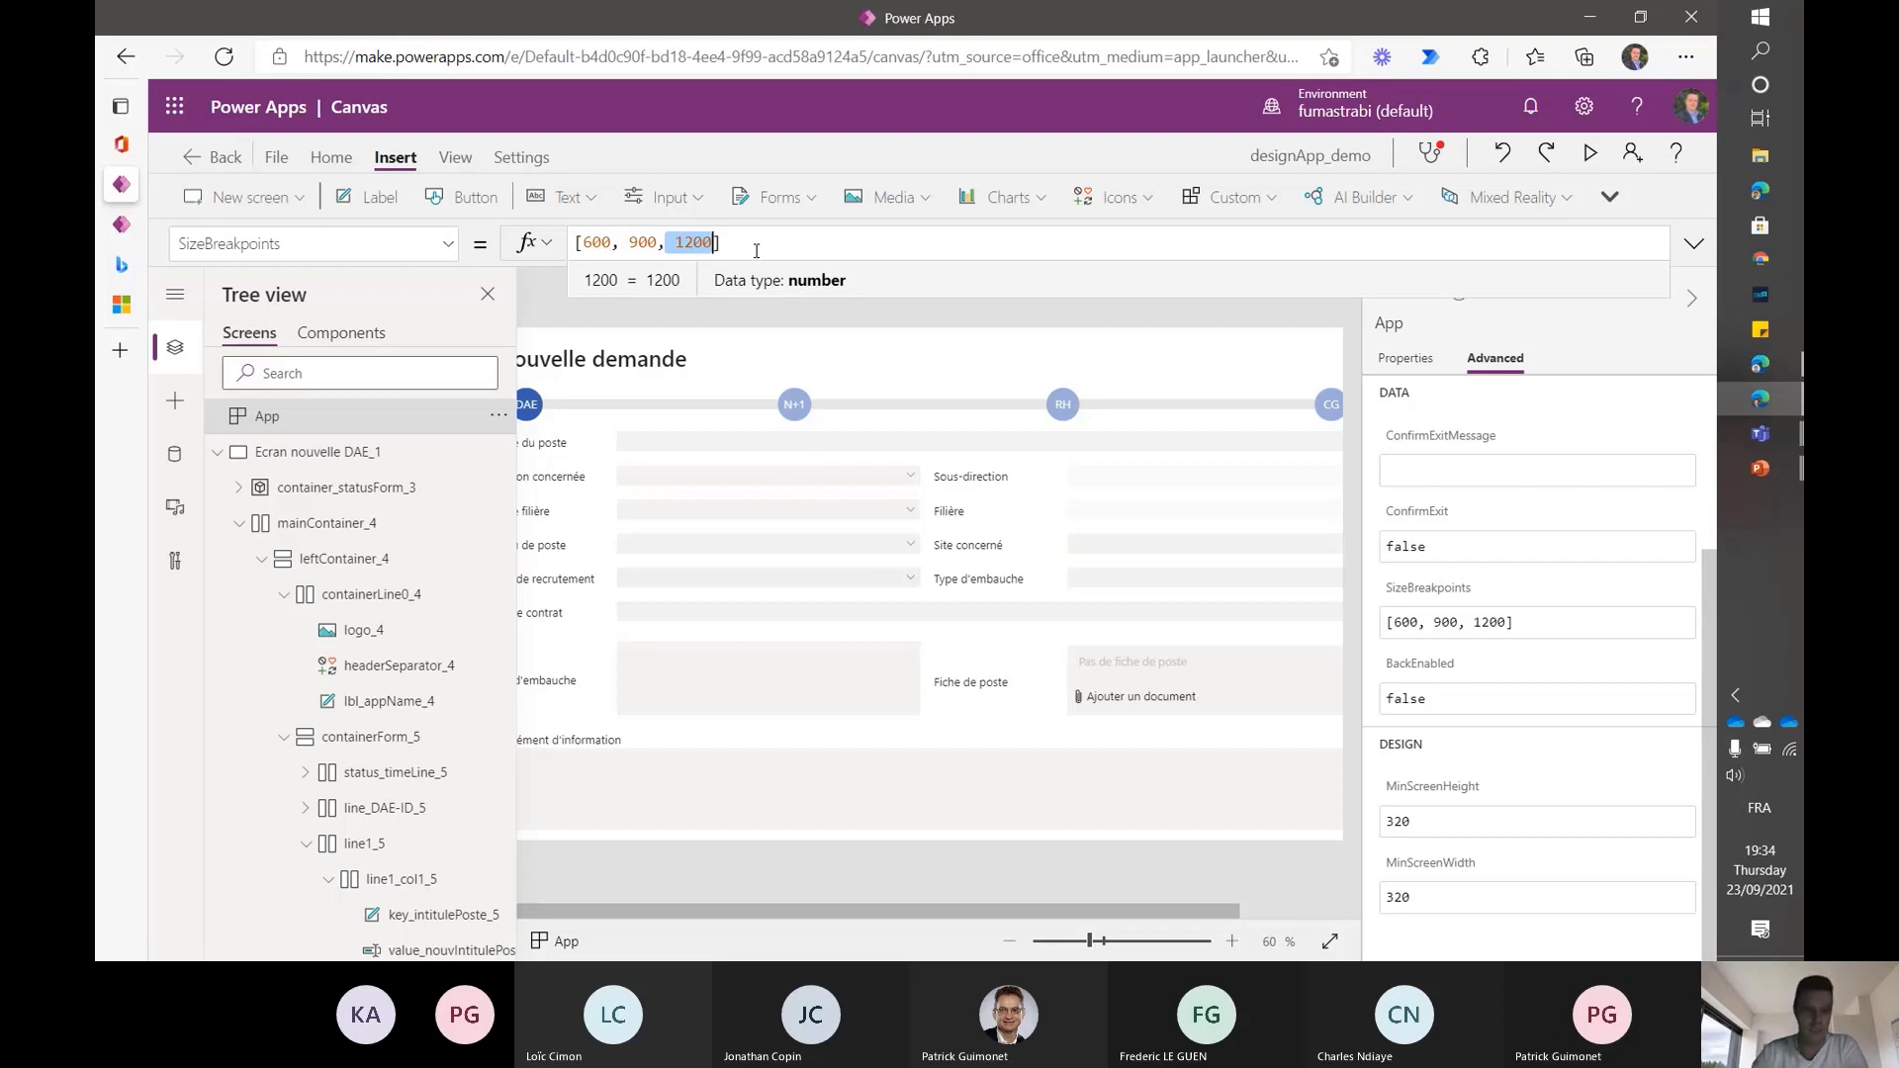
- Return to Screen3 with Container6 selected and hide the tree view to reveal the whole canvas
{"action": "left_click", "coordinate": [283, 594]}
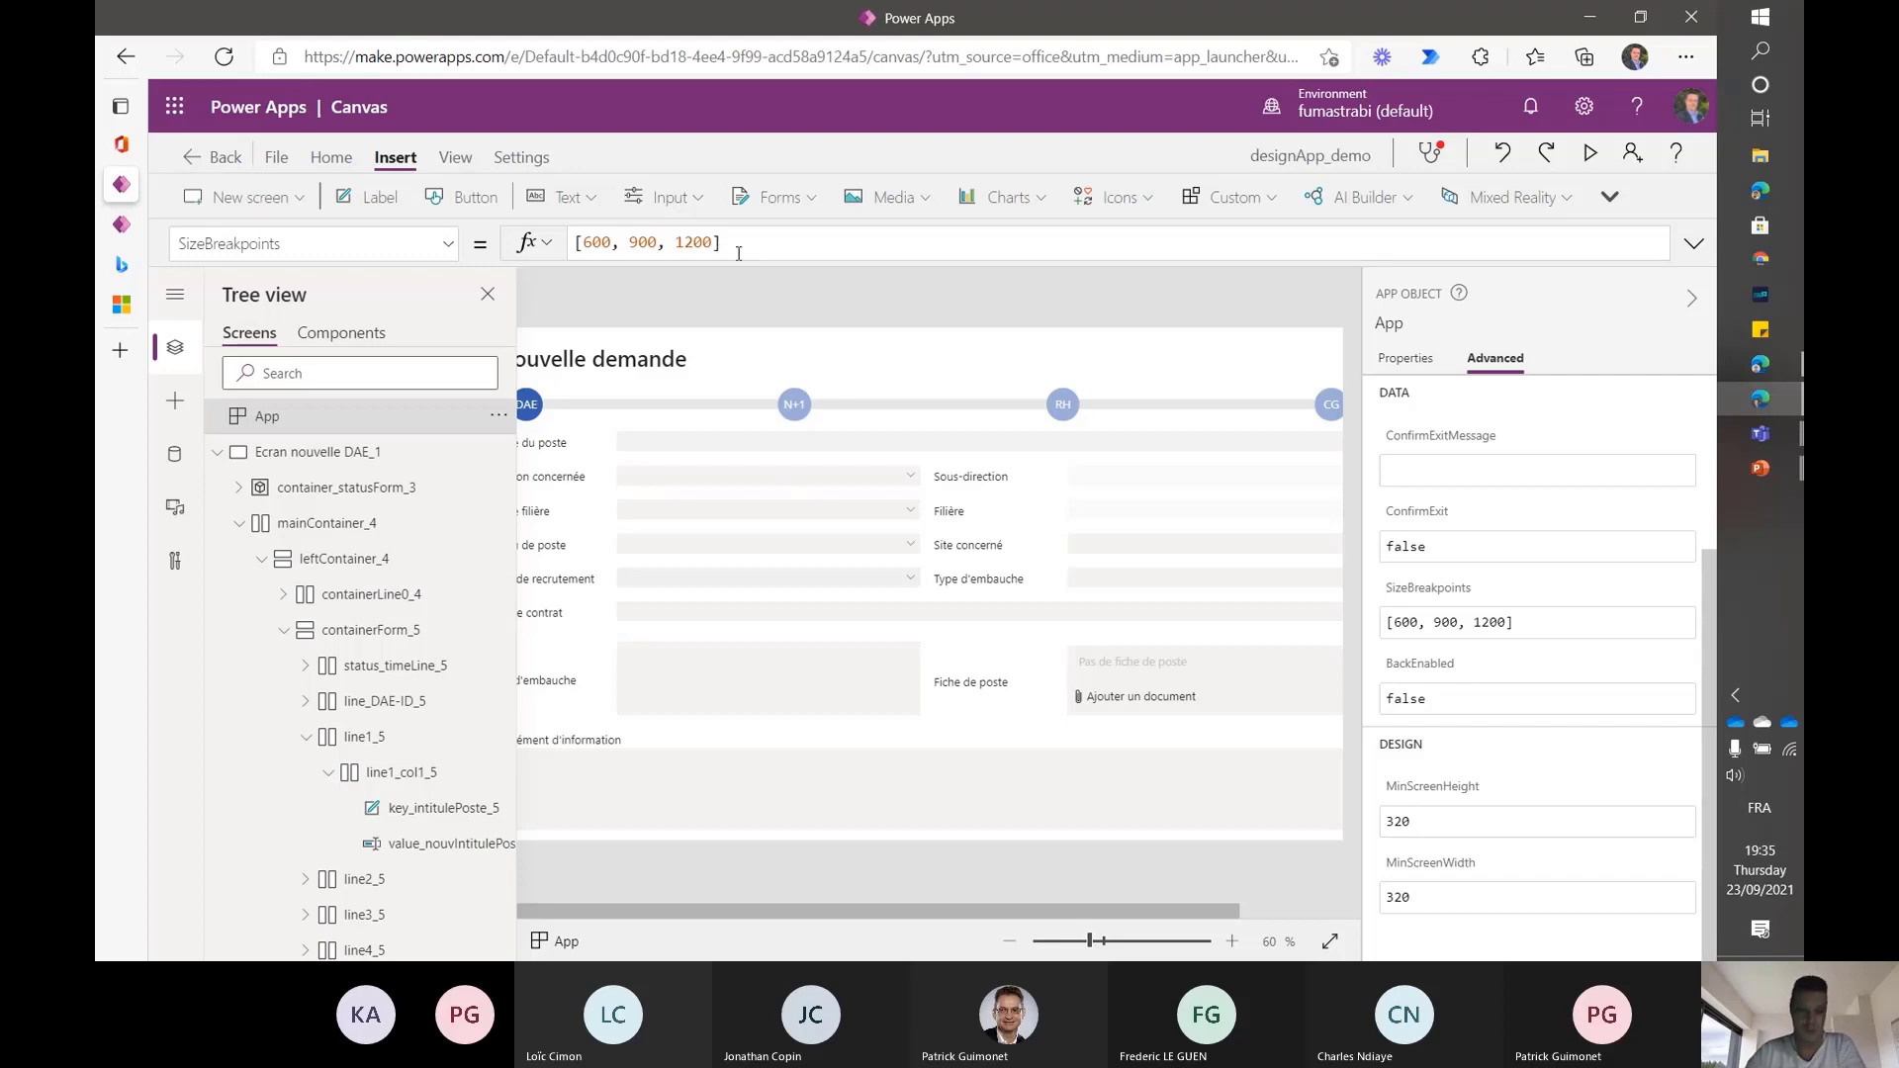
{"action": "scroll", "coordinate": [316, 606], "scroll_direction": "down", "scroll_amount": 3}
{"action": "scroll", "coordinate": [317, 606], "scroll_direction": "down", "scroll_amount": 6}
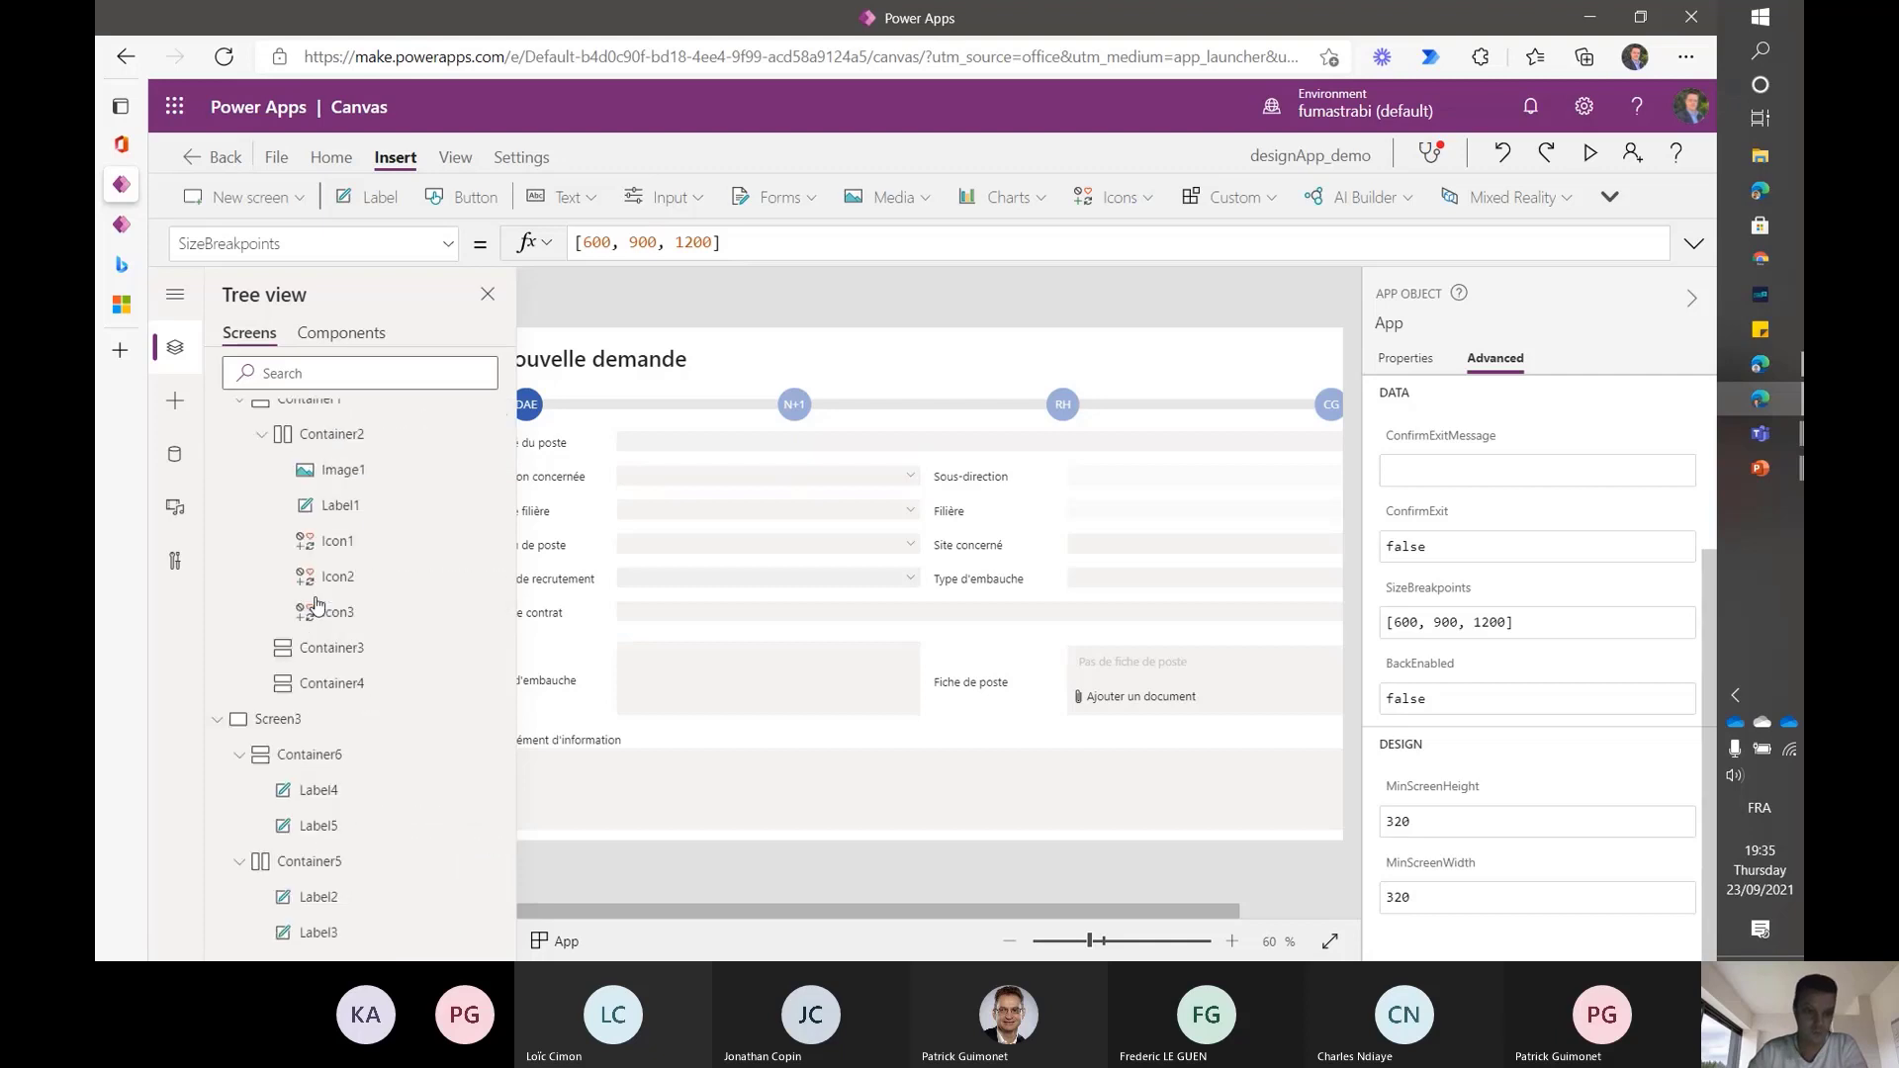
{"action": "left_click", "coordinate": [298, 755]}
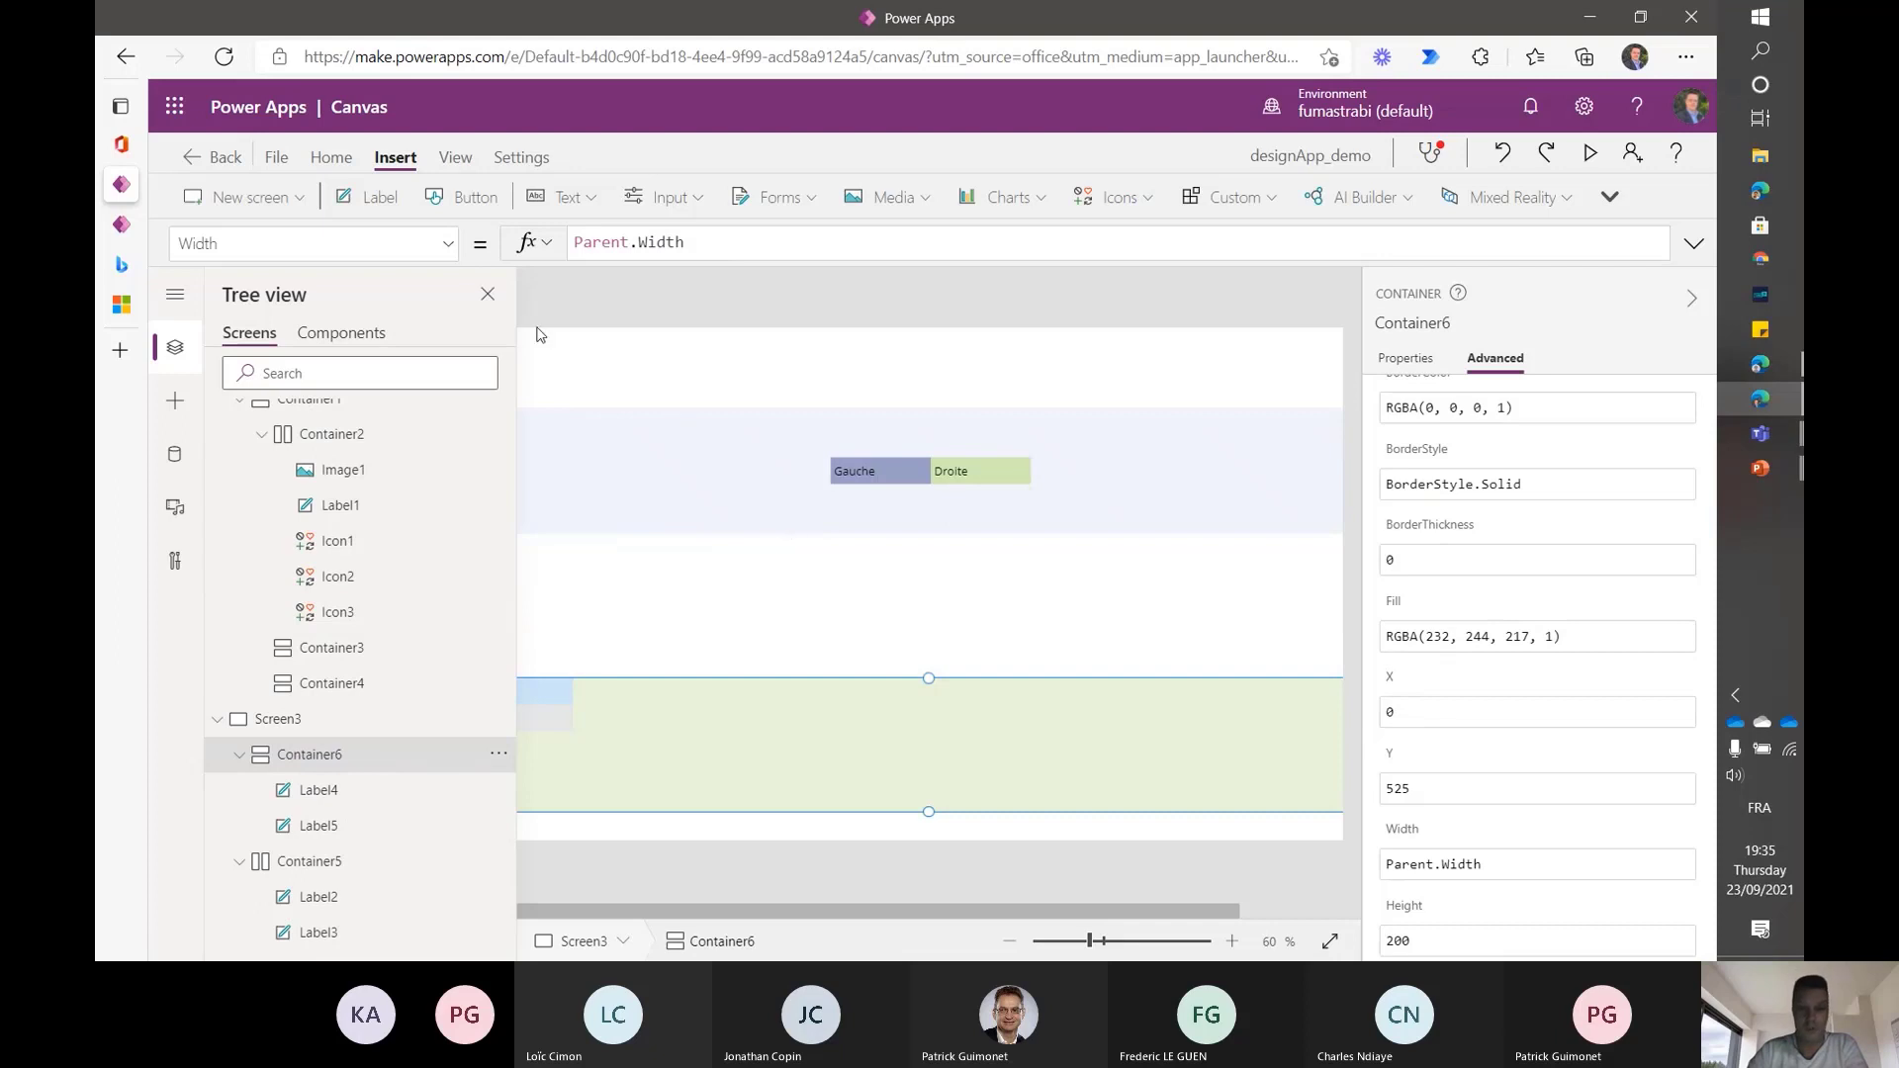
{"action": "left_click", "coordinate": [487, 297]}
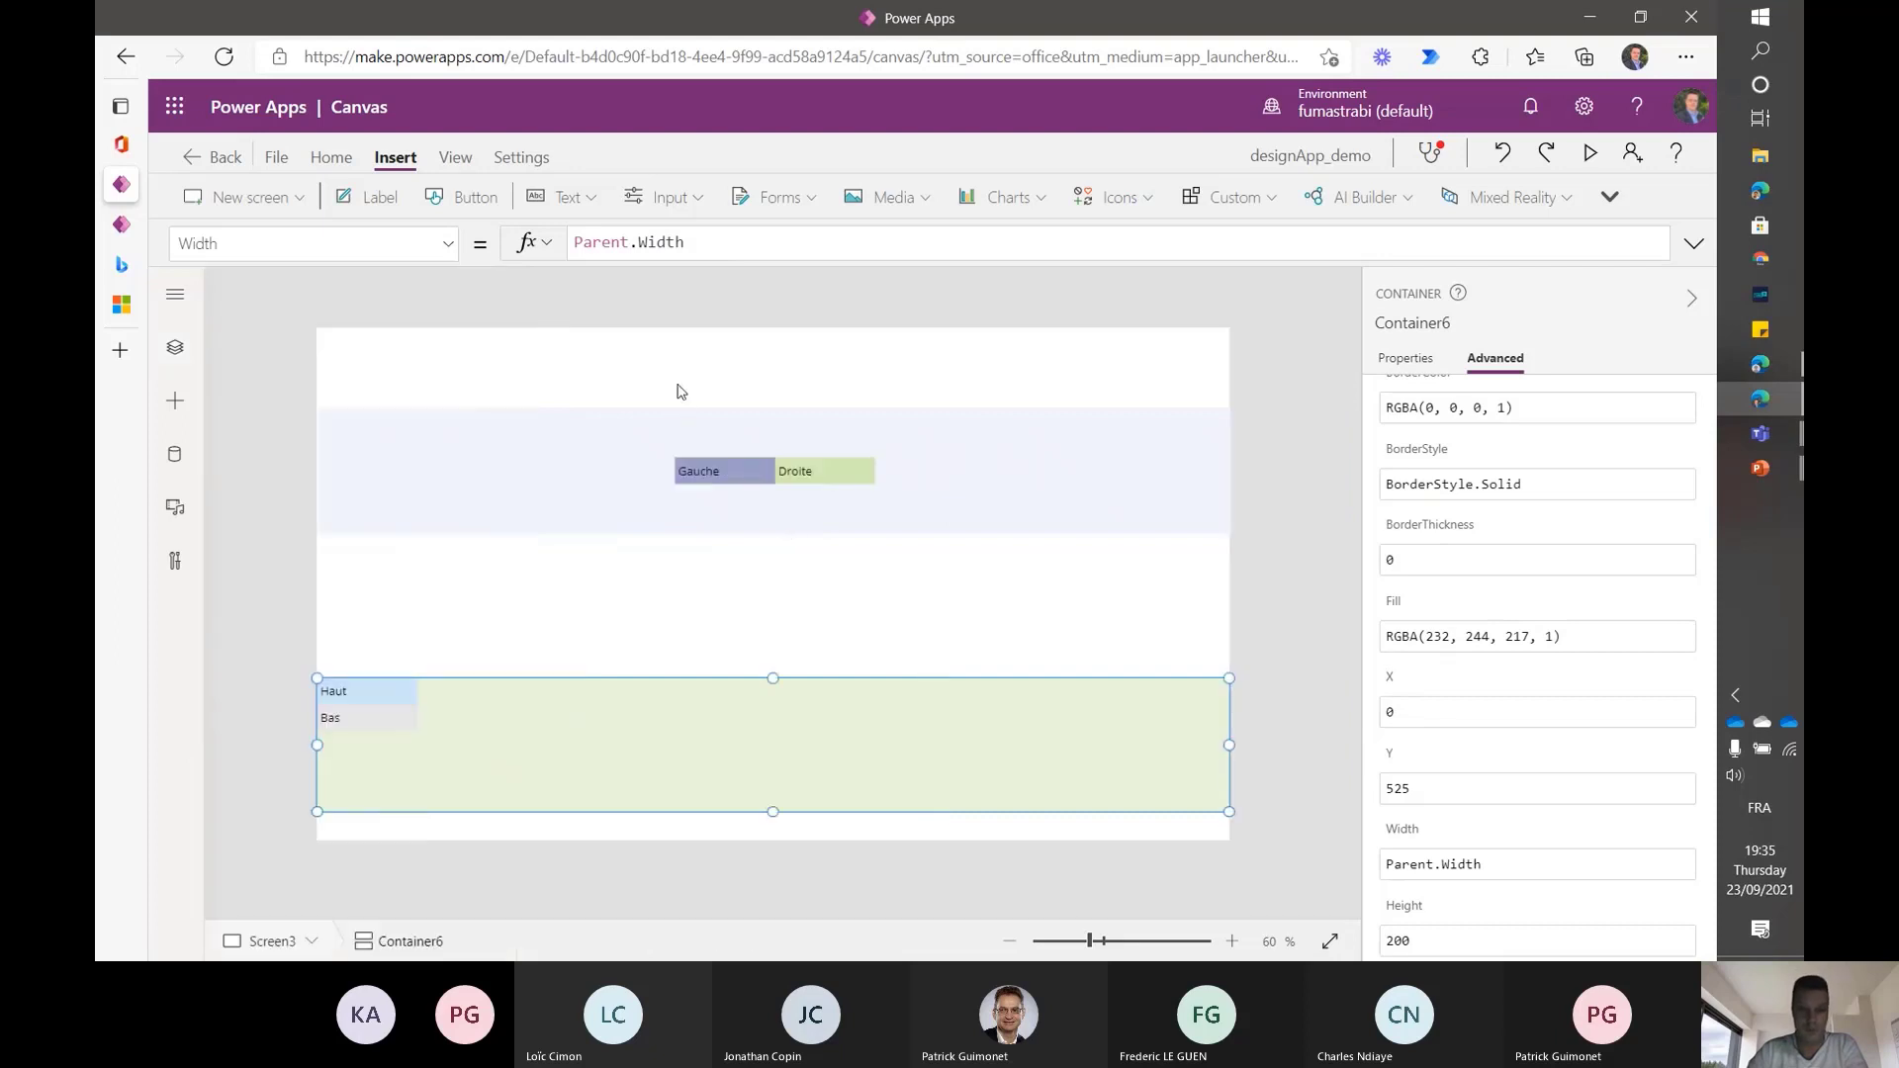
- Select the "Gauche"/"Droite" container, switch to the "Haut"/"Bas" container and review the latter's layout properties
{"action": "left_click", "coordinate": [531, 458]}
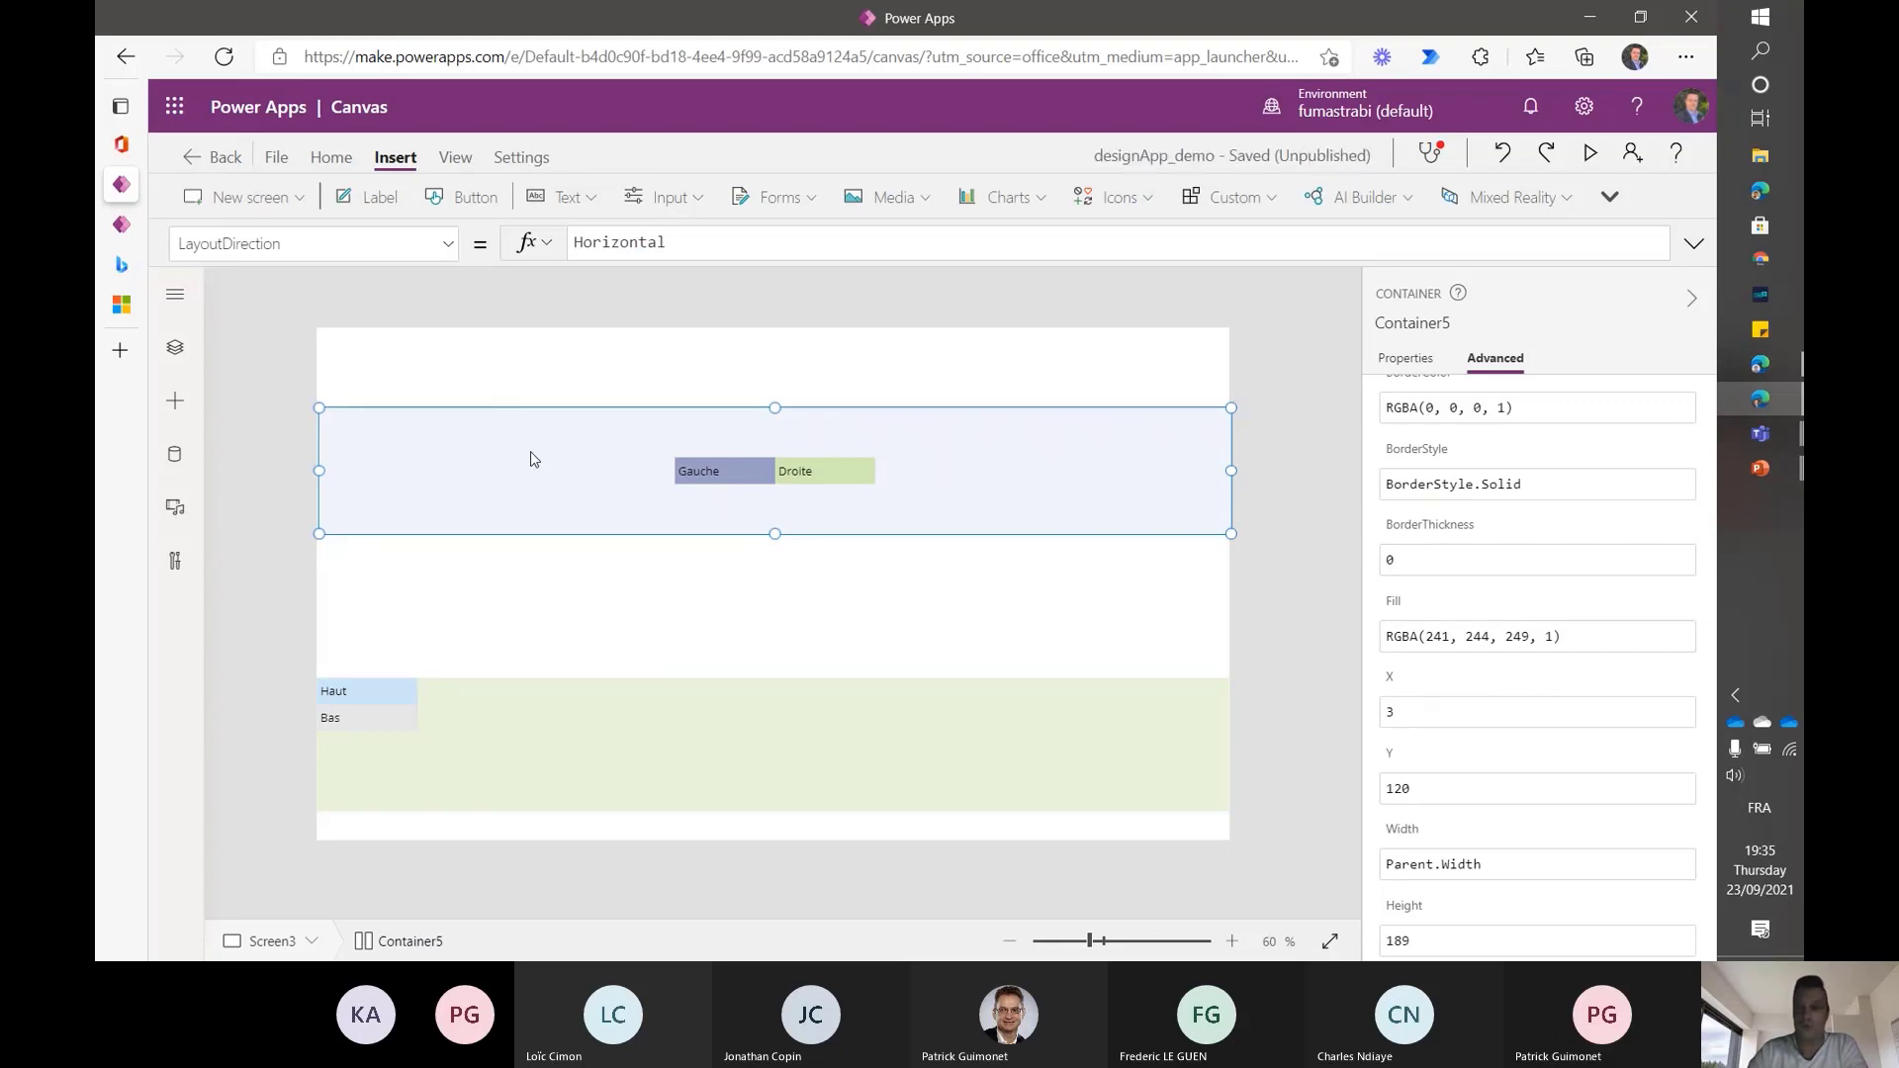
{"action": "left_click", "coordinate": [580, 727]}
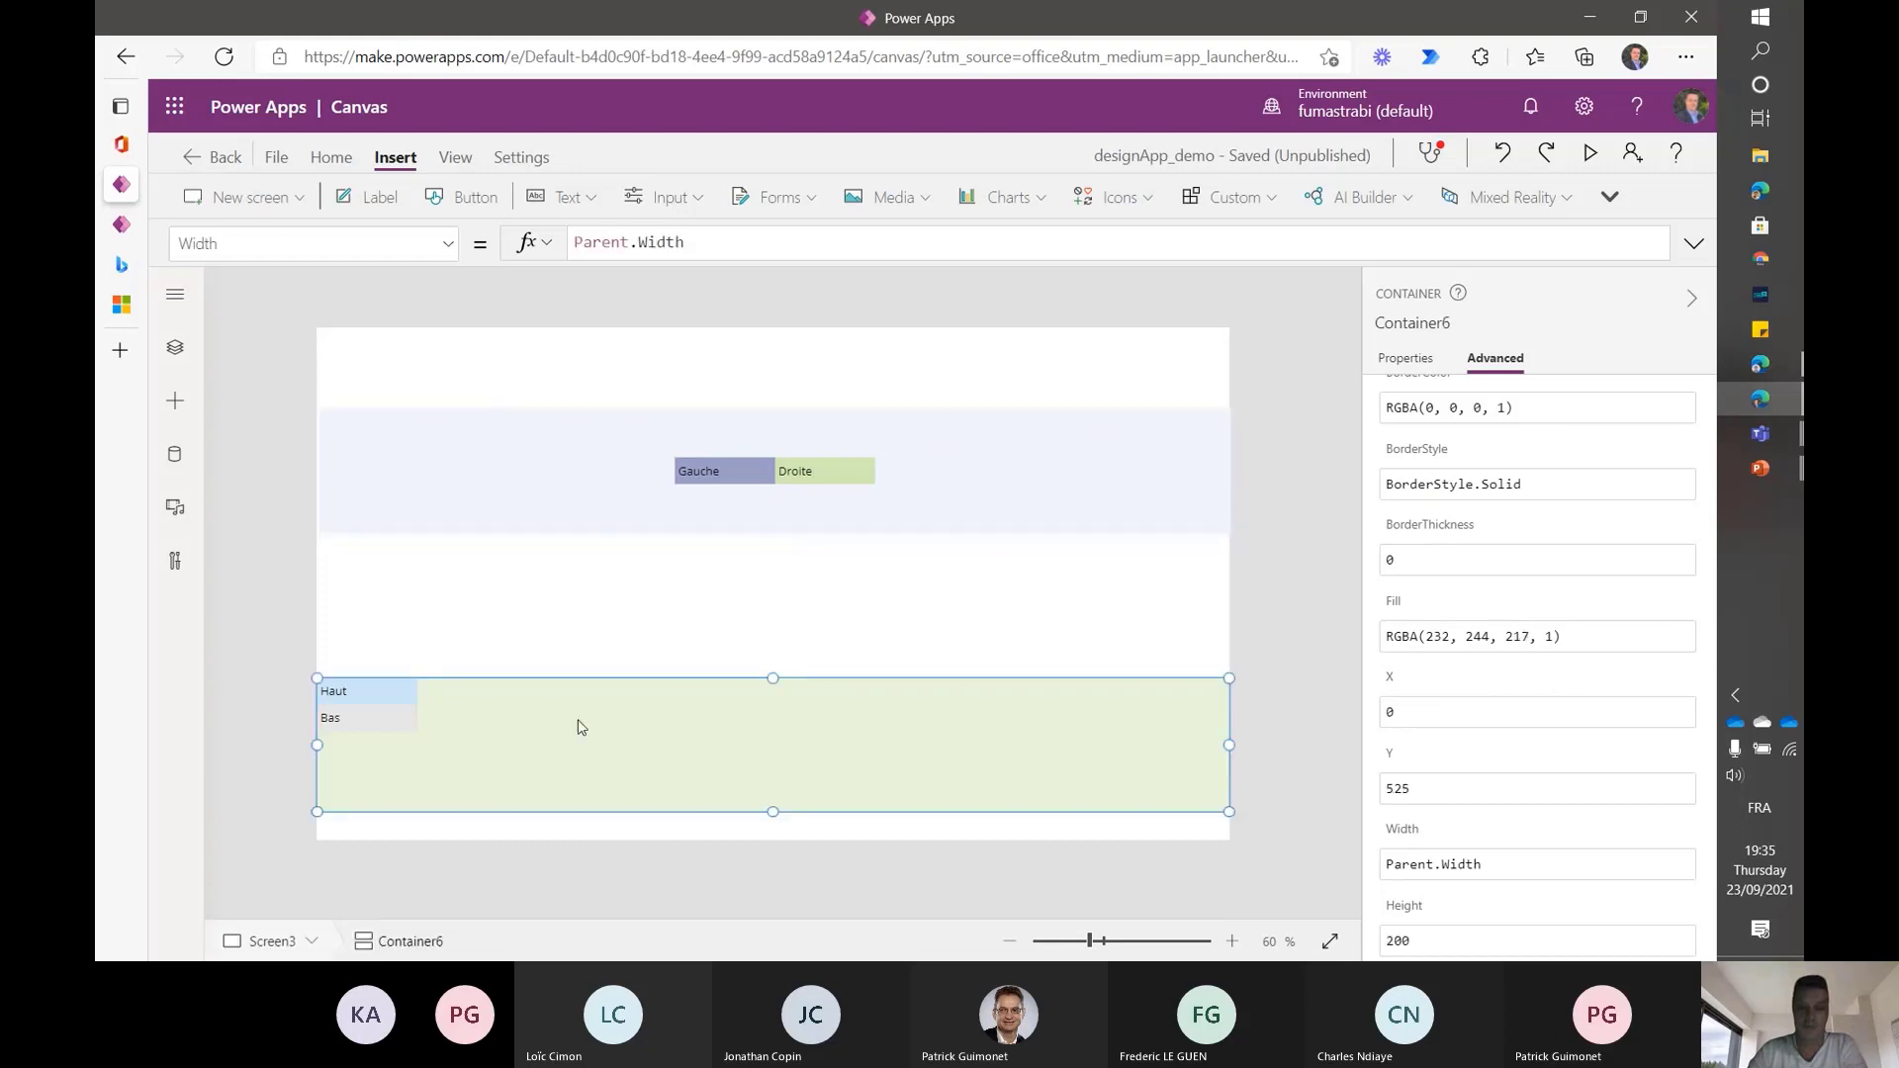
{"action": "left_click", "coordinate": [1405, 359]}
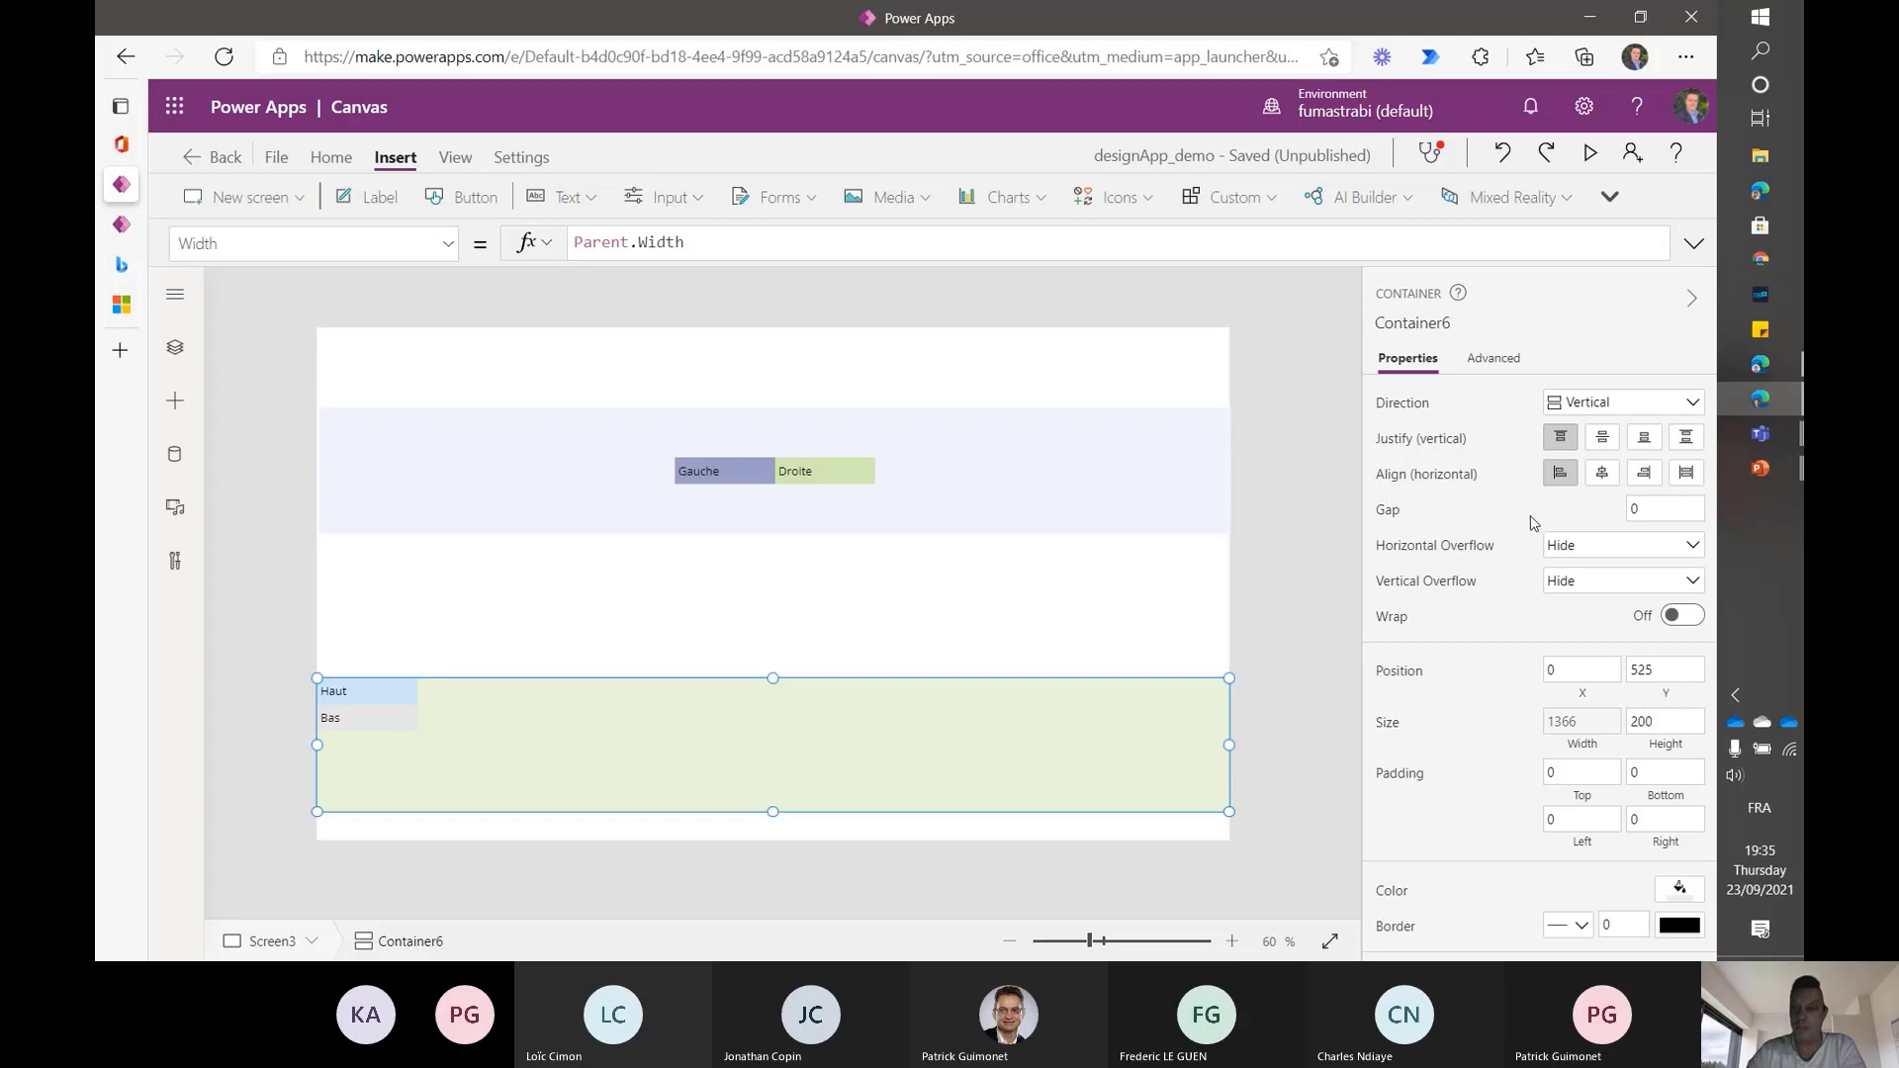
{"action": "scroll", "coordinate": [1530, 523], "scroll_direction": "down", "scroll_amount": 1}
{"action": "scroll", "coordinate": [1531, 523], "scroll_direction": "up", "scroll_amount": 1}
{"action": "scroll", "coordinate": [1510, 594], "scroll_direction": "down", "scroll_amount": 1}
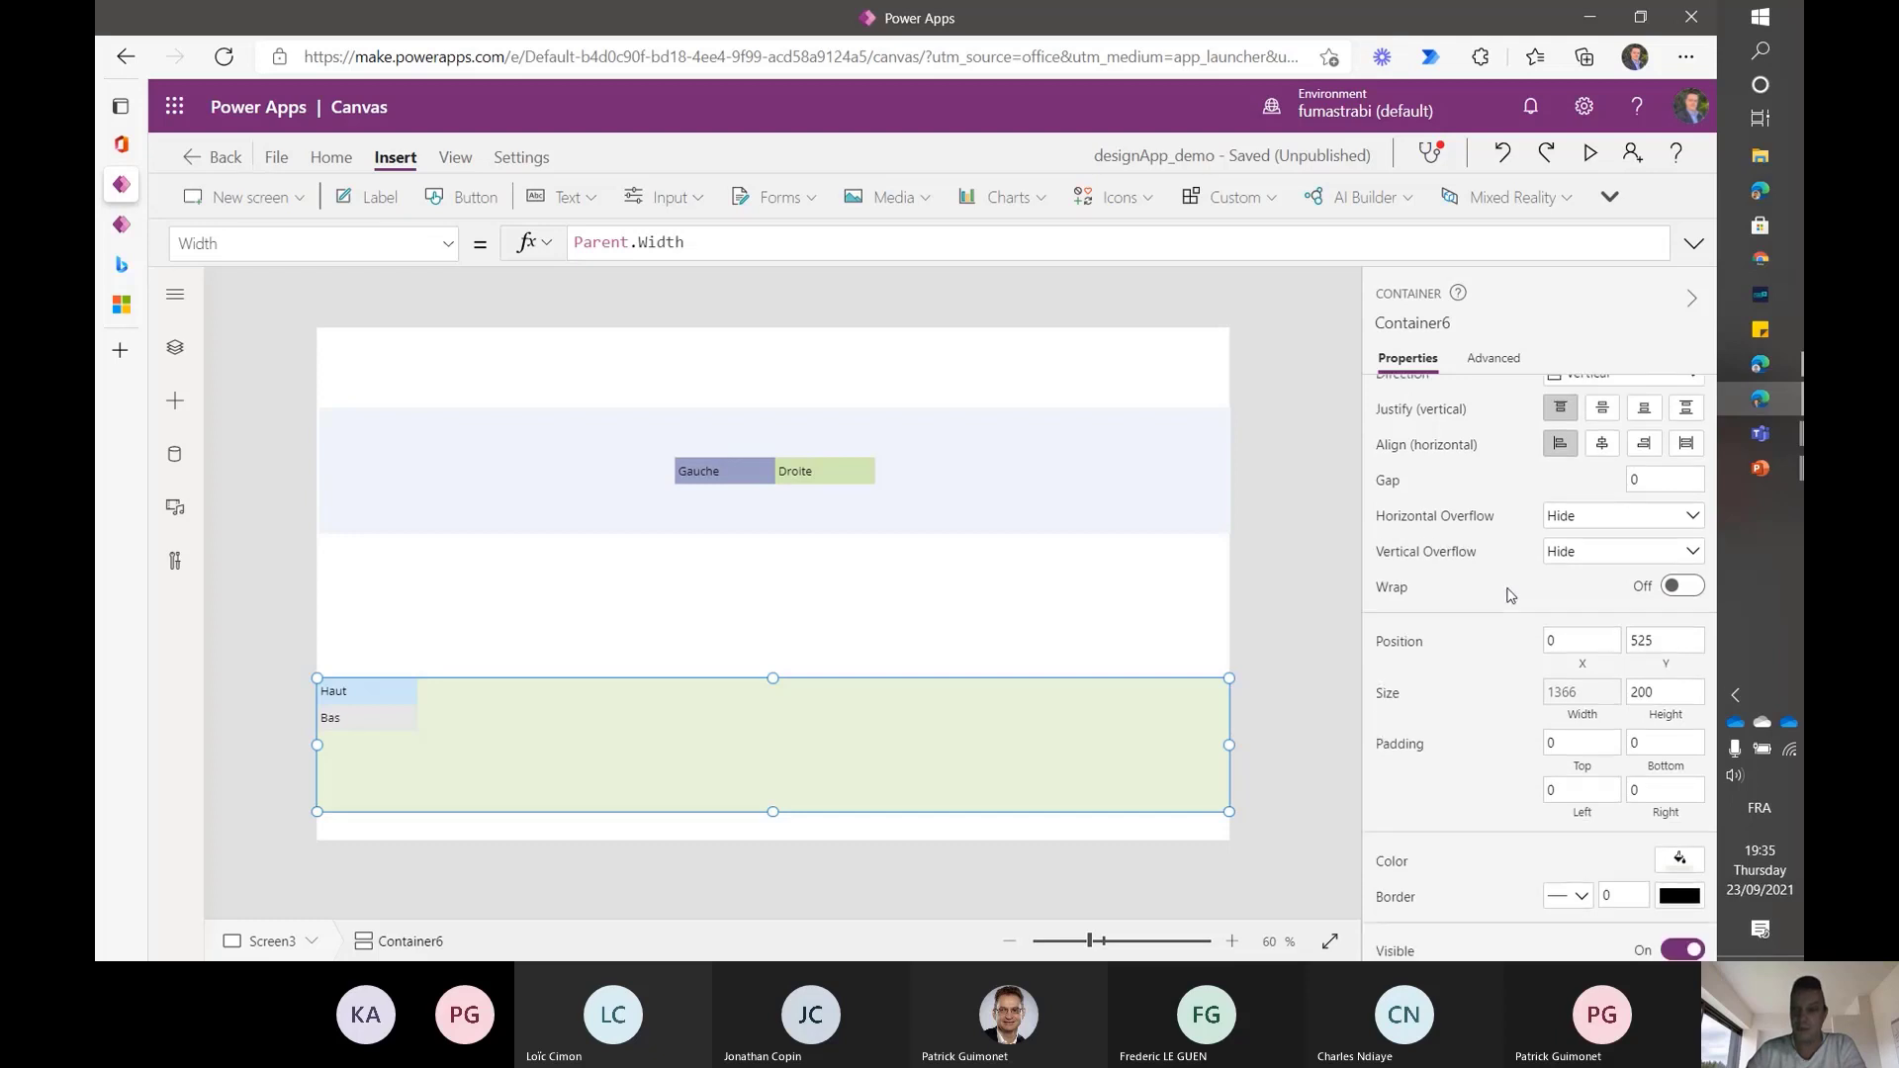
- Review the "Haut" label's properties inside its container and compare them with those of the parent Container6
{"action": "left_click", "coordinate": [368, 691]}
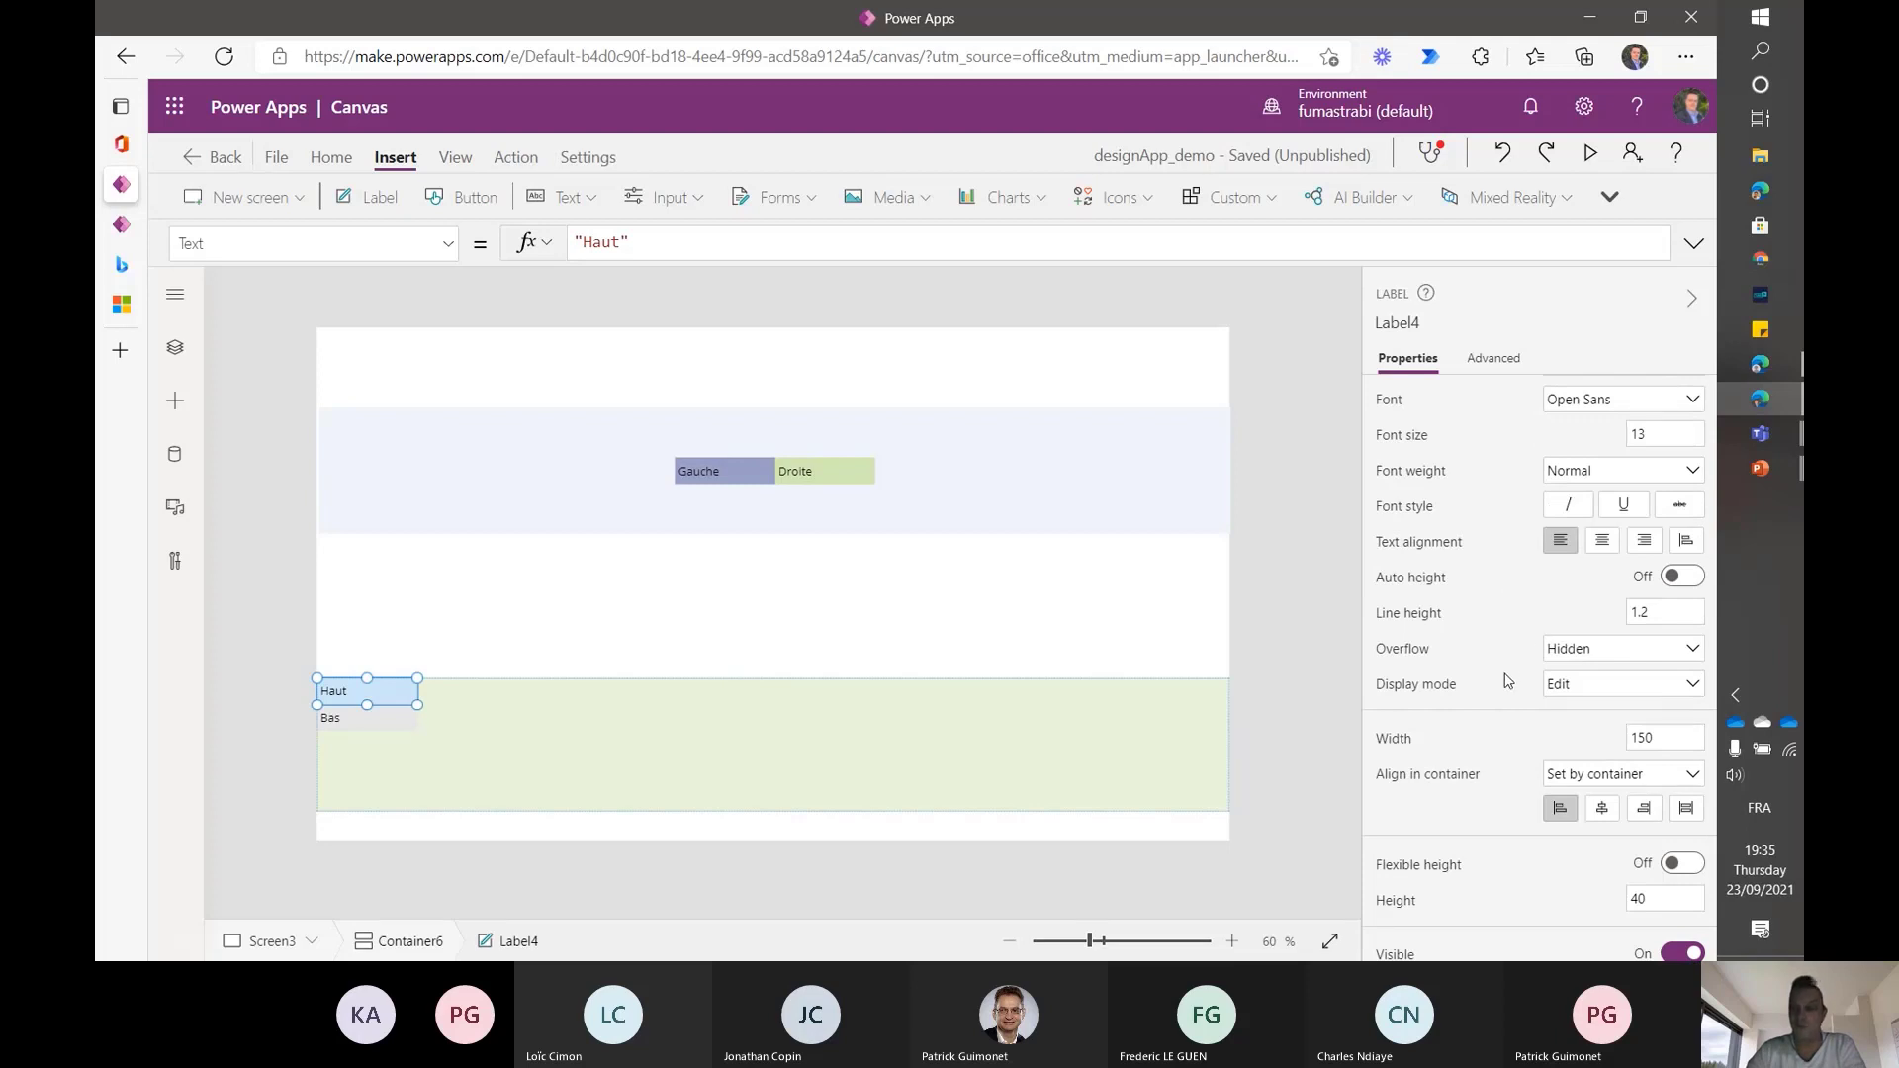
{"action": "scroll", "coordinate": [1508, 681], "scroll_direction": "down", "scroll_amount": 1}
{"action": "scroll", "coordinate": [1508, 681], "scroll_direction": "up", "scroll_amount": 2}
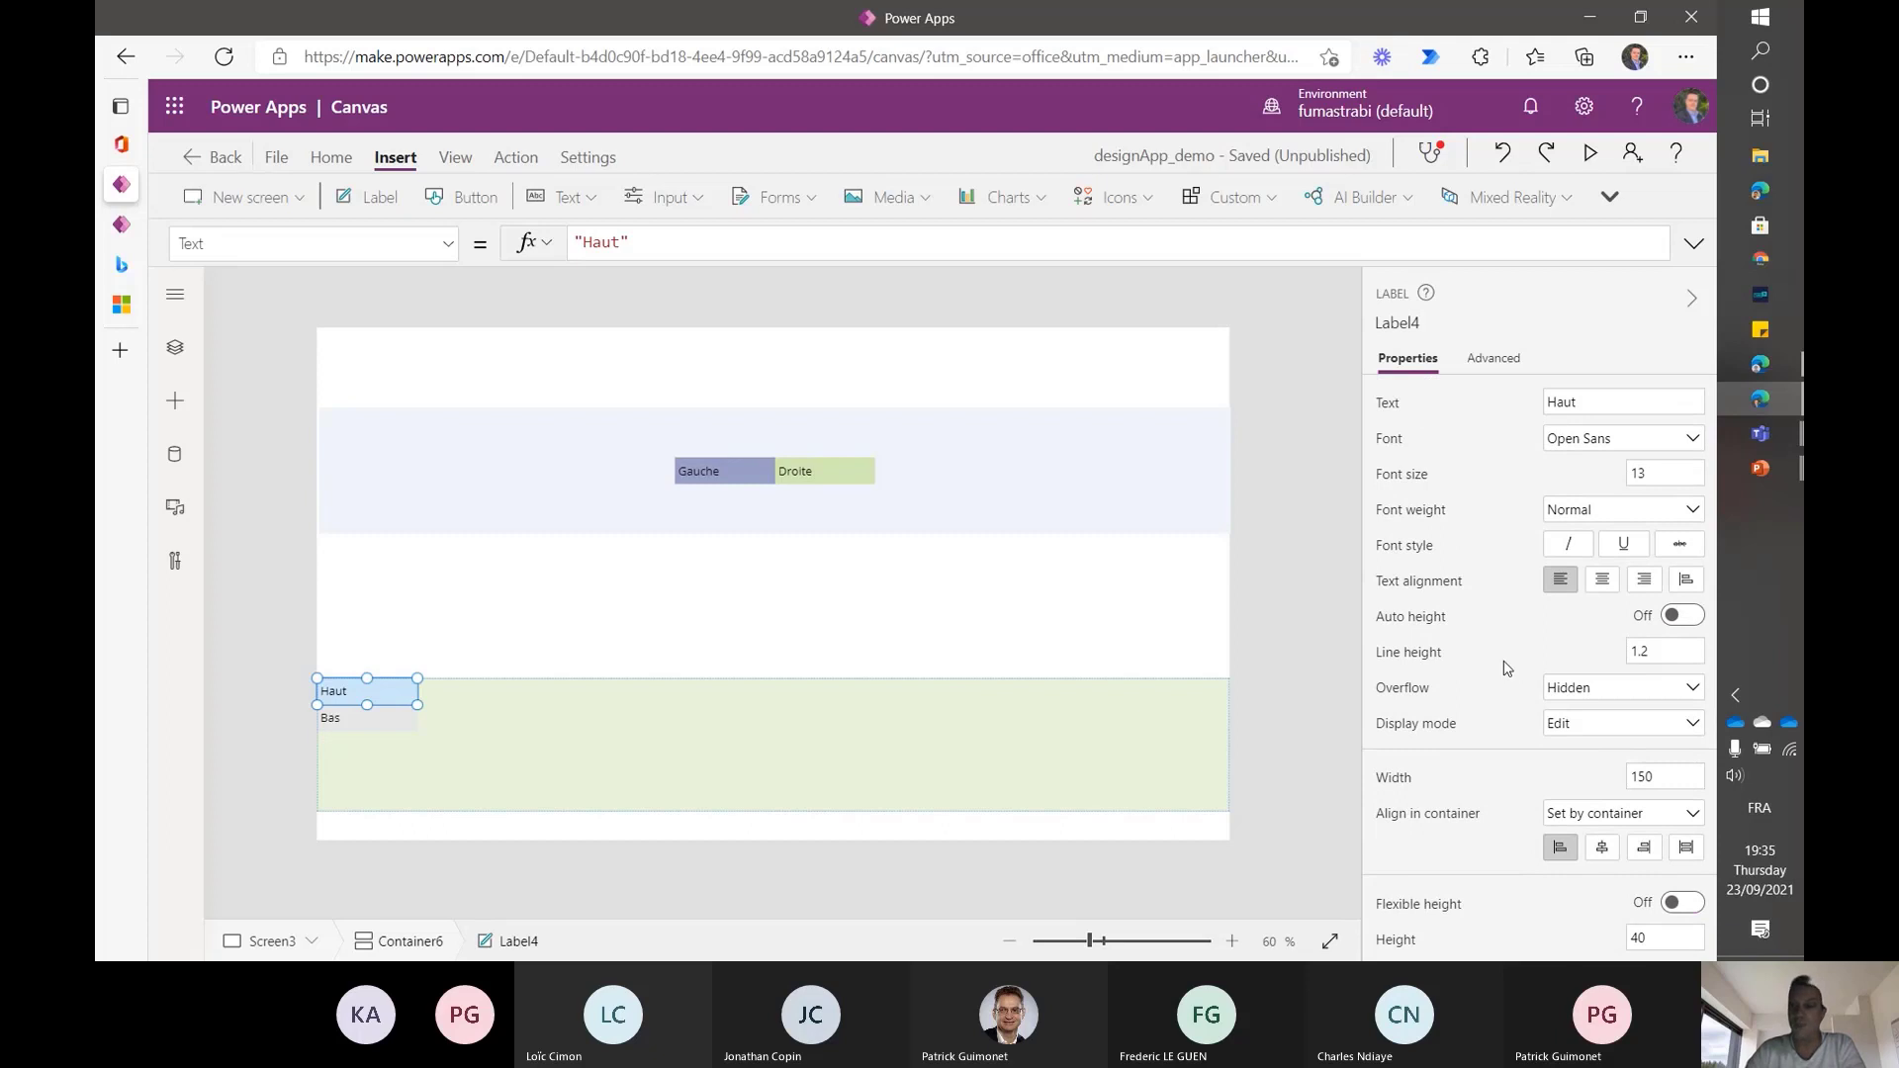
{"action": "scroll", "coordinate": [1505, 669], "scroll_direction": "down", "scroll_amount": 1}
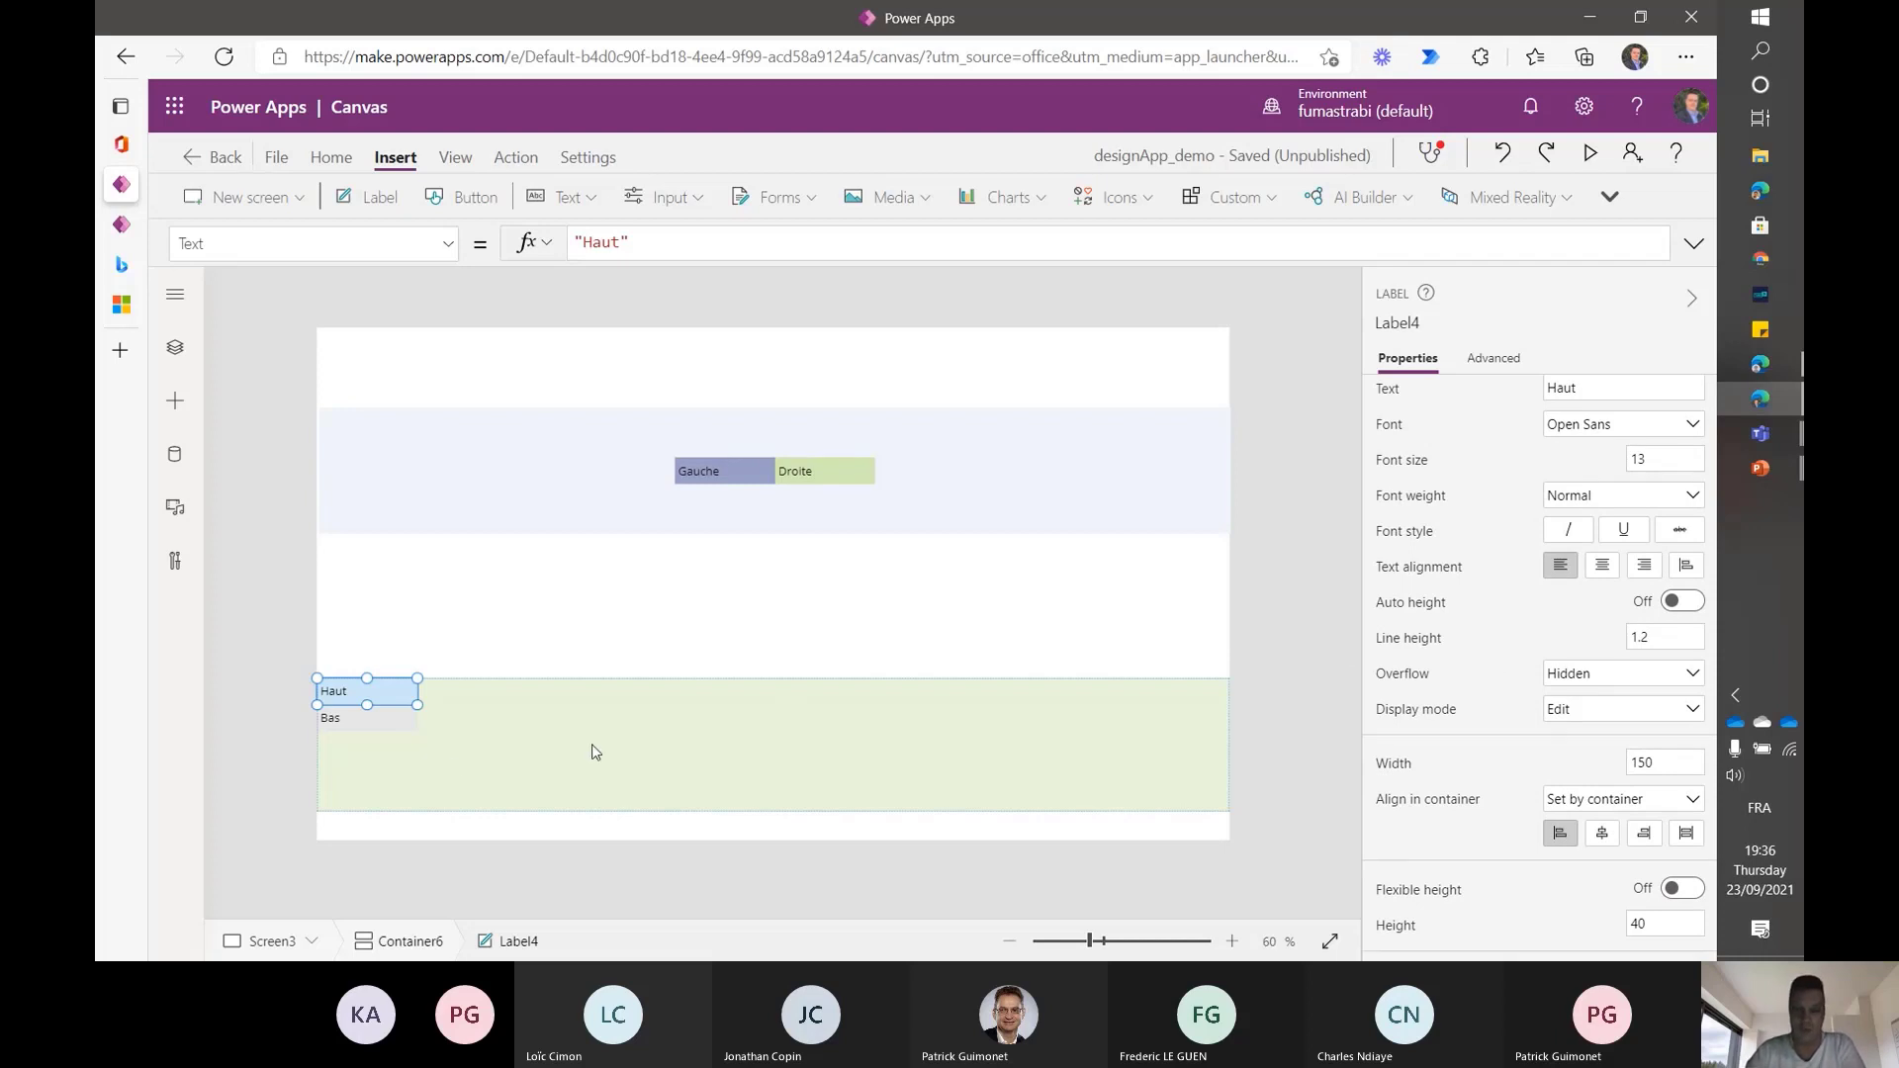
{"action": "left_click", "coordinate": [397, 787]}
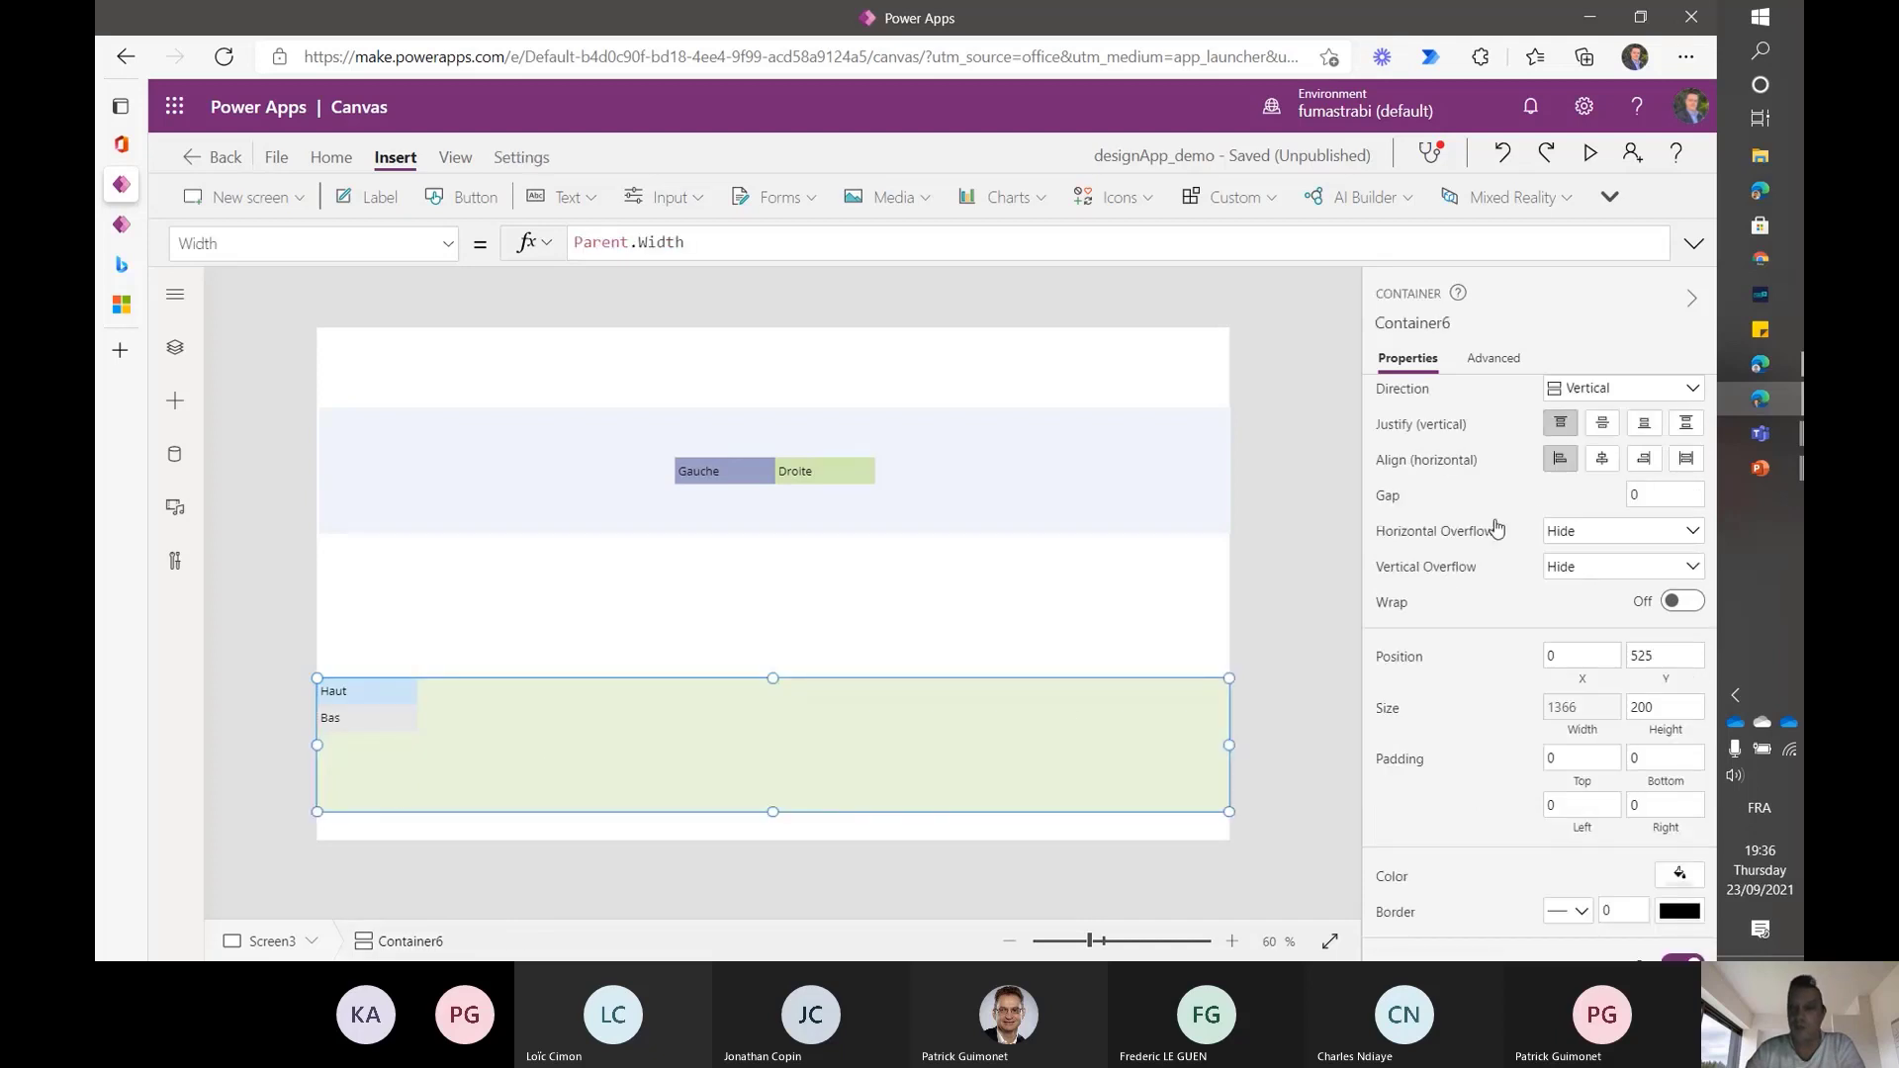
{"action": "scroll", "coordinate": [1498, 527], "scroll_direction": "up", "scroll_amount": 1}
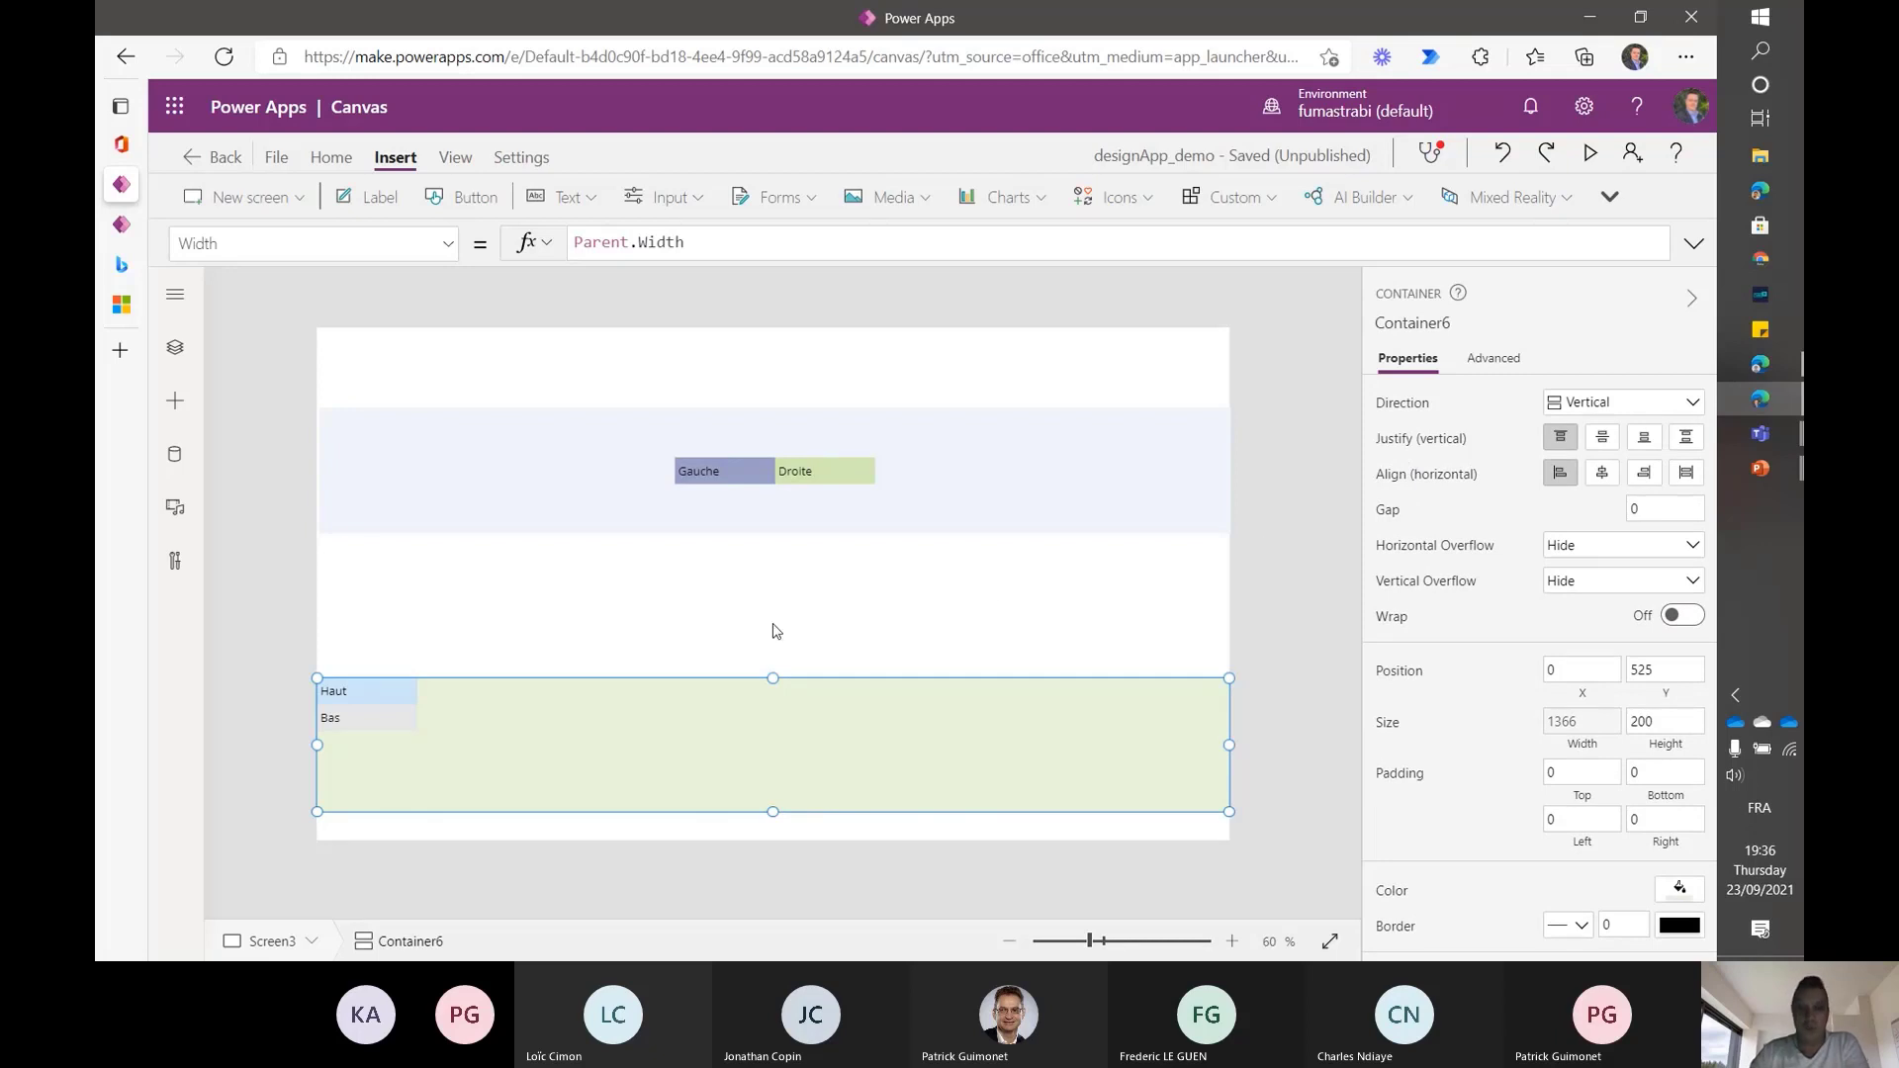
- Insert a plain Container on Screen3 and place it between the two existing containers, at about X 358, Y 309
{"action": "left_click", "coordinate": [170, 402]}
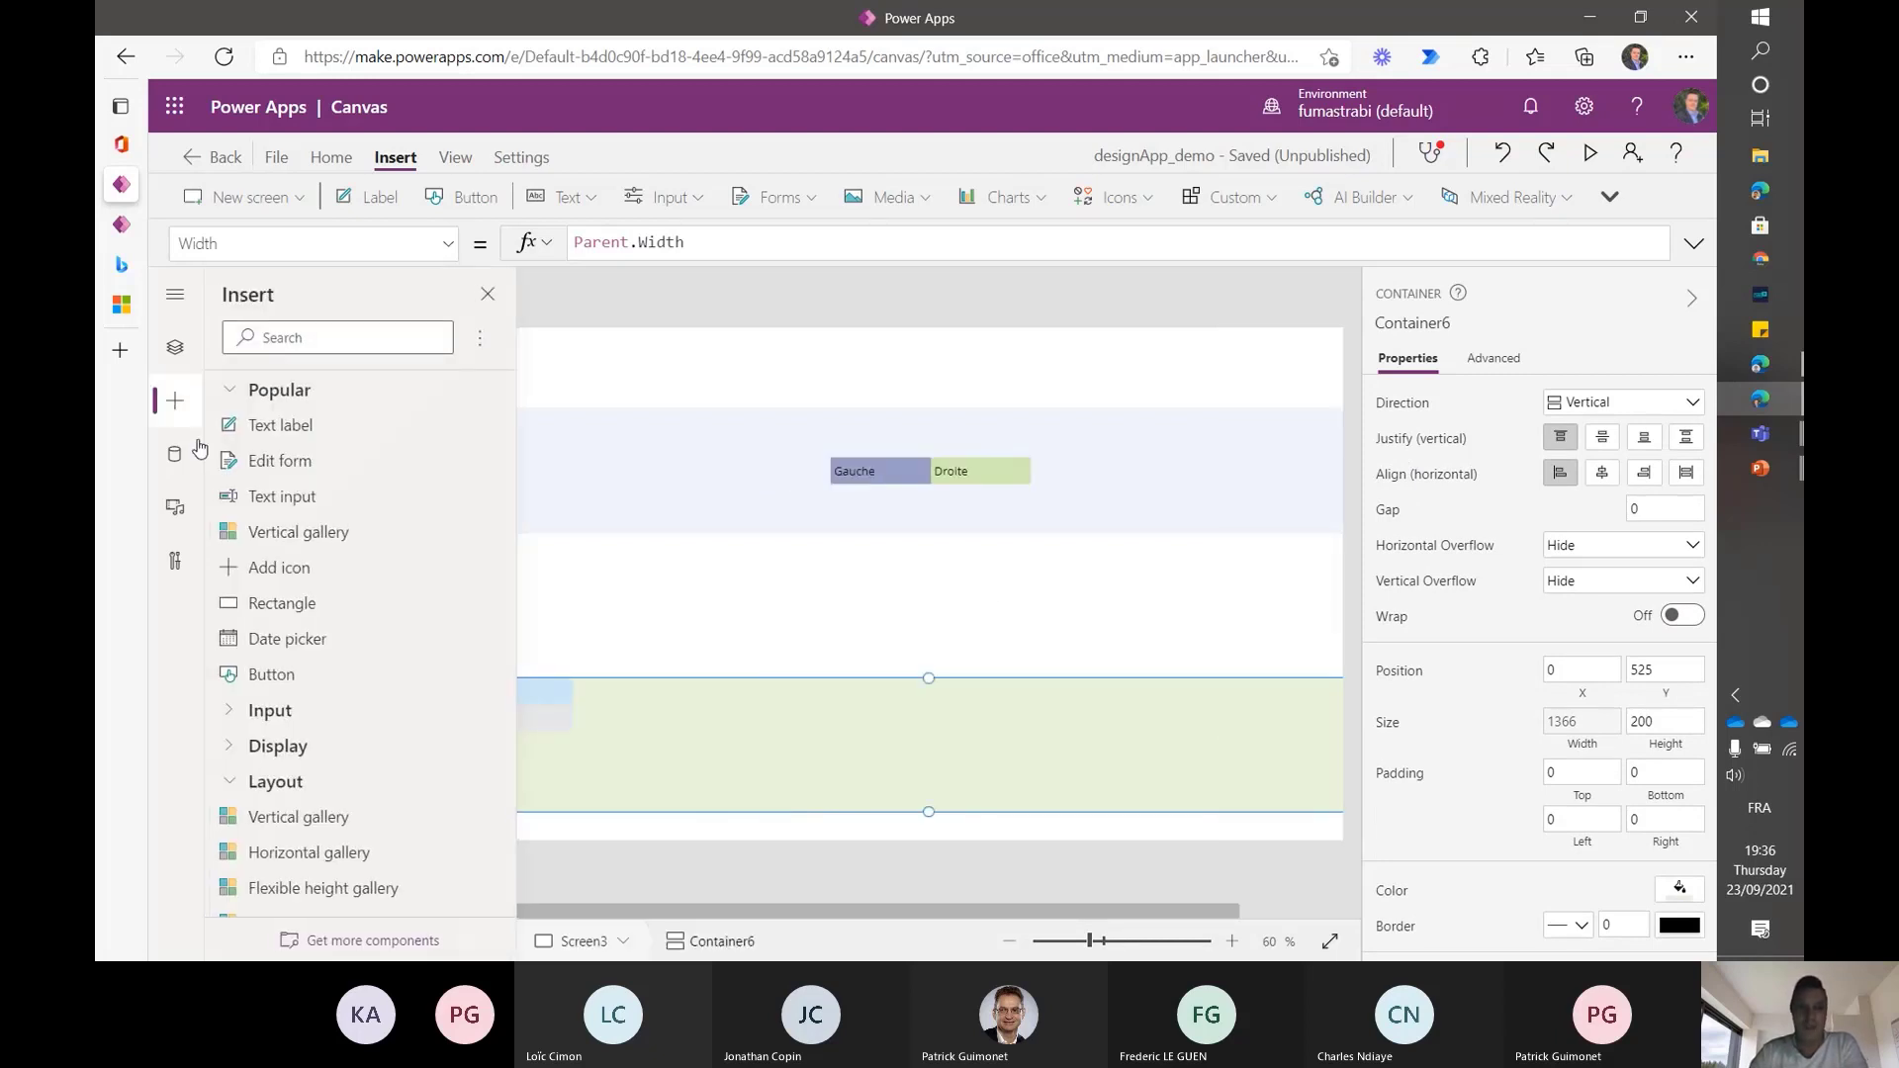
{"action": "scroll", "coordinate": [331, 569], "scroll_direction": "down", "scroll_amount": 3}
{"action": "scroll", "coordinate": [332, 576], "scroll_direction": "down", "scroll_amount": 2}
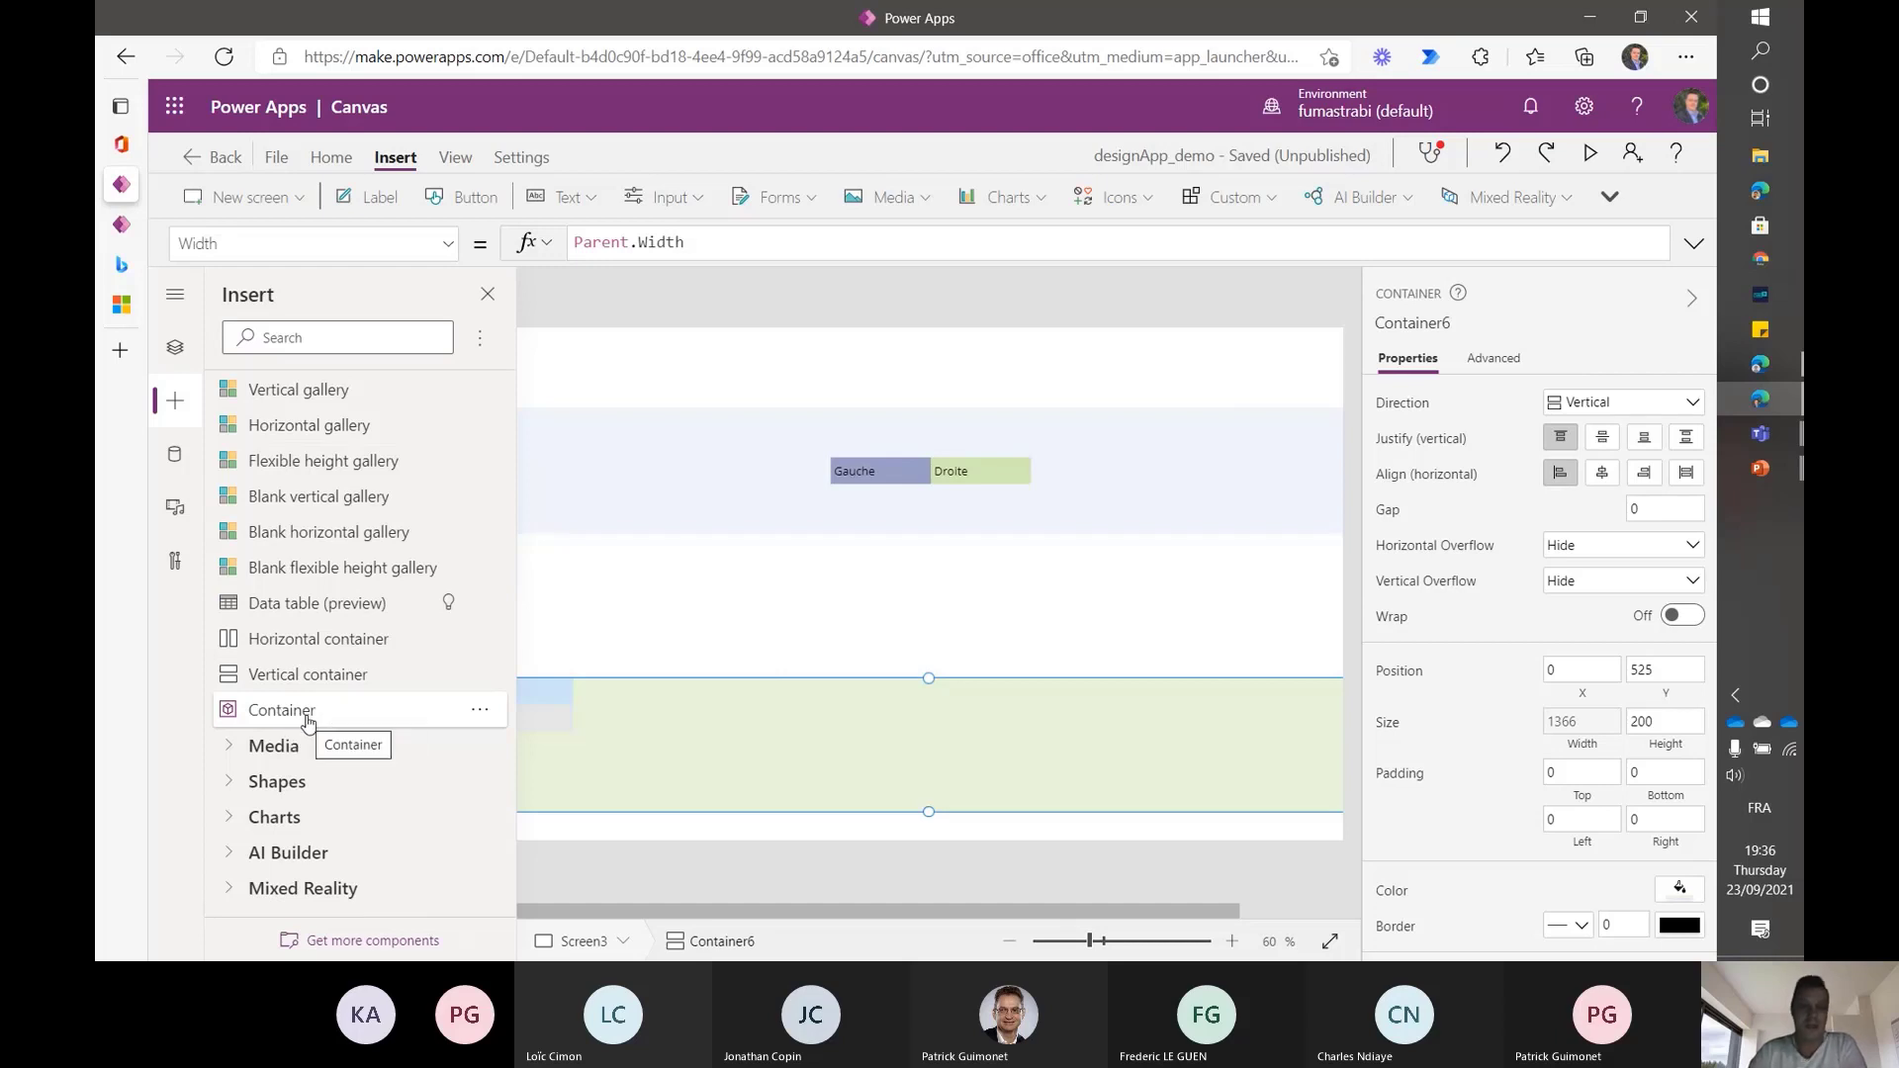
{"action": "left_click", "coordinate": [884, 578]}
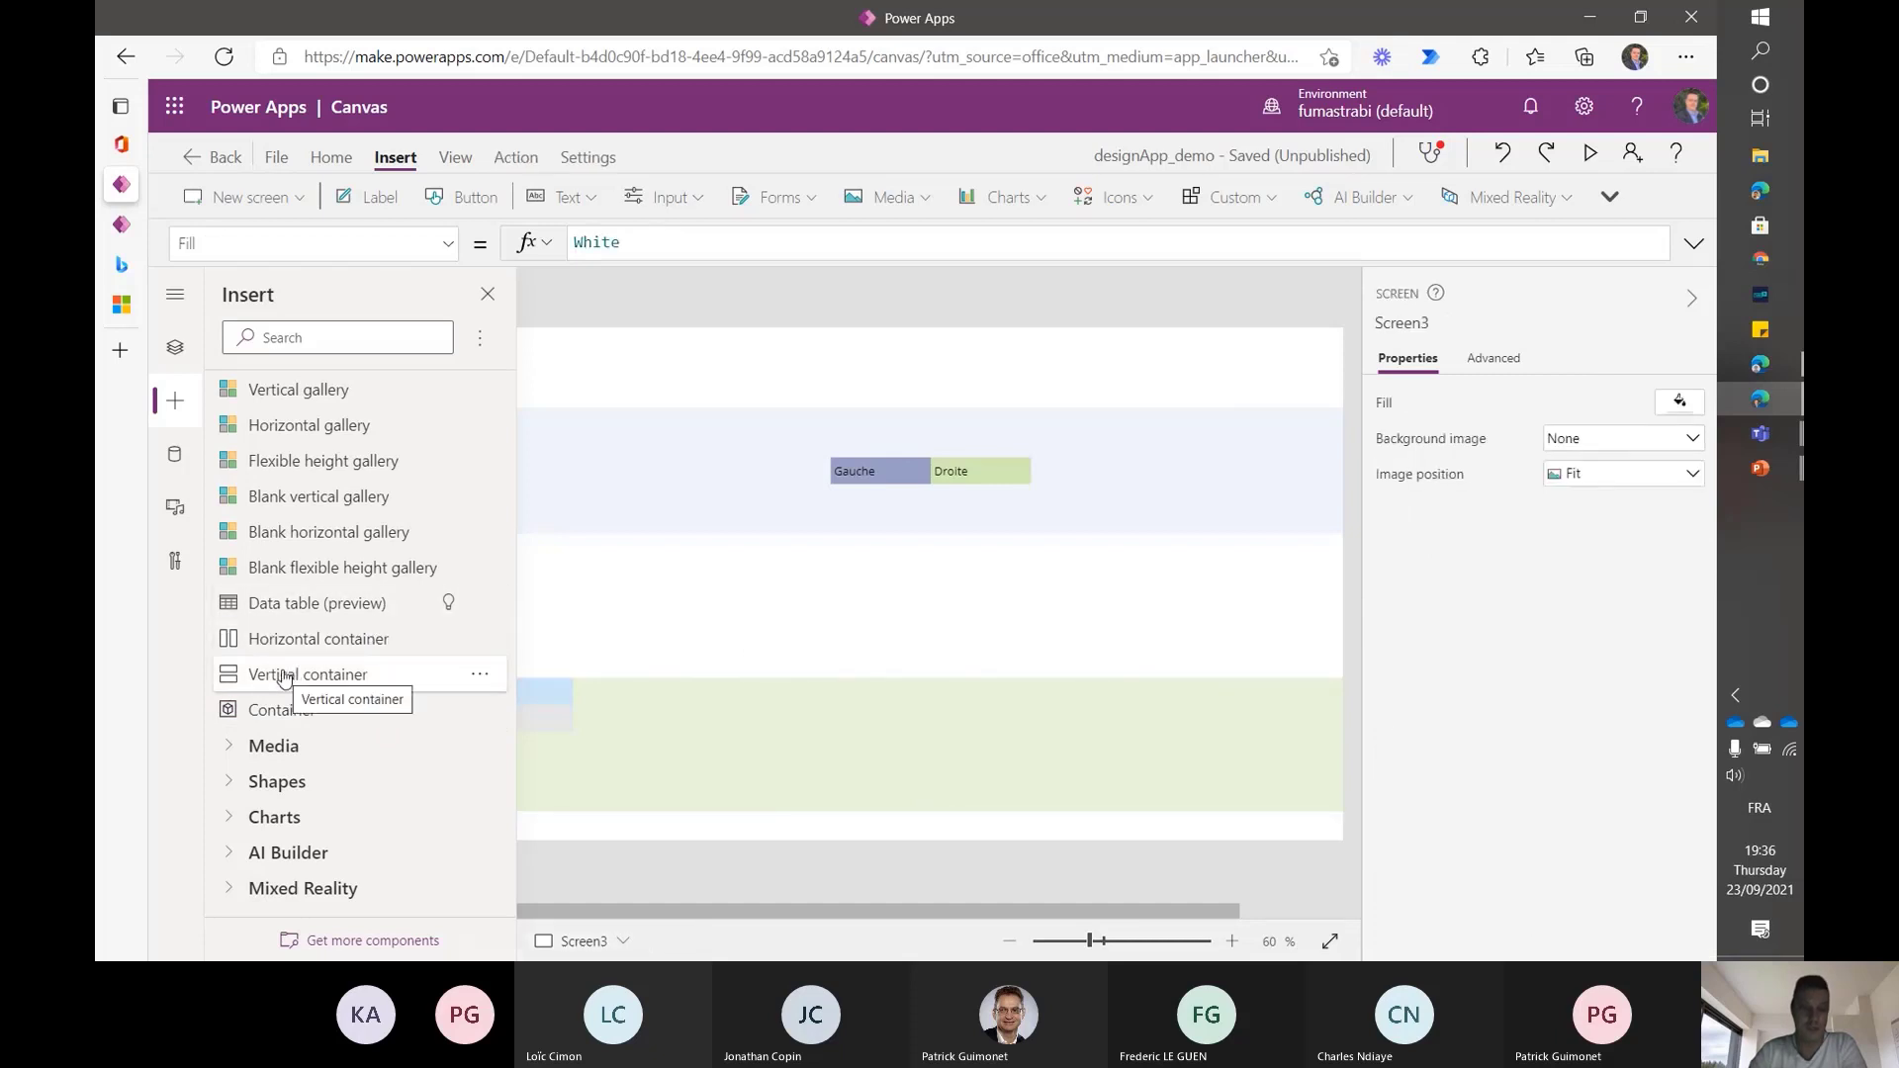
{"action": "left_click", "coordinate": [284, 710]}
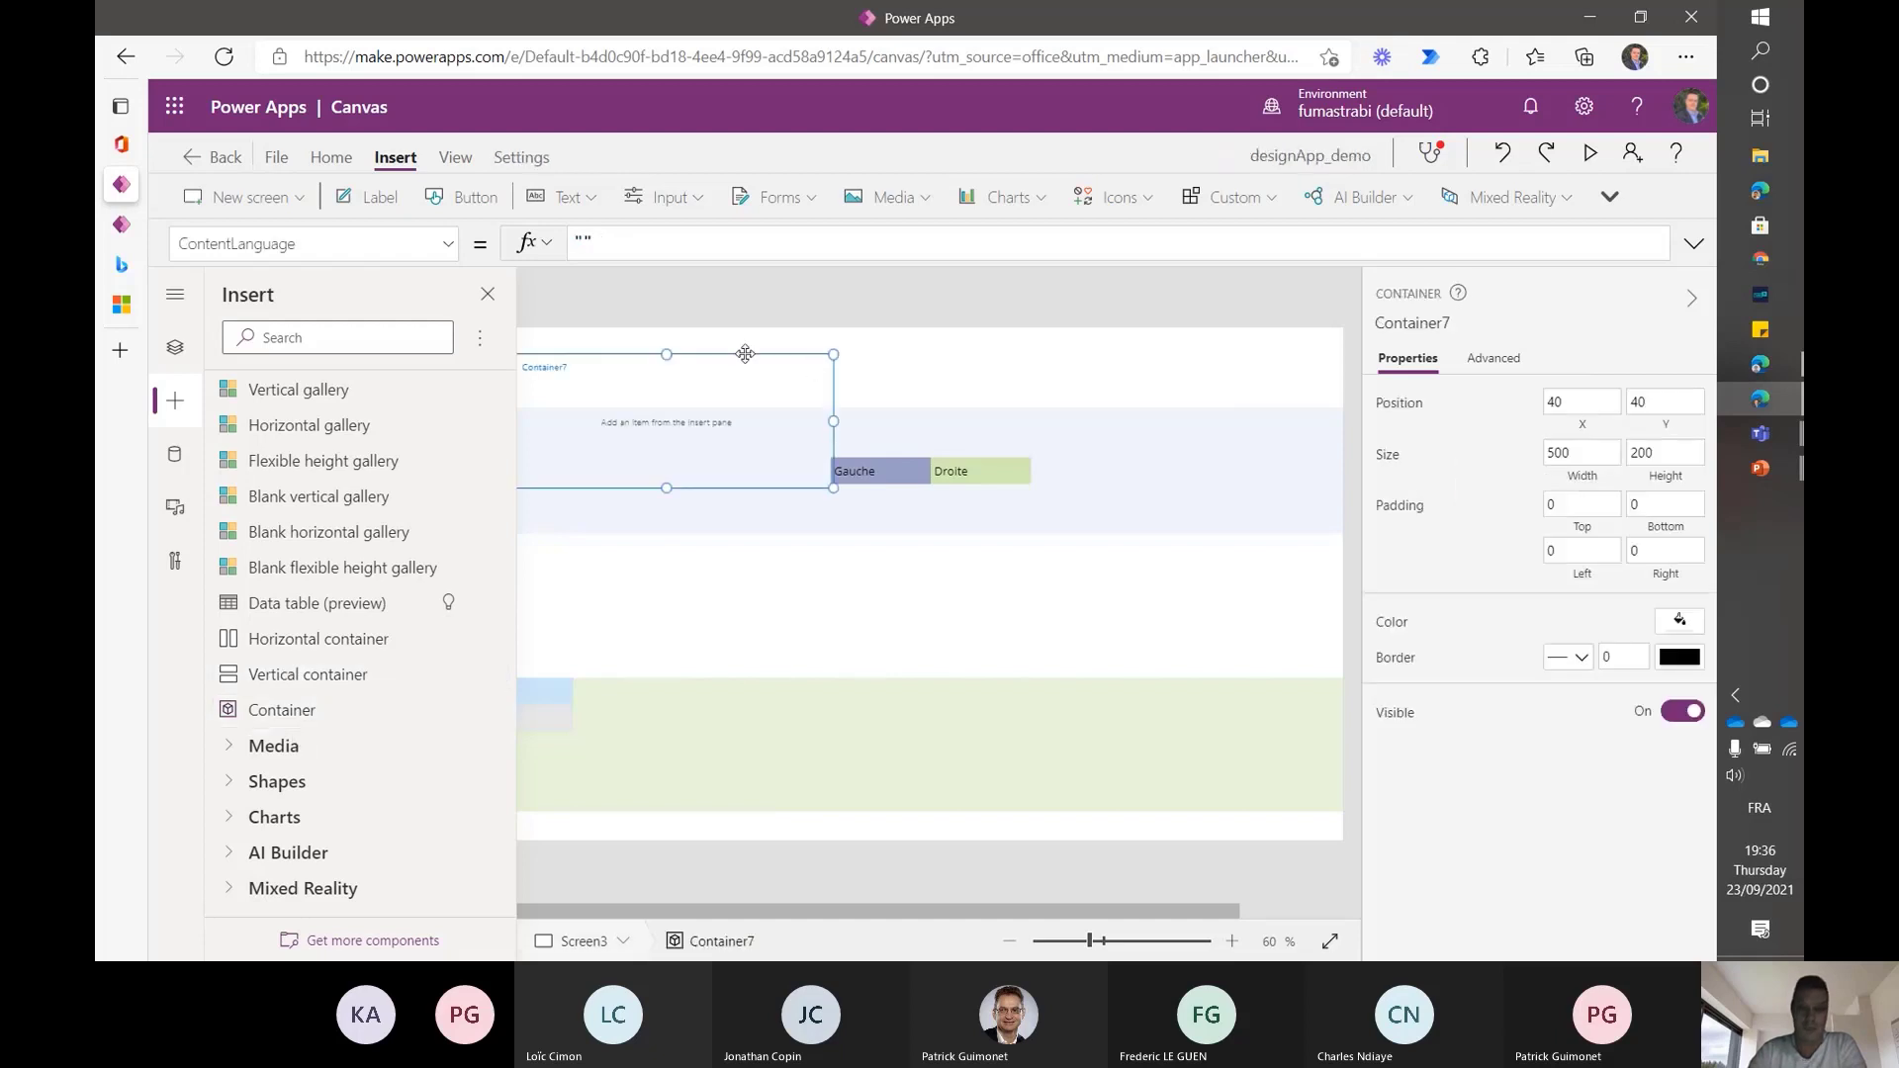
{"action": "left_click_drag", "start_coordinate": [747, 361], "coordinate": [959, 538]}
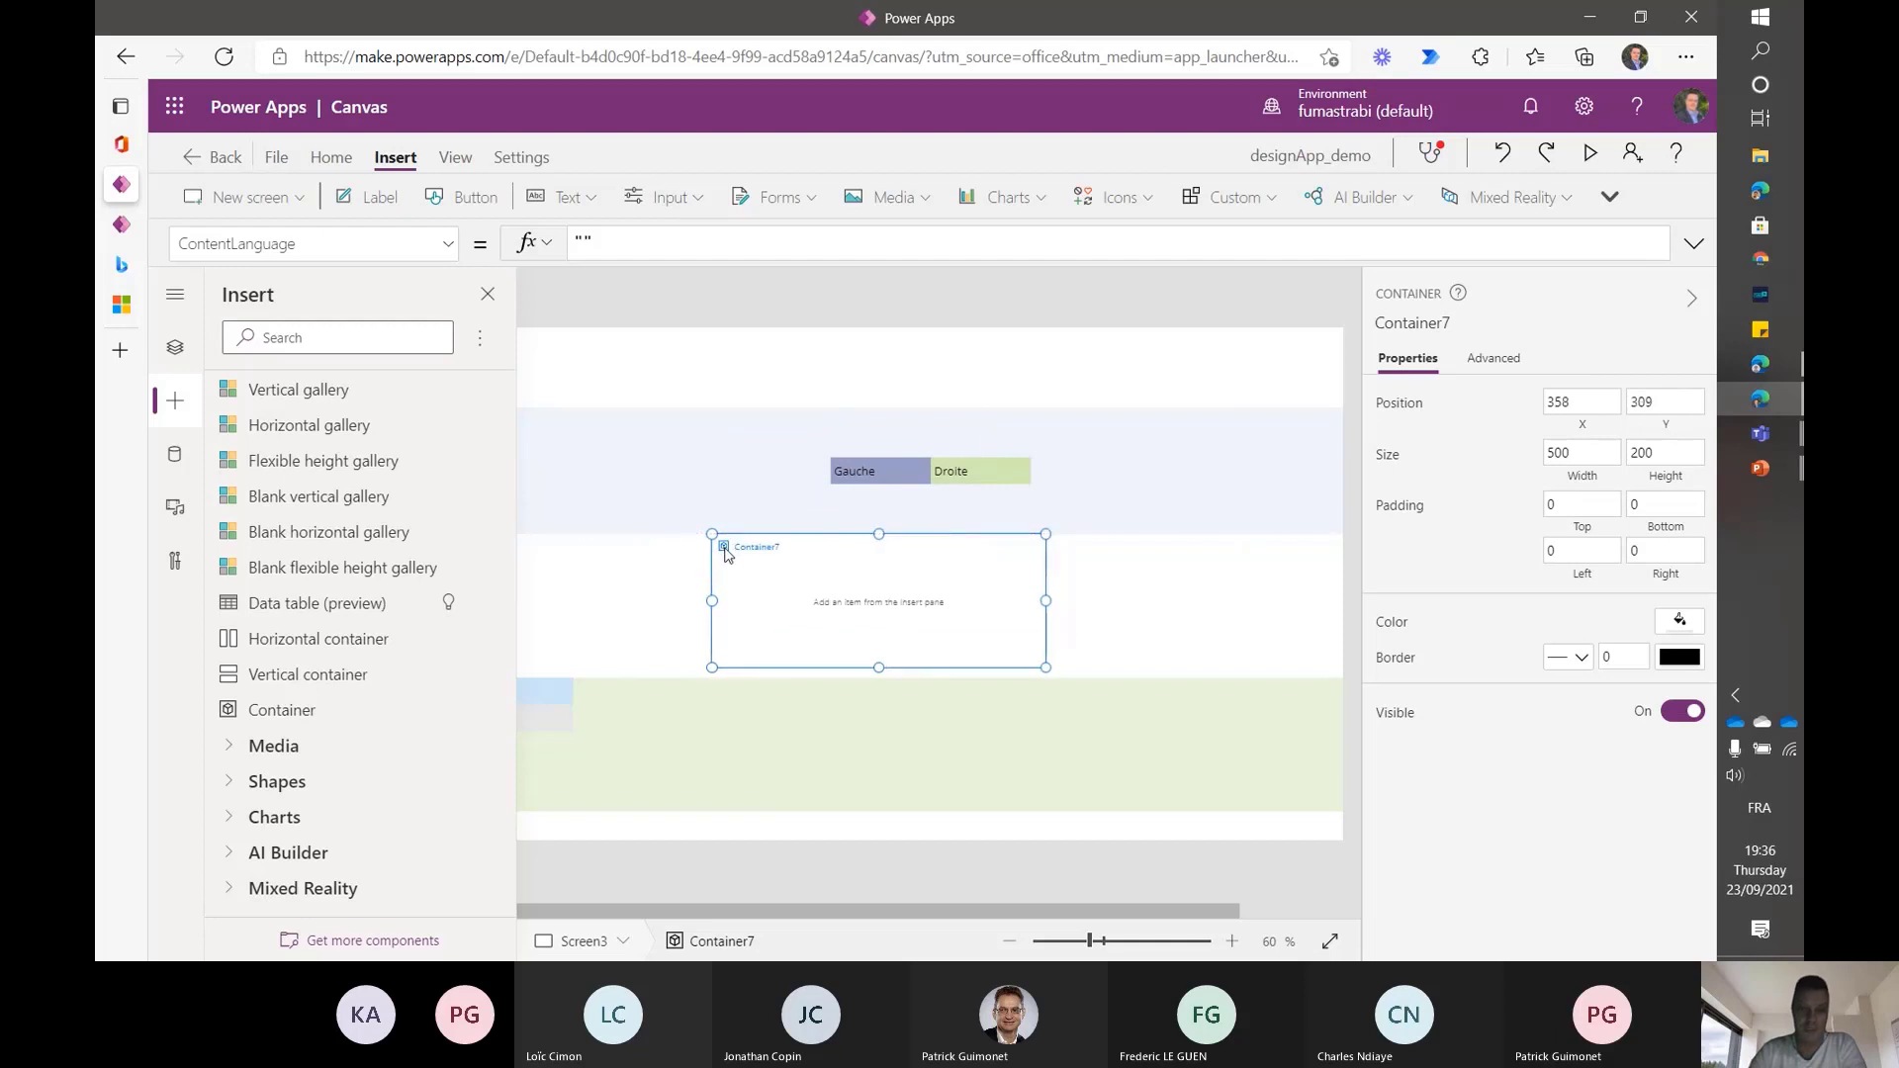
- Examine the new plain container's icon on the canvas and in the tree view, and locate container_statusForm_3 for comparison
{"action": "scroll", "coordinate": [725, 554], "scroll_direction": "up", "scroll_amount": 5}
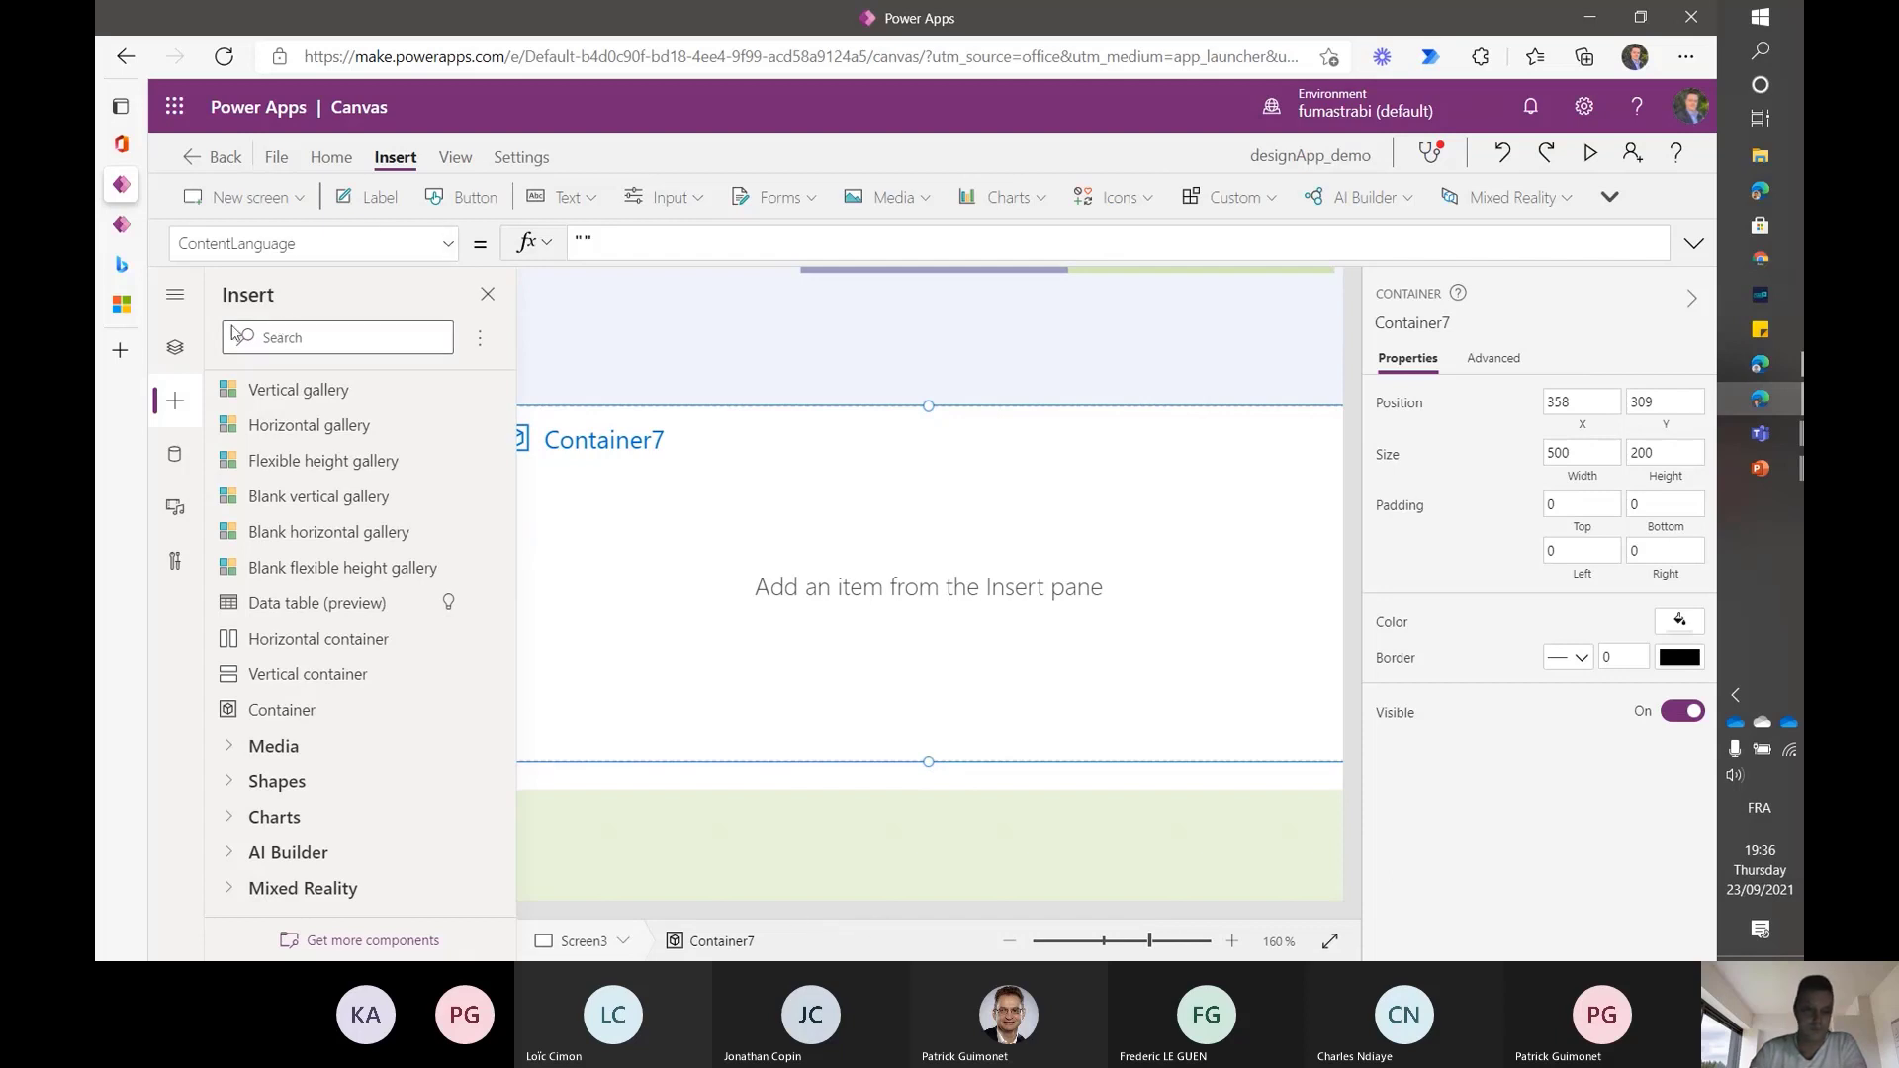
{"action": "left_click", "coordinate": [178, 348]}
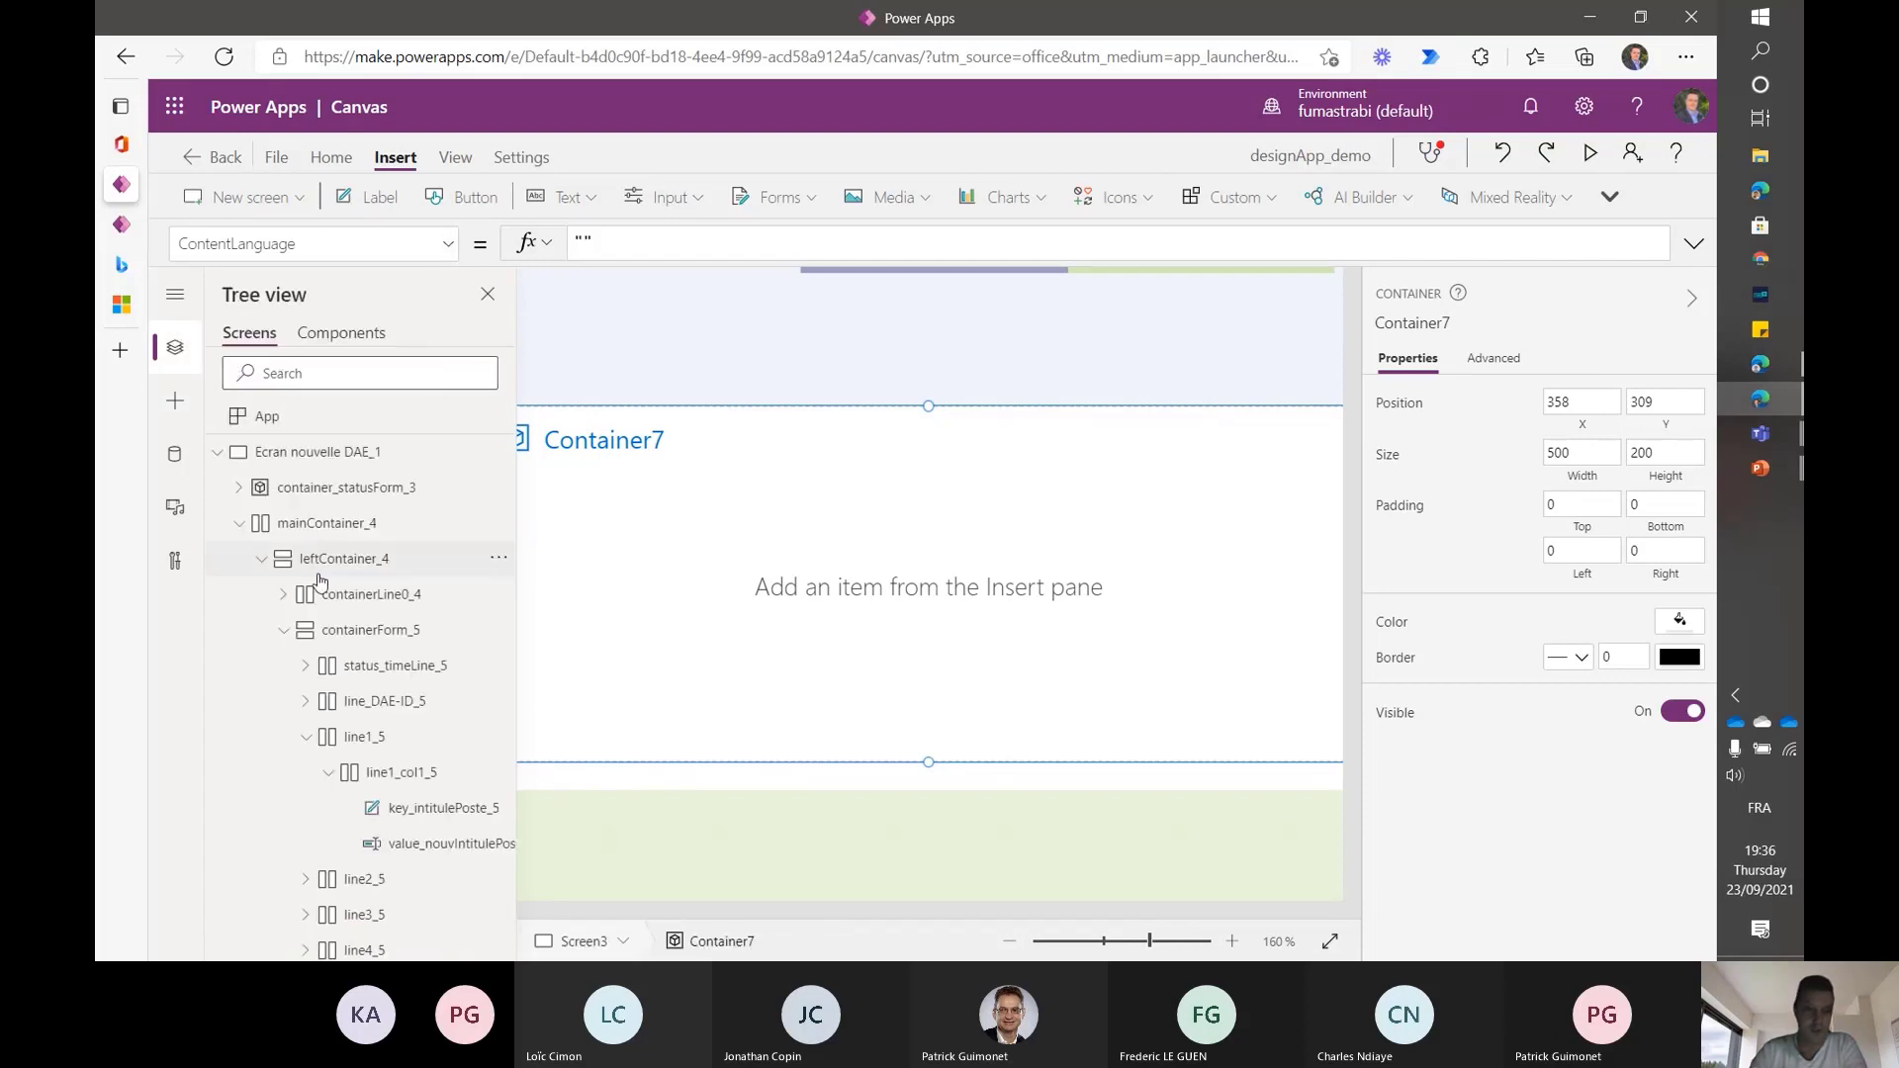
{"action": "scroll", "coordinate": [321, 584], "scroll_direction": "down", "scroll_amount": 3}
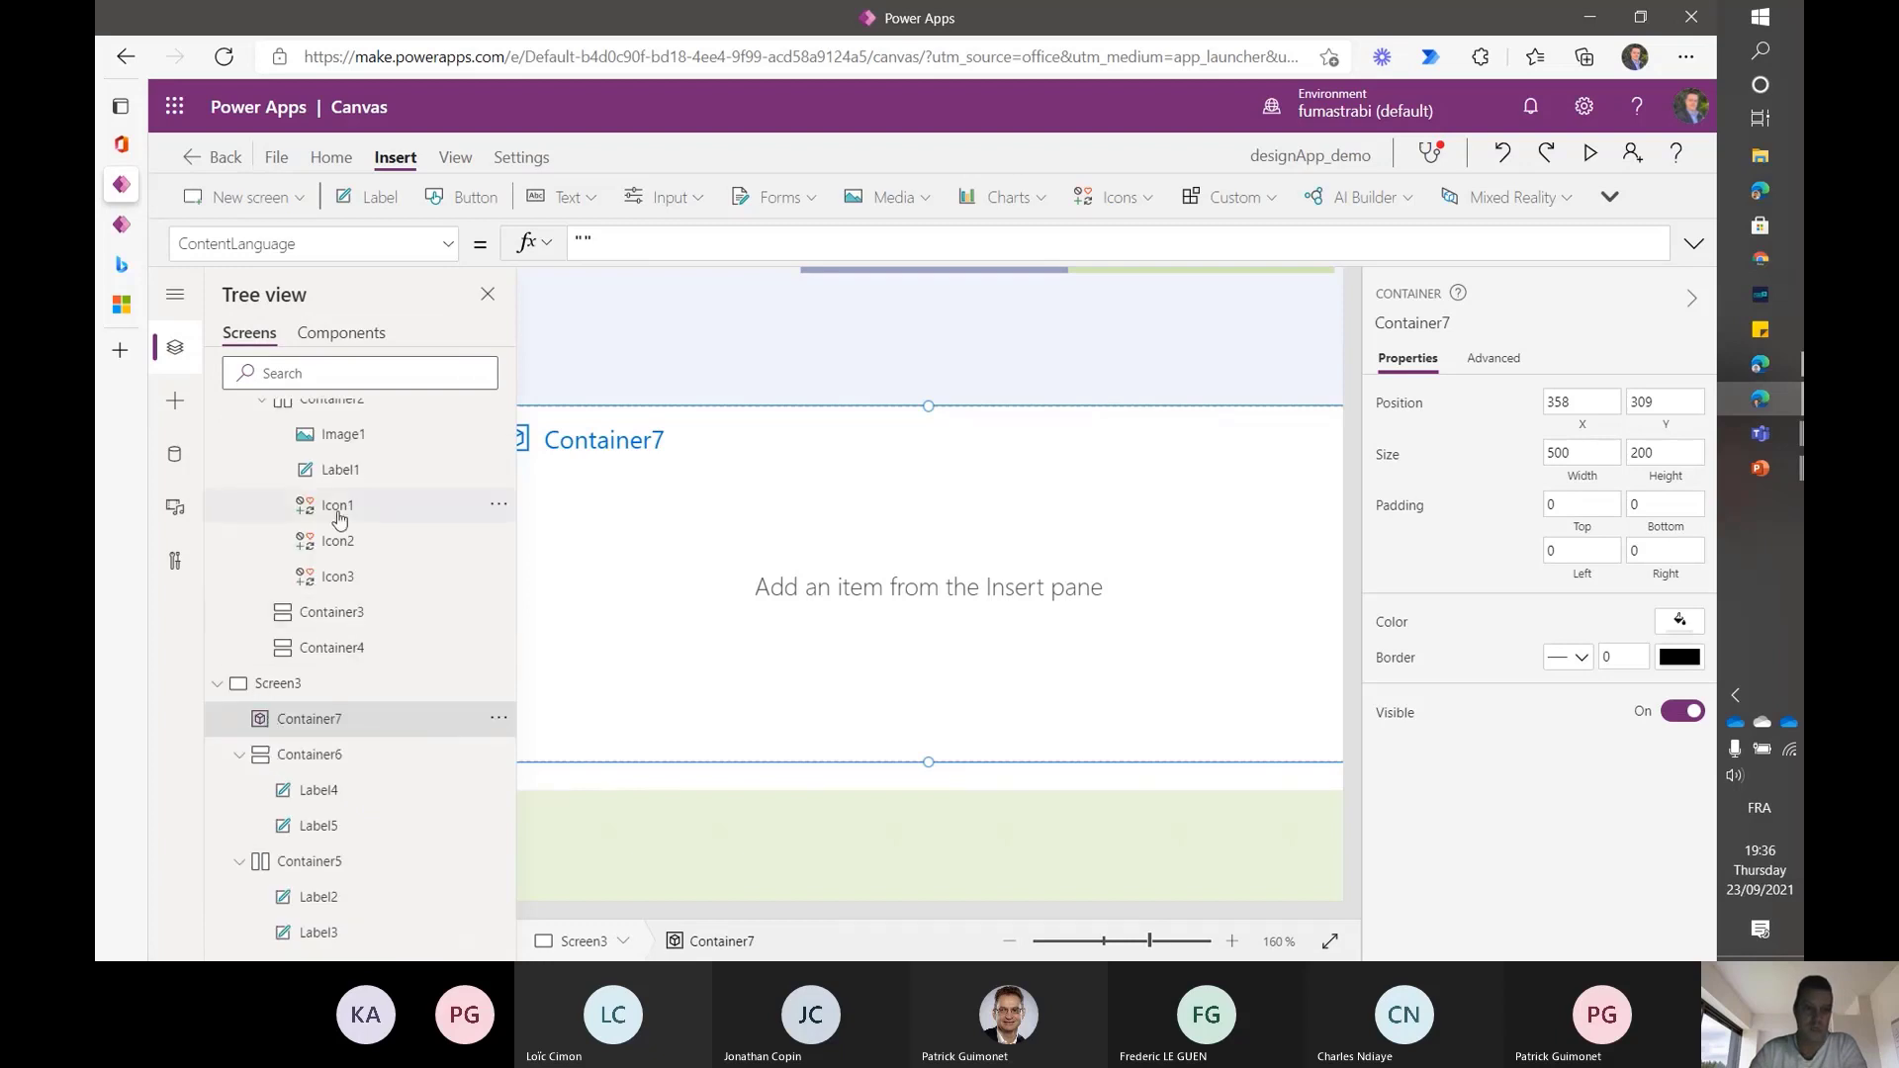
{"action": "scroll", "coordinate": [334, 515], "scroll_direction": "up", "scroll_amount": 10}
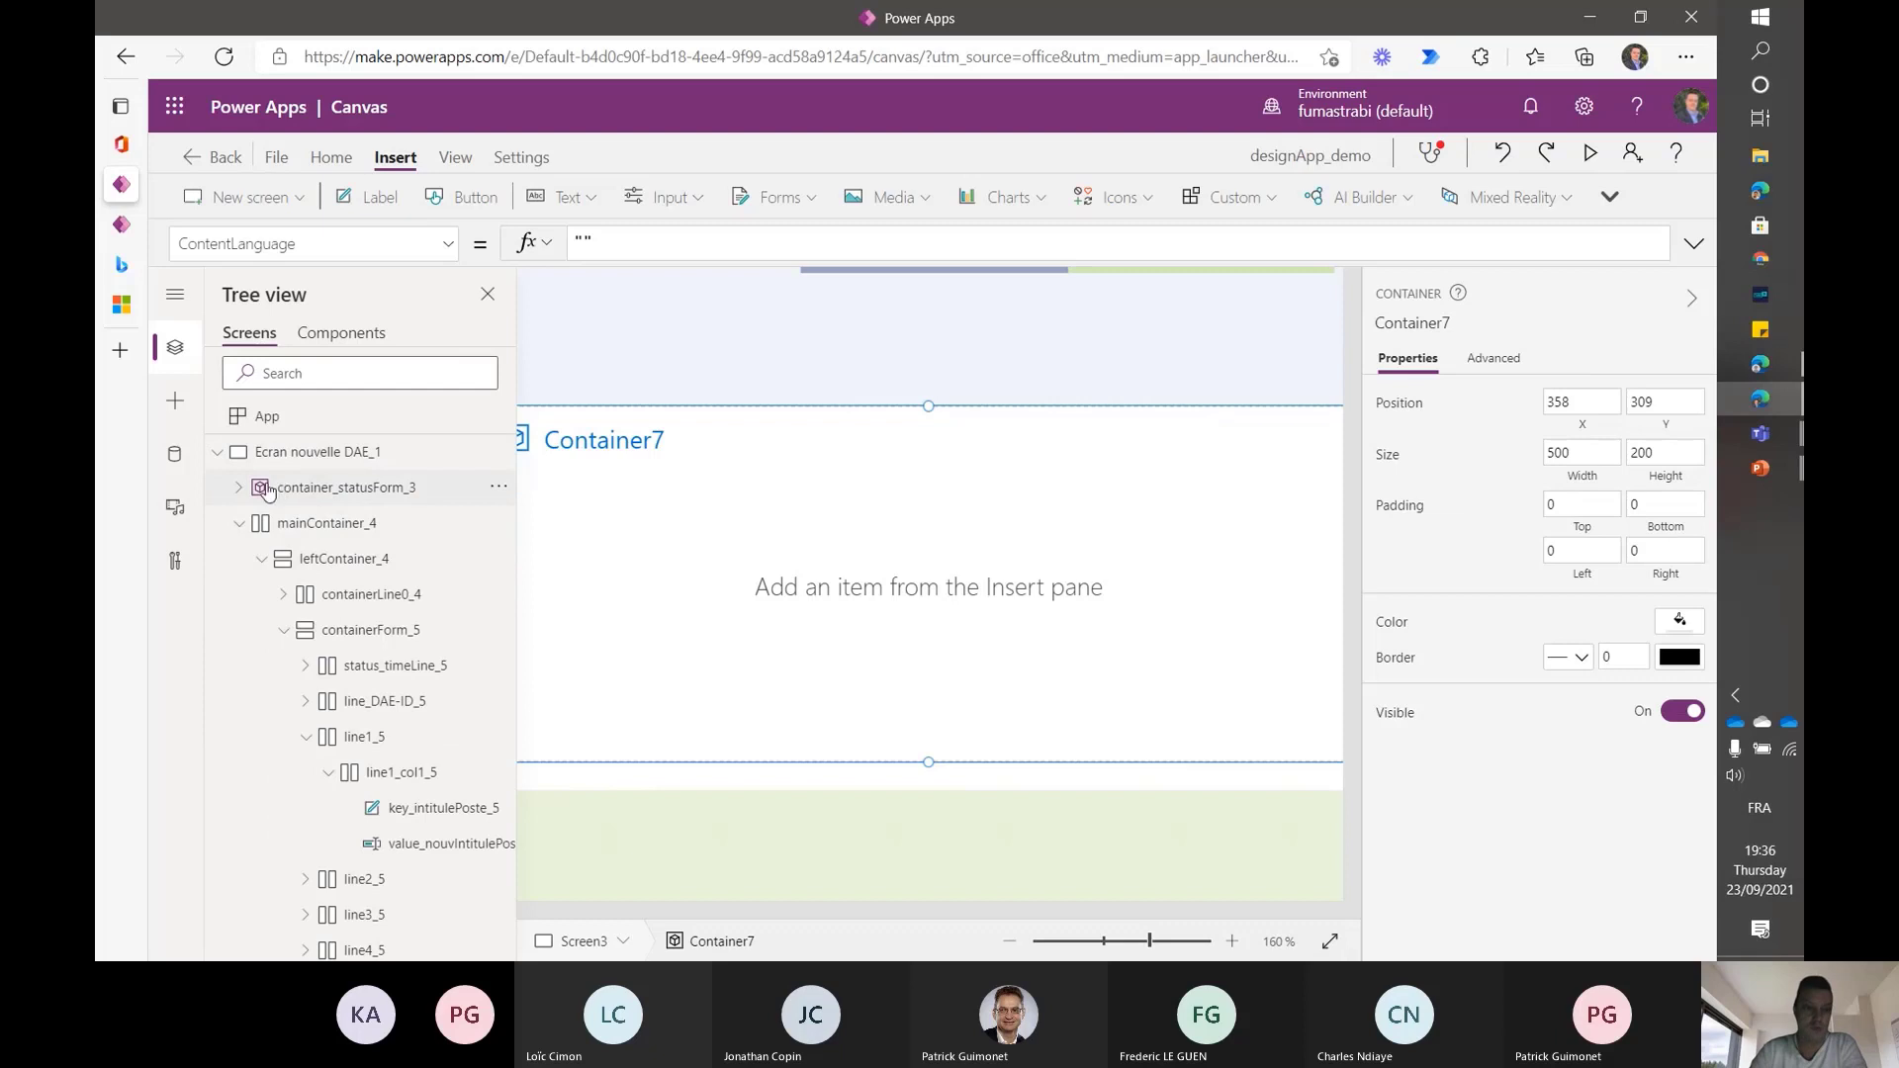
- Select container_statusForm_3 on the Ecran nouvelle DAE_1 screen and make it visible, with the whole screen fitted in the canvas
{"action": "left_click", "coordinate": [294, 452]}
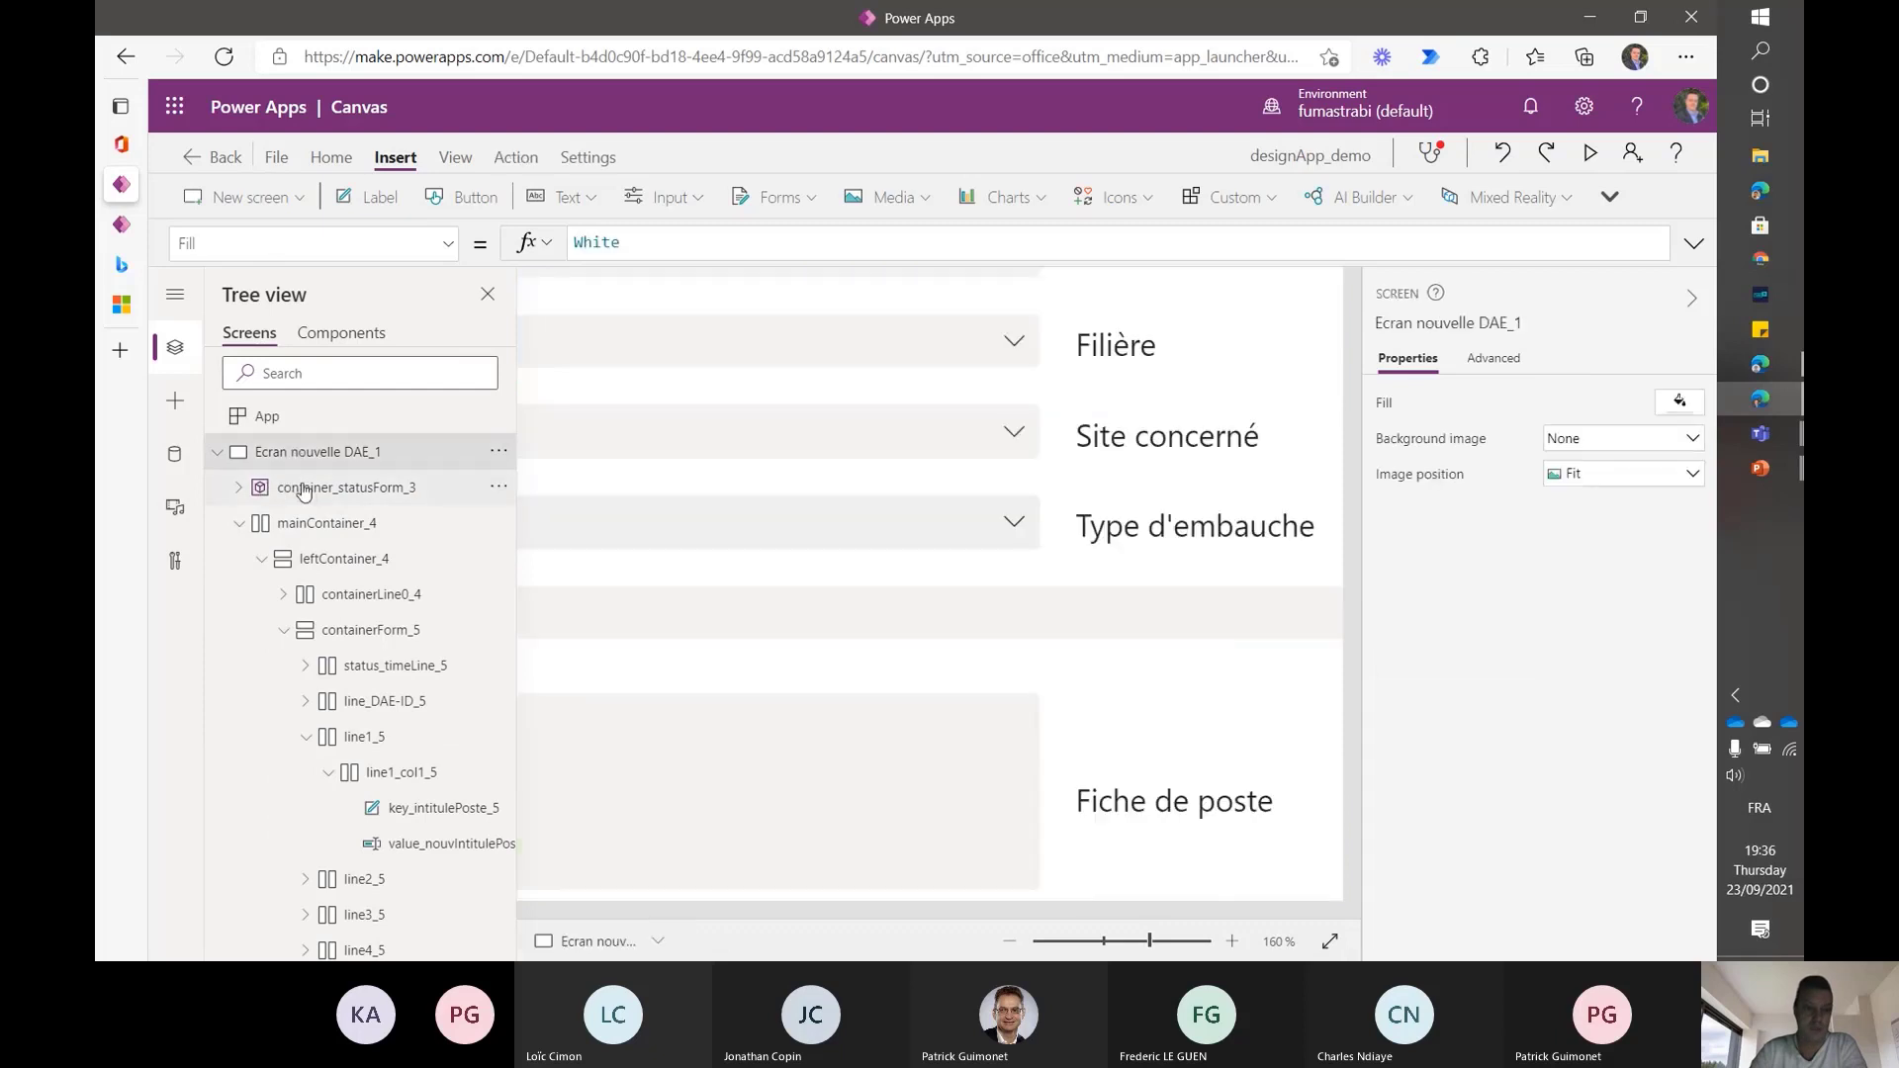
{"action": "left_click", "coordinate": [308, 489]}
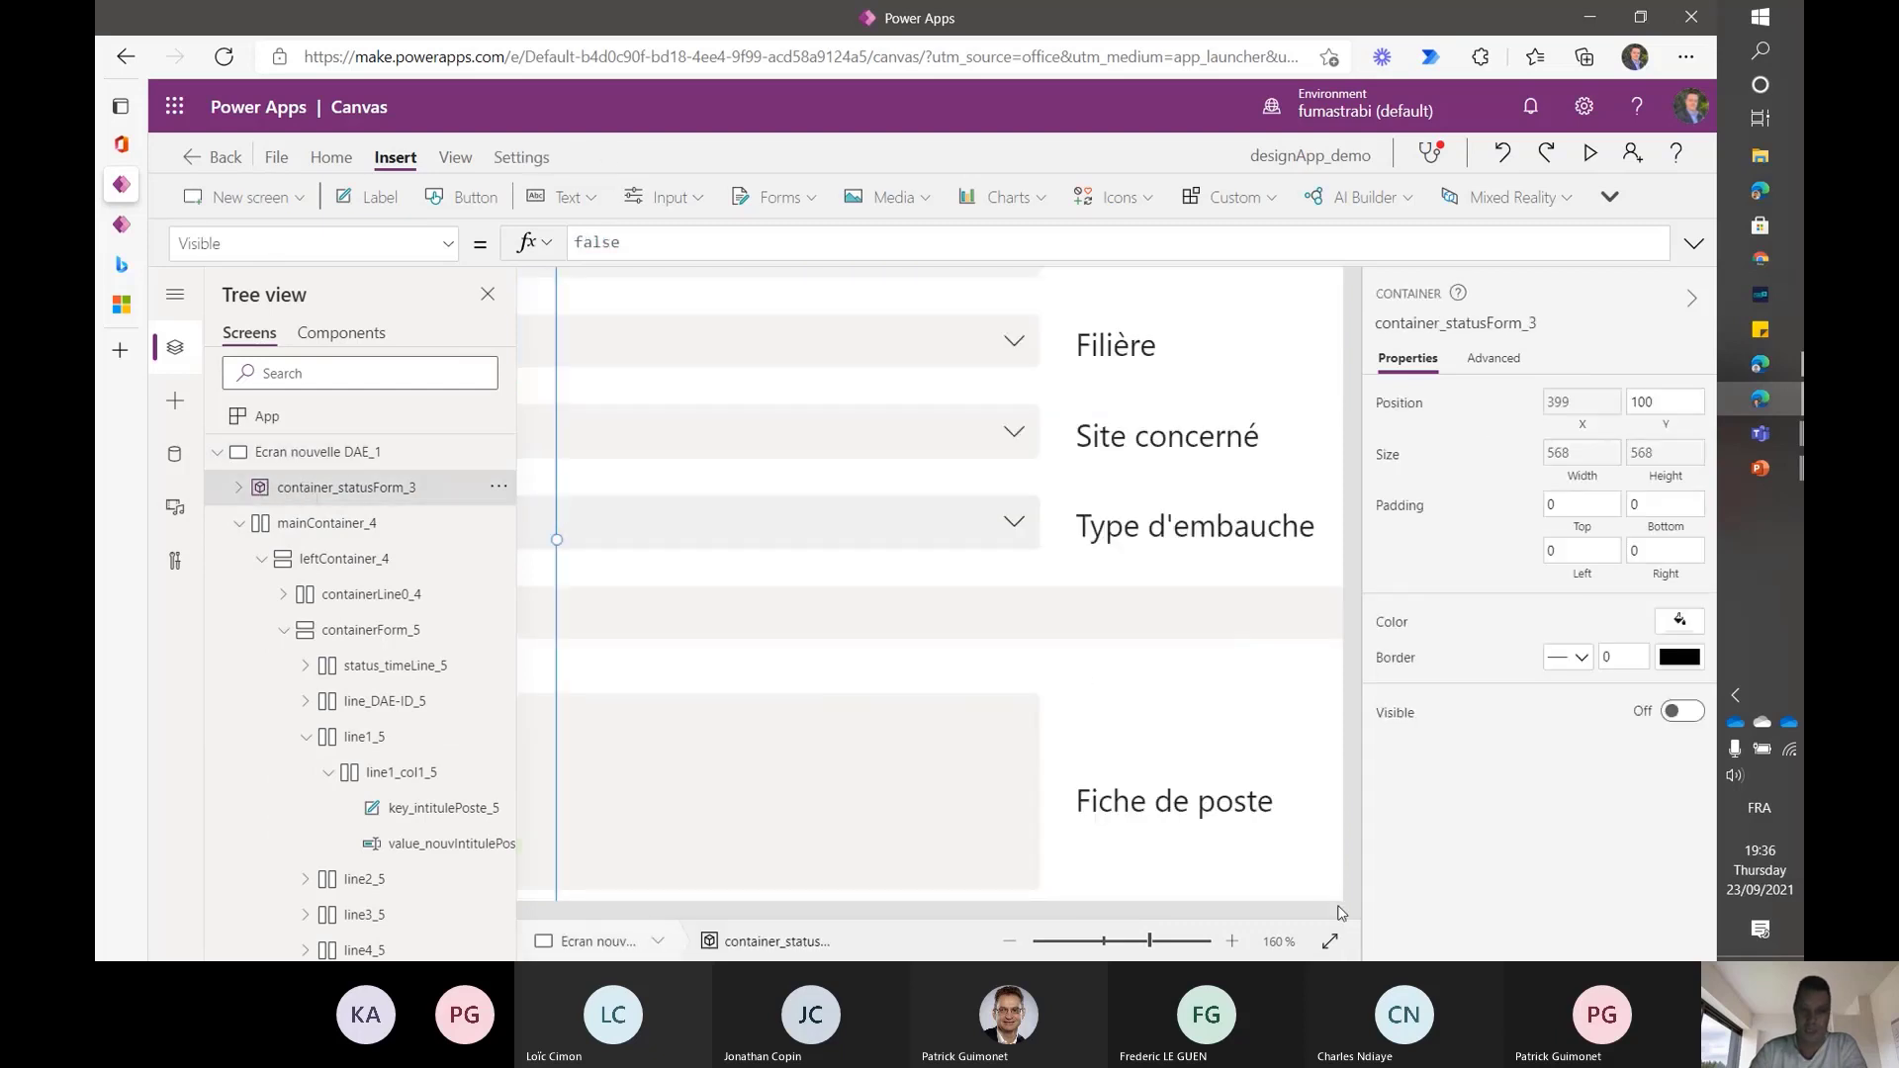
{"action": "left_click", "coordinate": [1328, 942]}
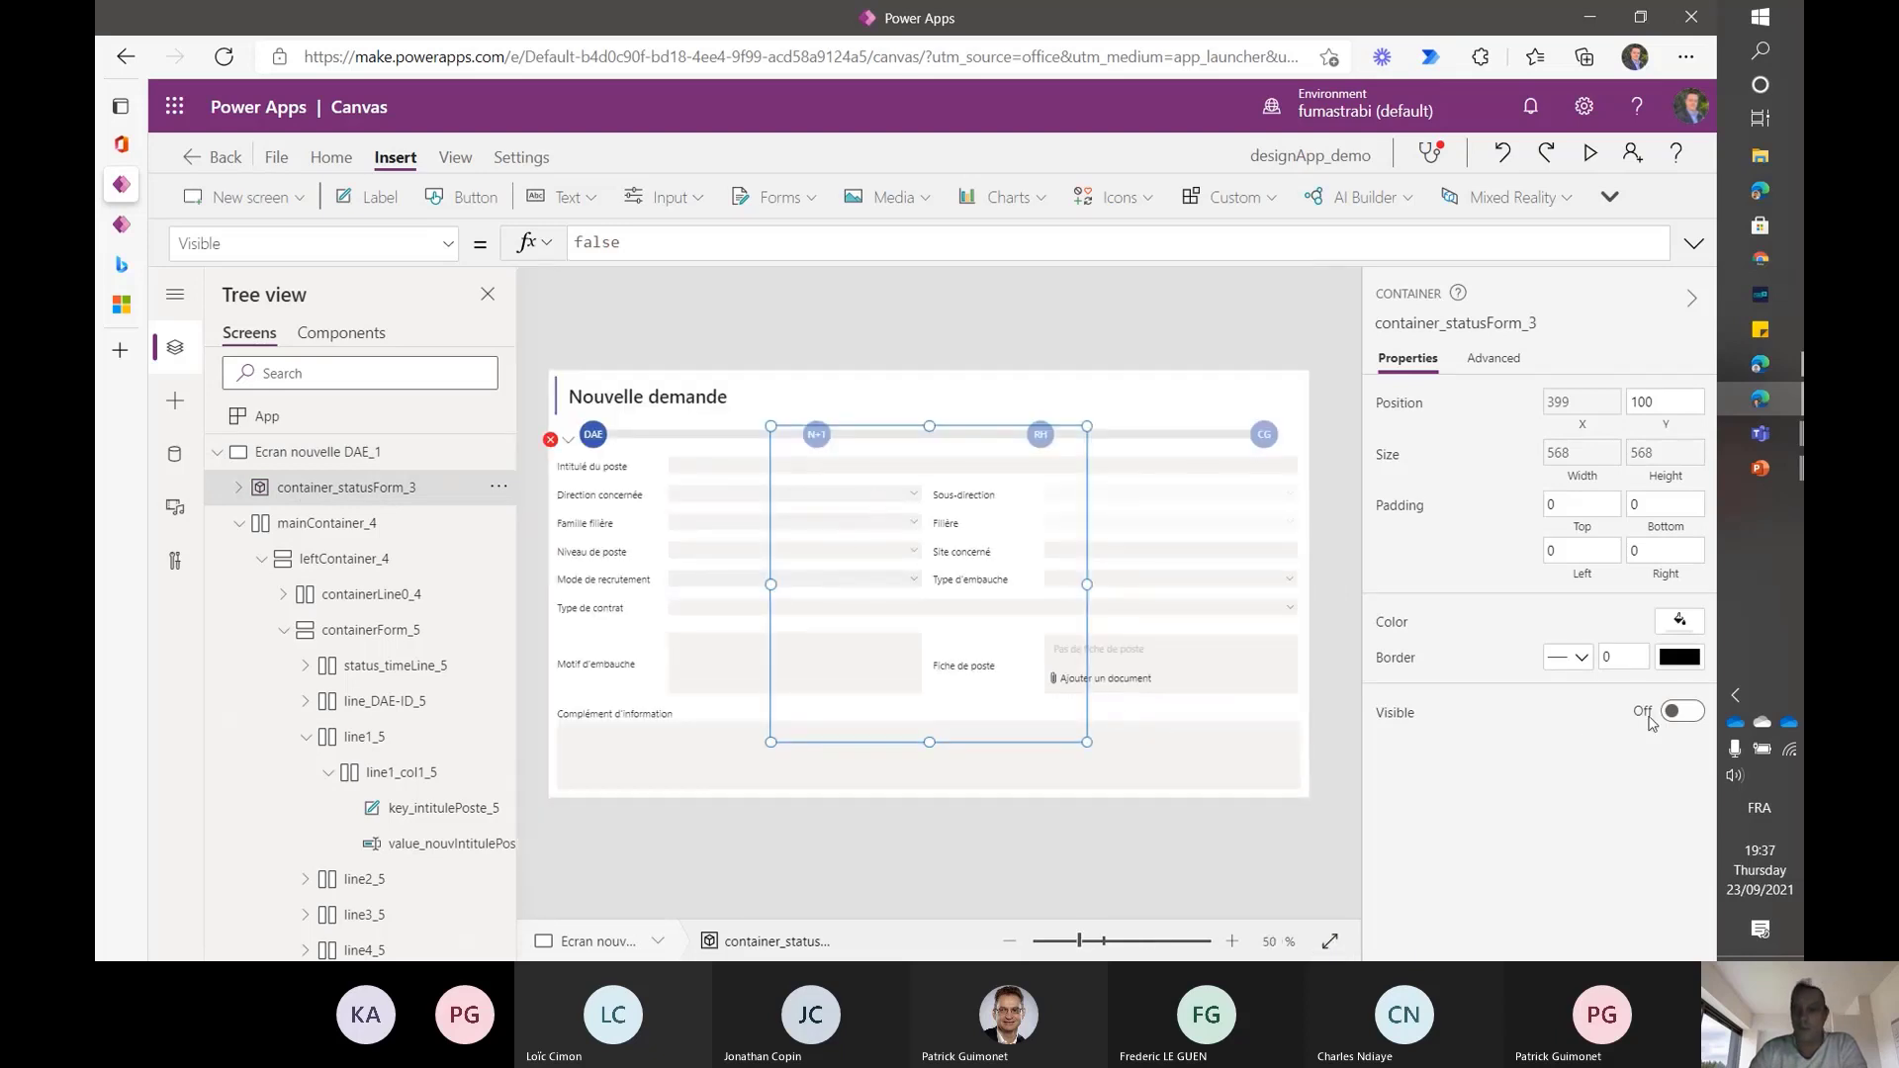
{"action": "left_click", "coordinate": [1679, 712]}
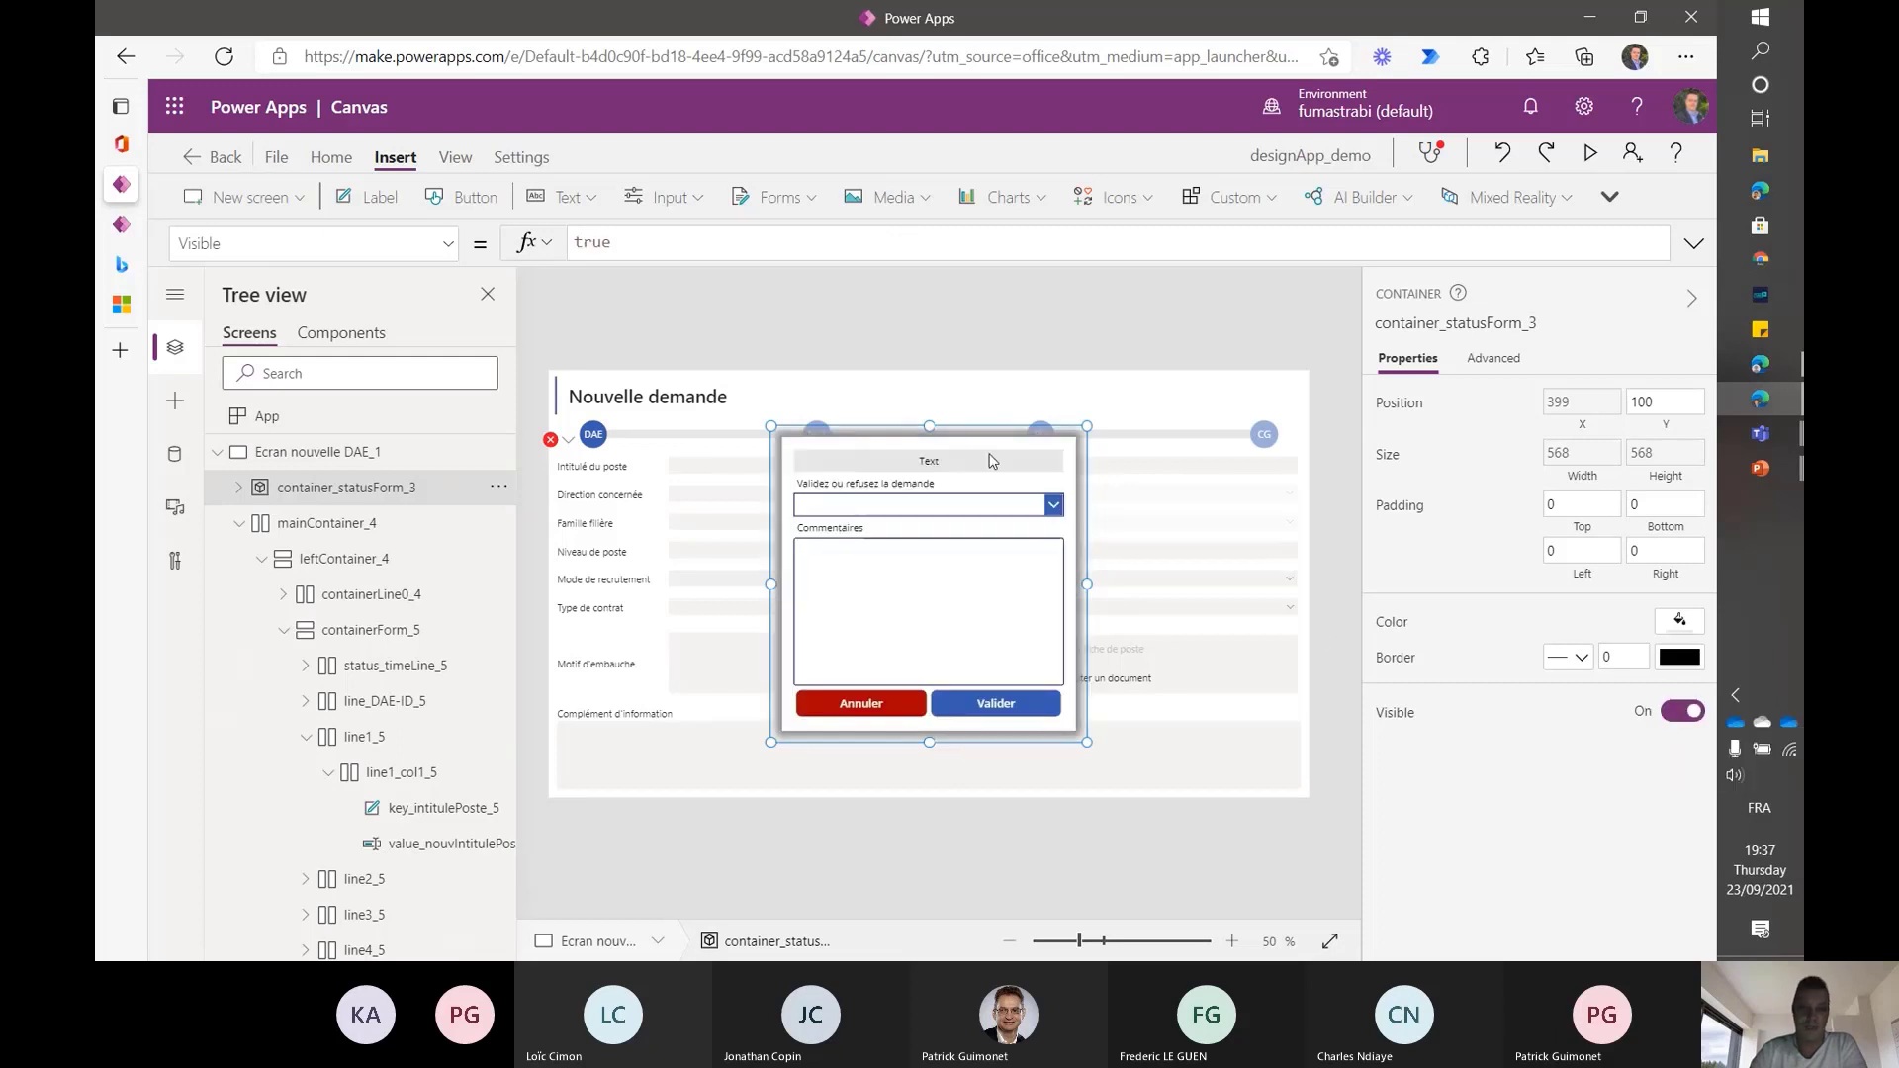
- Examine the HTML text control and the vertical Container2_3 nested inside container_statusForm_3, along with the parent container's properties
{"action": "left_click", "coordinate": [238, 489]}
{"action": "left_click", "coordinate": [339, 561]}
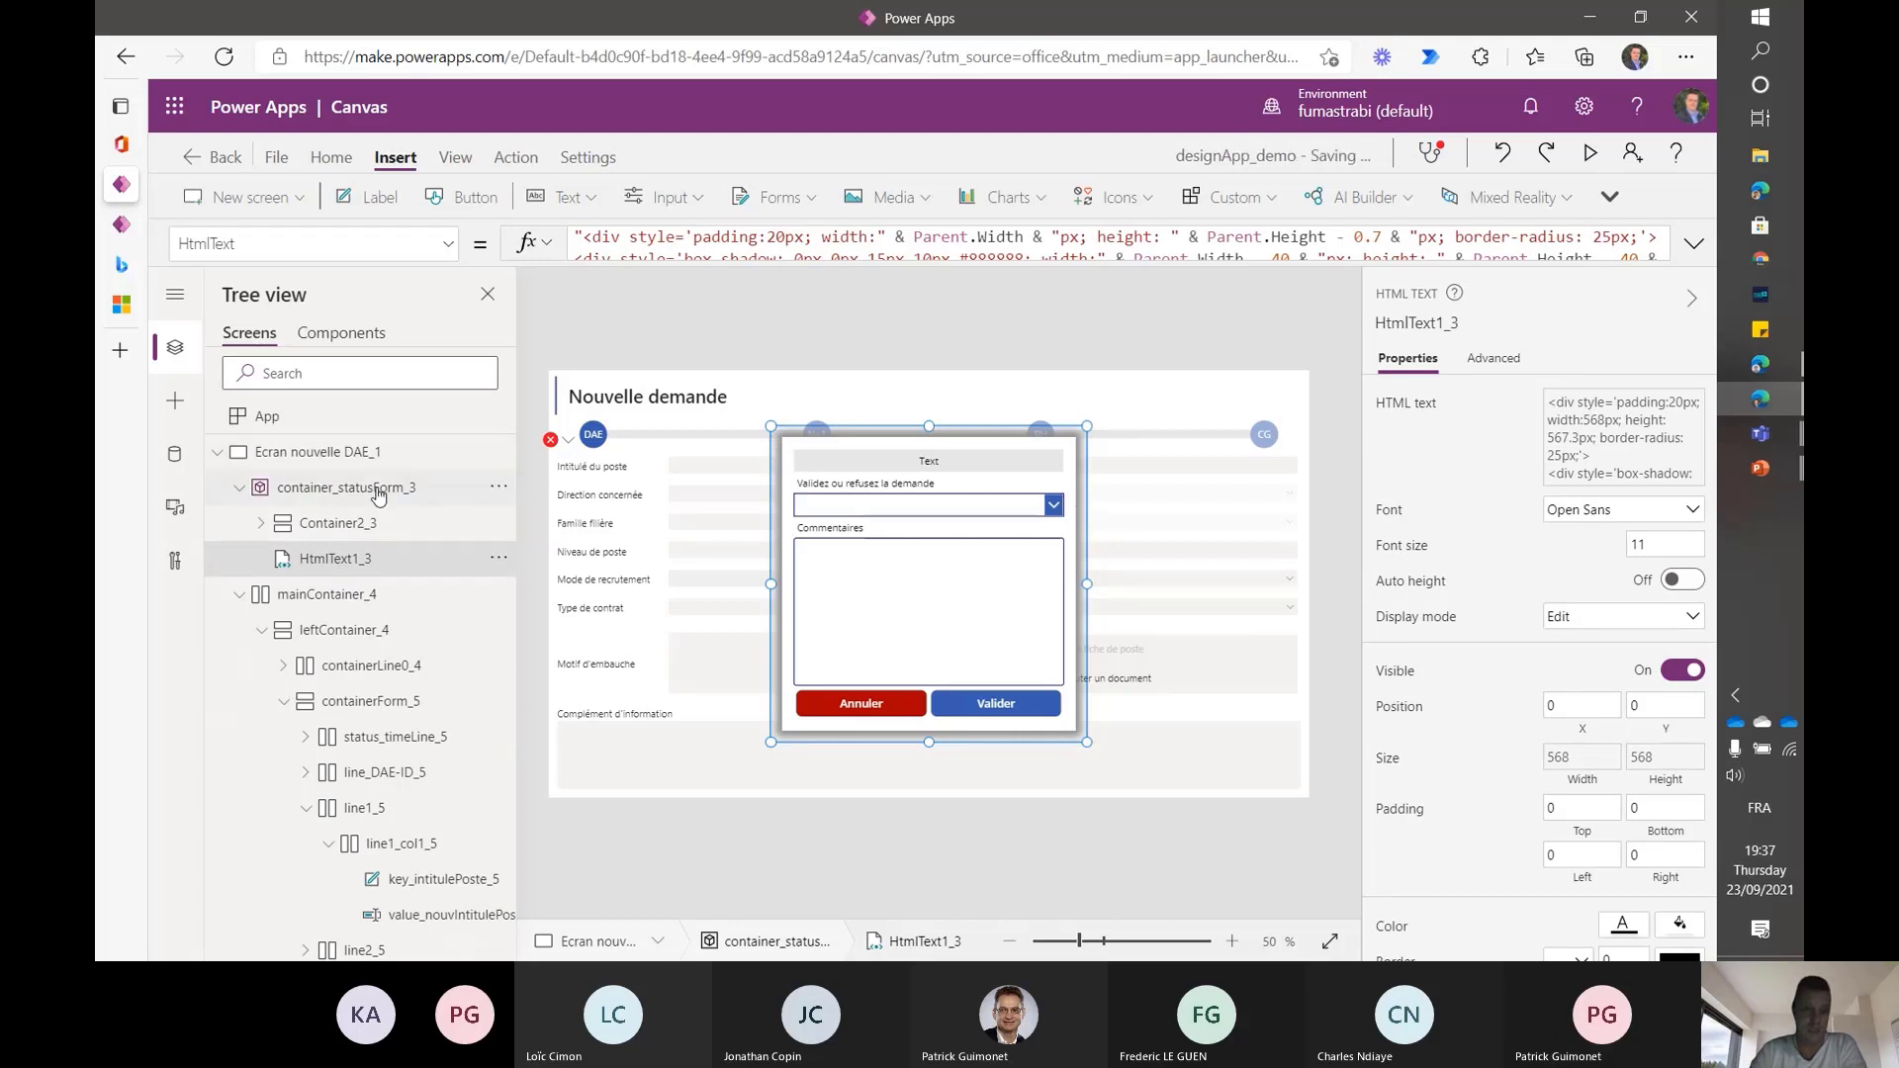
{"action": "left_click", "coordinate": [364, 533]}
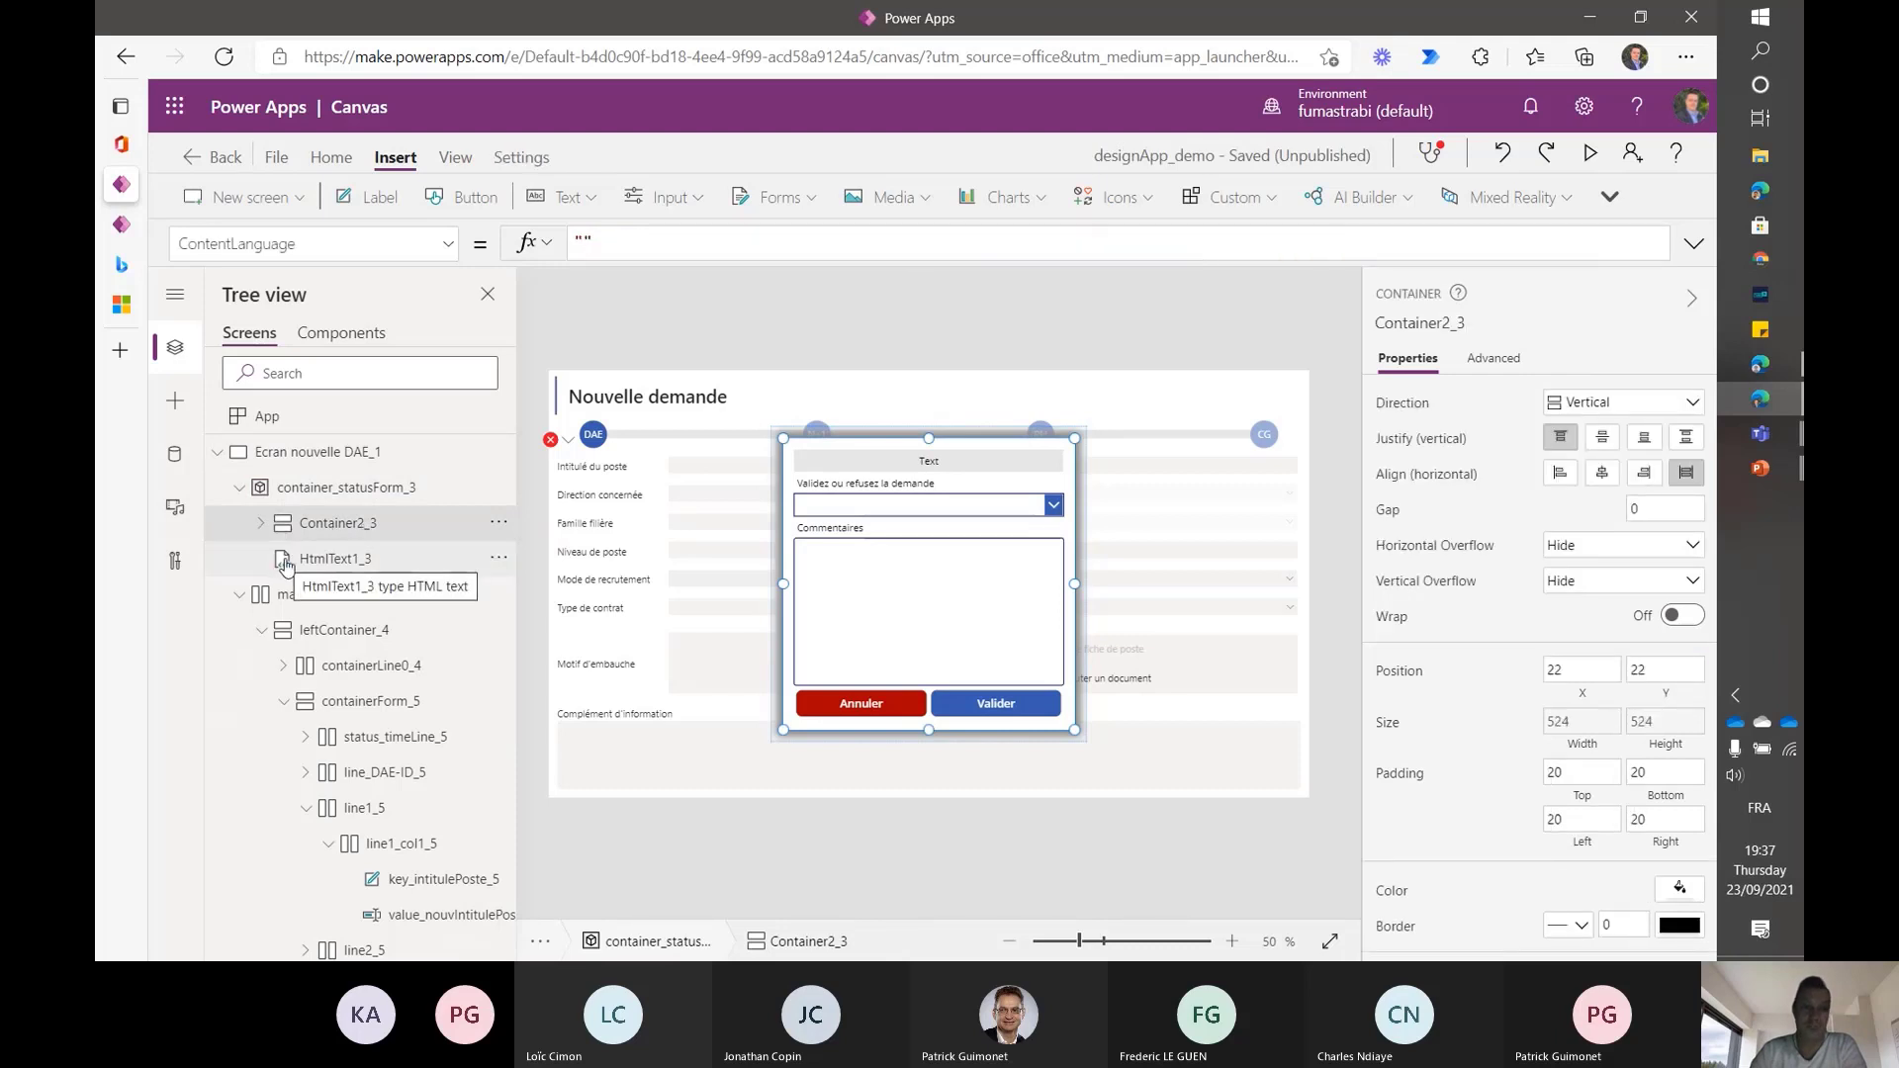
{"action": "left_click", "coordinate": [287, 560]}
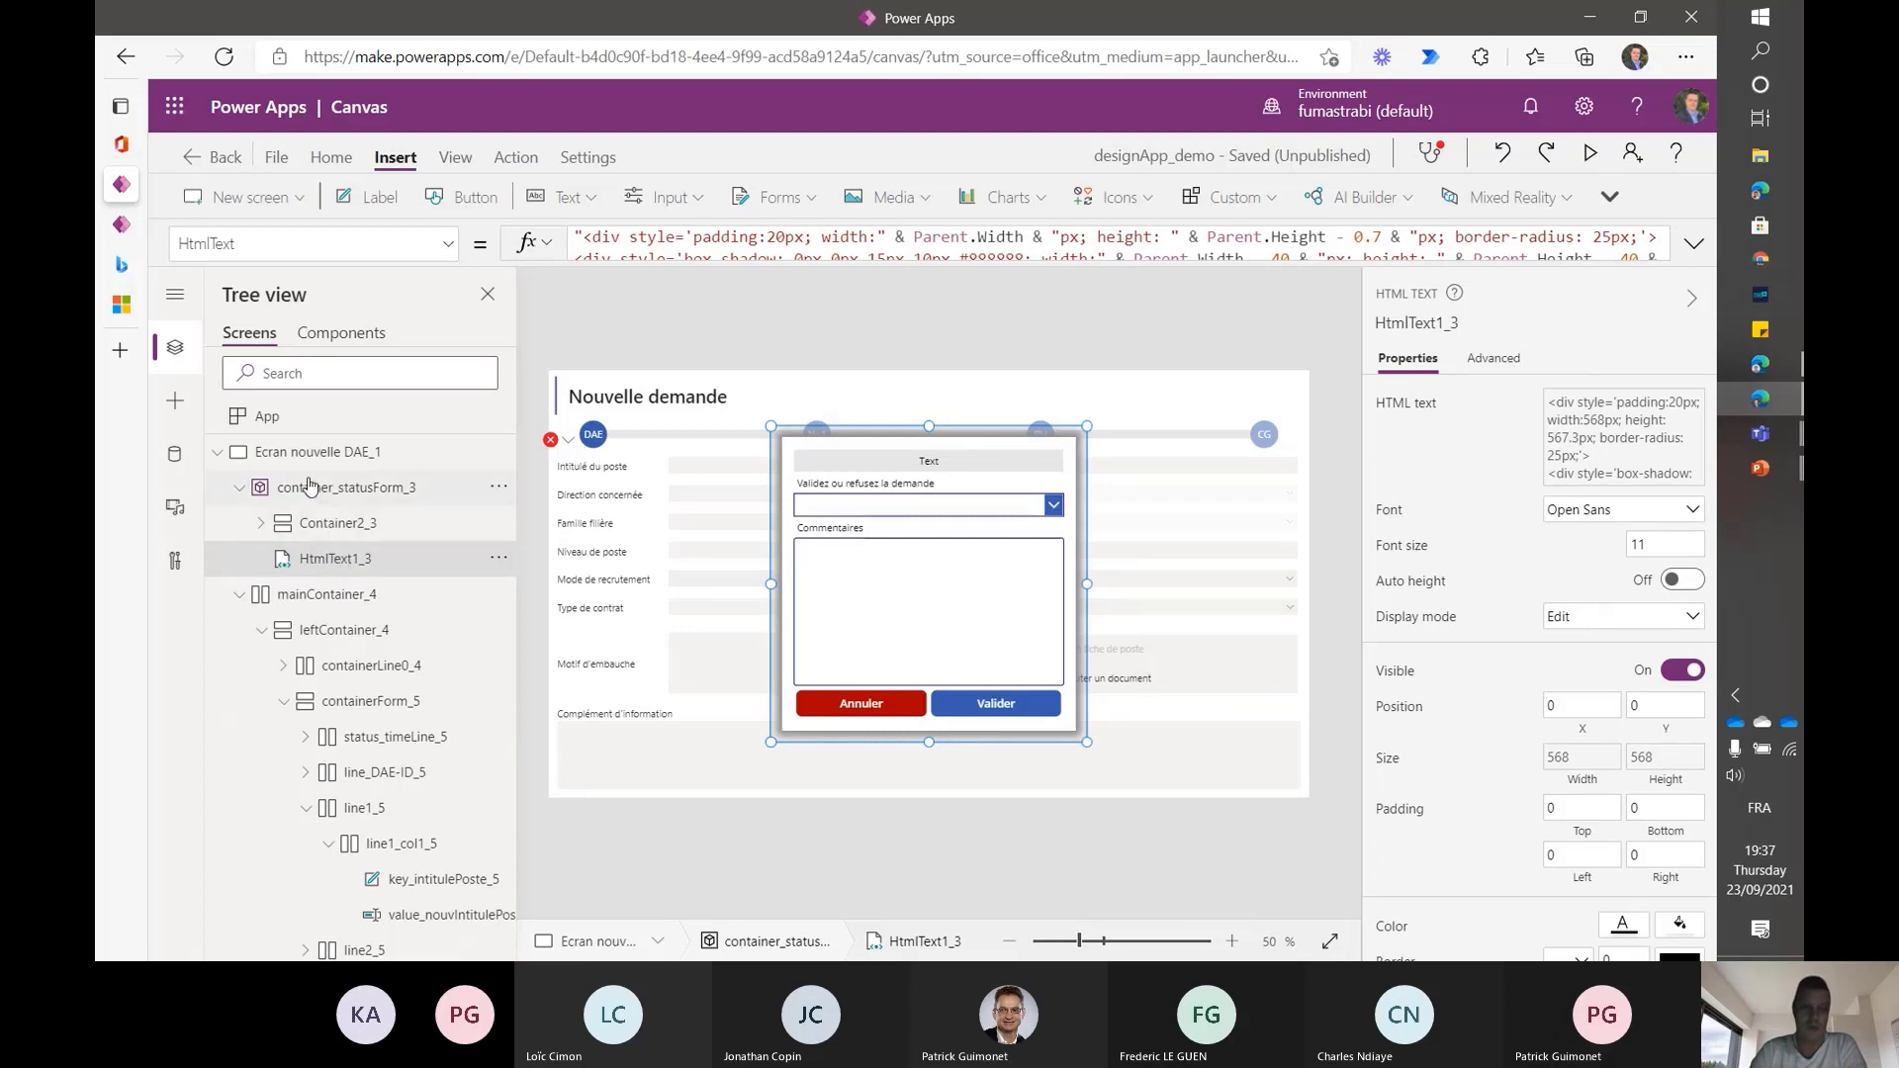
{"action": "left_click", "coordinate": [309, 487]}
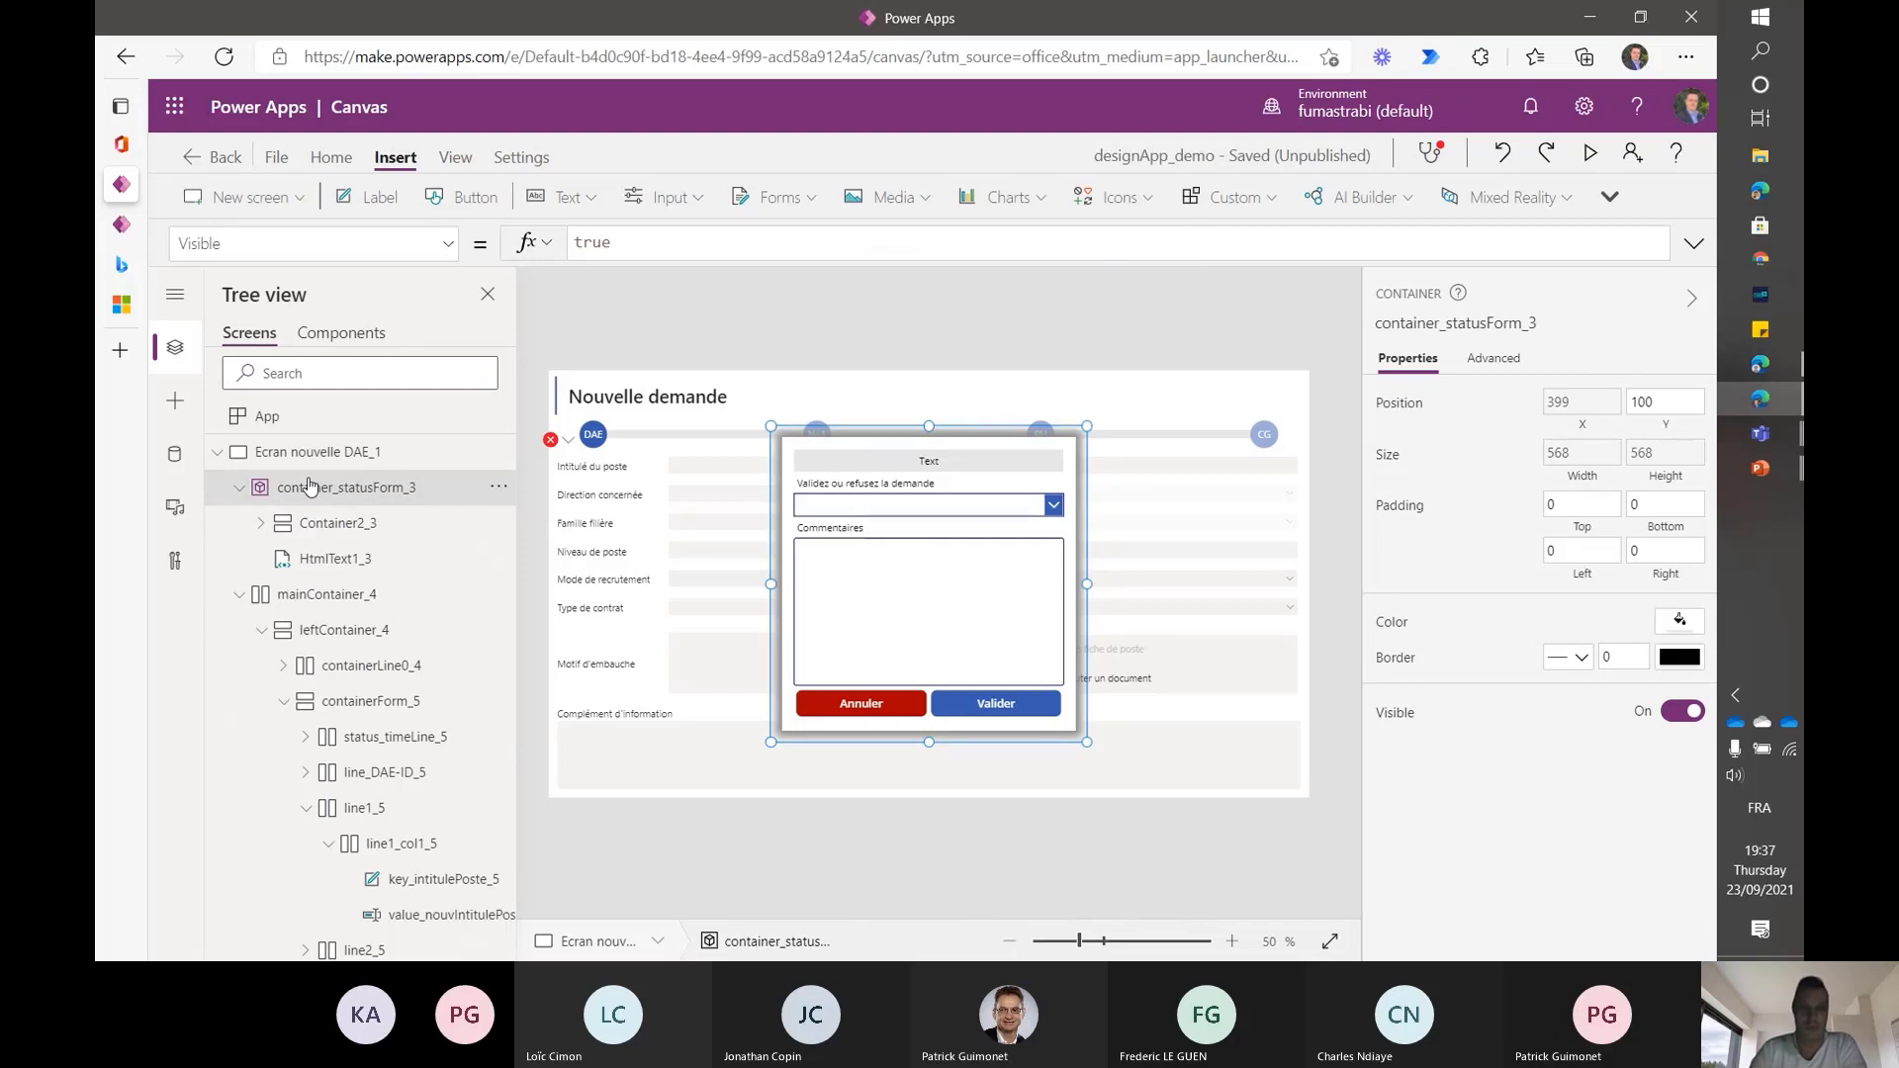
{"action": "left_click", "coordinate": [239, 495]}
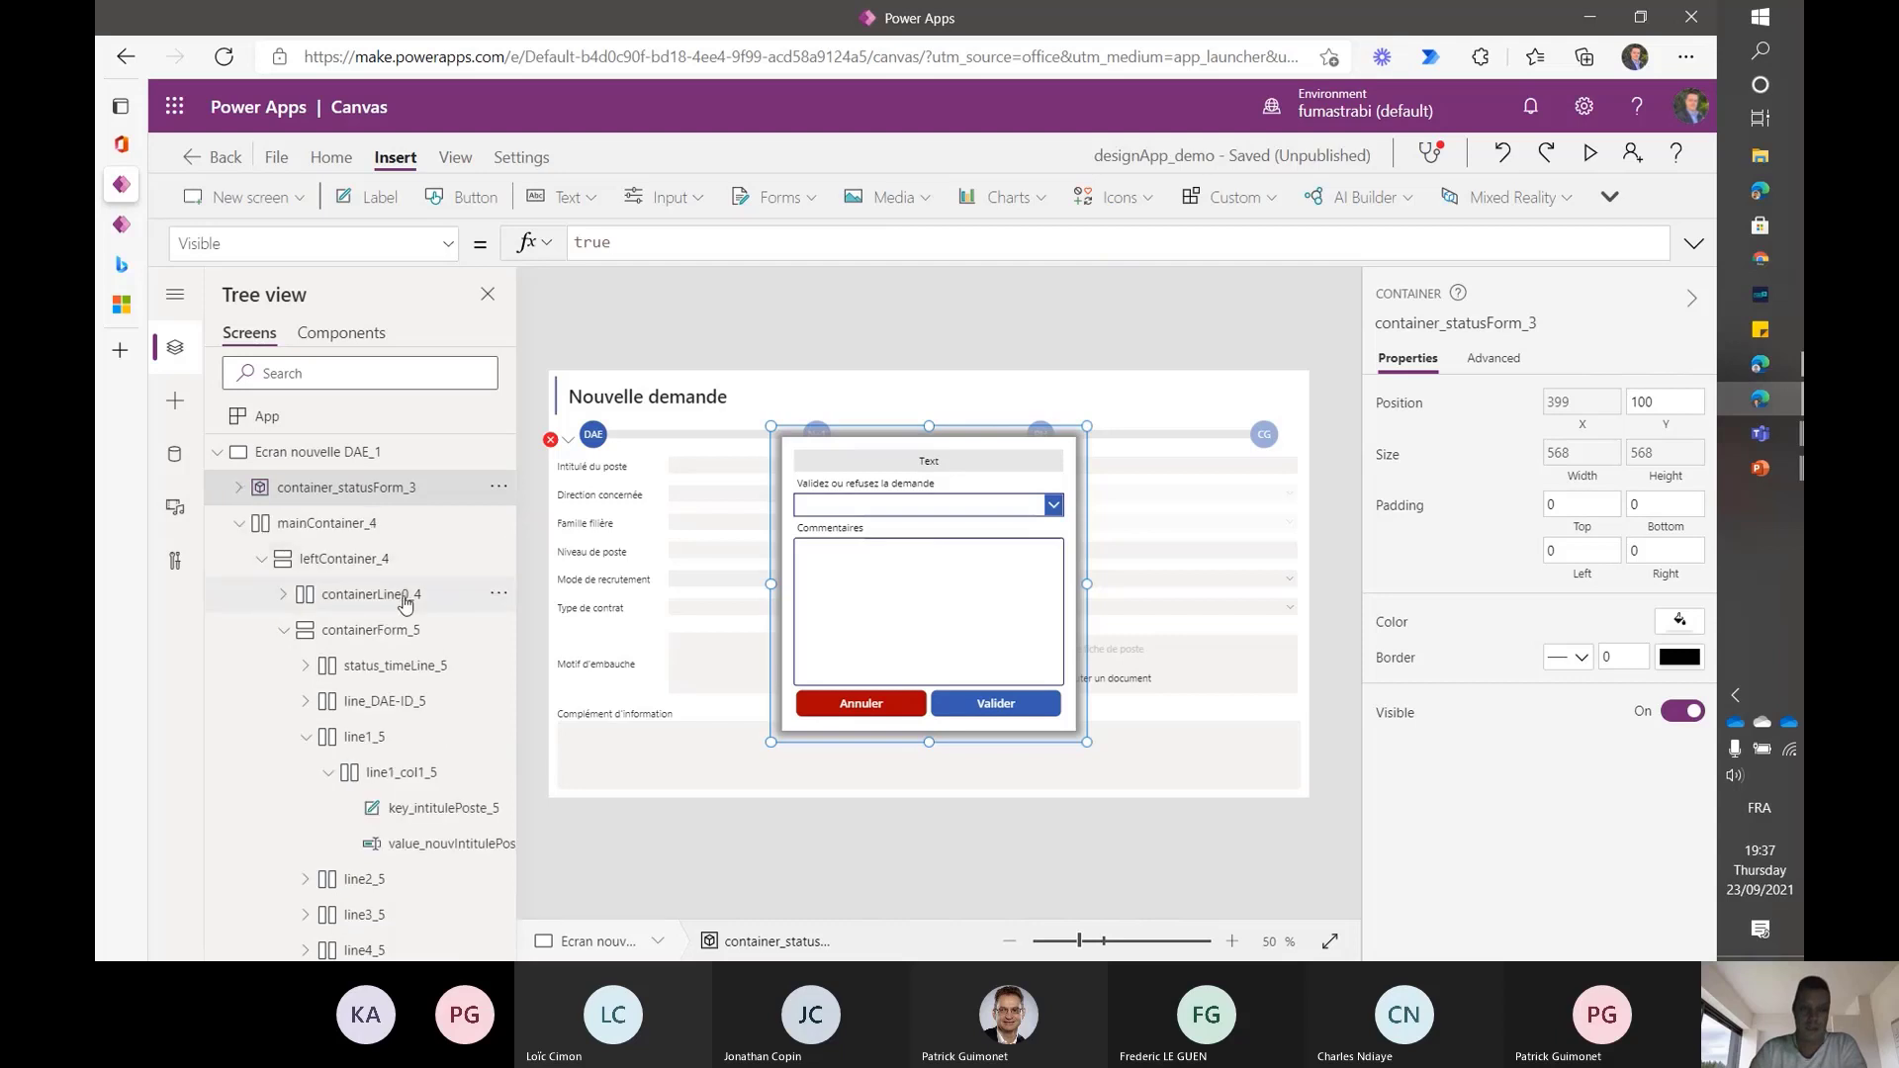
- Move the plain Container7 on Screen3 to about X 411, Y 240, so it overlaps the "Gauche"/"Droite" container
{"action": "scroll", "coordinate": [404, 601], "scroll_direction": "down", "scroll_amount": 10}
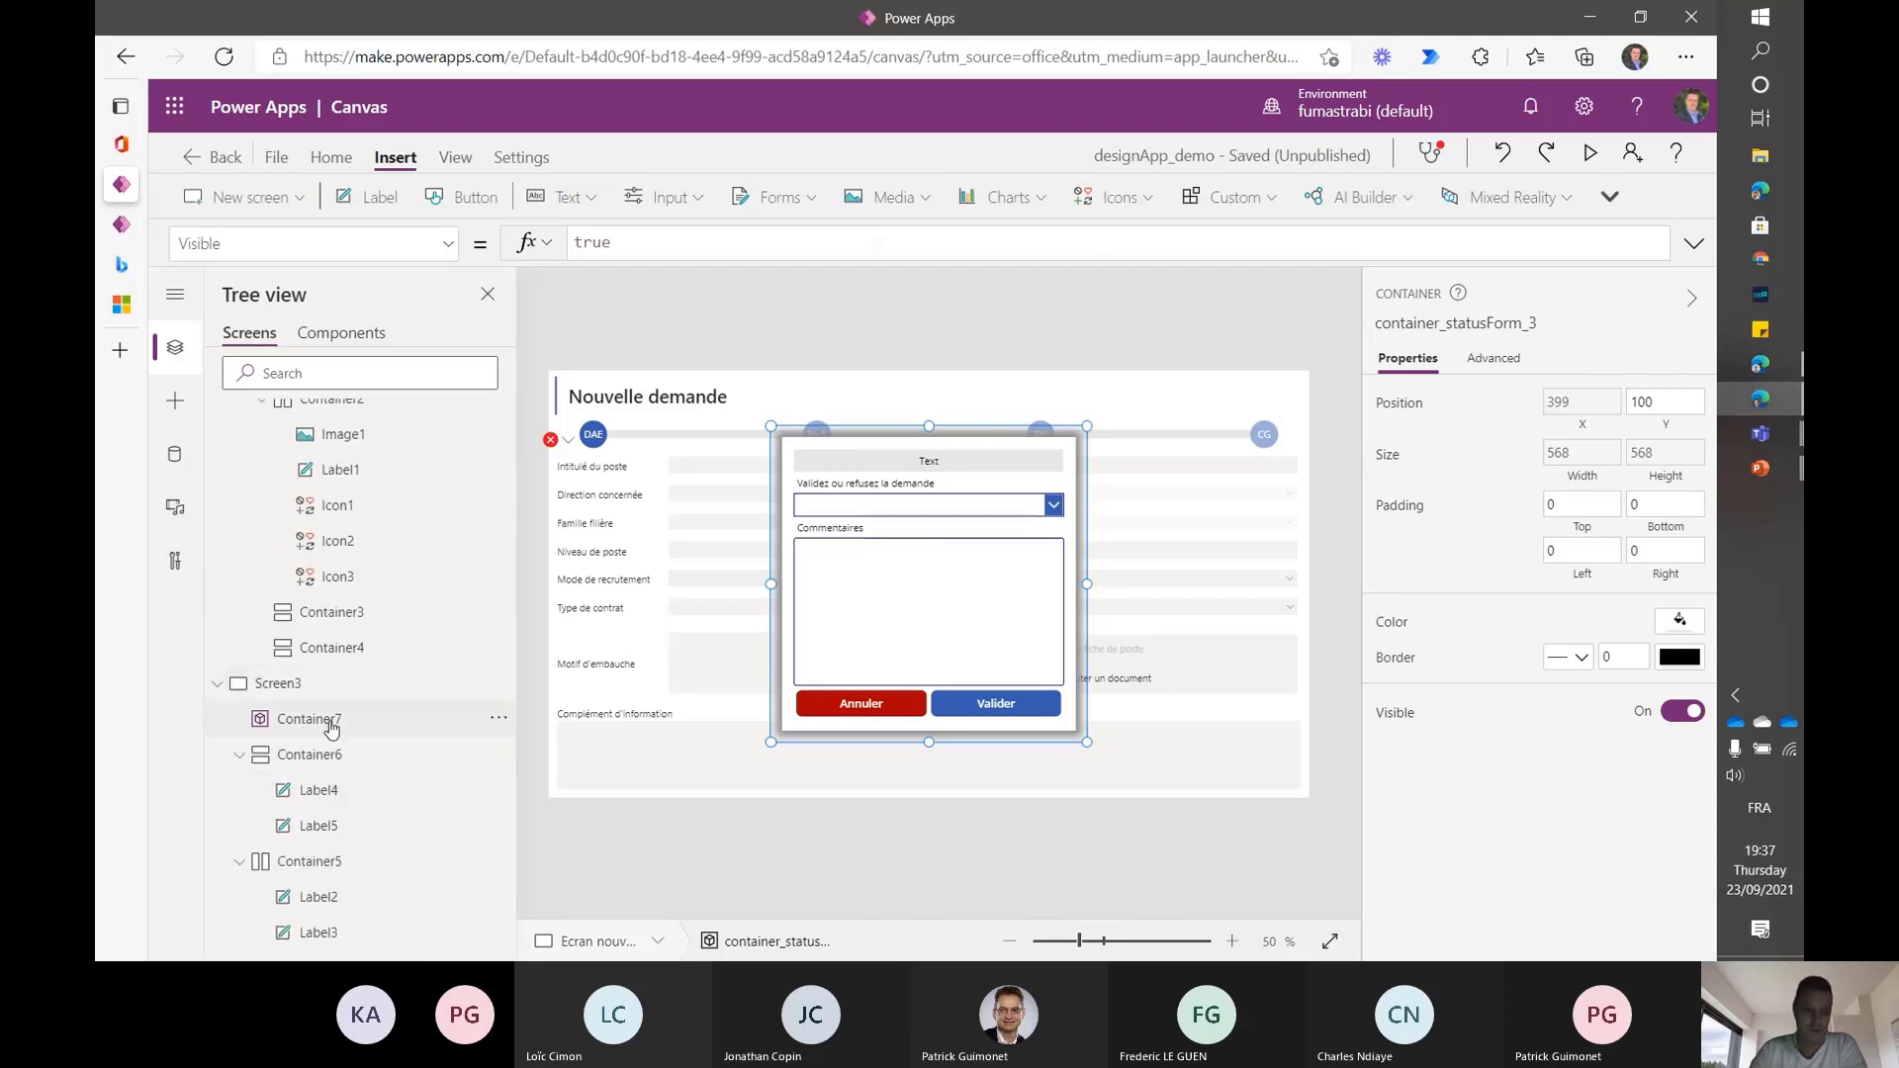
{"action": "left_click", "coordinate": [332, 729]}
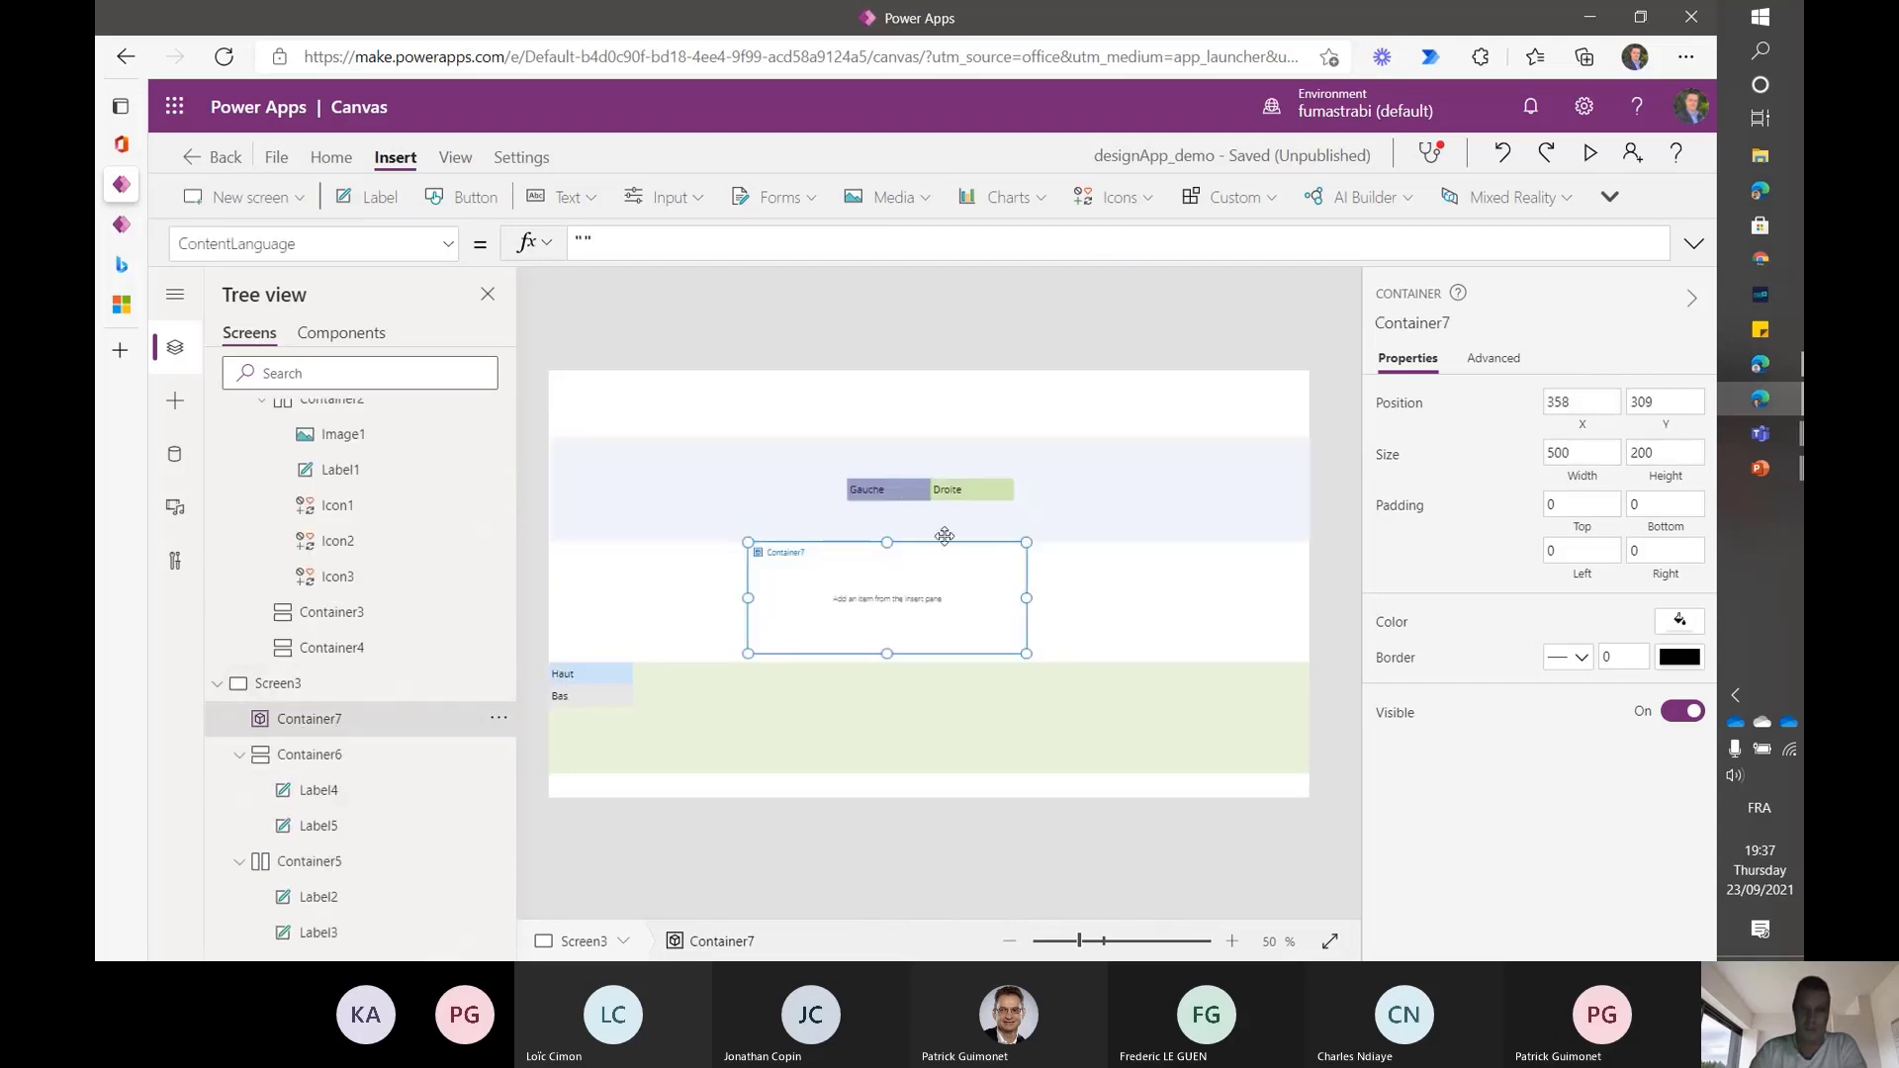
{"action": "left_click_drag", "start_coordinate": [946, 539], "coordinate": [977, 500]}
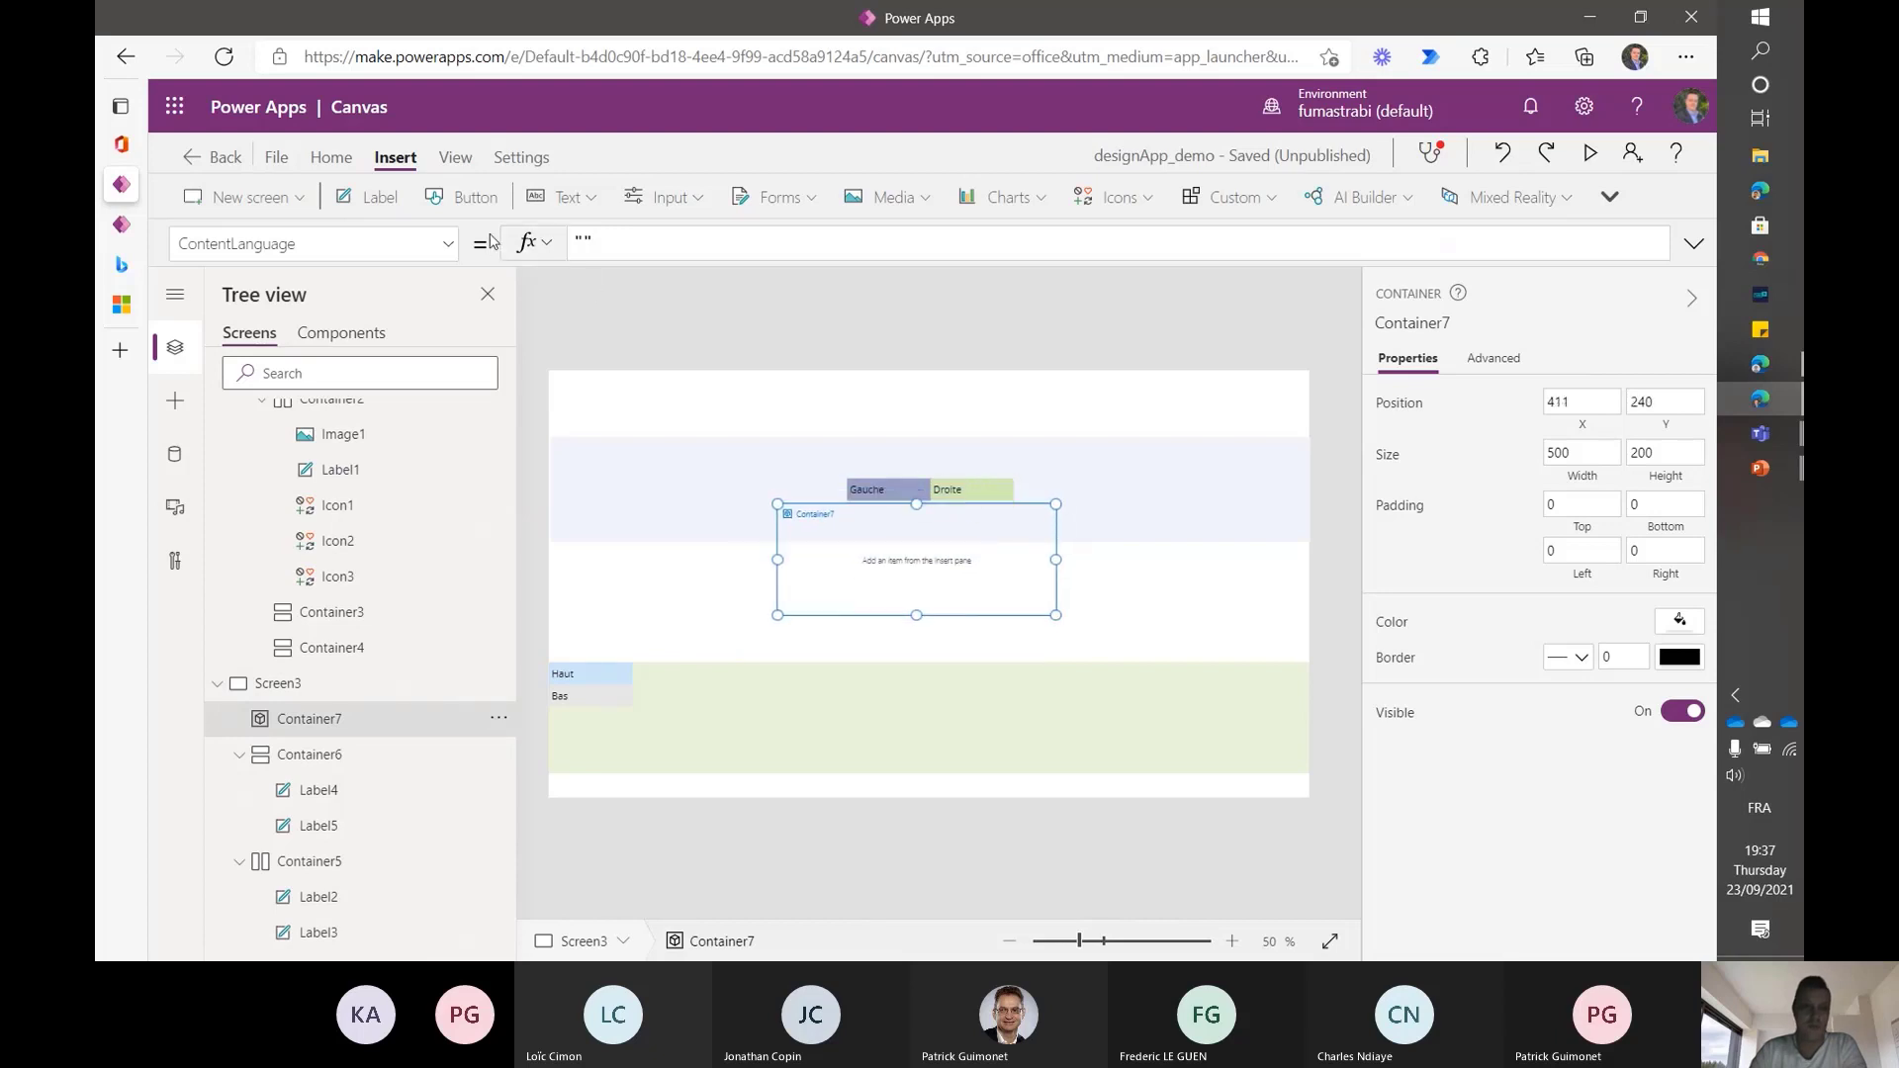
- Insert two labels in Container7, one about 236 by 76 at X 84, Y 45 and the other at about X 320, Y 81
{"action": "left_click", "coordinate": [348, 208]}
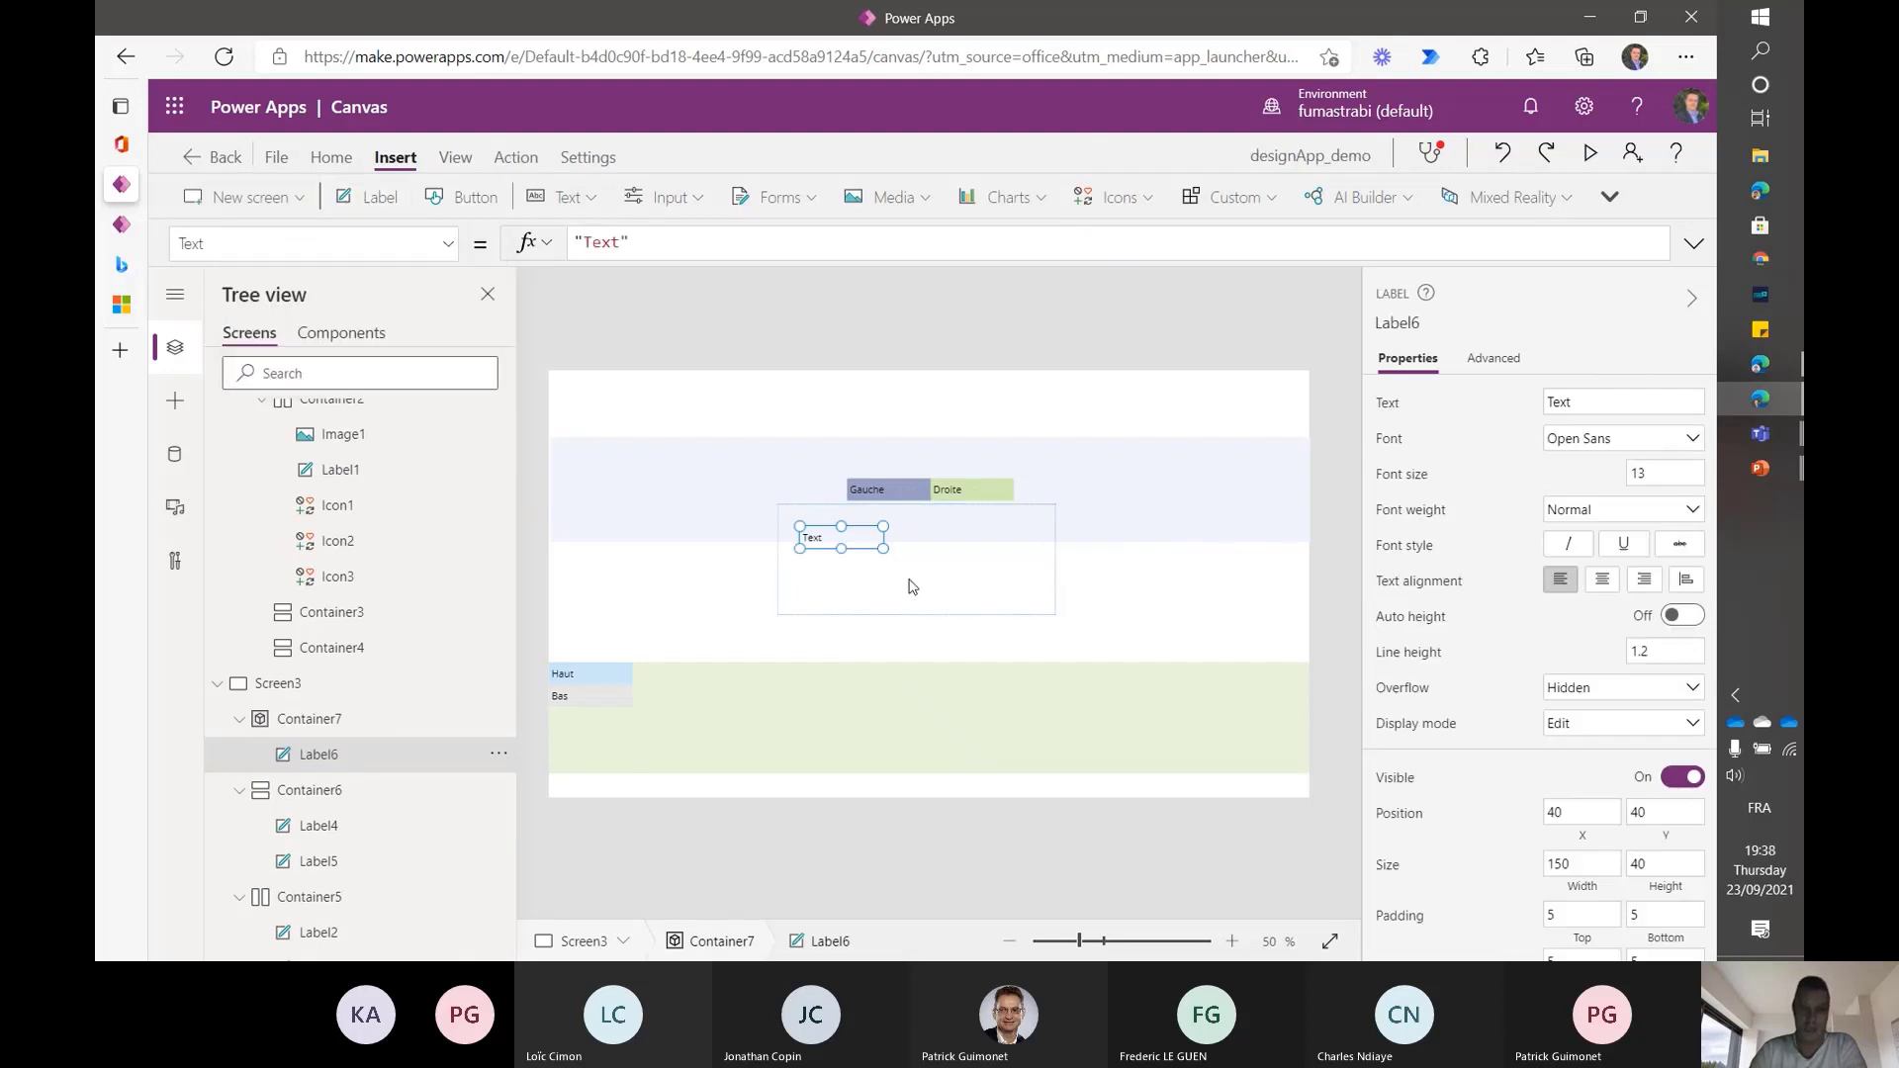
{"action": "left_click_drag", "start_coordinate": [860, 526], "coordinate": [1014, 528]}
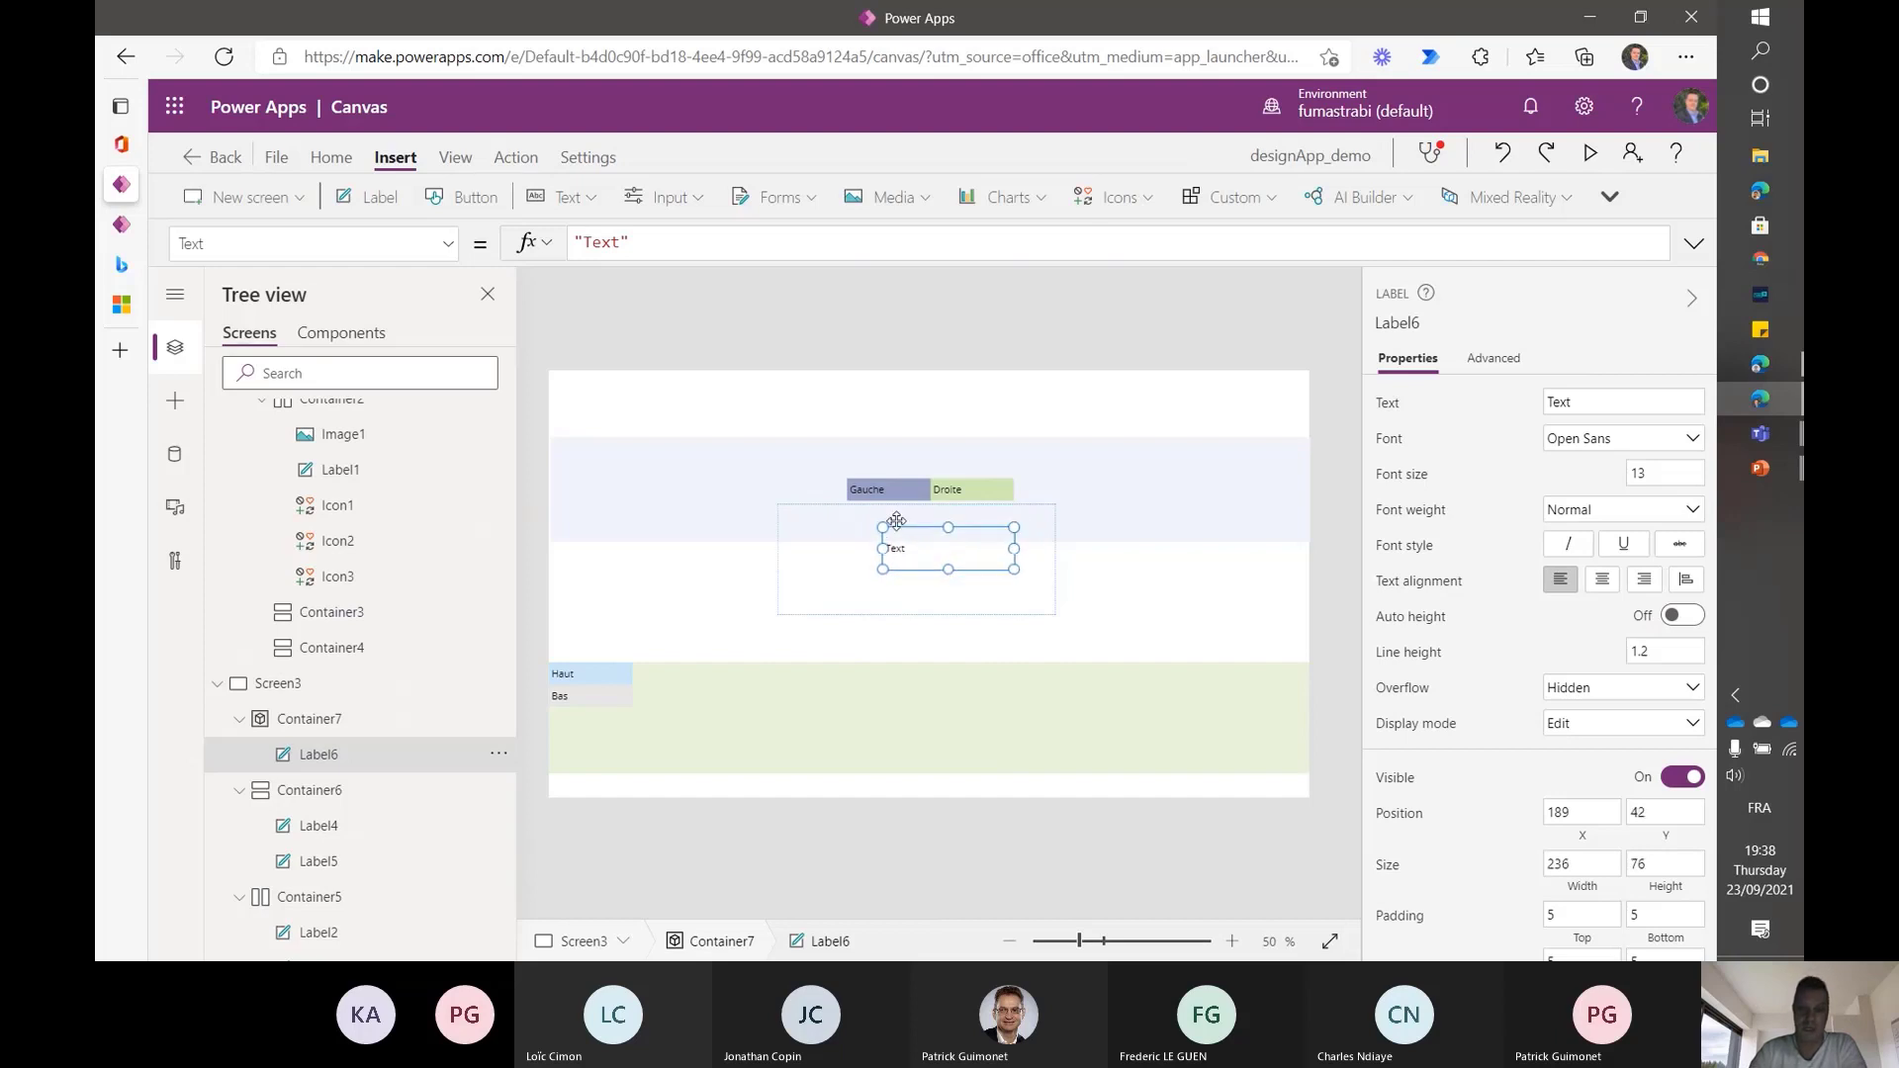
{"action": "left_click_drag", "start_coordinate": [897, 530], "coordinate": [839, 533]}
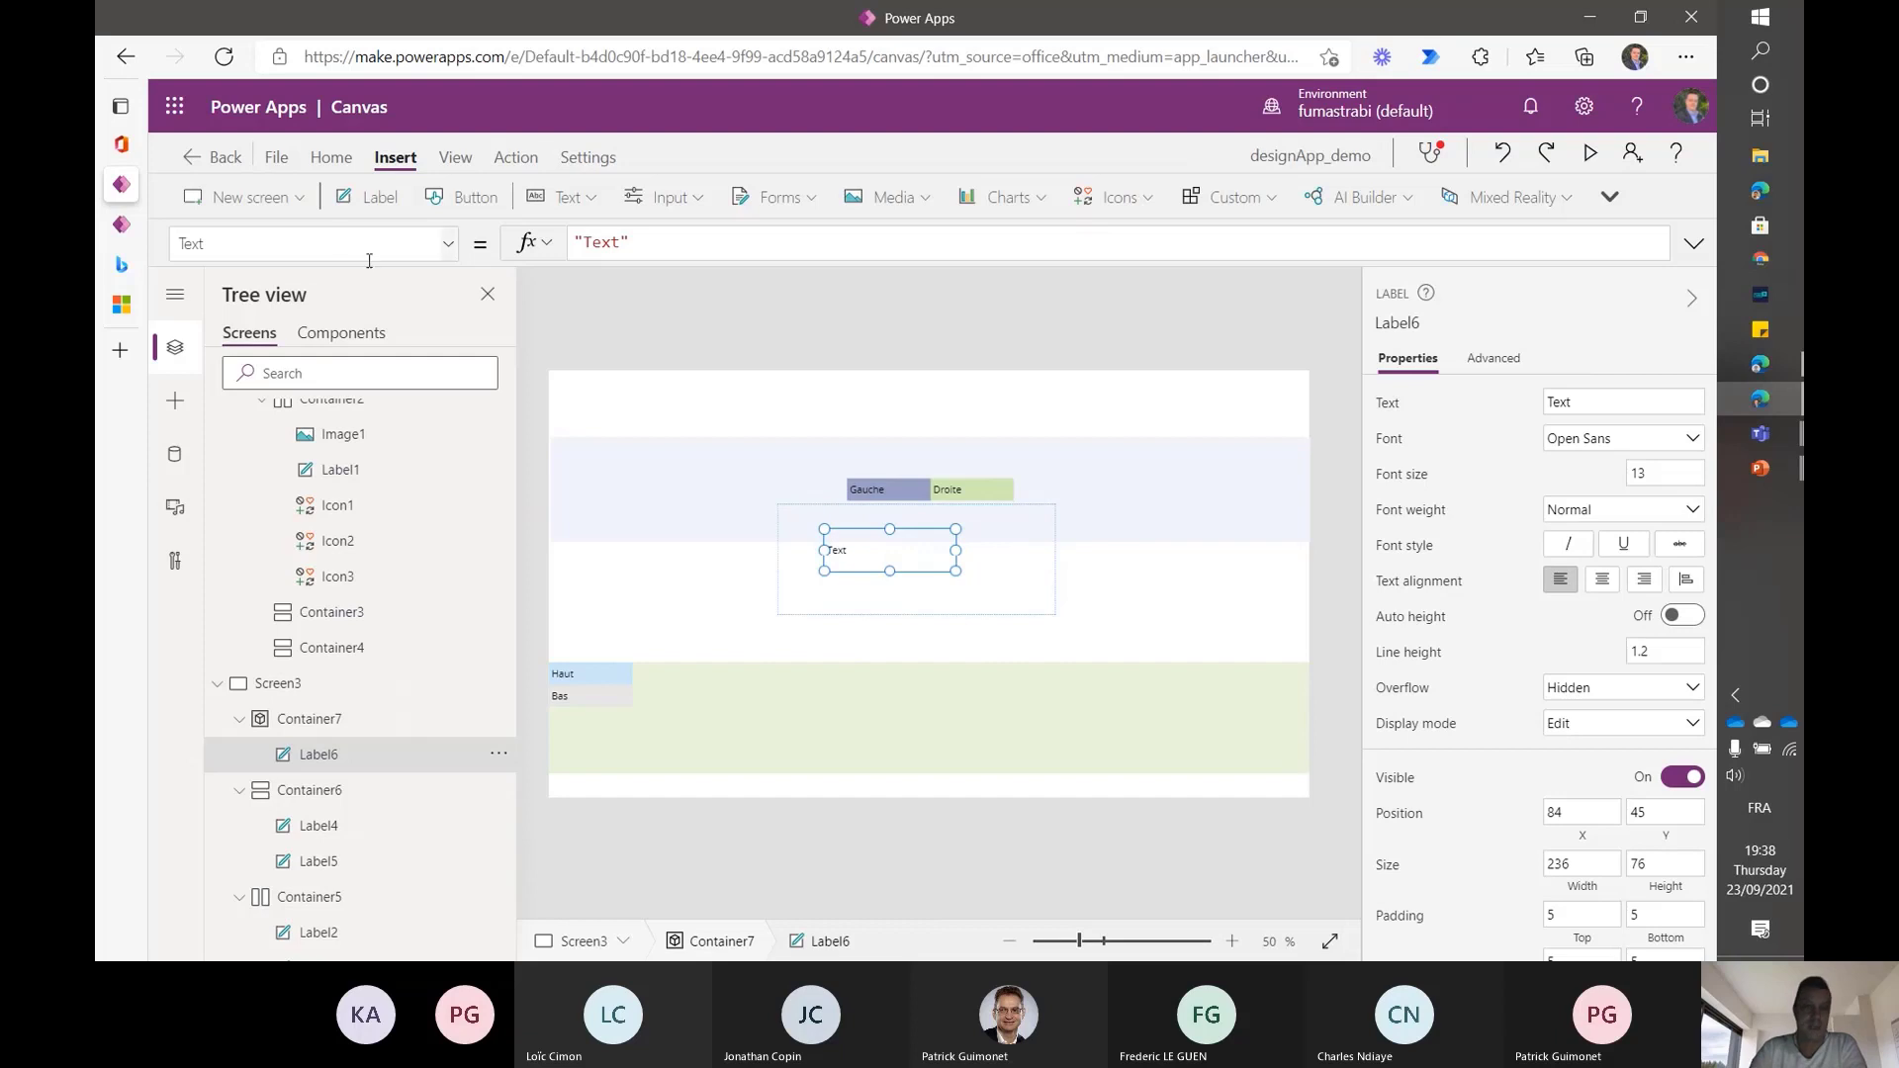
{"action": "left_click", "coordinate": [368, 194]}
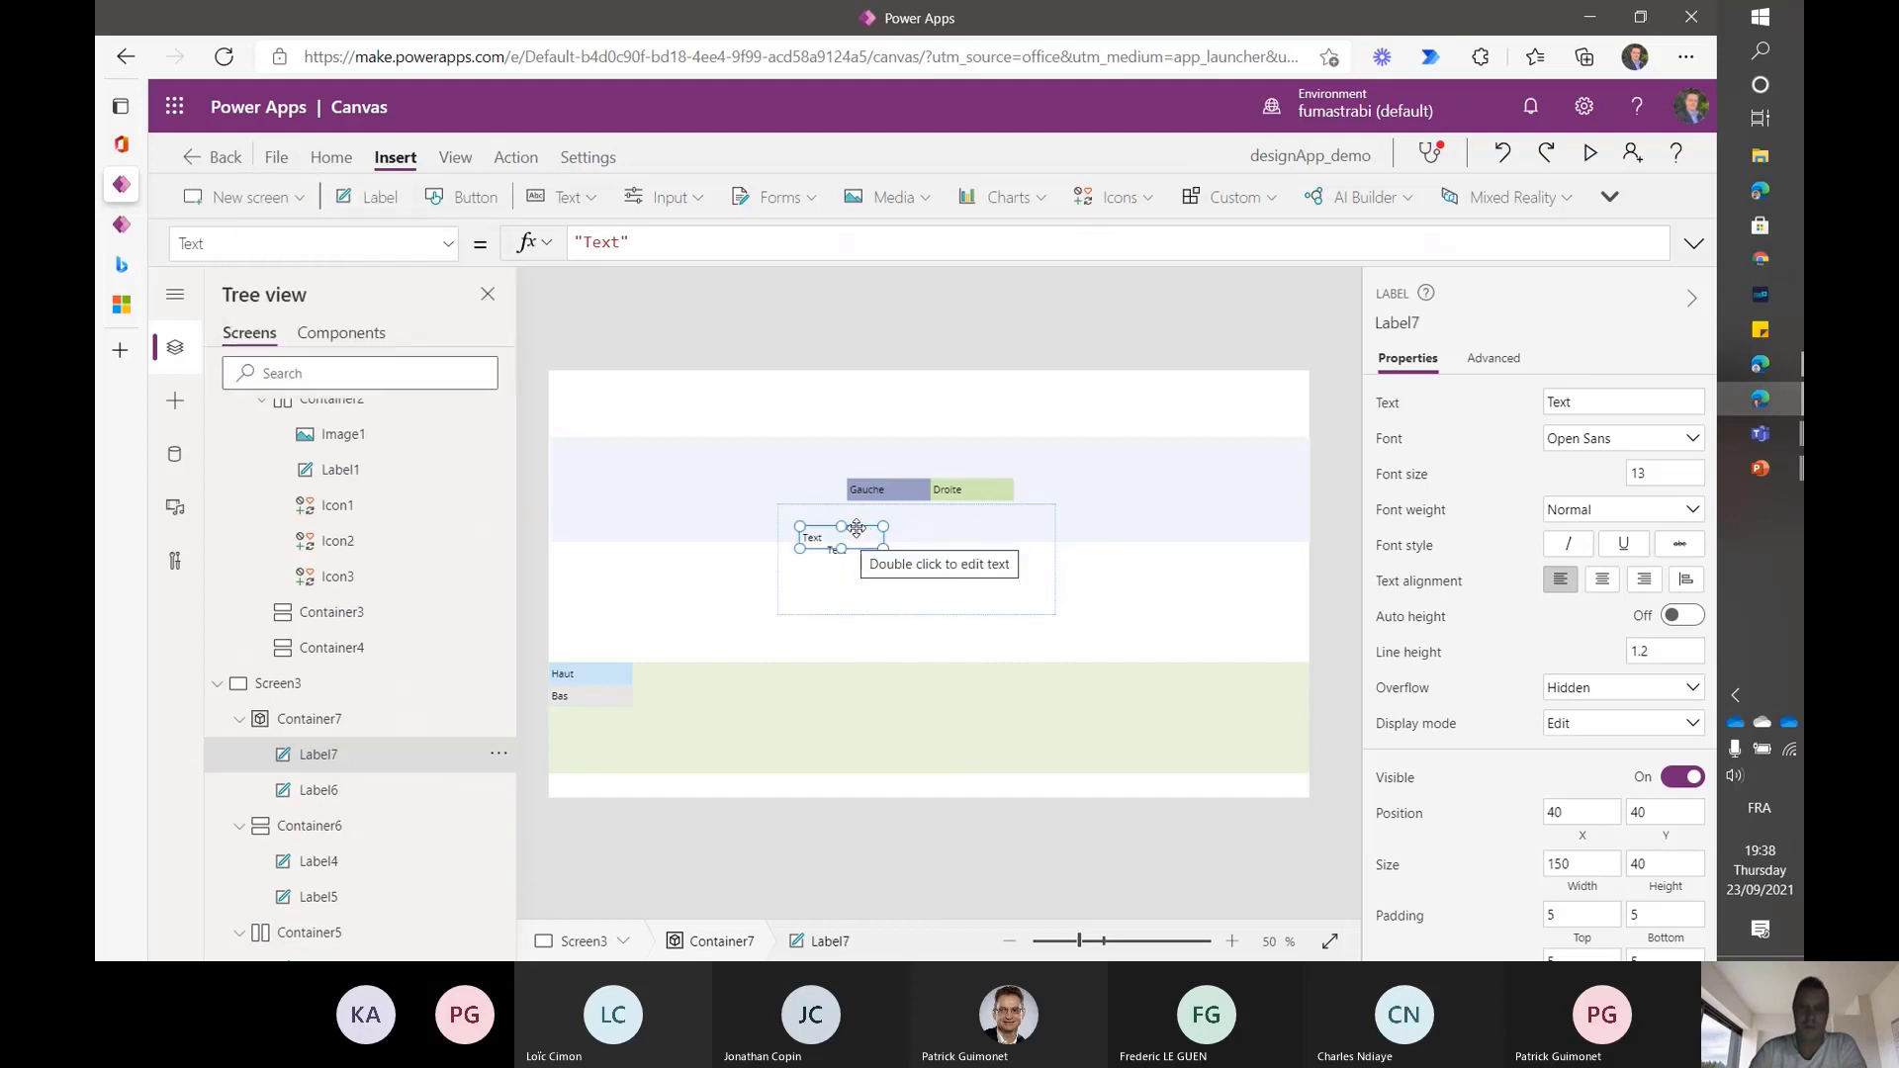
{"action": "left_click_drag", "start_coordinate": [853, 534], "coordinate": [1018, 557]}
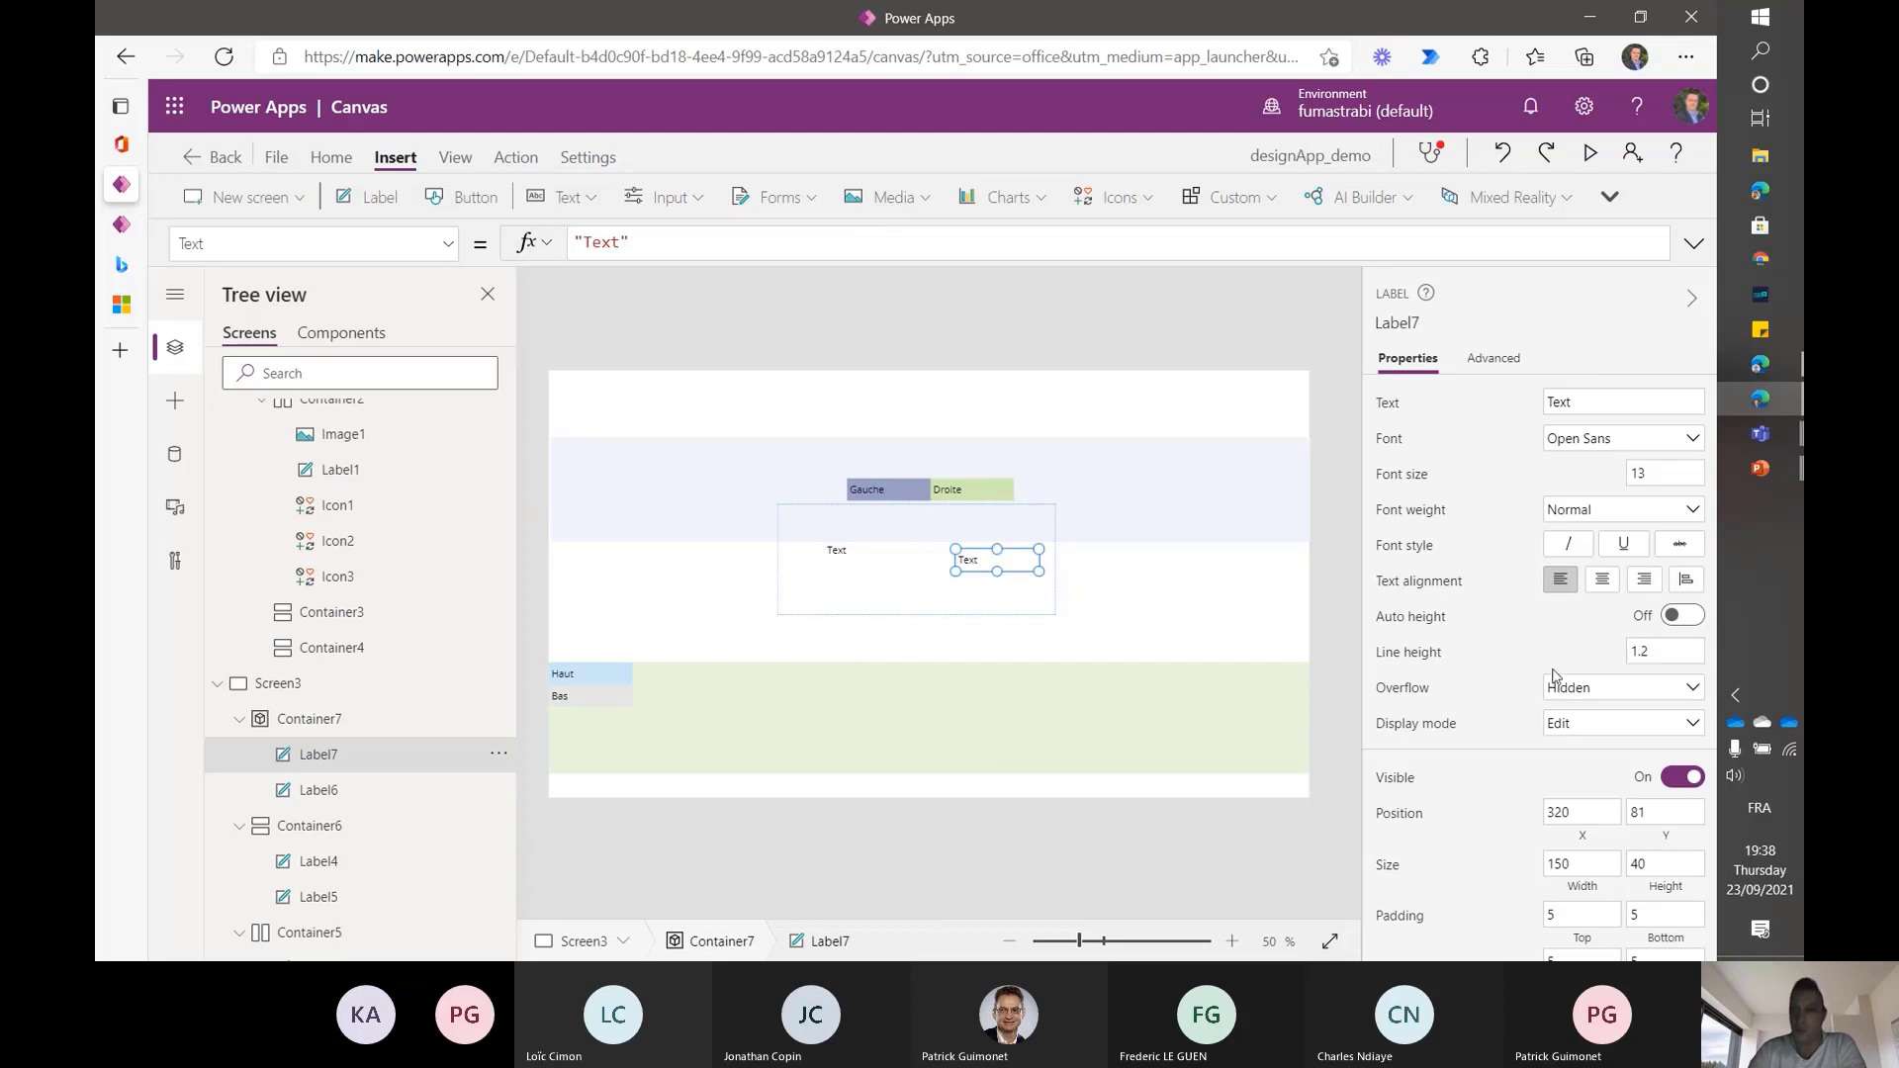
- Review the position, size and other properties of both new labels and compare them with those of their parent Container7
{"action": "scroll", "coordinate": [1530, 738], "scroll_direction": "down", "scroll_amount": 1}
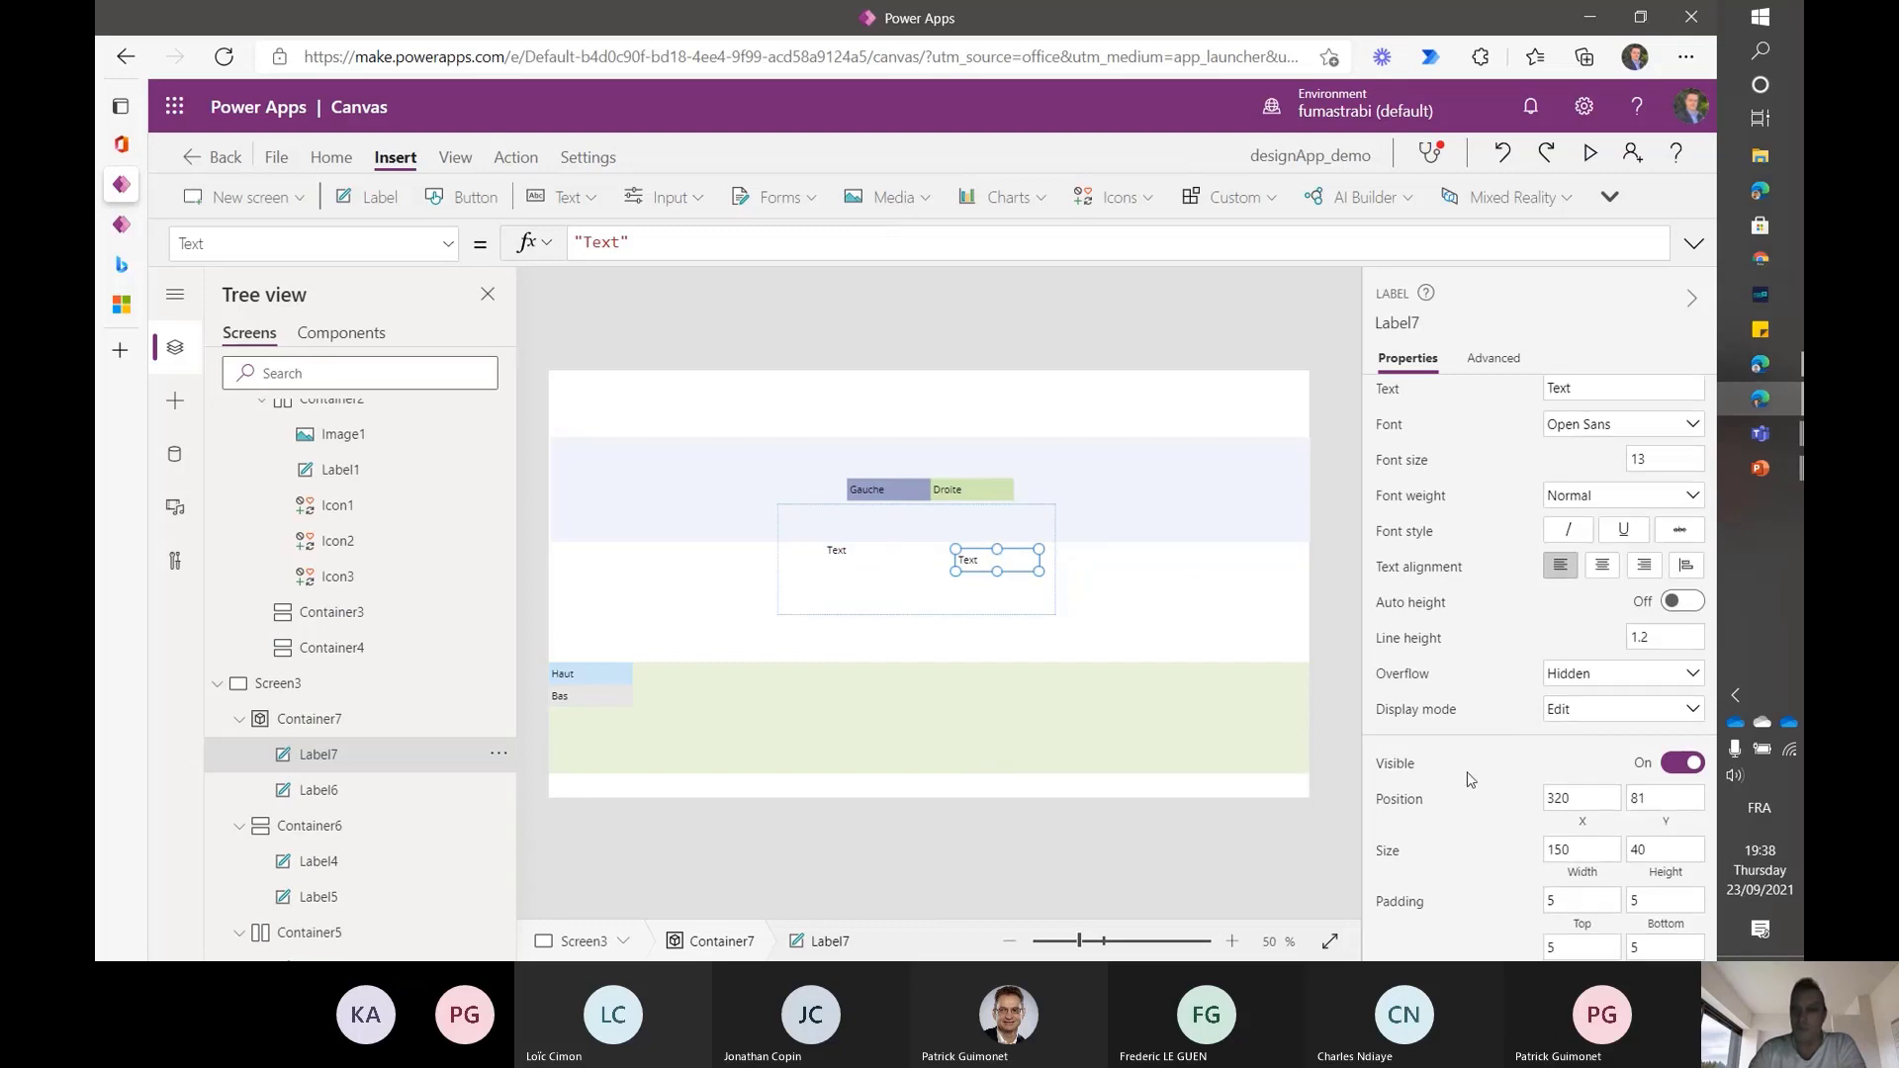
{"action": "scroll", "coordinate": [1472, 780], "scroll_direction": "down", "scroll_amount": 1}
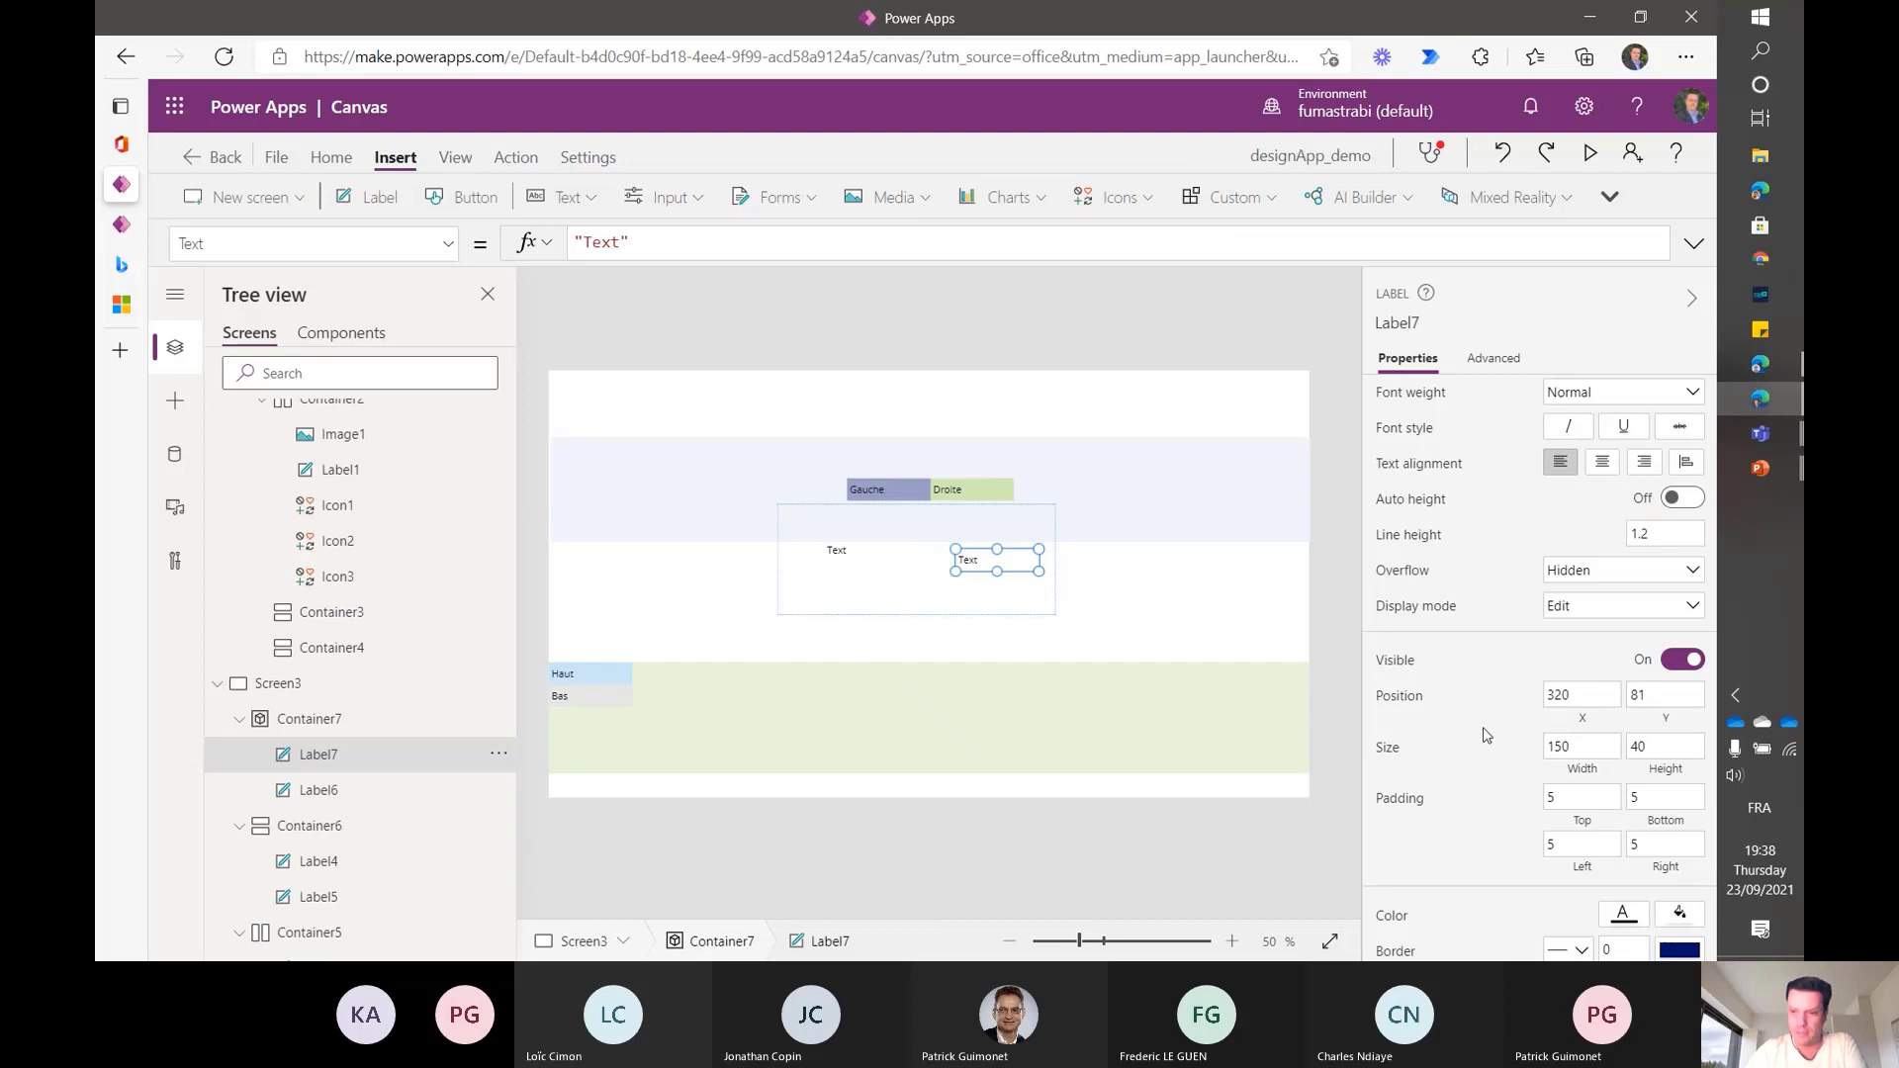
{"action": "scroll", "coordinate": [1483, 735], "scroll_direction": "down", "scroll_amount": 3}
{"action": "scroll", "coordinate": [1483, 735], "scroll_direction": "up", "scroll_amount": 4}
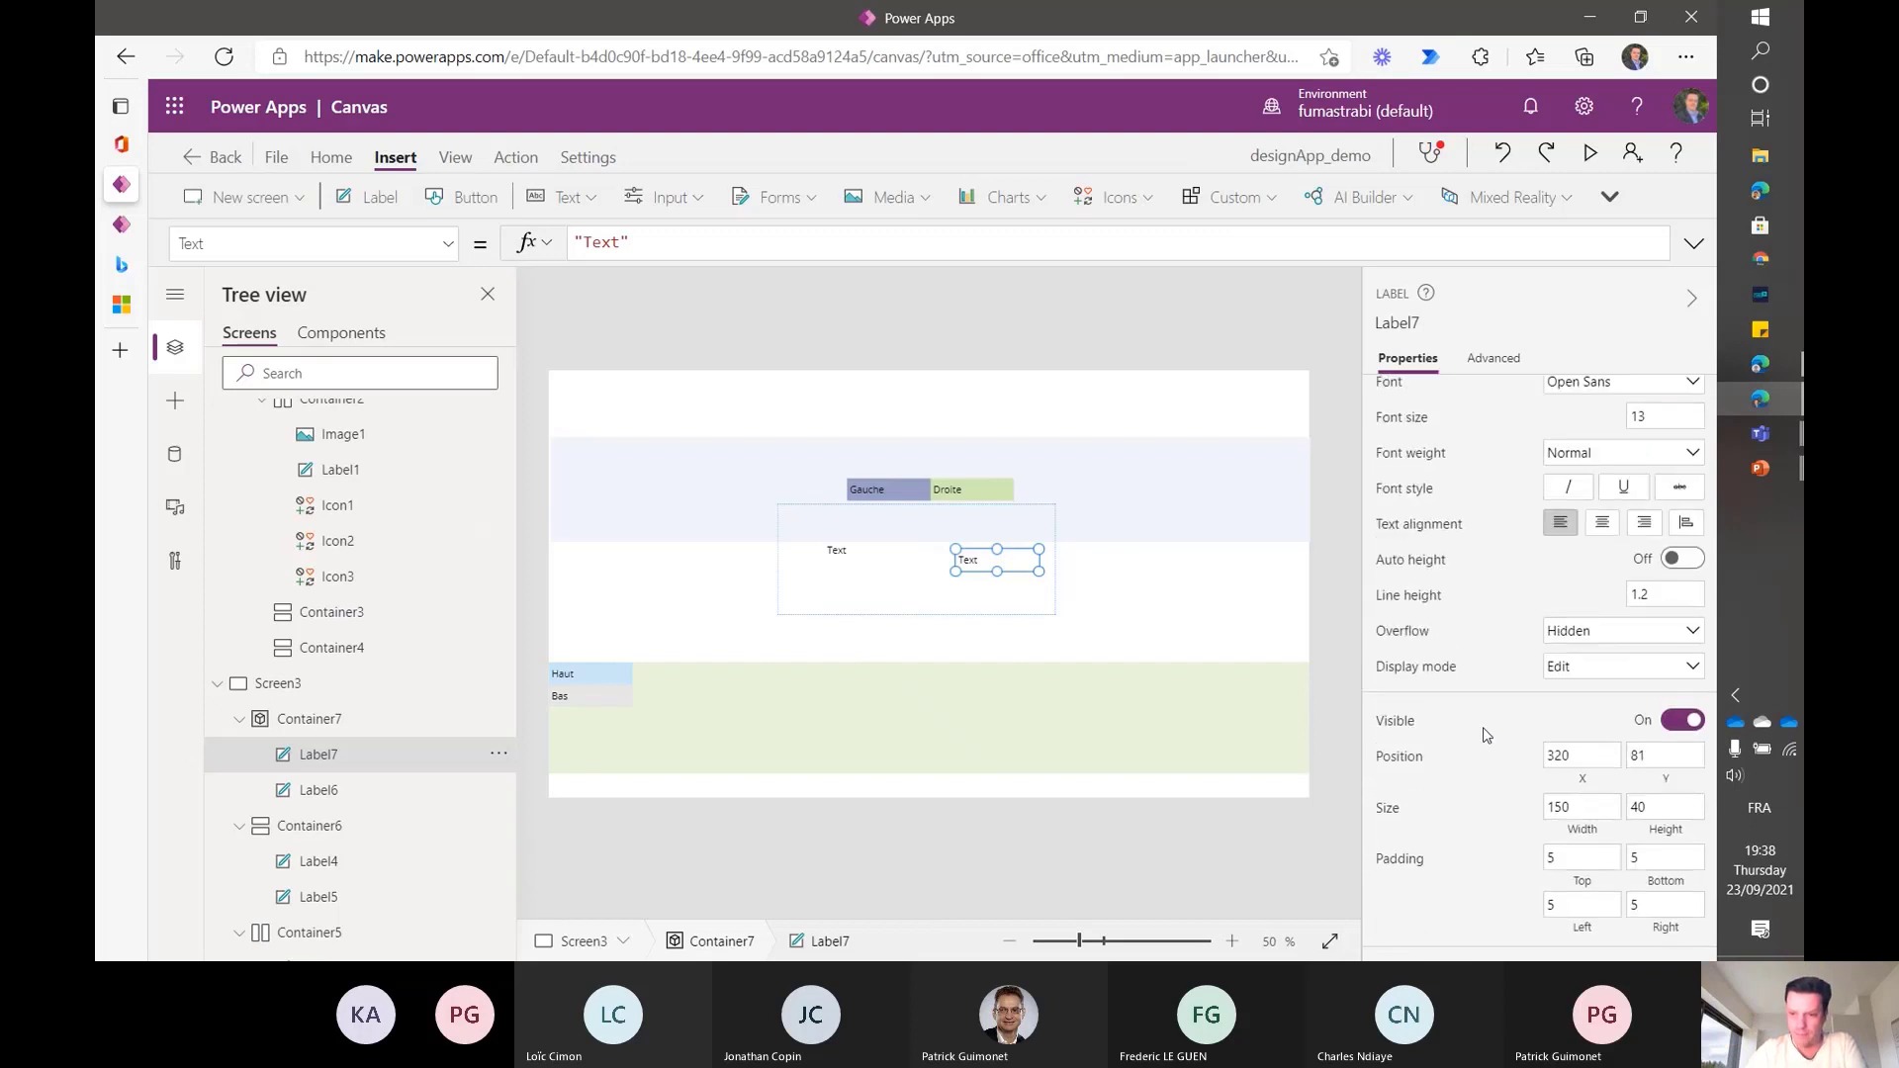
{"action": "scroll", "coordinate": [1483, 735], "scroll_direction": "down", "scroll_amount": 3}
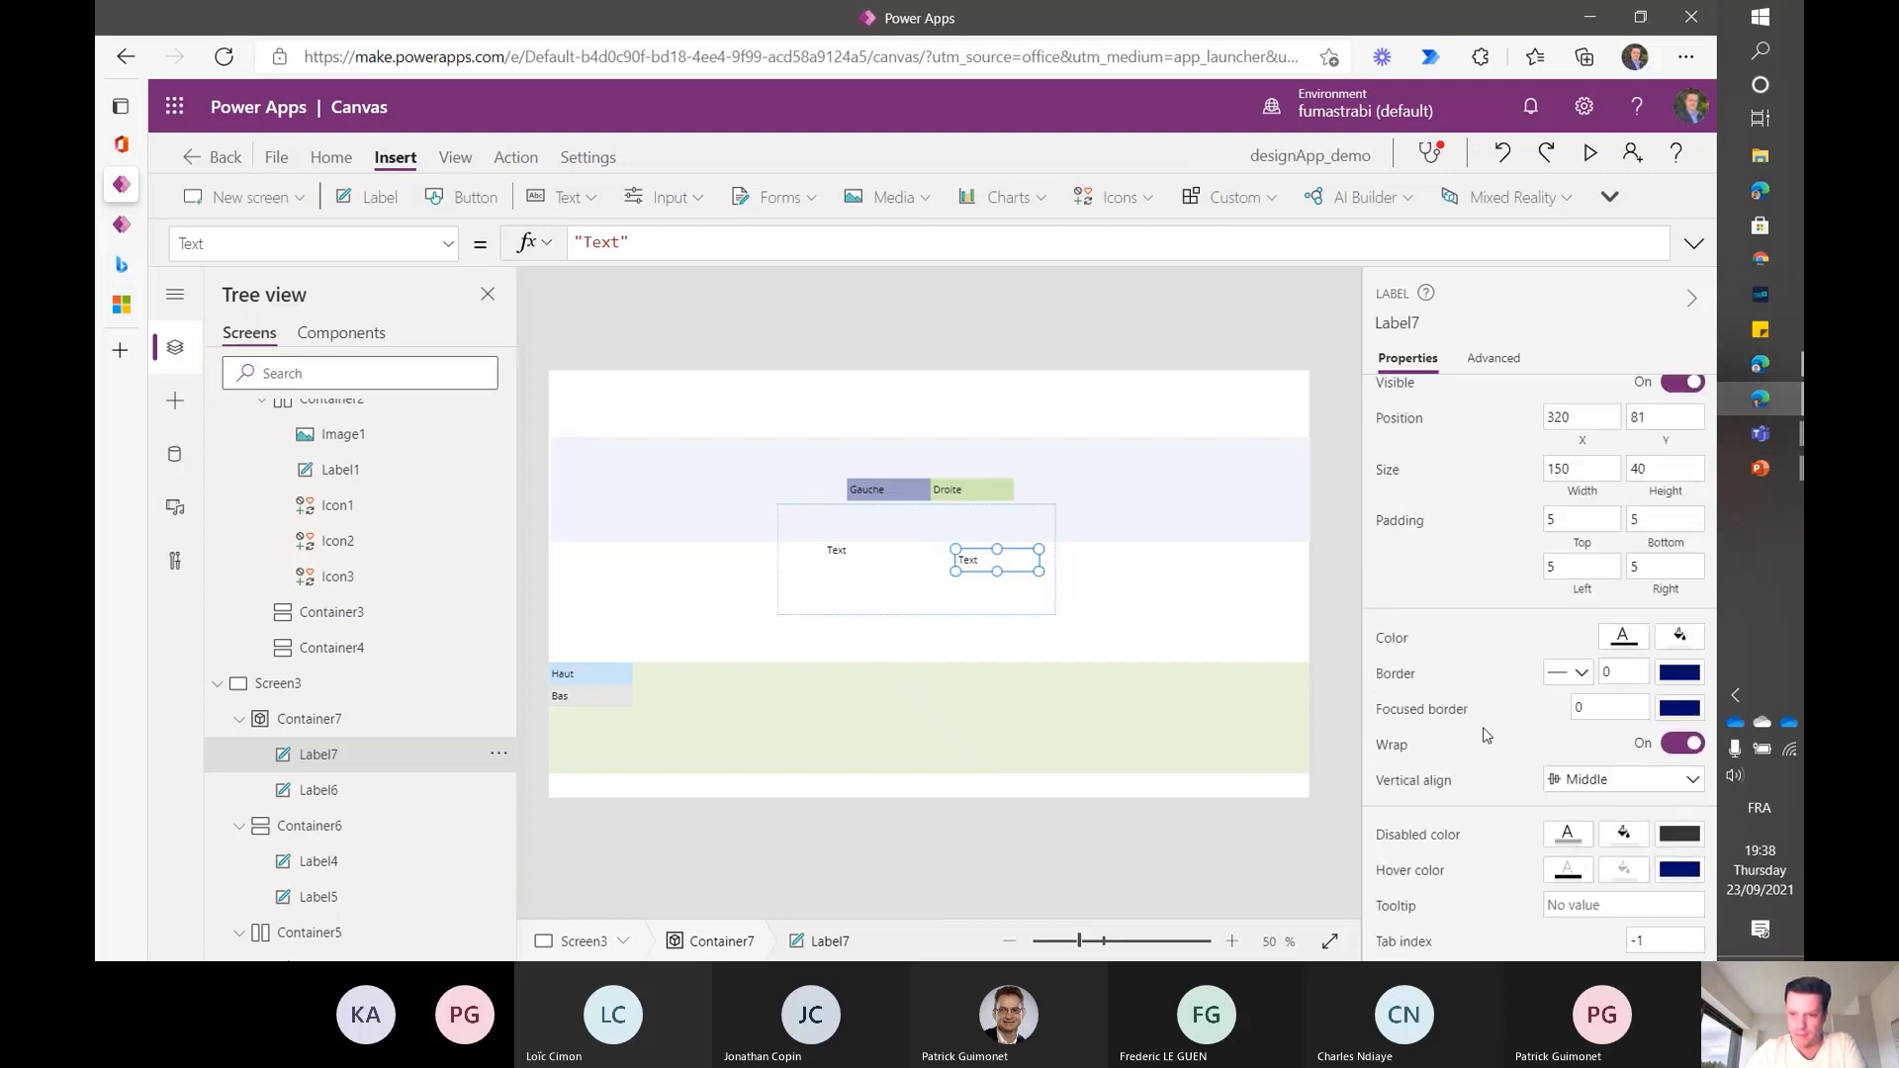
{"action": "scroll", "coordinate": [1481, 732], "scroll_direction": "up", "scroll_amount": 4}
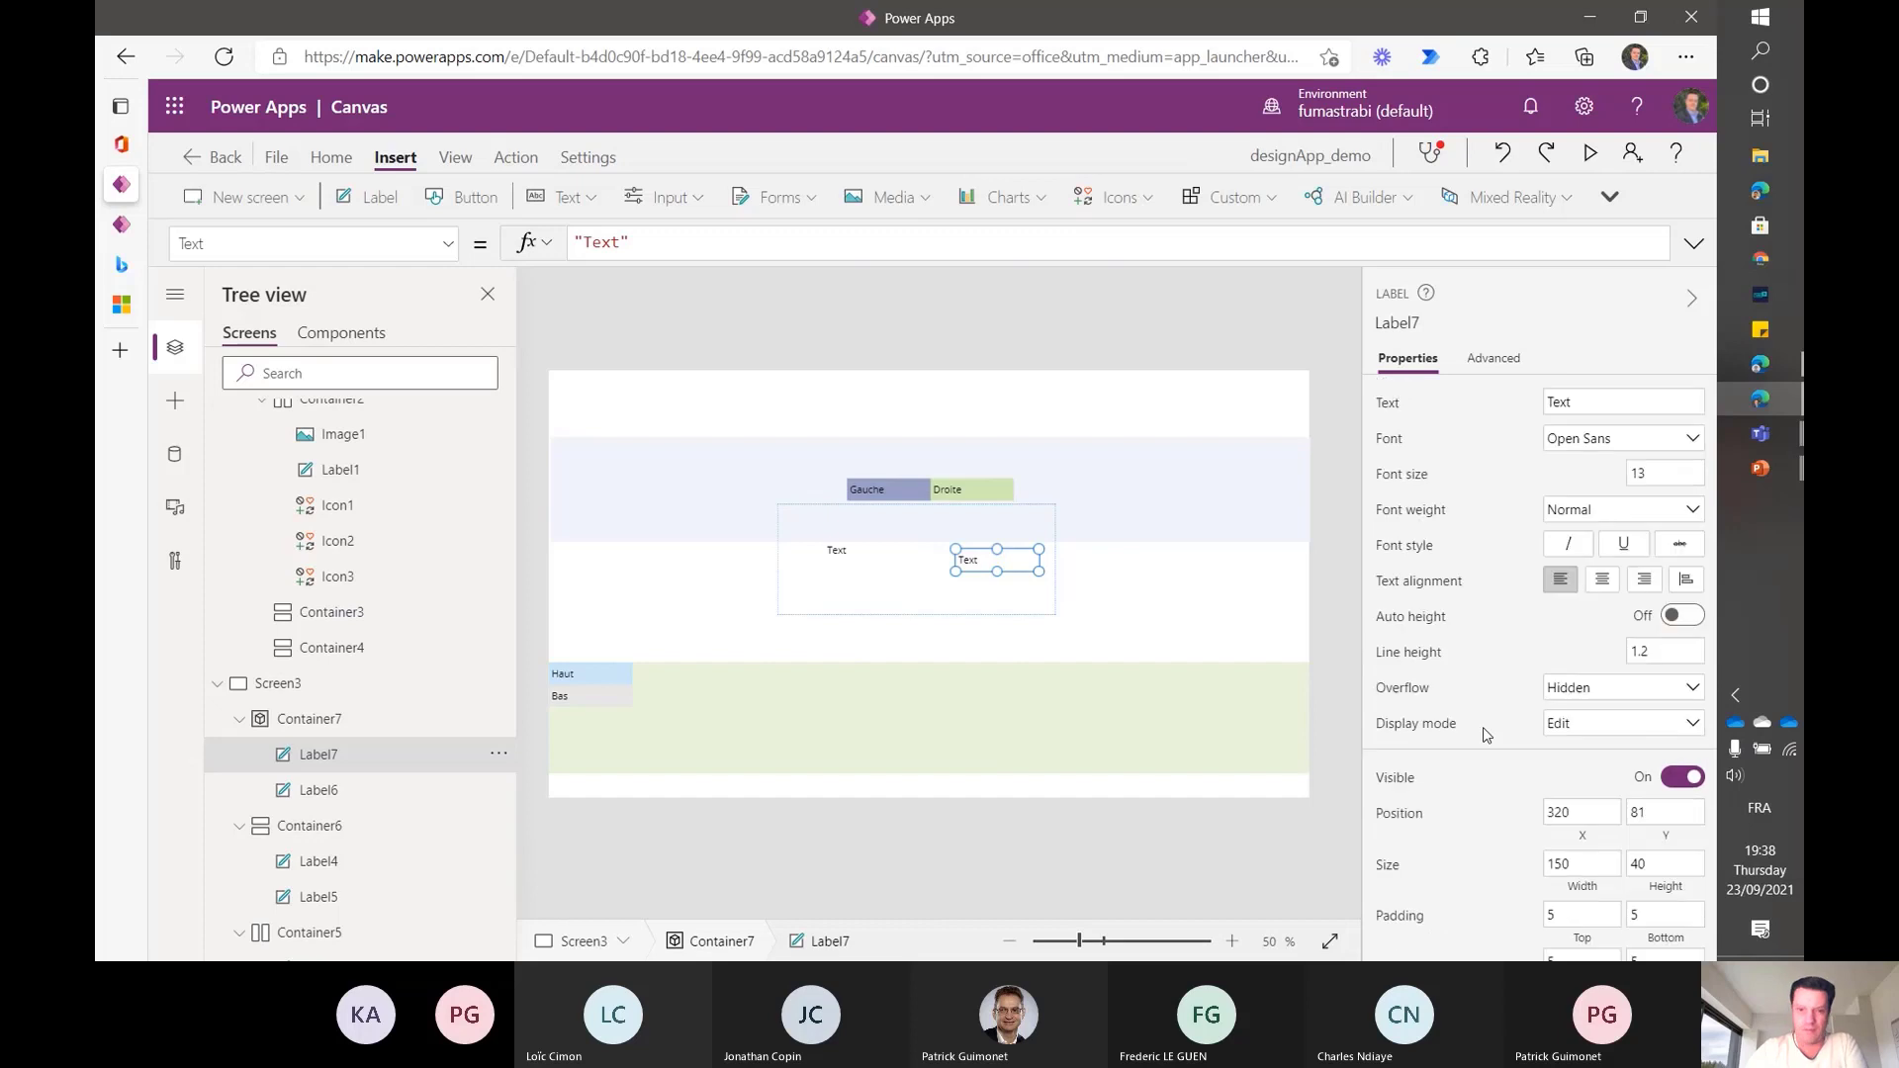
{"action": "left_click", "coordinate": [842, 560]}
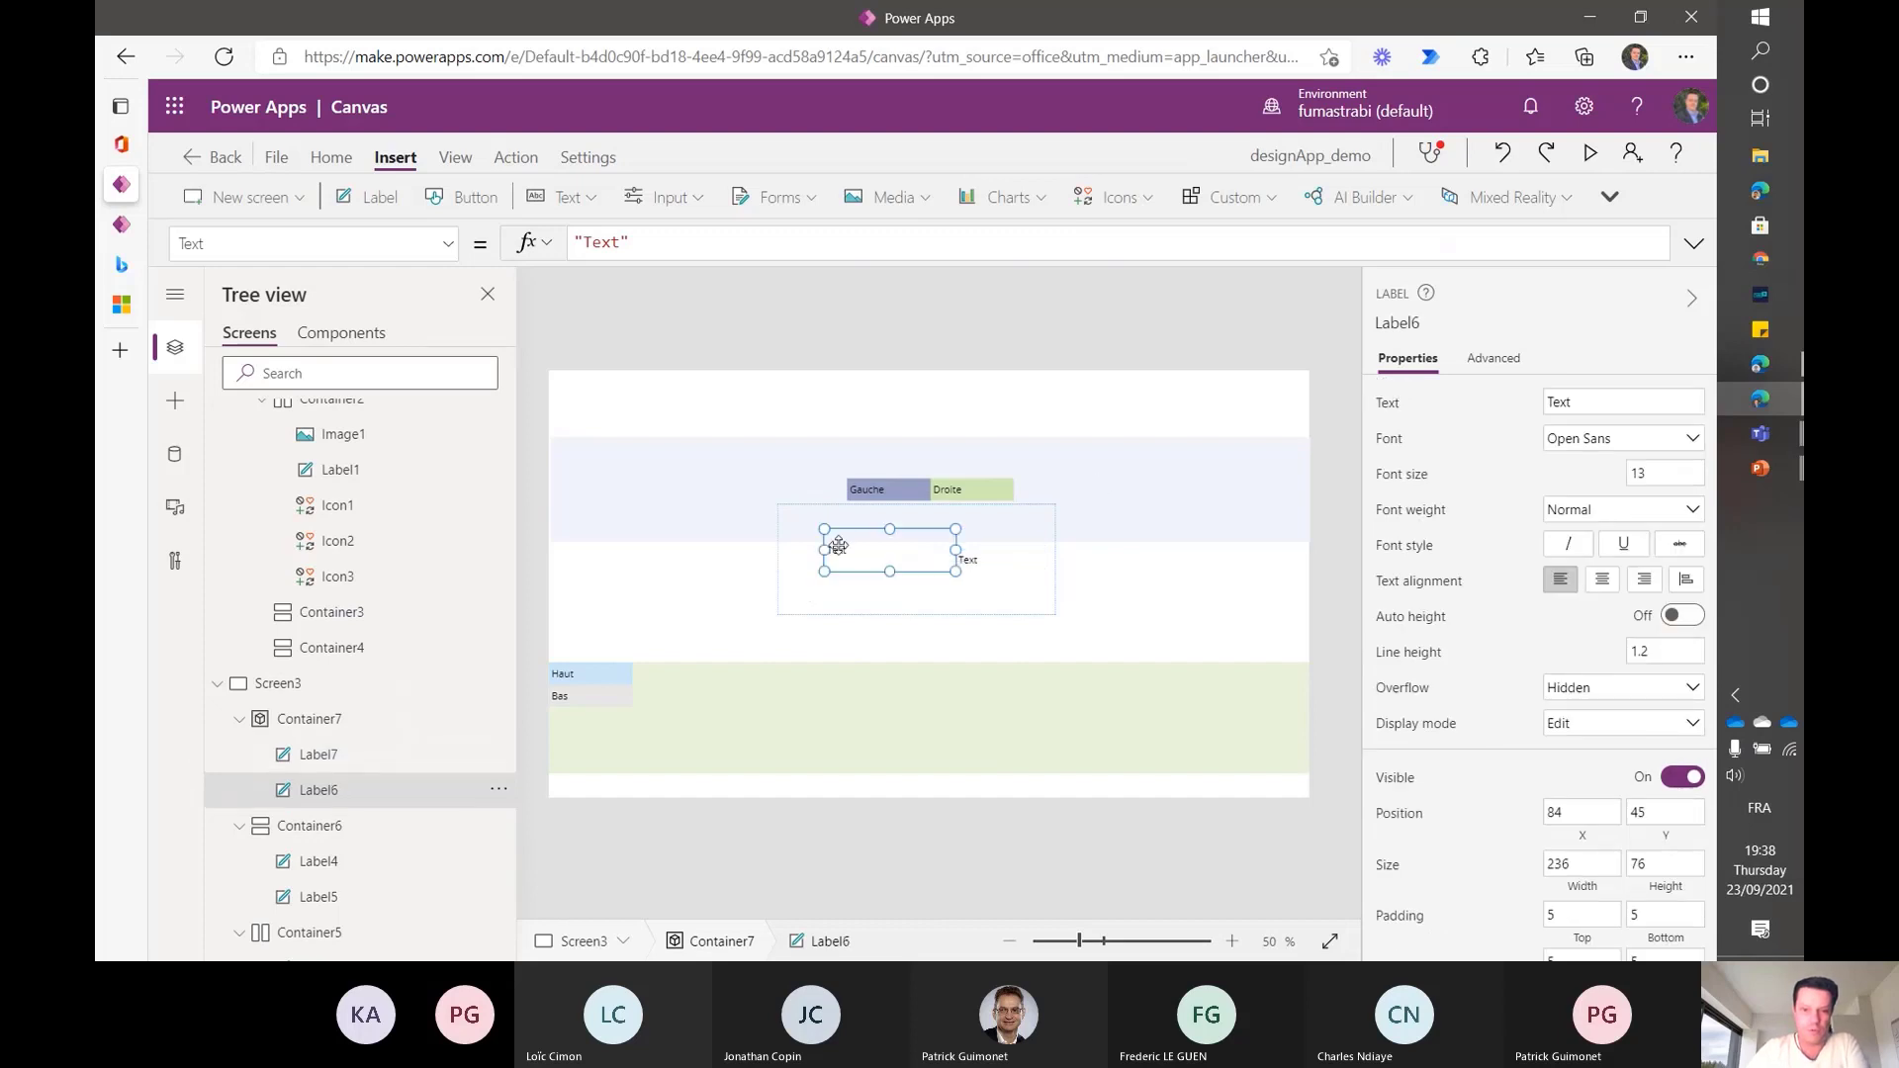
{"action": "left_click", "coordinate": [788, 523]}
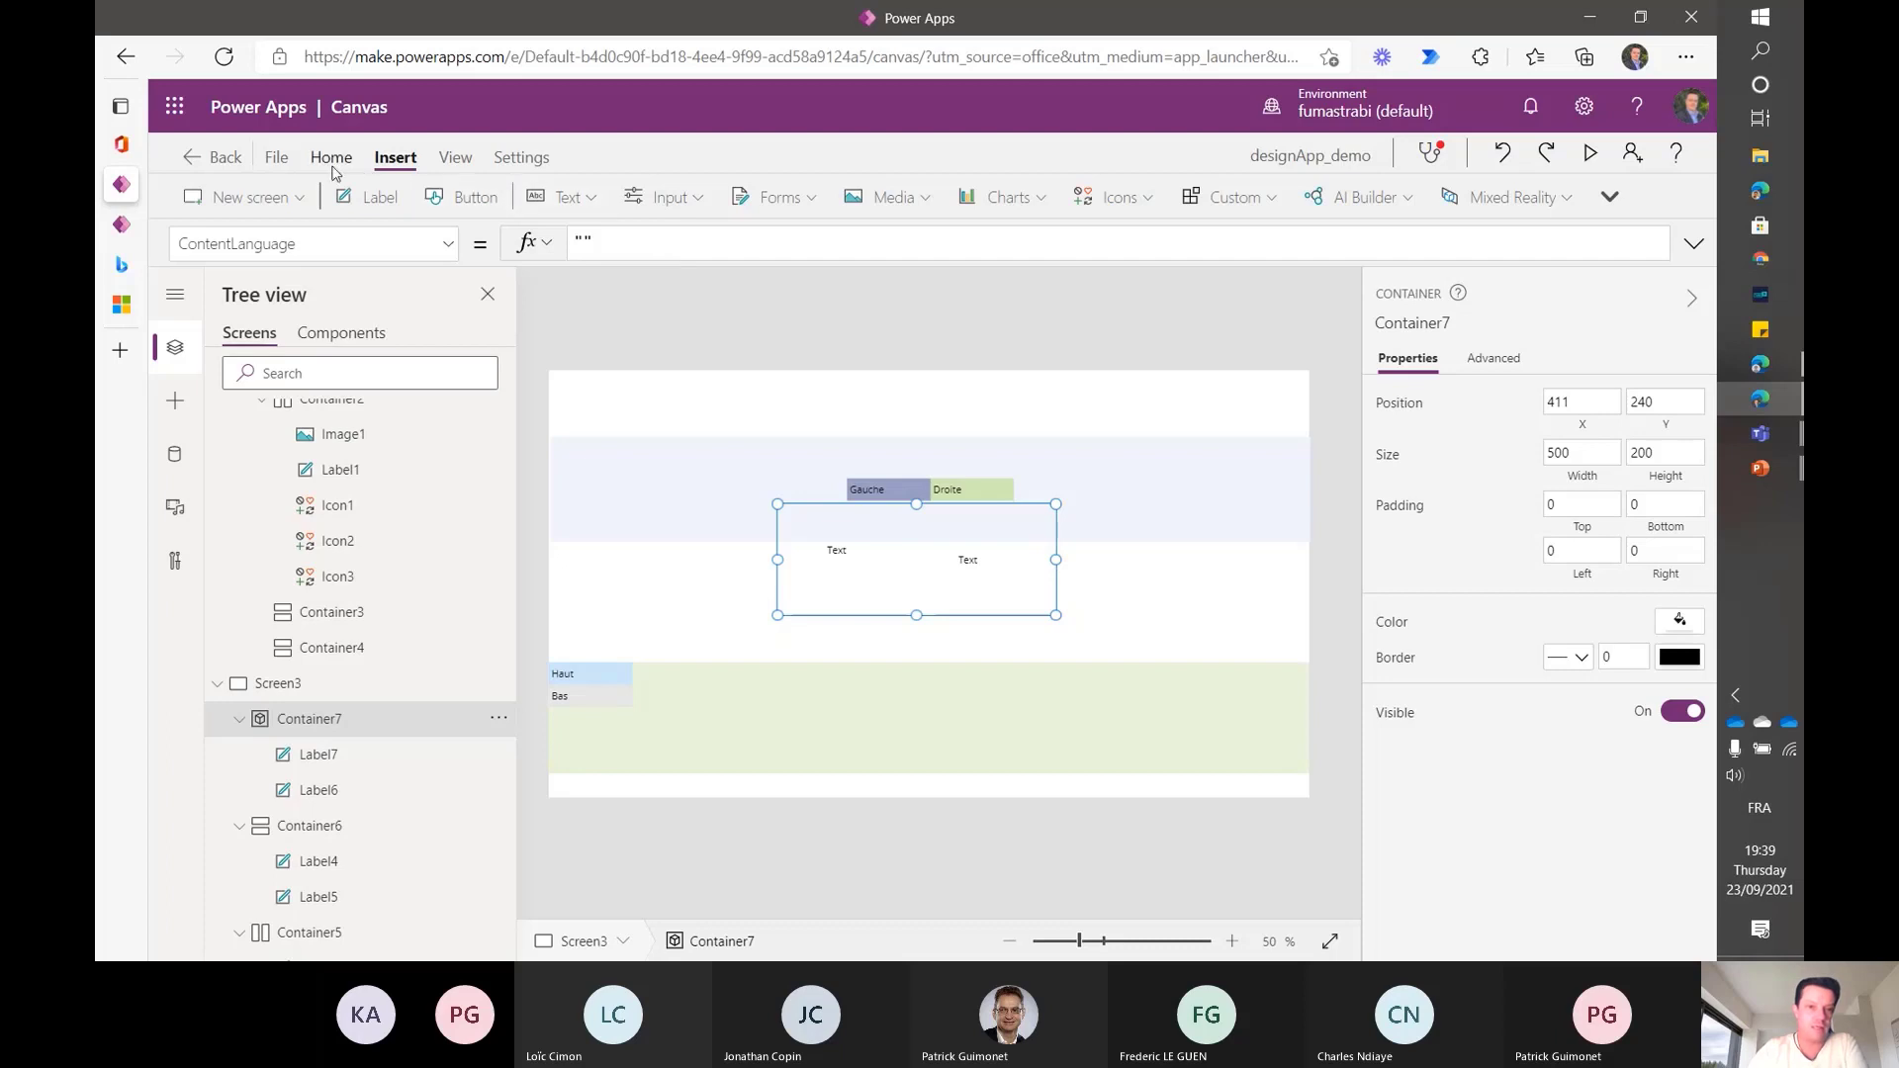
- Move the larger label in Container7 to about X 33, Y 24 and group it with the other label
{"action": "left_click", "coordinate": [836, 547]}
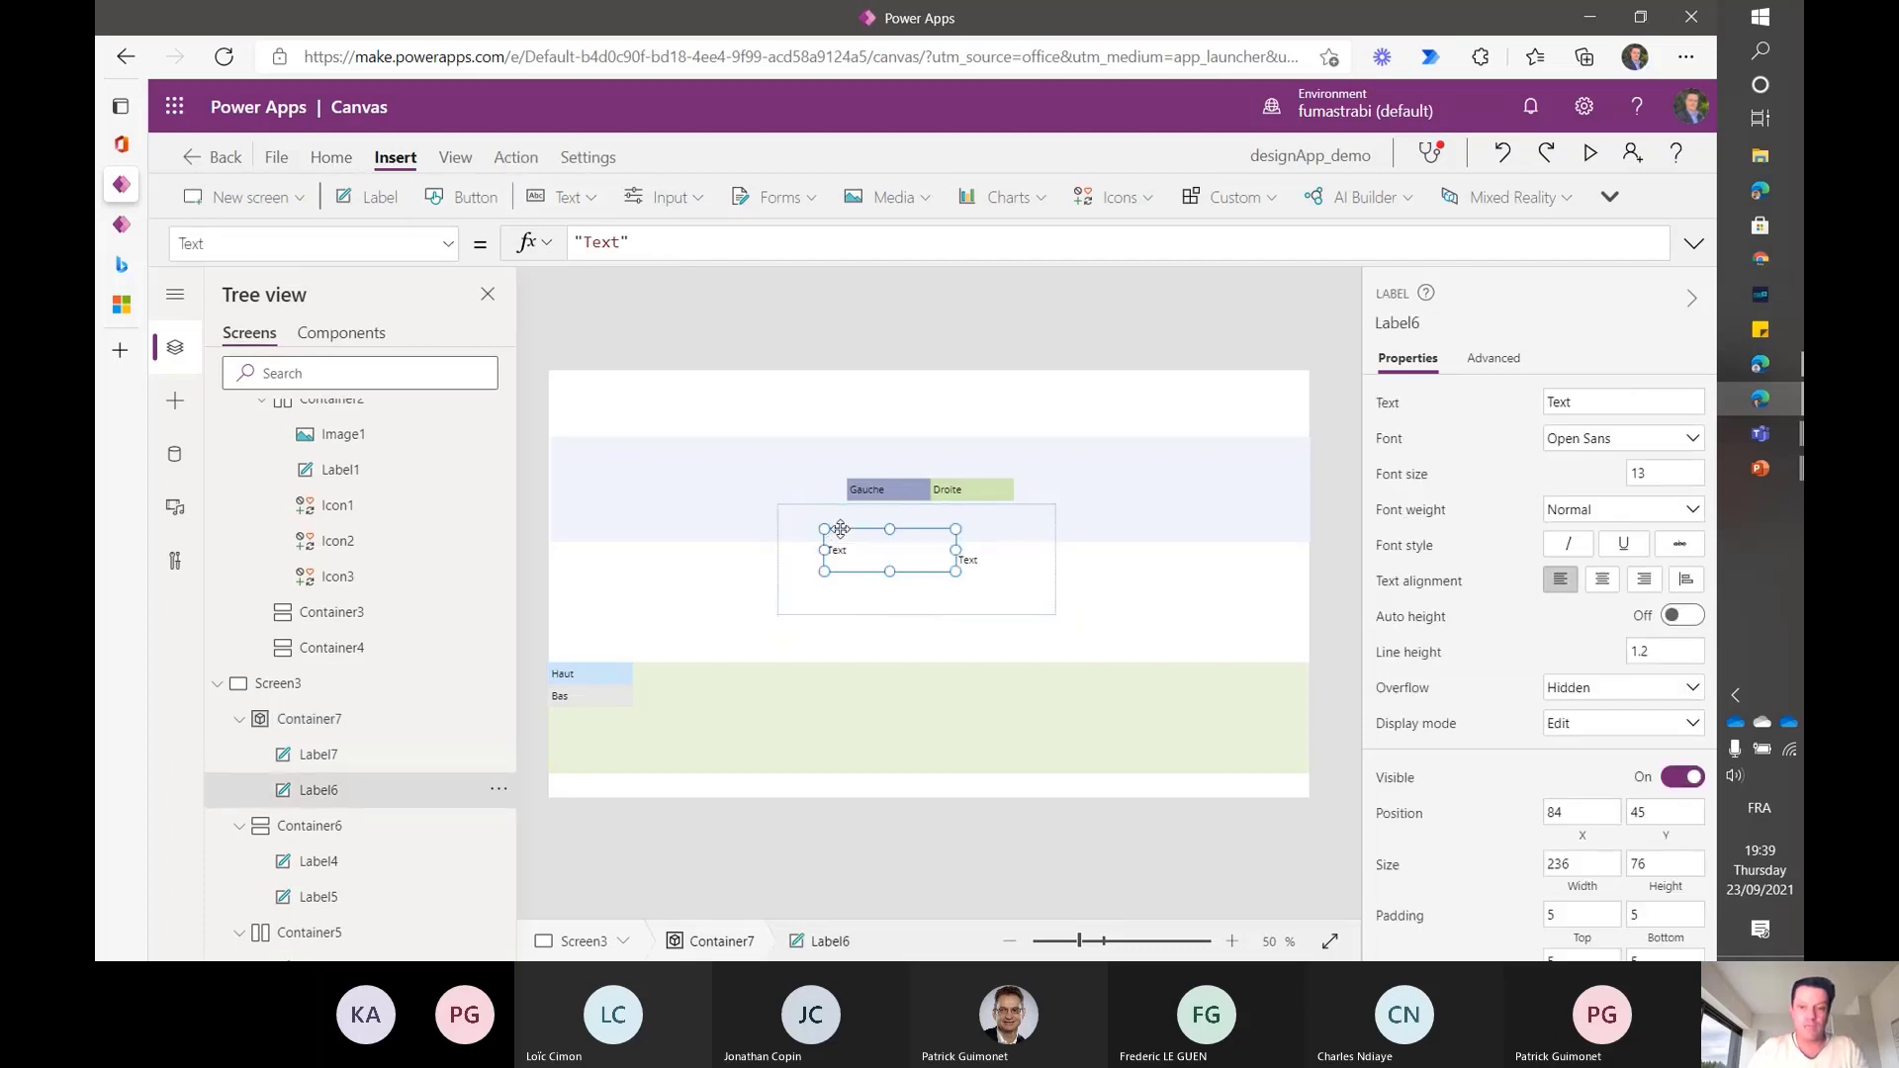
{"action": "left_click_drag", "start_coordinate": [841, 529], "coordinate": [813, 517]}
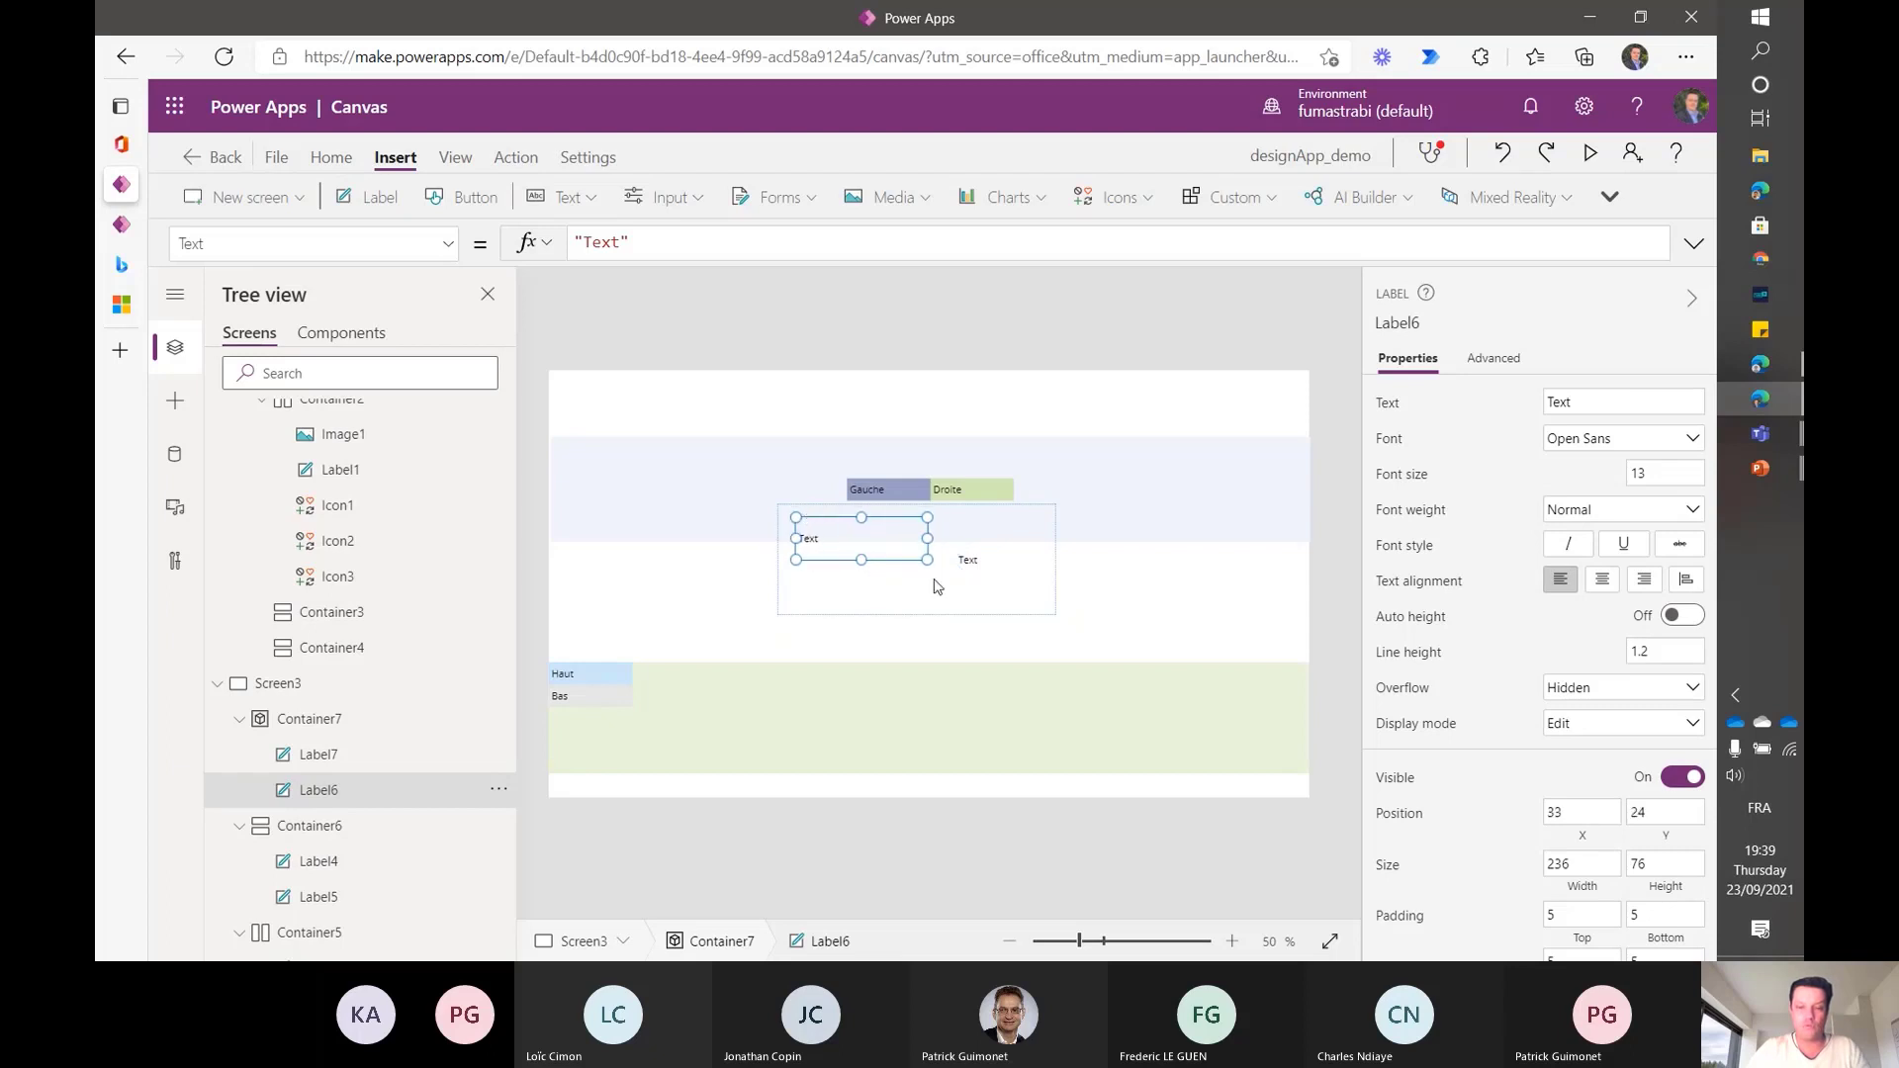
{"action": "left_click", "coordinate": [977, 566], "text": "shift"}
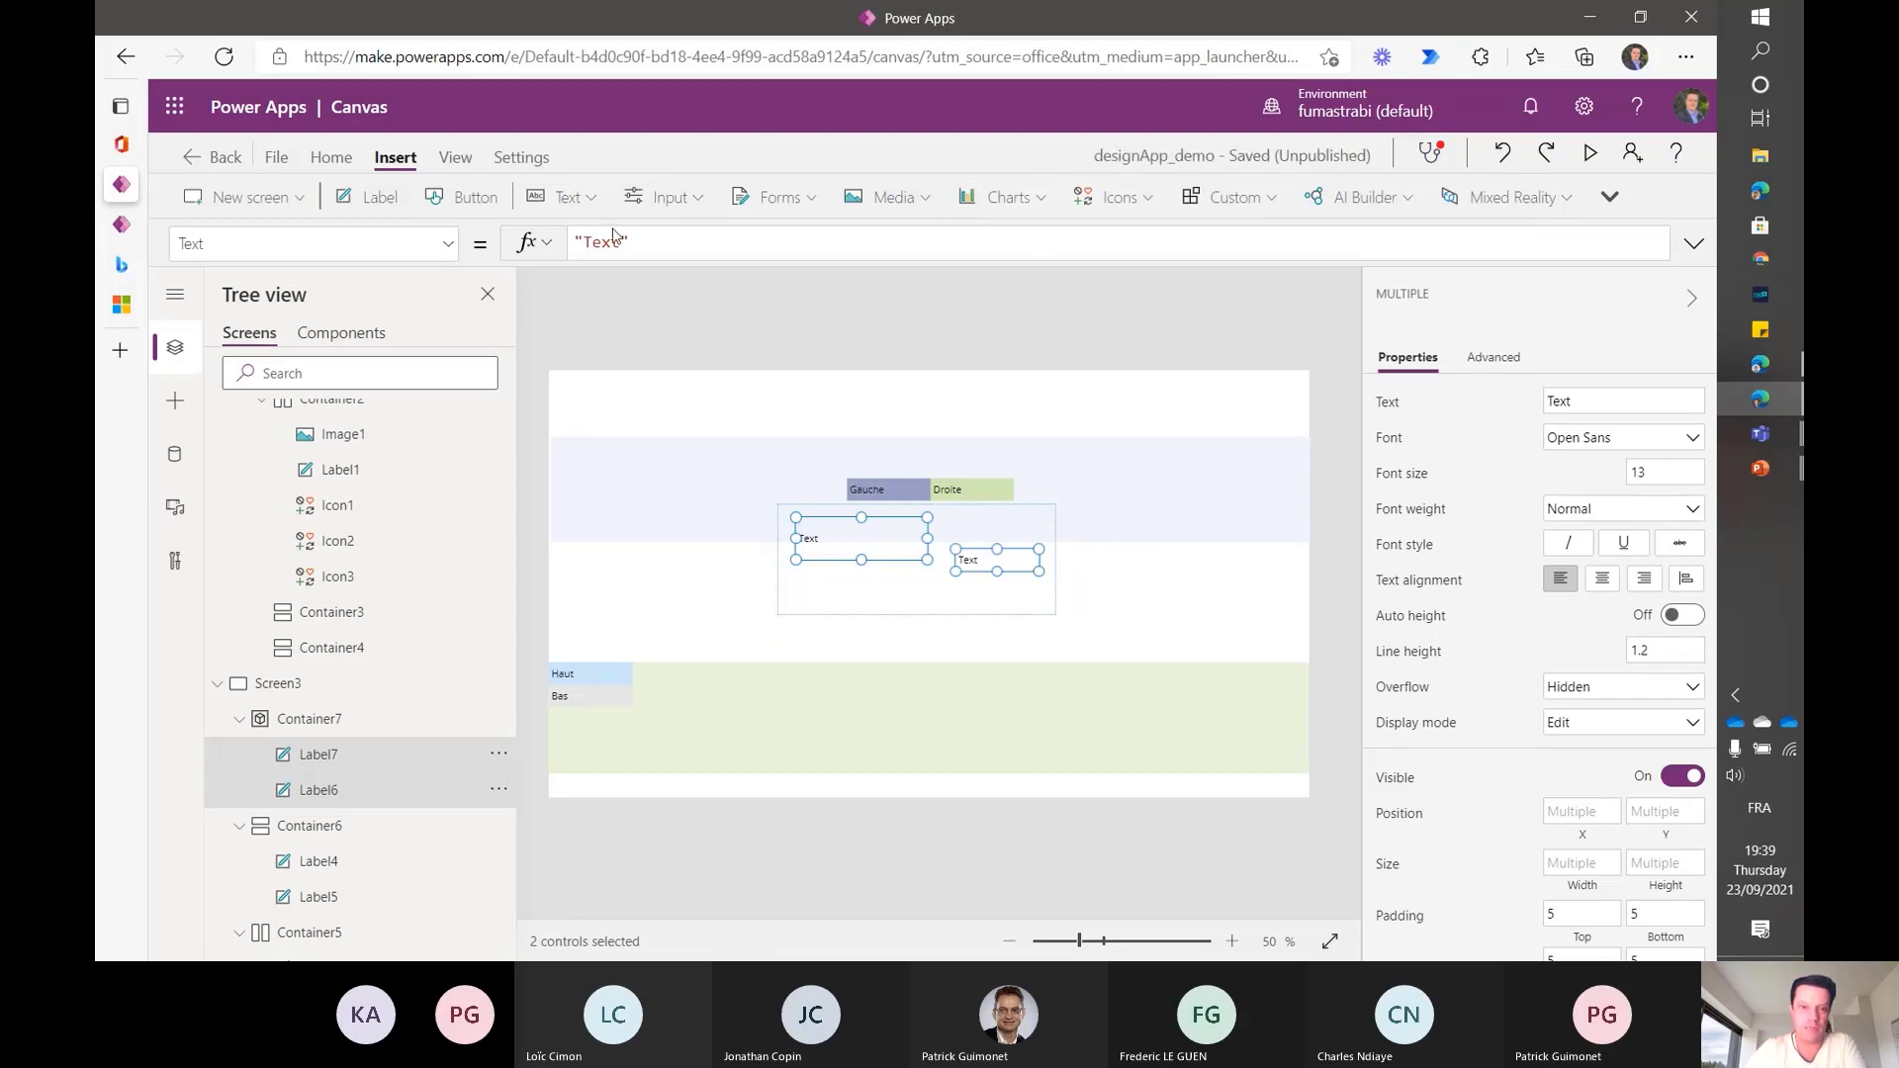
{"action": "left_click", "coordinate": [325, 158]}
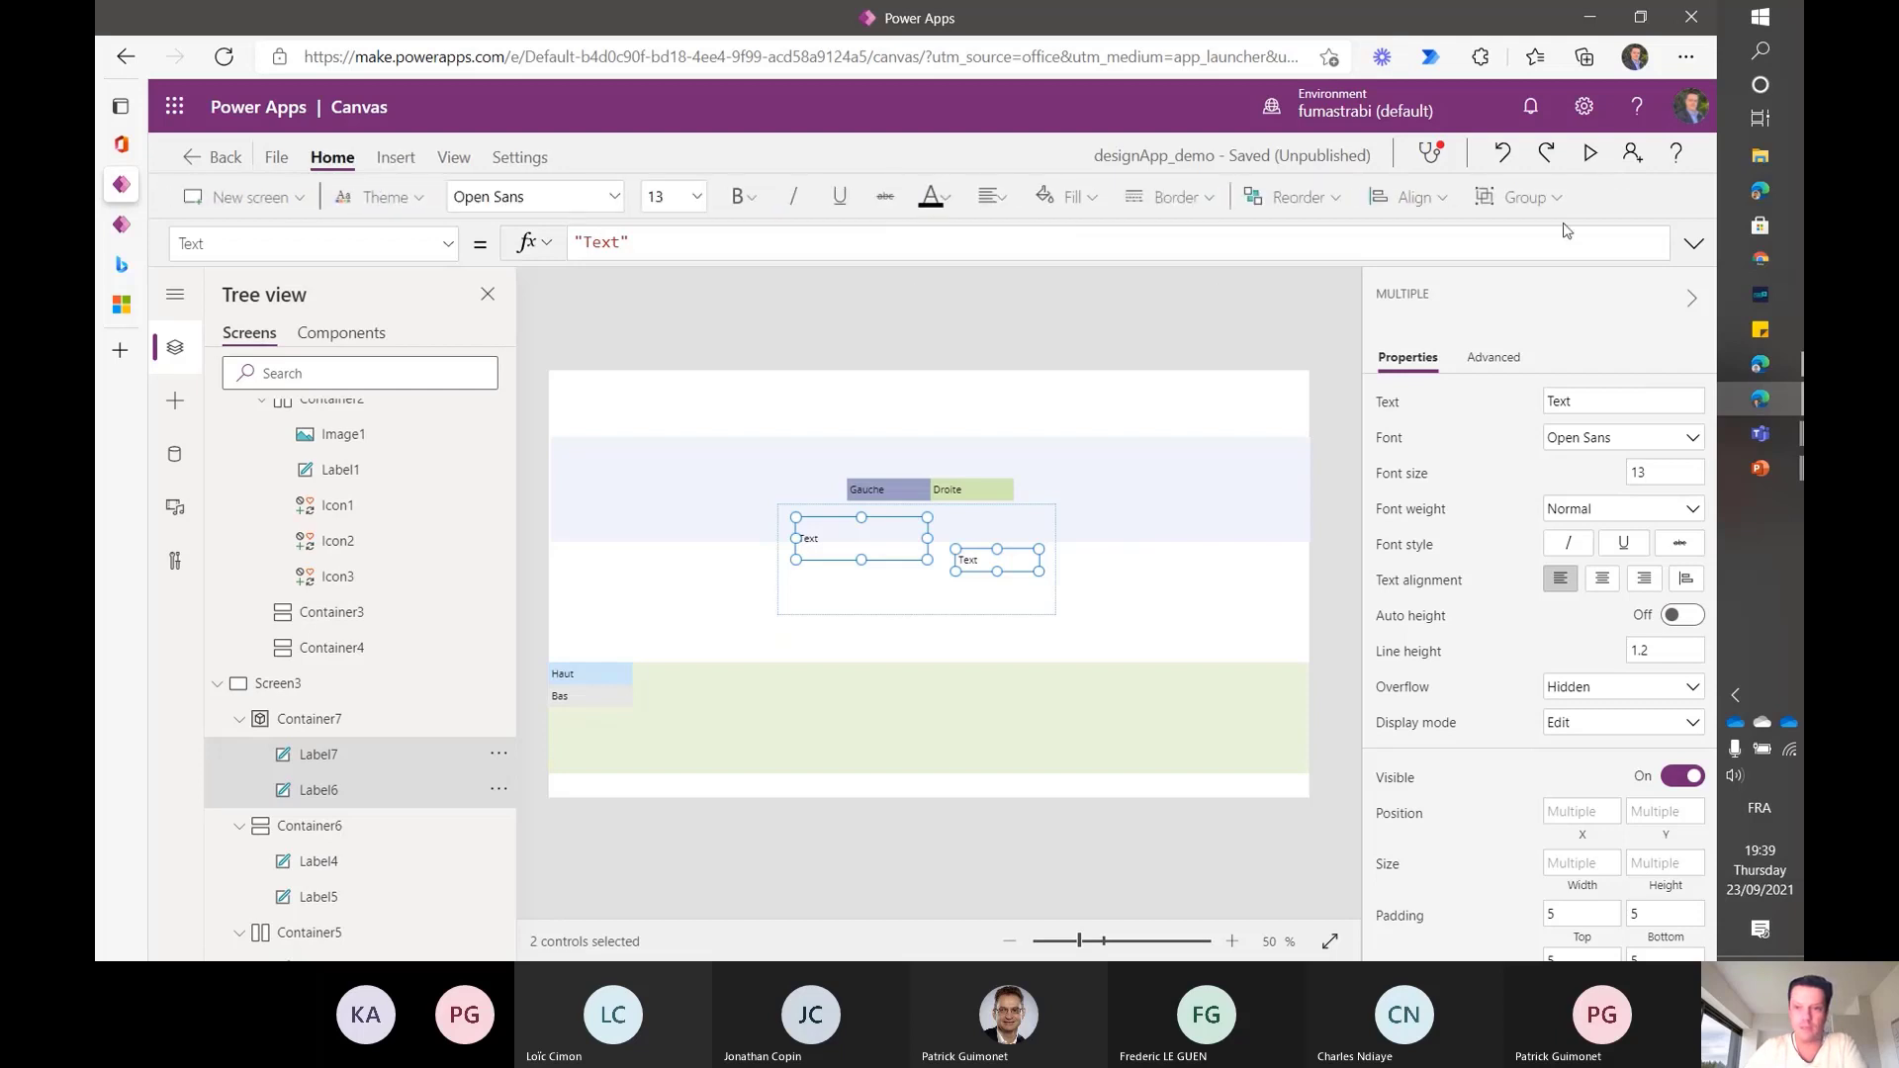
{"action": "left_click", "coordinate": [1516, 199]}
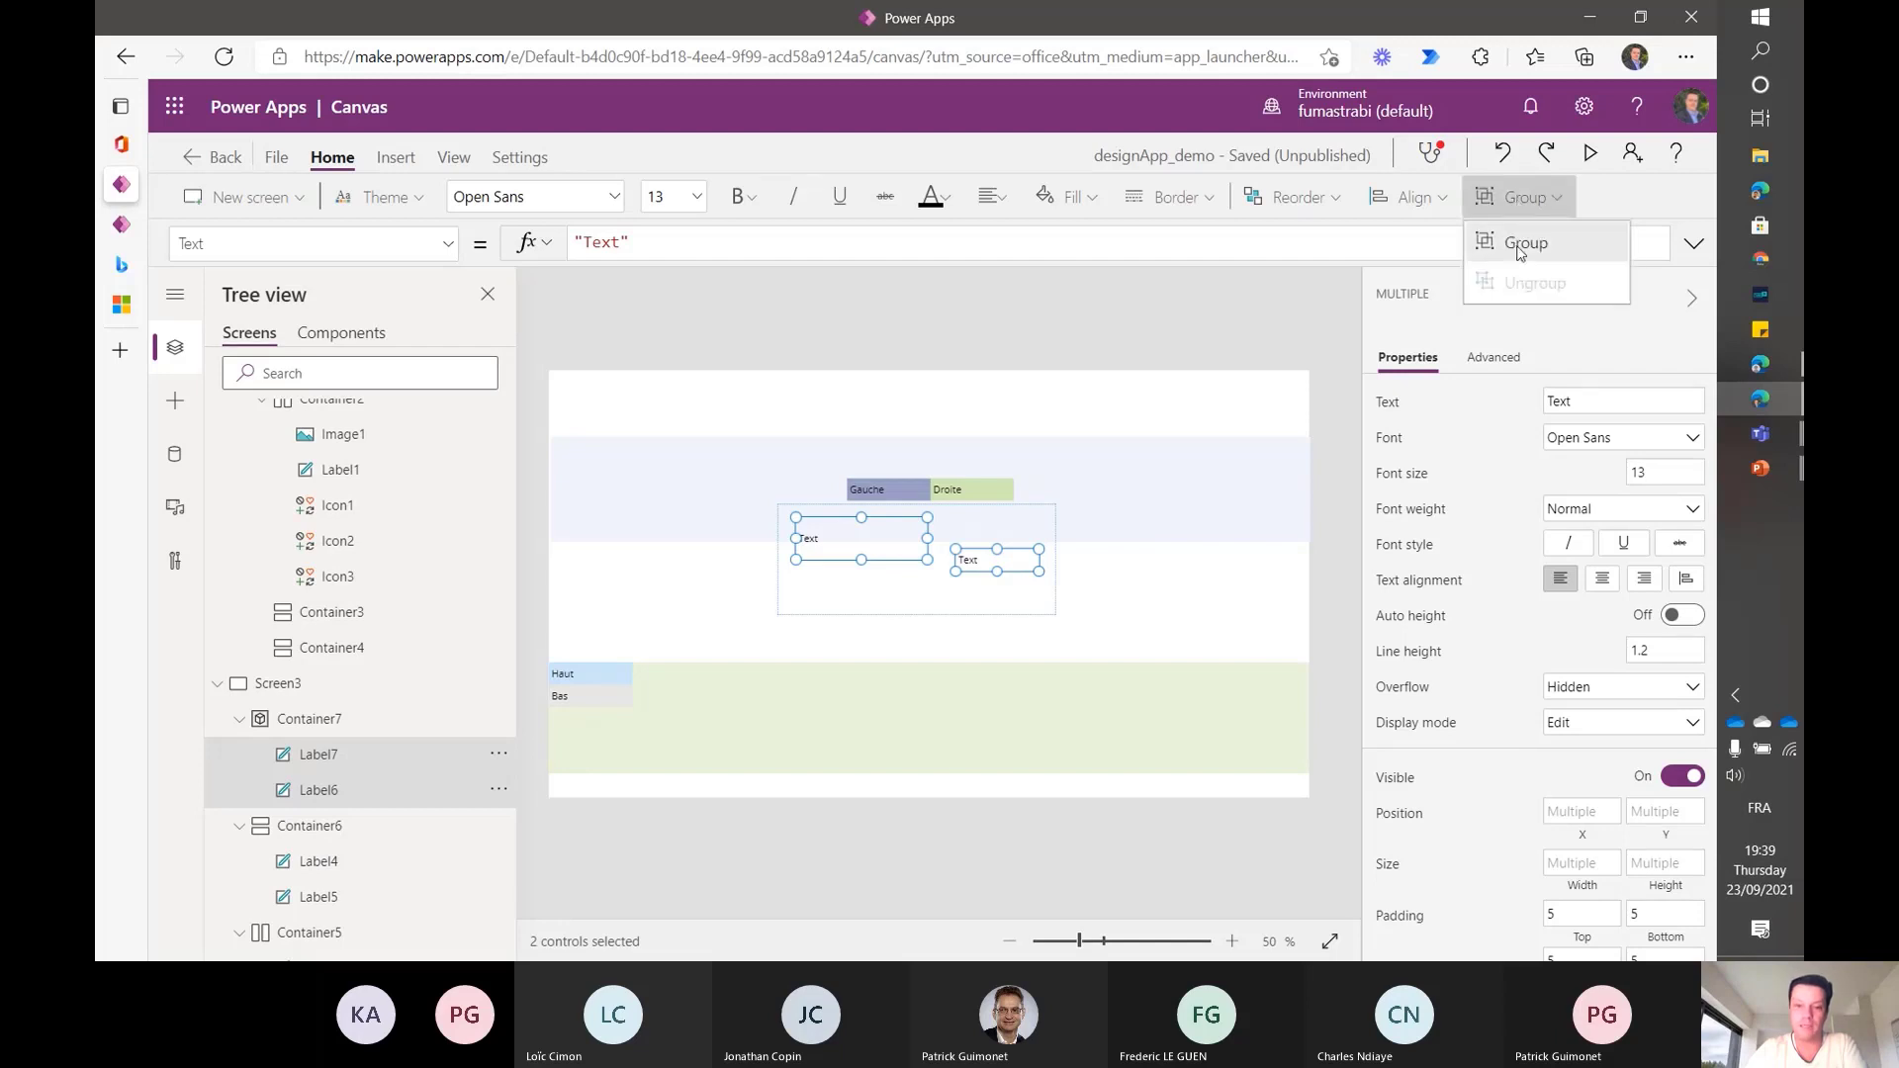
{"action": "left_click", "coordinate": [1529, 240]}
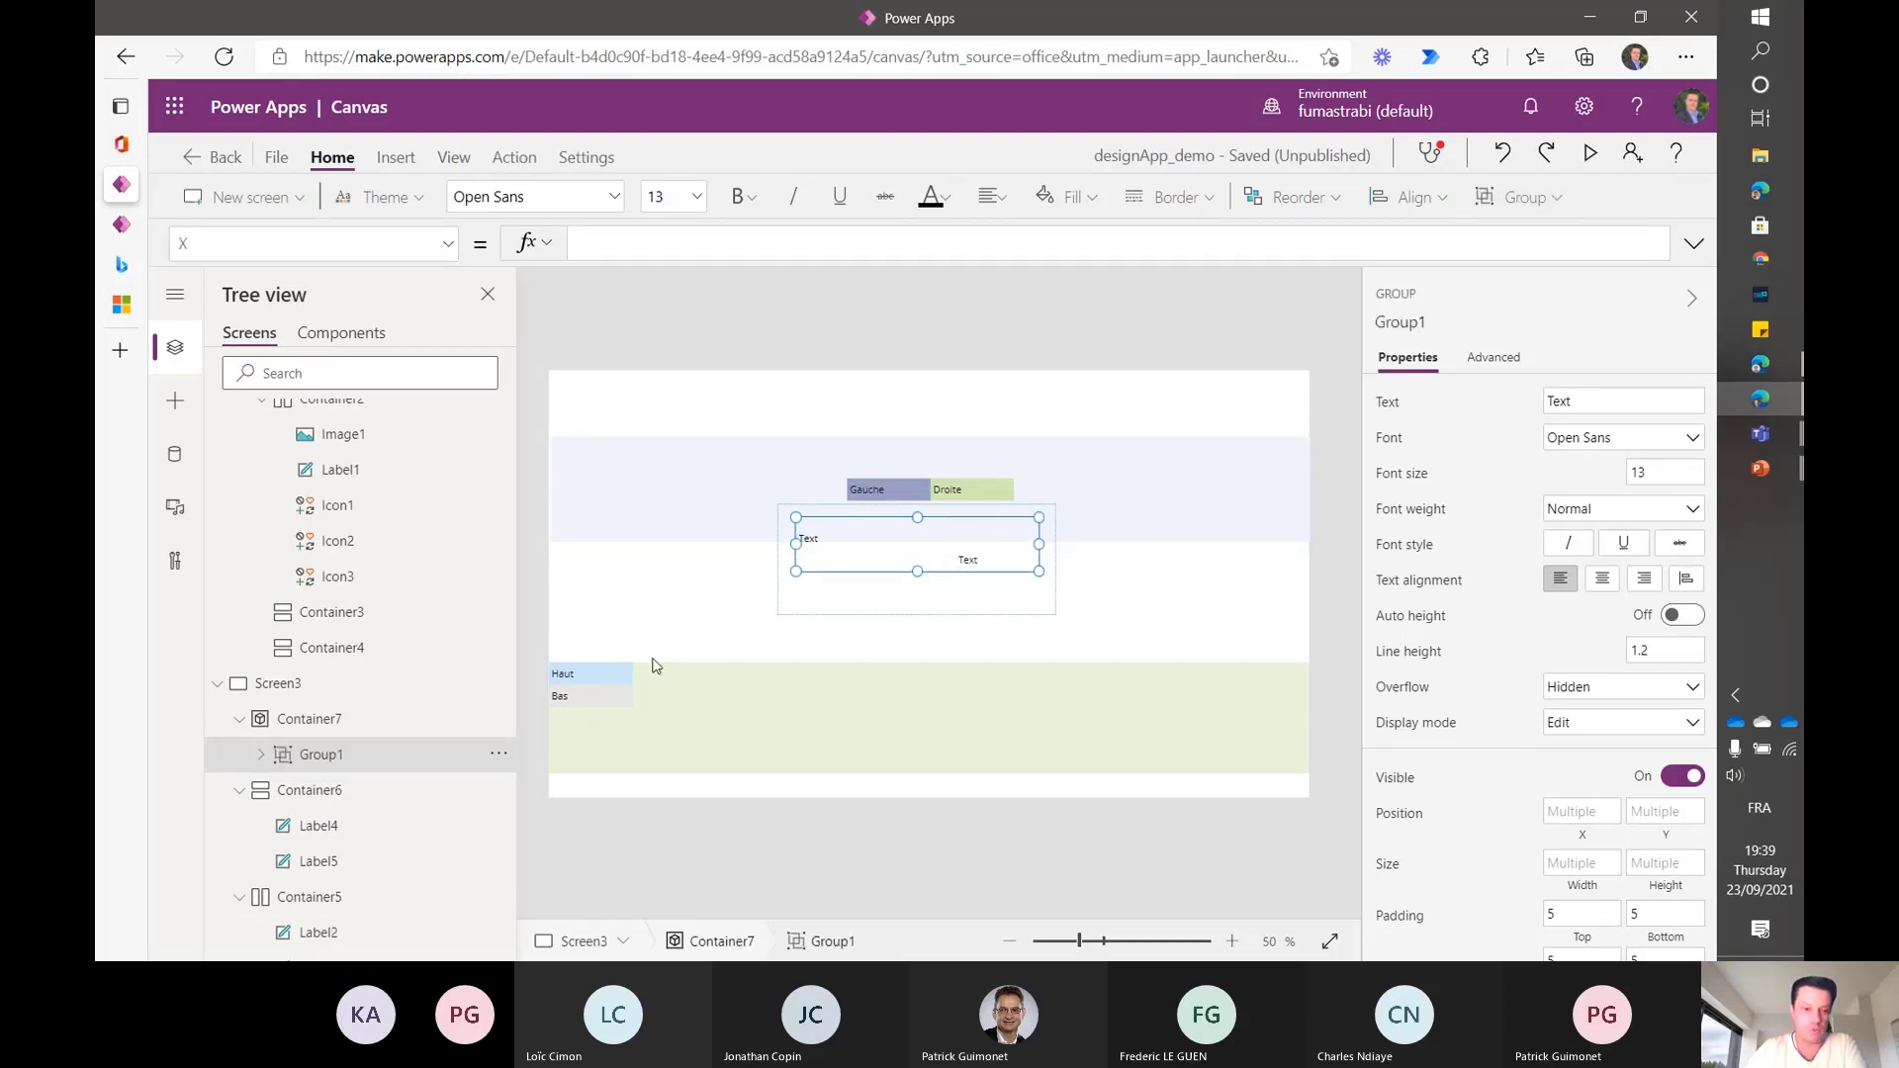
- Insert a third label in Container7, next to the two labels of Group1
{"action": "left_click", "coordinate": [263, 756]}
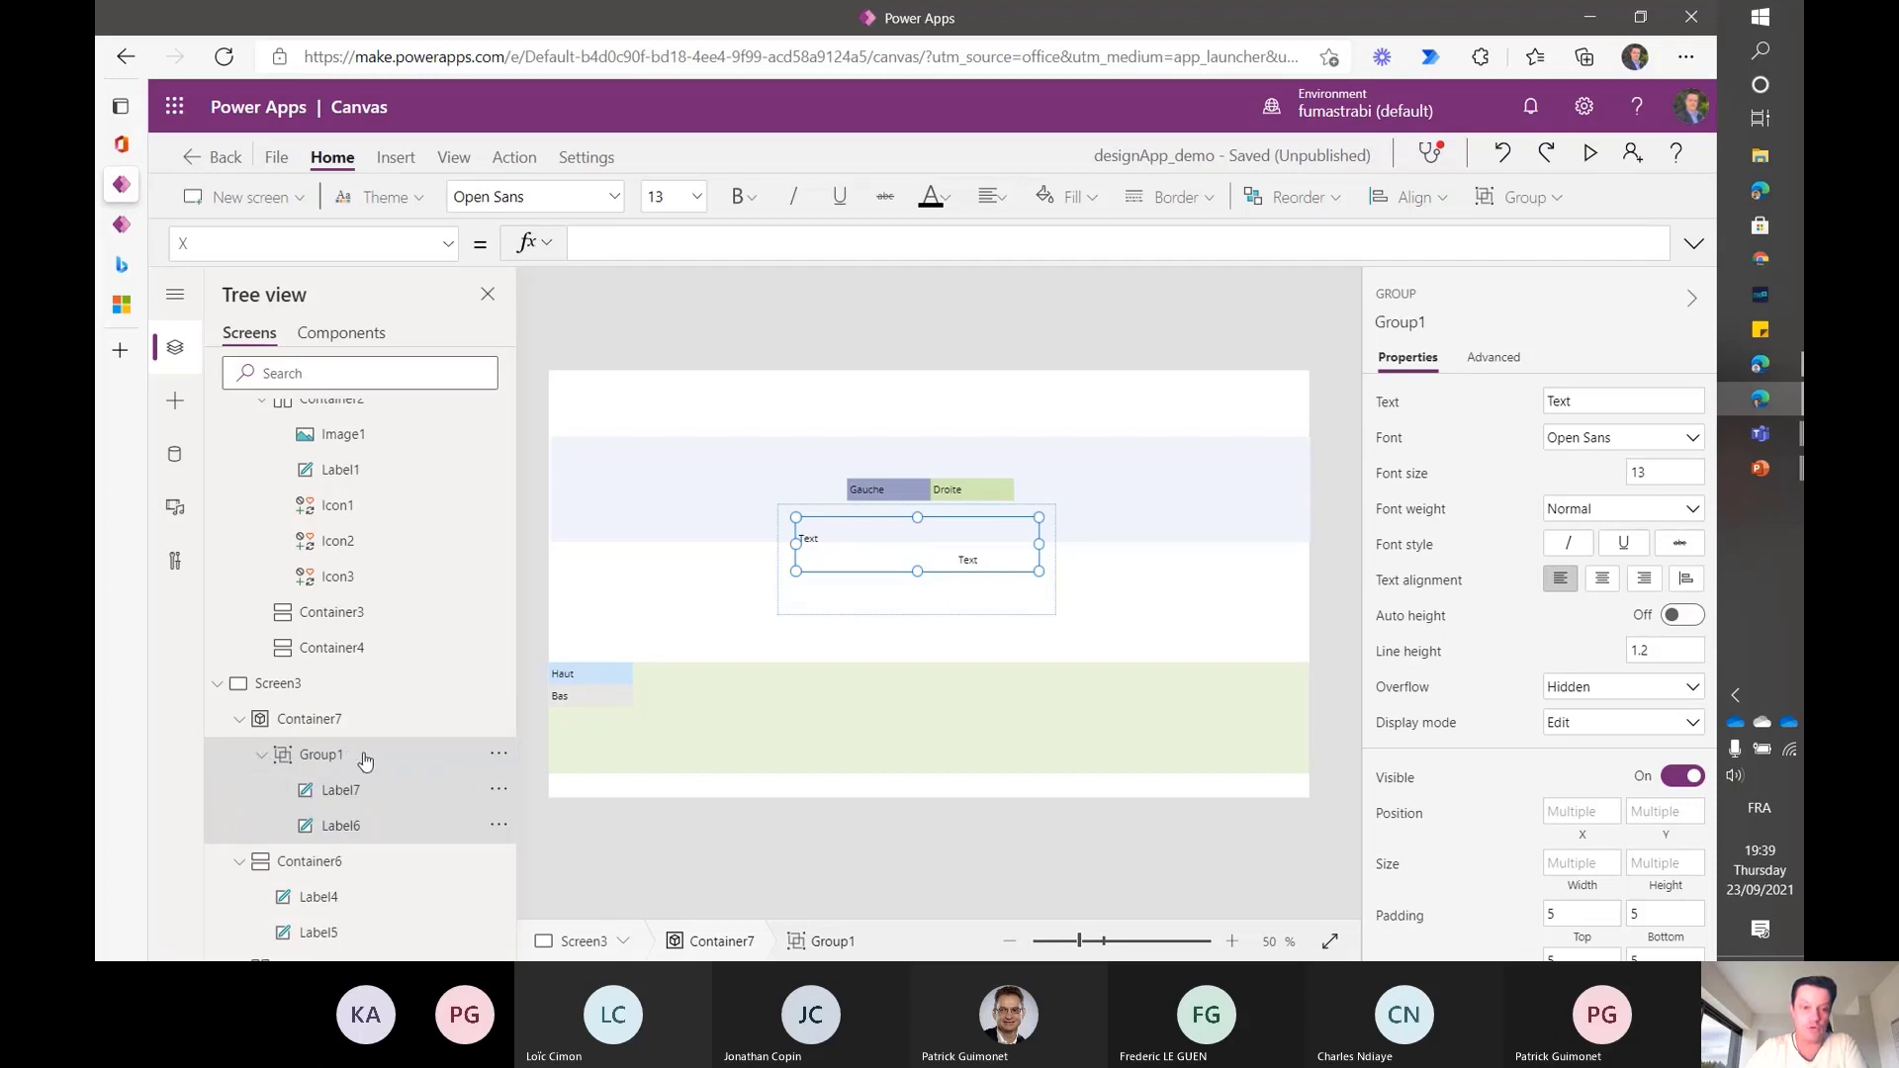
{"action": "left_click", "coordinate": [366, 821]}
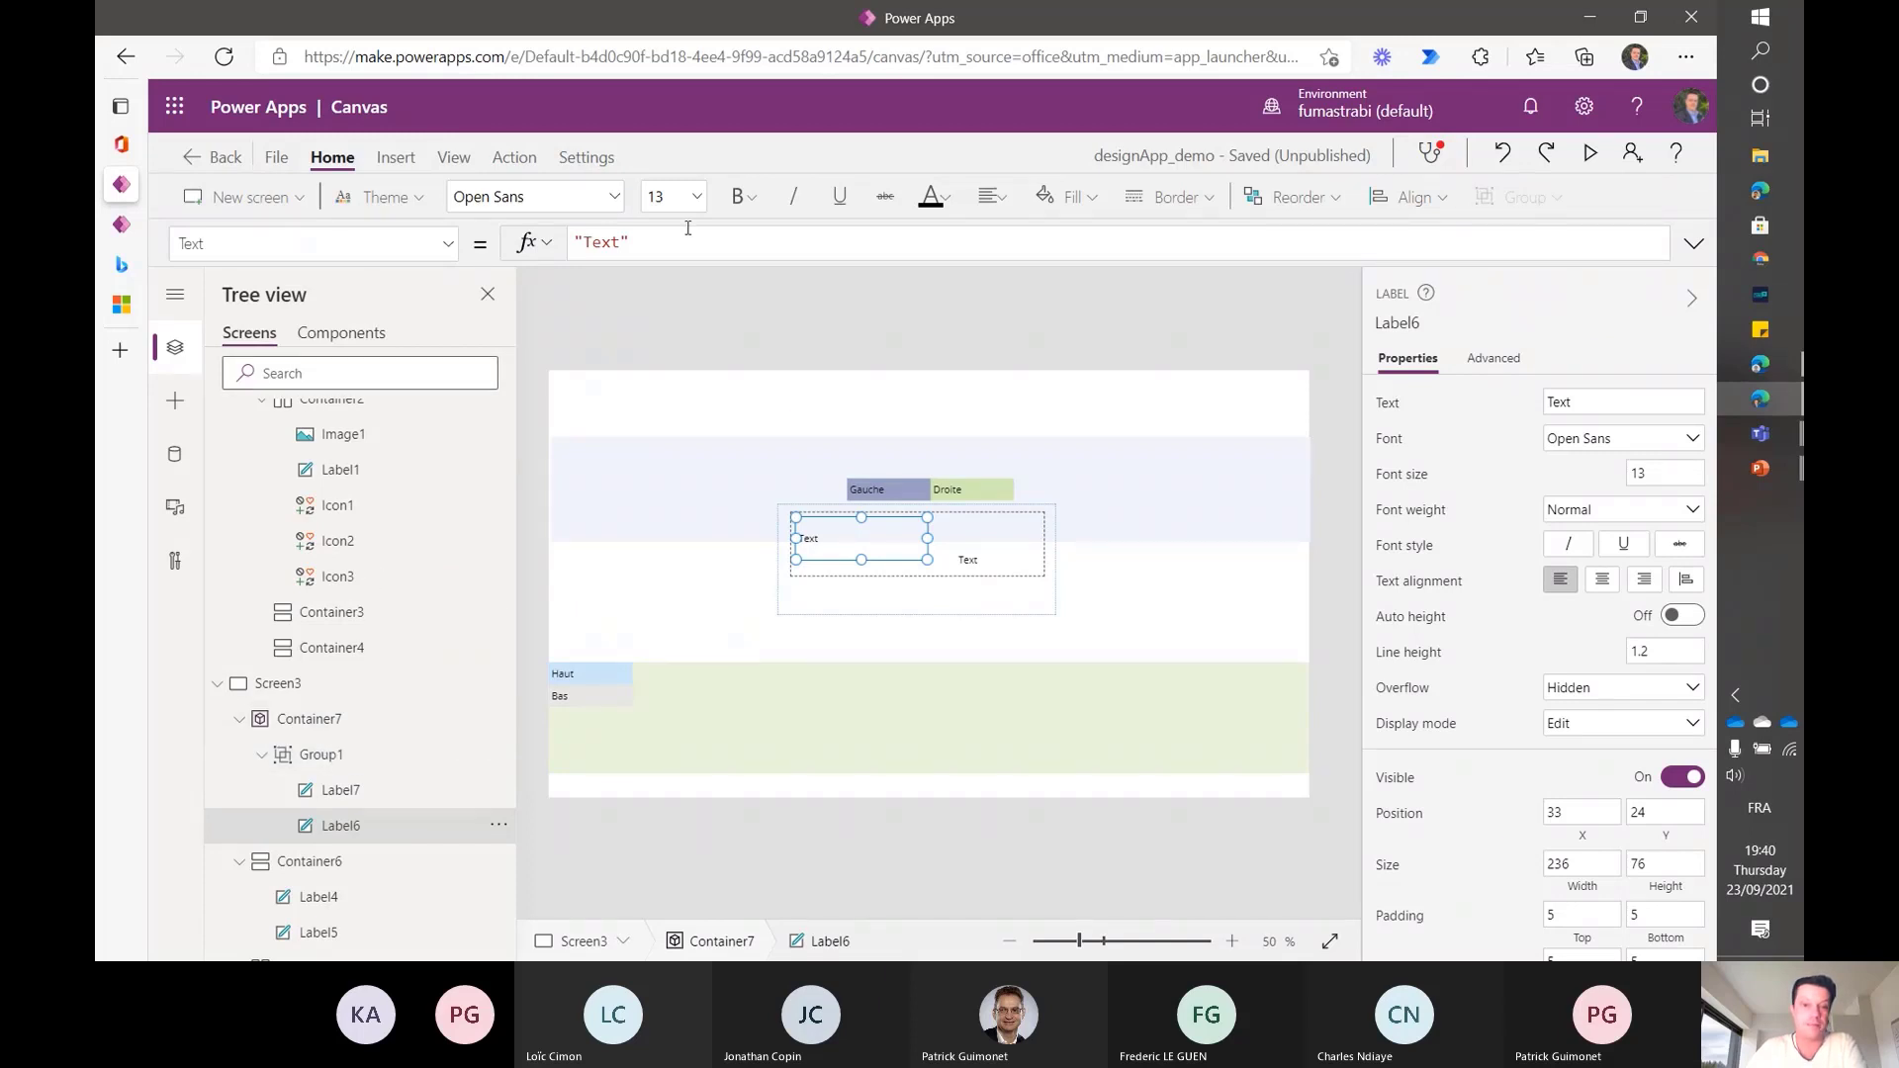
{"action": "left_click", "coordinate": [409, 158]}
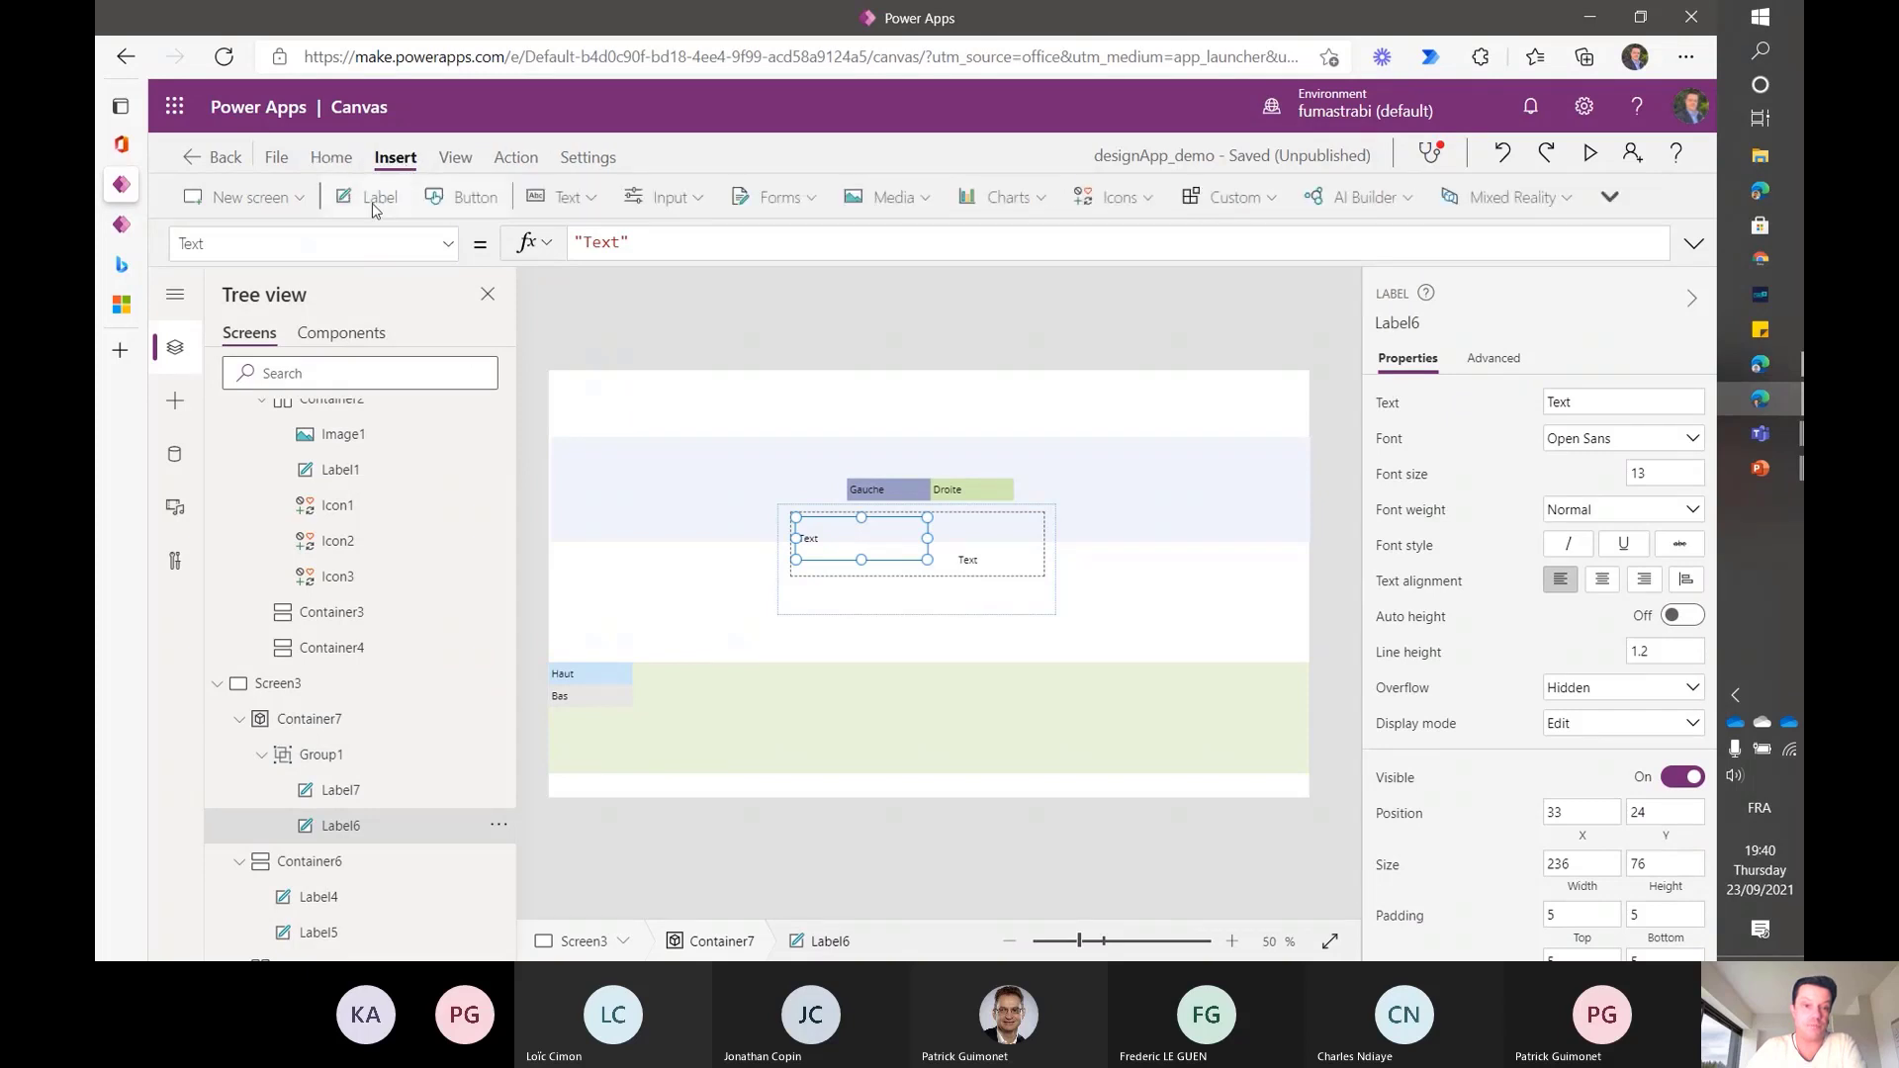
{"action": "left_click", "coordinate": [373, 202]}
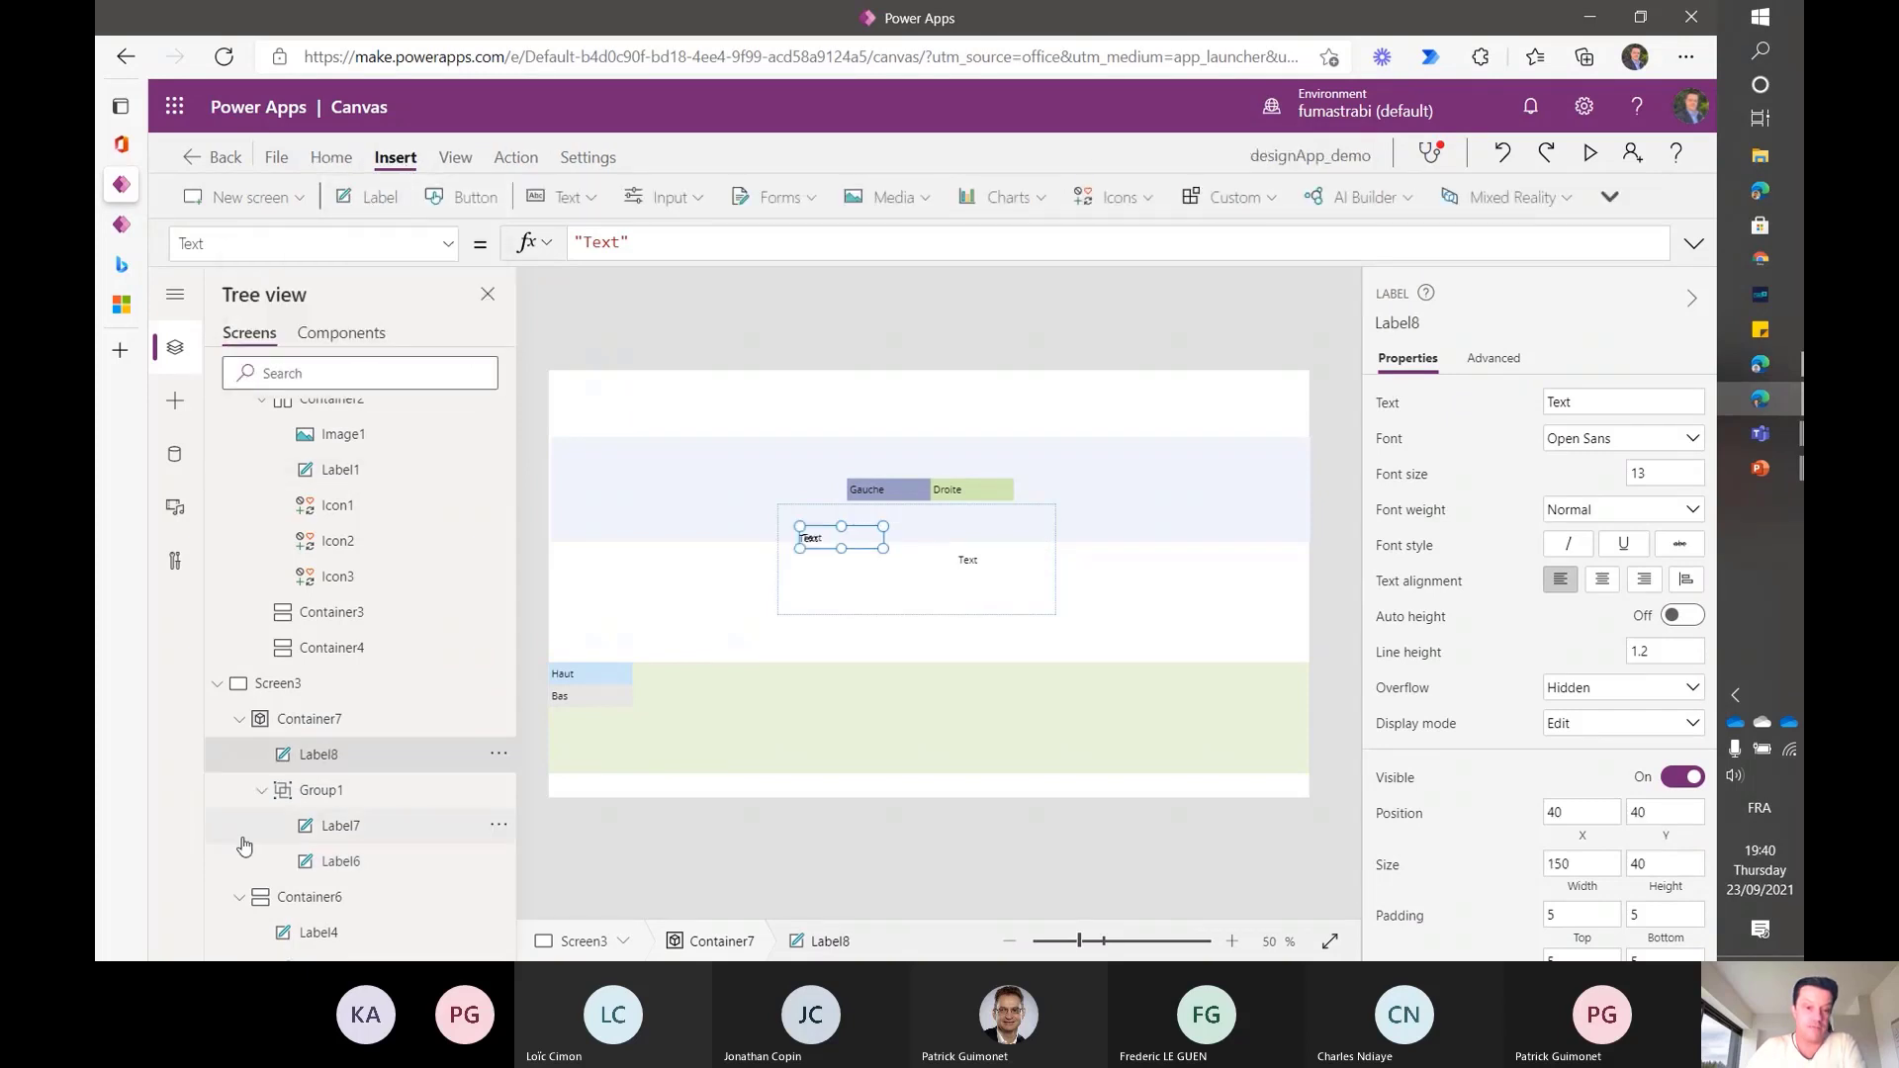
- Group the new Label8 together with Group1 inside Container7
{"action": "left_click", "coordinate": [325, 797], "text": "ctrl"}
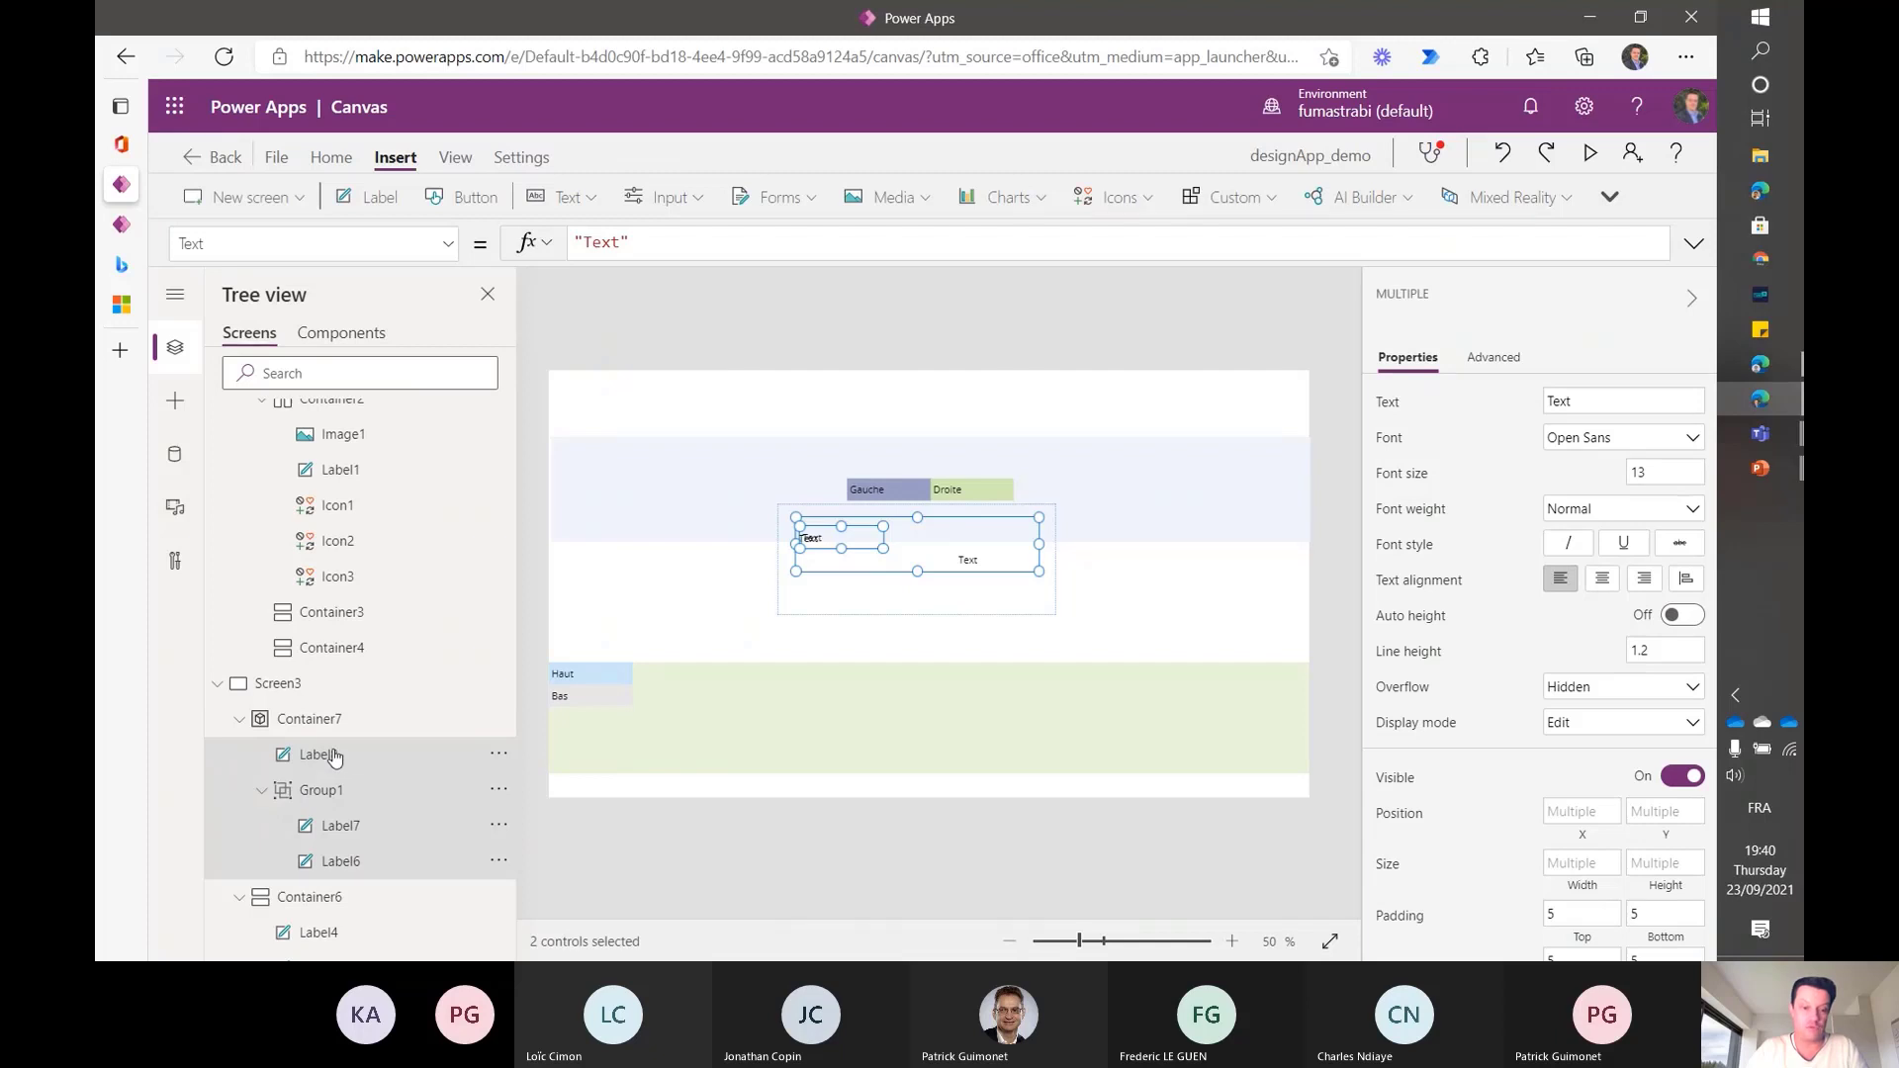
{"action": "right_click", "coordinate": [319, 758]}
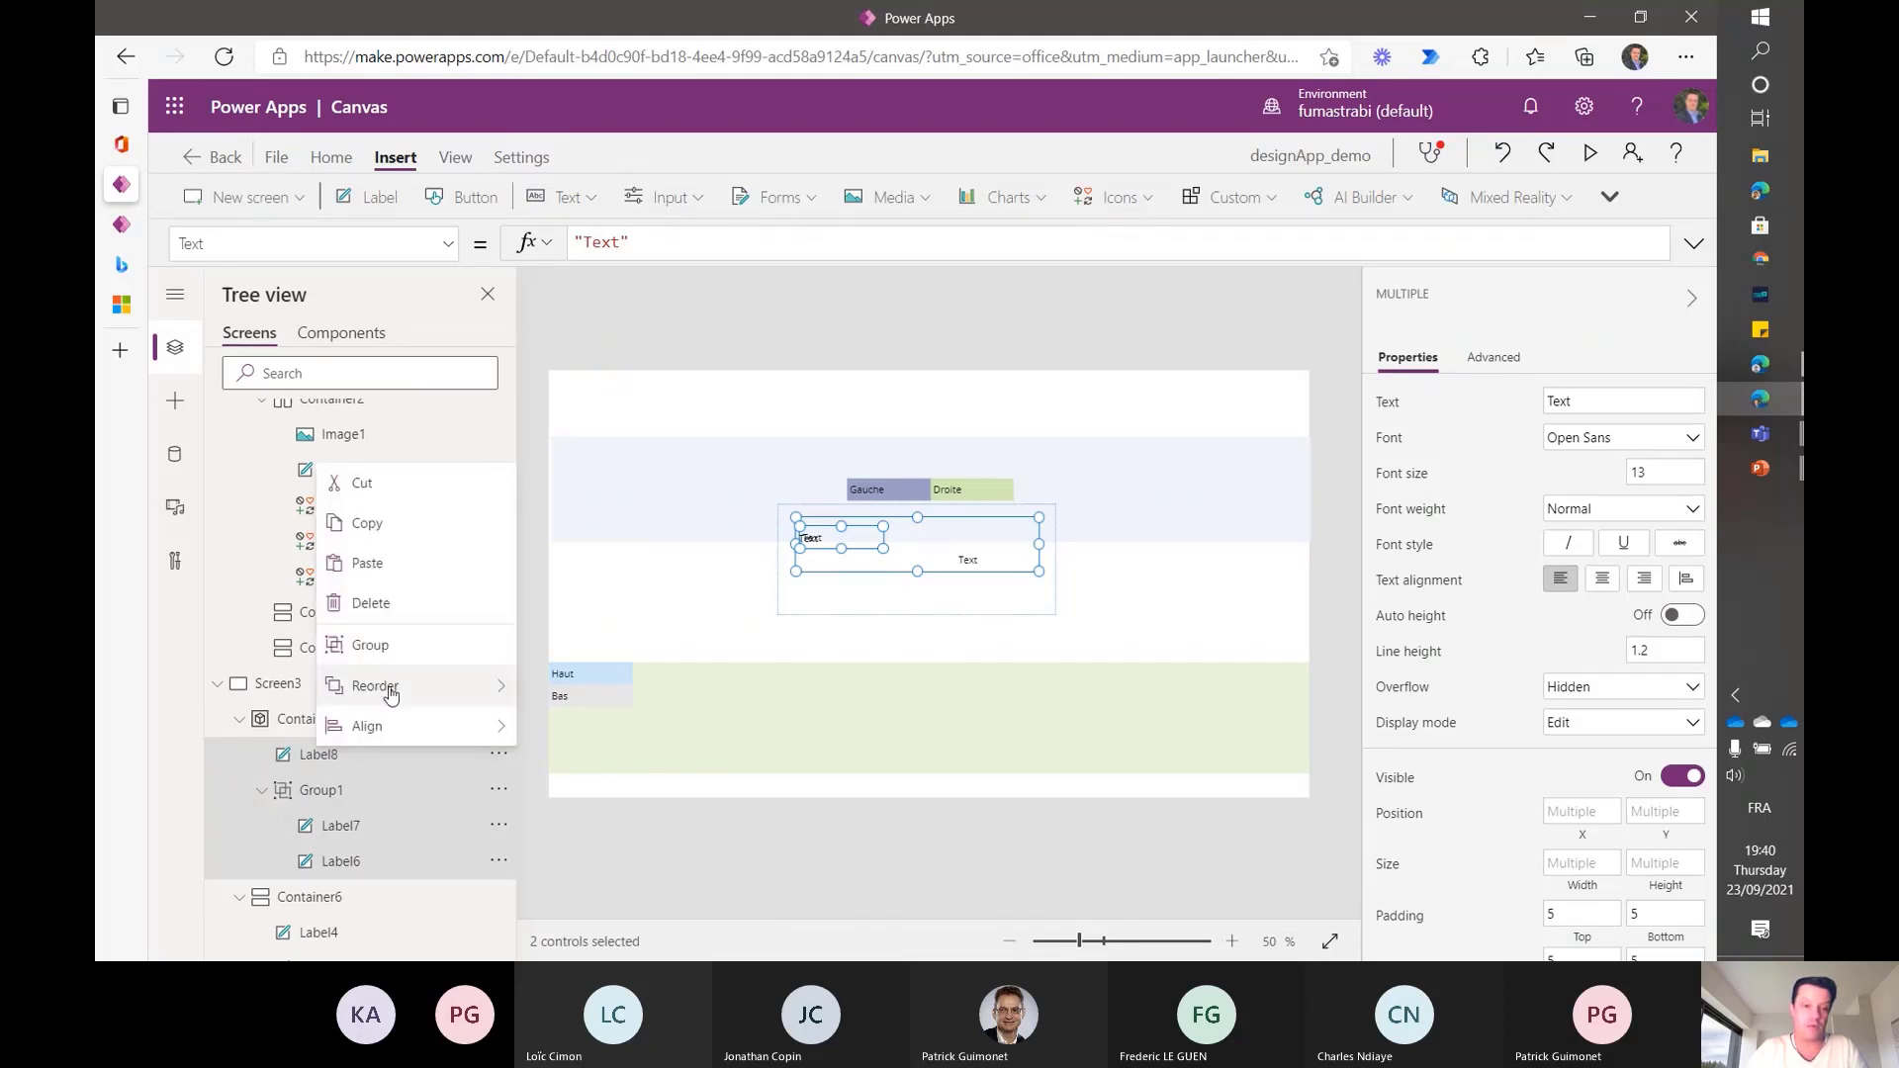
{"action": "left_click", "coordinate": [362, 646]}
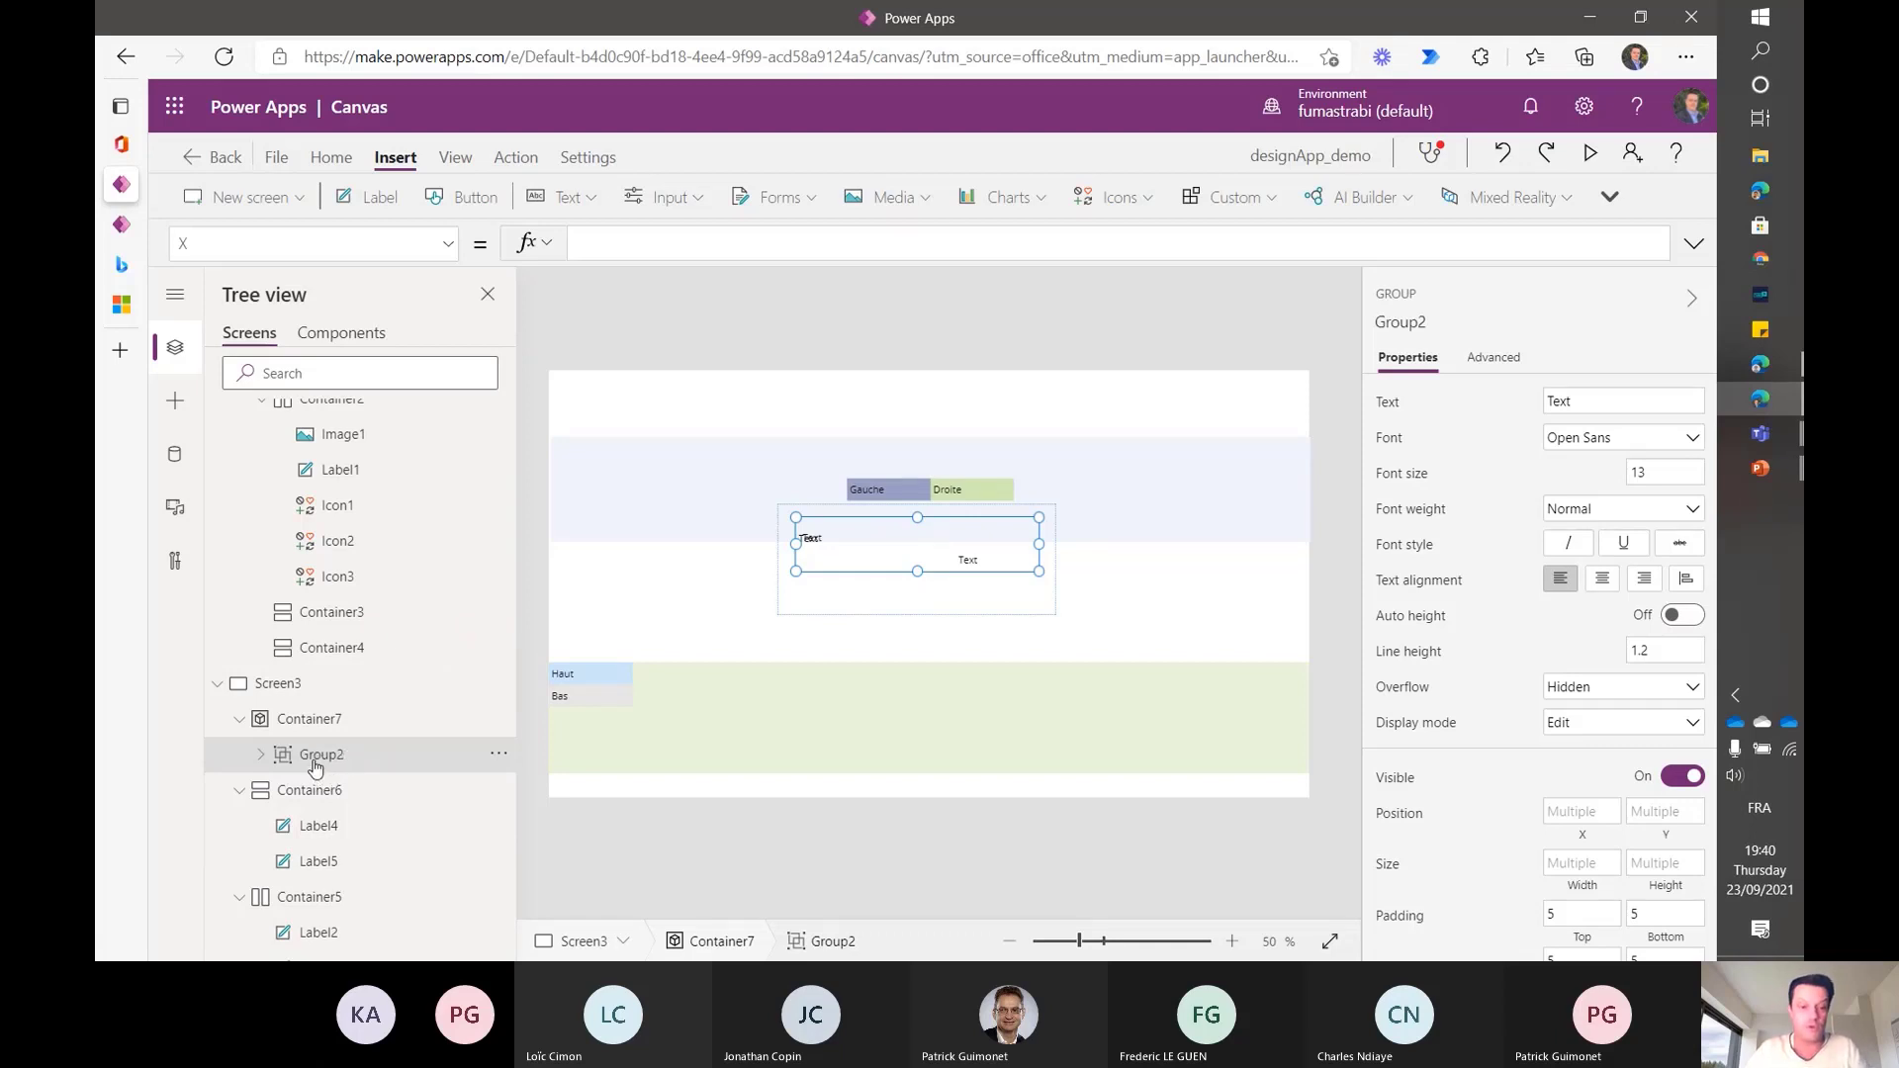
- Check the labels held in the combined group and ungroup it so they sit directly in Container7
{"action": "left_click", "coordinate": [262, 756]}
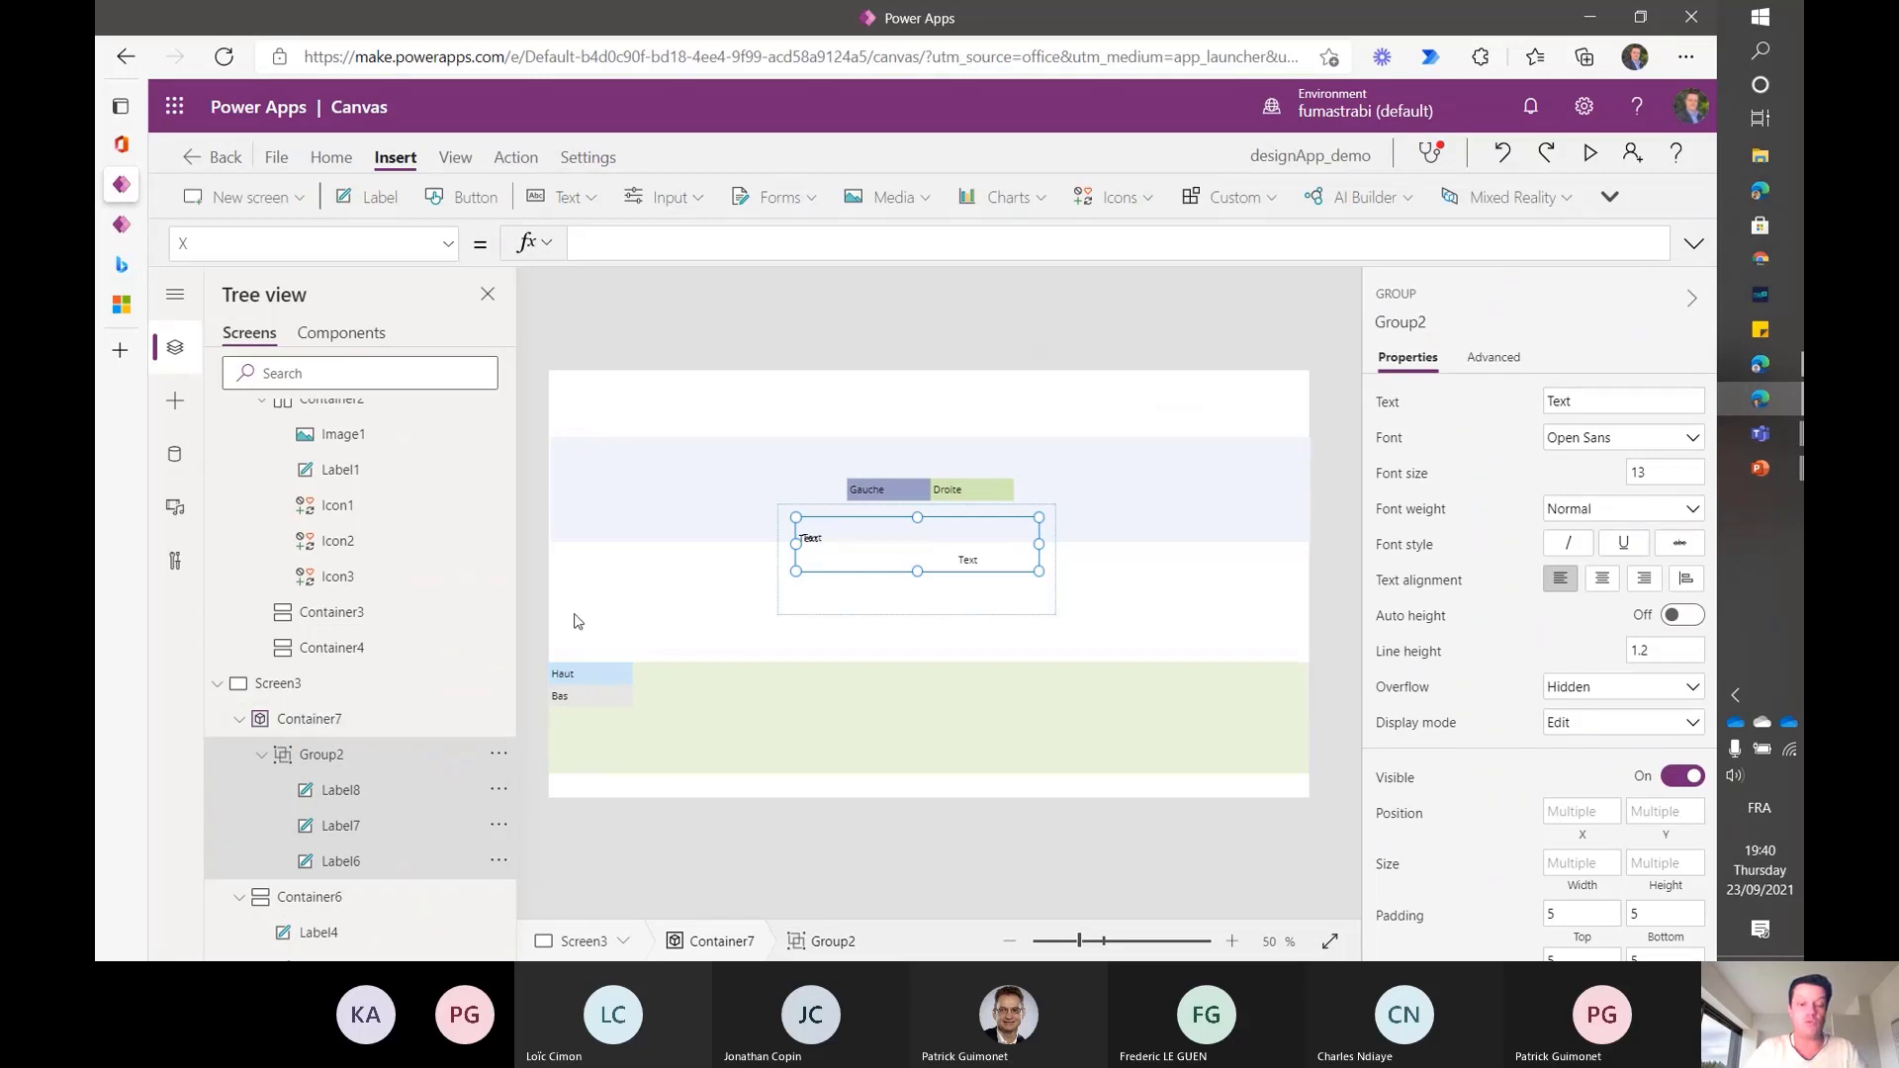
{"action": "left_click", "coordinate": [499, 759]}
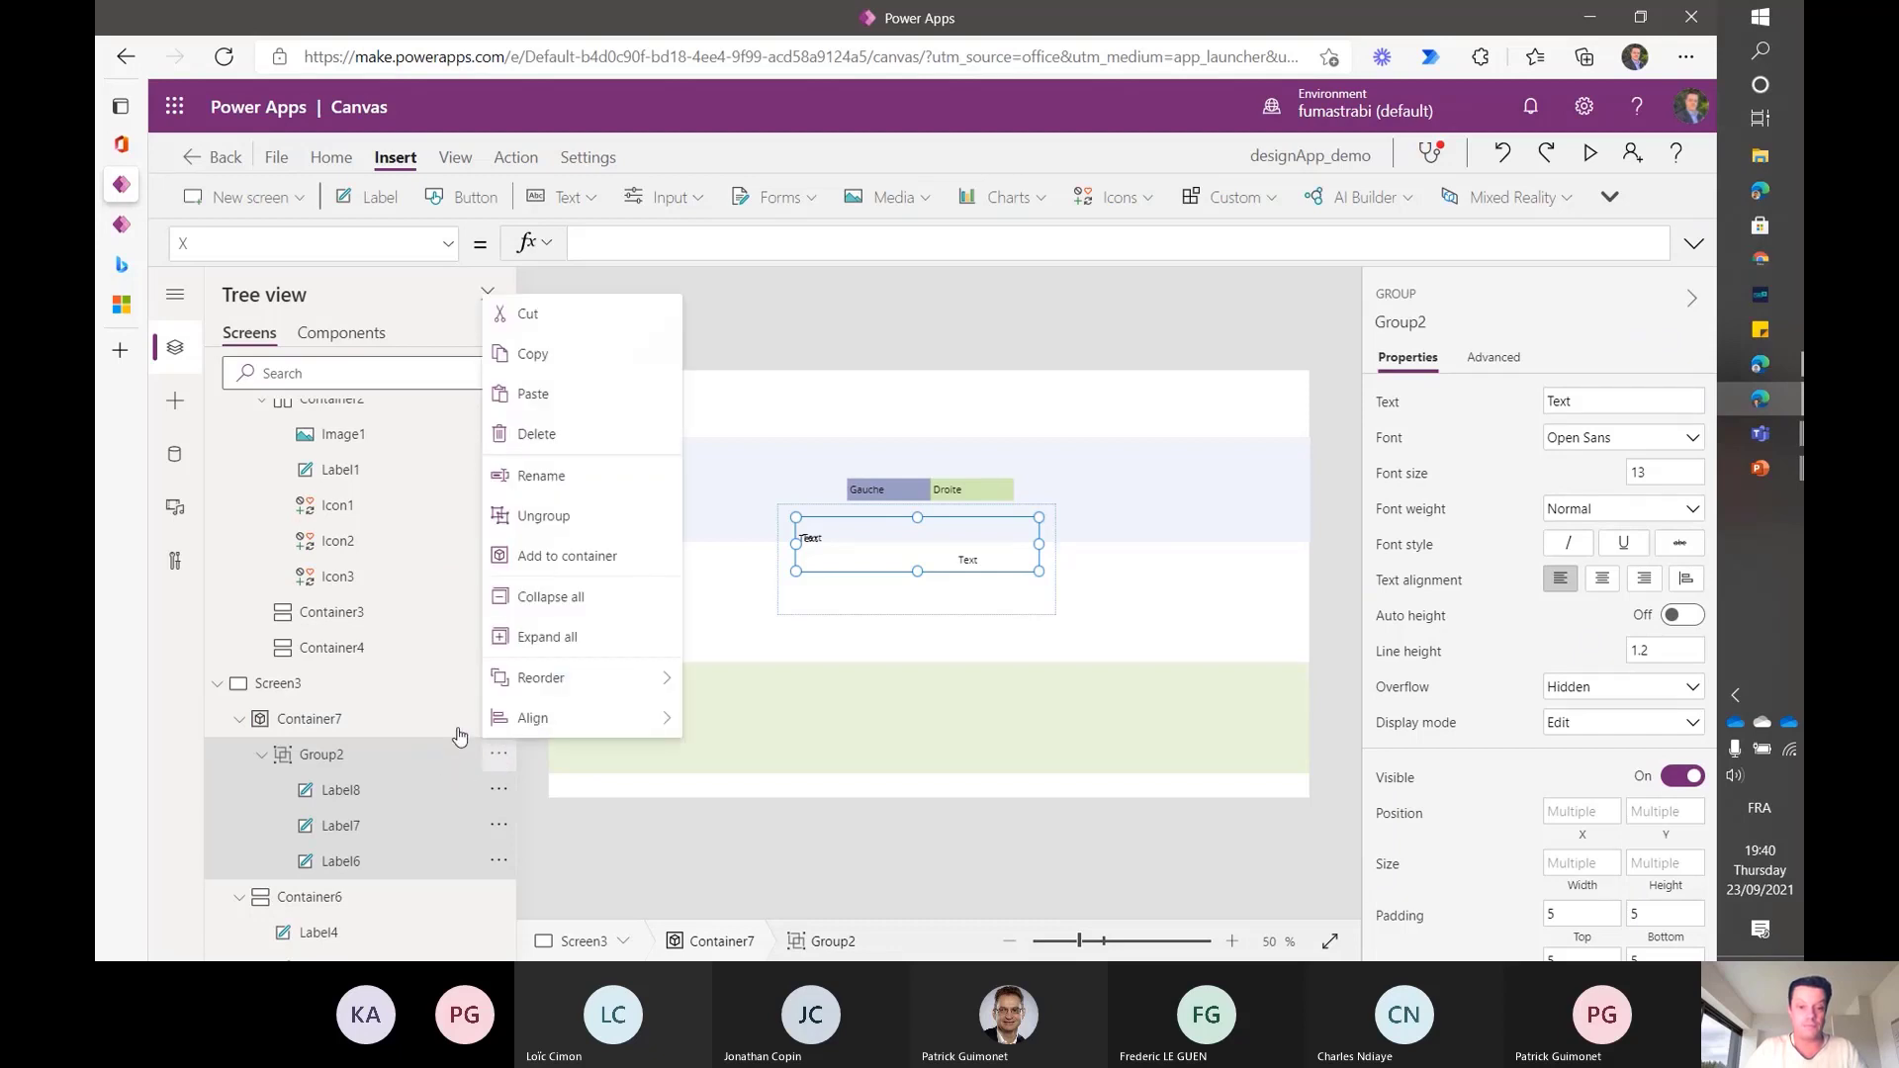
{"action": "left_click", "coordinate": [559, 516]}
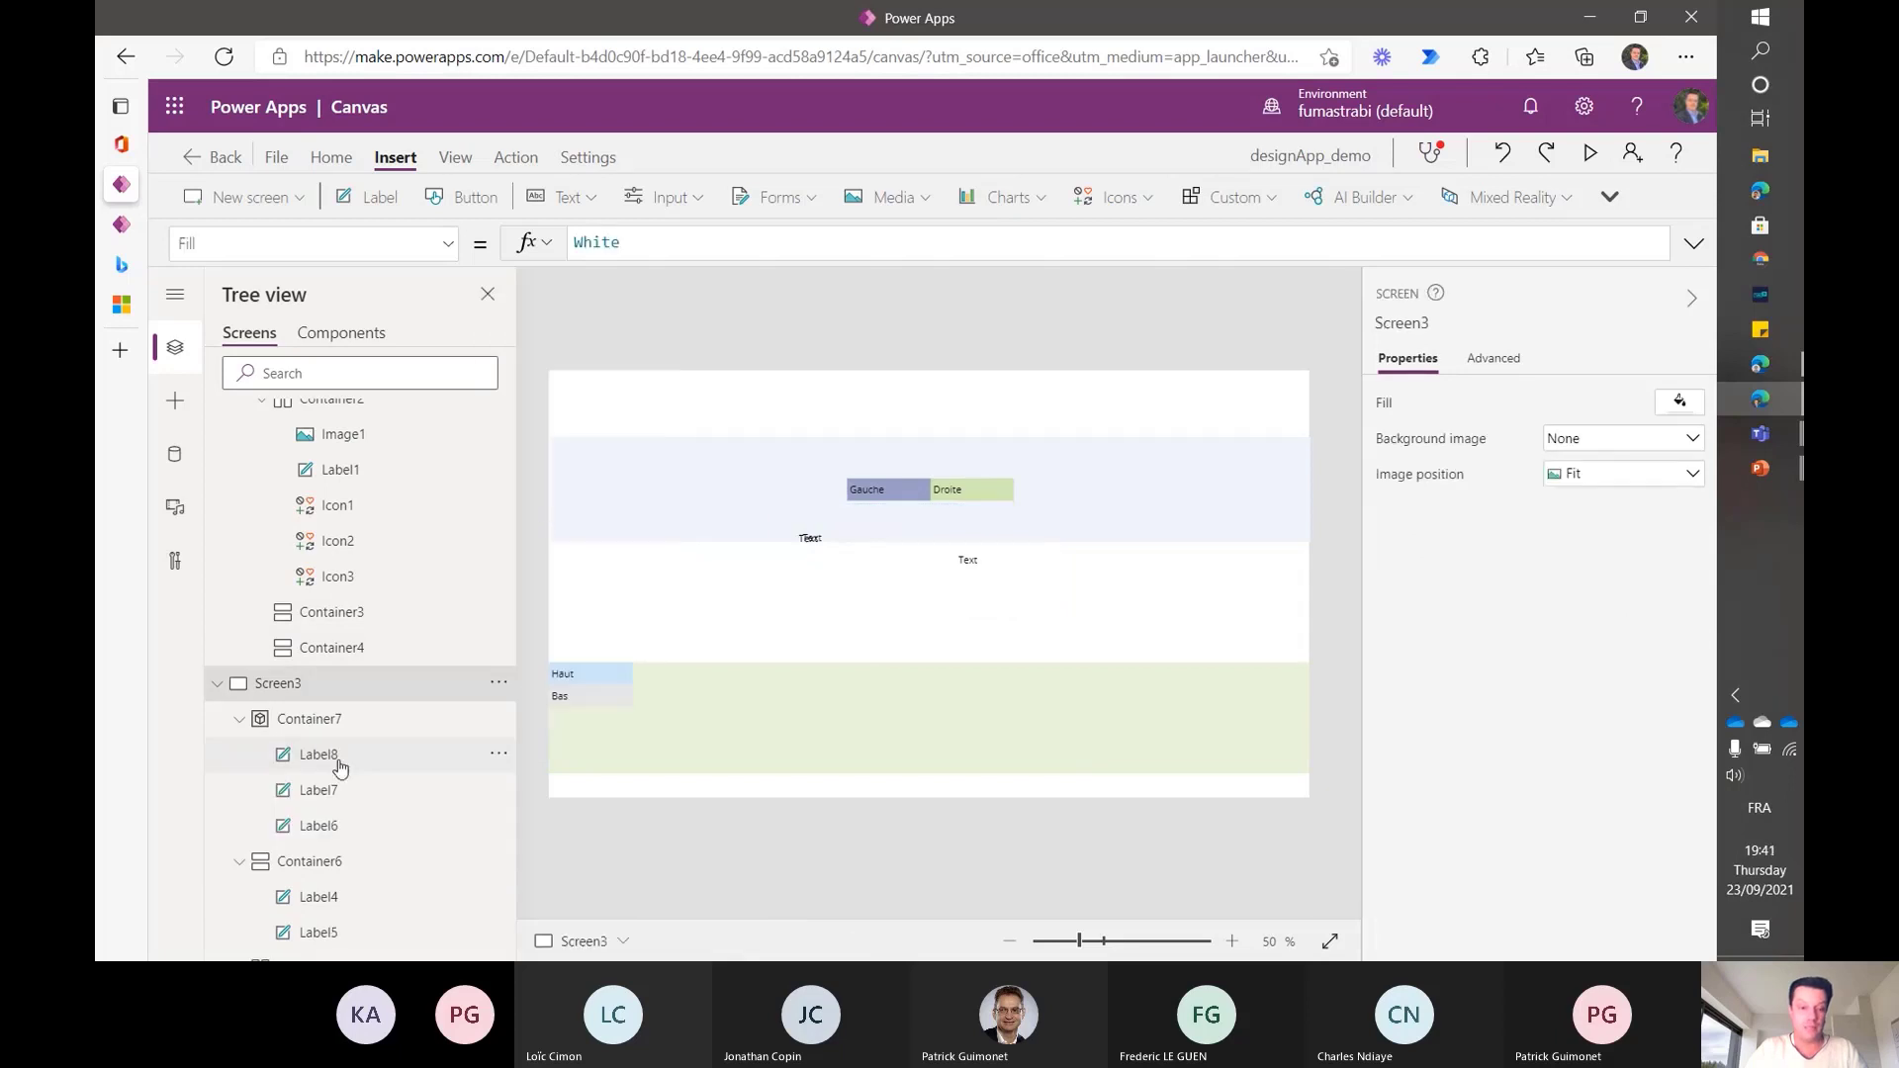
- Insert a button in Container7 and move it below the labels, to about X 54, Y 150
{"action": "left_click", "coordinate": [282, 723]}
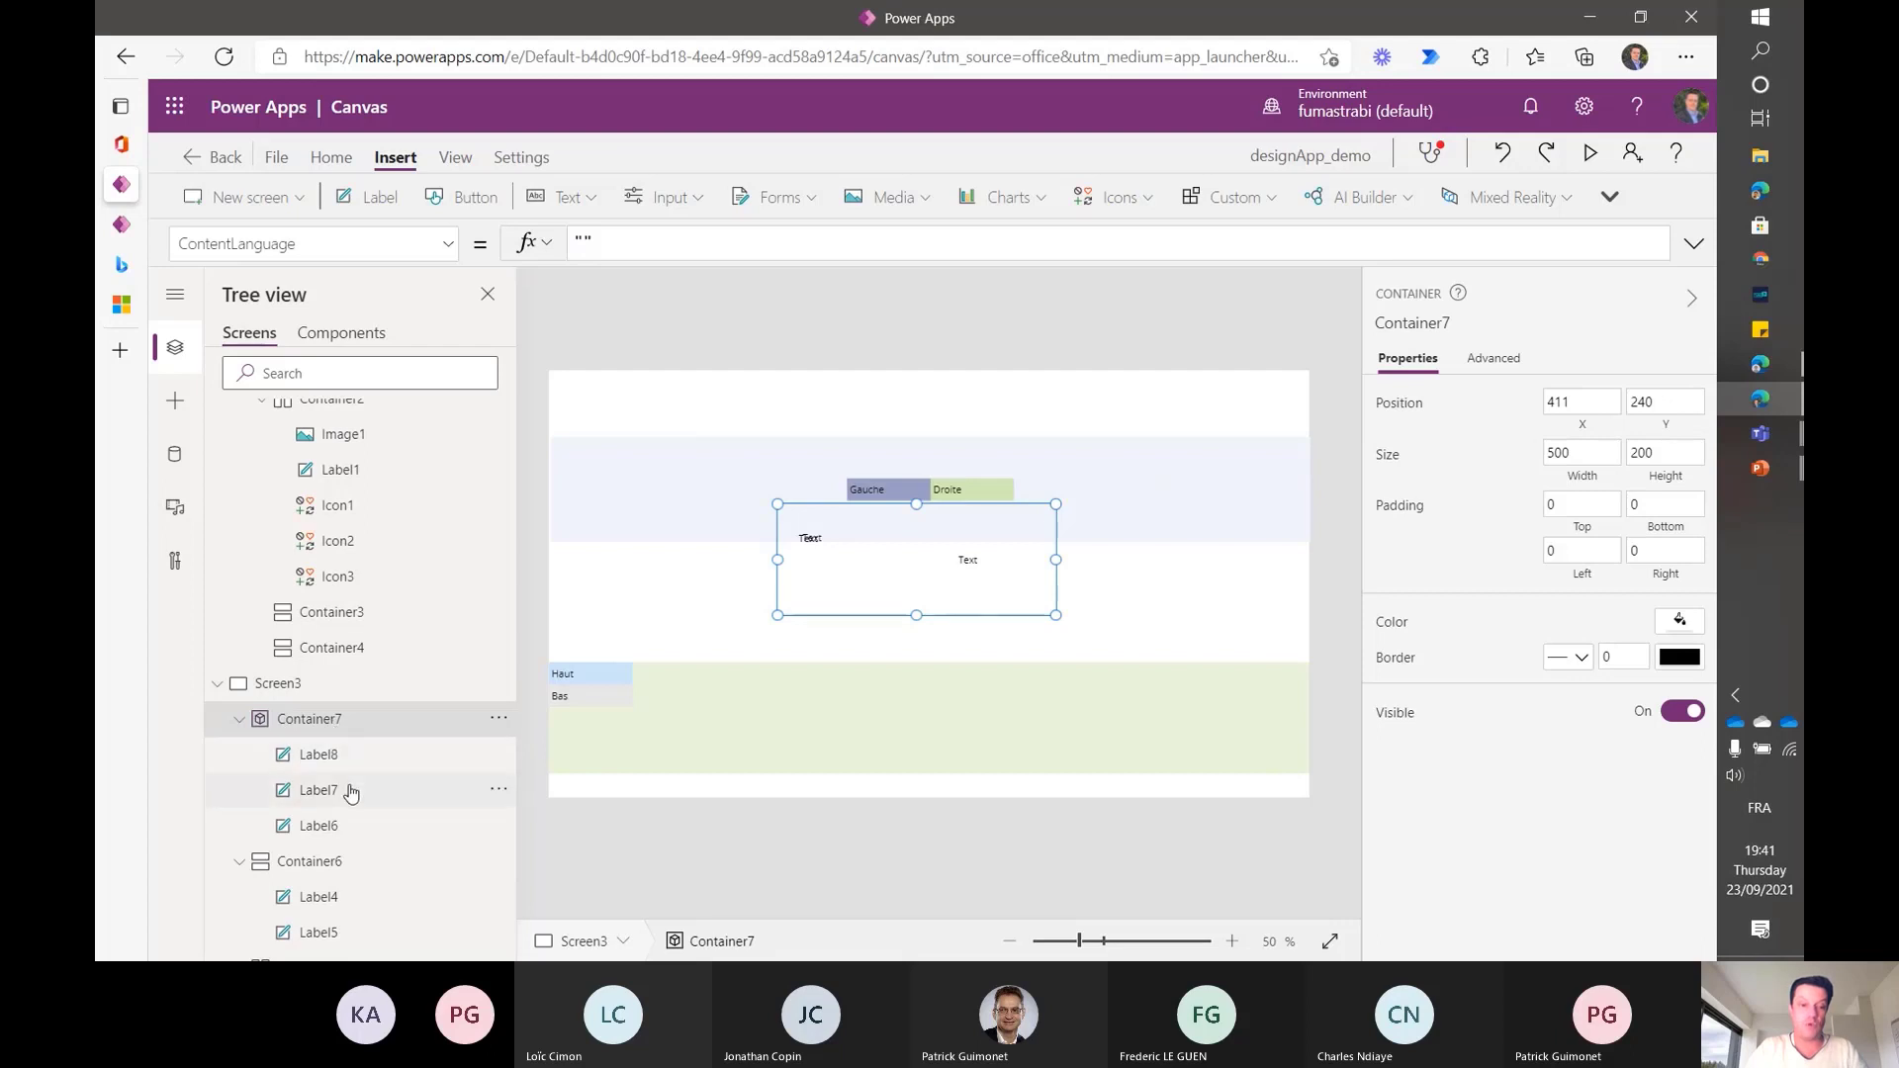
{"action": "left_click", "coordinate": [462, 197]}
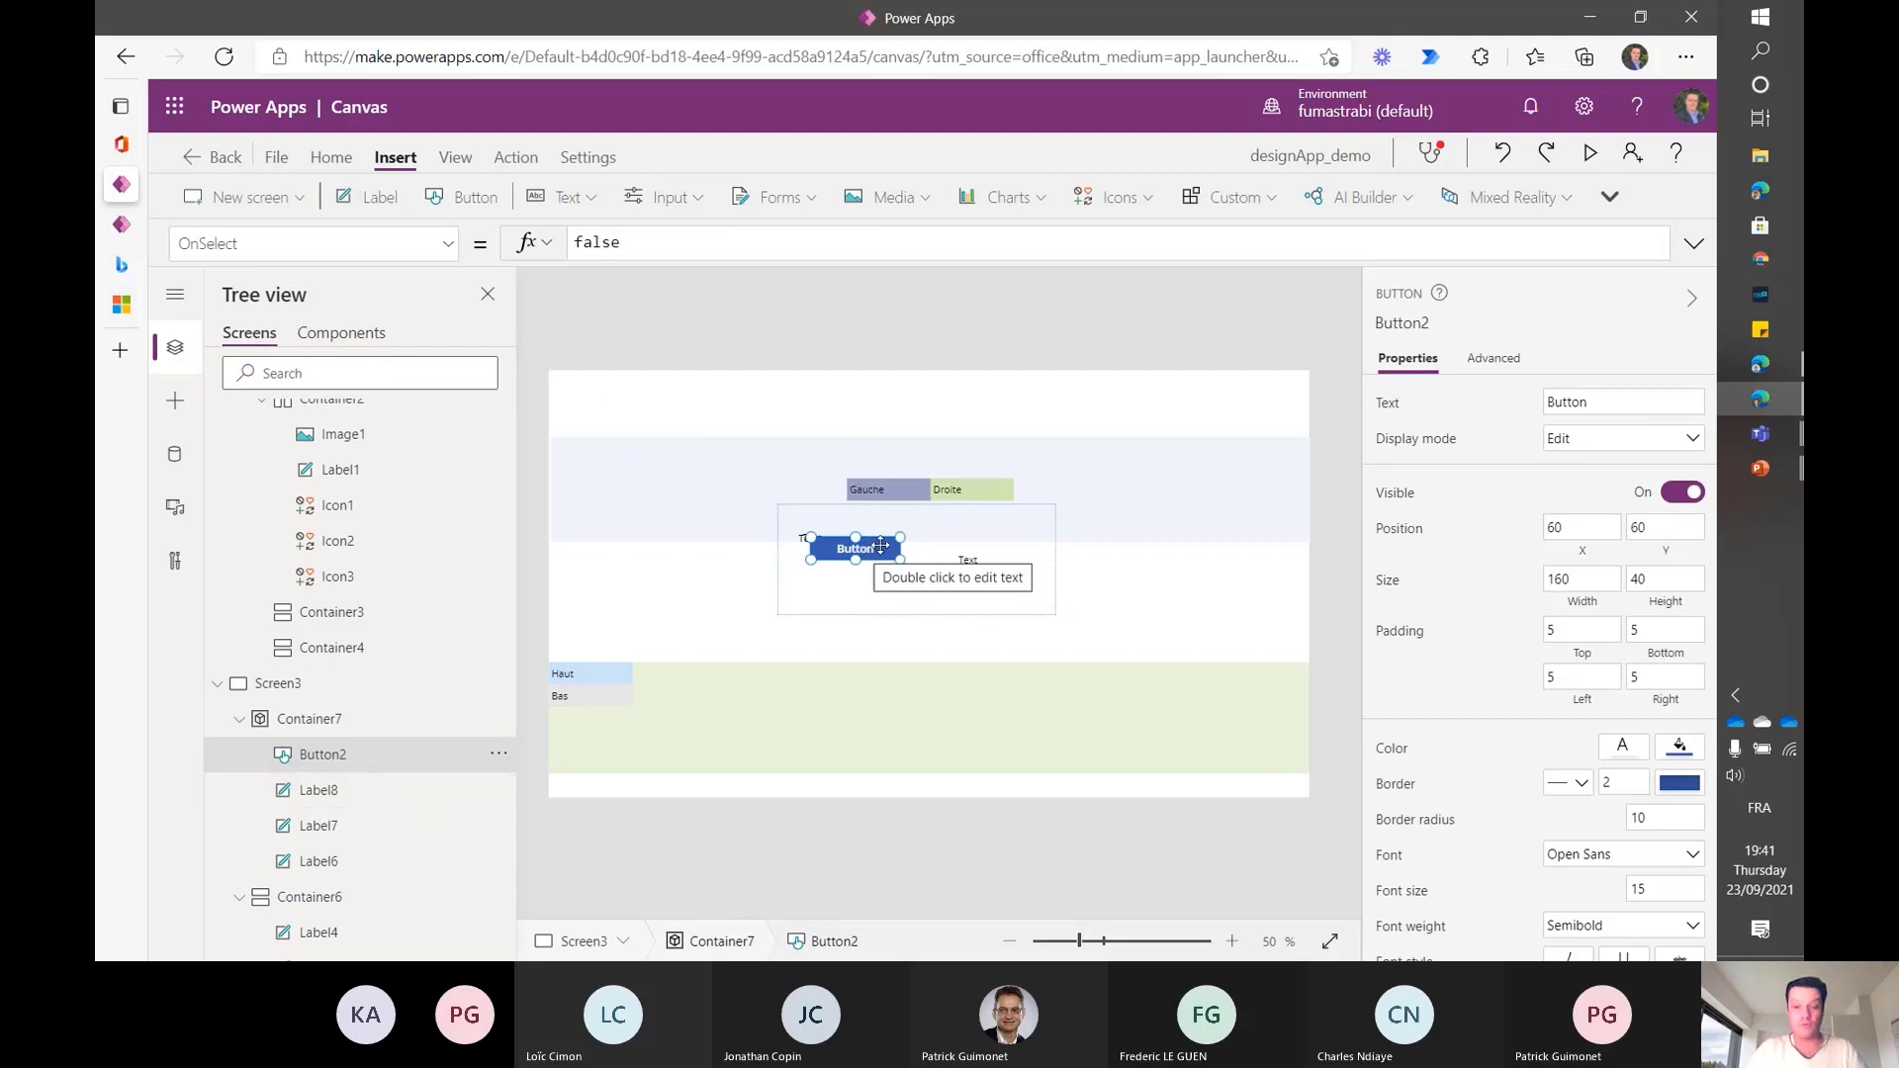
{"action": "left_click_drag", "start_coordinate": [881, 546], "coordinate": [875, 589]}
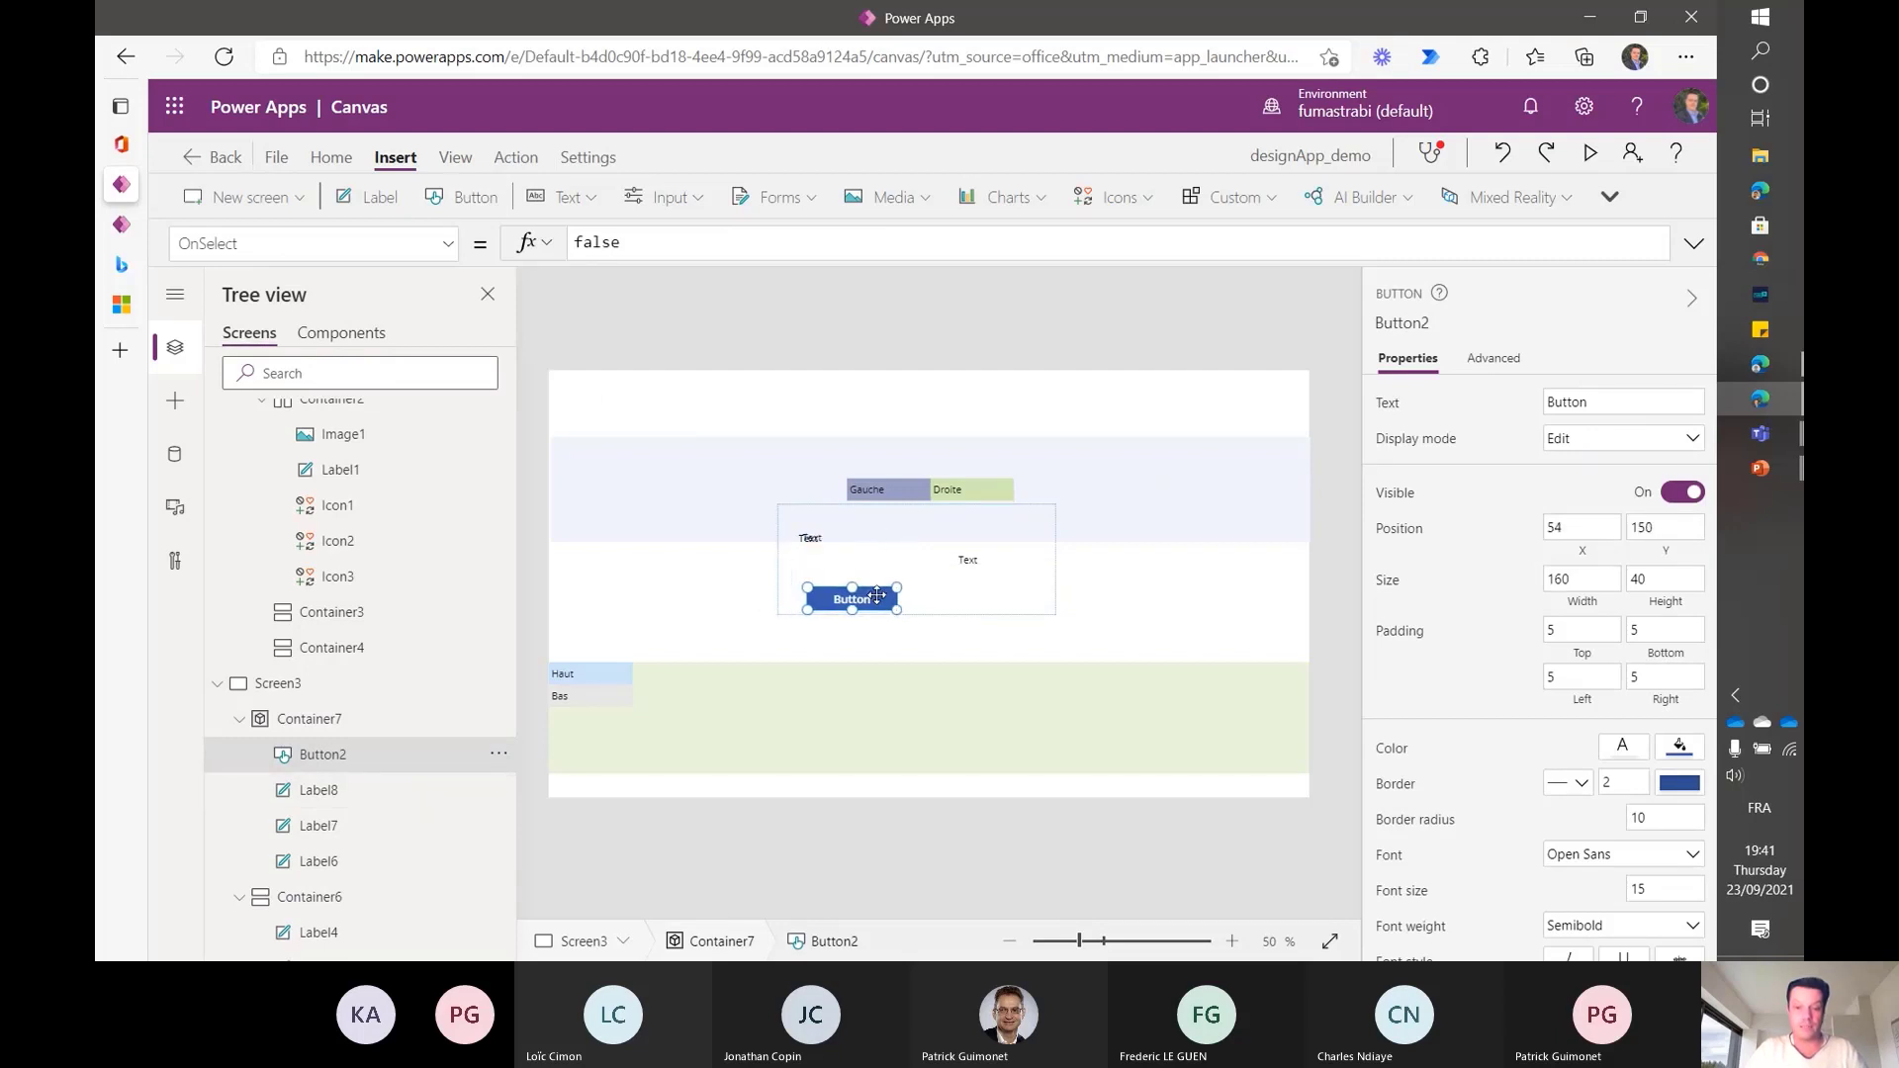
- Spread out Container7's labels: Label8 near the upper middle, Label6 at about X 16, Y 64, and Label7 at about X 350, Y 87
{"action": "left_click", "coordinate": [809, 535]}
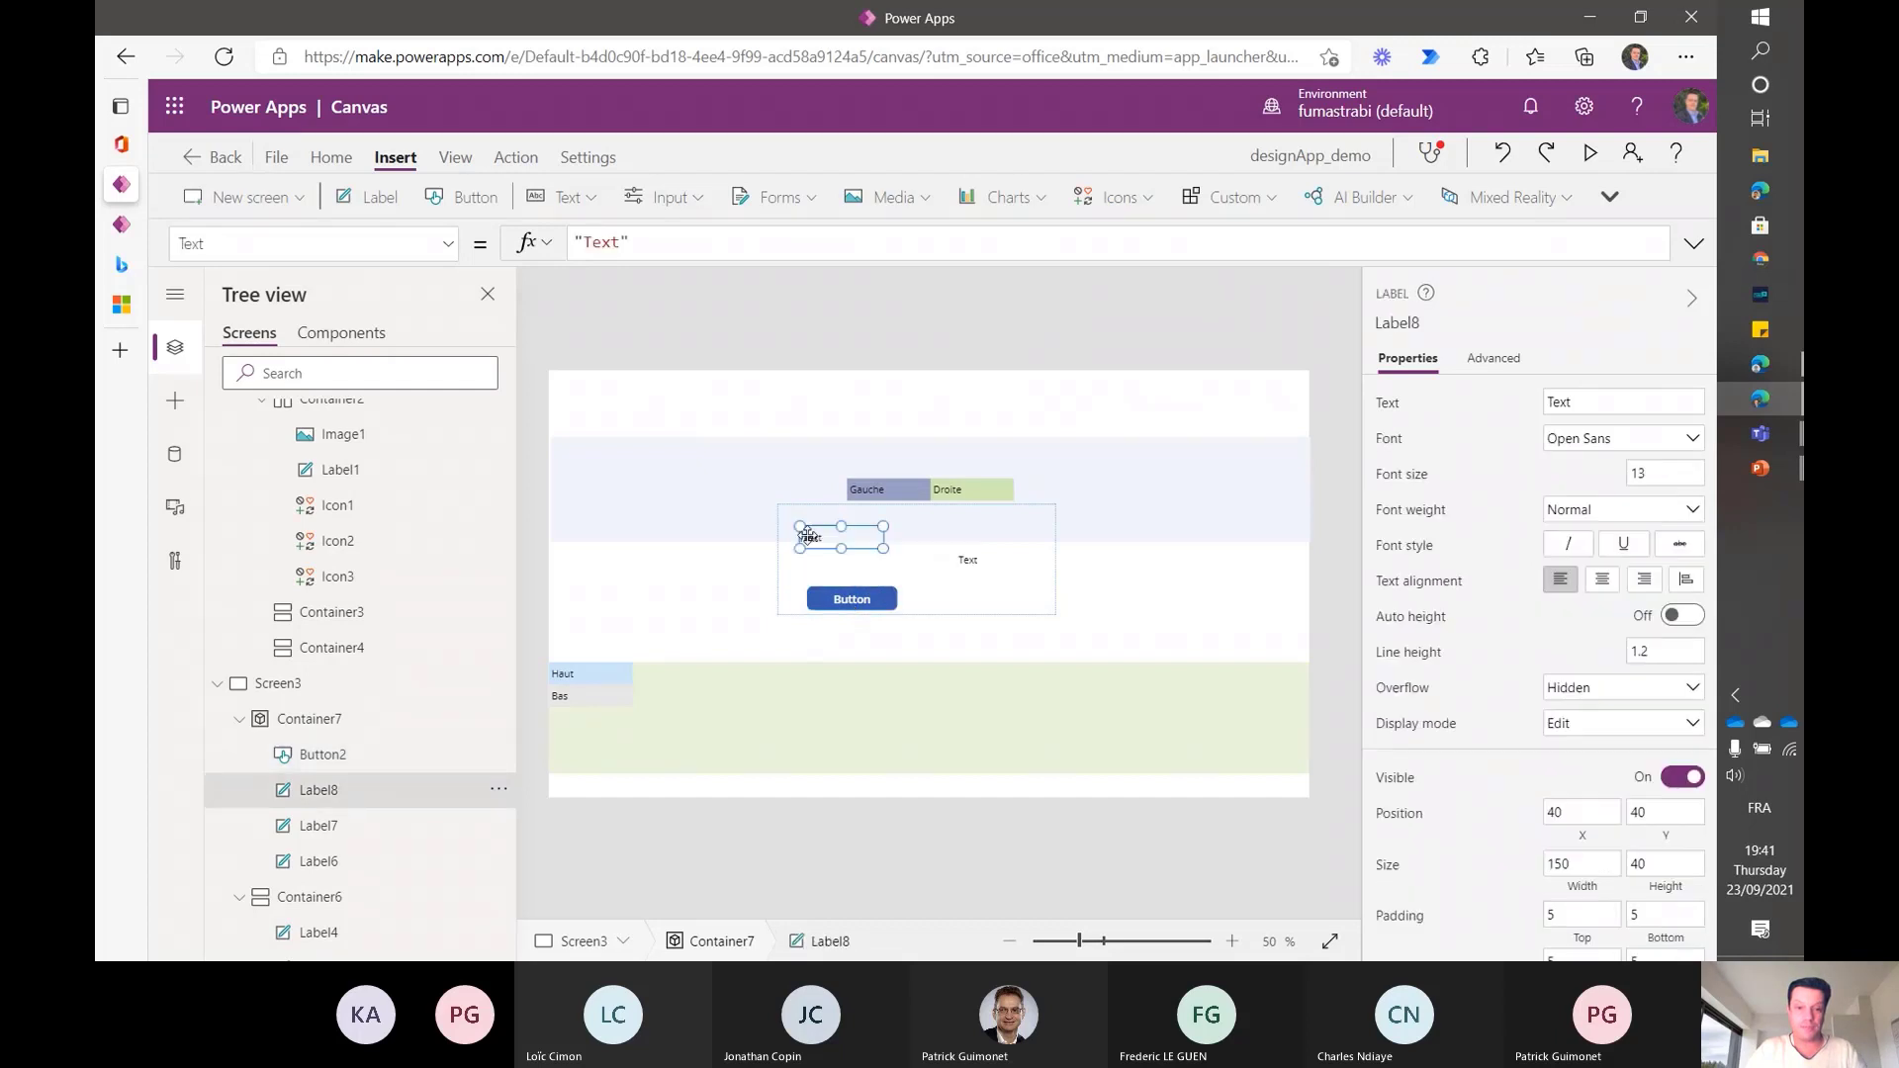
{"action": "mouse_move", "coordinate": [808, 535]}
{"action": "left_mouse_down"}
{"action": "mouse_move", "coordinate": [865, 526]}
{"action": "mouse_move", "coordinate": [807, 538]}
{"action": "mouse_move", "coordinate": [798, 559]}
{"action": "left_mouse_up"}
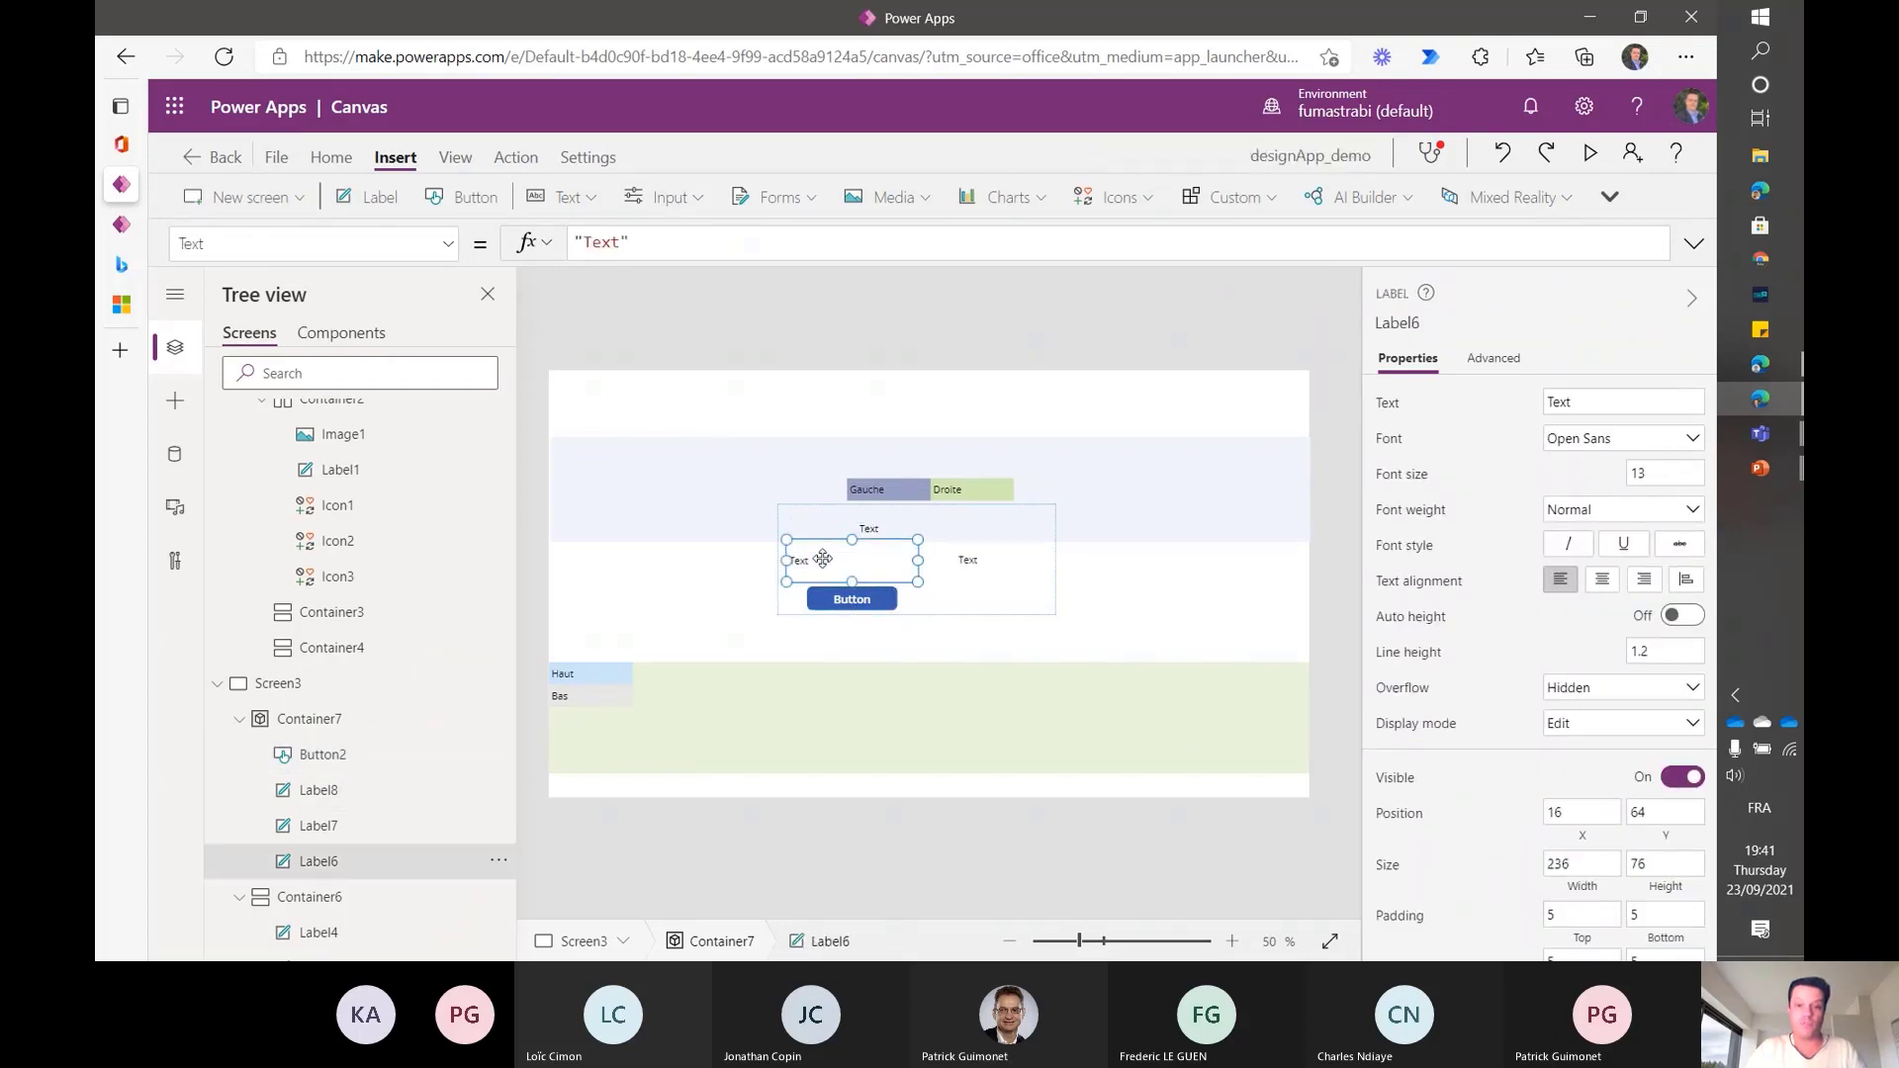
{"action": "left_click_drag", "start_coordinate": [986, 565], "coordinate": [1007, 573]}
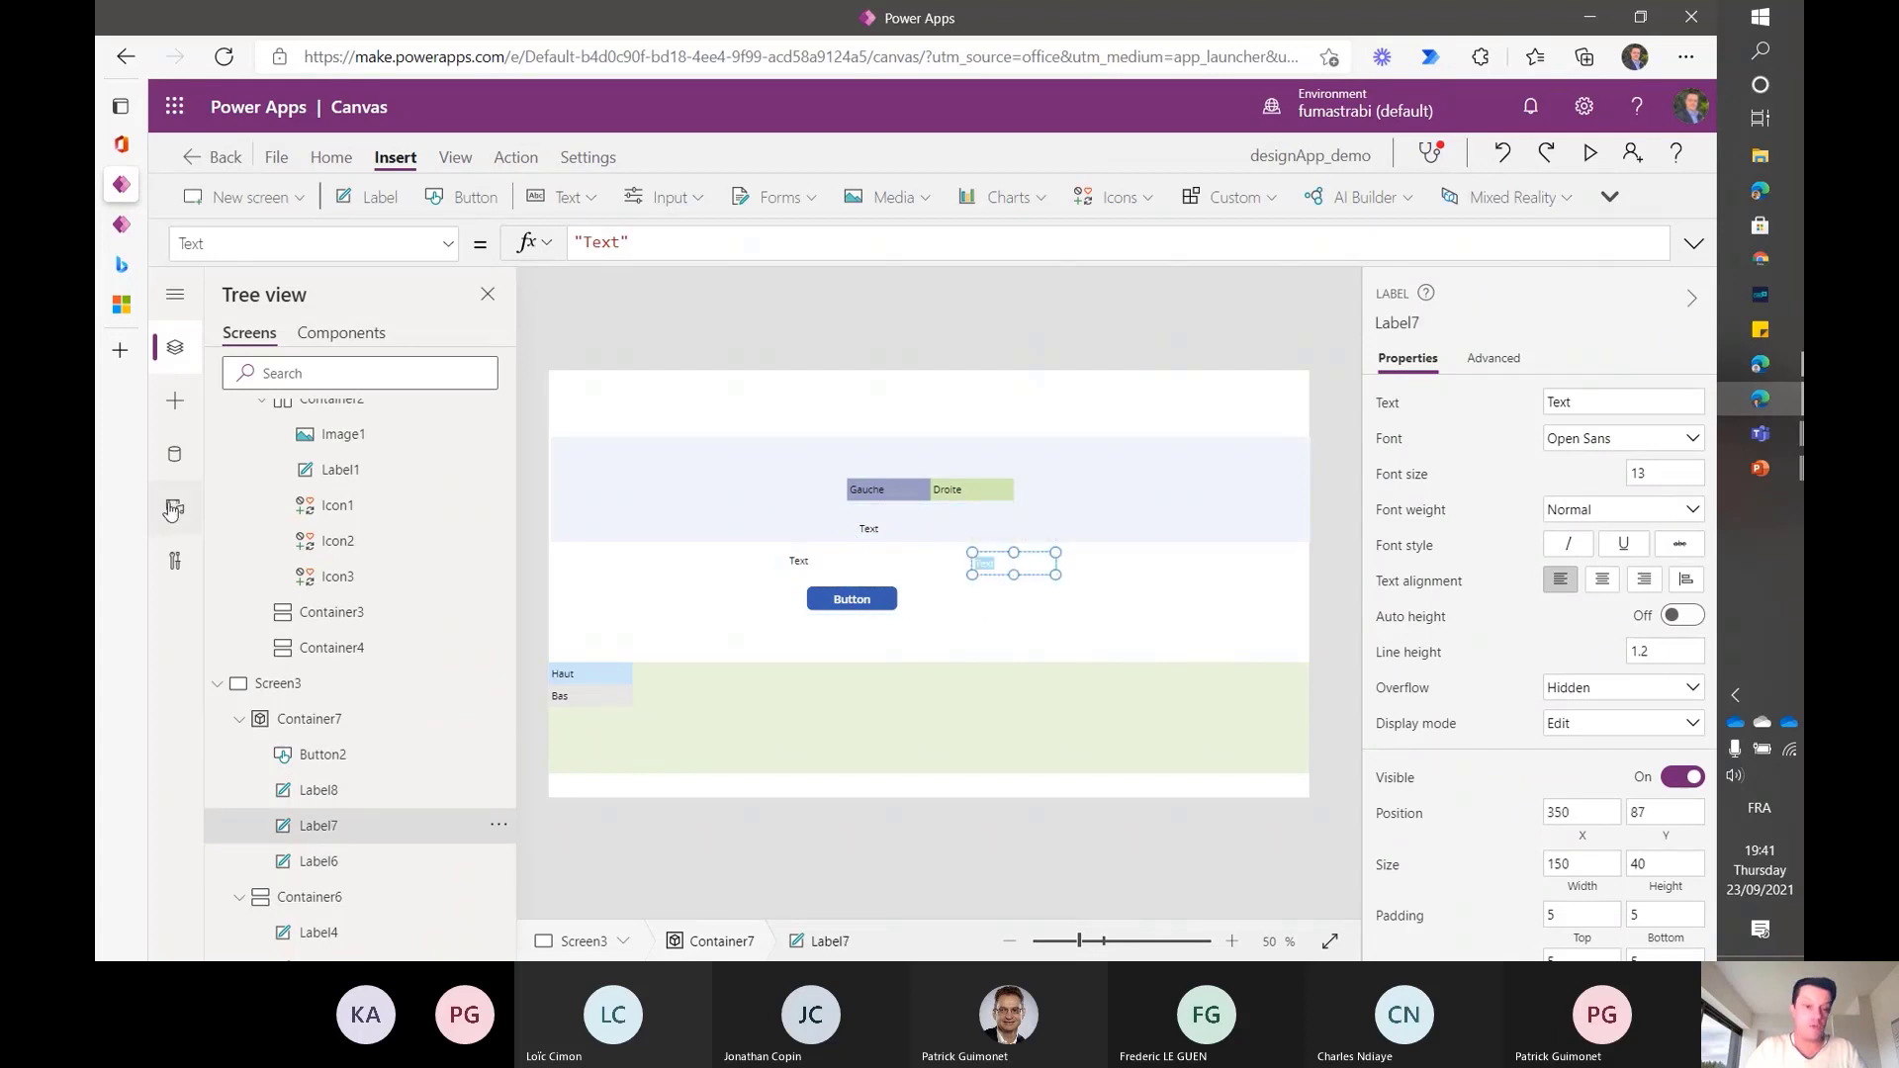
- Examine the plain popup container container_statusForm_3 and its HTML text on Ecran nouvelle DAE_1, and preview the screen
{"action": "scroll", "coordinate": [251, 631], "scroll_direction": "up", "scroll_amount": 10}
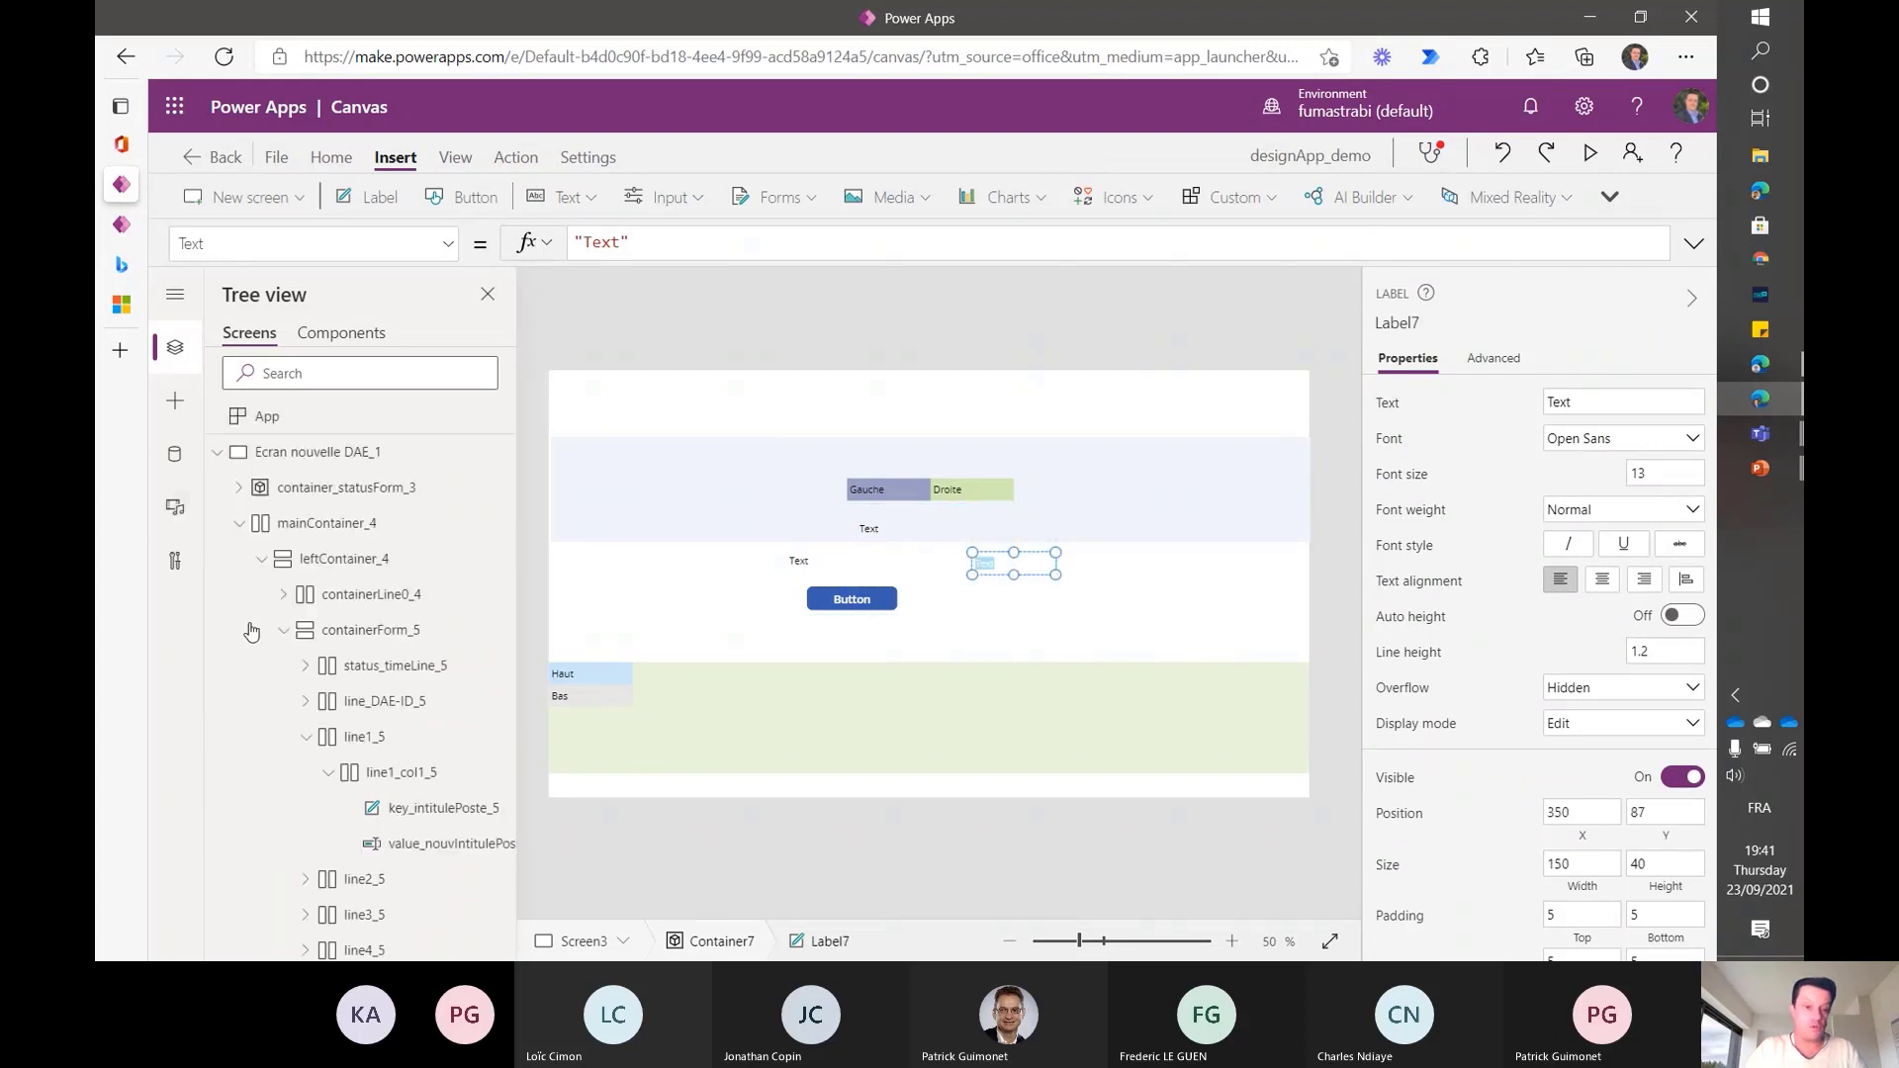
{"action": "left_click", "coordinate": [339, 497]}
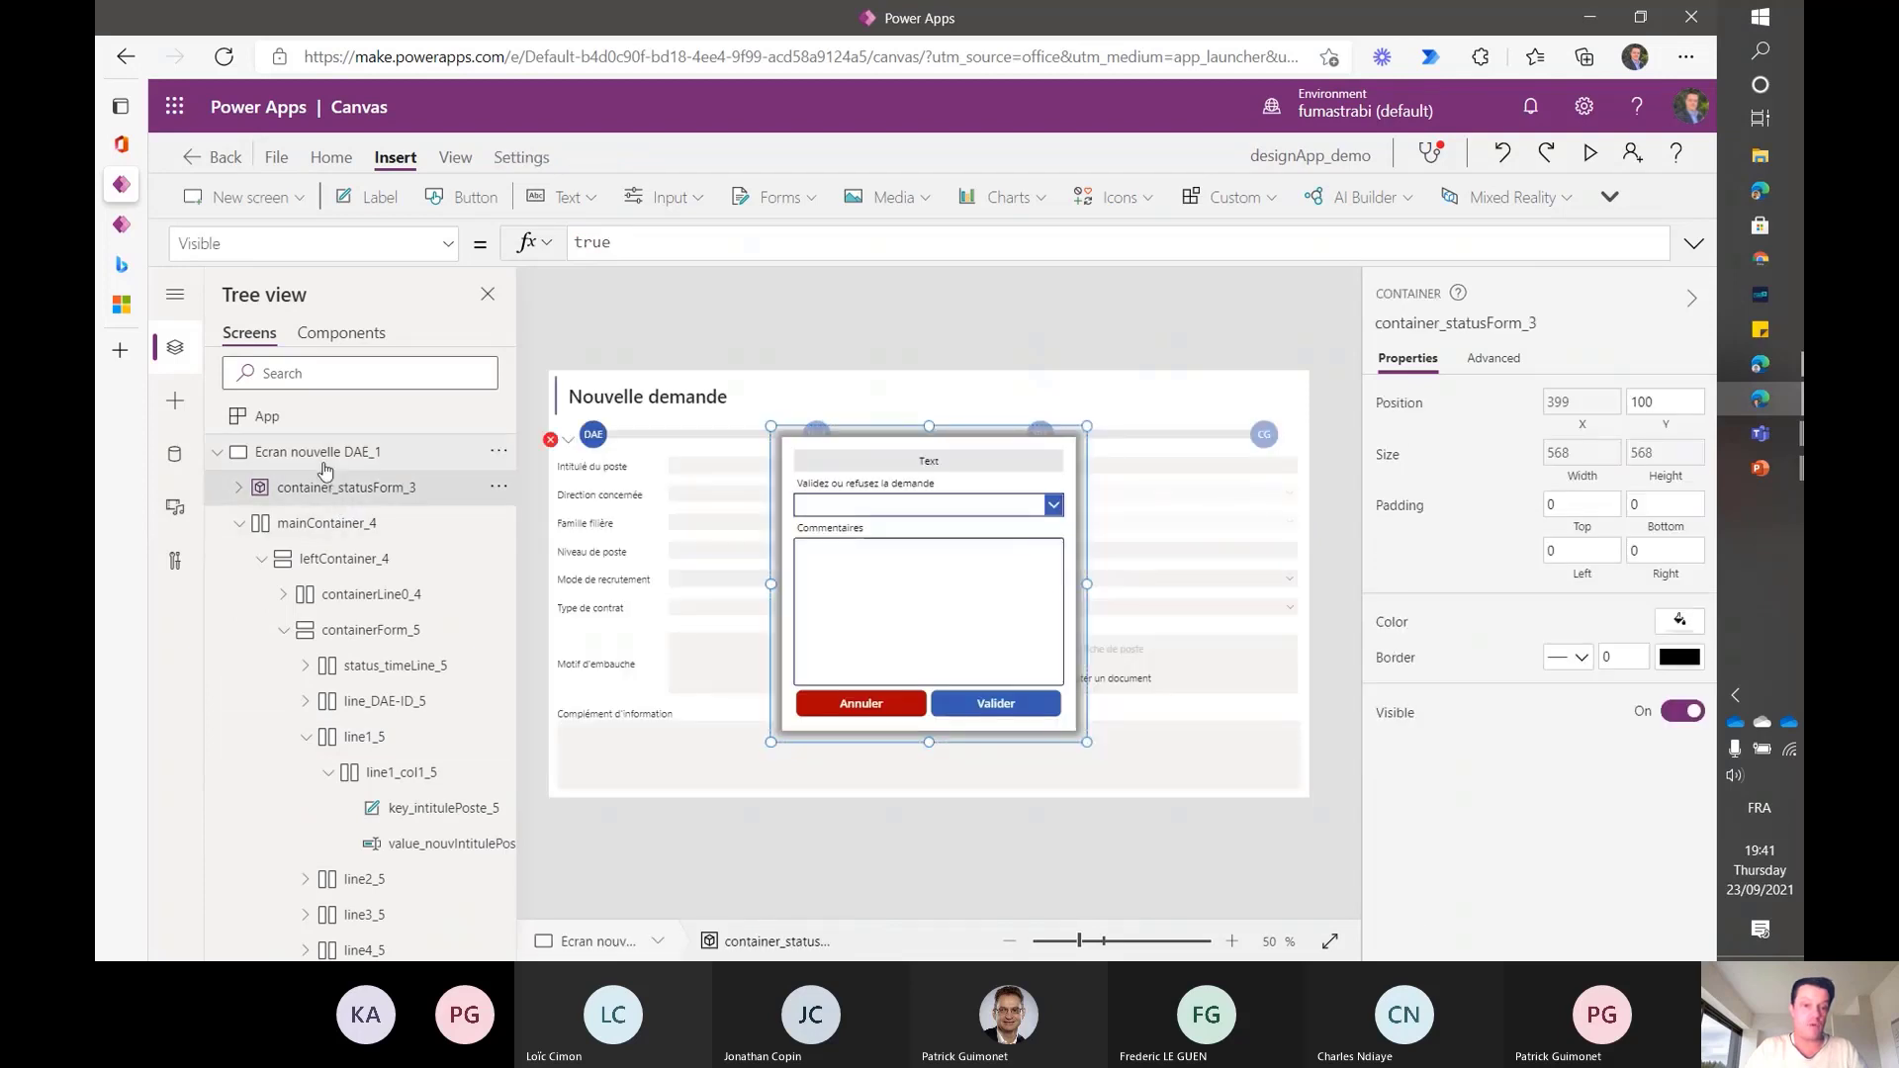
{"action": "left_click", "coordinate": [239, 488]}
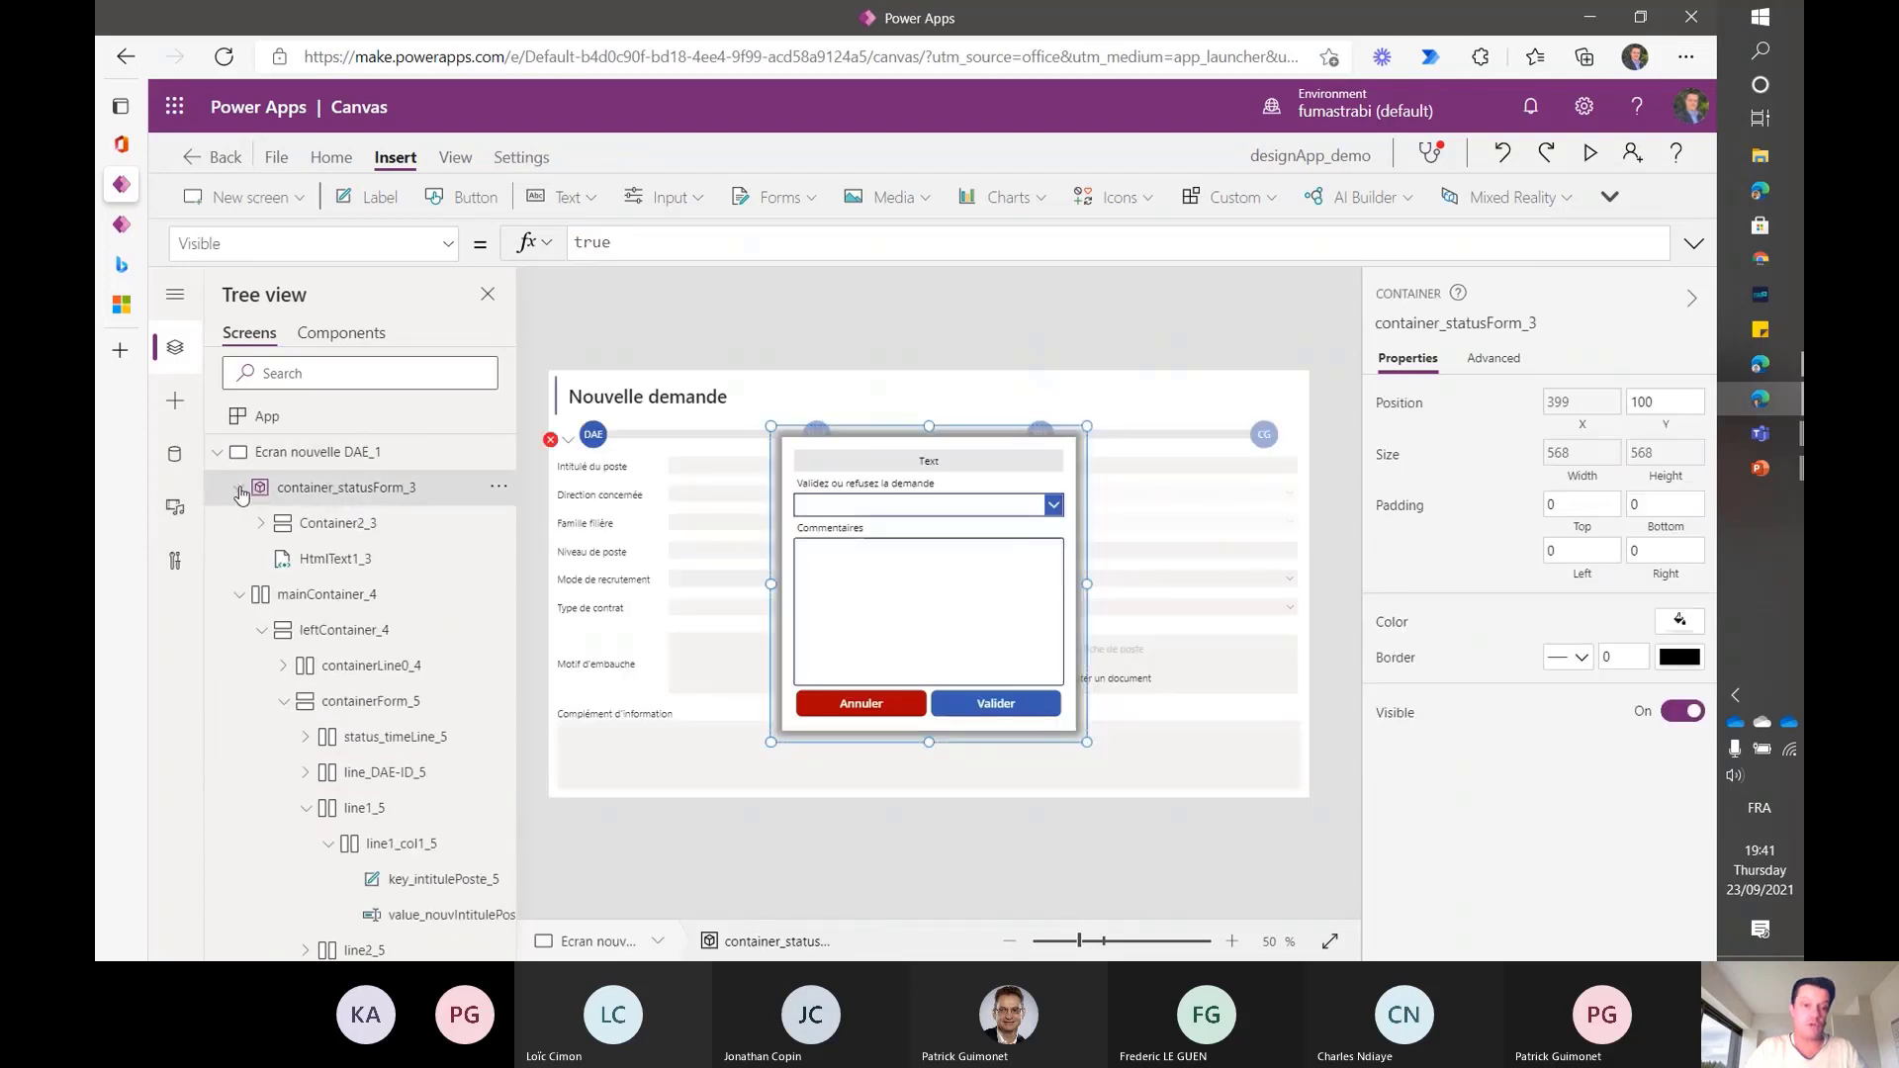
{"action": "left_click", "coordinate": [337, 560]}
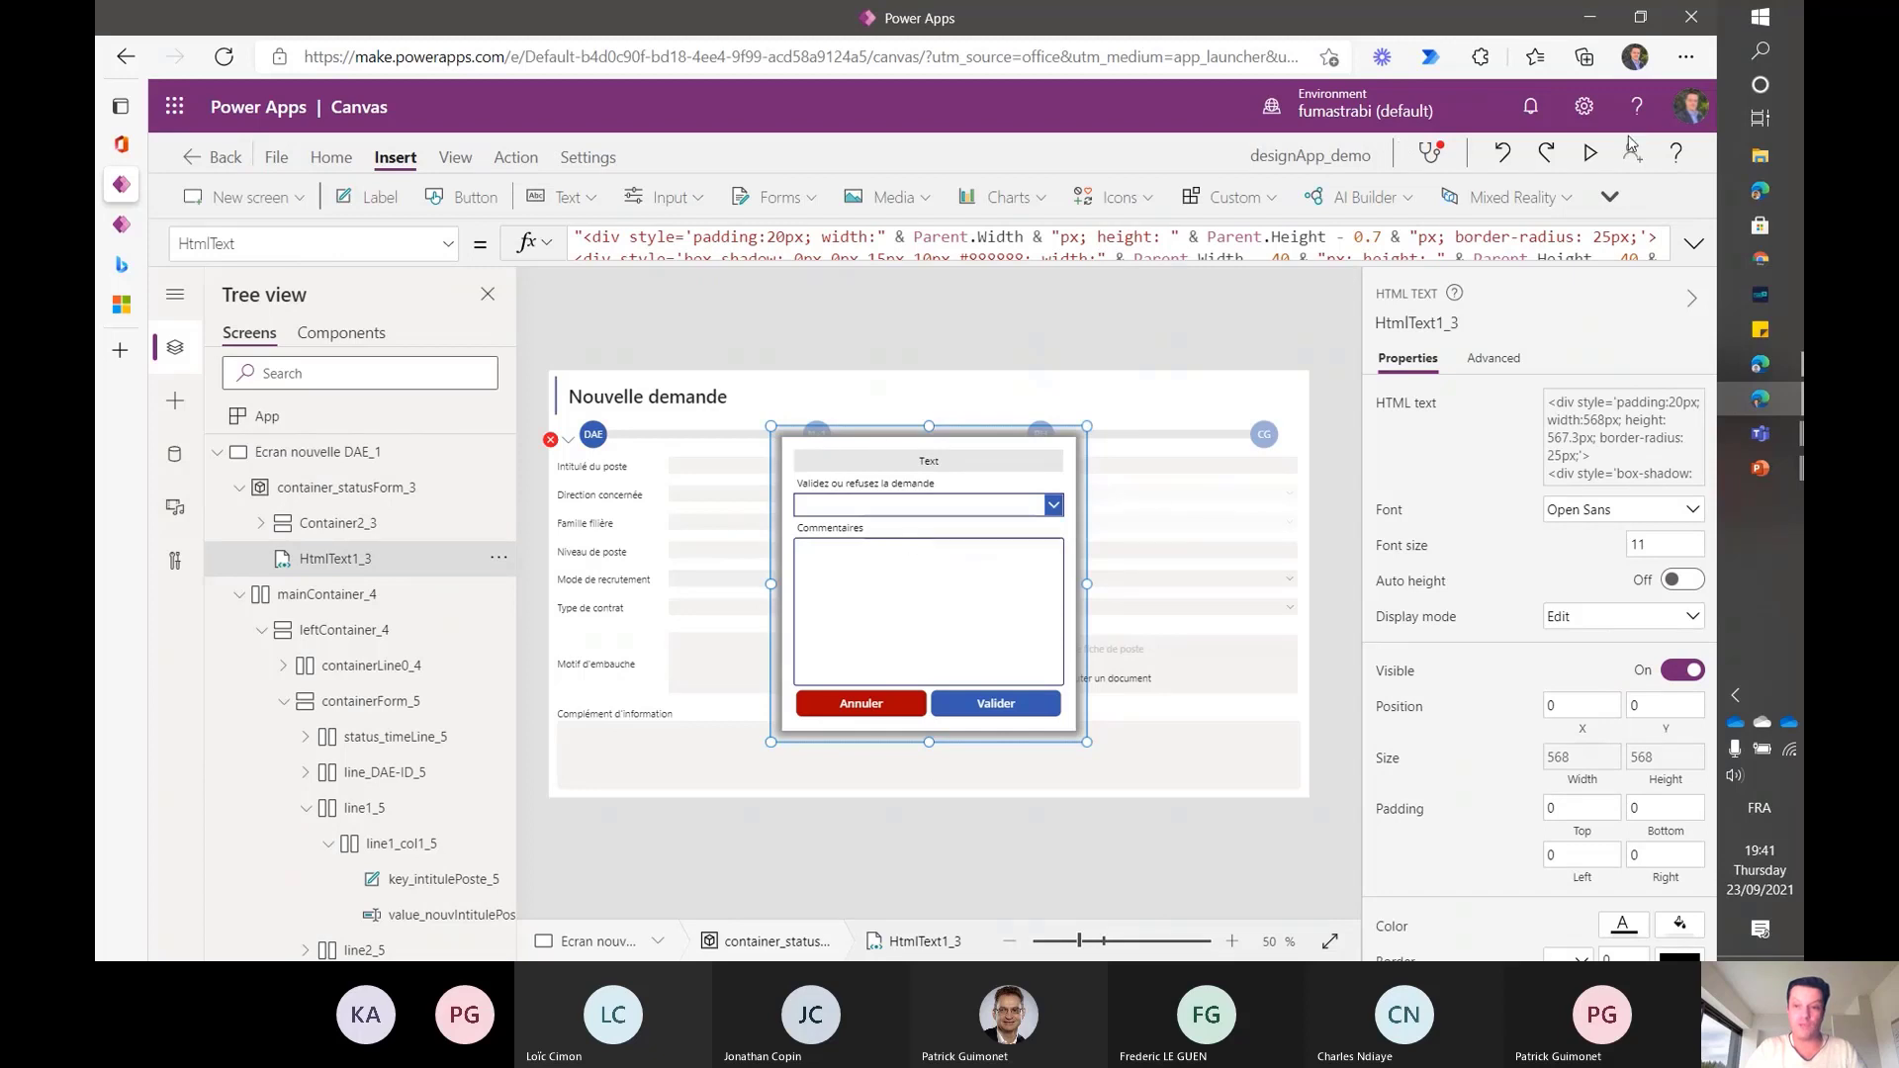
{"action": "left_click", "coordinate": [1590, 155]}
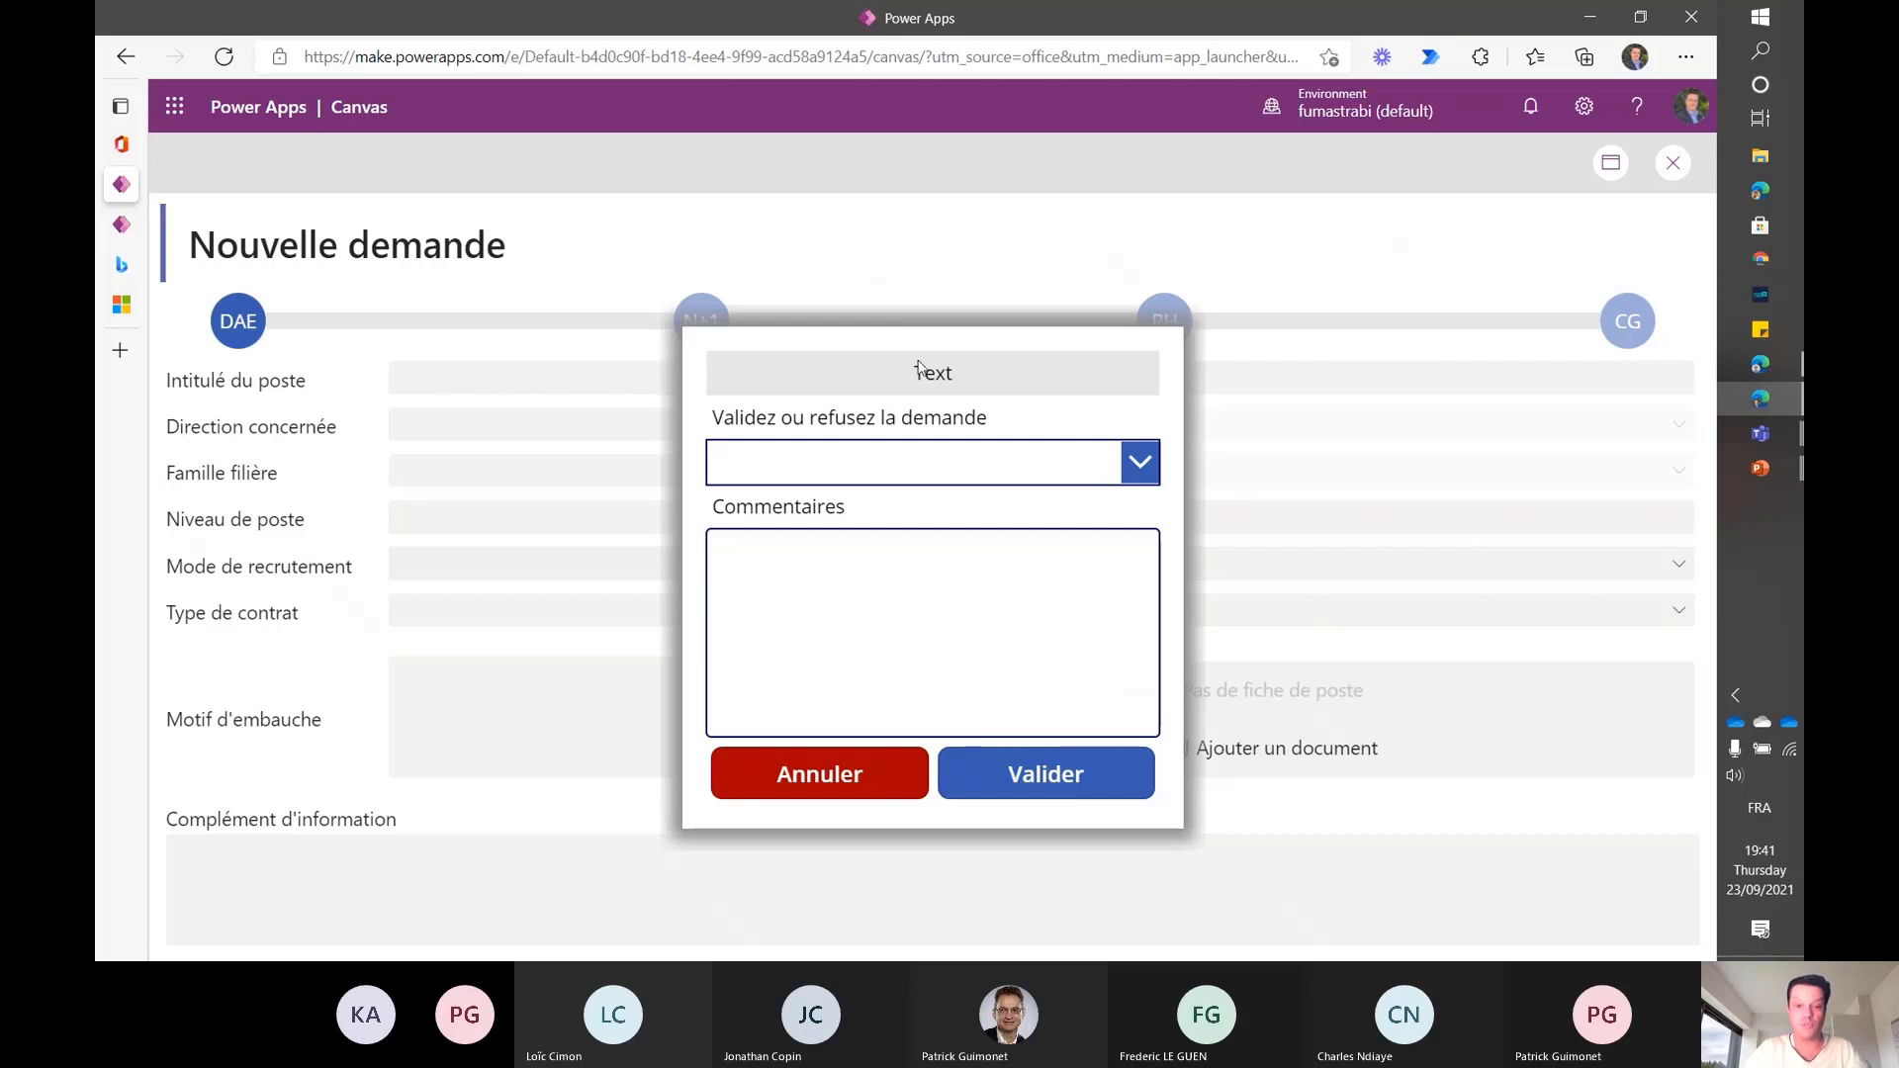
{"action": "left_click", "coordinate": [1671, 166]}
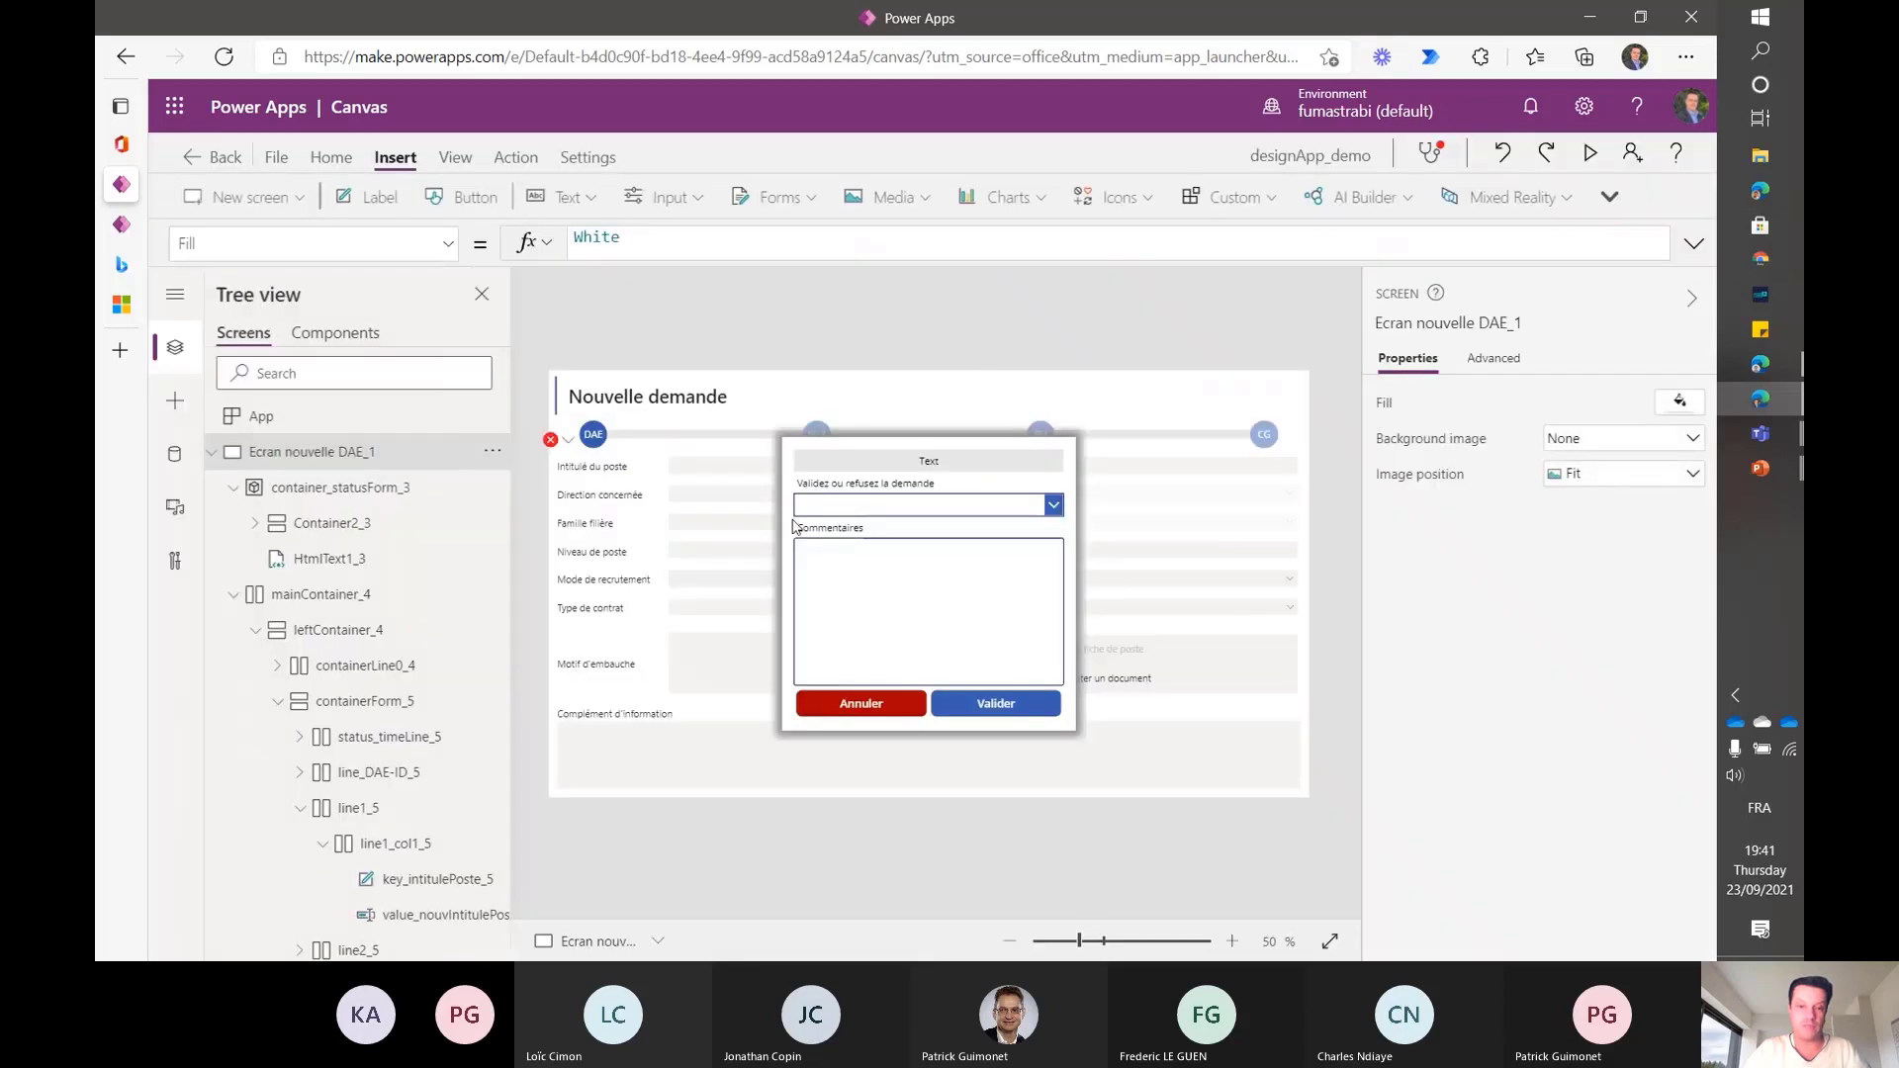
- Review the child controls and layout properties of the vertical Container2_3 in the popup container, along with the additional insertable controls
{"action": "left_click", "coordinate": [261, 525]}
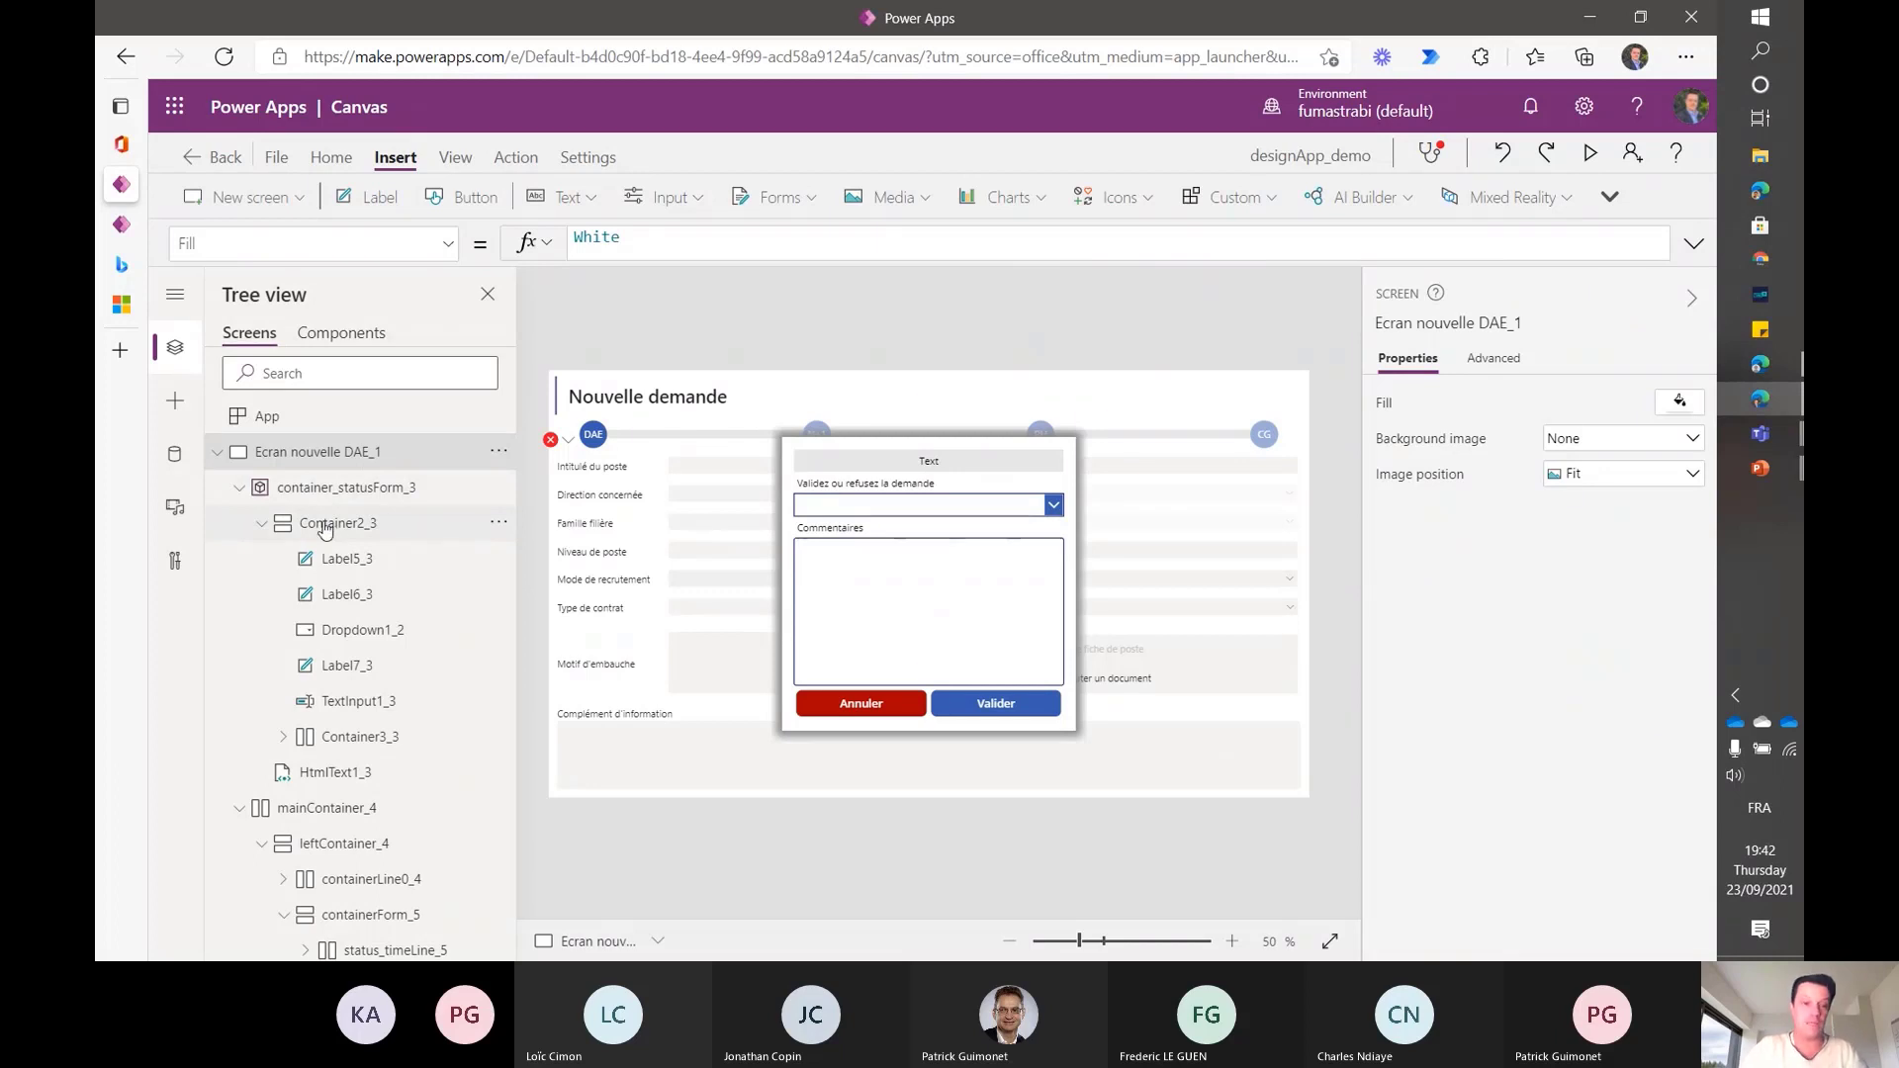
{"action": "left_click", "coordinate": [316, 489]}
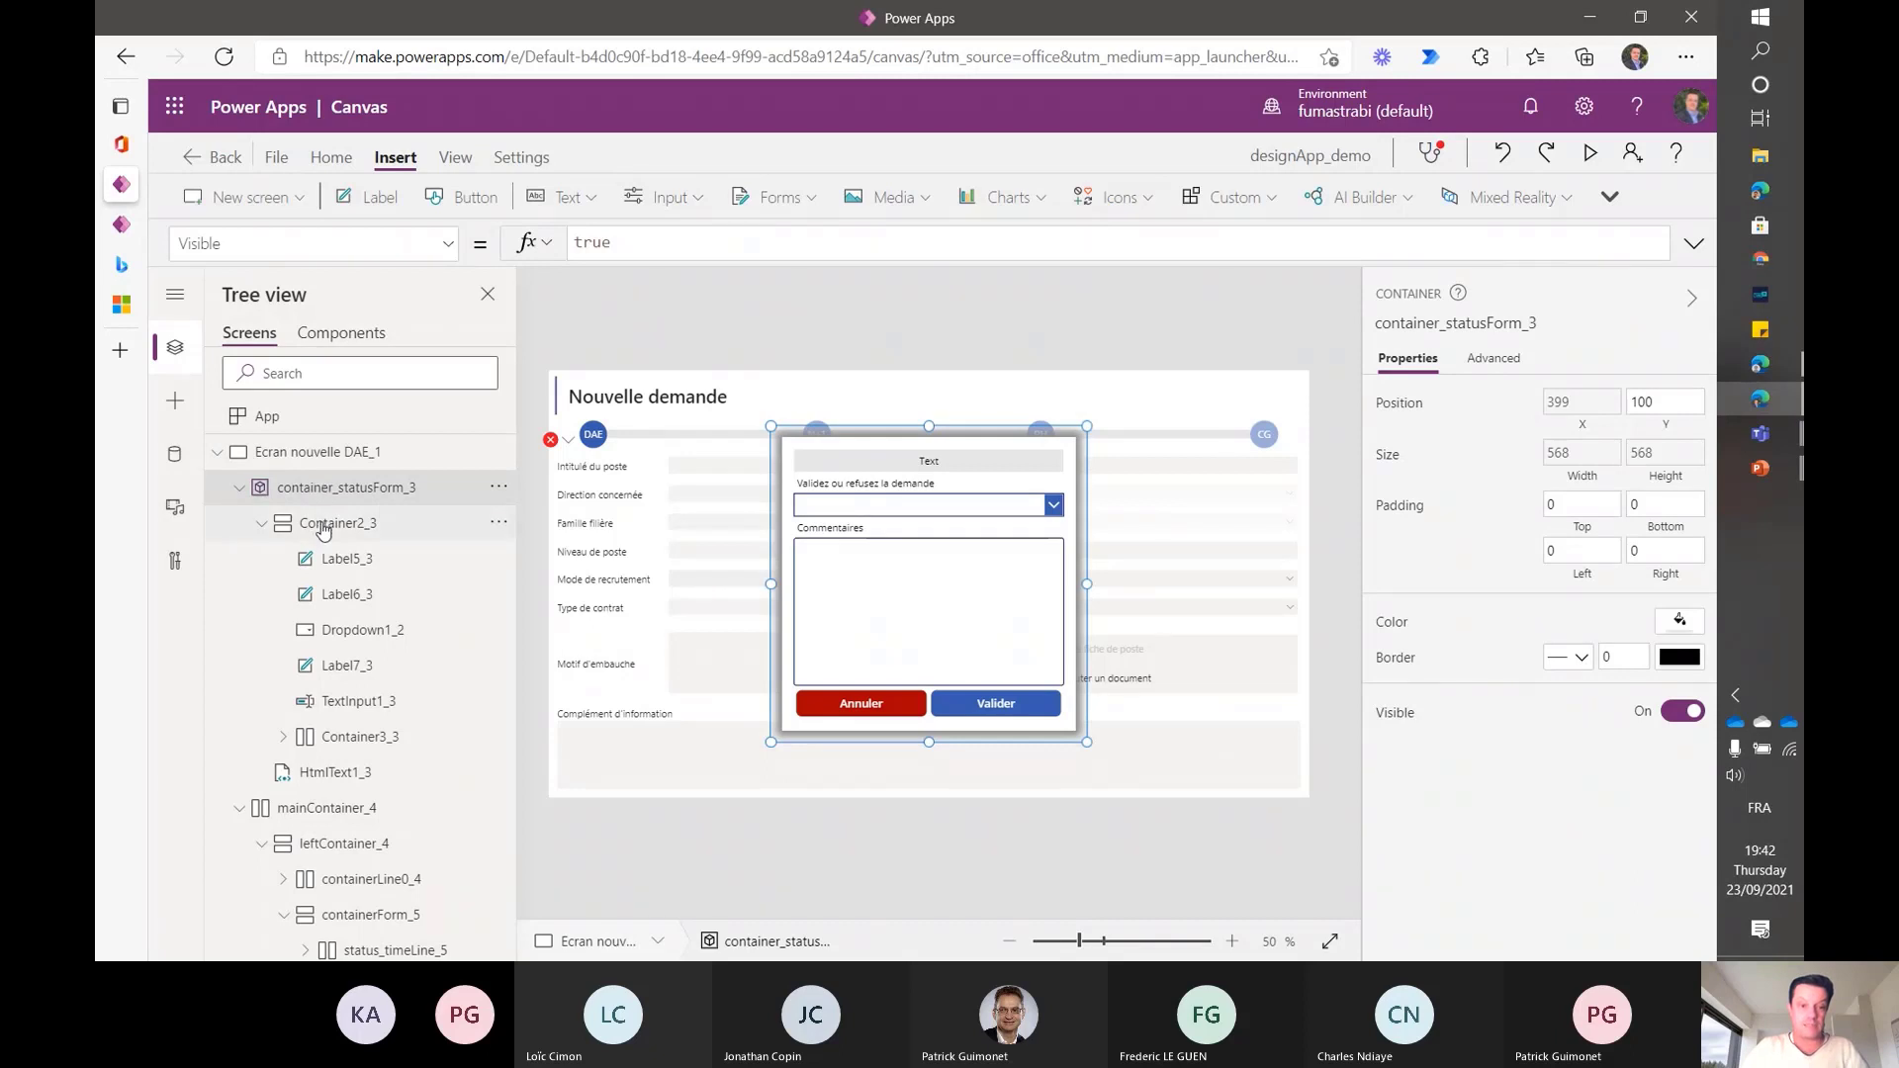
{"action": "left_click", "coordinate": [323, 527]}
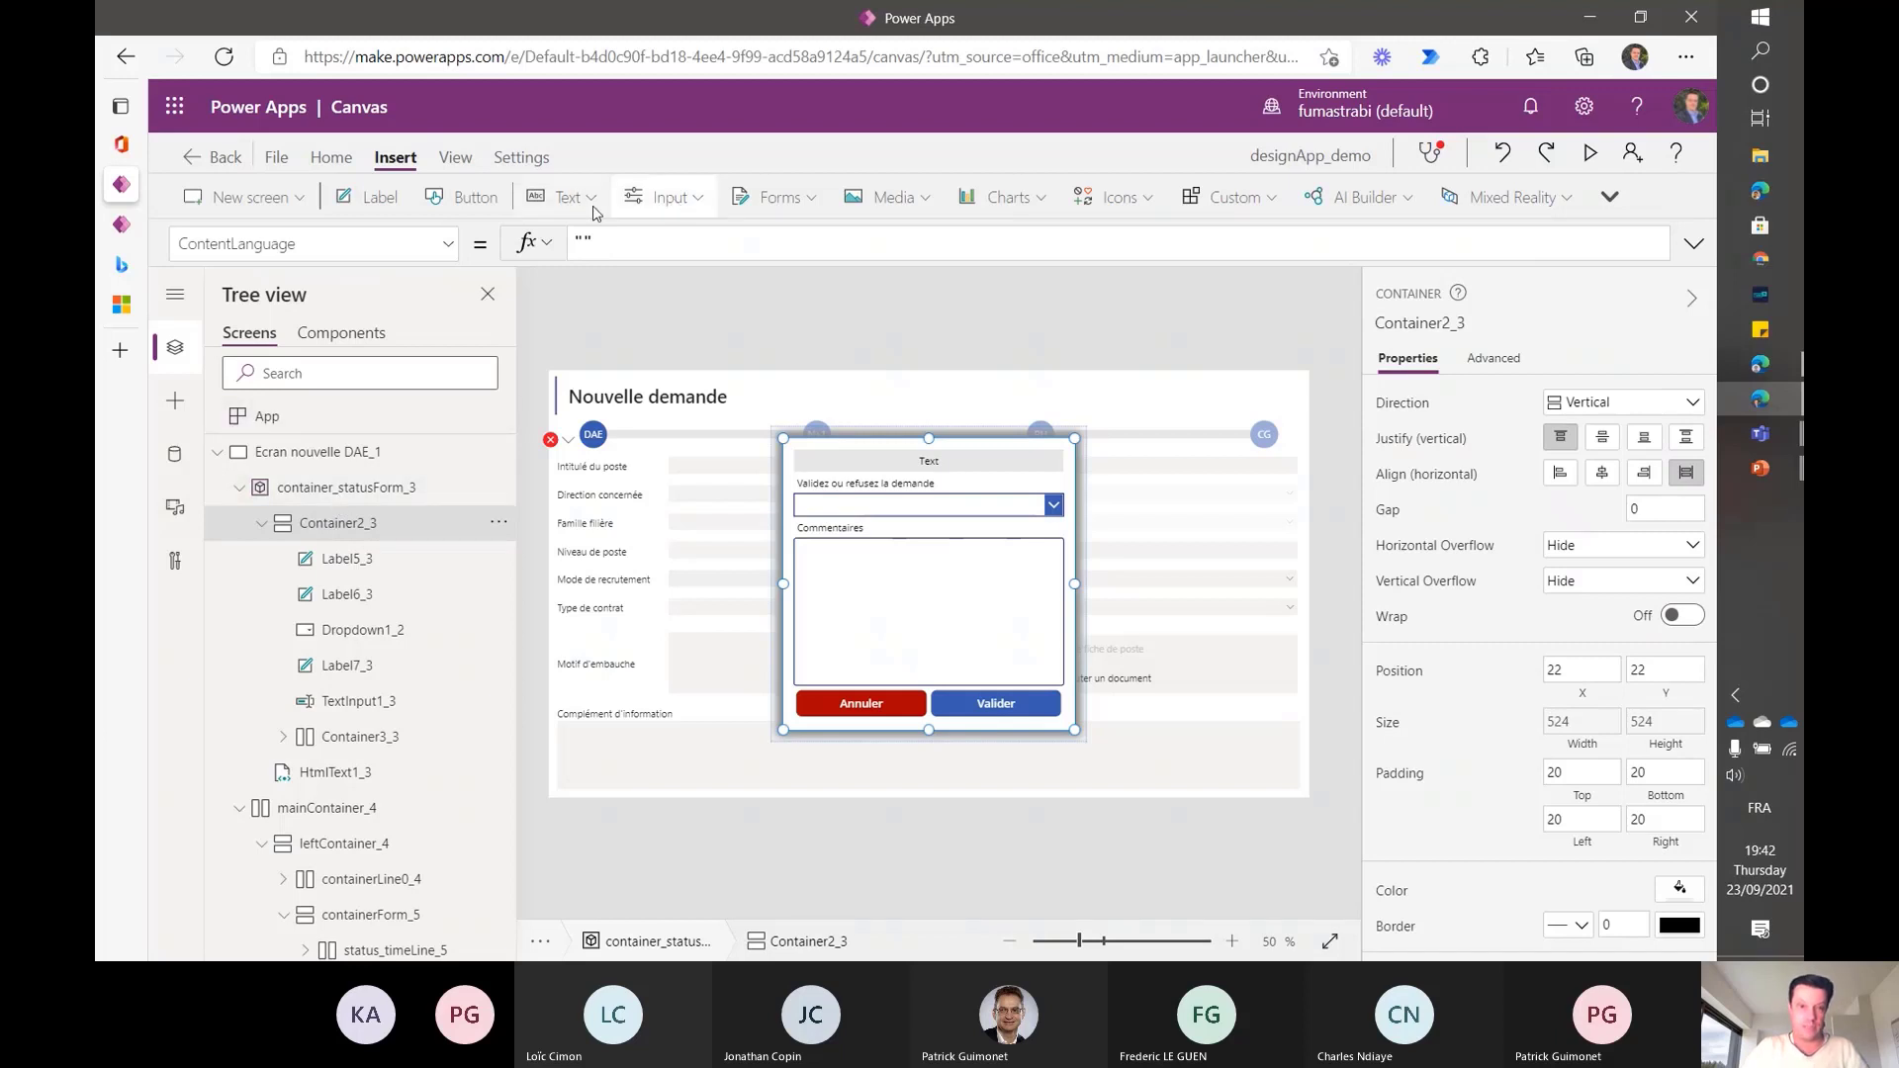
{"action": "left_click", "coordinate": [1607, 198]}
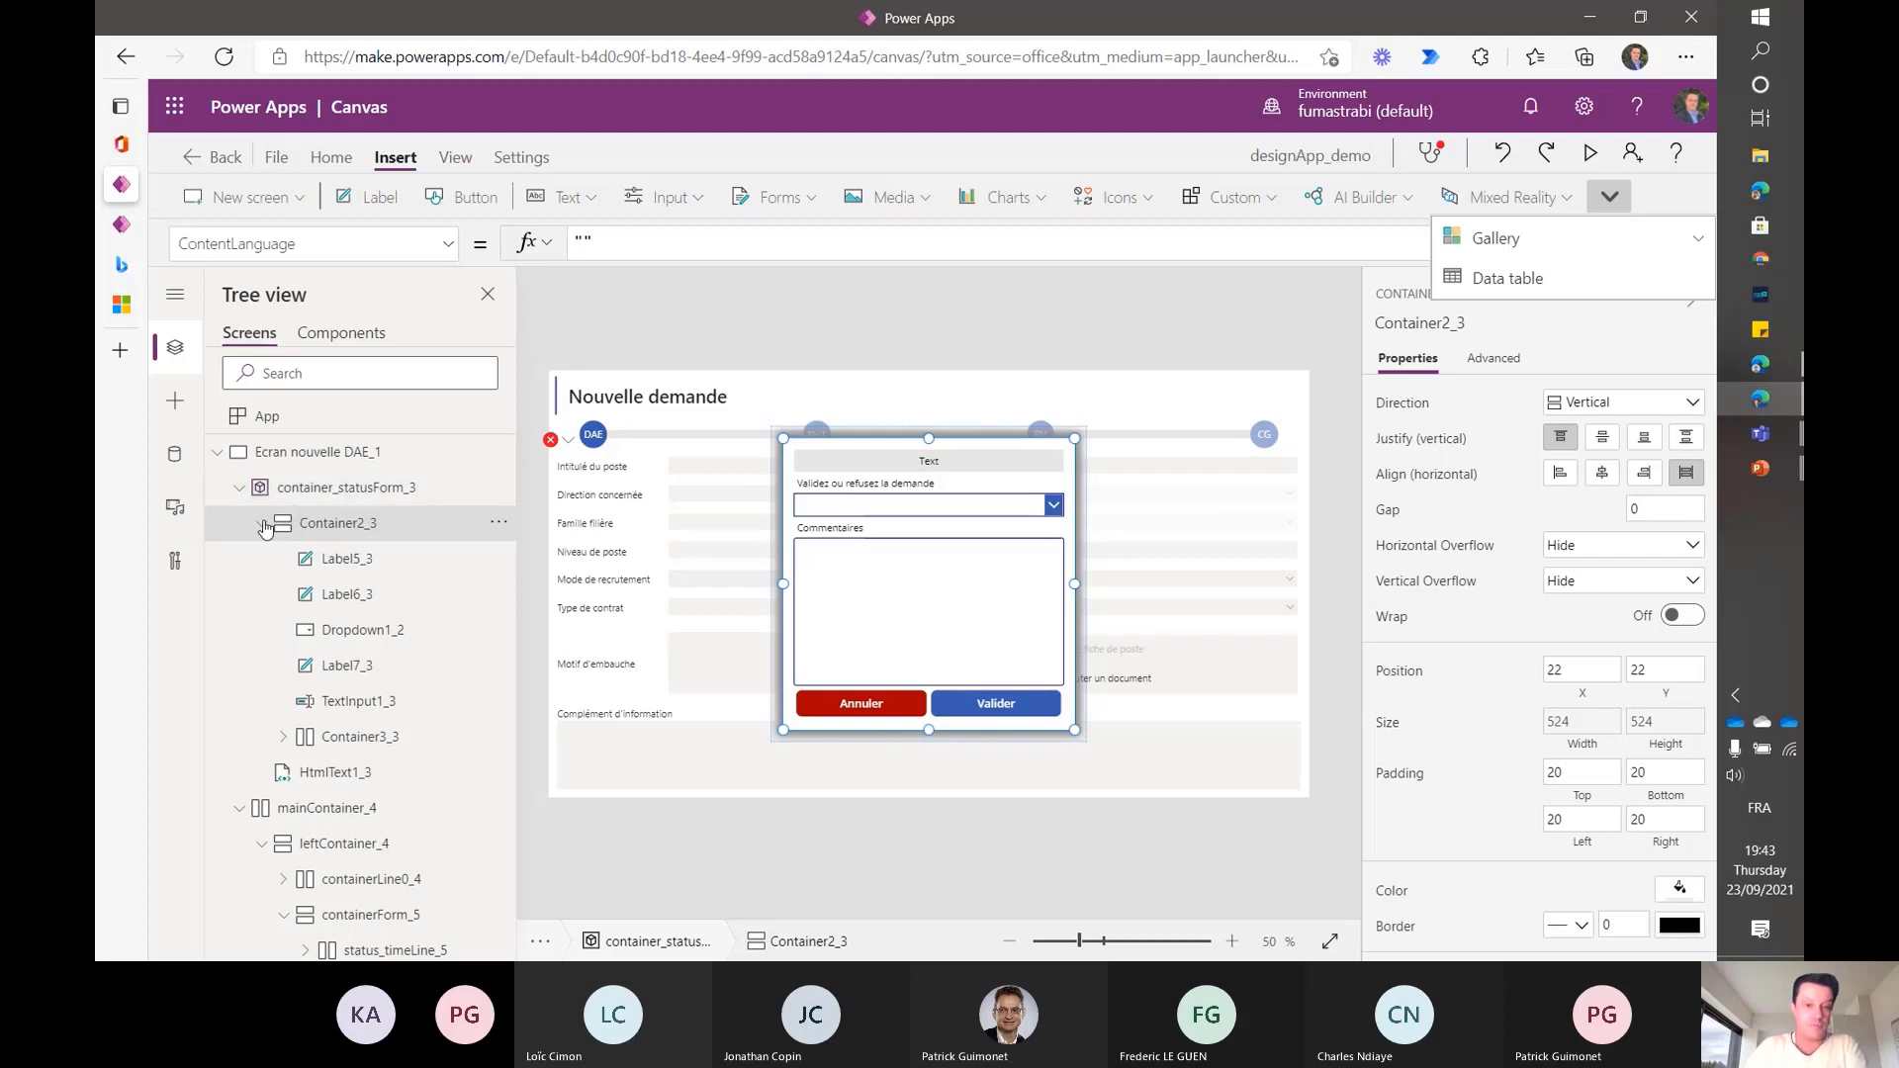
{"action": "left_click", "coordinate": [262, 523]}
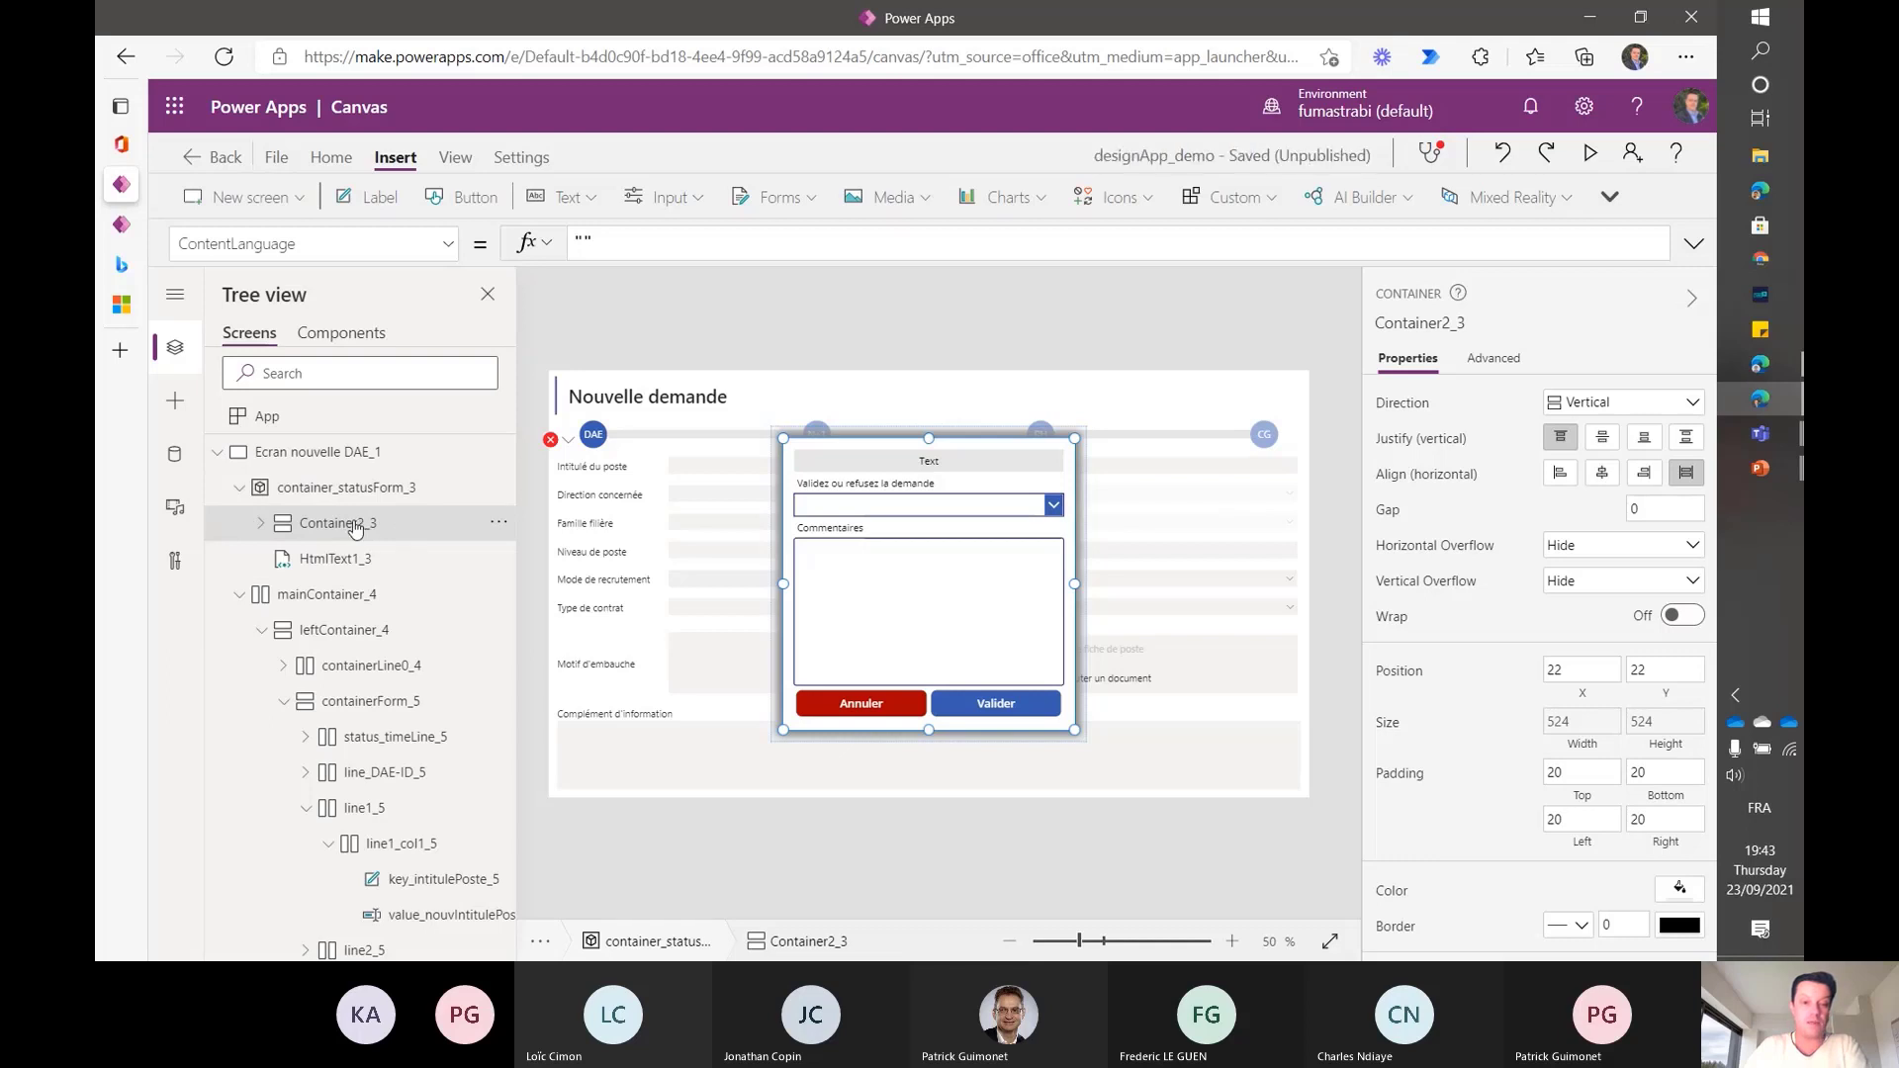
- Review the container hierarchy of Ecran nouvelle DAE_1 and the layout properties of the horizontal mainContainer_4
{"action": "scroll", "coordinate": [381, 614], "scroll_direction": "down", "scroll_amount": 4}
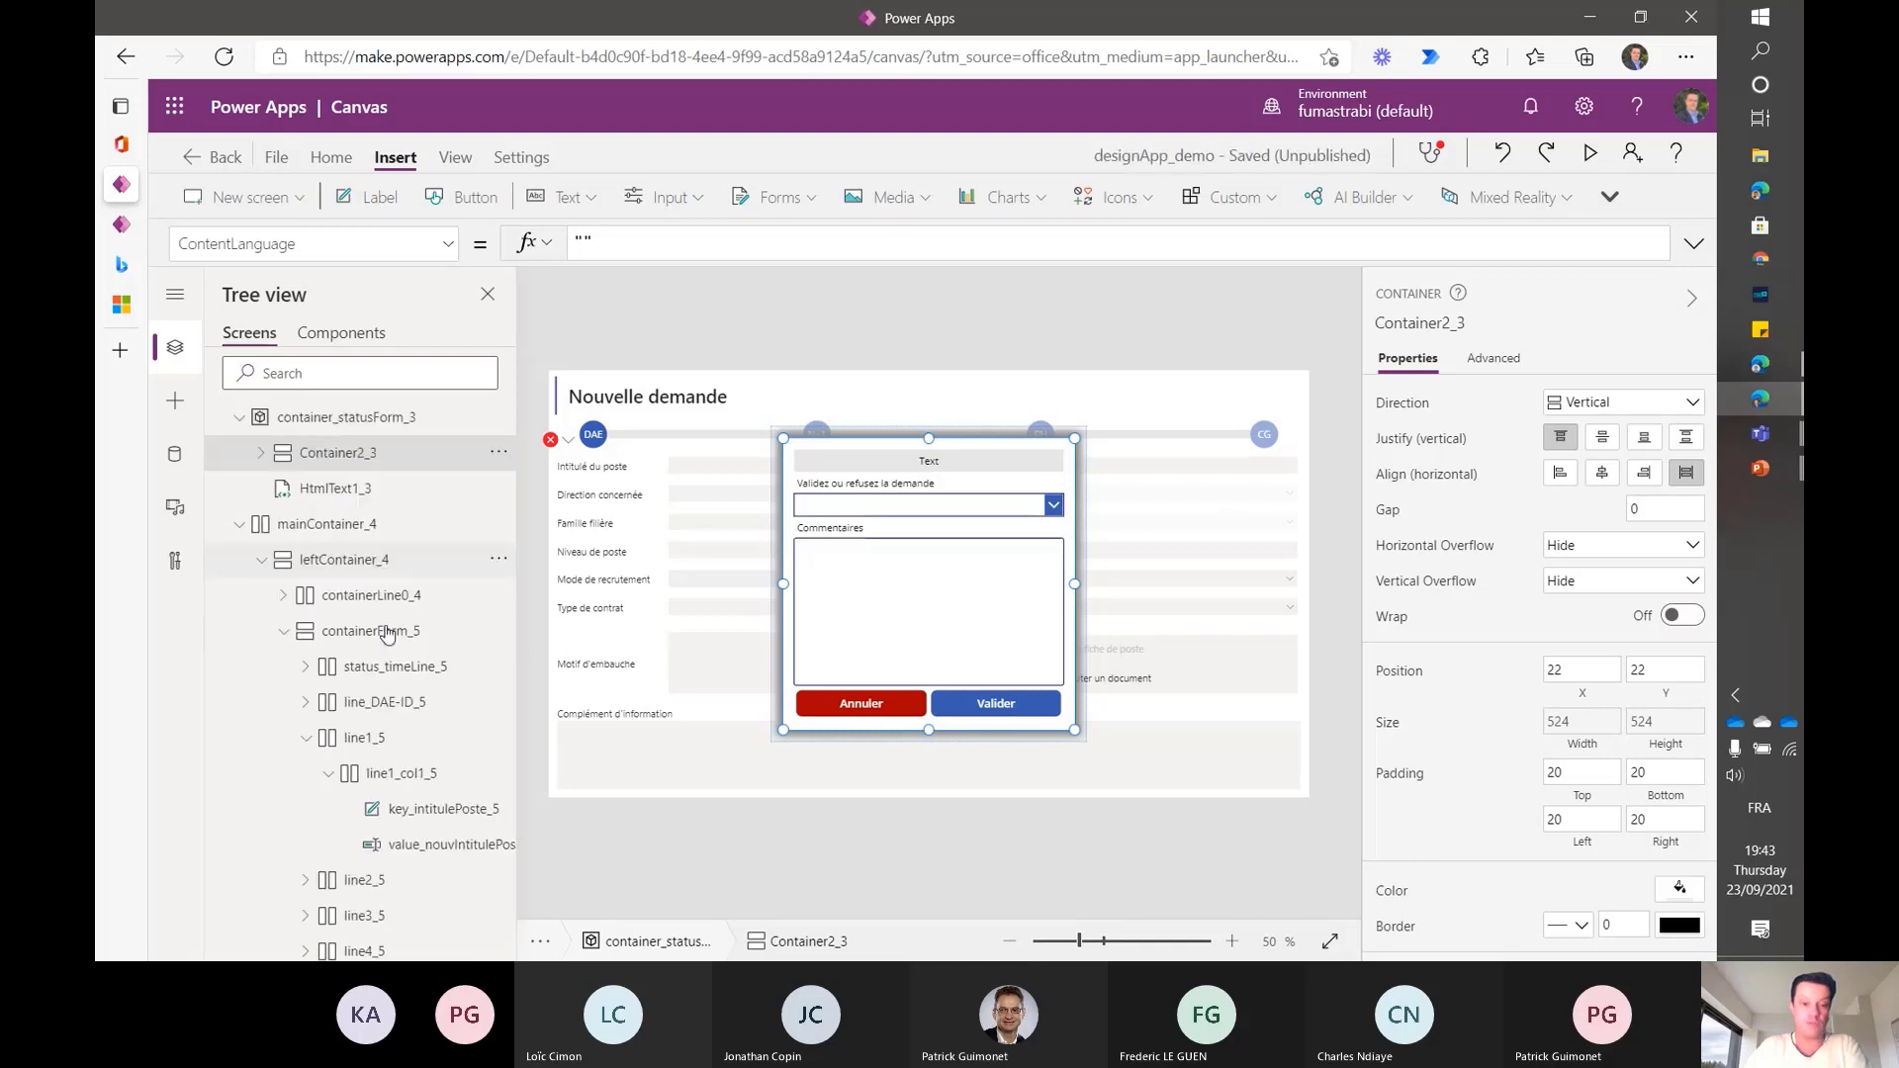
{"action": "scroll", "coordinate": [386, 634], "scroll_direction": "down", "scroll_amount": 2}
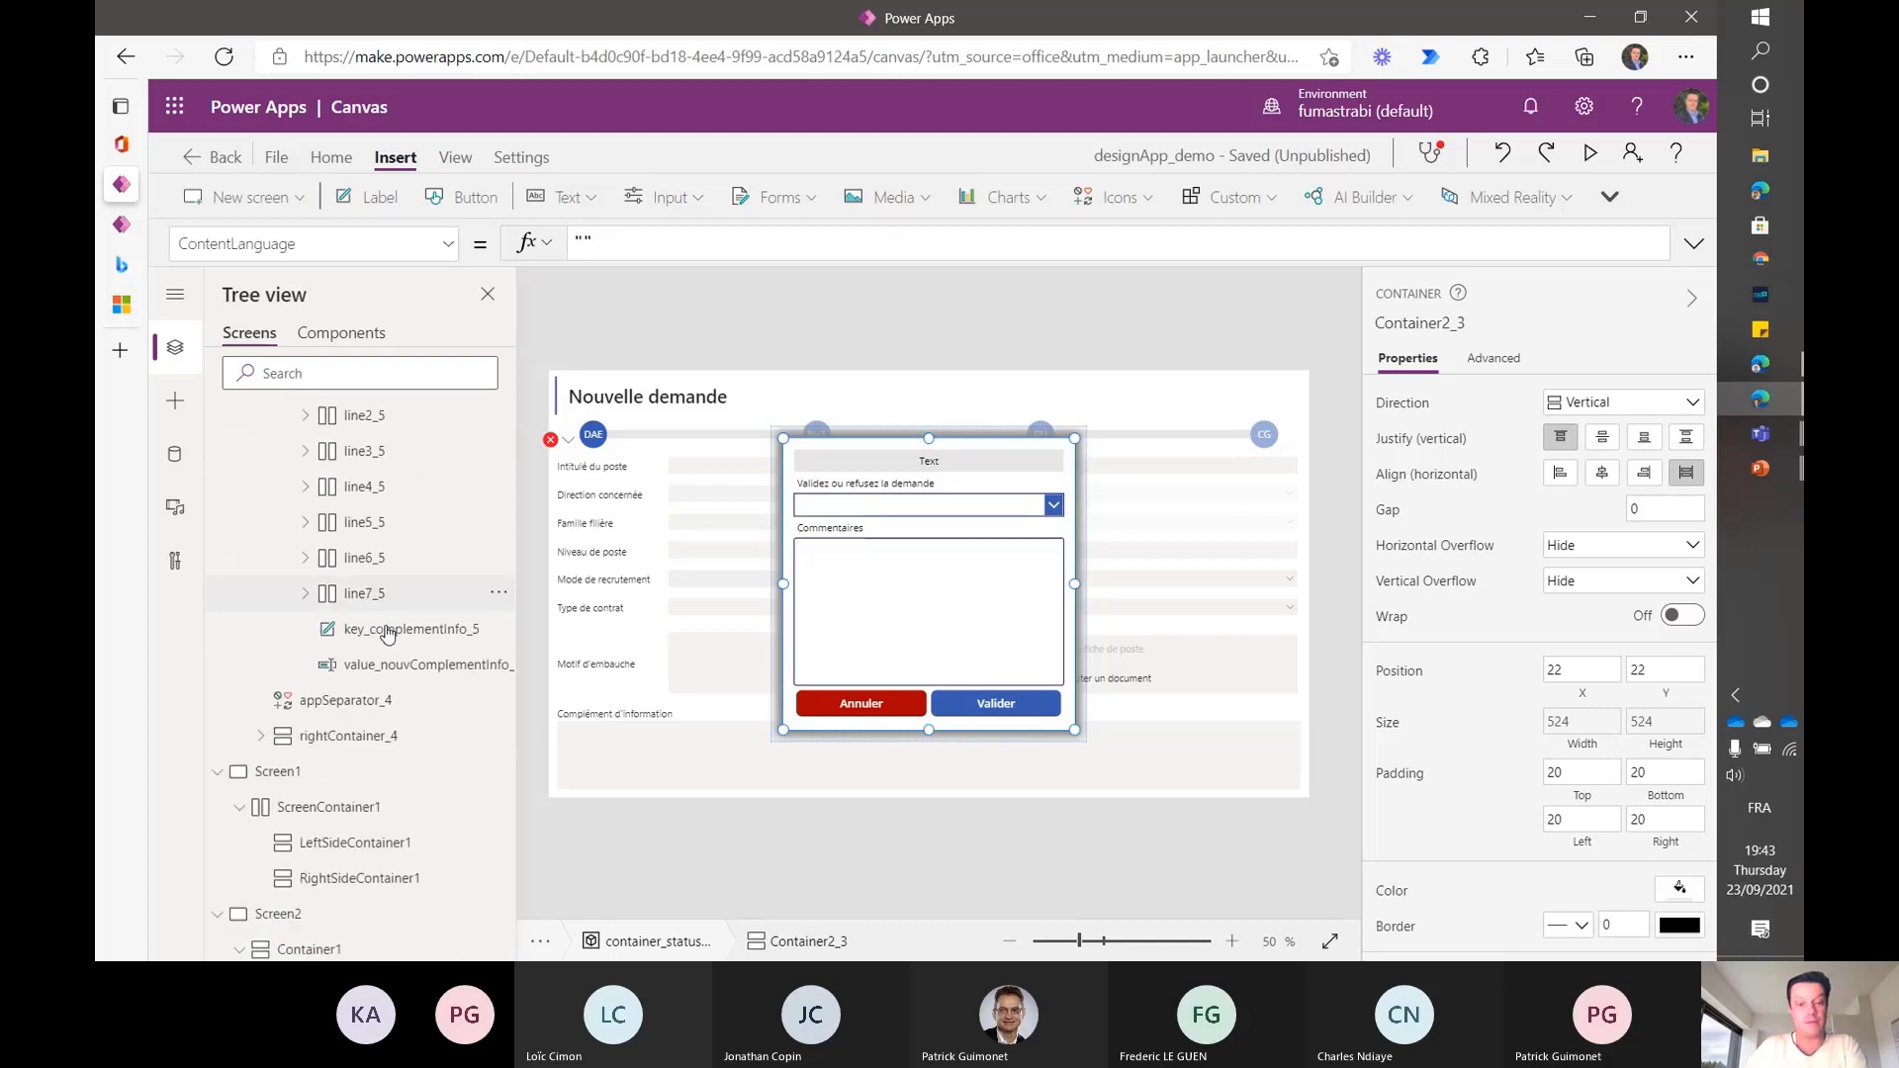
{"action": "scroll", "coordinate": [387, 634], "scroll_direction": "up", "scroll_amount": 4}
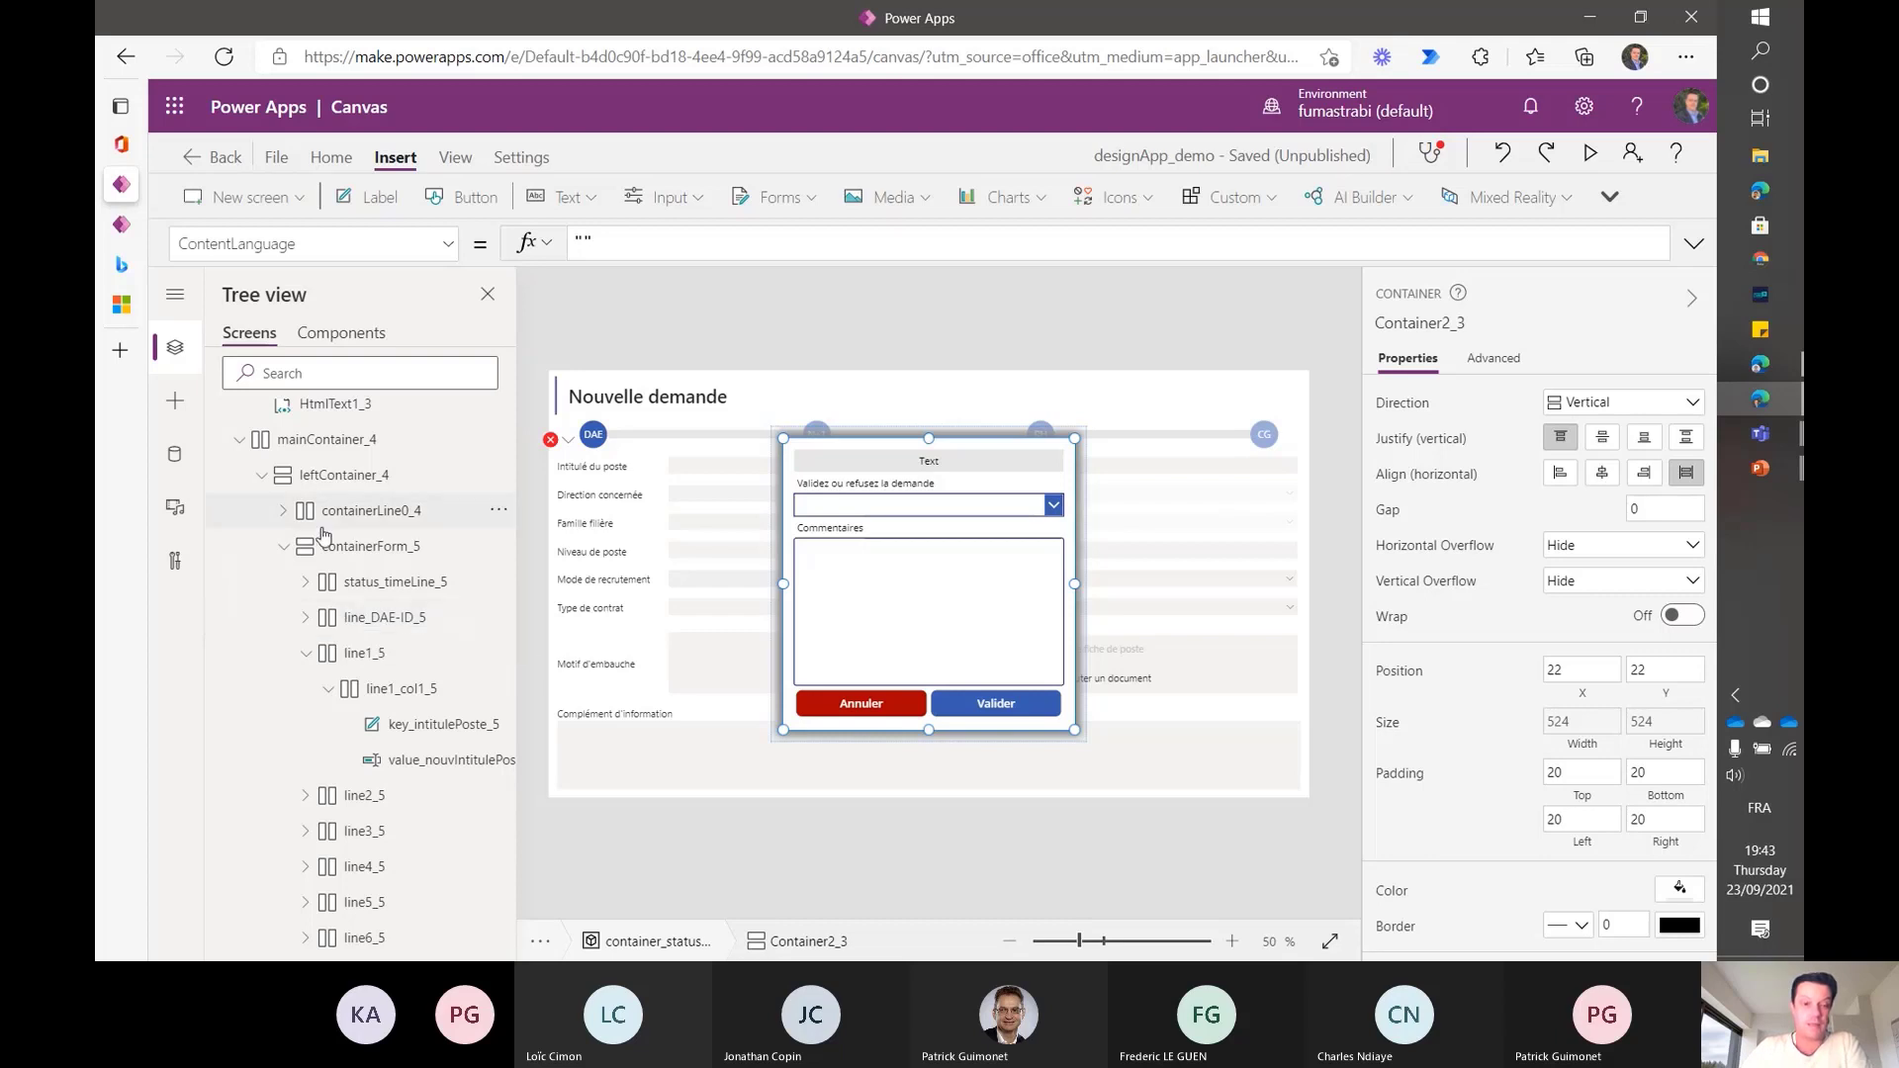
{"action": "scroll", "coordinate": [324, 535], "scroll_direction": "up", "scroll_amount": 3}
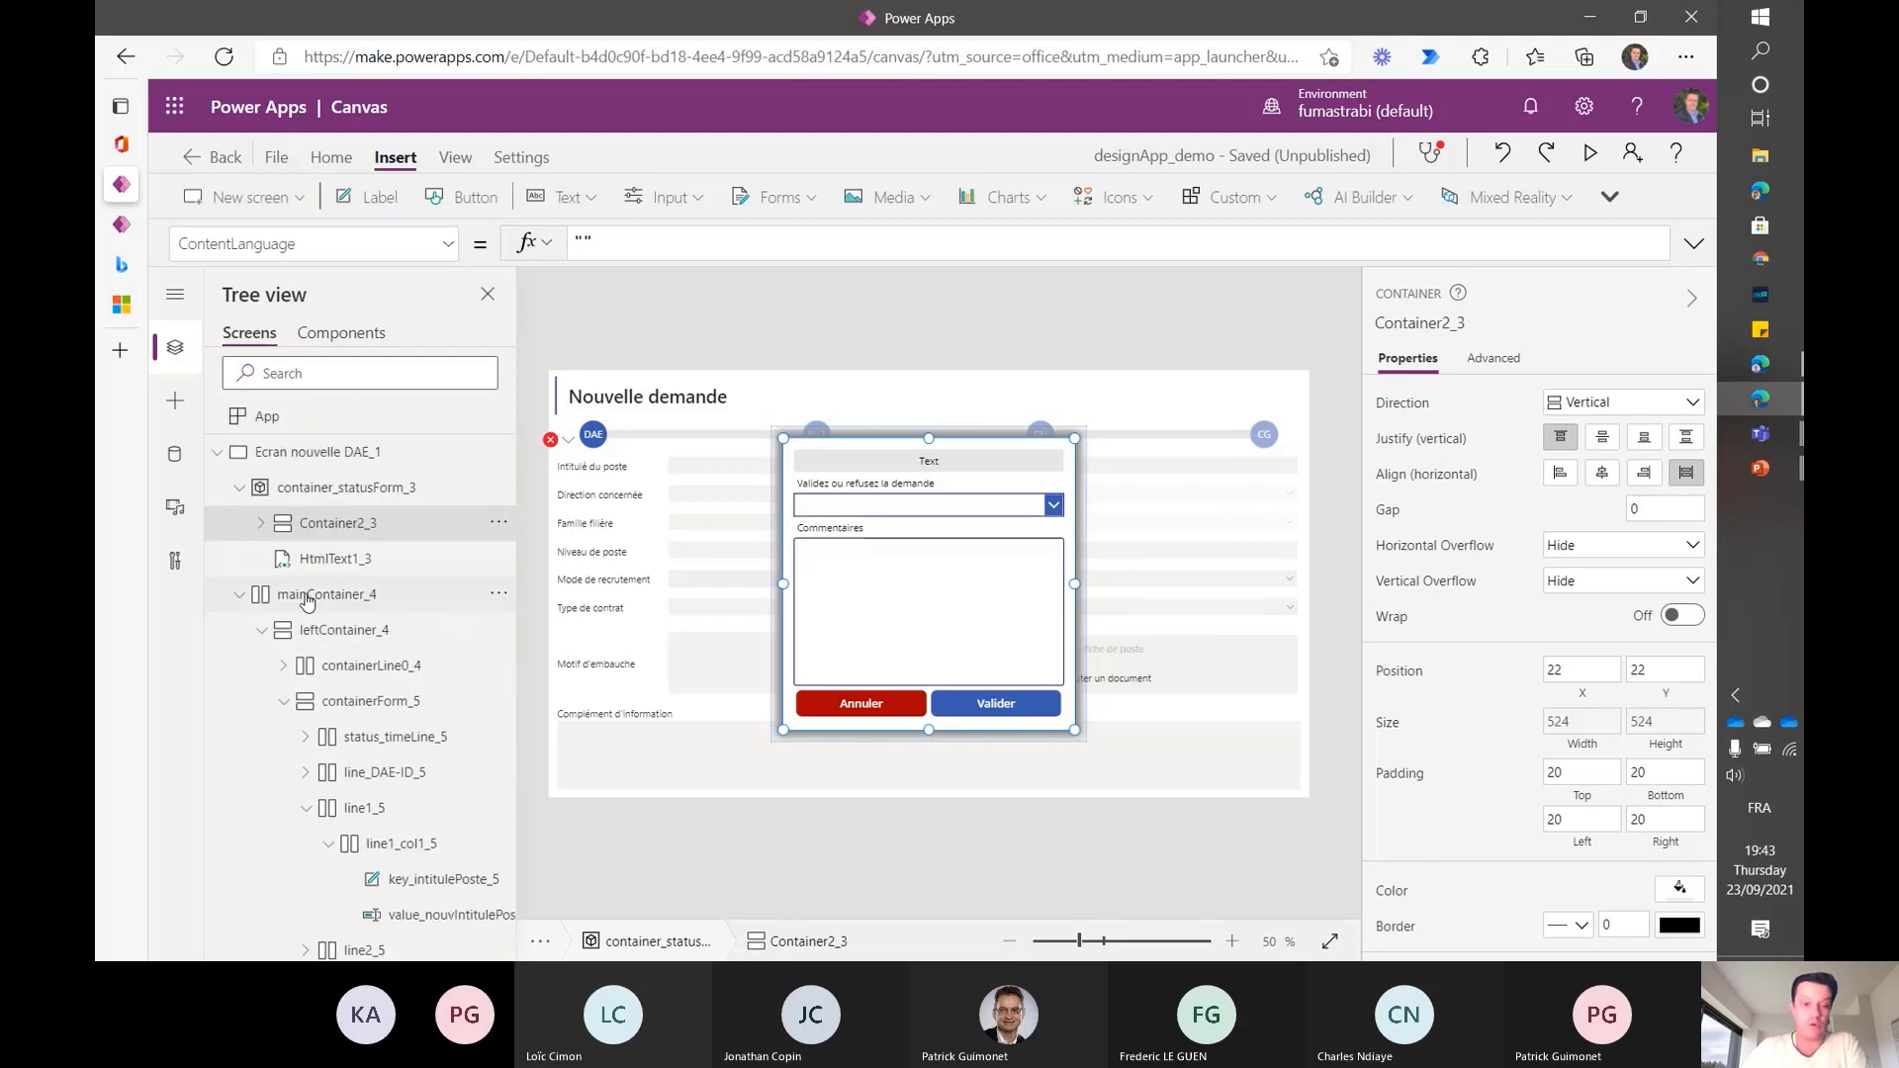
{"action": "left_click", "coordinate": [308, 597]}
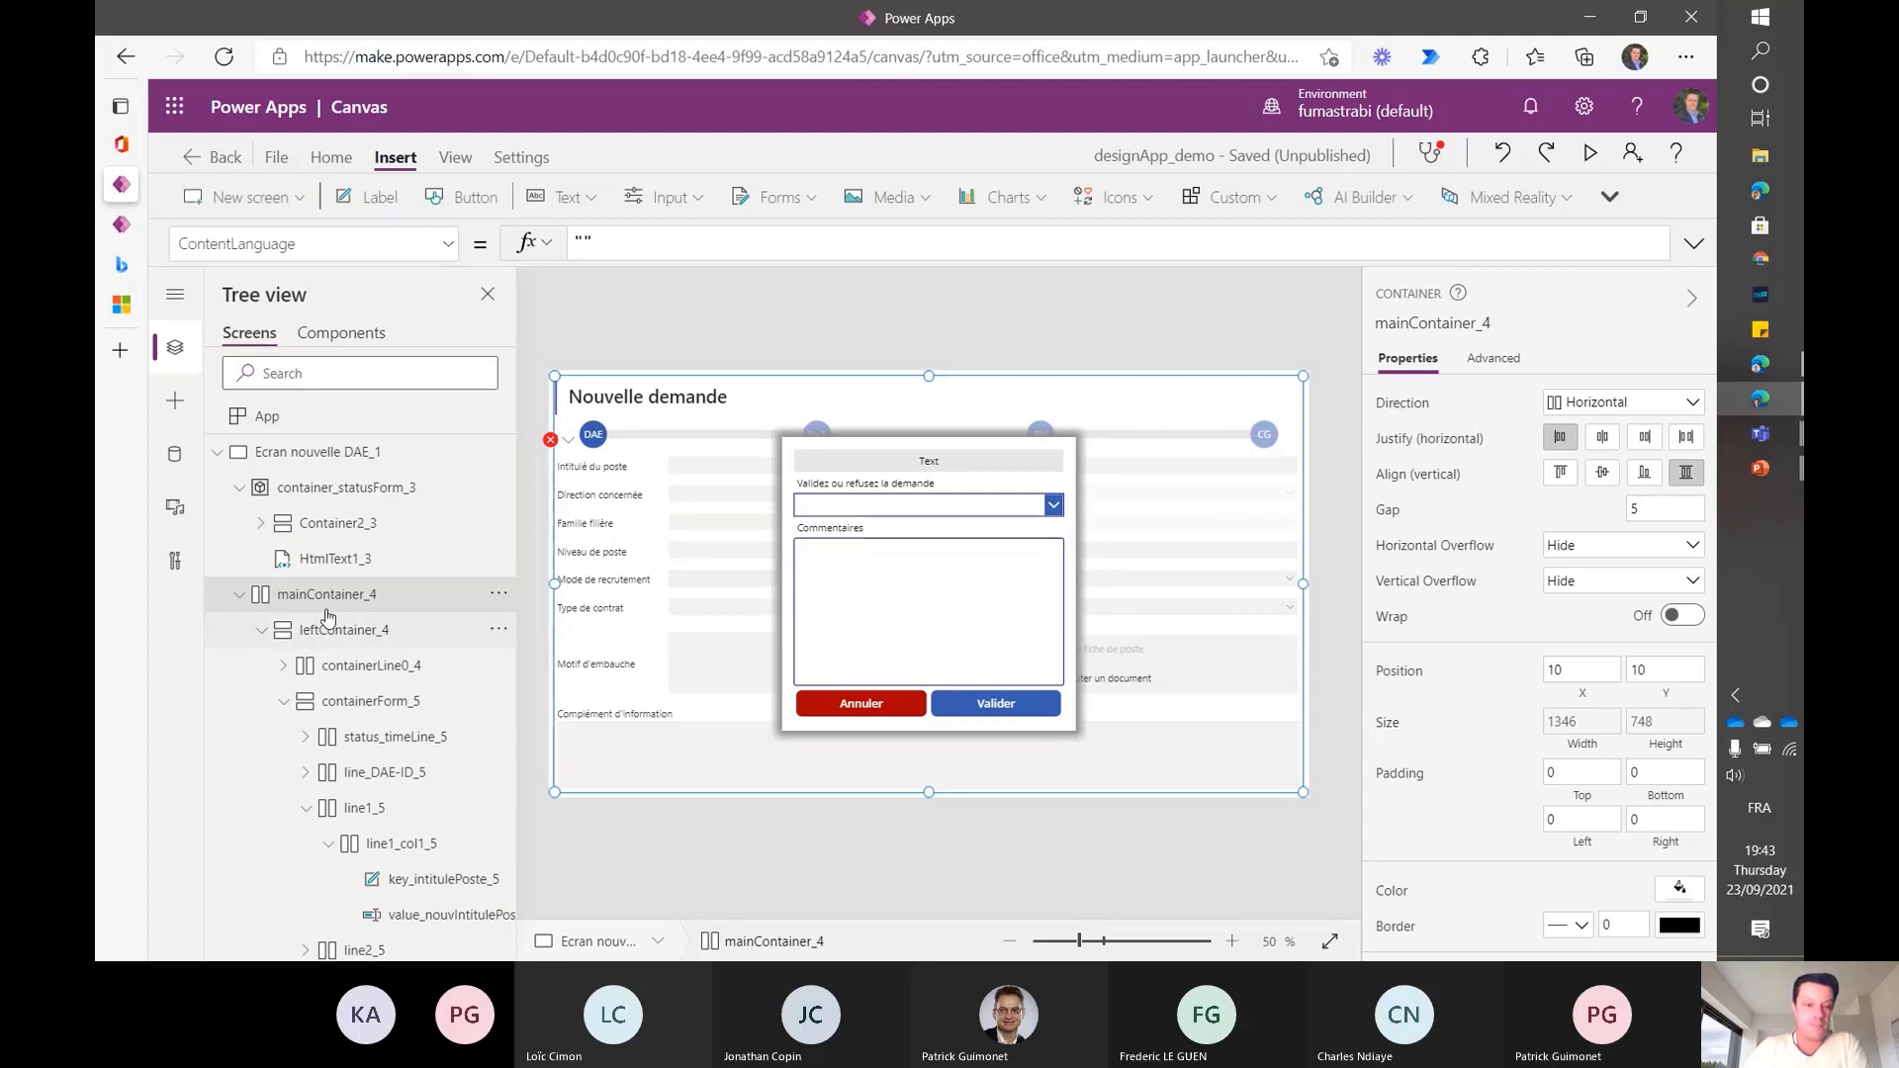
- Look through the remaining containers in the app's screens and show Screen2
{"action": "scroll", "coordinate": [301, 596], "scroll_direction": "down", "scroll_amount": 10}
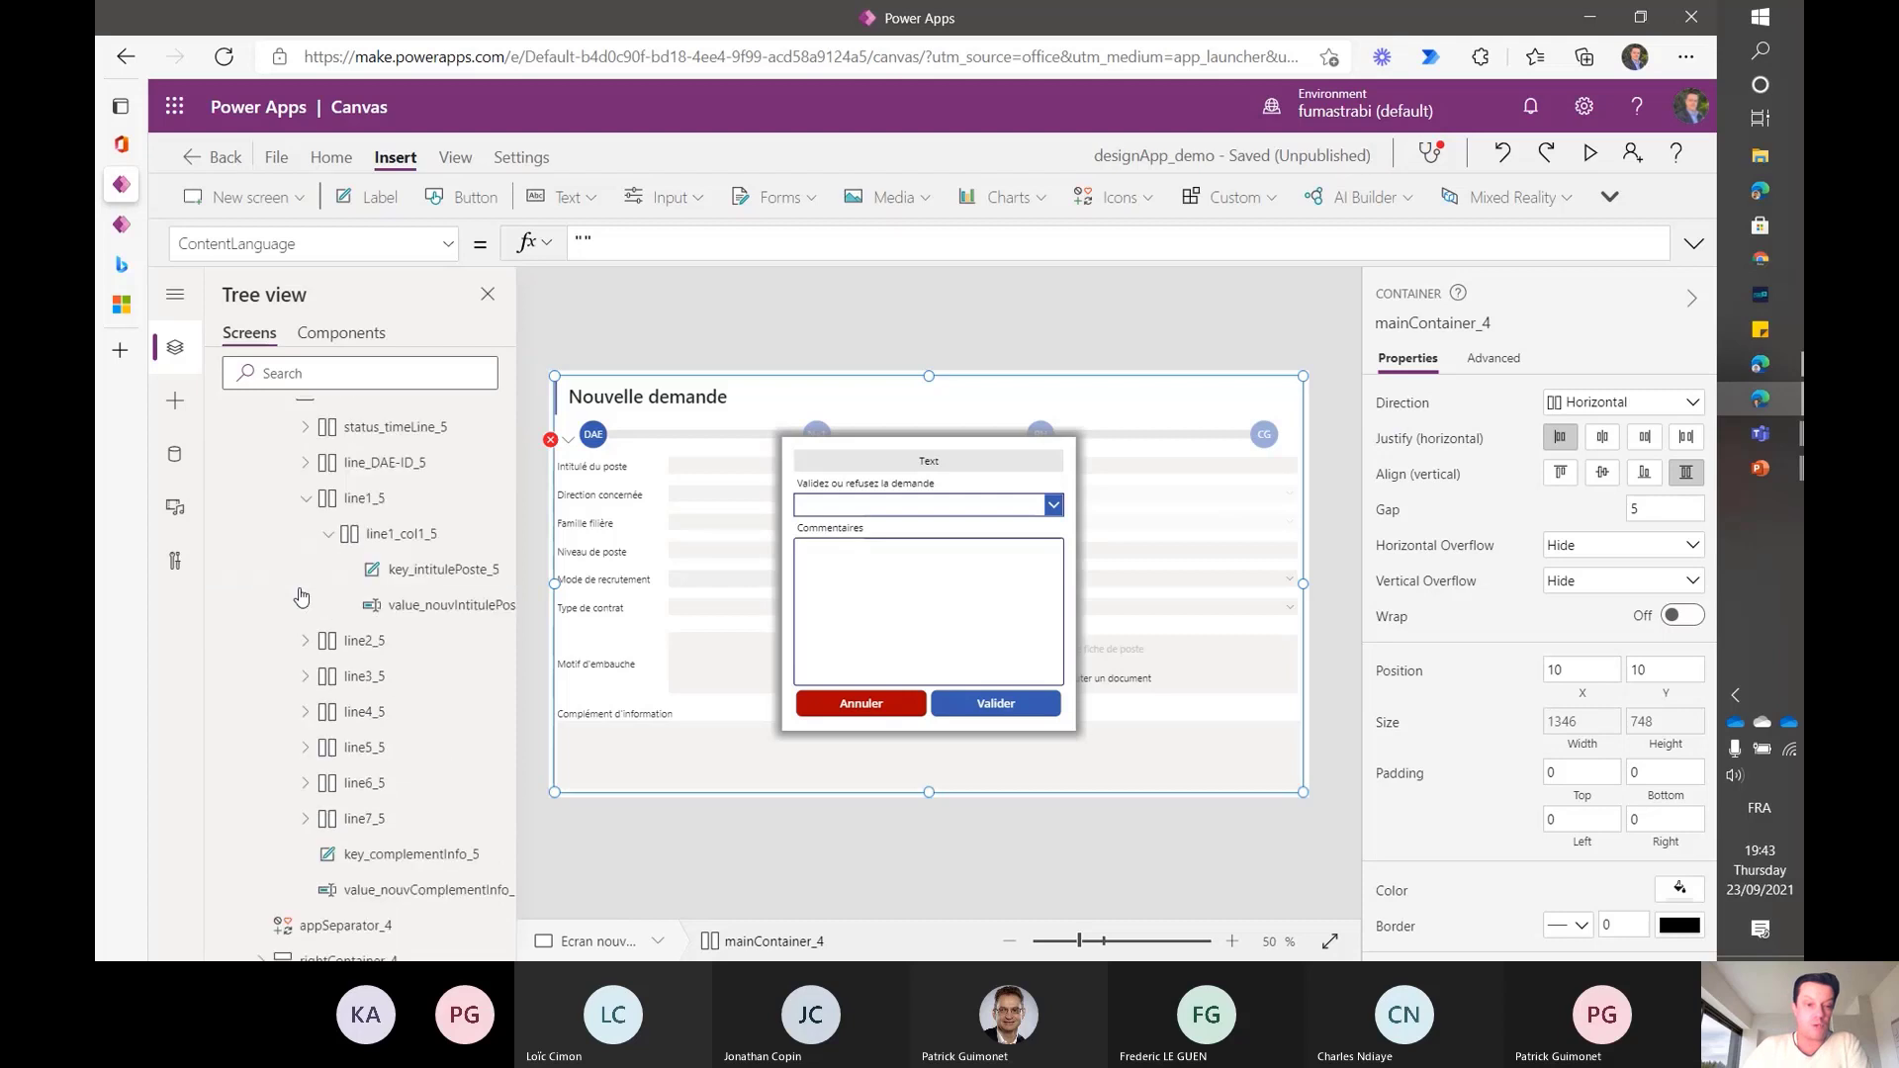
{"action": "scroll", "coordinate": [302, 595], "scroll_direction": "down", "scroll_amount": 3}
{"action": "scroll", "coordinate": [302, 595], "scroll_direction": "up", "scroll_amount": 2}
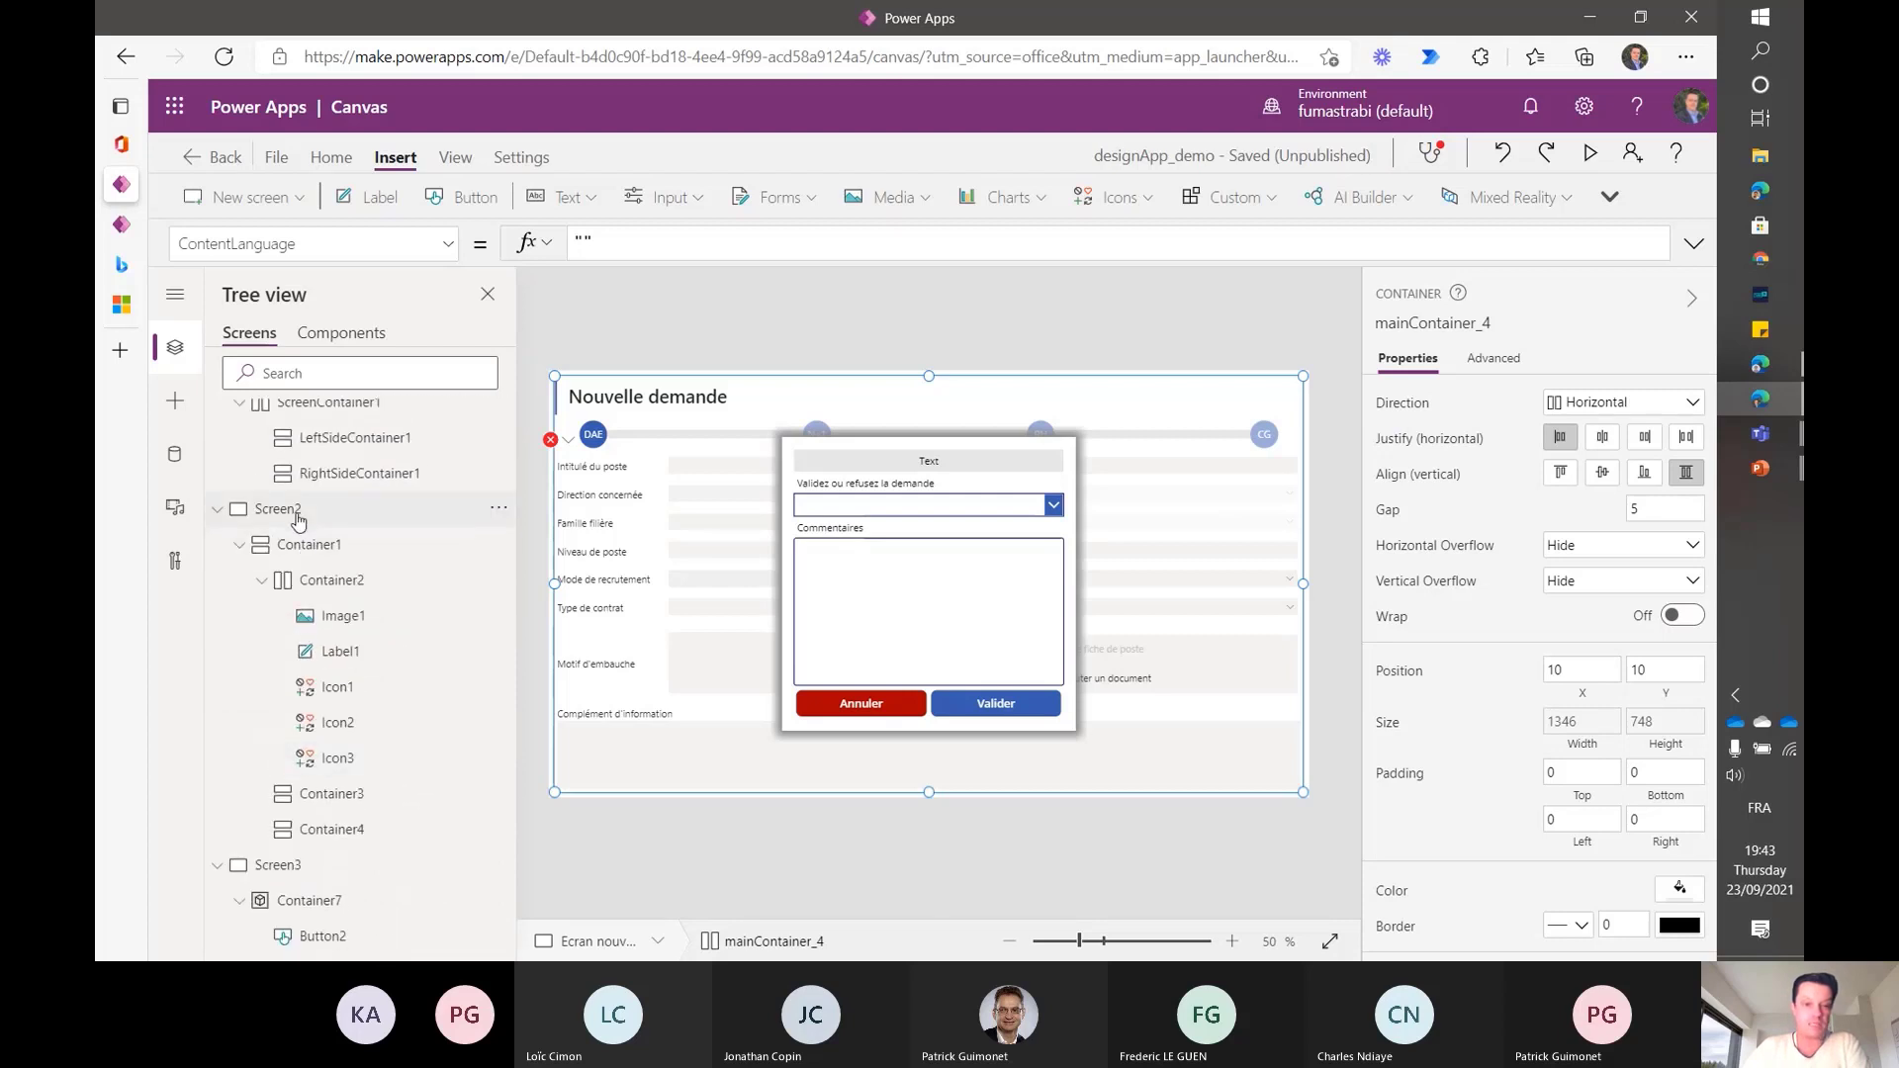
{"action": "left_click", "coordinate": [297, 516]}
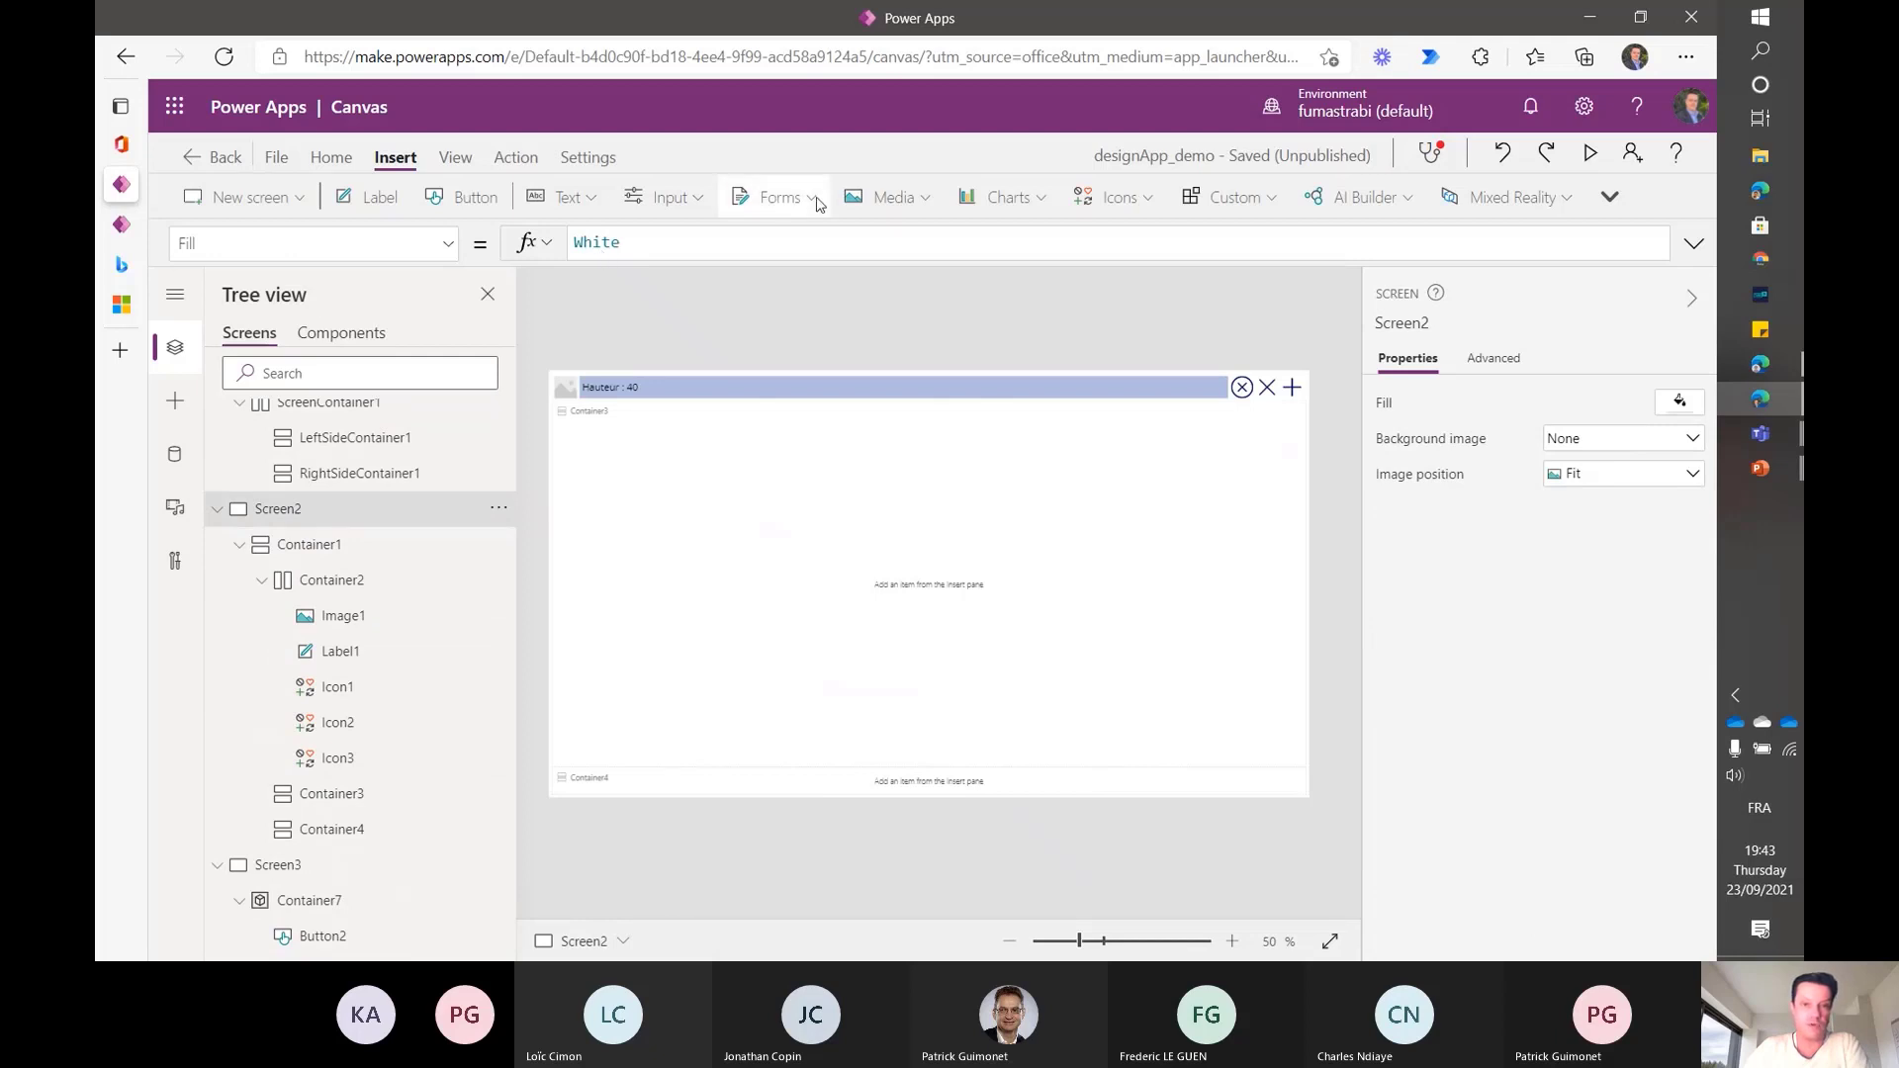
- Insert an edit form on Screen2 and connect it to the Demandes Autorisation Embauches table
{"action": "left_click", "coordinate": [778, 201]}
{"action": "left_click", "coordinate": [833, 247]}
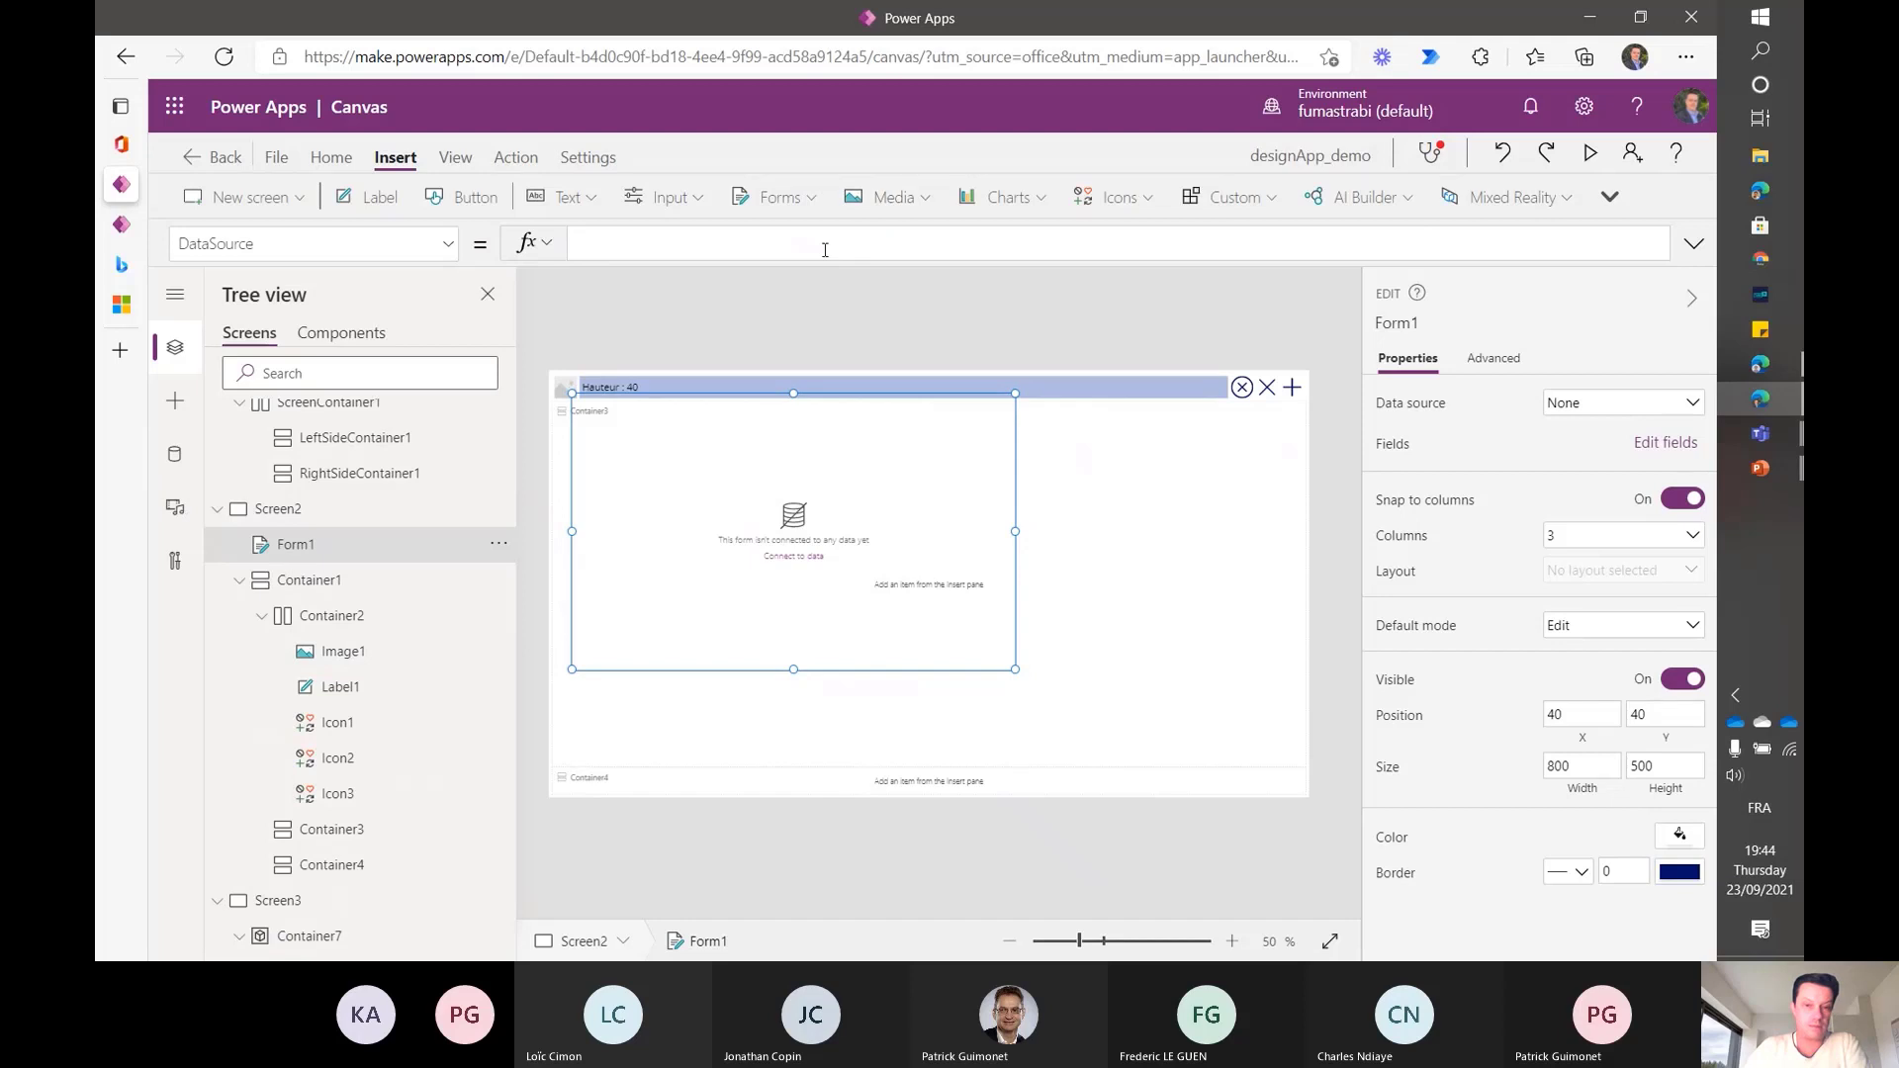
{"action": "left_click", "coordinate": [1623, 403]}
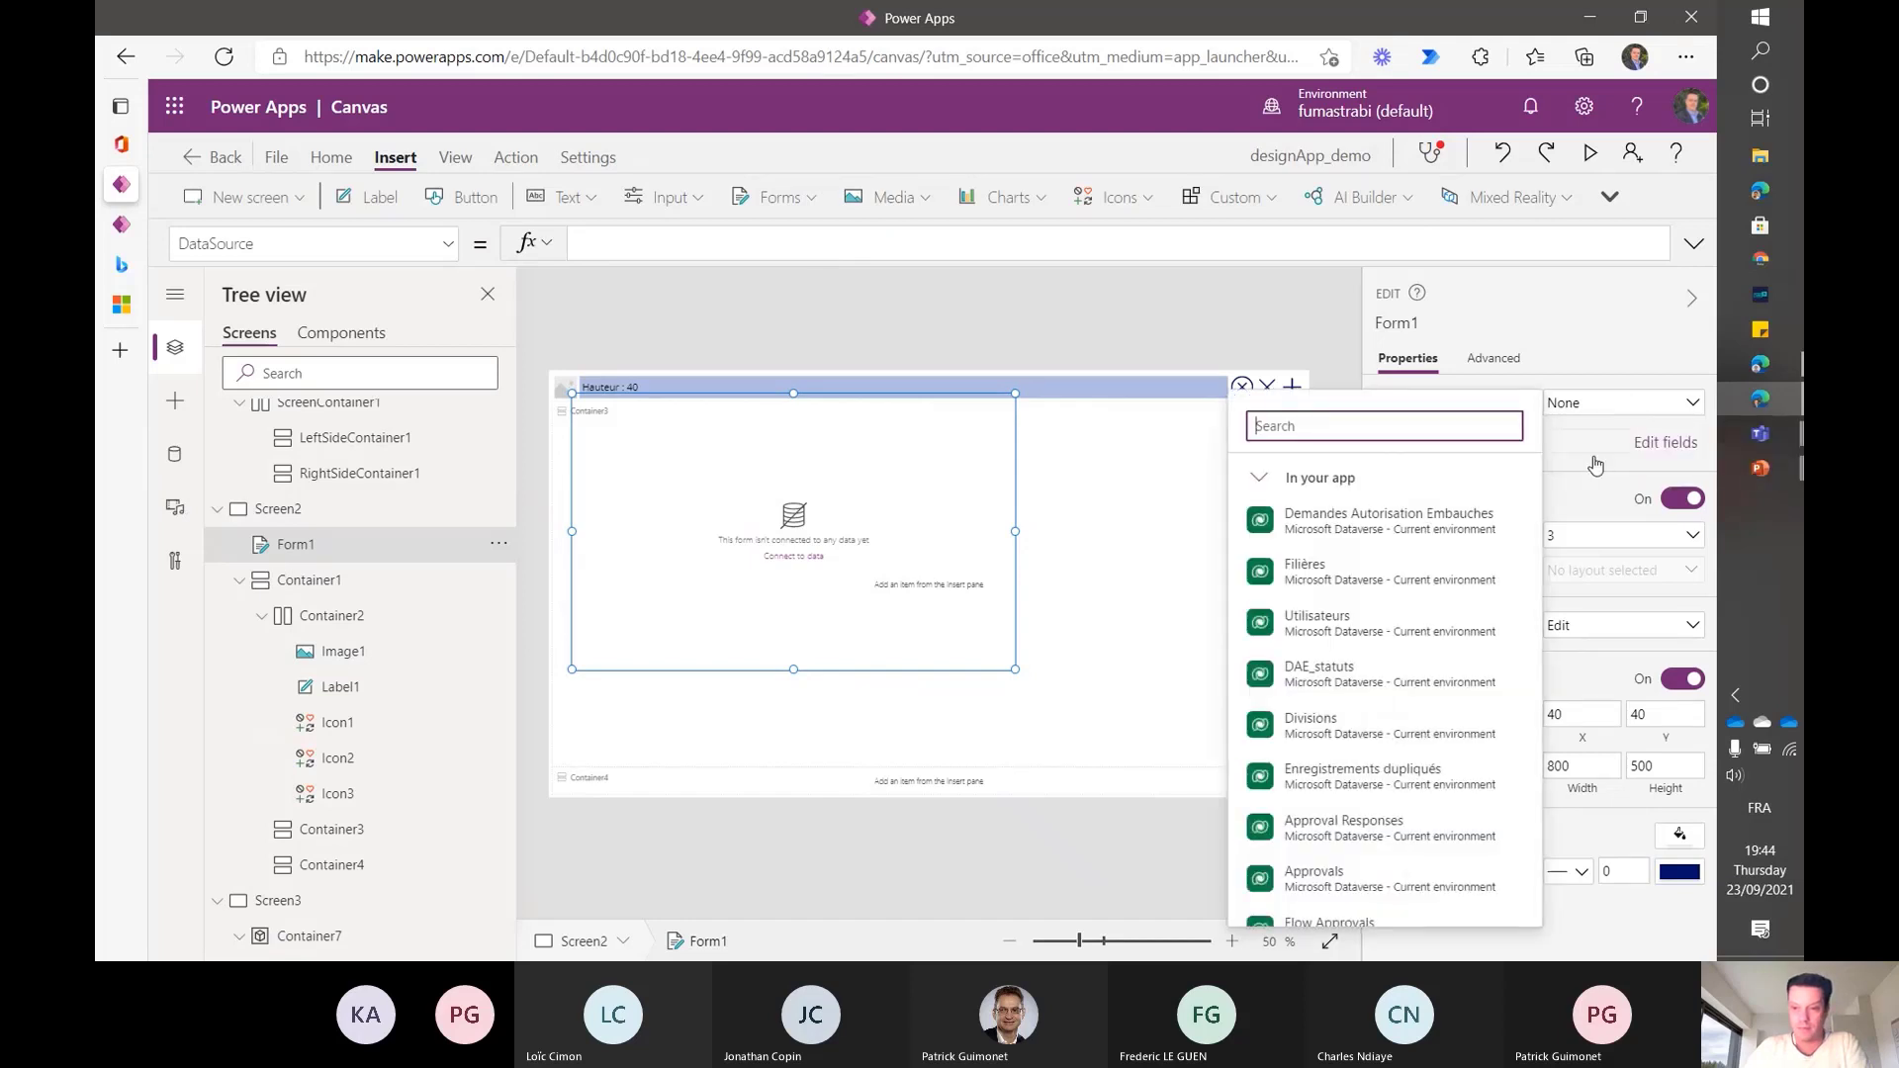
{"action": "mouse_move", "coordinate": [1342, 530]}
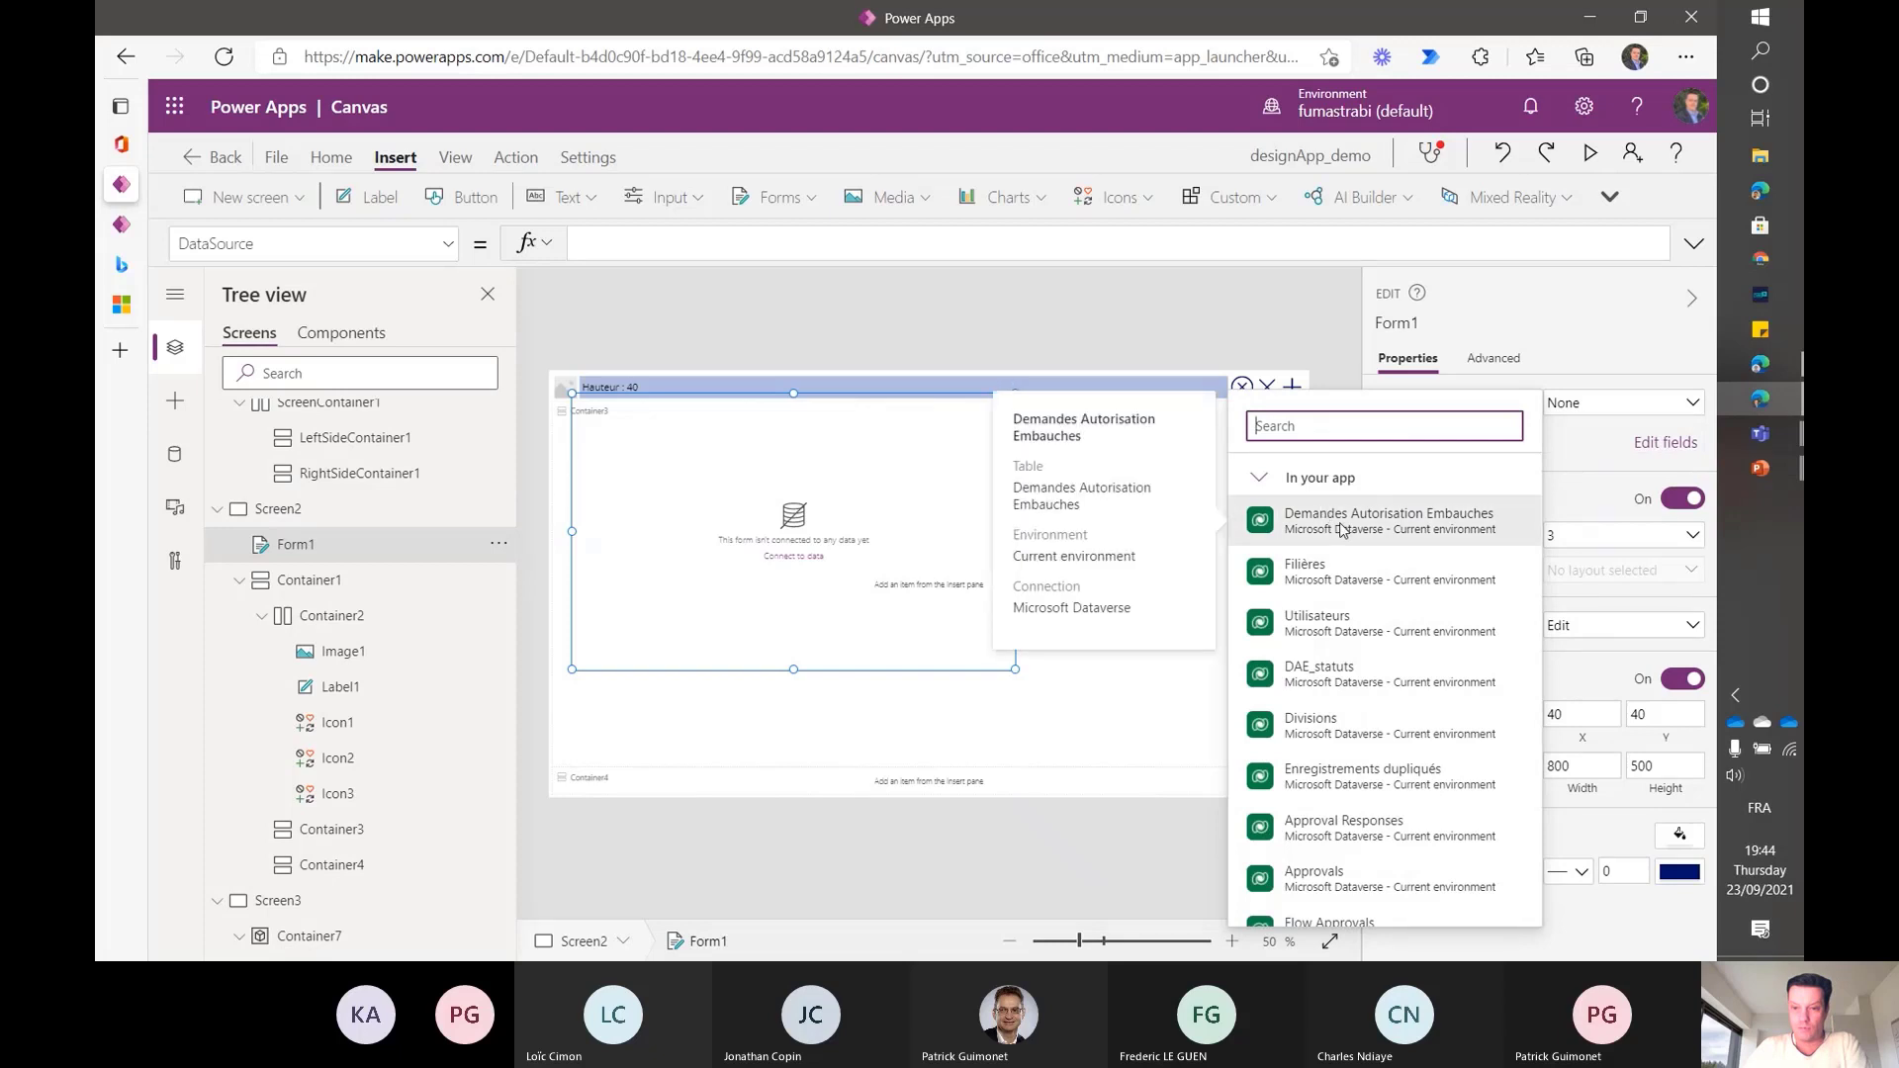
{"action": "left_click", "coordinate": [1341, 529]}
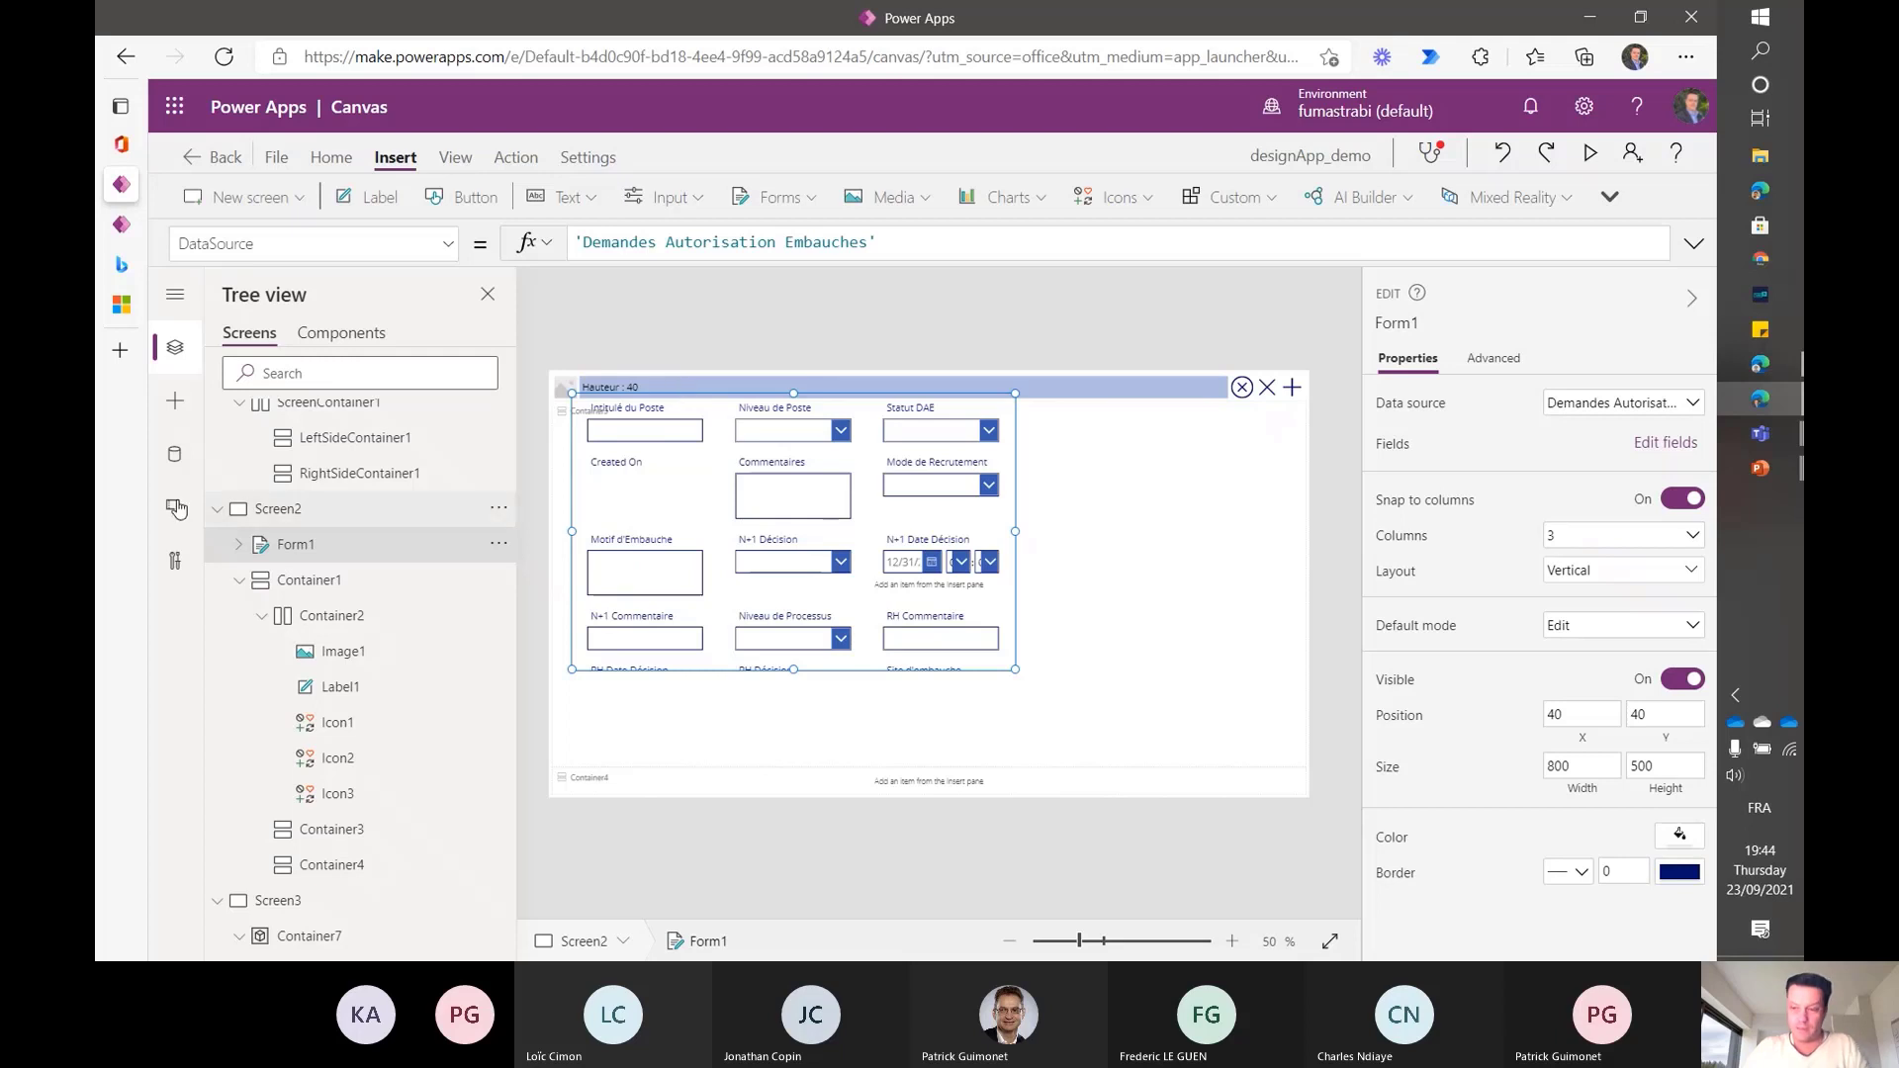
- Copy the form onto a new blank screen and enlarge it to about 1350 by 742 at X 0, Y 21
{"action": "mouse_move", "coordinate": [274, 473]}
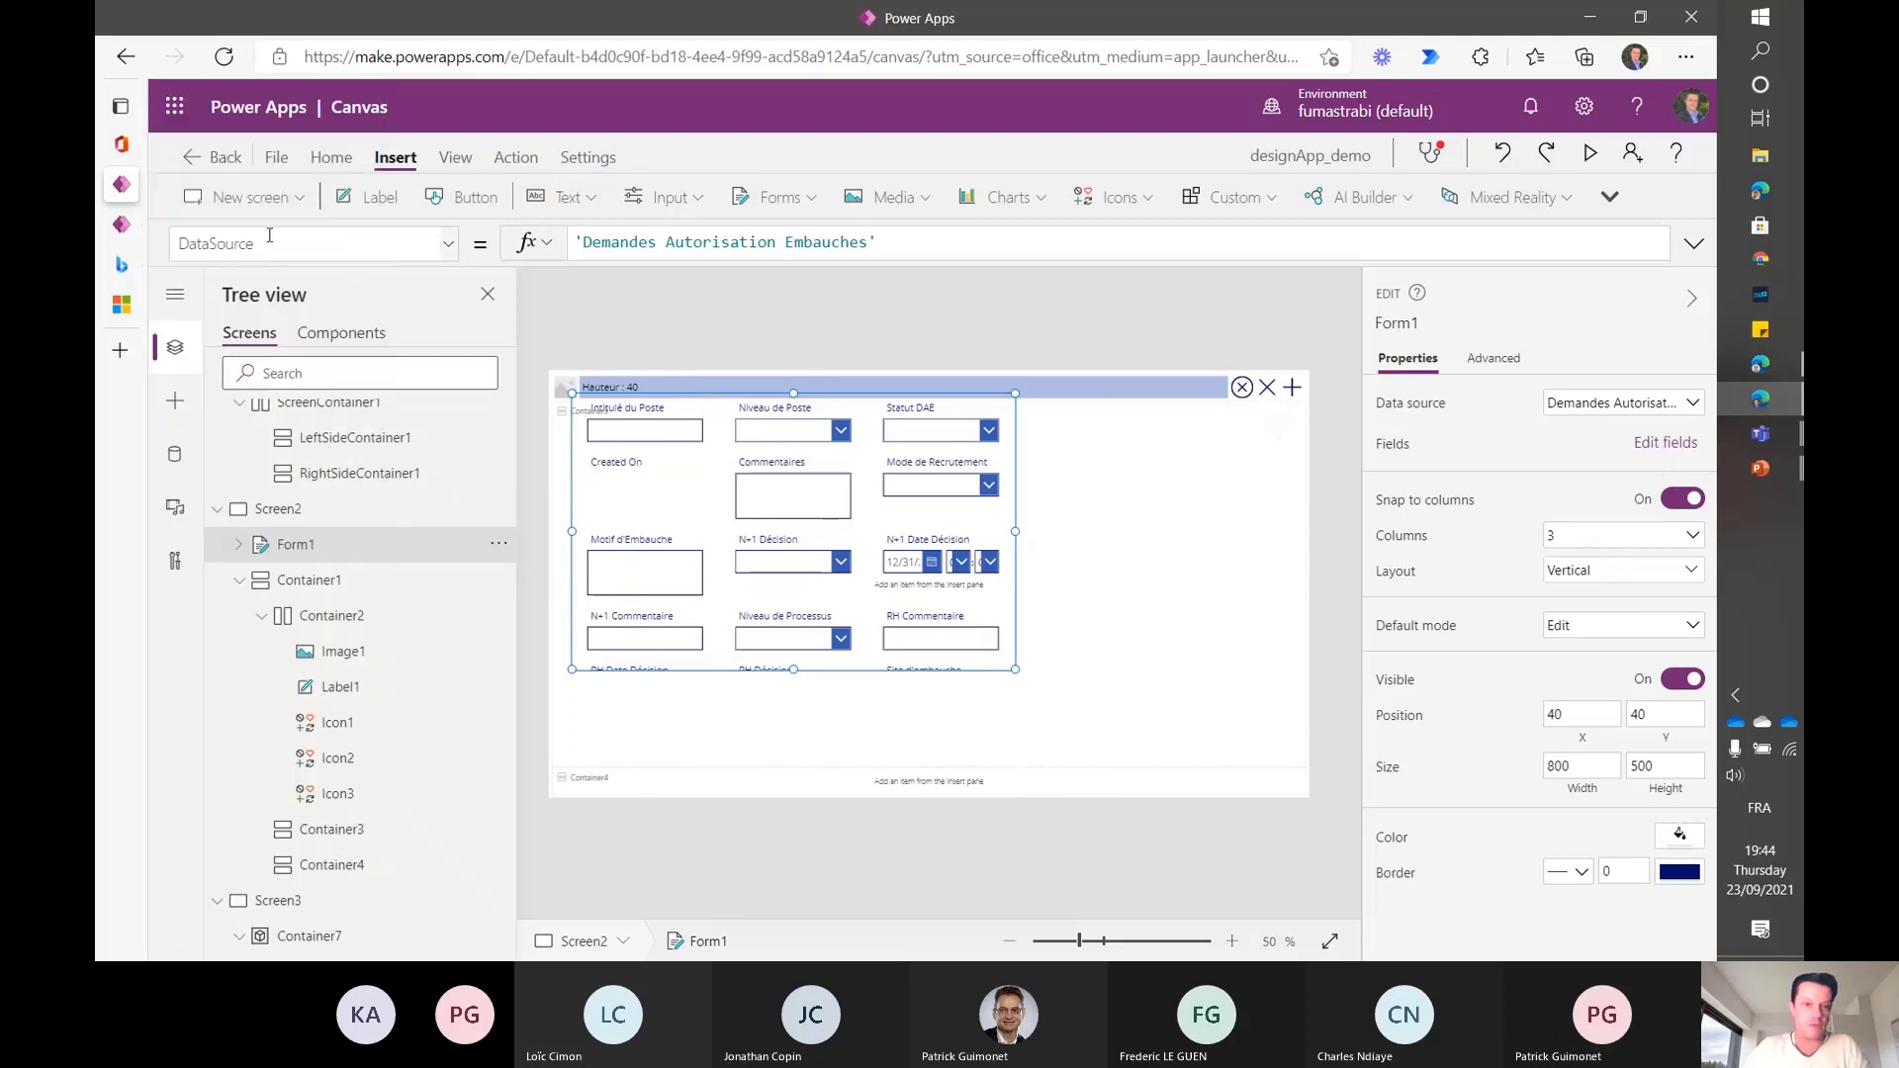
{"action": "left_click", "coordinate": [252, 197]}
{"action": "left_click", "coordinate": [275, 302]}
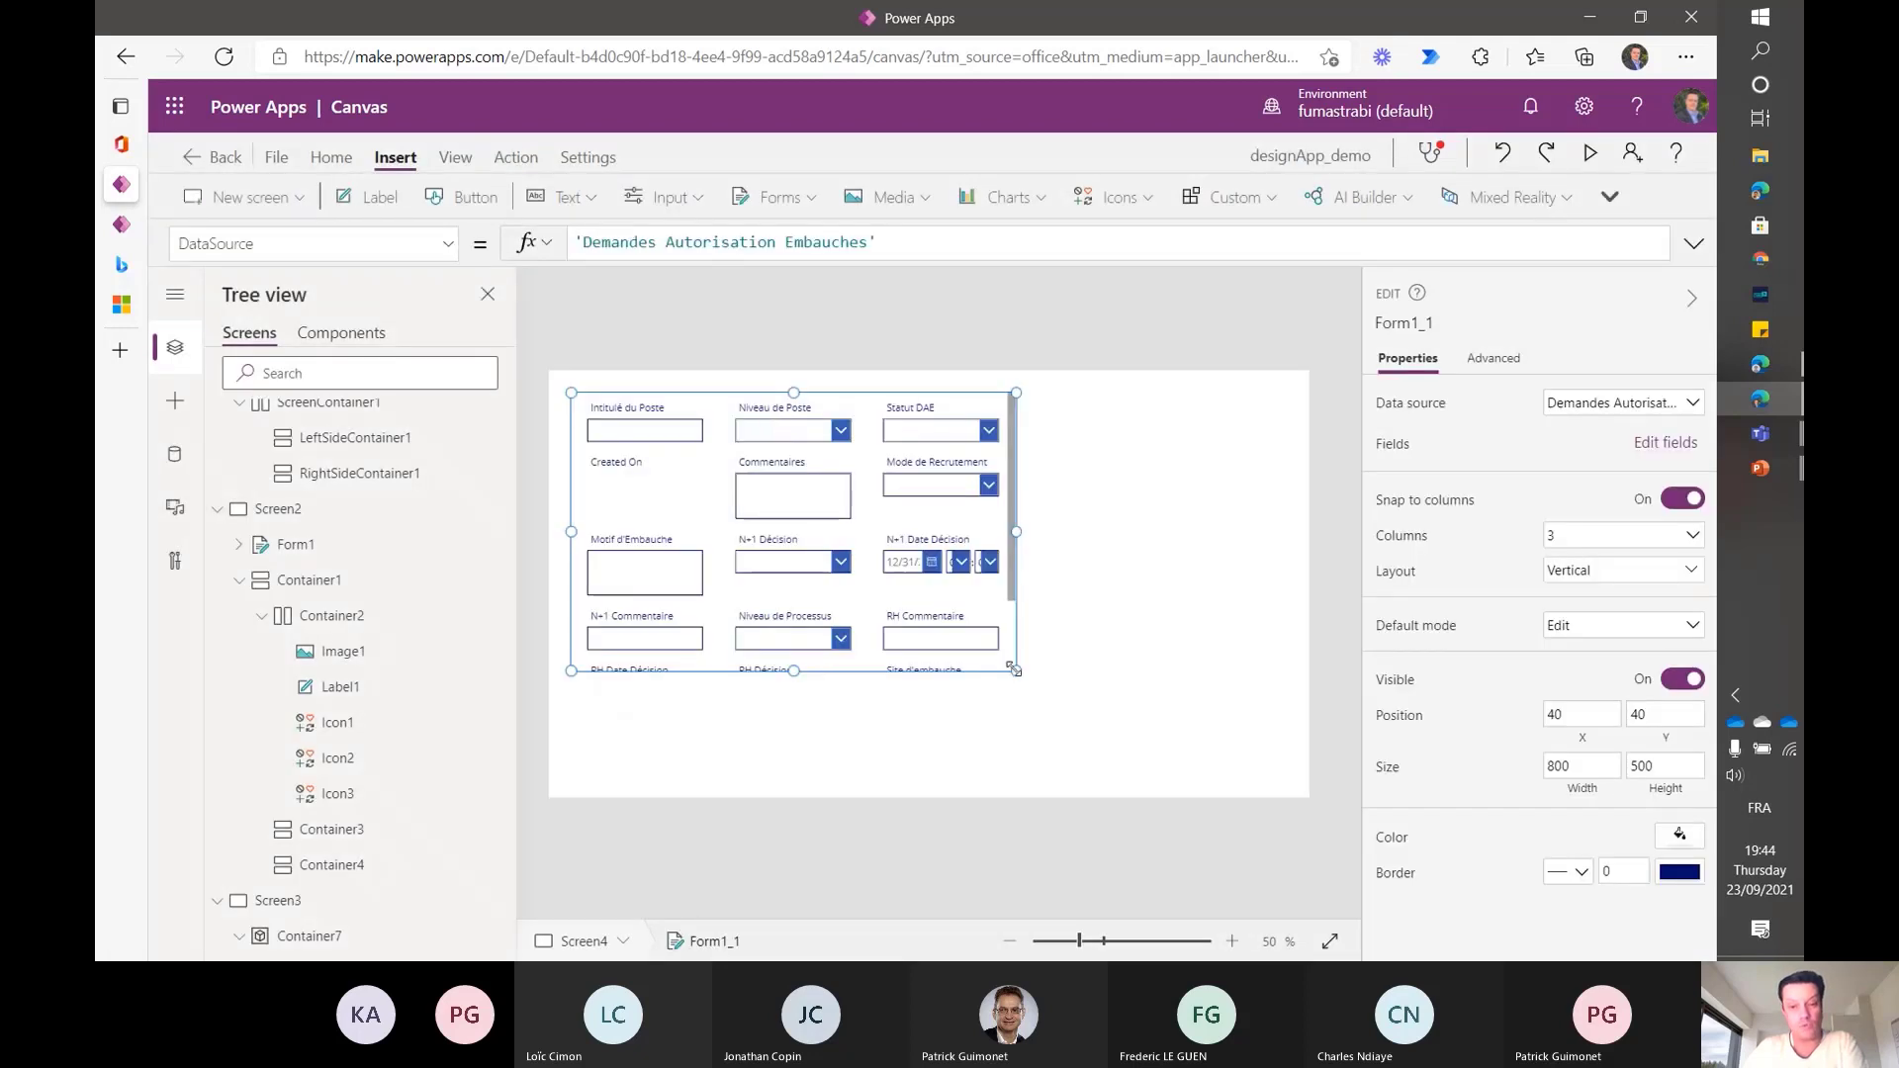
{"action": "left_click_drag", "start_coordinate": [1017, 671], "coordinate": [1297, 793]}
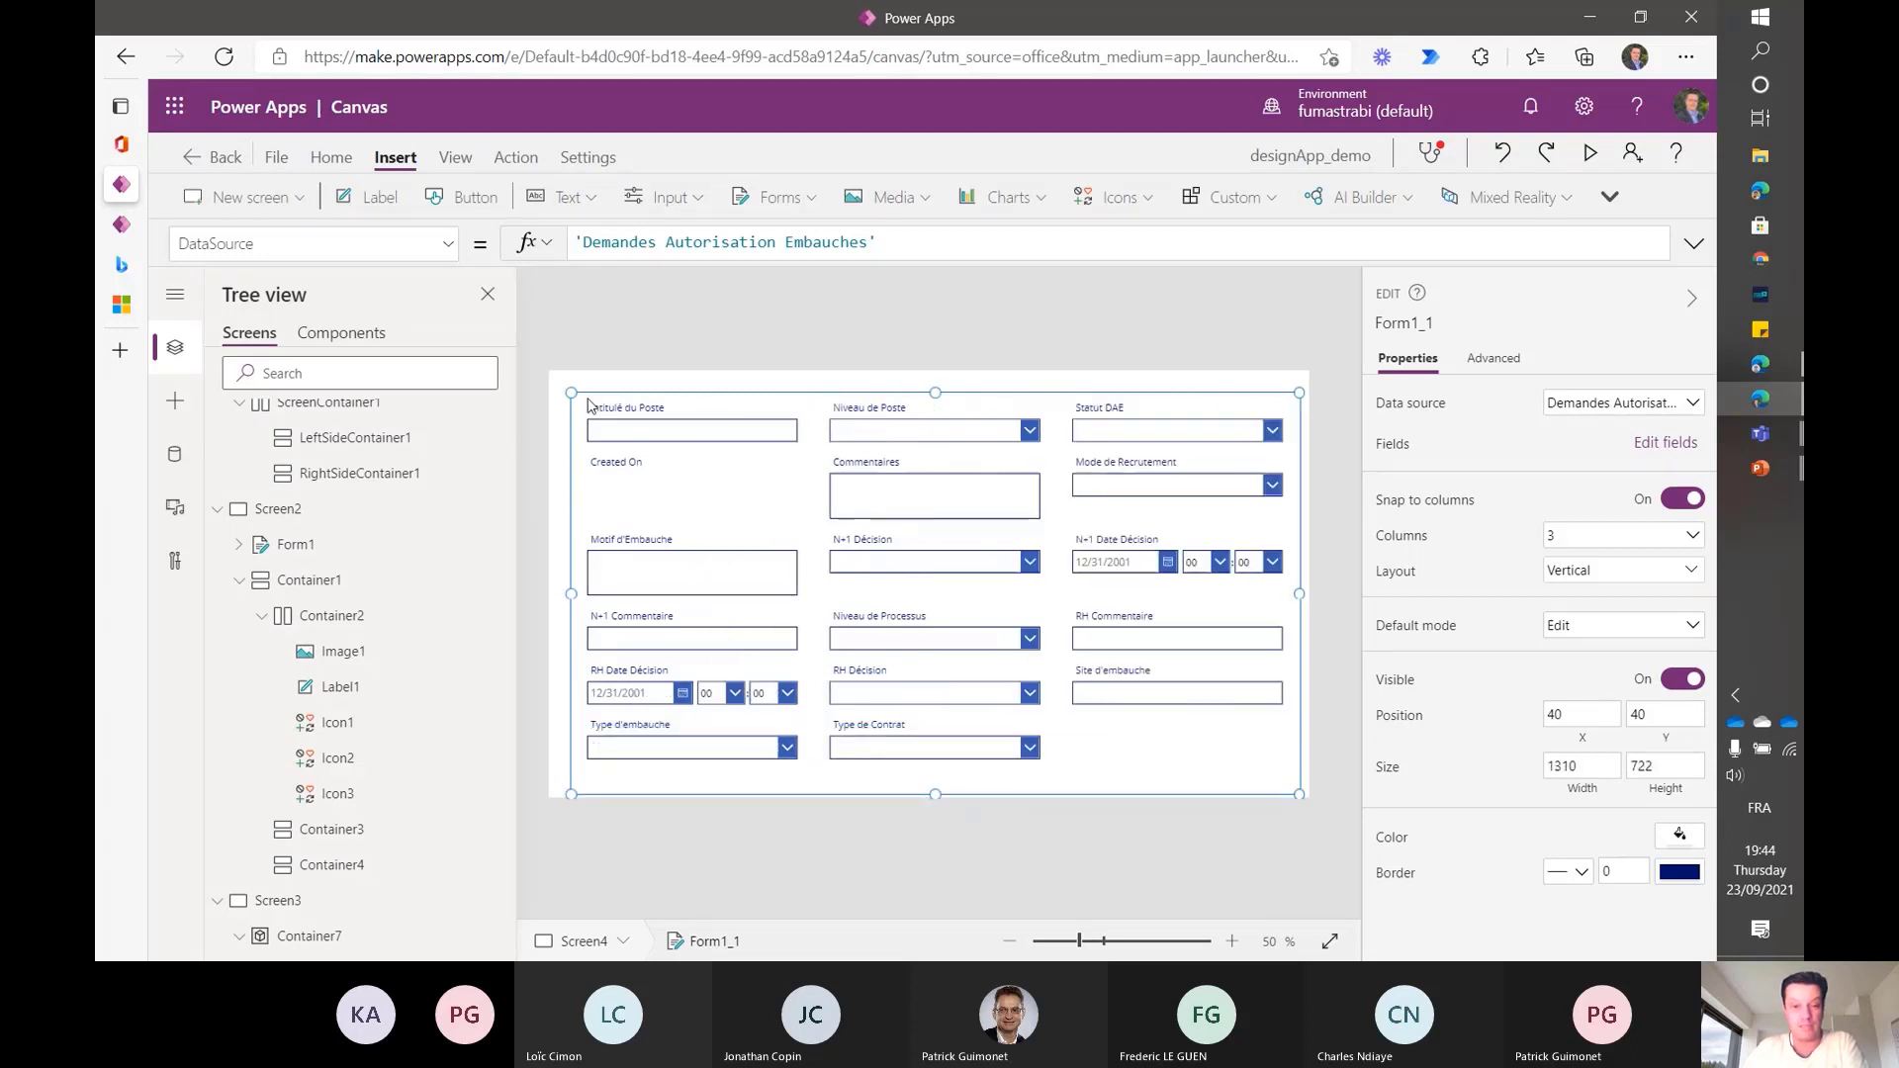
{"action": "left_click_drag", "start_coordinate": [570, 392], "coordinate": [549, 380]}
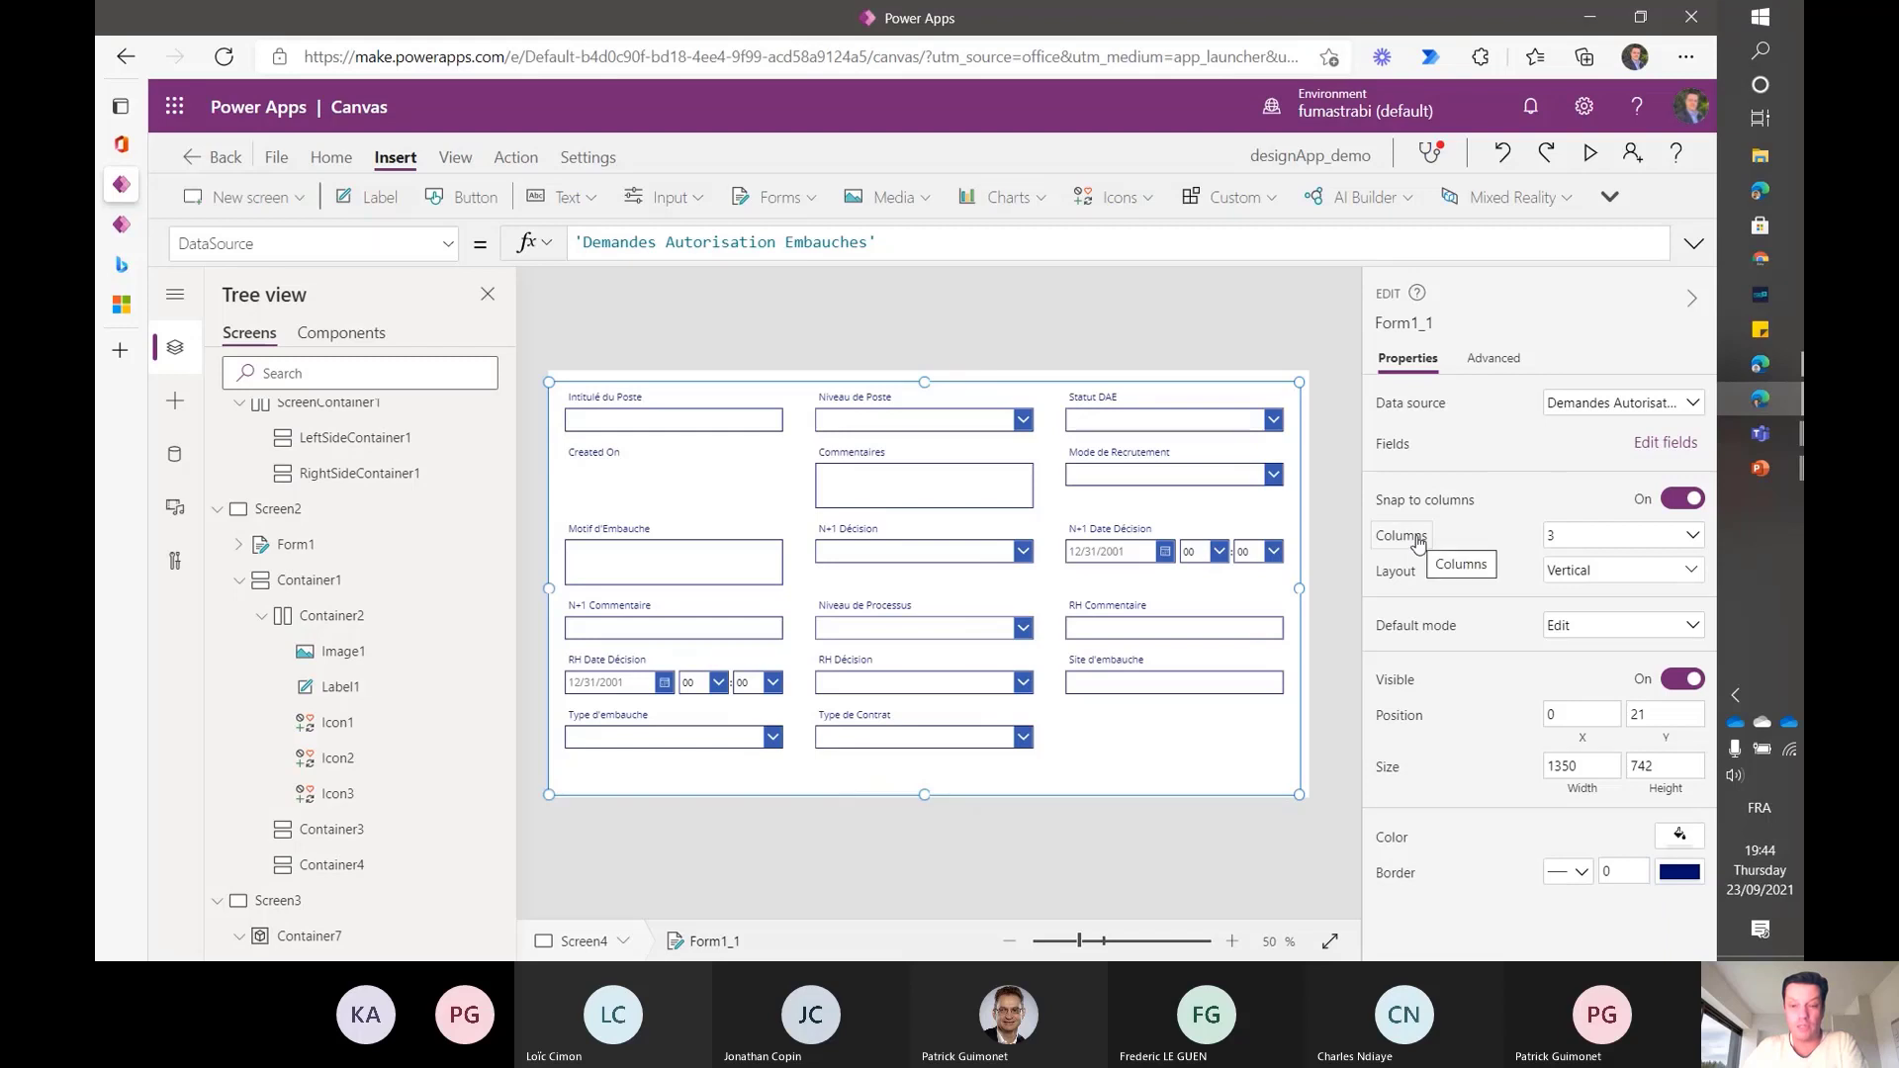
- Test the three-column form at widths of about 466 and 676, and widen it to about 1354
{"action": "left_click_drag", "start_coordinate": [1299, 588], "coordinate": [809, 631]}
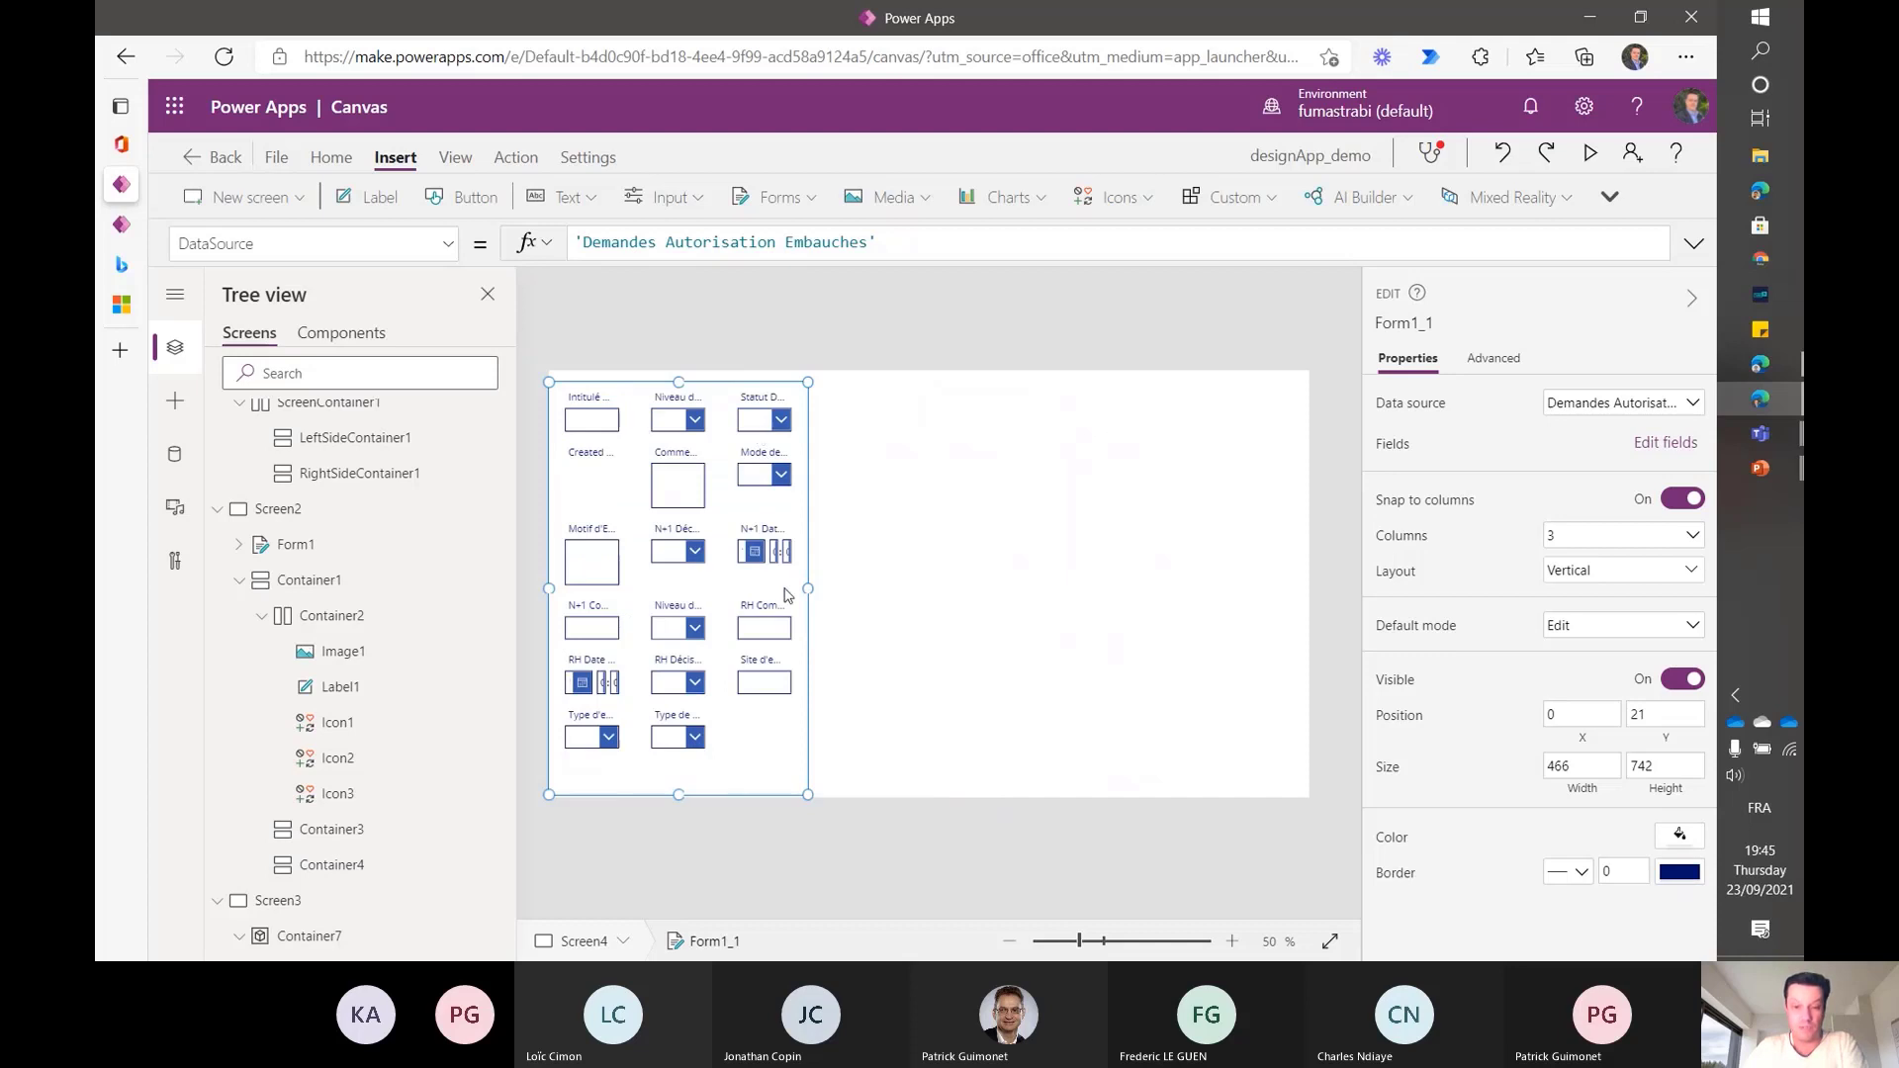
{"action": "left_click_drag", "start_coordinate": [810, 587], "coordinate": [925, 588]}
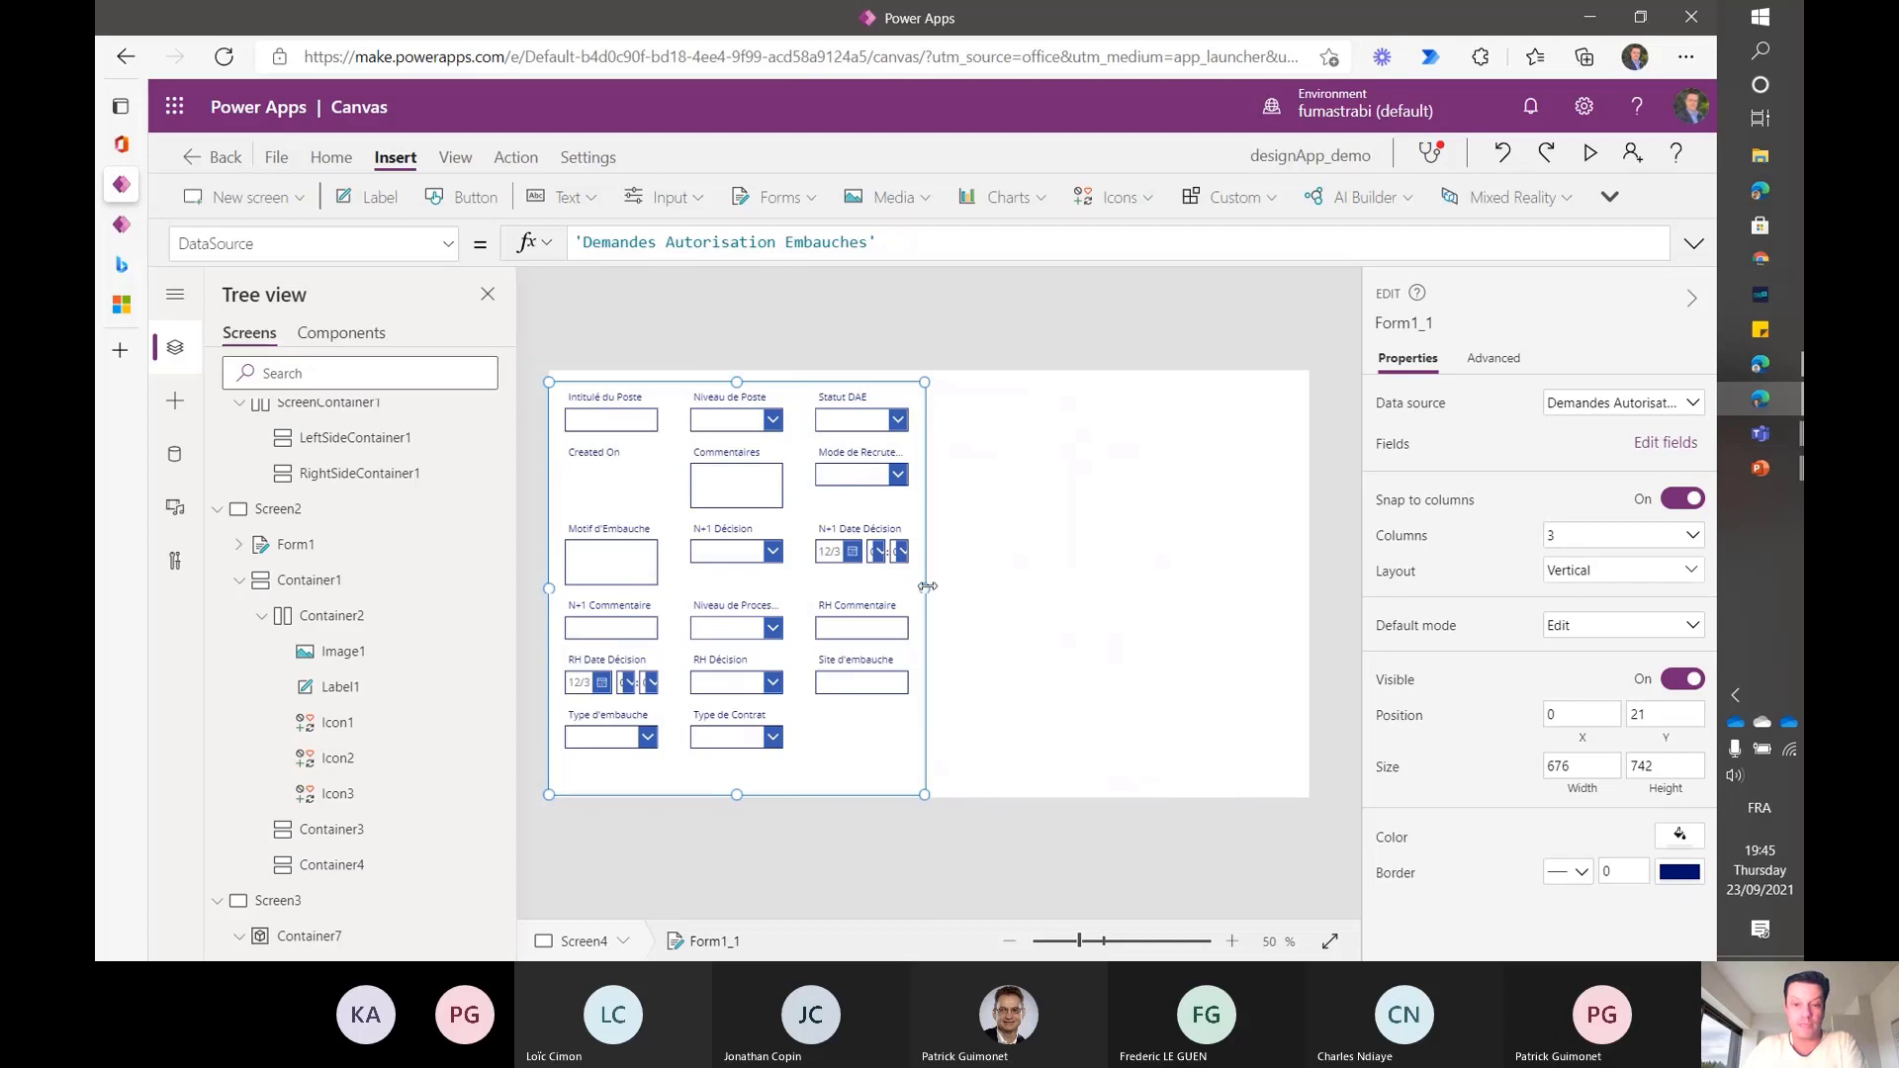
{"action": "left_click_drag", "start_coordinate": [928, 587], "coordinate": [1305, 572]}
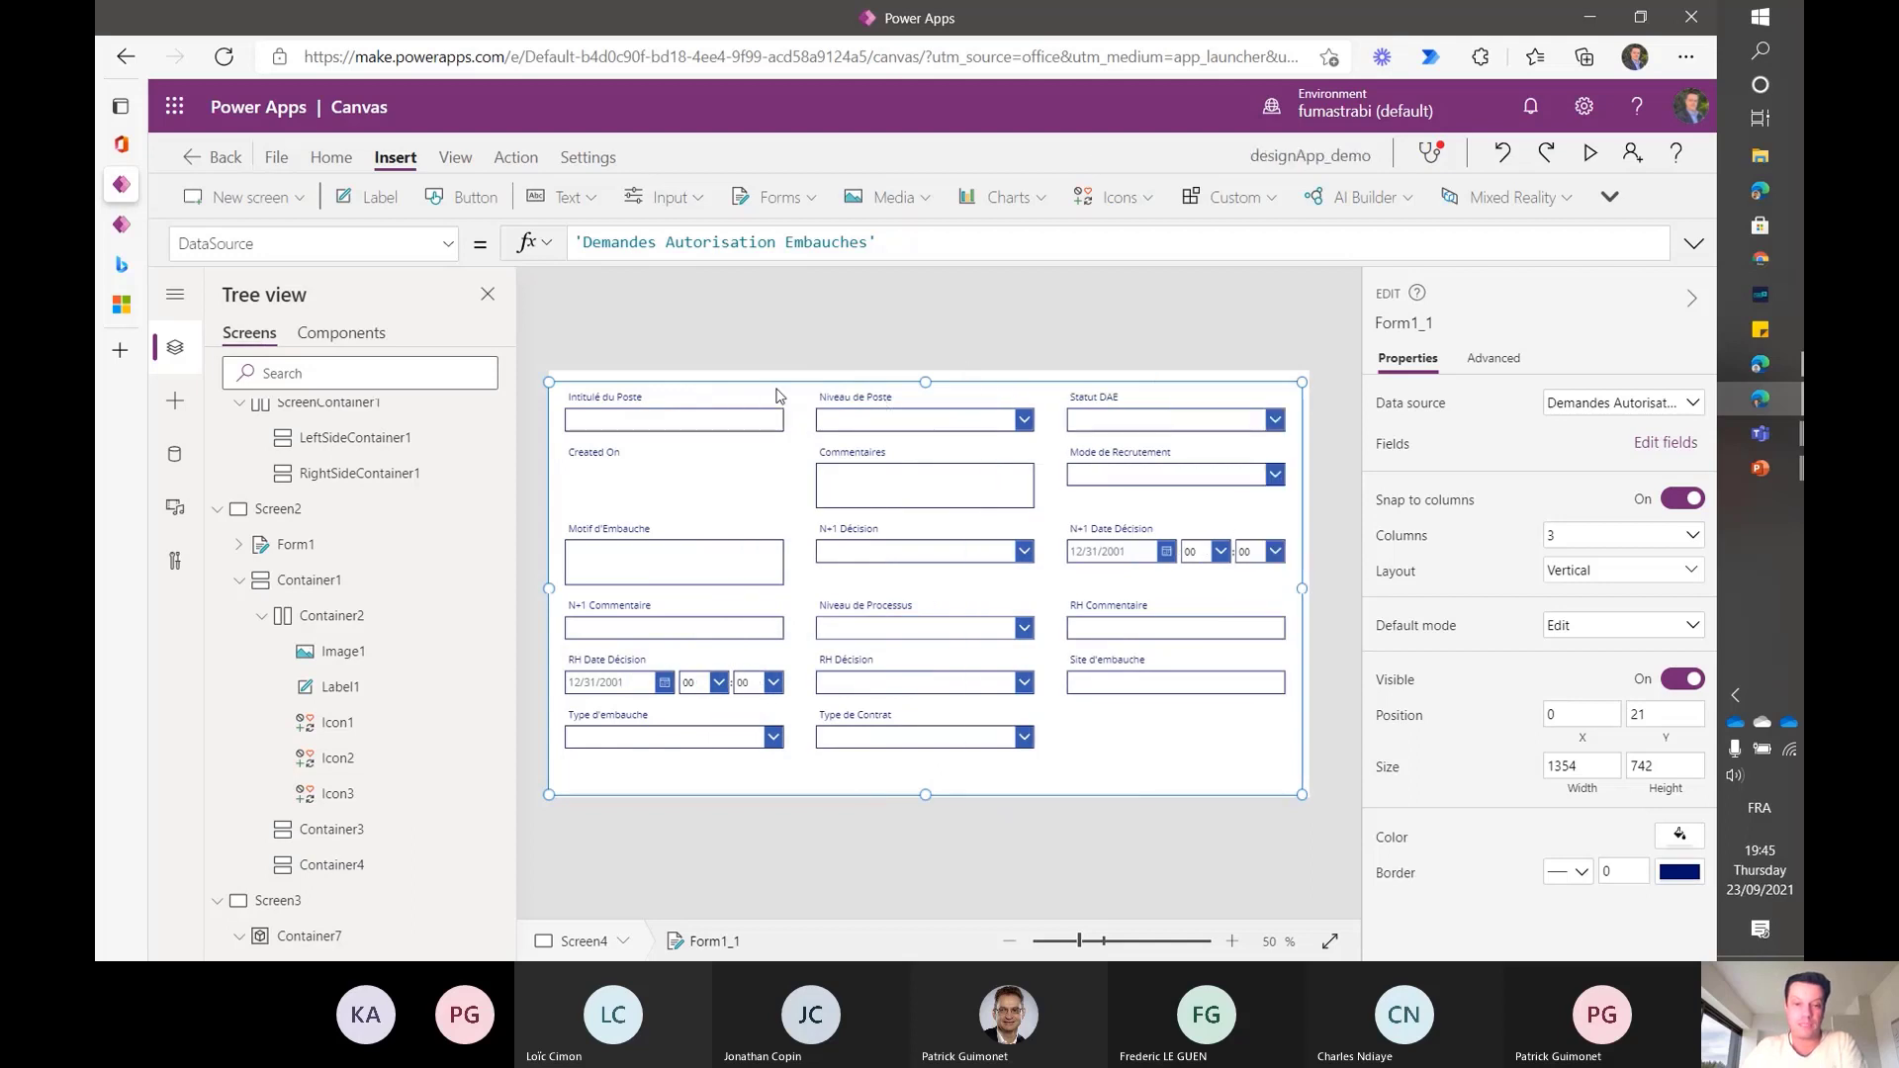
- Turn on Width fit for the Intitulé du Poste card and show the X position formula of the Niveau de Poste card
{"action": "left_click", "coordinate": [677, 401]}
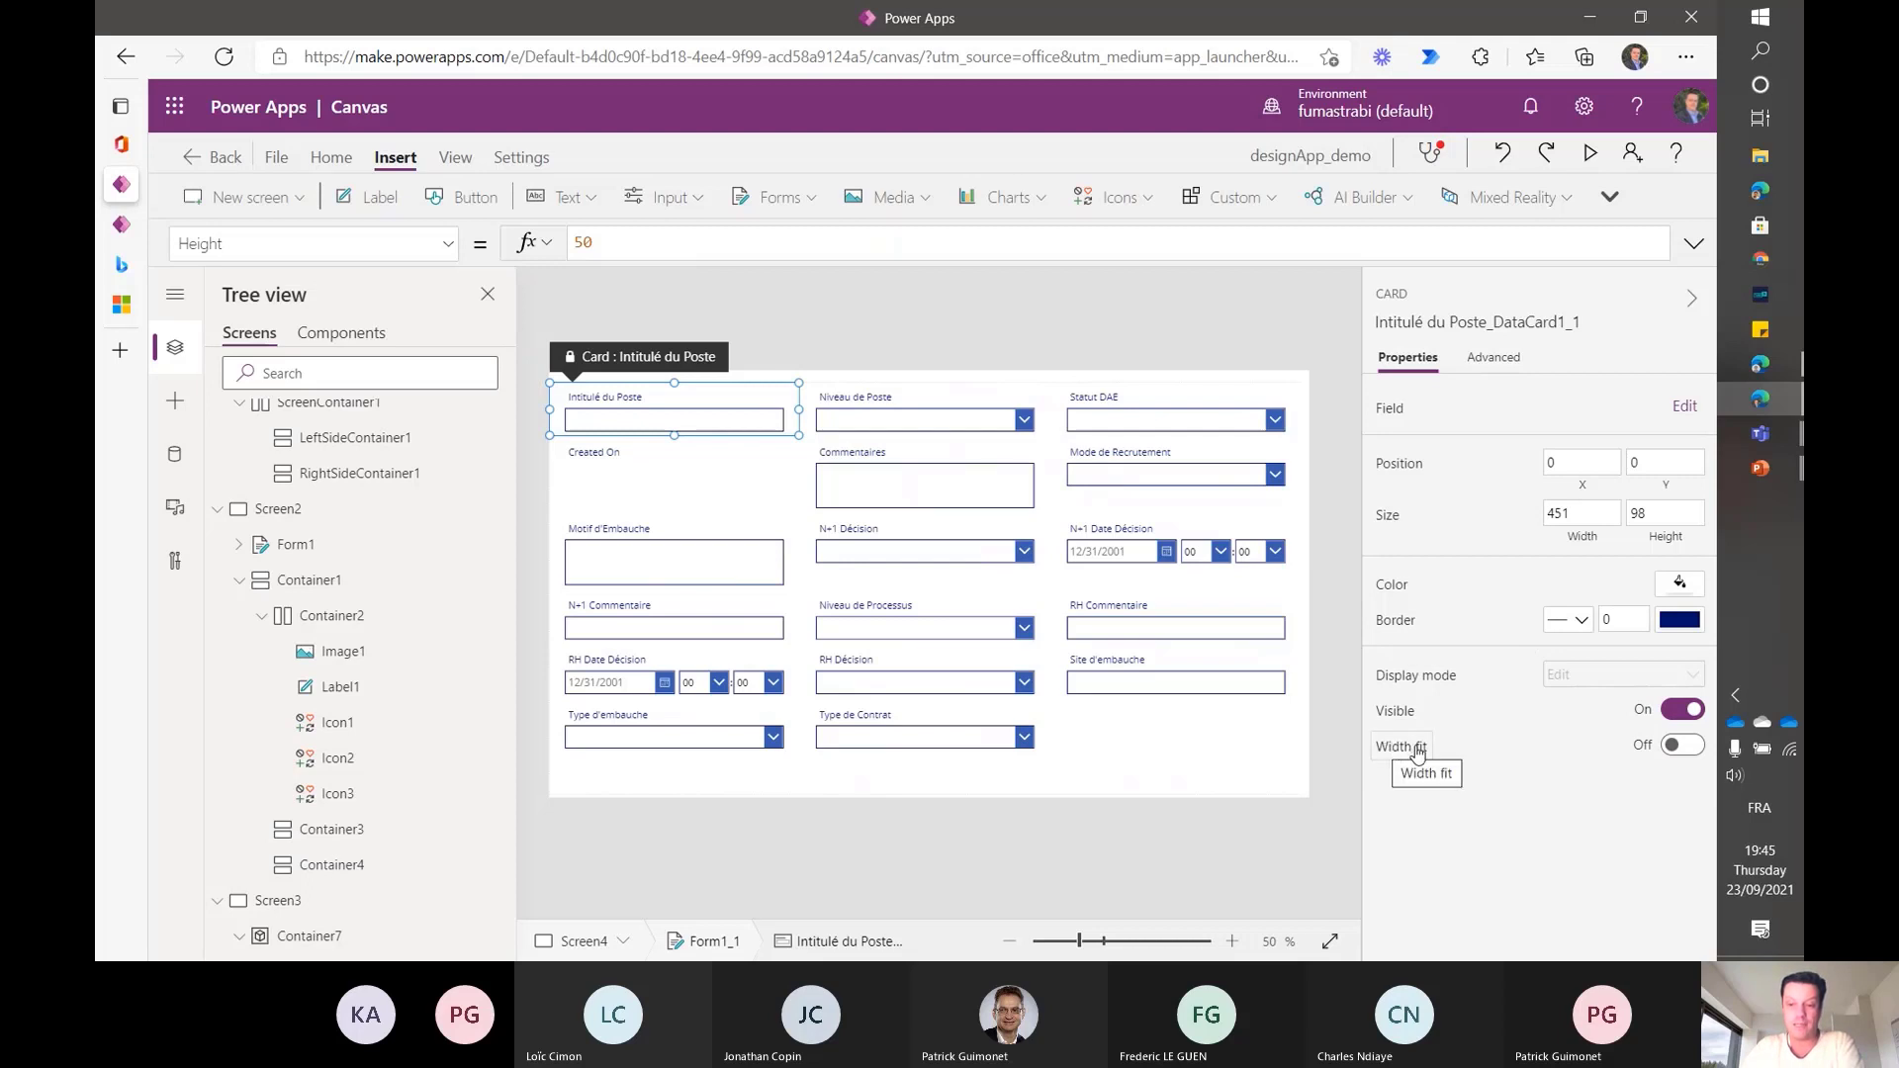
{"action": "left_click", "coordinate": [1672, 748]}
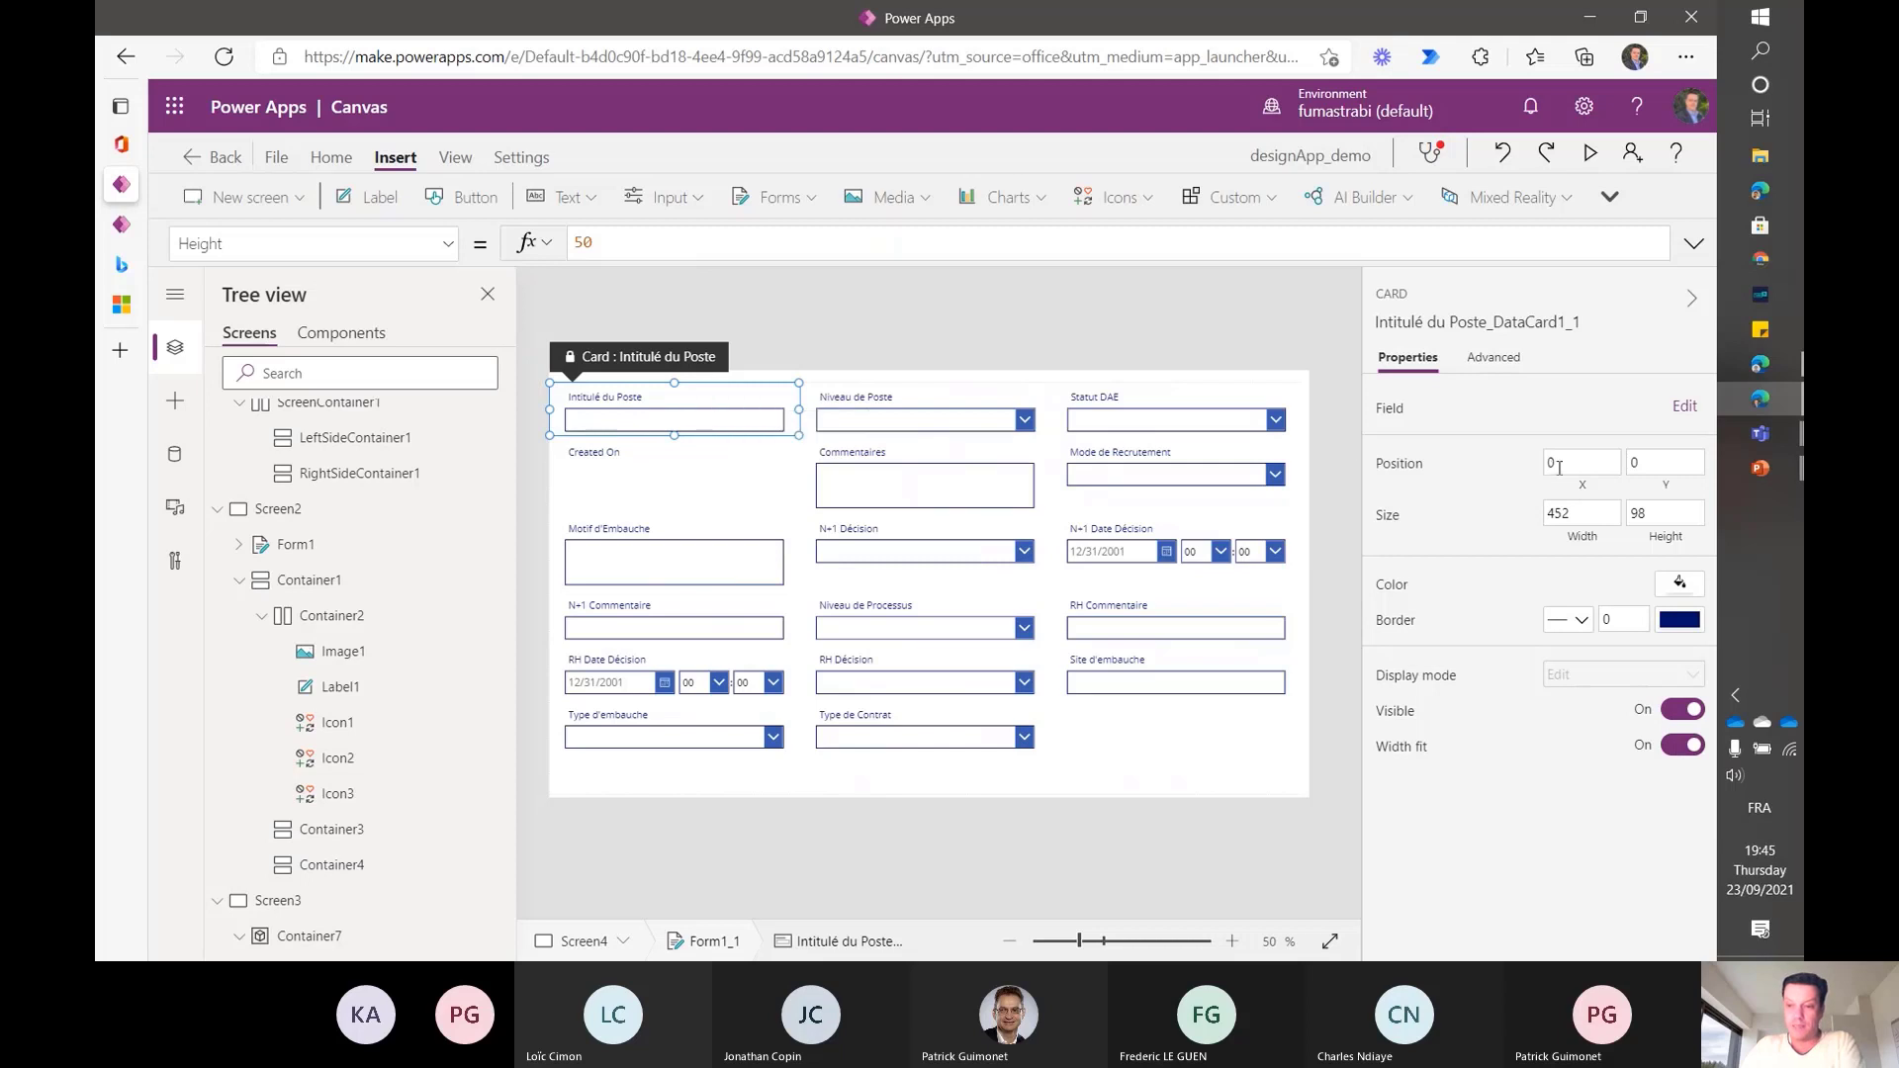
{"action": "left_click", "coordinate": [901, 400]}
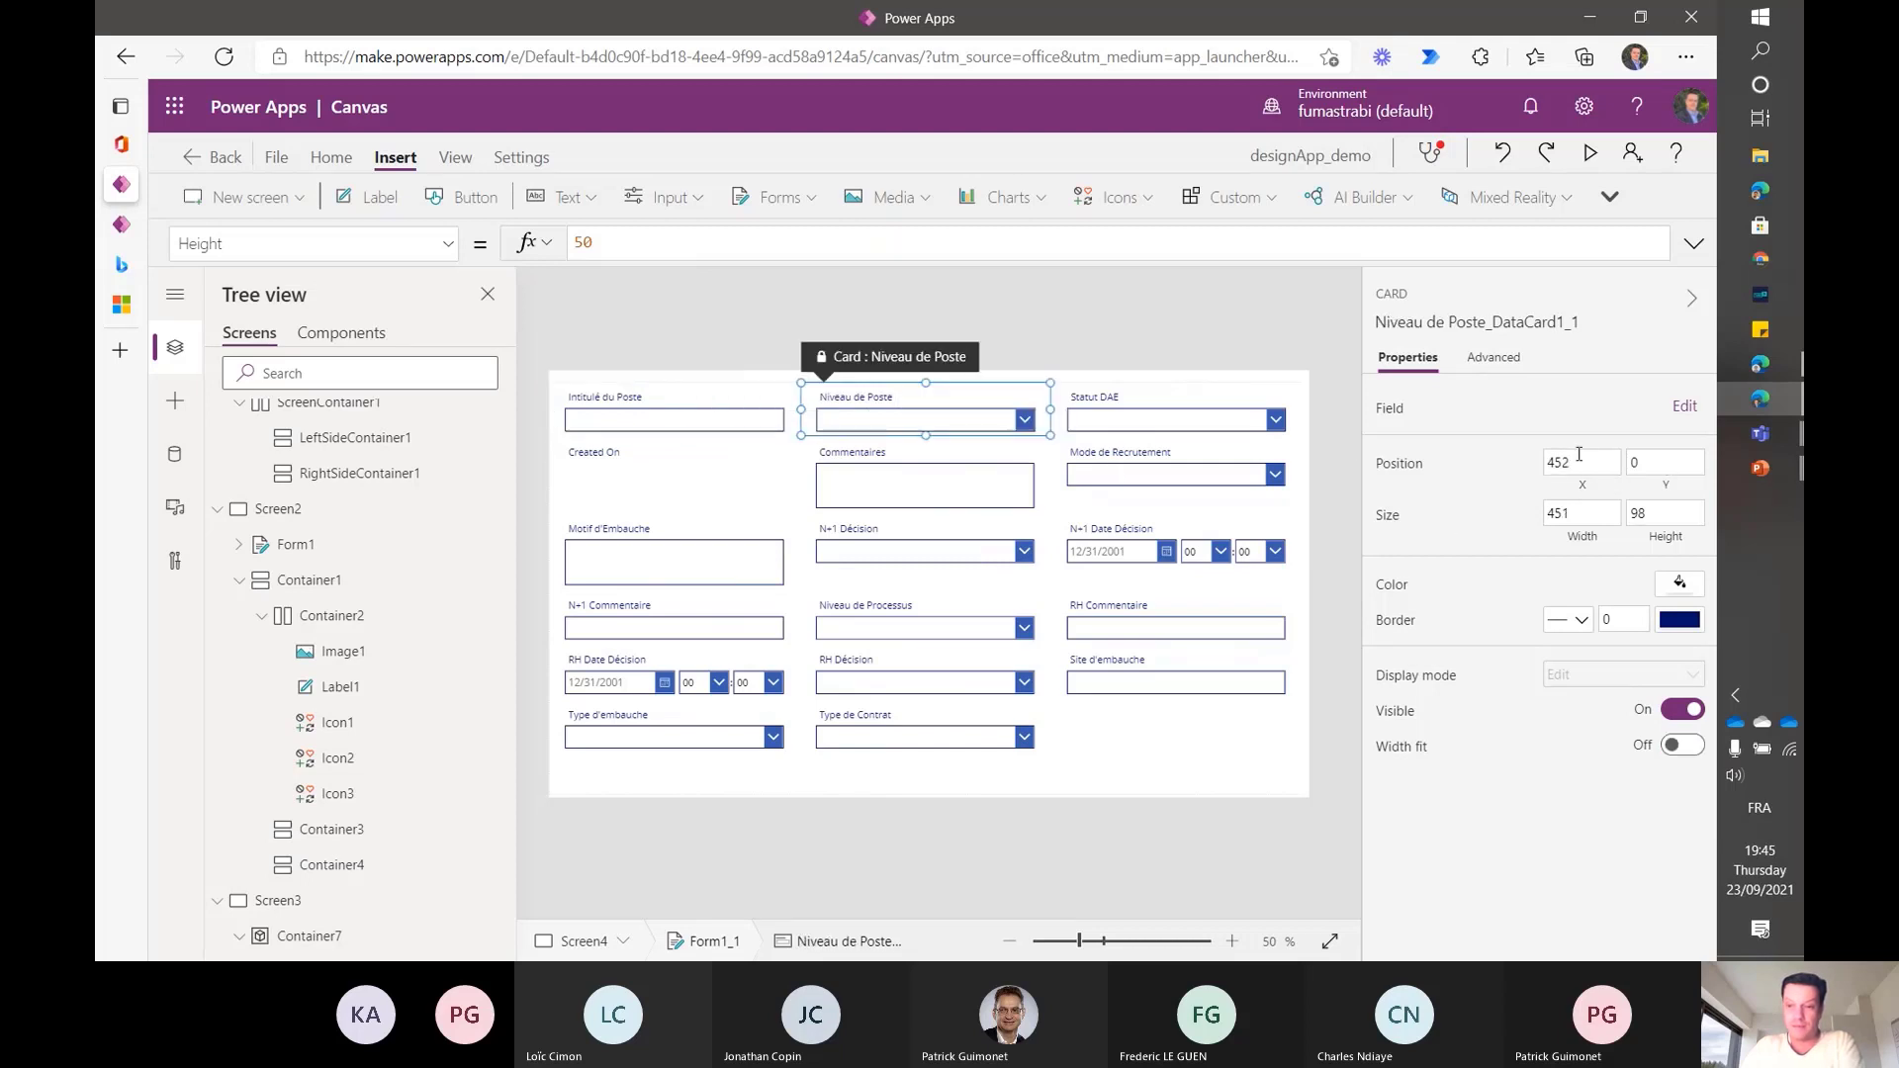
{"action": "left_click", "coordinate": [1585, 489]}
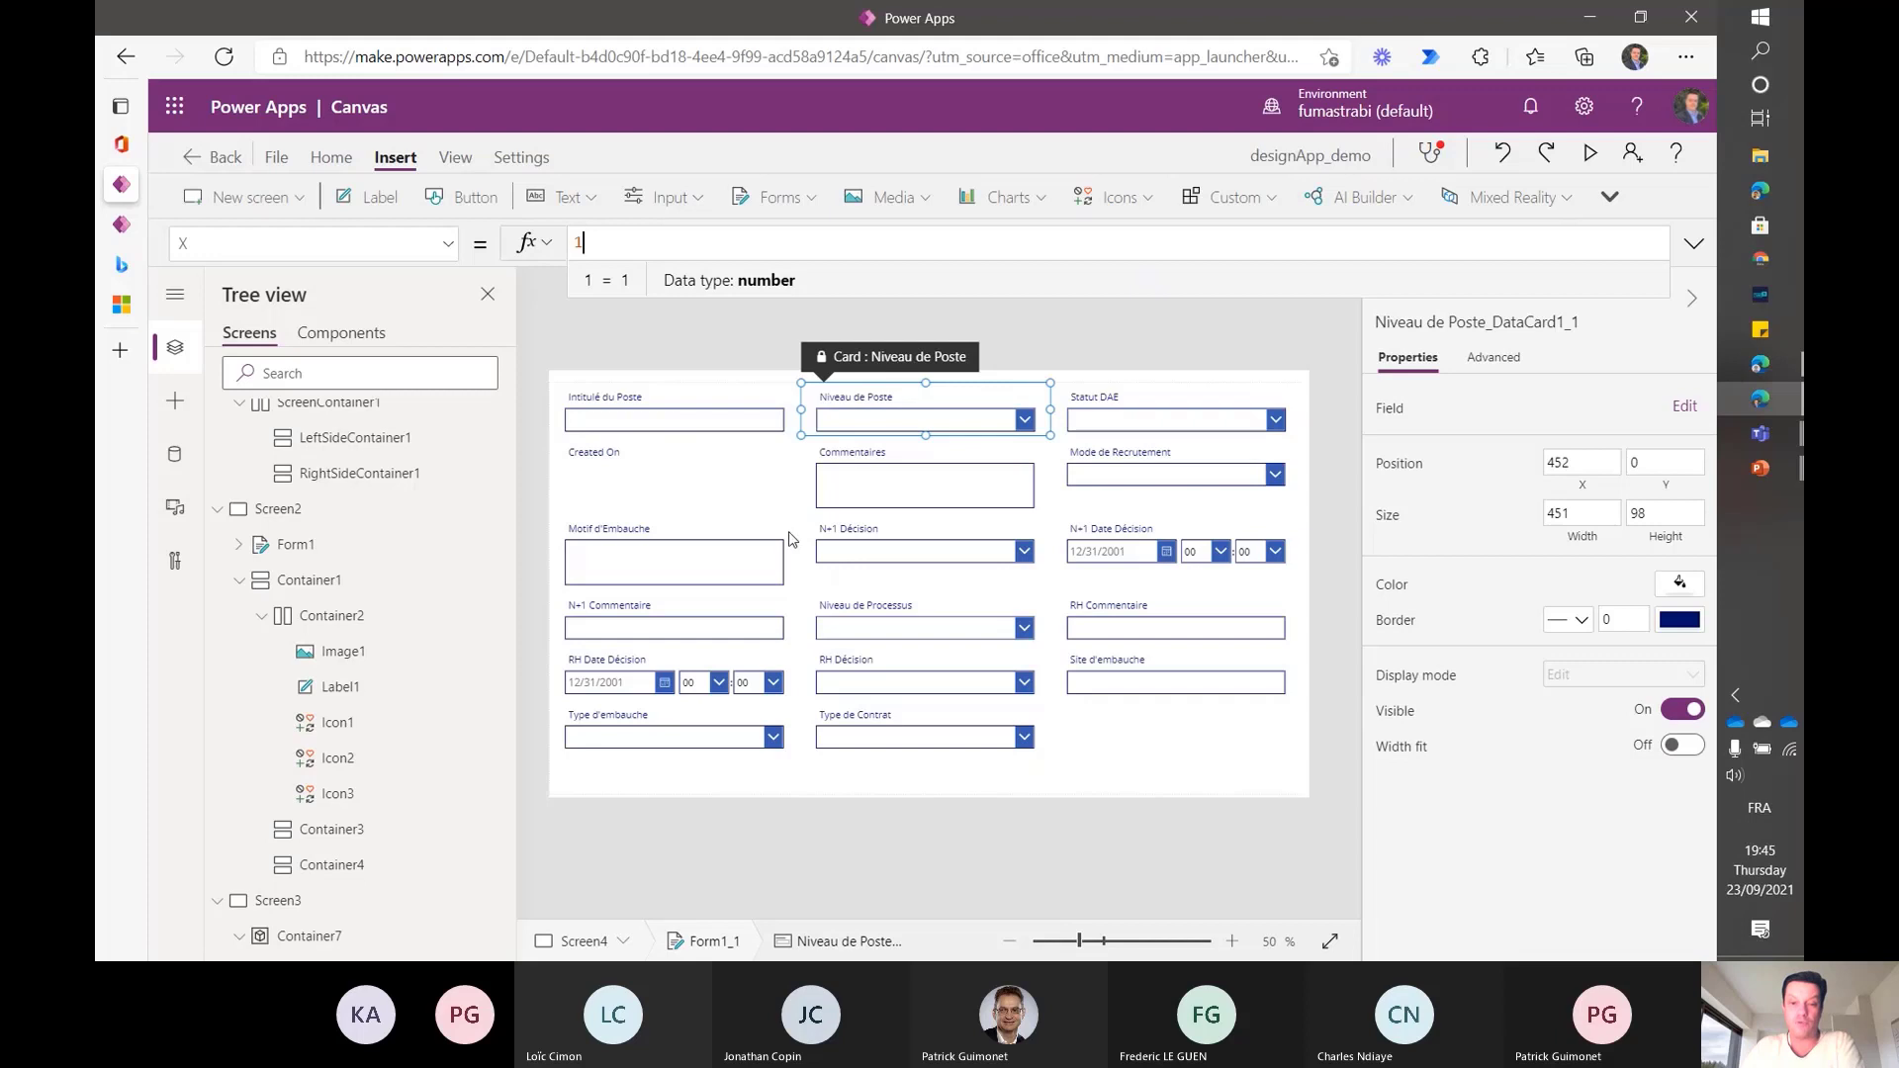
- Locate the form on Screen4 in the control hierarchy and examine the Niveau de Poste card's X position formula
{"action": "left_click", "coordinate": [303, 582]}
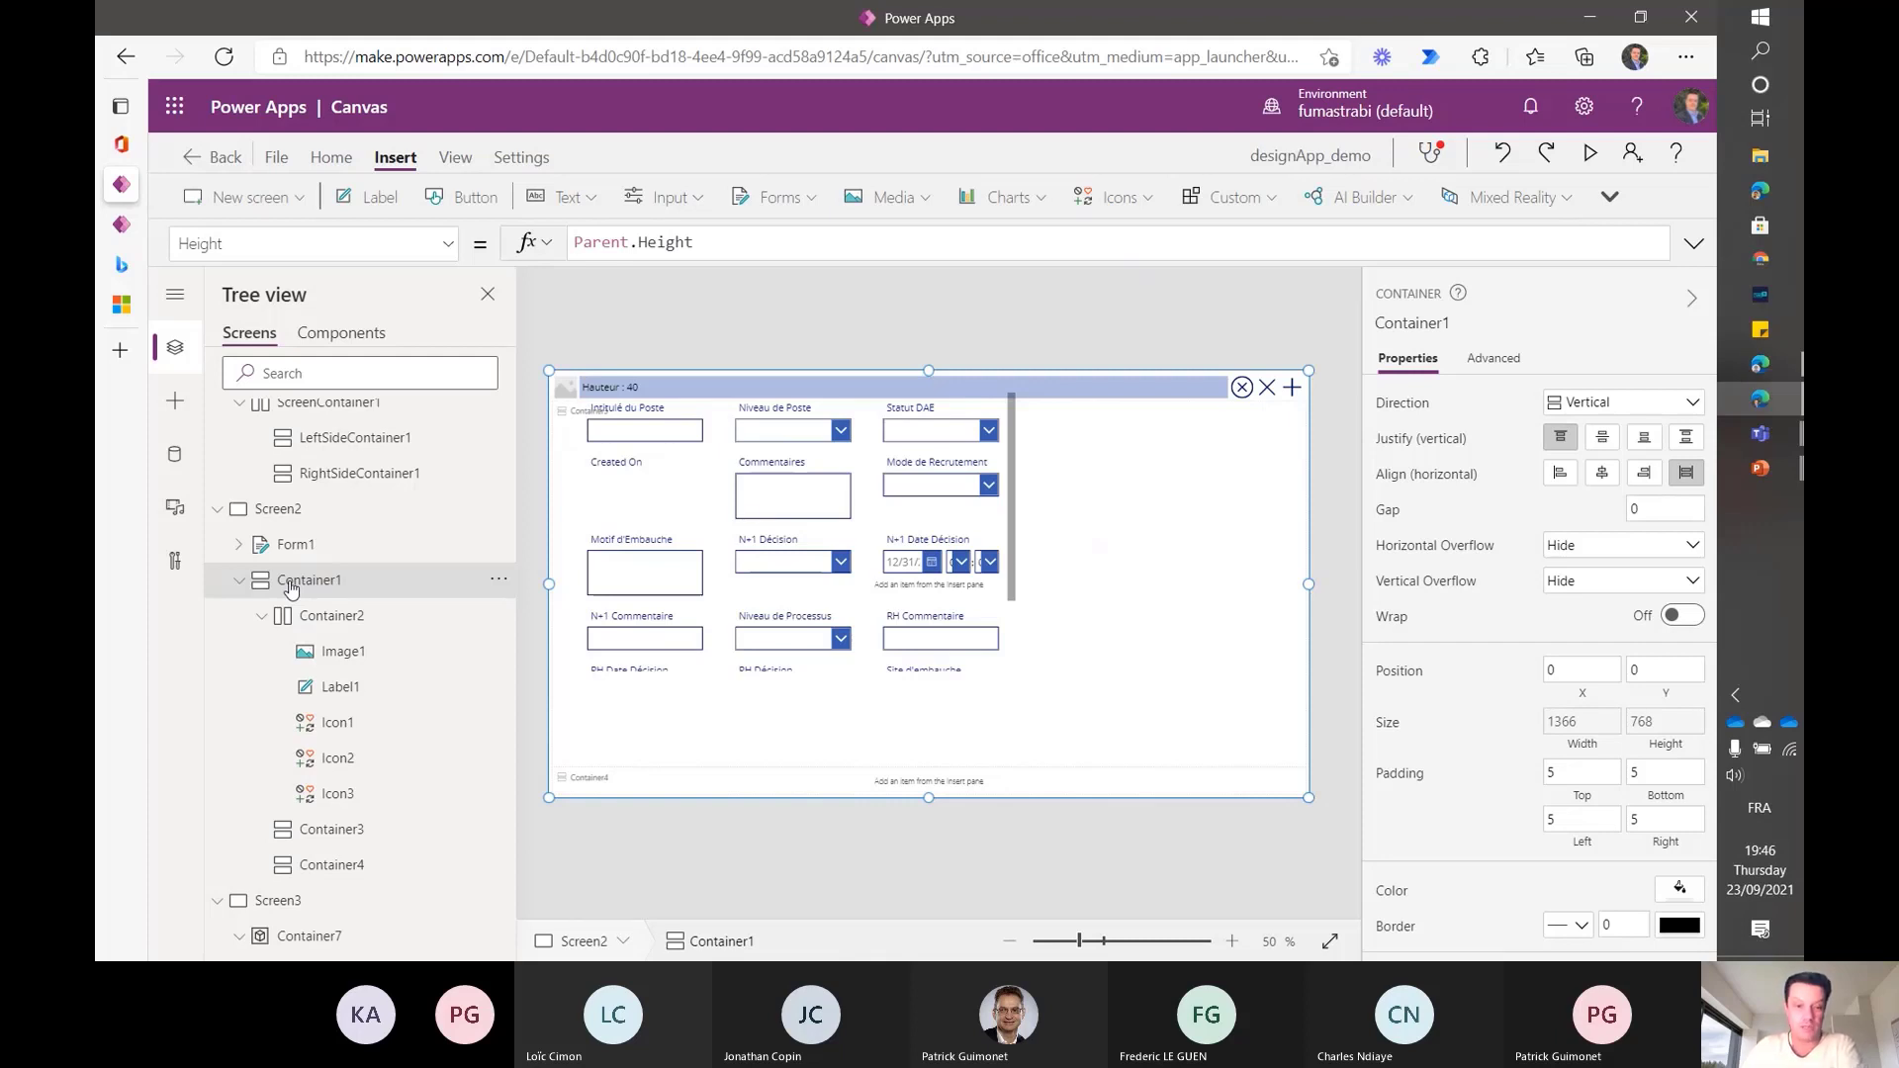
{"action": "scroll", "coordinate": [297, 693], "scroll_direction": "down", "scroll_amount": 5}
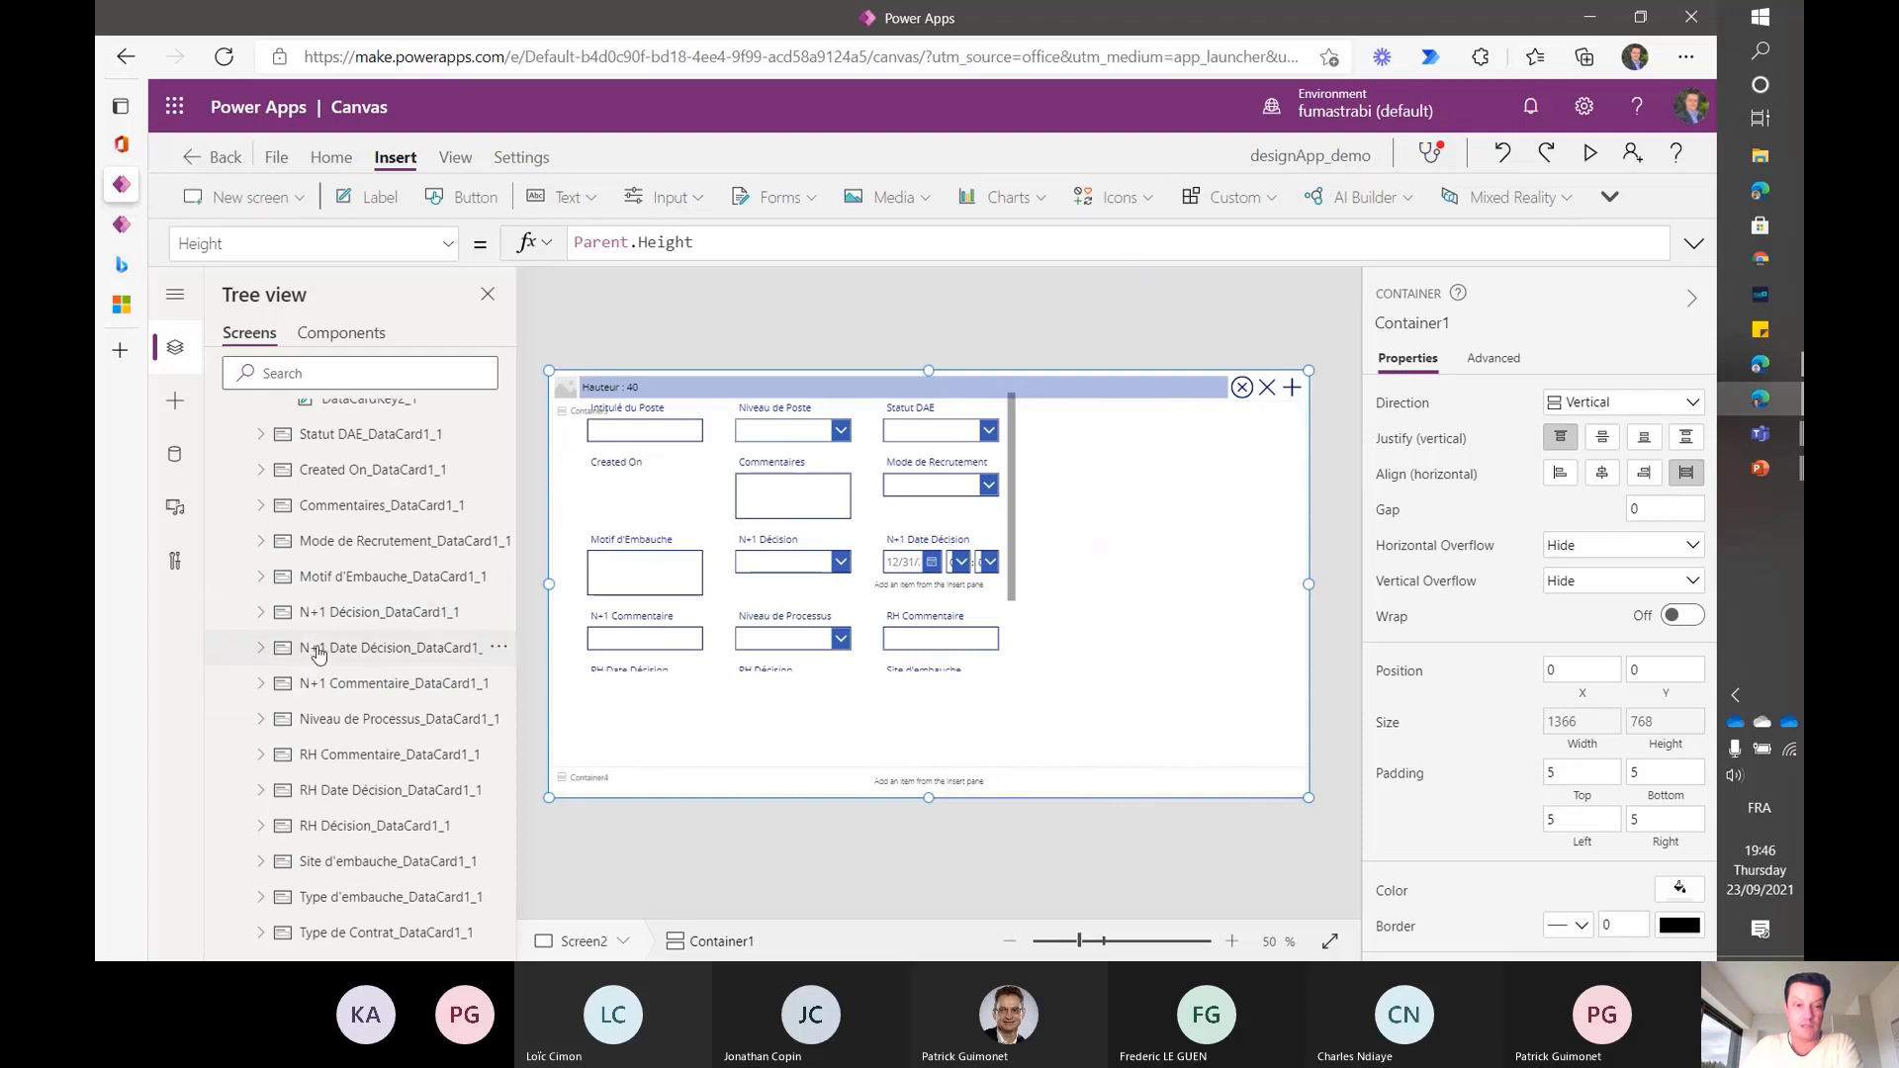
{"action": "scroll", "coordinate": [321, 680], "scroll_direction": "up", "scroll_amount": 5}
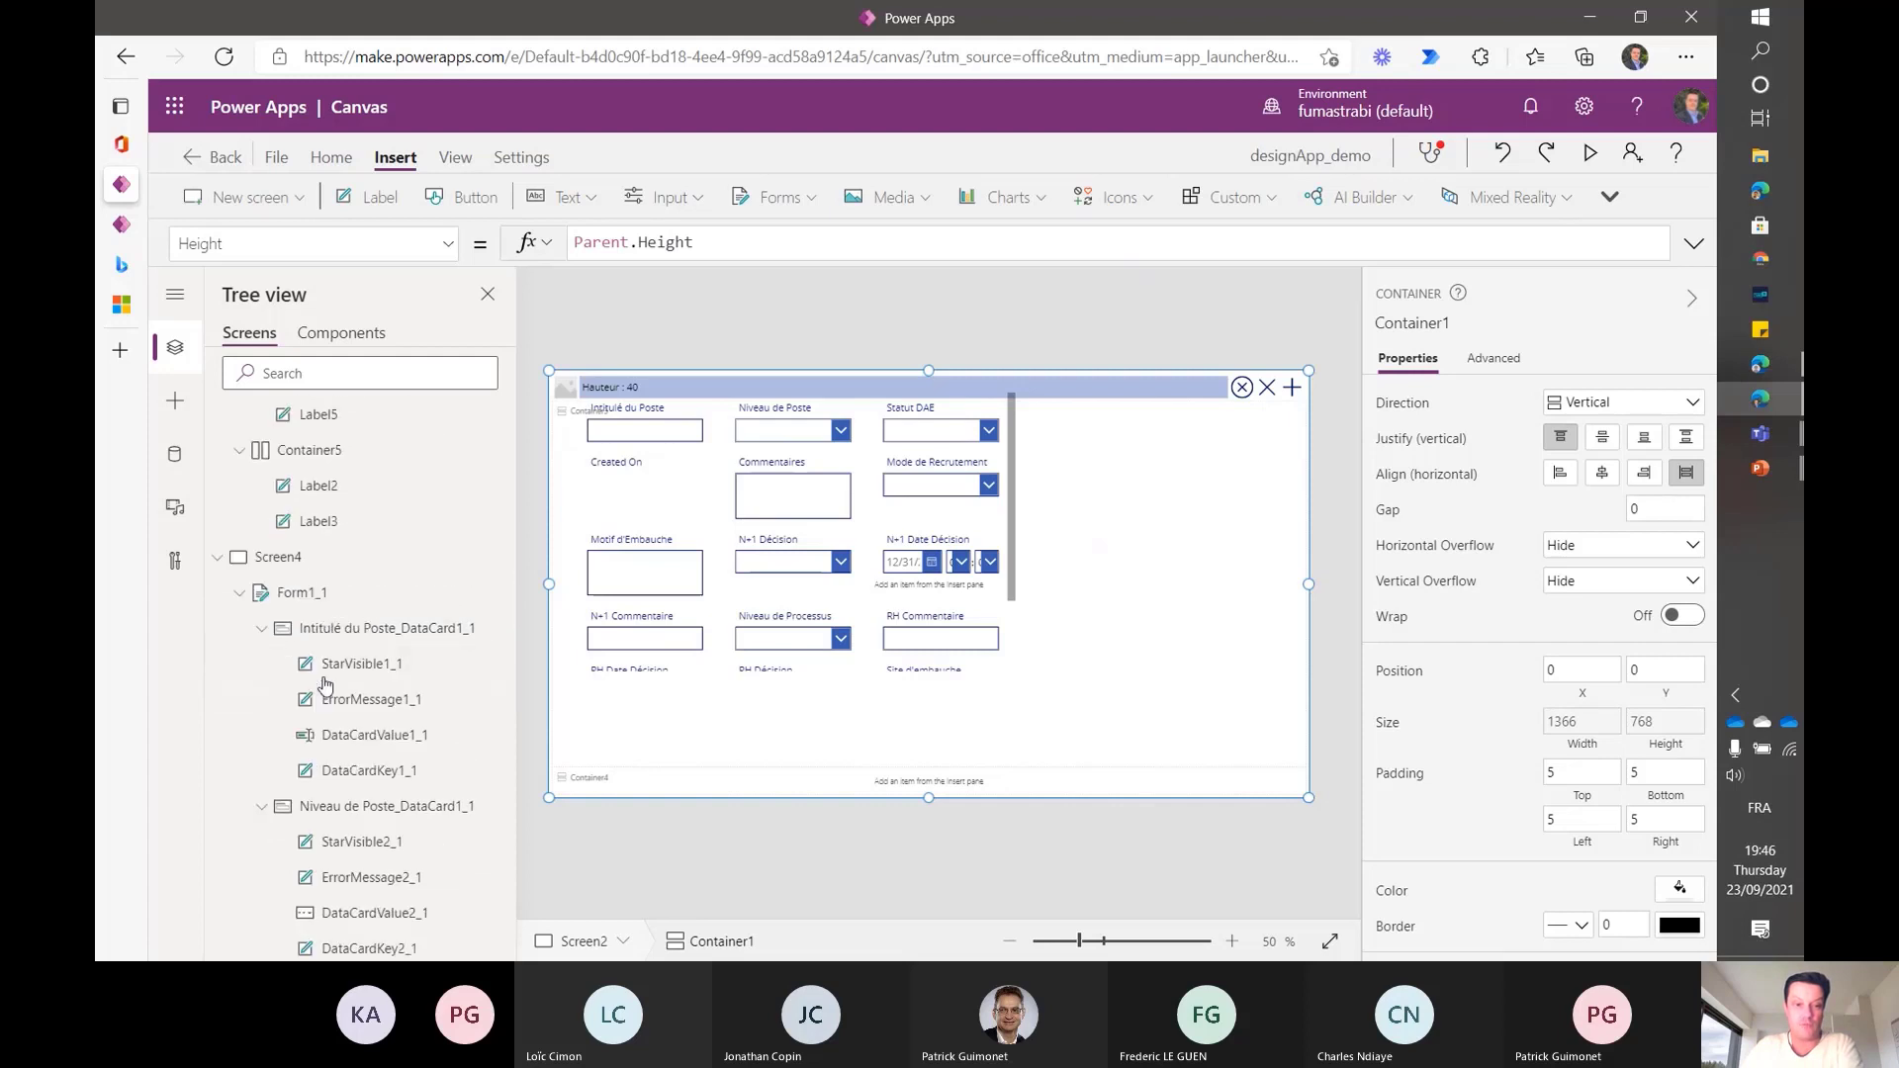
{"action": "left_click", "coordinate": [307, 594]}
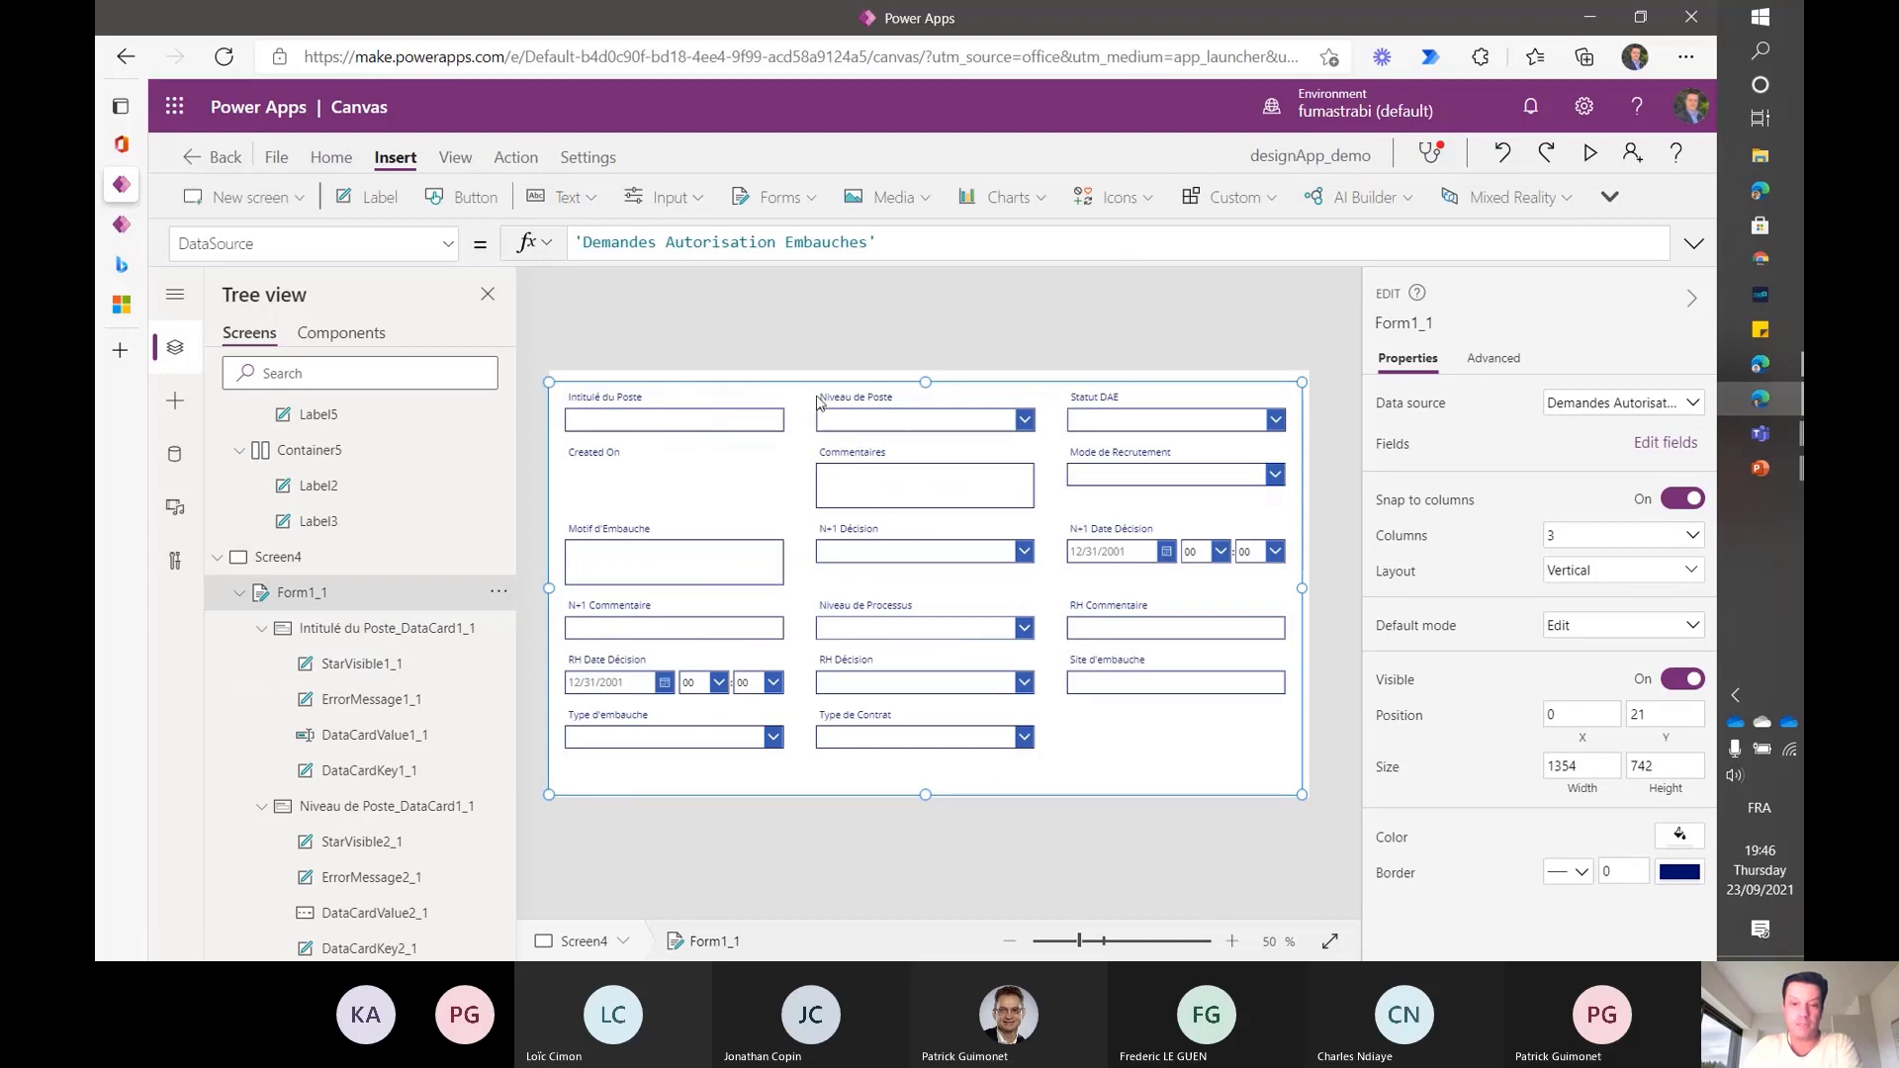
{"action": "left_click", "coordinate": [901, 409]}
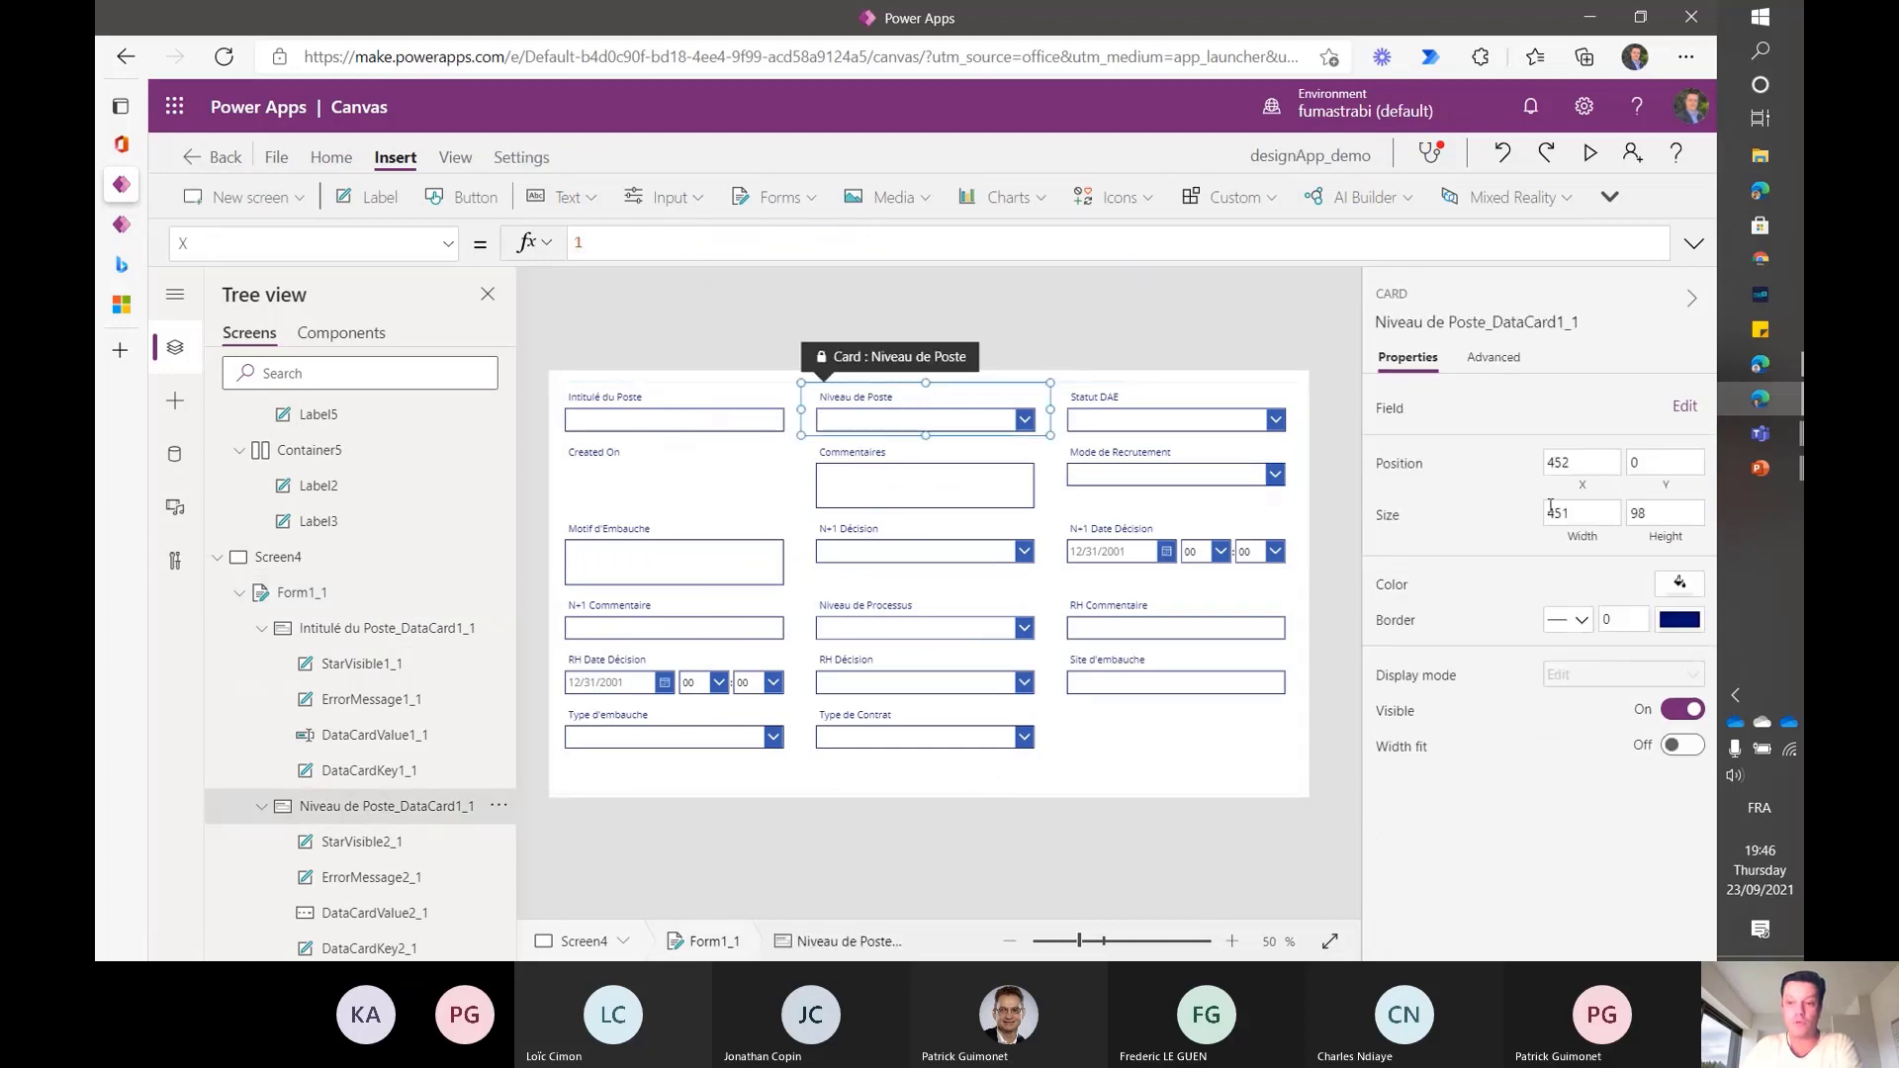
{"action": "left_click", "coordinate": [1600, 490]}
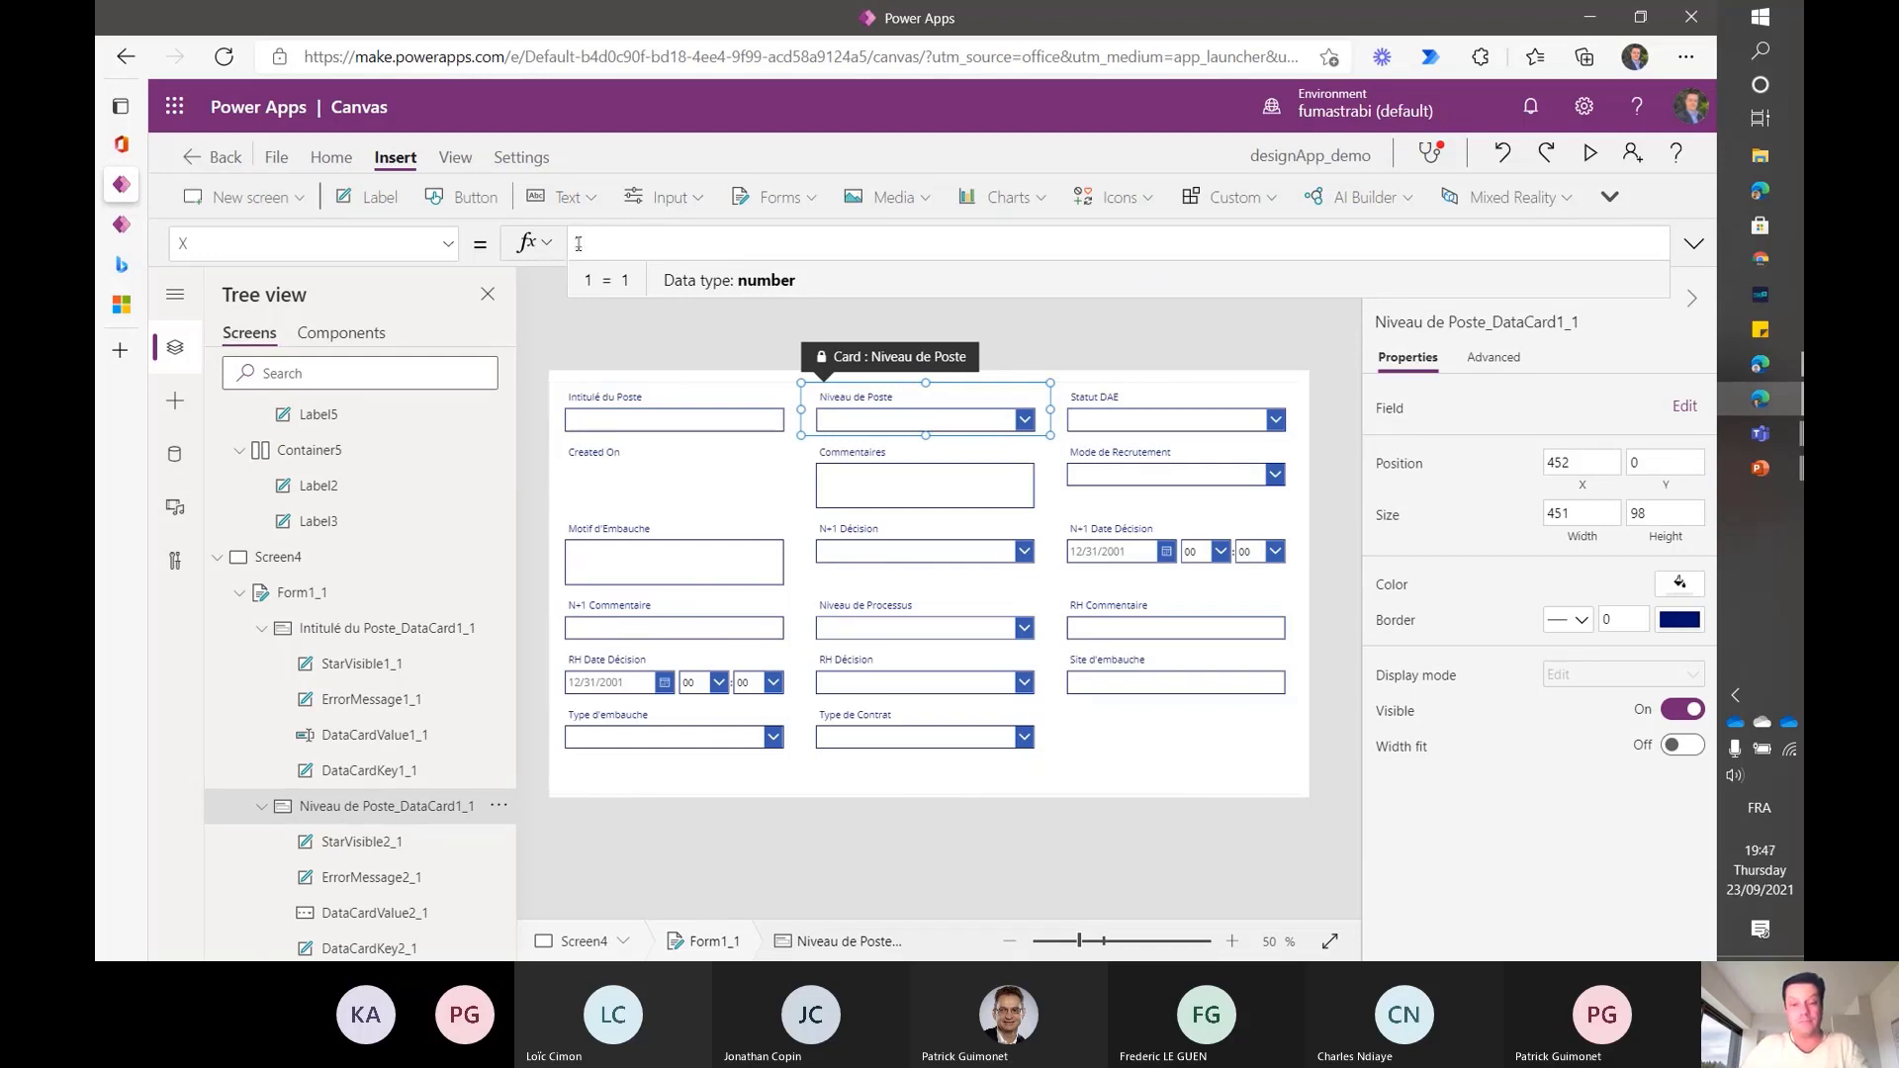
- Compare the X and Y position formulas of the Intitulé du Poste, Niveau de Poste and Created On cards
{"action": "left_click", "coordinate": [680, 403]}
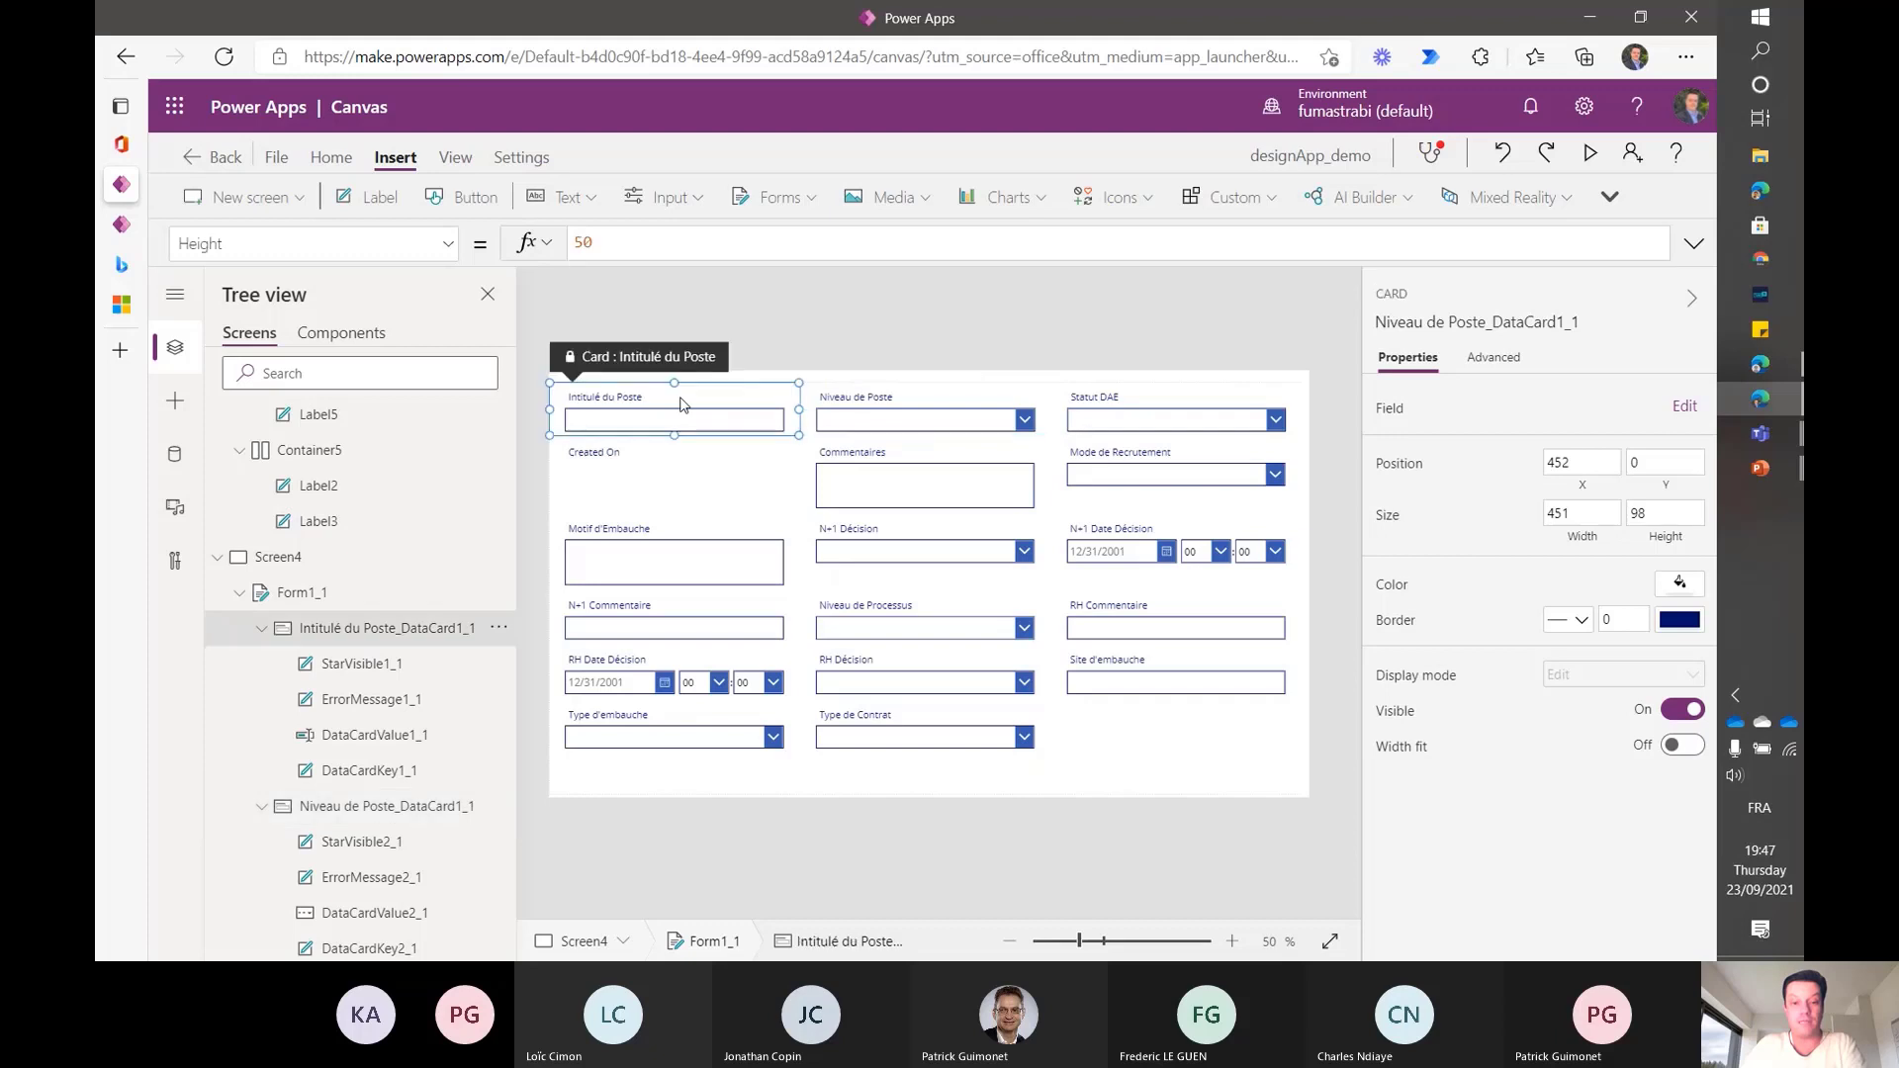
{"action": "left_click", "coordinate": [1581, 465]}
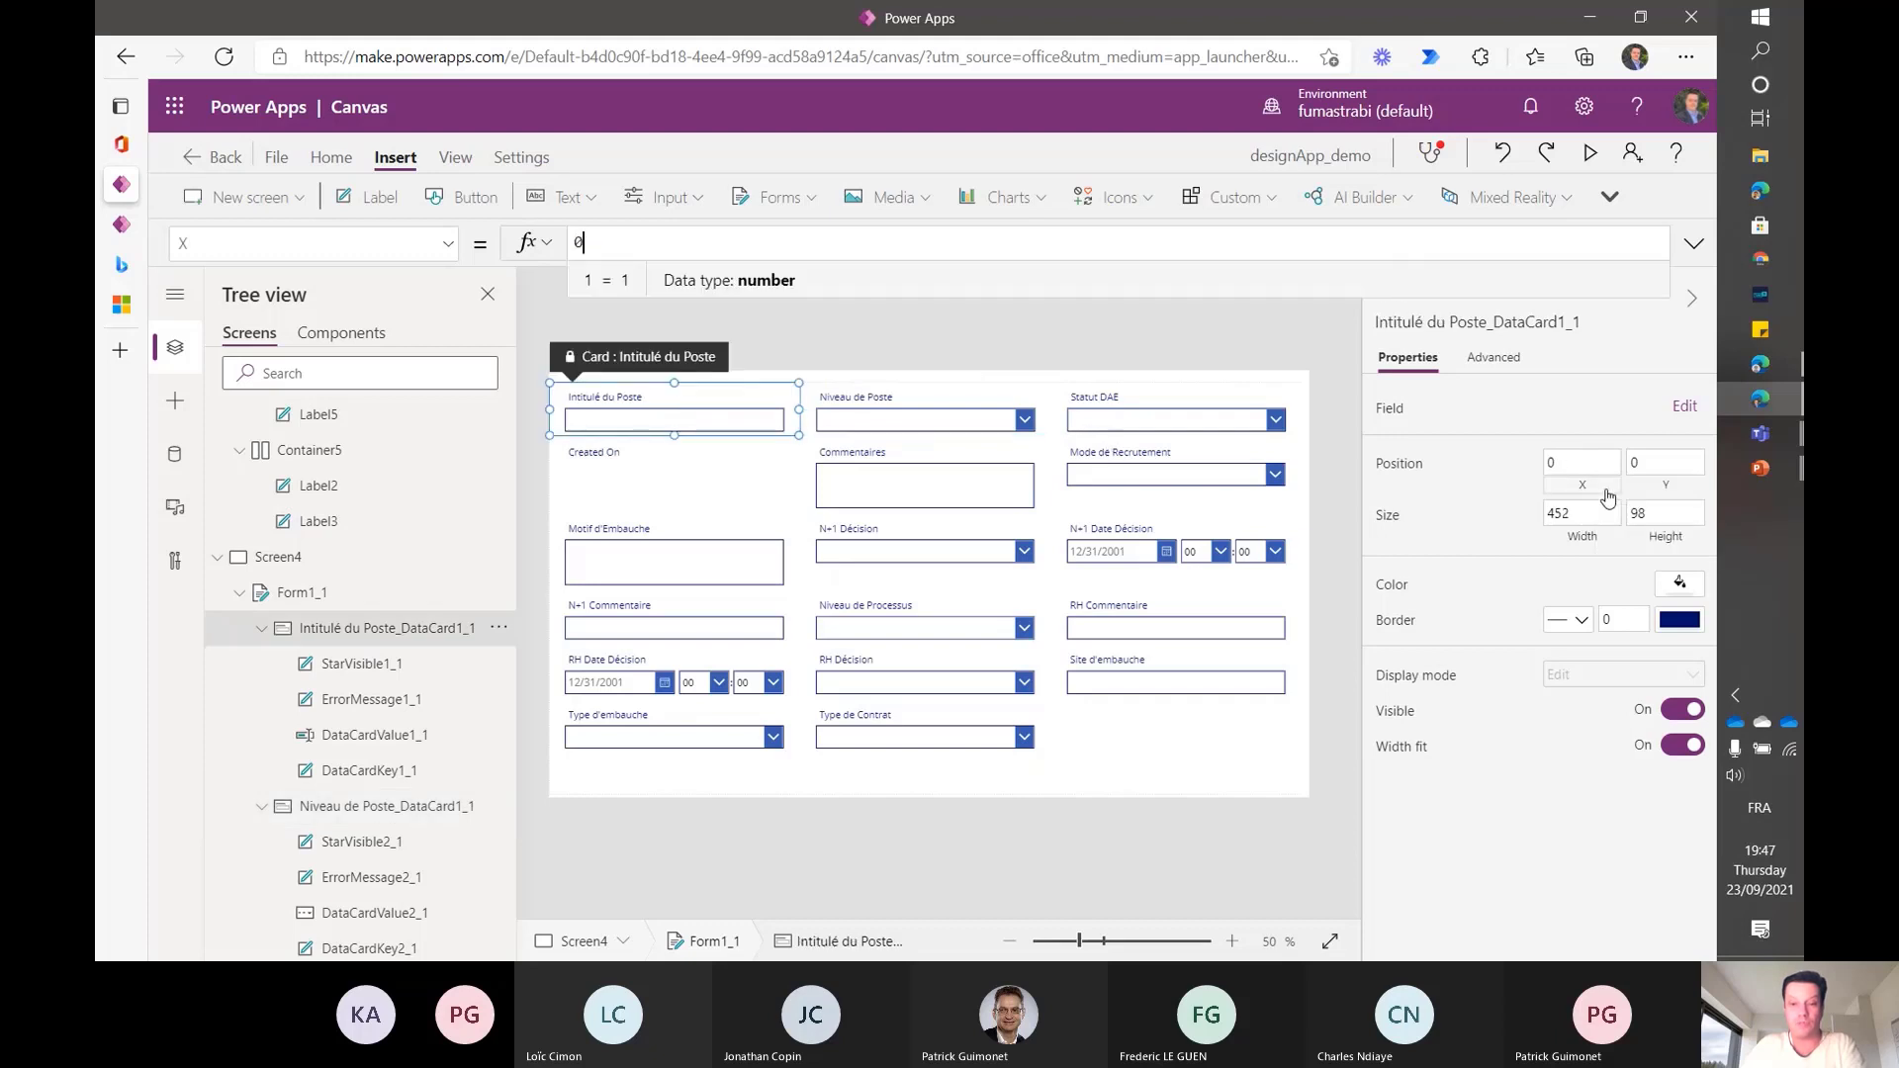
{"action": "left_click", "coordinate": [894, 401]}
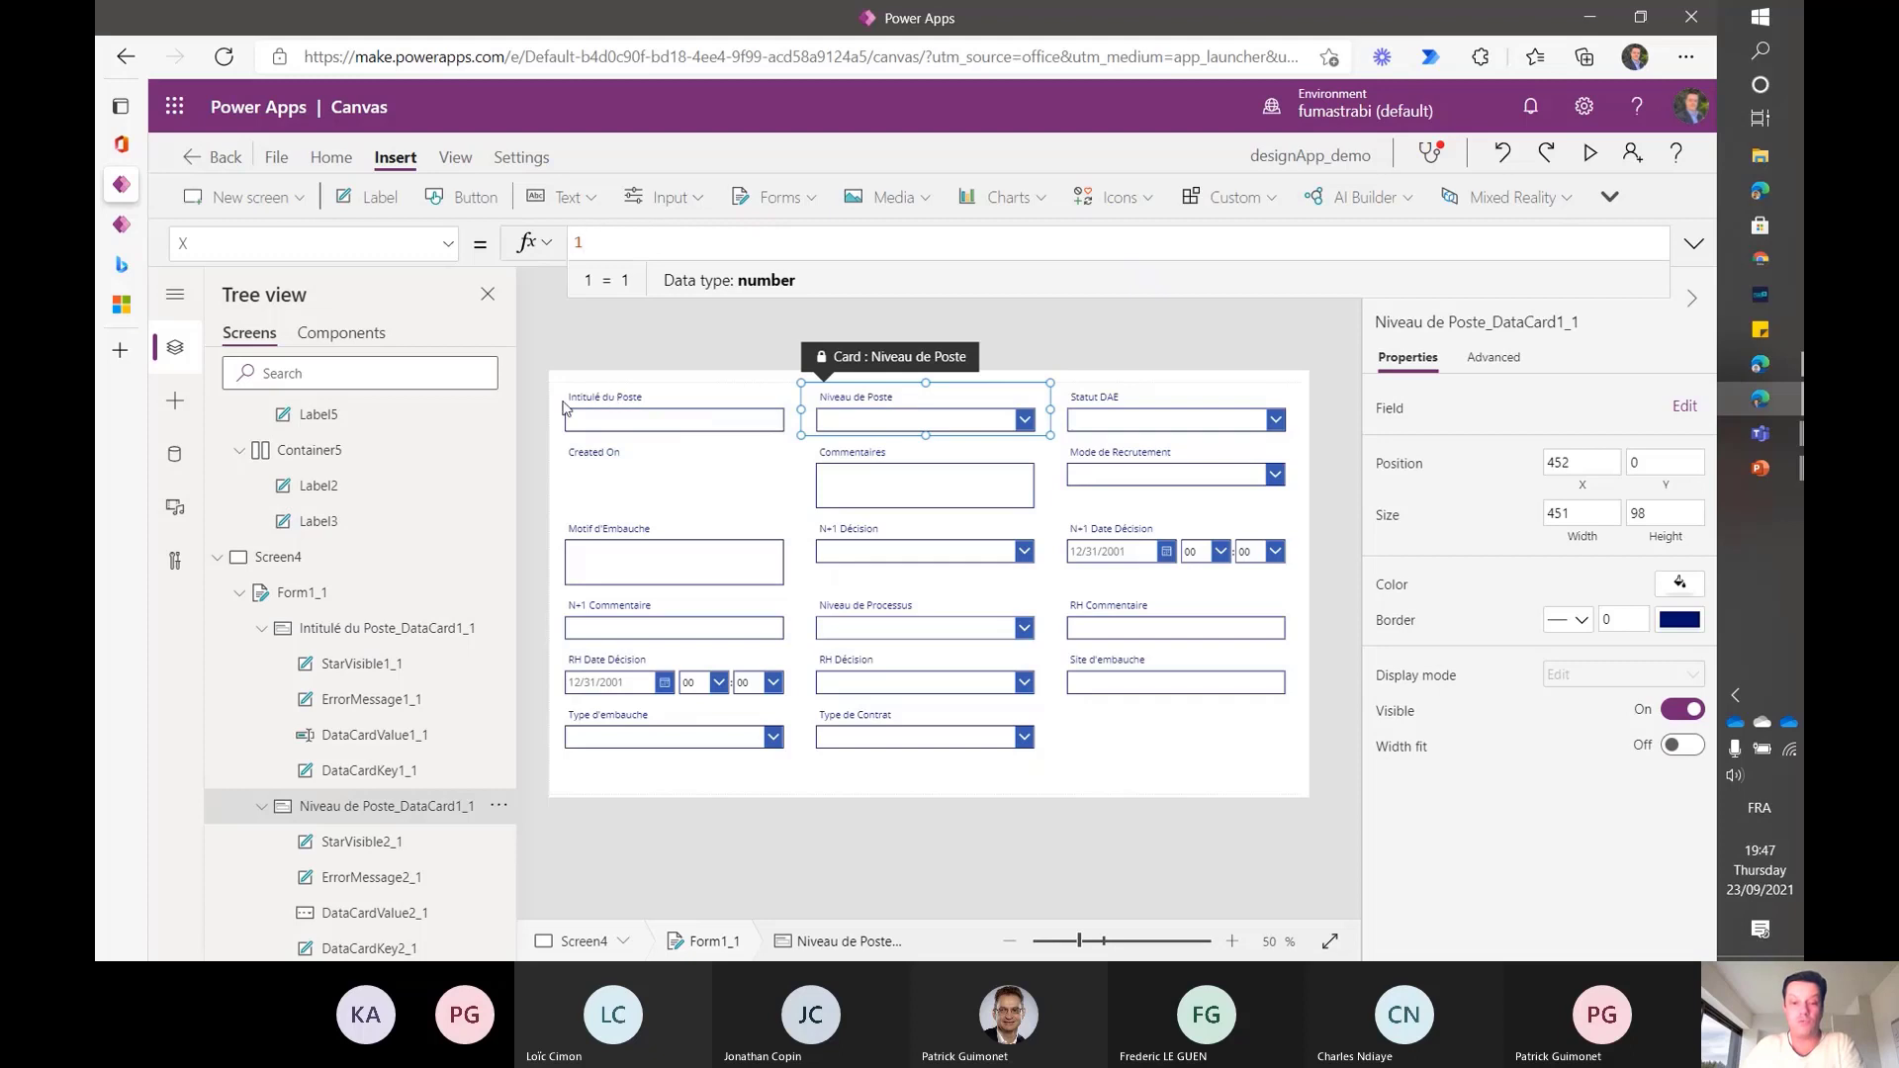
{"action": "left_click", "coordinate": [1654, 462]}
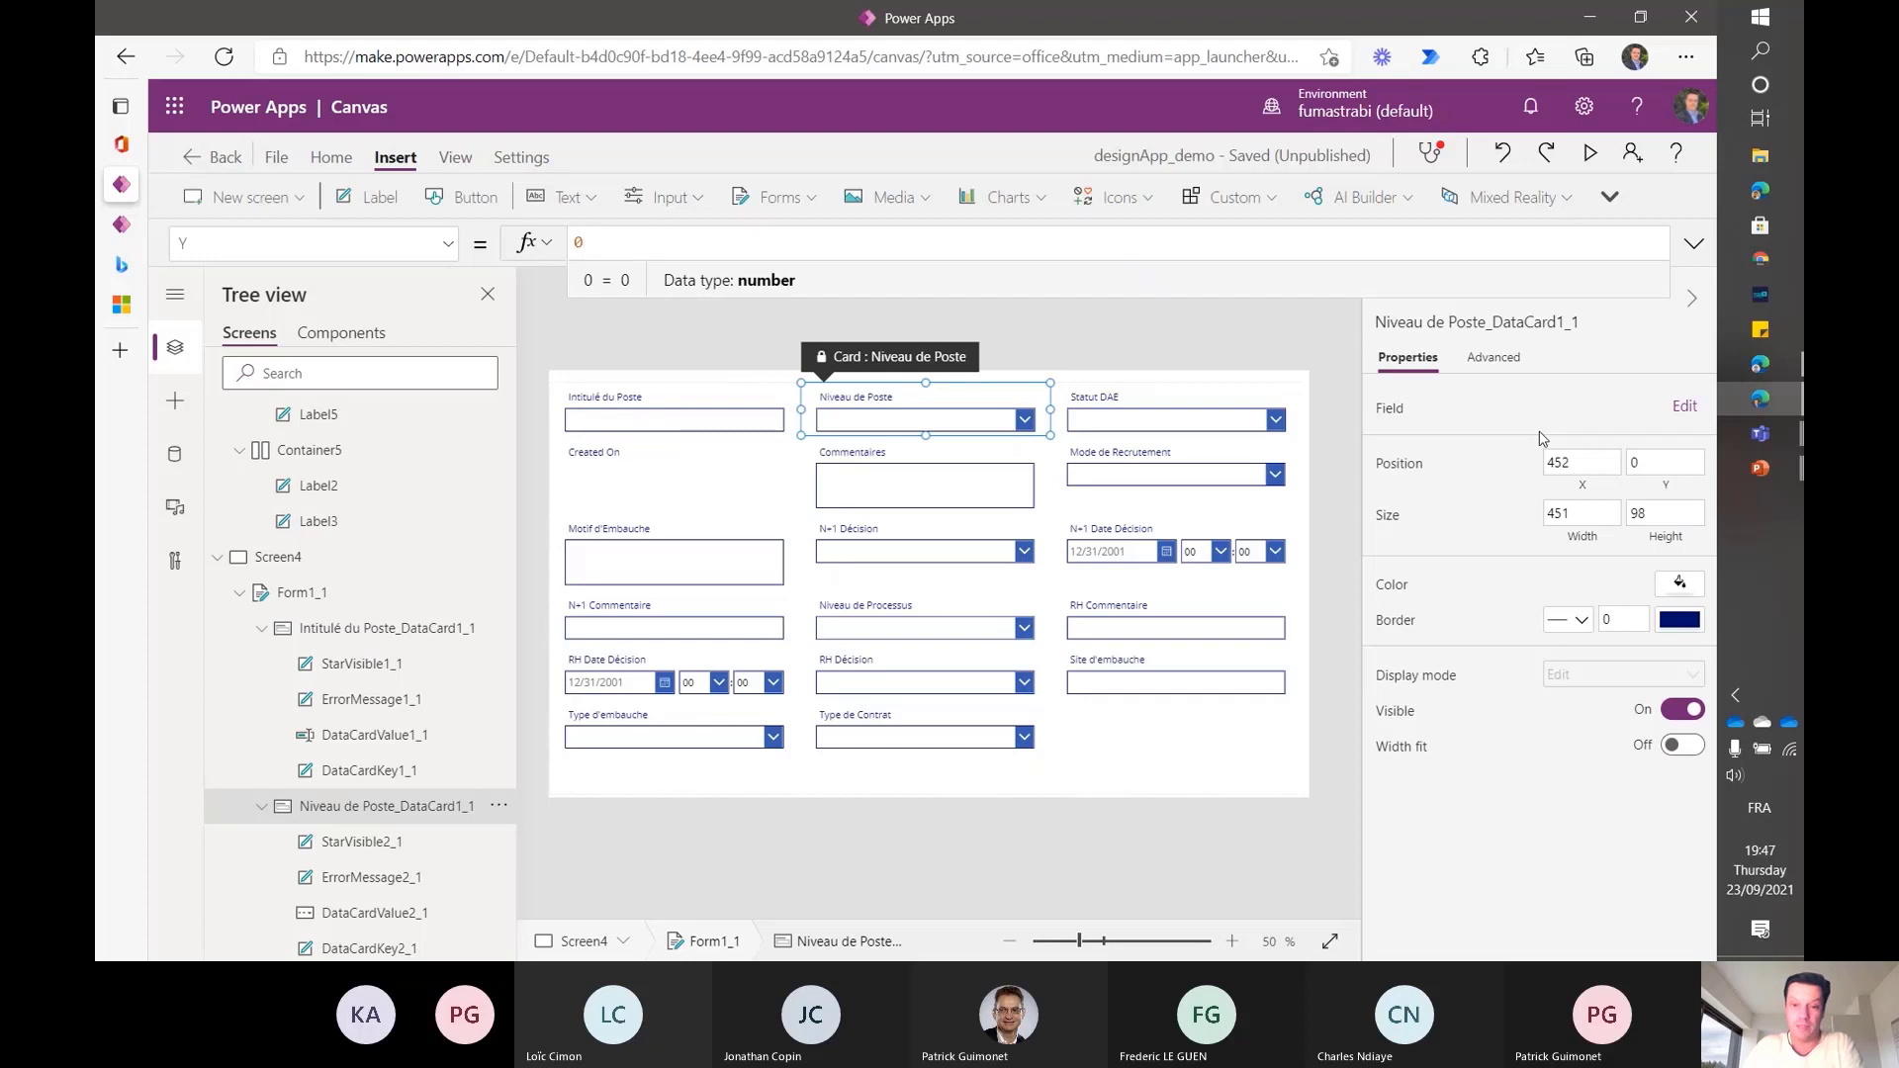
{"action": "left_click", "coordinate": [610, 455]}
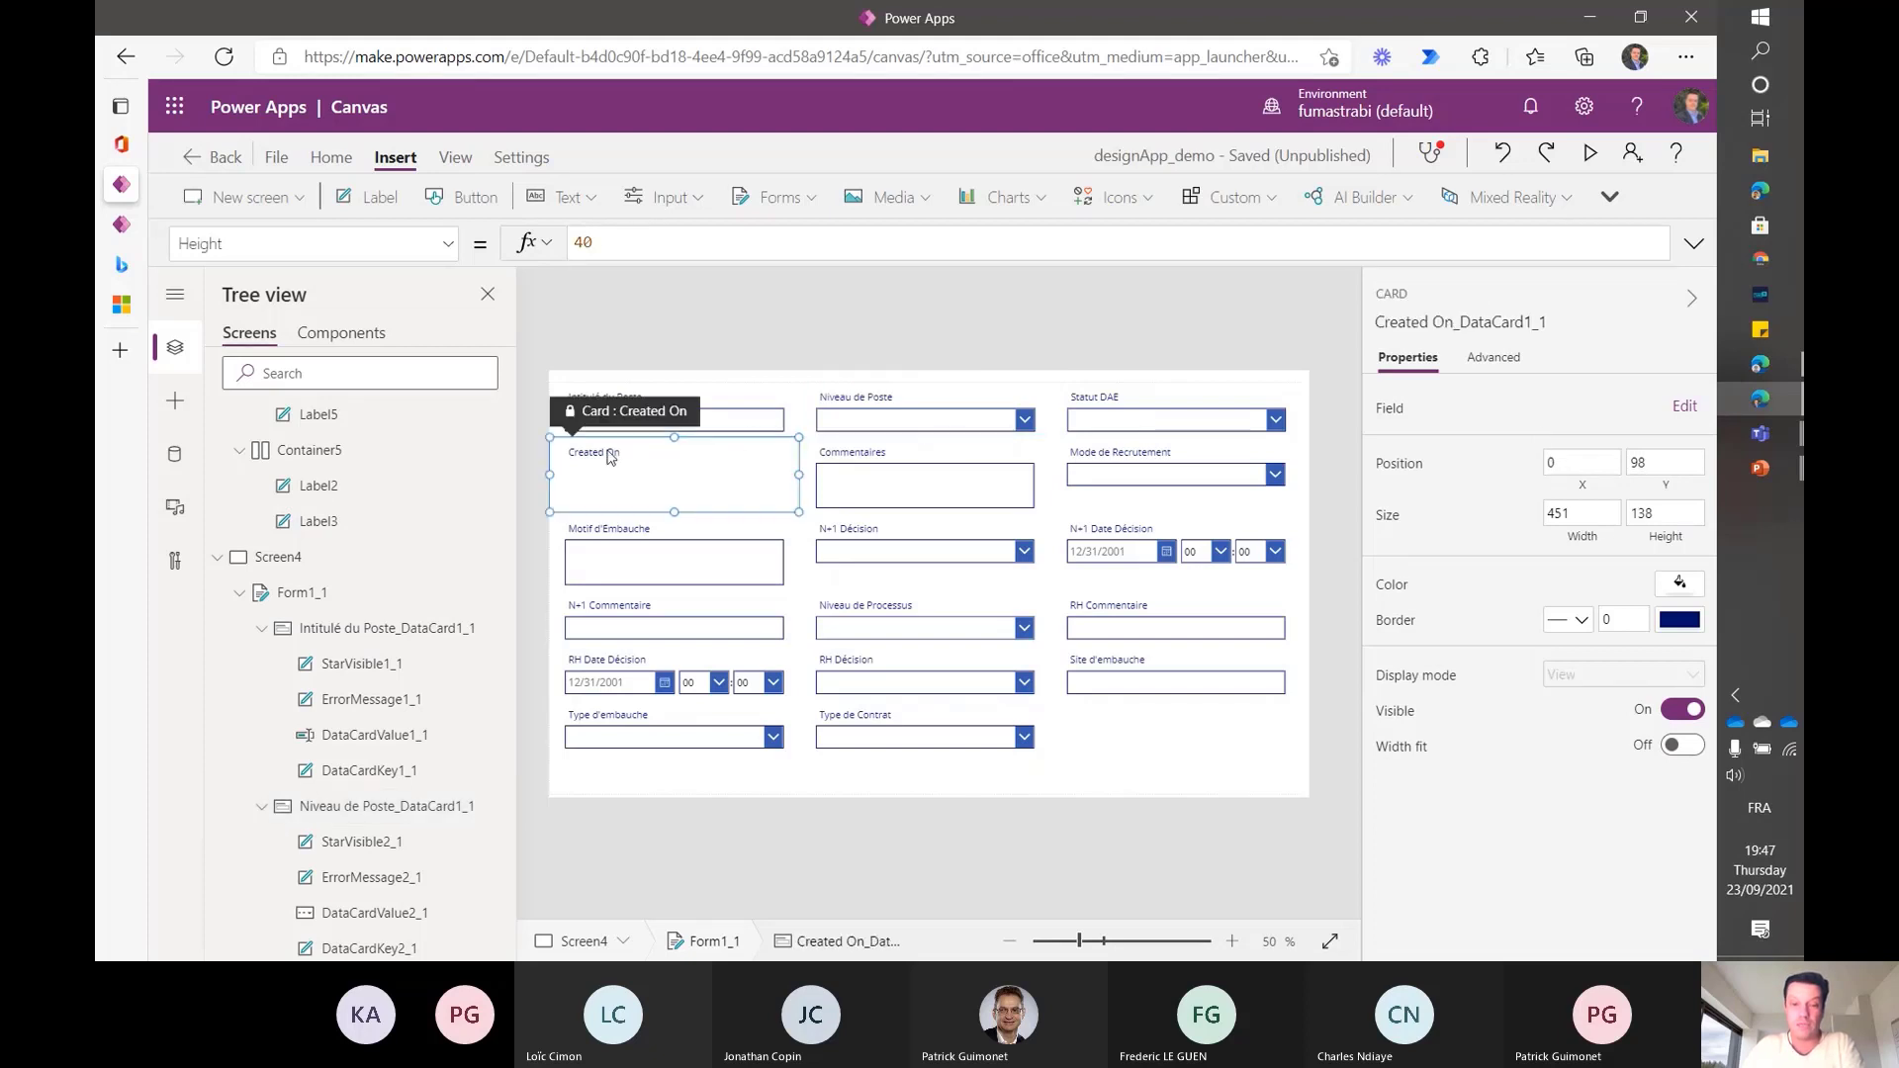
{"action": "left_click", "coordinate": [1666, 487]}
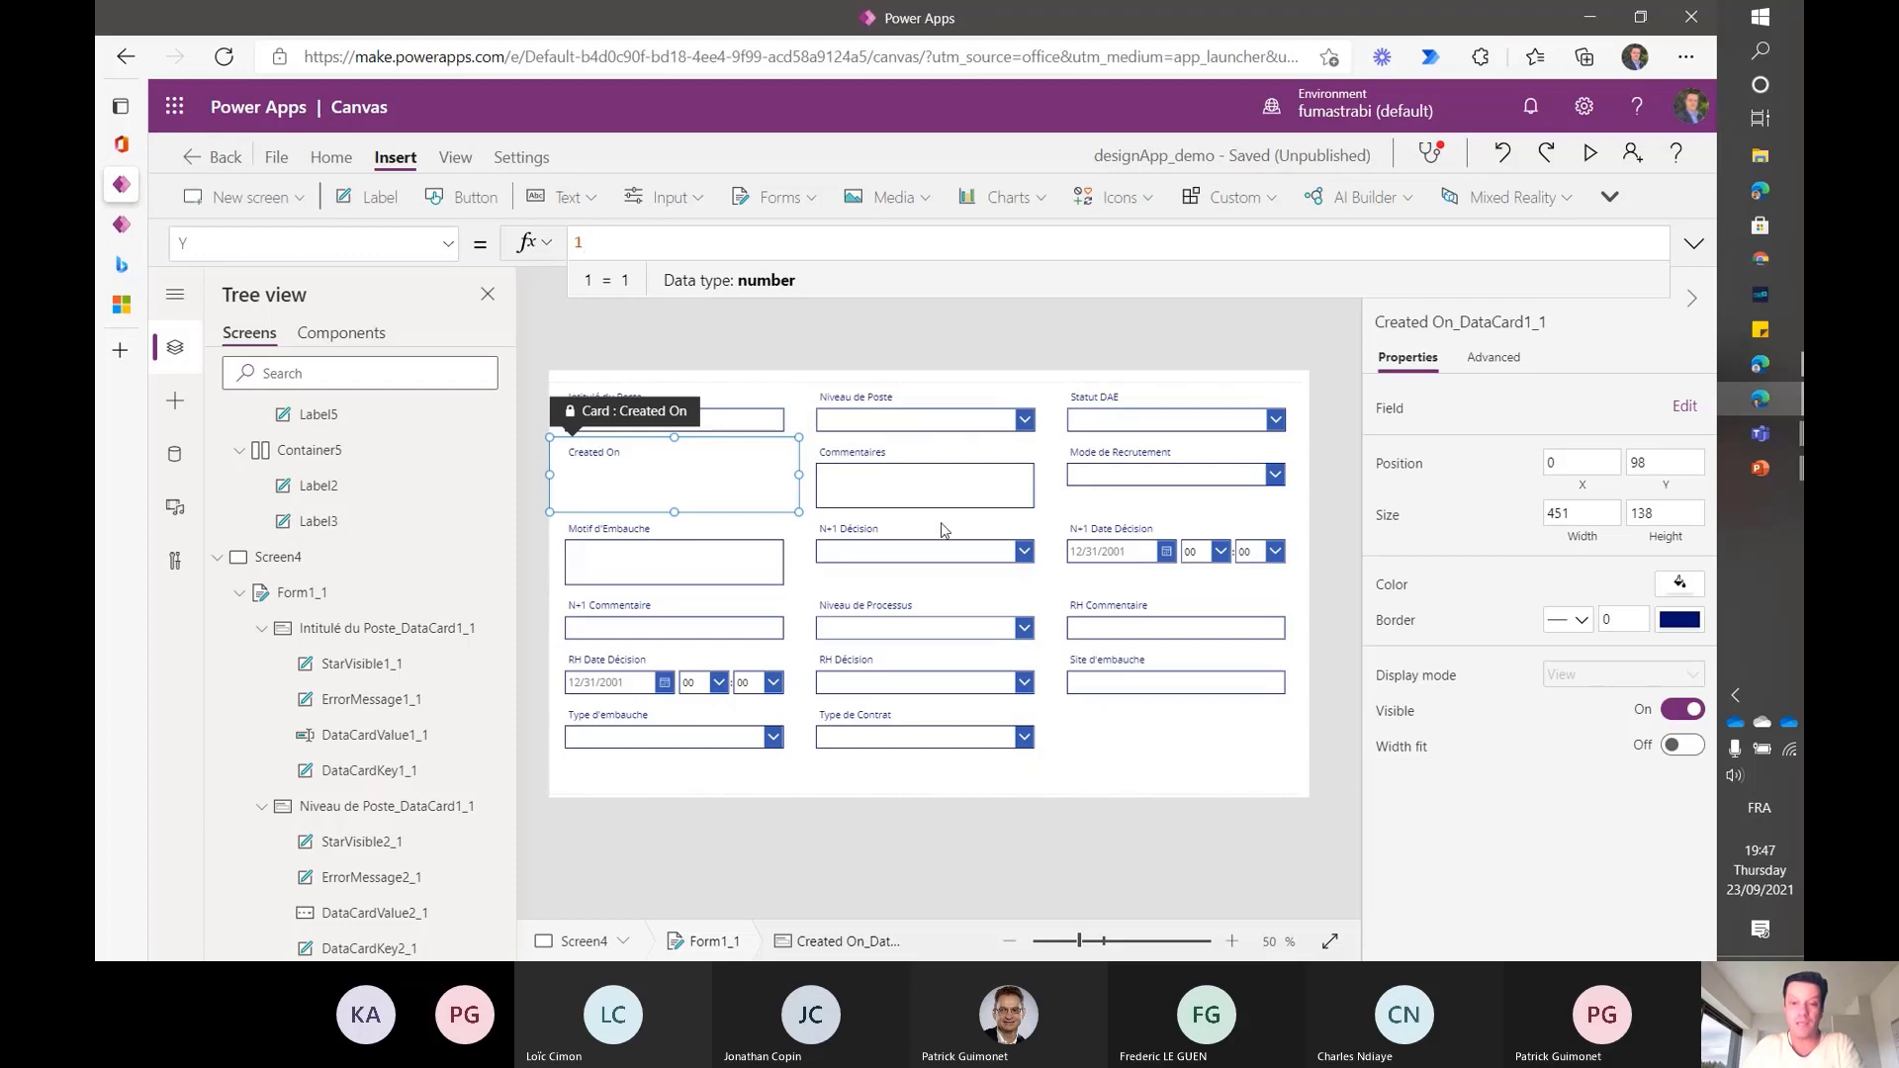
{"action": "left_click", "coordinate": [895, 406]}
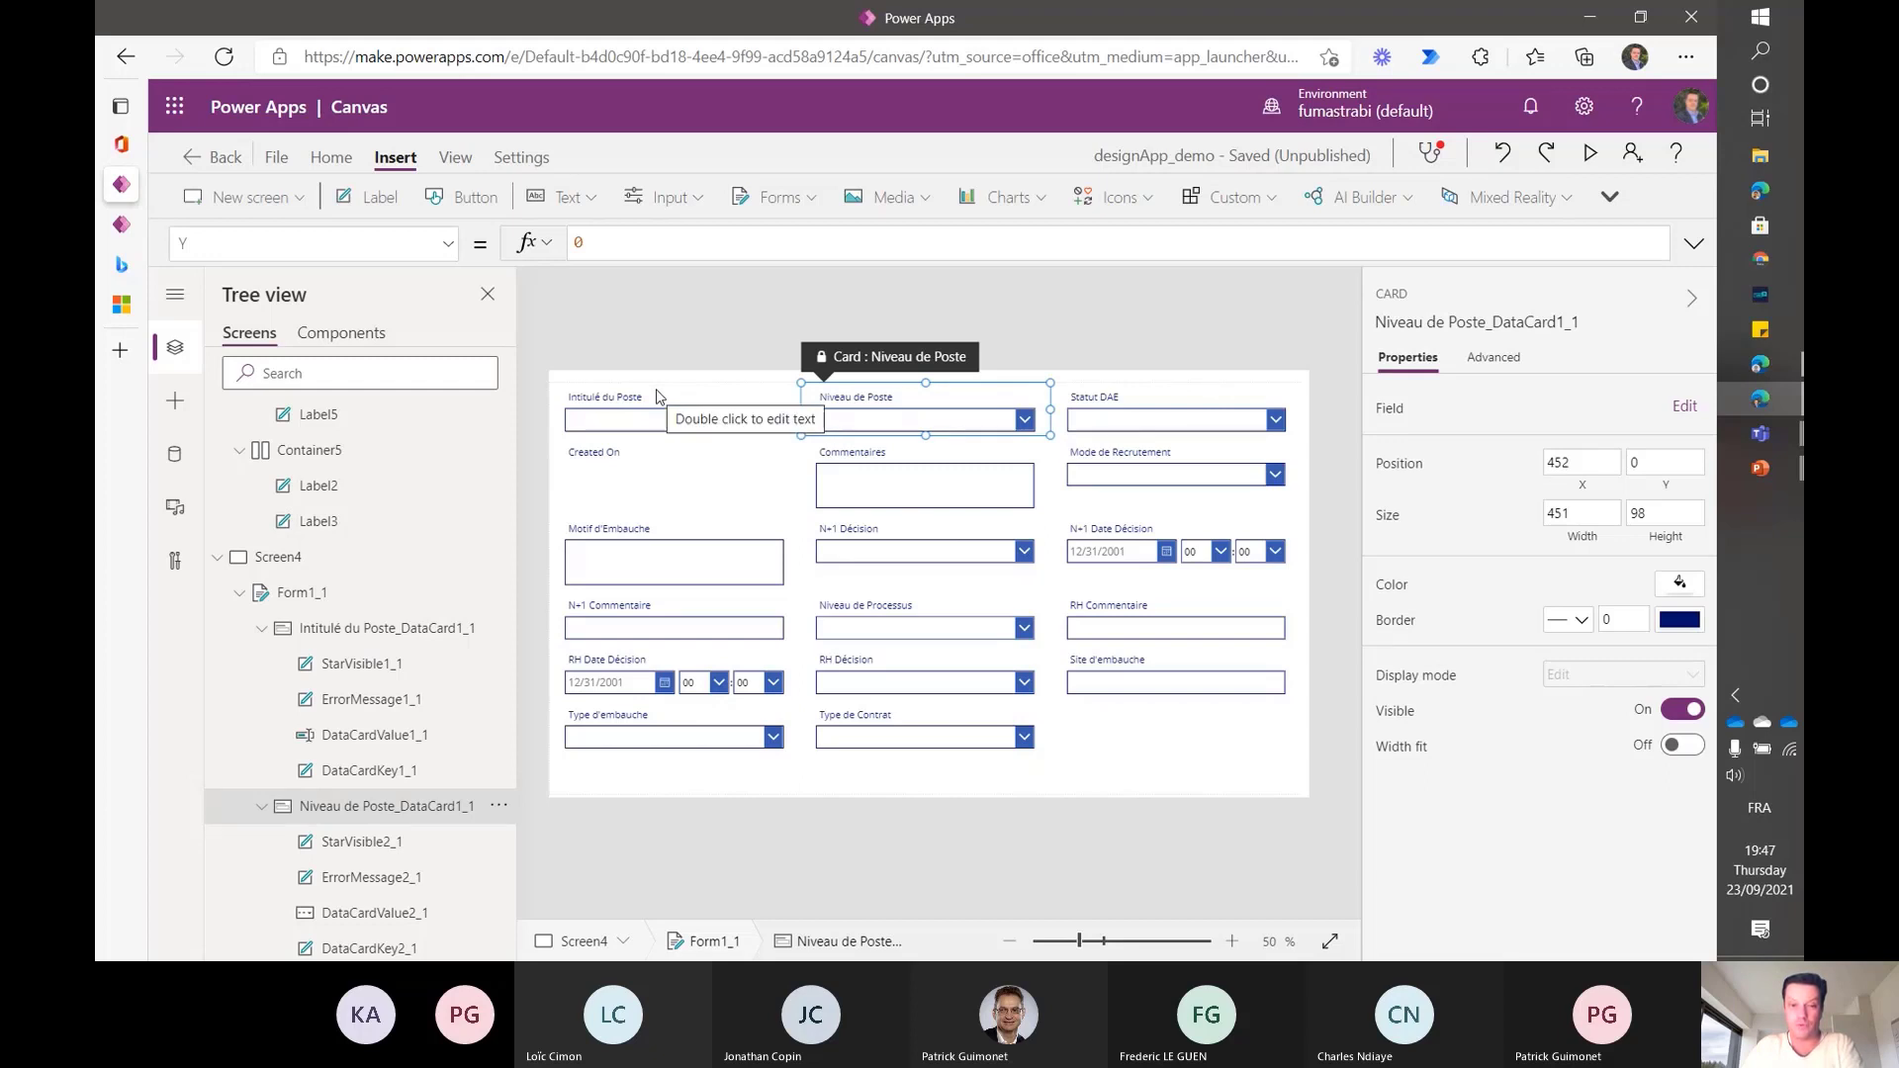
{"action": "left_click", "coordinate": [660, 396]}
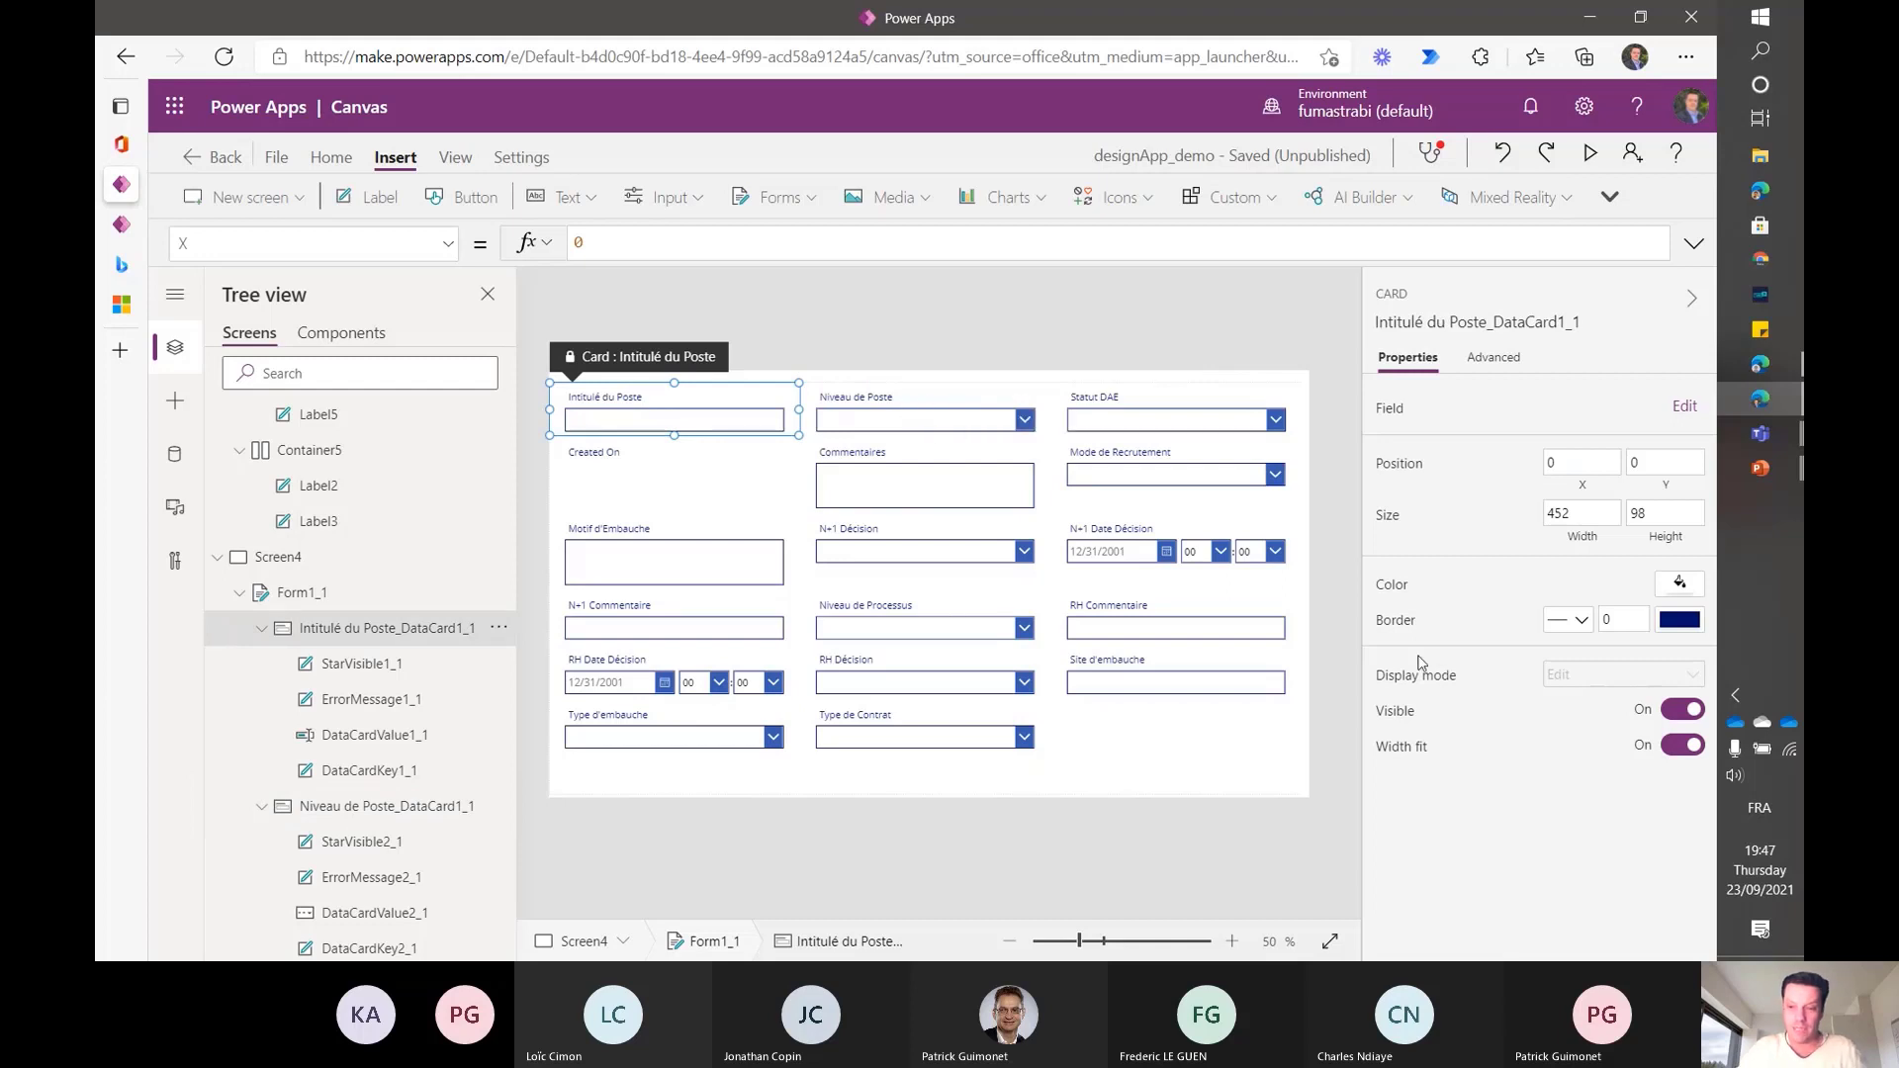
- Remove the Statut DAE and Created On fields from the form
{"action": "left_click", "coordinate": [1131, 759]}
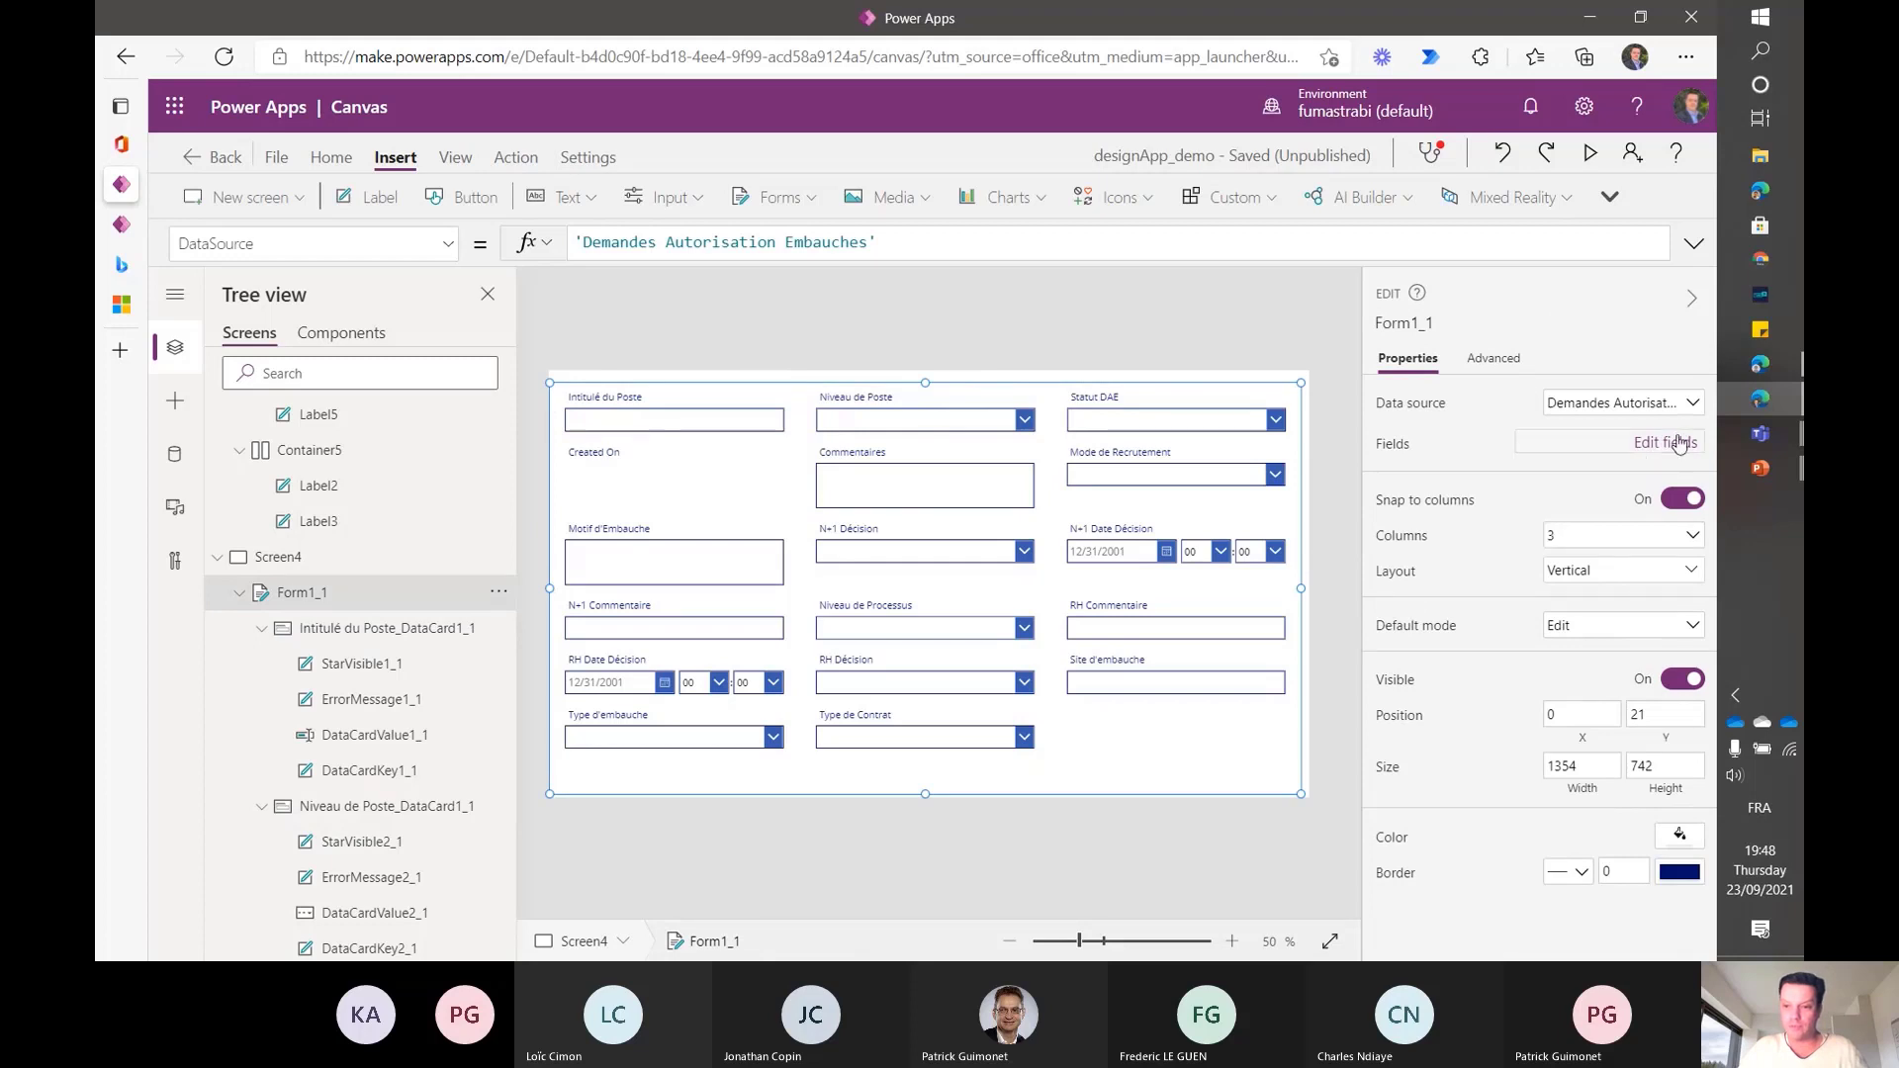
{"action": "left_click", "coordinate": [1679, 442]}
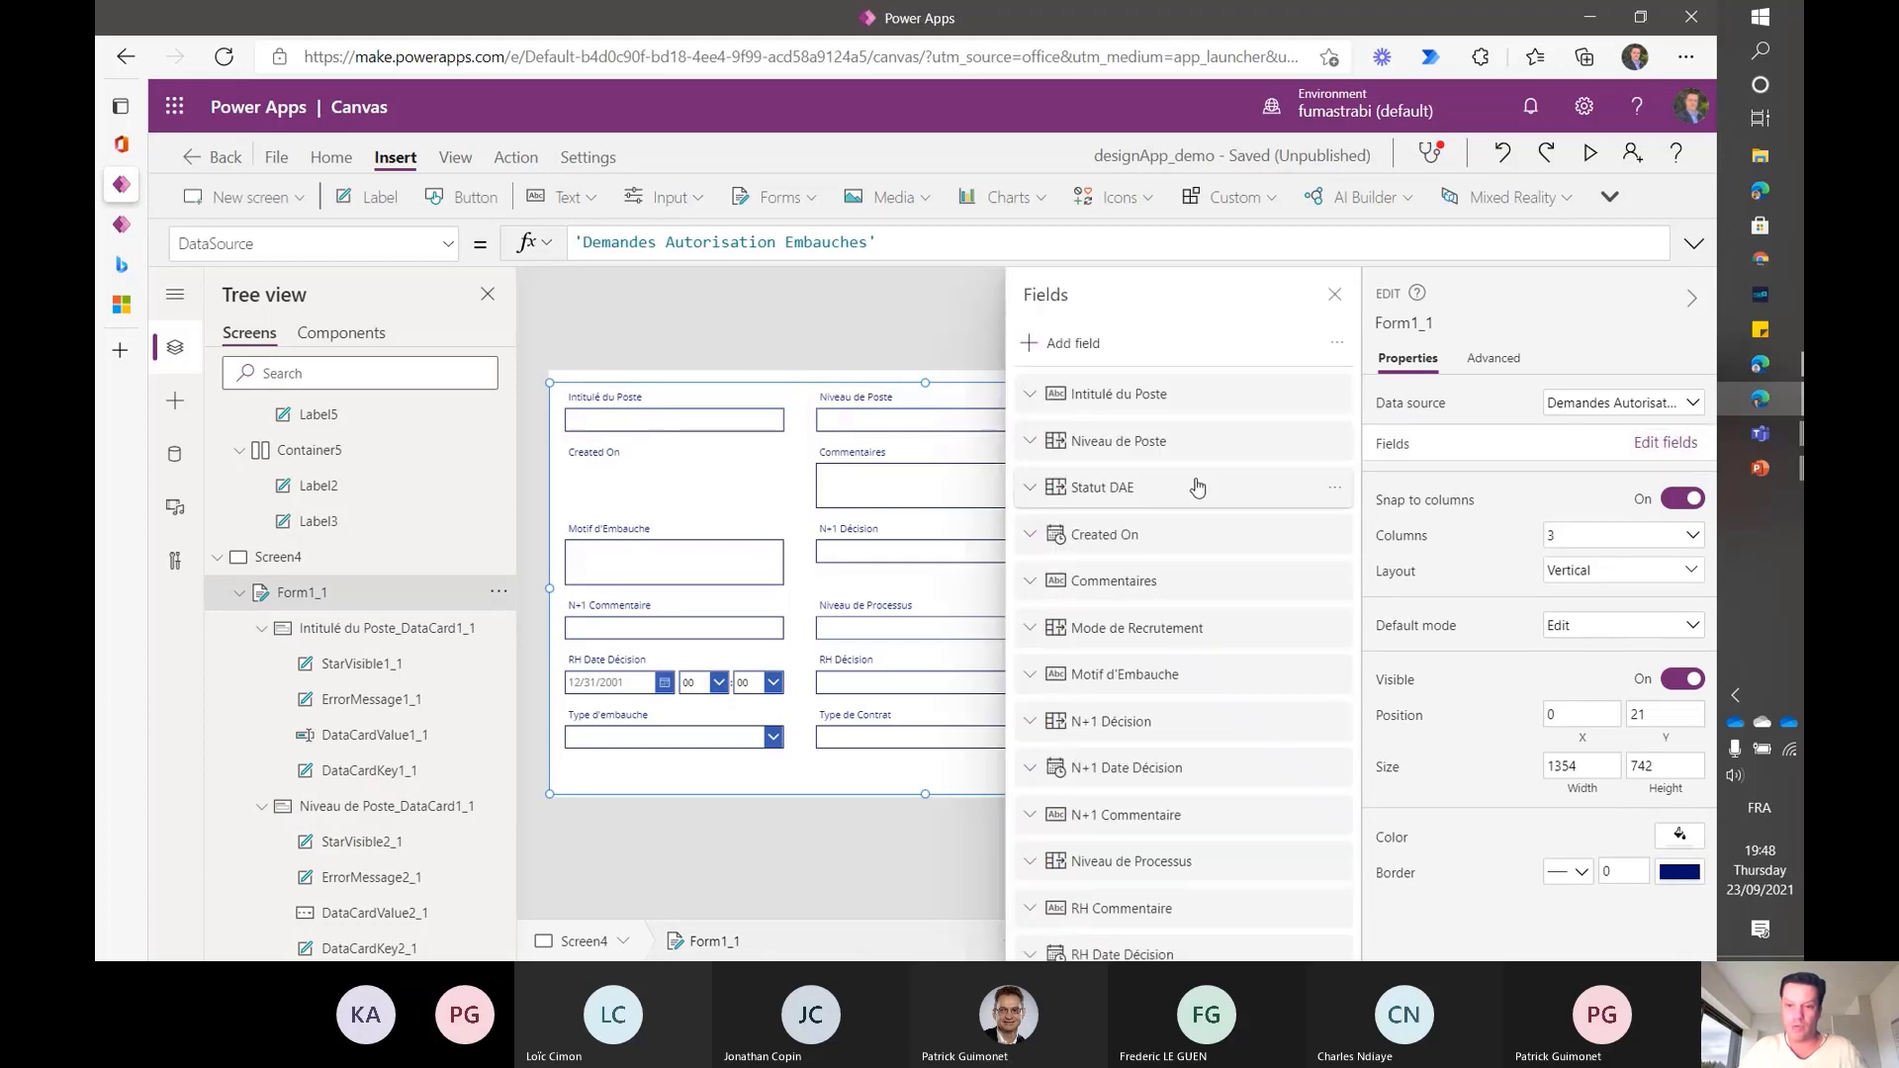
{"action": "left_click", "coordinate": [1334, 488]}
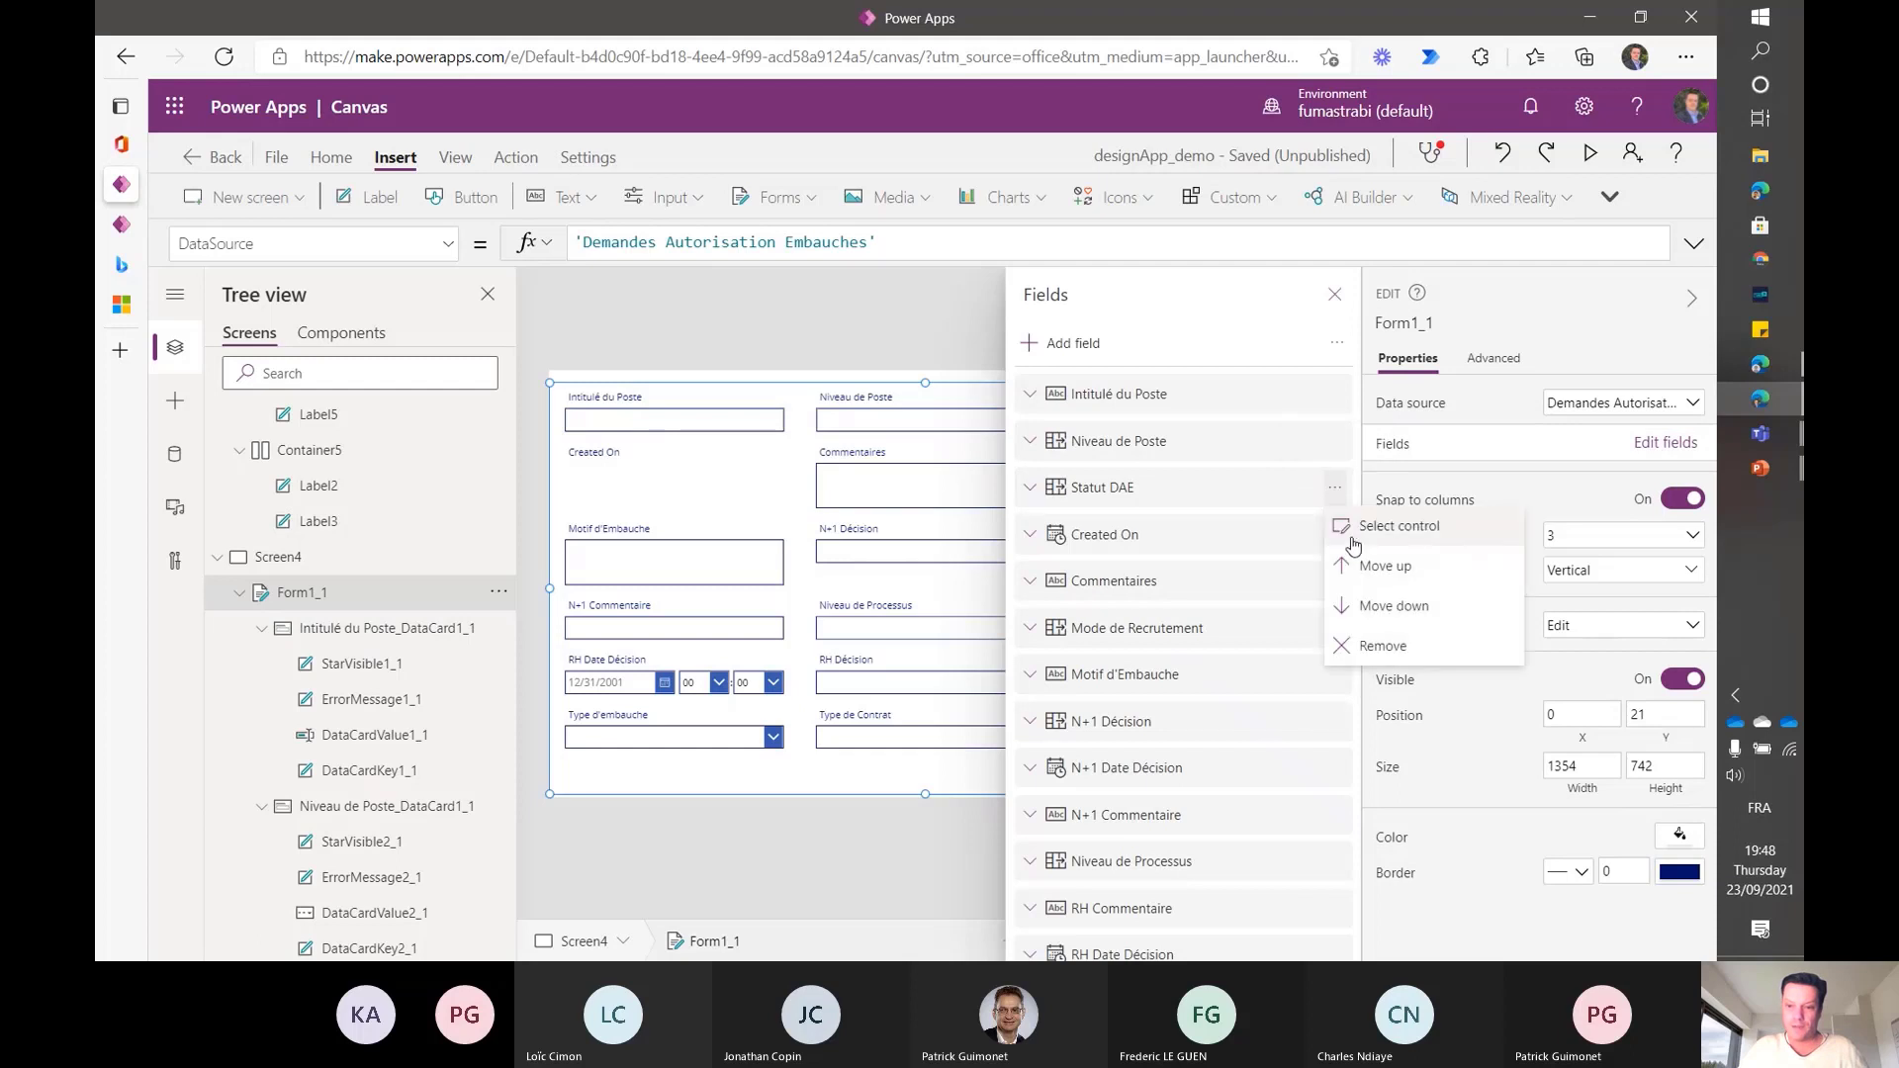
{"action": "left_click", "coordinate": [1395, 657]}
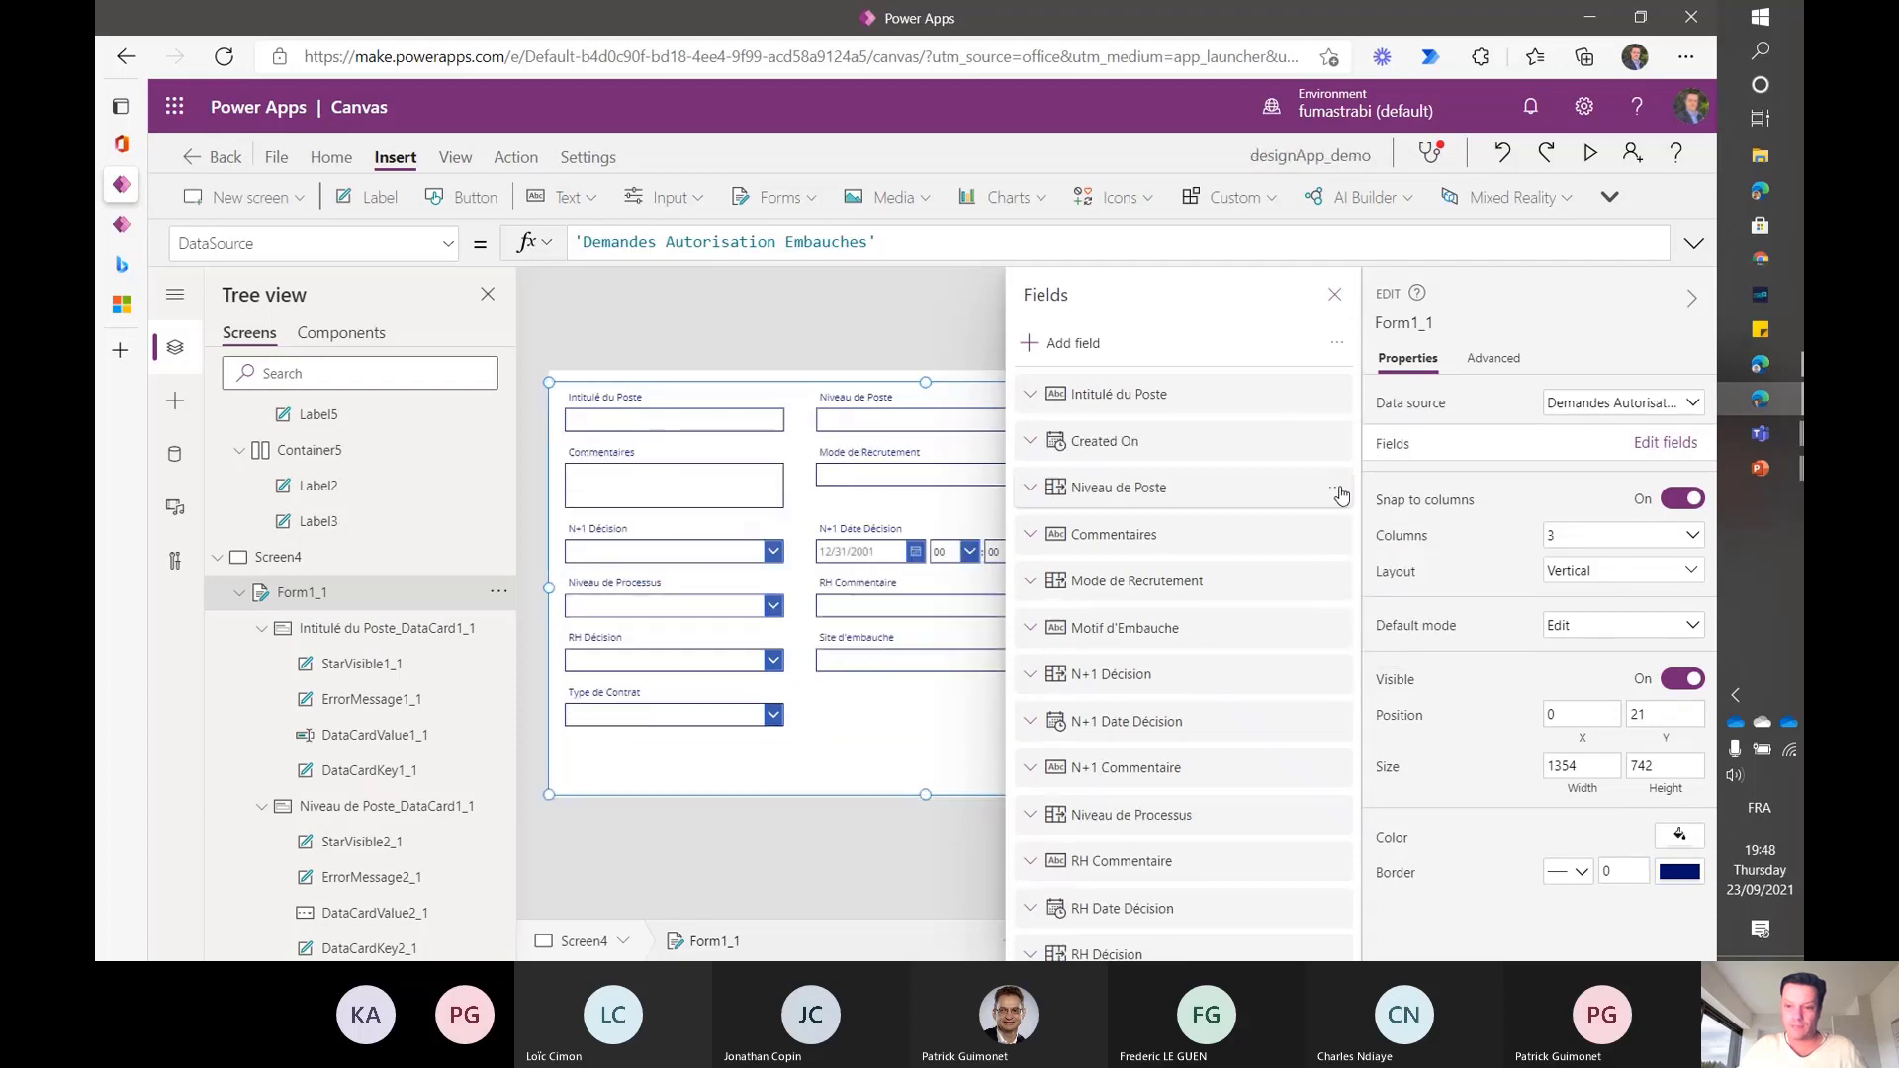
{"action": "left_click", "coordinate": [1334, 487]}
{"action": "left_click", "coordinate": [1377, 643]}
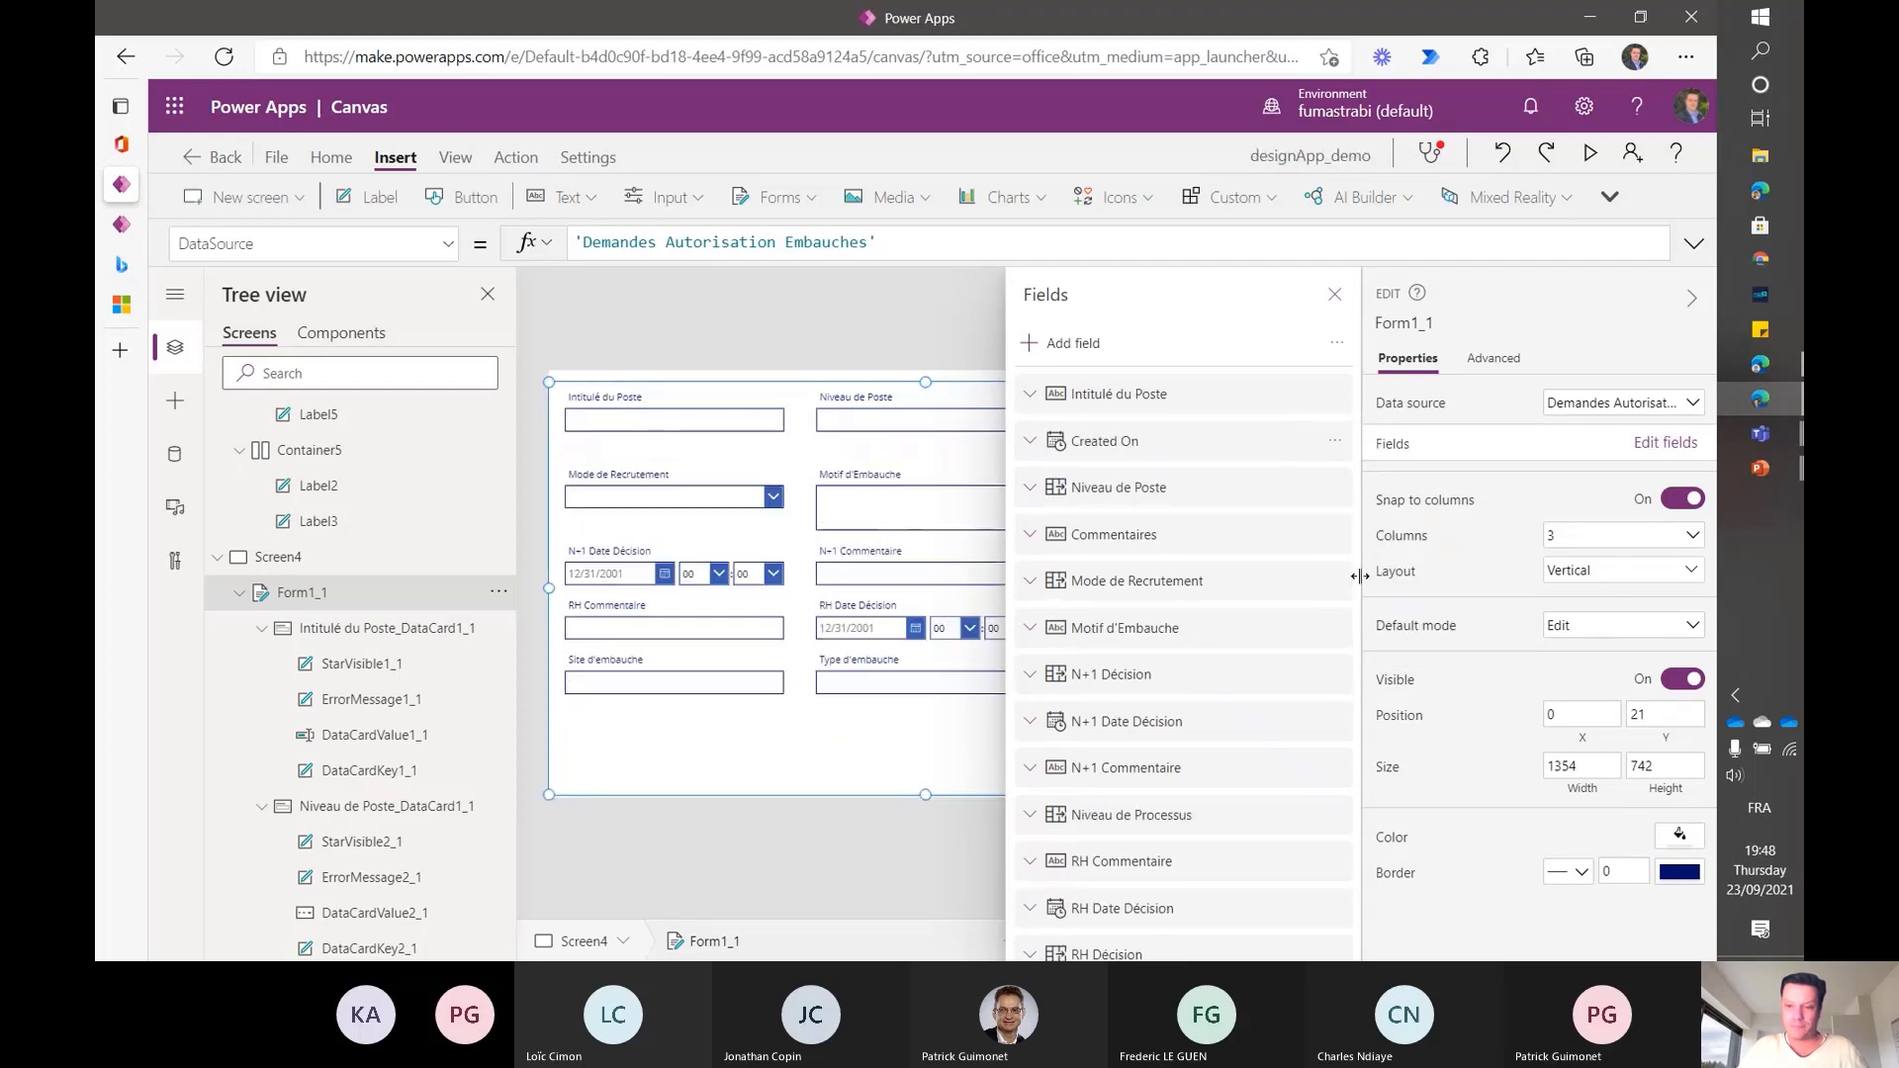
- Remove the Commentaires, Mode de Recrutement and Motif d'Embauche fields from the form
{"action": "left_click", "coordinate": [1341, 491]}
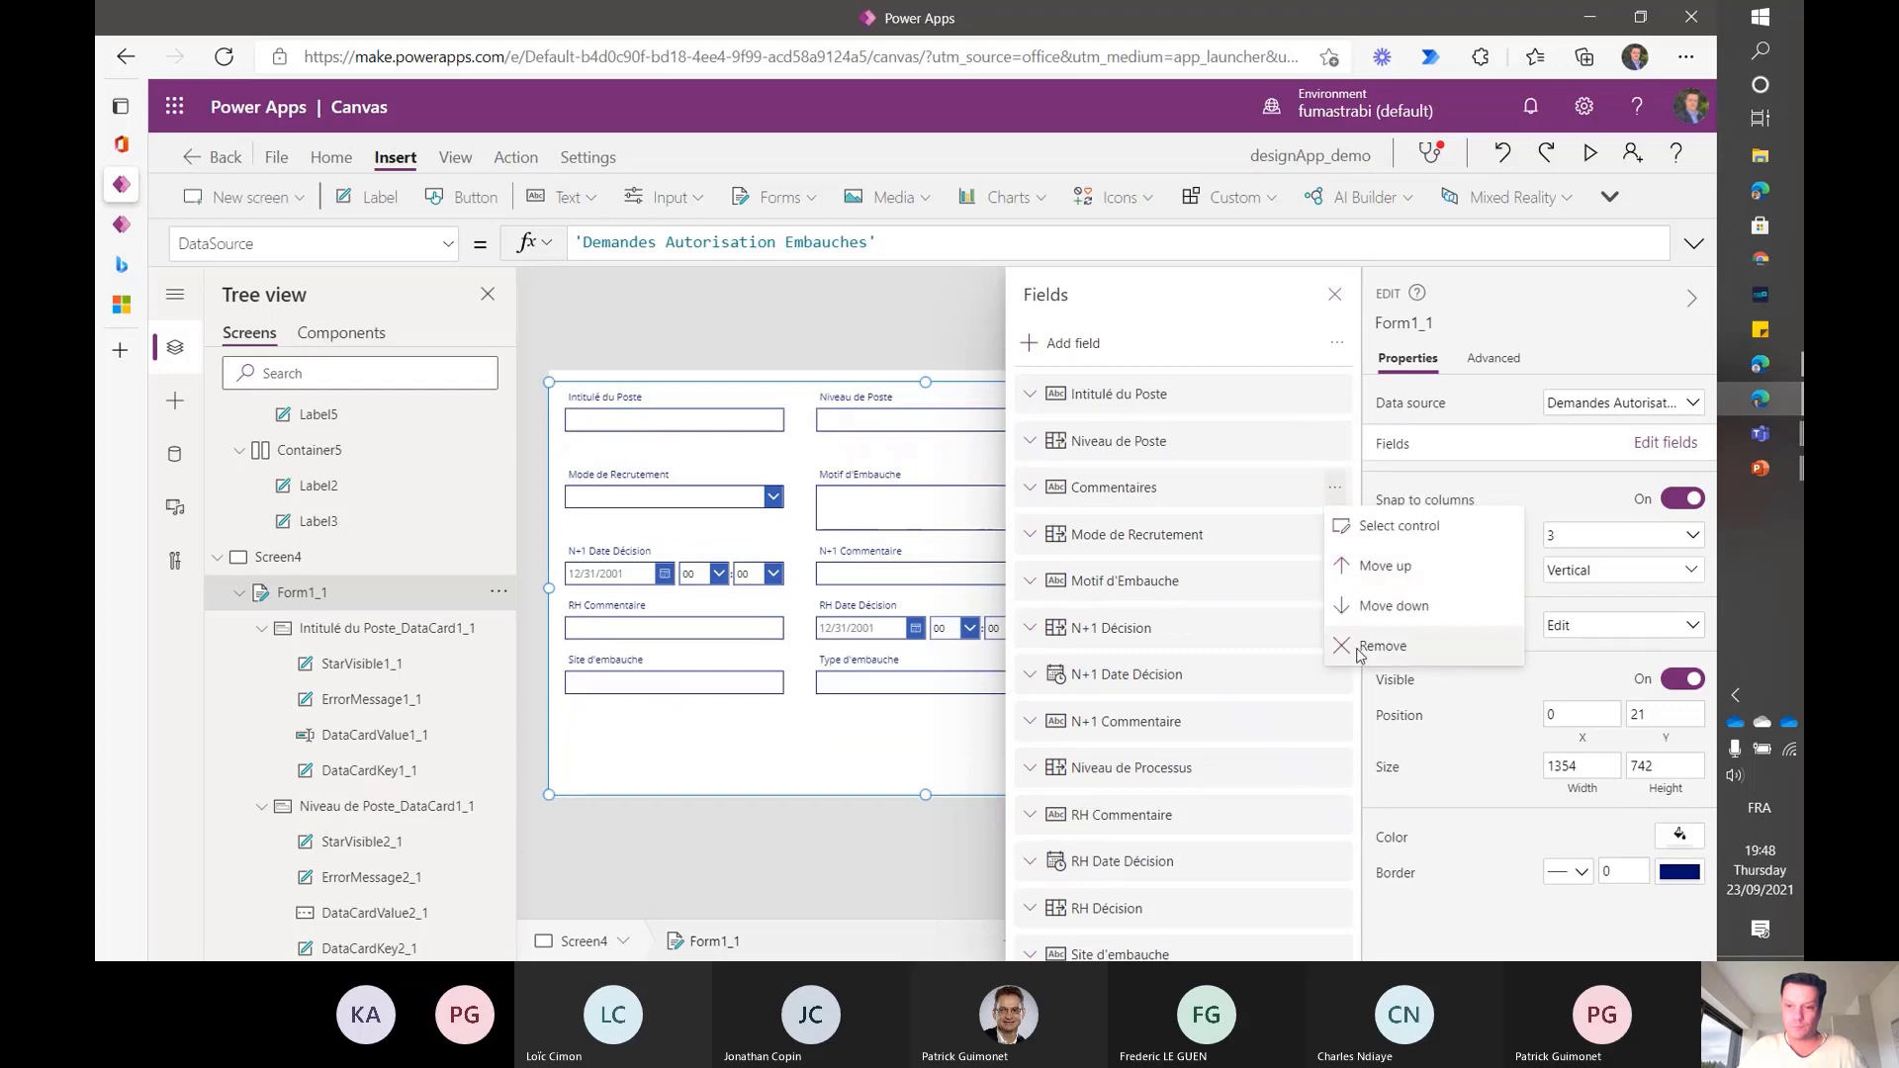
{"action": "left_click", "coordinate": [1380, 636]}
{"action": "left_click", "coordinate": [1334, 491]}
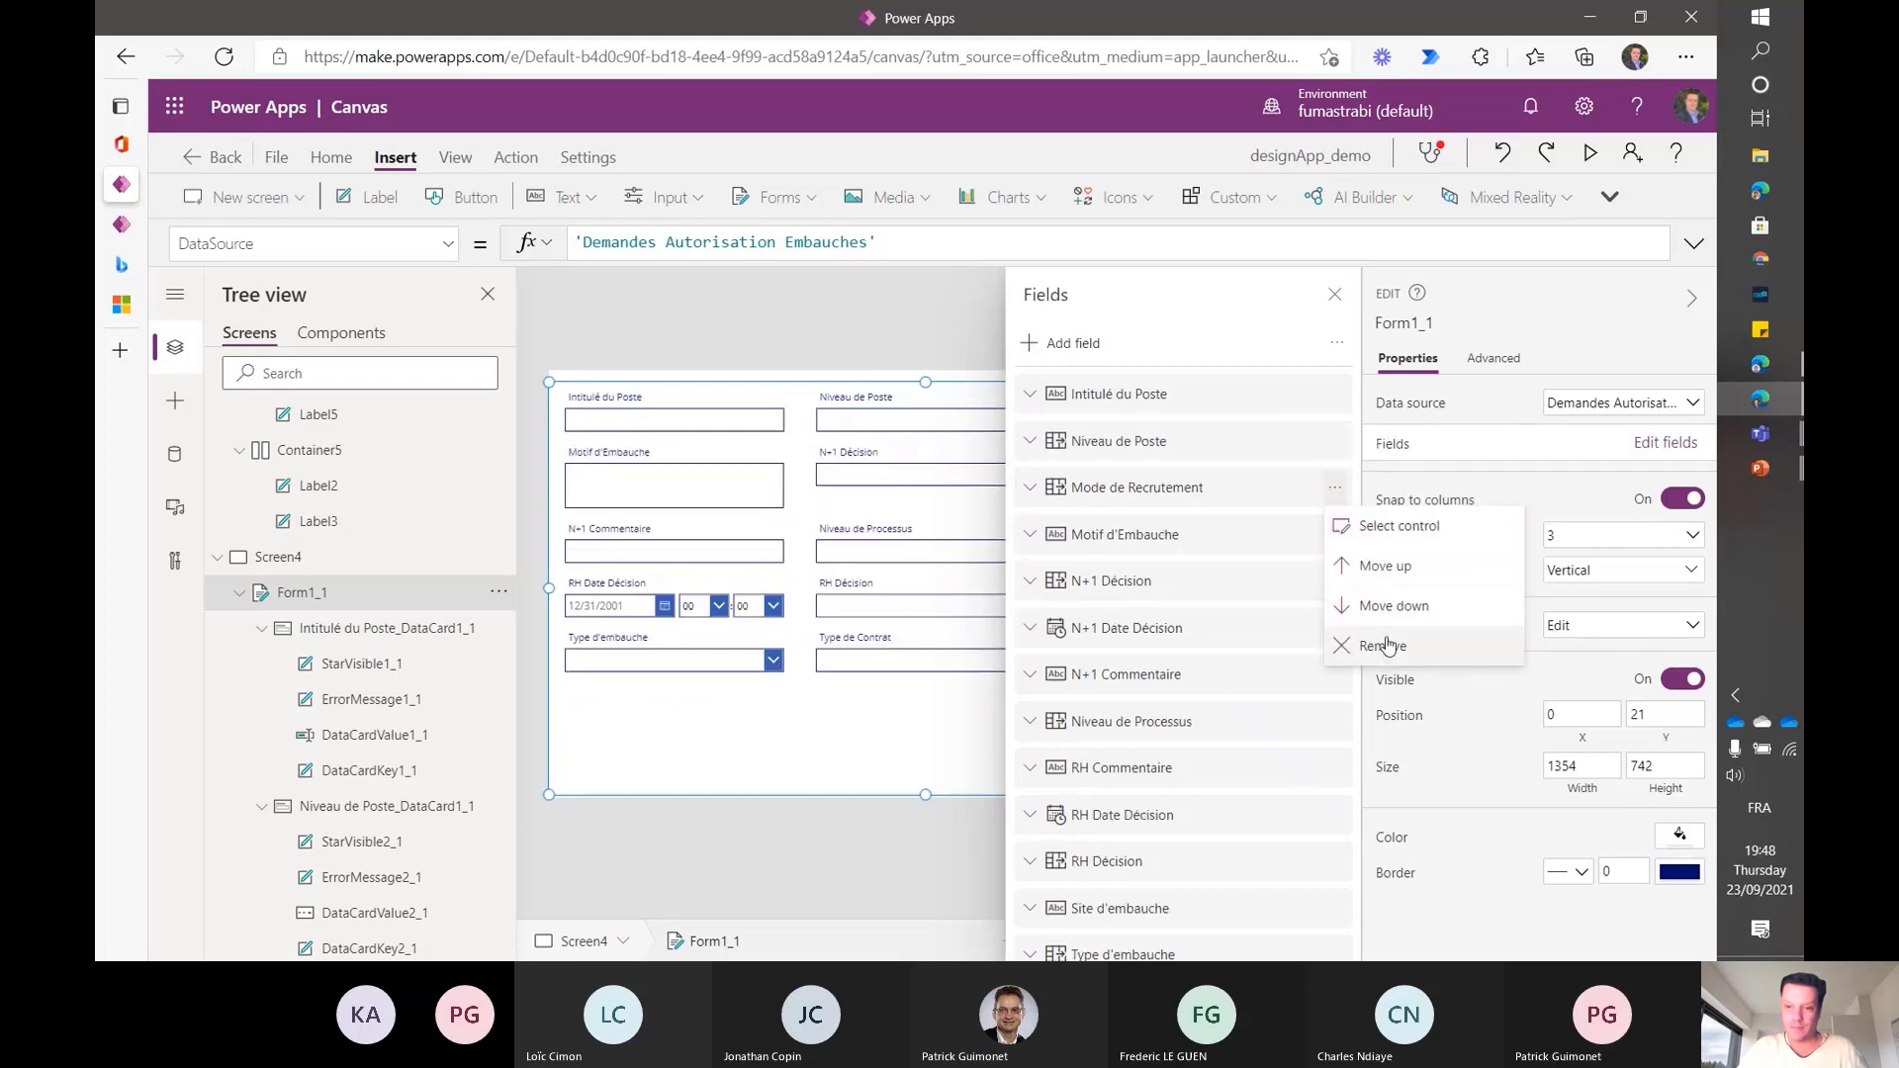
{"action": "left_click", "coordinate": [1388, 645]}
{"action": "left_click", "coordinate": [1334, 487]}
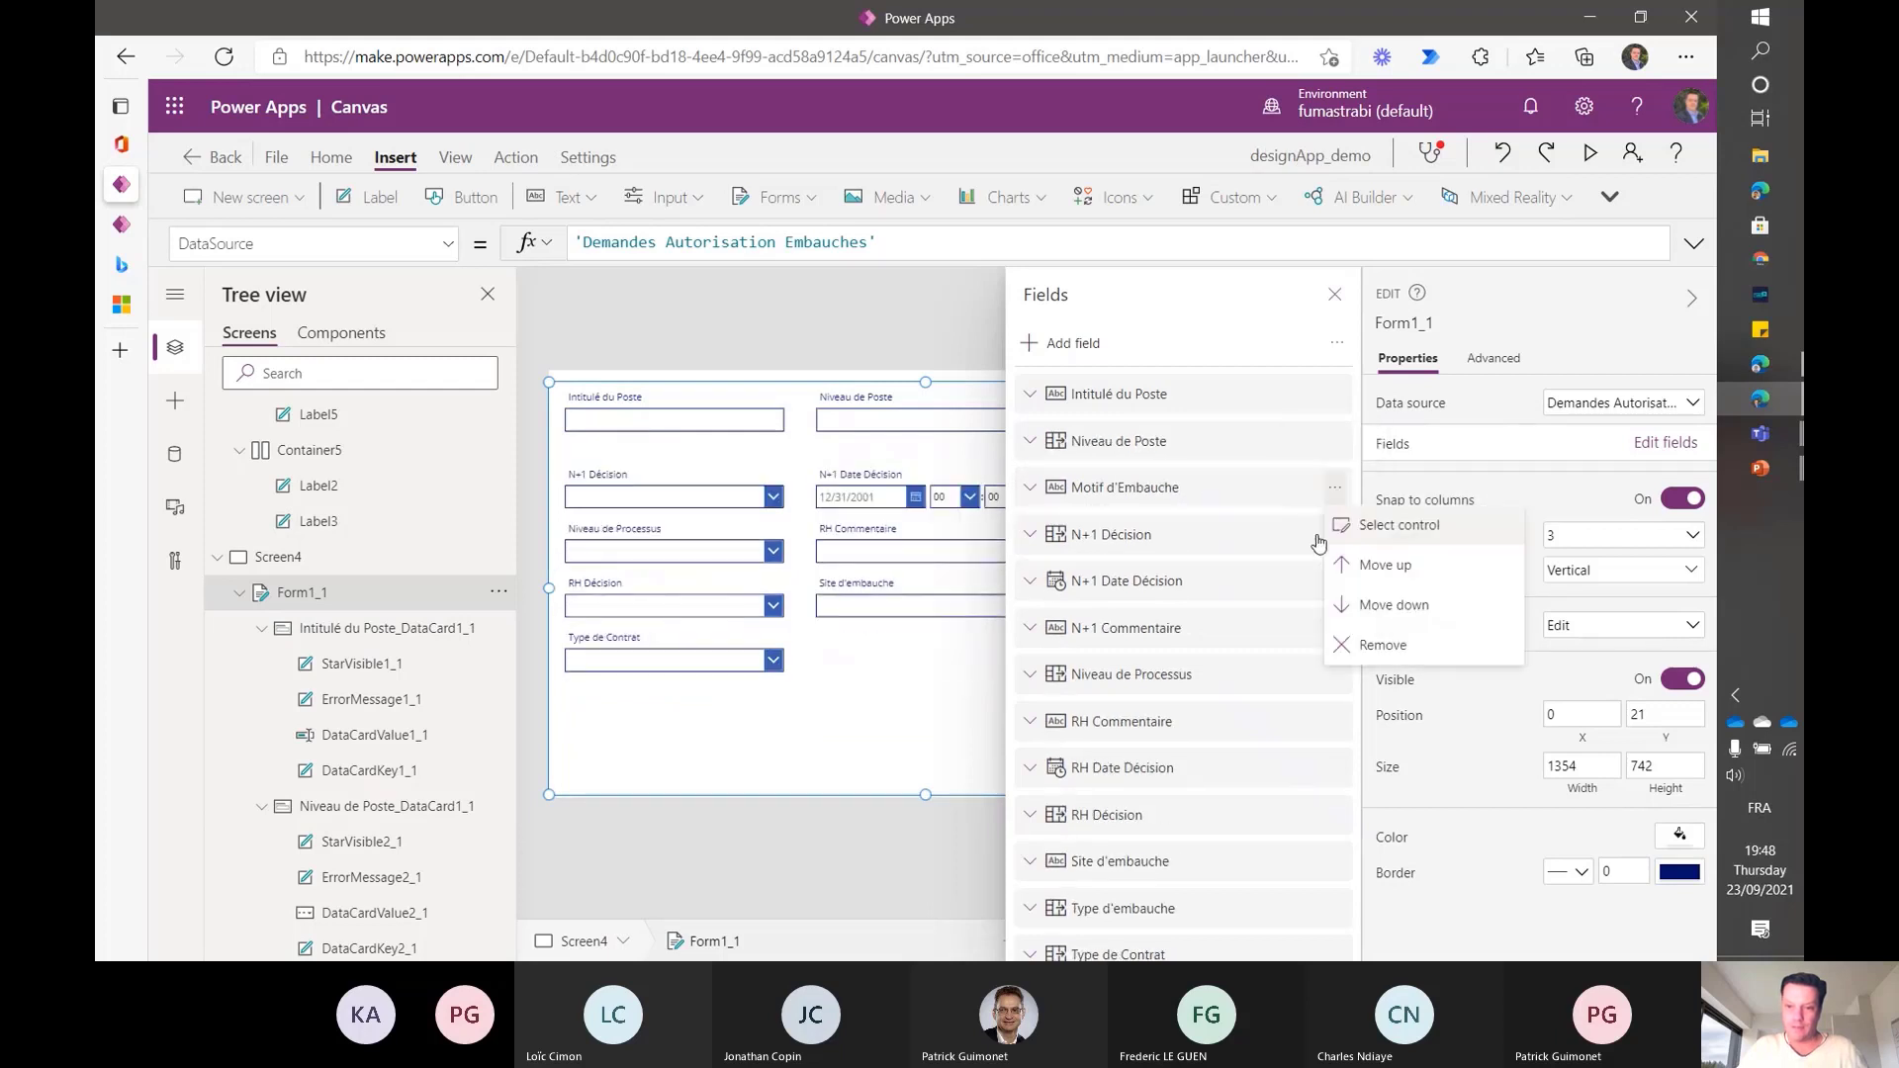
{"action": "left_click", "coordinate": [1394, 655]}
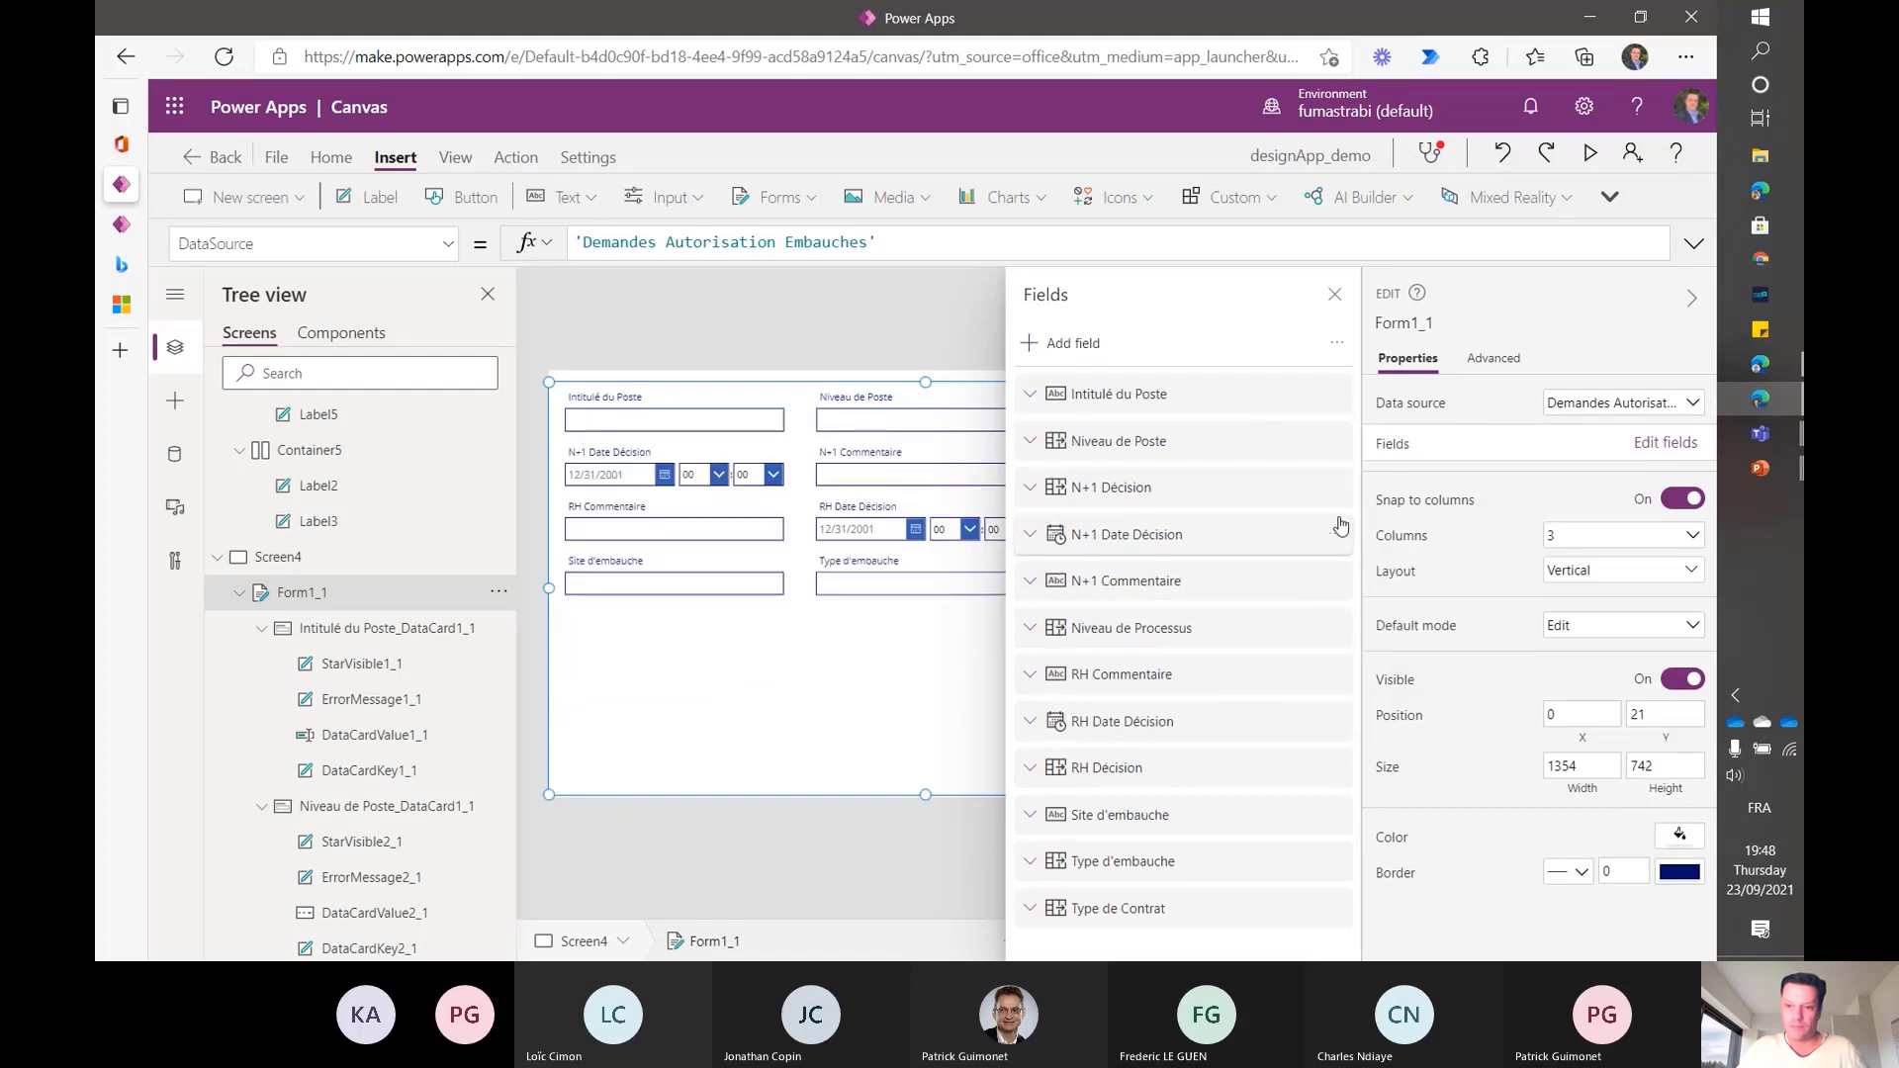
- Remove the N+1 Date Décision, N+1 Décision and Niveau de Processus fields from the form
{"action": "left_click", "coordinate": [1337, 539]}
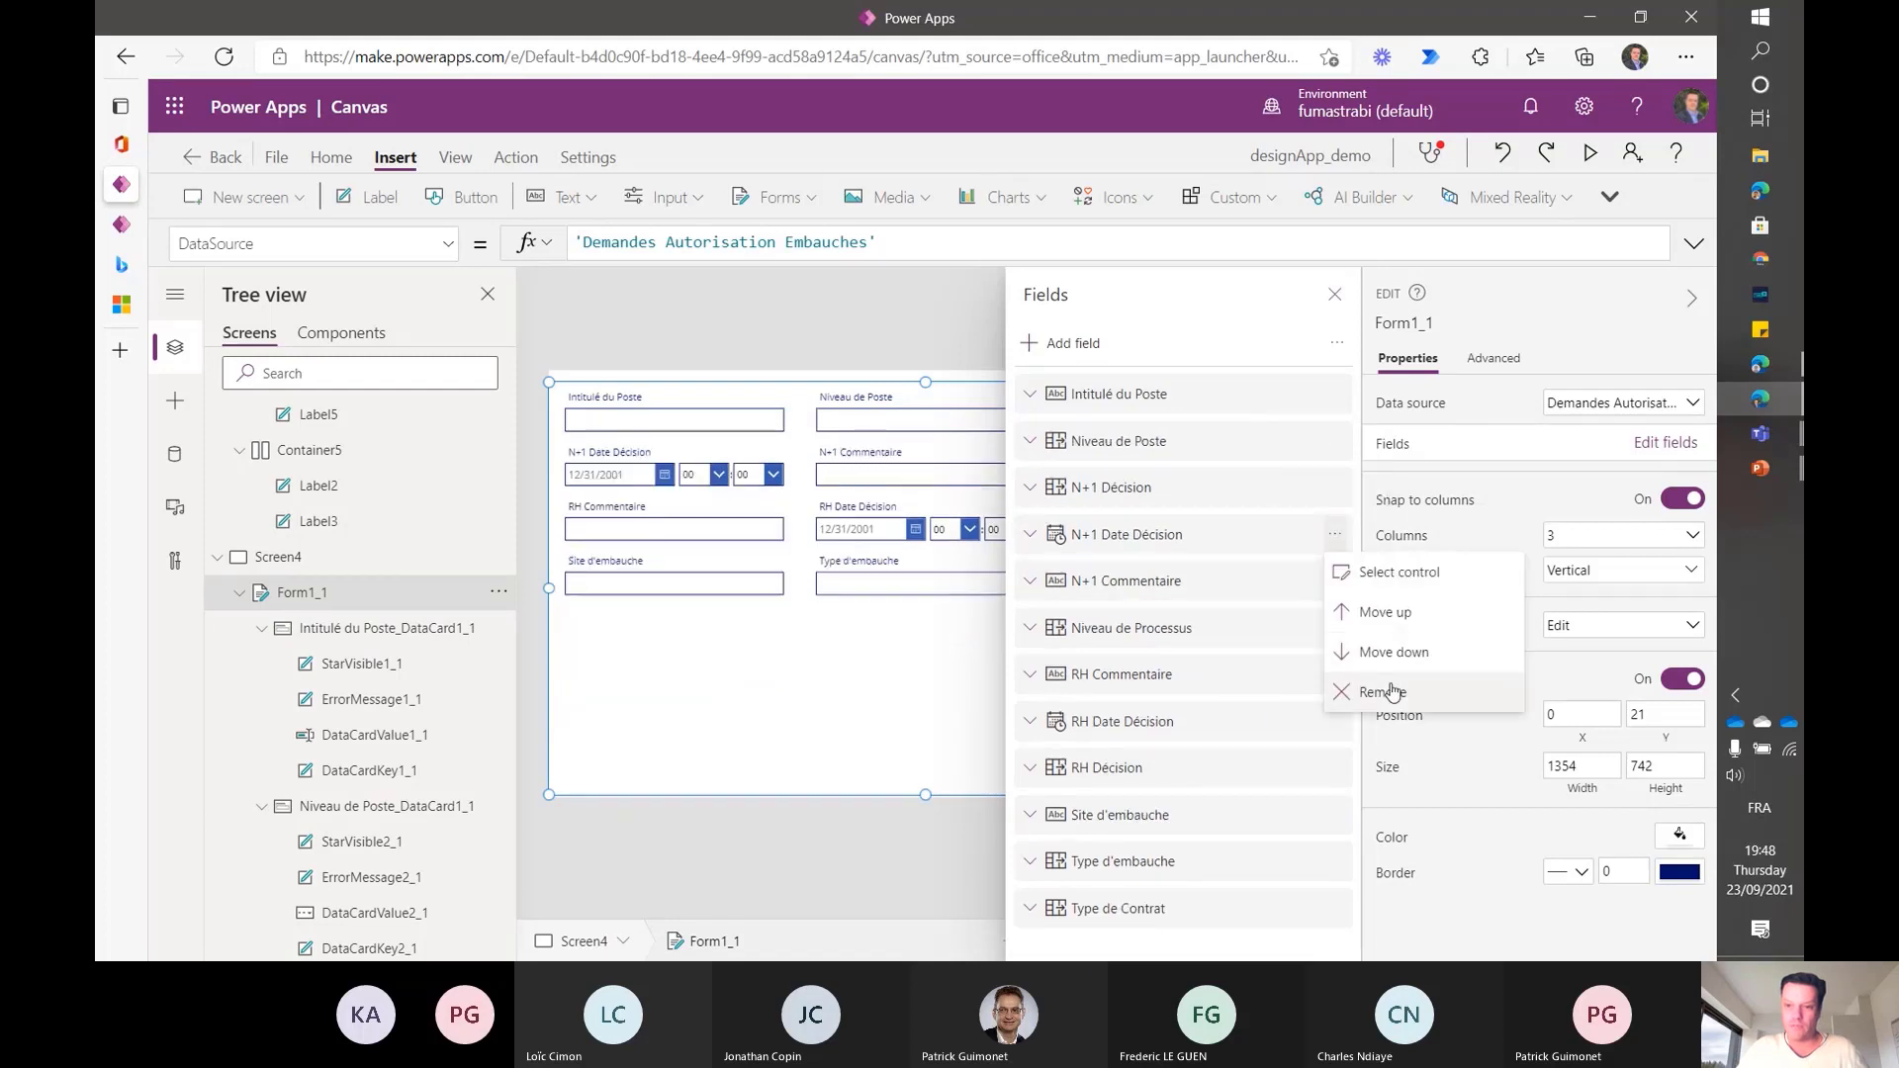
{"action": "left_click", "coordinate": [1385, 691]}
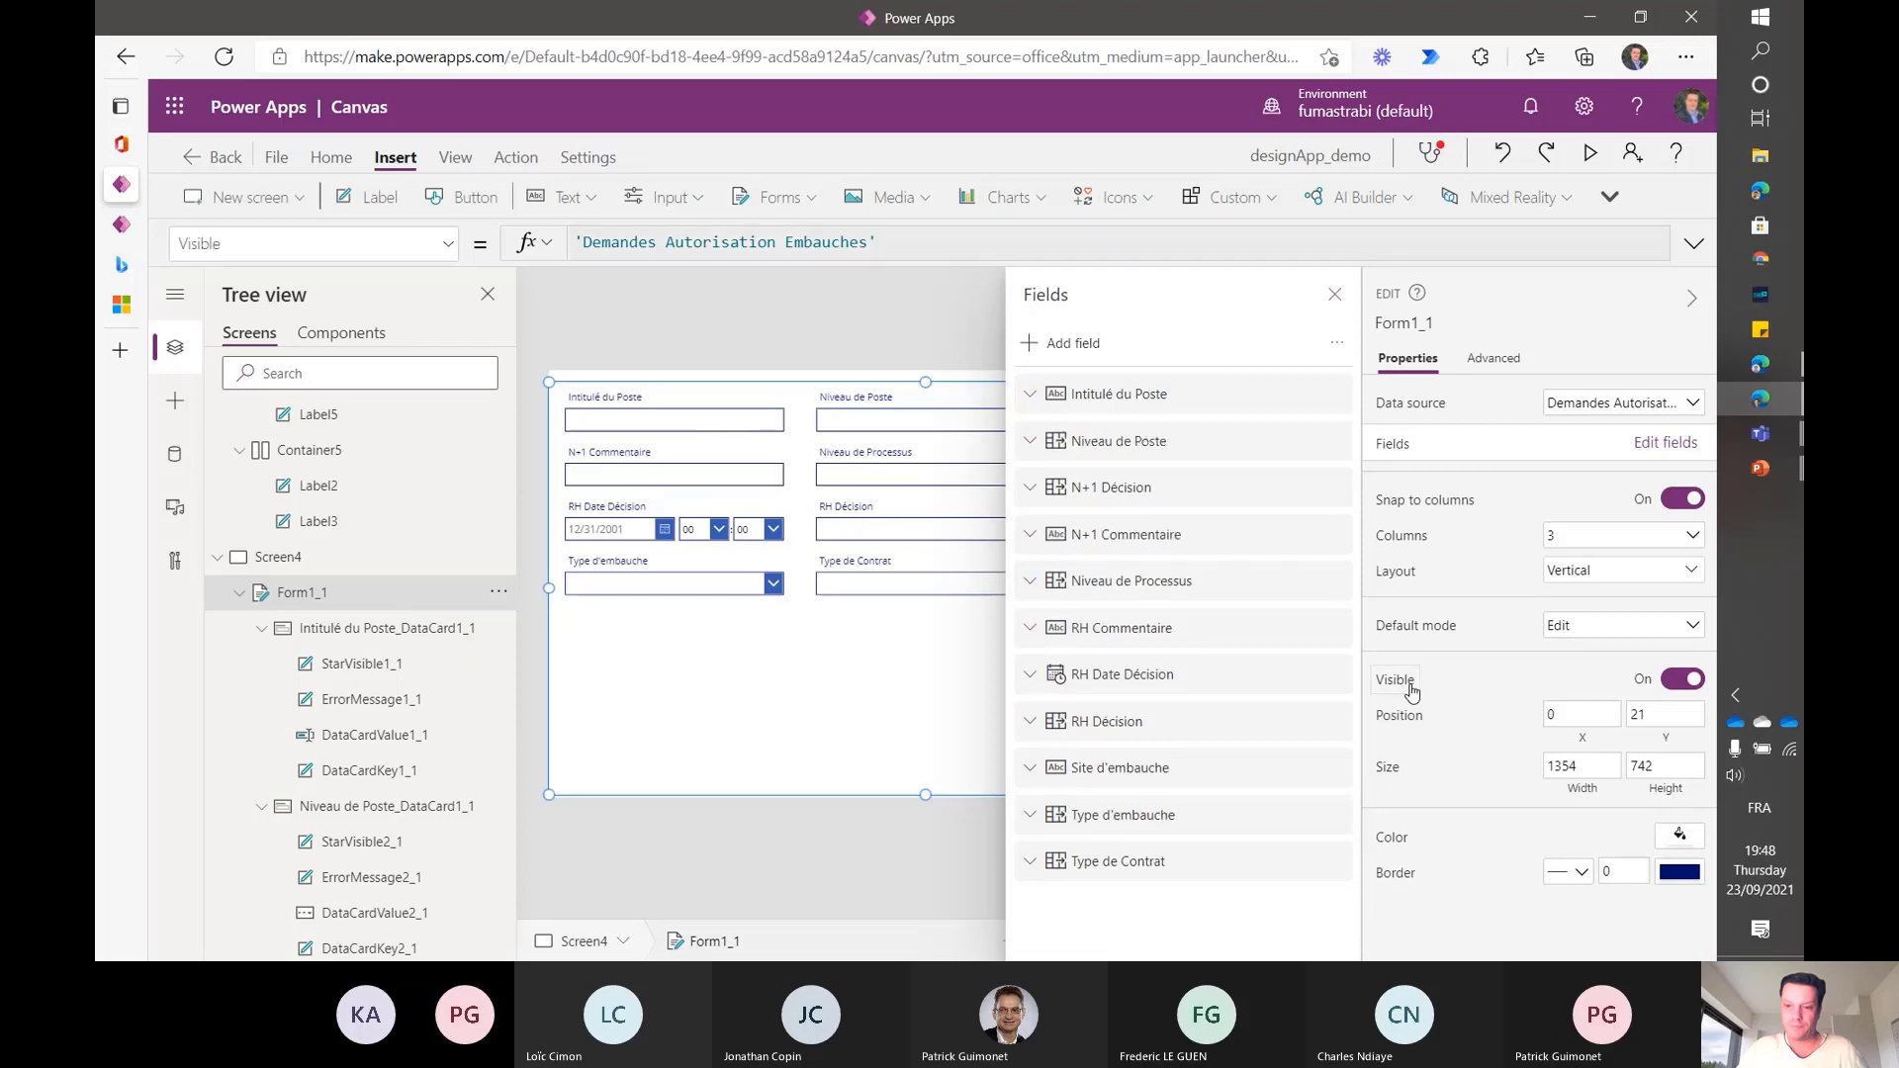
{"action": "left_click", "coordinate": [1337, 490]}
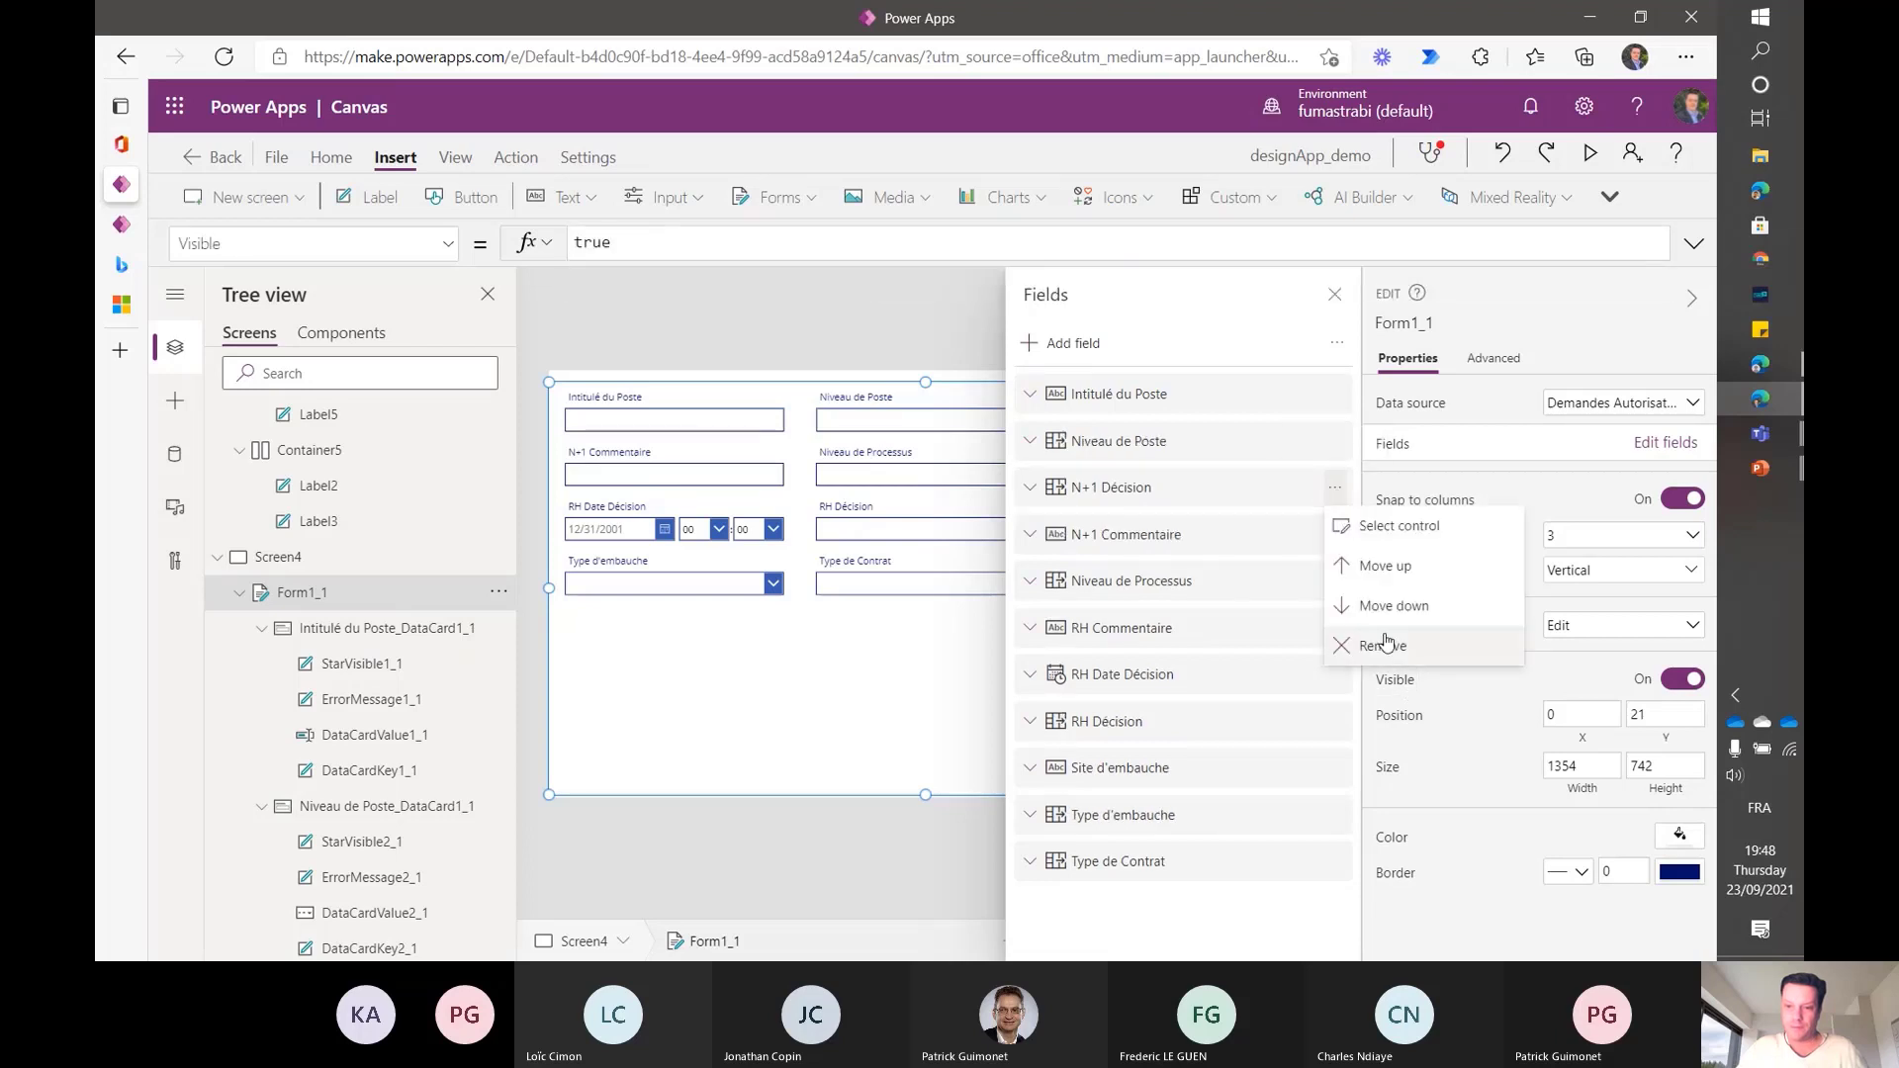
{"action": "left_click", "coordinate": [1378, 639]}
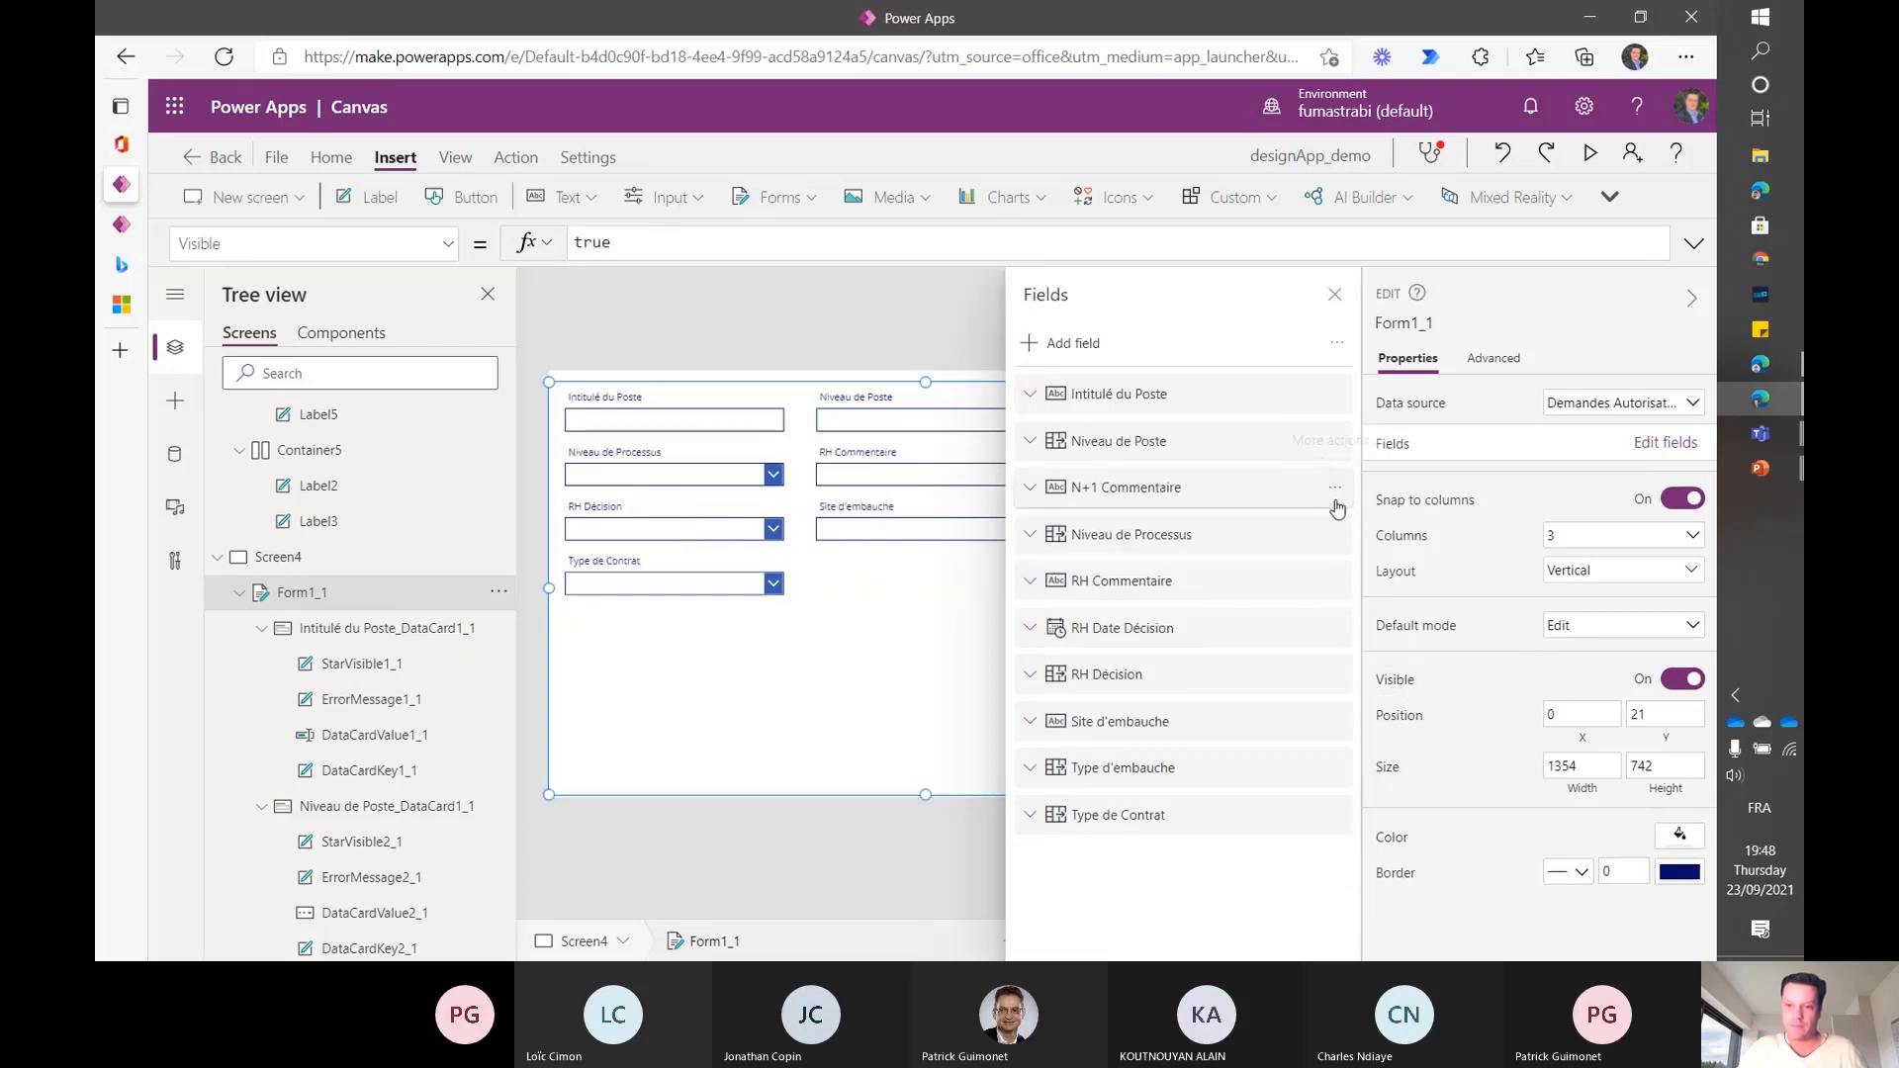
{"action": "left_click", "coordinate": [1338, 535]}
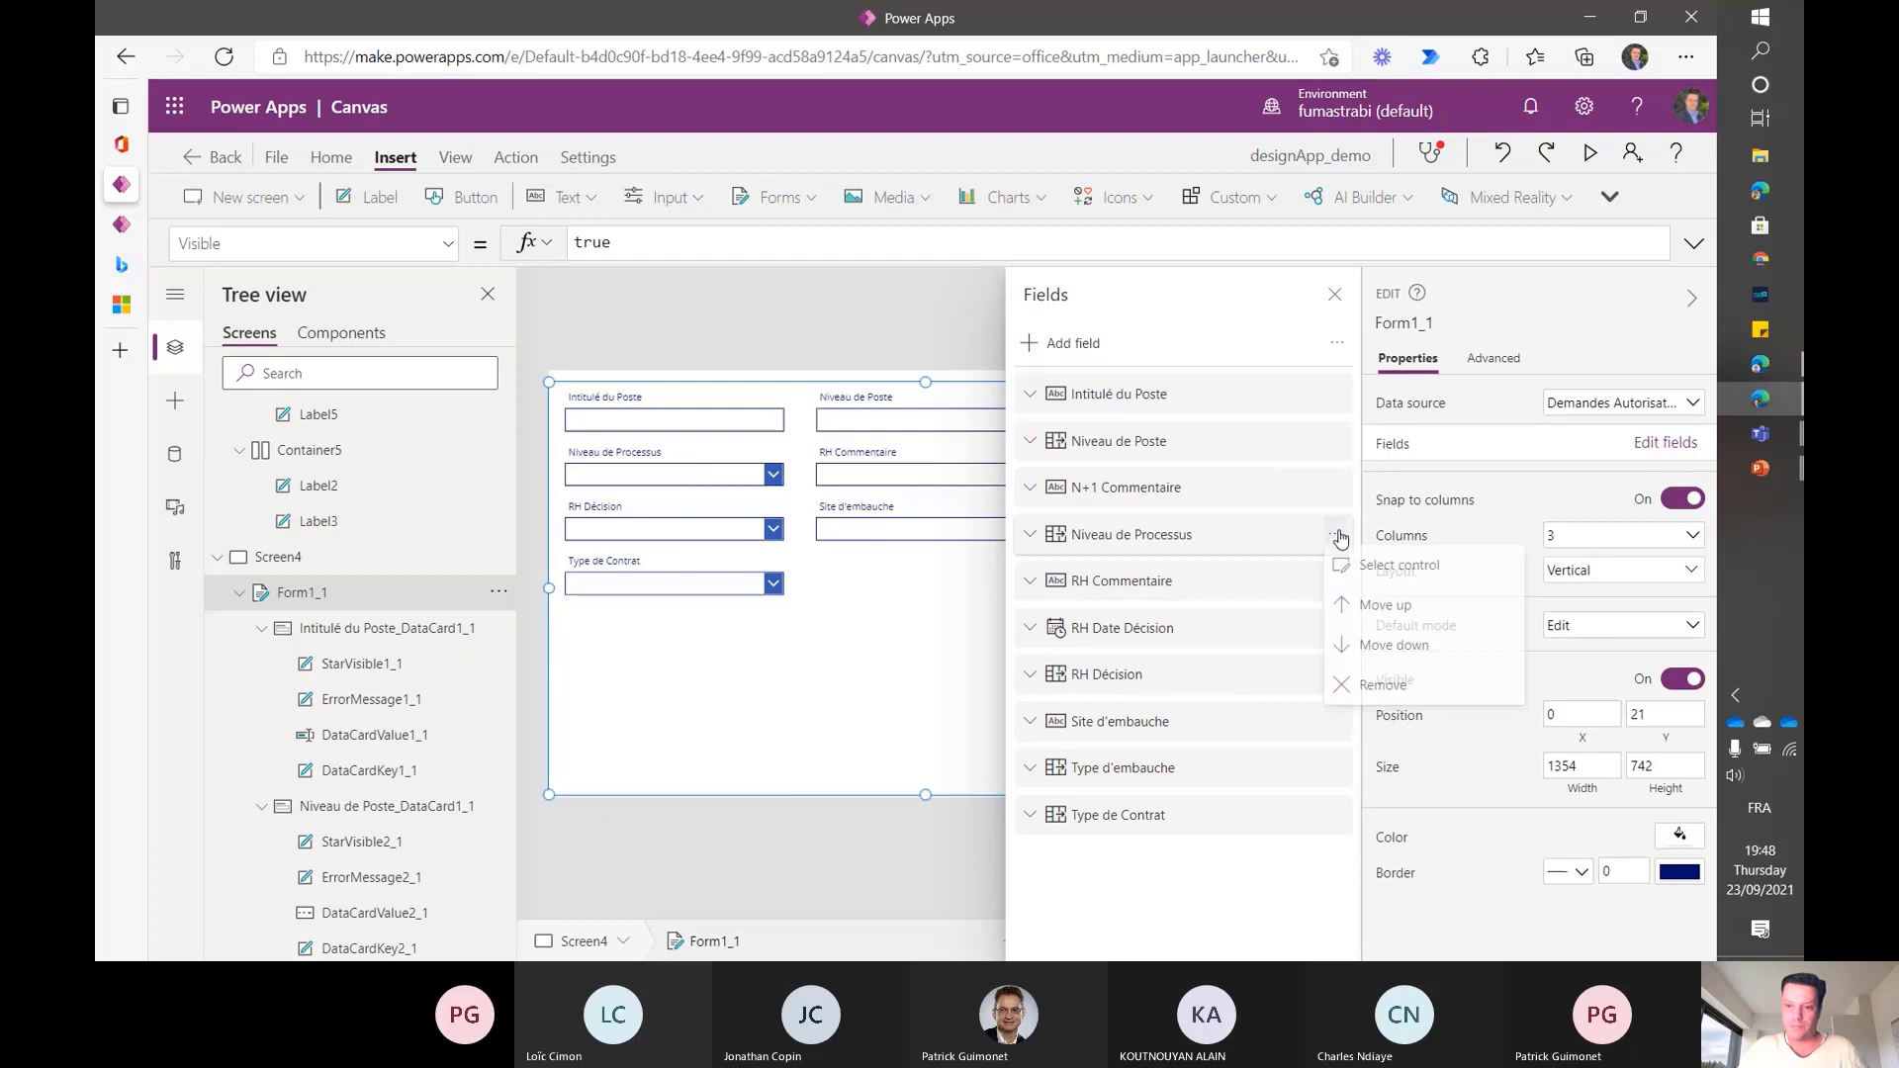
{"action": "left_click", "coordinate": [1373, 692]}
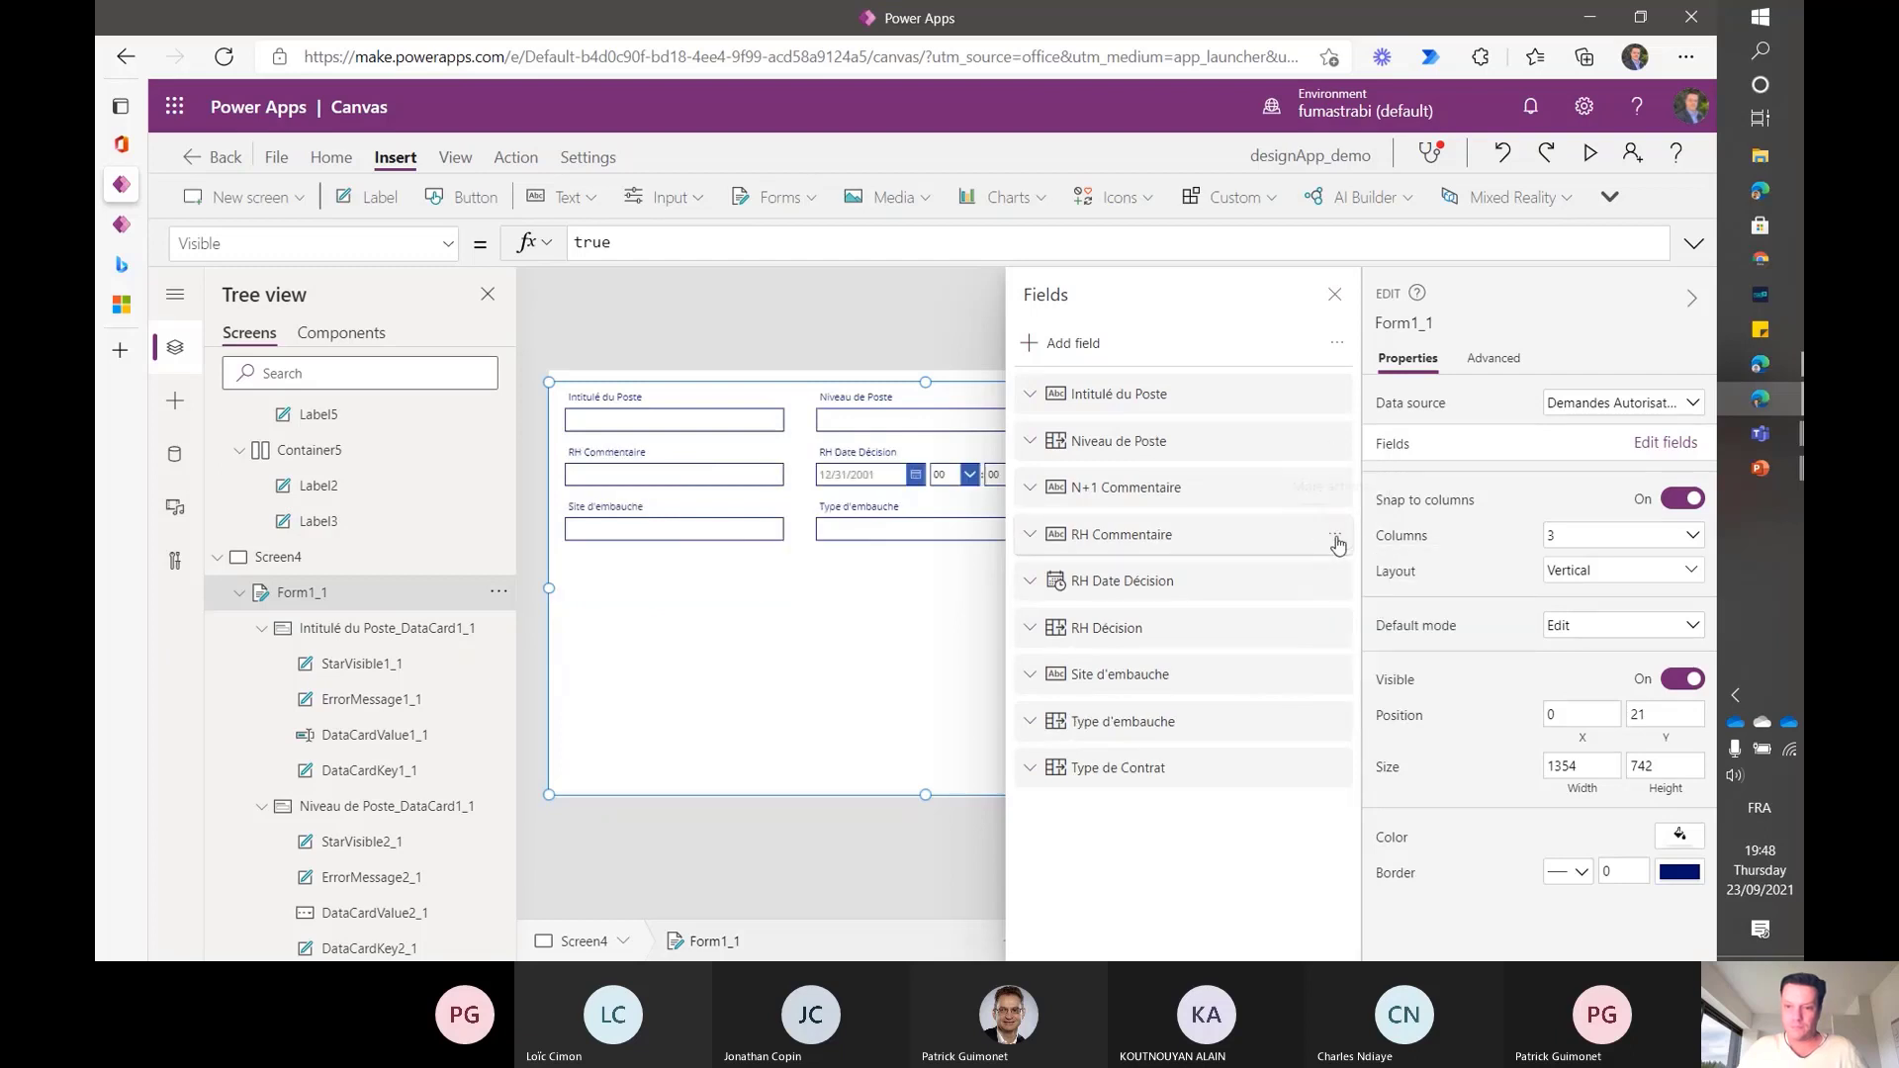
- Remove the RH Commentaire, RH Date Décision and RH Décision fields from the form
{"action": "left_click", "coordinate": [1337, 542]}
{"action": "left_click", "coordinate": [1372, 693]}
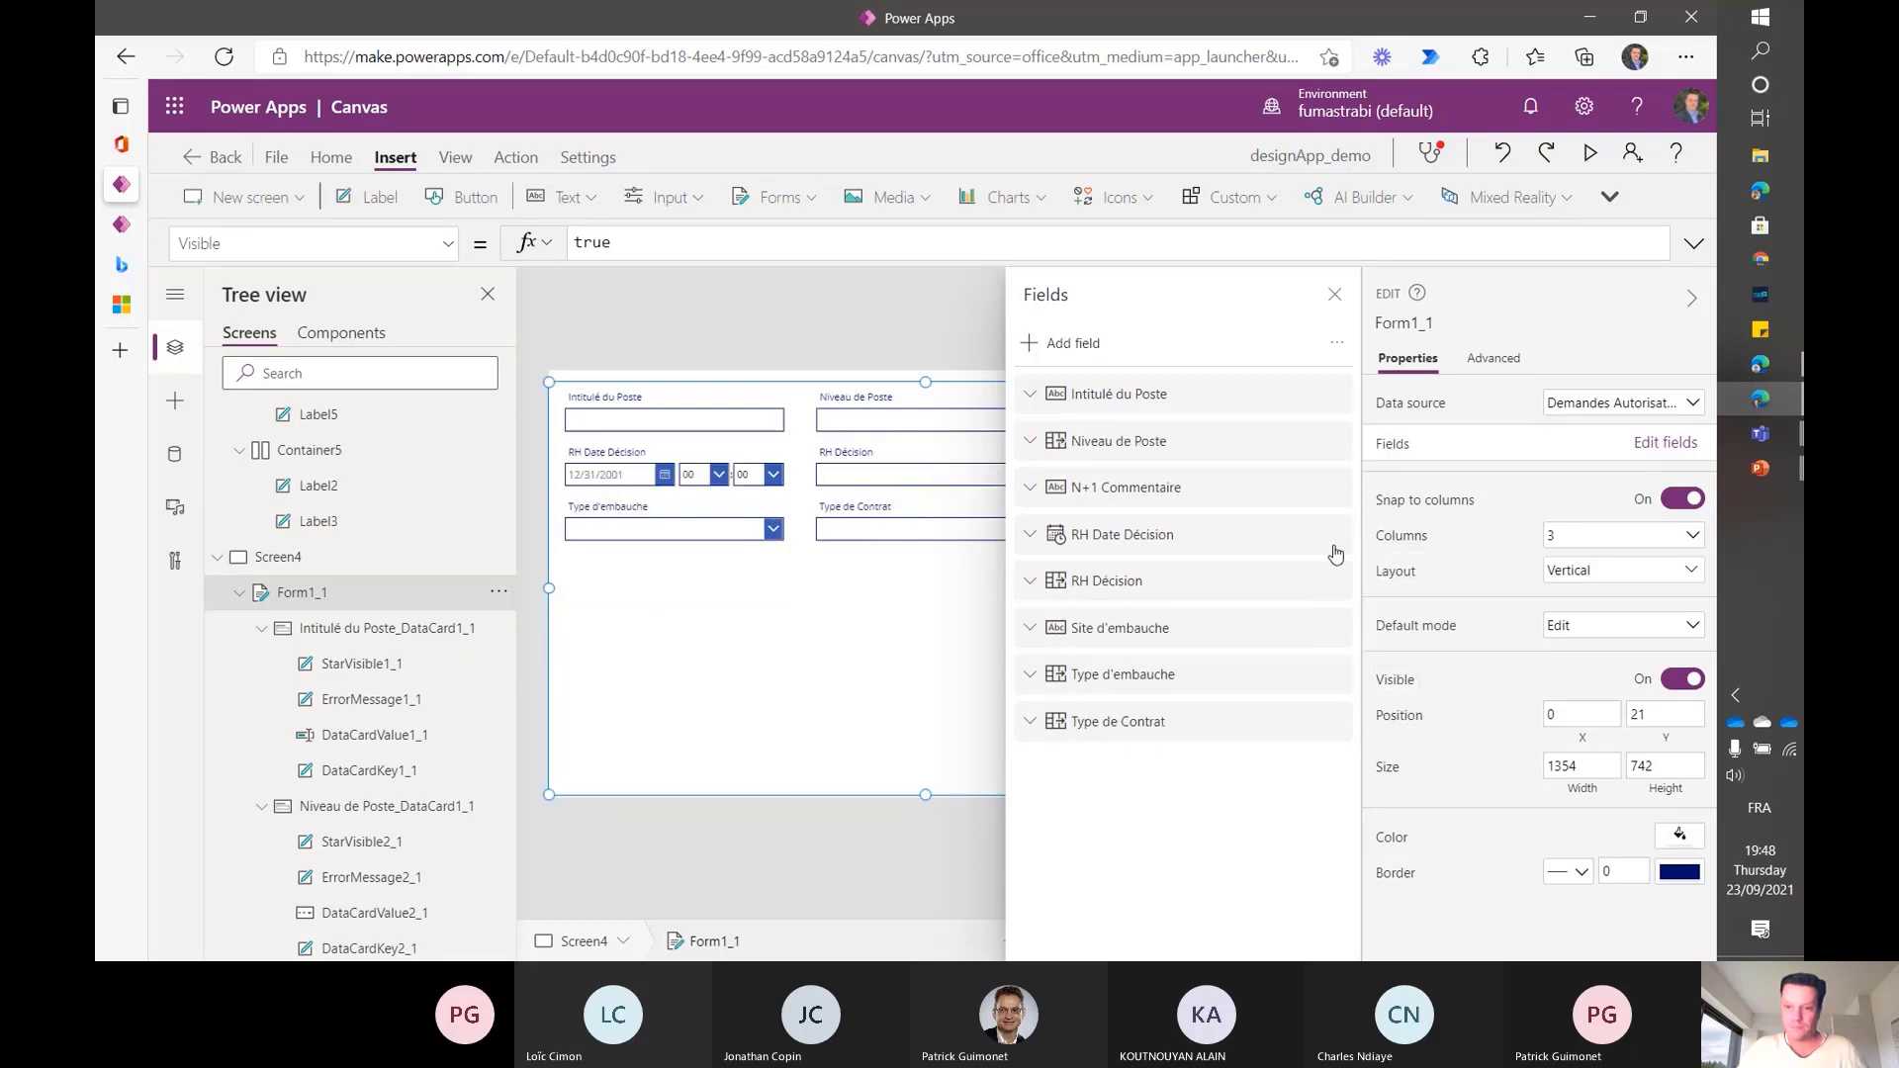
{"action": "left_click", "coordinate": [1335, 534]}
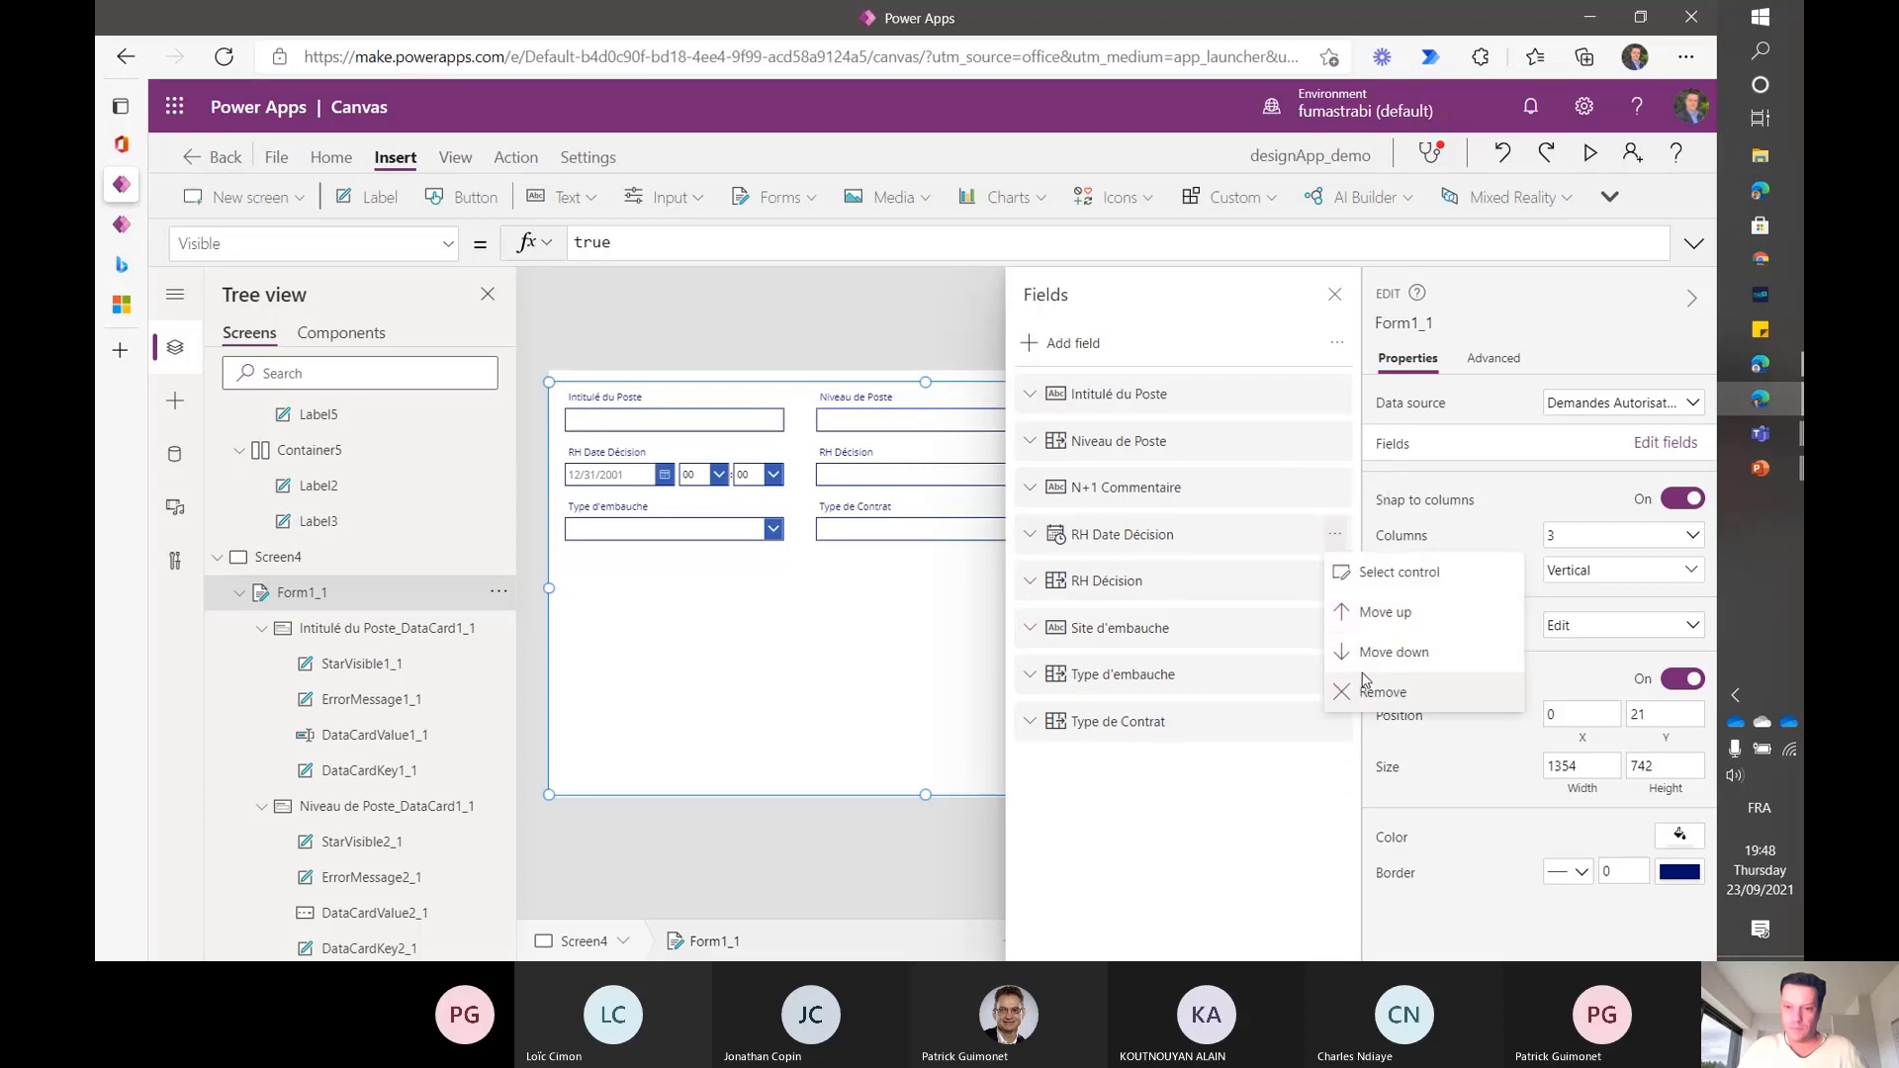
{"action": "left_click", "coordinate": [1367, 692]}
{"action": "left_click", "coordinate": [1334, 534]}
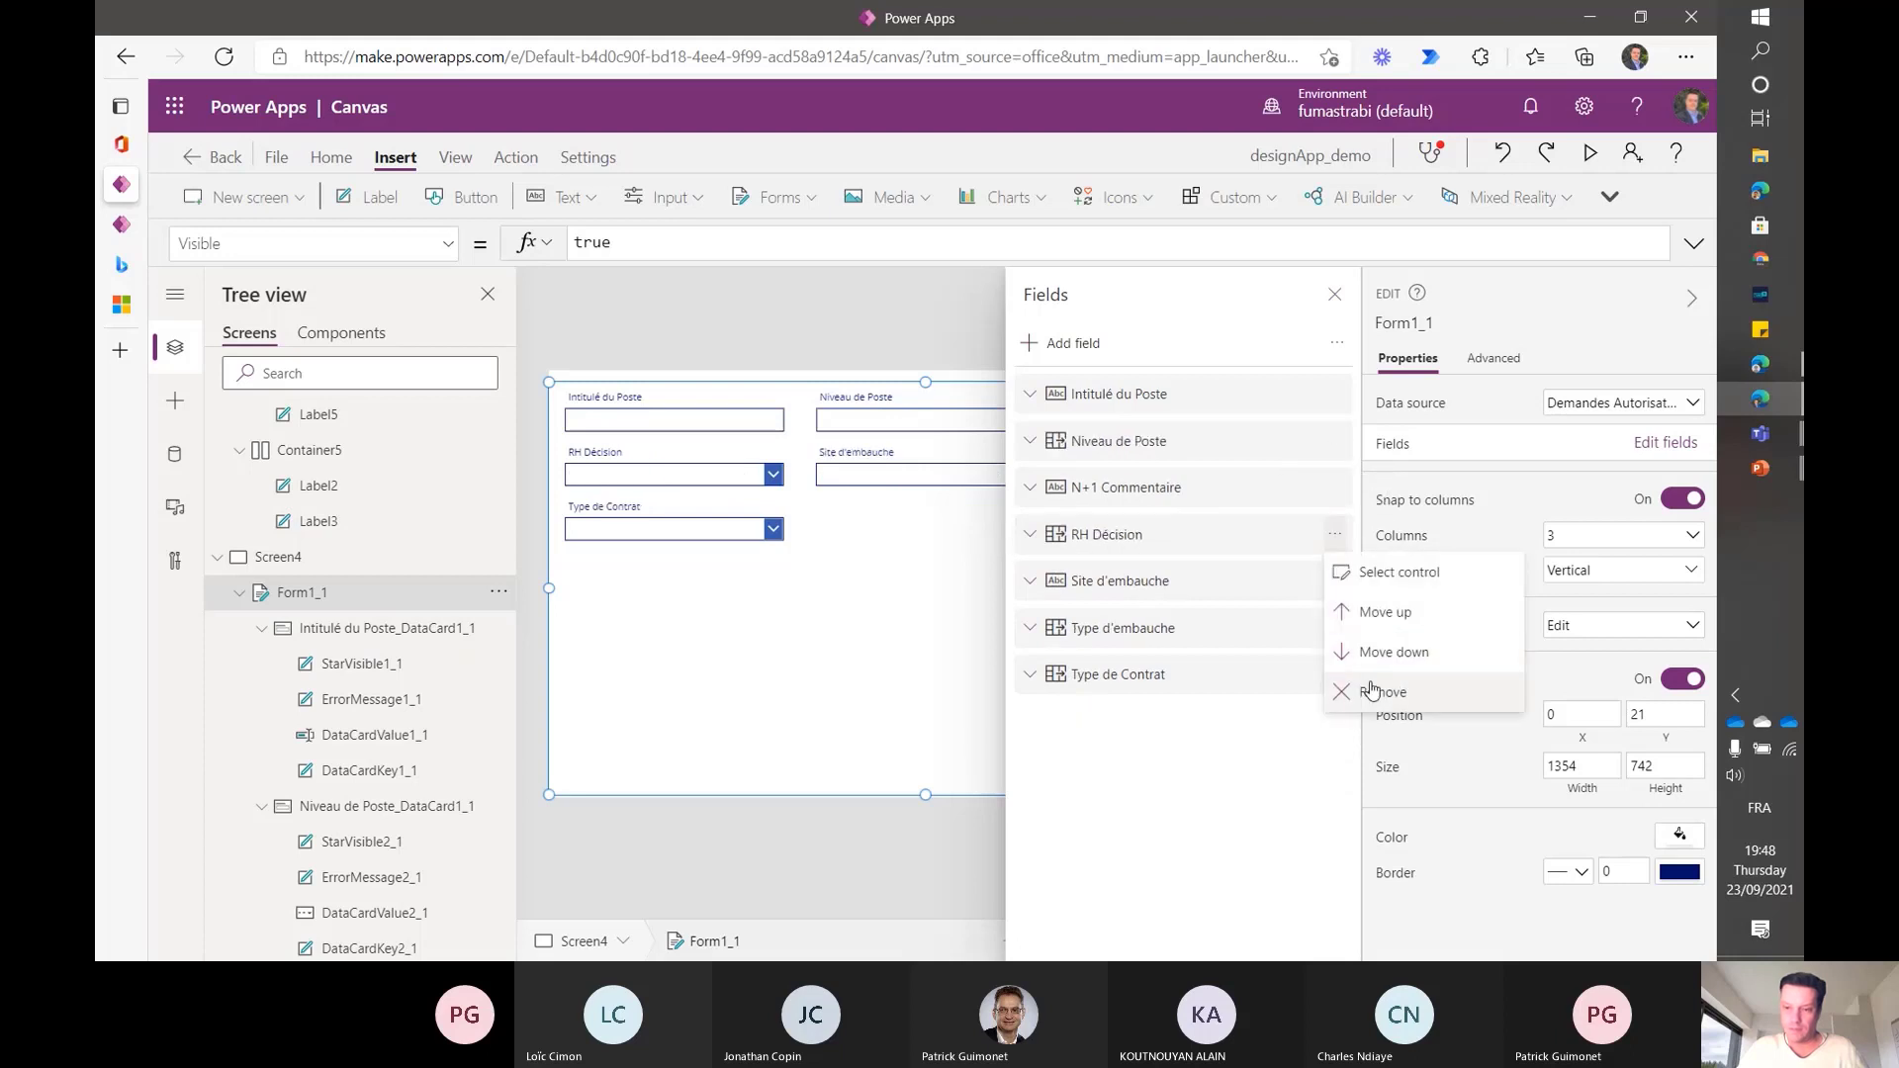
{"action": "left_click", "coordinate": [1372, 692]}
- Remove the Site d'embauche, Type d'embauche and Type de Contrat fields and close the form's field list
{"action": "left_click", "coordinate": [1334, 534]}
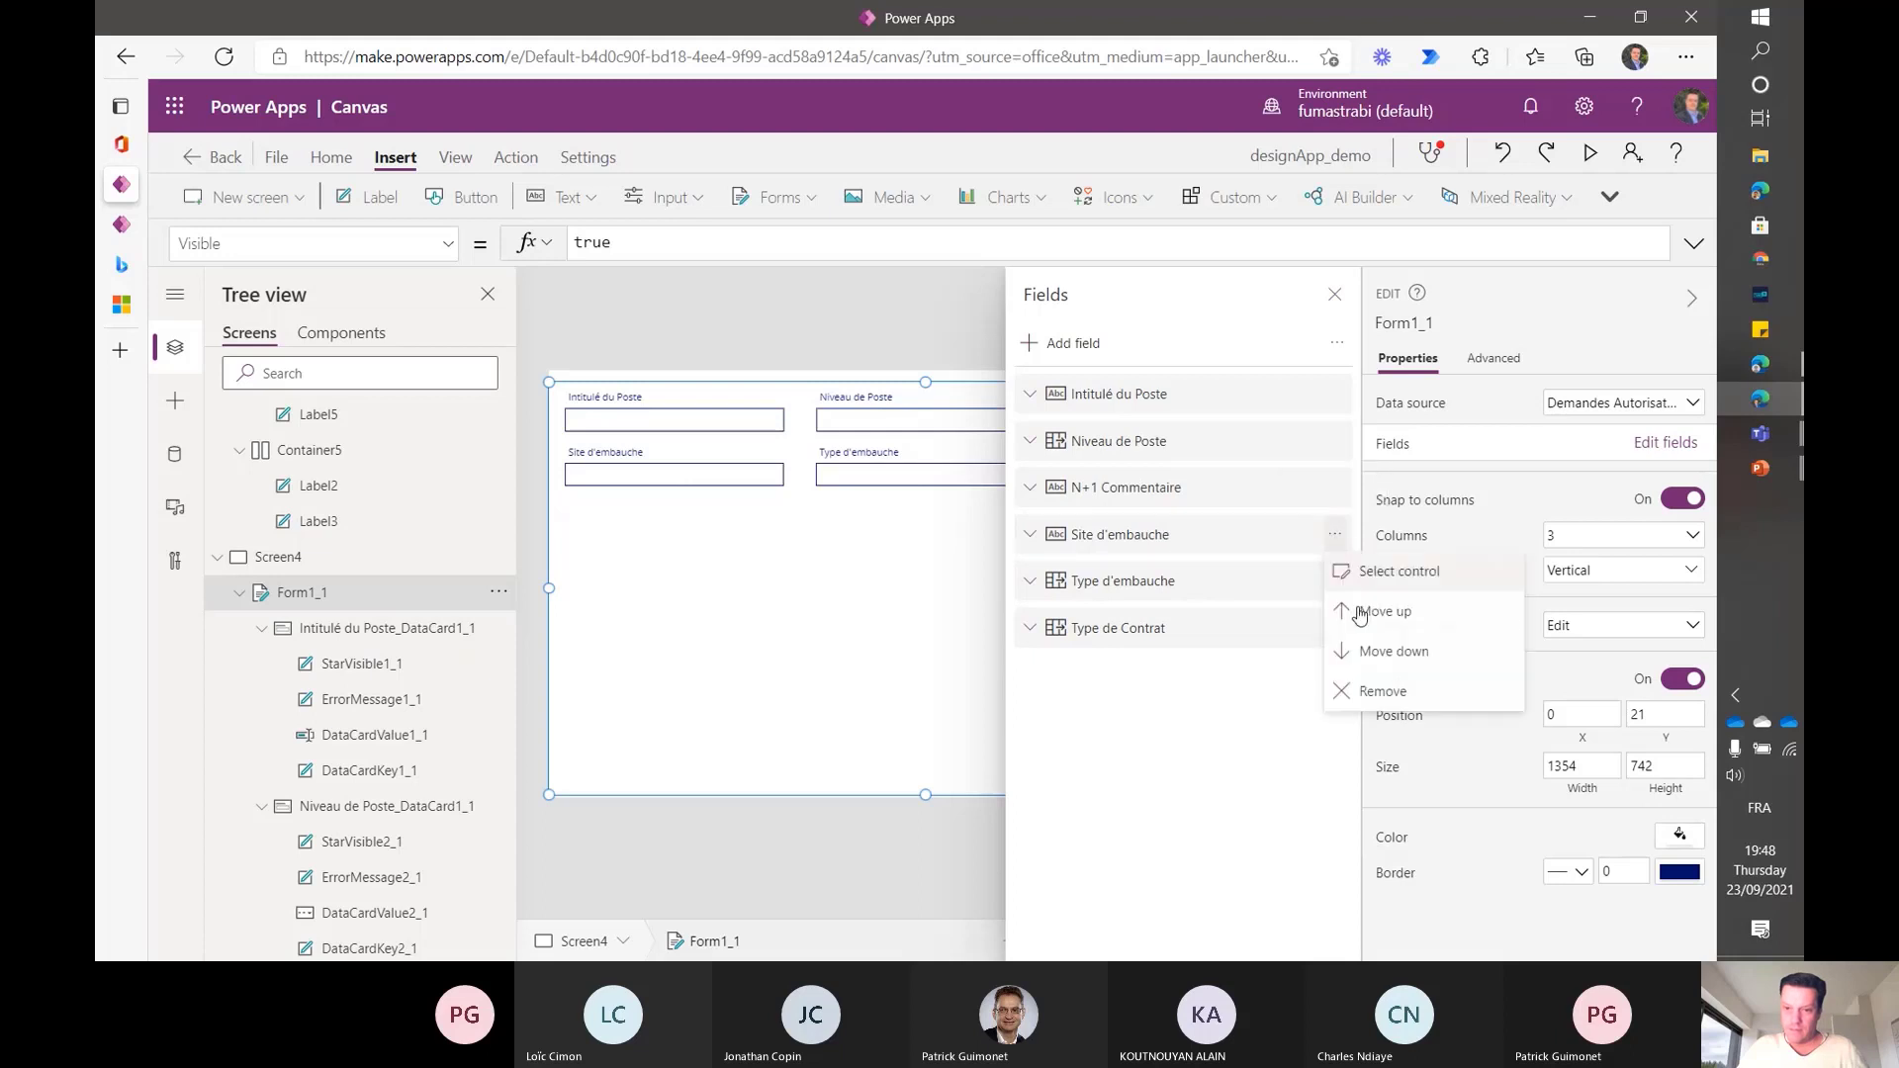
{"action": "left_click", "coordinate": [1372, 692]}
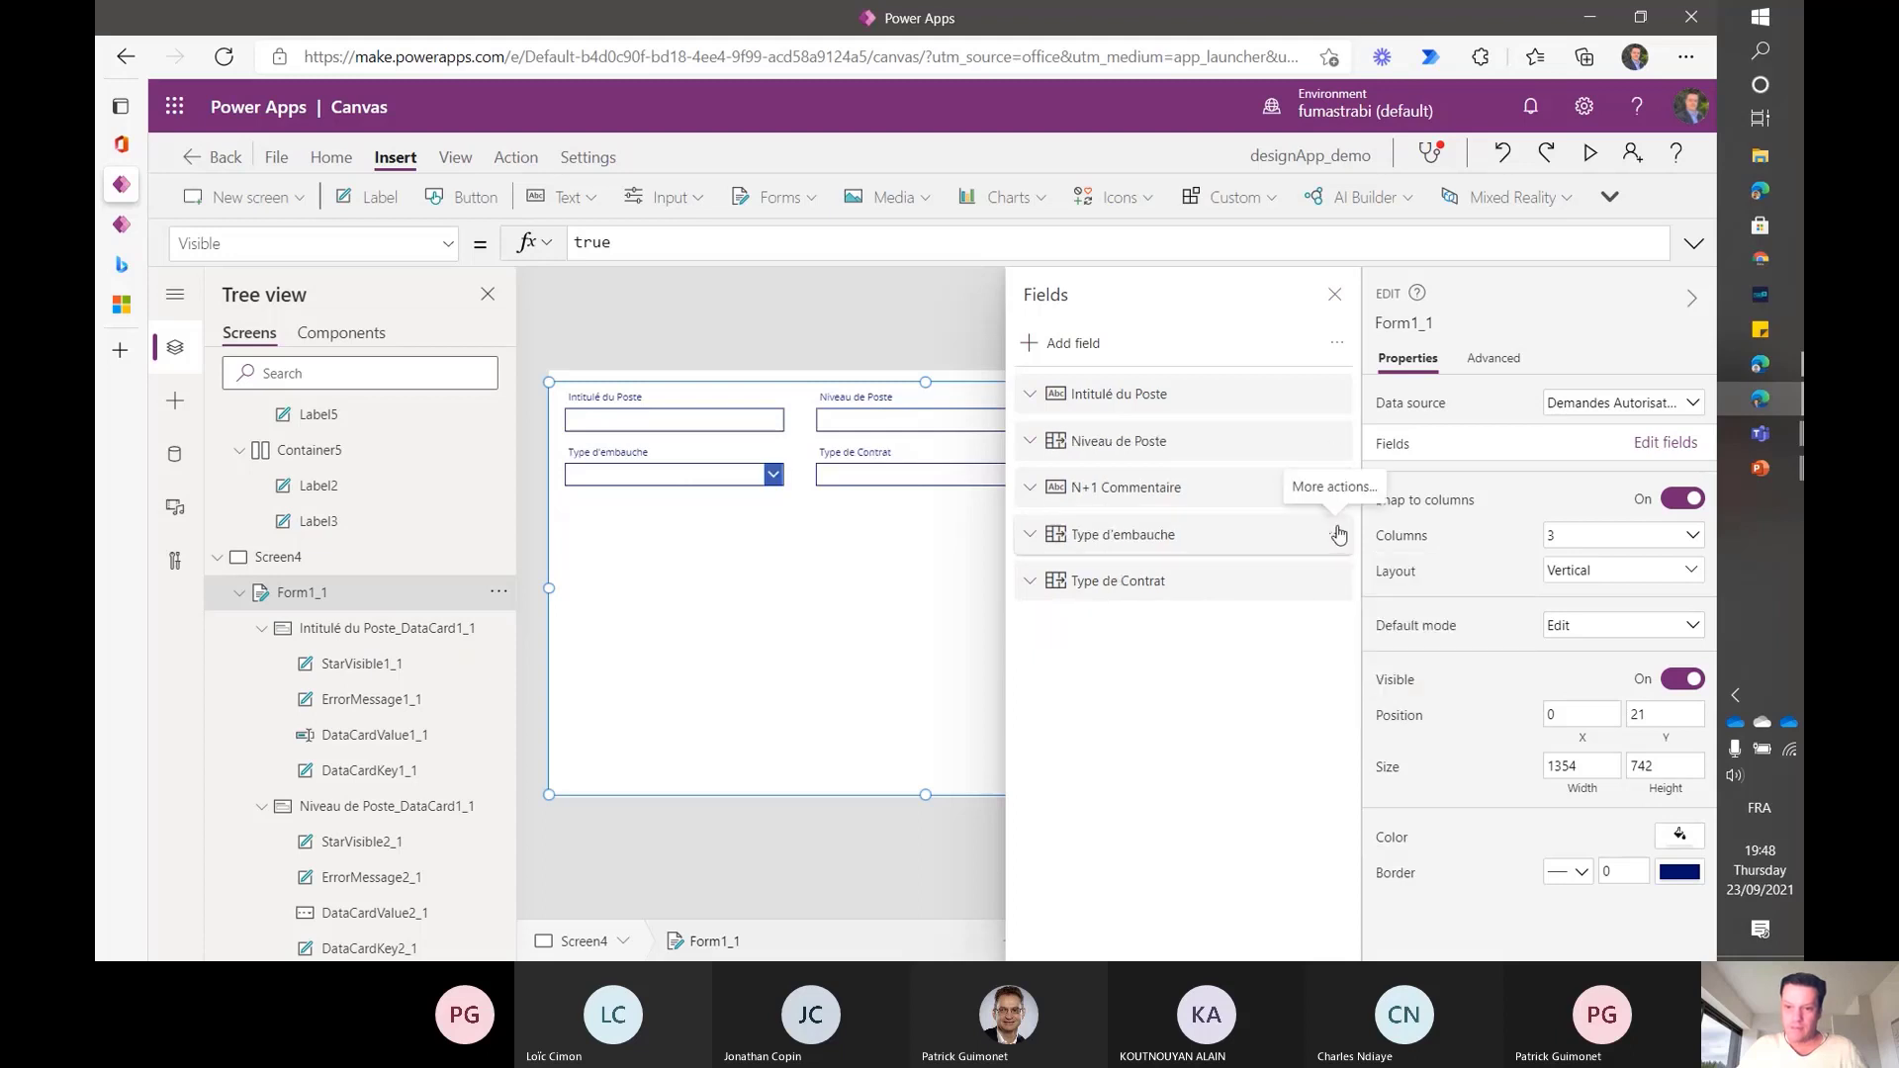
{"action": "left_click", "coordinate": [1337, 534]}
{"action": "left_click", "coordinate": [1416, 689]}
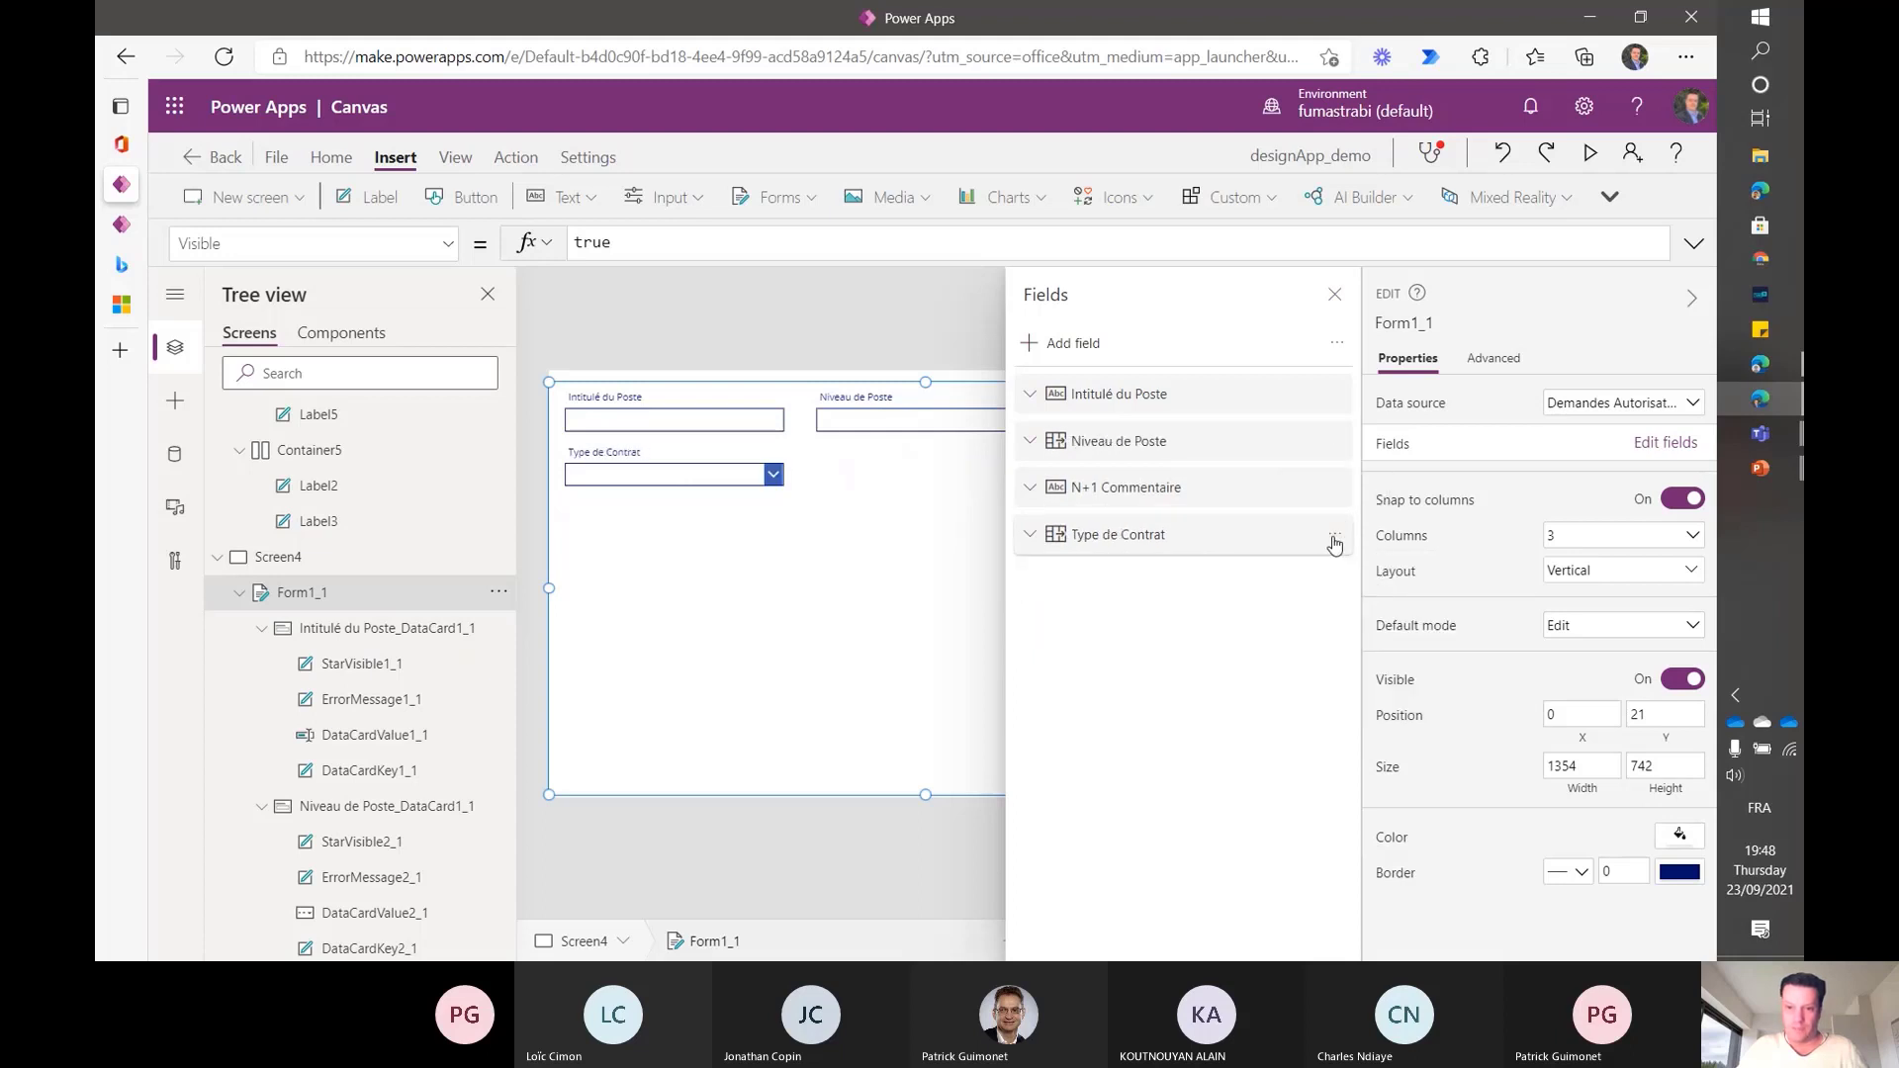
{"action": "left_click", "coordinate": [1334, 536]}
{"action": "left_click", "coordinate": [1353, 648]}
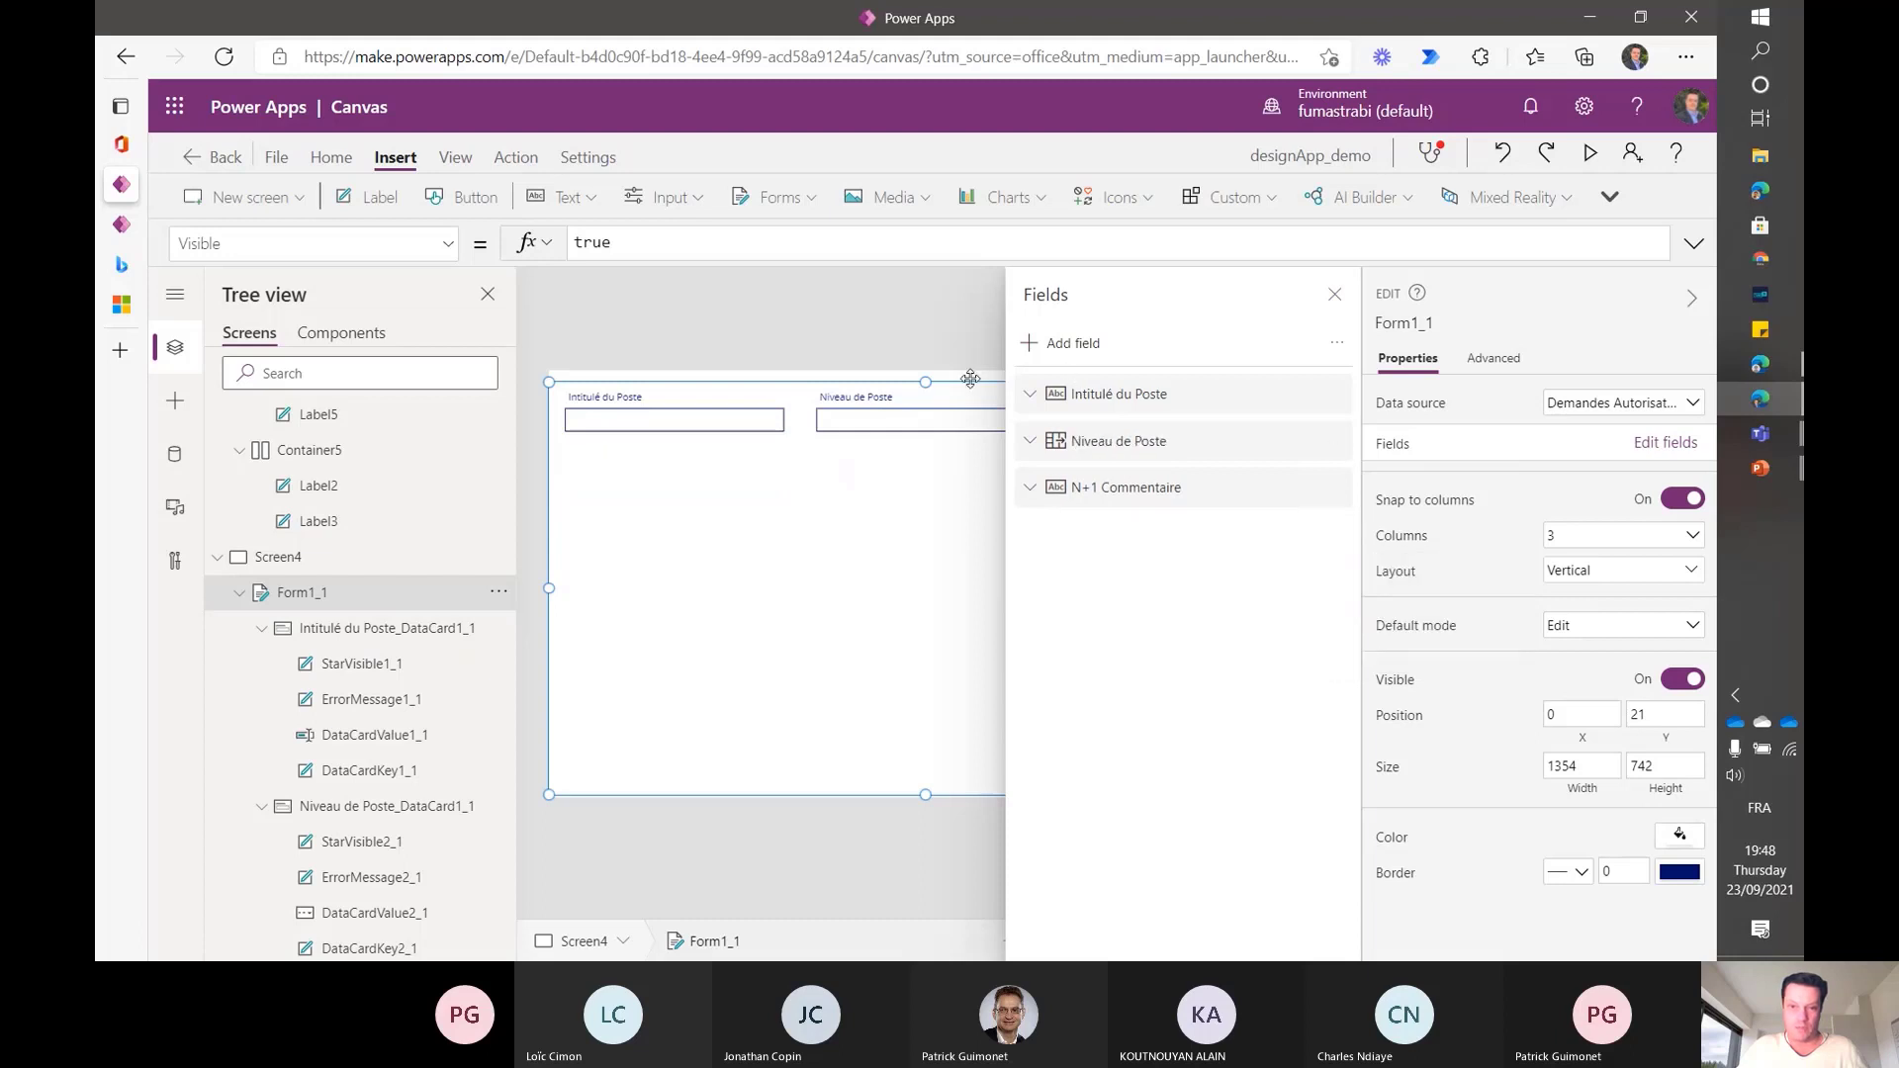
{"action": "left_click", "coordinate": [841, 341]}
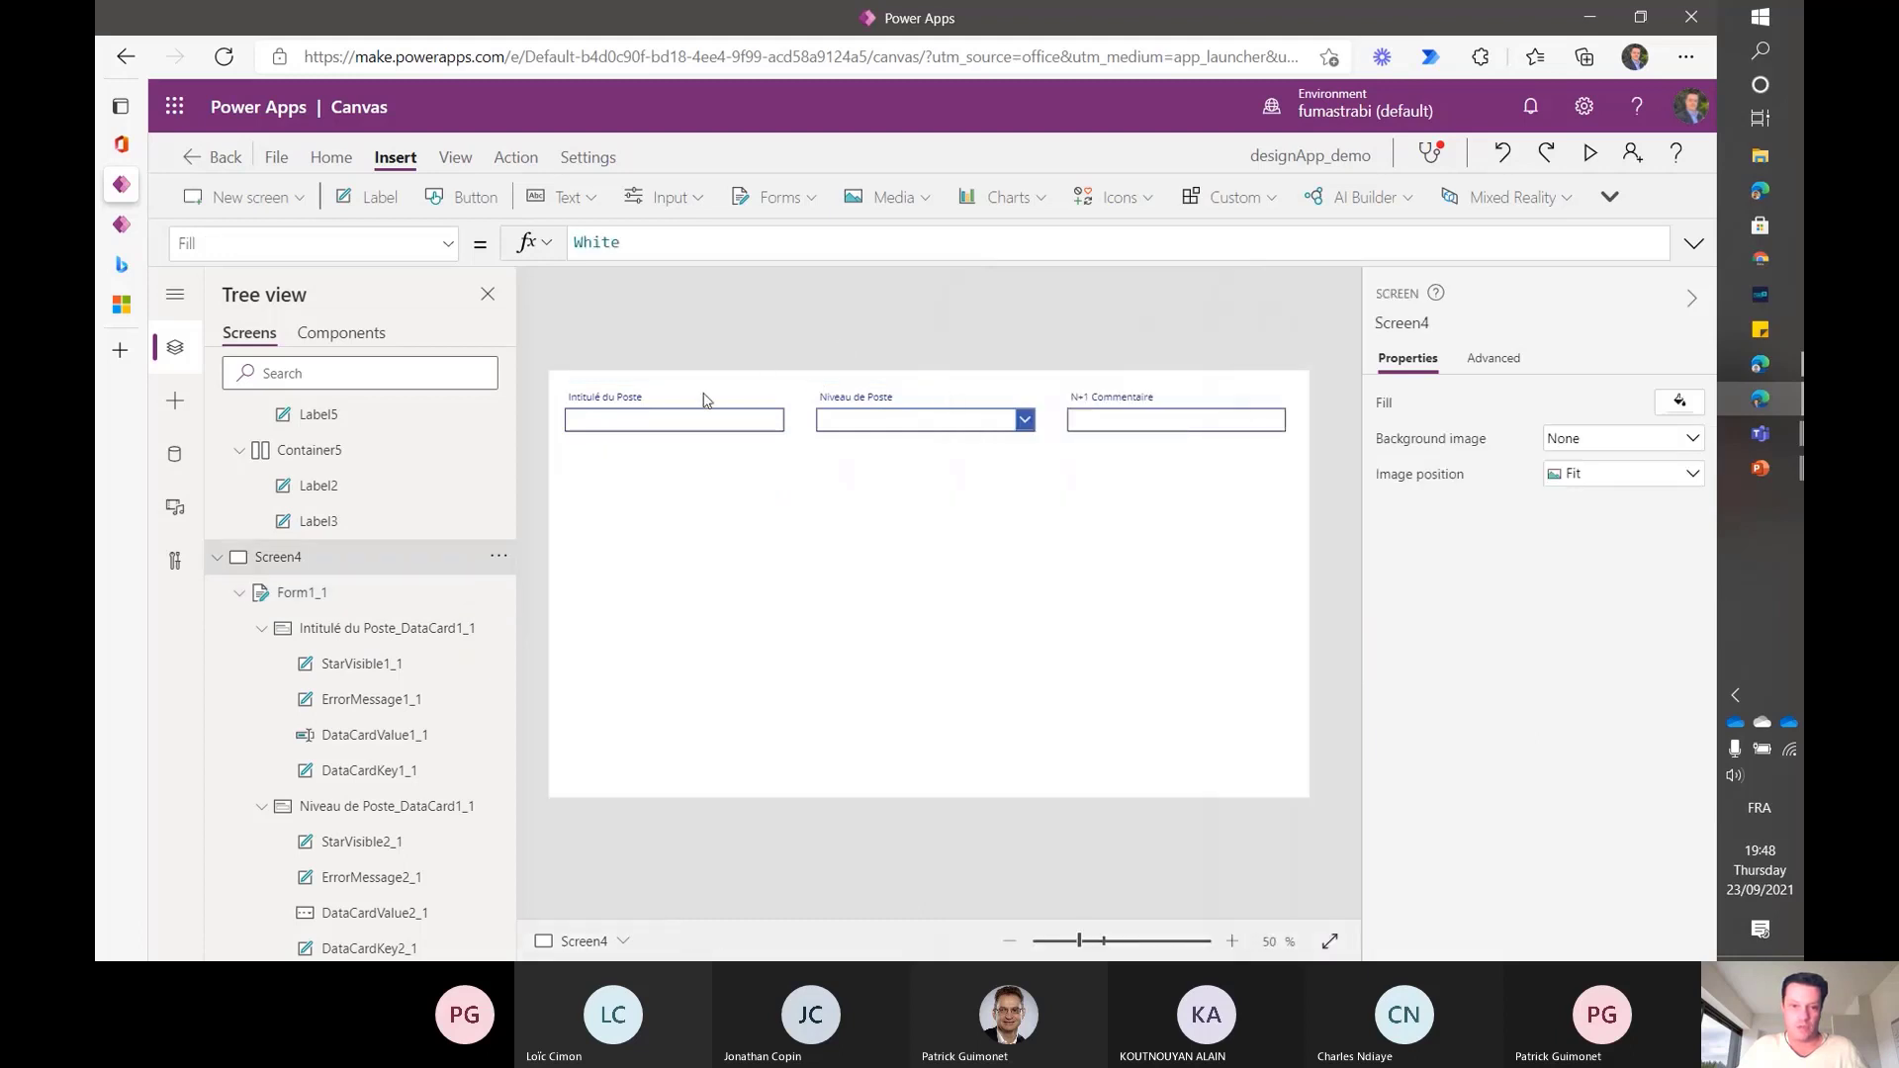
- Check the position of the Intitulé du Poste card and the Y and X formulas of the Niveau de Poste card
{"action": "left_click", "coordinate": [673, 406]}
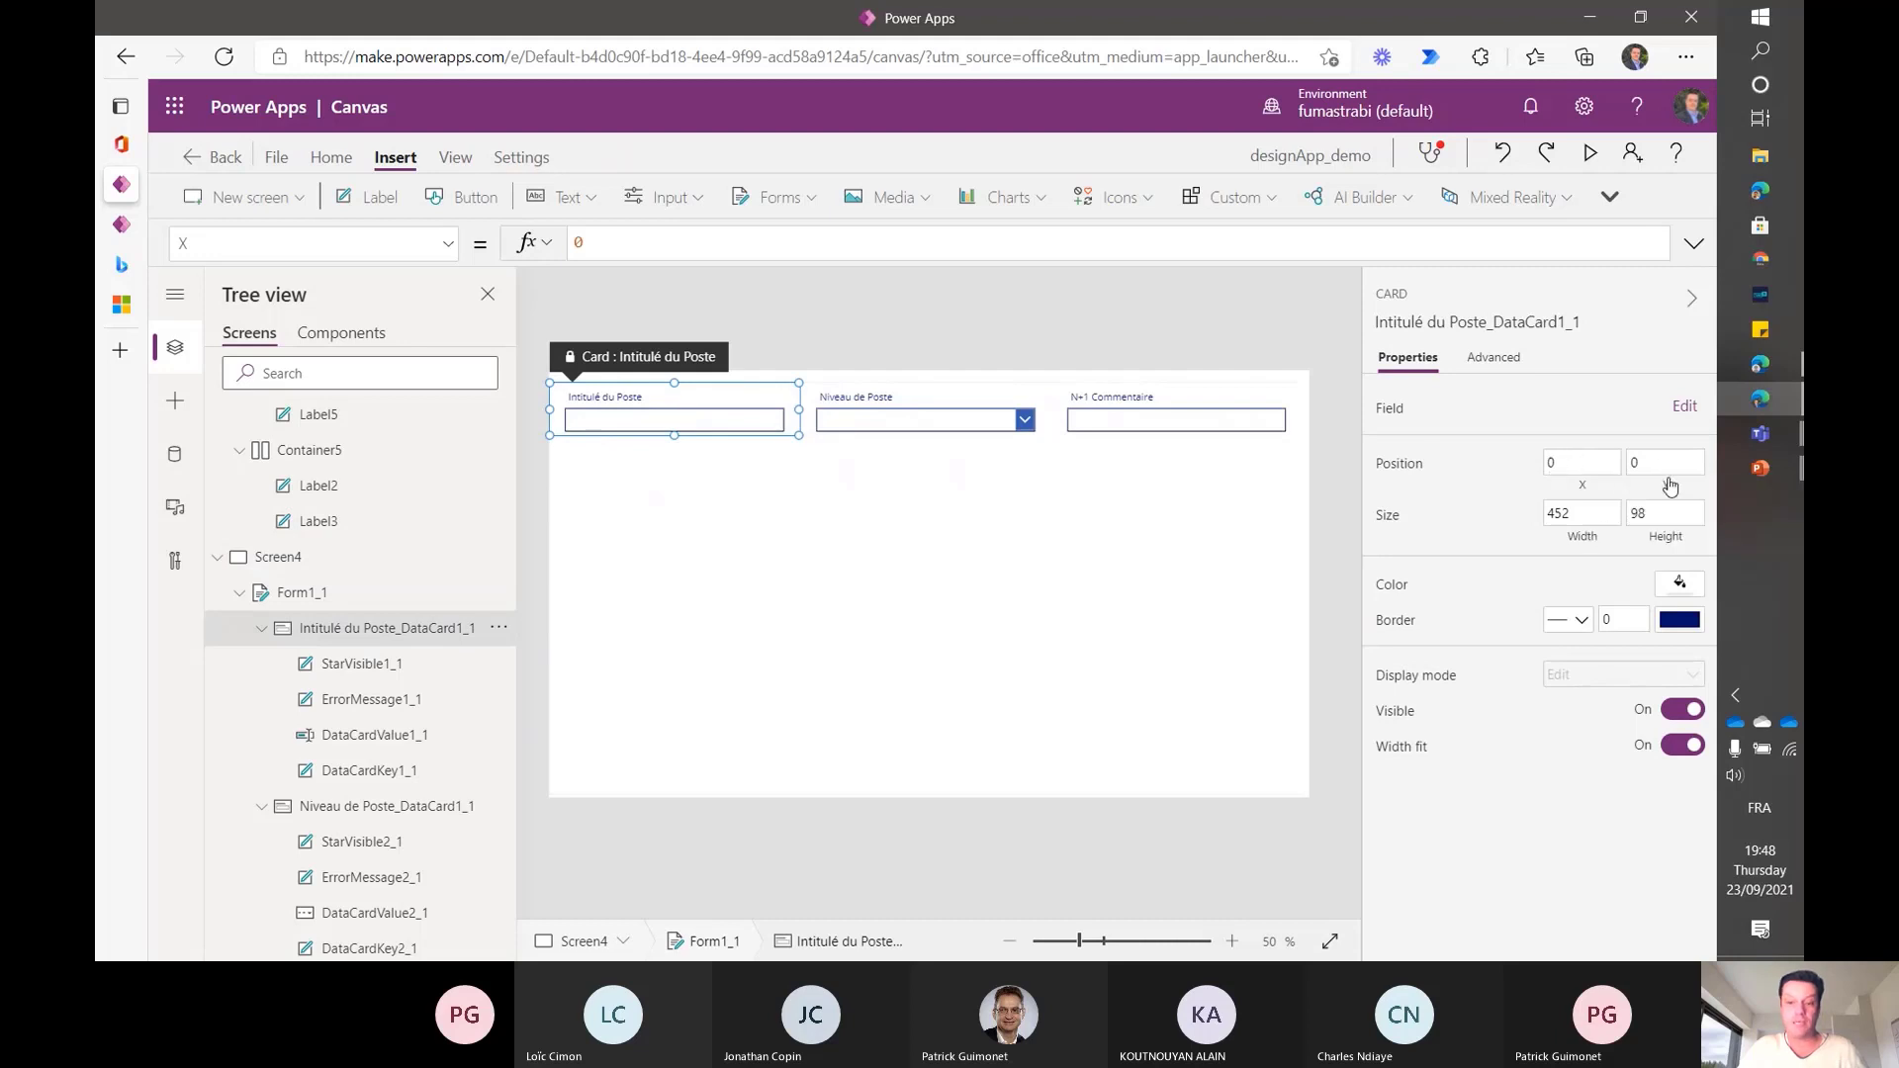
{"action": "left_click", "coordinate": [921, 405]}
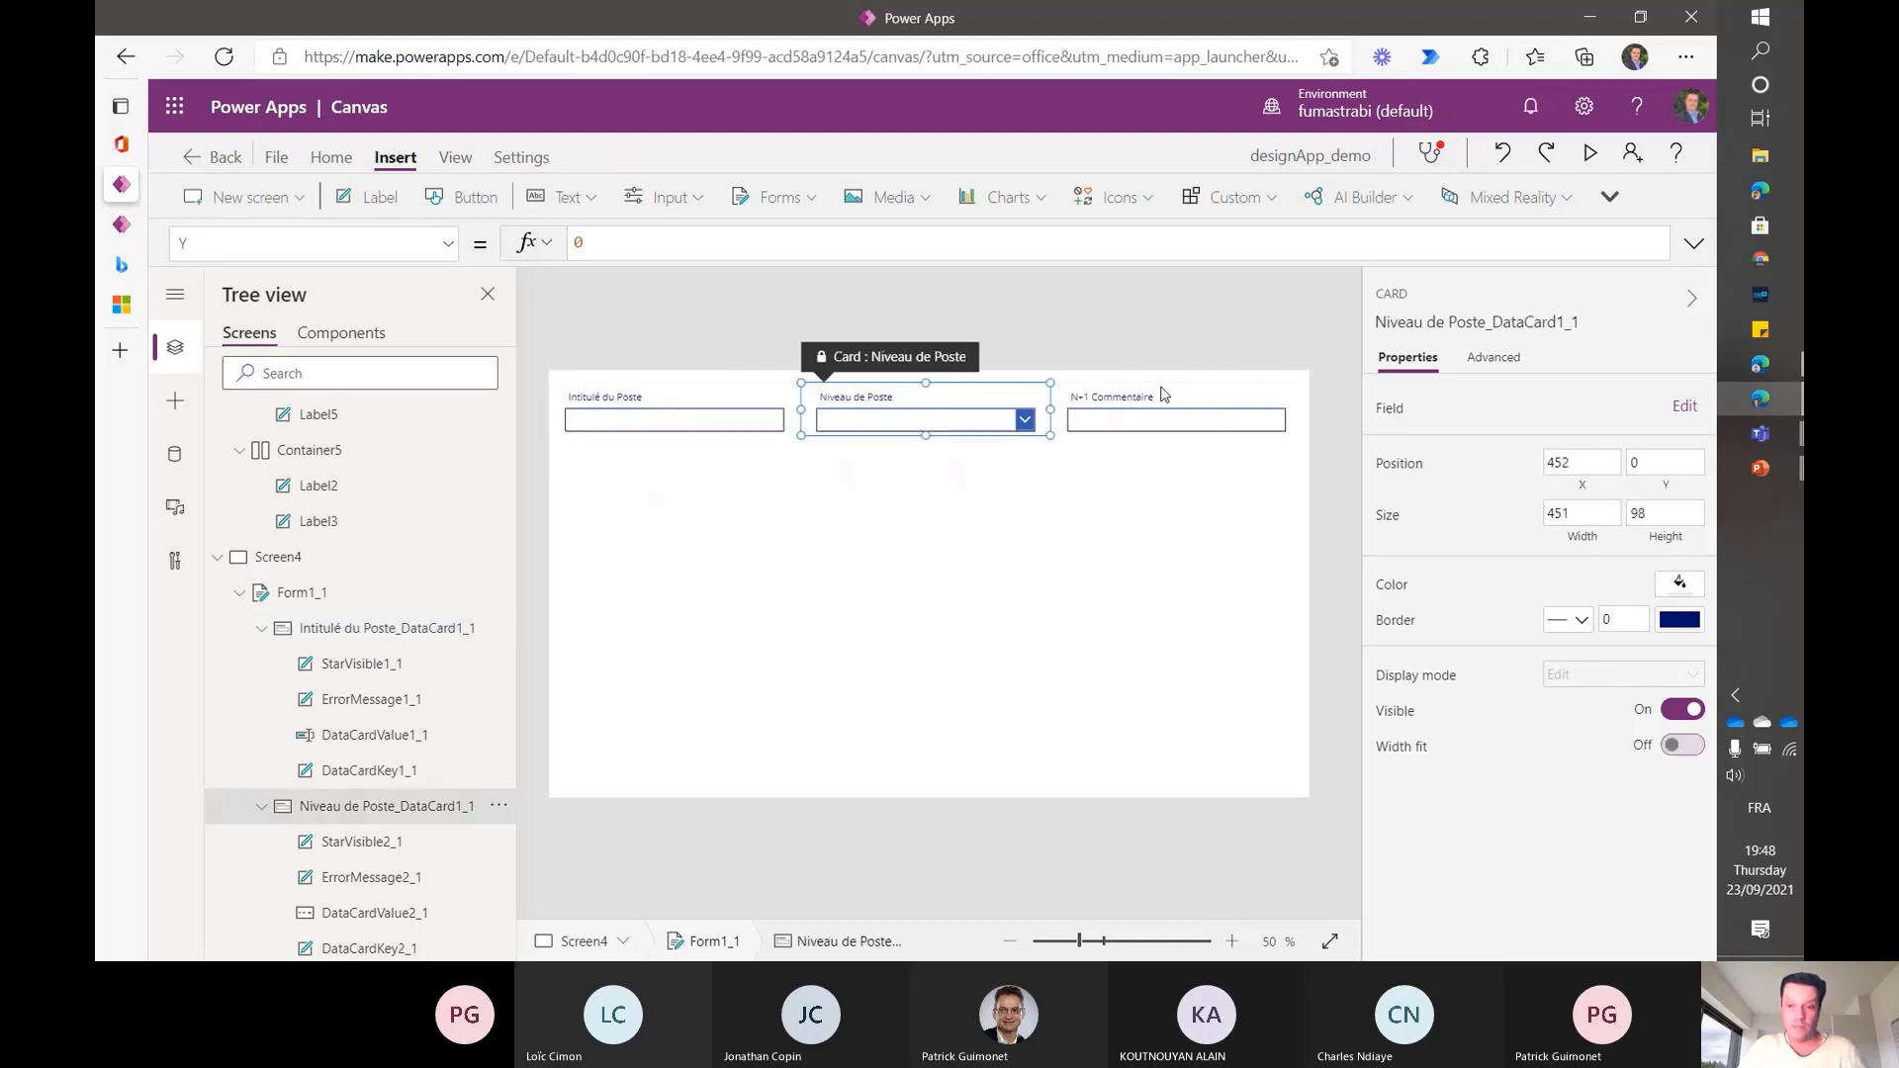
{"action": "left_click", "coordinate": [1678, 485]}
{"action": "left_click", "coordinate": [1581, 487]}
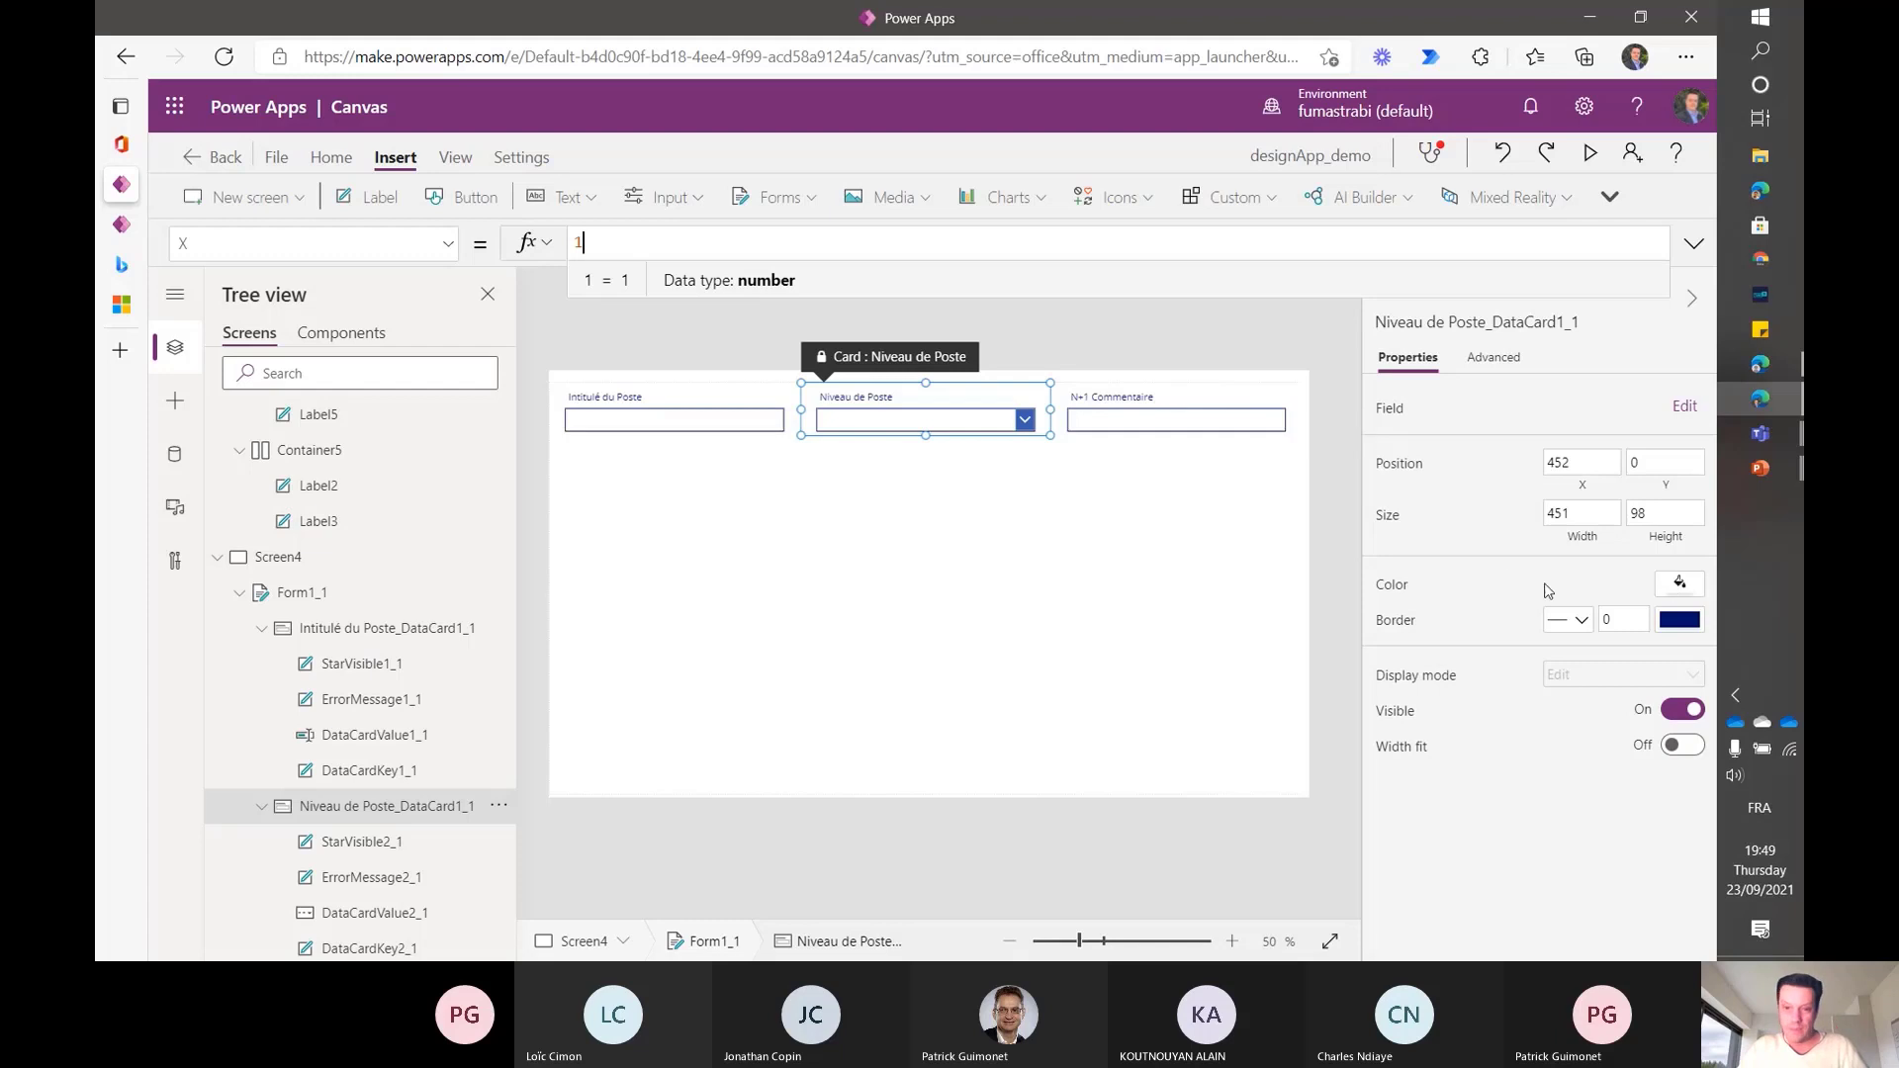
- Set the three-column form's layout to Horizontal
{"action": "left_click", "coordinate": [1031, 594]}
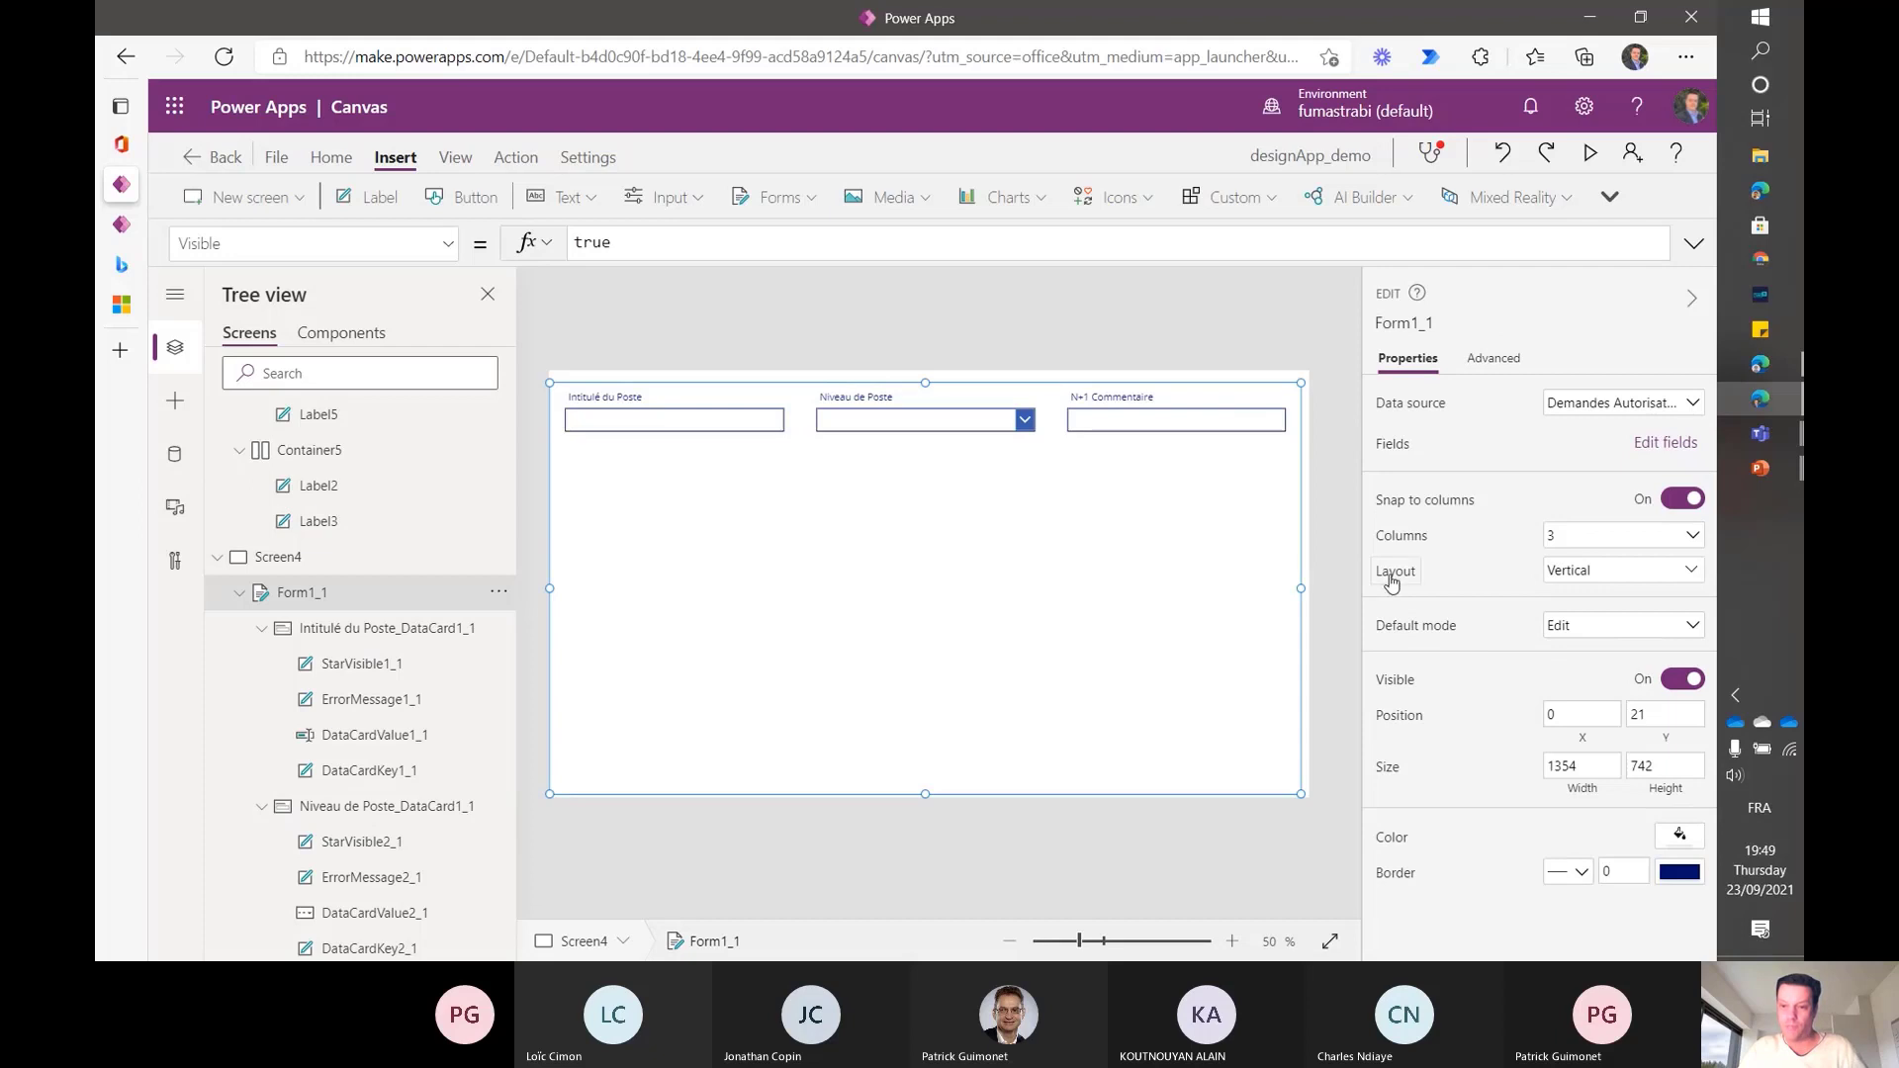
{"action": "left_click", "coordinate": [1625, 589]}
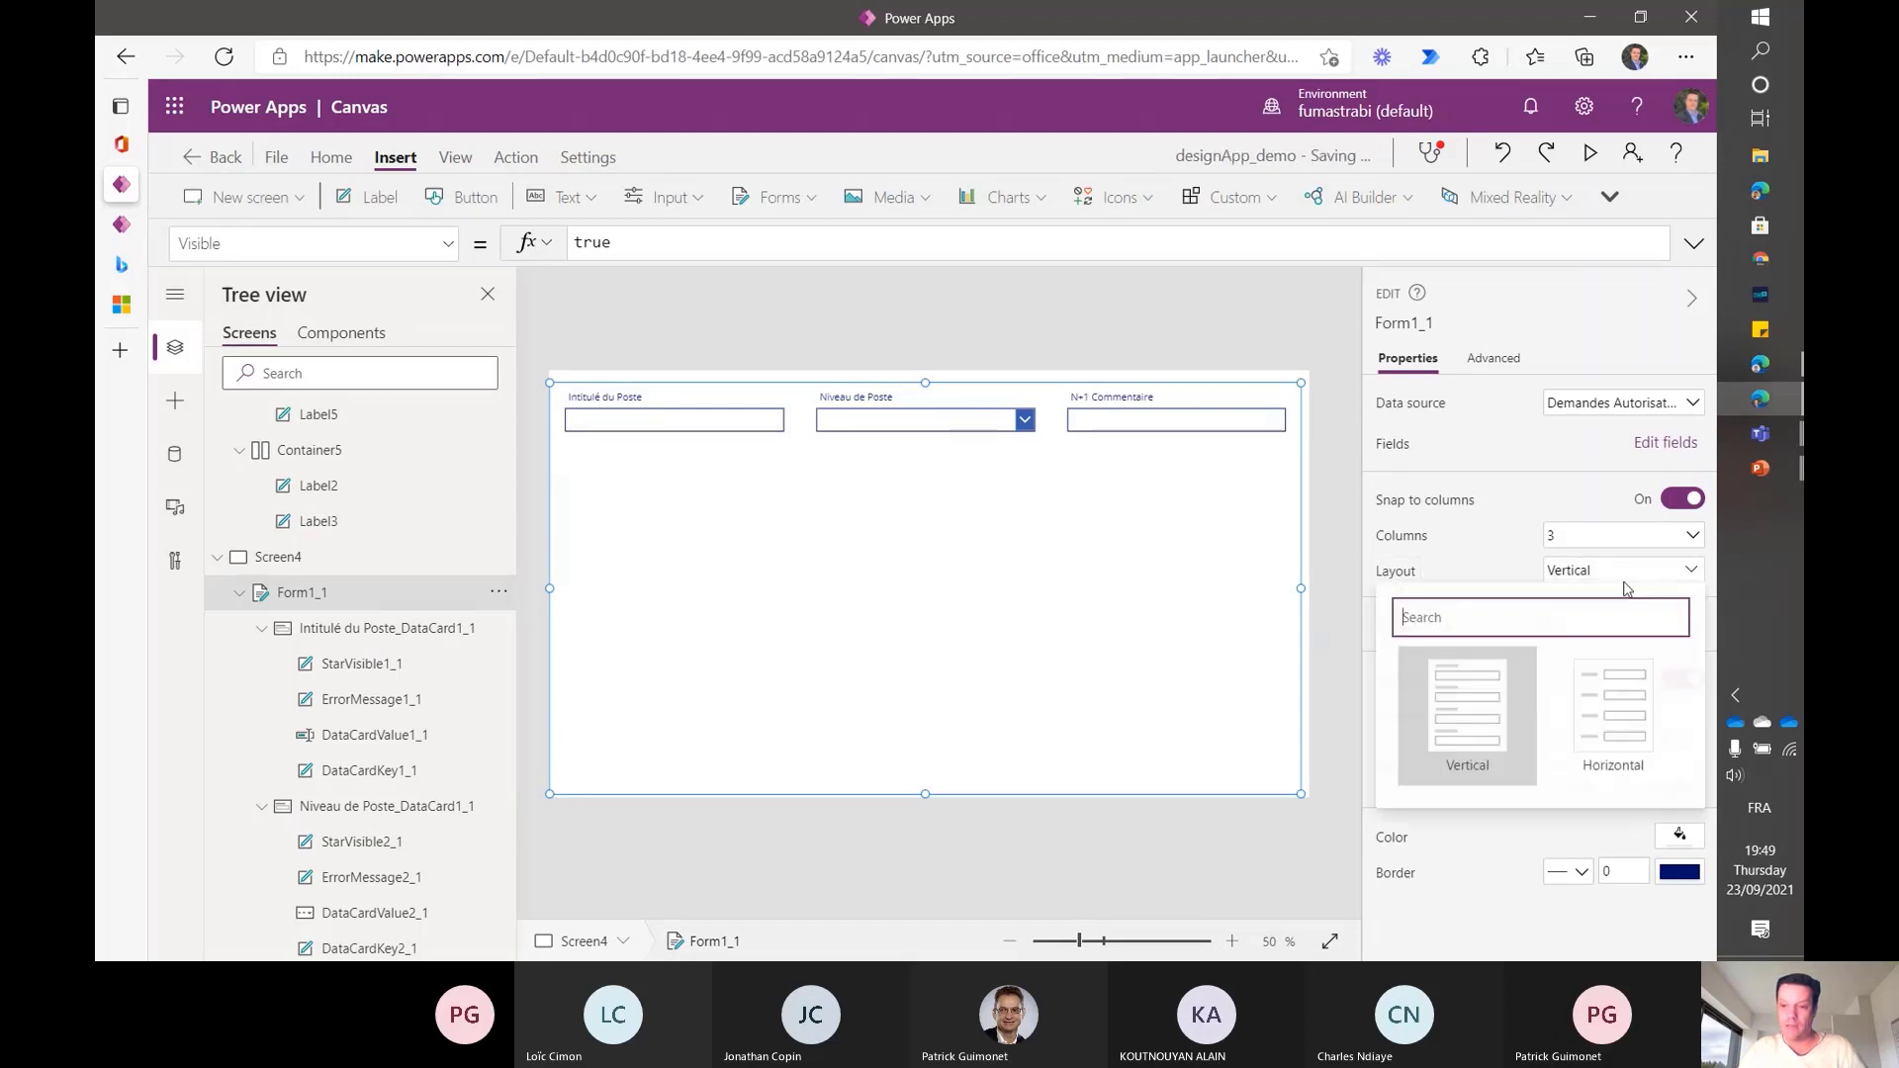
{"action": "left_click", "coordinate": [1593, 696]}
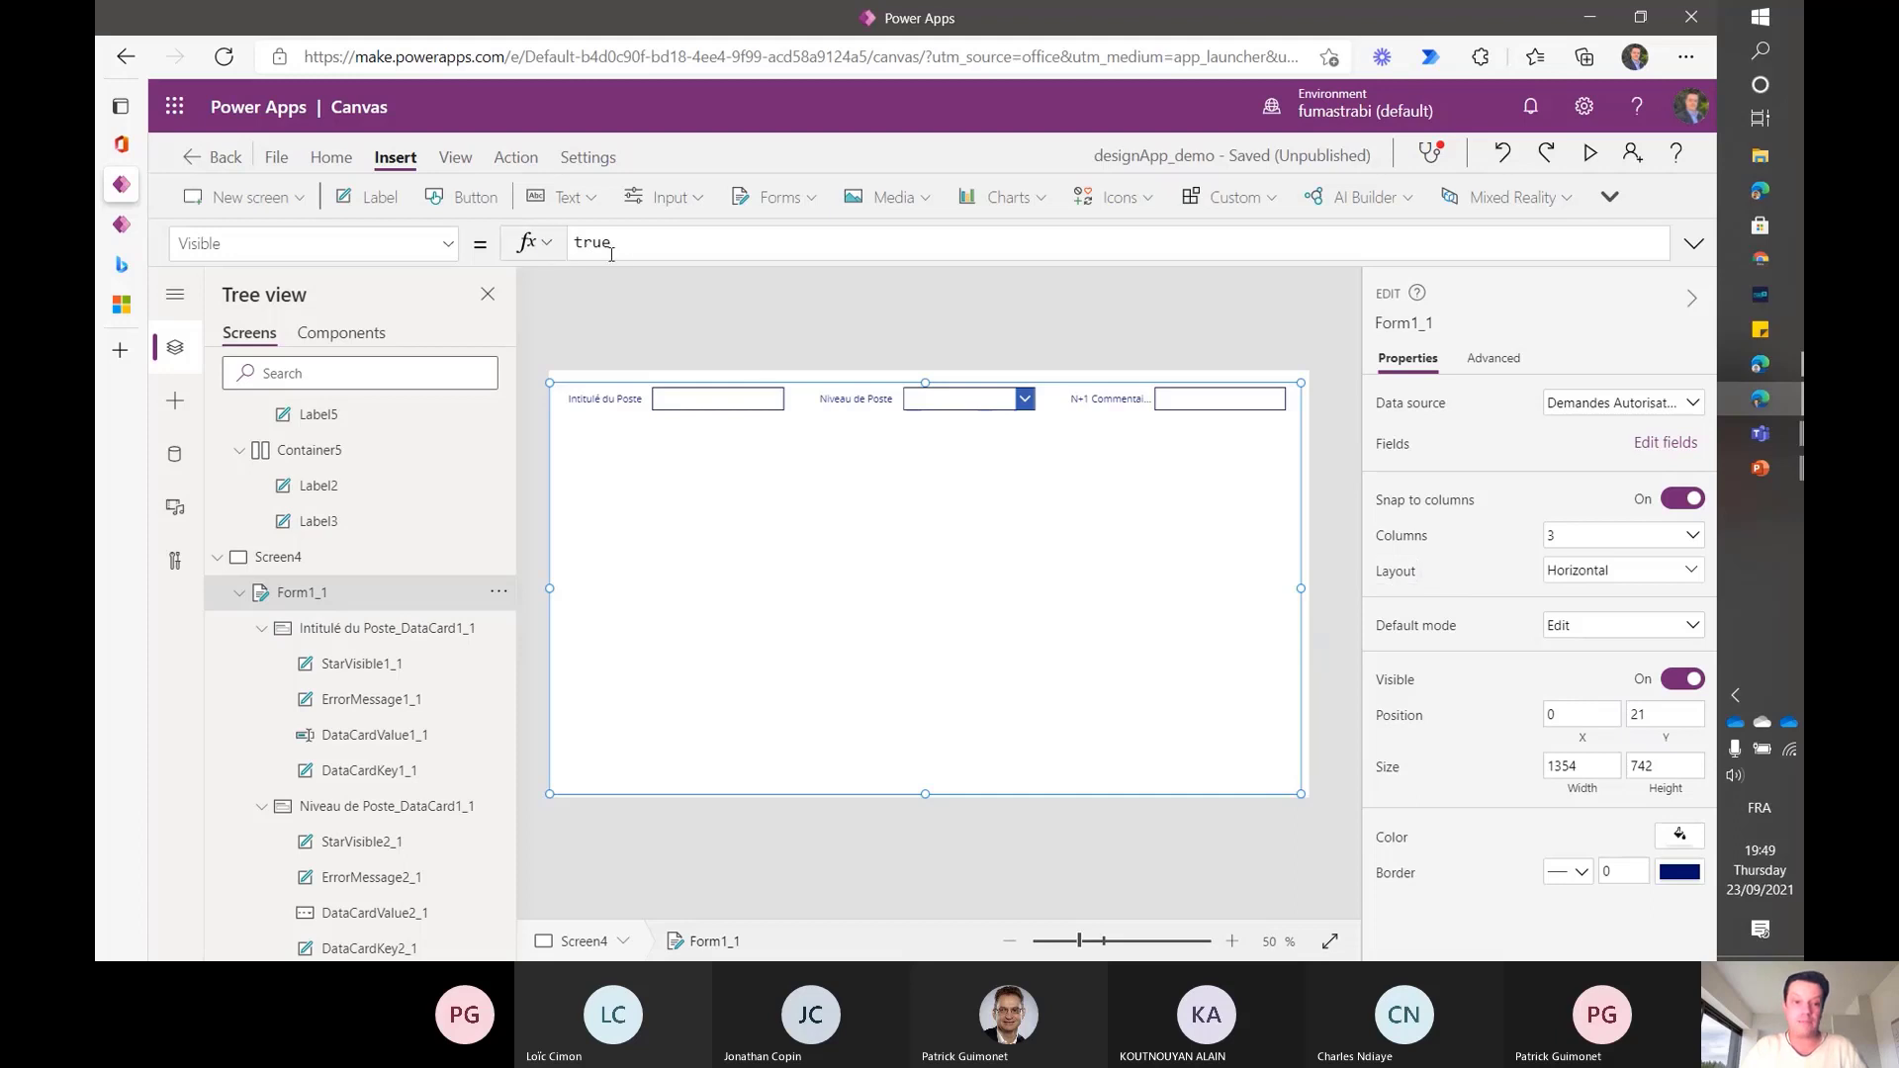
- Look through the form's available formula properties and set its layout back to Vertical
{"action": "left_click", "coordinate": [450, 247]}
{"action": "scroll", "coordinate": [293, 404], "scroll_direction": "up", "scroll_amount": 2}
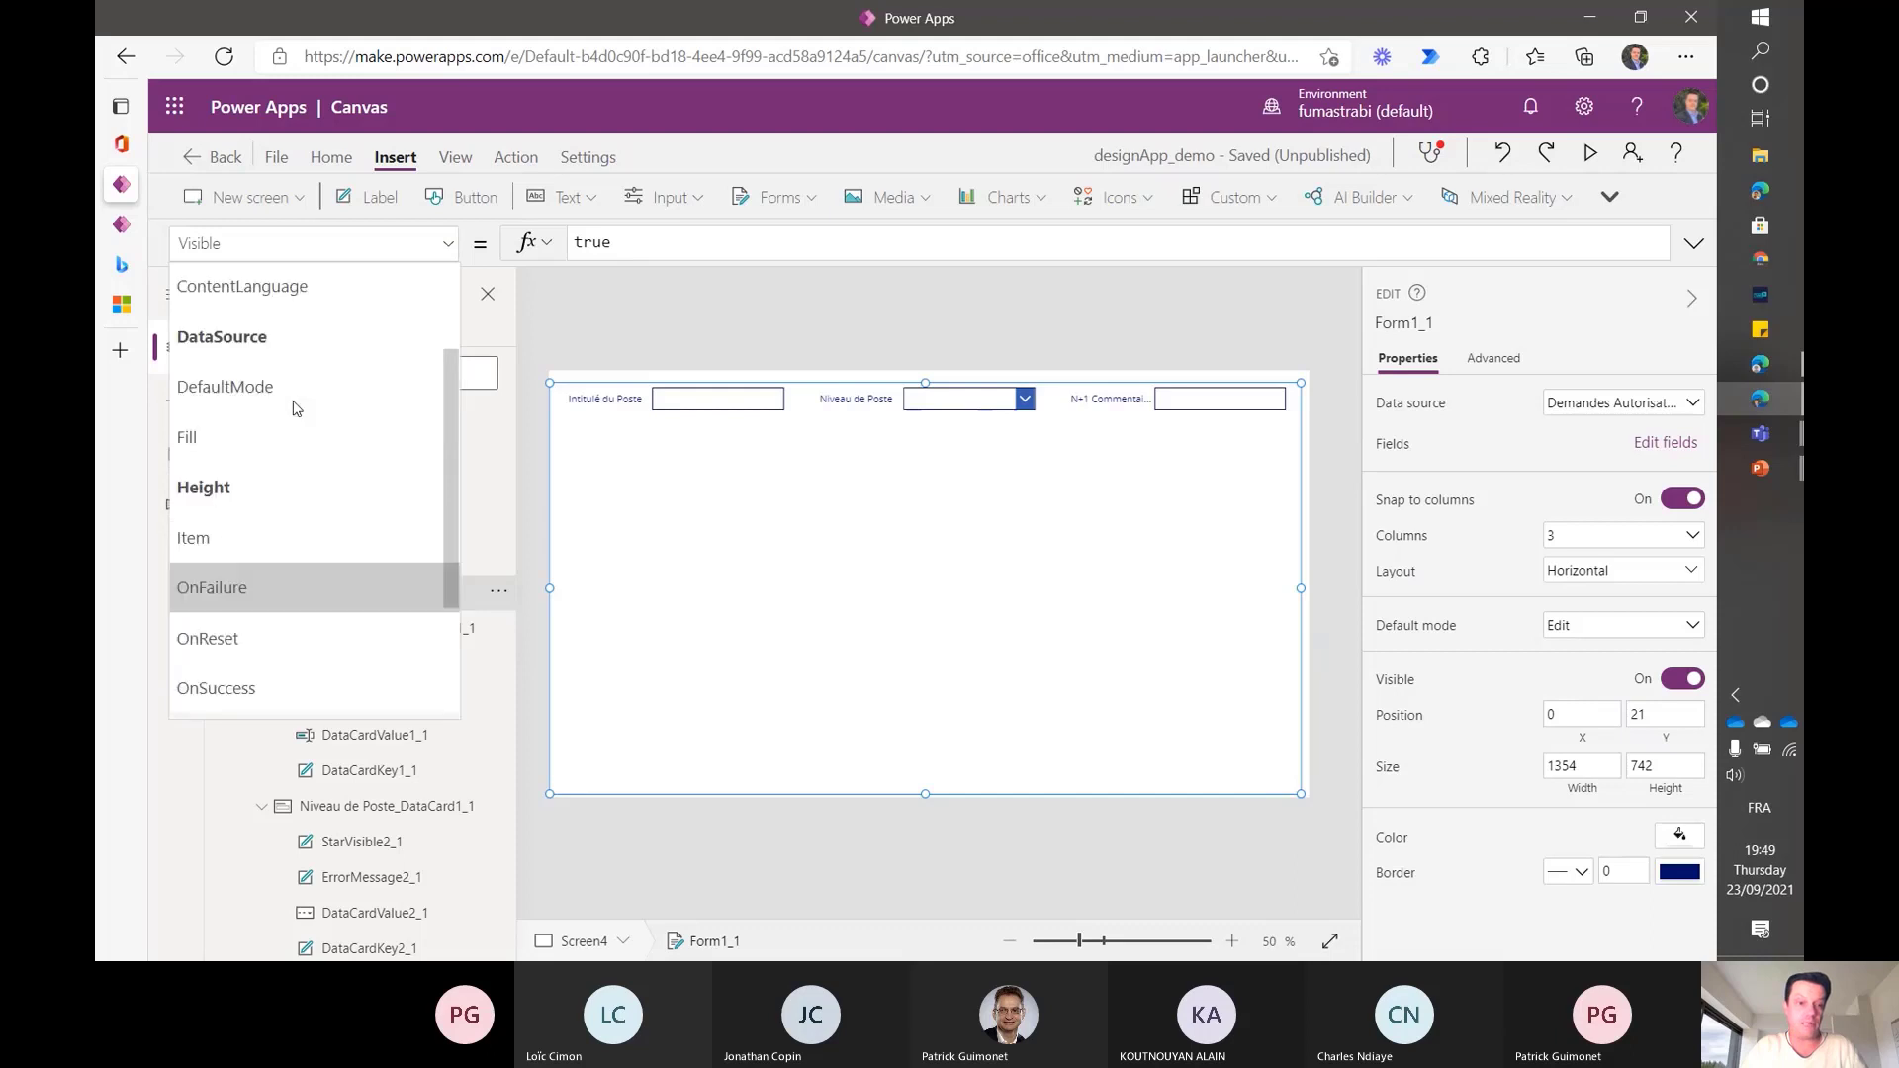
{"action": "scroll", "coordinate": [293, 407], "scroll_direction": "up", "scroll_amount": 2}
{"action": "scroll", "coordinate": [292, 407], "scroll_direction": "down", "scroll_amount": 4}
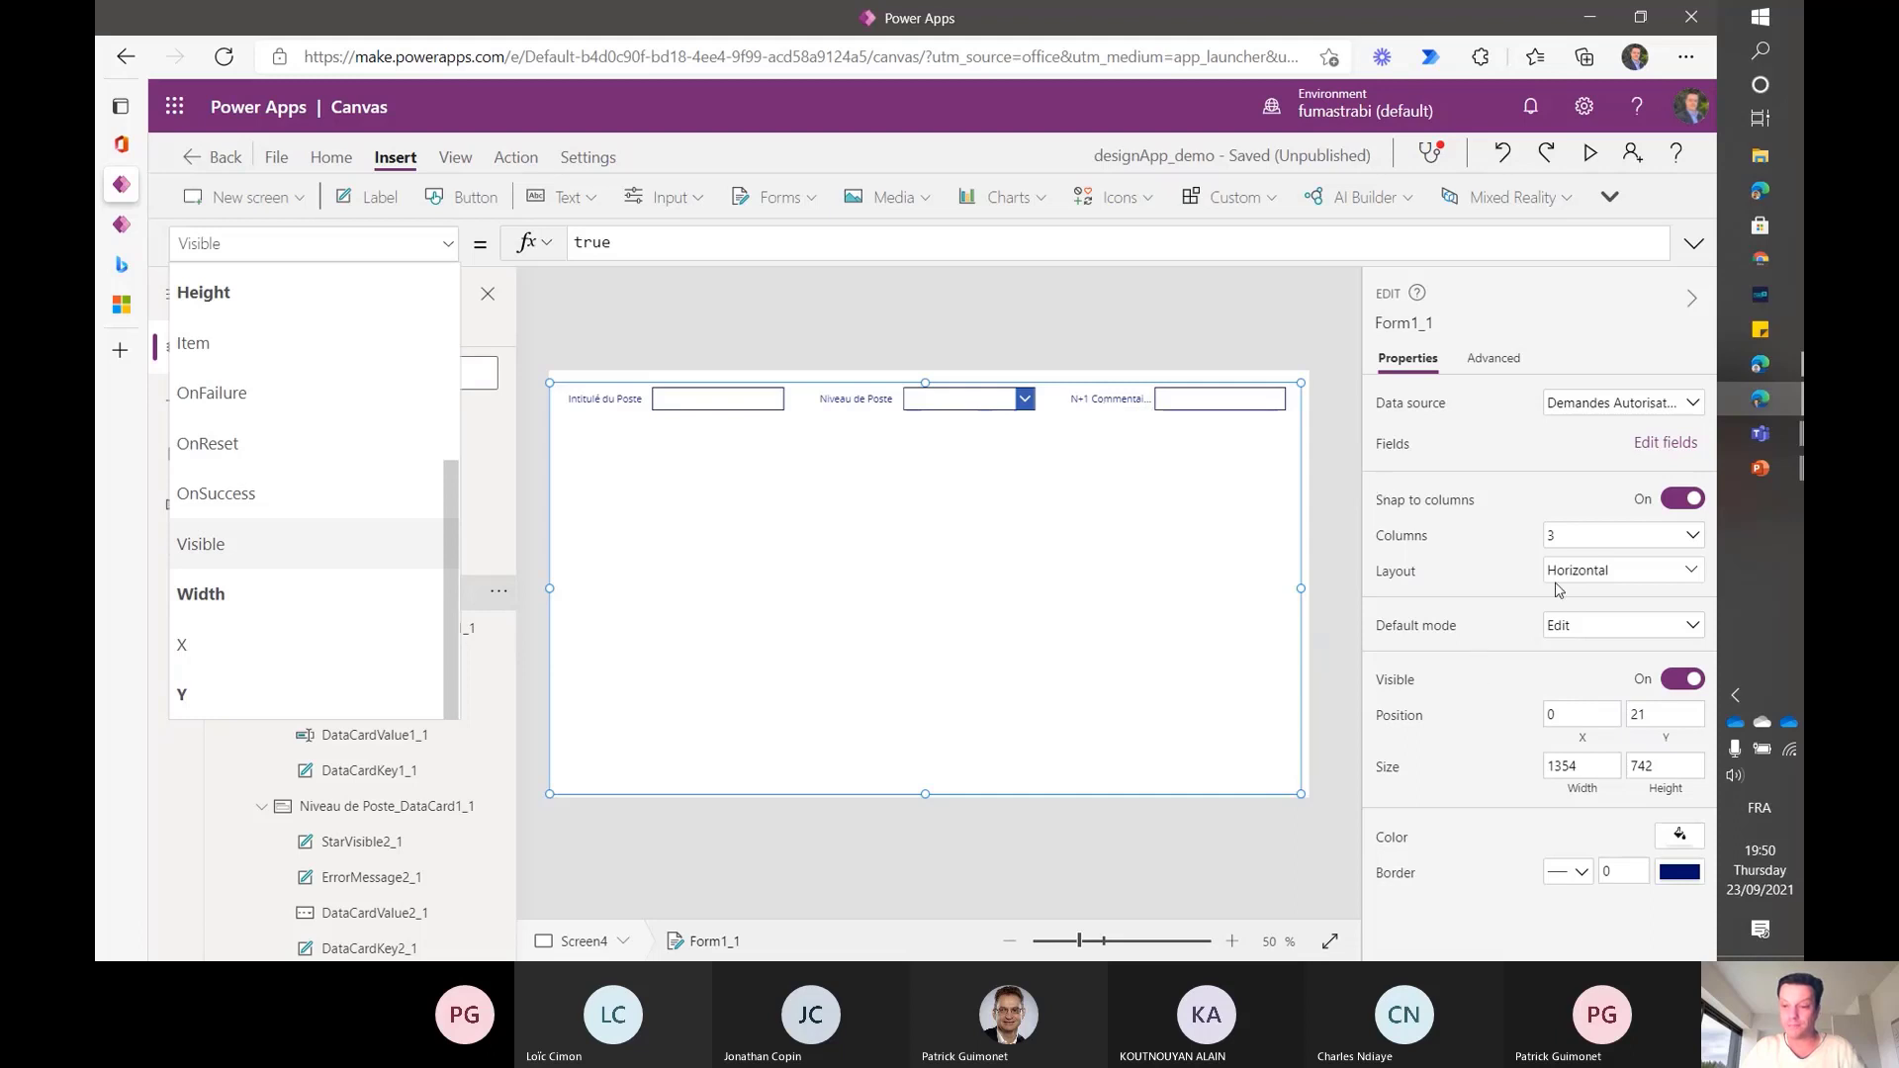
{"action": "left_click", "coordinate": [1592, 586]}
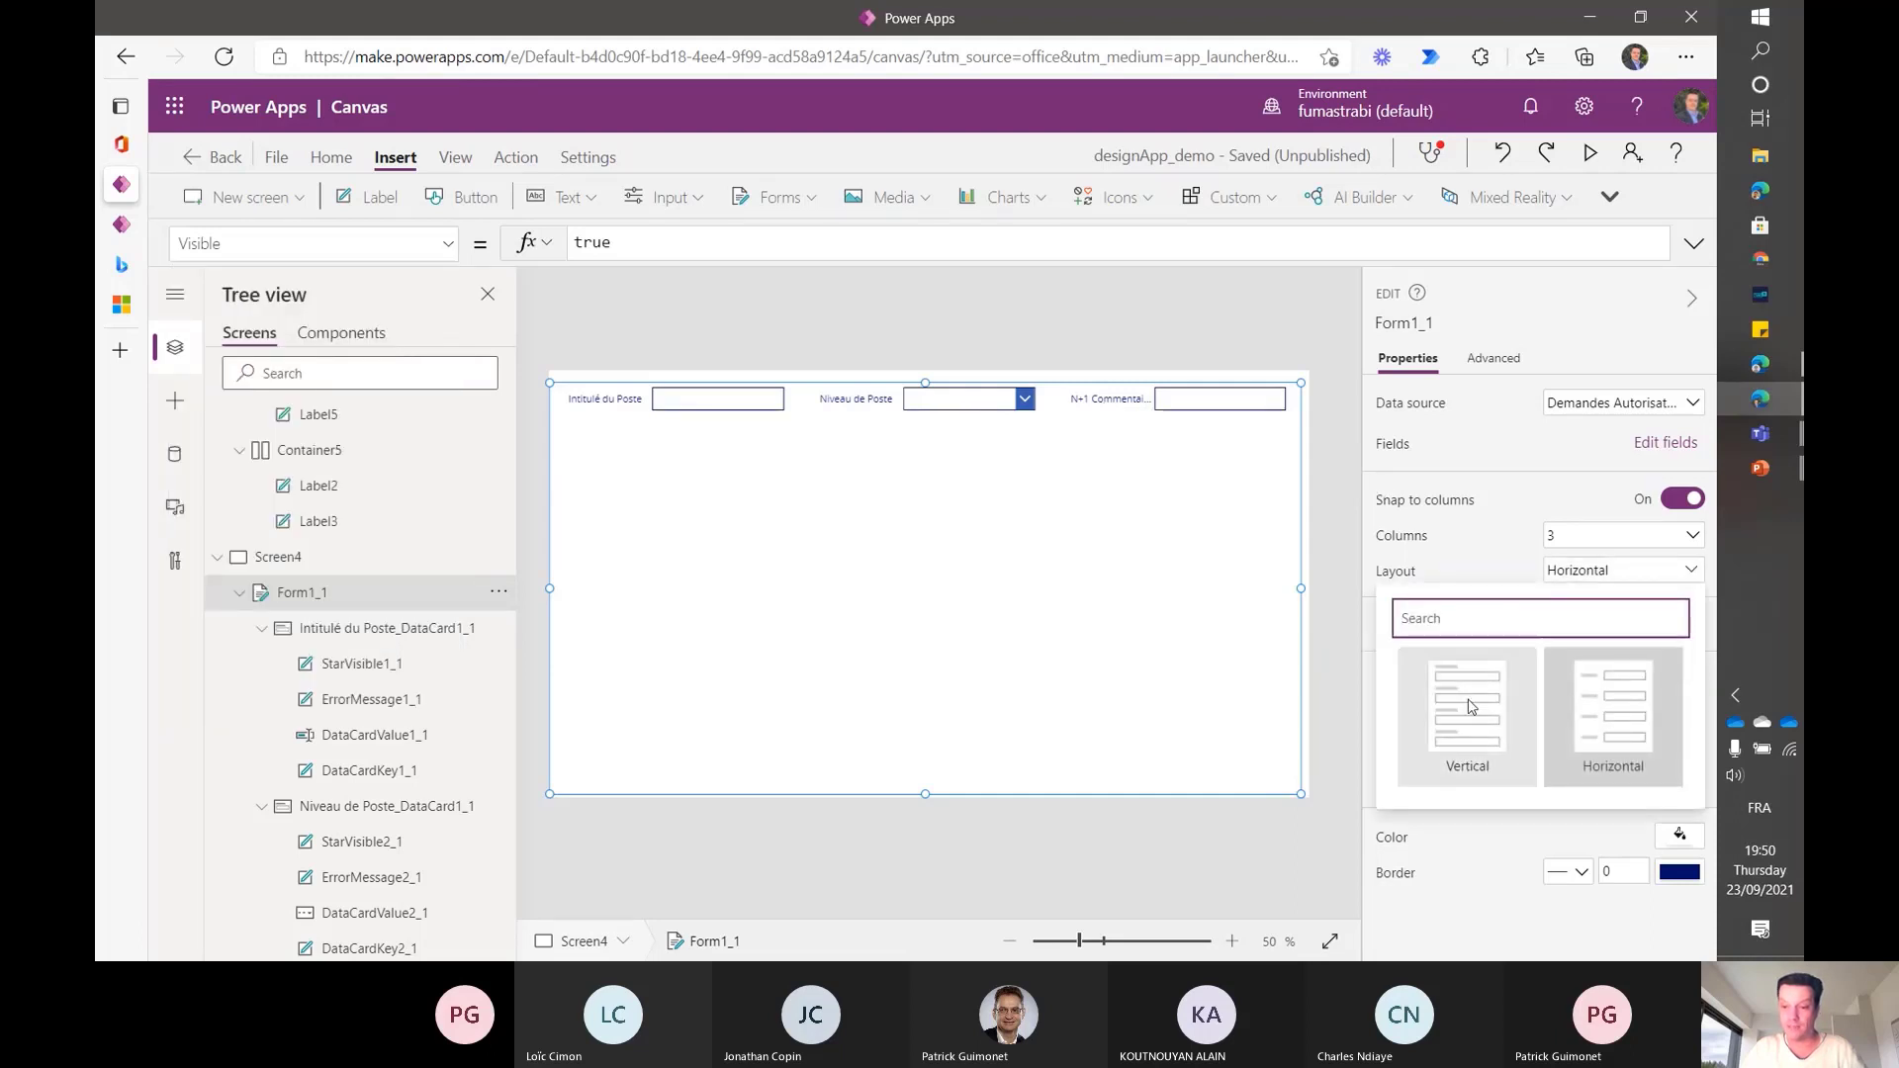
{"action": "left_click", "coordinate": [1471, 733]}
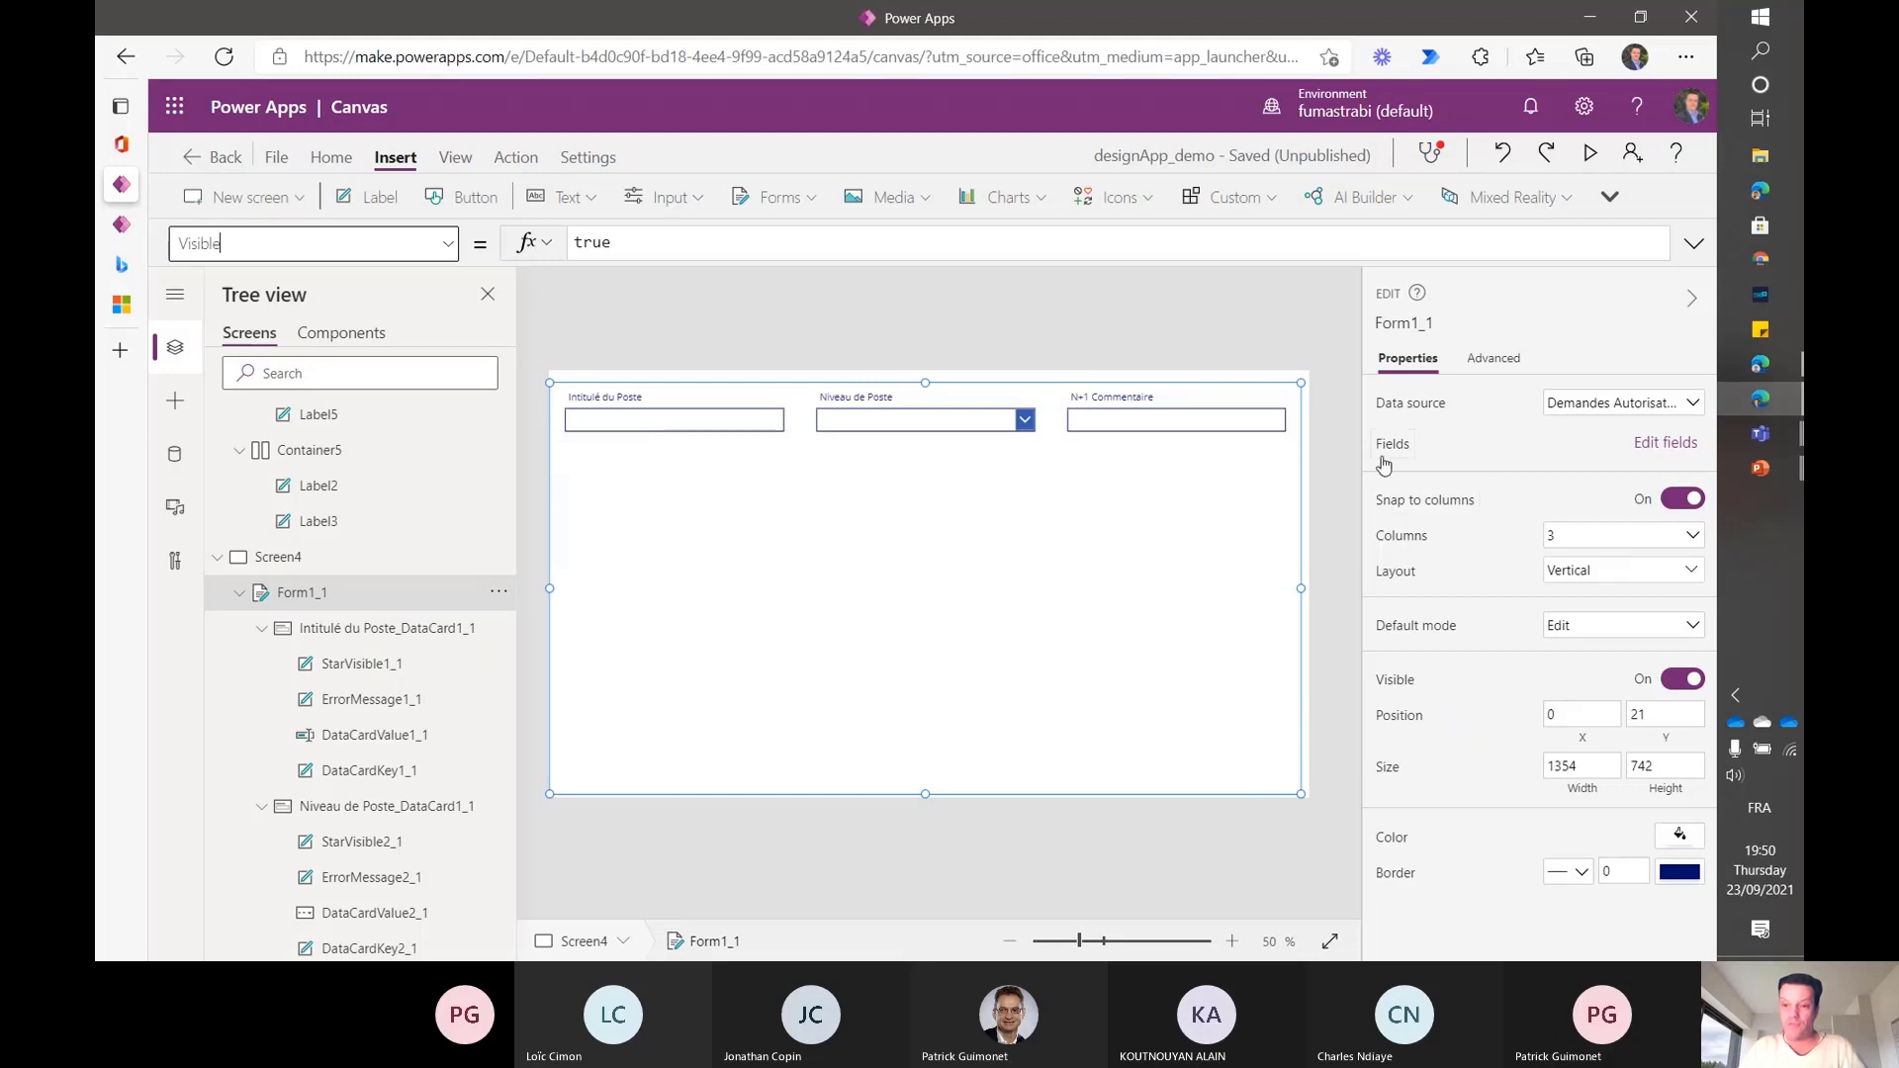
- Turn on Width fit for the Niveau de Poste and N+1 Commentaire cards, matching the Intitulé du Poste card
{"action": "left_click", "coordinate": [689, 410]}
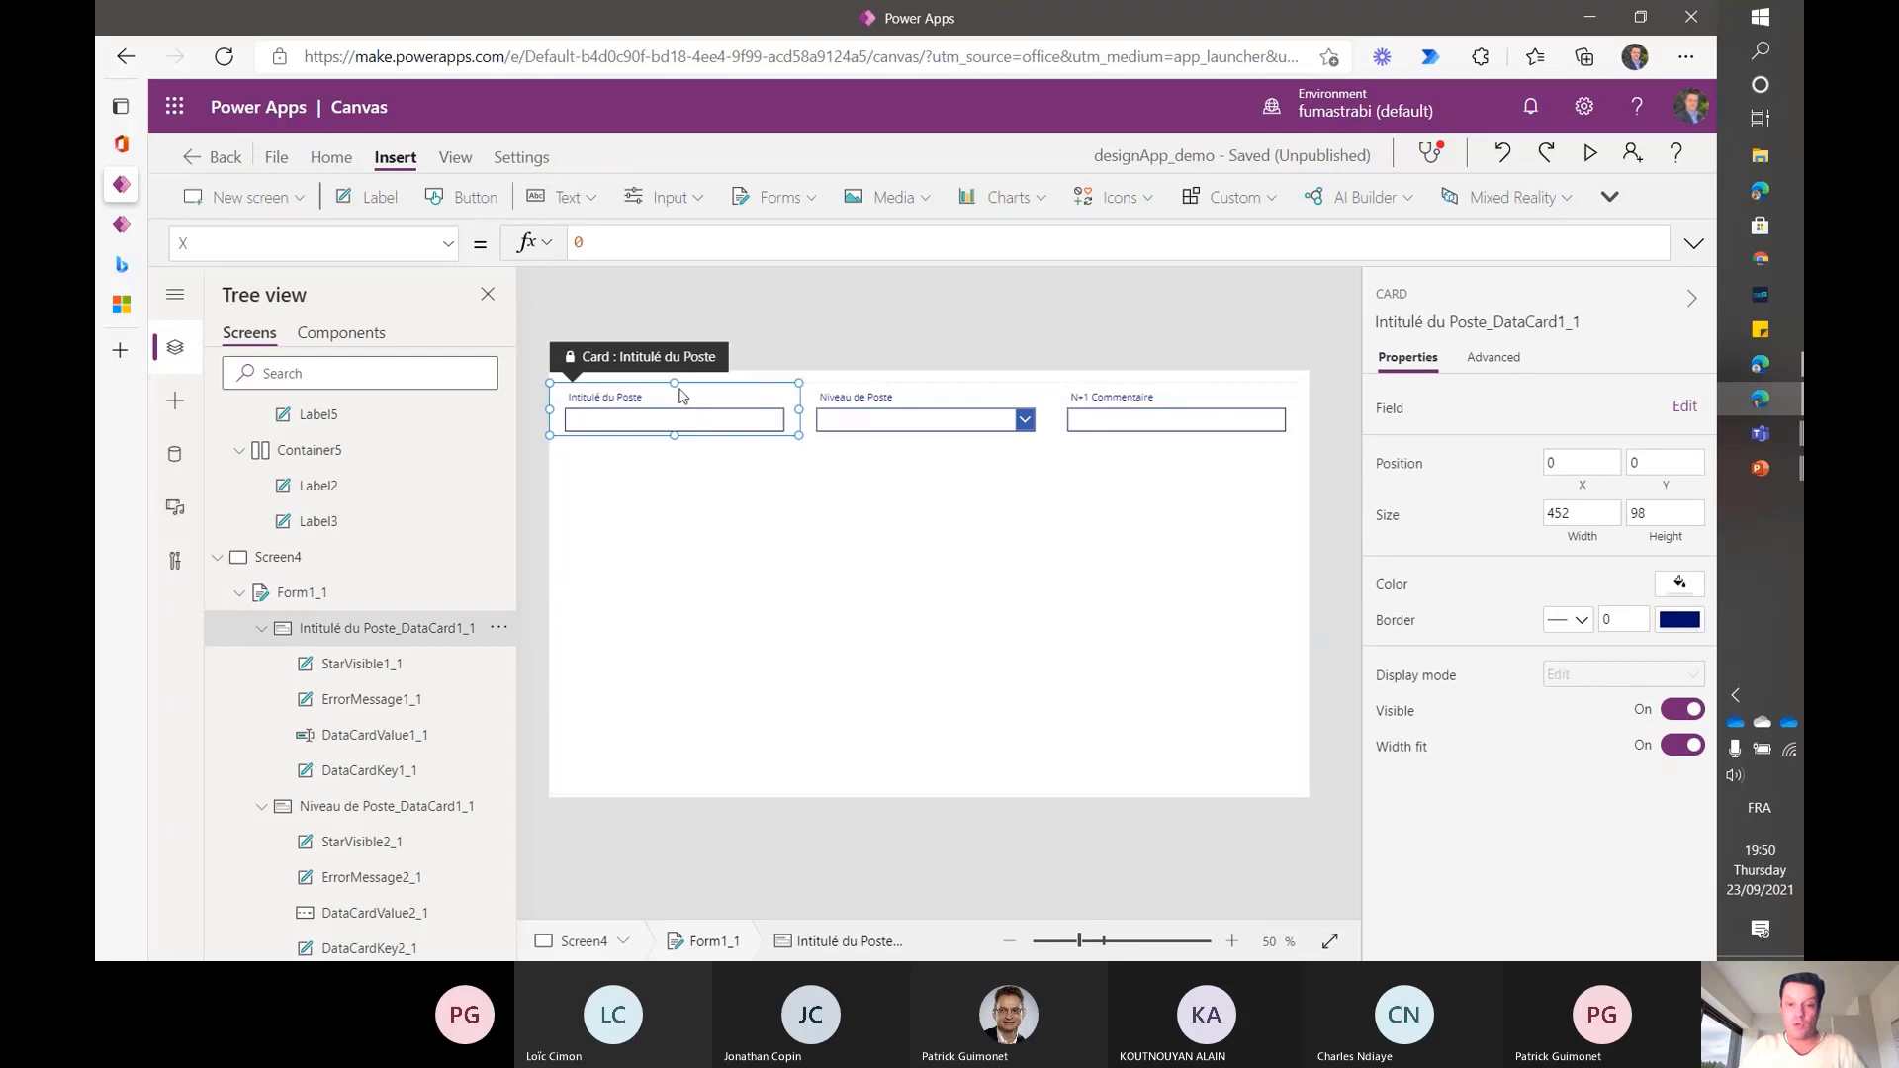
{"action": "left_click", "coordinate": [888, 407]}
{"action": "left_click", "coordinate": [1683, 746]}
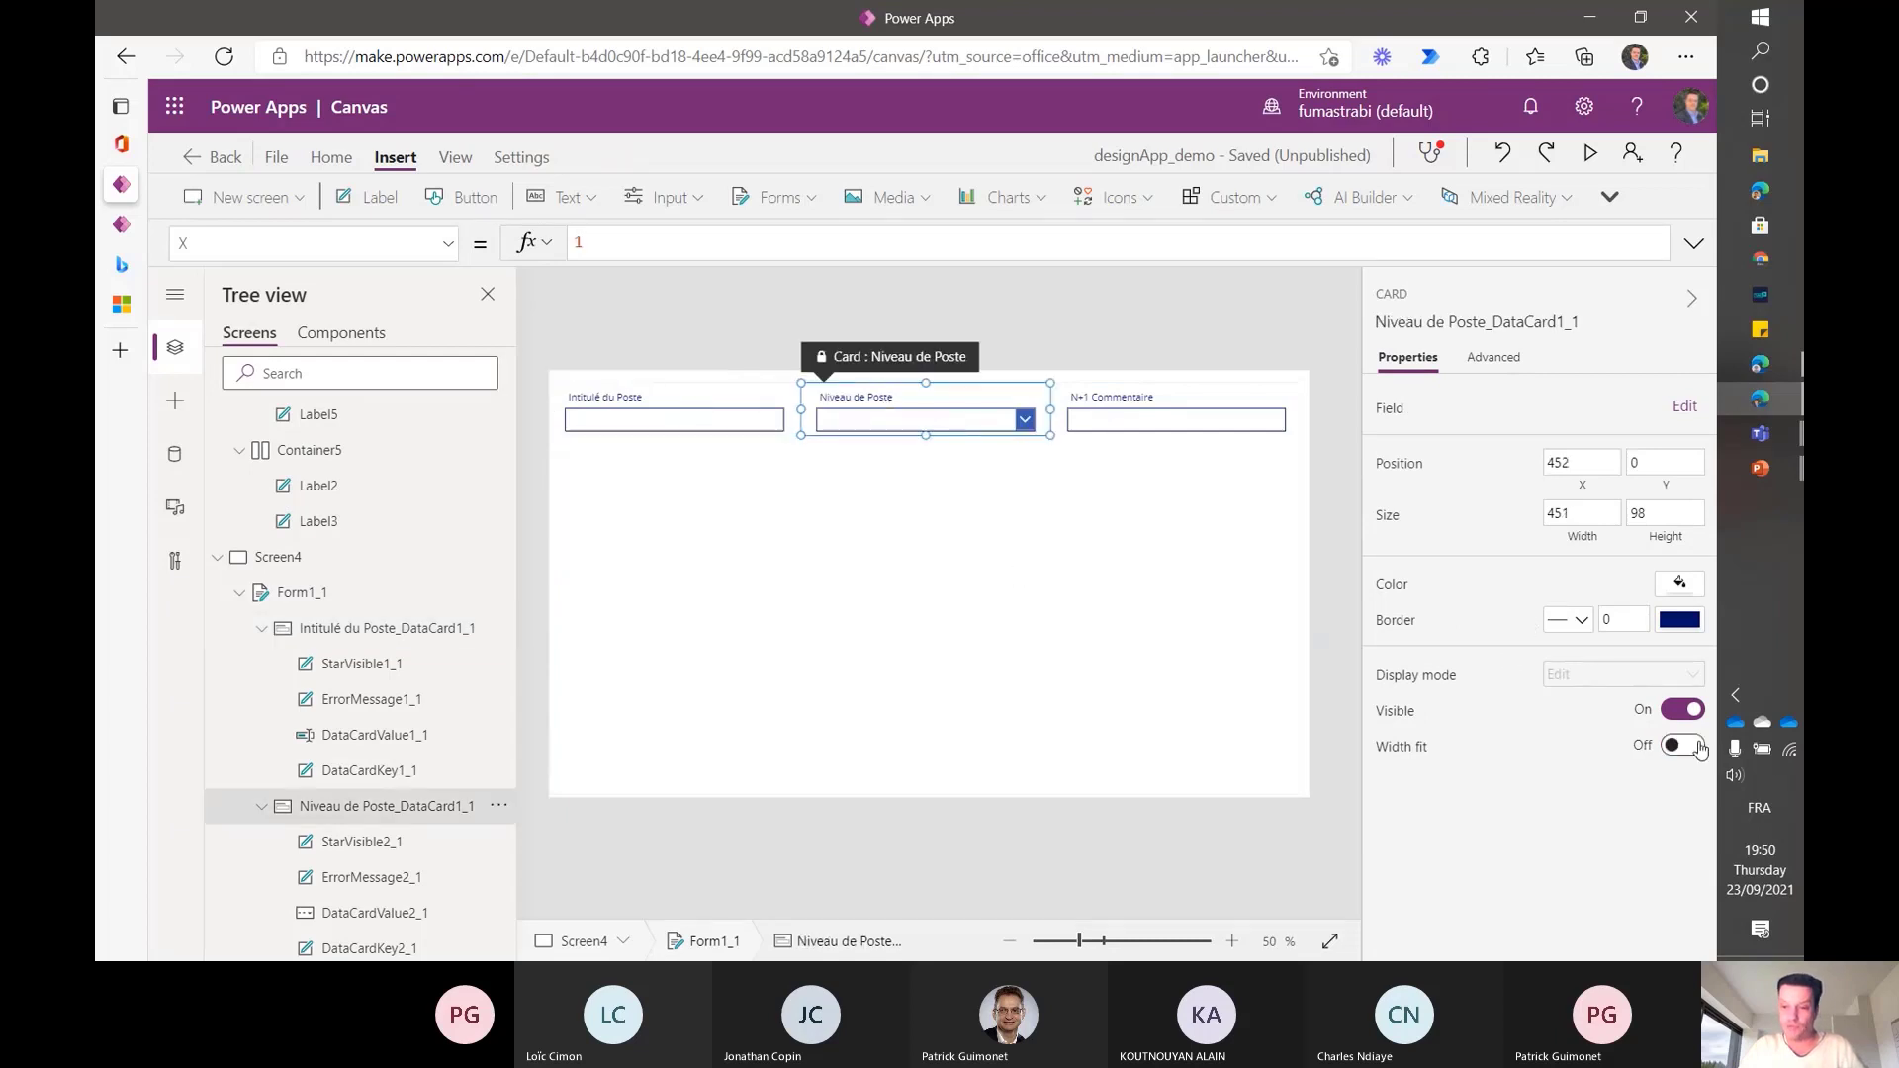
{"action": "left_click", "coordinate": [1138, 394]}
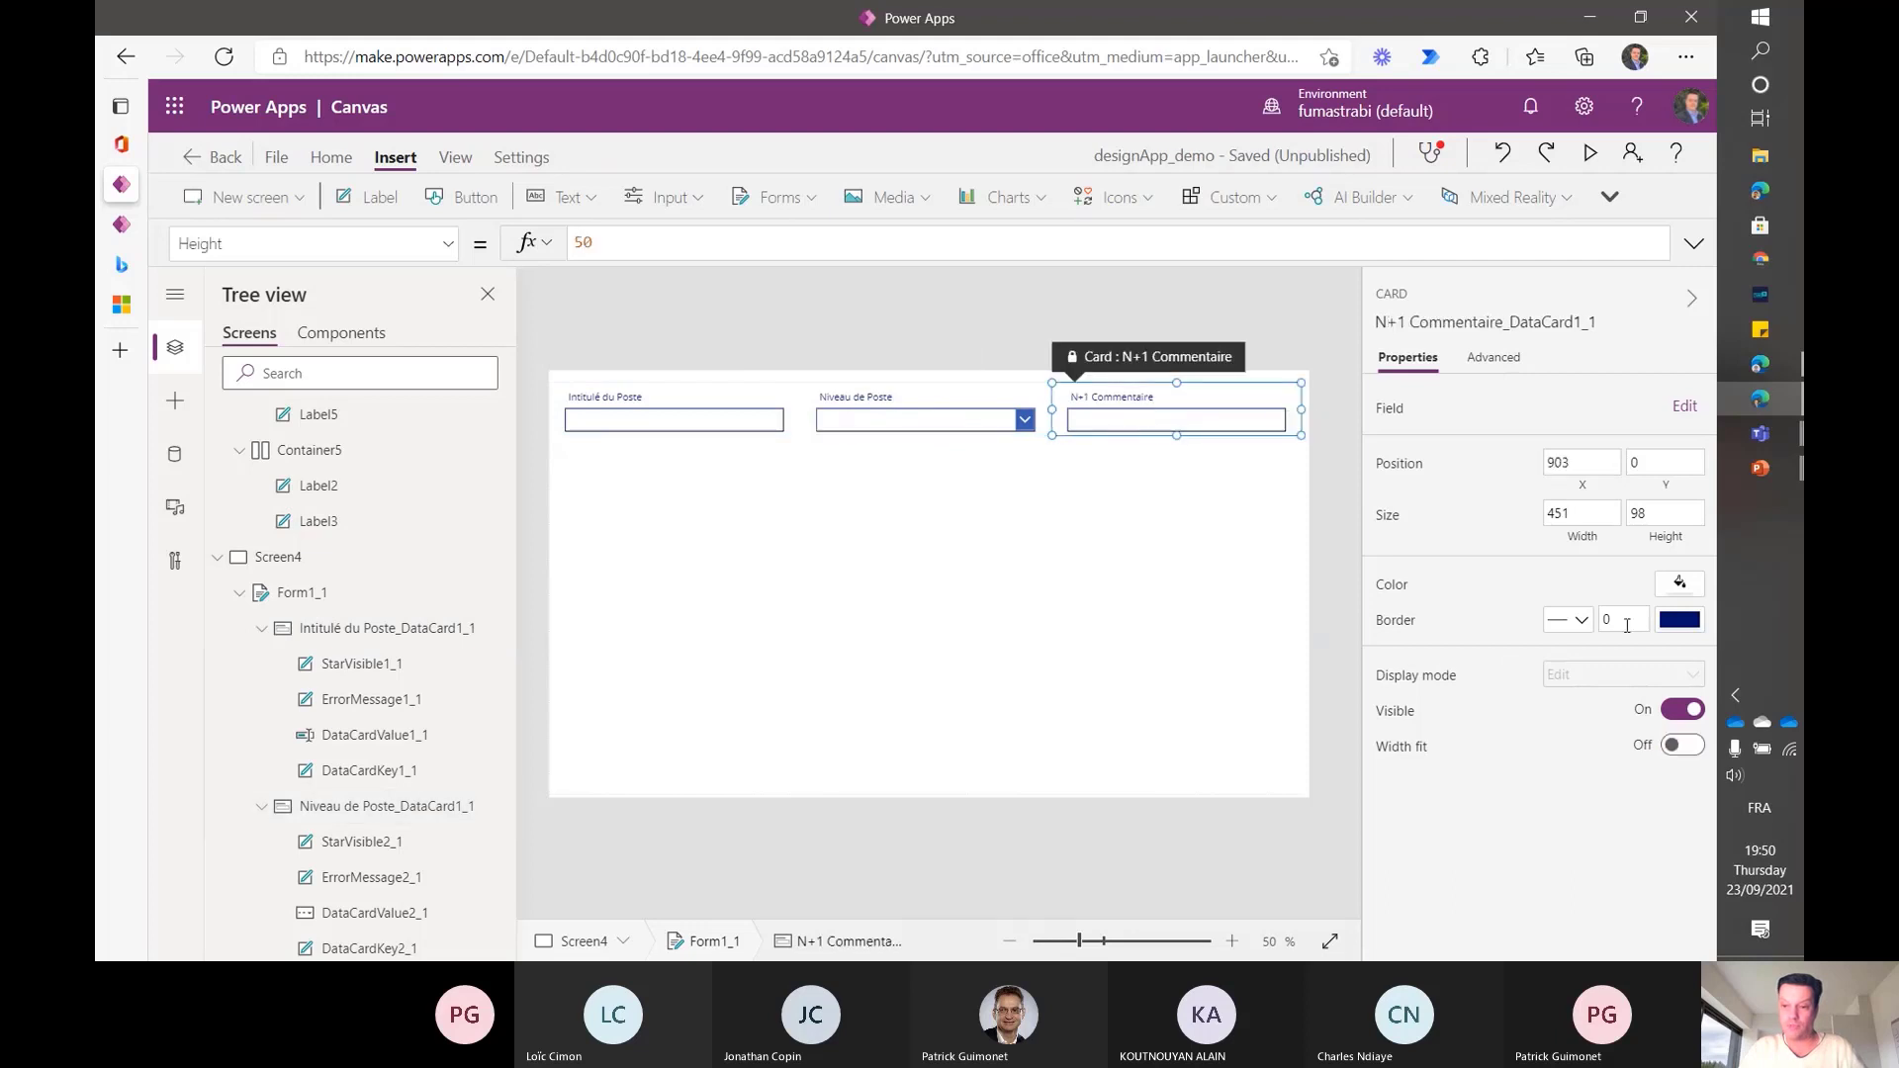
{"action": "left_click", "coordinate": [1686, 748]}
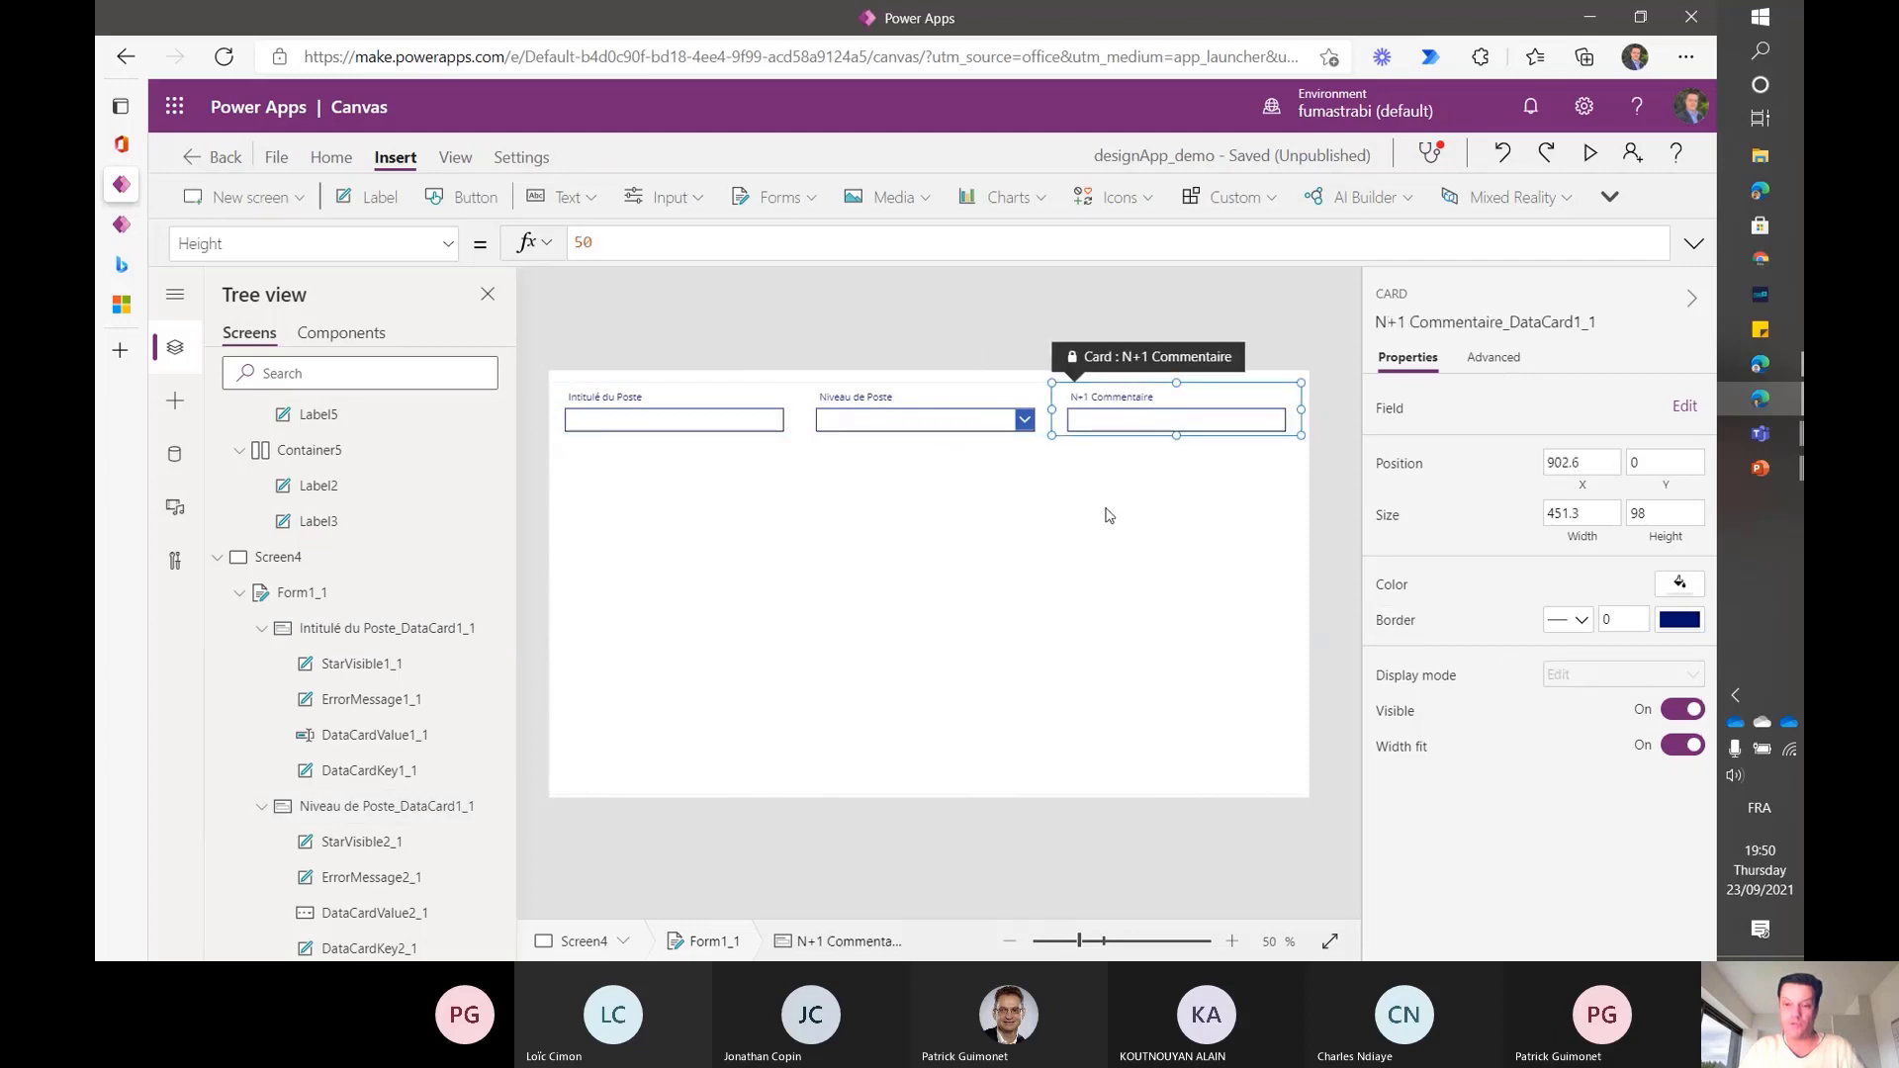
{"action": "left_click", "coordinate": [889, 400]}
- Set the Intitulé du Poste card's Width formula to 400 and recheck it after reselecting the card
{"action": "left_click", "coordinate": [625, 404]}
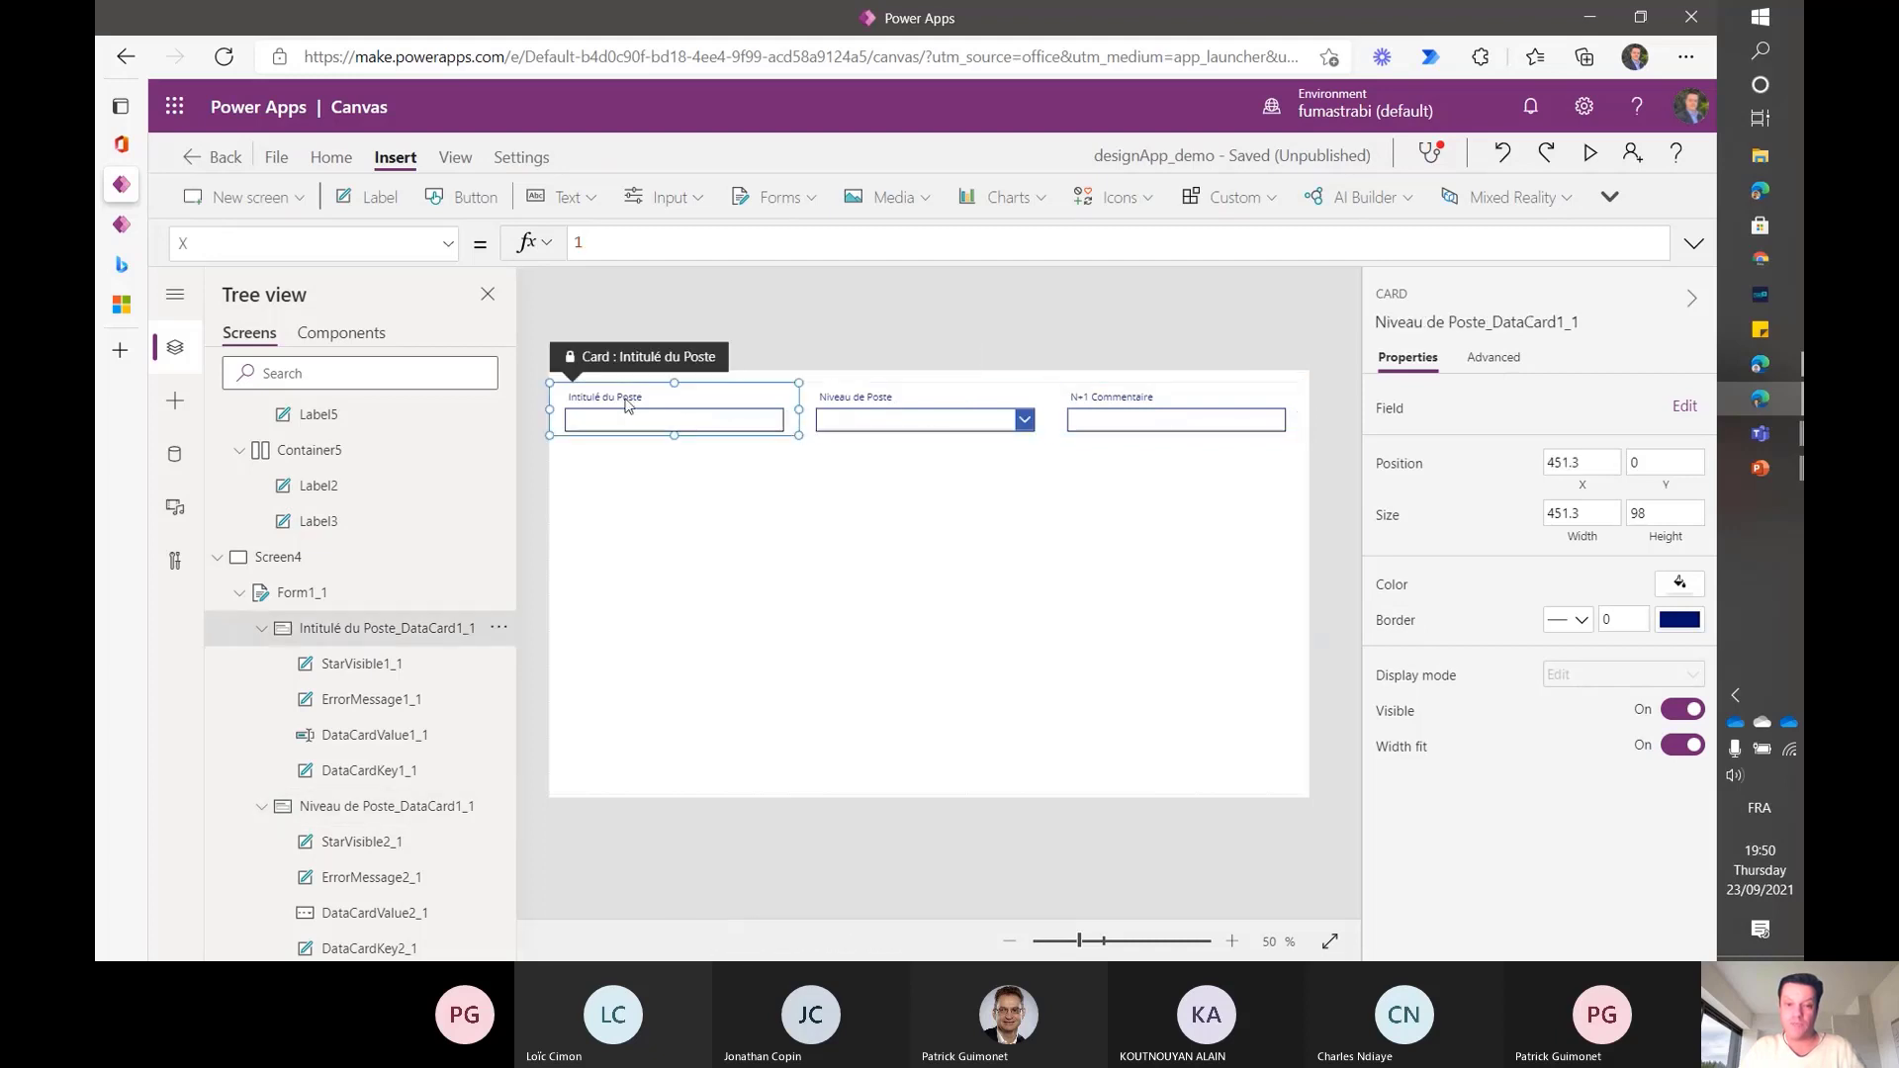
{"action": "left_click", "coordinate": [1581, 539]}
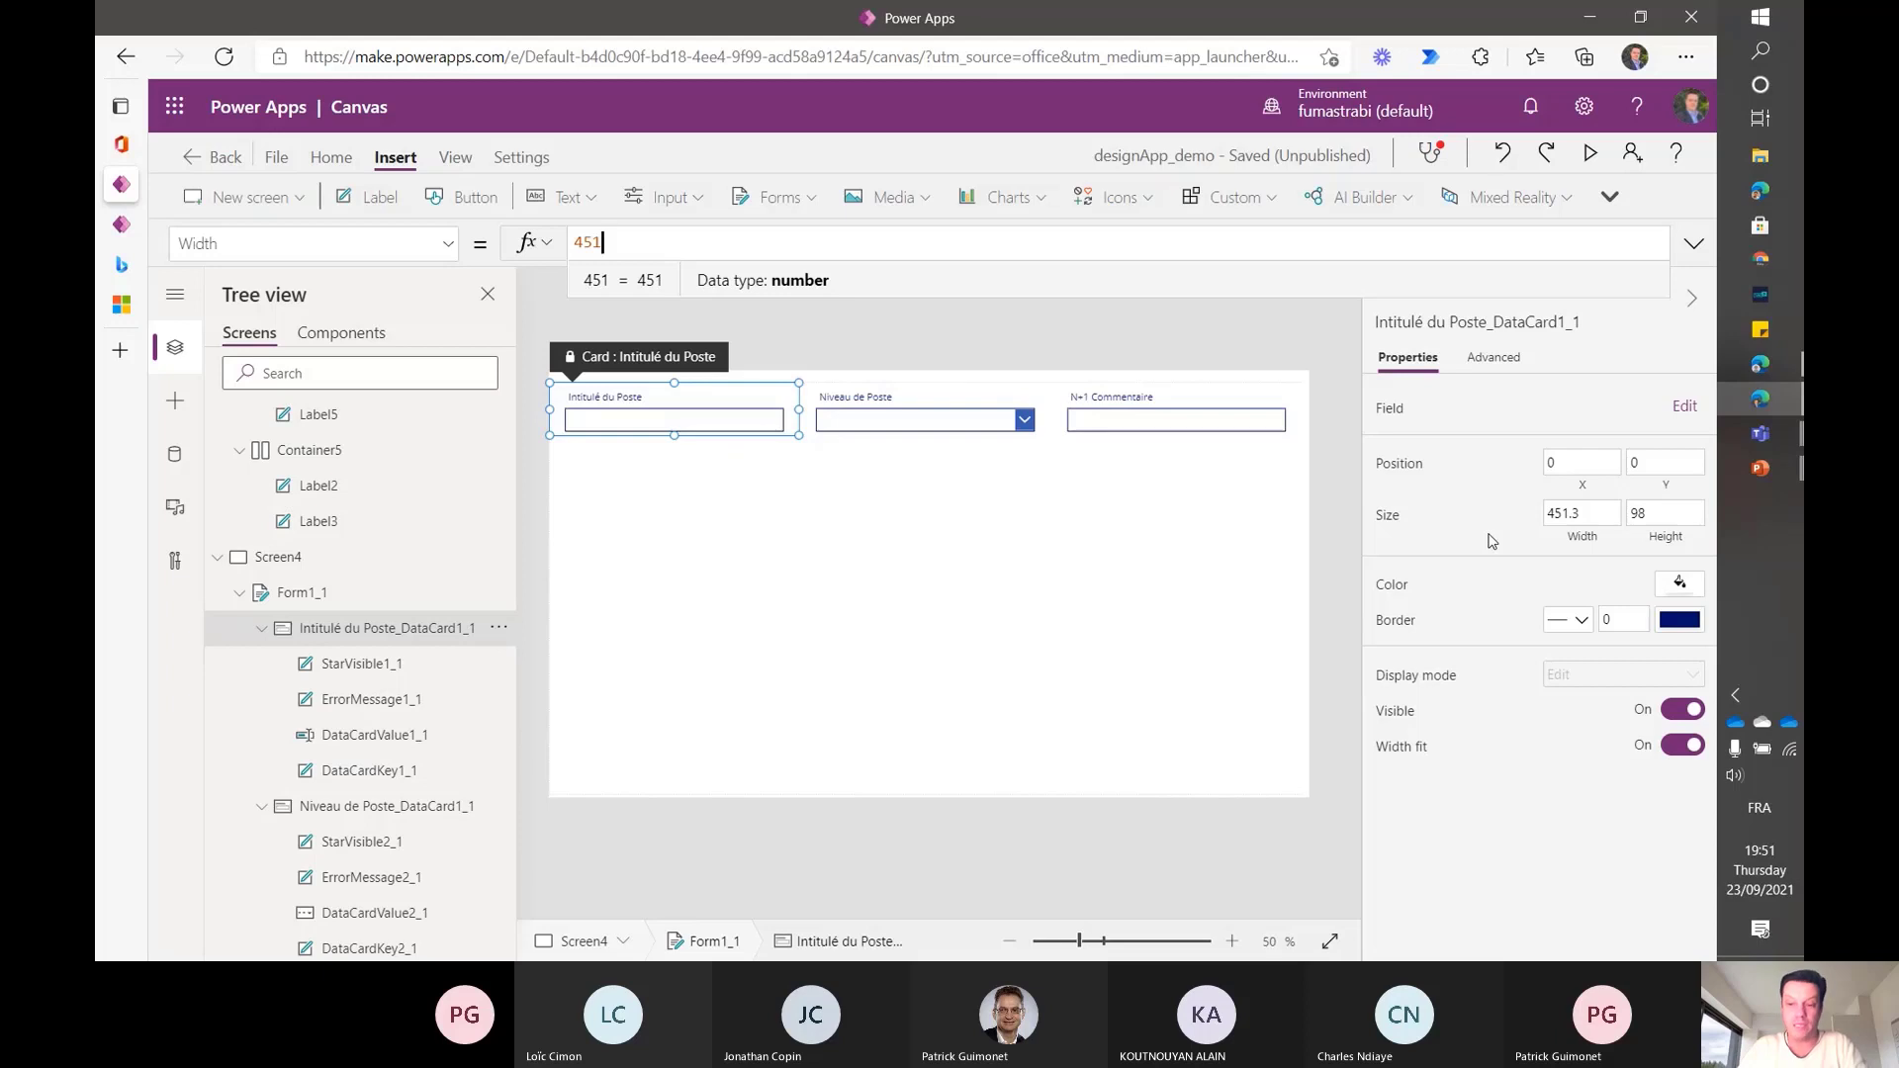
{"action": "double_click", "coordinate": [625, 248]}
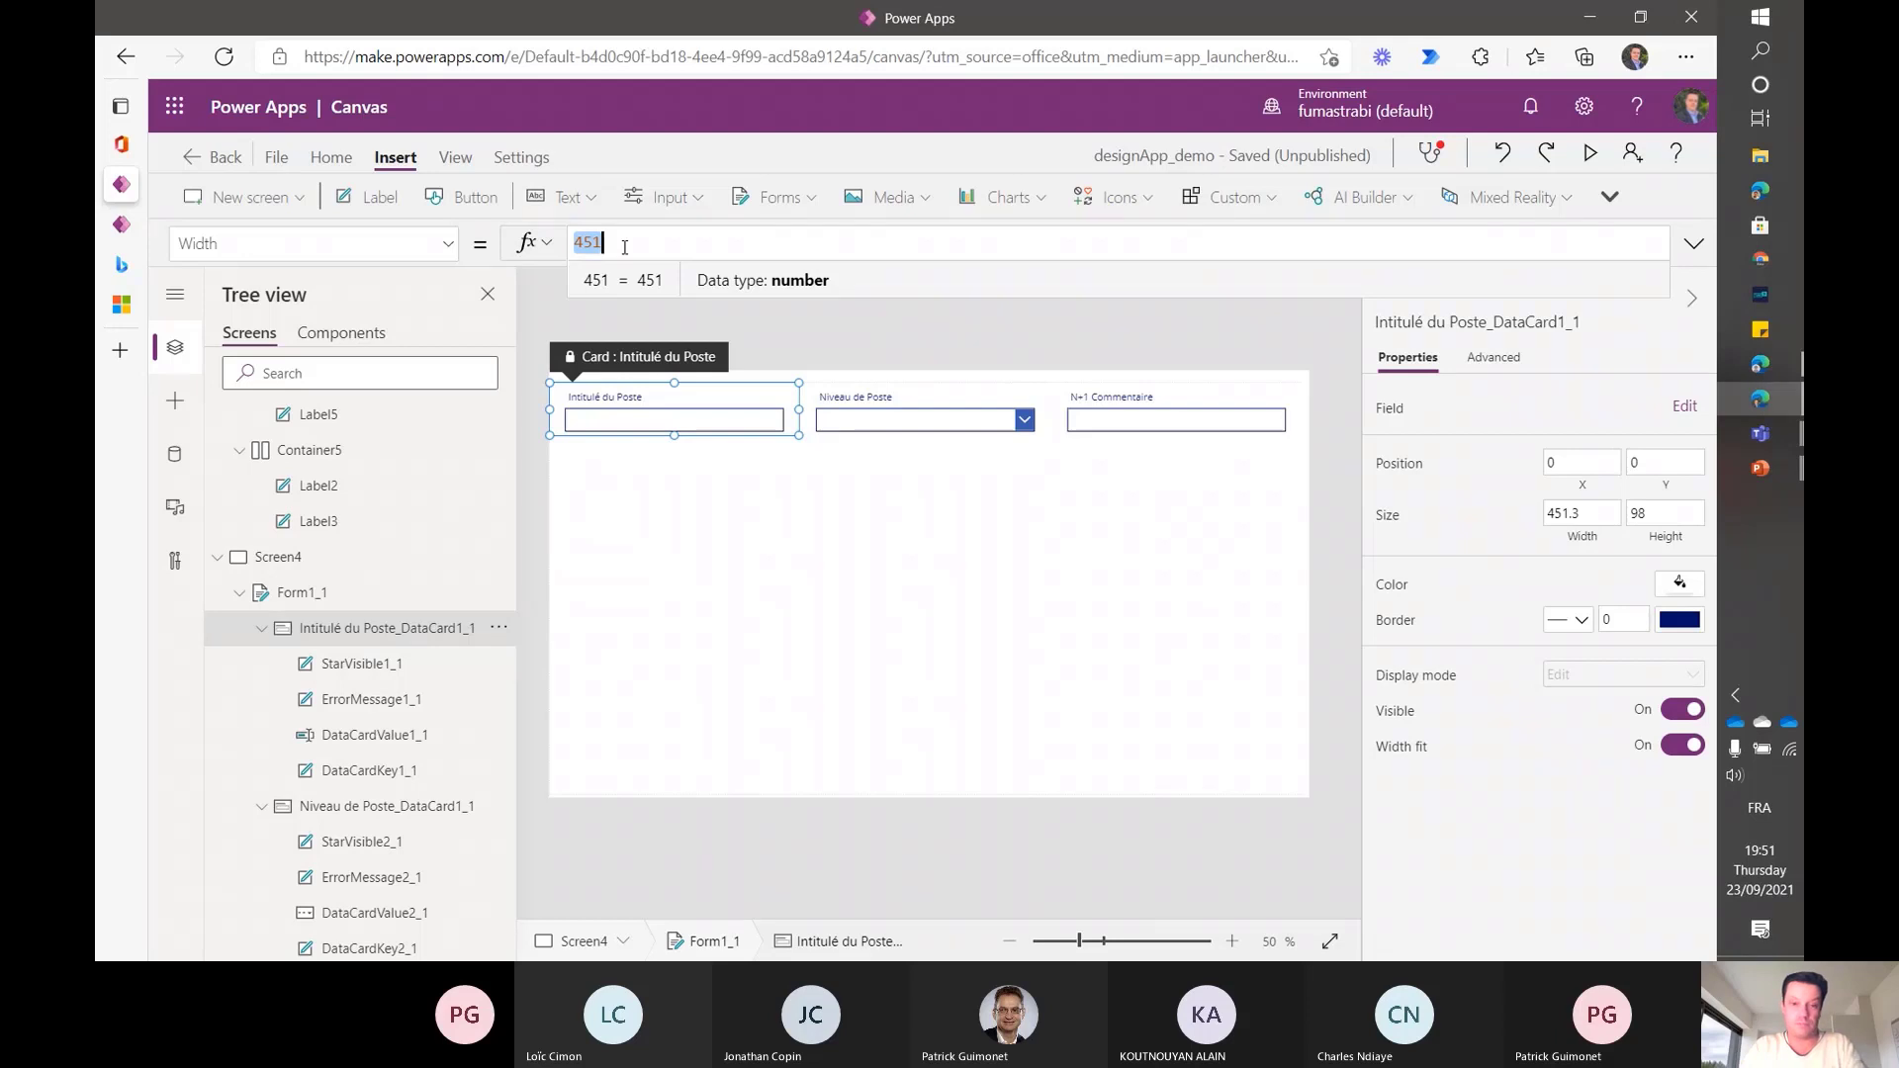
{"action": "key", "text": "BackSpace"}
{"action": "type", "text": "4"}
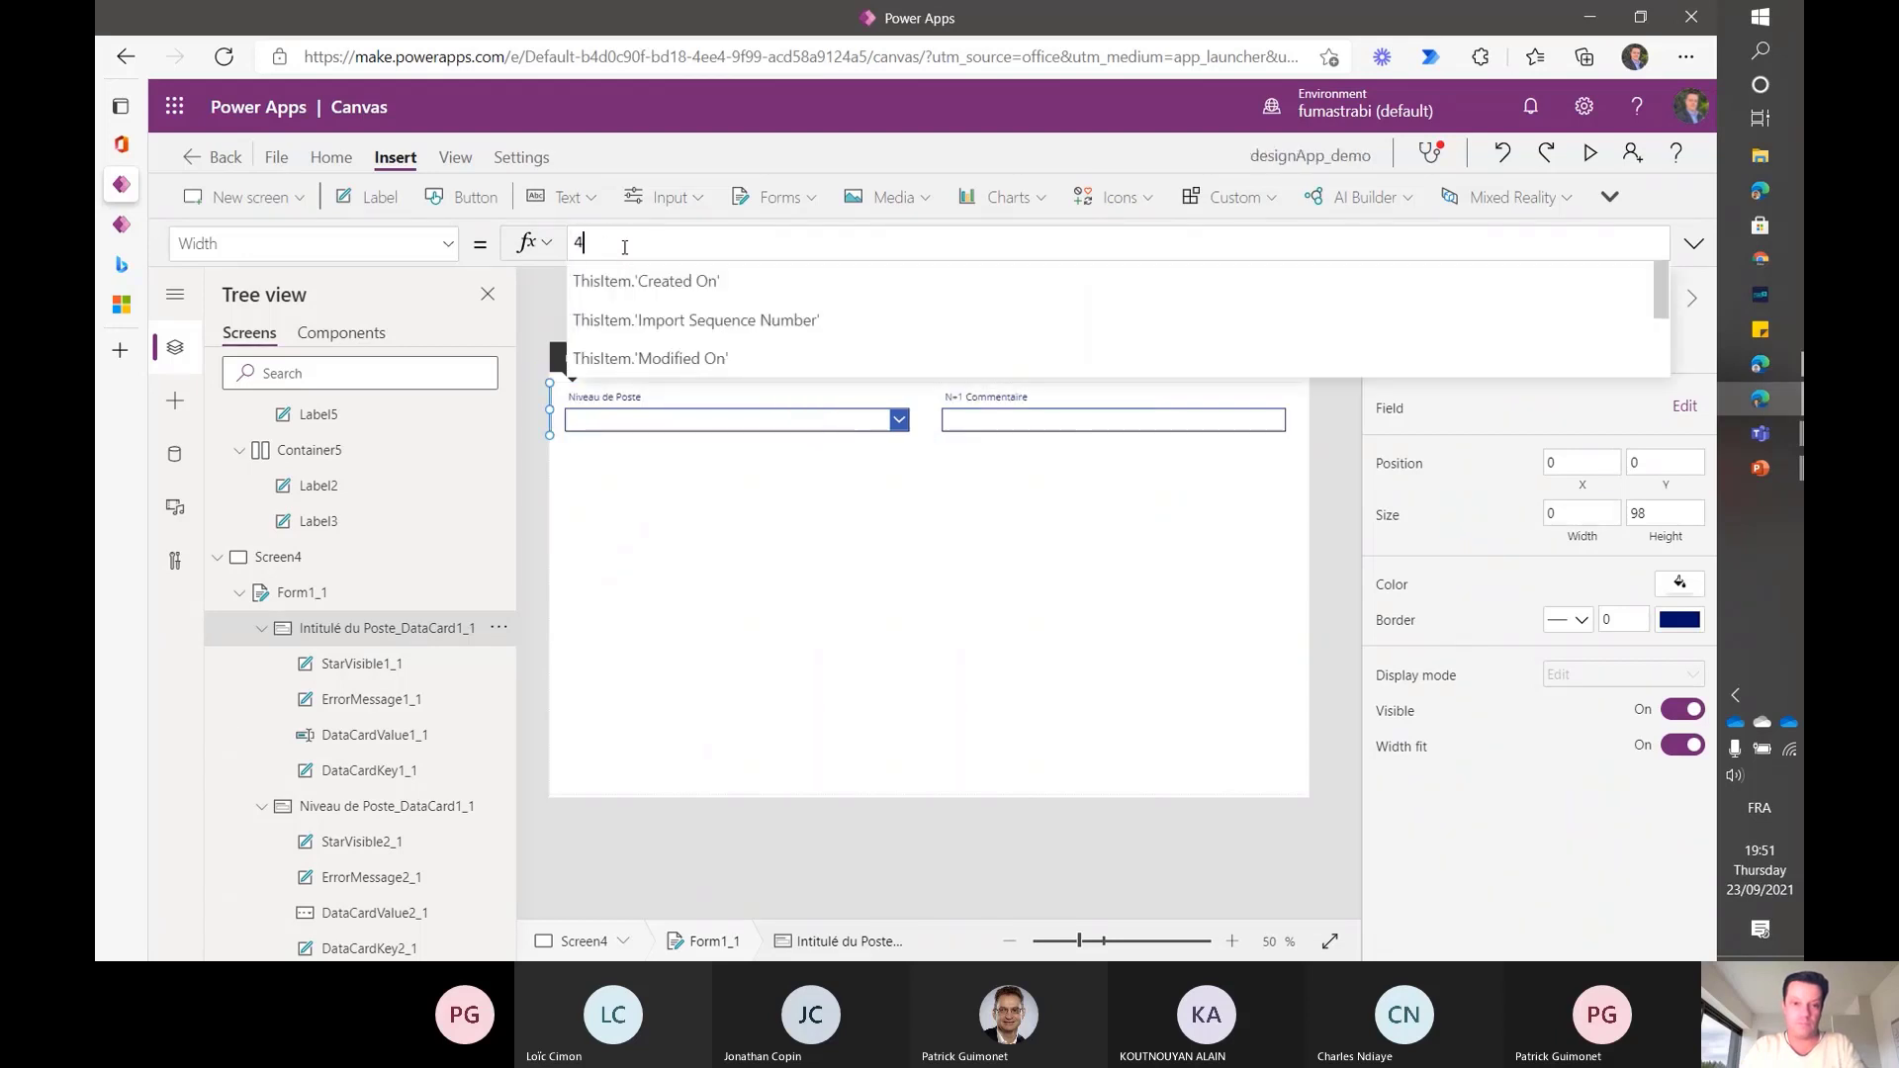
{"action": "type", "text": "00"}
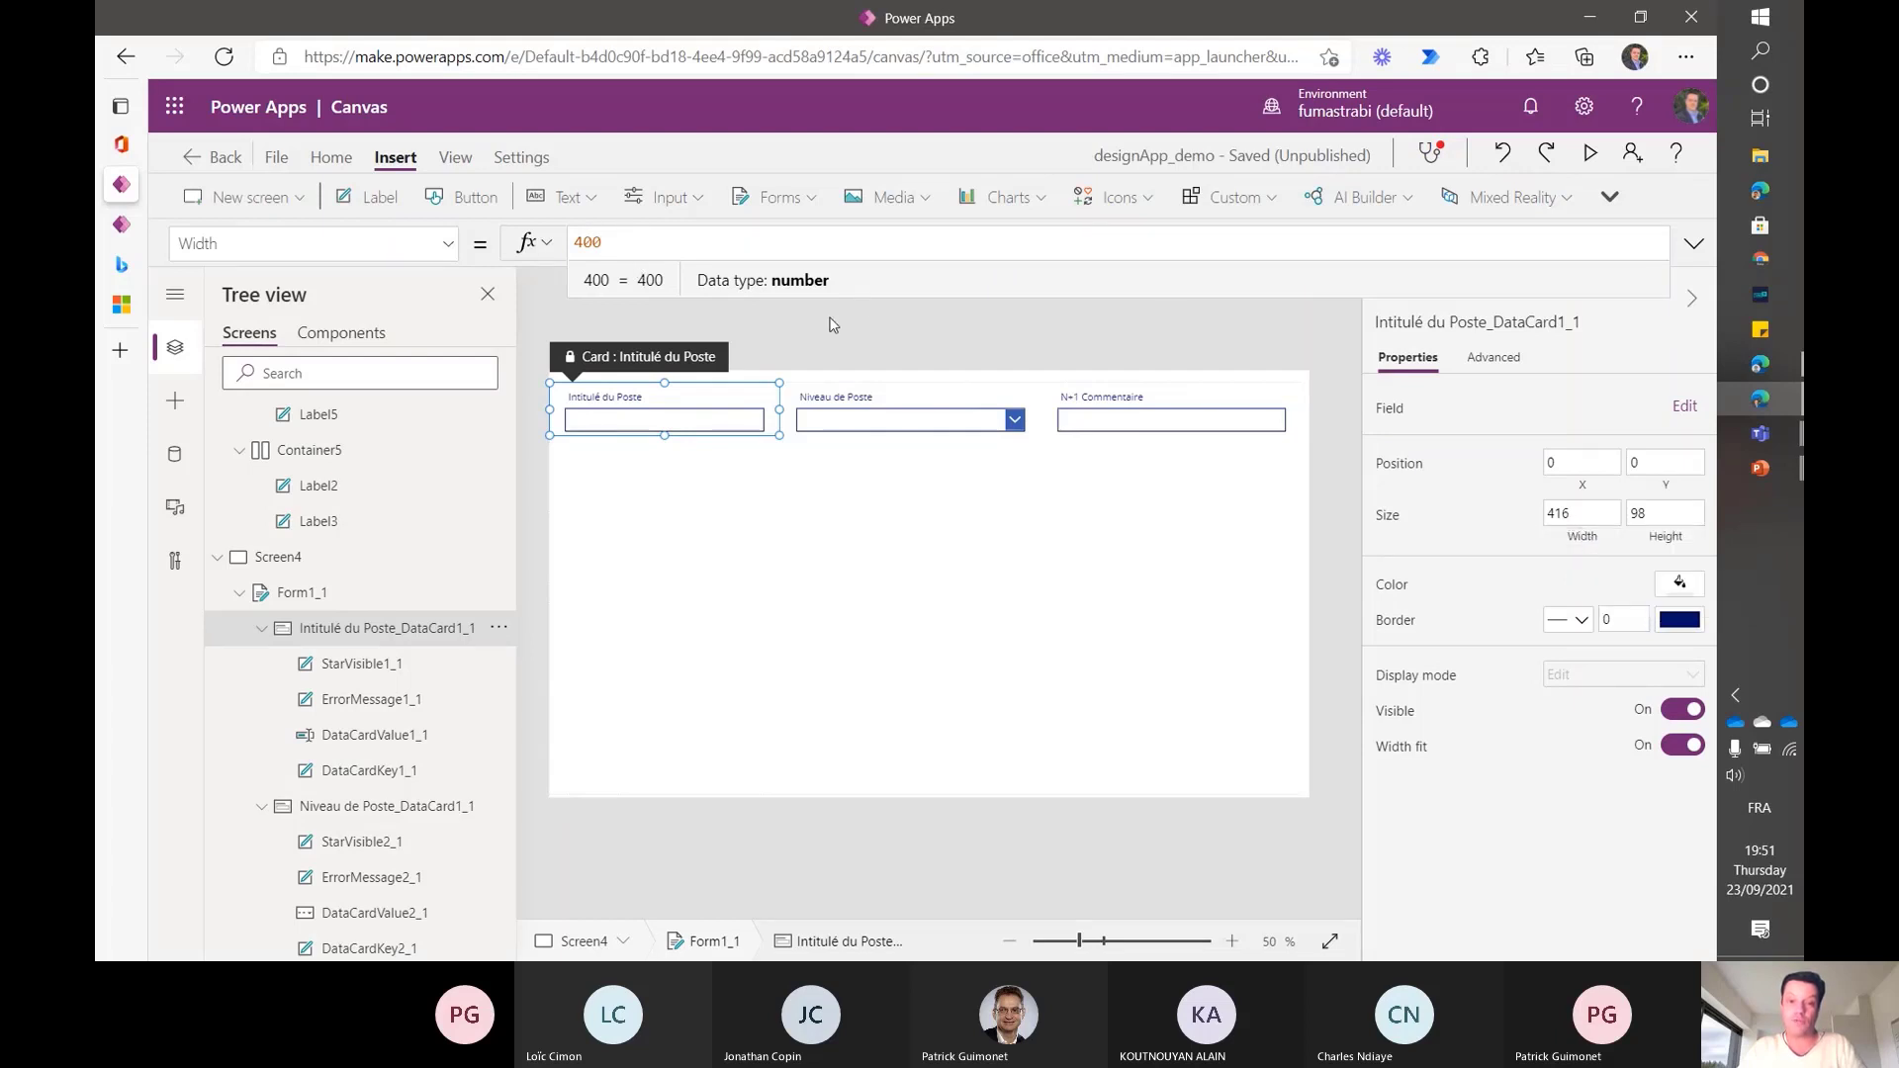
{"action": "left_click", "coordinate": [1331, 442]}
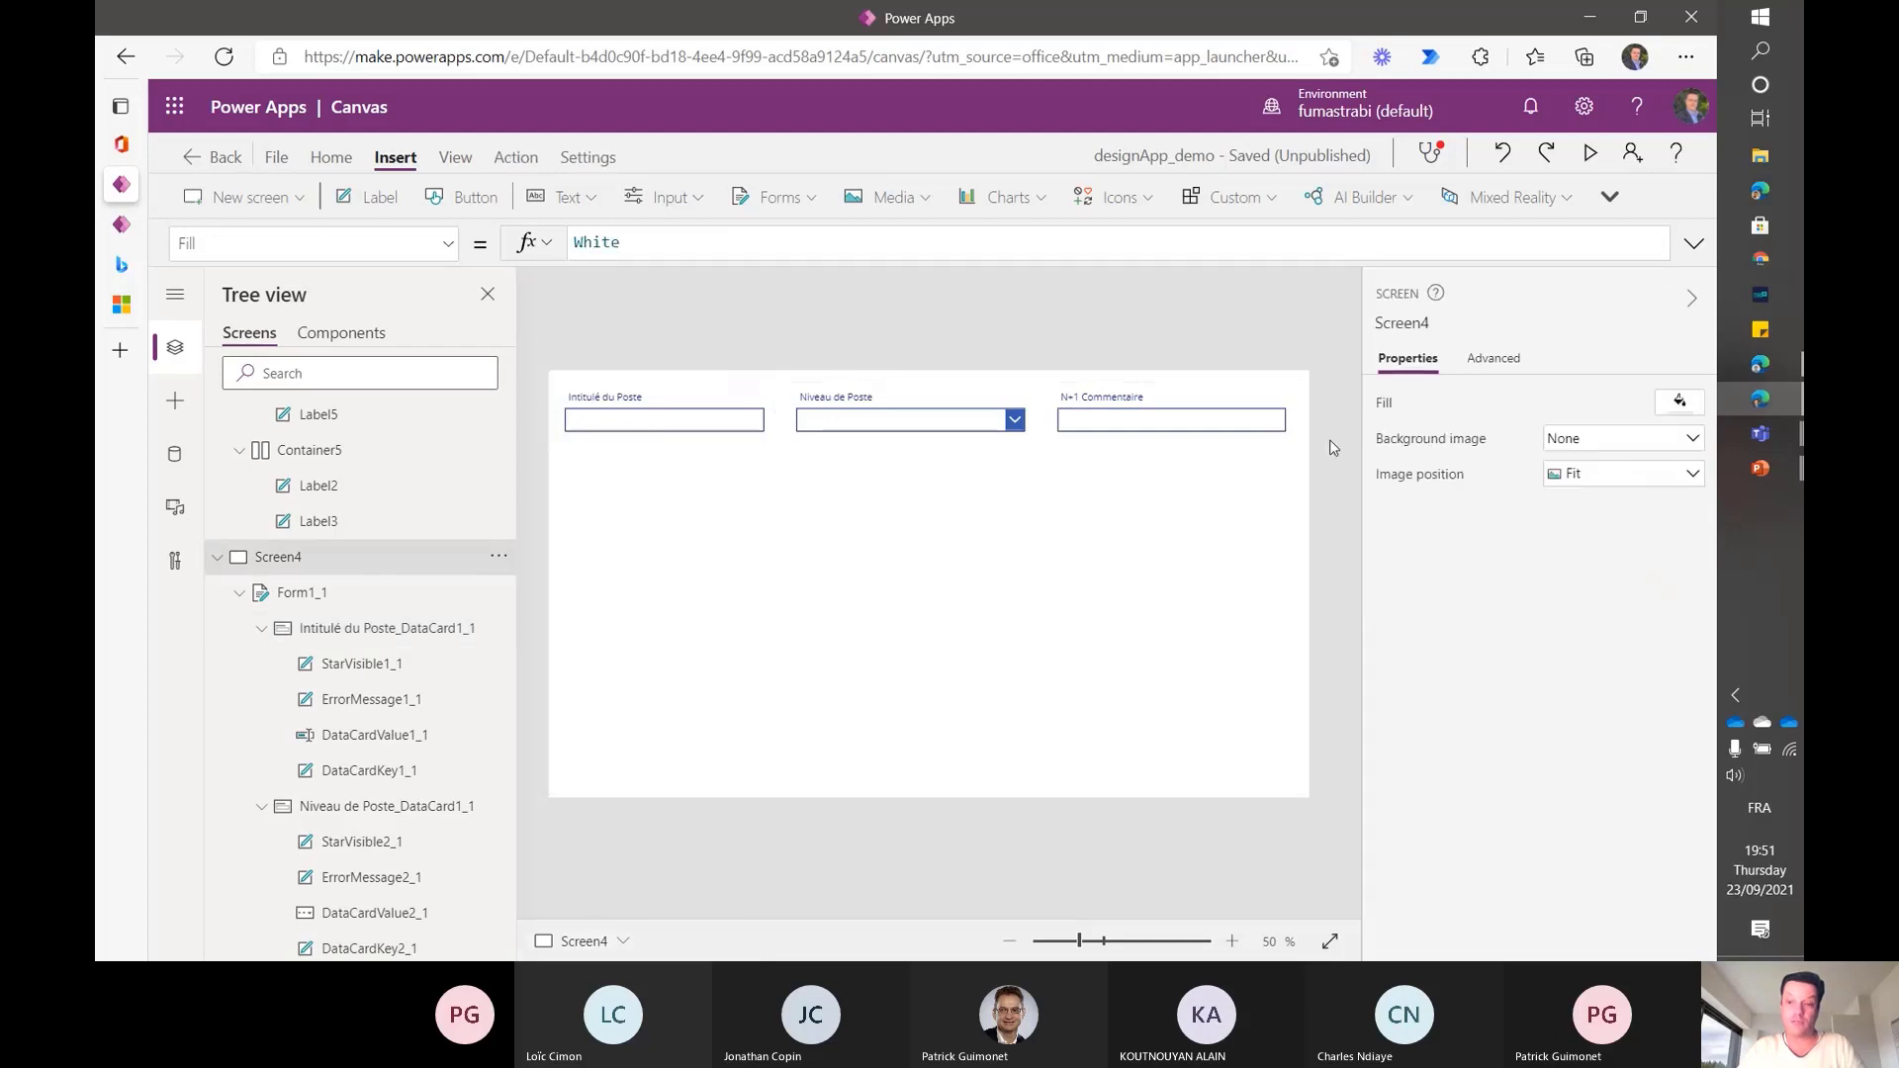
{"action": "left_click", "coordinate": [605, 414]}
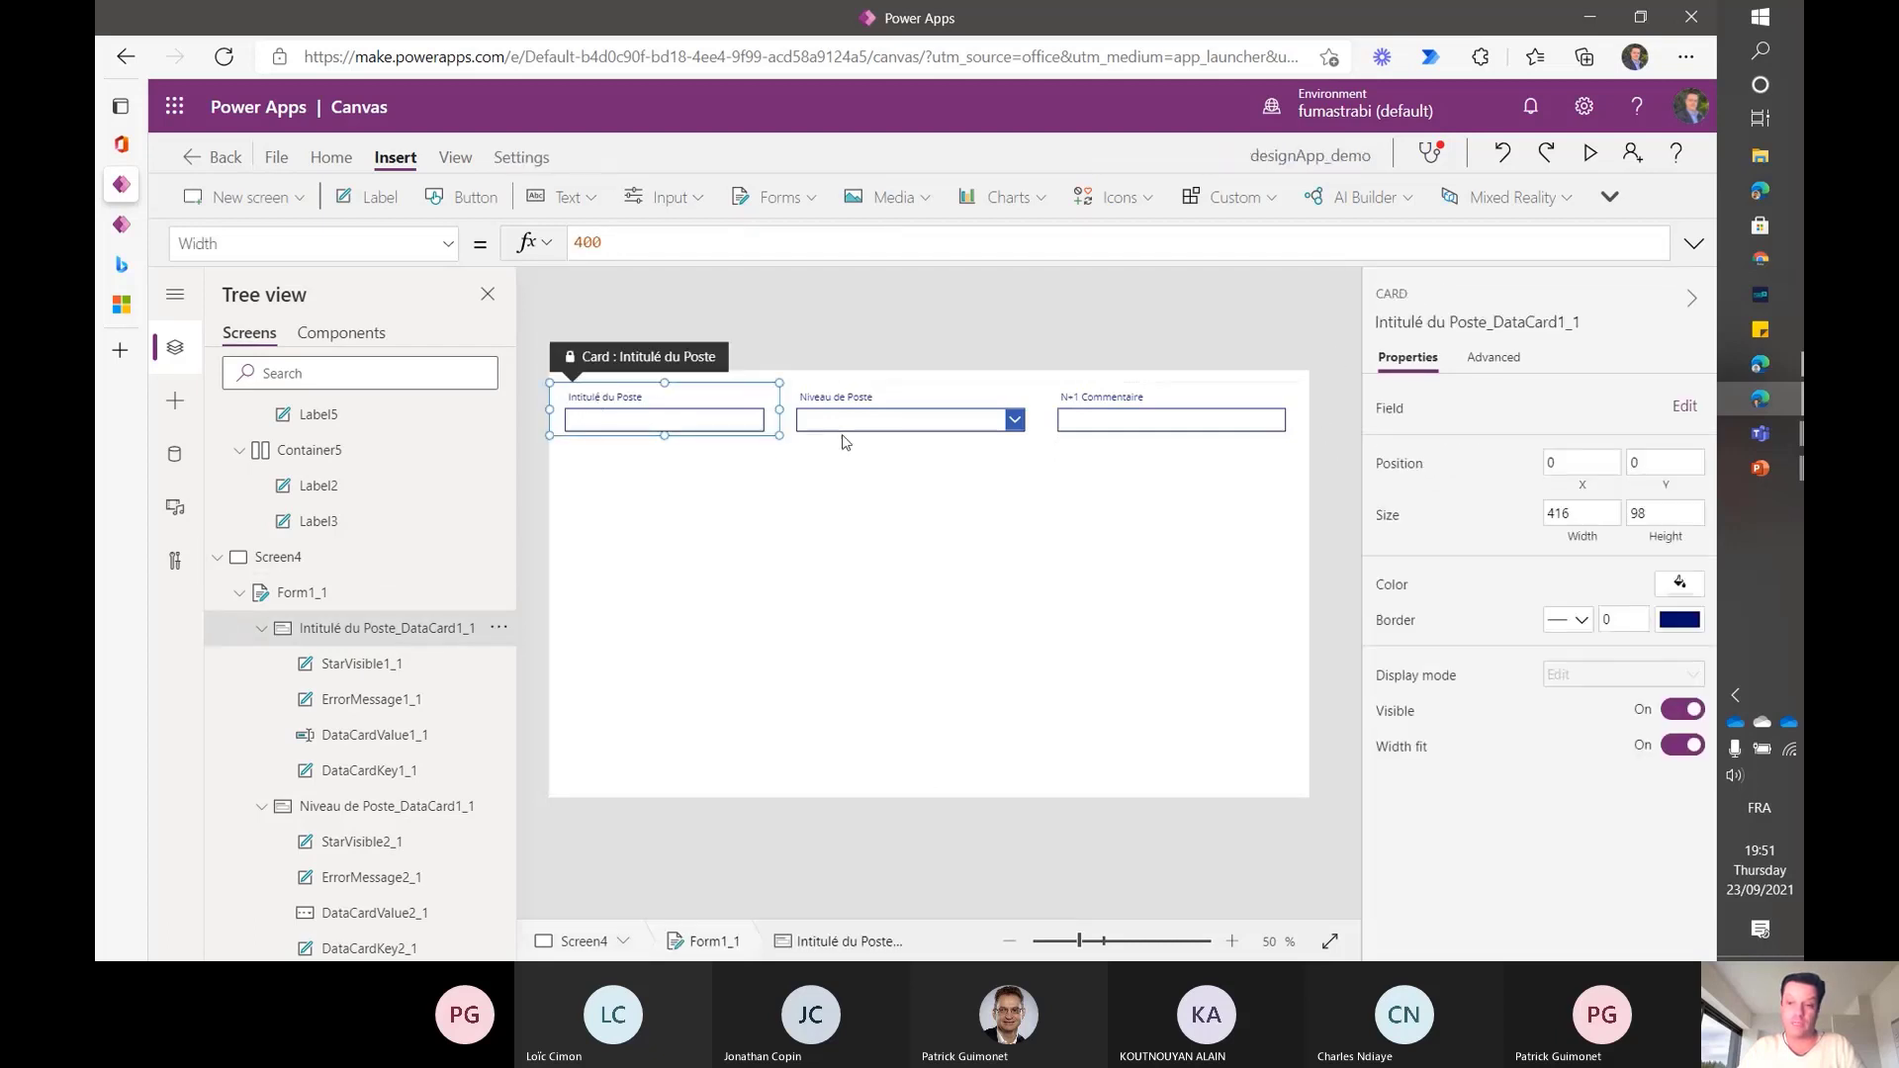
{"action": "left_click", "coordinate": [1587, 539]}
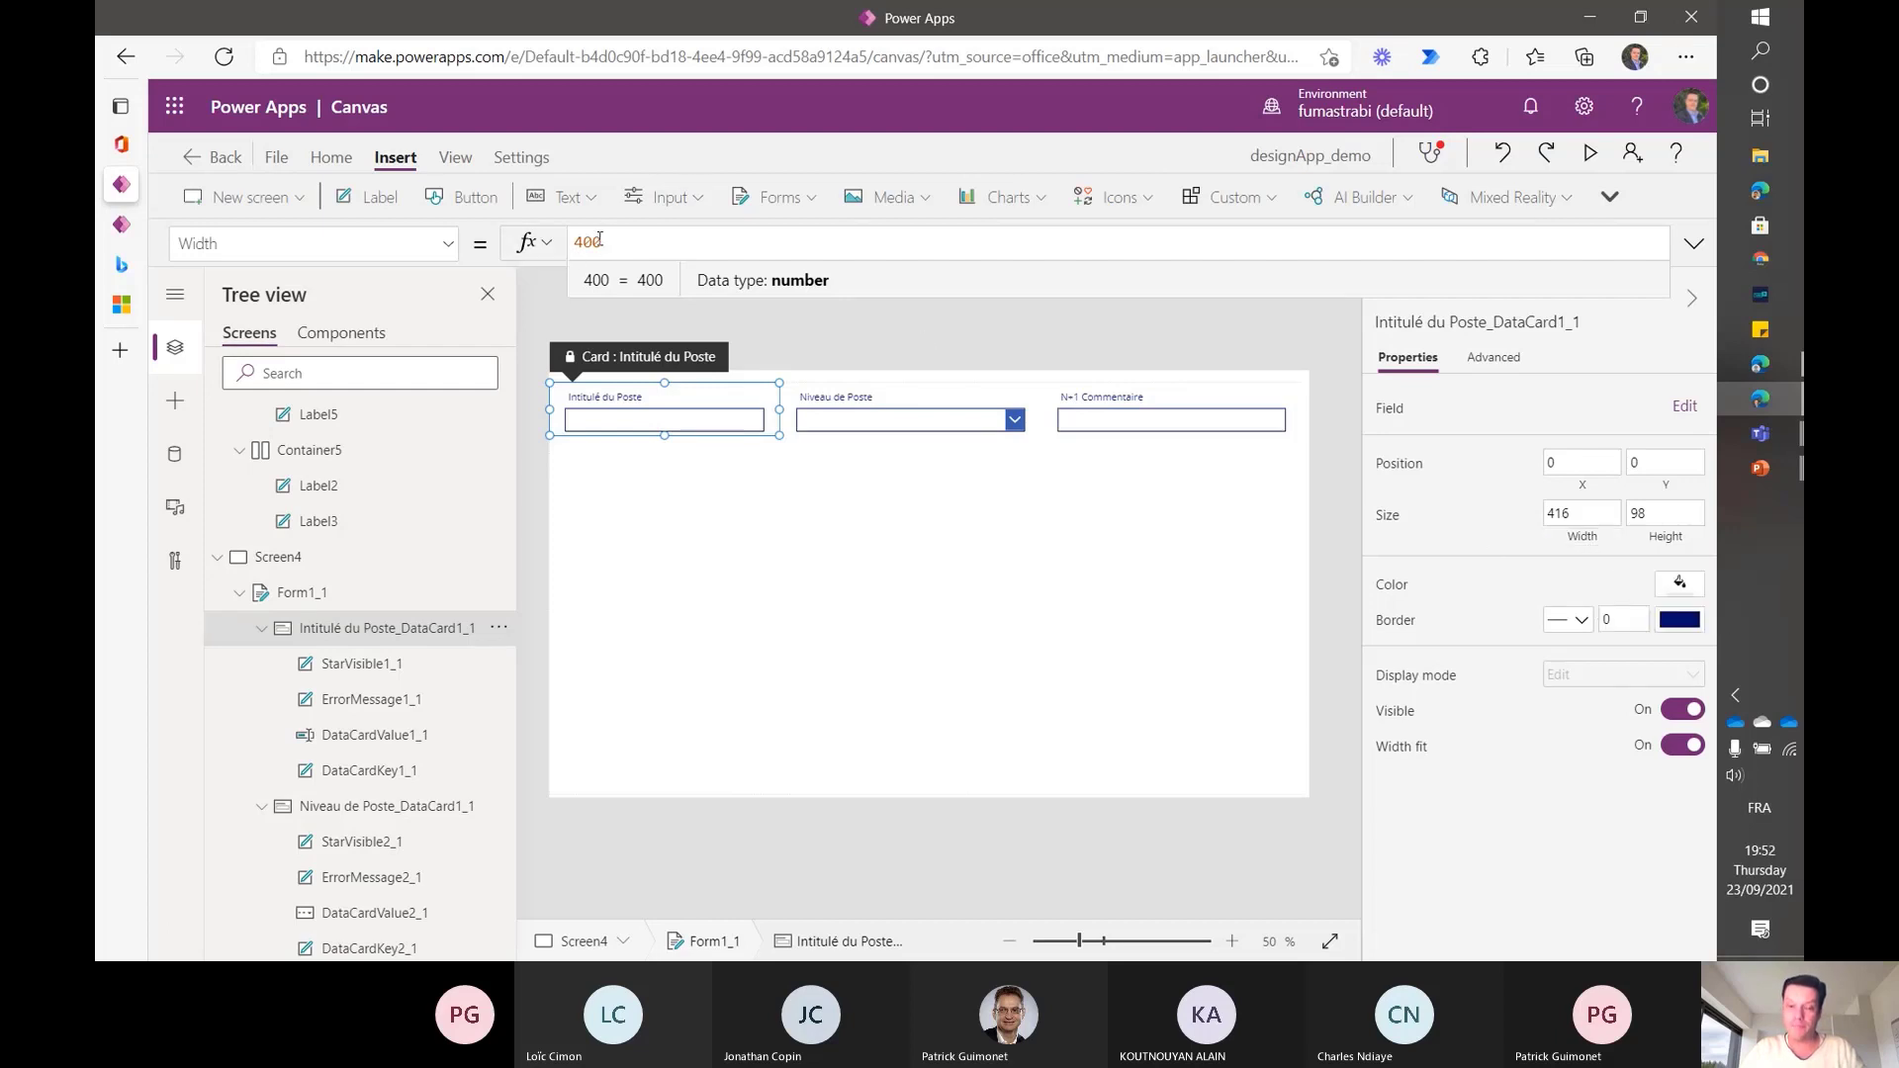
- Set the Niveau de Poste card's width to 400
{"action": "left_click", "coordinate": [936, 404]}
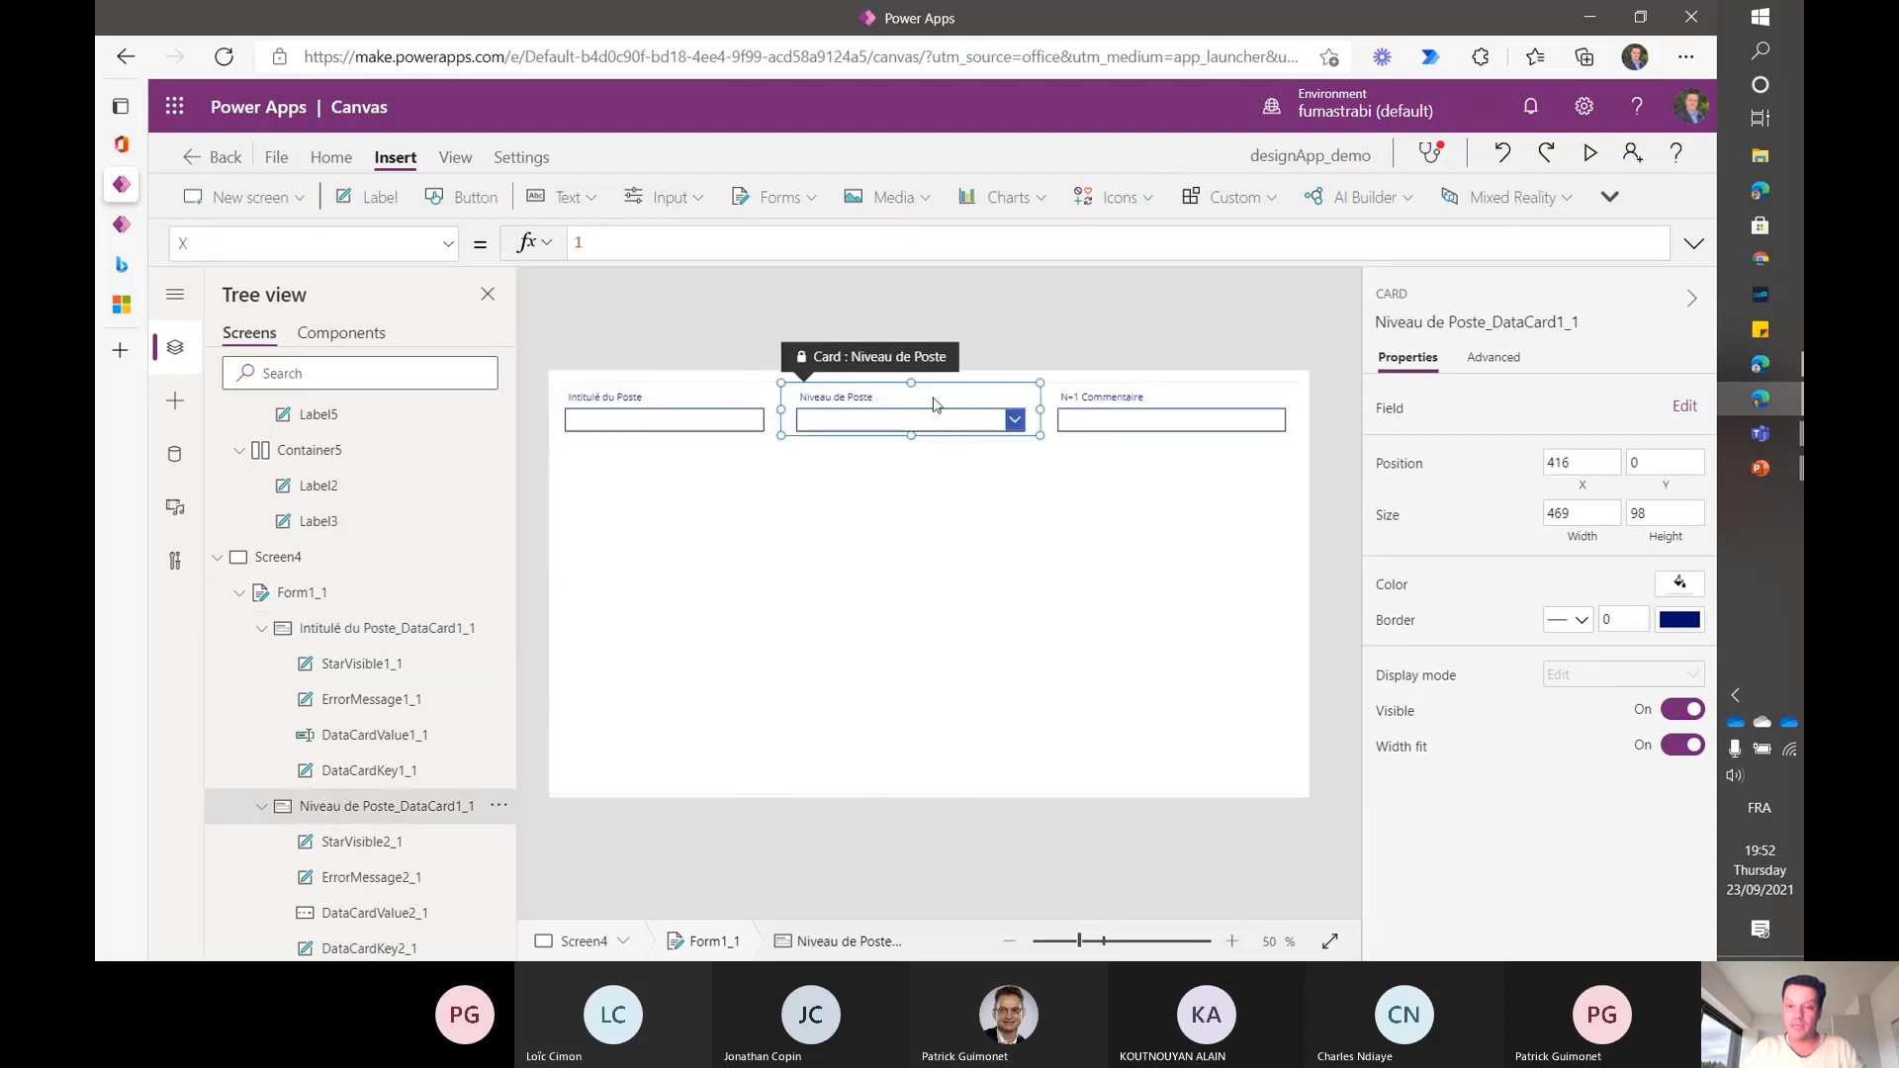
{"action": "left_click", "coordinate": [1573, 514]}
{"action": "key", "text": "BackSpace"}
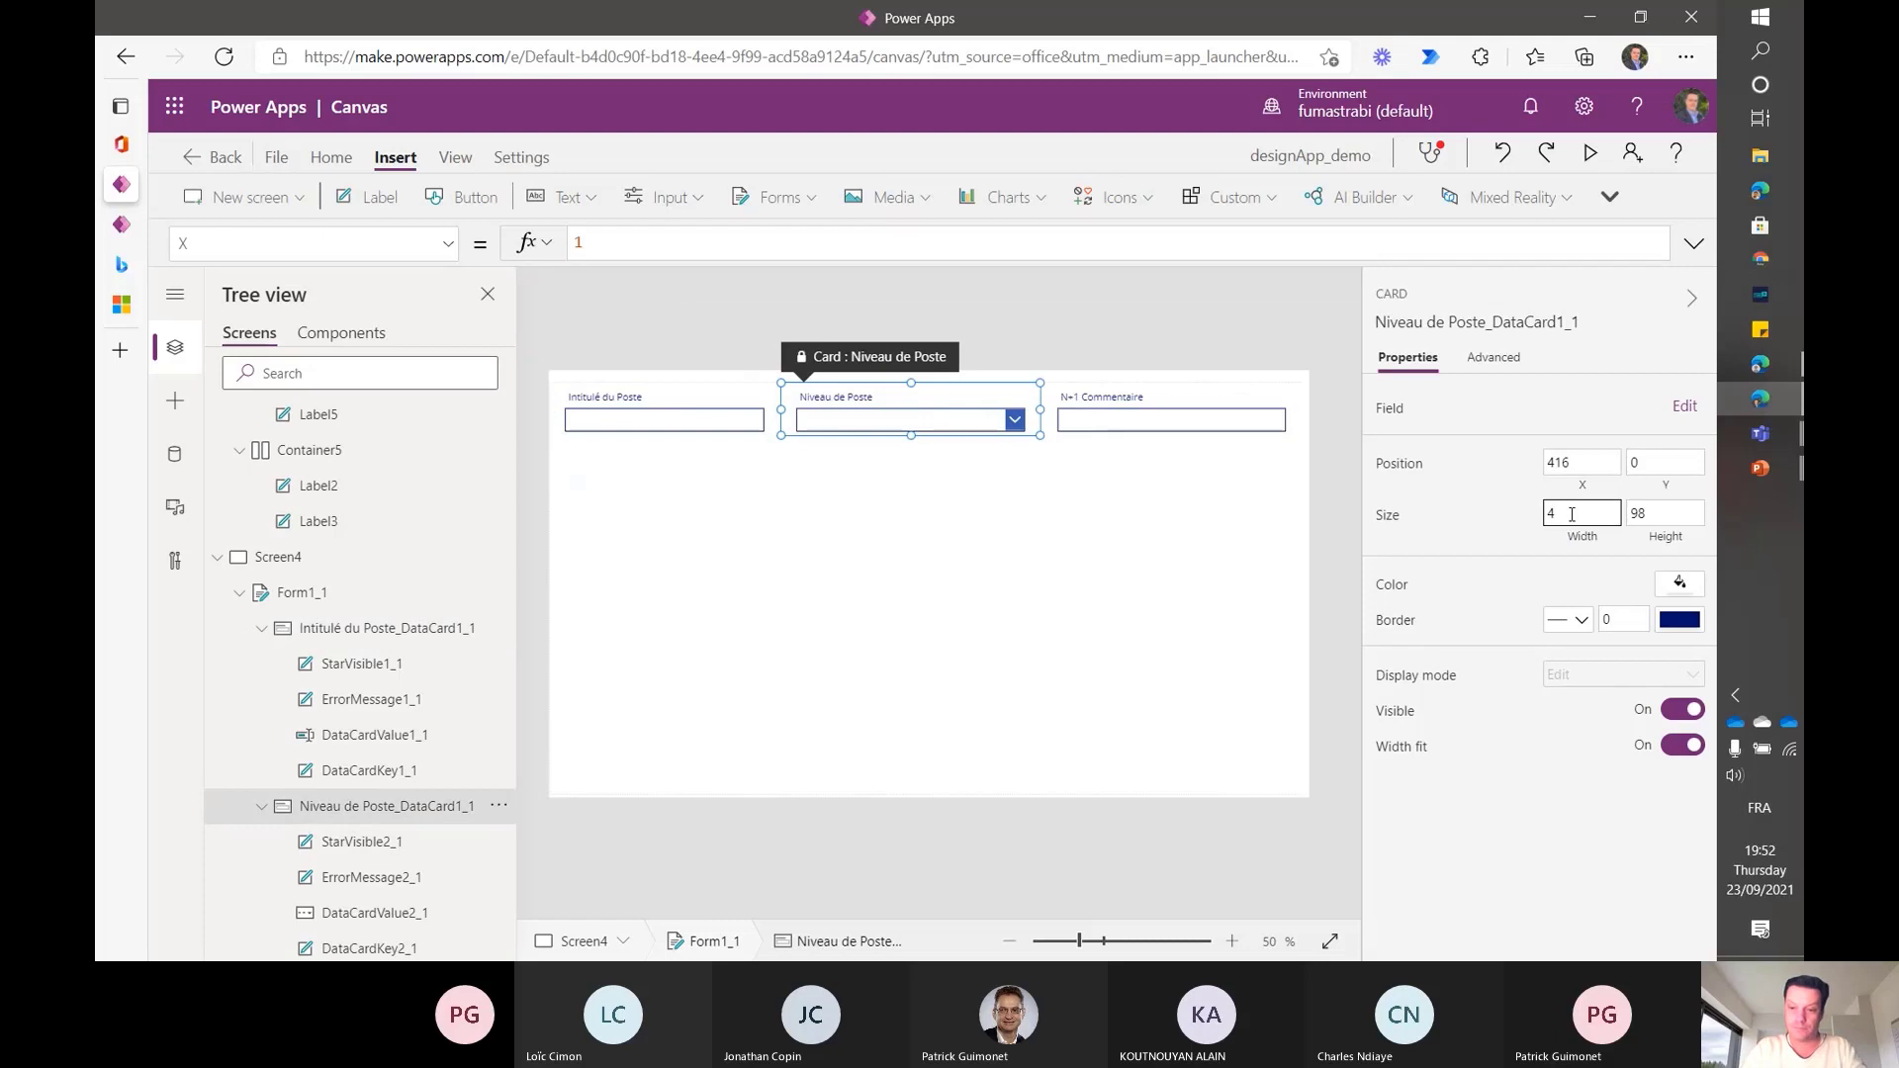
{"action": "type", "text": "00"}
{"action": "key", "text": "Tab"}
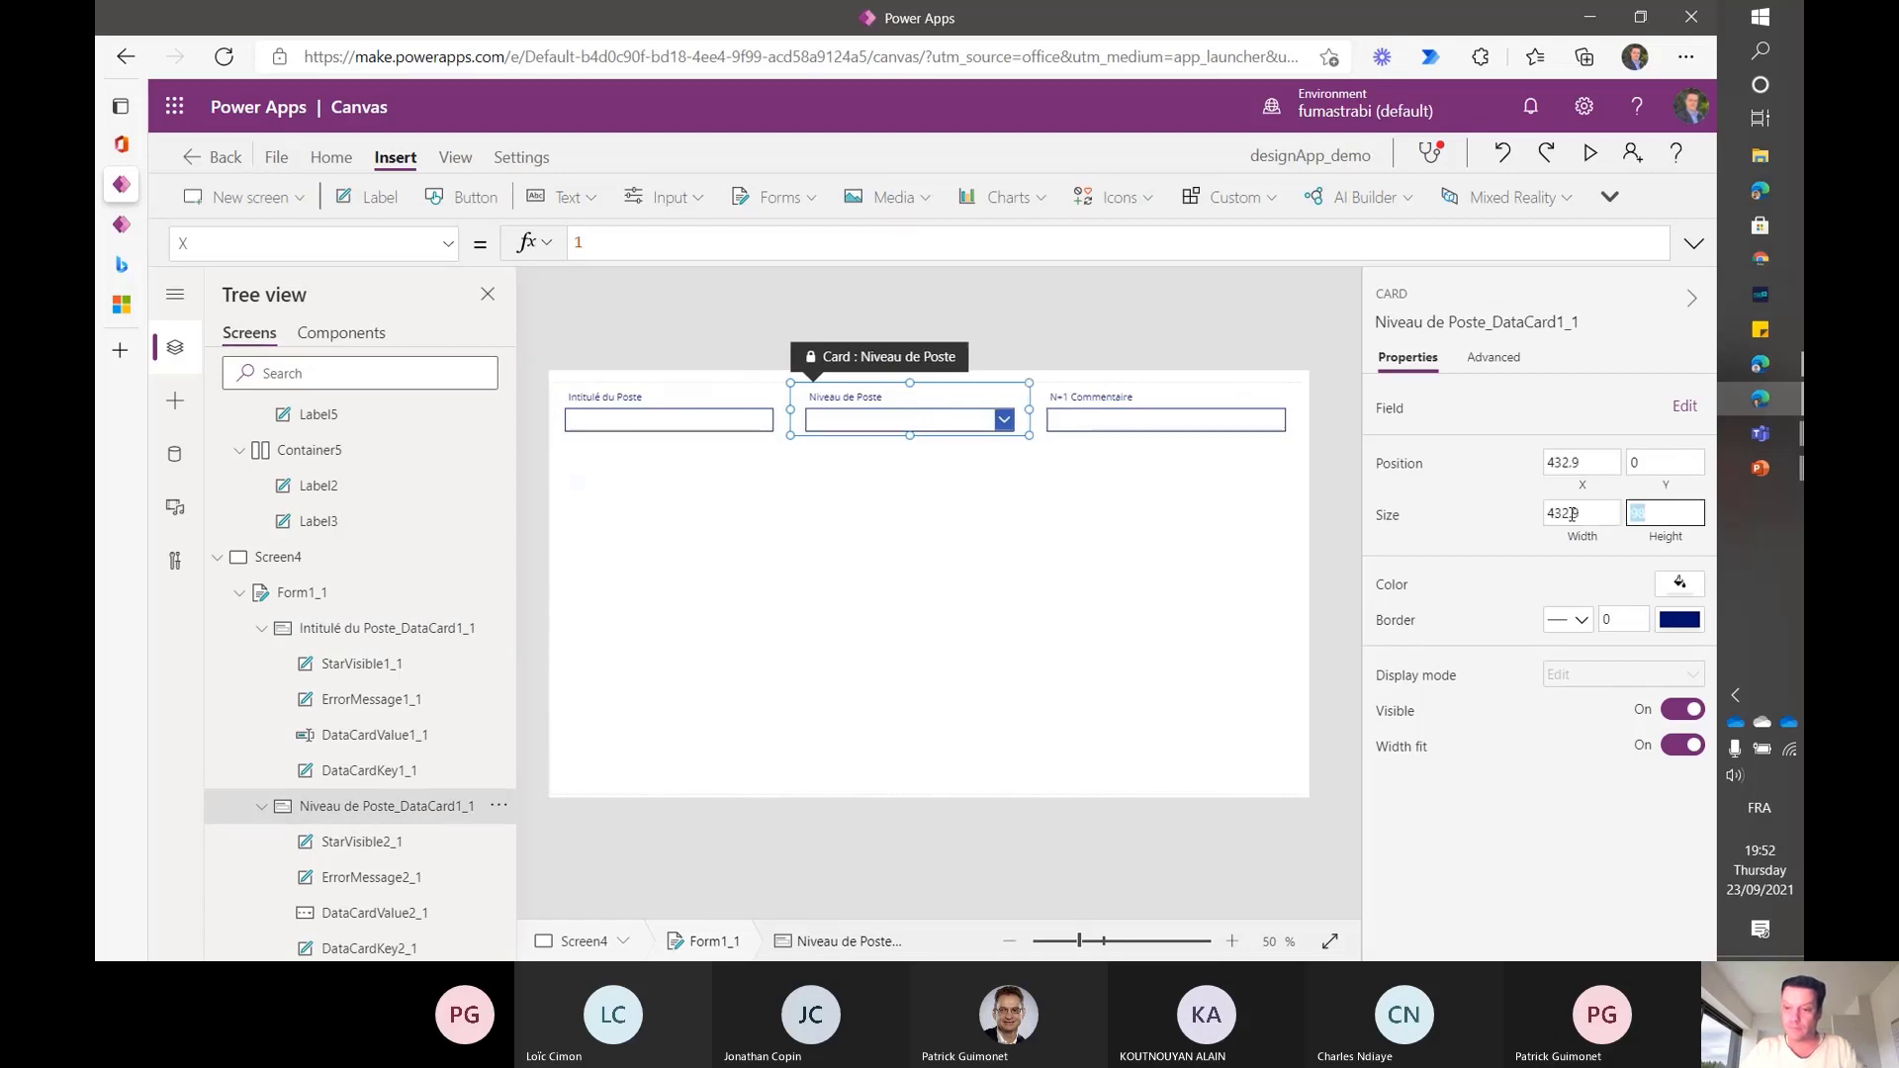
- Set the N+1 Commentaire card's width to 400, the same as the other two cards
{"action": "left_click", "coordinate": [1110, 400]}
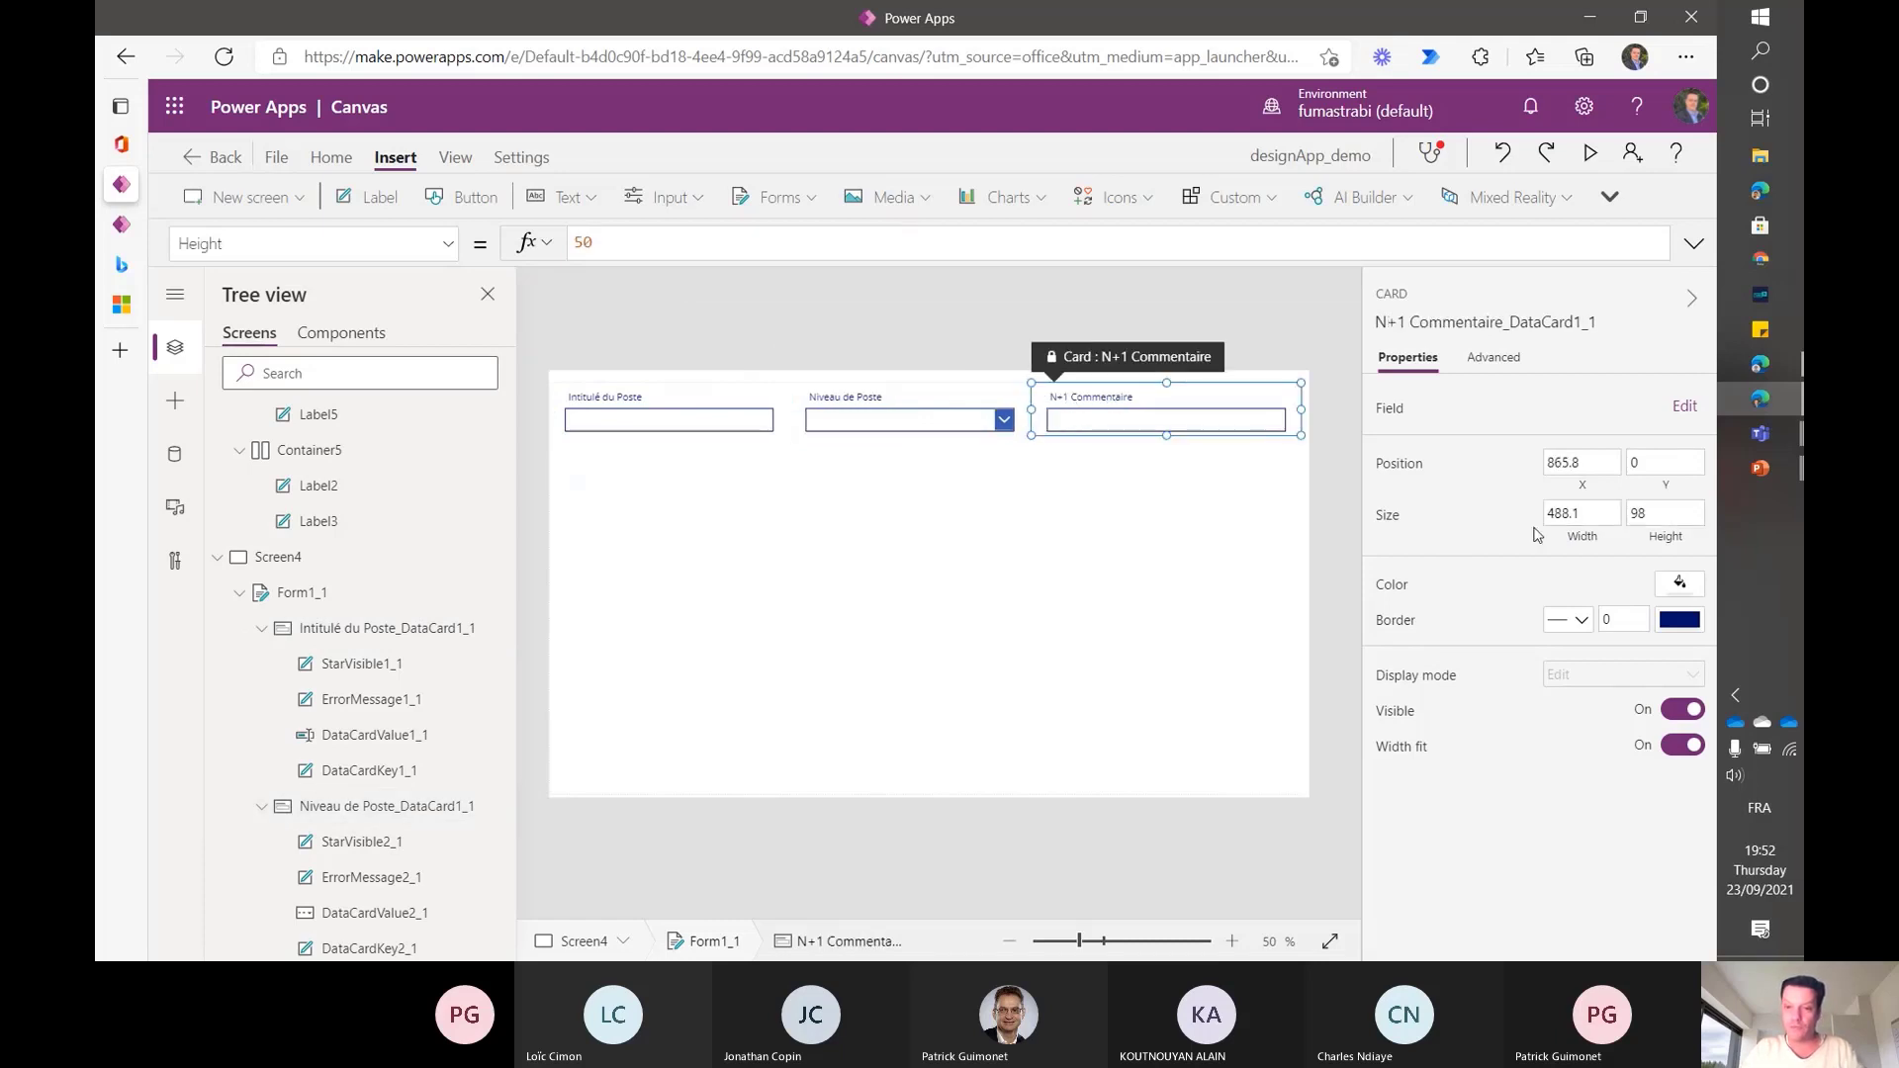
{"action": "left_click", "coordinate": [1599, 514]}
{"action": "key", "text": "BackSpace"}
{"action": "key", "text": "BackSpace"}
{"action": "key", "text": "BackSpace"}
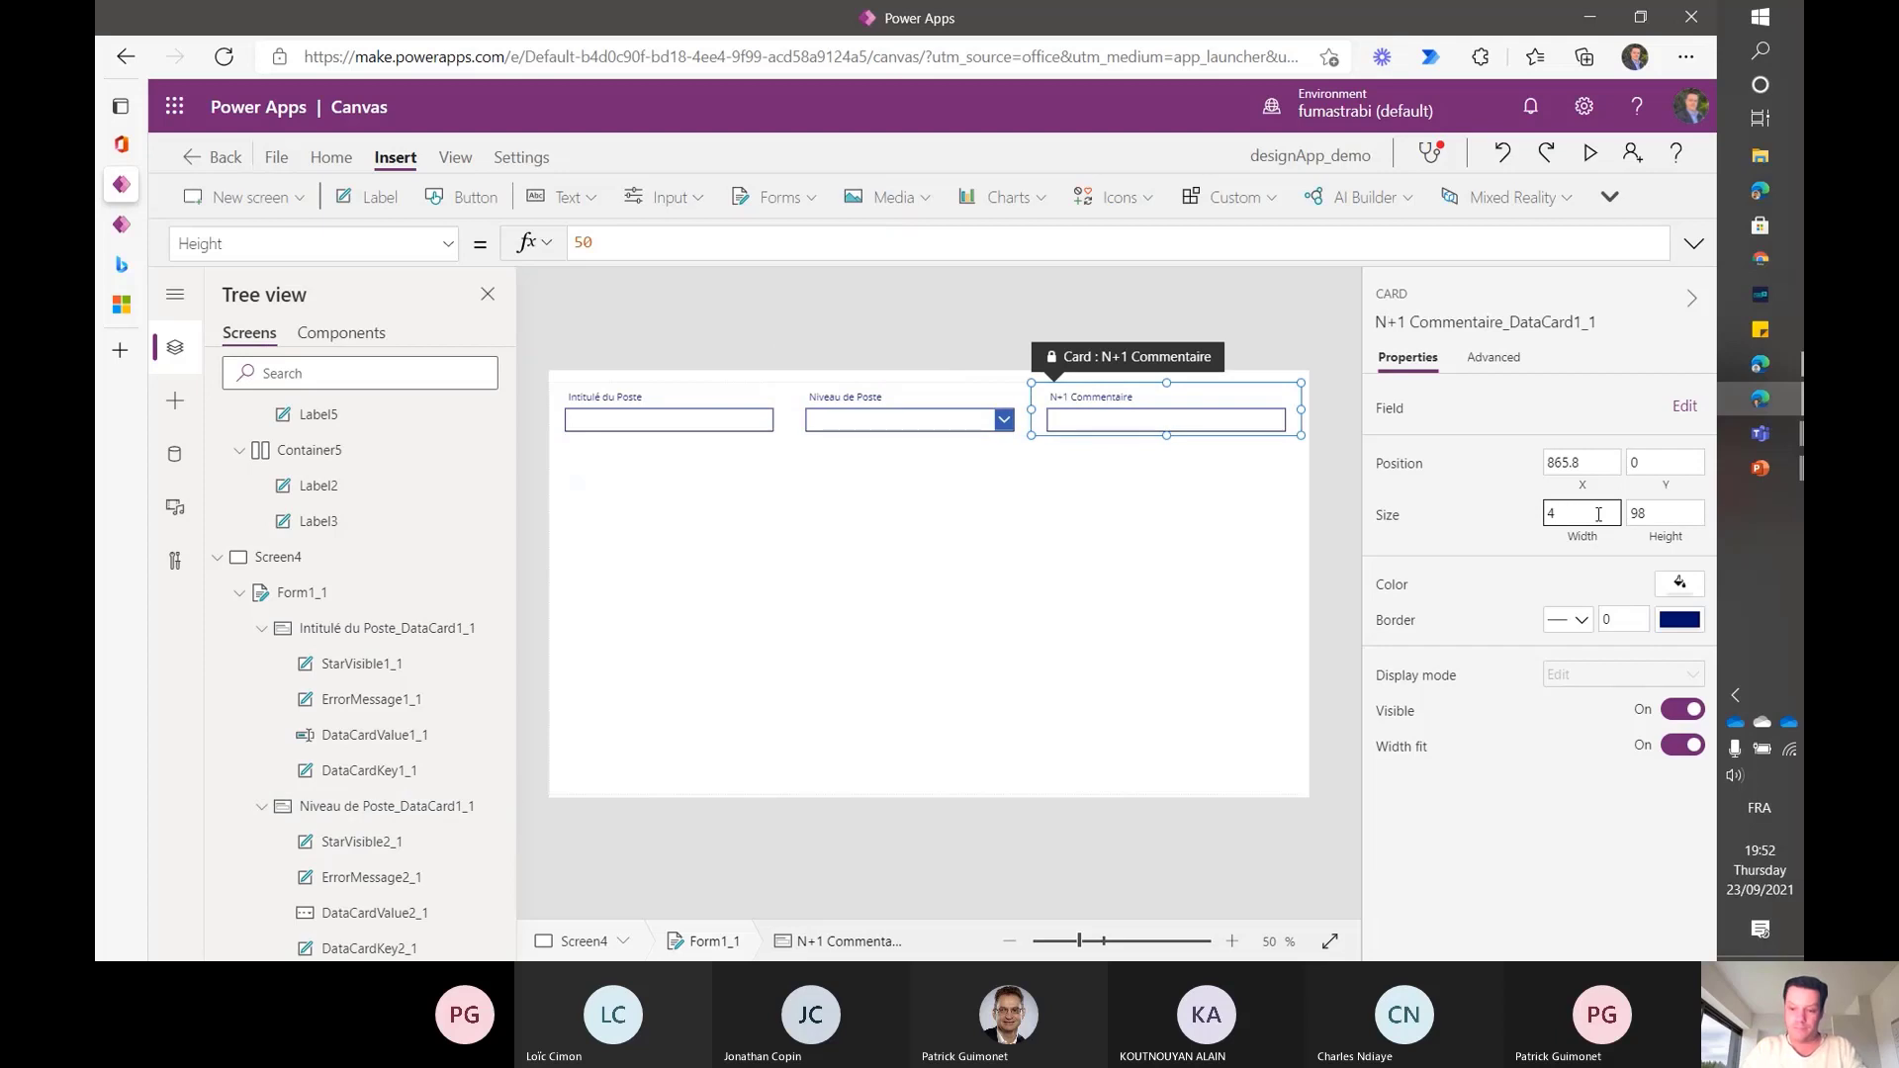
{"action": "key", "text": "Tab"}
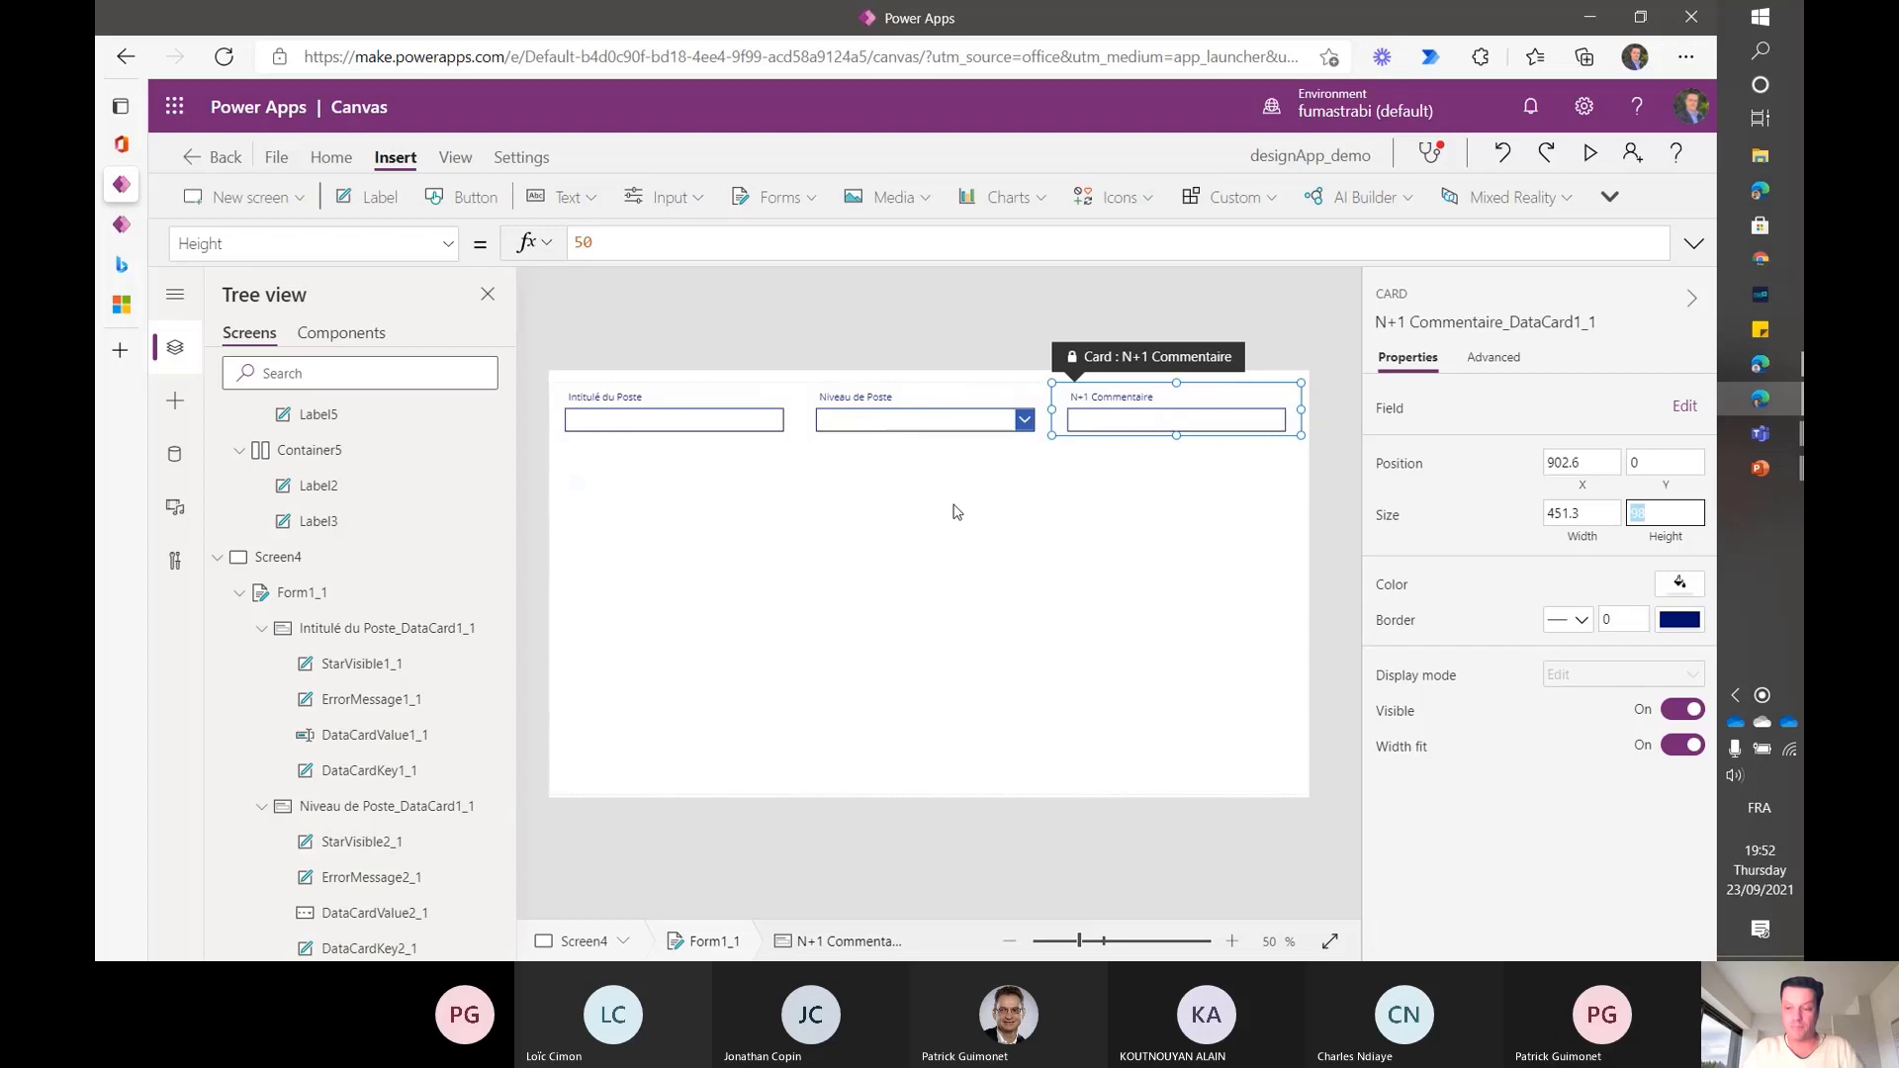
- Preview the form screen in play mode and return to the editor
{"action": "left_click", "coordinate": [1029, 554]}
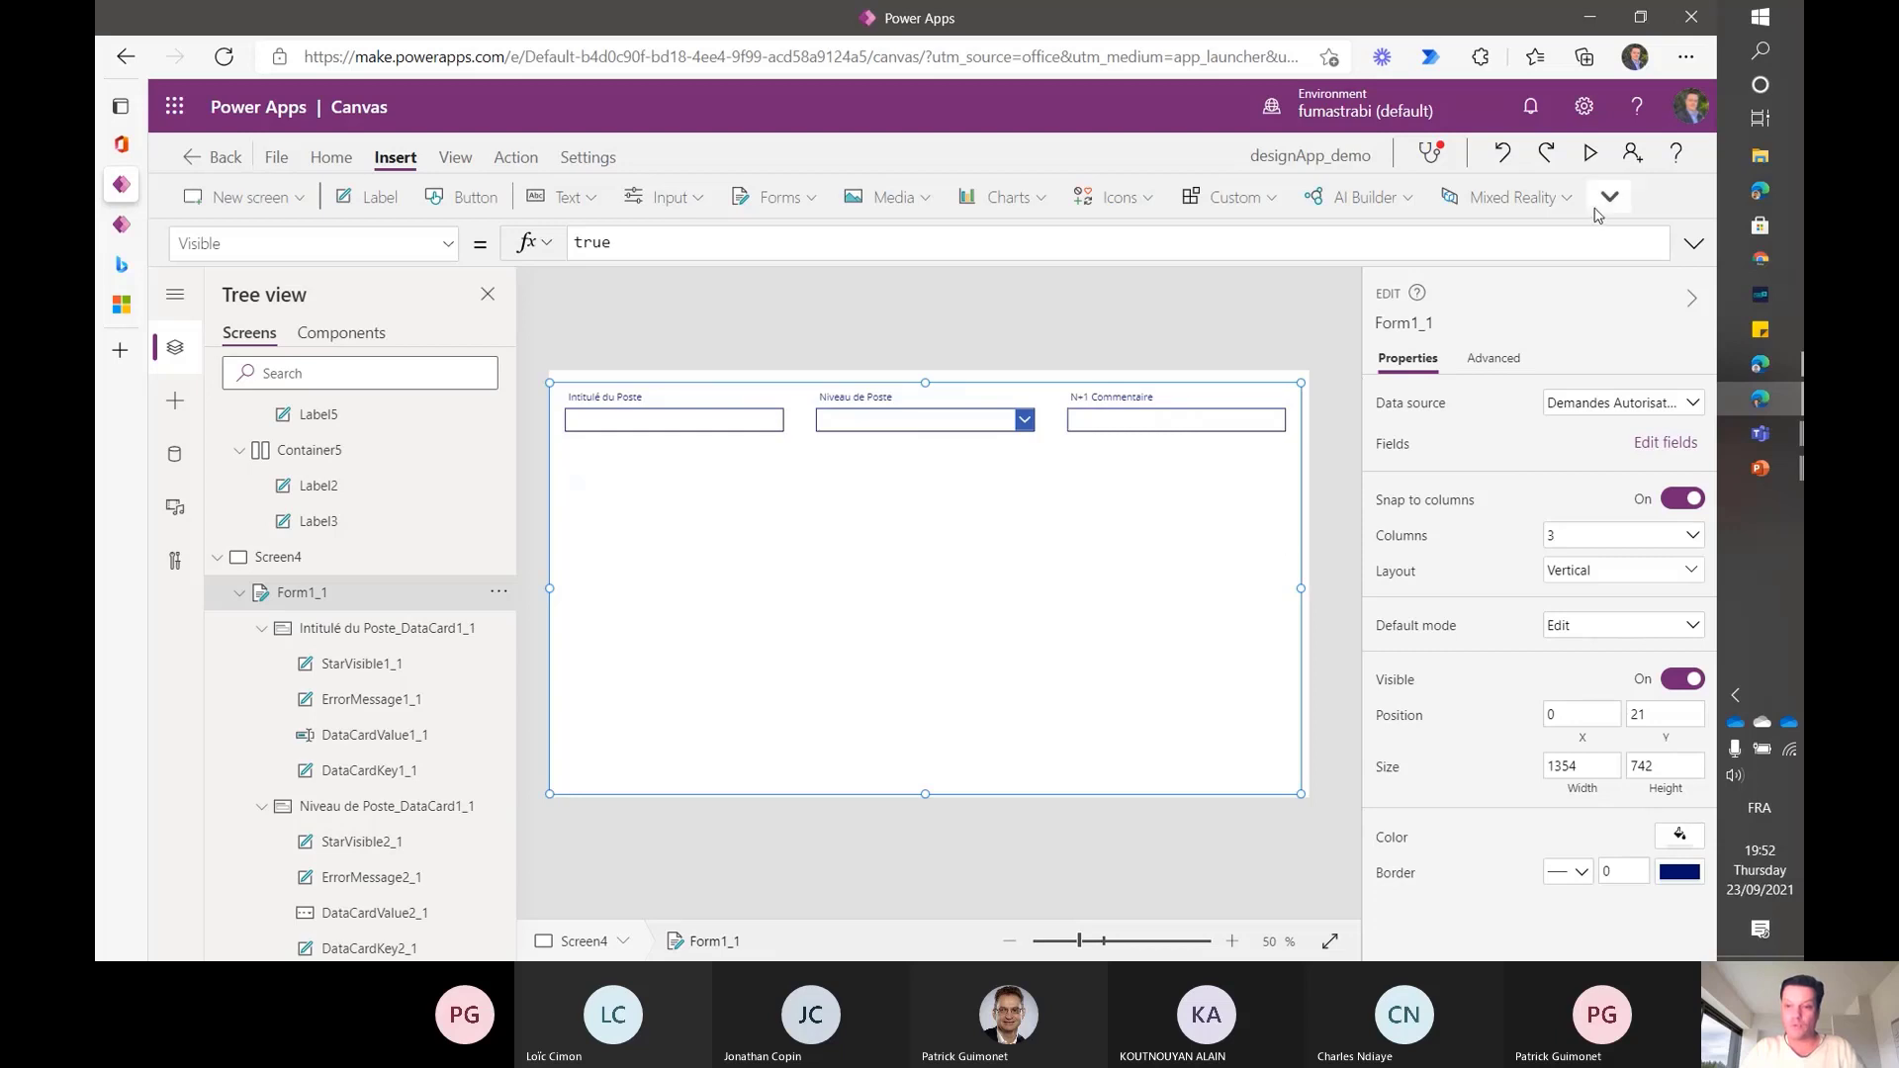
{"action": "left_click", "coordinate": [1593, 153]}
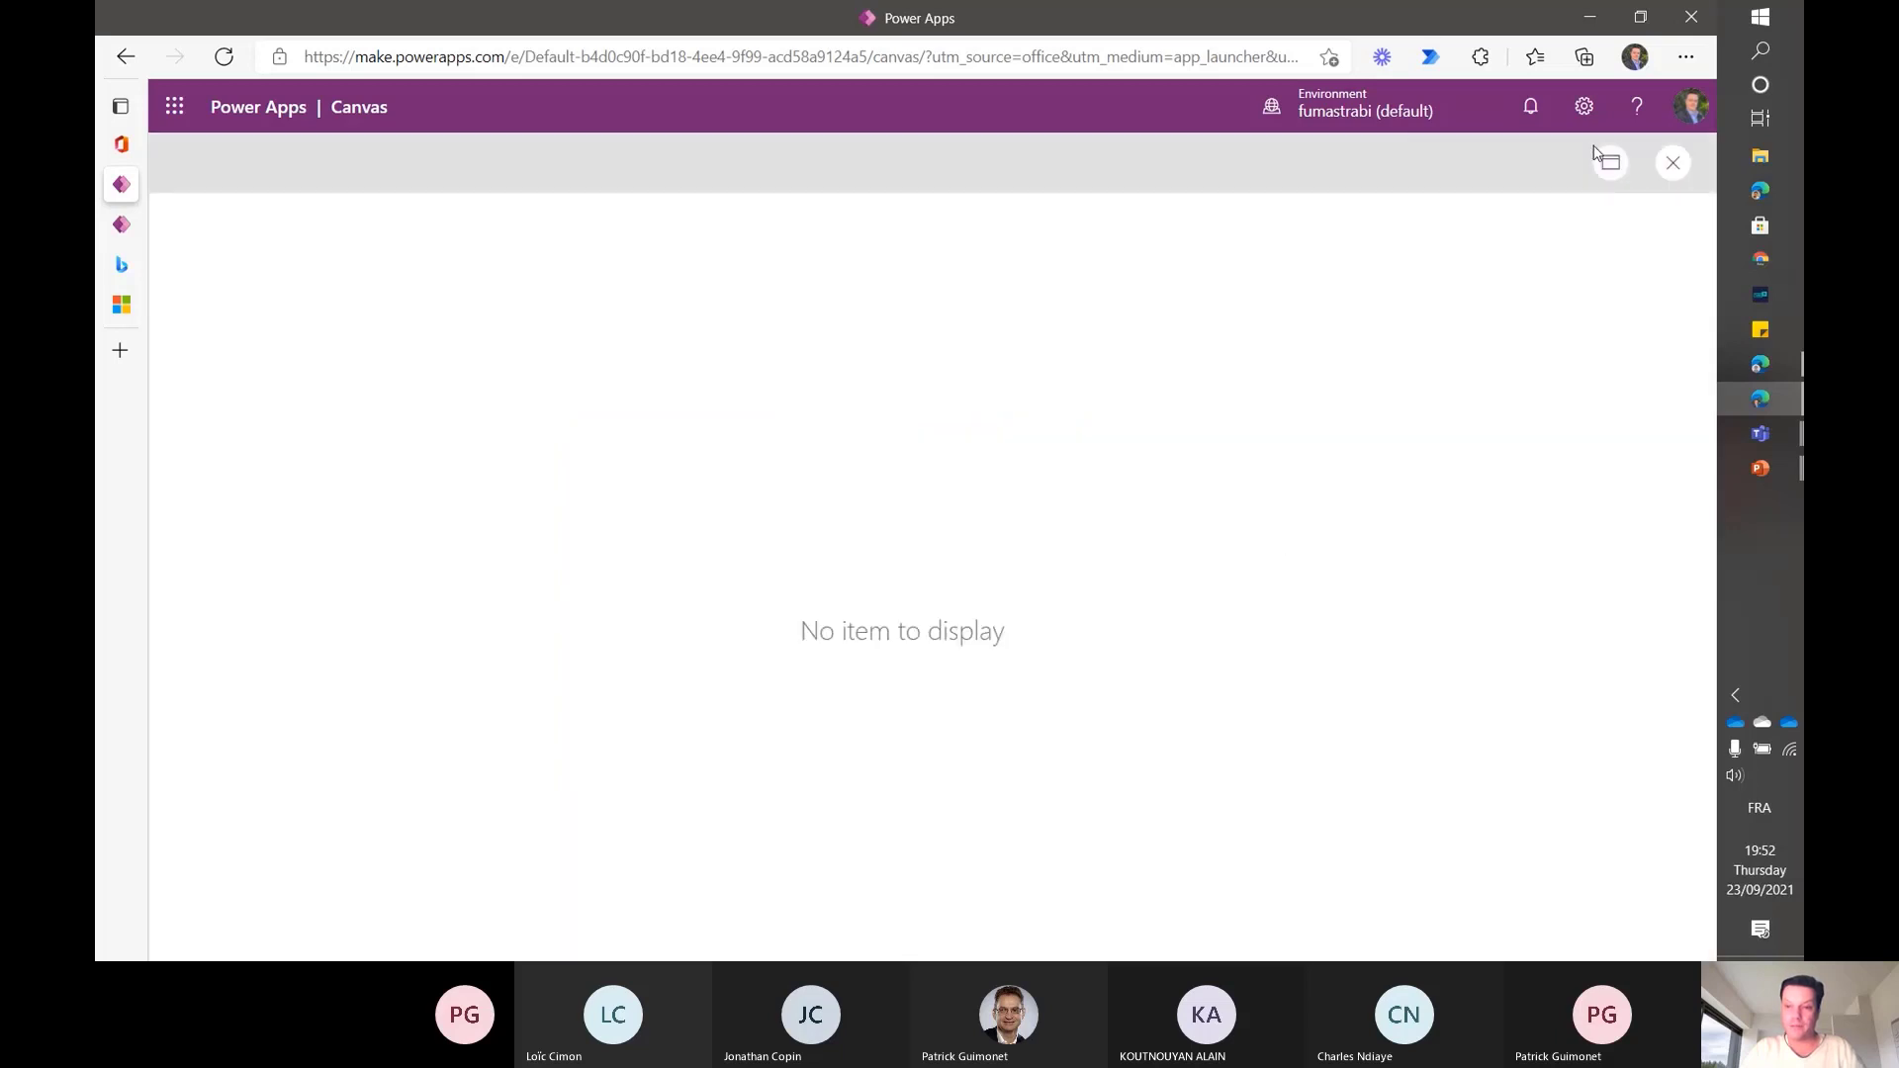
{"action": "left_click", "coordinate": [1678, 163]}
- Set the form's default mode to New
{"action": "left_click", "coordinate": [1115, 662]}
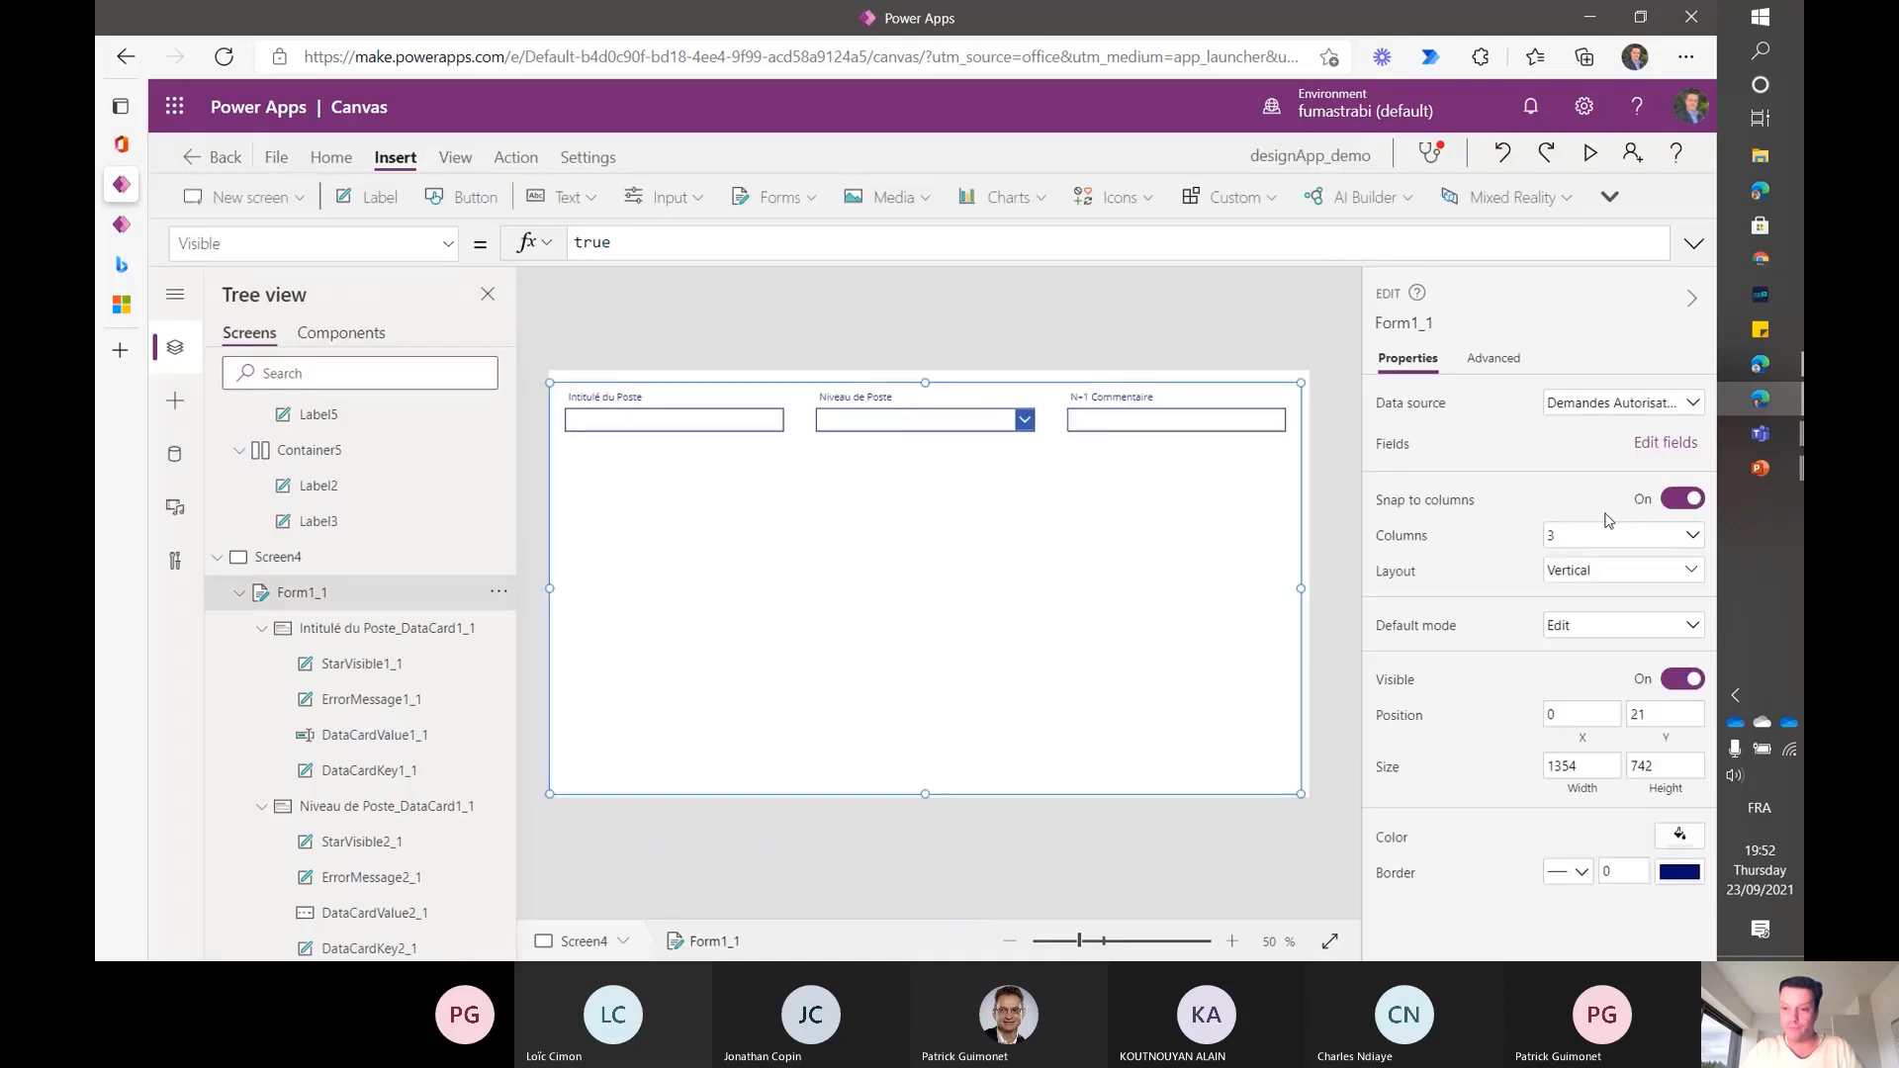
{"action": "left_click", "coordinate": [1573, 627]}
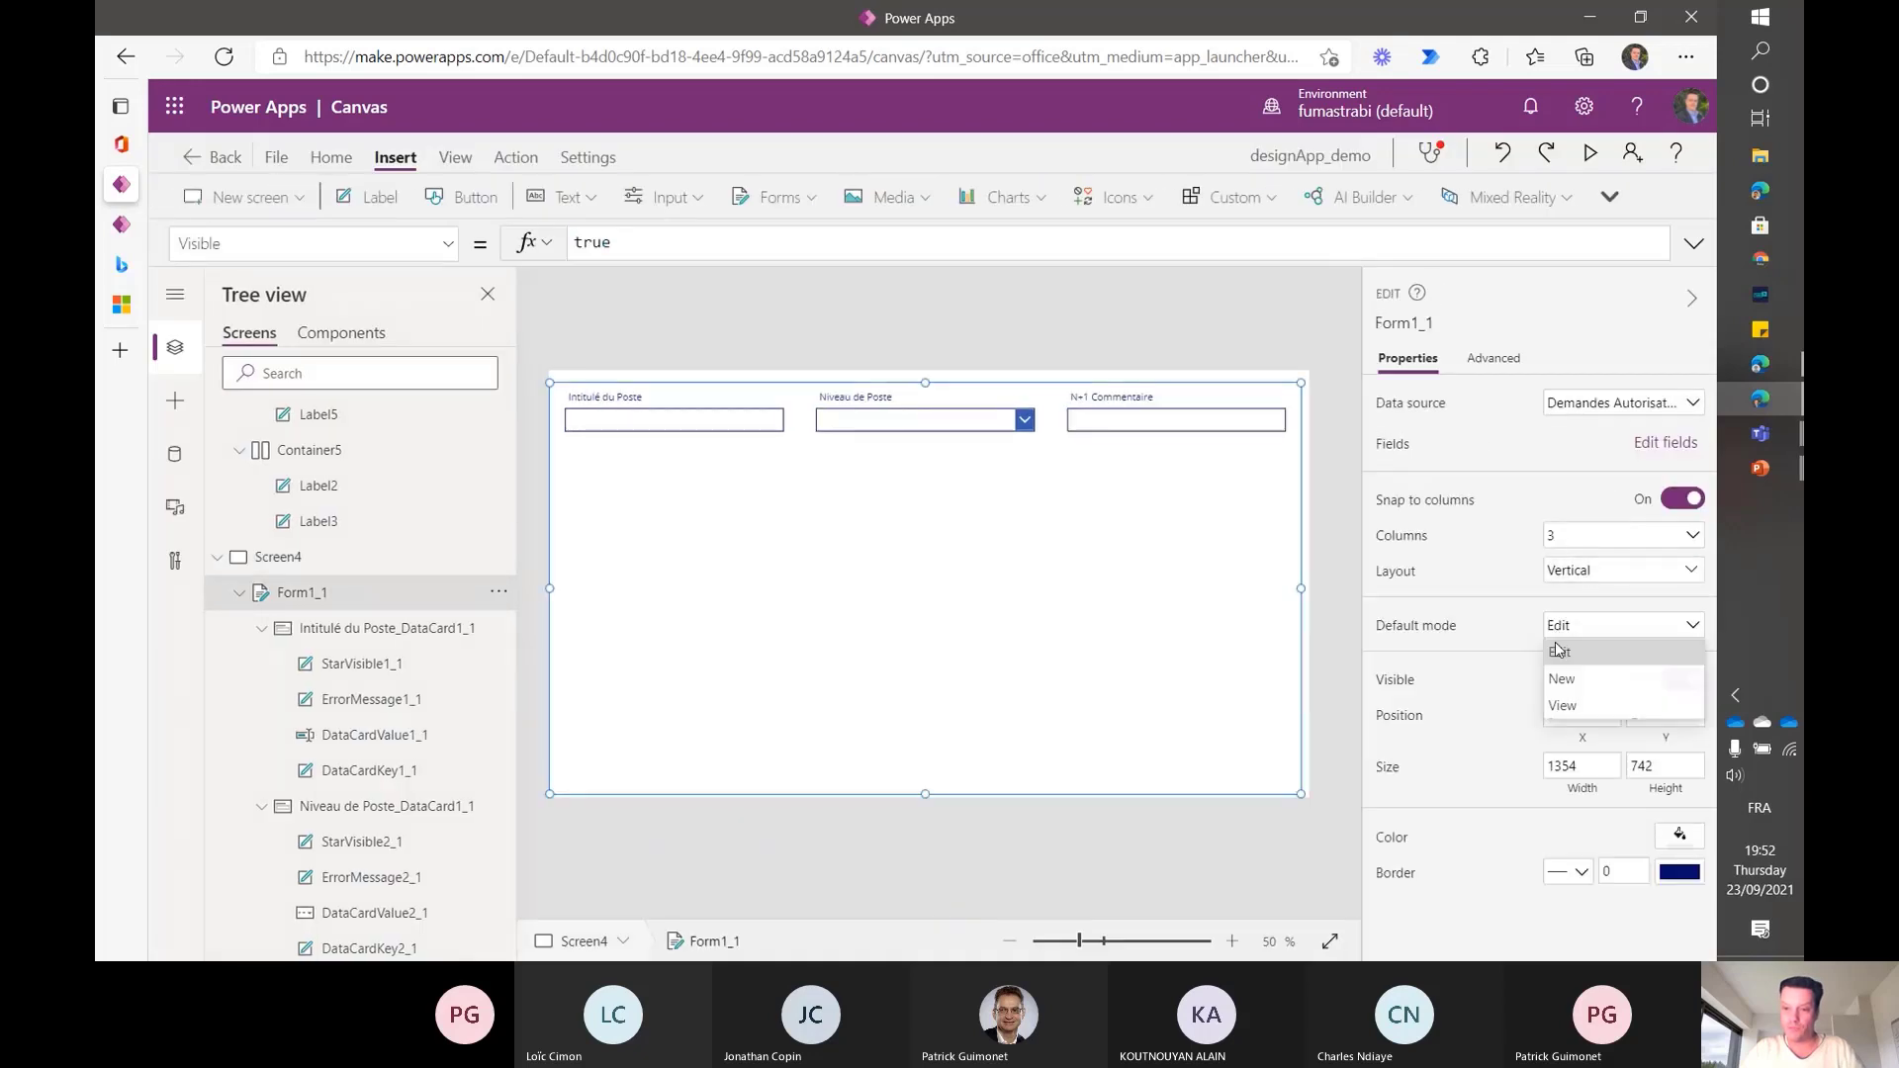
{"action": "left_click", "coordinate": [1559, 681]}
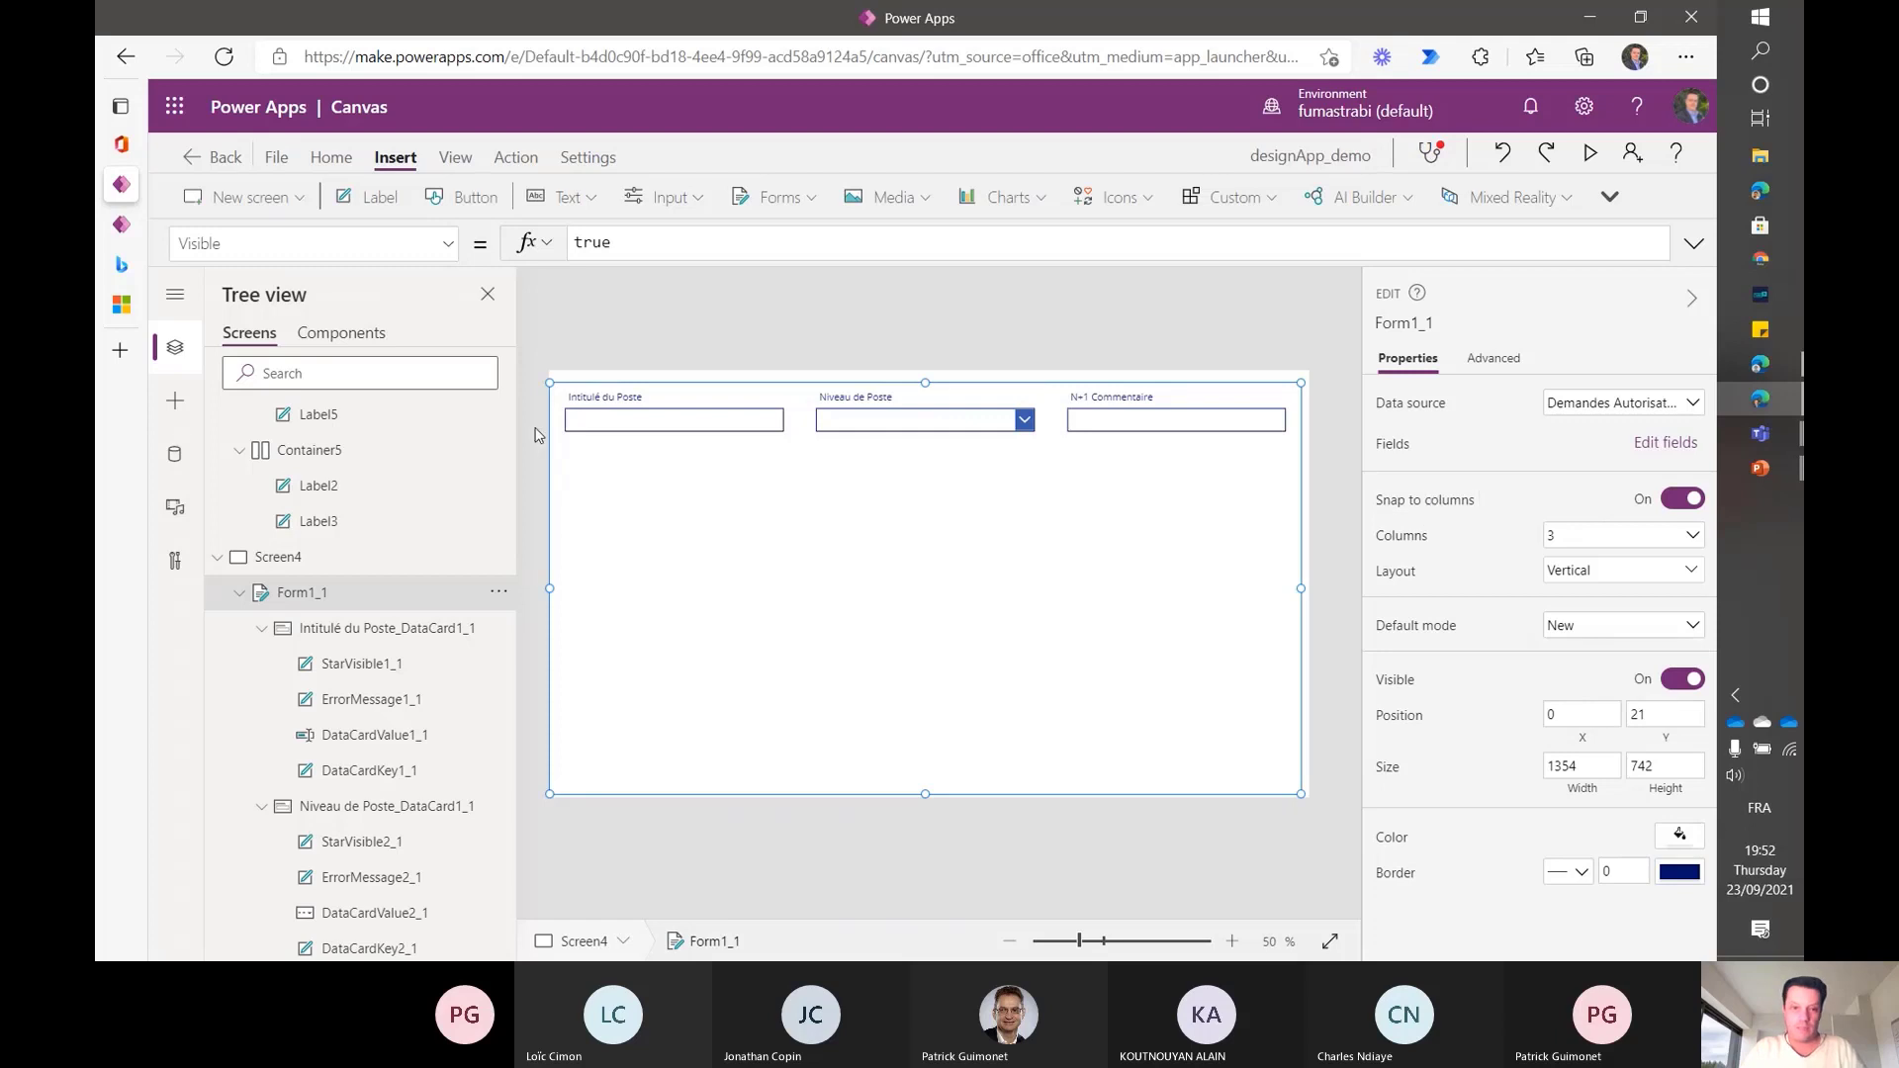
- Hide the tree view and the form's properties pane, and zoom the canvas to 70%
{"action": "left_click", "coordinate": [488, 293]}
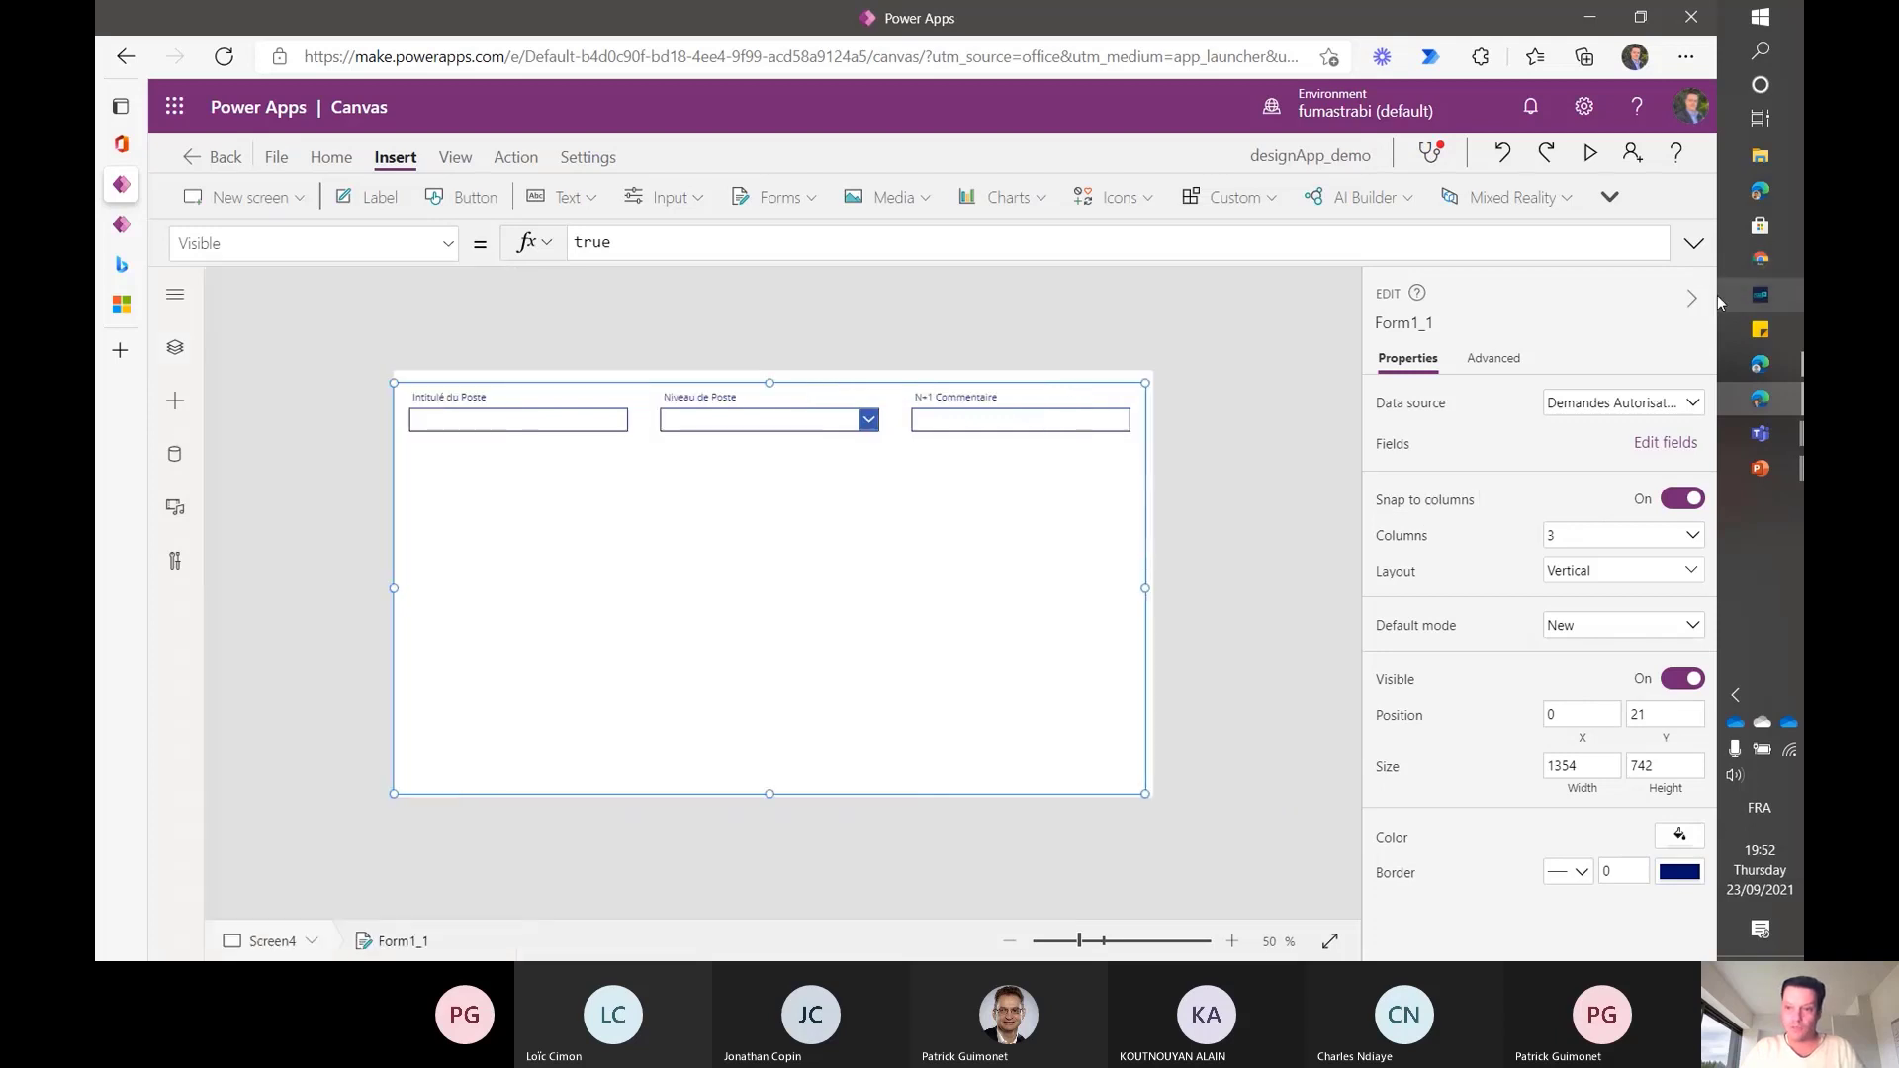
{"action": "left_click", "coordinate": [1694, 299]}
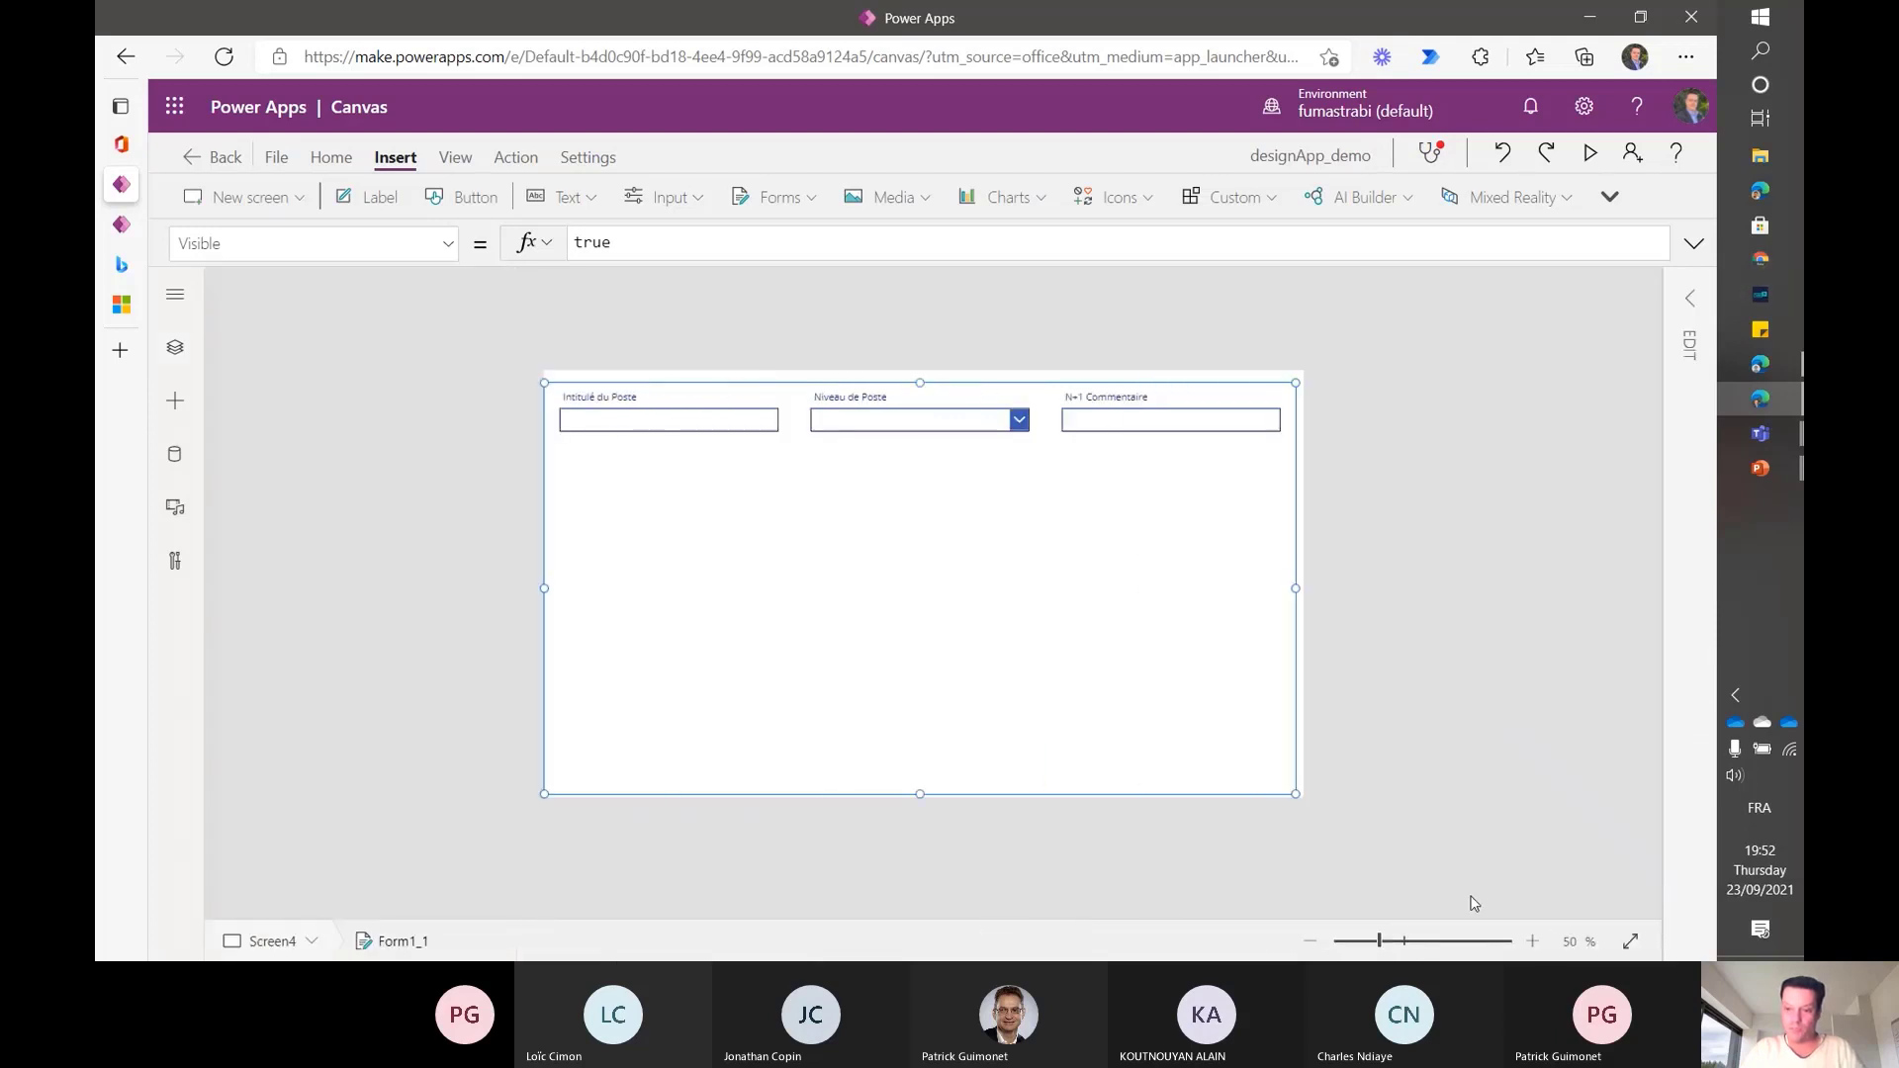
{"action": "left_click", "coordinate": [1532, 941]}
{"action": "left_click", "coordinate": [1533, 942]}
{"action": "left_click", "coordinate": [1533, 941]}
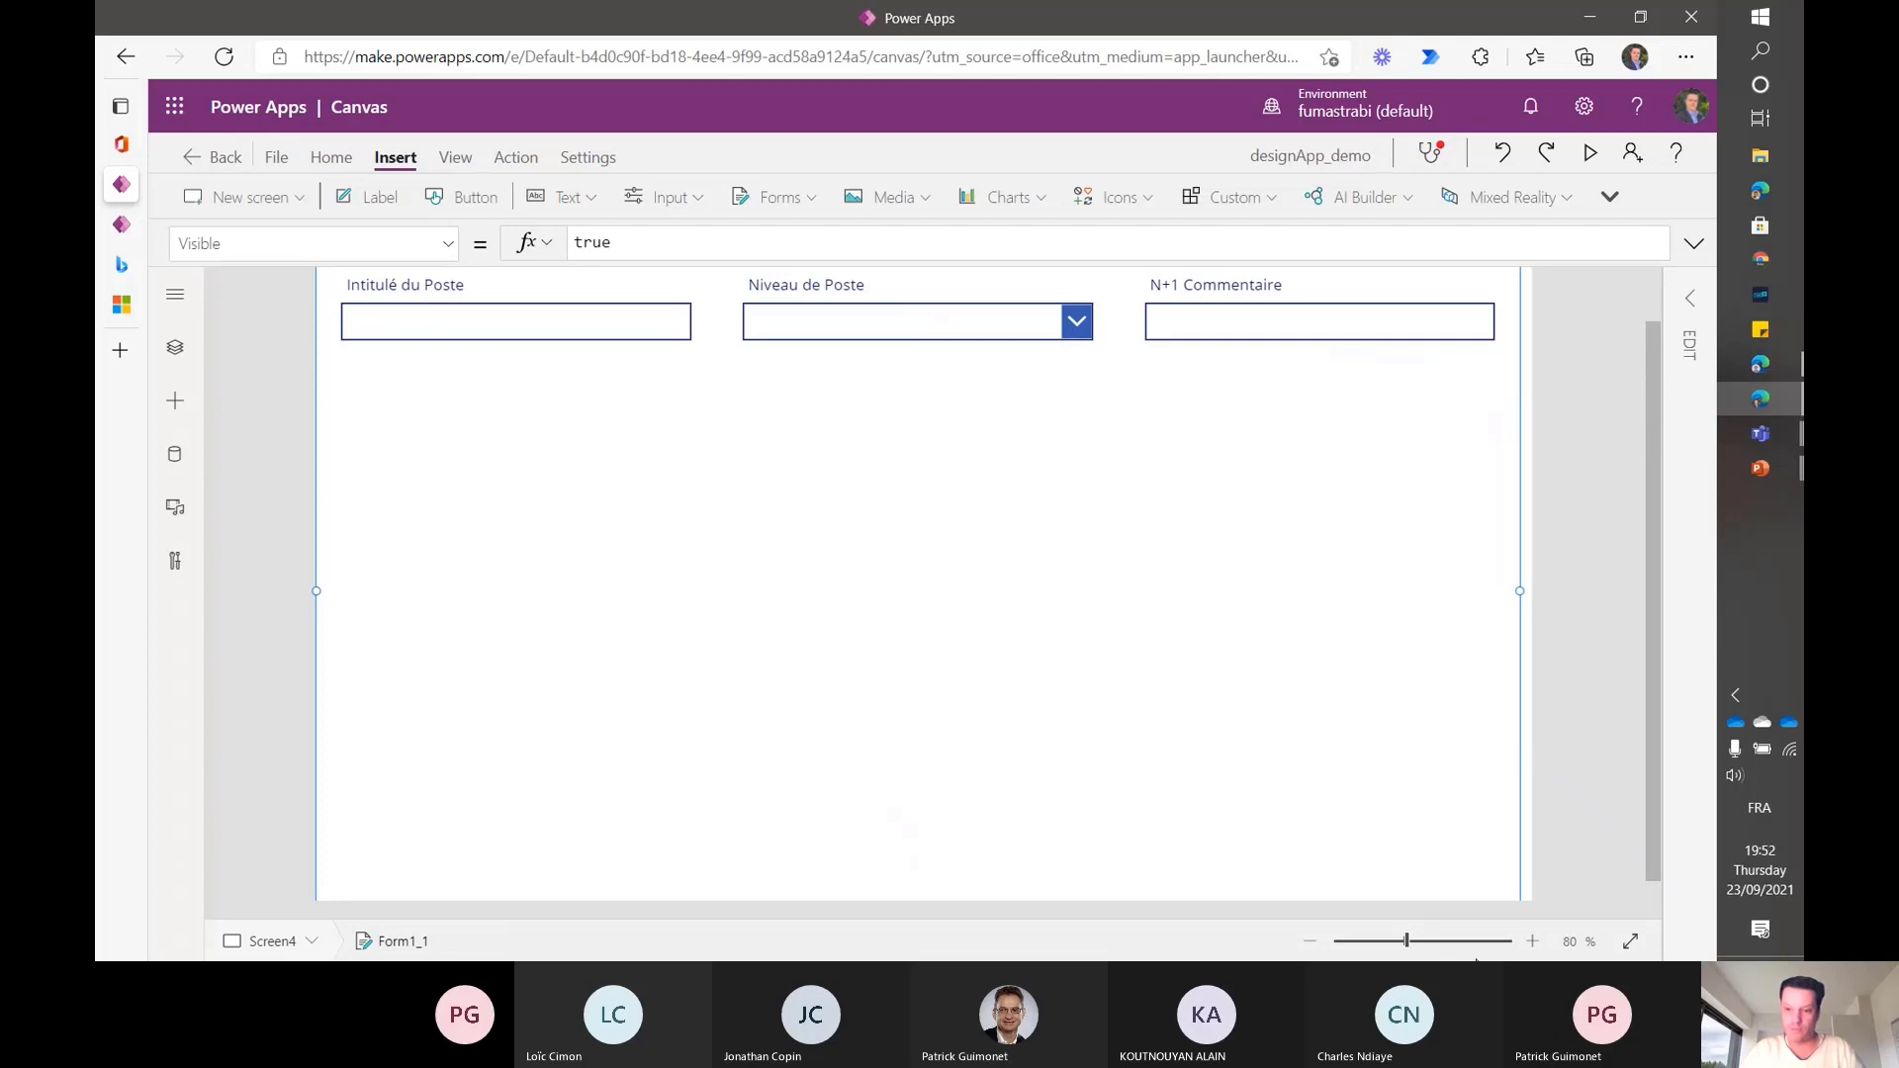
{"action": "left_click", "coordinate": [1308, 942]}
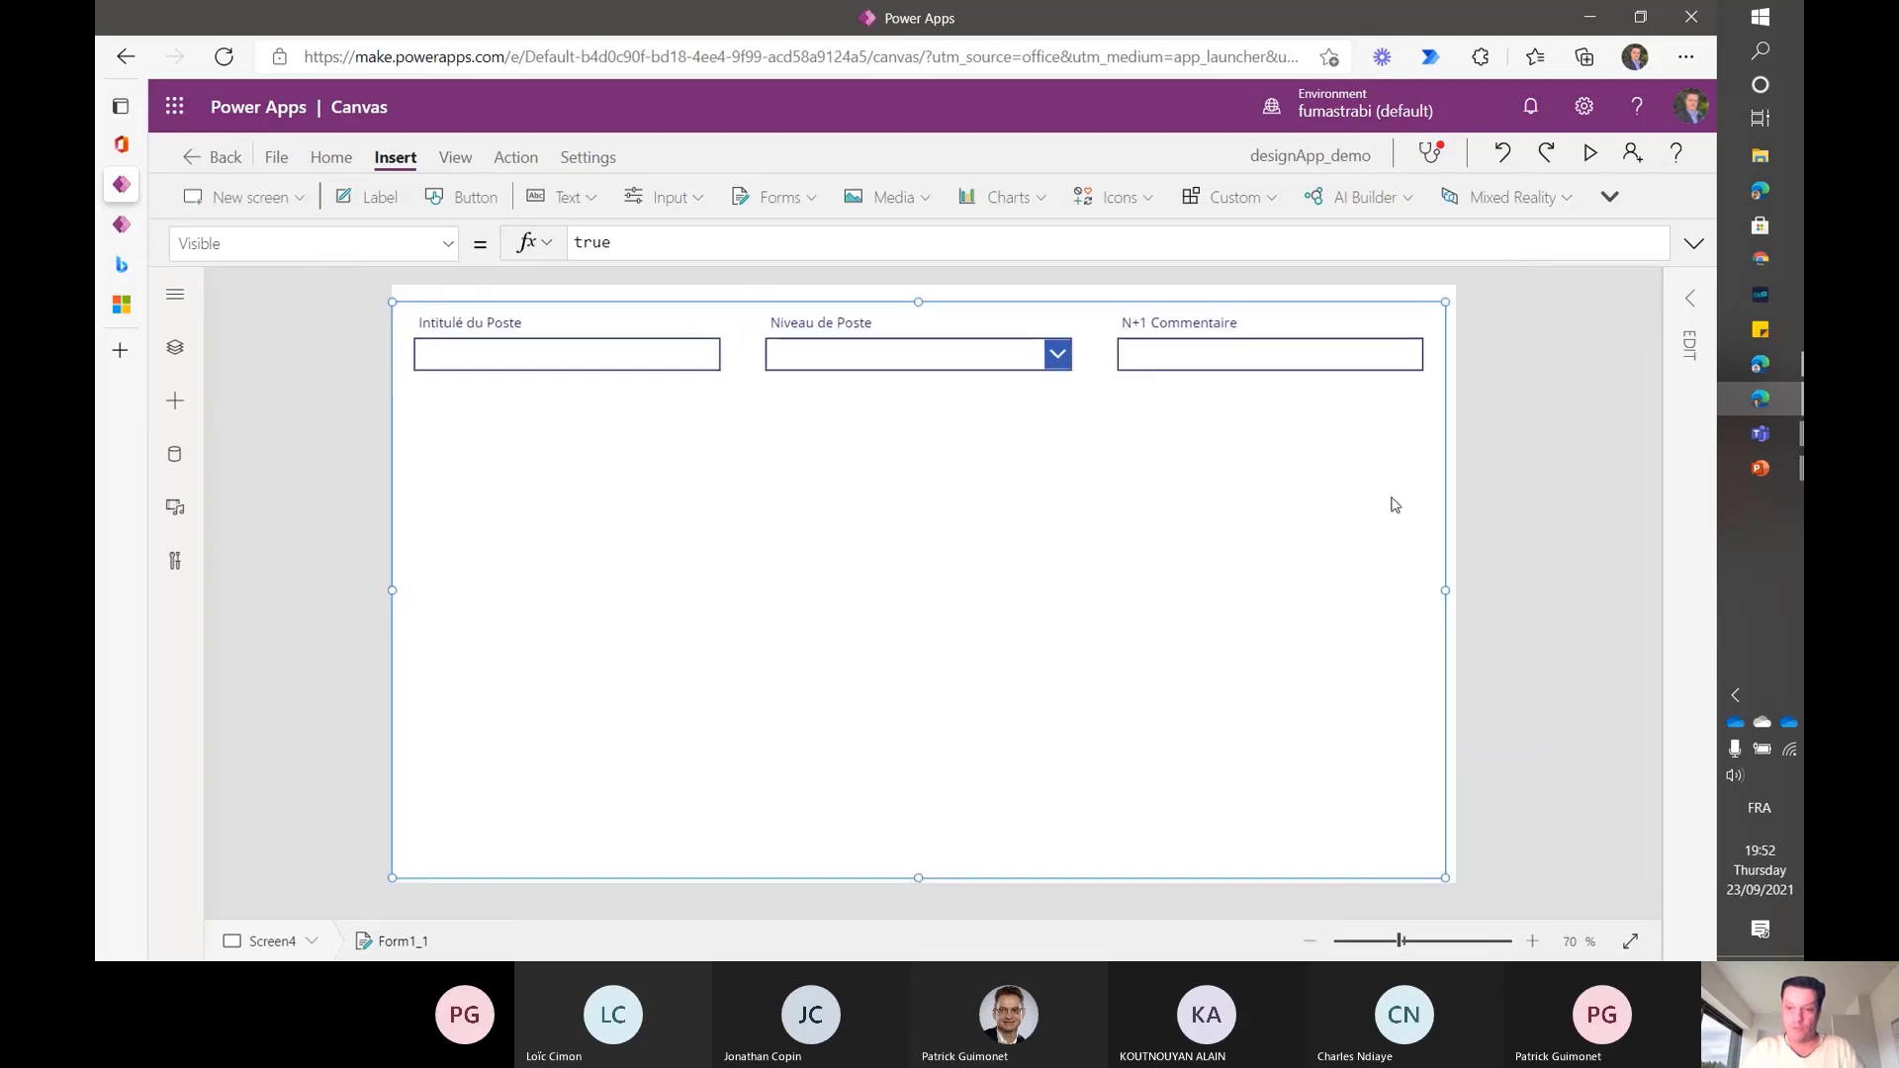
- Widen the form to the screen's right edge and lower its top edge to leave free space above it
{"action": "left_click_drag", "start_coordinate": [1445, 591], "coordinate": [1454, 525]}
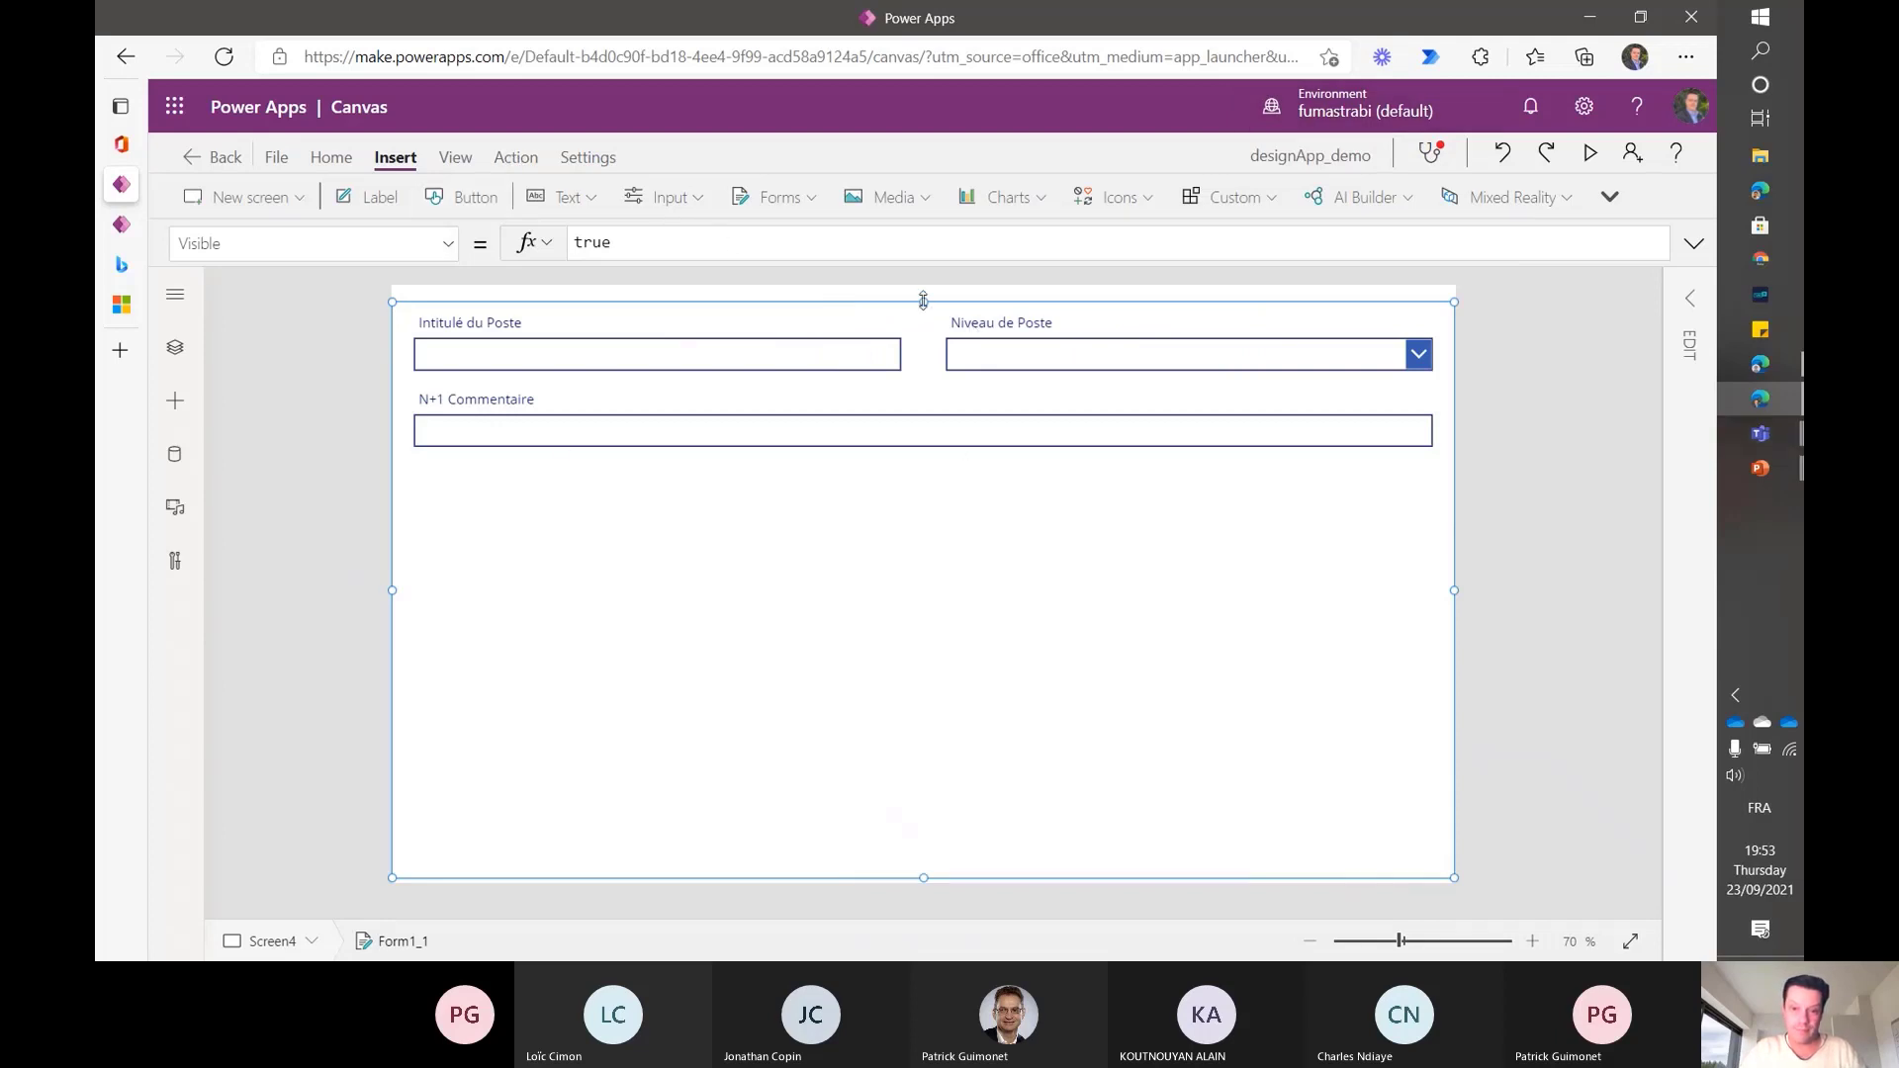
{"action": "left_click_drag", "start_coordinate": [924, 301], "coordinate": [934, 357]}
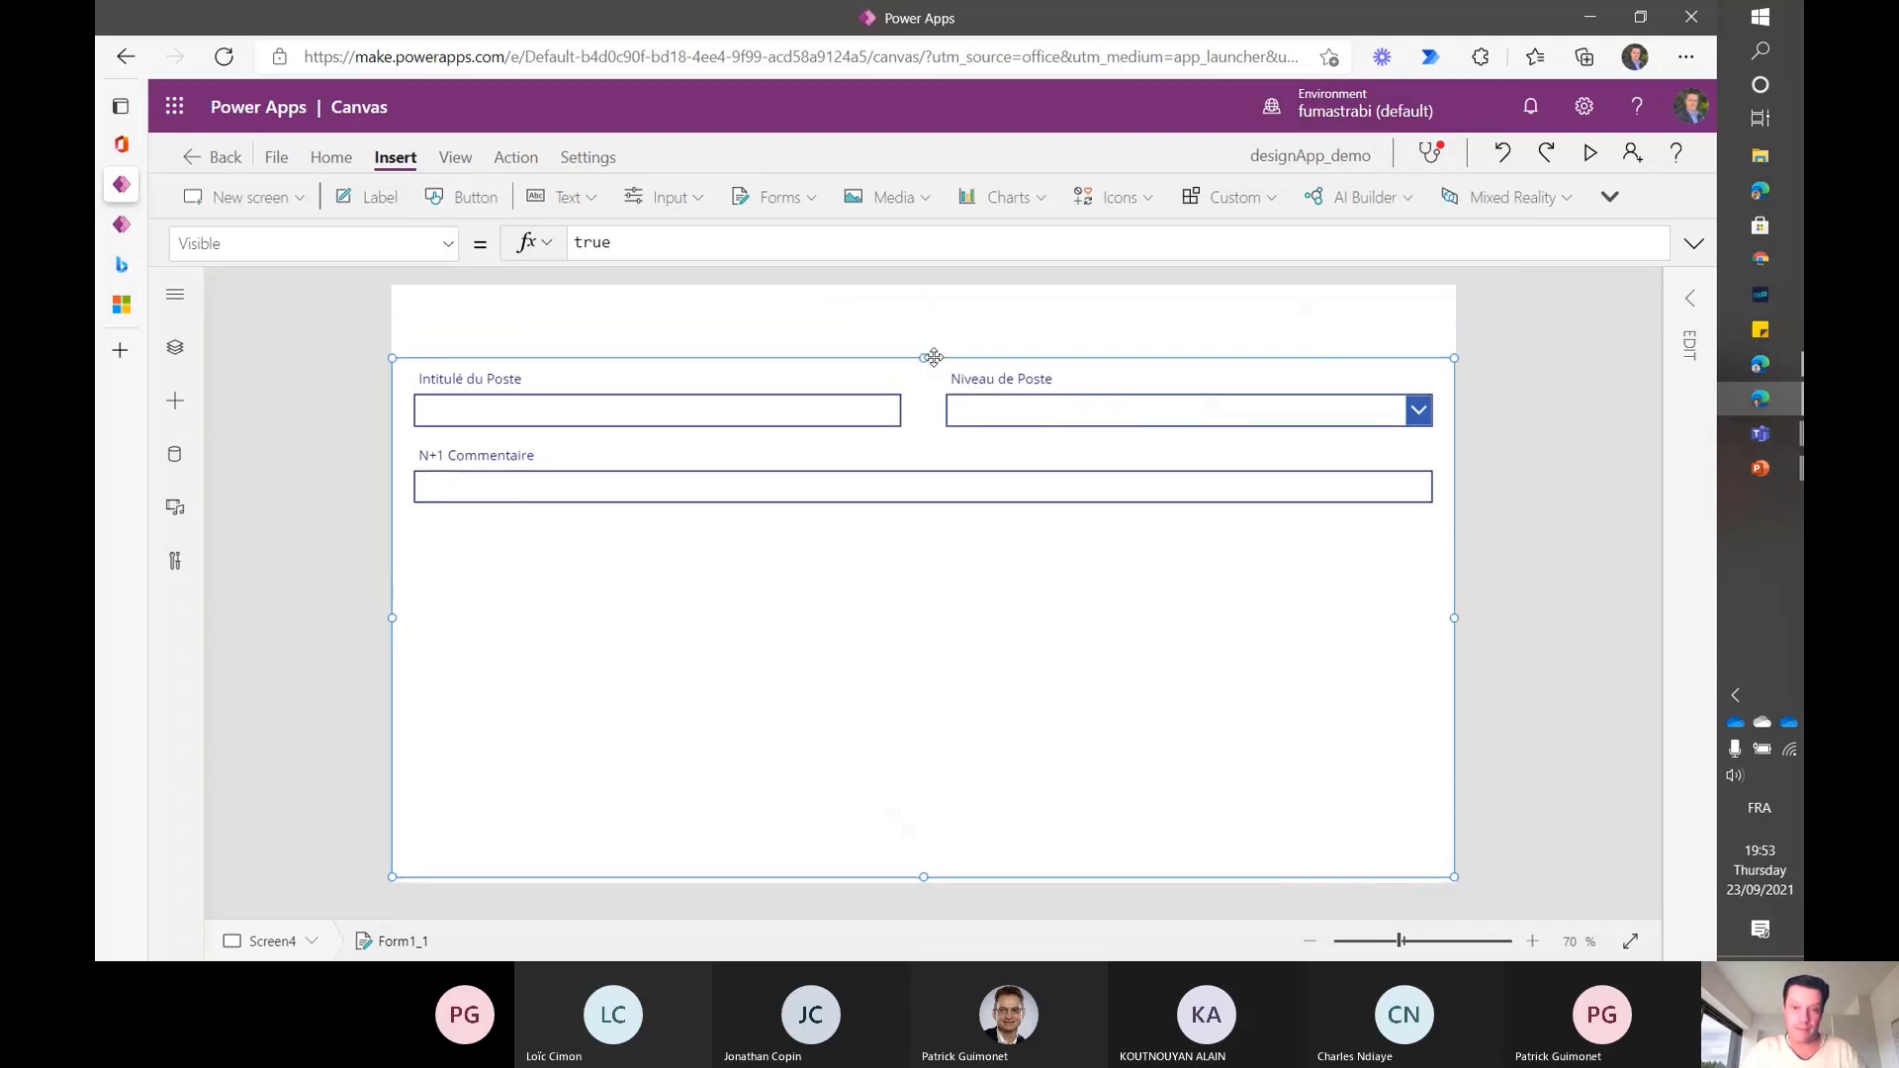
{"action": "left_click", "coordinate": [673, 313]}
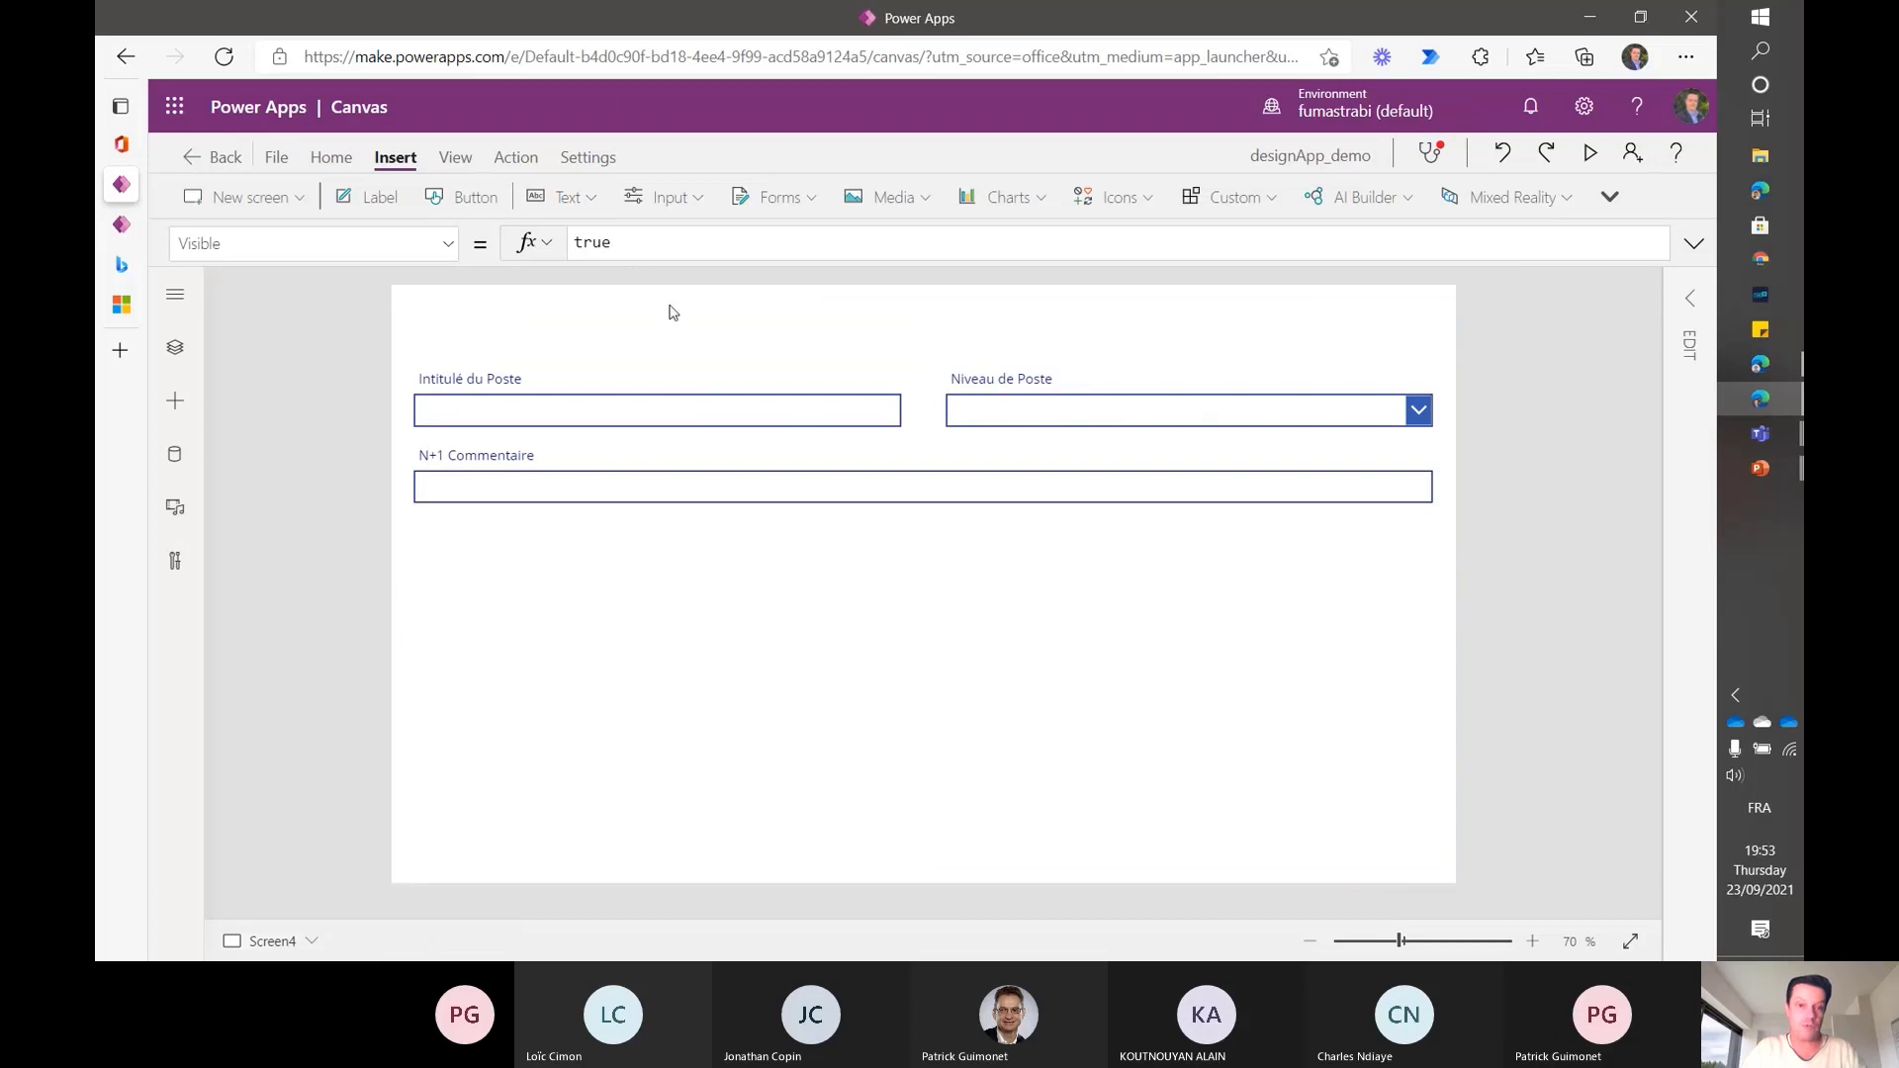
- Add a label centred above the form and set its text to "Largeur du formulaire : "
{"action": "left_click", "coordinate": [355, 204]}
{"action": "left_click_drag", "start_coordinate": [475, 329], "coordinate": [918, 327]}
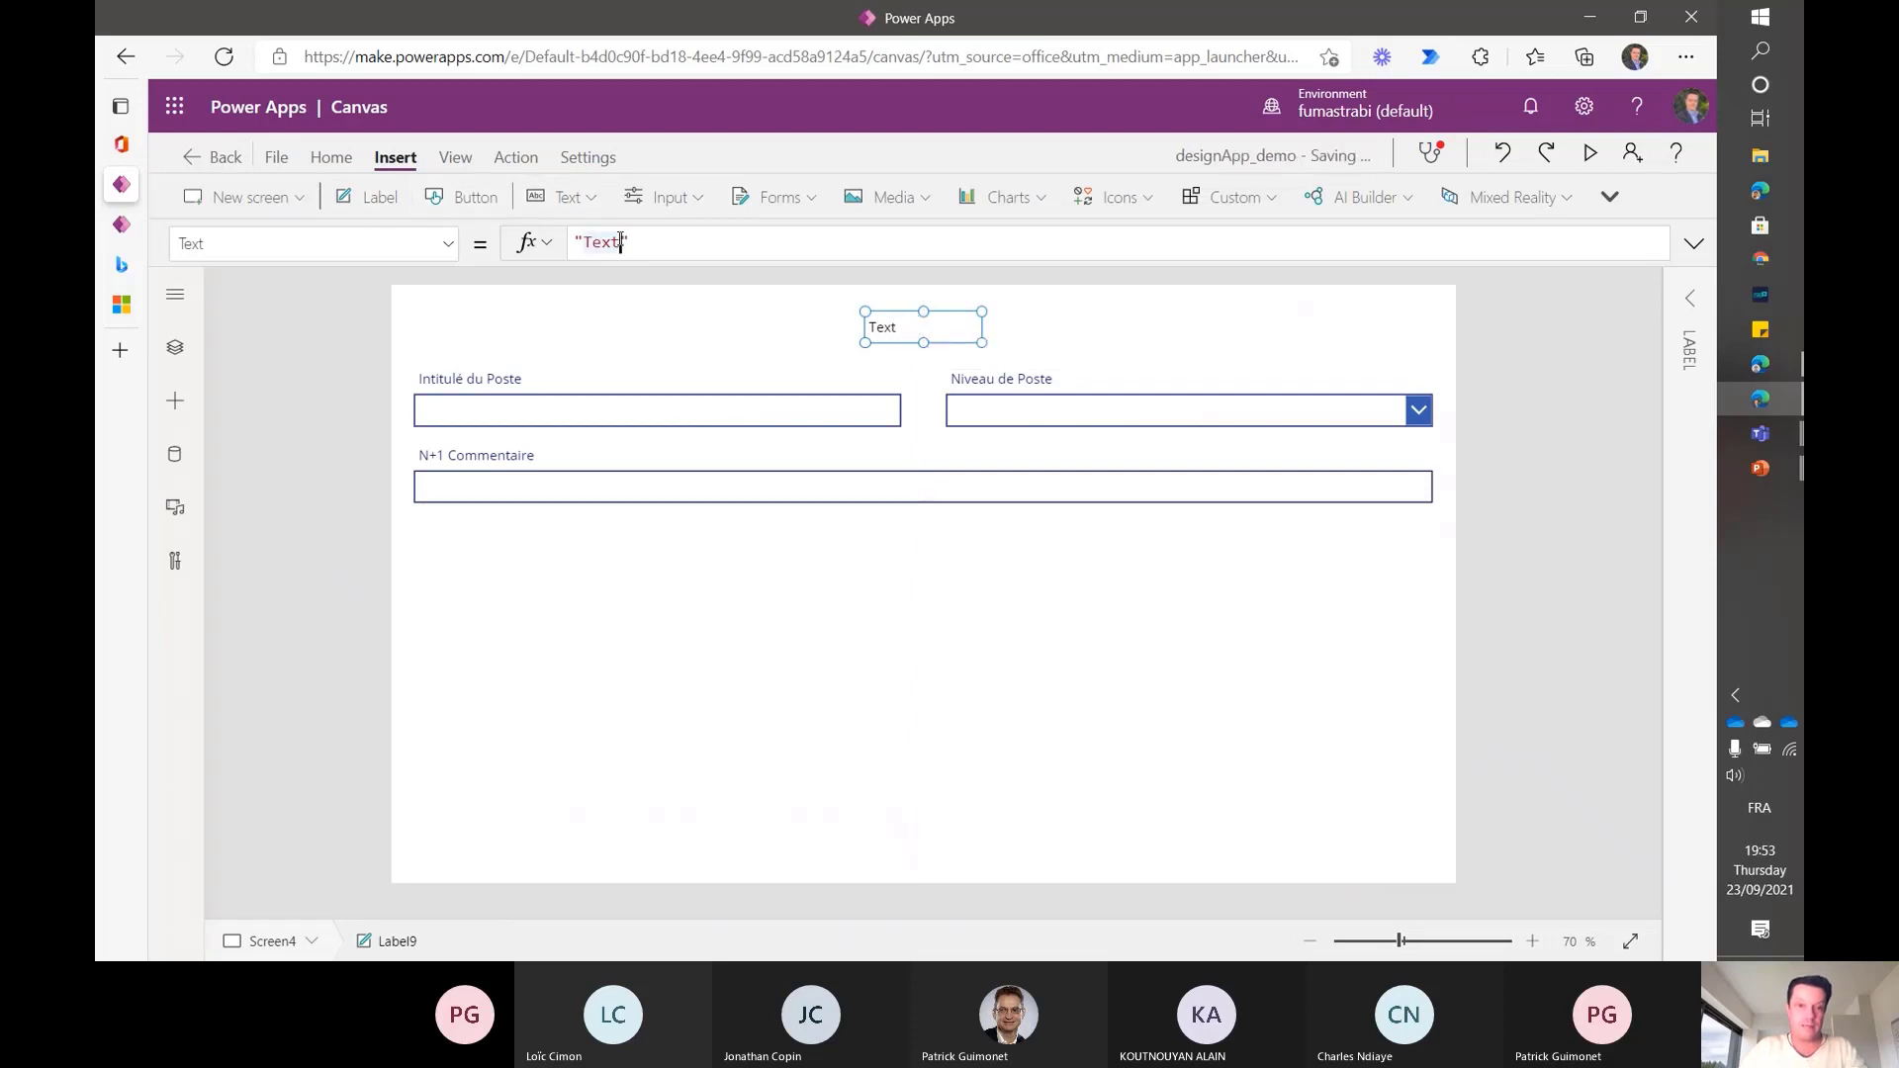
{"action": "left_click_drag", "start_coordinate": [603, 241], "coordinate": [620, 240]}
{"action": "key", "text": "shift+Left"}
{"action": "type", "text": "Largeur "}
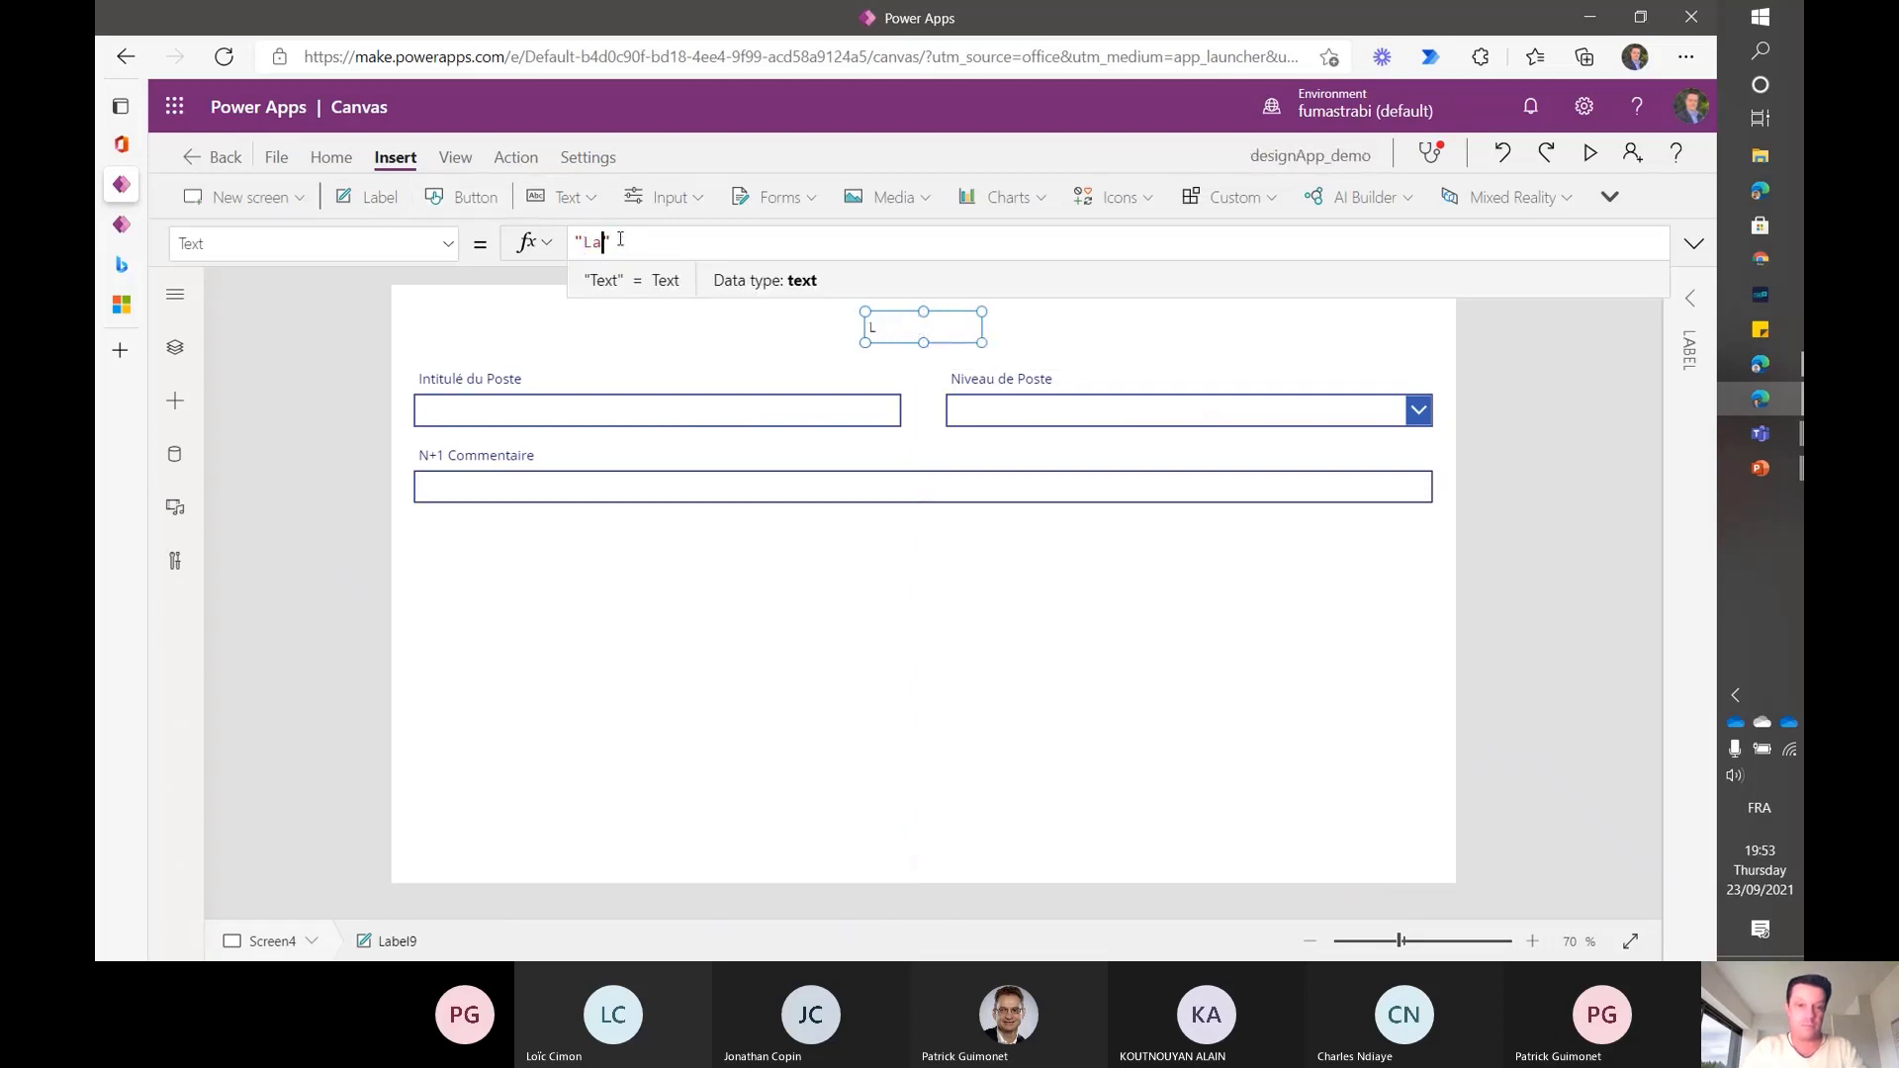
{"action": "type", "text": "du formul"}
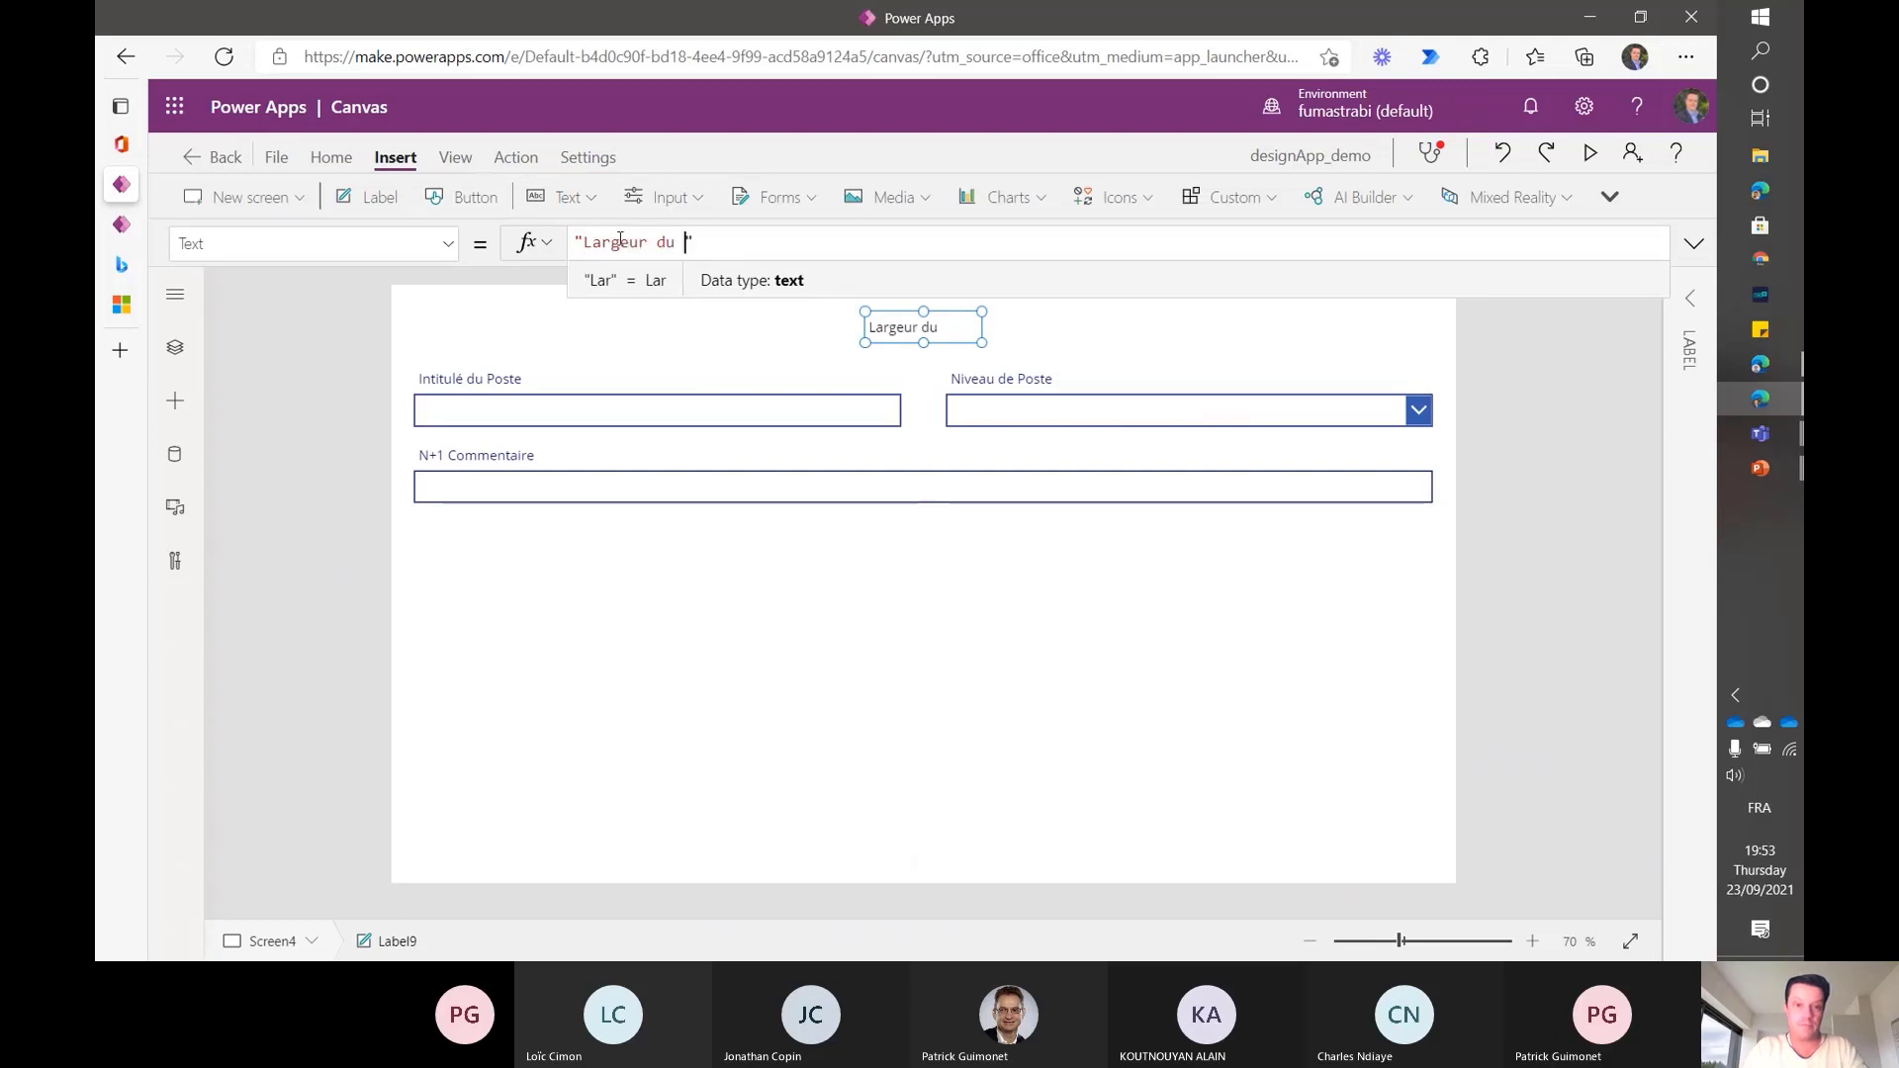
{"action": "type", "text": "aire"}
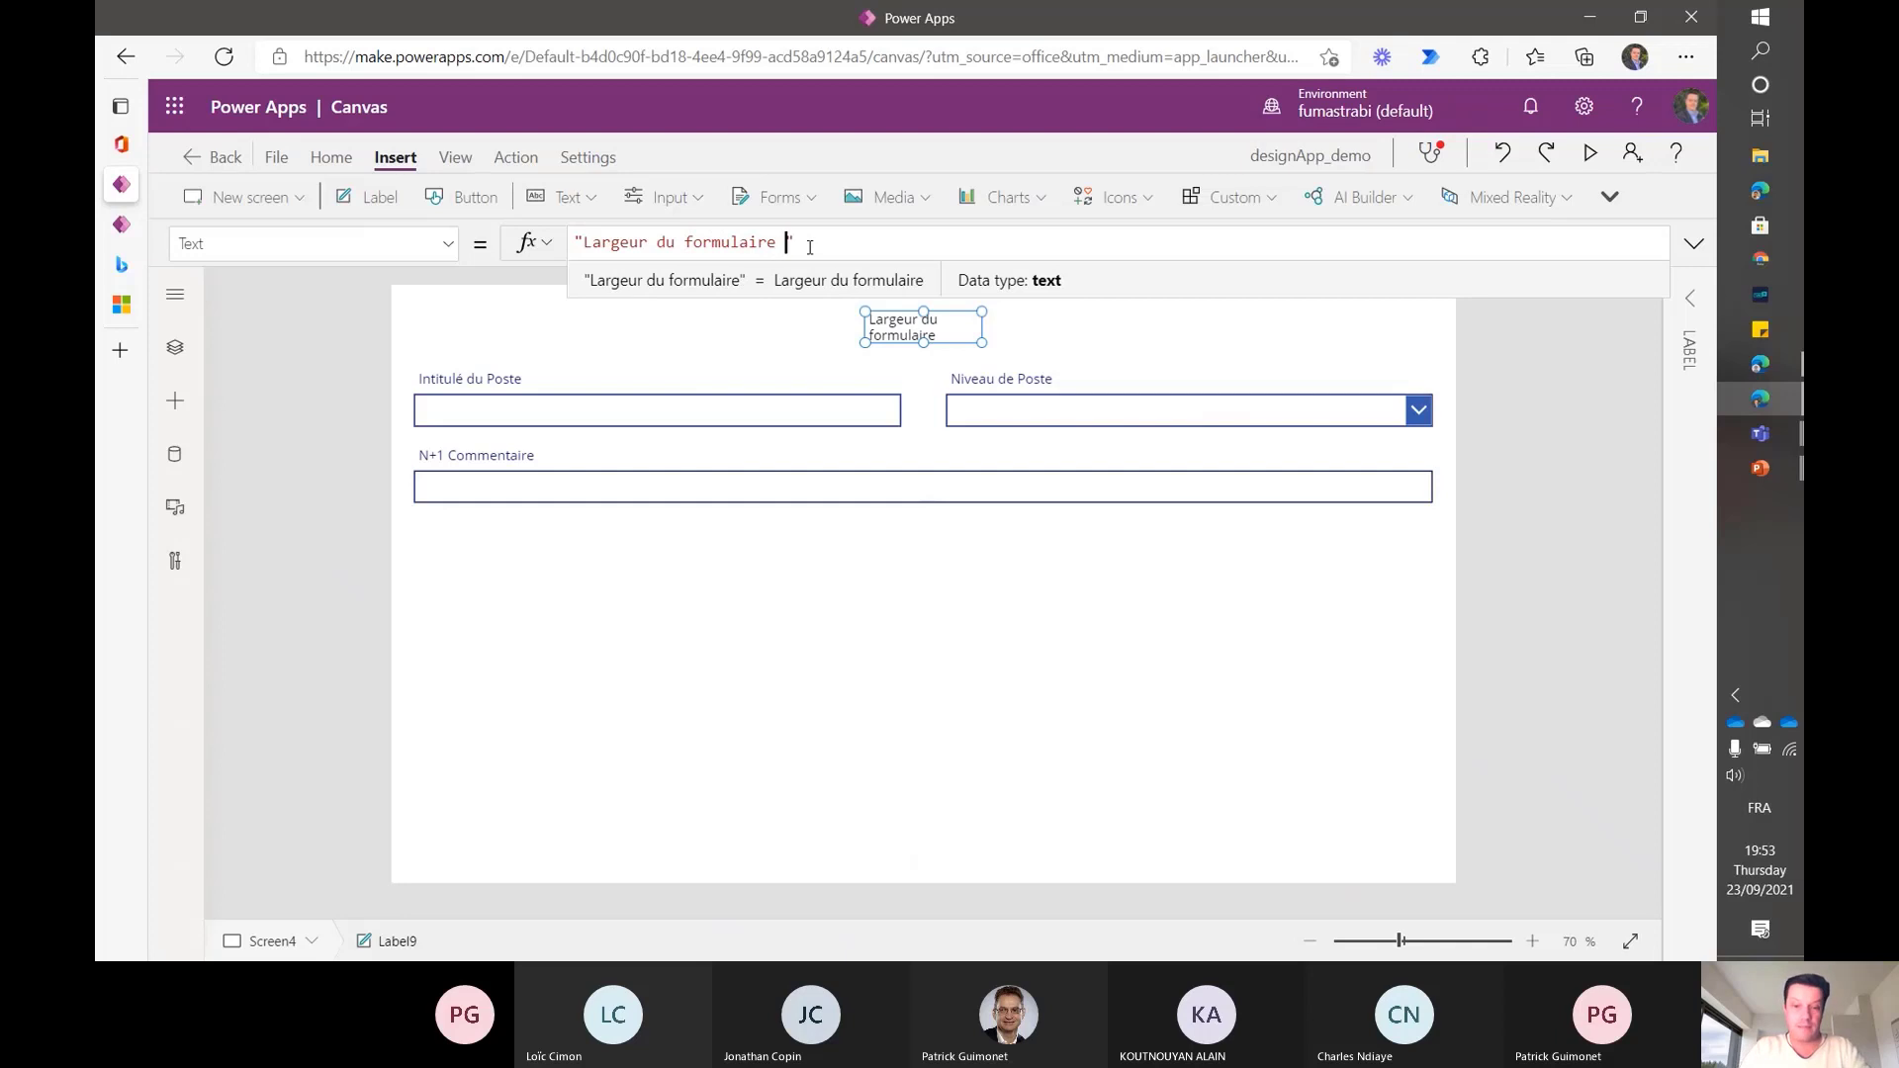
{"action": "type", "text": " :"}
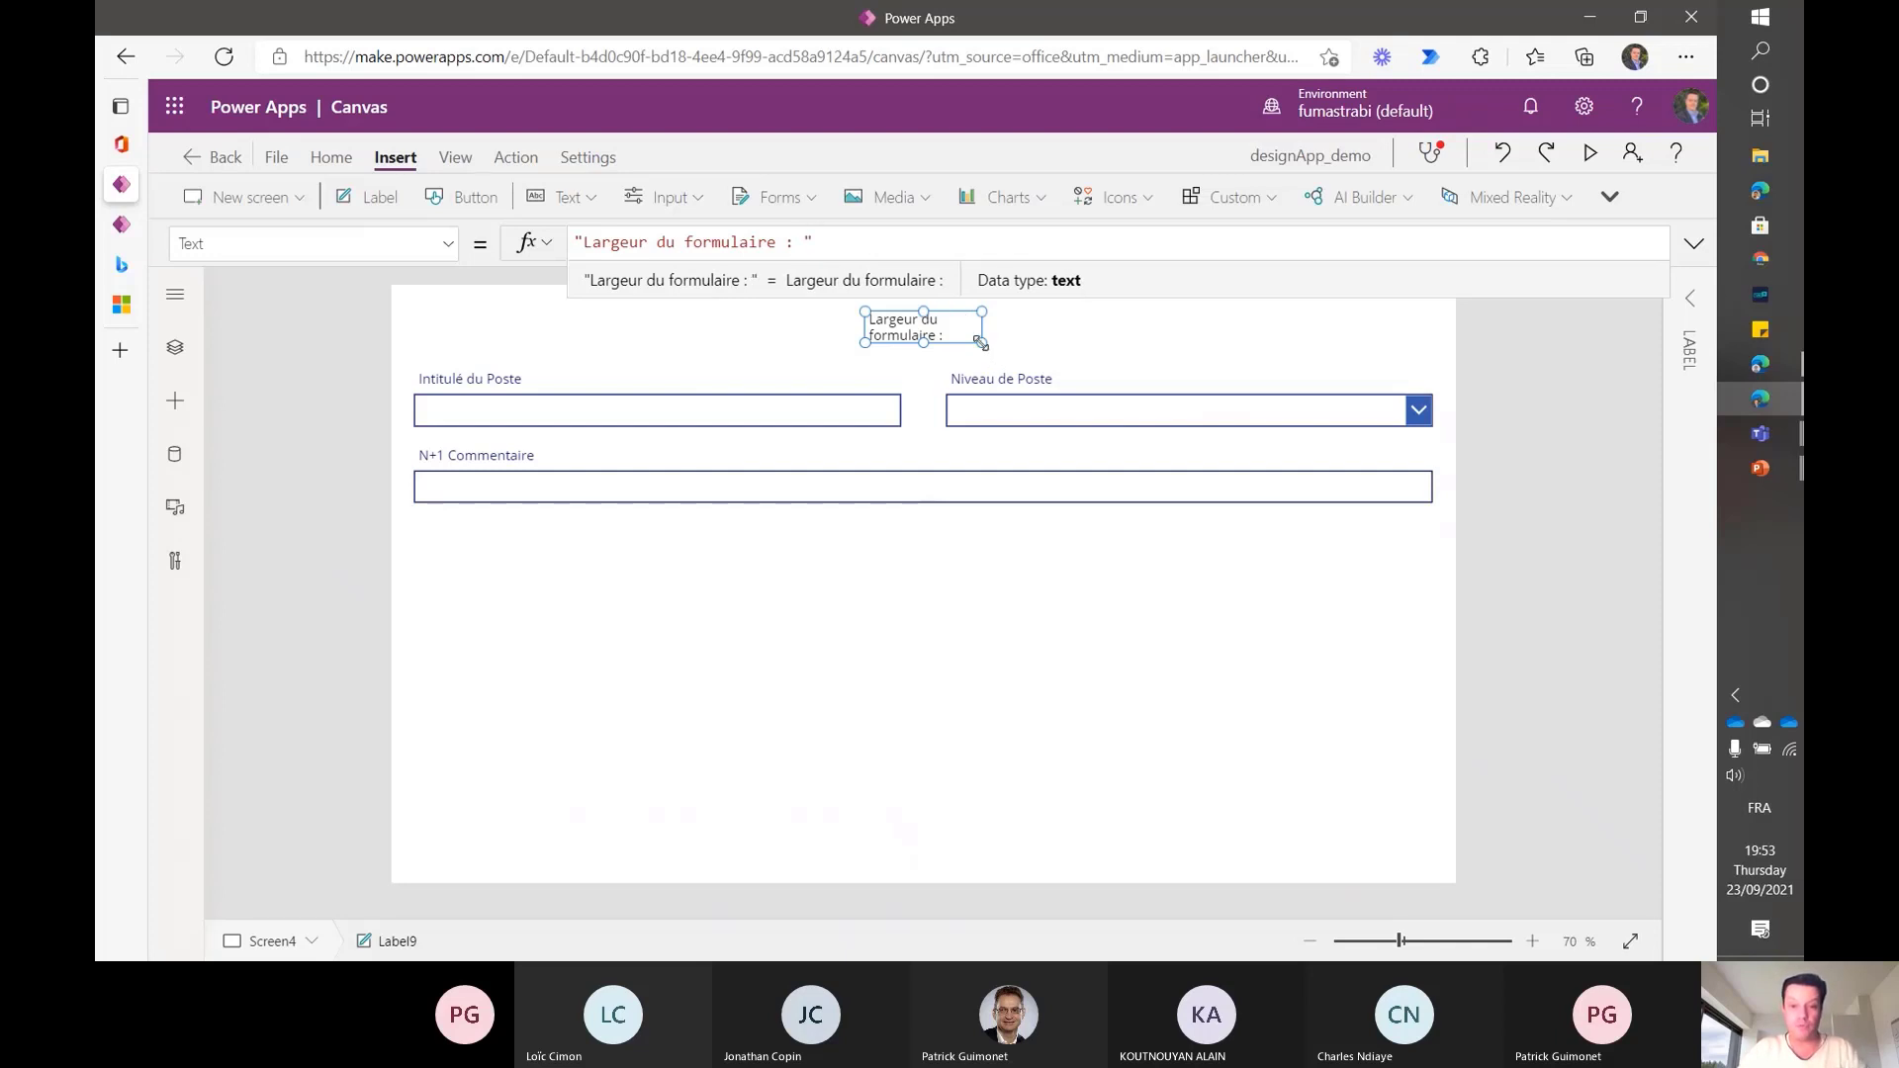
- Widen the label so its text fits on one line and set its text formula to "Largeur du formulaire : " & Form1_1.Width
{"action": "mouse_move", "coordinate": [979, 342]}
{"action": "left_mouse_down"}
{"action": "mouse_move", "coordinate": [1086, 343]}
{"action": "mouse_move", "coordinate": [981, 306]}
{"action": "left_mouse_up"}
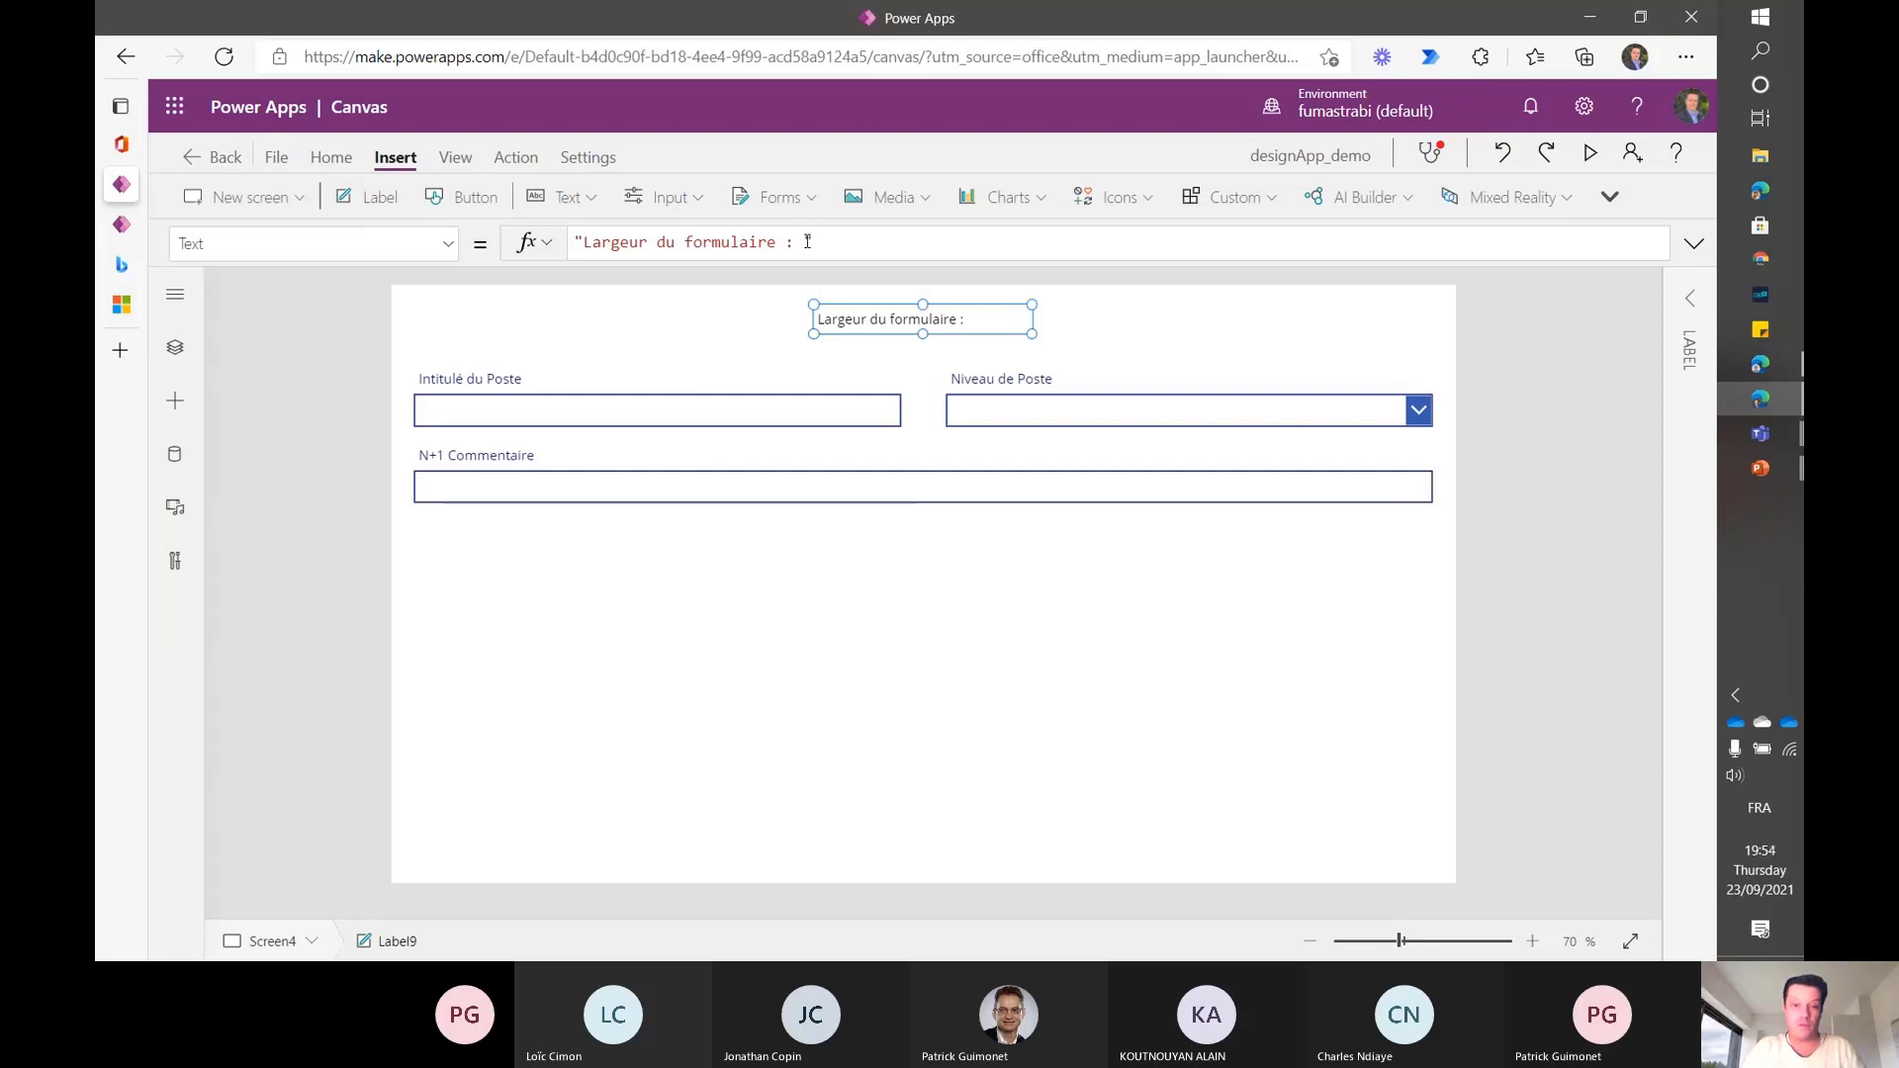
{"action": "type", "text": "\""}
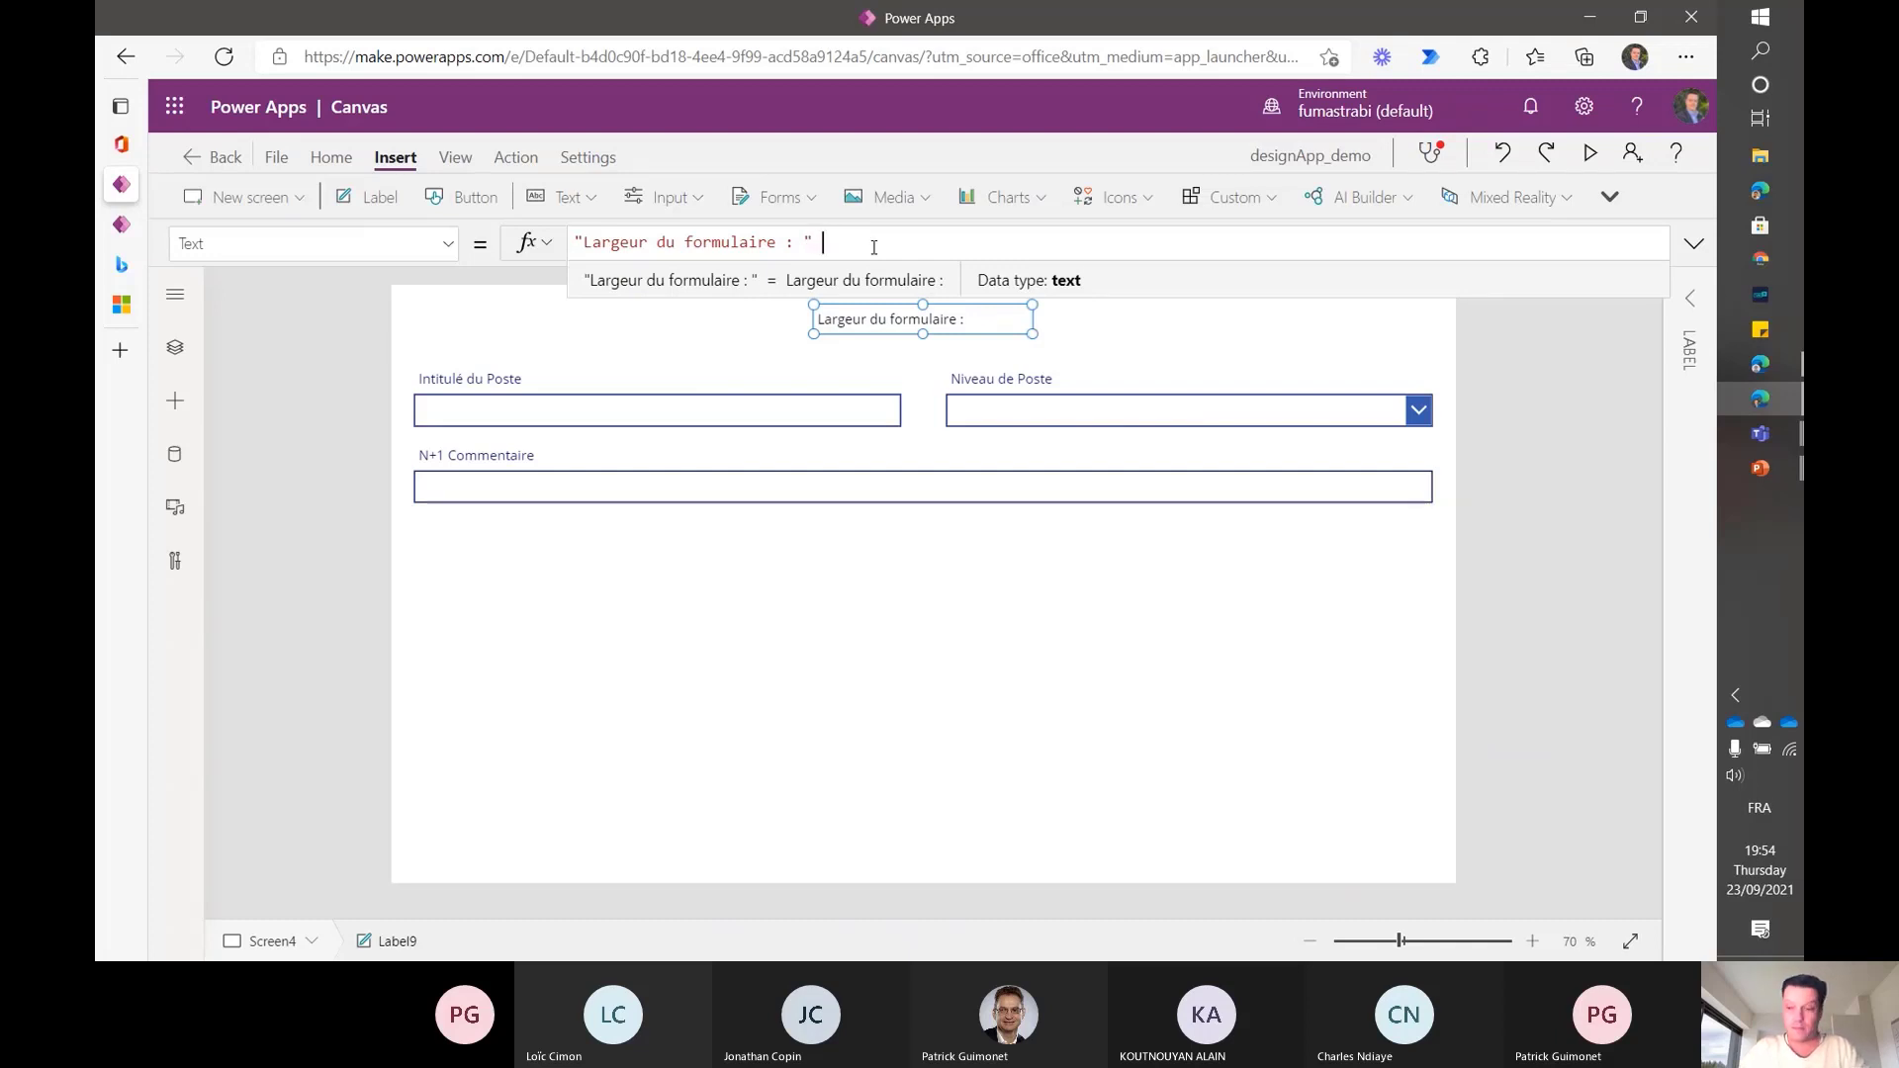
{"action": "key", "text": "alt+shift"}
{"action": "key", "text": "alt+shift"}
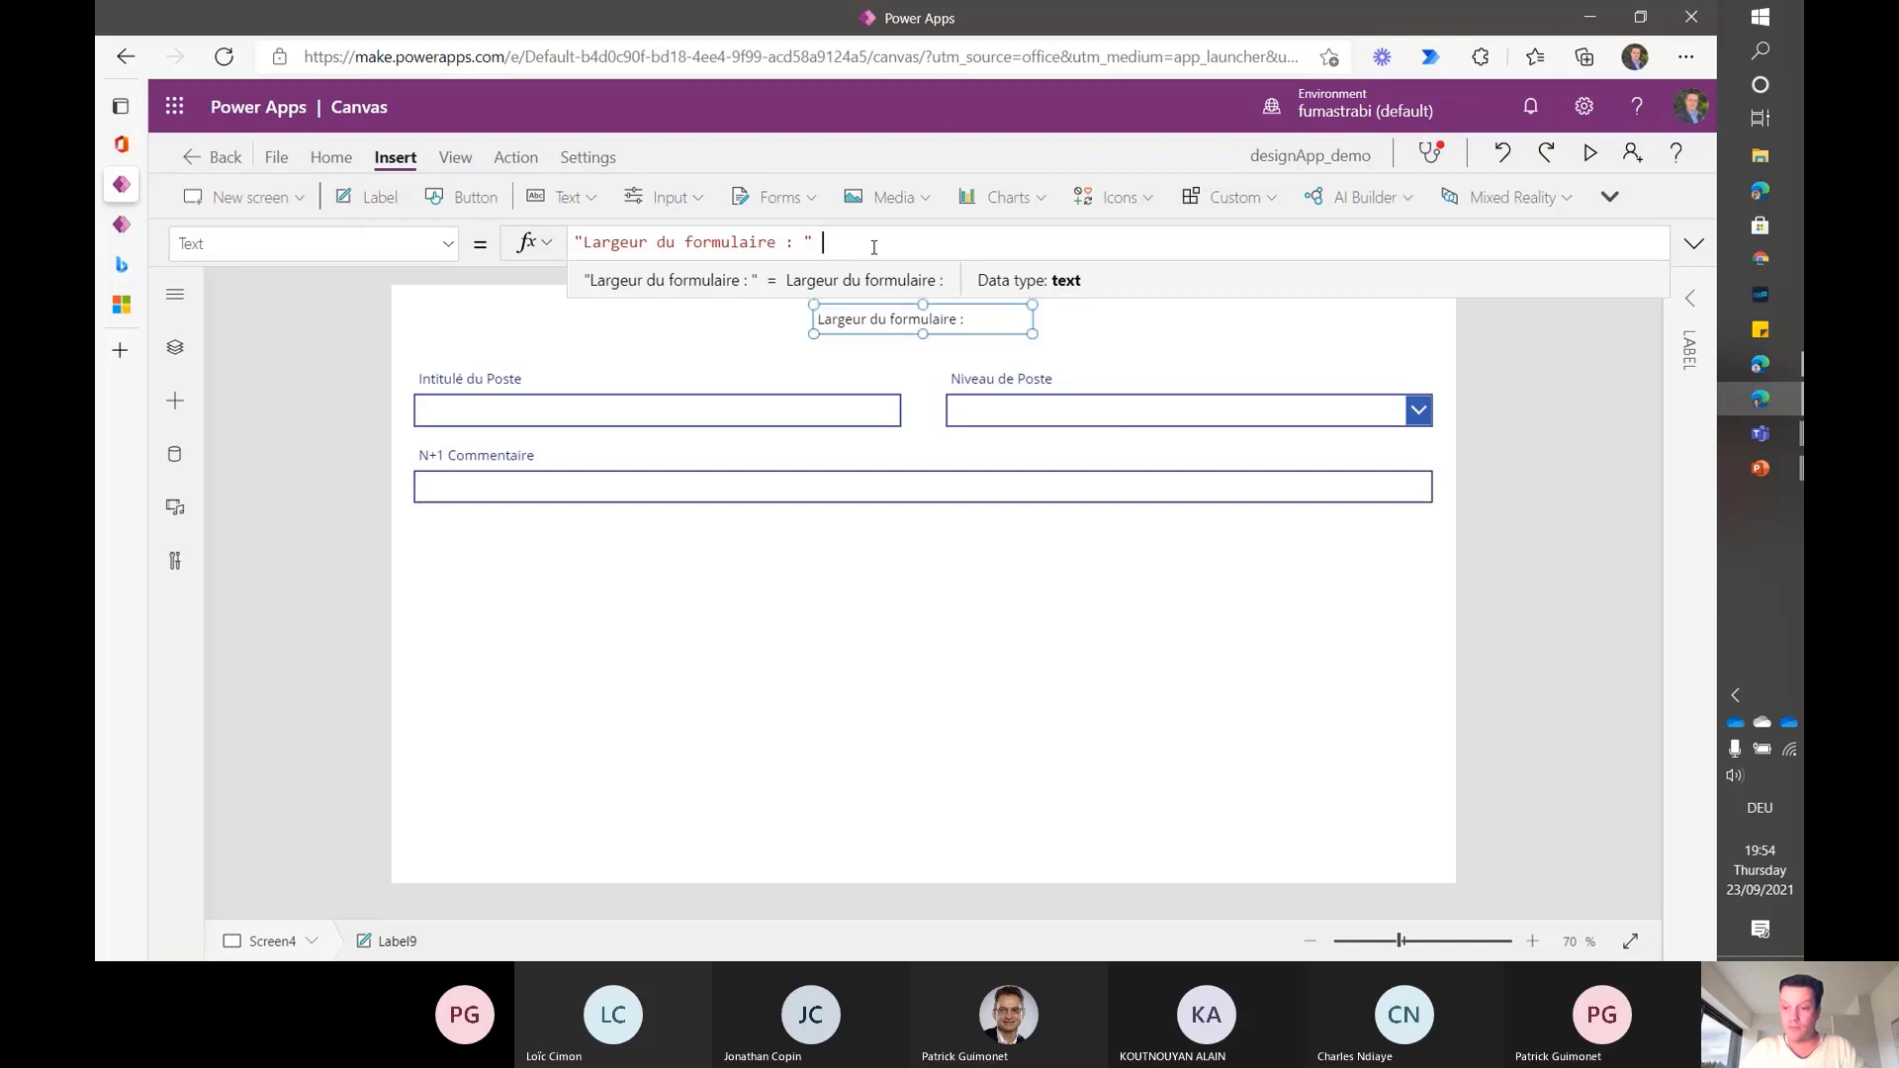
{"action": "key", "text": "alt+shift"}
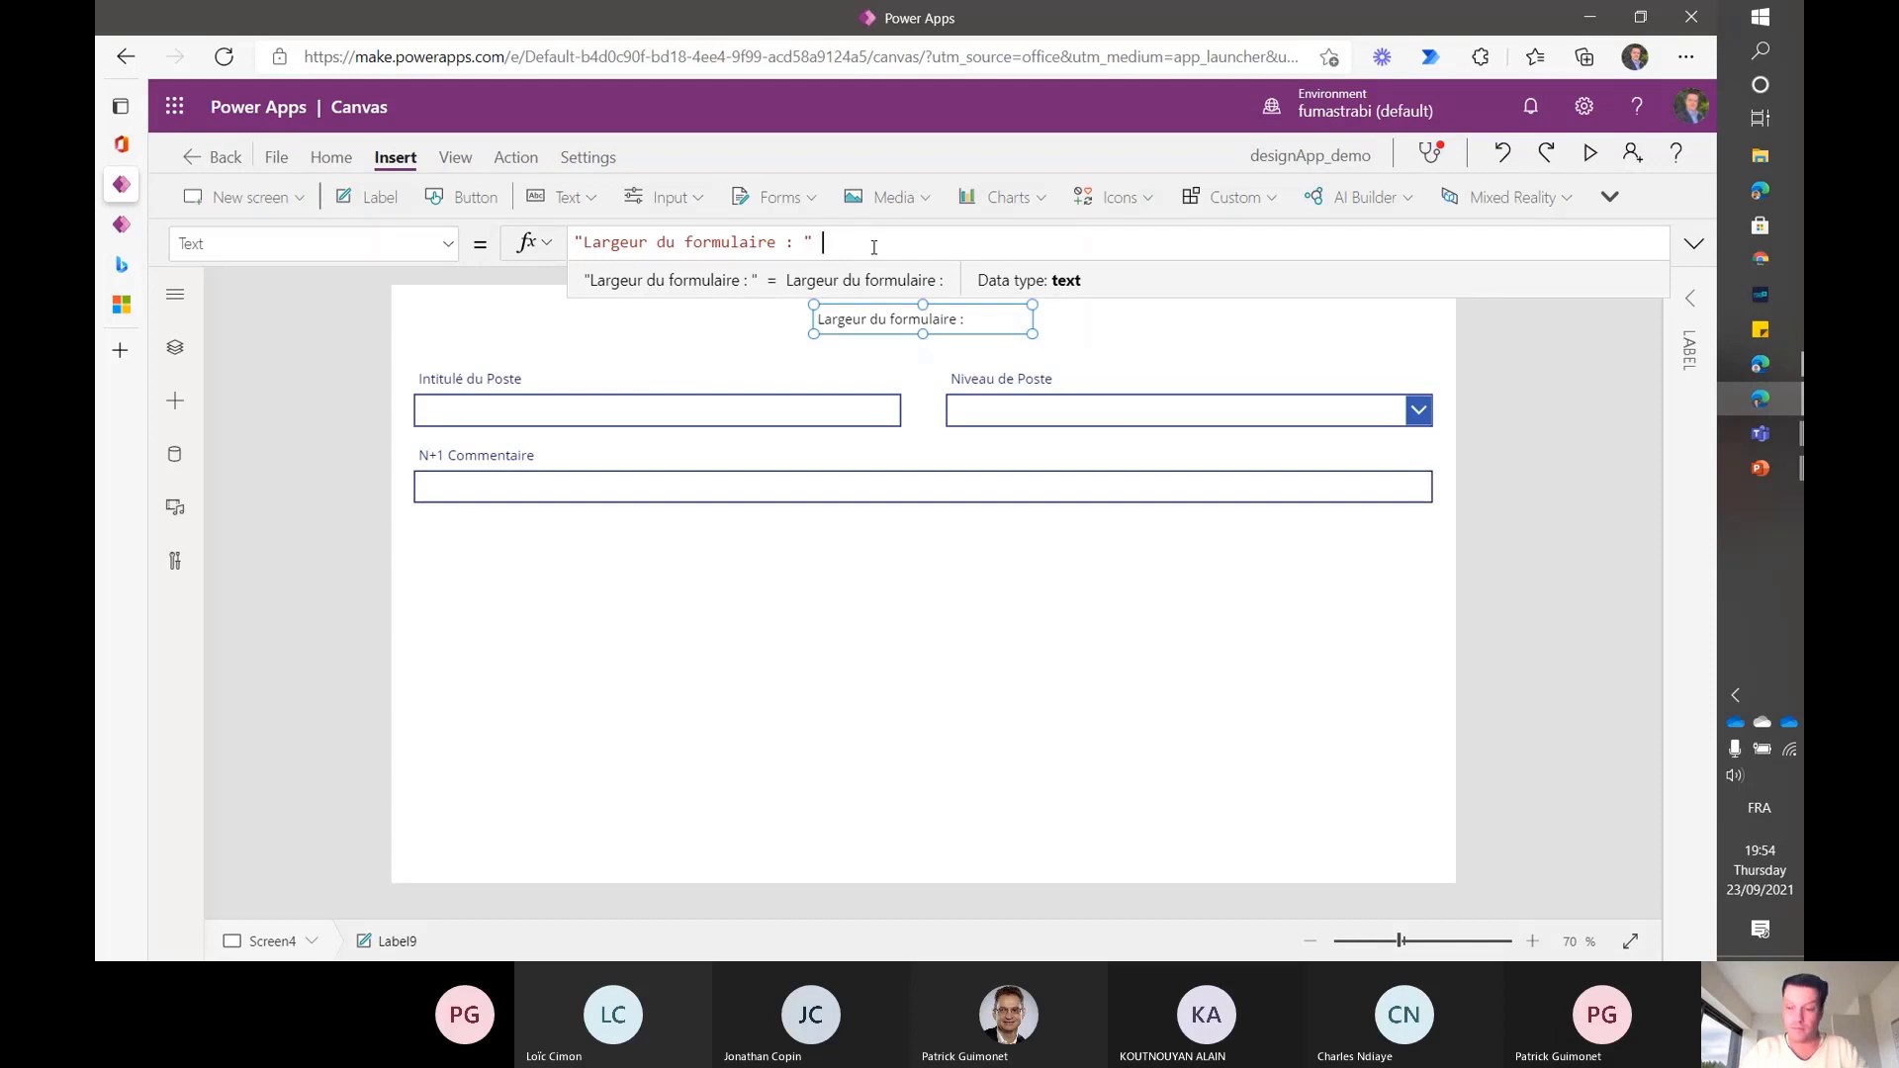
{"action": "key", "text": "alt+shift"}
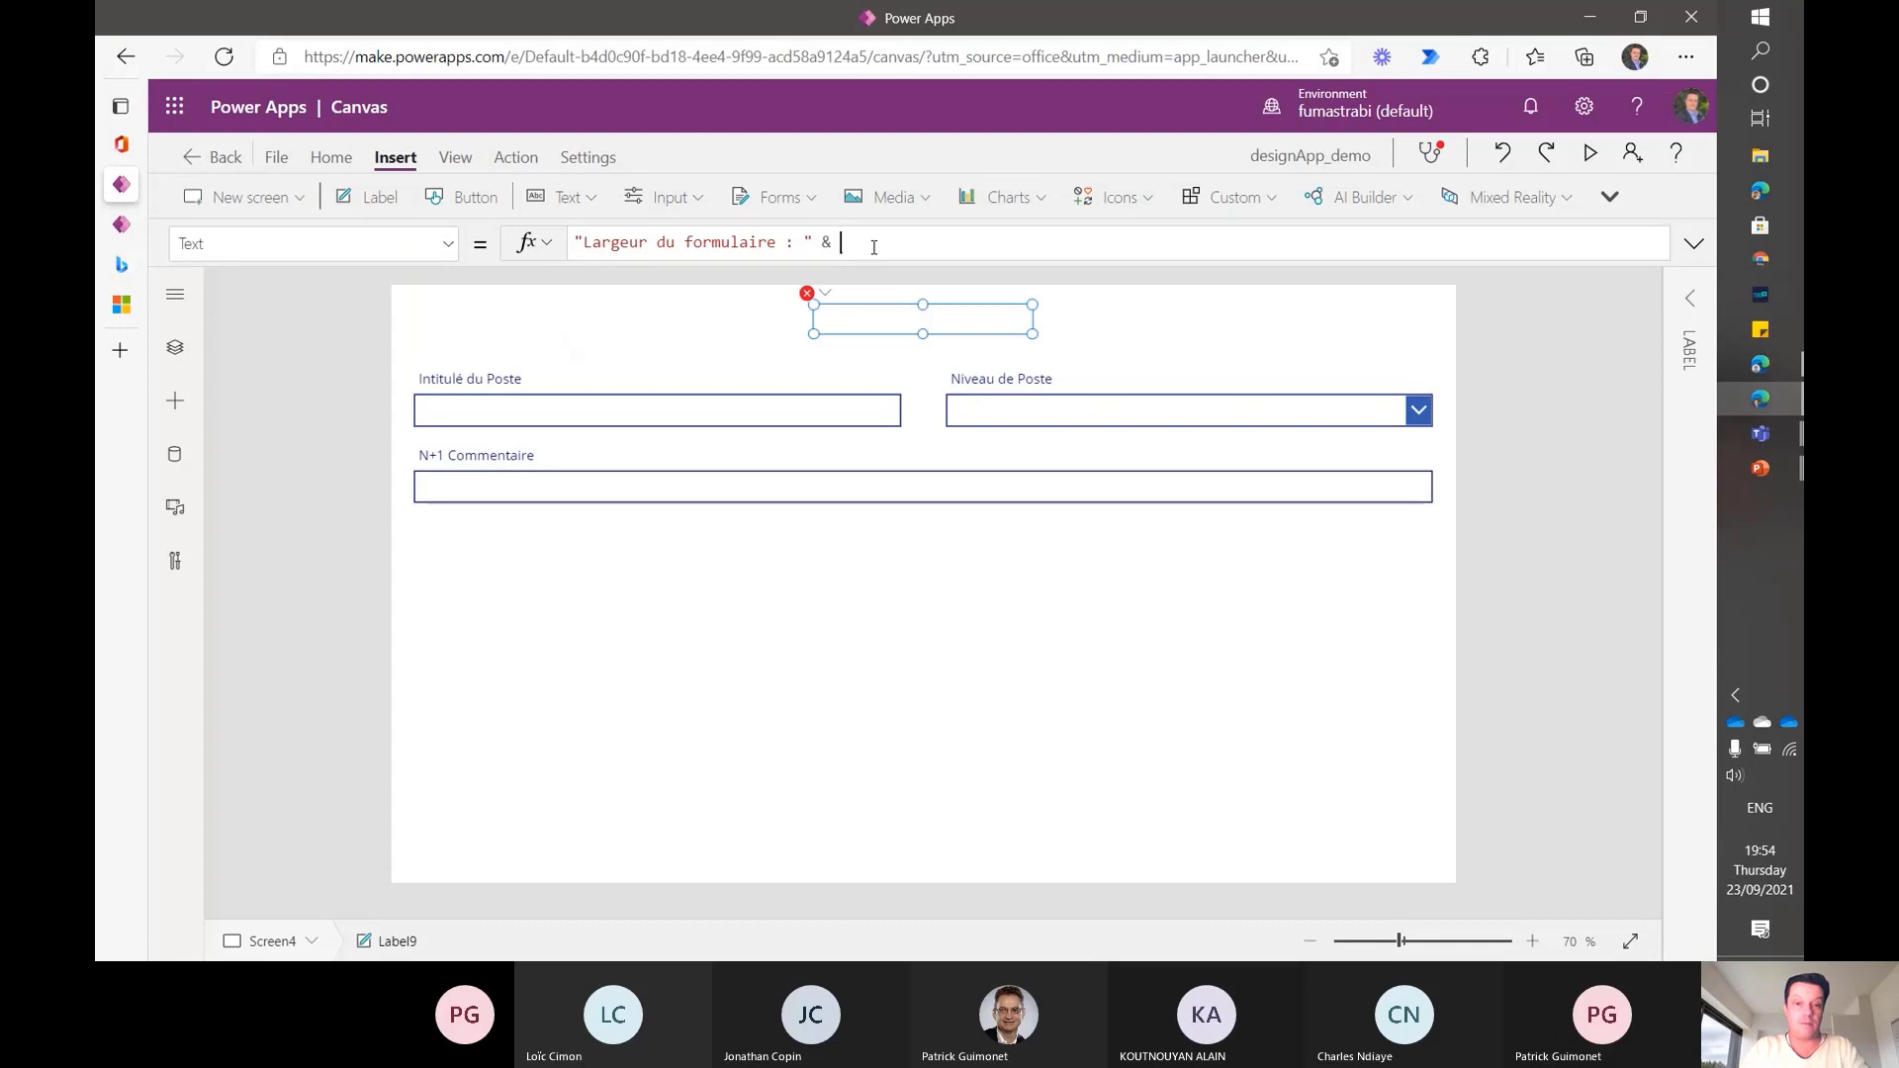
{"action": "type", "text": "Form1"}
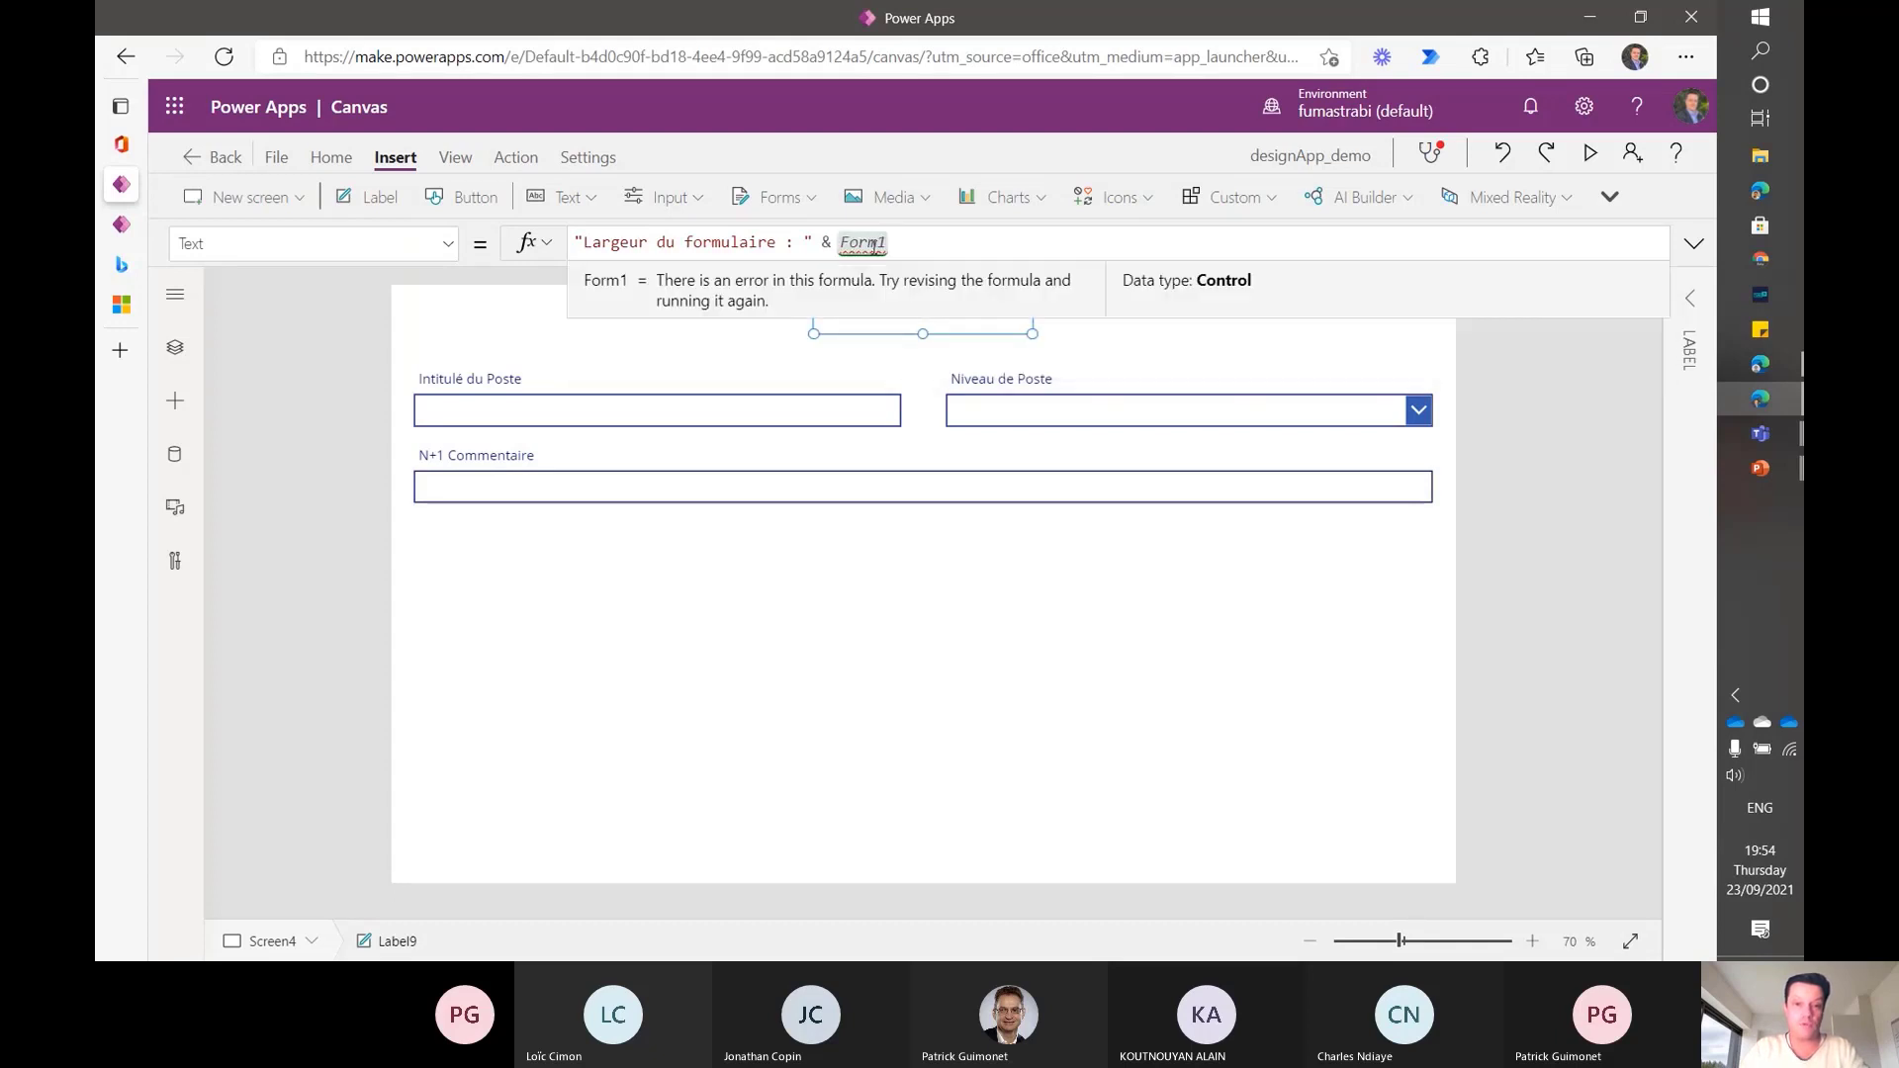
{"action": "key", "text": "BackSpace"}
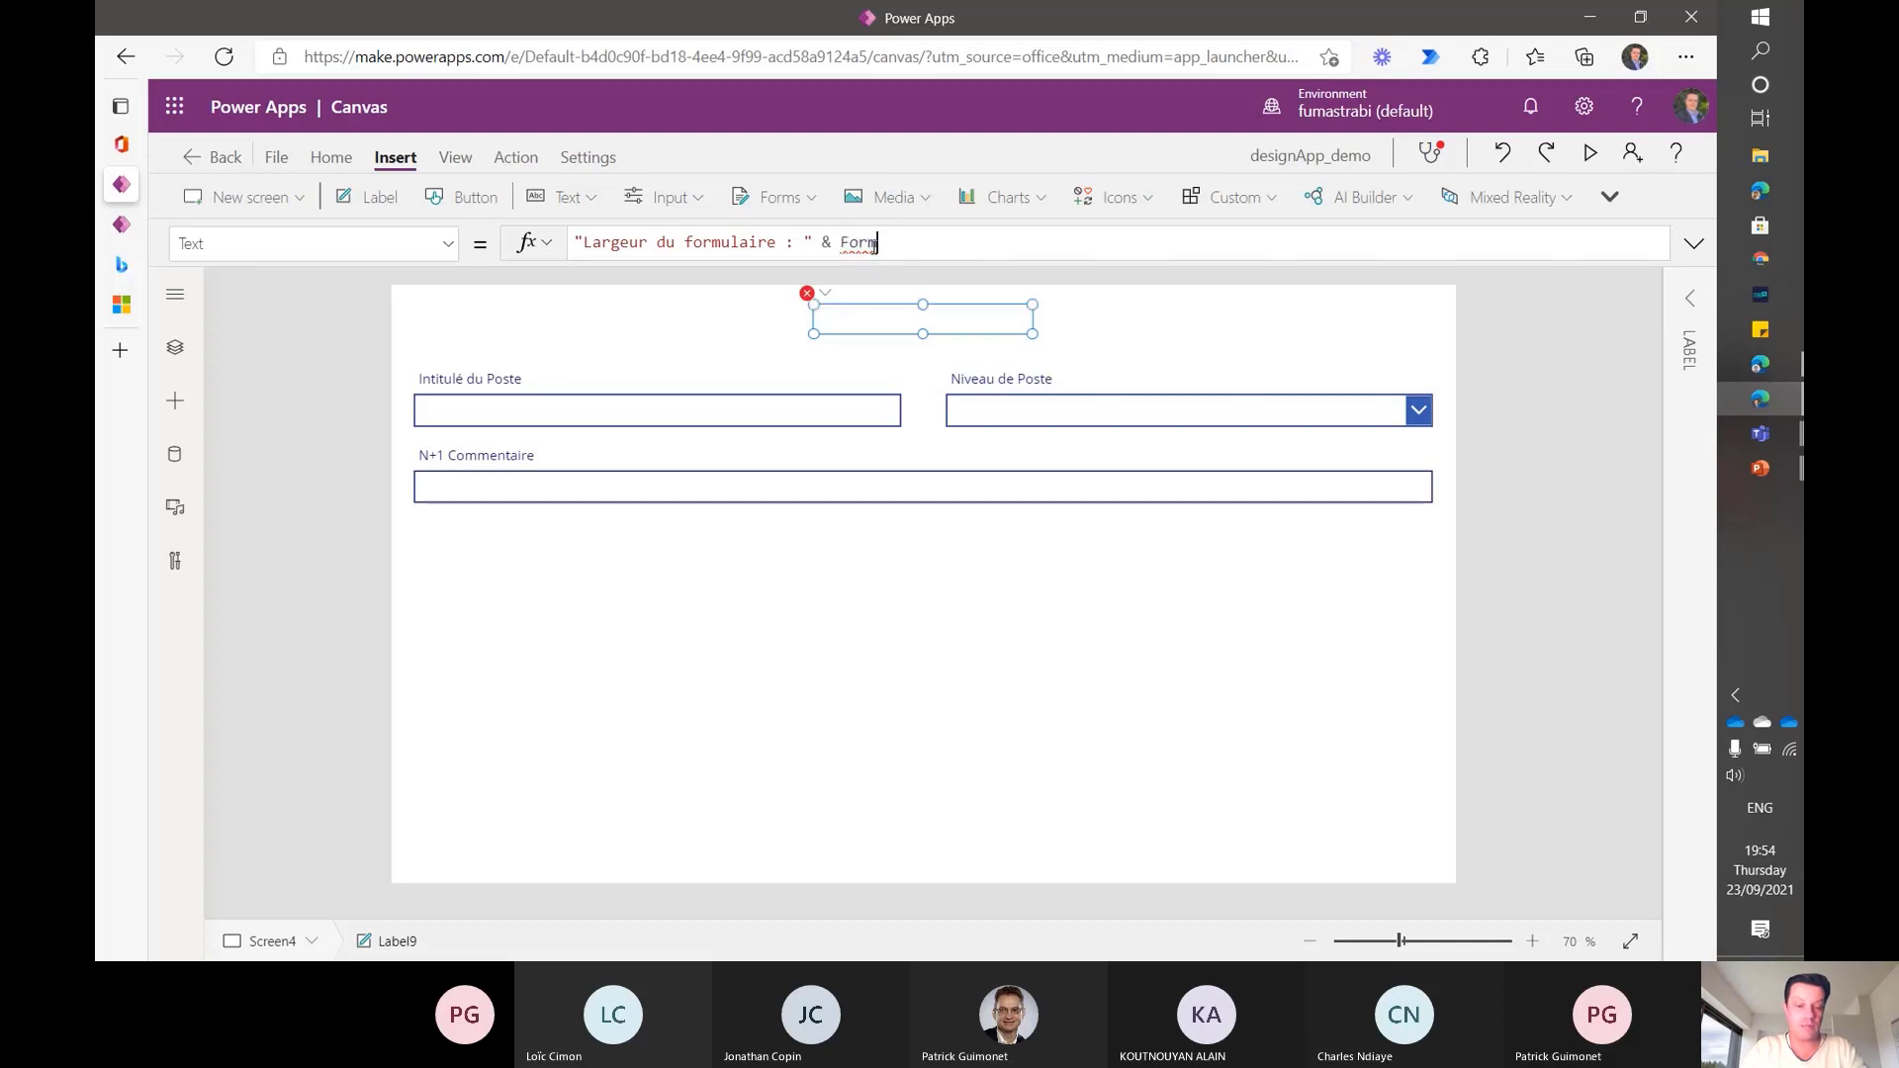
{"action": "type", "text": "1"}
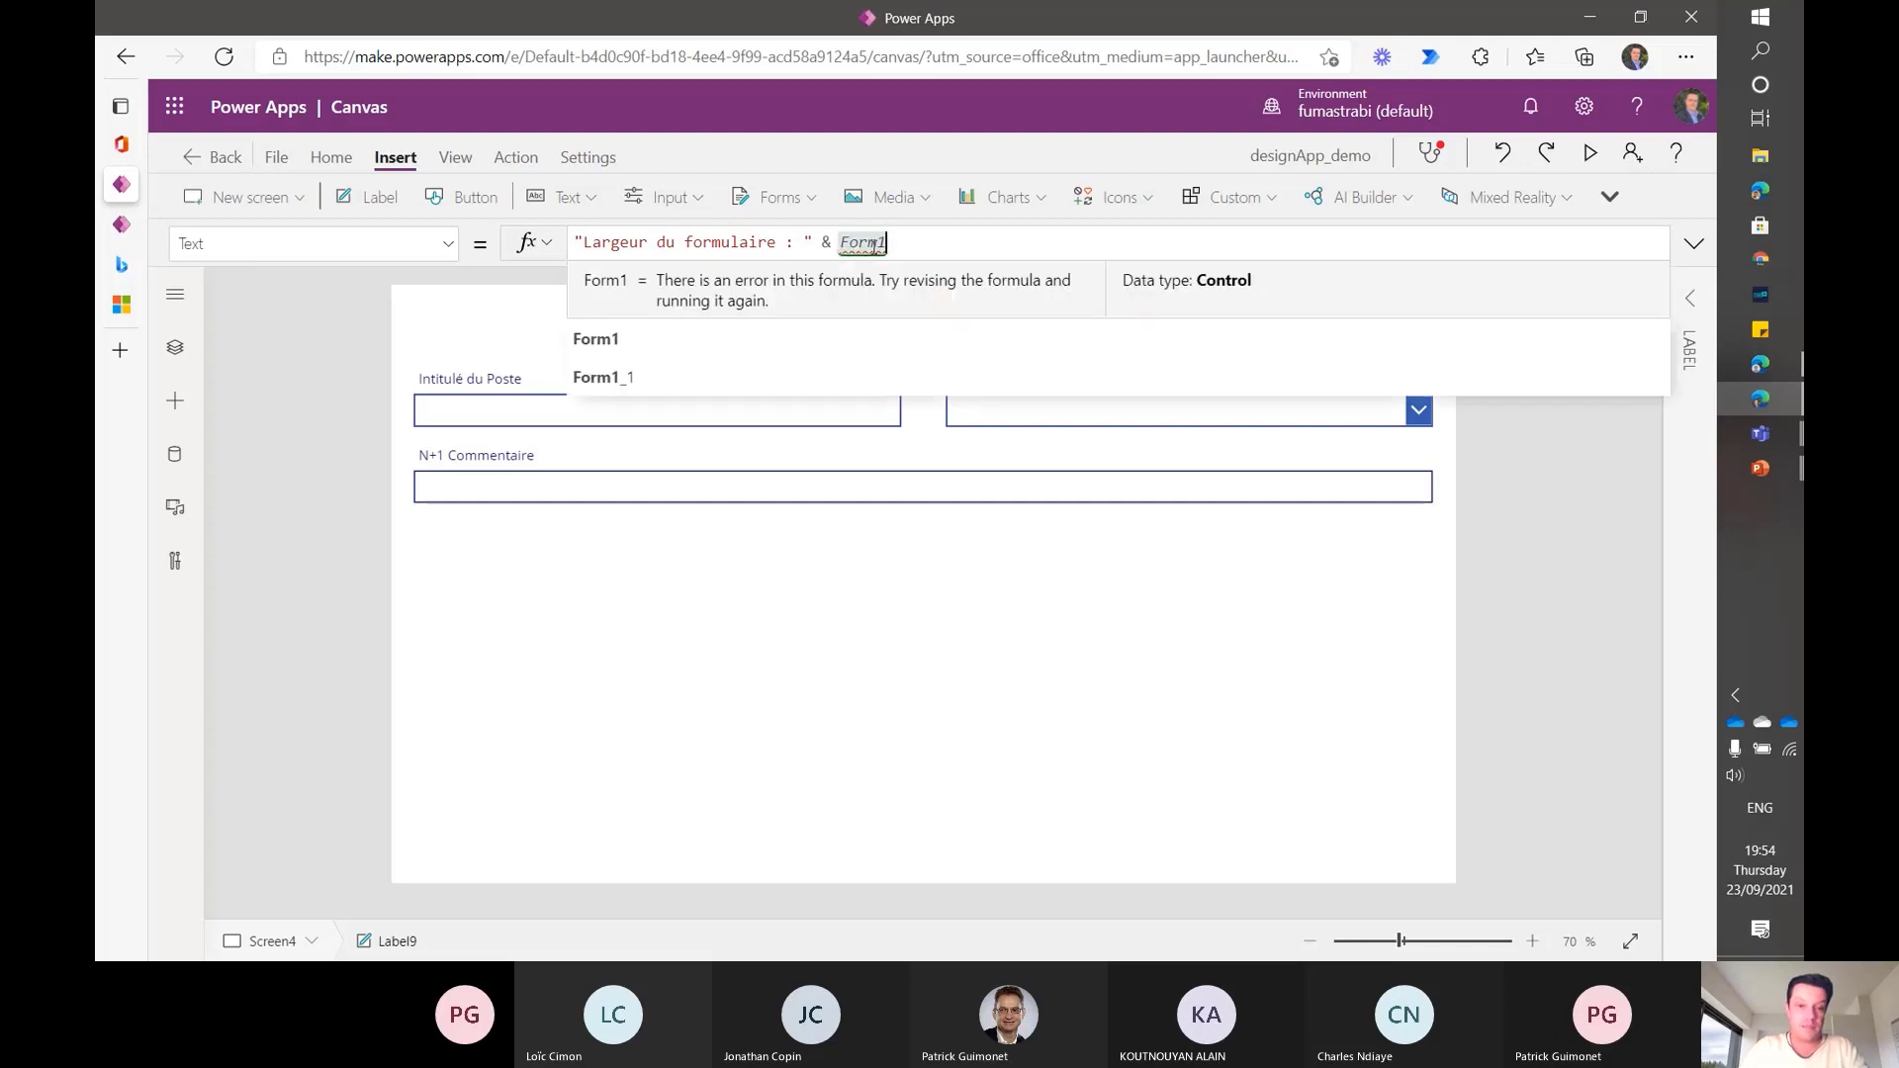
{"action": "key", "text": "Down"}
{"action": "key", "text": "Tab"}
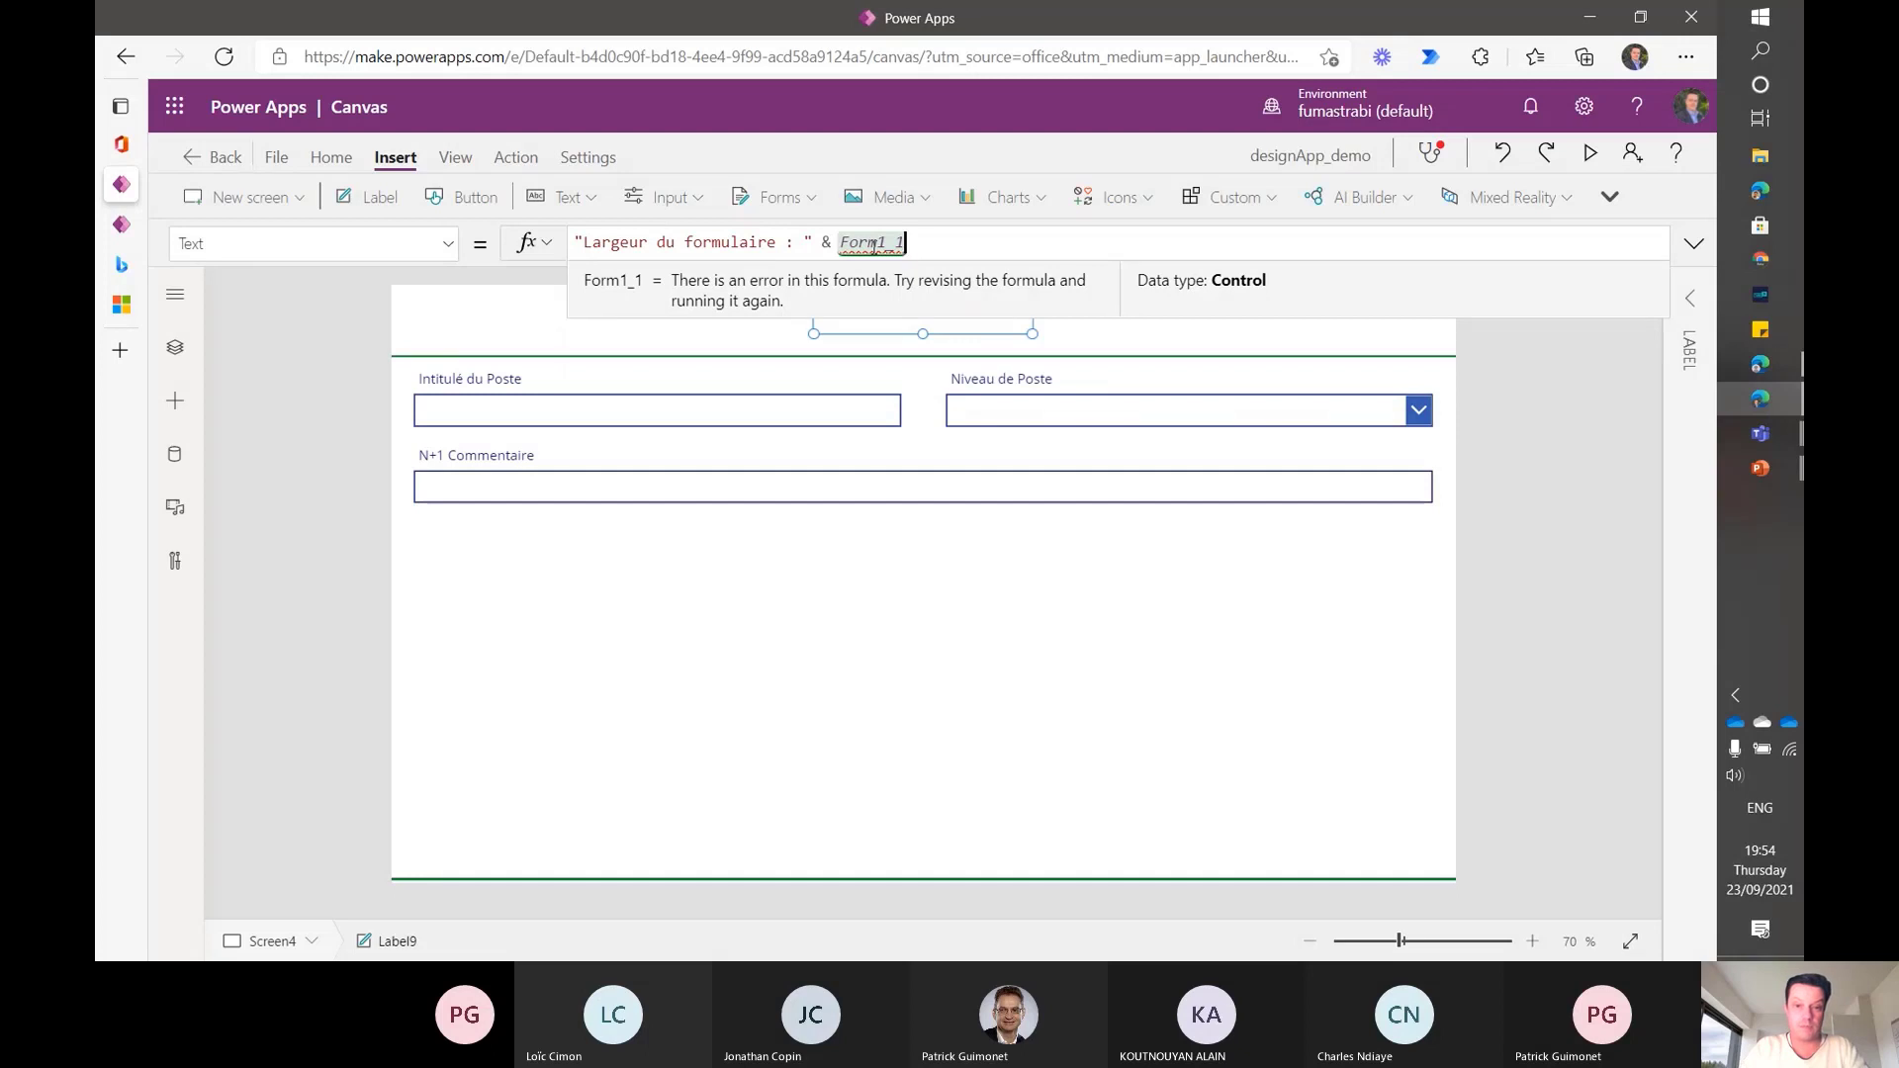
{"action": "type", "text": "."}
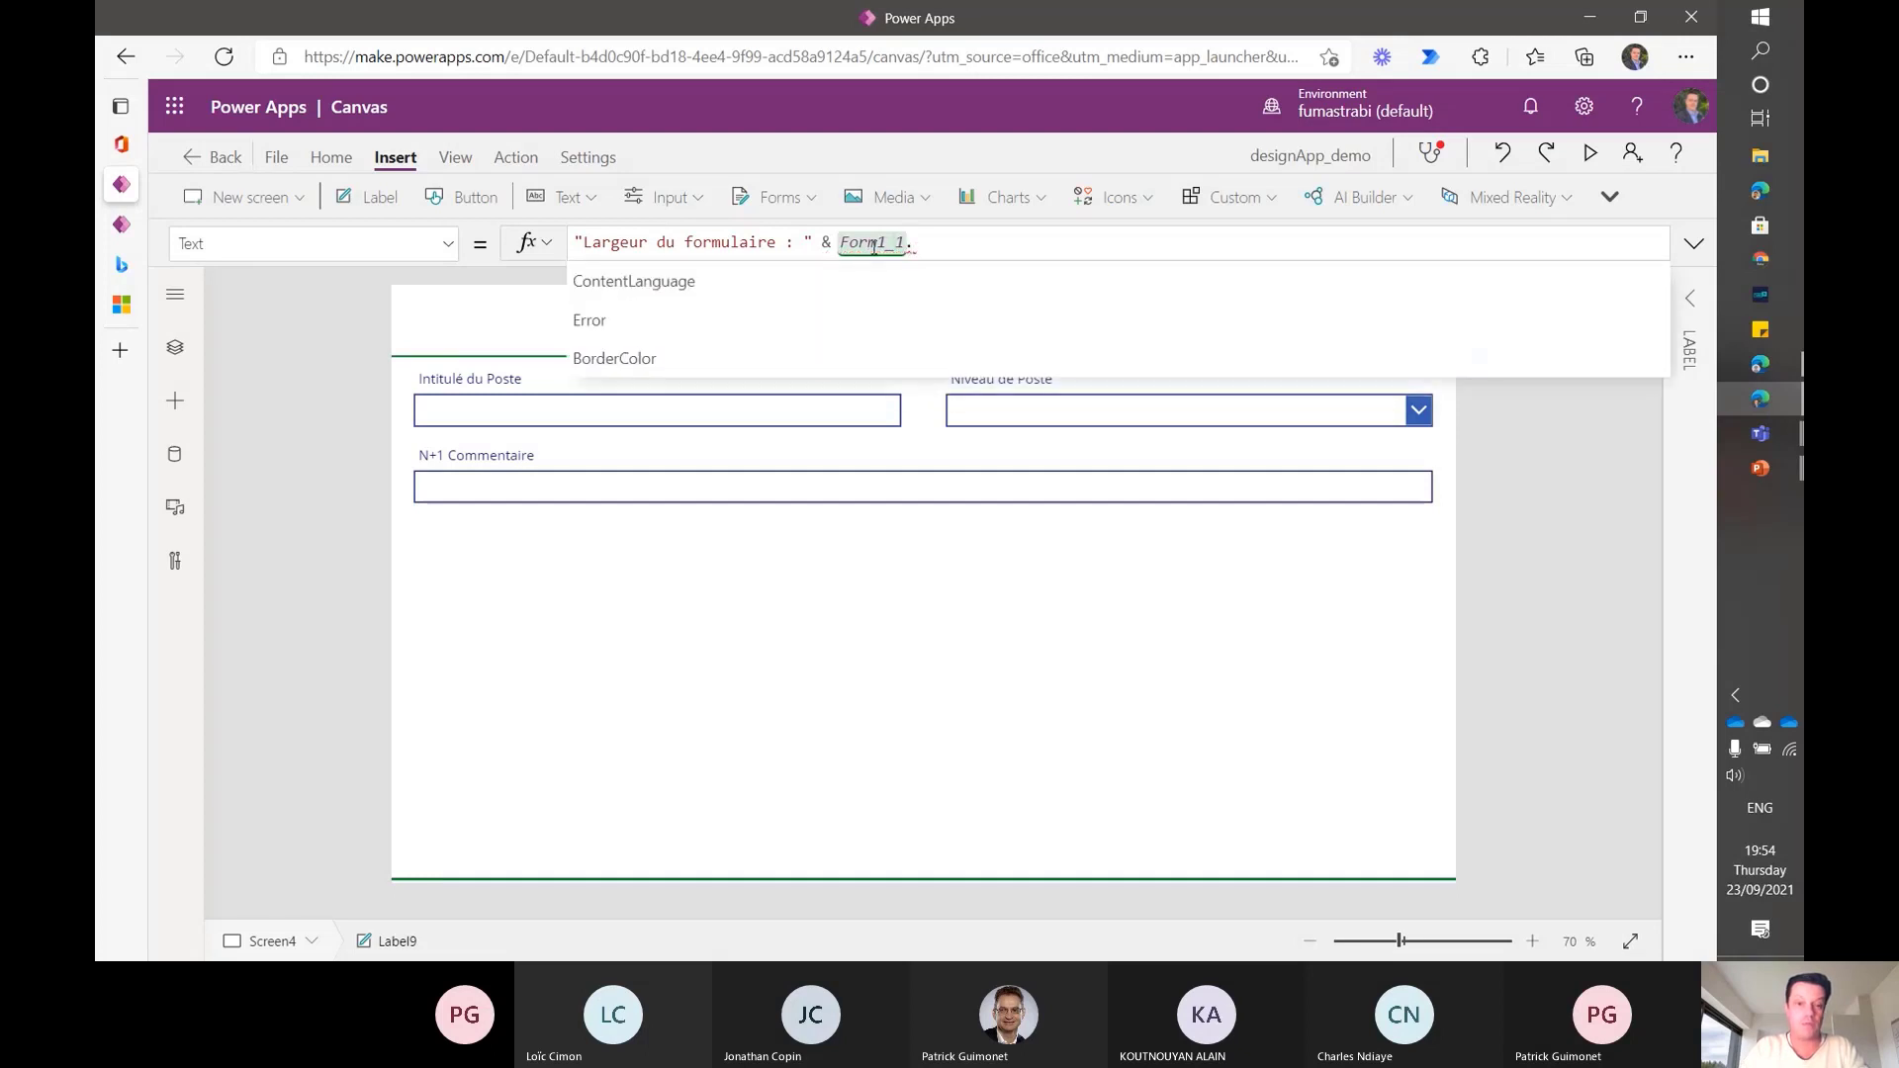
{"action": "type", "text": "Width"}
{"action": "key", "text": "Tab"}
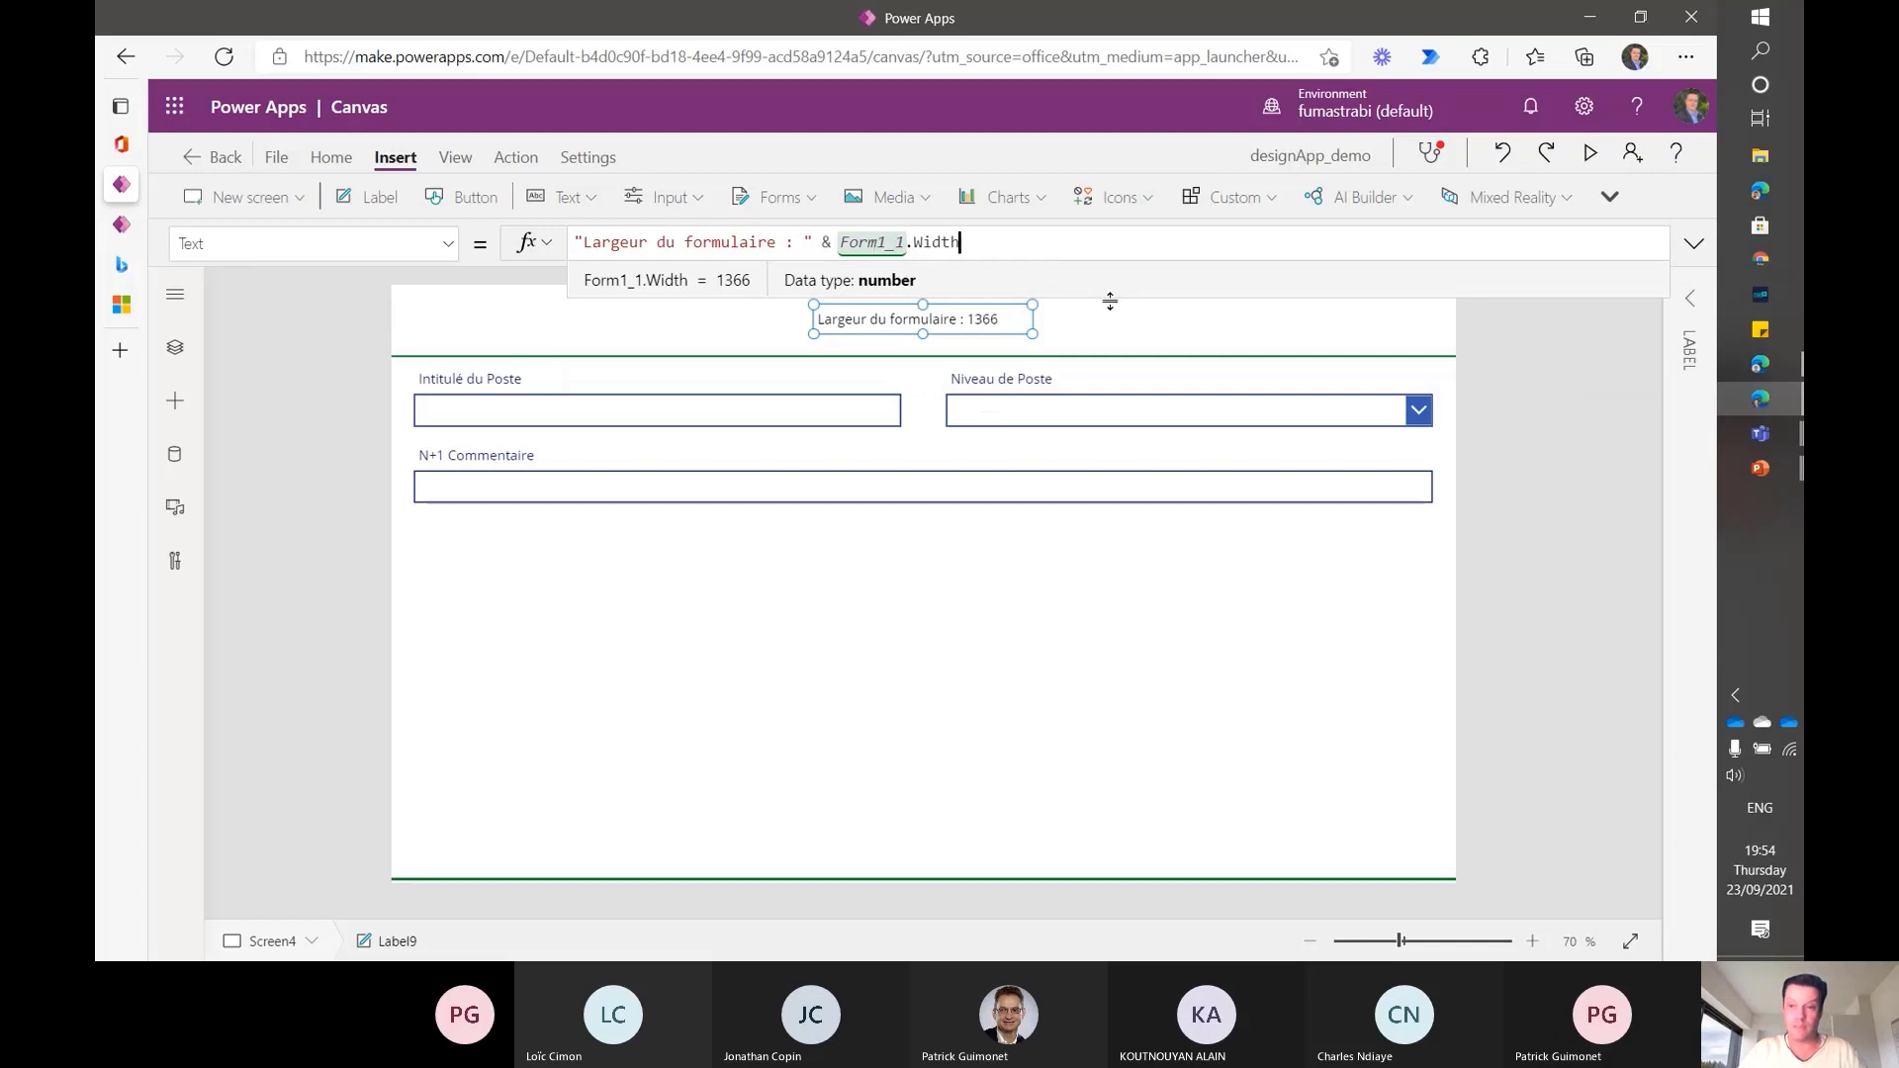
- Narrow the form to a width of about 923 and widen it back to the full screen width of 1366
{"action": "left_click", "coordinate": [1380, 693]}
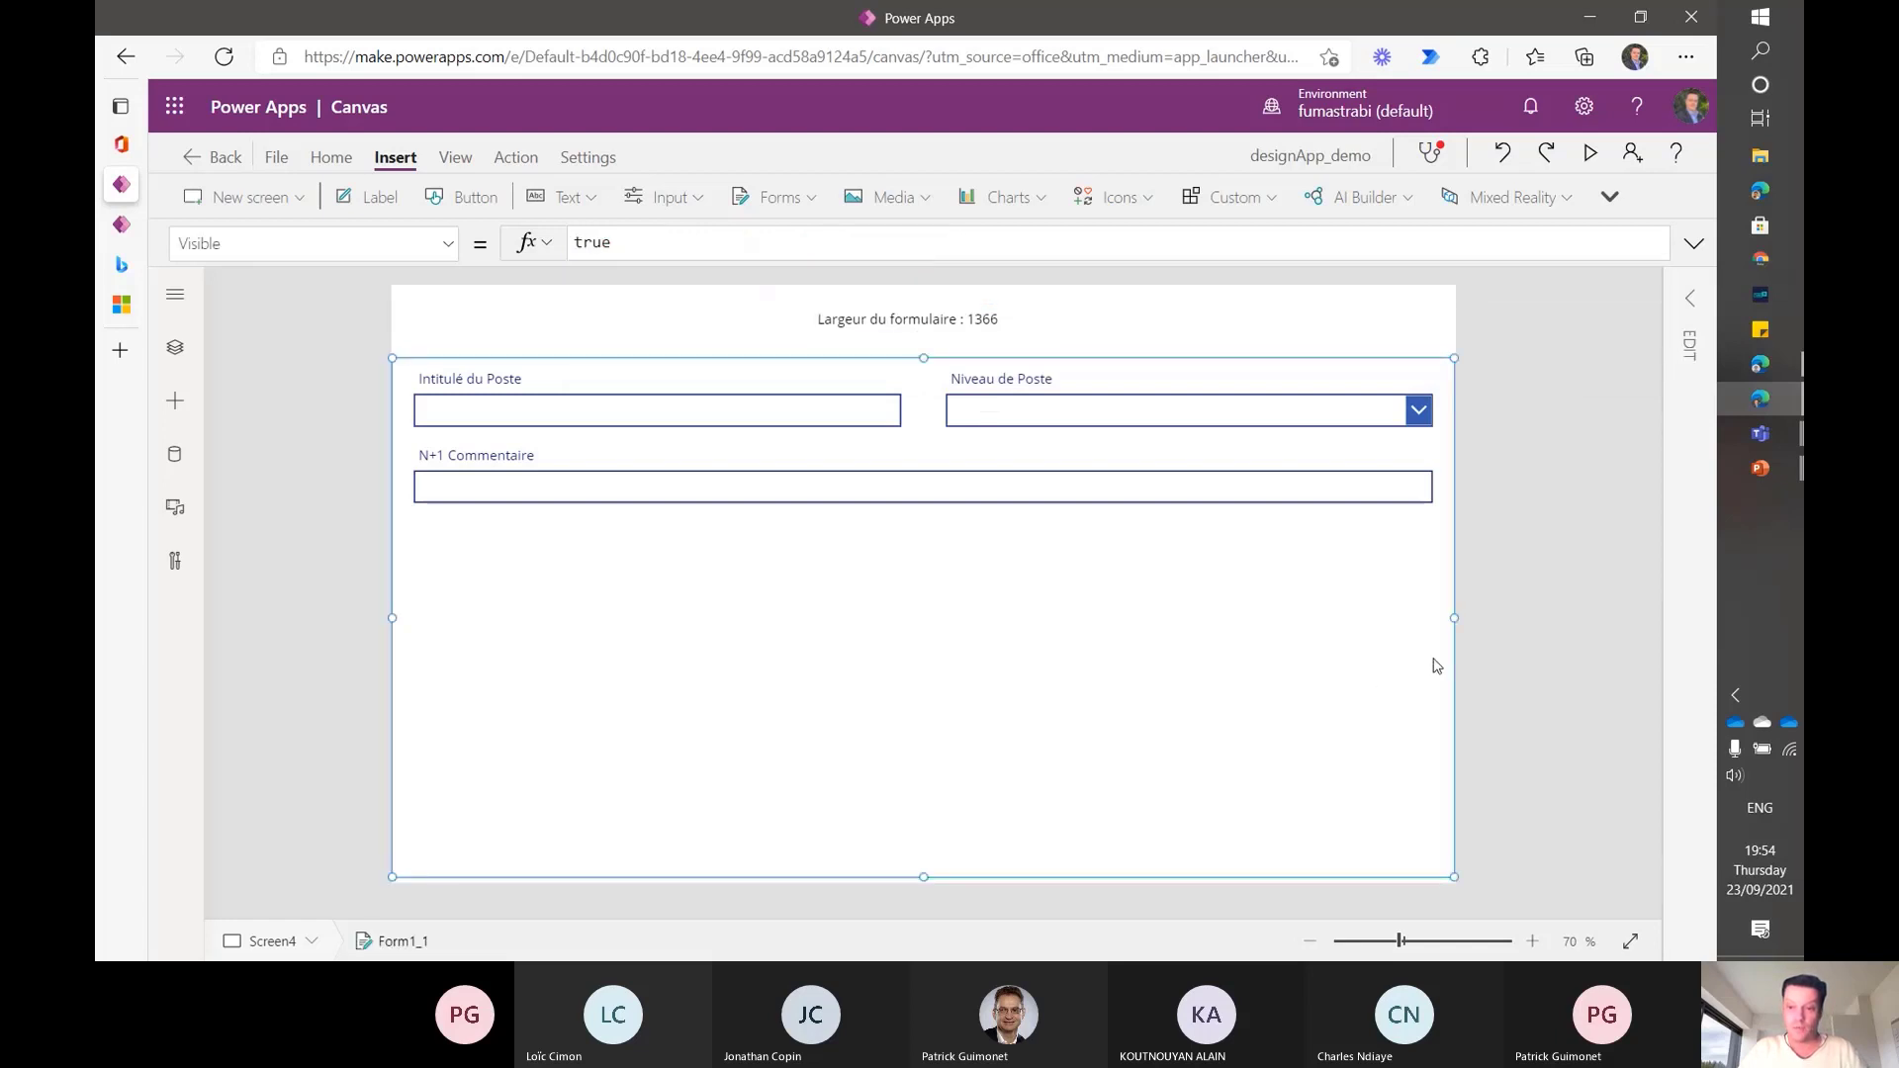
{"action": "left_click_drag", "start_coordinate": [1460, 627], "coordinate": [1110, 633]}
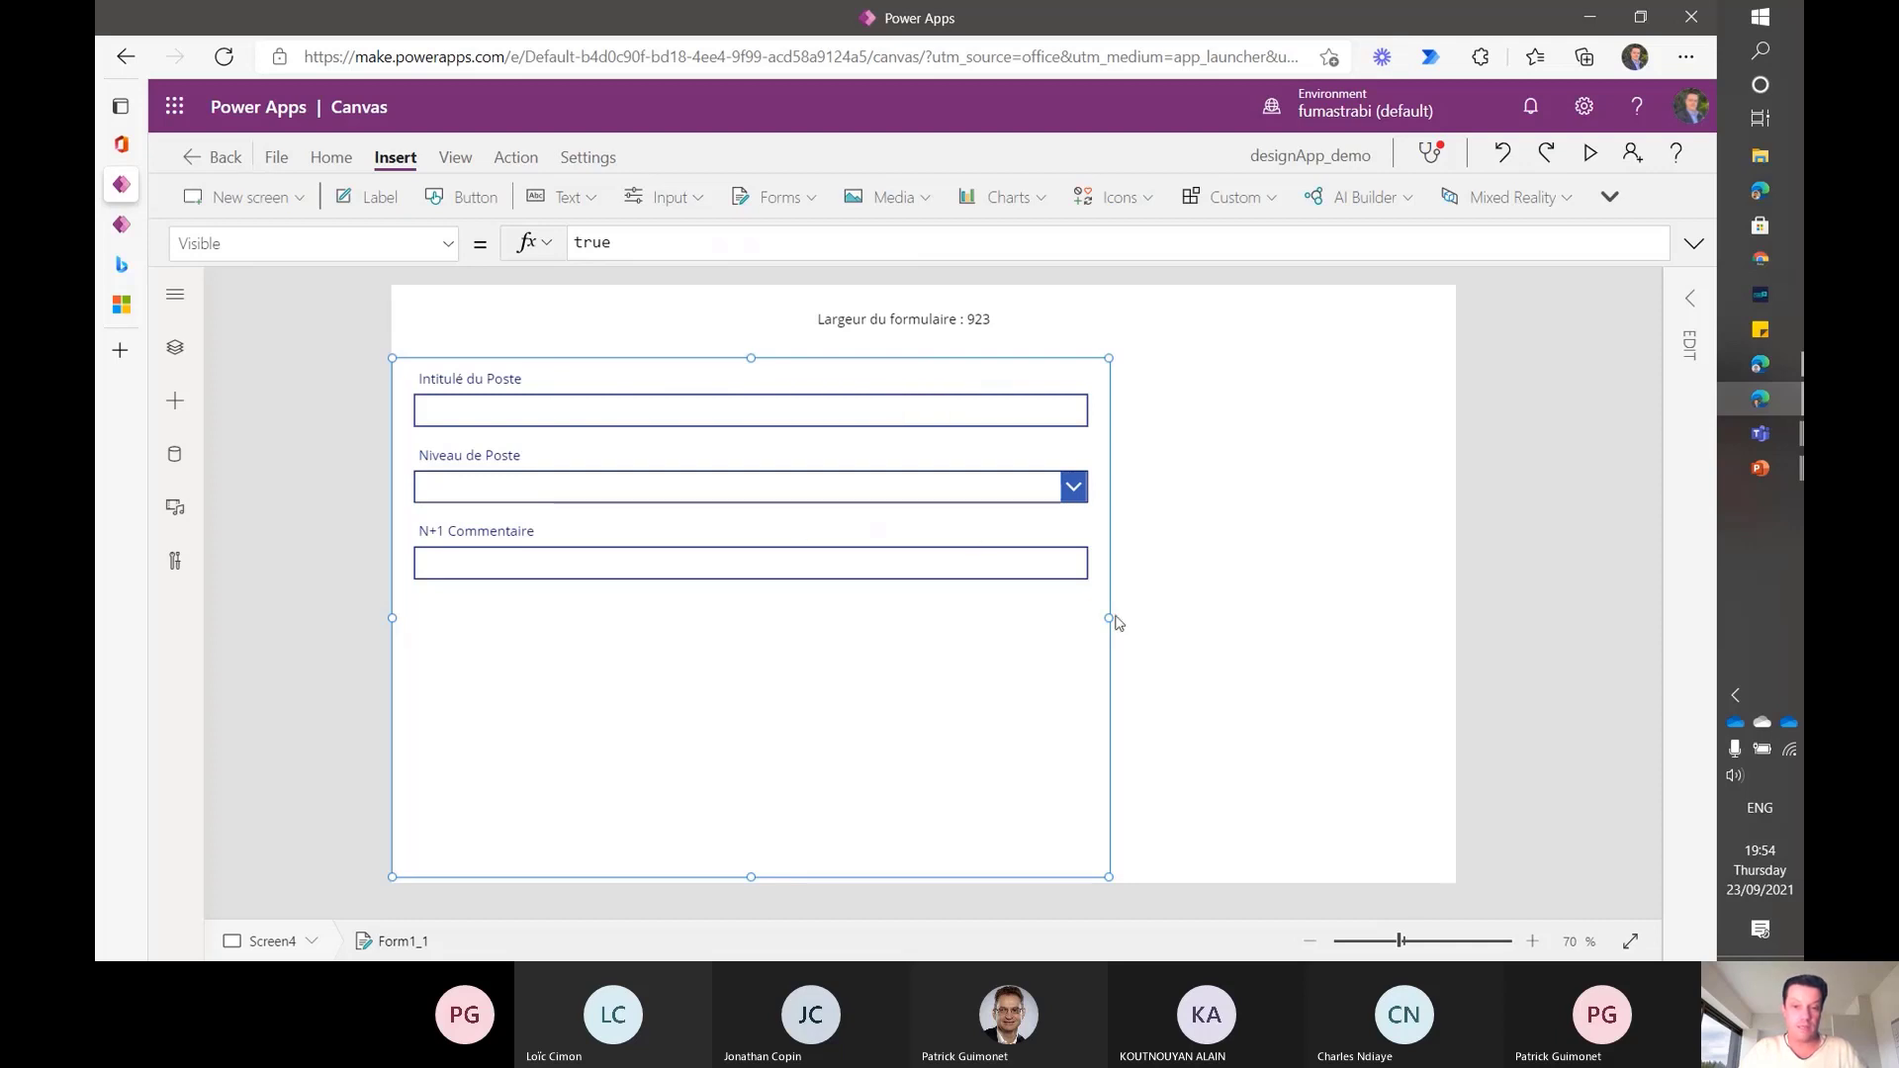
{"action": "left_click_drag", "start_coordinate": [1109, 619], "coordinate": [1463, 531]}
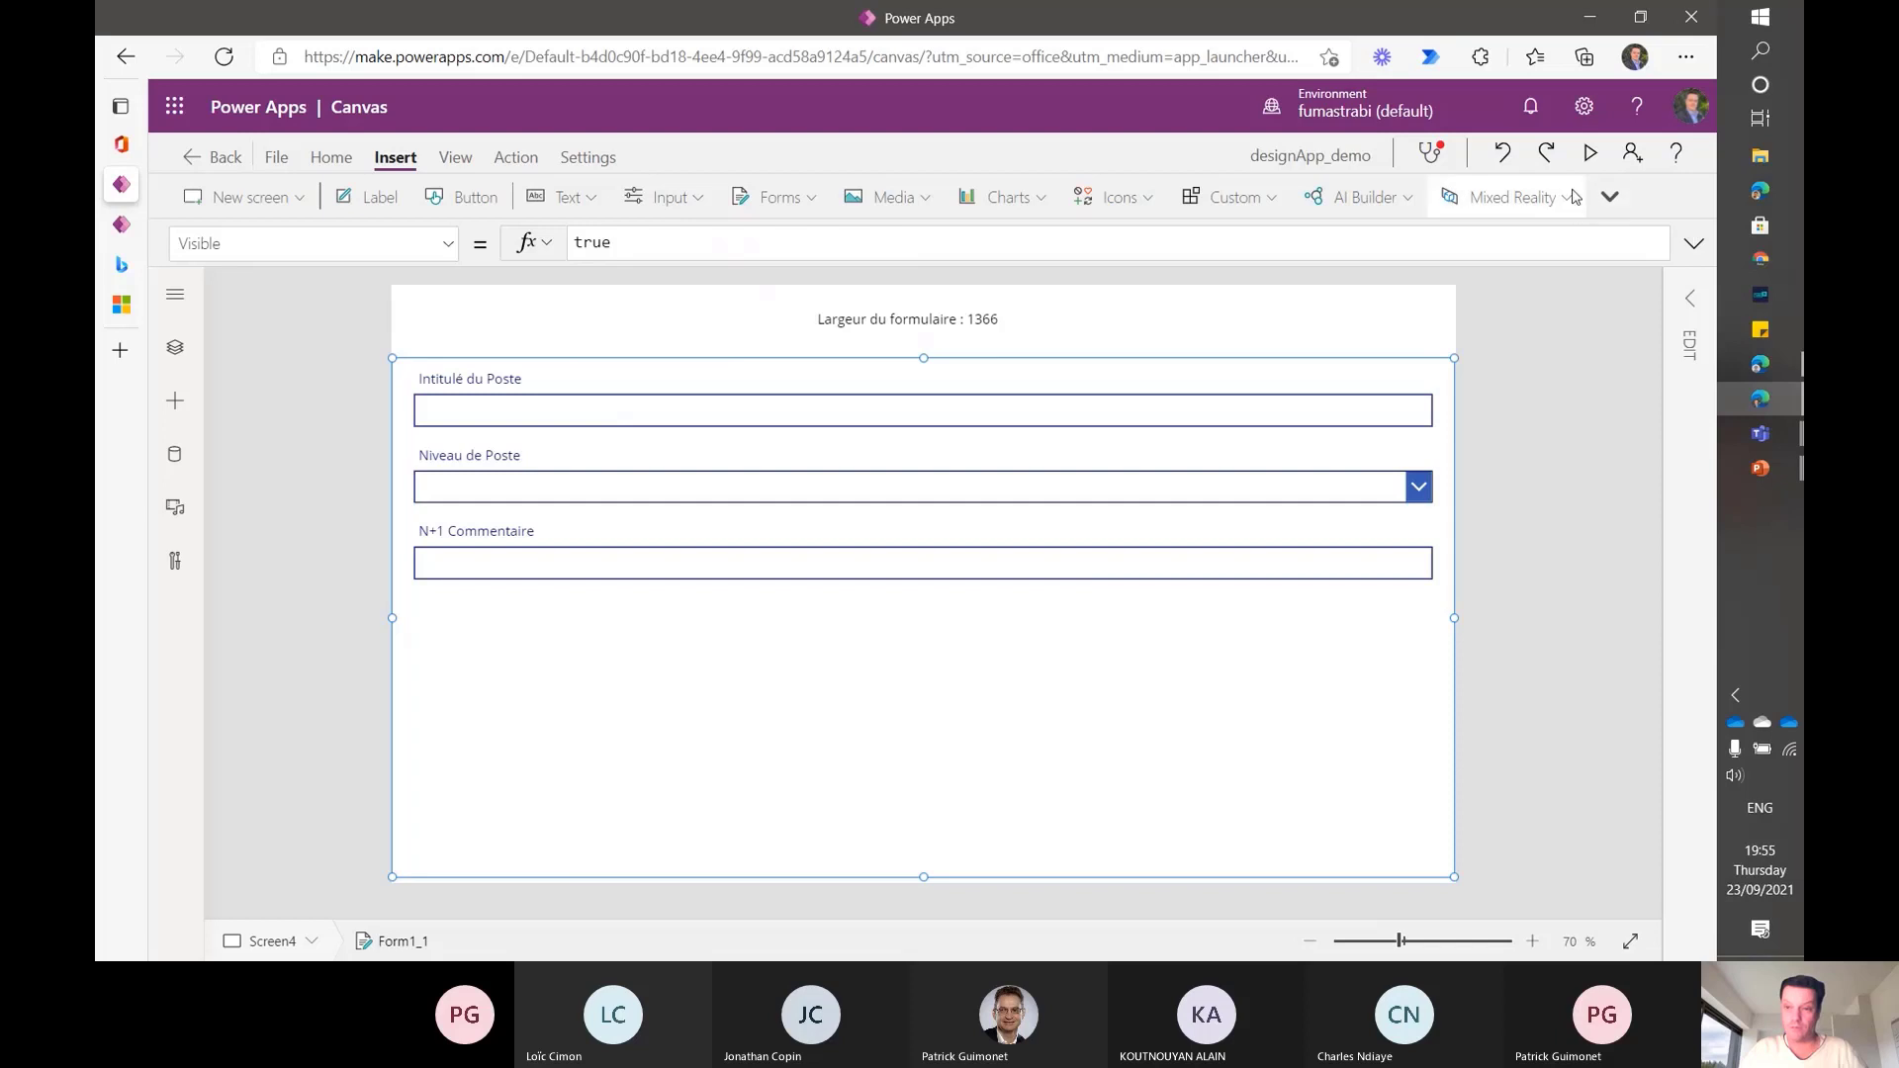
- Set the Intitulé du Poste card's width to 400
{"action": "left_click", "coordinate": [1692, 302]}
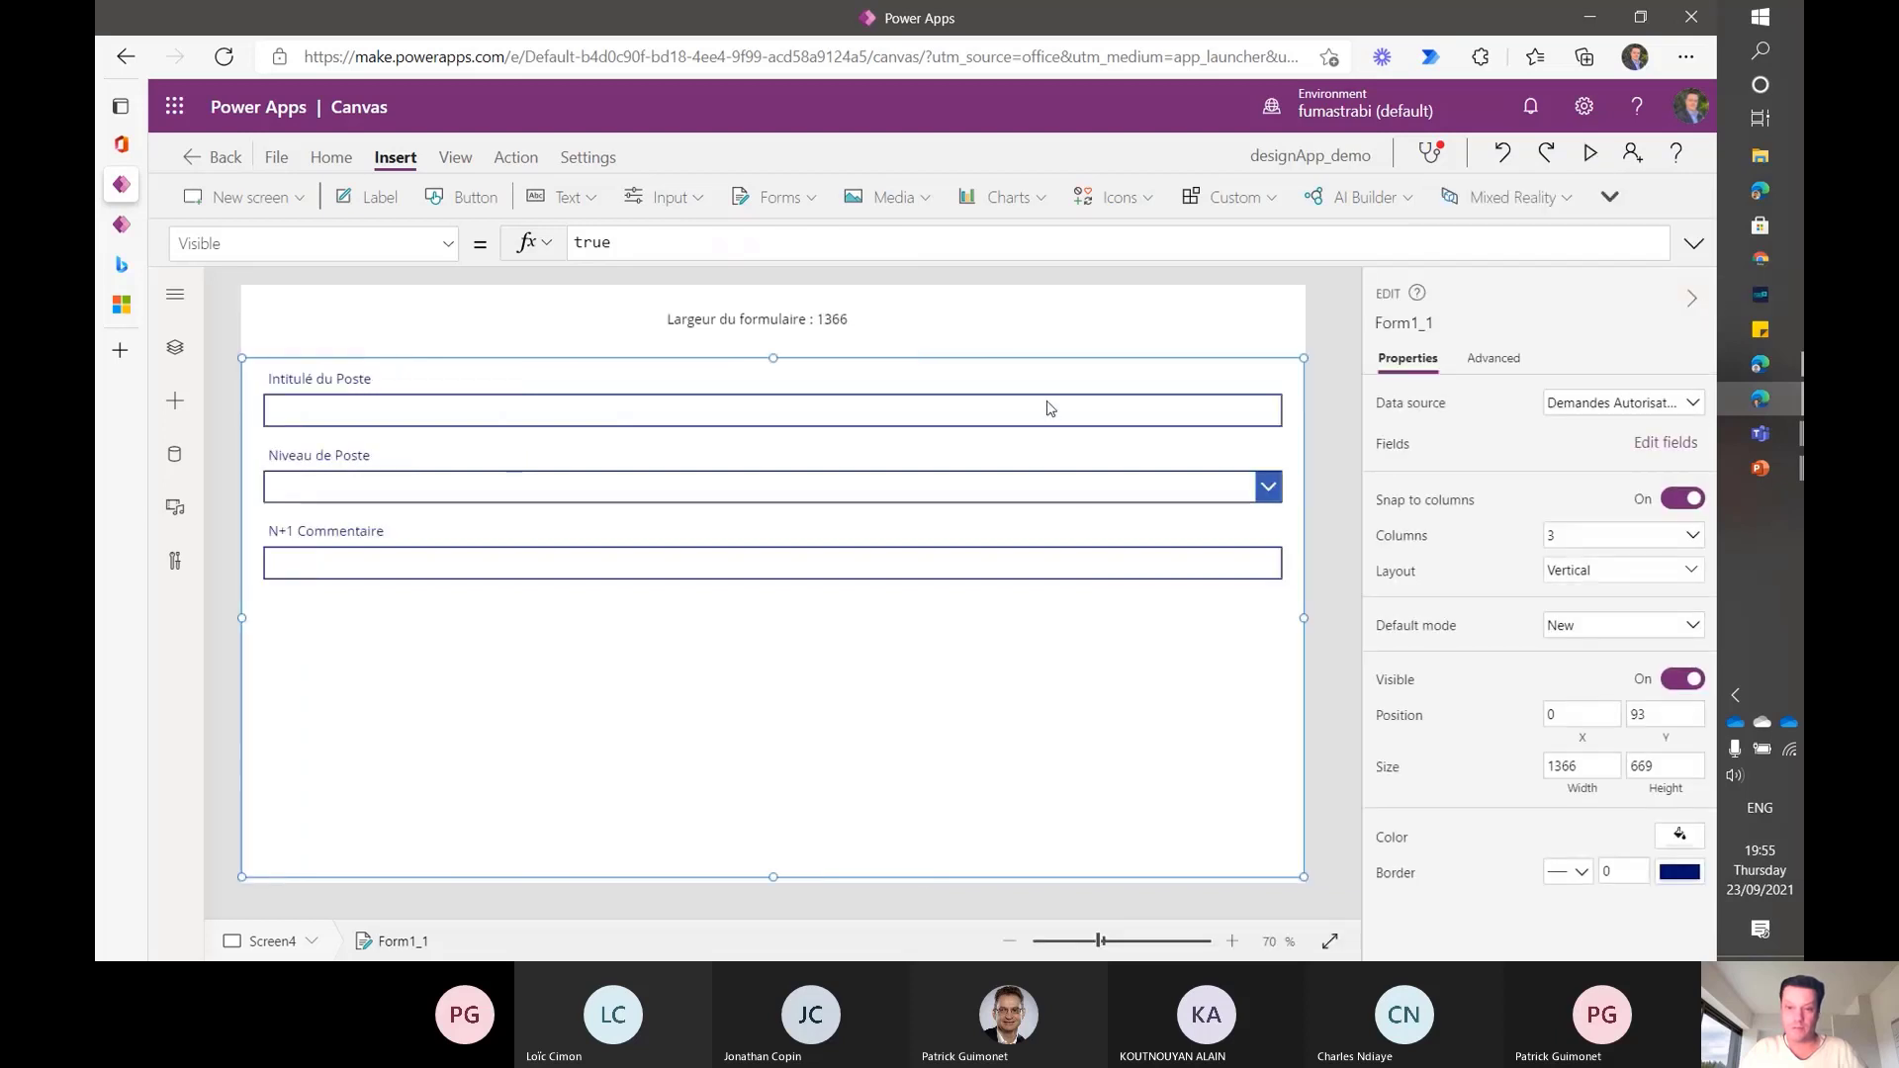
{"action": "left_click", "coordinate": [1010, 391]}
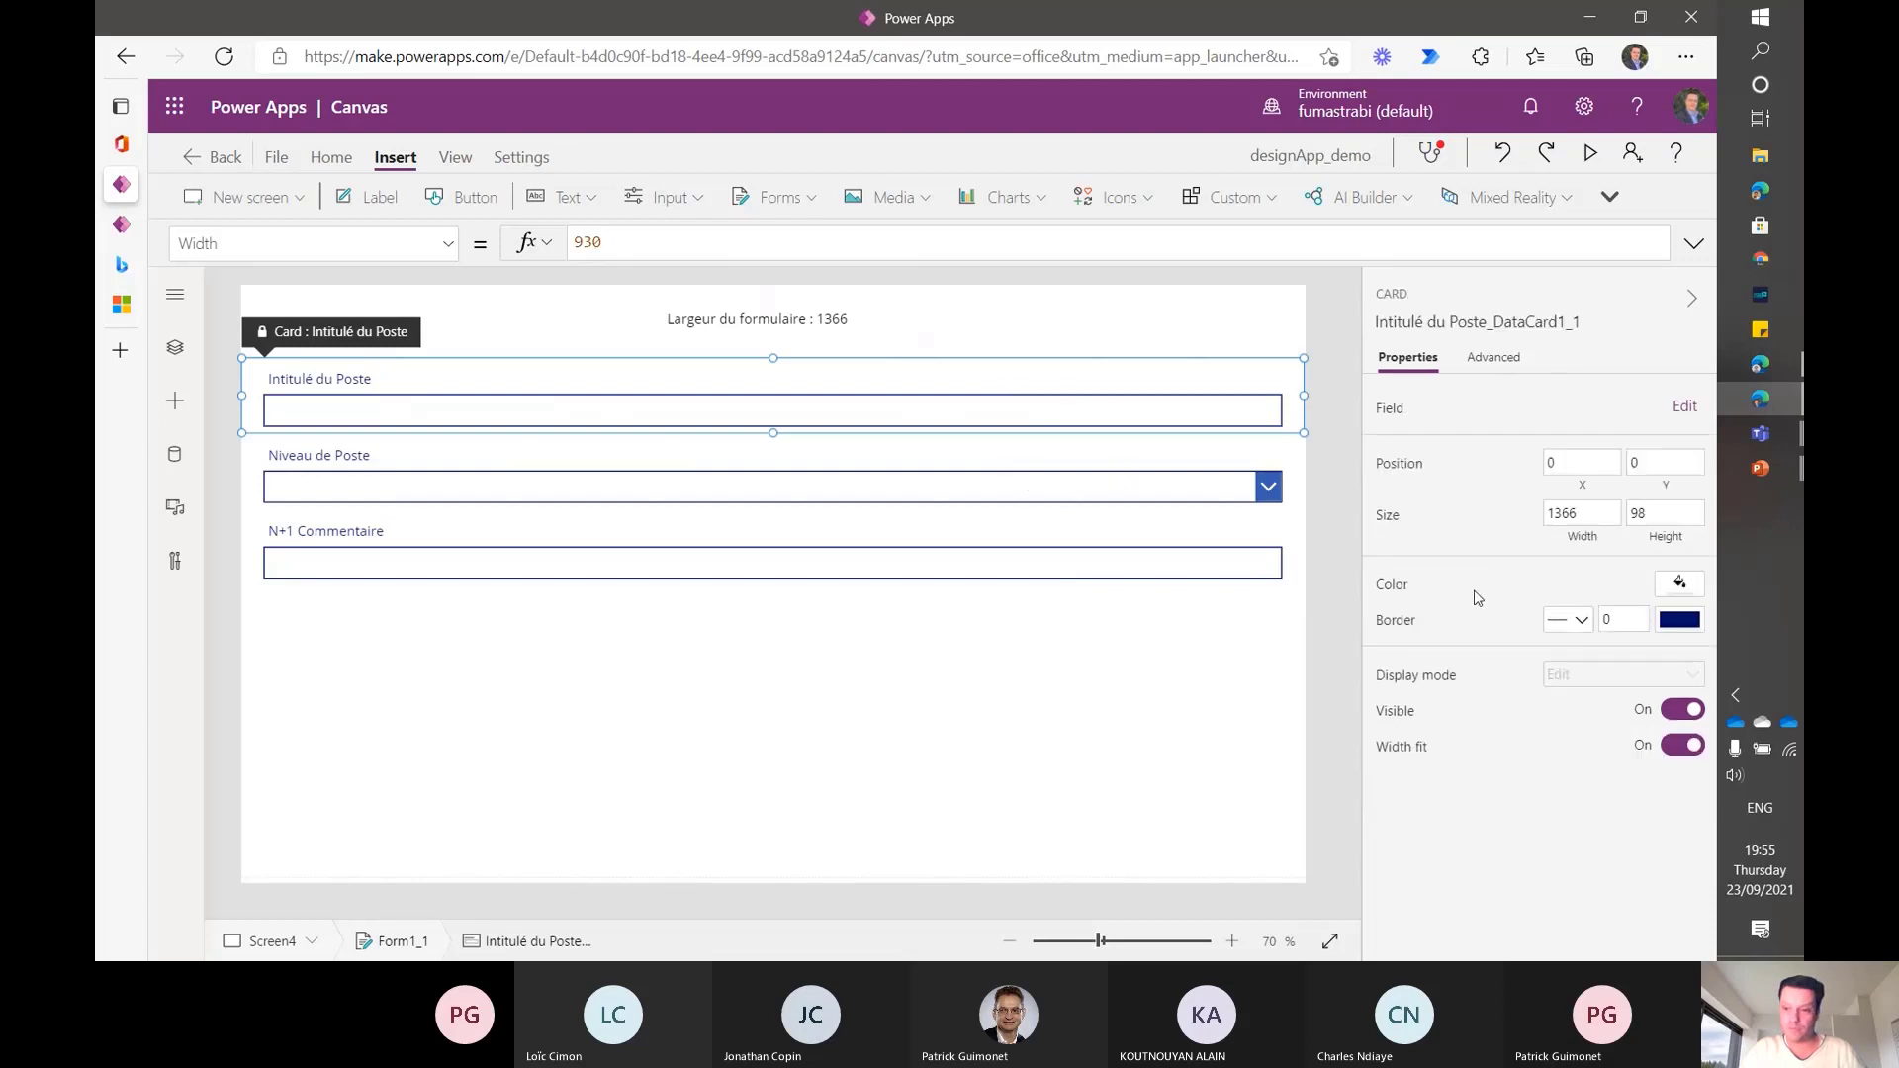
{"action": "left_click", "coordinate": [1589, 537]}
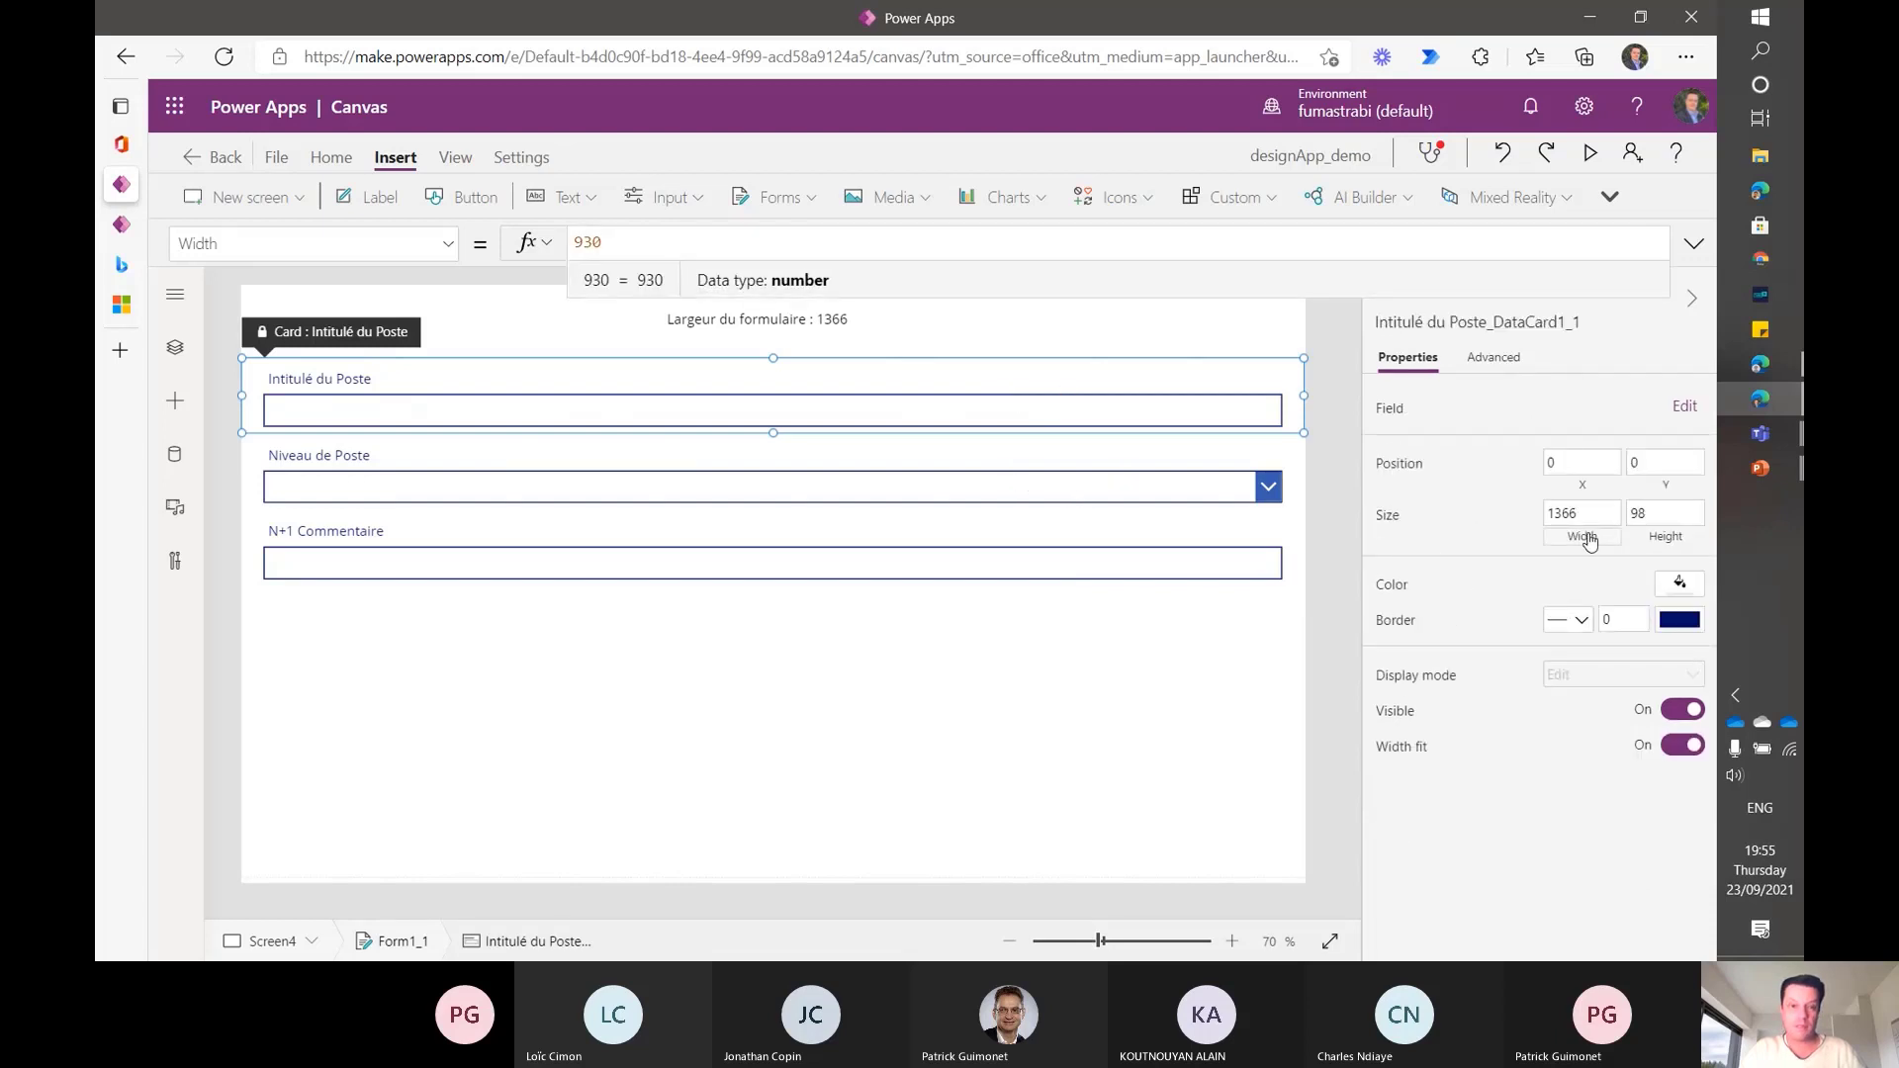
{"action": "double_click", "coordinate": [611, 243]}
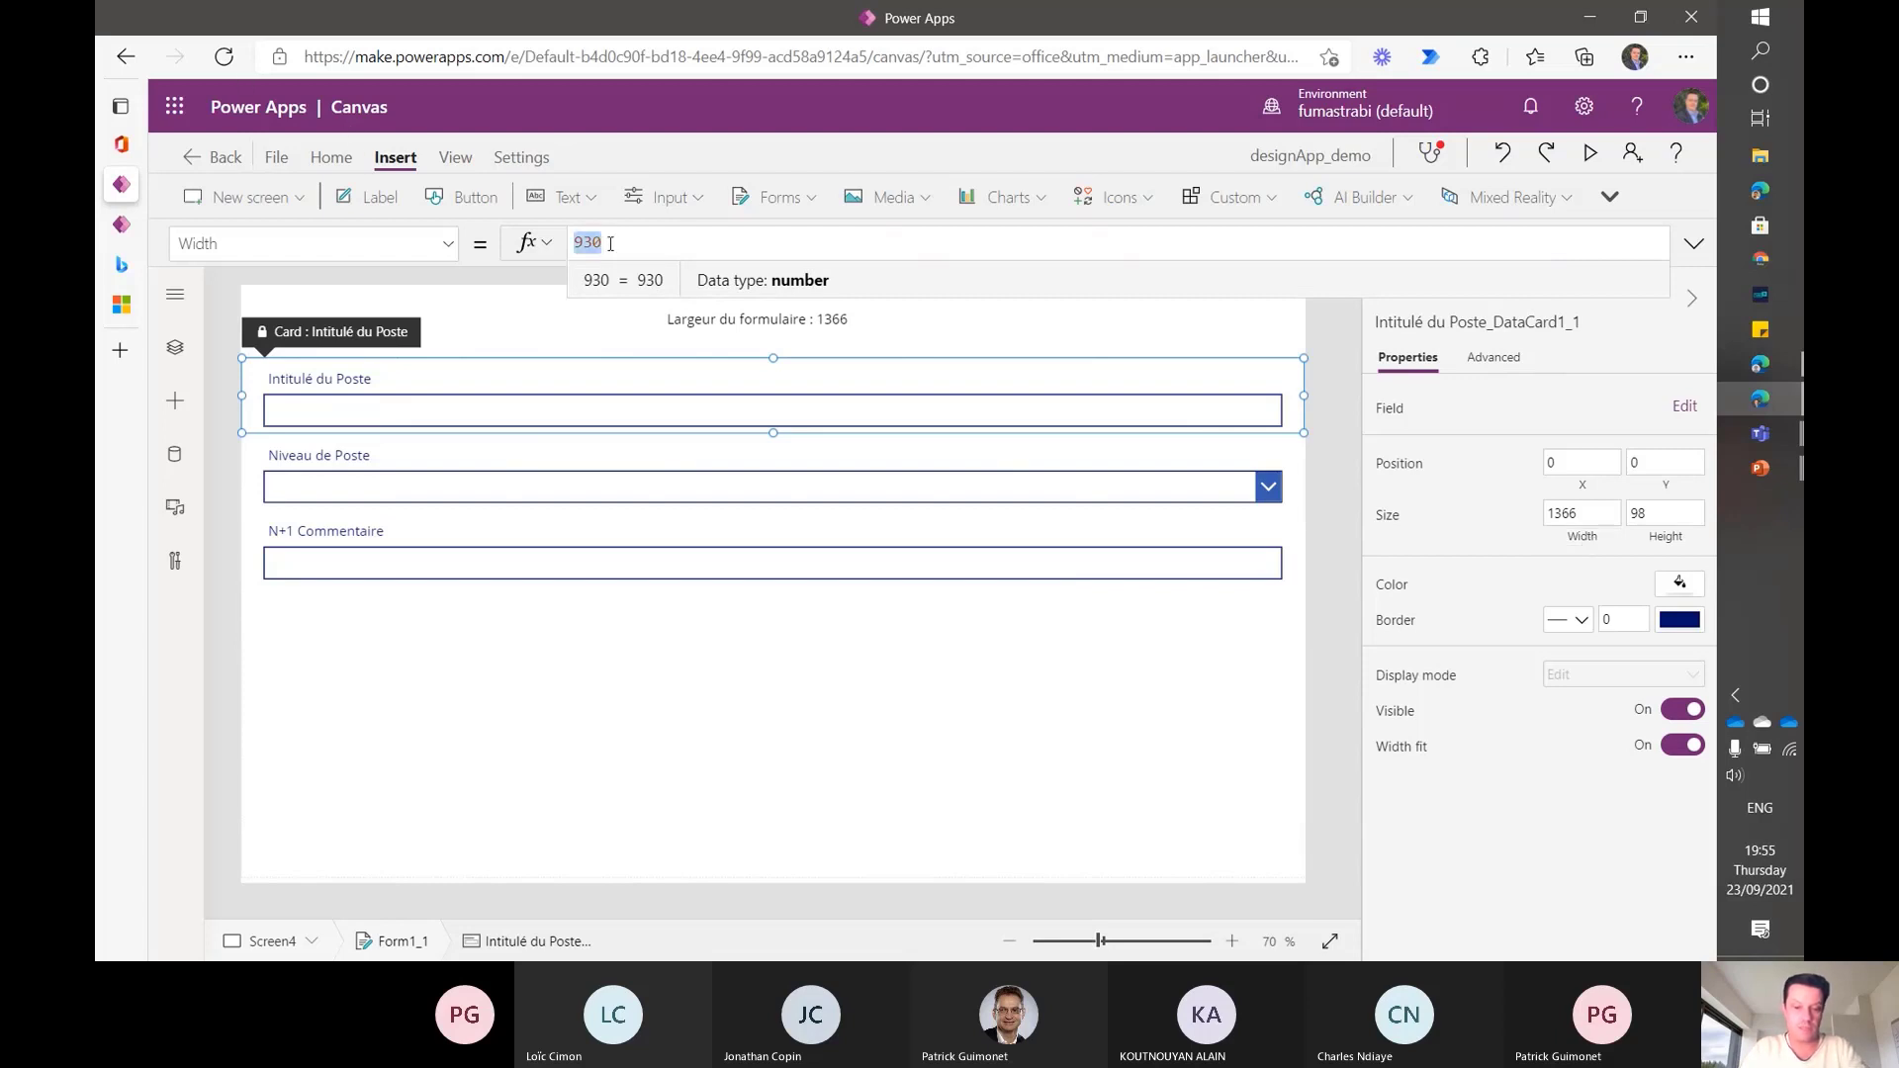
{"action": "type", "text": "400"}
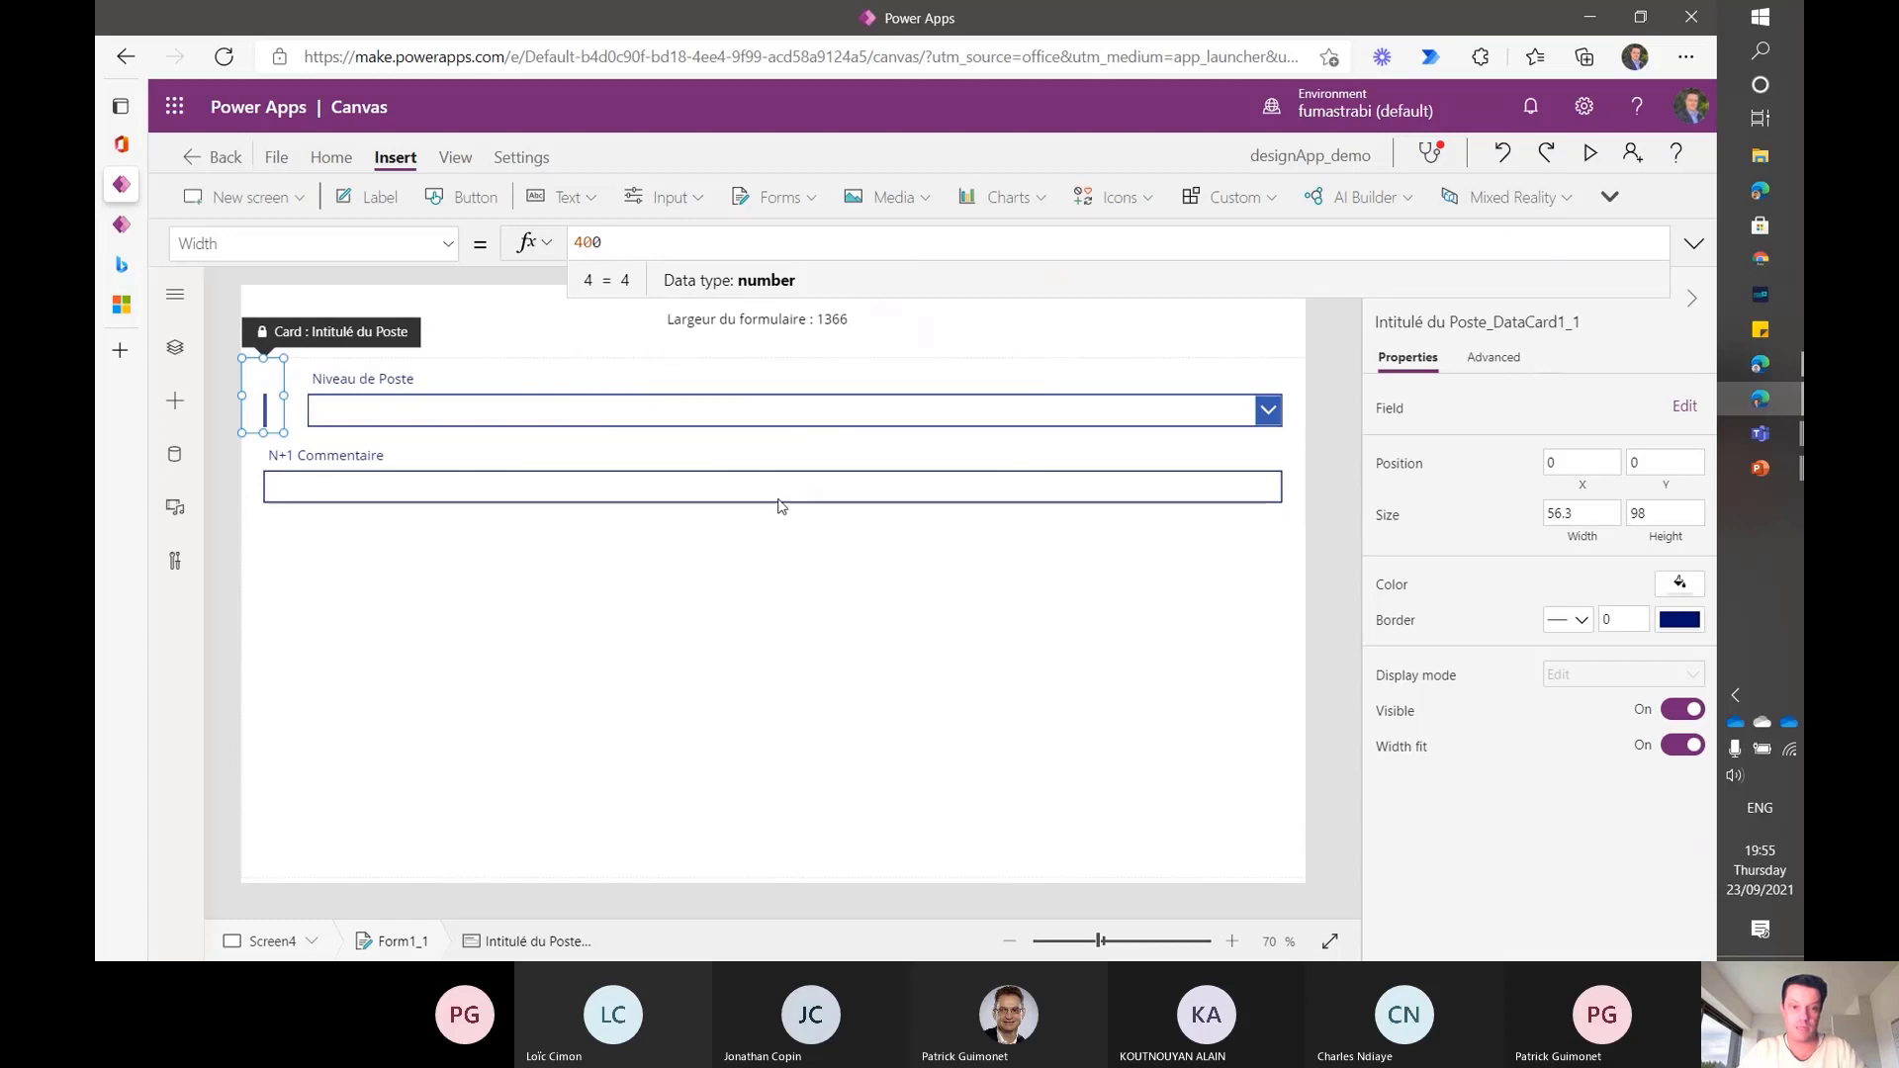
- Set the Niveau de Poste card's width to 400
{"action": "left_click", "coordinate": [893, 382]}
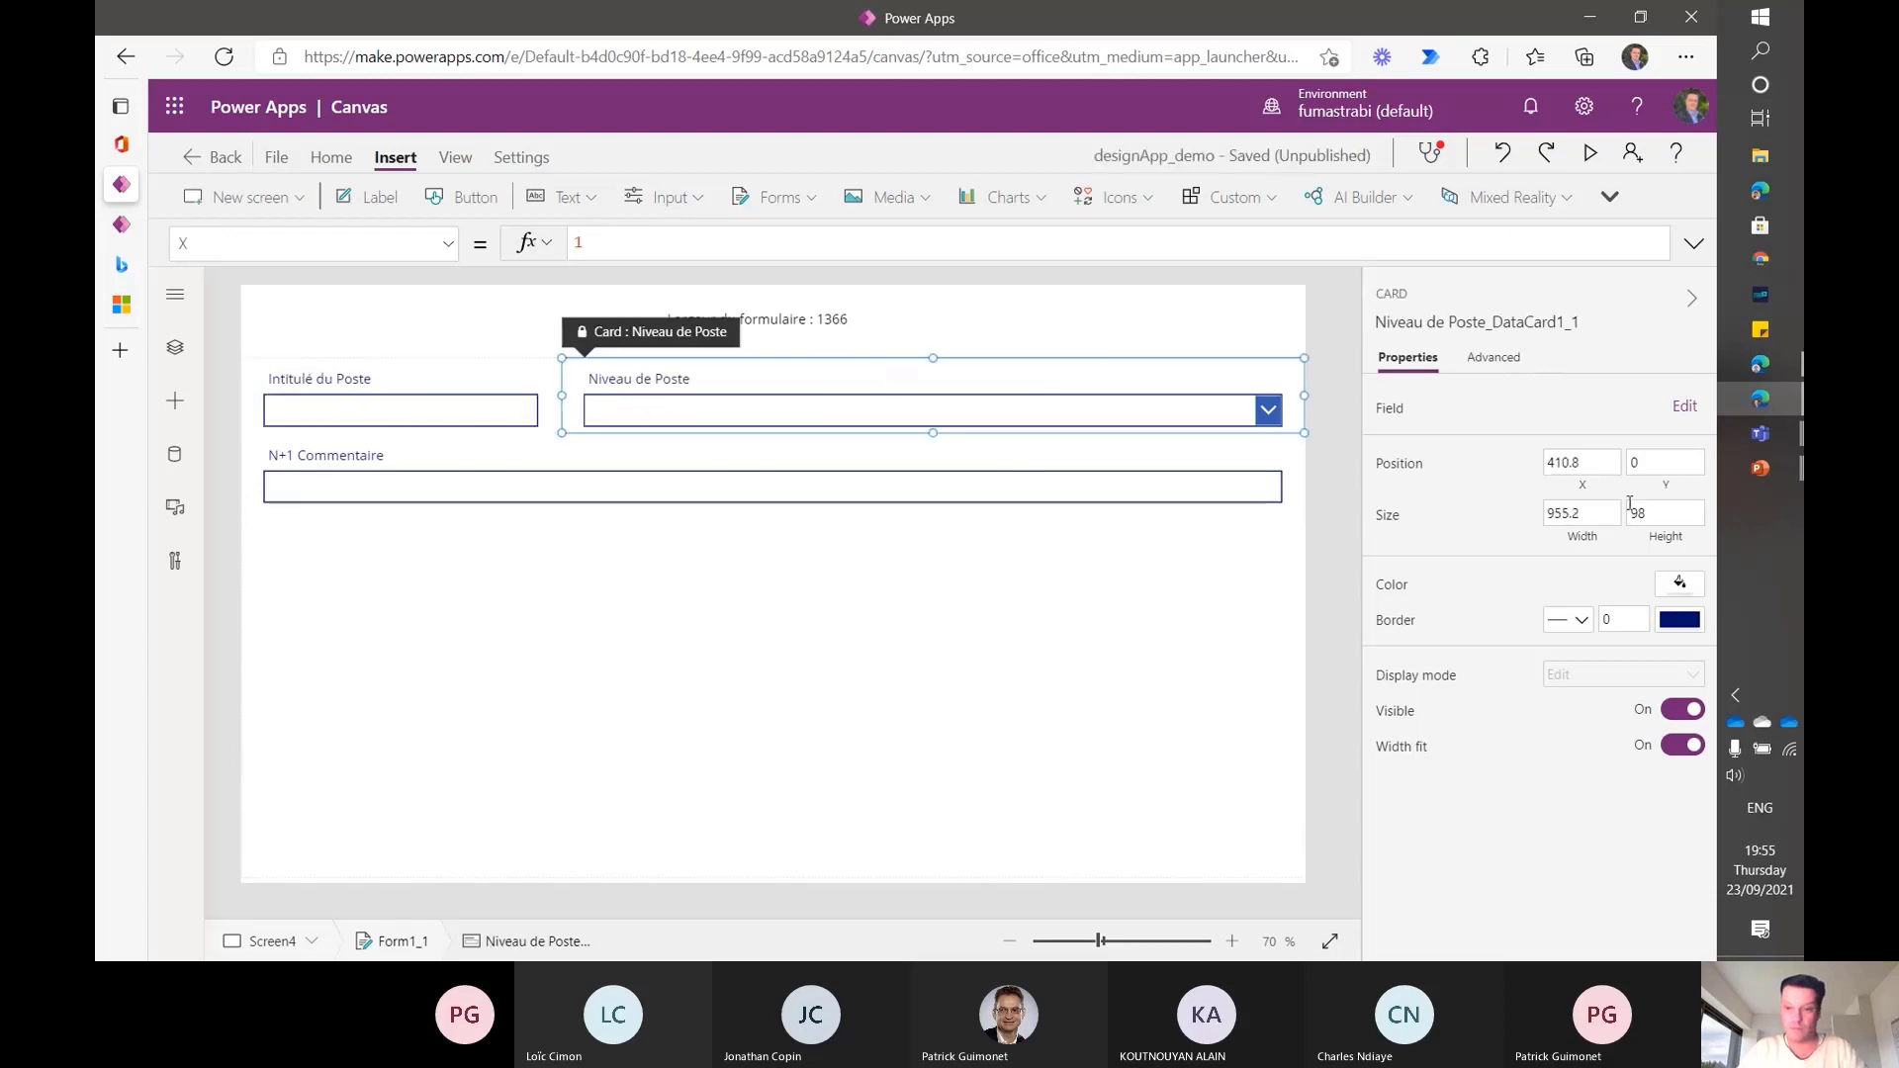
{"action": "left_click", "coordinate": [1594, 537]}
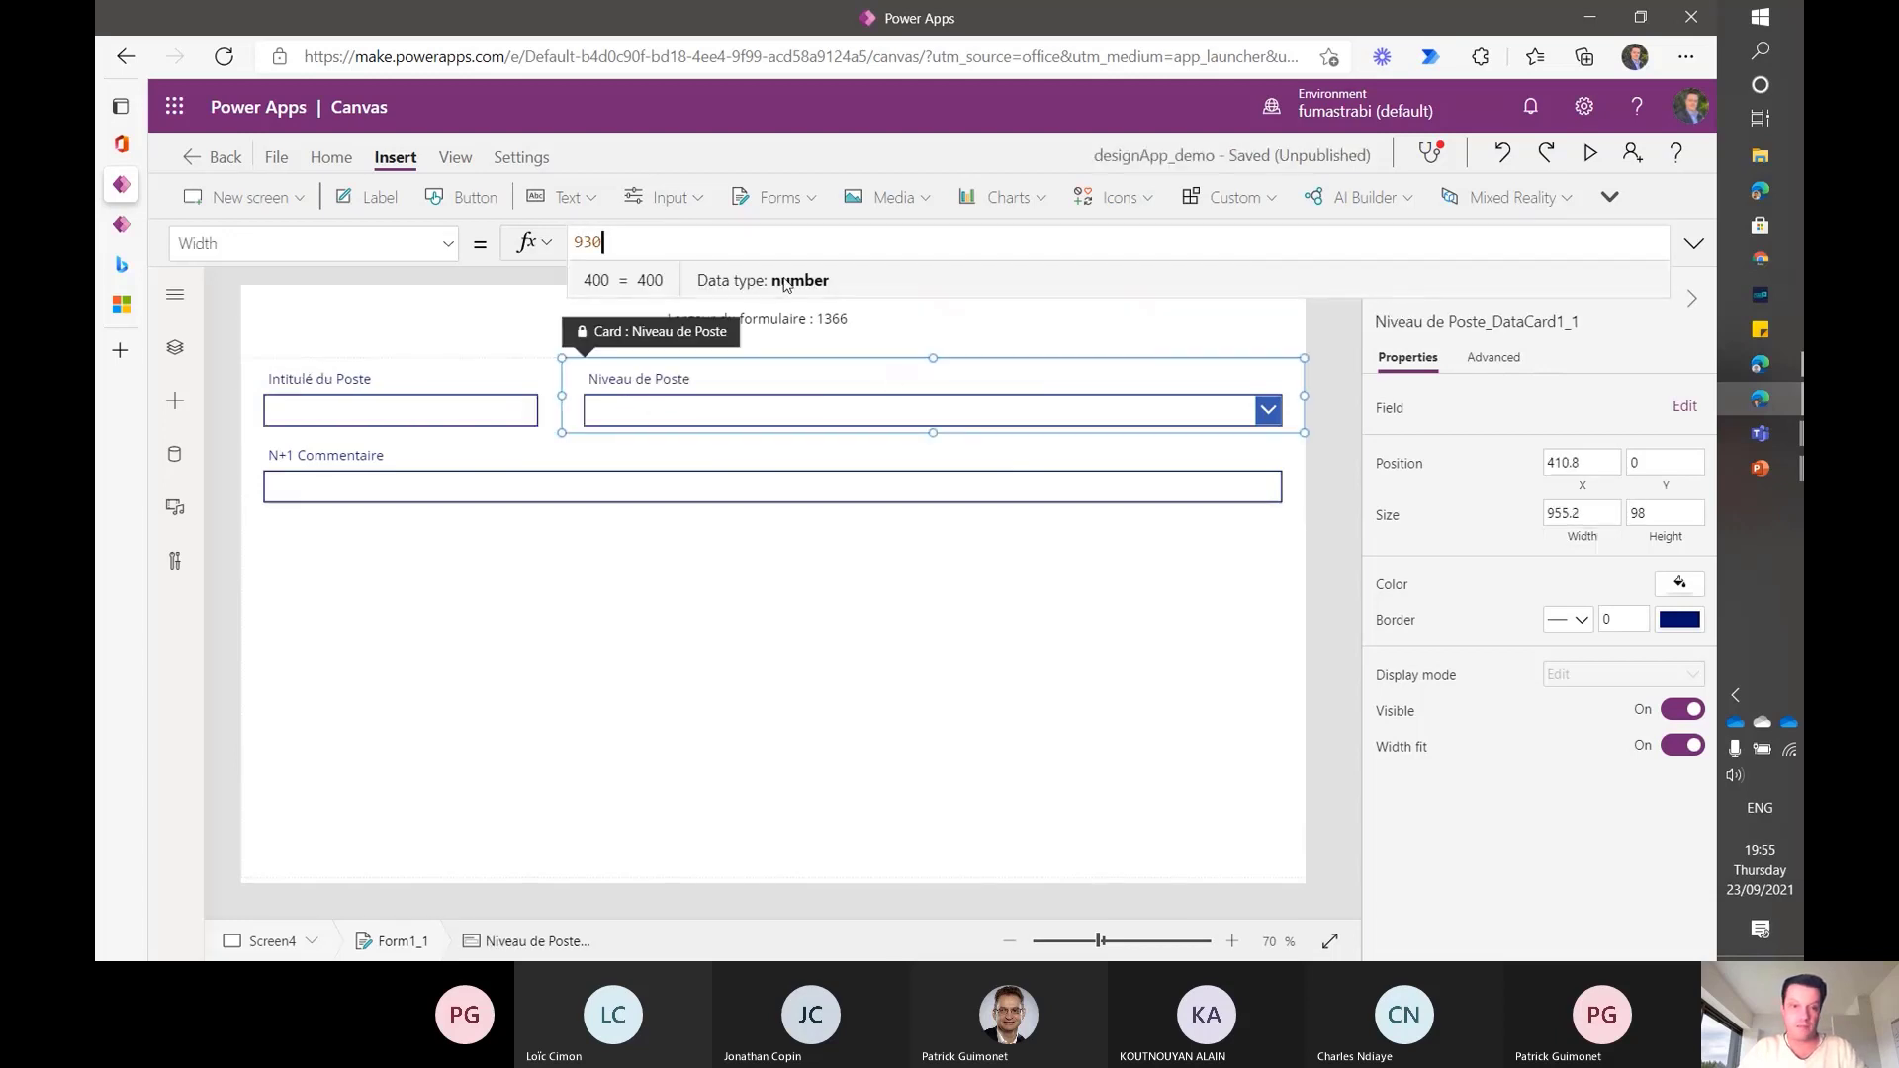
{"action": "double_click", "coordinate": [611, 240]}
{"action": "type", "text": "400"}
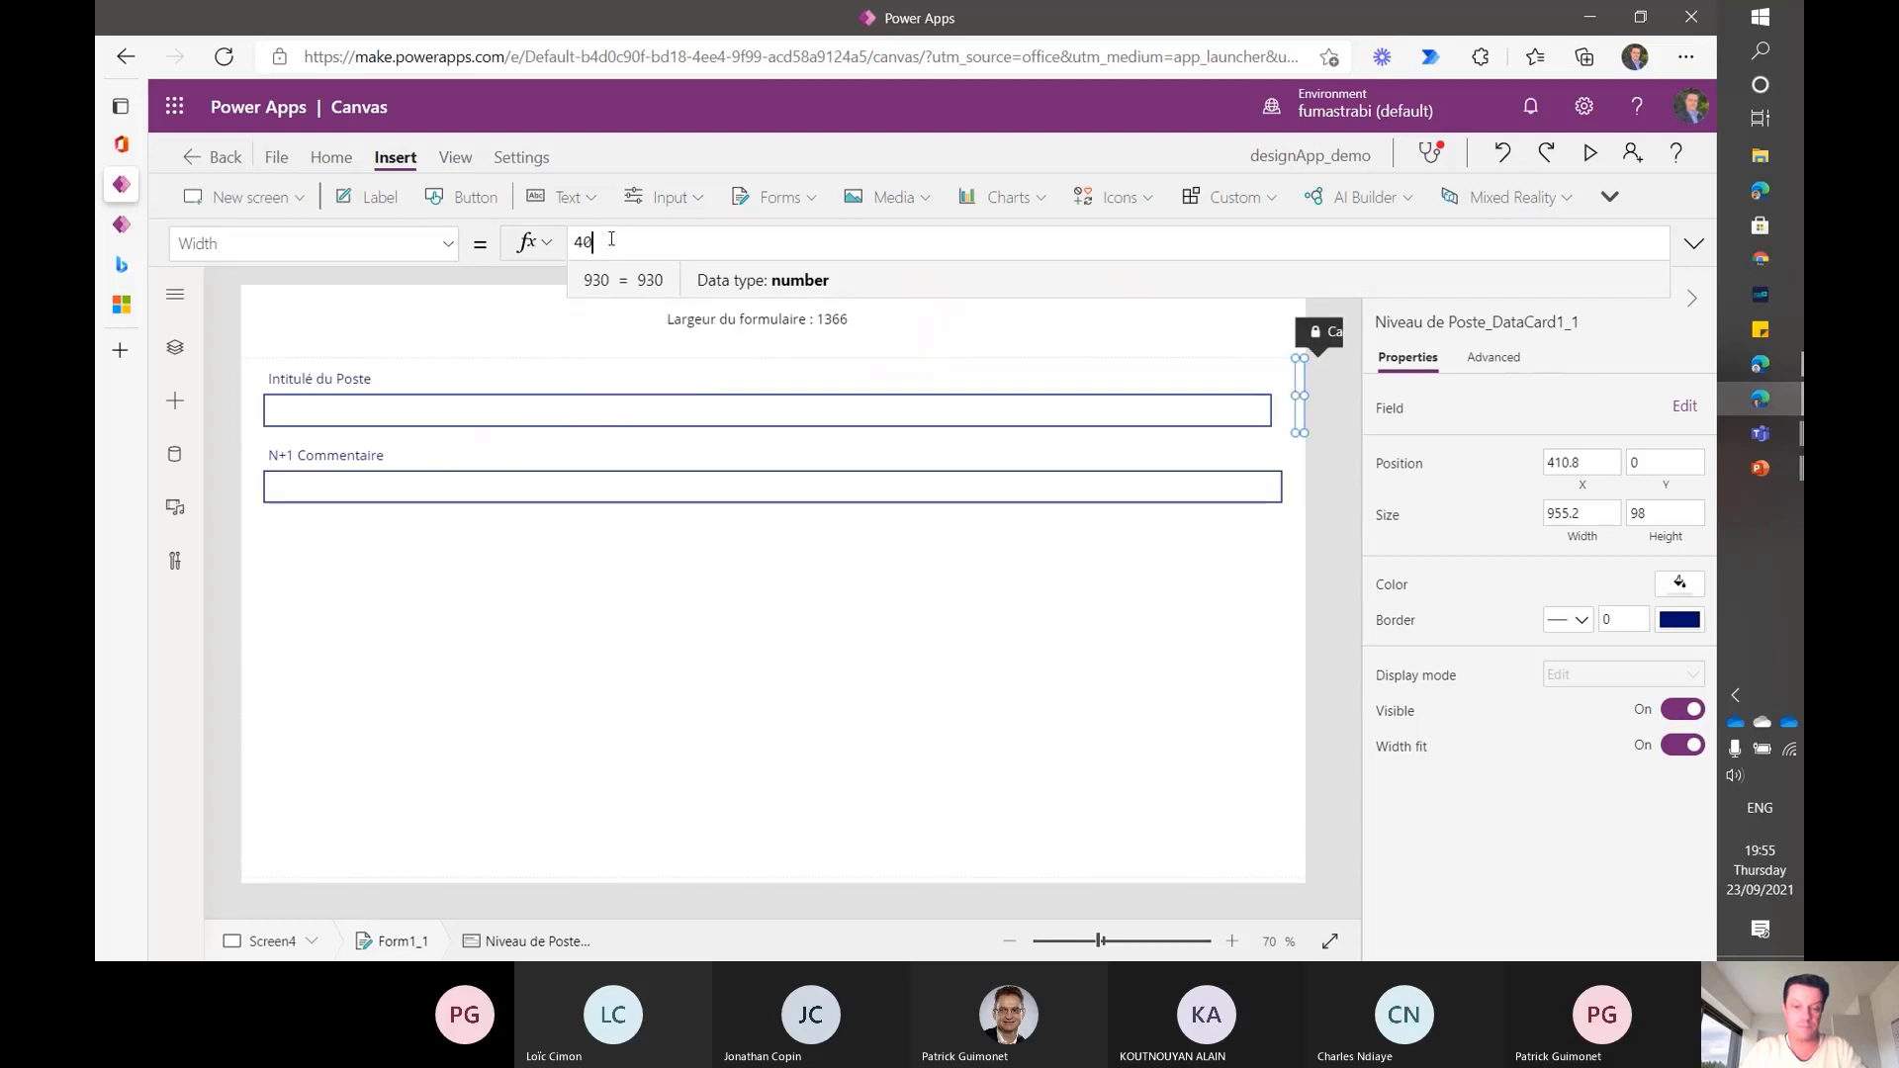
- Set the N+1 Commentaire card's width to 400
{"action": "left_click", "coordinate": [727, 474]}
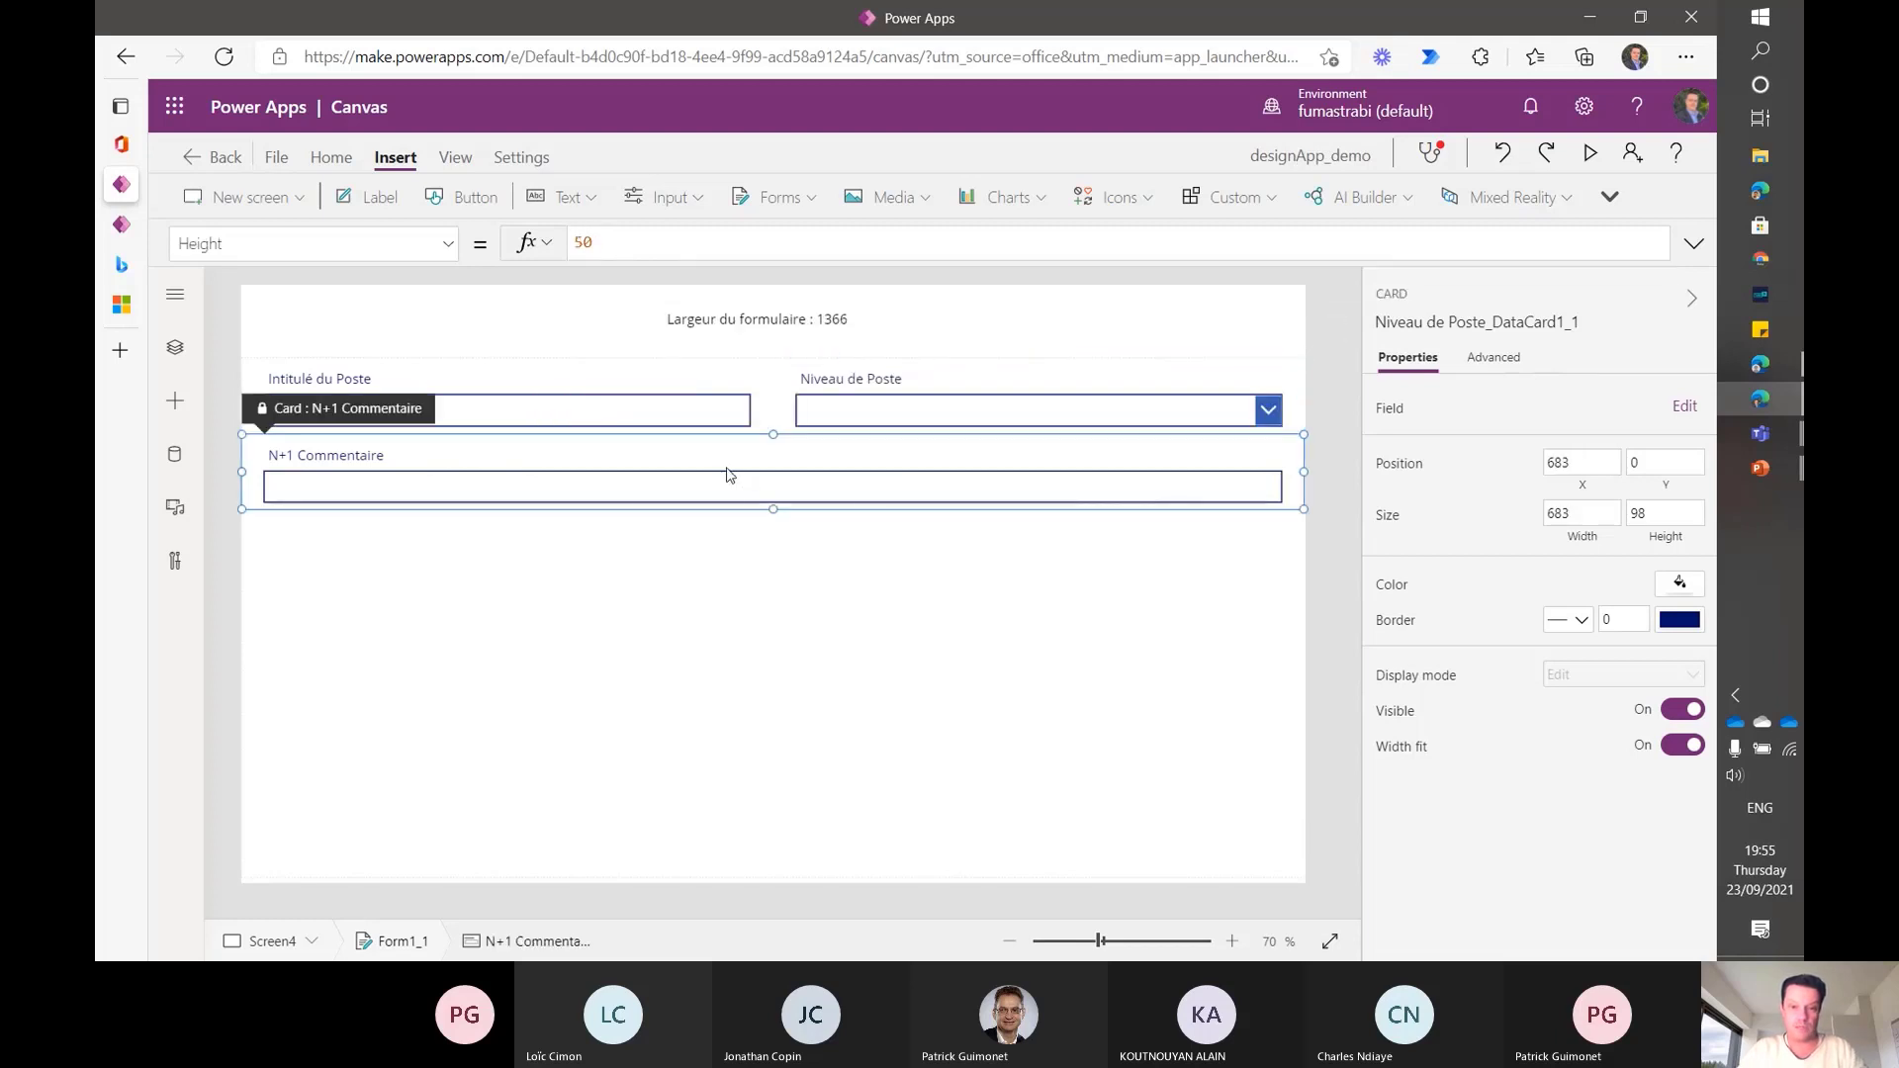
{"action": "left_click", "coordinate": [1586, 515]}
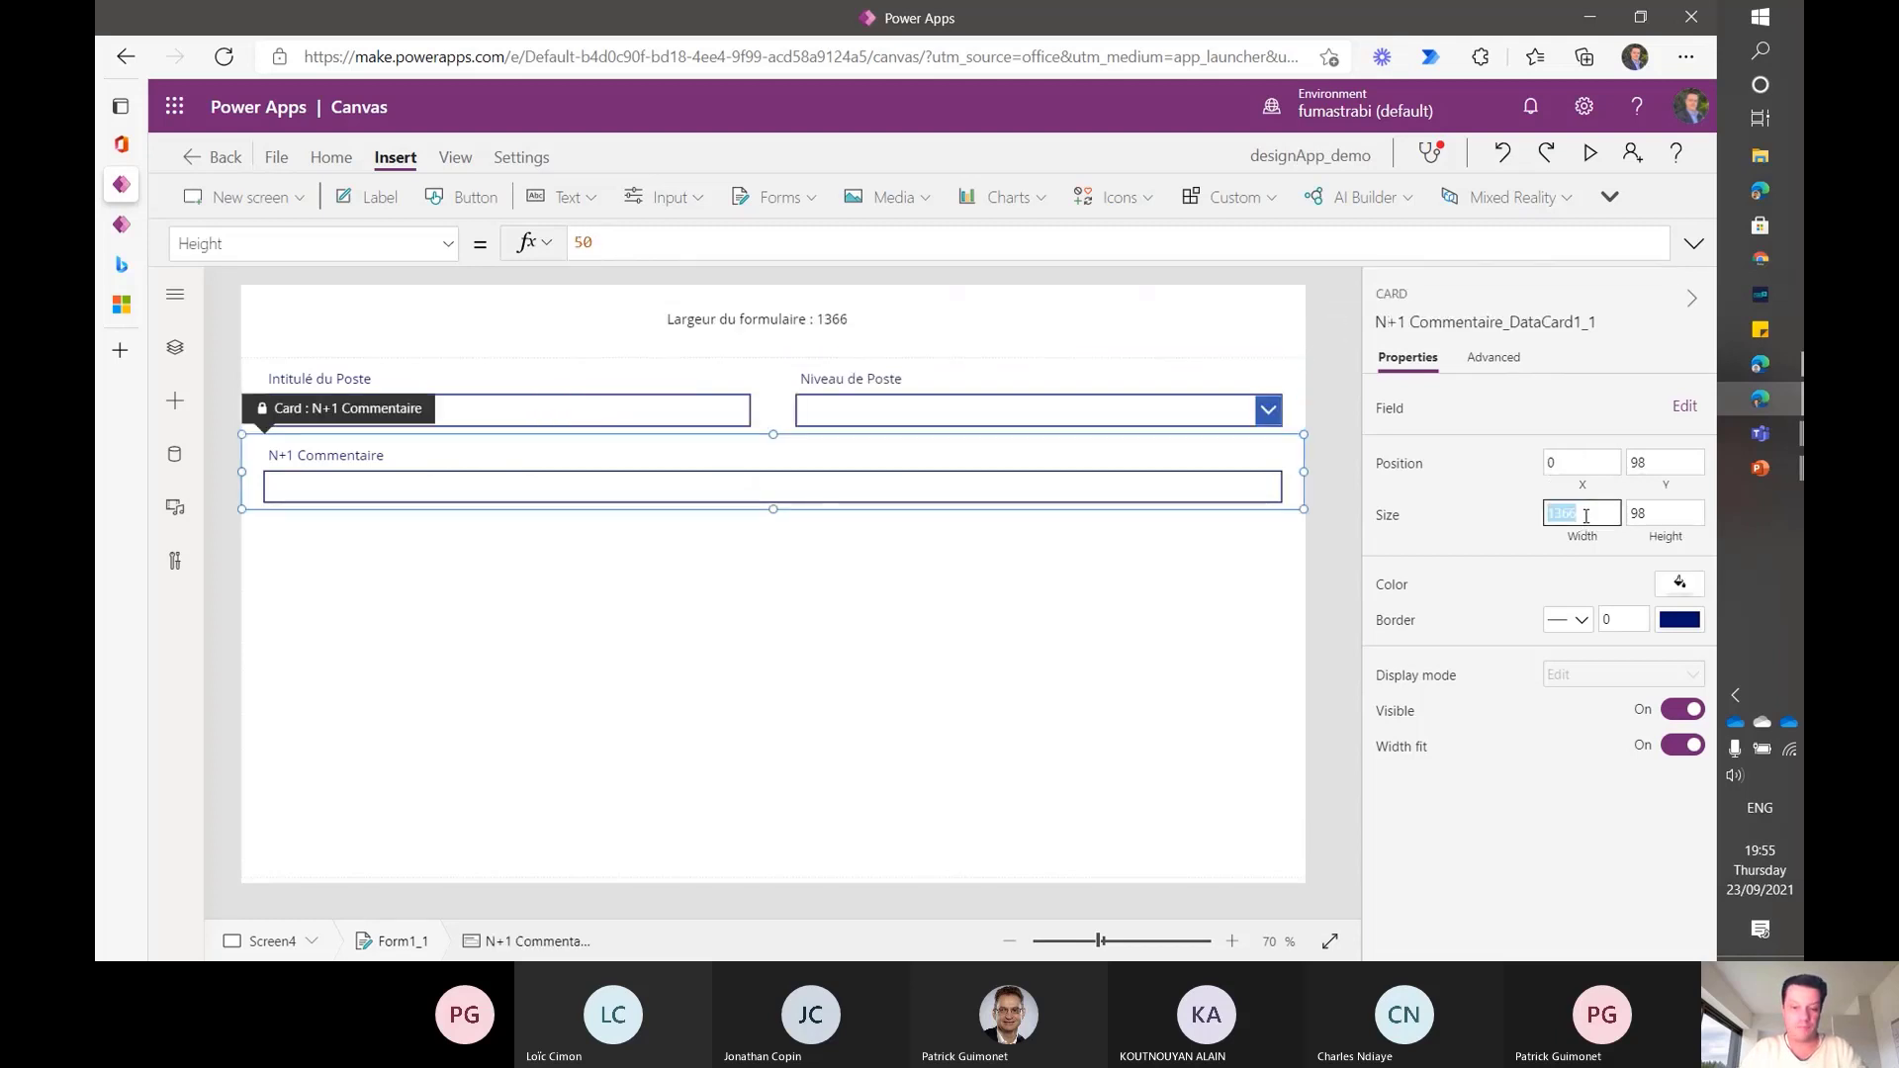
{"action": "type", "text": "400"}
{"action": "key", "text": "Tab"}
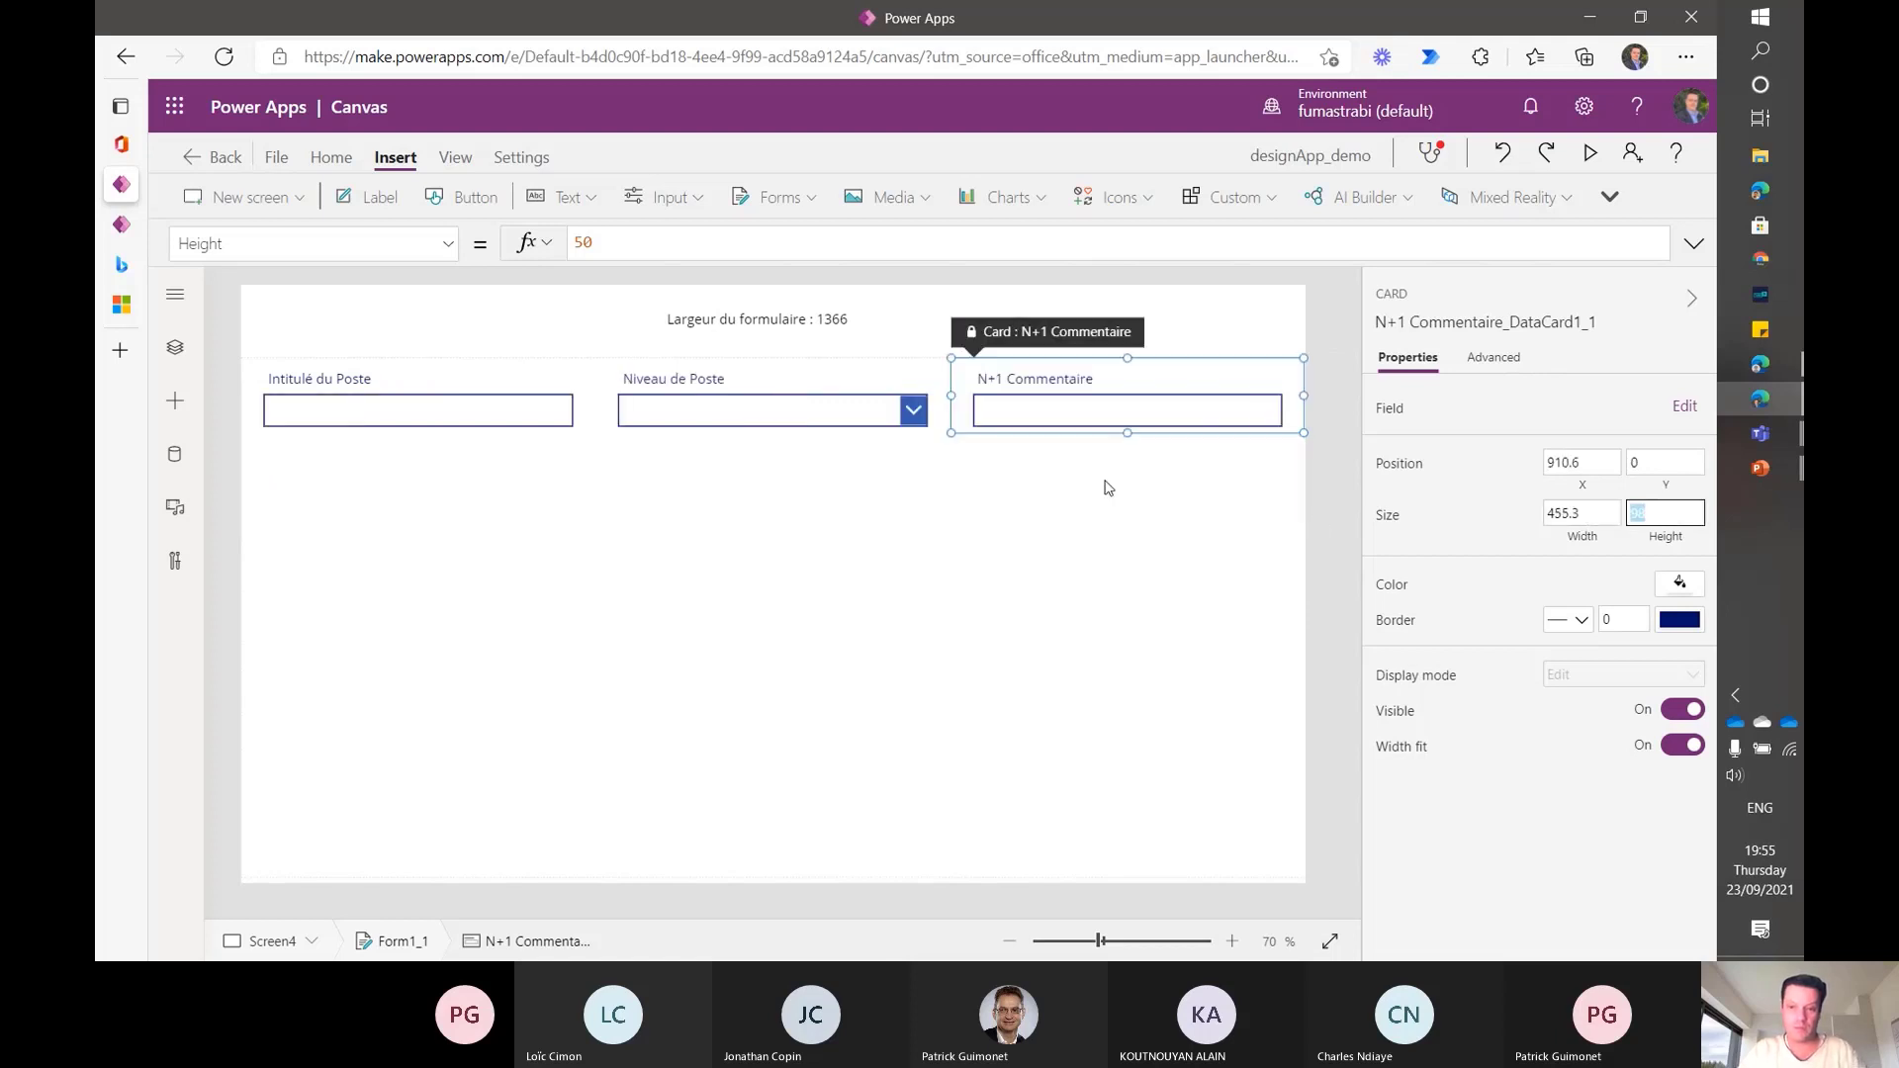
- Resize the form's width several times to make its cards wrap, ending at the full screen width of 1366
{"action": "left_click", "coordinate": [1108, 487]}
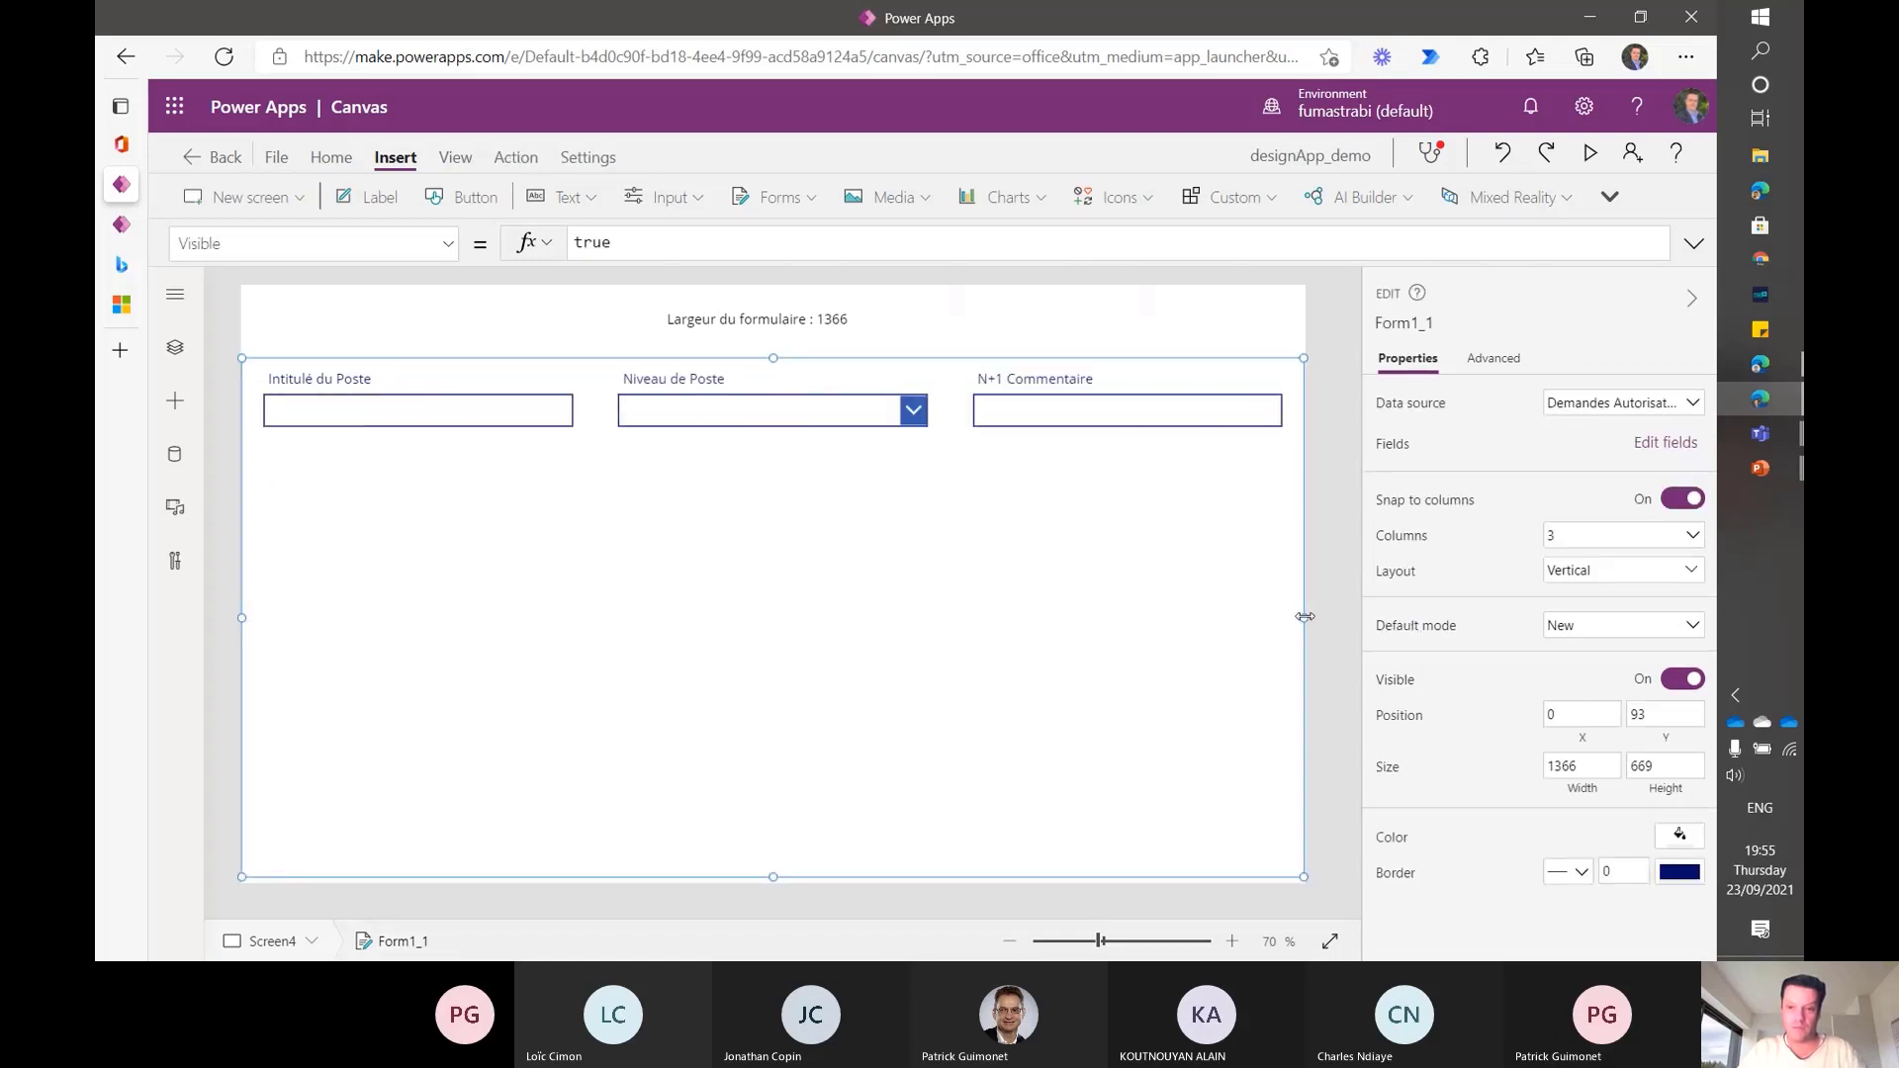
{"action": "mouse_move", "coordinate": [1304, 616]}
{"action": "left_mouse_down"}
{"action": "mouse_move", "coordinate": [840, 632]}
{"action": "mouse_move", "coordinate": [1339, 666]}
{"action": "mouse_move", "coordinate": [869, 573]}
{"action": "mouse_move", "coordinate": [1325, 595]}
{"action": "left_mouse_up"}
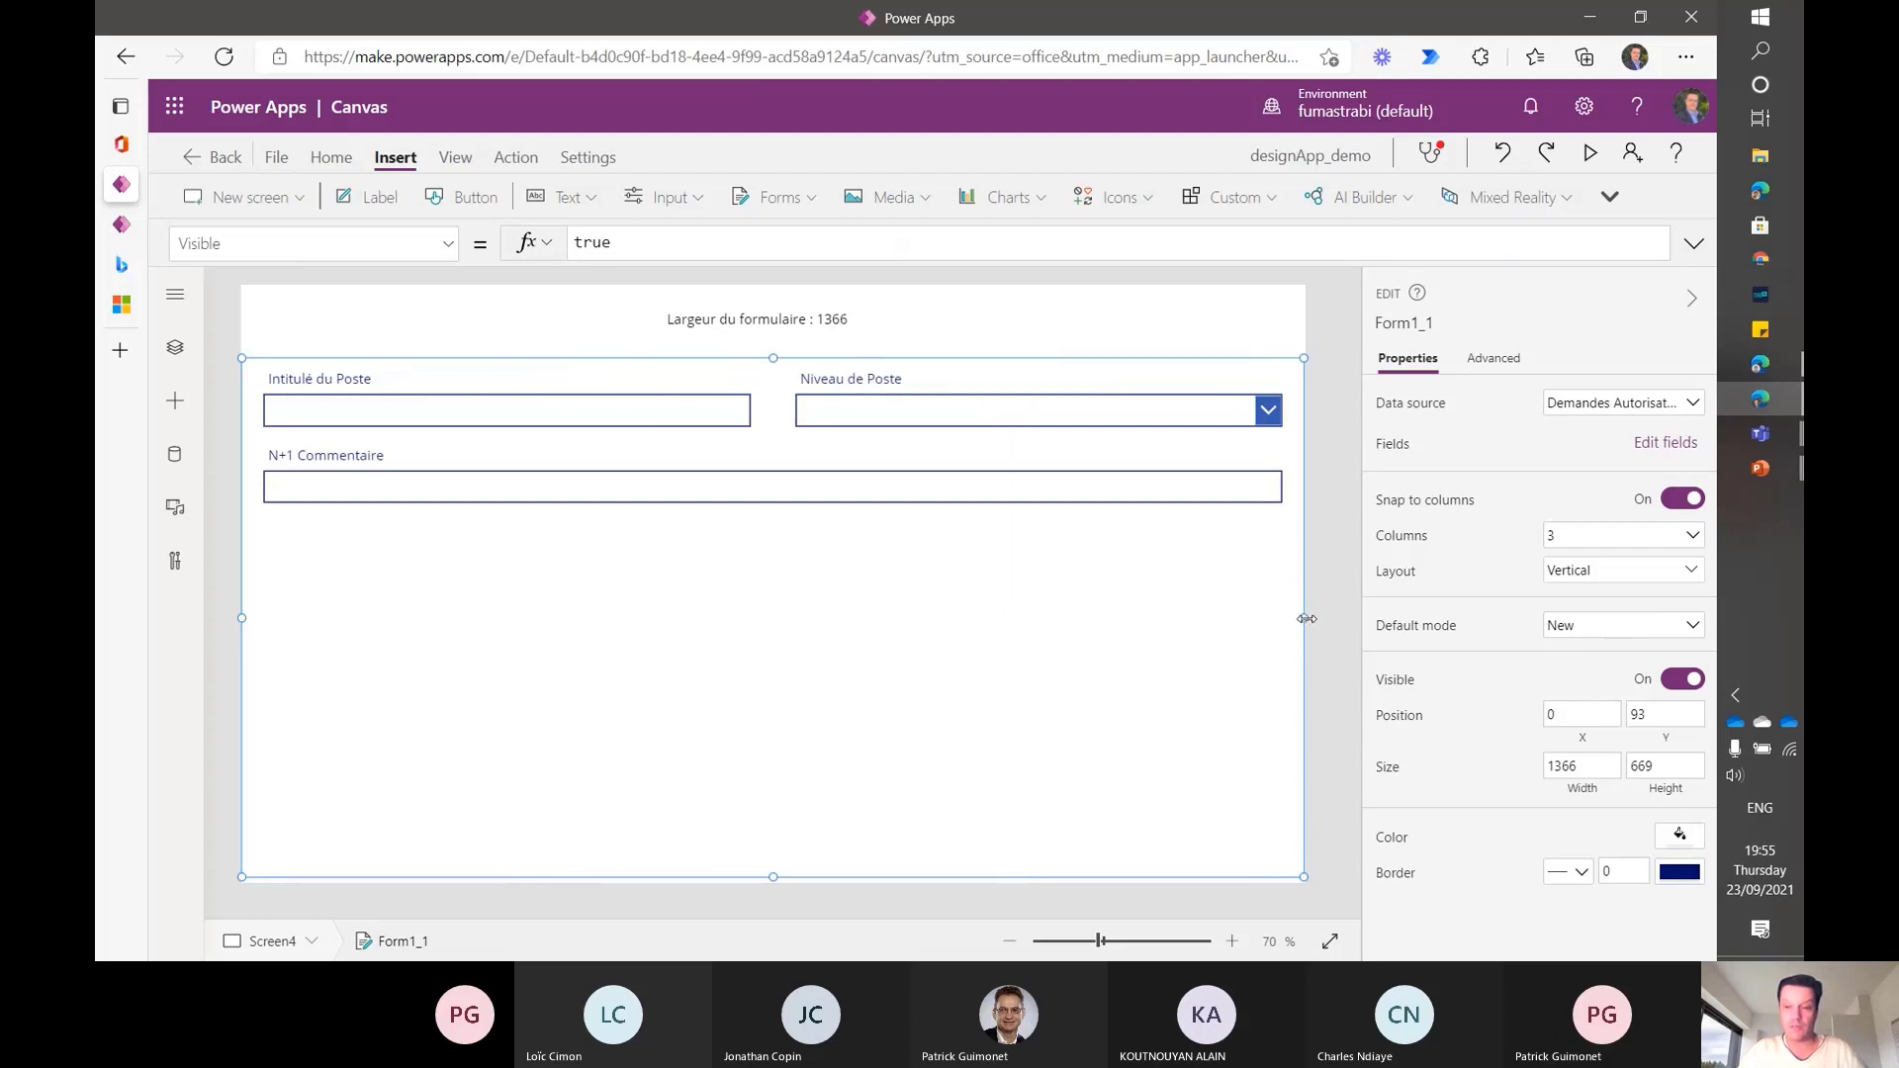
{"action": "mouse_move", "coordinate": [1304, 617]}
{"action": "left_mouse_down"}
{"action": "mouse_move", "coordinate": [957, 619]}
{"action": "mouse_move", "coordinate": [1322, 606]}
{"action": "mouse_move", "coordinate": [666, 598]}
{"action": "mouse_move", "coordinate": [1324, 608]}
{"action": "left_mouse_up"}
{"action": "mouse_move", "coordinate": [1304, 620]}
{"action": "left_mouse_down"}
{"action": "mouse_move", "coordinate": [746, 644]}
{"action": "mouse_move", "coordinate": [721, 627]}
{"action": "mouse_move", "coordinate": [1329, 636]}
{"action": "left_mouse_up"}
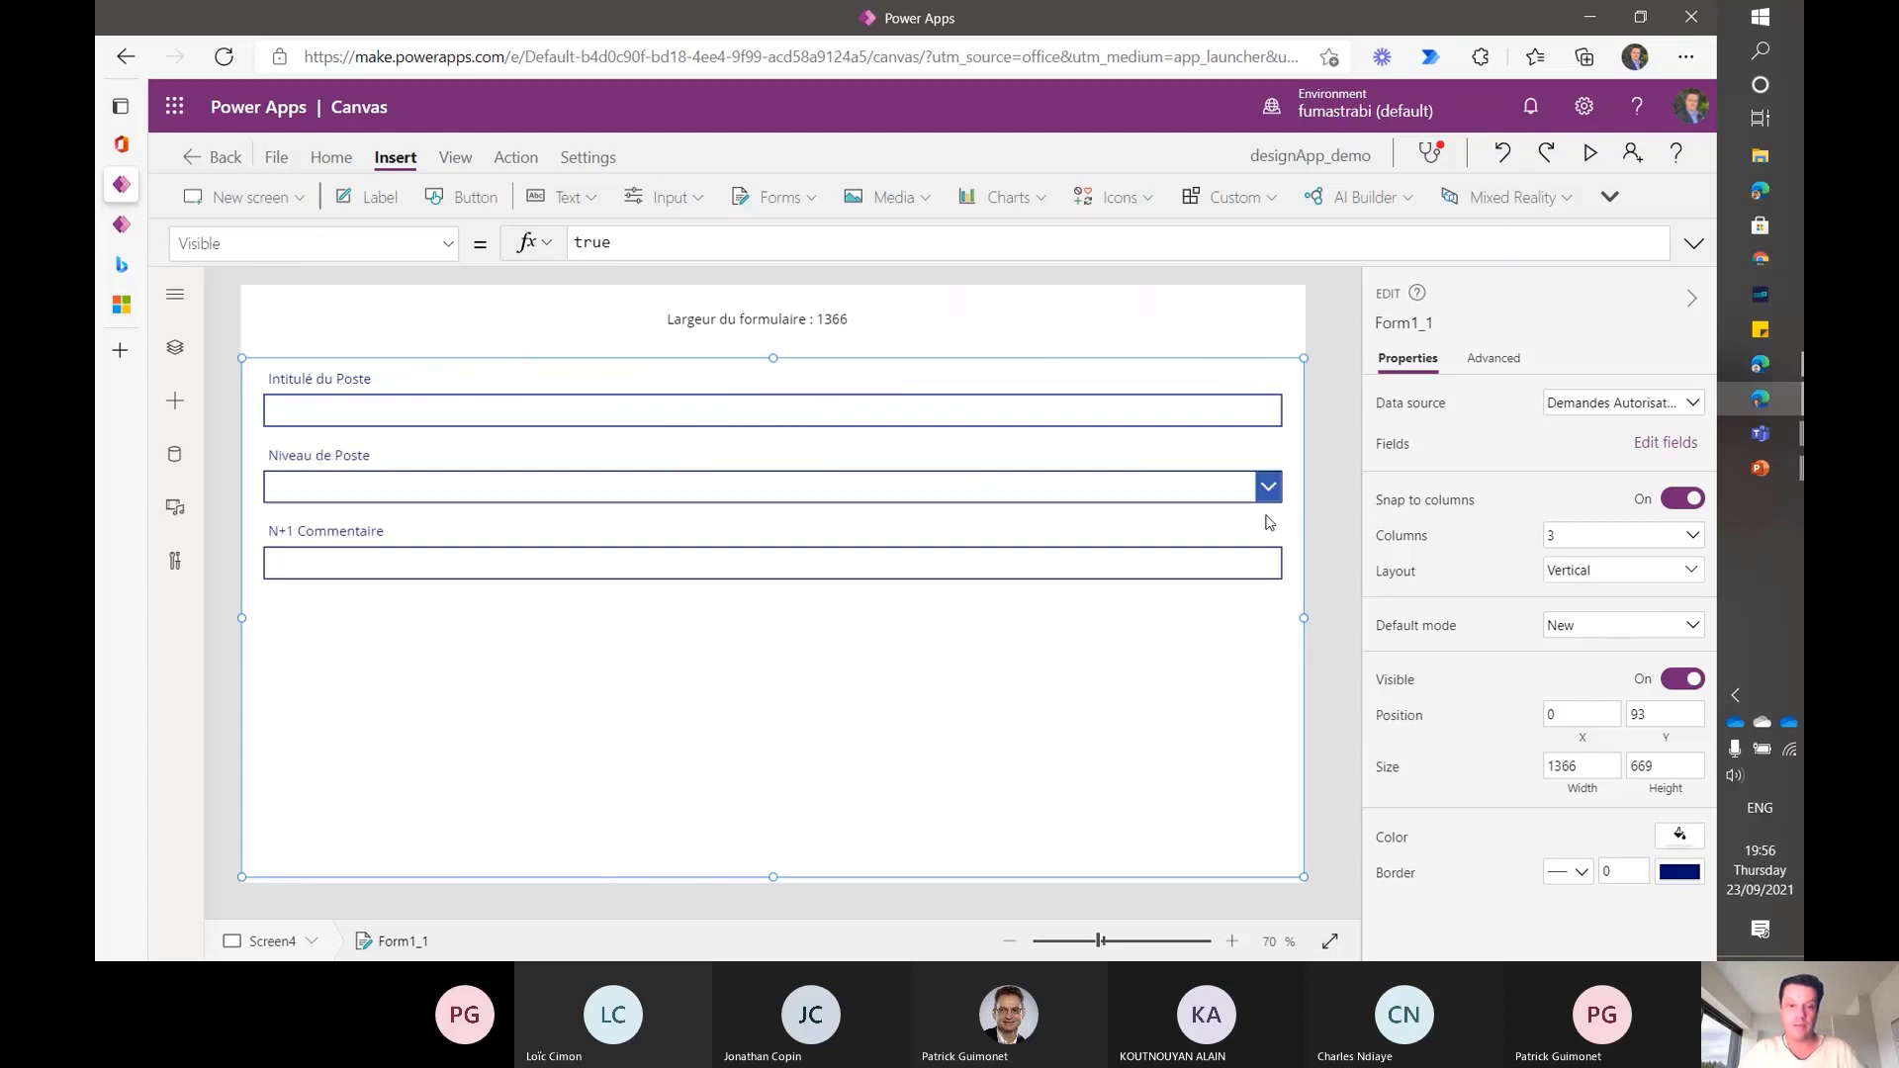
- Check the Intitulé du Poste card's width formula and turn off Snap to columns for the form
{"action": "left_click", "coordinate": [1029, 398]}
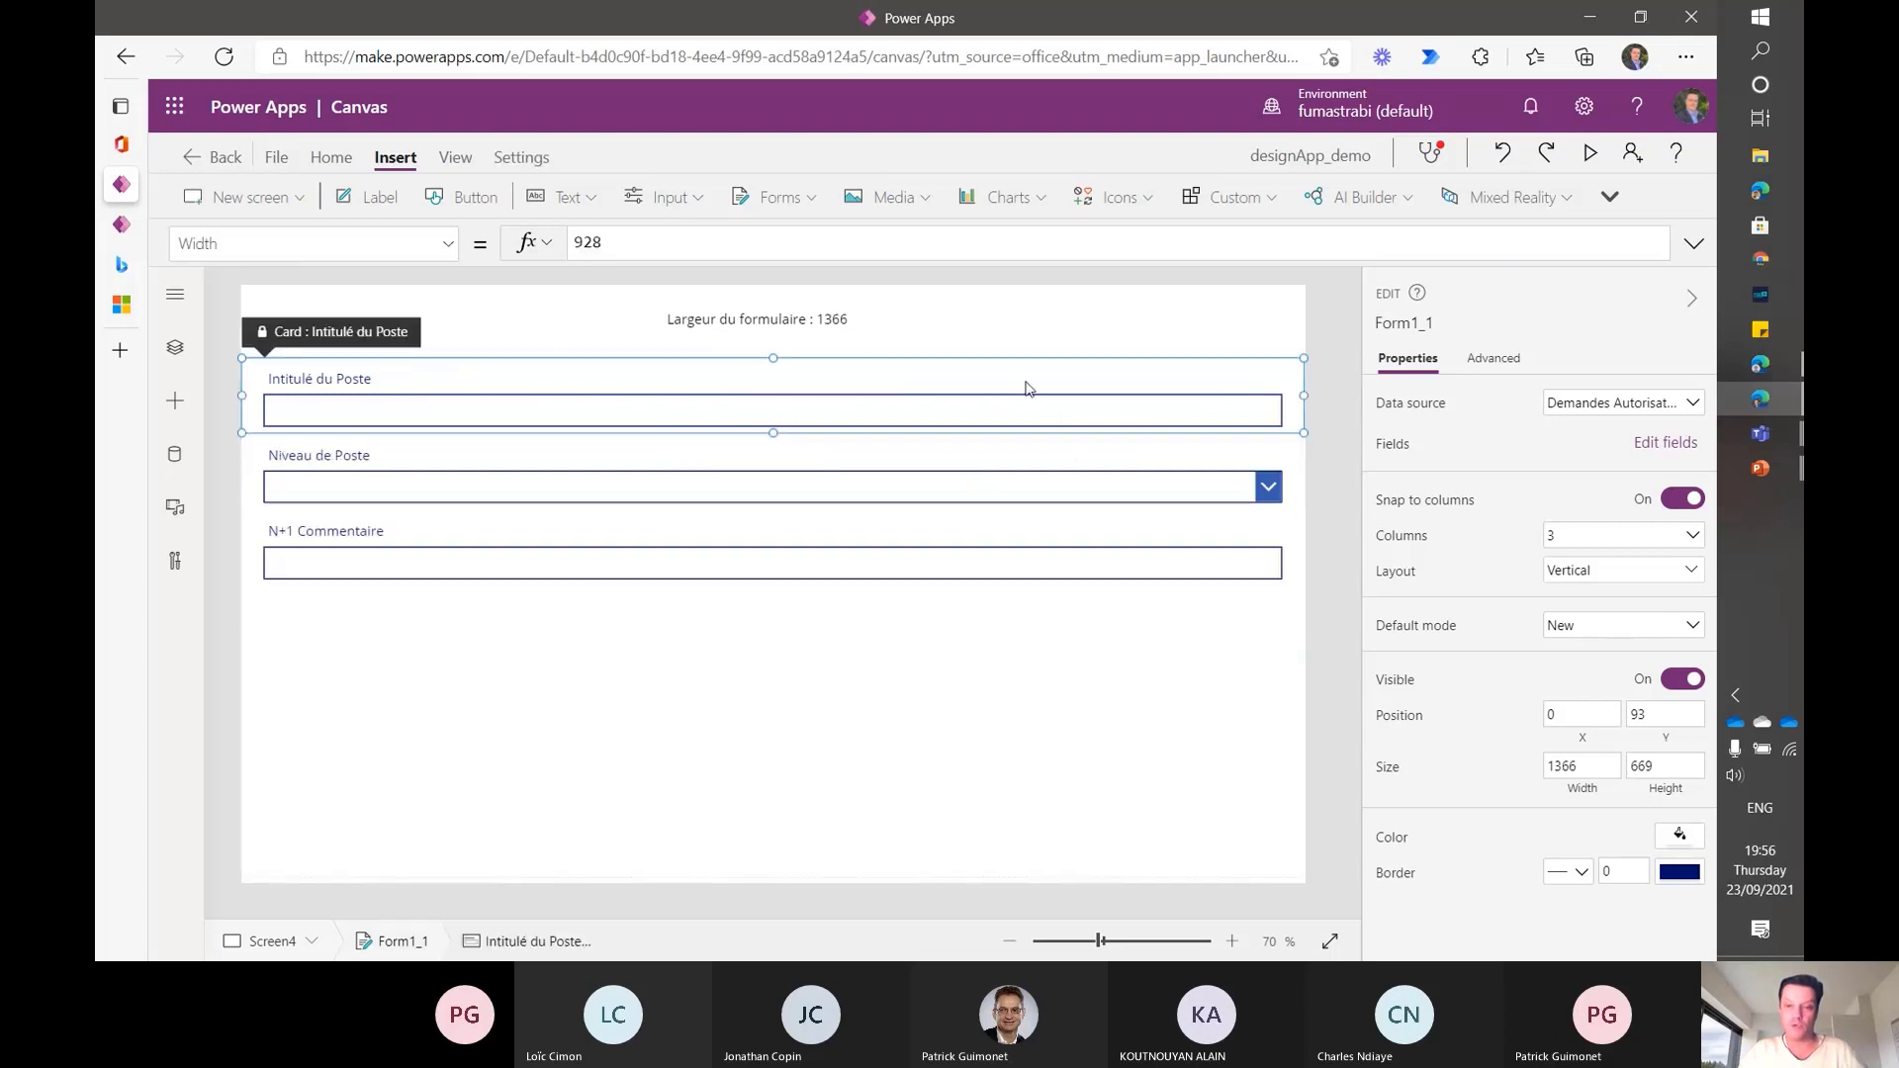
{"action": "left_click", "coordinate": [1585, 538]}
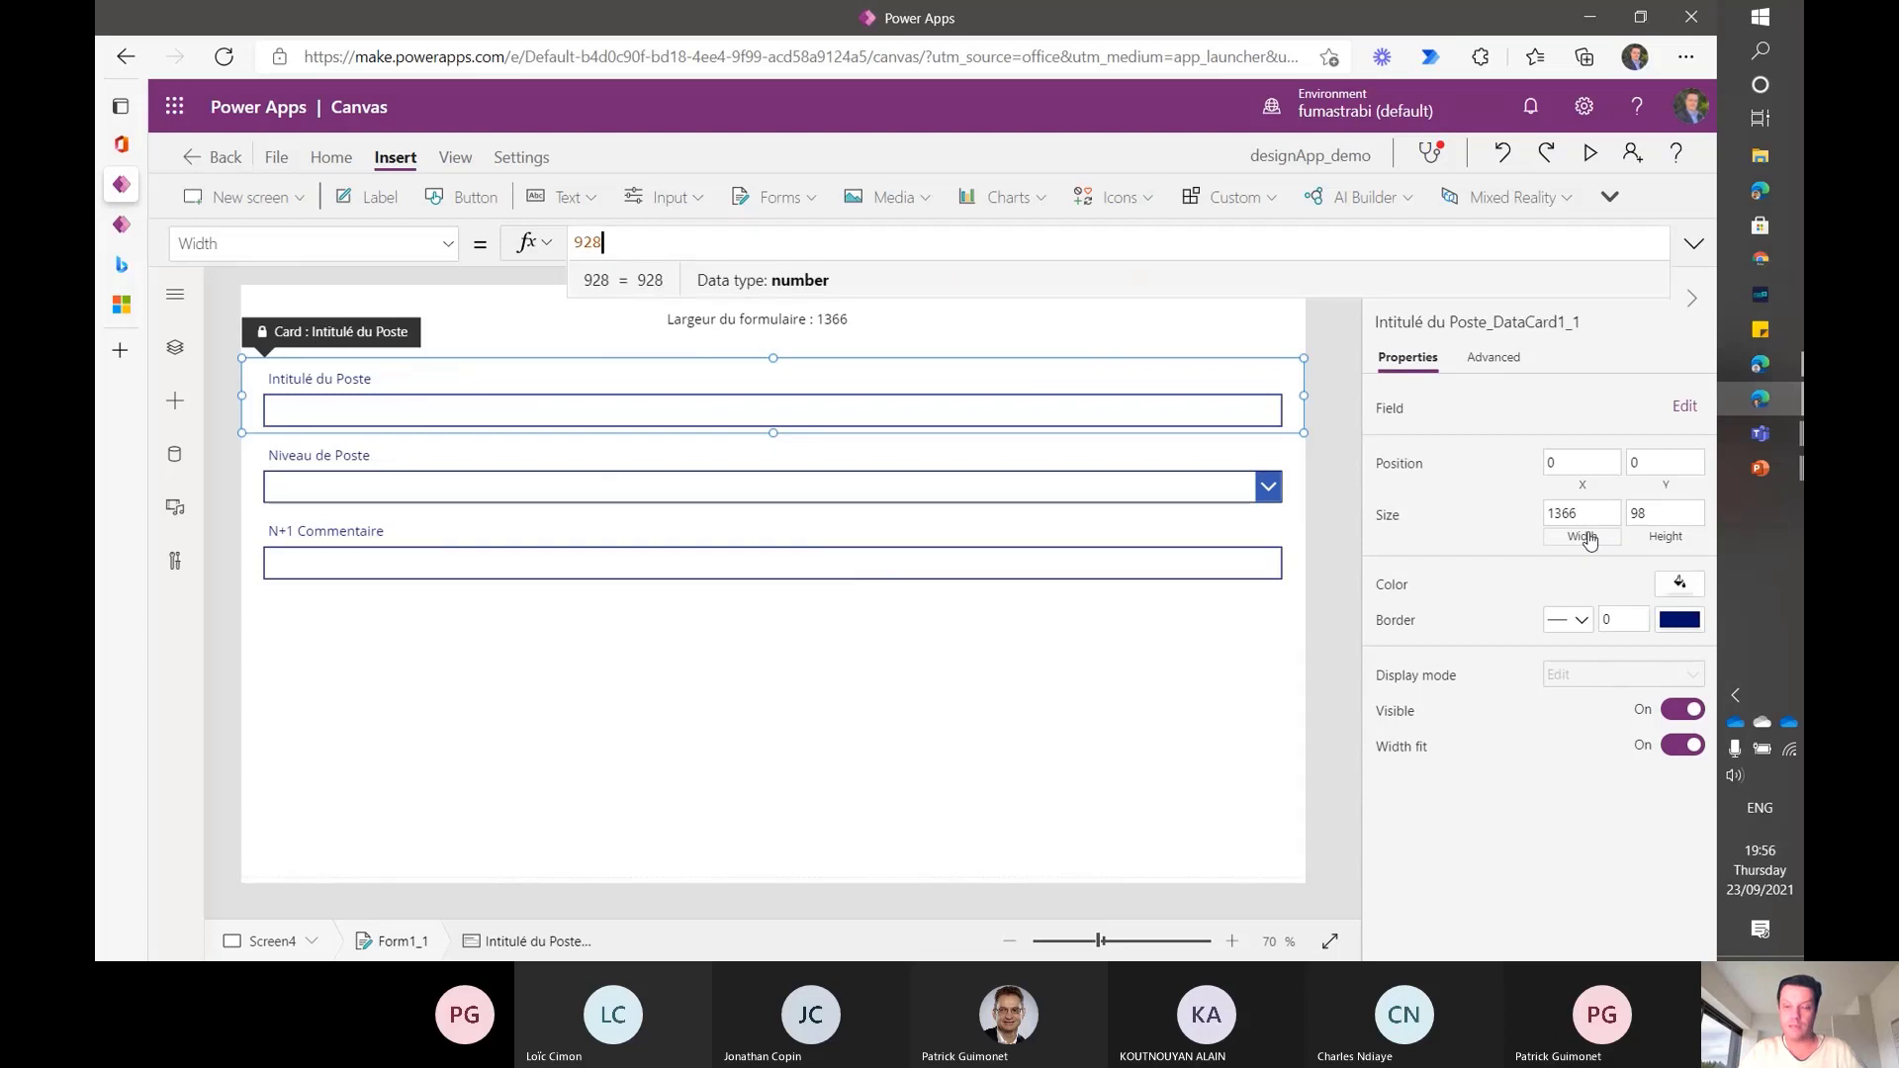
{"action": "left_click", "coordinate": [1128, 722]}
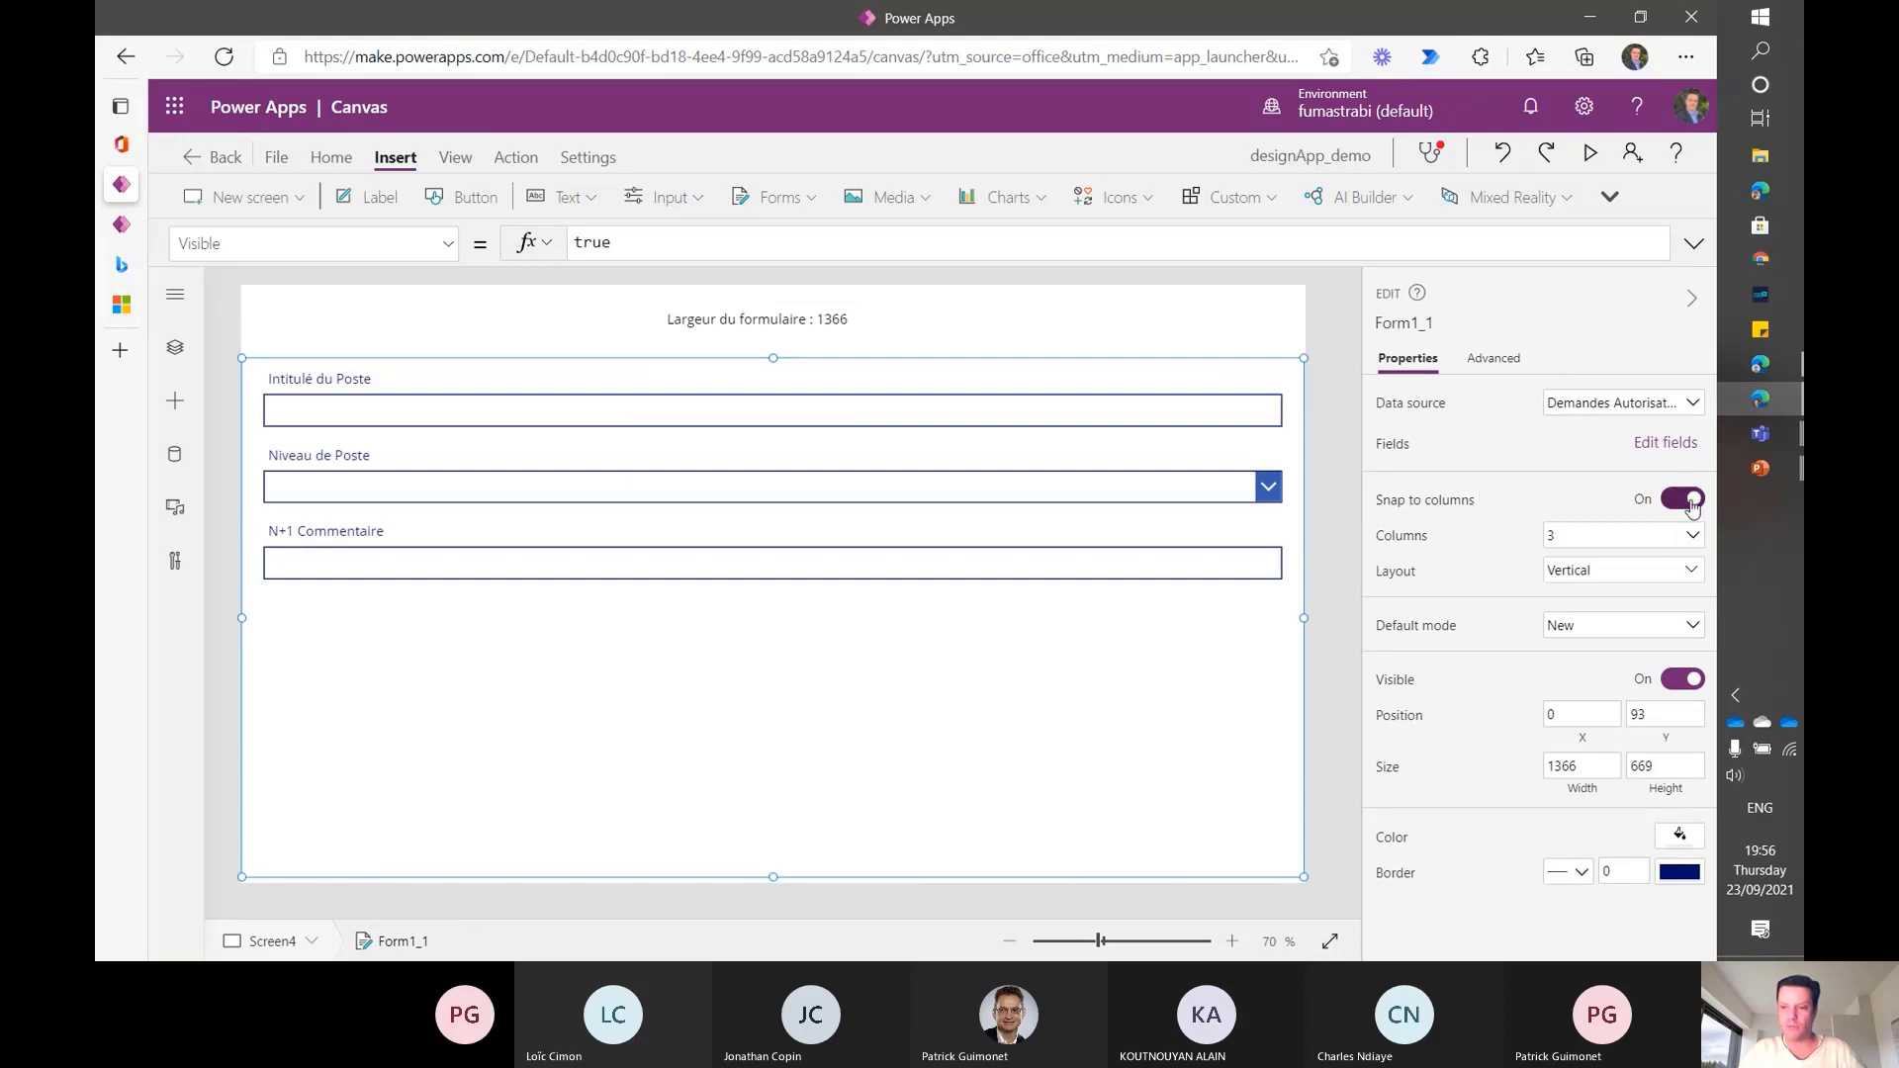
{"action": "left_click", "coordinate": [1690, 501]}
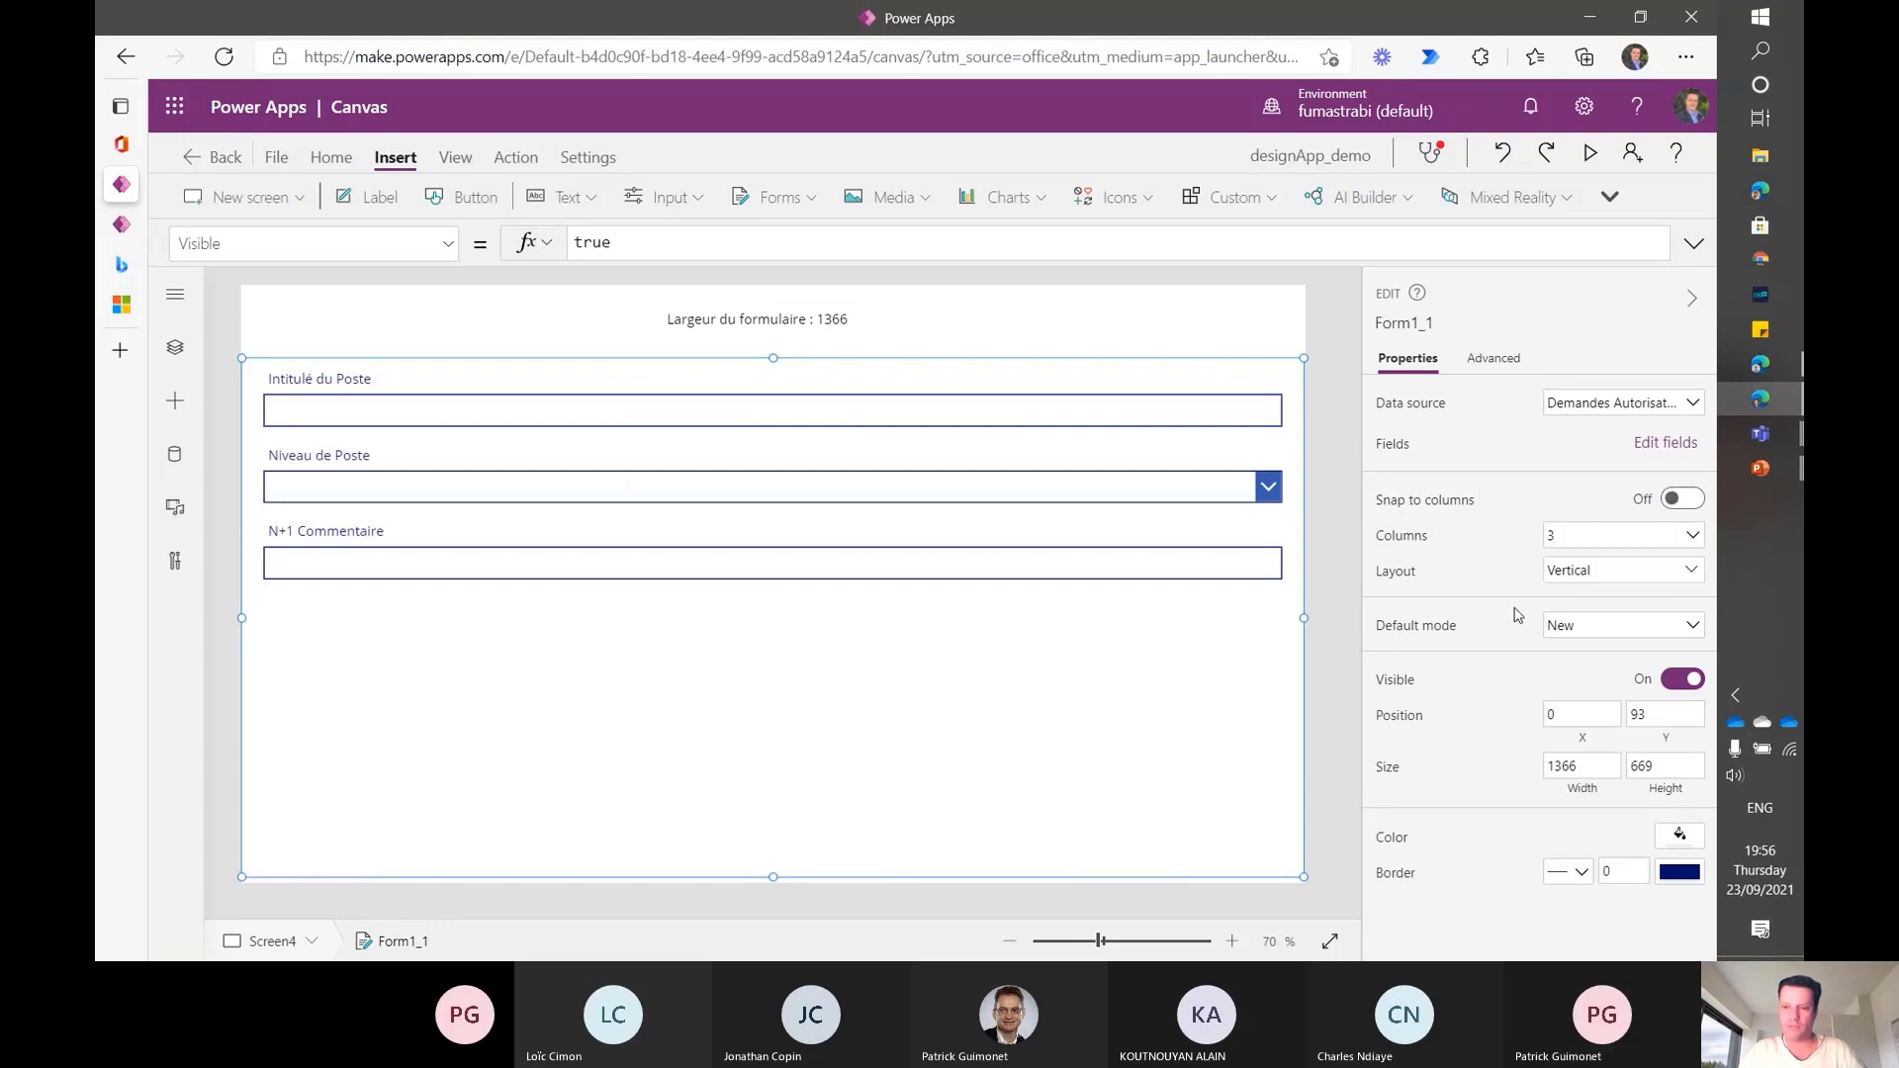
- Change the Intitulé du Poste card's width back to 400 and select the Niveau de Poste card
{"action": "left_click", "coordinate": [992, 396]}
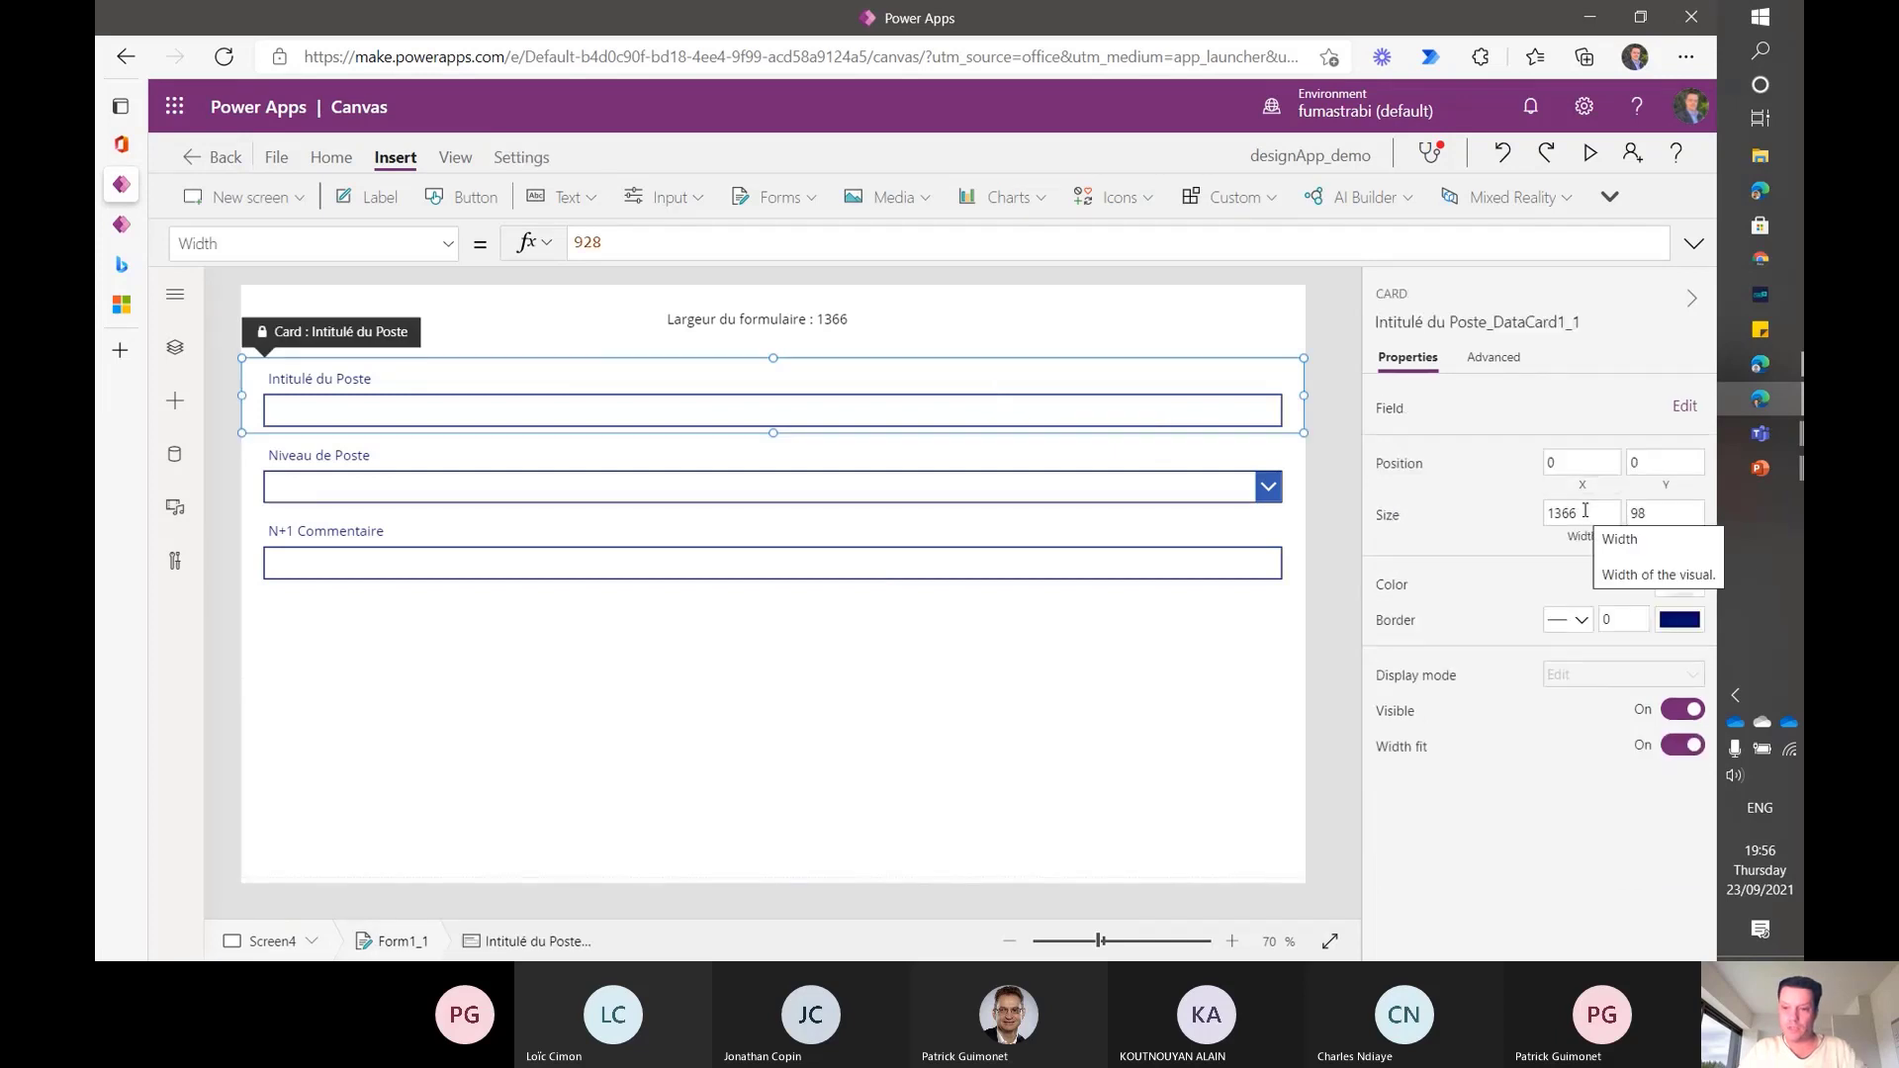
{"action": "left_click", "coordinate": [1586, 510]}
{"action": "type", "text": "40"}
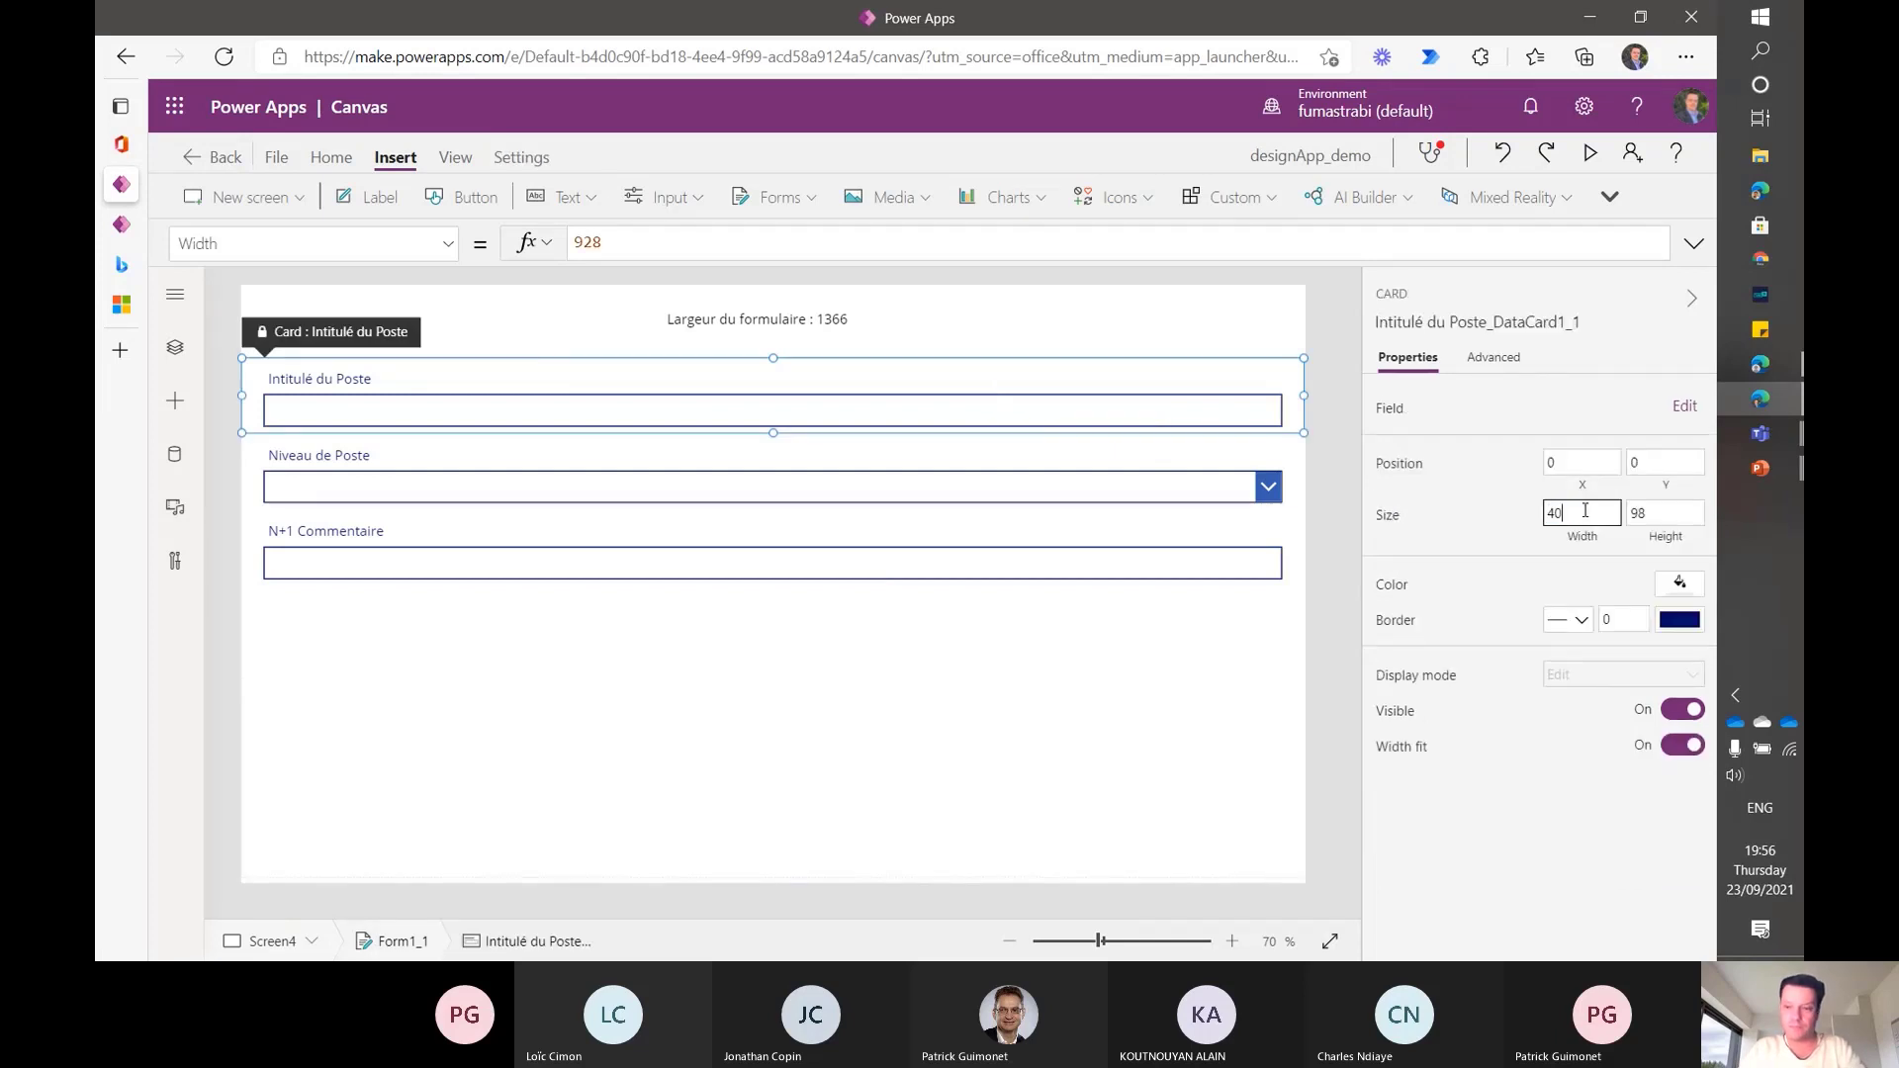
{"action": "type", "text": "0"}
{"action": "left_click", "coordinate": [992, 386]}
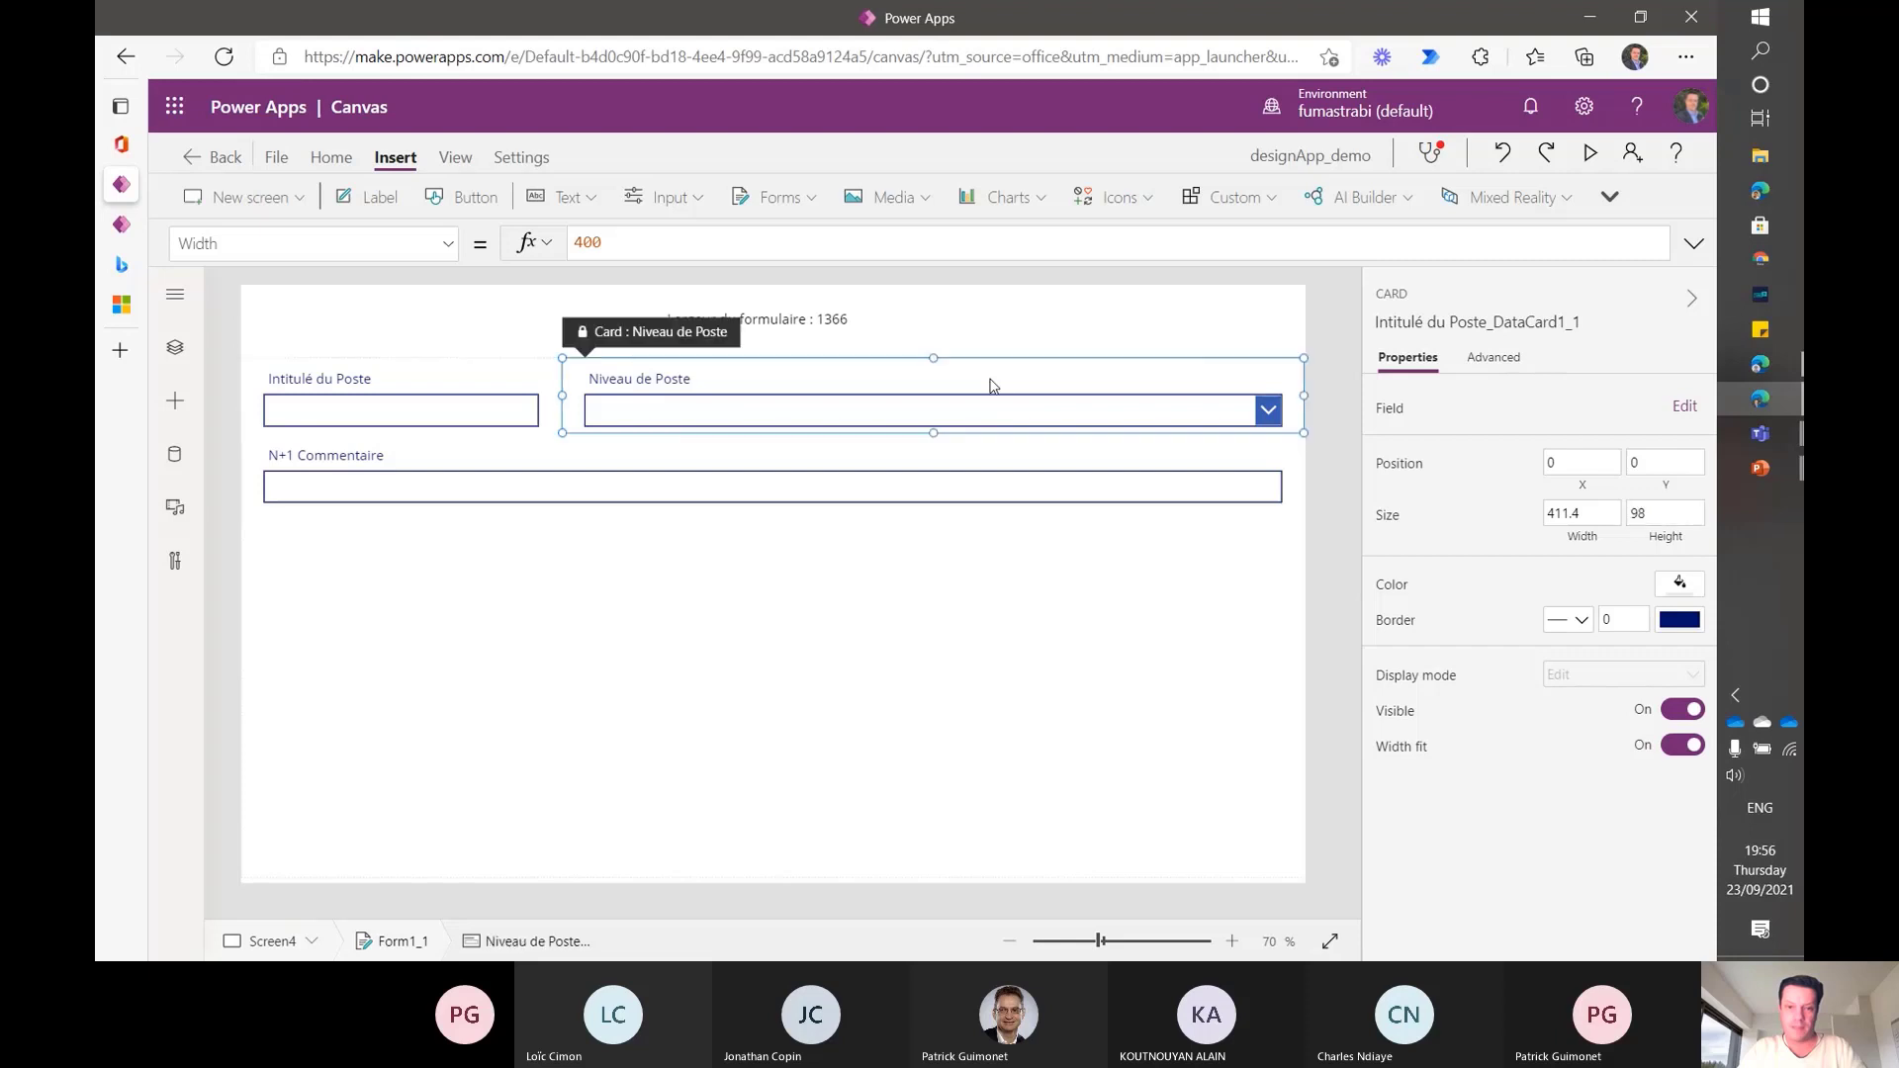
- Set the Niveau de Poste card's width to 400
{"action": "left_click", "coordinate": [1587, 511]}
{"action": "type", "text": "4"}
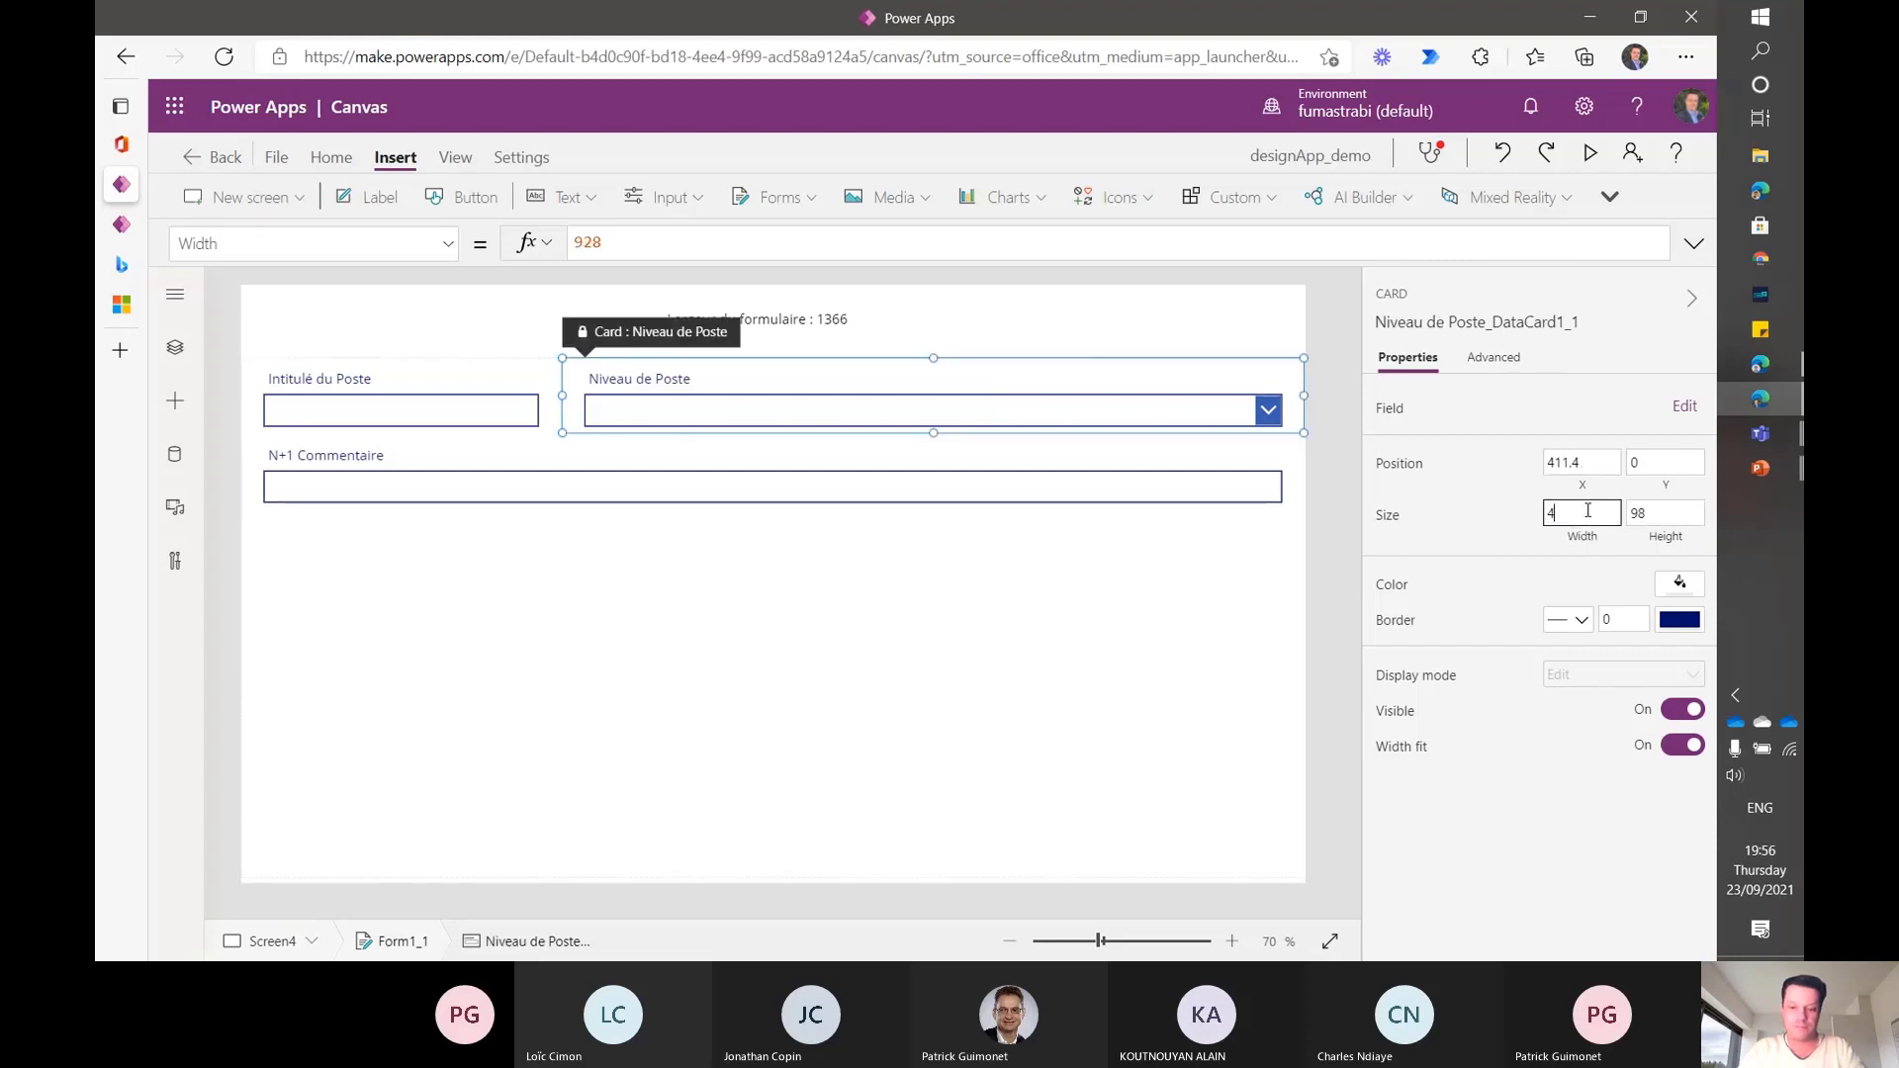
{"action": "type", "text": "00"}
{"action": "key", "text": "Return"}
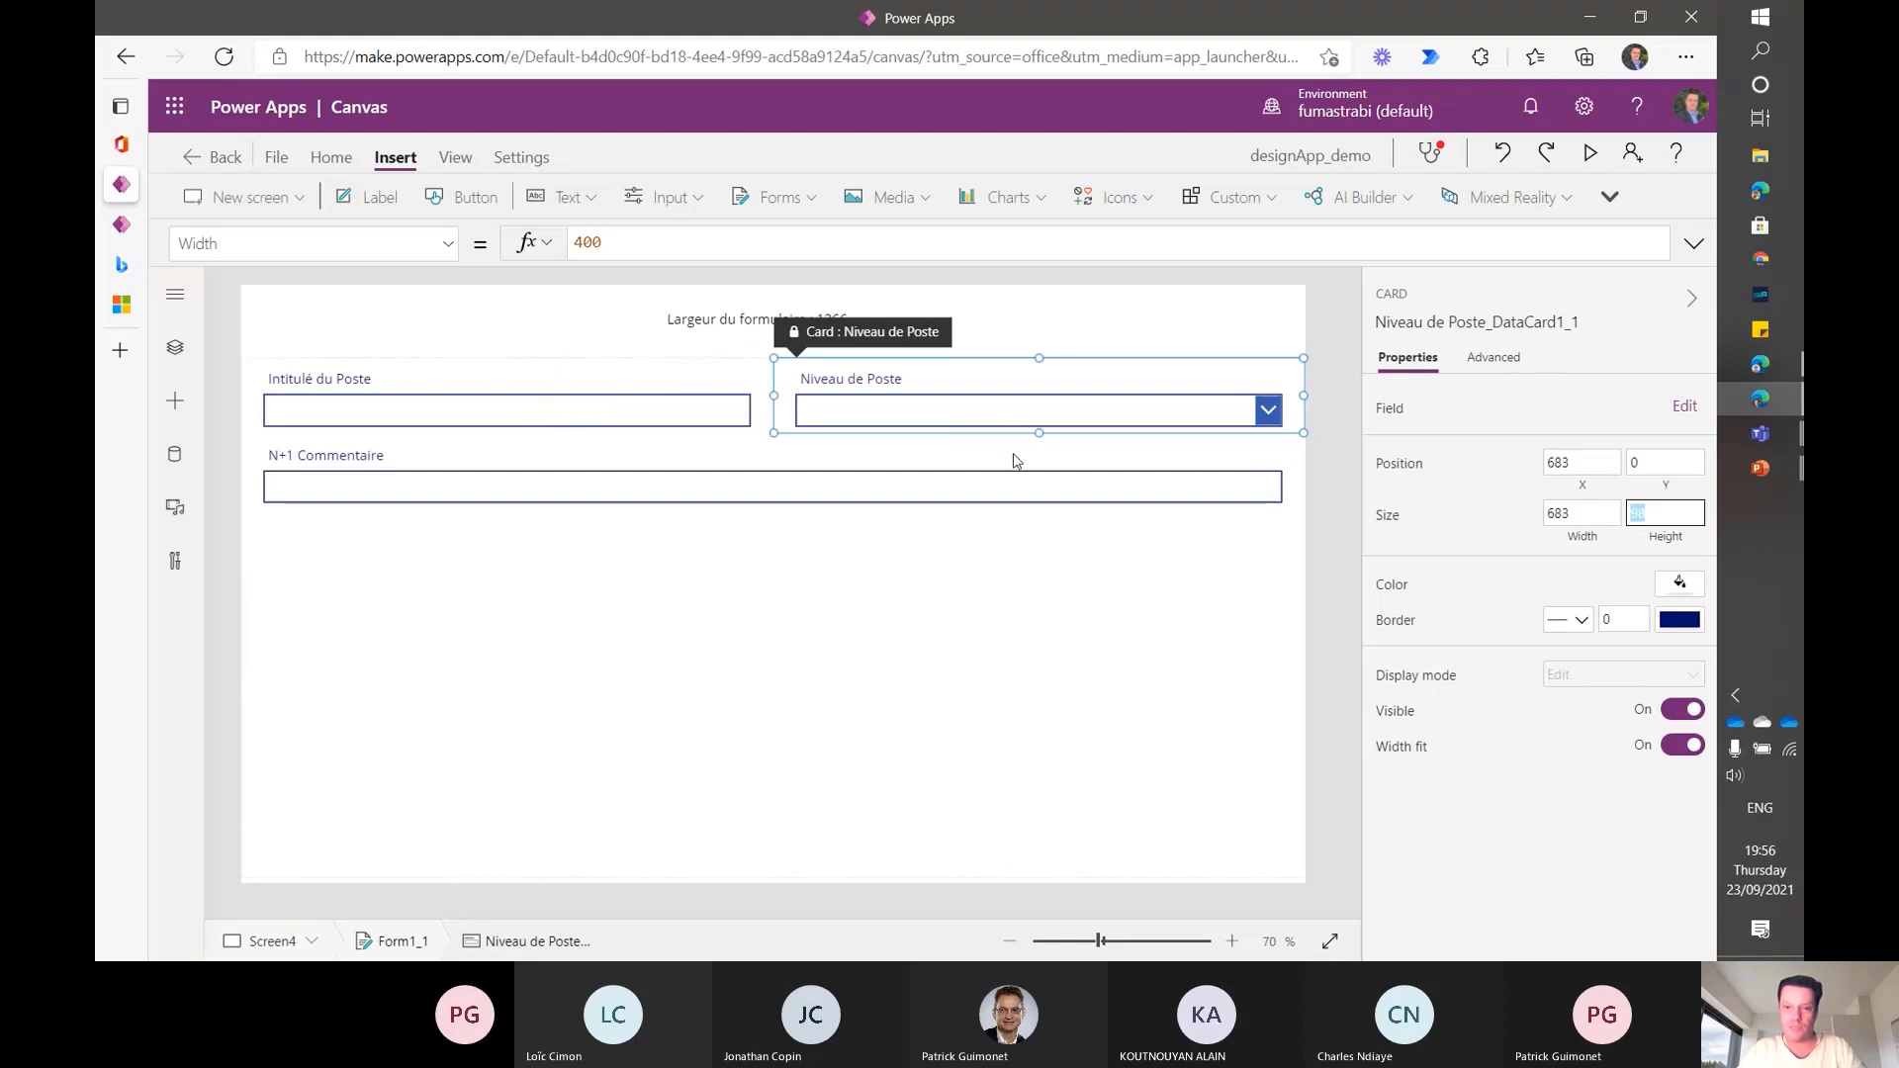
- Set the N+1 Commentaire card's width to 400
{"action": "left_click", "coordinate": [1016, 460]}
{"action": "left_click", "coordinate": [1587, 513]}
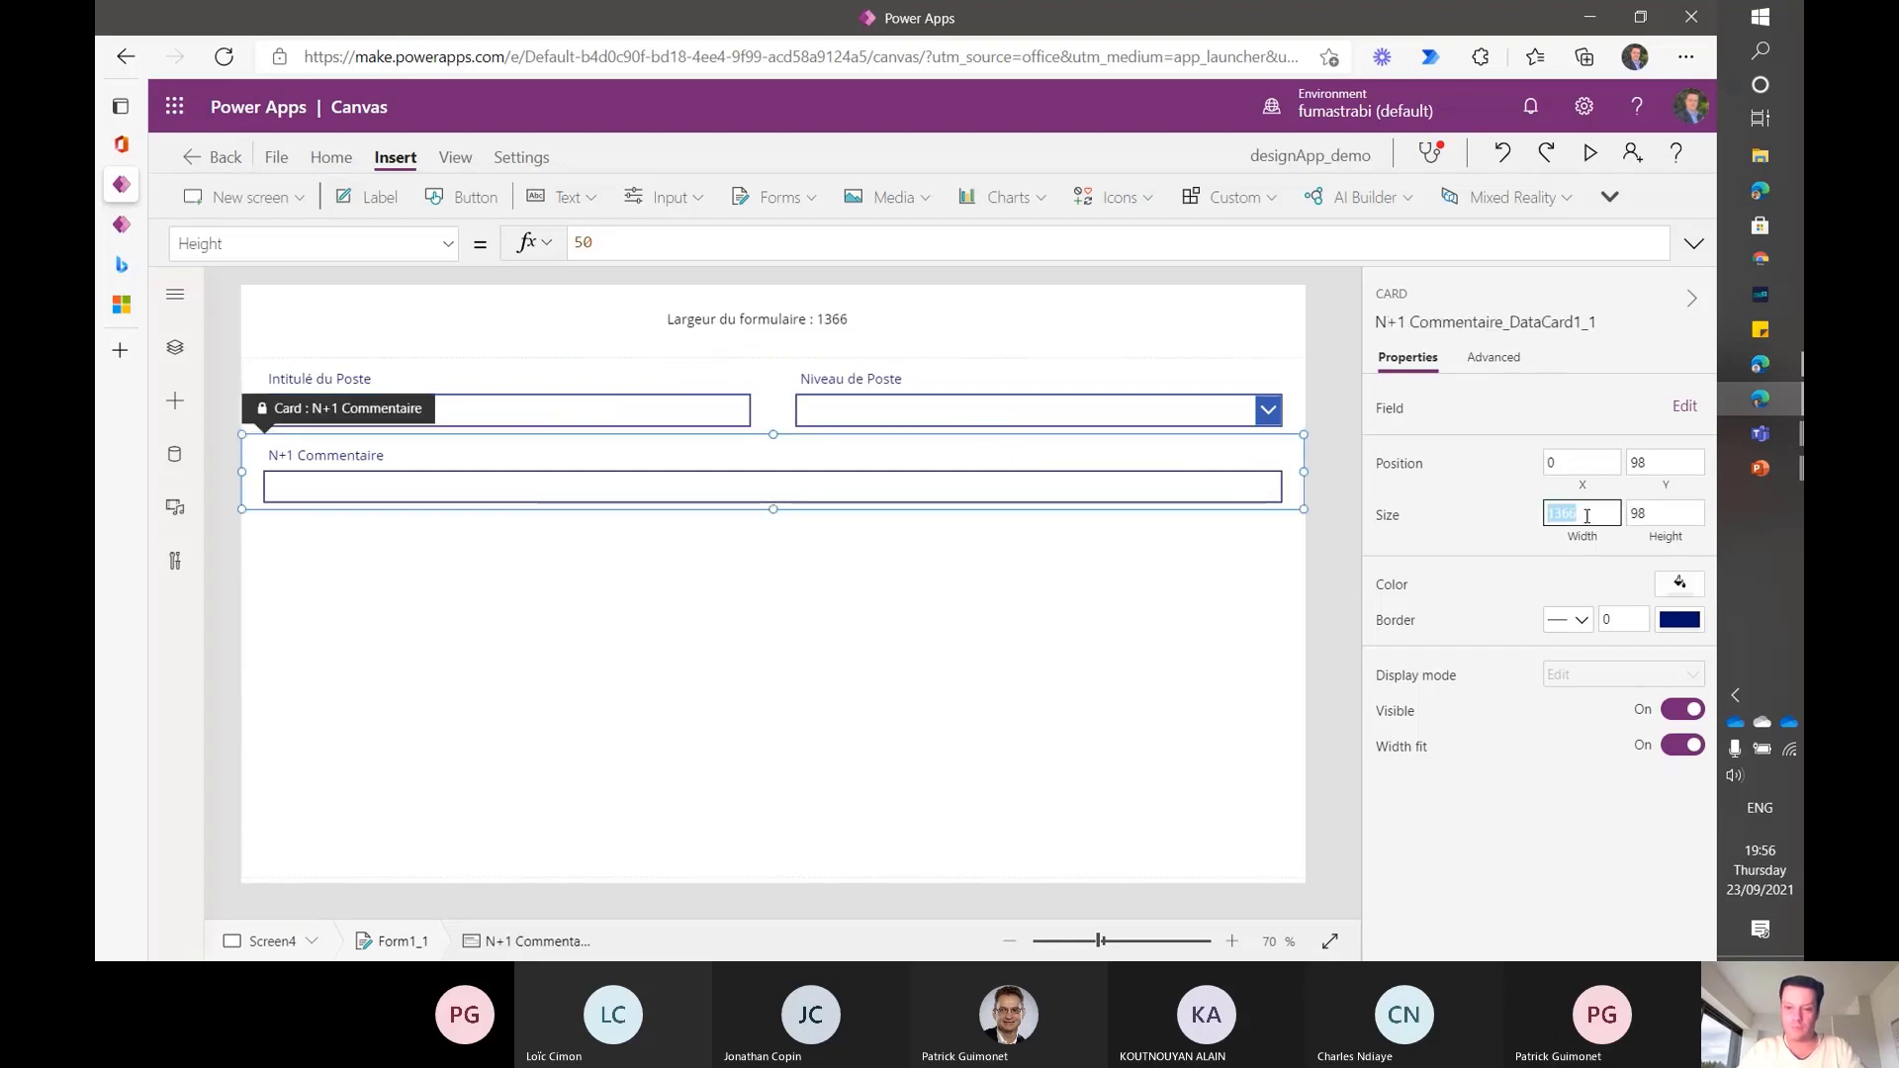
{"action": "type", "text": "400"}
{"action": "key", "text": "Tab"}
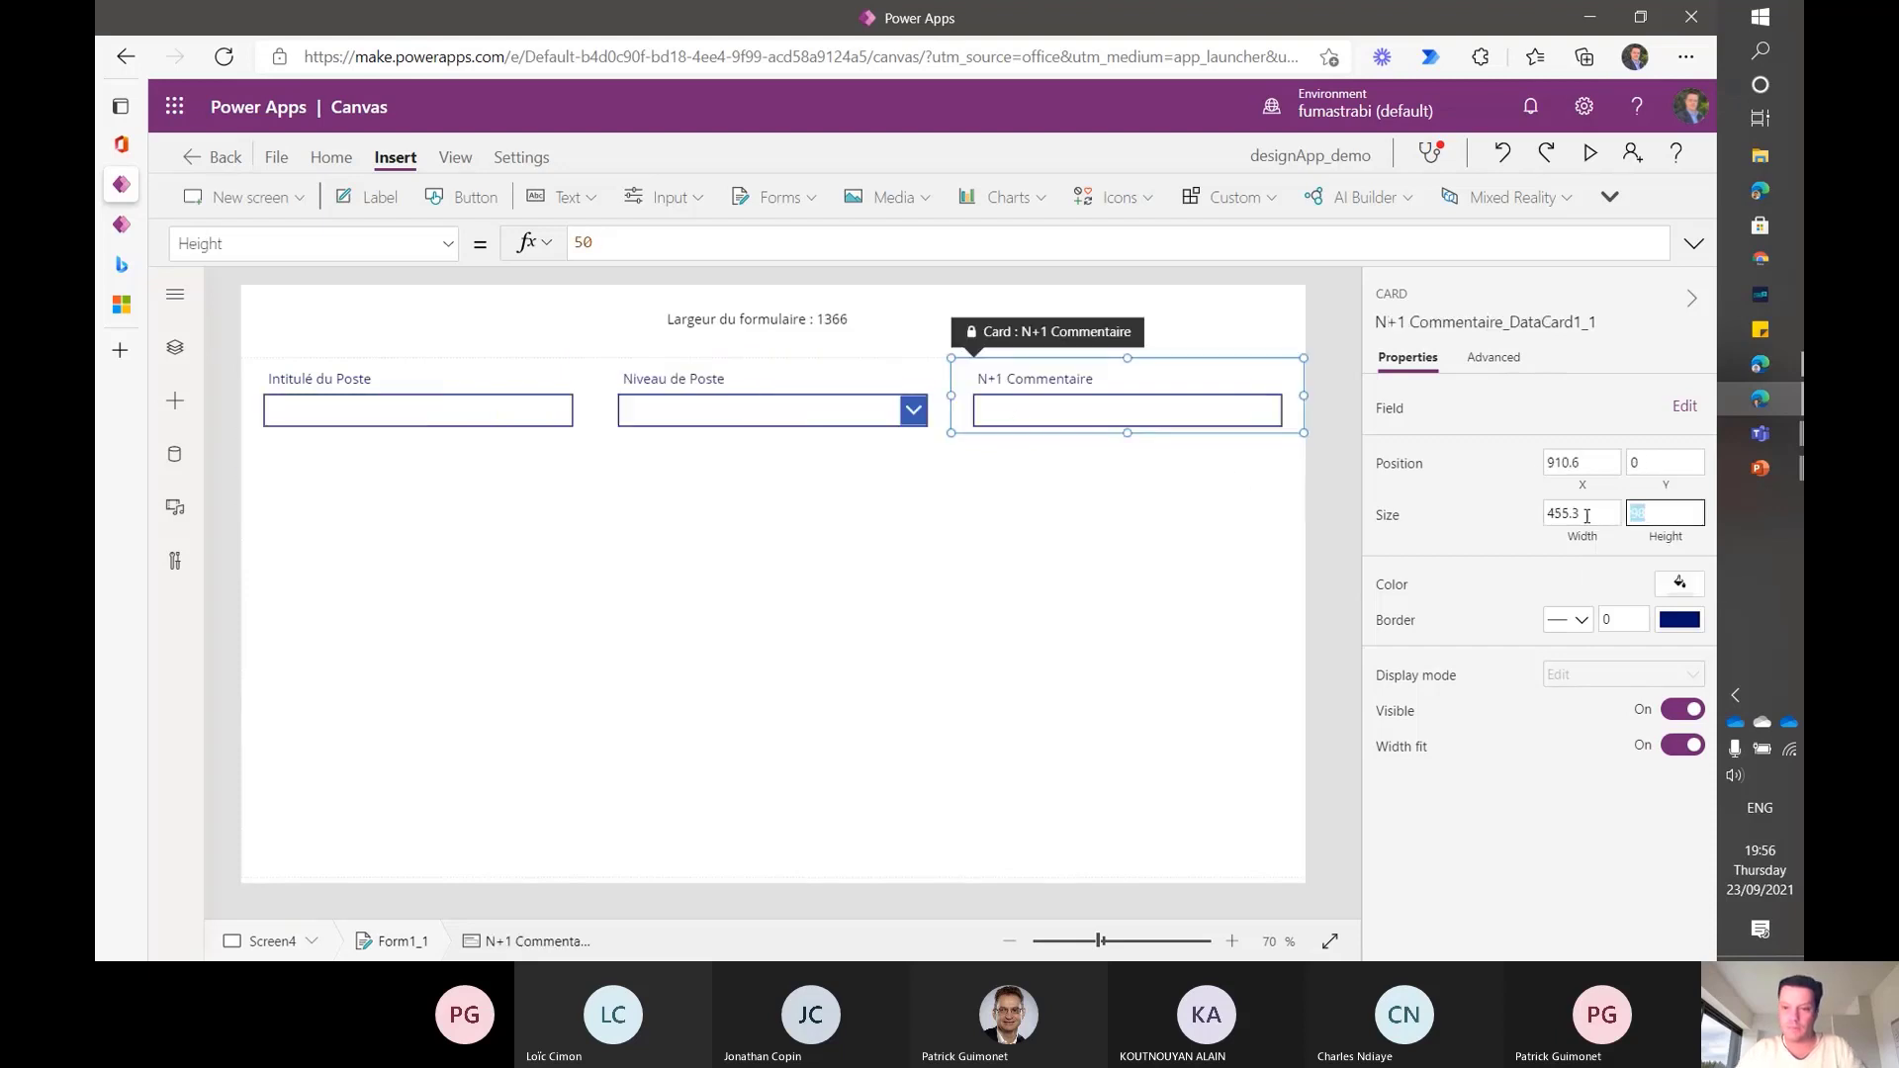
- Narrow the form to about 1148 and about 759 to test card wrapping, and widen it back to 1366
{"action": "left_click", "coordinate": [1074, 559]}
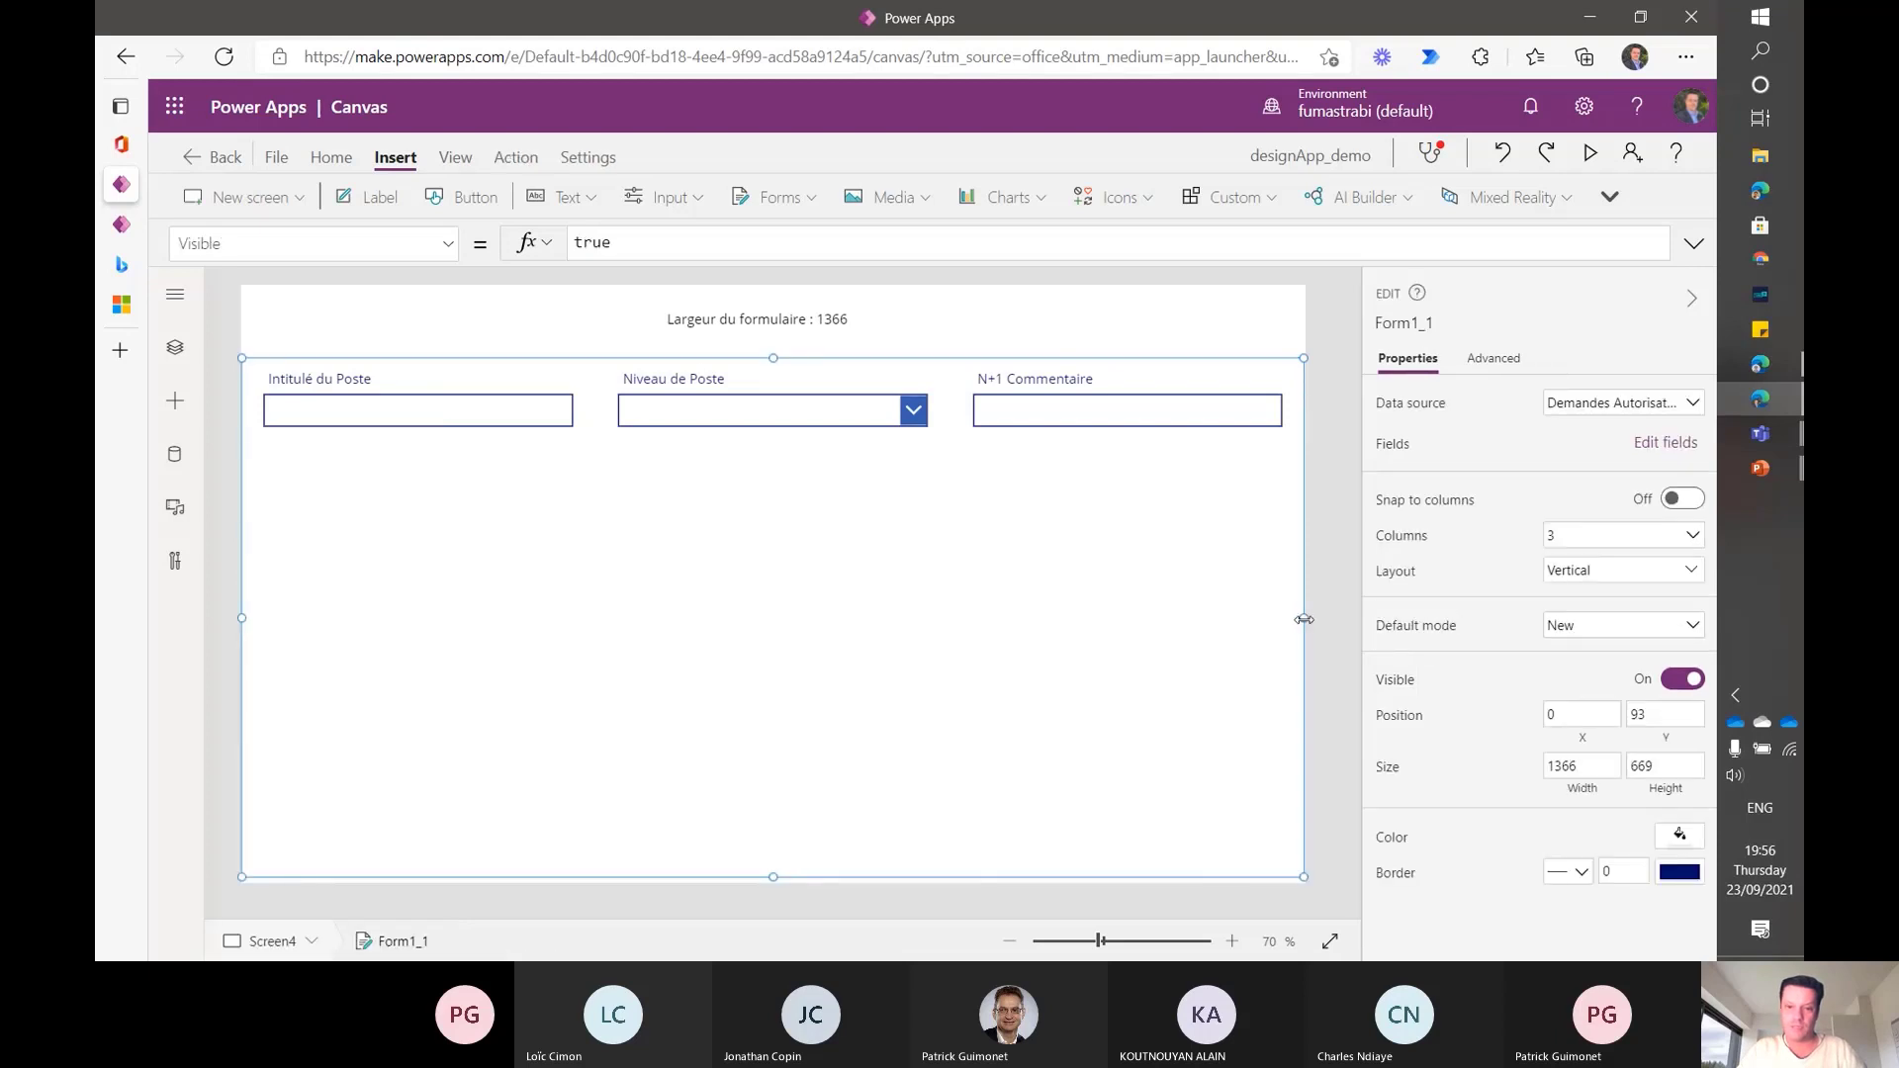
{"action": "left_click_drag", "start_coordinate": [1304, 618], "coordinate": [1551, 672]}
{"action": "left_click_drag", "start_coordinate": [1303, 619], "coordinate": [1134, 606]}
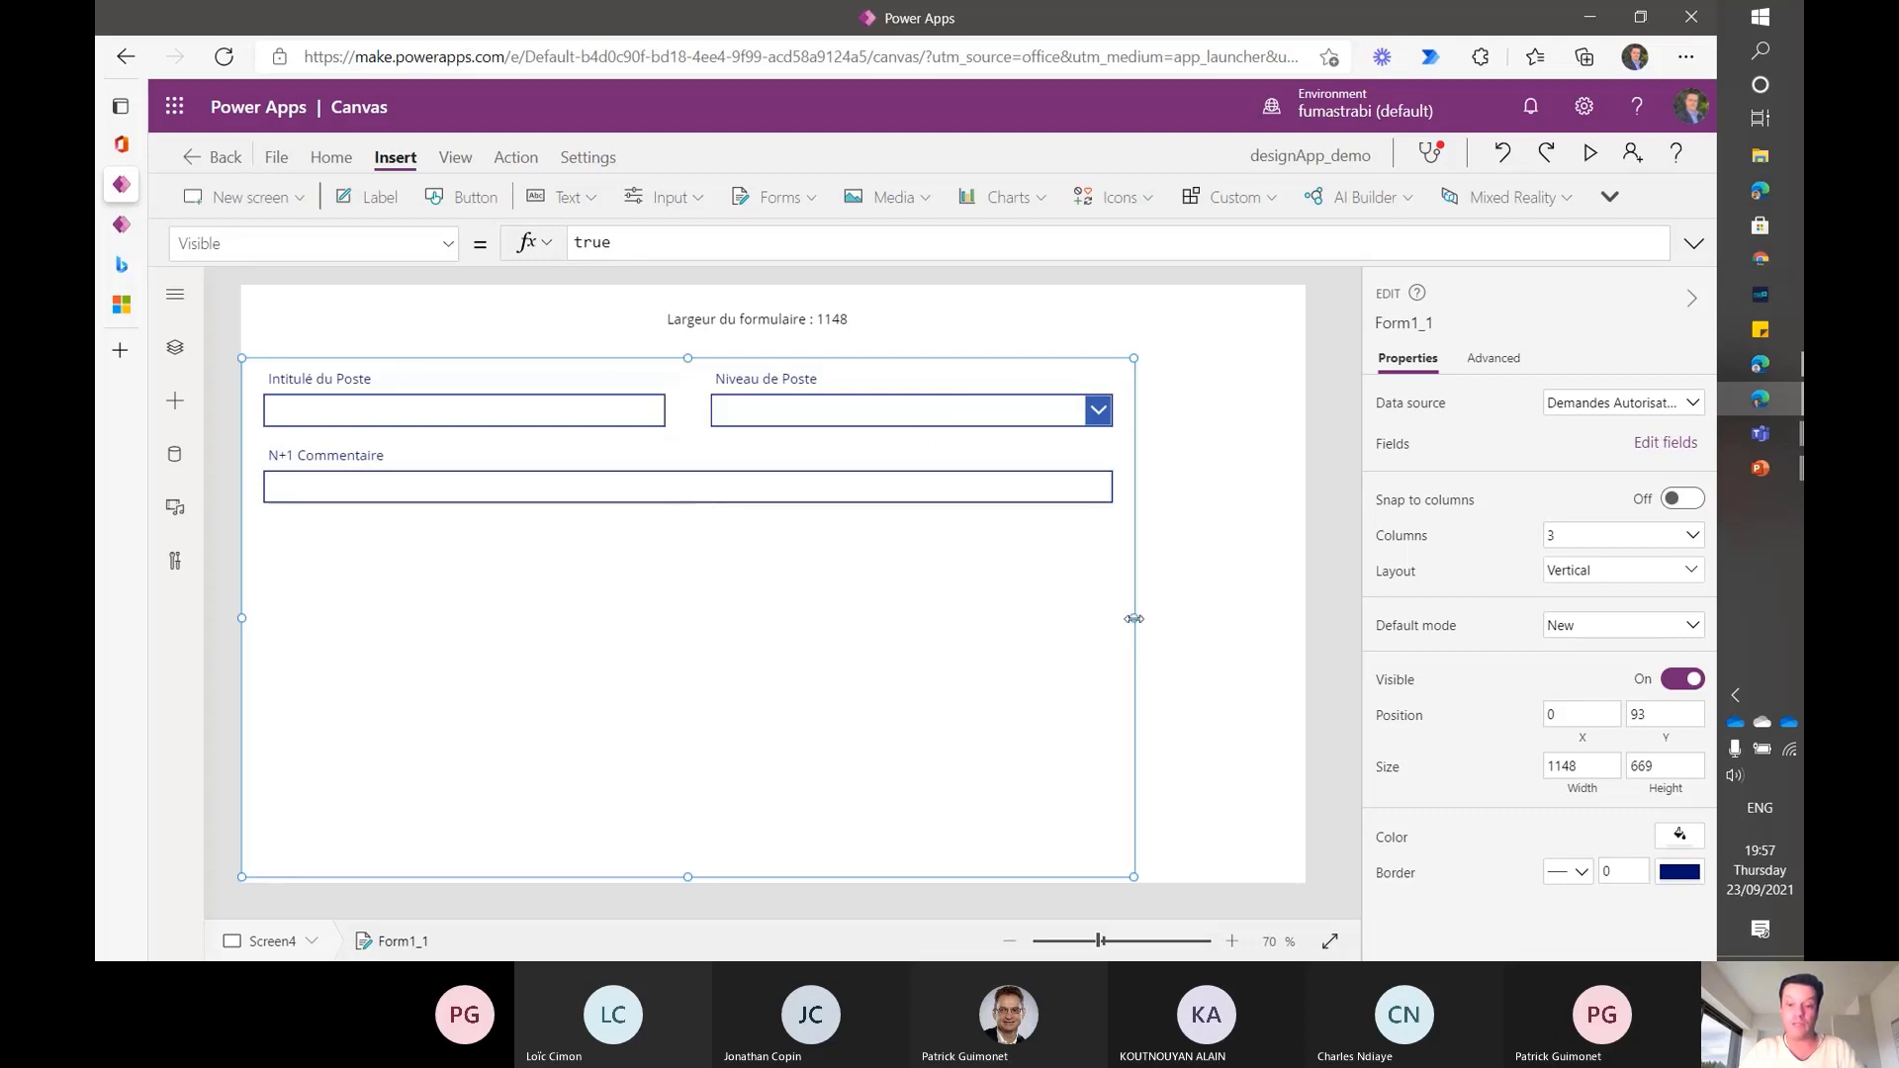
{"action": "left_click_drag", "start_coordinate": [1134, 617], "coordinate": [831, 609]}
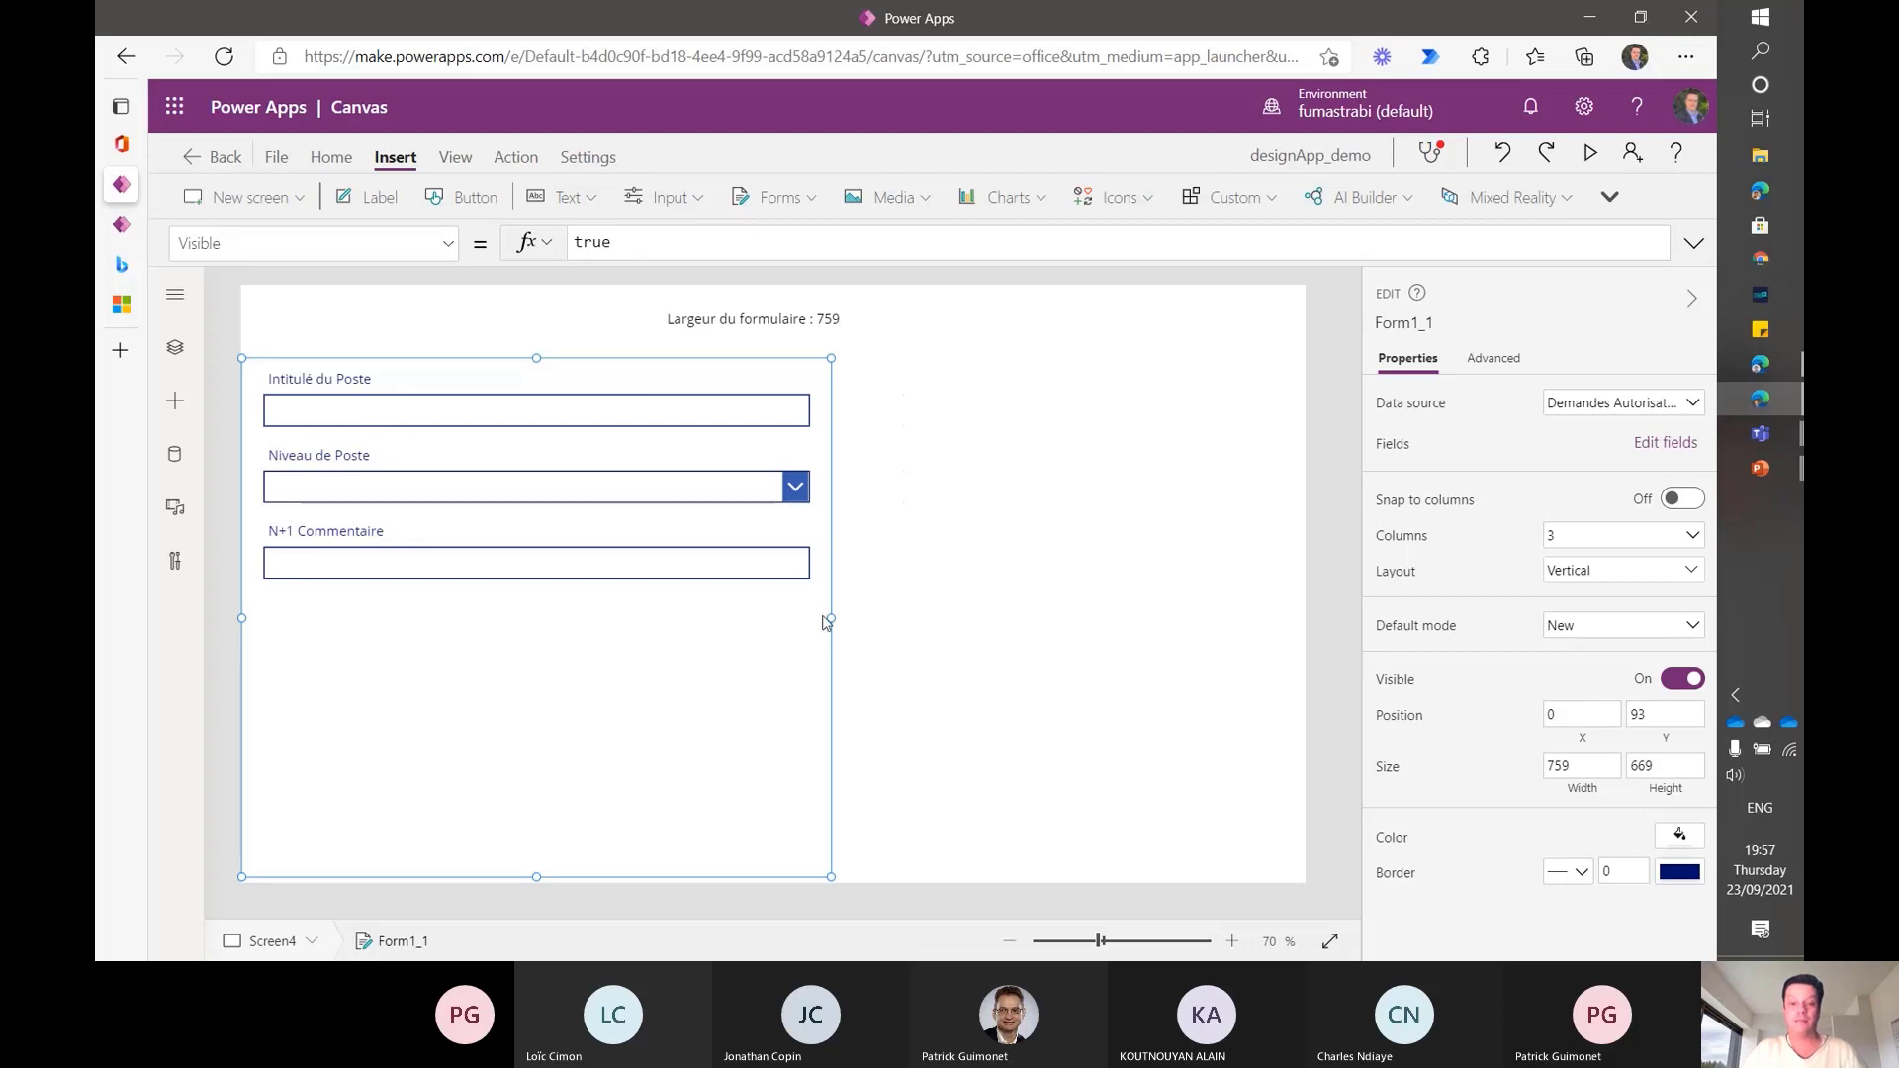
{"action": "left_click_drag", "start_coordinate": [831, 618], "coordinate": [1310, 643]}
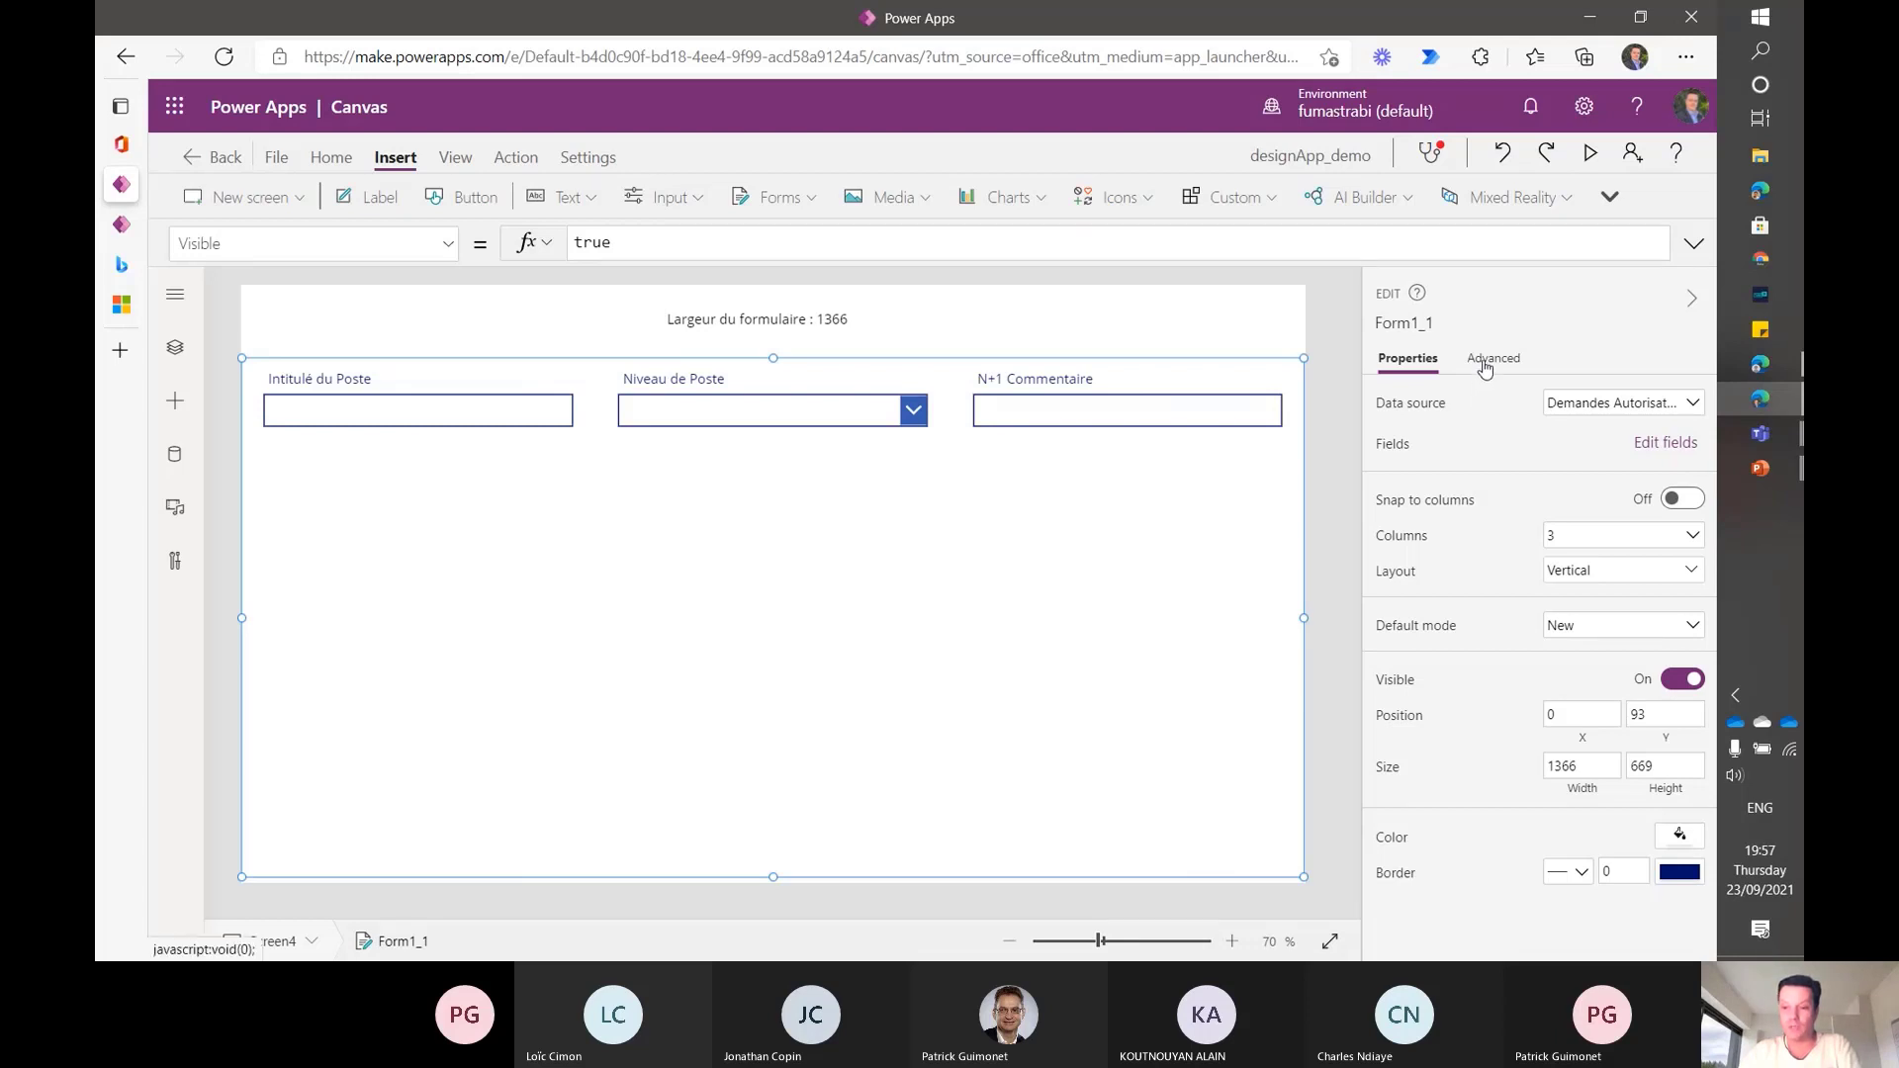
- Inspect the form's width formula, the Intitulé du Poste card's width and X formulas, and the Niveau de Poste card's X and Y formulas
{"action": "left_click", "coordinate": [1581, 796]}
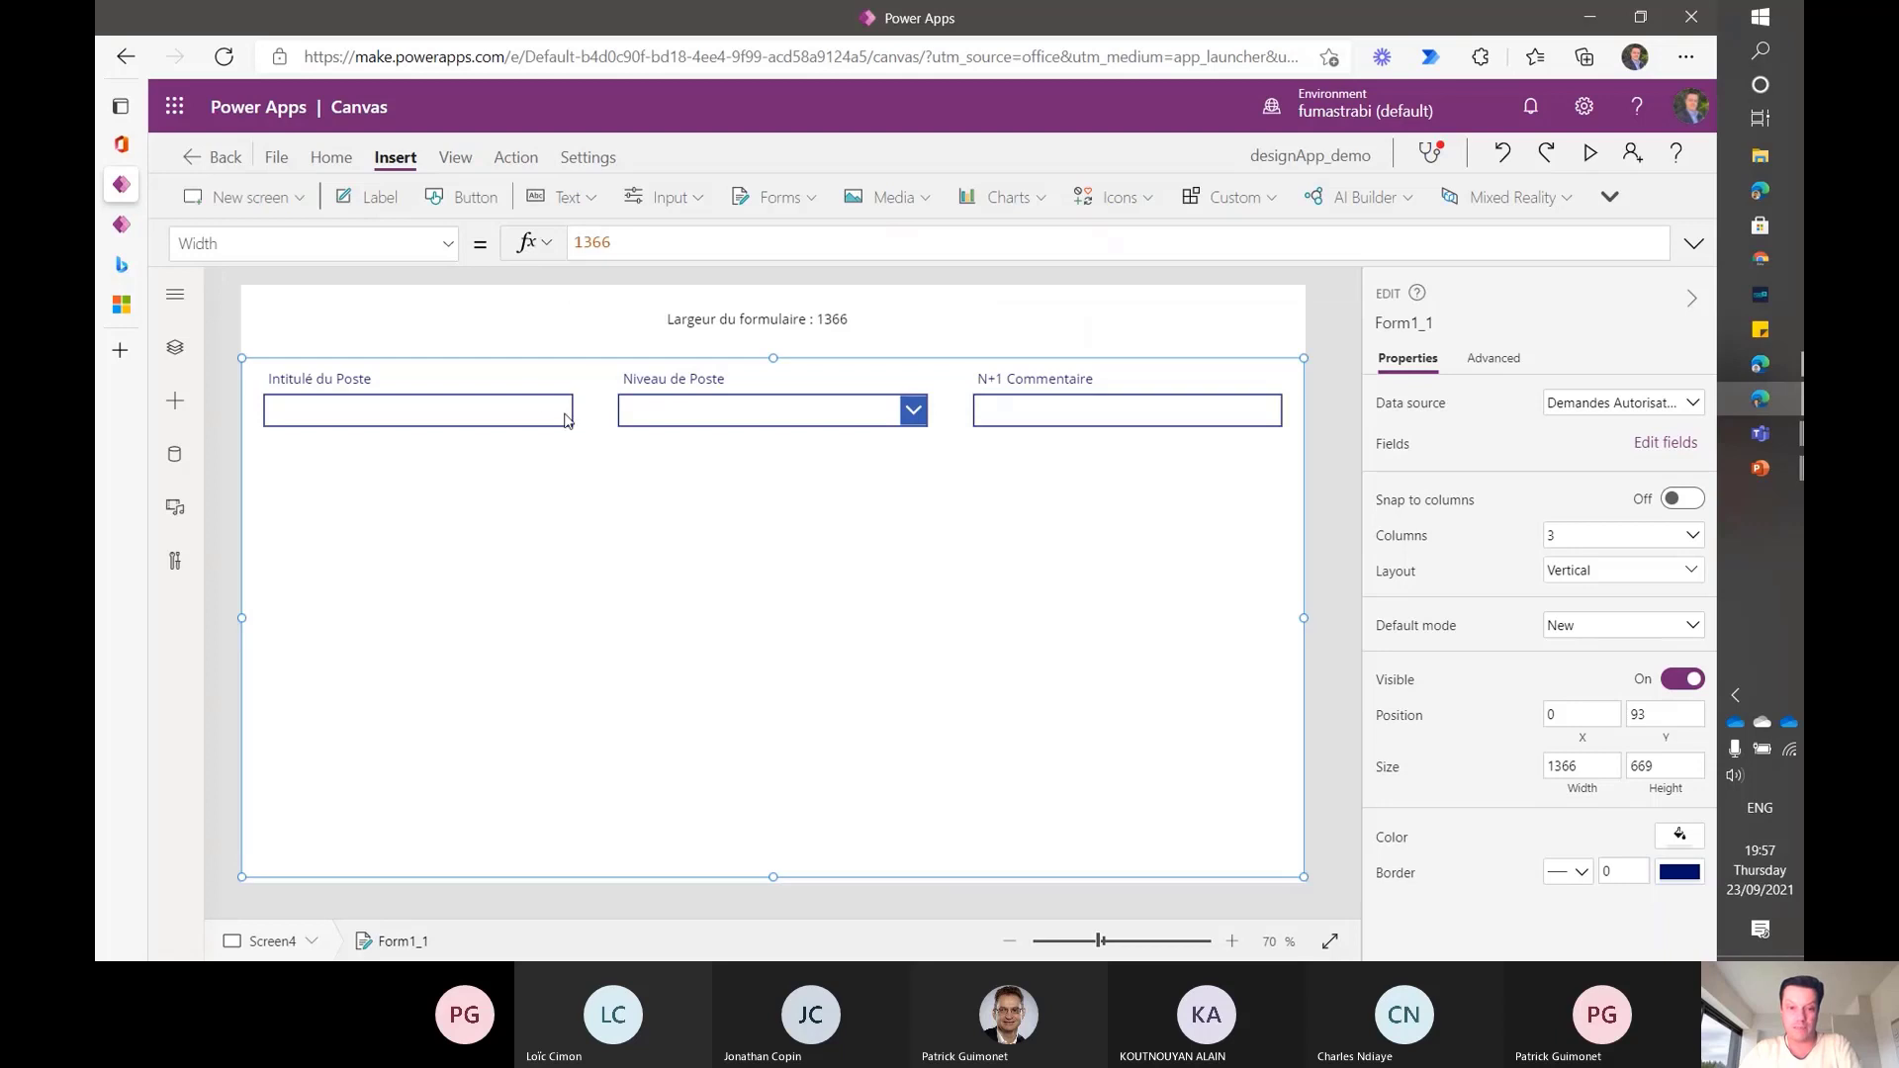
{"action": "left_click", "coordinate": [529, 386]}
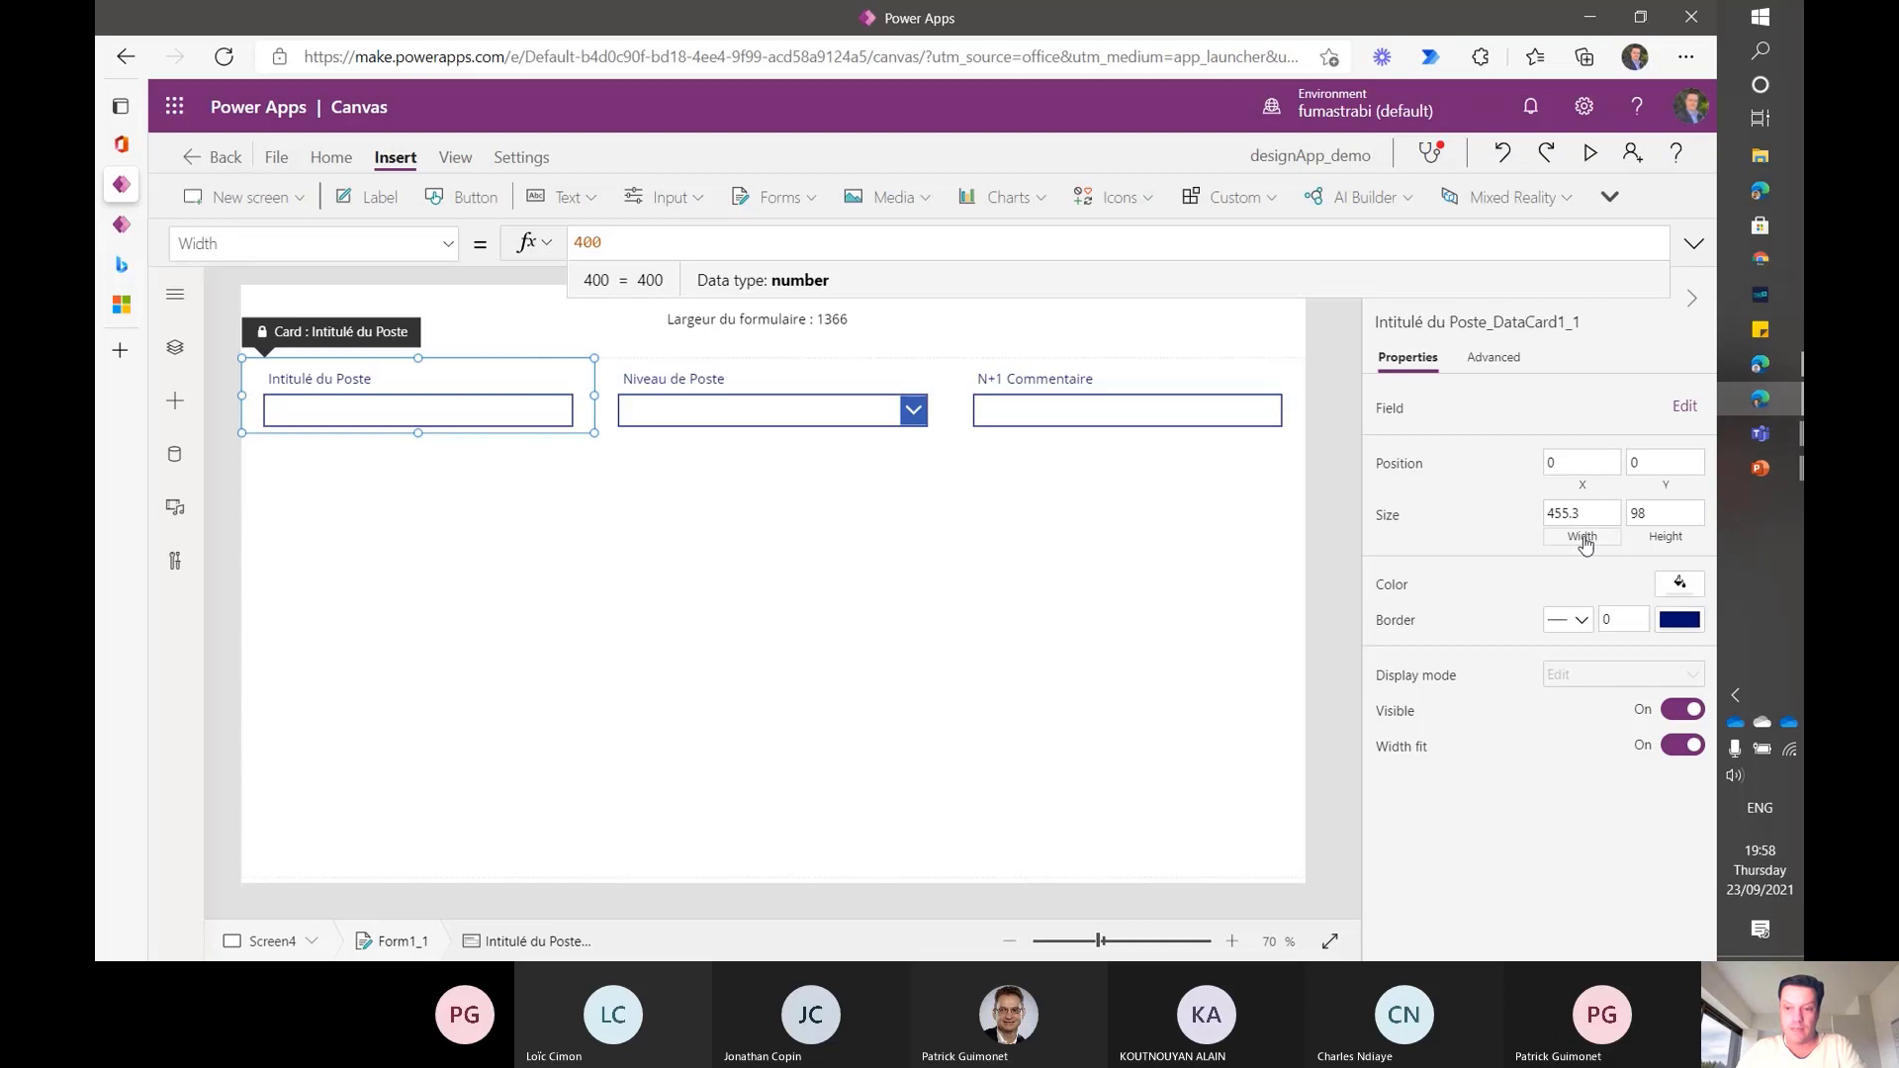
{"action": "left_click", "coordinate": [1583, 489]}
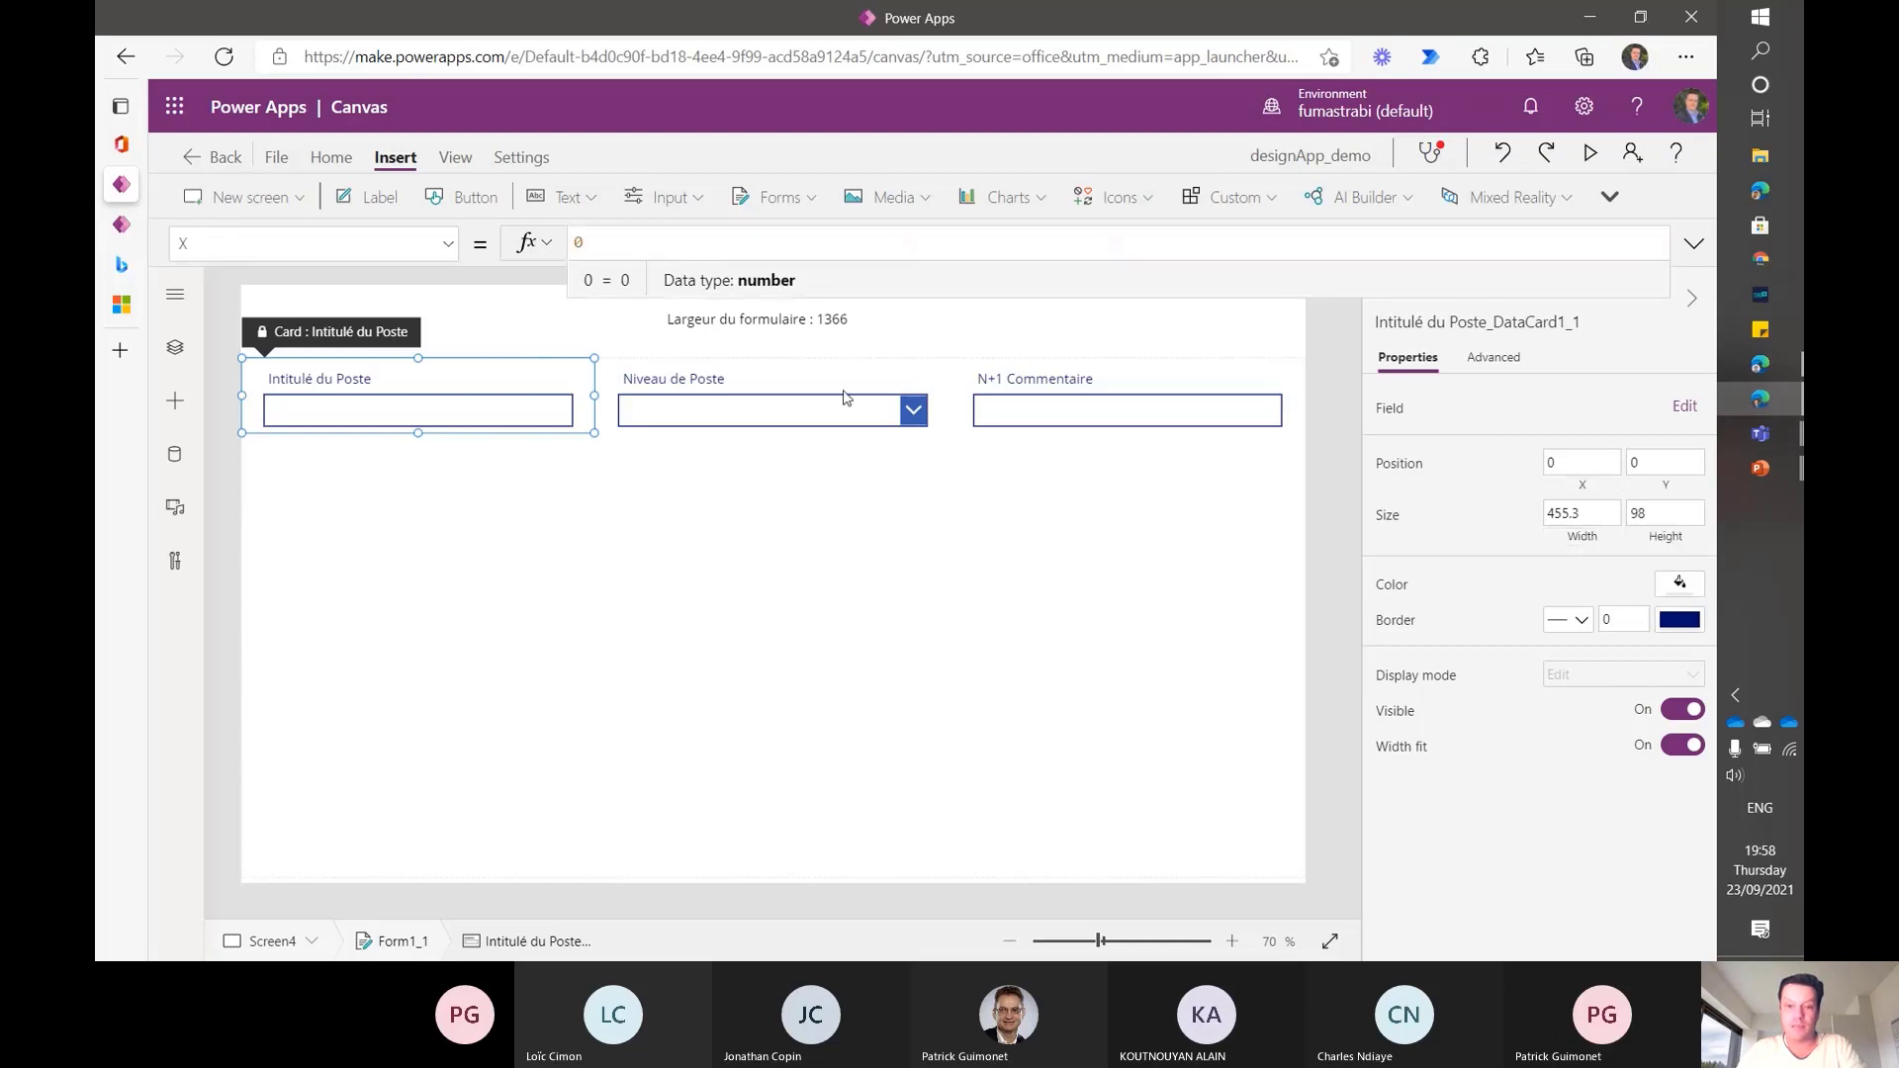
{"action": "left_click", "coordinate": [753, 384]}
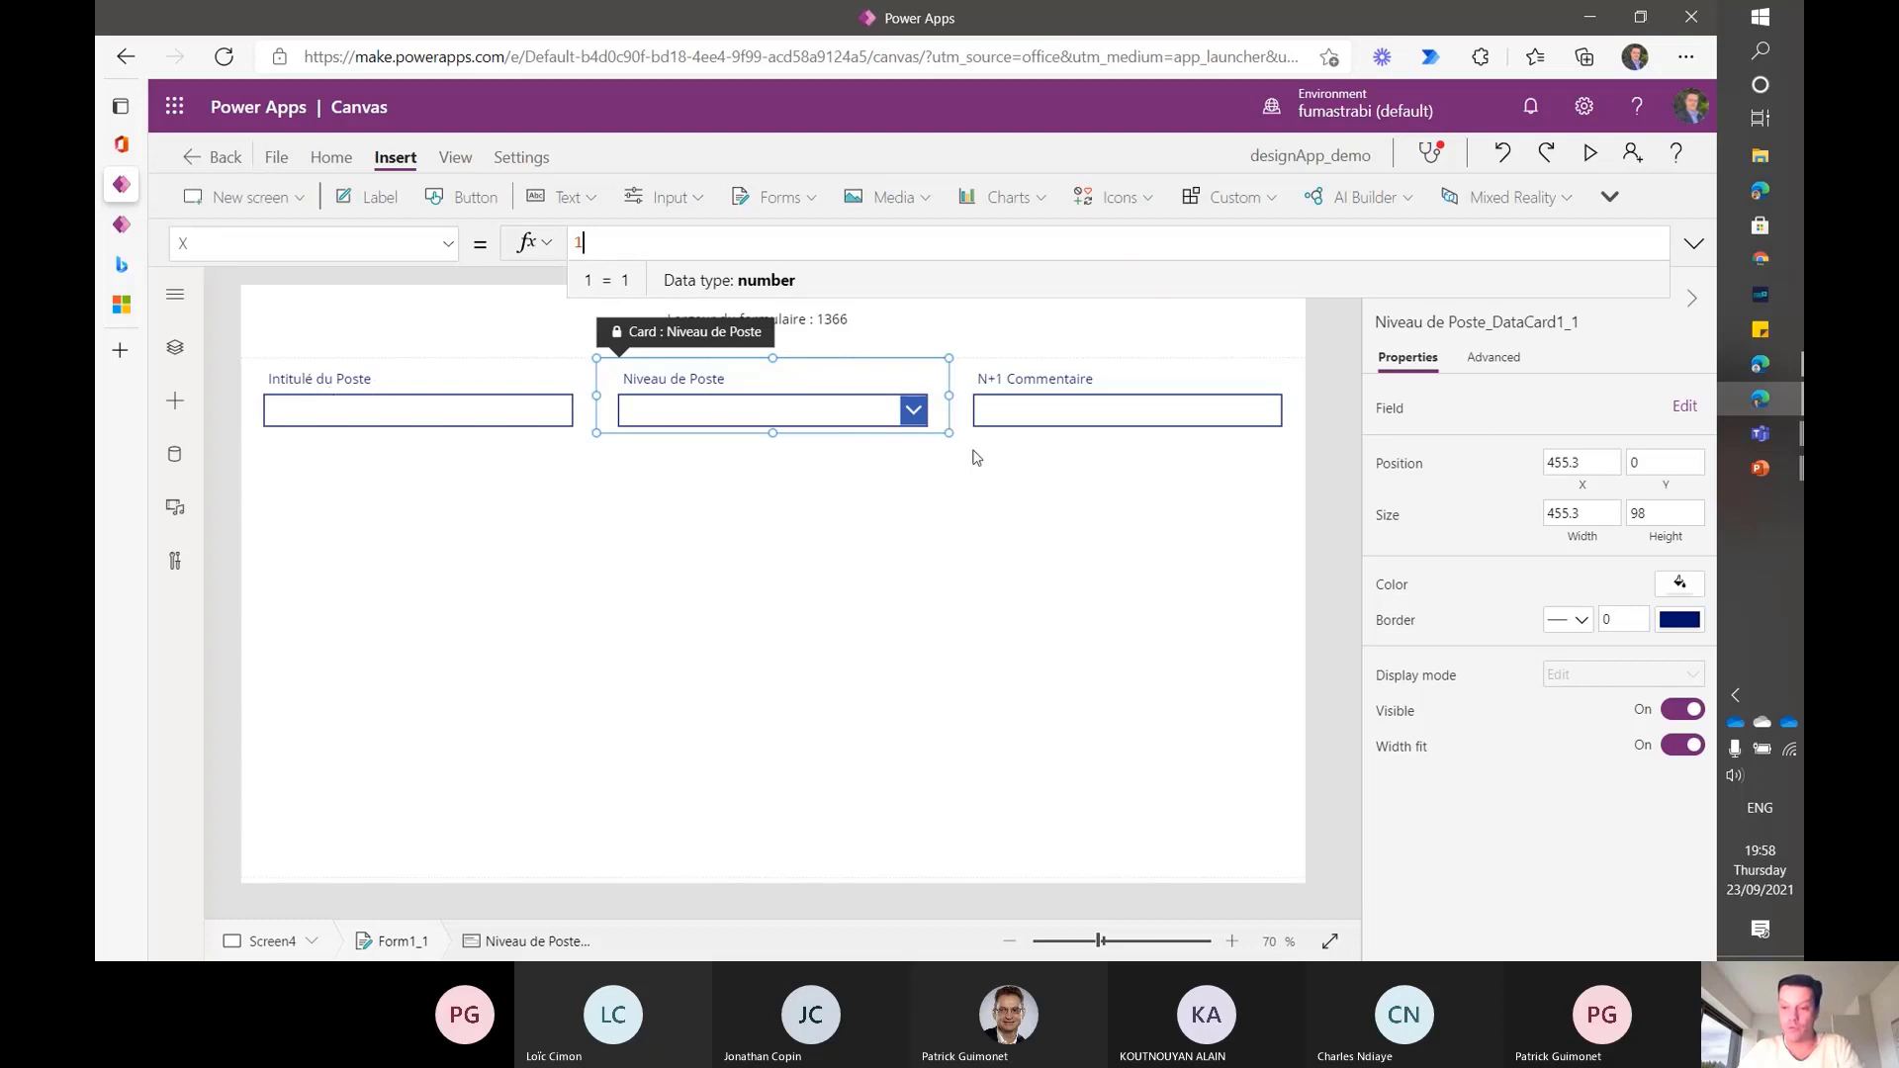
{"action": "left_click", "coordinate": [1670, 488]}
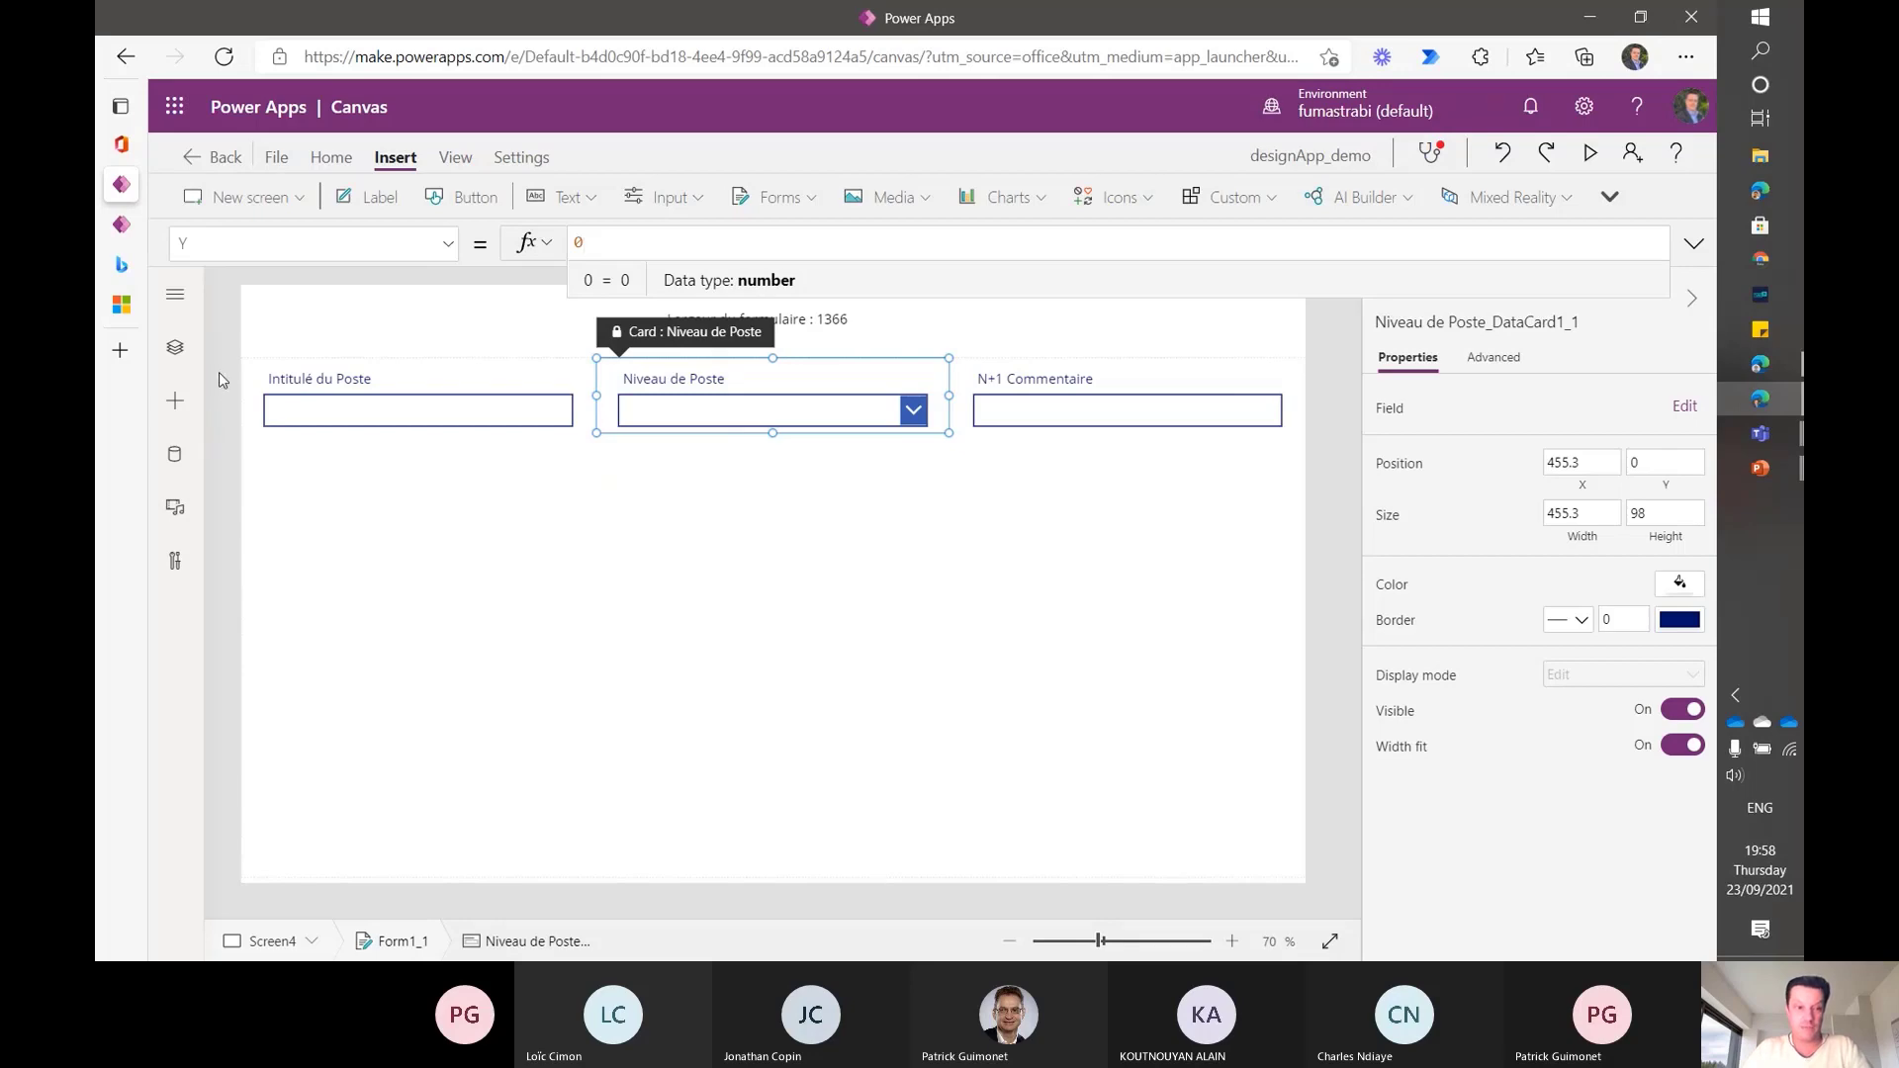
- Switch to the Microsoft Docs page on container controls, review its properties and known limitations, and return to the Bing search results
{"action": "left_click", "coordinate": [121, 308]}
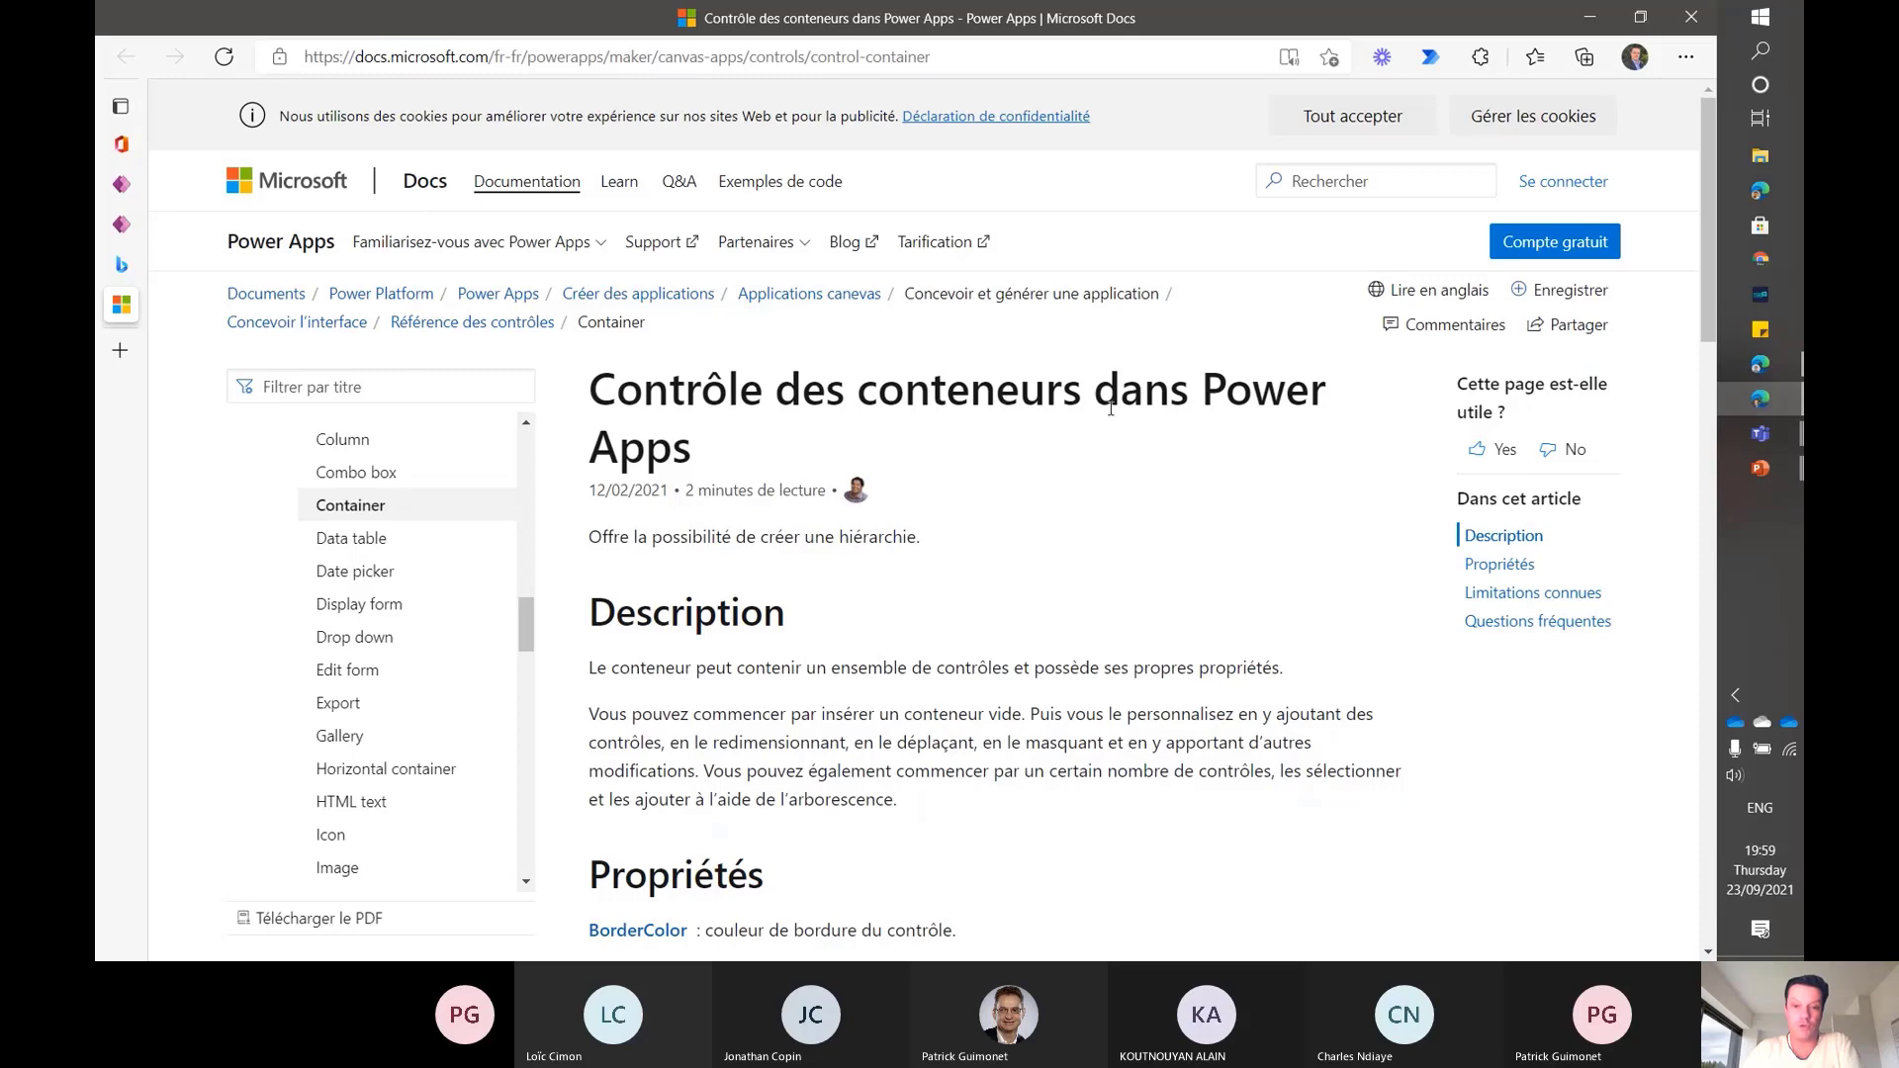
{"action": "scroll", "coordinate": [1110, 408], "scroll_direction": "down", "scroll_amount": 7}
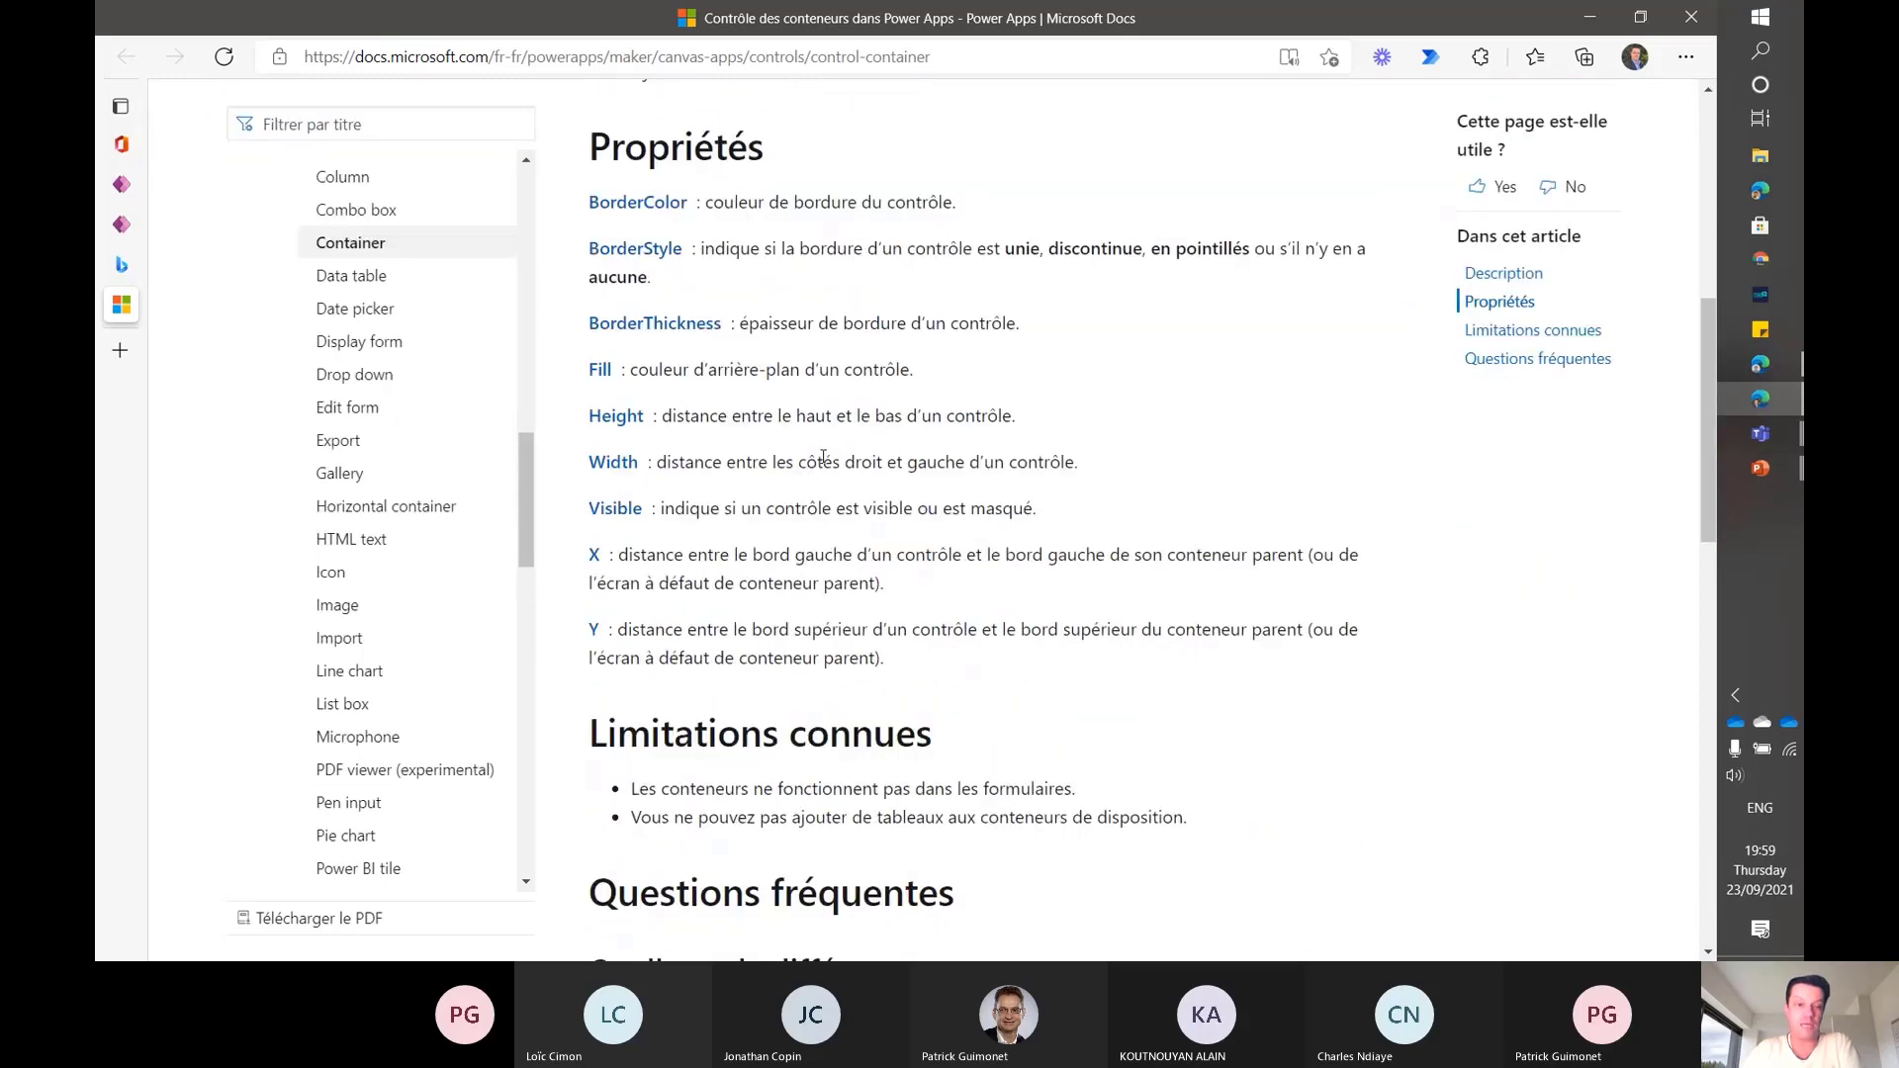
{"action": "left_click", "coordinate": [135, 269]}
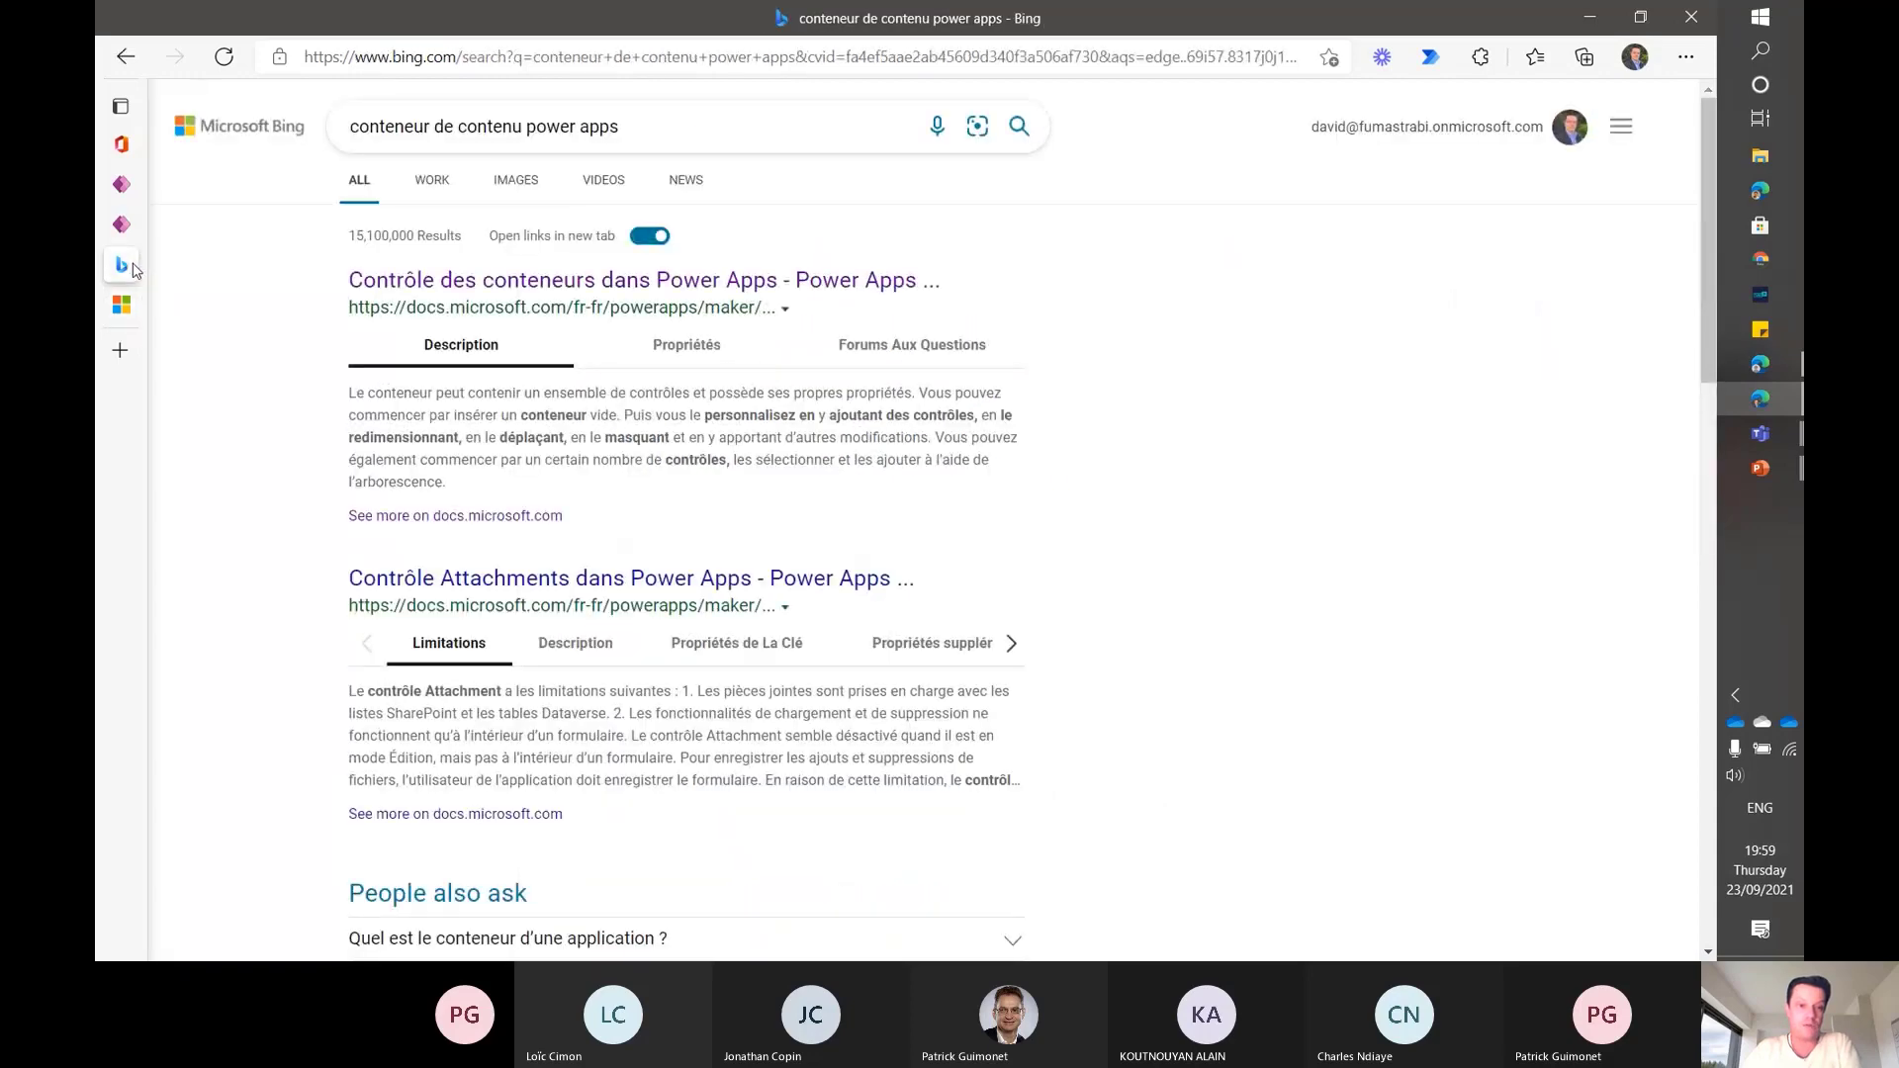